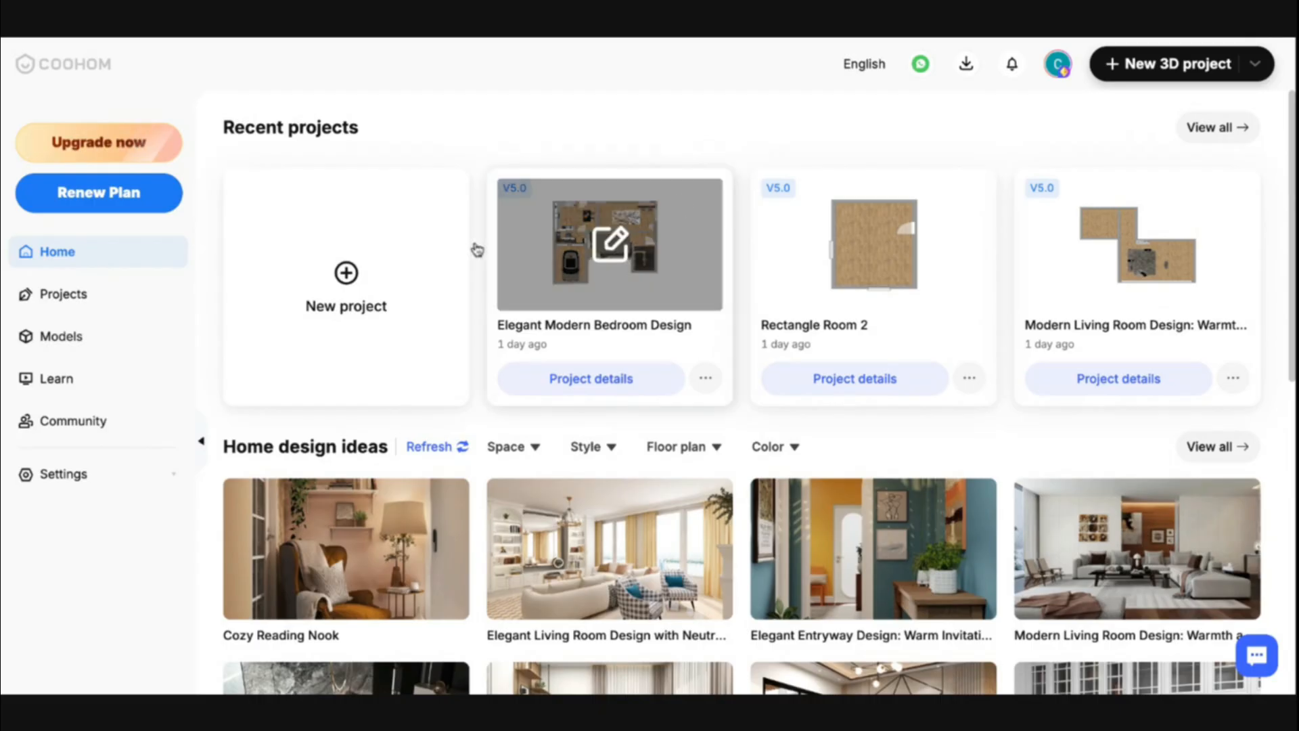
Browse wall design reference images and open the Midnight geometric gold-line wallpaper product page
mouse_move(389, 261)
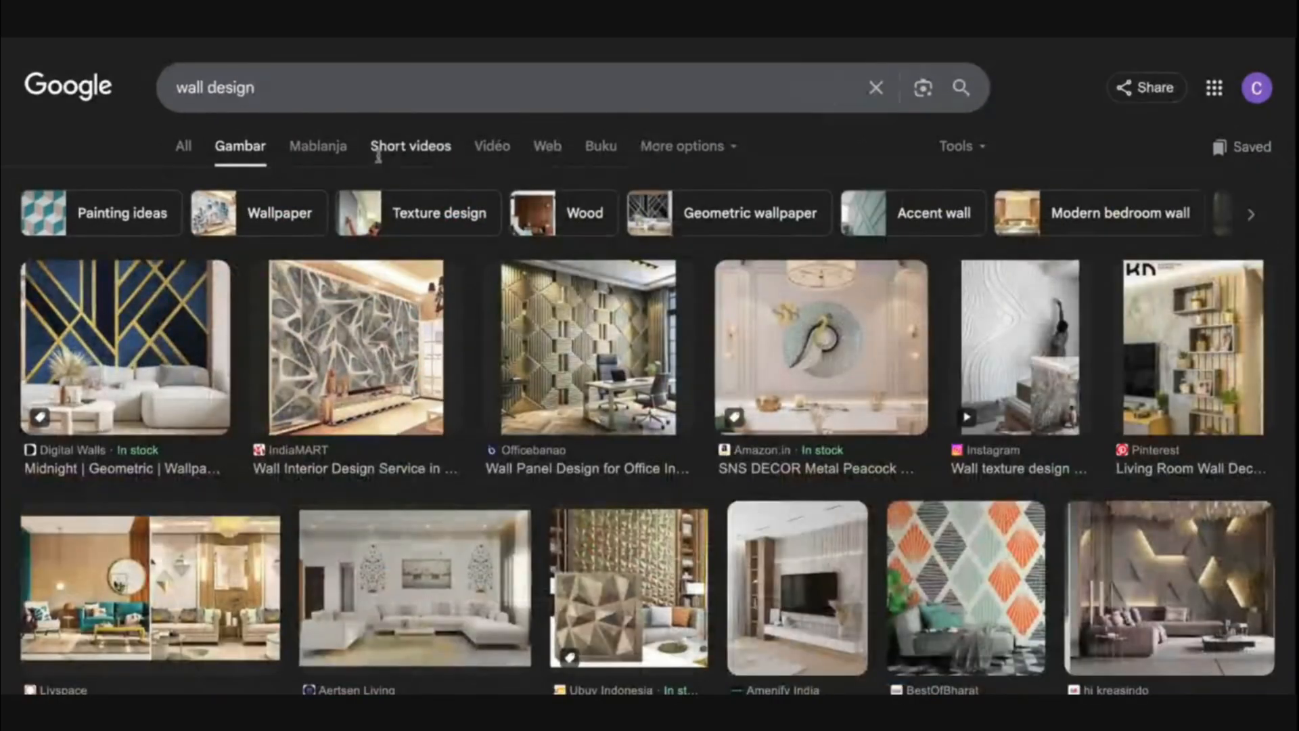
scroll(589, 392, "down", 3)
scroll(612, 401, "up", 3)
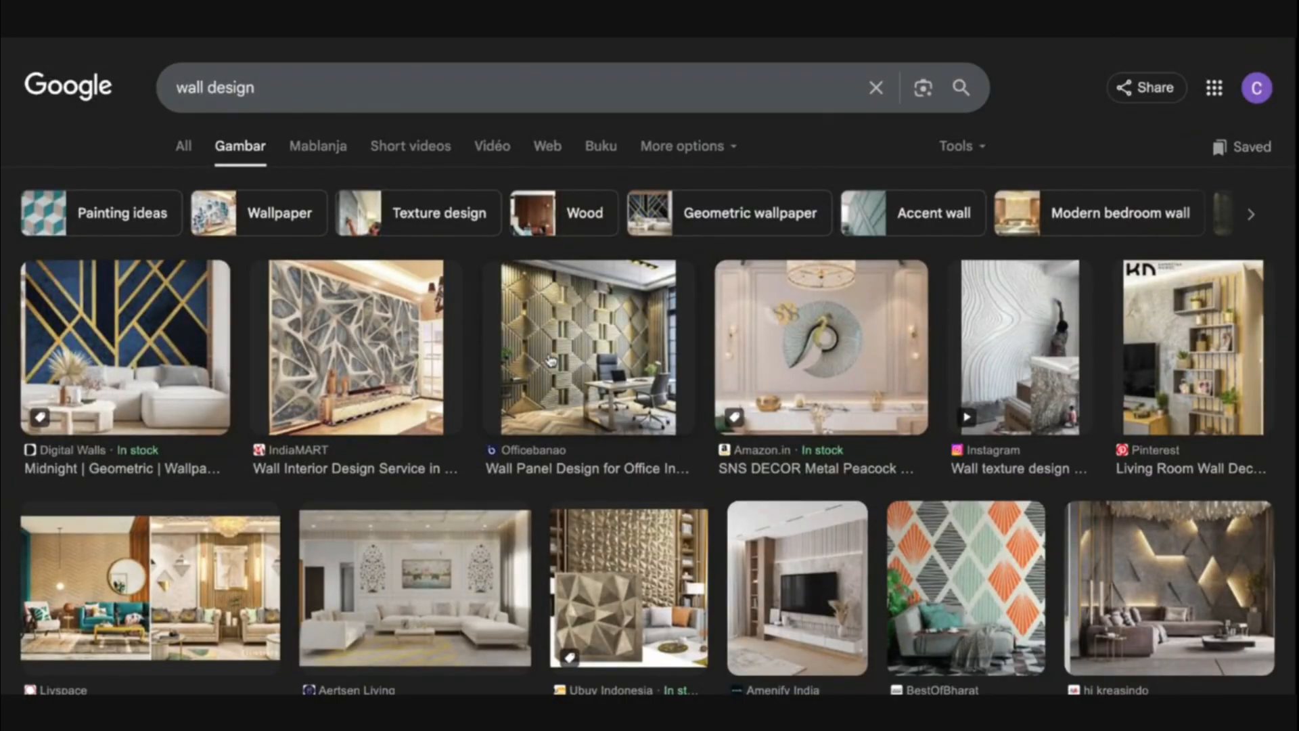
scroll(542, 392, "down", 2)
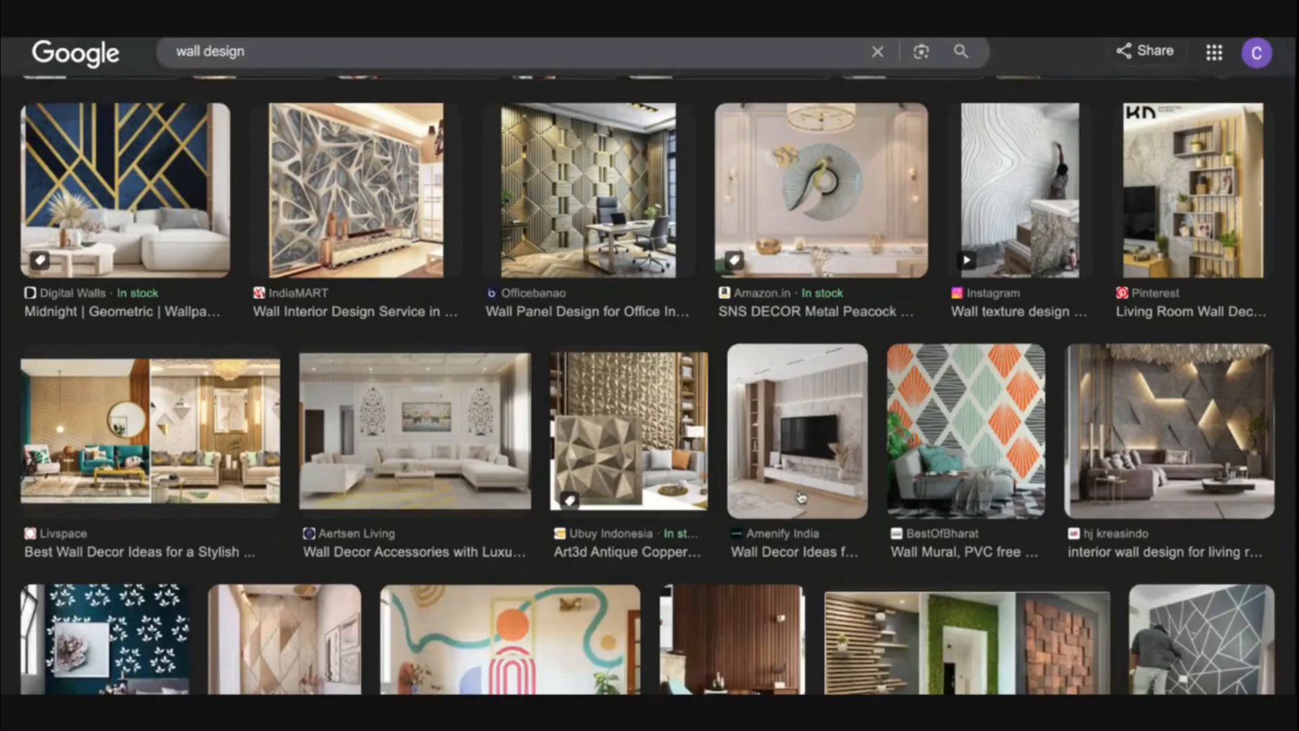
scroll(905, 439, "up", 2)
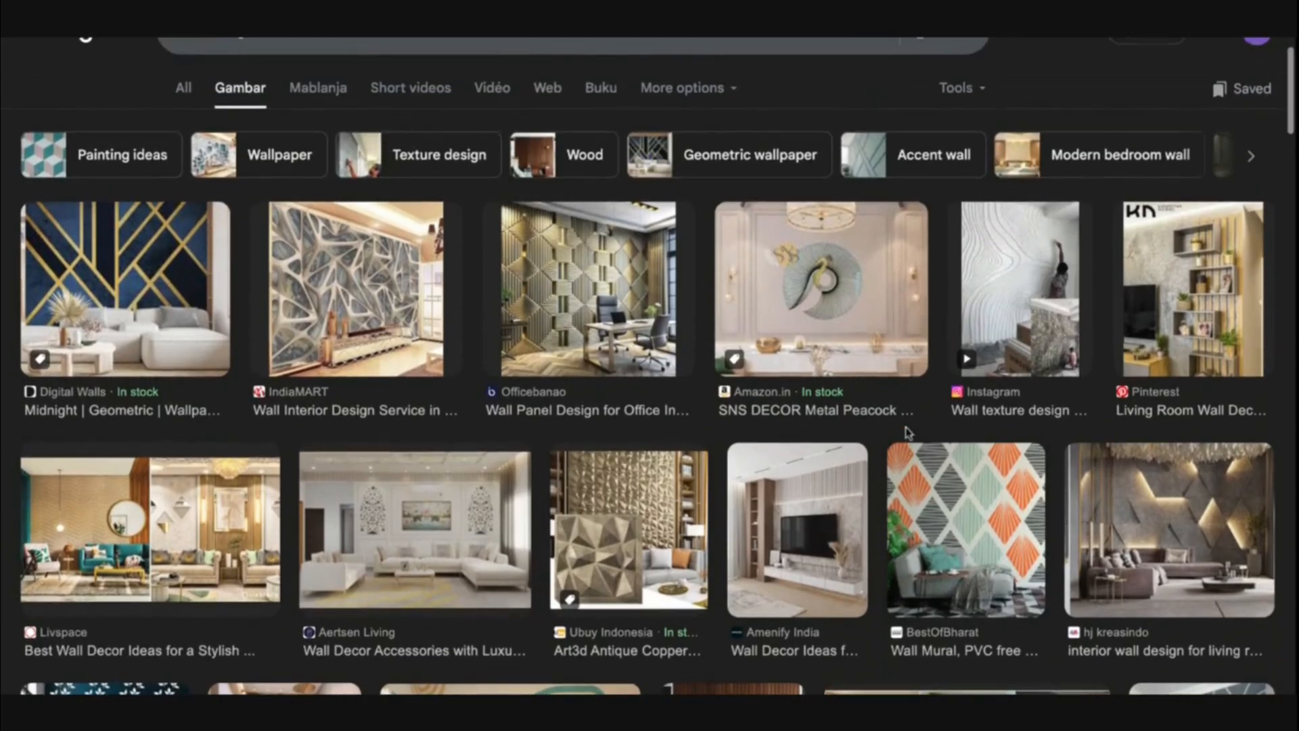
scroll(788, 295, "up", 1)
left_click(124, 301)
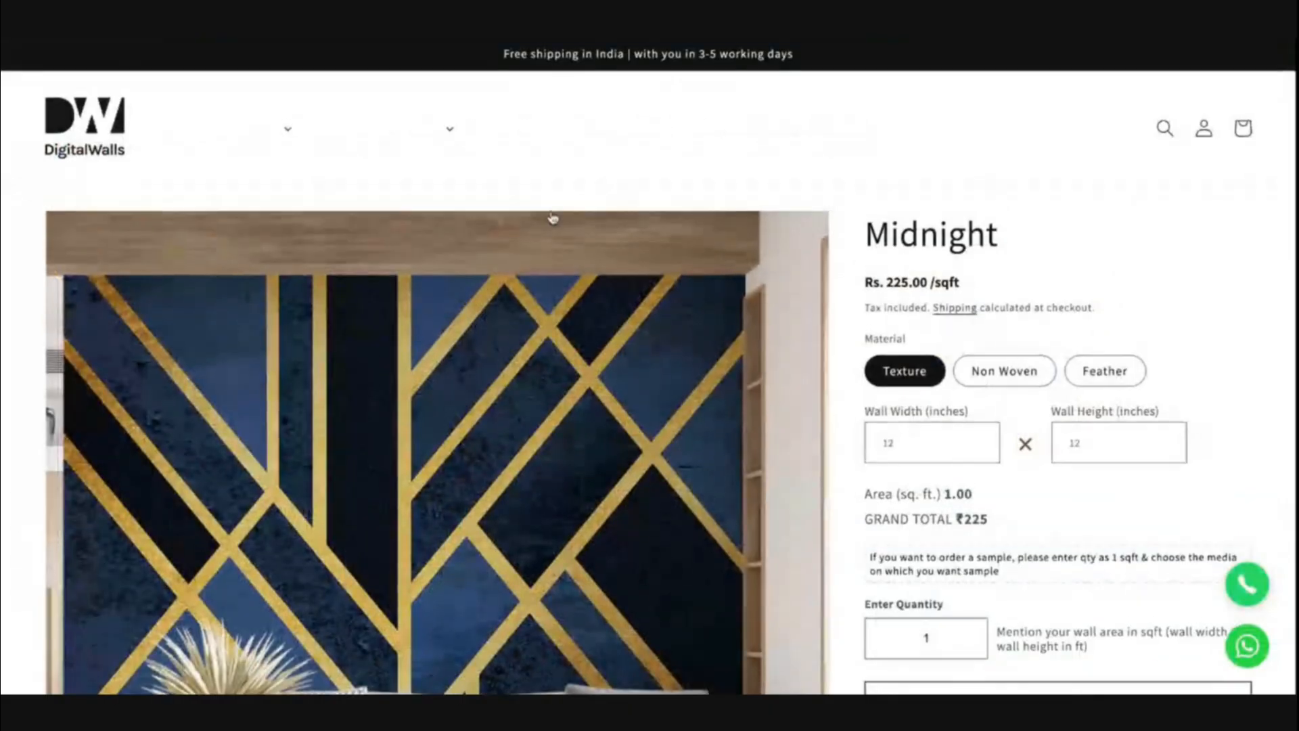
scroll(653, 377, "down", 3)
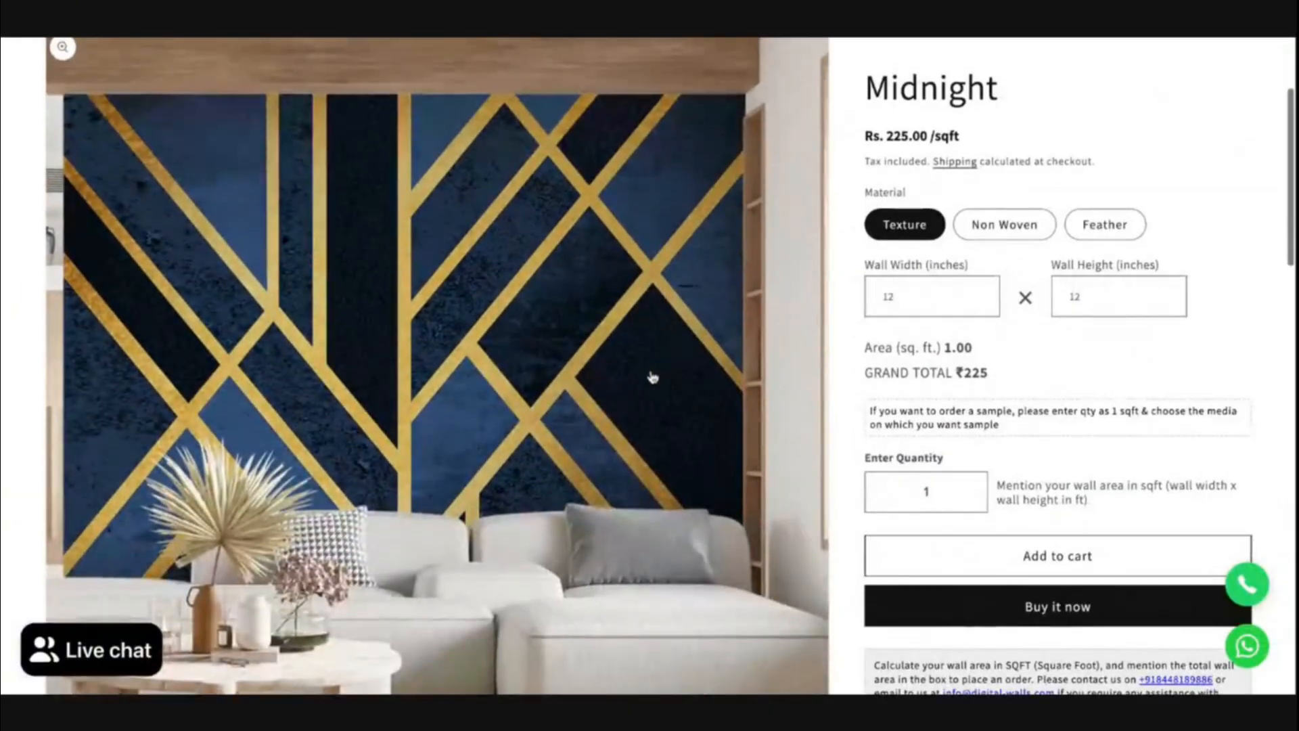
scroll(653, 377, "up", 1)
scroll(717, 294, "down", 1)
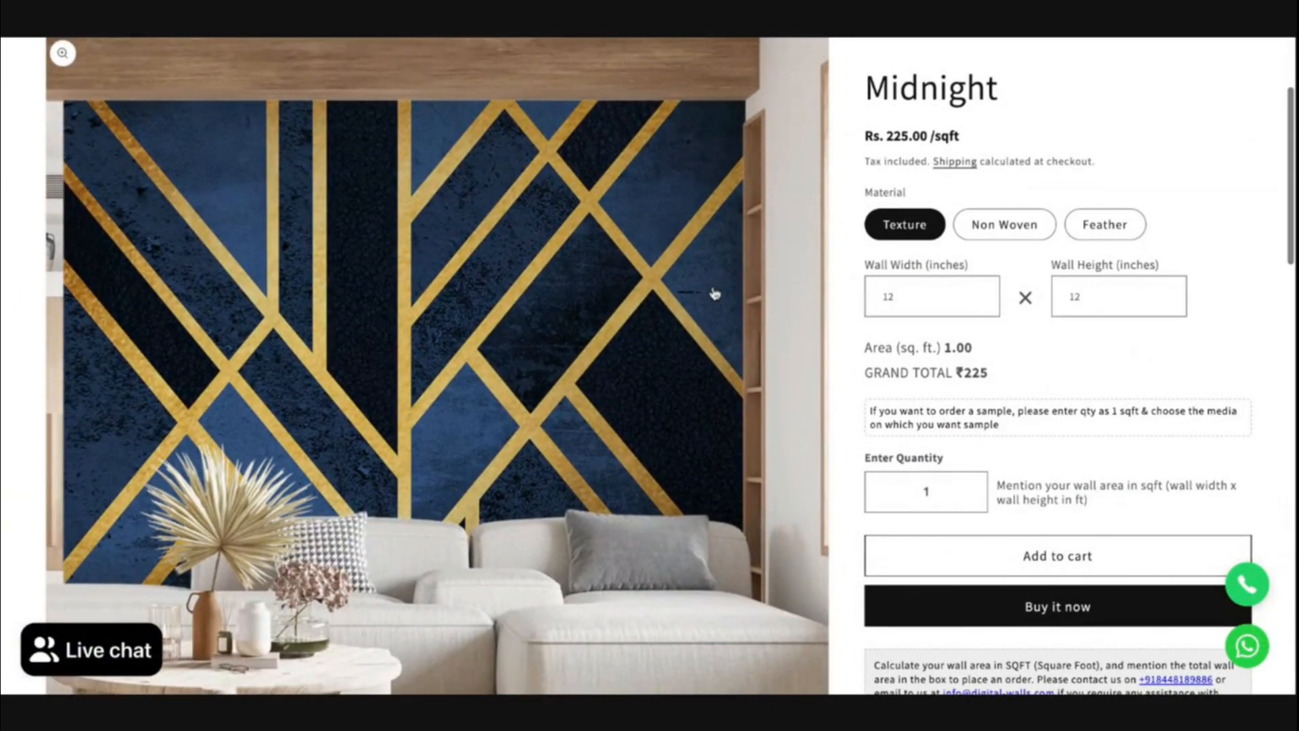
scroll(716, 294, "up", 1)
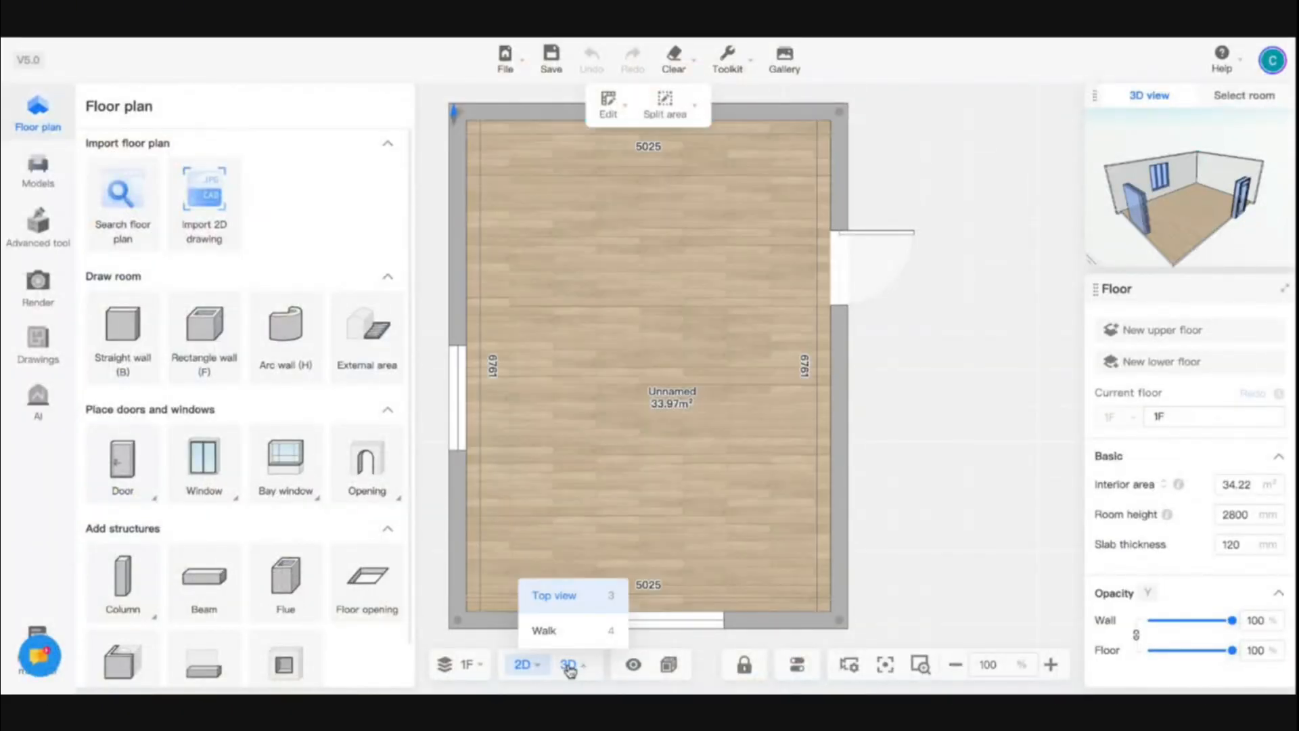
Switch to the 3D view, select the back wall of the room, and open it in the Wall Editor
left_click(570, 670)
left_click_drag(601, 488, 693, 426)
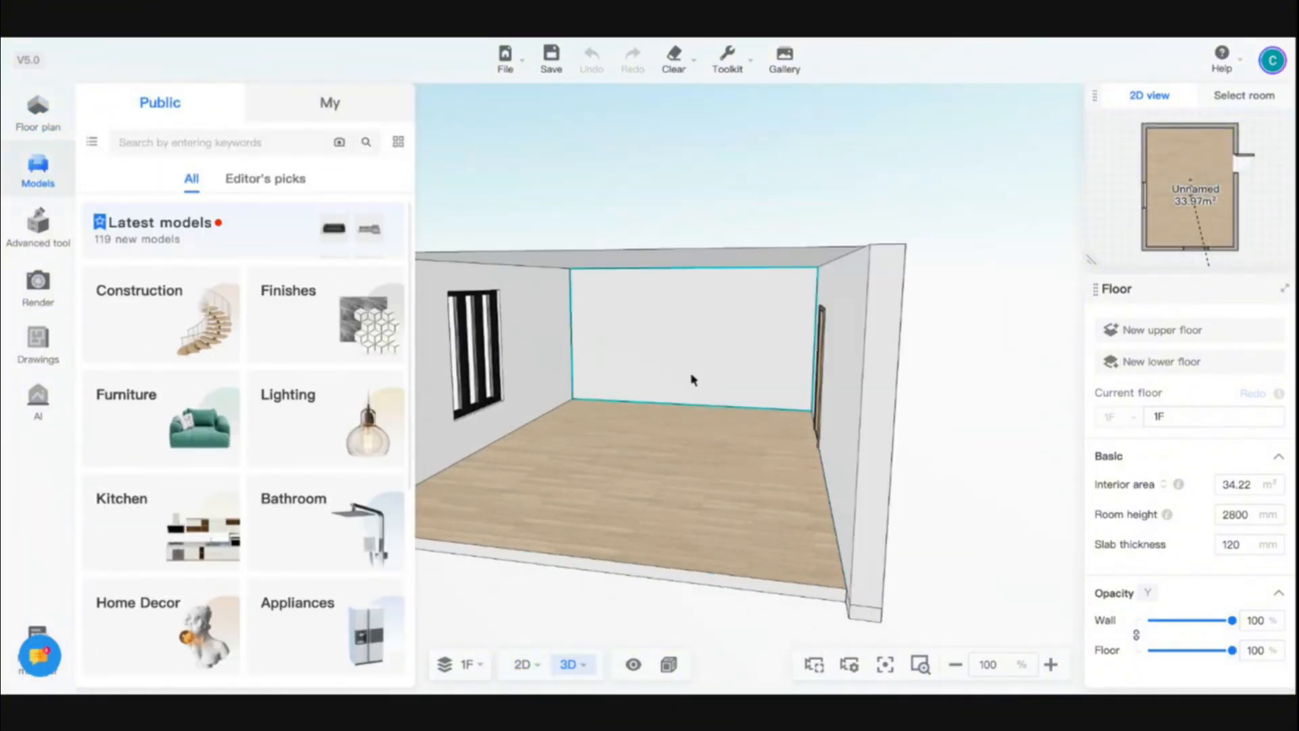
scroll(693, 379, "up", 5)
left_click(632, 261)
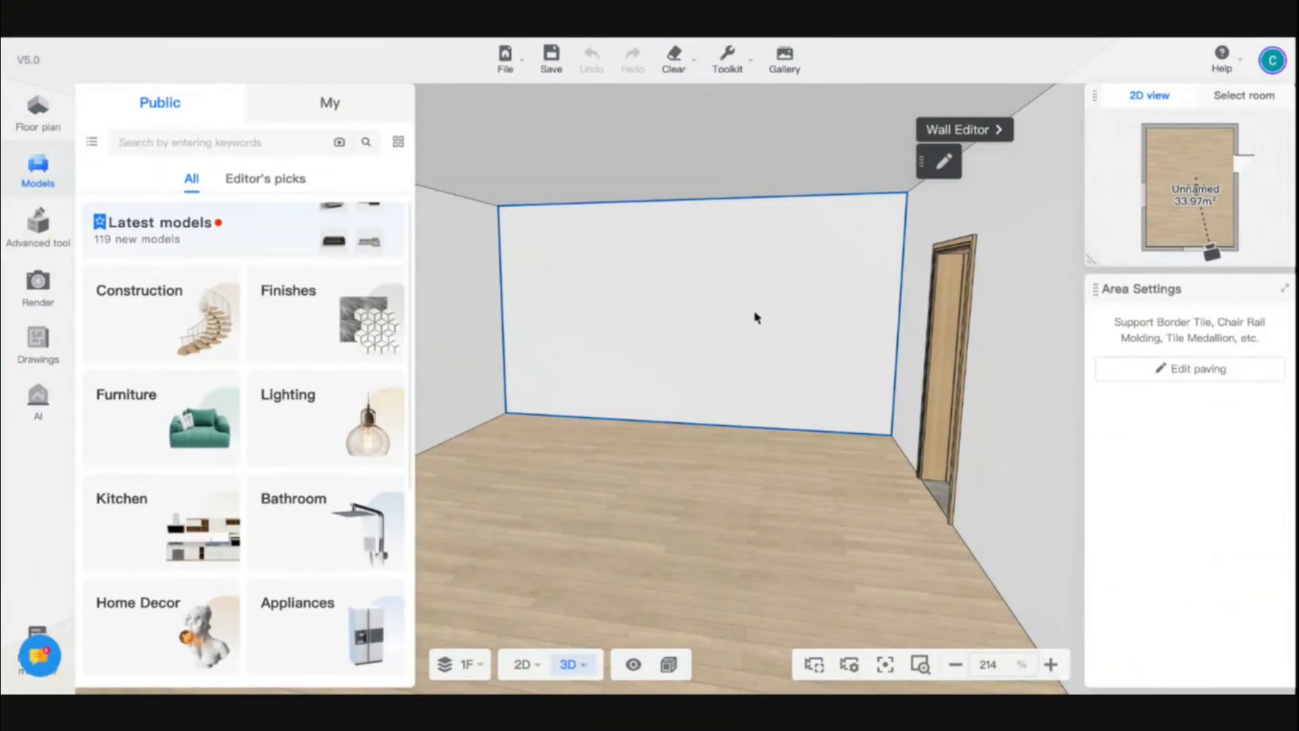
left_click(983, 135)
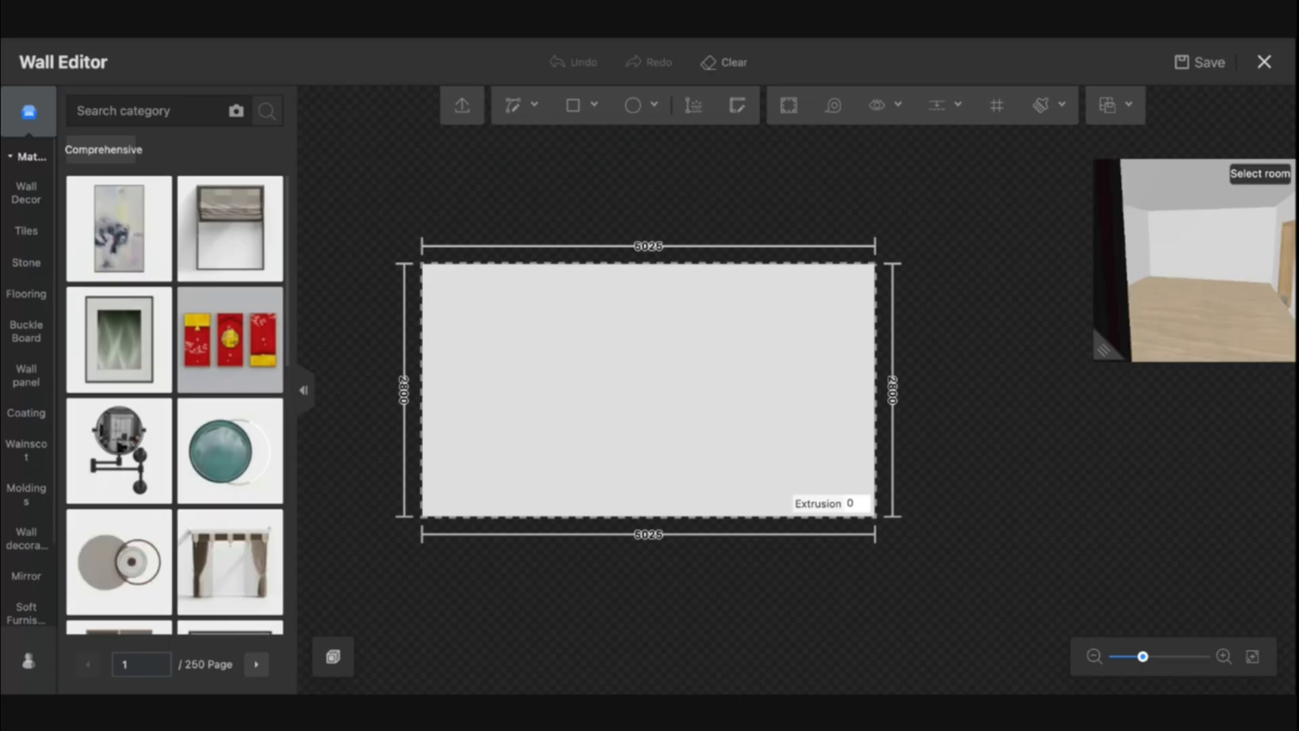
scroll(643, 319, "up", 3)
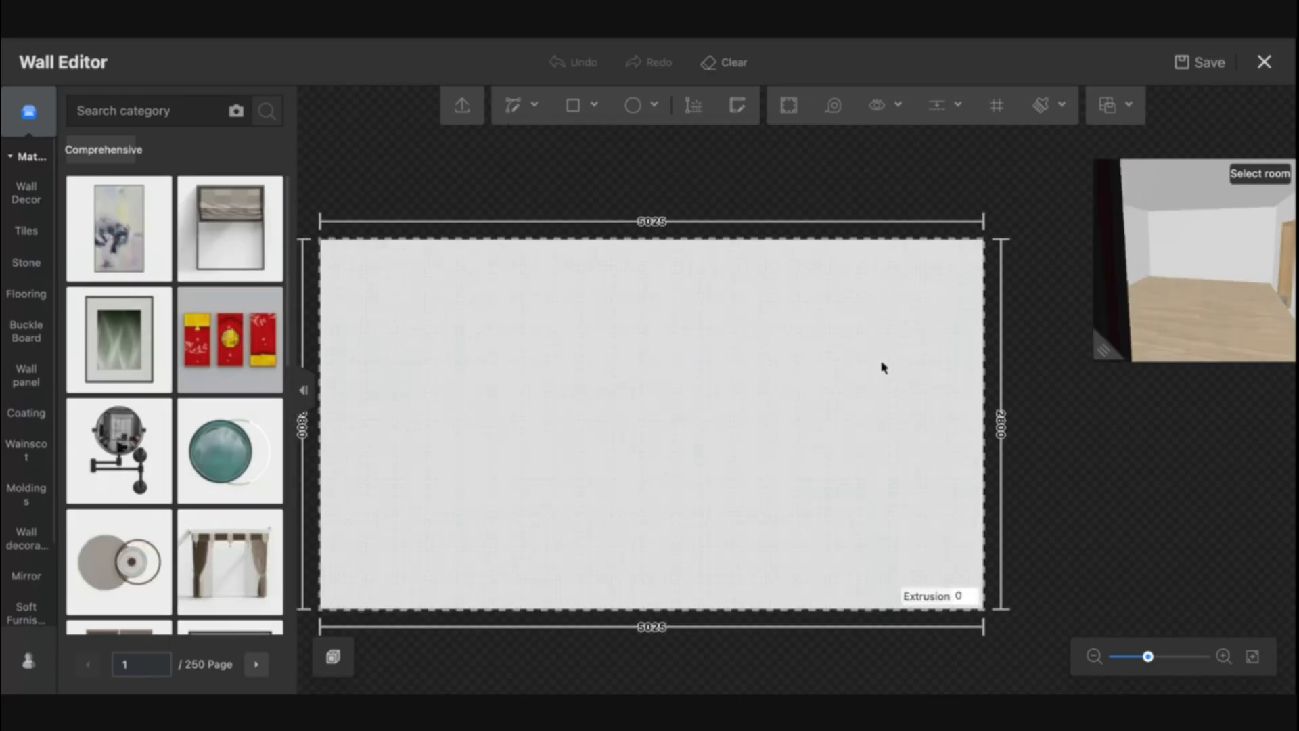
left_click_drag(1033, 465, 1066, 435)
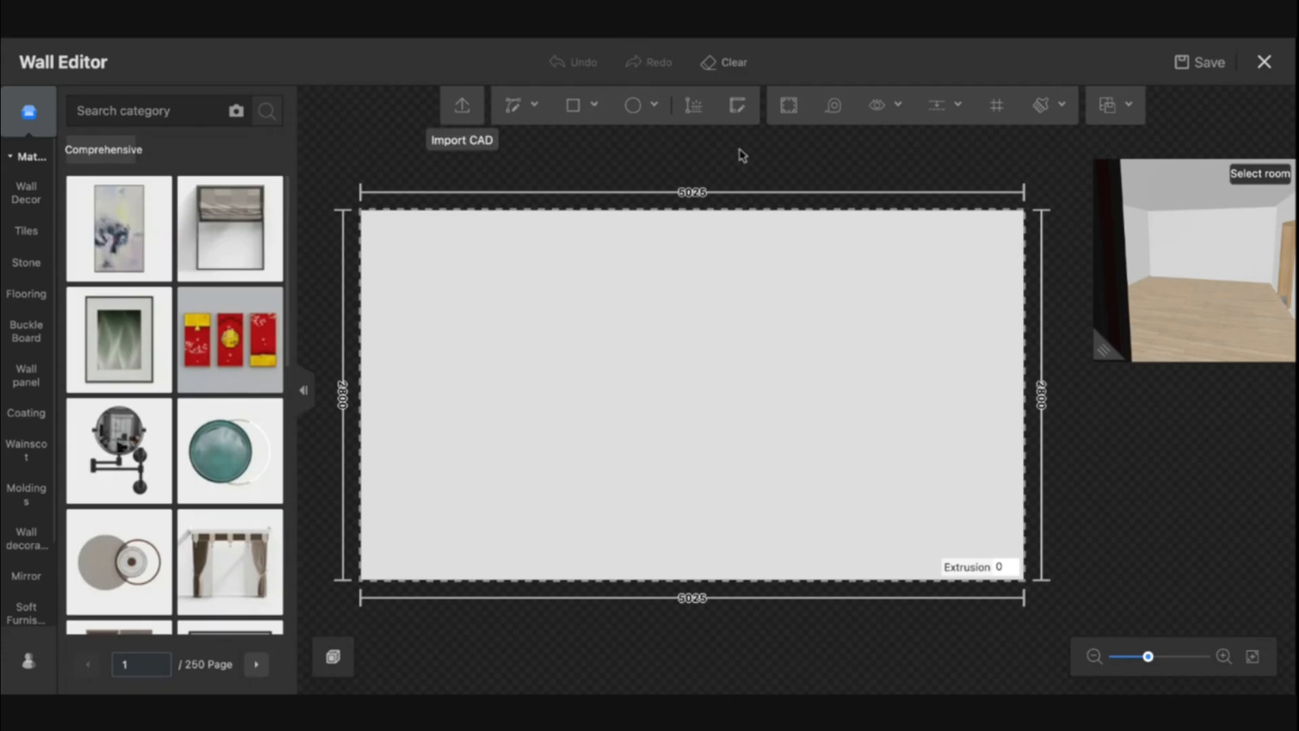
left_click(516, 107)
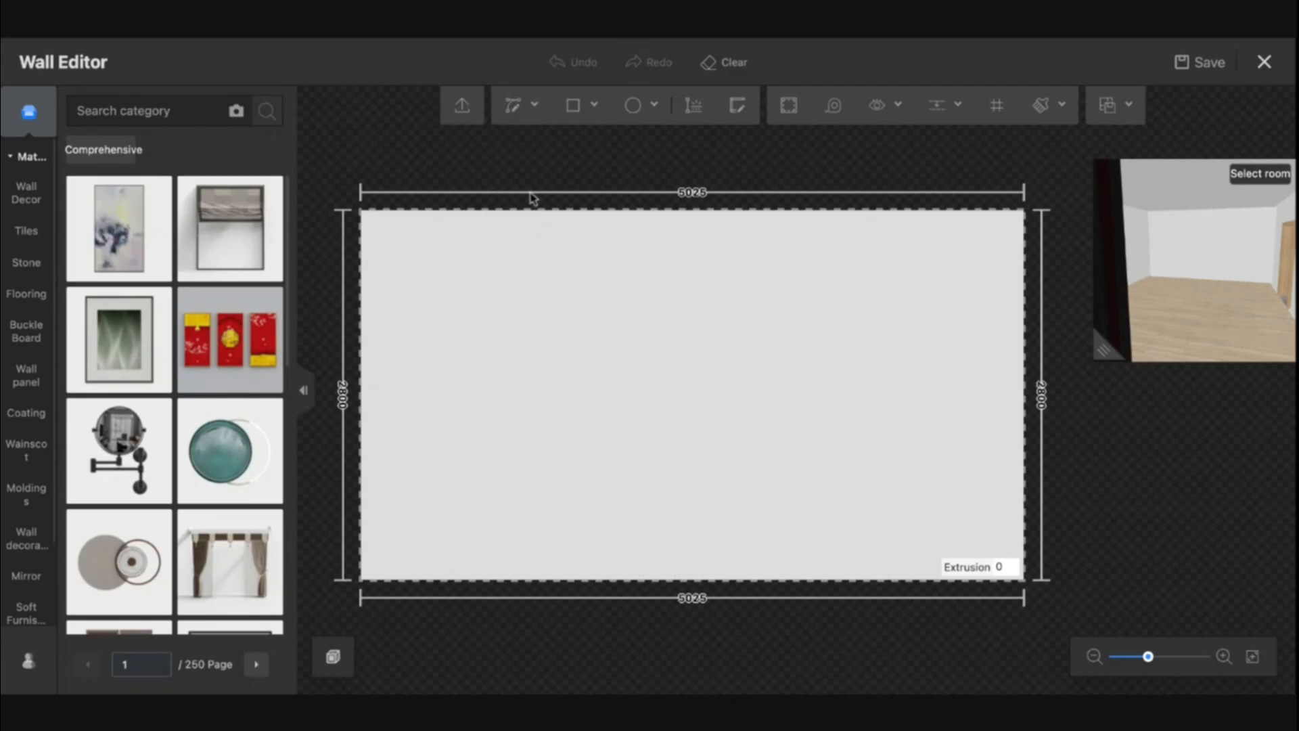
mouse_move(579, 117)
left_click(739, 107)
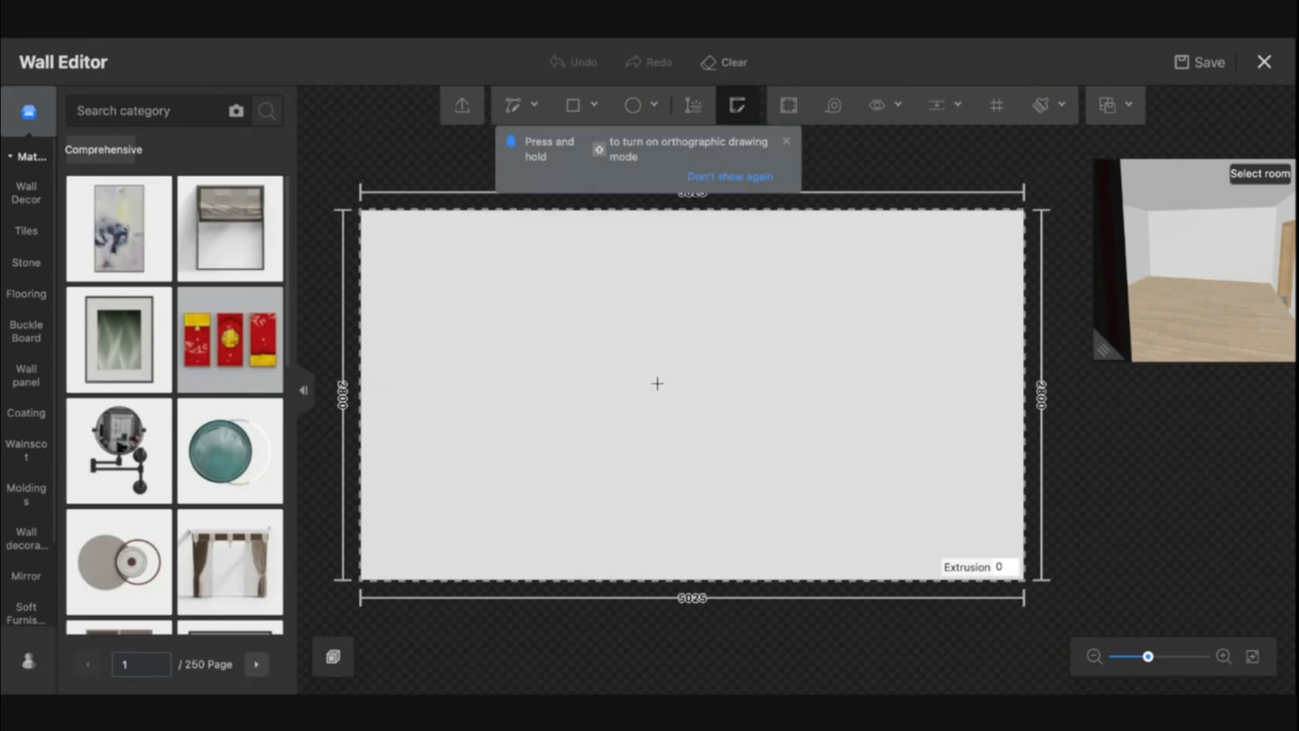
left_click(595, 393)
left_click(768, 395)
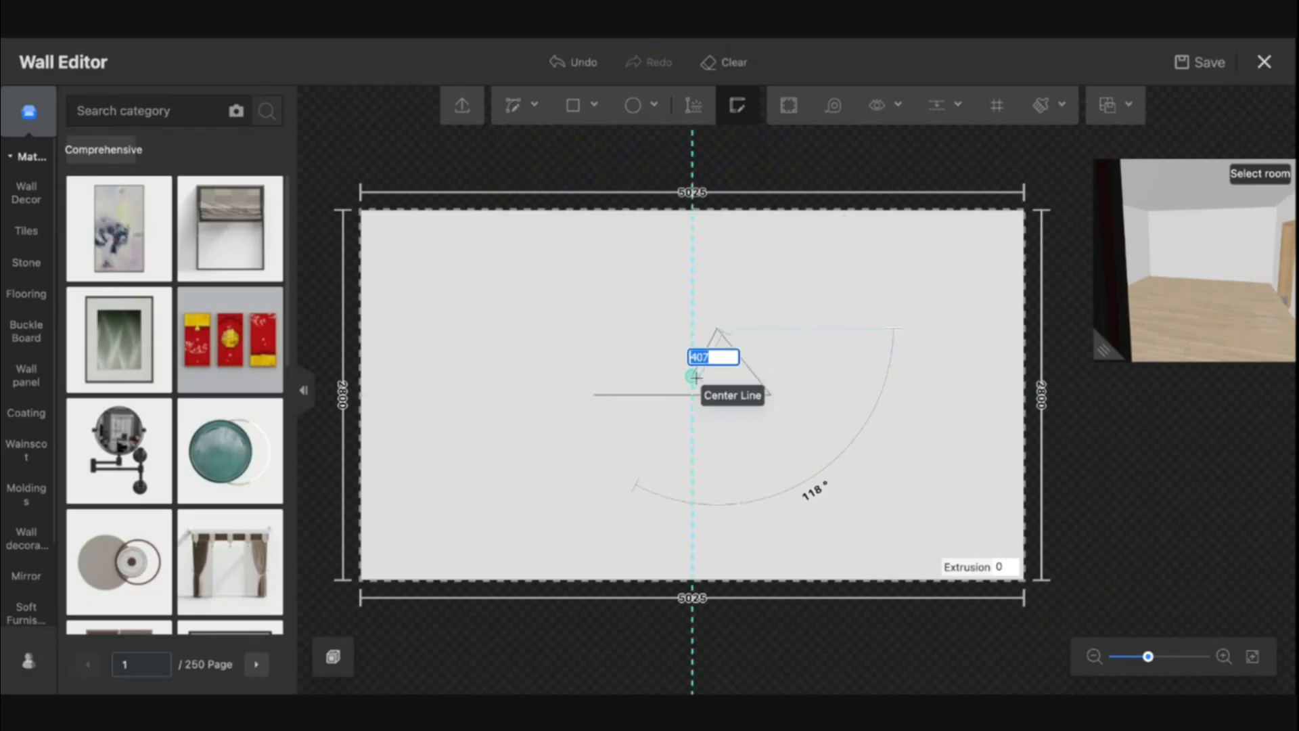
key("Escape")
left_click(739, 115)
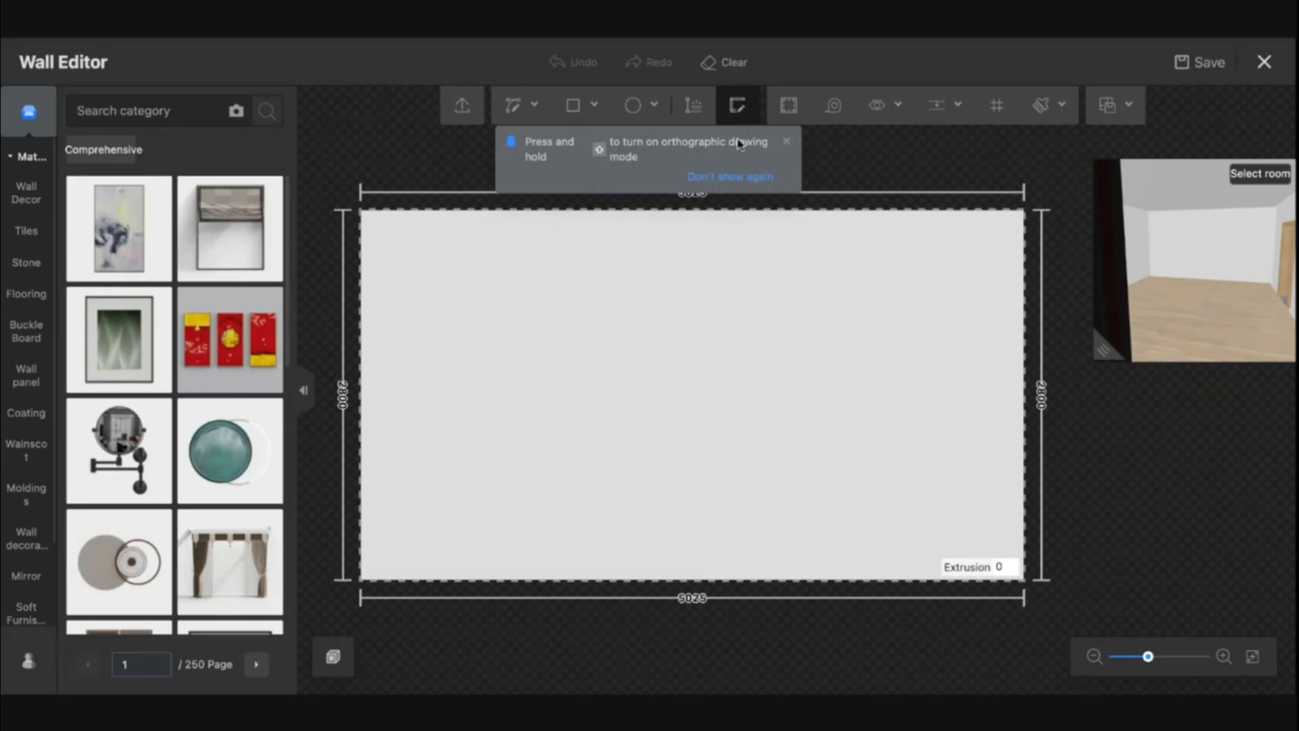
left_click(786, 143)
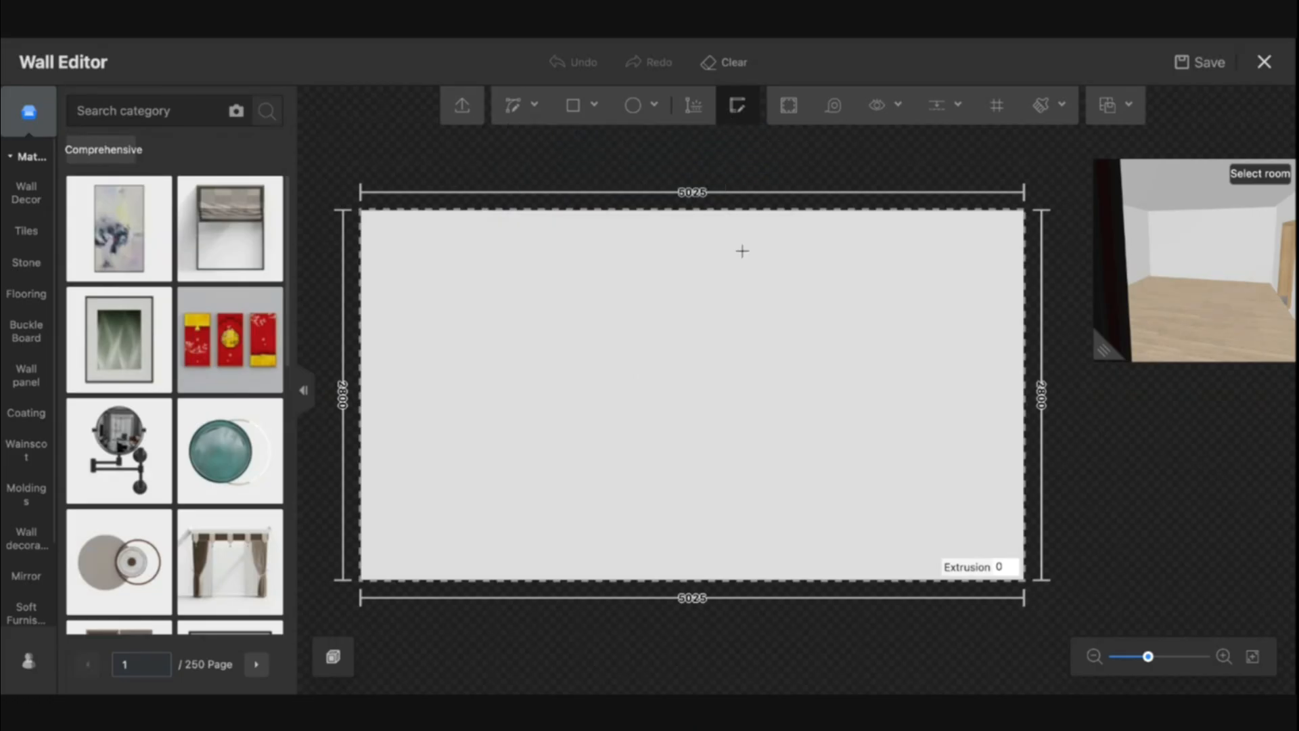
key("Escape")
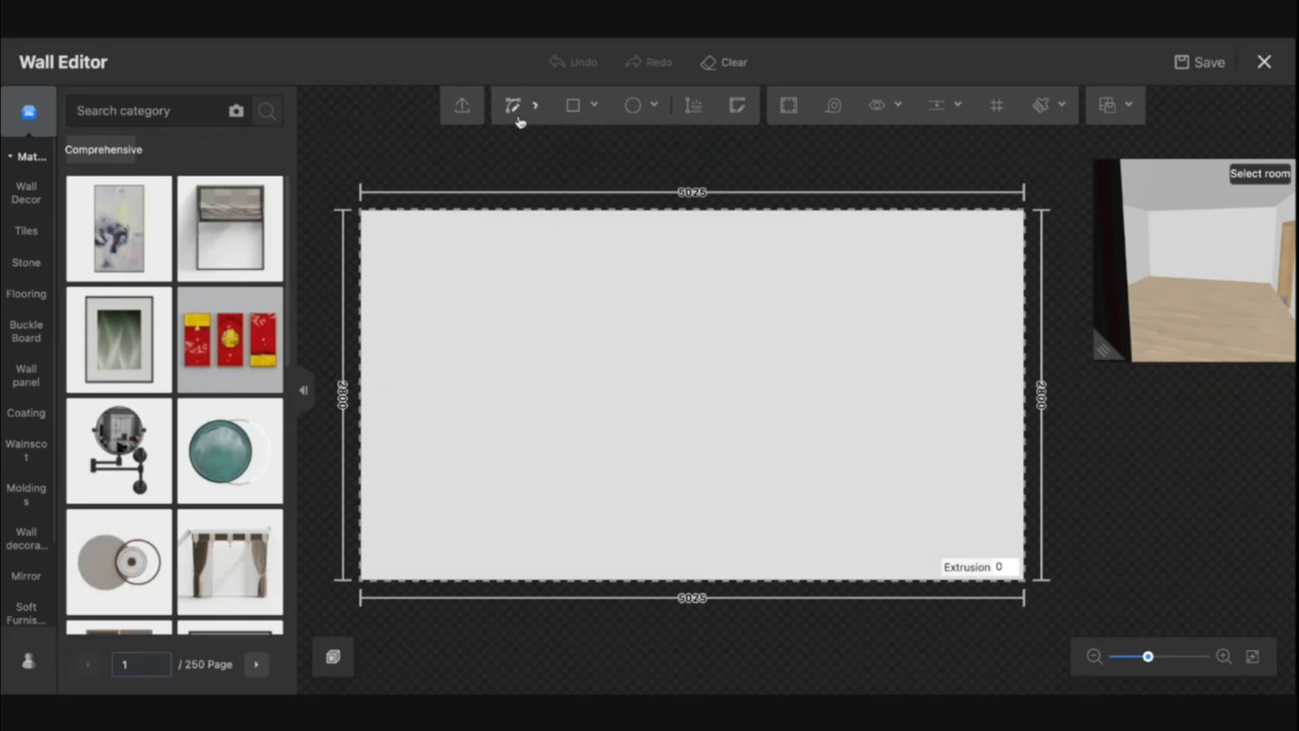
Offset the wall outline inward by 250 mm from its centre point, then undo the offset
mouse_move(519, 121)
left_click(789, 112)
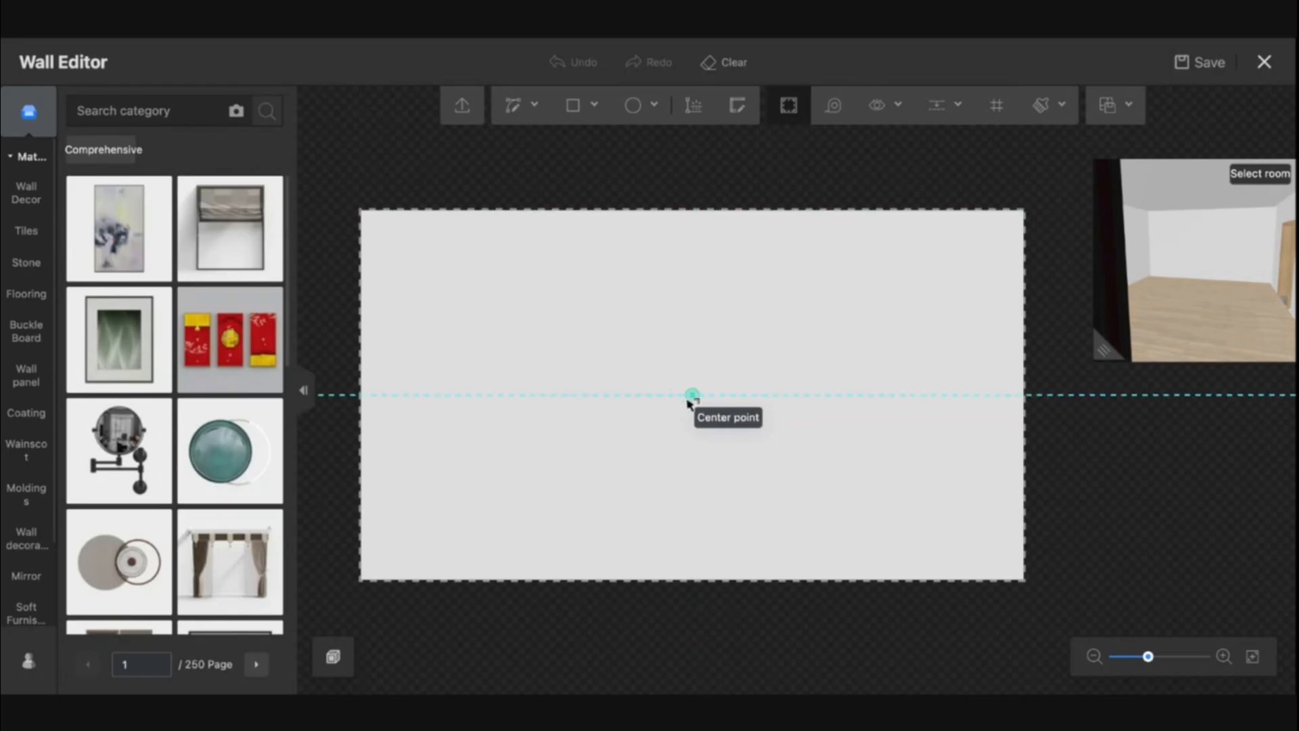
left_click(691, 396)
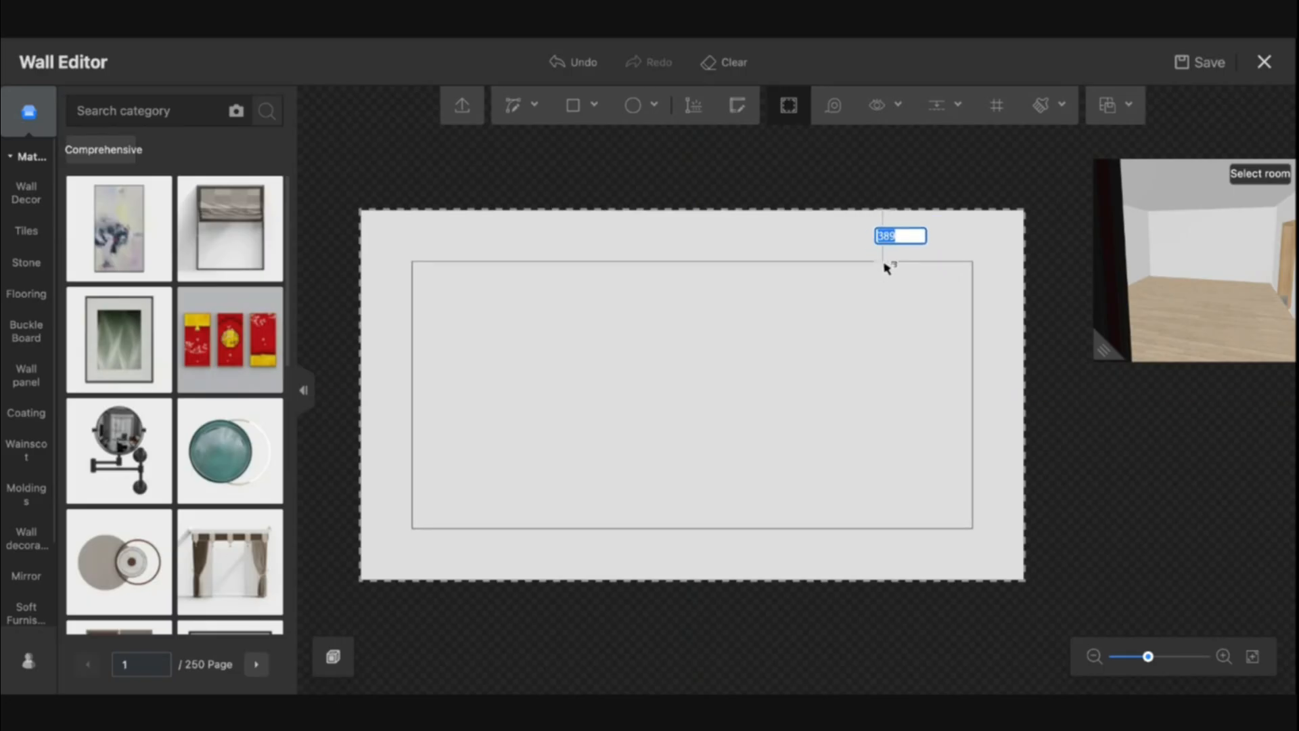
type("5050")
key("Return")
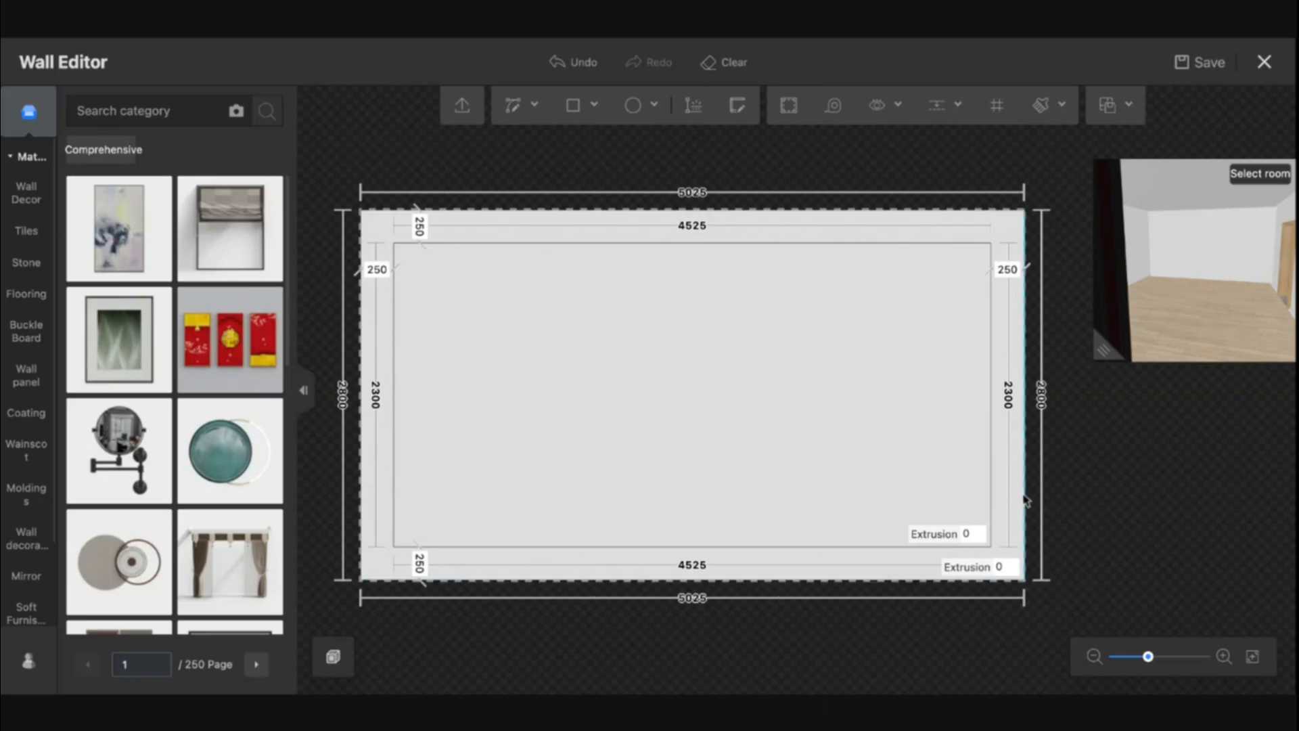
left_click(833, 105)
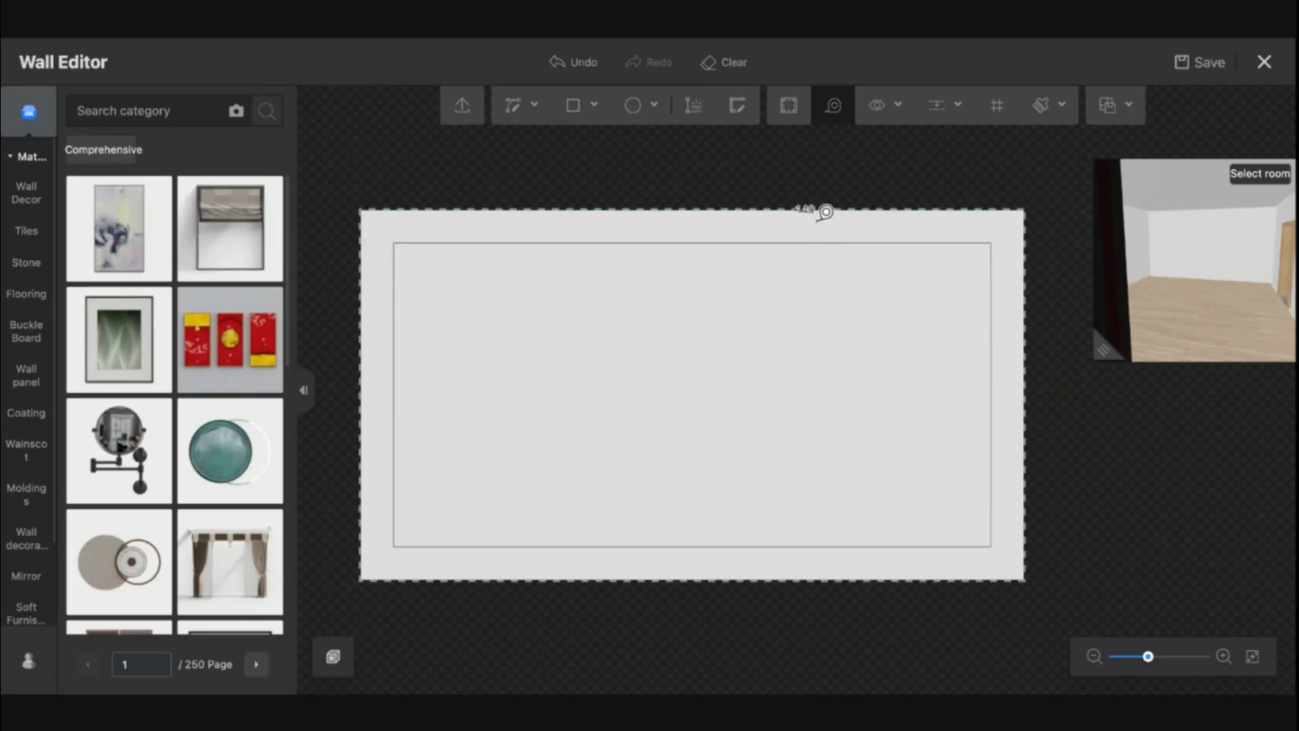
key("ctrl+z")
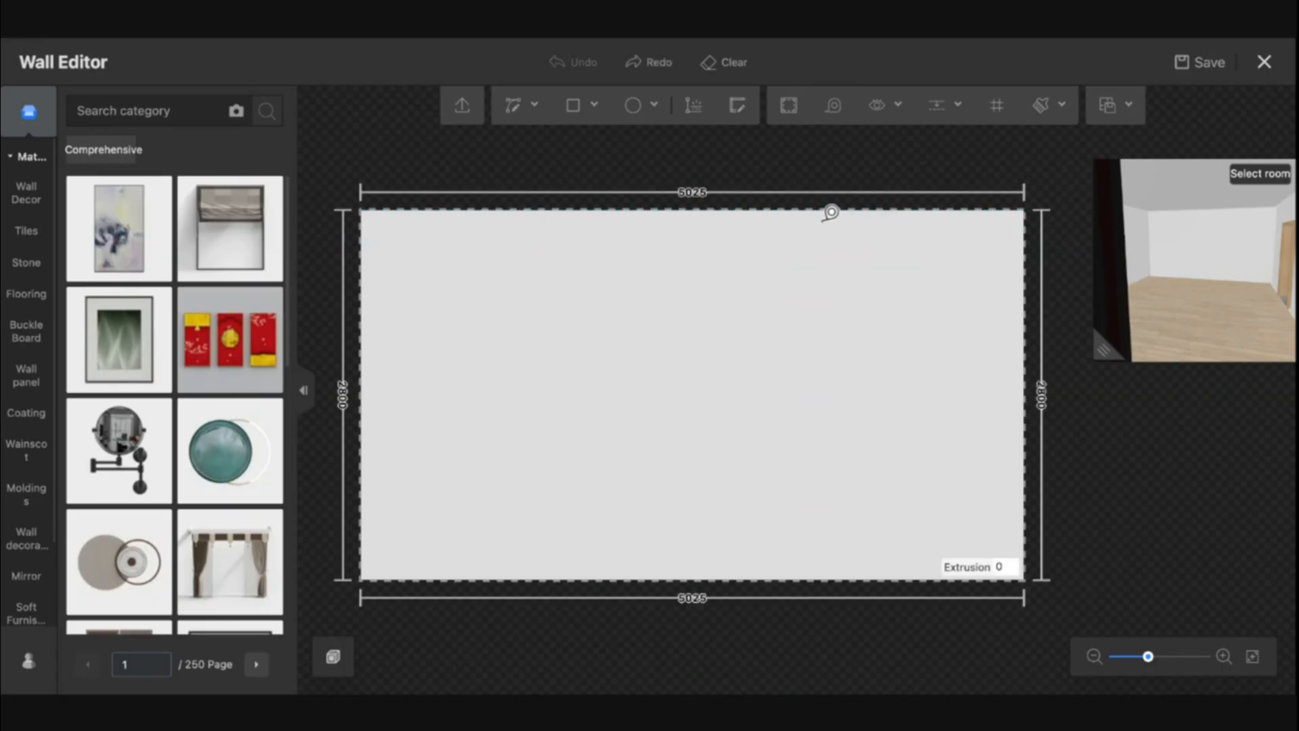
Measure the wall's height along its right edge
left_click(834, 105)
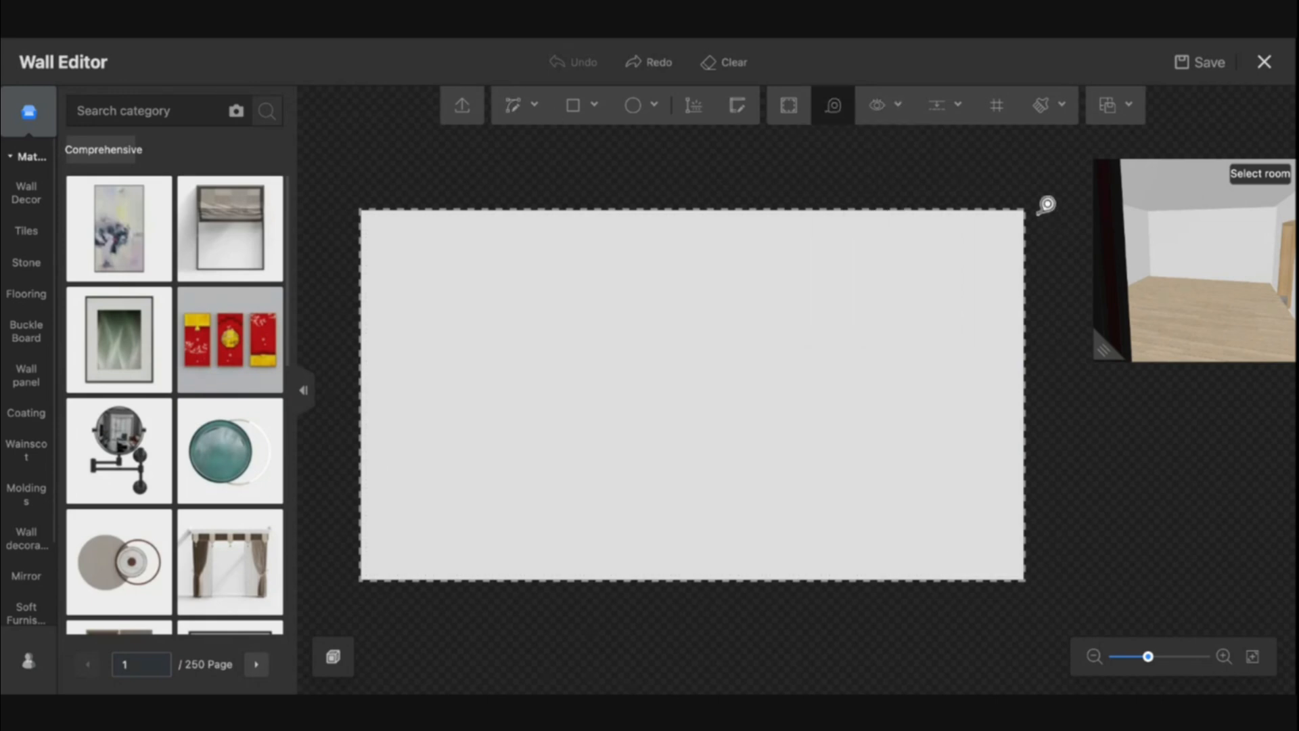
left_click(1034, 205)
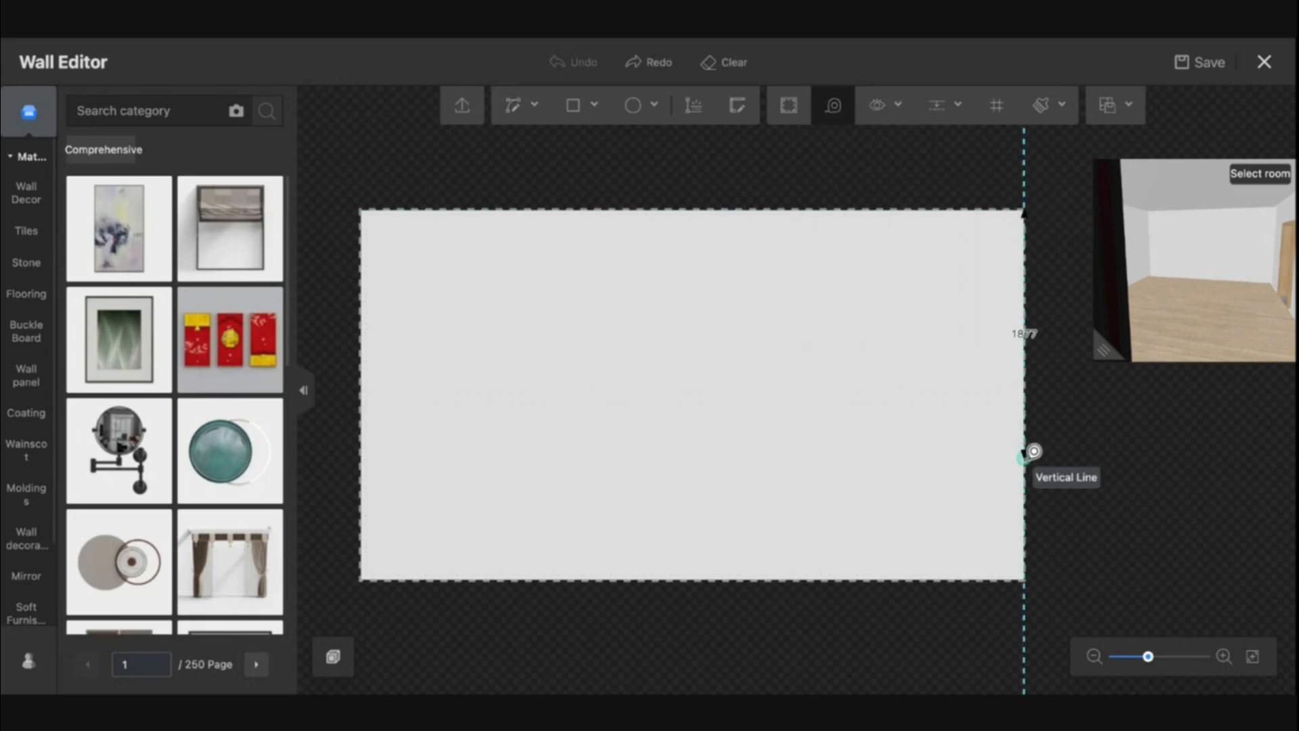
left_click(1025, 579)
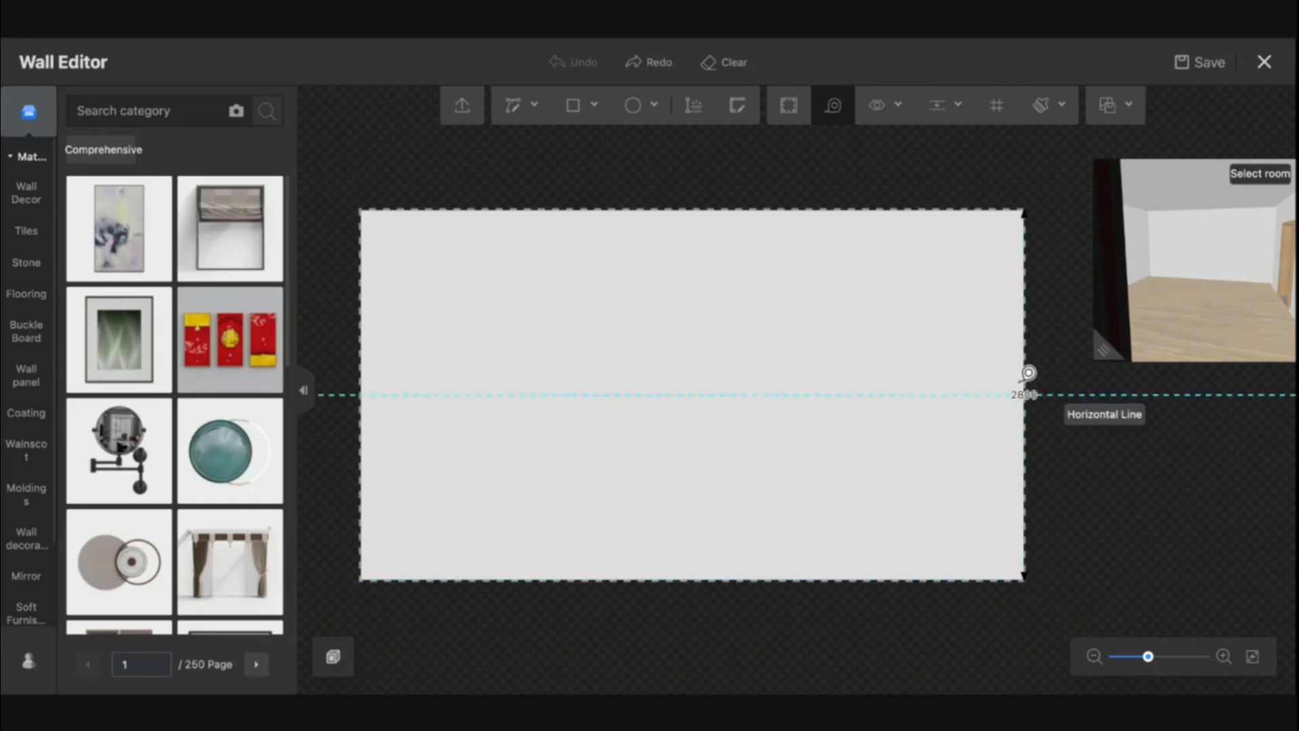
Add two vertical guides, one 50 mm from the wall's left edge and one 500 mm from its right edge
left_click(893, 107)
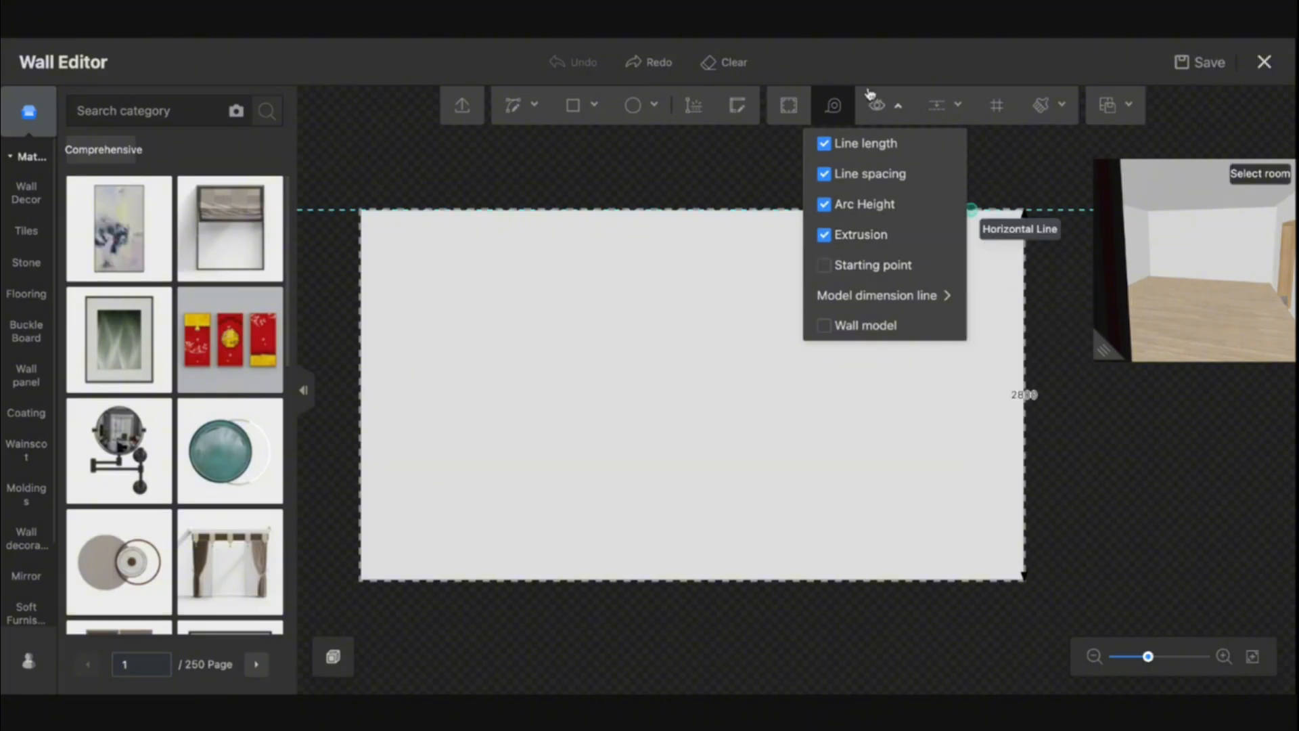
left_click(951, 106)
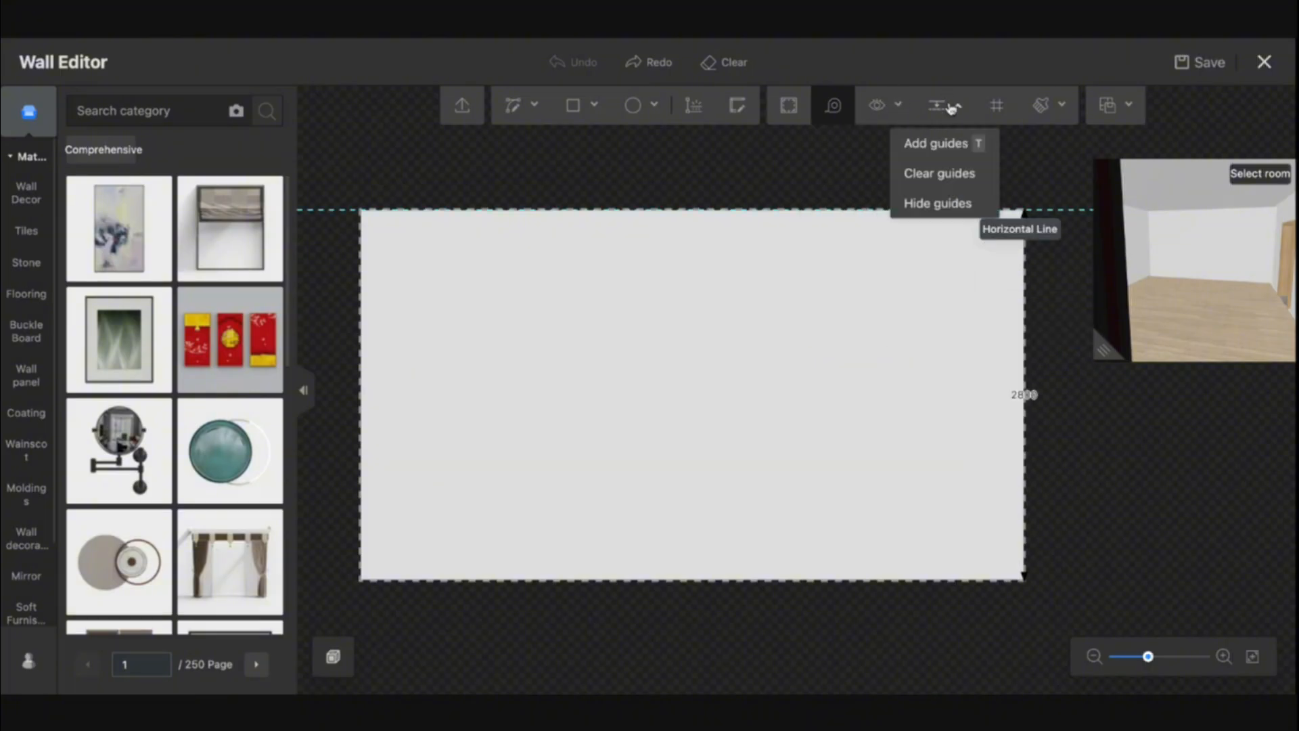
left_click(953, 146)
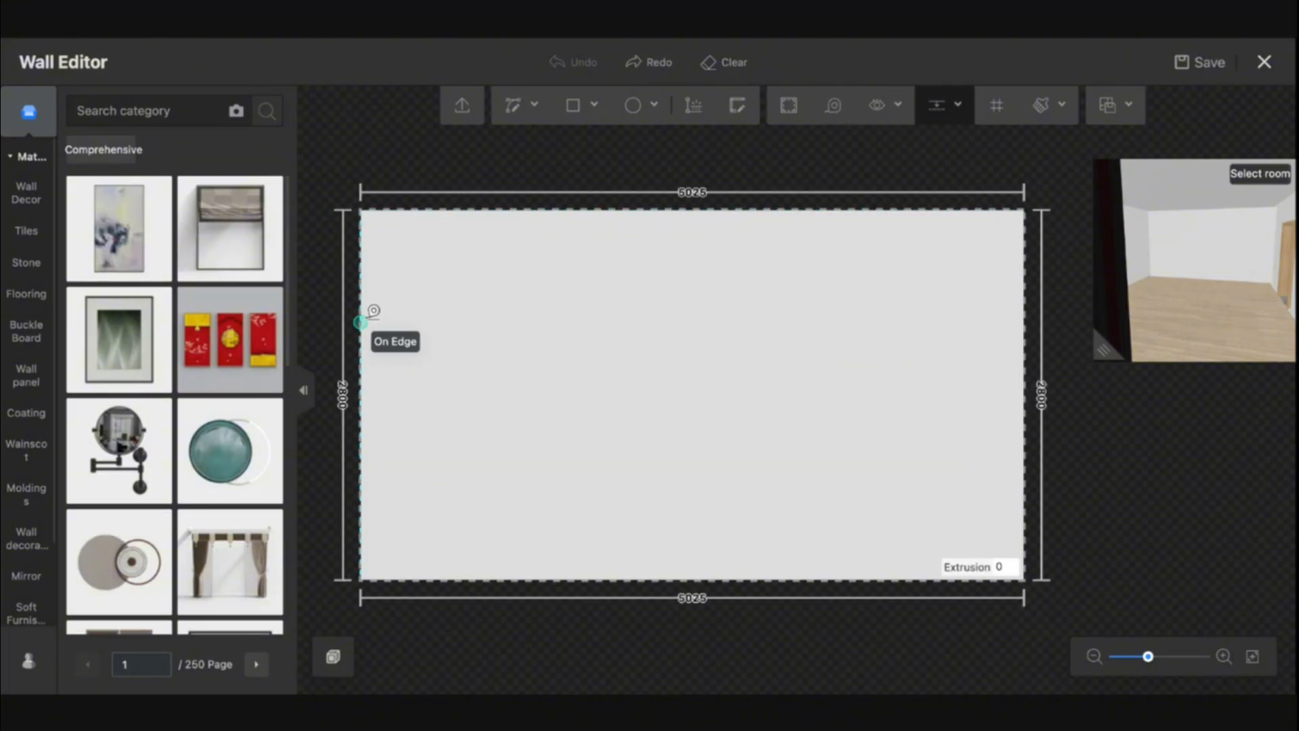
left_click(363, 319)
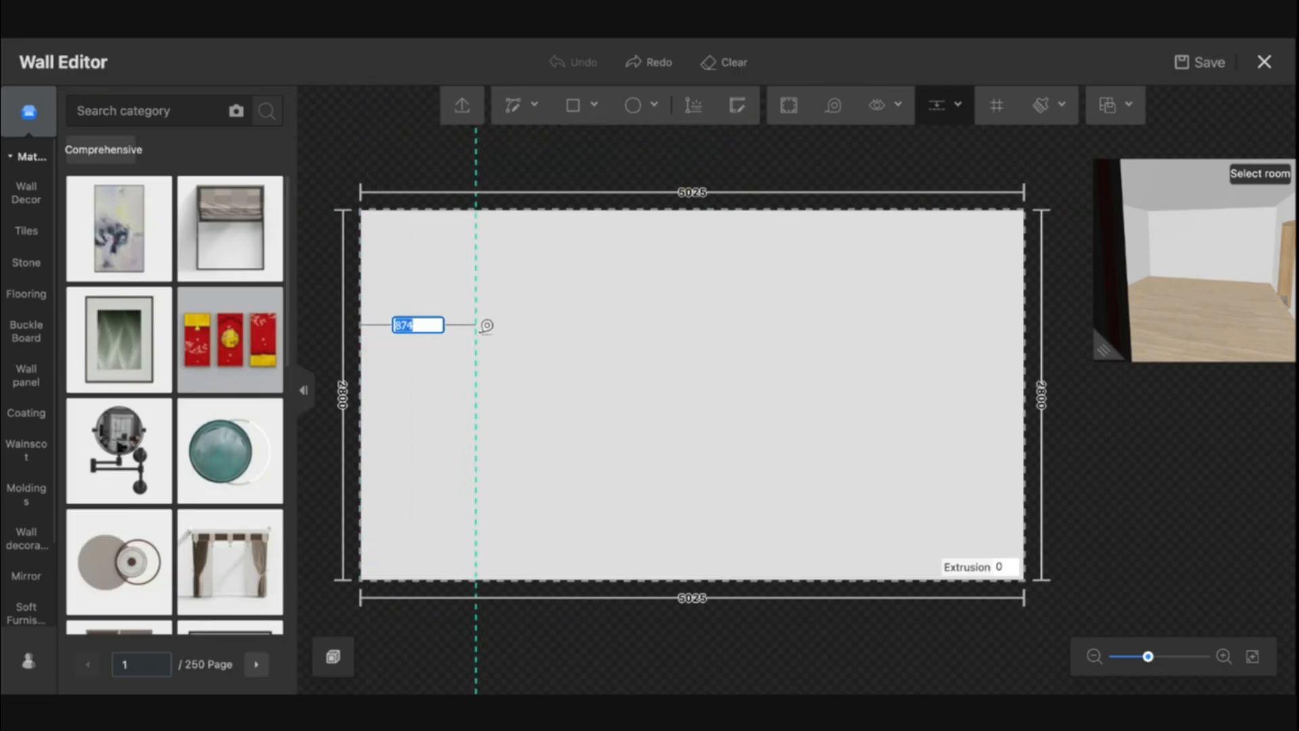
type("500")
key("Return")
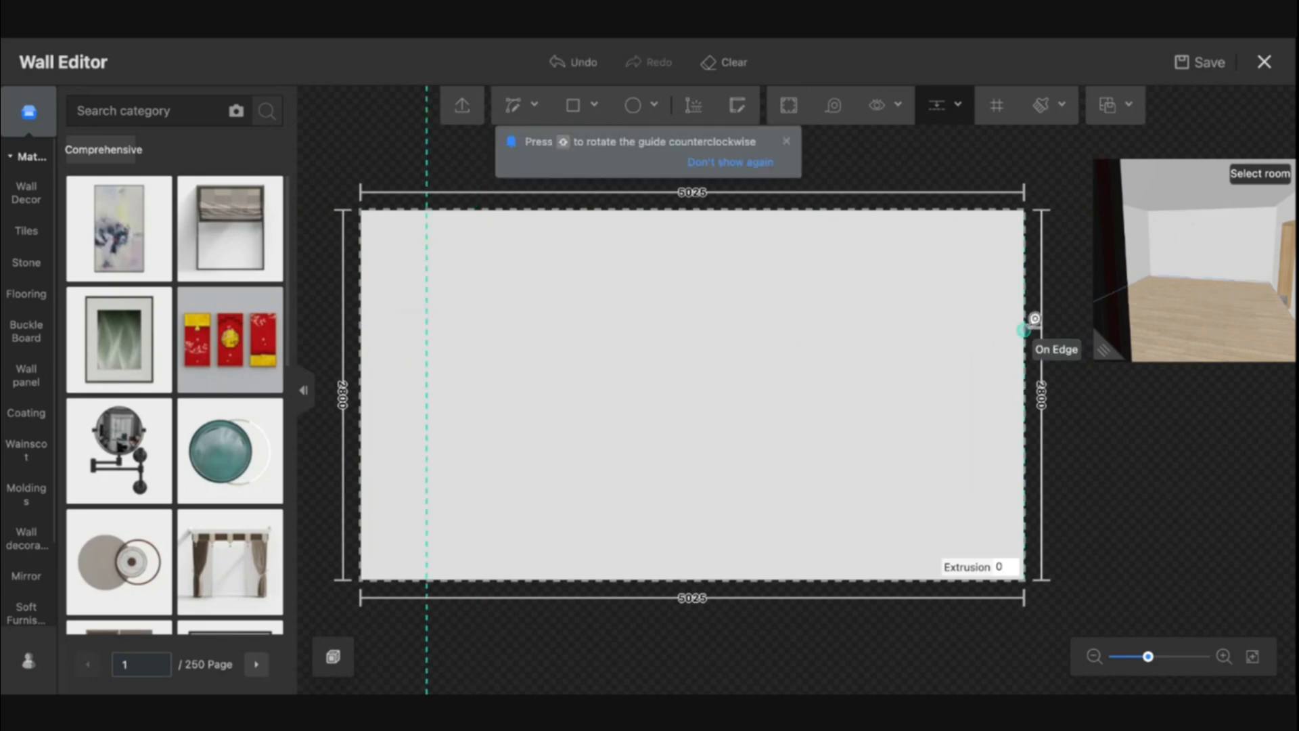
type("50")
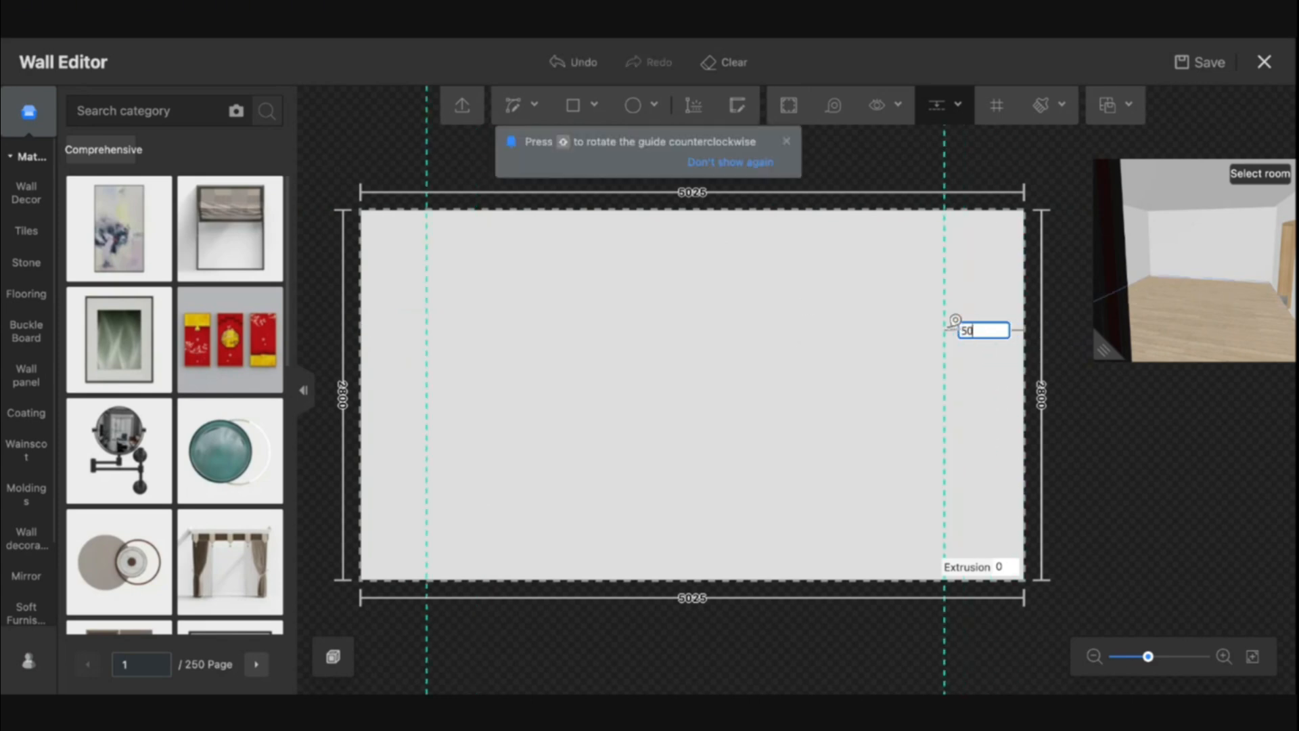
type("0")
key("Return")
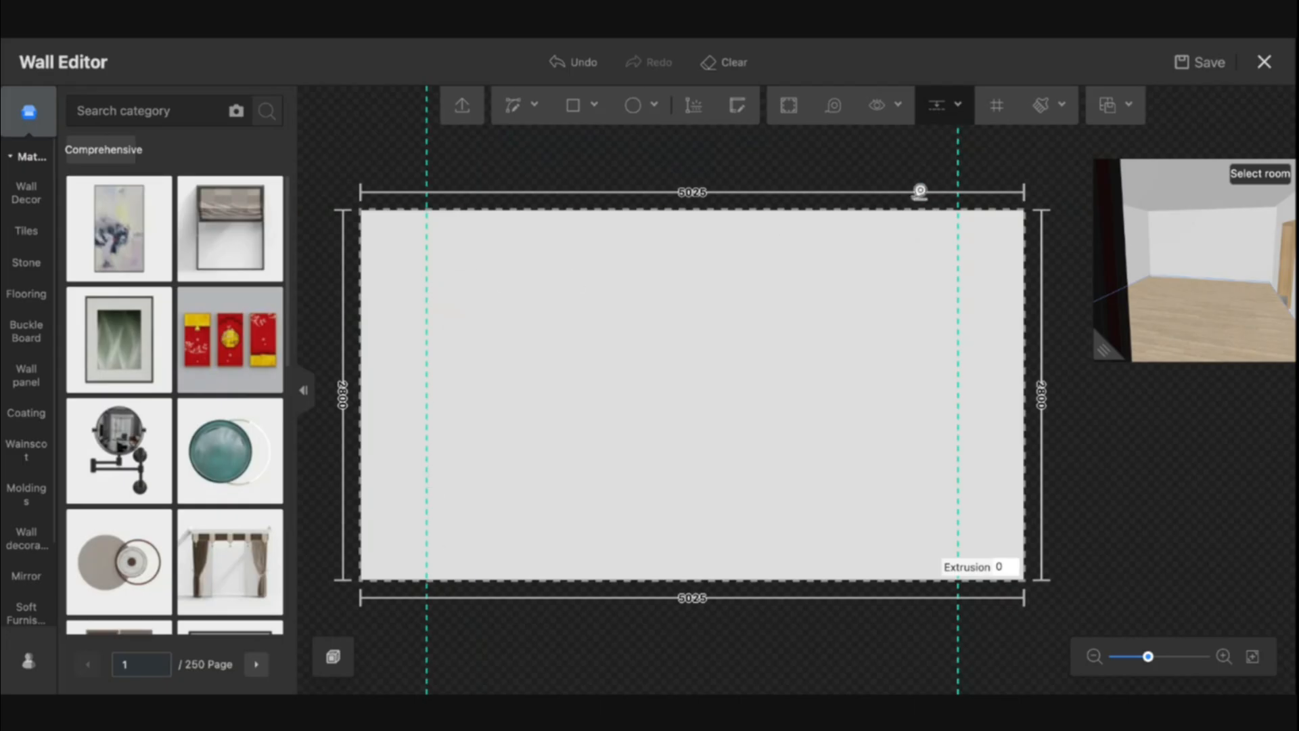
key("Escape")
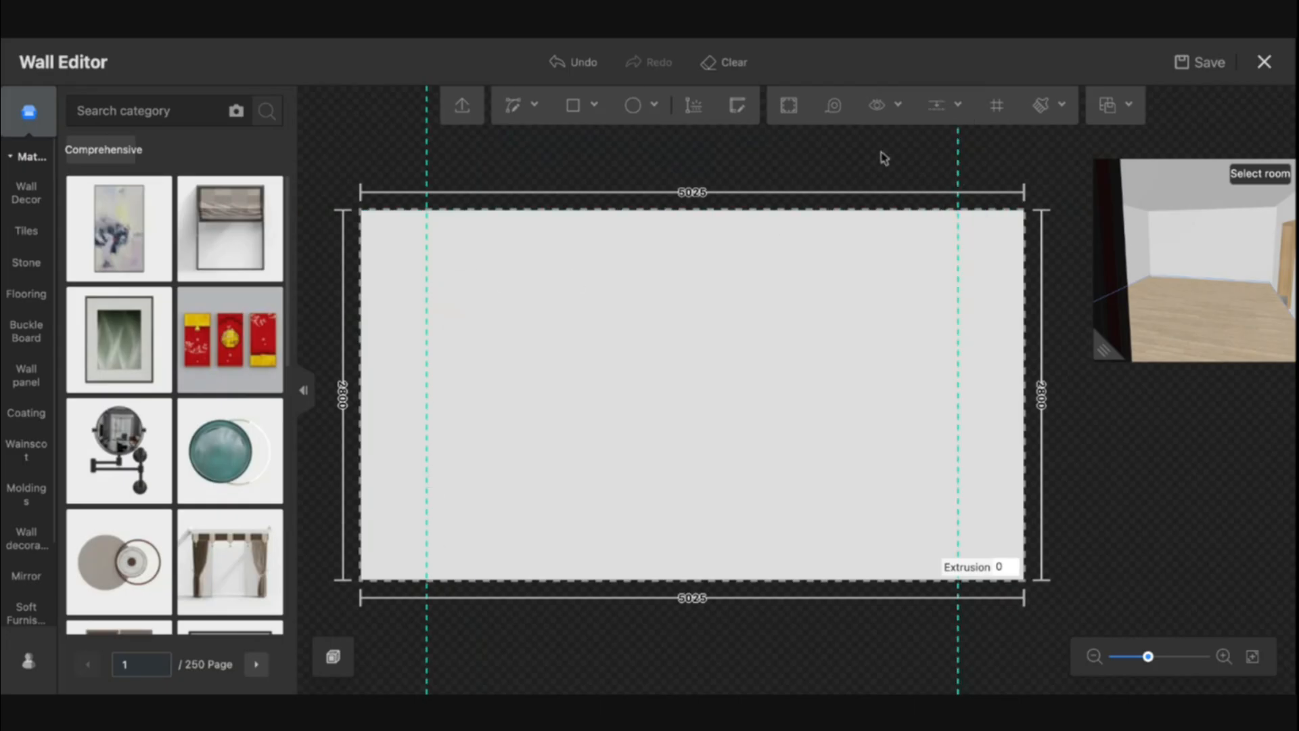
Delete both vertical guides from the wall
left_click(959, 169)
key("Delete")
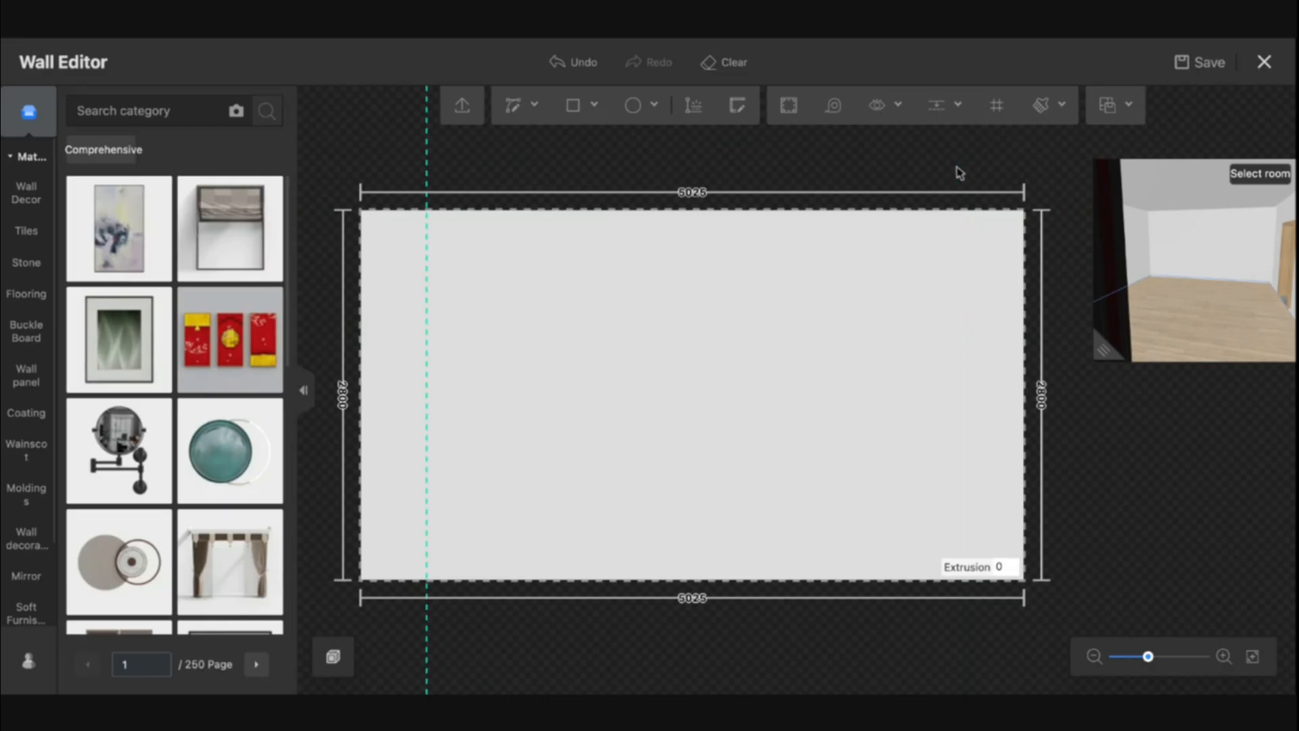
left_click(427, 161)
key("Delete")
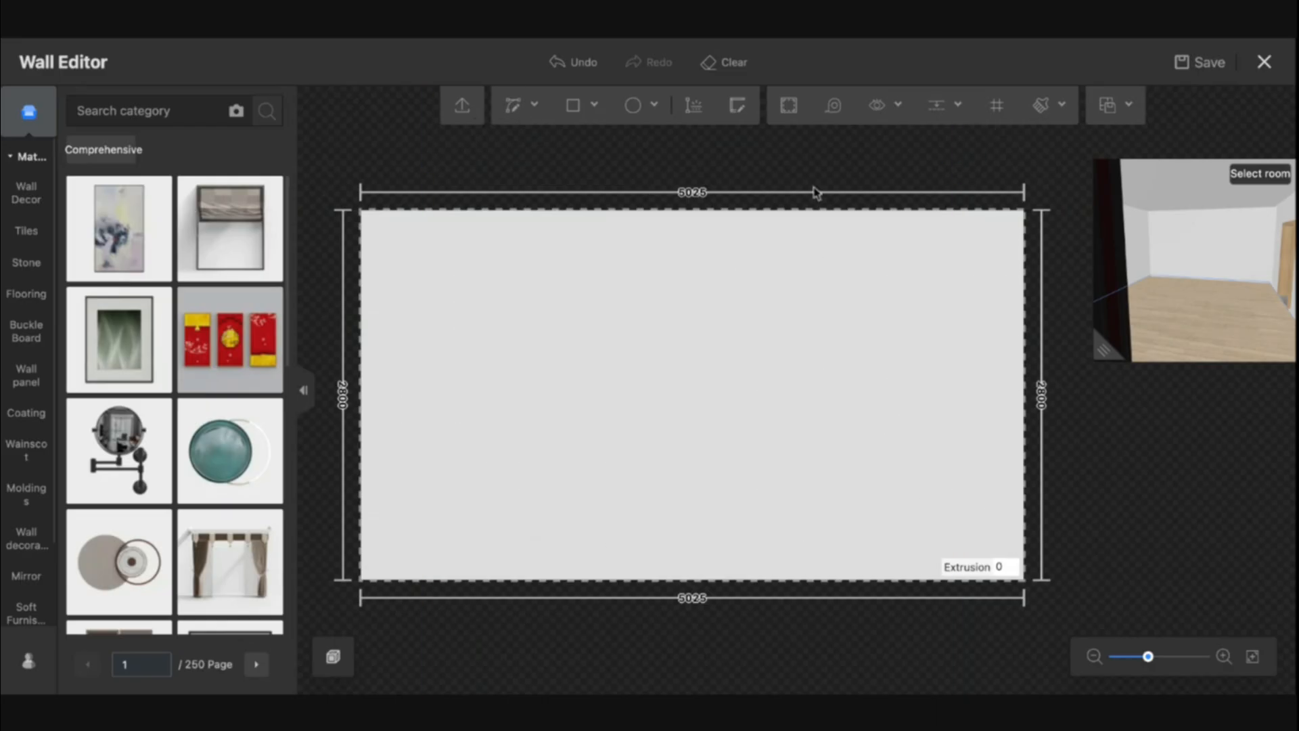
Turn on the wall grid display, then turn it off again
left_click(883, 106)
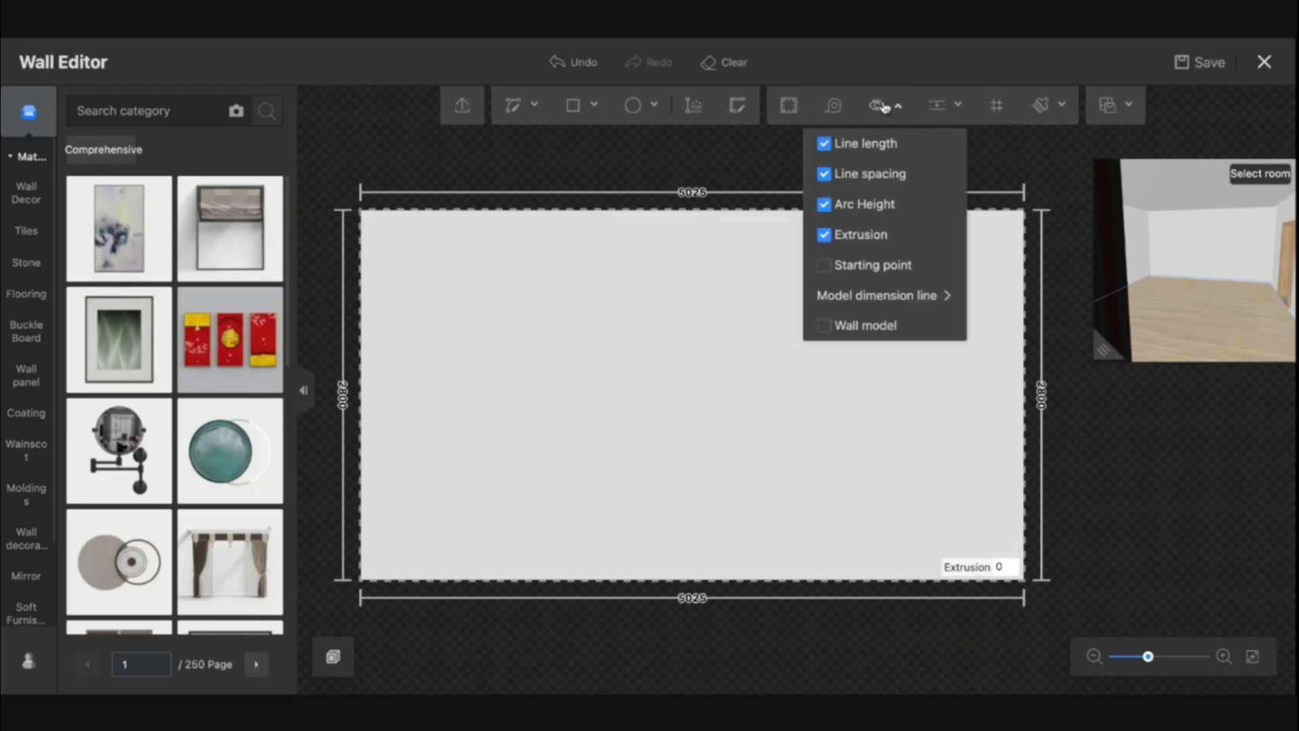
mouse_move(953, 108)
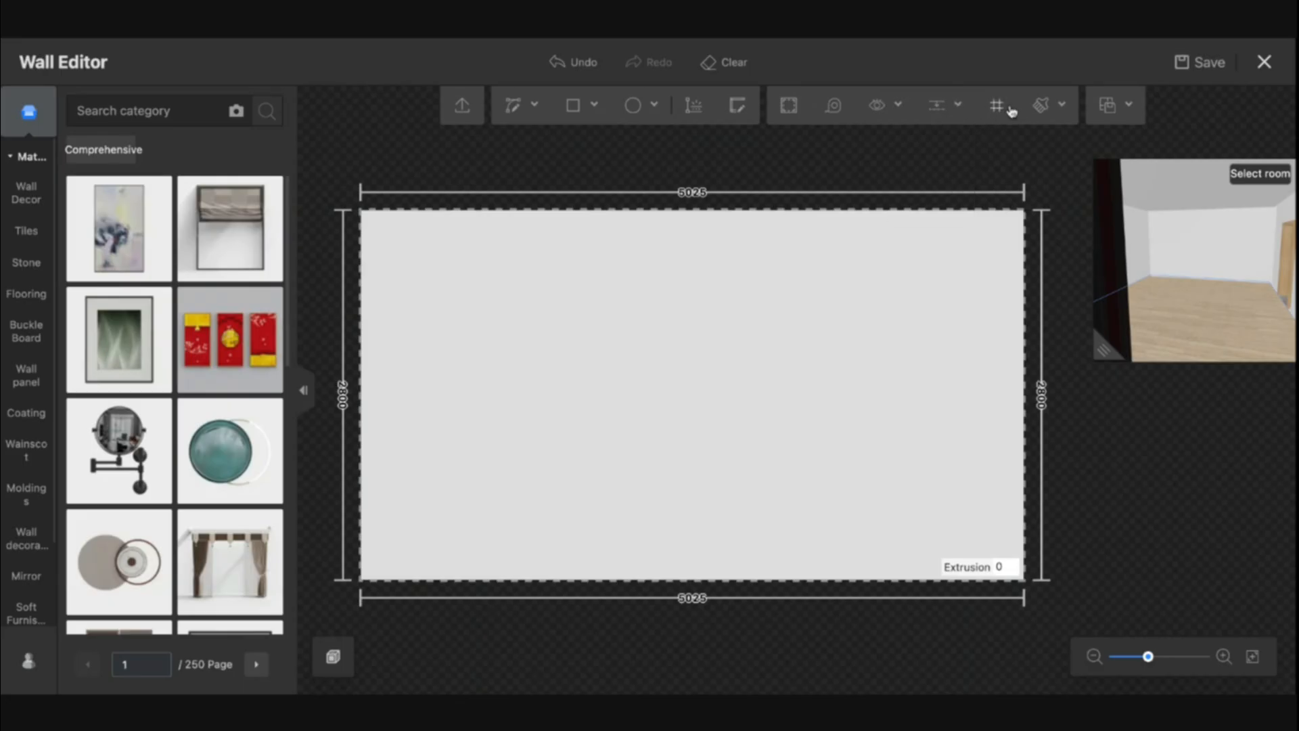
mouse_move(999, 108)
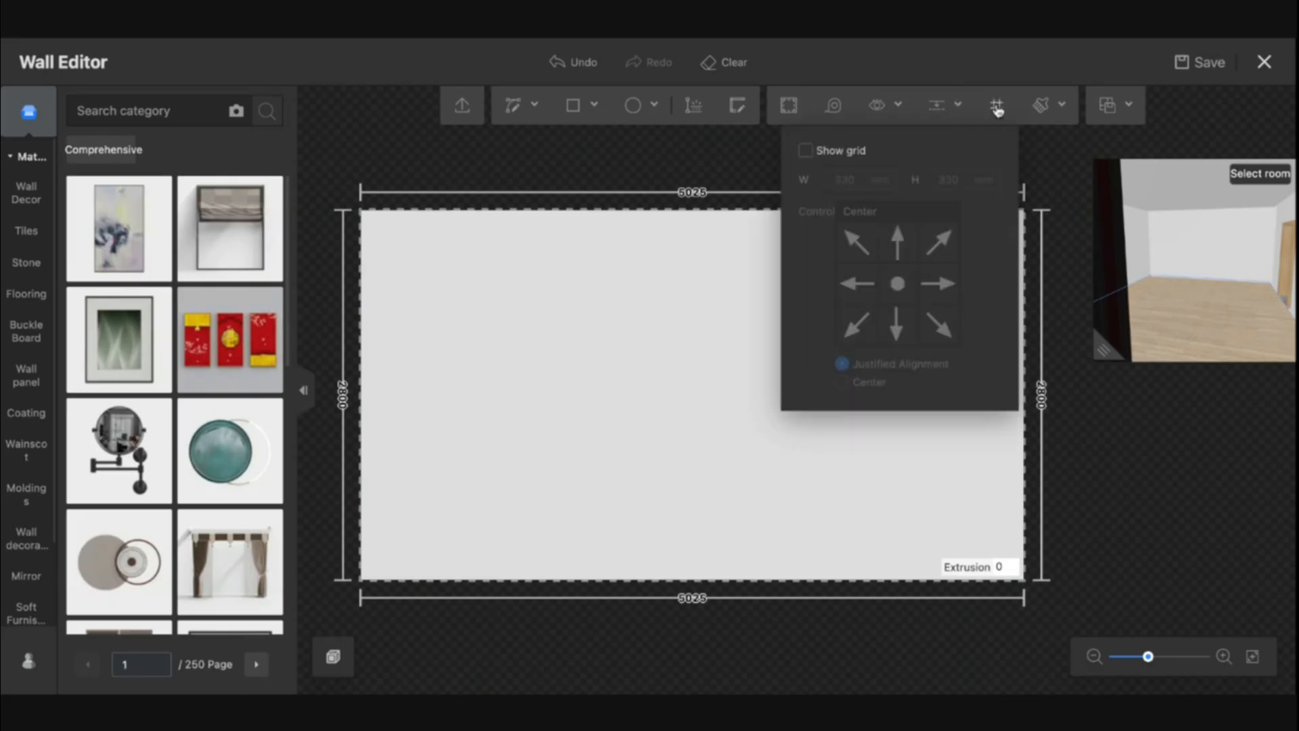
left_click(805, 152)
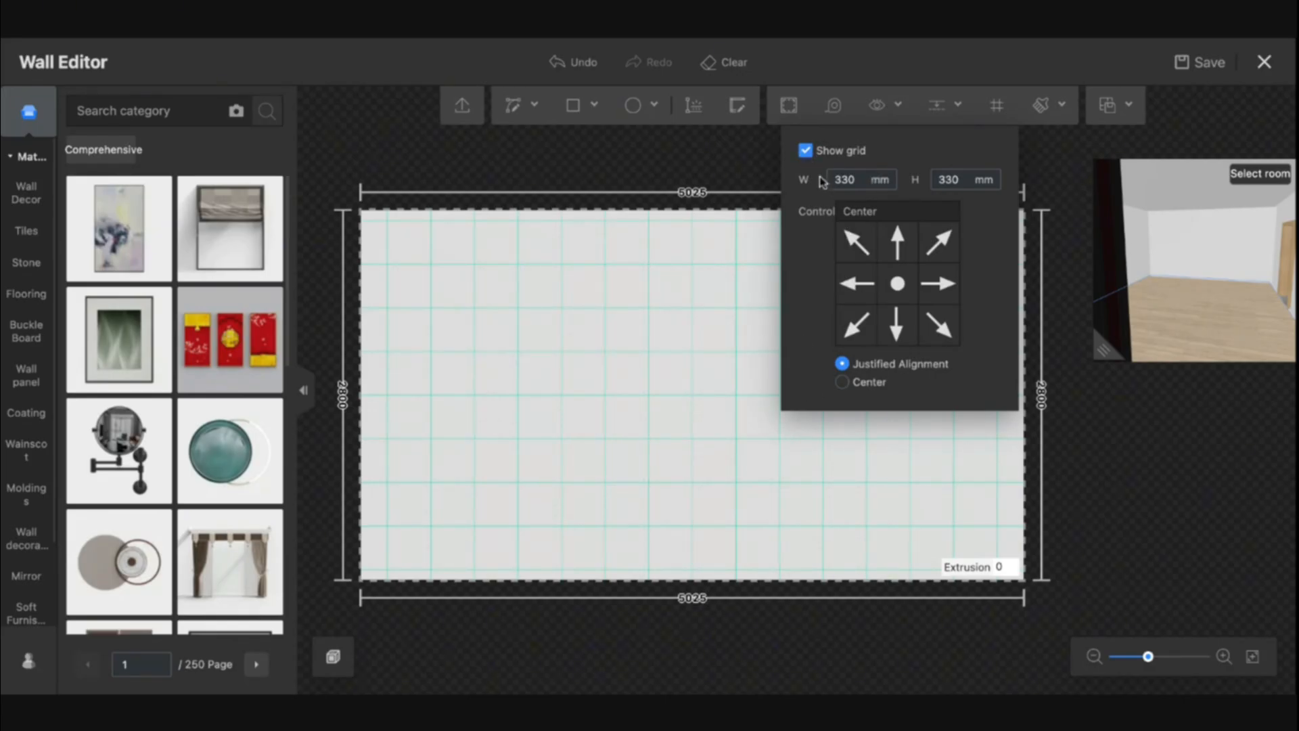
left_click(805, 150)
left_click(1054, 114)
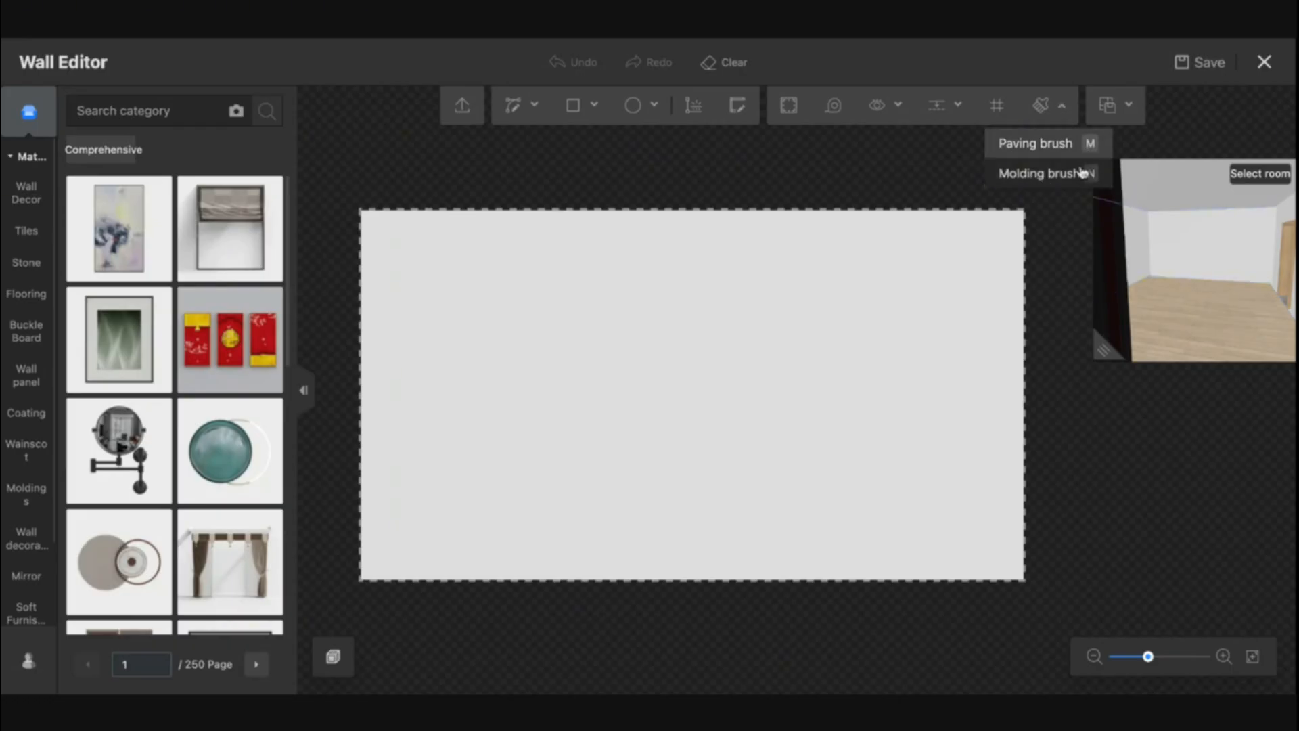
left_click(1116, 113)
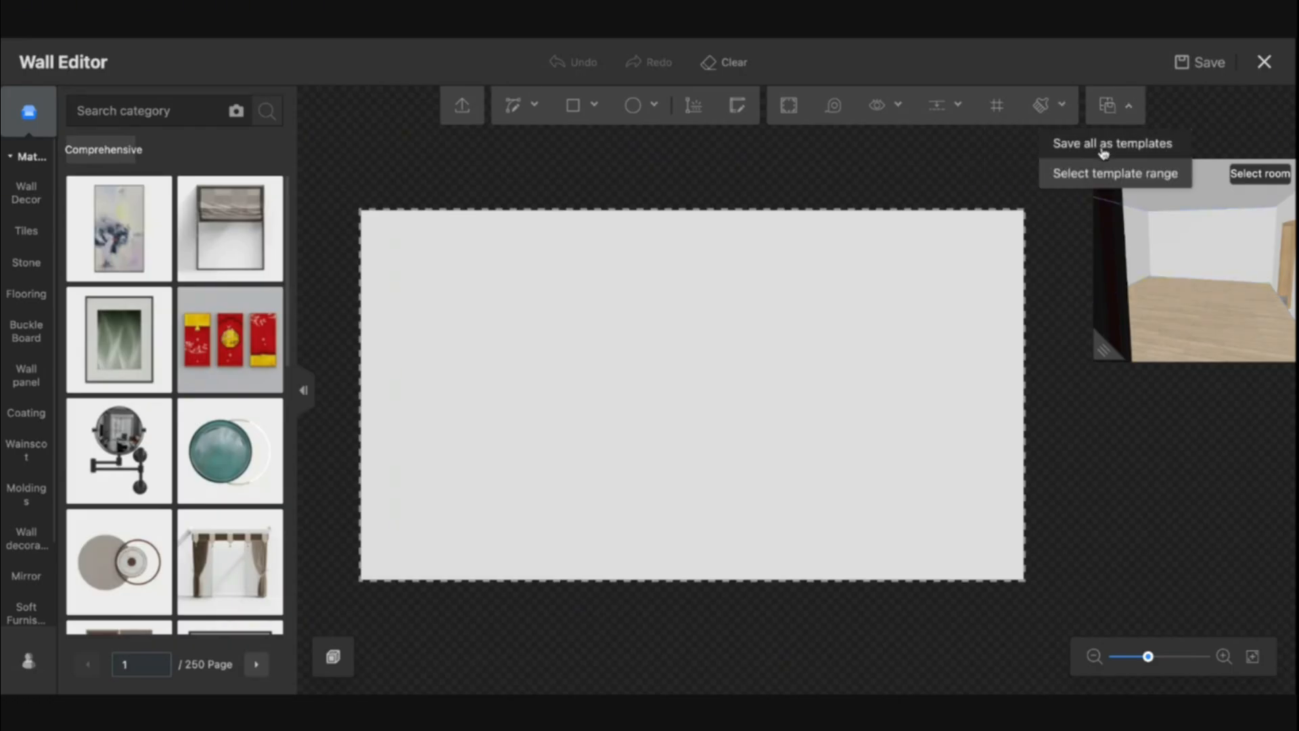
left_click(681, 169)
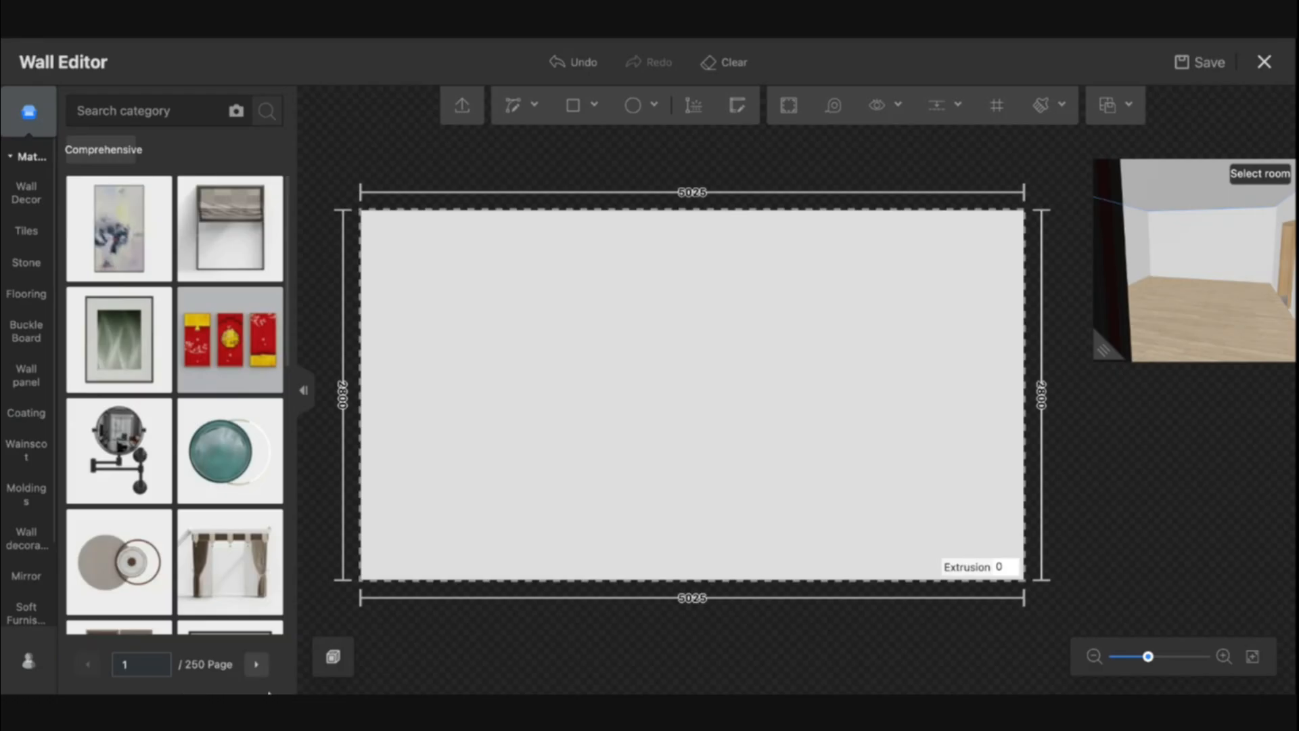
Browse the personal library's Favorites, Uploads and My styling sections, then return to the materials catalogue
left_click(30, 662)
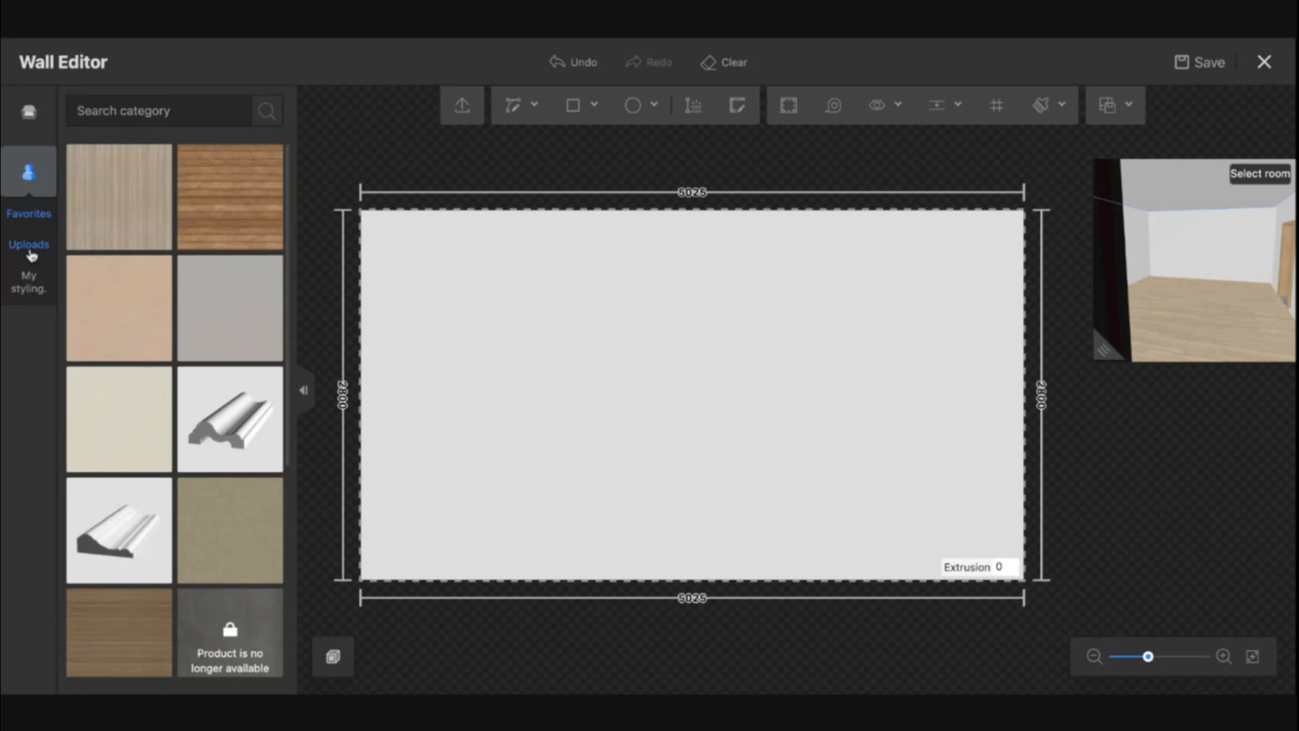
left_click(34, 218)
left_click(28, 244)
left_click(31, 284)
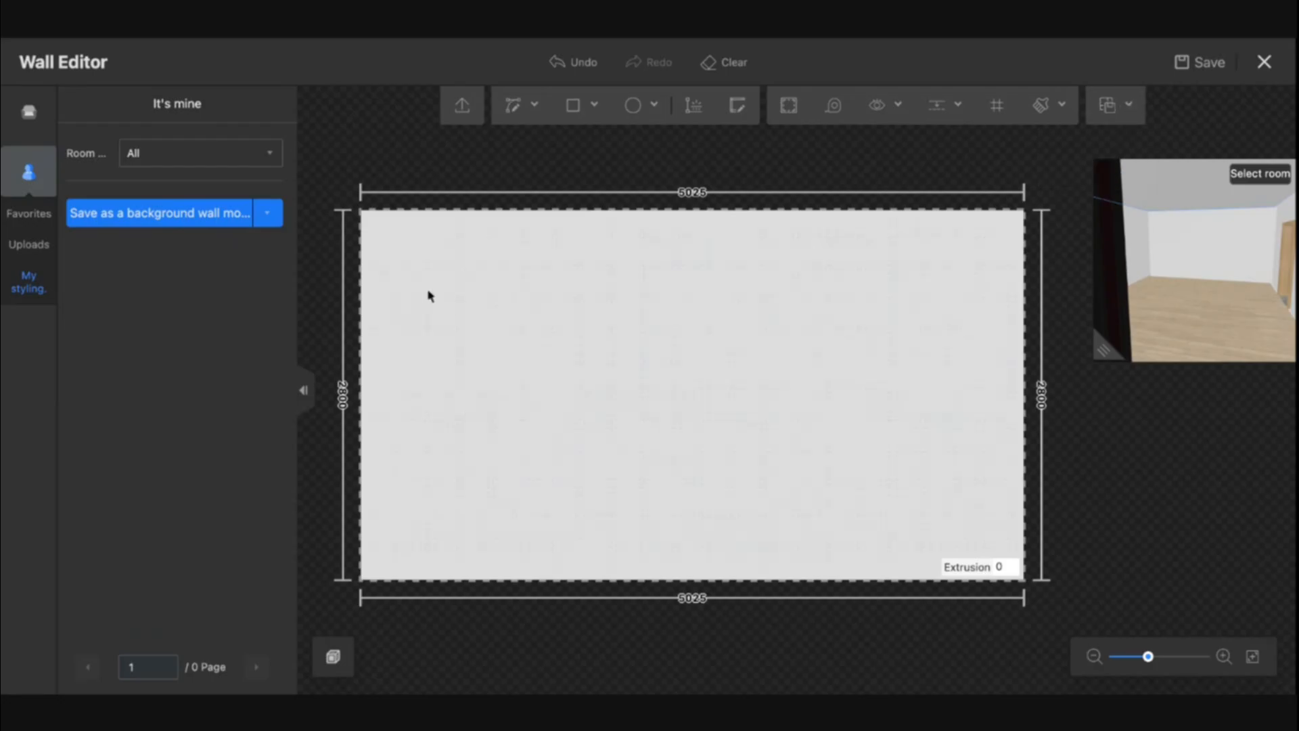
left_click(27, 117)
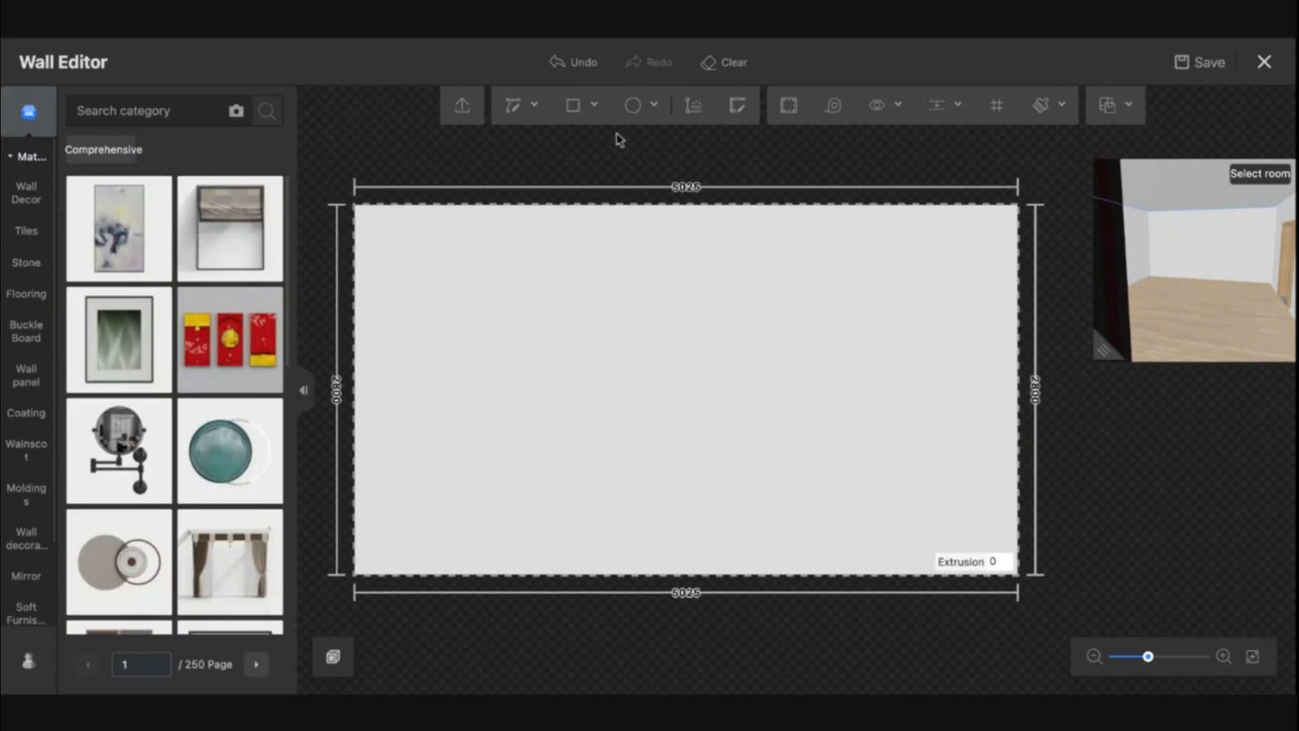
Draw a rectangle covering the wall's left half, about 2513 mm wide and the full 2800 mm high
mouse_move(573, 111)
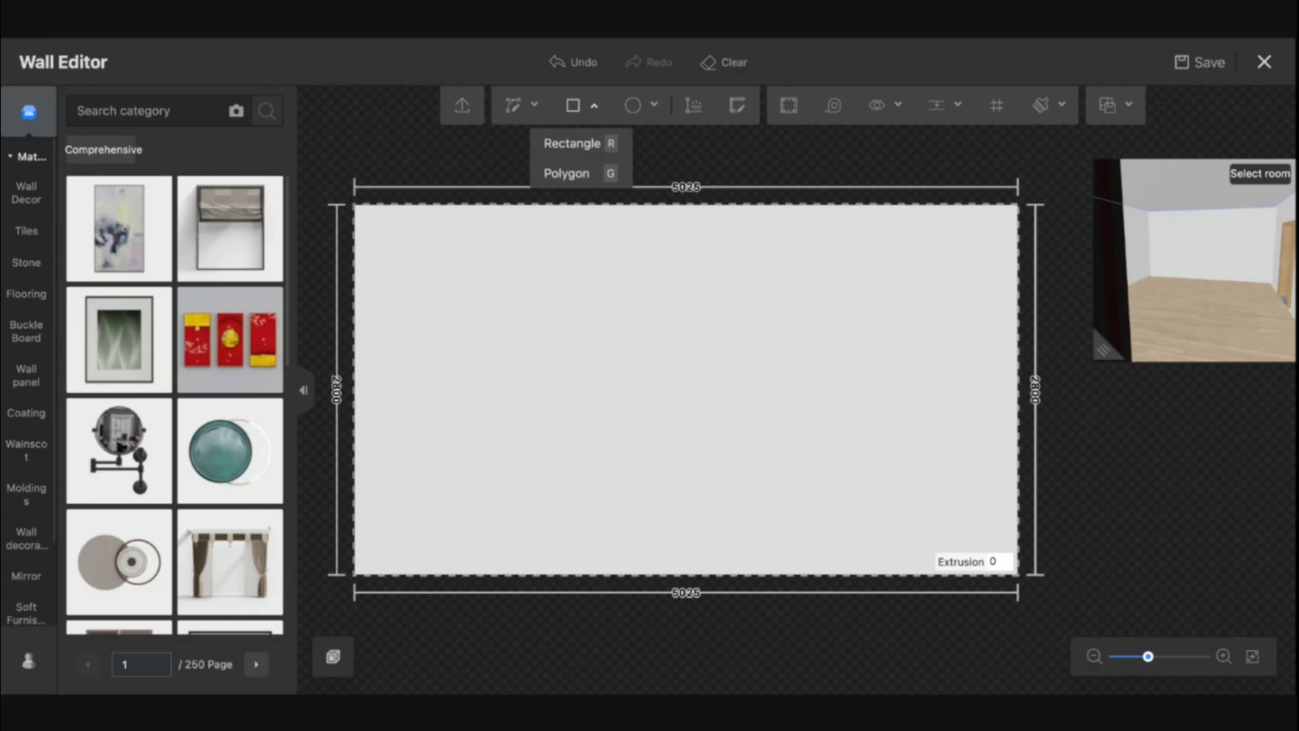
key("r")
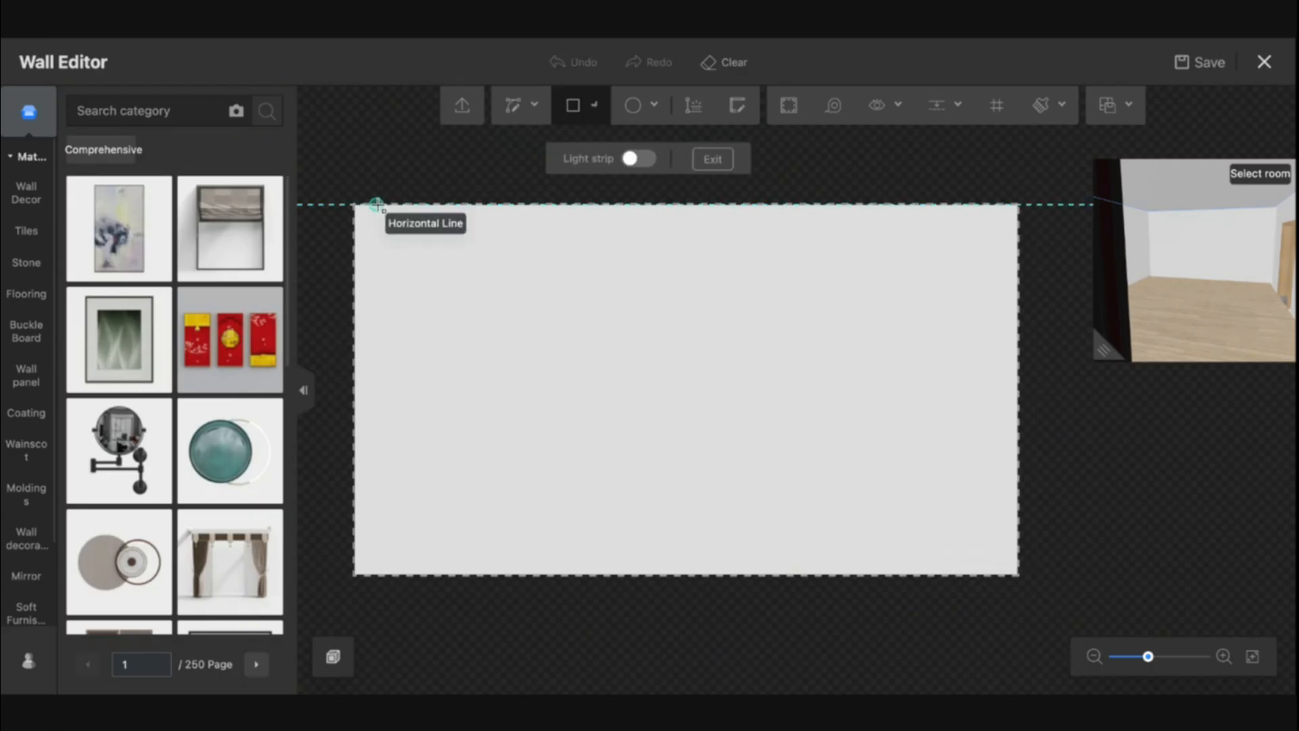
left_click(354, 203)
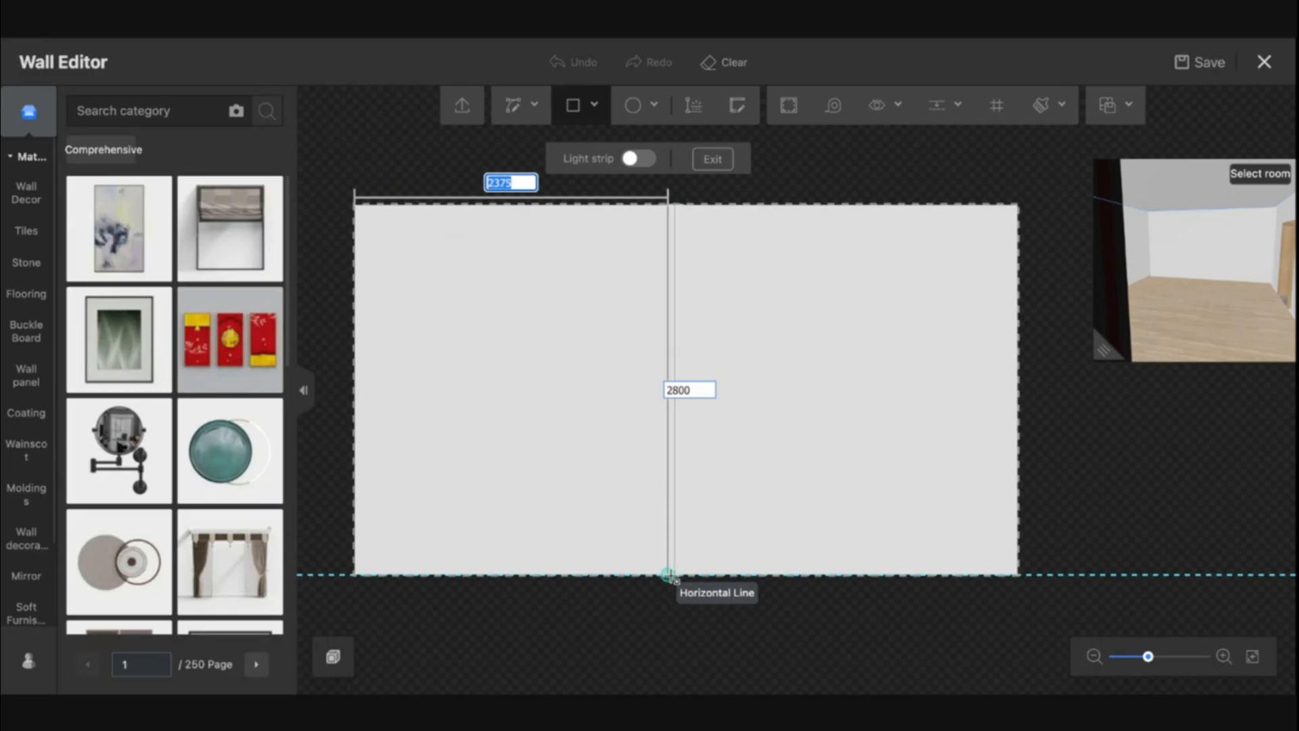
left_click(694, 575)
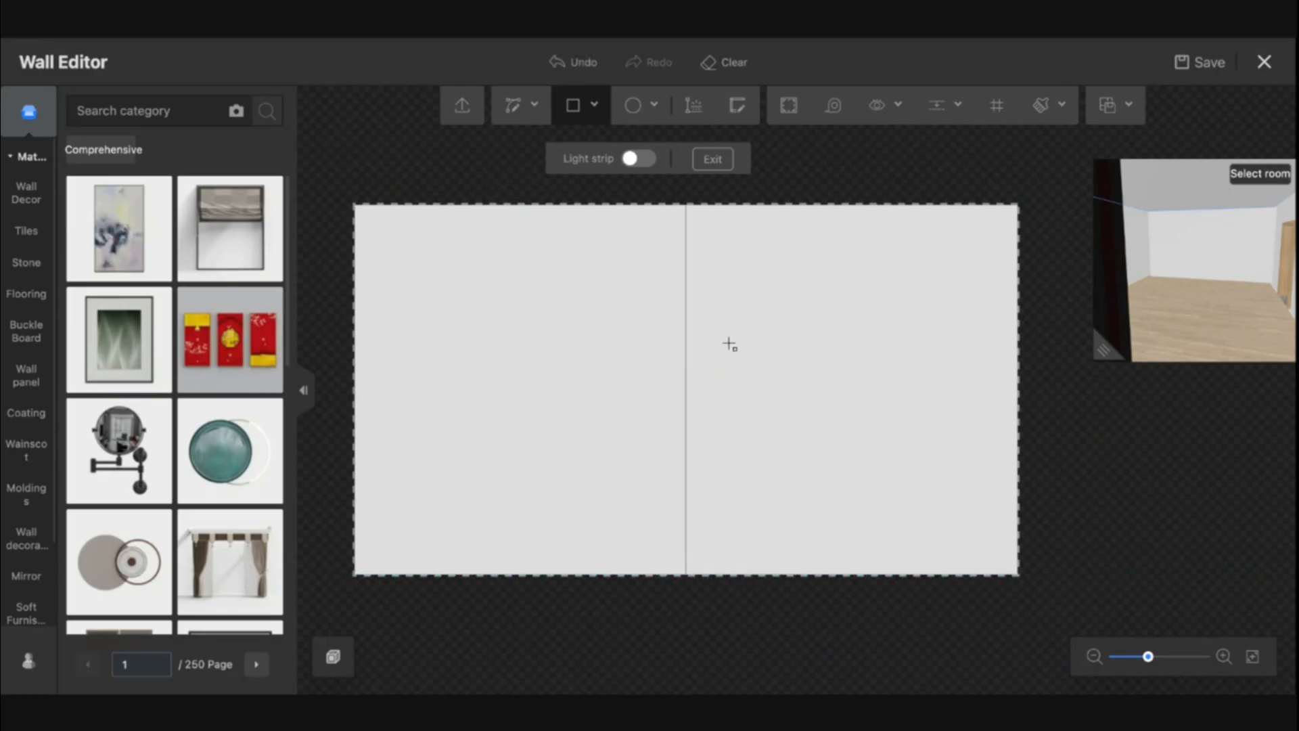
key("Escape")
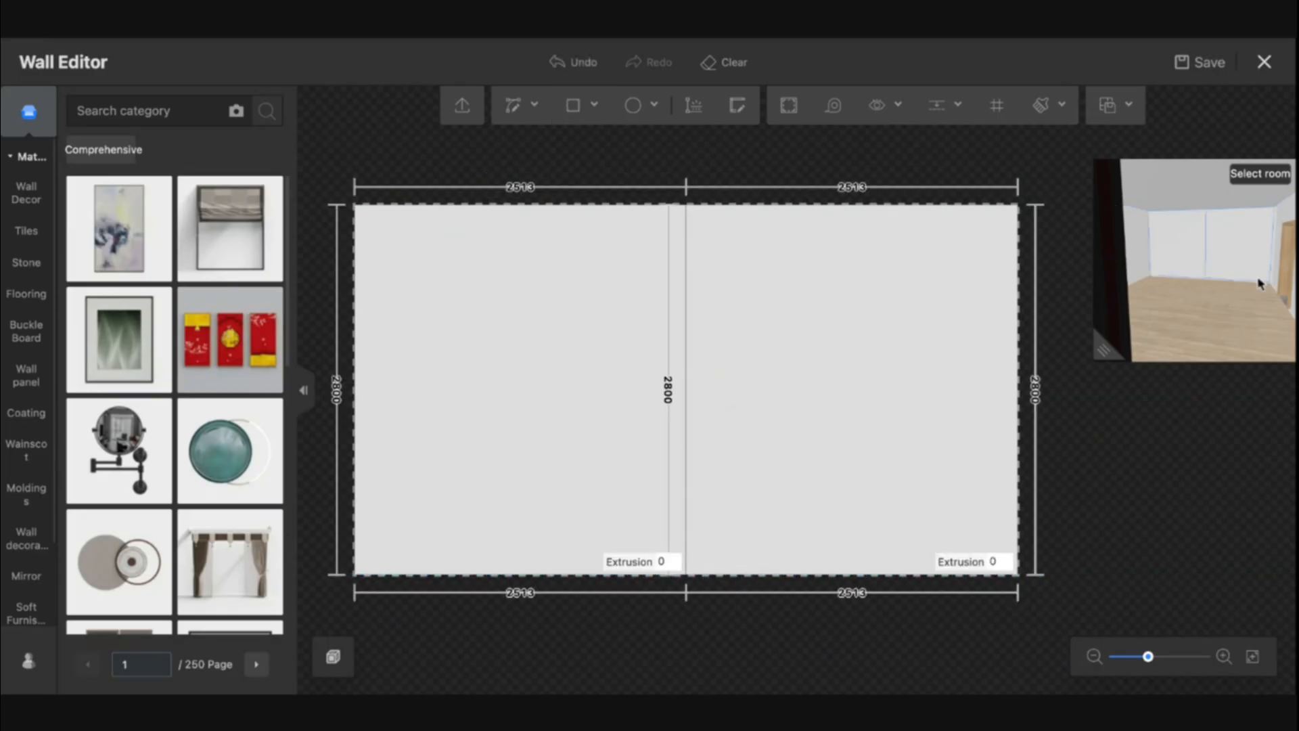
Extrude the left rectangle by 1000 mm
left_click_drag(1110, 351, 1039, 596)
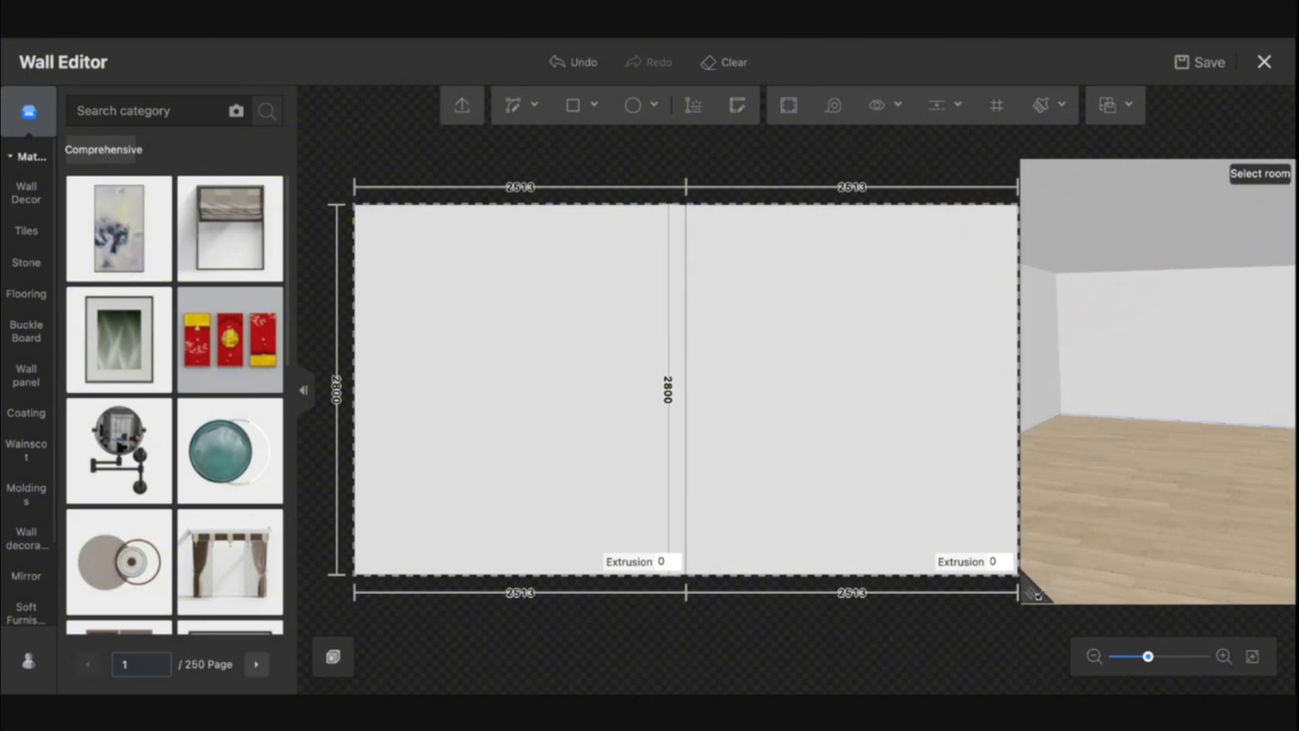
left_click_drag(1173, 473, 1123, 325)
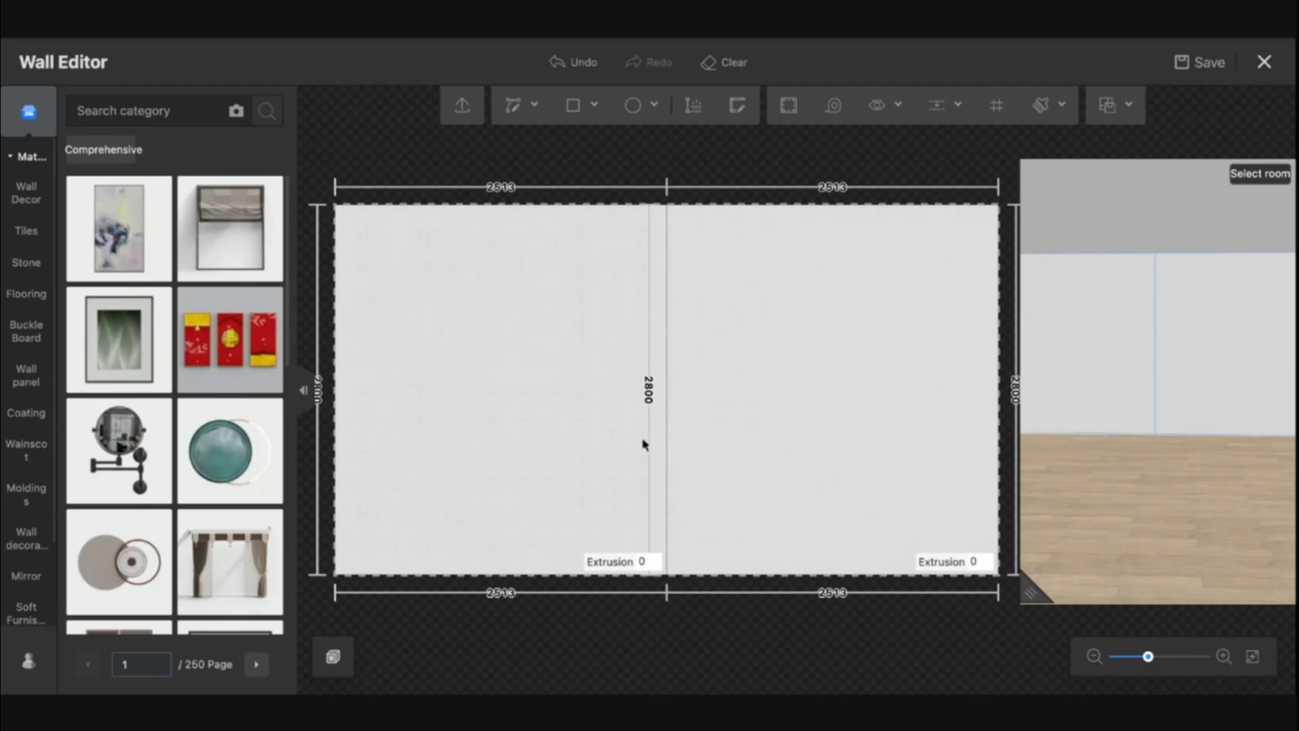
left_click(646, 562)
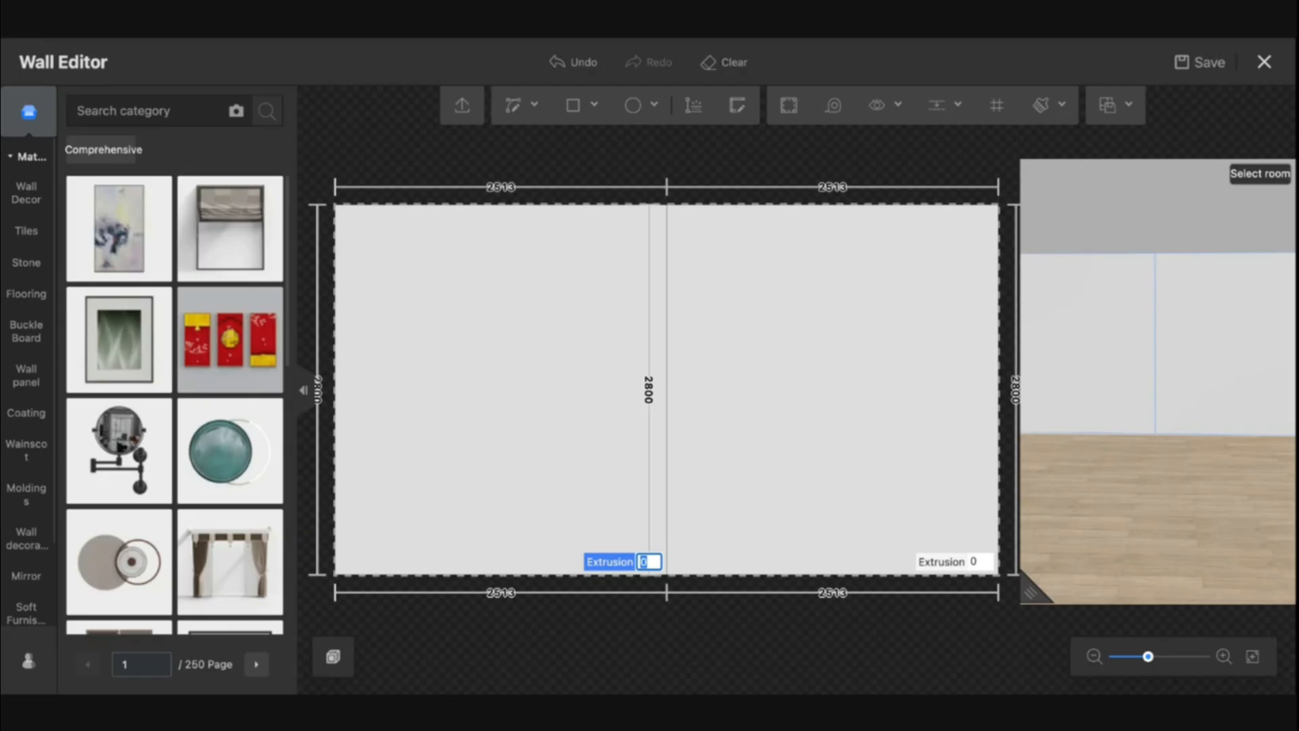
type("1000")
key("Return")
Reset the left rectangle's extrusion to 0
left_click_drag(1146, 531, 1150, 352)
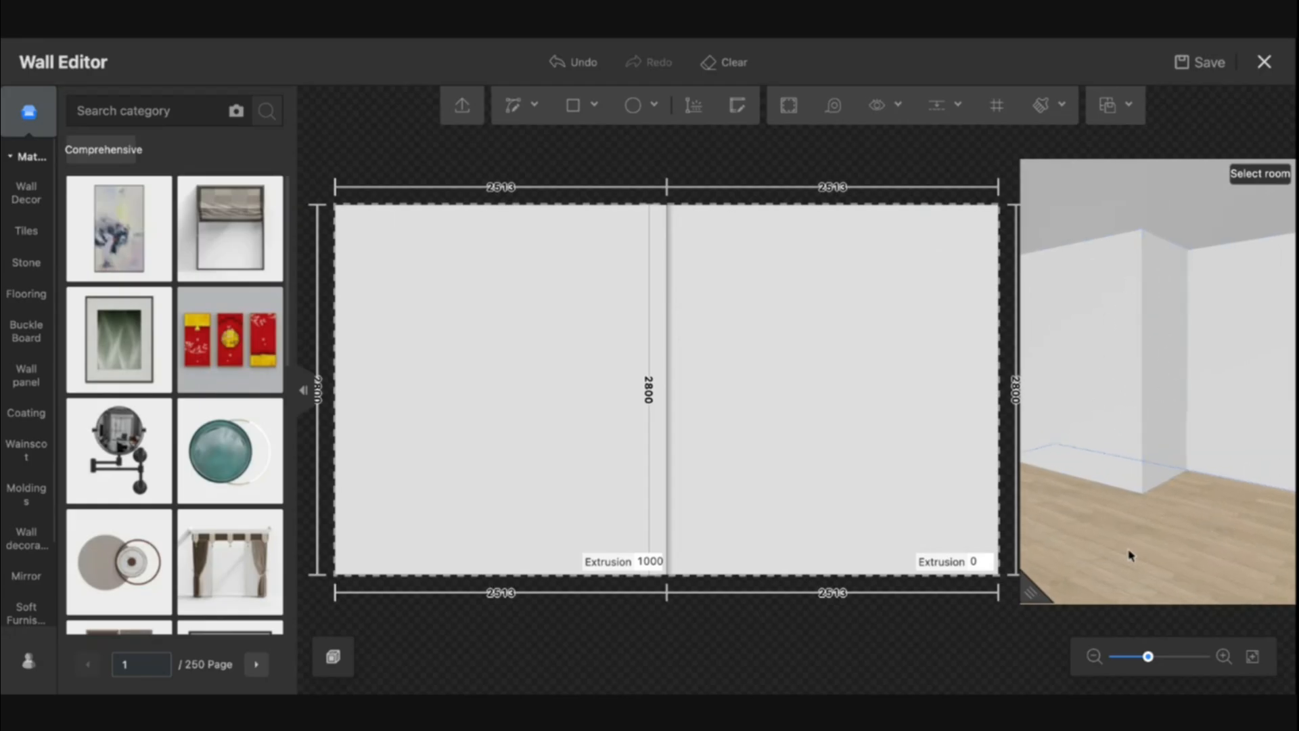
mouse_move(1128, 550)
left_mouse_down()
mouse_move(1117, 543)
mouse_move(1170, 538)
mouse_move(1105, 539)
mouse_move(1163, 539)
mouse_move(1134, 539)
left_mouse_up()
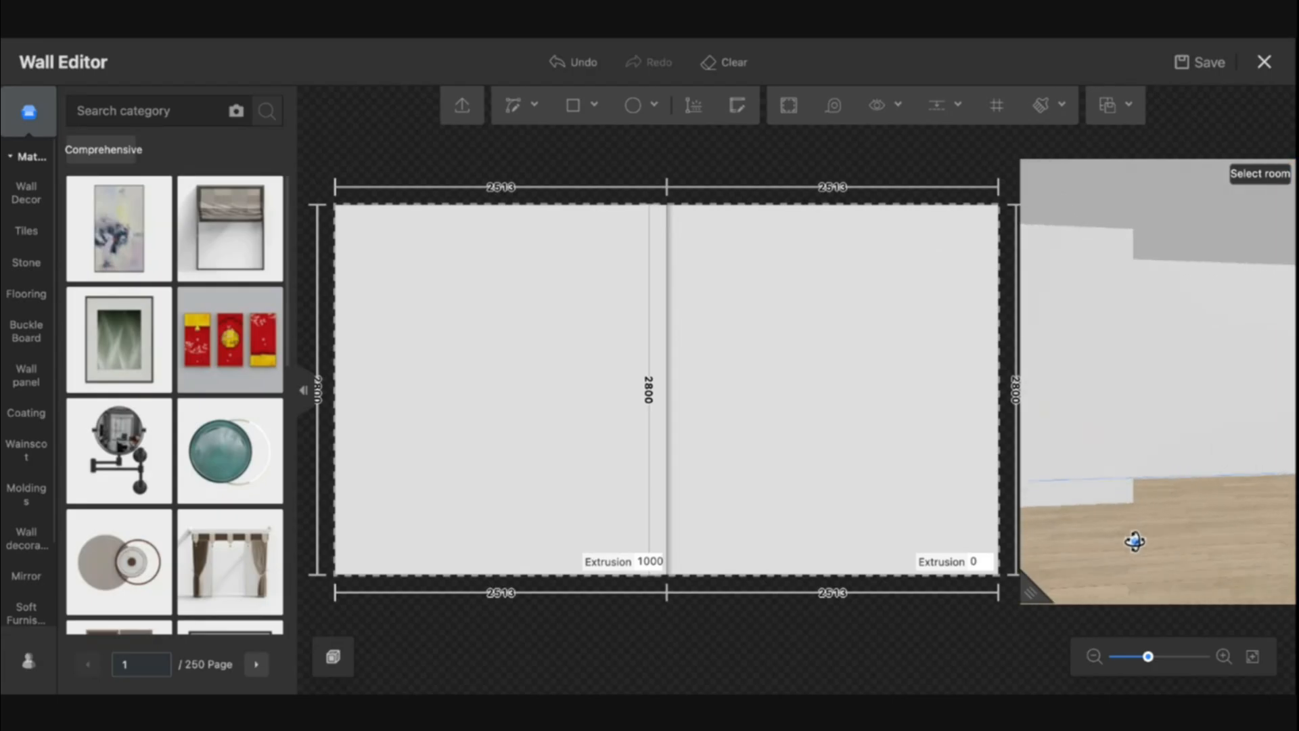
double_click(658, 560)
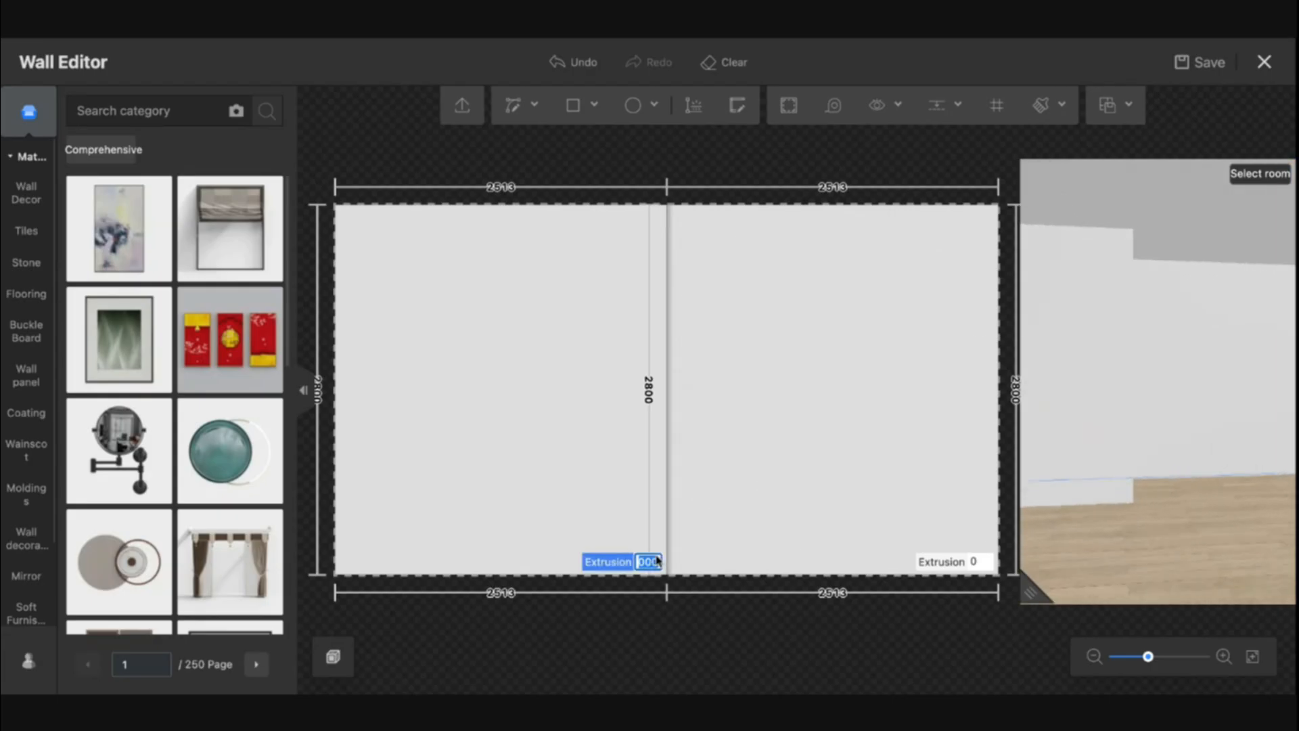
type("0")
key("Return")
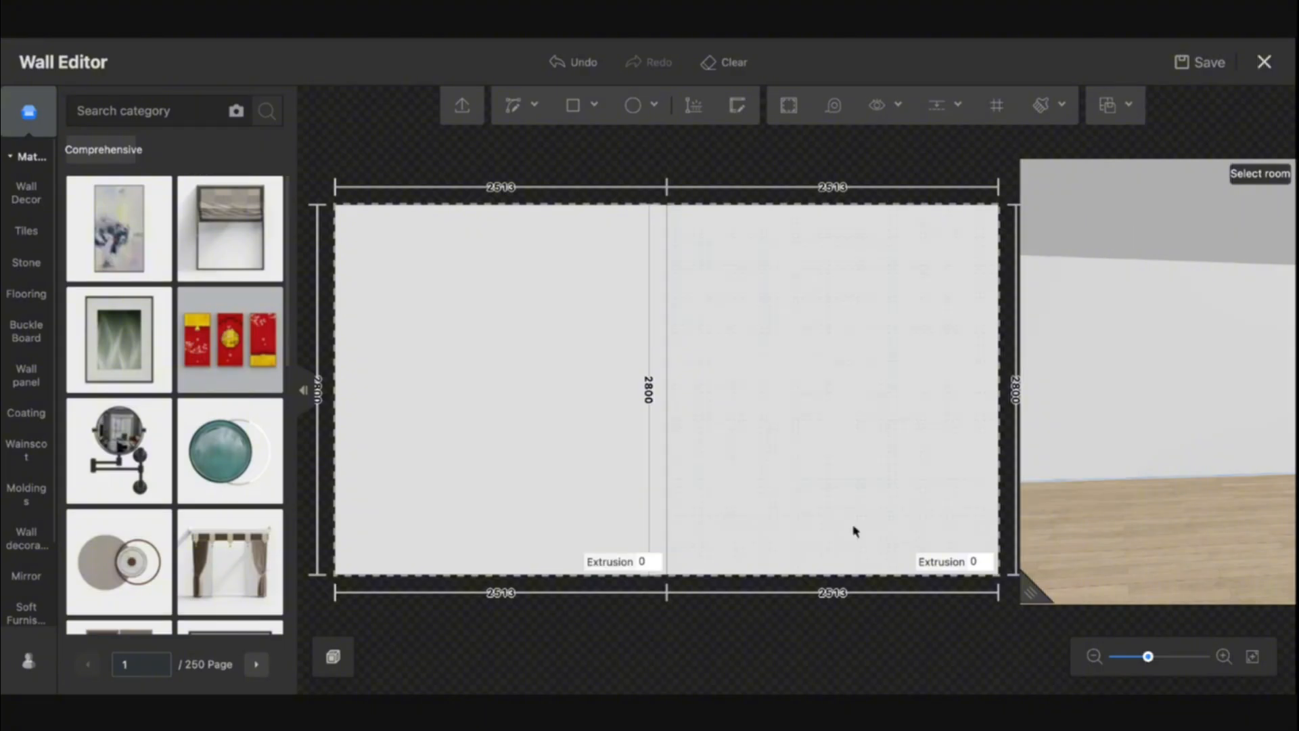
Set the left rectangle's extrusion to 500 mm
left_click(657, 564)
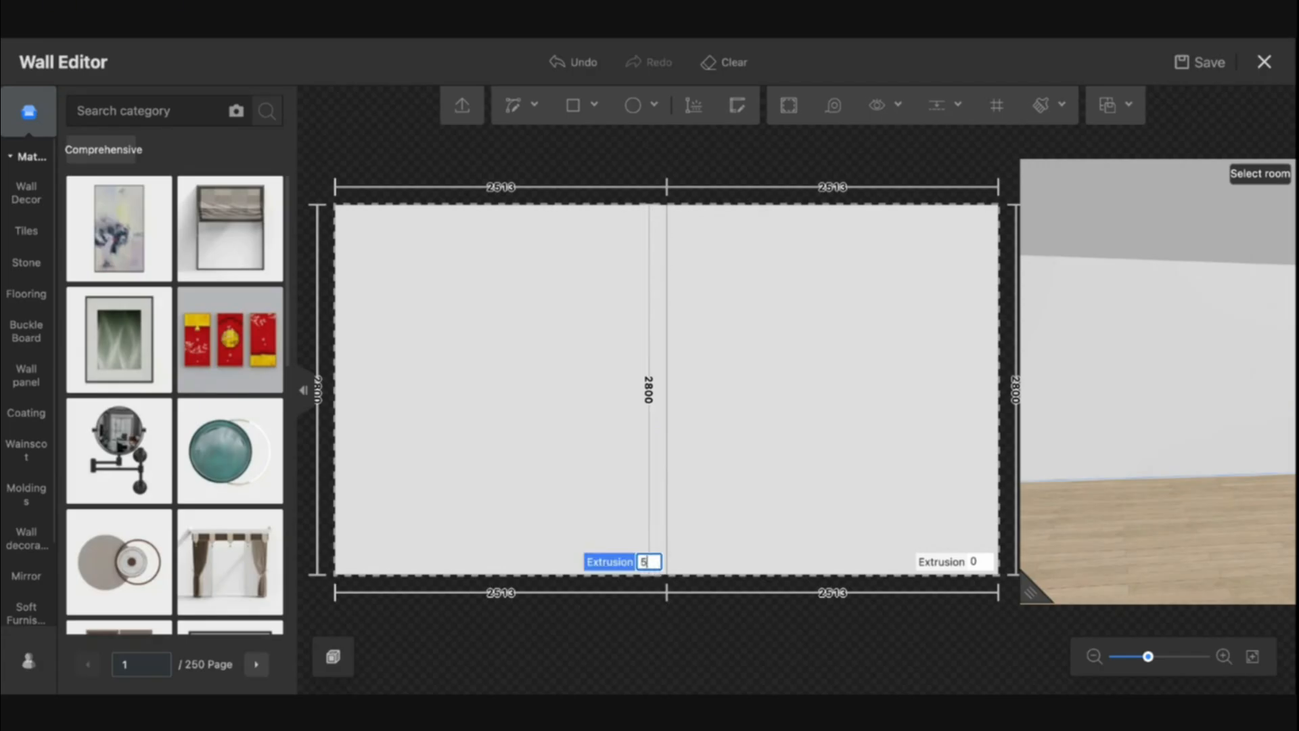
type("500")
key("Return")
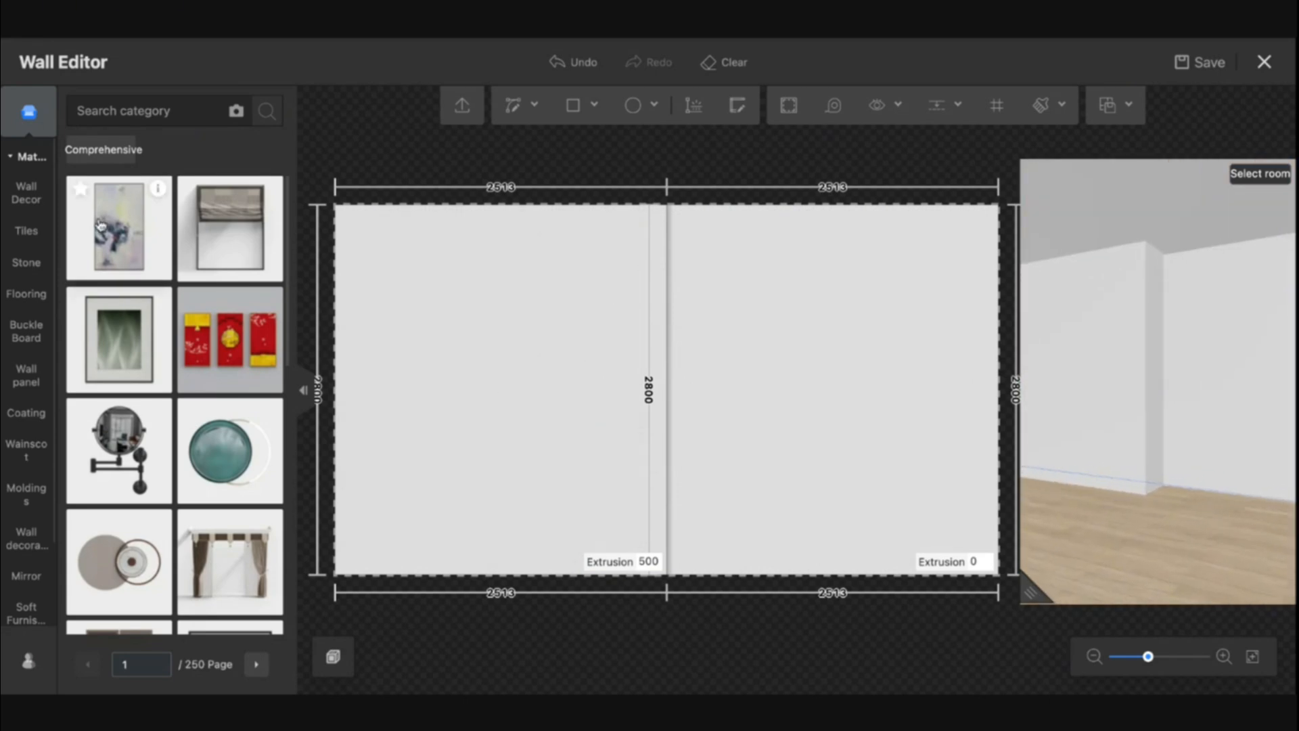
Apply a grey marble tile to the left panel and a dark tile to the right panel
left_click(29, 238)
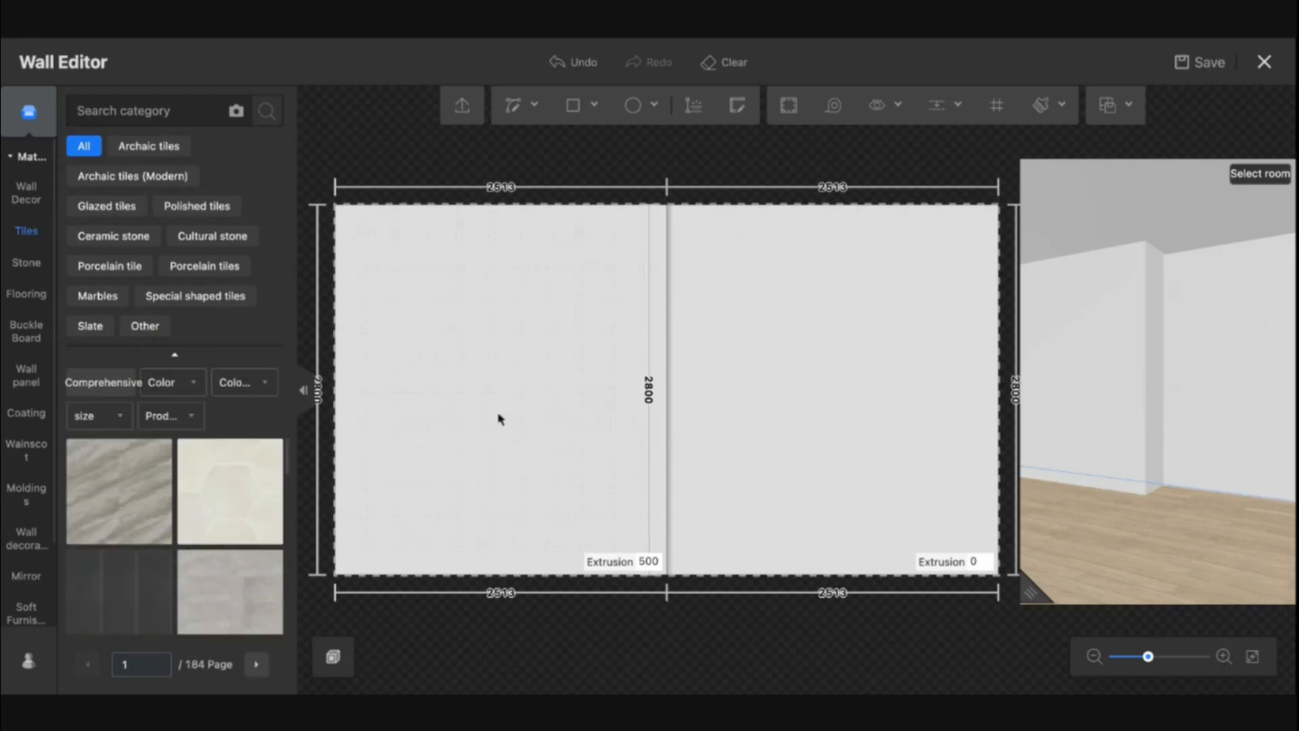
left_click_drag(142, 522, 548, 382)
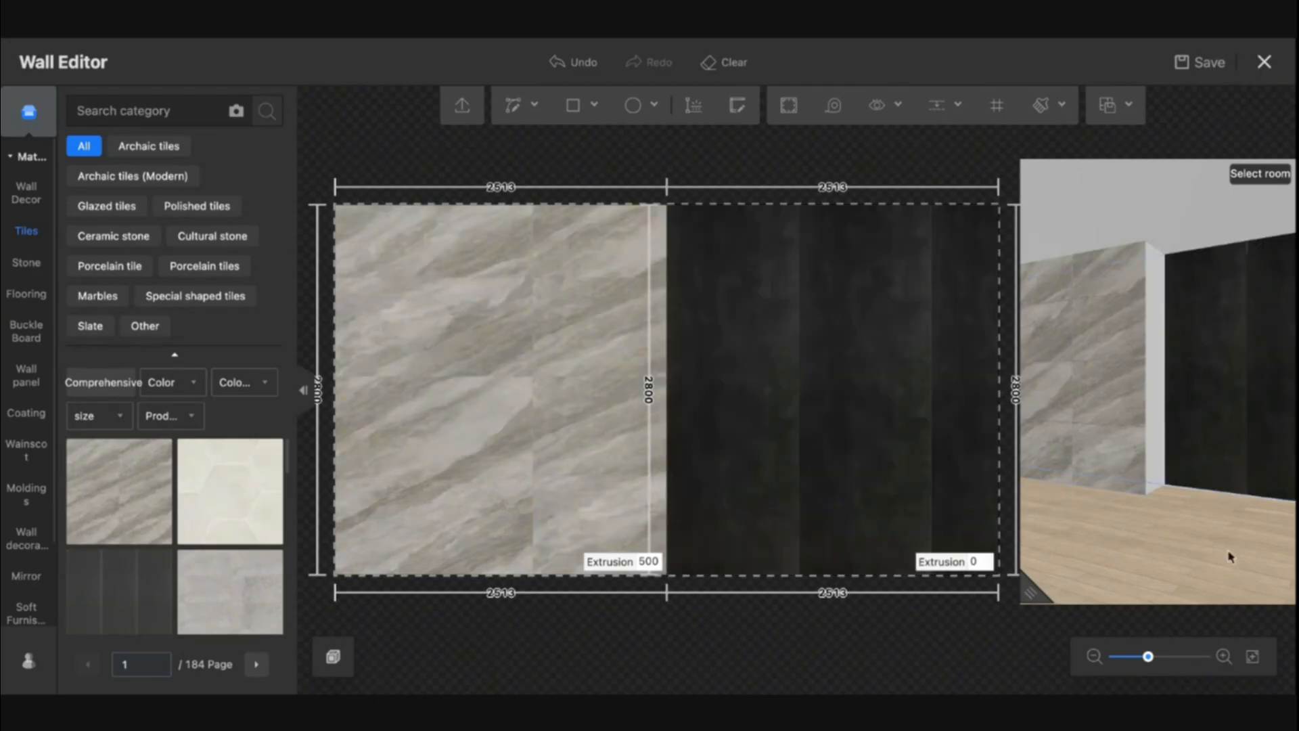
mouse_move(1197, 532)
left_mouse_down()
mouse_move(1182, 537)
mouse_move(1212, 546)
mouse_move(1184, 548)
mouse_move(1219, 550)
mouse_move(1192, 545)
left_mouse_up()
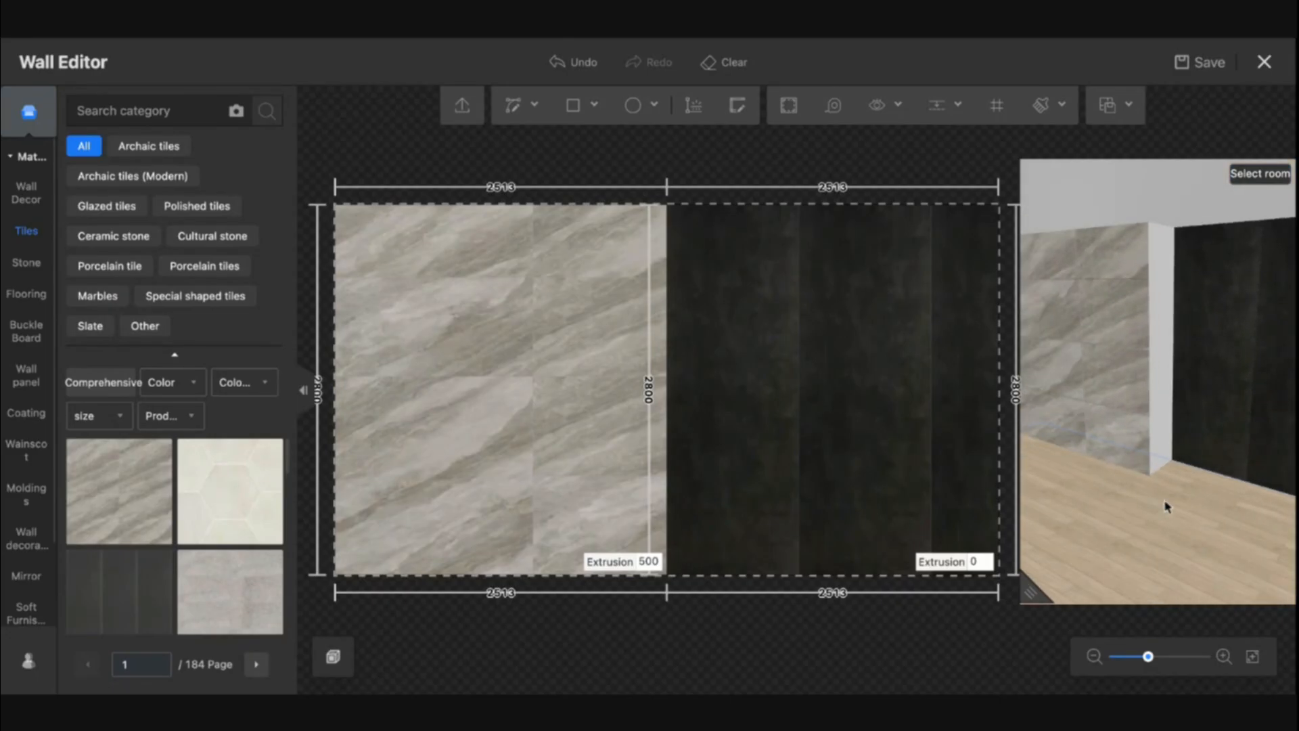
Open the section profile editor of the edge between the two panels and examine it without changes
left_click(668, 358)
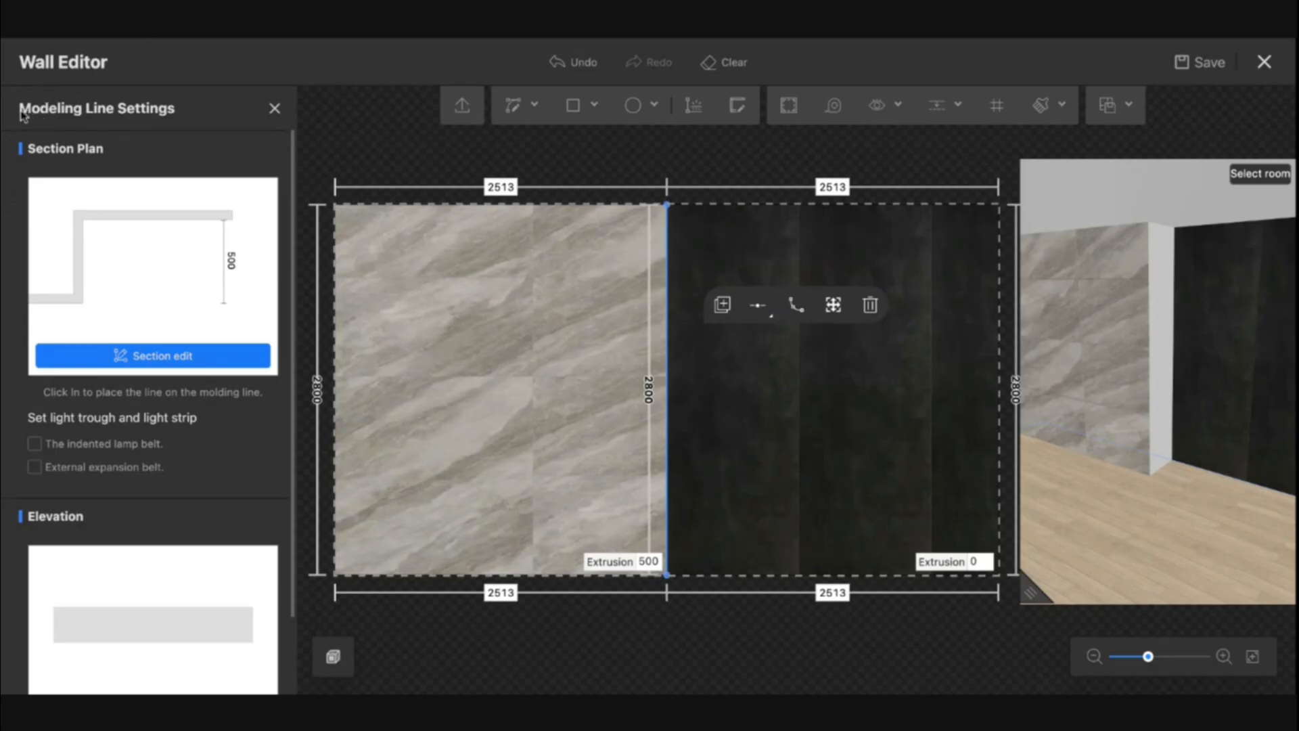
scroll(197, 247, "down", 2)
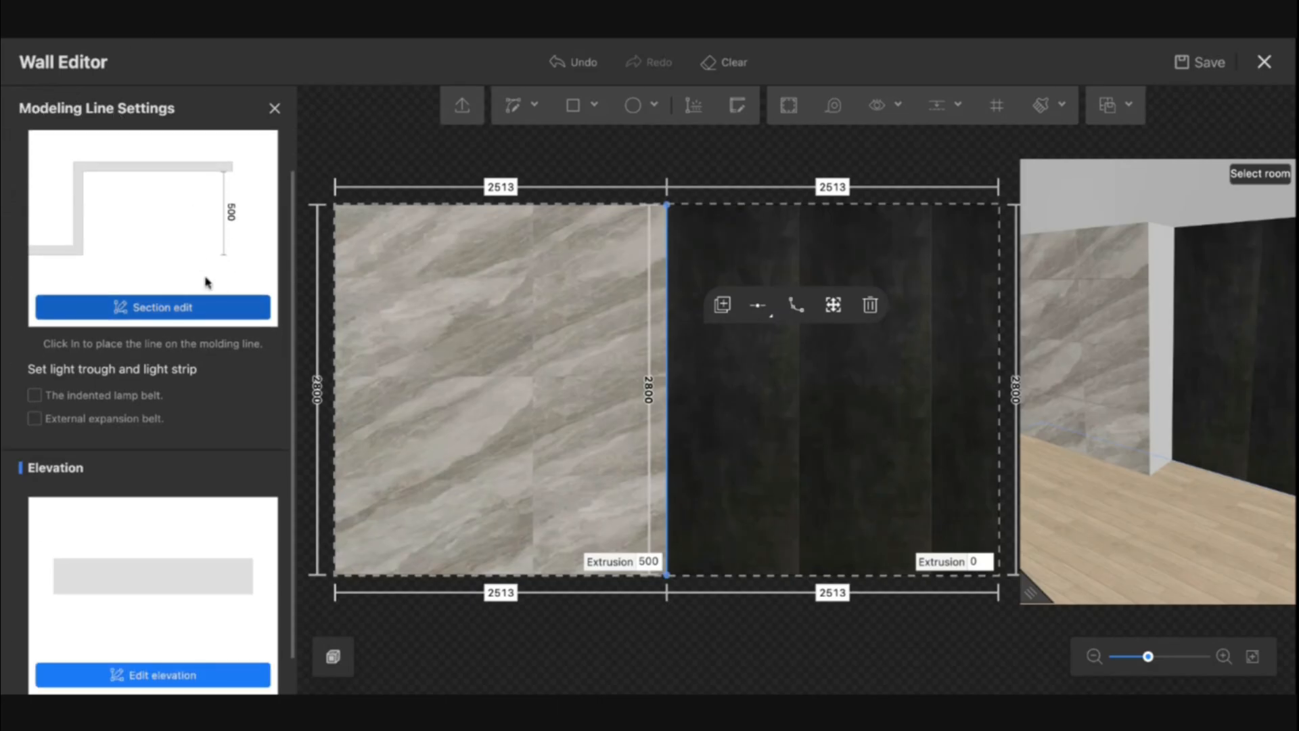
left_click(181, 308)
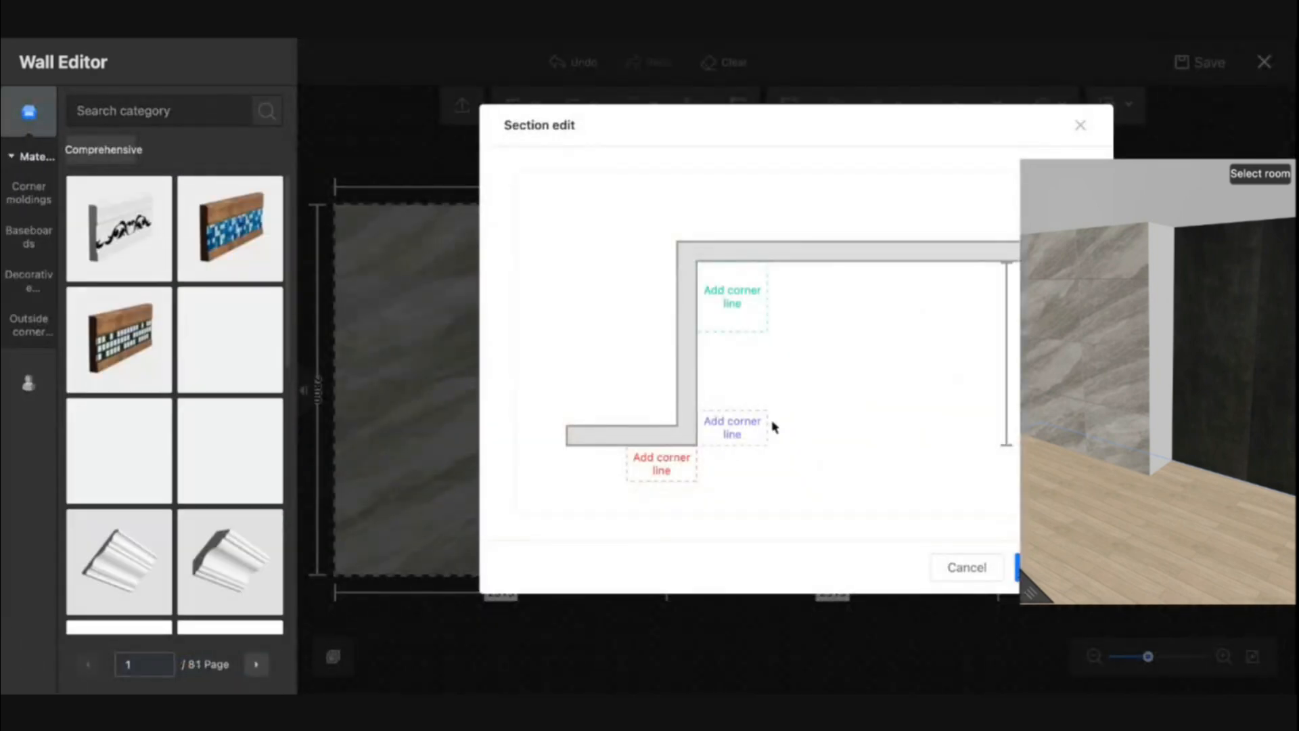
mouse_move(942, 197)
left_mouse_down()
mouse_move(882, 199)
mouse_move(929, 205)
left_mouse_up()
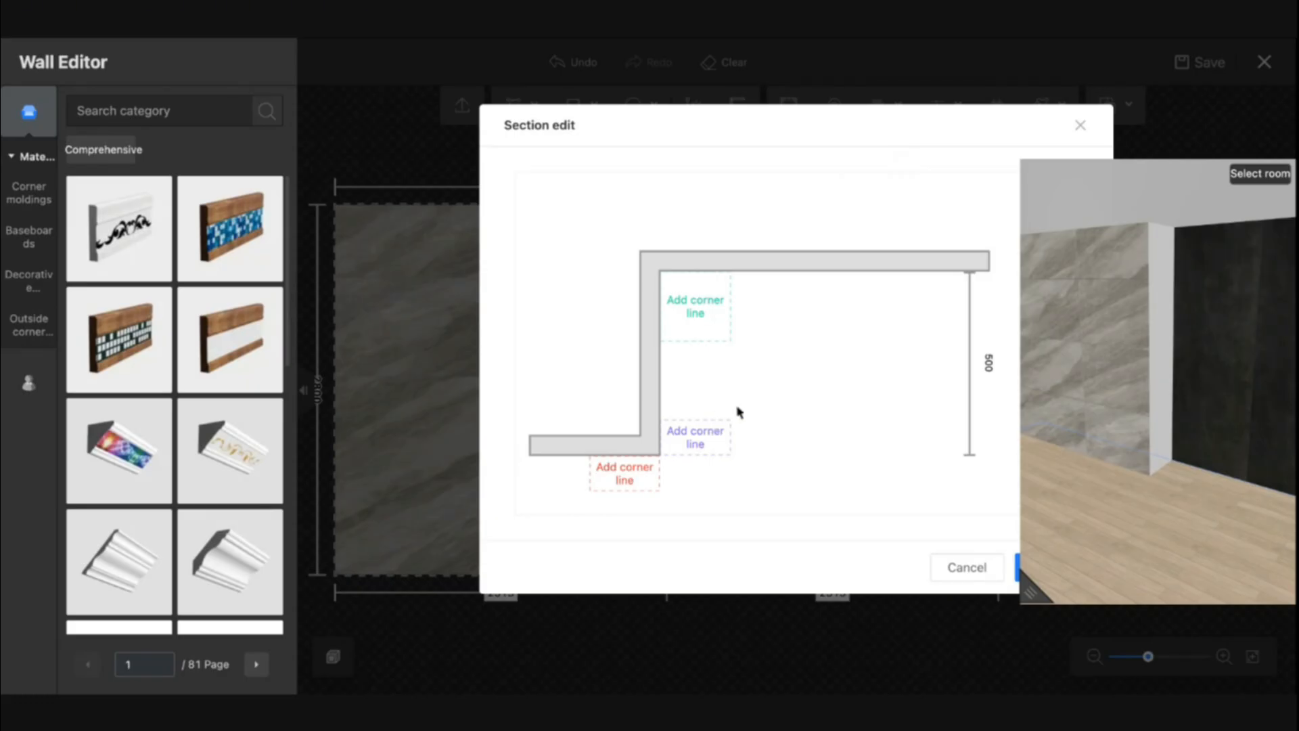
left_click_drag(738, 410, 748, 408)
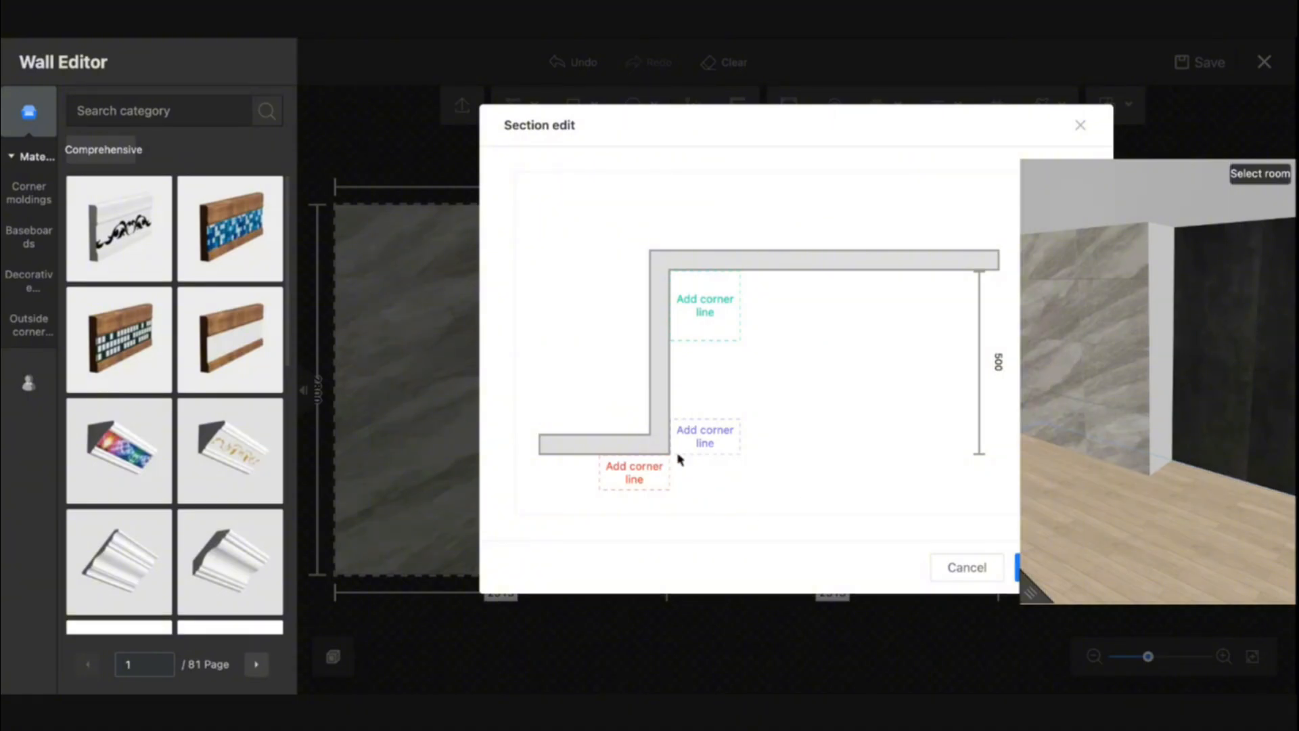
left_click(1082, 127)
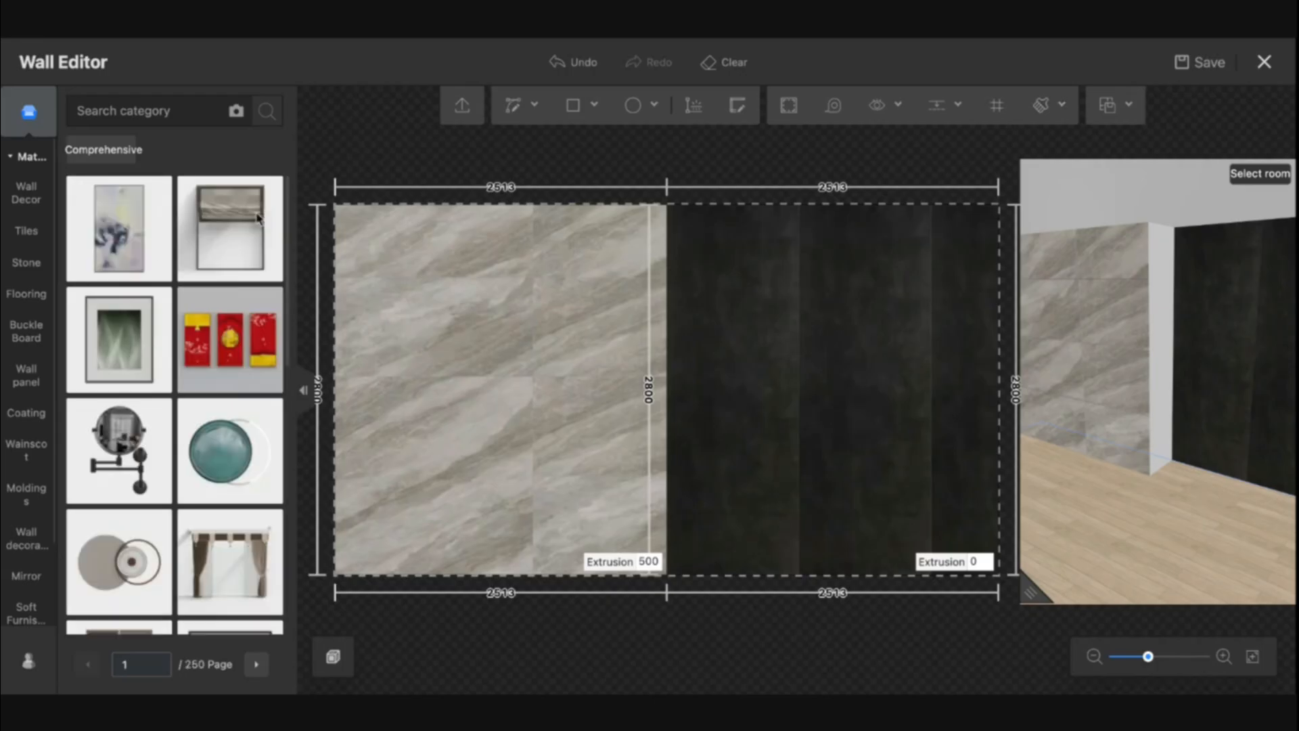
Enable the indented lamp belt on the edge between the two panels
left_click(666, 378)
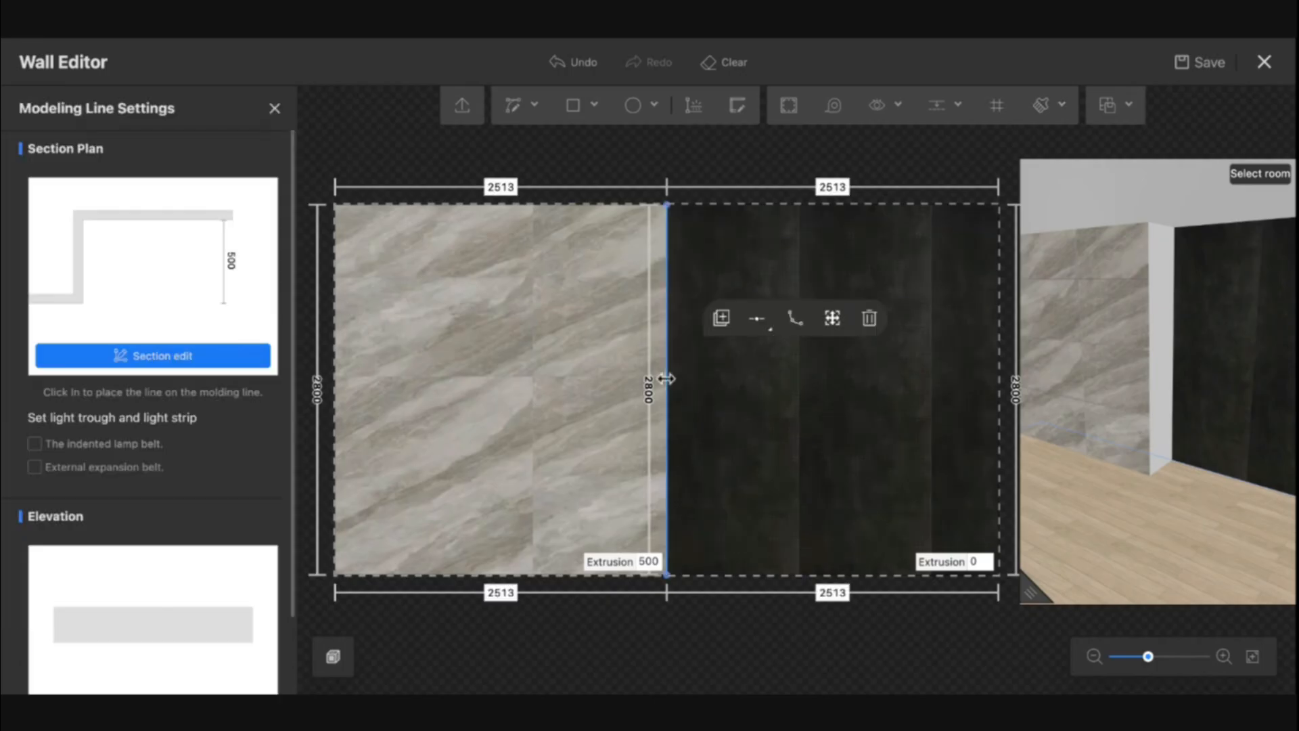
left_click(35, 444)
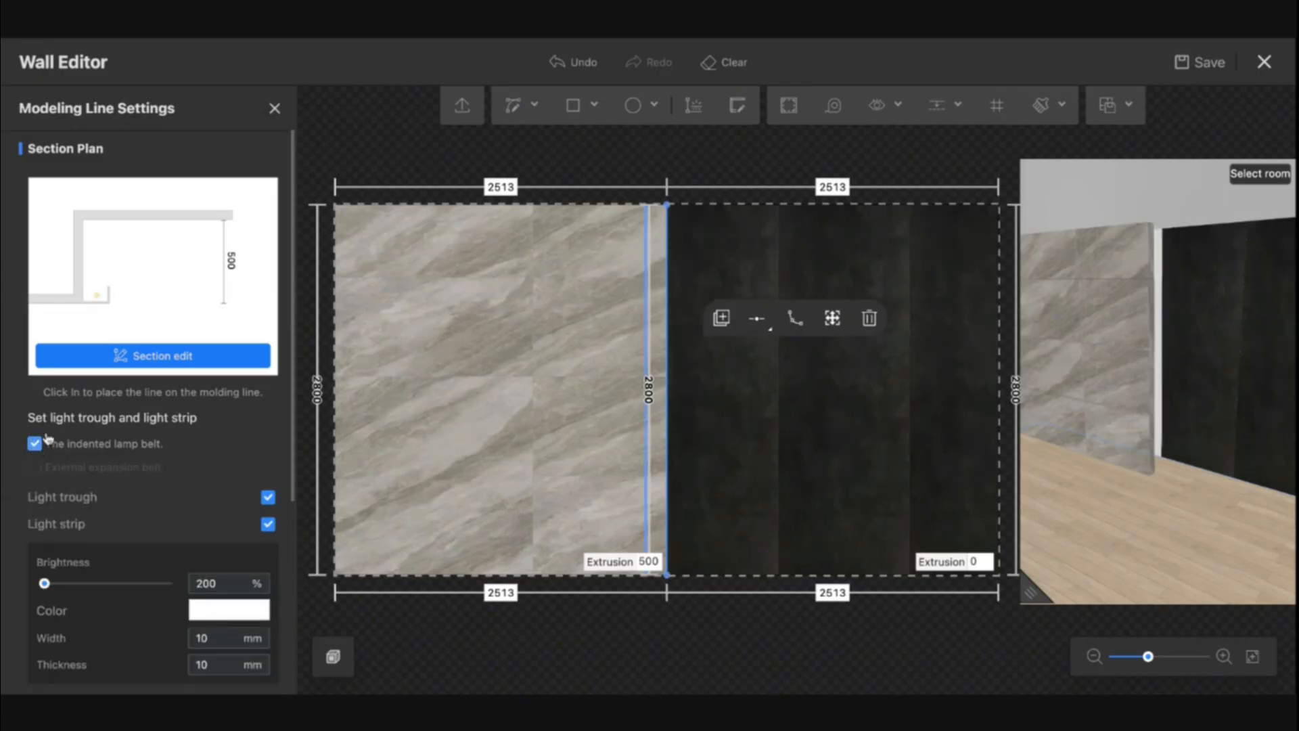
Try repositioning the light inside the lamp belt's section profile, then cancel the section edit
left_click(120, 356)
scroll(718, 460, "up", 5)
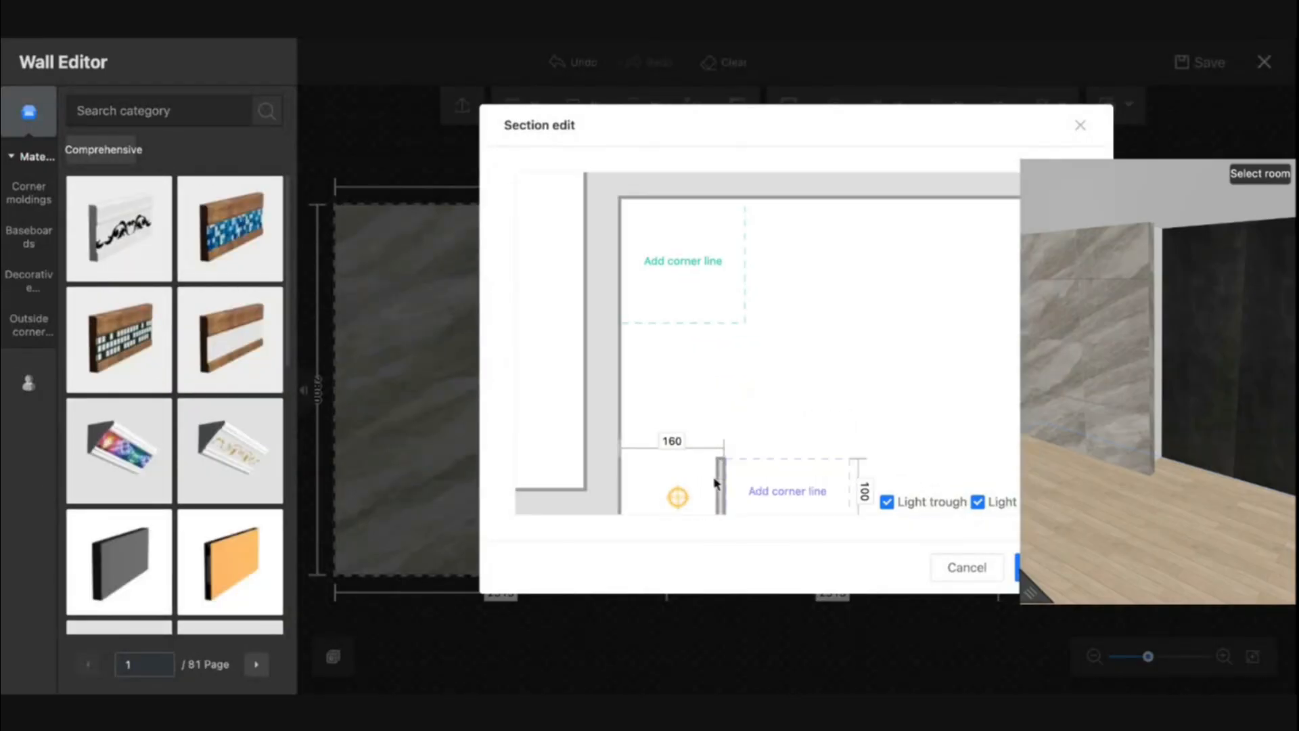
left_click_drag(674, 434, 921, 169)
left_click_drag(770, 337, 875, 234)
scroll(875, 233, "down", 5)
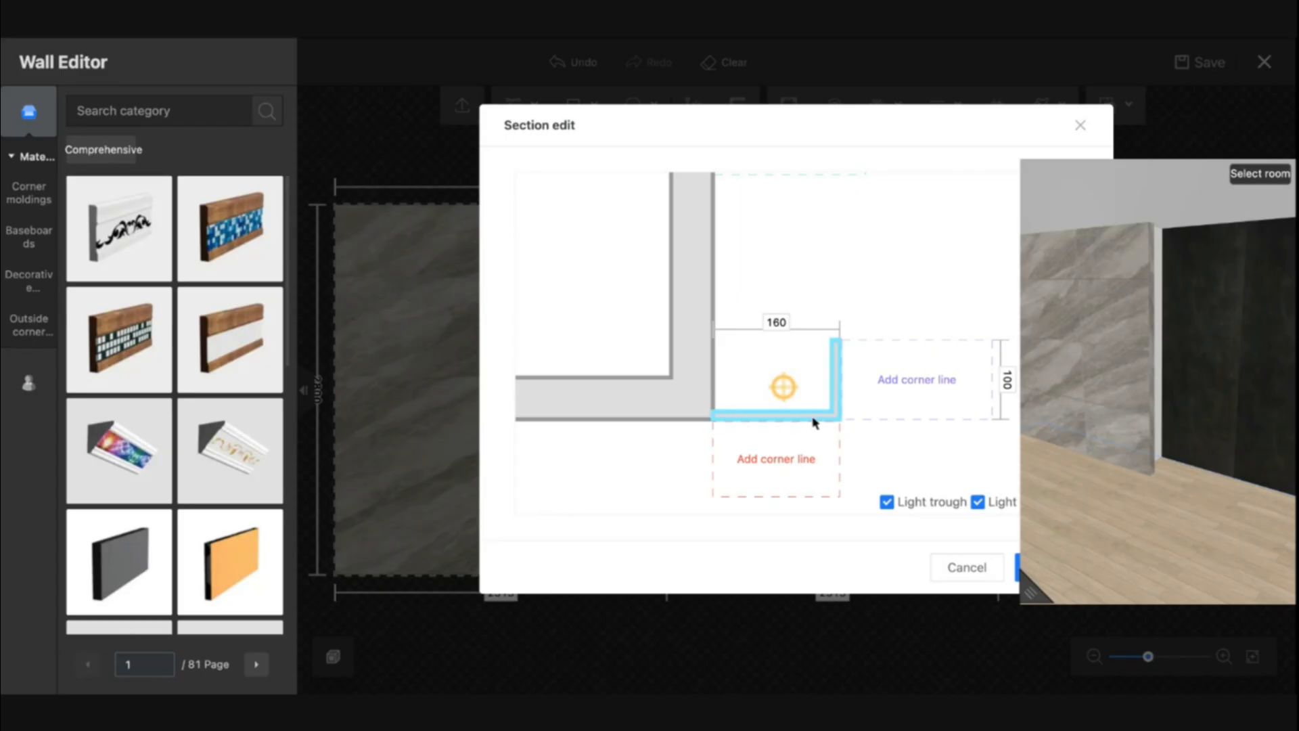
left_click_drag(784, 387, 776, 381)
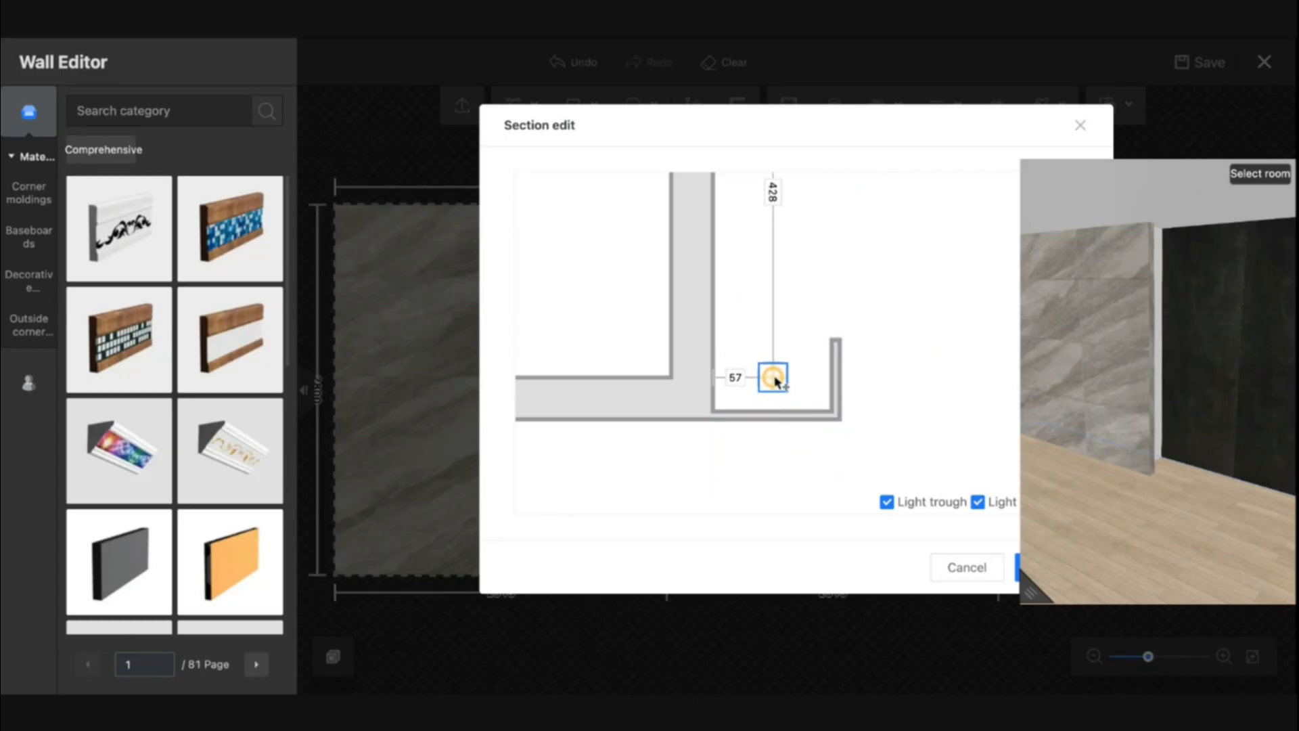
left_click_drag(1105, 496, 1117, 497)
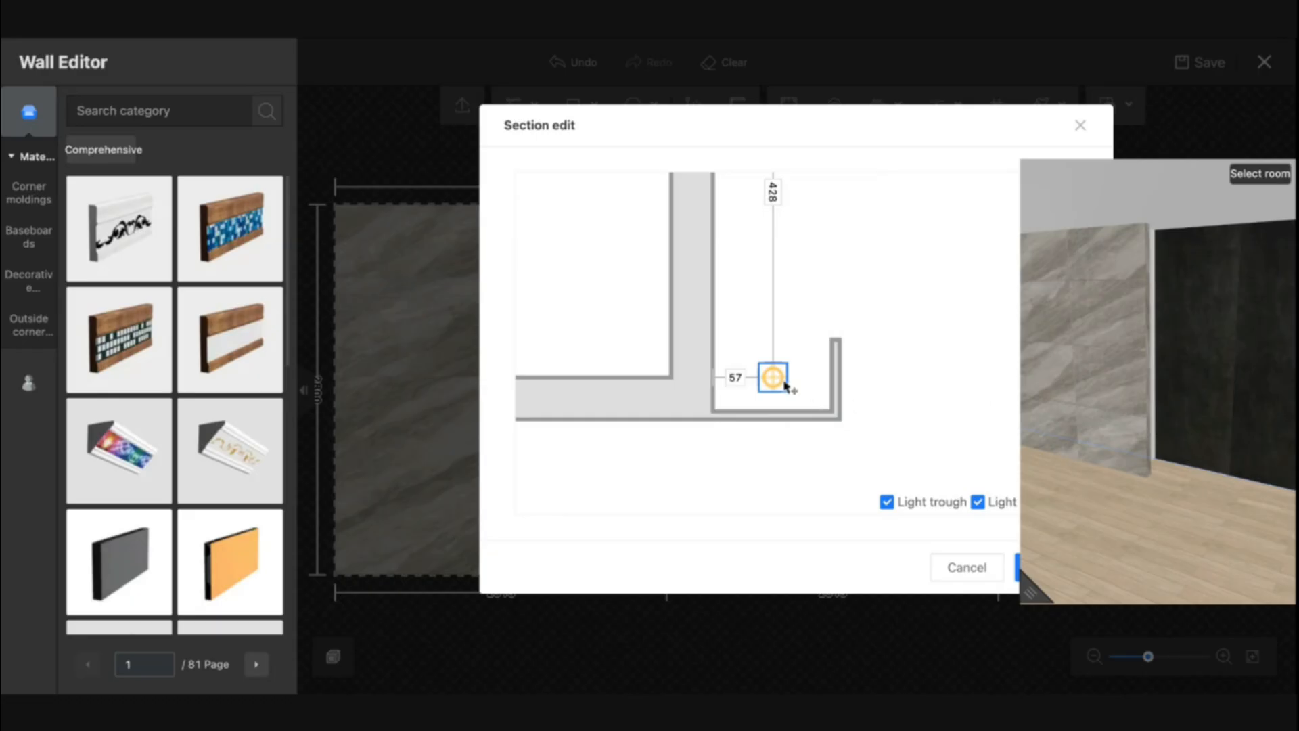
left_click_drag(774, 380, 775, 298)
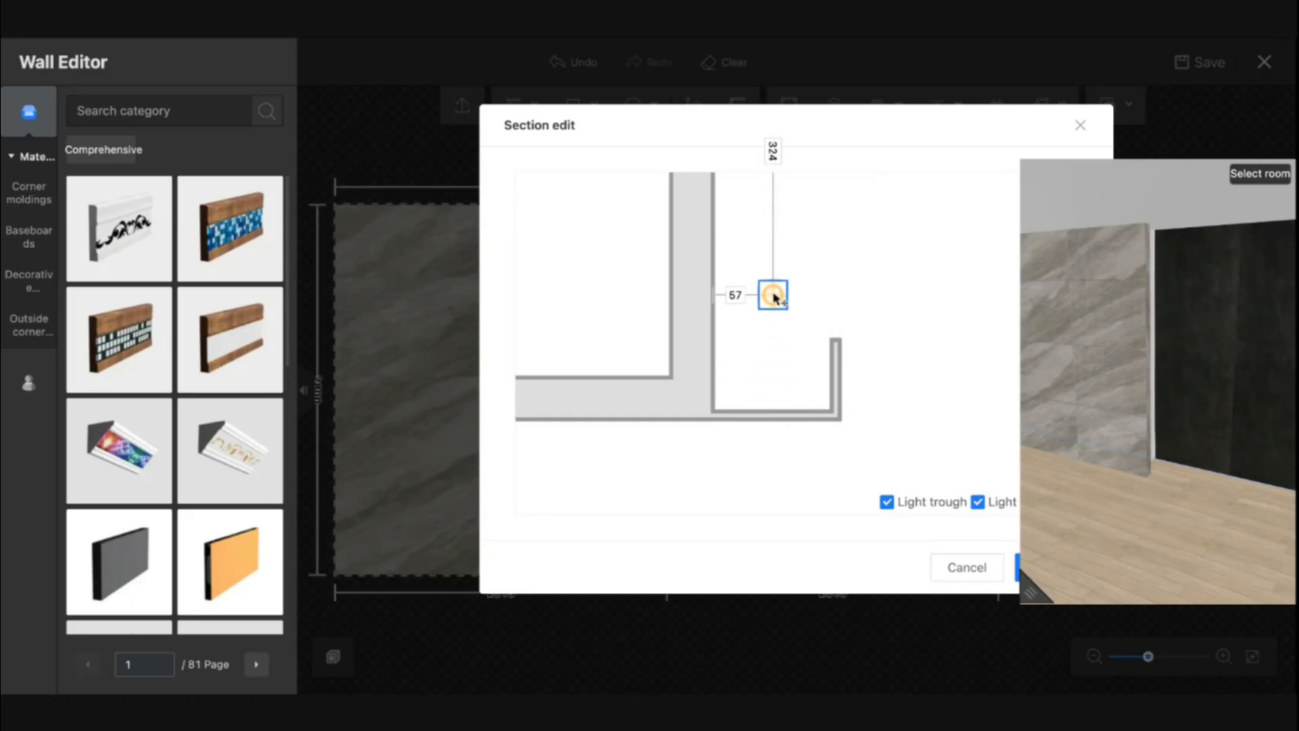
left_click_drag(1223, 501, 1183, 490)
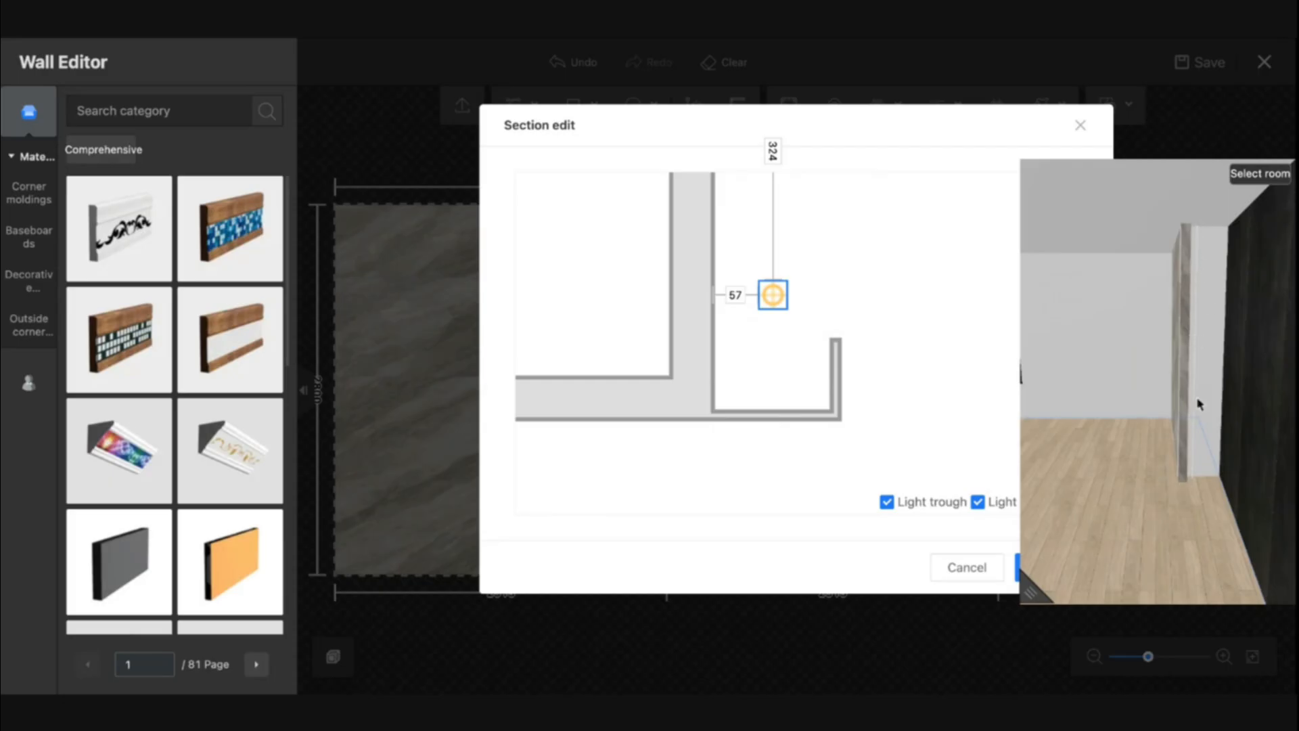
left_click_drag(772, 295, 777, 386)
scroll(1189, 400, "up", 3)
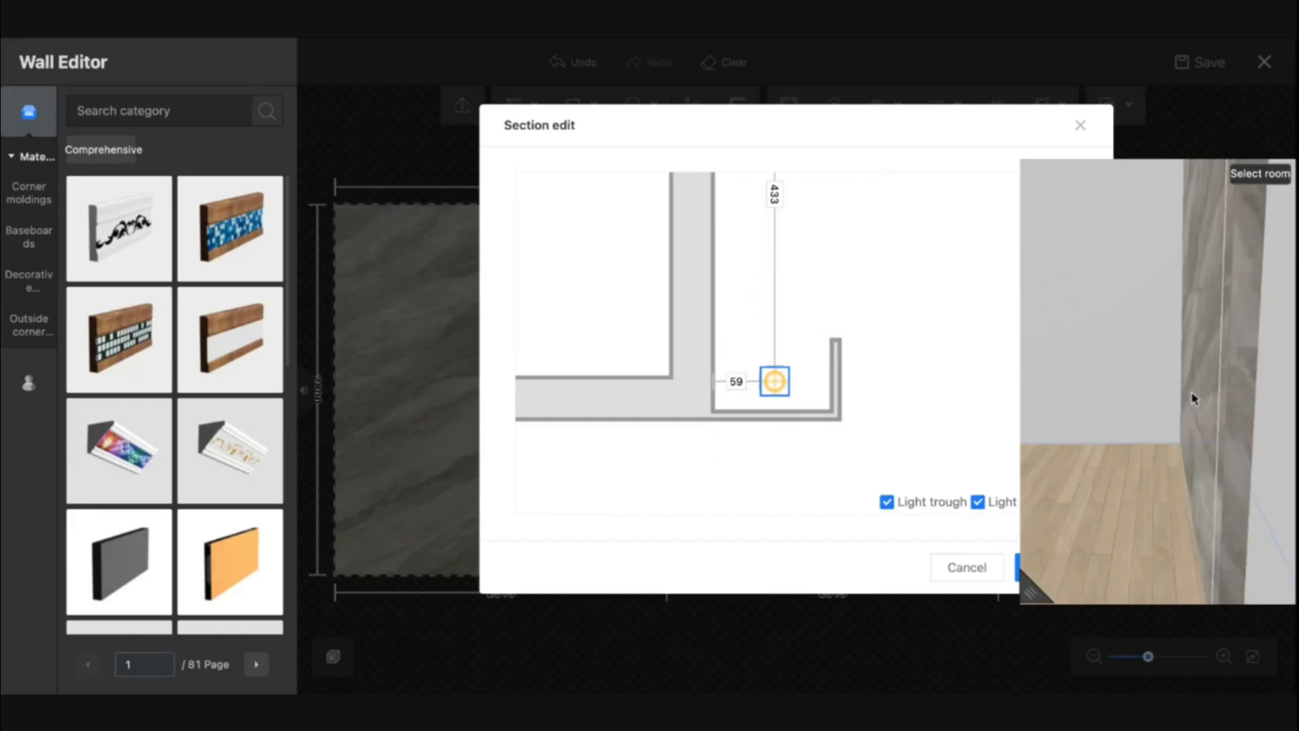
left_click_drag(1272, 498, 1254, 490)
left_click_drag(1167, 410, 1149, 432)
left_click_drag(775, 382, 776, 240)
left_click_drag(1278, 471, 1163, 455)
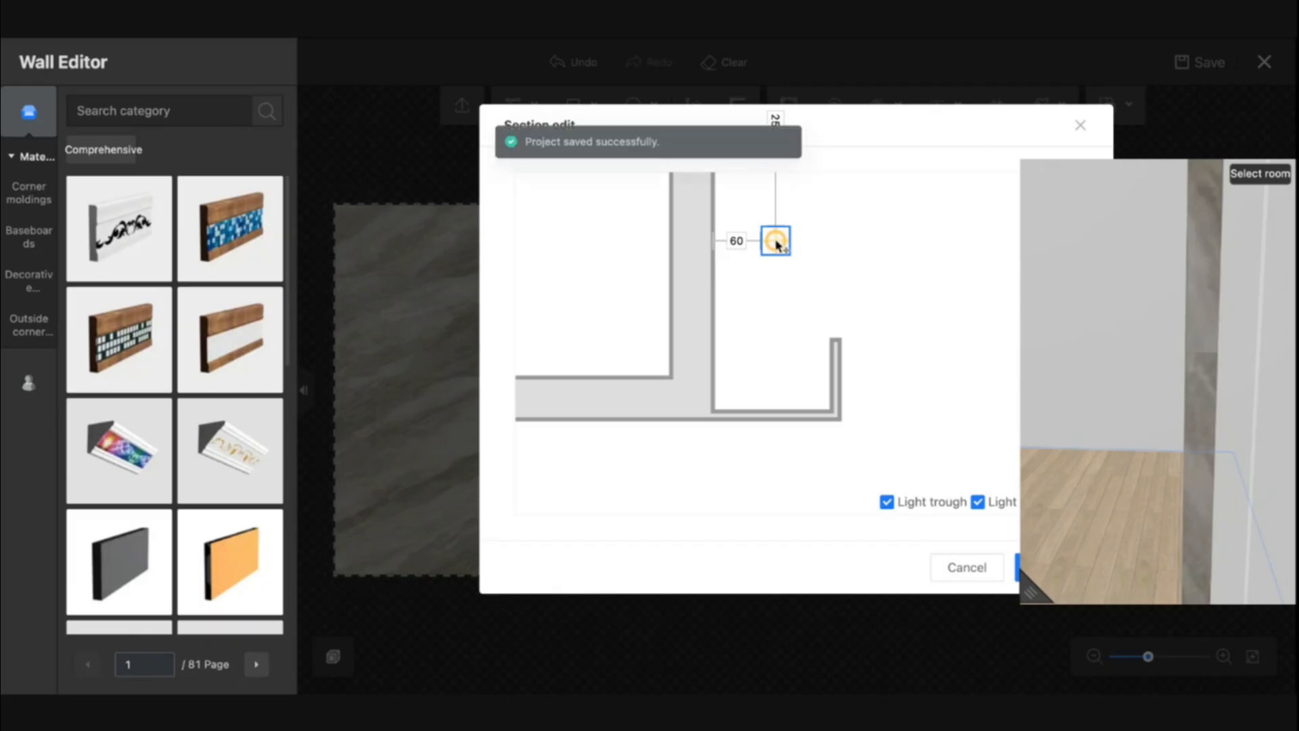
left_click_drag(774, 241, 763, 380)
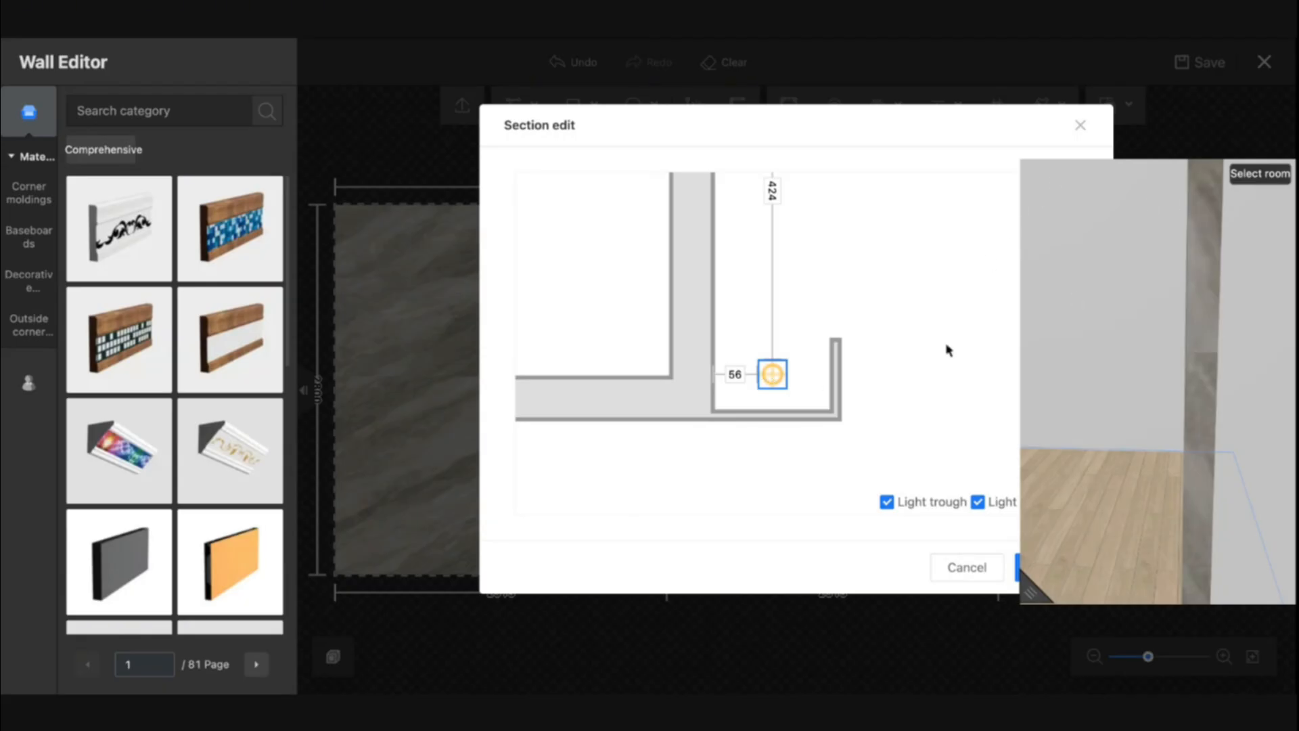
left_click(951, 567)
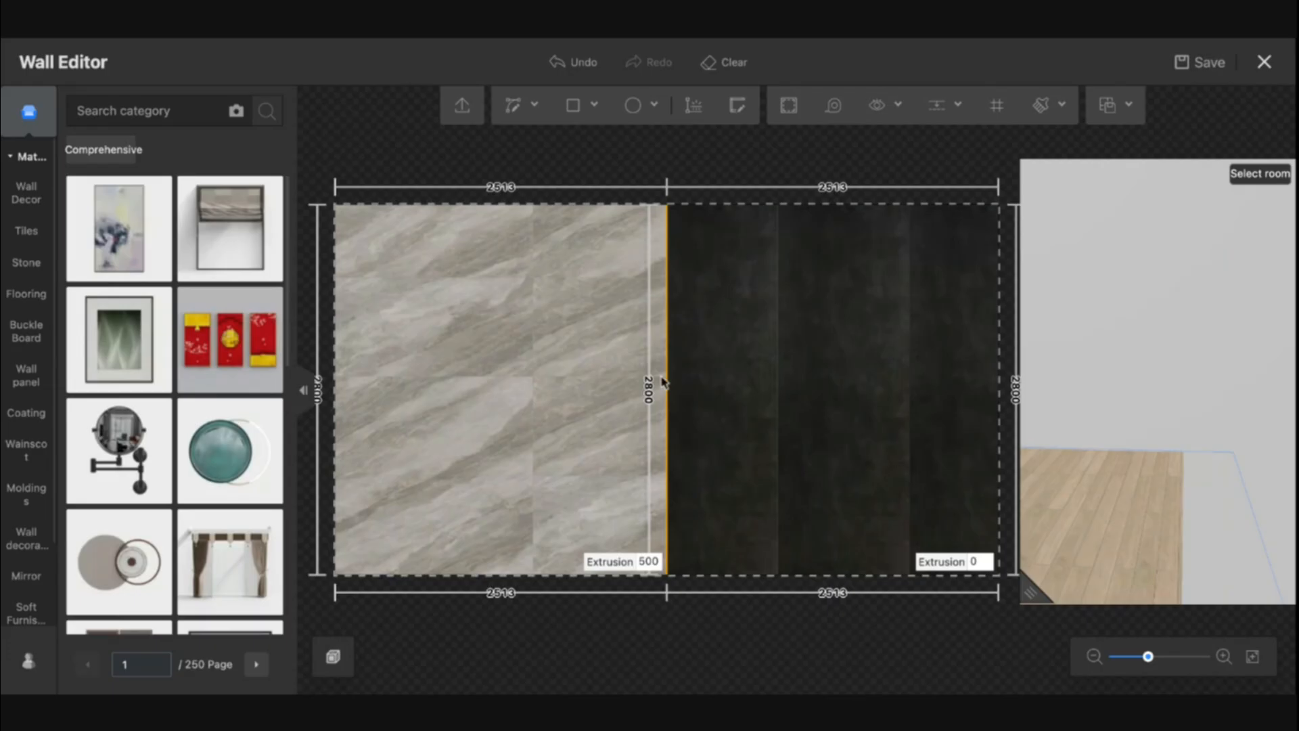
Turn the light trough off and back on in the edge's lamp belt settings
left_click(669, 384)
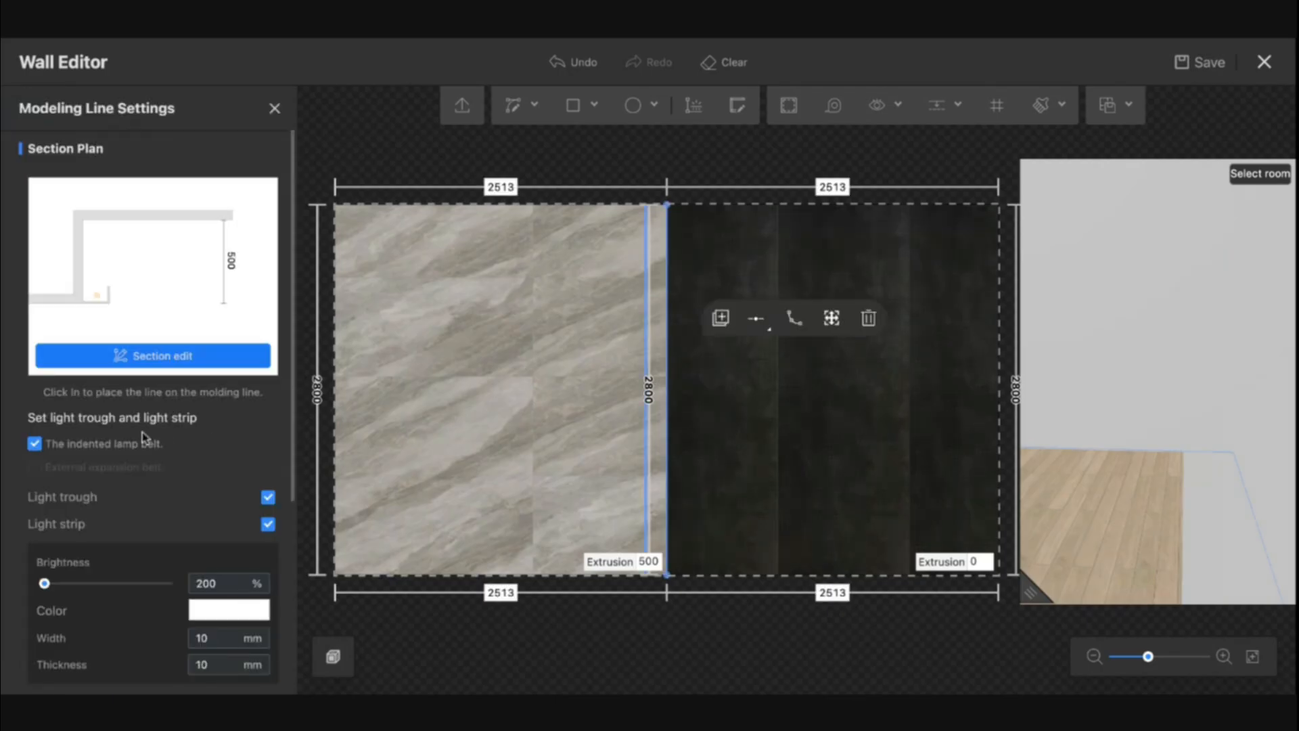
scroll(170, 482, "down", 5)
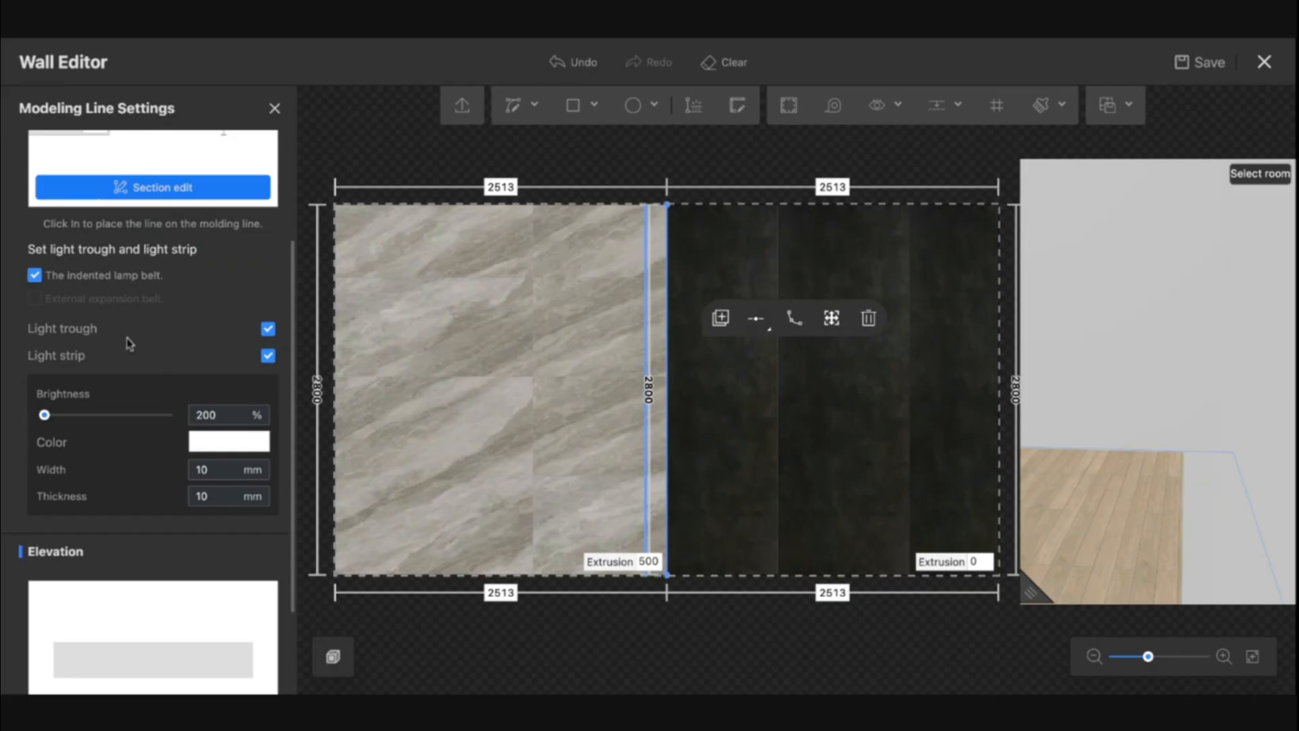
scroll(216, 346, "up", 5)
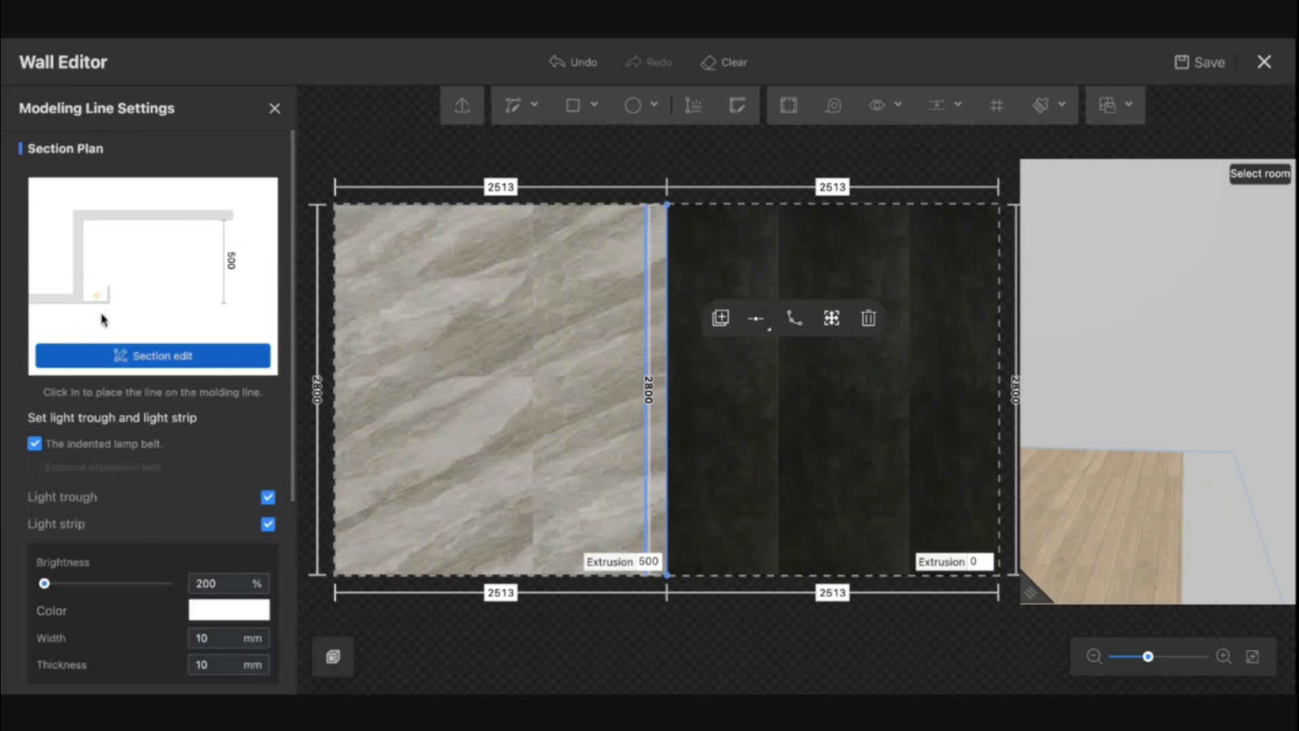
left_click(268, 498)
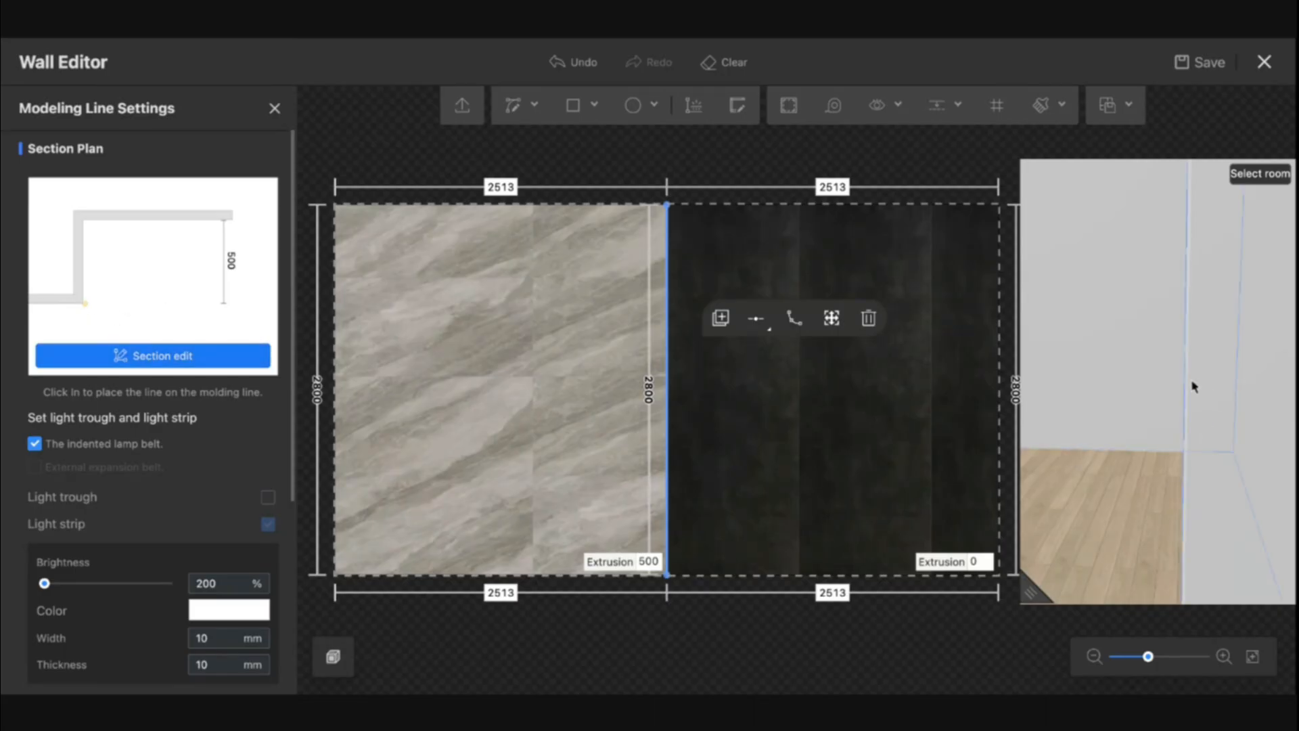
scroll(155, 433, "down", 2)
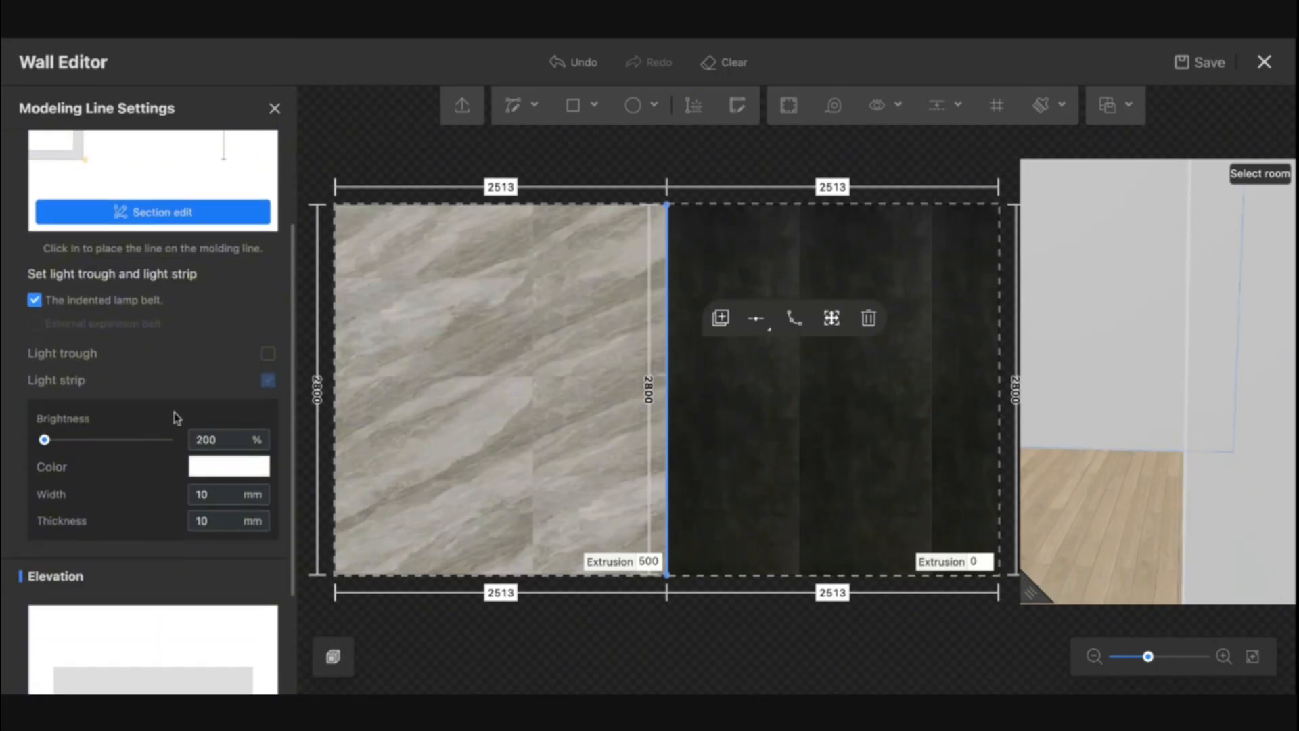
left_click(268, 353)
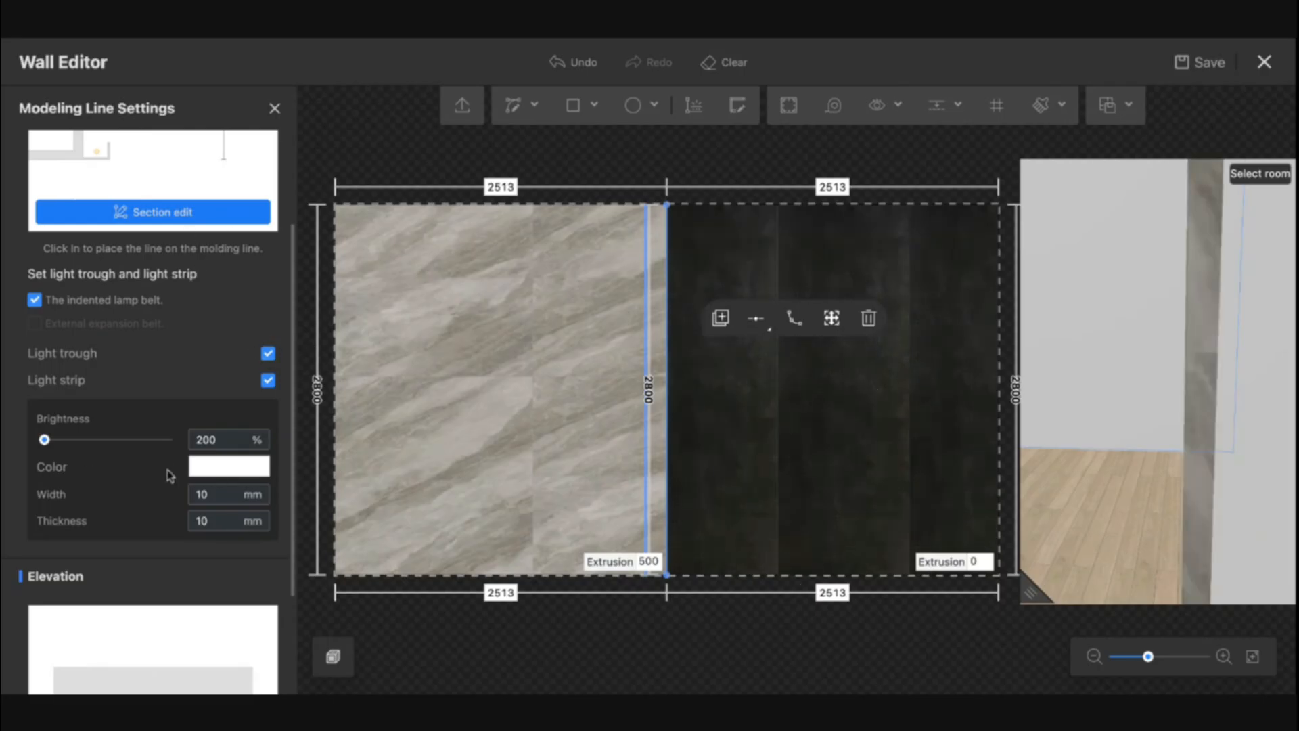
Set the light strip colour to the orange preset and its brightness to 150%, then close the settings
left_click(218, 471)
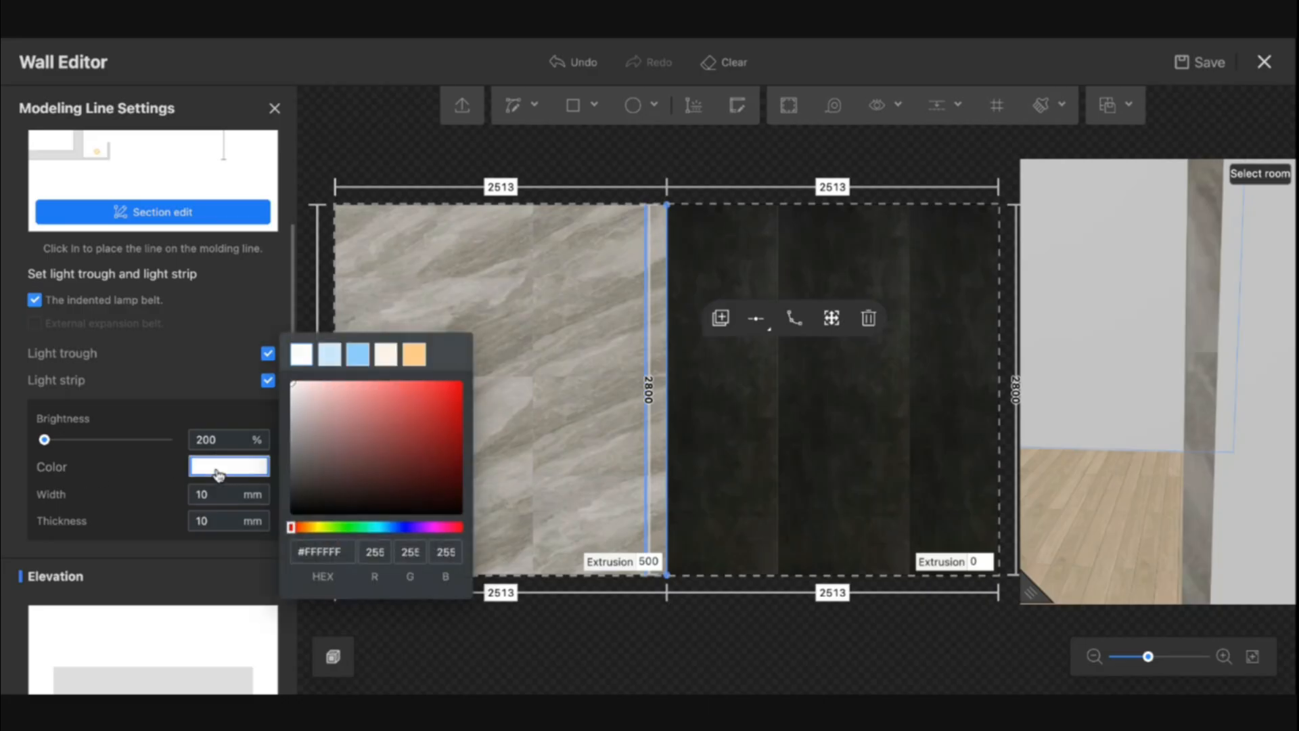
left_click(415, 355)
left_click(211, 440)
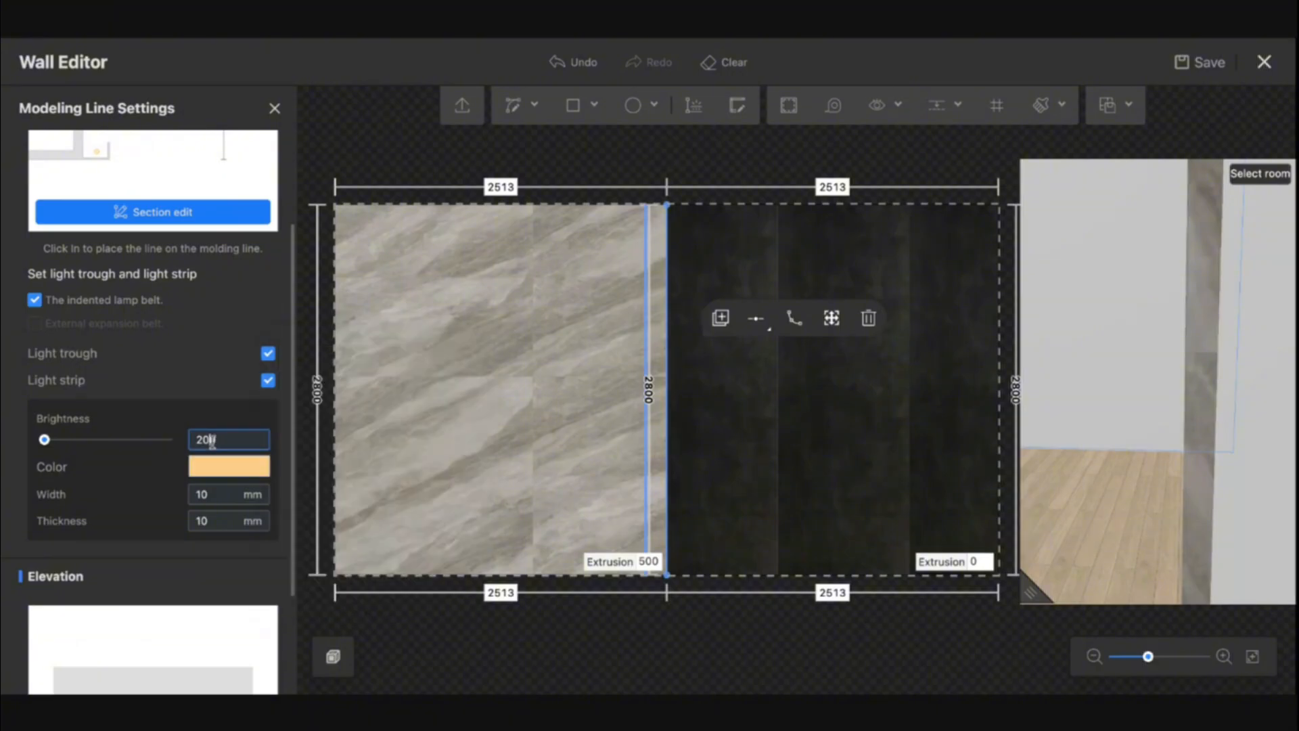
type("150")
key("Return")
scroll(135, 525, "down", 4)
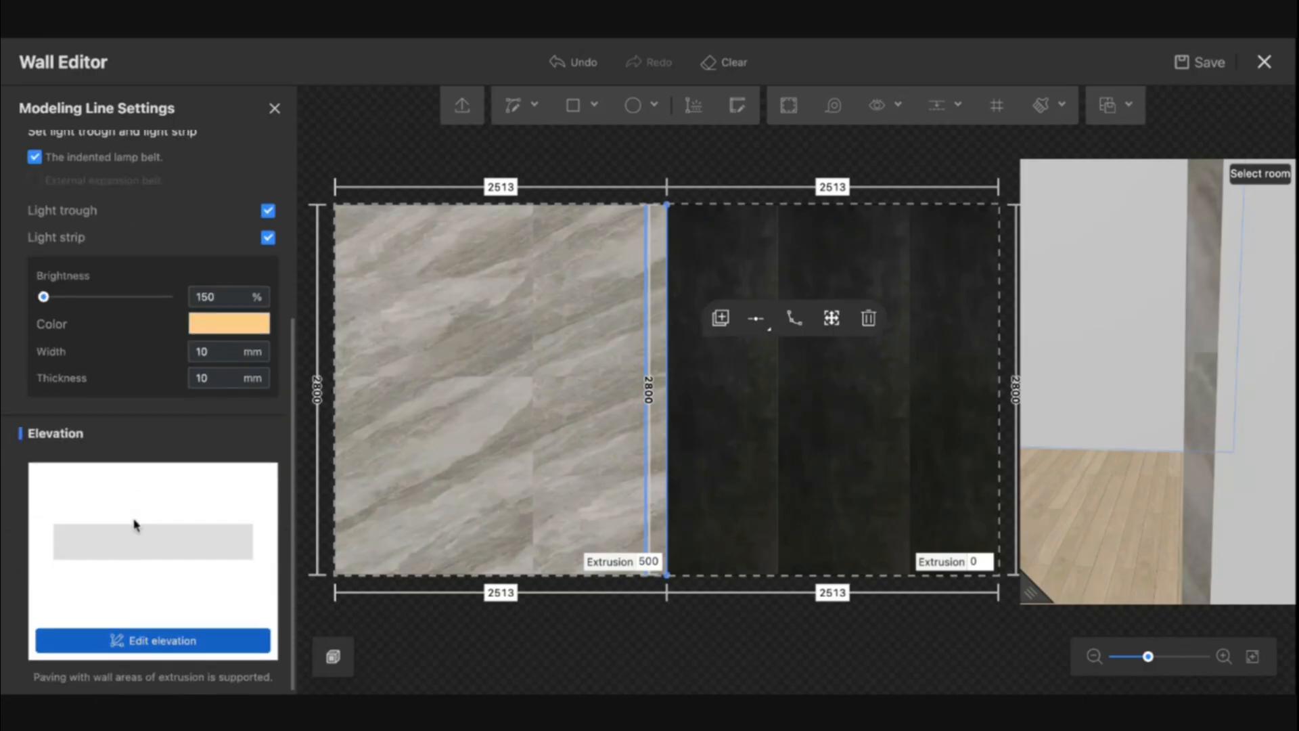
scroll(429, 362, "up", 5)
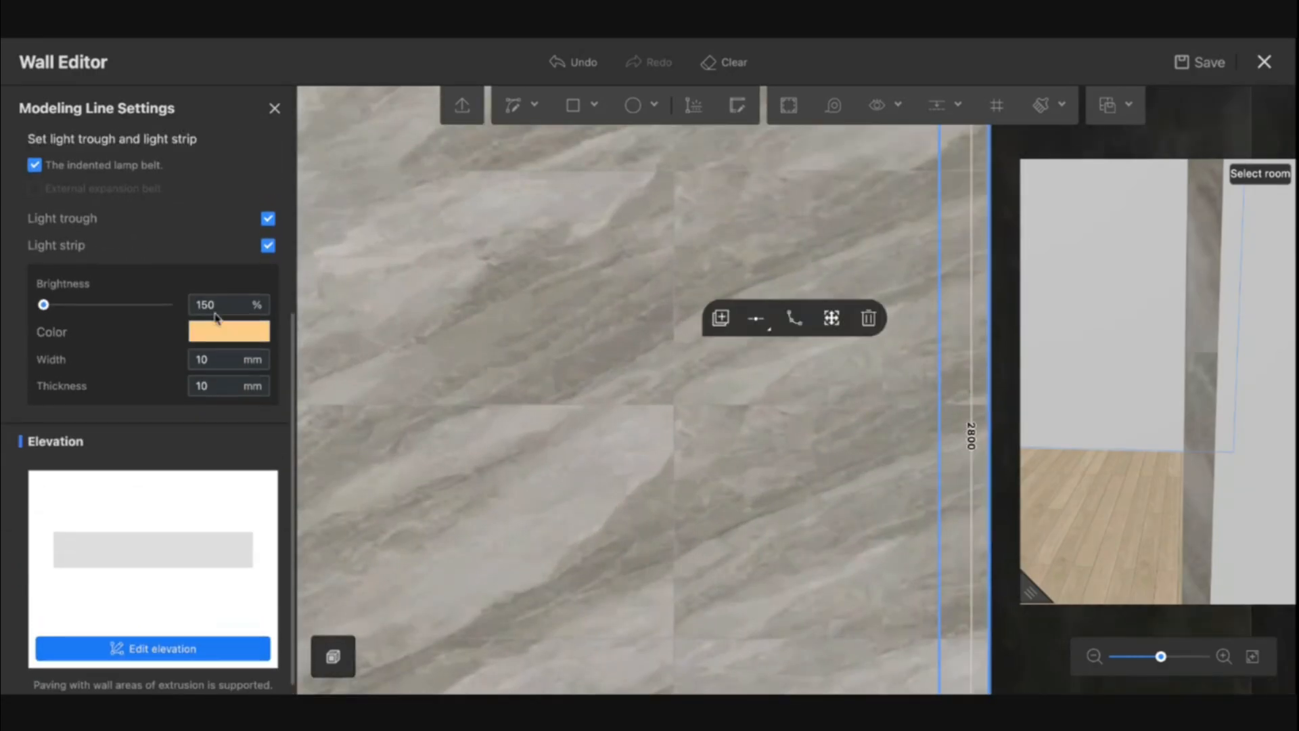
scroll(217, 300, "up", 5)
left_click(274, 109)
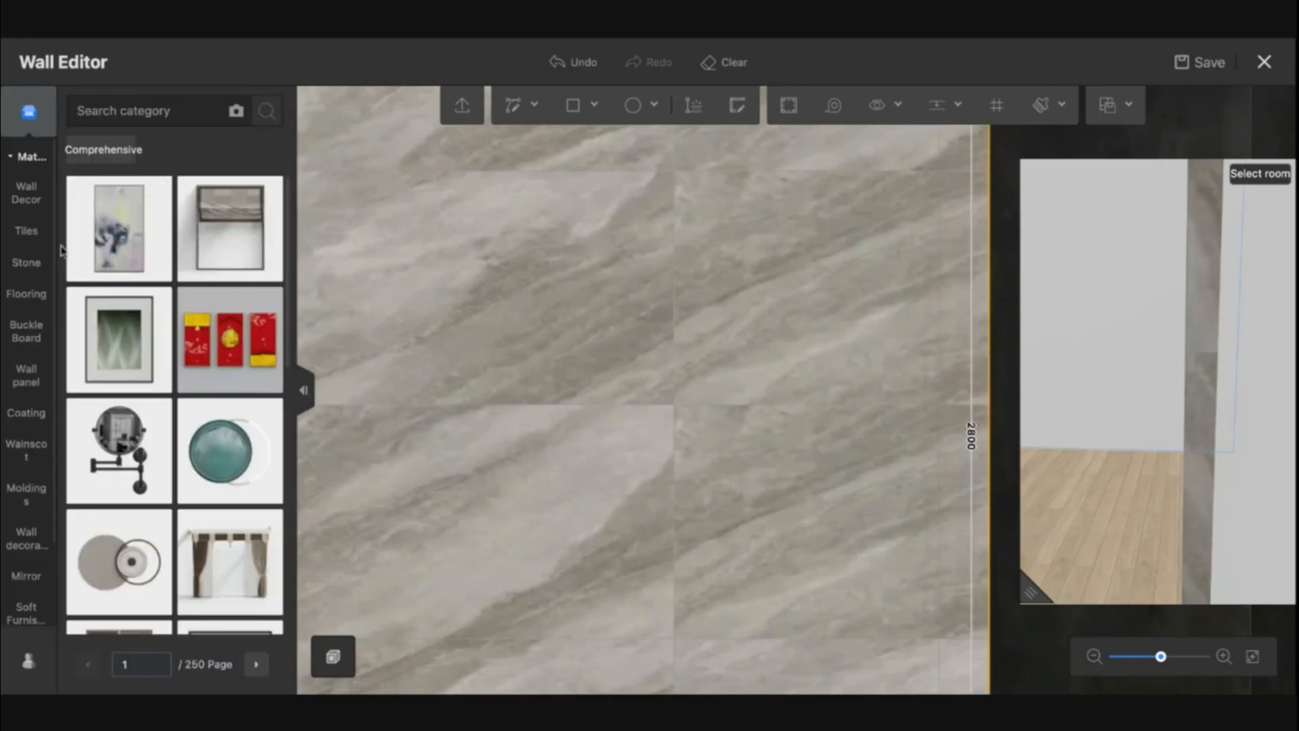
Add the left panel's grey marble tile material to favorites
left_click(26, 231)
scroll(626, 445, "down", 3)
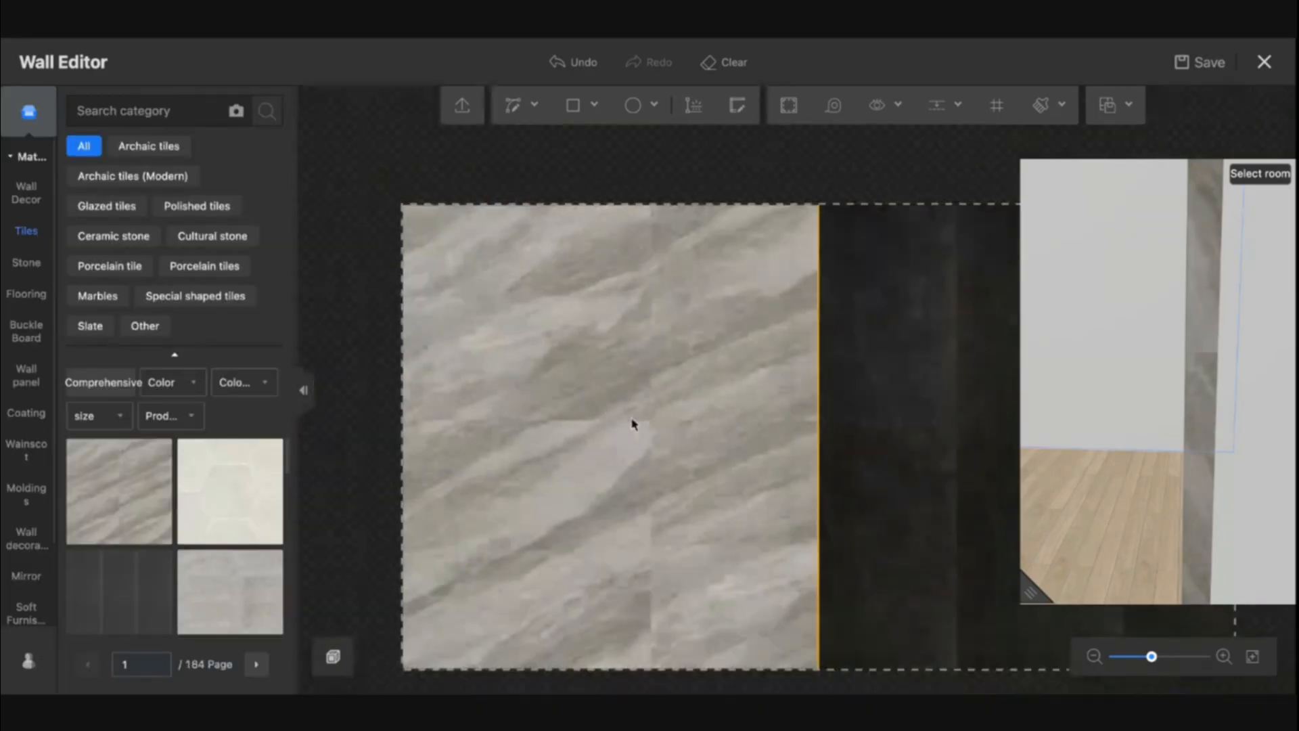
left_click(616, 399)
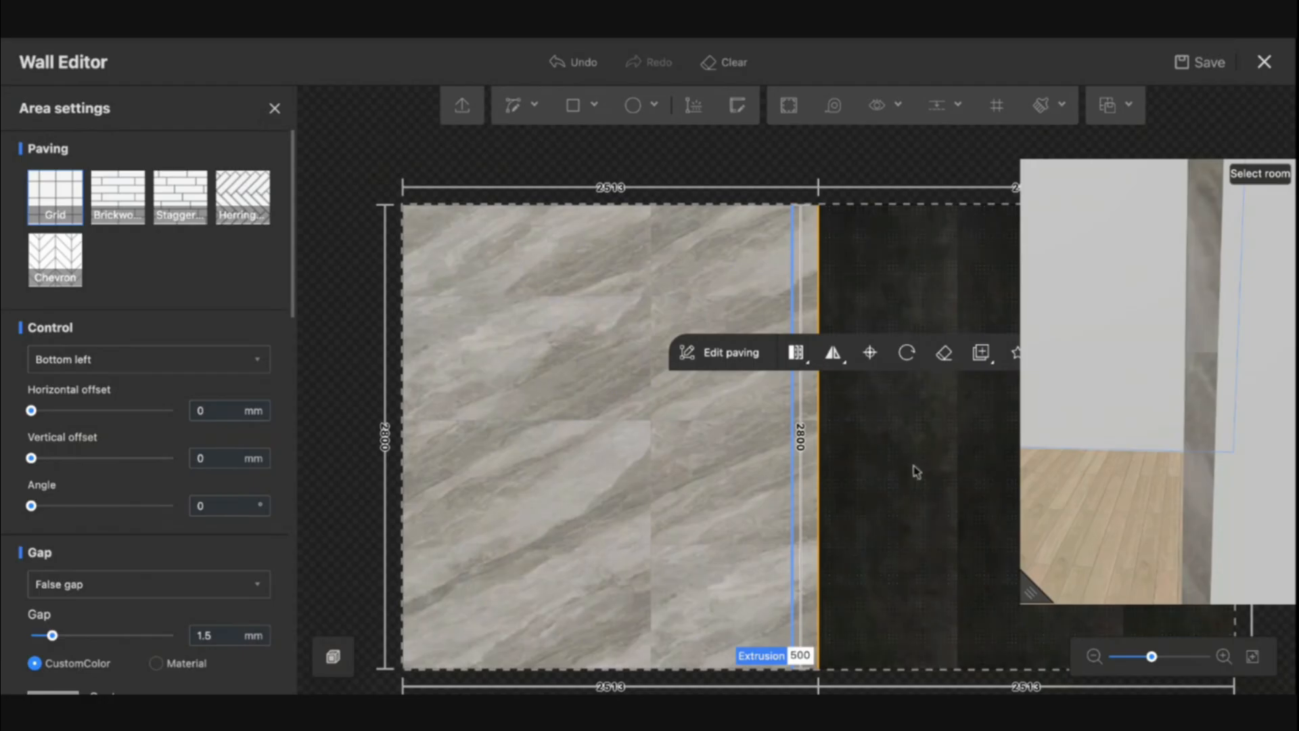
scroll(914, 470, "down", 4)
scroll(773, 448, "down", 1)
left_click_drag(854, 486, 787, 484)
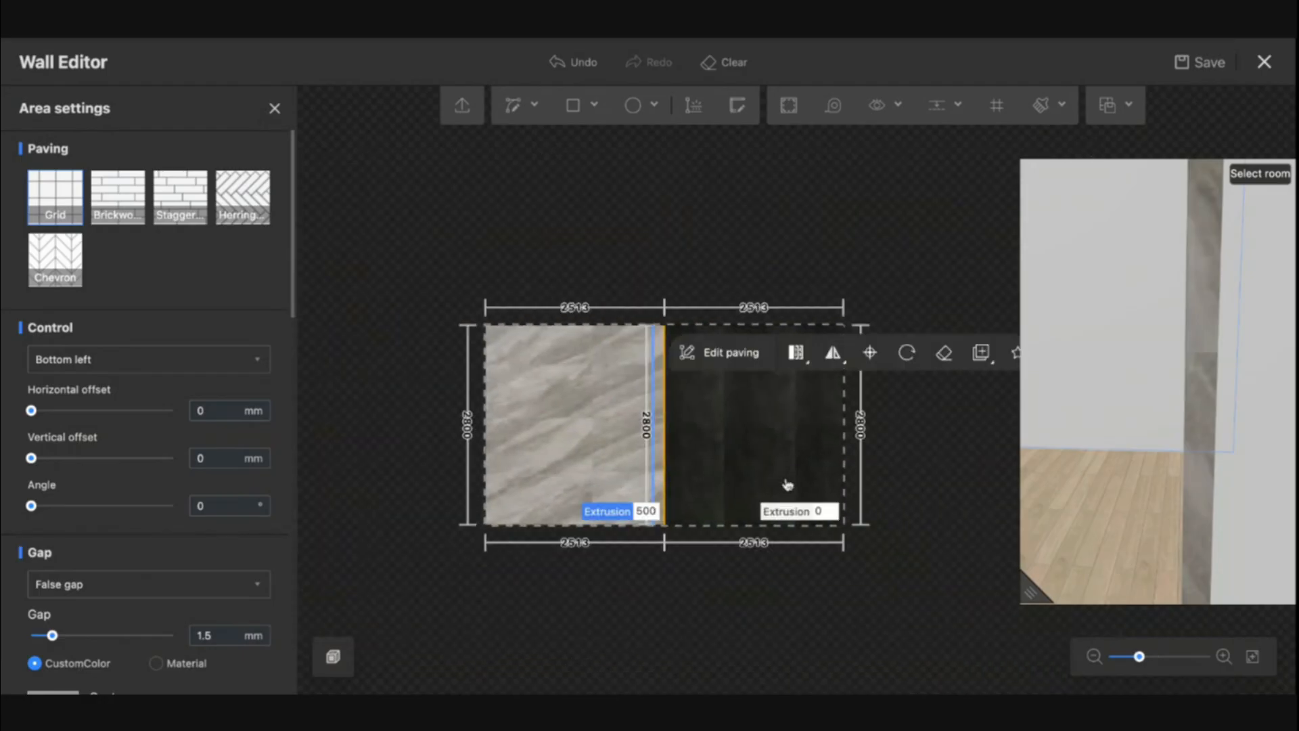
scroll(716, 449, "up", 3)
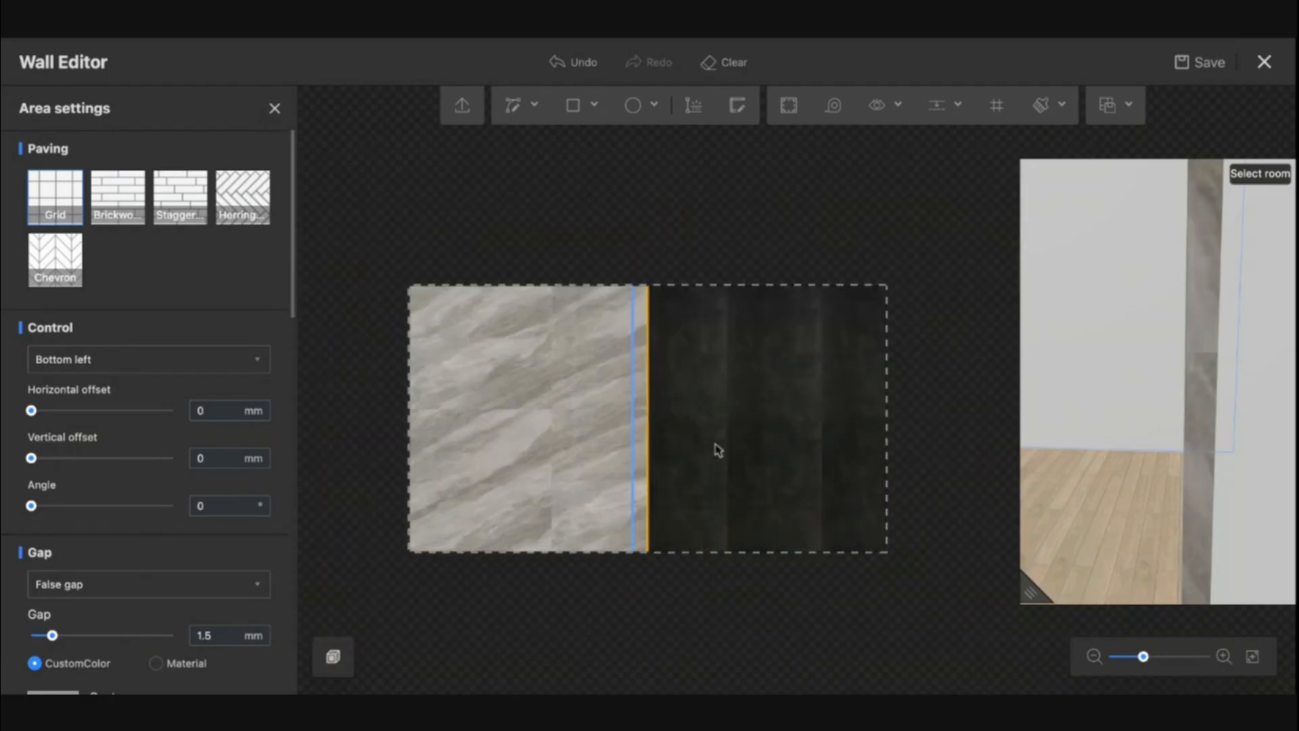
left_click(436, 312)
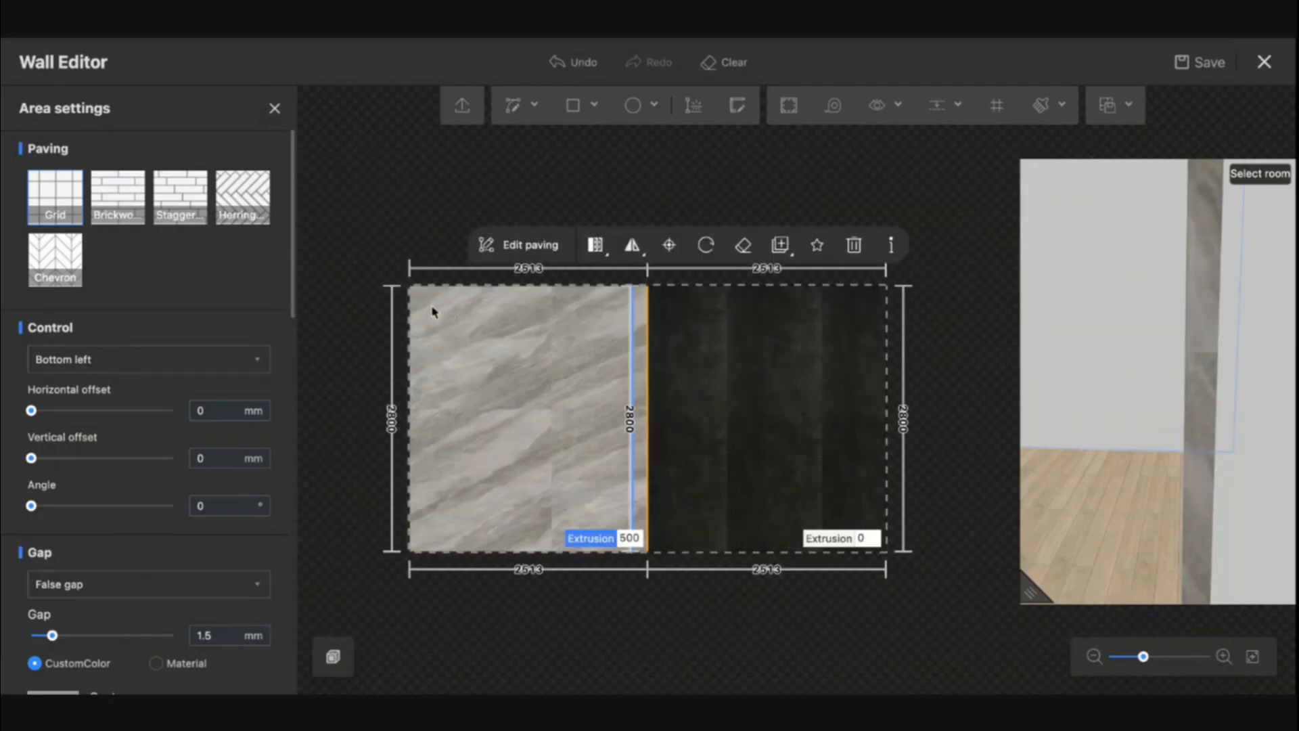
left_click(818, 247)
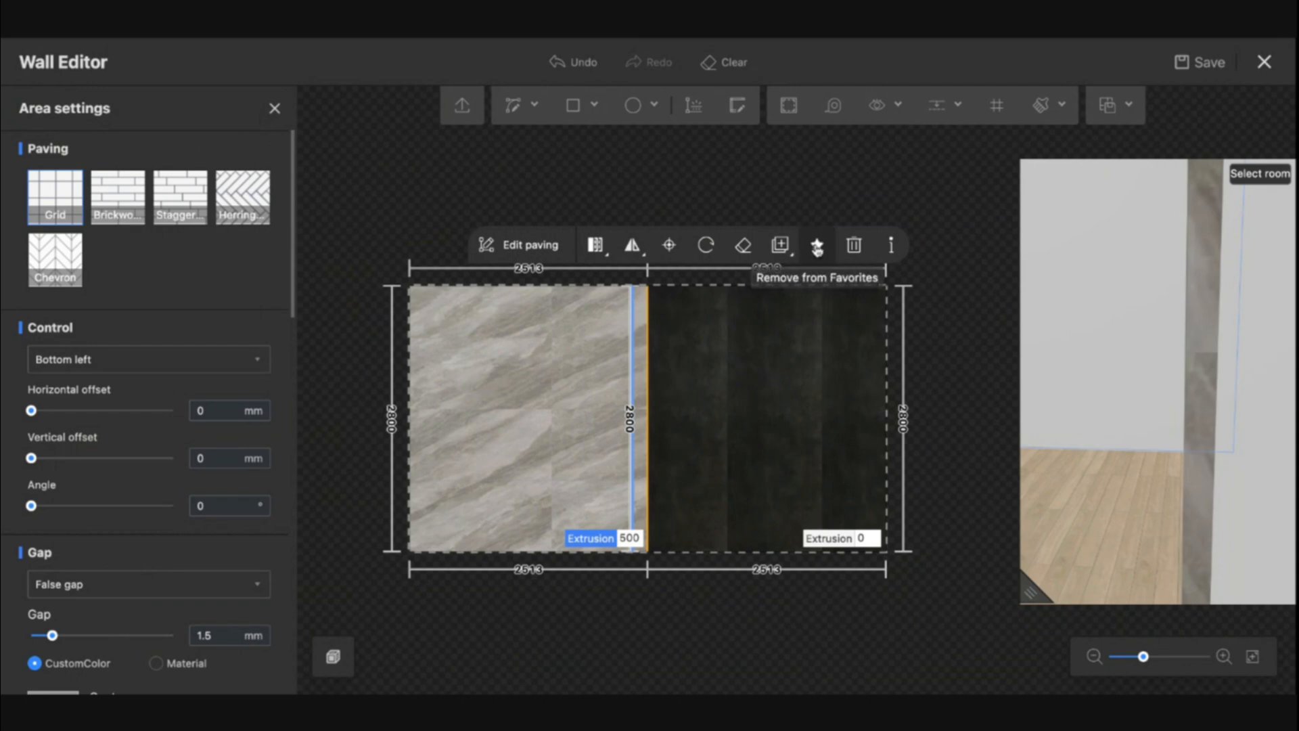
Apply the favorited marble tile to the elevation of the lamp belt edge between the two panels
left_click(586, 168)
left_click(648, 405)
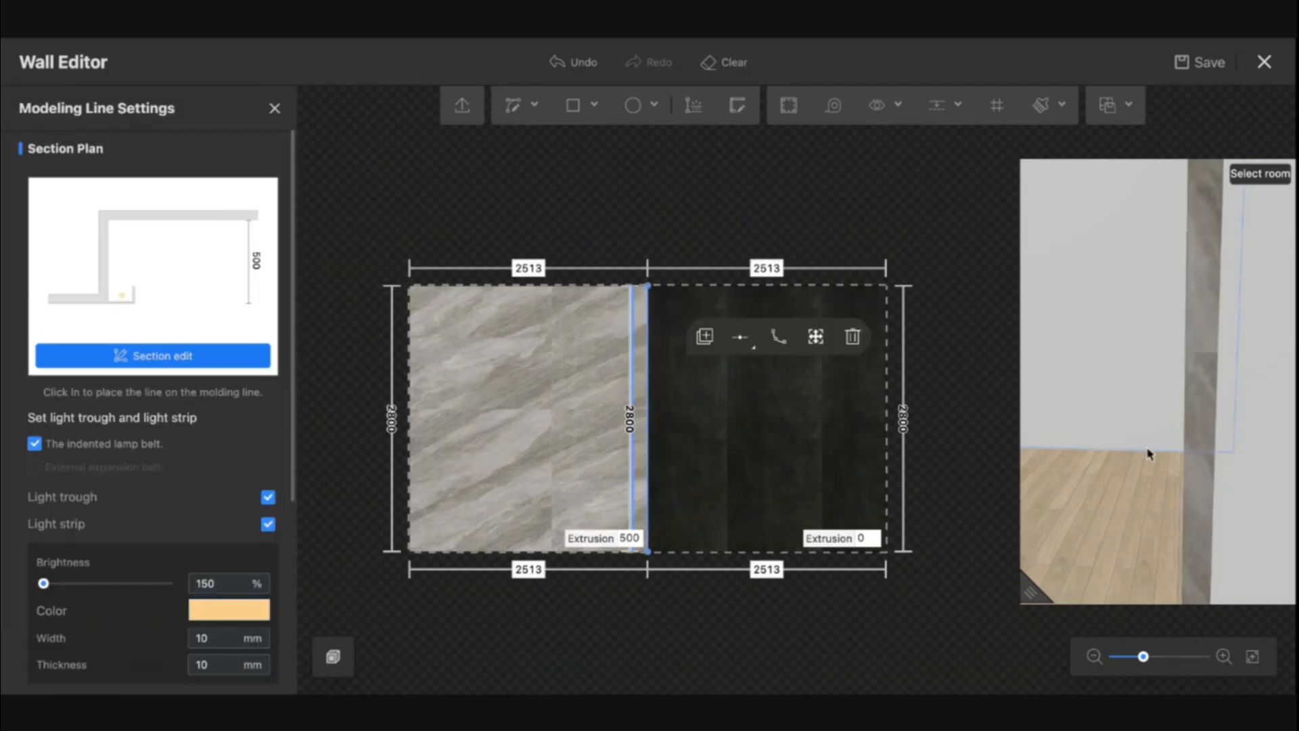
left_click_drag(1149, 449, 1175, 444)
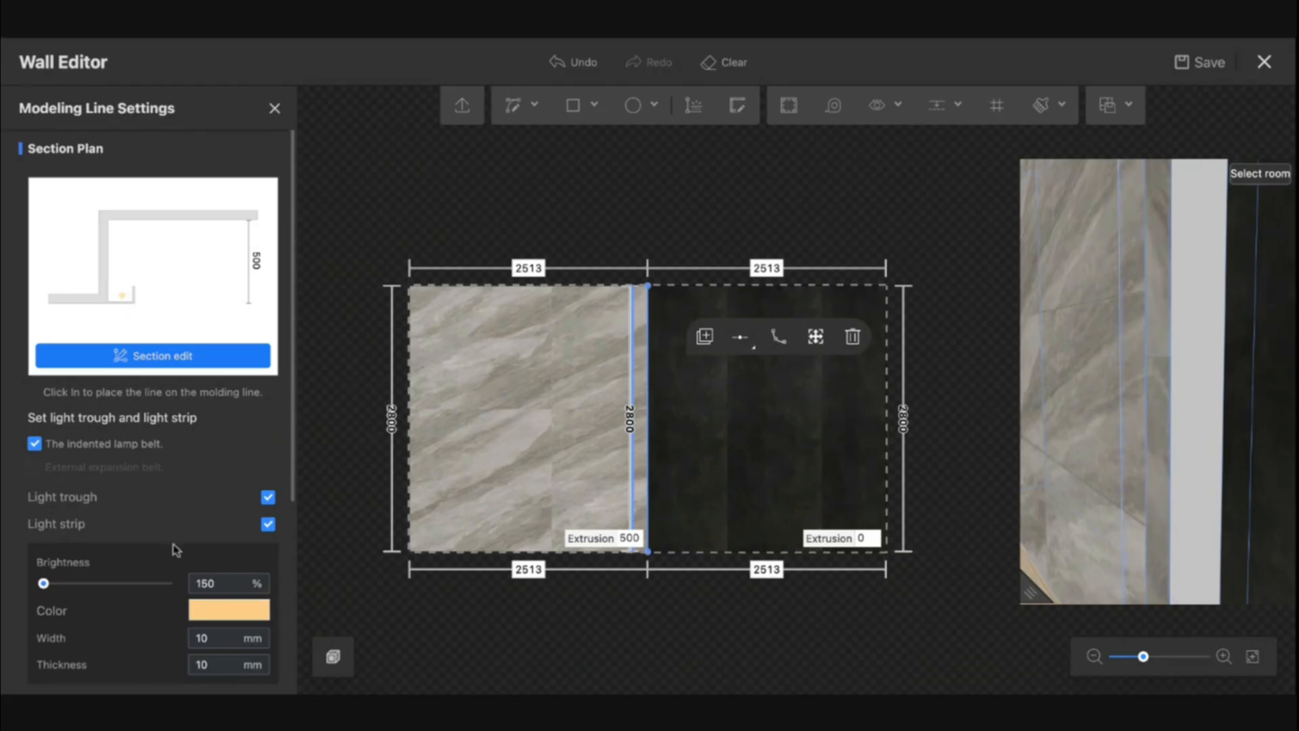
scroll(176, 538, "down", 5)
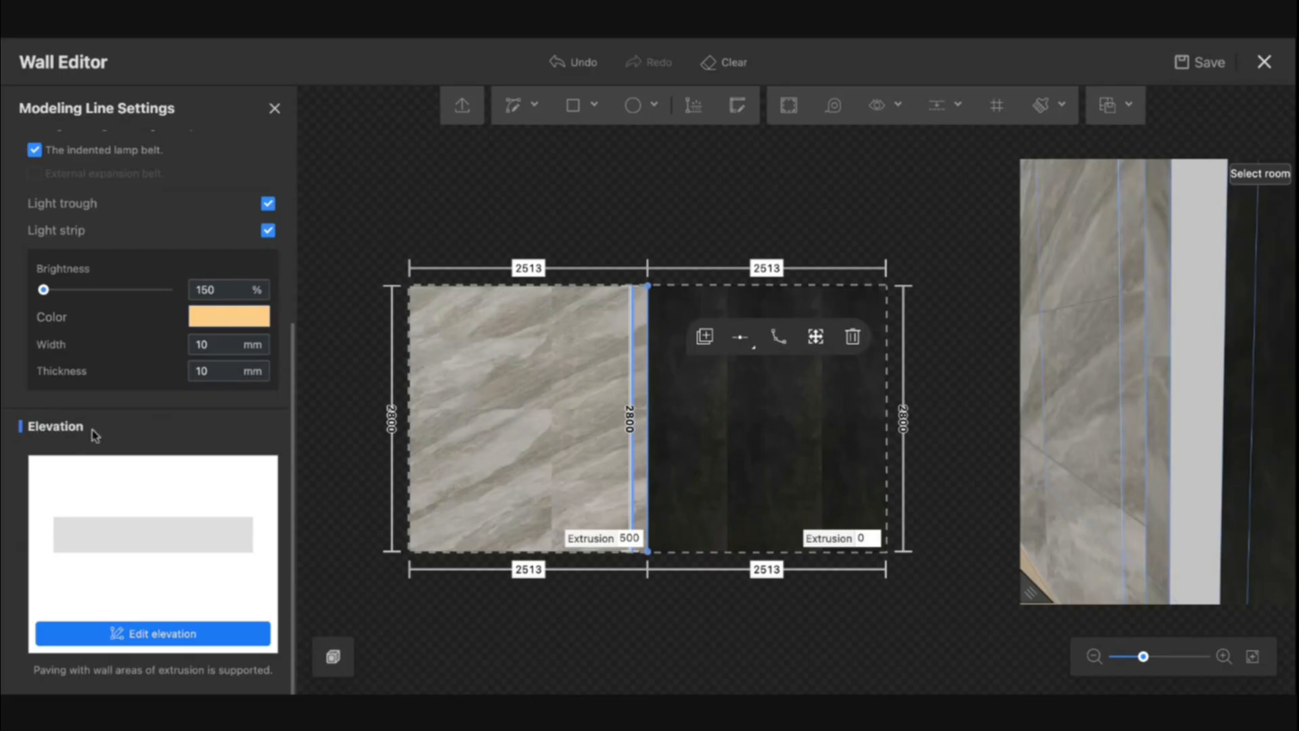
left_click(170, 638)
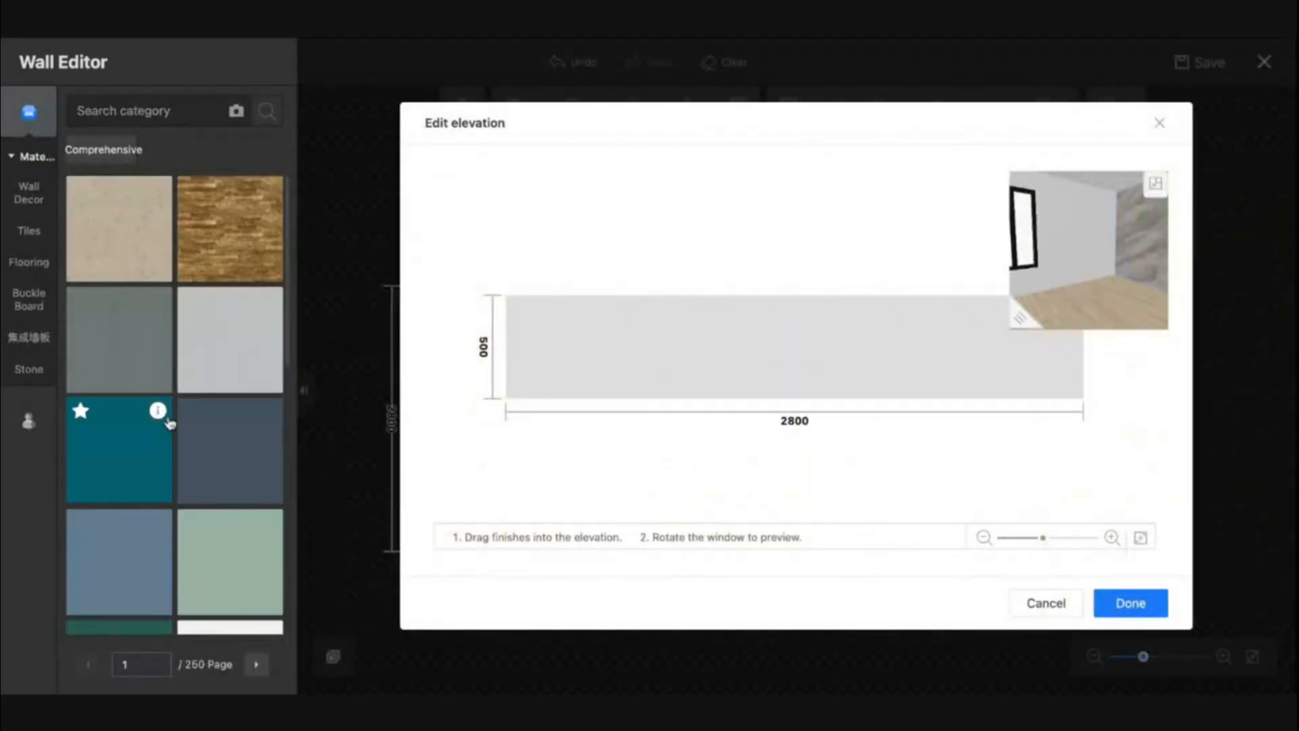
left_click(29, 425)
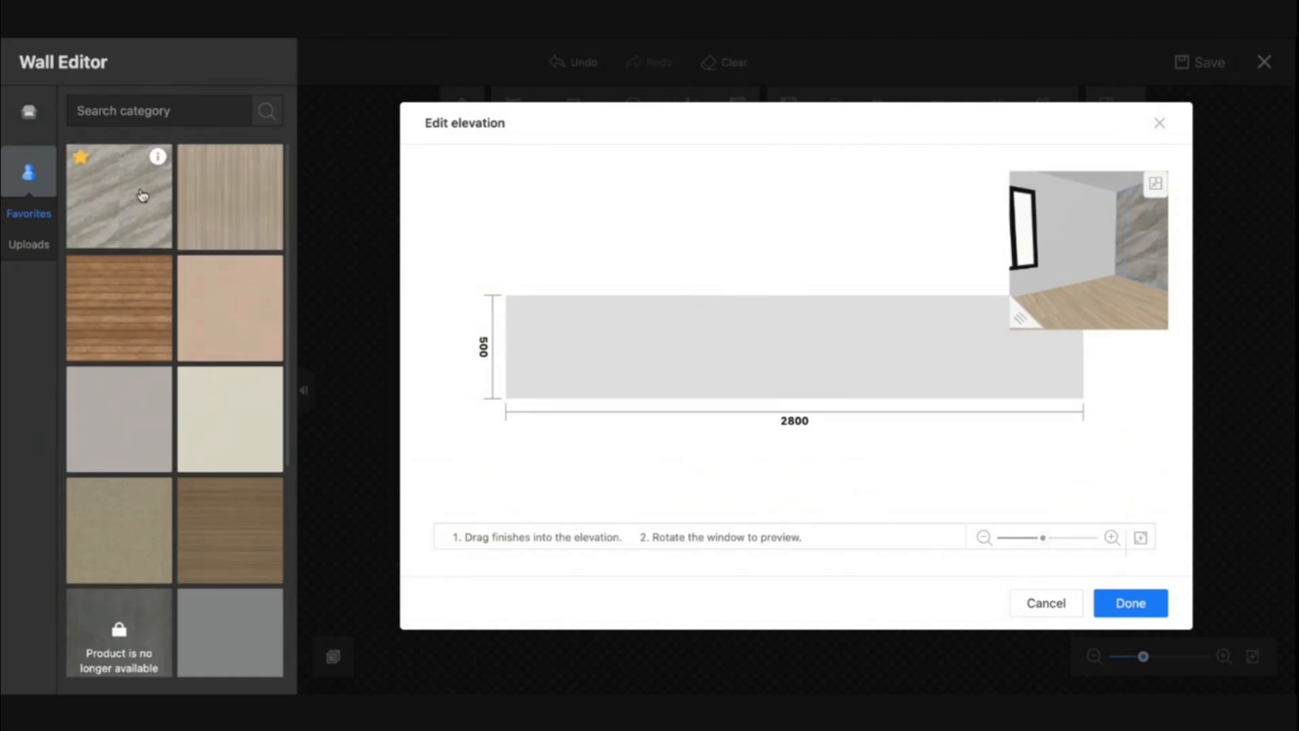
left_click_drag(139, 188, 657, 358)
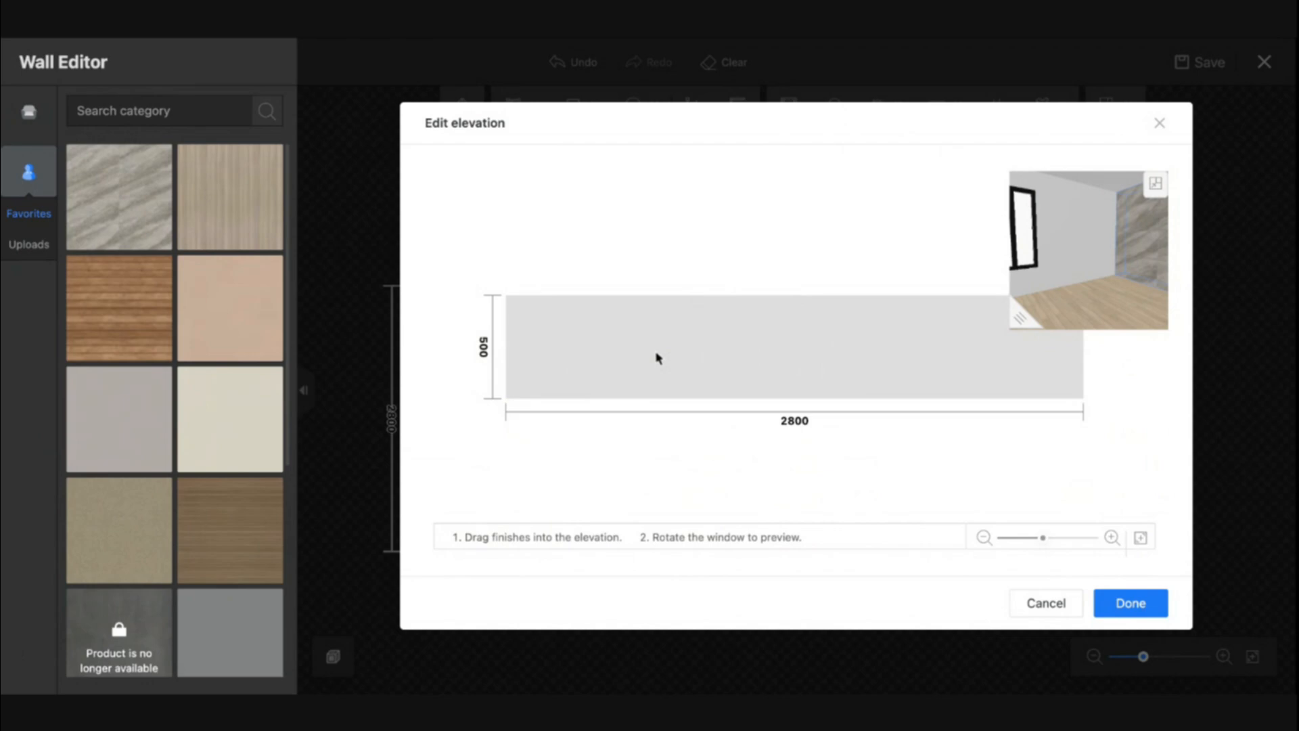
left_click(1152, 608)
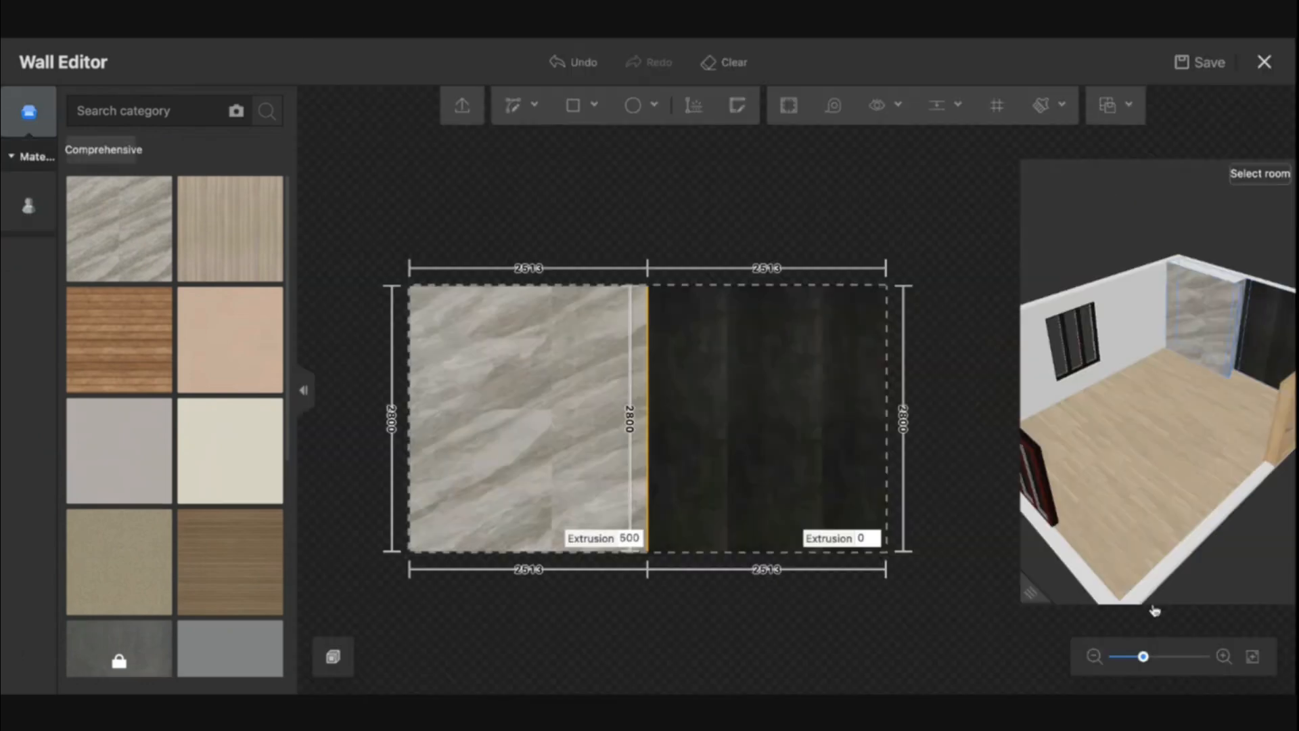
Inspect the lamp belt edge in the 3D preview and exit the Wall Editor with save
left_click_drag(1226, 451, 1127, 481)
scroll(1129, 480, "up", 5)
scroll(1111, 532, "up", 5)
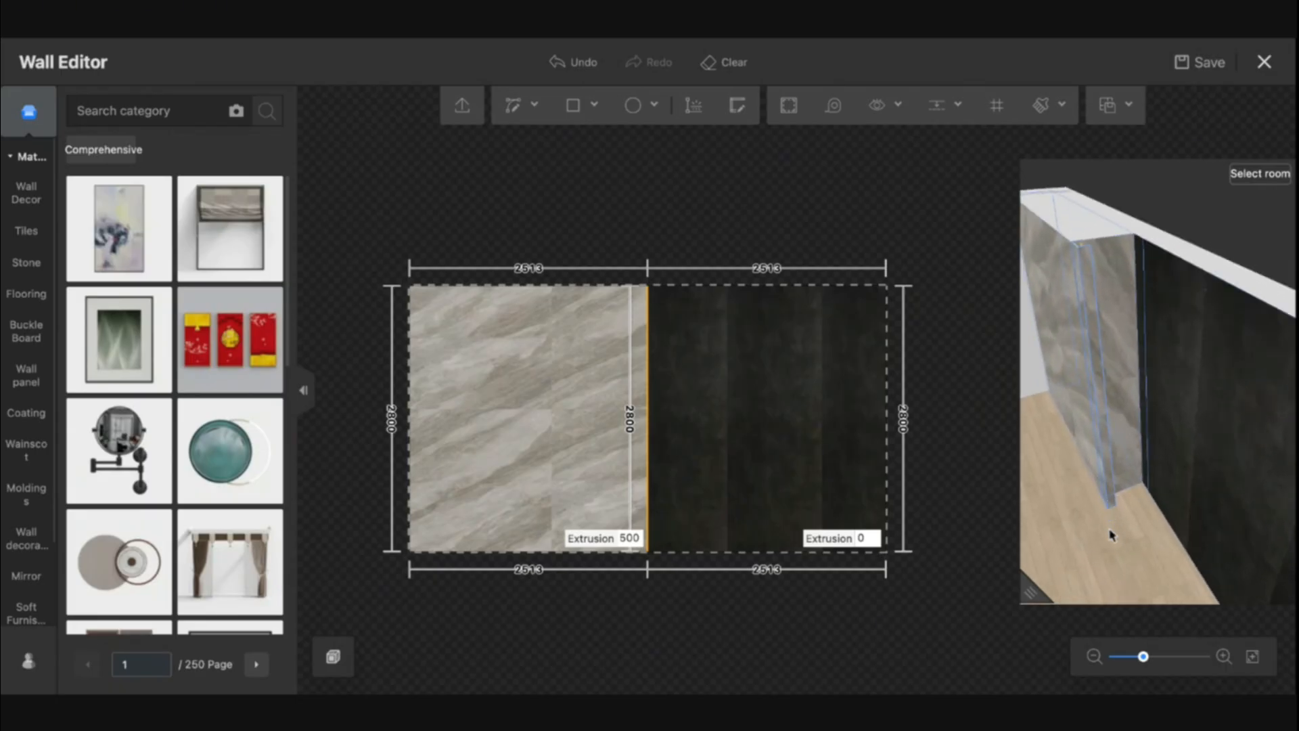
scroll(1091, 532, "up", 5)
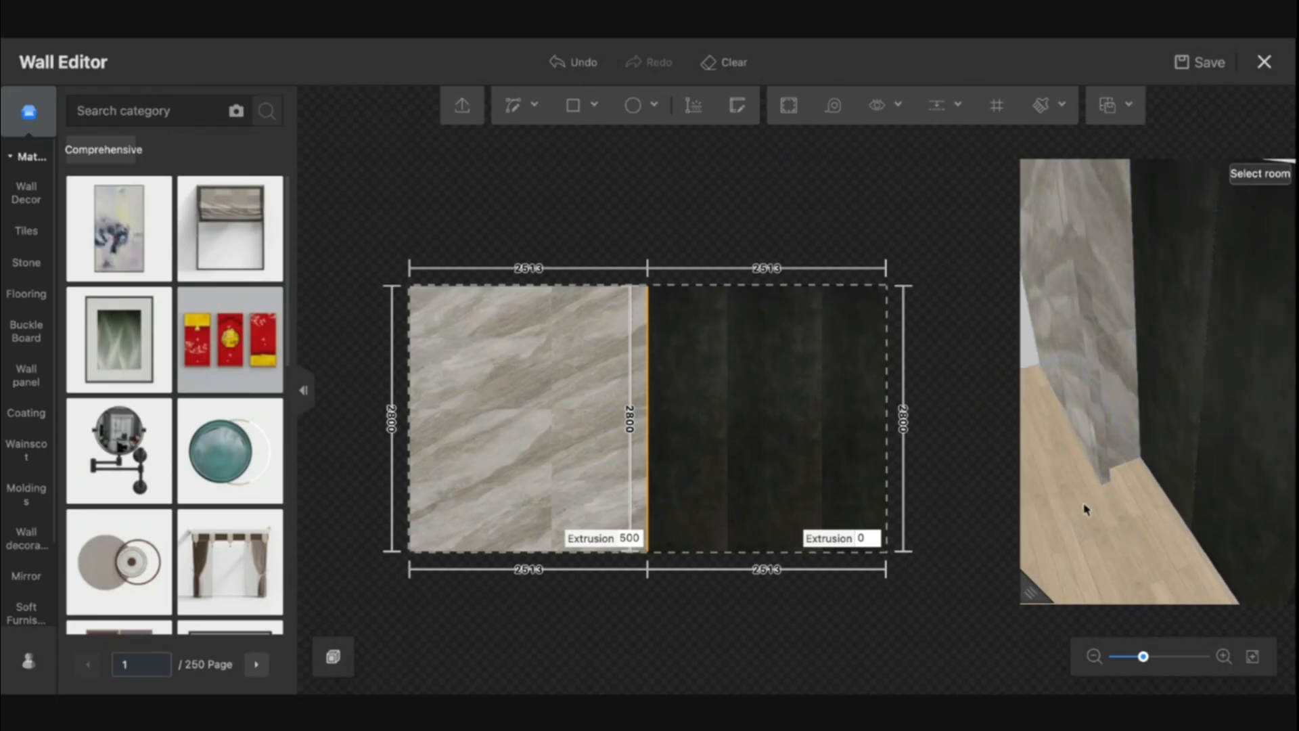
left_click_drag(1088, 508, 1054, 415)
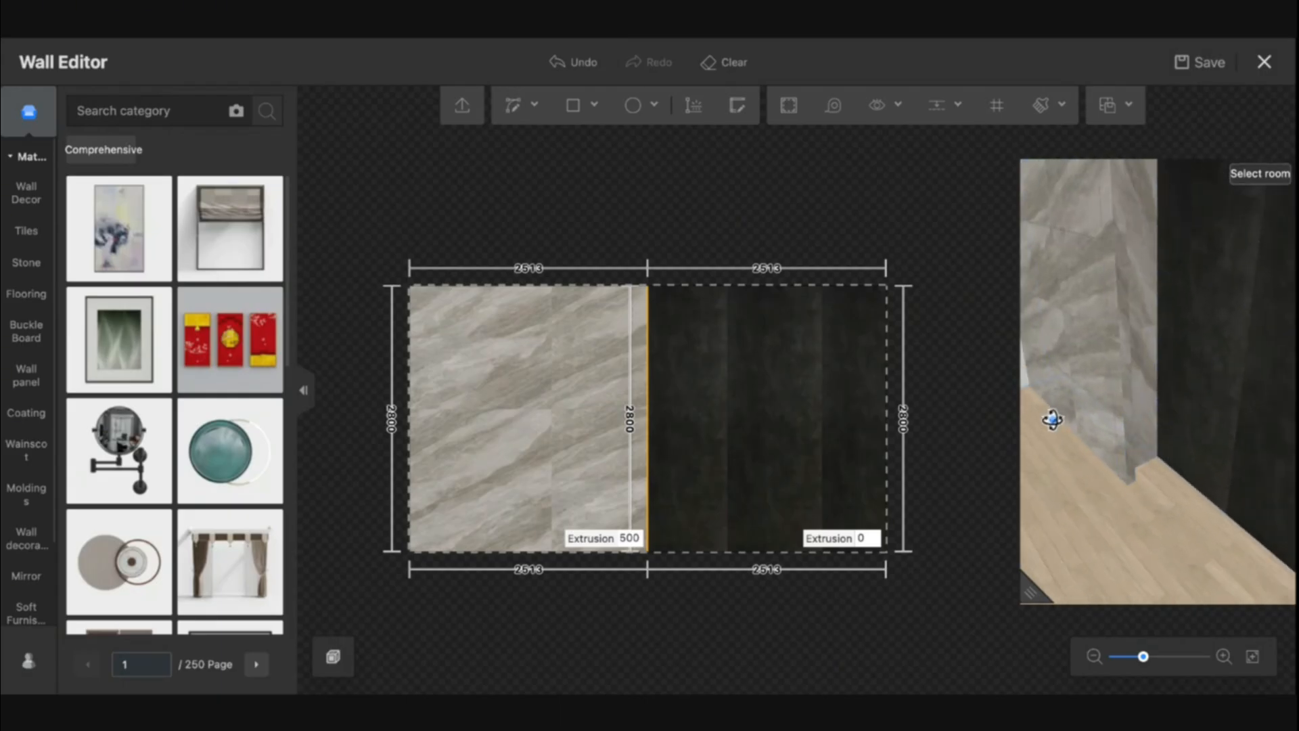
left_click_drag(1099, 493, 1111, 498)
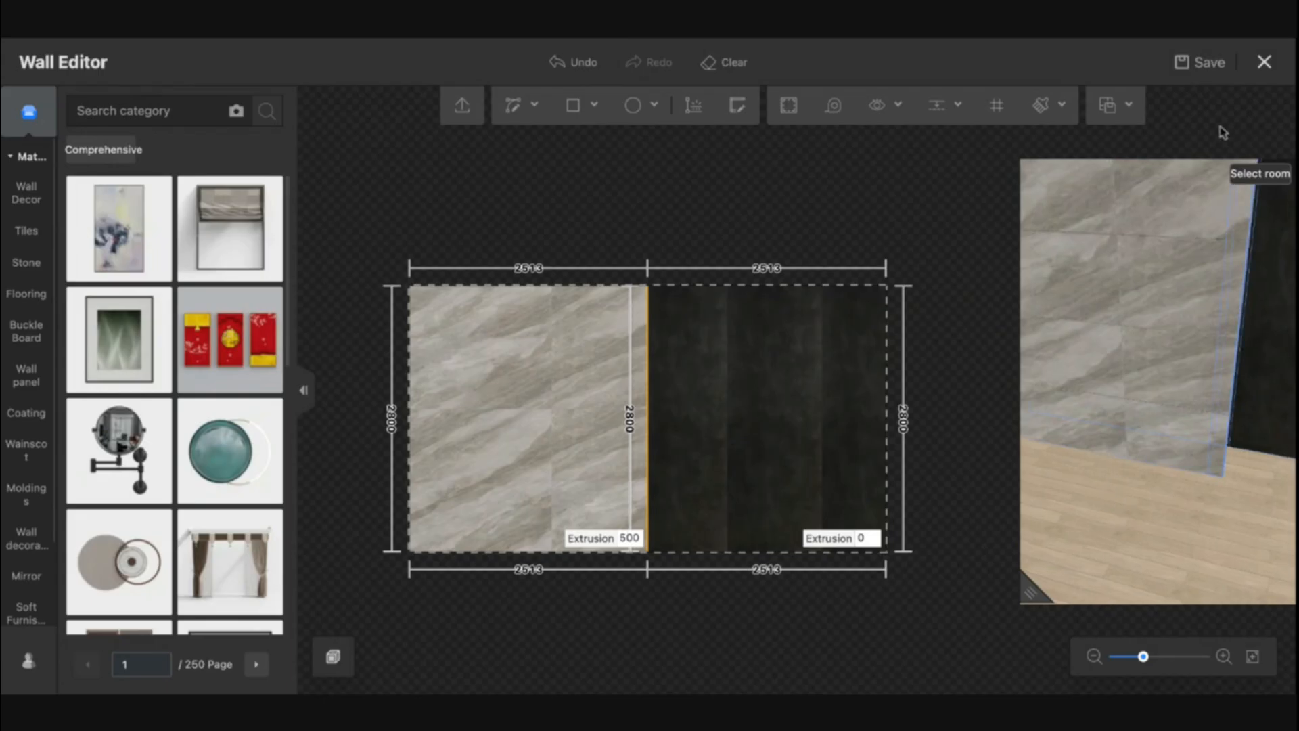
left_click(1264, 61)
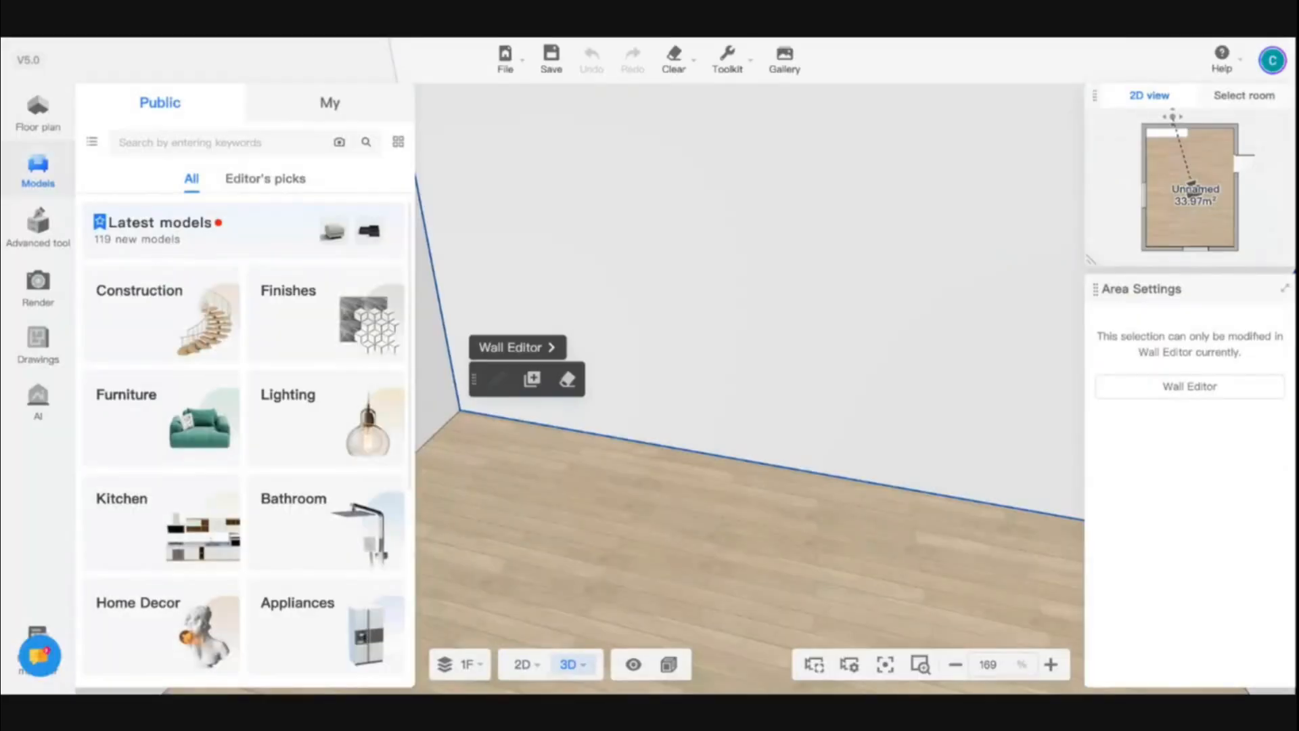
Frame the feature wall head-on, open rendering and set the camera clipping to 1527 mm
scroll(688, 313, "down", 10)
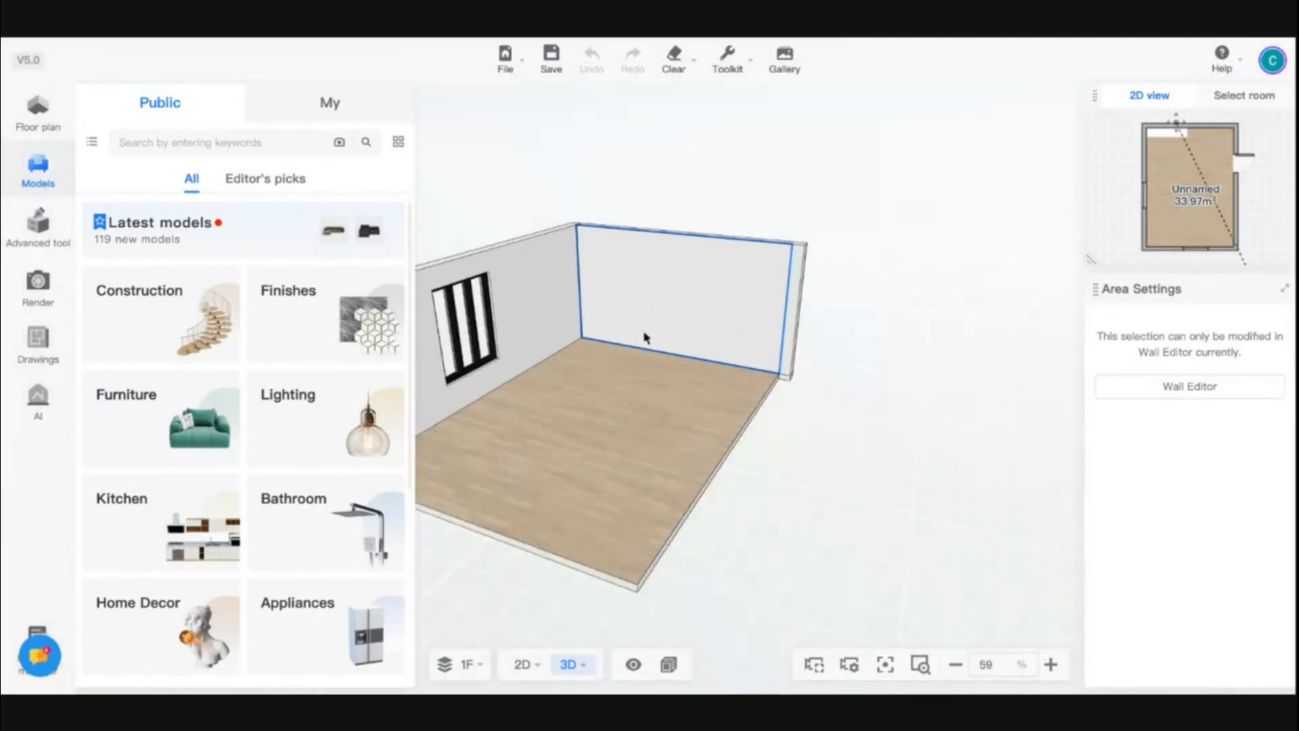
left_click_drag(644, 337, 729, 433)
scroll(687, 314, "up", 5)
key("q")
key("w")
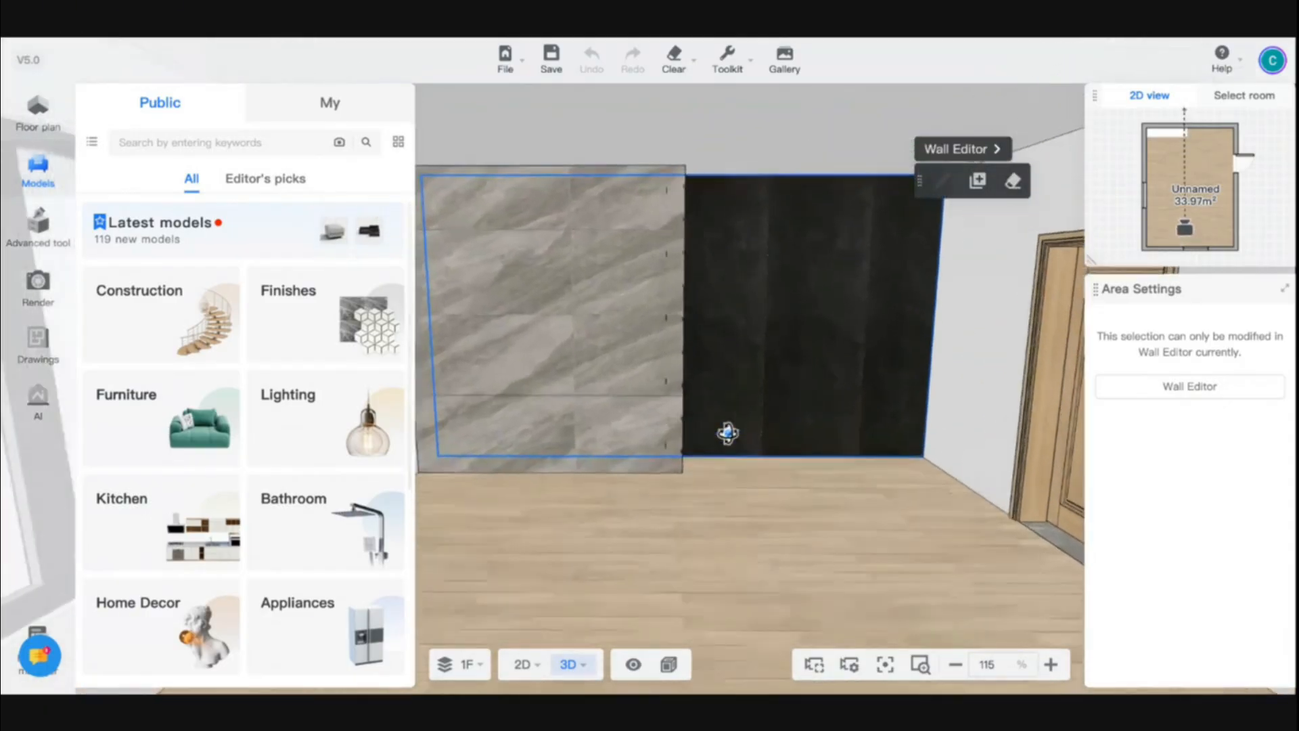
key("s")
left_click_drag(775, 599, 779, 589)
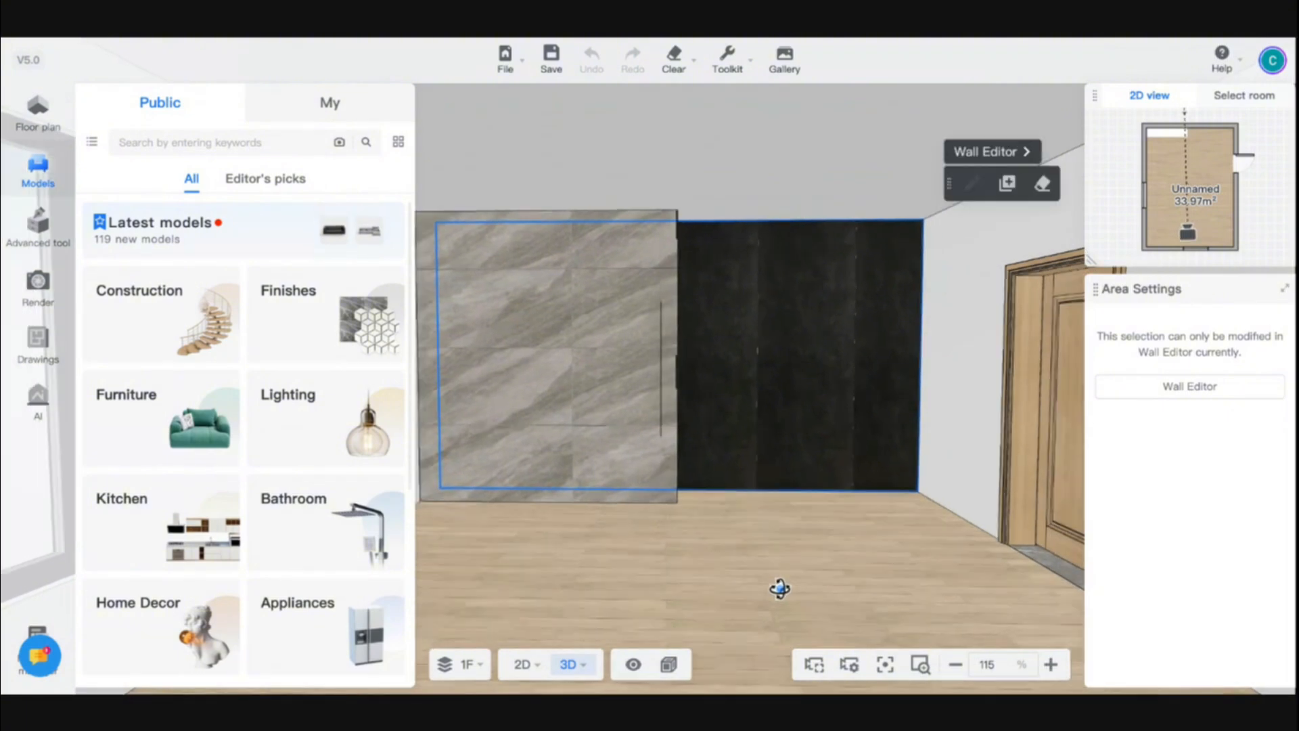
key("s")
key("w")
key("s")
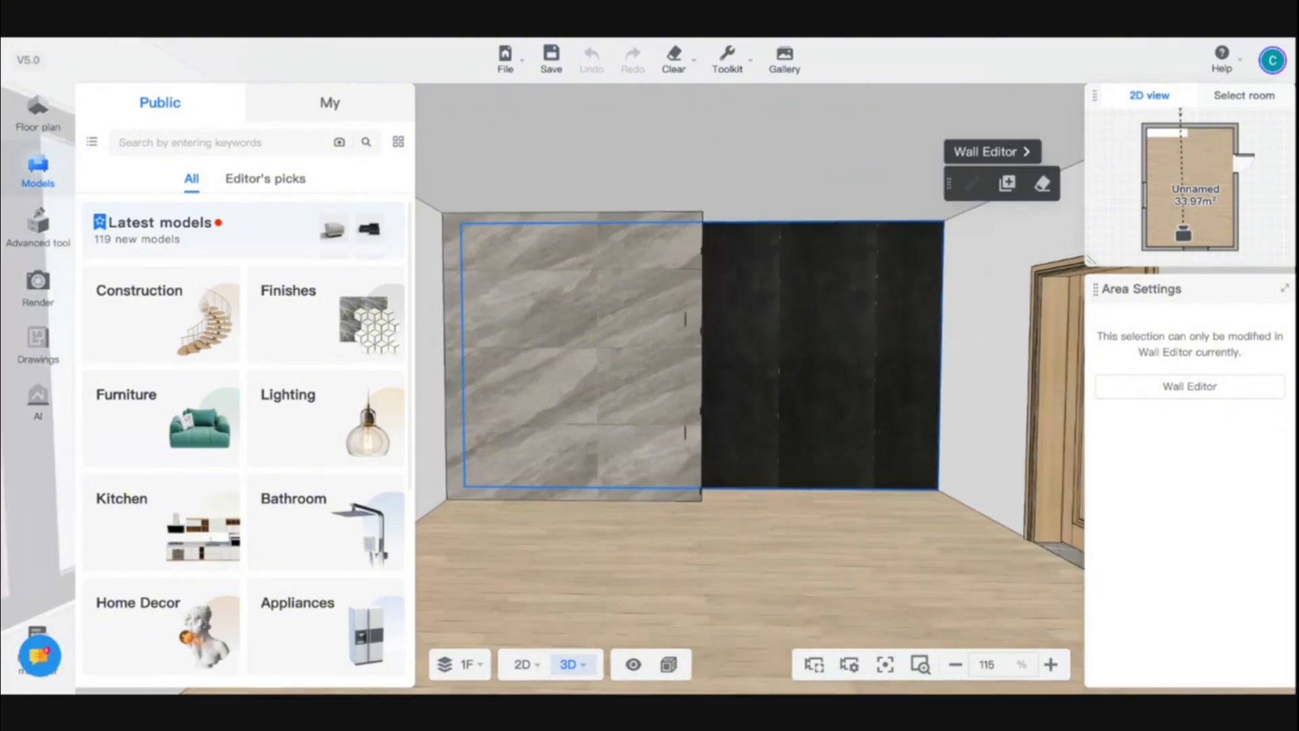
key("w")
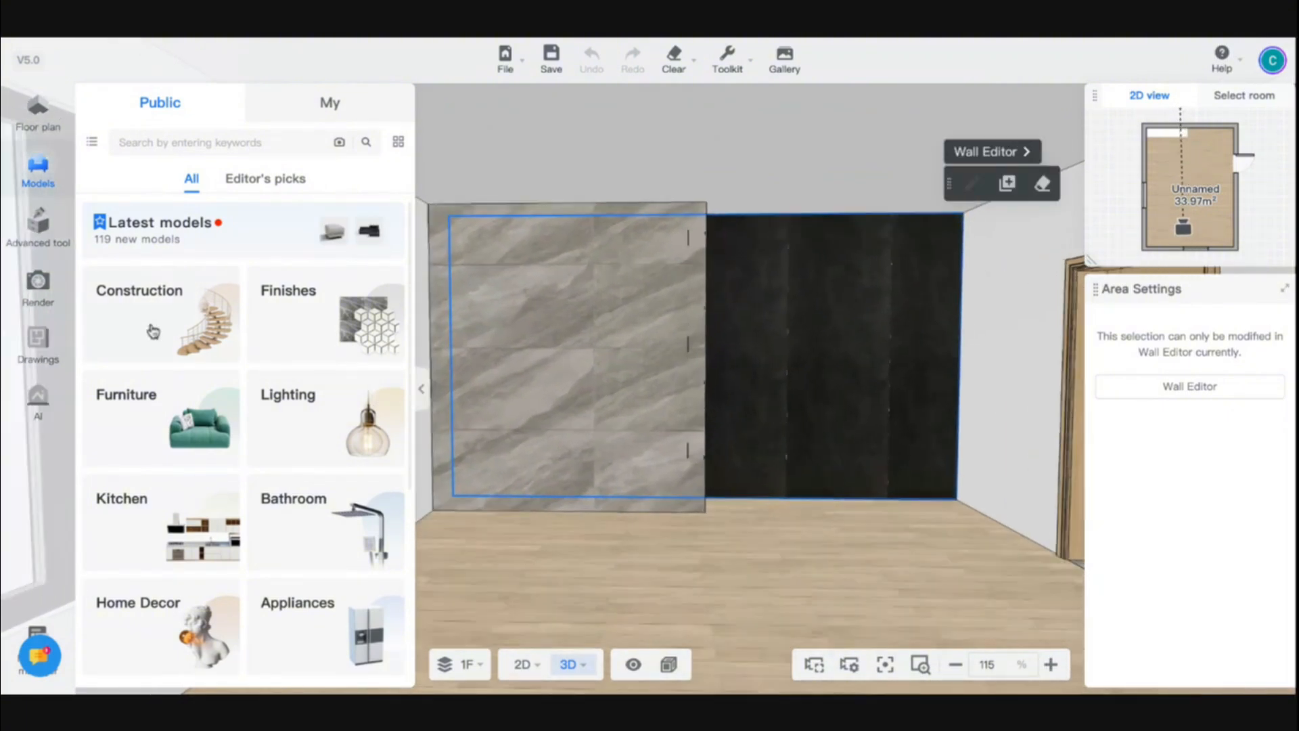
left_click(38, 283)
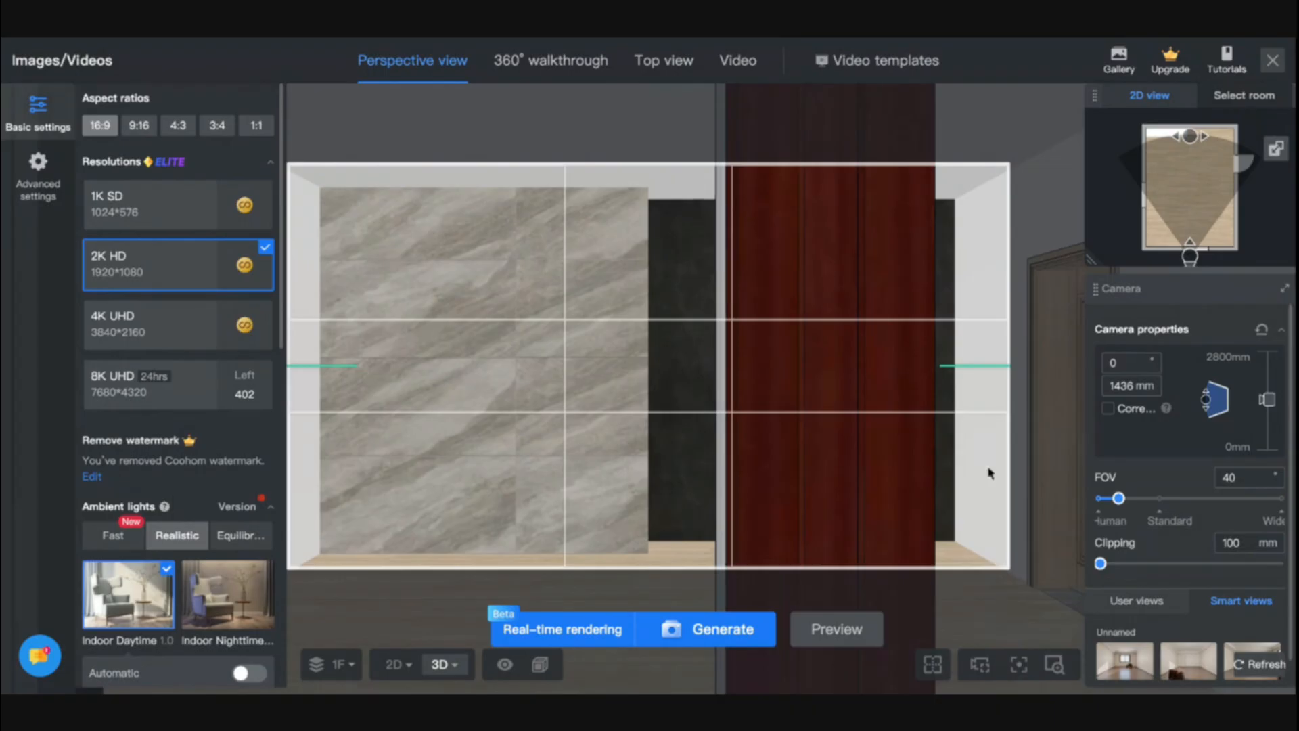
left_click_drag(1101, 564, 1130, 564)
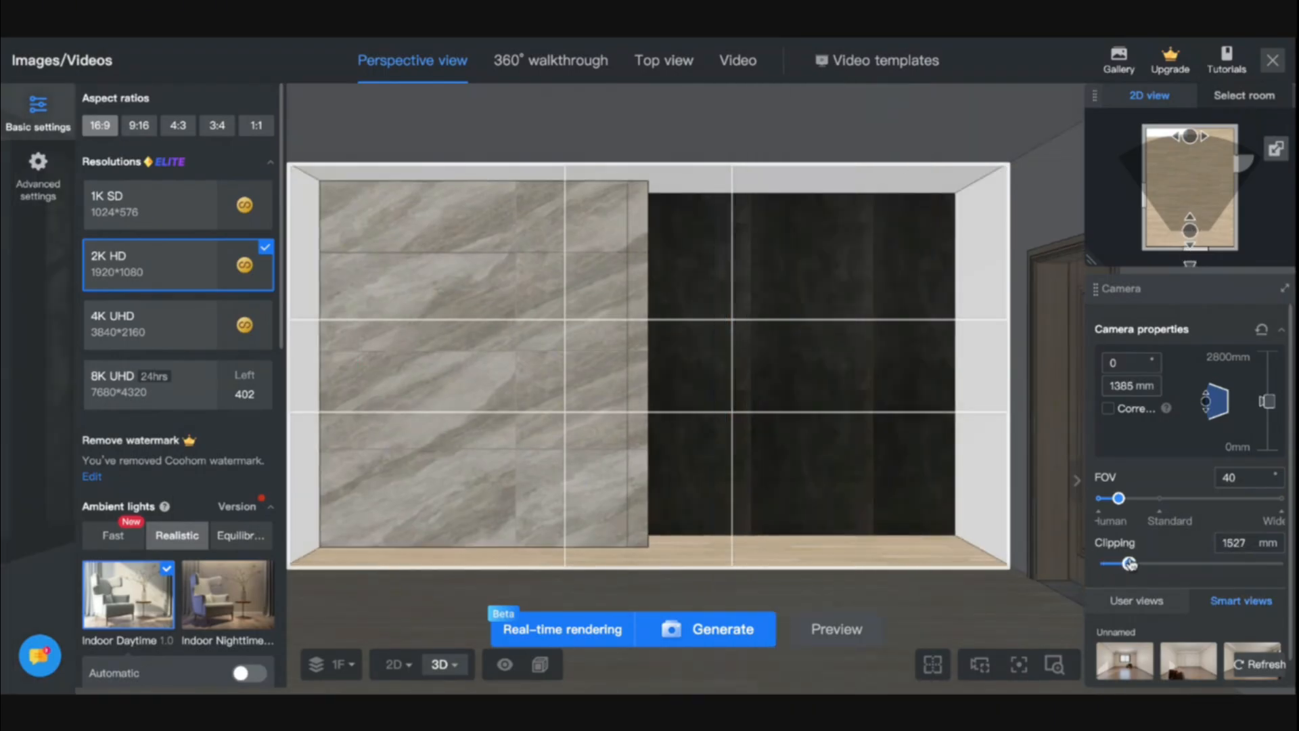
Generate a 4K UHD render with Fast Ultra-Fast Nighttime ambient lighting and check it in the gallery
scroll(512, 425, "up", 5)
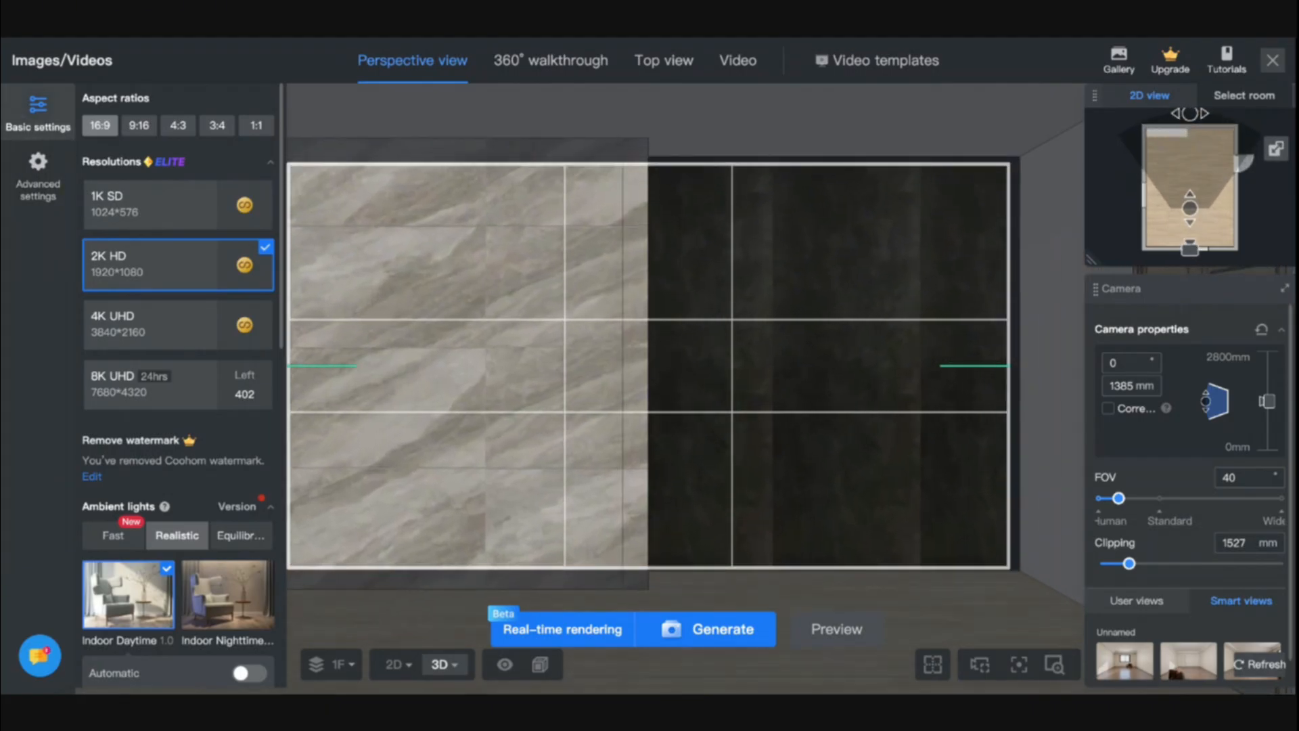
scroll(512, 425, "down", 2)
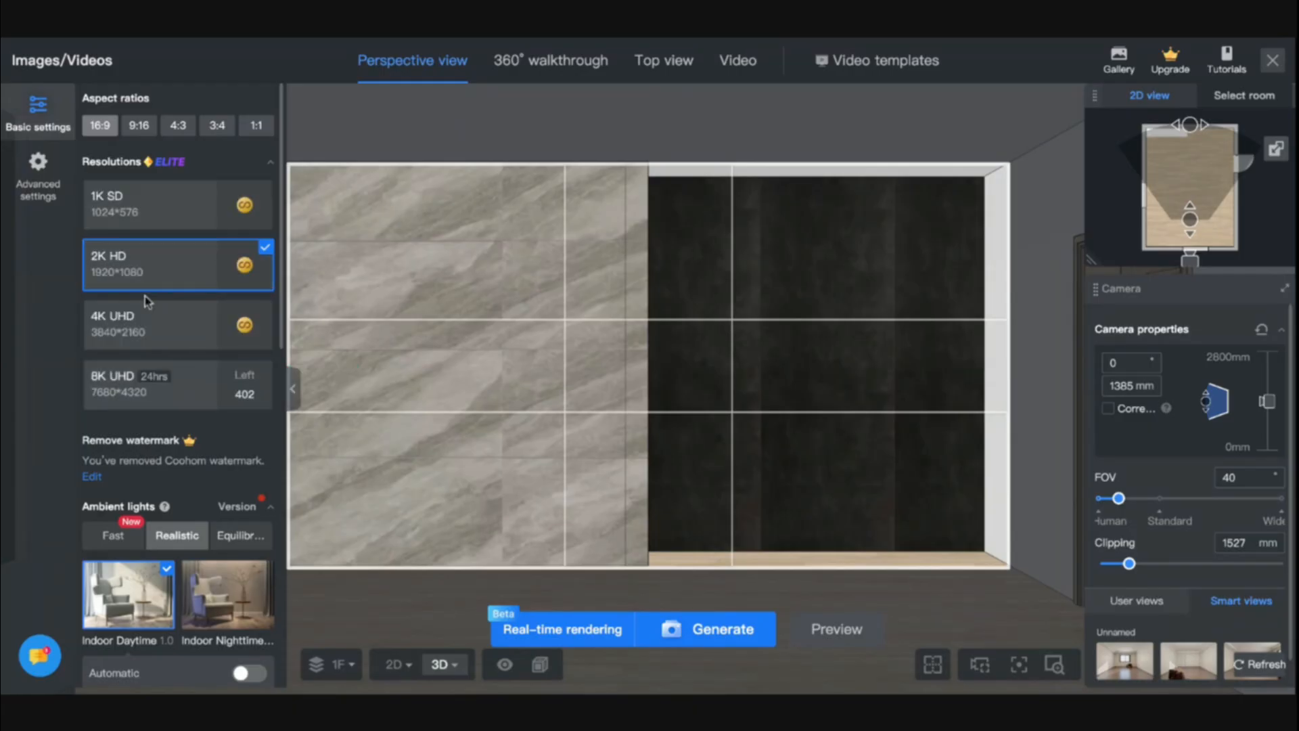
left_click(140, 319)
scroll(141, 318, "down", 4)
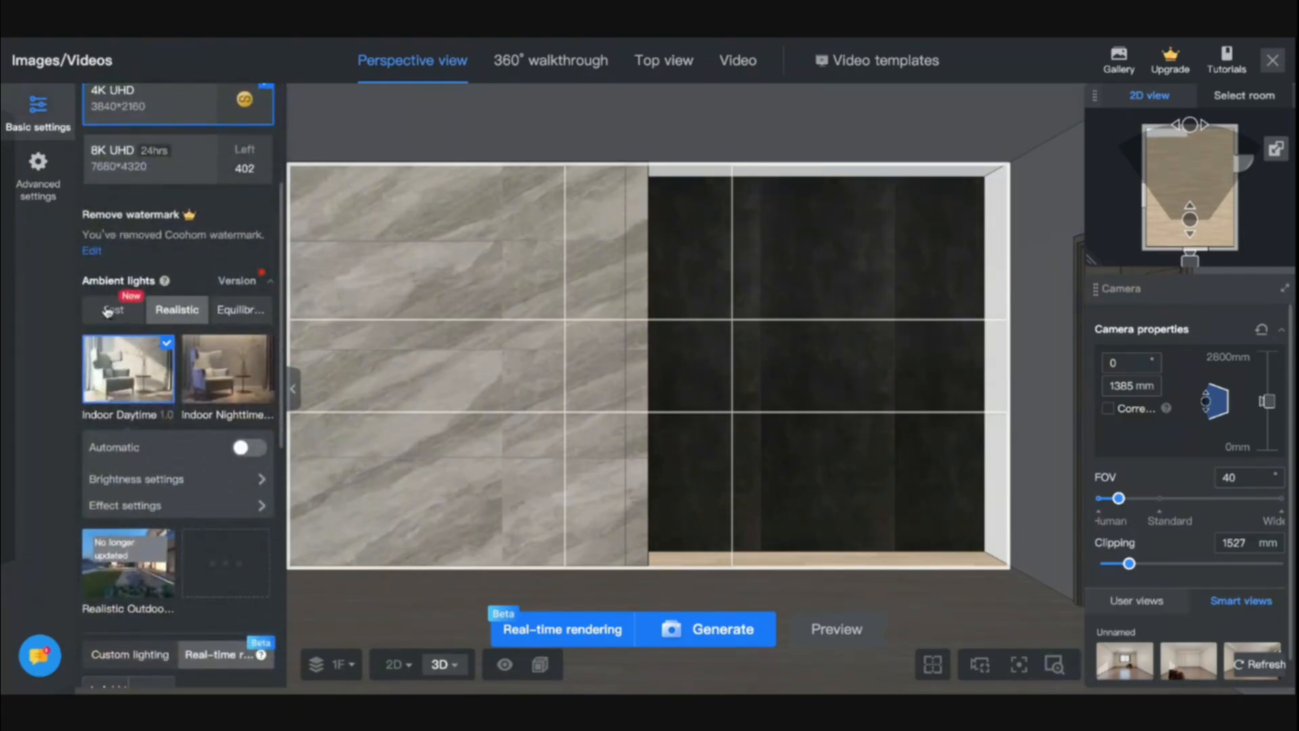
left_click(113, 309)
left_click(136, 402)
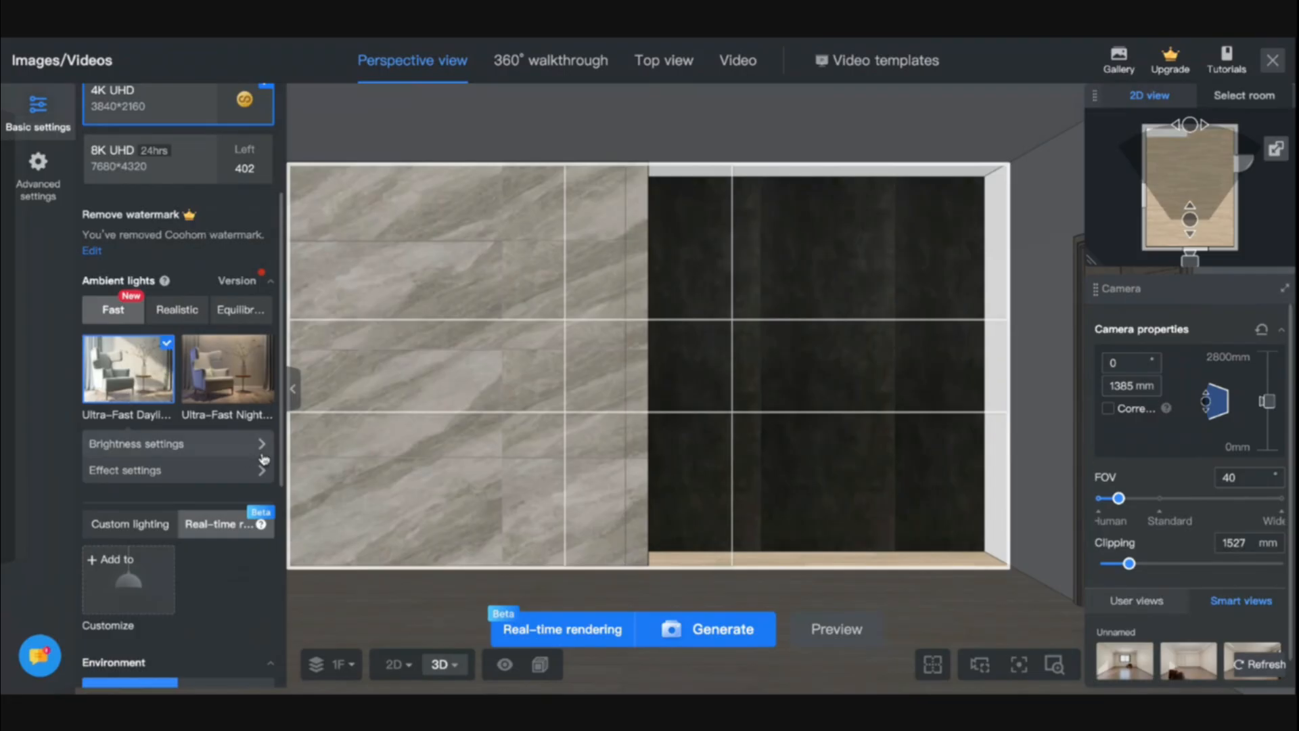
left_click(227, 369)
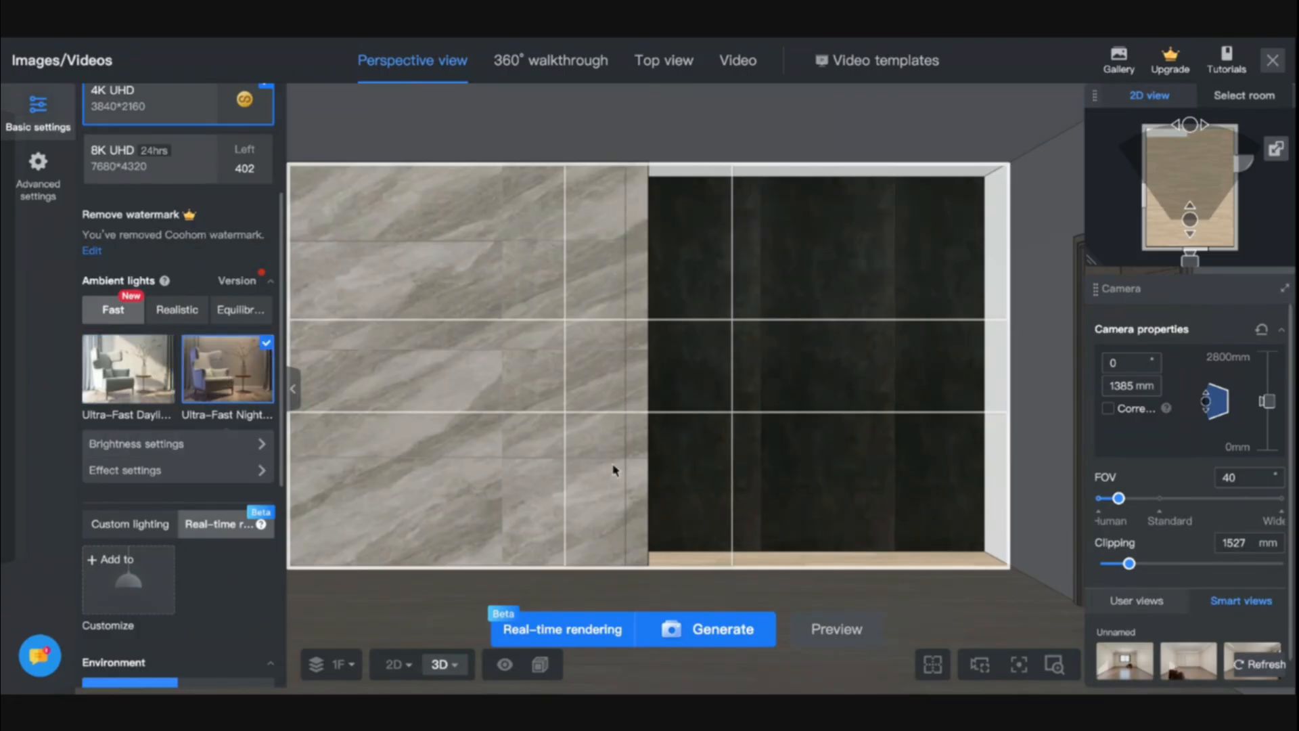
left_click(715, 630)
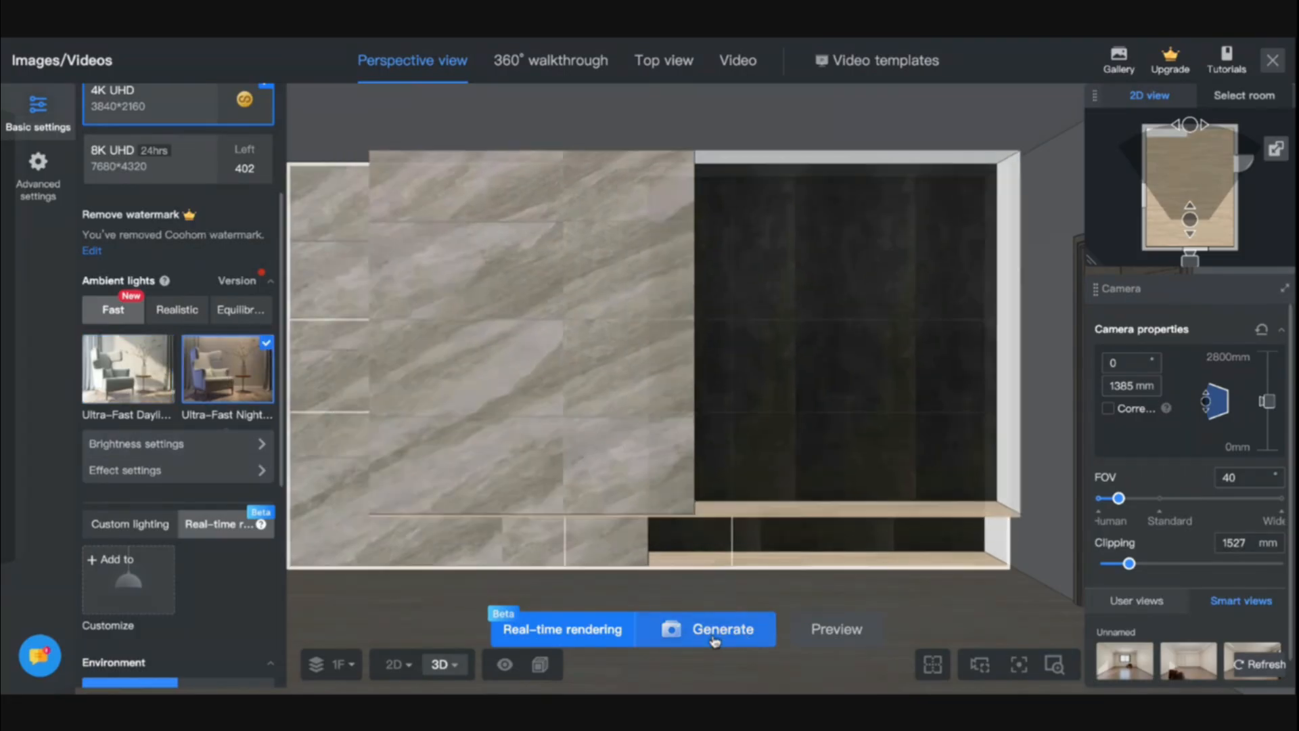
left_click(1086, 65)
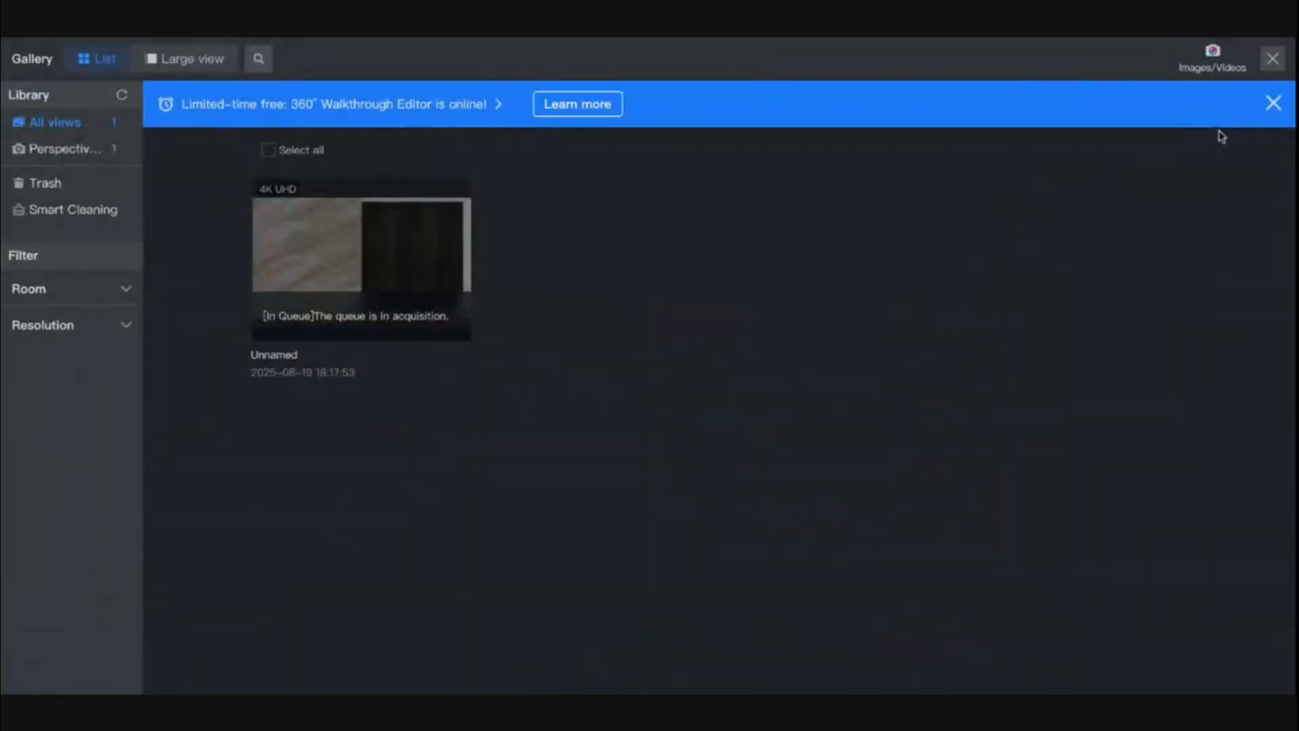
left_click(1273, 61)
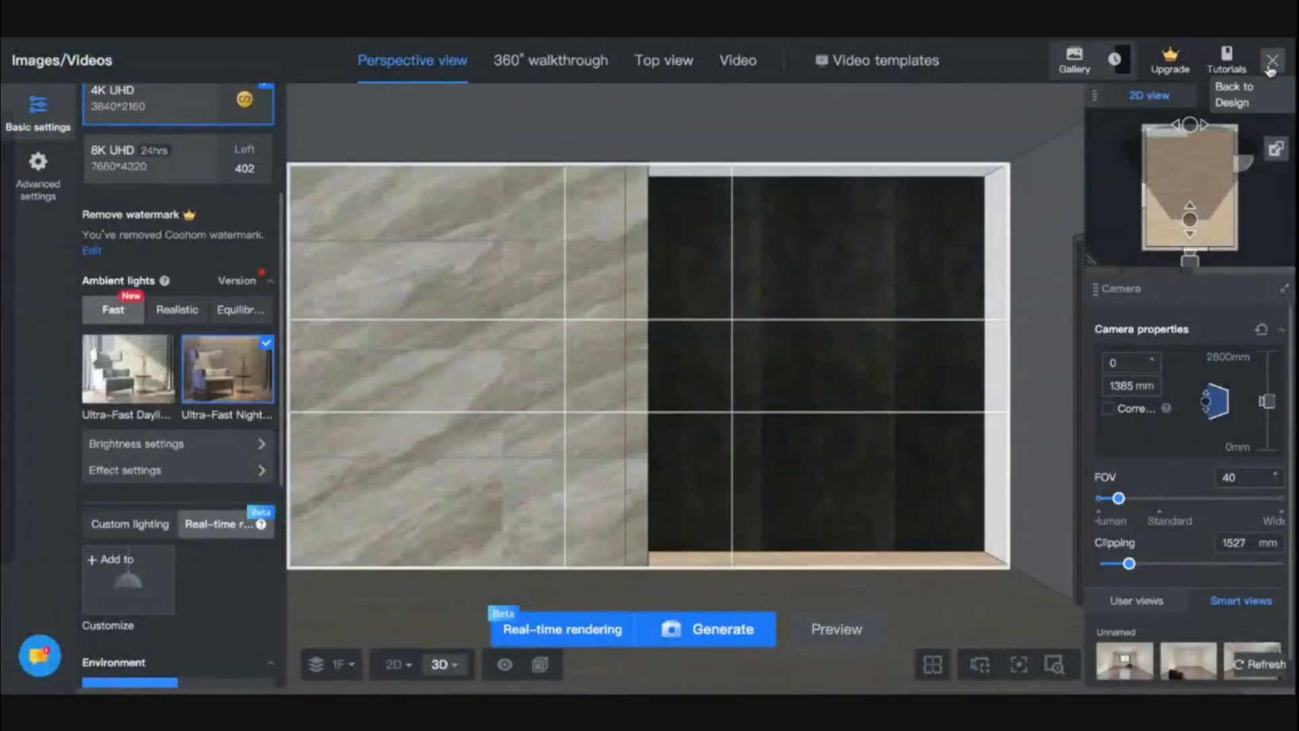
Return to the design and reopen the feature wall in the Wall Editor
left_click(1275, 68)
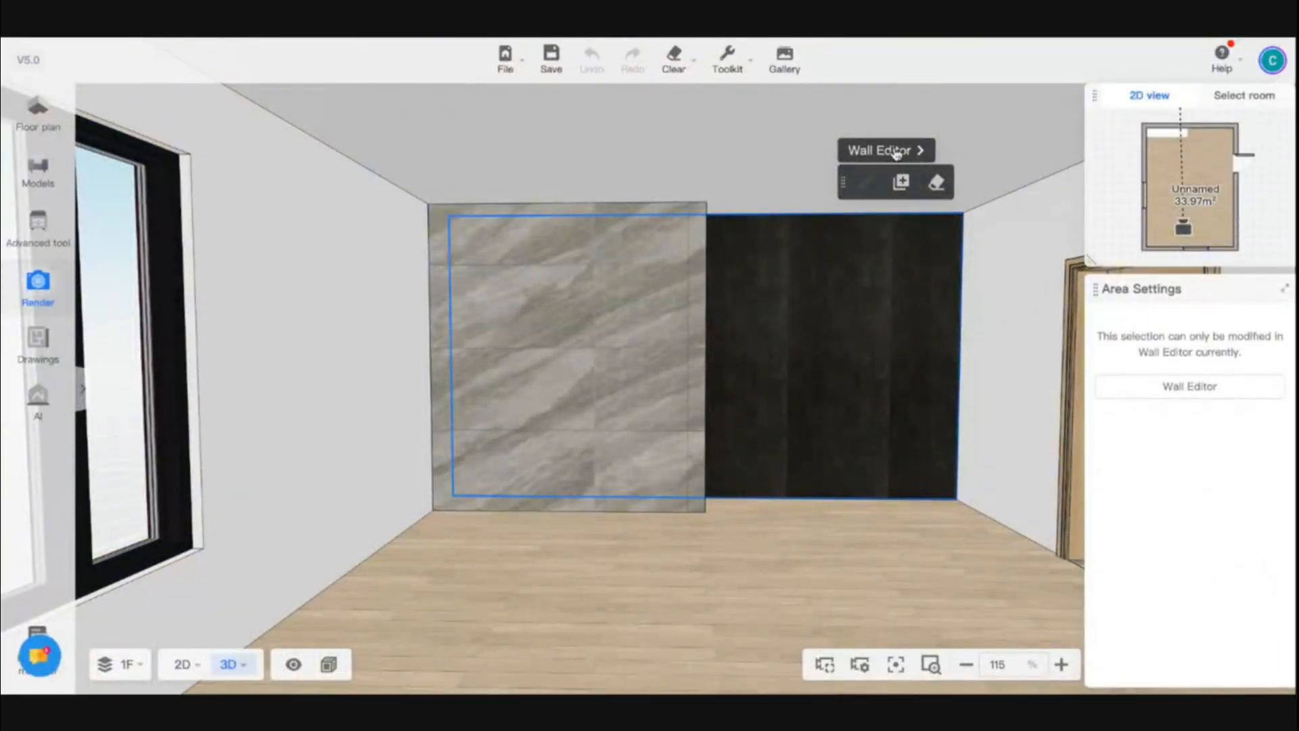
left_click(896, 151)
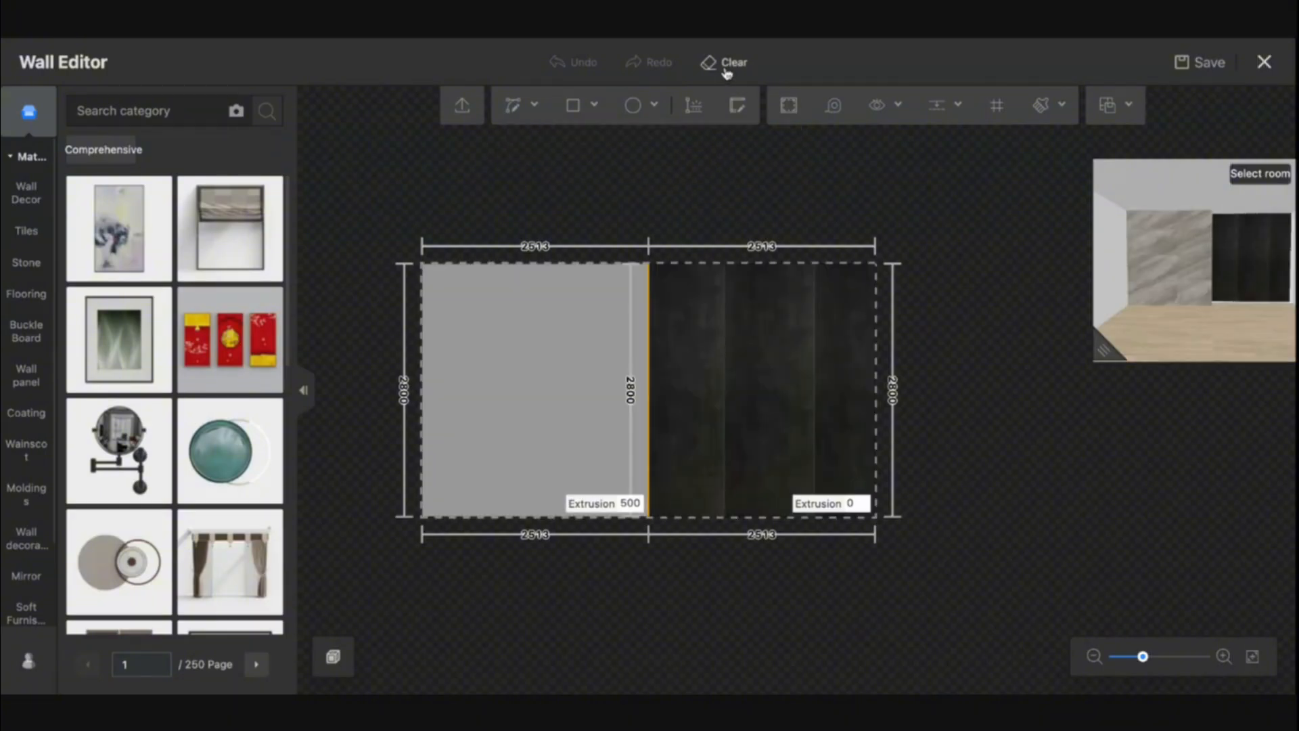
left_click(724, 64)
scroll(711, 424, "up", 5)
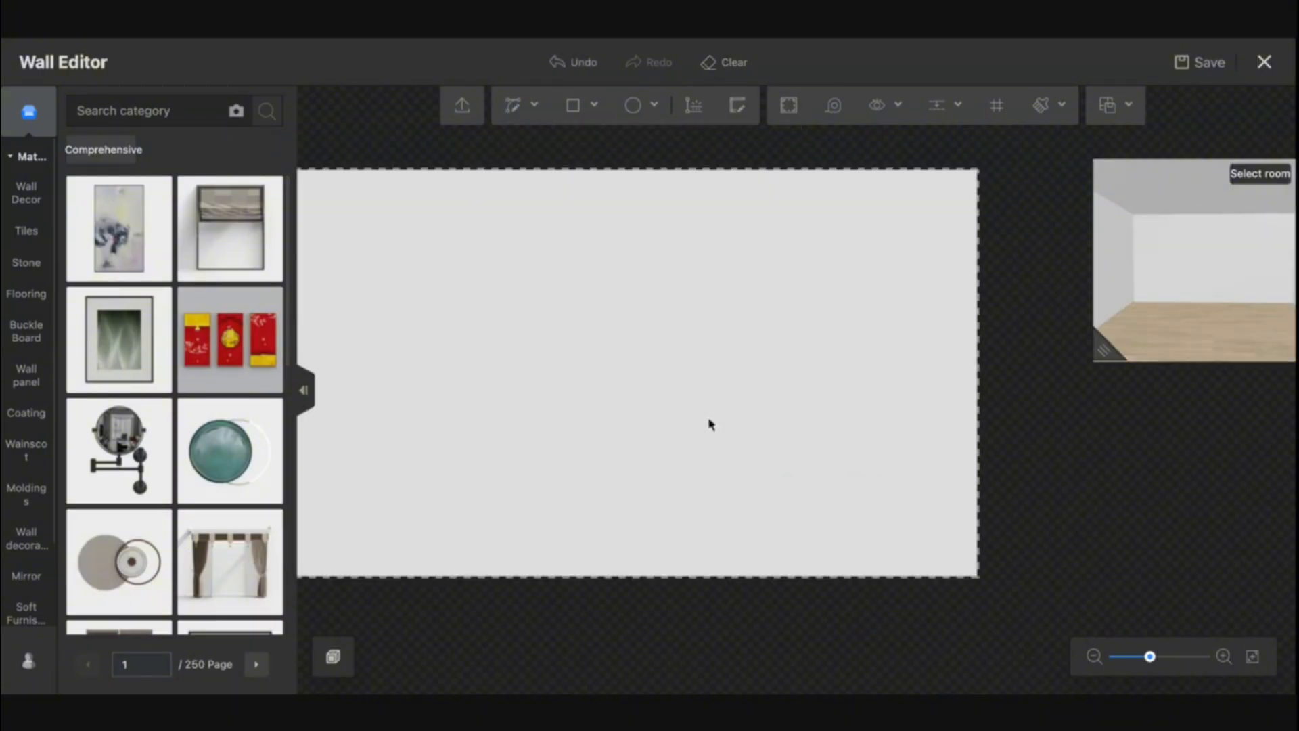
scroll(711, 424, "down", 4)
left_click_drag(711, 425, 727, 427)
scroll(726, 427, "up", 5)
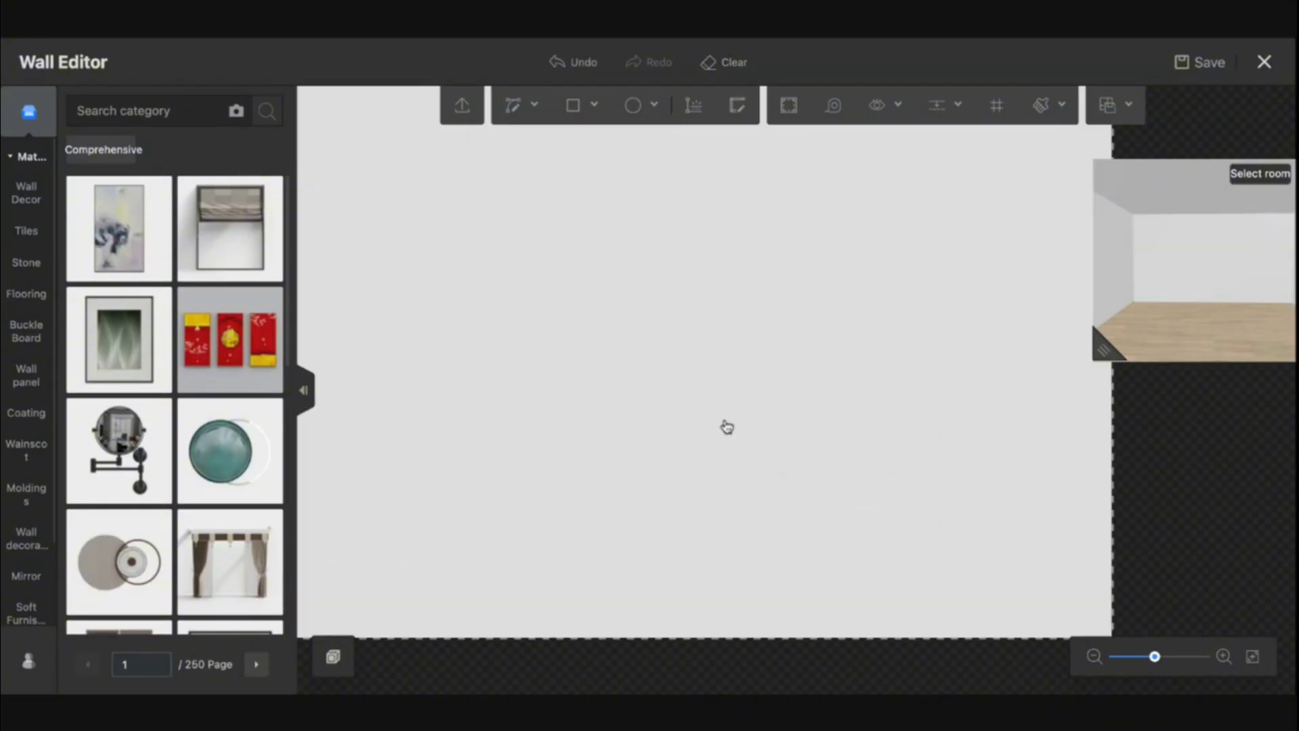
scroll(727, 427, "down", 5)
left_click(568, 67)
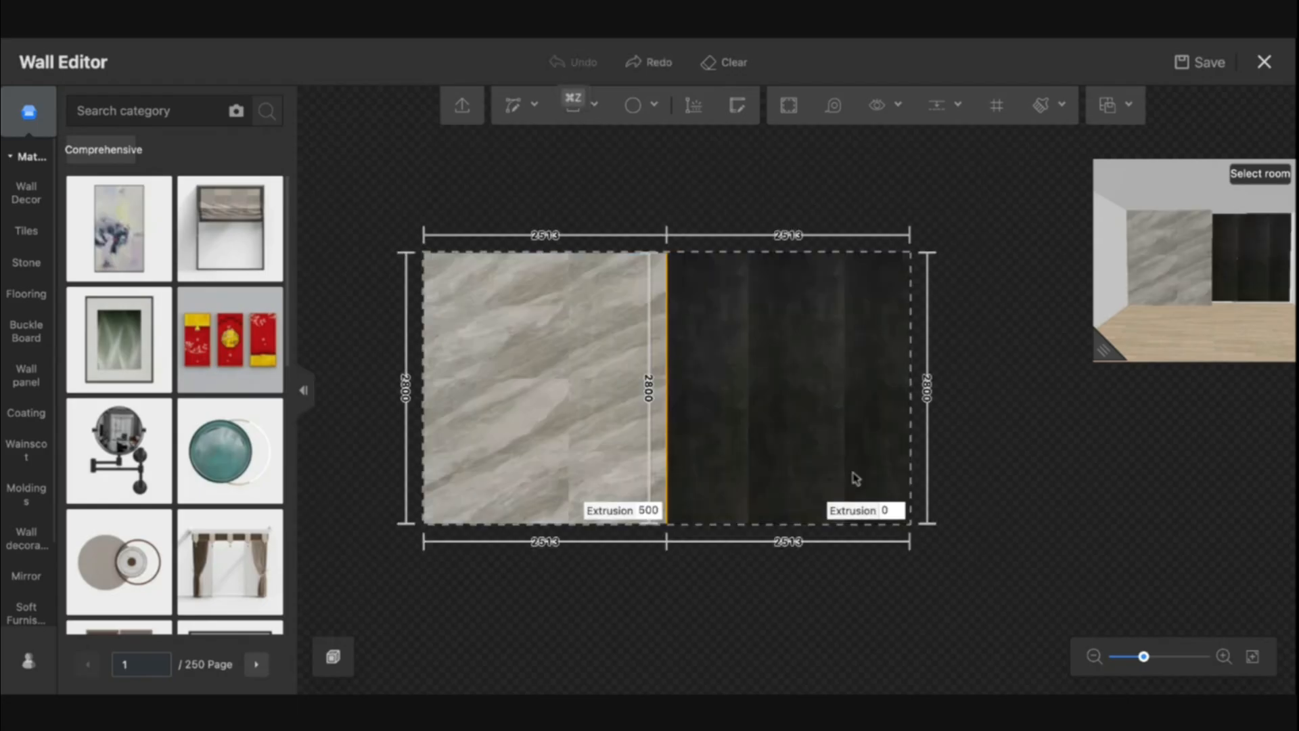
Clear the existing panels and materials from the feature wall
left_click(724, 62)
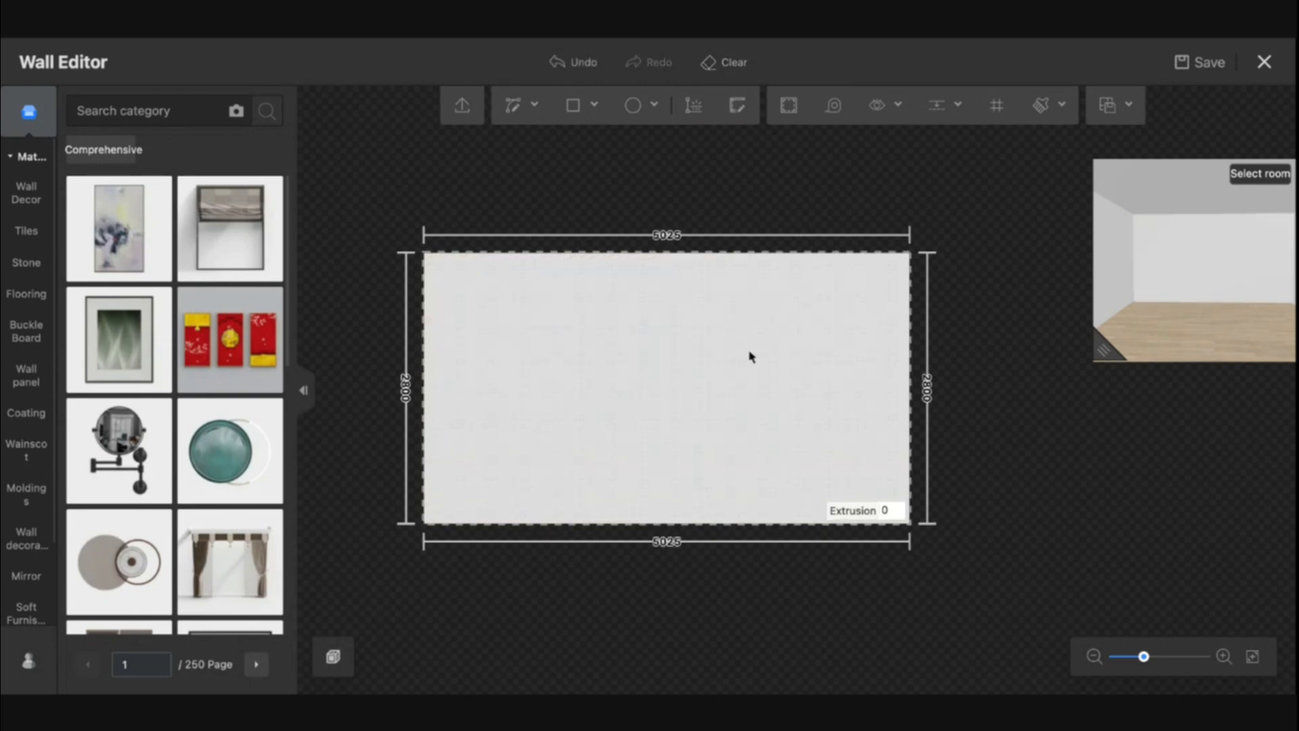
scroll(749, 357, "up", 3)
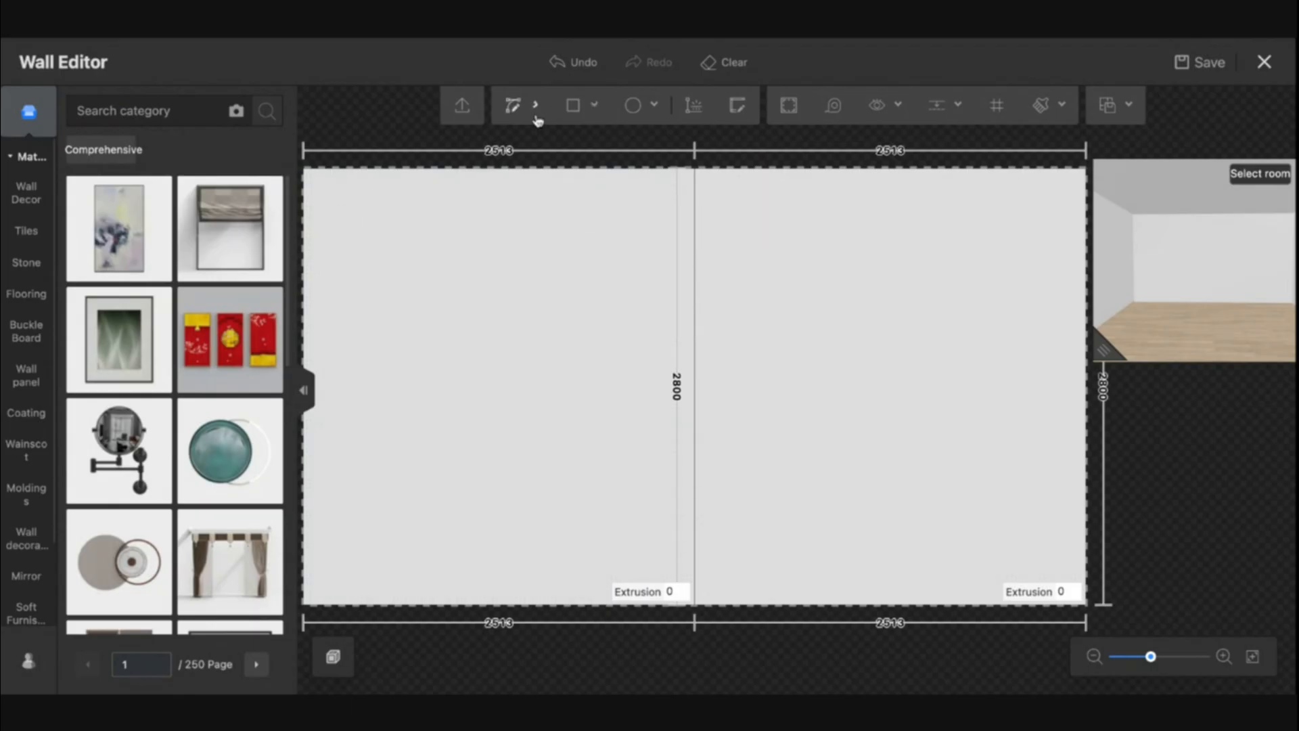
Draw a straight line from the wall's top-left corner to the midpoint of the central dividing line
mouse_move(535, 106)
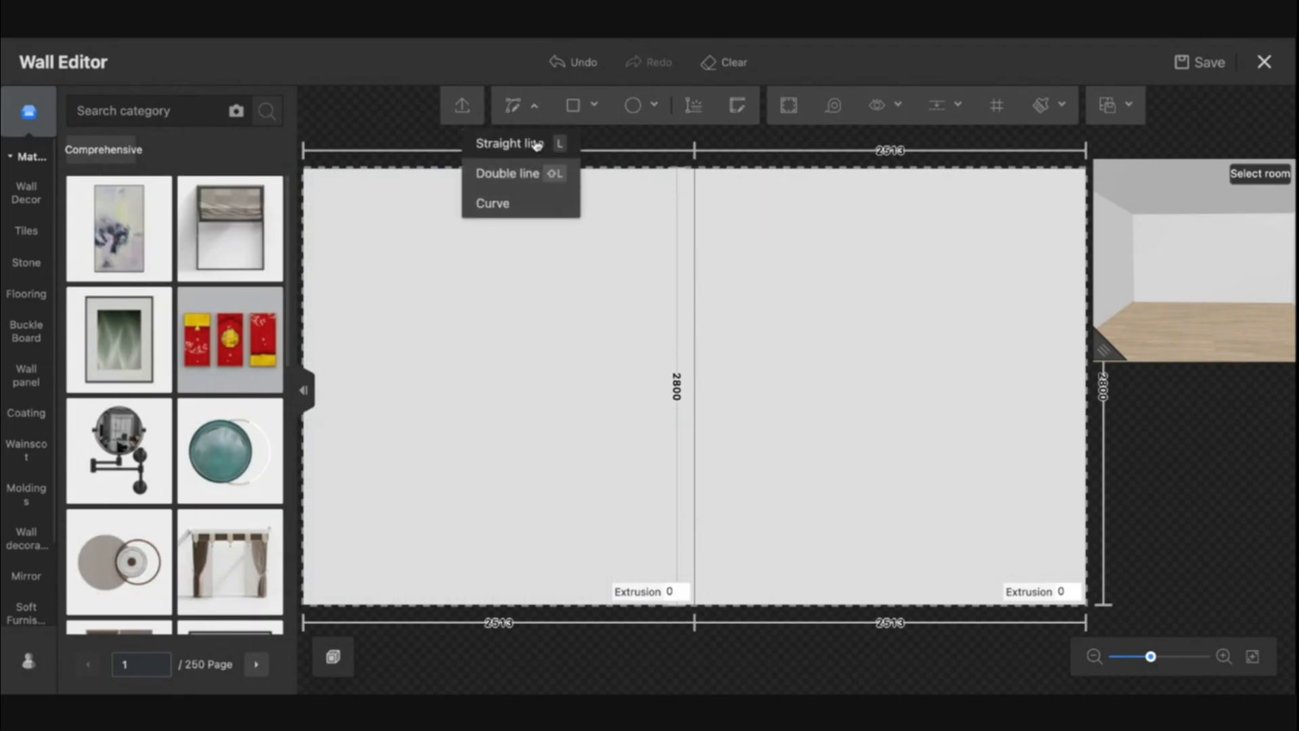
left_click(520, 144)
left_click(305, 166)
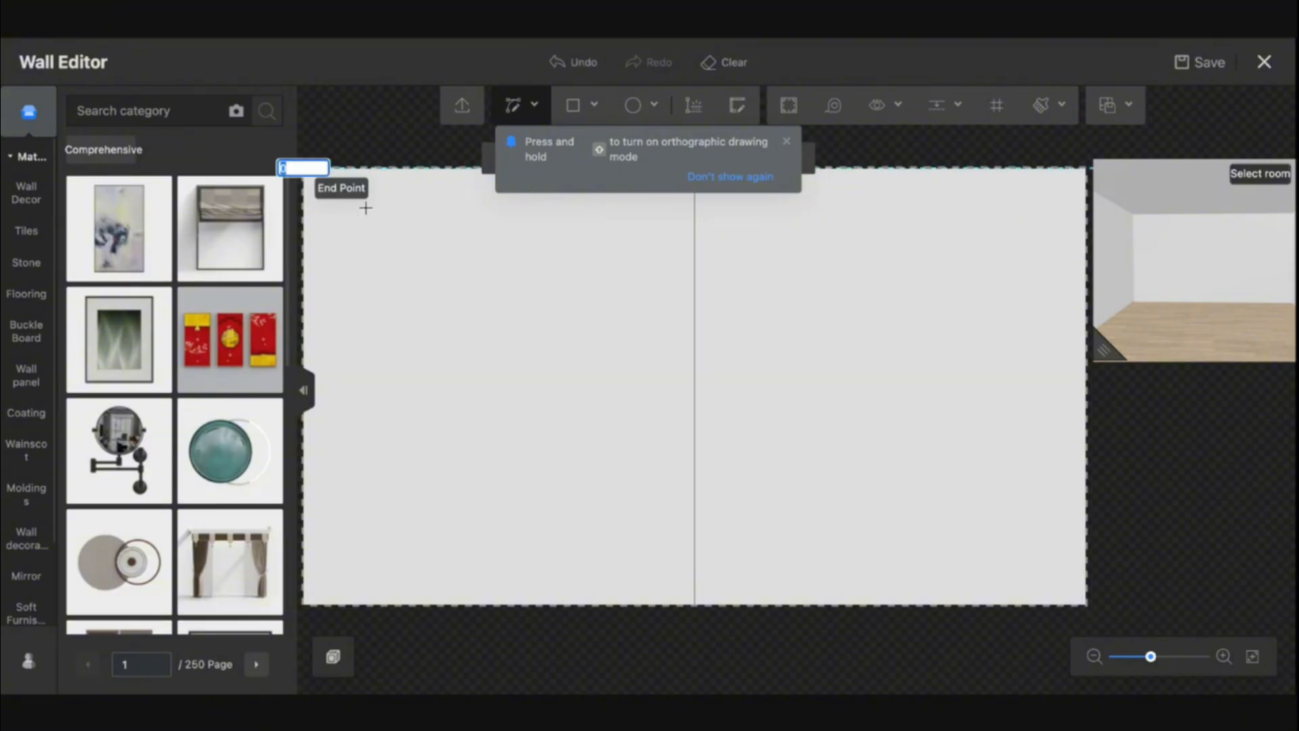
left_click(694, 387)
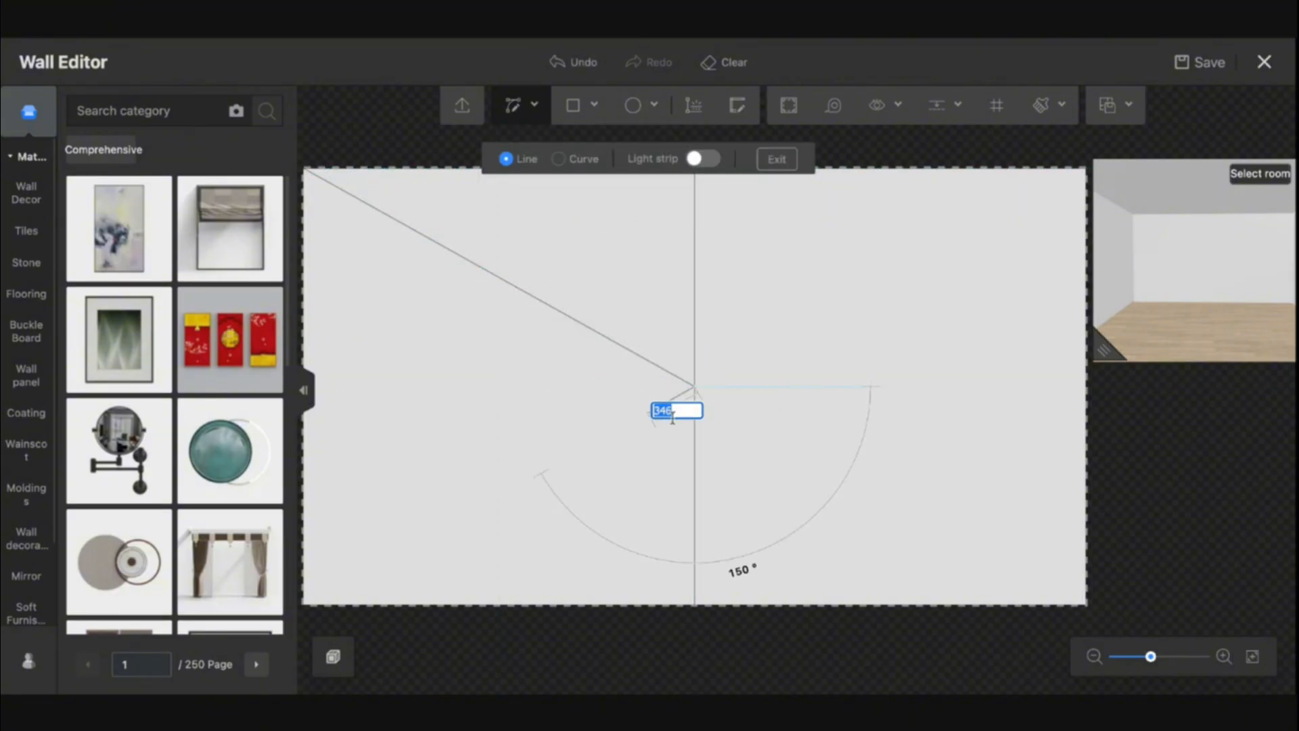
key("Escape")
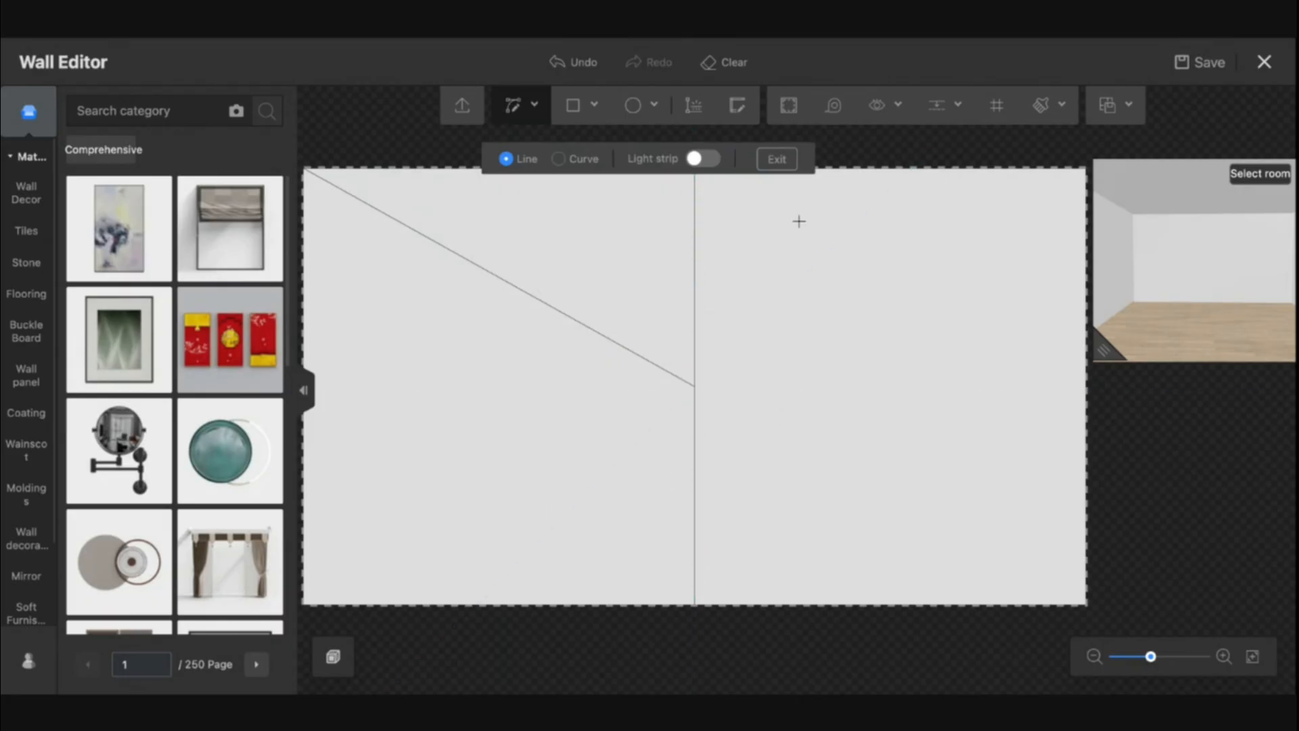
Add a horizontal guide along the wall's center line and another guide offset 50 mm from it
left_click(946, 105)
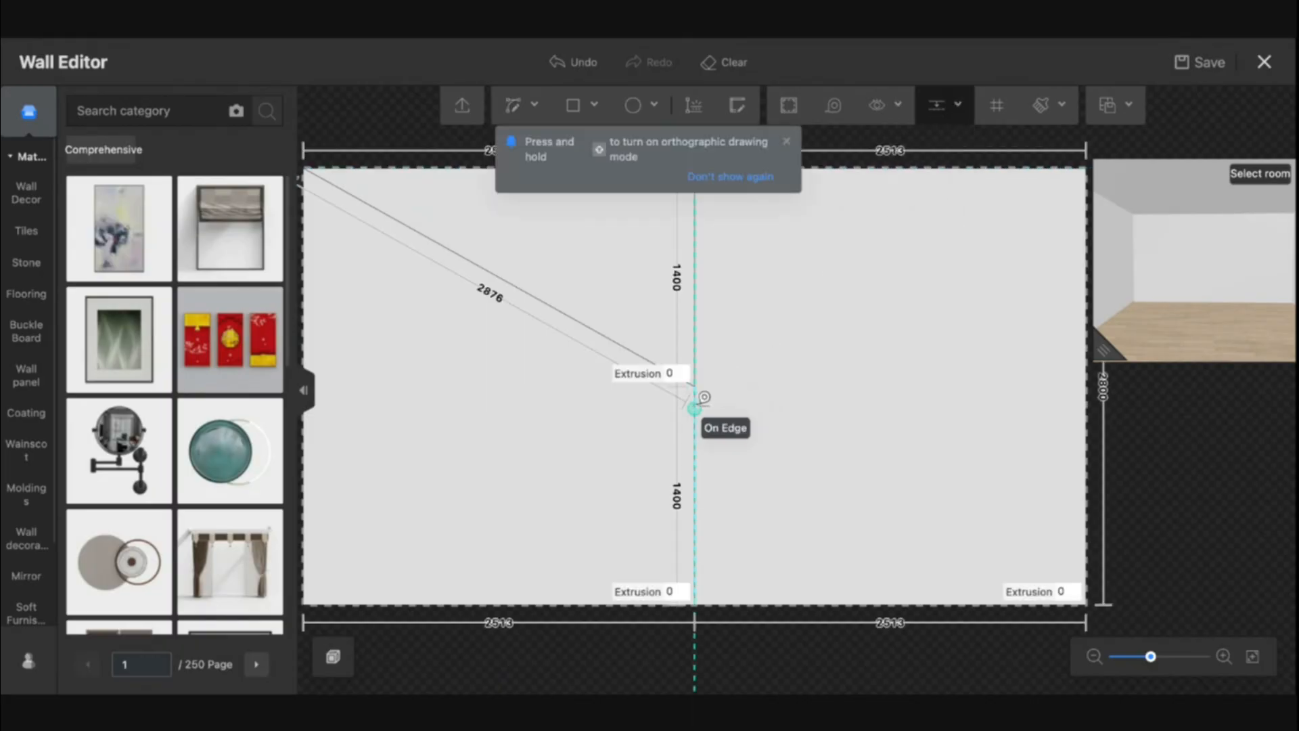
scroll(703, 399, "up", 3)
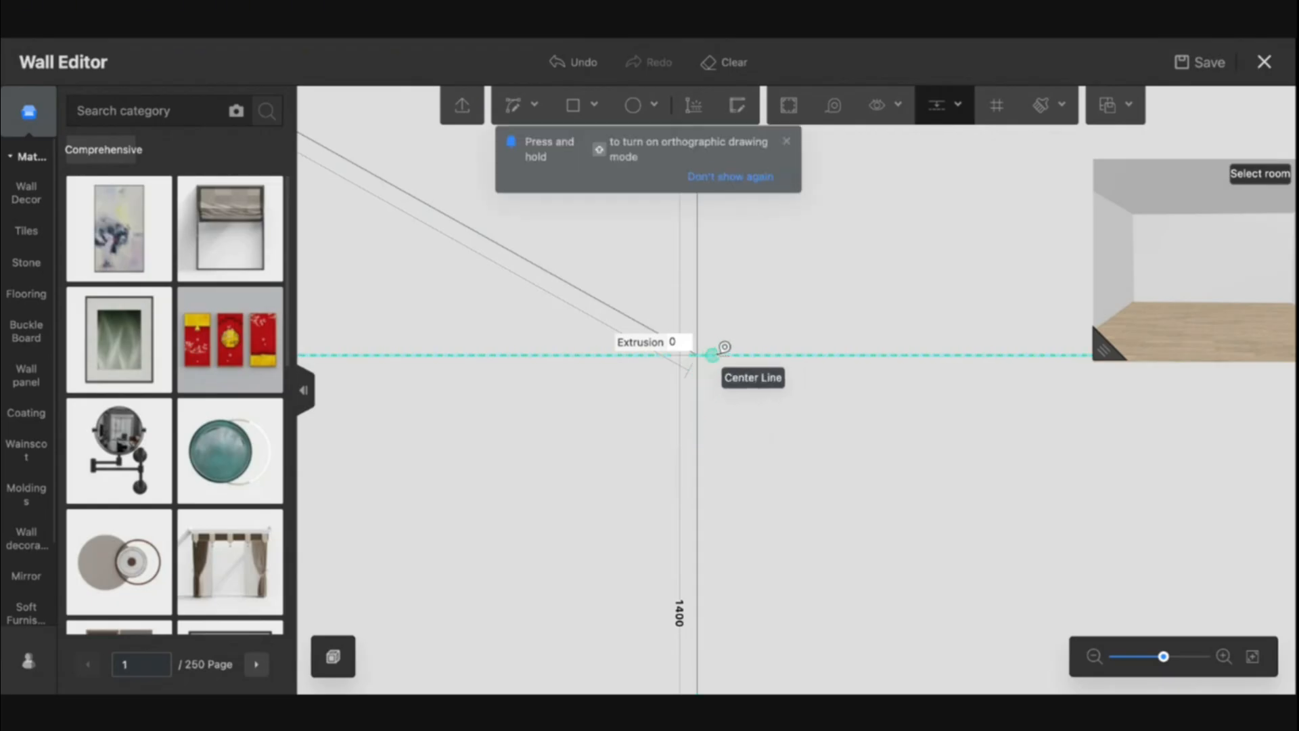
left_click(936, 105)
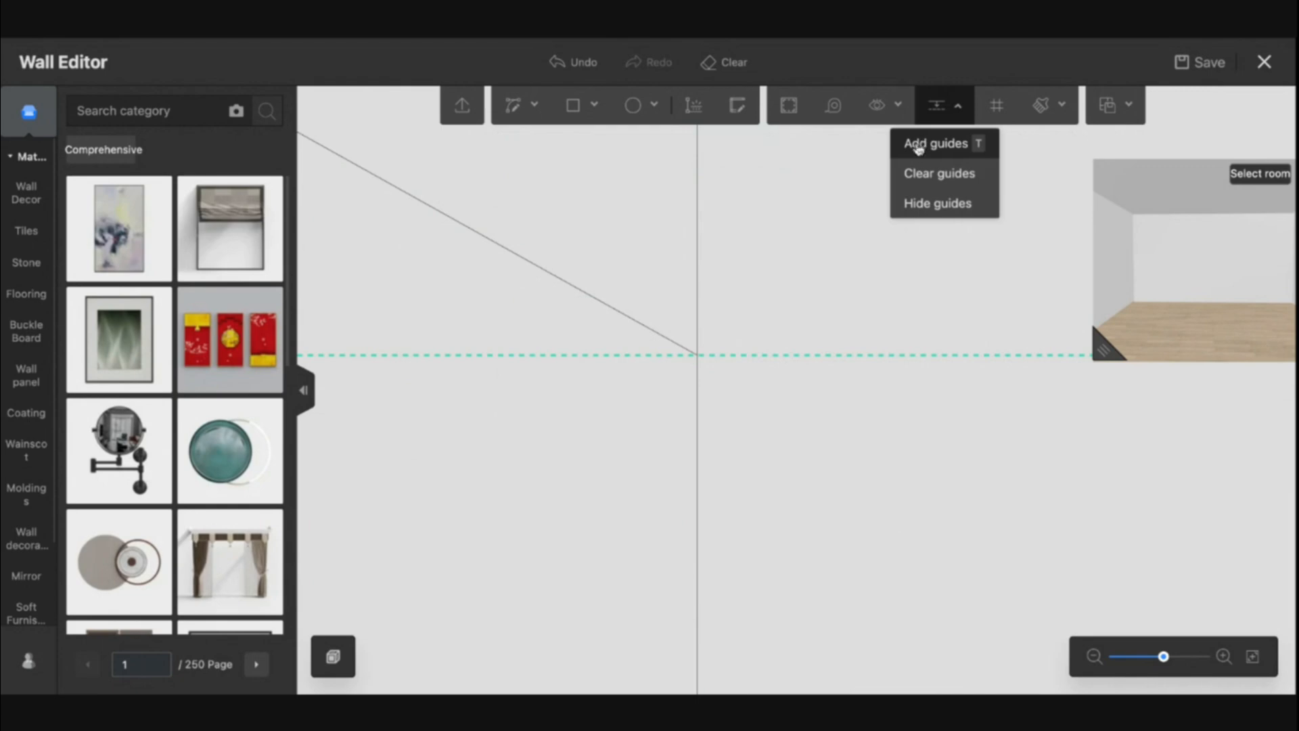
left_click(916, 154)
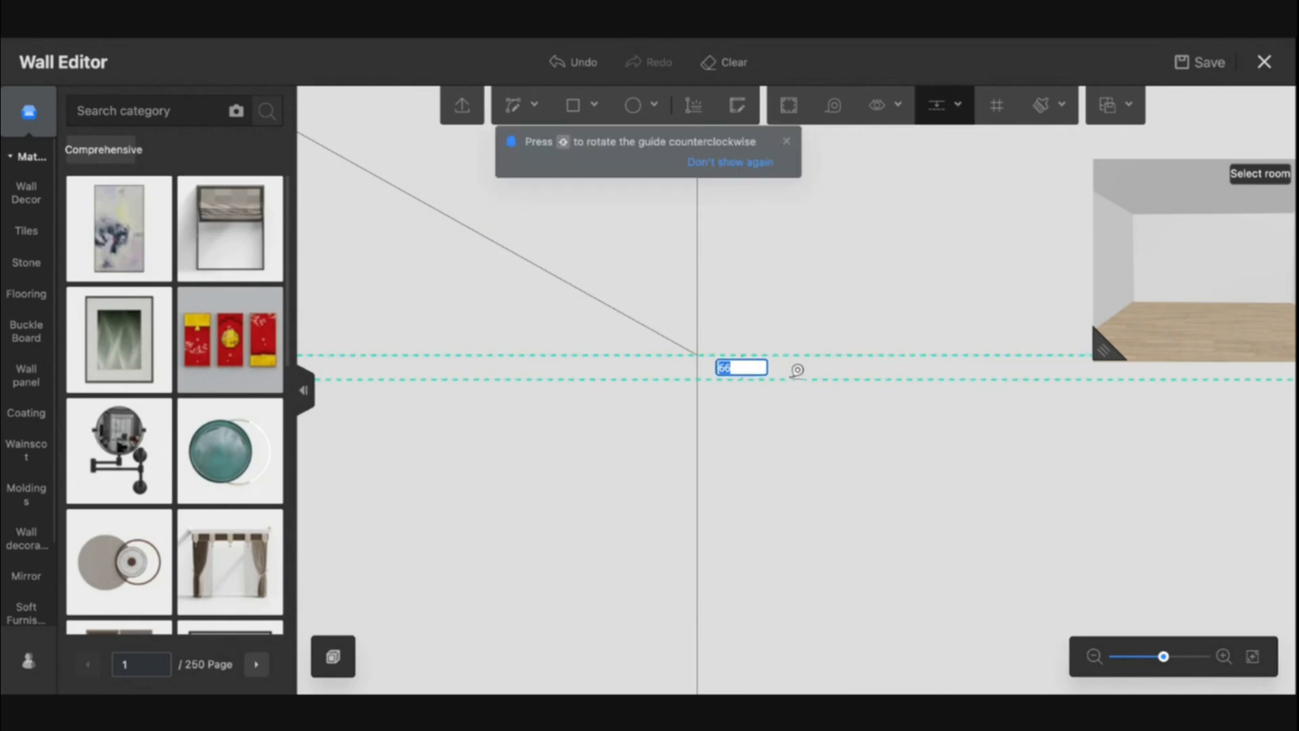
type("50")
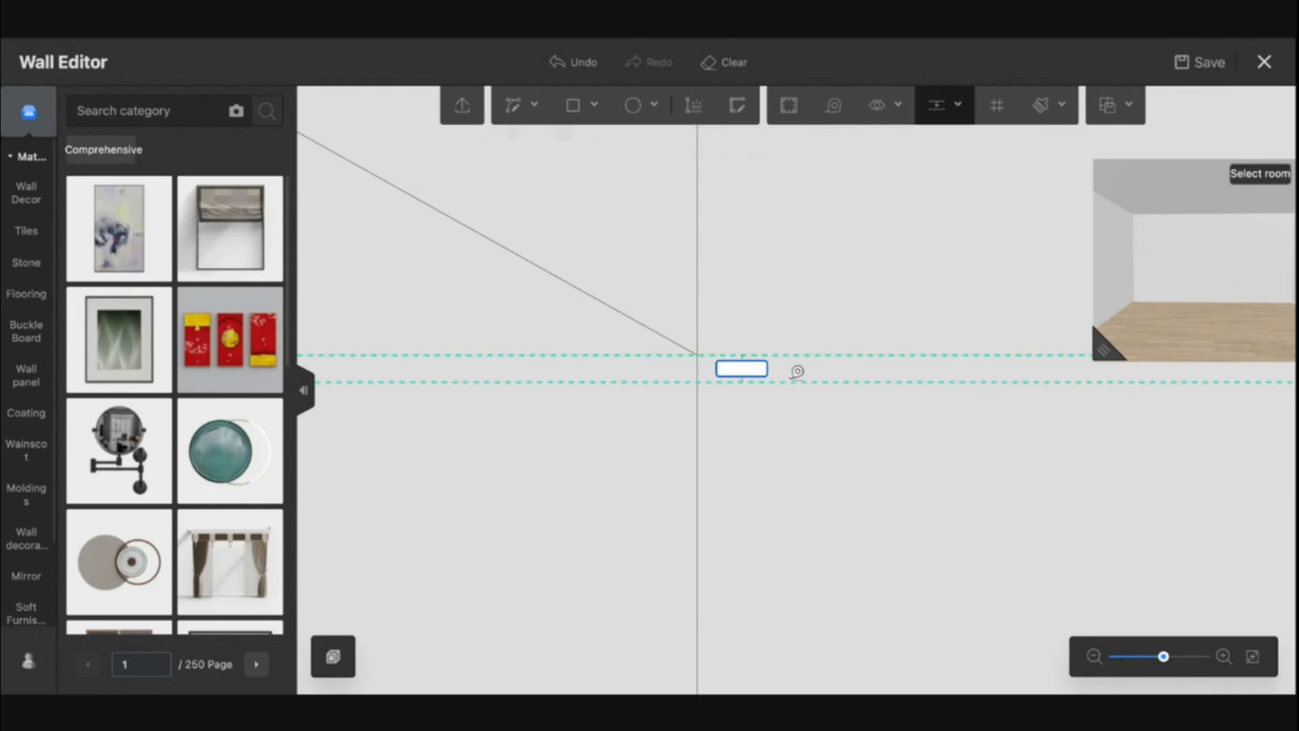
key("Return")
scroll(746, 384, "up", 5)
scroll(746, 384, "down", 3)
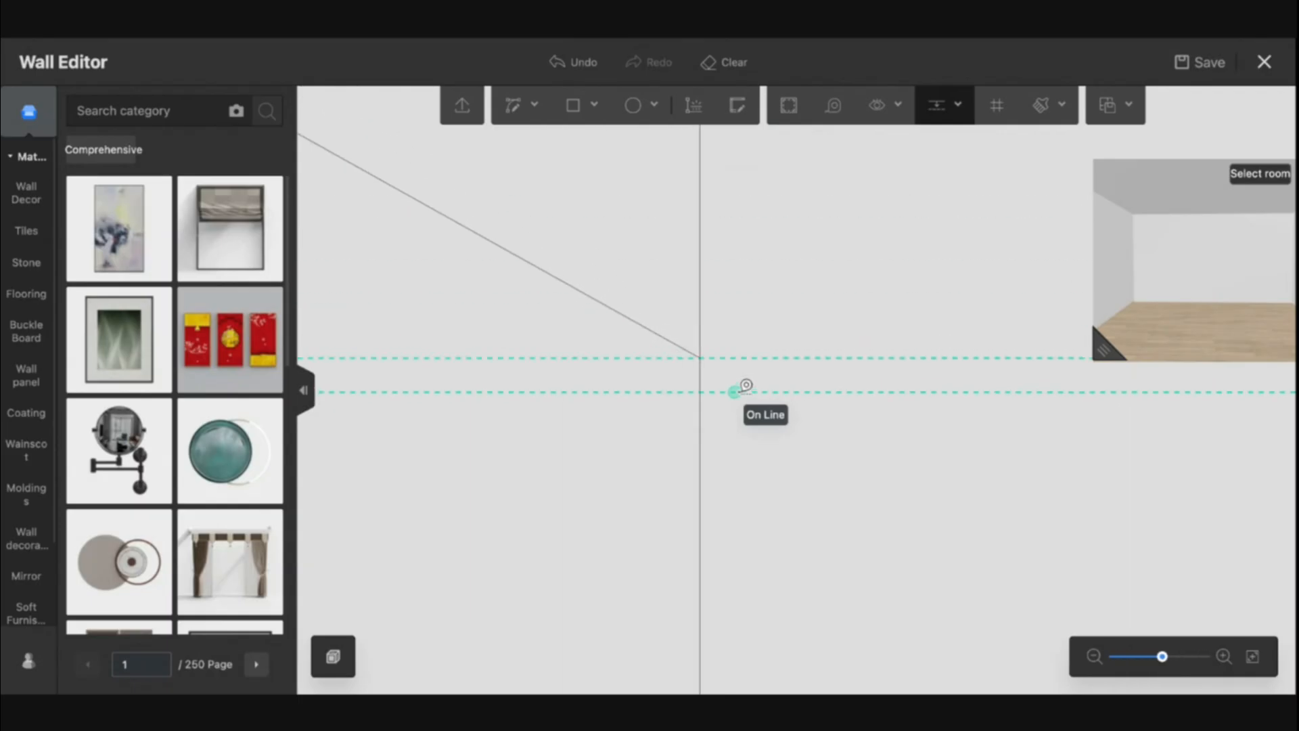
Add a horizontal guide along the wall's top edge and a second guide just below it
left_click_drag(584, 381, 743, 490)
left_click_drag(584, 425, 621, 442)
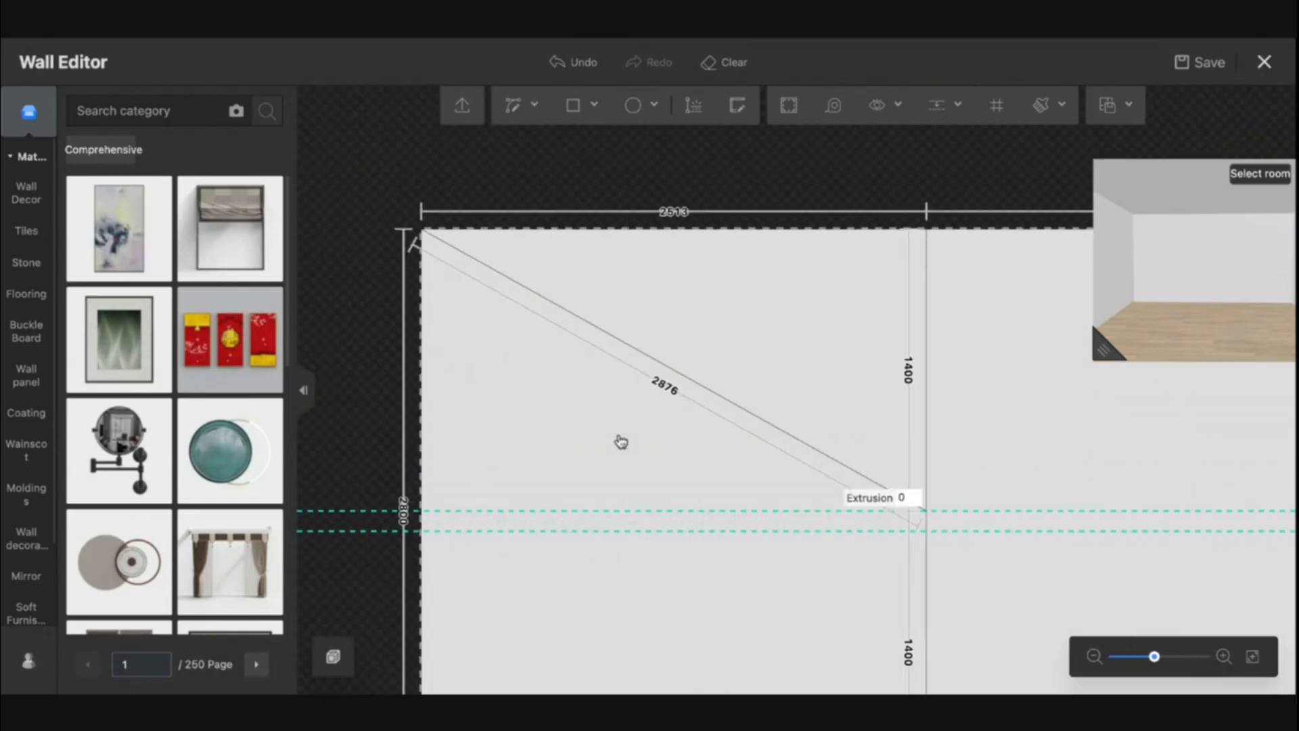
left_click(943, 117)
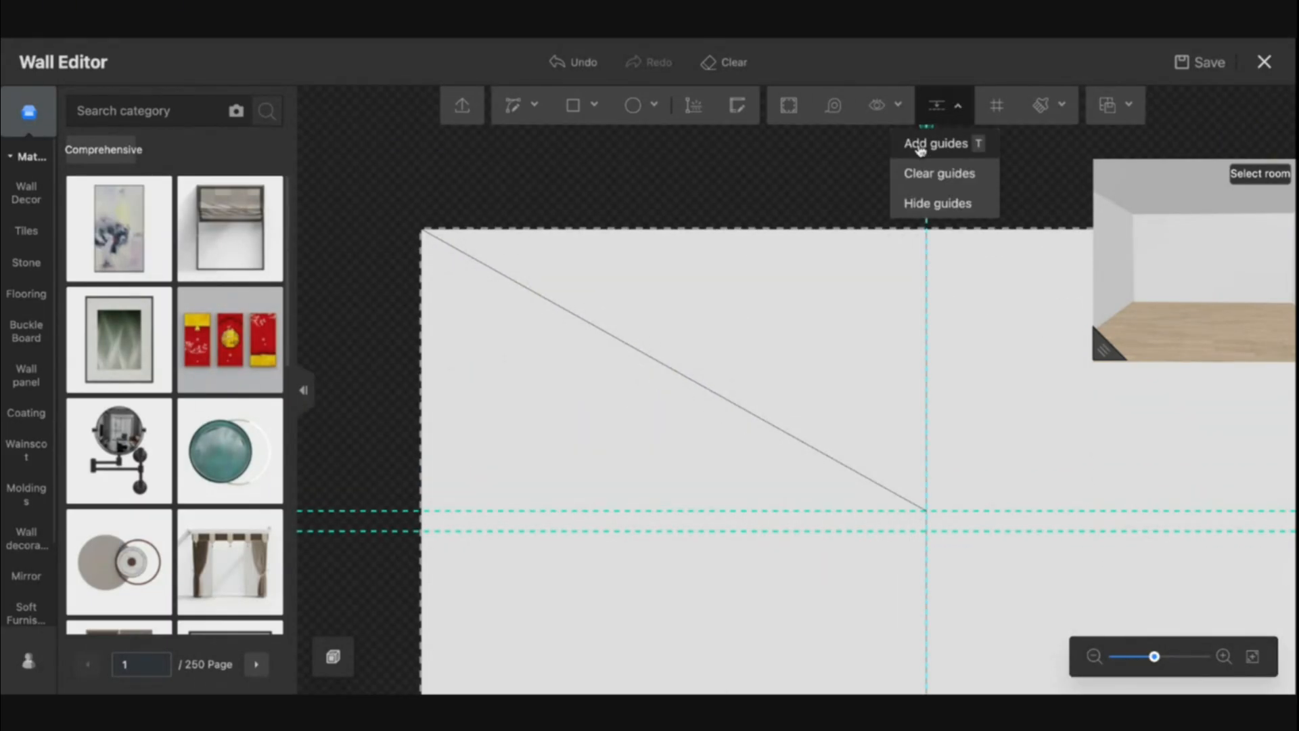
left_click(919, 140)
left_click(431, 218)
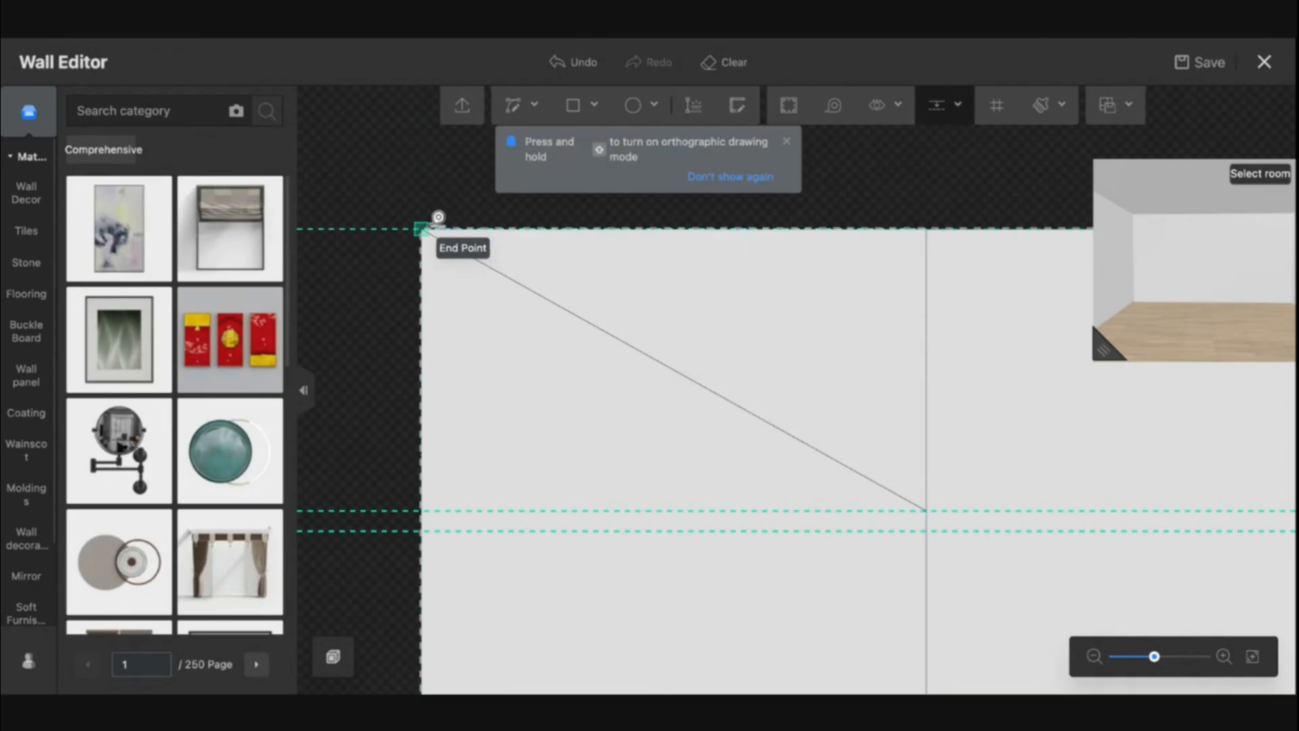
left_click(428, 237)
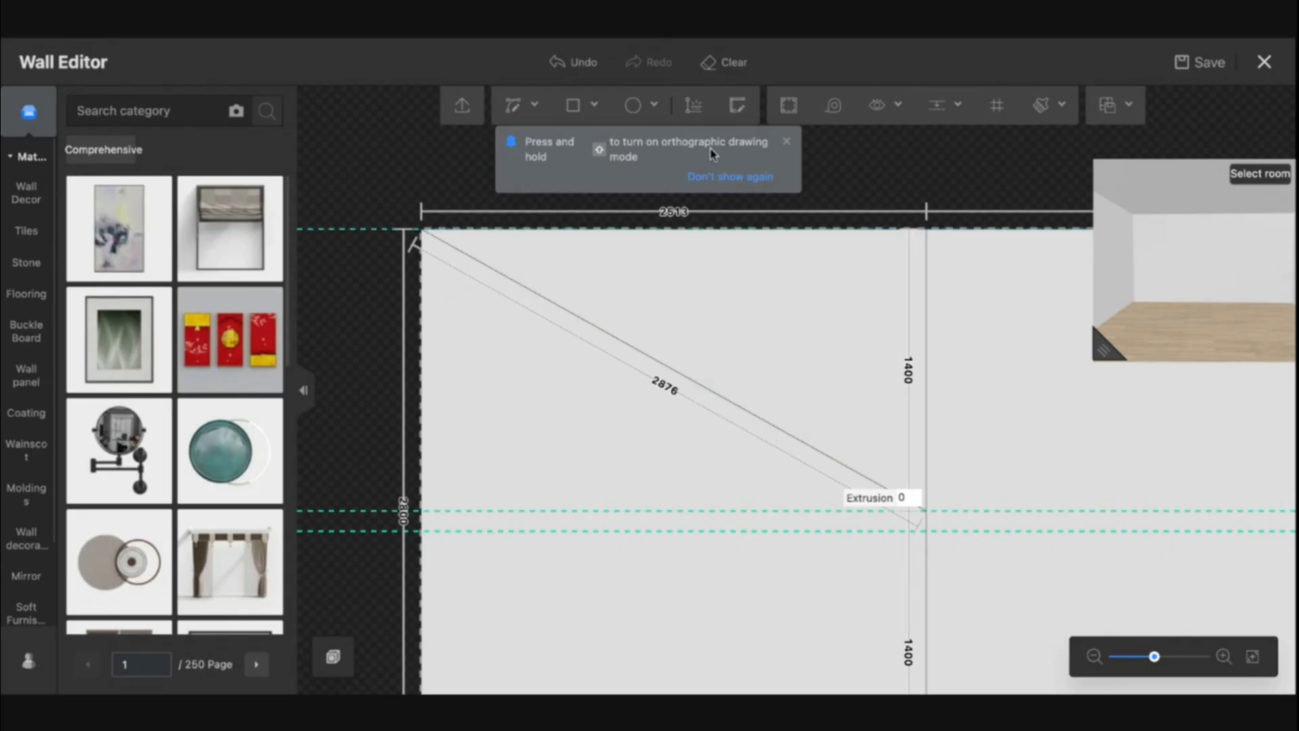
left_click(936, 117)
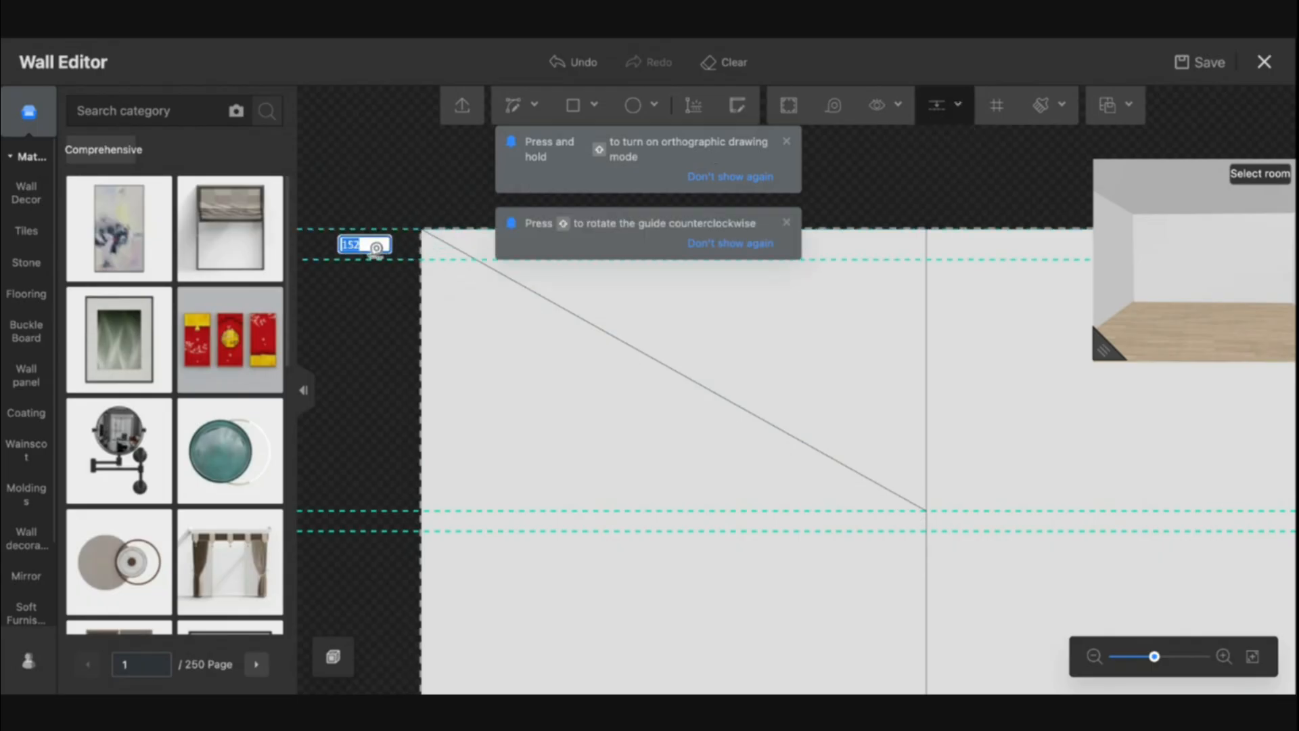
key("Return")
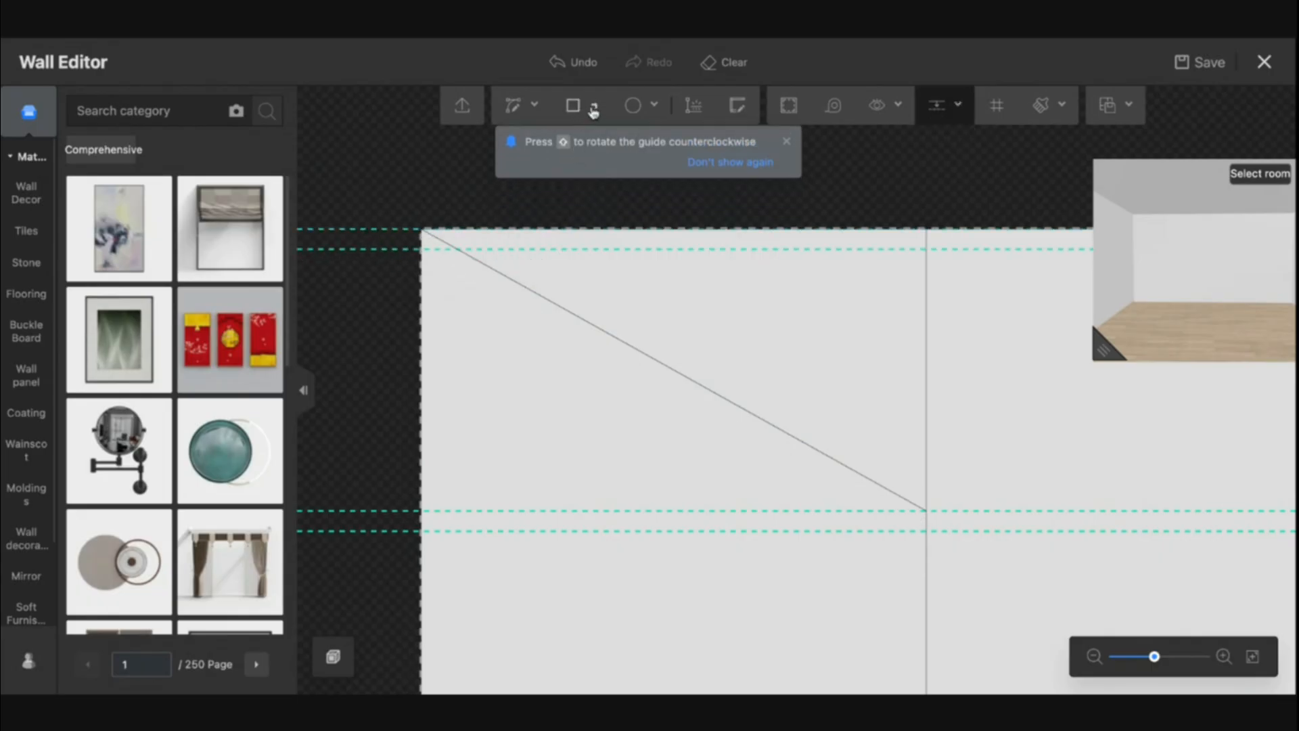
Draw a second straight line from the top-left corner down to the lower center guide, forming a diagonal band
left_click(515, 107)
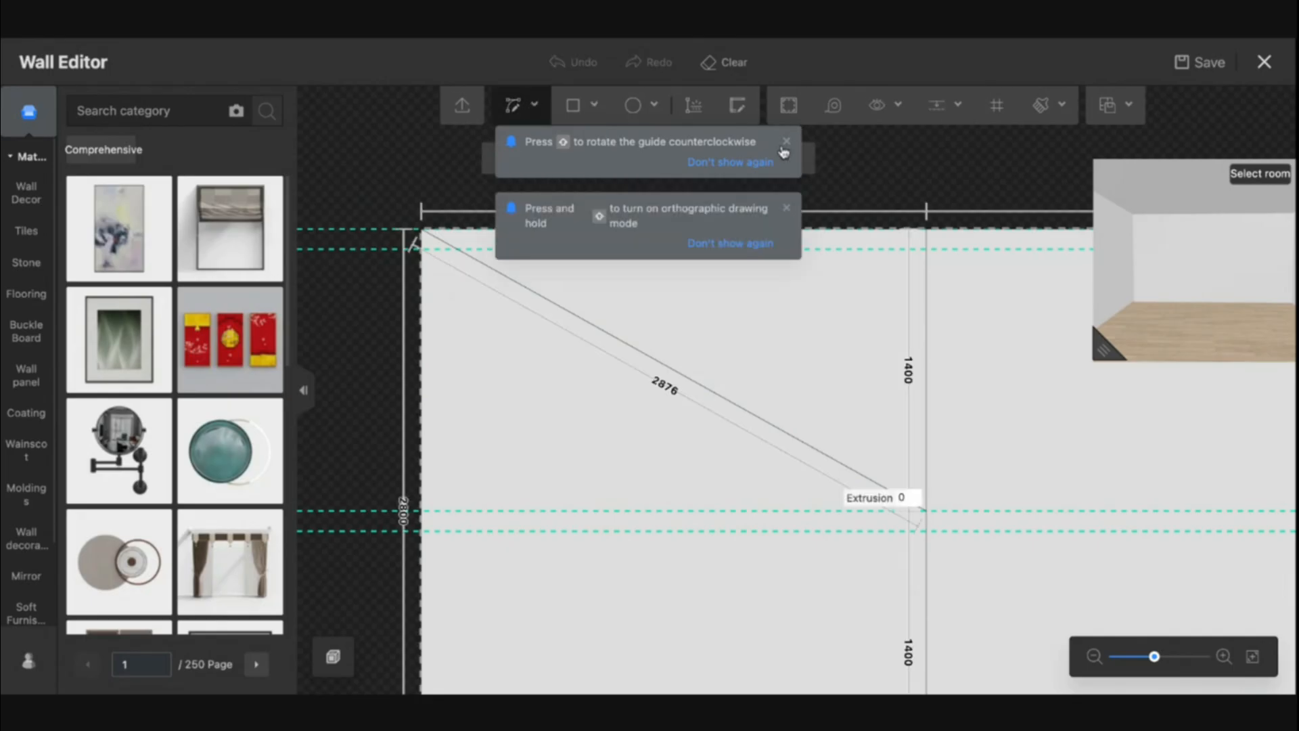
left_click(785, 143)
left_click(733, 178)
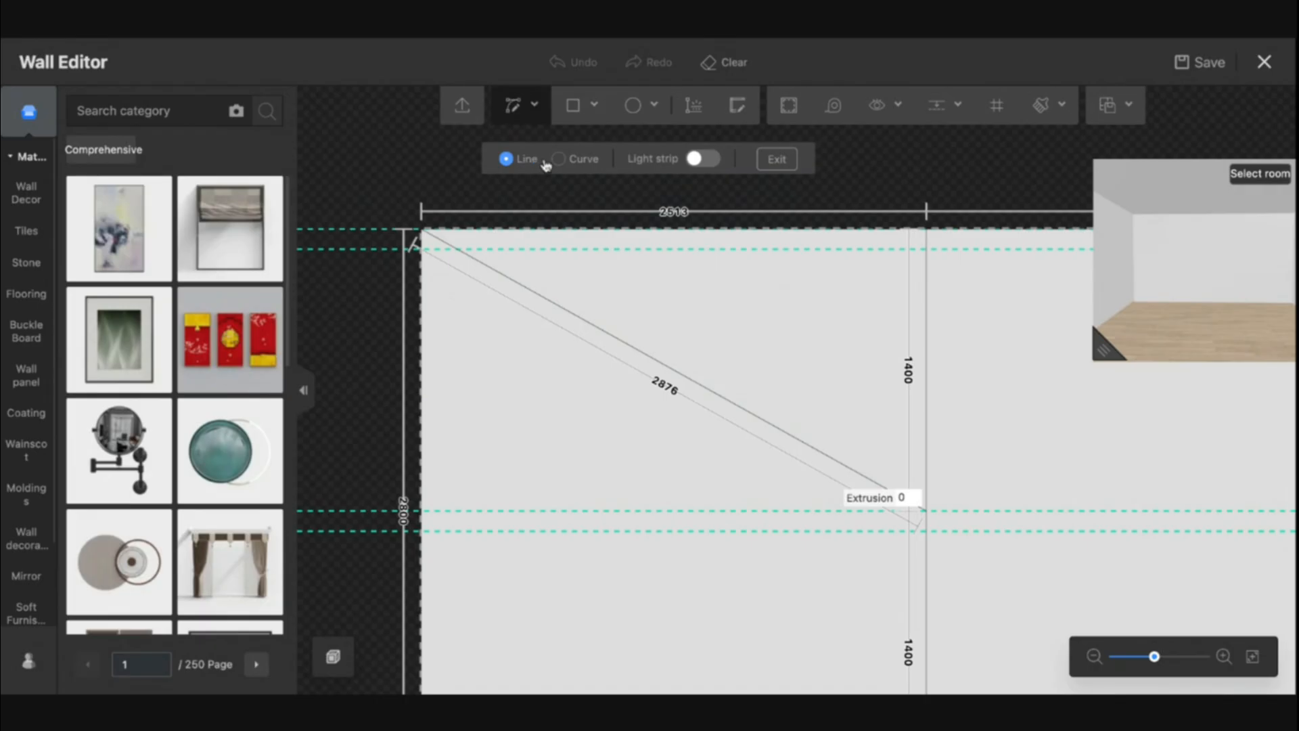
left_click(421, 233)
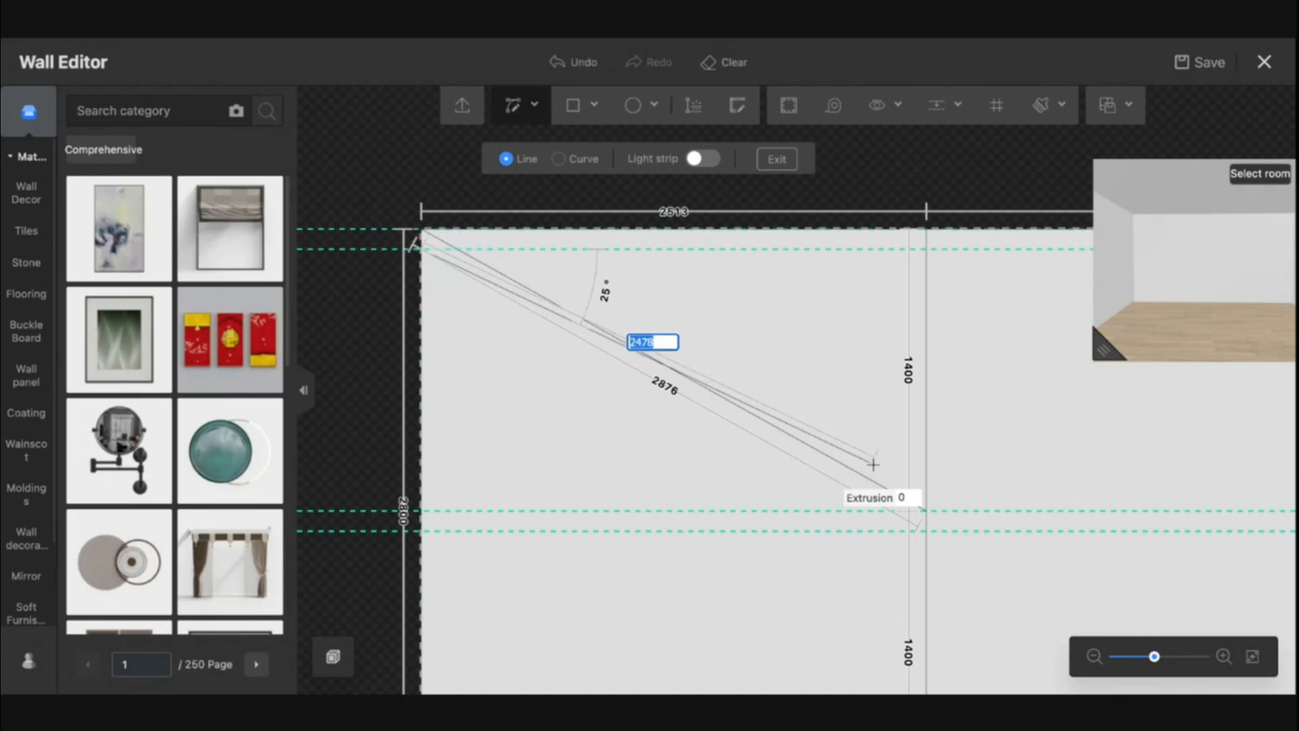
left_click(910, 528)
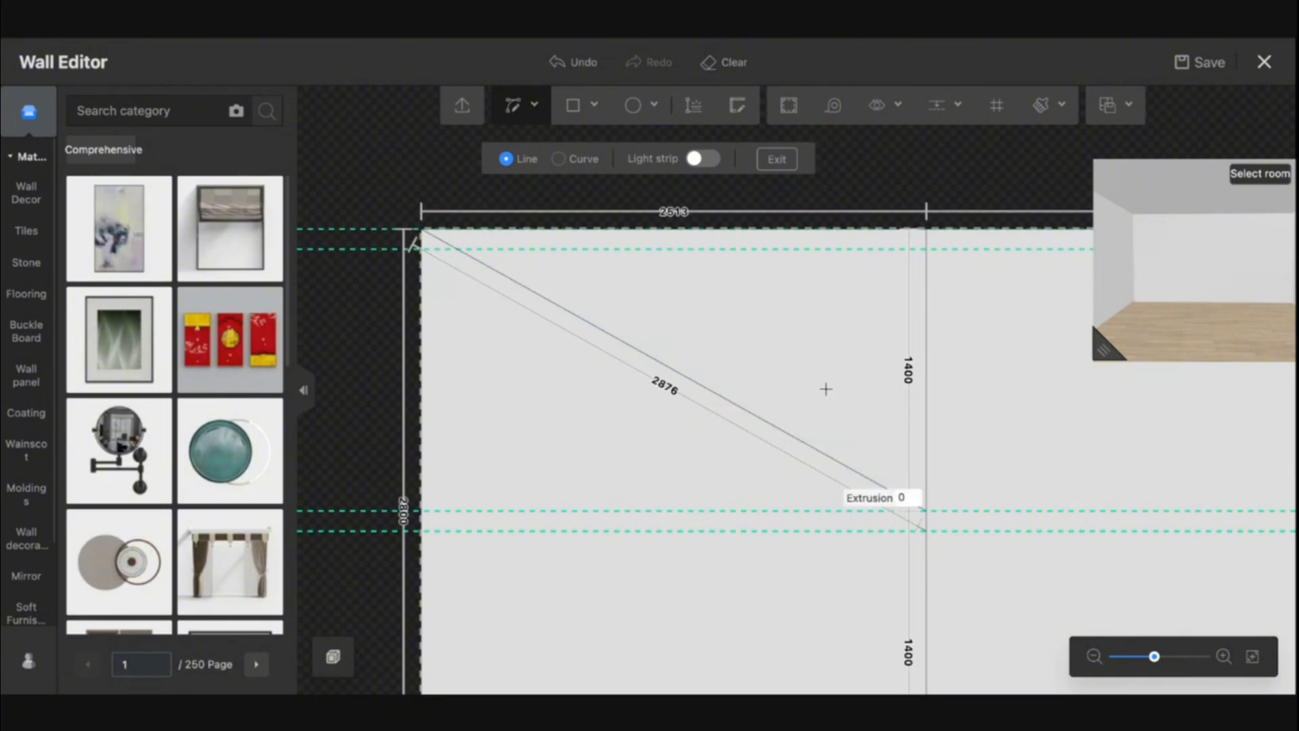
scroll(826, 390, "down", 3)
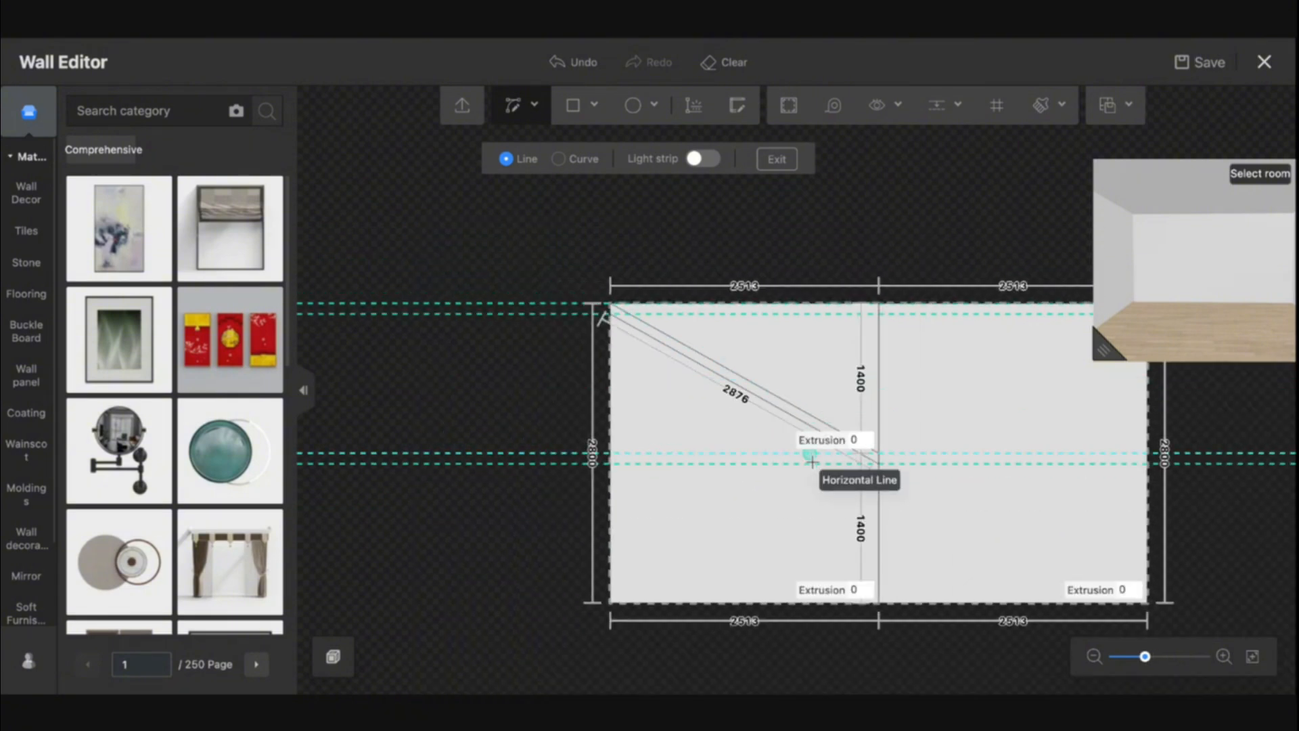
key("Escape")
Clear all the guides from the wall
left_click_drag(737, 464, 651, 416)
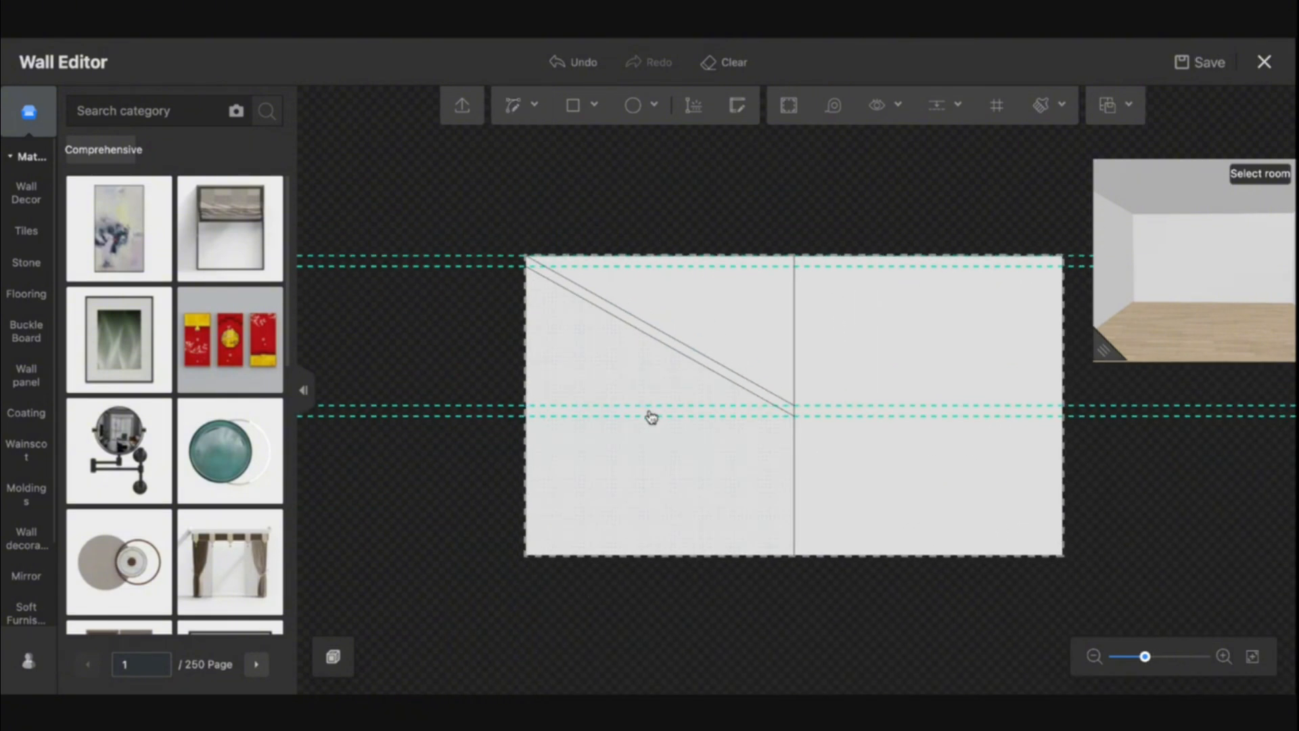
scroll(651, 417, "up", 2)
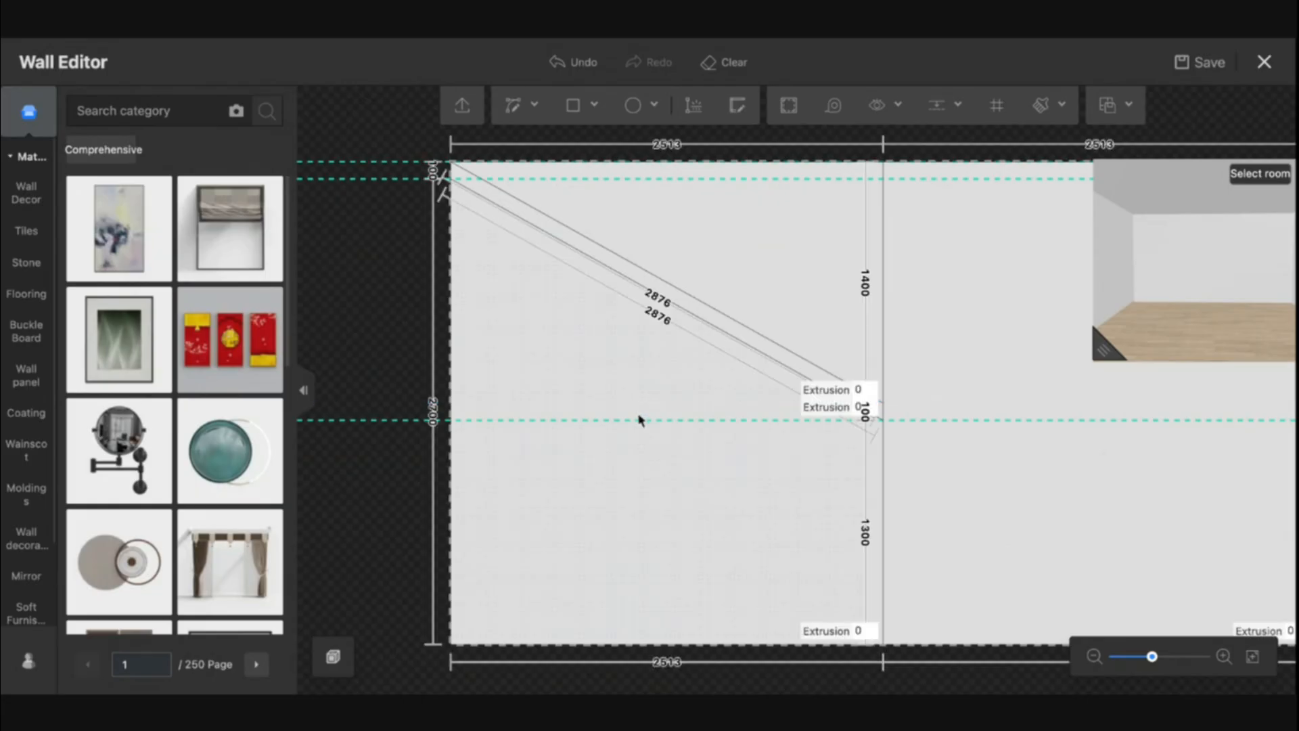
left_click(640, 421)
left_click(635, 421)
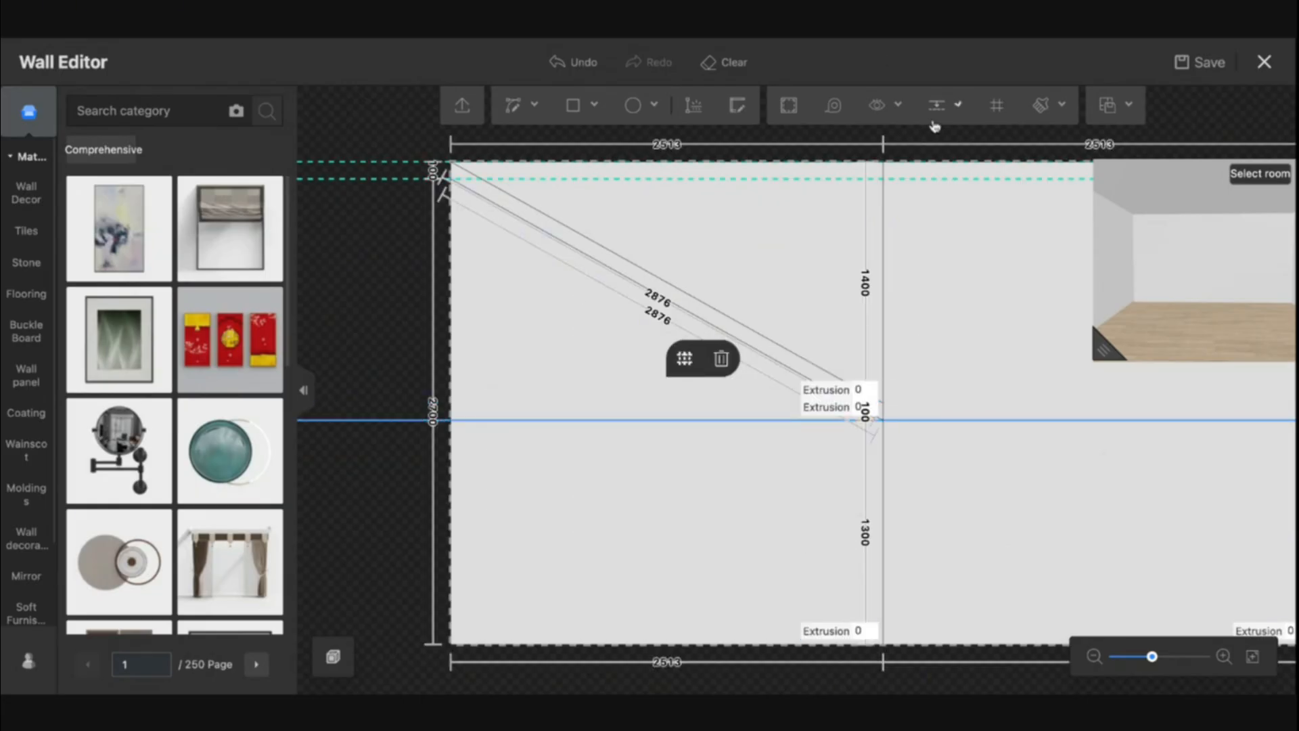
left_click(950, 110)
left_click(951, 188)
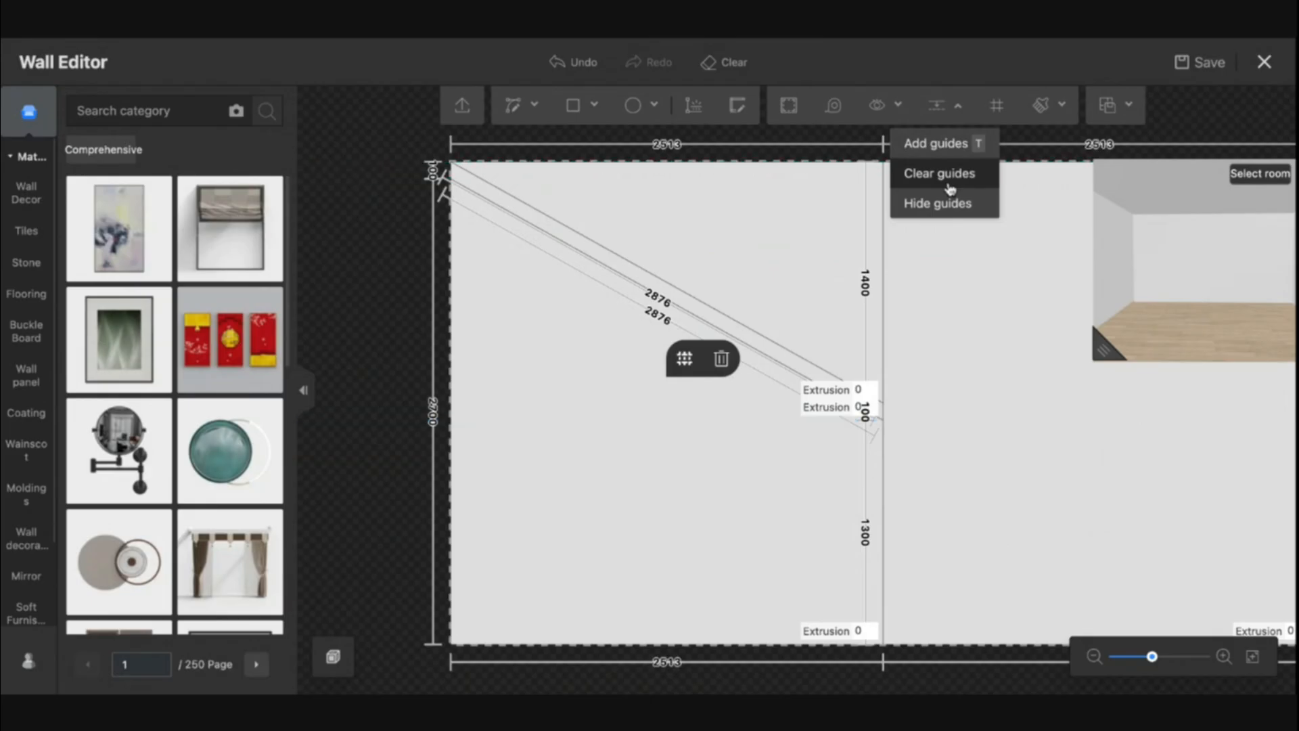
left_click(590, 404)
left_click(357, 281)
Draw a straight line from the wall's left edge up to the midpoint of the diagonal band's upper line
scroll(633, 351, "up", 4)
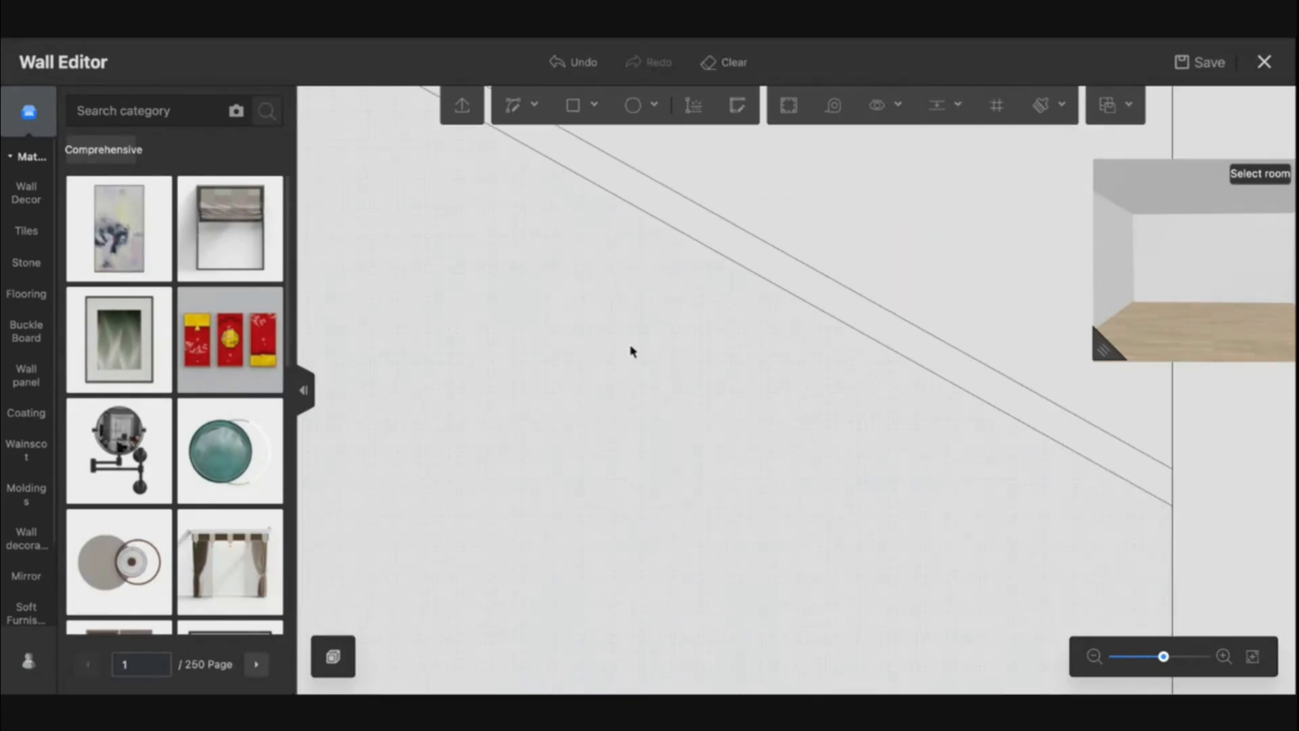
left_click_drag(892, 373, 785, 366)
scroll(821, 415, "down", 3)
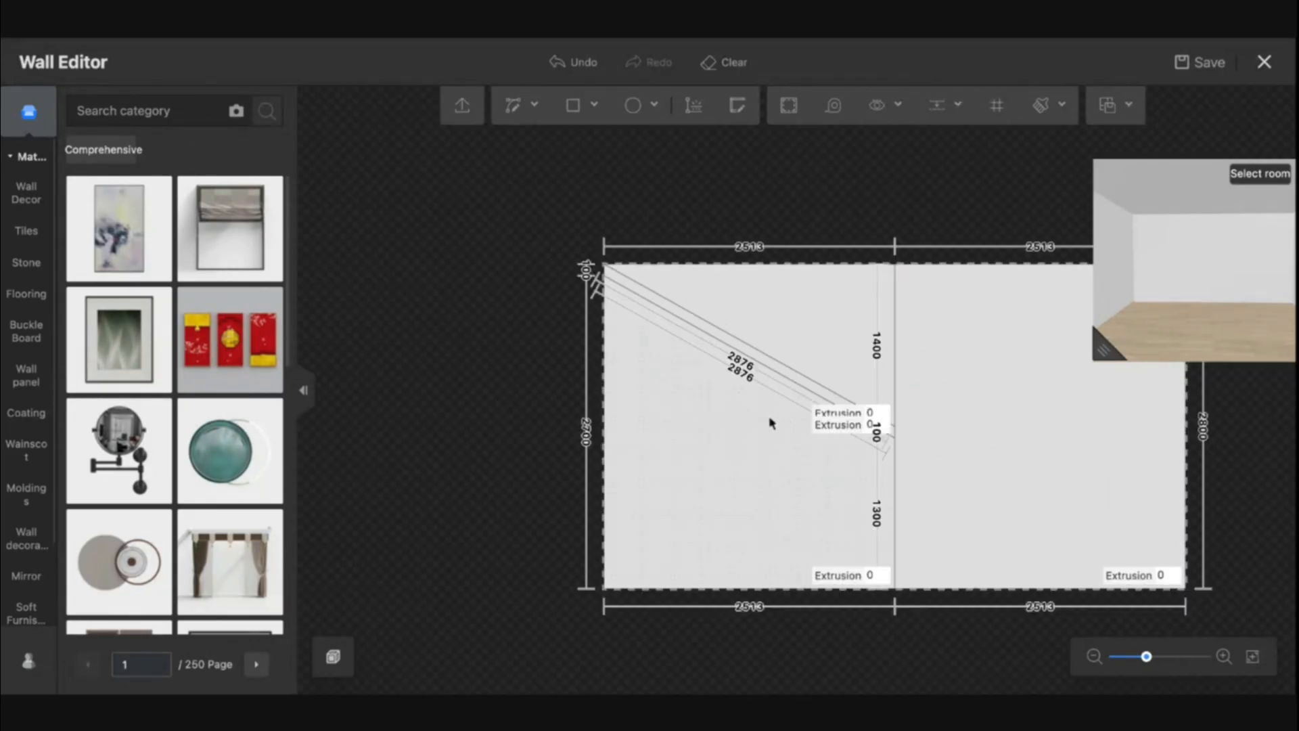
scroll(752, 423, "up", 2)
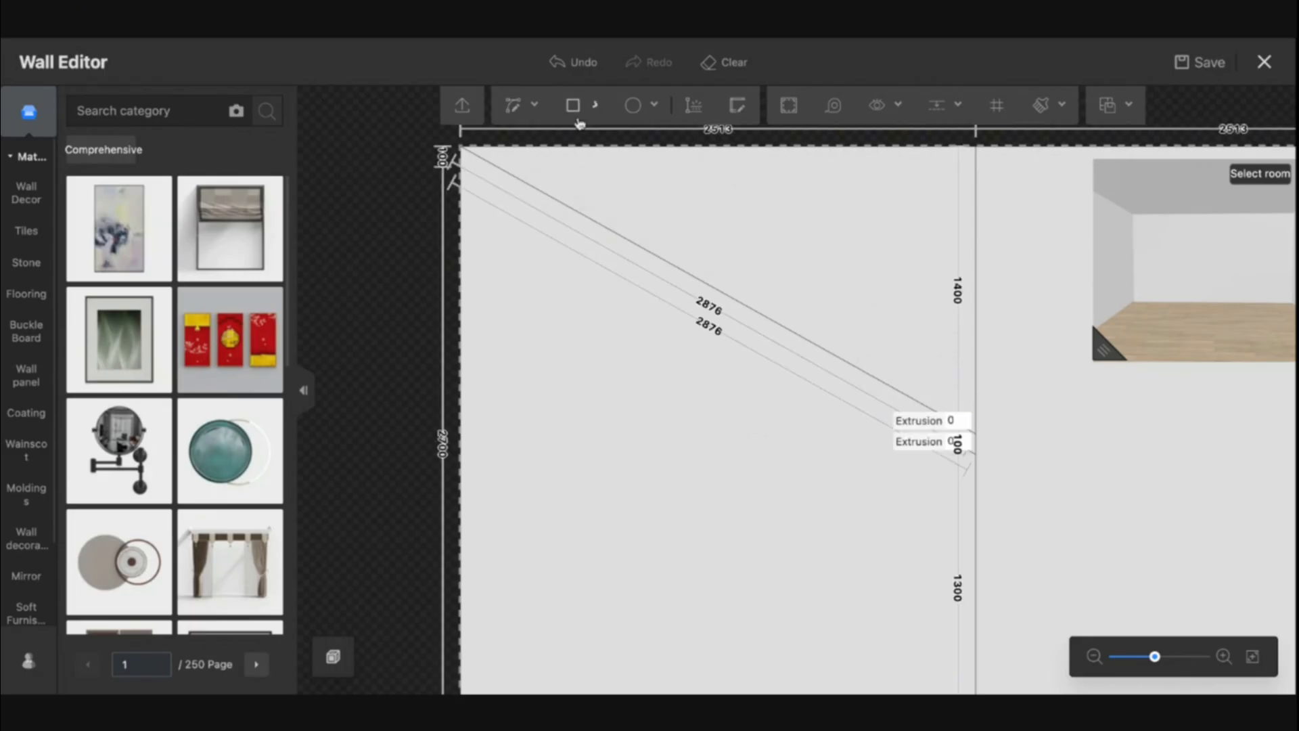
left_click_drag(624, 393, 580, 359)
left_click(519, 108)
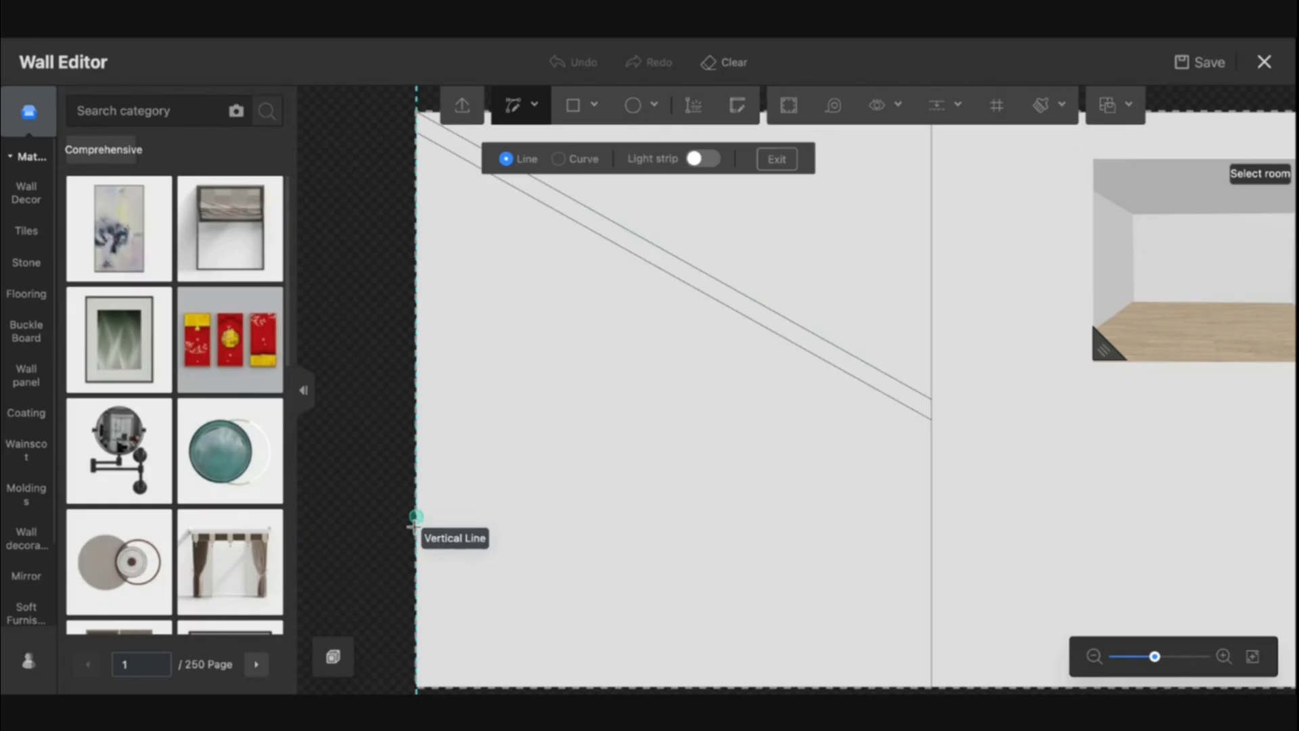
left_click(416, 461)
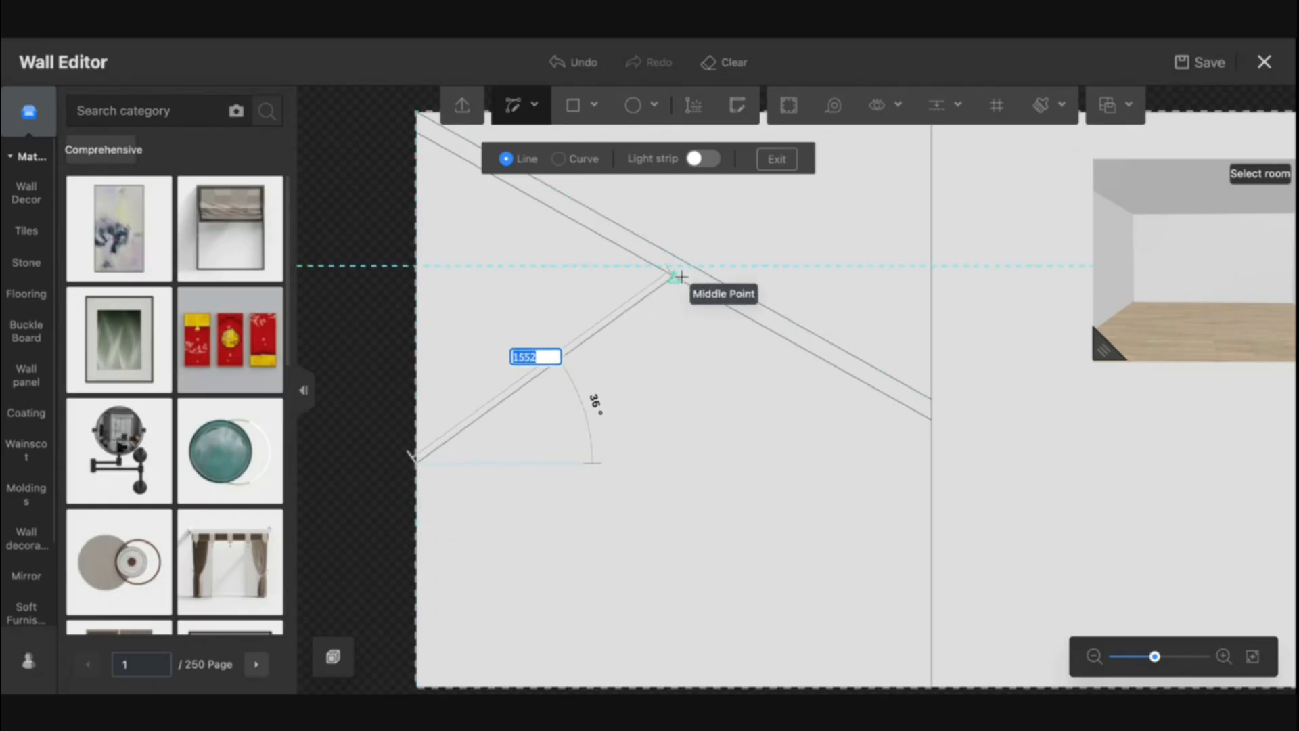
left_click(679, 276)
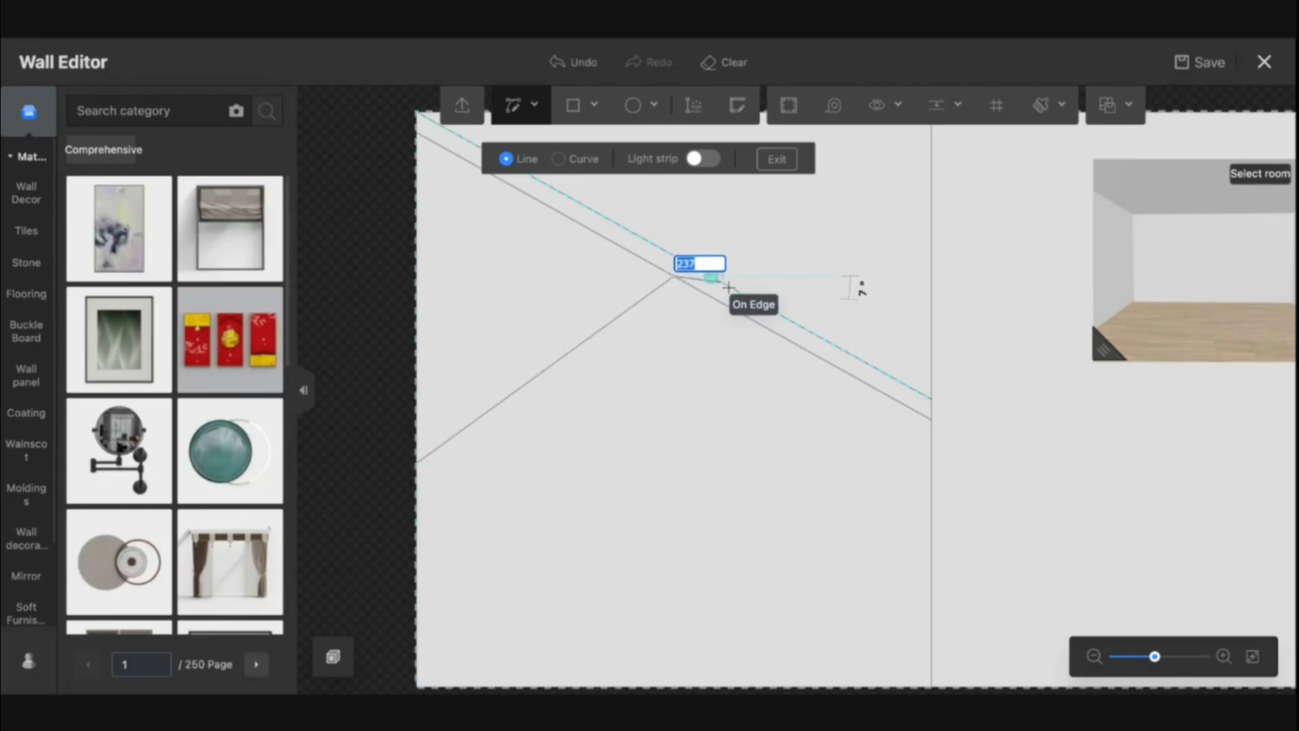
Draw a second straight line from the left edge to the diagonal band, forming a branch band
left_click(958, 105)
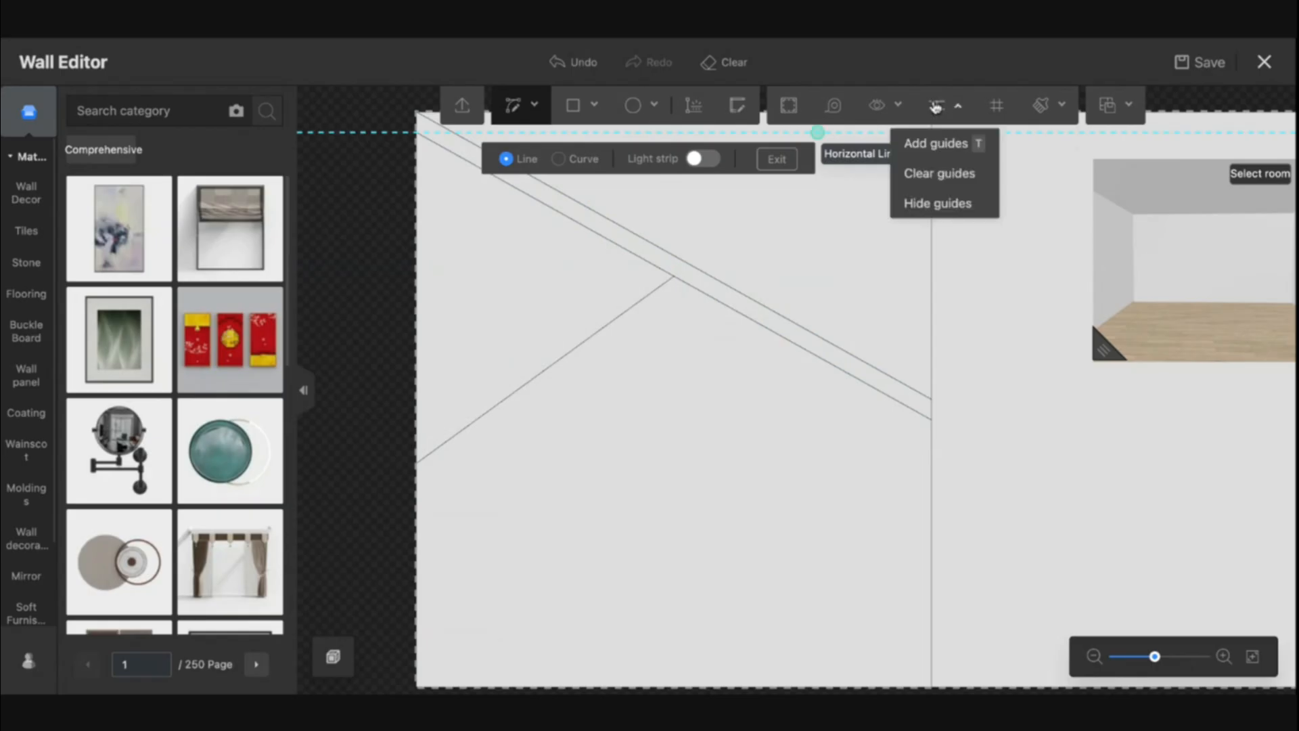
scroll(711, 271, "up", 3)
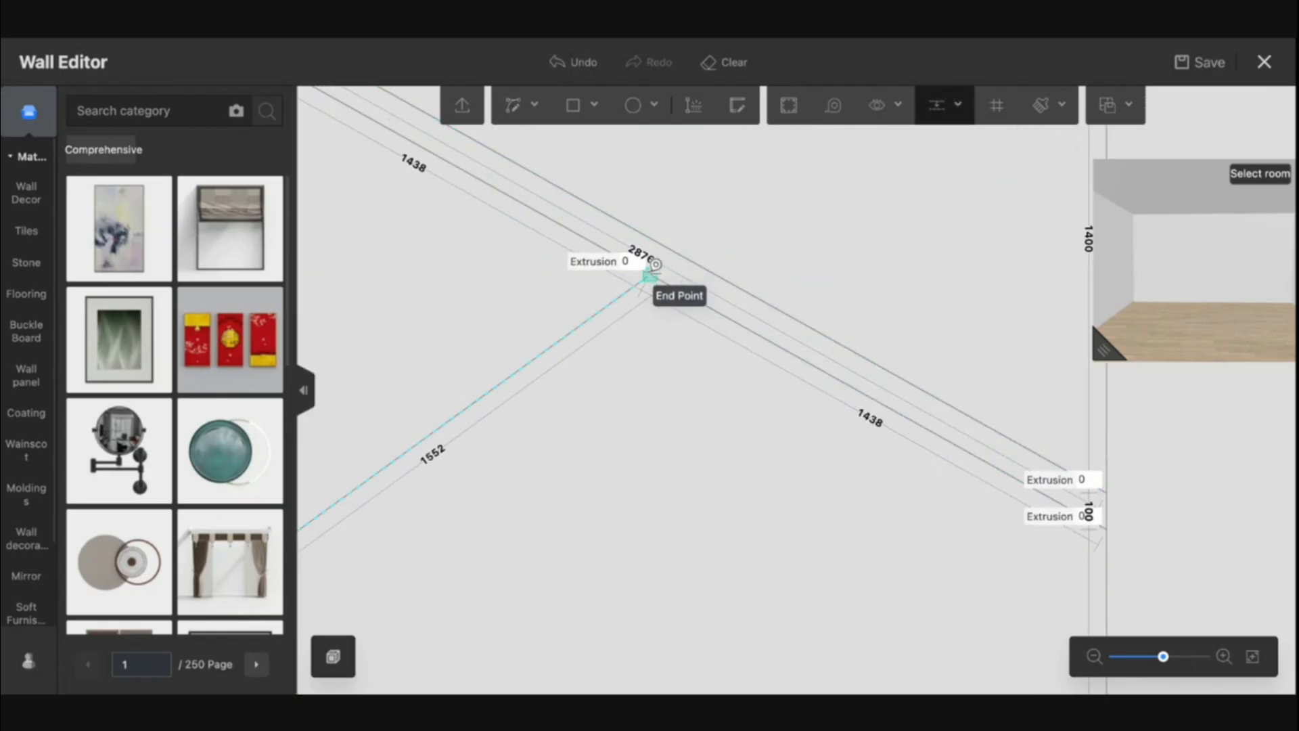
left_click(651, 272)
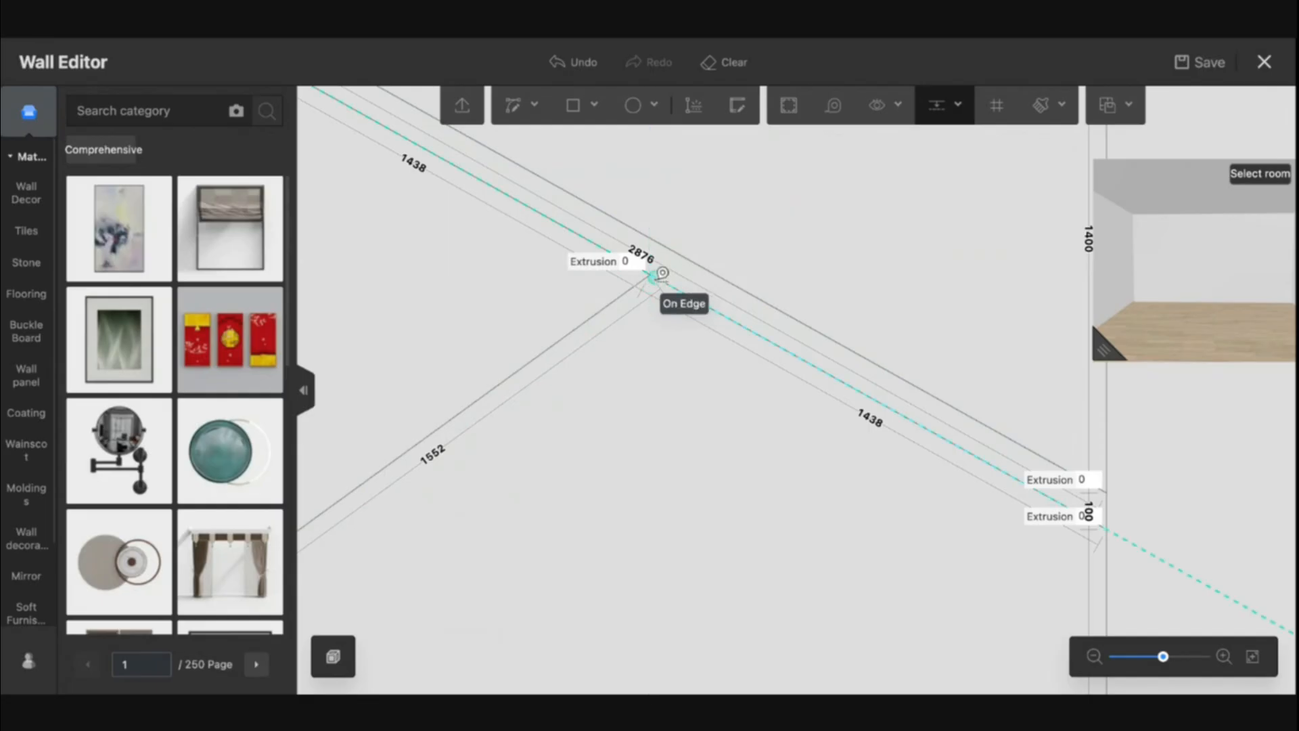
left_click(532, 105)
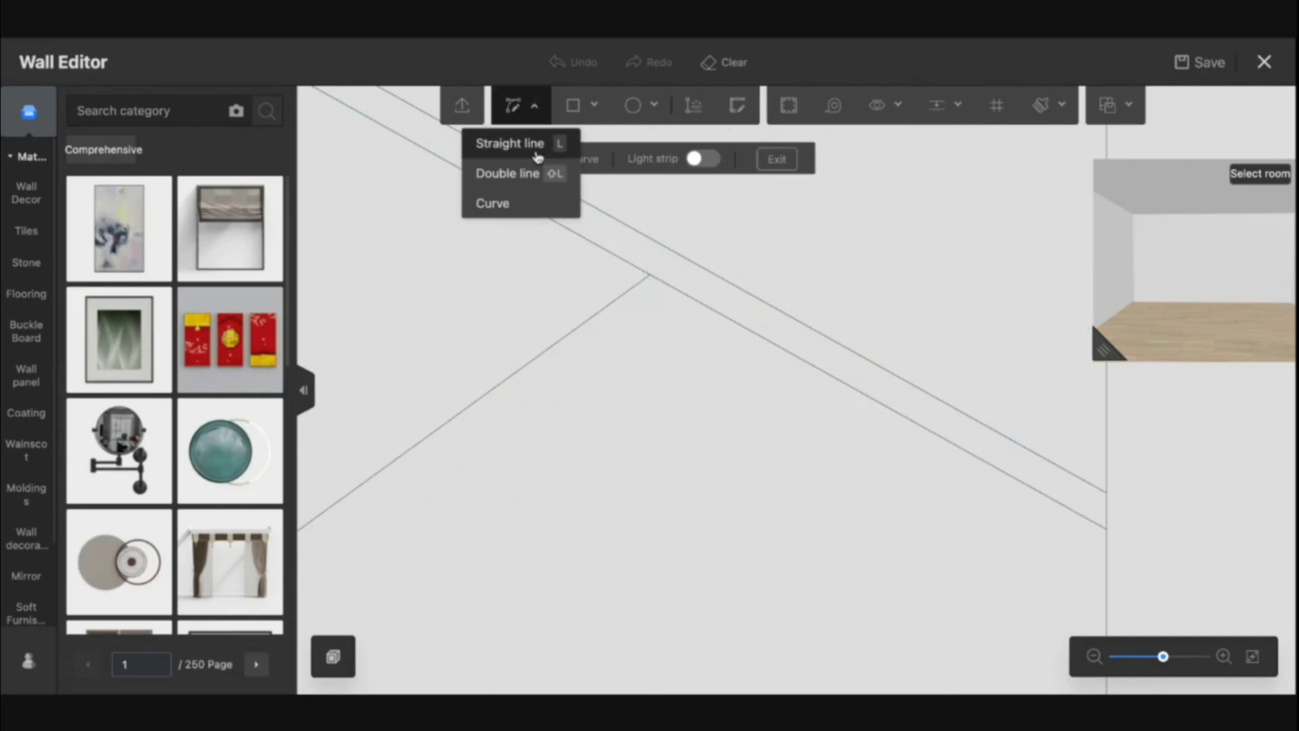
left_click(650, 274)
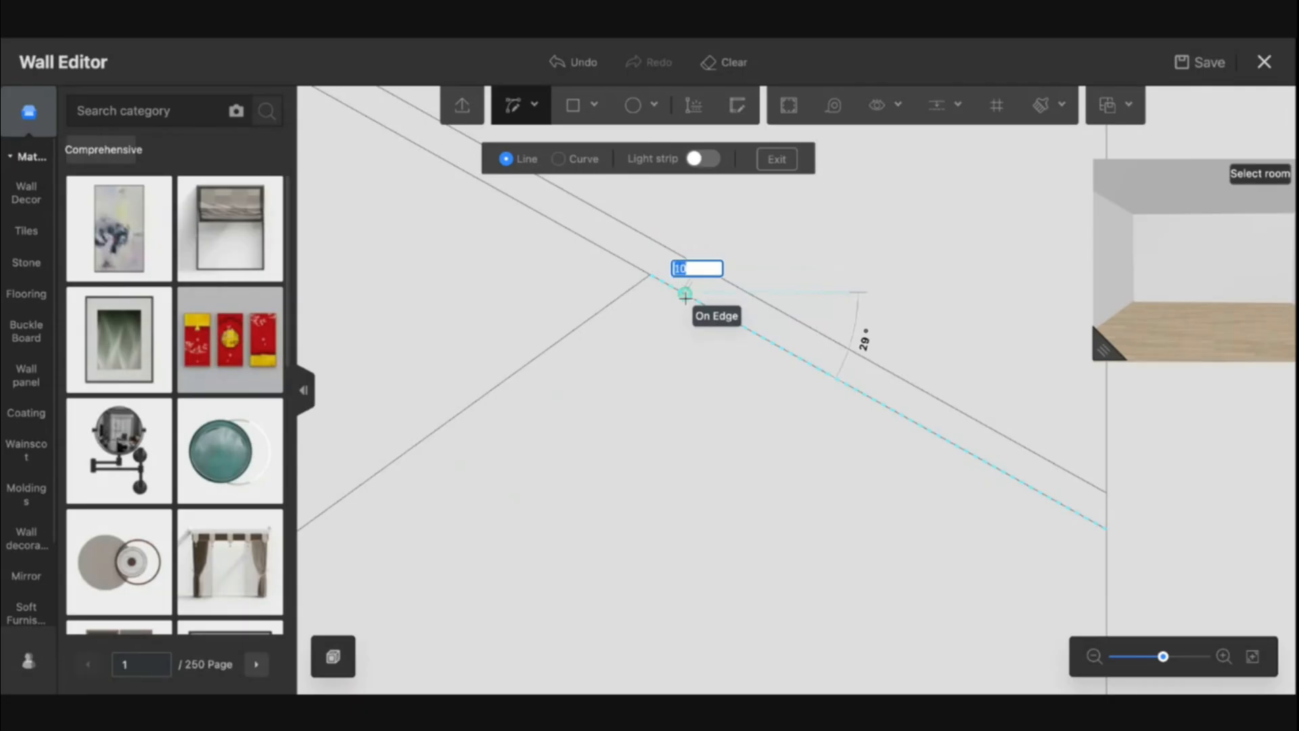
scroll(685, 295, "down", 3)
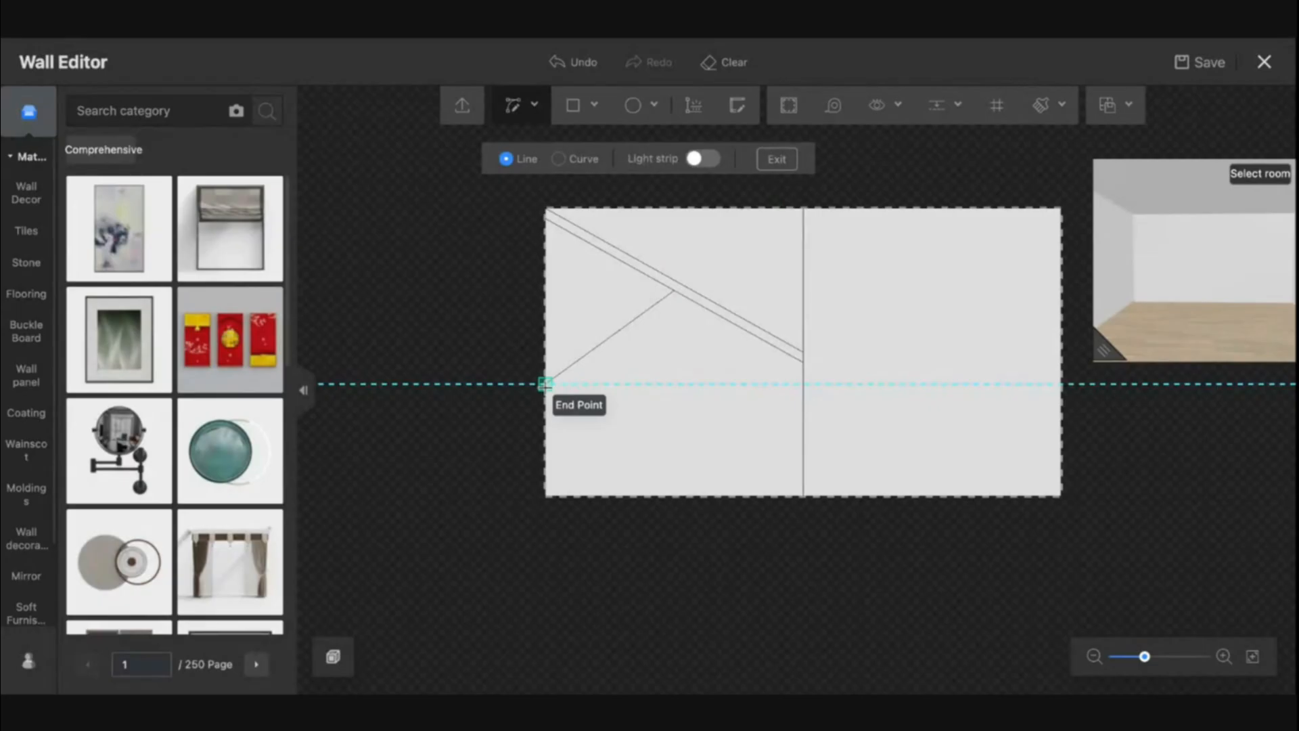
left_click(546, 385)
mouse_move(513, 108)
left_click(514, 140)
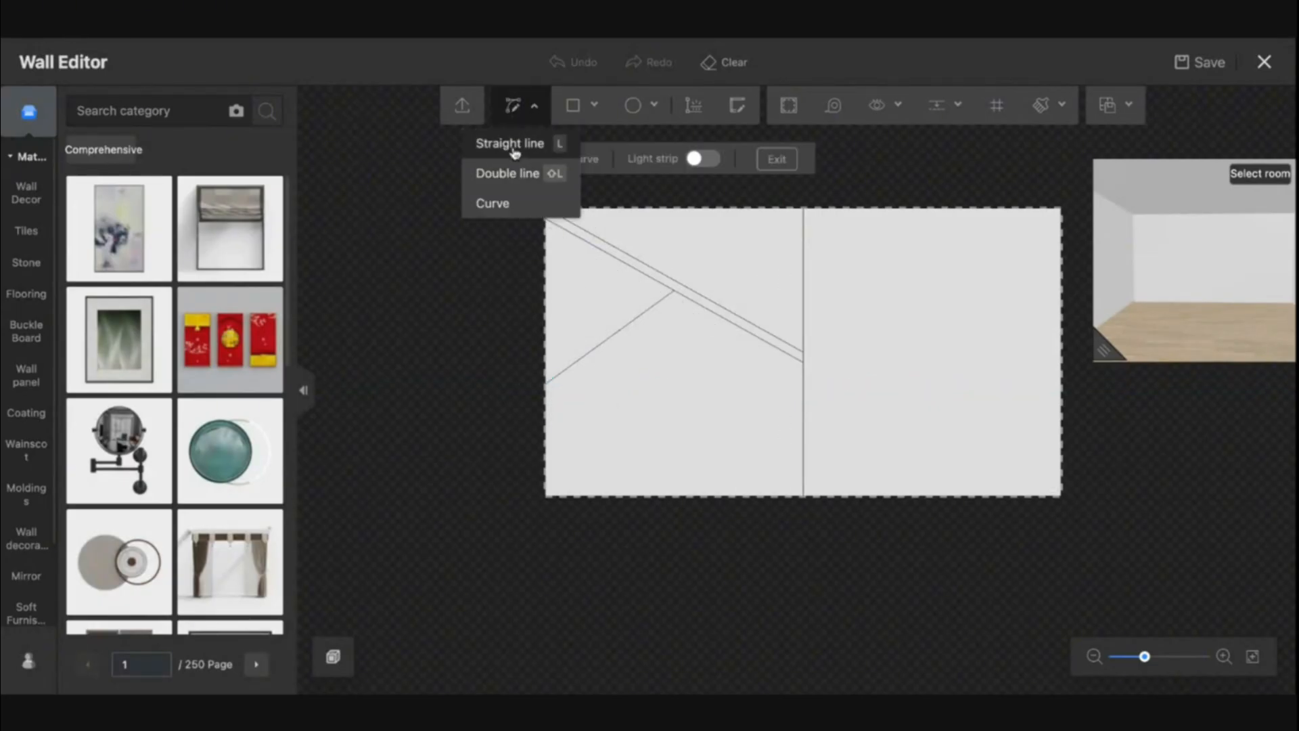
left_click(545, 385)
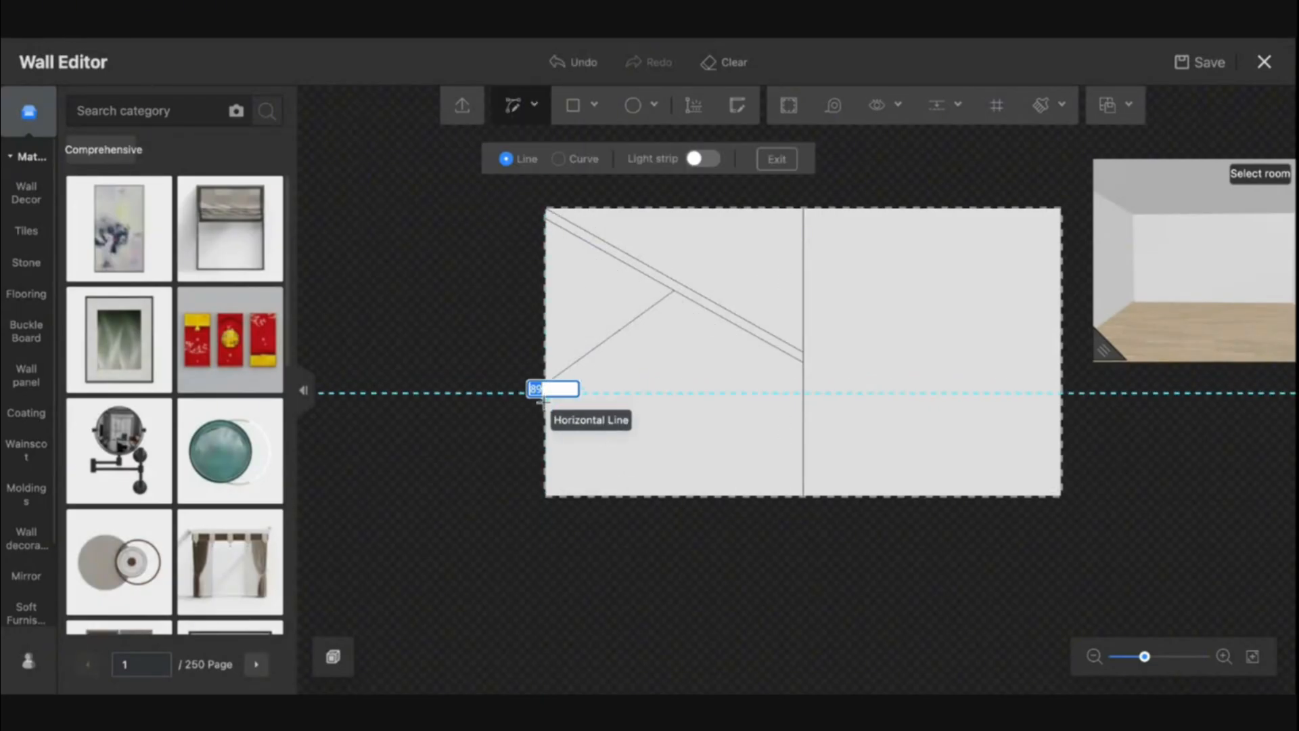
left_click(685, 296)
right_click(688, 424)
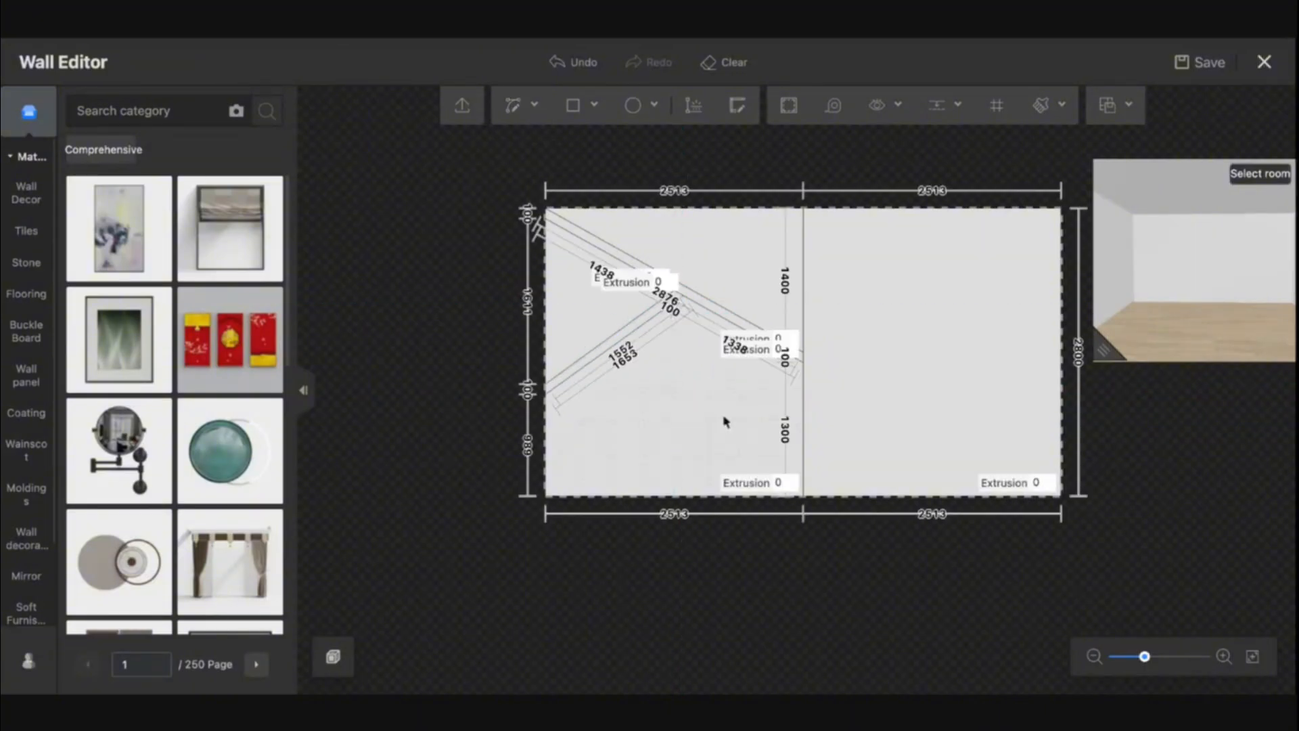
Delete the short segment where the branch band meets the diagonal band
scroll(700, 318, "up", 3)
scroll(679, 281, "up", 1)
scroll(664, 281, "up", 2)
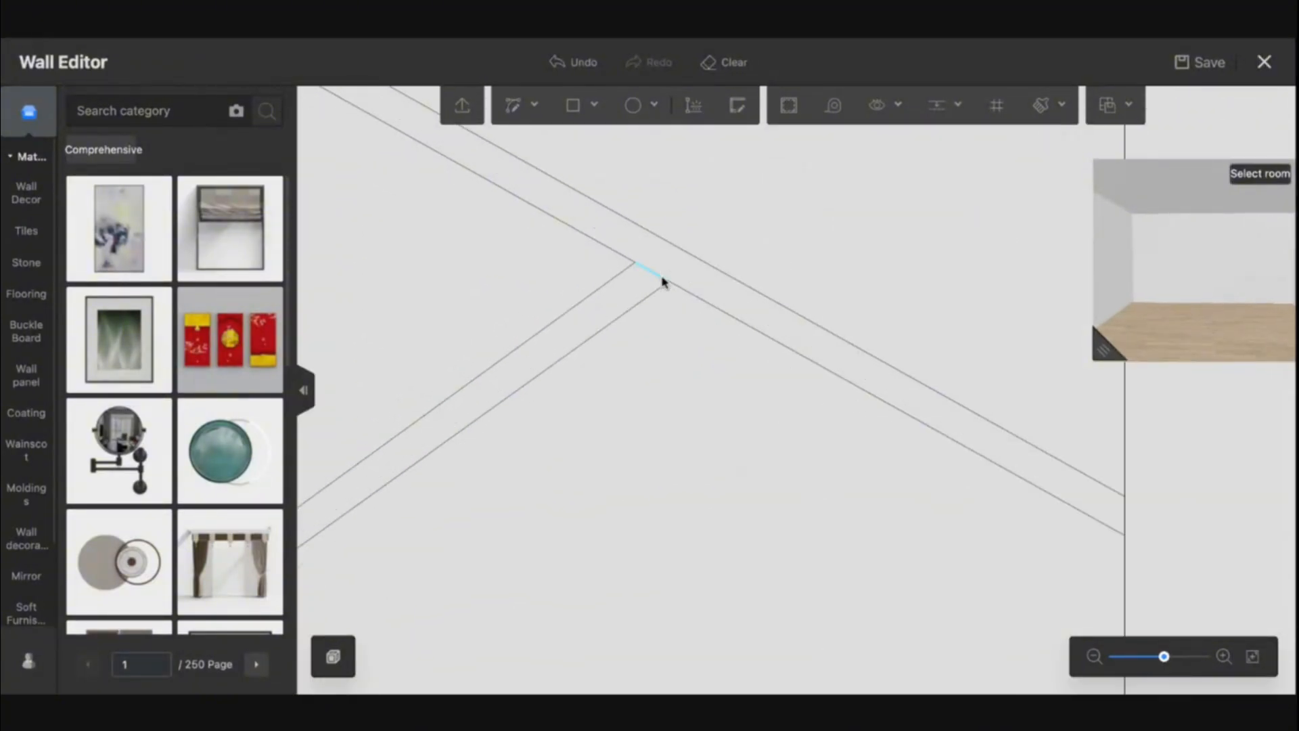
left_click(633, 262)
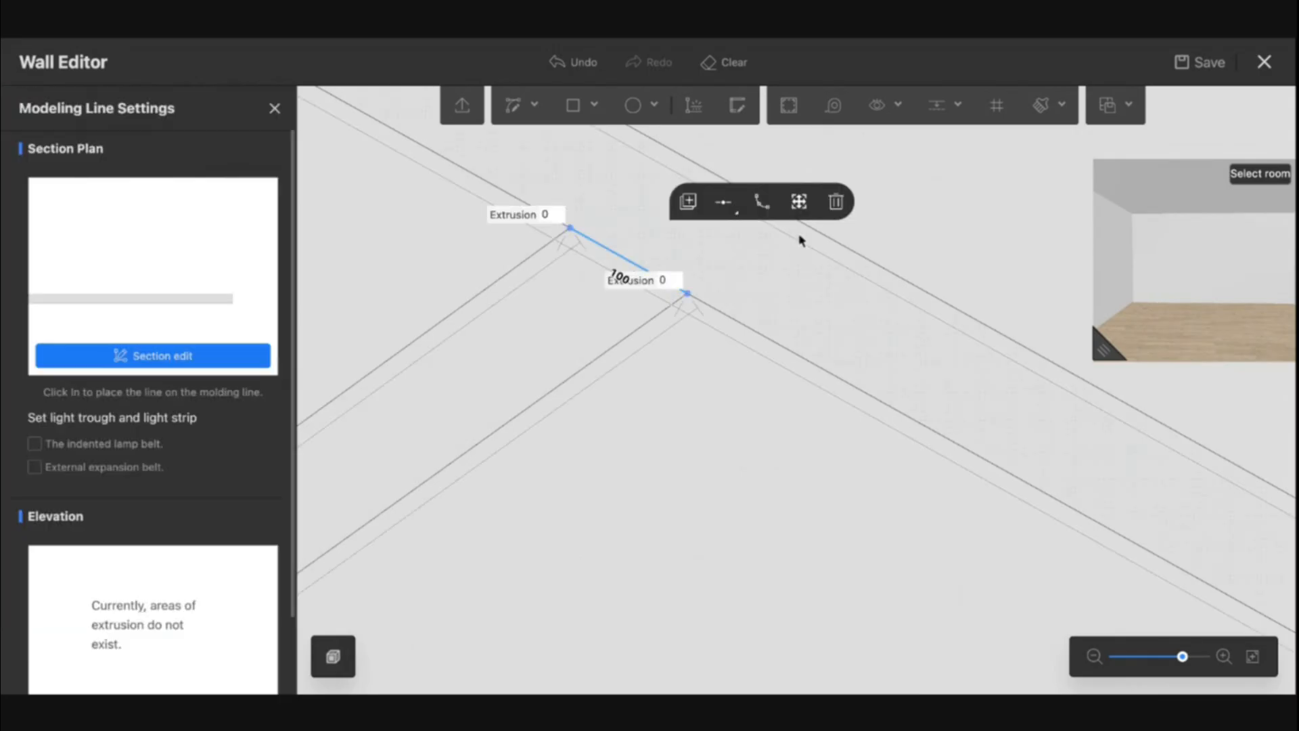
left_click(835, 200)
Draw a 100 mm wide, 2800 mm tall rectangle from the wall's top edge beside the center line
scroll(698, 453, "down", 5)
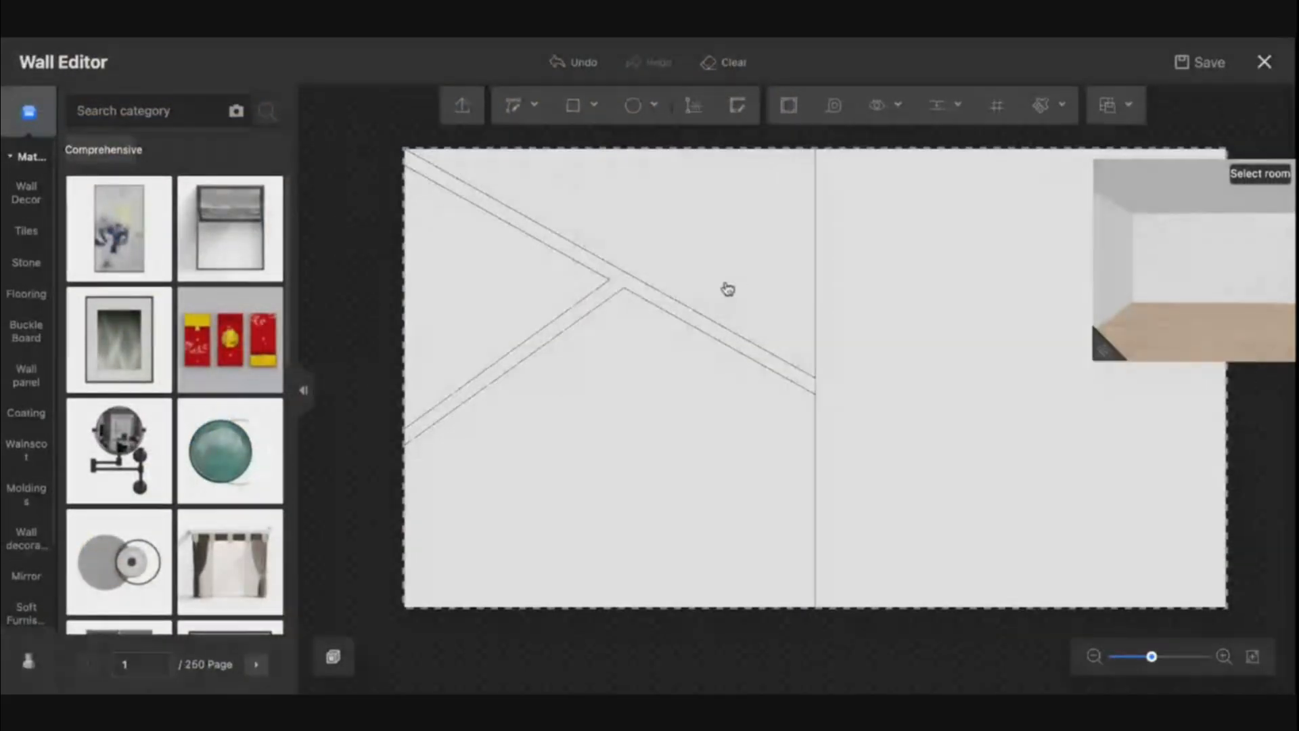
left_click_drag(708, 277, 586, 383)
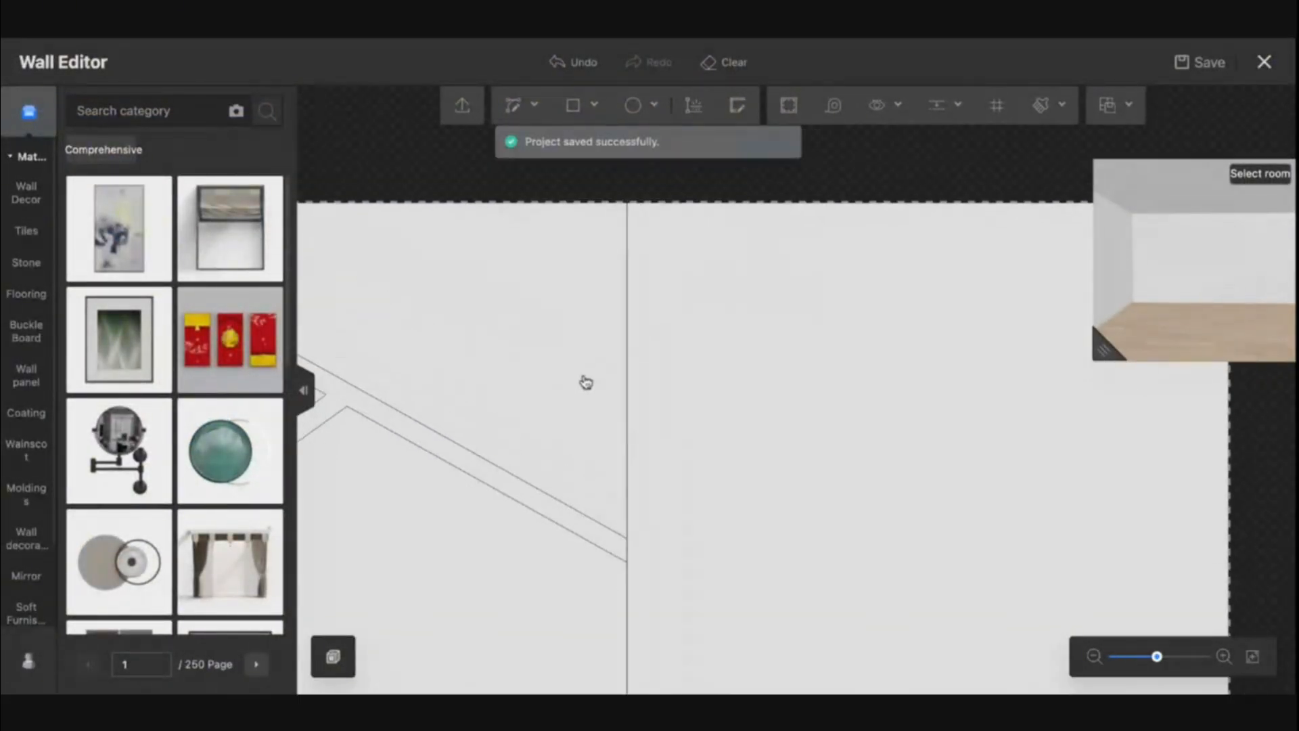
left_click(573, 109)
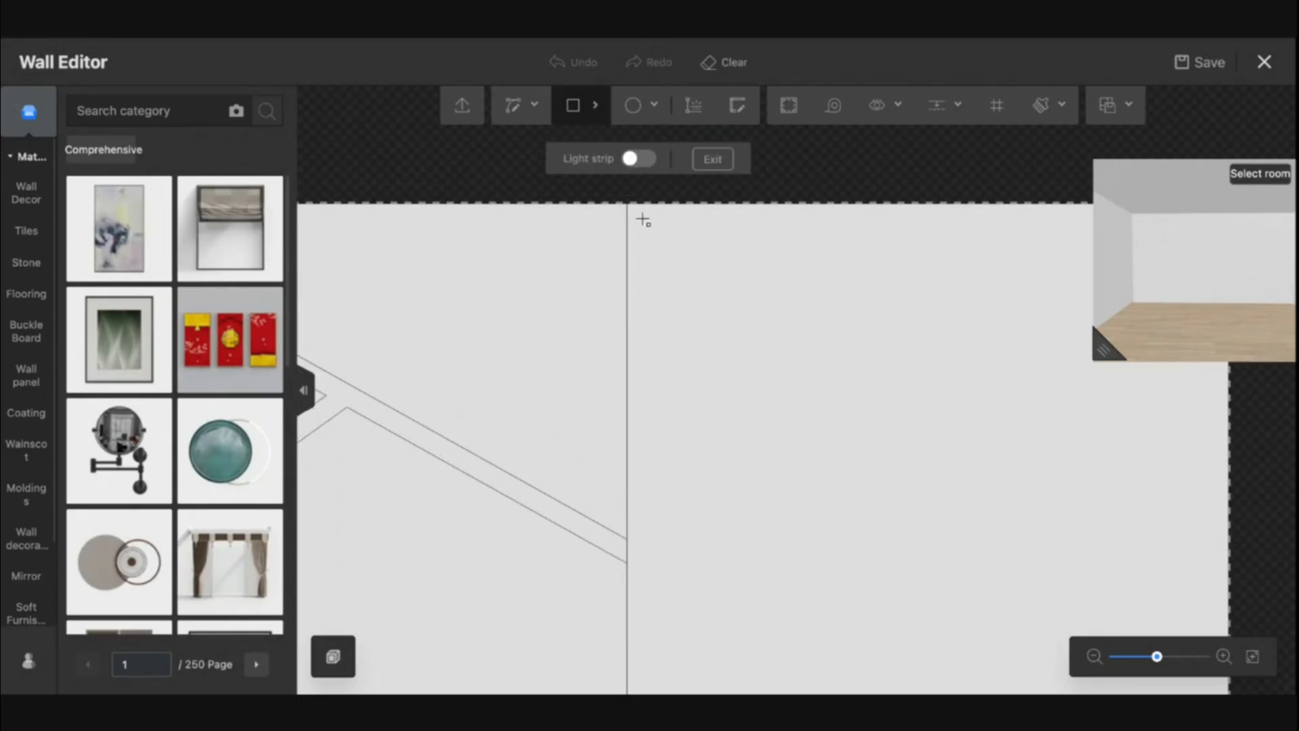
left_click(650, 204)
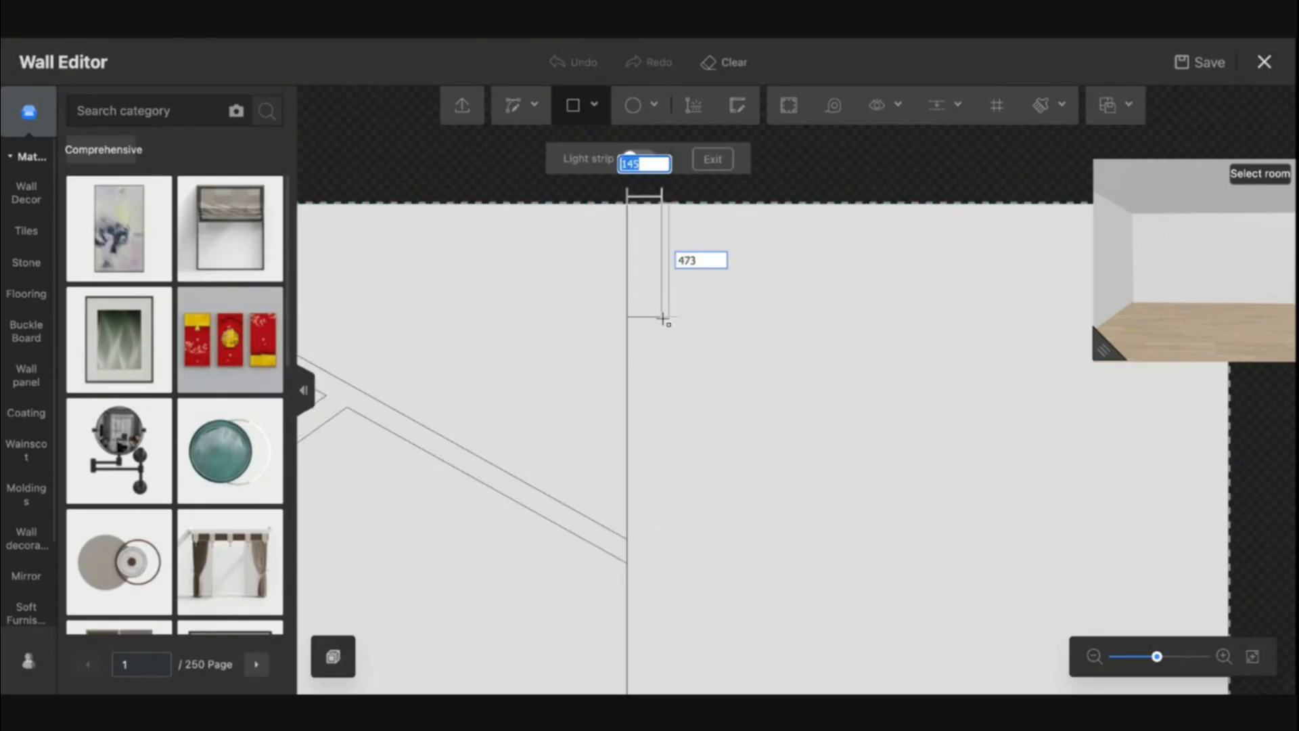
type("180")
key("Tab")
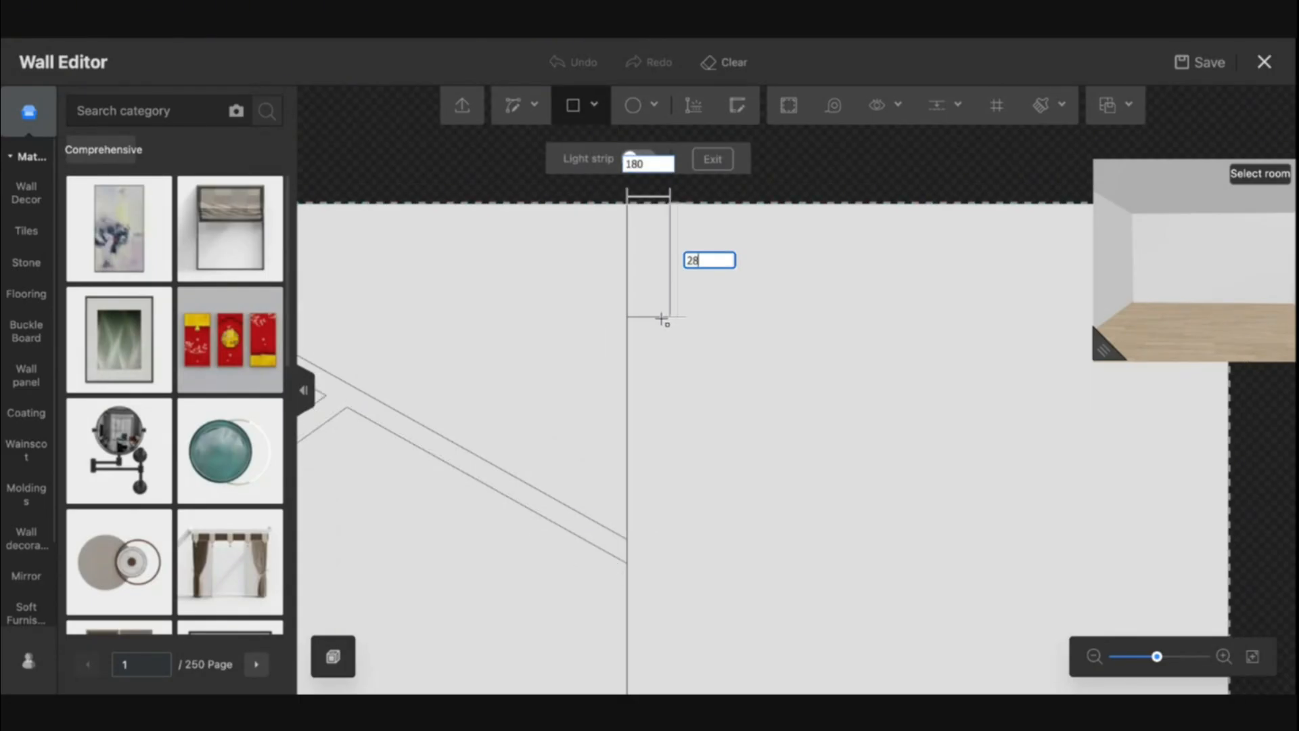
key("Tab")
type("100")
key("Tab")
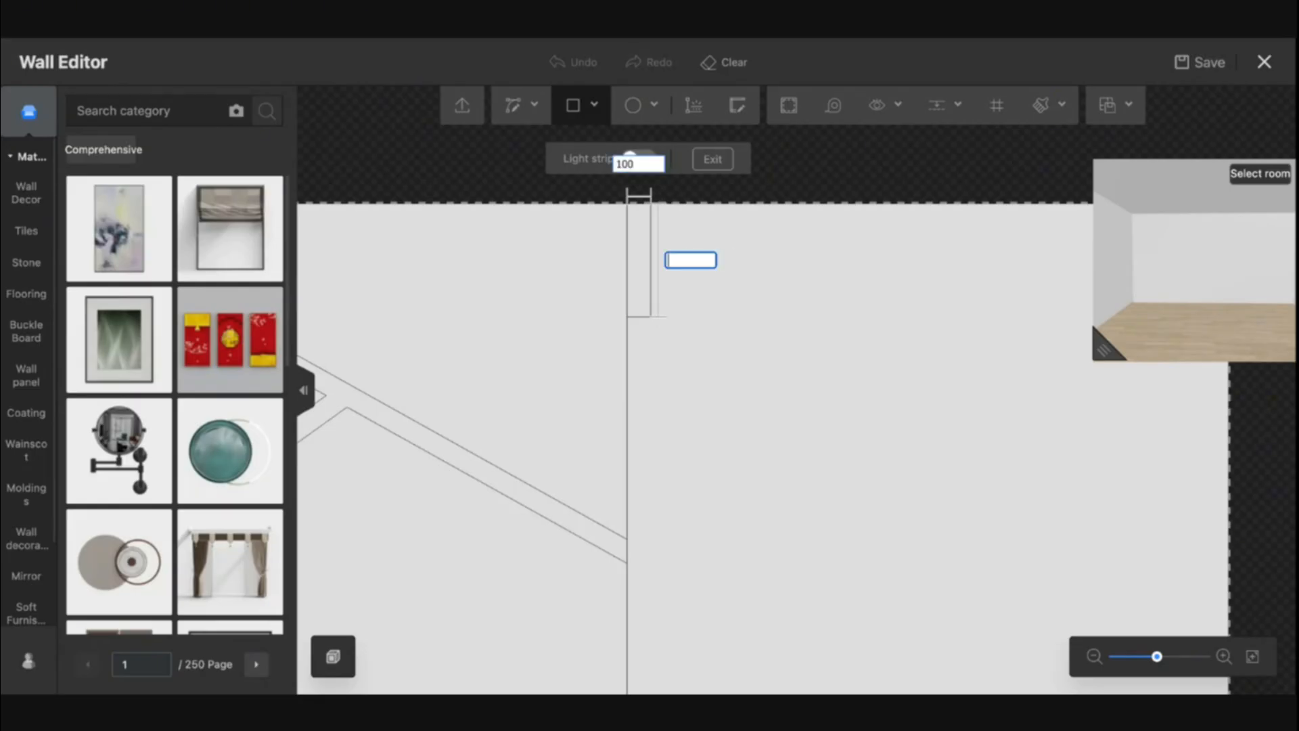
type("2800")
key("Return")
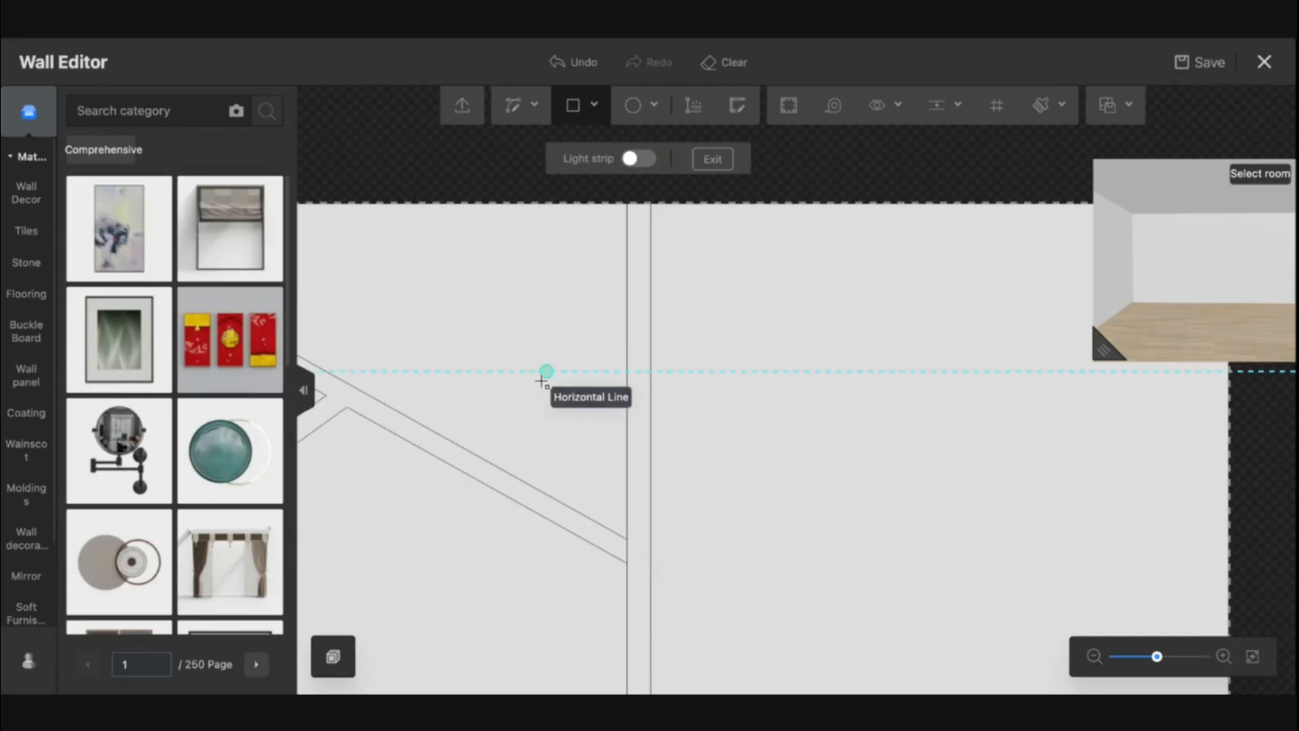
key("Escape")
Draw a narrow vertical strip of lines from the diagonal band up to the top edge, left of the rectangle
left_click(586, 108)
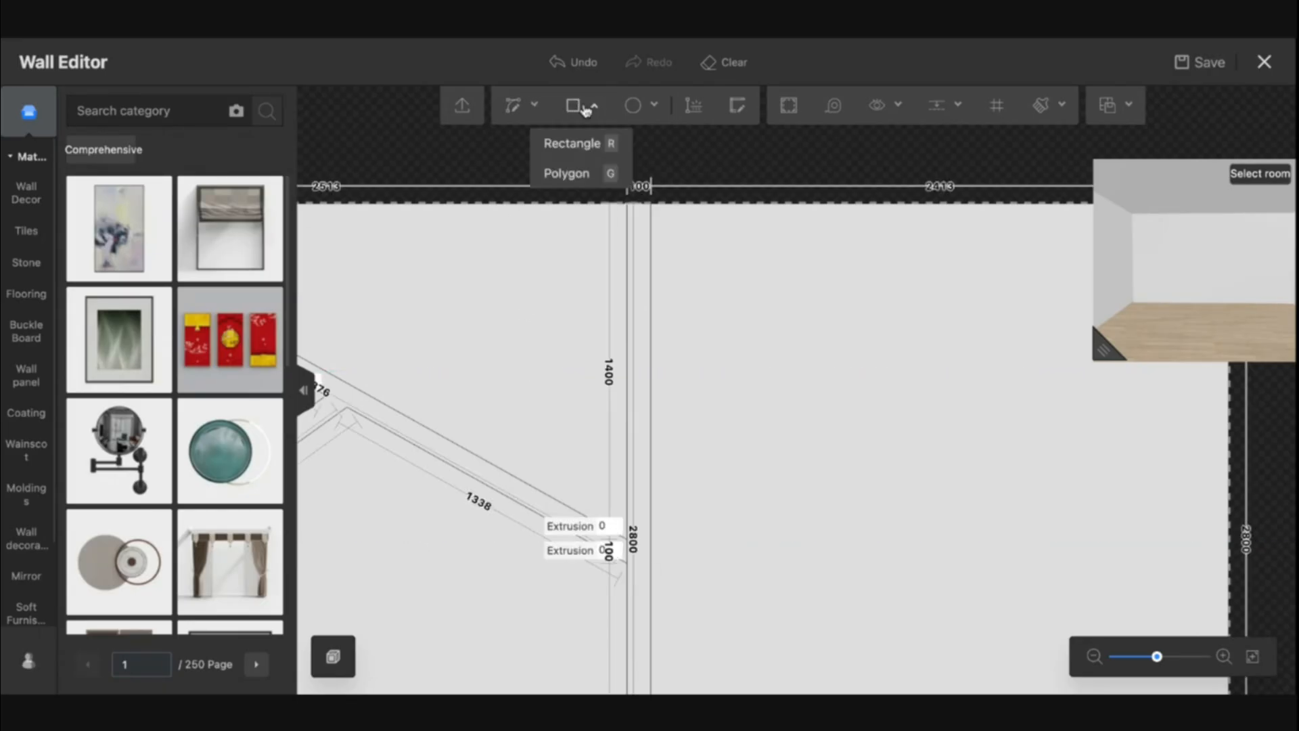
left_click(512, 107)
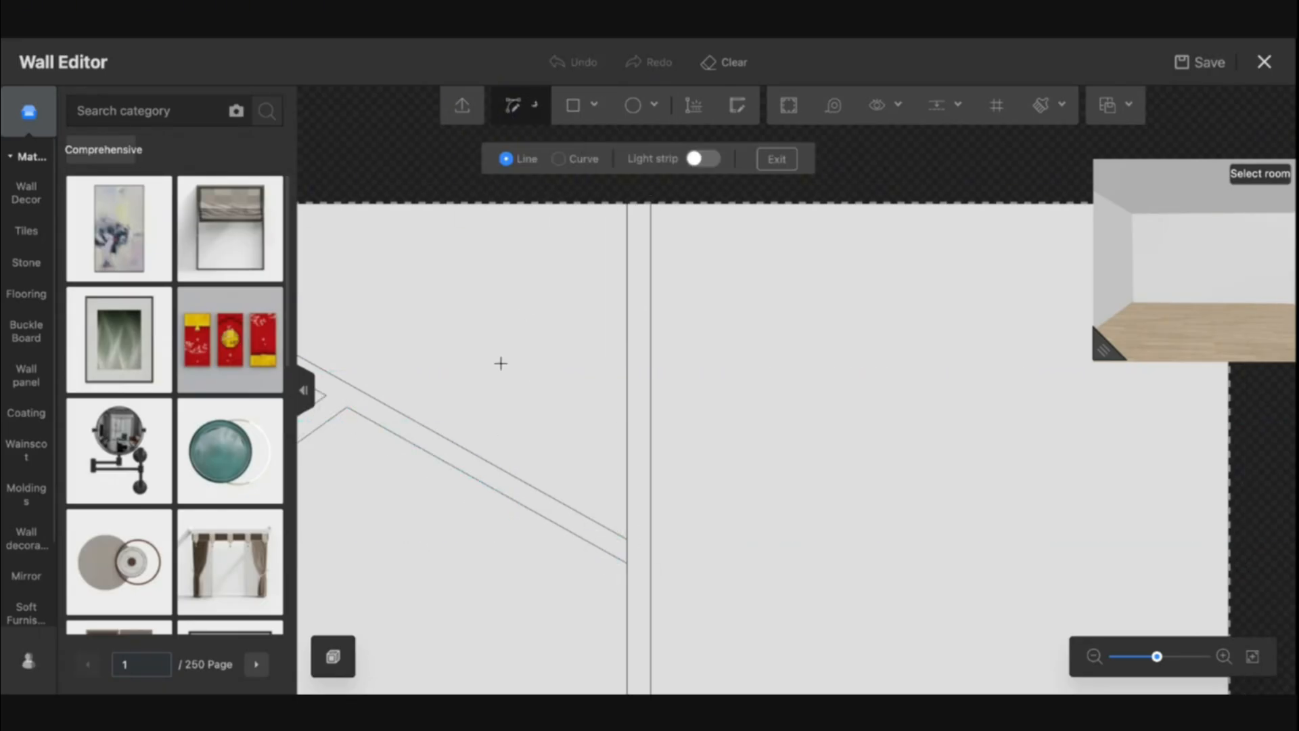
left_click(498, 466)
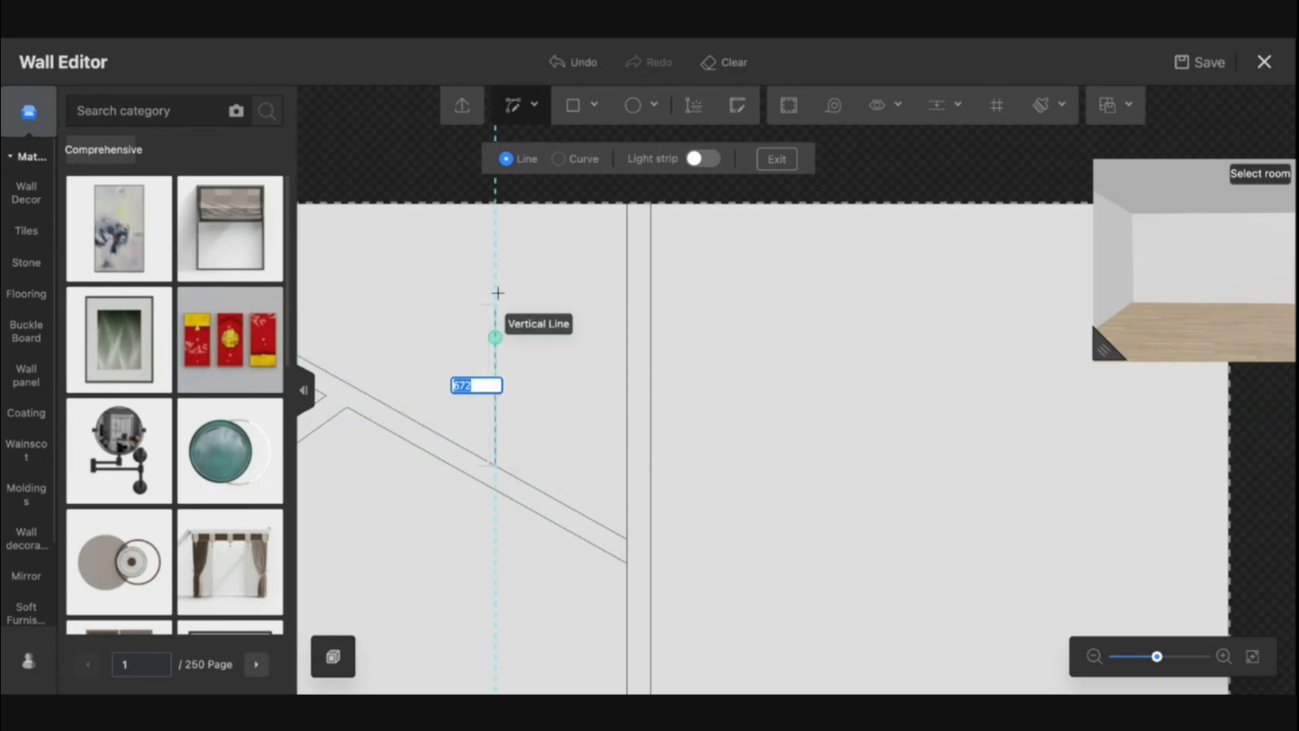
left_click(495, 203)
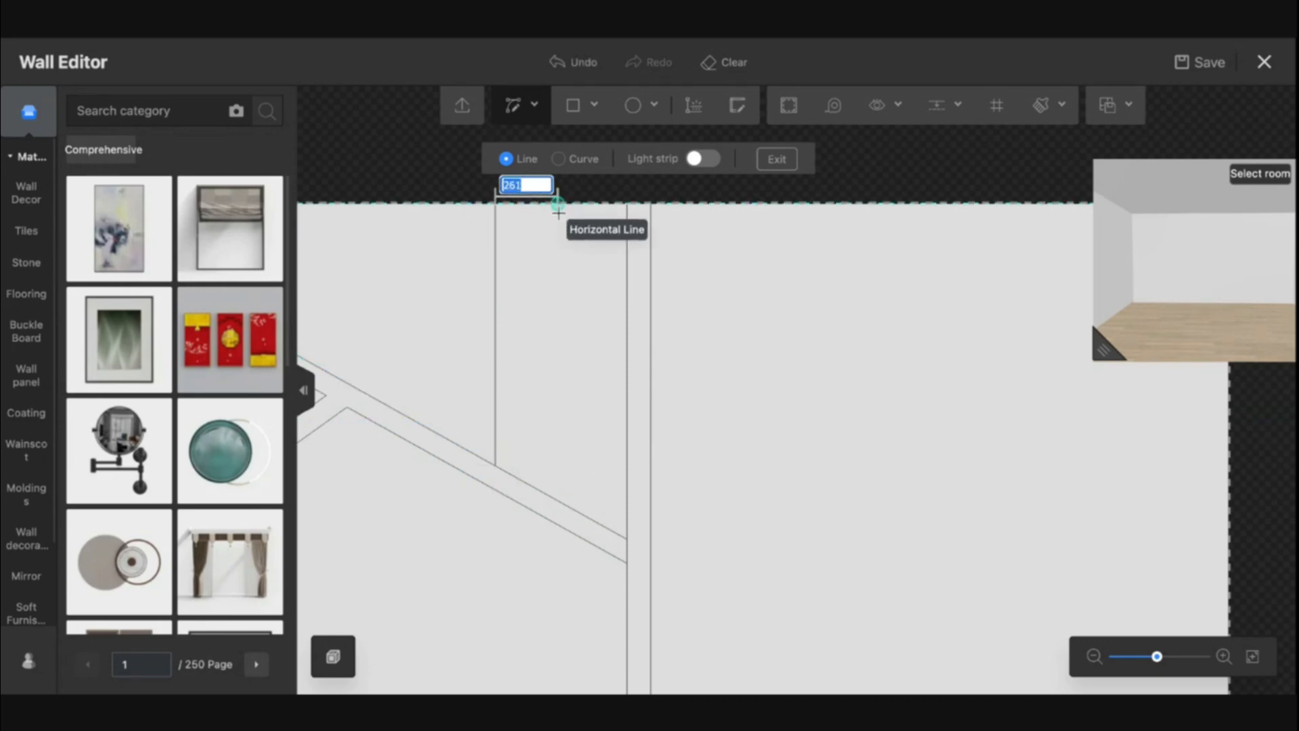
left_click(519, 203)
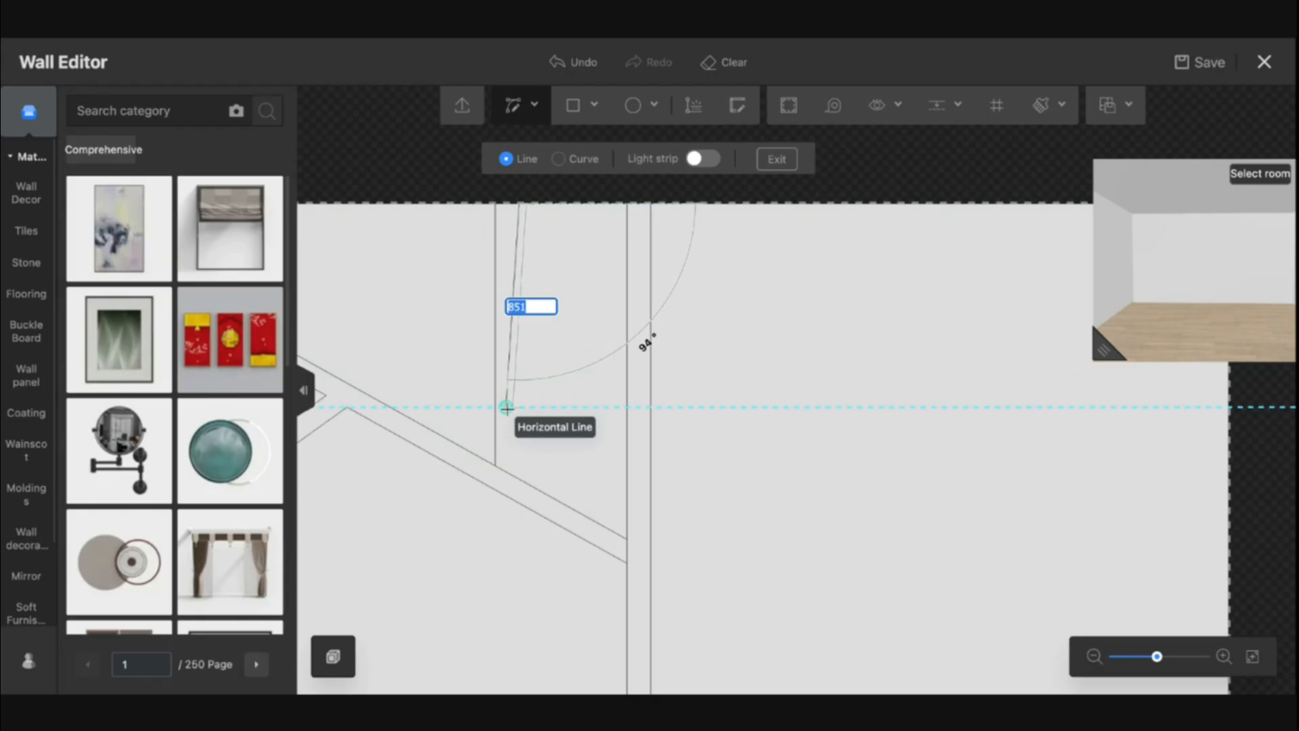
left_click(519, 478)
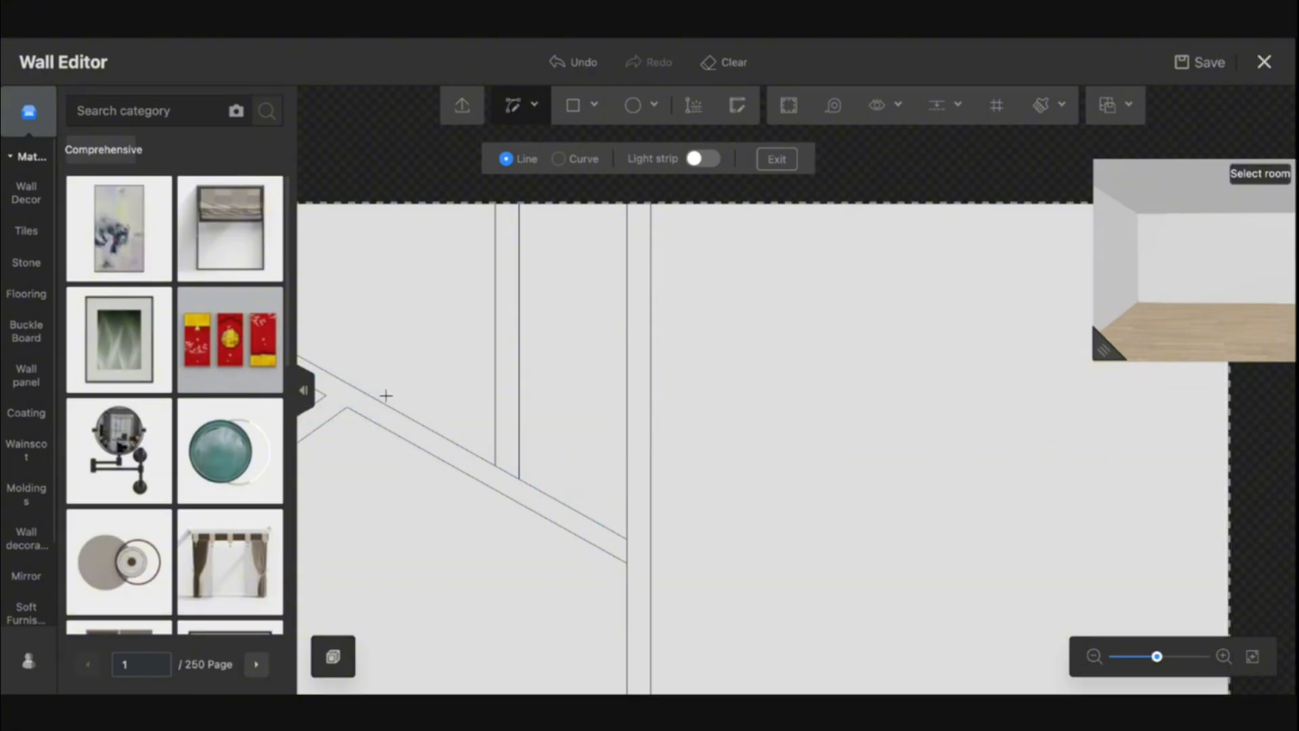
scroll(432, 396, "down", 3)
key("Escape")
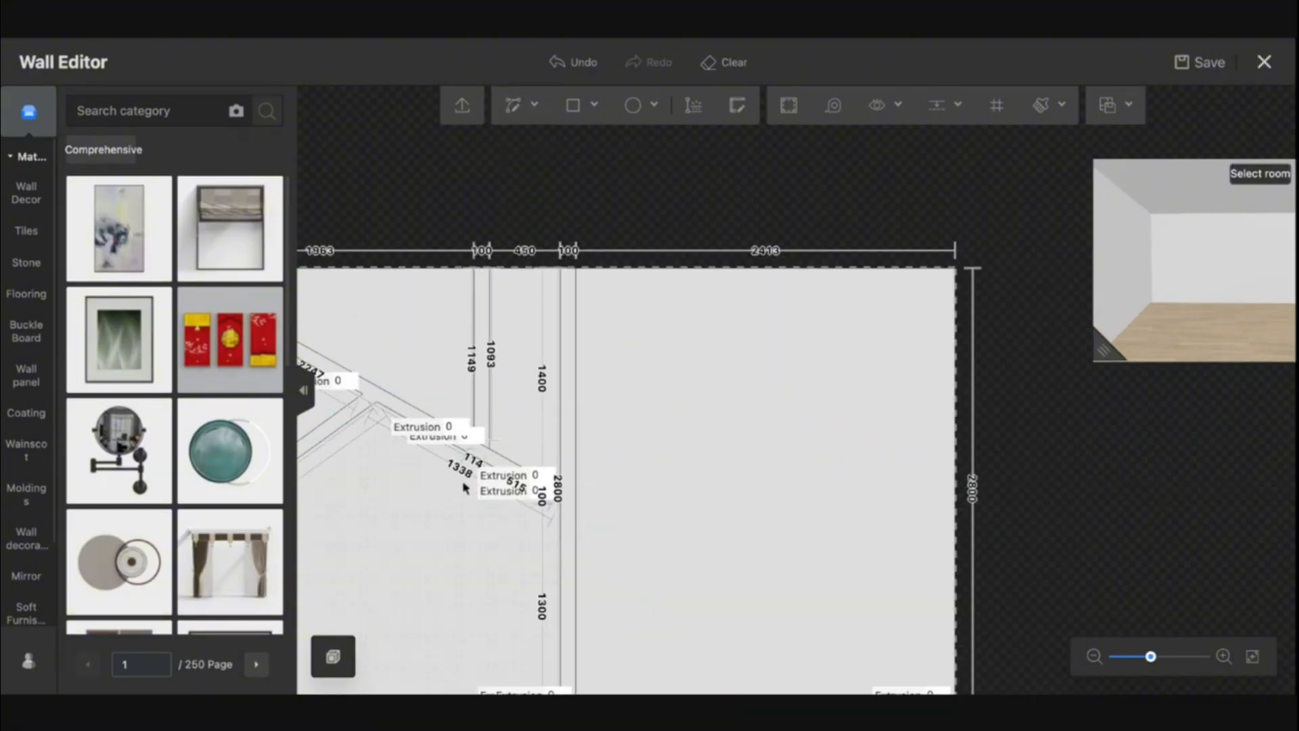
Draw two vertical straight lines from the diagonal band up to the wall's top edge, forming a narrow strip
left_click_drag(423, 473, 556, 577)
scroll(555, 577, "up", 2)
left_click(516, 108)
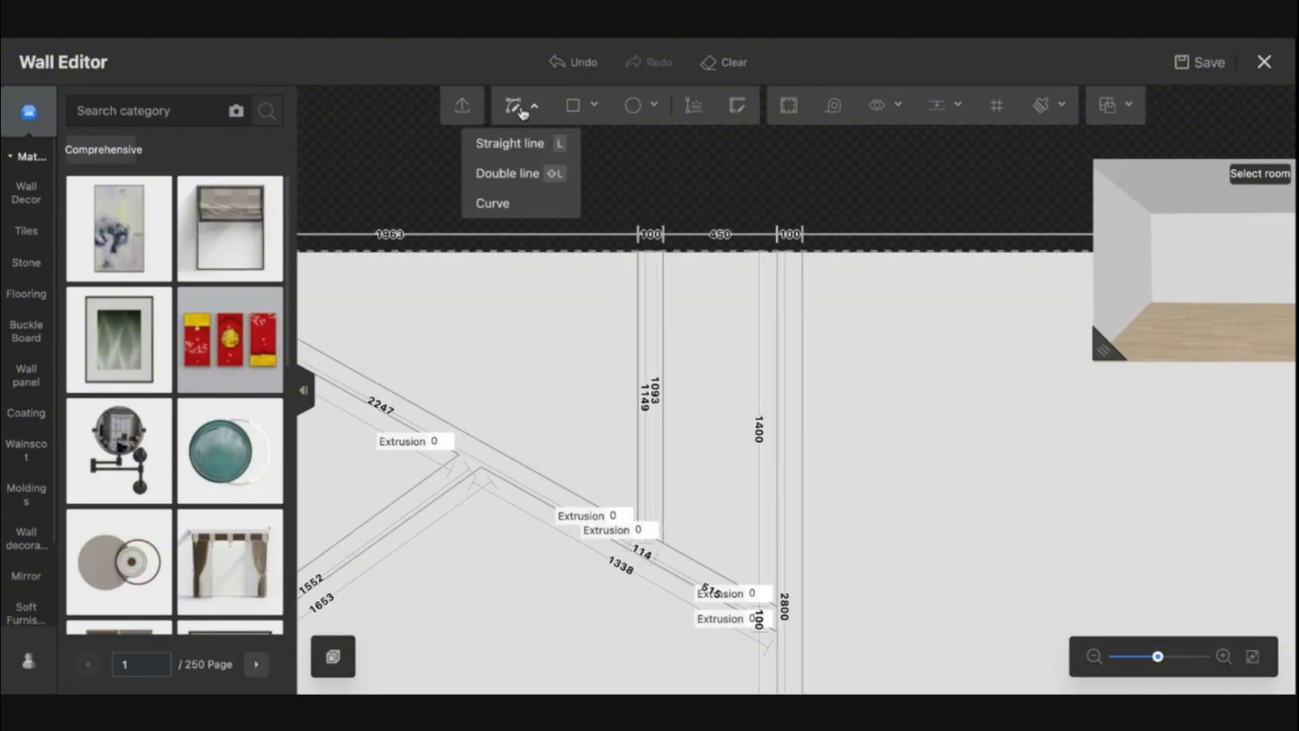
left_click(519, 140)
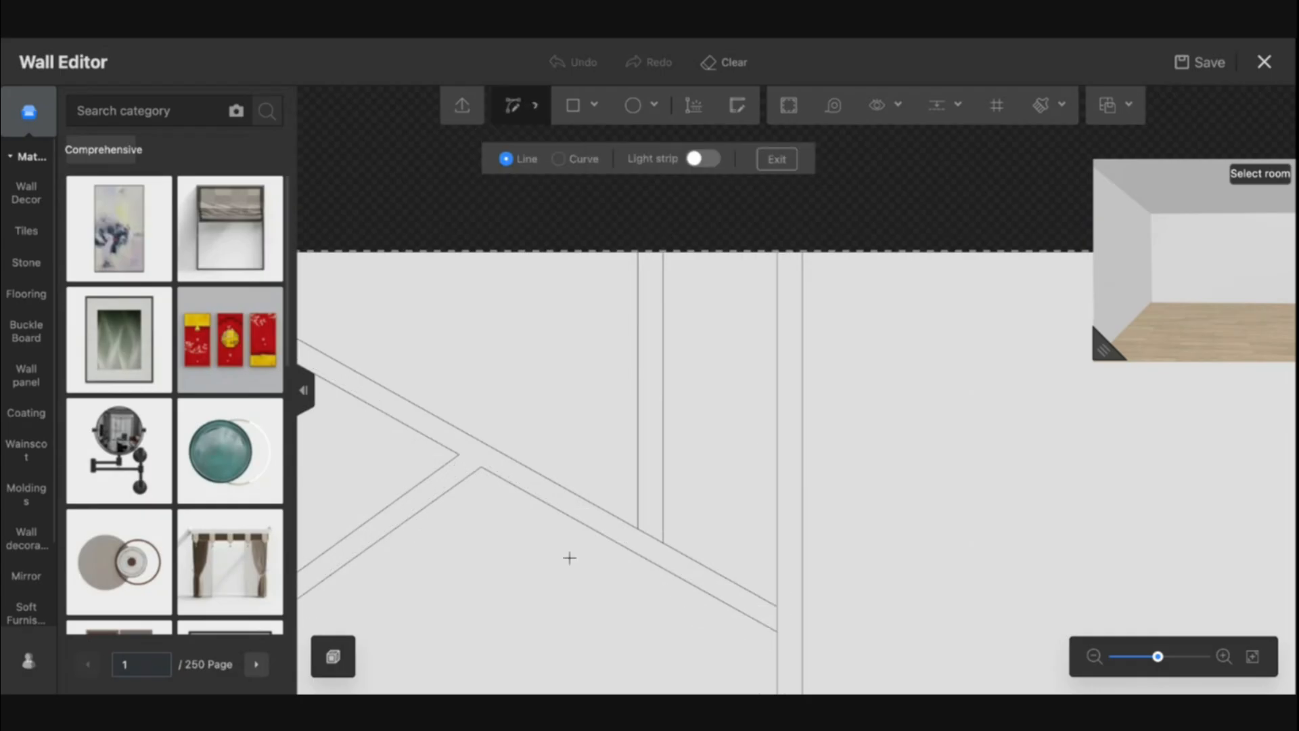
left_click(525, 465)
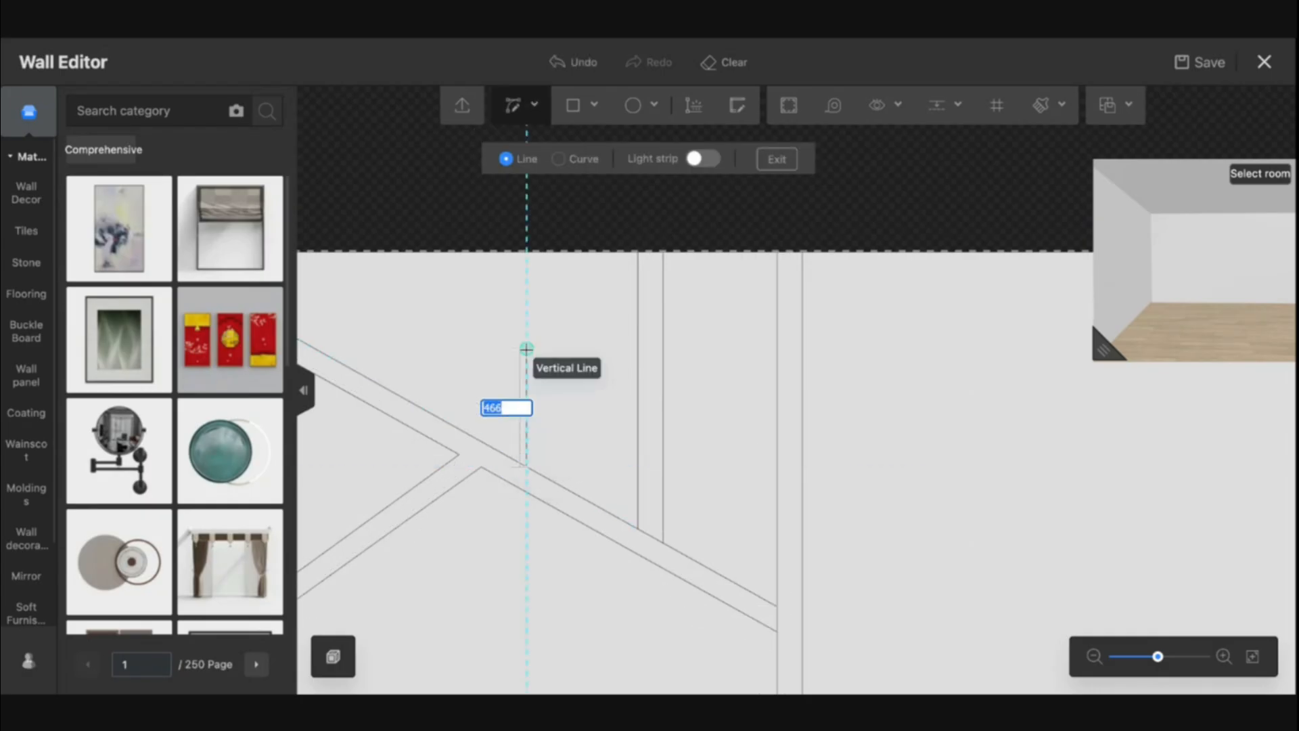
left_click(527, 250)
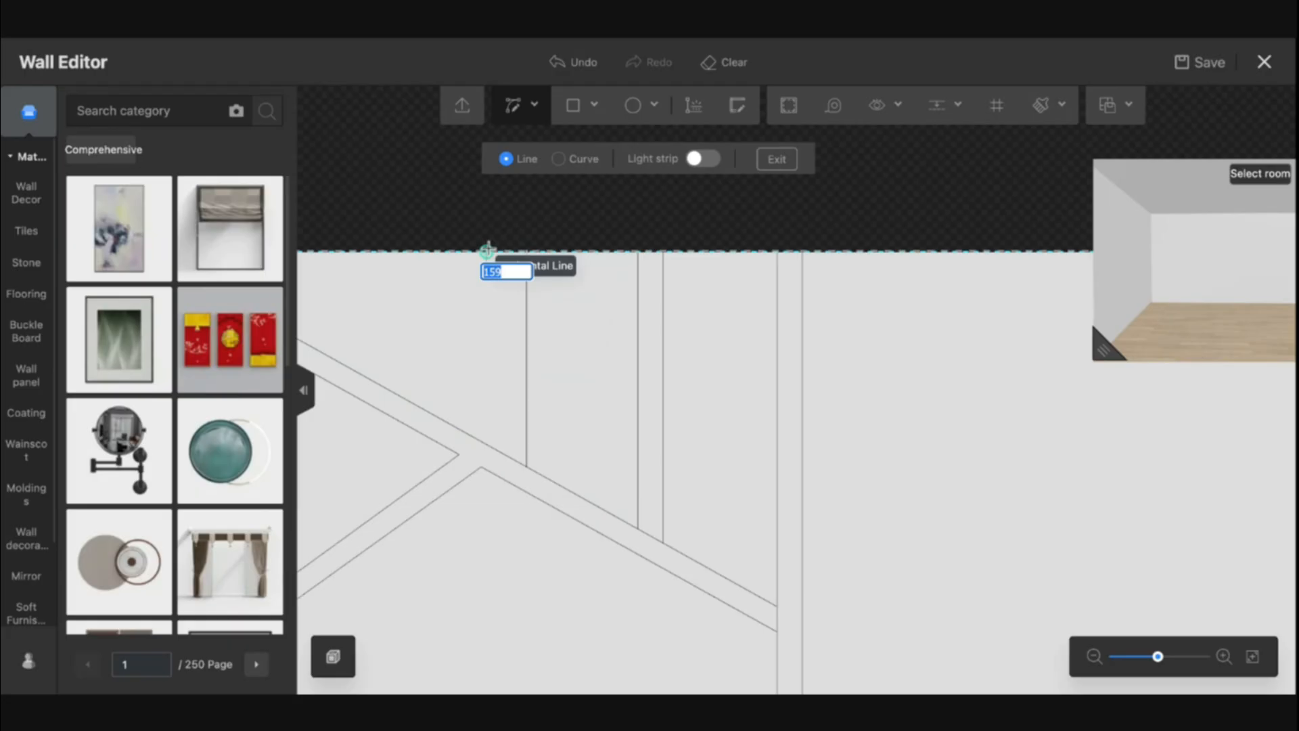
left_click(501, 250)
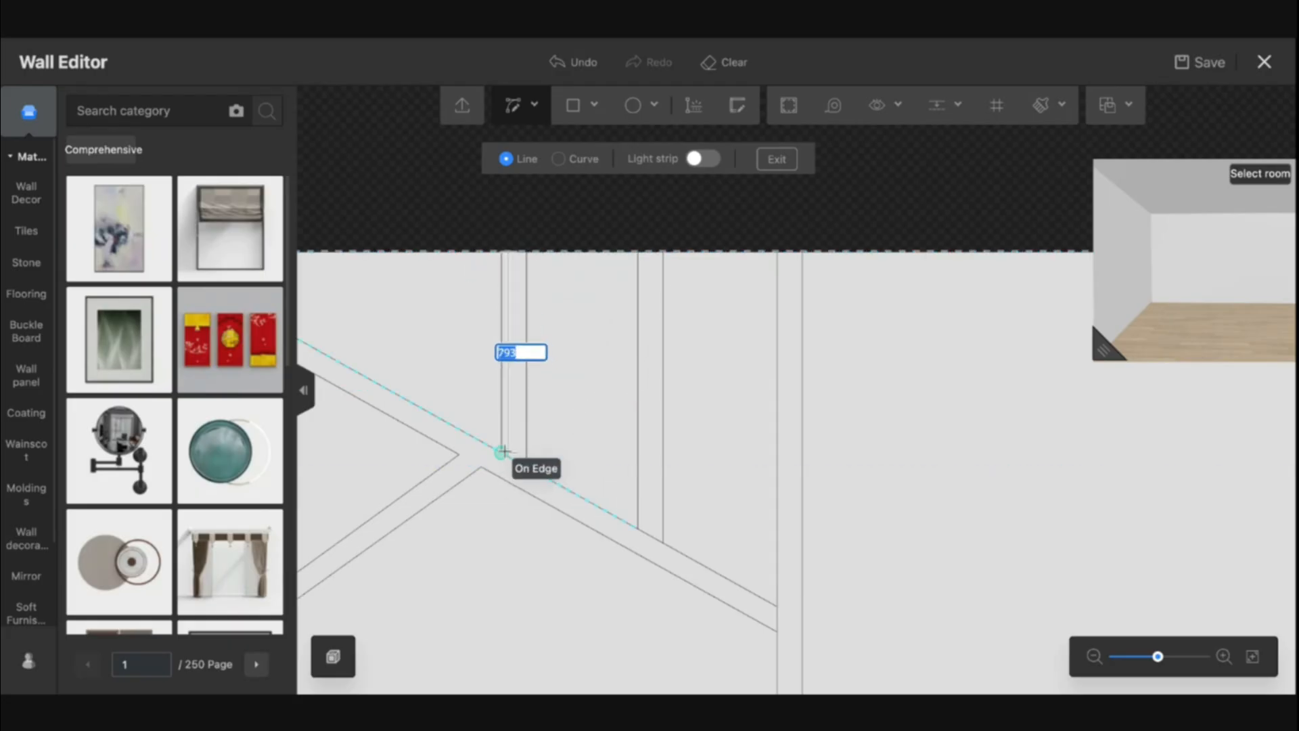
key("Escape")
key("Escape")
Delete the short segments where the new vertical strip meets the diagonal band
scroll(524, 480, "up", 5)
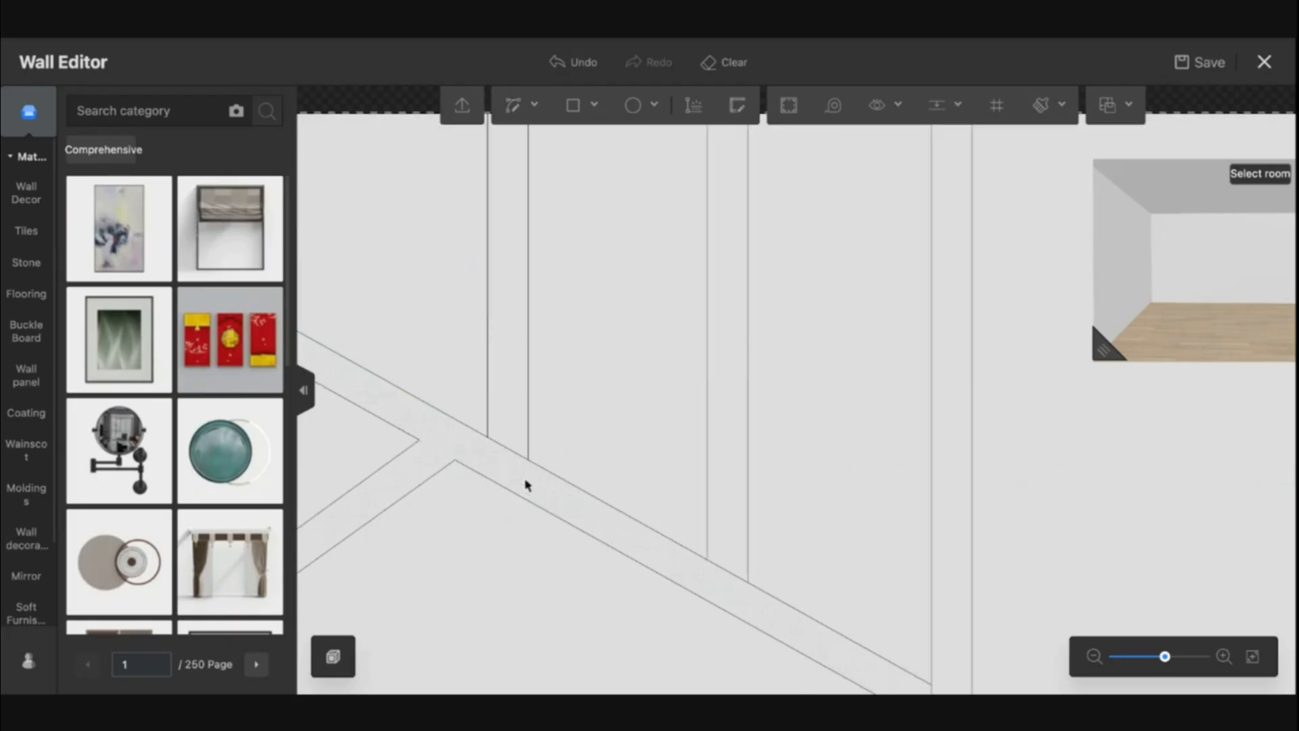
key("Delete")
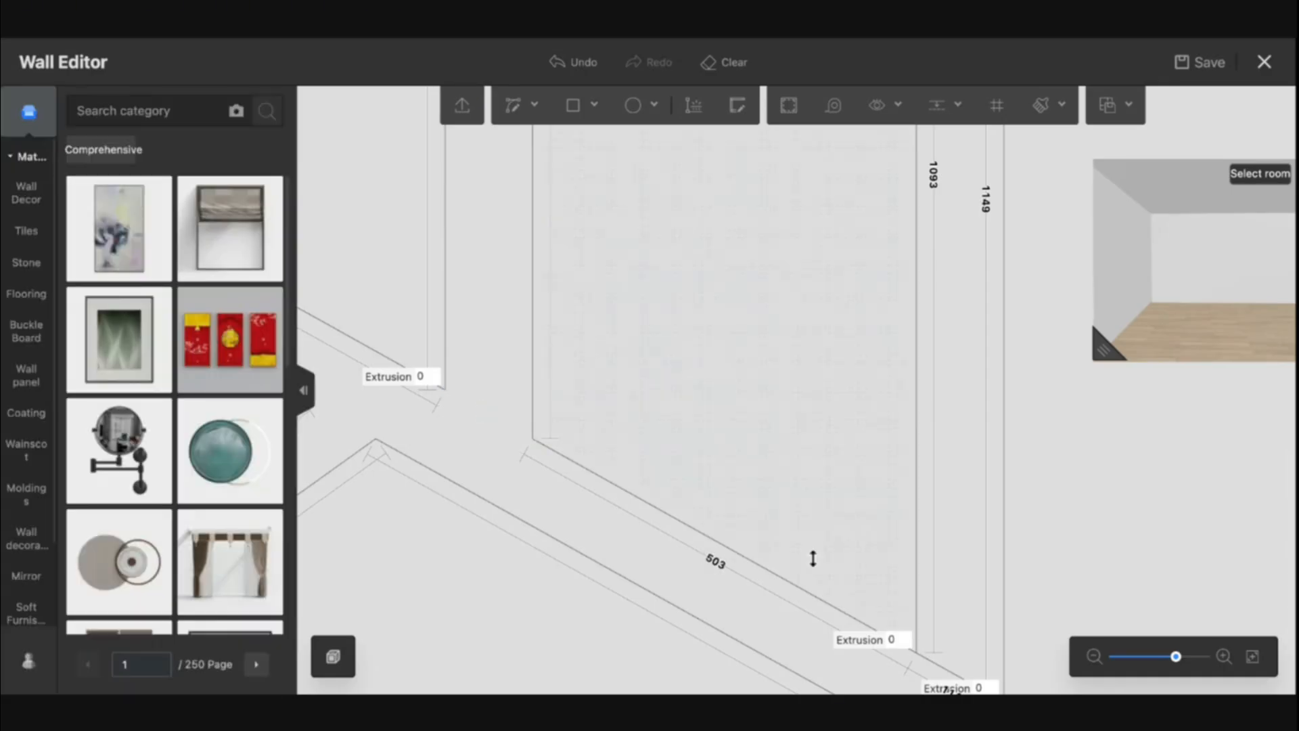
scroll(820, 321, "down", 6)
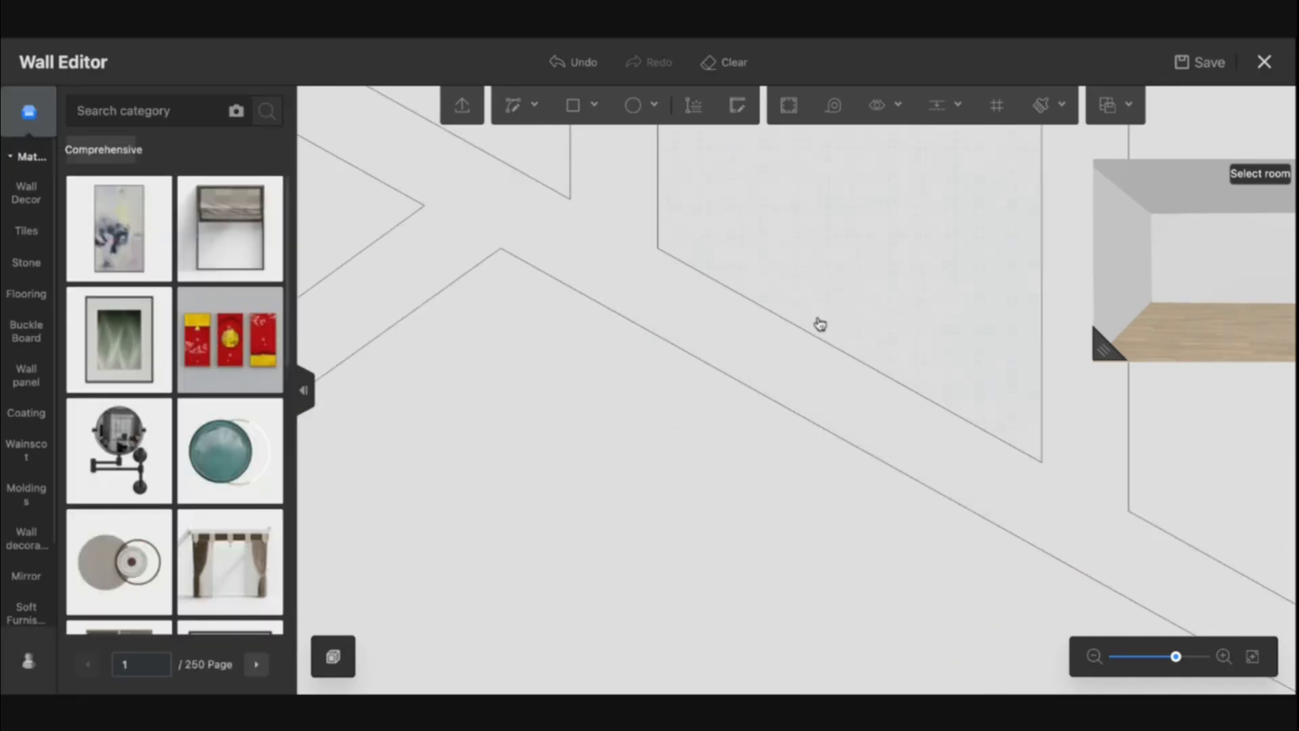
scroll(780, 429, "up", 2)
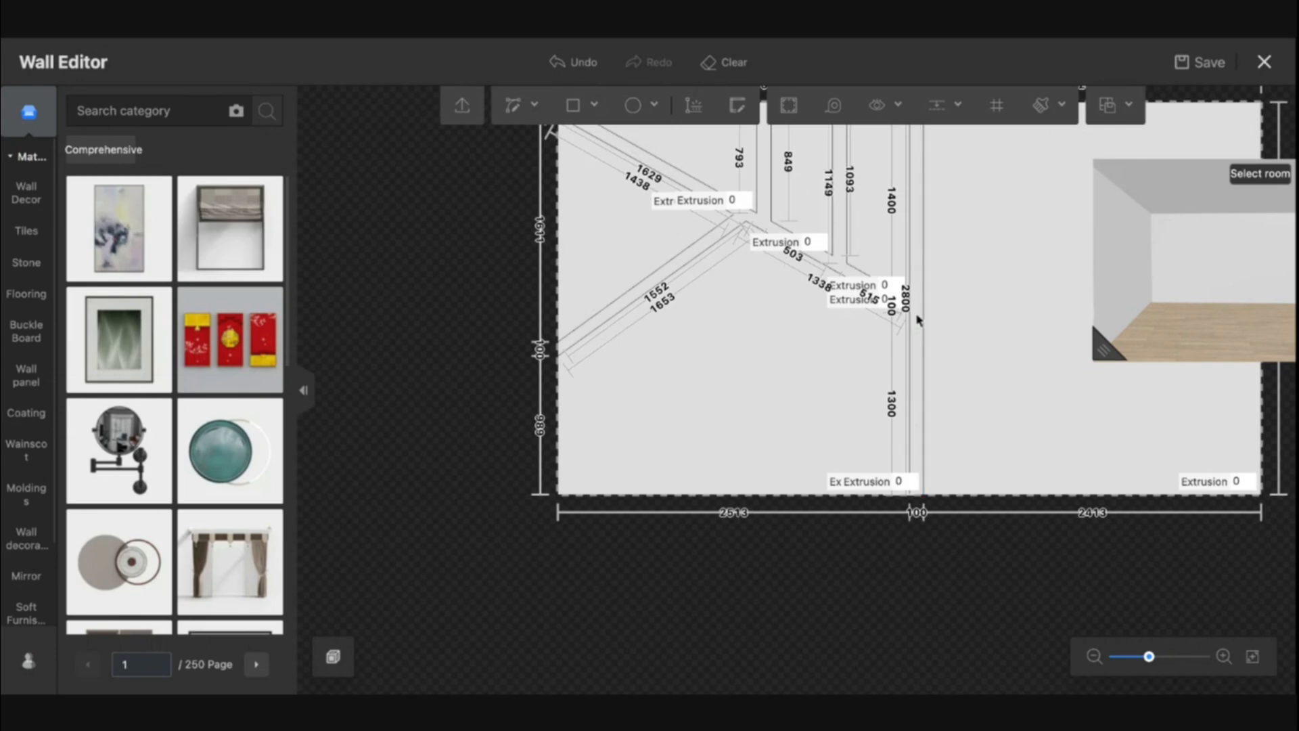
scroll(918, 315, "up", 3)
key("Delete")
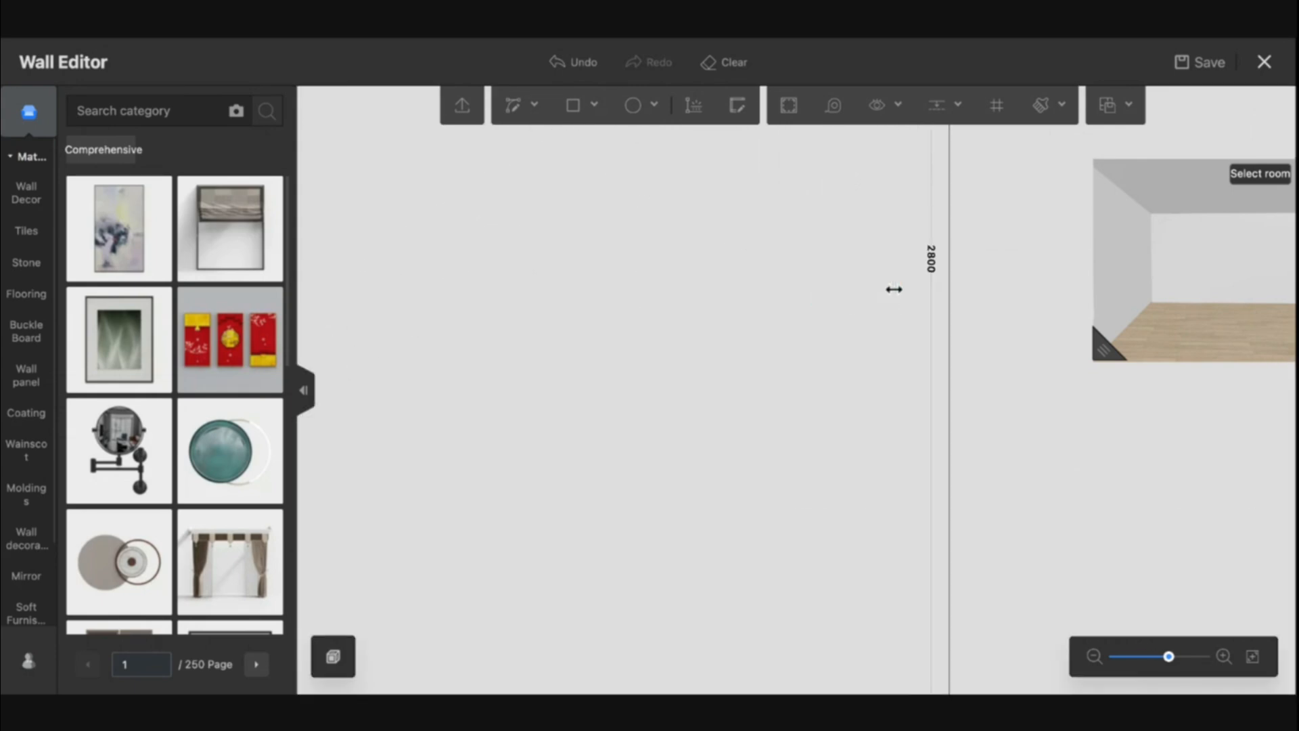
key("ctrl+z")
left_click(897, 285)
key("Delete")
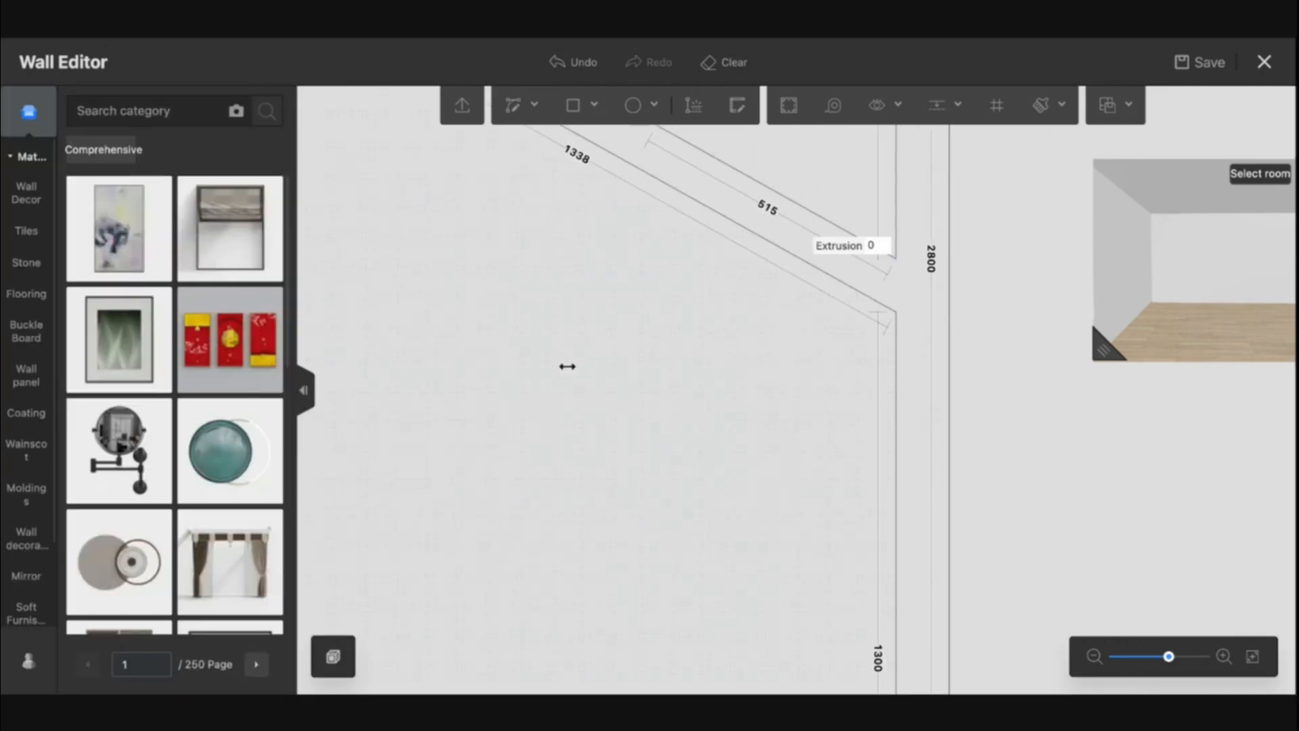
Draw two parallel straight lines from the wall's left edge down to the center vertical strip, forming a new band
scroll(696, 420, "down", 3)
left_click_drag(698, 421, 756, 403)
left_click_drag(685, 511, 684, 492)
scroll(655, 285, "up", 3)
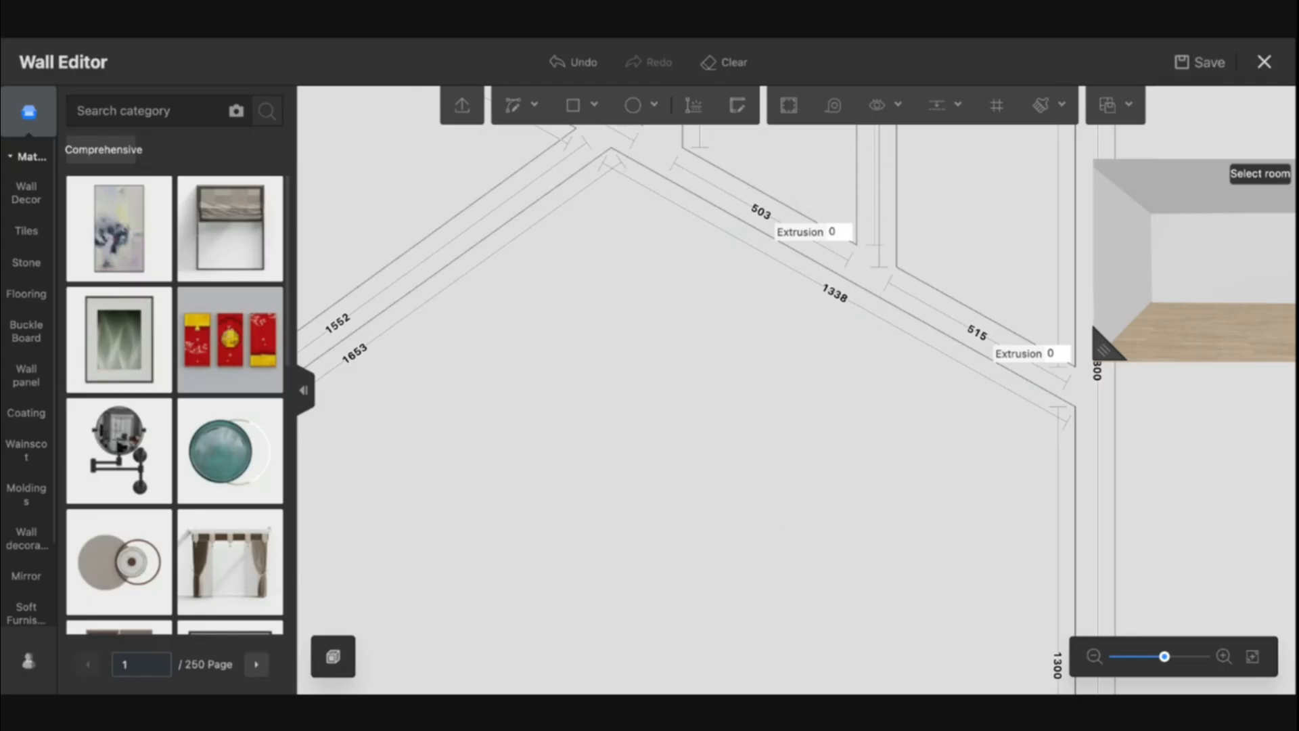
scroll(688, 408, "down", 3)
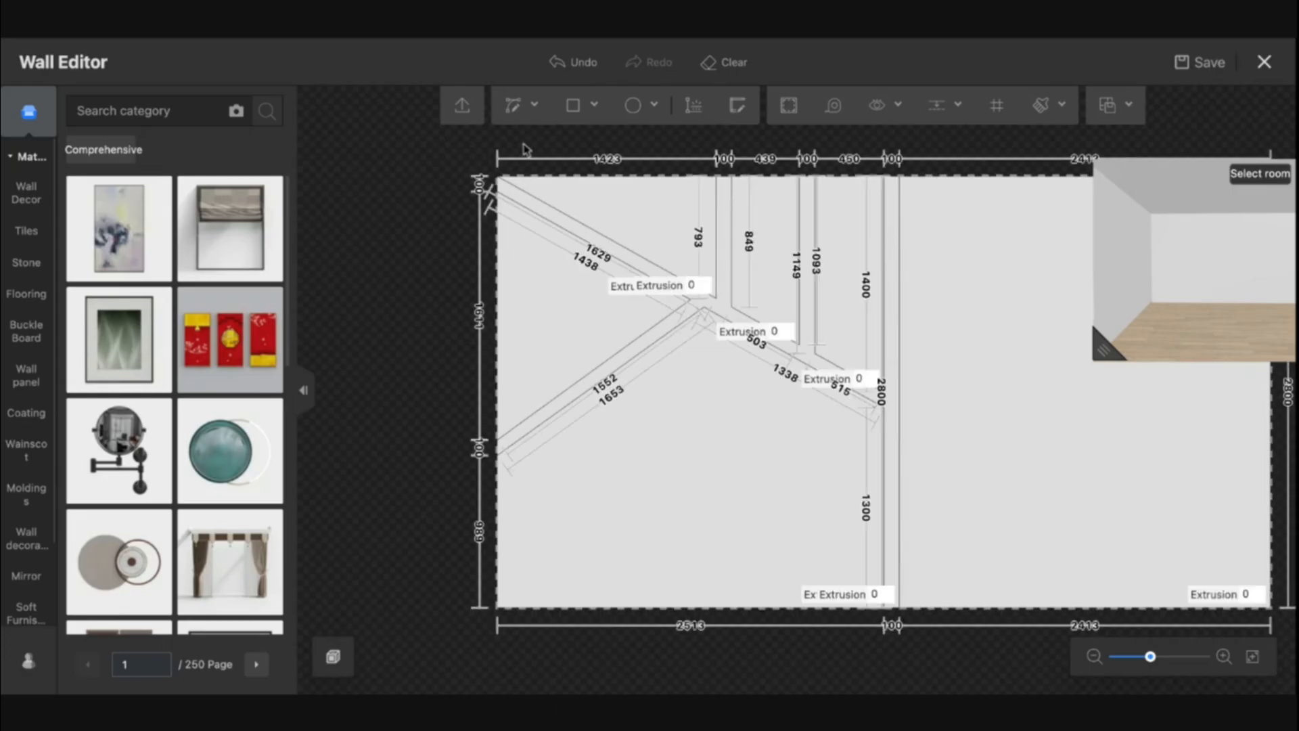
mouse_move(530, 120)
left_click(515, 155)
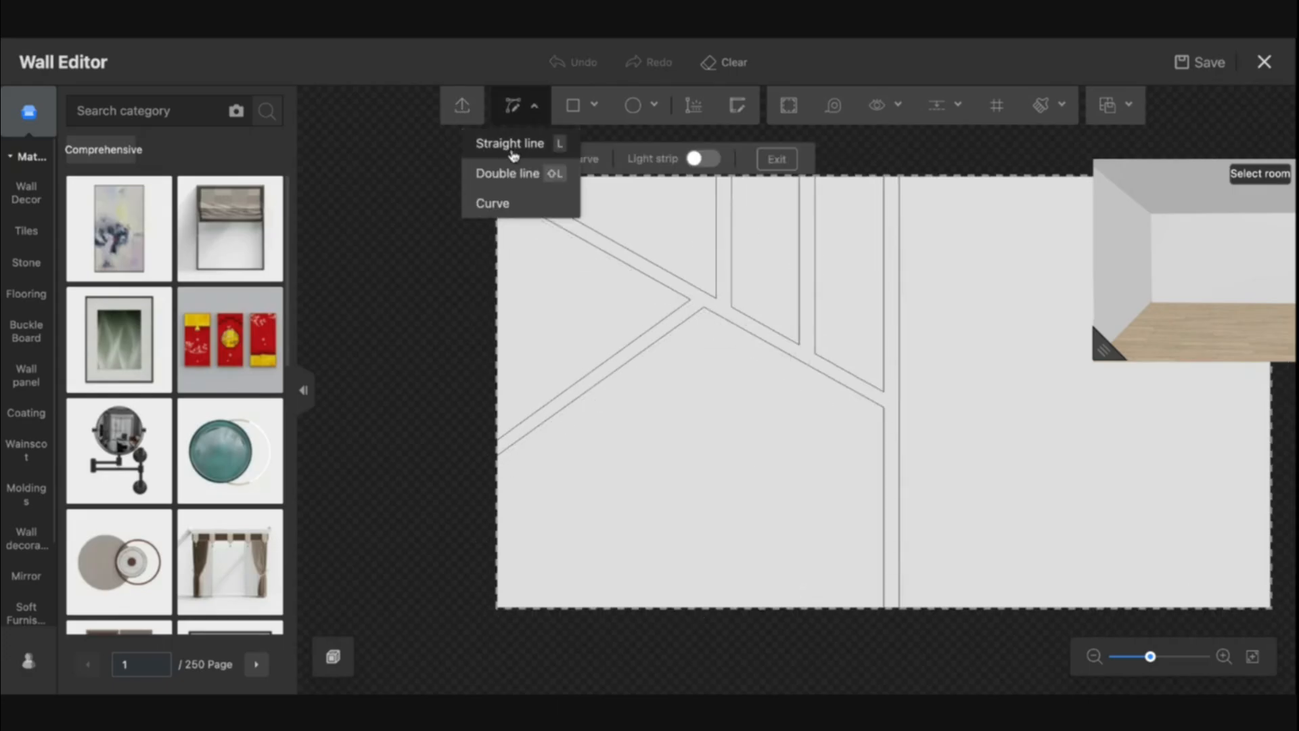
left_click(497, 284)
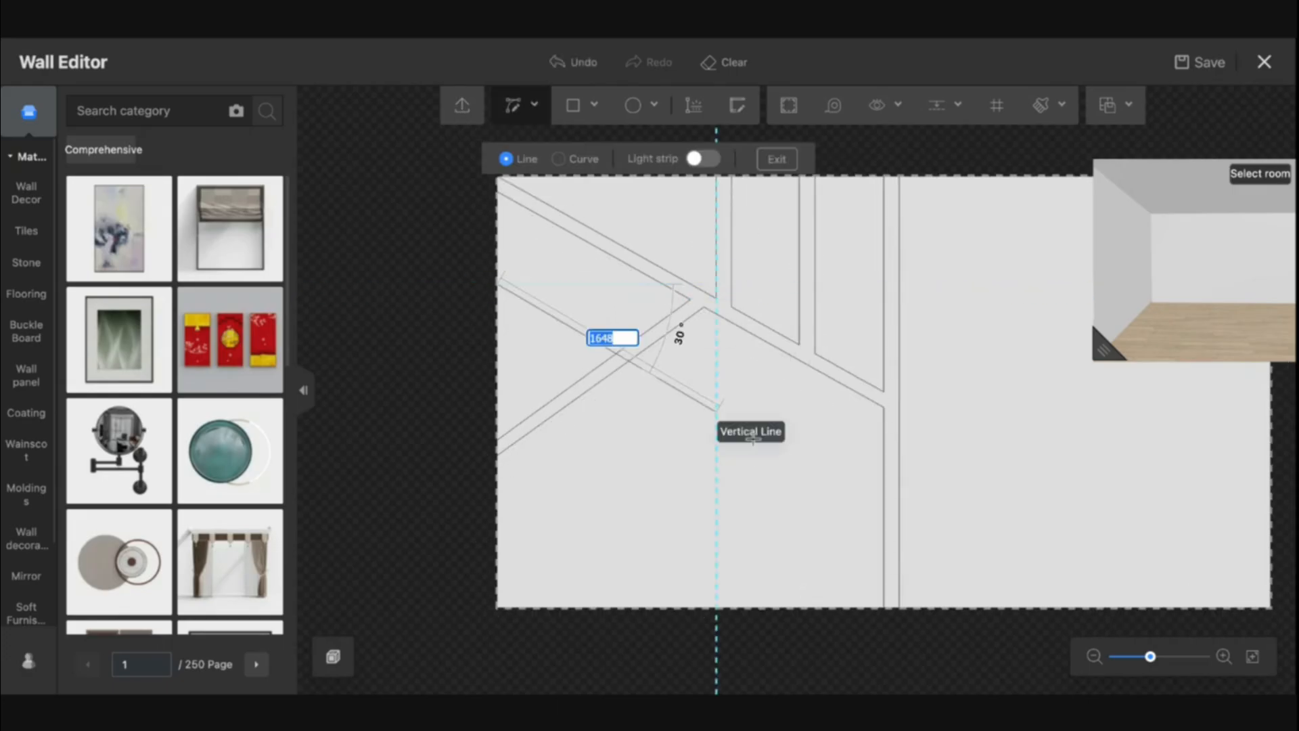
left_click(884, 507)
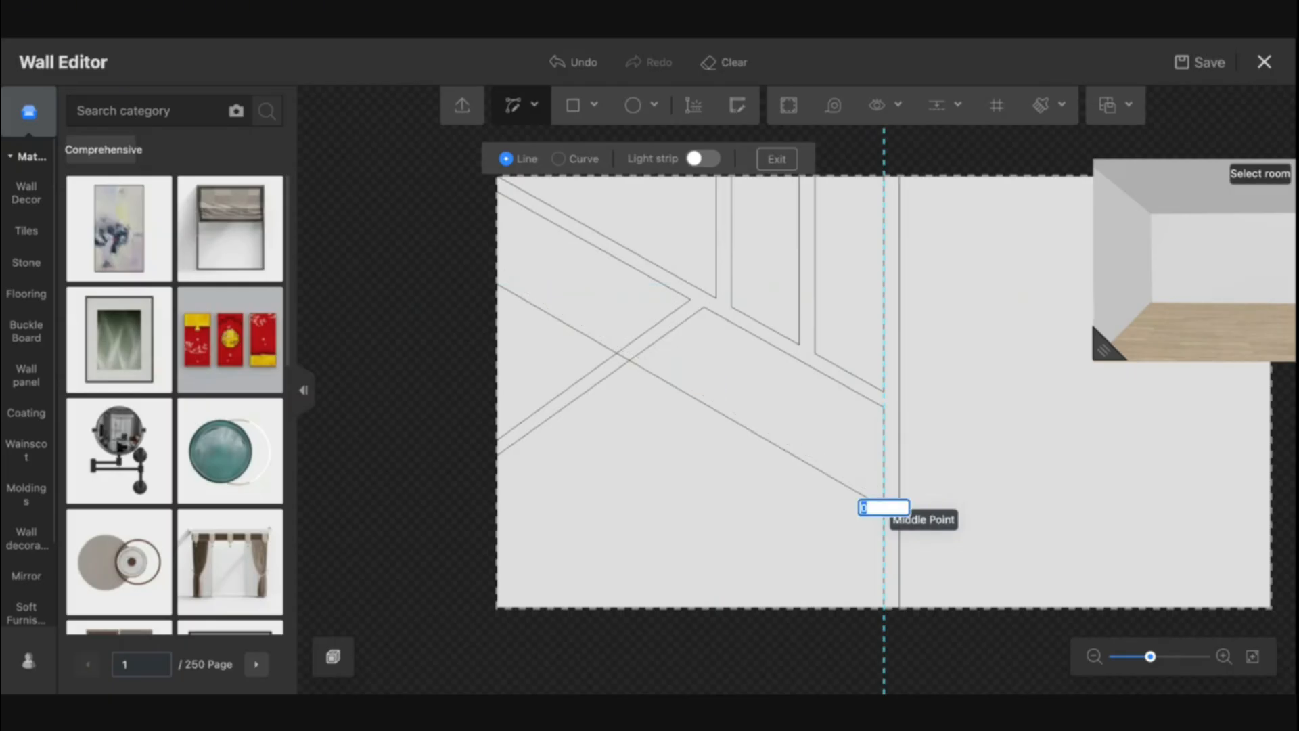
left_click(883, 523)
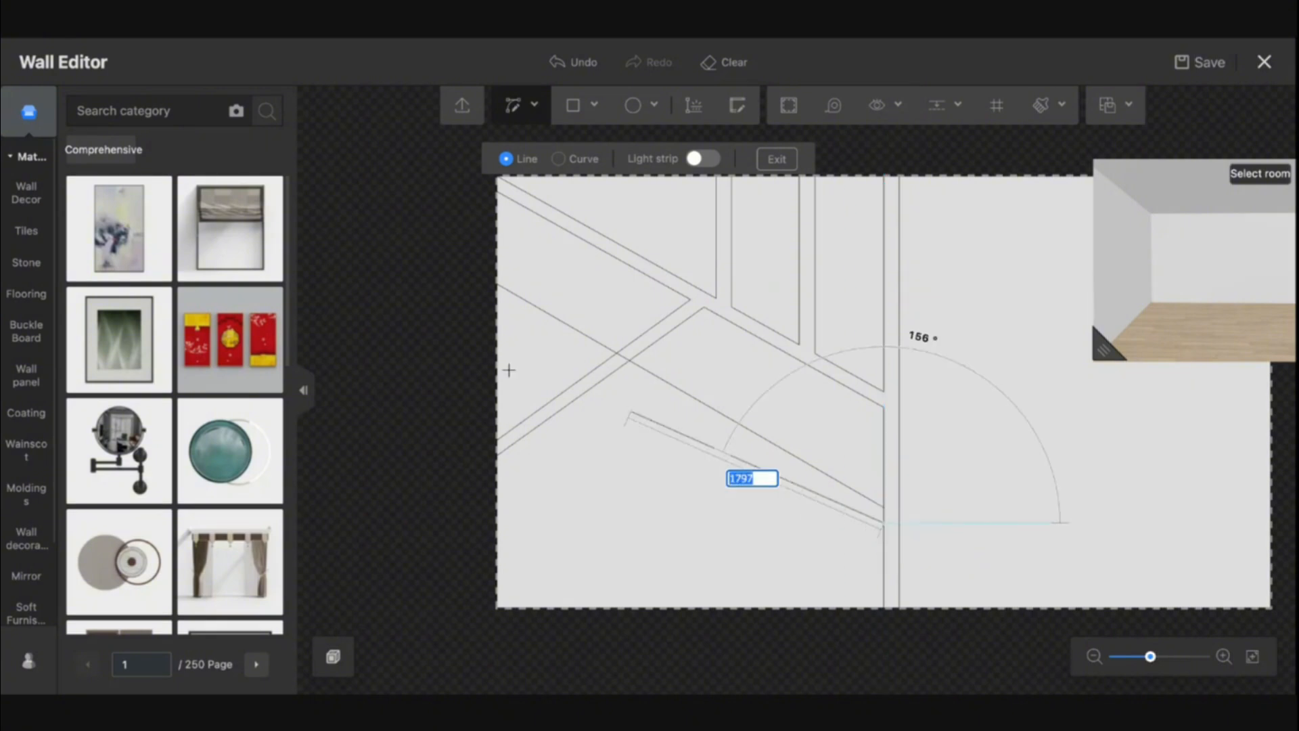
left_click(496, 298)
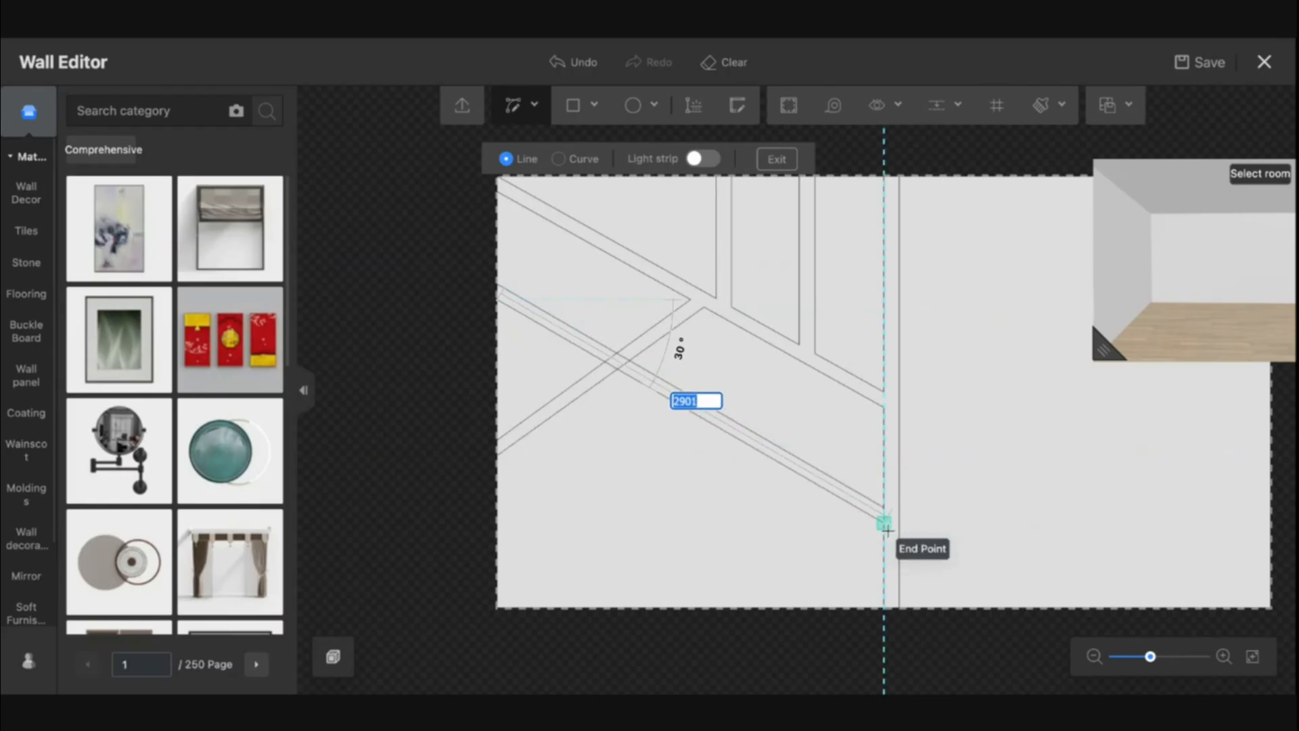
left_click(887, 529)
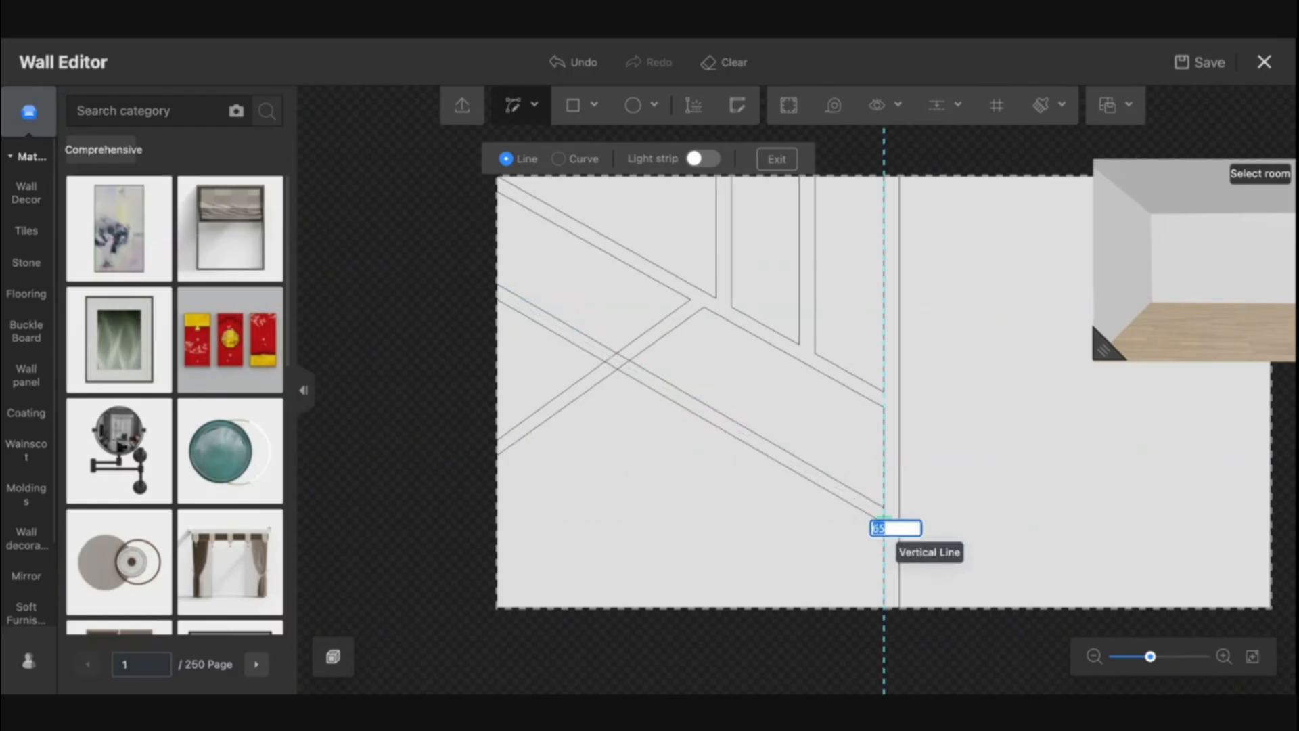
key("Escape")
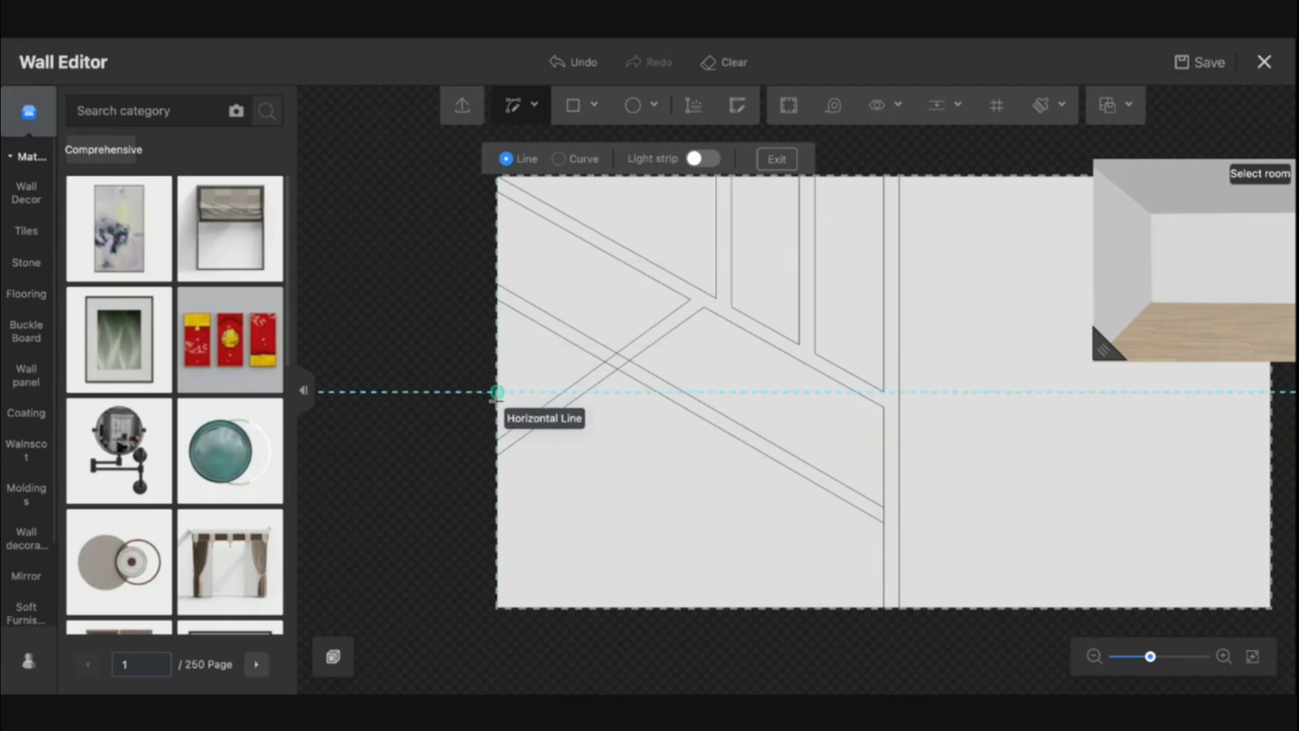
Draw two more parallel straight lines from the left edge down to the wall's bottom edge, forming another band
left_click(496, 393)
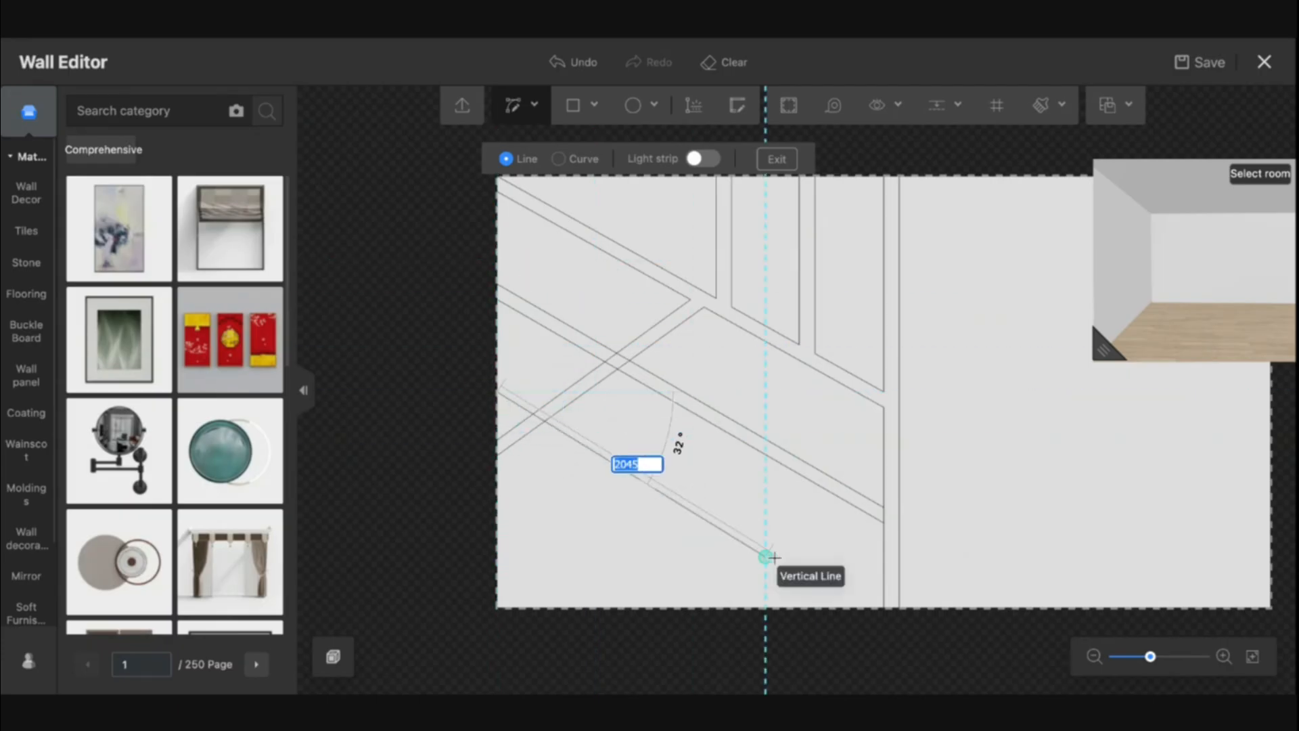
left_click(864, 608)
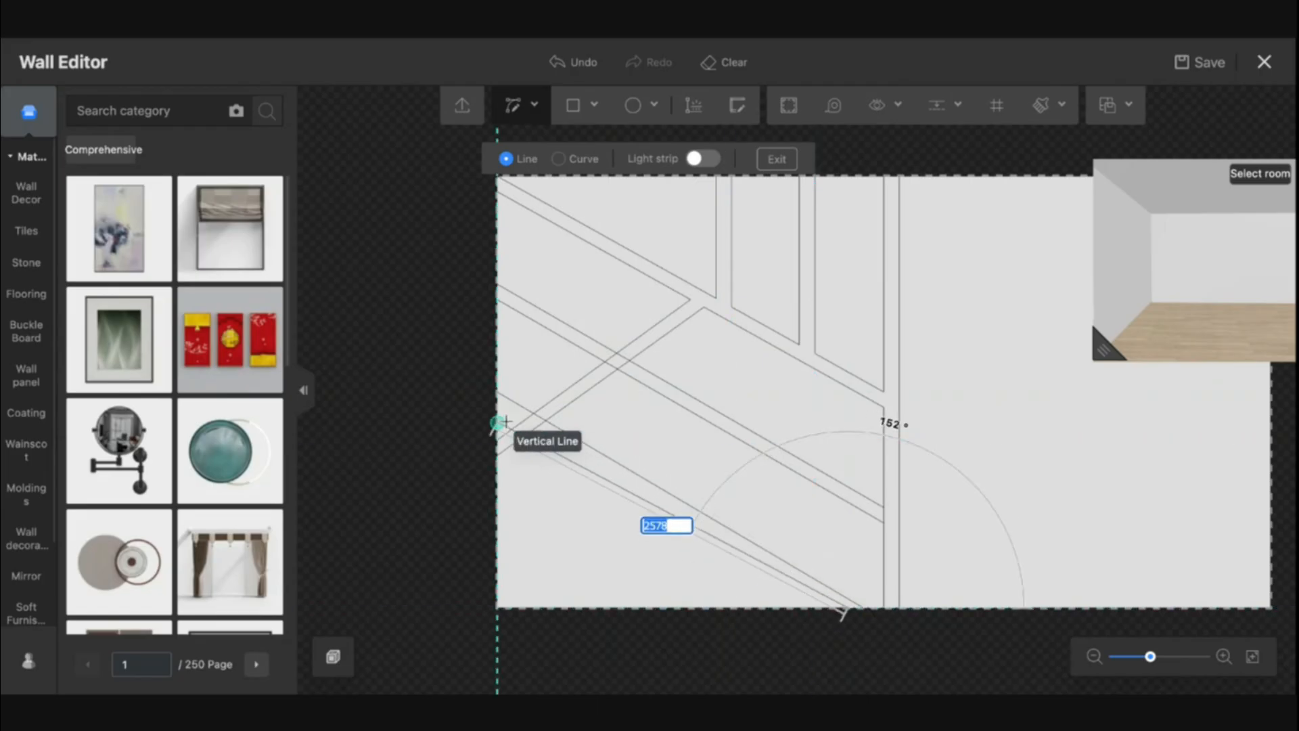
left_click(497, 394)
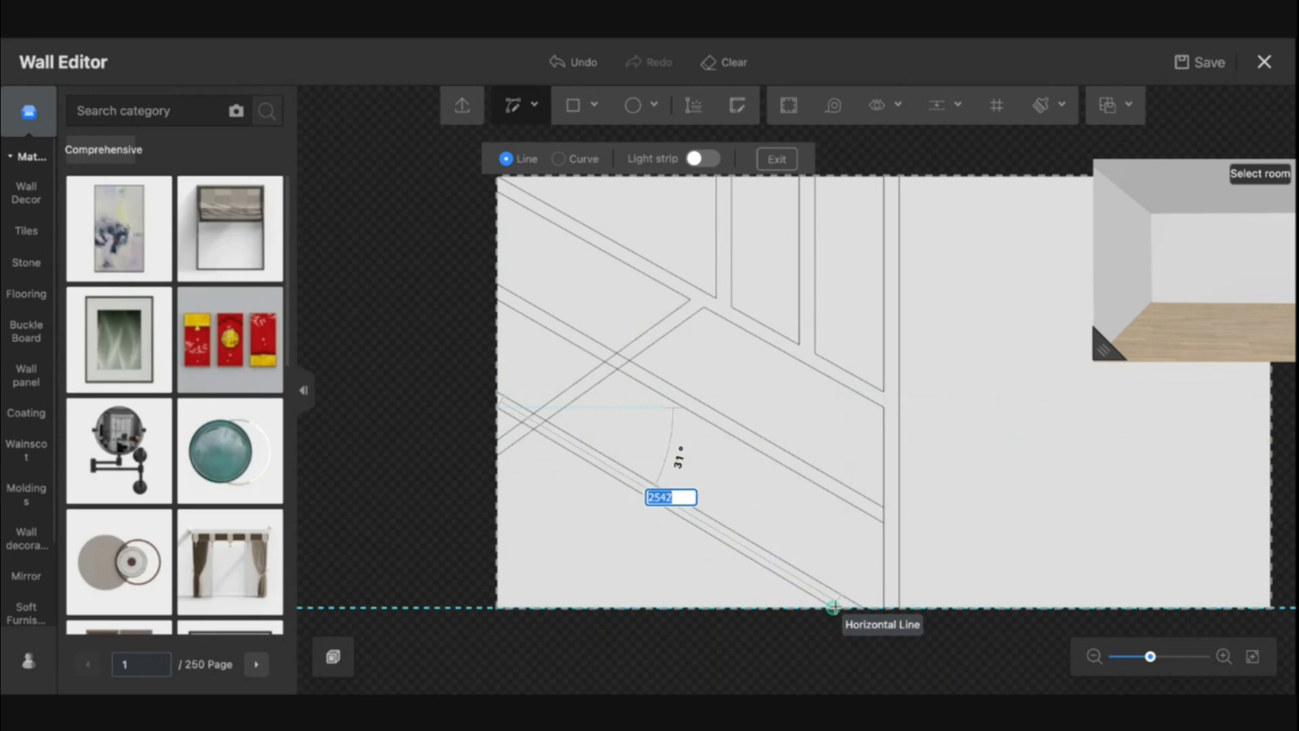
left_click(837, 607)
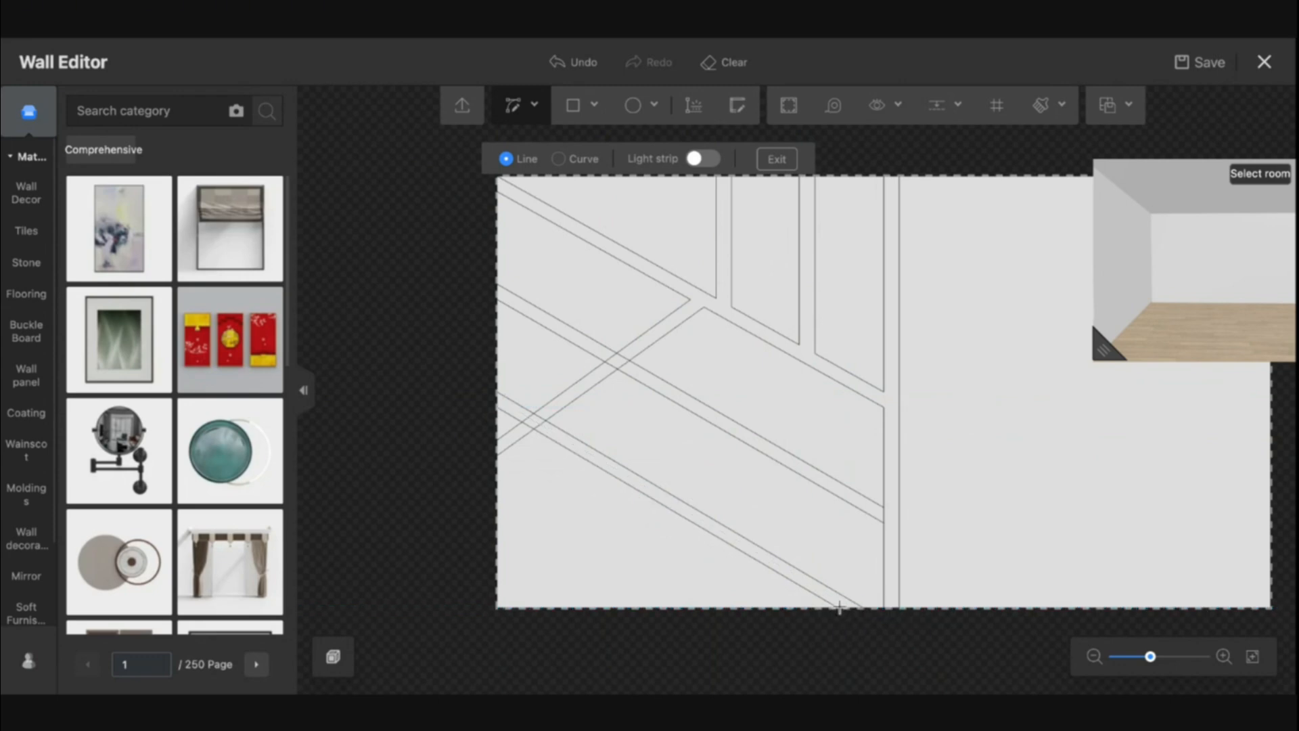
scroll(550, 426, "up", 1)
scroll(543, 421, "up", 1)
key("Escape")
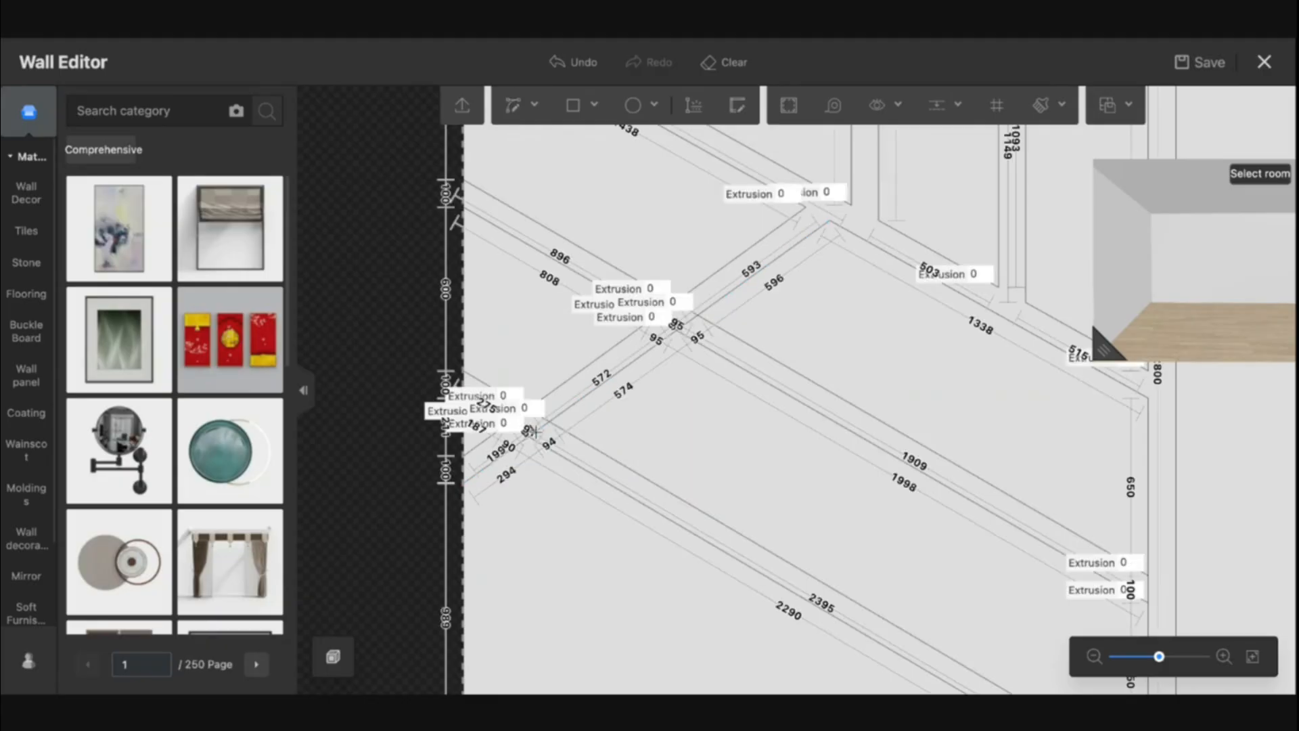
Delete the short crossing segments where the bands meet near the wall's left edge
scroll(509, 475, "up", 4)
left_click(520, 382)
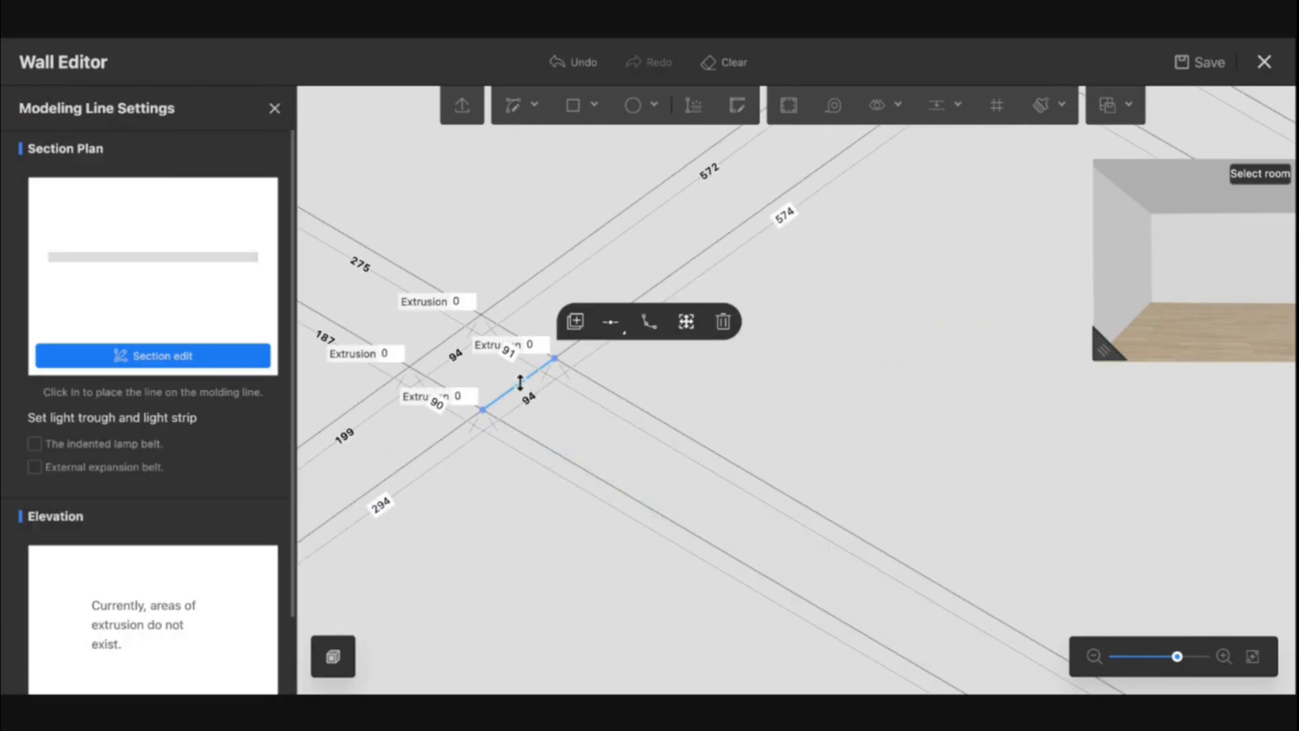
key("Delete")
left_click(442, 384)
key("Delete")
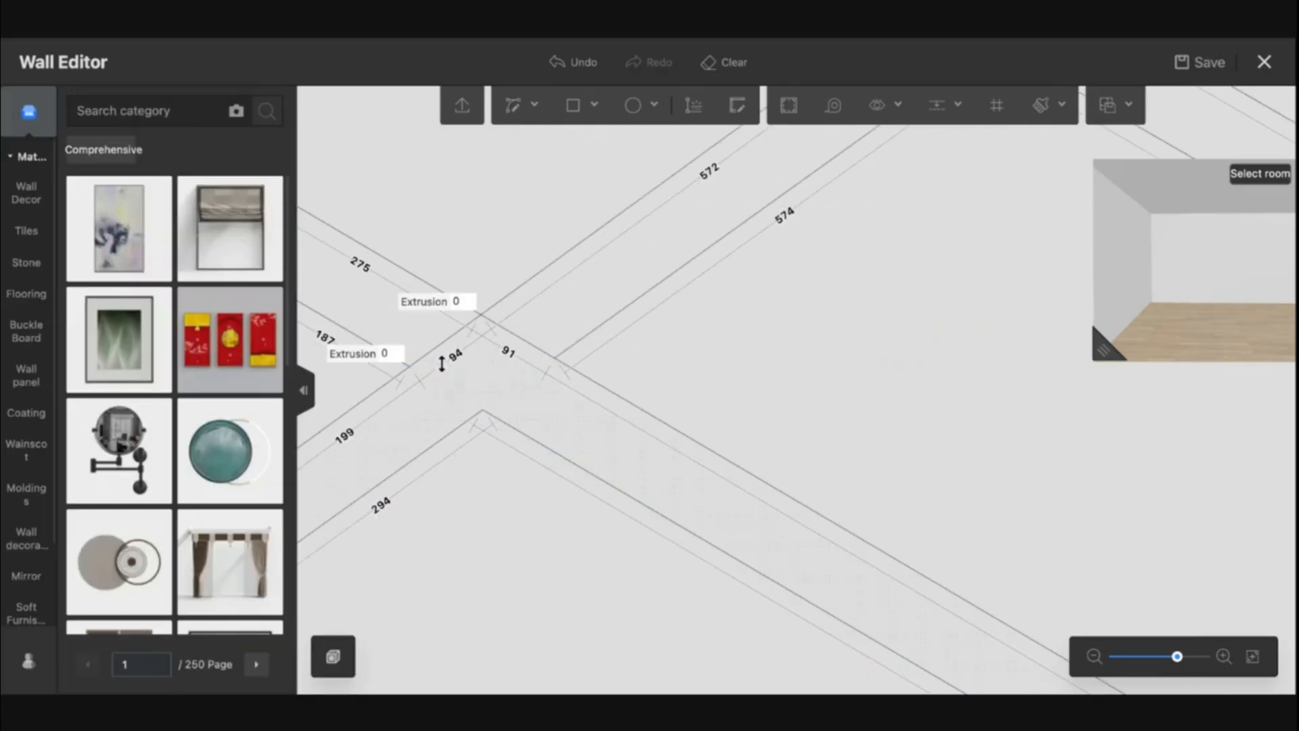
left_click(436, 351)
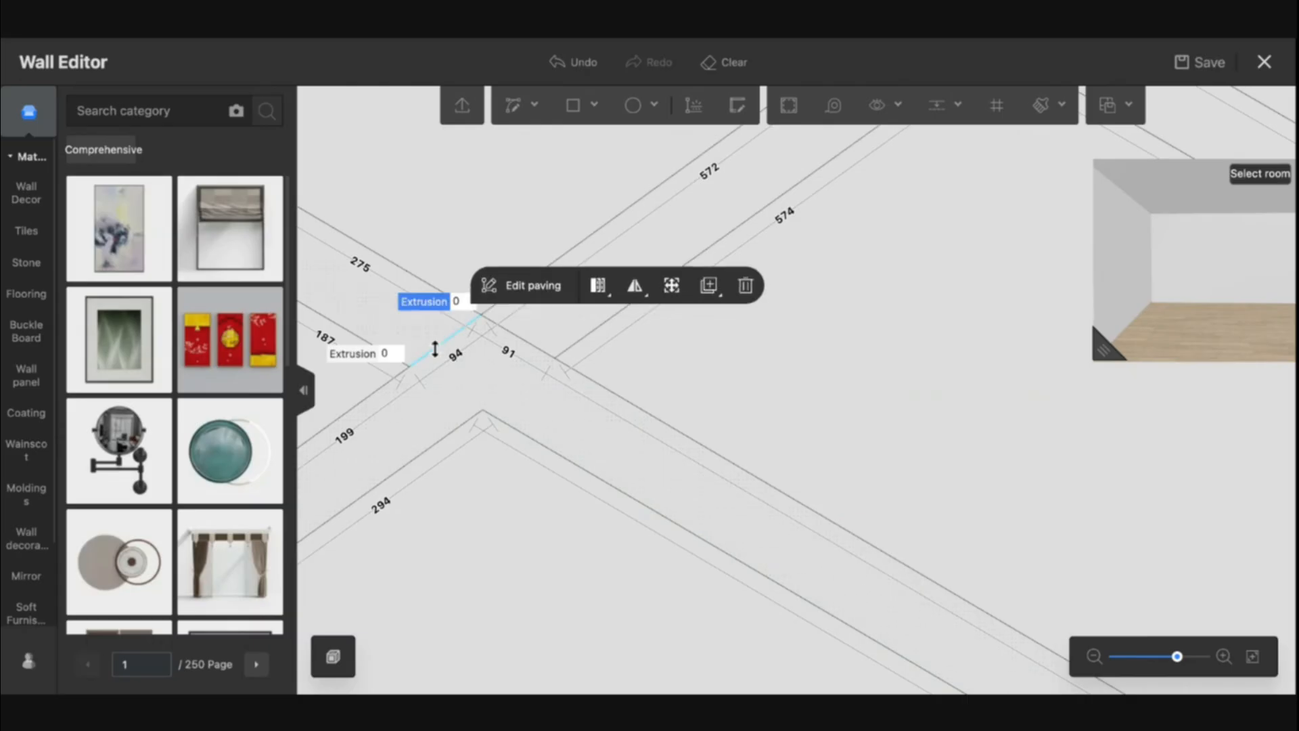
left_click(435, 349)
key("Delete")
left_click(522, 337)
key("Delete")
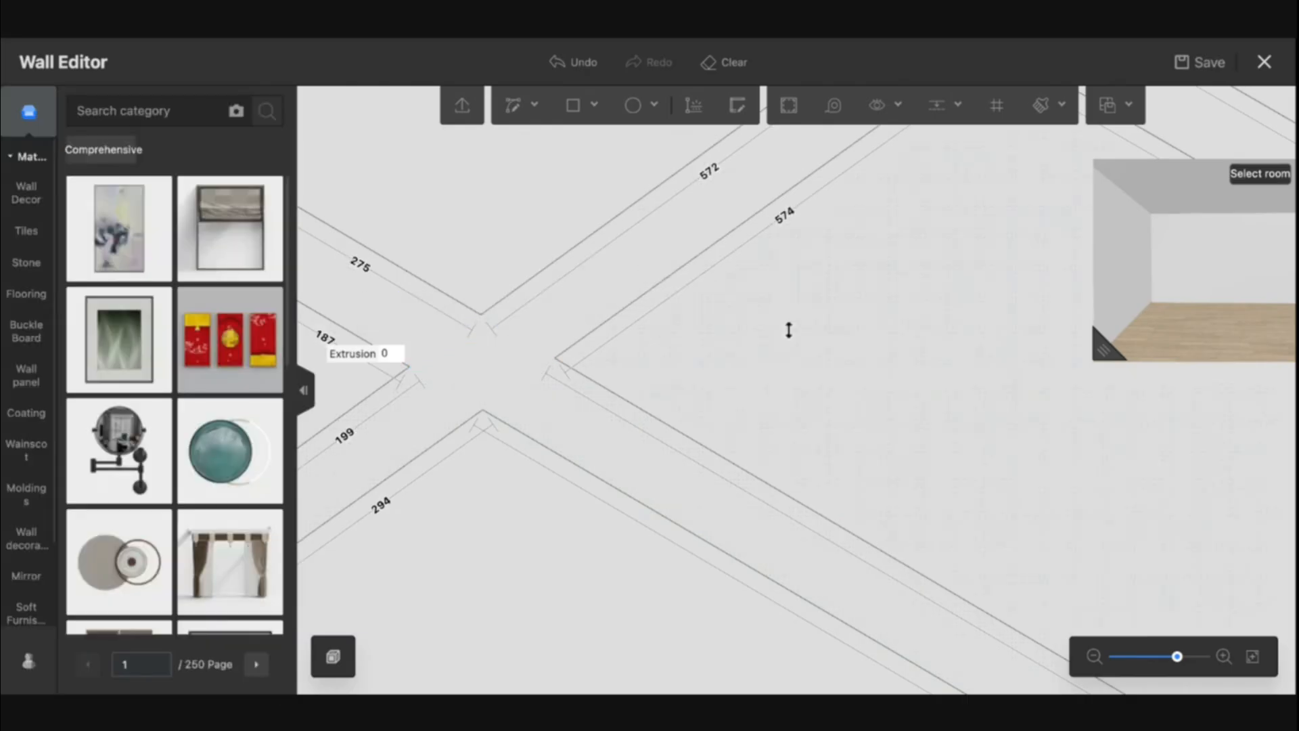
Delete the crossing segments where the two diagonal bands intersect, merging them into one continuous cross
left_click_drag(879, 340, 631, 630)
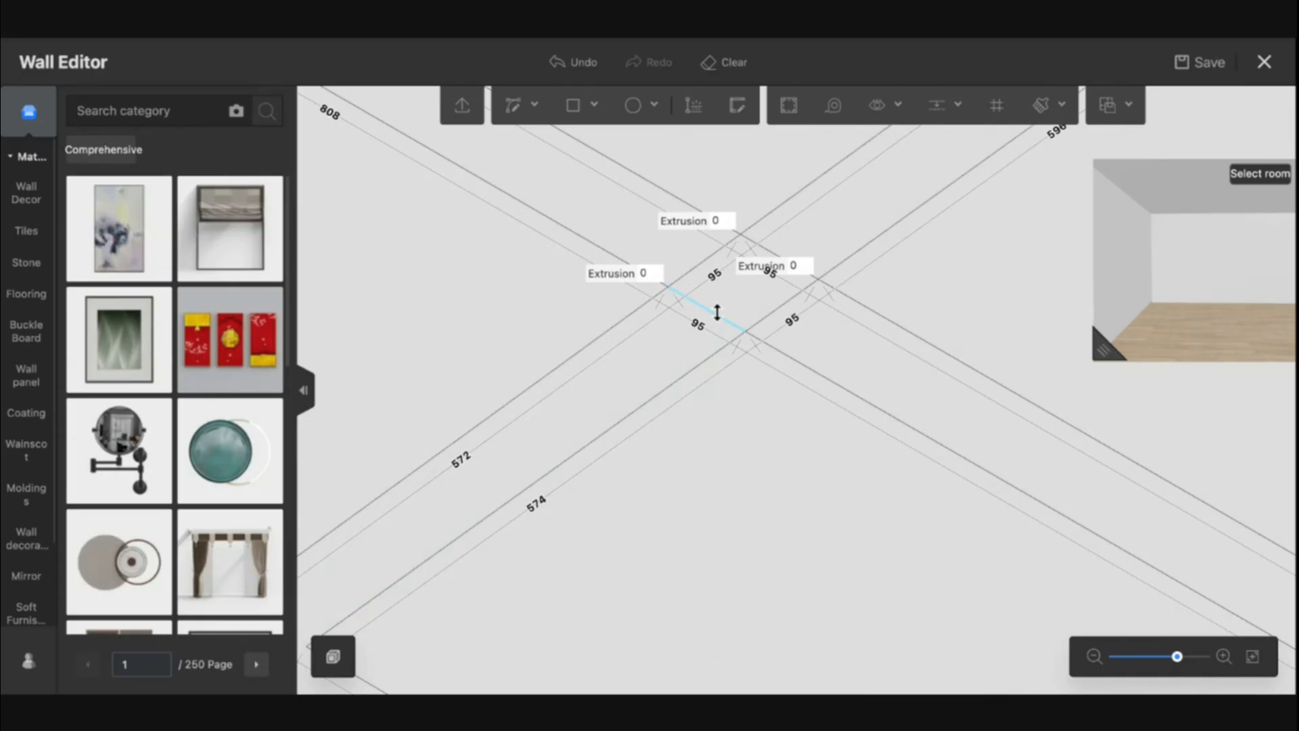
key("Delete")
left_click(693, 271)
key("Delete")
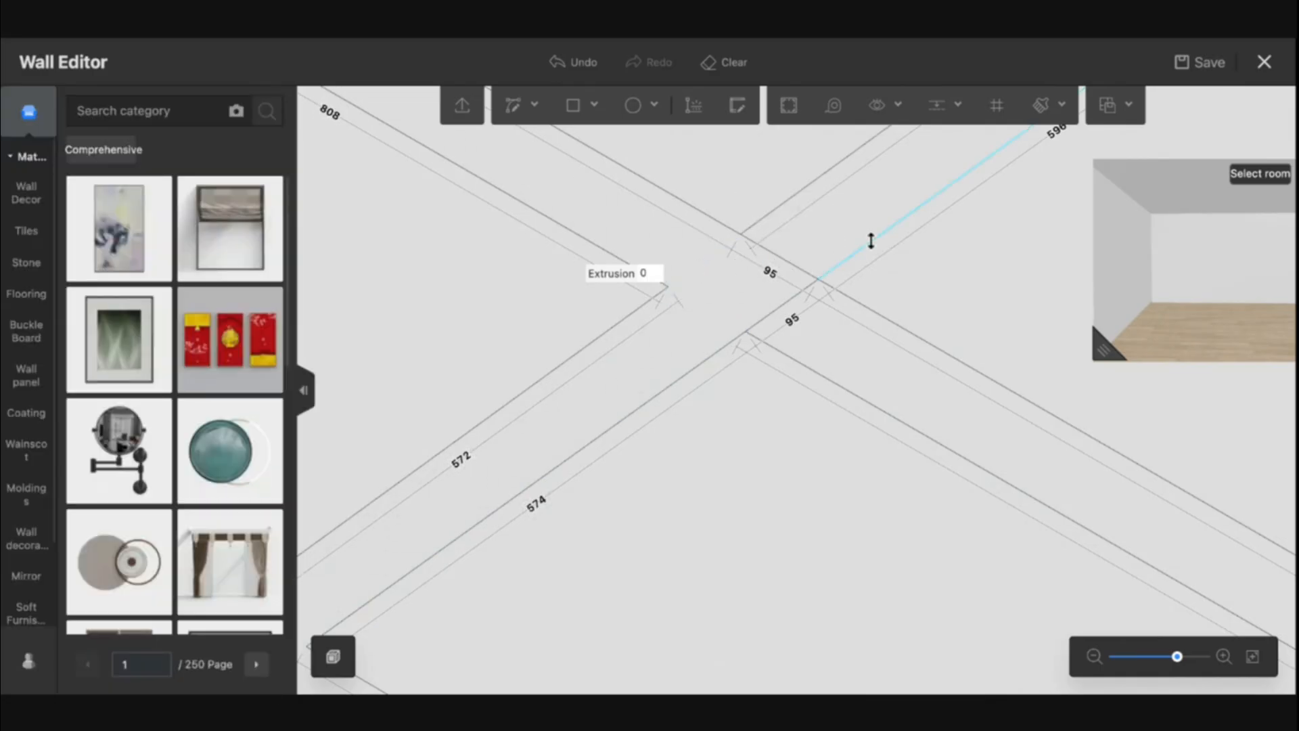
left_click(796, 271)
key("Delete")
left_click(784, 306)
key("Delete")
Search the materials for "marble gold" and apply the gold marble tile to the line bands
left_click_drag(895, 452, 718, 580)
scroll(855, 387, "down", 5)
left_click_drag(945, 392, 739, 441)
left_click_drag(963, 488, 983, 403)
scroll(983, 402, "down", 5)
left_click_drag(873, 519, 699, 435)
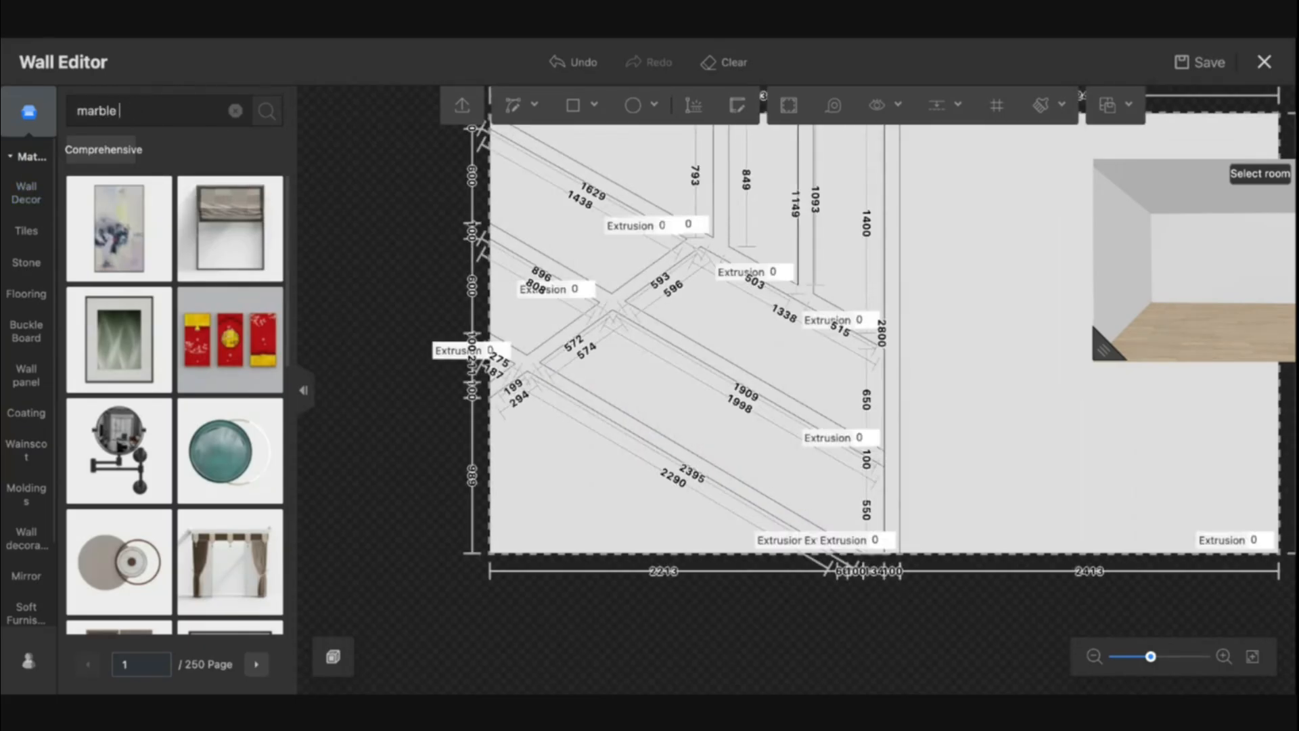
type("d")
key("Return")
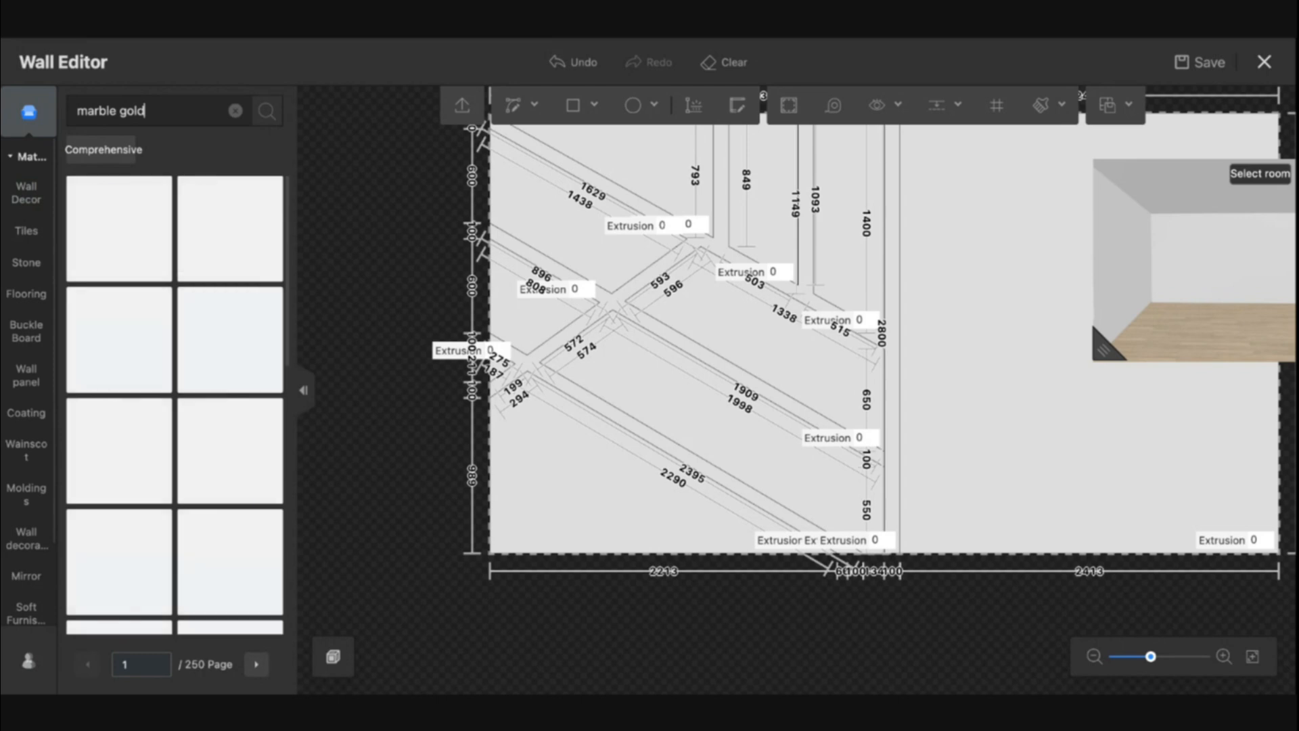
scroll(227, 463, "down", 13)
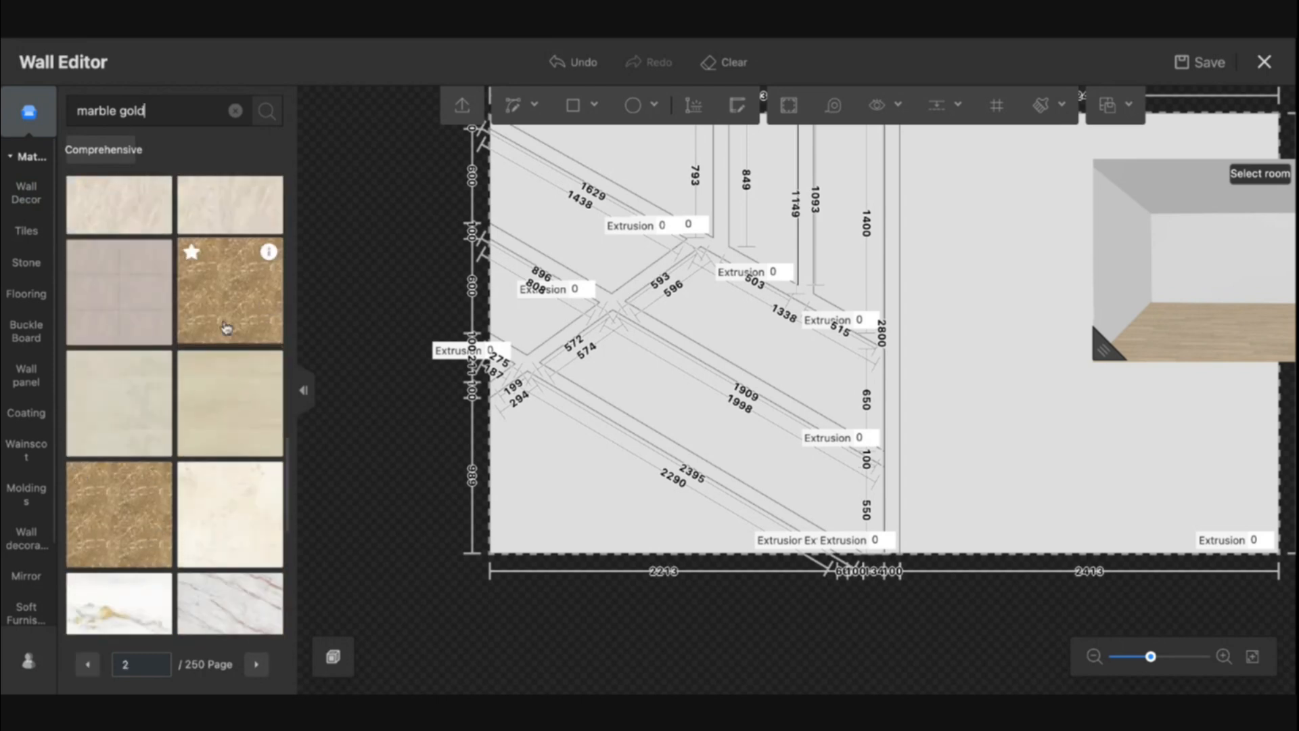
left_click_drag(228, 318, 459, 353)
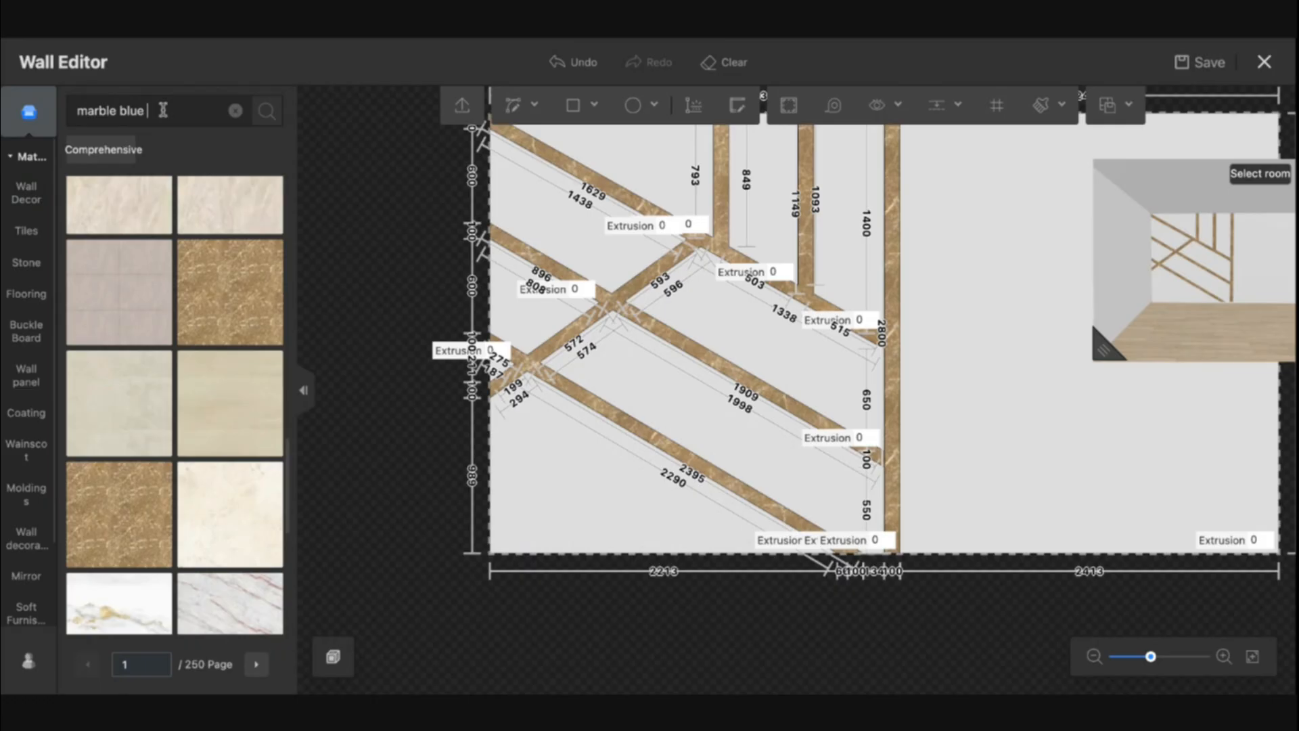
Search the materials for "marble blue" and apply a dark marble and a blue marble to the two vertical panels
key("Return")
scroll(226, 423, "down", 3)
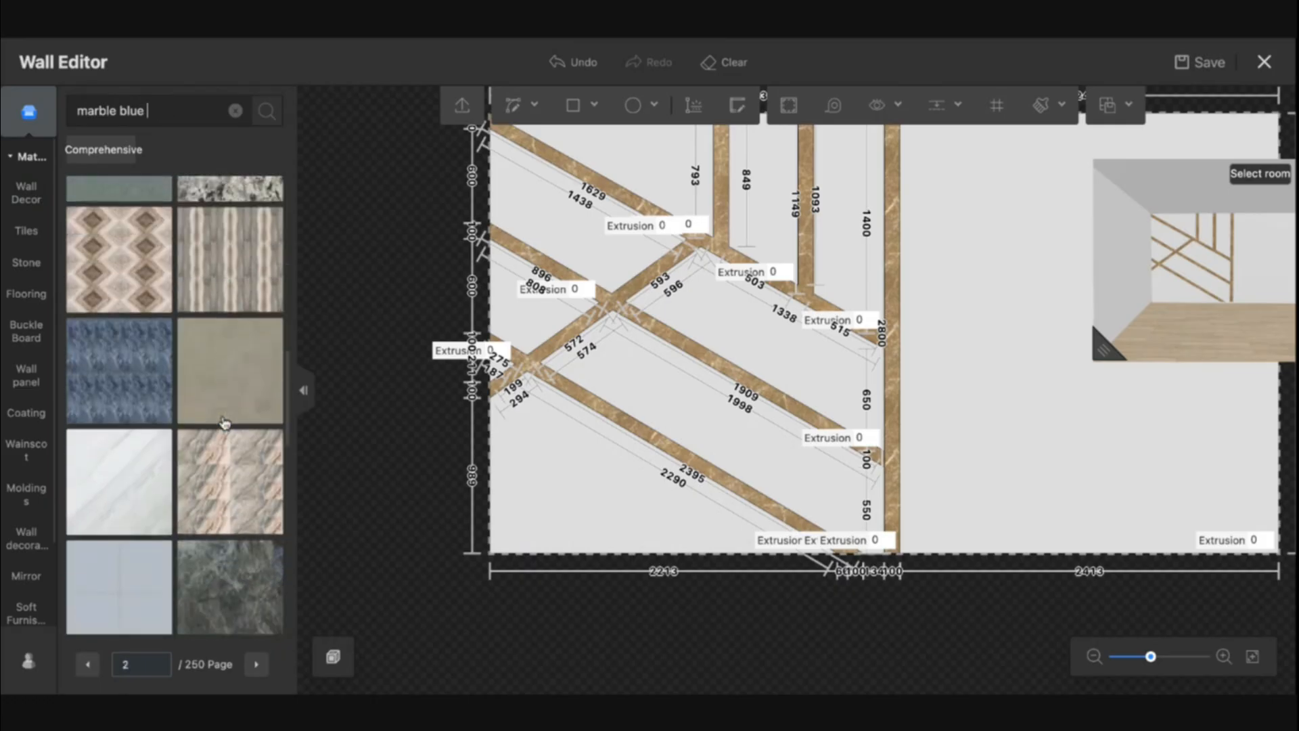
left_click(756, 219)
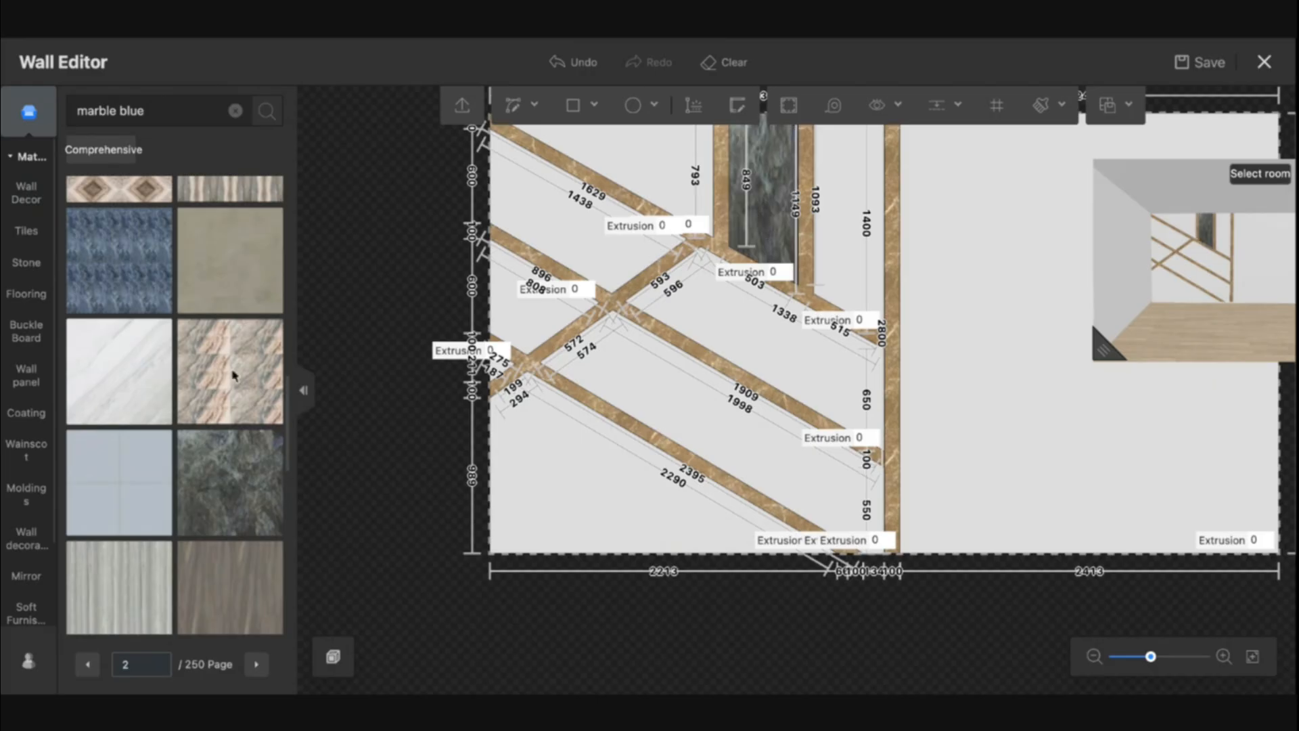
left_click(852, 243)
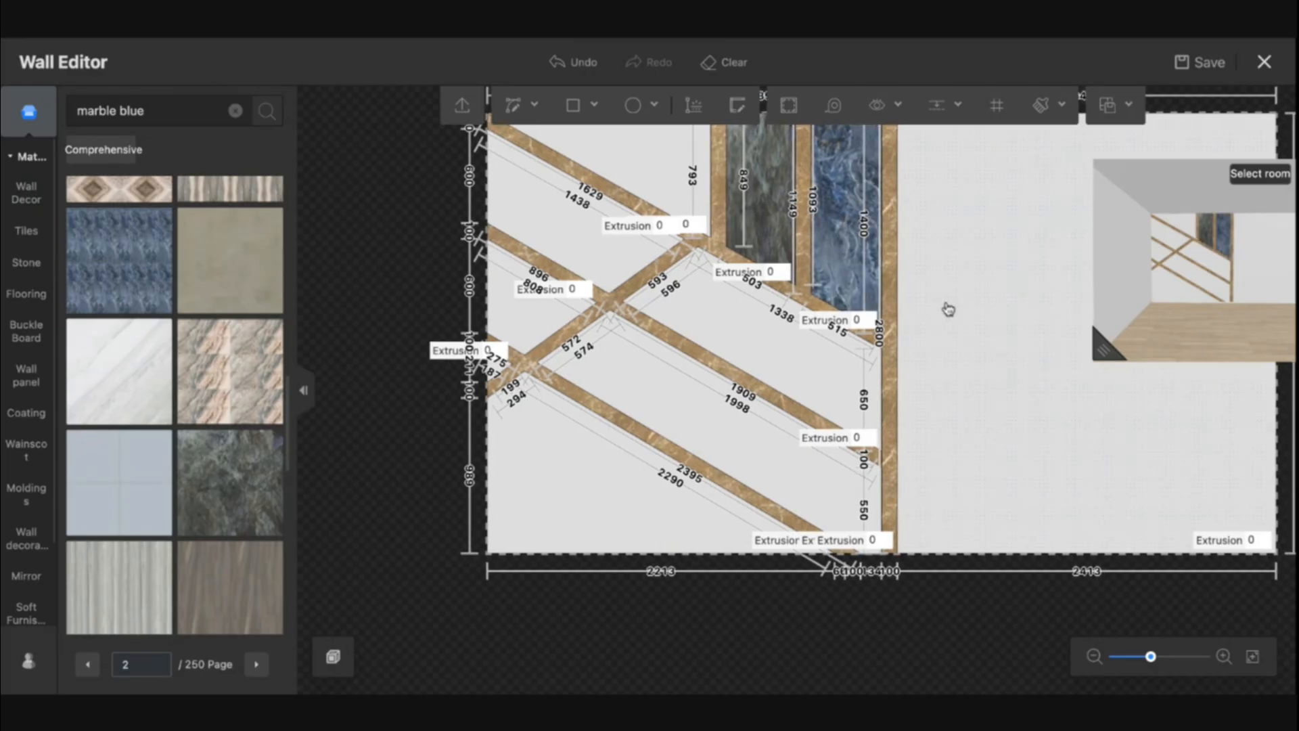
Use the material brush to copy the blue marble onto four of the diagonal panels
left_click_drag(945, 305, 853, 320)
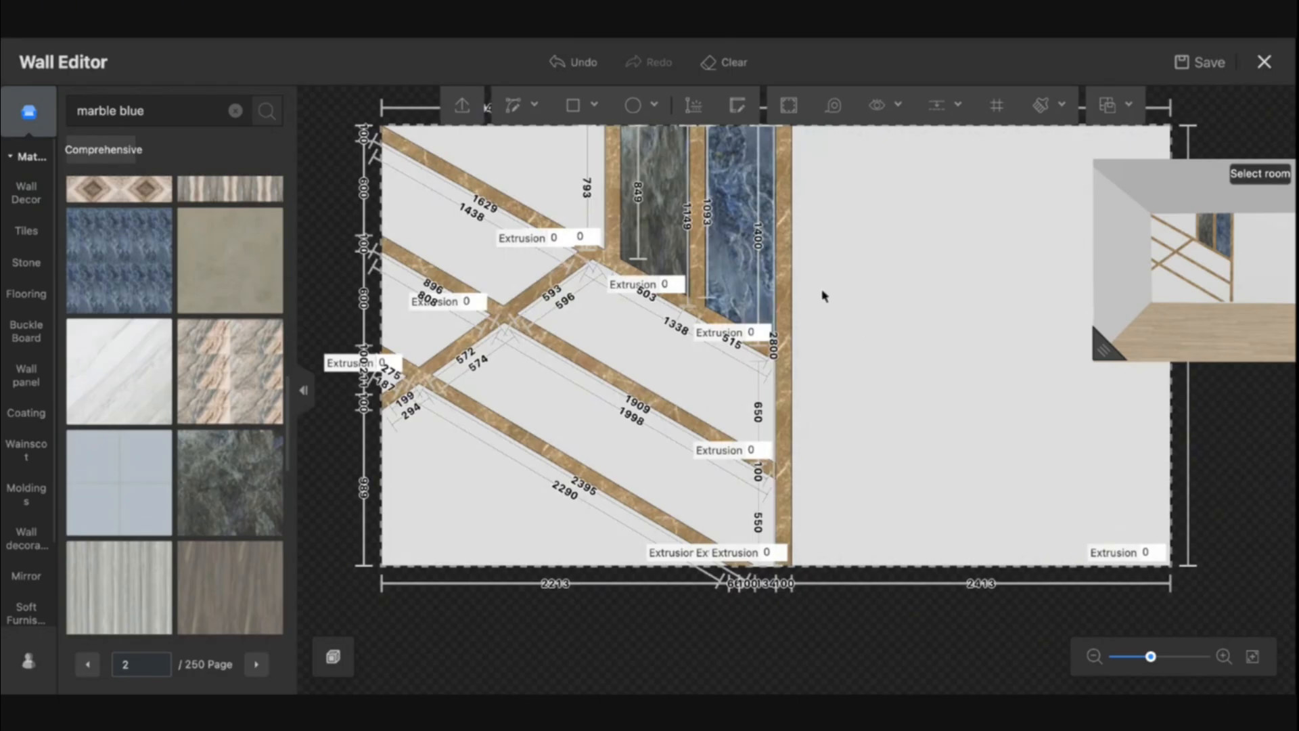
key("b")
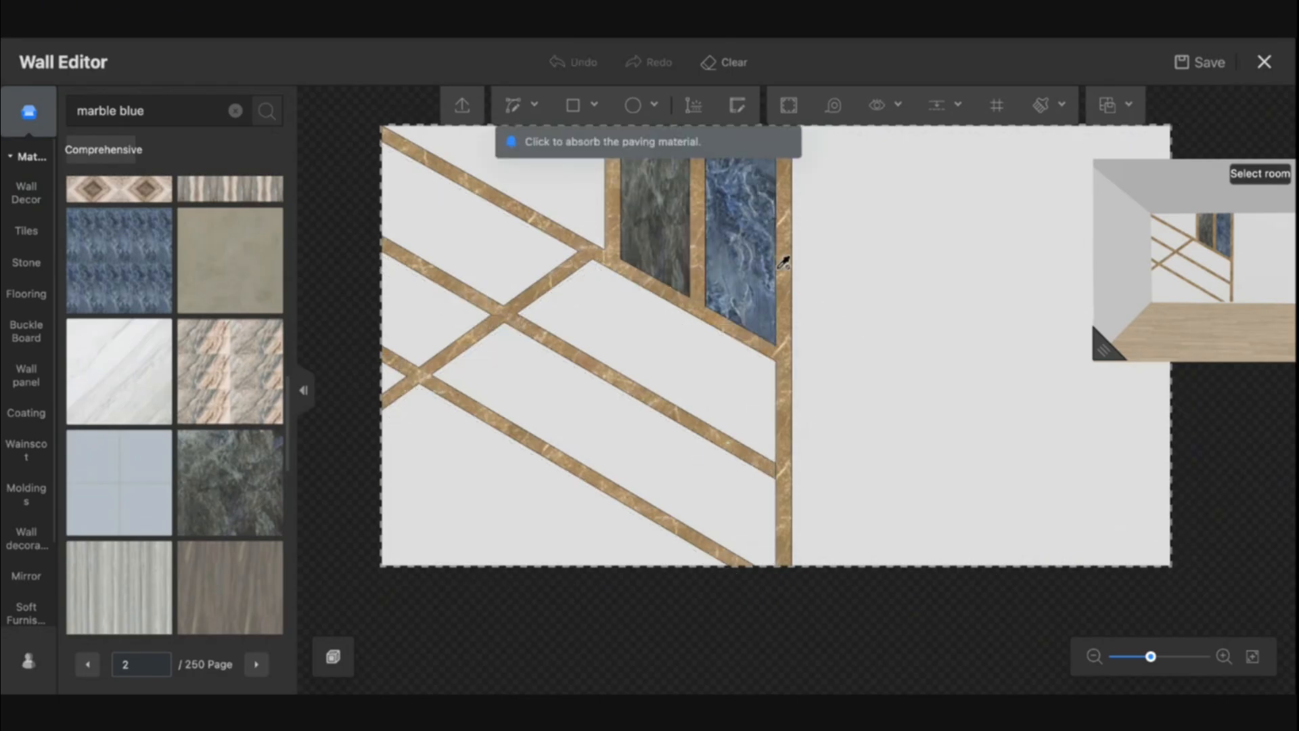
left_click(759, 252)
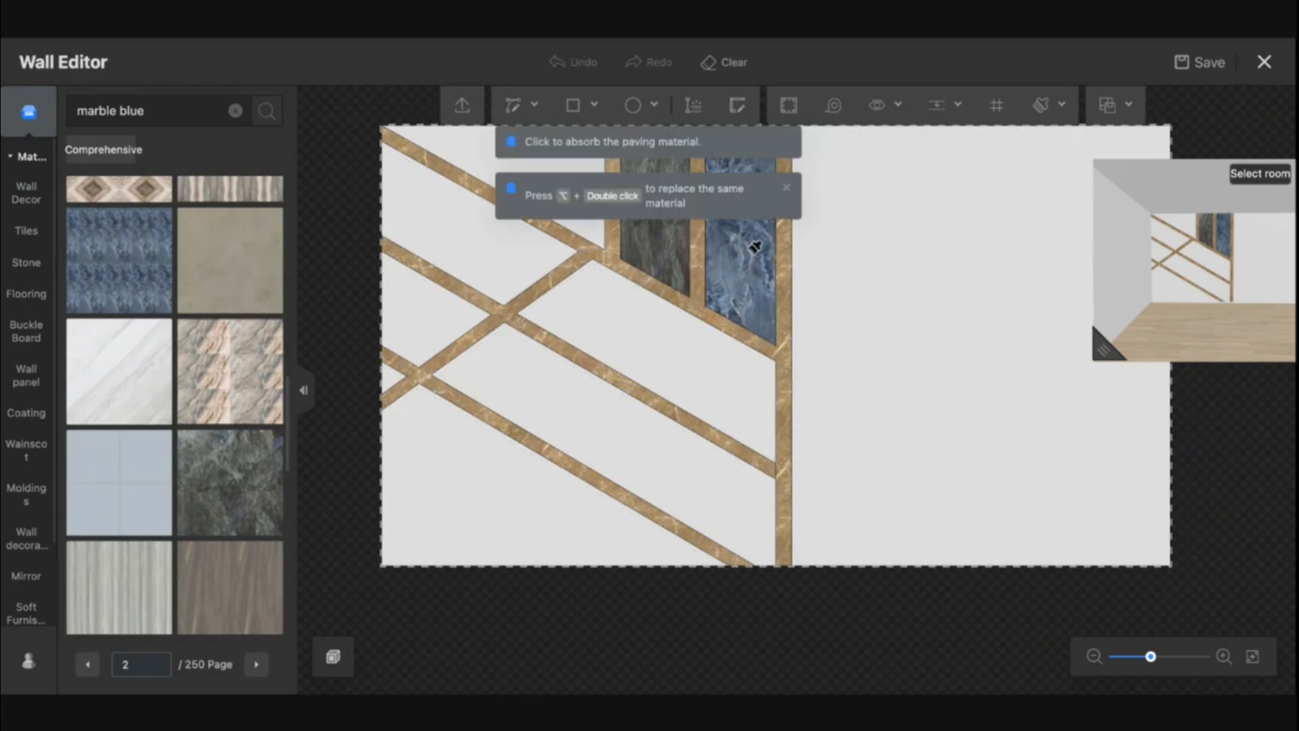
left_click(636, 341)
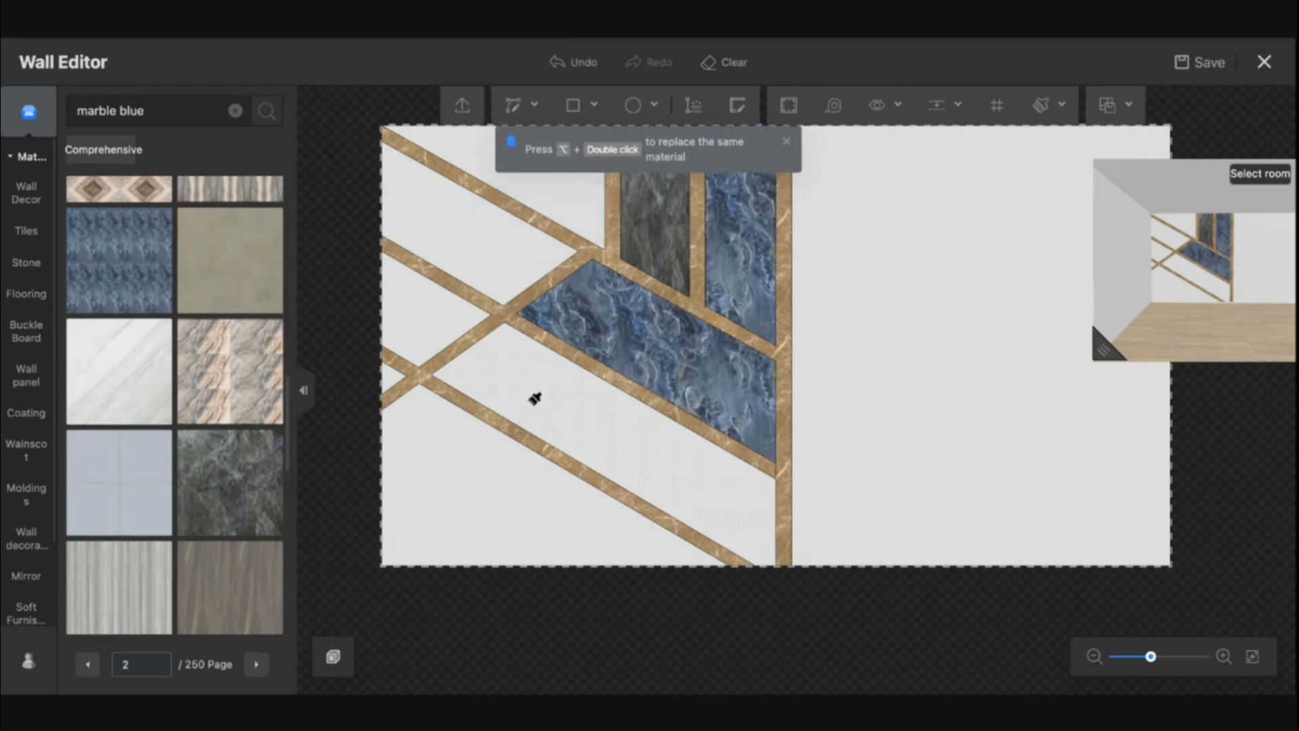
left_click(451, 457)
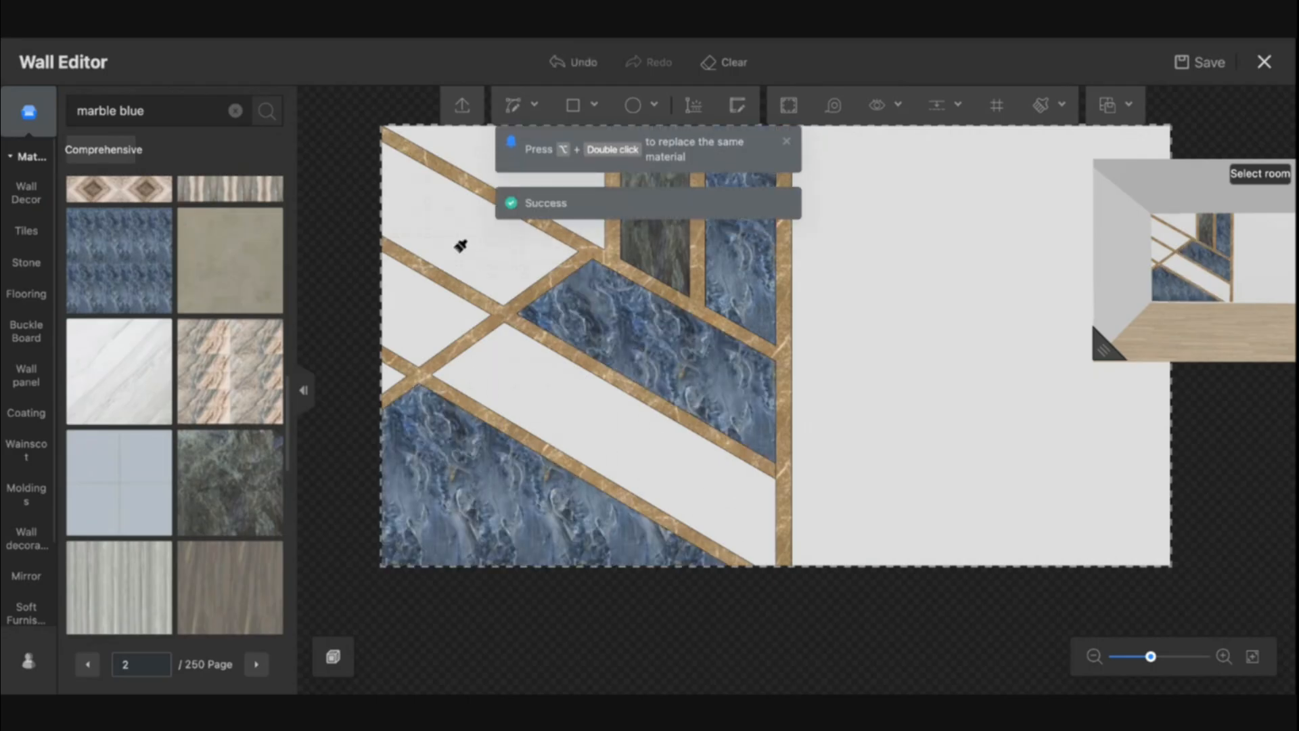
left_click(442, 296)
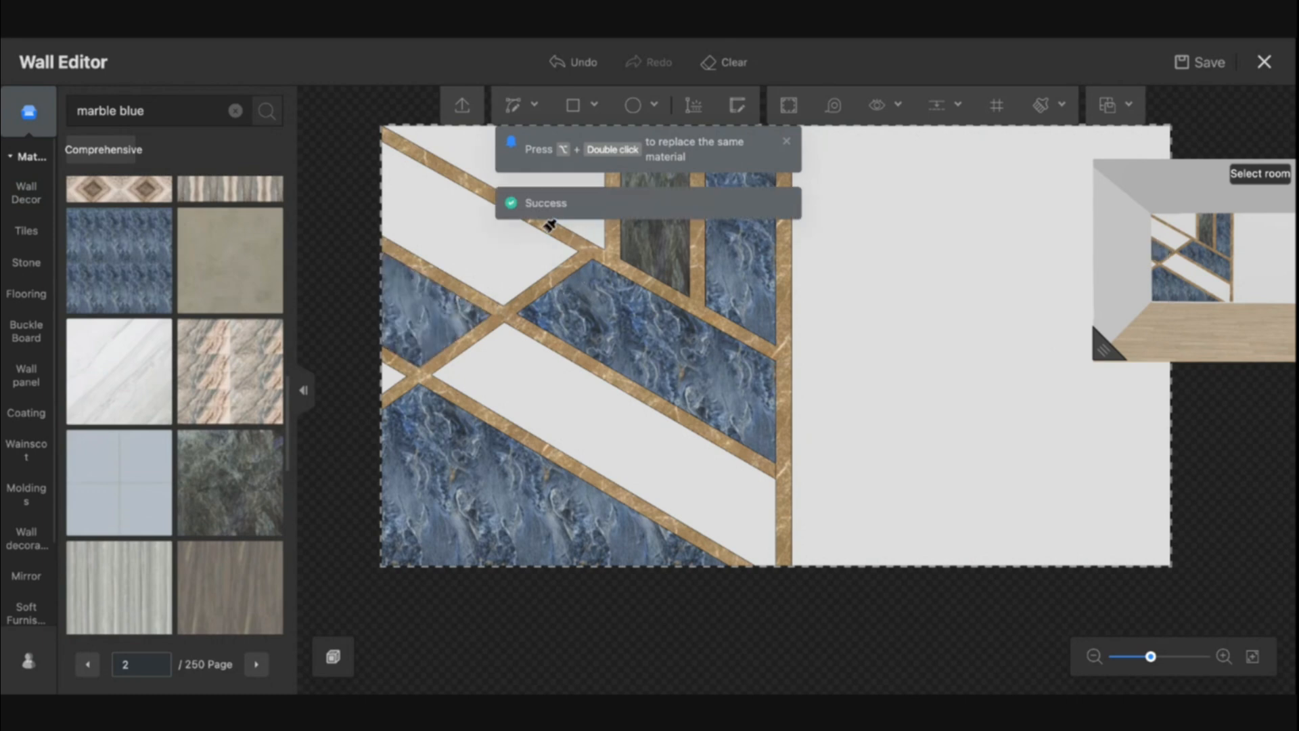
left_click(474, 142)
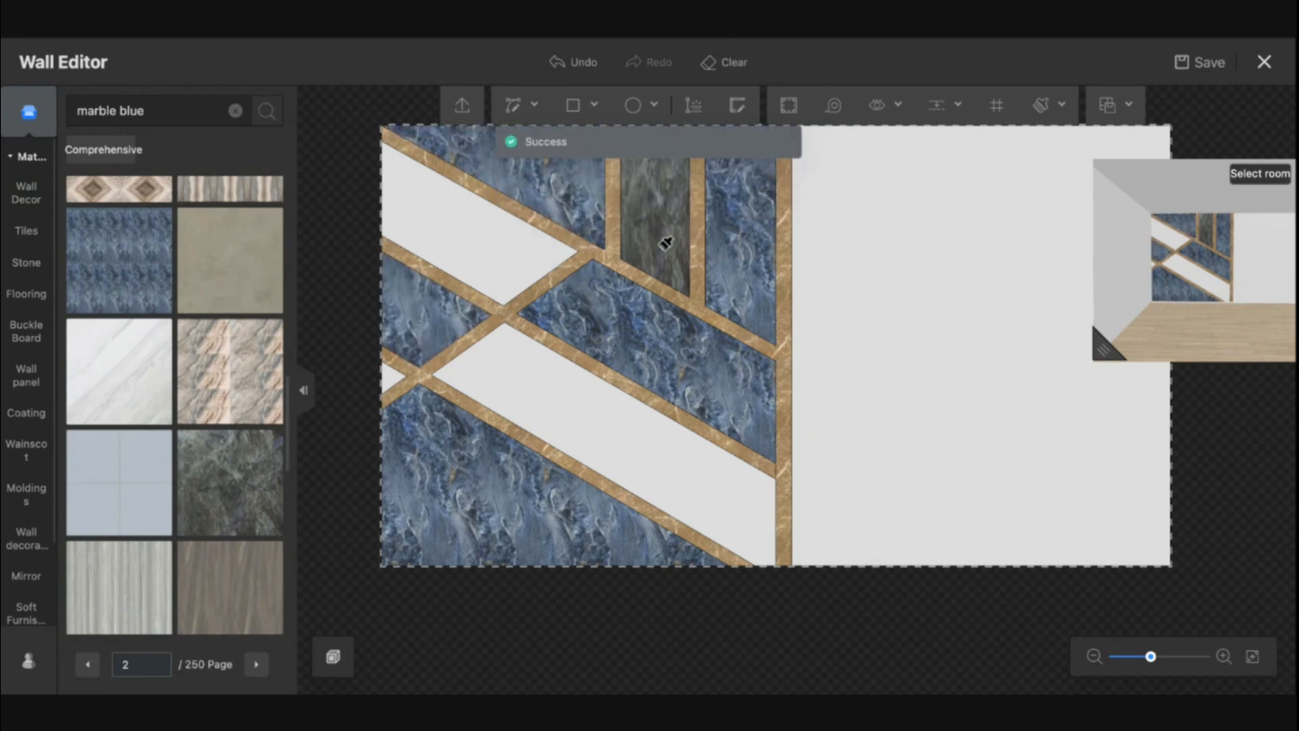
key("Escape")
Use the material brush to copy the dark marble onto the remaining diagonal panels
key("m")
left_click(657, 217)
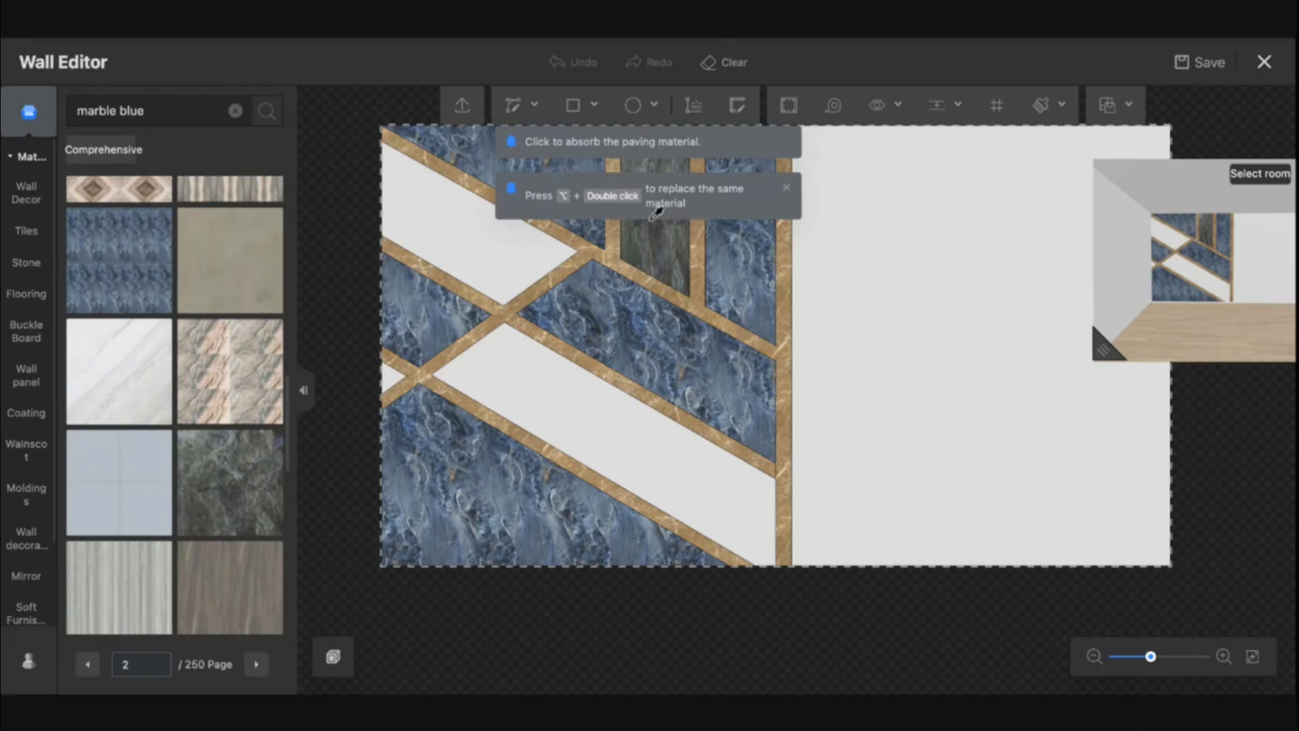
left_click(479, 250)
left_click(554, 409)
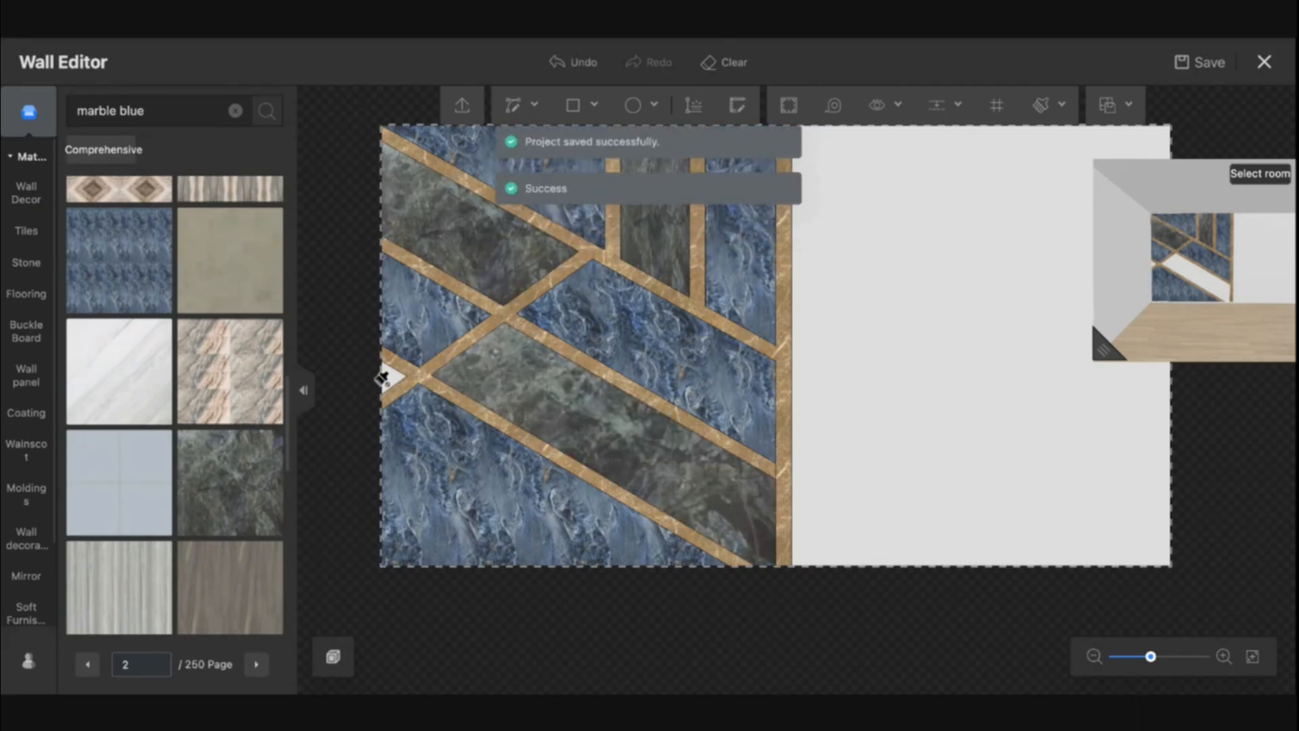
left_click(387, 375)
key("Escape")
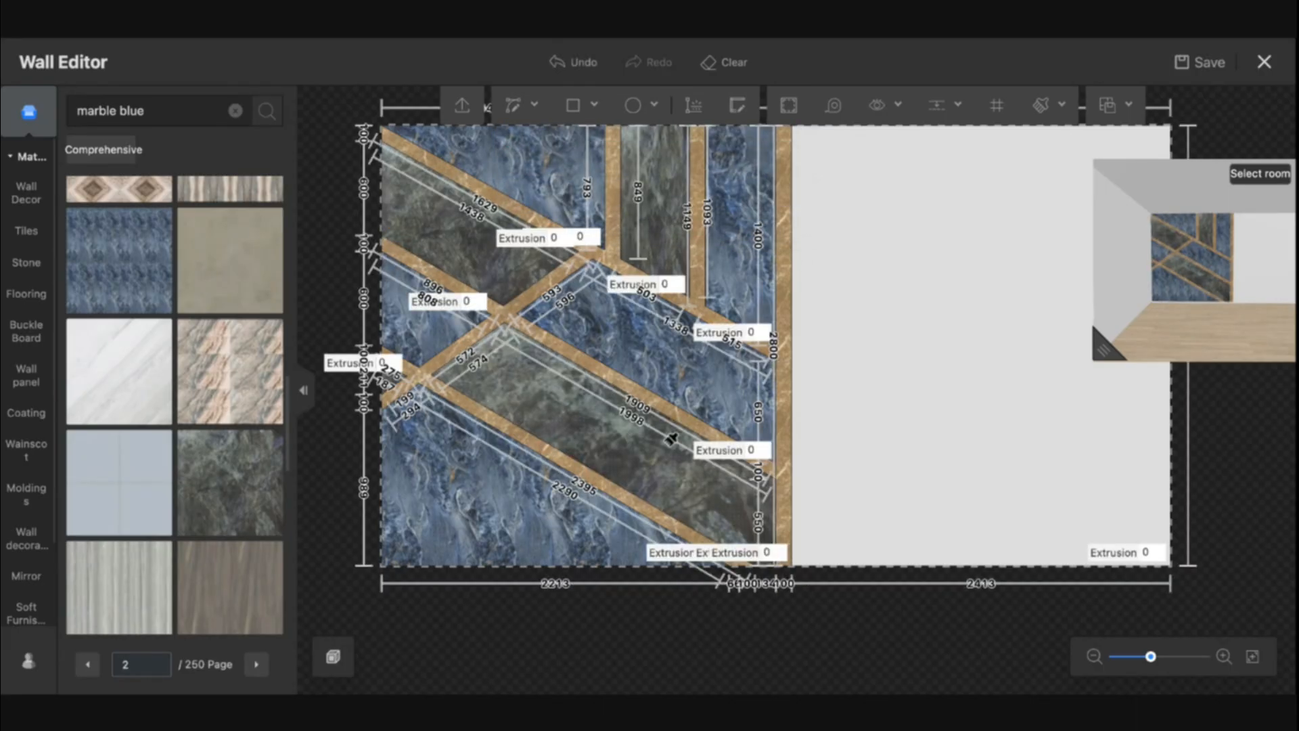
Exit the Wall Editor with saving
left_click_drag(880, 359, 956, 370)
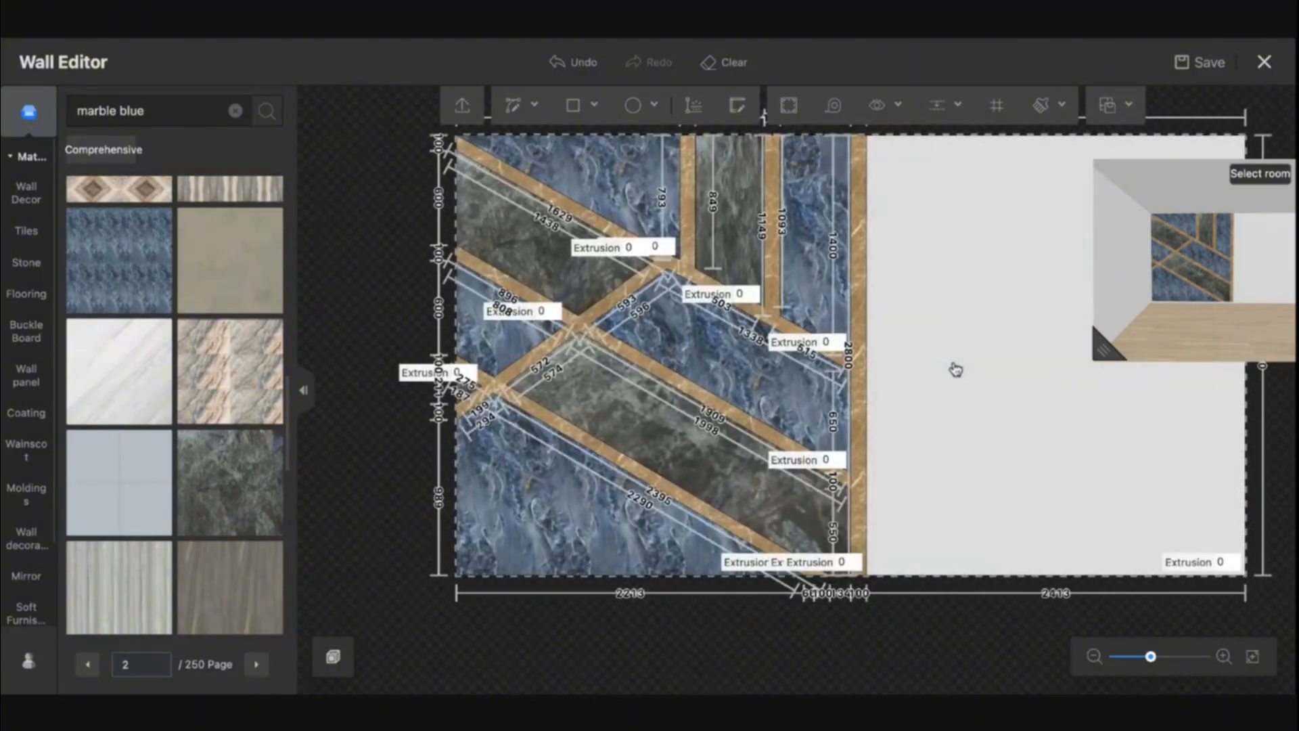
left_click_drag(978, 301, 926, 304)
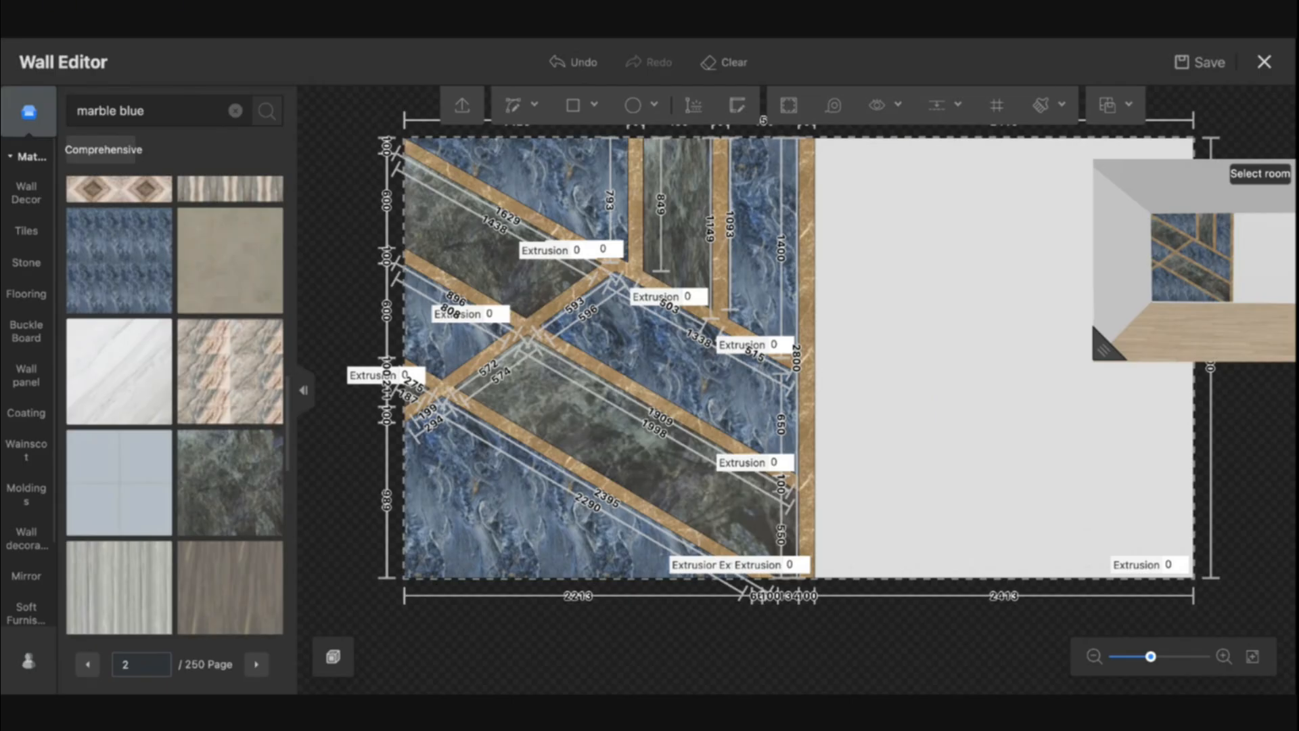
left_click(1273, 72)
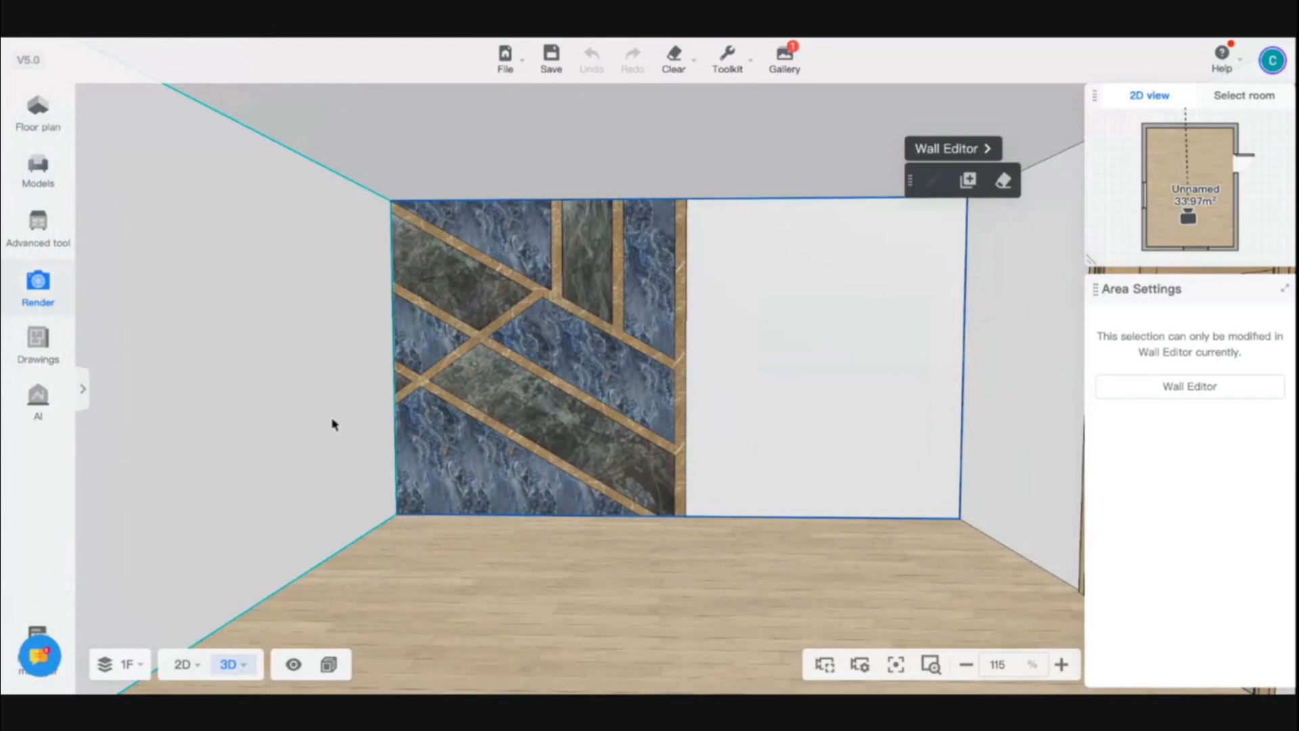
Generate a 4K UHD perspective render of the wall with Ultra-Fast Daylight ambient lighting
left_click(47, 291)
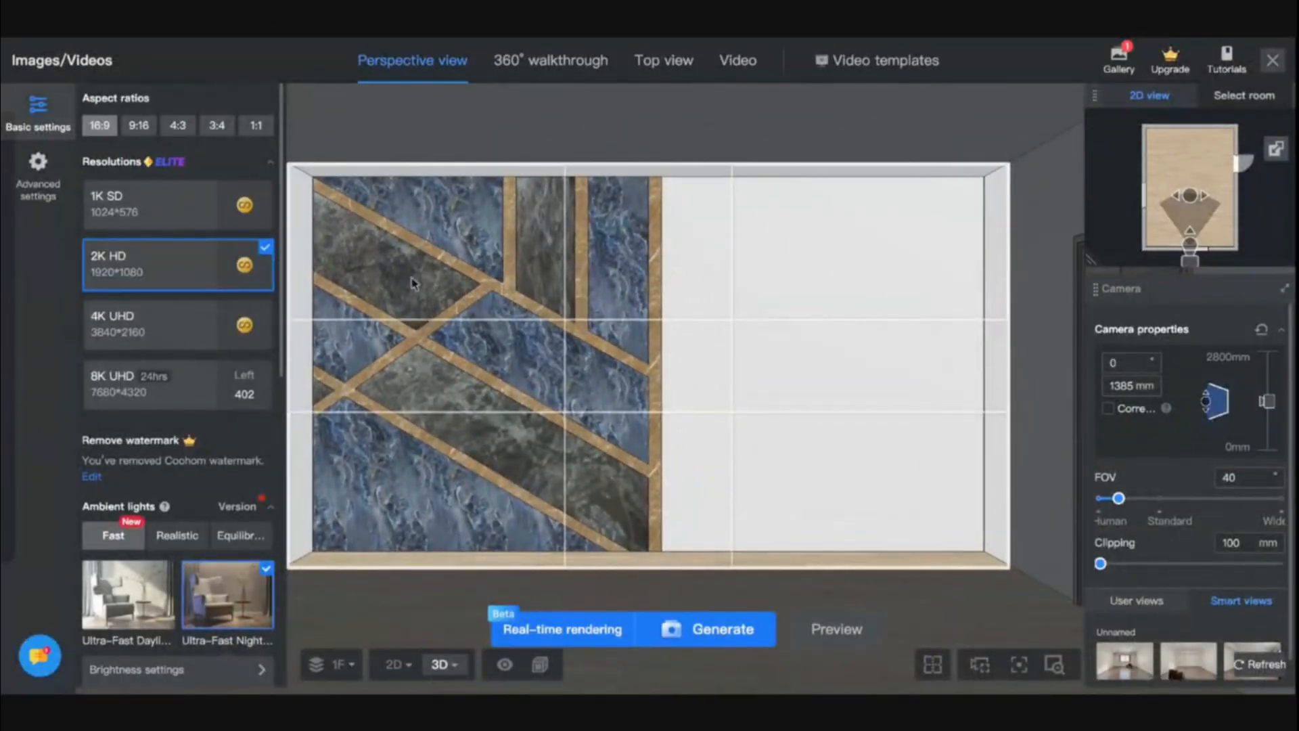
left_click(155, 324)
left_click(163, 590)
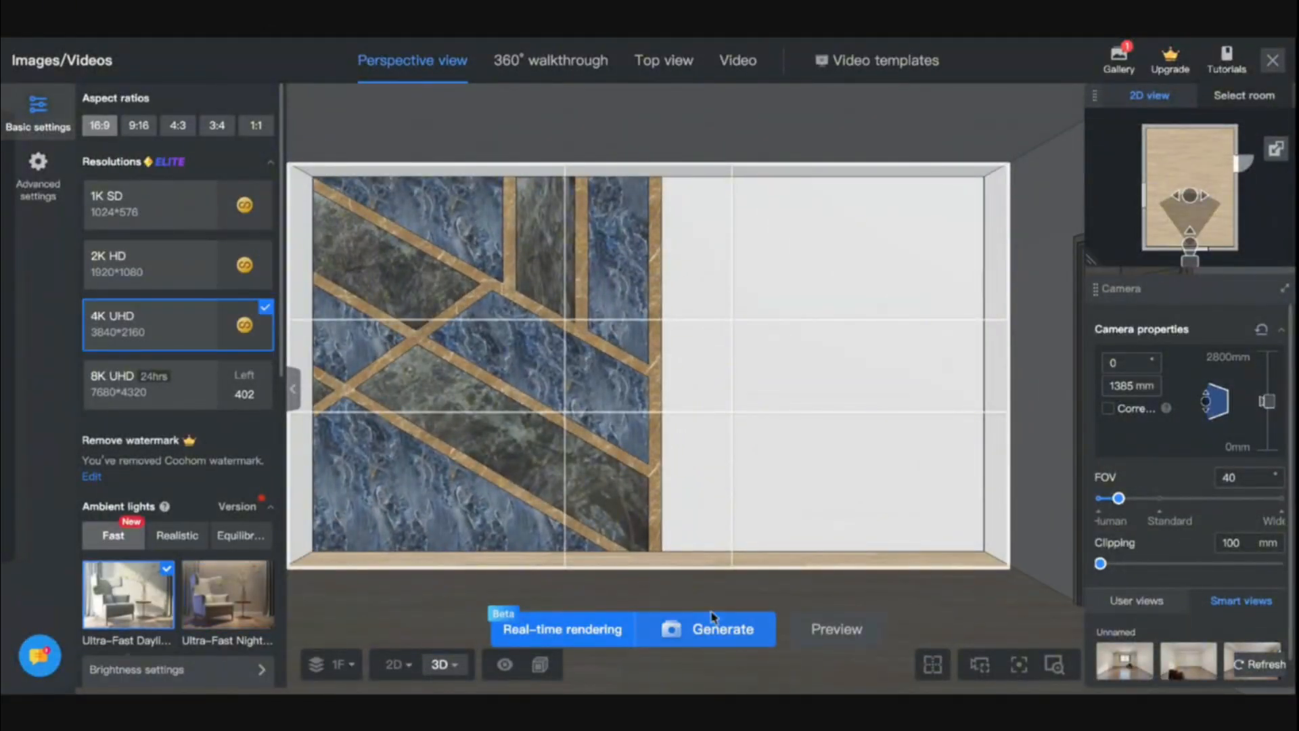
left_click(705, 632)
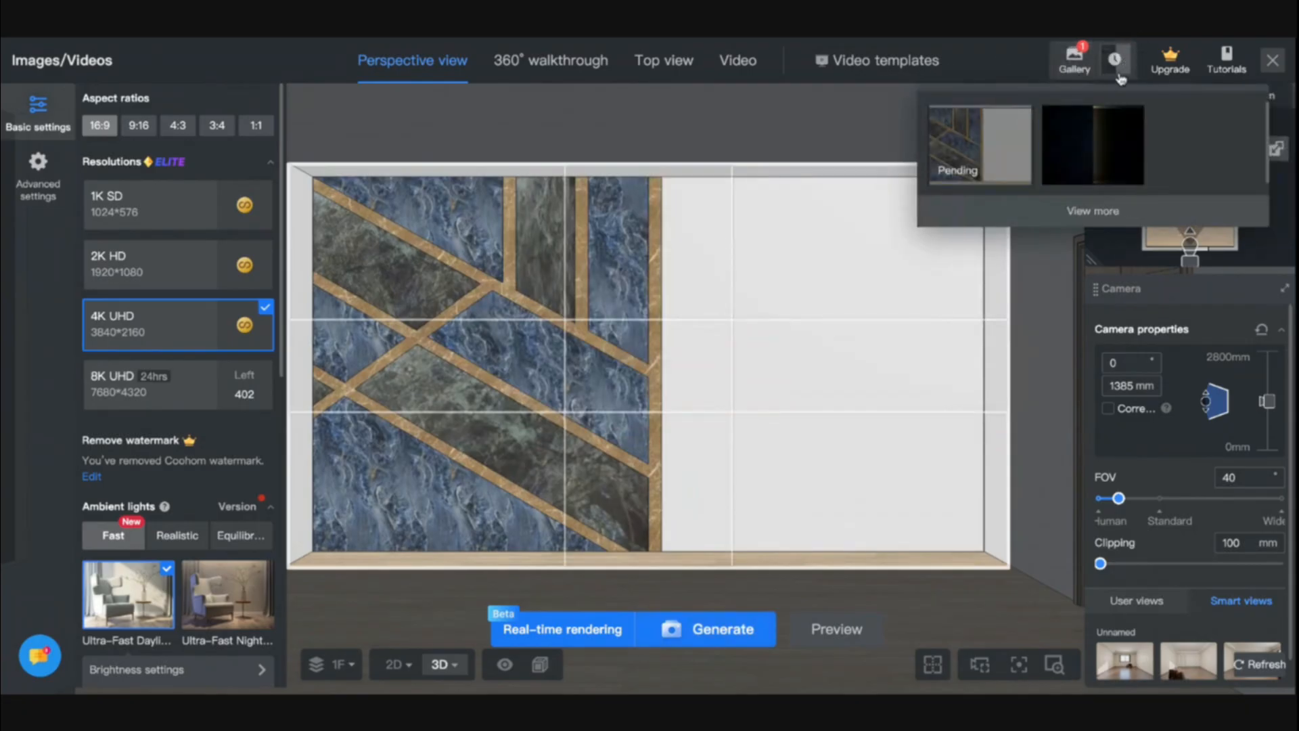
Open the pending render in the gallery, then close the gallery and the render window
left_click(1103, 145)
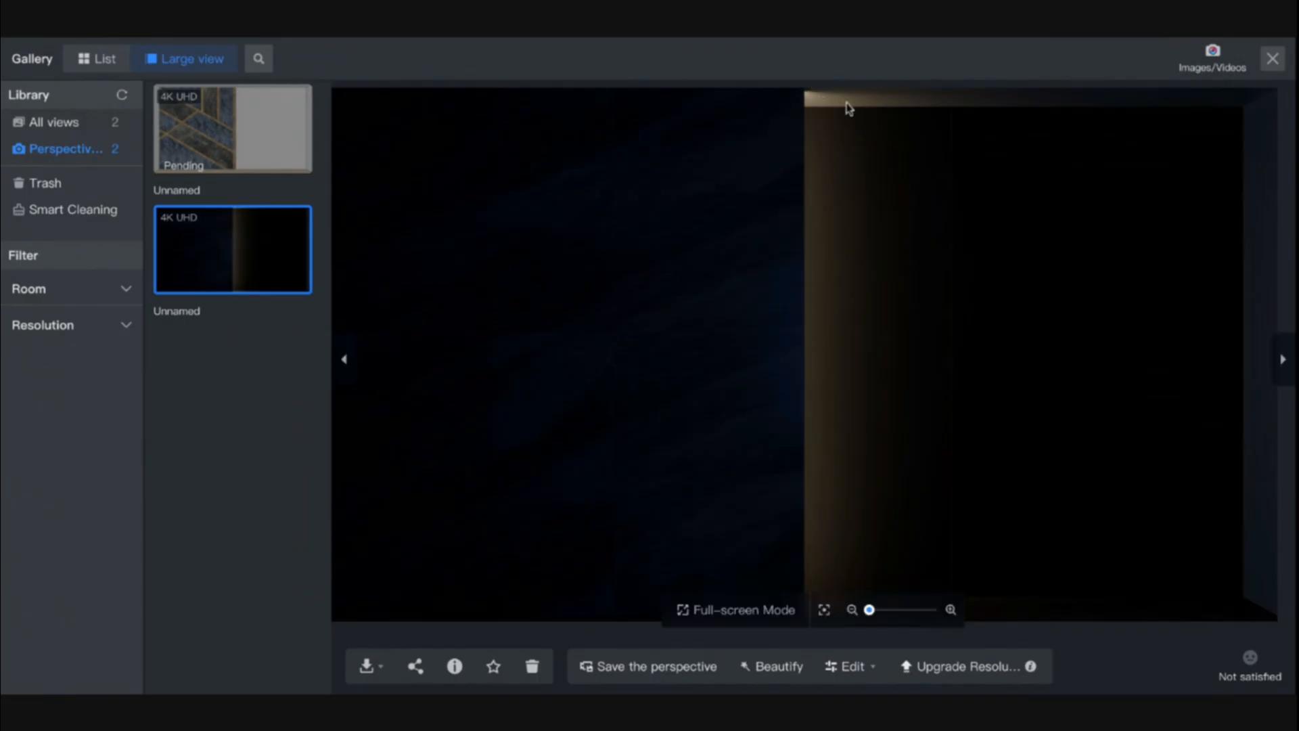
left_click(1272, 59)
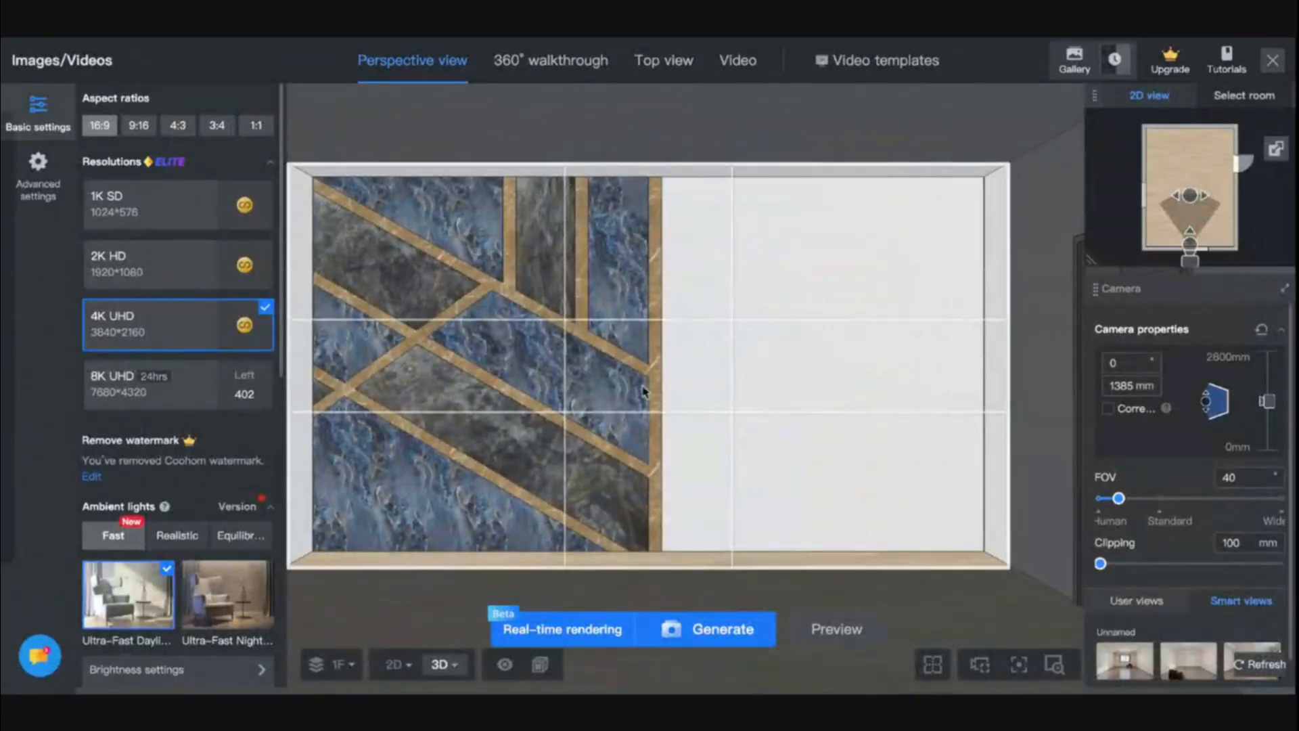
left_click(1272, 64)
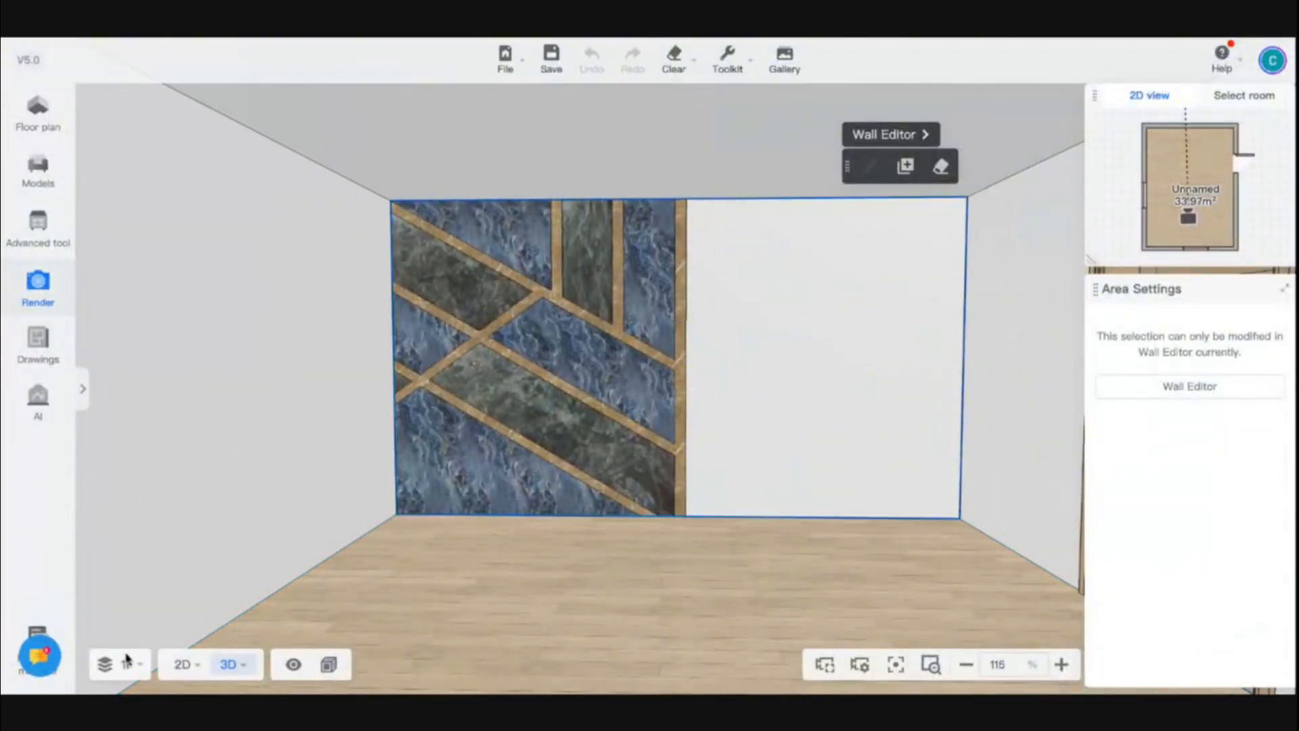
left_click(182, 667)
left_click(183, 666)
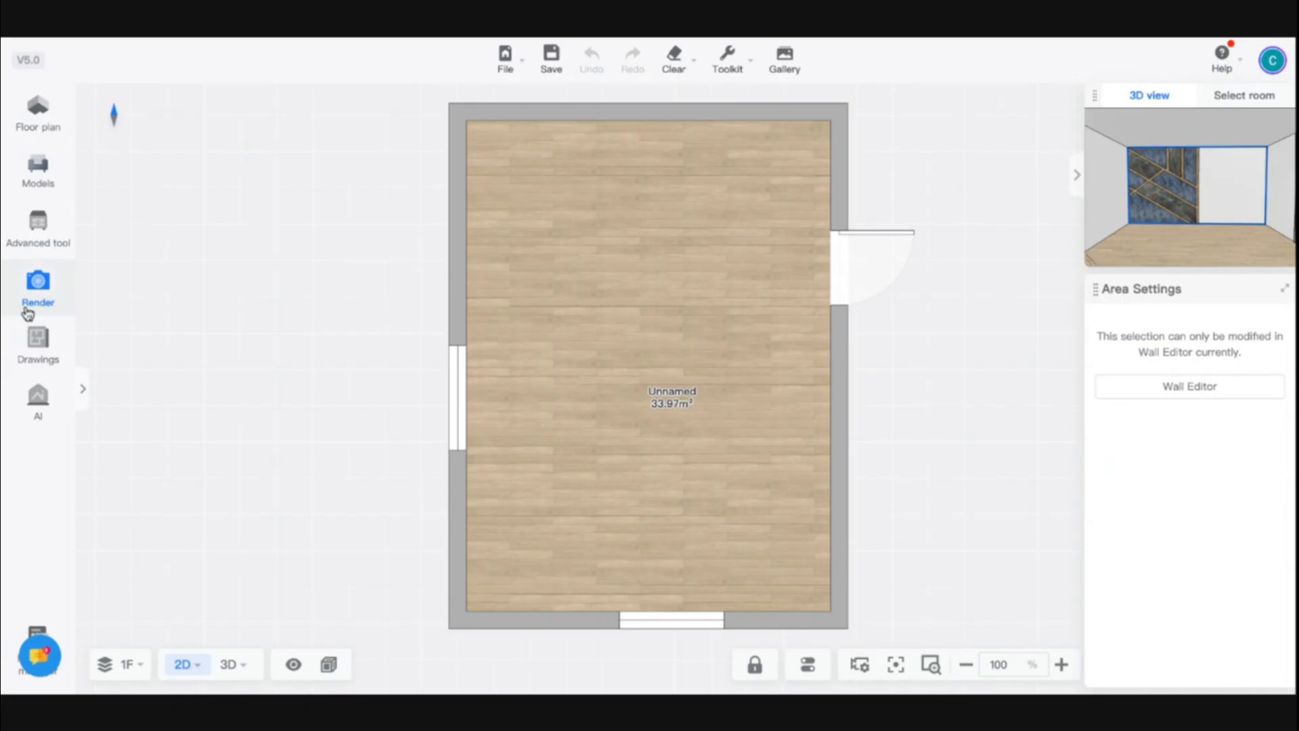
left_click(27, 312)
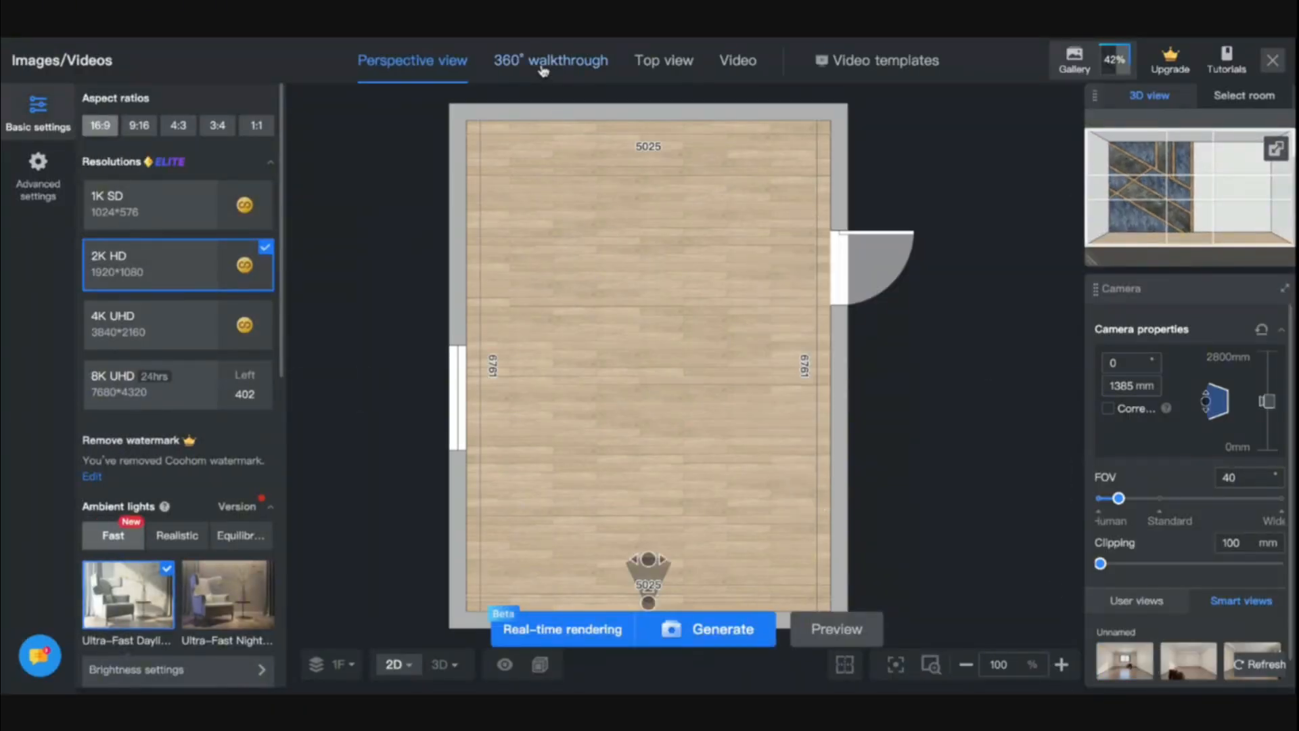
left_click(1283, 62)
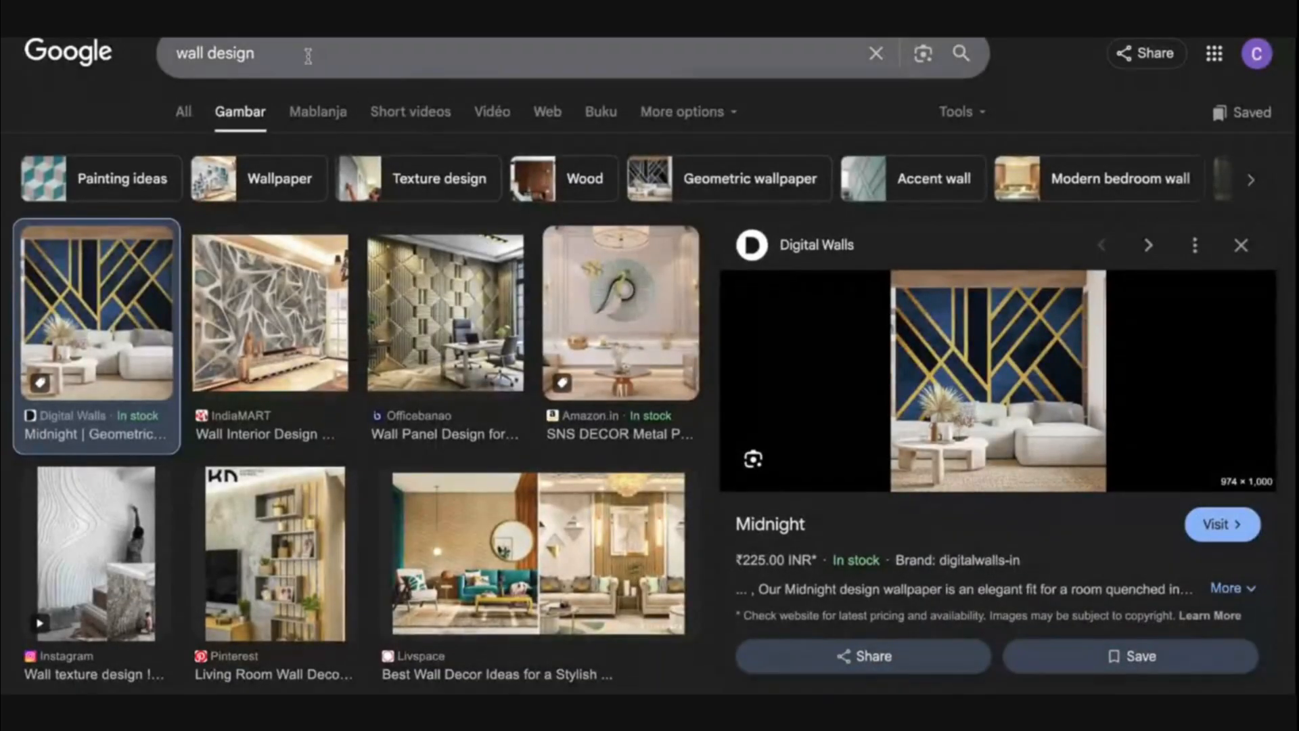
Switch to the browser and browse the Google image results for wall design ideas
left_click(304, 54)
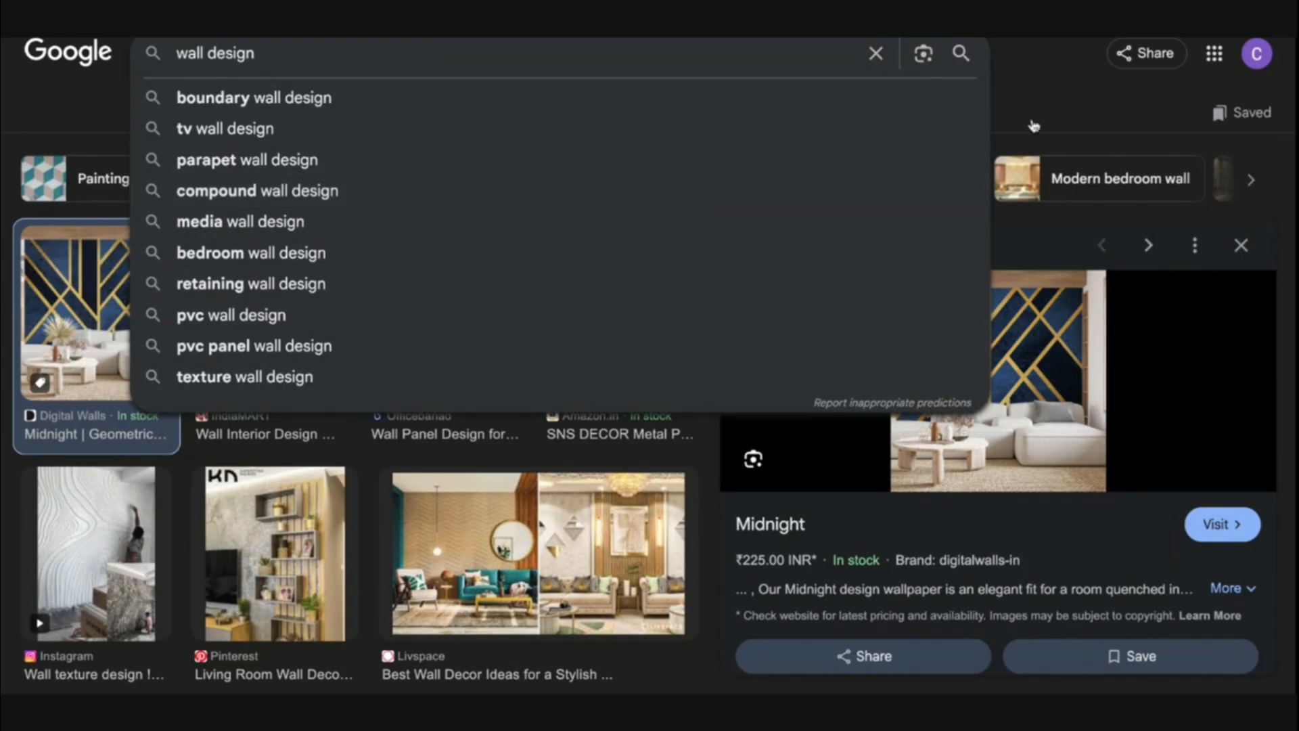
scroll(338, 412, "down", 1)
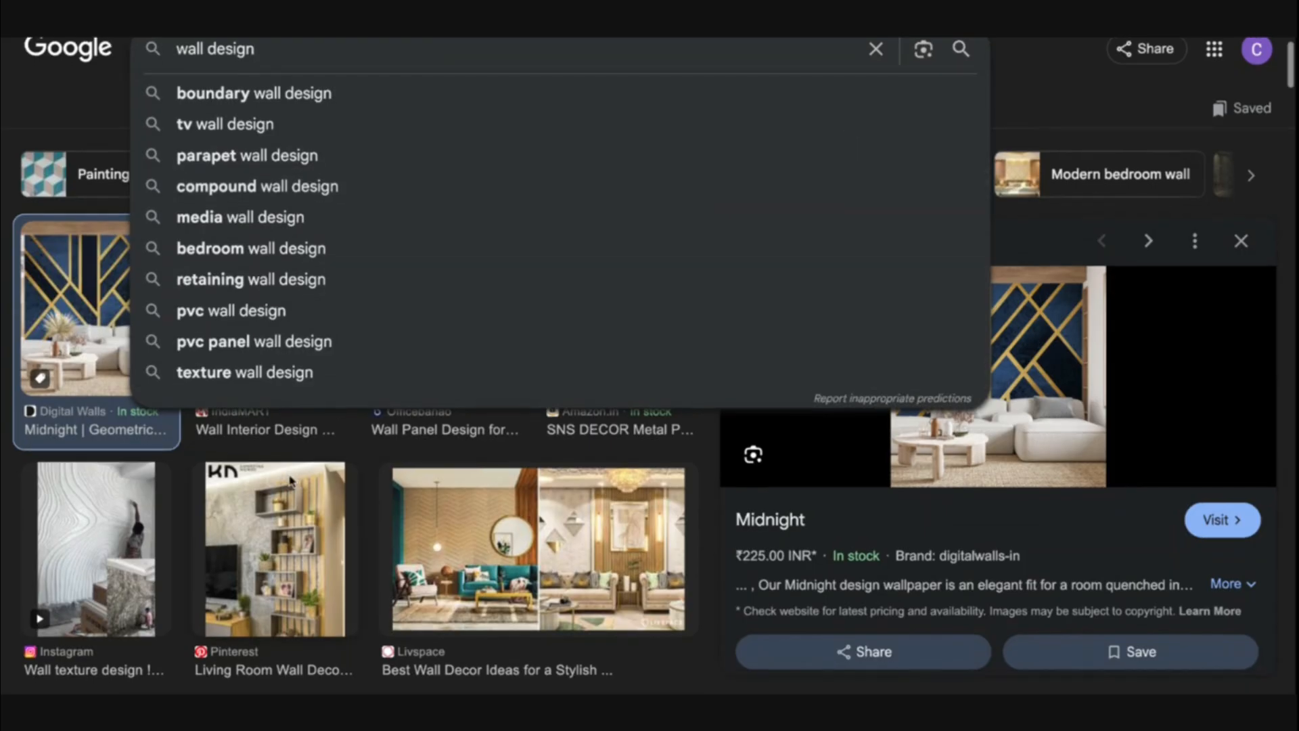
left_click(356, 447)
scroll(391, 475, "down", 5)
scroll(392, 475, "down", 8)
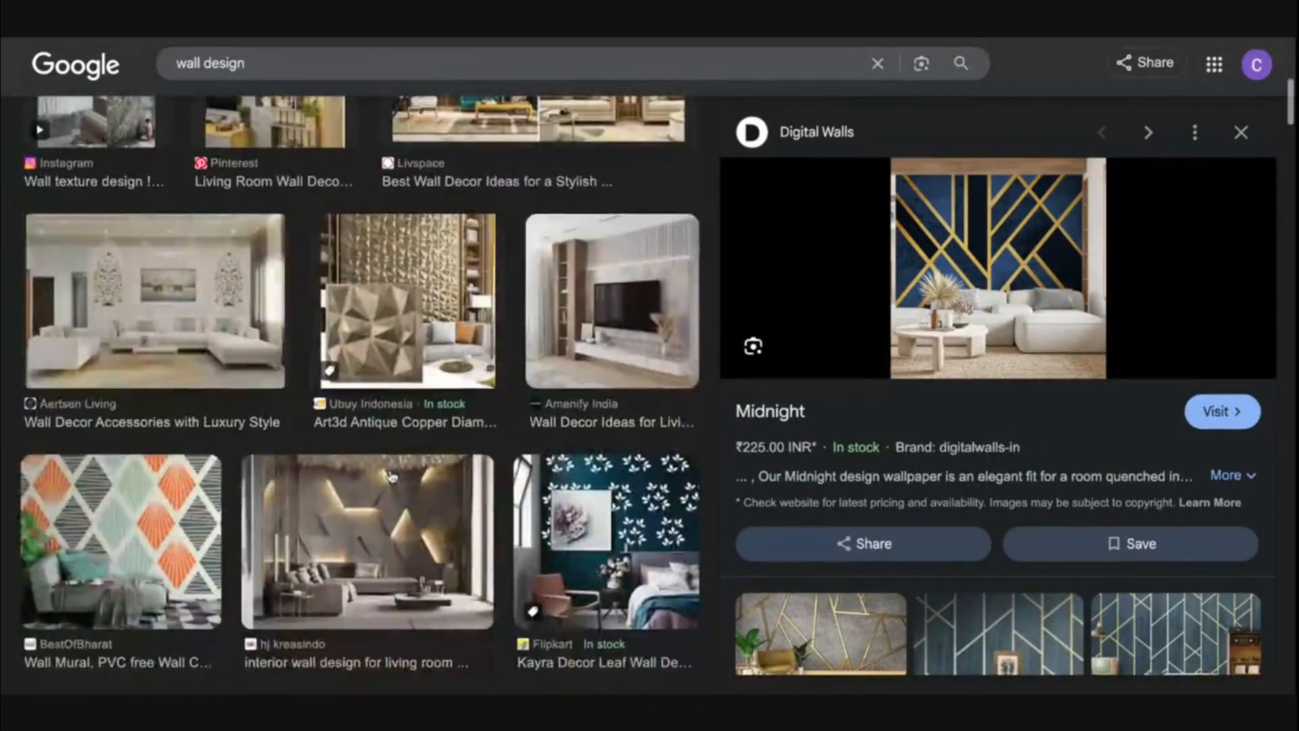
scroll(360, 394, "down", 8)
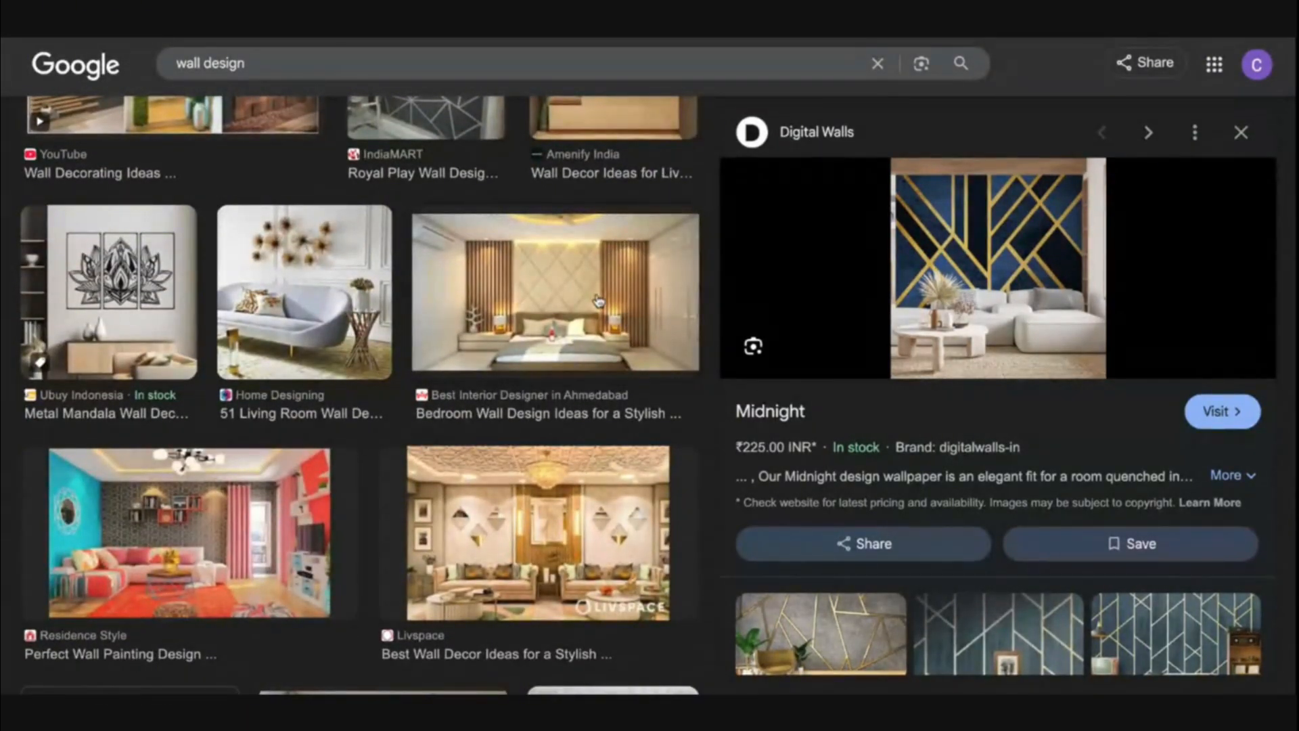
left_click(598, 302)
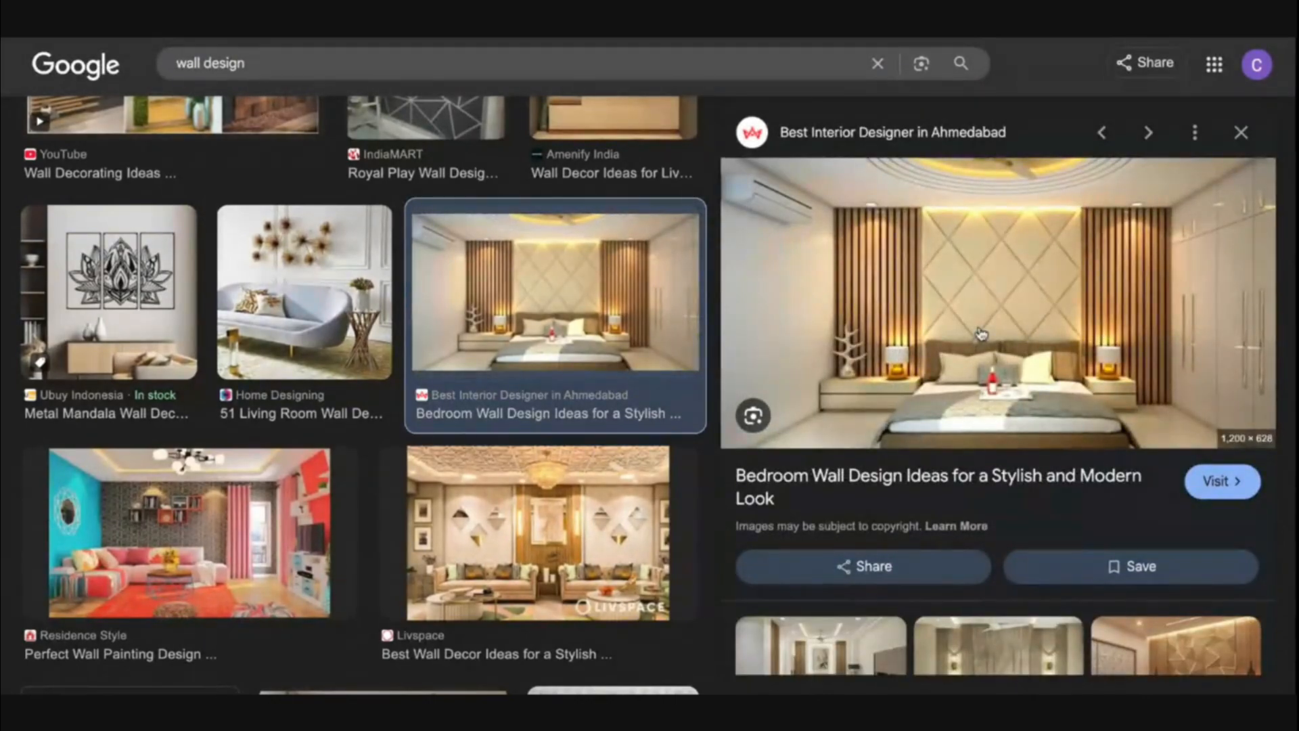
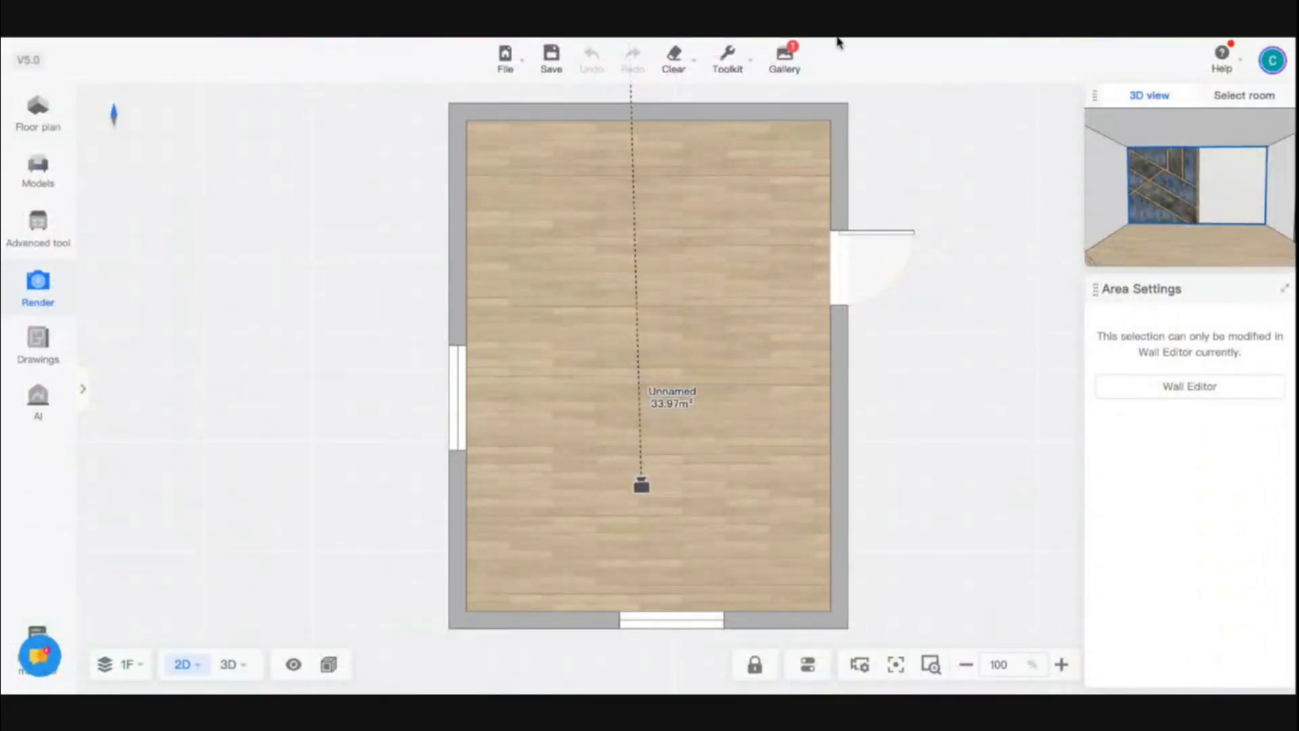
Open the latest 4K UHD render in the gallery to review it, then close the gallery
left_click(790, 56)
left_click(195, 136)
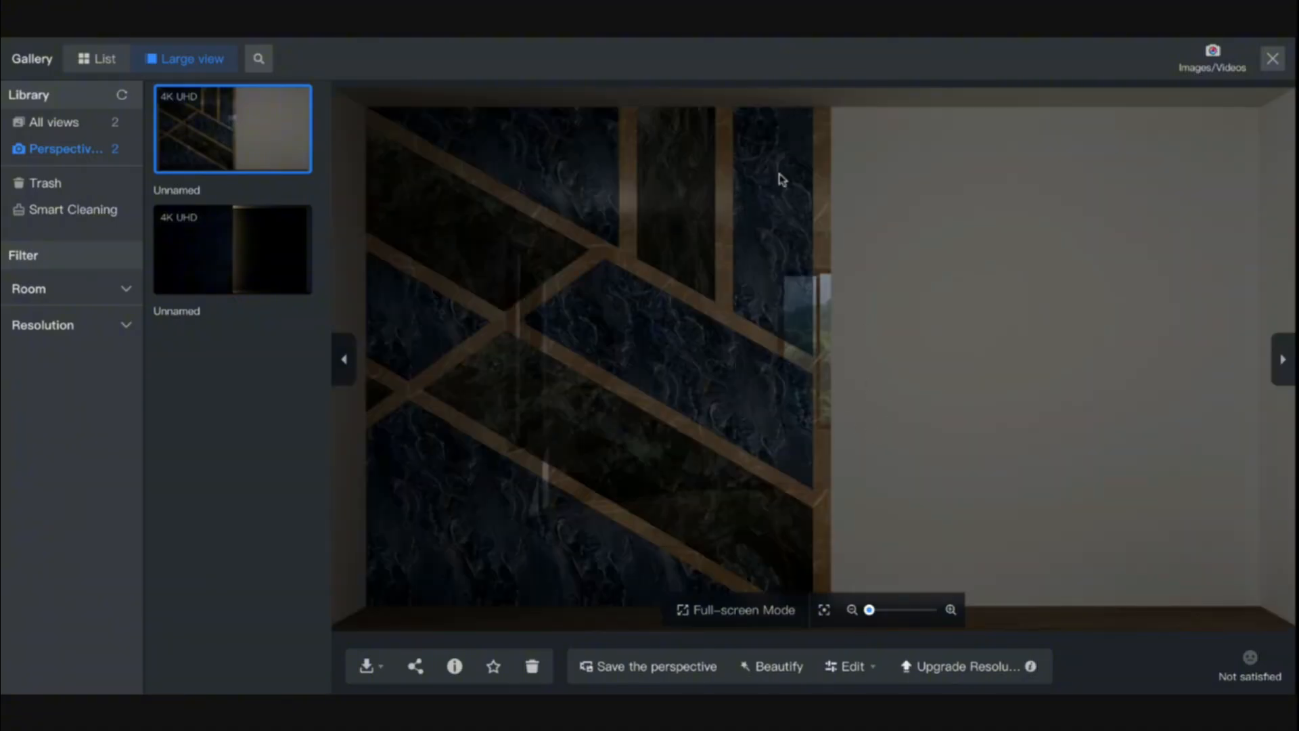
left_click(1273, 58)
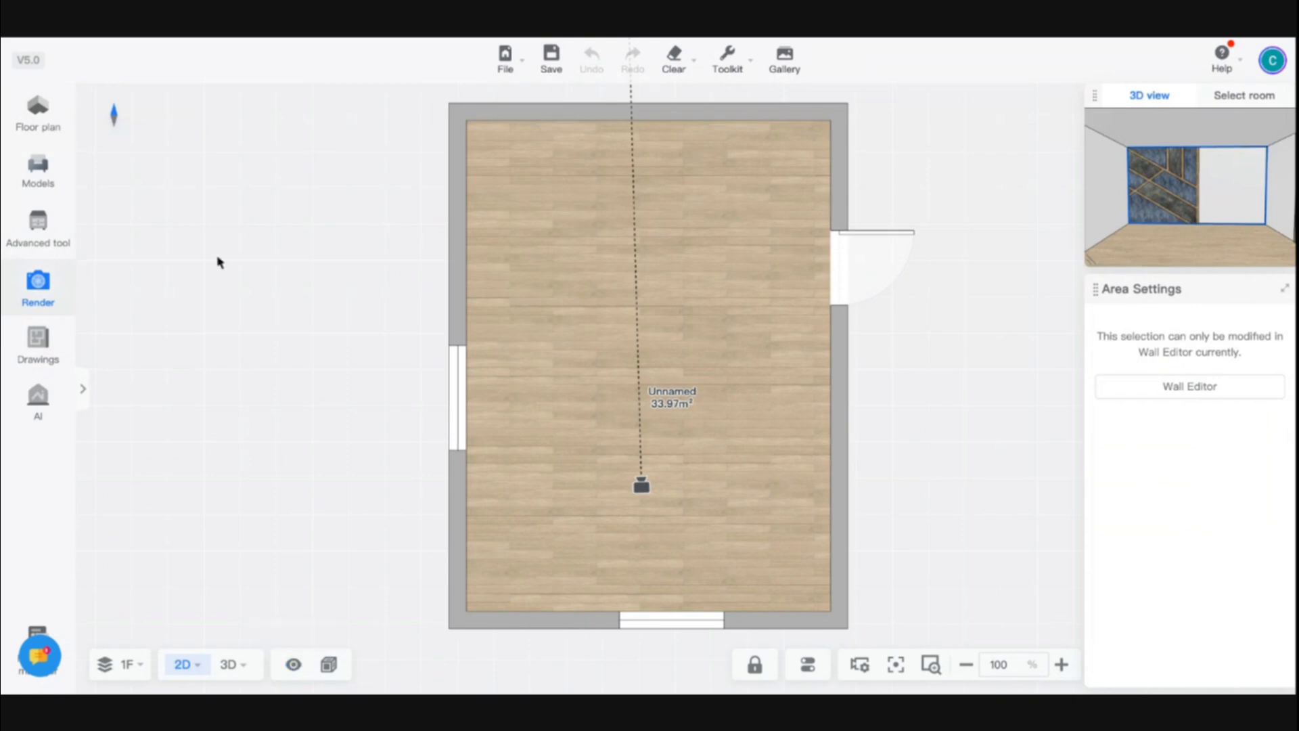
Open the render settings in 3D and scroll through the ambient light and environment options, then close them
left_click(38, 288)
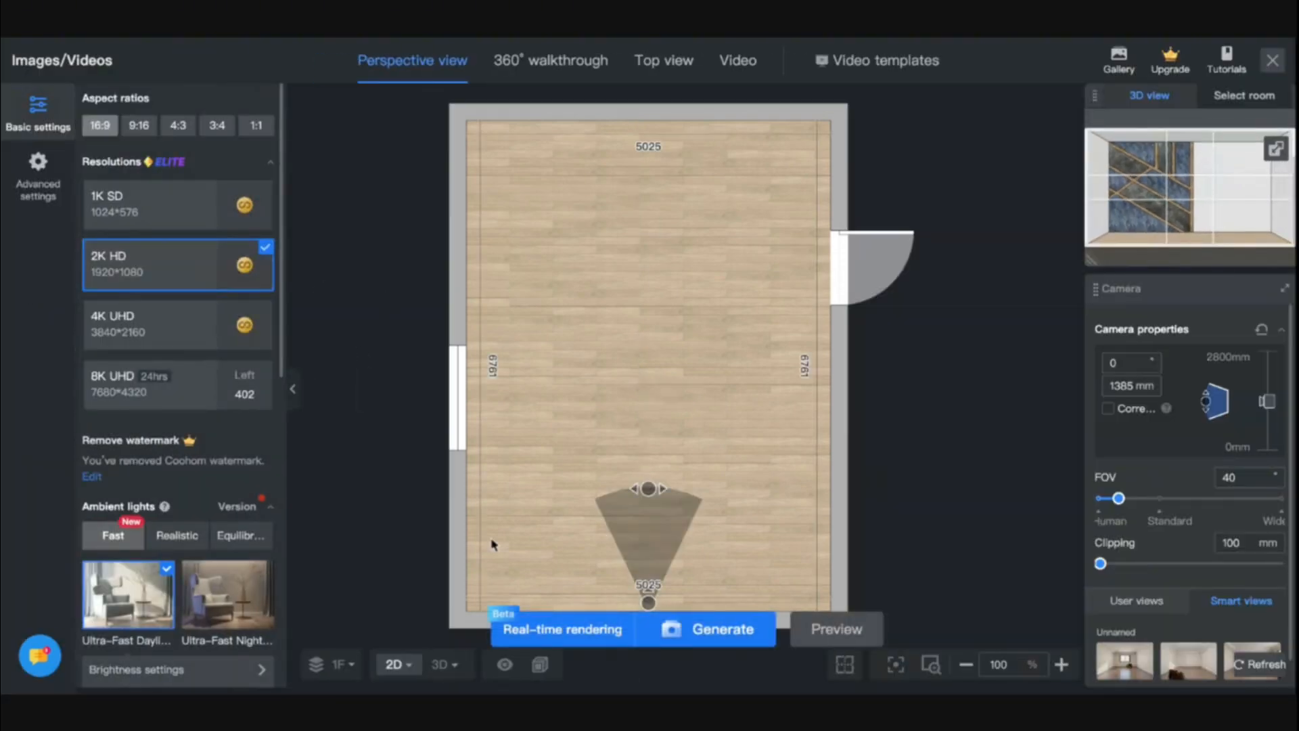
left_click(442, 664)
scroll(200, 505, "down", 4)
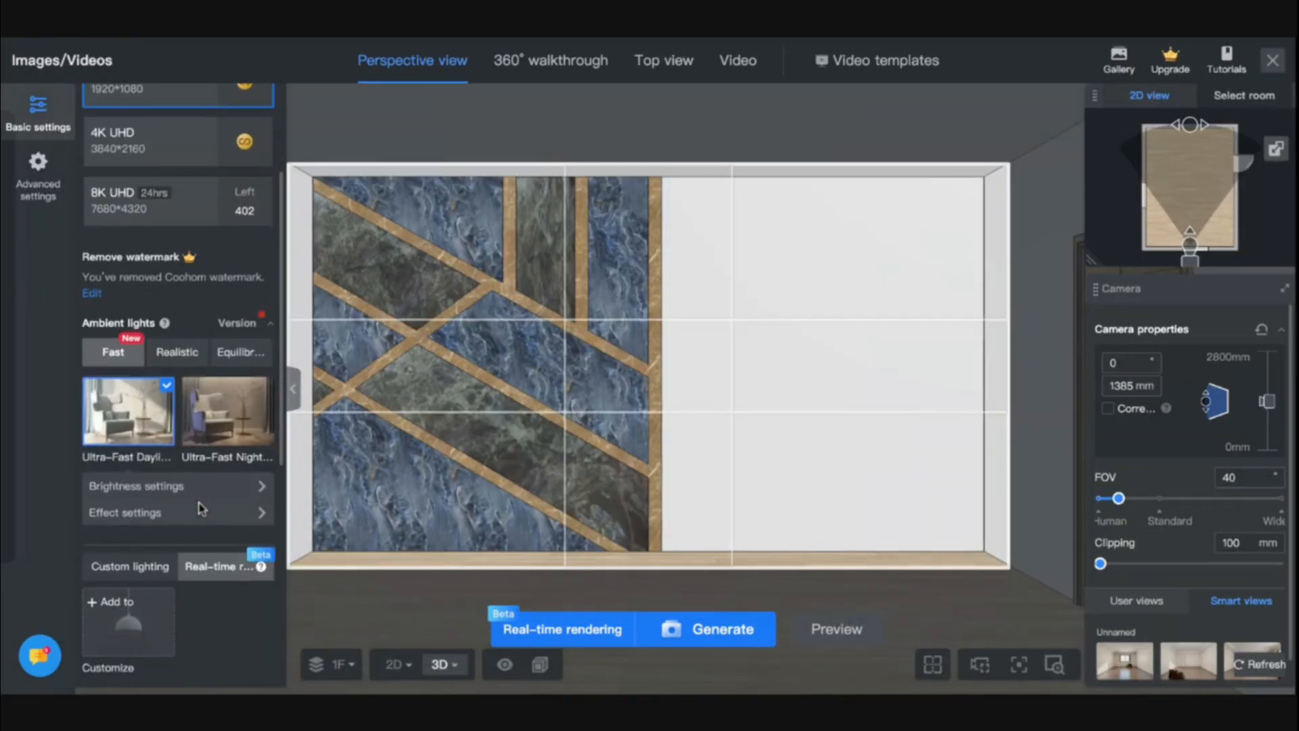
scroll(191, 277, "down", 3)
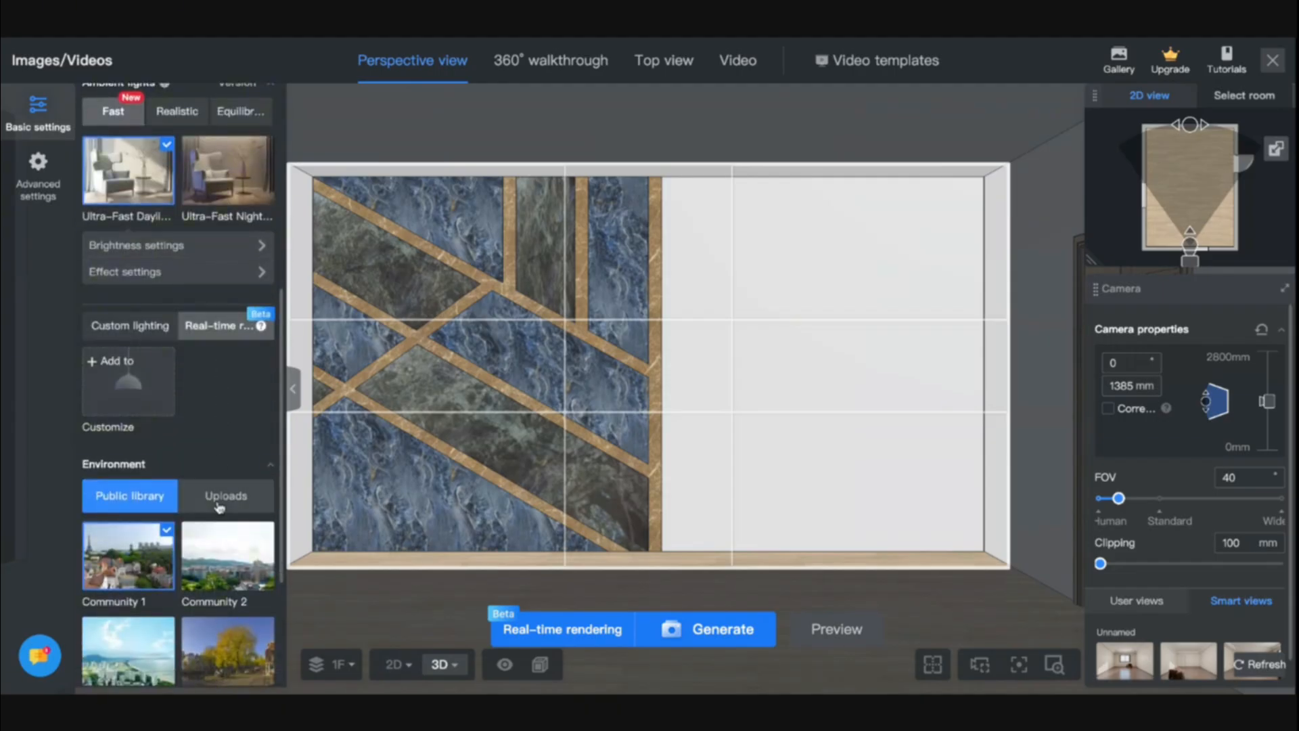
scroll(196, 244, "up", 3)
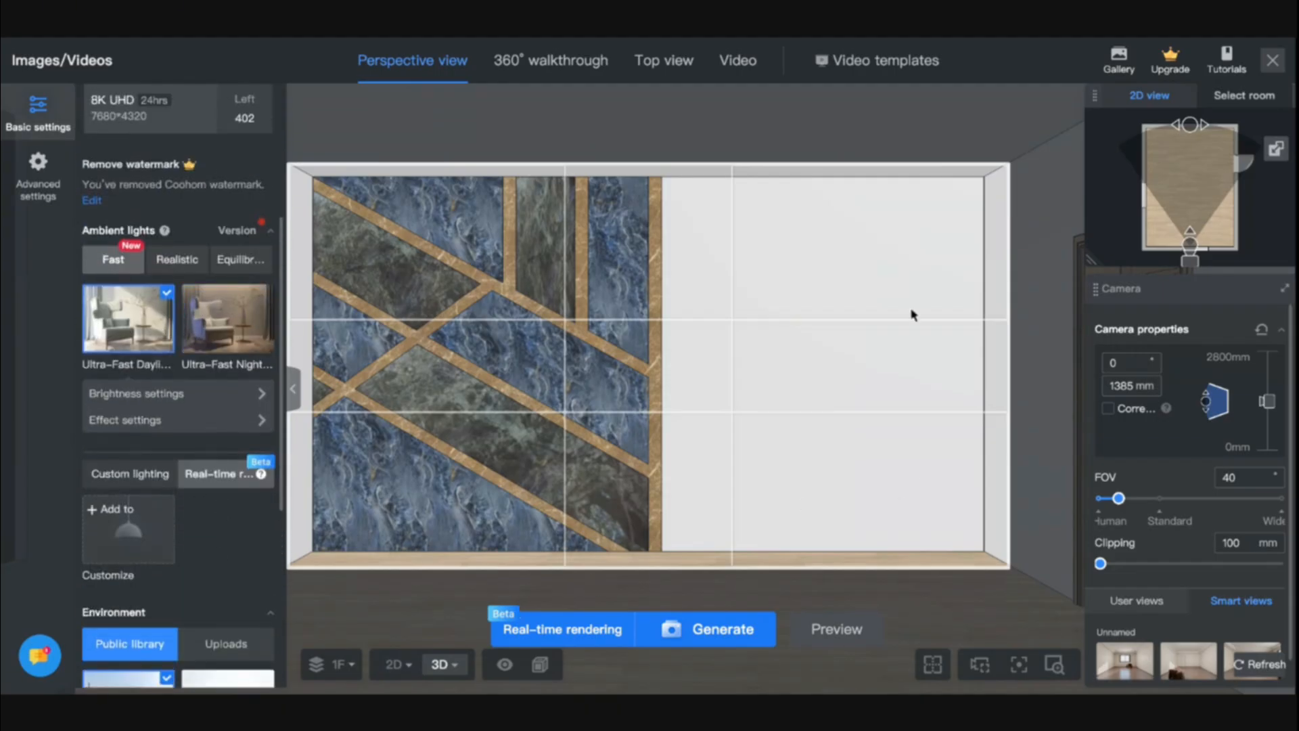
left_click(1273, 60)
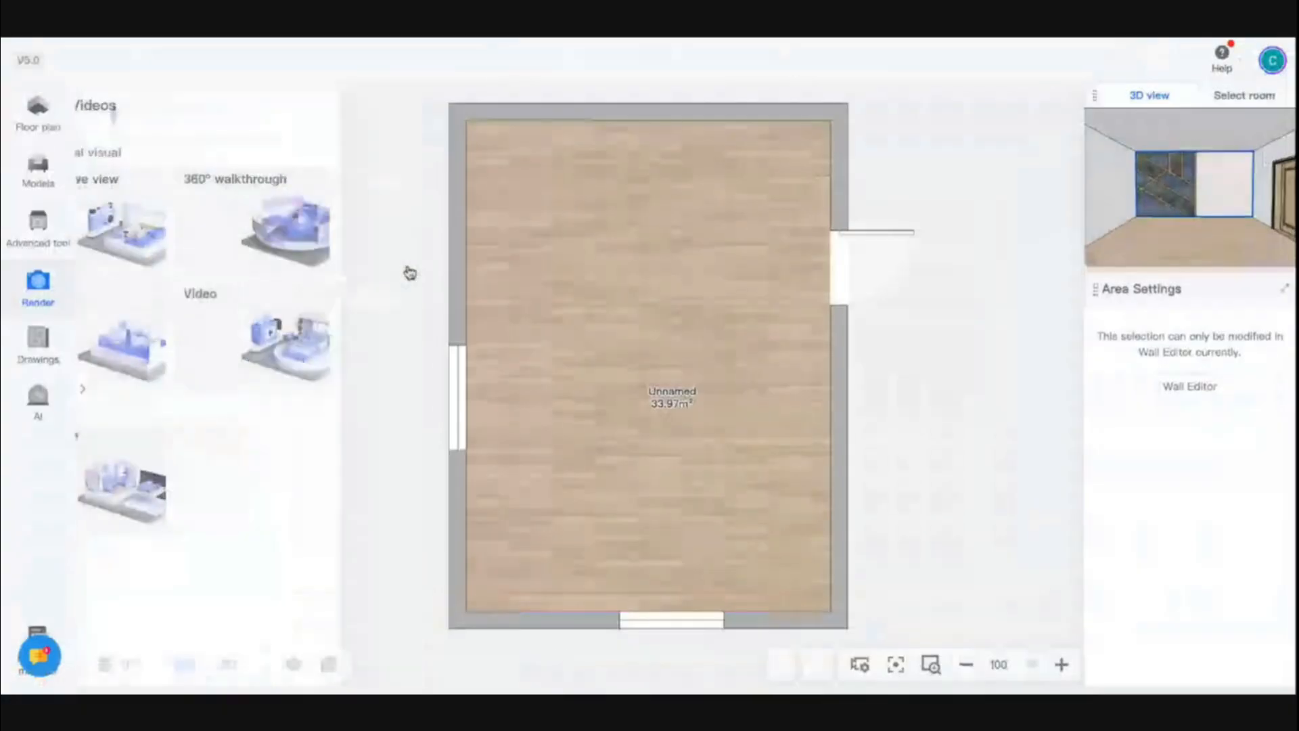
Switch the plan to the ceiling and pick a downlight model from the Lighting catalogue's Downlights category
mouse_move(185, 663)
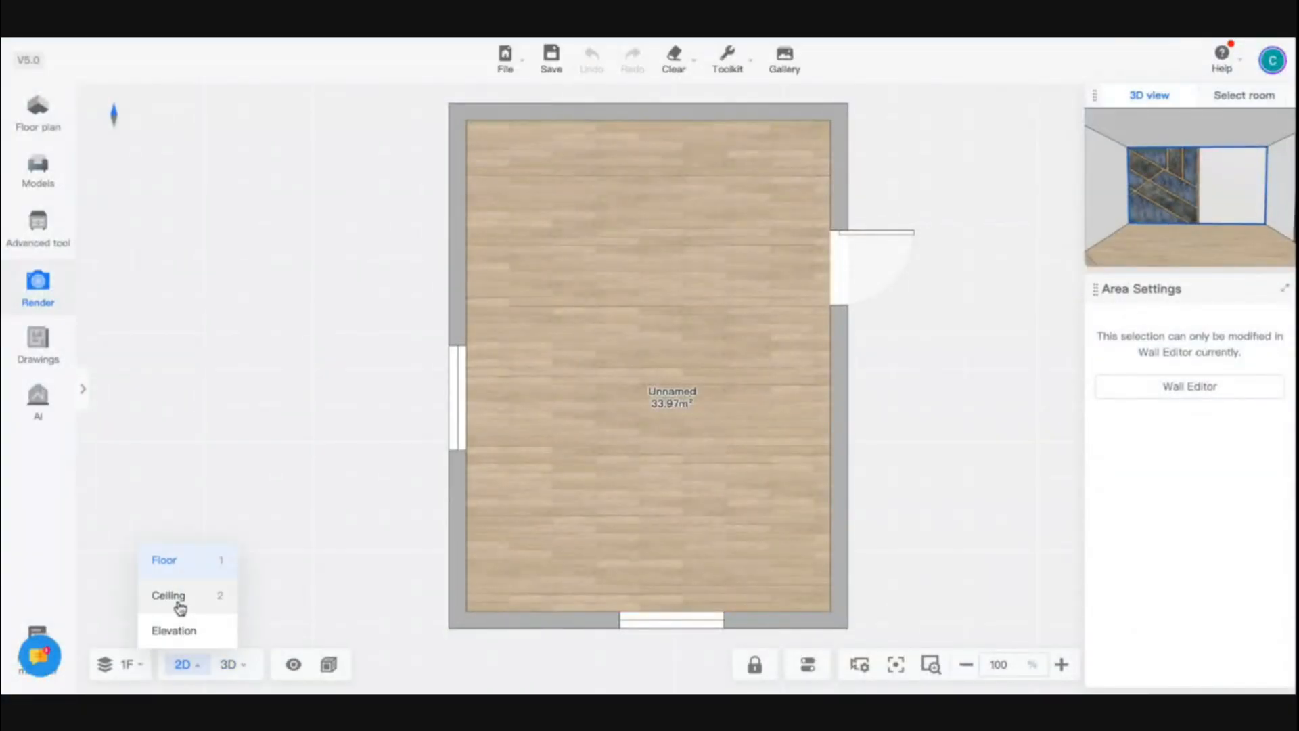
left_click(180, 606)
left_click(38, 169)
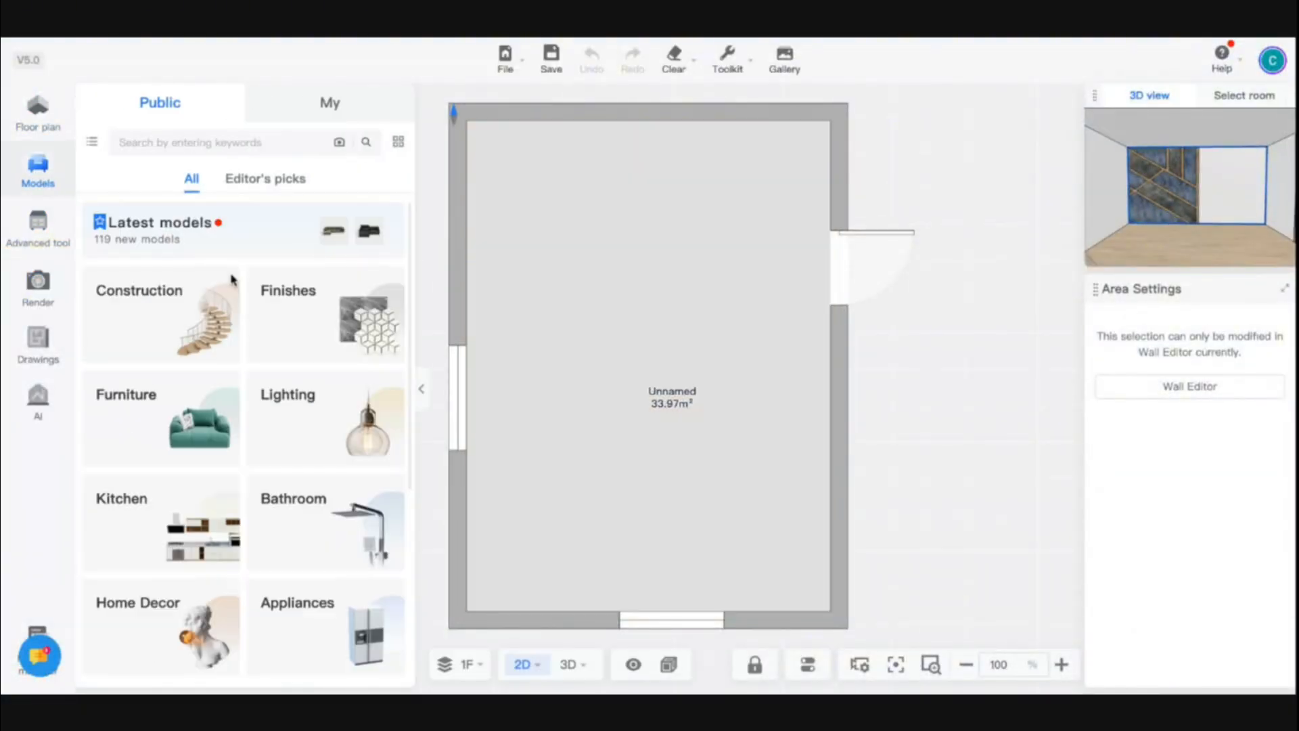
left_click(315, 442)
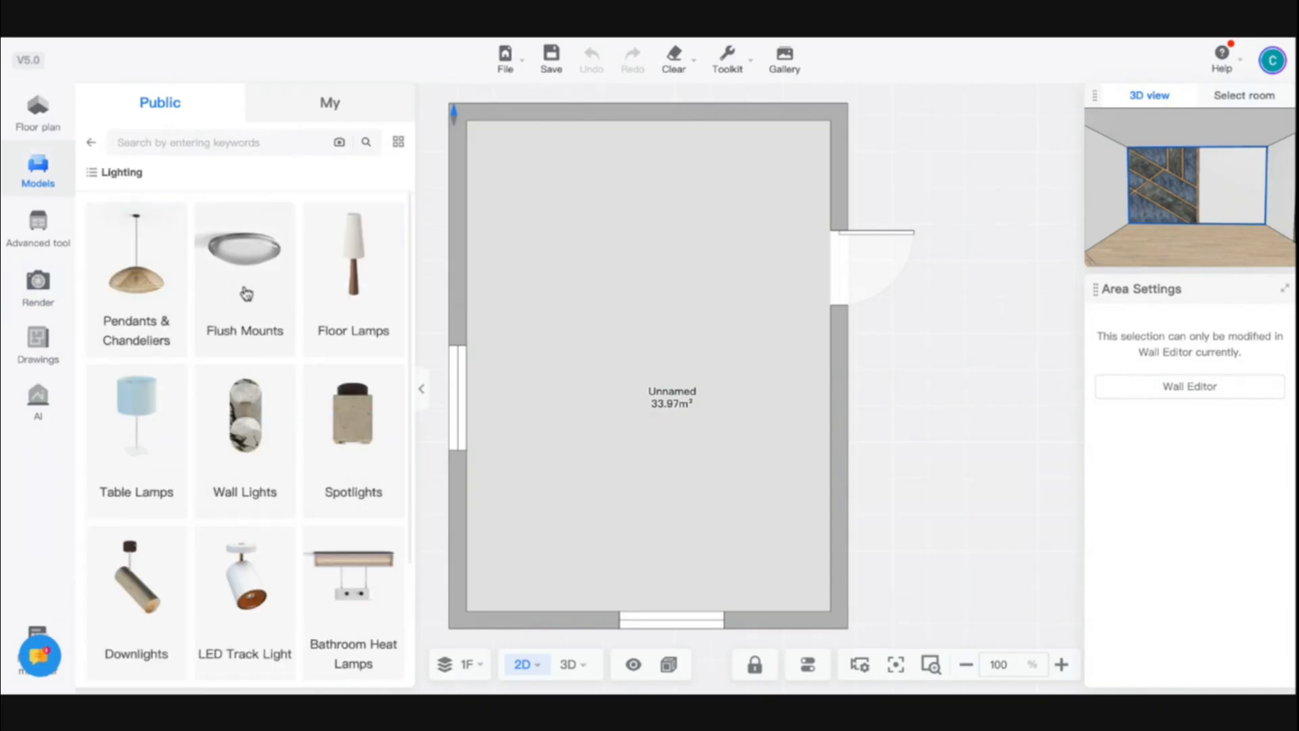
scroll(246, 328, "down", 3)
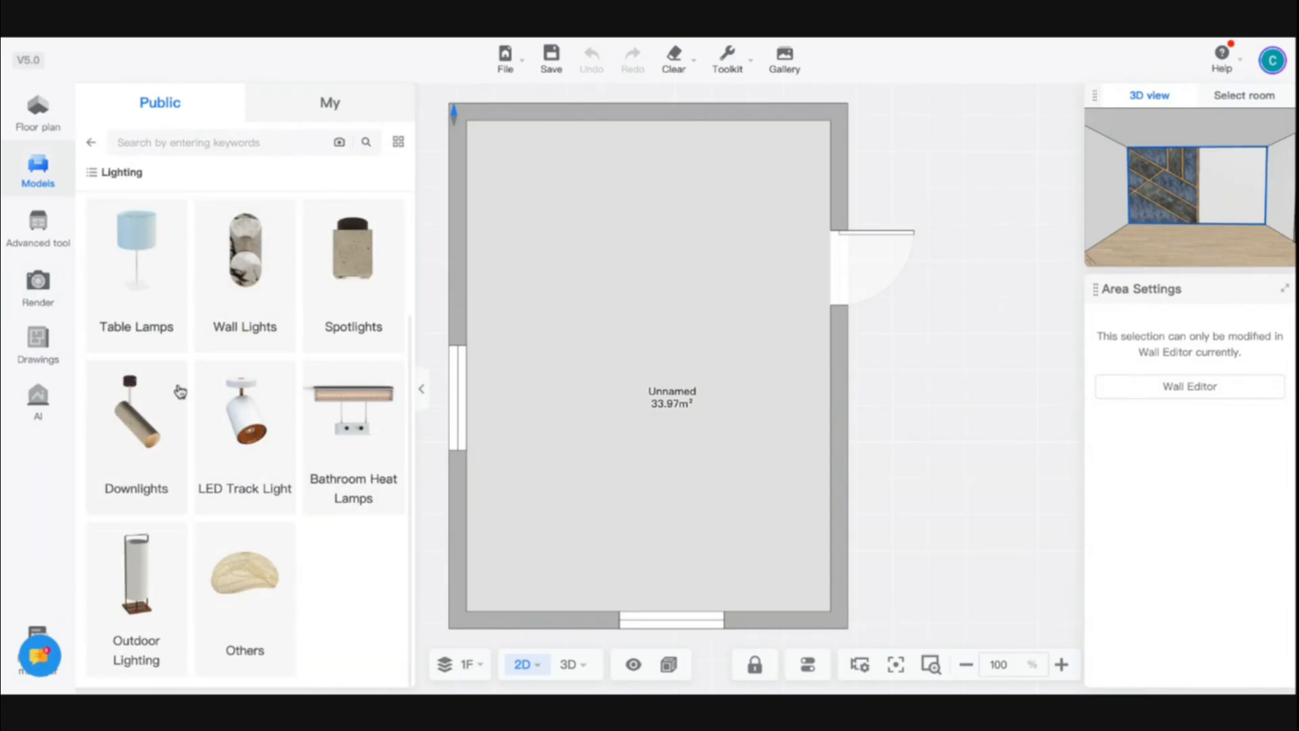
left_click(139, 459)
scroll(308, 454, "down", 10)
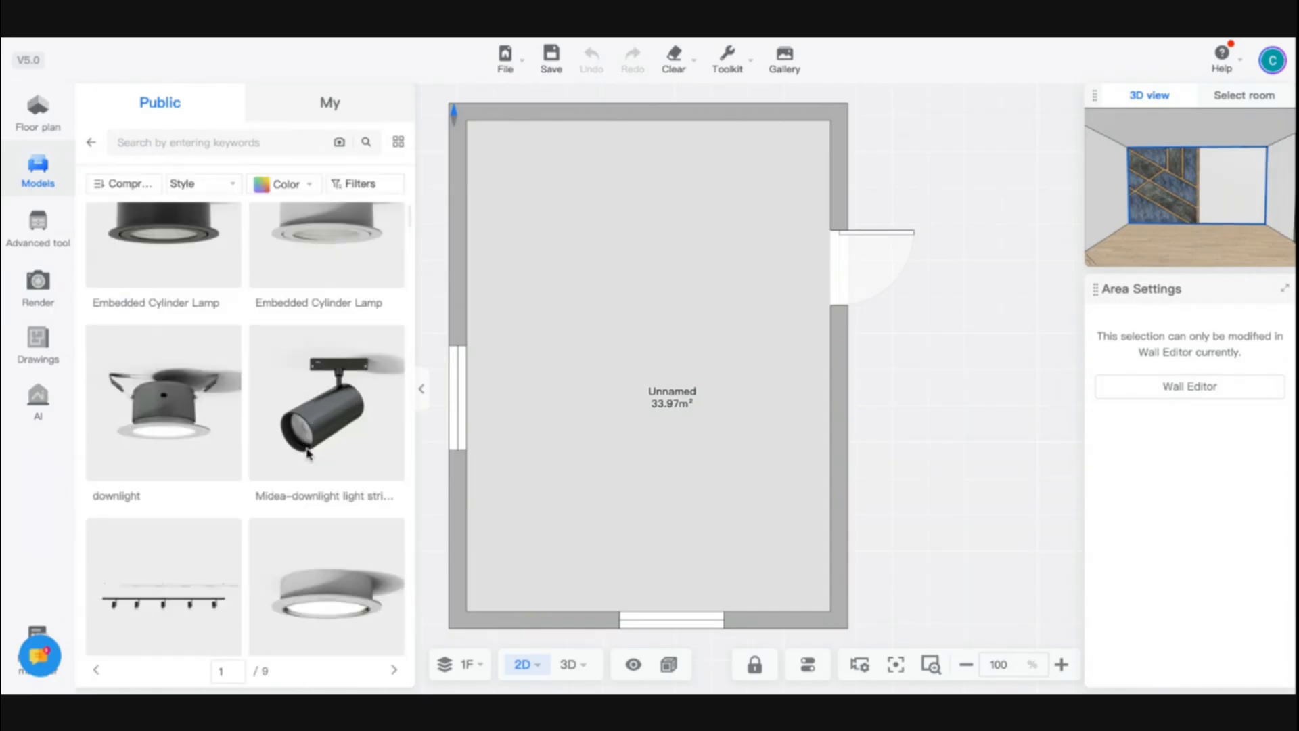
scroll(308, 454, "down", 5)
left_click(308, 432)
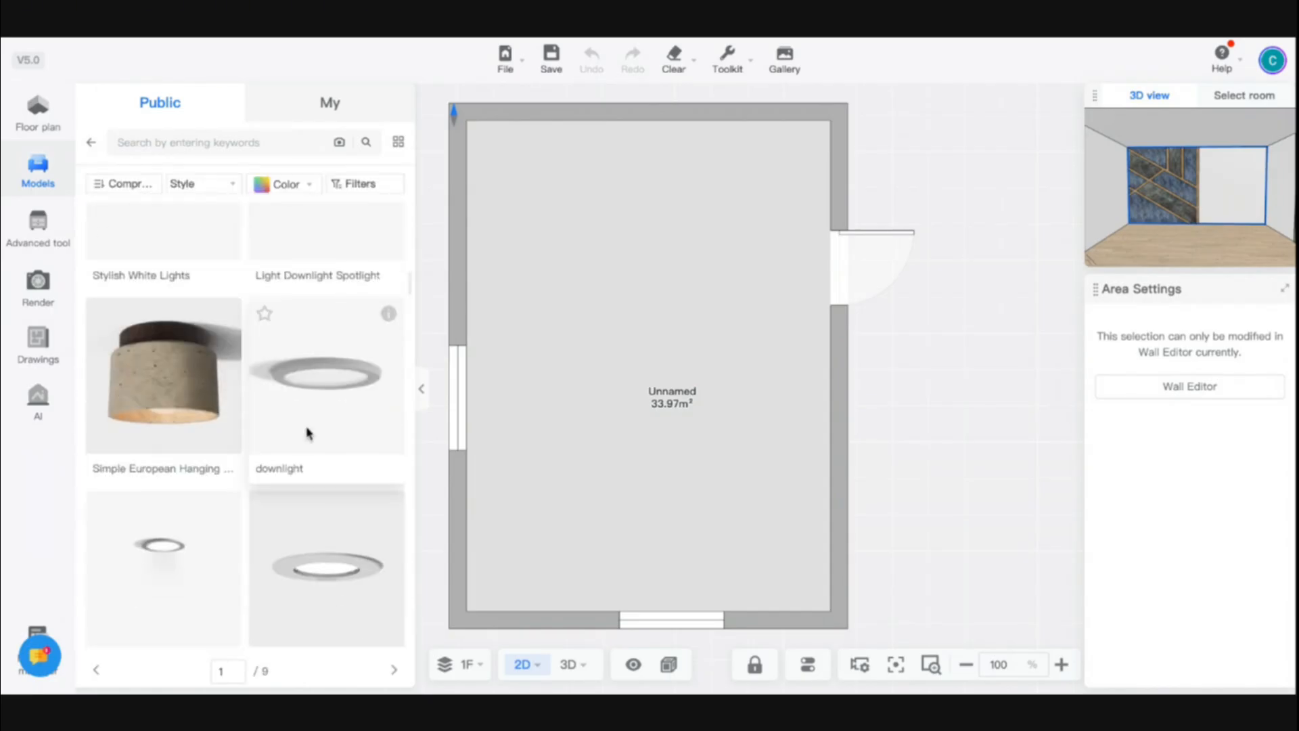
Place four downlights on the ceiling in two columns near the upper corners, spaced about 1613 mm apart
left_click(589, 224)
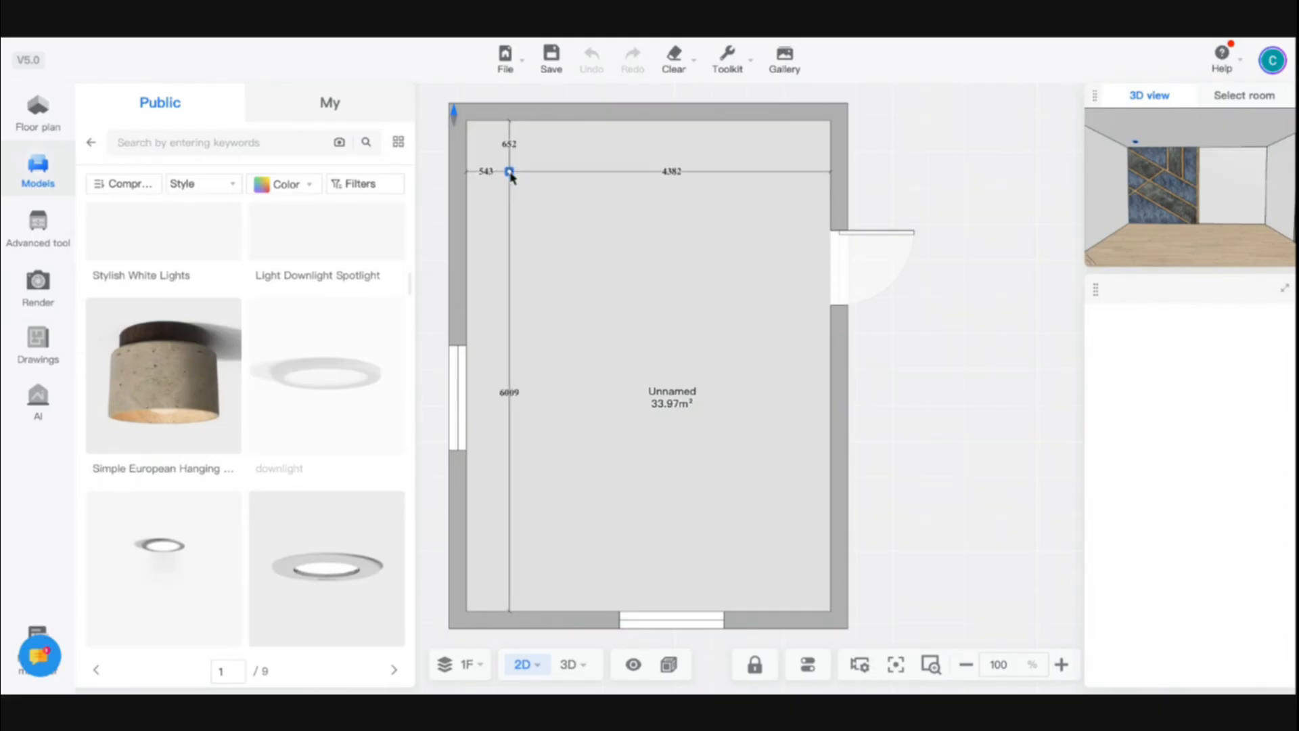
left_click(516, 170)
left_click_drag(516, 170, 782, 181)
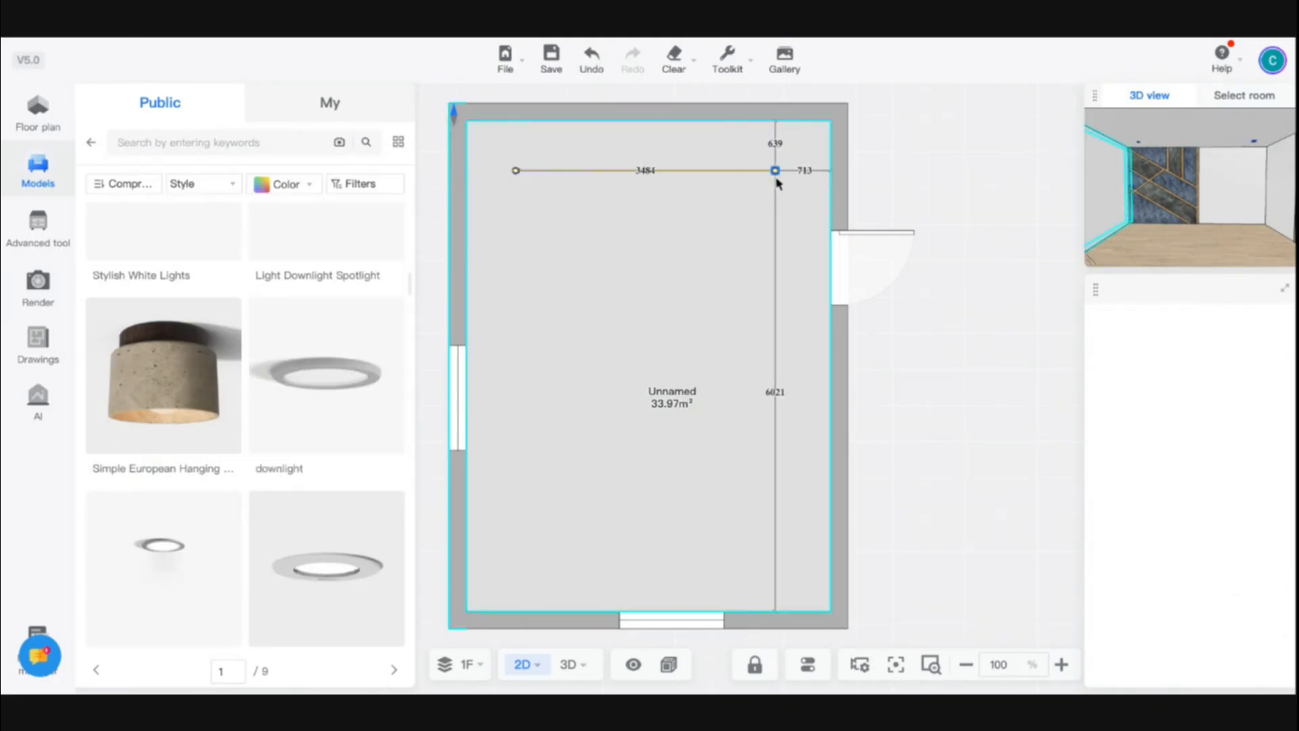
left_click(775, 176)
left_click(516, 295)
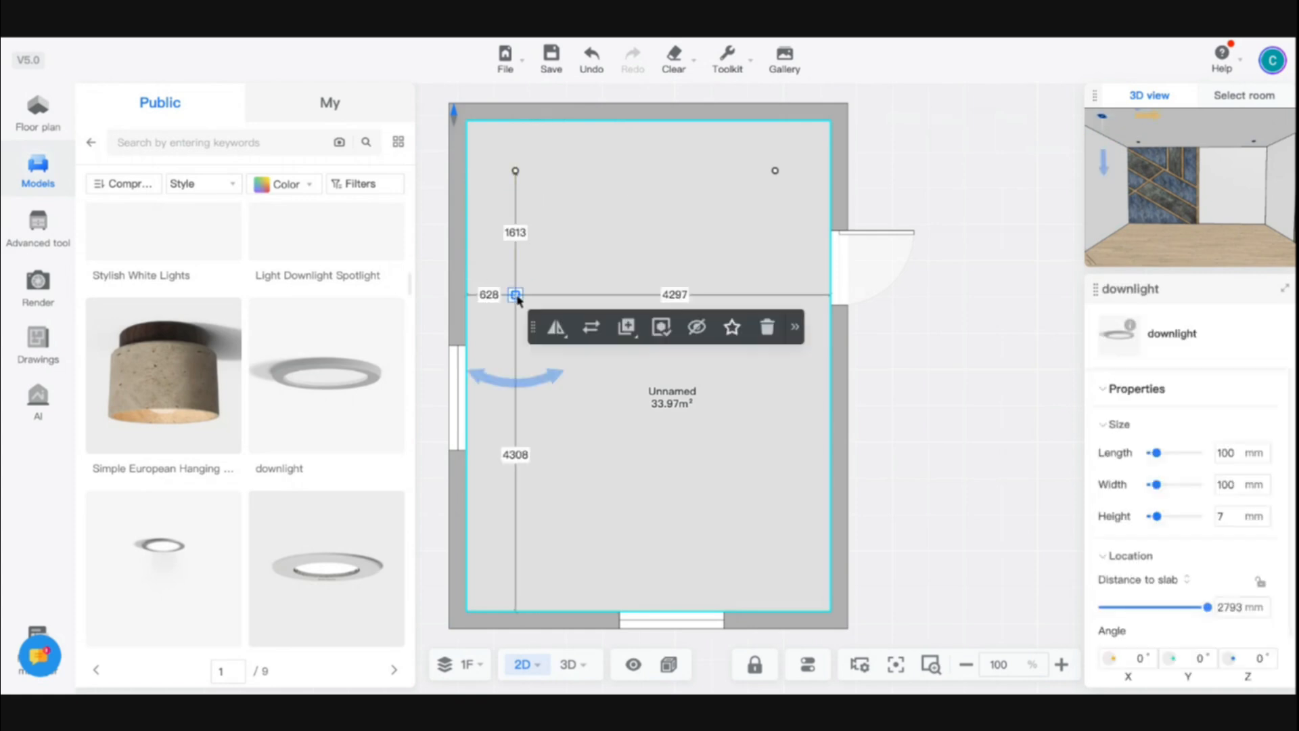
left_click(776, 295)
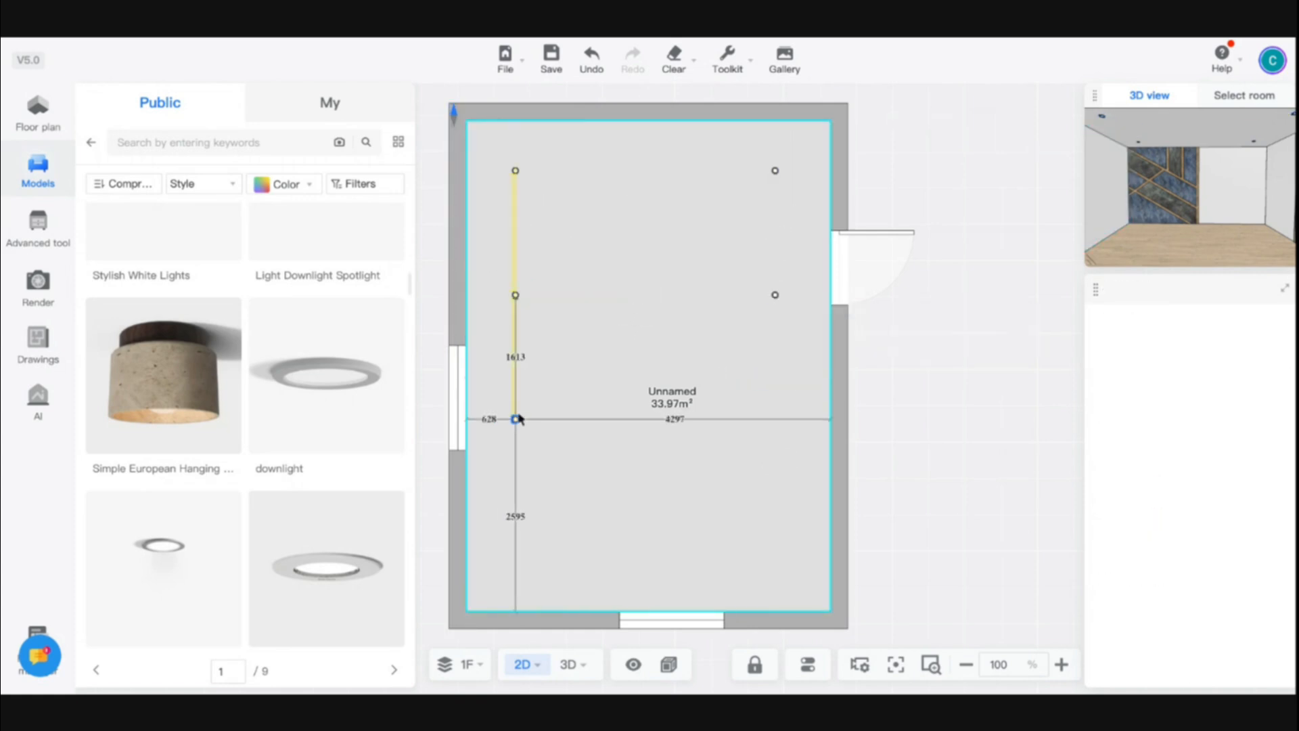
Add five more downlights to complete a three-by-three grid, including a centre column
left_click(517, 419)
left_click(776, 419)
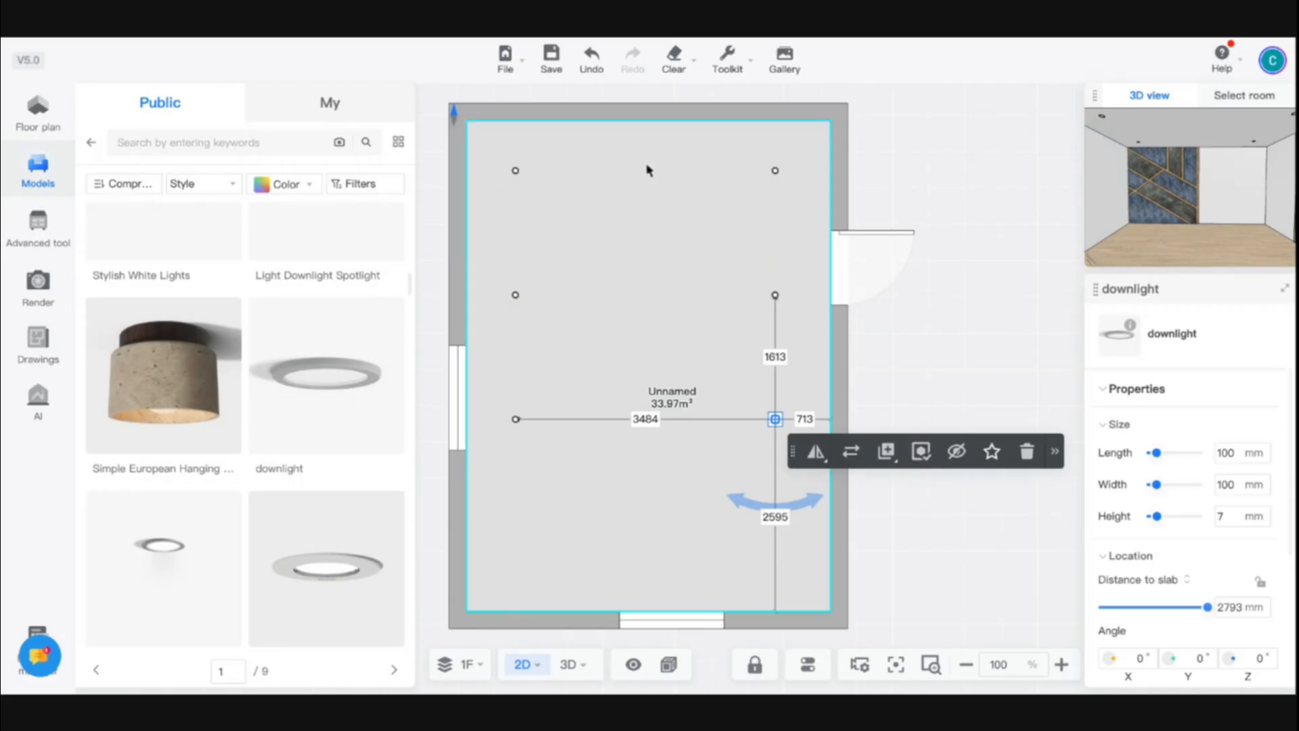
left_click(645, 171)
left_click(647, 296)
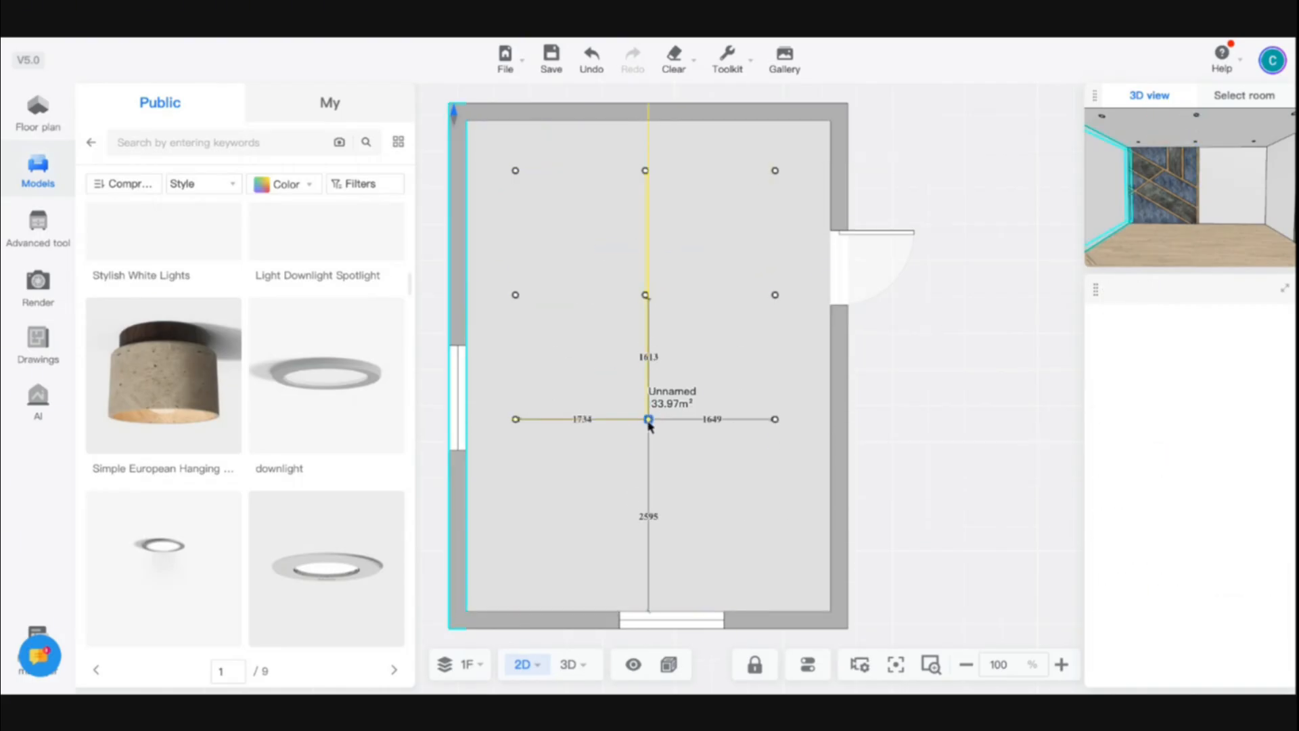
left_click(648, 427)
Switch to the 3D view and inspect the downlights, feature wall and floor
left_click(586, 670)
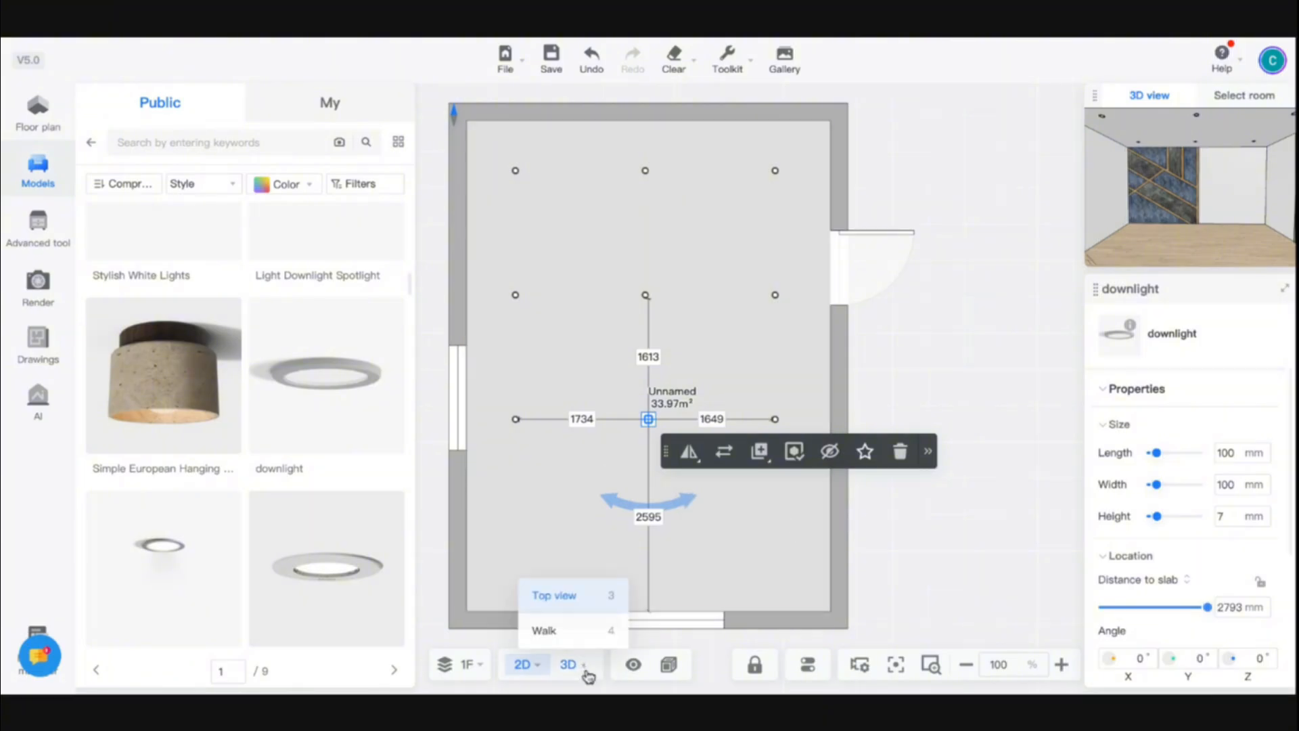
left_click(579, 674)
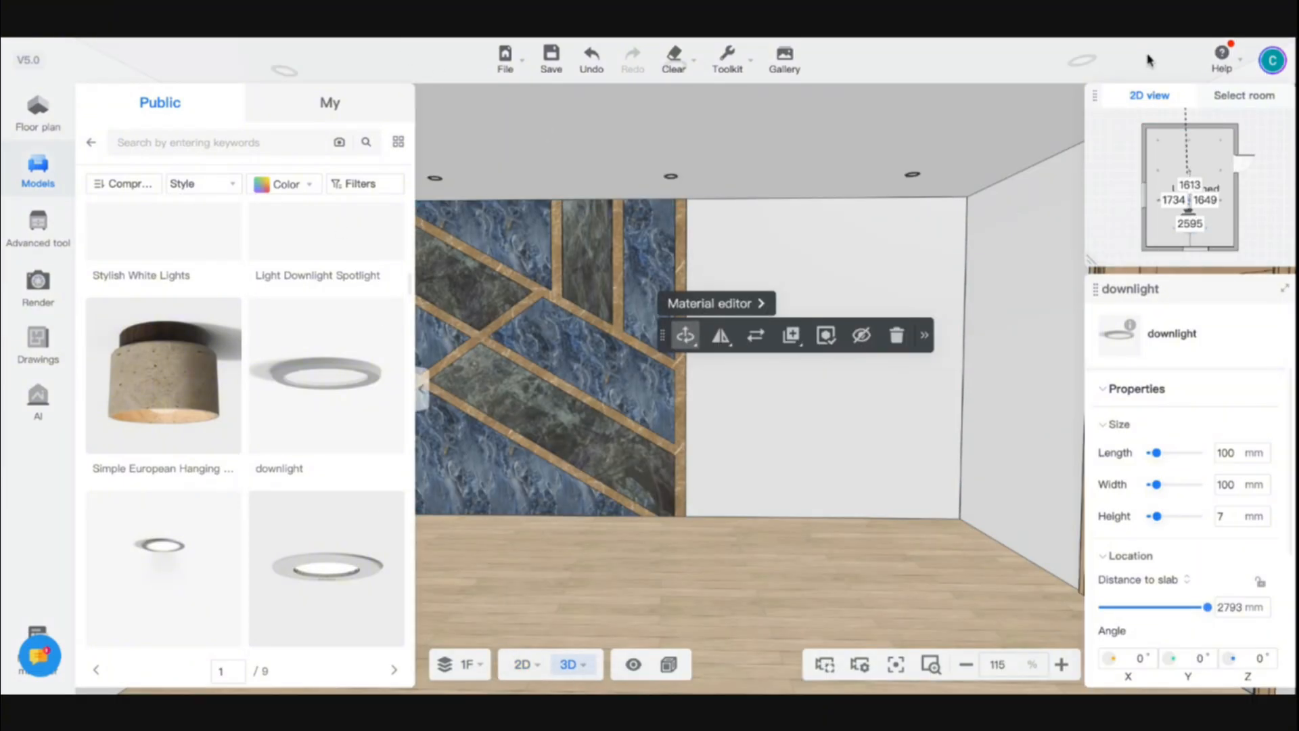
left_click(686, 268)
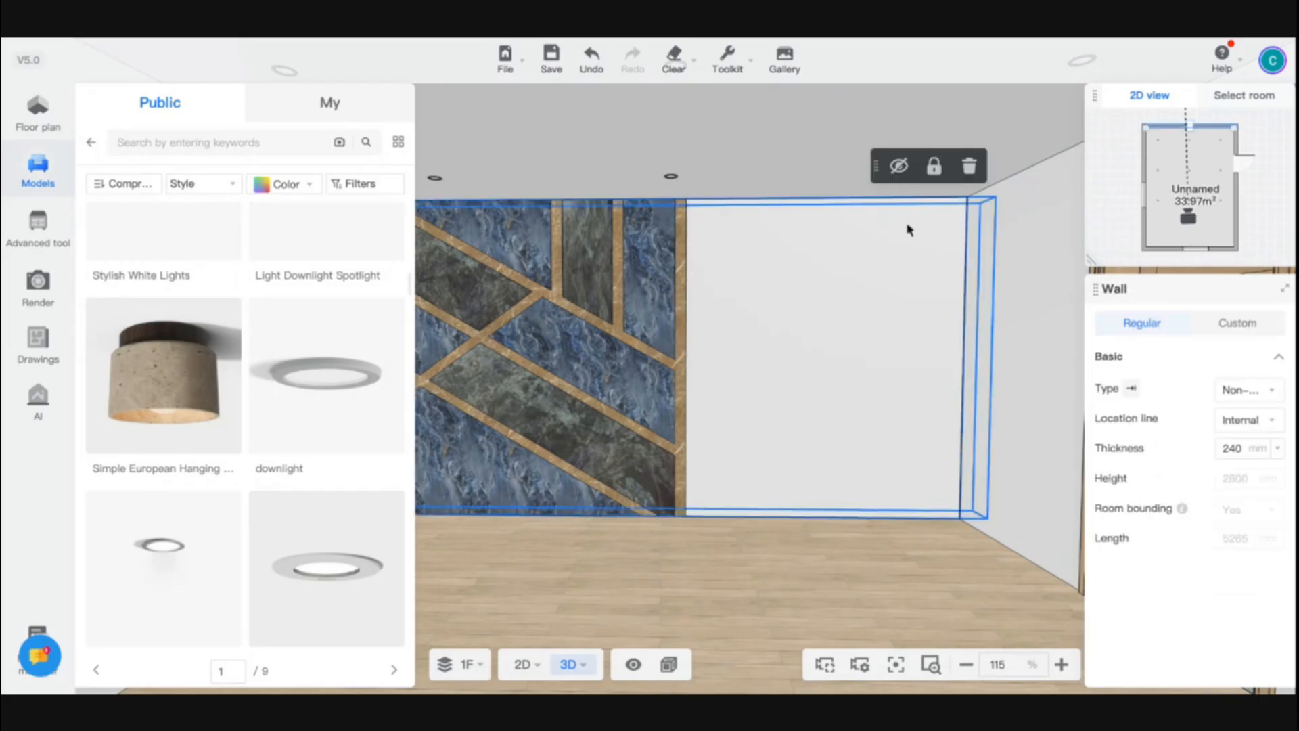
left_click(746, 616)
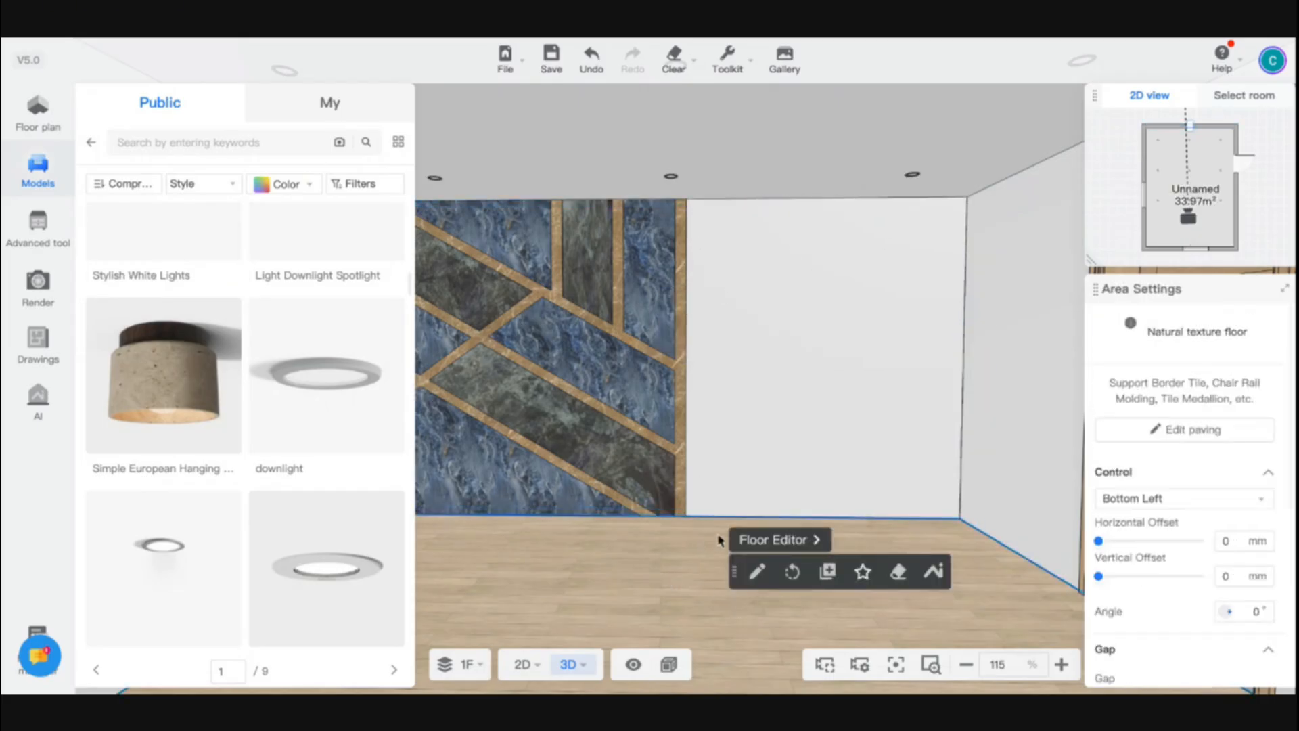
left_click(710, 410)
scroll(819, 493, "down", 3)
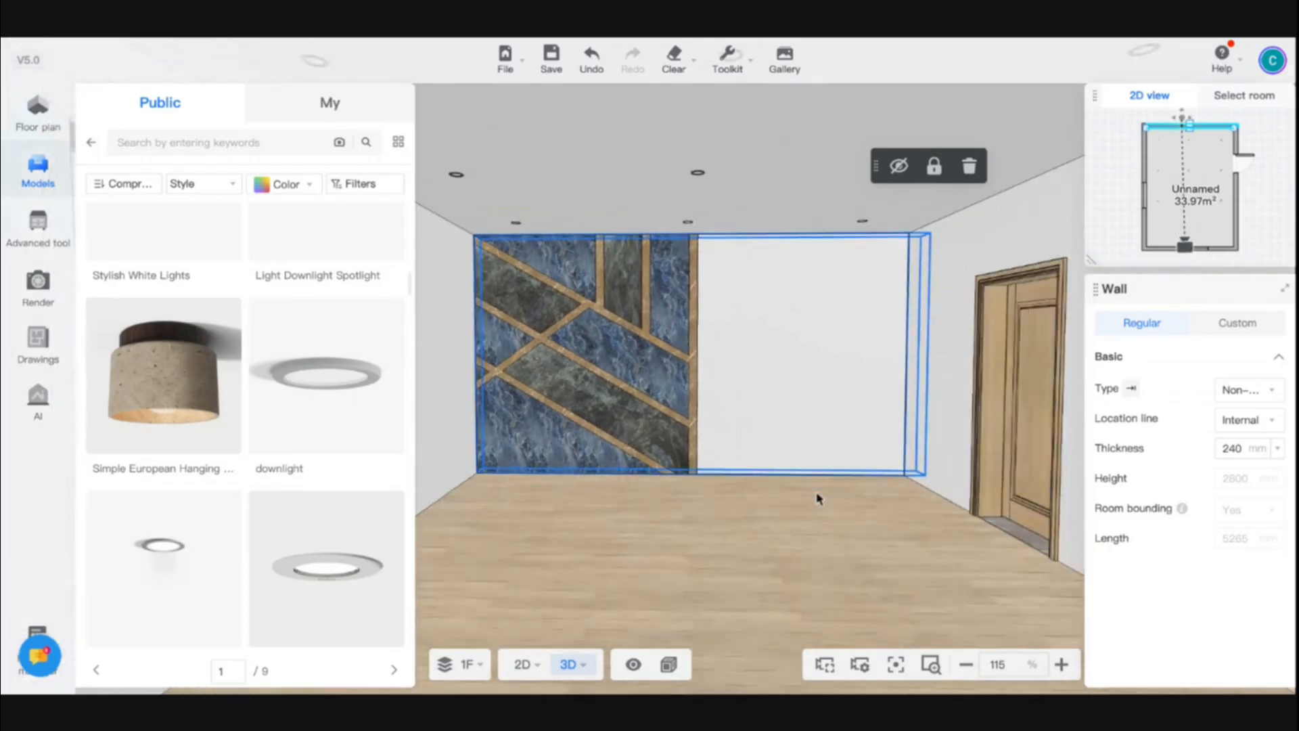
scroll(788, 465, "up", 1)
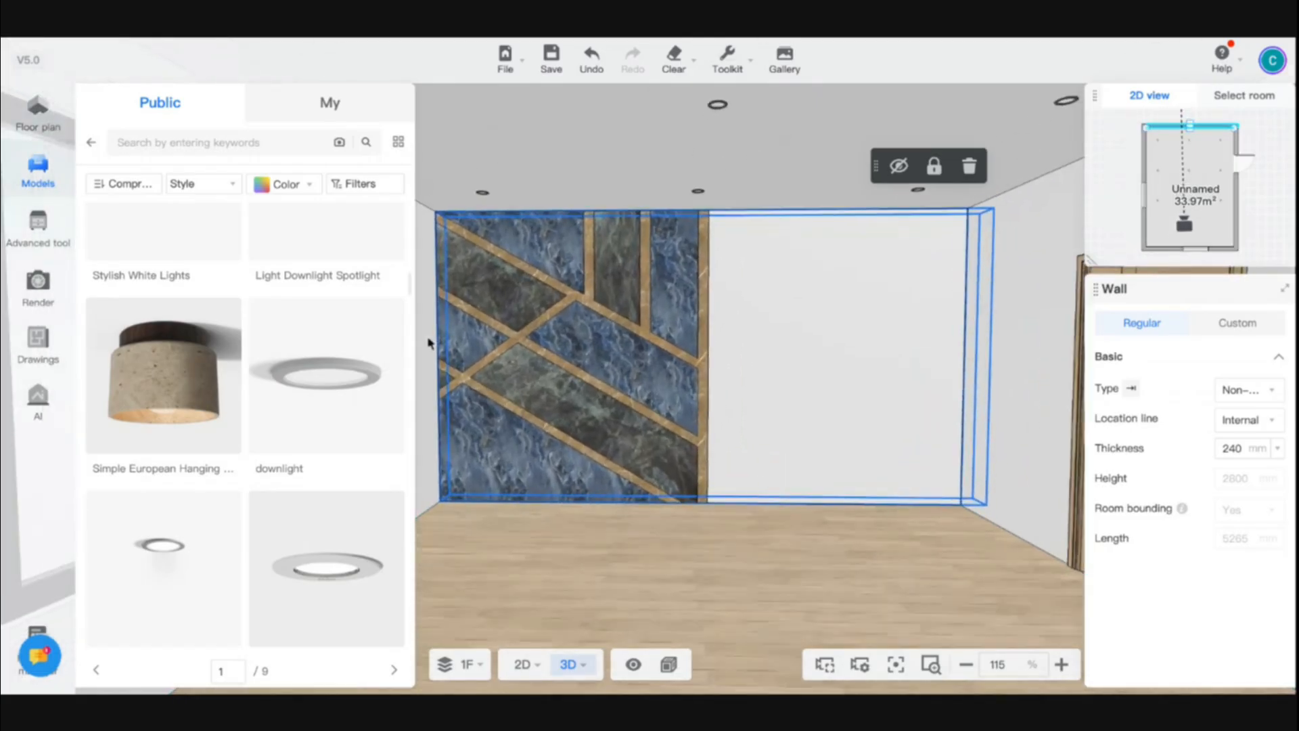
left_click(1027, 337)
left_click(726, 323)
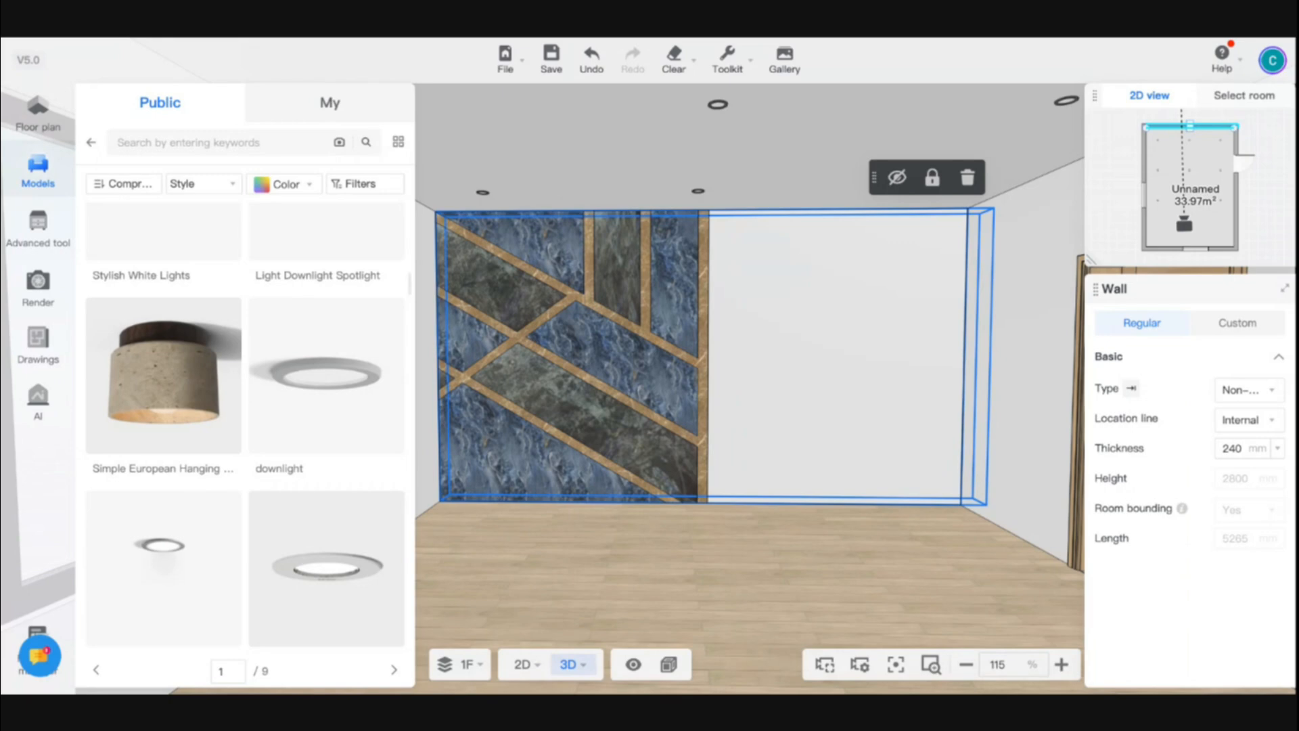
left_click(829, 566)
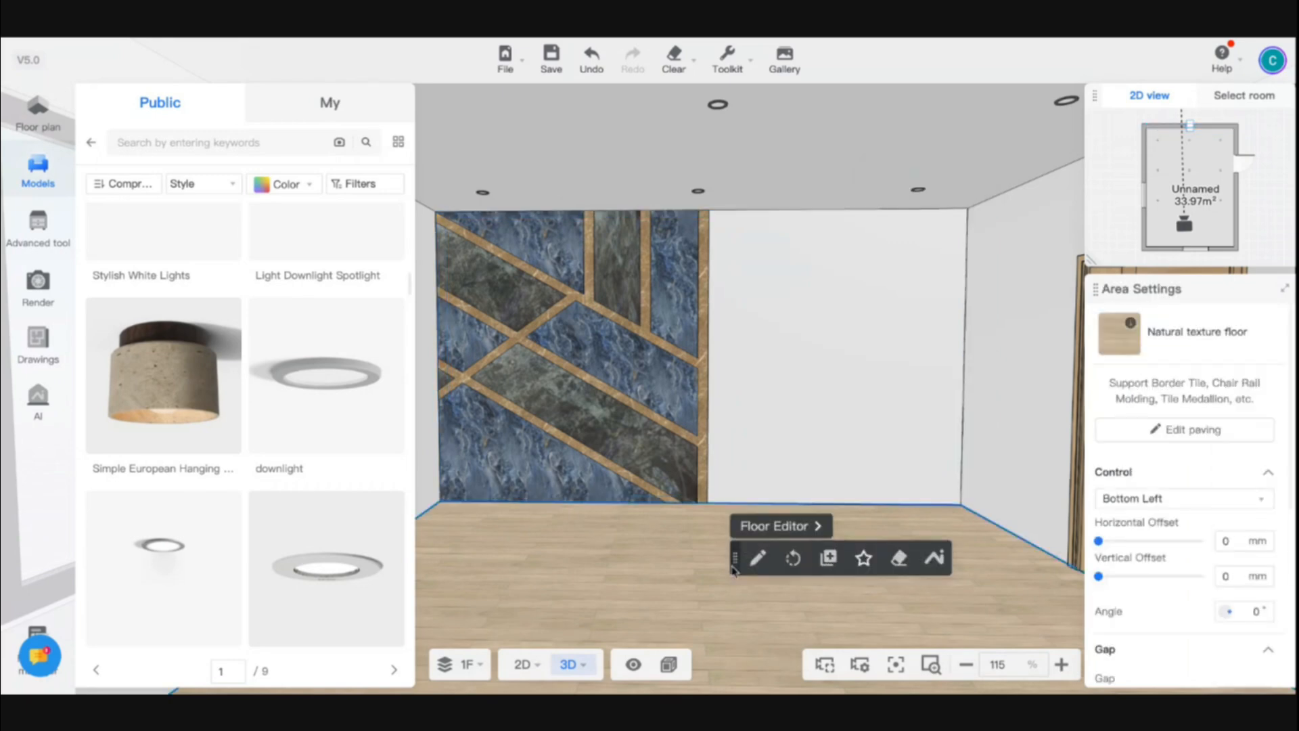
Open the feature wall in the Wall Editor through the Ceiling Editor's 3D preview and clear its existing design
left_click(703, 170)
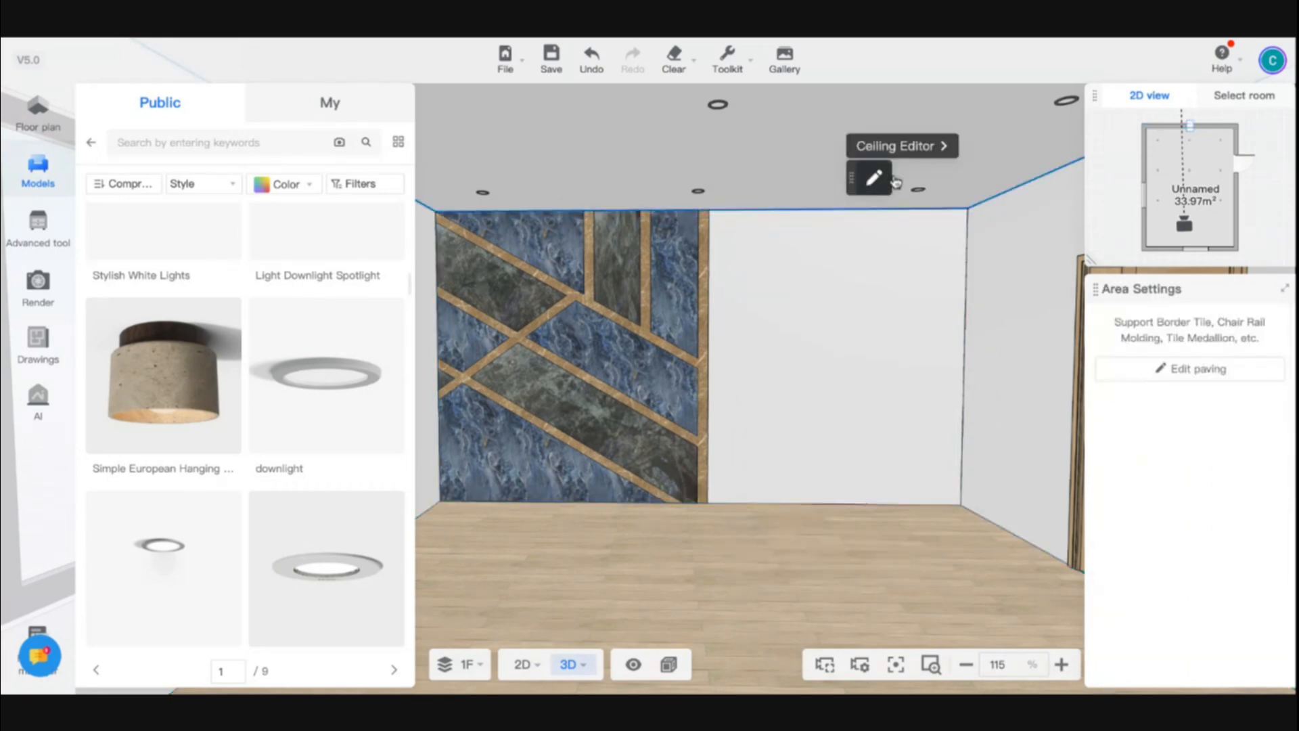
left_click(904, 154)
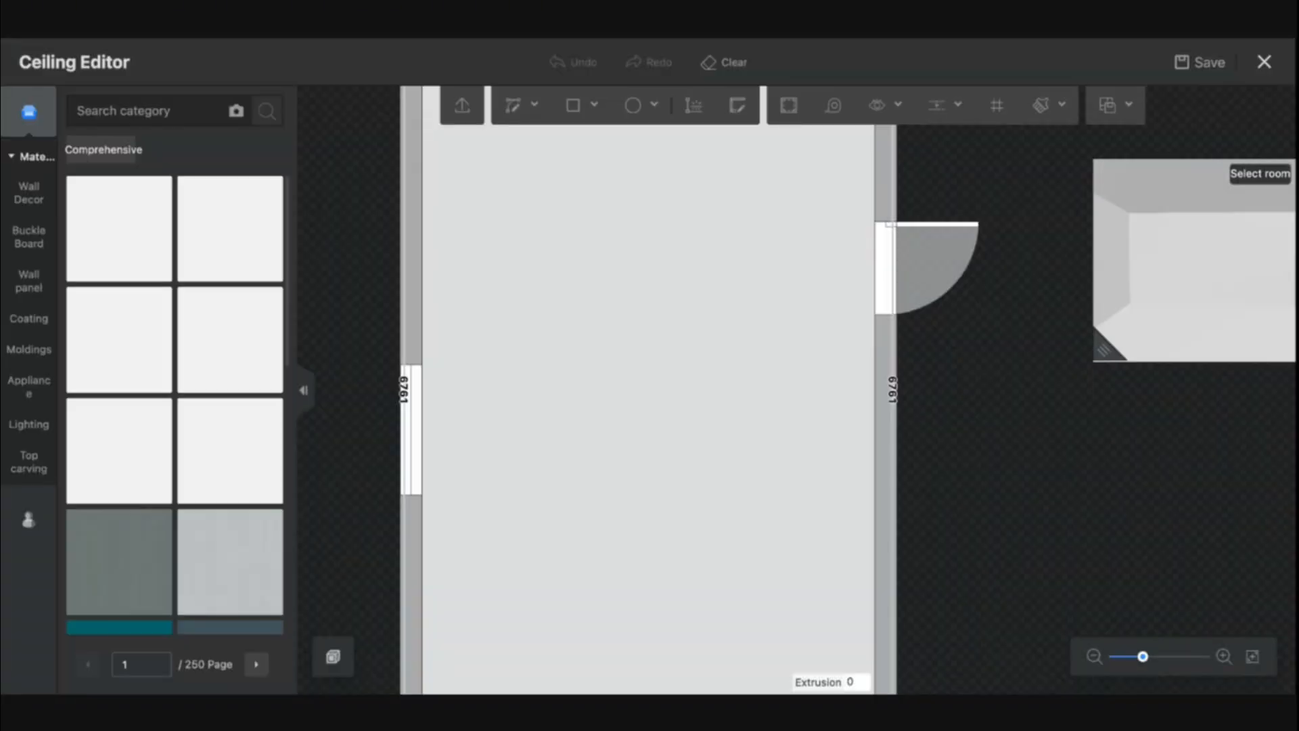
left_click(1101, 354)
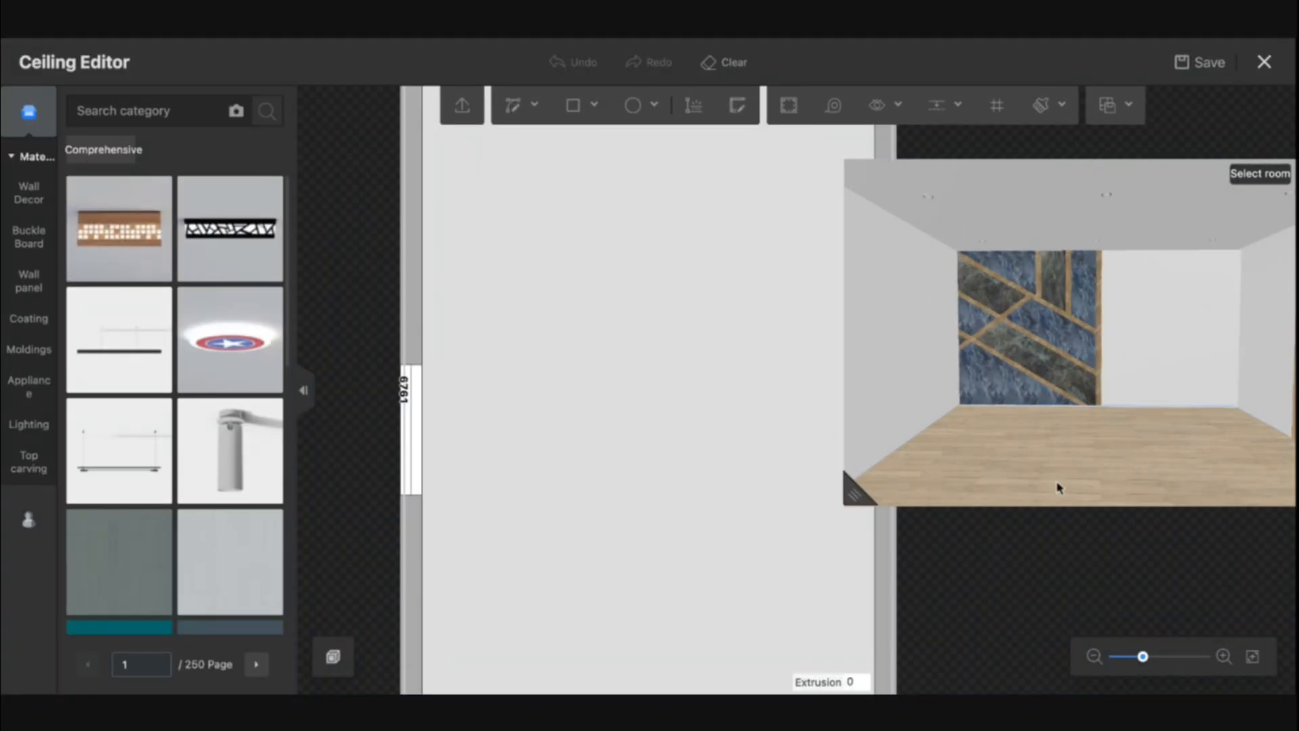
mouse_move(1118, 325)
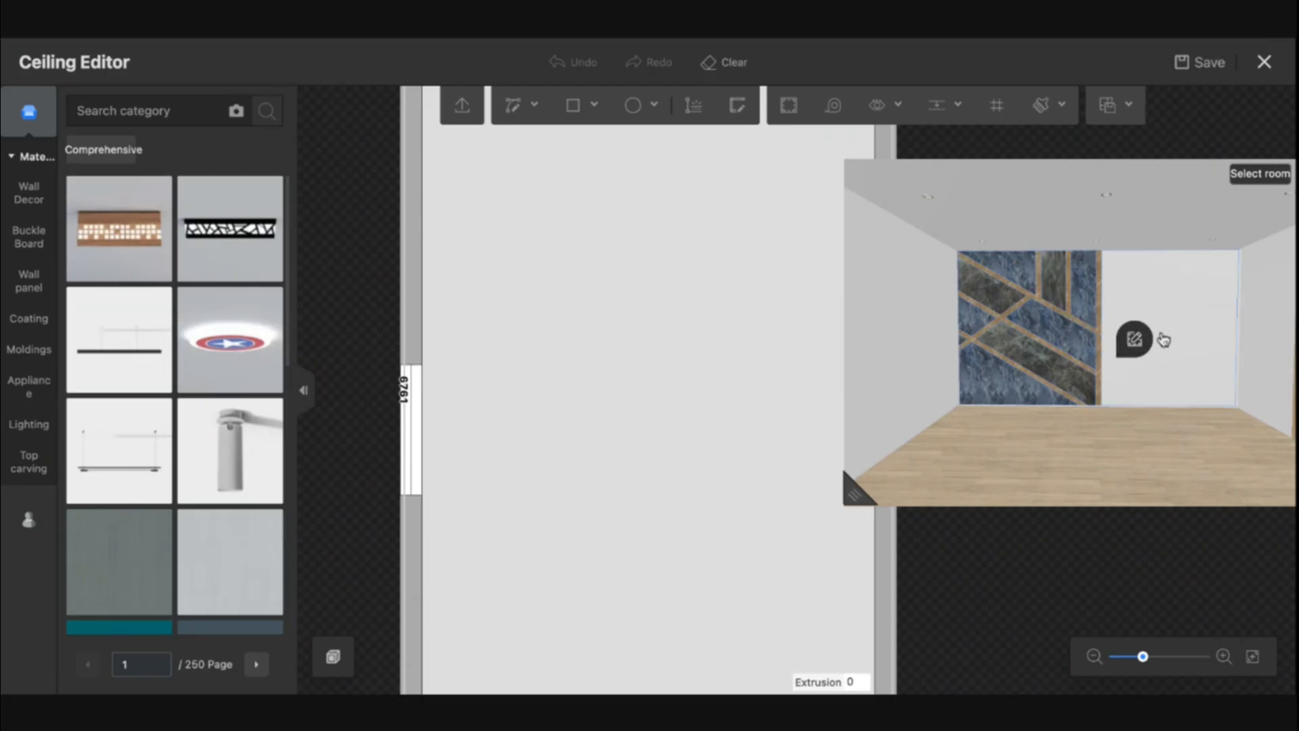
left_click(1139, 345)
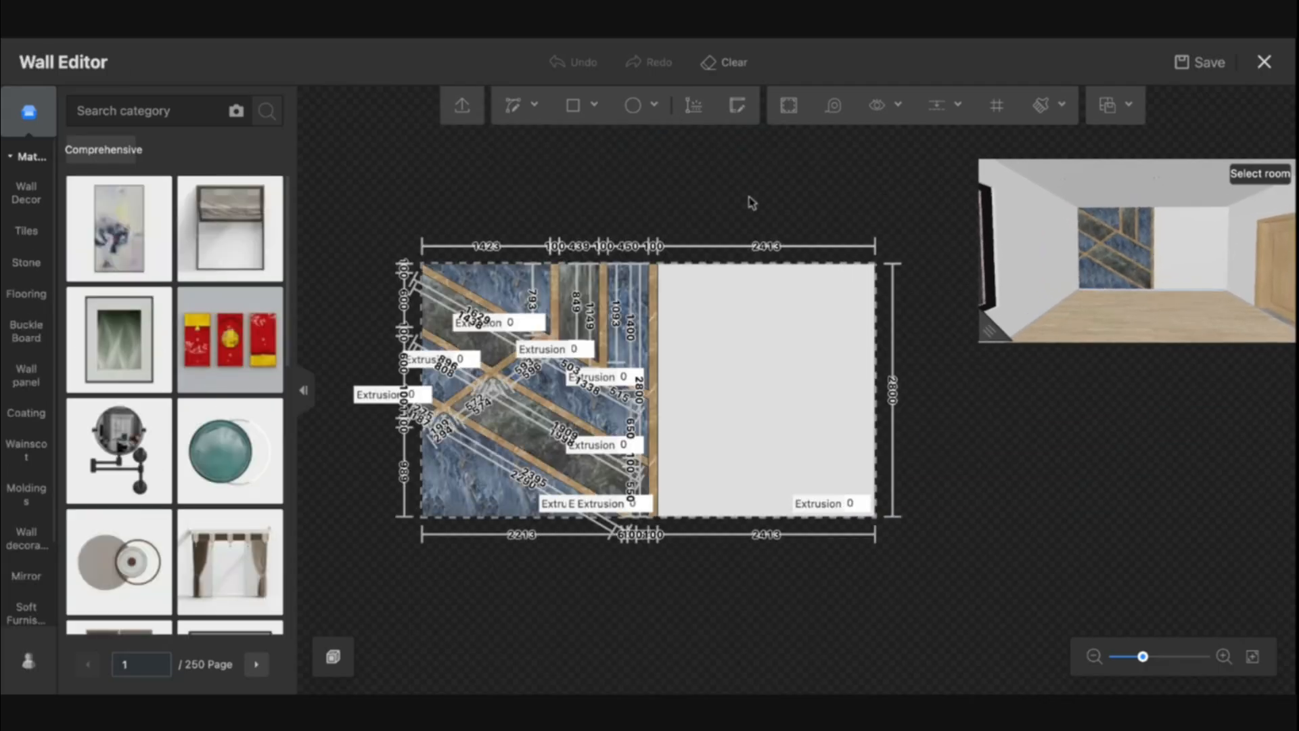
left_click(731, 70)
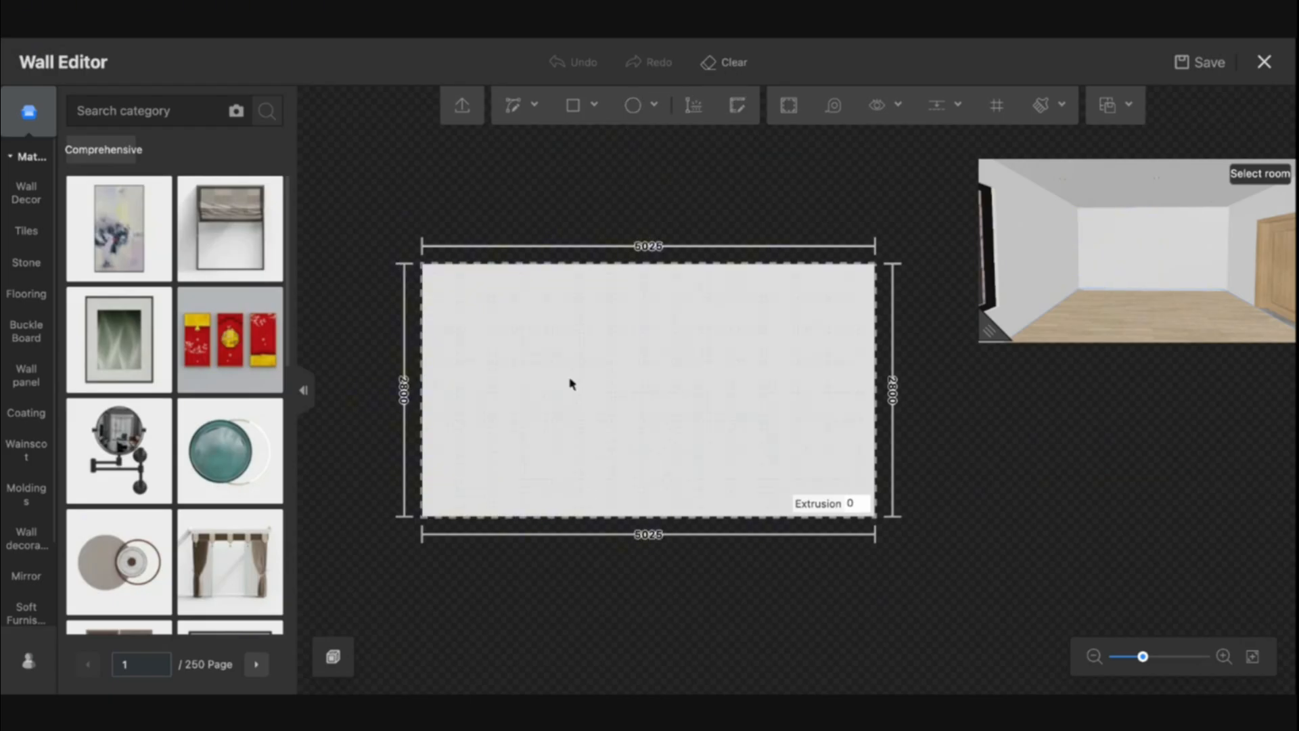
Draw two 1200 mm wide, full-height rectangles at the left and right ends of the feature wall
left_click(573, 105)
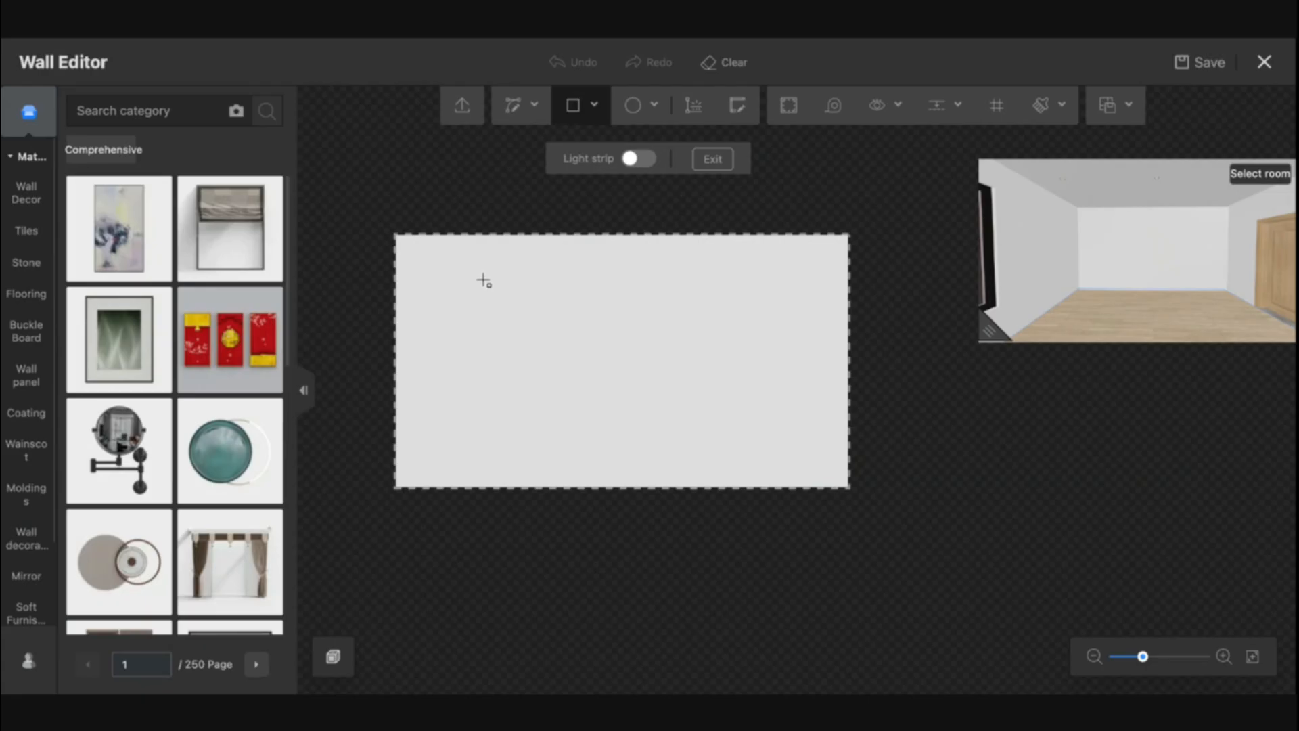
left_click(397, 235)
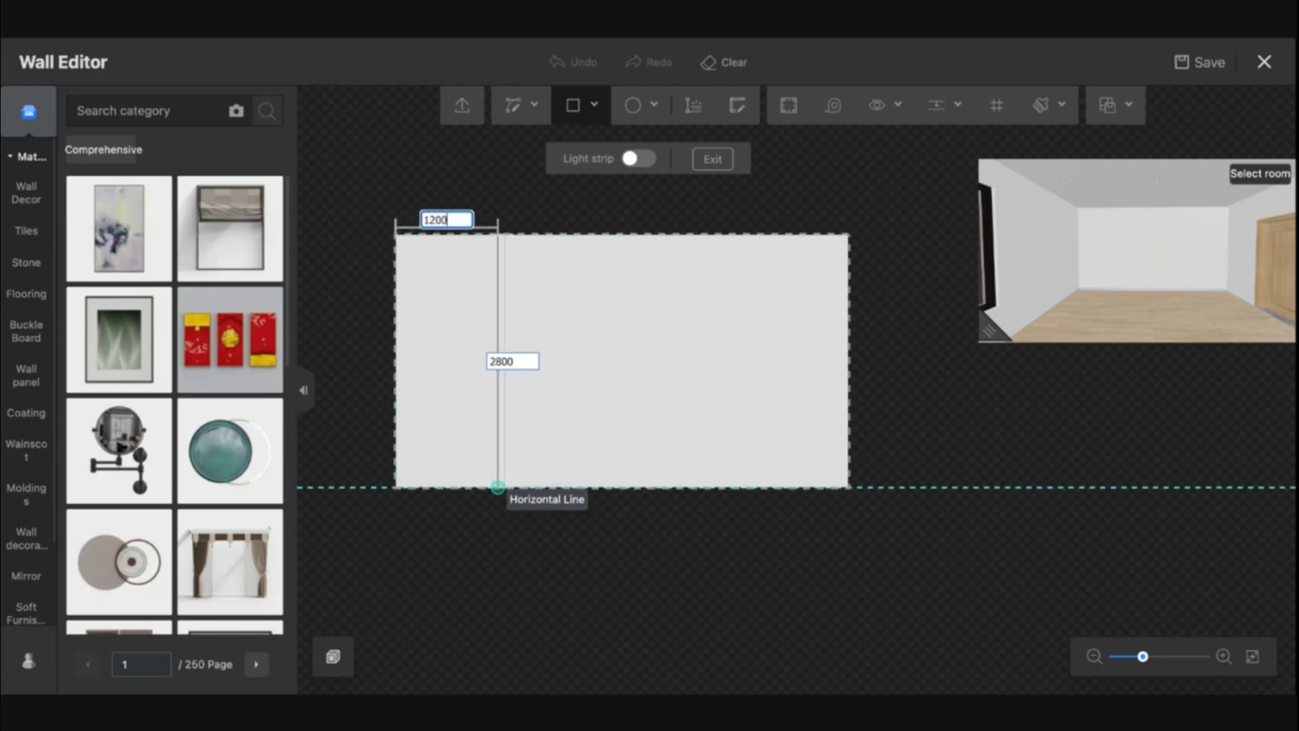
key("Tab")
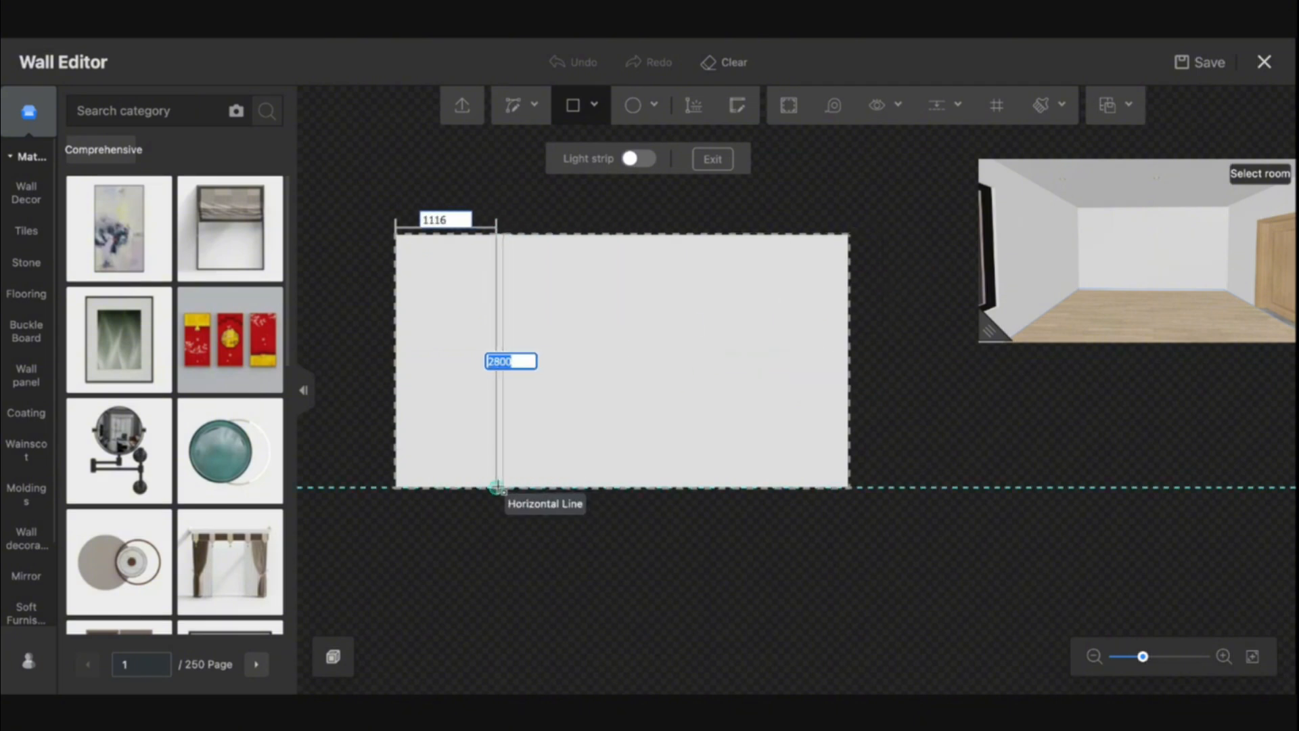
key("Tab")
type("1")
key("Tab")
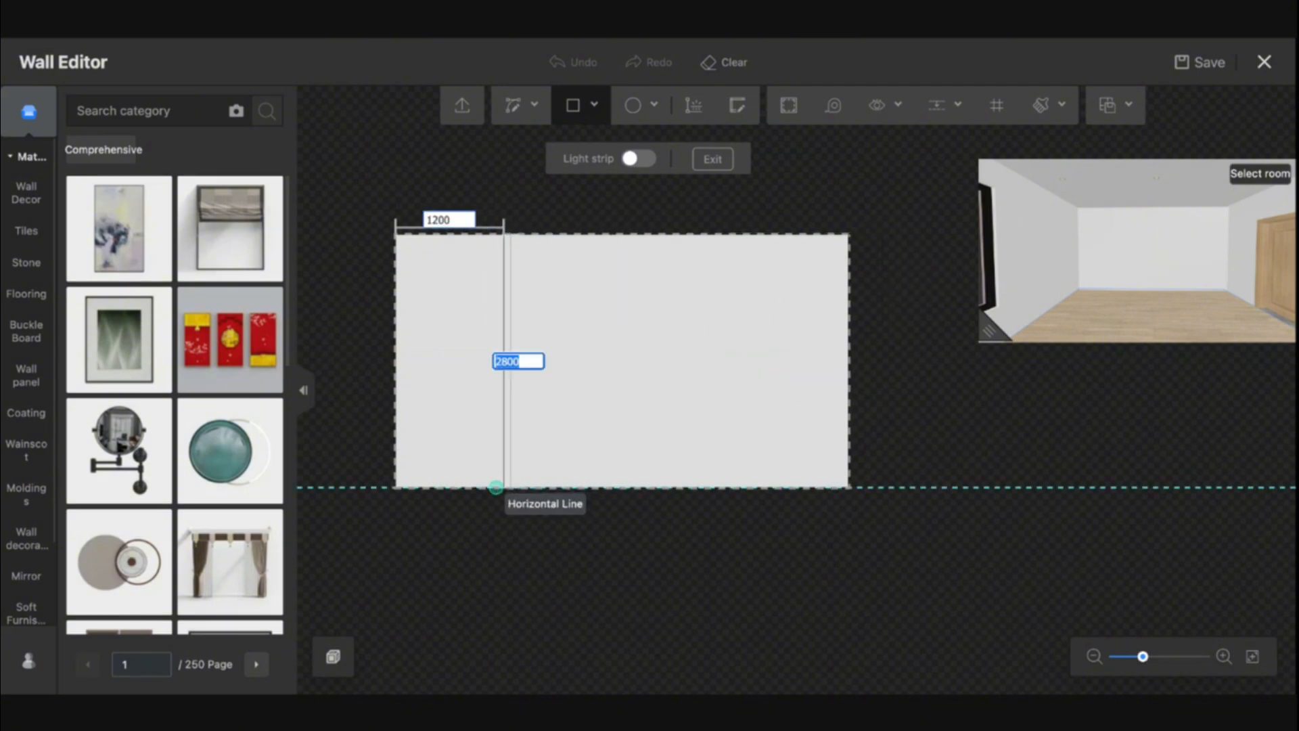
key("Return")
left_click(849, 235)
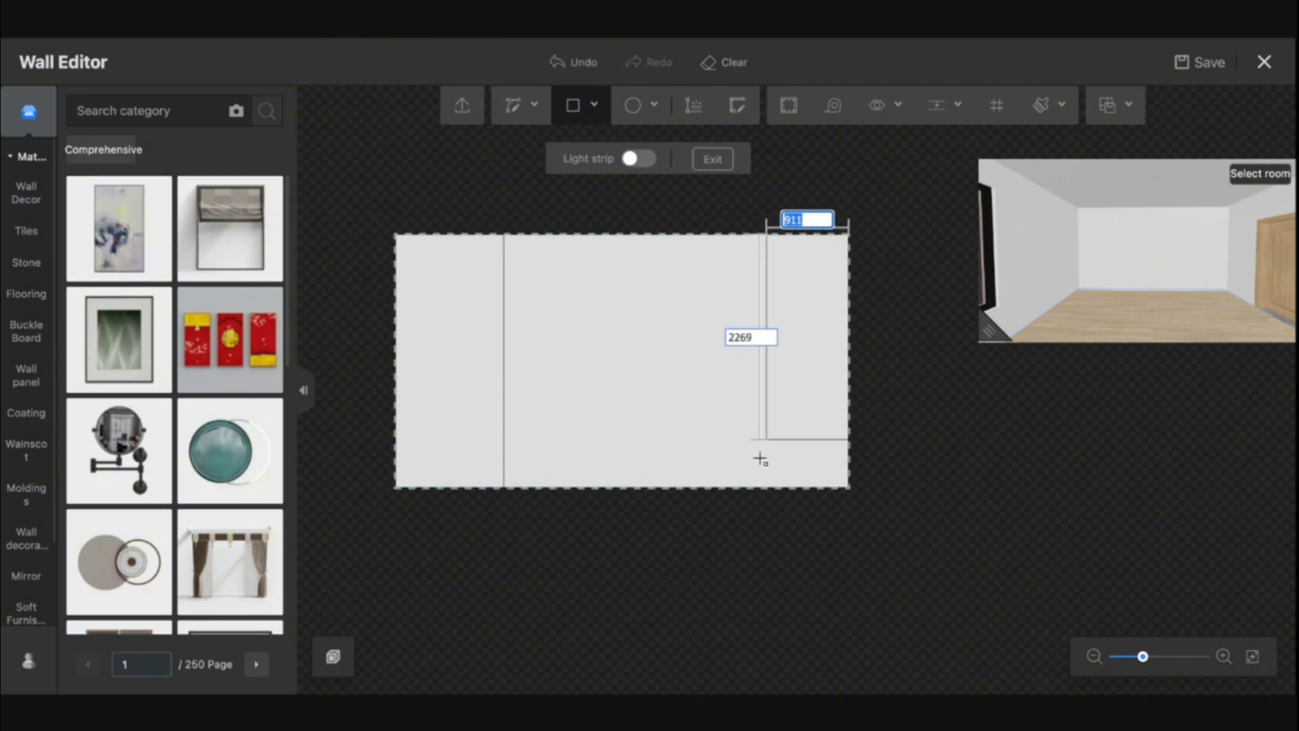
type("1200")
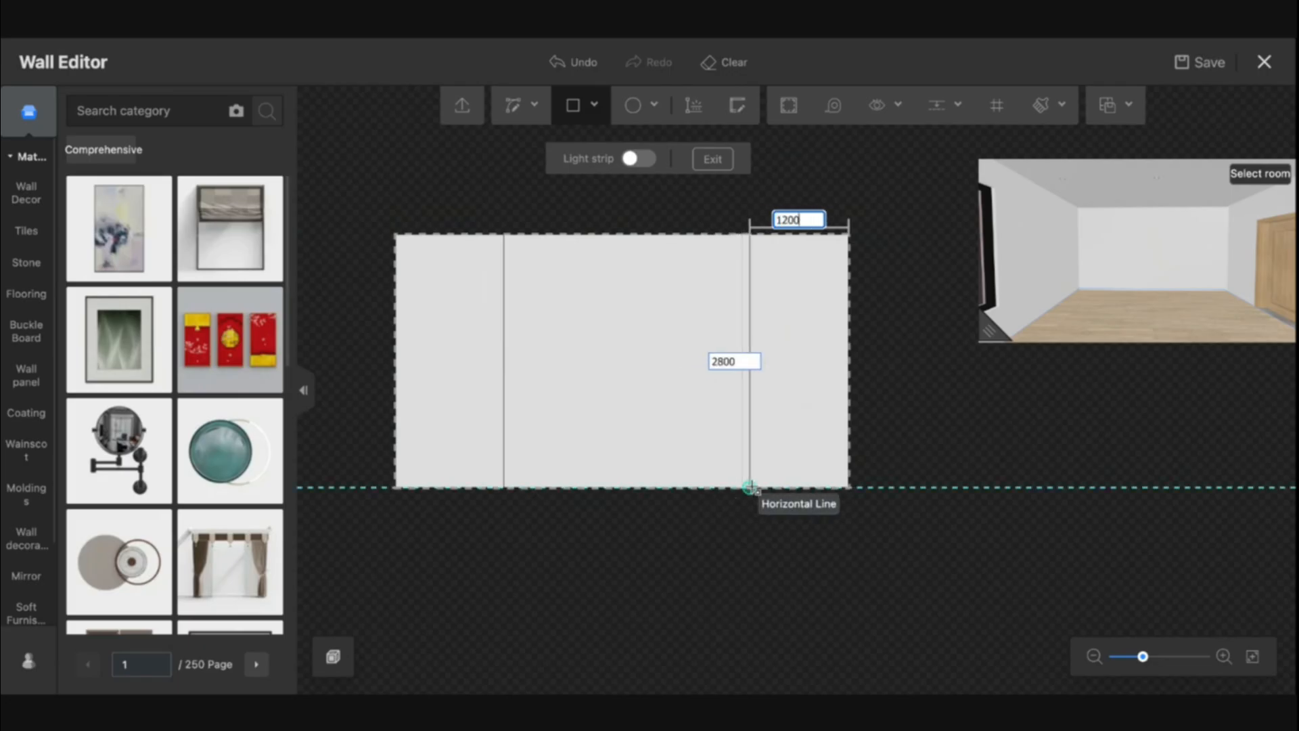
key("Tab")
key("Return")
key("Escape")
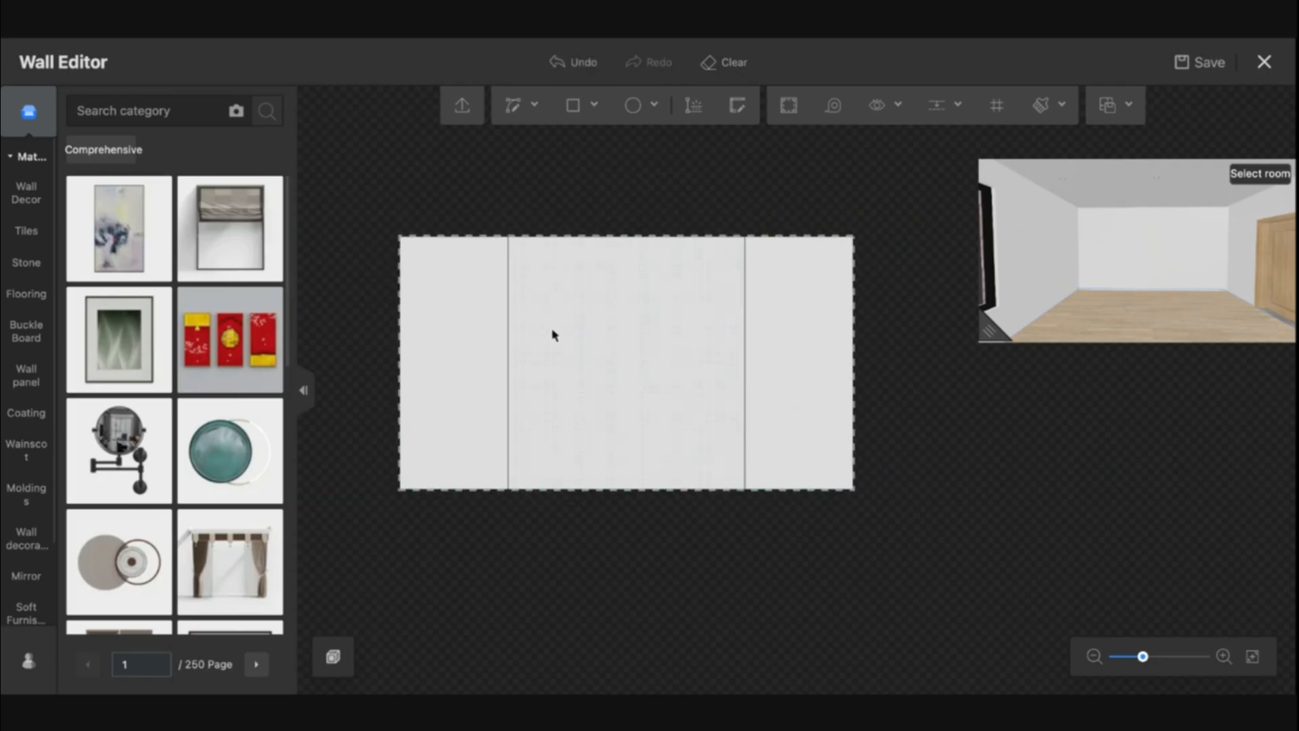
Draw narrow full-height strip rectangles inside the left panel at the wall's edge, about 300 mm wide
scroll(555, 333, "up", 5)
left_click_drag(588, 340, 683, 312)
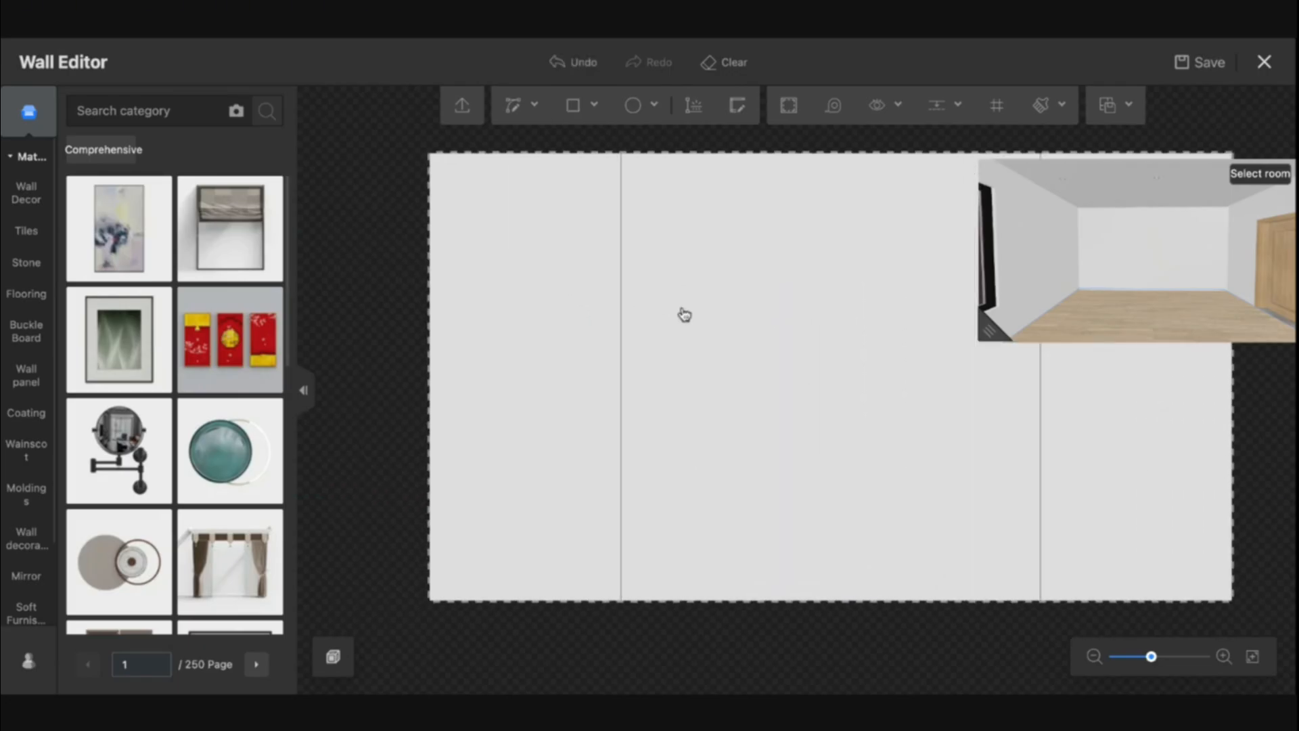
left_click(574, 113)
left_click(430, 152)
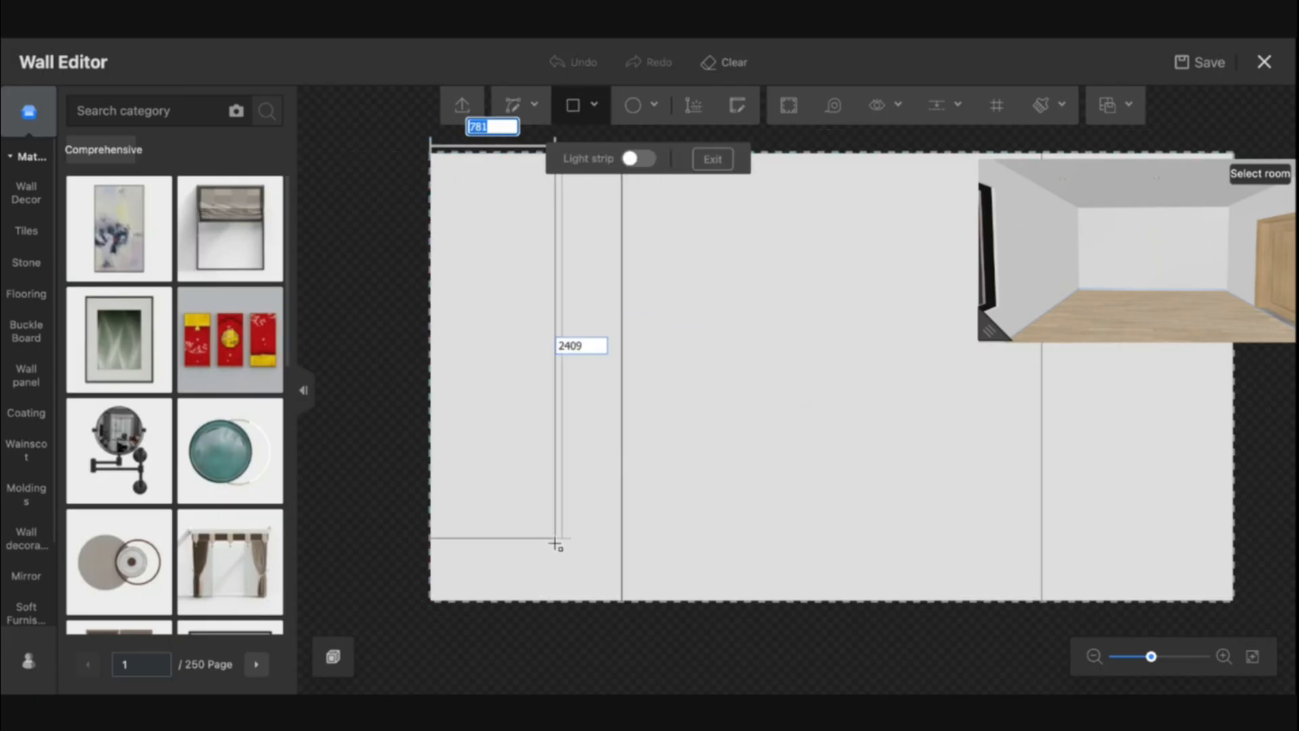
left_click(527, 601)
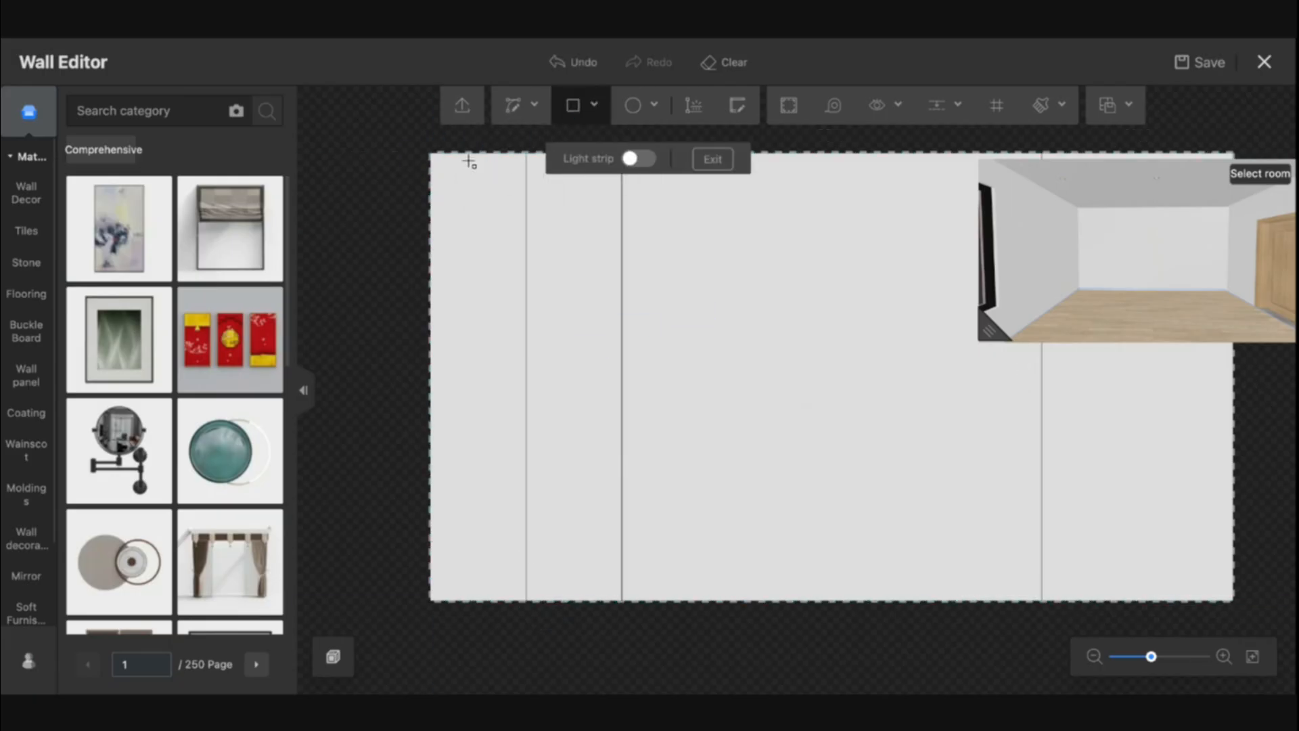
left_click(431, 153)
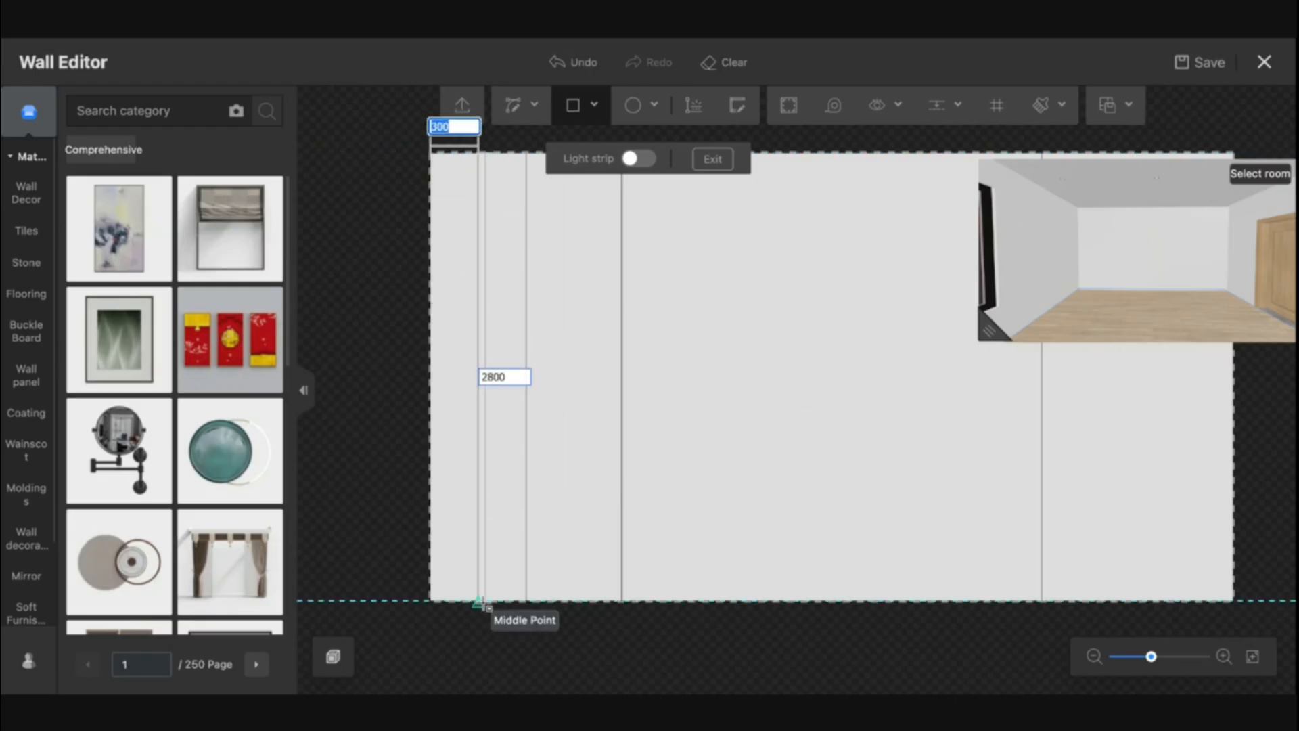
left_click(479, 601)
left_click(526, 153)
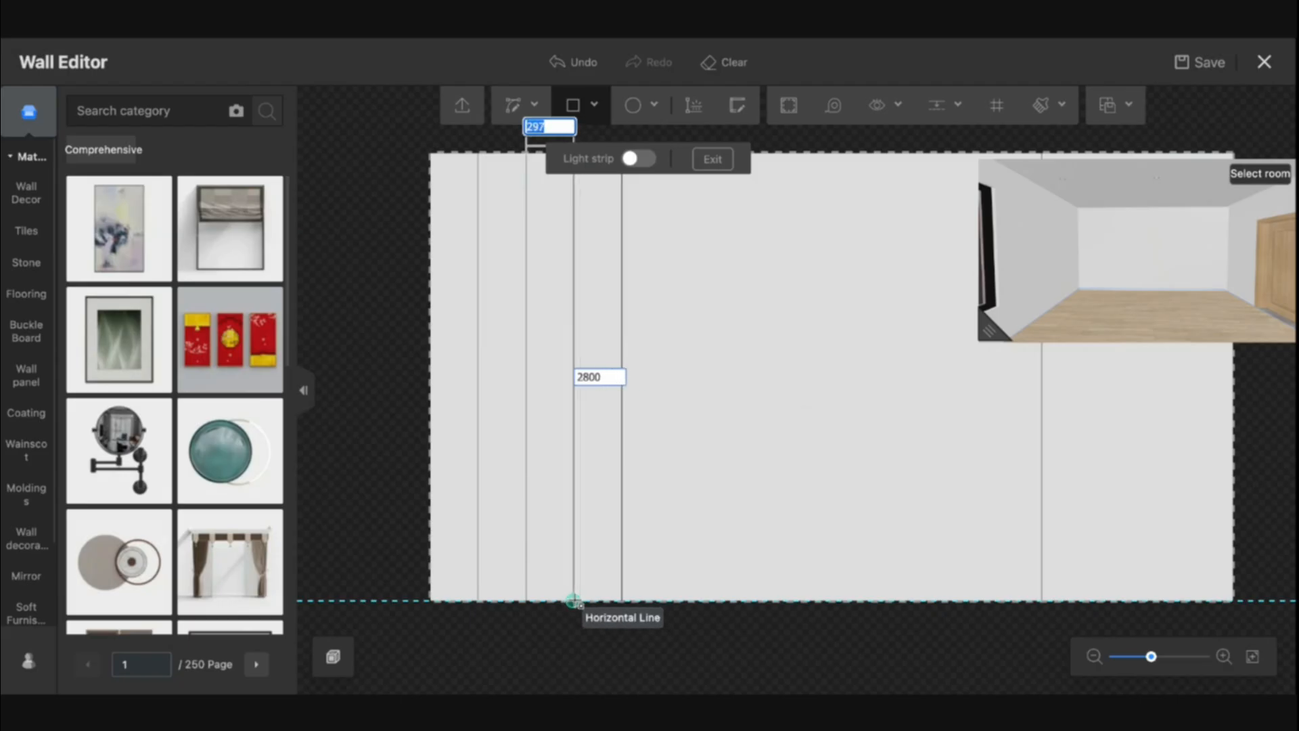
key("Escape")
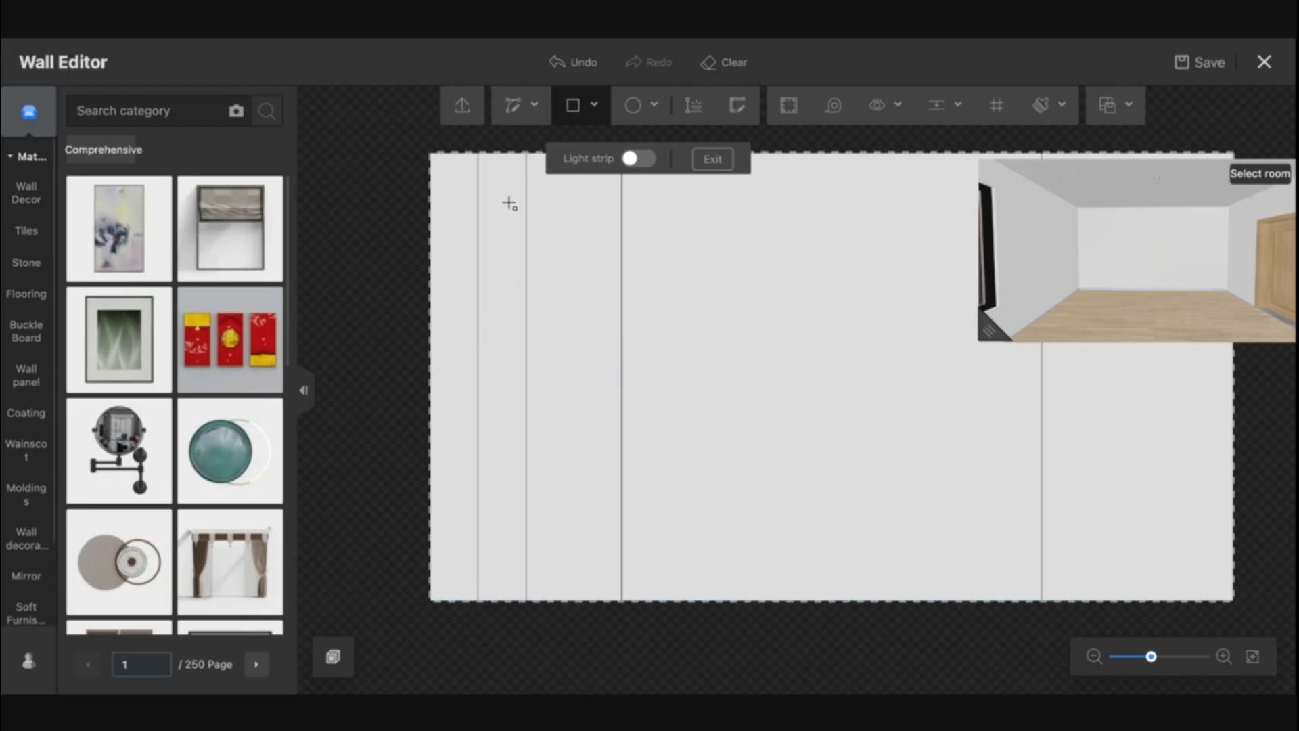
Add more strip rectangles in the left panel, one 300 mm wide and others about 150 mm wide
left_click(527, 154)
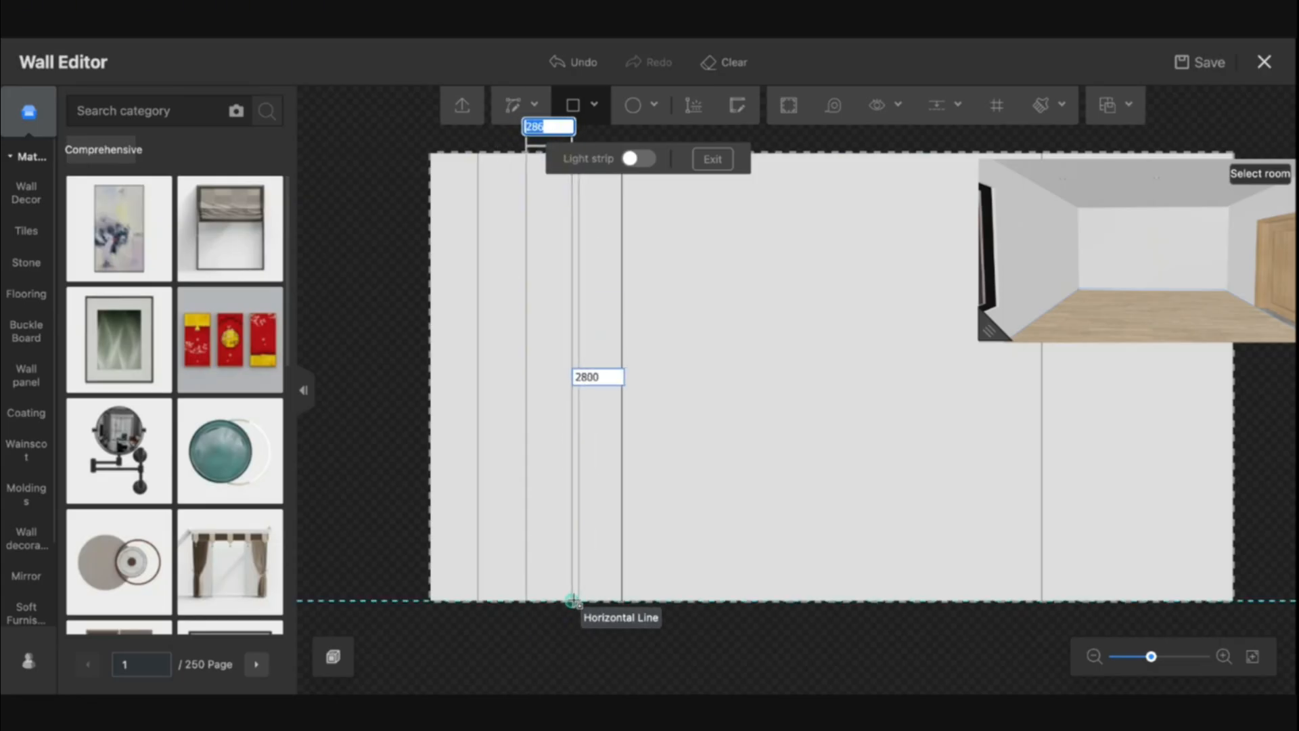
type("300")
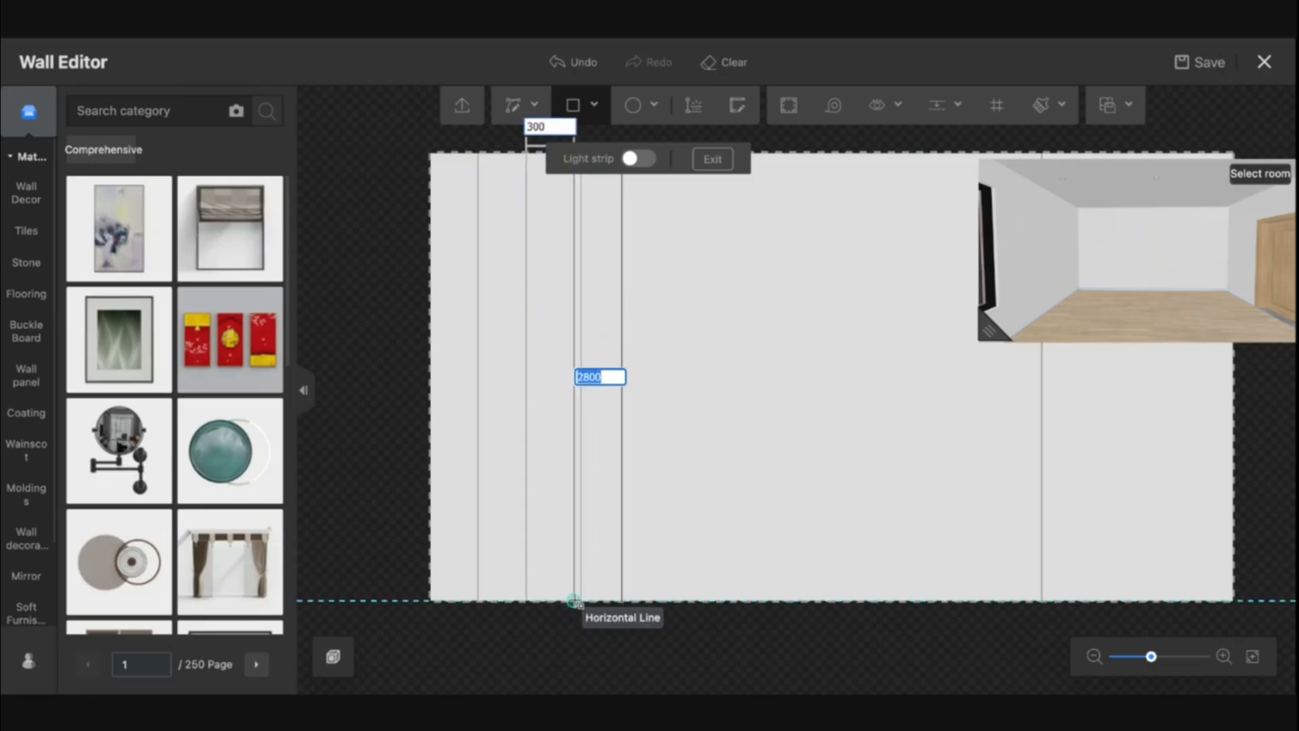
key("Return")
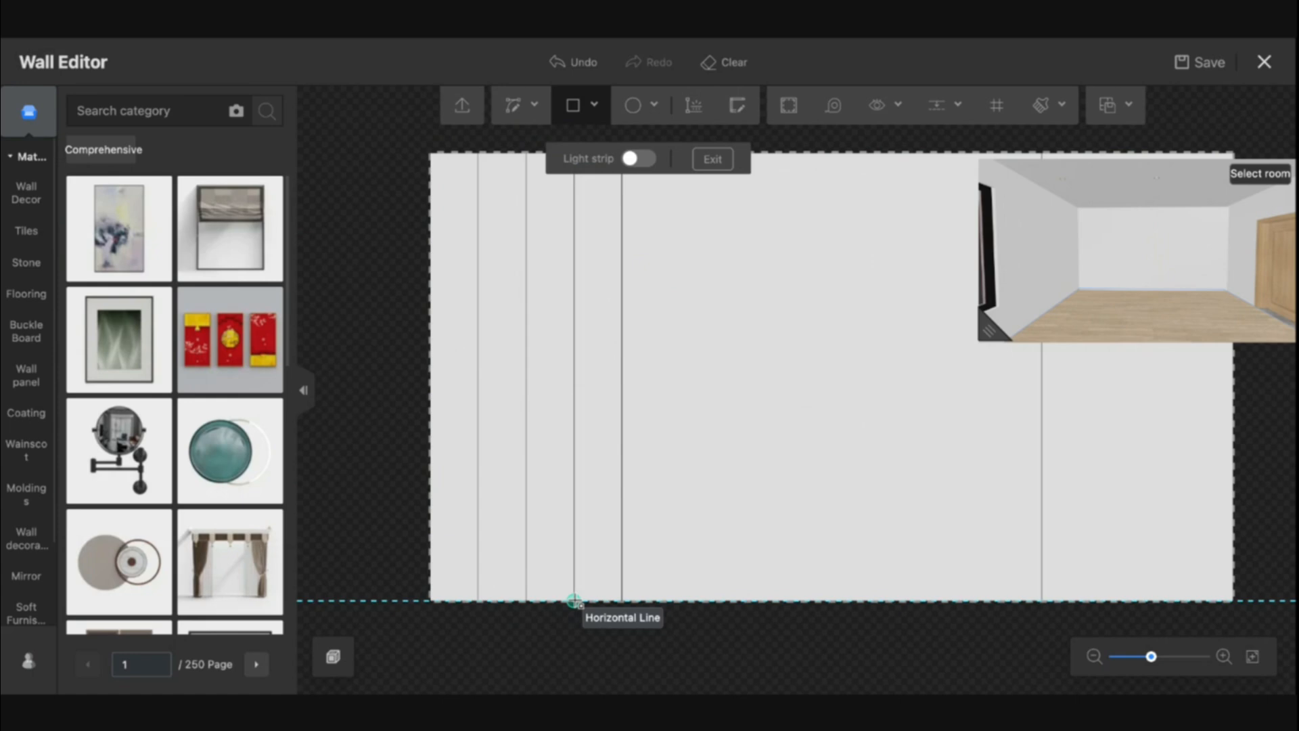
left_click(430, 153)
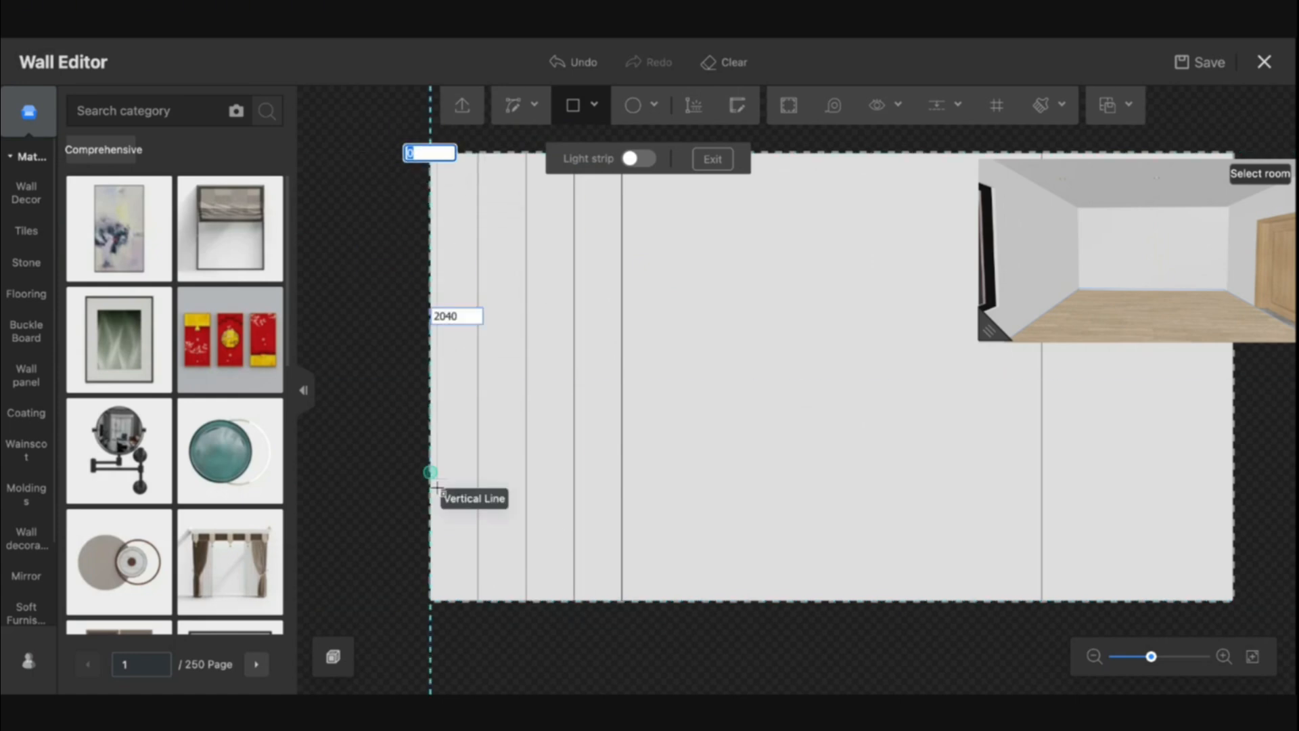
left_click(459, 601)
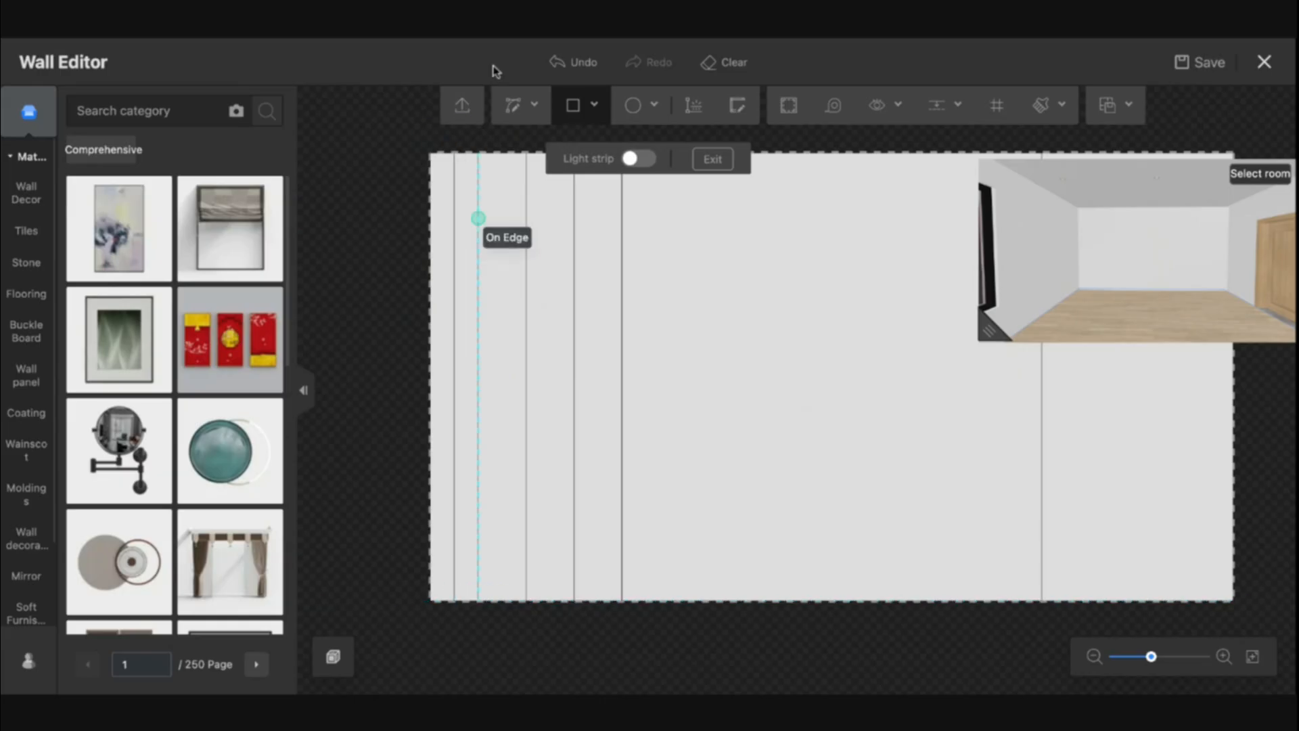
left_click(480, 154)
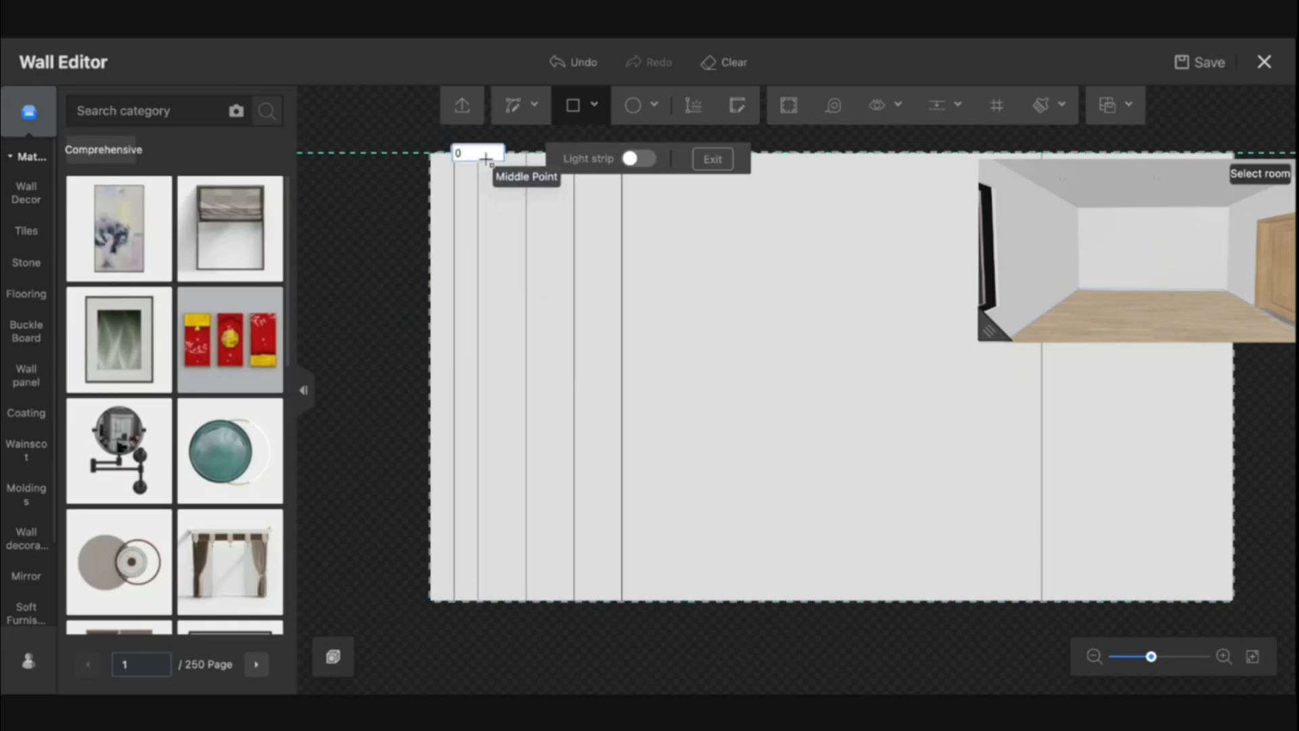
left_click(499, 600)
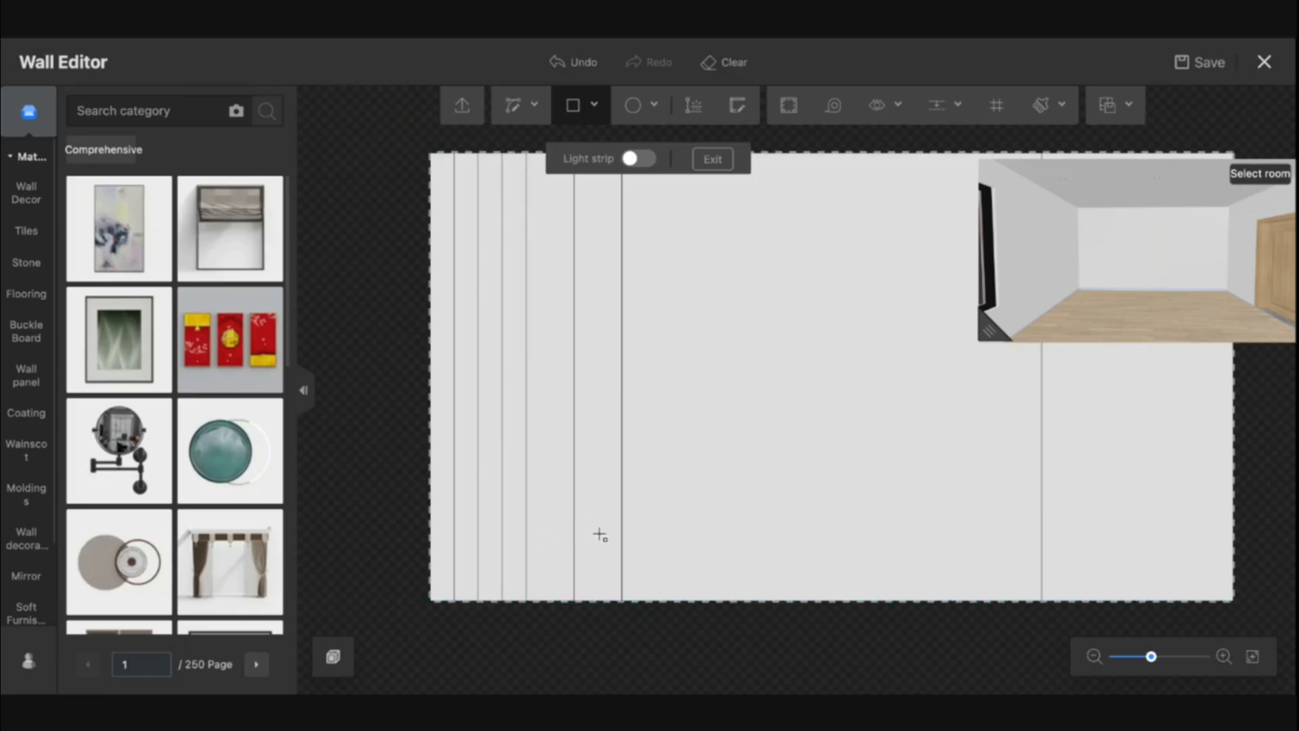
key("Escape")
Select the left strips and duplicate them across the left section of the wall
left_click_drag(627, 508, 396, 469)
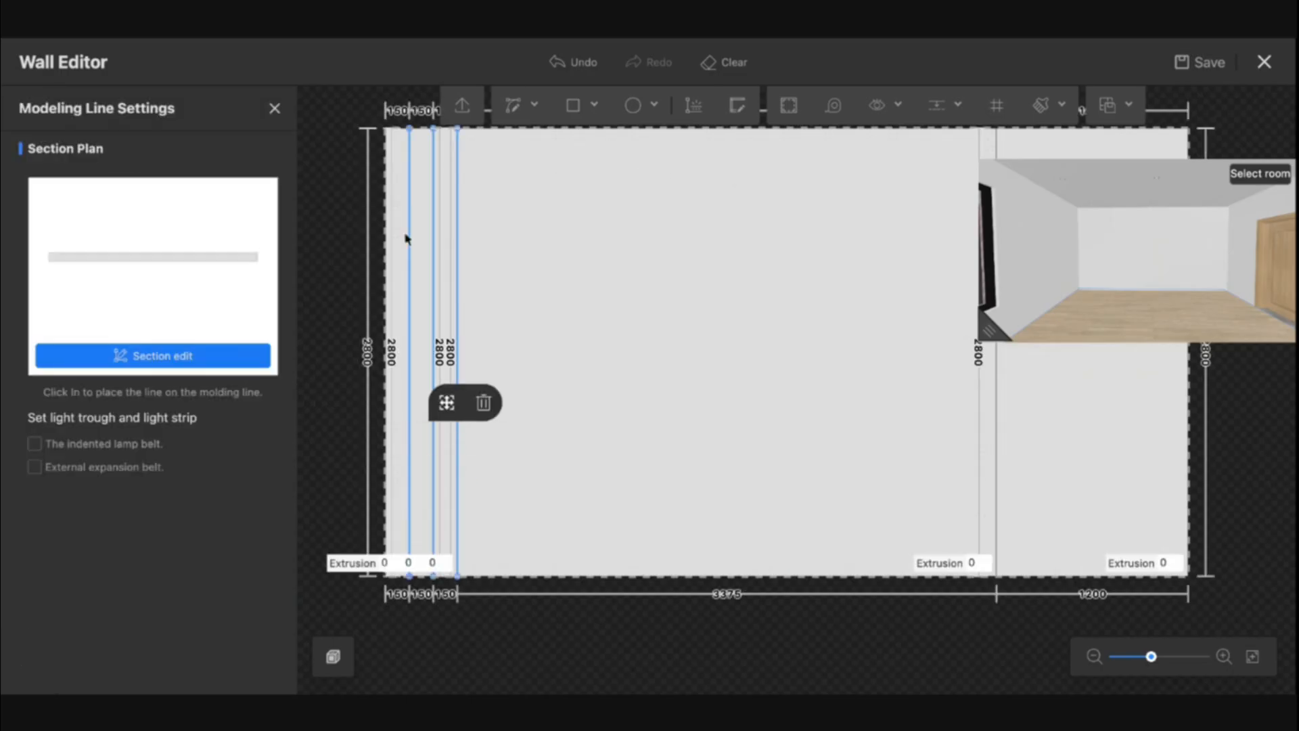
left_click(399, 256)
left_click(440, 287)
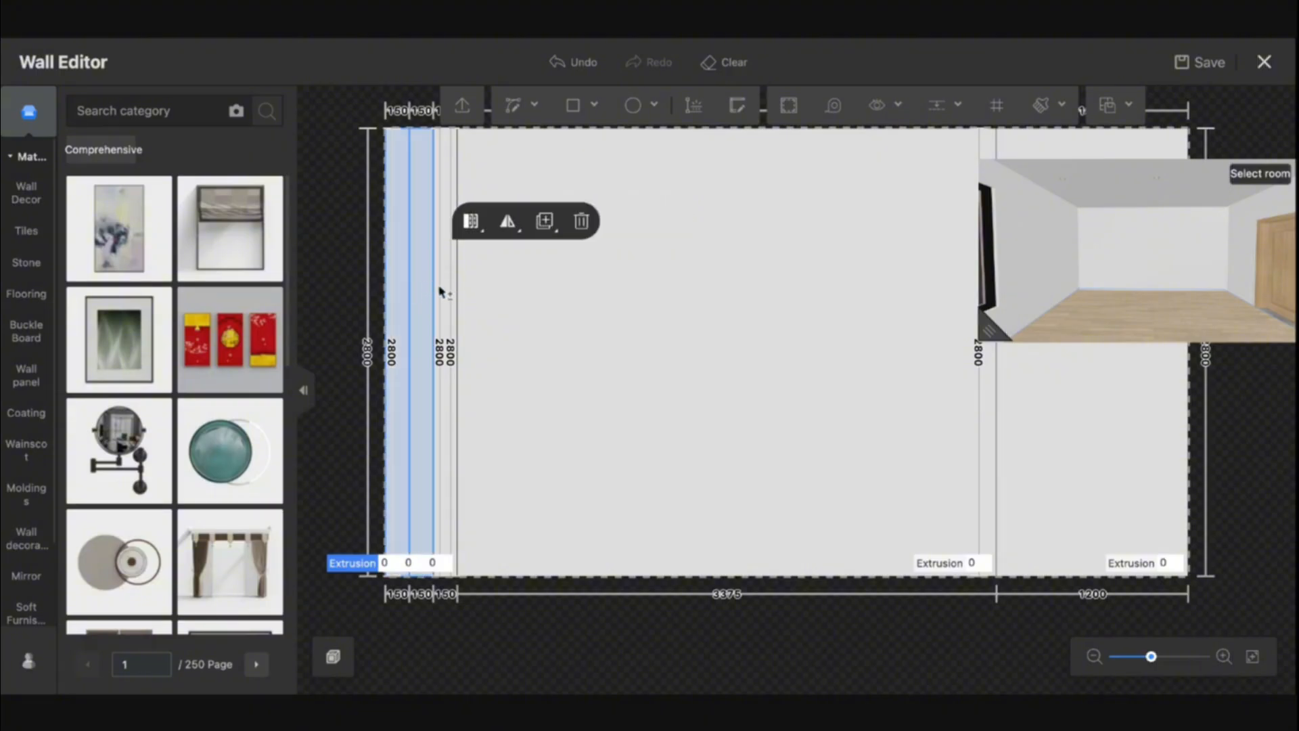
left_click_drag(440, 289, 501, 355)
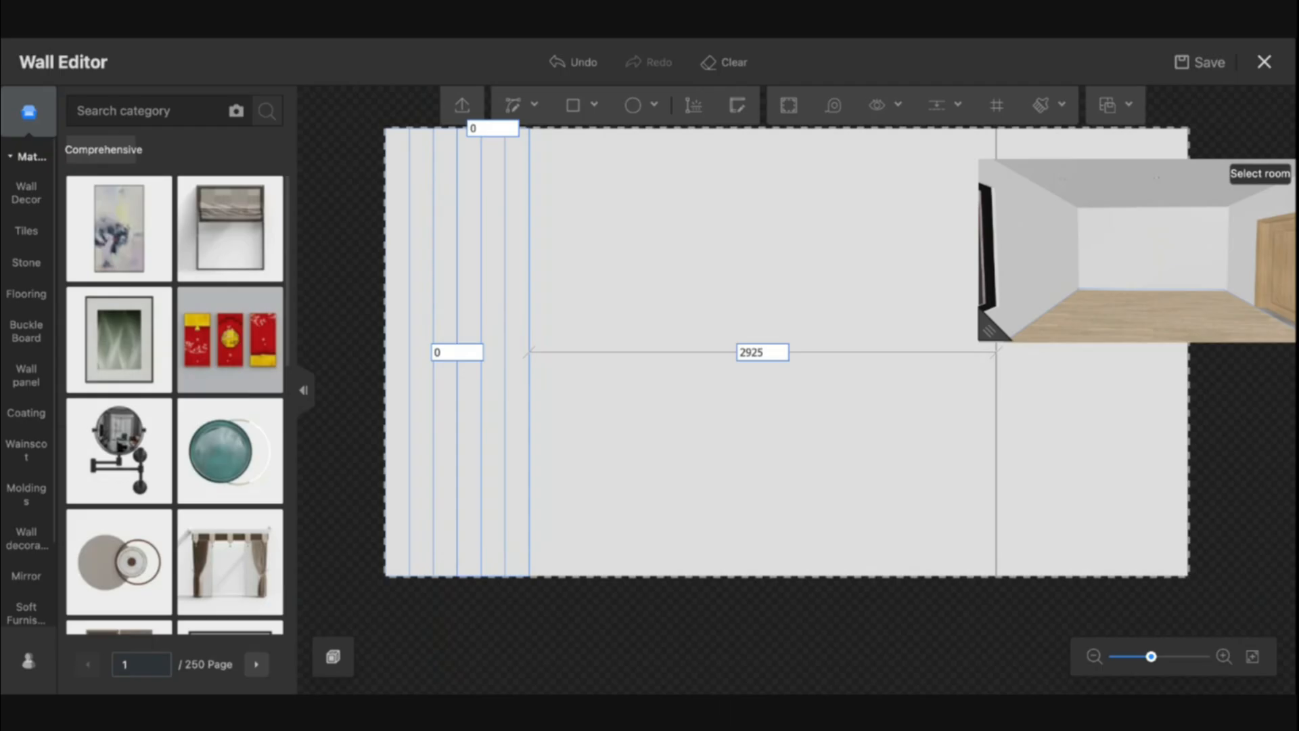
left_click_drag(500, 355, 655, 361)
Place further copies of the 150 mm strips on the right side of the central panel
scroll(787, 384, "down", 6)
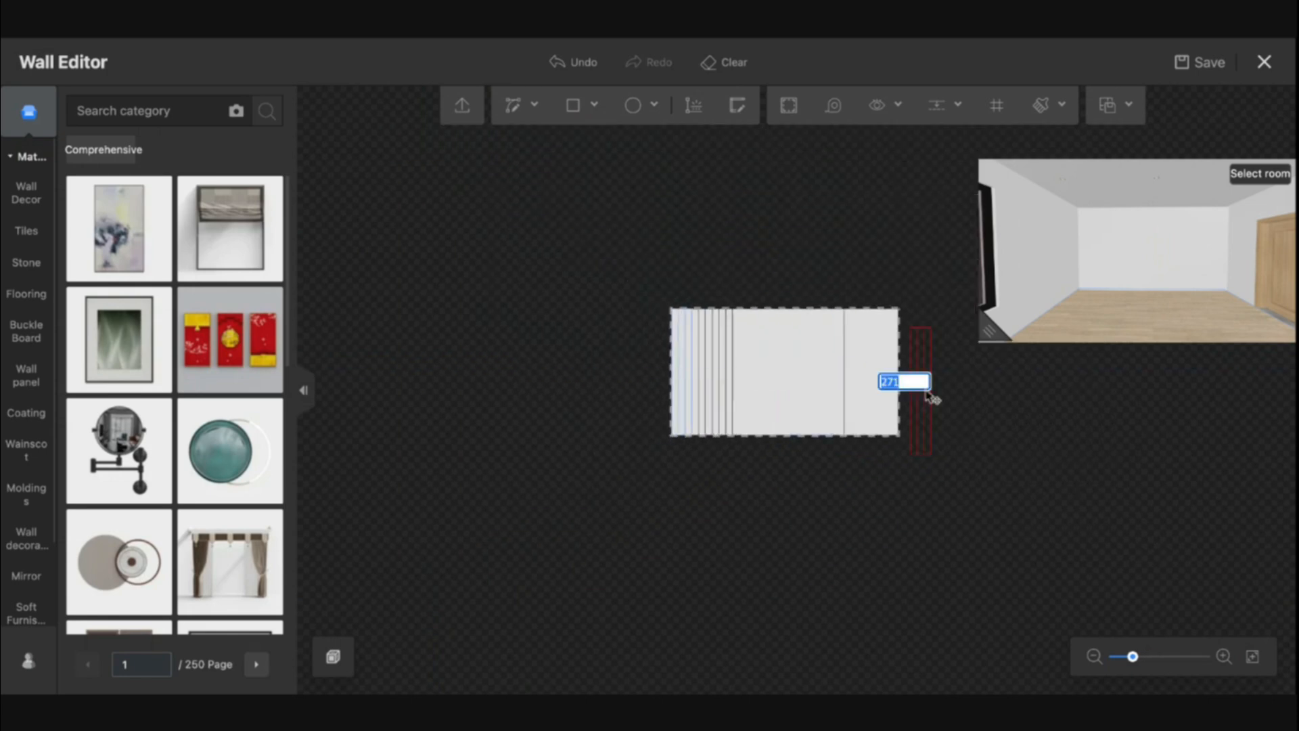
scroll(926, 396, "up", 3)
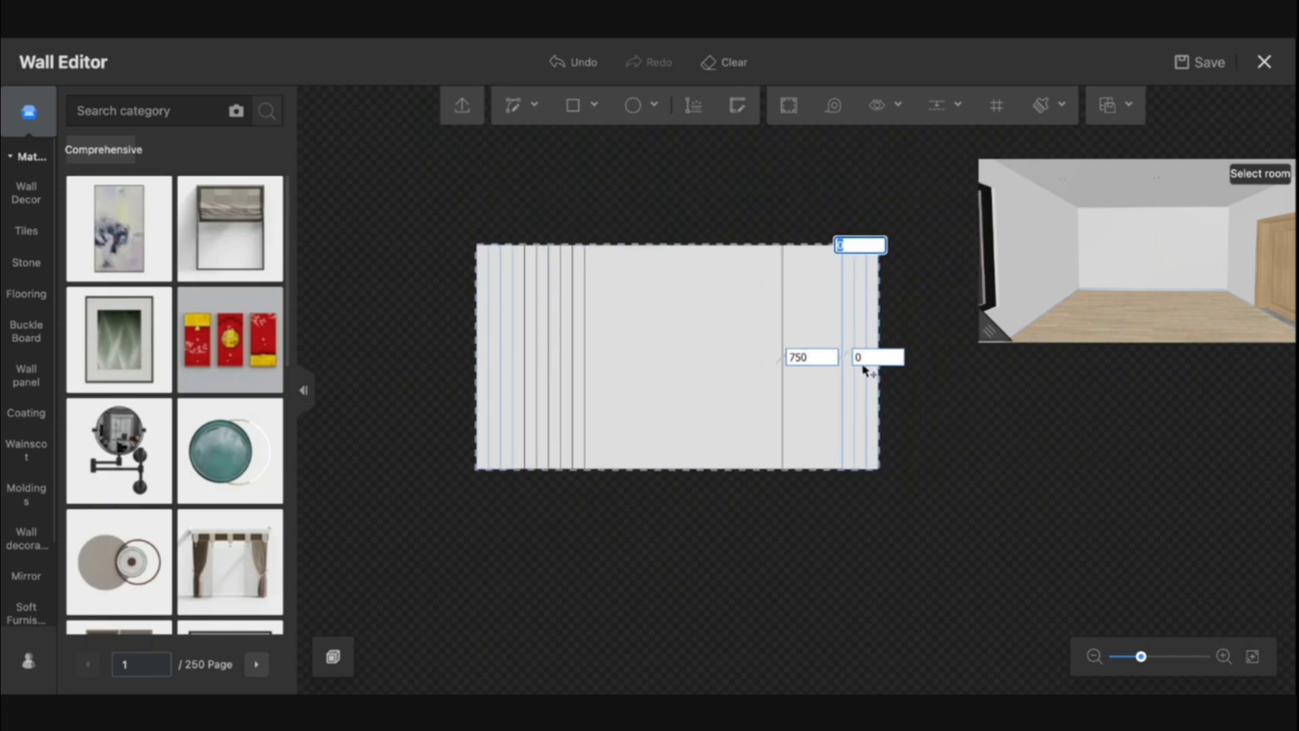
left_click_drag(864, 369, 815, 365)
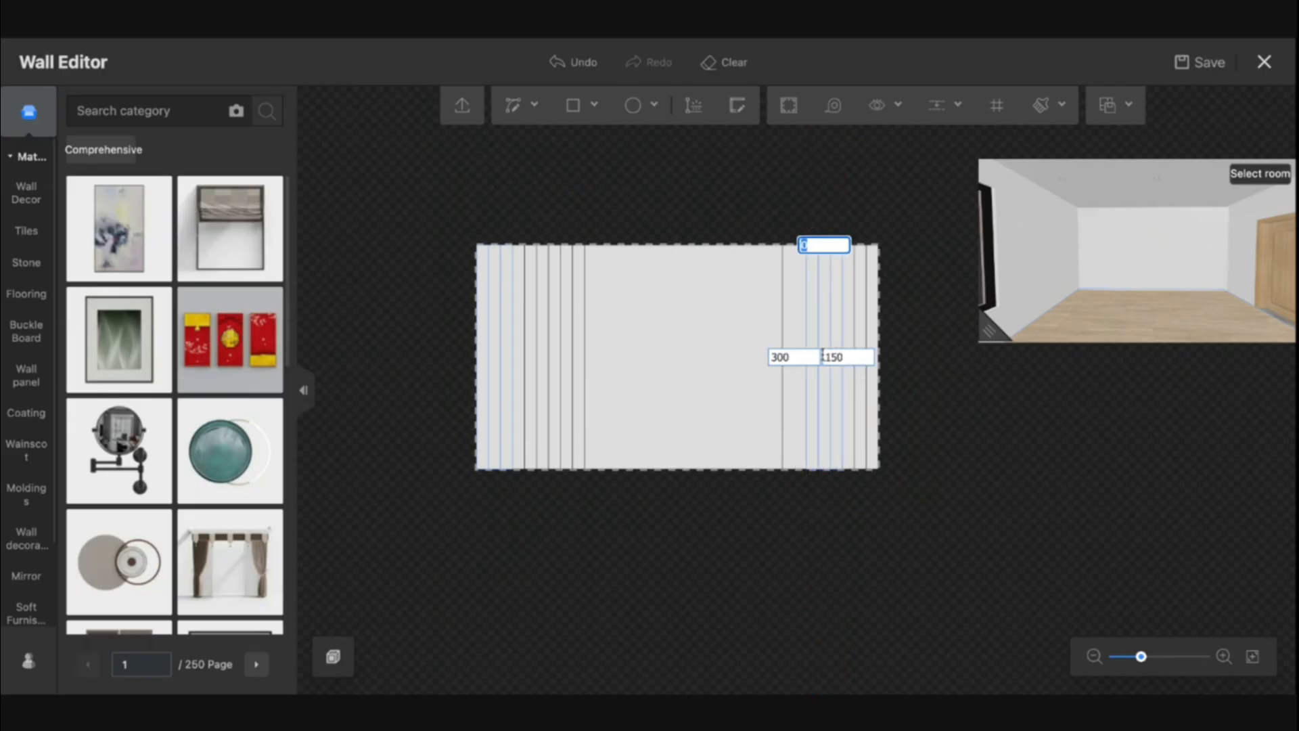
left_click(823, 357)
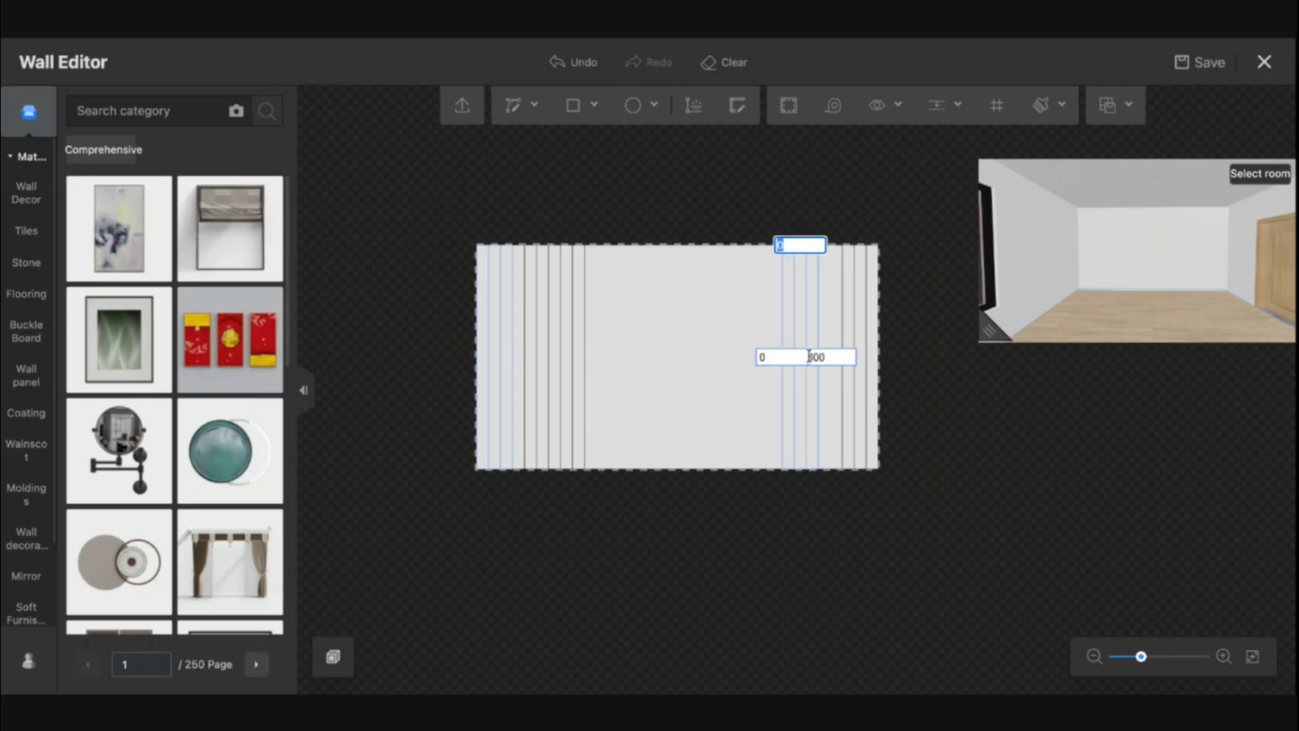
scroll(837, 362, "up", 2)
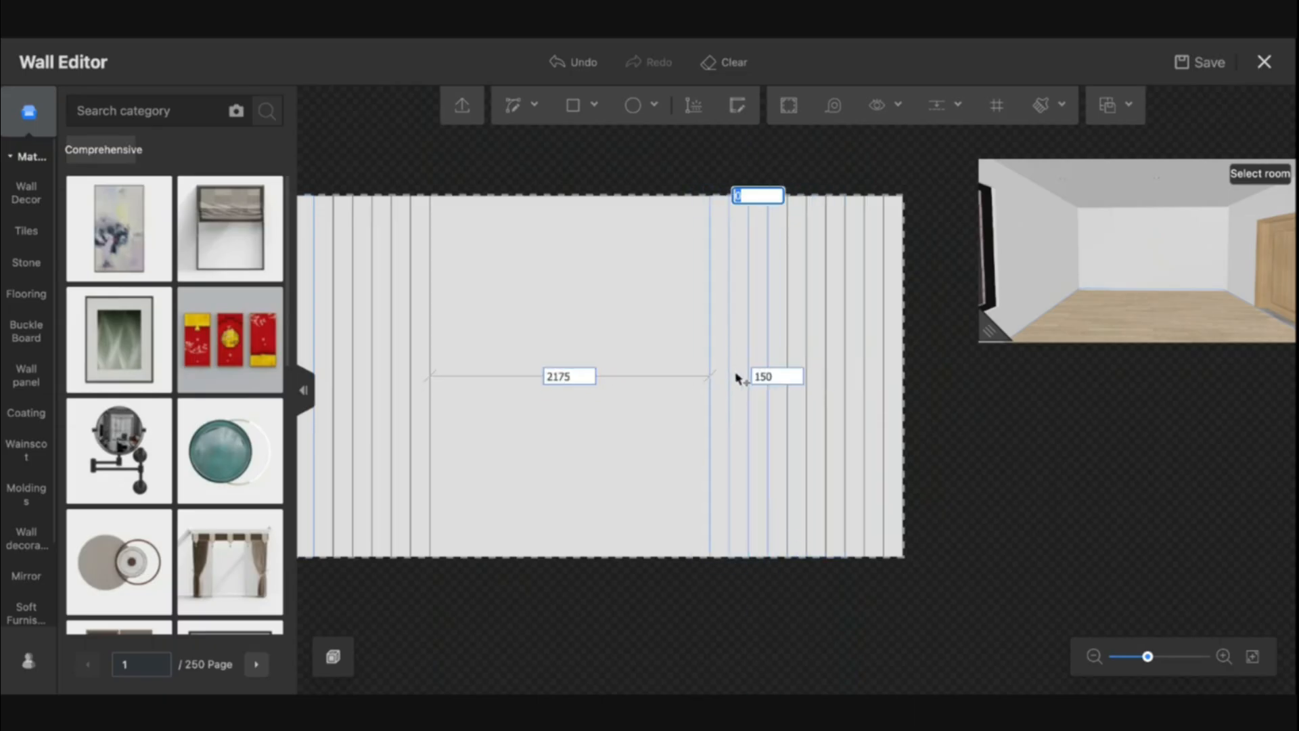
left_click(762, 379)
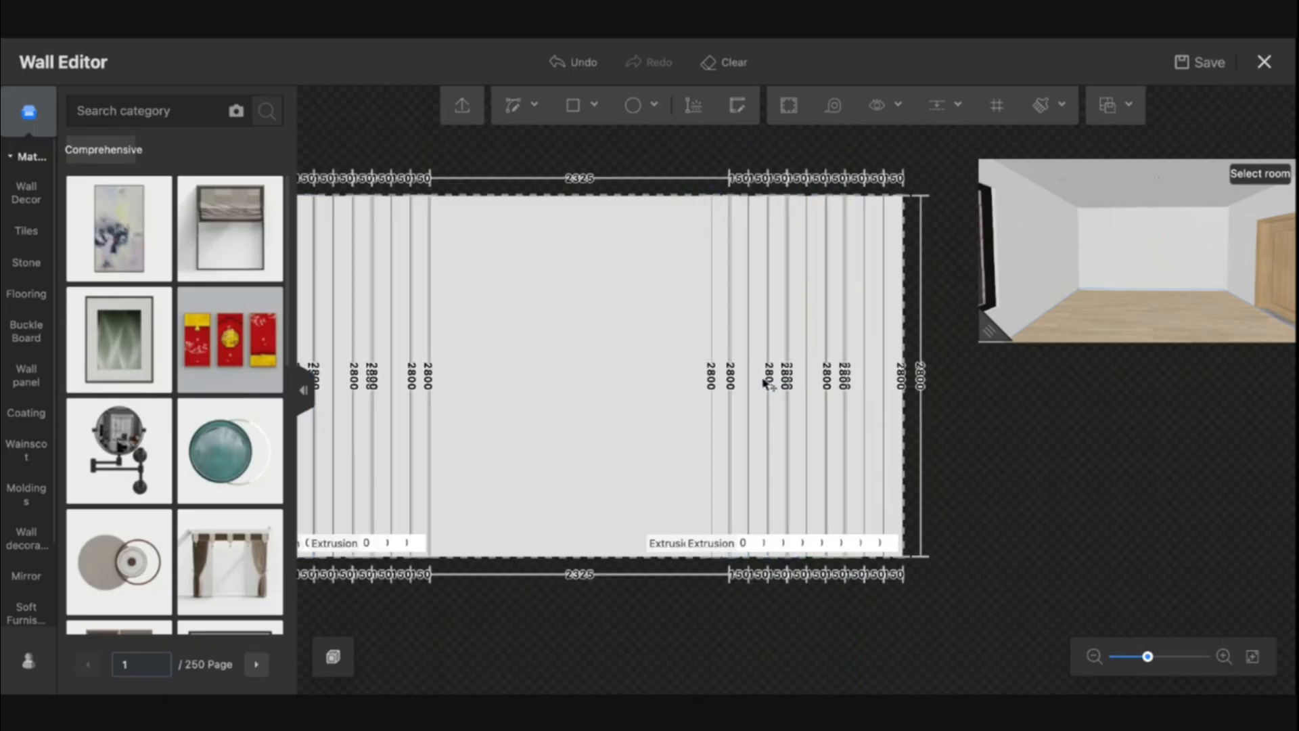
Delete the extra strips on the left, keeping two 150 mm strips at the wall edge
left_click_drag(579, 501, 588, 502)
scroll(633, 501, "up", 2)
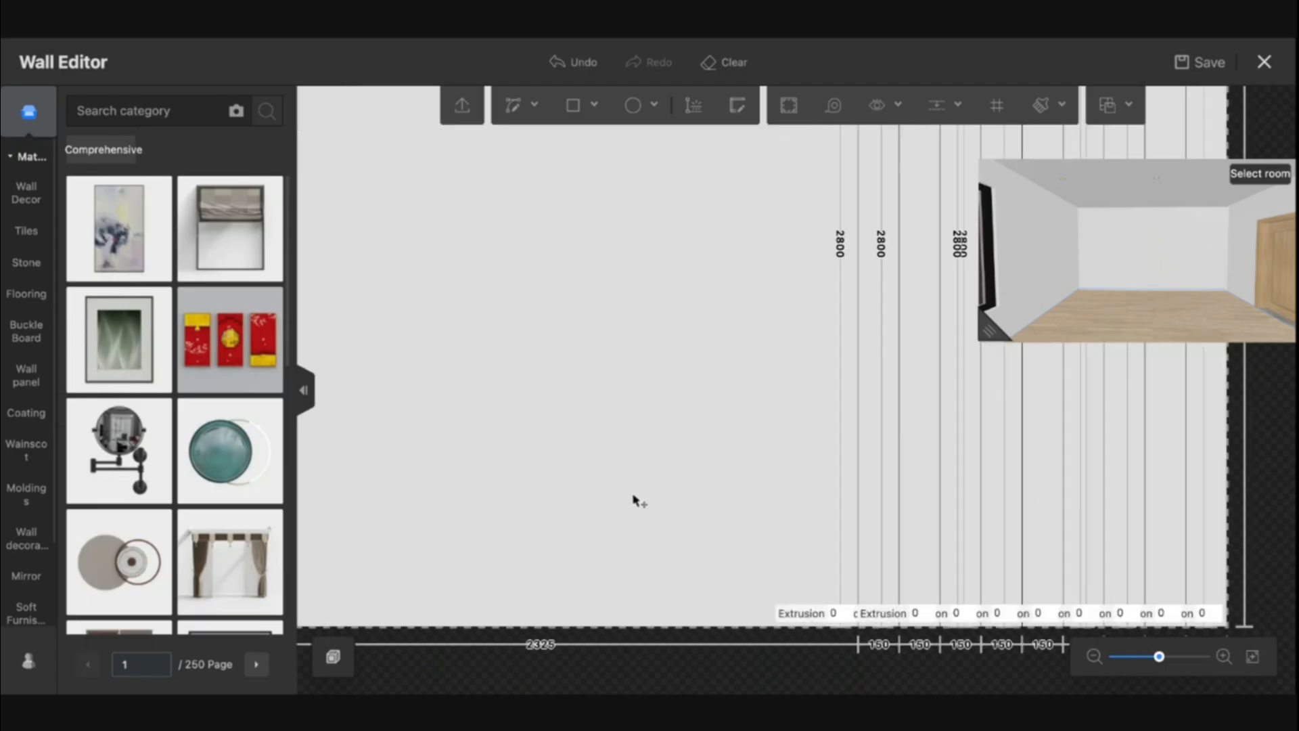
scroll(632, 500, "down", 4)
left_click_drag(598, 580, 944, 585)
scroll(644, 571, "up", 2)
scroll(729, 568, "up", 2)
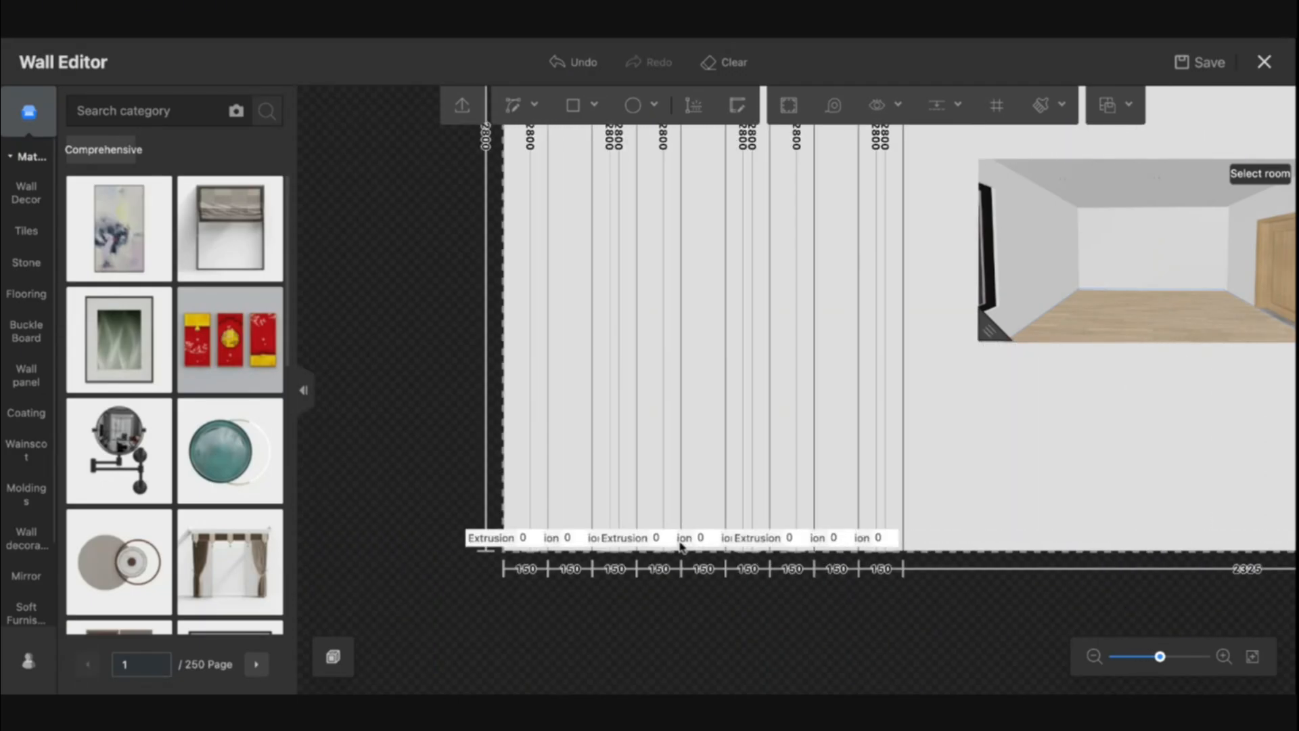
left_click_drag(574, 596, 623, 613)
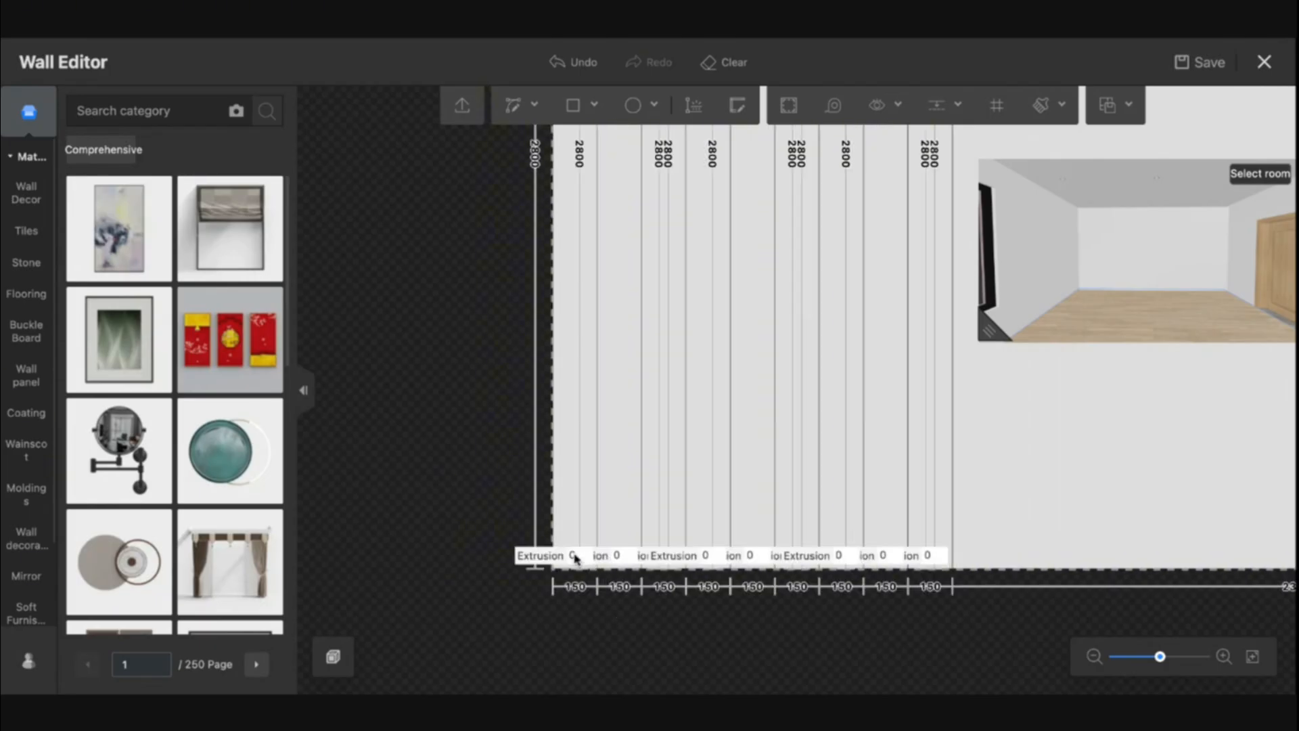
left_click(576, 556)
left_click_drag(994, 523, 675, 452)
key("Delete")
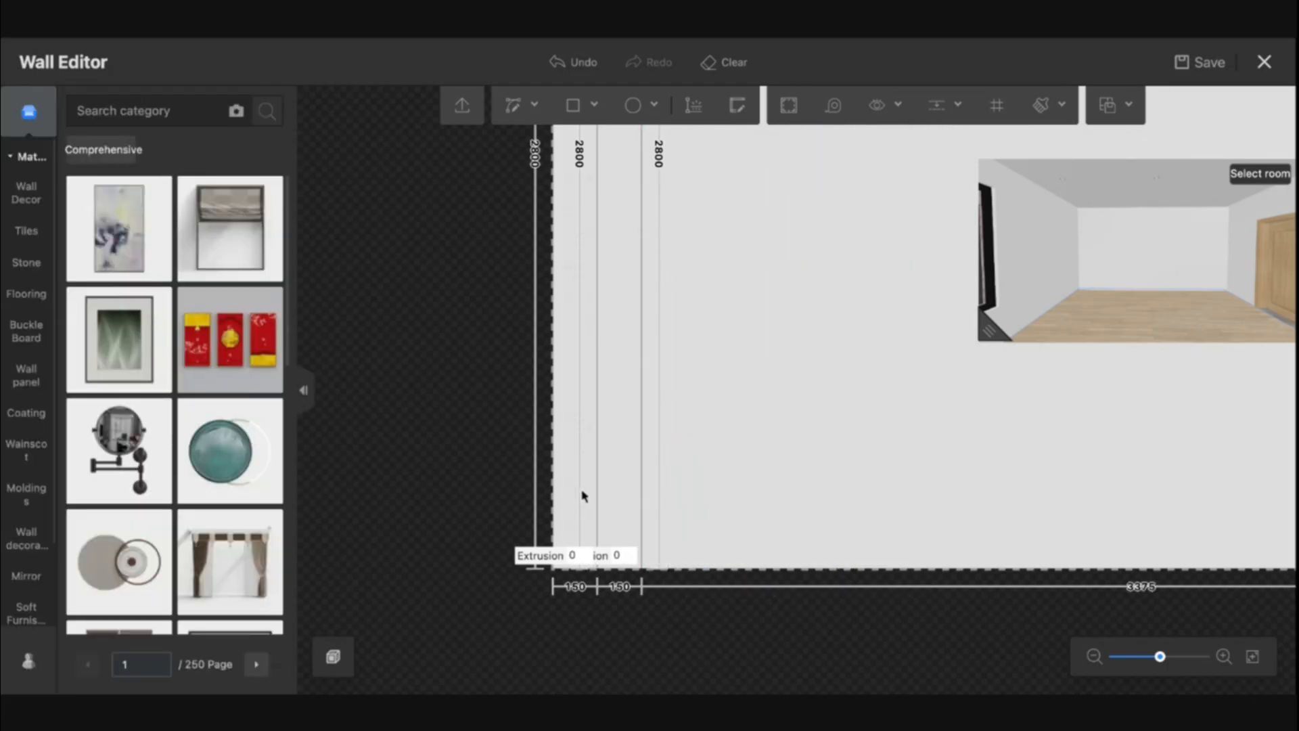
Set the extrusion of the outermost left strip to 100 mm
scroll(584, 496, "up", 2)
double_click(584, 604)
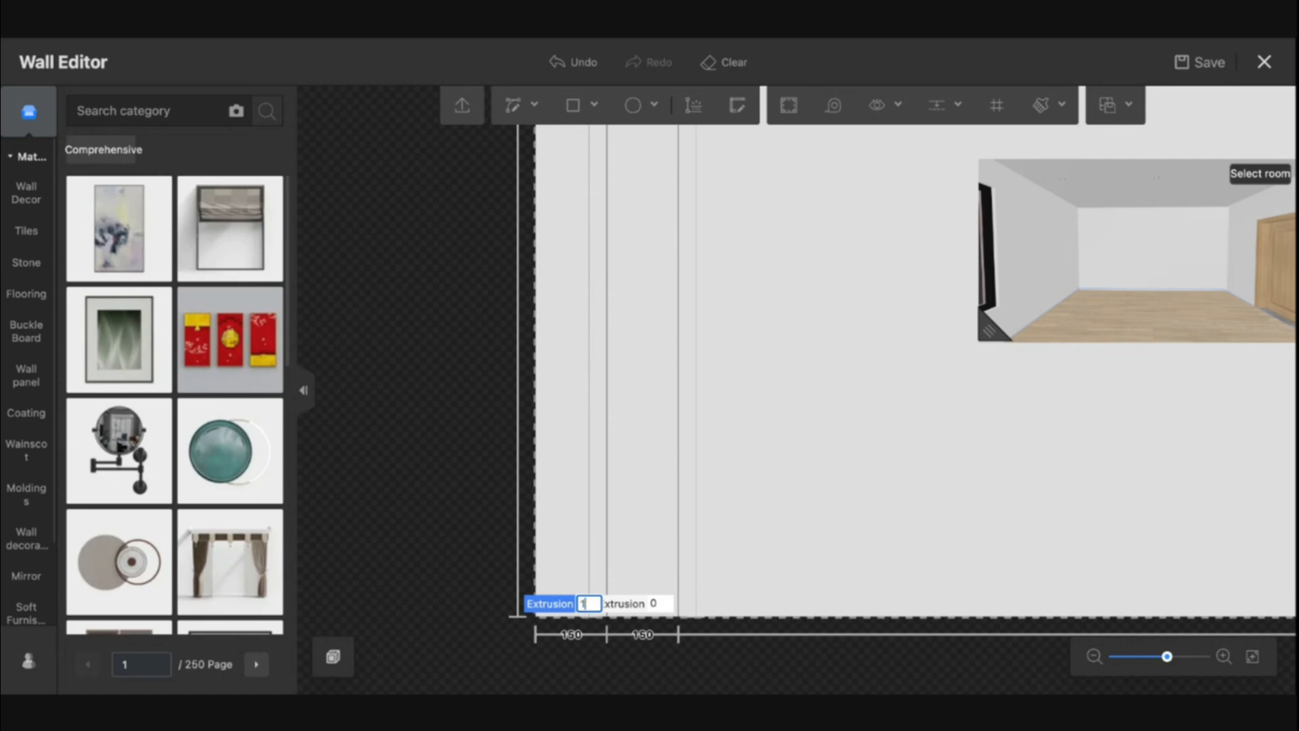
type("100")
key("Return")
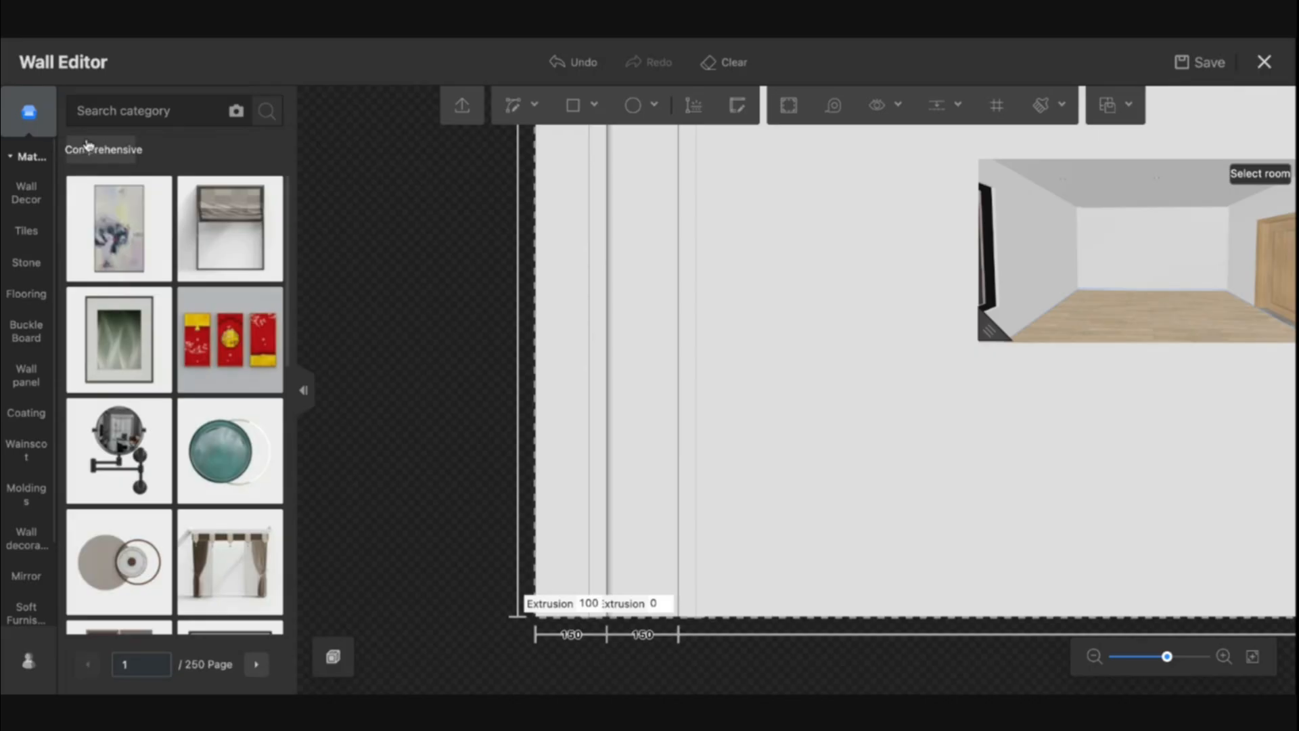
Search the material library for wood and apply a wood material to the outermost left strip
type("wood")
key("Return")
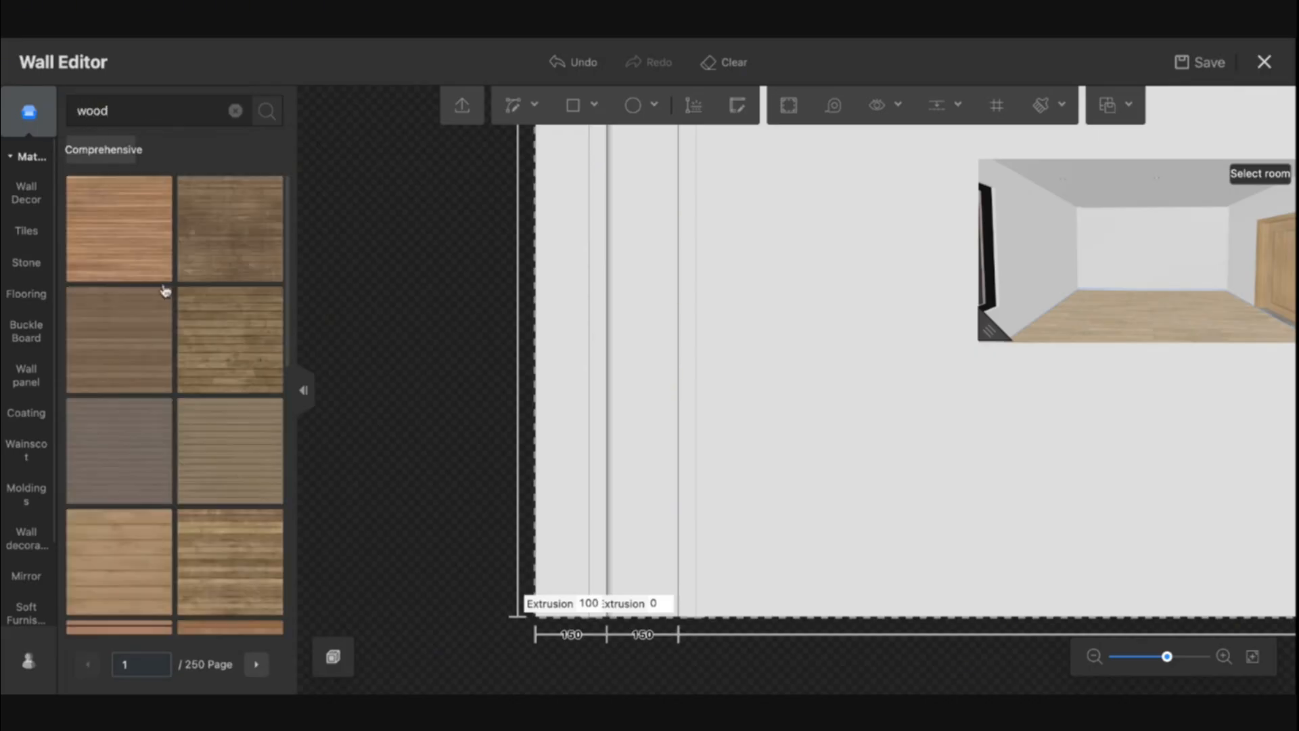
left_click(129, 349)
left_click(562, 381)
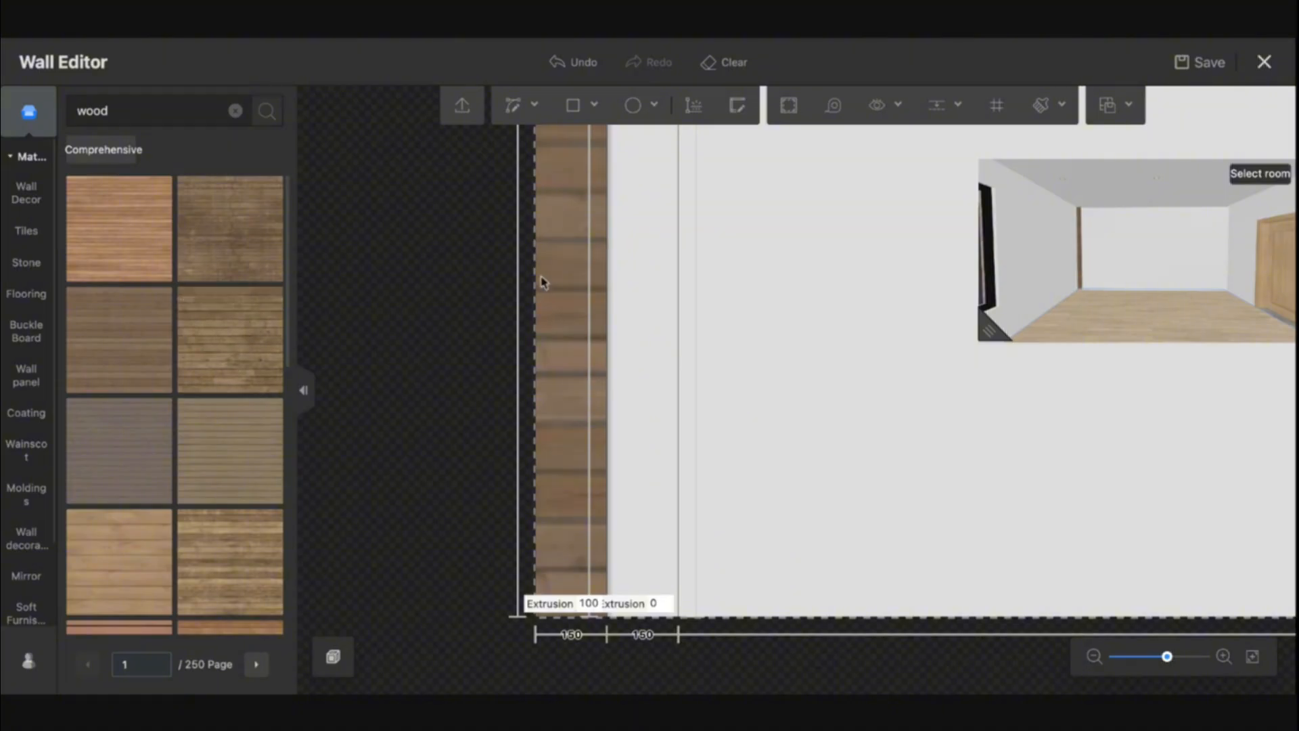
Rotate the wood texture on the outermost strip to an angle of 90°
left_click(569, 331)
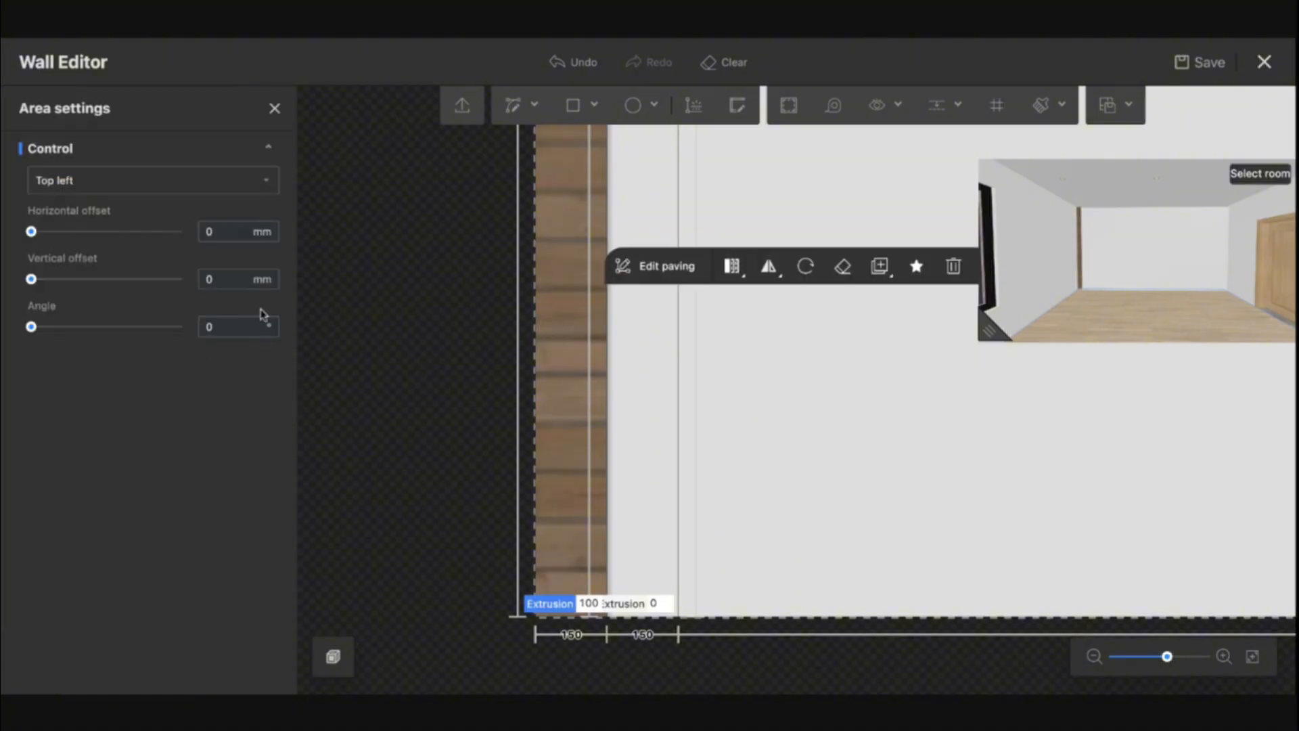
type("90")
key("Return")
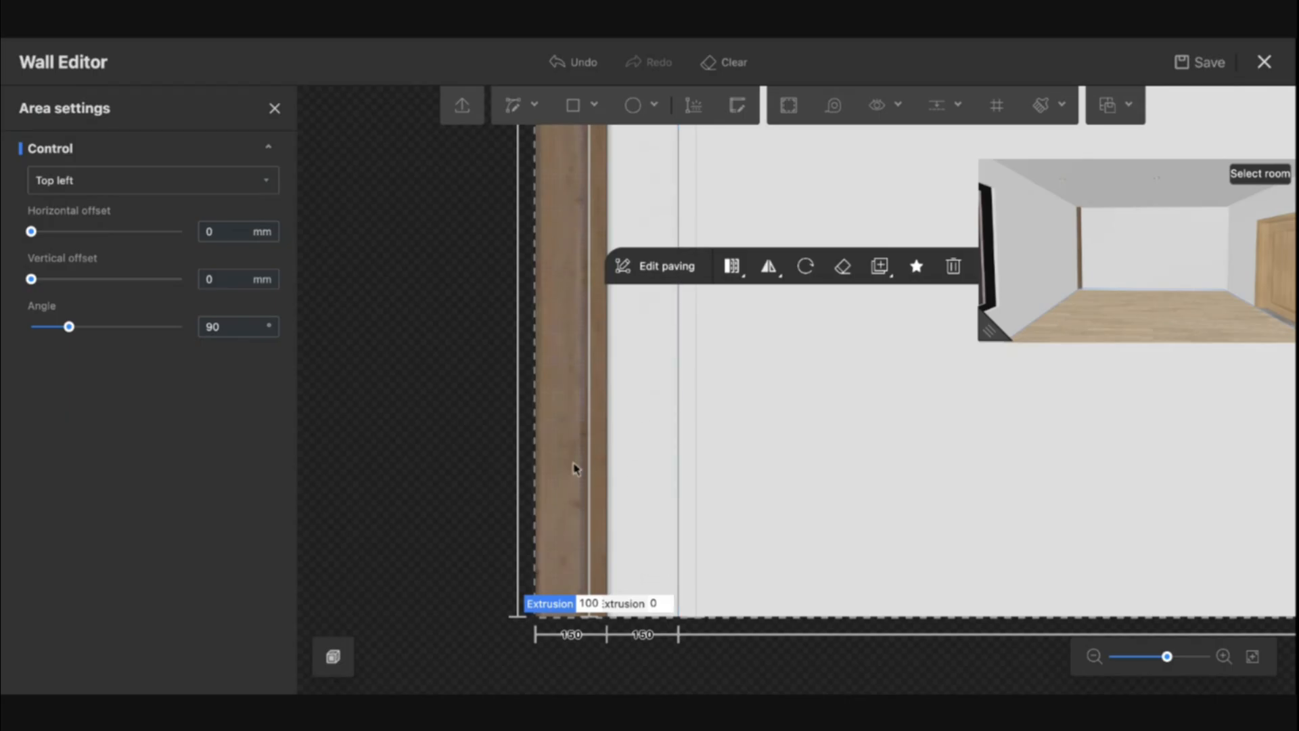
left_click(278, 112)
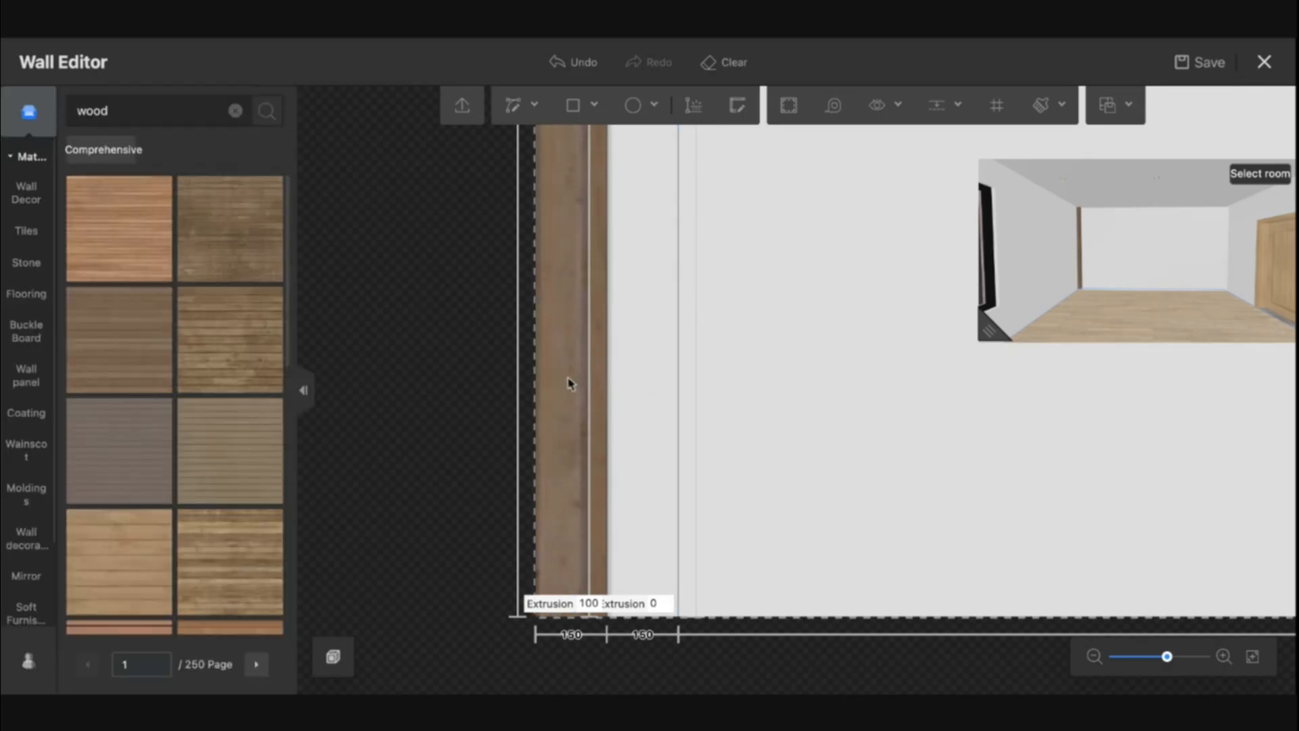
Pick up the strip's wood material and paint it onto the second strip
key("b")
left_click(565, 351)
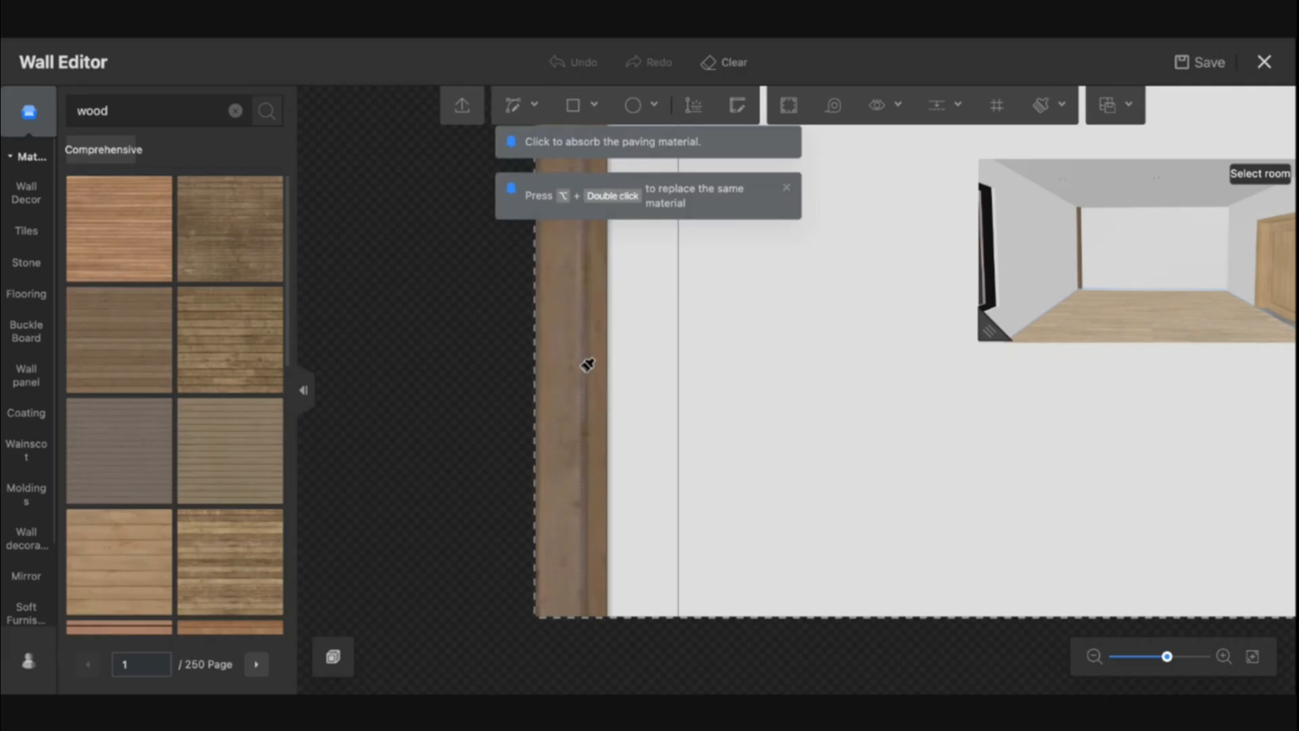
left_click(654, 384)
key("Escape")
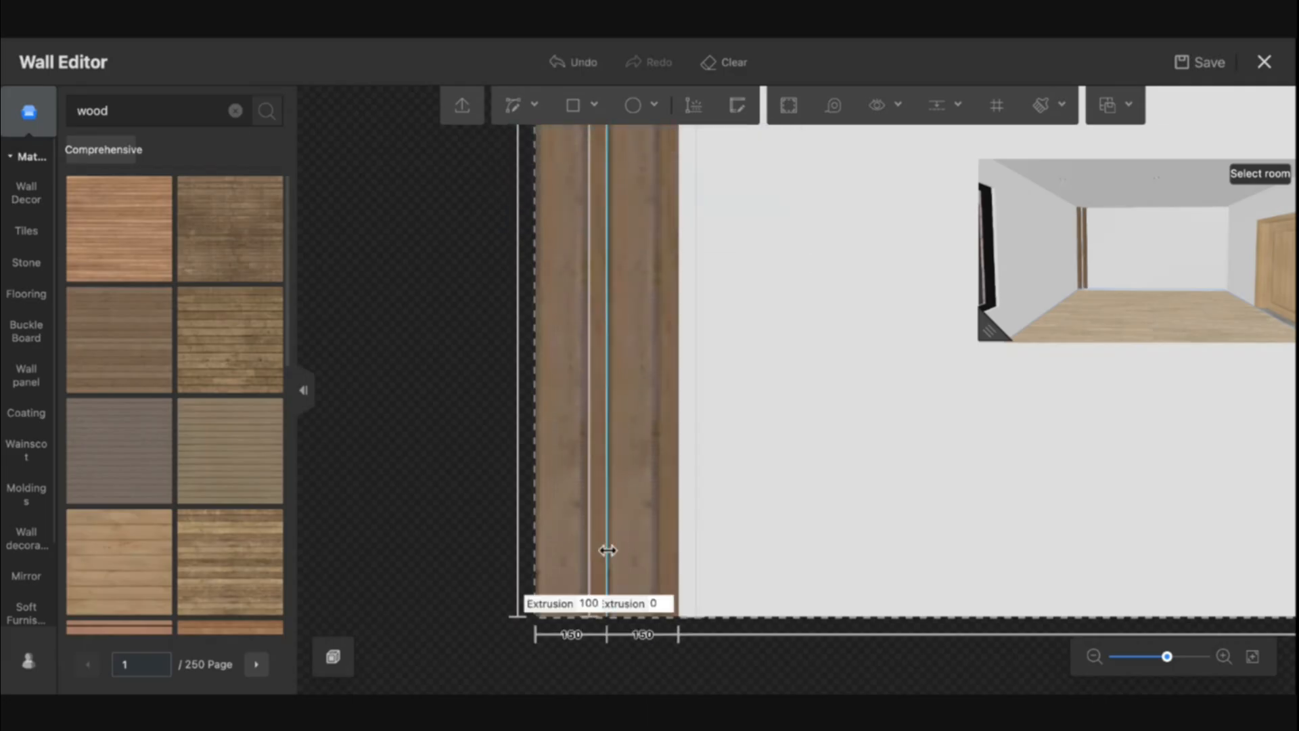
Edit the elevation of the modeling line between the strips and apply a favorite wood finish to it
left_click(610, 550)
scroll(83, 486, "down", 2)
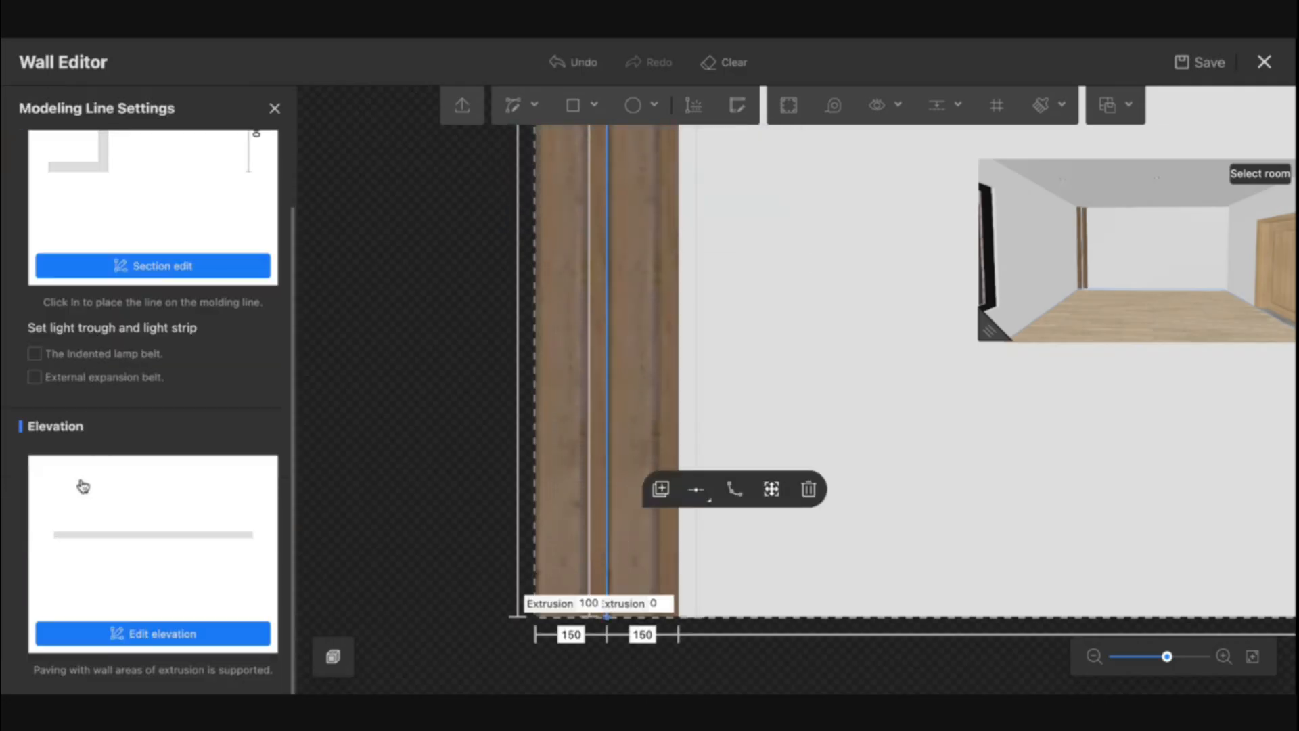
left_click(123, 633)
scroll(155, 373, "down", 2)
scroll(155, 373, "down", 6)
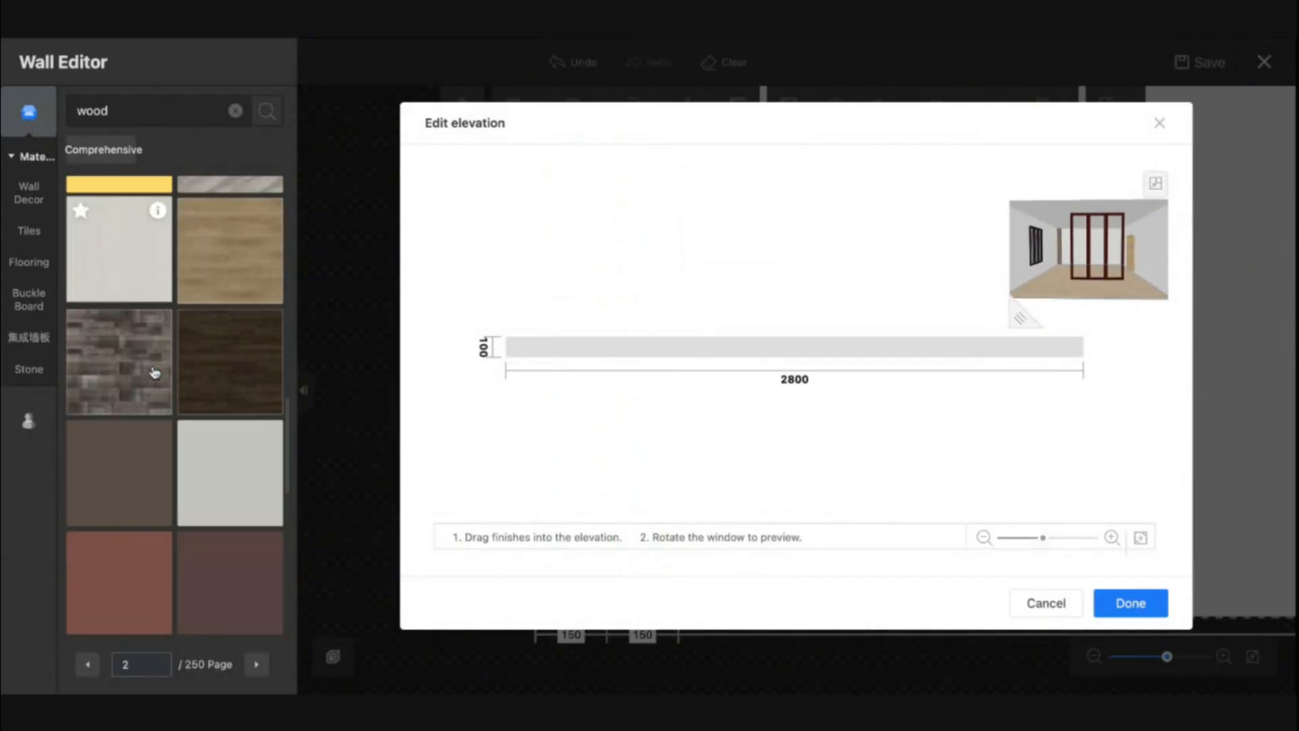
left_click(28, 453)
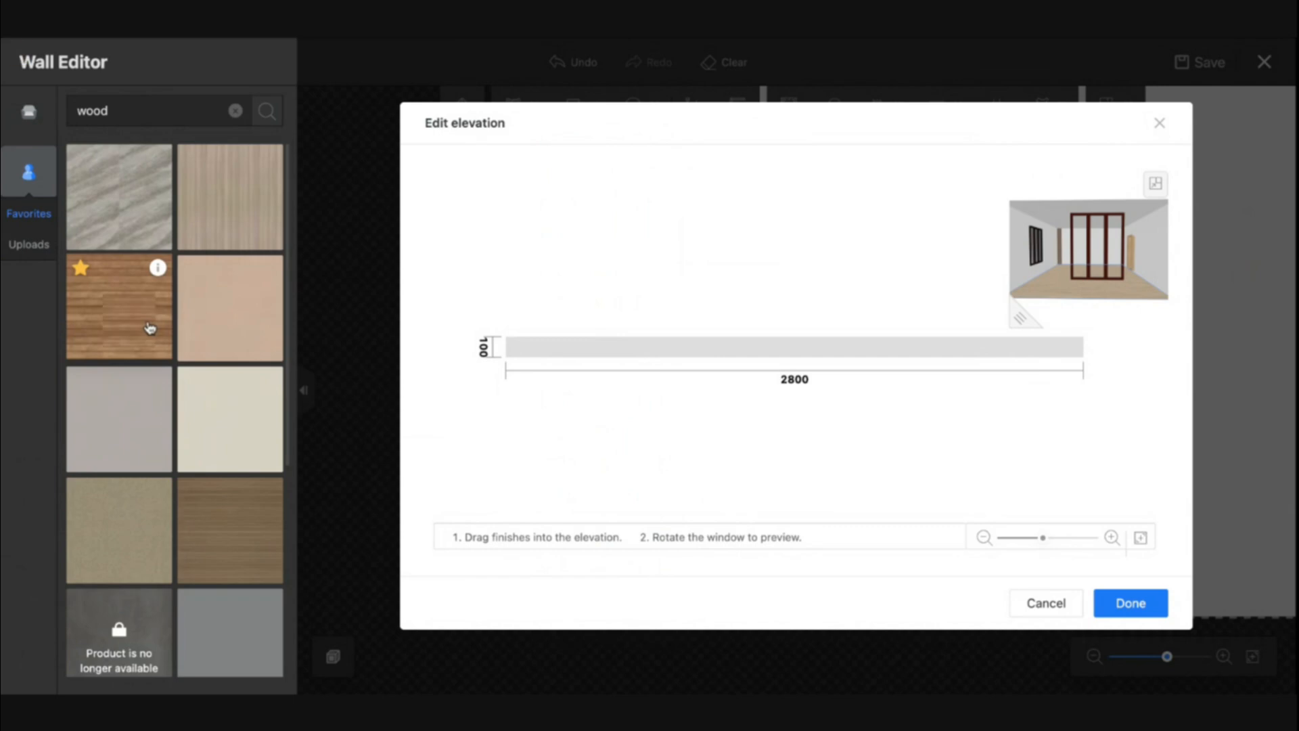
scroll(180, 456, "down", 5)
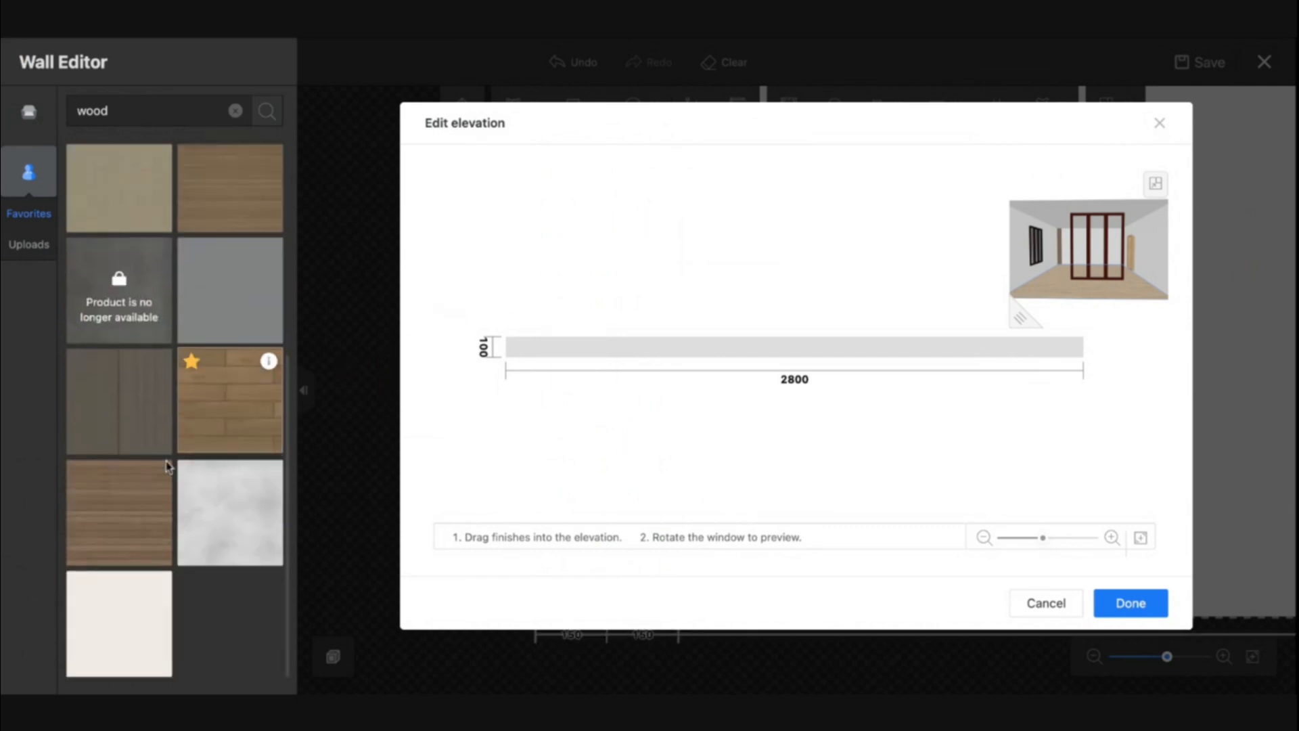
left_click_drag(117, 507, 572, 345)
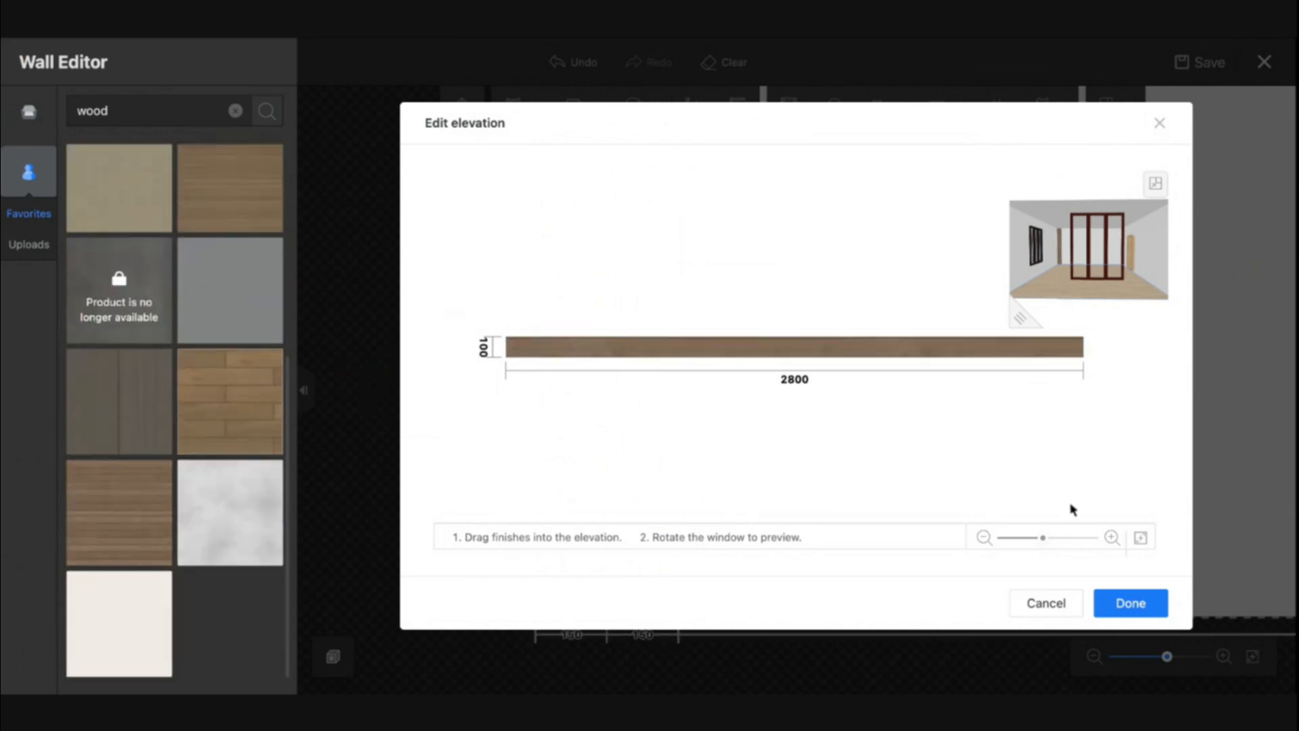
left_click(1120, 603)
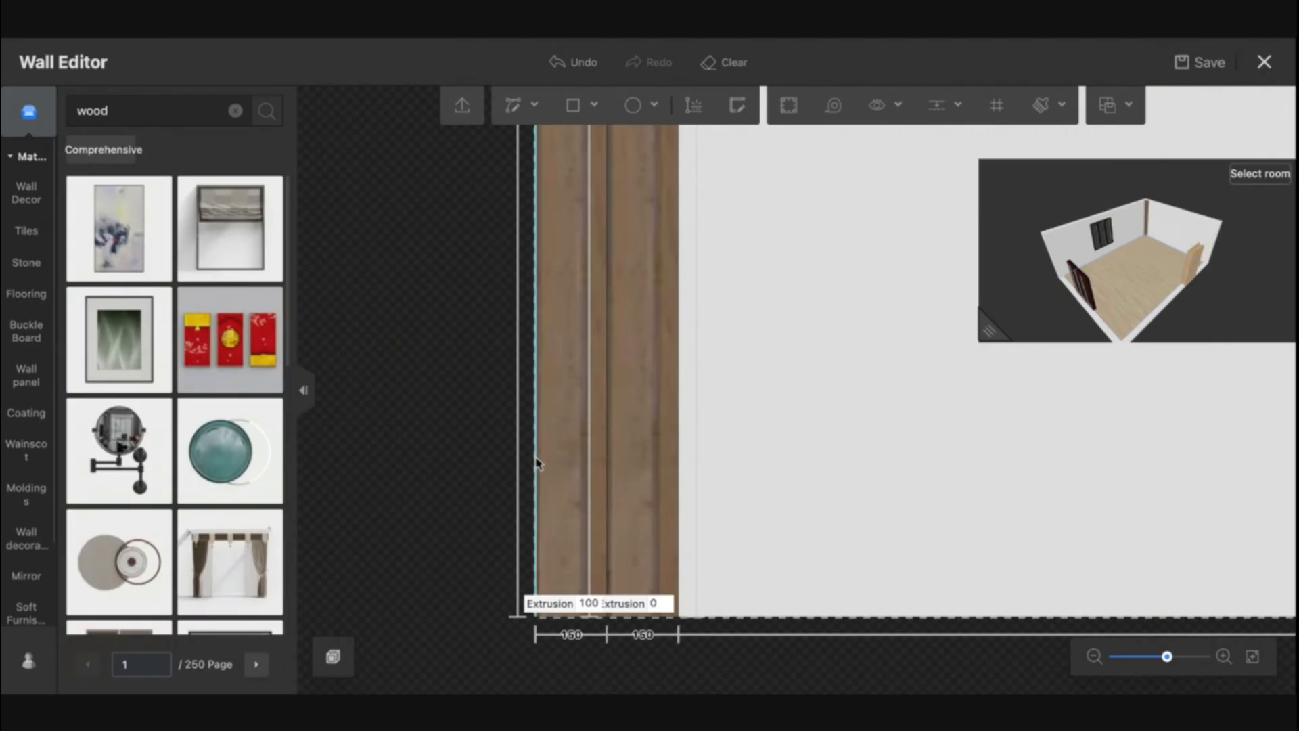
Edit the elevation of the modeling line at the wall's left edge and apply the same wood finish
left_click(537, 464)
left_click(160, 643)
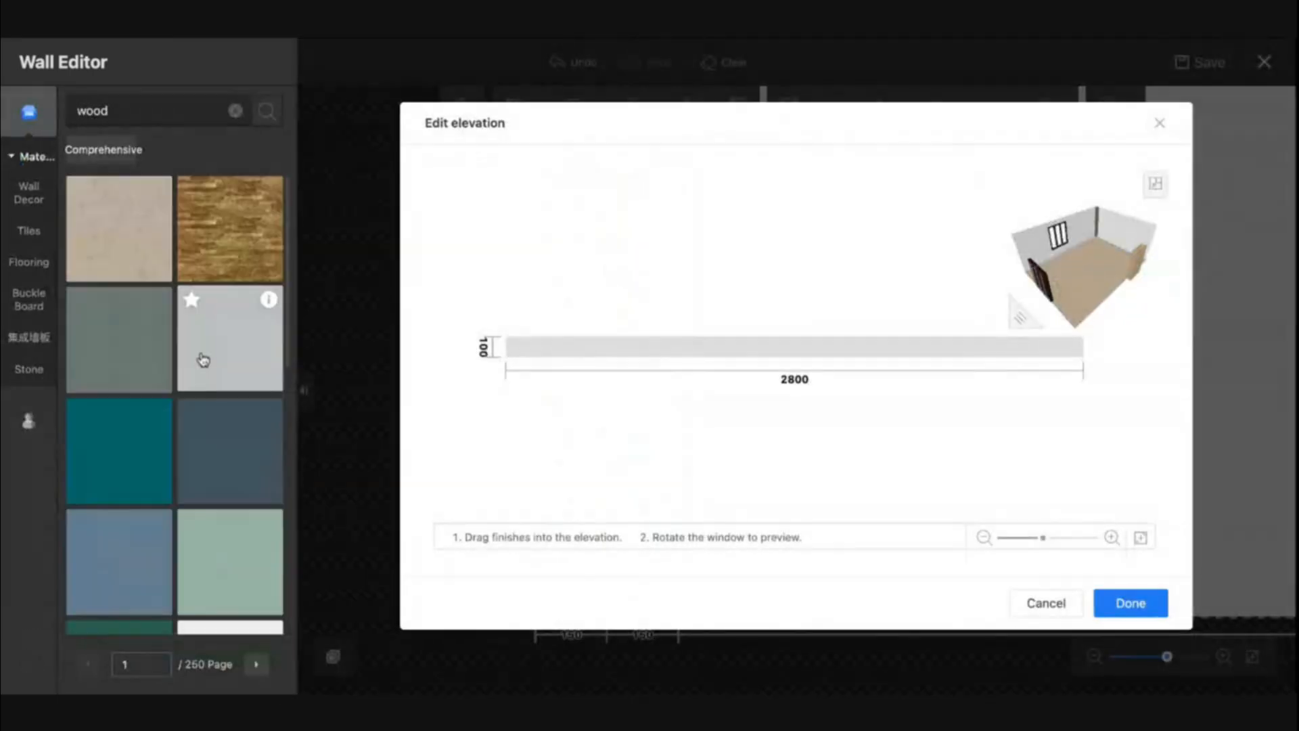
left_click(27, 421)
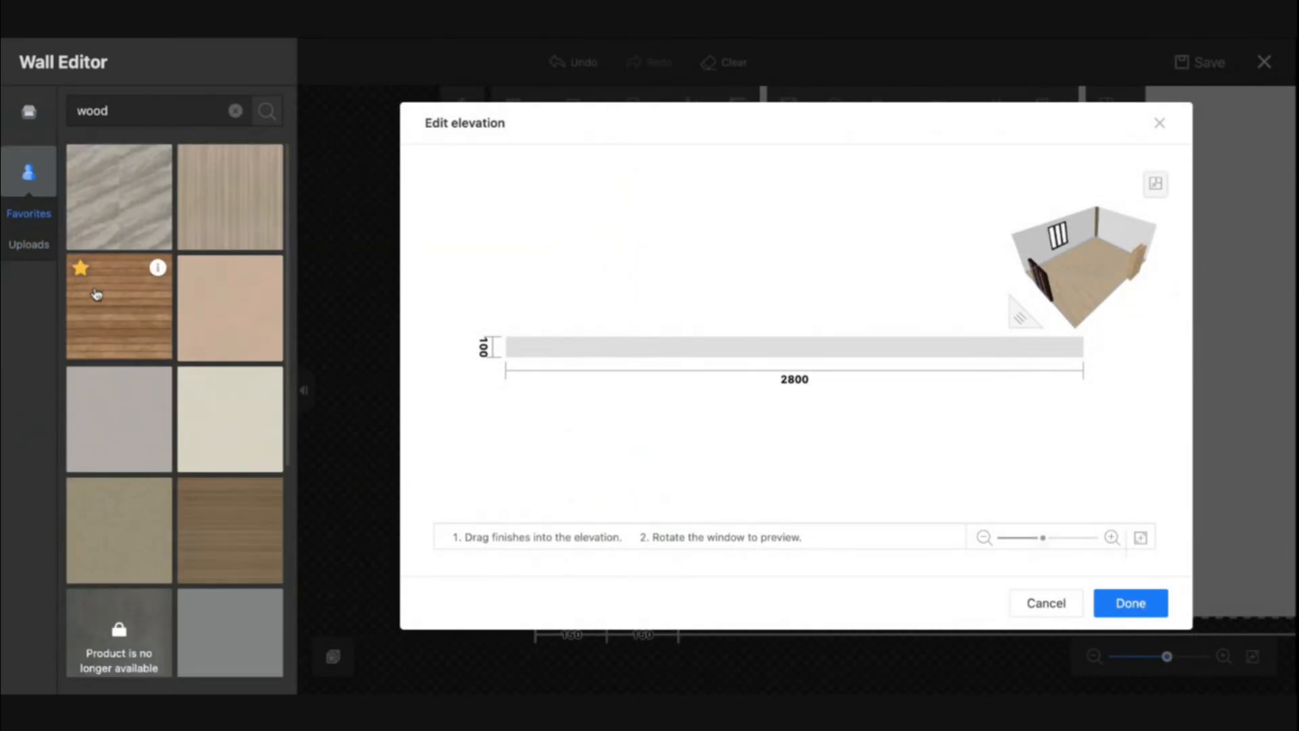
scroll(95, 295, "down", 5)
left_click_drag(122, 498, 681, 345)
left_click(1129, 602)
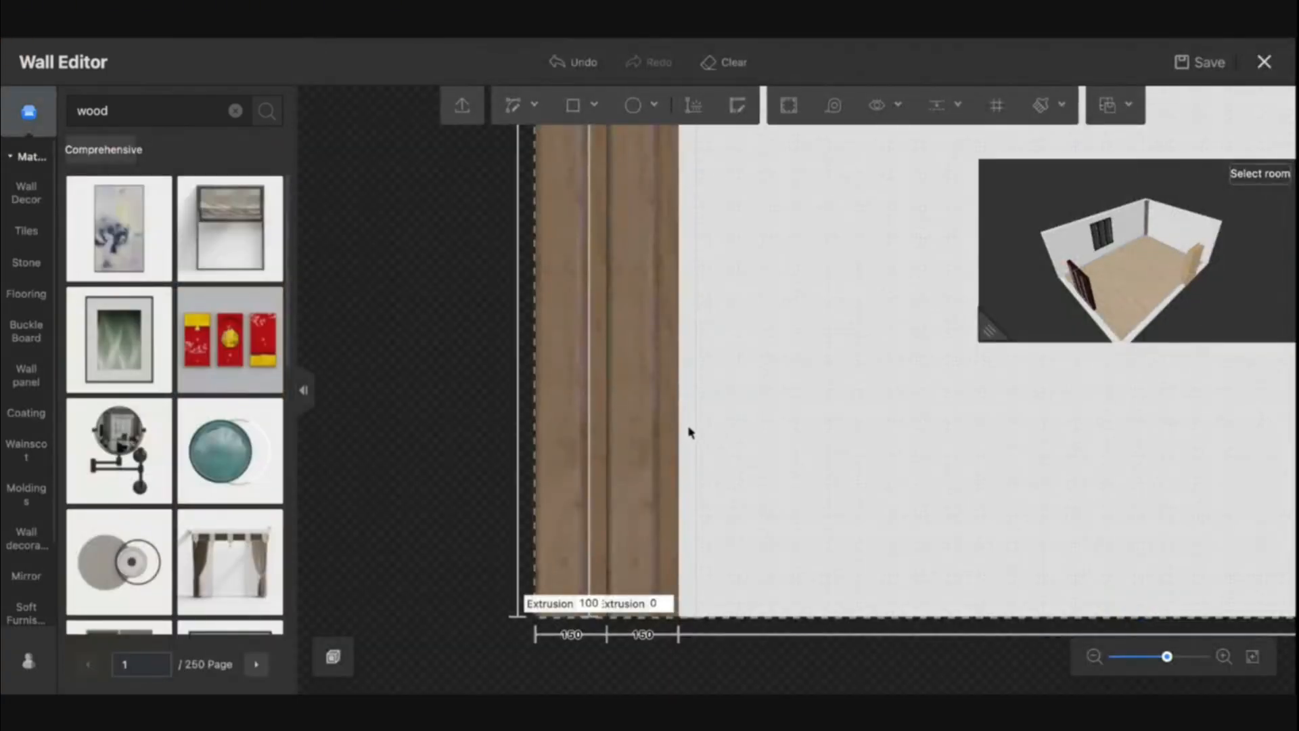
Set the second strip's extrusion to 50 mm
scroll(772, 462, "down", 3)
scroll(773, 465, "down", 4)
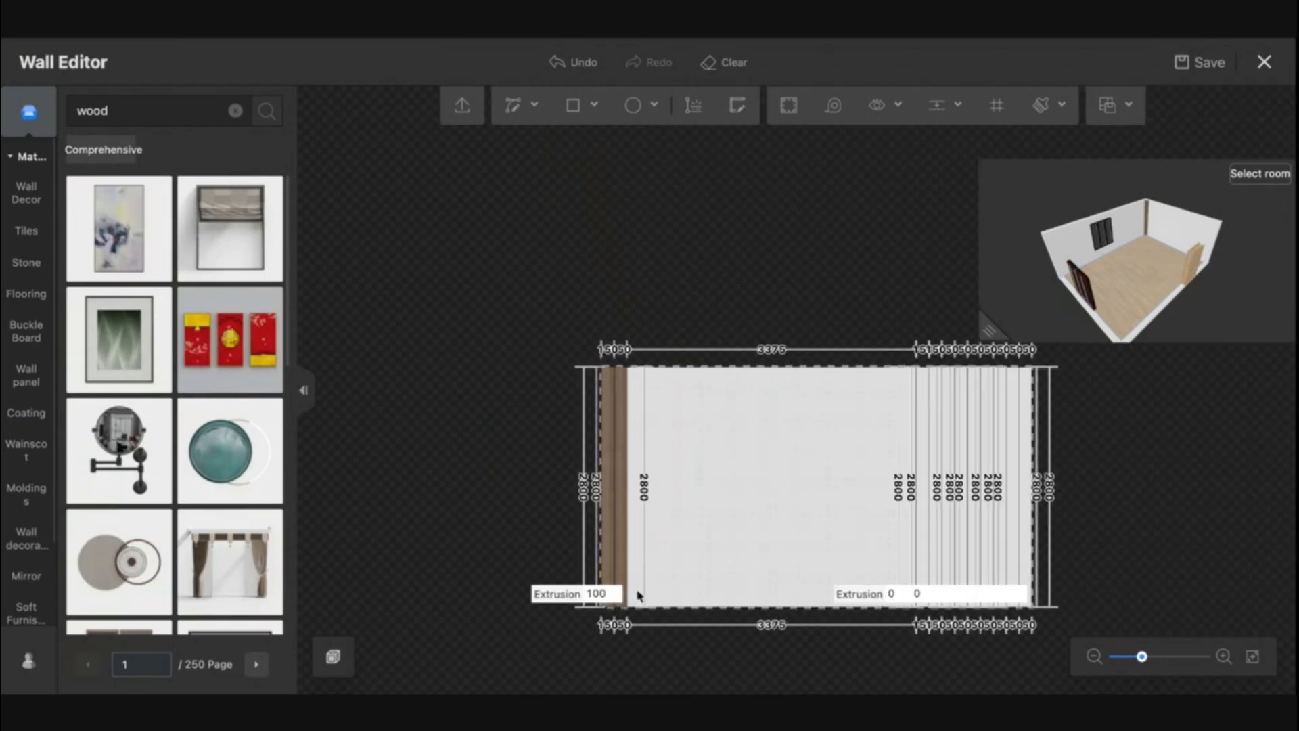
scroll(622, 602, "up", 4)
left_click(613, 609)
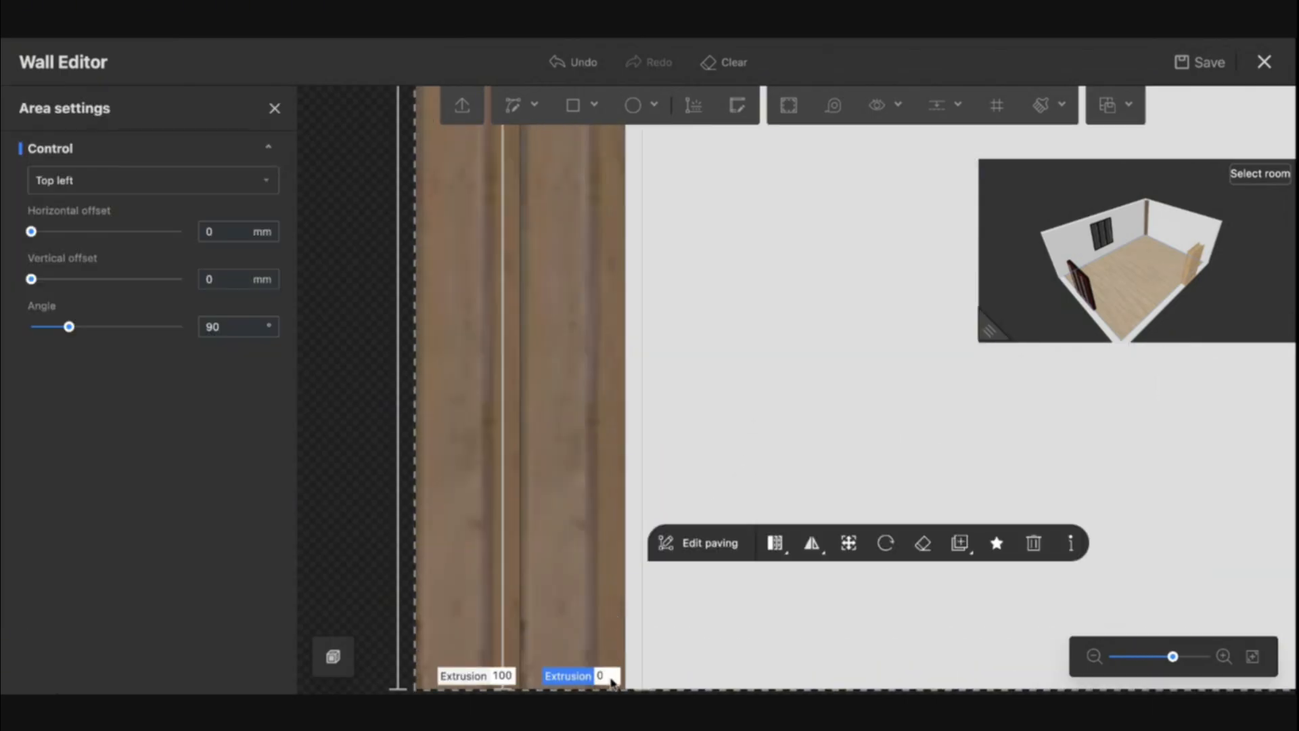
type("50")
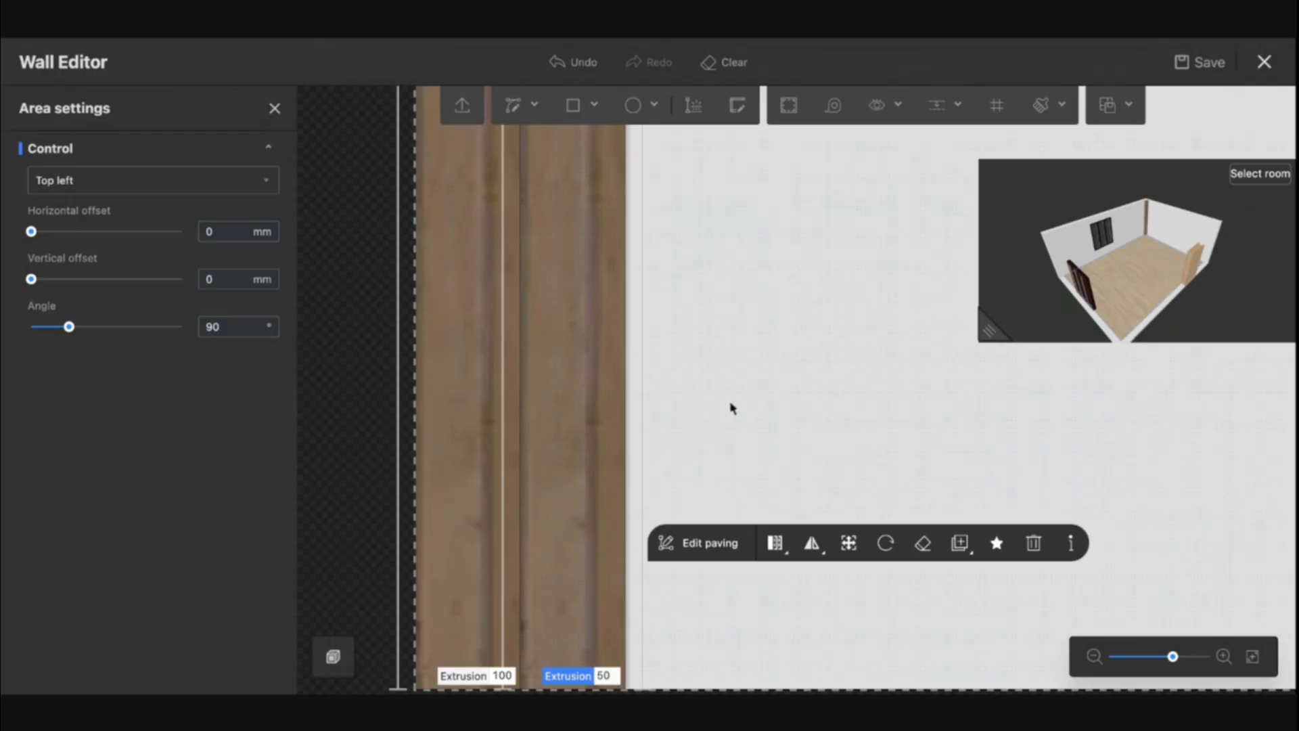
left_click(678, 432)
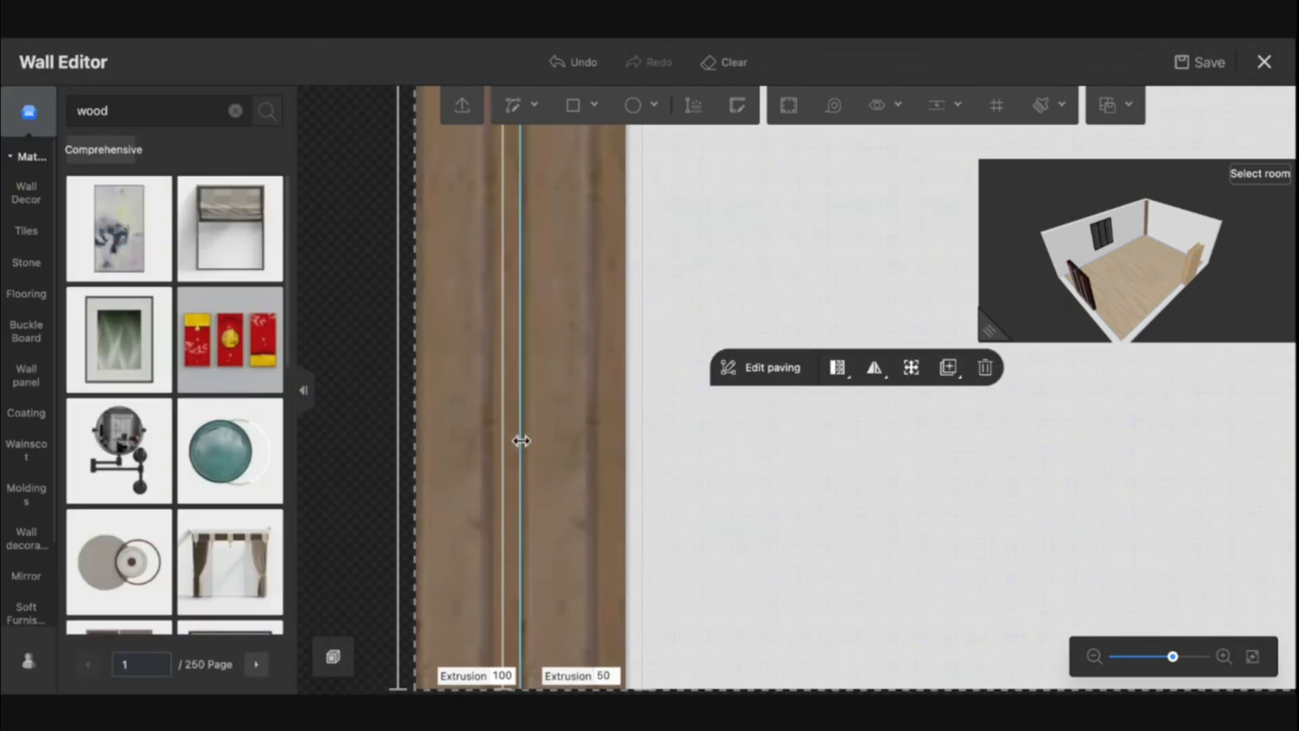
left_click(521, 441)
left_click(578, 377)
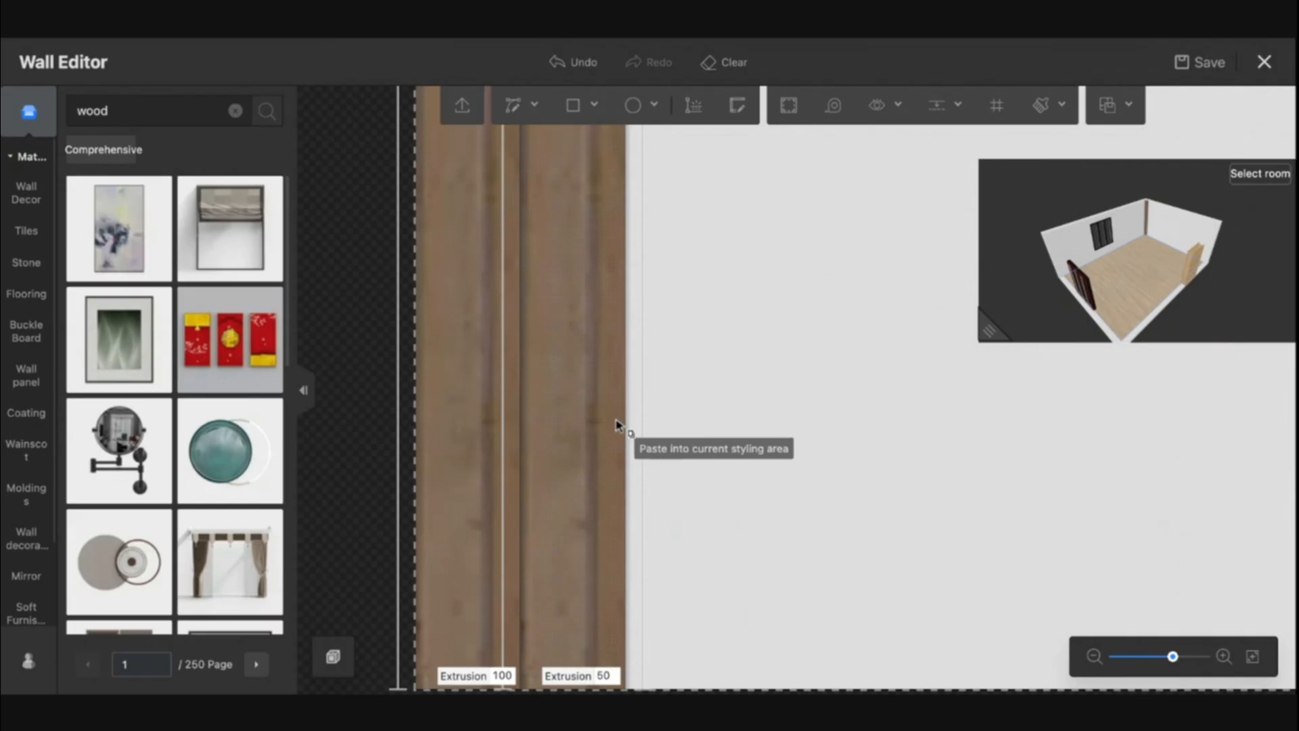
left_click(619, 425)
right_click_drag(763, 472, 722, 443)
scroll(721, 443, "down", 3)
scroll(723, 445, "down", 5)
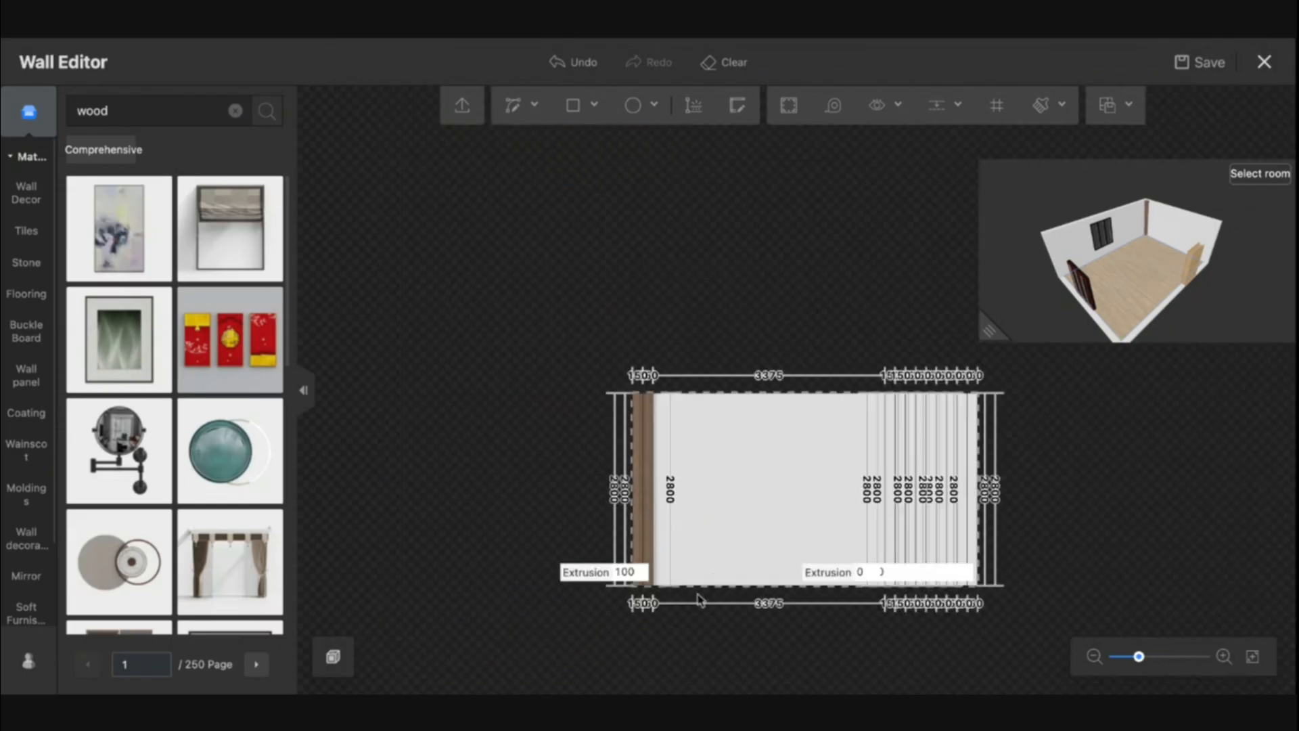
Save the project and paste a copy of the wood strip pair next to the originals
left_click(649, 481)
key("ctrl+s")
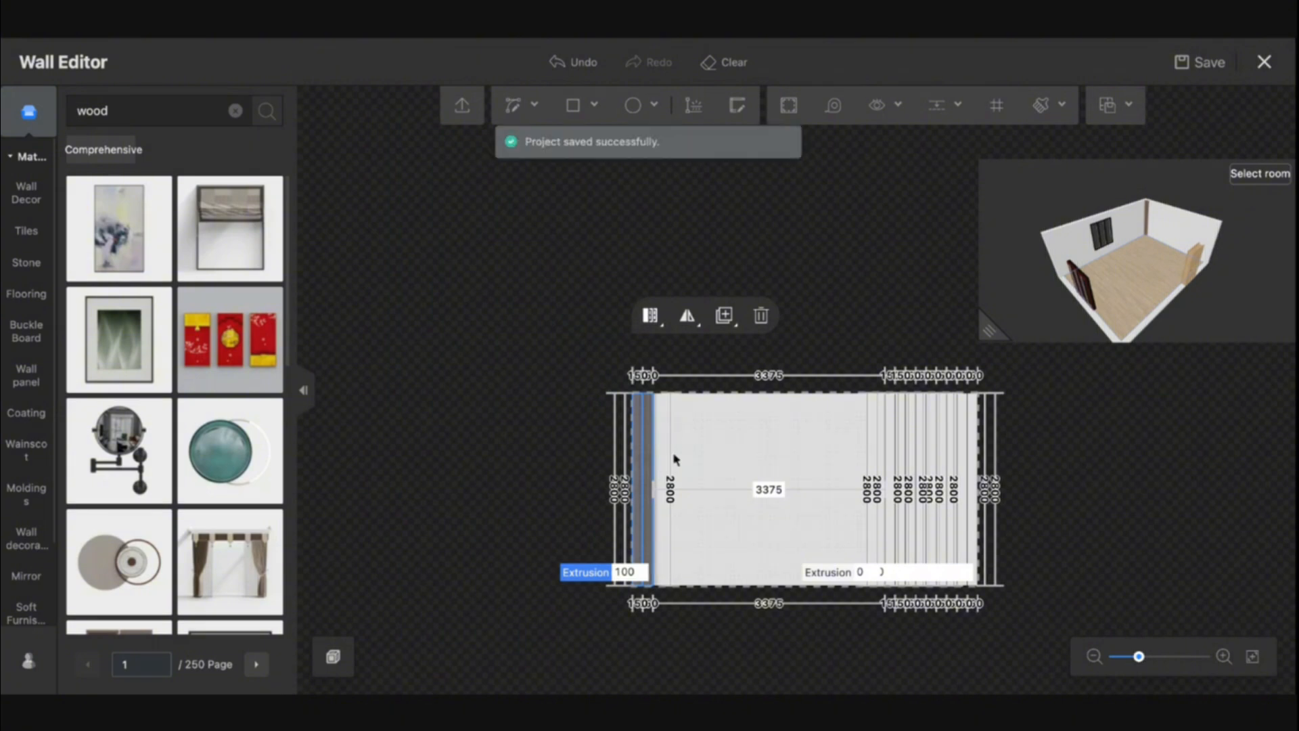
scroll(687, 489, "up", 2)
scroll(688, 488, "up", 1)
key("ctrl+c")
key("ctrl+v")
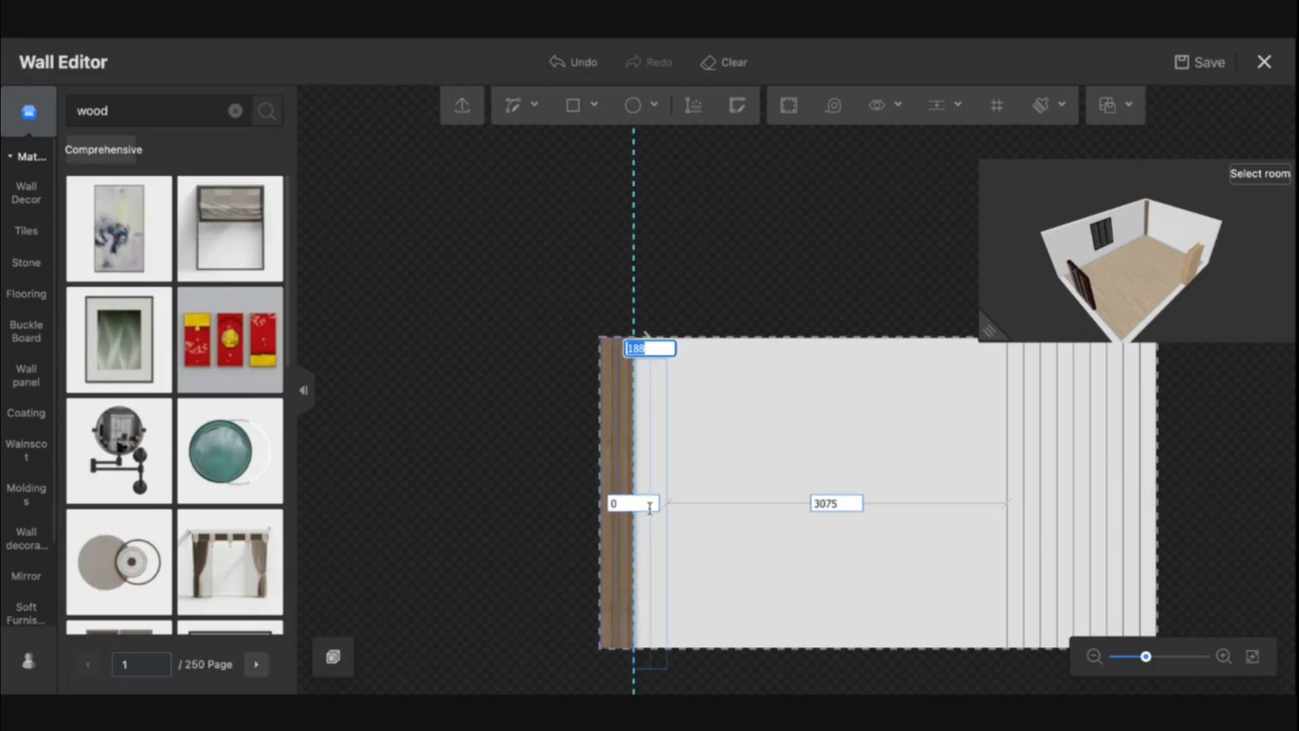
left_click(660, 506)
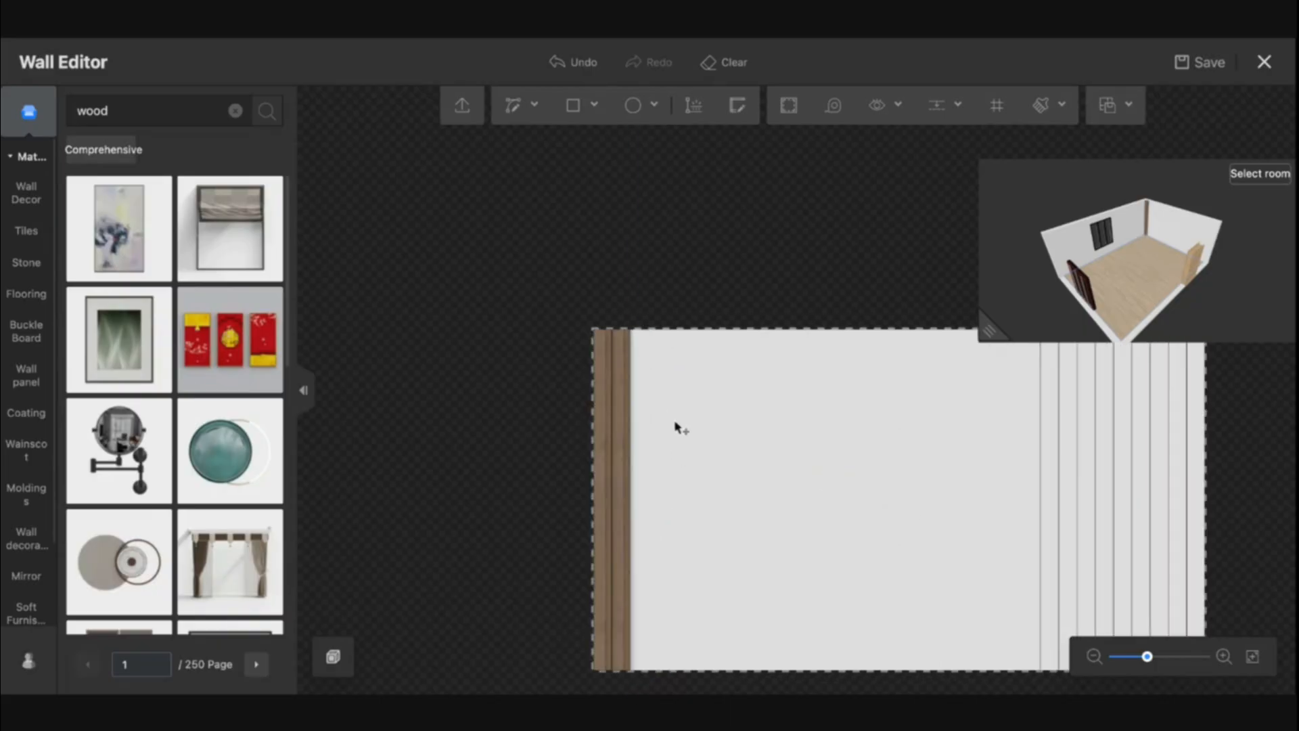
Copy the wood strips and paste repeated copies side by side across the left section of the wall
scroll(675, 428, "up", 3)
scroll(674, 429, "down", 1)
right_click_drag(673, 430, 622, 366)
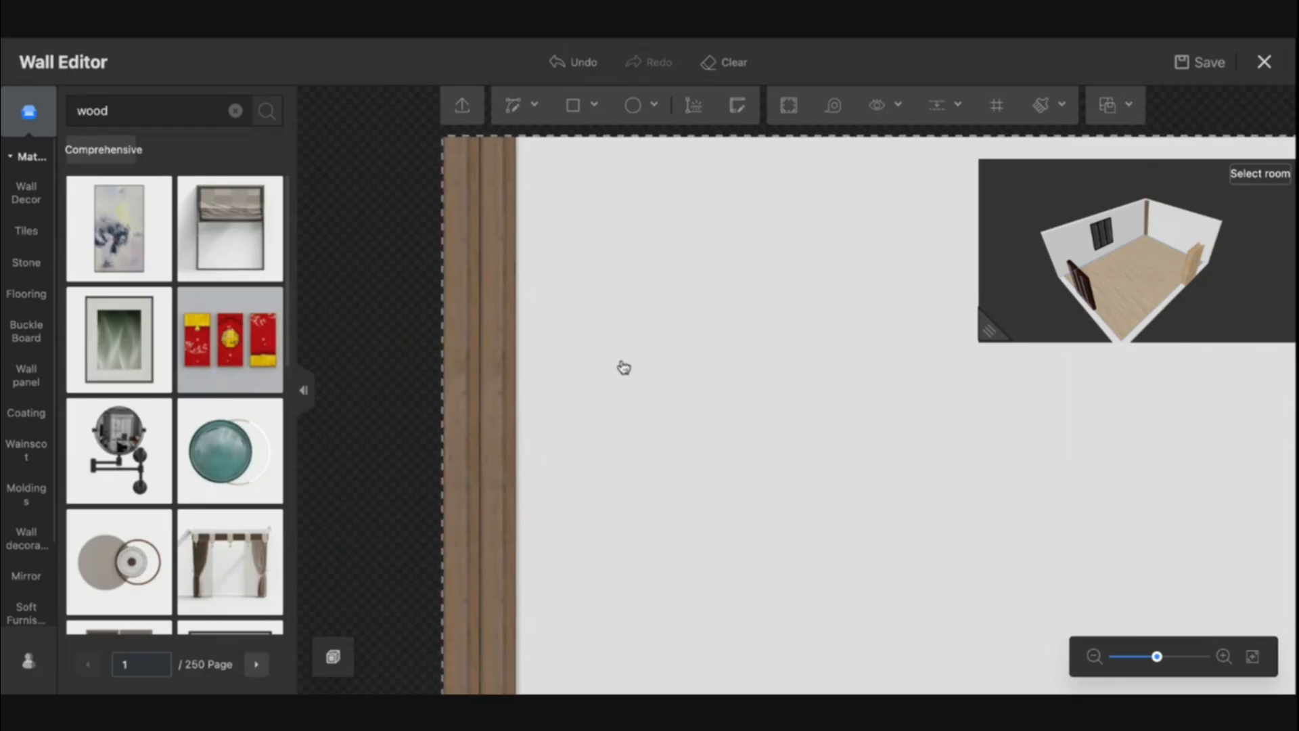
left_click(459, 409)
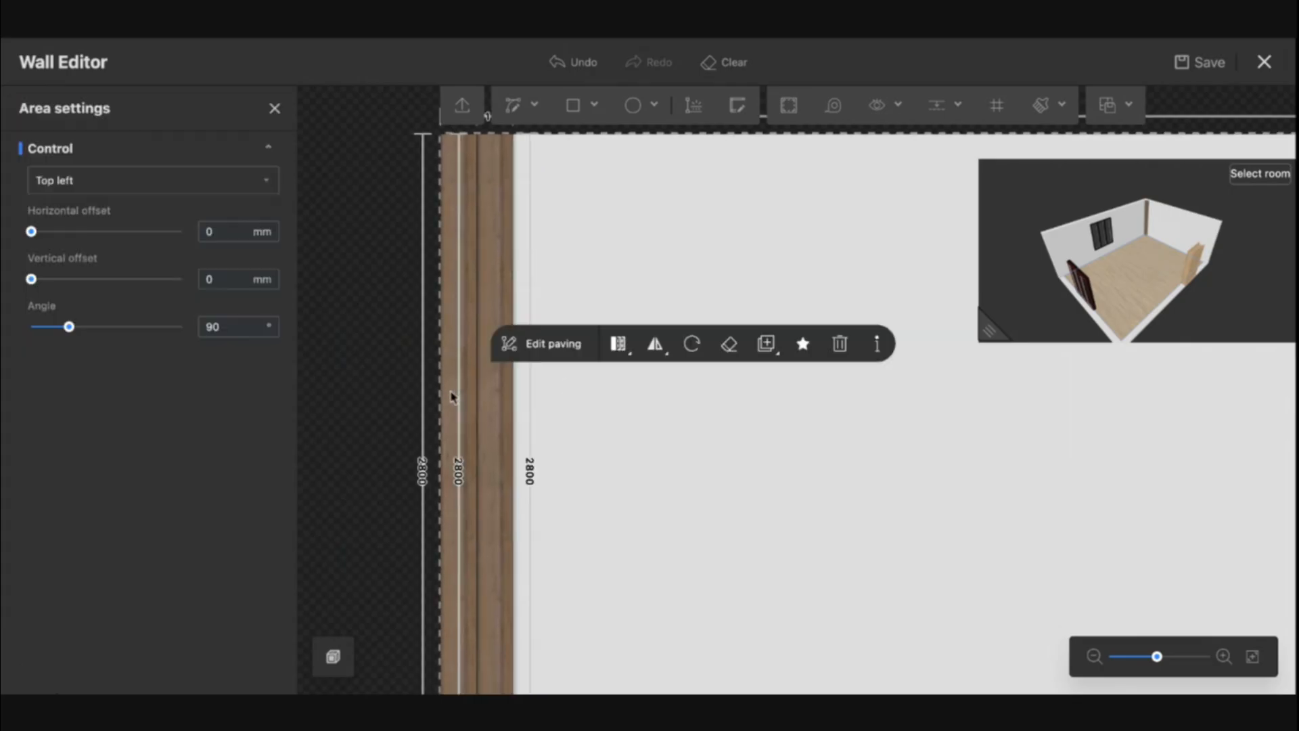
left_click(493, 408, "shift")
key("ctrl+c")
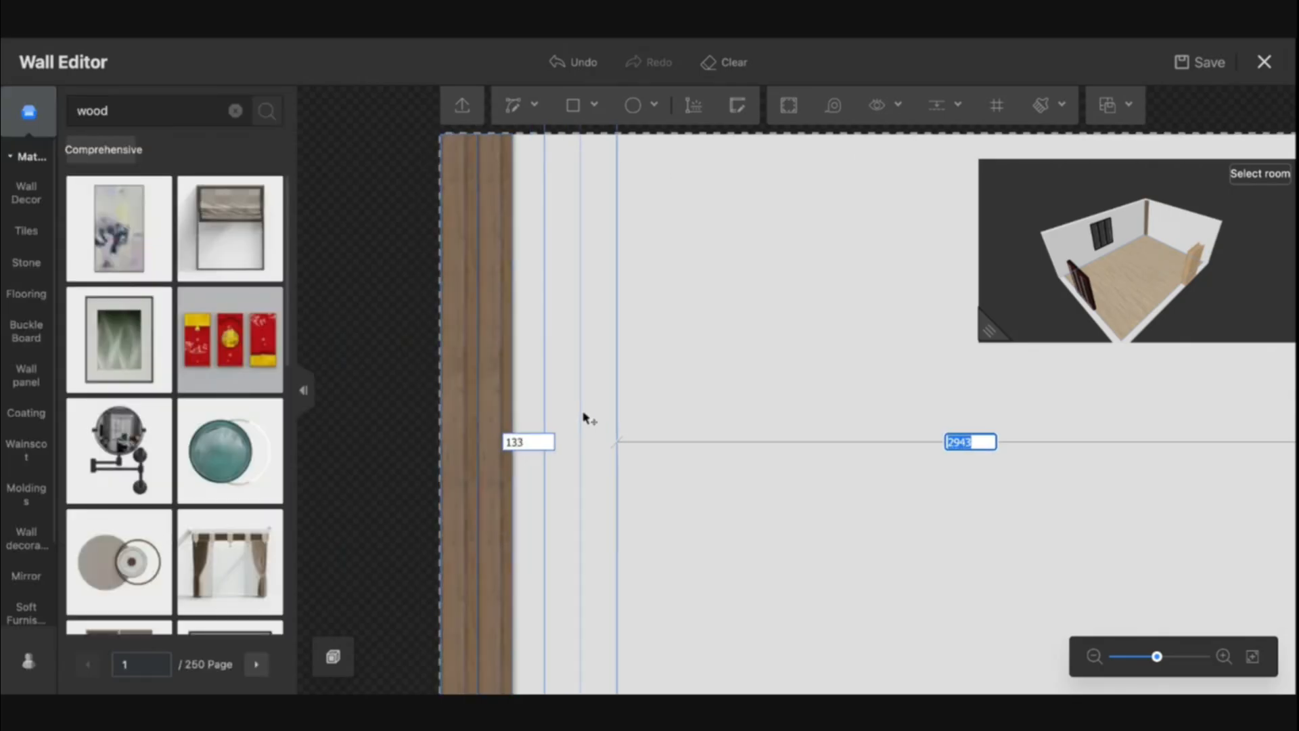
left_click(550, 483)
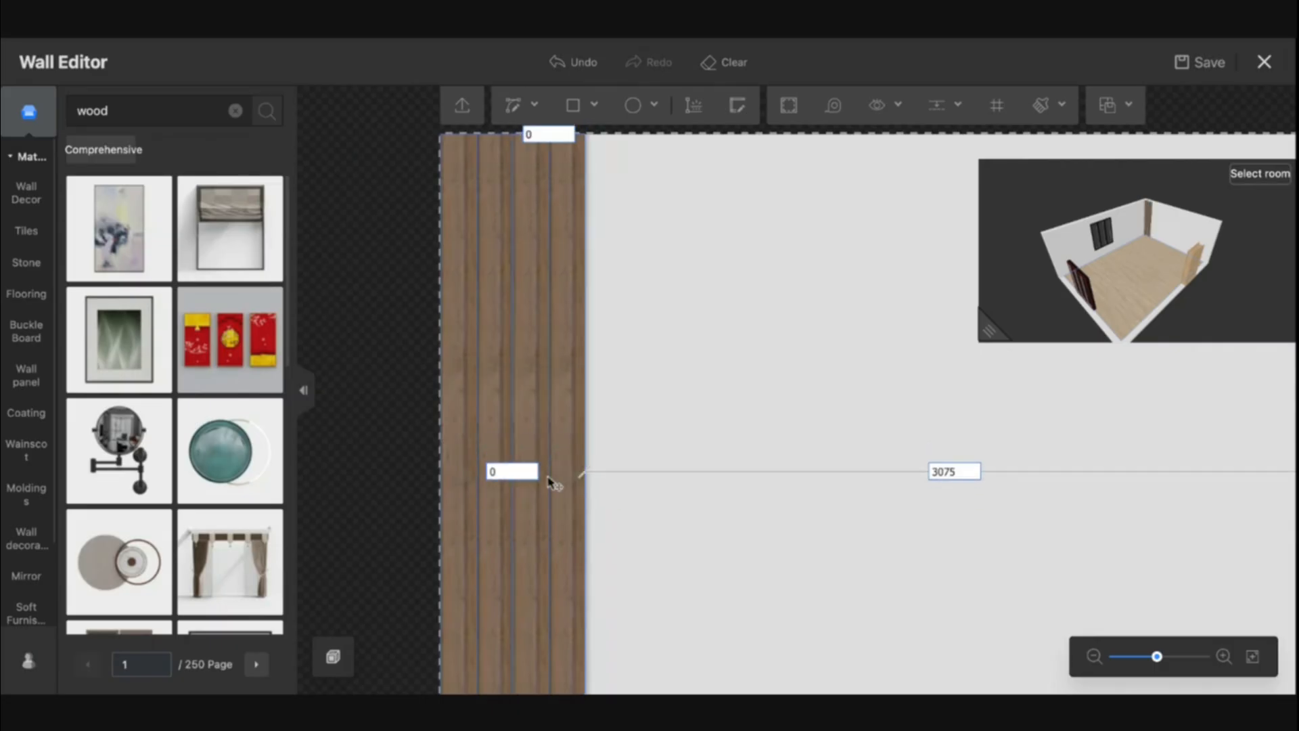
left_click(619, 484)
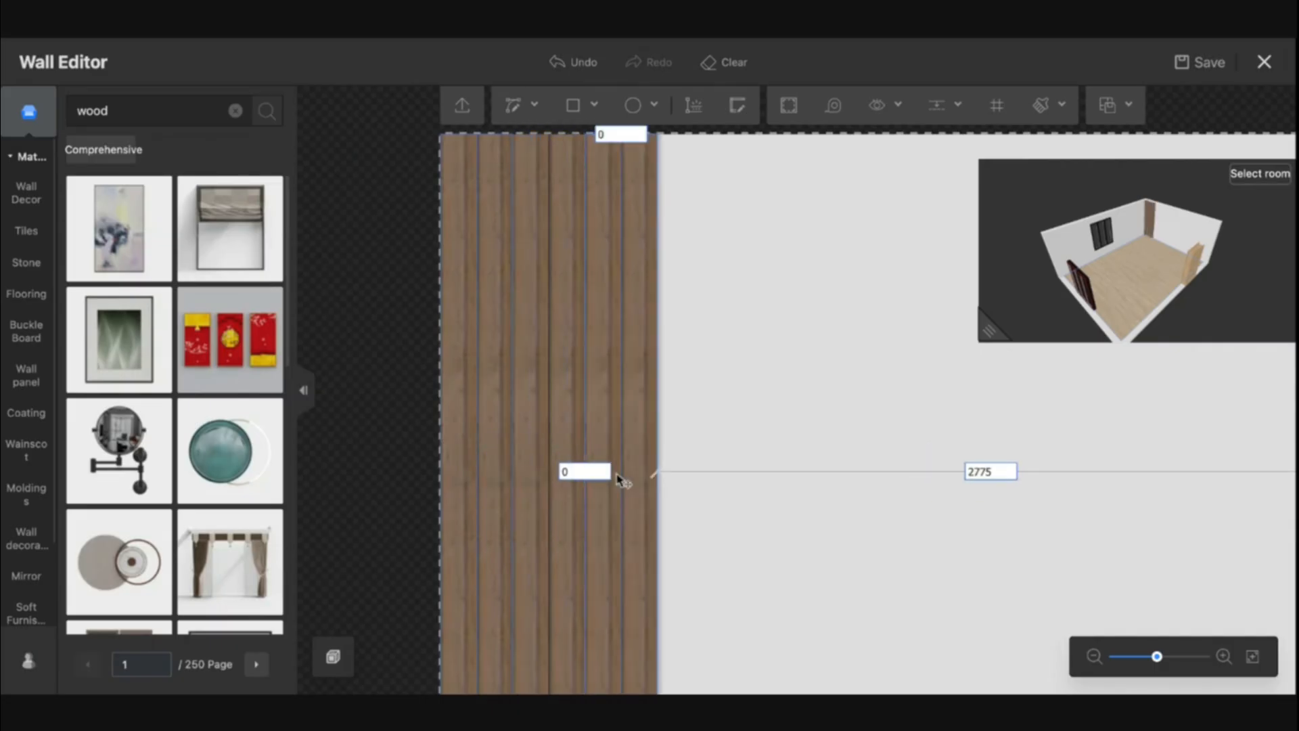
left_click(698, 481)
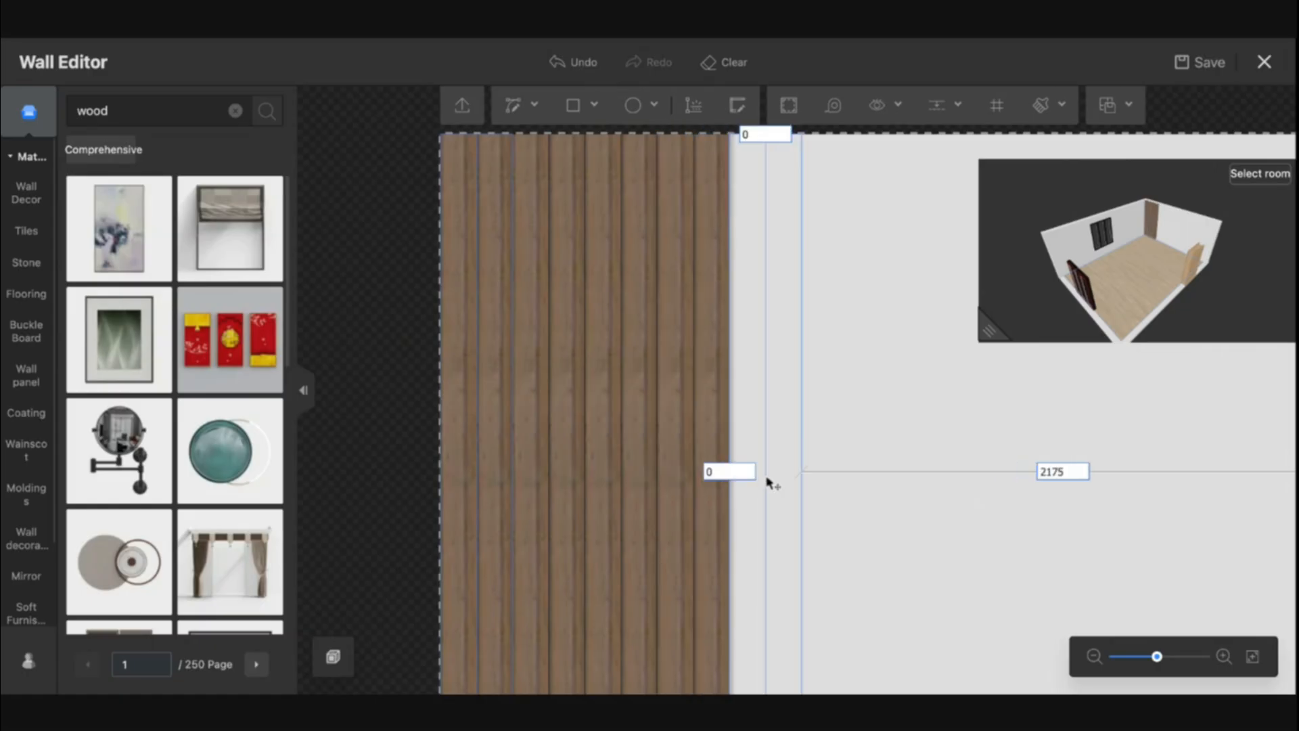
left_click(770, 482)
key("Escape")
Inspect the wood-strip feature wall in the enlarged 3D preview from different angles
scroll(907, 521, "right", 3)
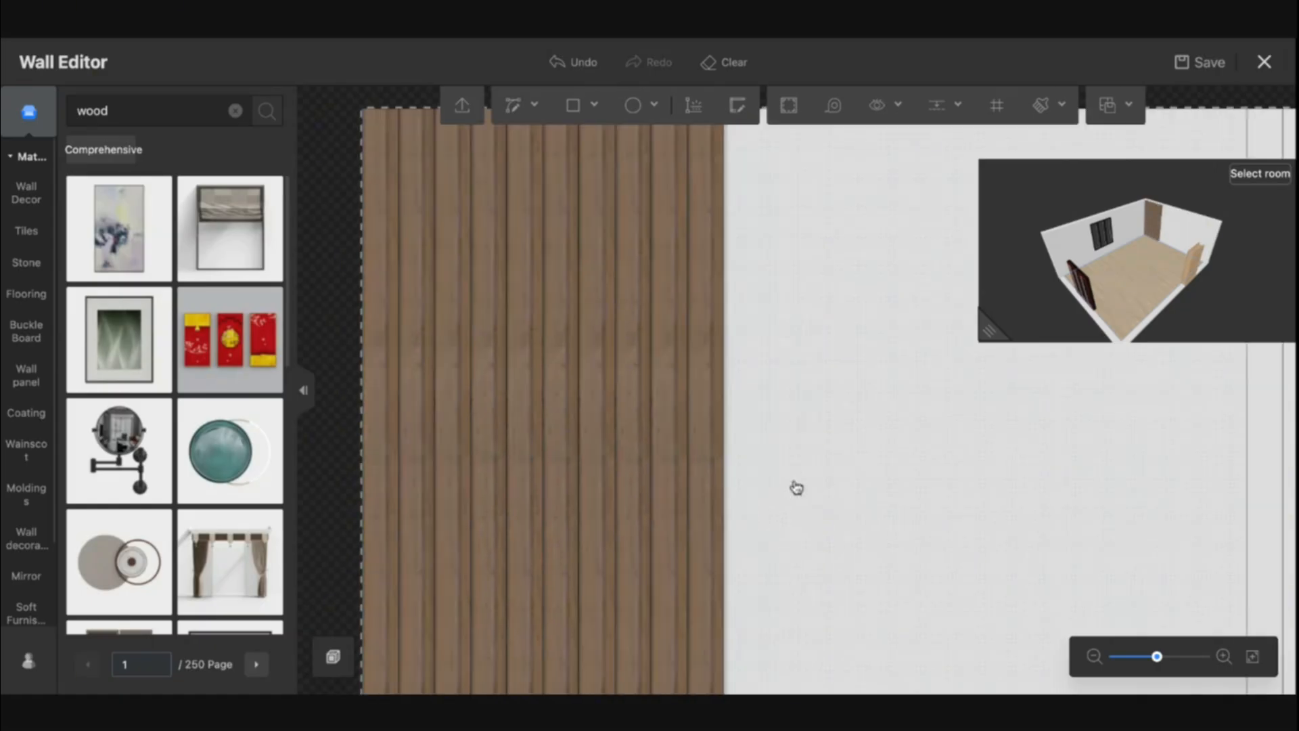
left_click_drag(988, 329, 617, 645)
double_click(971, 419)
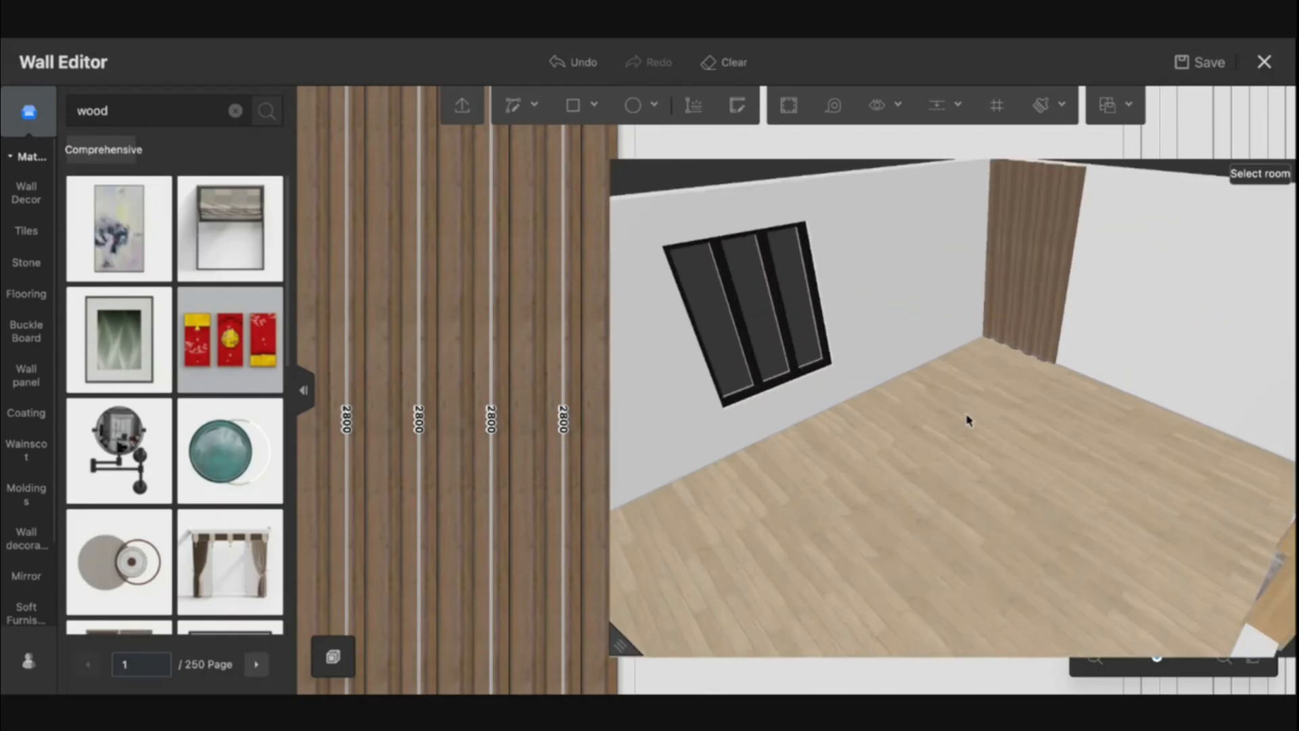
left_click_drag(971, 420, 1046, 332)
scroll(1045, 331, "up", 5)
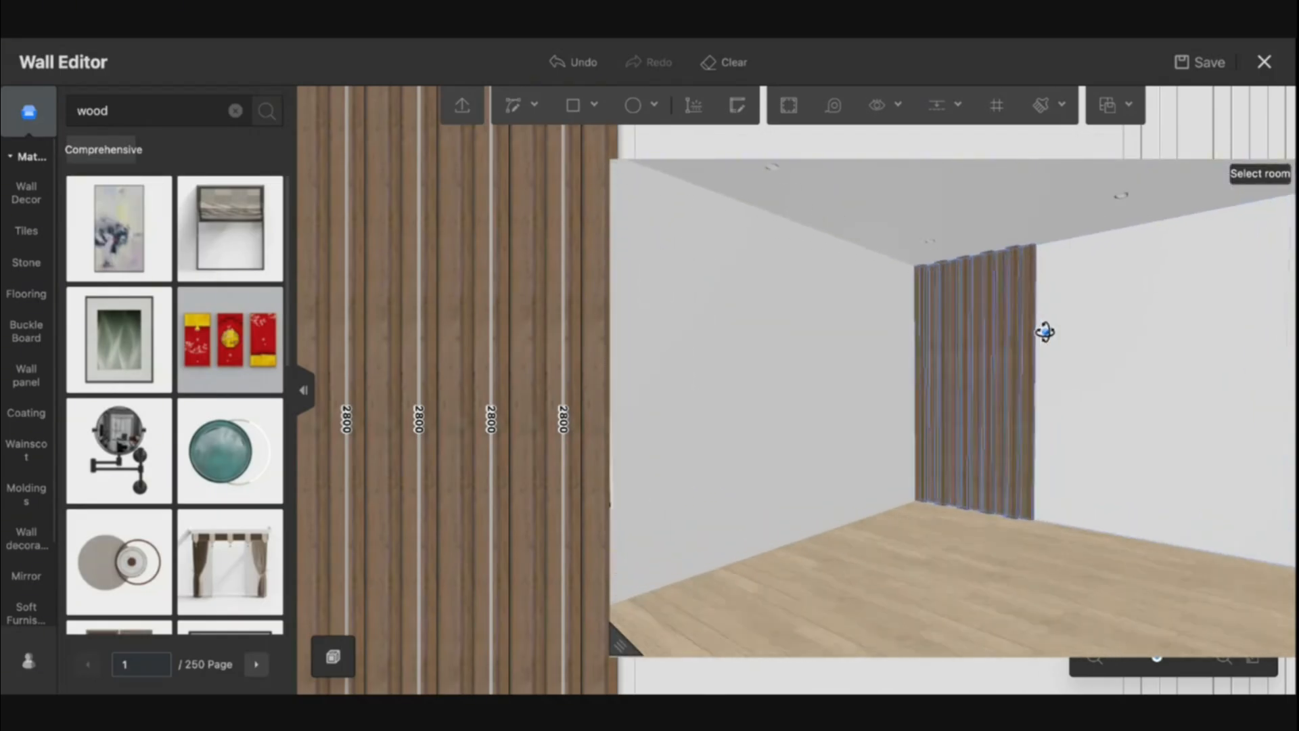
left_click_drag(880, 501, 938, 516)
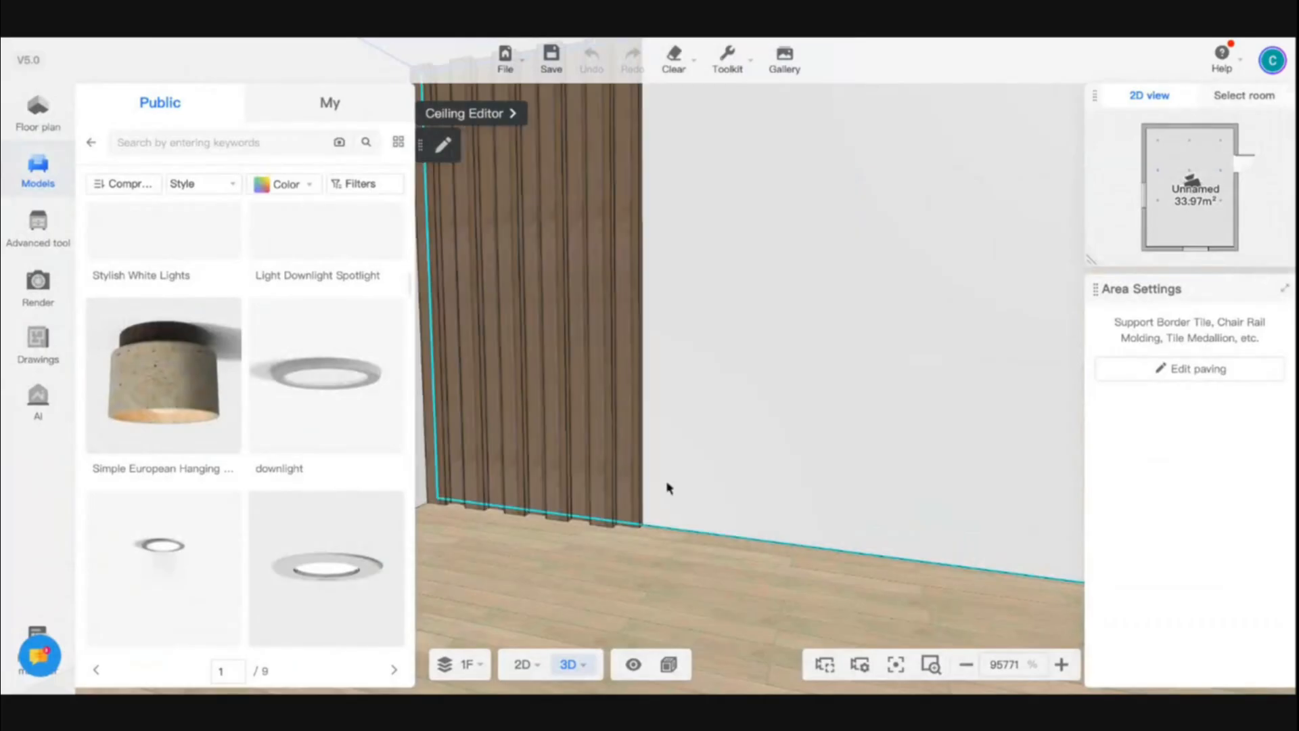
Walk and orbit through the room in 3D to examine the wood-strip wall and the ceiling downlights
left_click_drag(667, 484, 754, 618)
left_click_drag(792, 504, 1027, 525)
key("w")
key("d")
key("w")
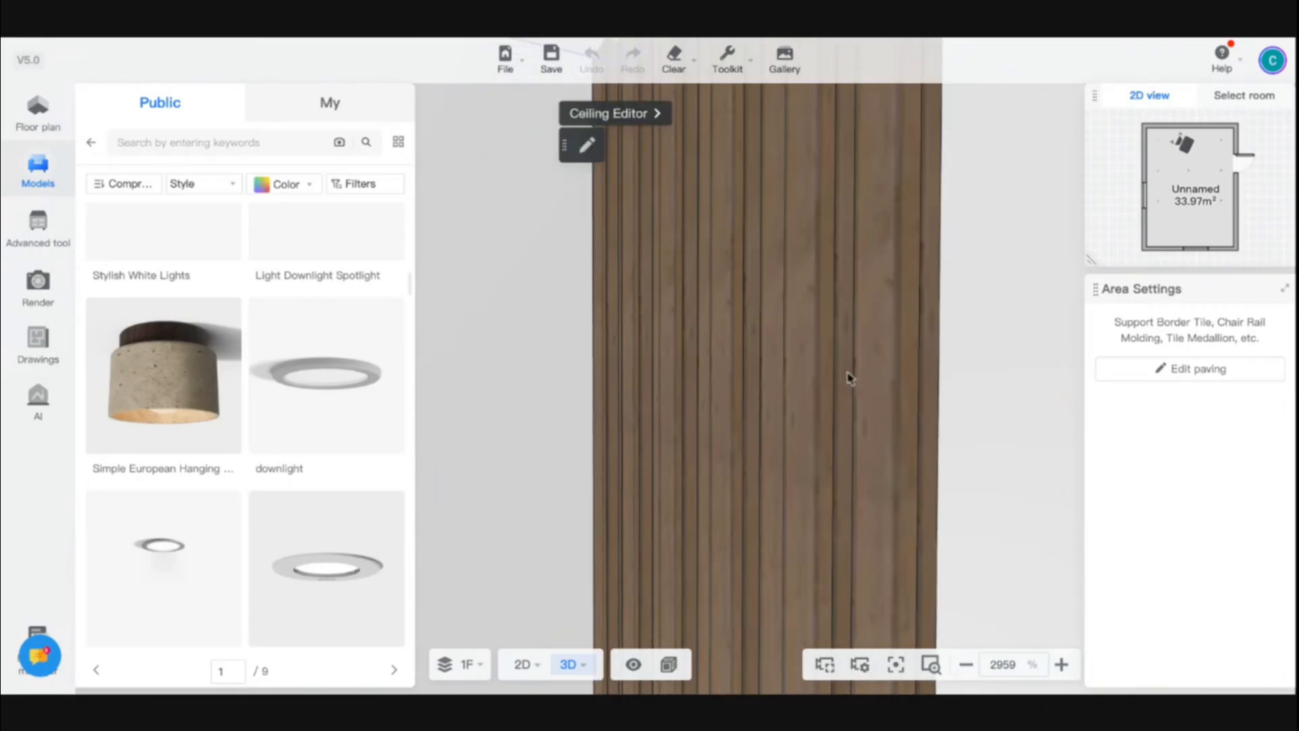
scroll(850, 374, "down", 5)
scroll(850, 378, "down", 5)
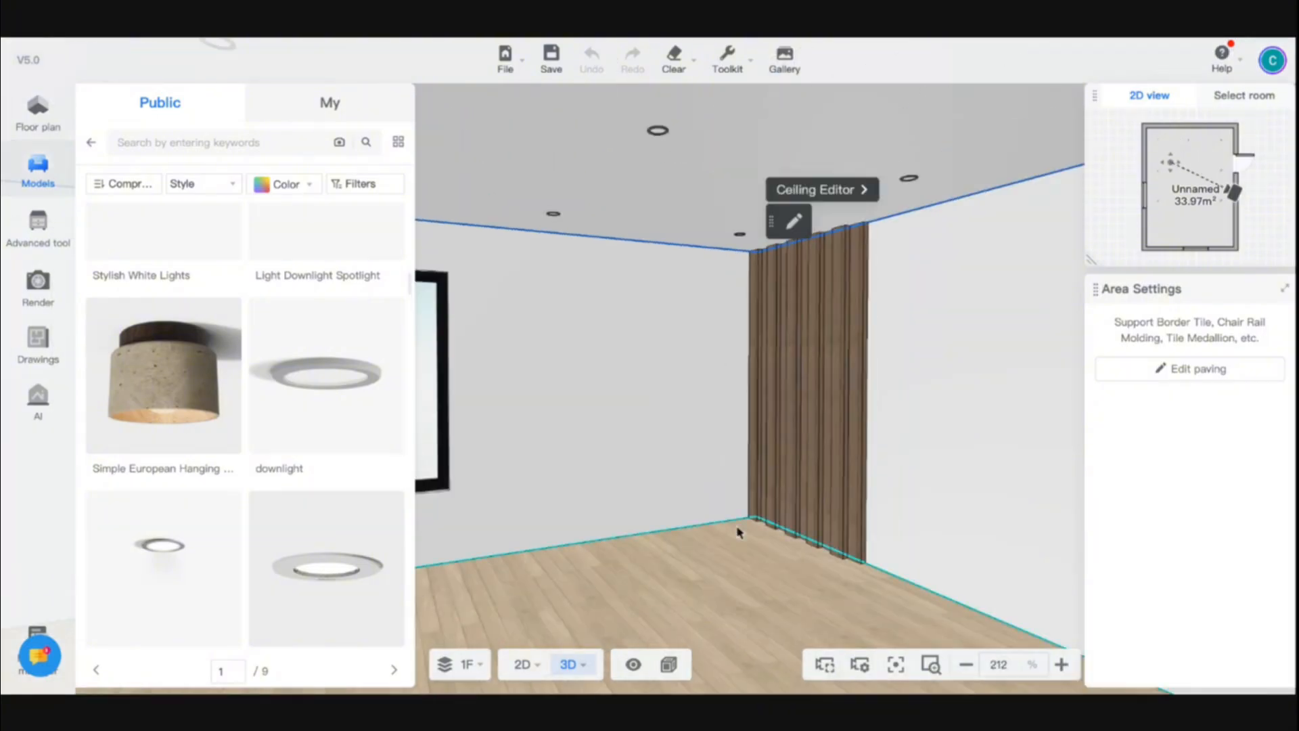
left_click_drag(684, 565, 913, 568)
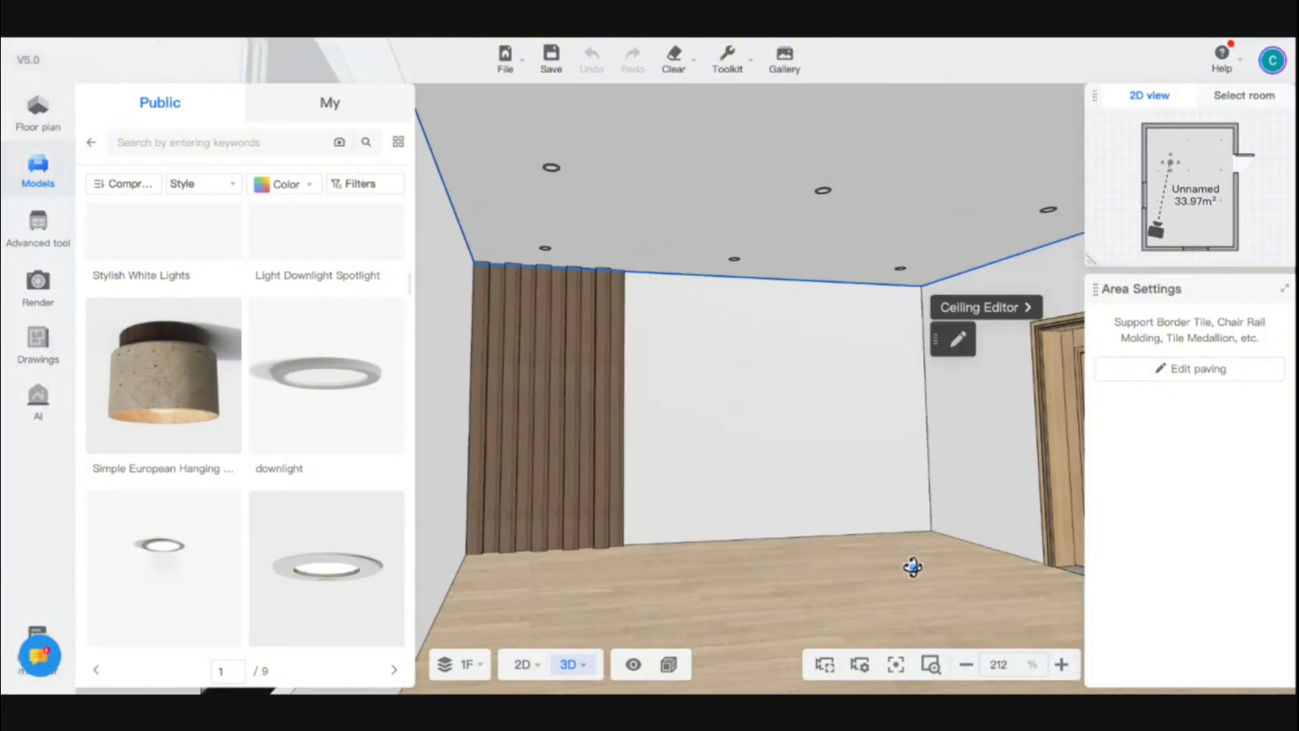
mouse_move(749, 586)
left_mouse_down()
mouse_move(528, 580)
mouse_move(748, 600)
left_mouse_up()
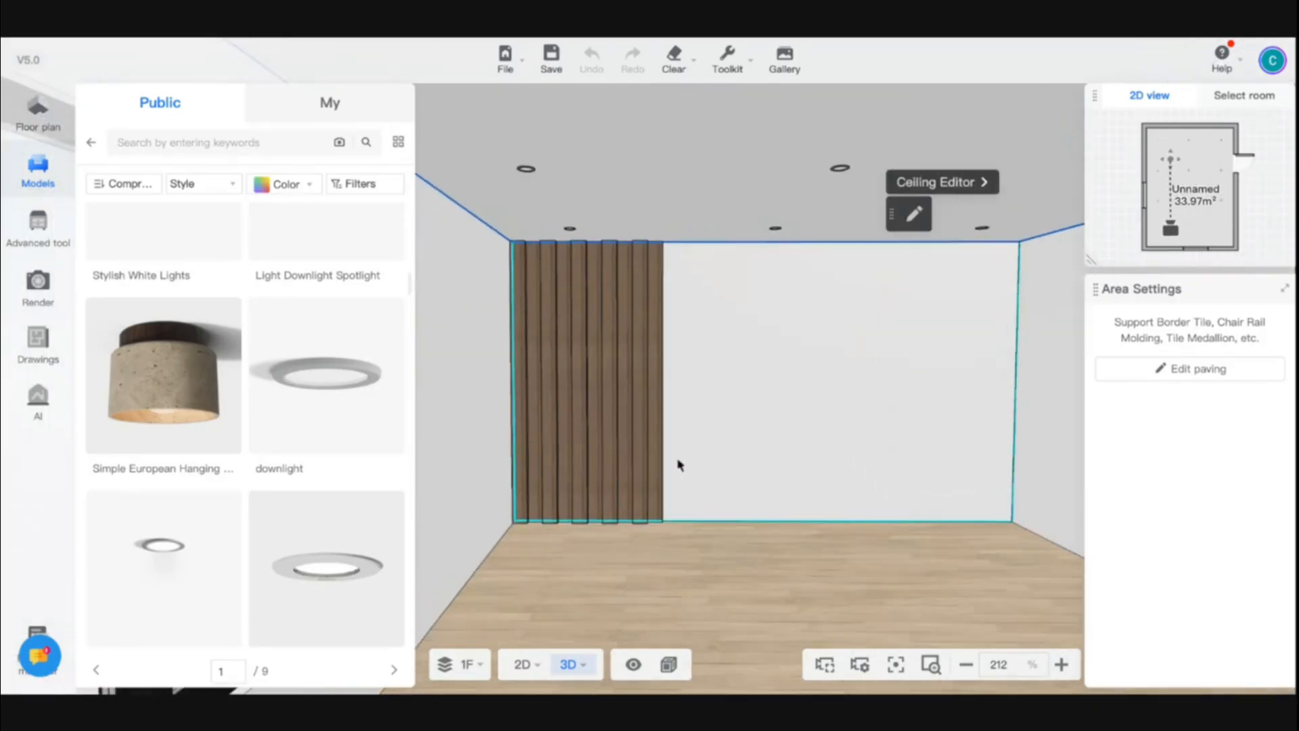
Frame the feature wall head-on and generate a 4K UHD perspective render, then close the render window
key("w")
key("d")
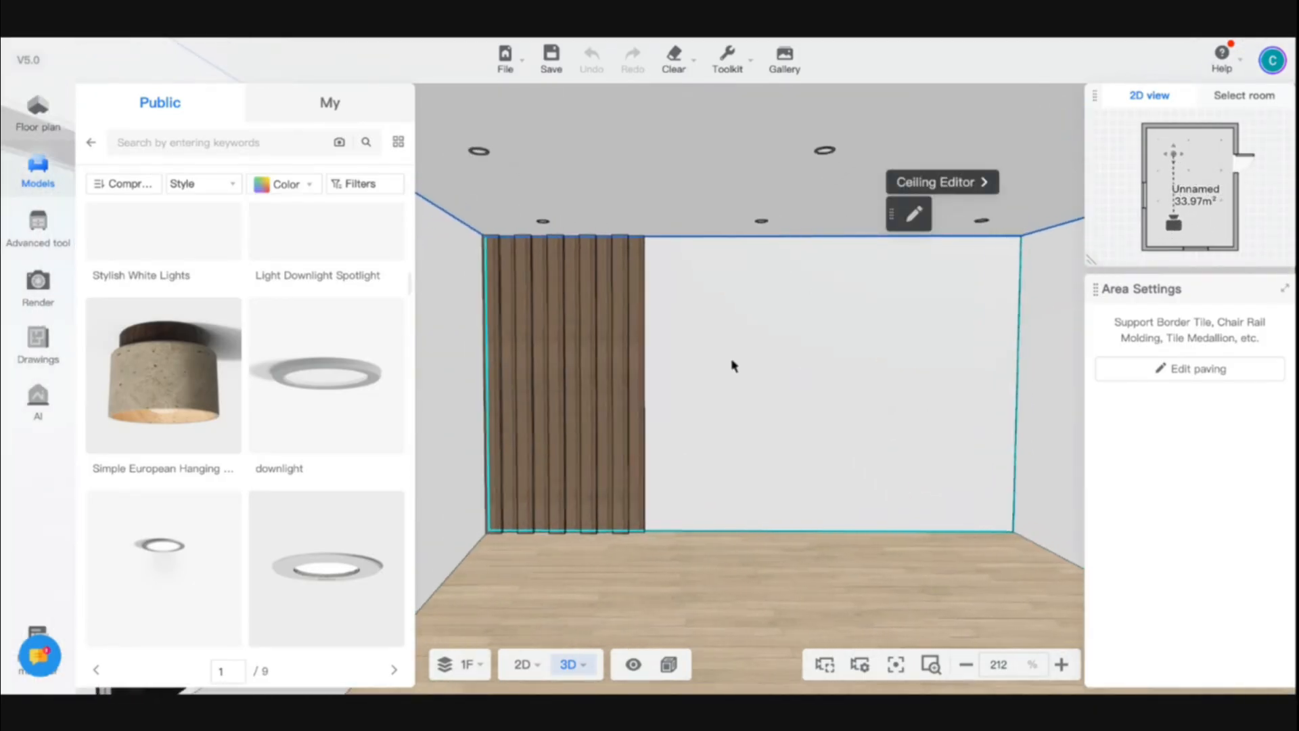
key("a")
key("e")
key("q")
left_click(4, 284)
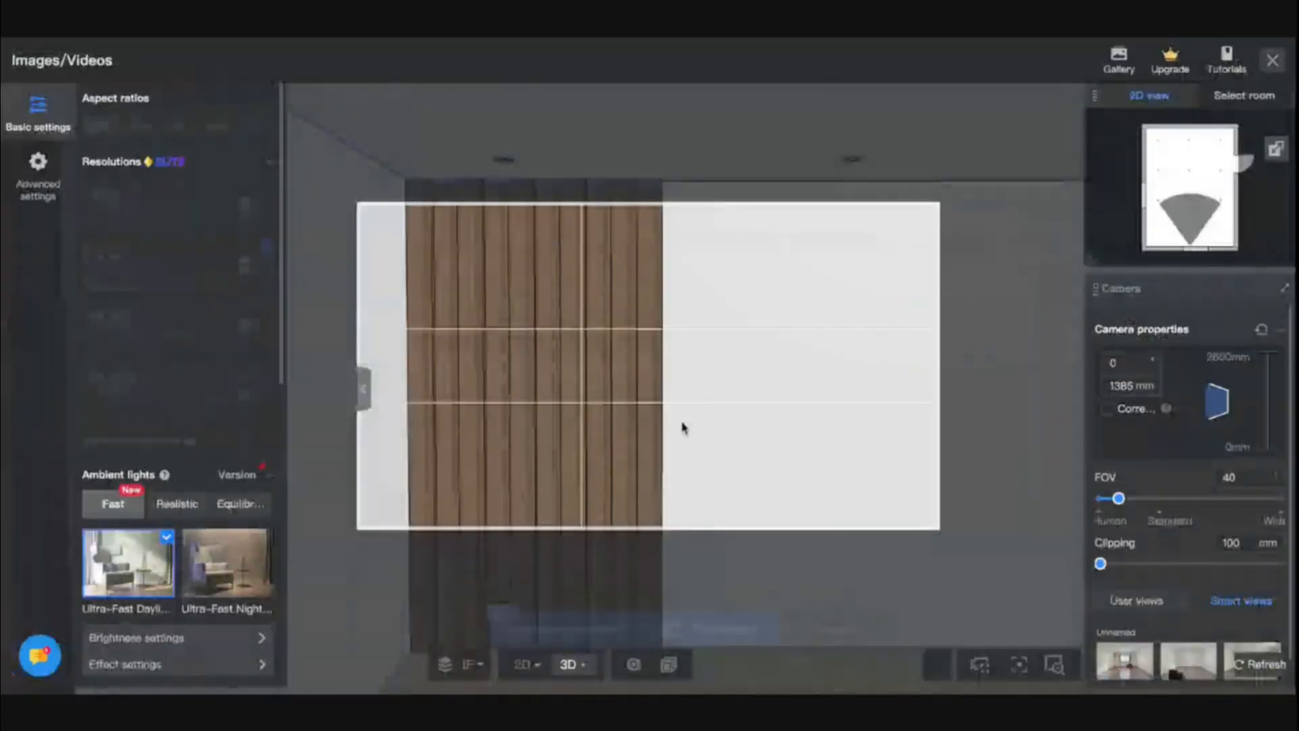
left_click(196, 336)
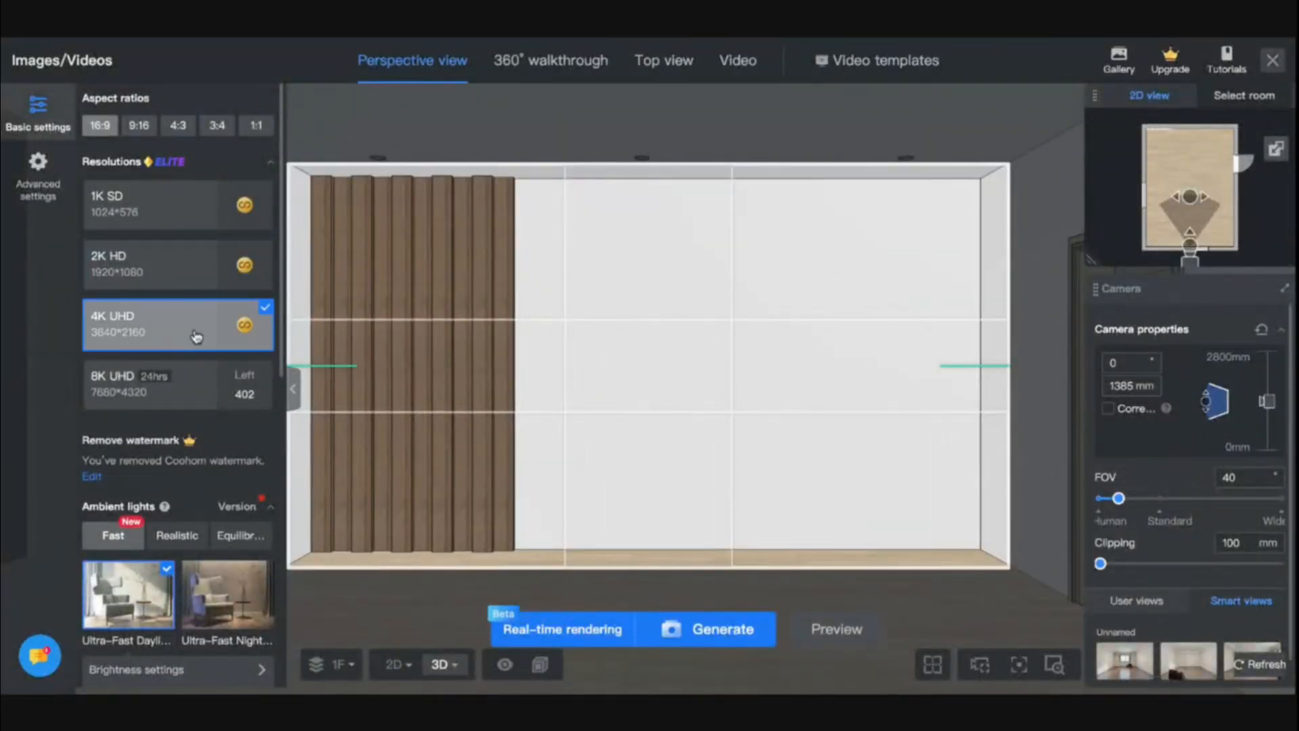
left_click(701, 640)
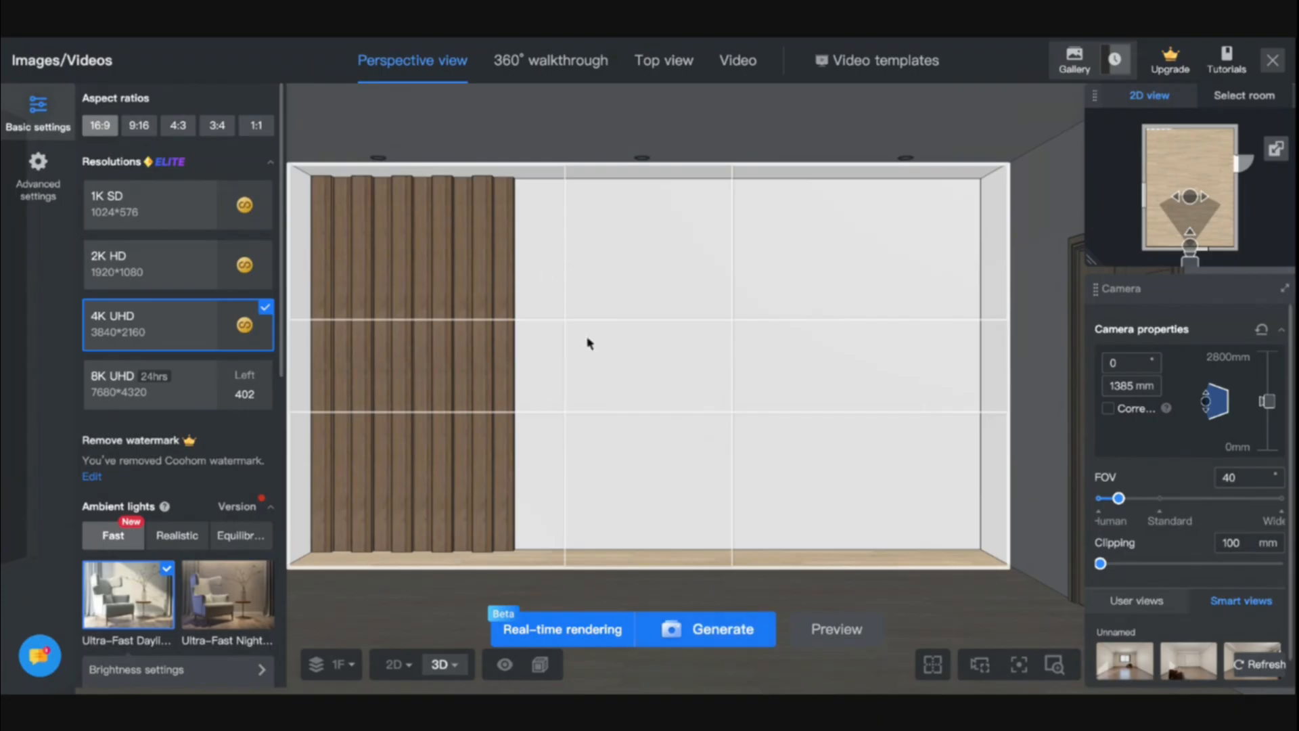
left_click(1276, 61)
Select the room's ceiling and open it in the Ceiling Editor
scroll(648, 392, "up", 5)
left_click(786, 413)
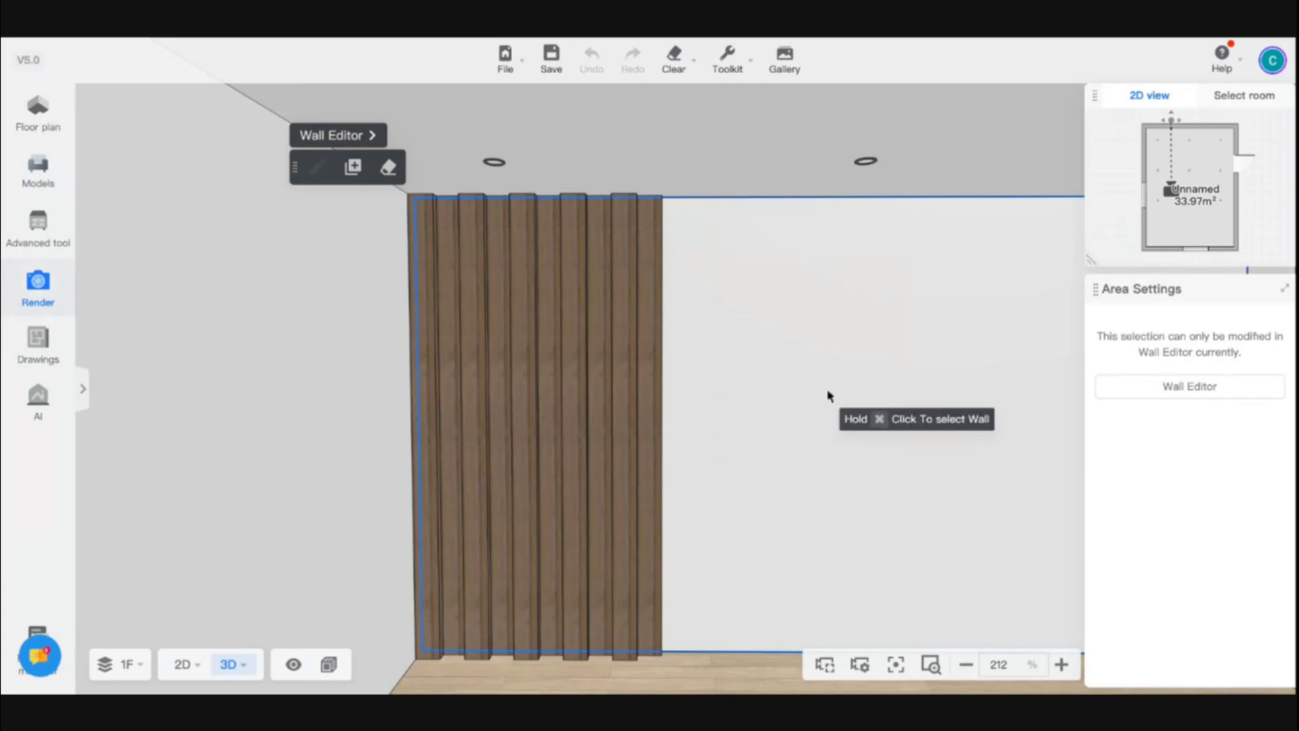
scroll(778, 365, "down", 5)
scroll(779, 366, "down", 3)
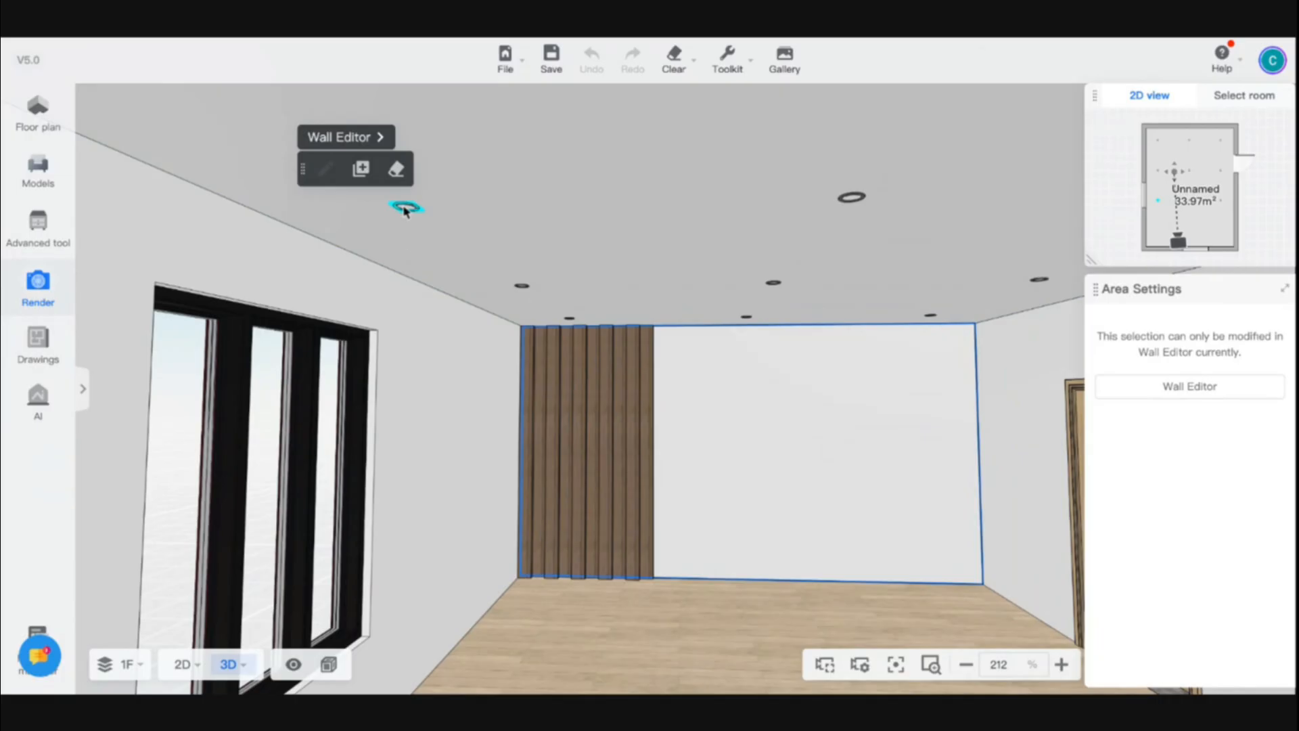
mouse_move(178, 662)
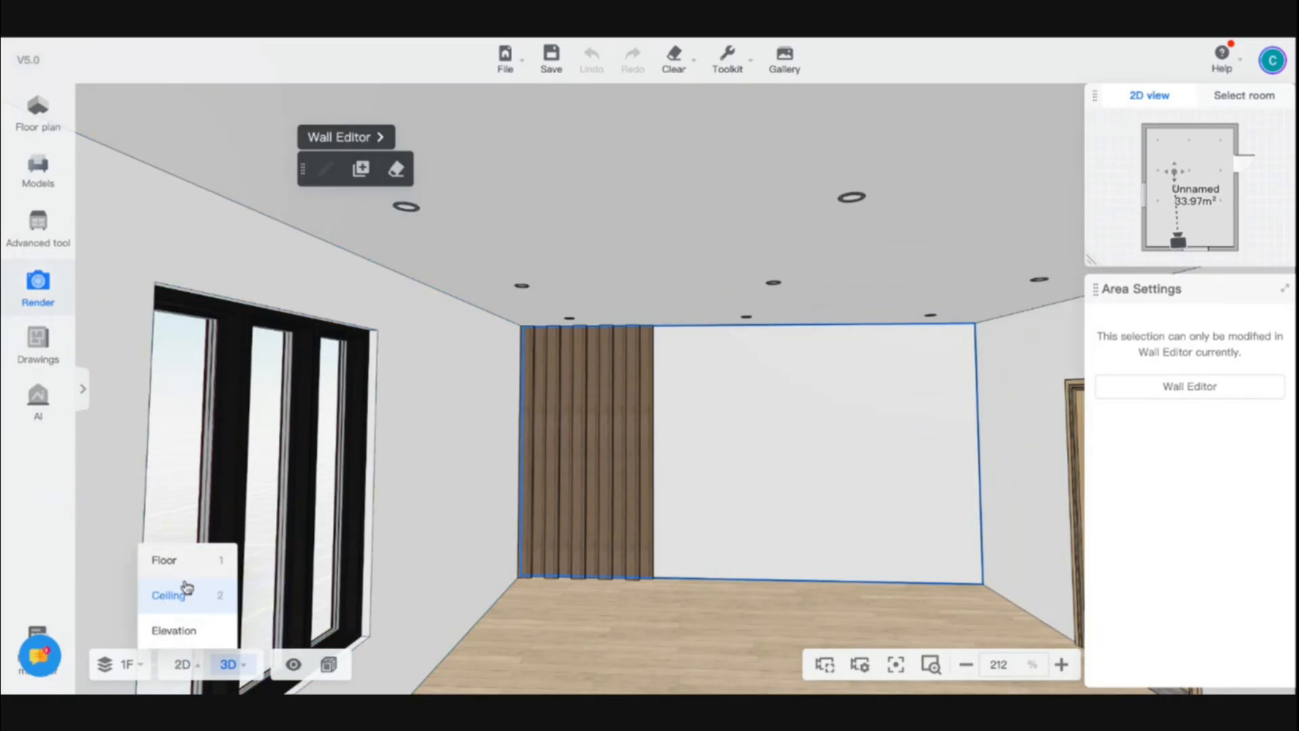
left_click(180, 606)
left_click_drag(506, 471, 815, 132)
left_click(808, 140)
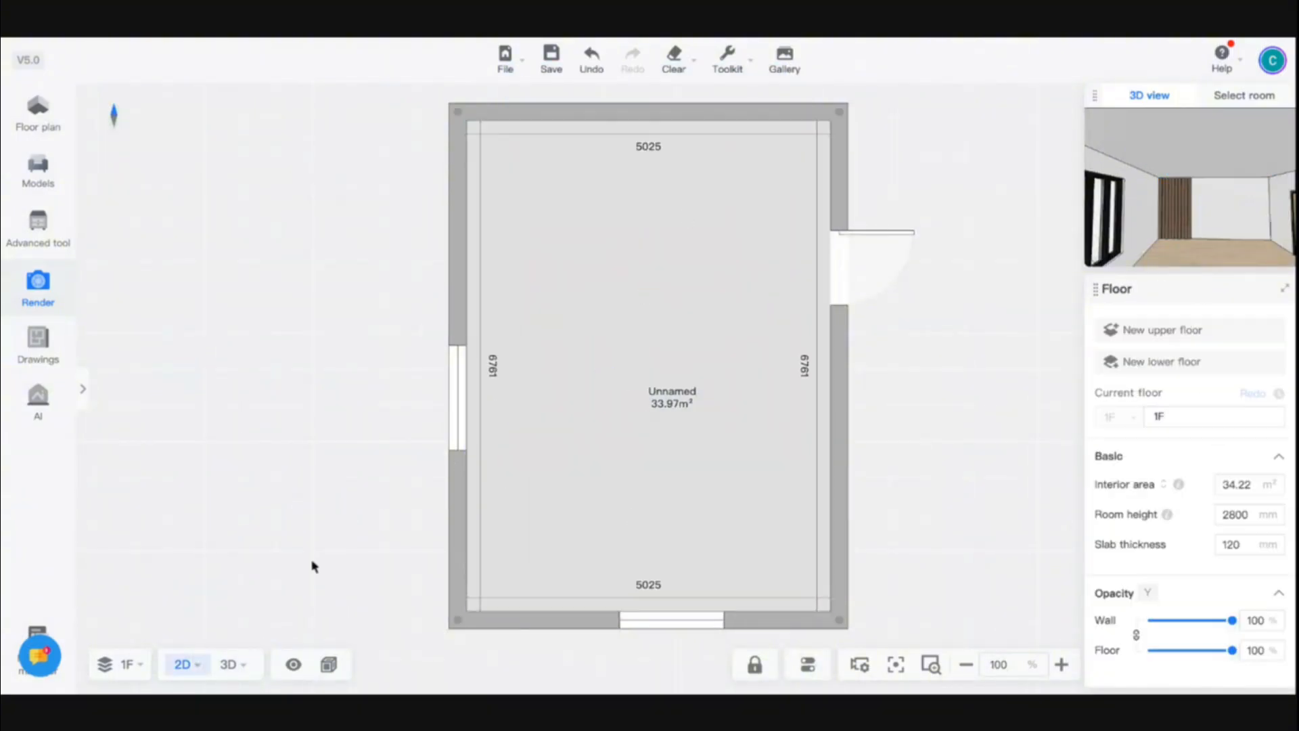
left_click(230, 661)
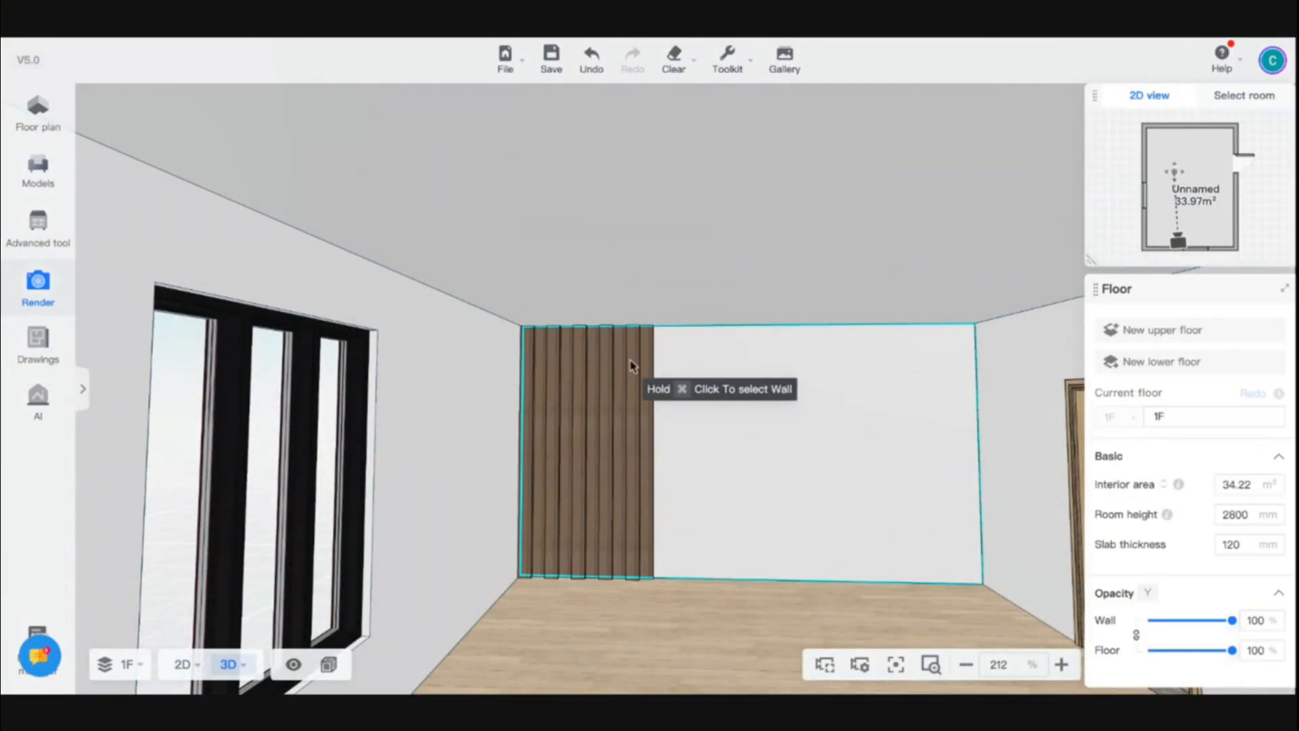
left_click(725, 264)
left_click(932, 266)
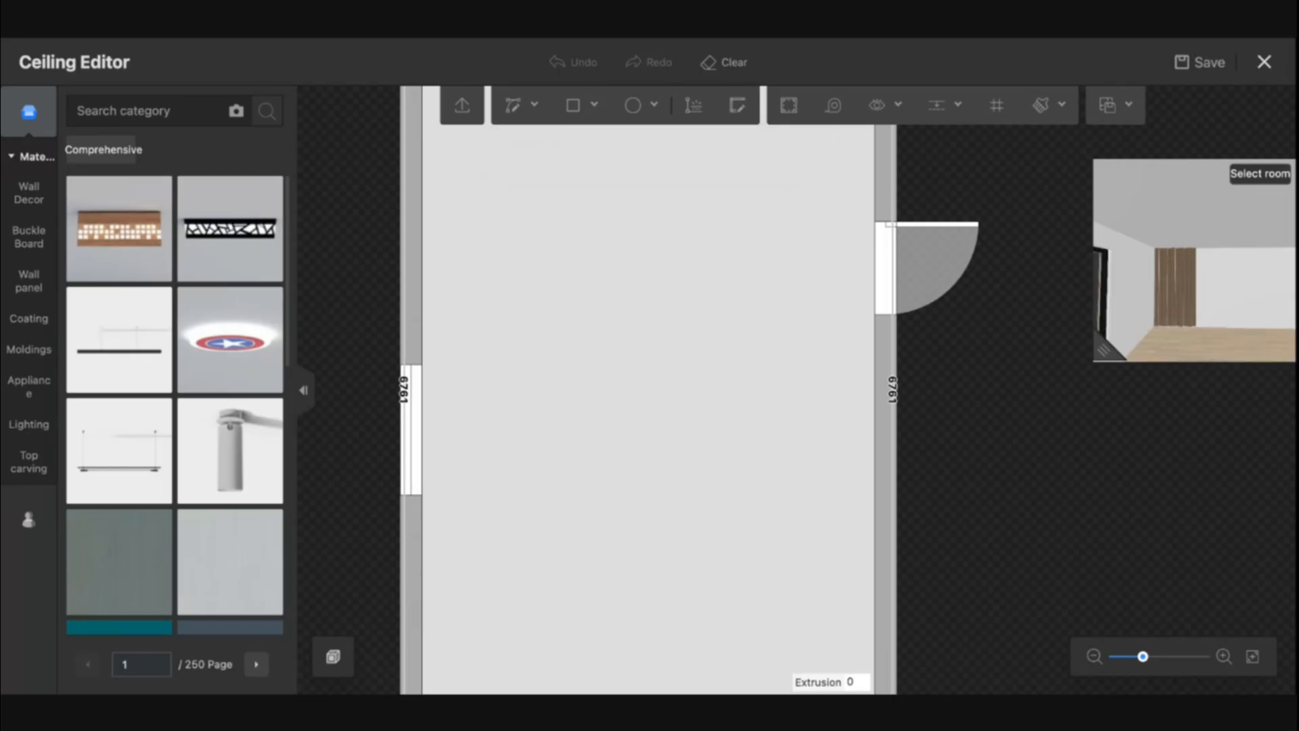
Offset an inner ceiling outline 600 mm in from the room's ceiling edges
scroll(681, 355, "down", 3)
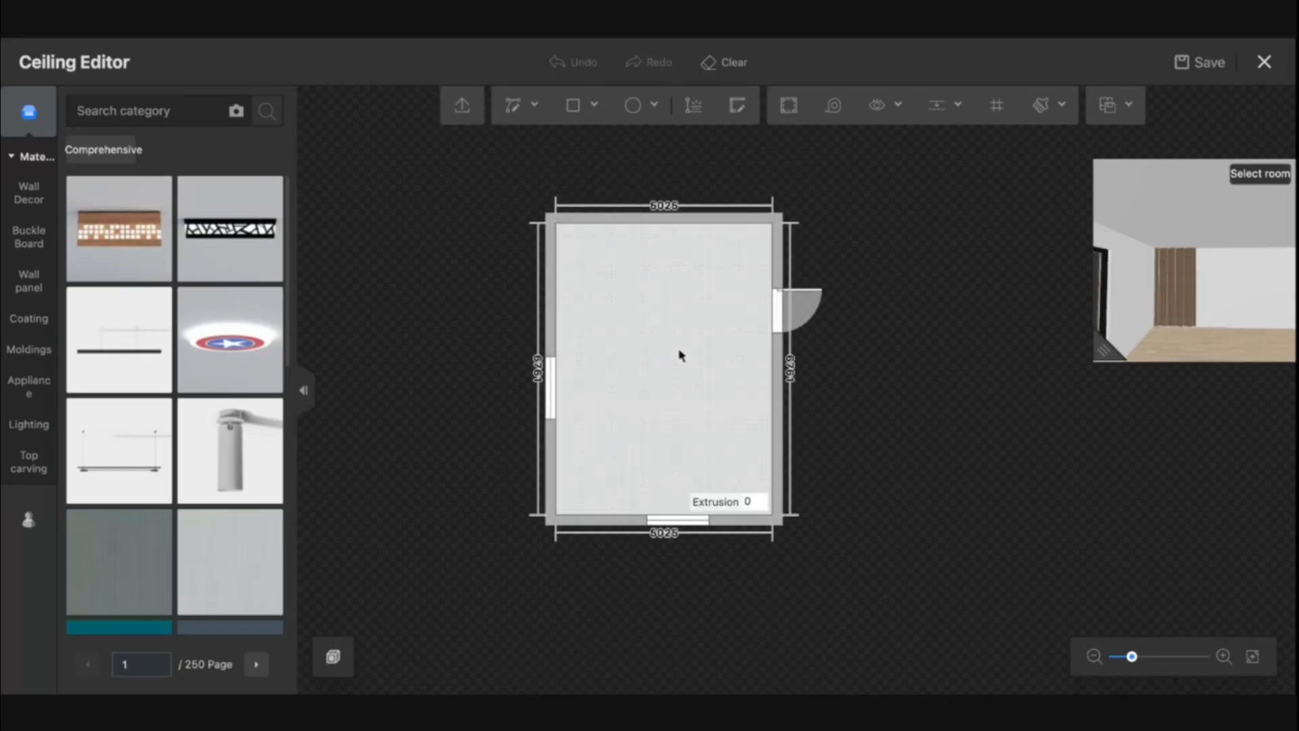
scroll(683, 368, "up", 3)
scroll(939, 445, "down", 5)
left_click_drag(979, 448, 922, 455)
scroll(795, 443, "up", 5)
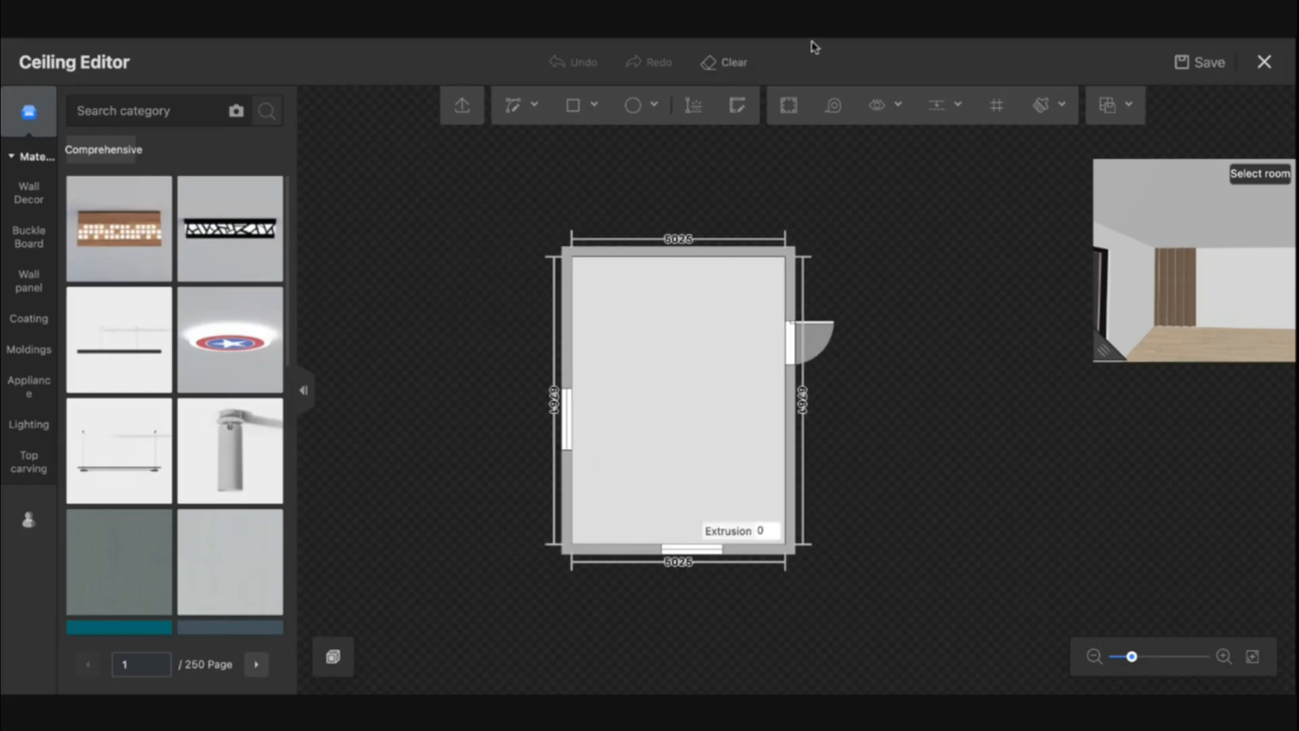
left_click(790, 105)
left_click(679, 400)
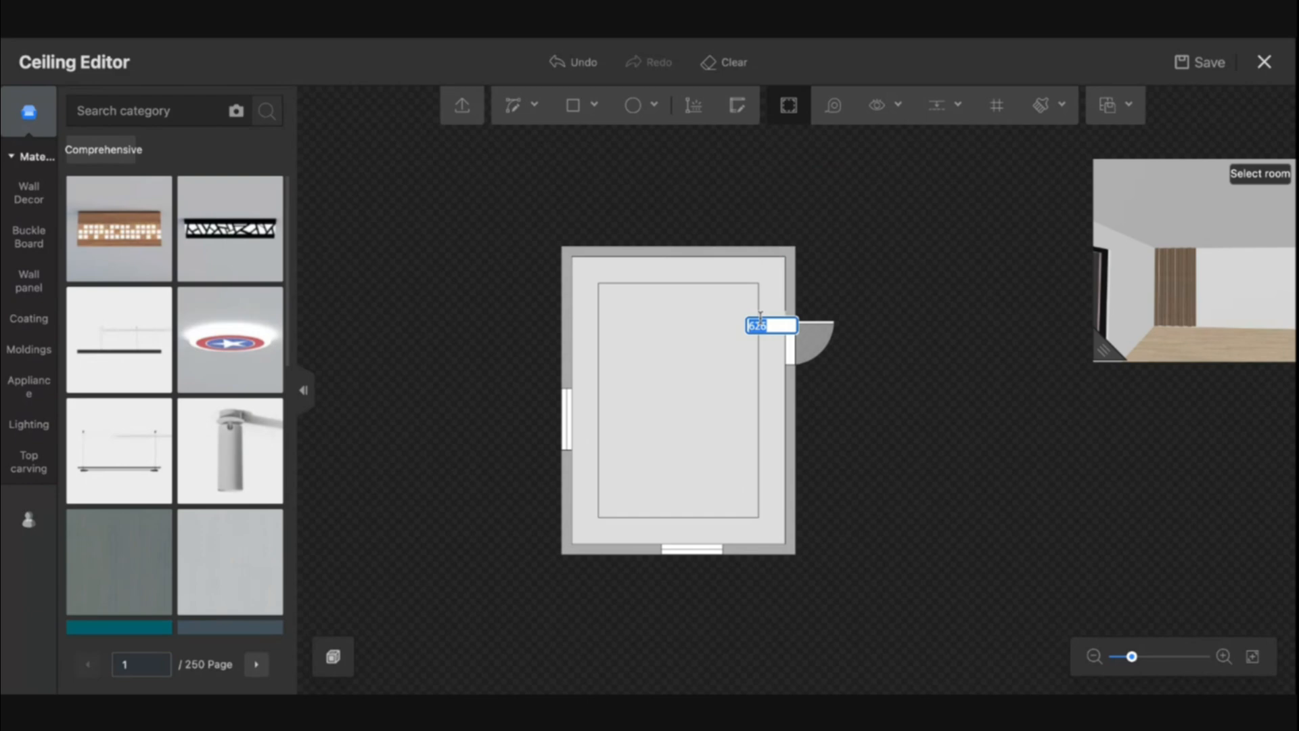
type("600")
key("Return")
scroll(724, 372, "up", 2)
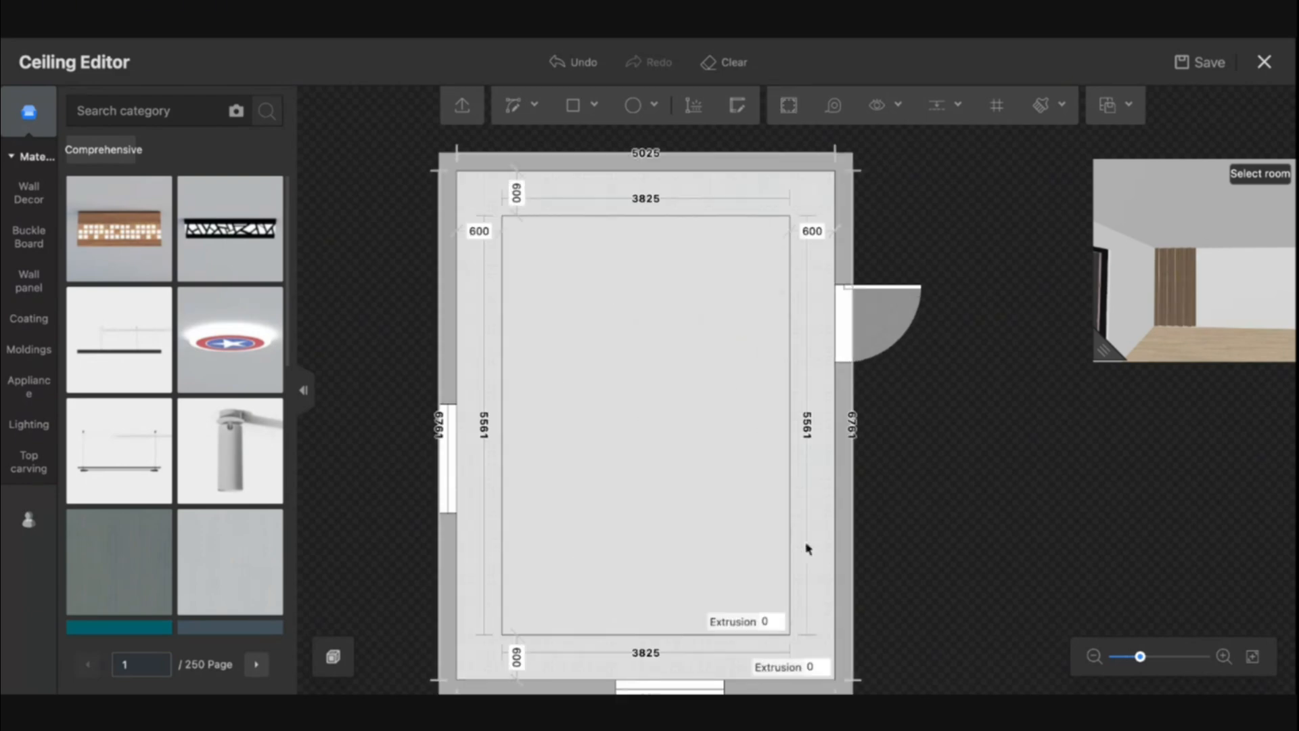
Set the outer ceiling border's extrusion to 150 mm and the inner panel's extrusion to 50 mm
left_click(815, 667)
type("1")
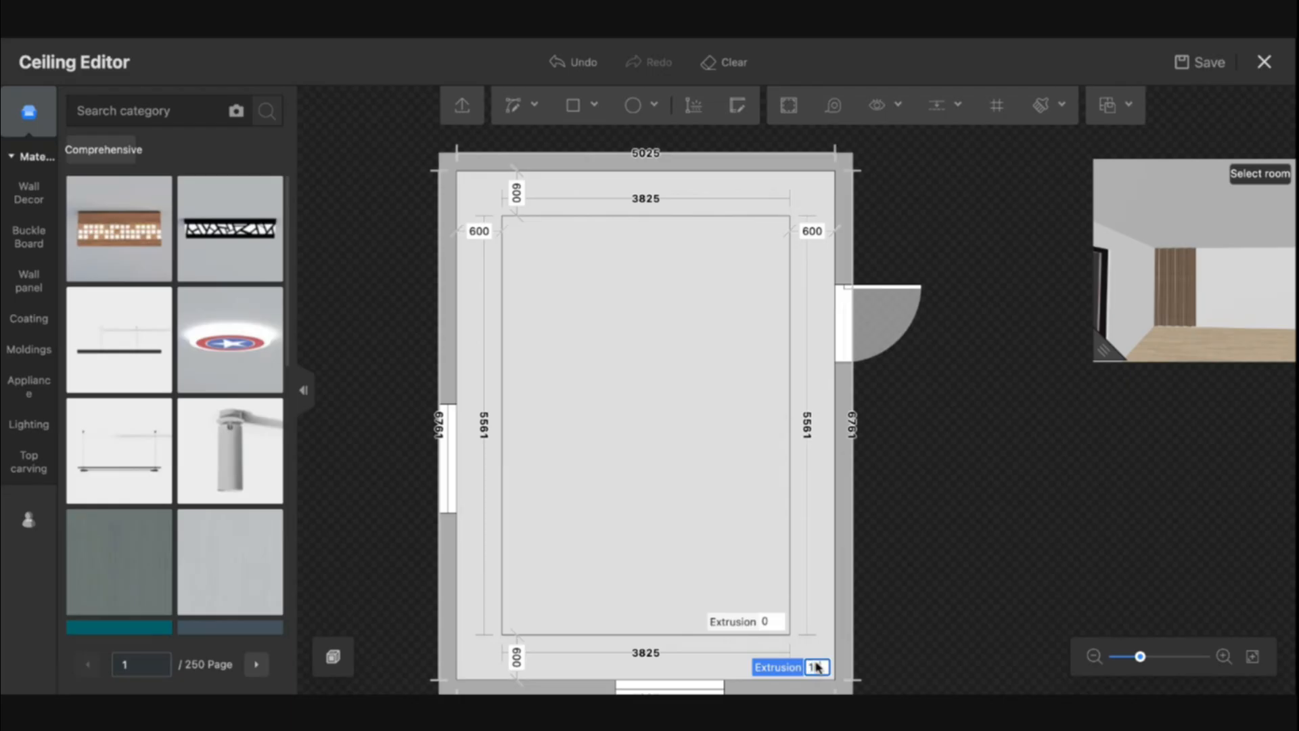
type("50")
key("Return")
left_click(769, 623)
type("5")
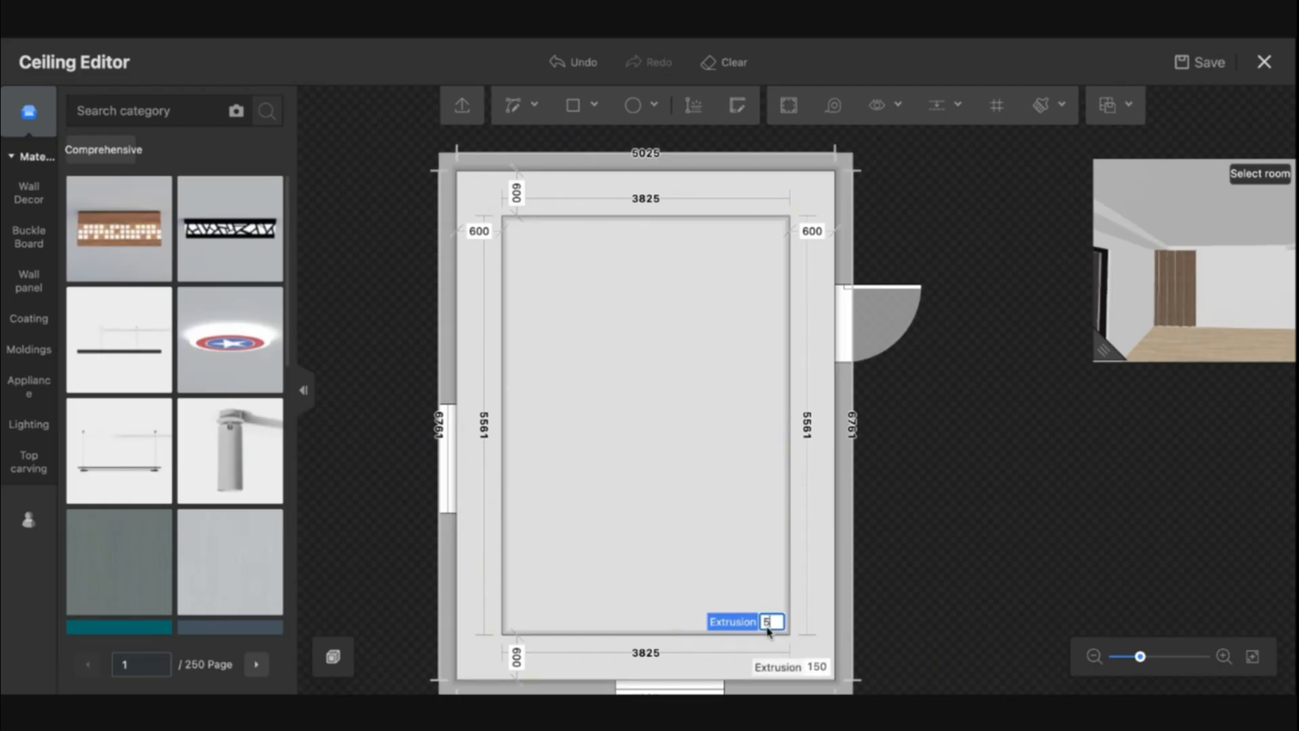
type("0")
key("Return")
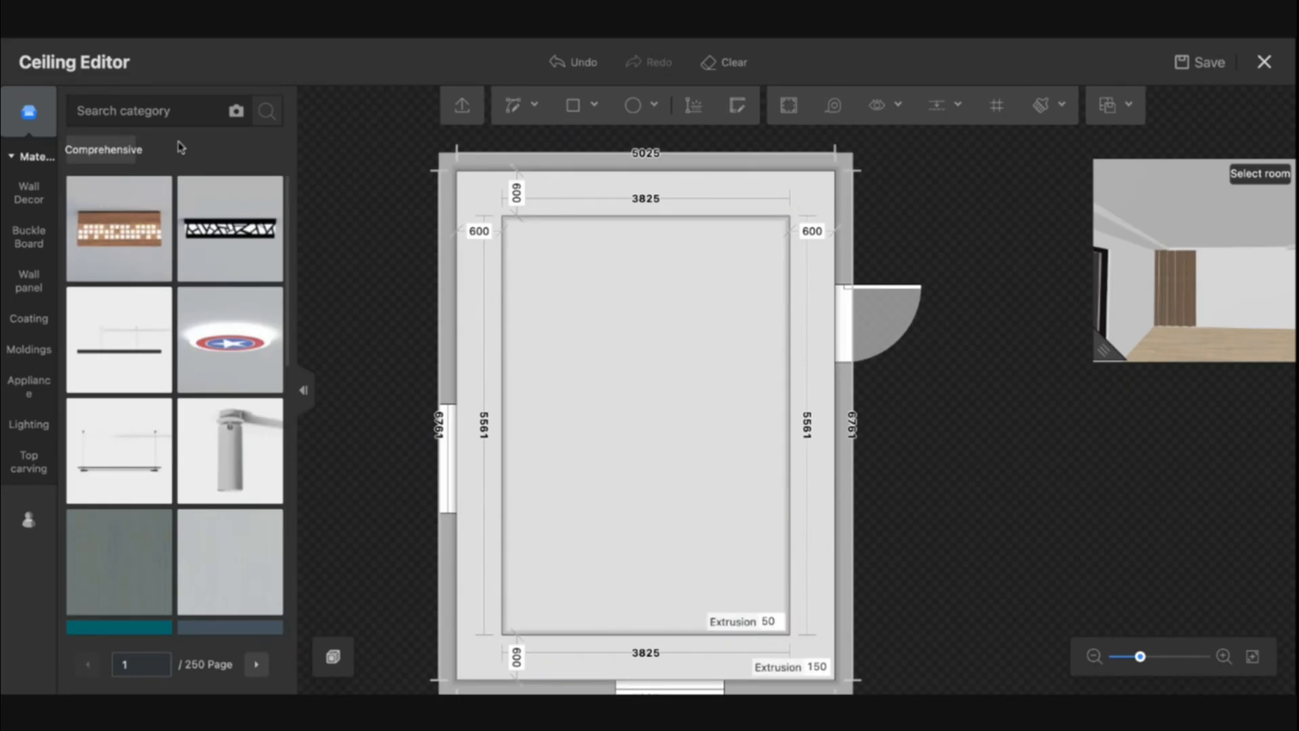
Search materials for cream and apply a cream finish to both ceiling areas
type("cream")
key("Return")
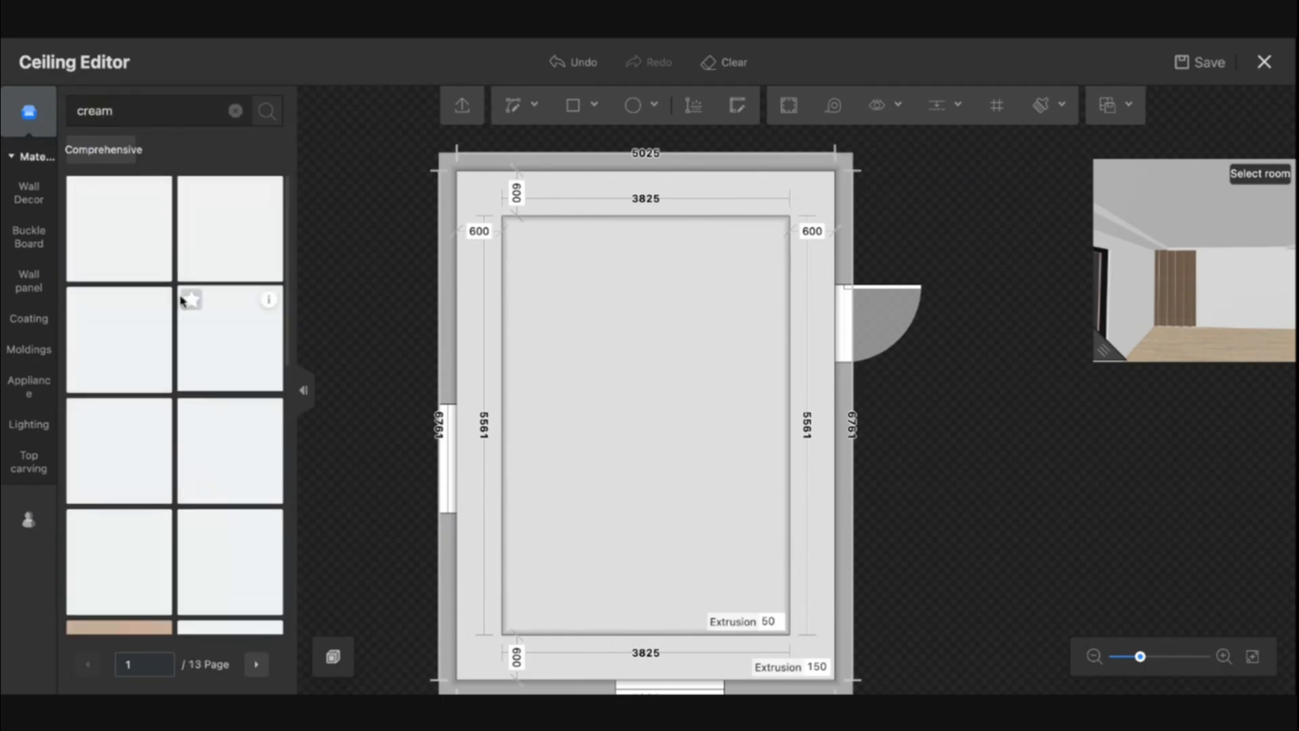
scroll(145, 380, "down", 2)
scroll(143, 338, "up", 1)
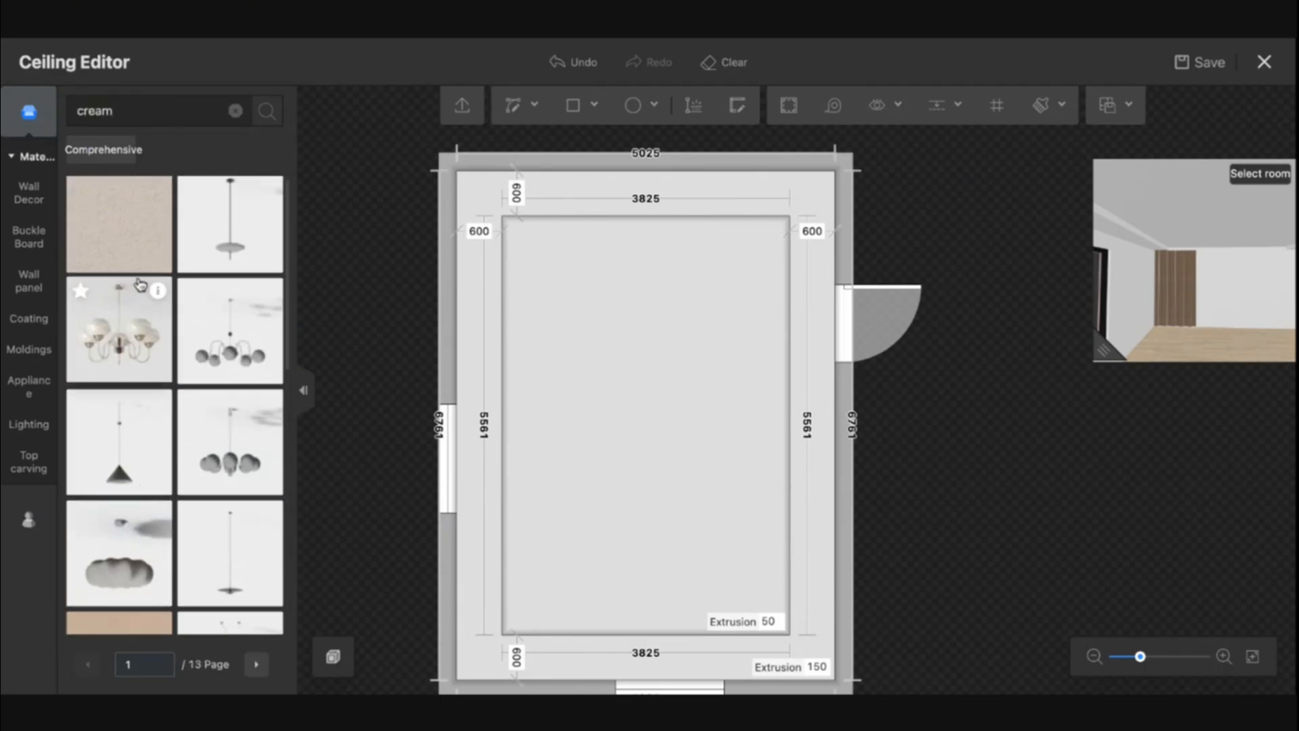
scroll(155, 284, "down", 4)
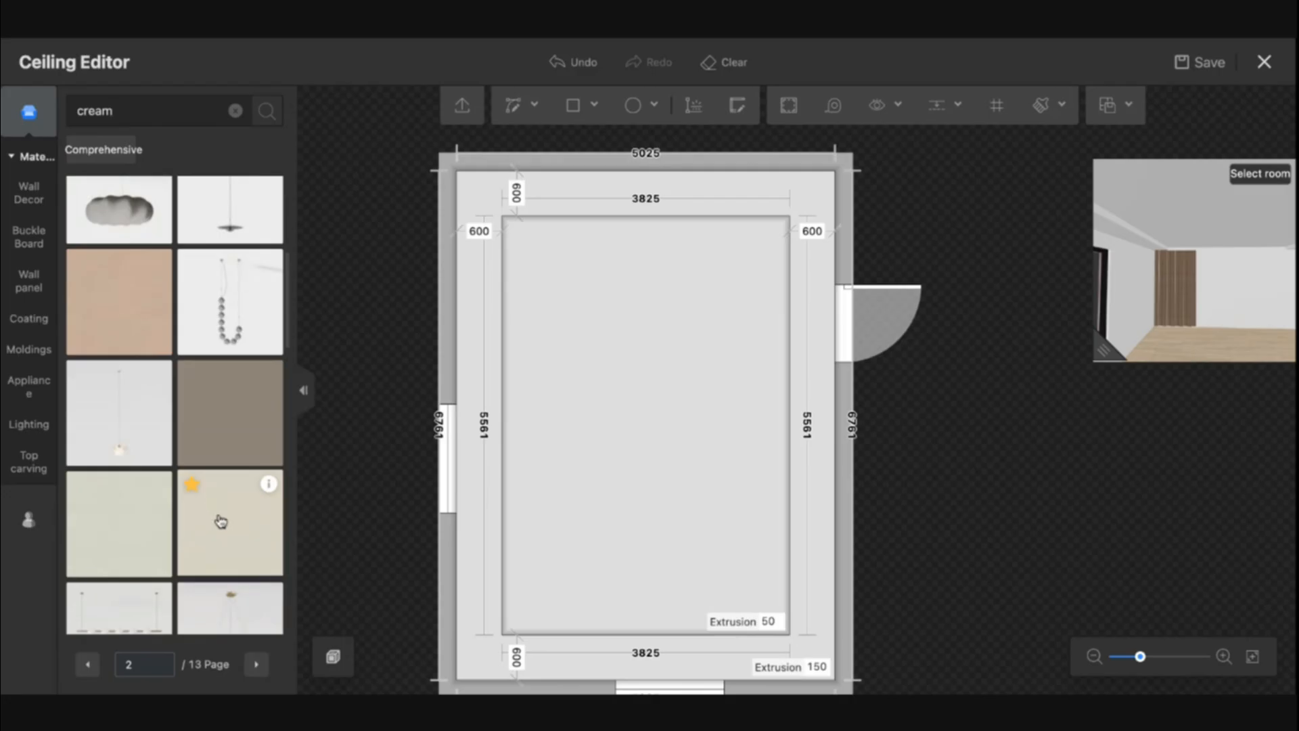
left_click_drag(217, 522, 664, 493)
left_click_drag(226, 529, 491, 505)
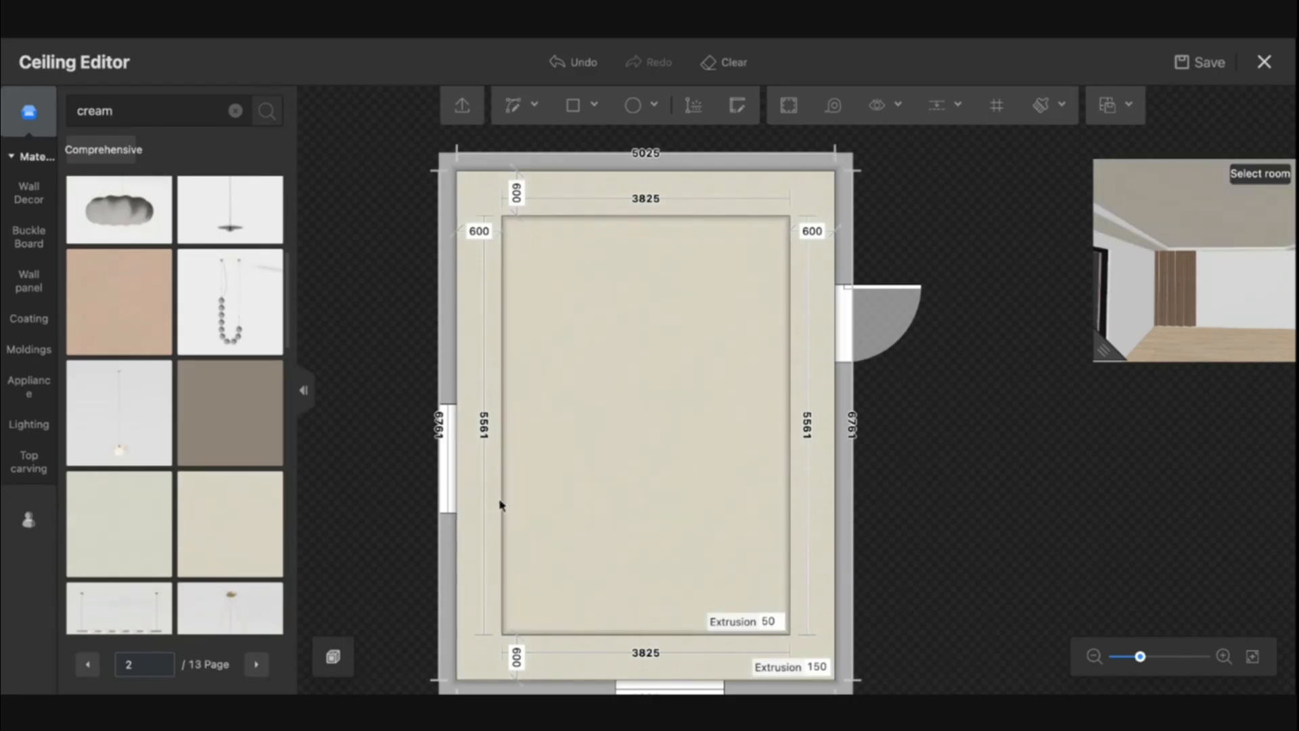
Edit the ceiling step's elevation and apply a light cream material from favourites to it
left_click(501, 504)
scroll(181, 591, "down", 1)
left_click(153, 634)
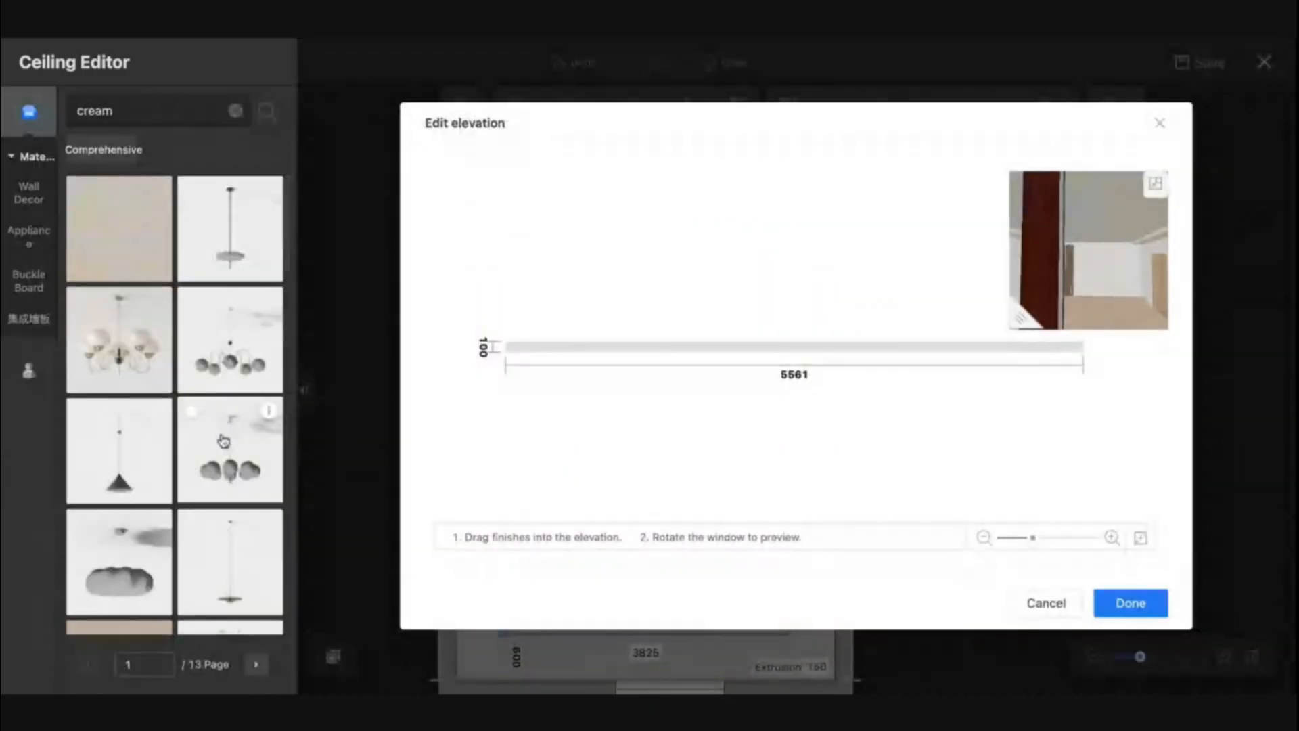
left_click(37, 367)
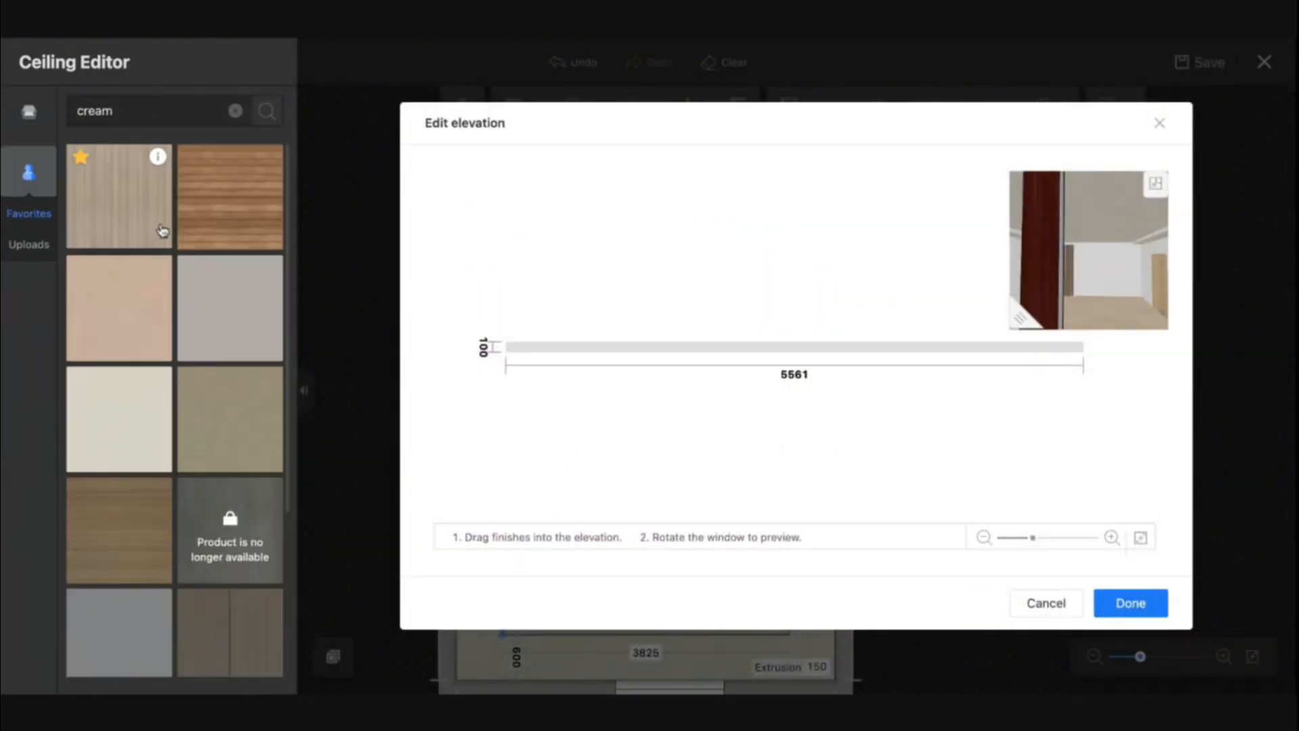
left_click_drag(132, 398, 542, 351)
left_click(1151, 607)
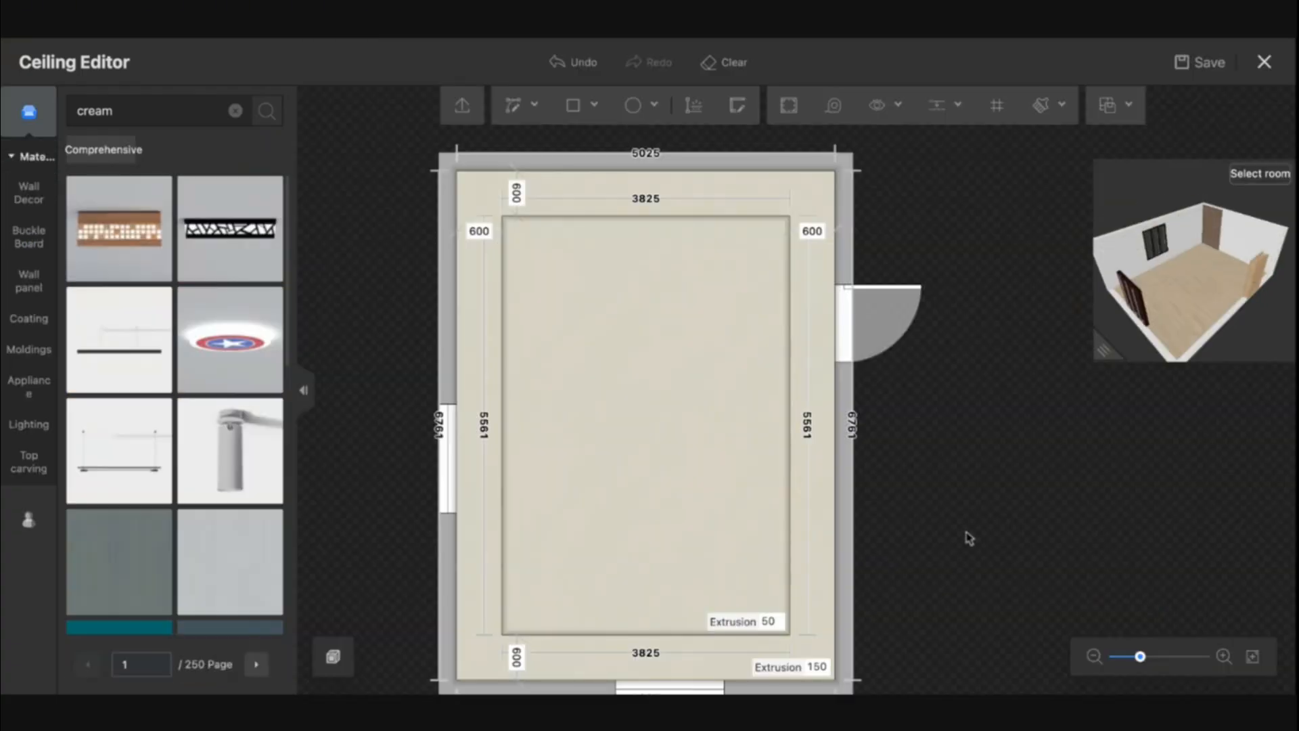
Add an indented lamp belt along the ceiling step with a warm light colour and 150% brightness
left_click(503, 434)
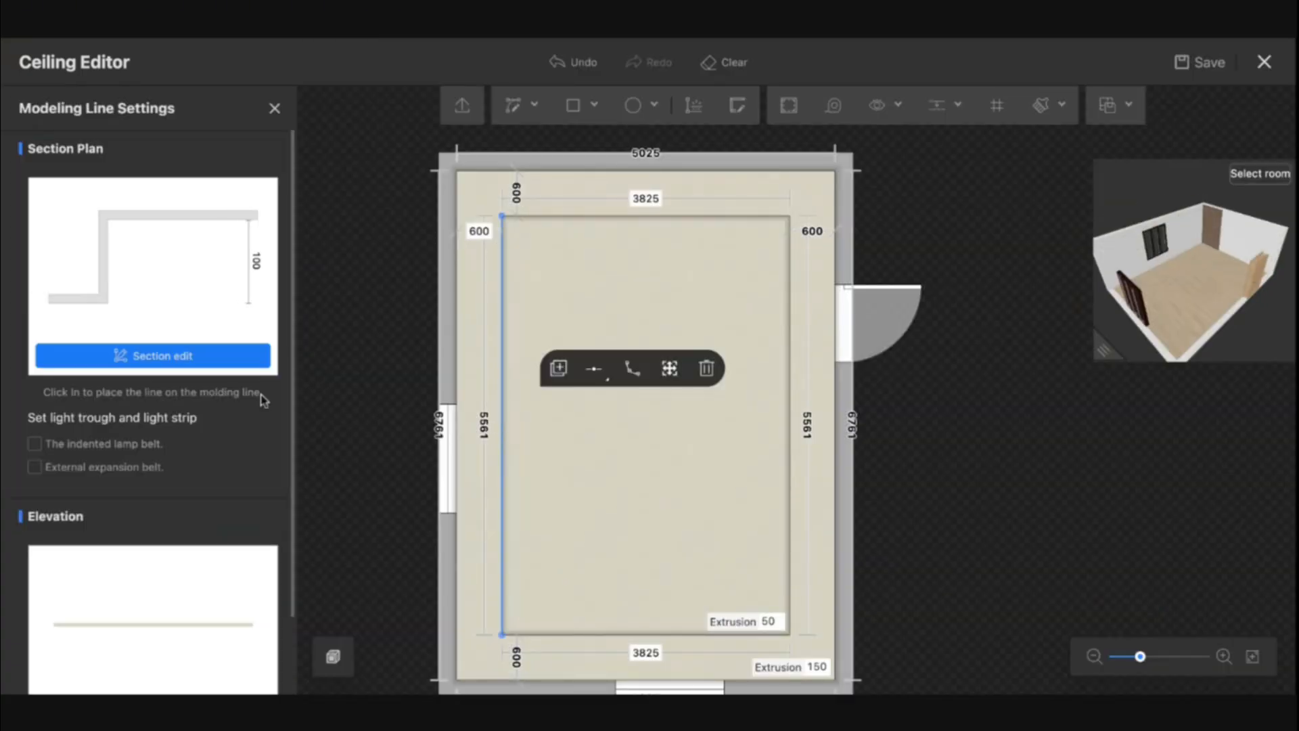
left_click(108, 448)
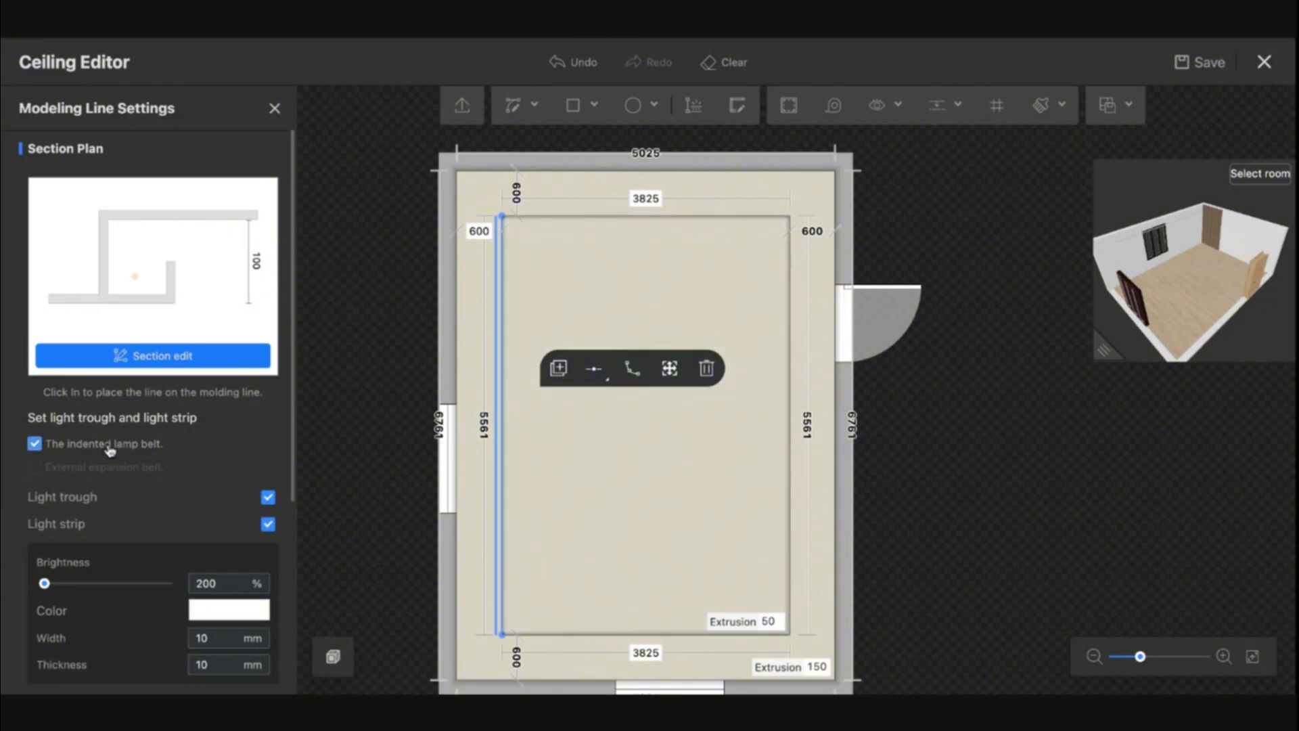
left_click(230, 609)
left_click(414, 449)
double_click(207, 582)
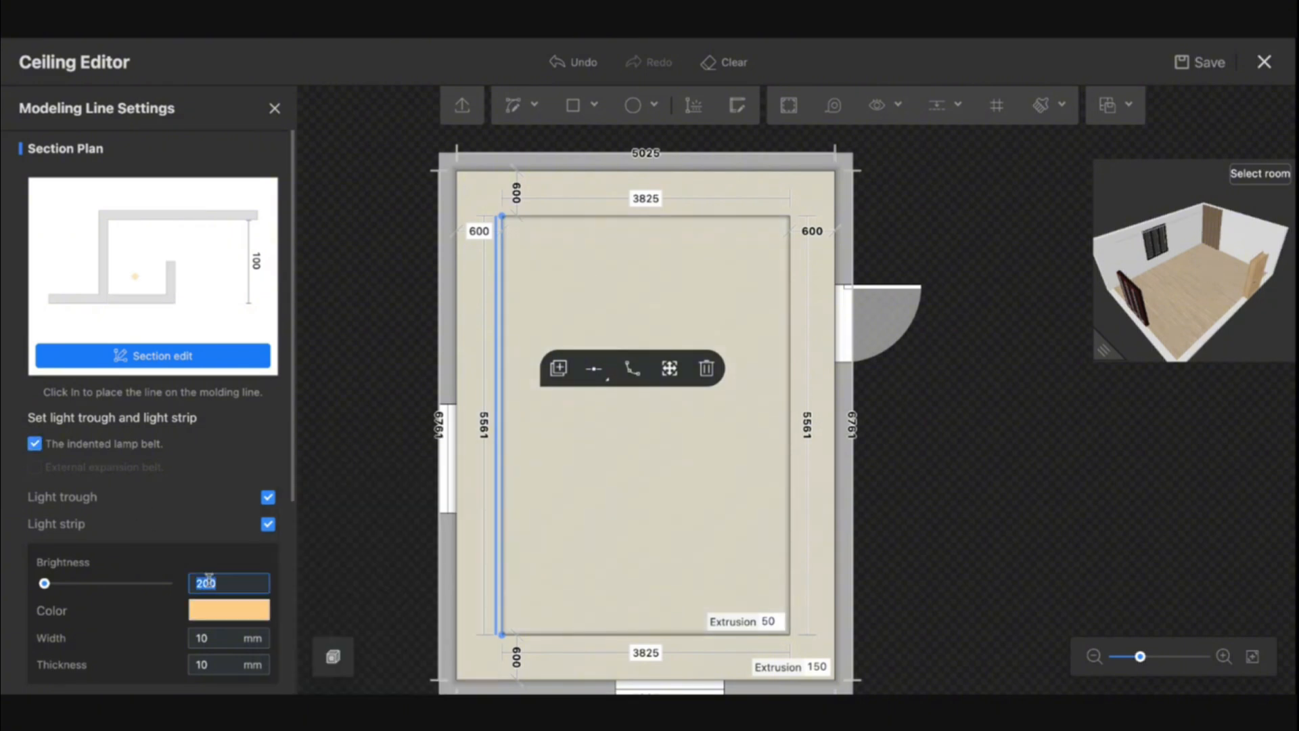
type("150")
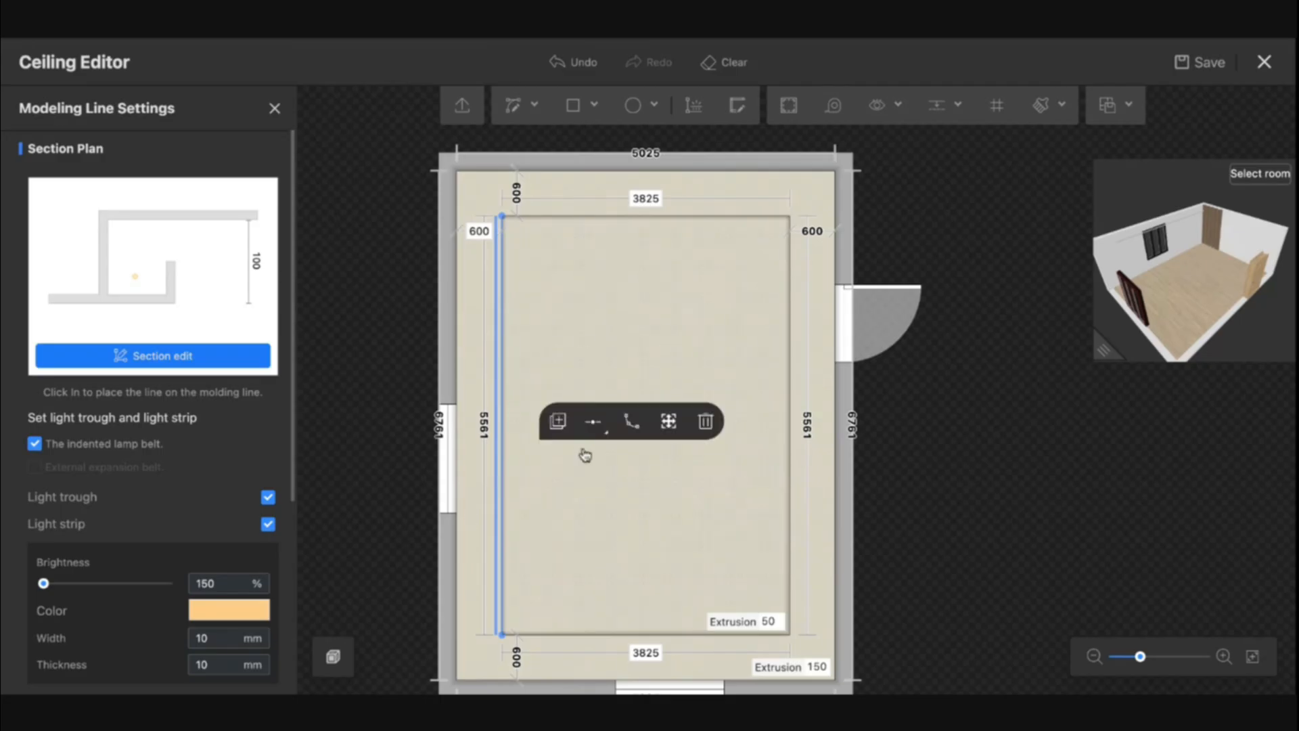
left_click(555, 421)
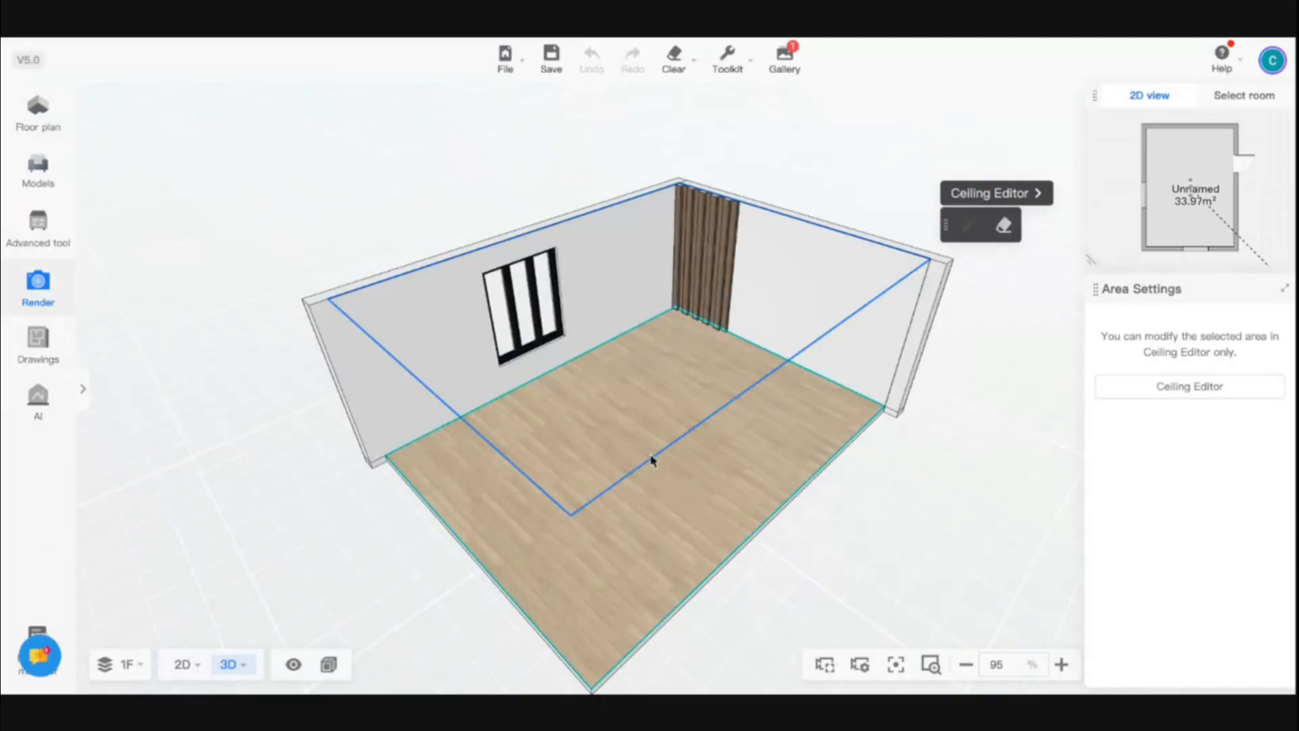
Orbit and zoom around the room in 3D to review the new tray ceiling
left_click_drag(526, 467, 642, 413)
scroll(643, 319, "up", 10)
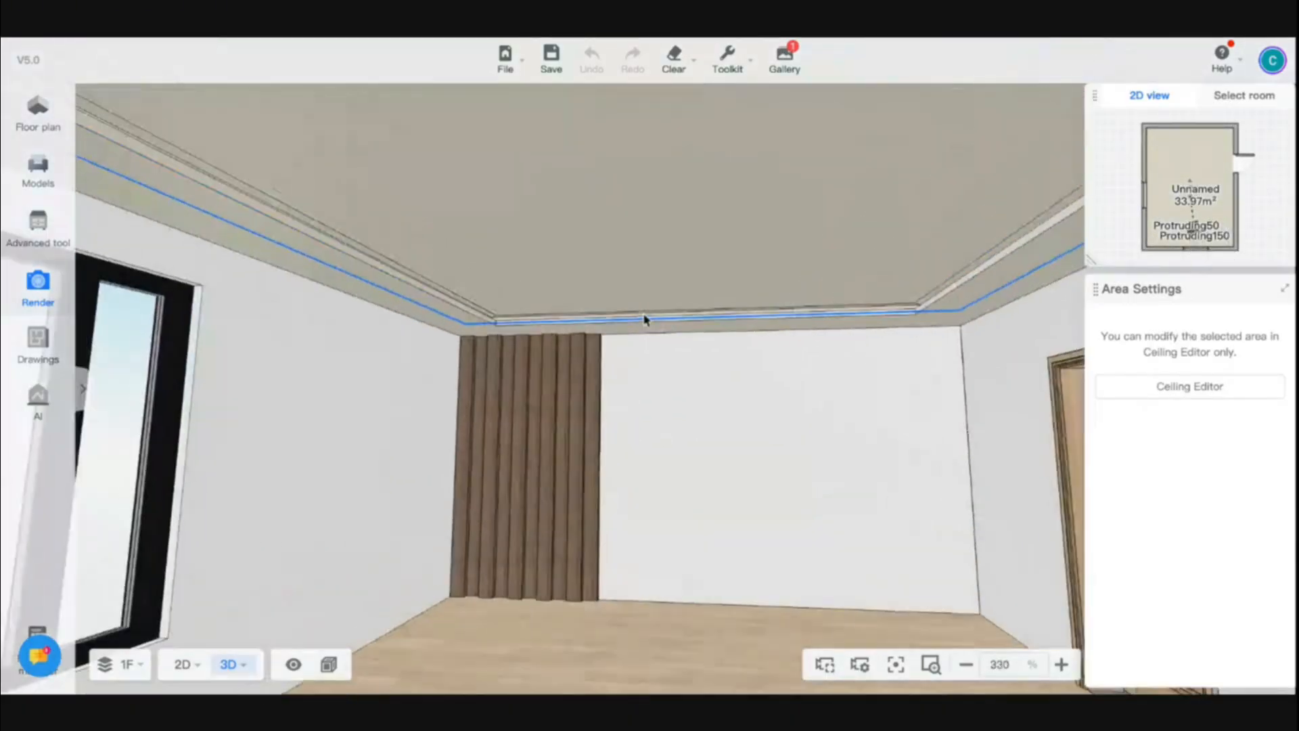
scroll(644, 319, "down", 12)
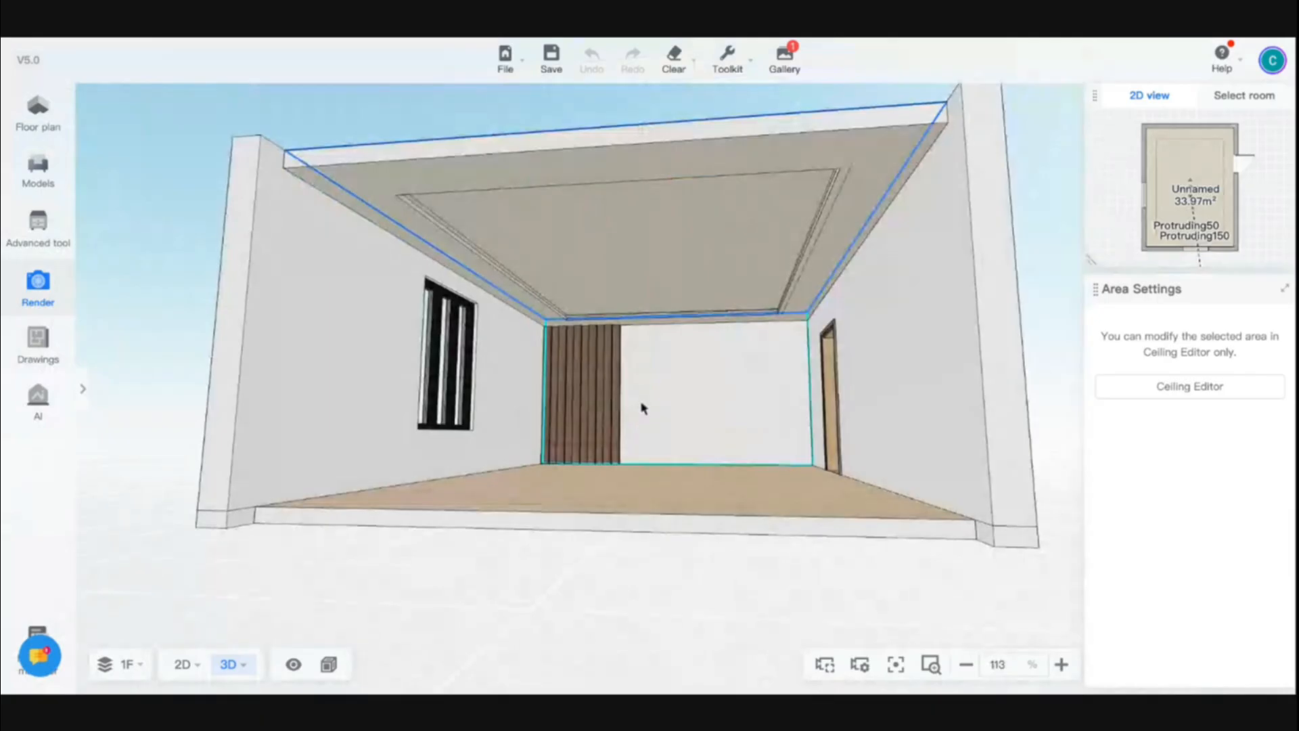
Open the wood-strip wall in the Wall Editor and clear its existing design
scroll(650, 388, "up", 5)
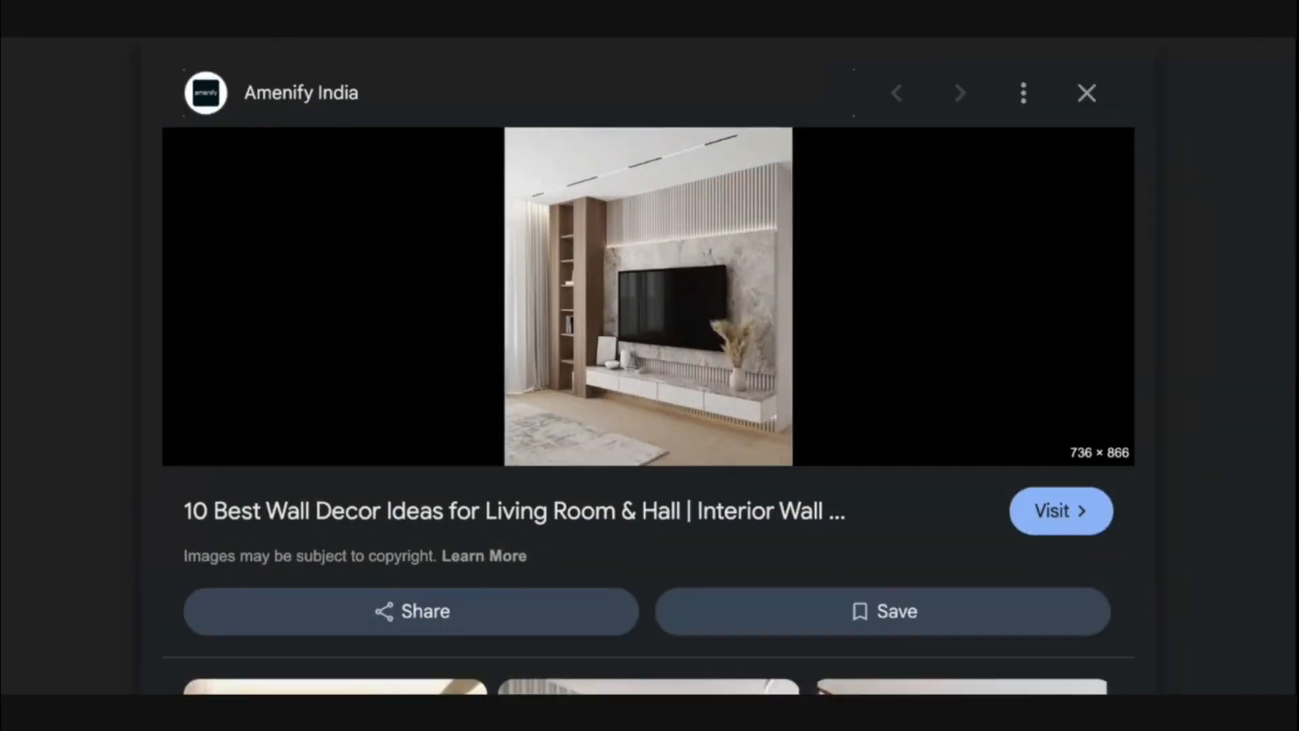
key("ctrl+minus")
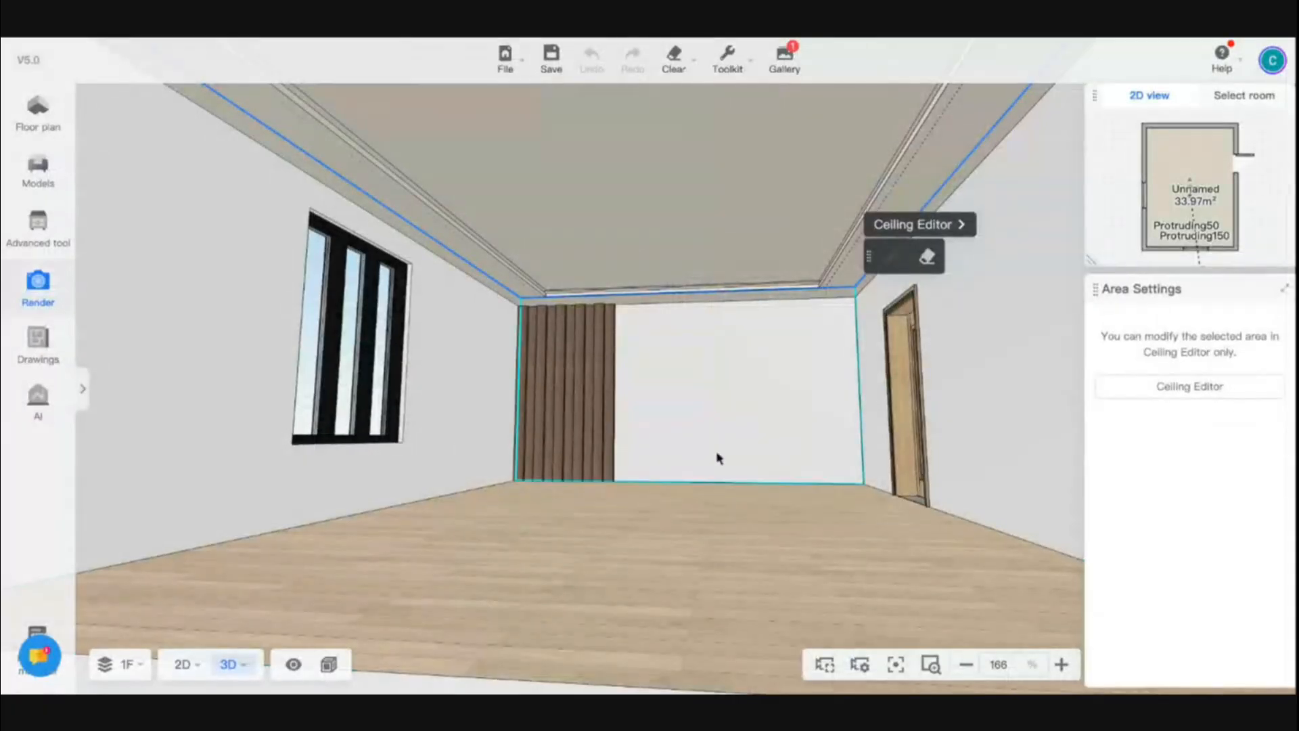
left_click_drag(720, 455, 591, 500)
left_click(516, 326)
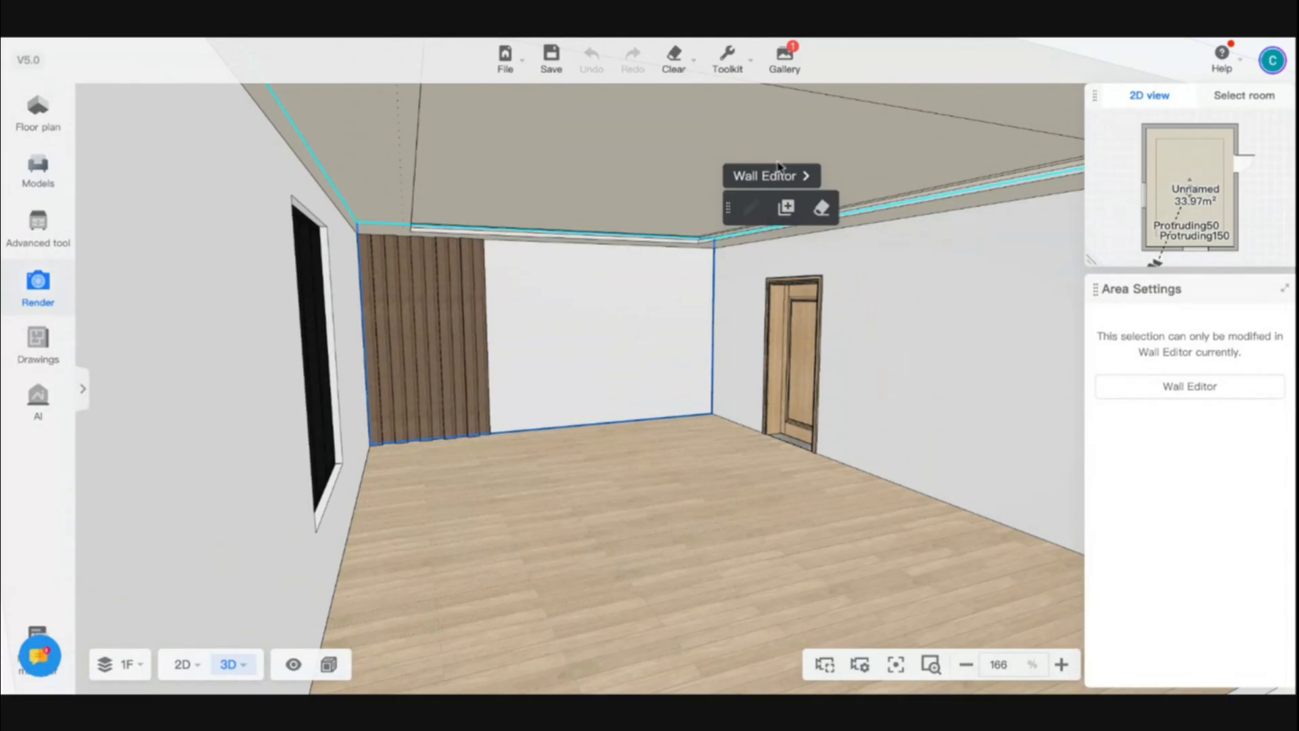
left_click(763, 177)
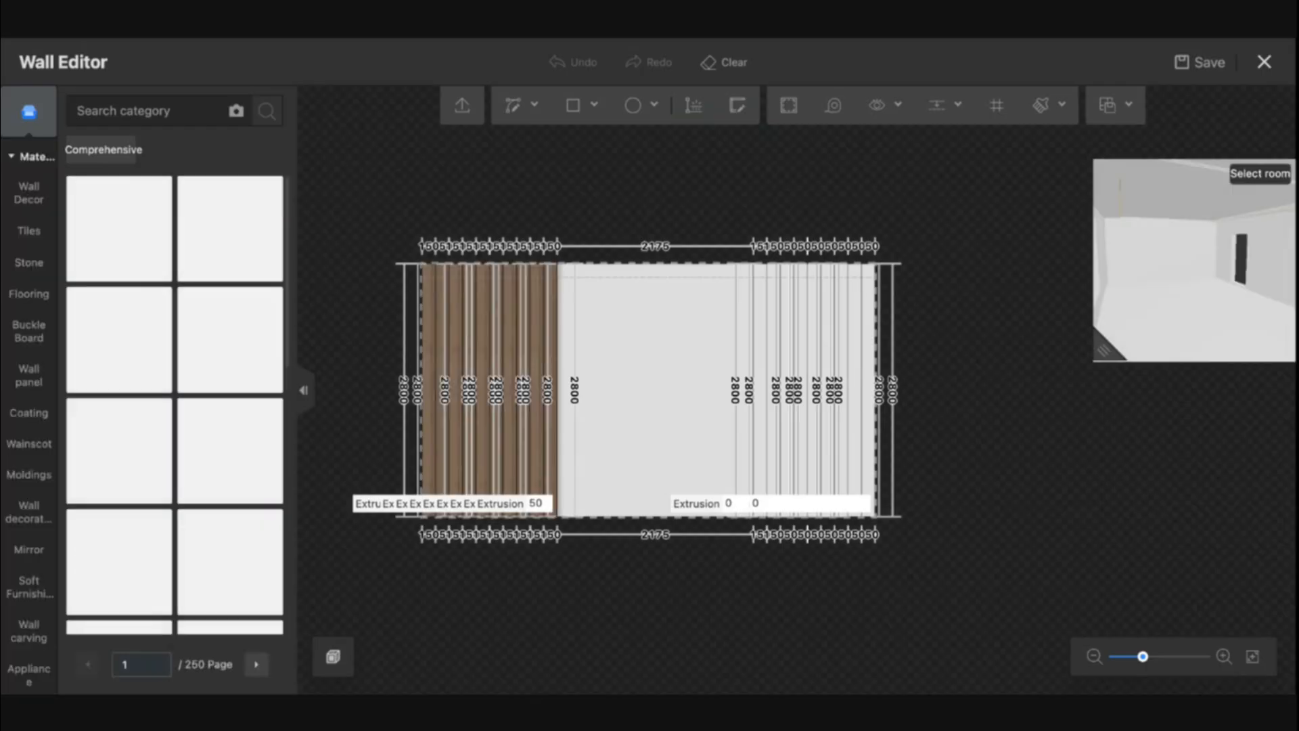
left_click(726, 67)
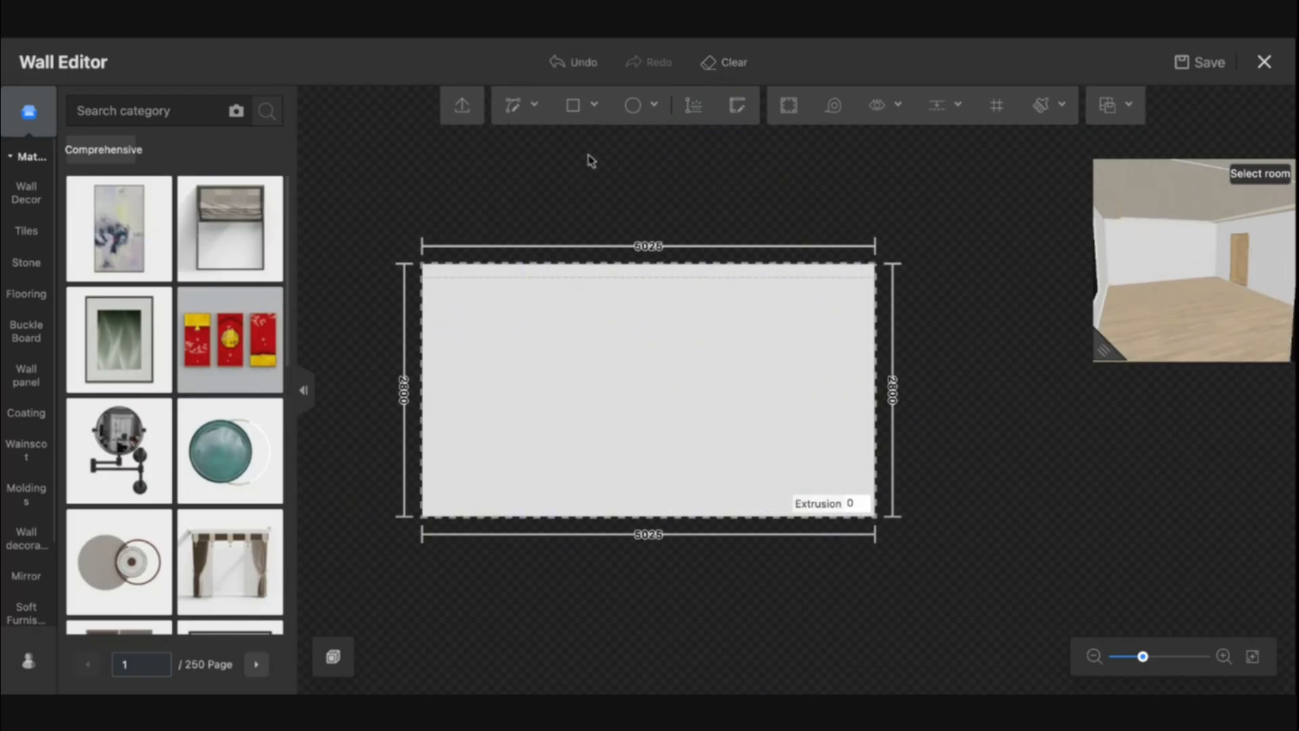
Try drawing a 300 mm wide full-height rectangle at the wall's left edge, then undo it
left_click(572, 118)
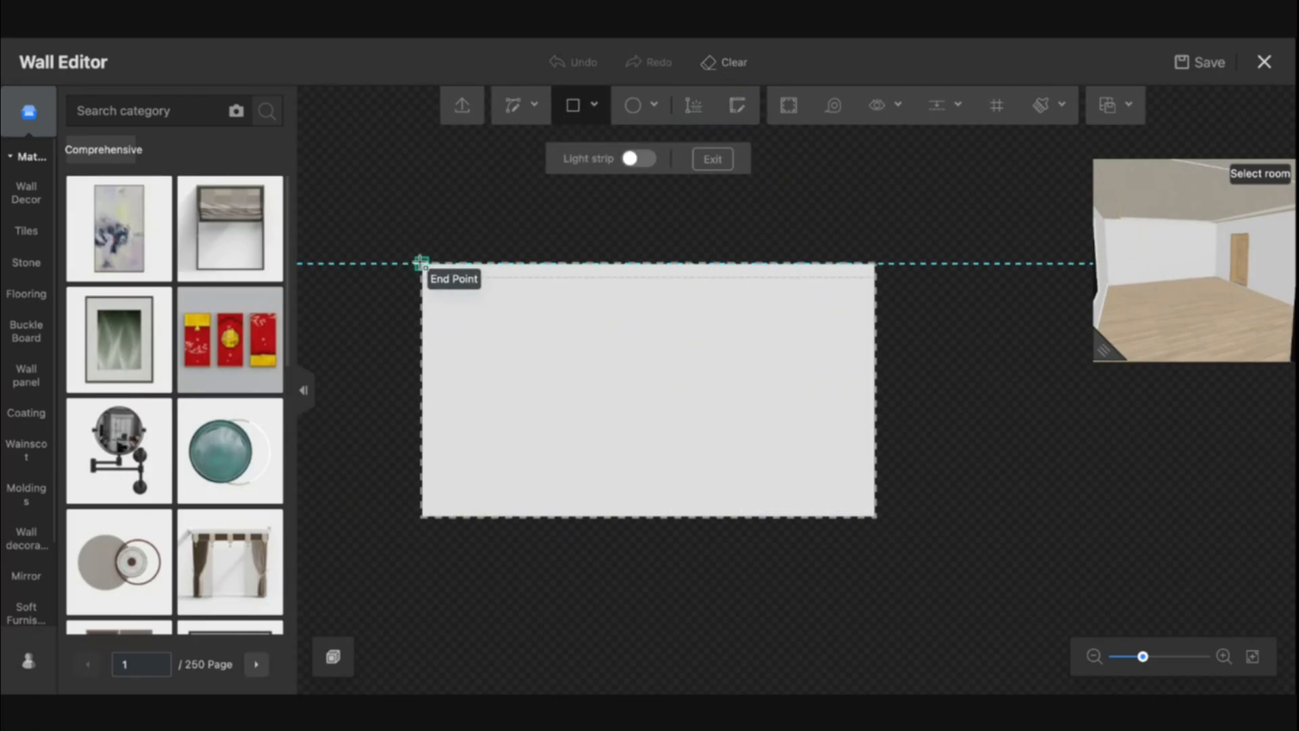
left_click(421, 263)
scroll(441, 406, "up", 5)
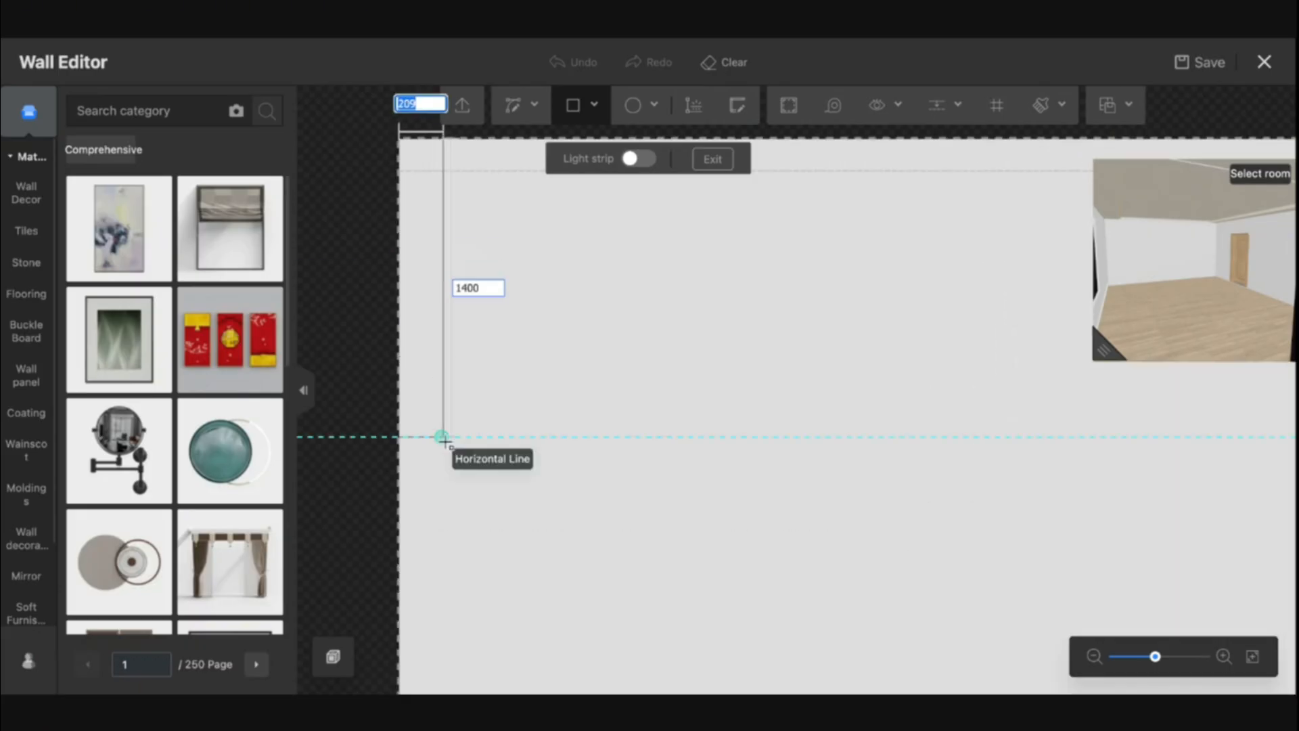
scroll(441, 474, "down", 5)
scroll(449, 567, "up", 2)
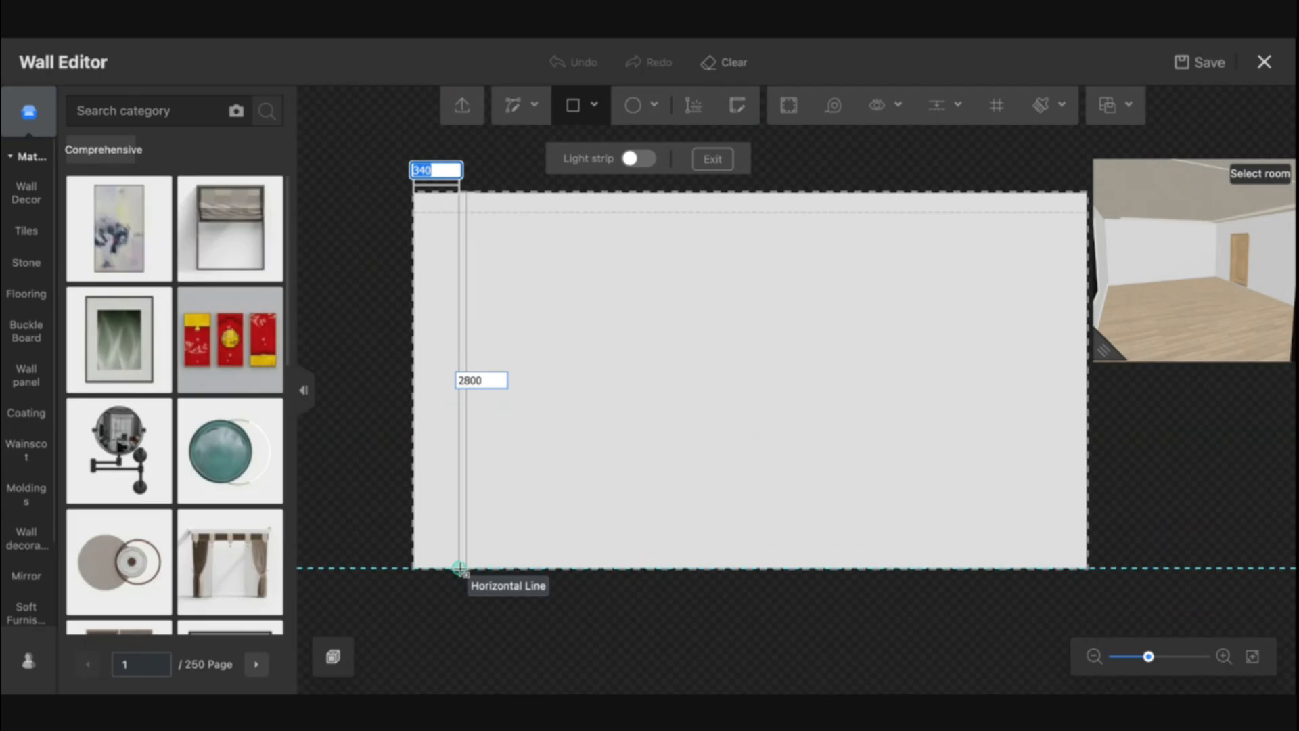
type("300")
key("Tab")
key("Return")
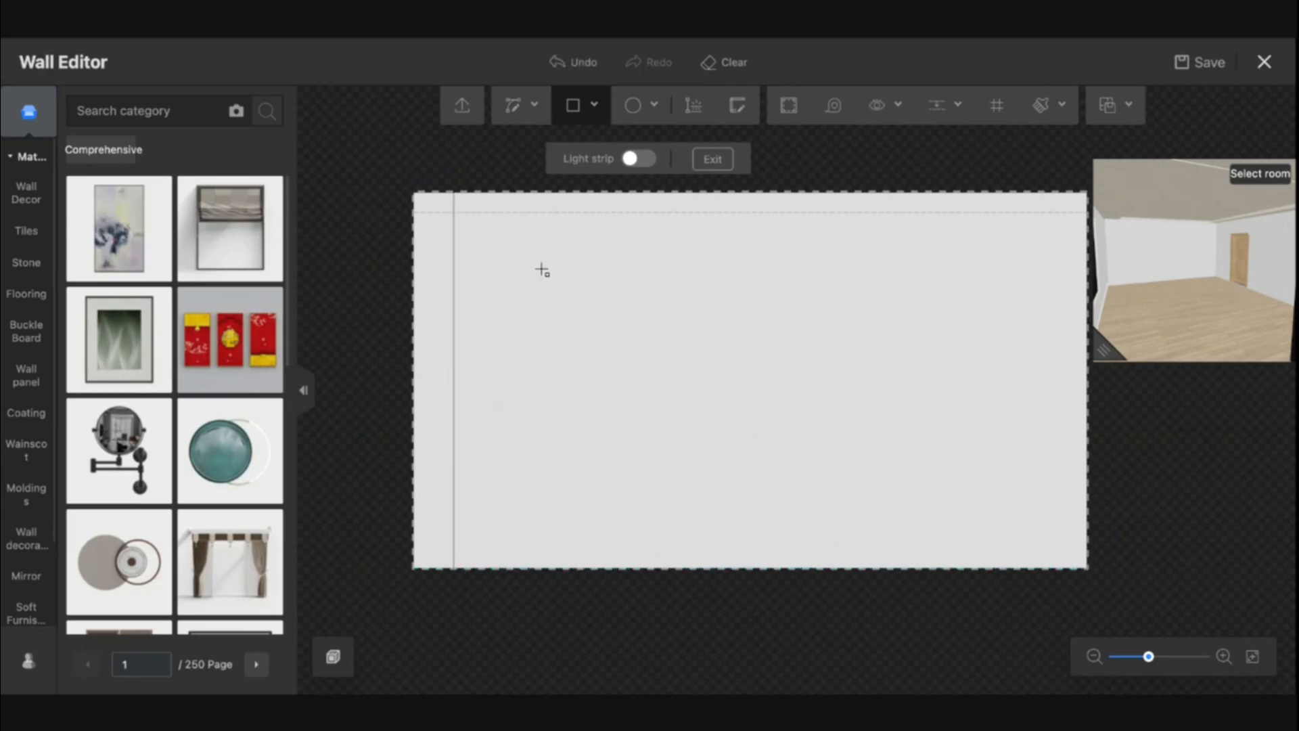
left_click(453, 194)
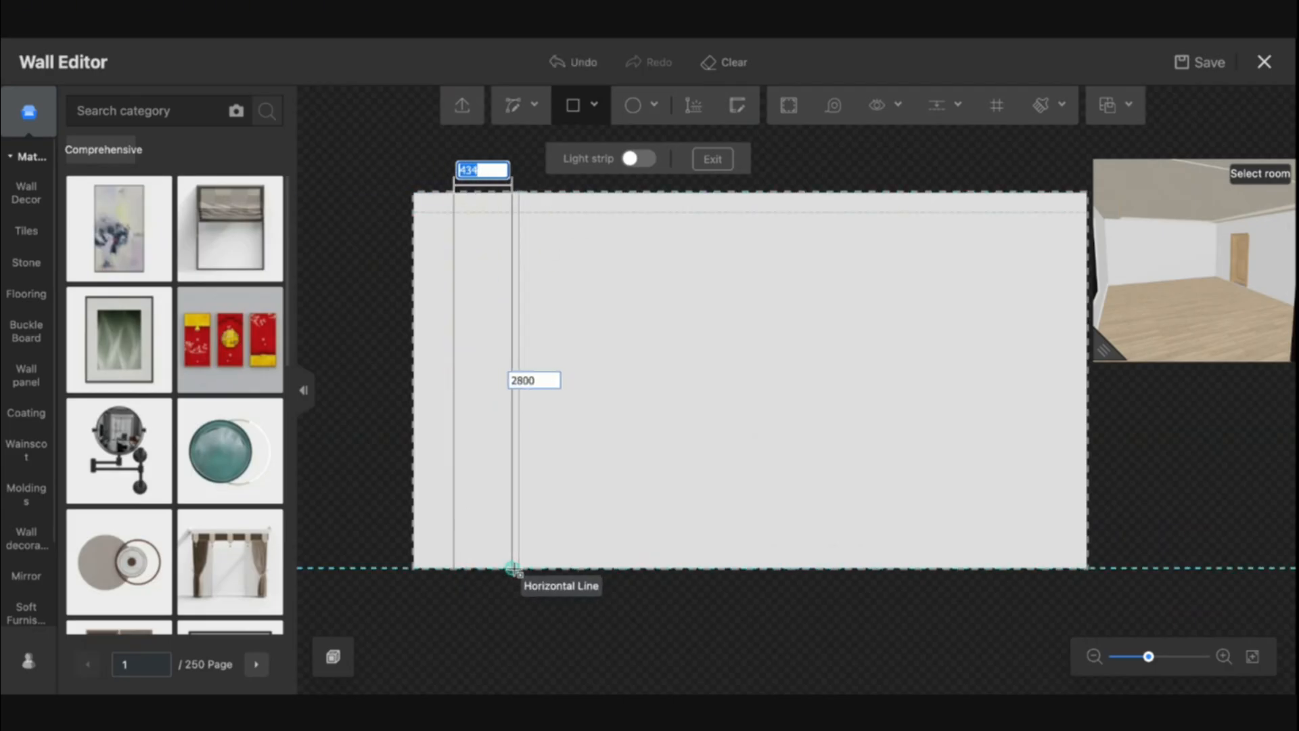
type("809")
key("Tab")
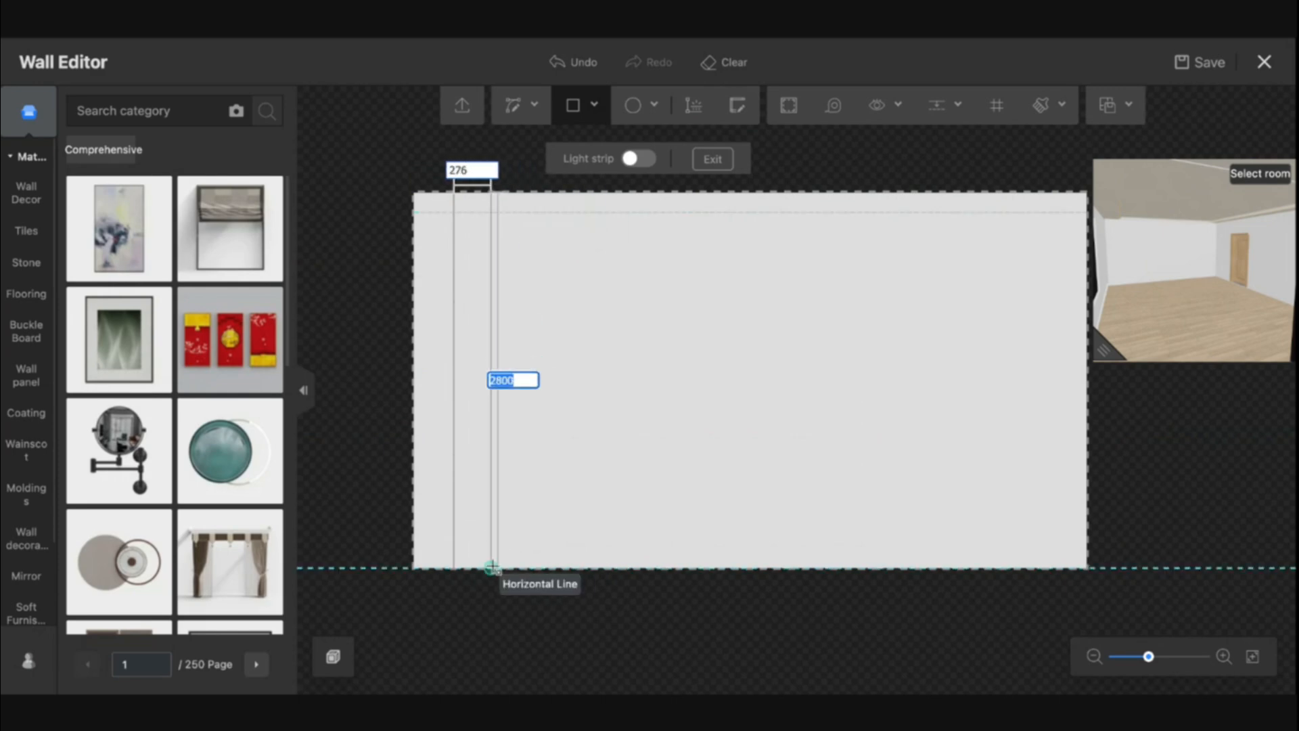
key("Escape")
key("ctrl+z")
Draw a 400 × 2800 mm rectangle from the wall's top-left corner
left_click(413, 193)
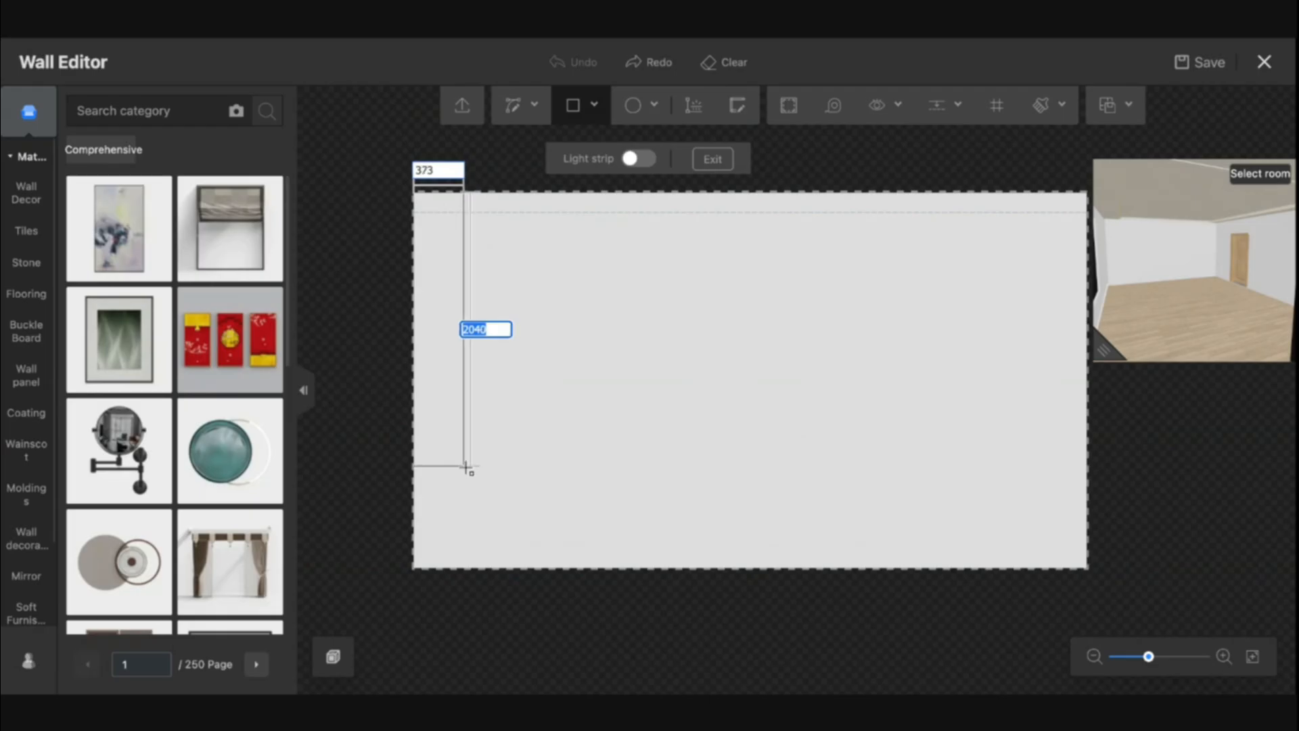
type("280")
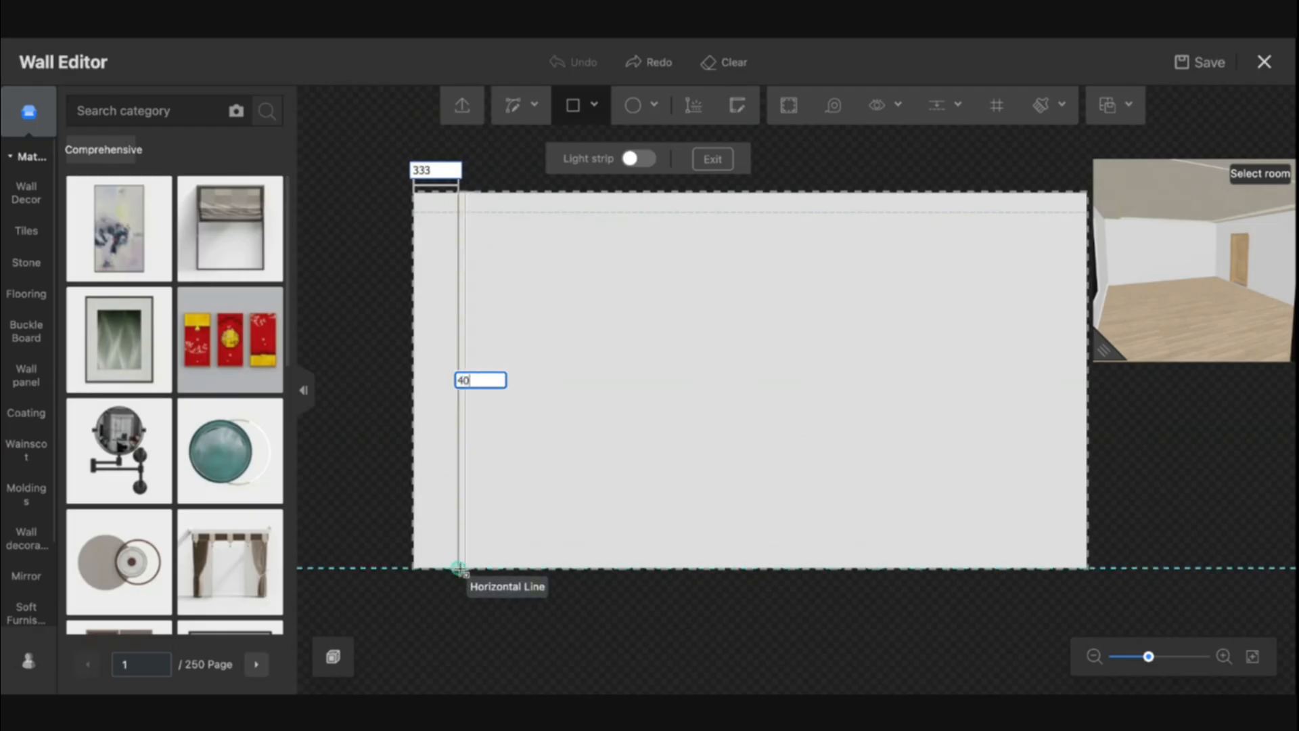
type("0")
key("Tab")
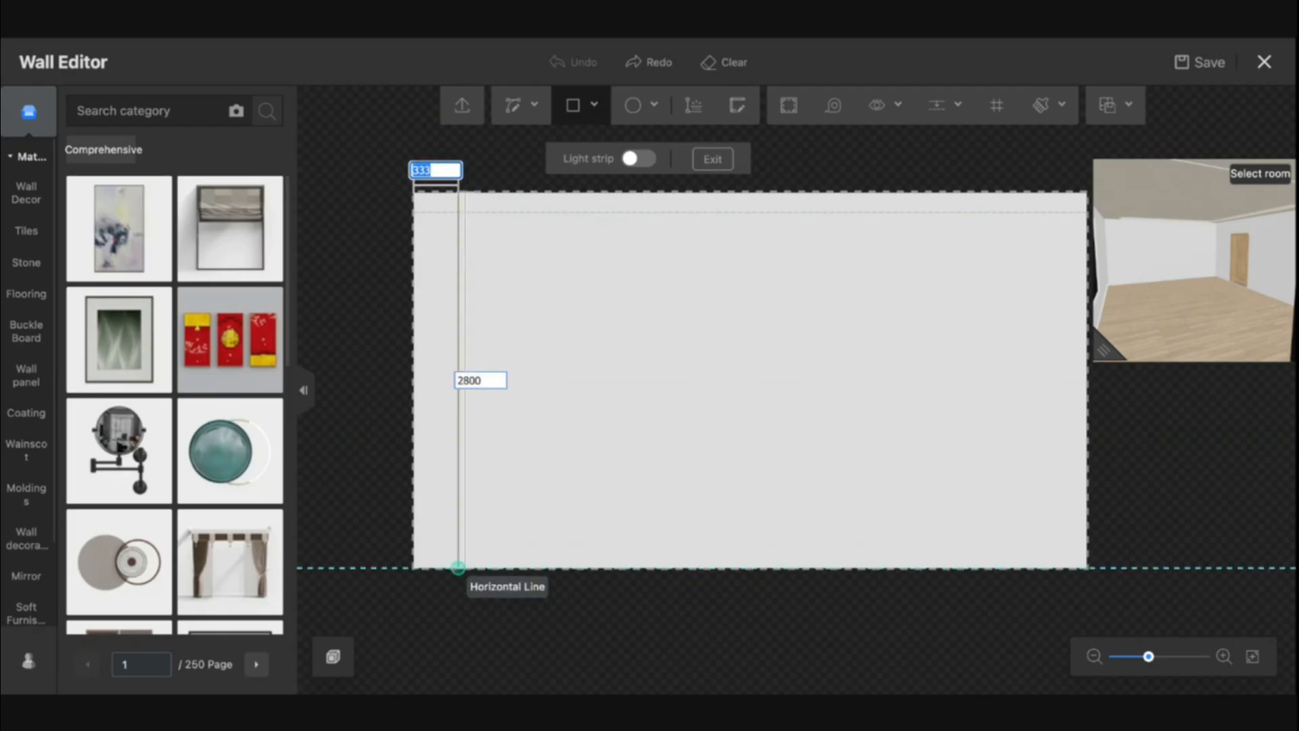
type("400")
key("Return")
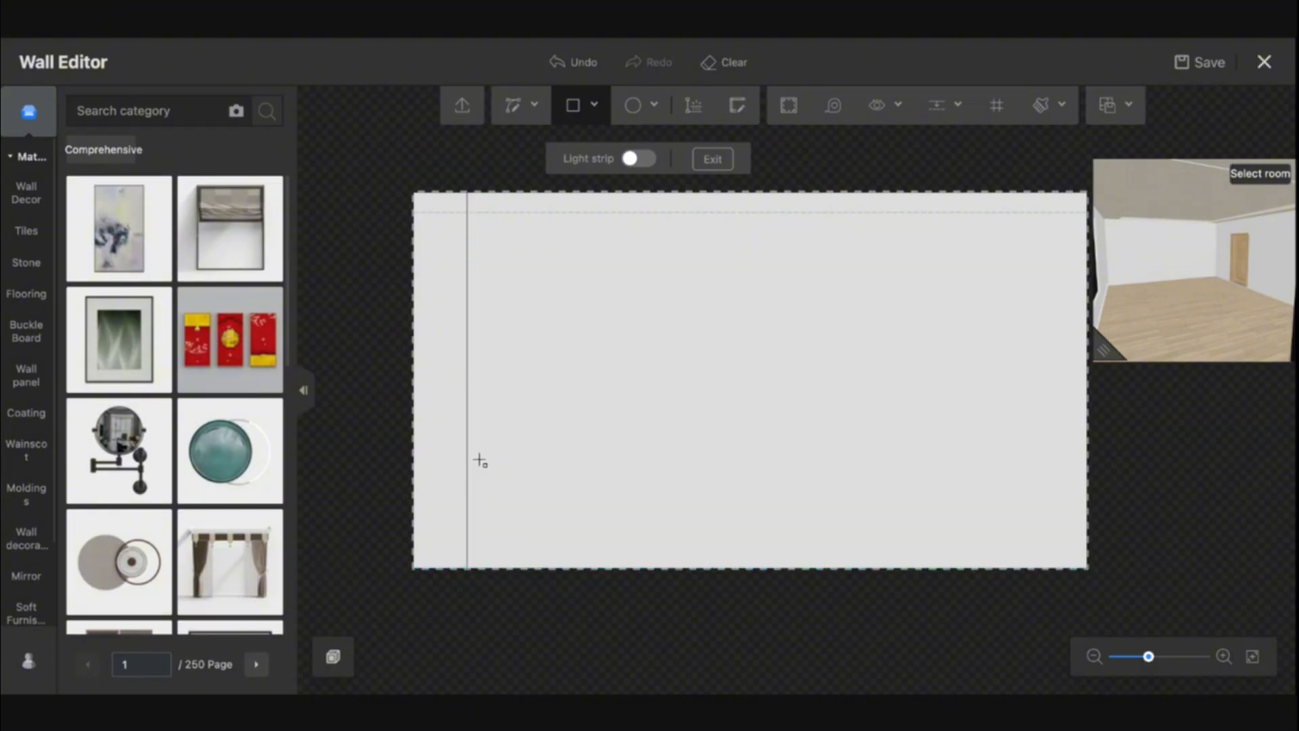
Draw two more adjacent 400 × 2800 mm rectangles to the right of the first one
left_click(468, 193)
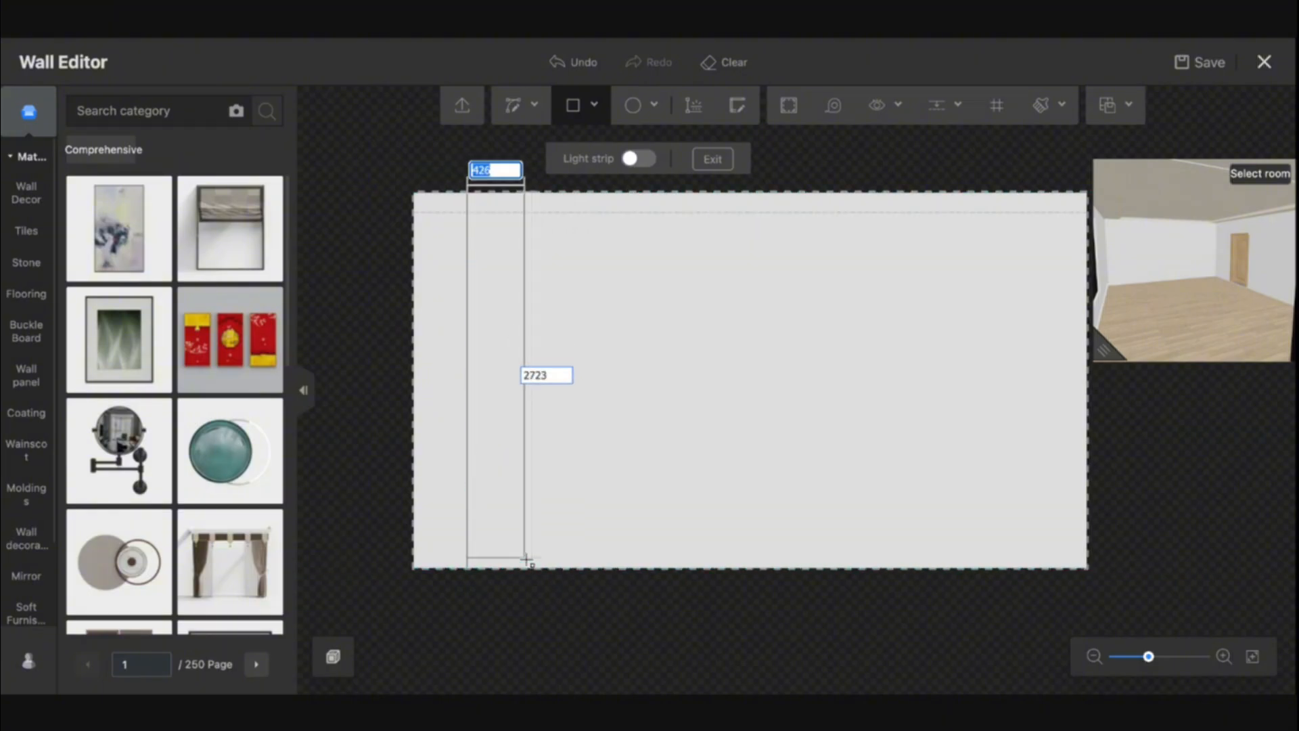
type("400")
key("Tab")
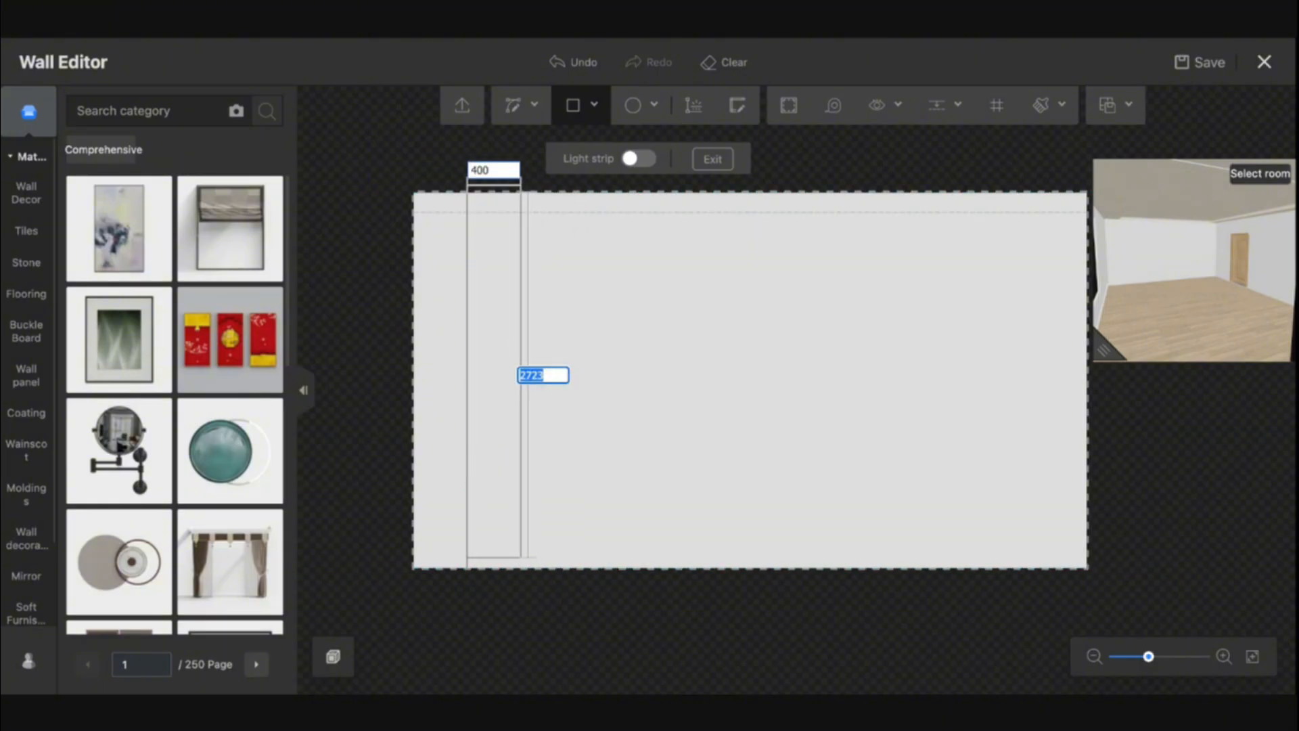
type("2800")
key("Return")
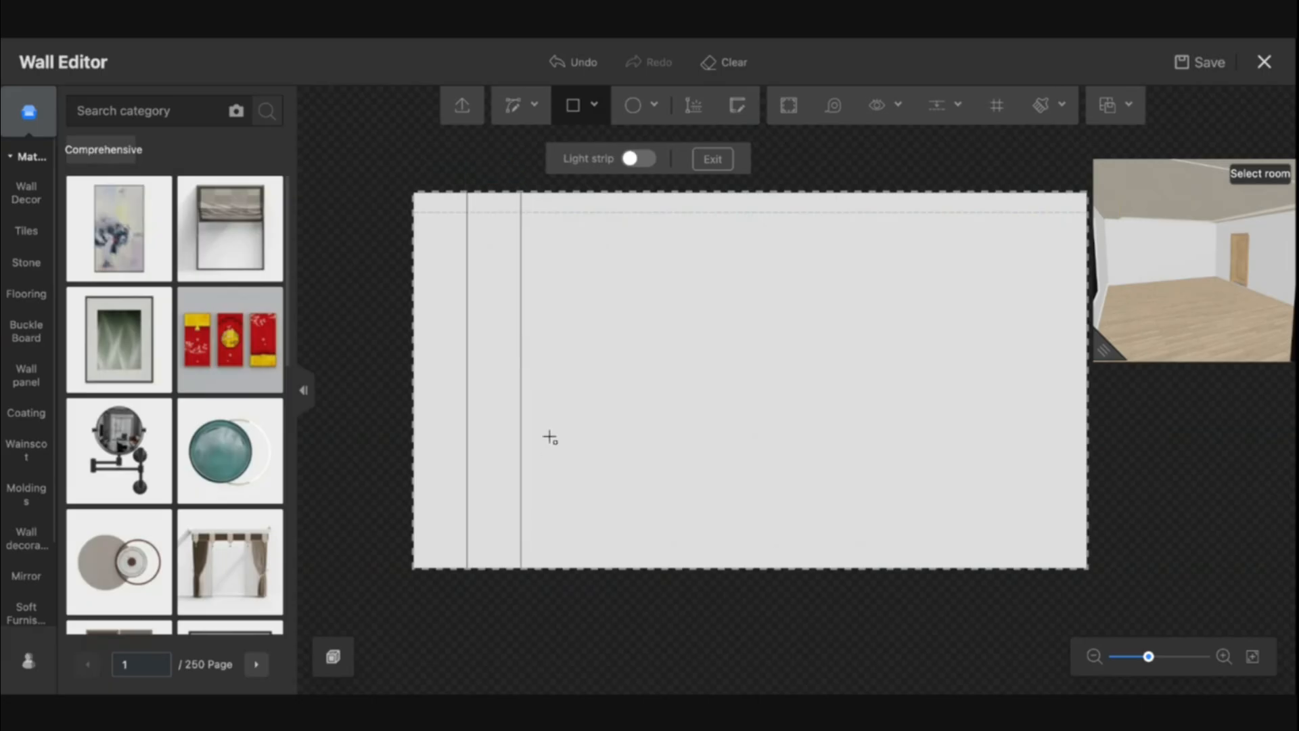
left_click(521, 193)
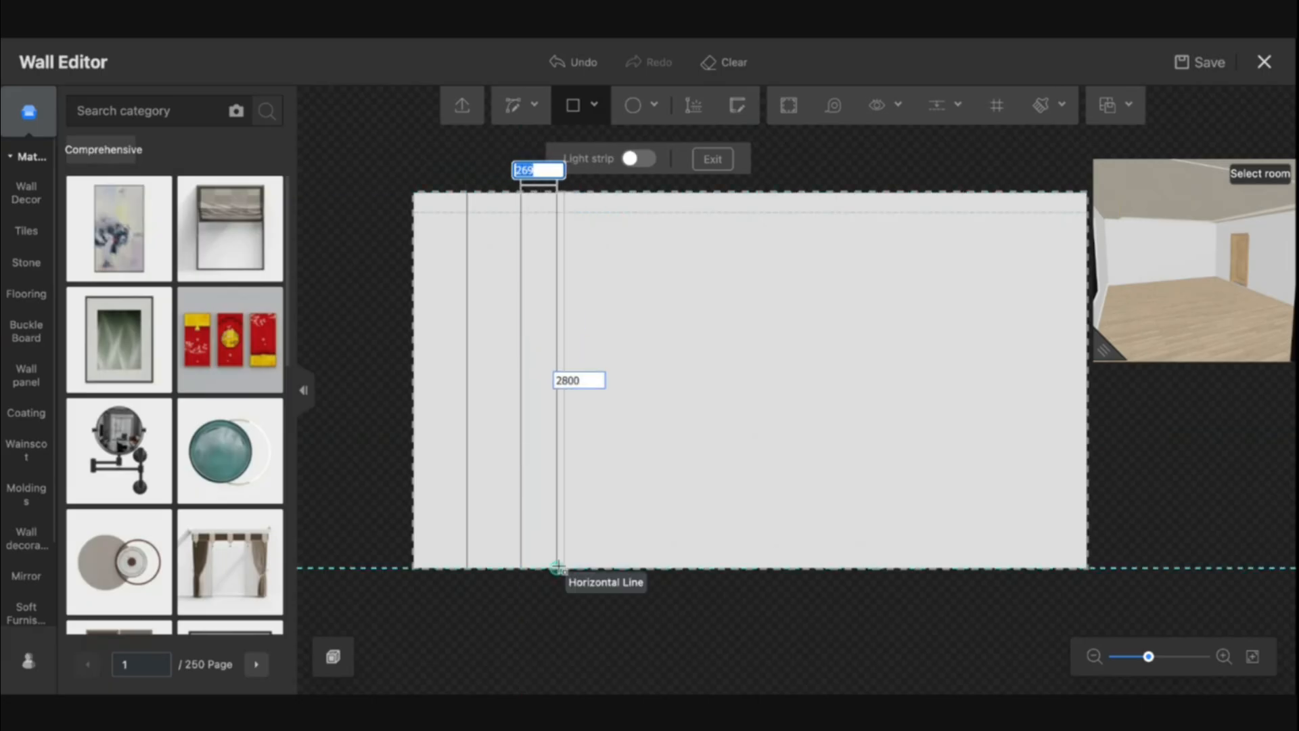
type("400")
key("Tab")
key("Return")
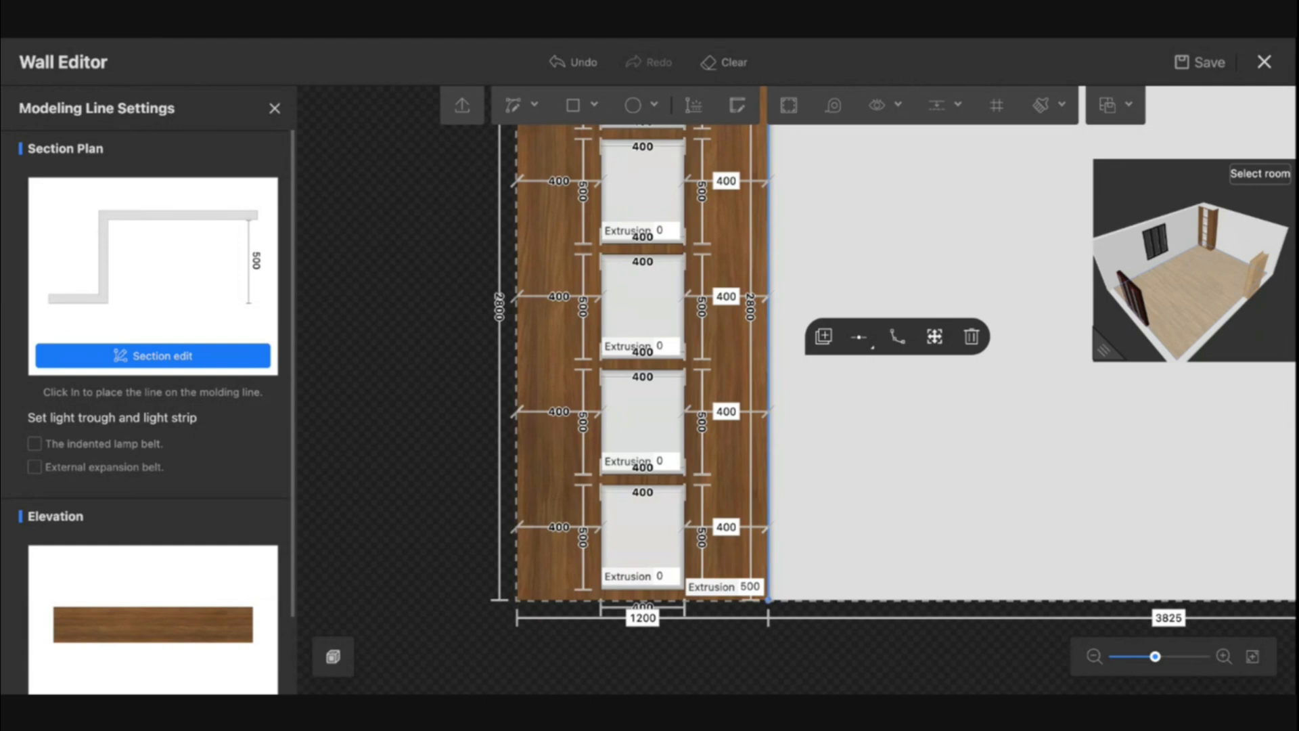
Duplicate the wood modeling line on the right panel's edge and paste it into the left styling area
left_click_drag(1040, 486, 919, 487)
scroll(702, 501, "up", 10)
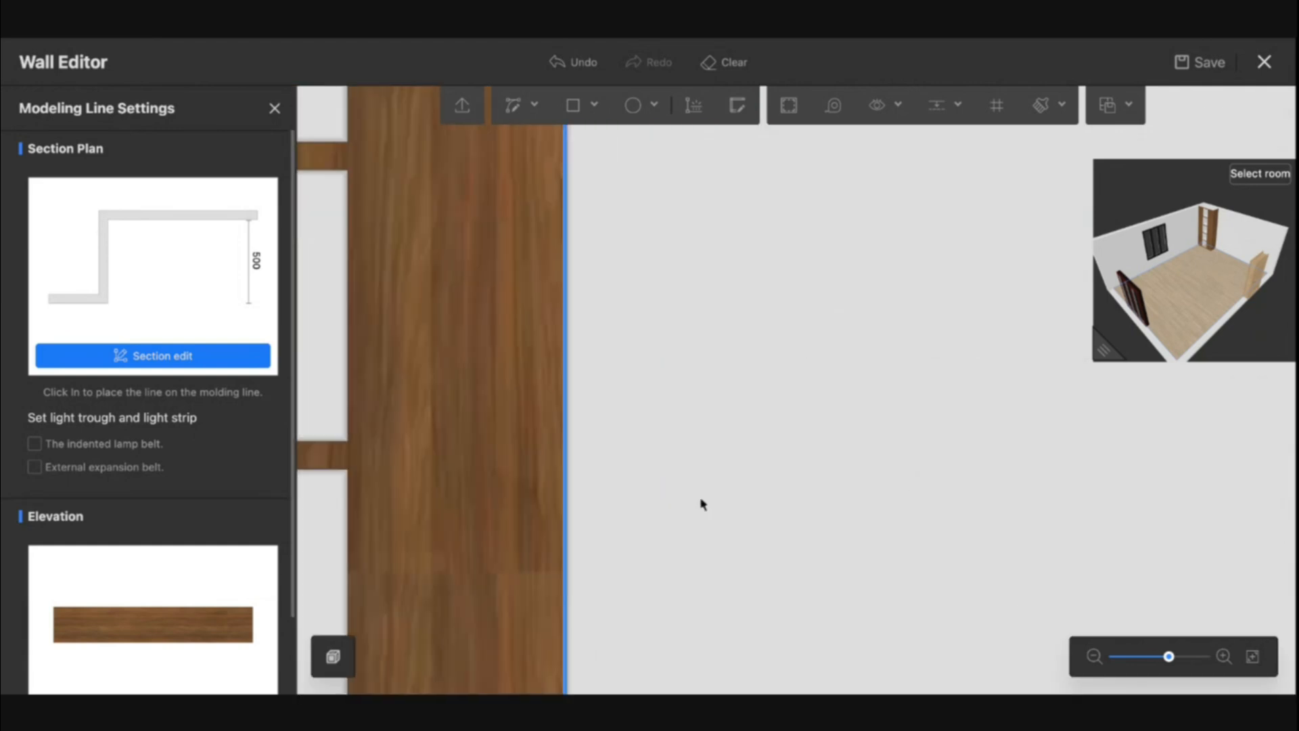
left_click_drag(702, 503, 864, 516)
left_click_drag(746, 511, 950, 515)
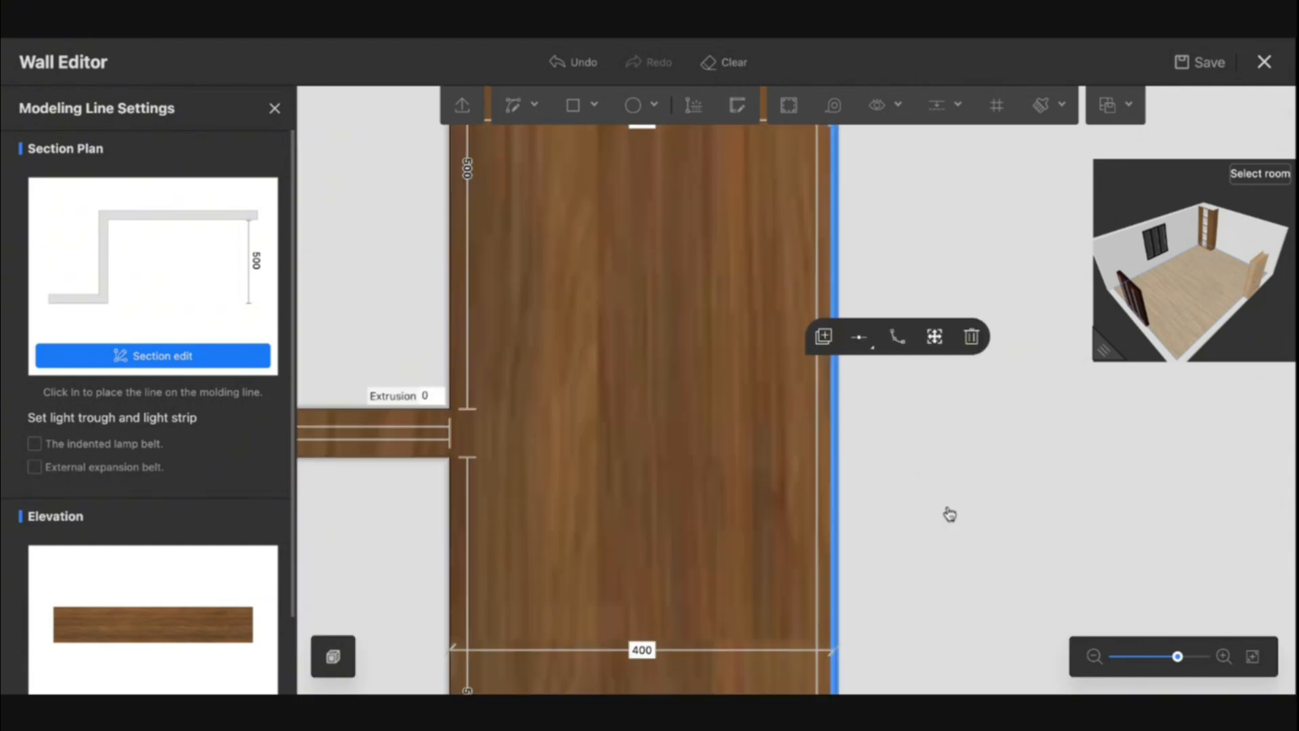
left_click(834, 500)
left_click(884, 439)
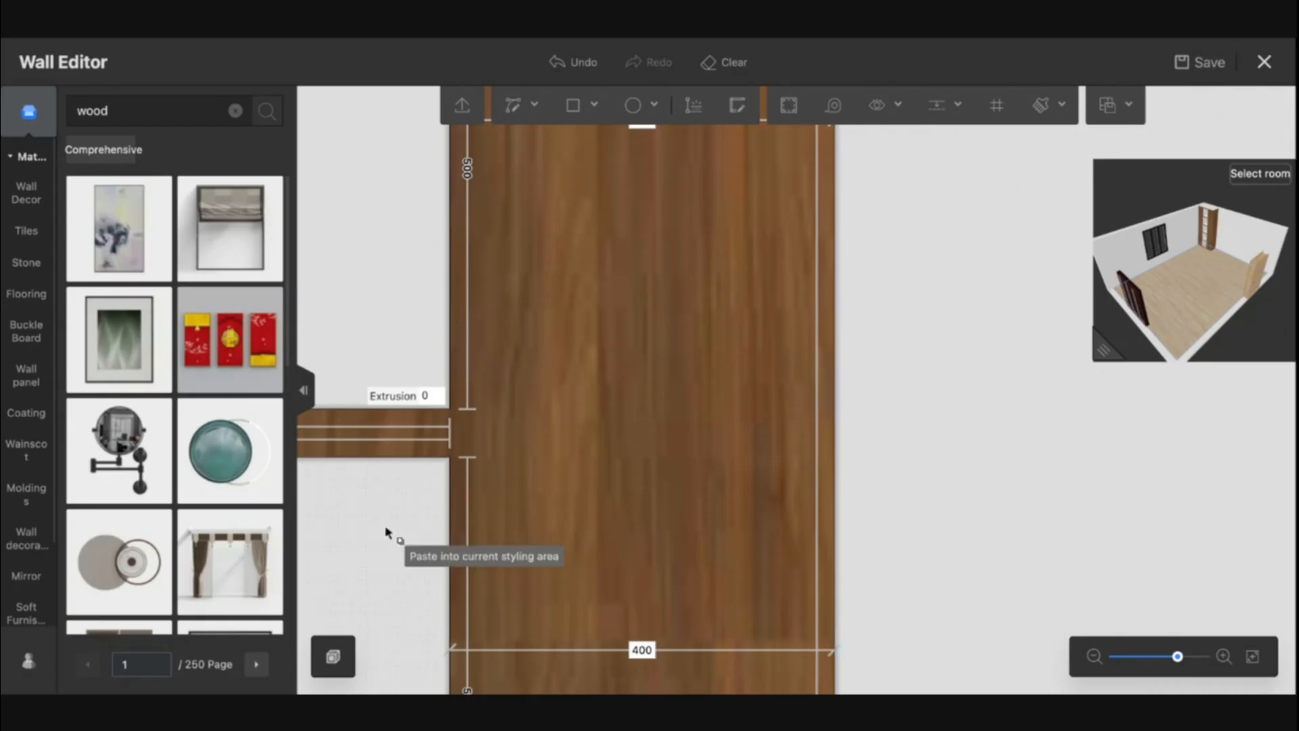
scroll(406, 368, "down", 5)
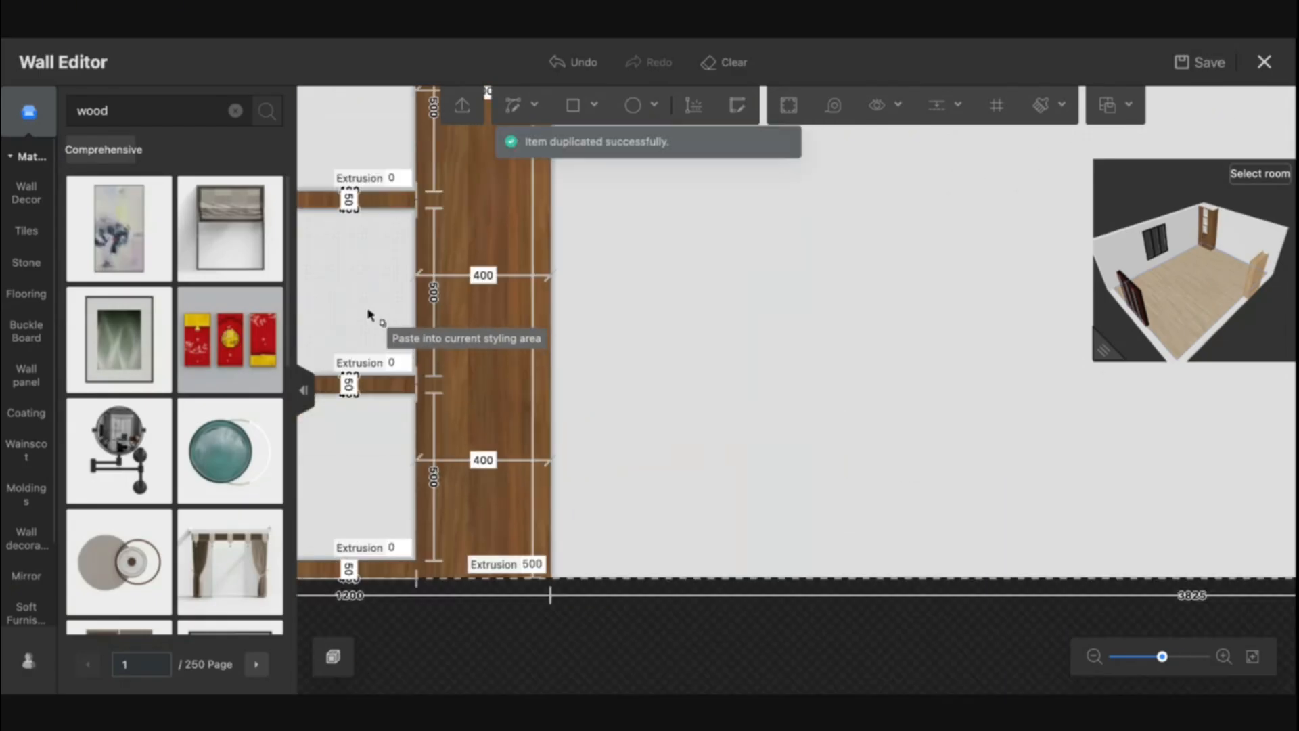
left_click(370, 140)
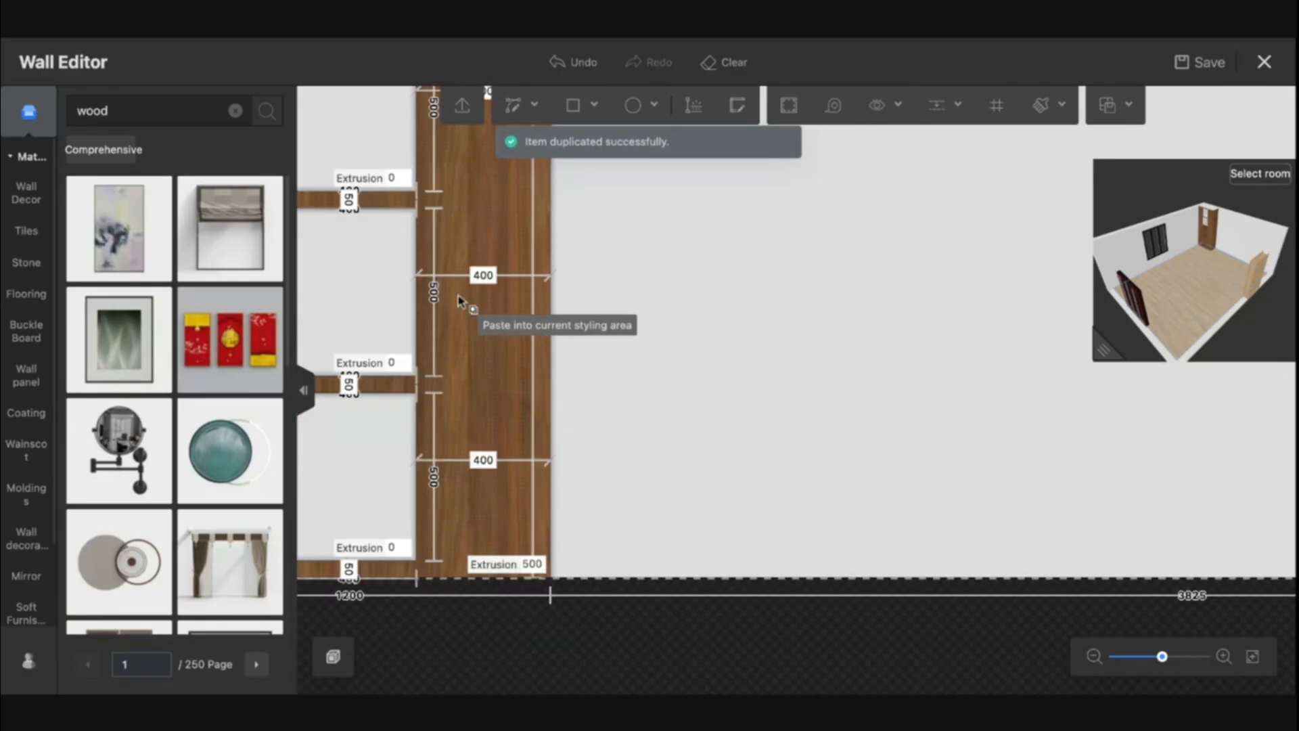
key("Escape")
Duplicate the wood modeling line at a compartment edge and paste it into the upper compartment
left_click_drag(763, 316, 887, 531)
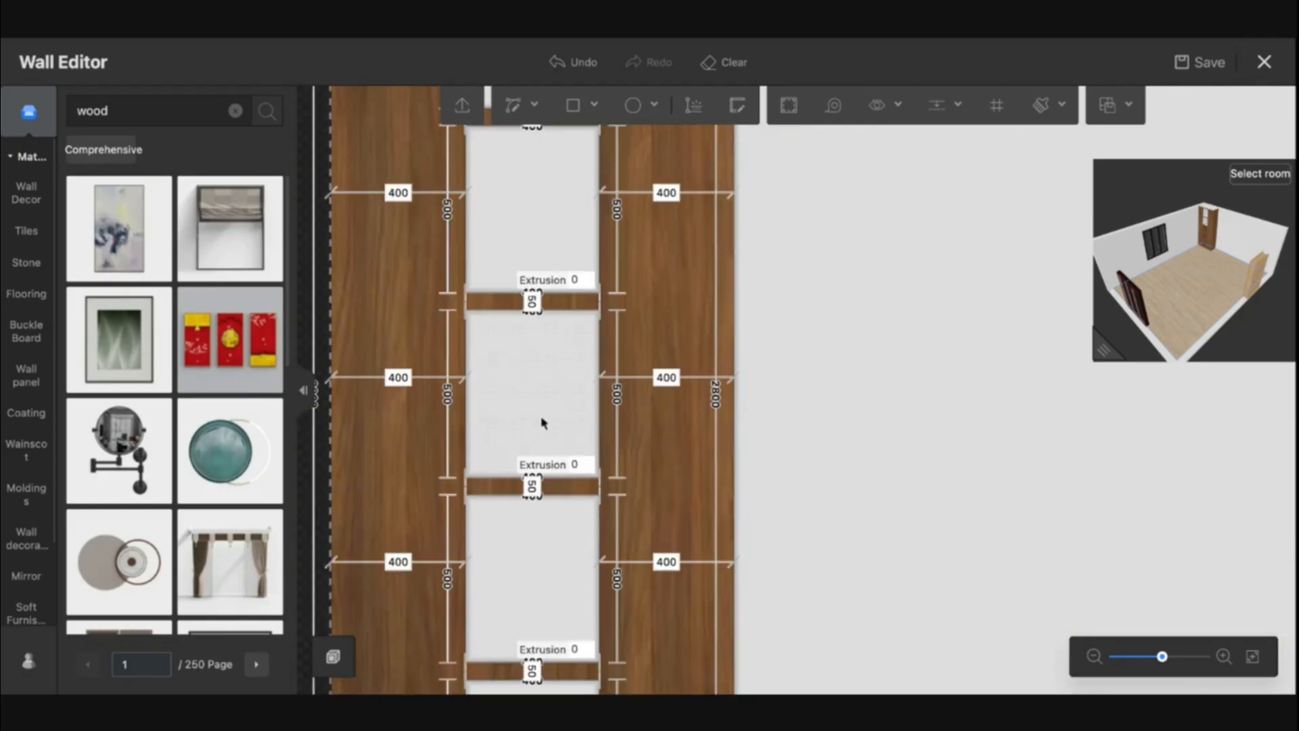
left_click(600, 601)
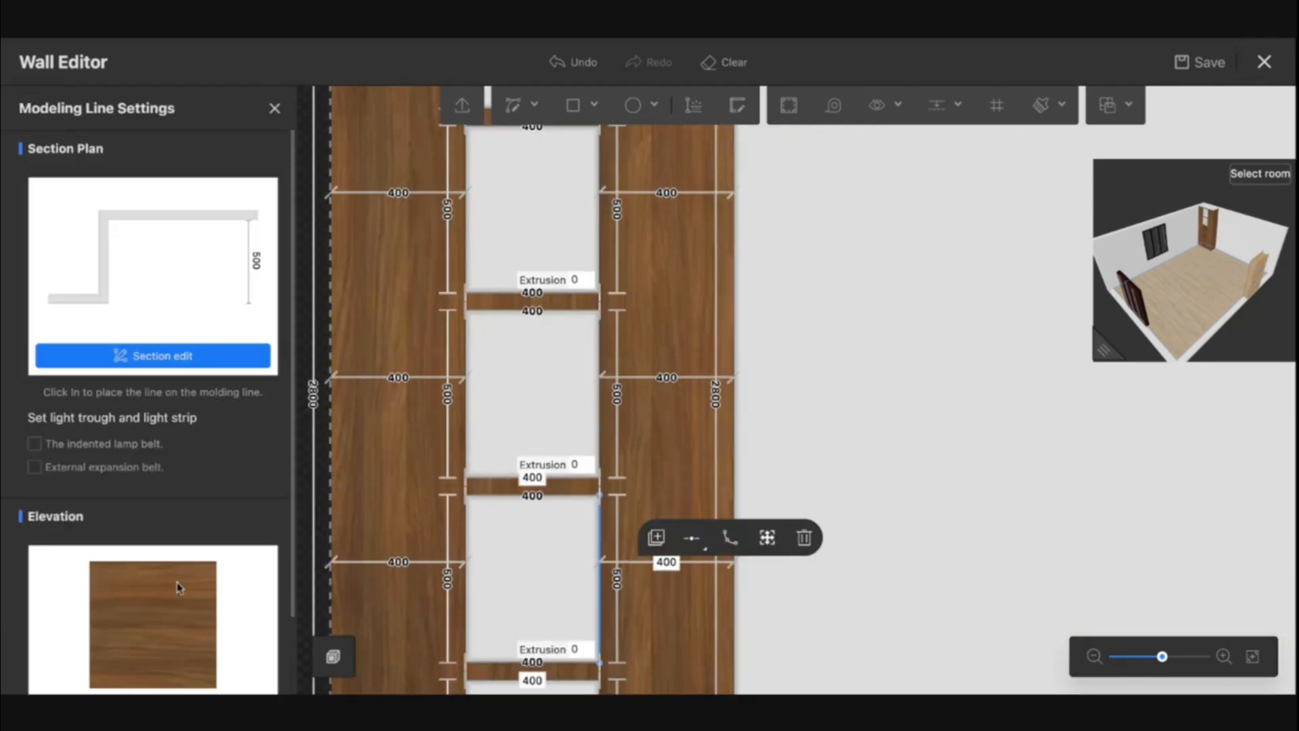
scroll(226, 609, "down", 2)
mouse_move(335, 655)
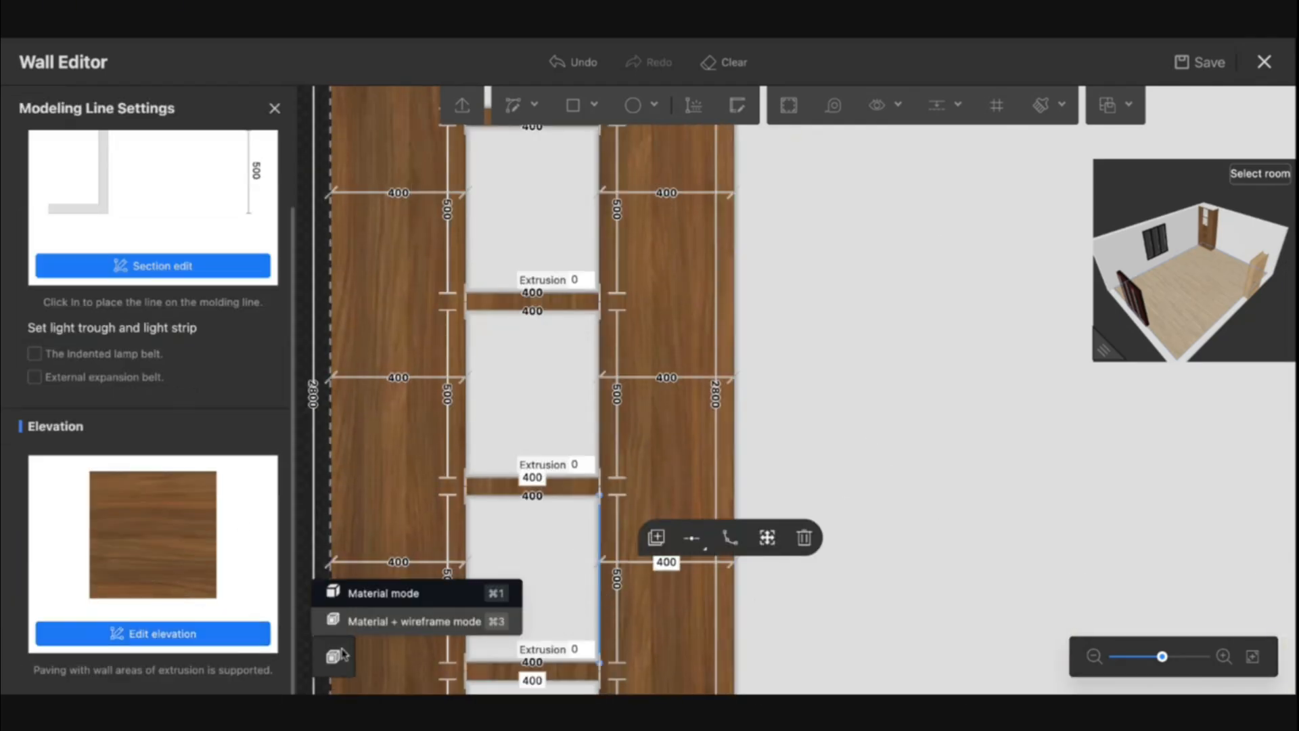
left_click(656, 537)
left_click(527, 207)
key("Escape")
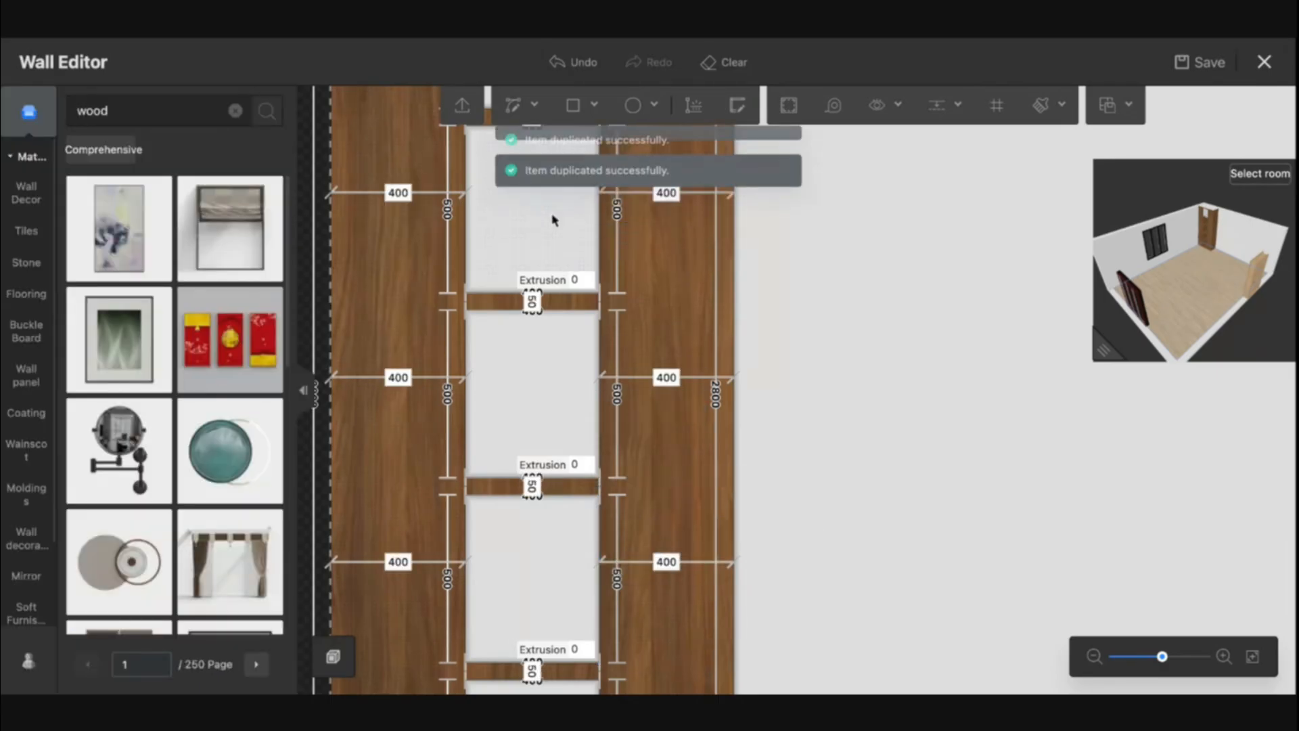
Duplicate another compartment-edge wood modeling line, paste it into the middle compartment, and exit the Wall Editor with save
left_click_drag(553, 407, 541, 513)
left_click(586, 494)
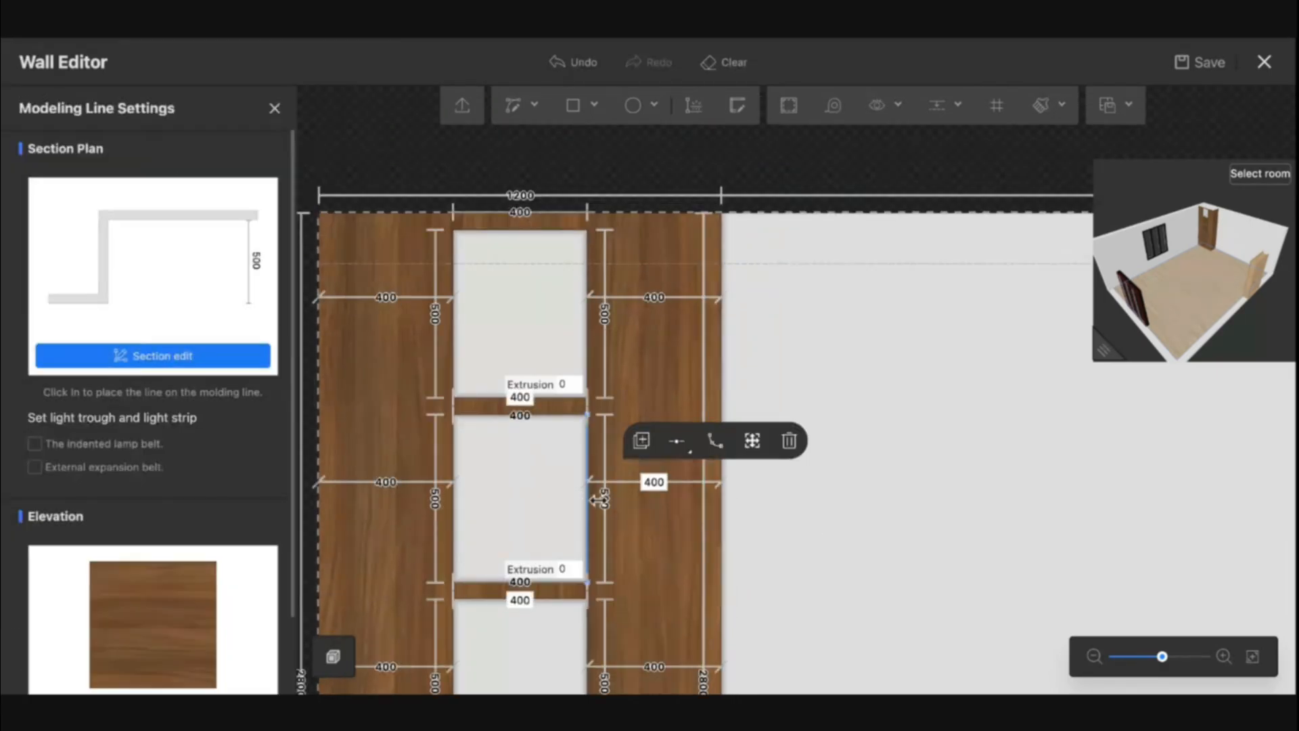
left_click(640, 440)
left_click(515, 312)
left_click_drag(960, 479, 940, 373)
left_click_drag(895, 443, 928, 398)
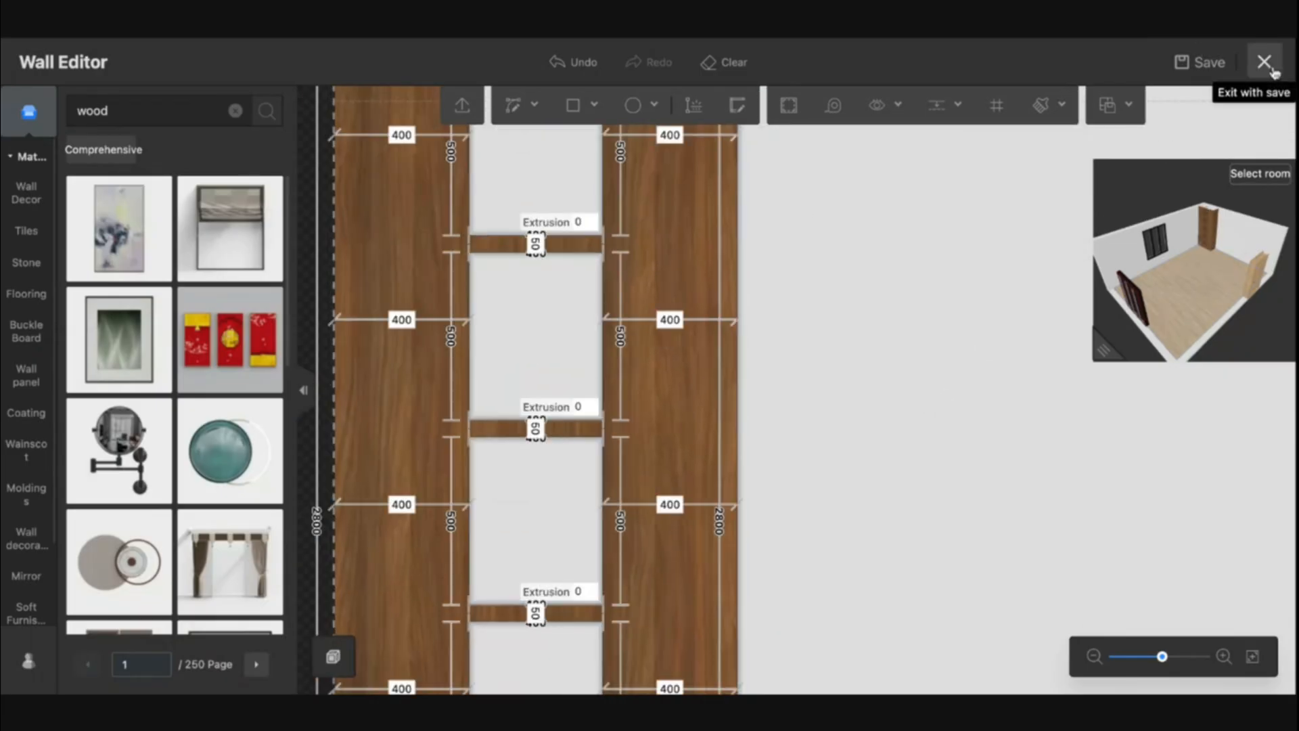
left_click(1266, 63)
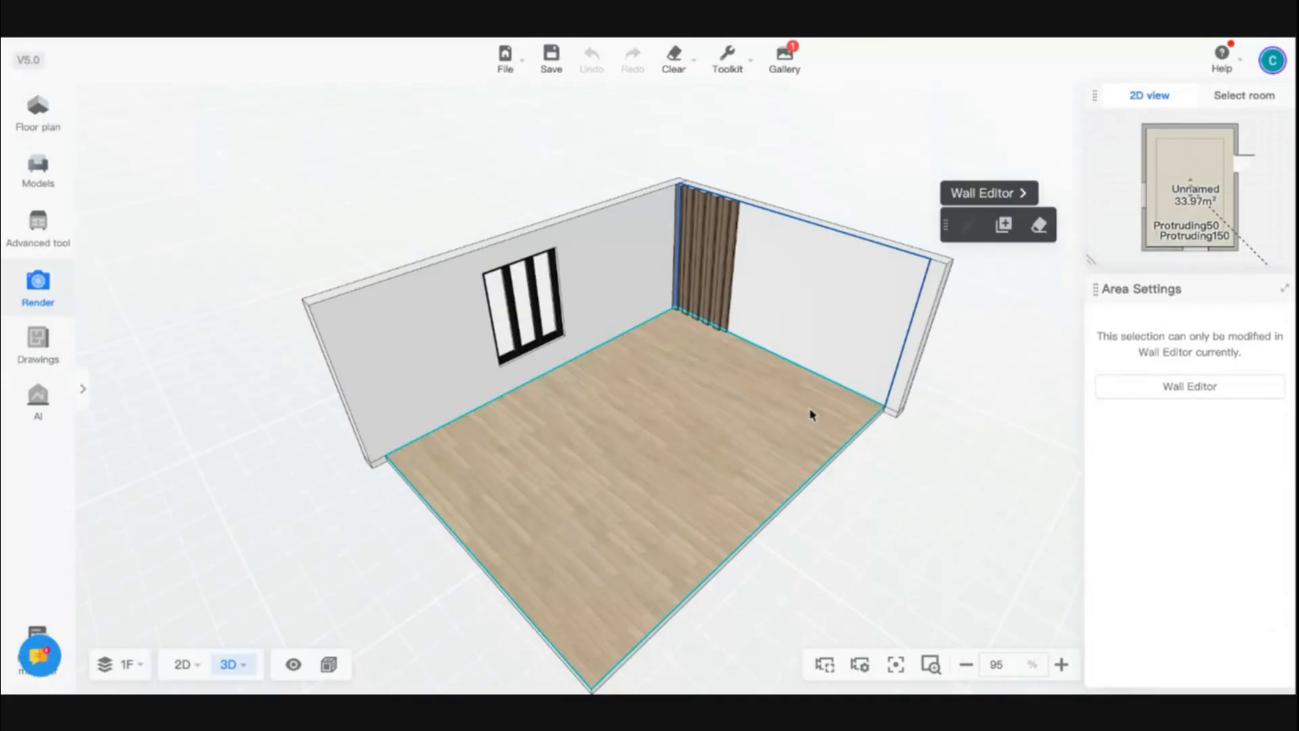
Select the room's ceiling and clear its tray ceiling design
left_click_drag(765, 363, 756, 282)
left_click(755, 282)
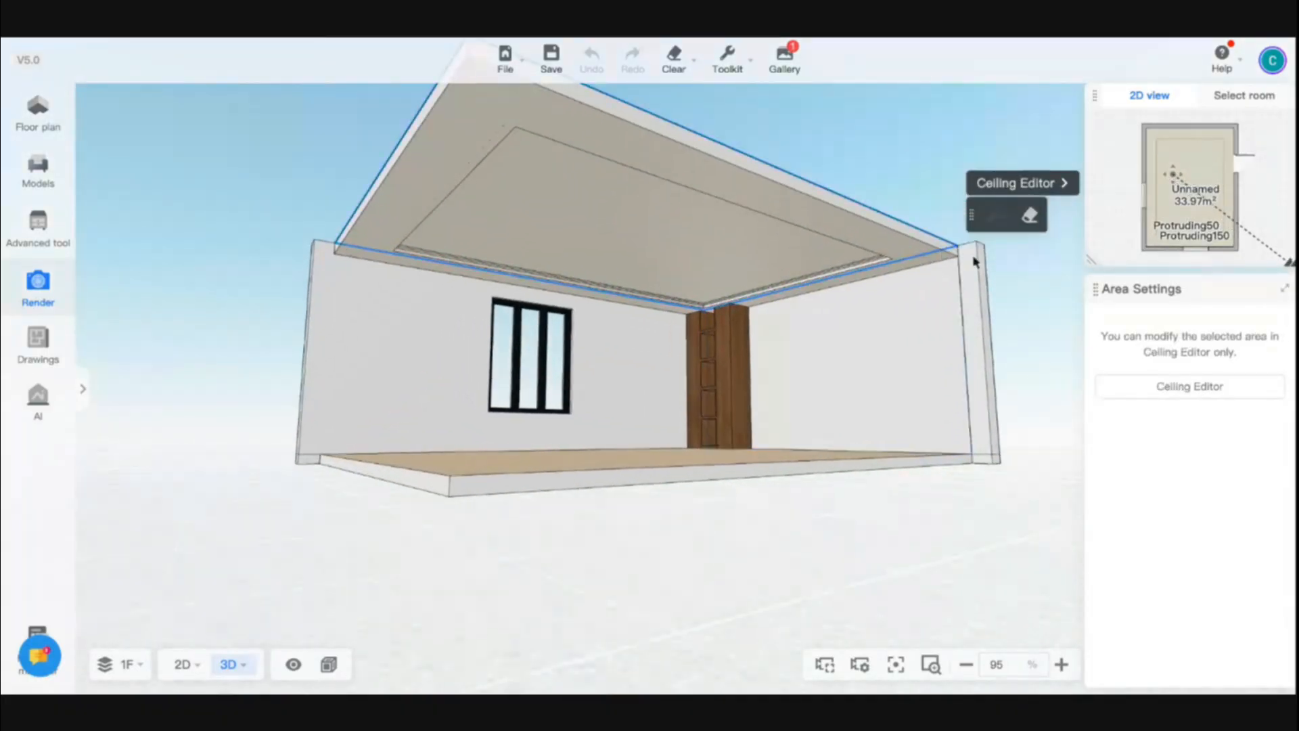
left_click(1025, 217)
scroll(697, 398, "up", 10)
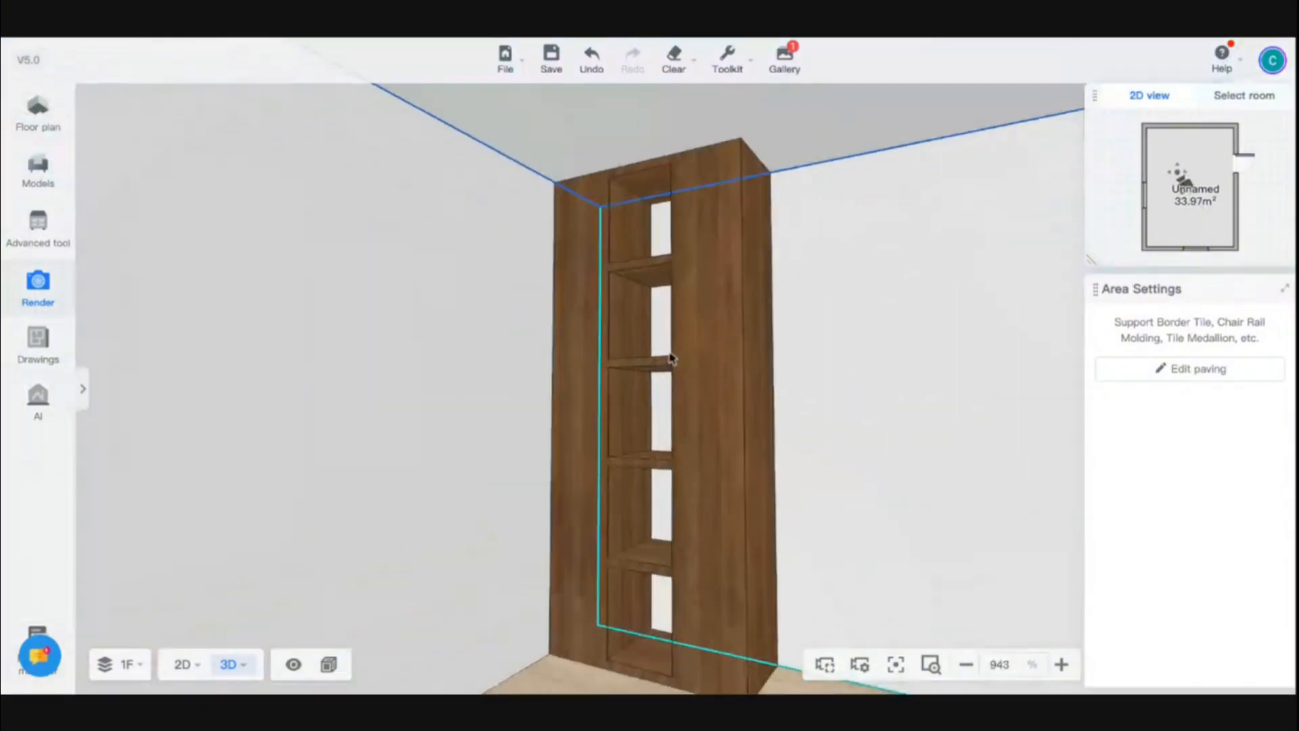
left_click_drag(627, 664, 589, 690)
key("d")
key("q")
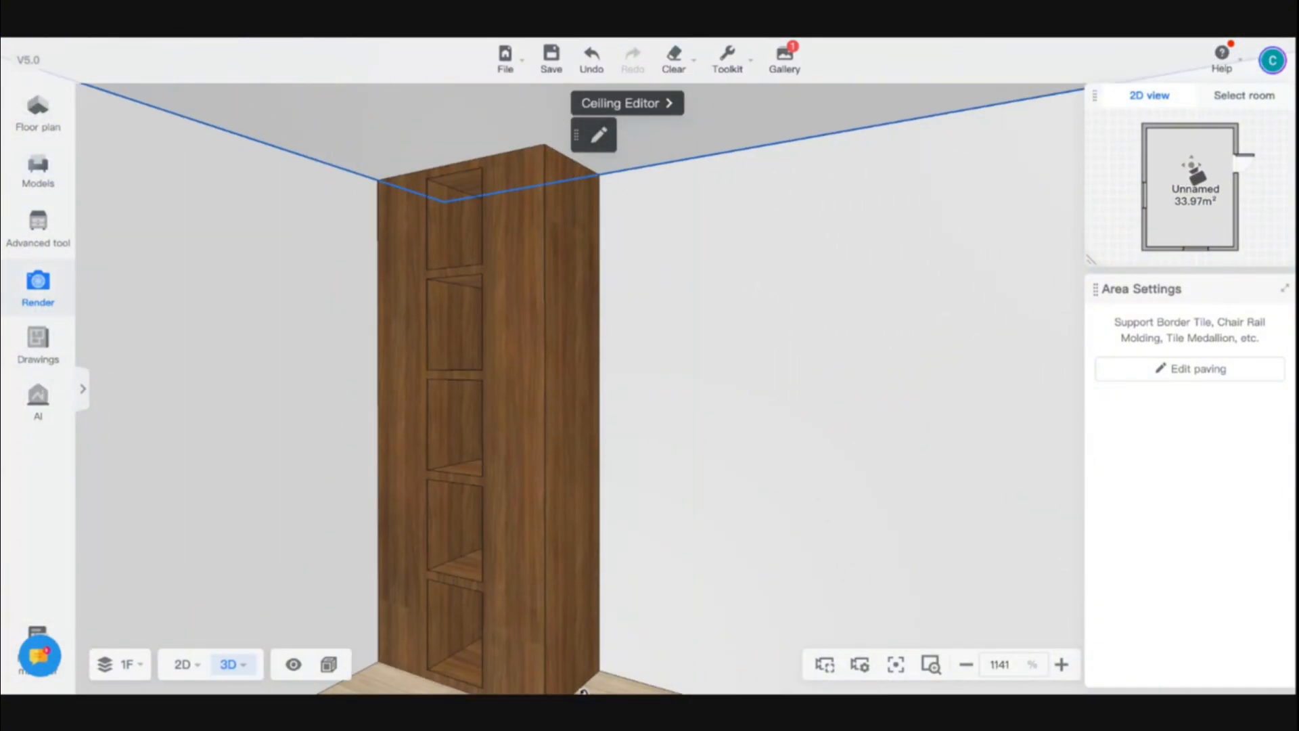
Open the feature wall in the Wall Editor
key("s")
key("s")
key("d")
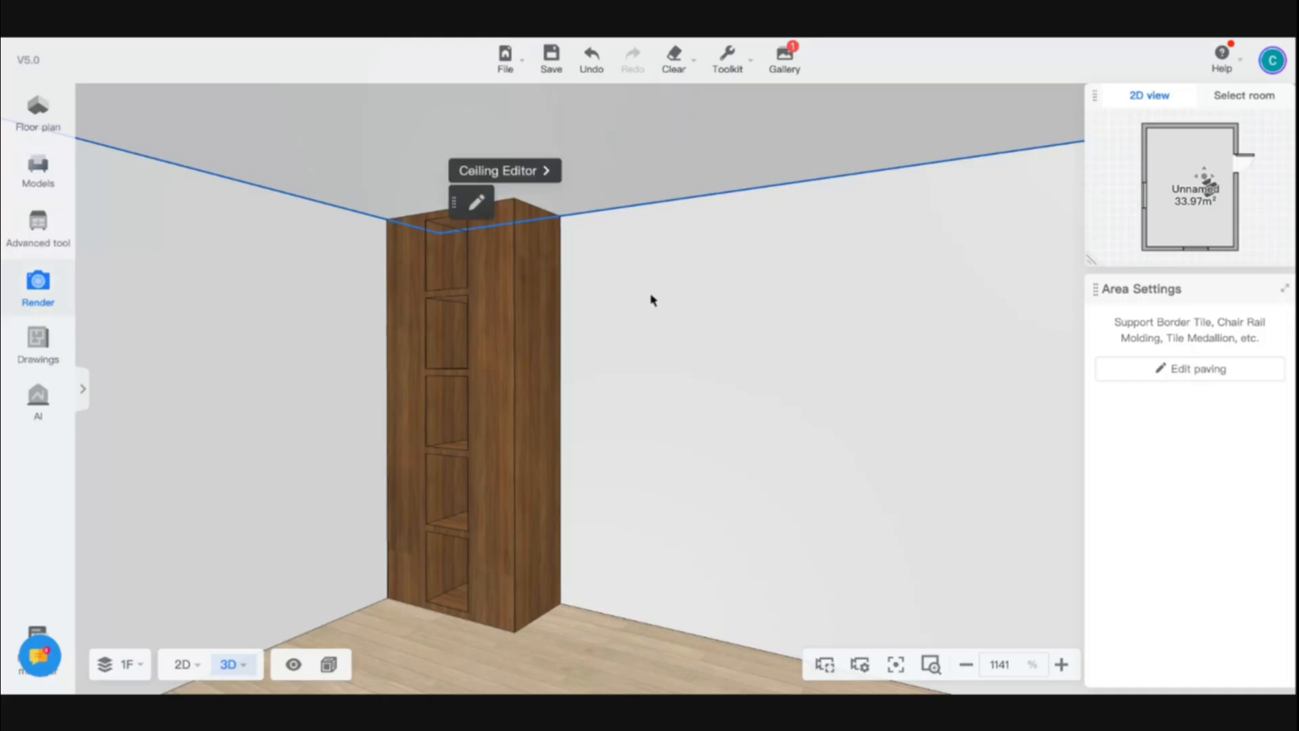
left_click(677, 331)
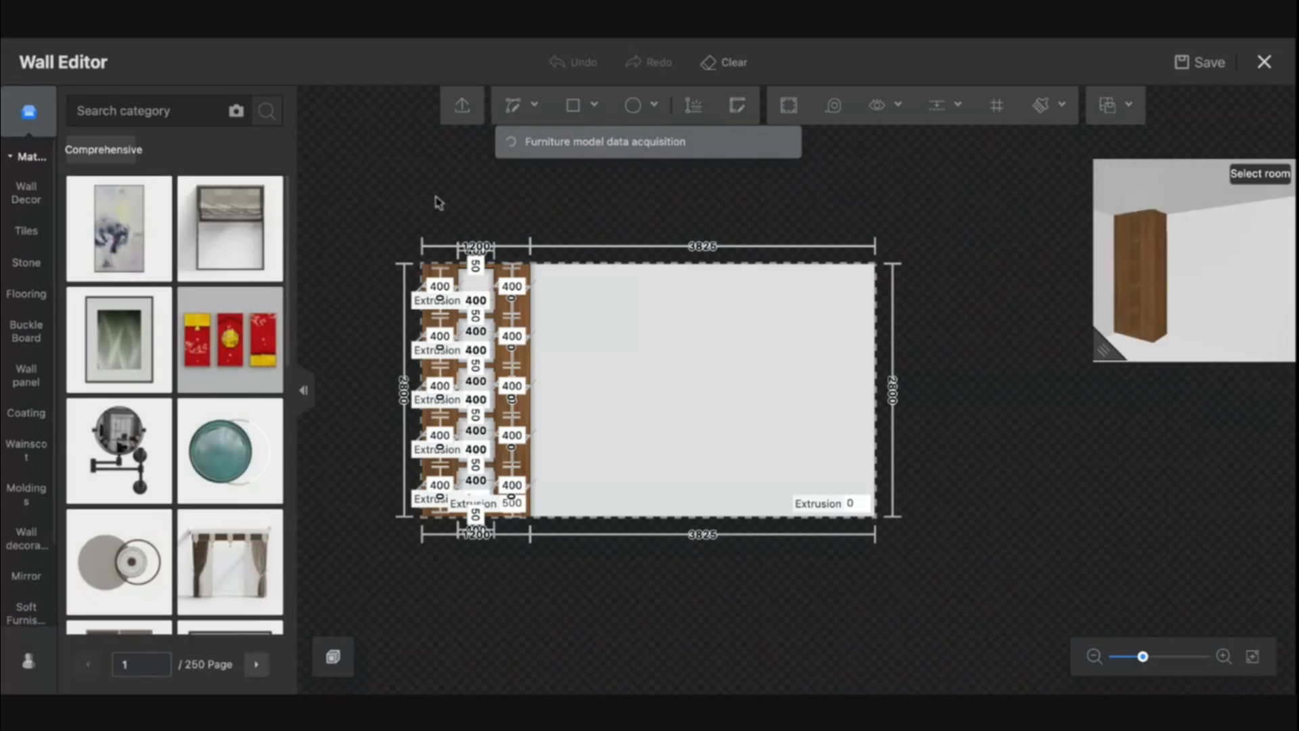
Pick up the wood material from the side panel and apply it to the backs of the five shelf compartments
scroll(639, 351, "up", 5)
left_click_drag(761, 432, 987, 437)
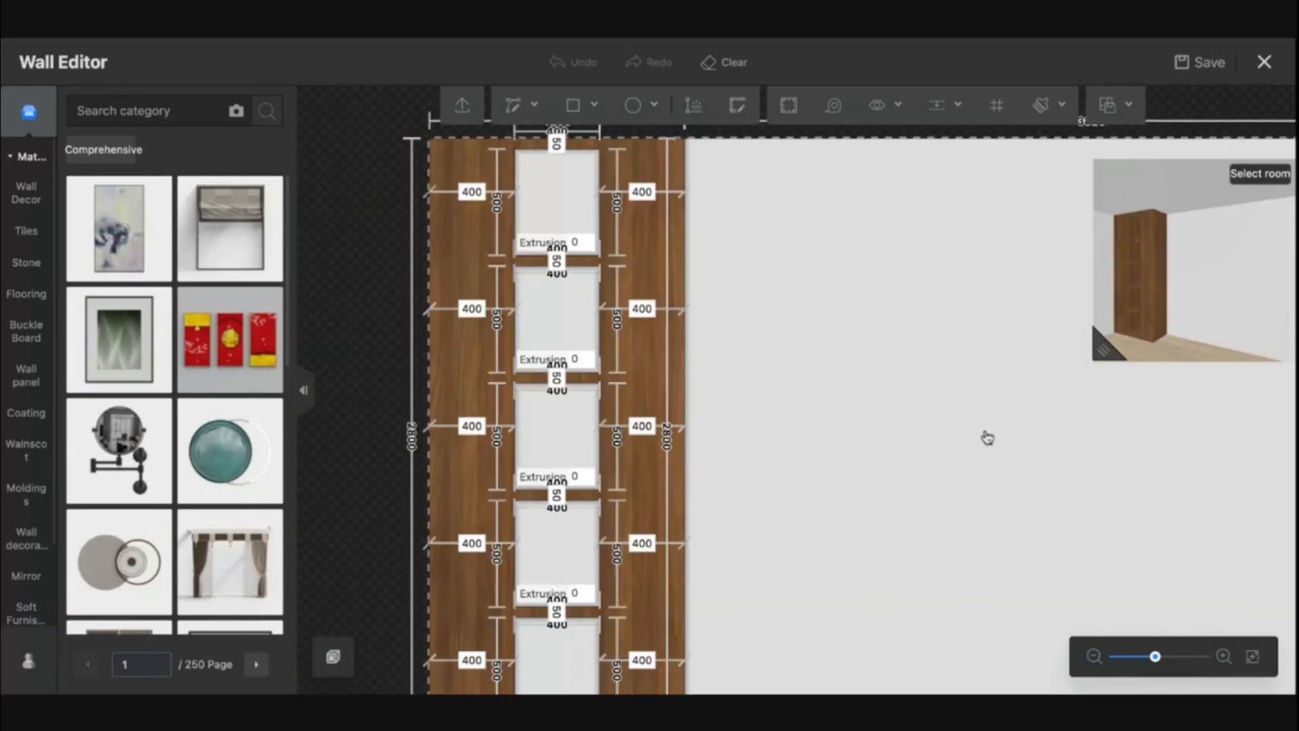
key("b")
left_click(636, 268)
left_click(561, 226)
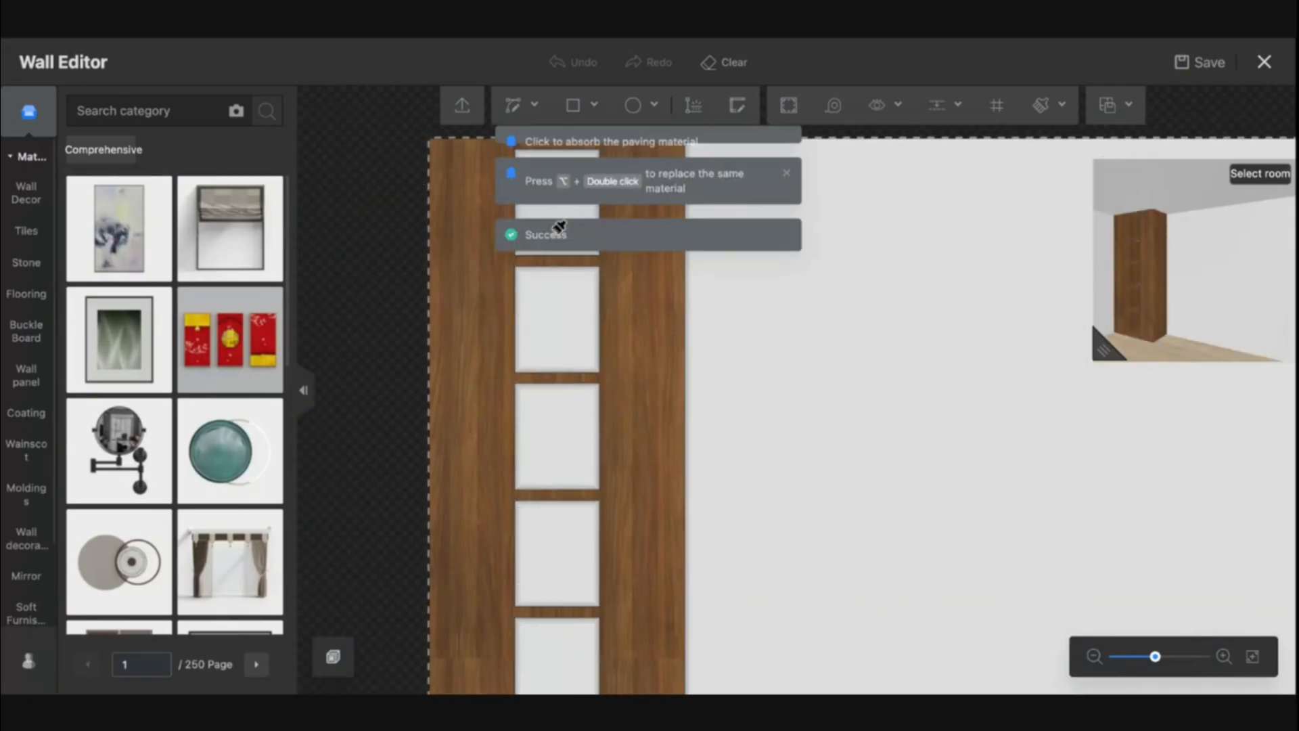
left_click(558, 309)
left_click(558, 419)
left_click(557, 516)
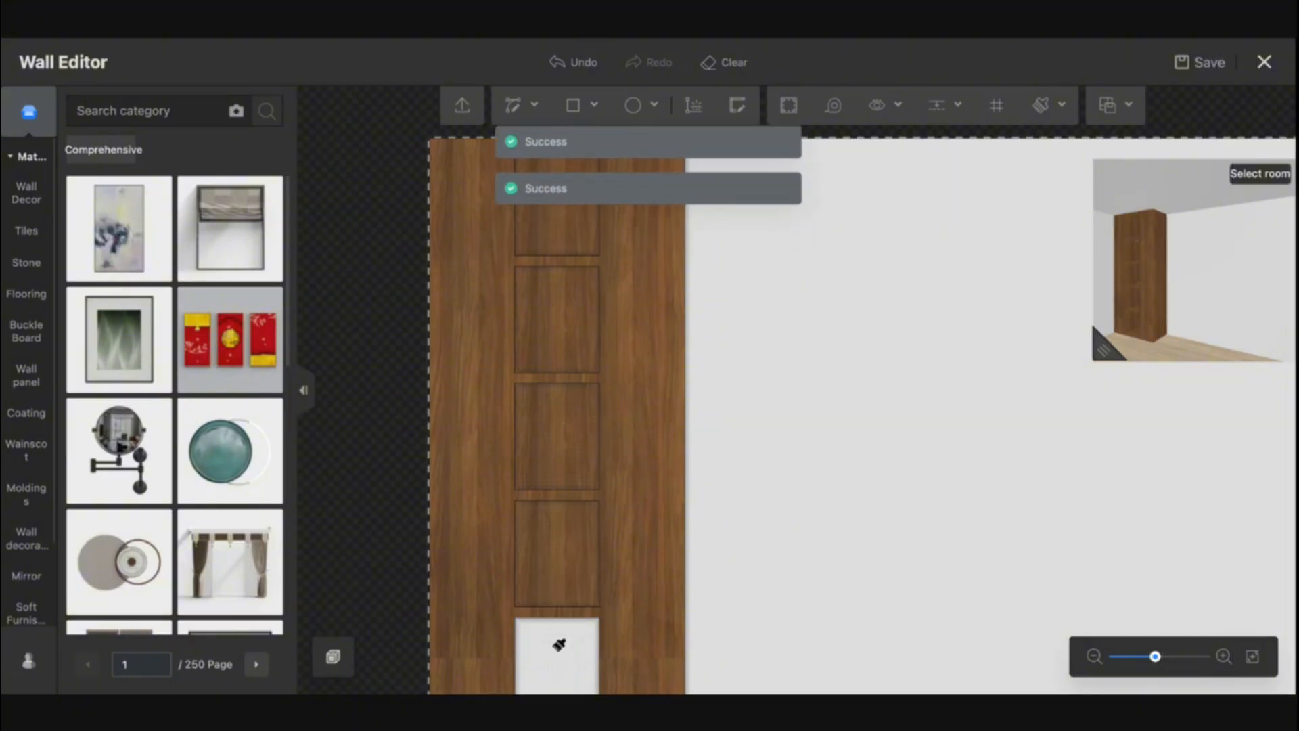
left_click(552, 642)
key("Escape")
Add a horizontal guide line along the wall's center line
mouse_move(789, 521)
left_mouse_down()
mouse_move(731, 444)
mouse_move(598, 395)
mouse_move(494, 478)
left_mouse_up()
scroll(495, 479, "down", 3)
left_click_drag(580, 479, 598, 438)
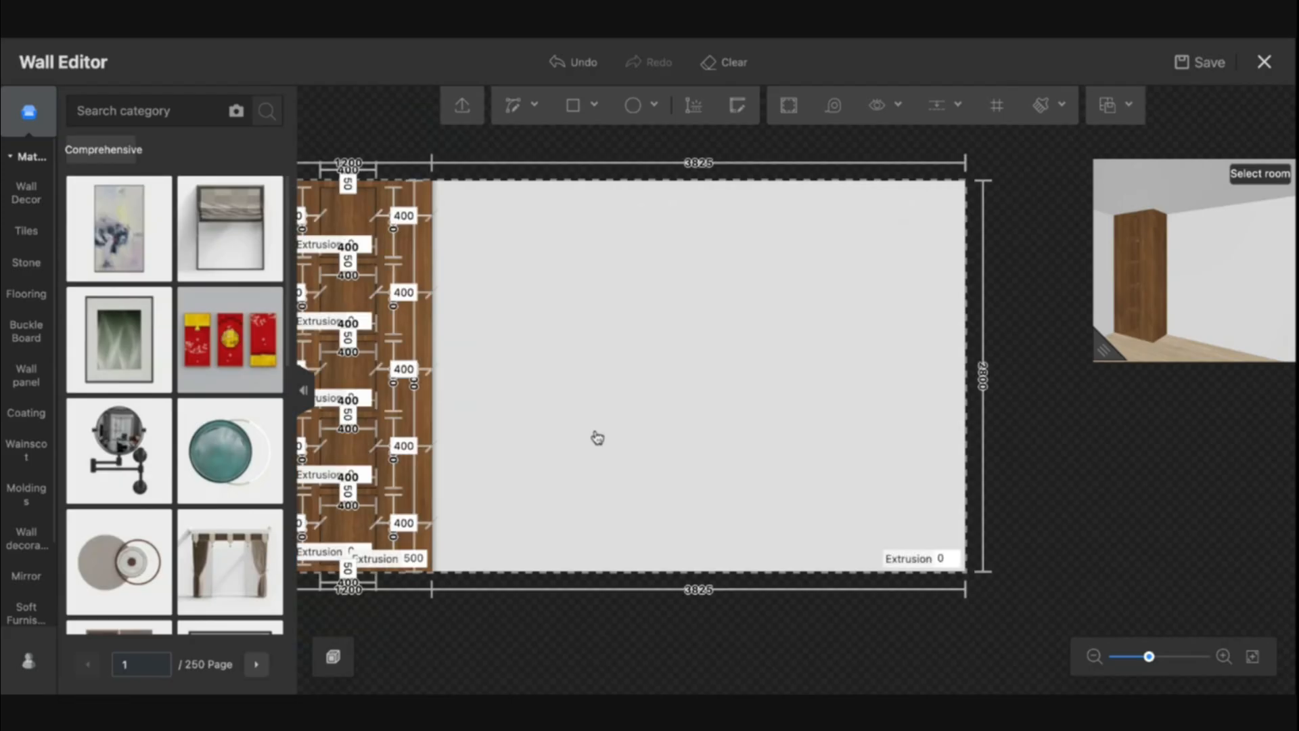
left_click(572, 111)
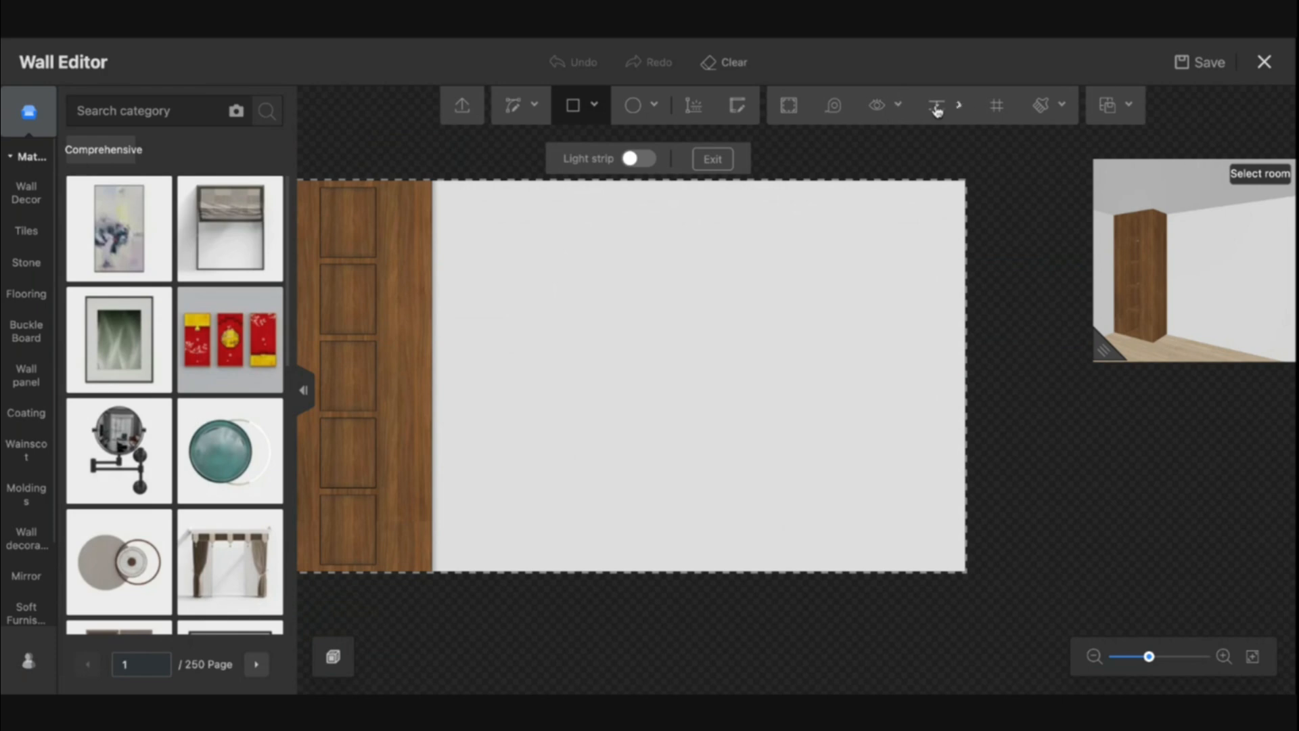
mouse_move(945, 114)
left_click(937, 110)
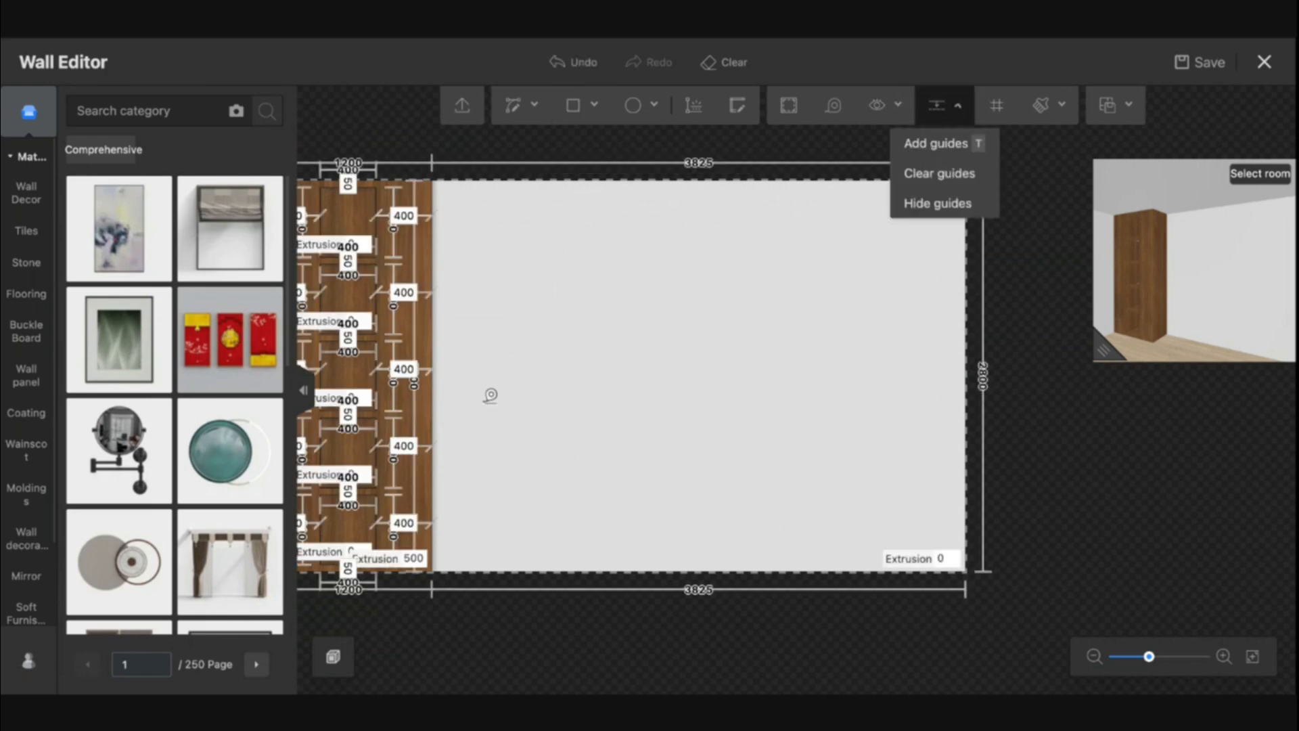
left_click(549, 572)
left_click(584, 376)
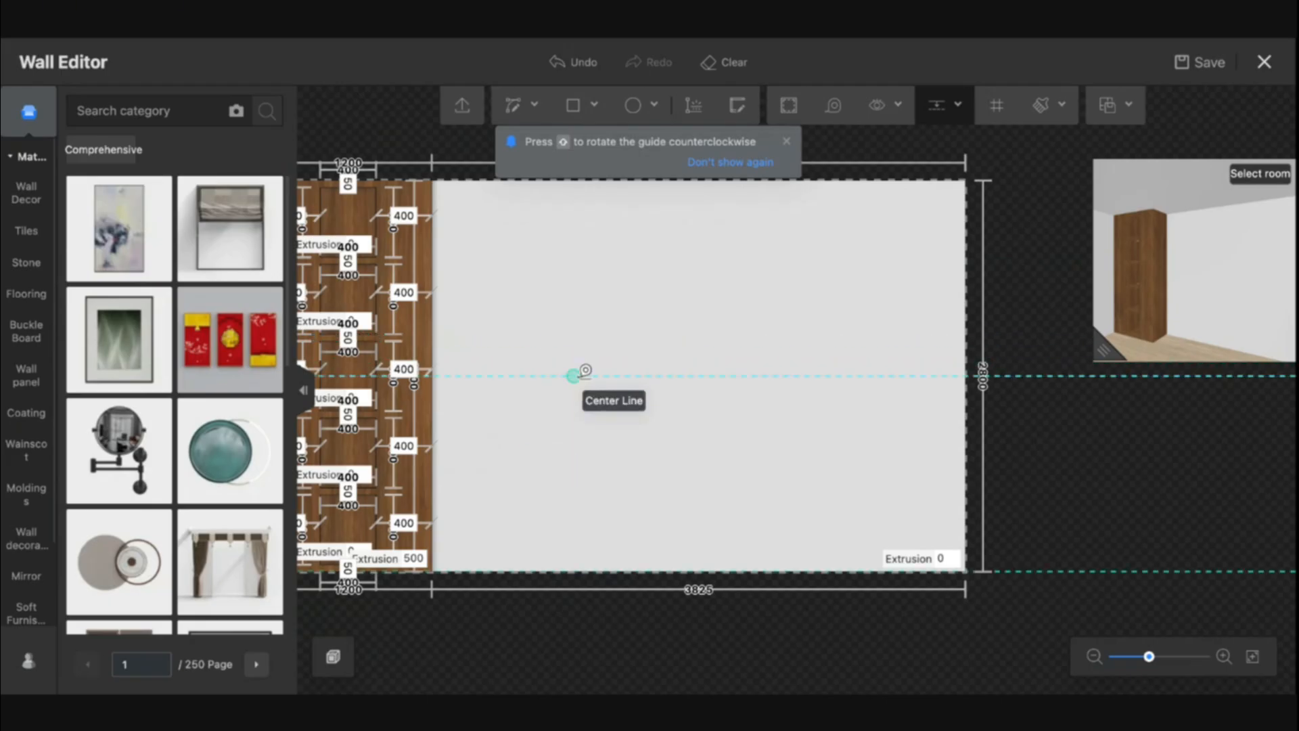
key("ctrl+z")
left_click(571, 572)
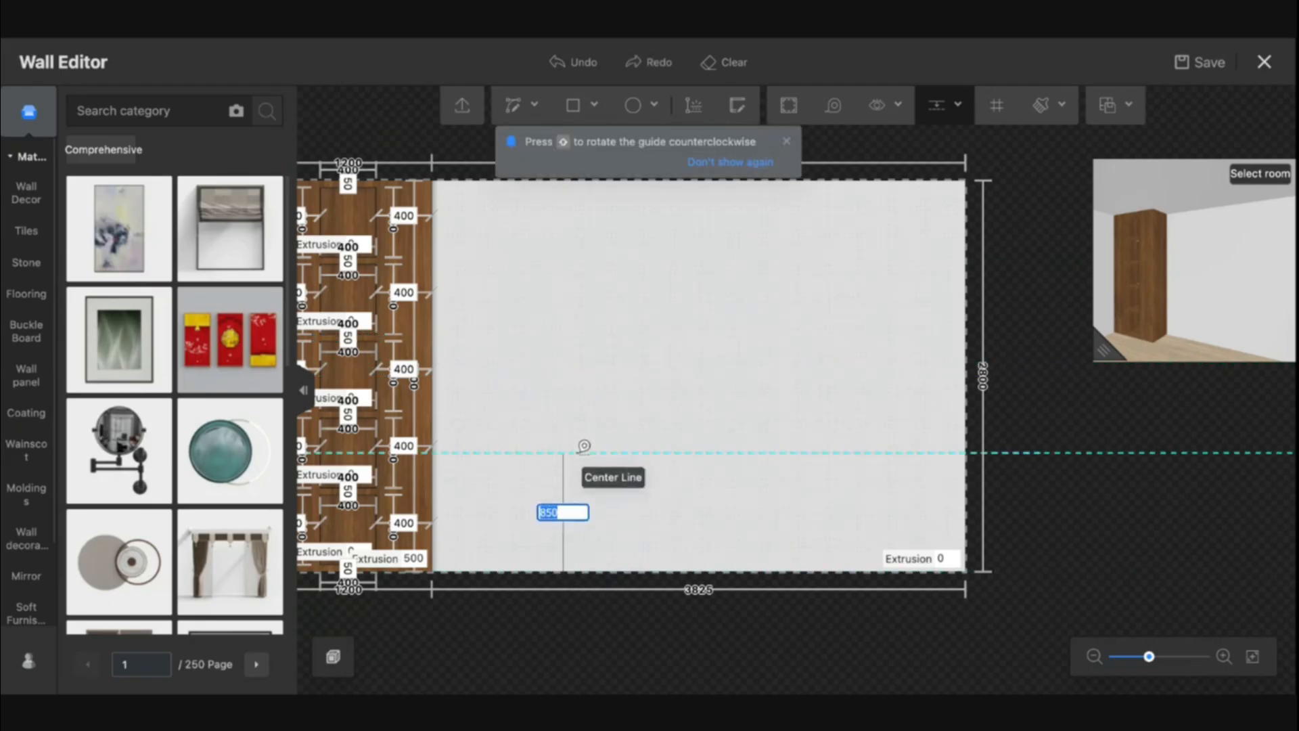
left_click(581, 372)
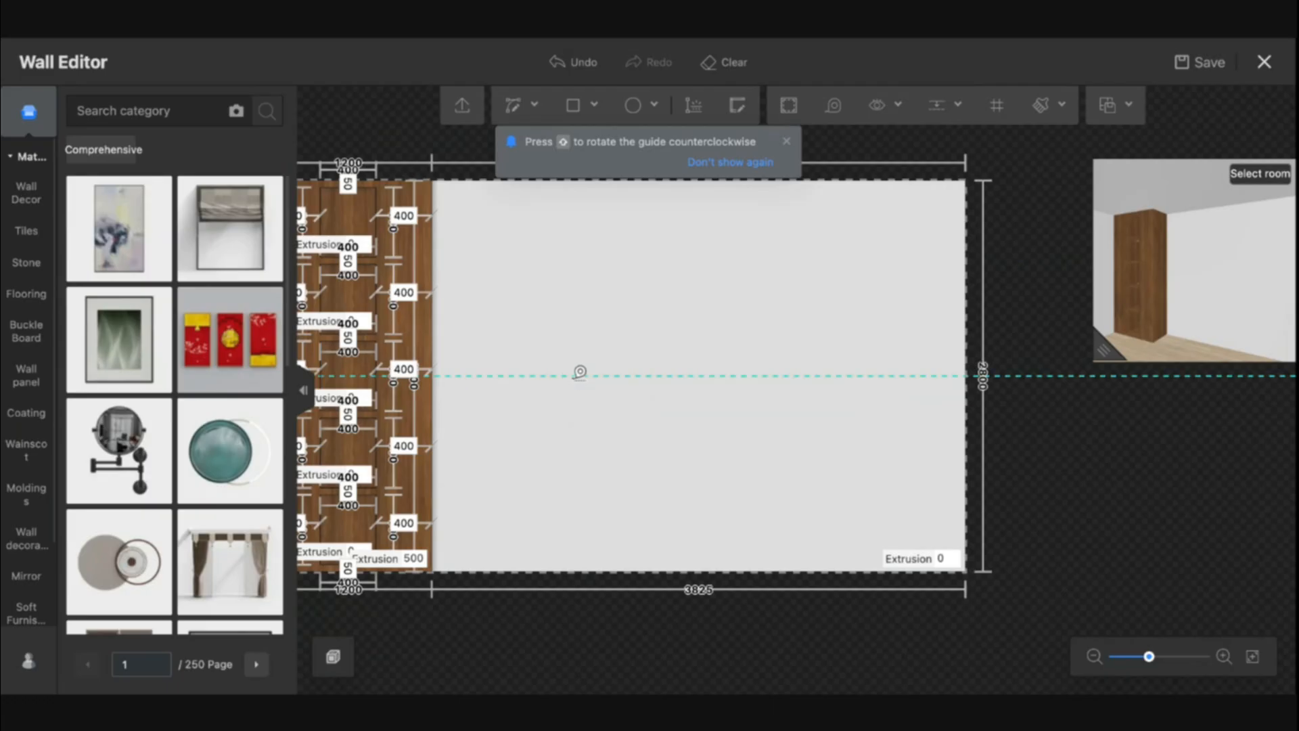
Draw a rectangle 3000 mm wide and about 720 mm tall above the center line, starting at the wood panel's edge
left_click(573, 111)
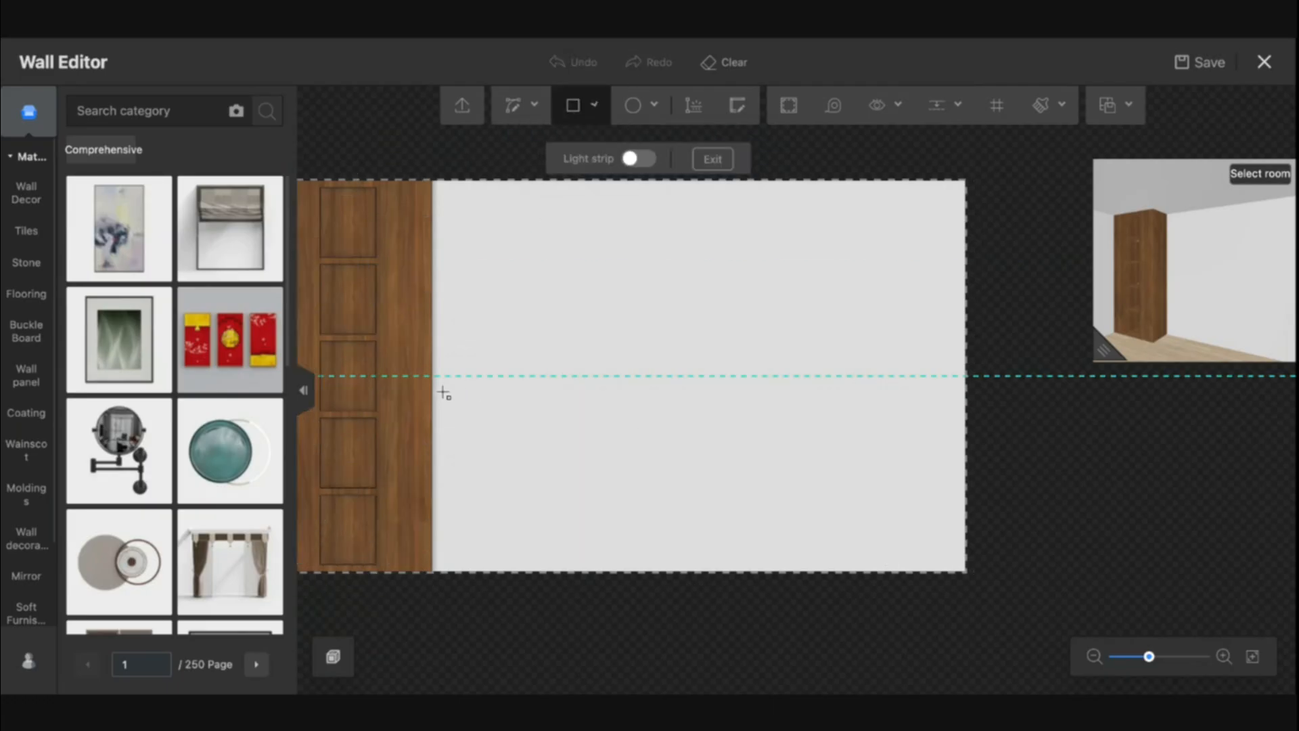
left_click(431, 374)
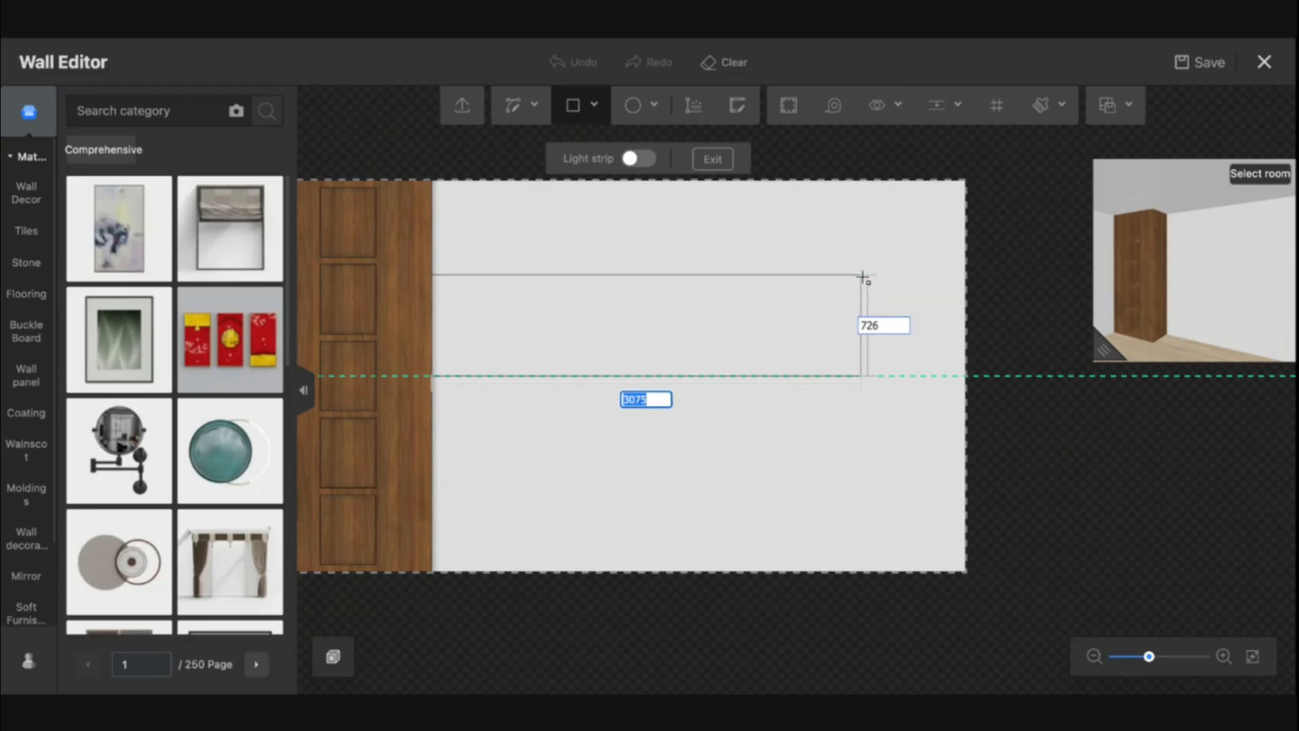
type("3000")
key("Tab")
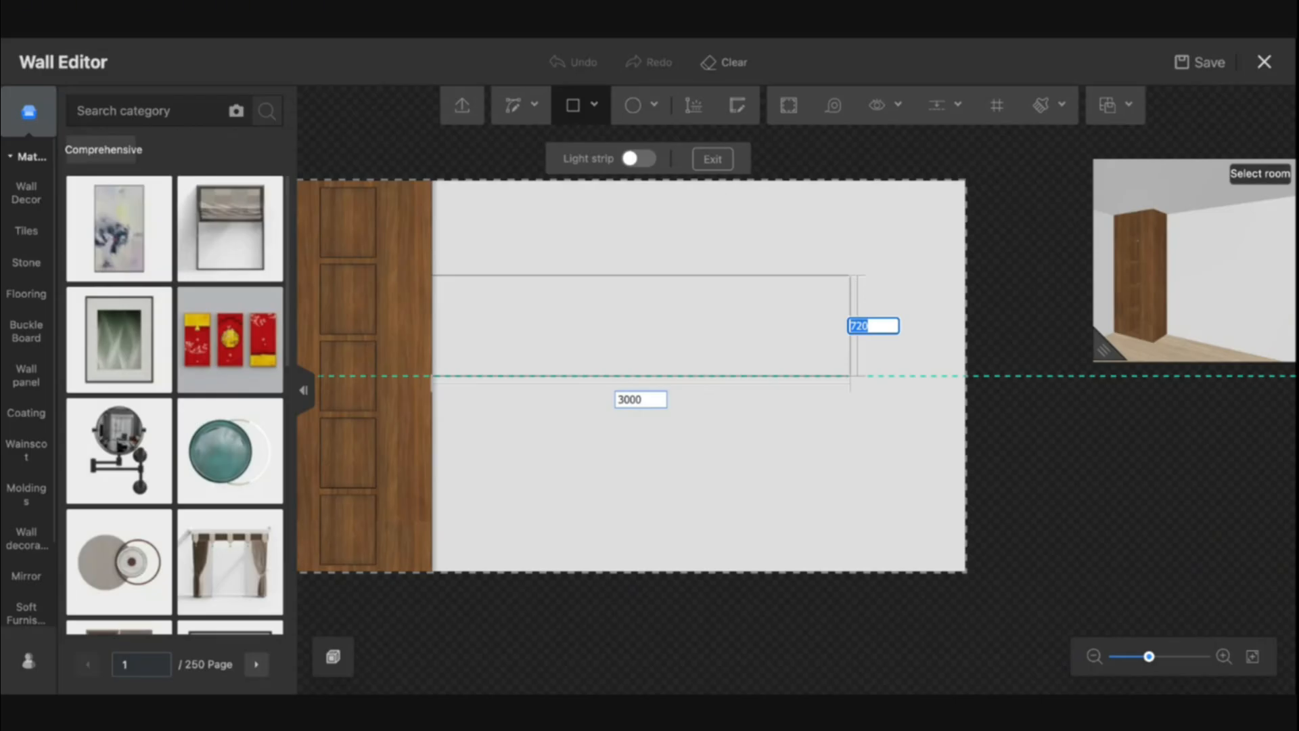
key("Return")
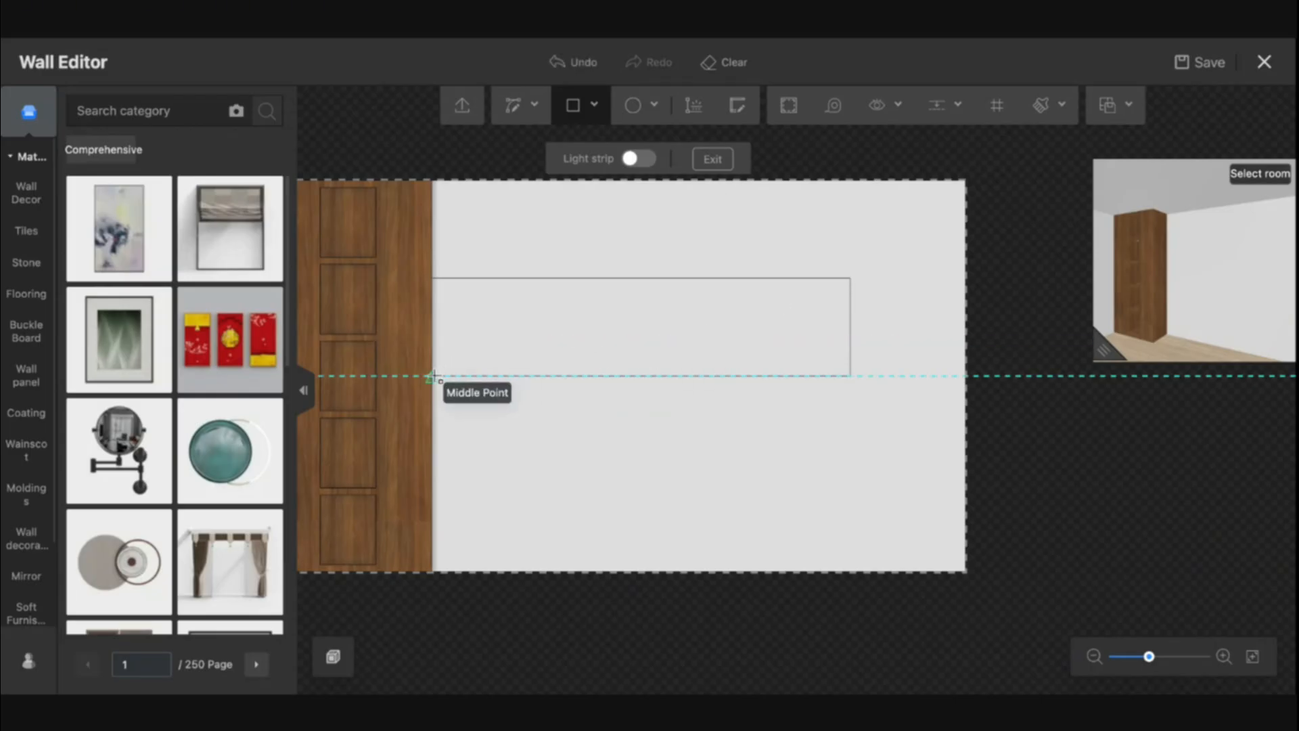
Draw a second rectangle 3000 mm wide and 700 mm tall below the center line from the same edge
left_click(434, 376)
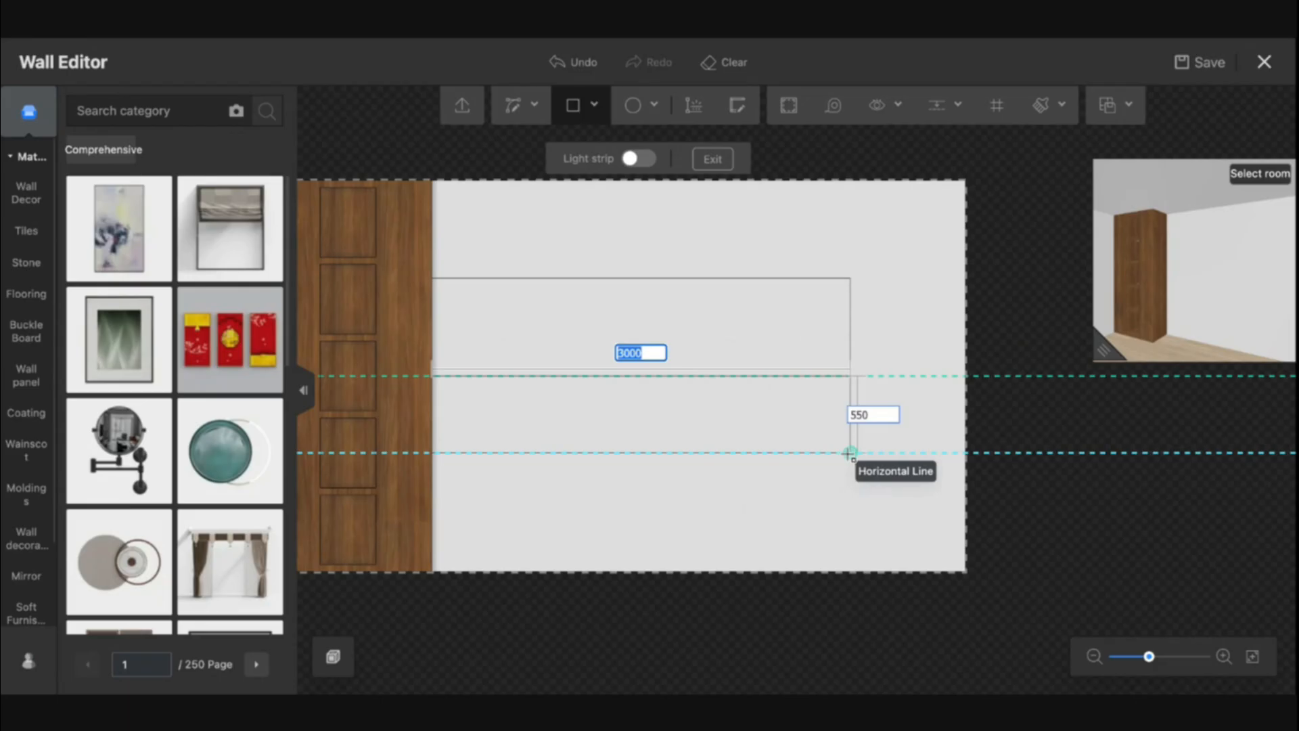
key("Tab")
type("700")
key("Return")
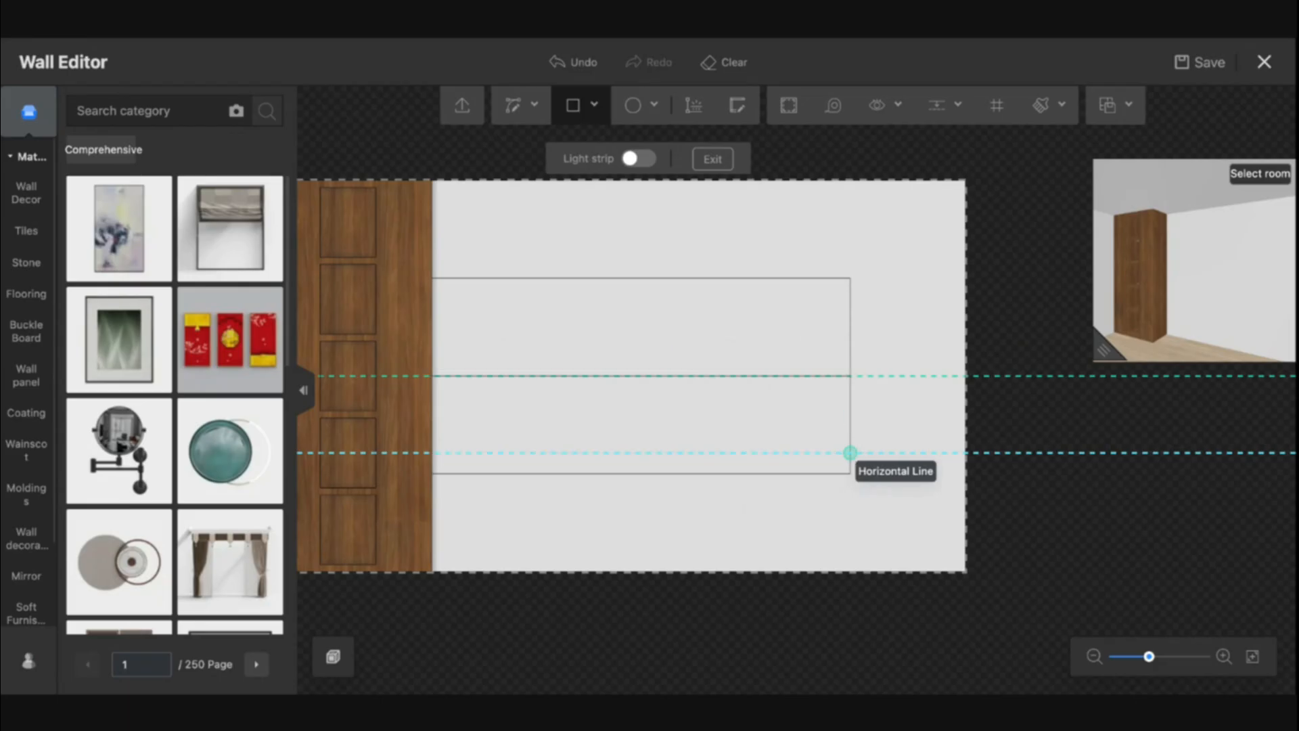
key("Escape")
Delete the dividing line between the two rectangles to merge them into one area
left_click(755, 373)
left_click(754, 374)
key("Delete")
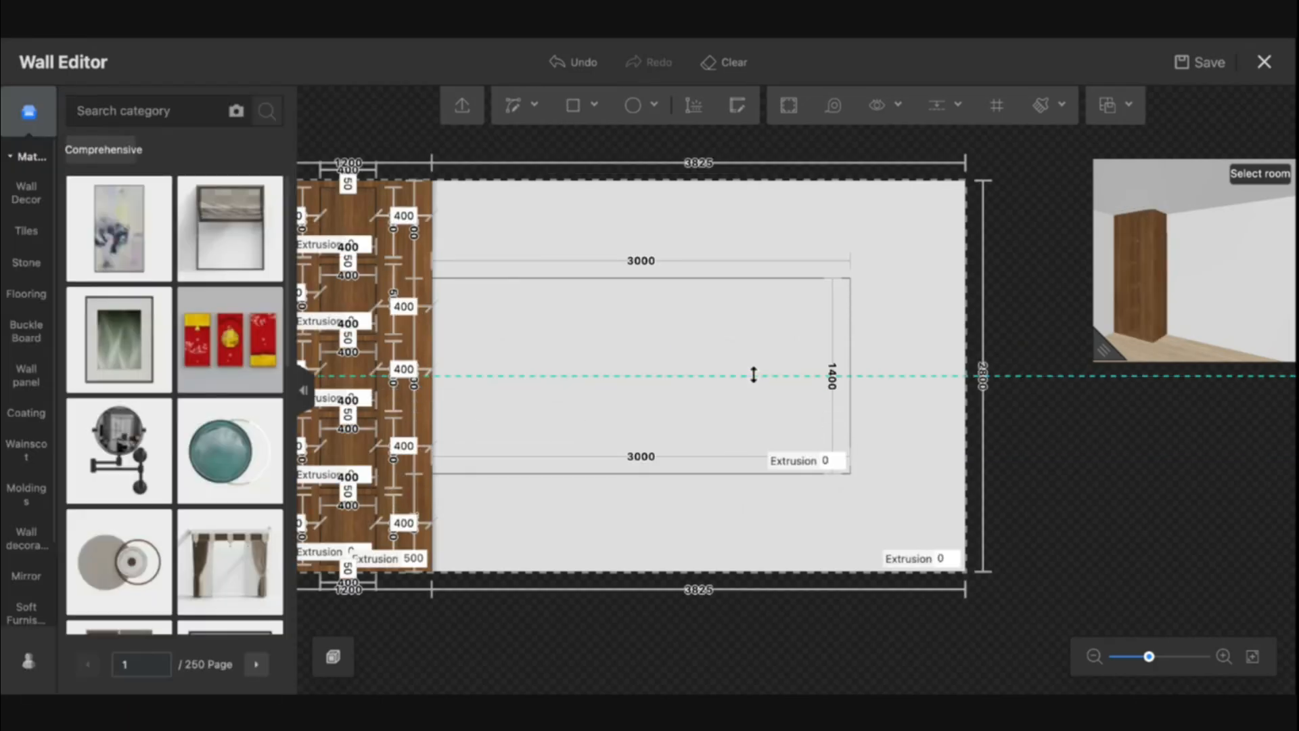
Set the merged area's extrusion to 100 mm
left_click(746, 371)
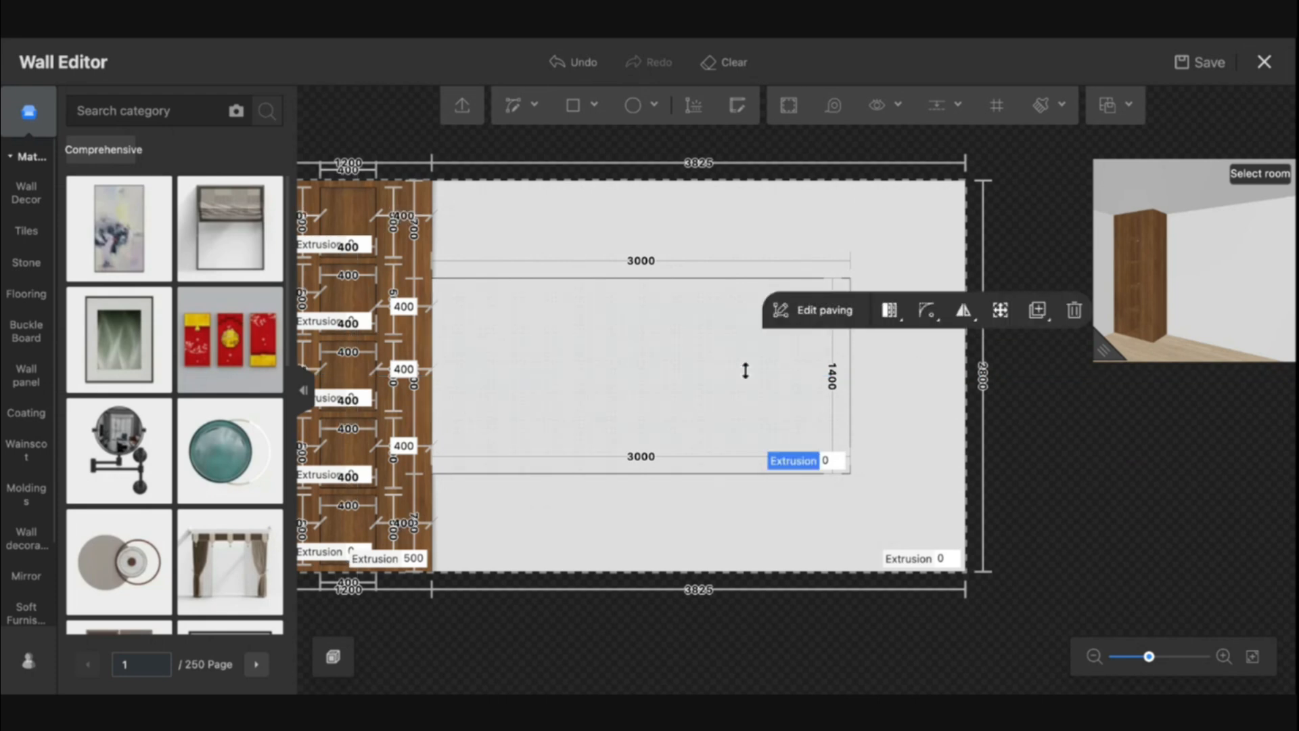
left_click(946, 562)
left_click(831, 465)
type("100")
key("Return")
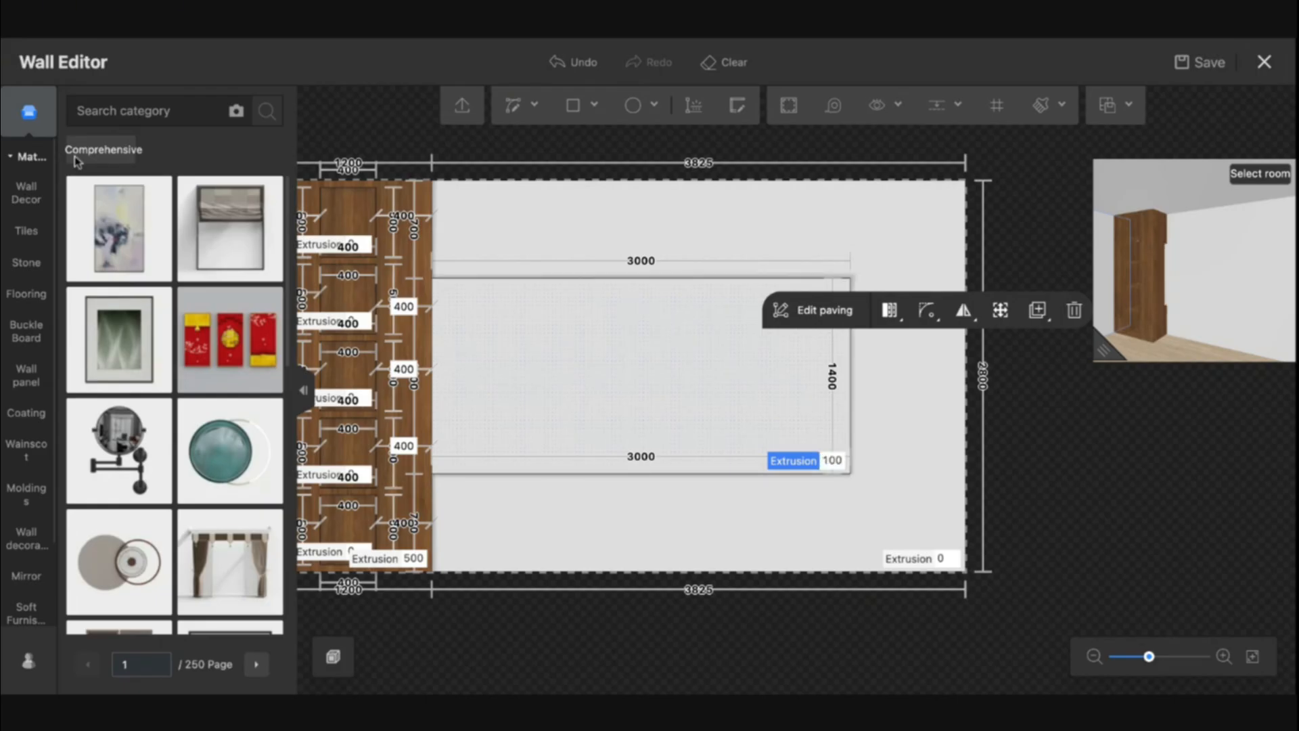
Search the materials for marble and apply a white marble to the extruded area
left_click(107, 110)
type("marble")
key("Return")
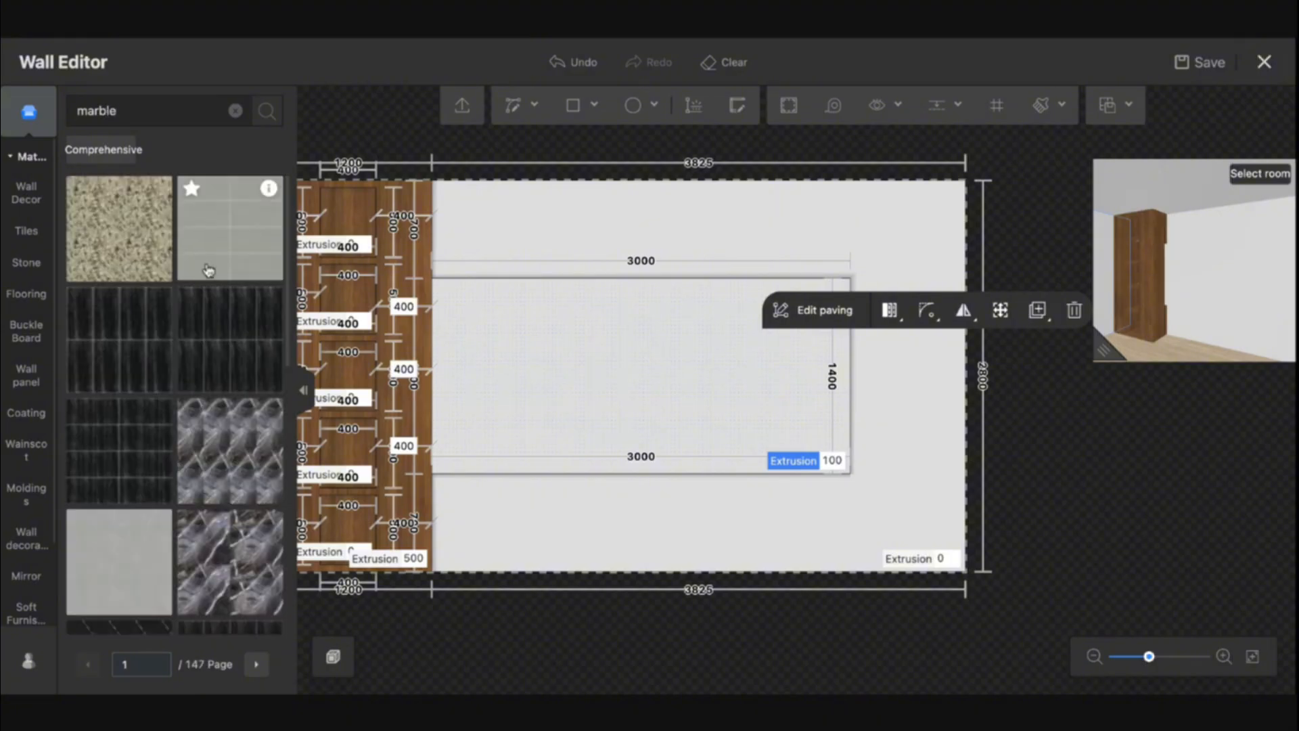
scroll(188, 384, "down", 15)
scroll(188, 384, "down", 2)
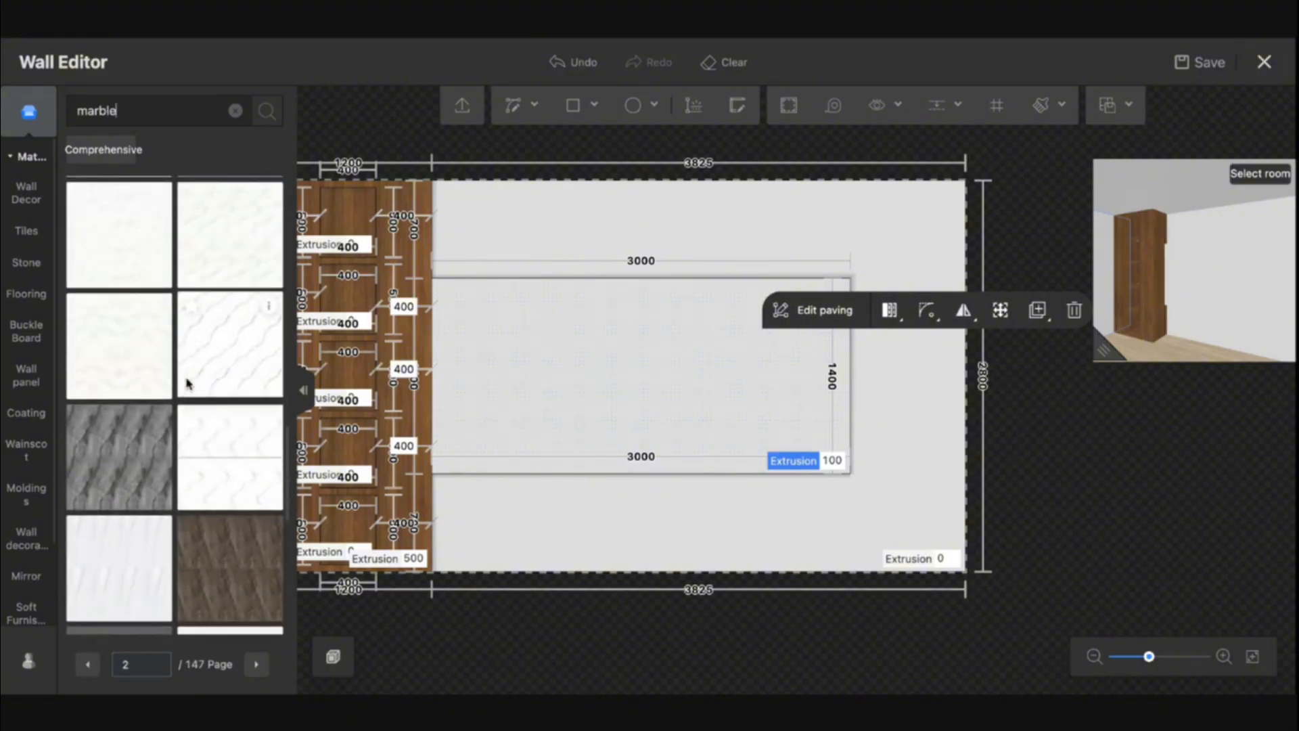
scroll(188, 384, "up", 2)
left_click(127, 418)
left_click_drag(127, 418, 607, 364)
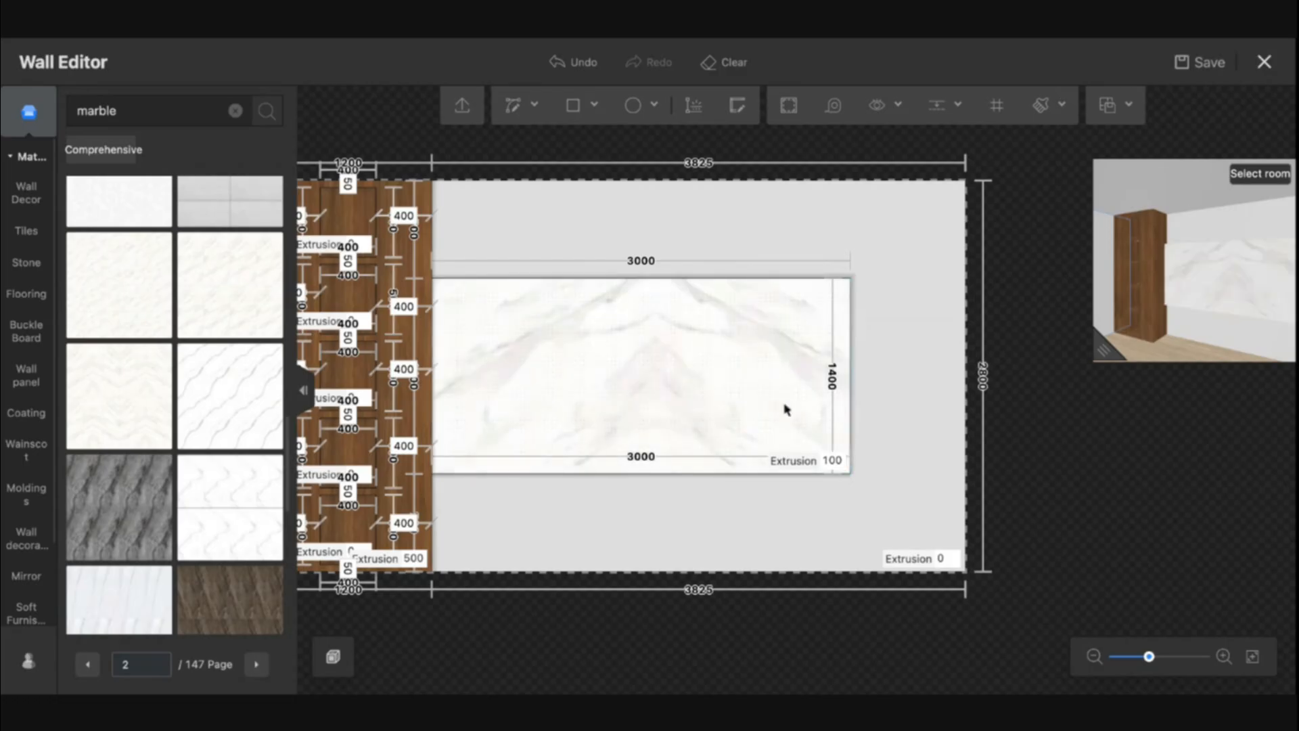
Enable an indented lamp belt on the area's top edge with a warm orange light strip at 150% brightness
scroll(685, 340, "up", 2)
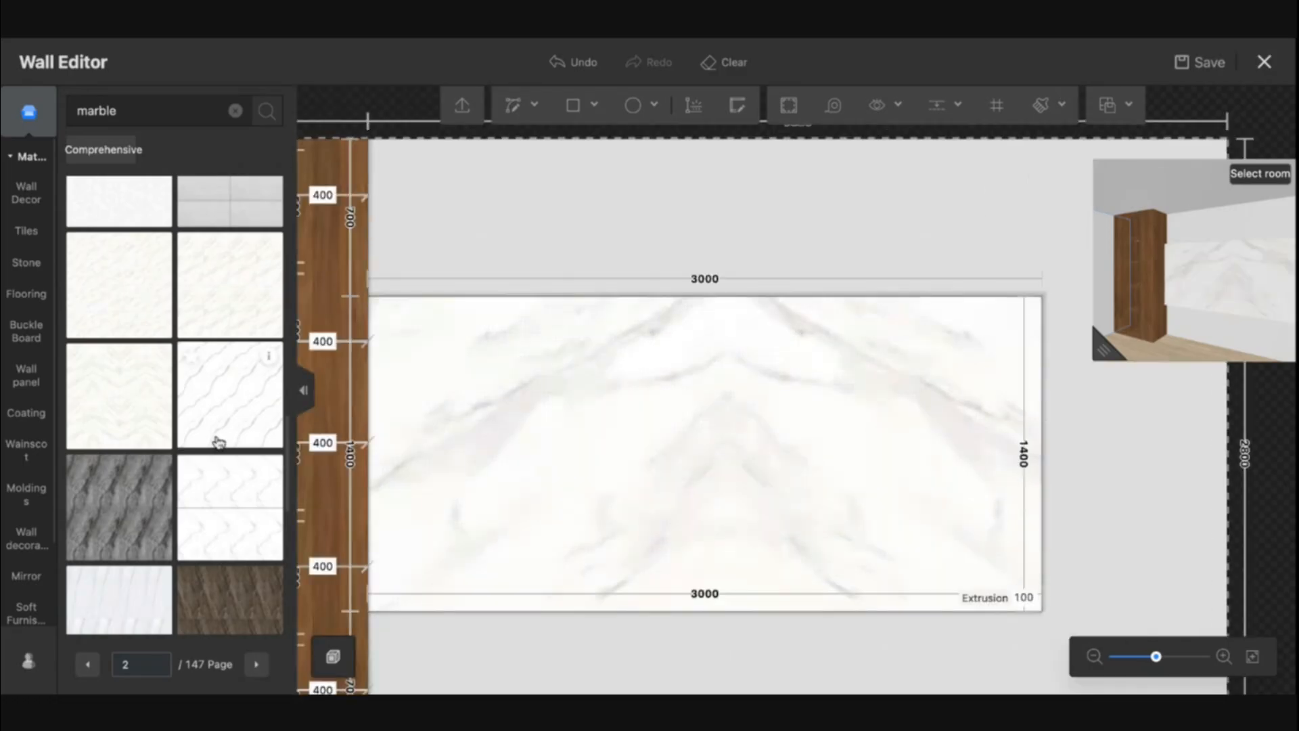
left_click(442, 295)
left_click(442, 295)
left_click(37, 447)
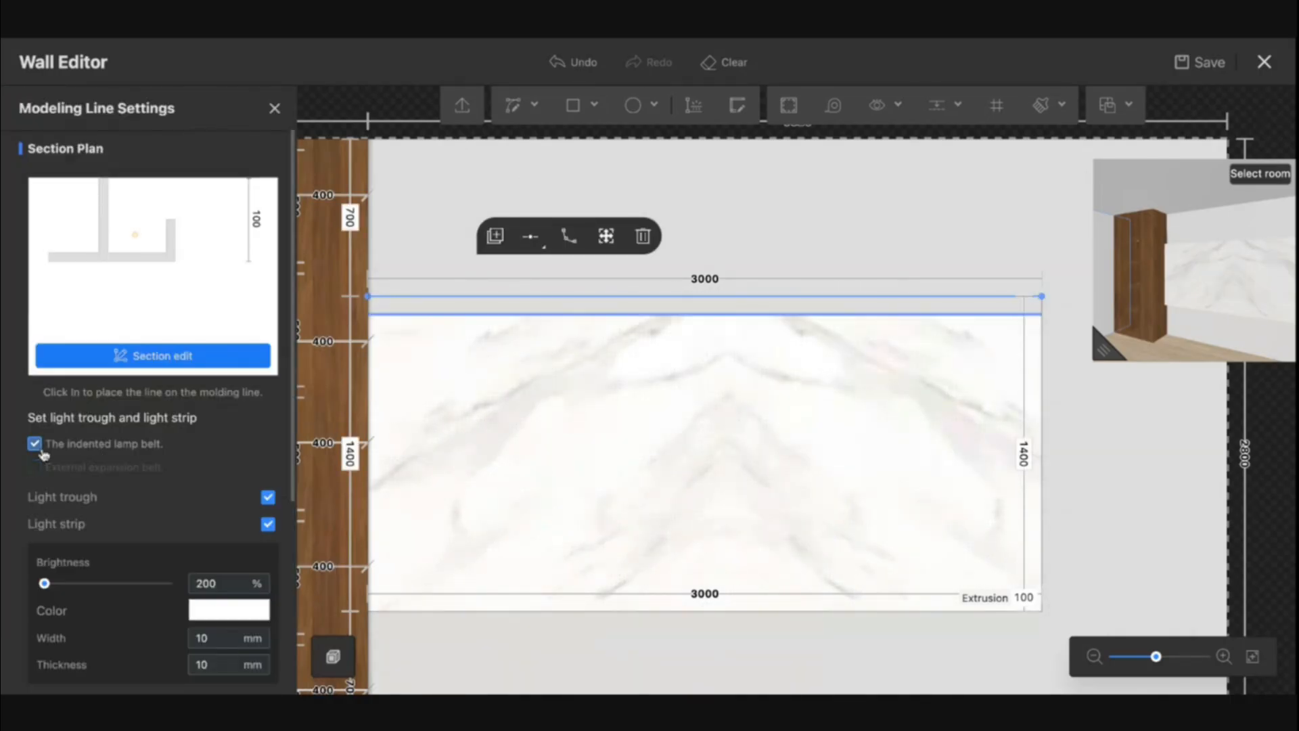
left_click(220, 610)
left_click(415, 450)
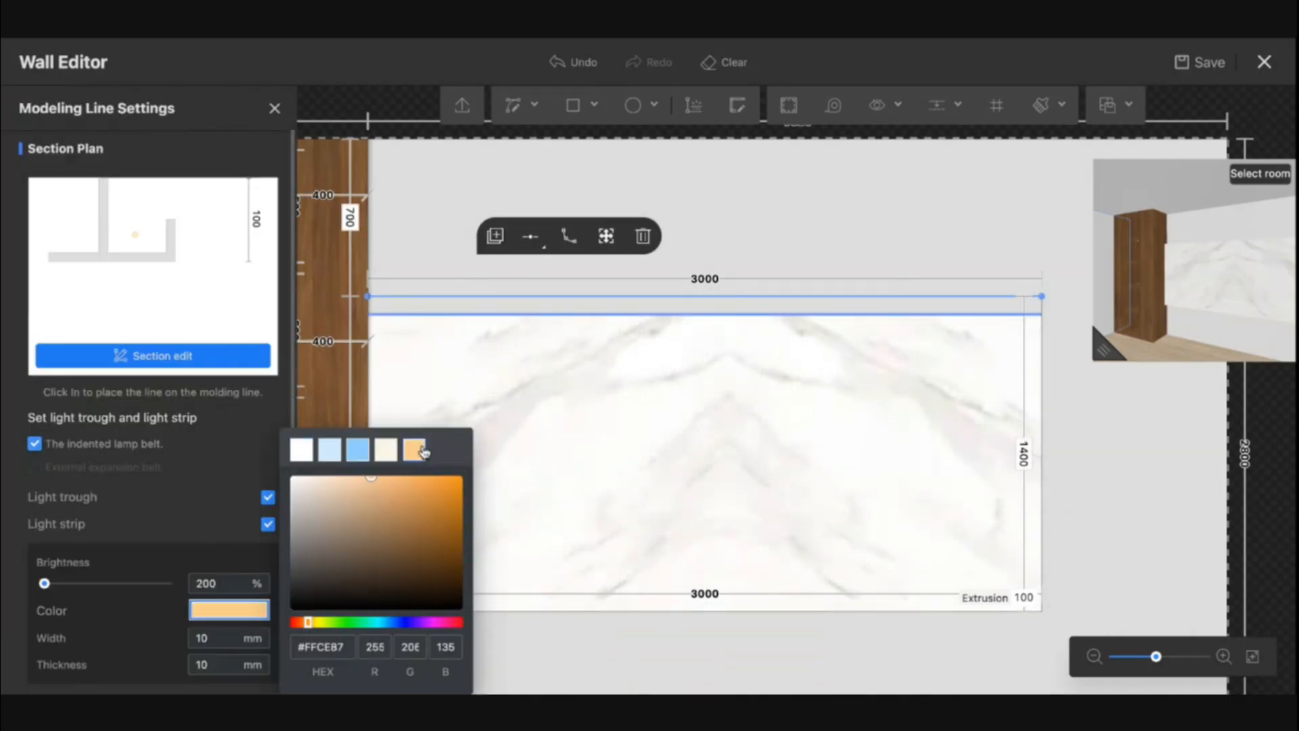
double_click(214, 583)
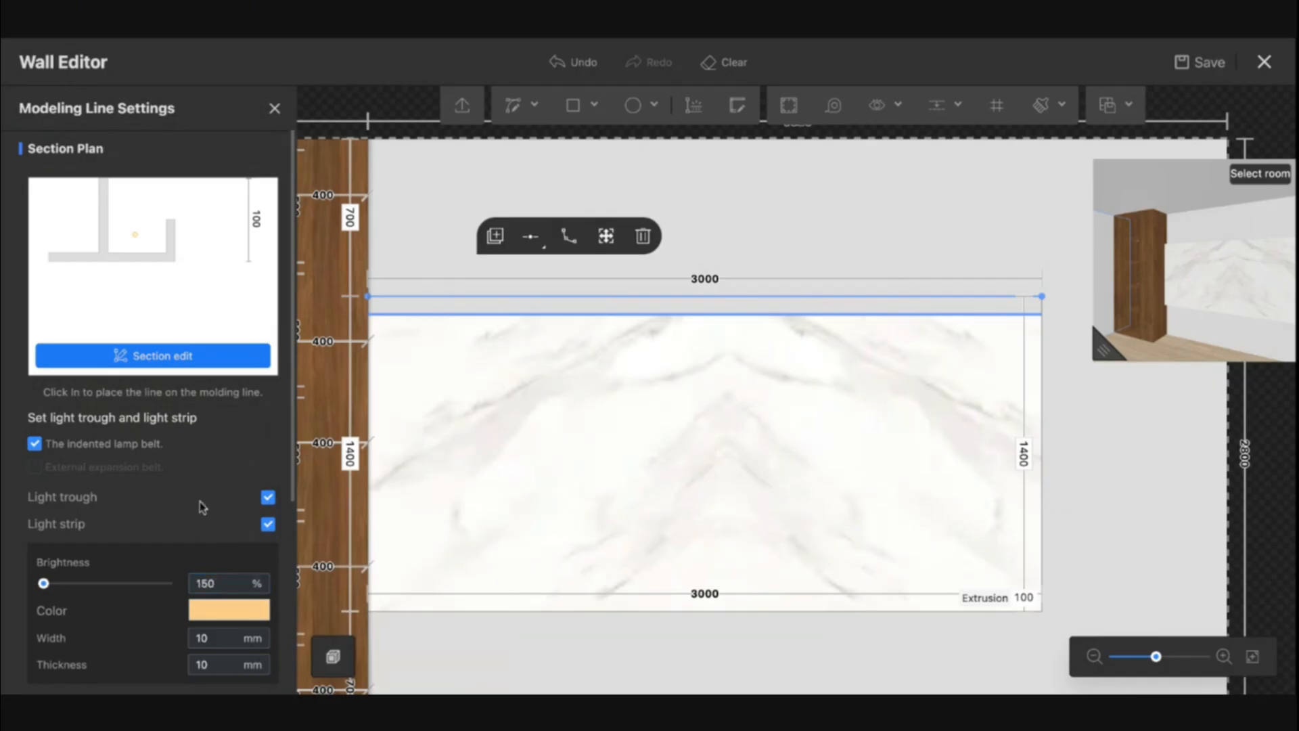
Open the lamp belt's elevation editor, browse the favorites, and close it with Done
scroll(200, 502, "down", 5)
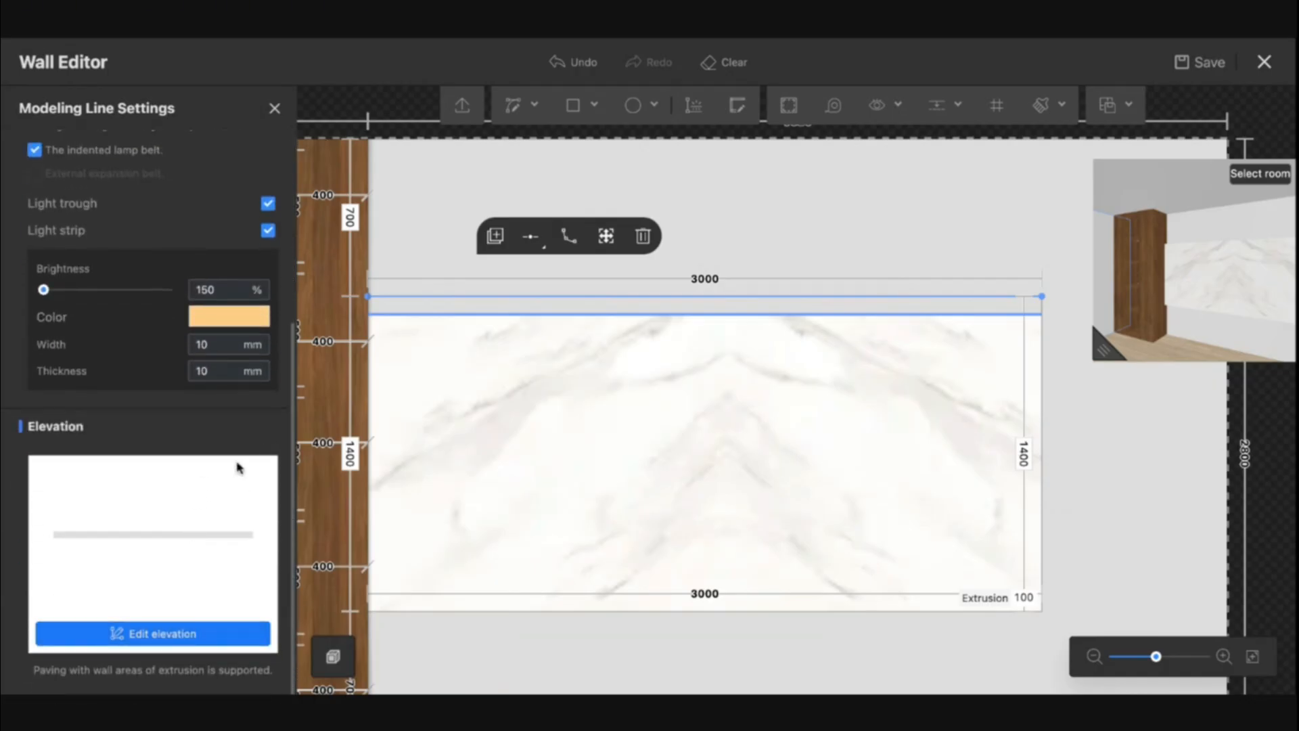
left_click(173, 639)
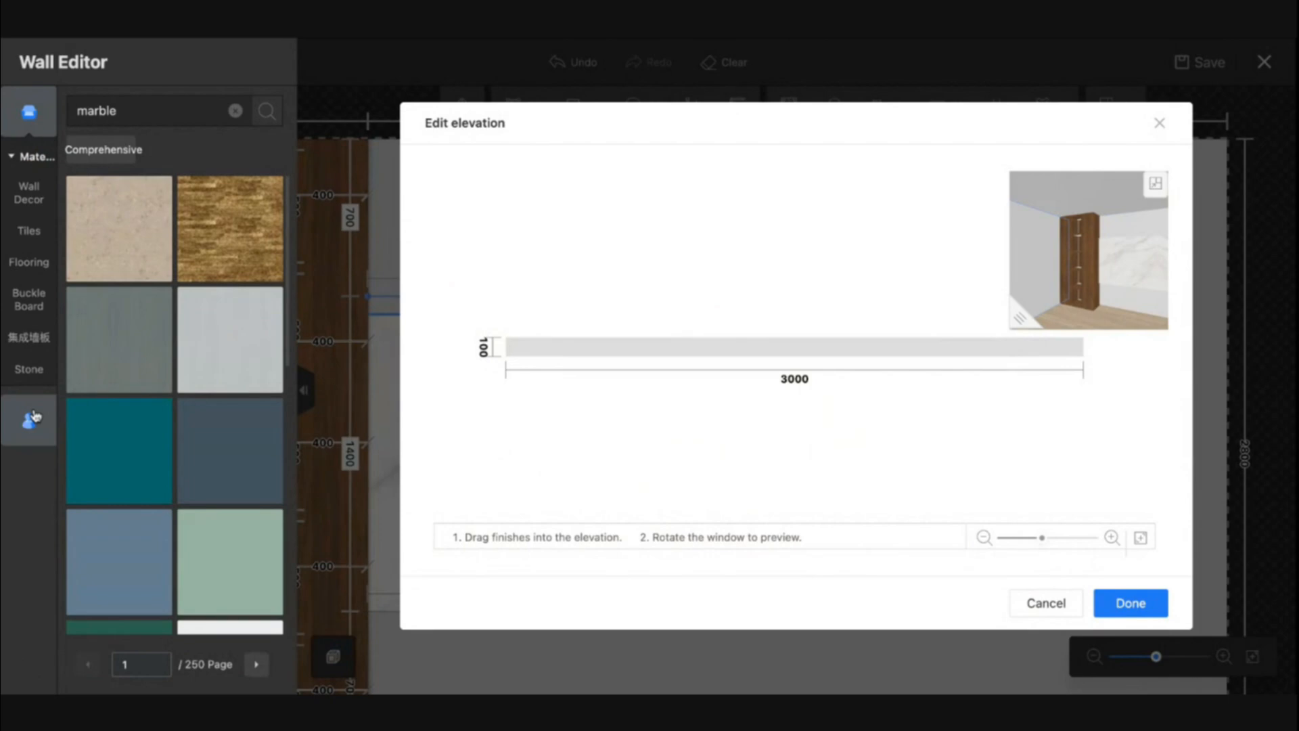
left_click(31, 417)
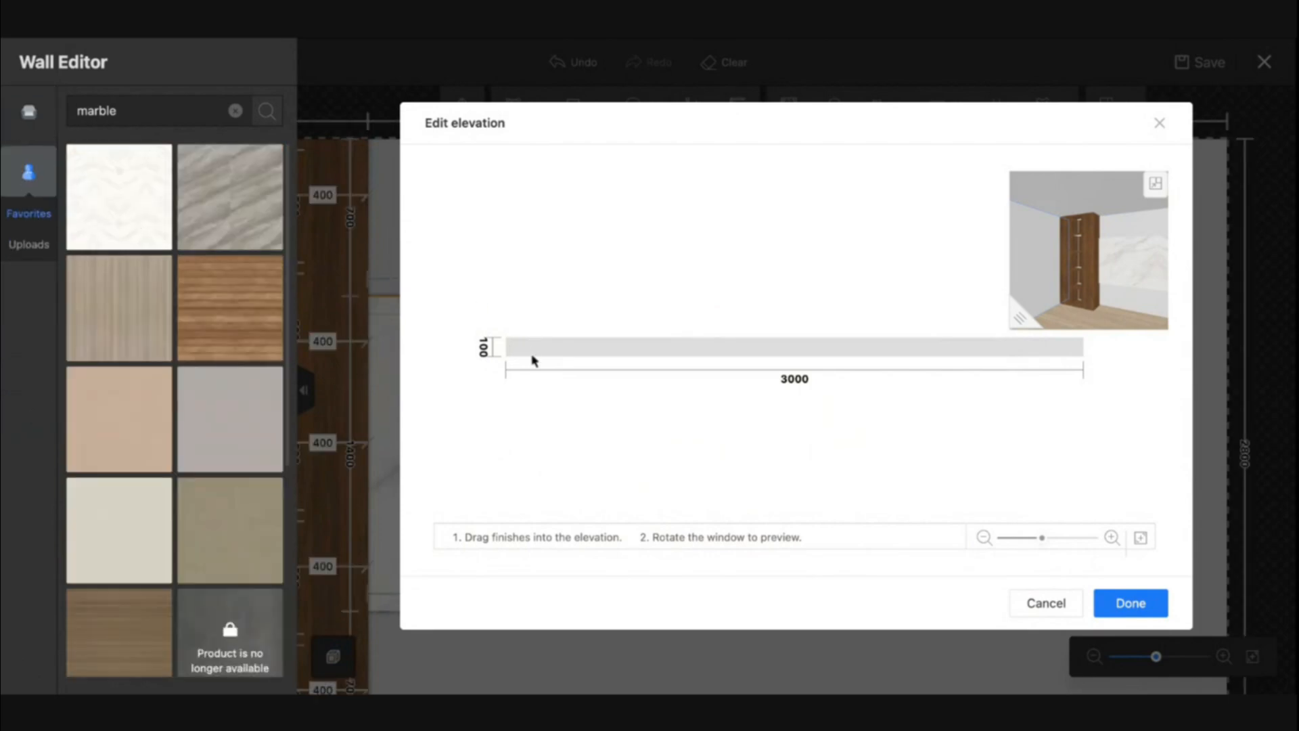
left_click(1134, 603)
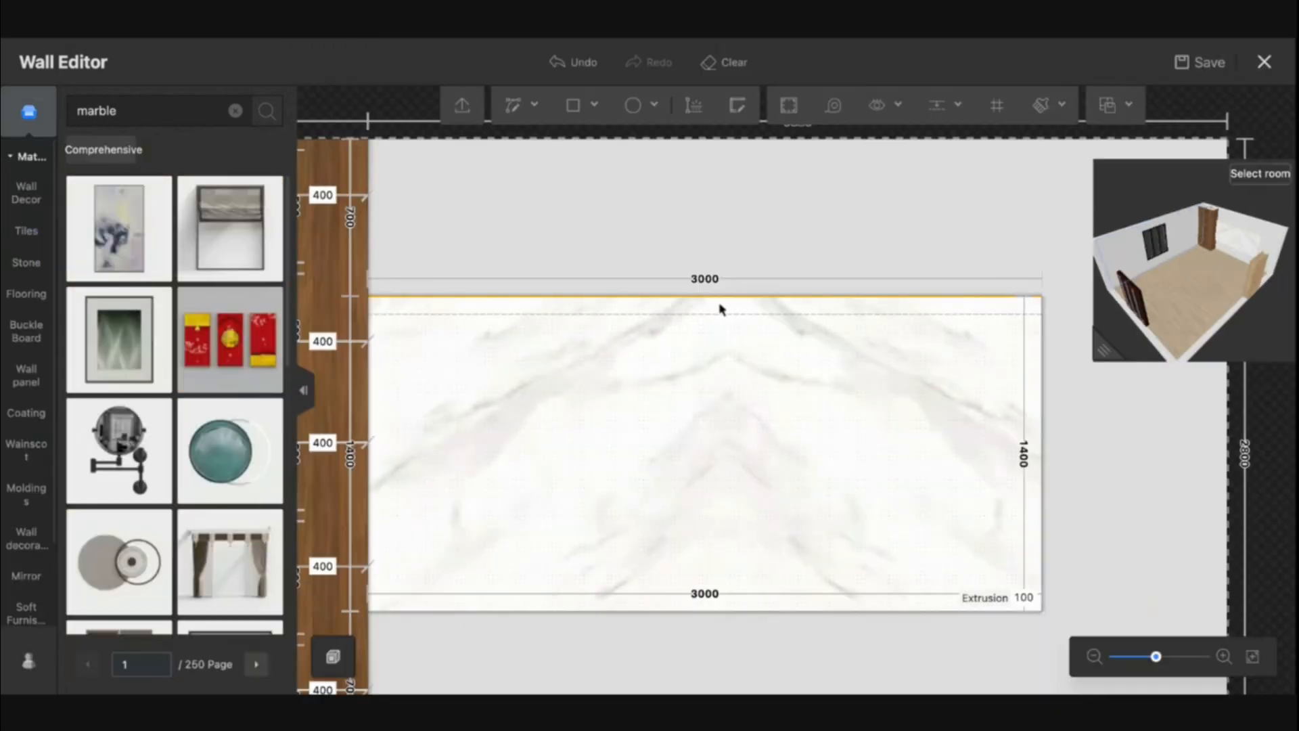
Copy the top lamp-belt modeling line and paste it onto the marble area's bottom edge
left_click(719, 297)
left_click(773, 236)
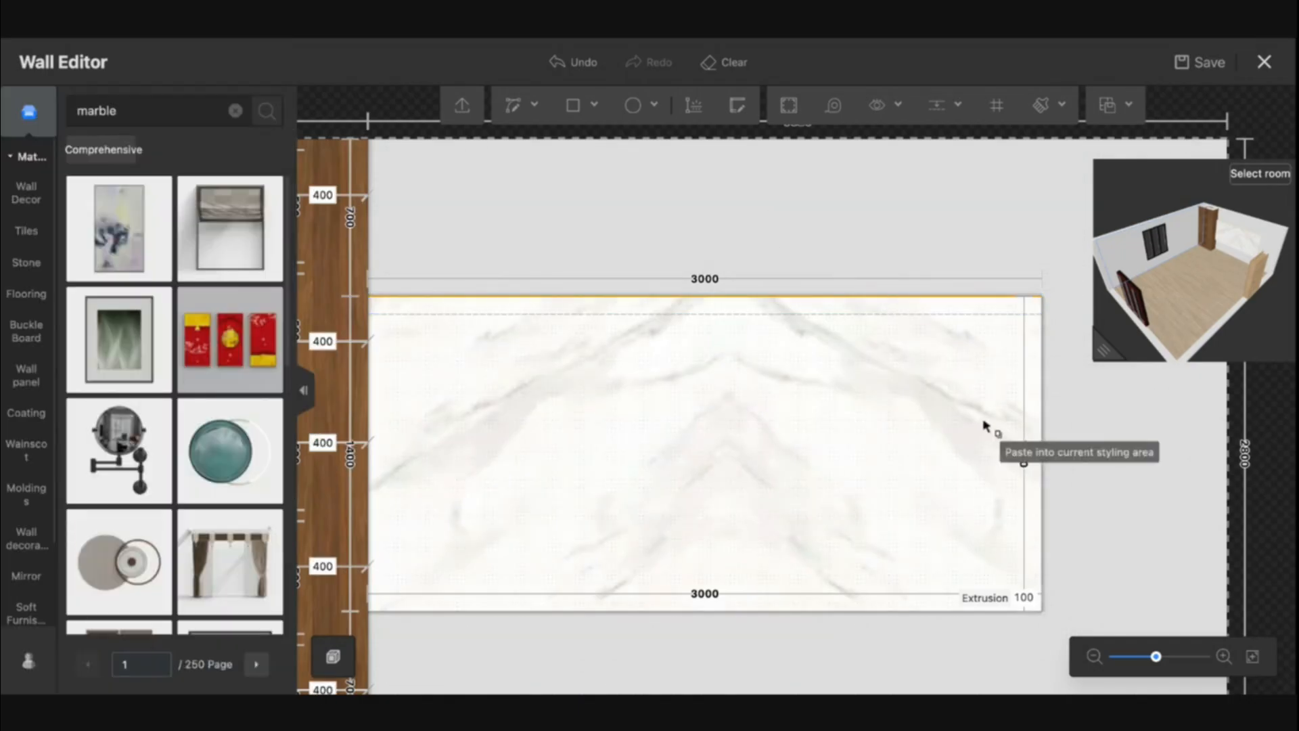
left_click(770, 612)
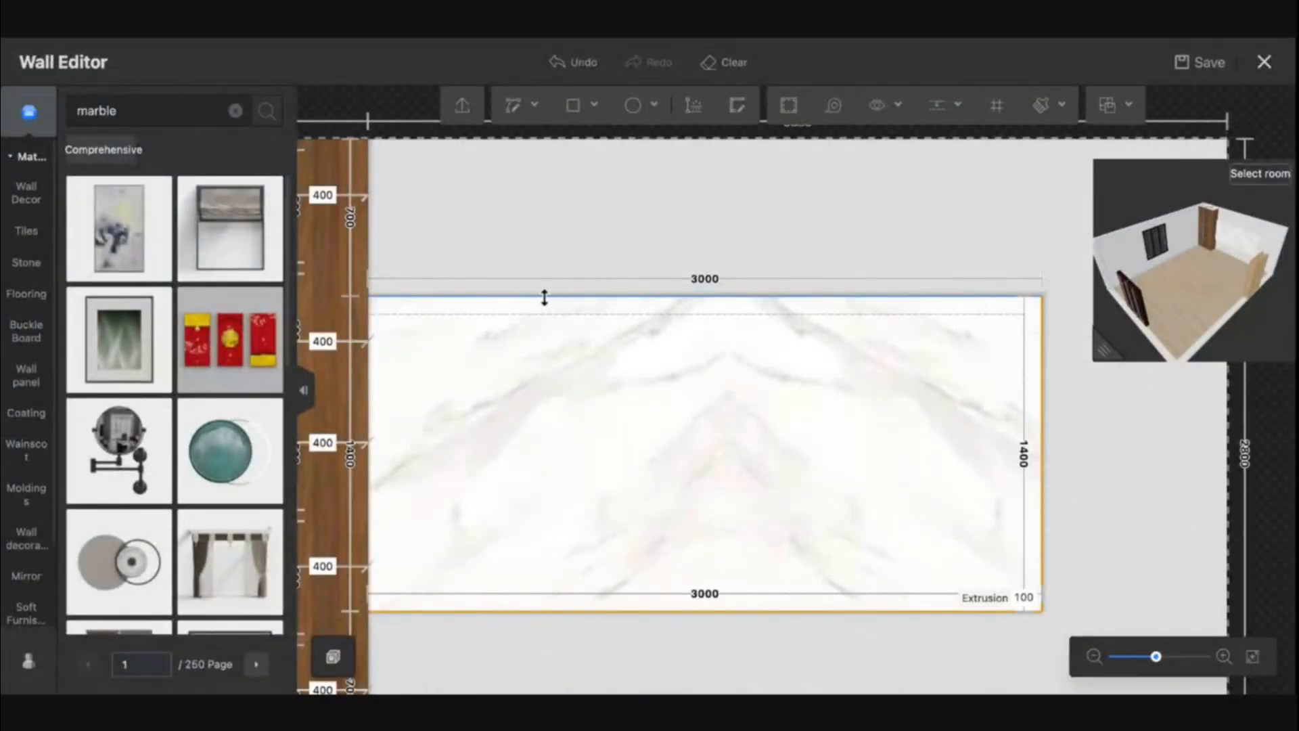
Set the marble area's extrusion to 200 mm
left_click(542, 296)
left_click(1024, 601)
left_click(1024, 599)
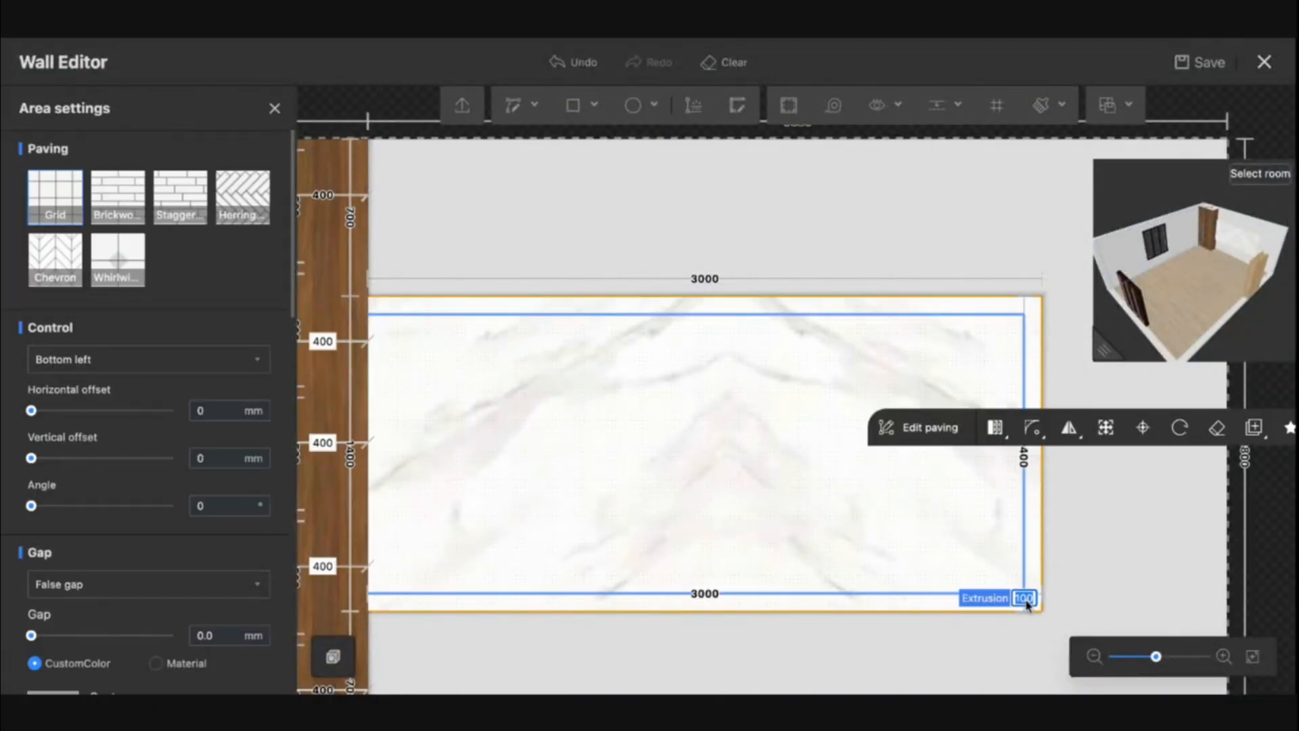
key("Return")
Draw a 100 mm wide, 700 mm tall rectangular strip above the marble area at its left edge
left_click(573, 105)
left_click(370, 335)
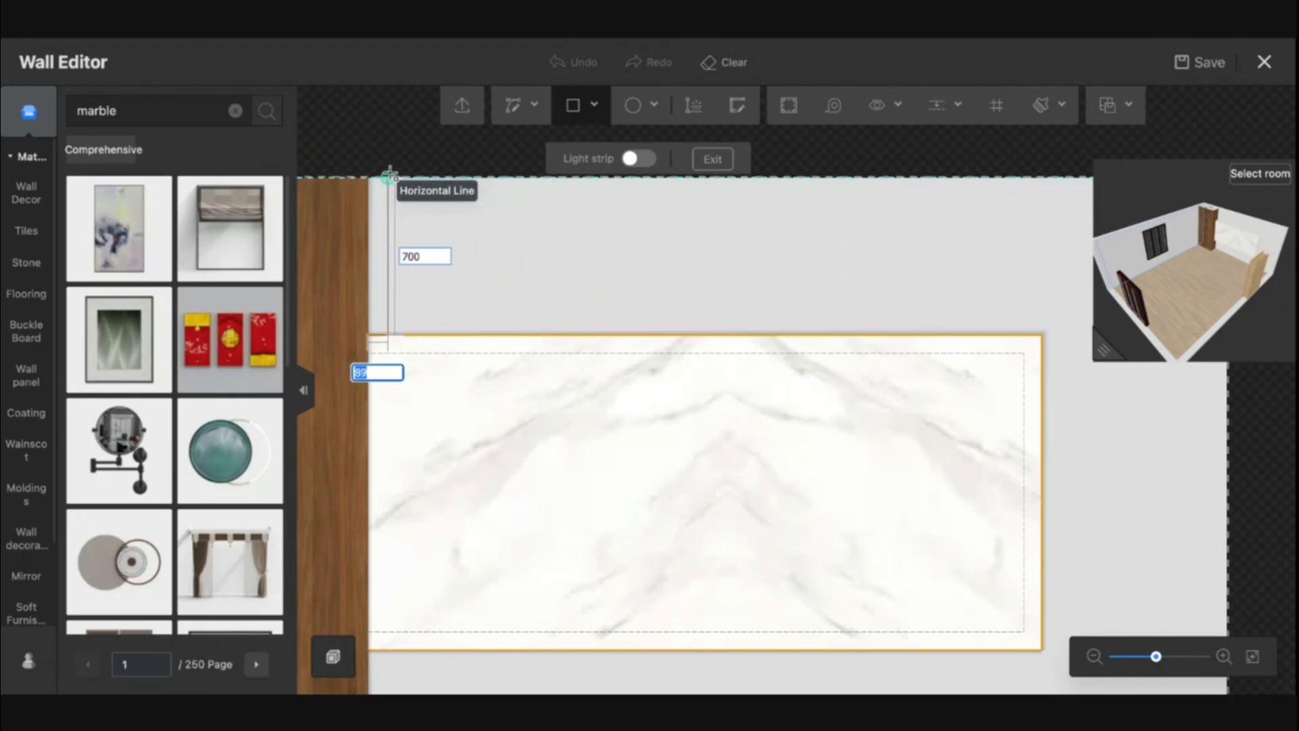
scroll(390, 190, "up", 2)
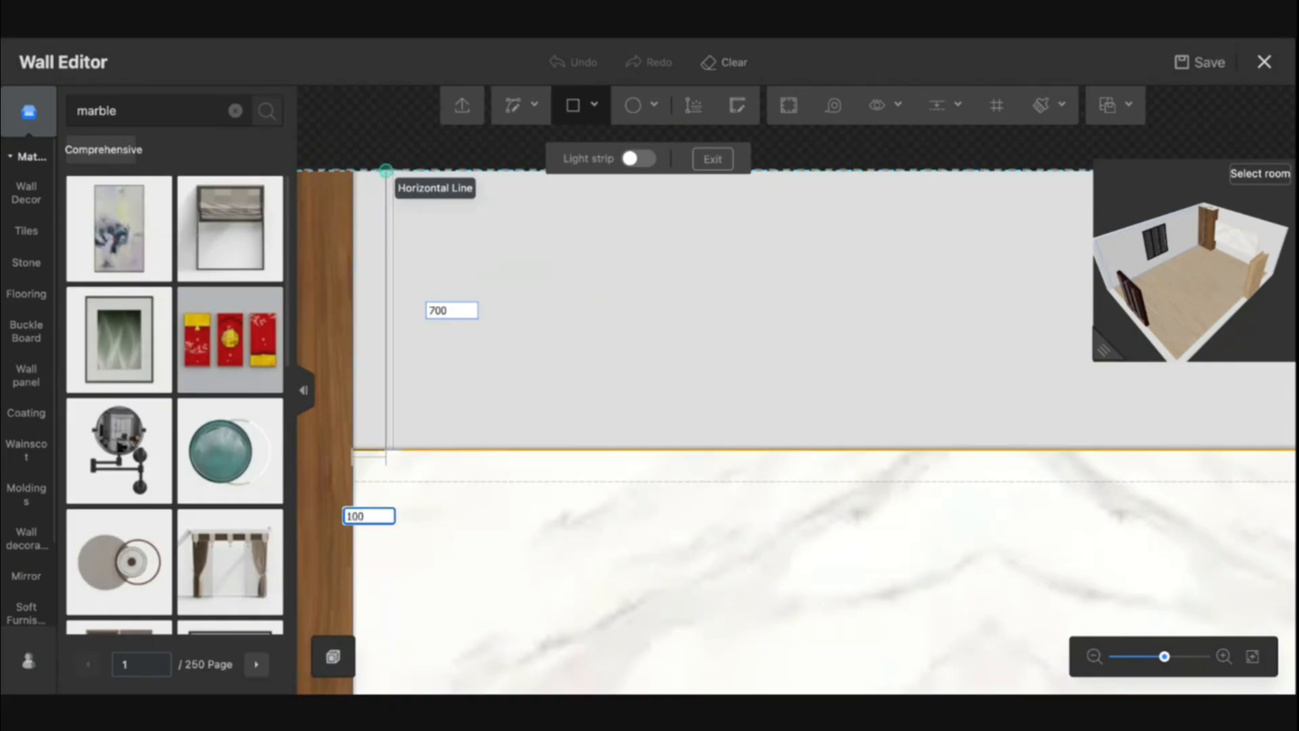
key("Tab")
key("Return")
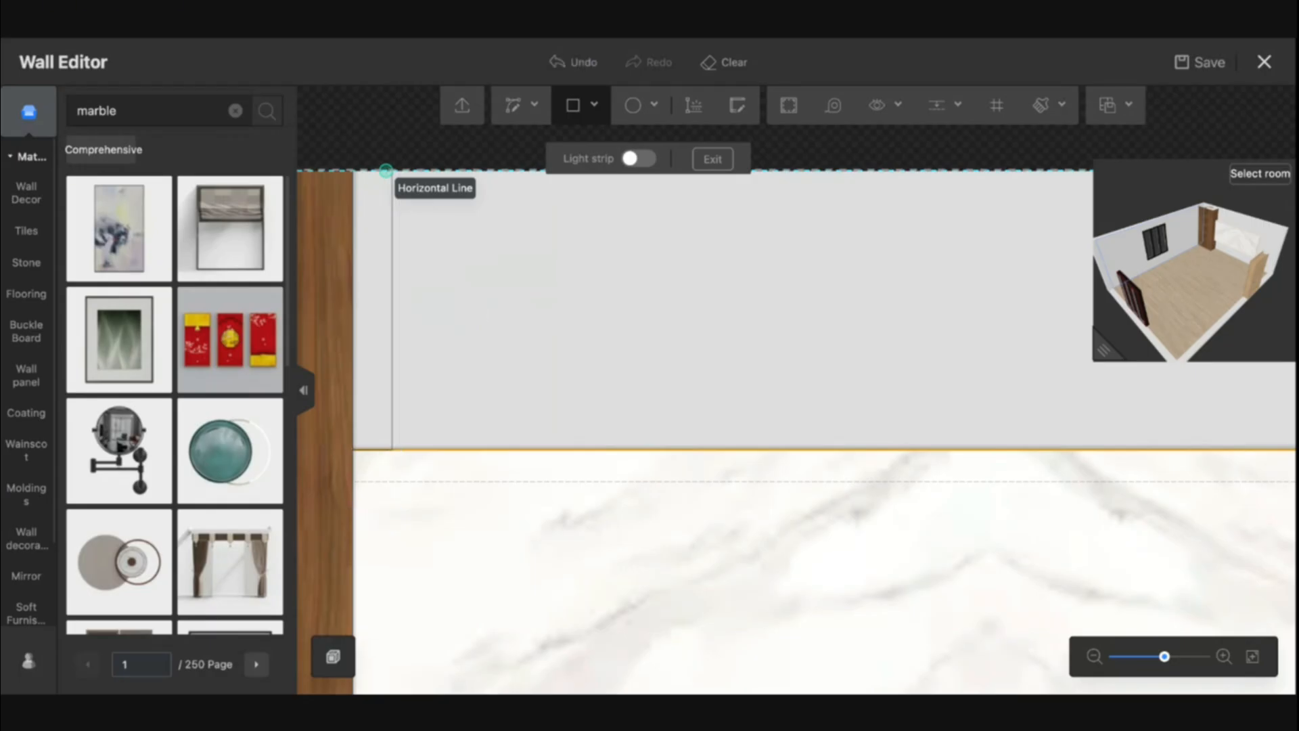
Draw a second 50 mm wide strip directly beside the first one, running down to the marble area
left_click(392, 171)
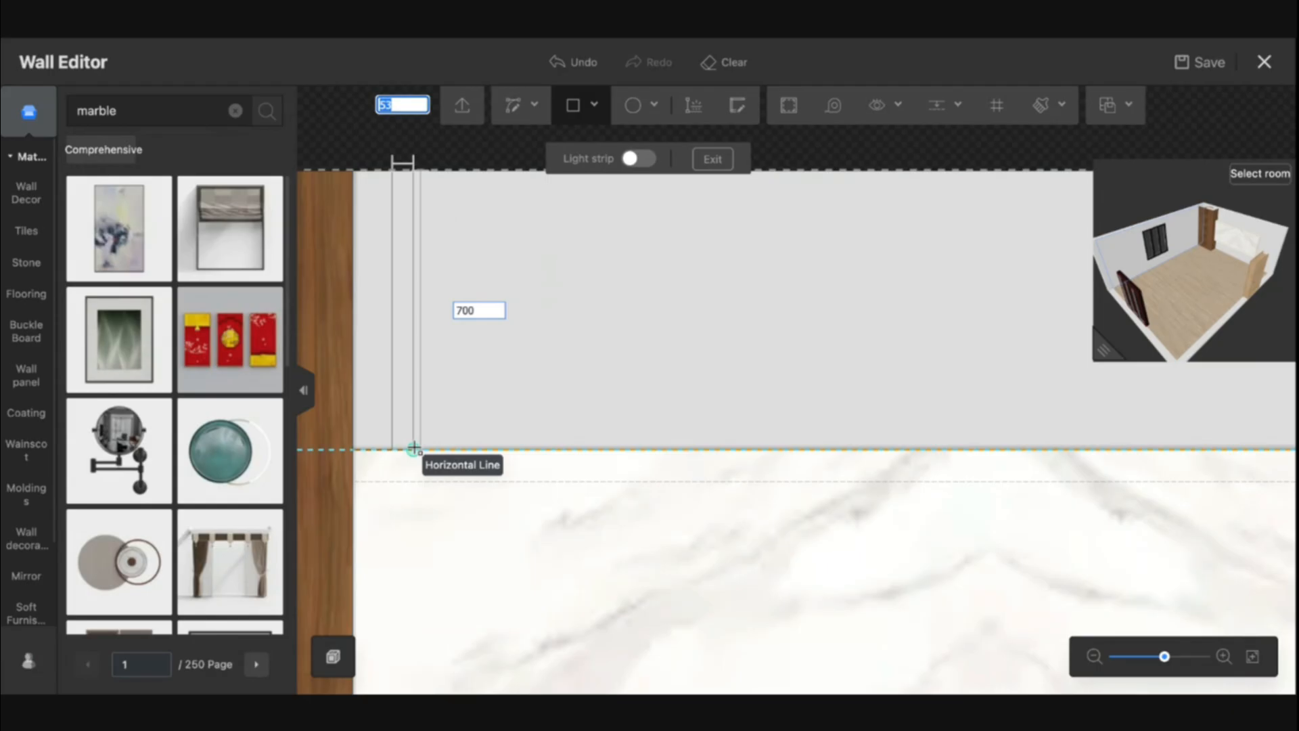
type("50")
key("Return")
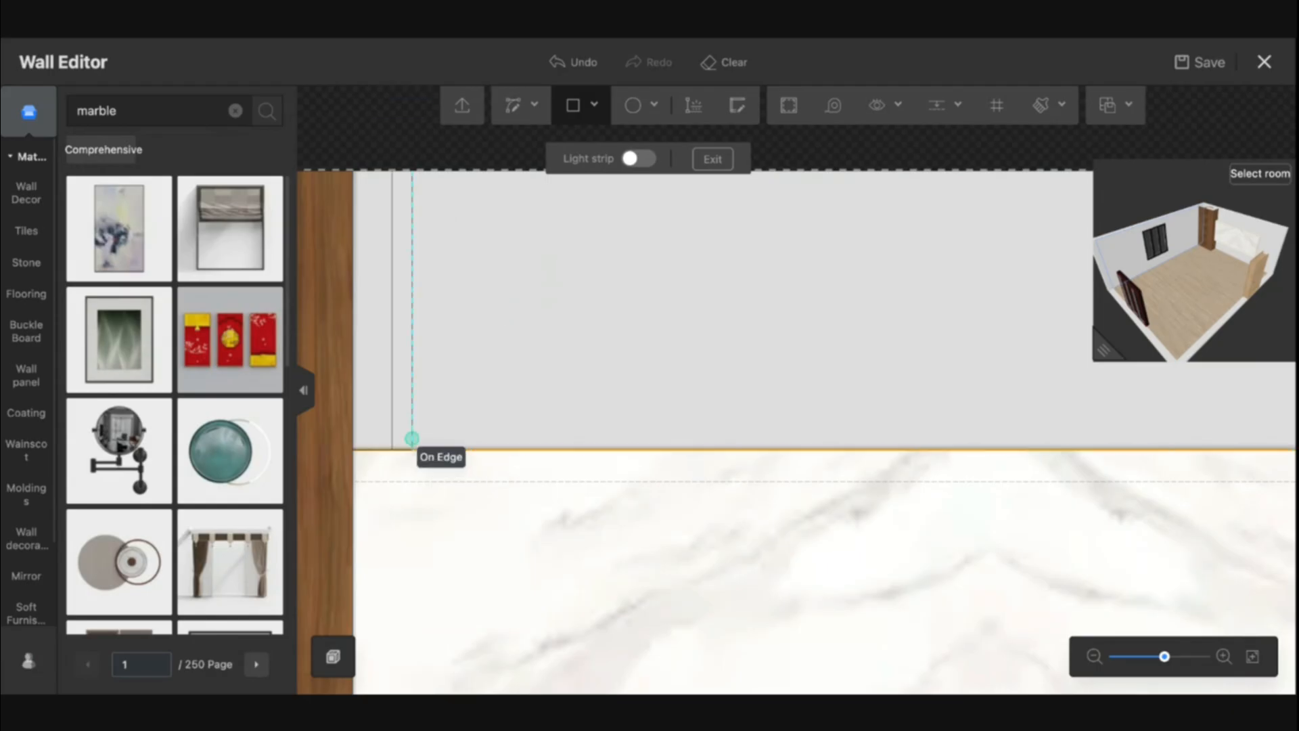
key("Escape")
Set the first strip's extrusion to 100 mm
left_click(380, 424)
scroll(380, 423, "up", 5)
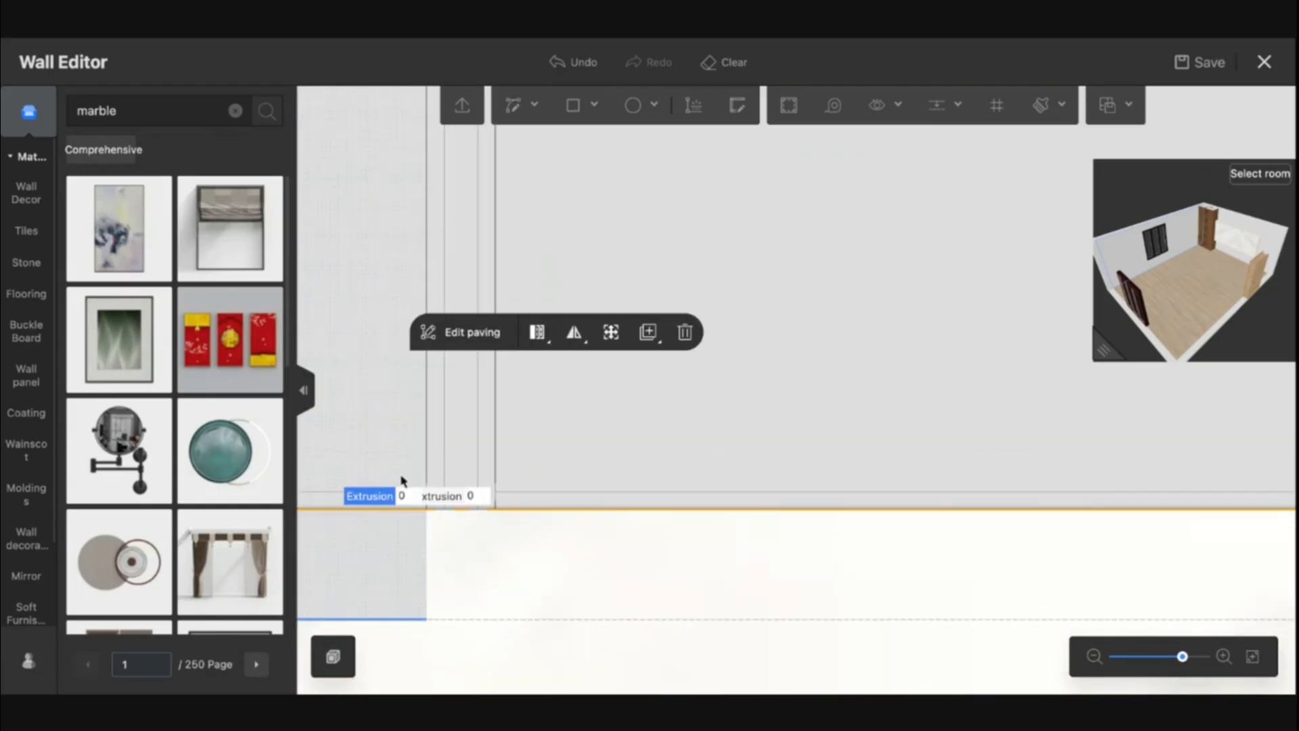
left_click(404, 497)
key("Return")
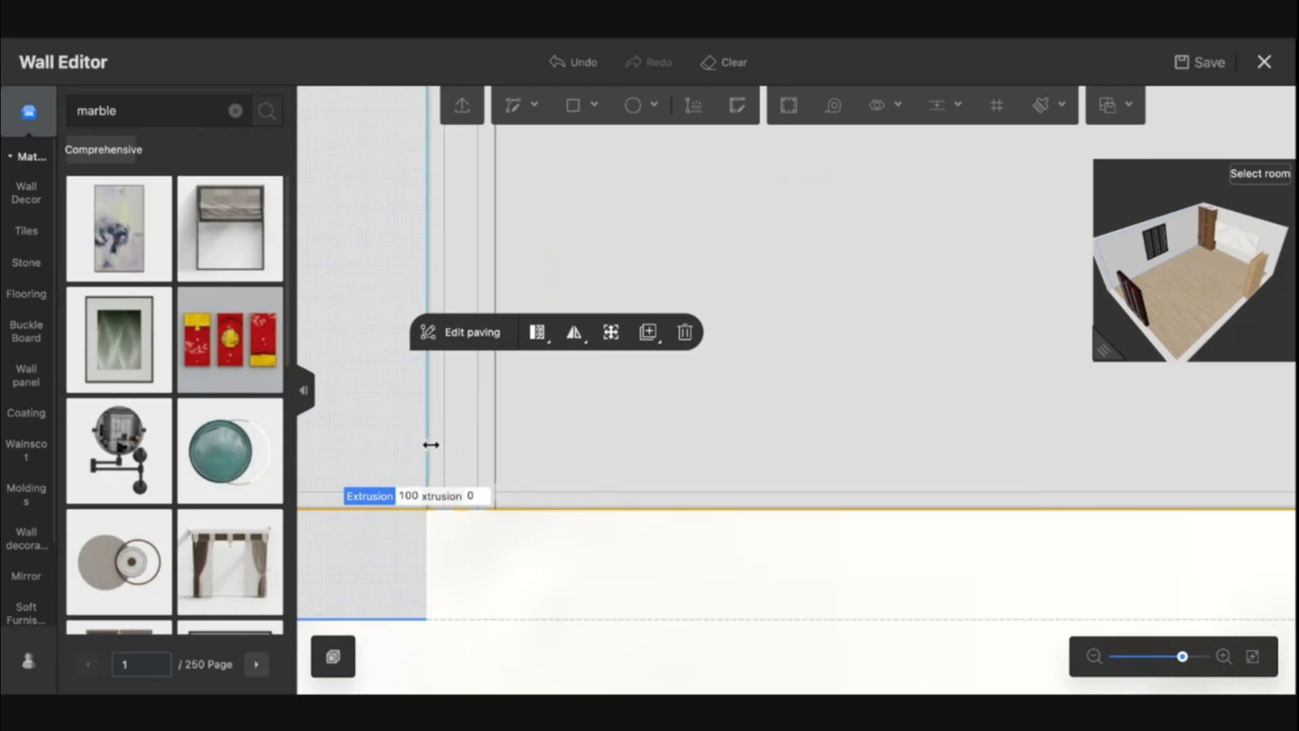
Search the materials for cream wood and apply cream wood finishes to both new strips
double_click(119, 110)
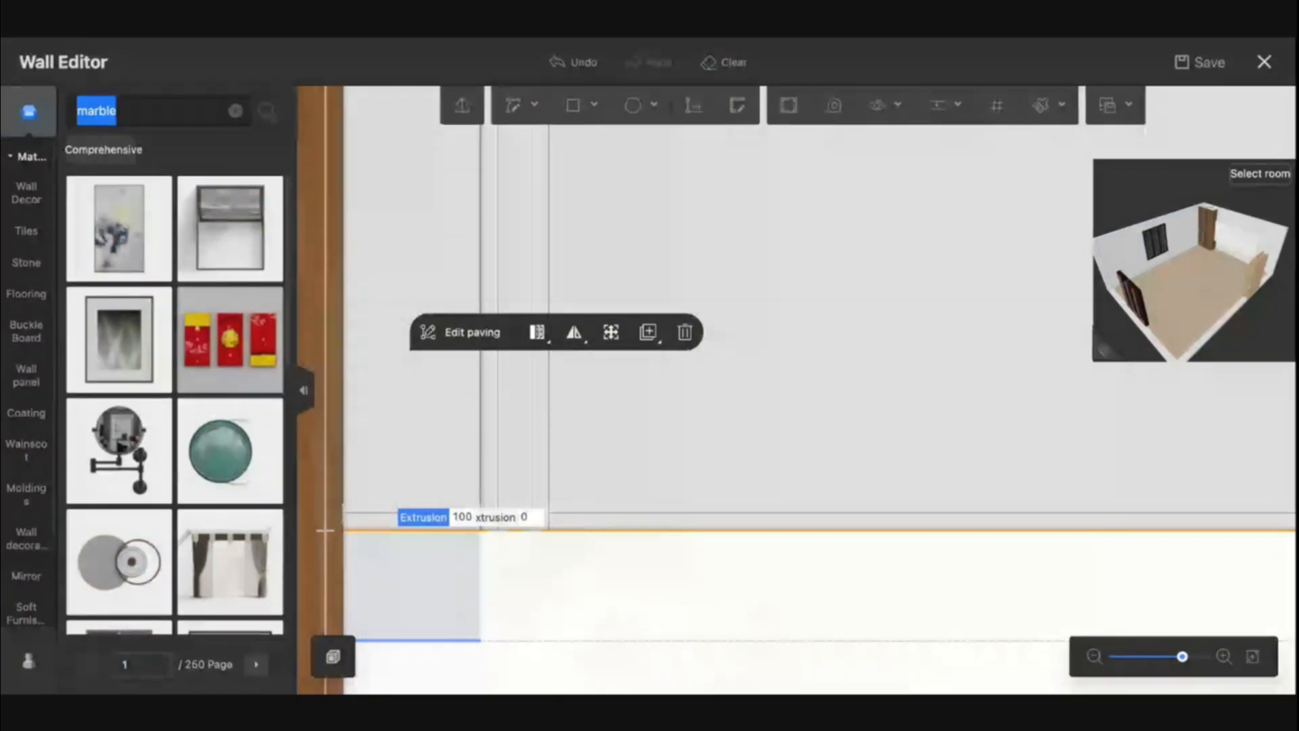
type("d")
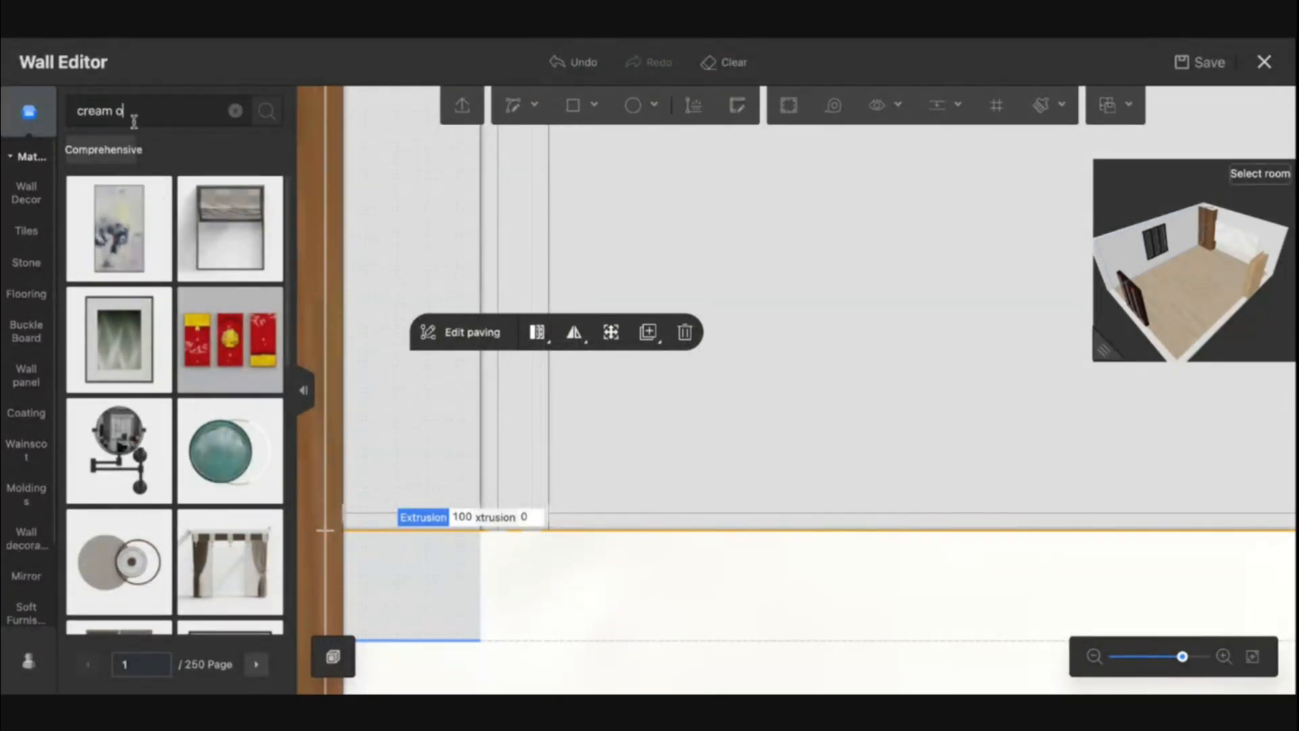
key("BackSpace")
type("wood")
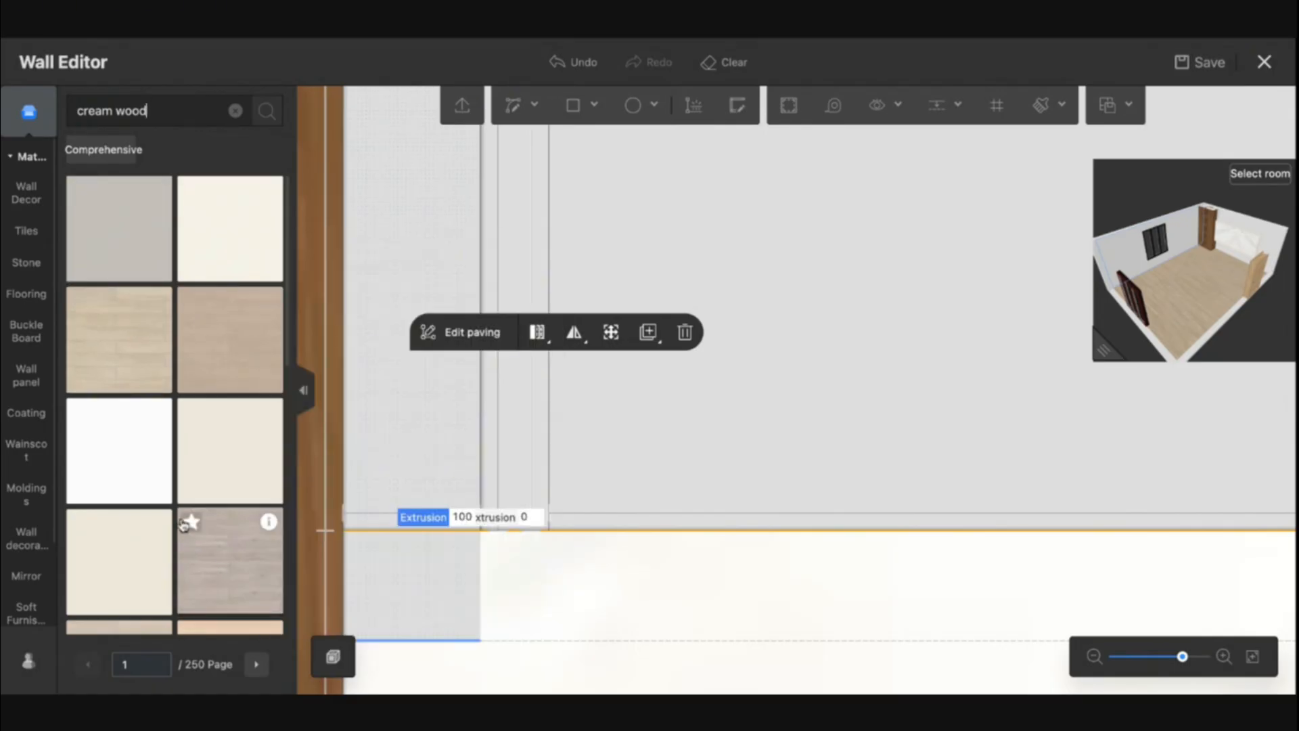
mouse_move(269, 521)
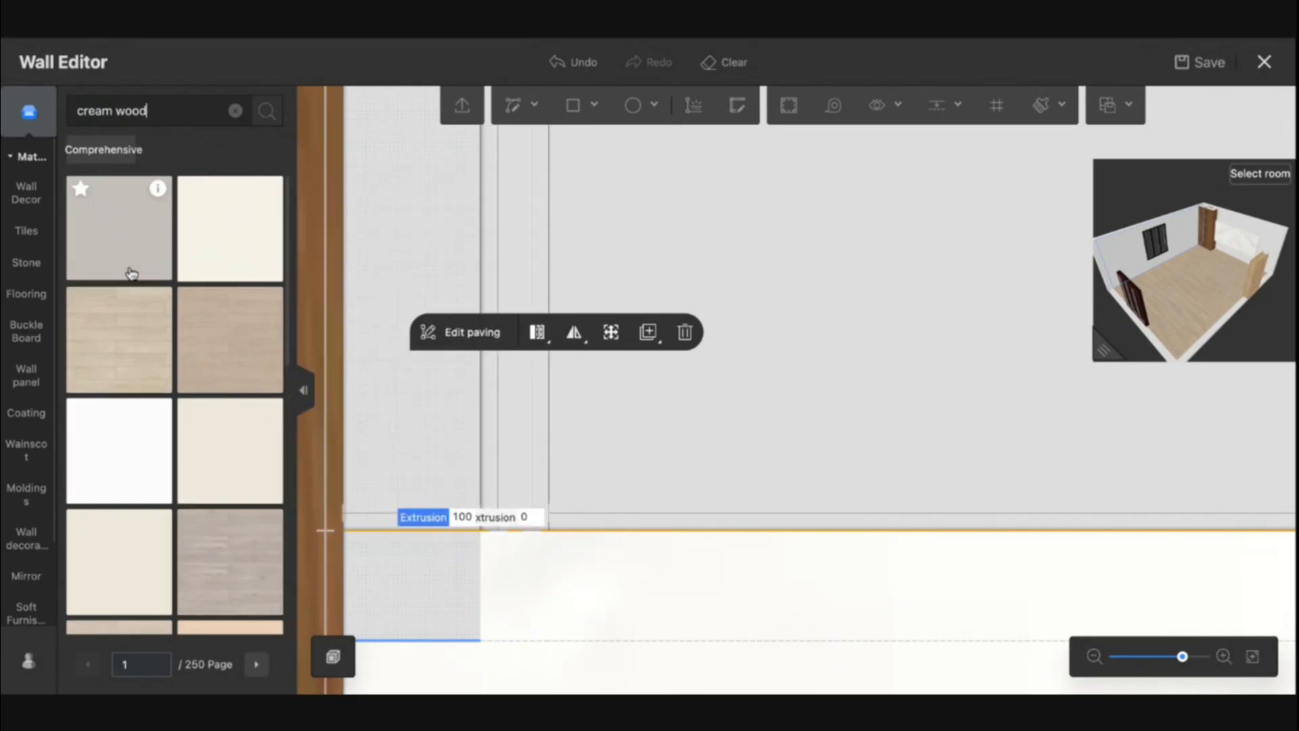
mouse_move(159, 192)
left_click_drag(111, 244, 425, 382)
left_click_drag(174, 288, 510, 393)
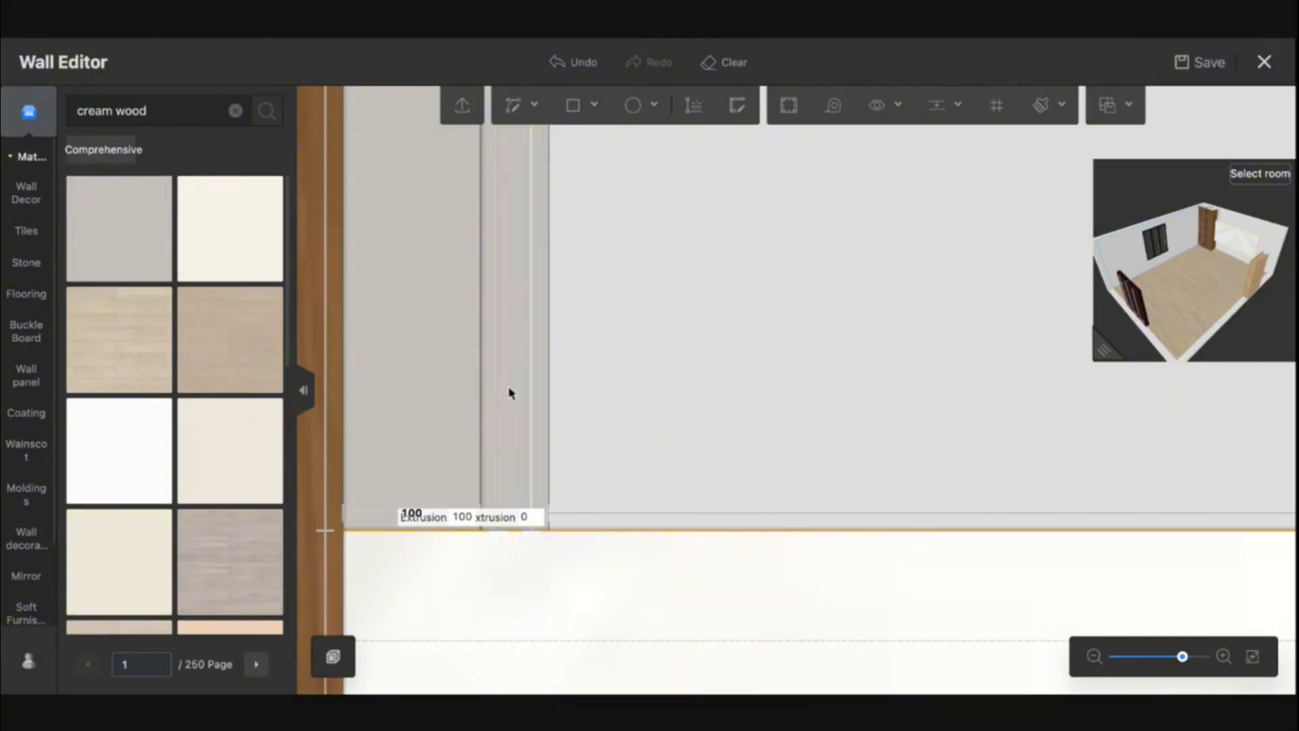
Set the second strip's extrusion to 50 mm
left_click(532, 518)
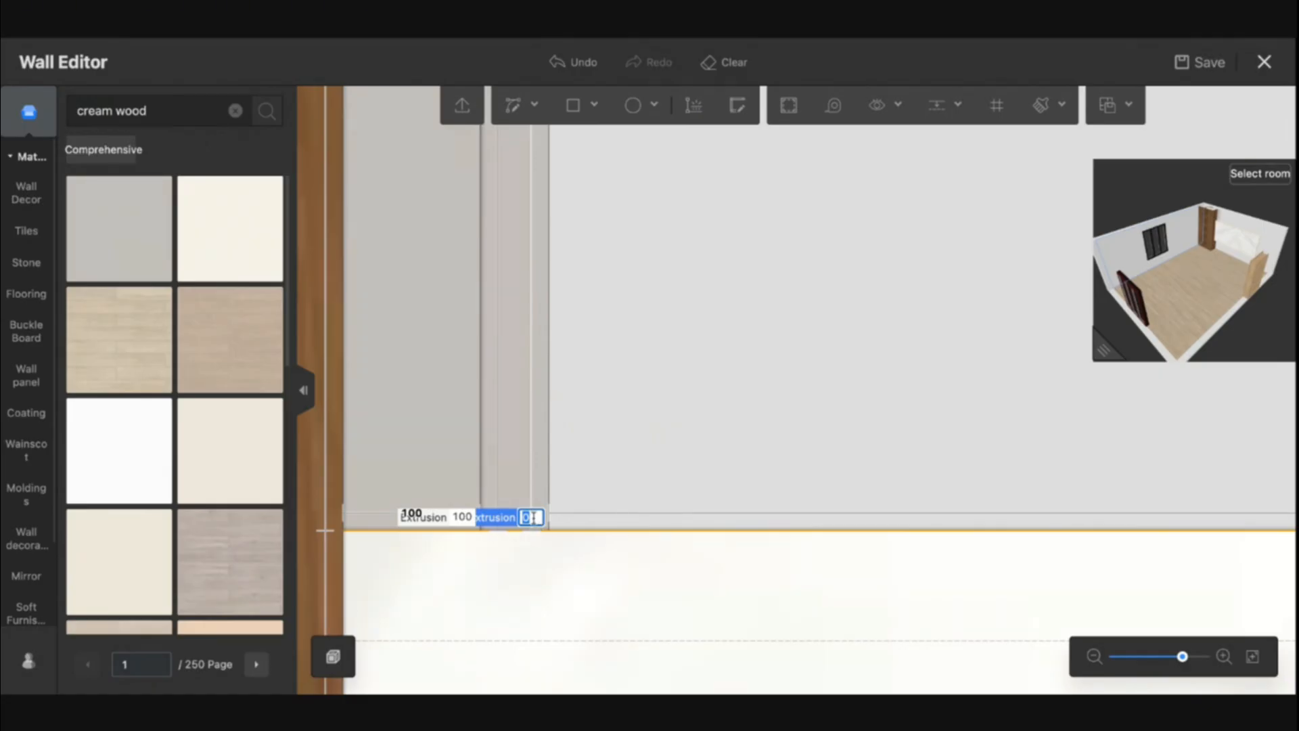
type("50")
key("Return")
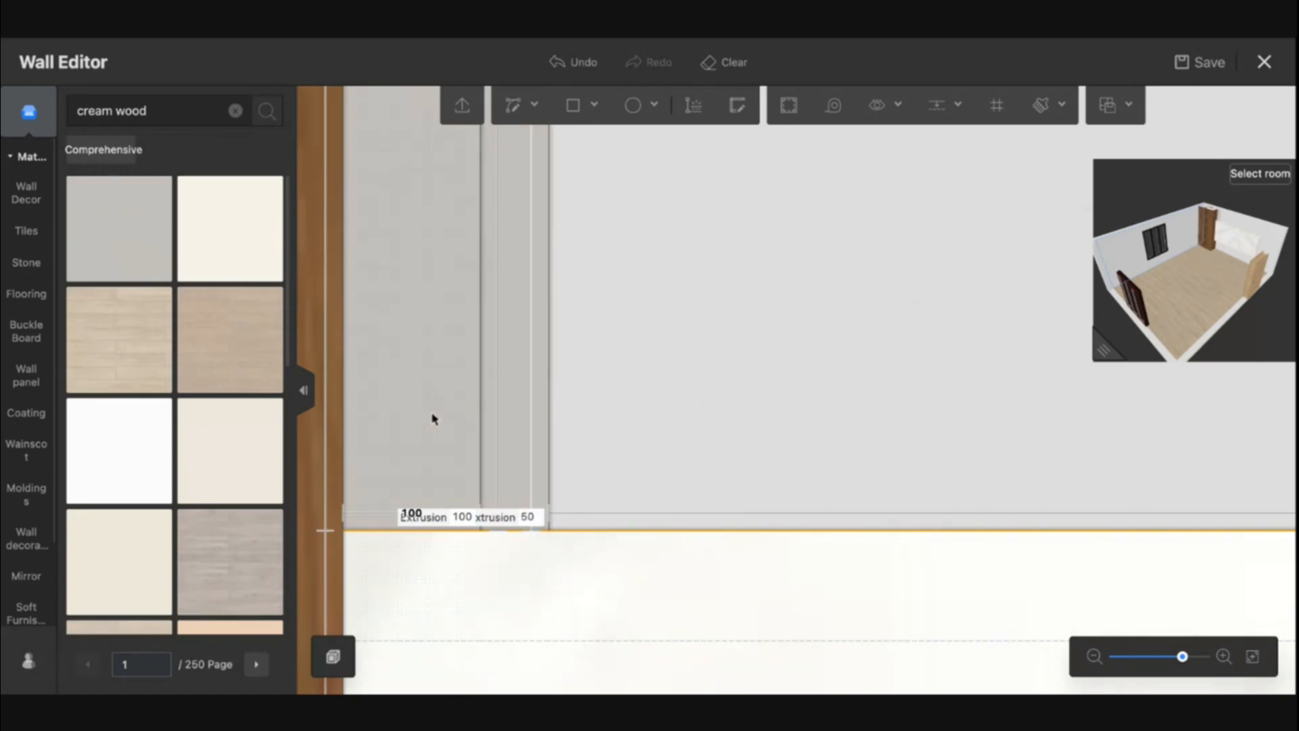
Open the elevation editor of the modeling line between the strips, drop a finish onto it, and confirm with Done
scroll(658, 430, "down", 5)
left_click_drag(658, 432, 641, 469)
left_click_drag(671, 411, 602, 435)
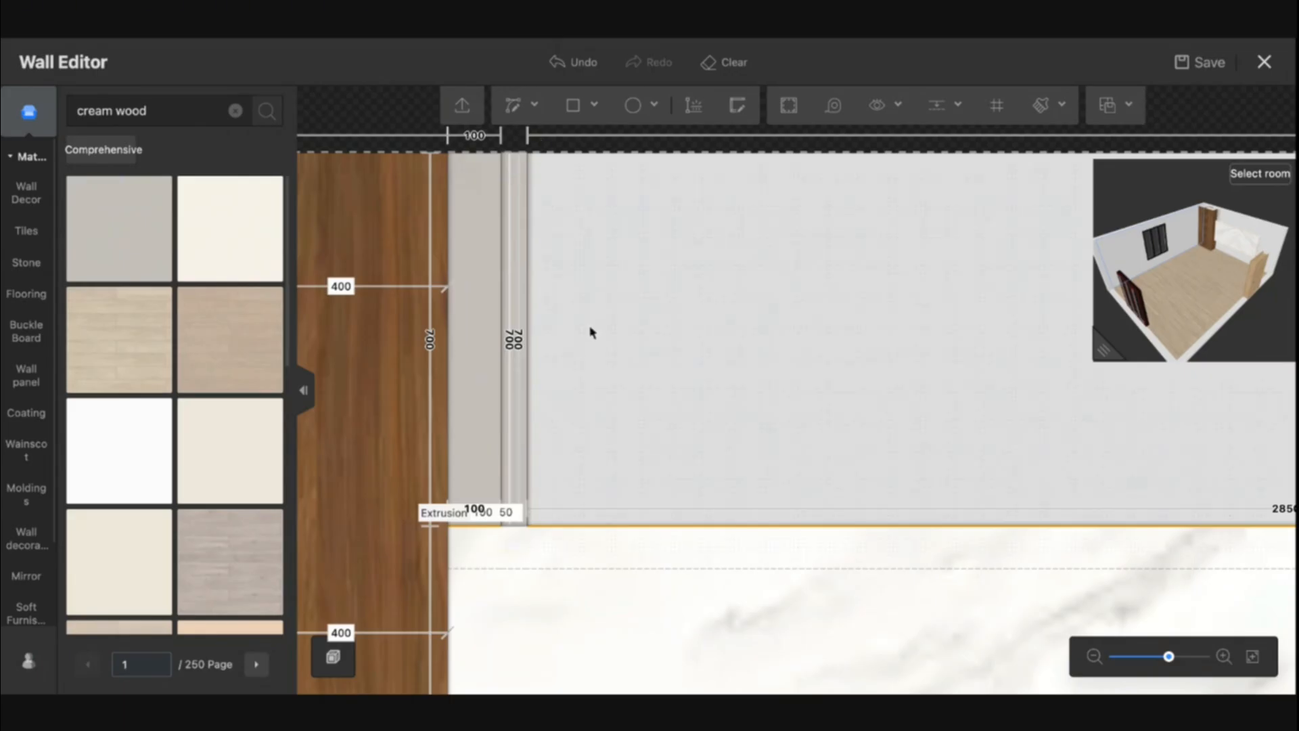
left_click_drag(590, 332, 554, 307)
left_click(439, 419)
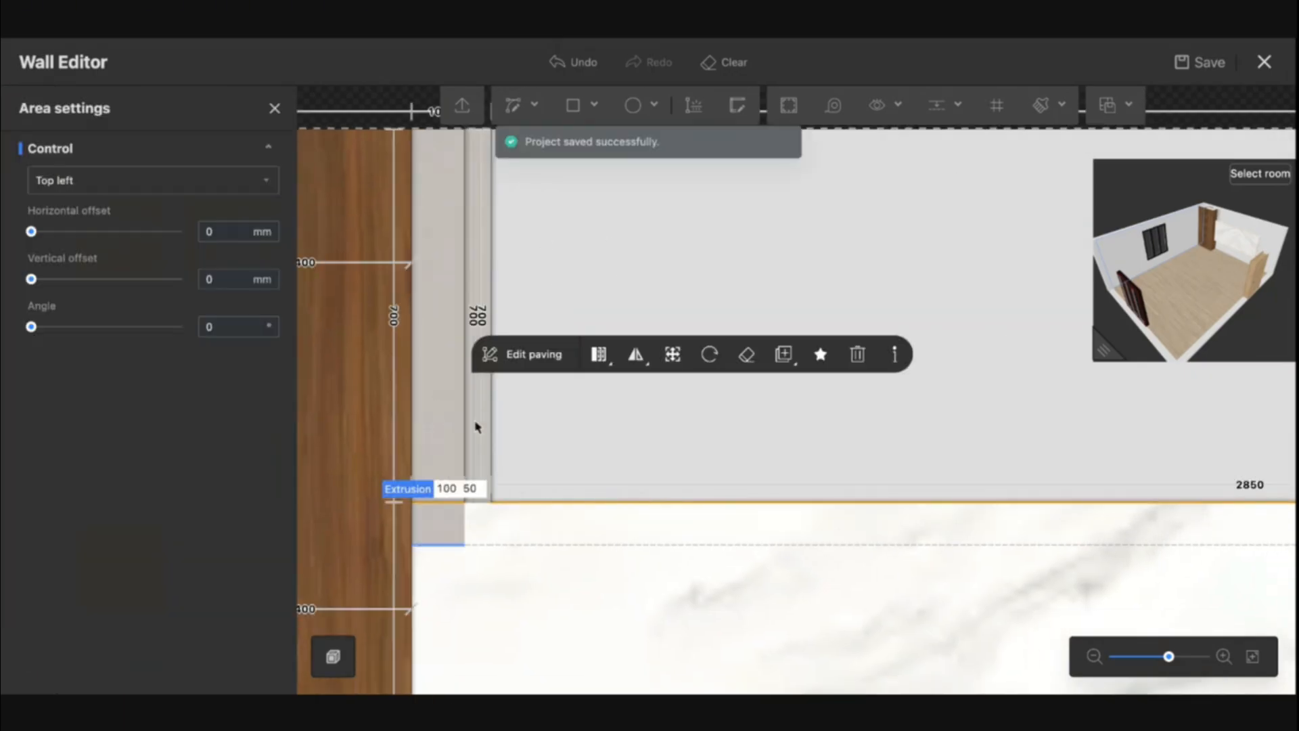
left_click(465, 420)
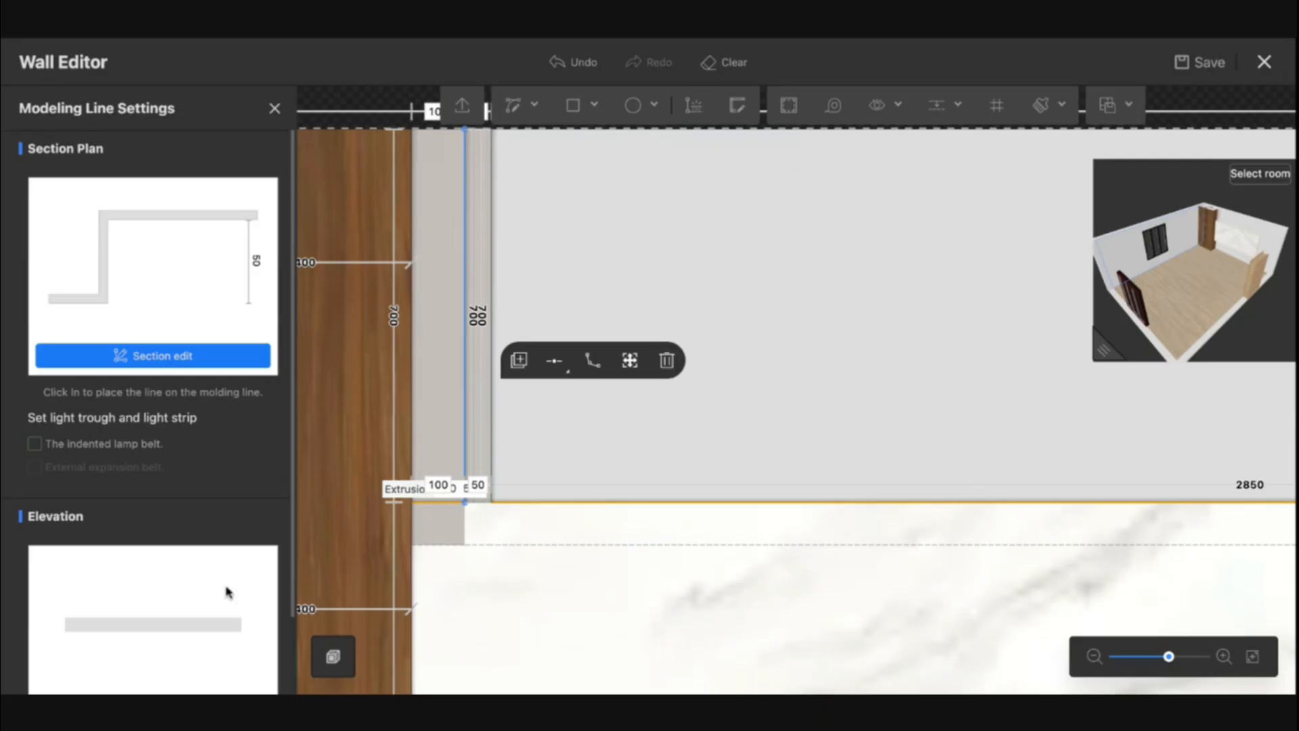
scroll(210, 626, "down", 2)
left_click(211, 641)
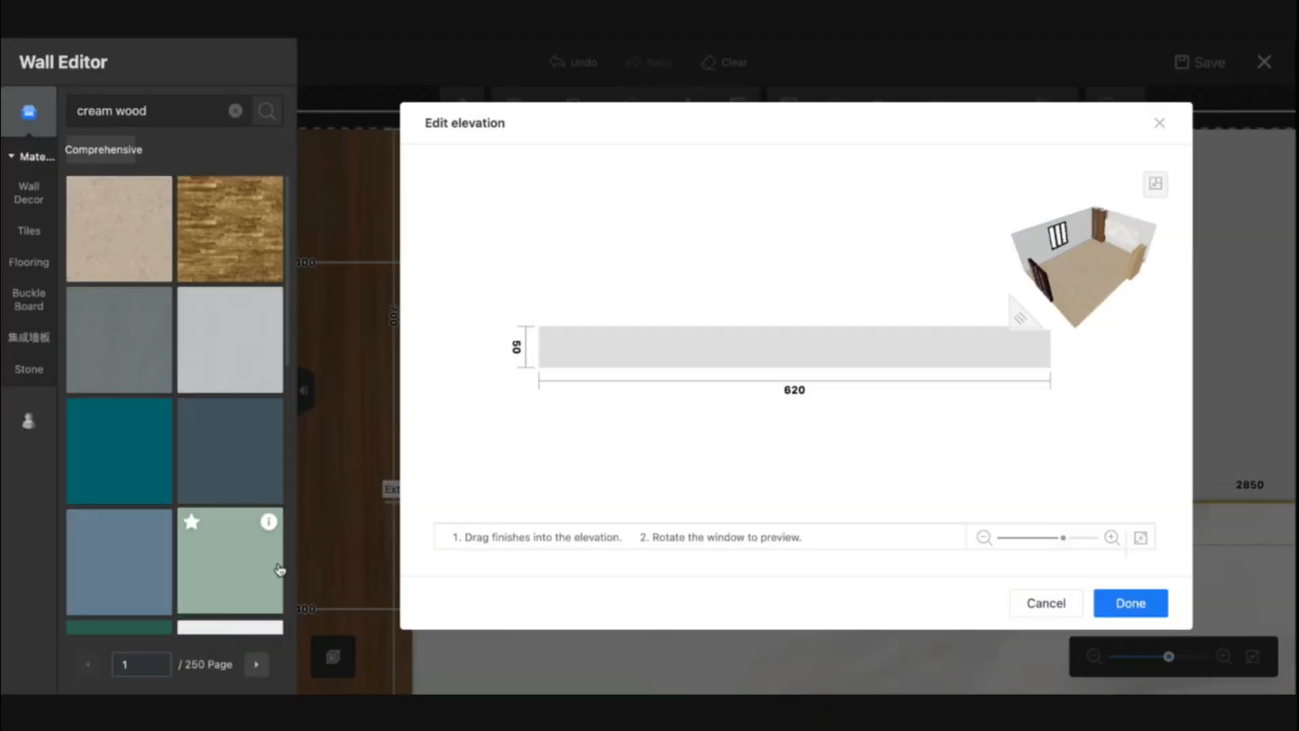
left_click(29, 421)
left_click_drag(121, 241, 602, 342)
left_click(1139, 609)
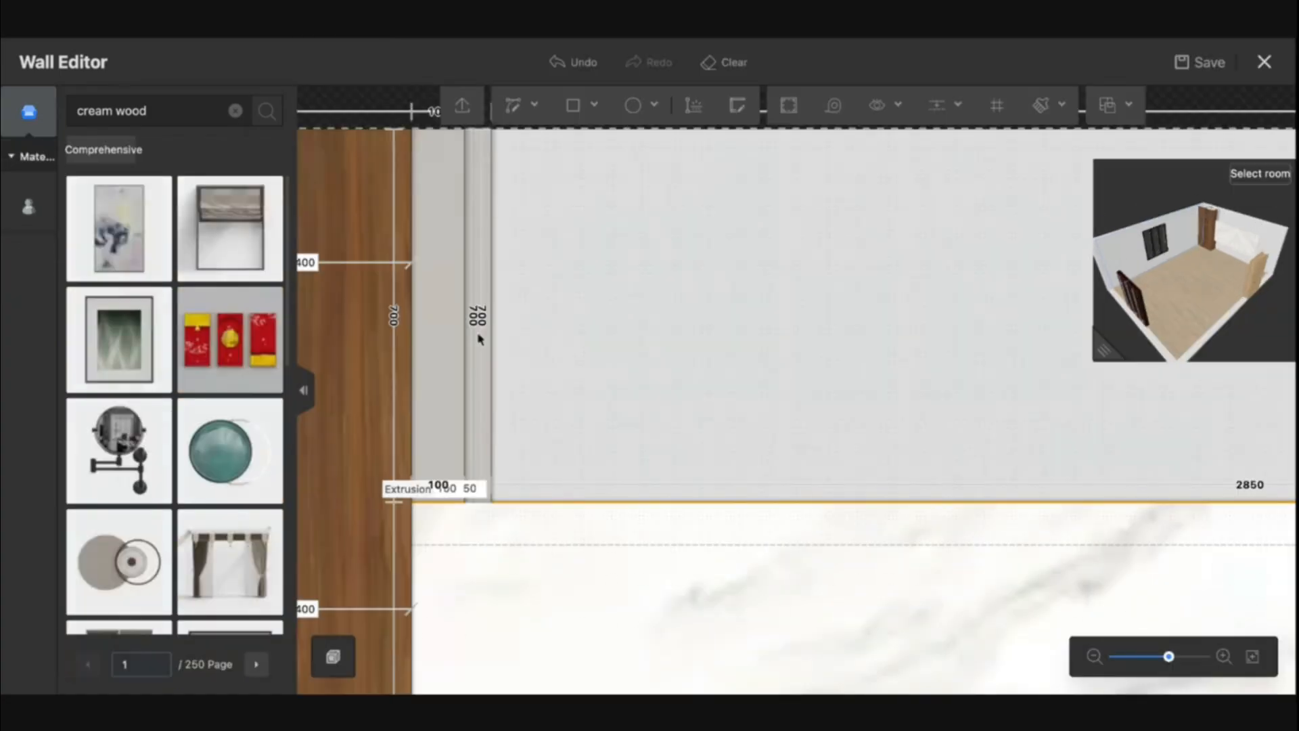
Inspect the strips' modeling lines and elevations, enlarging and orbiting the 3D preview to check them
left_click(492, 343)
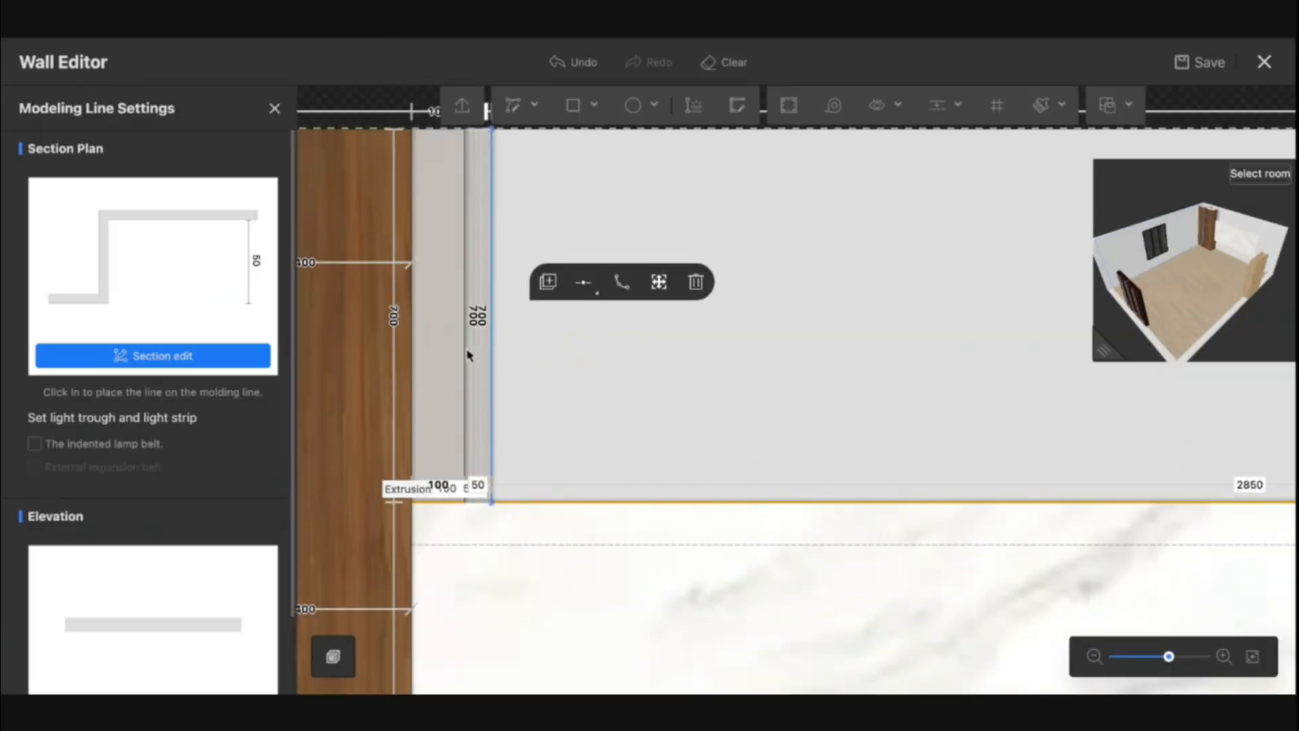
left_click(467, 351)
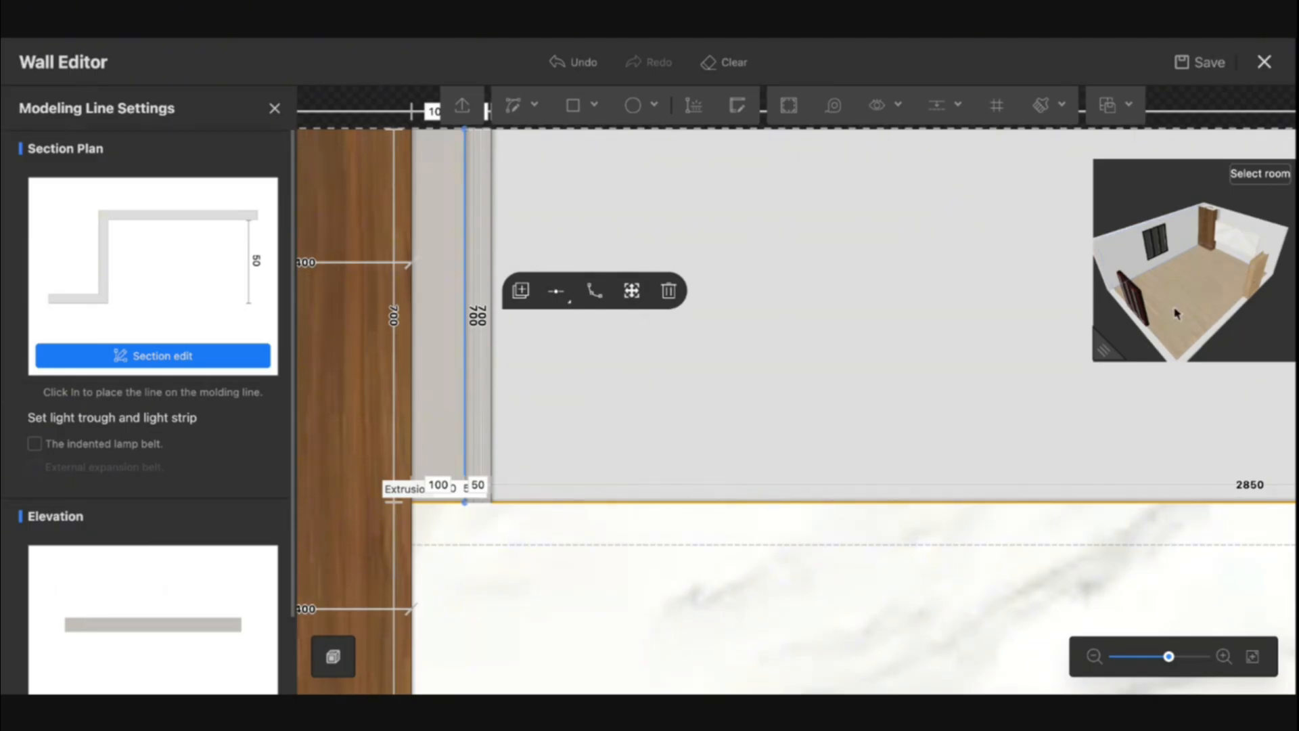
scroll(1176, 313, "up", 5)
left_click_drag(1105, 349, 820, 532)
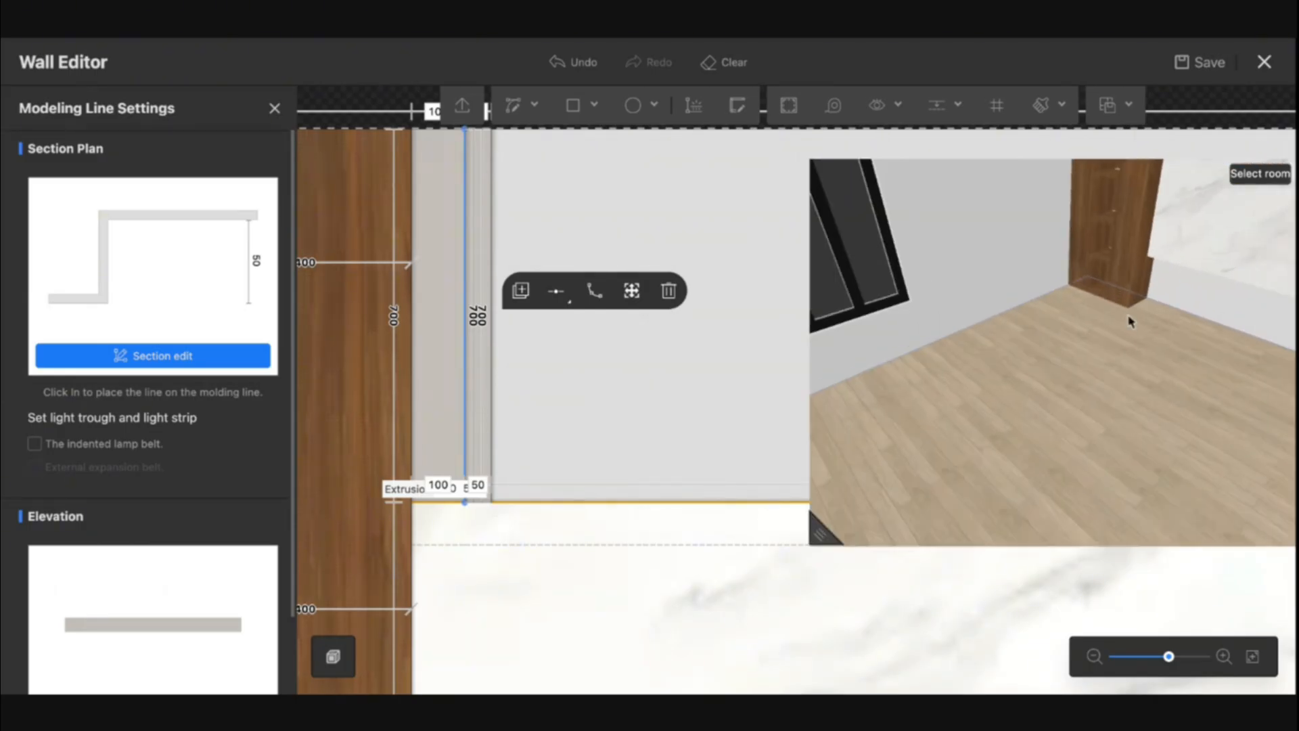
left_click_drag(1130, 322, 797, 386)
scroll(1063, 379, "up", 5)
left_click(426, 374)
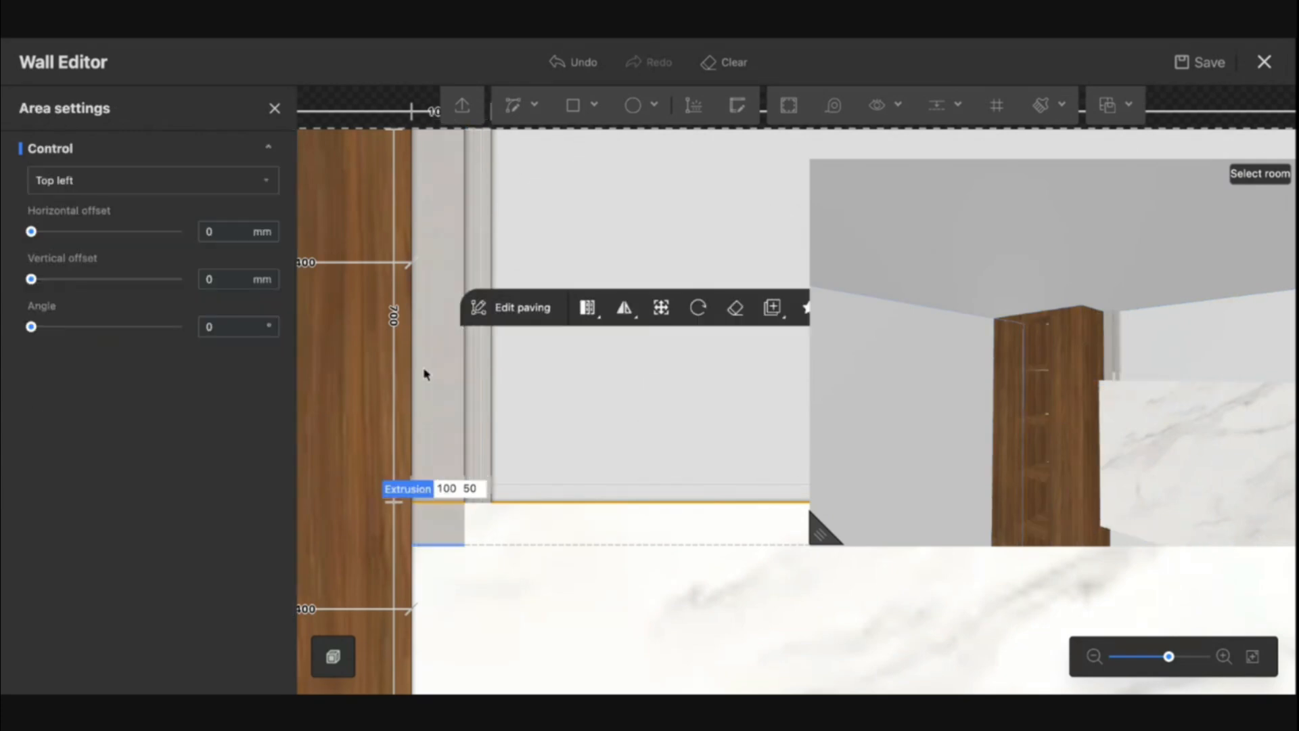
left_click(411, 372)
scroll(203, 560, "down", 2)
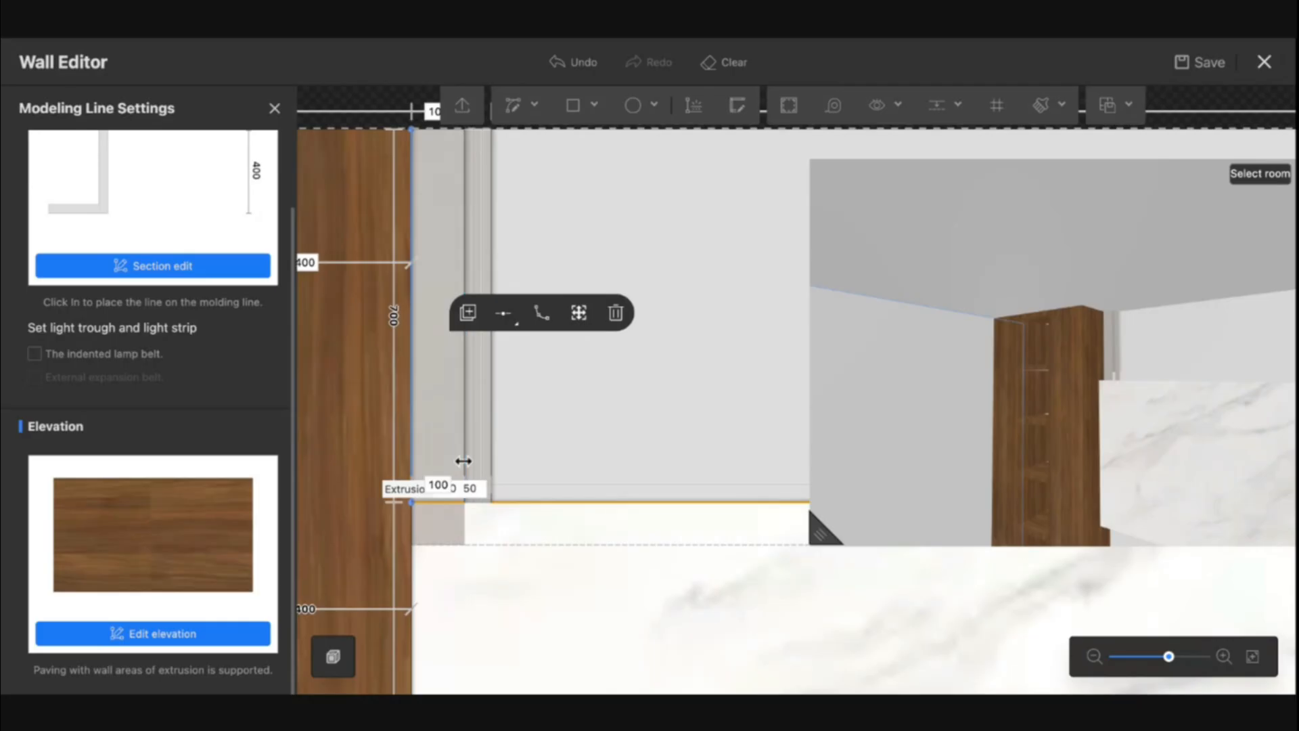
scroll(532, 460, "down", 2)
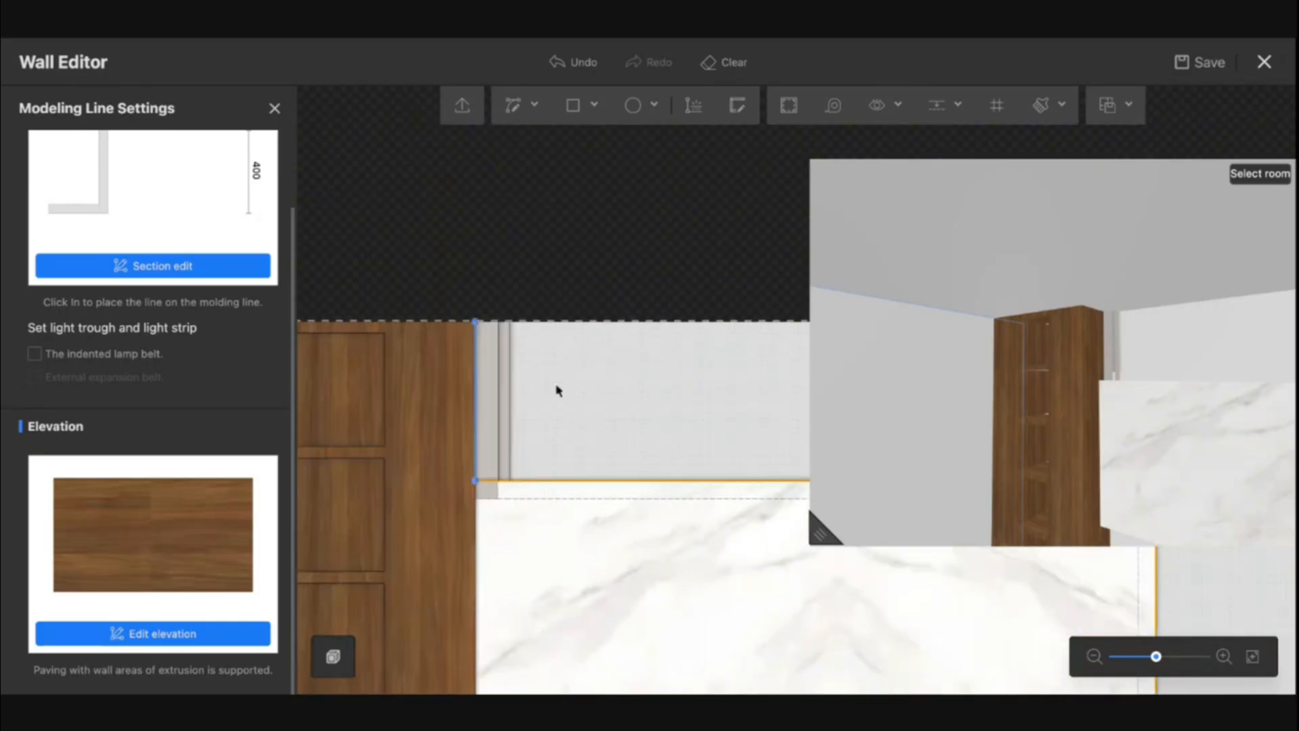
Select the pair of strips, copy them, and paste two copies side by side to their right
left_click(540, 438)
left_click(458, 369)
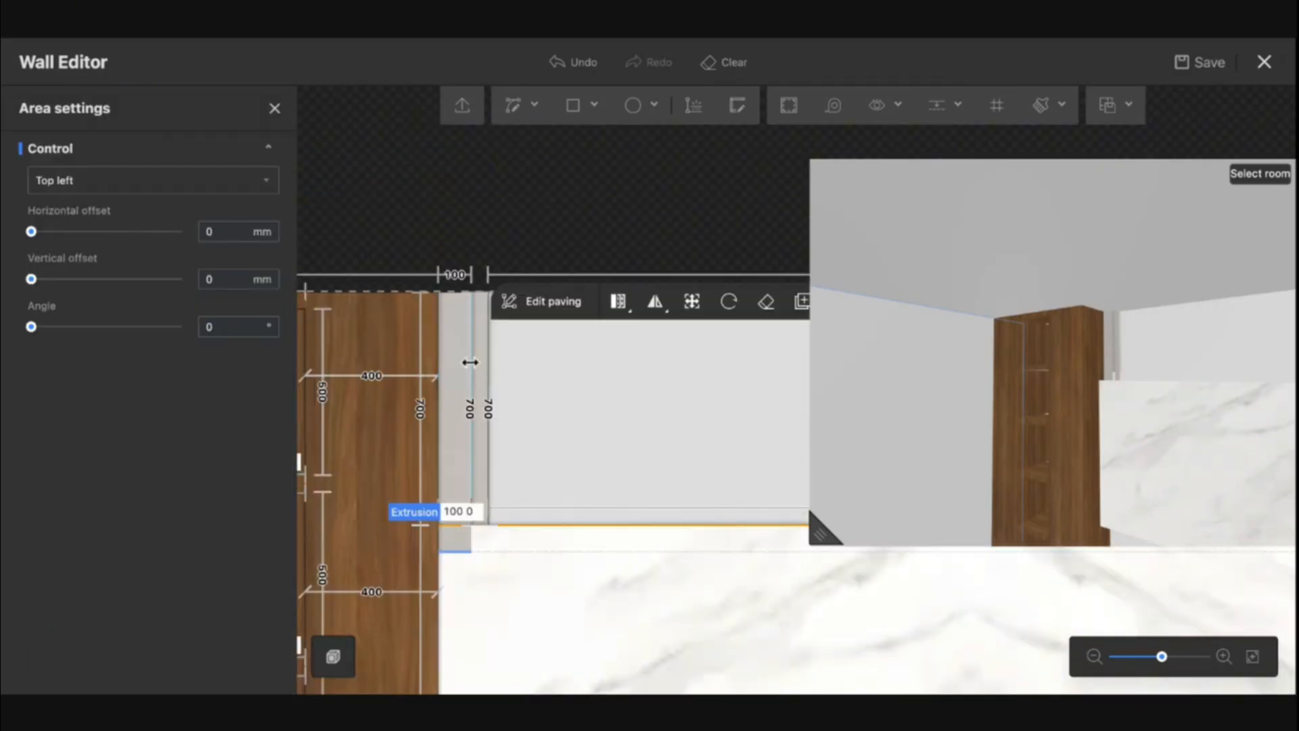
left_click(471, 361)
left_click(449, 421)
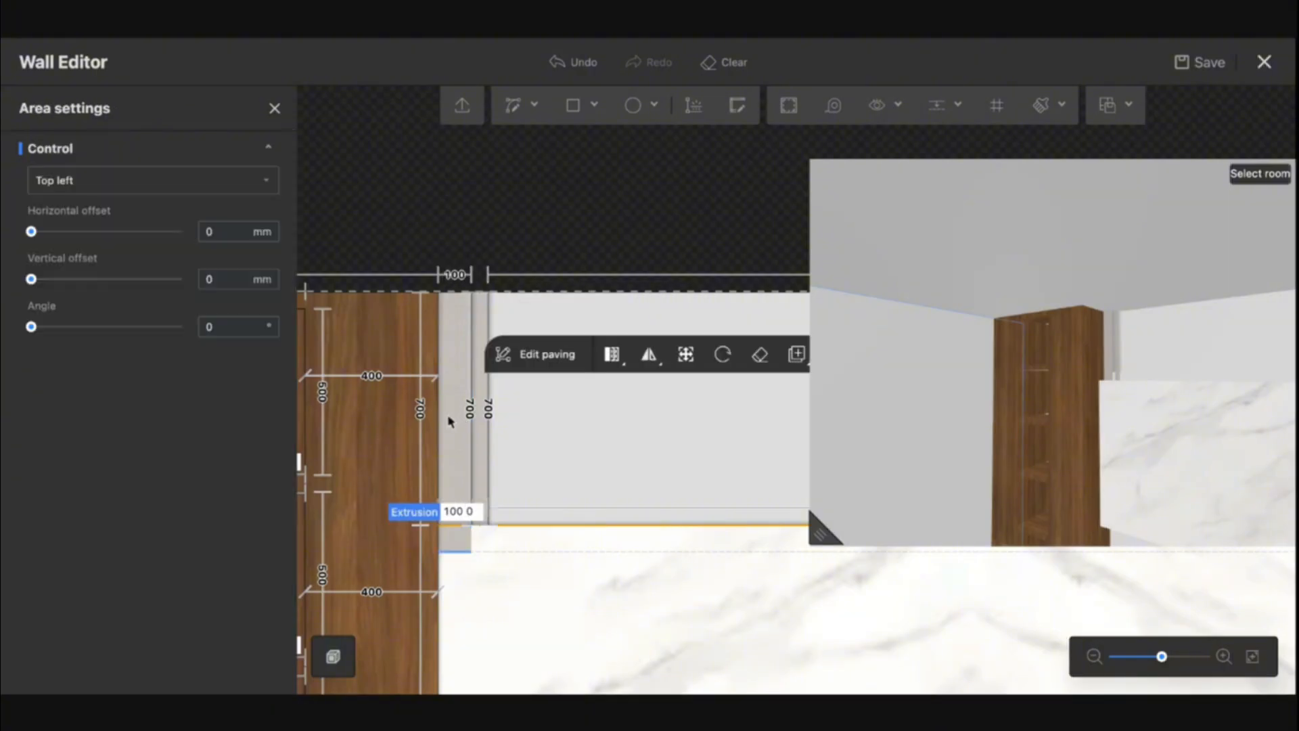
left_click(484, 383)
key("ctrl+c")
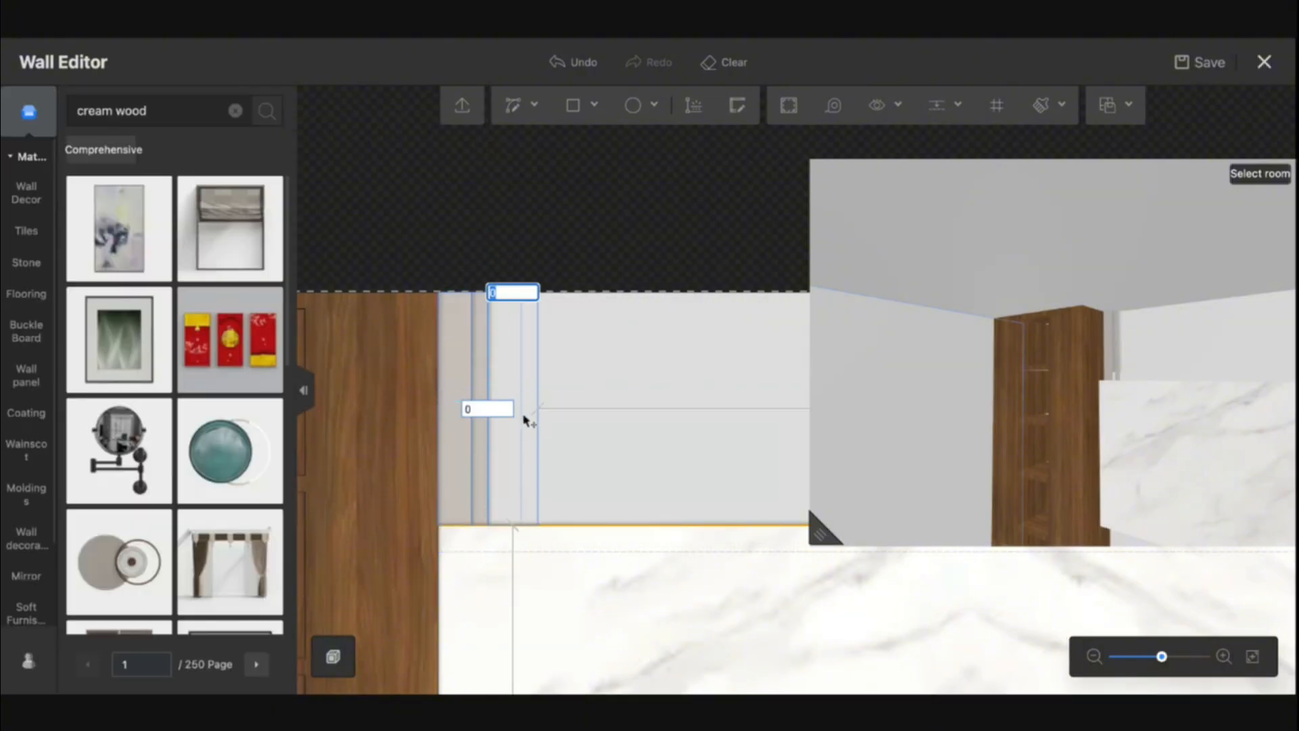
left_click(526, 421)
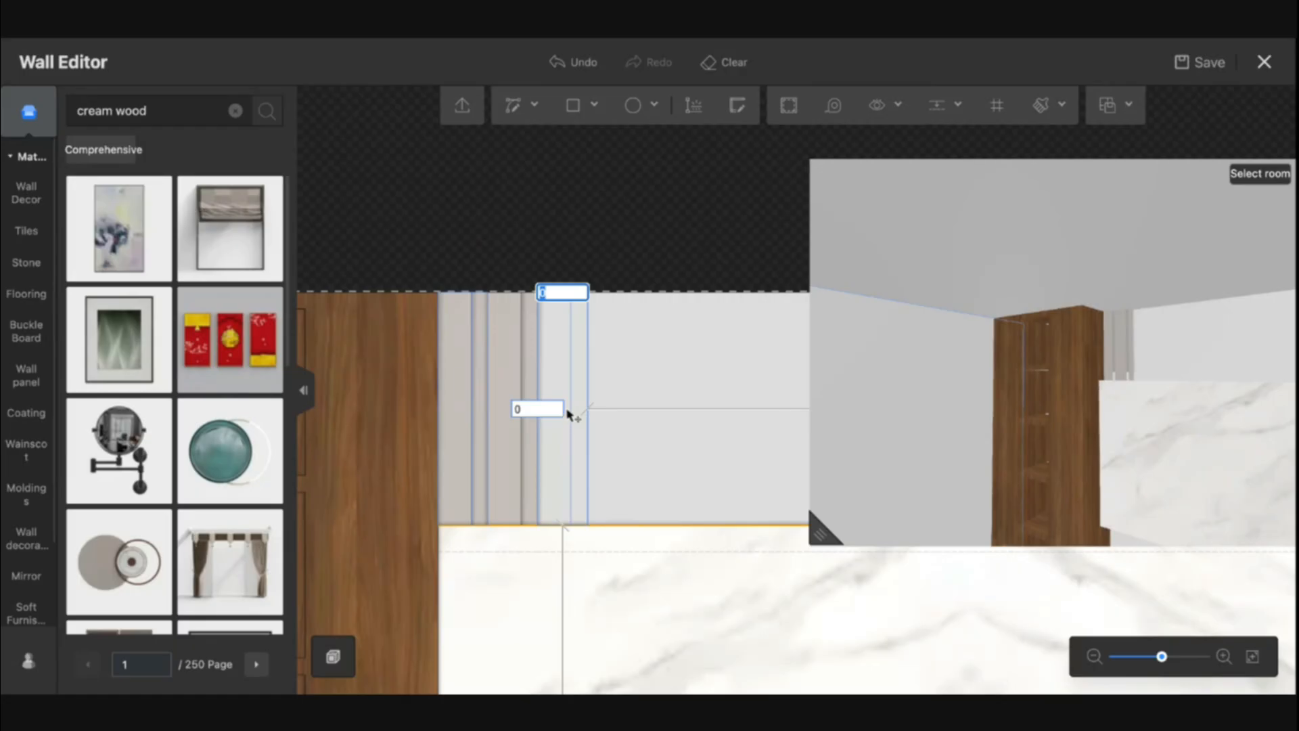
left_click(568, 414)
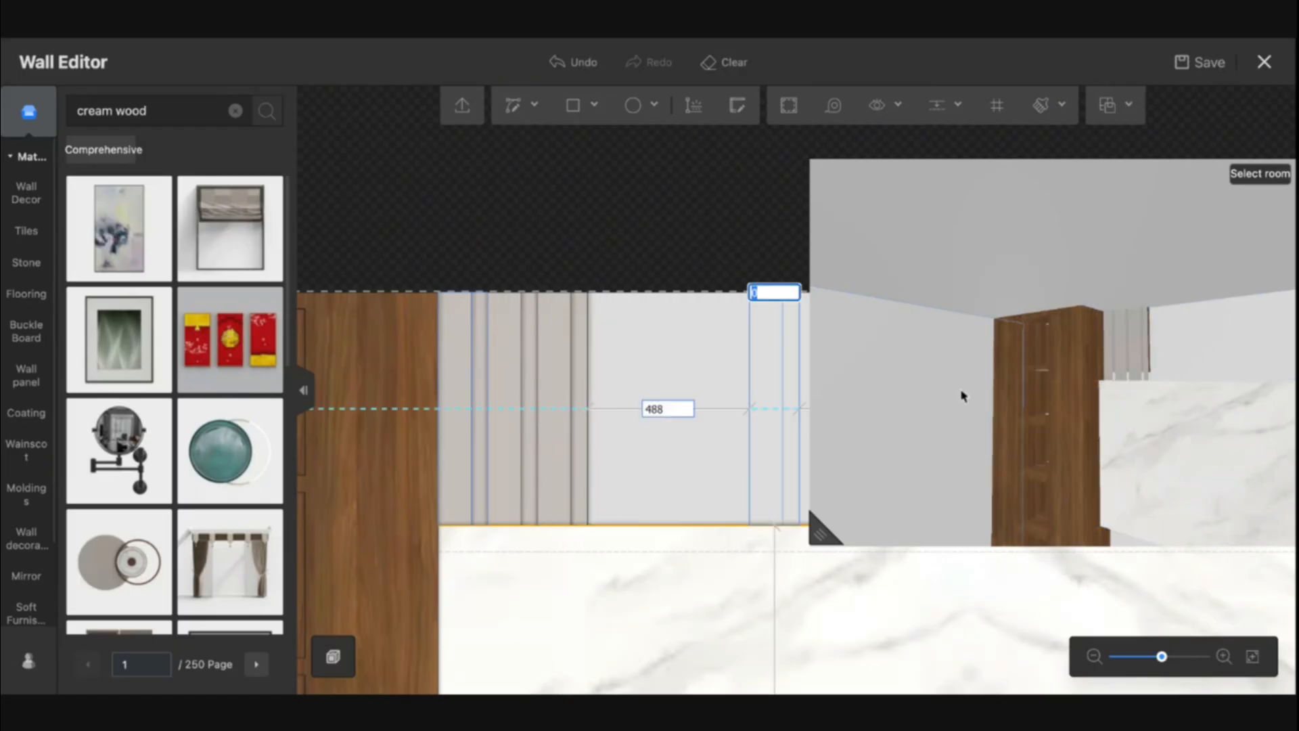
left_click_drag(964, 396, 1002, 397)
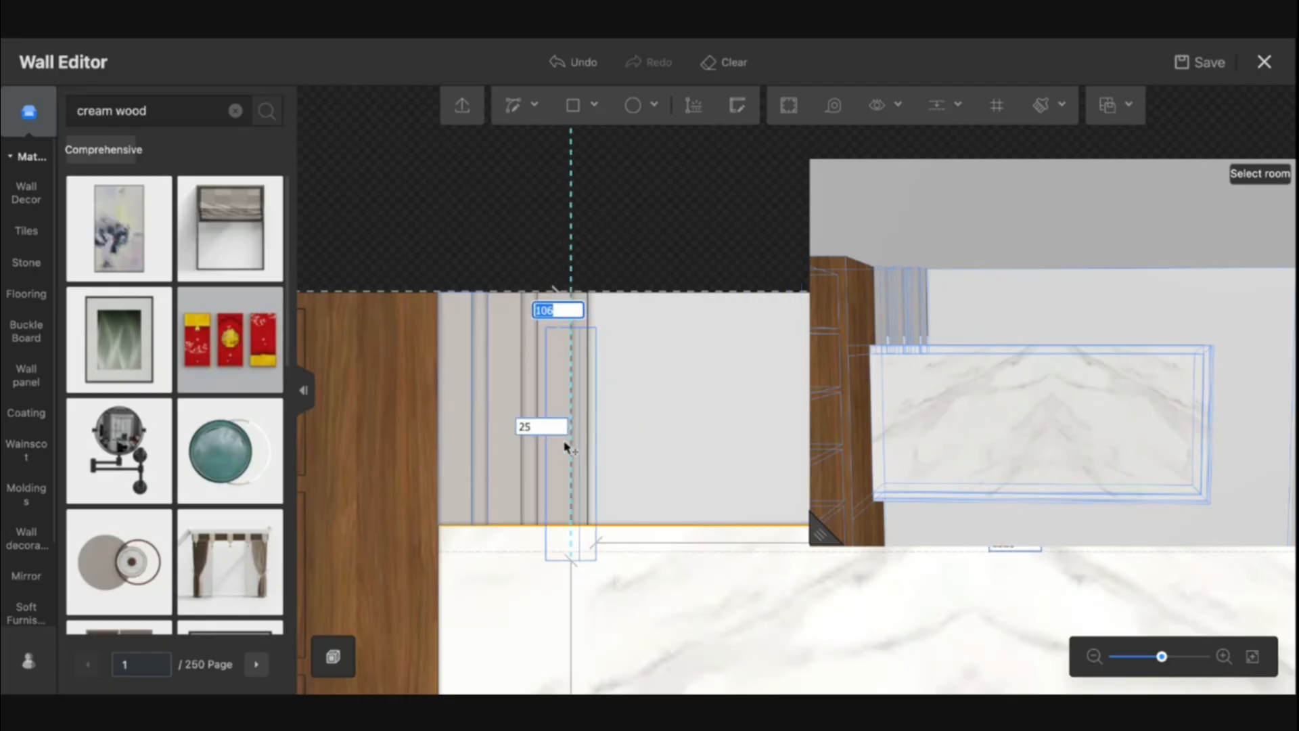
key("Escape")
Place one more copy of the strip pair, then select the group of four strips and copy them
left_click(555, 388)
left_click(578, 381)
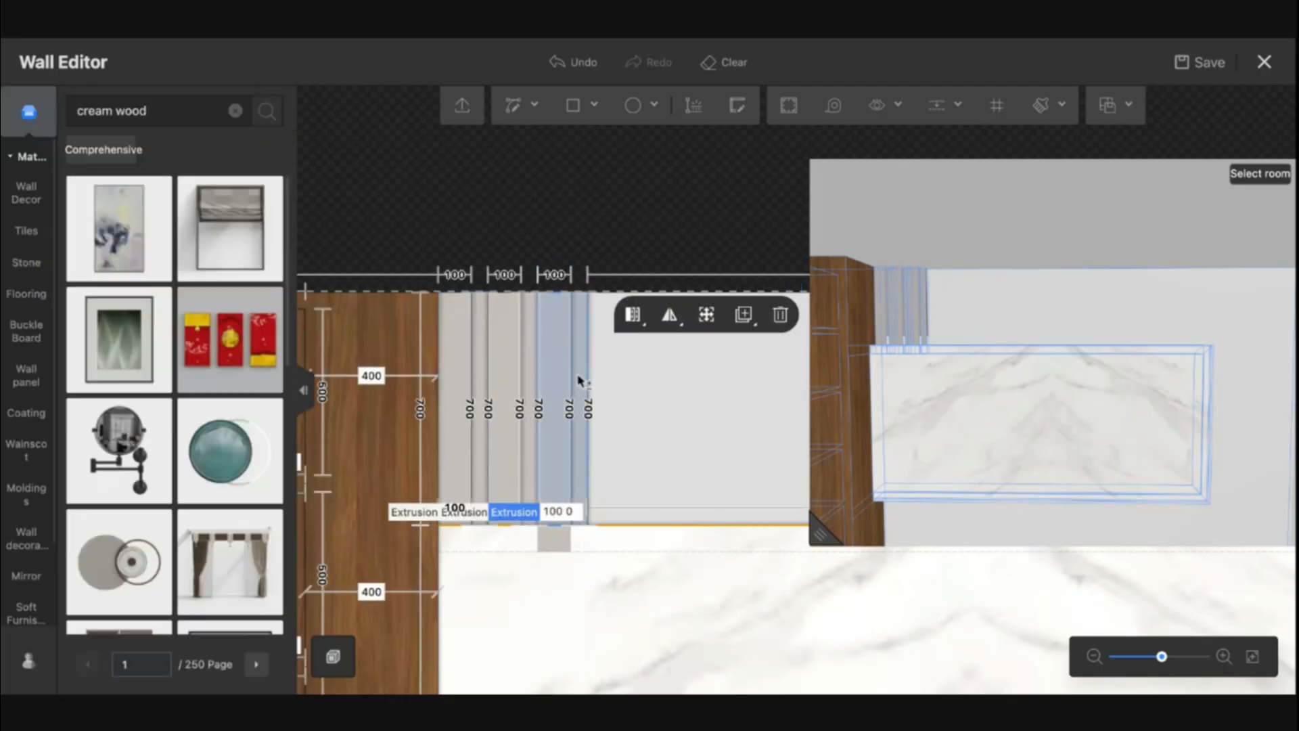
left_click(529, 376, "shift")
left_click(505, 376, "shift")
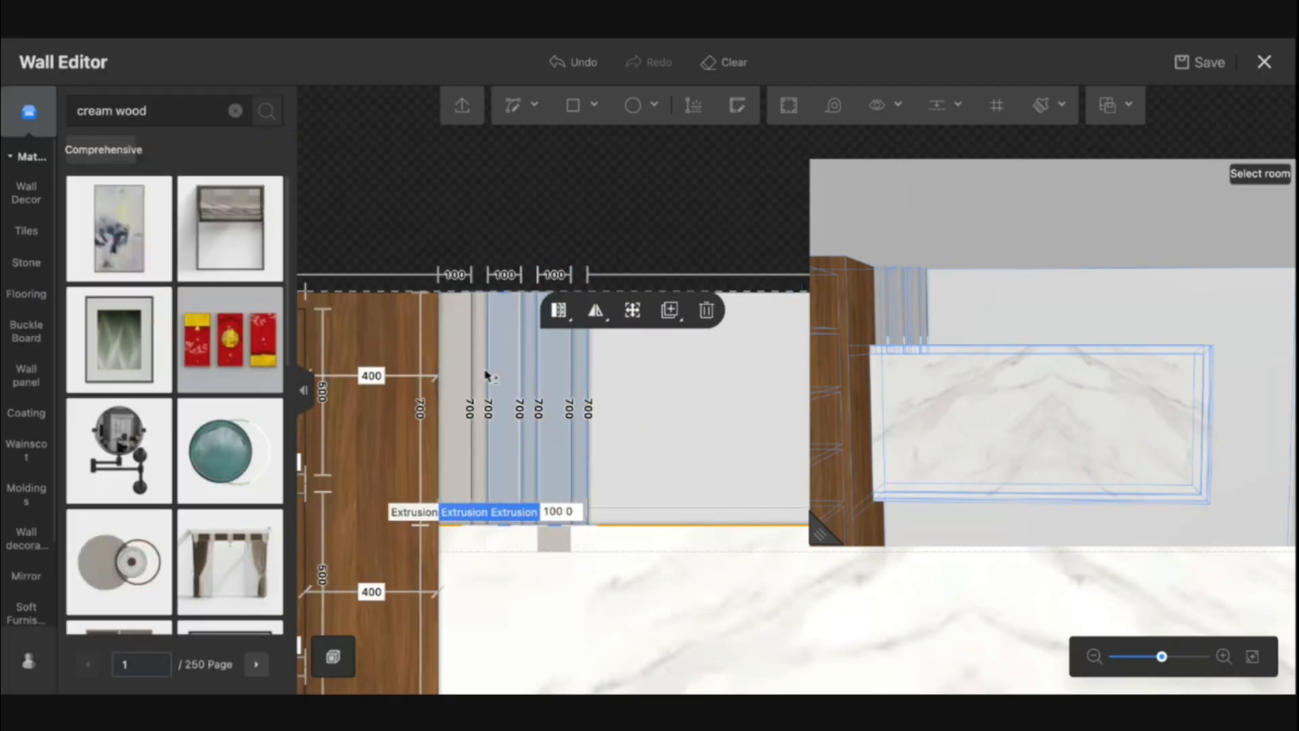
left_click(481, 370, "shift")
left_click(459, 369, "shift")
key("c")
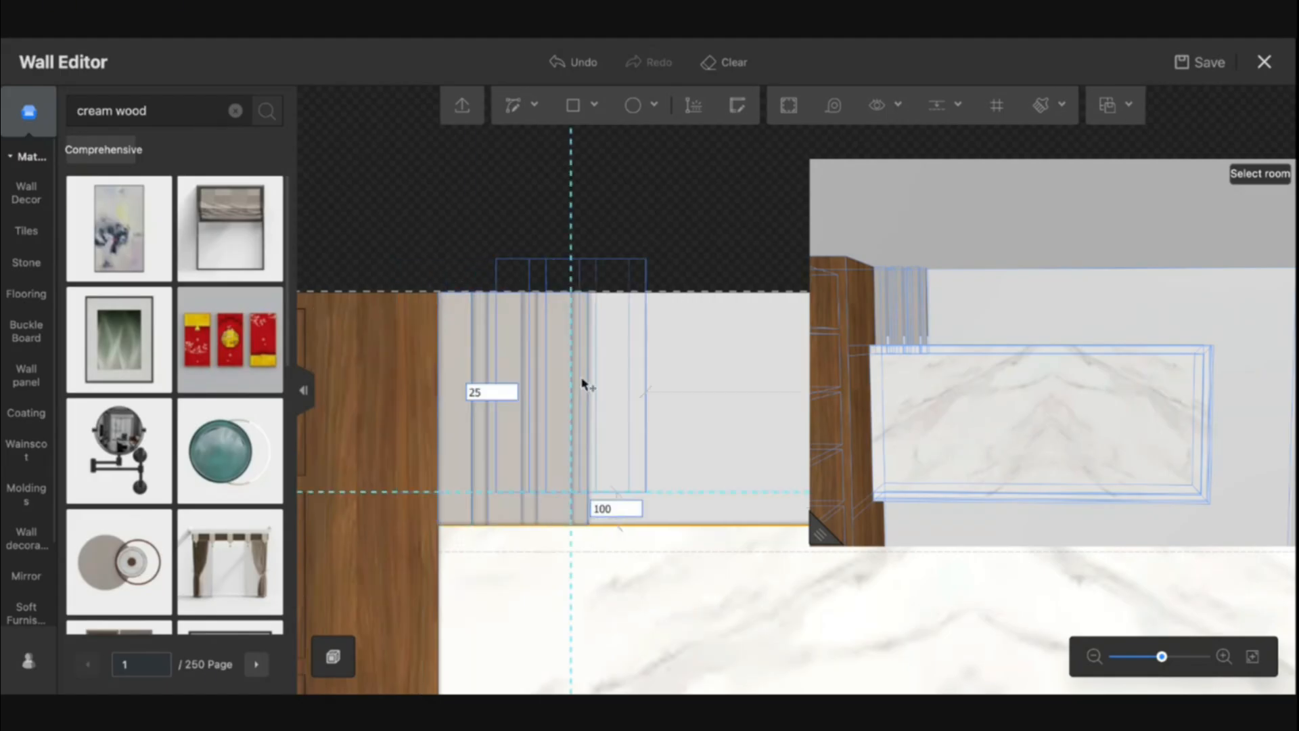
Paste the copied strips further right, extending the row of vertical strips across the wall above the marble panel
left_click(669, 417)
scroll(677, 420, "down", 5)
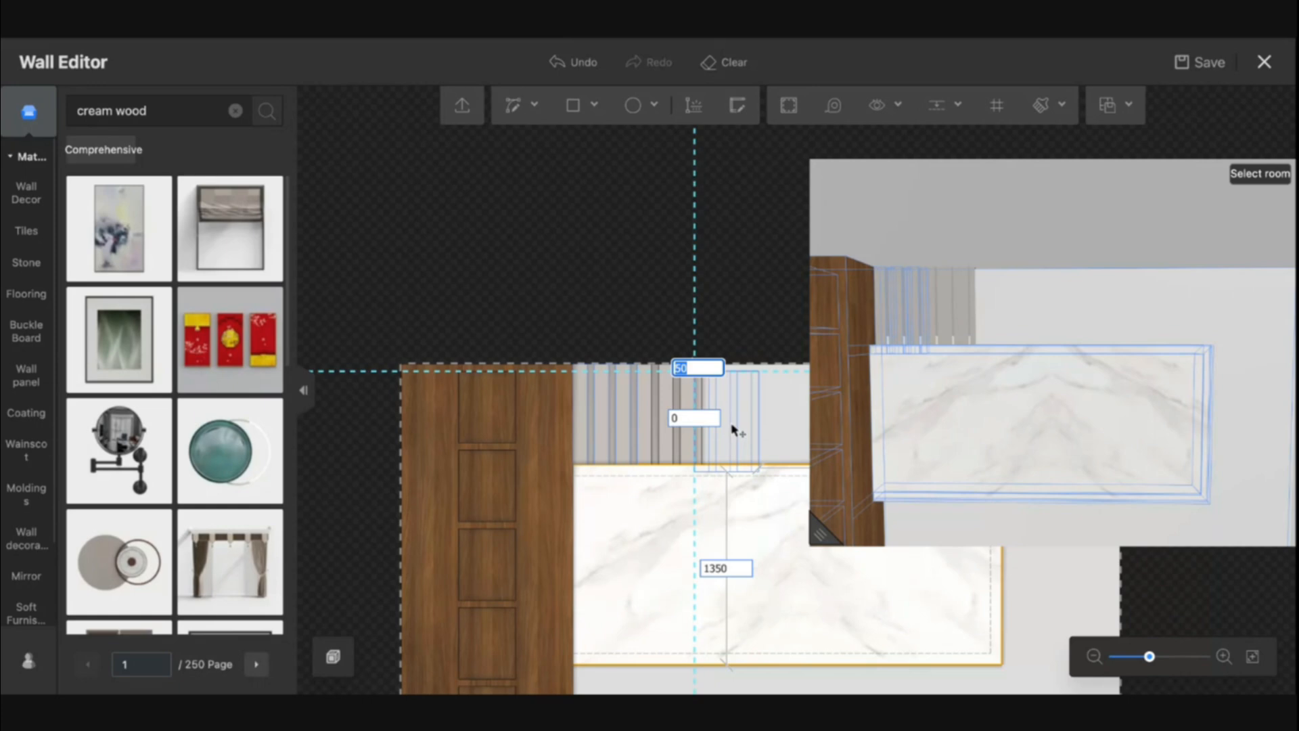
left_click(736, 421)
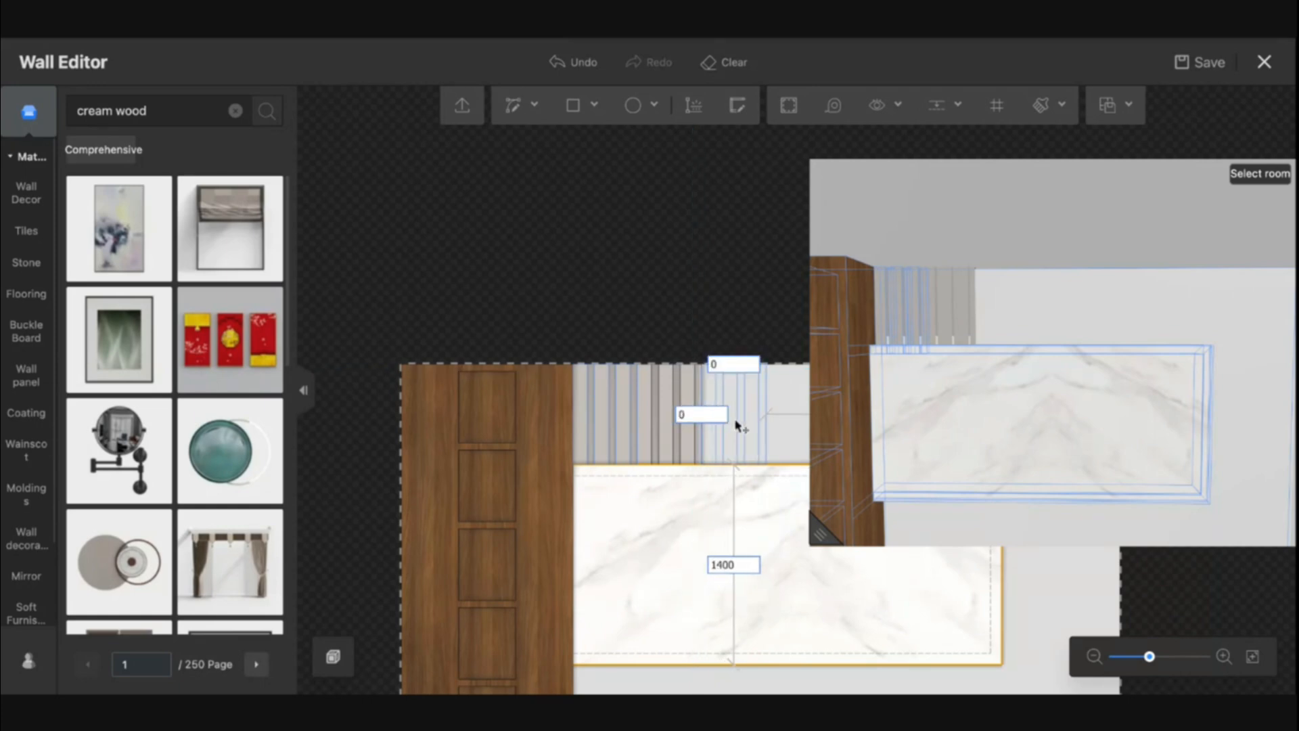
key("Tab")
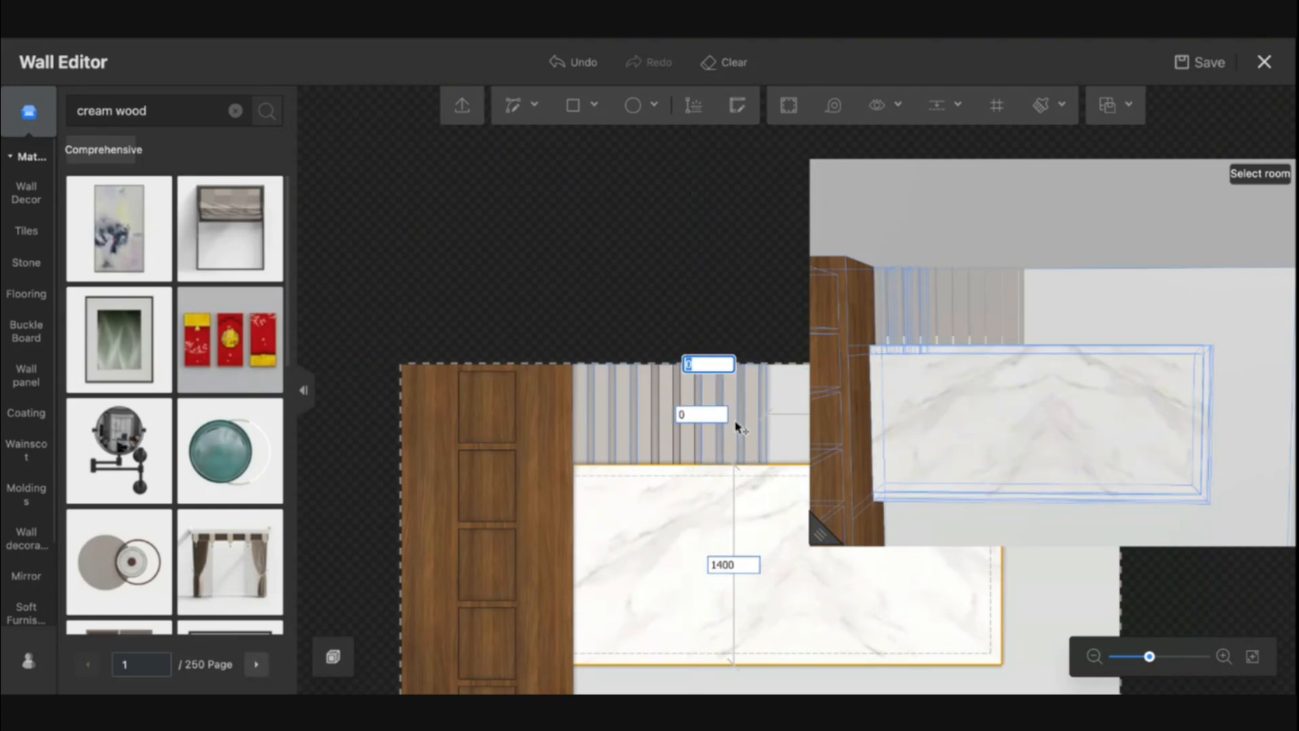
key("Escape")
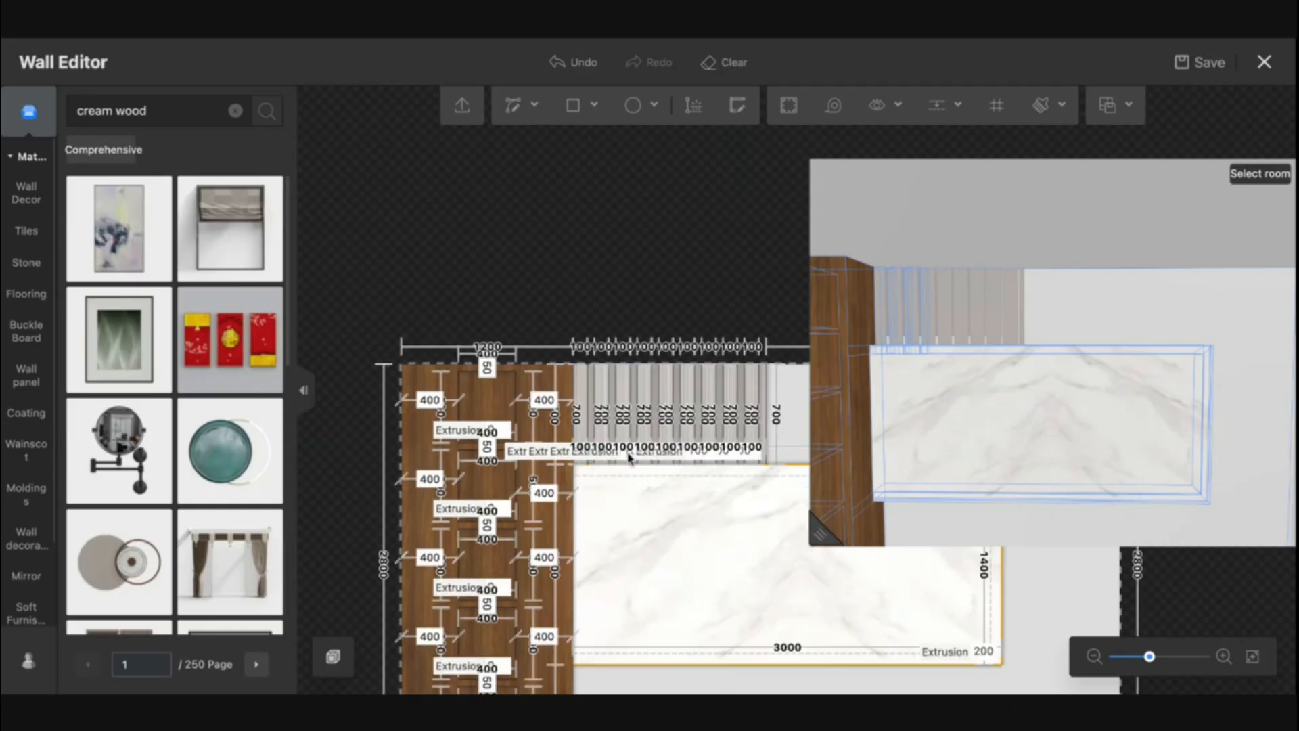
Zoom in to check the strip row, then exit the Wall Editor with save
scroll(595, 545, "up", 5)
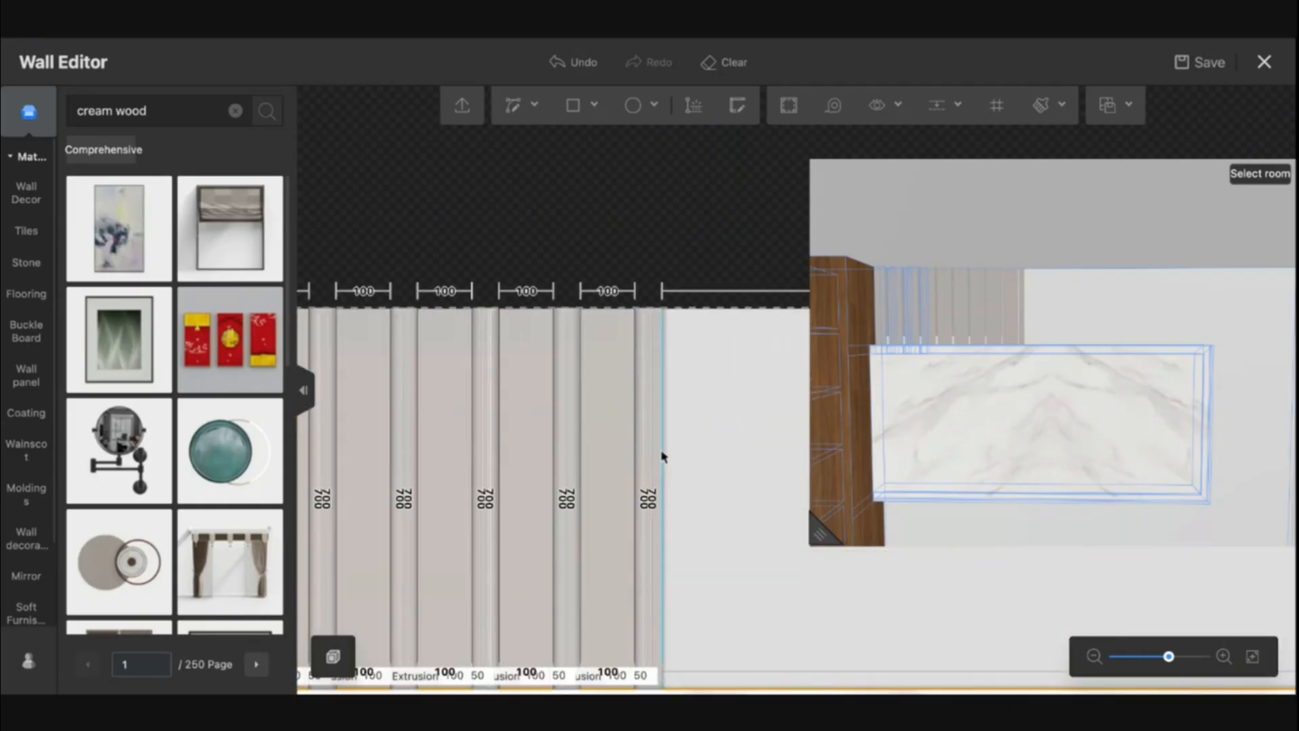
scroll(704, 502, "up", 2)
scroll(704, 502, "down", 1)
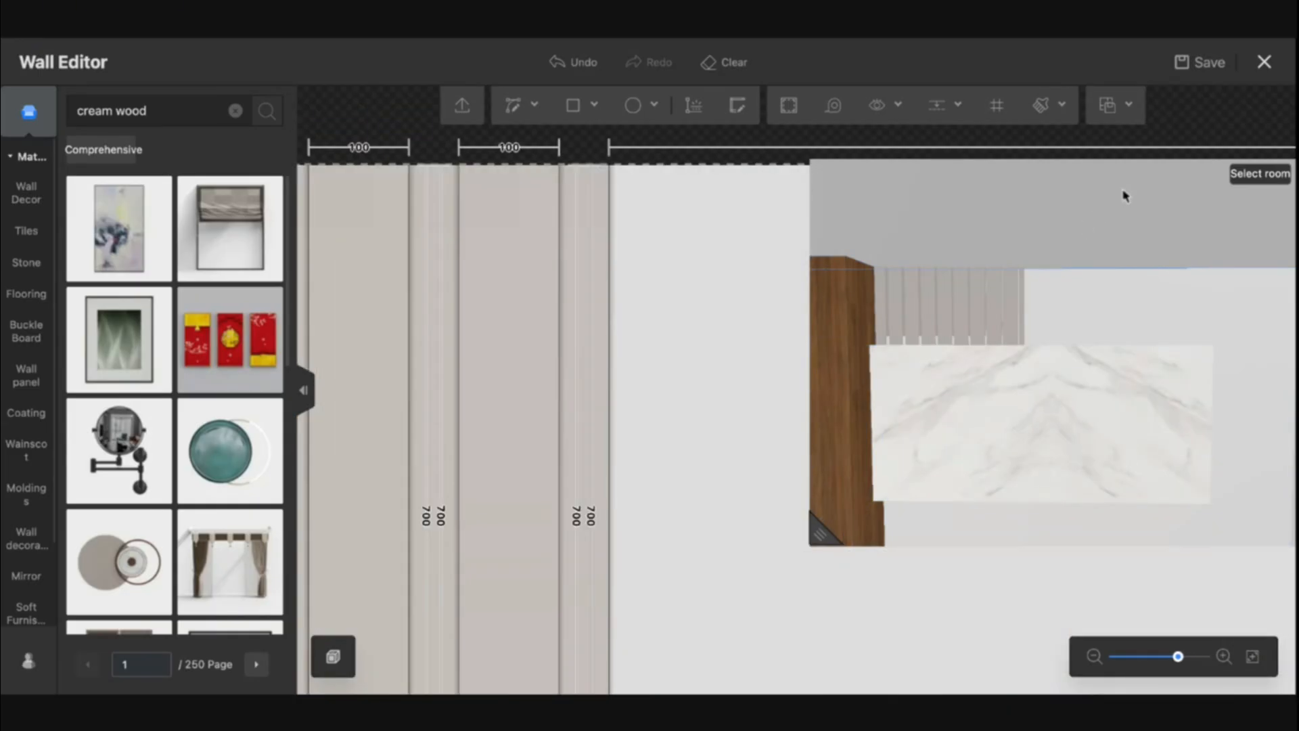
left_click(1264, 62)
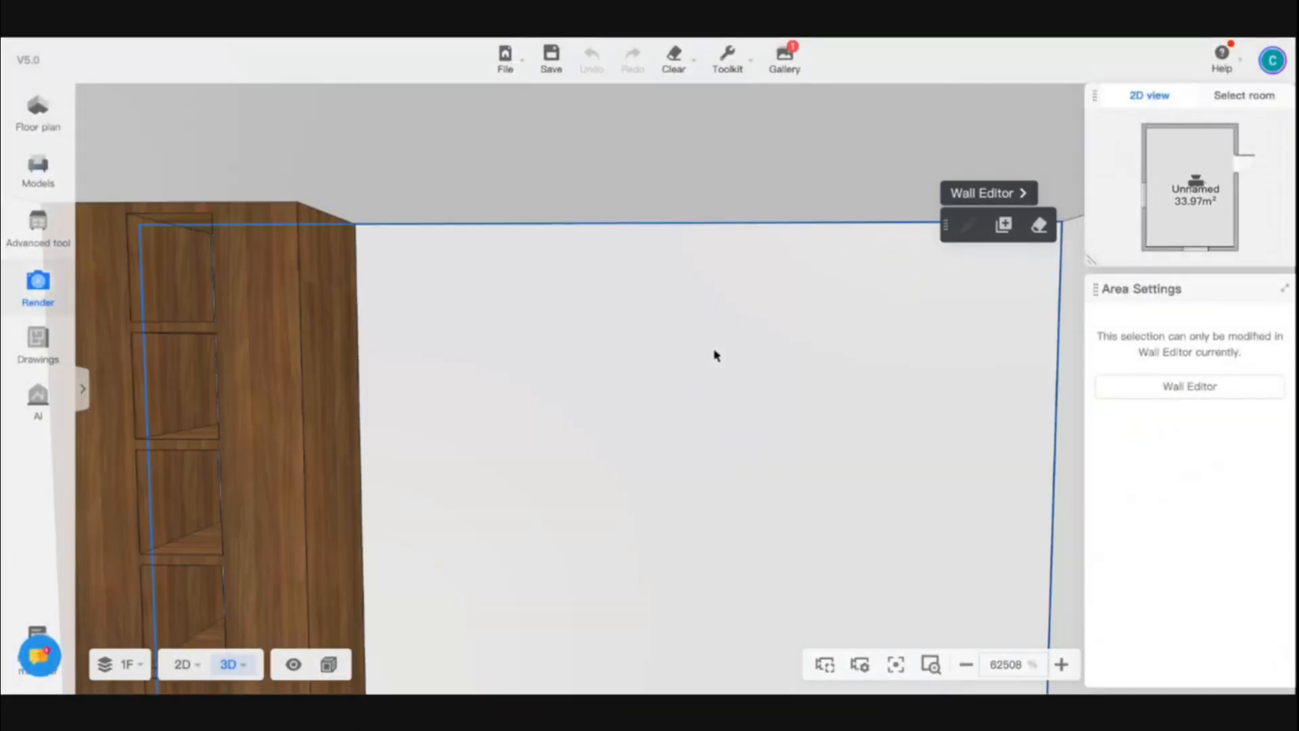
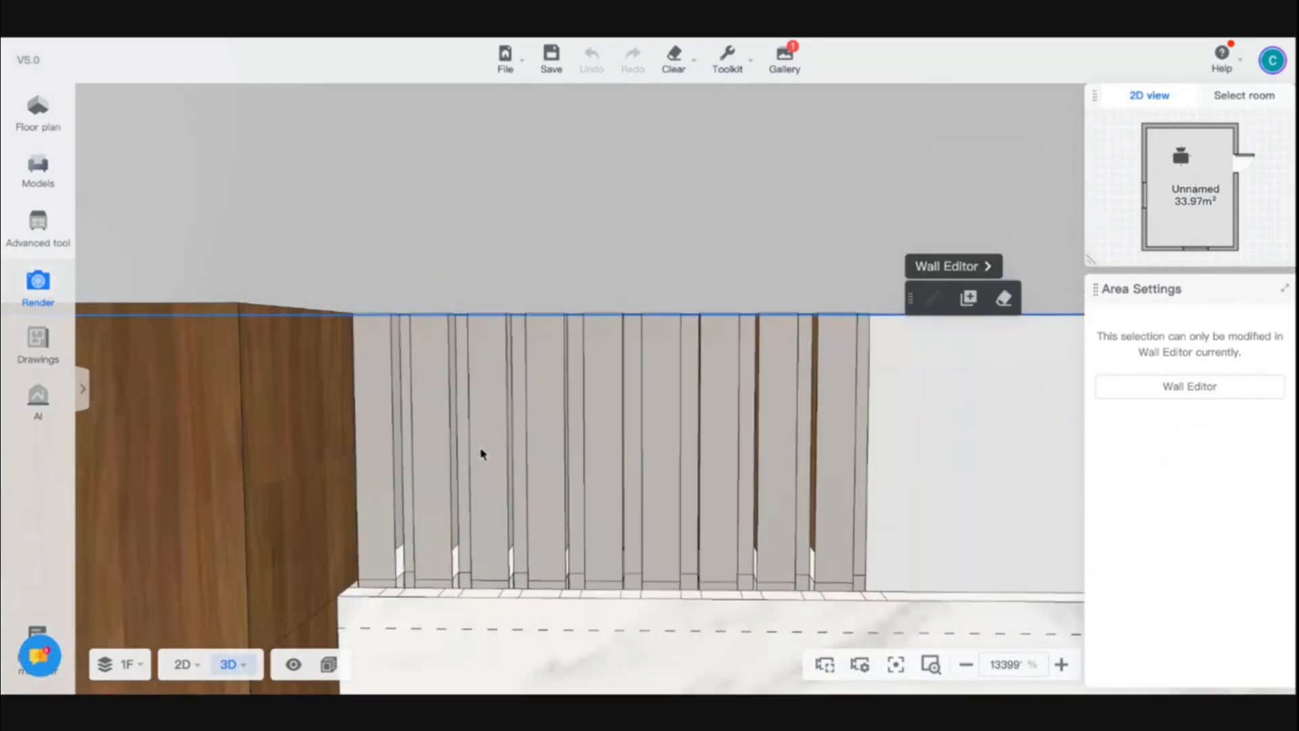
Set the 3D view's zoom center to follow the mouse
left_click_drag(932, 546, 760, 571)
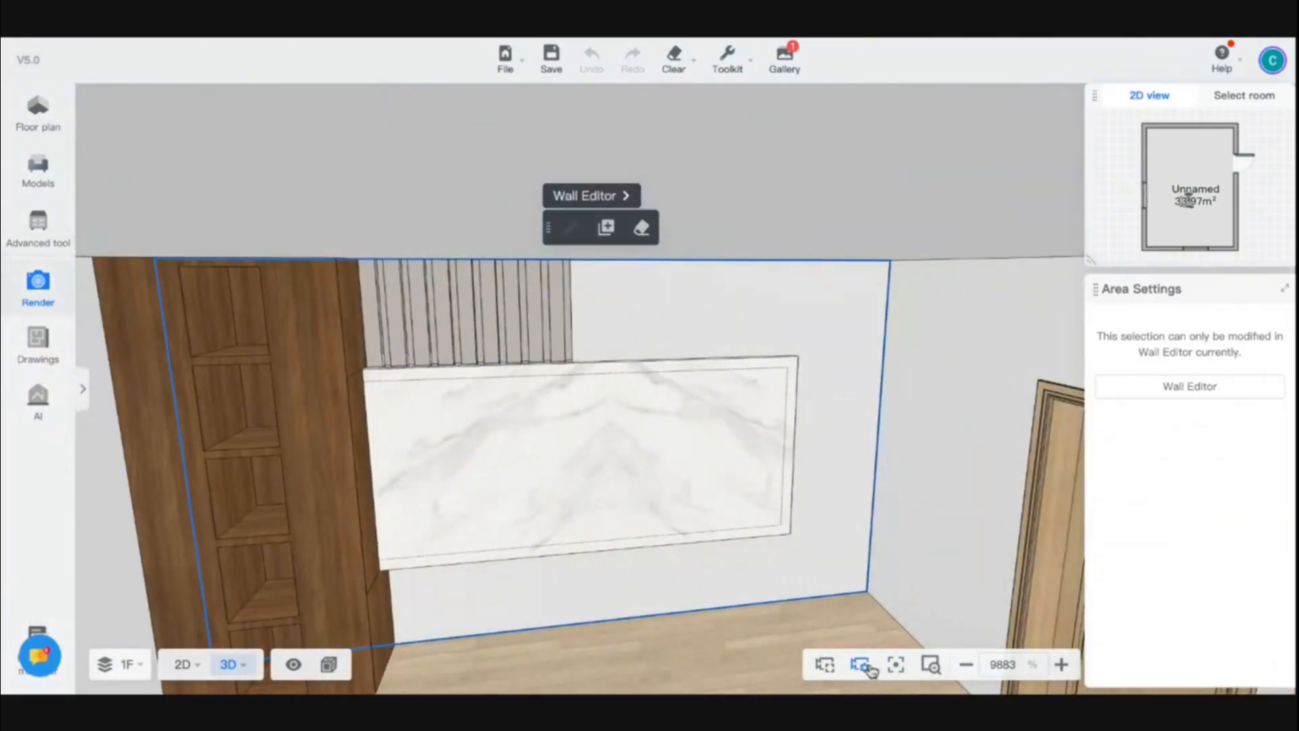
left_click(862, 667)
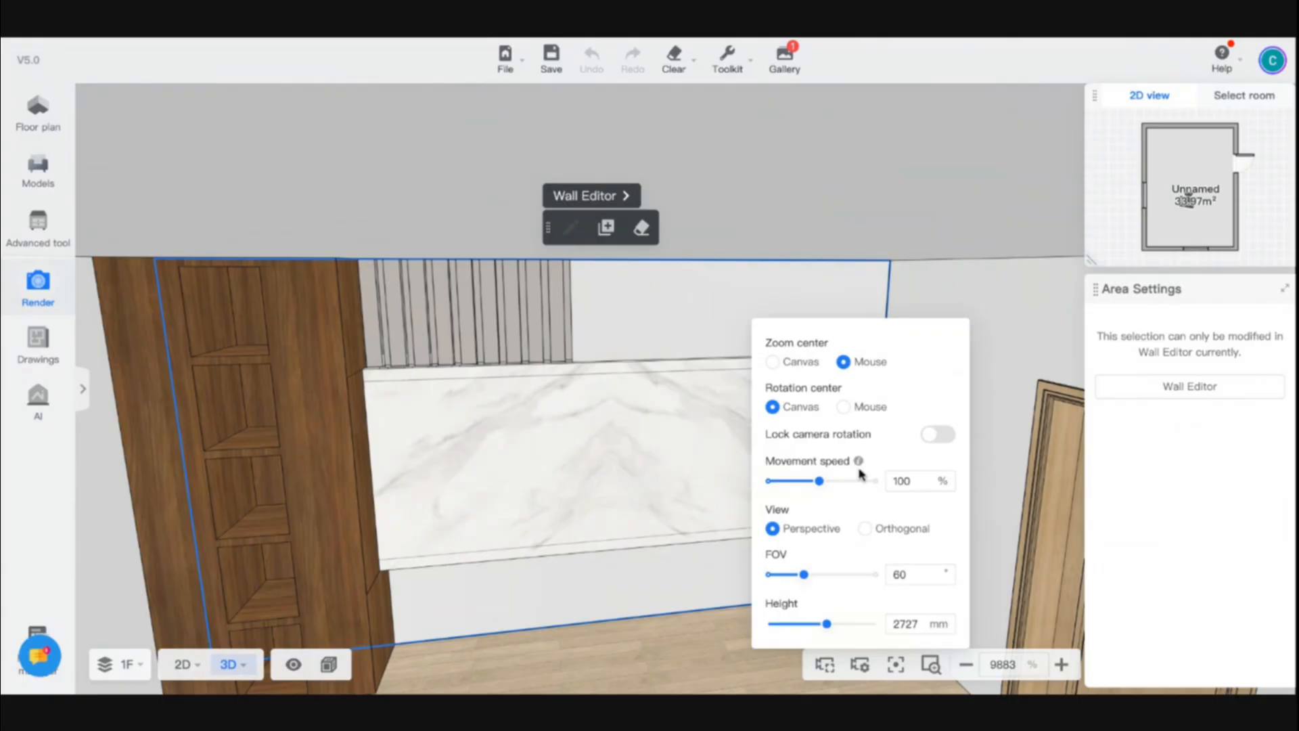
left_click(772, 362)
Inspect the vertical strip row and the cabinet corner in the 3D view from several angles
left_click_drag(677, 515, 641, 488)
scroll(641, 488, "up", 5)
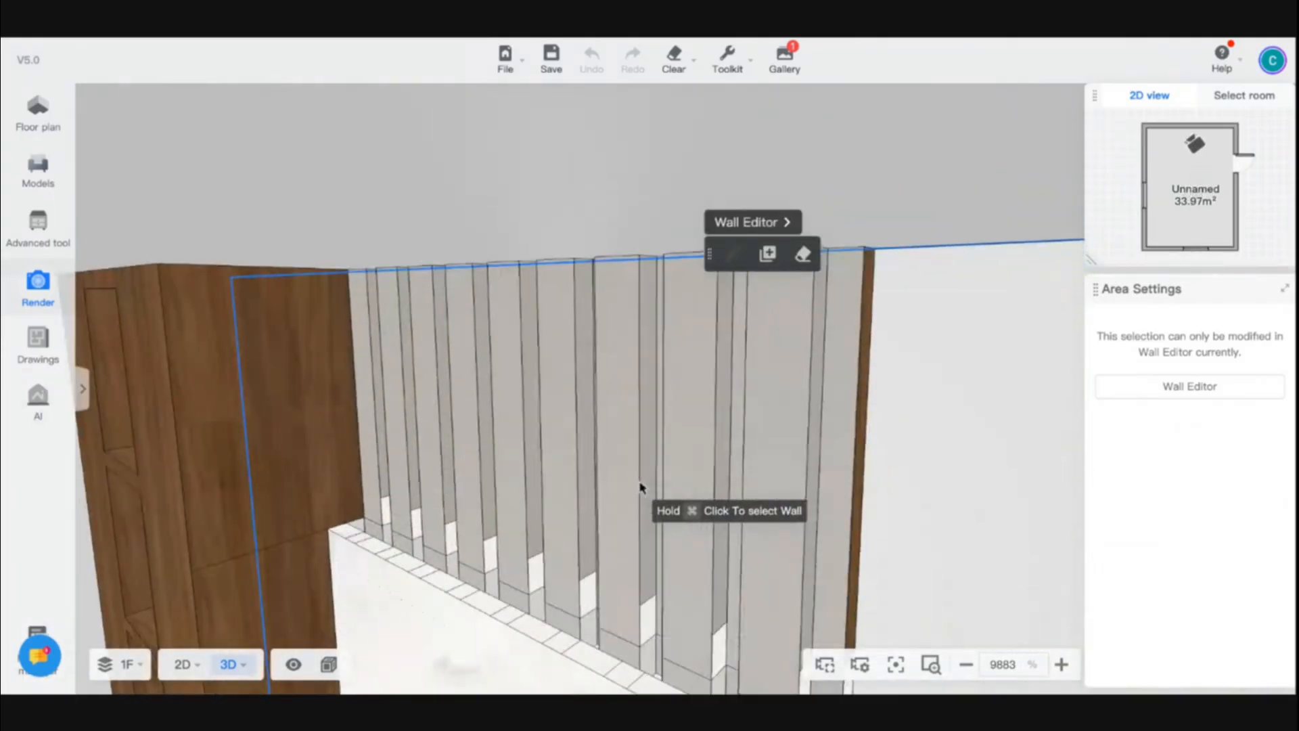
scroll(641, 488, "down", 2)
scroll(641, 488, "up", 4)
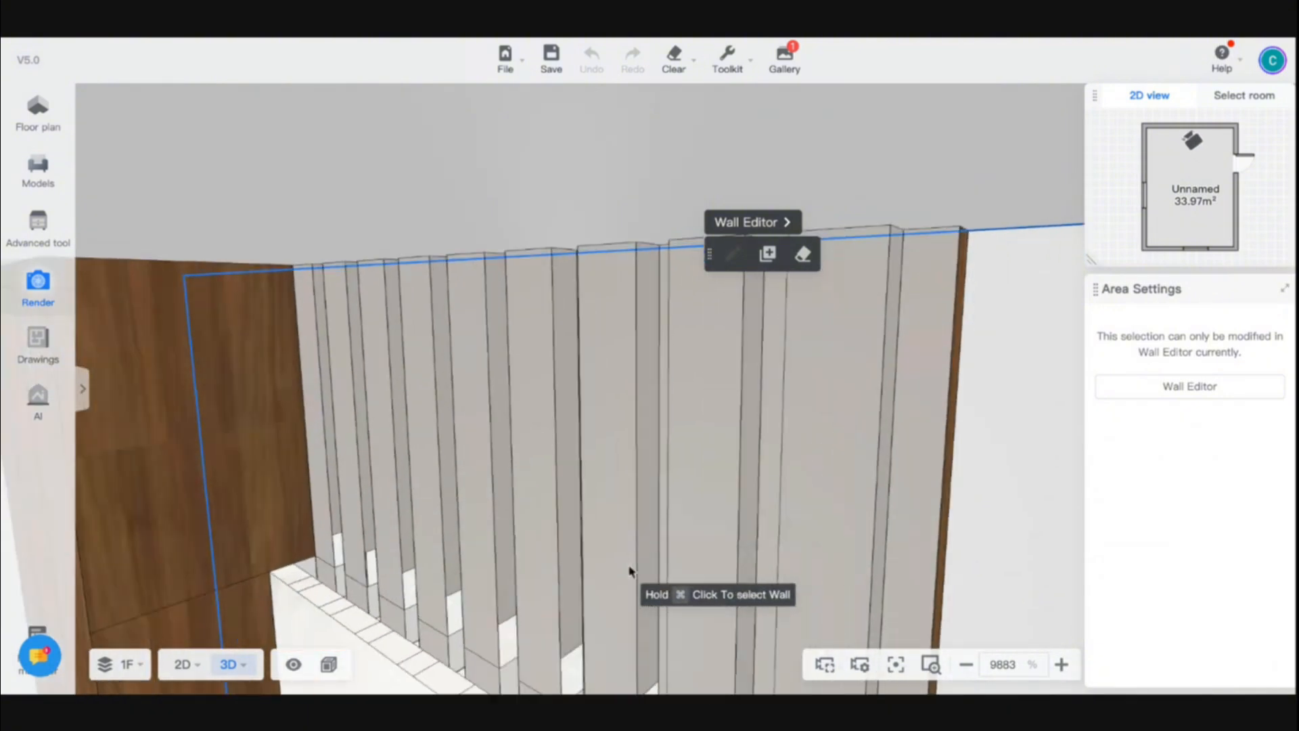
scroll(458, 611, "down", 6)
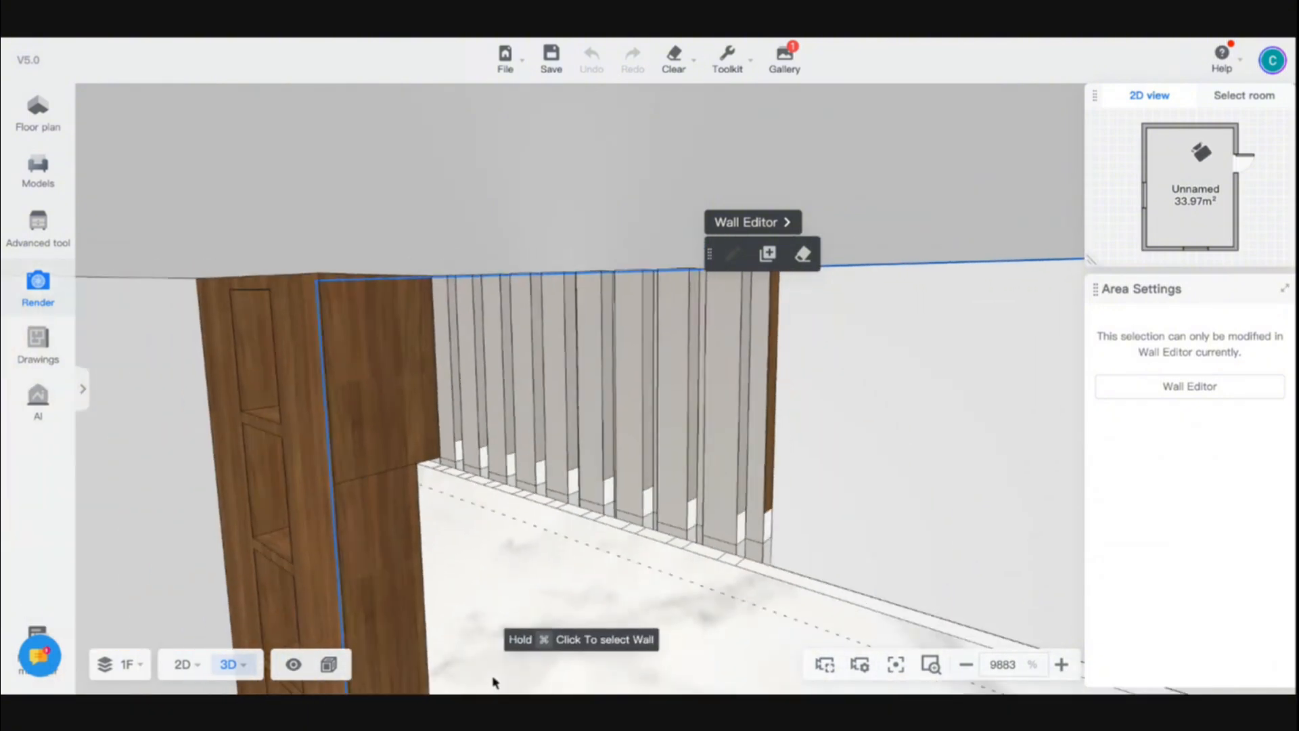
left_click_drag(869, 462, 893, 504)
scroll(894, 503, "up", 5)
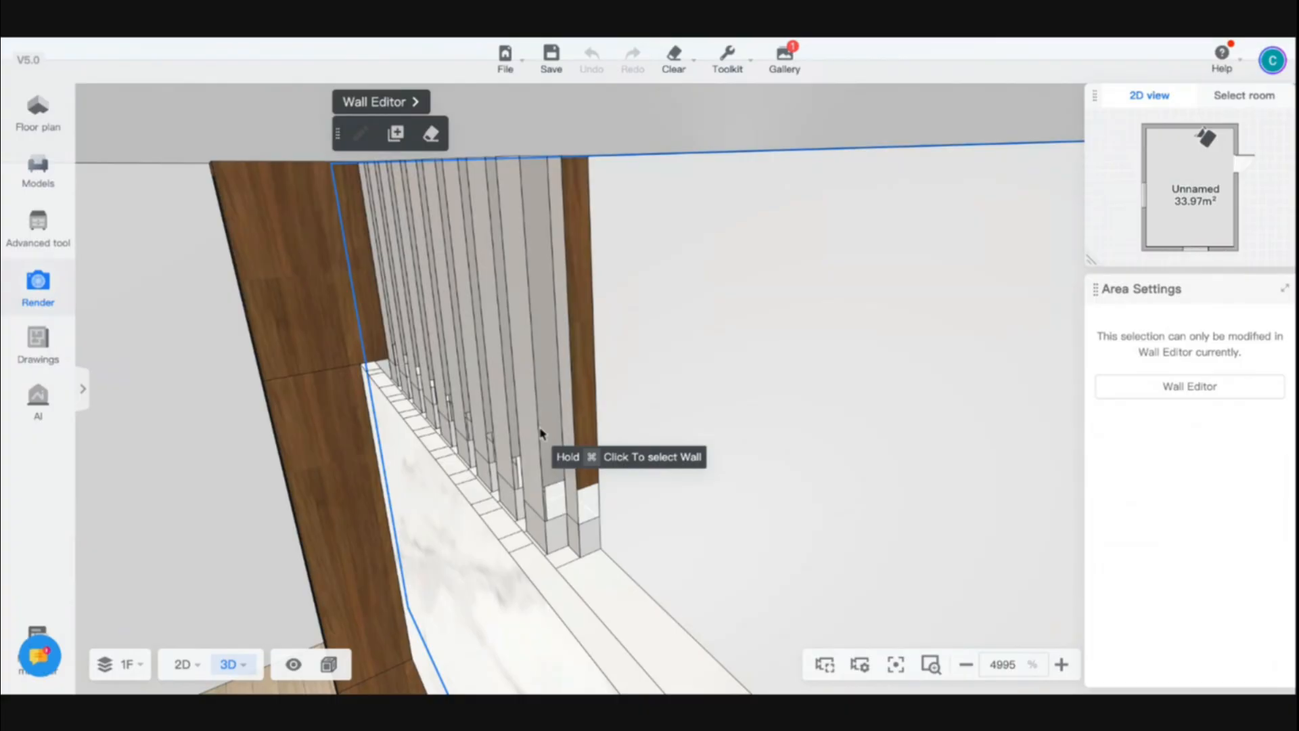
scroll(463, 361, "up", 5)
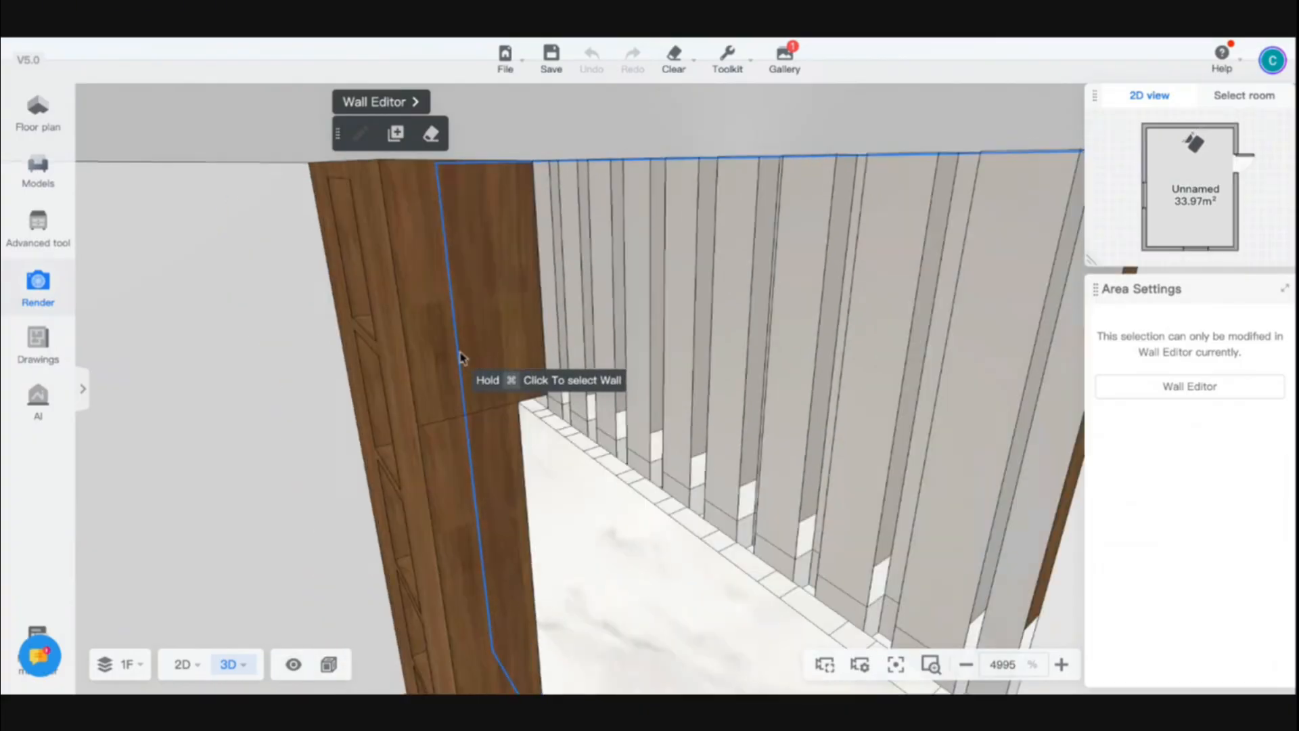
scroll(460, 357, "up", 6)
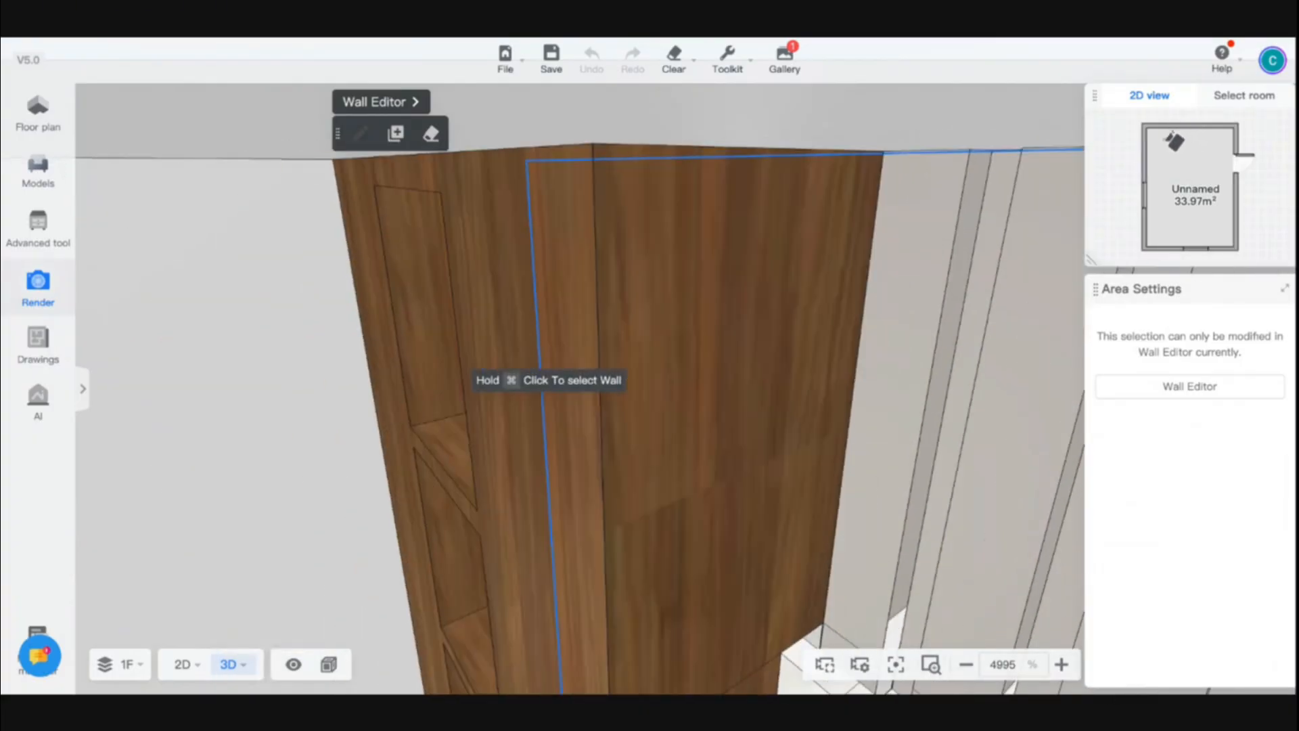
scroll(463, 361, "down", 3)
scroll(463, 362, "down", 3)
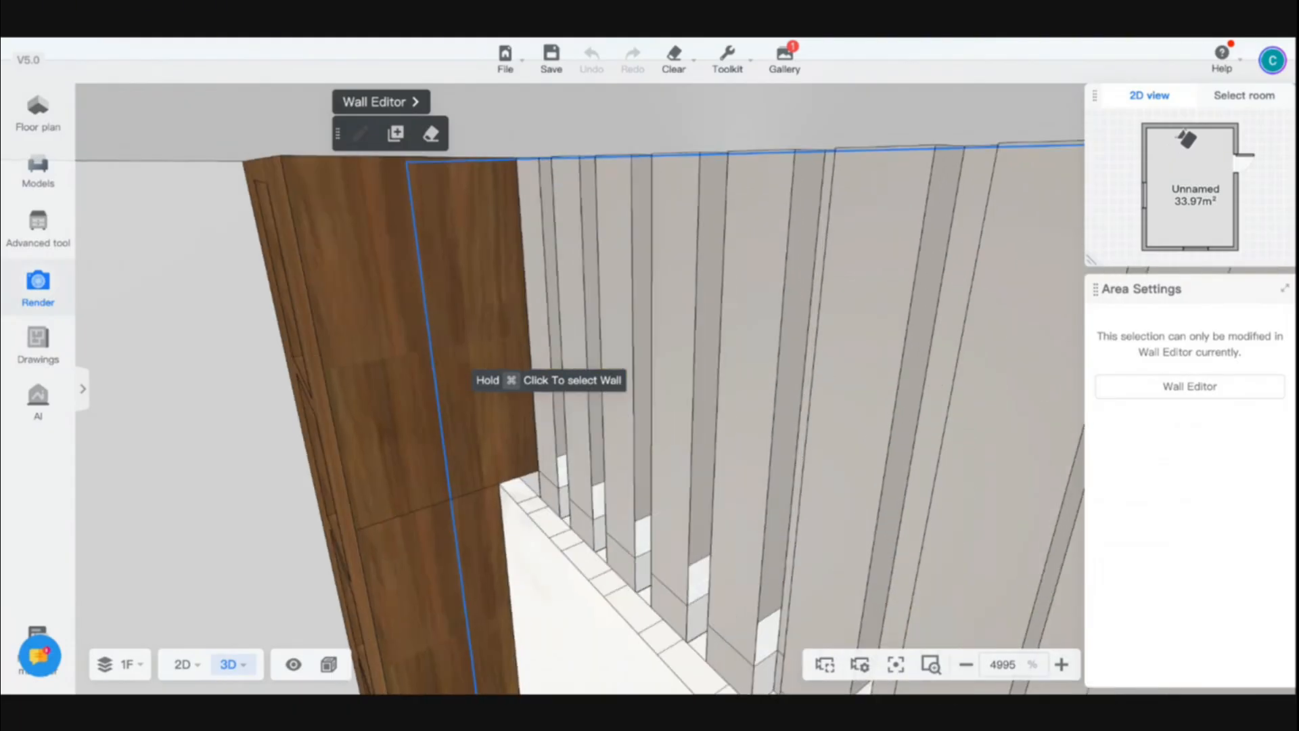
key("s")
key("d")
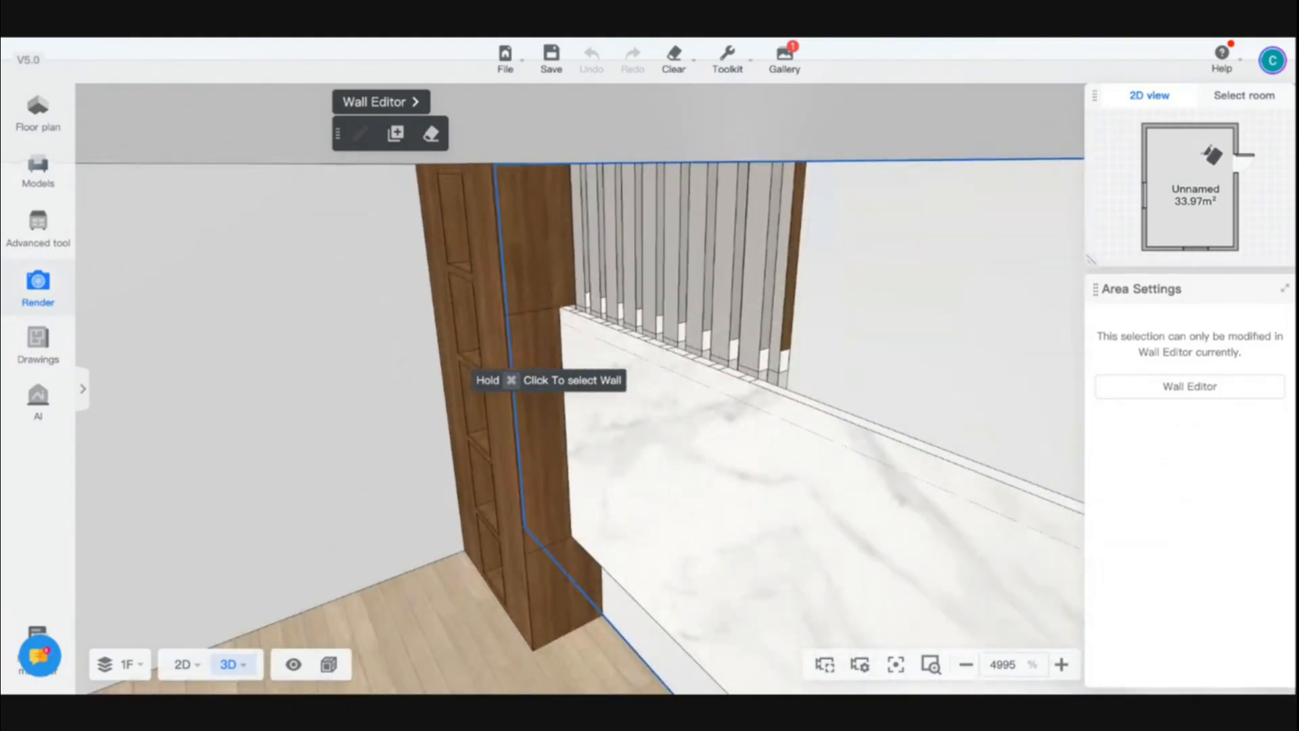
key("s")
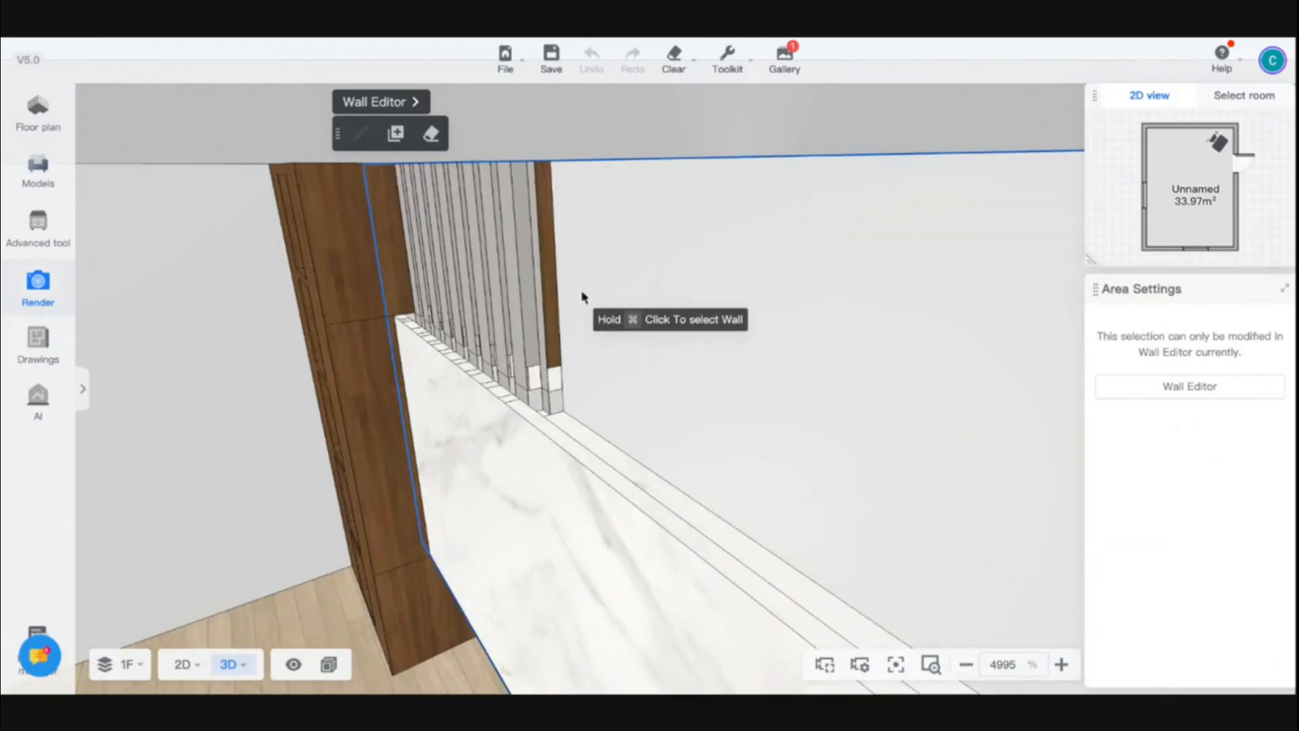
key("a")
key("a")
key("d")
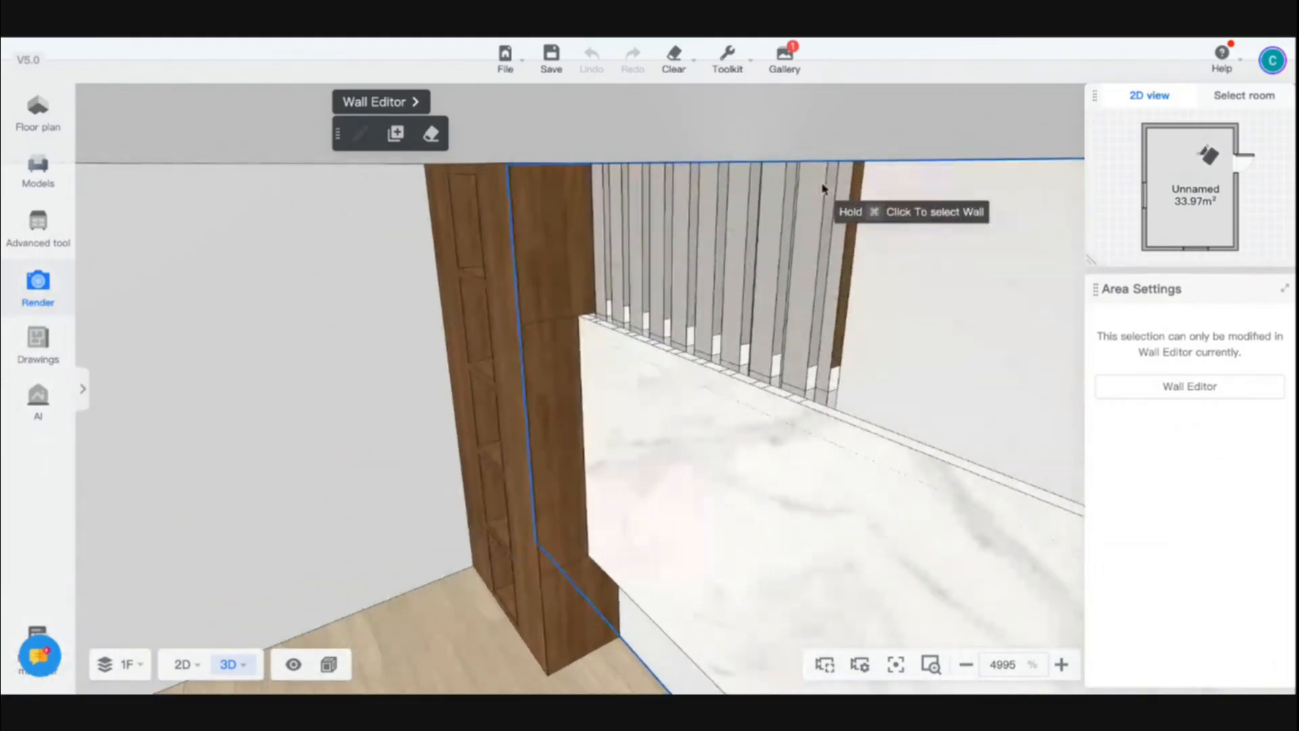
Reopen the Wall Editor and examine the strip row above the marble panel
left_click(350, 100)
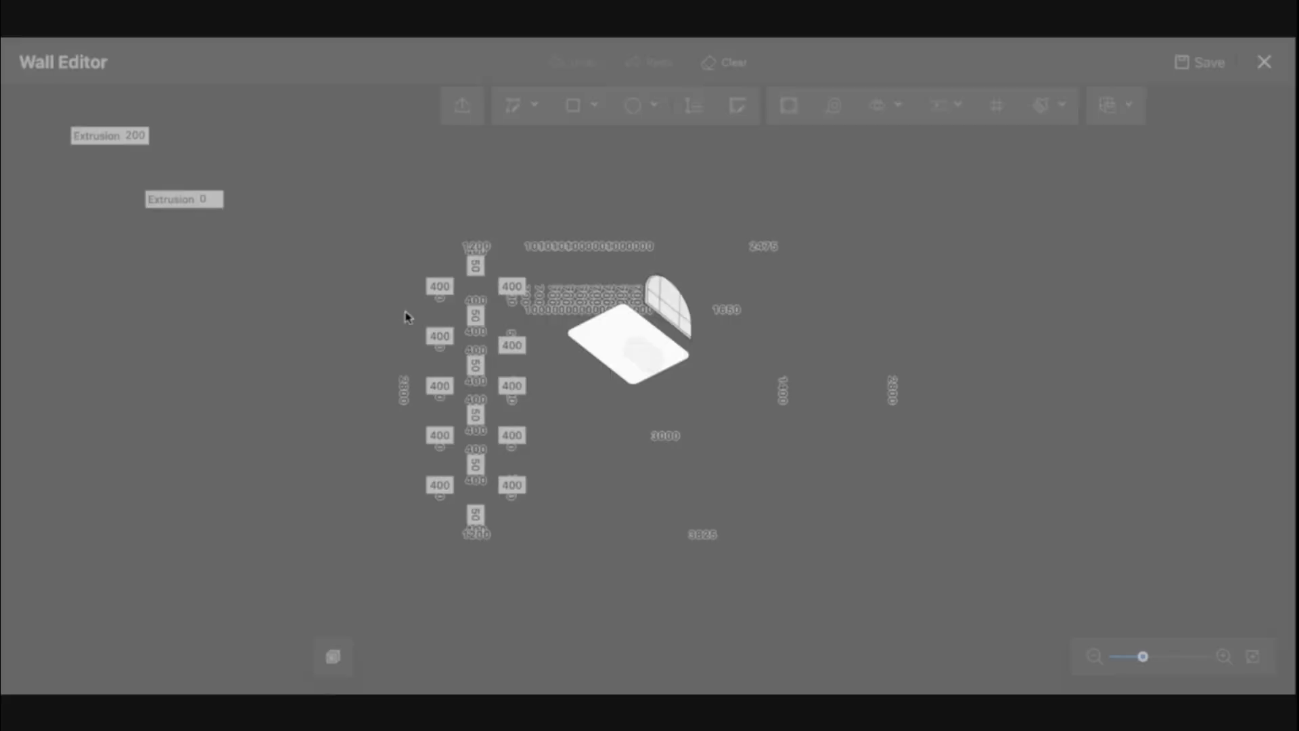
scroll(551, 299, "up", 10)
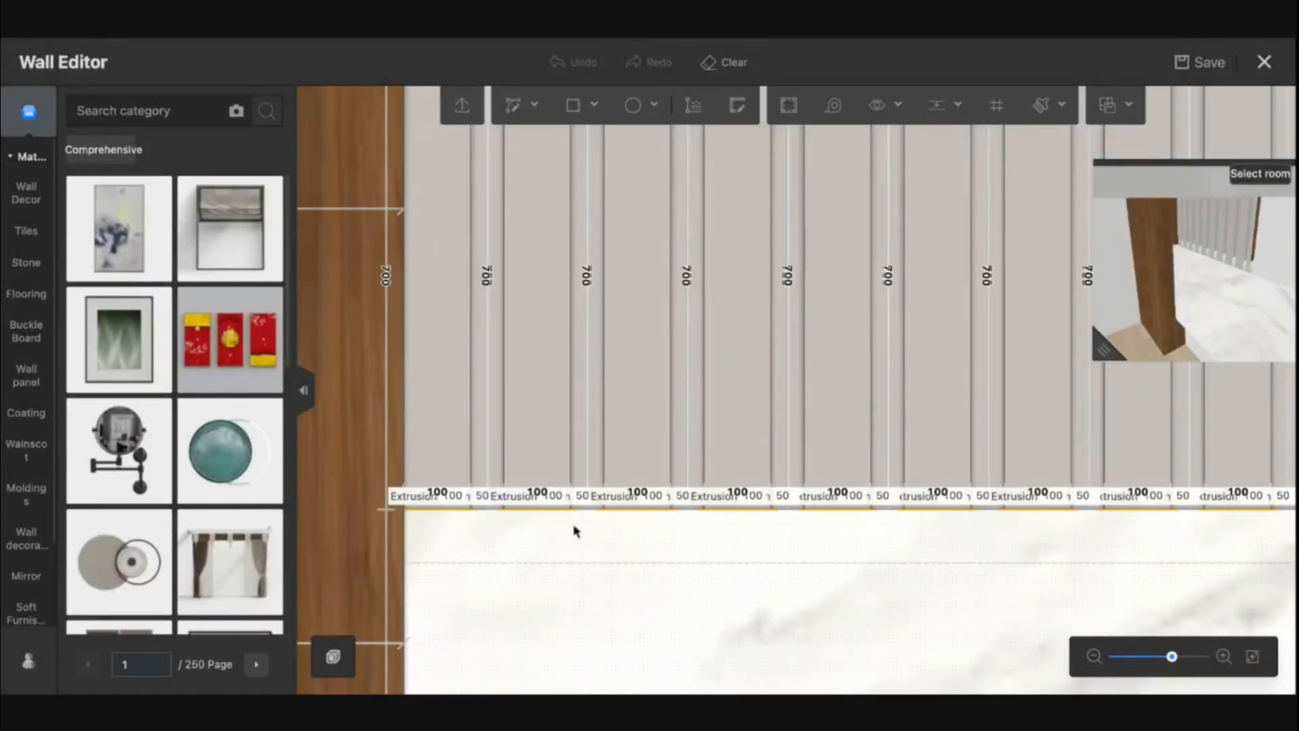
scroll(569, 474, "up", 3)
left_click(565, 426)
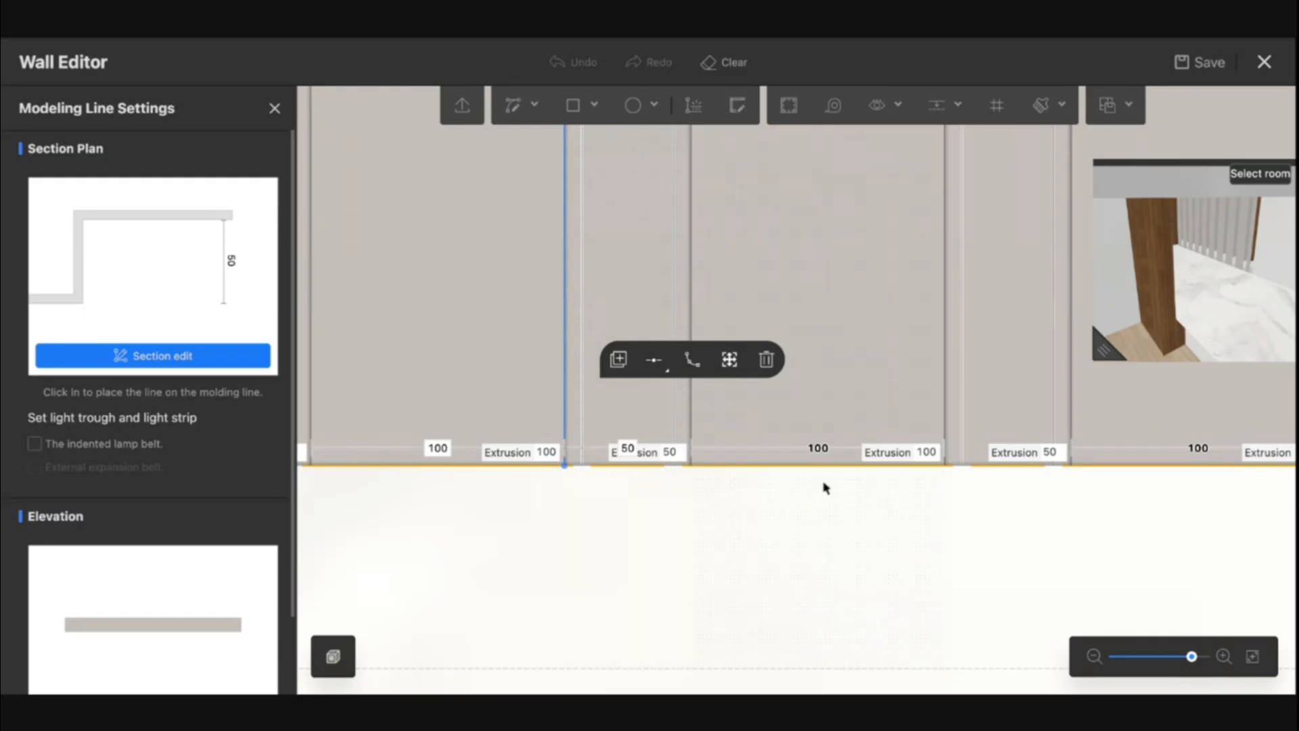
scroll(689, 423, "down", 5)
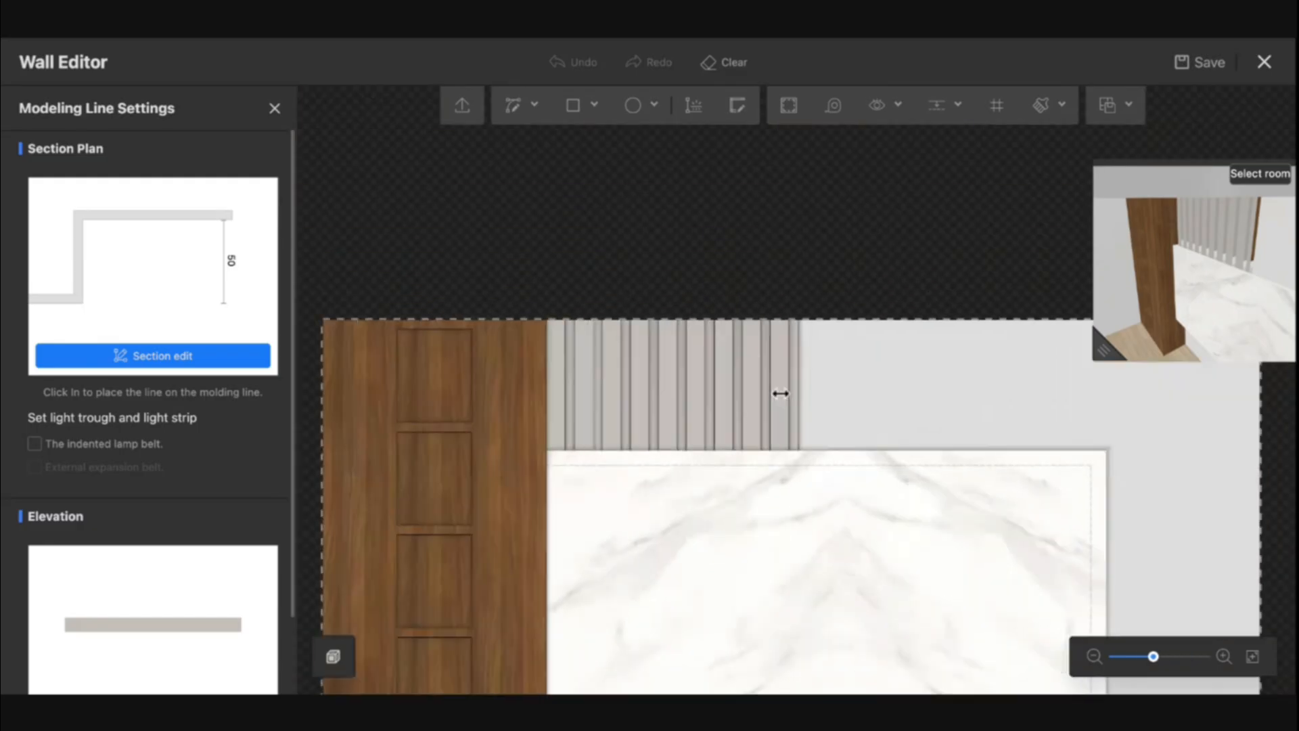
left_click(837, 415)
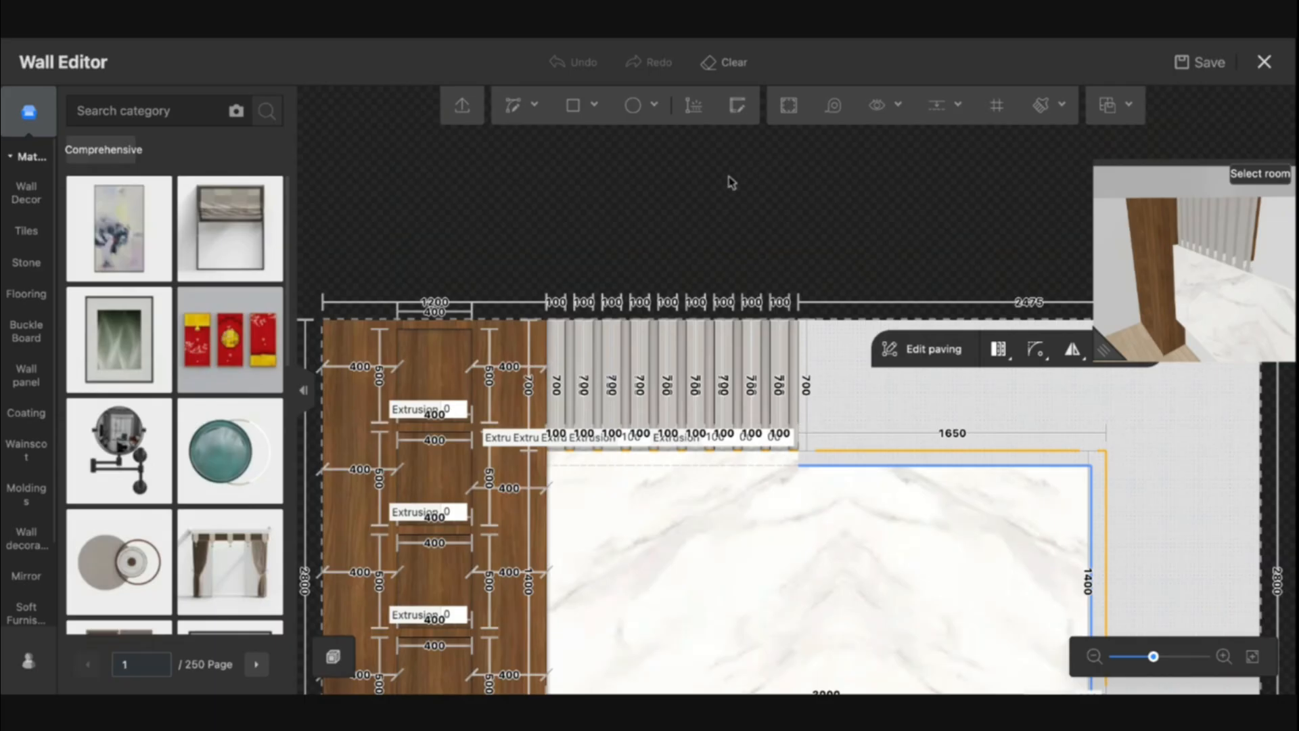
left_click_drag(836, 393, 591, 352)
left_click(594, 351)
scroll(604, 353, "up", 10)
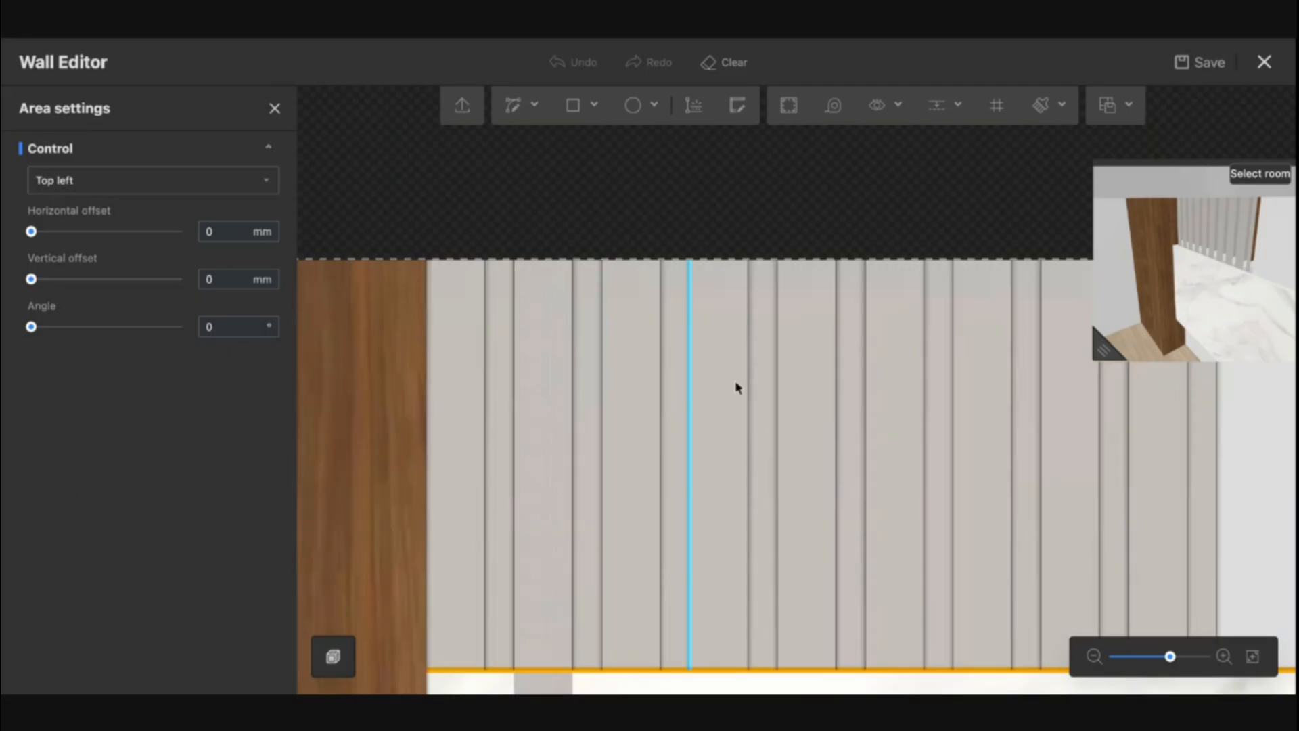
scroll(905, 420, "down", 1)
scroll(905, 420, "down", 3)
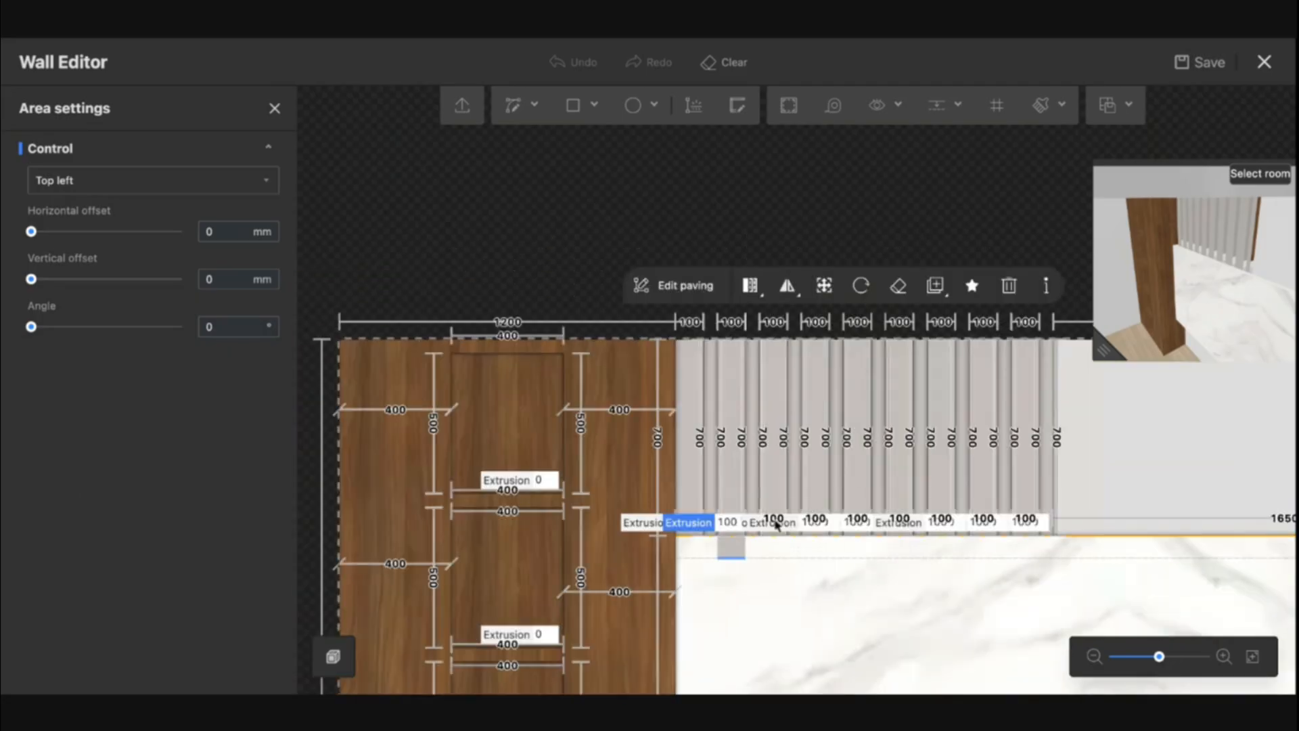
Select the whole row of vertical strips, copy it and paste the copy to the right, extending the row
left_click(776, 410)
left_click(817, 409)
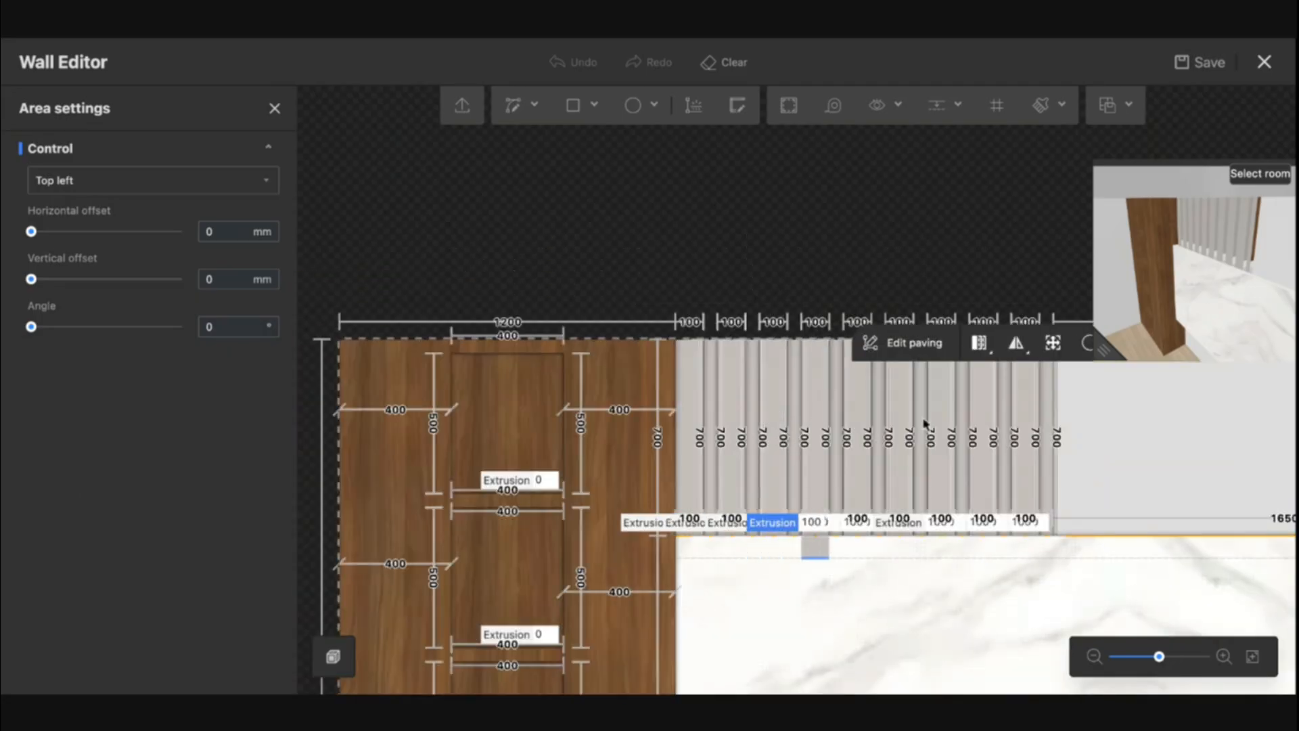
left_click(1103, 551)
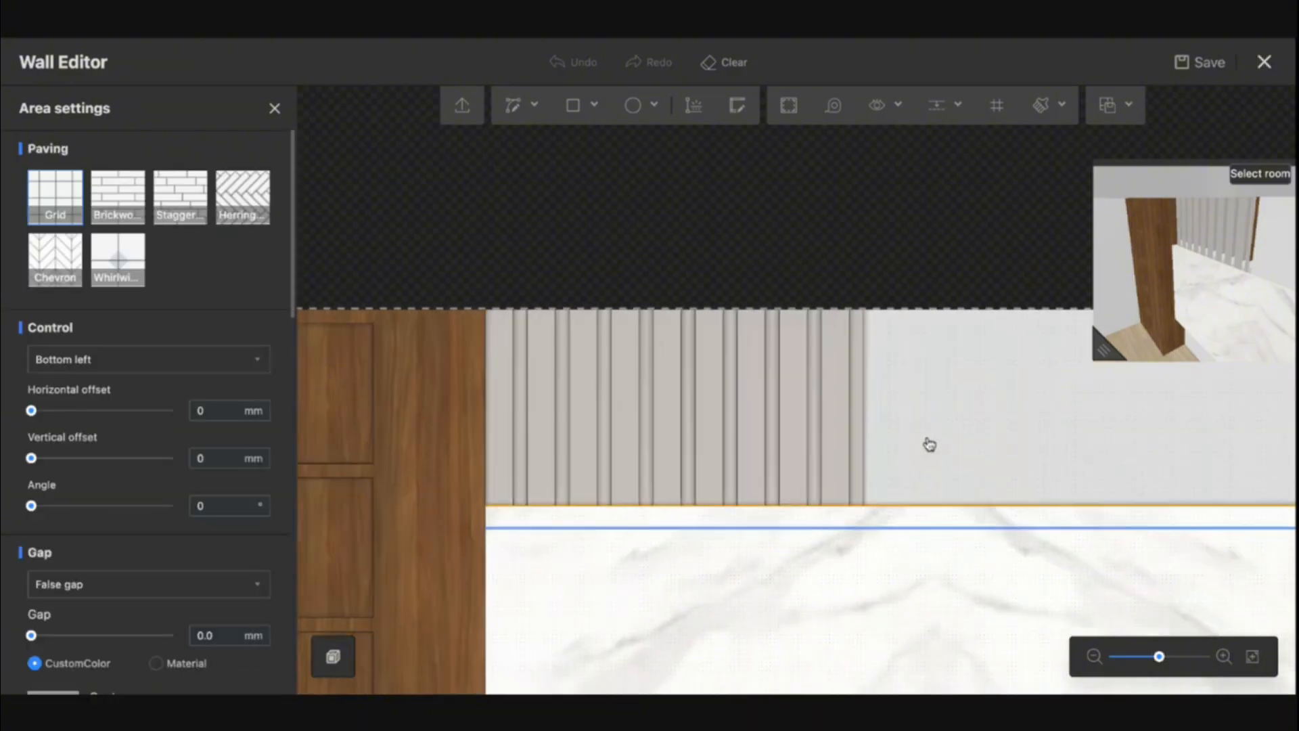
left_click(785, 386)
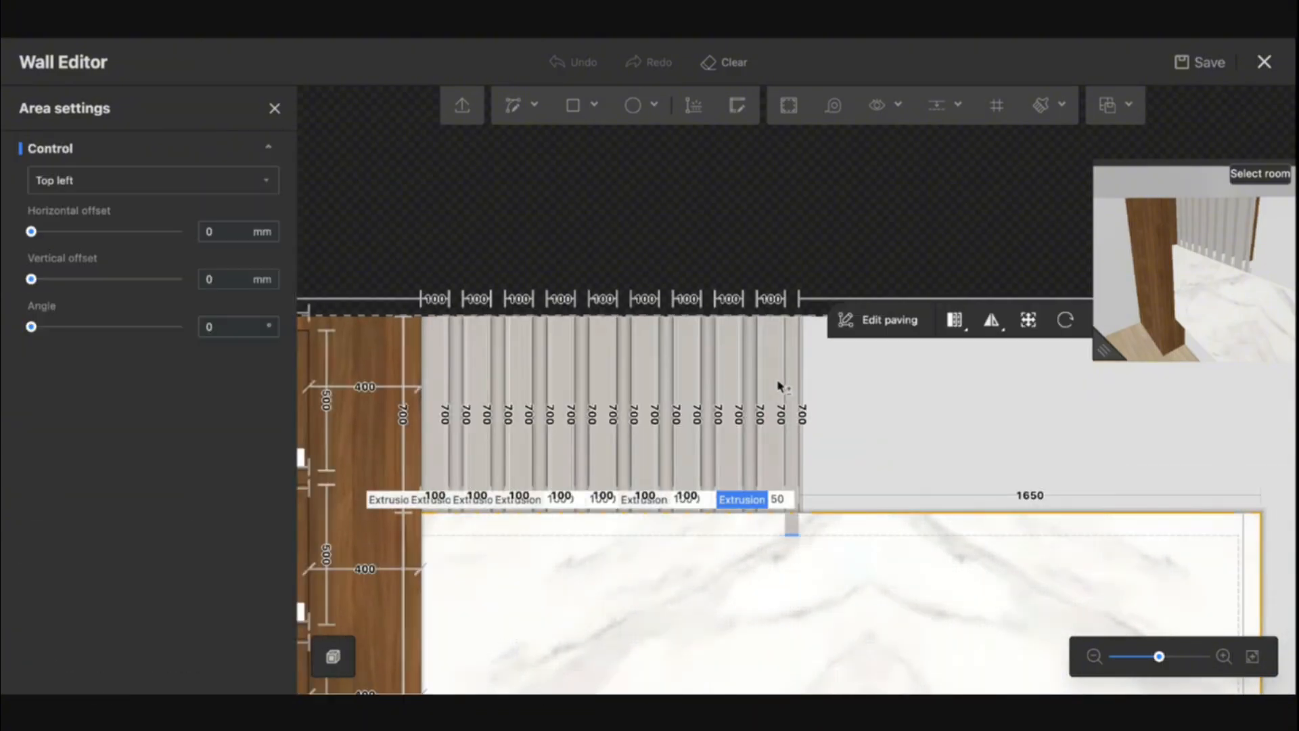
left_click(733, 383, "shift")
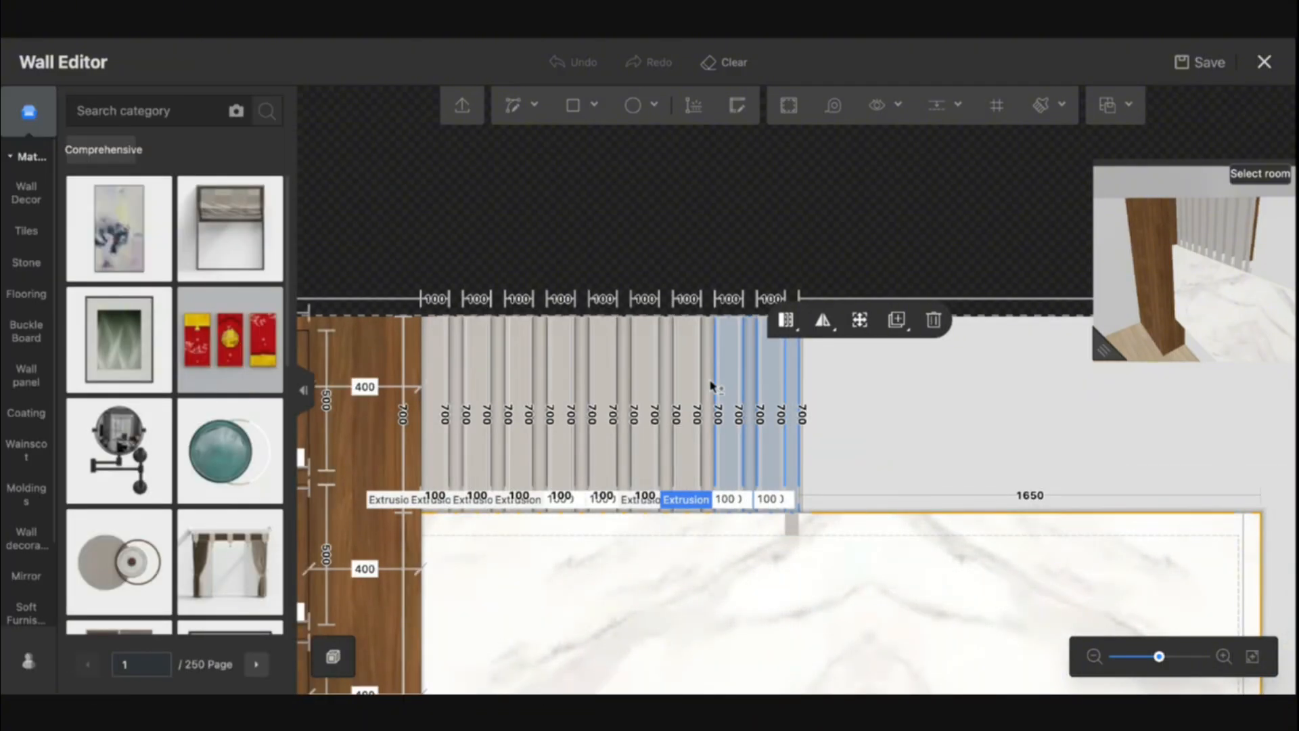
left_click(711, 383, "shift")
left_click(686, 382, "shift")
left_click(669, 385, "shift")
left_click(647, 384, "shift")
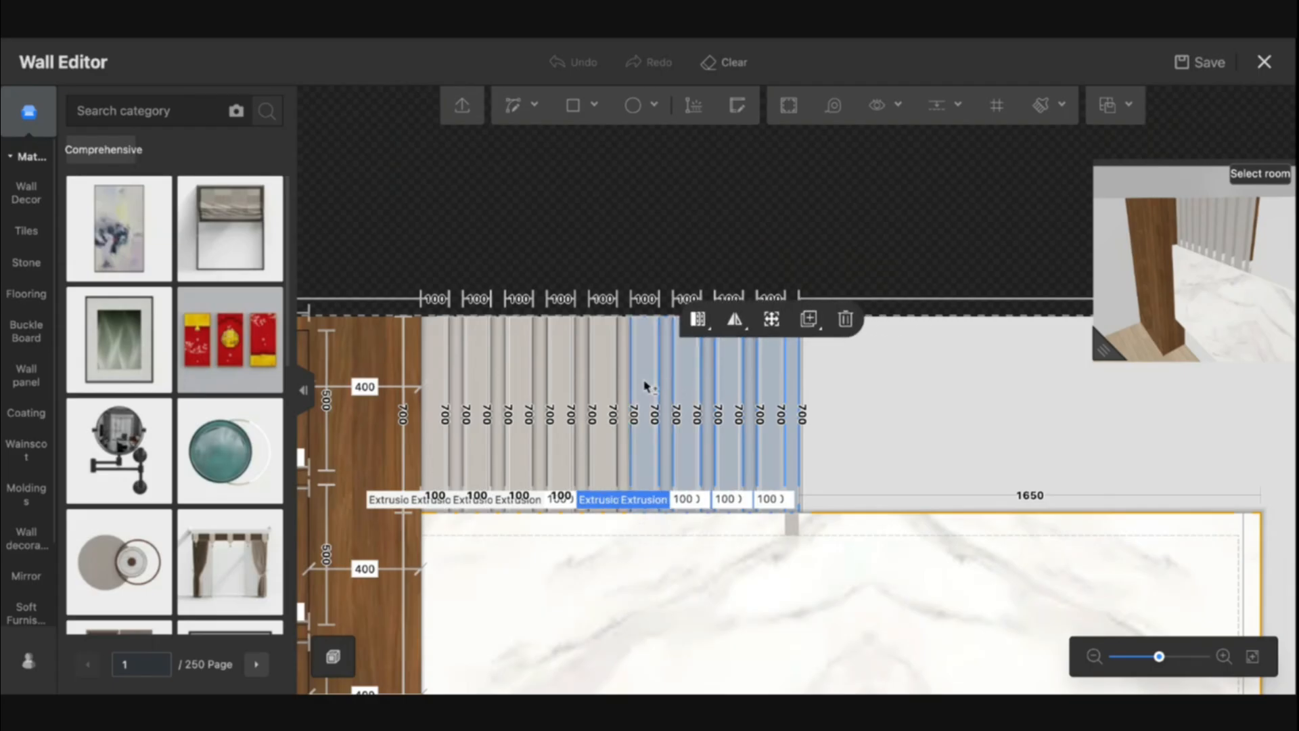
left_click(617, 384, "shift")
left_click(604, 384, "shift")
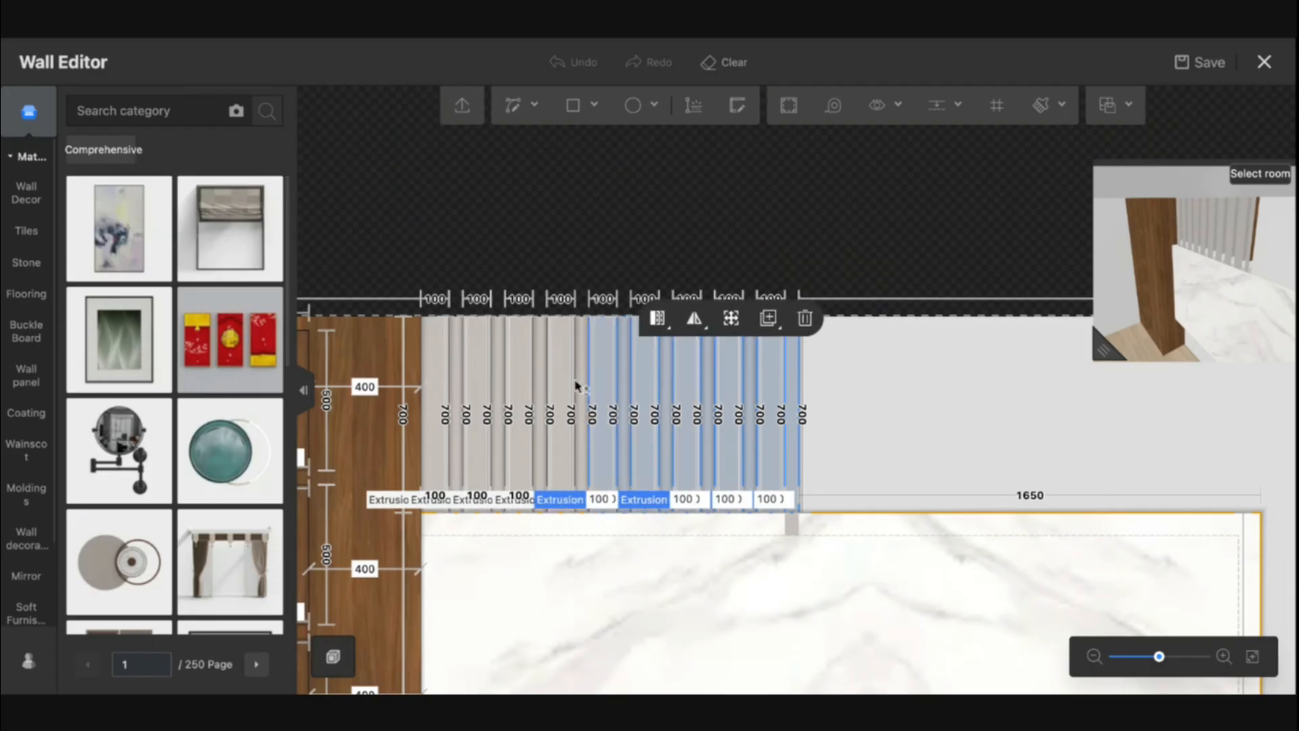
left_click(584, 386, "shift")
left_click(569, 385, "shift")
left_click(538, 387, "shift")
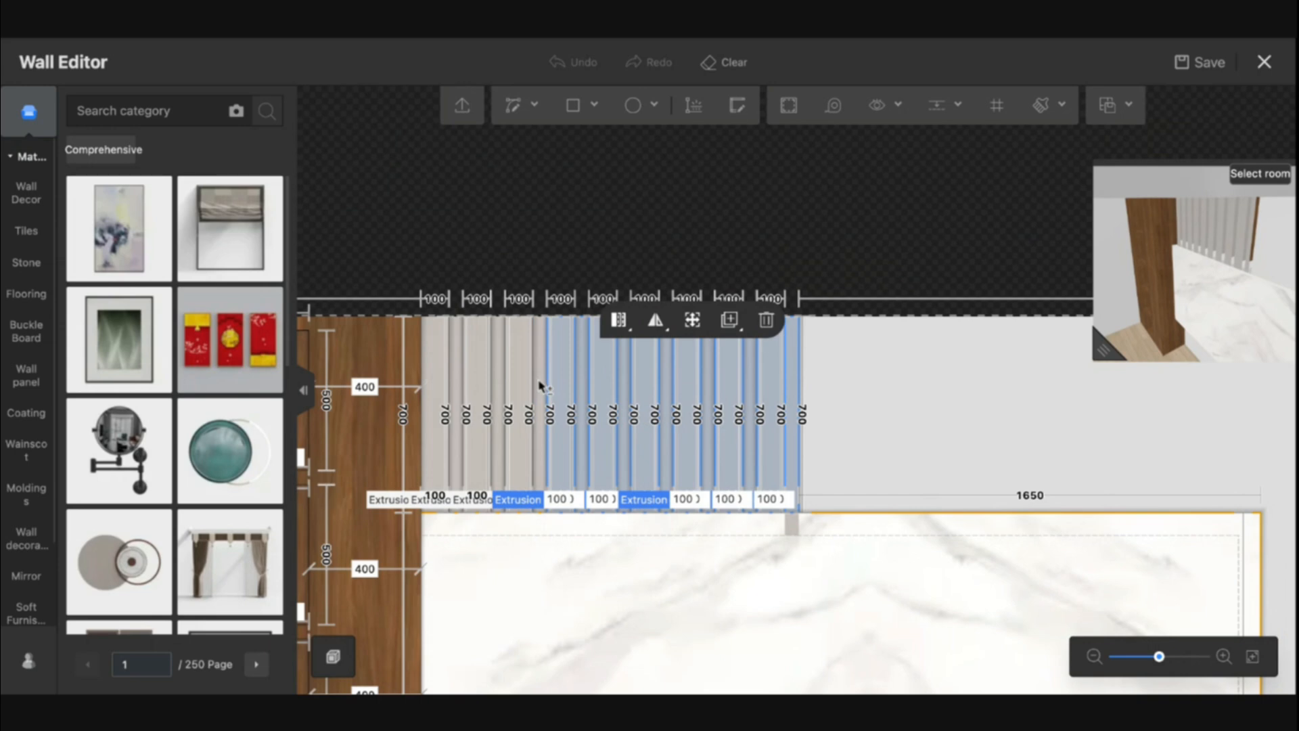
left_click(538, 386, "shift")
left_click(523, 385, "shift")
left_click(500, 384, "shift")
left_click(483, 385, "shift")
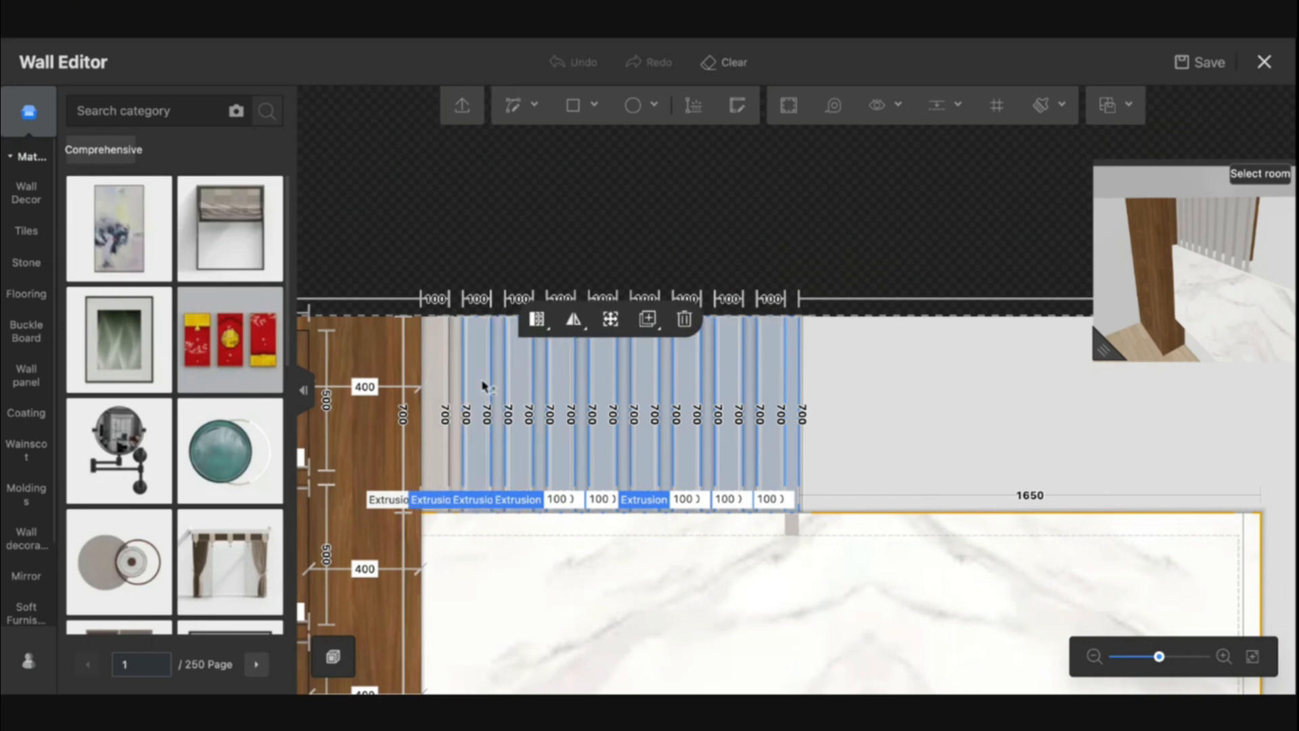
key("ctrl+c")
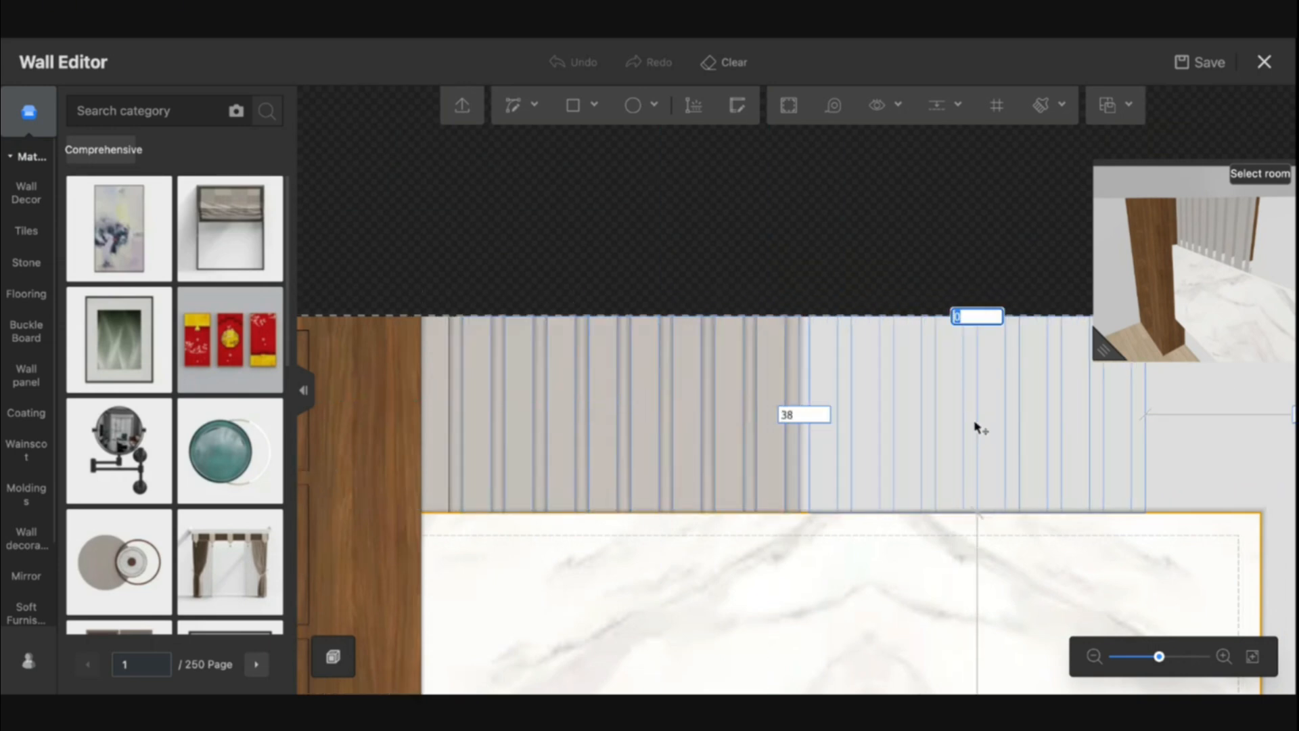
left_click(978, 426)
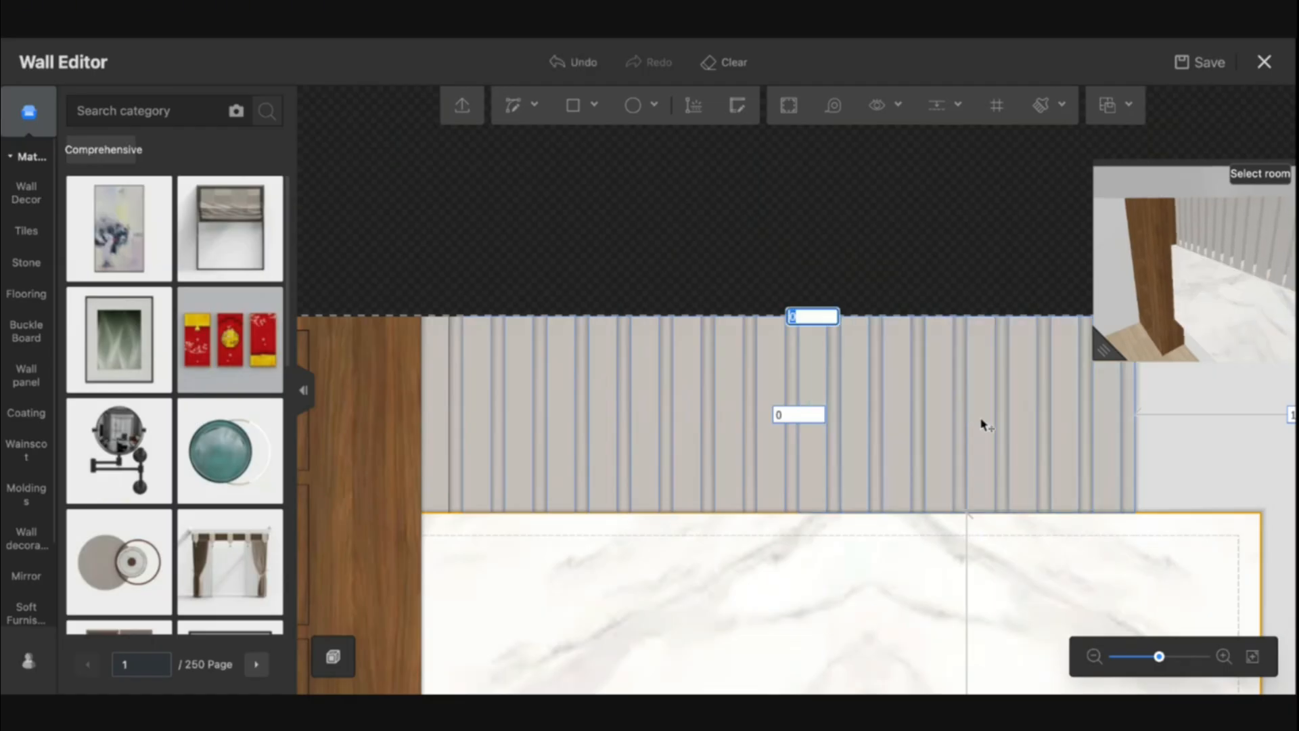
key("Escape")
Copy the last four strips and paste them with 0 mm offset at the row's right end
left_click_drag(1198, 444, 815, 454)
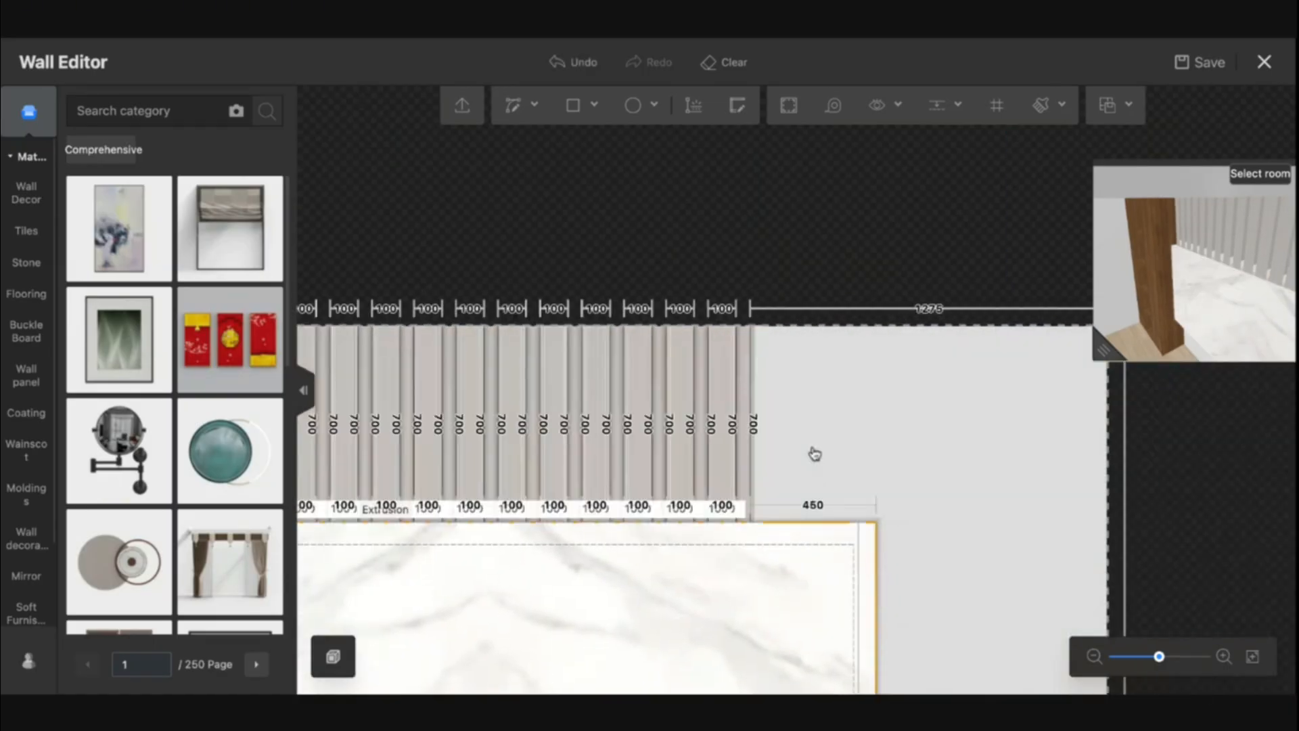
left_click(744, 452)
left_click(727, 460, "shift")
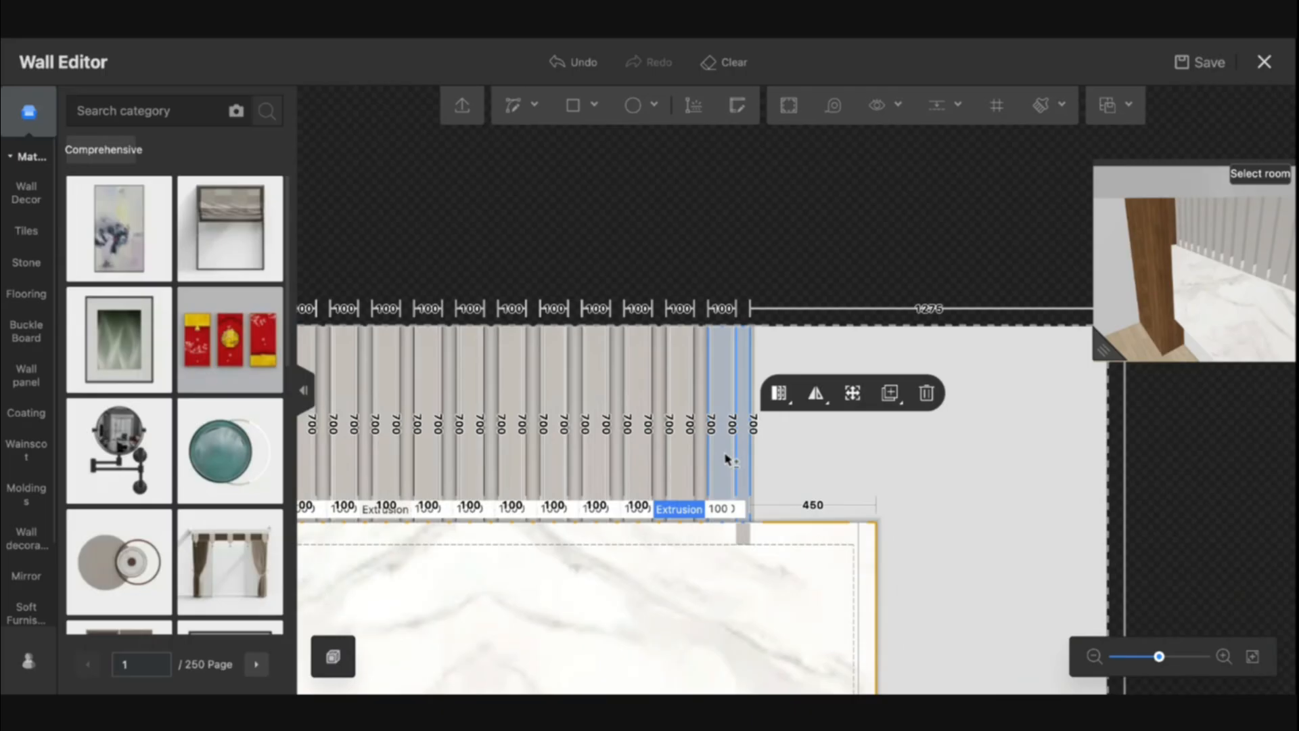
left_click(702, 465, "shift")
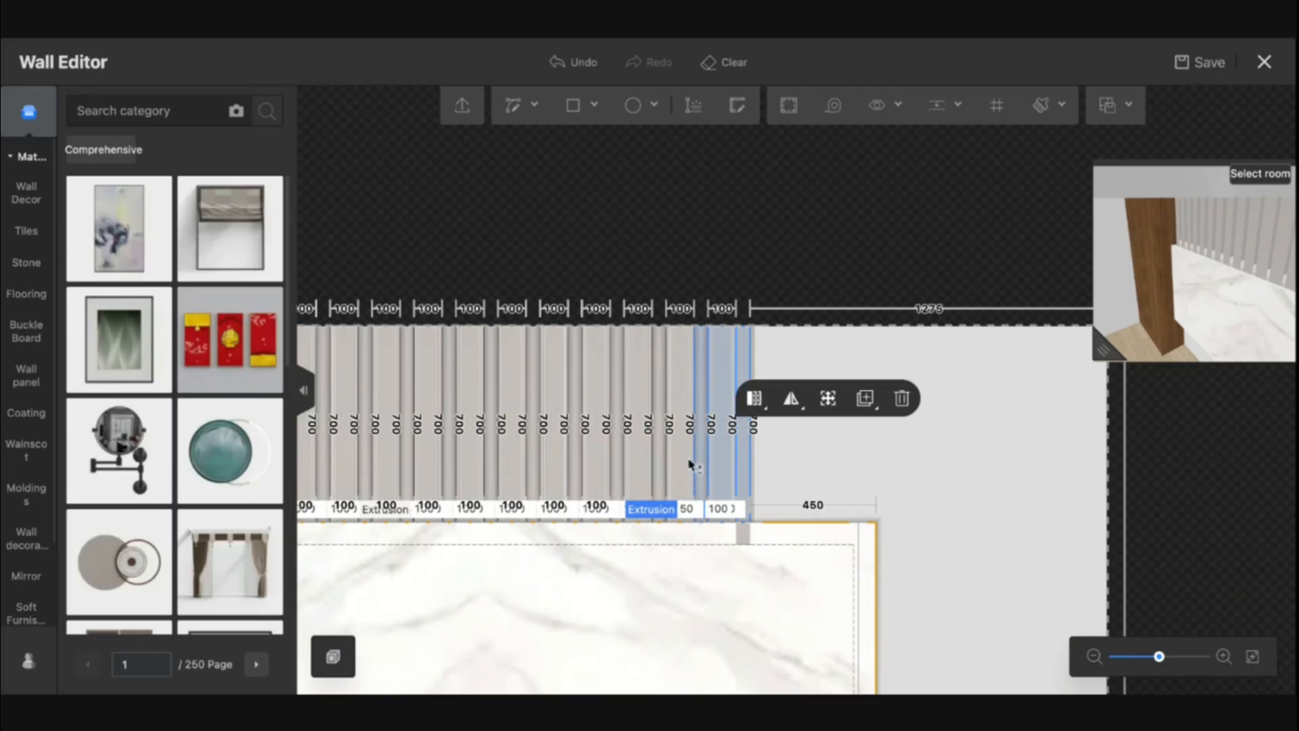
left_click(681, 465, "shift")
left_click(660, 461, "shift")
left_click(646, 461, "shift")
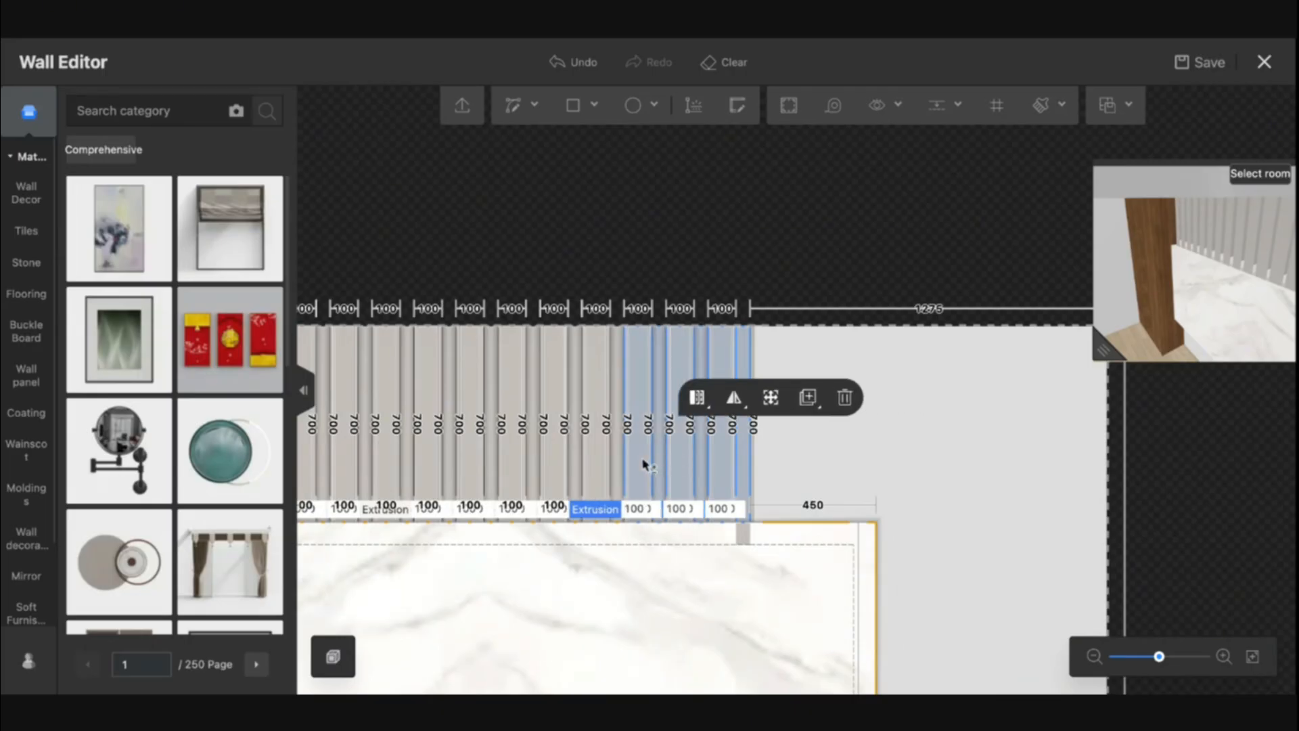
key("ctrl+c")
key("ctrl+v")
type("0")
key("Return")
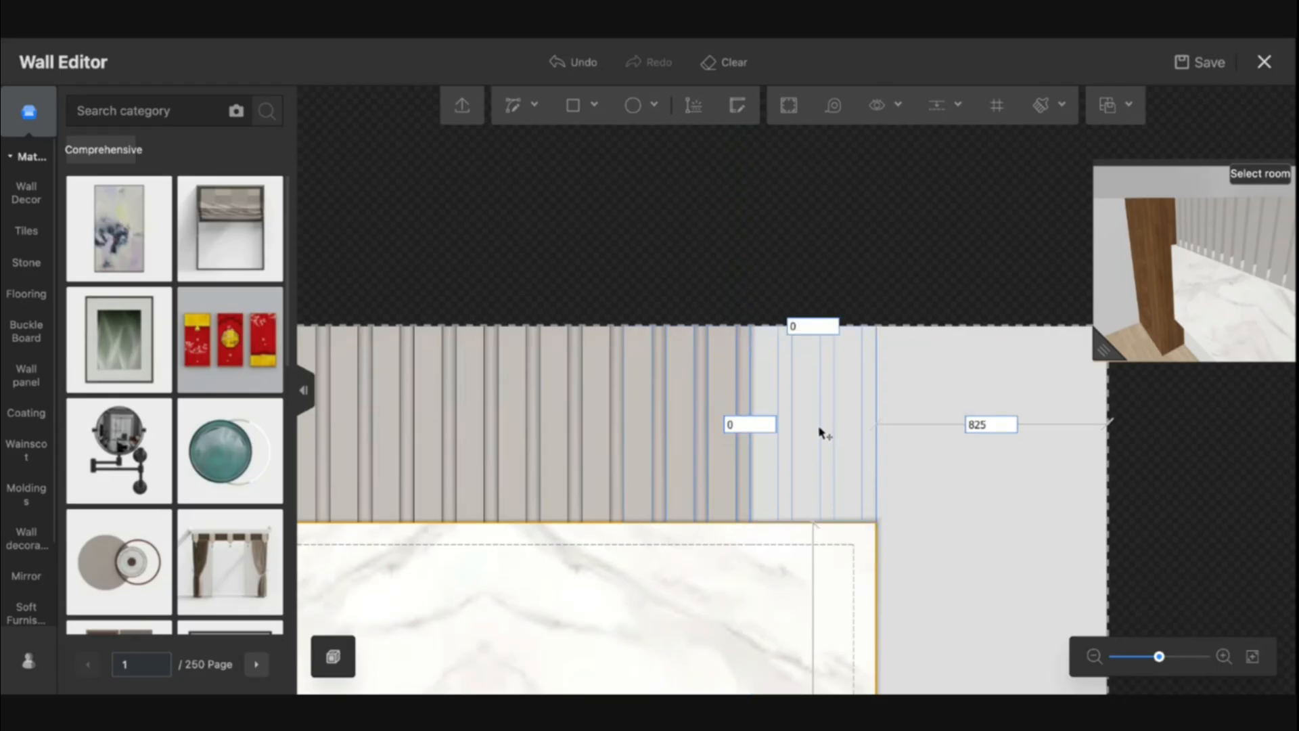
left_click(822, 433)
key("Escape")
scroll(926, 519, "down", 3)
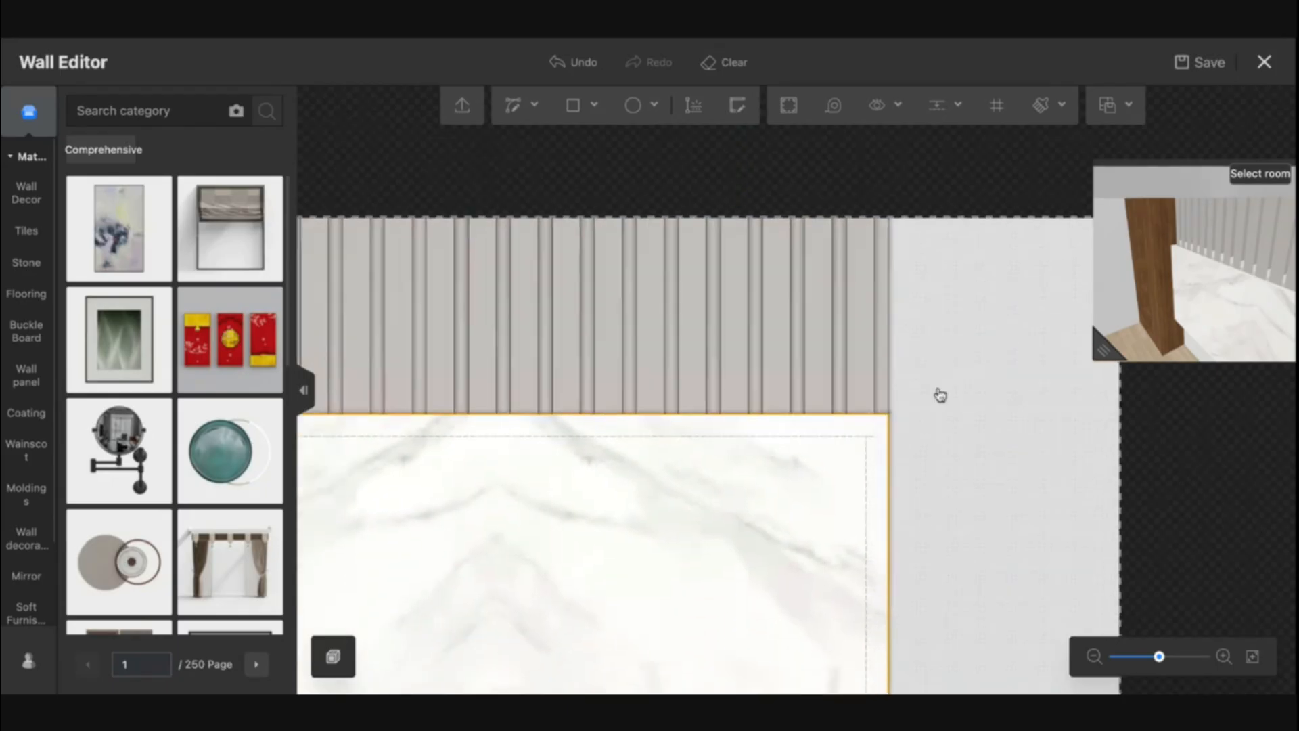
Select the upper row of vertical strips and paste a copy beneath the marble panel with 0 mm offsets, filling the lower wall
scroll(945, 463, "up", 3)
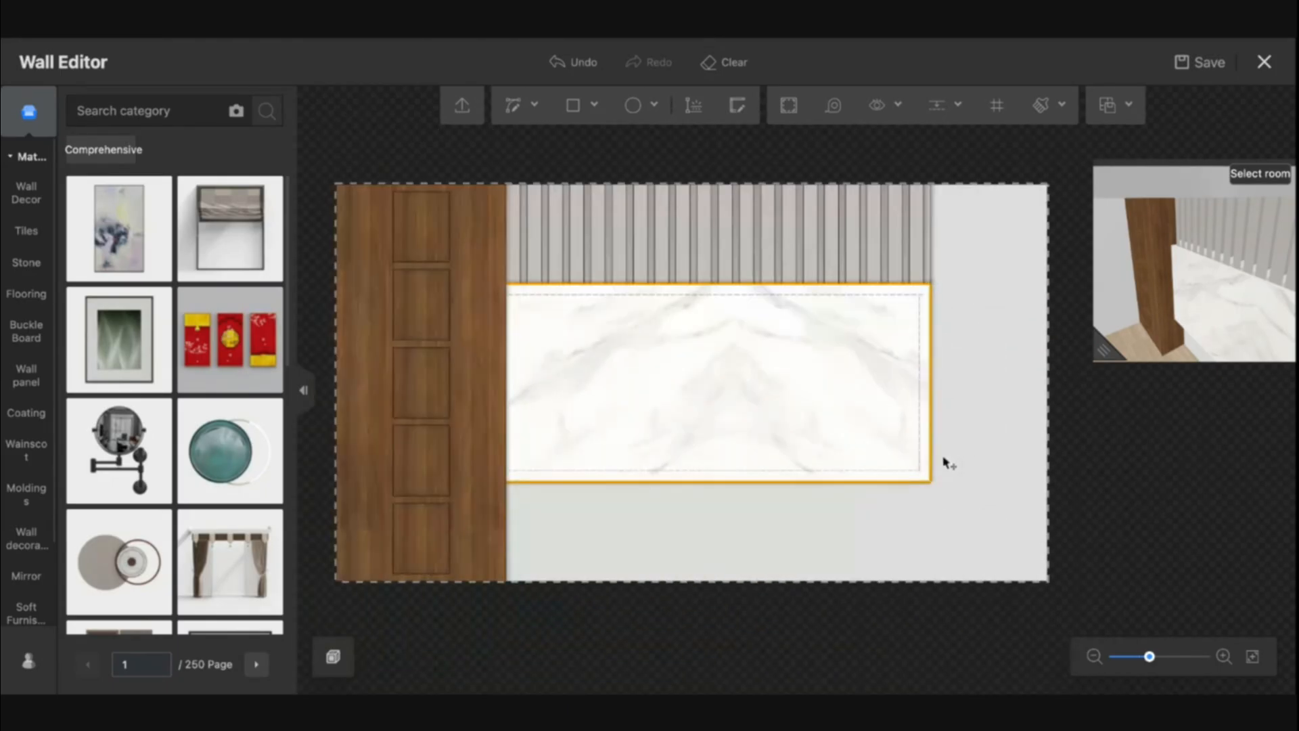
left_click(1015, 228)
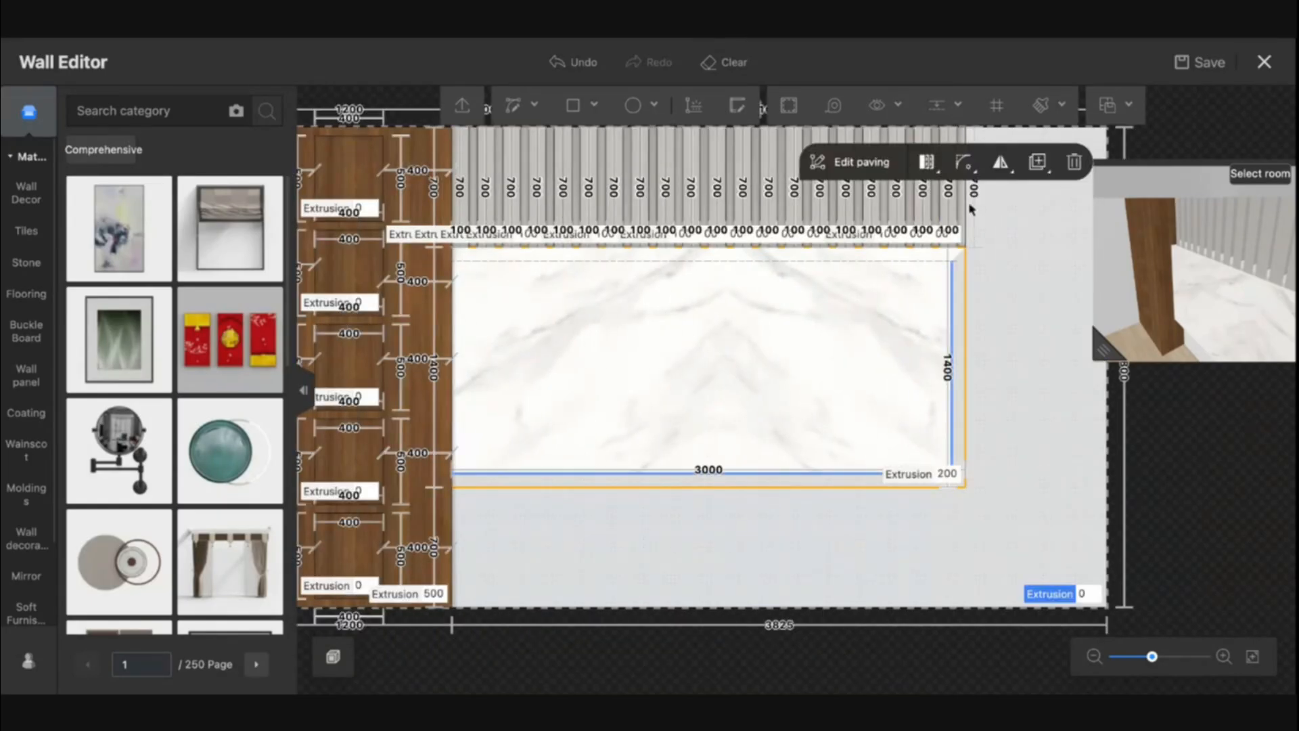
right_click_drag(1003, 227, 979, 320)
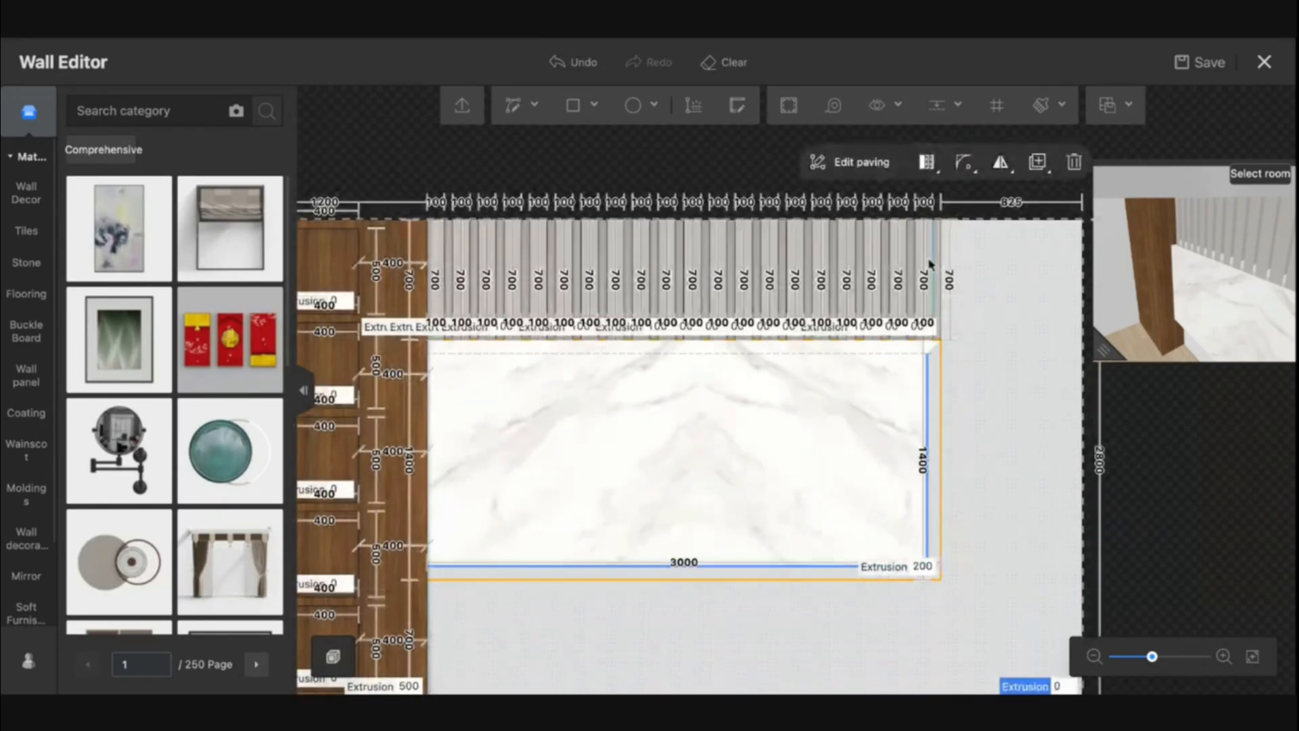
left_click(931, 251, "shift")
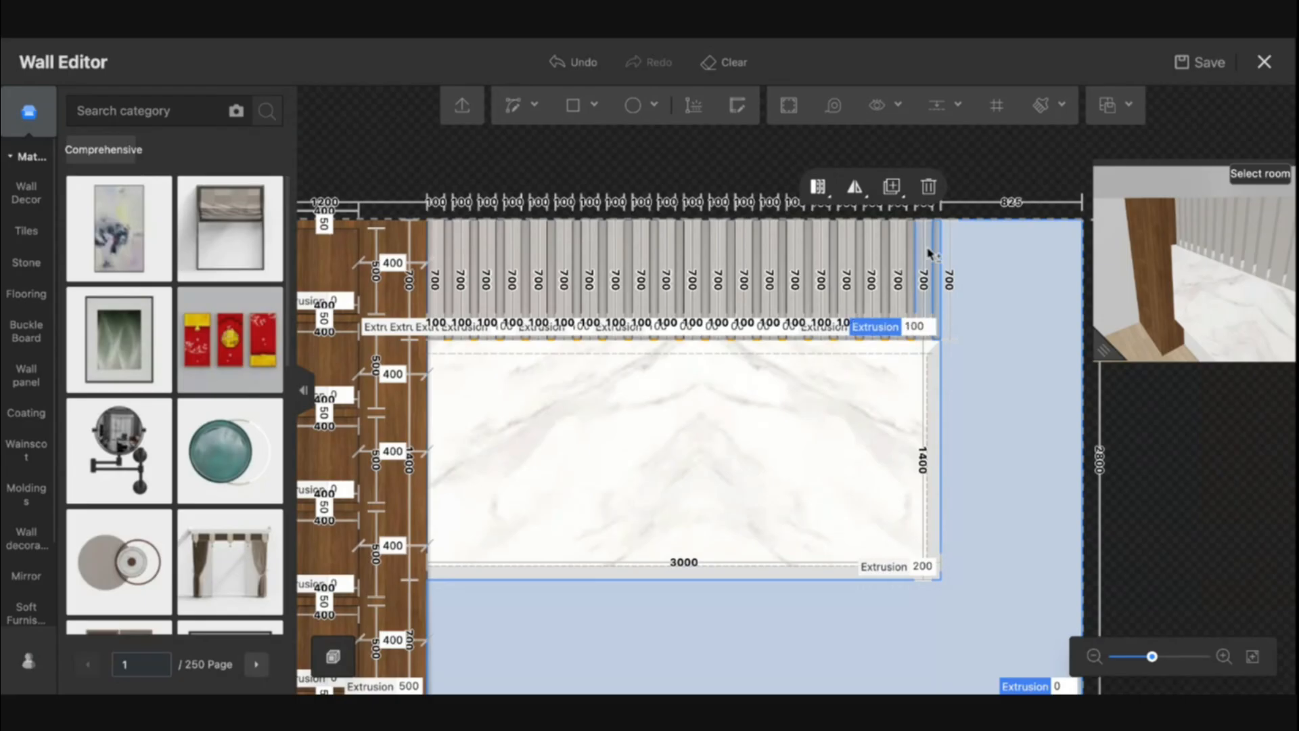
left_click(971, 195)
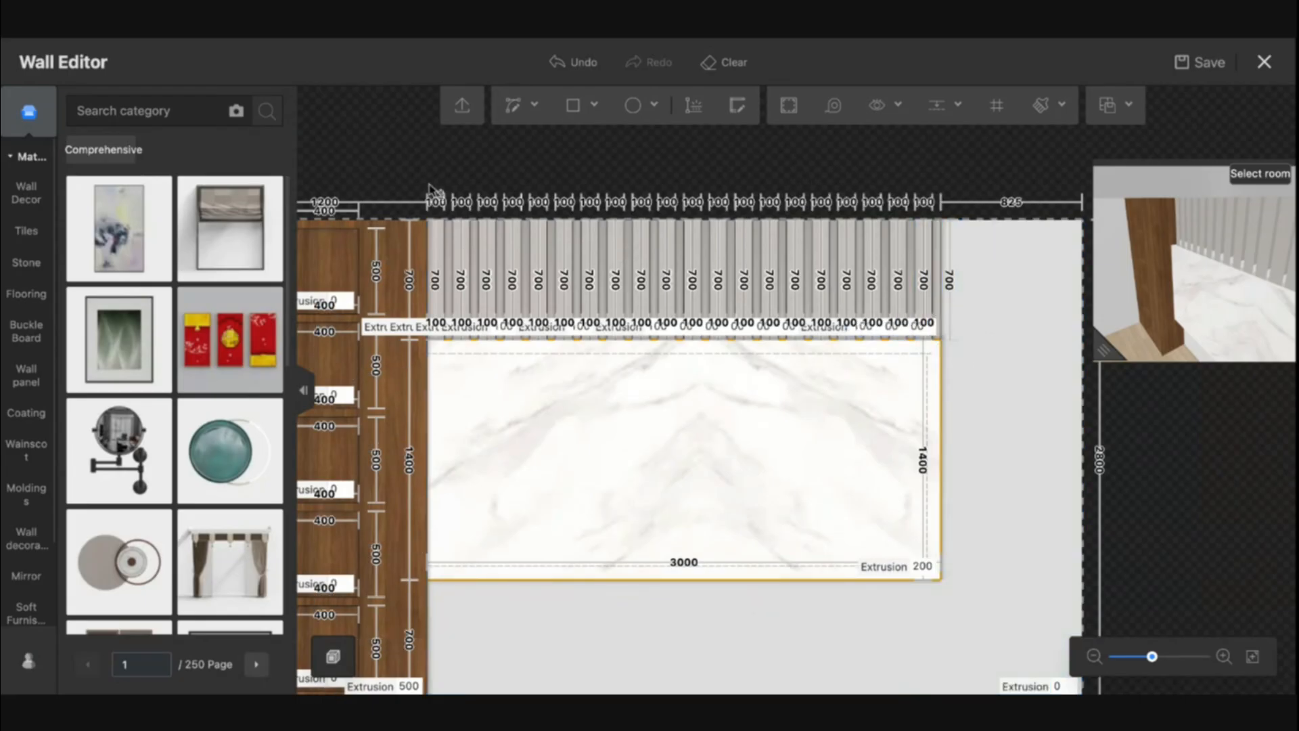
left_click_drag(418, 180, 983, 628)
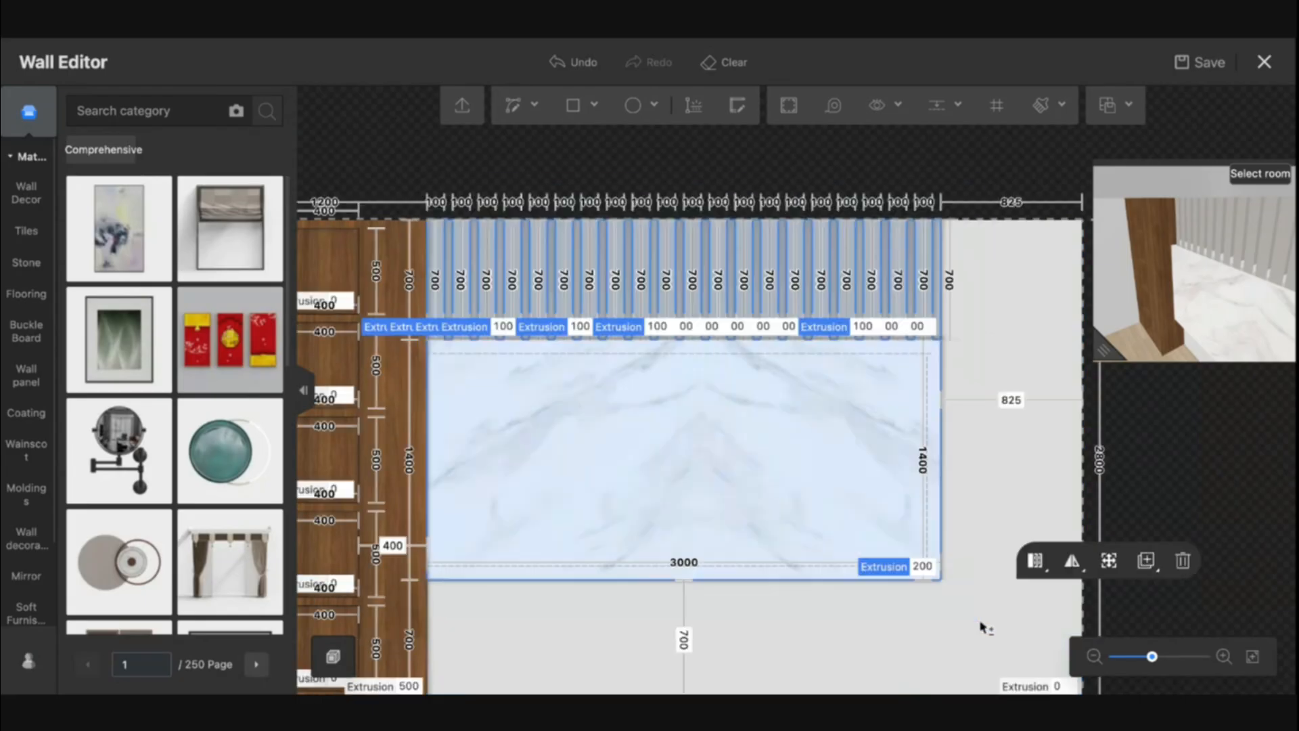
left_click(610, 451, "shift")
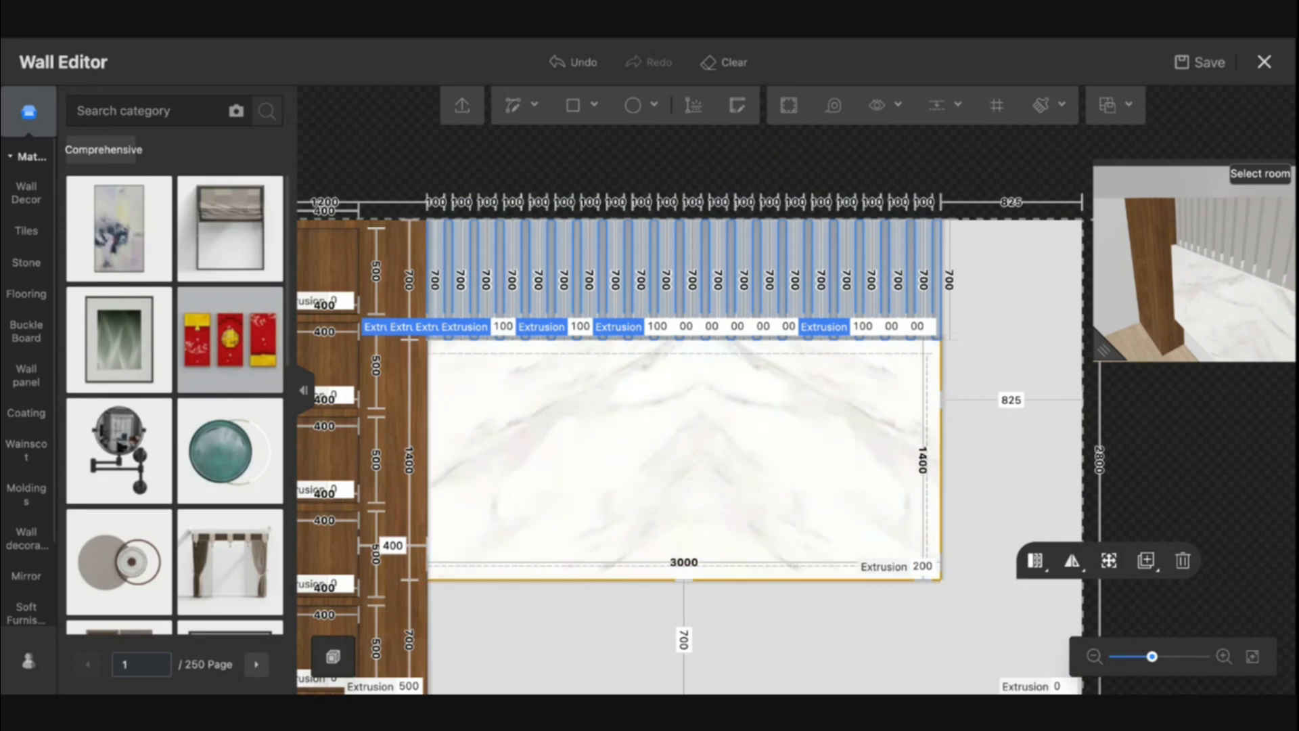
right_click_drag(845, 171, 867, 130)
key("ctrl+v")
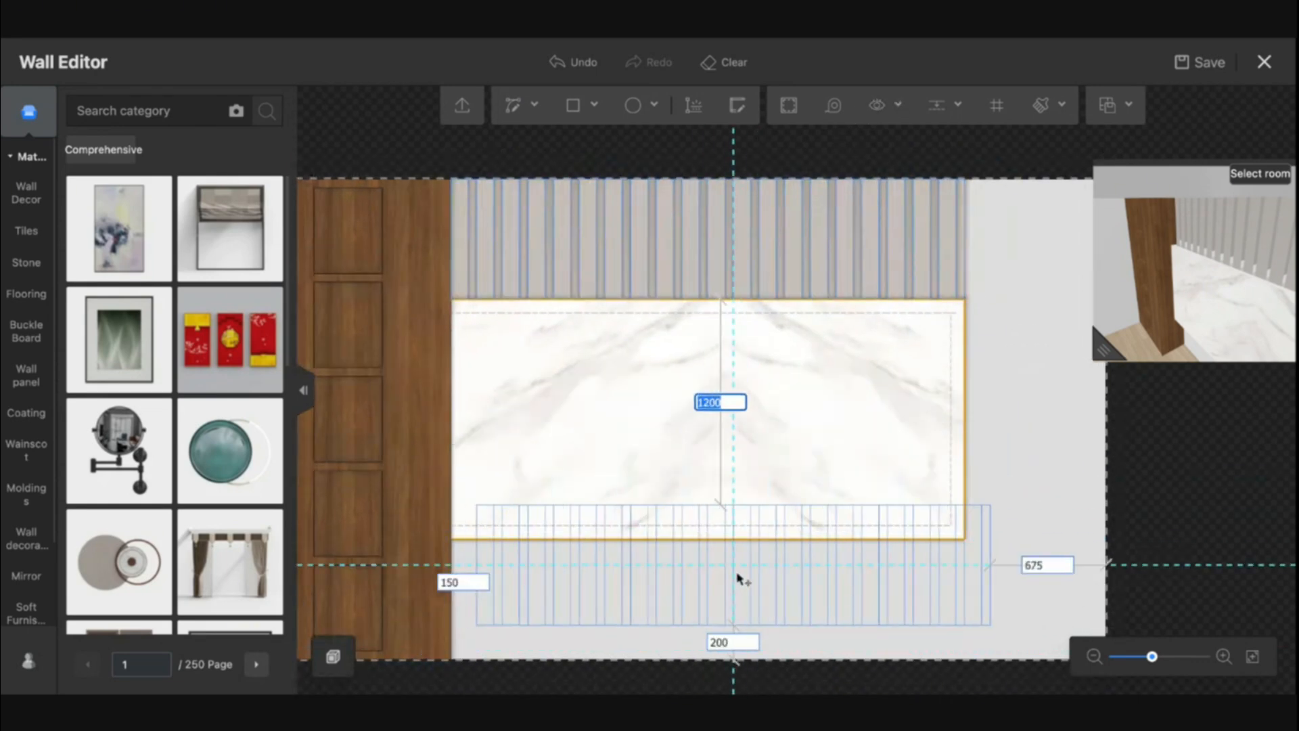
left_click(712, 596)
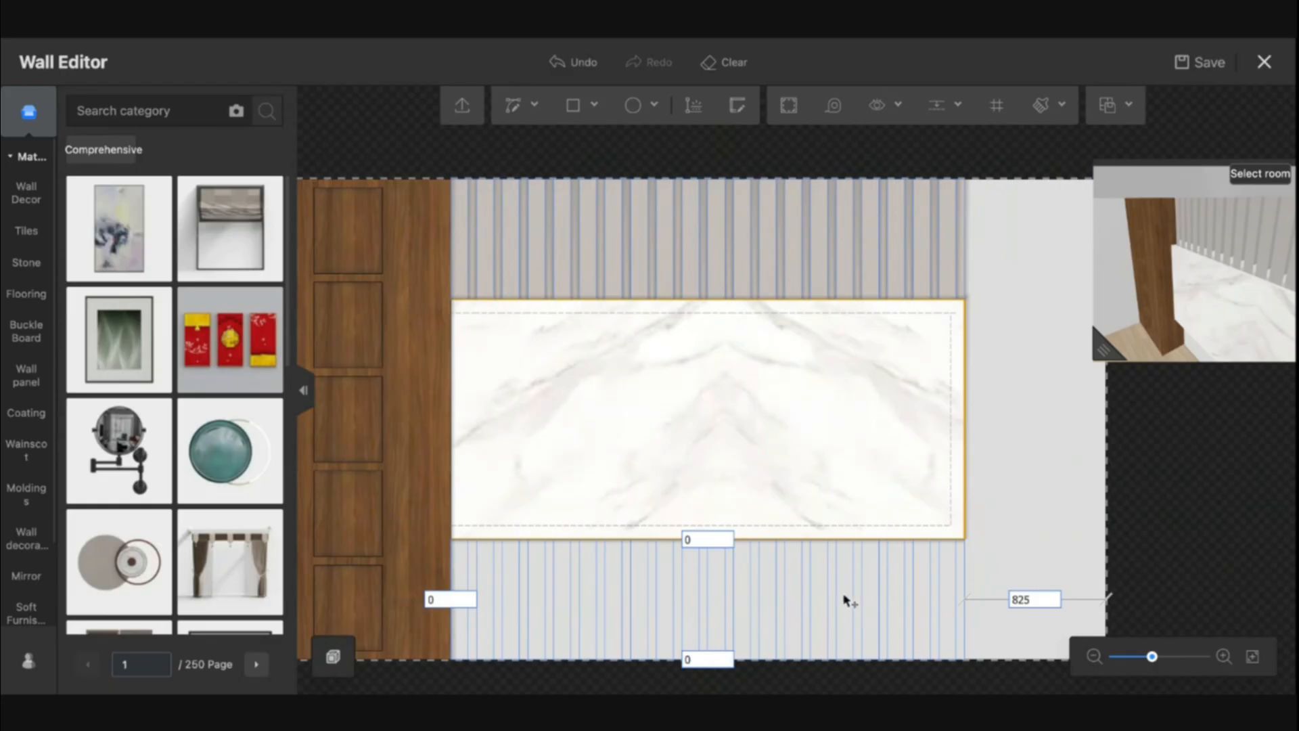
left_click(815, 601)
left_click_drag(1033, 467, 957, 452)
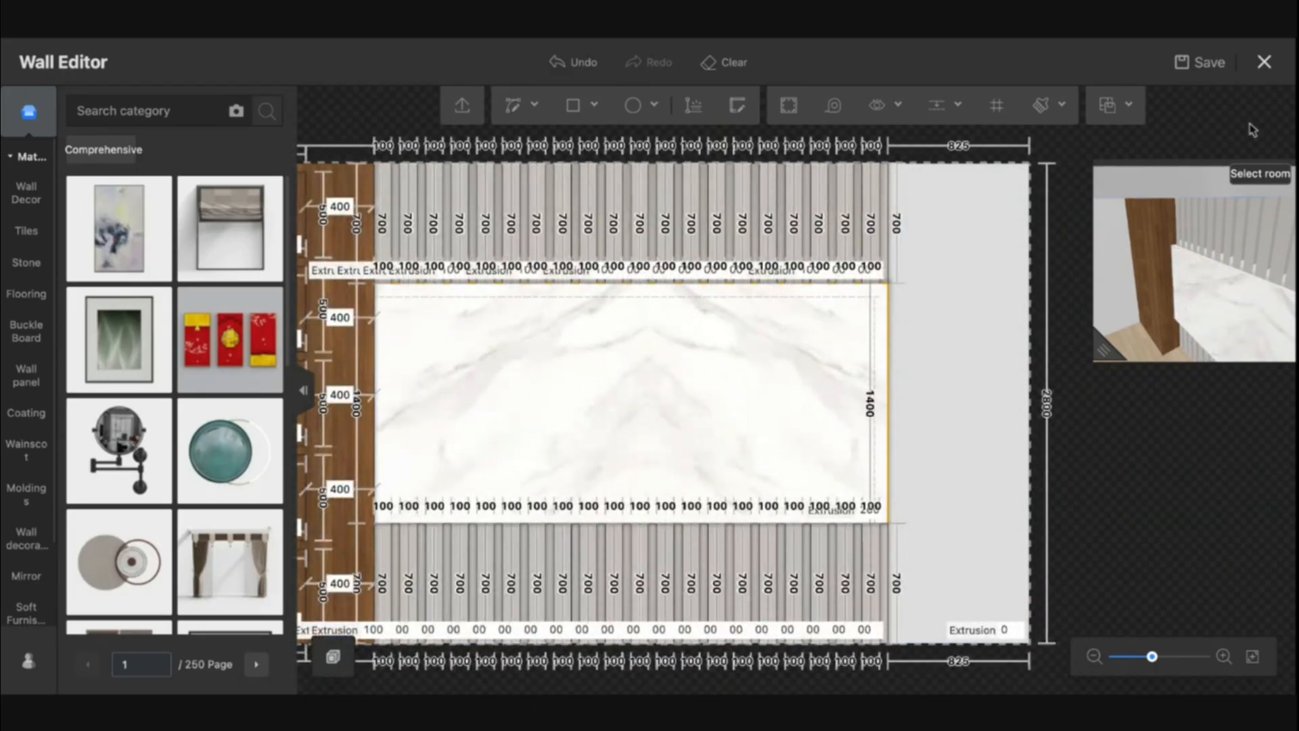
Exit the Wall Editor with saving and inspect the lower strip row in the 3D view from several angles
left_click(1265, 64)
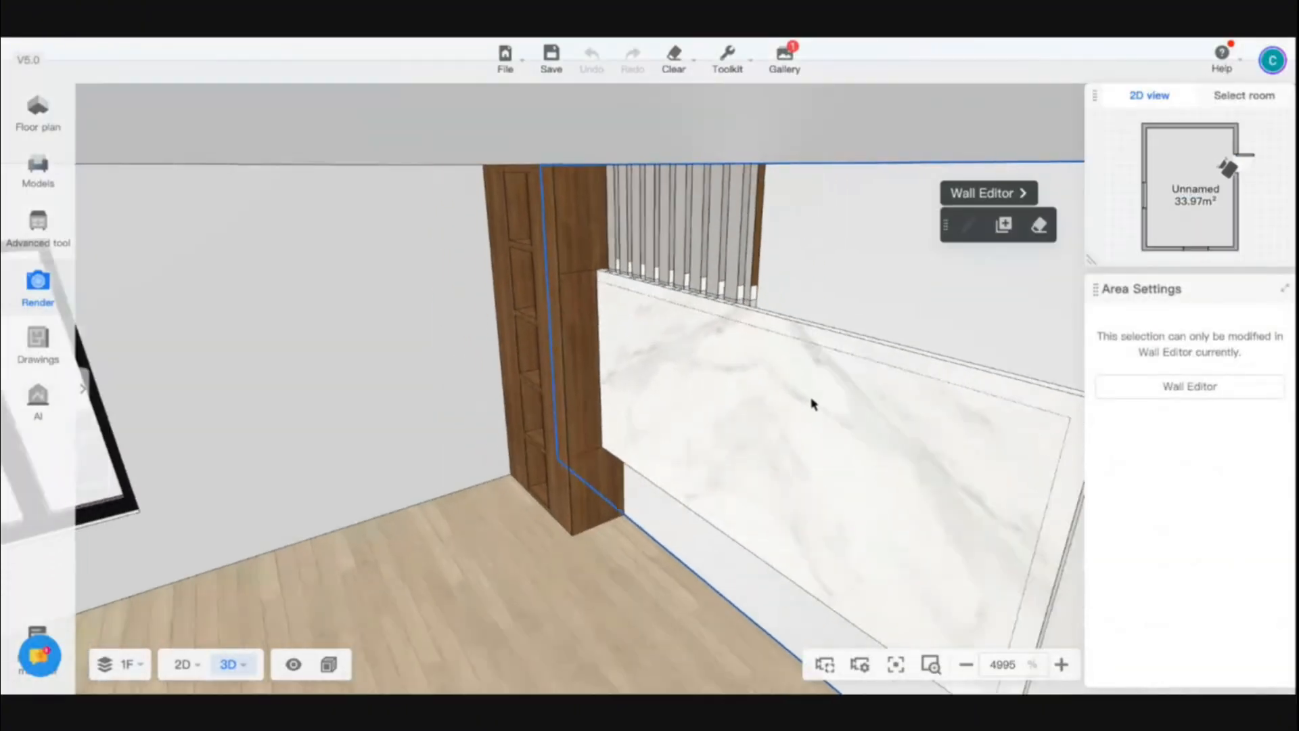
scroll(812, 404, "down", 4)
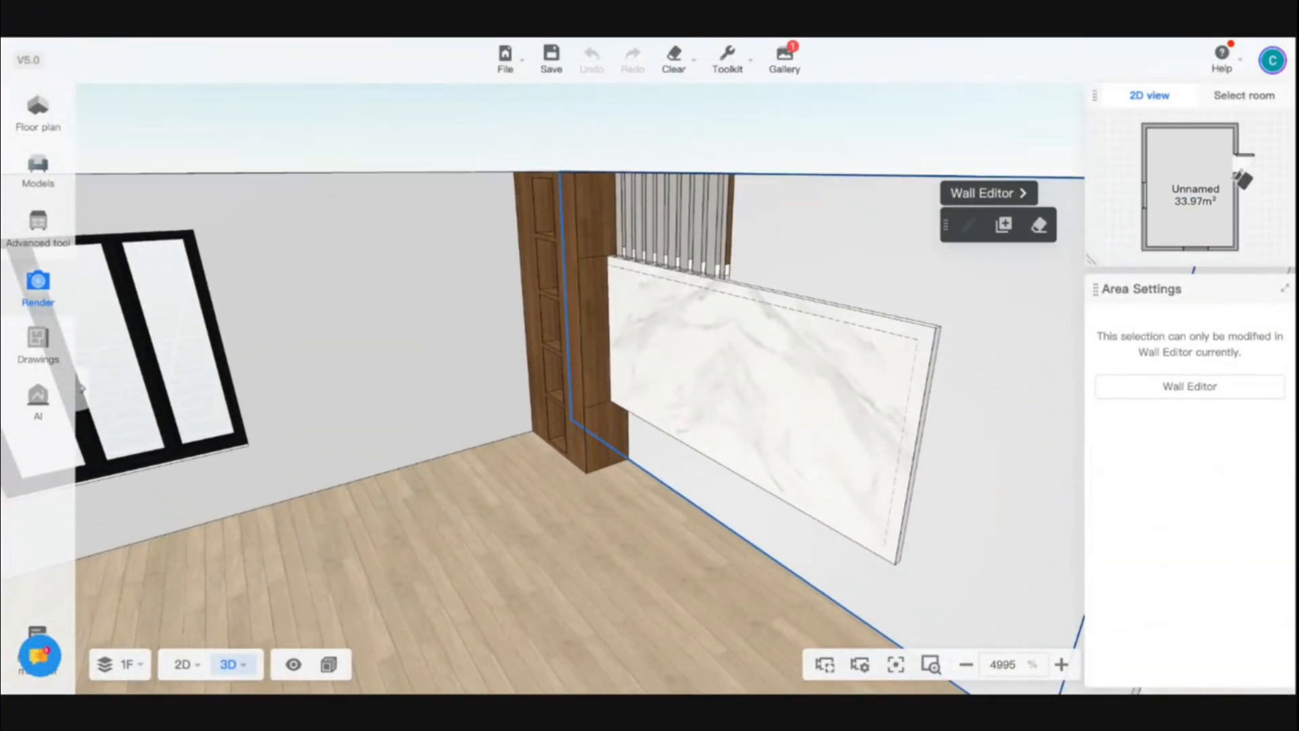
right_click_drag(802, 504, 796, 419)
key("q")
key("e")
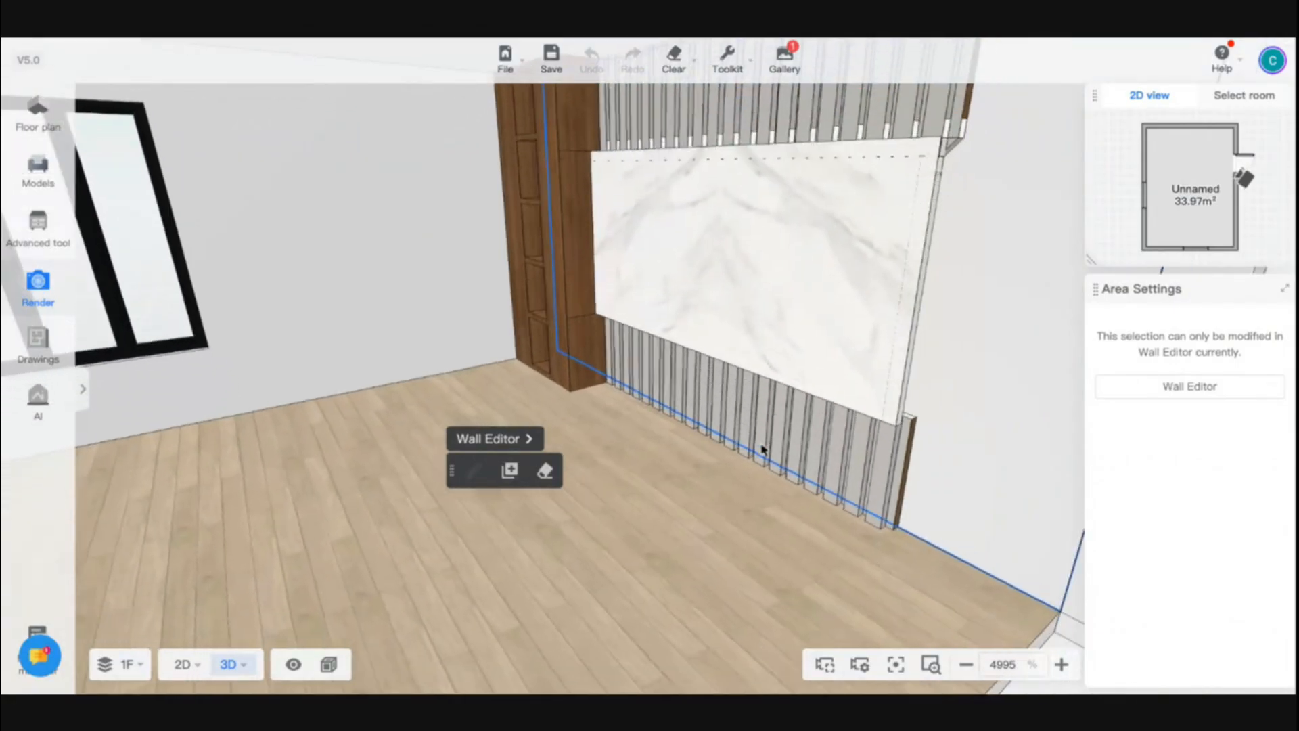
key("d")
key("w")
key("w")
key("s")
key("a")
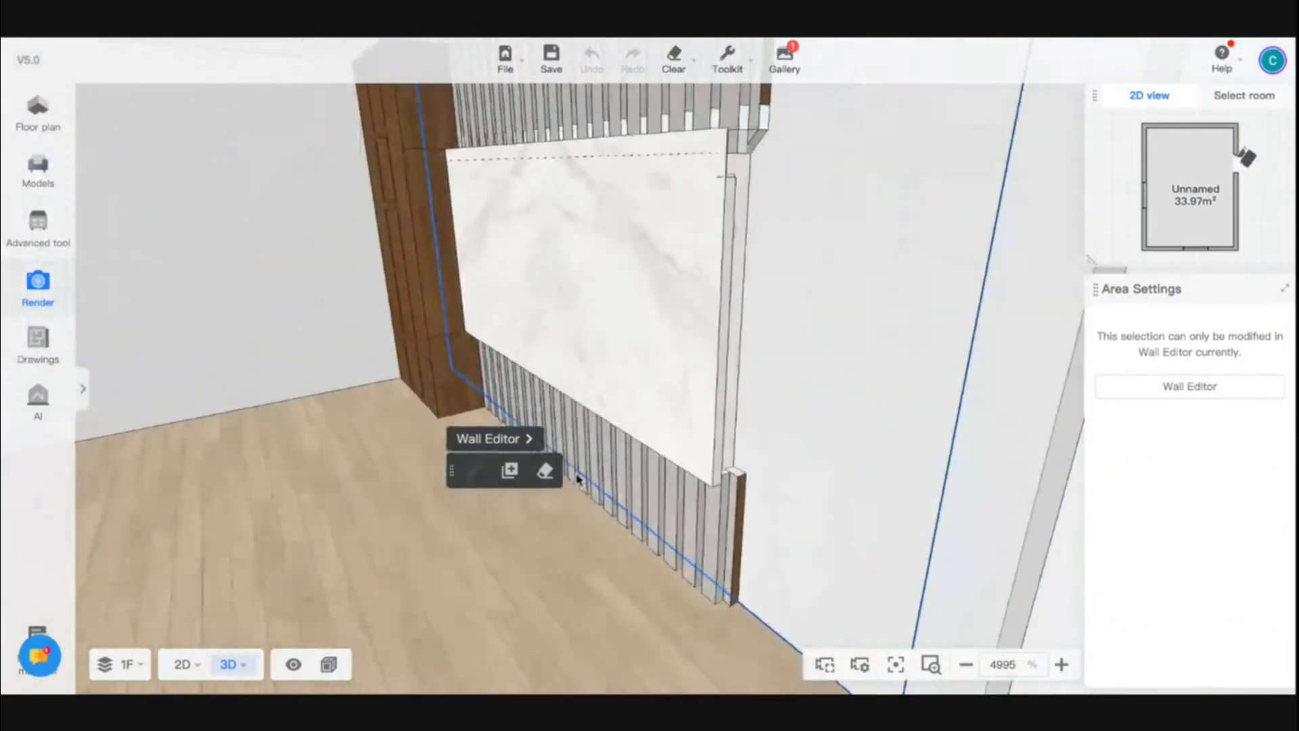
Clear the feature wall's finishes, then undo the clearing
left_click(546, 470)
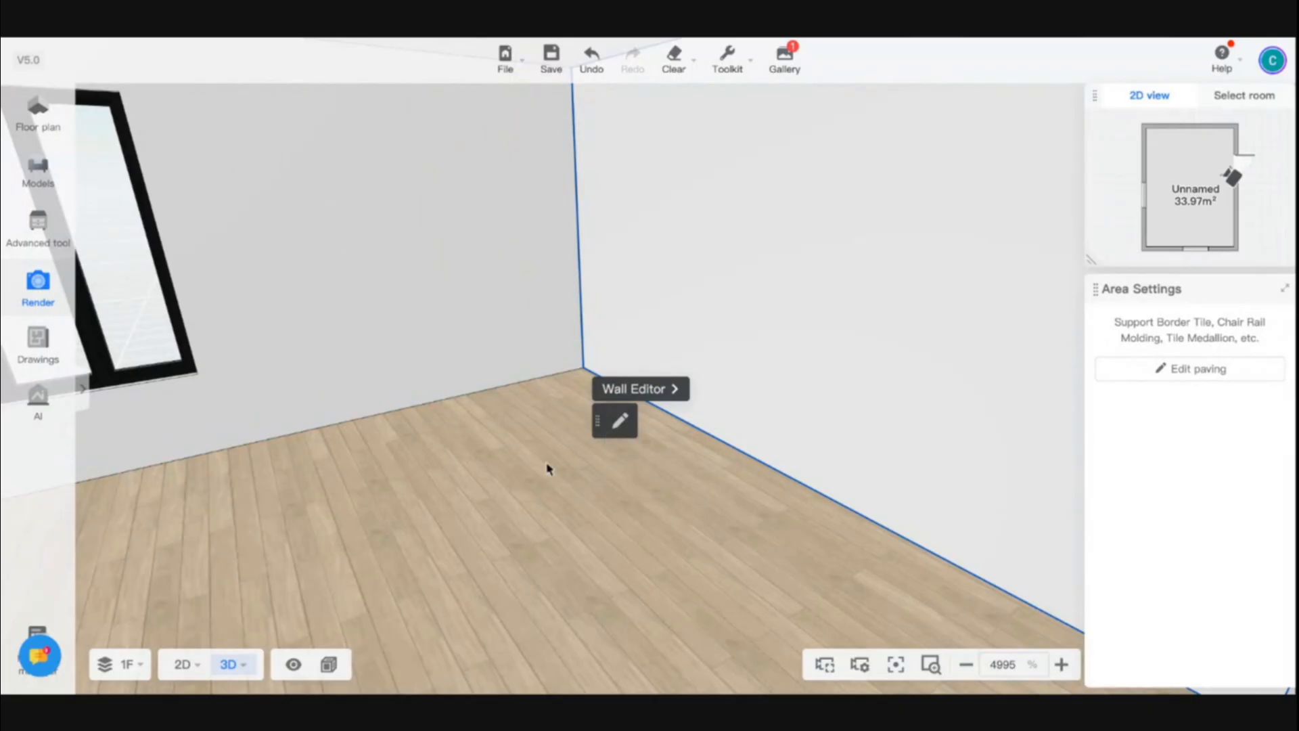
key("ctrl+z")
left_click(475, 492)
mouse_move(440, 461)
left_mouse_down()
mouse_move(596, 447)
mouse_move(701, 519)
mouse_move(859, 592)
mouse_move(859, 526)
mouse_move(799, 427)
mouse_move(809, 318)
left_mouse_up()
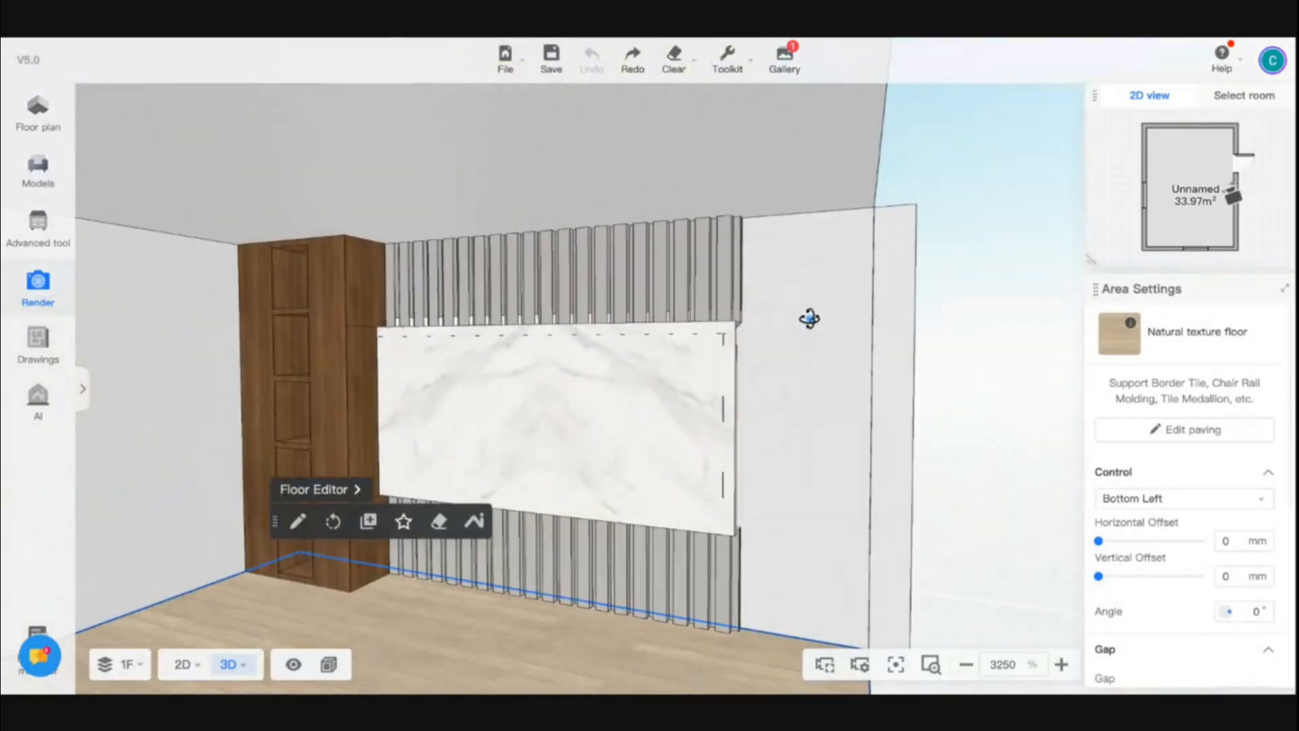
key("w")
key("a")
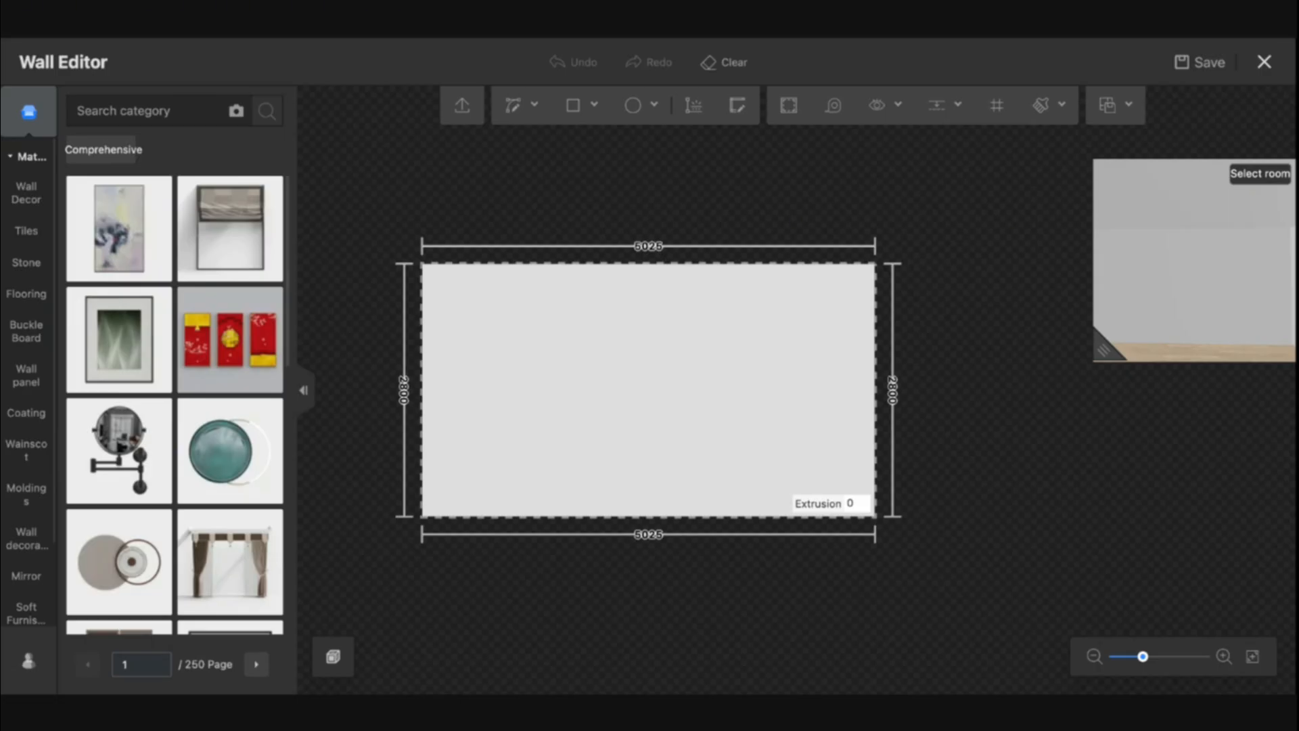
In the next wall's editor, draw a 400 by 2800 mm rectangle at the wall's left edge
left_click_drag(495, 458, 560, 447)
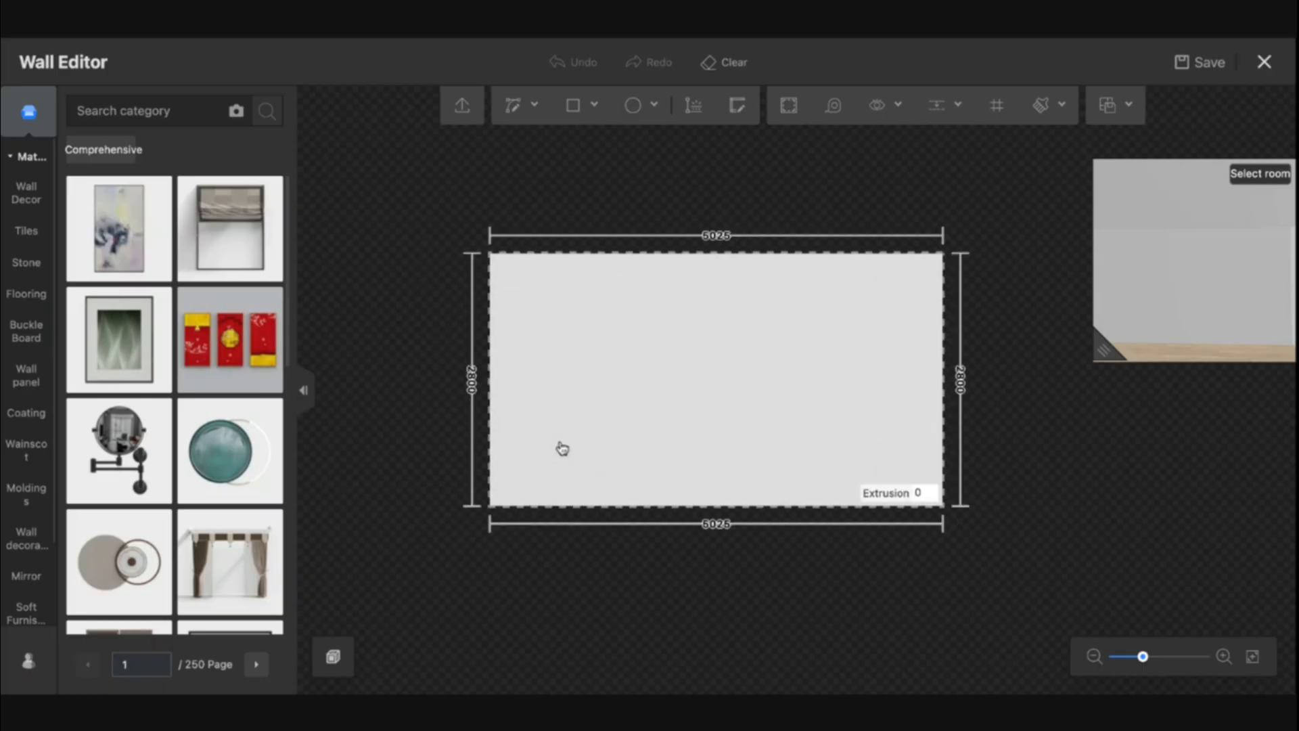
scroll(589, 452, "up", 3)
left_click(576, 110)
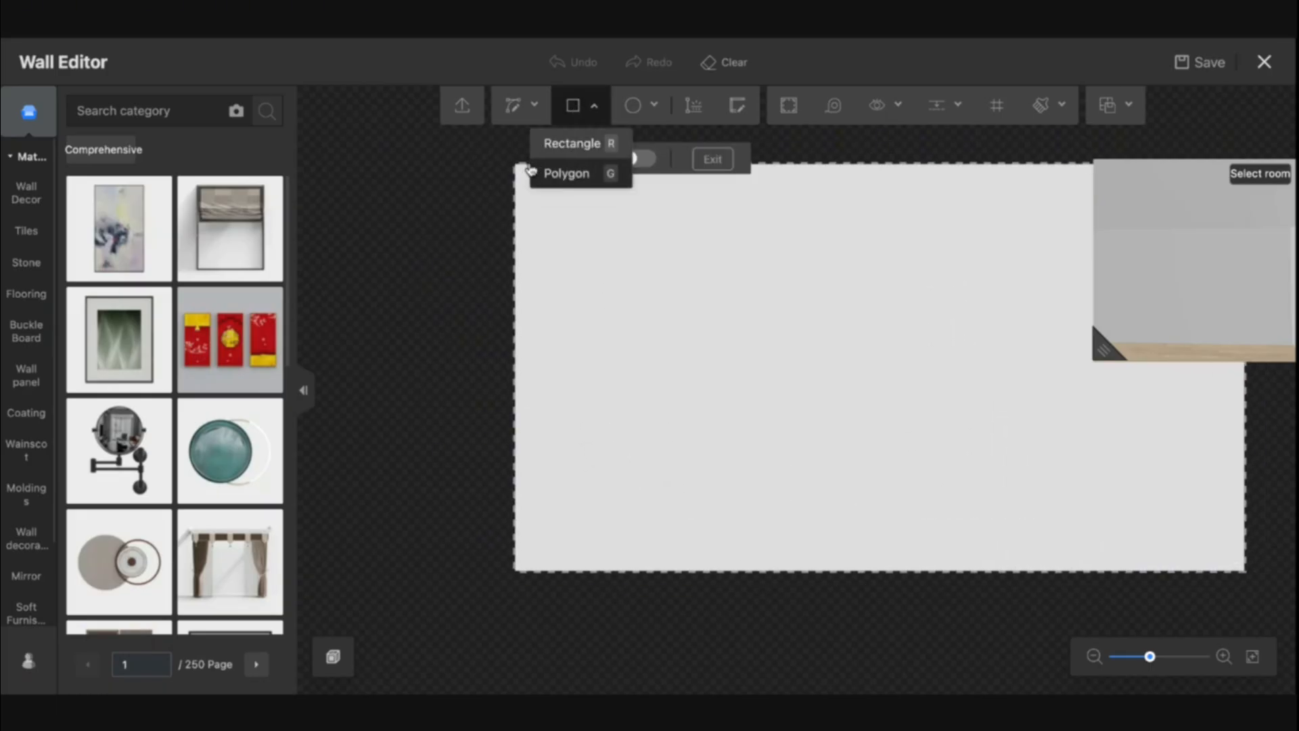
left_click(561, 139)
left_click(517, 162)
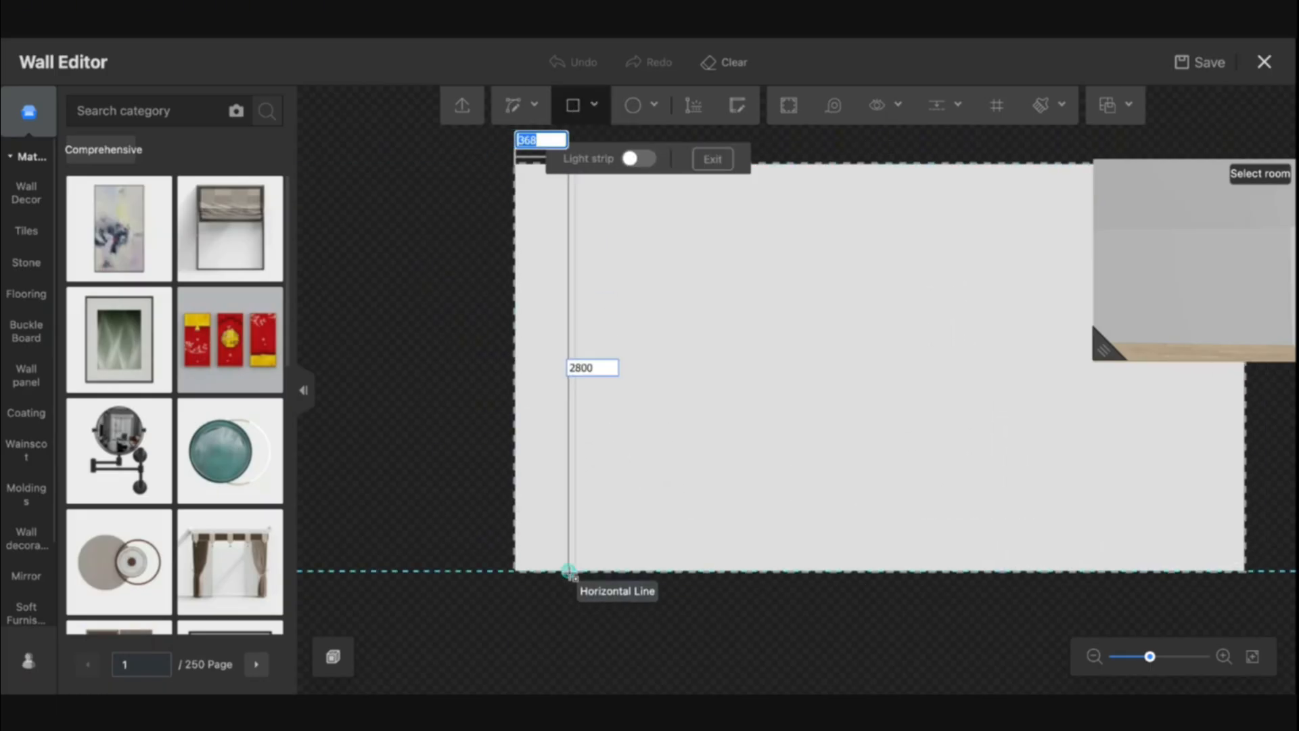
type("500400")
key("Tab")
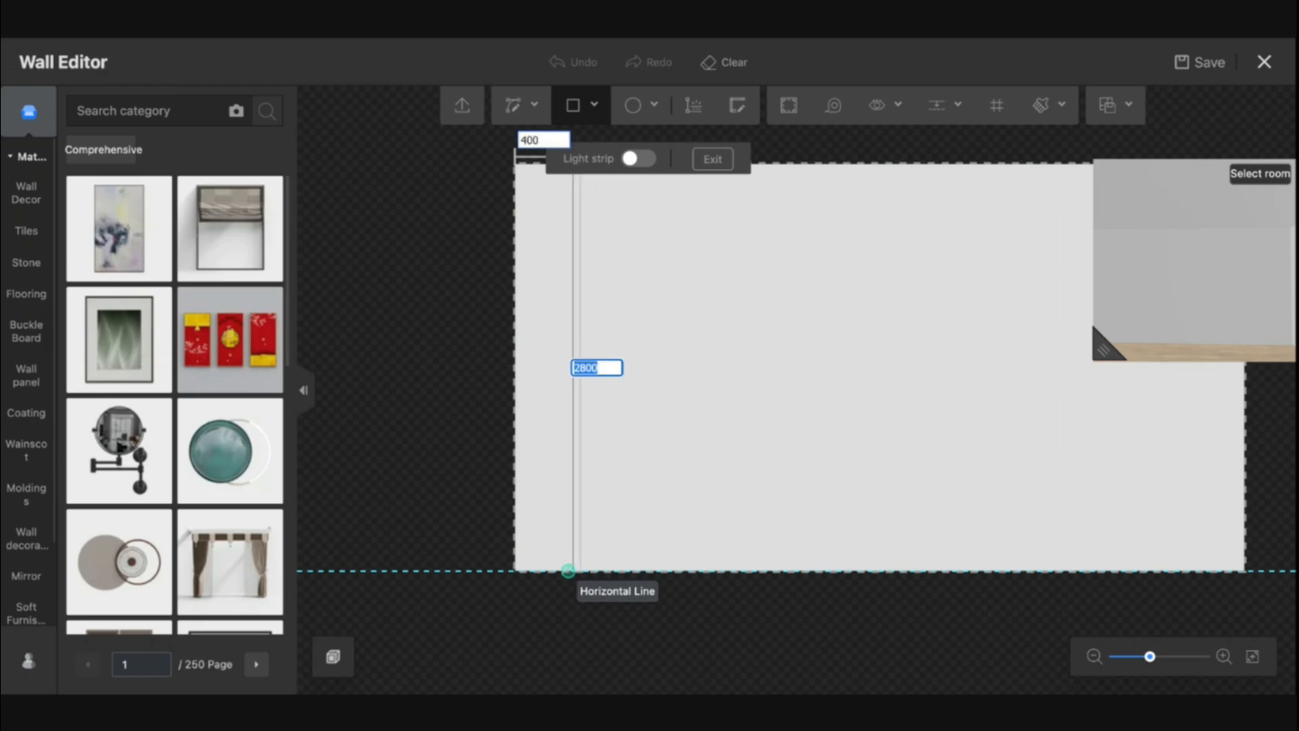
key("Return")
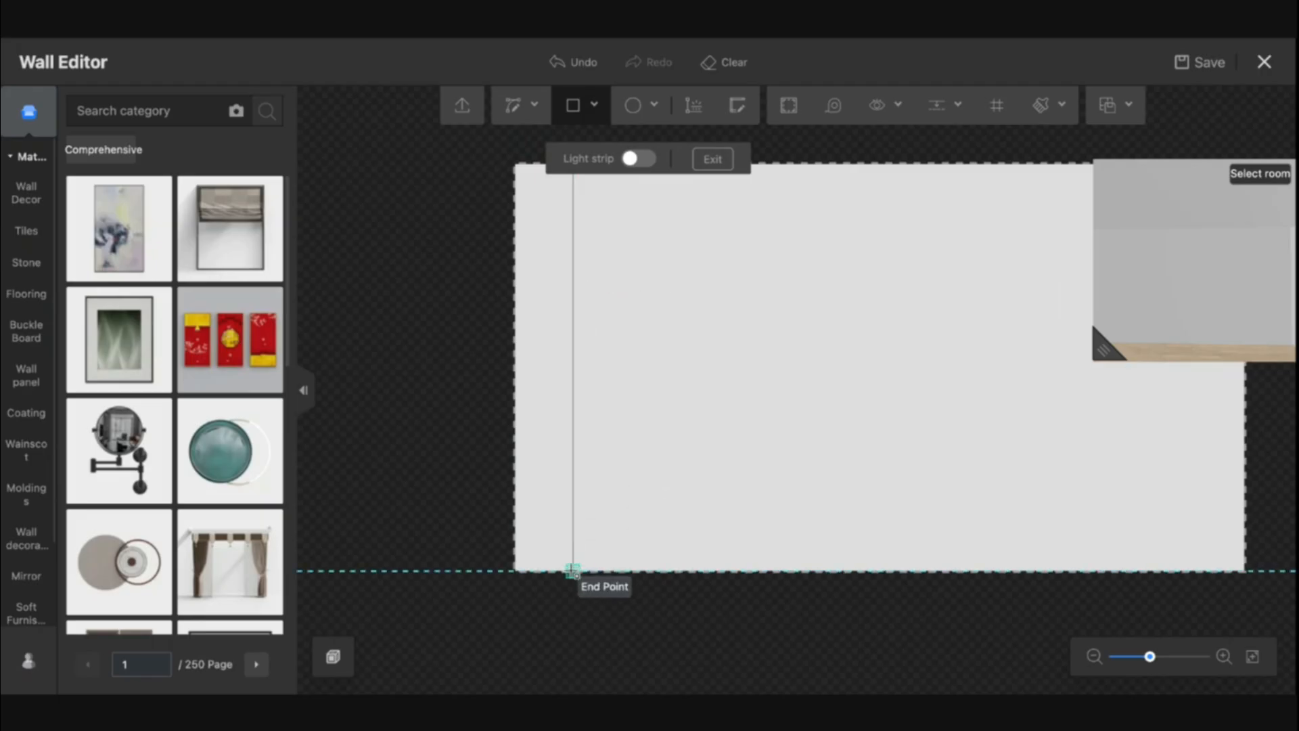
key("Escape")
right_click_drag(647, 295, 534, 300)
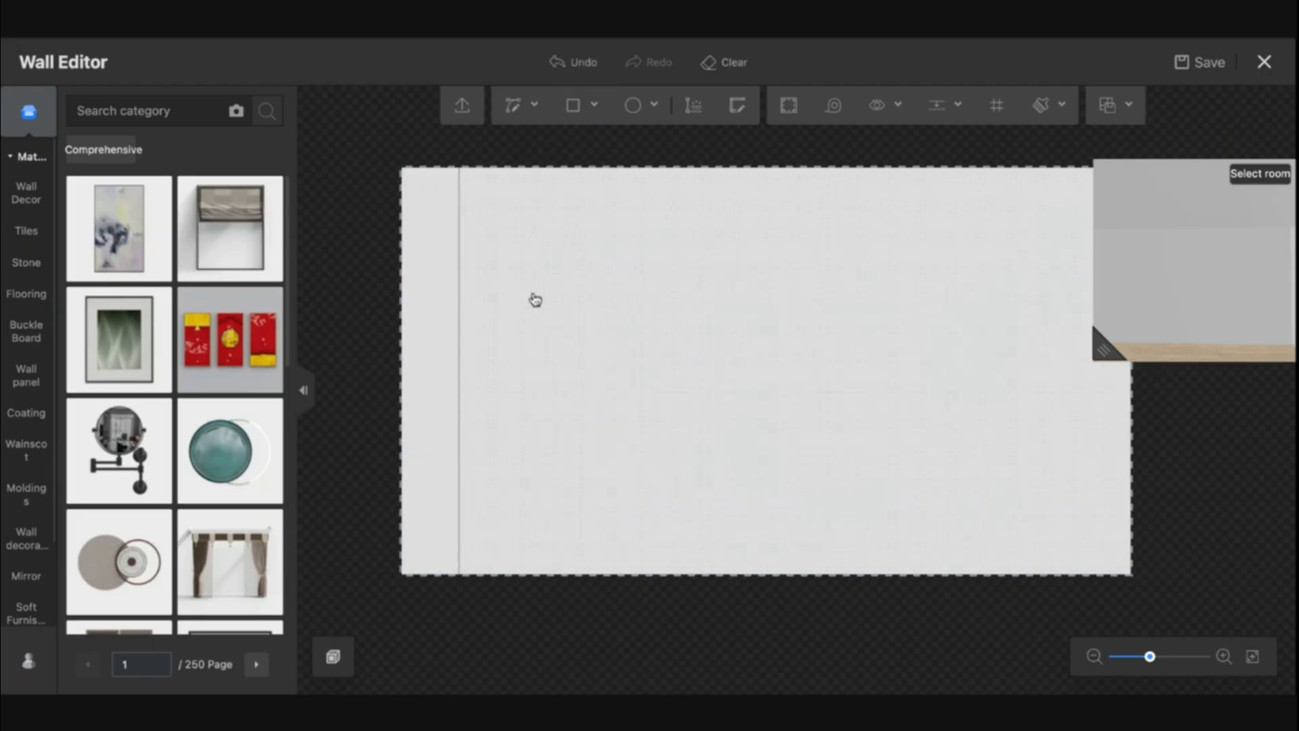
Draw two more 400 mm wide, full-height rectangles side by side next to the first panel
mouse_move(578, 117)
left_click(572, 143)
left_click(459, 168)
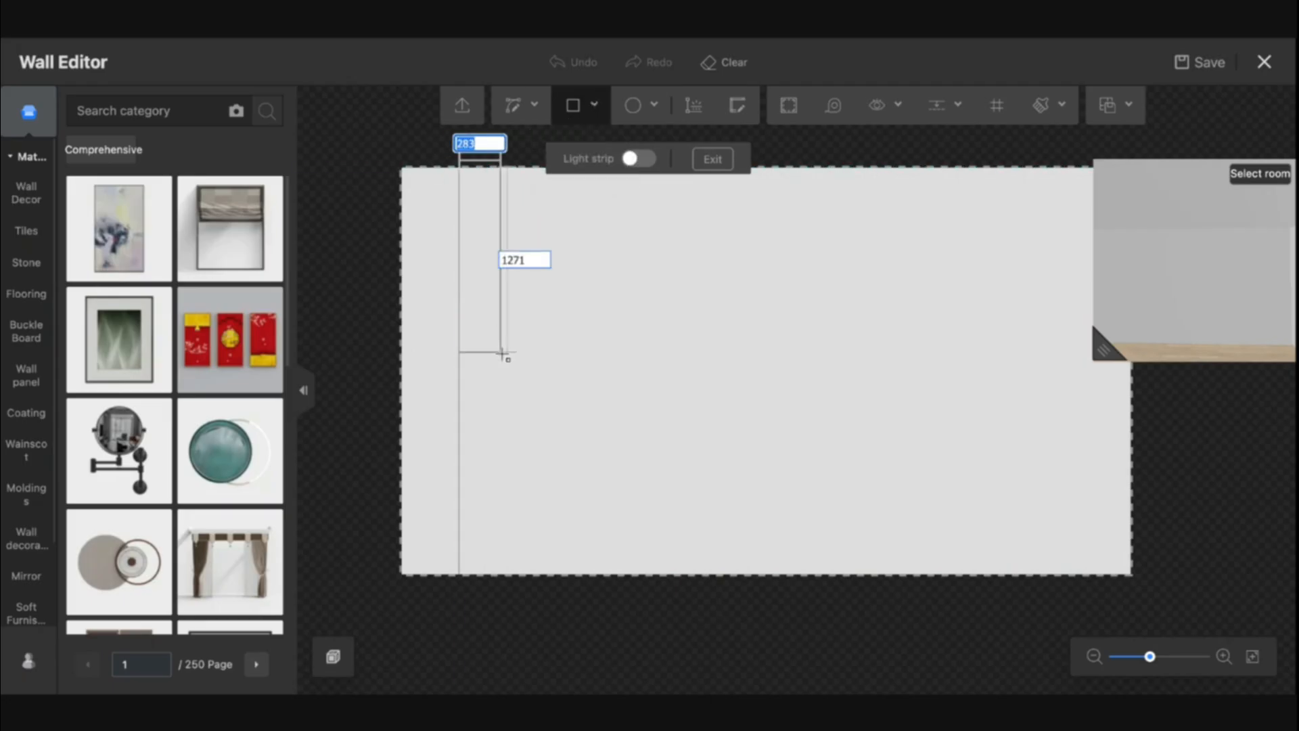
type("400")
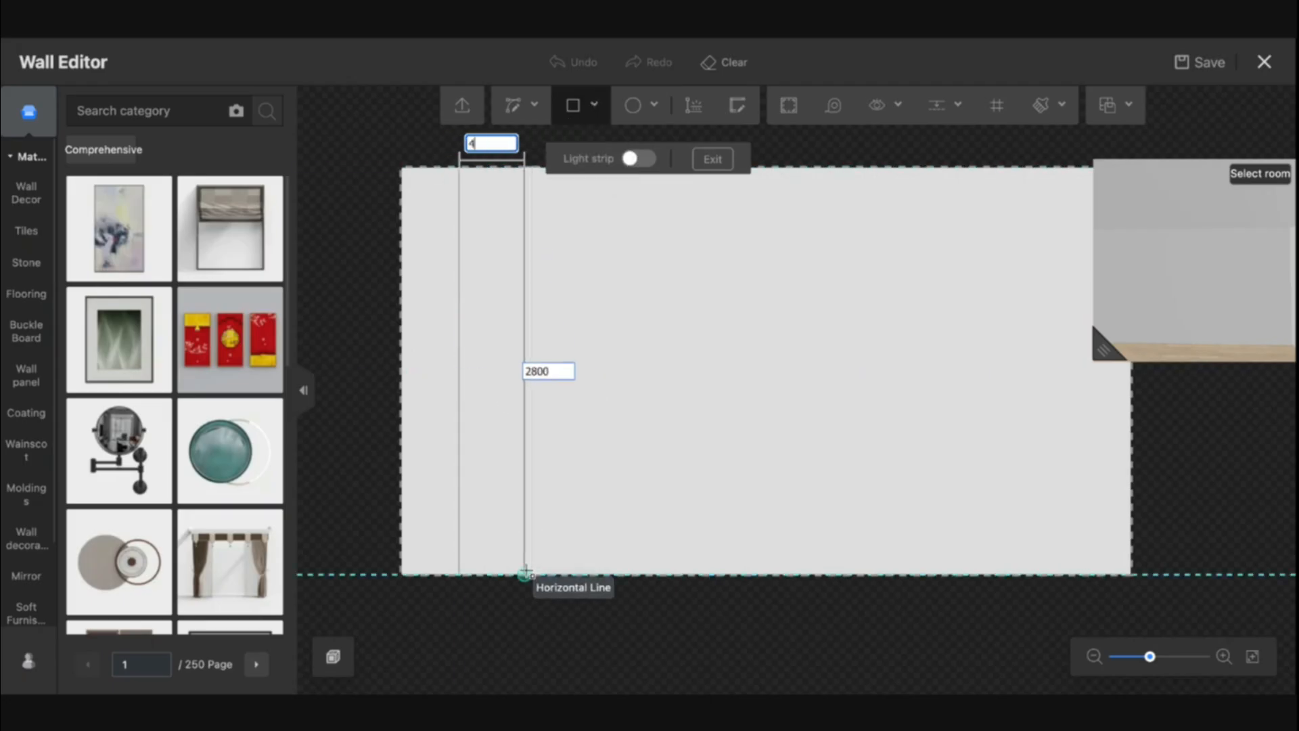
key("Tab")
left_click(525, 573)
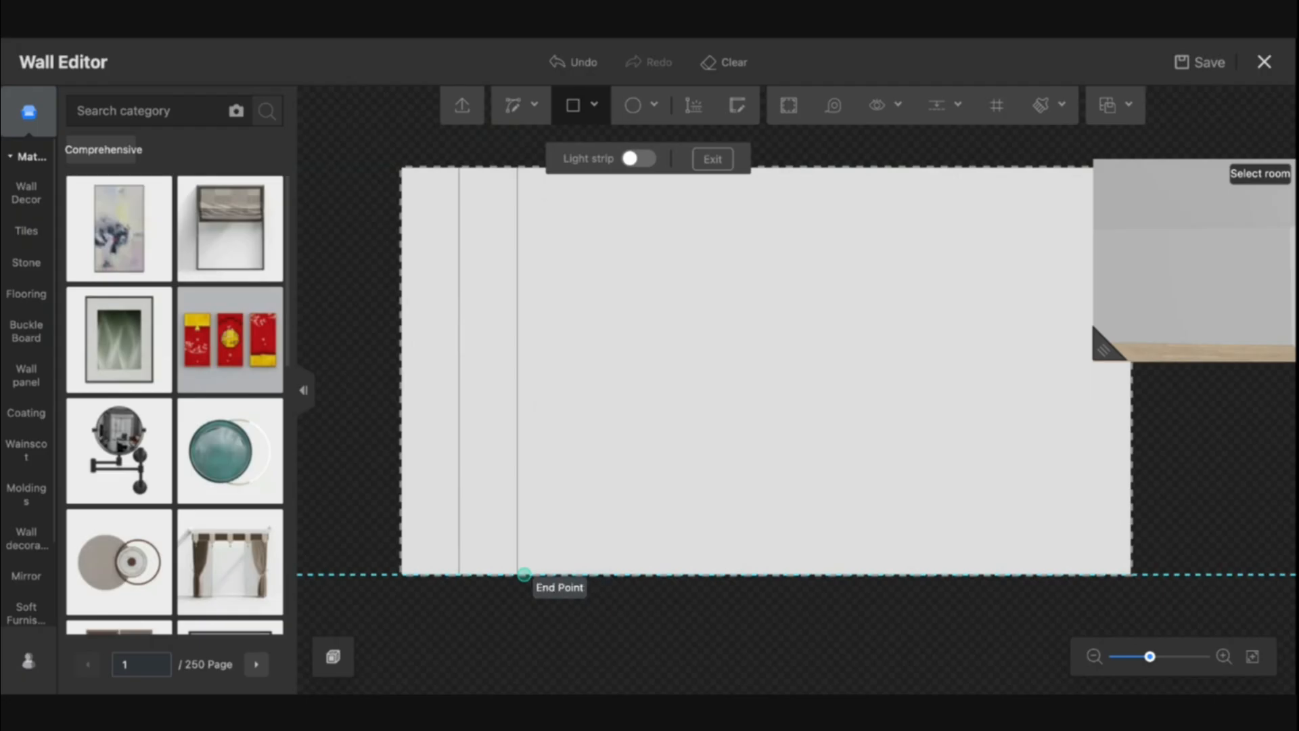
left_click(519, 574)
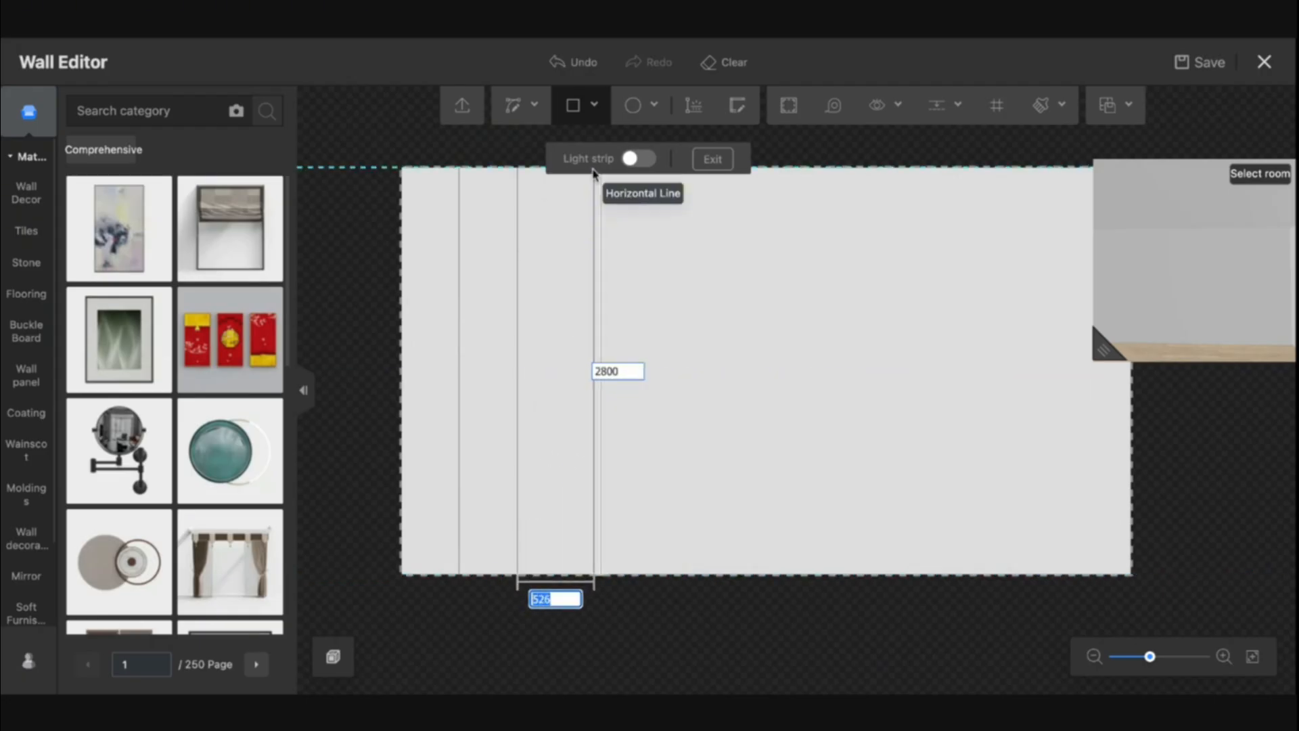
type("400")
key("Tab")
key("Return")
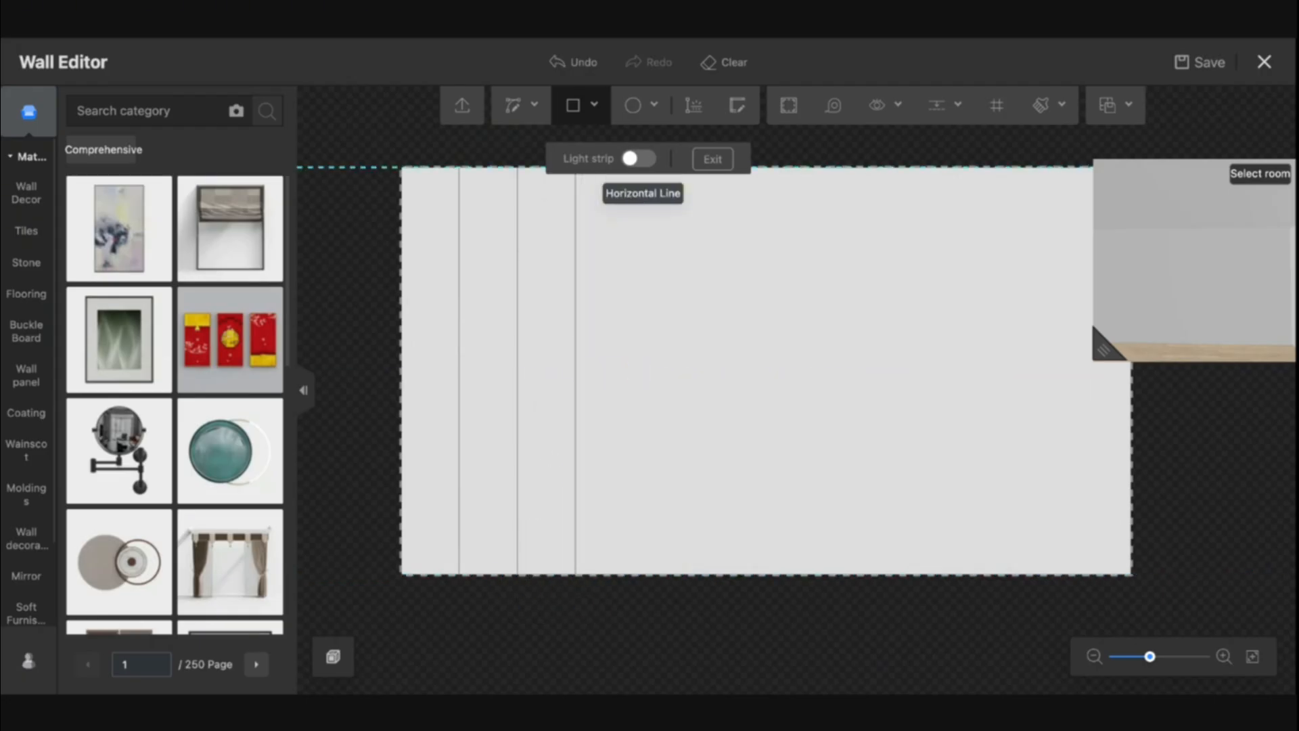
key("Escape")
Draw a 400 by 50 mm rectangle across the top of the first panel
scroll(681, 282, "up", 5)
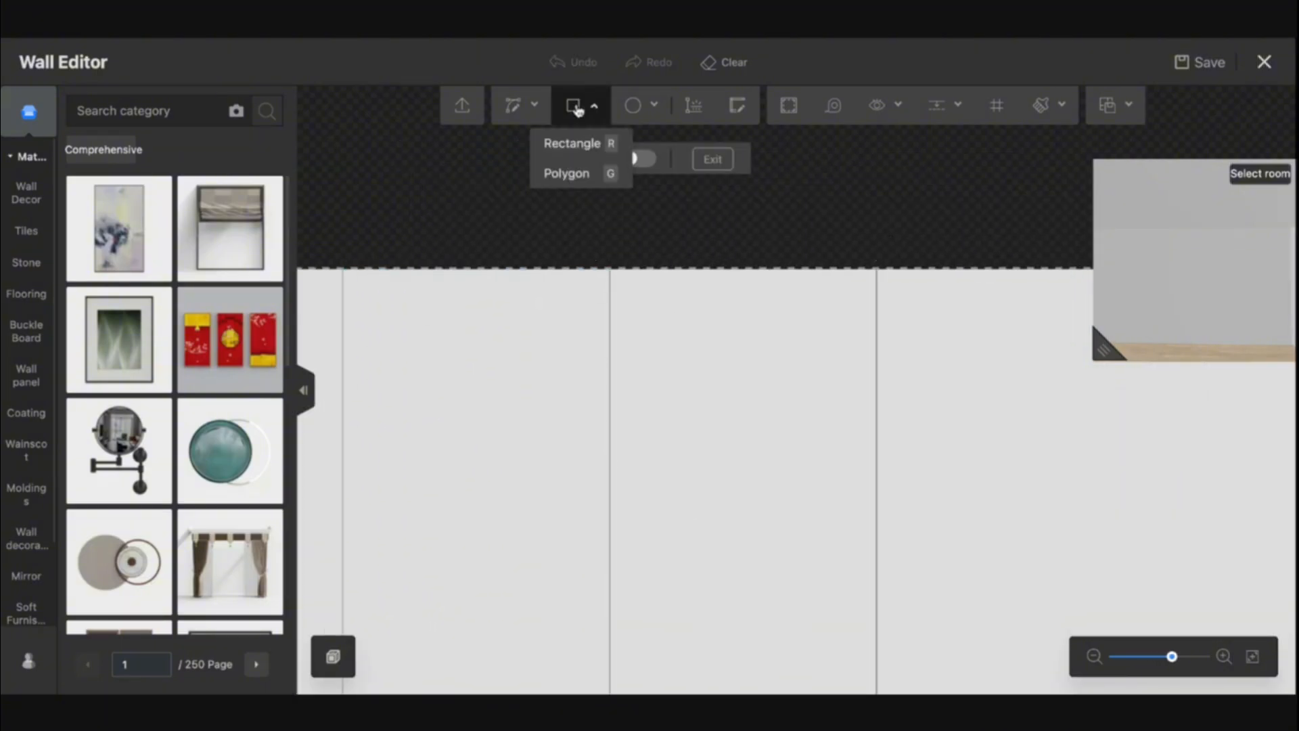
left_click(572, 105)
left_click(343, 269)
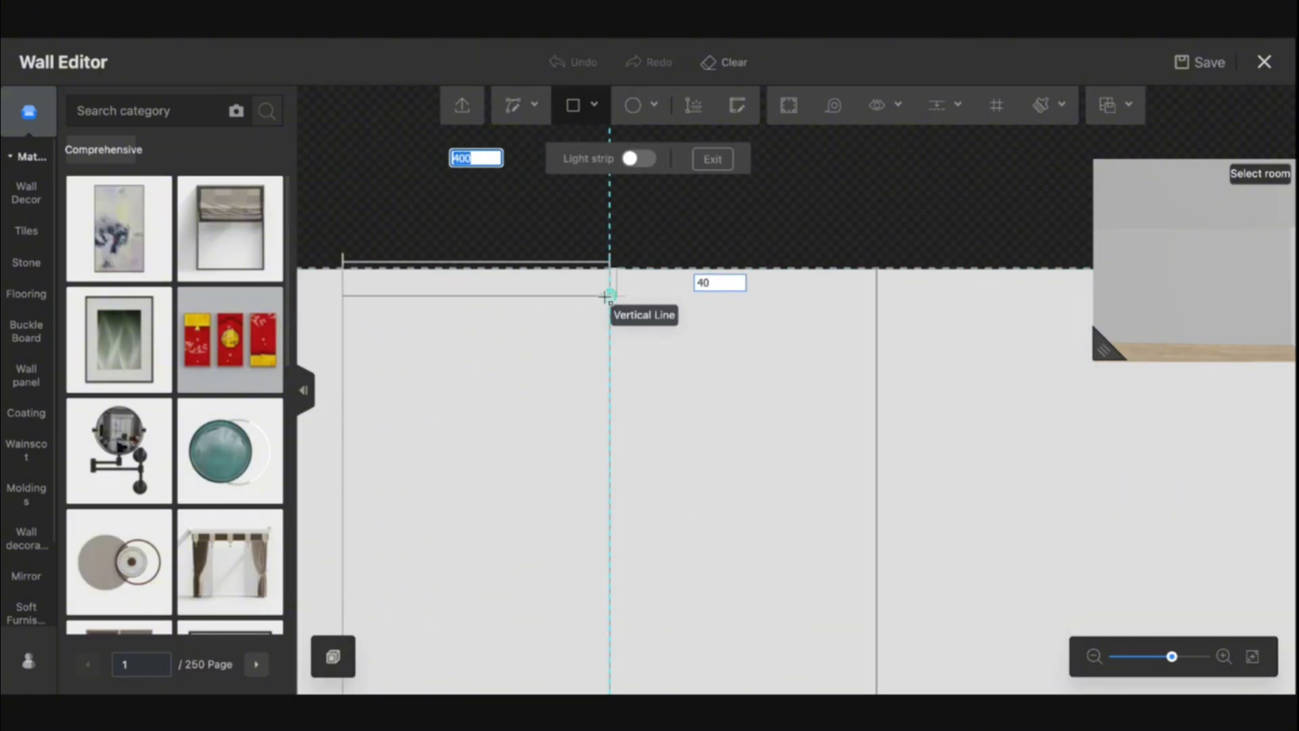
key("Tab")
type("50")
key("Return")
key("Escape")
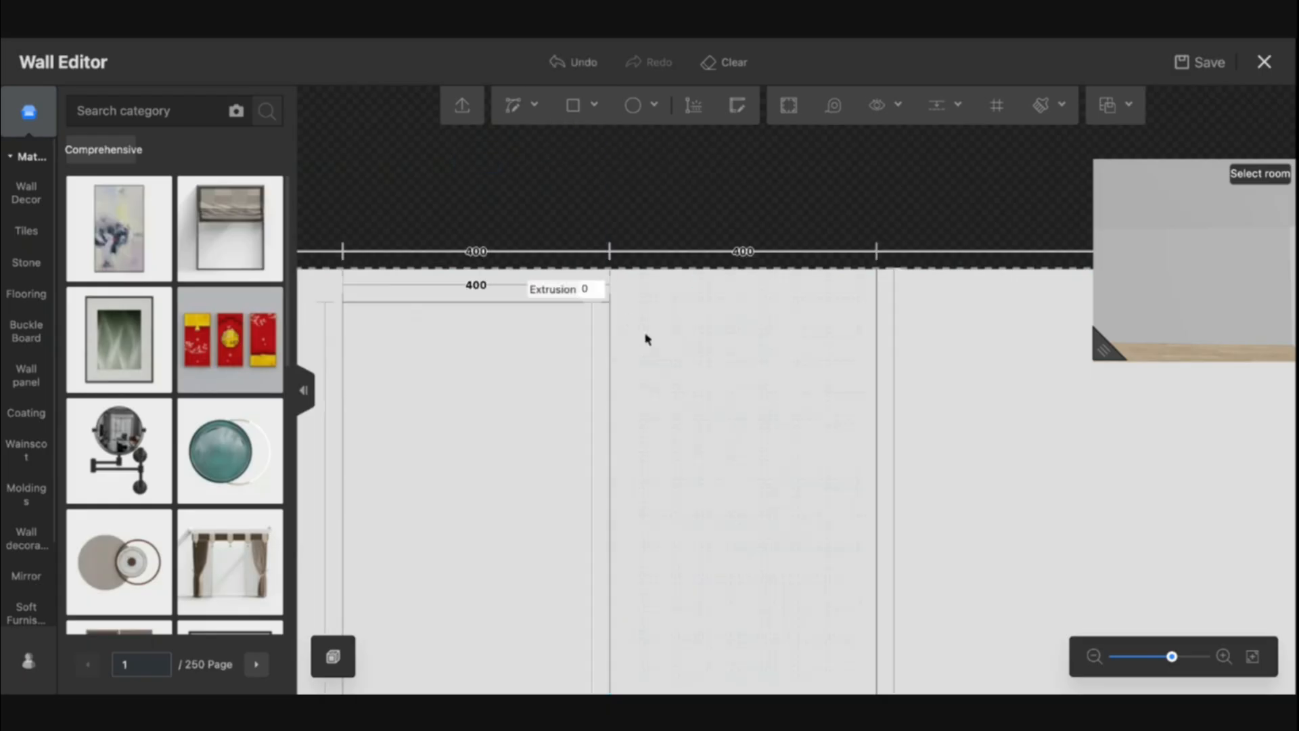
Draw a 400 mm wide strip rectangle along the bottom of the second panel
left_click_drag(664, 431, 685, 228)
scroll(686, 228, "down", 8)
left_click_drag(708, 472, 702, 366)
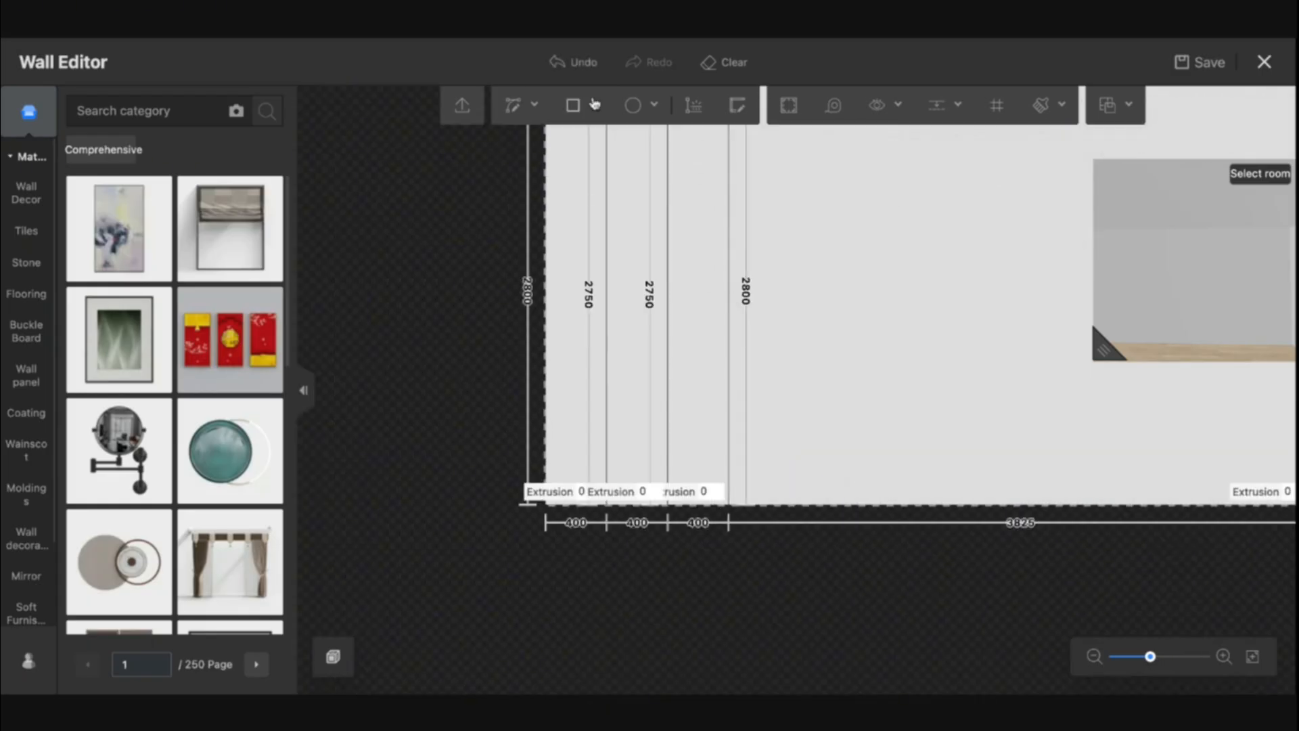
left_click(574, 111)
scroll(638, 516, "up", 5)
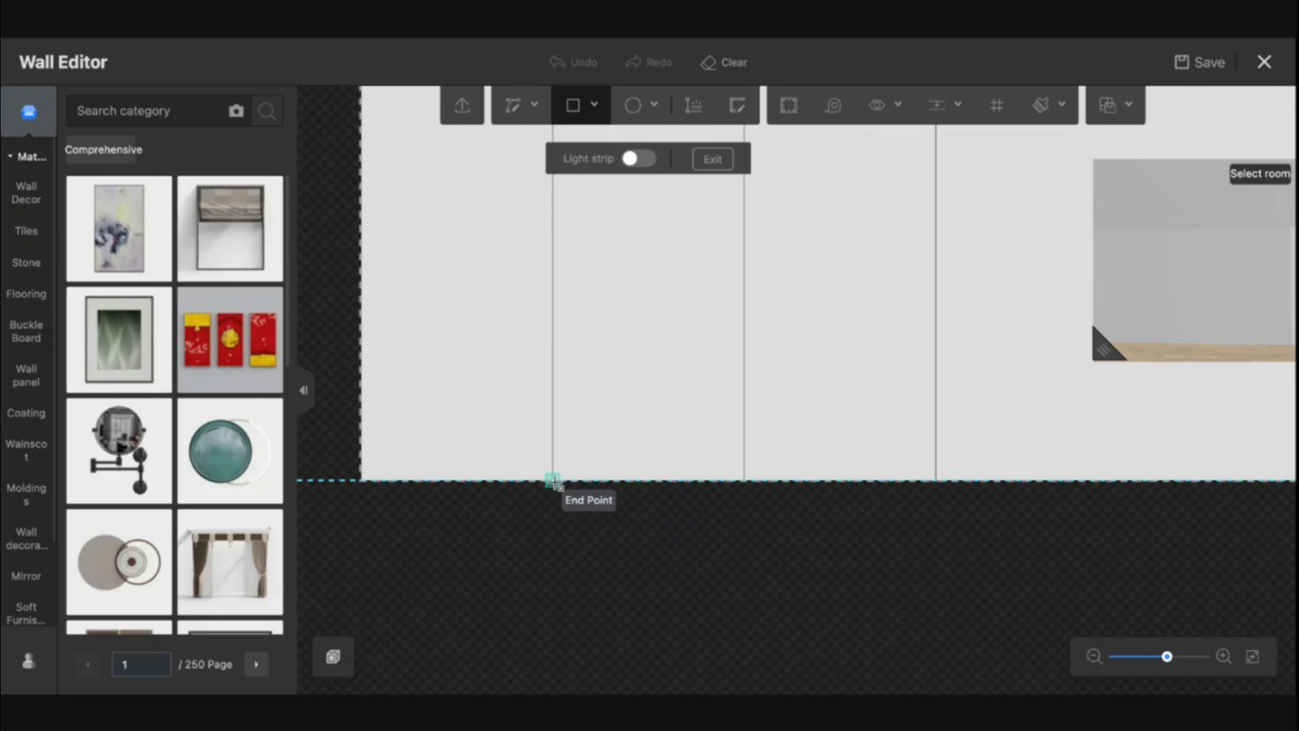
left_click(552, 482)
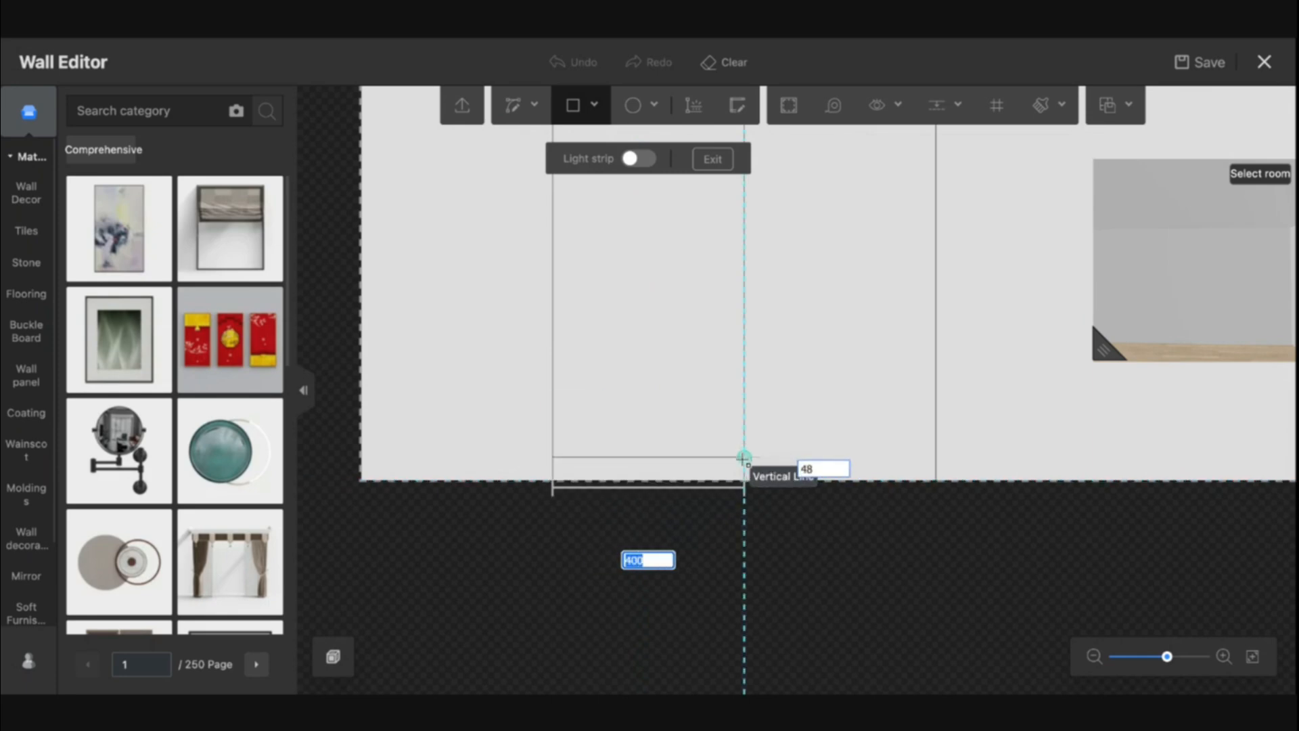
type("5")
key("Return")
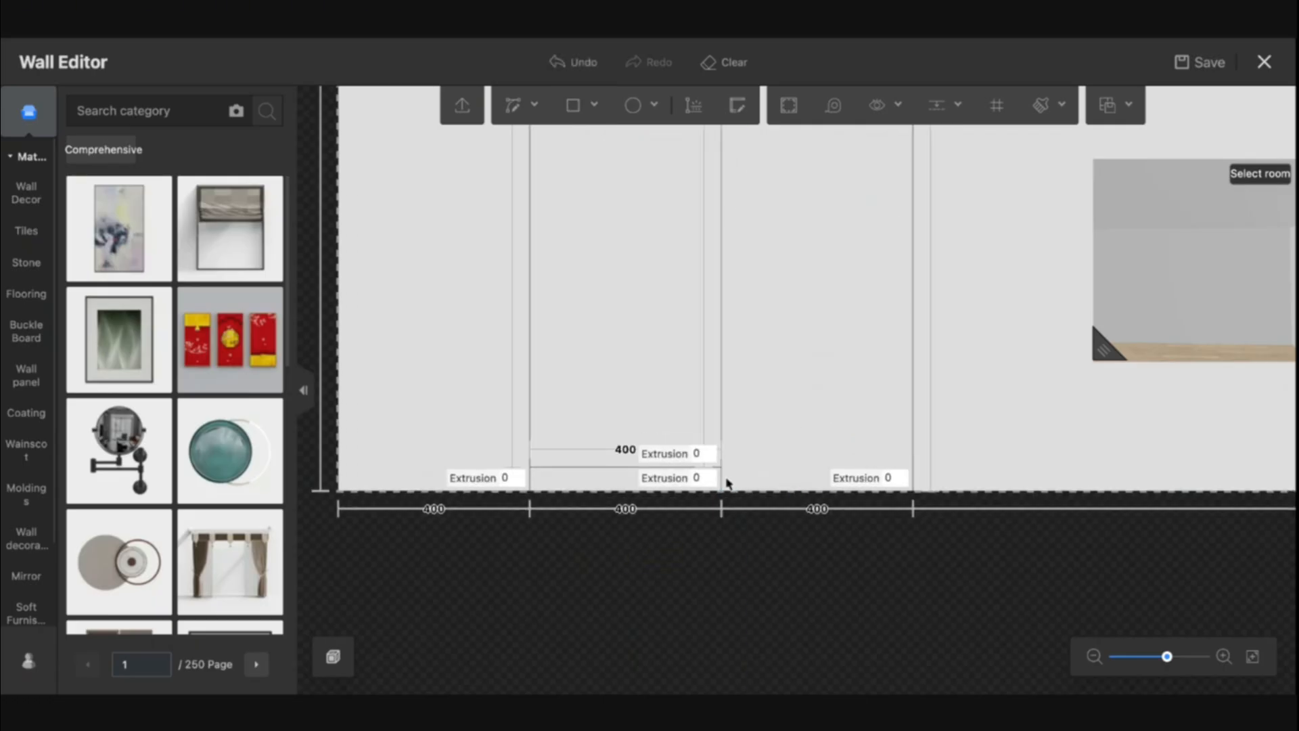
Delete the second panel's bottom strip and the middle panel outlines, undoing one wrong deletion along the way
left_click(722, 478)
key("Delete")
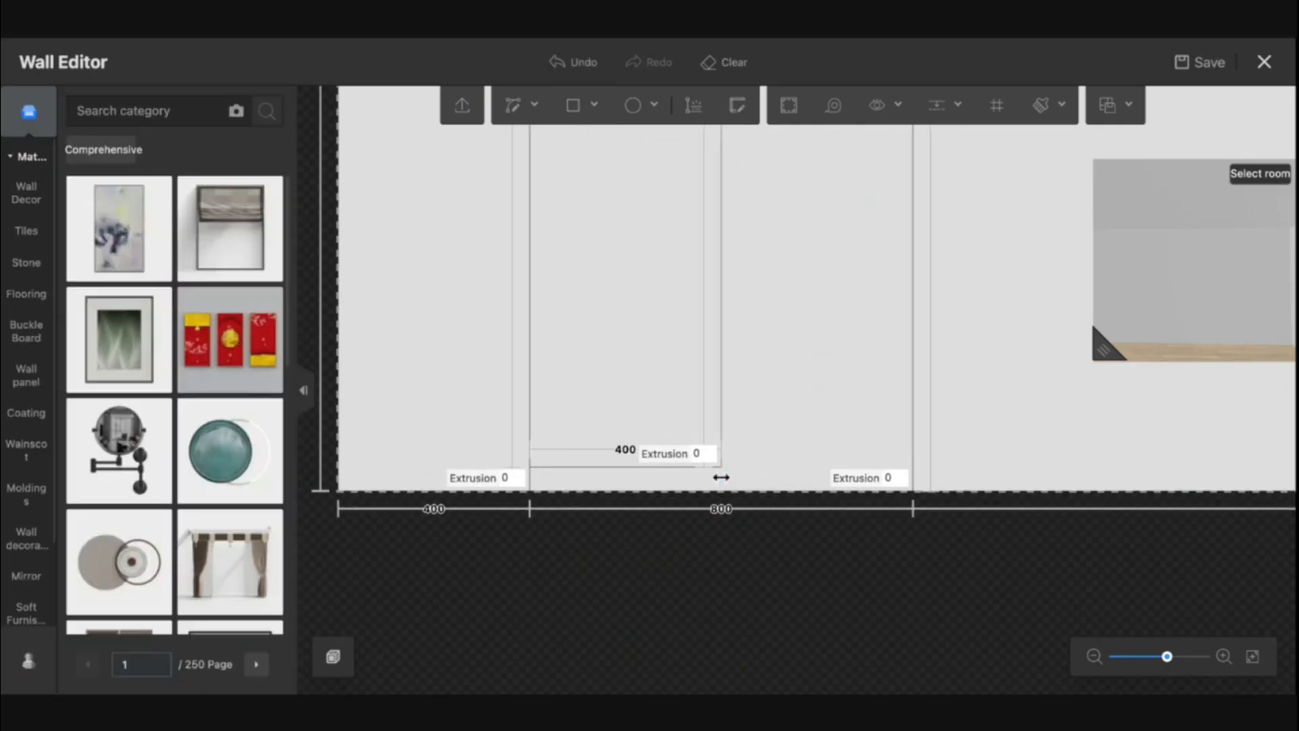
left_click(530, 480)
key("Delete")
right_click_drag(794, 354, 743, 559)
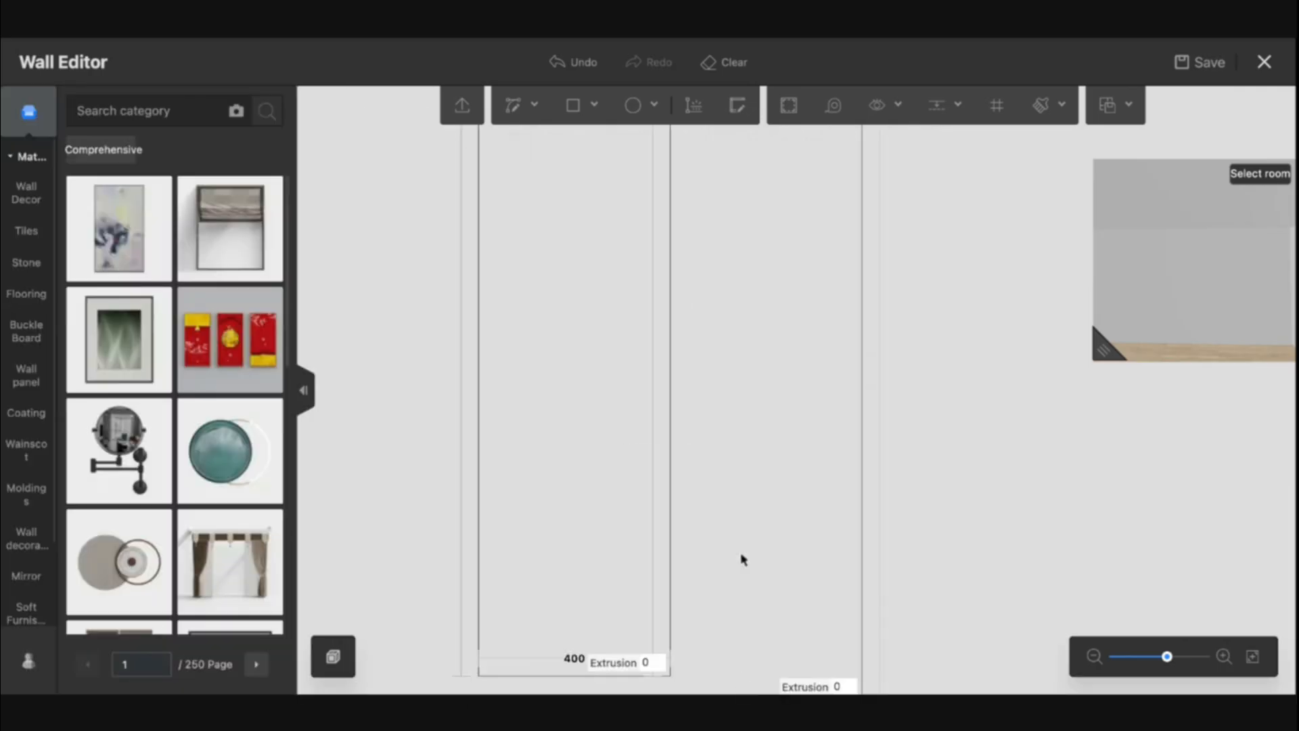
right_click_drag(780, 308, 768, 514)
scroll(768, 514, "down", 10)
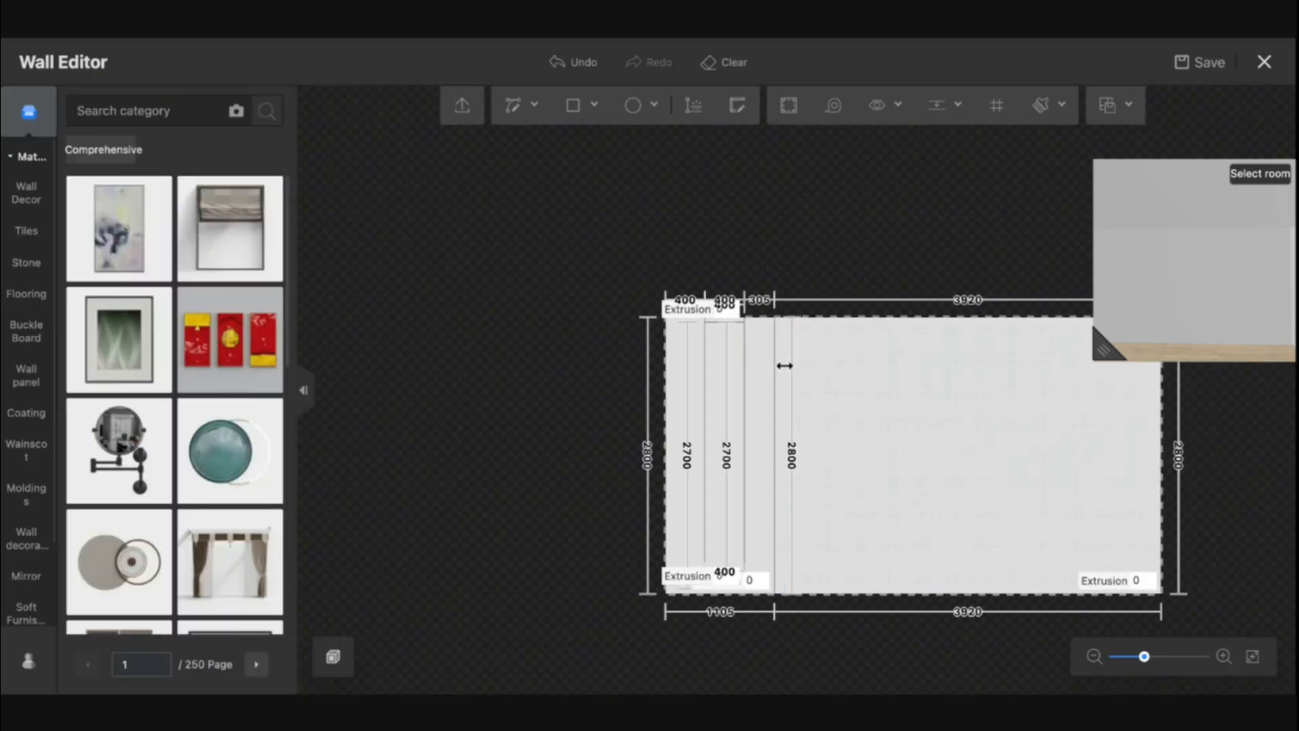
key("ctrl+z")
scroll(763, 350, "up", 3)
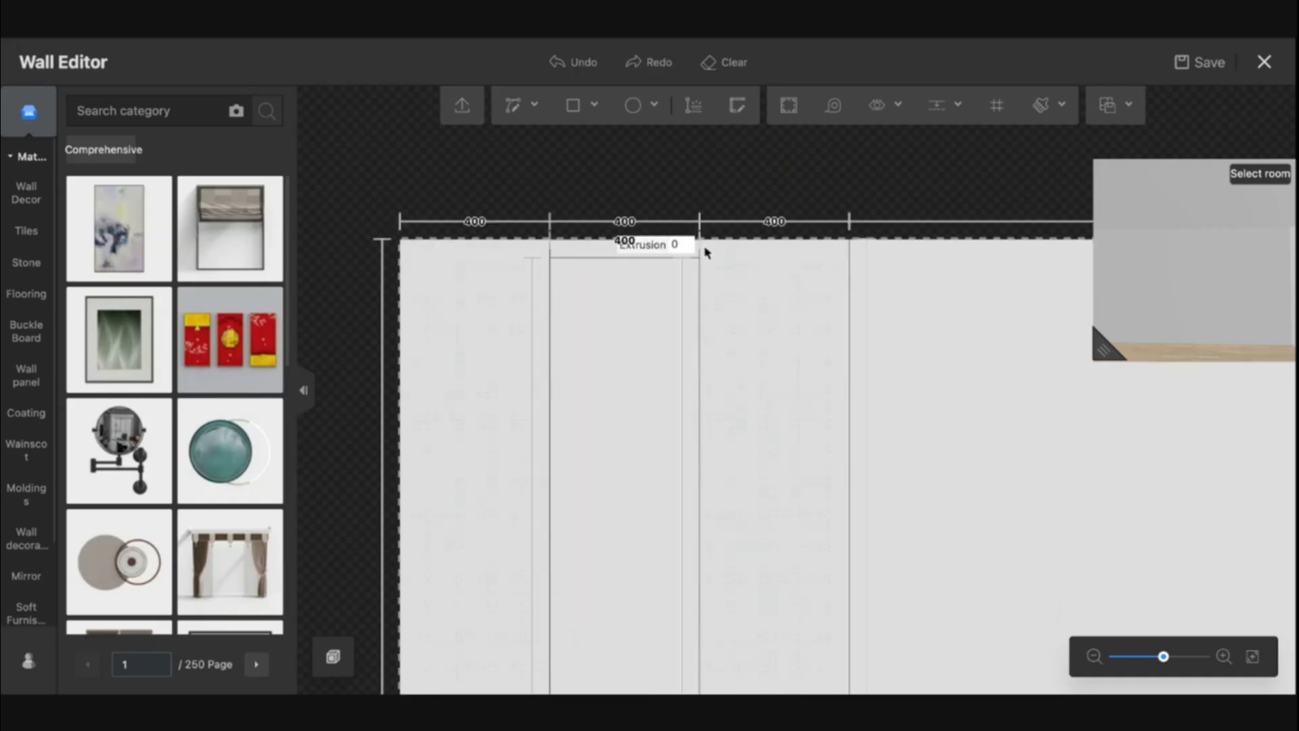
left_click(700, 252)
key("Delete")
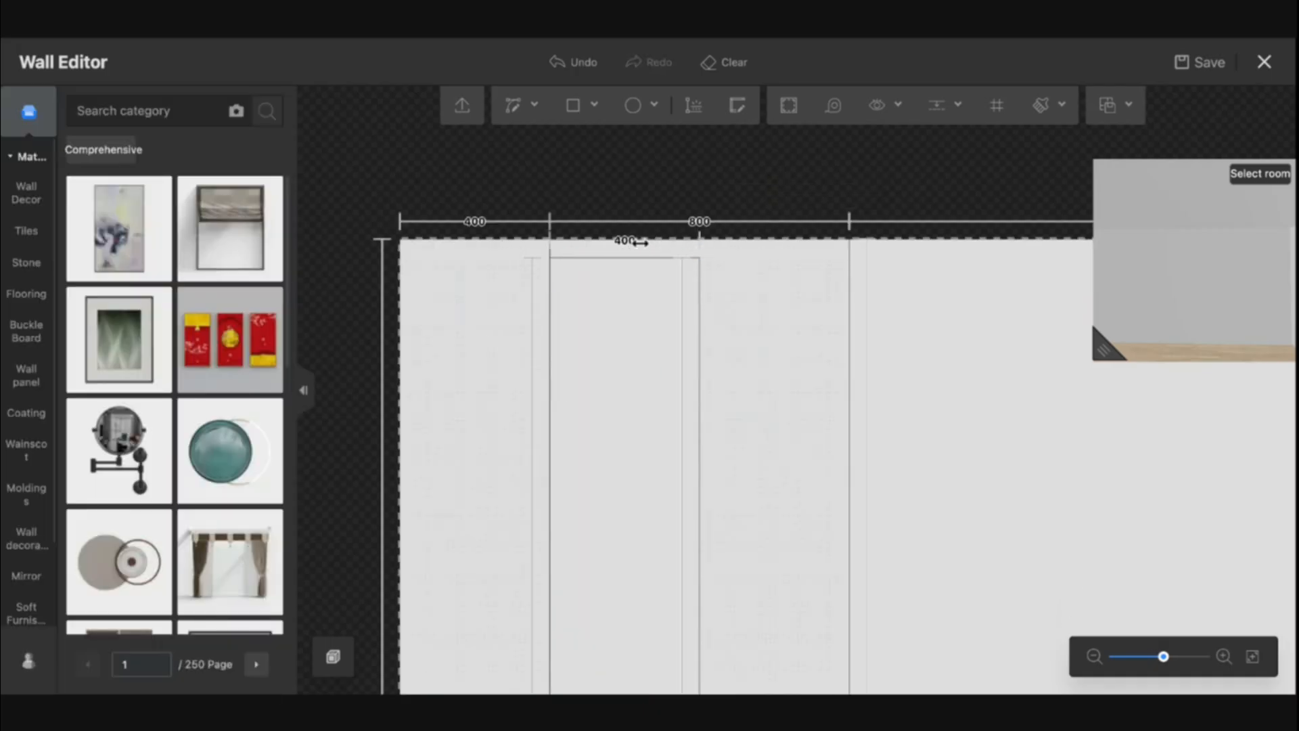
left_click(549, 248)
key("Delete")
scroll(948, 406, "down", 3)
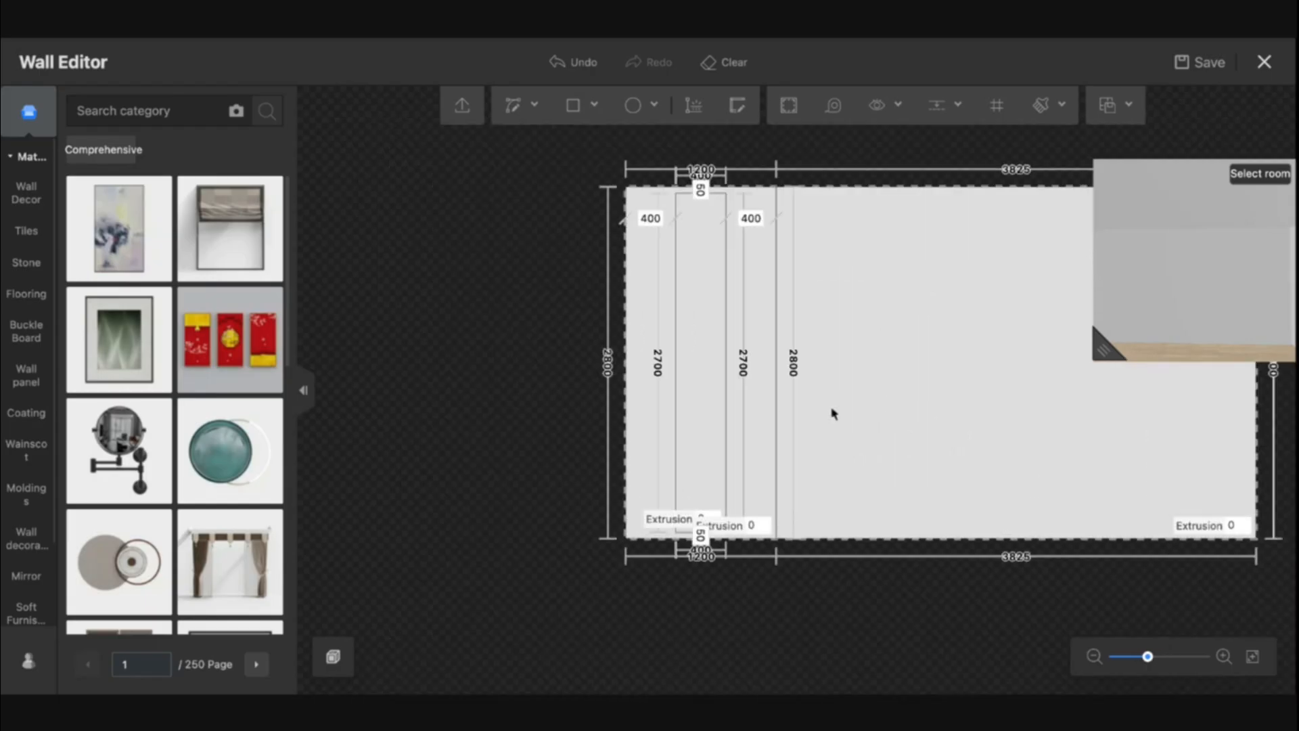
scroll(819, 386, "up", 2)
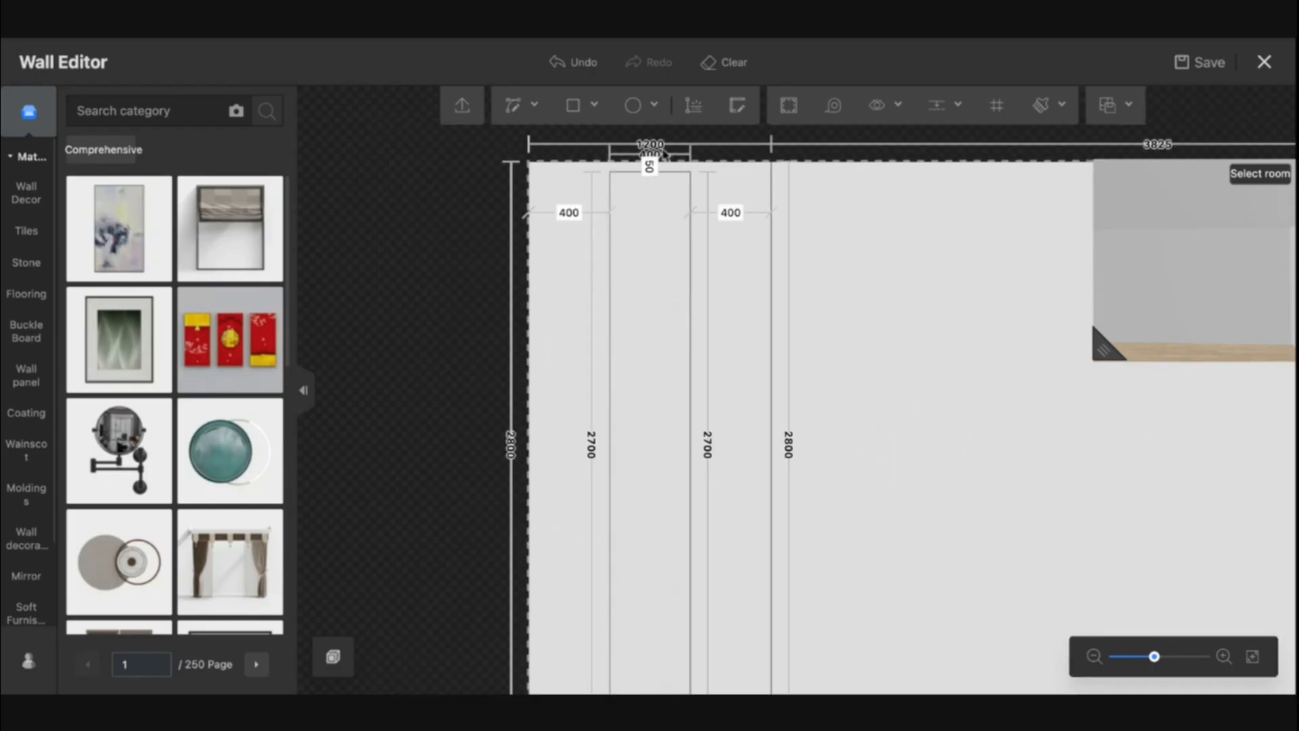
Draw 400 by 500 mm rectangles separated by 50 mm strips down the top of the middle opening
left_click_drag(859, 228, 829, 282)
mouse_move(574, 115)
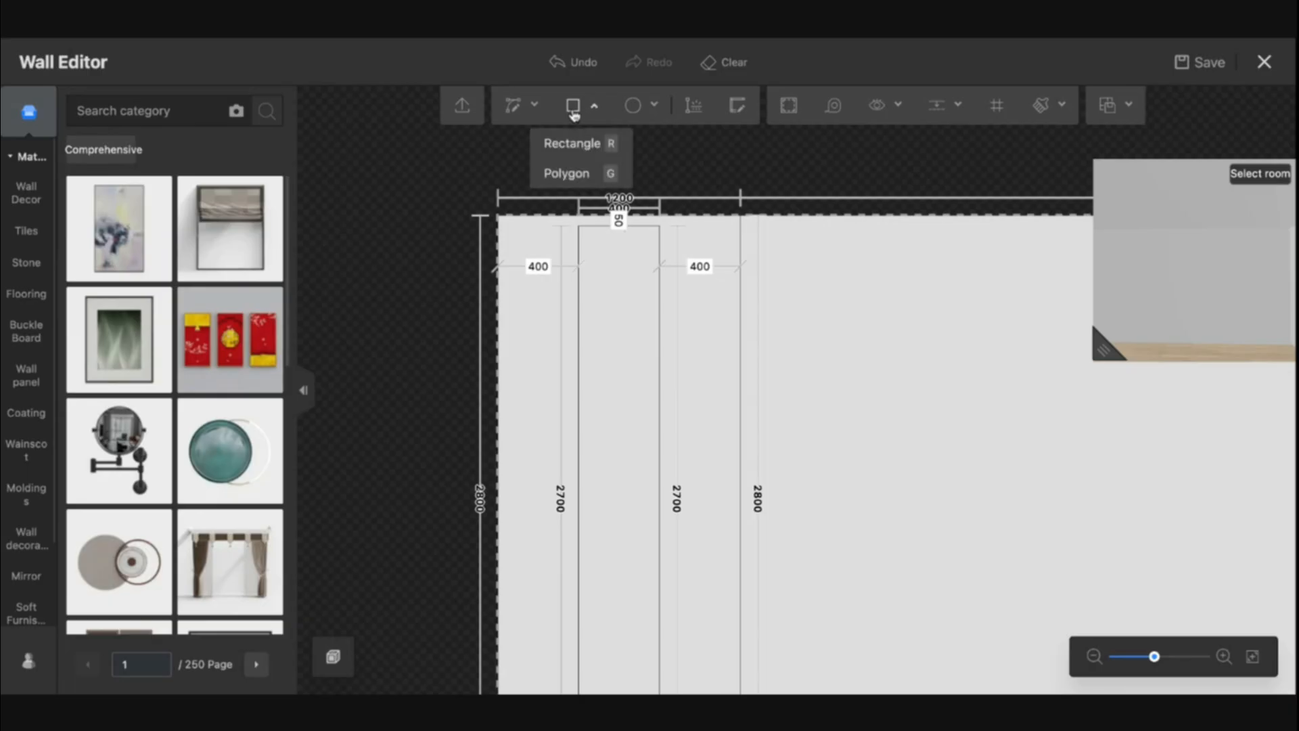
left_click(572, 139)
left_click(577, 230)
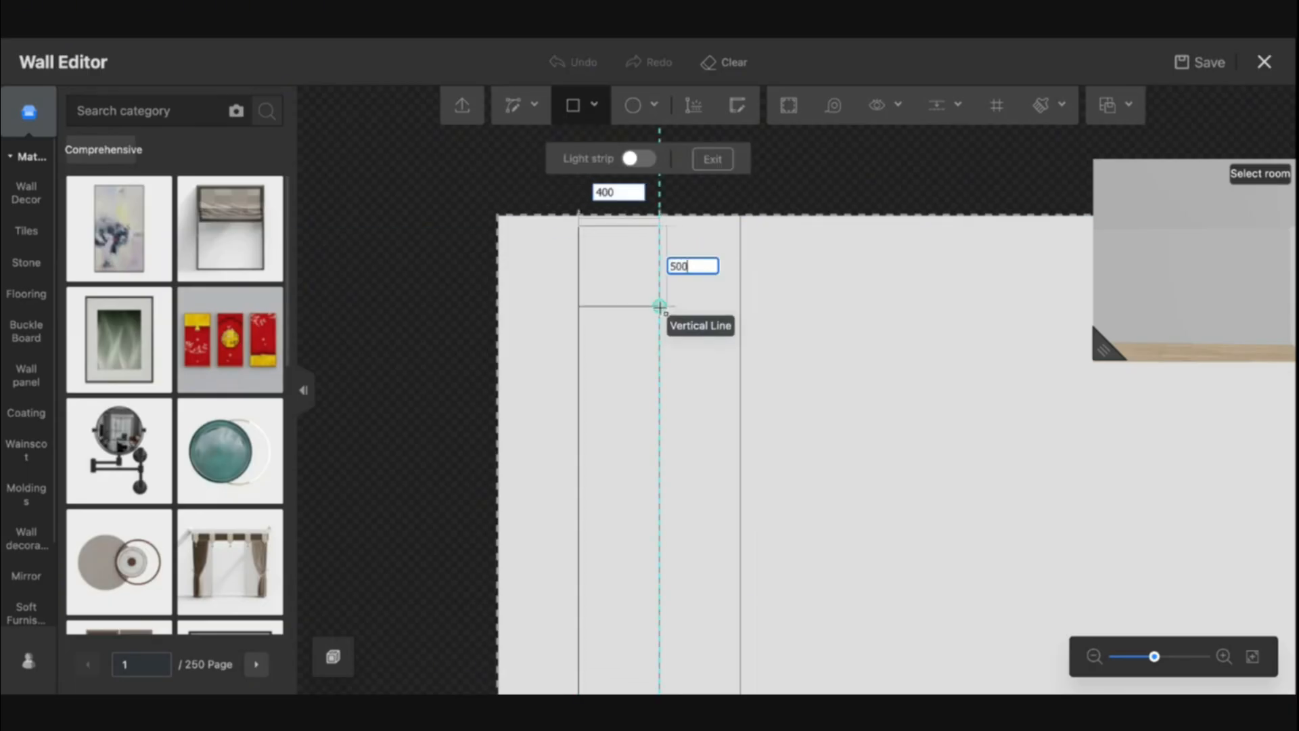
key("Return")
scroll(601, 328, "up", 2)
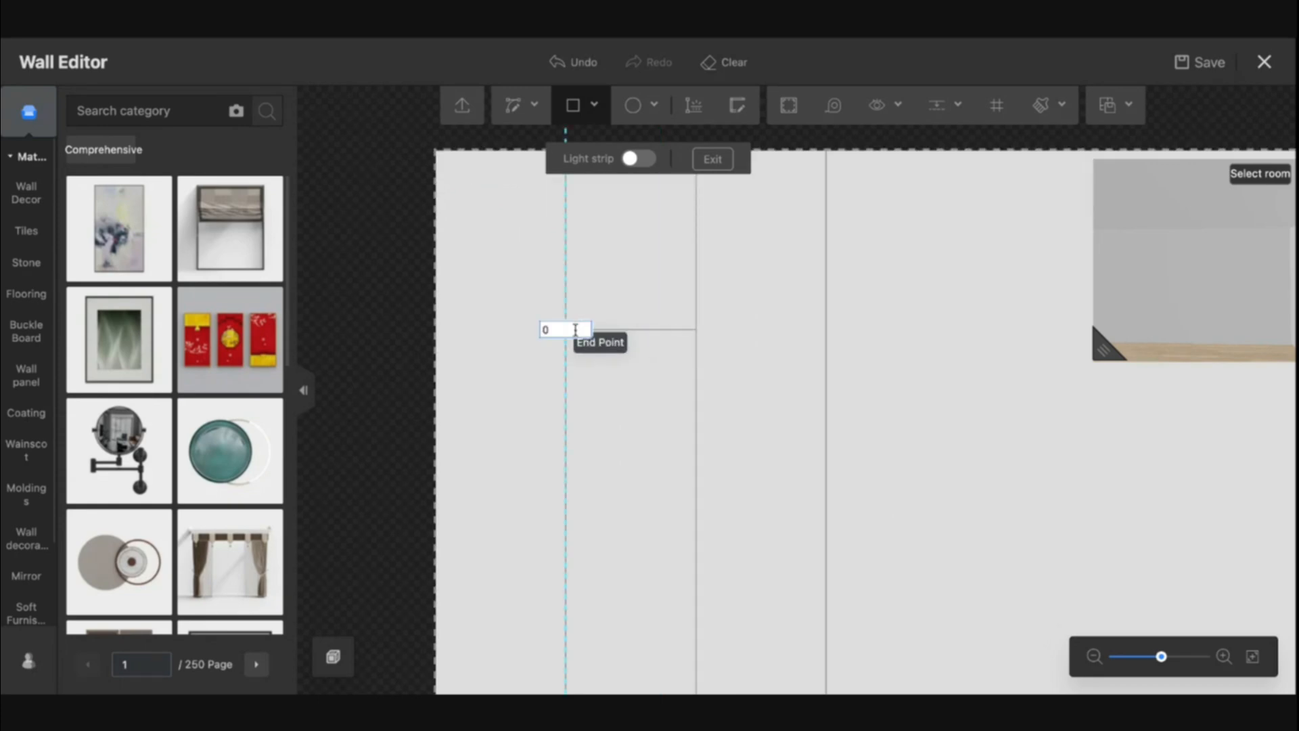
left_click(576, 330)
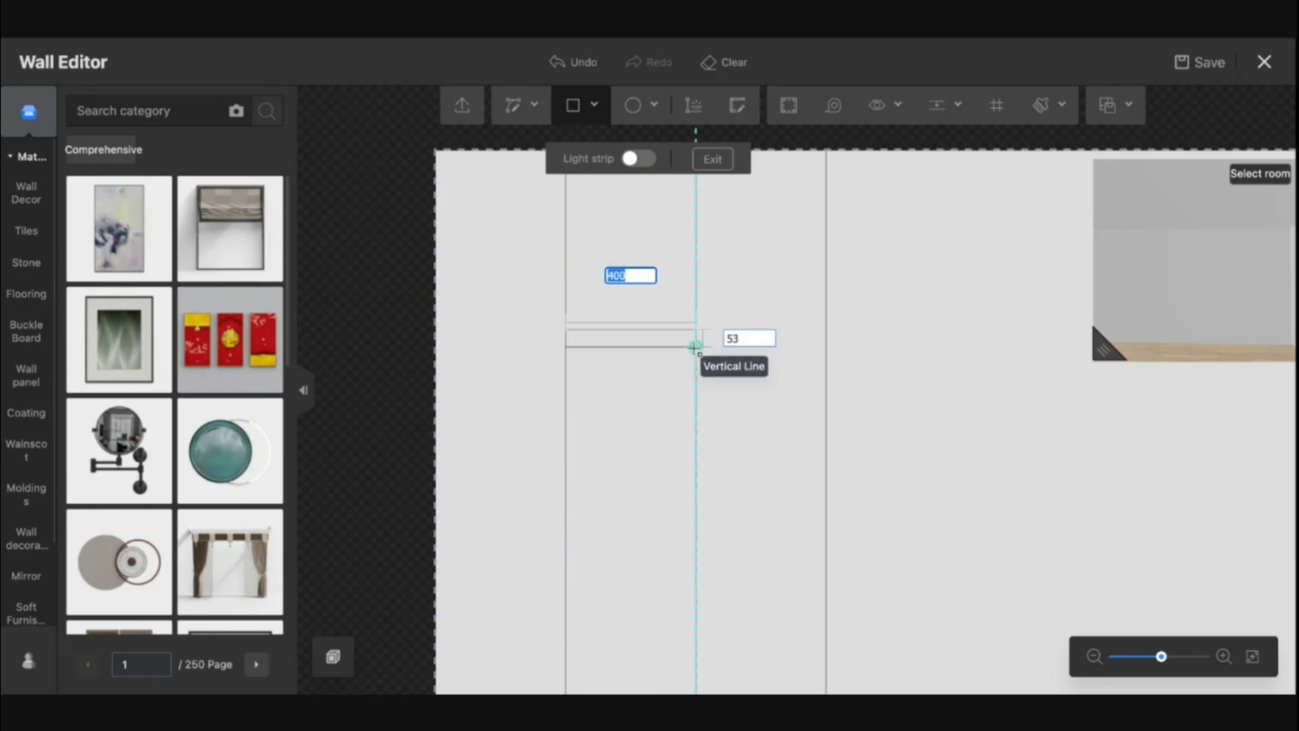
key("Return")
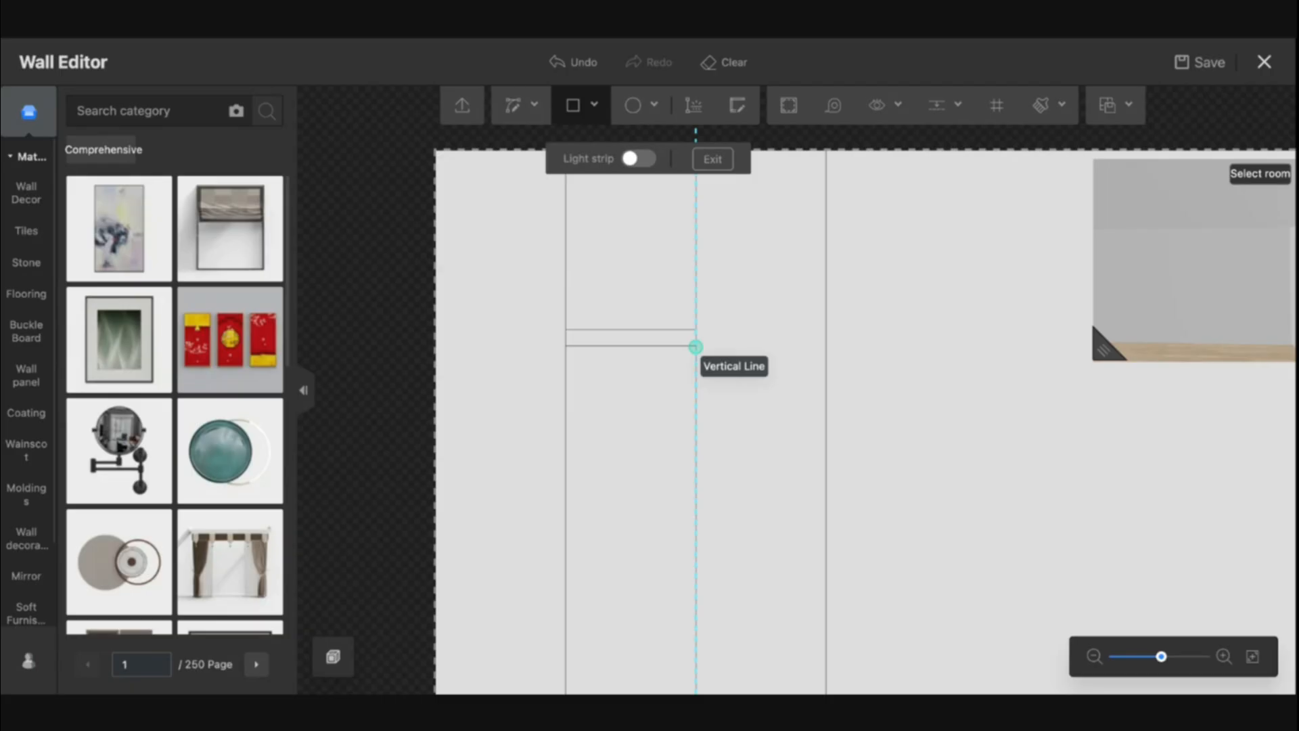
left_click(566, 347)
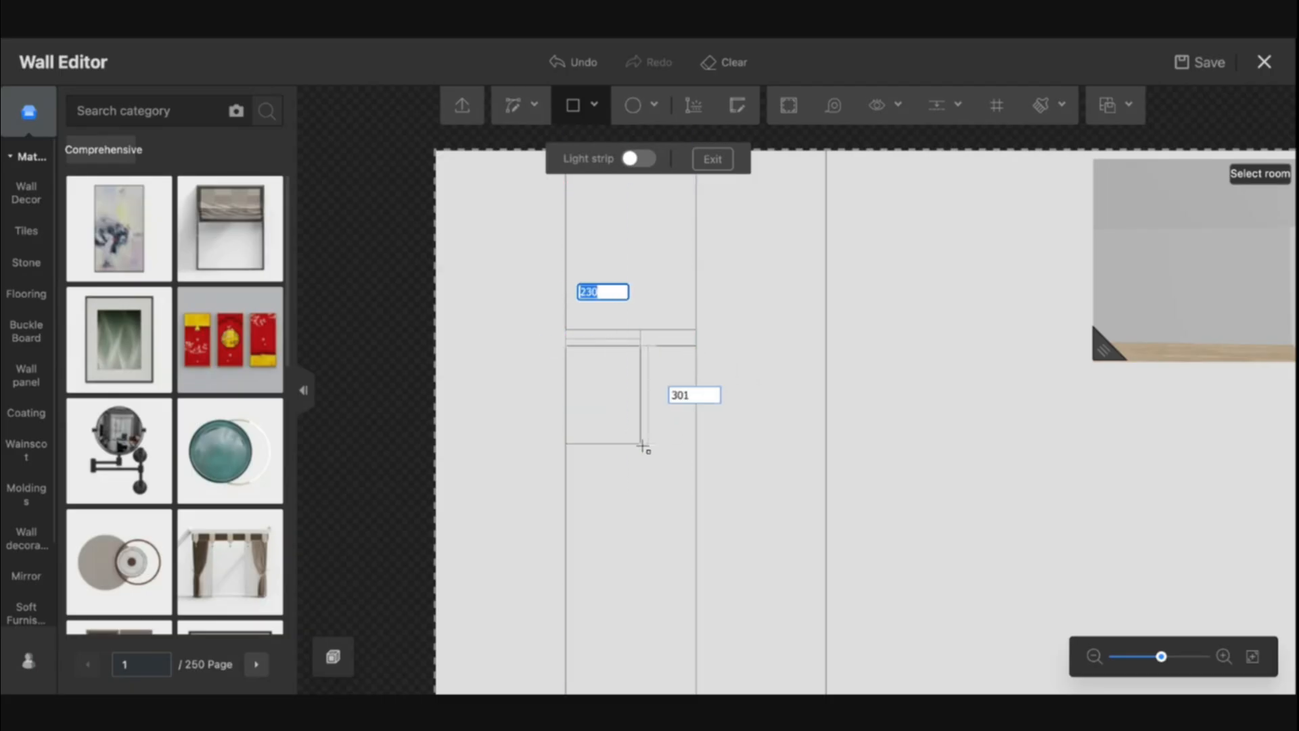
type("500")
key("Return")
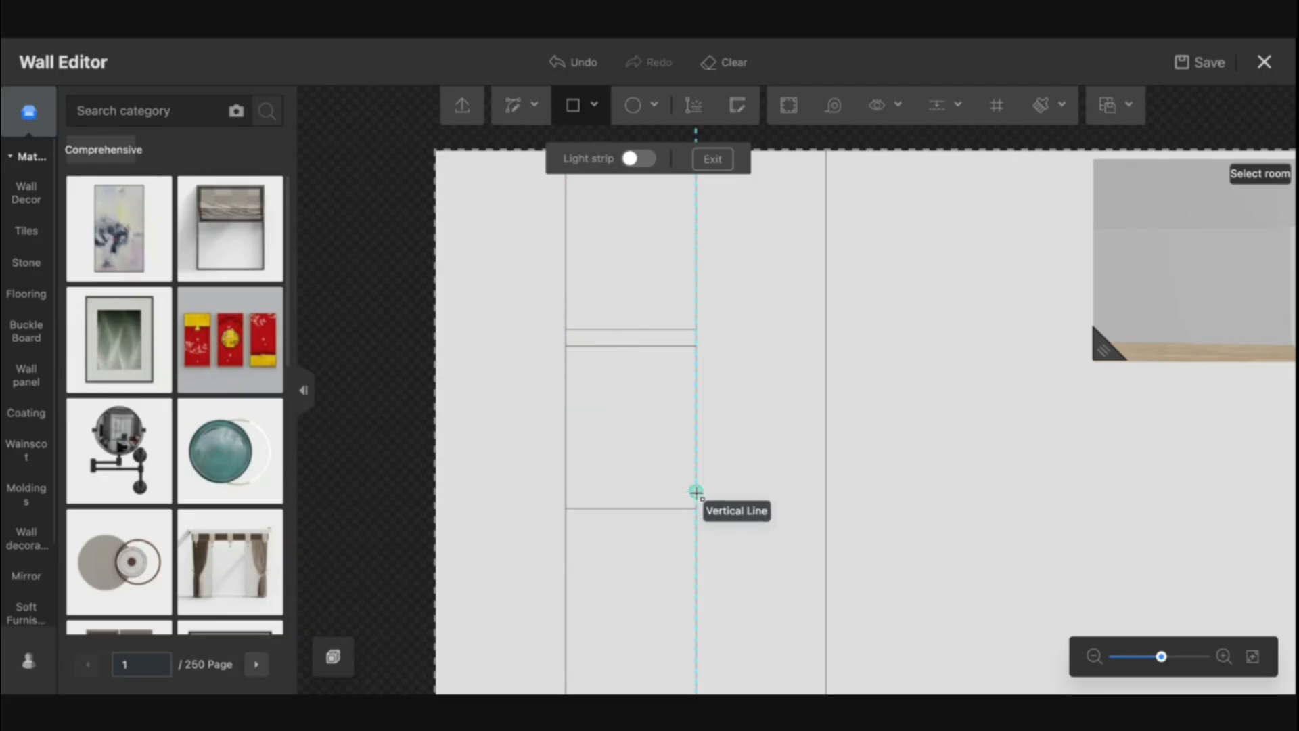
left_click(567, 508)
type("5")
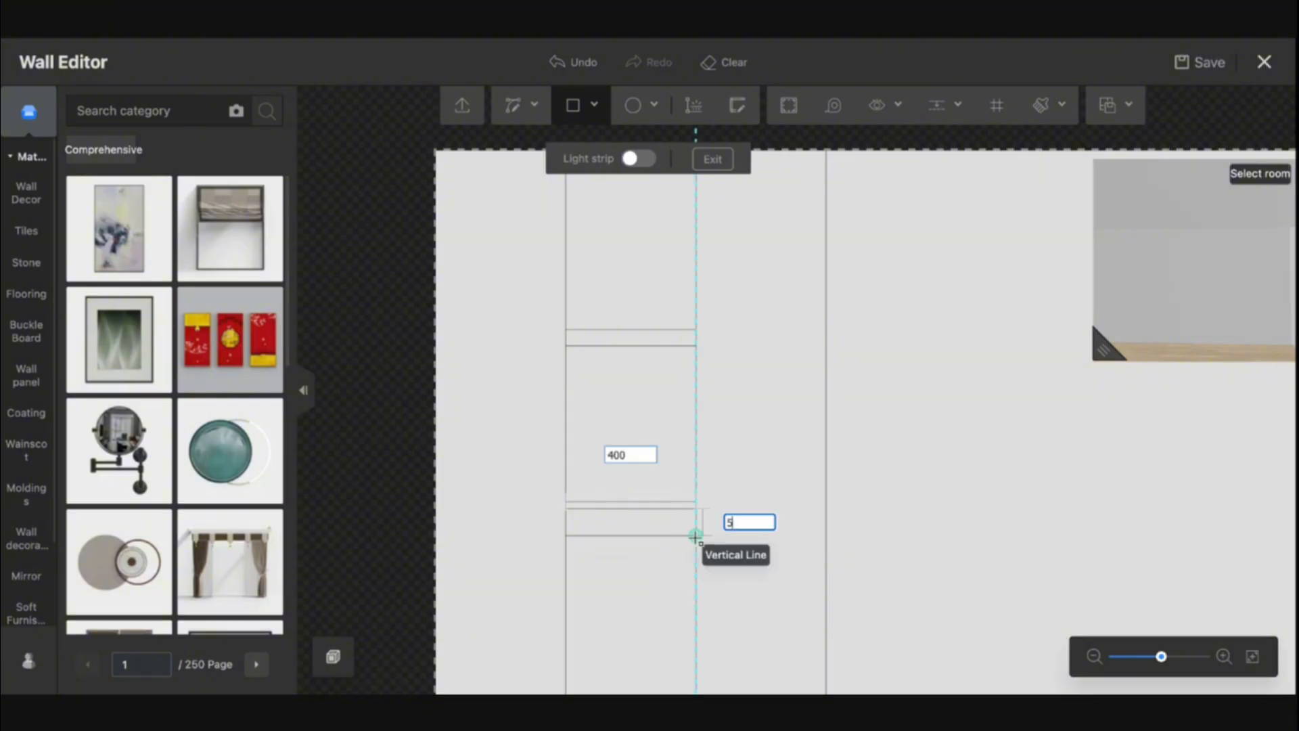
type("0")
key("Return")
key("Escape")
Add further 500 mm high rectangles and 50 mm strips lower down the middle opening
left_click_drag(673, 597, 685, 276)
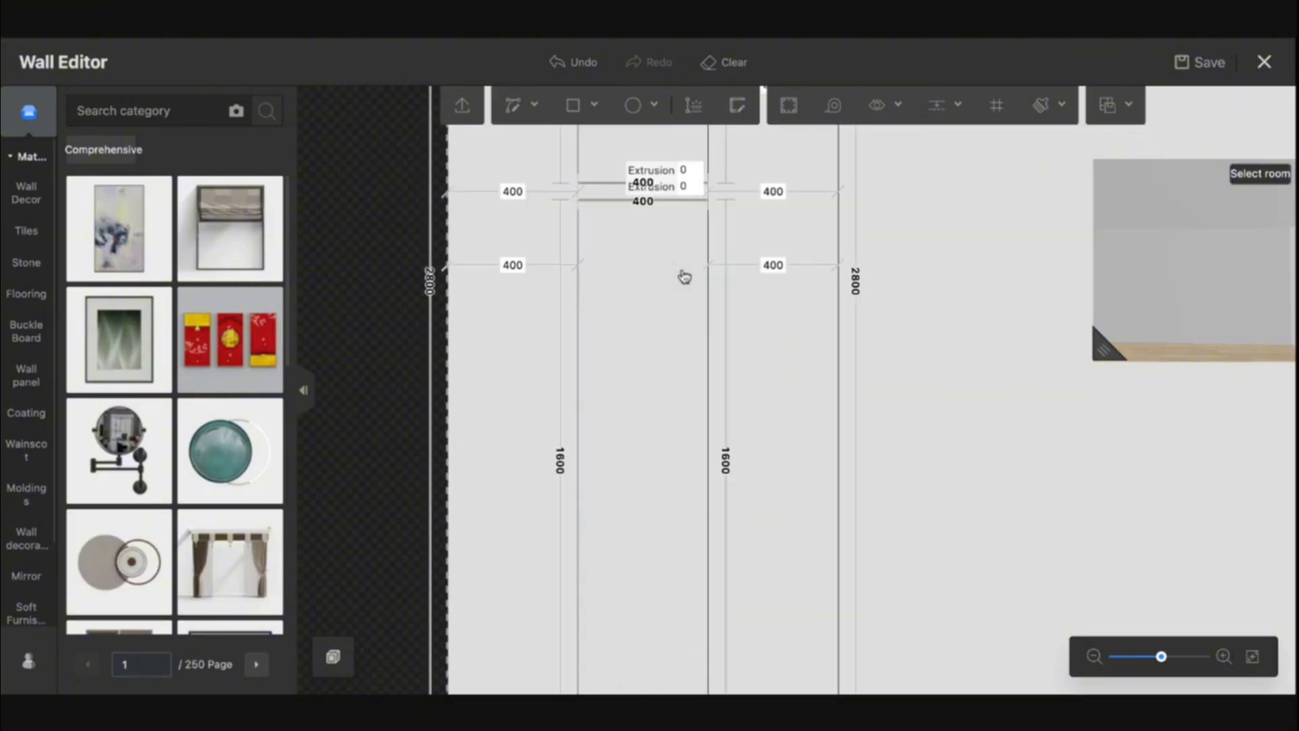
left_click(576, 107)
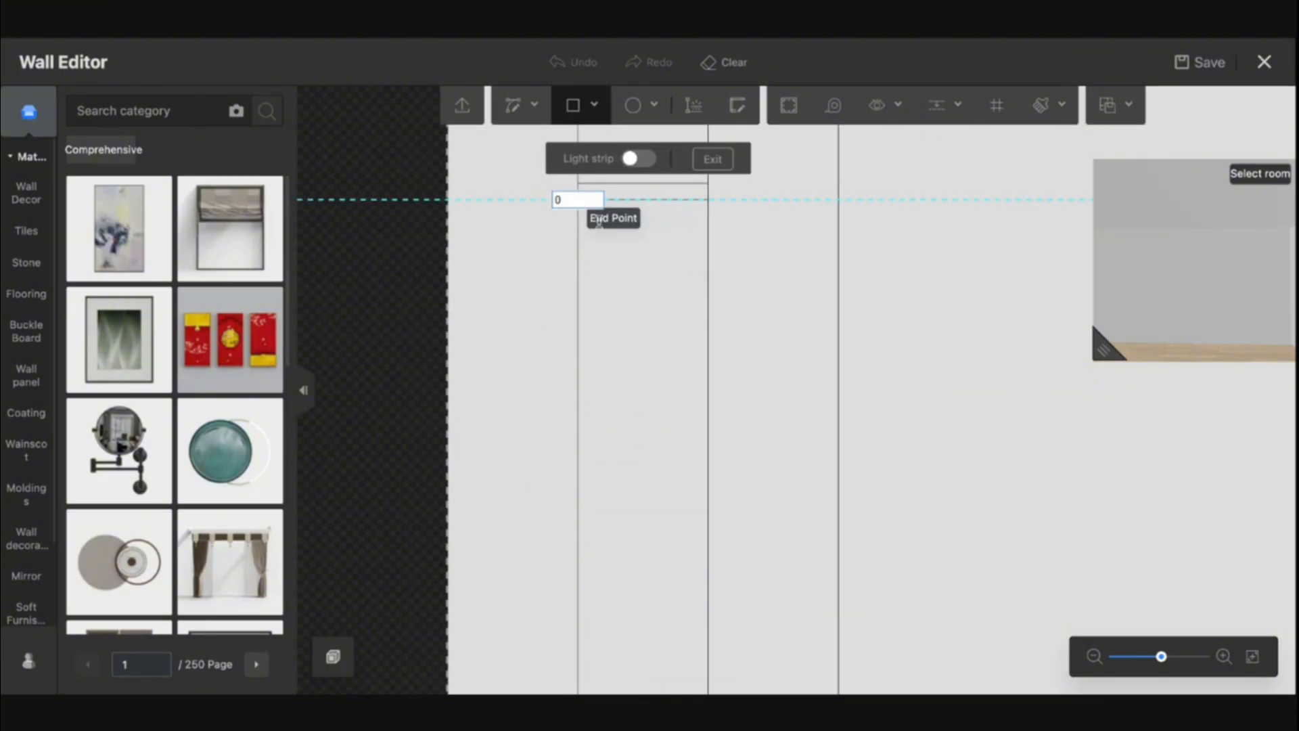
left_click(599, 221)
type("5")
key("Return")
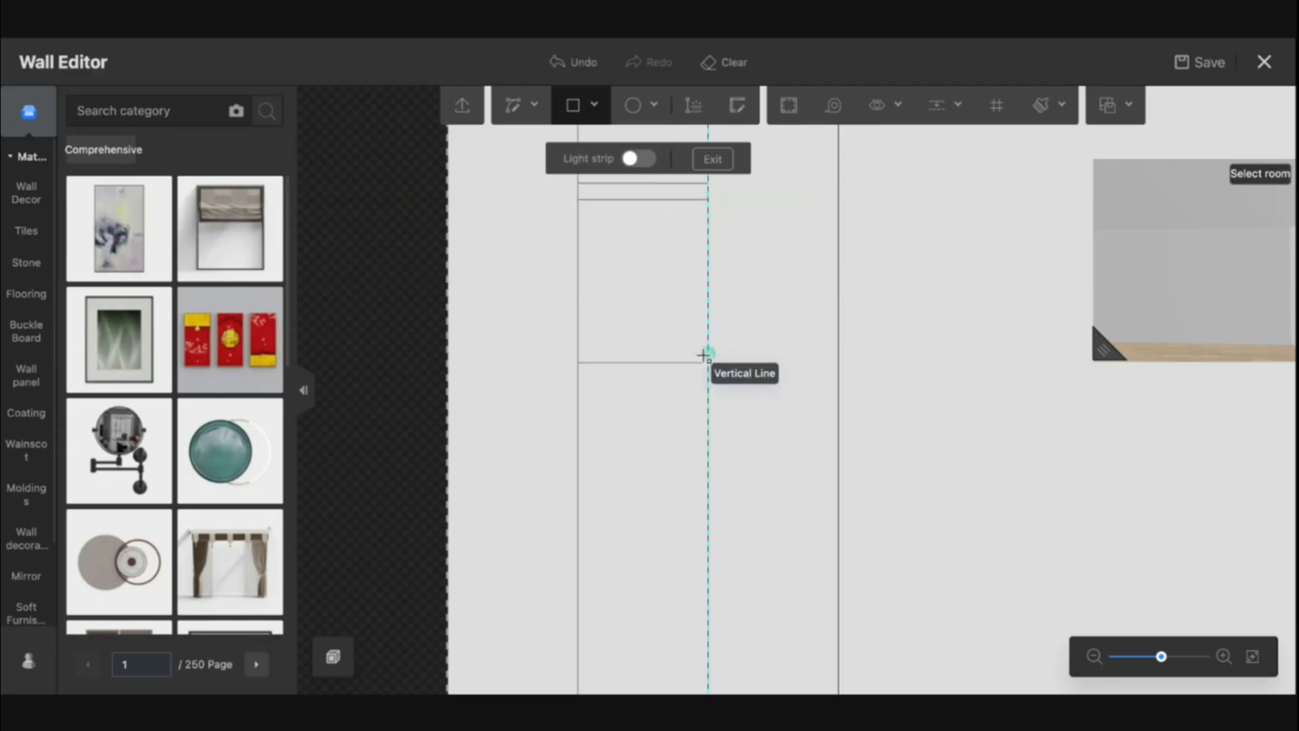
left_click(577, 363)
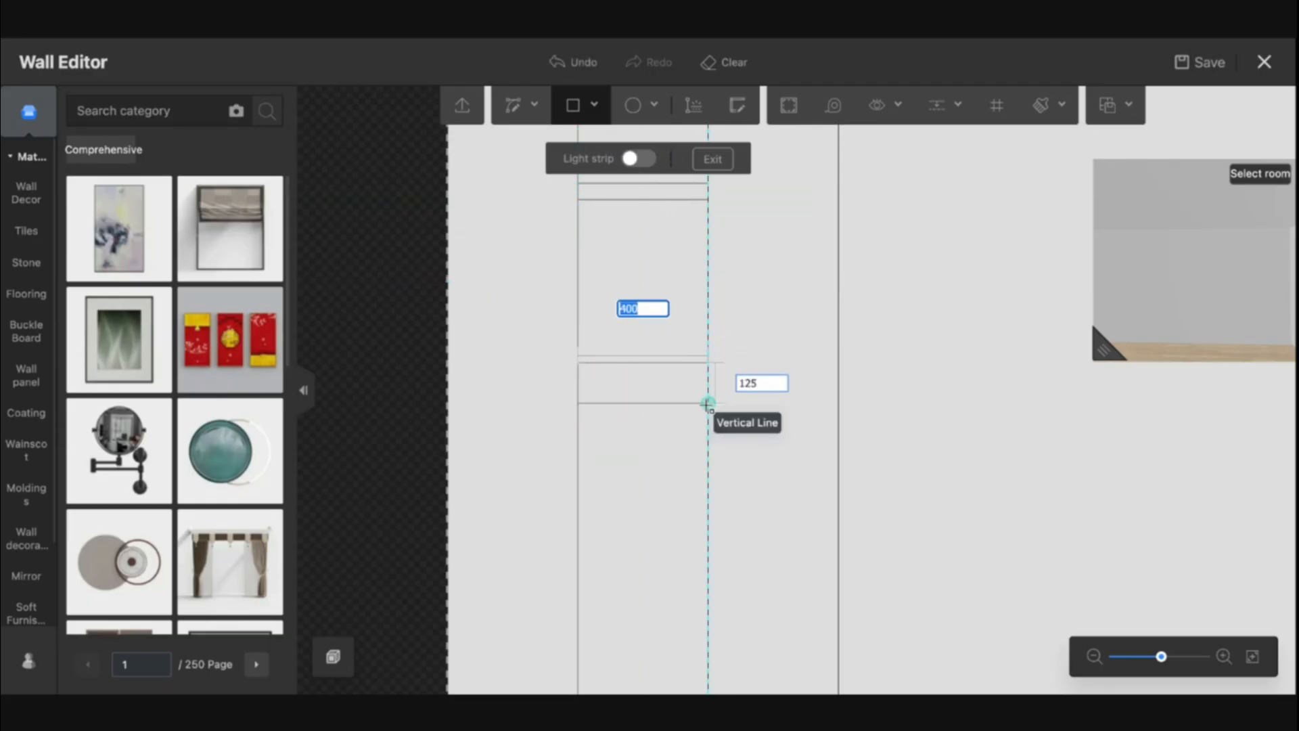
key("Return")
left_click(577, 372)
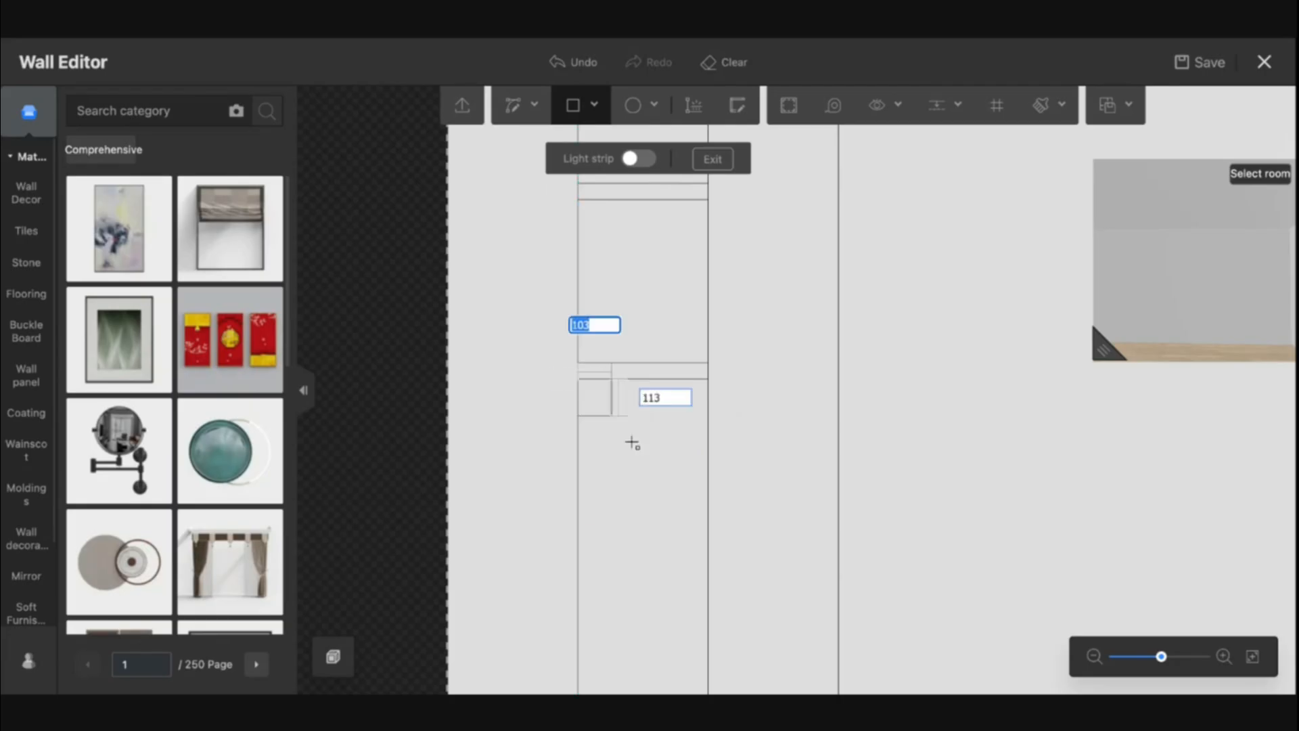
left_click(708, 535)
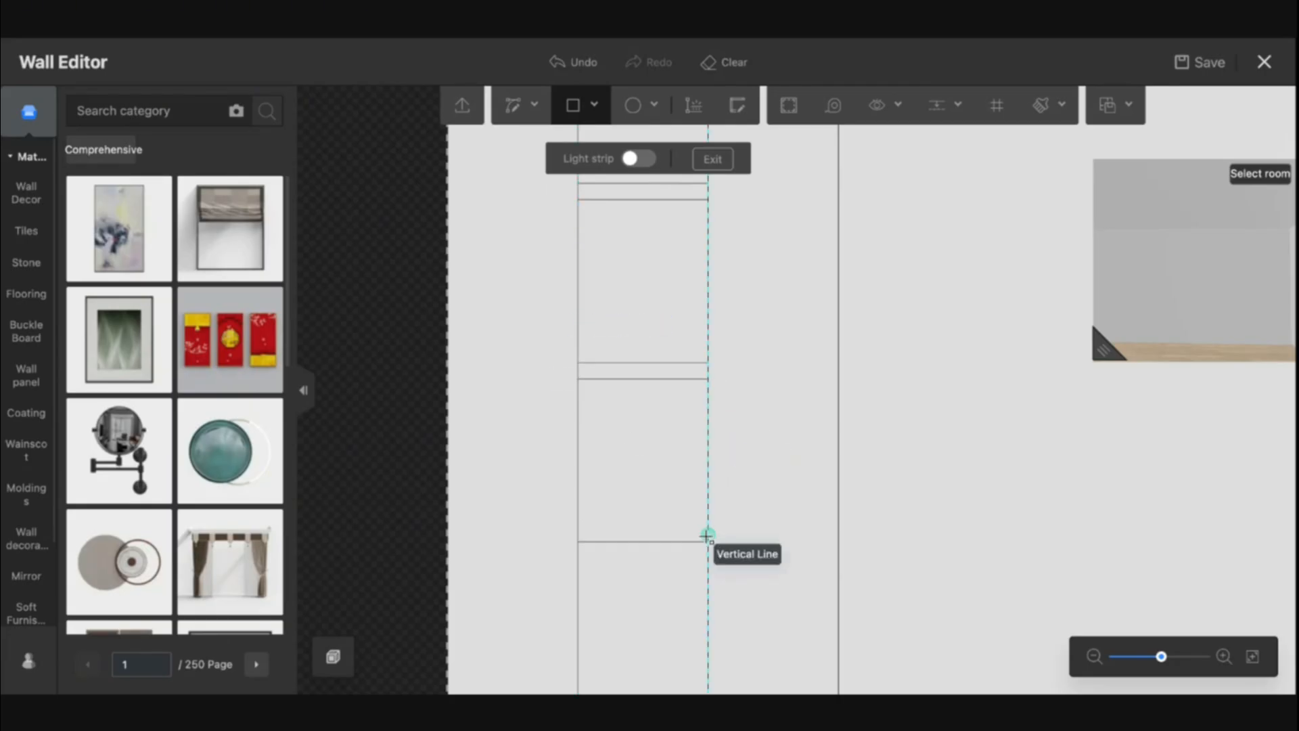
left_click(578, 539)
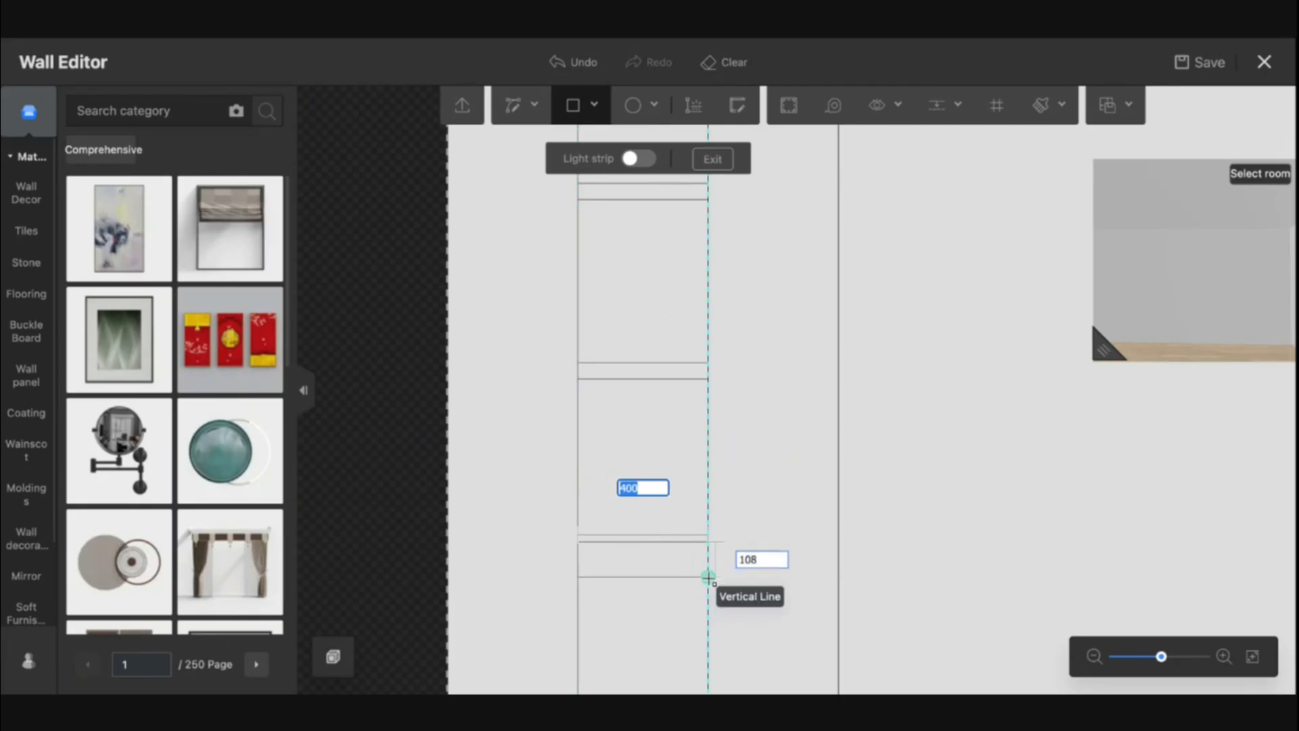
type("500")
key("Return")
key("Escape")
Extrude the 1200 mm wide shelving unit outline 500 mm from the wall
left_click_drag(640, 592, 652, 340)
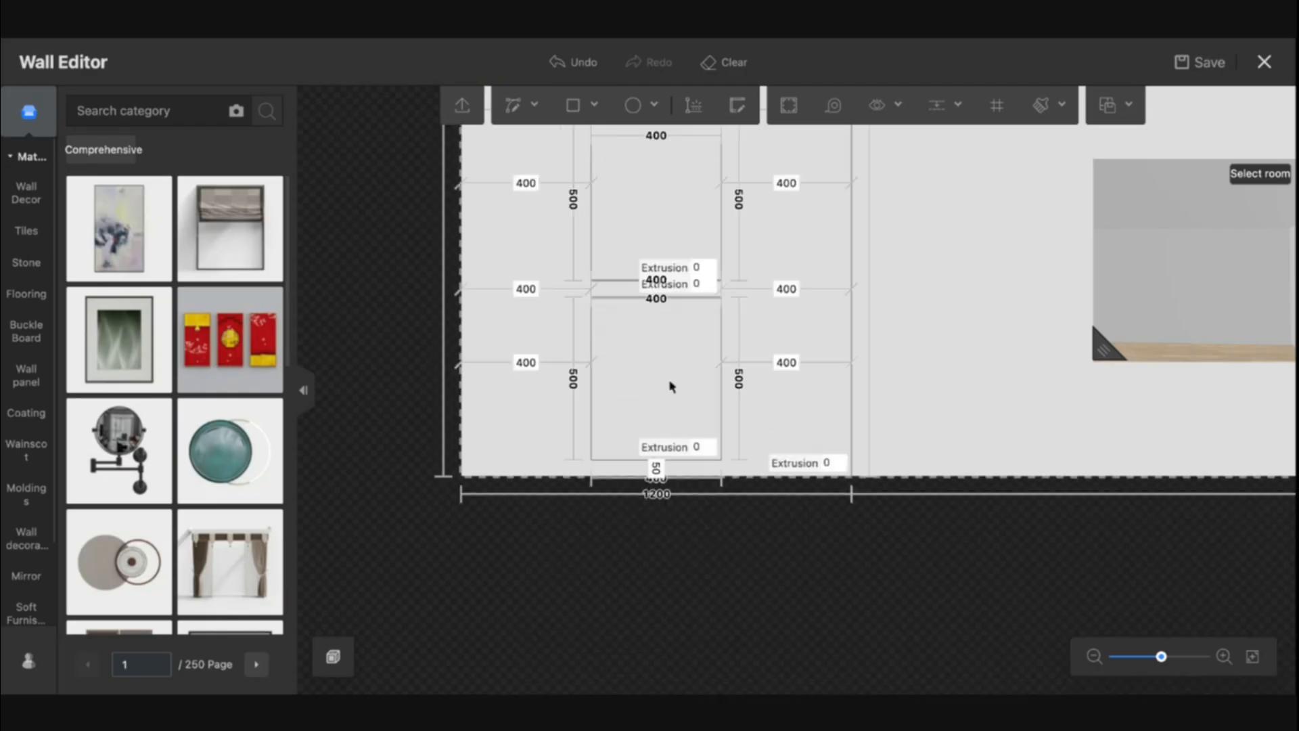
left_click(979, 346)
scroll(979, 350, "up", 5)
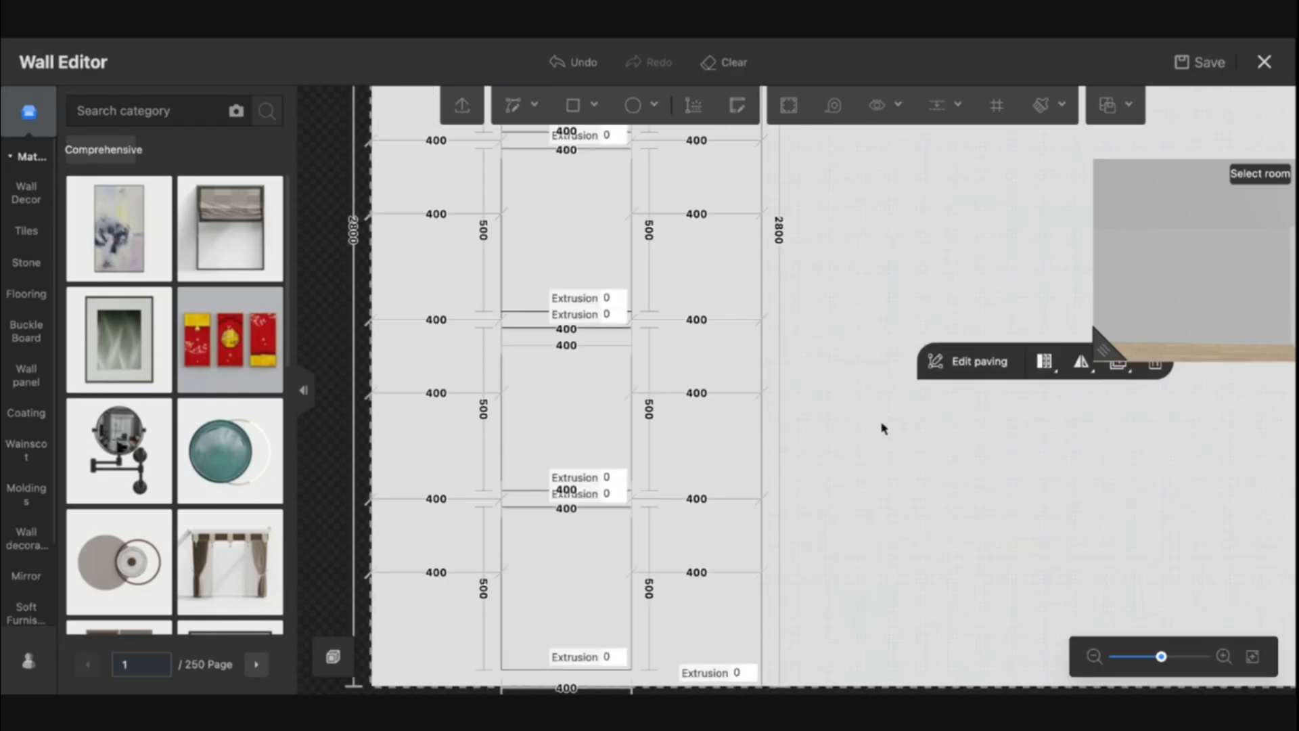
left_click_drag(862, 469, 800, 381)
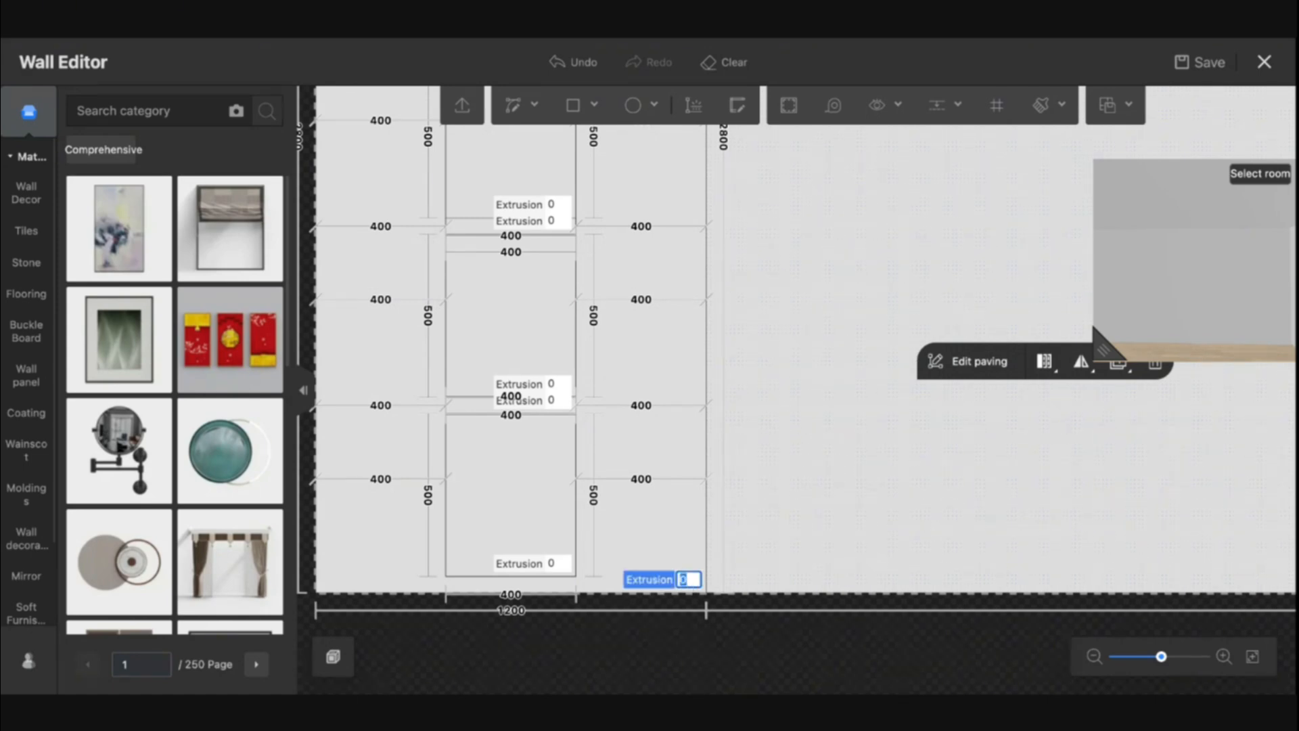
type("500")
key("Return")
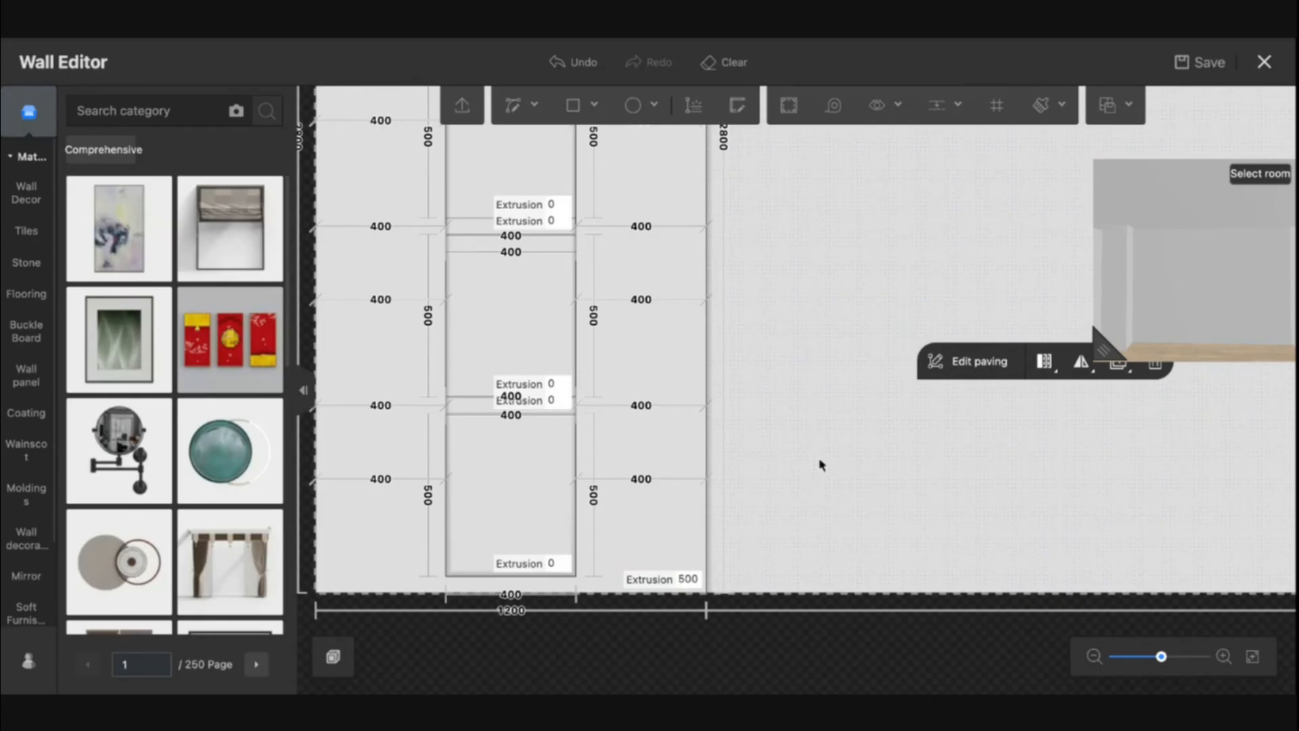
left_click_drag(1103, 345, 1166, 472)
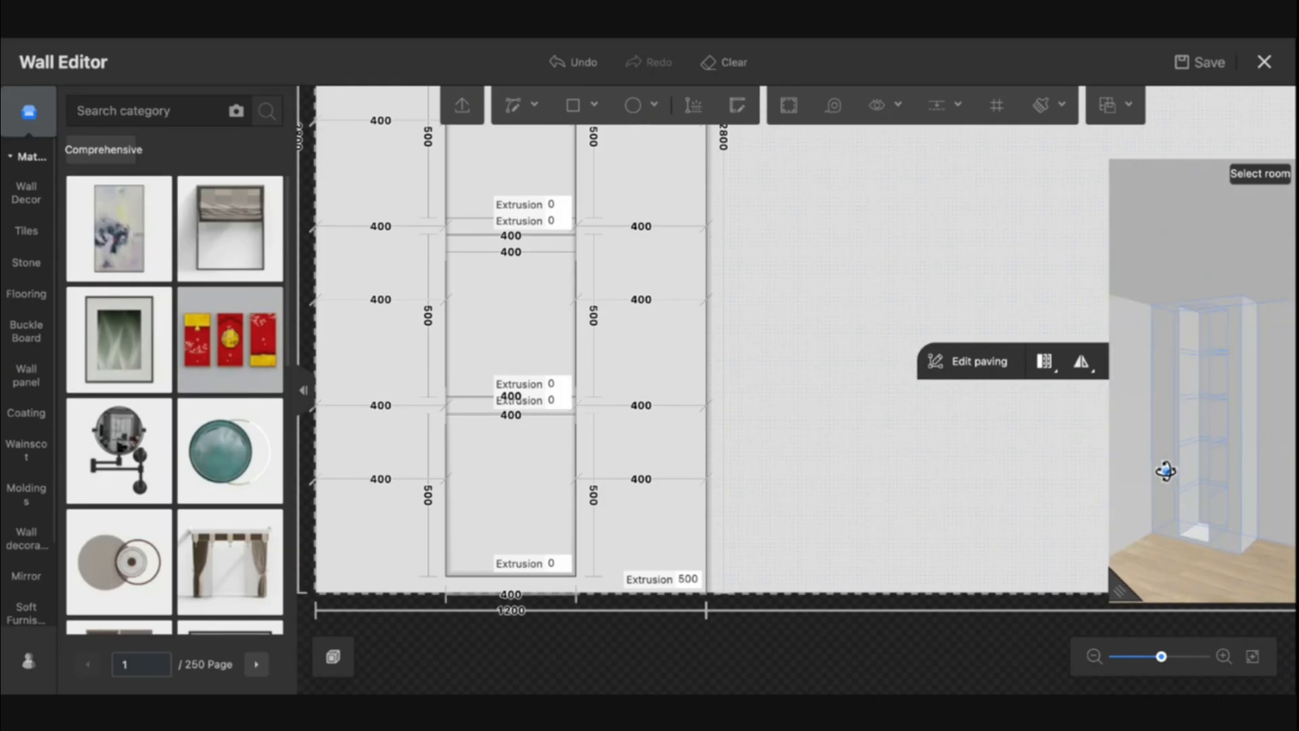
Apply the walnut wood material from the uploads library to the extruded shelving unit
left_click(29, 661)
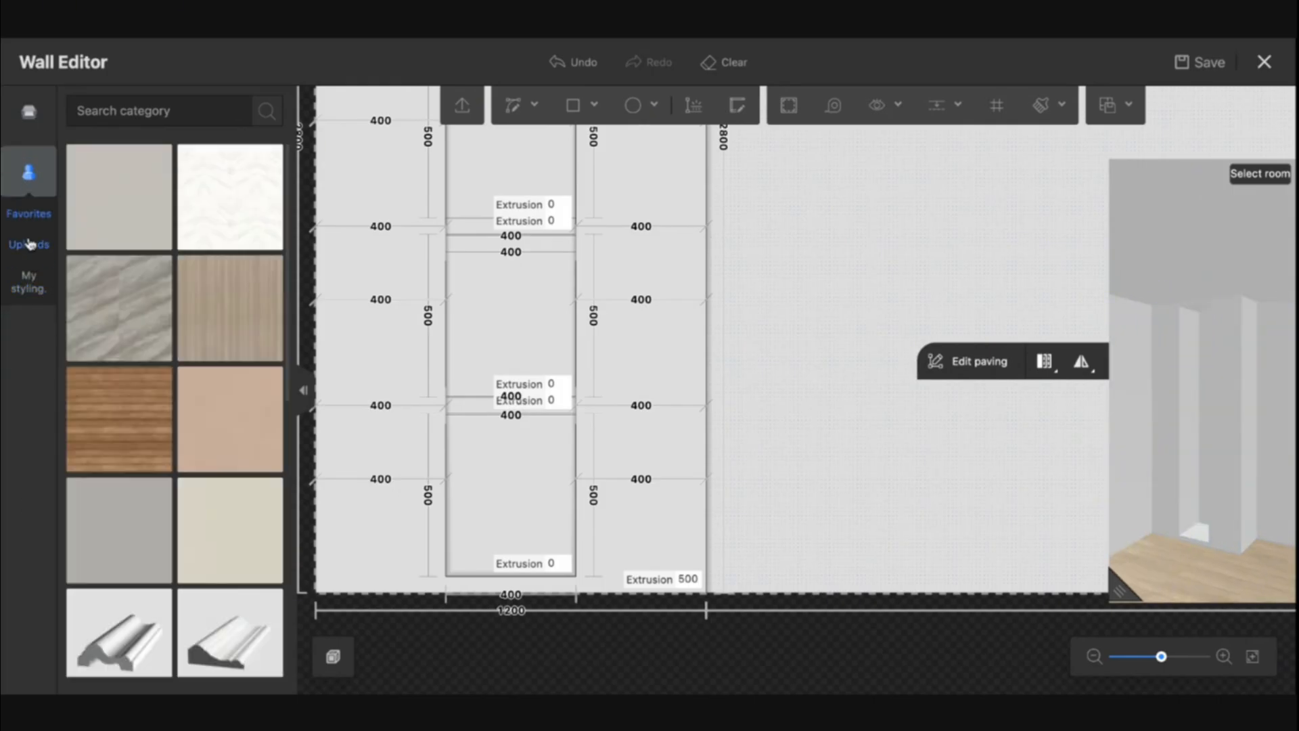
left_click(28, 244)
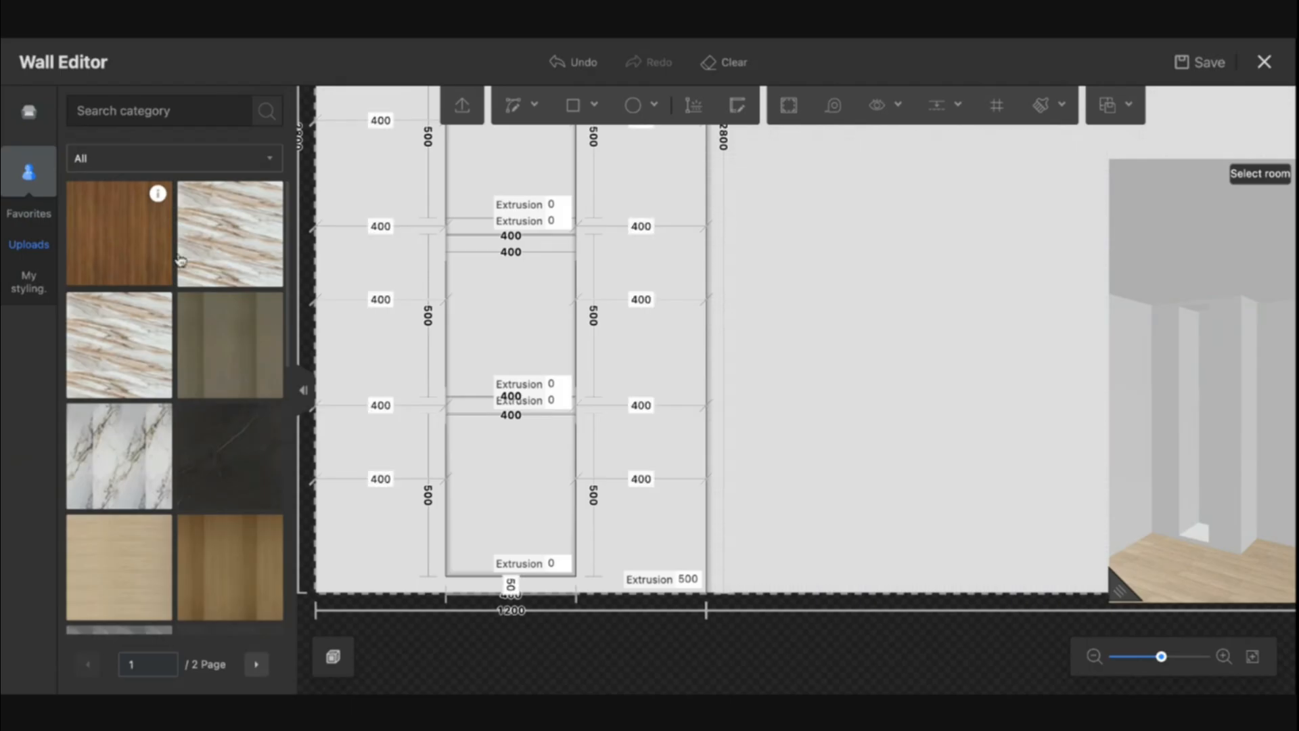
mouse_move(269, 306)
left_click_drag(361, 279, 362, 281)
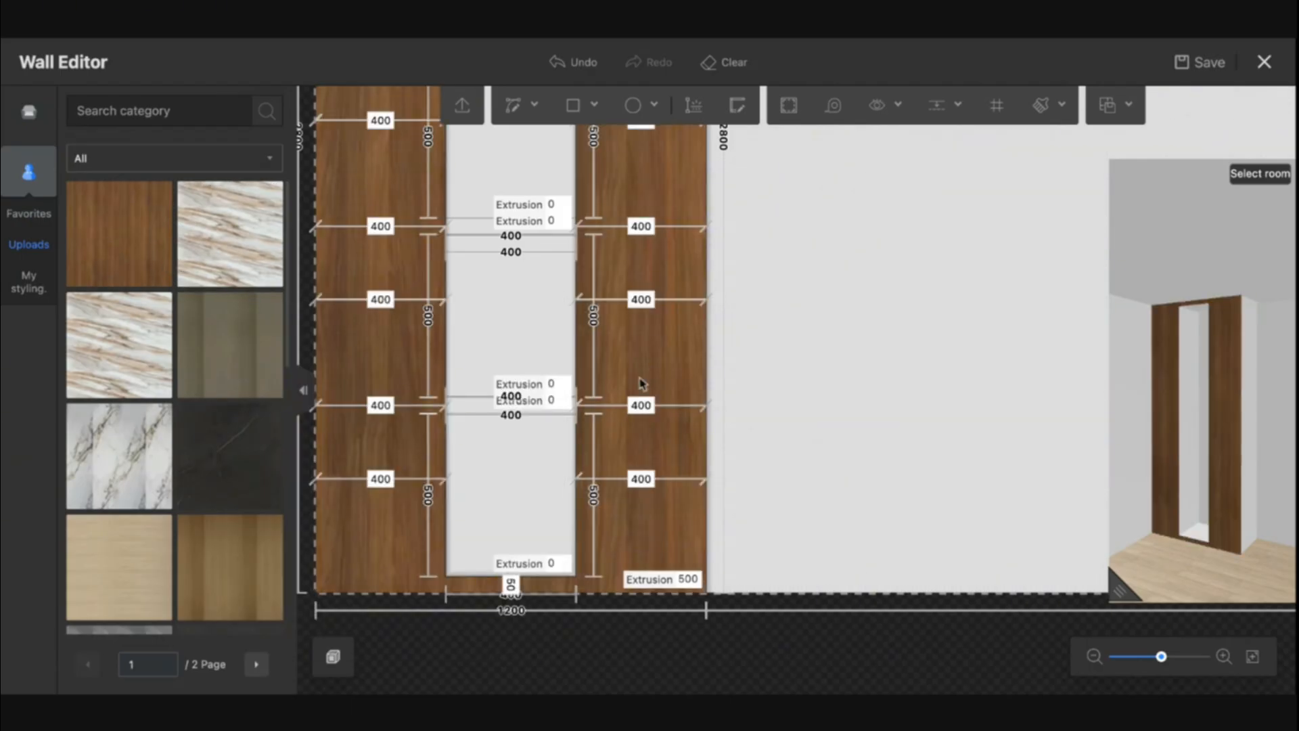
Apply the walnut wood material from uploads to the shelving unit's elevation and rotate its grain direction
left_click(706, 392)
scroll(148, 494, "down", 2)
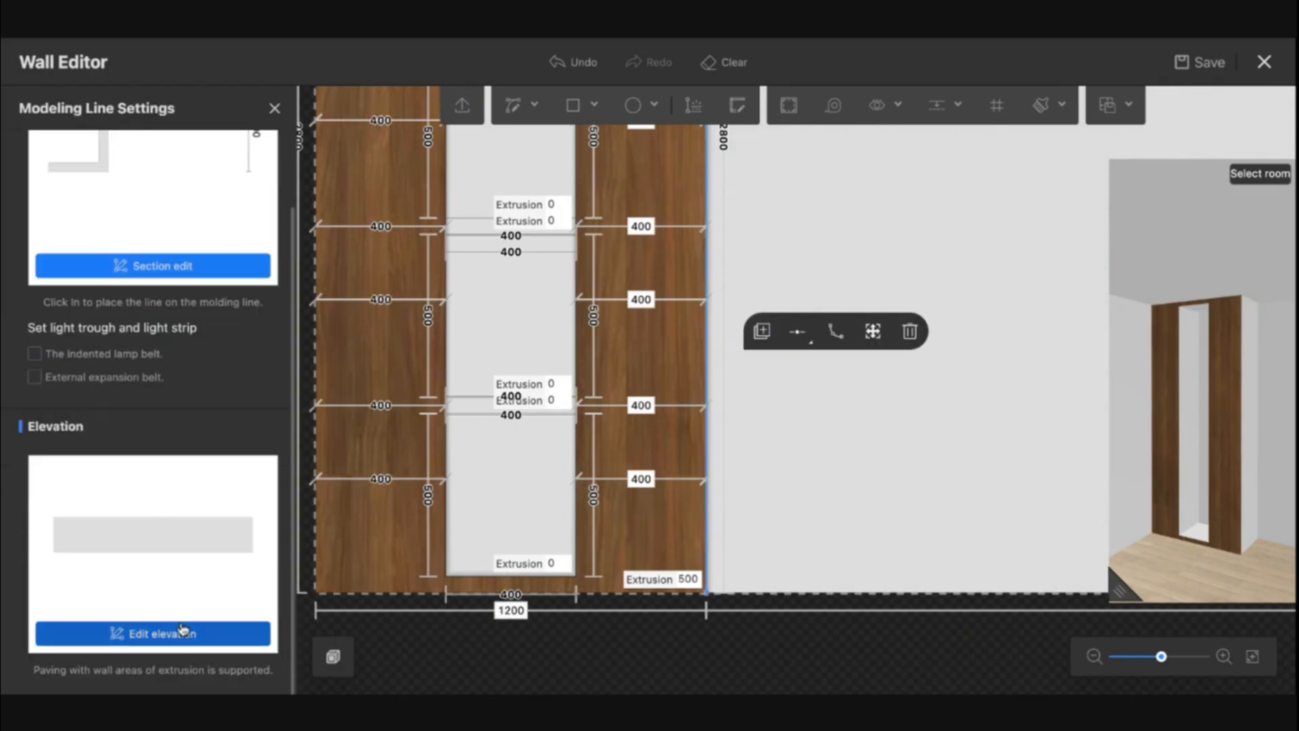
left_click(162, 634)
left_click(28, 427)
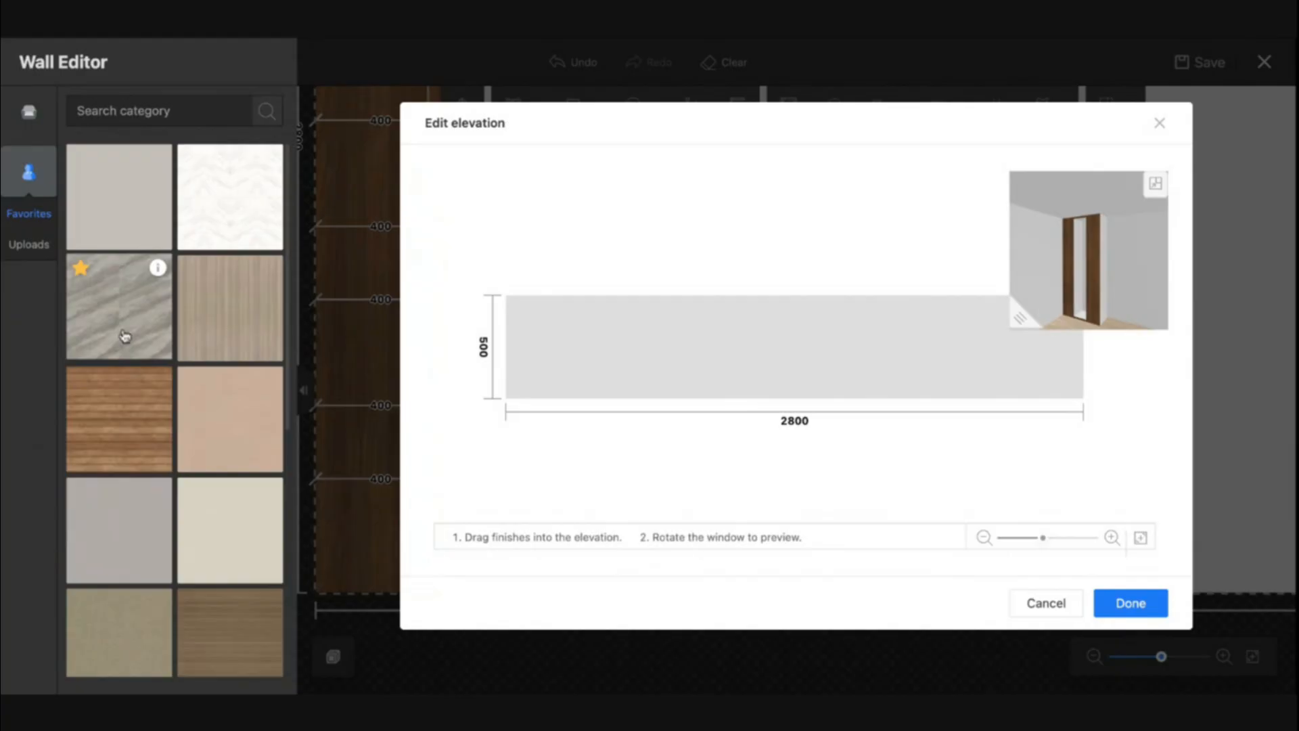
scroll(125, 521, "down", 5)
left_click(29, 244)
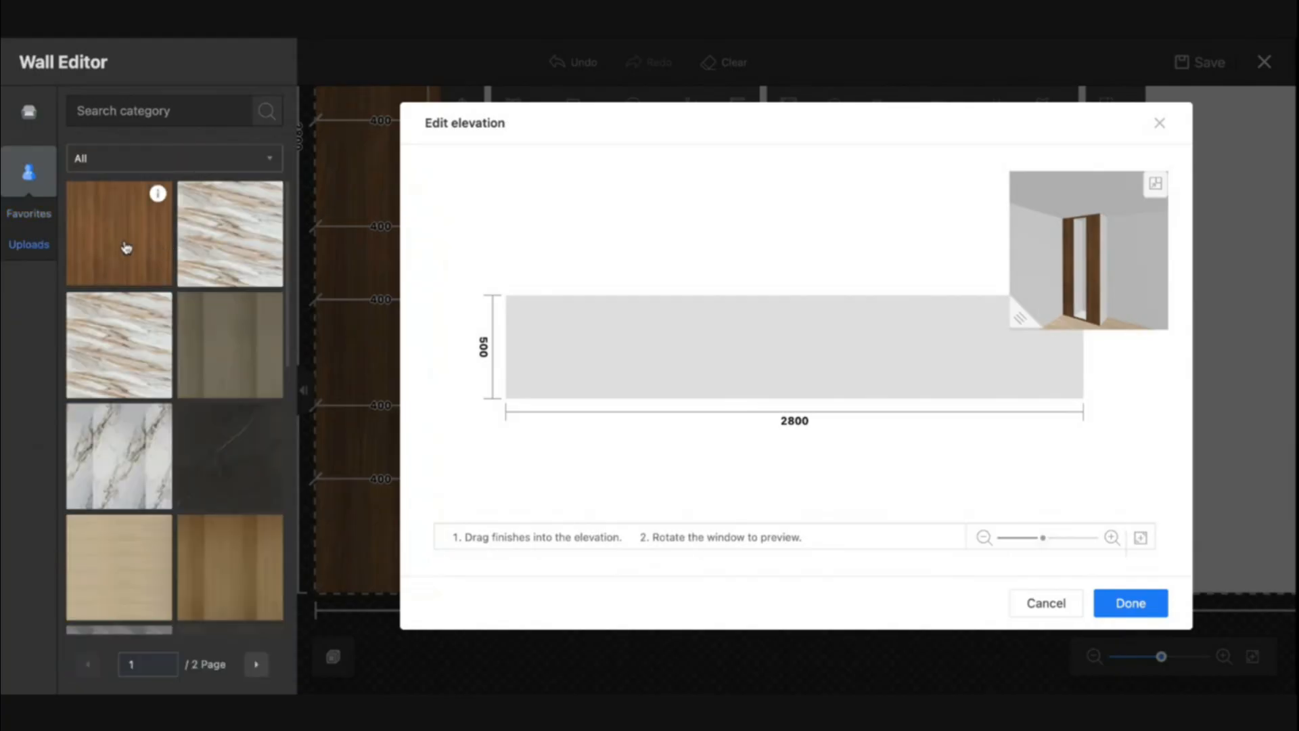
left_click_drag(130, 247, 630, 370)
mouse_move(785, 344)
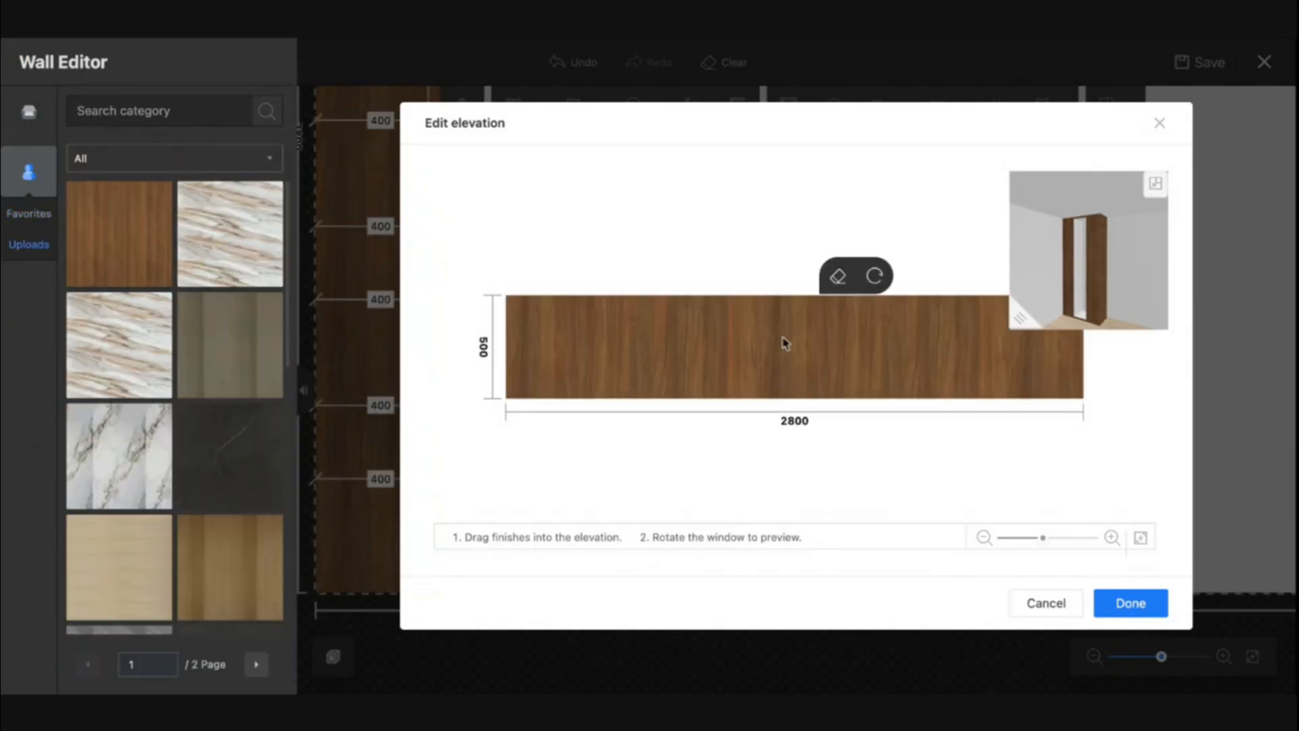
left_click(874, 278)
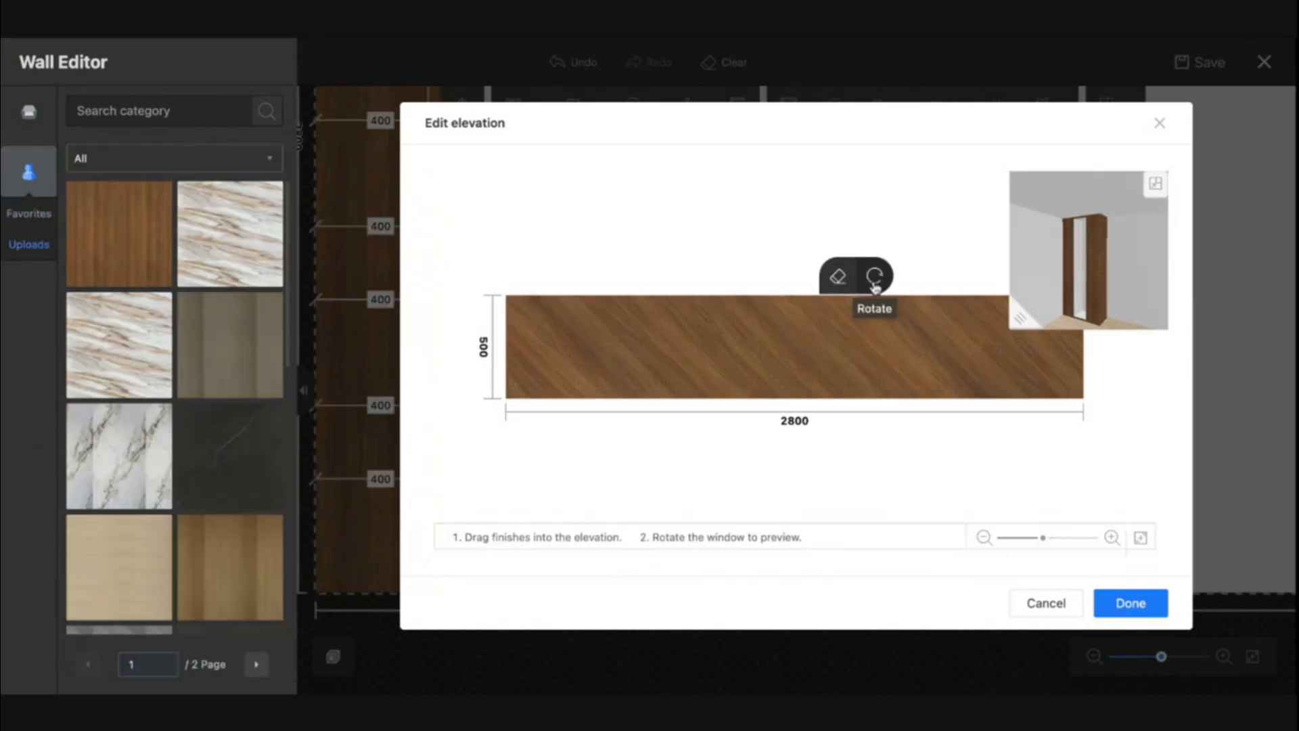
left_click(1125, 606)
Duplicate the shelving unit's molding profile and paste it along the bottom edge of the middle opening
left_click_drag(1211, 410, 1233, 361)
scroll(1233, 361, "up", 5)
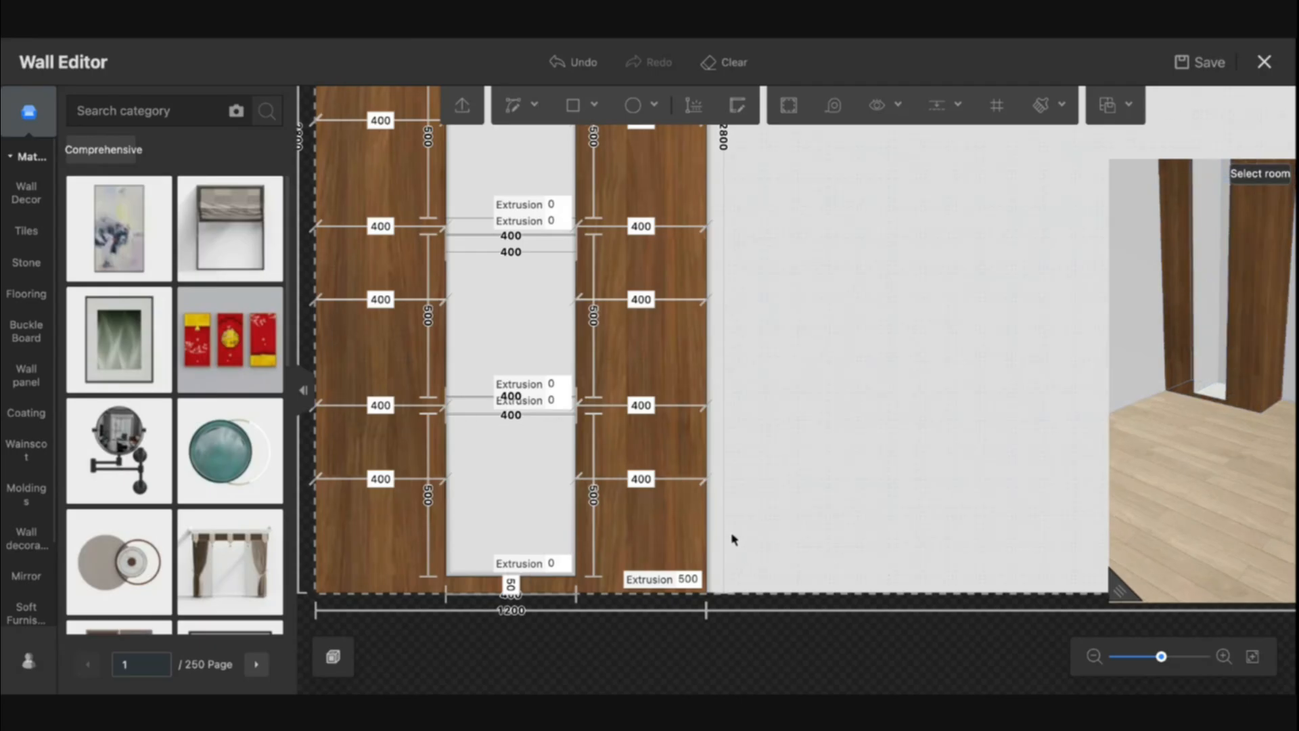
left_click(706, 525)
left_click(760, 467)
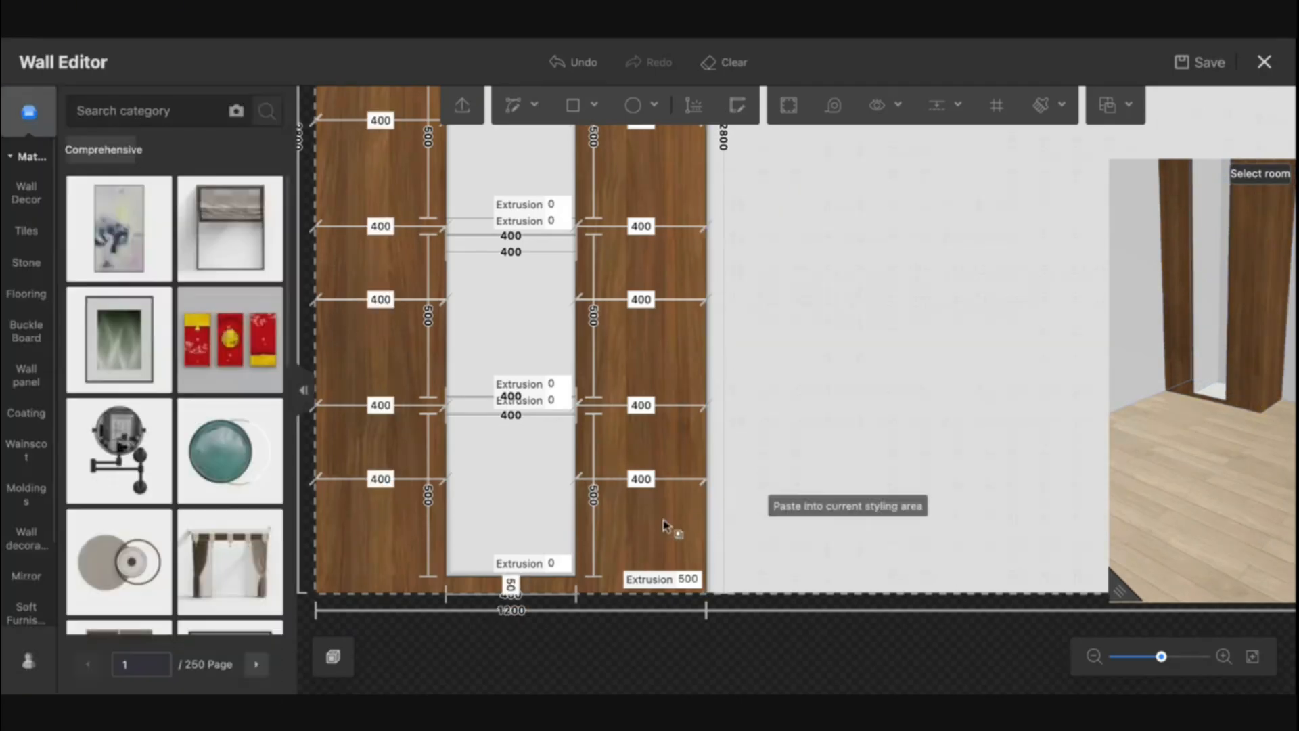
left_click(511, 593)
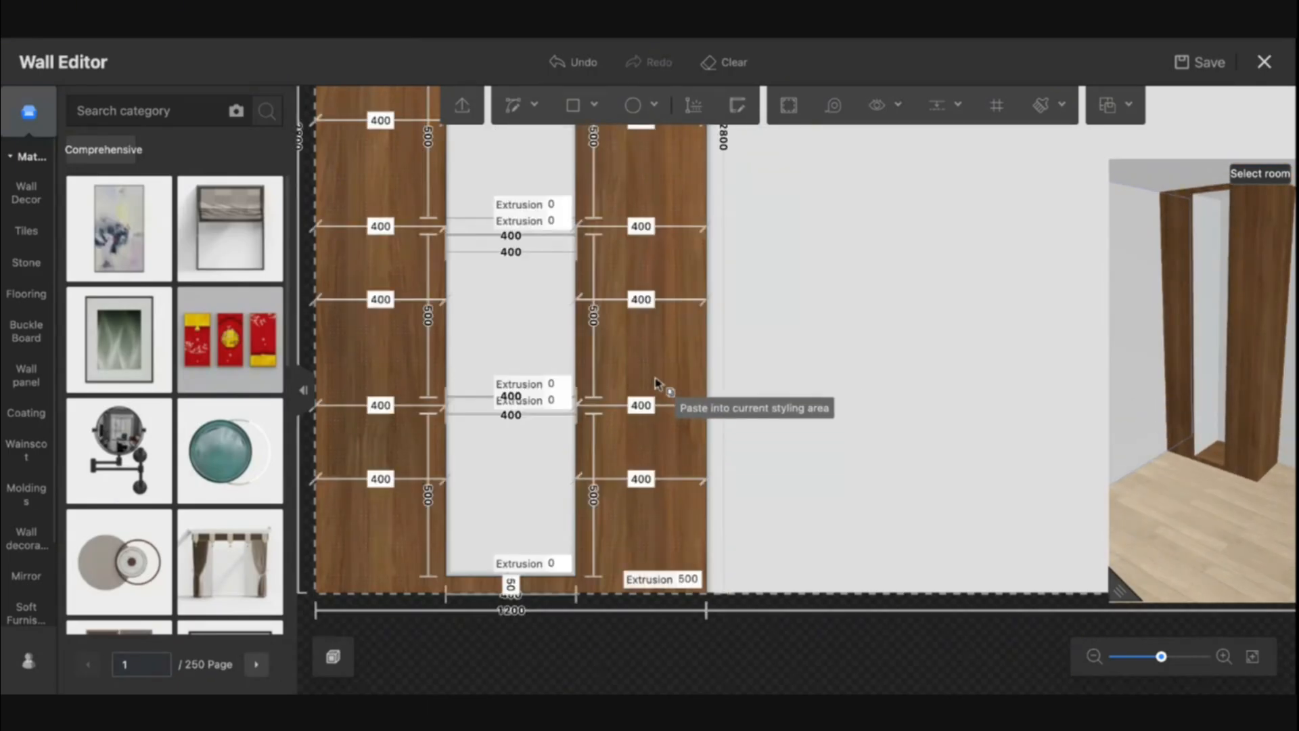
key("Escape")
Duplicate the molding profile again and paste copies along the top edge and sides of the middle opening
right_click_drag(748, 287, 756, 502)
right_click_drag(700, 257, 738, 443)
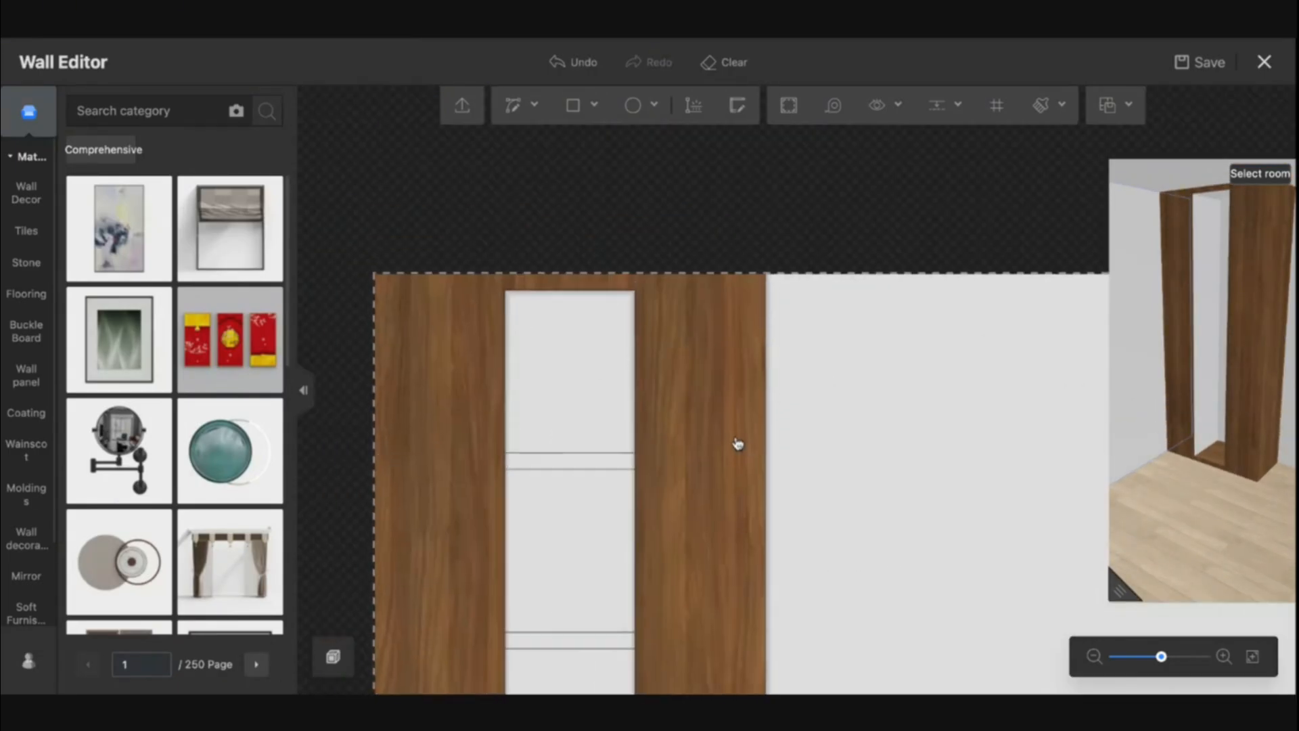
left_click(764, 377)
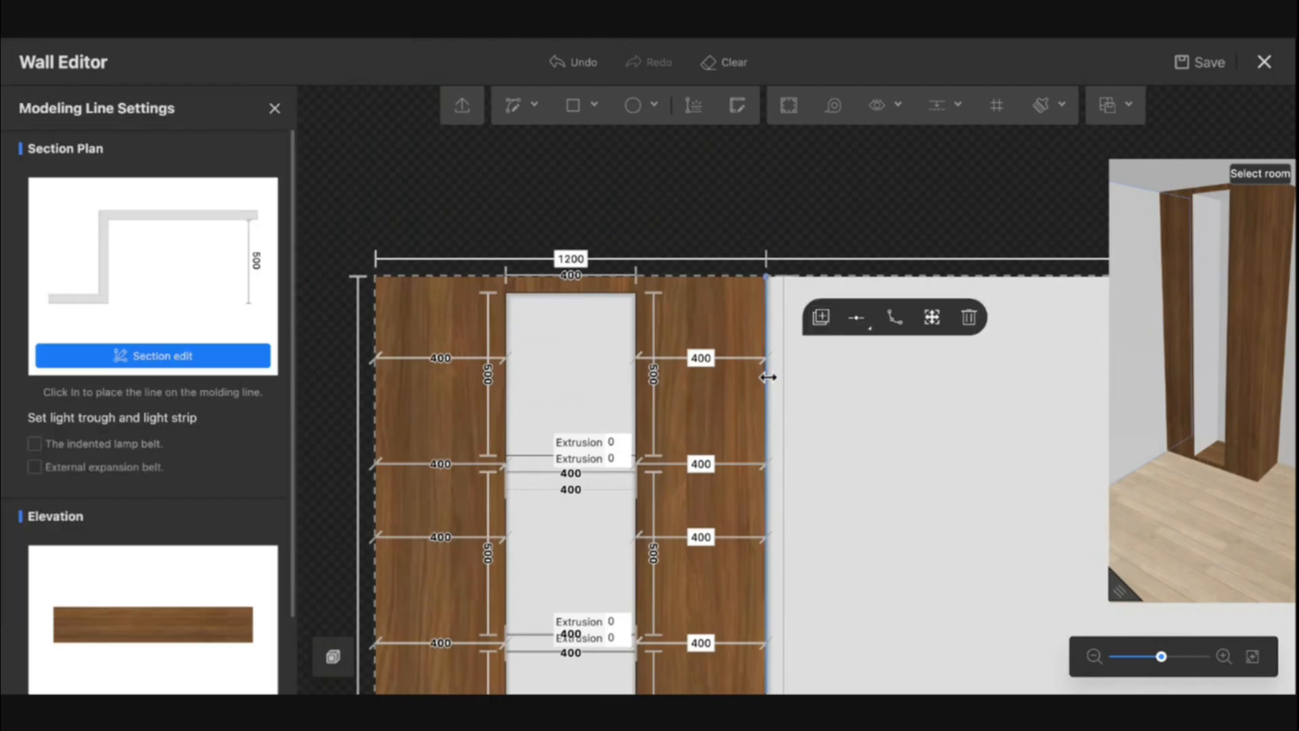
left_click(815, 330)
left_click(589, 296)
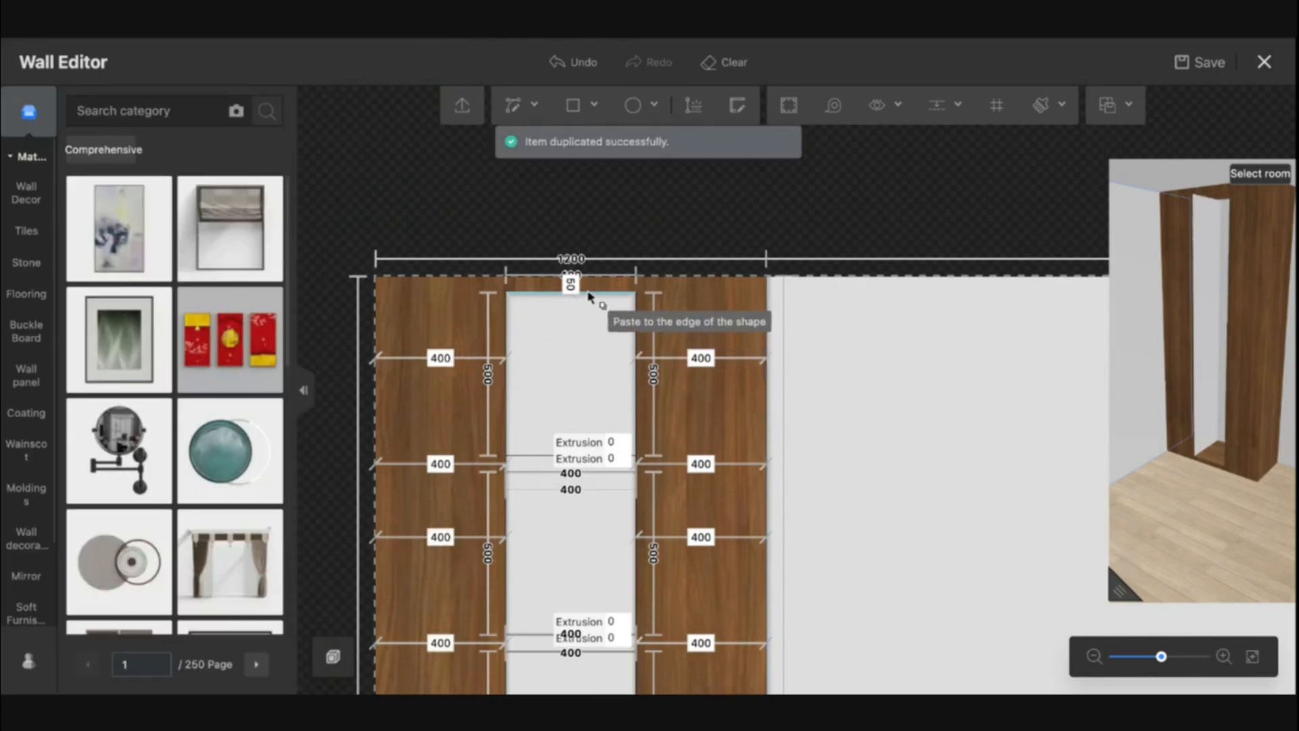
left_click(509, 418)
left_click(630, 420)
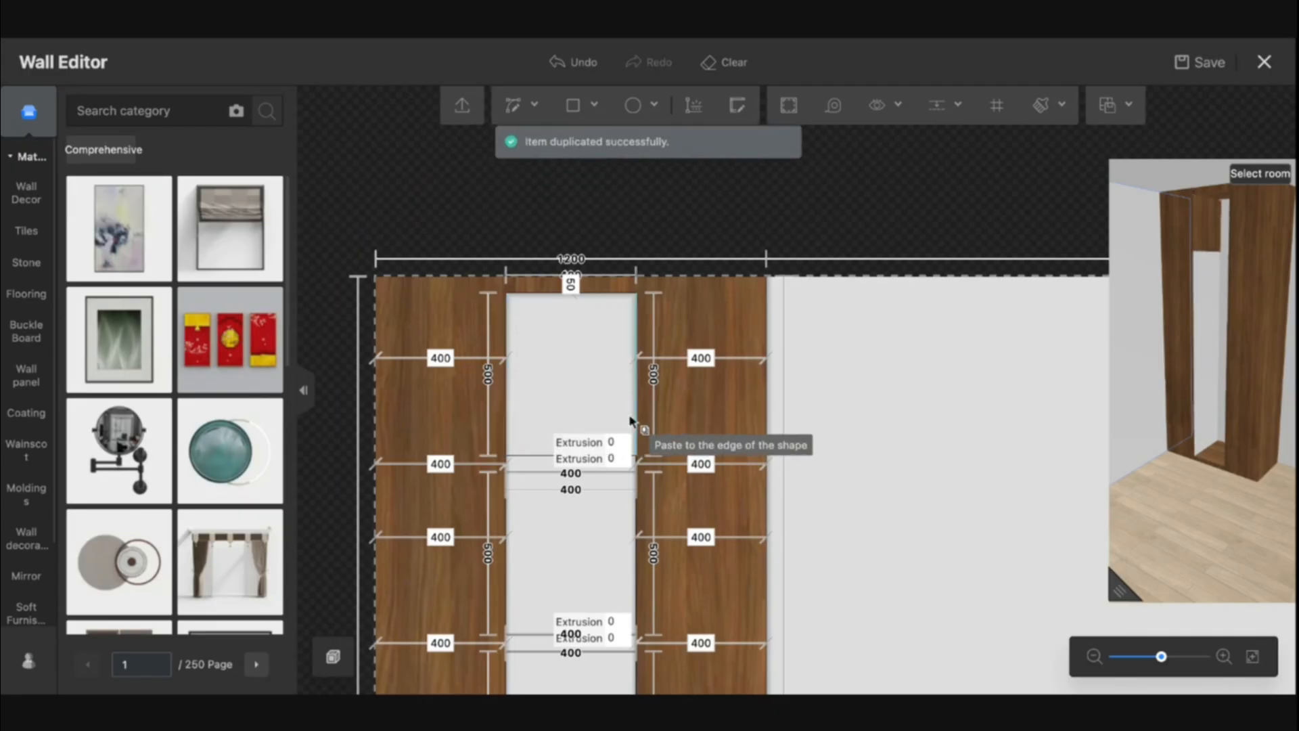
left_click(636, 416)
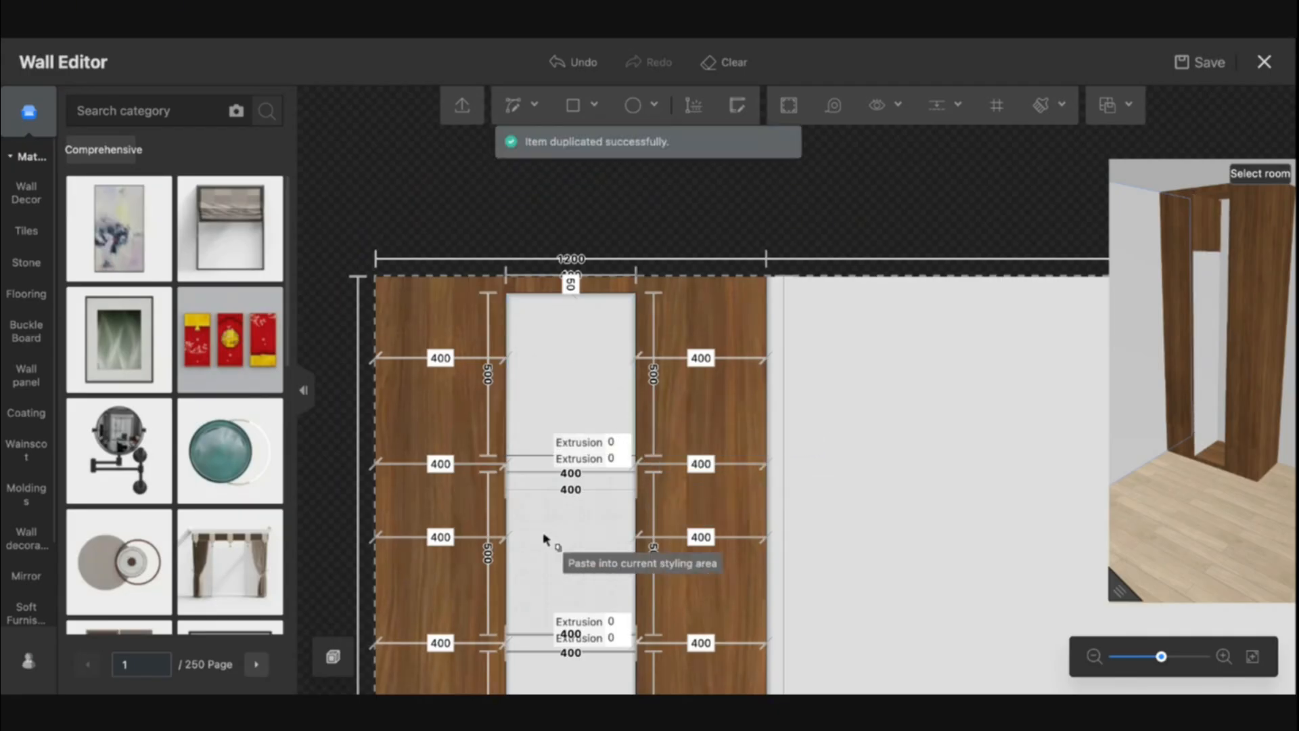
left_click(631, 552)
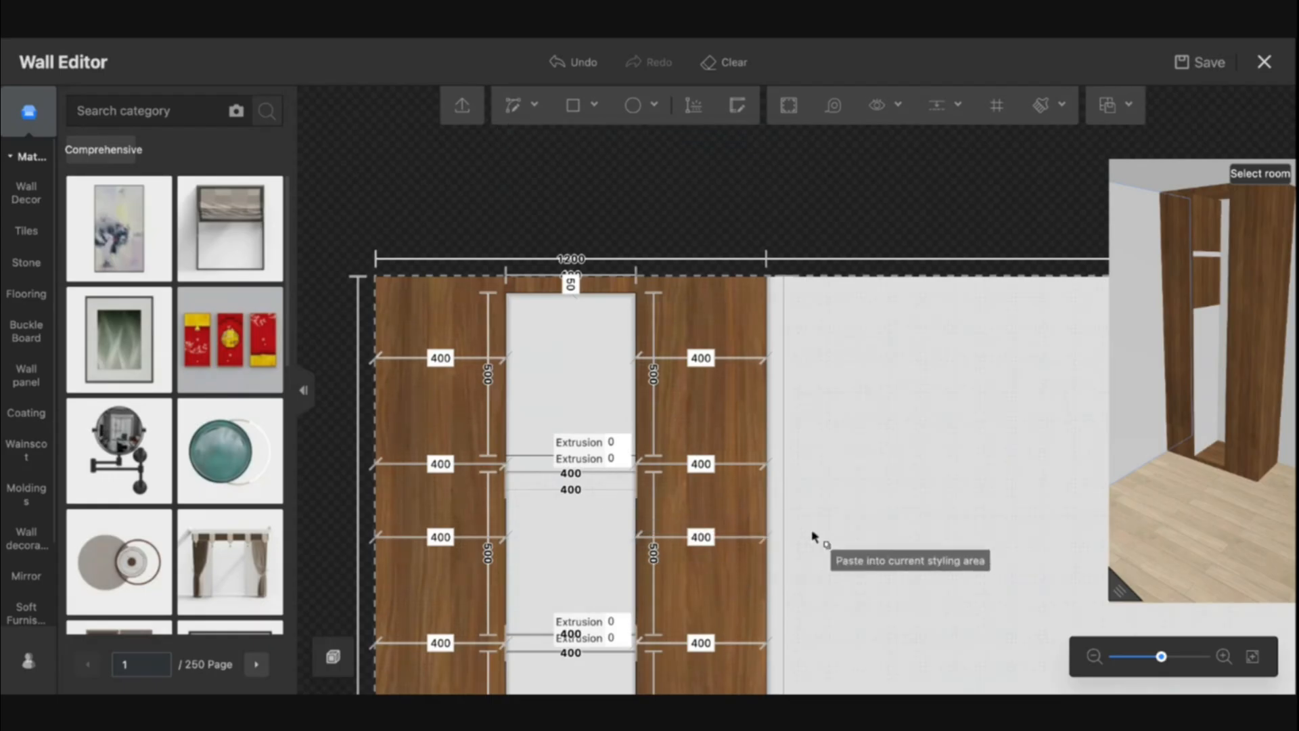
Paste further copies of the molding profile into the areas lower down the middle opening
scroll(813, 536, "down", 5)
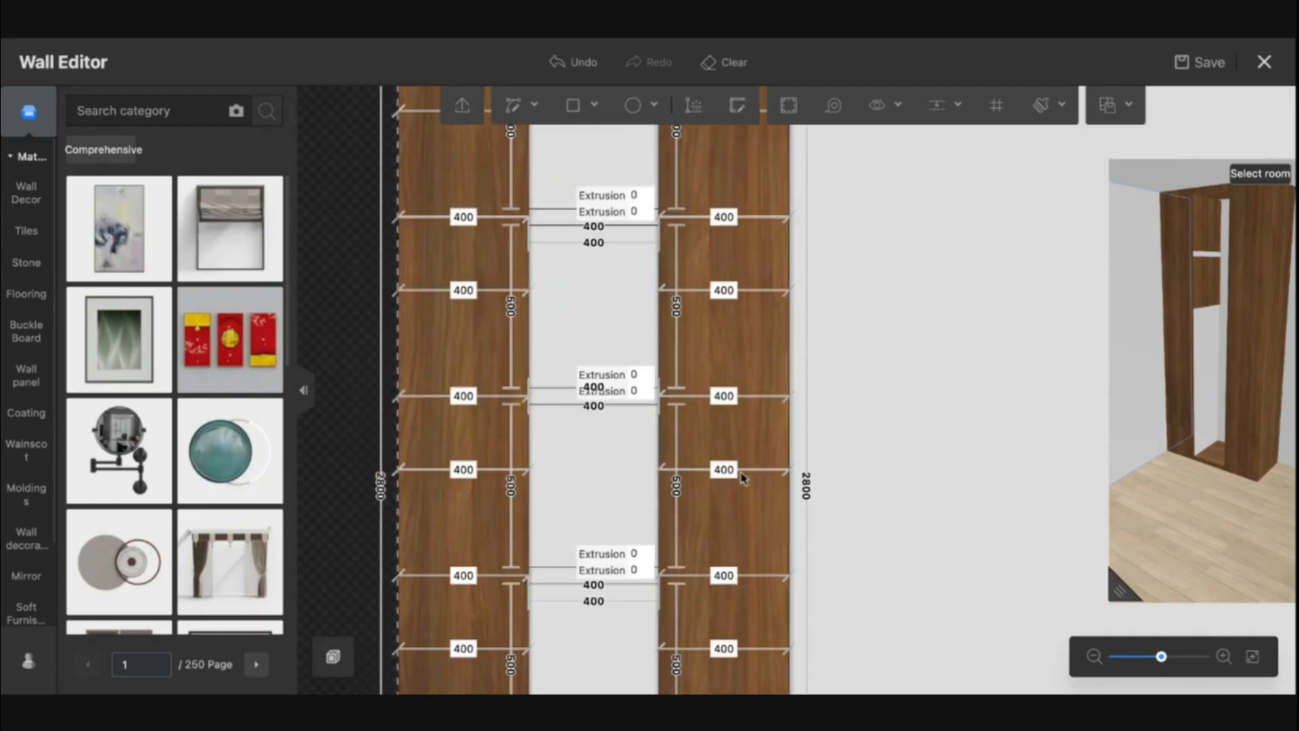
left_click(790, 443)
left_click(839, 389)
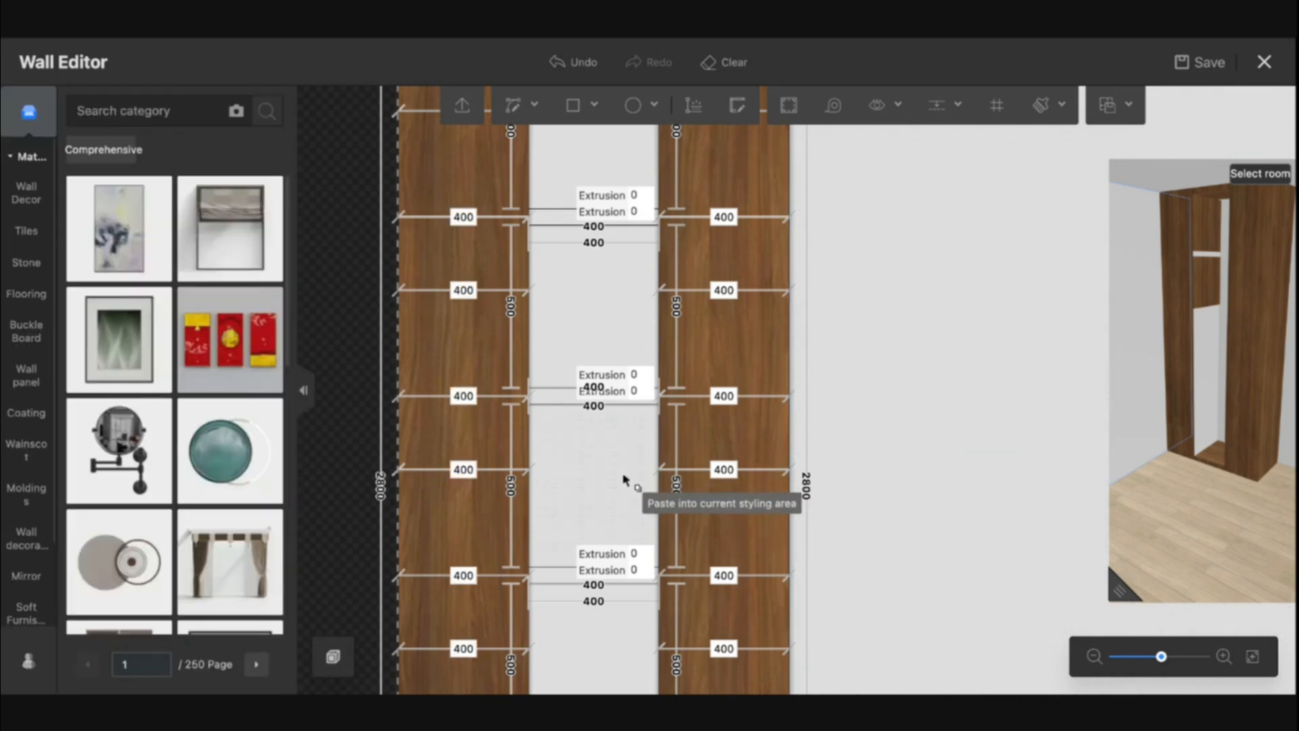
left_click(623, 479)
left_click(586, 656)
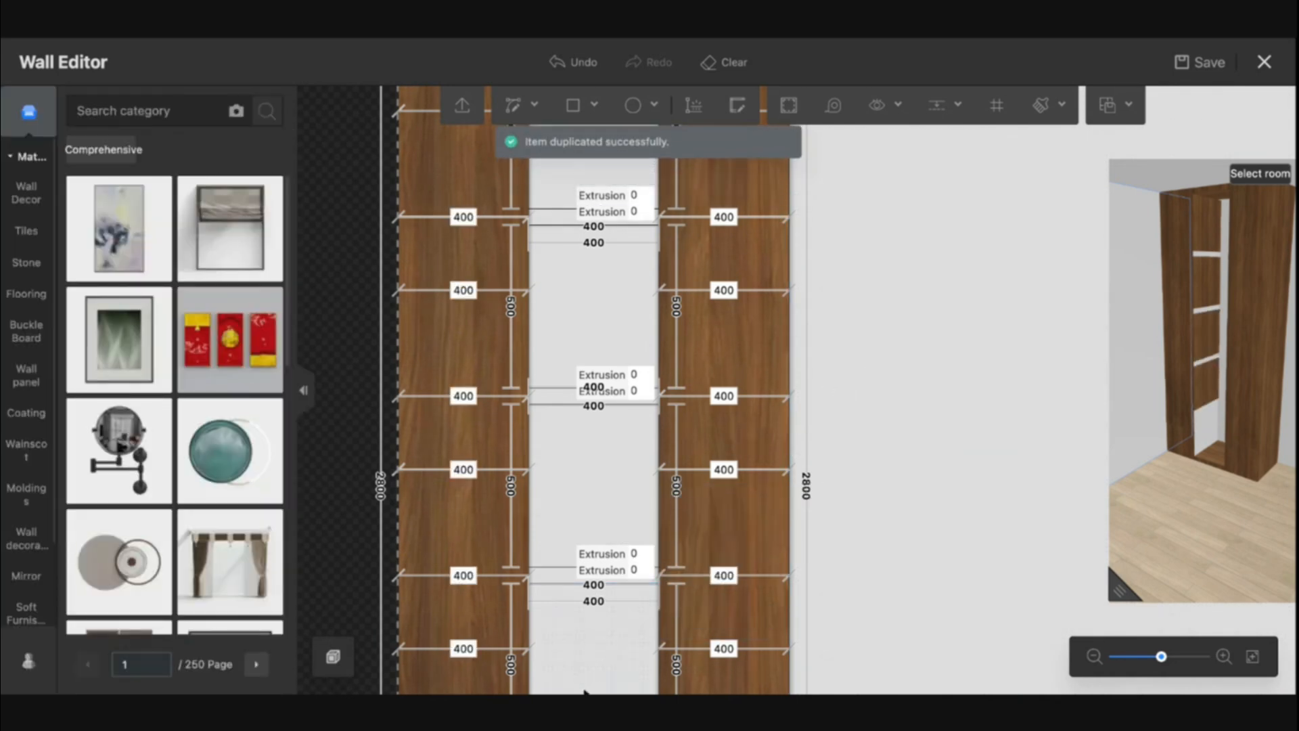
right_click_drag(597, 654, 605, 432)
Set the extrusion of a 50 mm strip in the middle opening to 450 mm to form a shelf
left_click(796, 482)
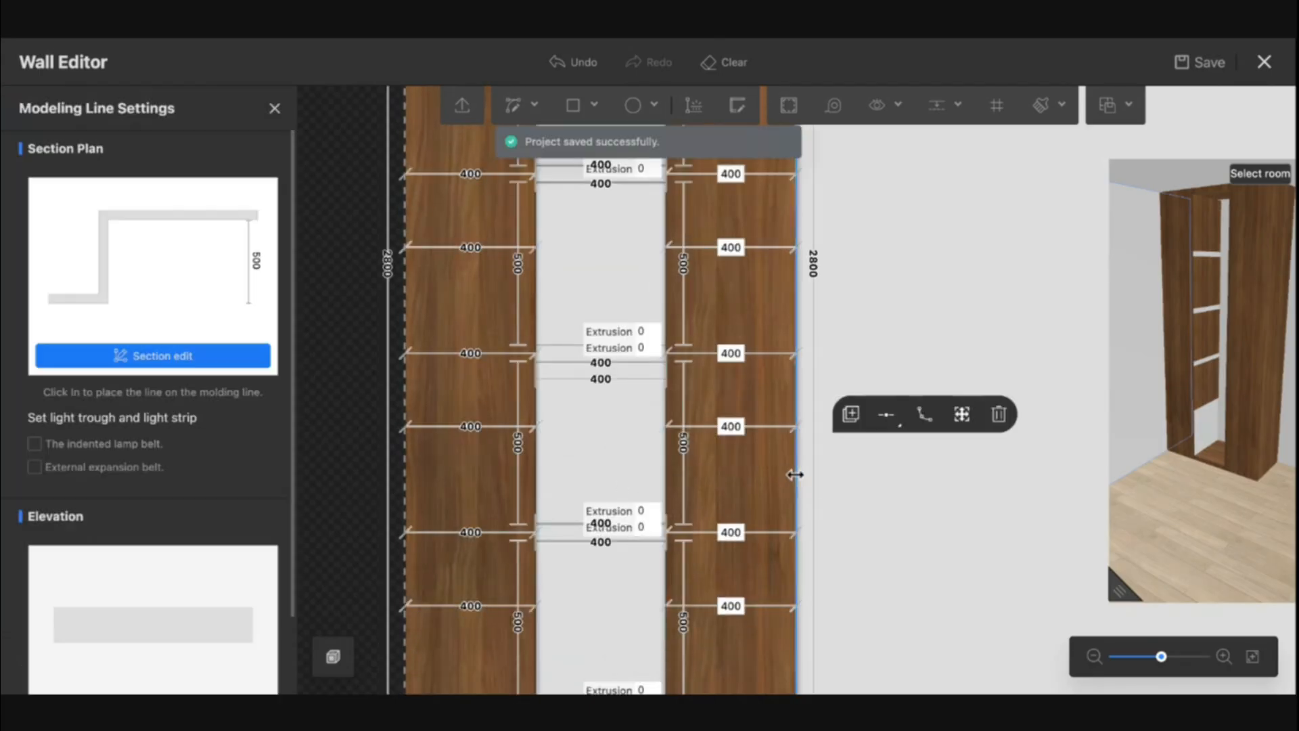
left_click(848, 413)
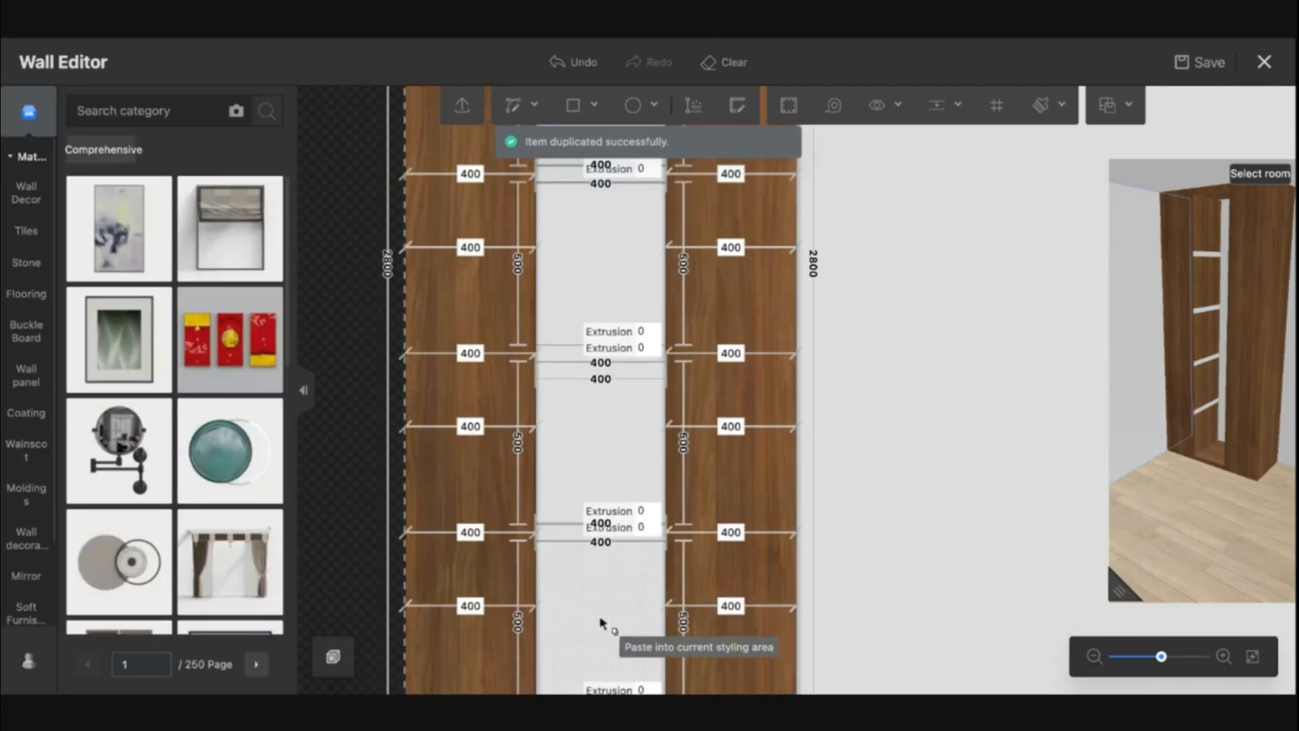
scroll(567, 540, "up", 3)
scroll(567, 540, "up", 1)
left_click(638, 526)
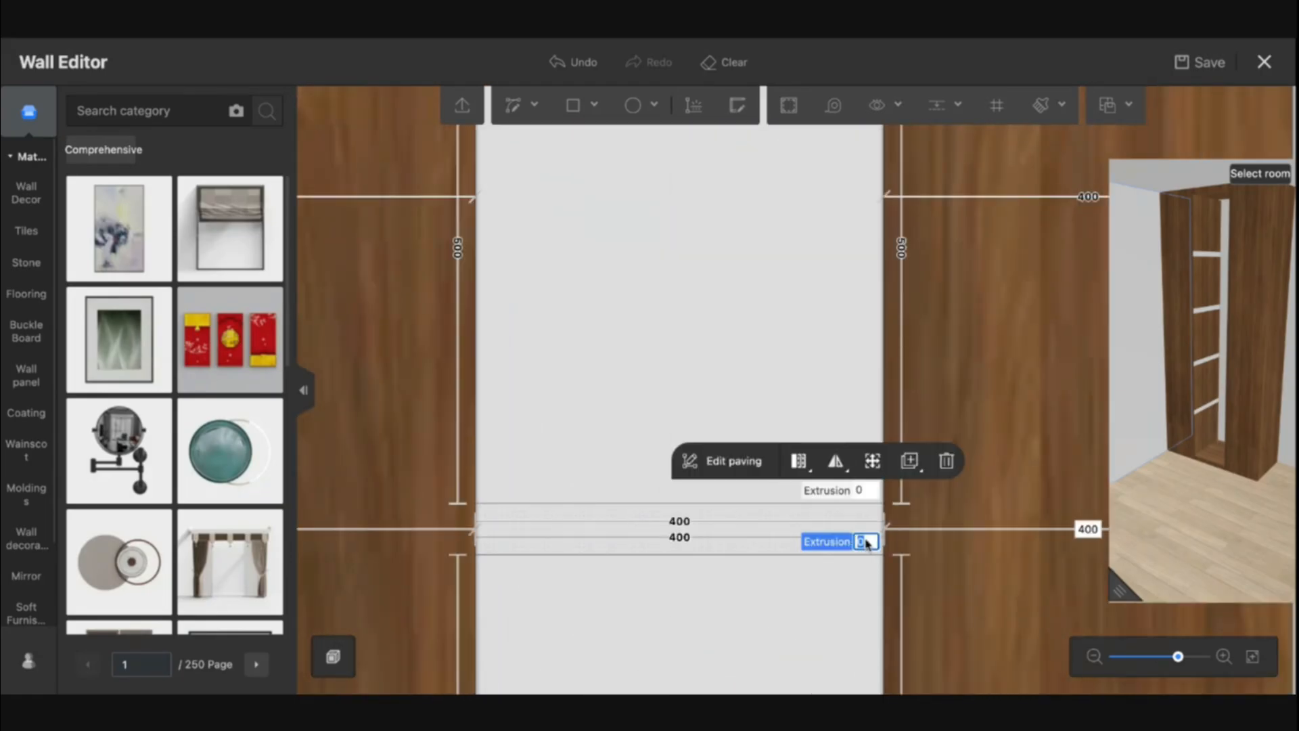
key("Return")
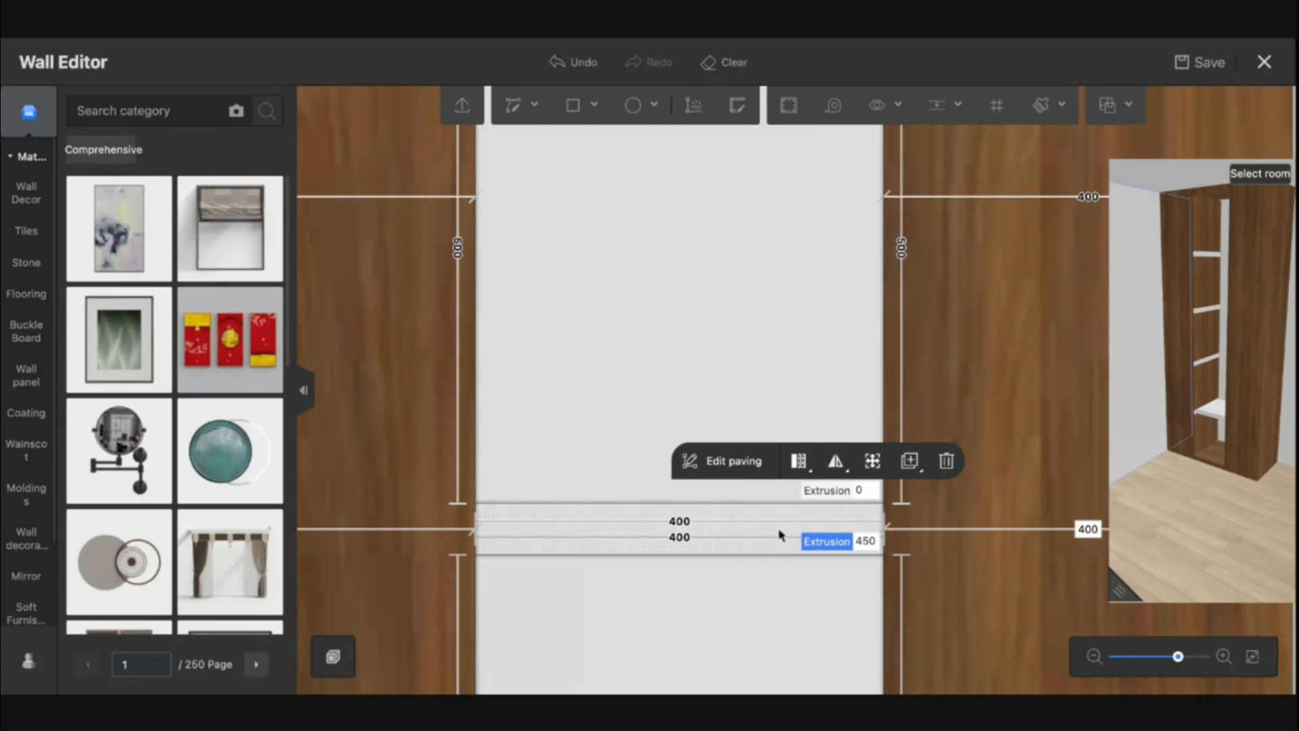
Pick up the walnut material from the side panel and apply it to the extruded shelf strip
key("m")
left_click(945, 460)
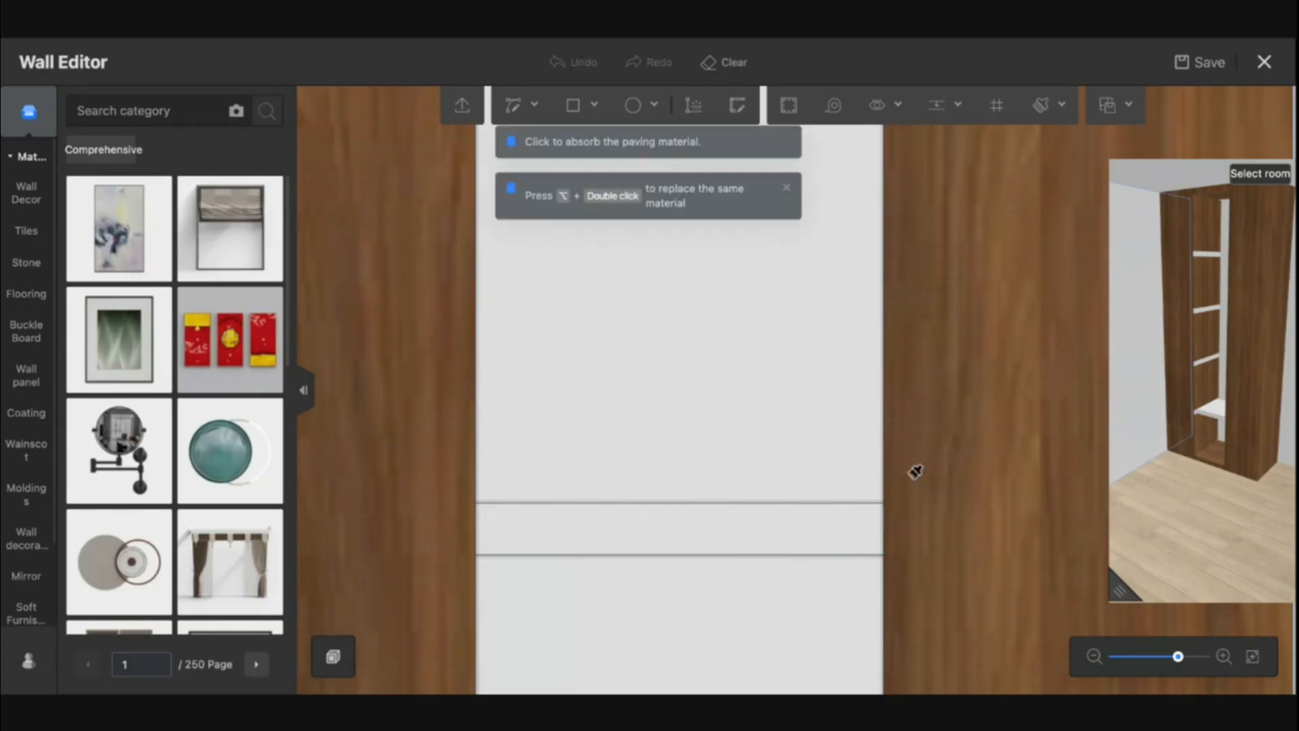
left_click(797, 518)
key("Escape")
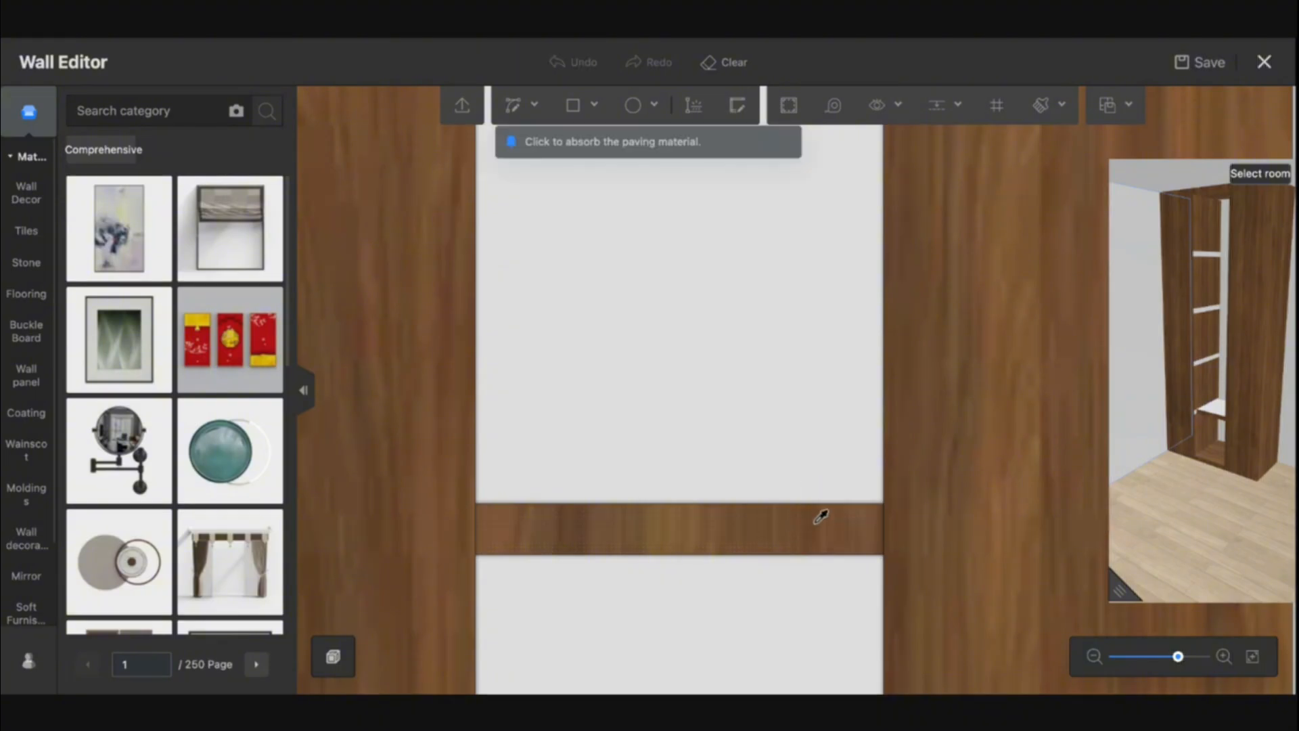
key("Escape")
Set the extrusion of the next 50 mm strip up the middle opening to 450 mm
scroll(945, 455, "down", 5)
right_click_drag(945, 455, 886, 528)
scroll(887, 531, "down", 1)
key("m")
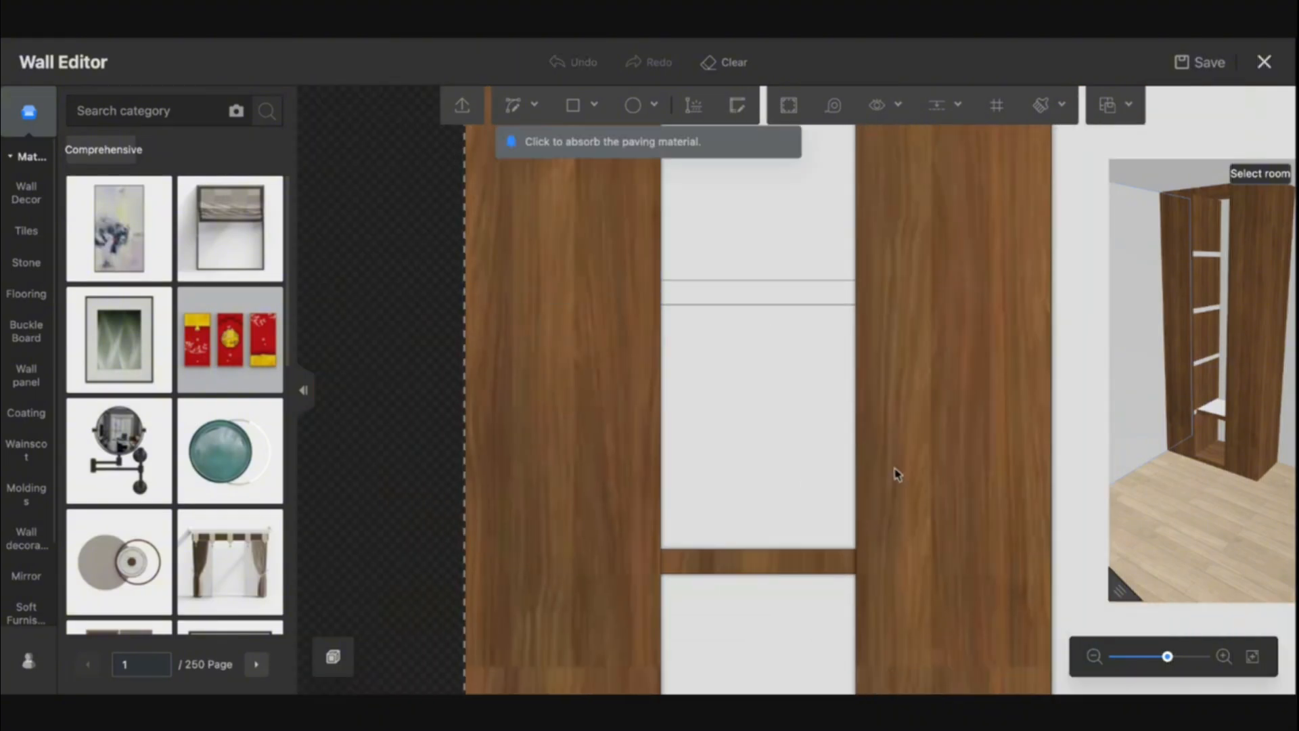
key("Escape")
left_click(771, 301)
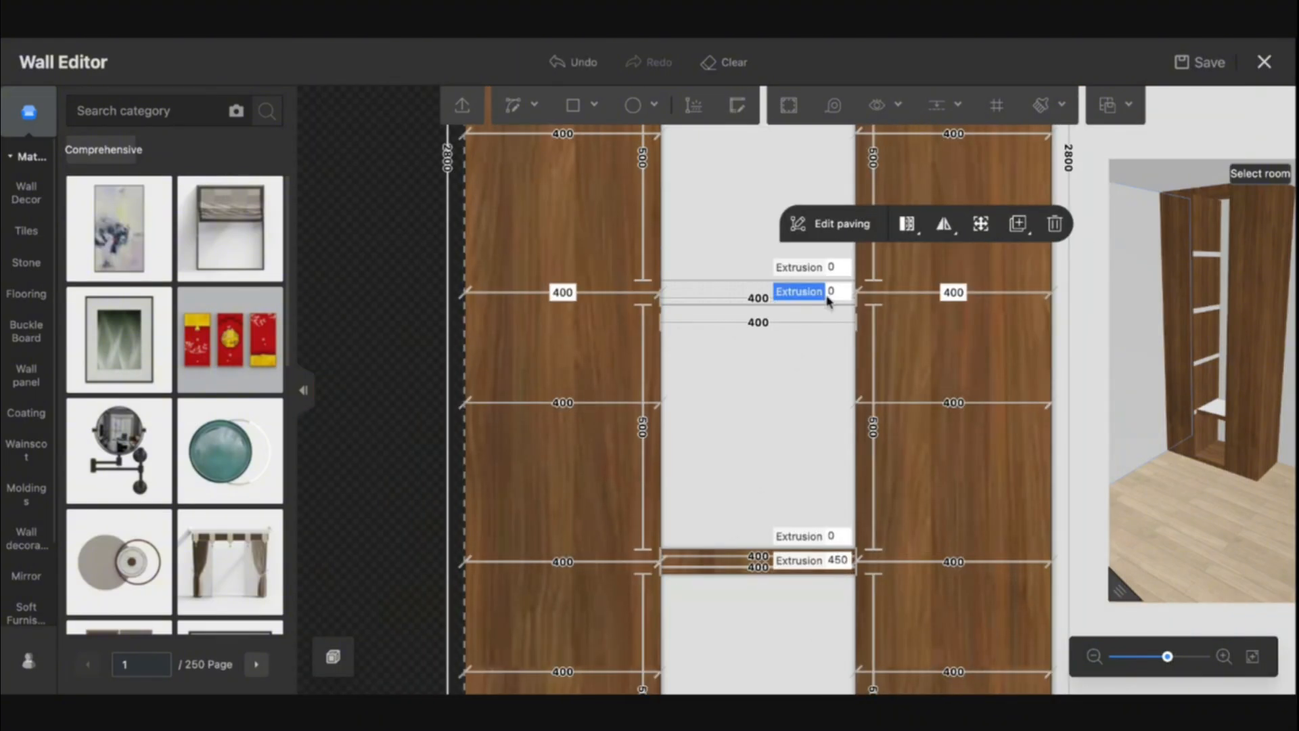
key("Return")
right_click_drag(809, 357, 778, 582)
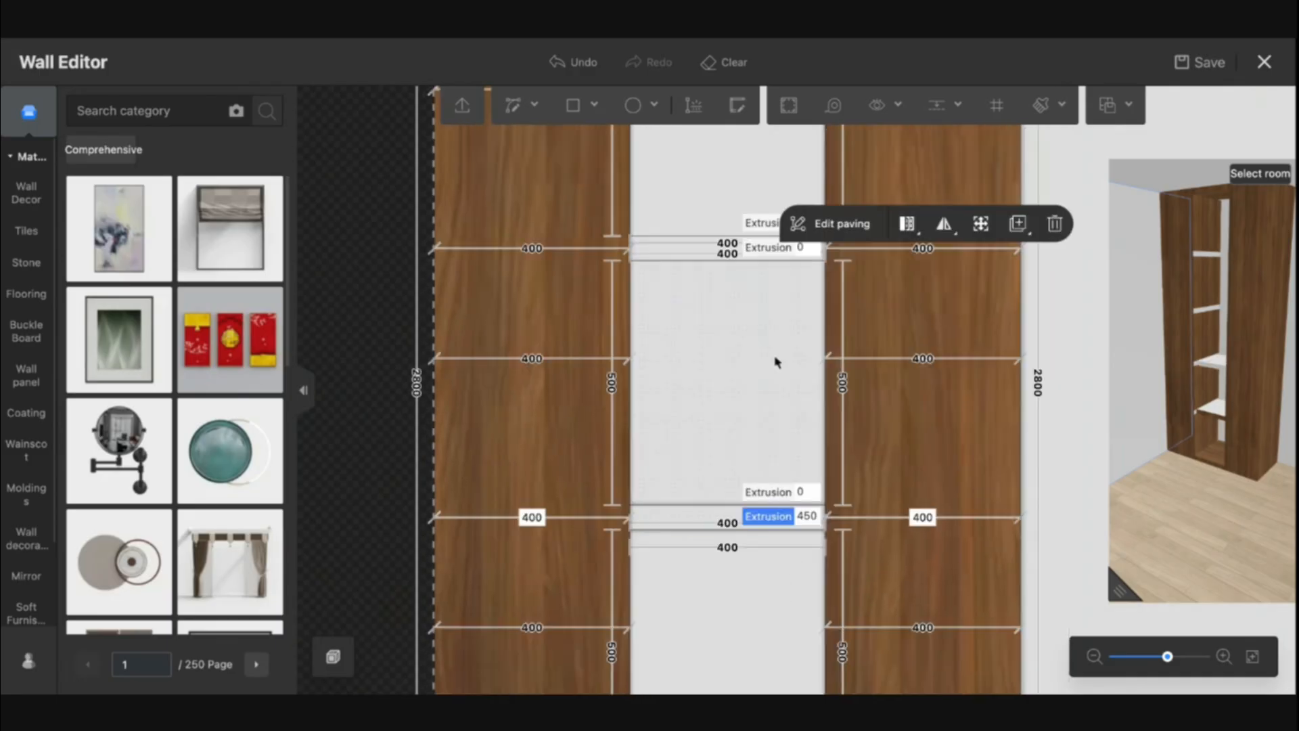
left_click(706, 251)
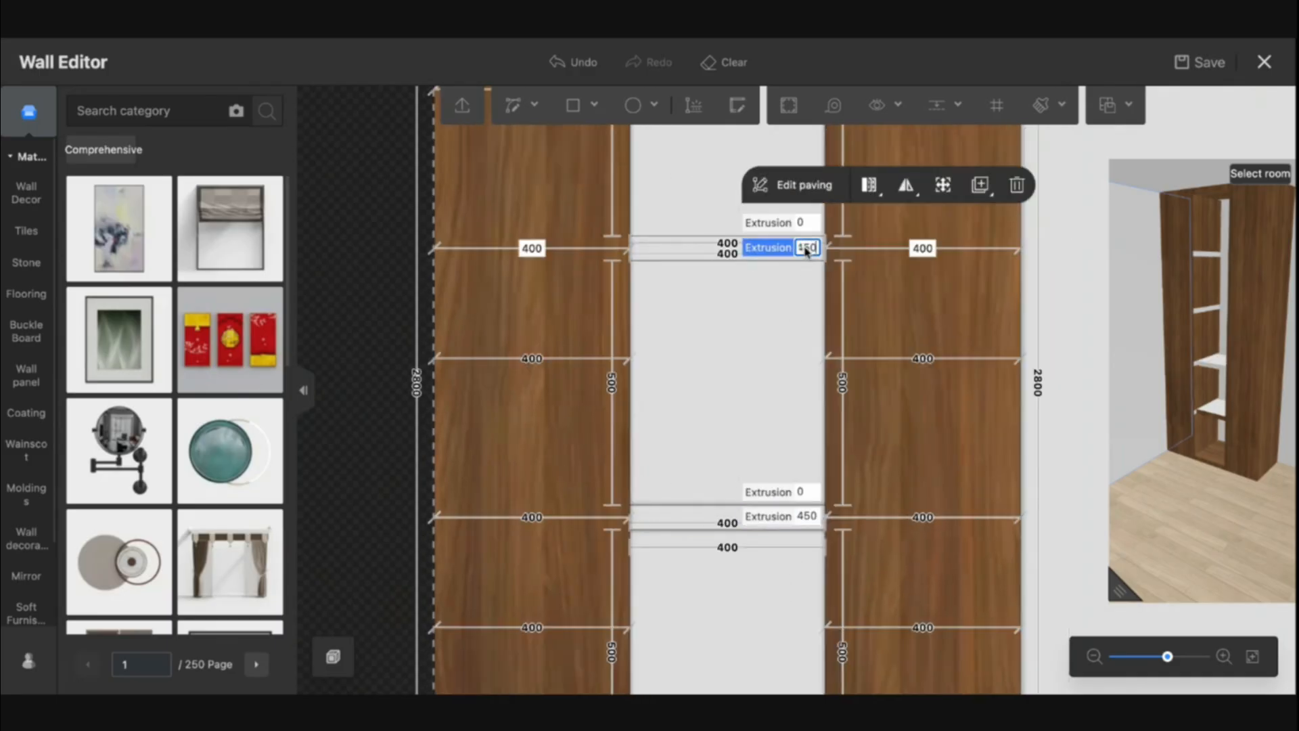
key("Return")
right_click_drag(712, 353, 708, 463)
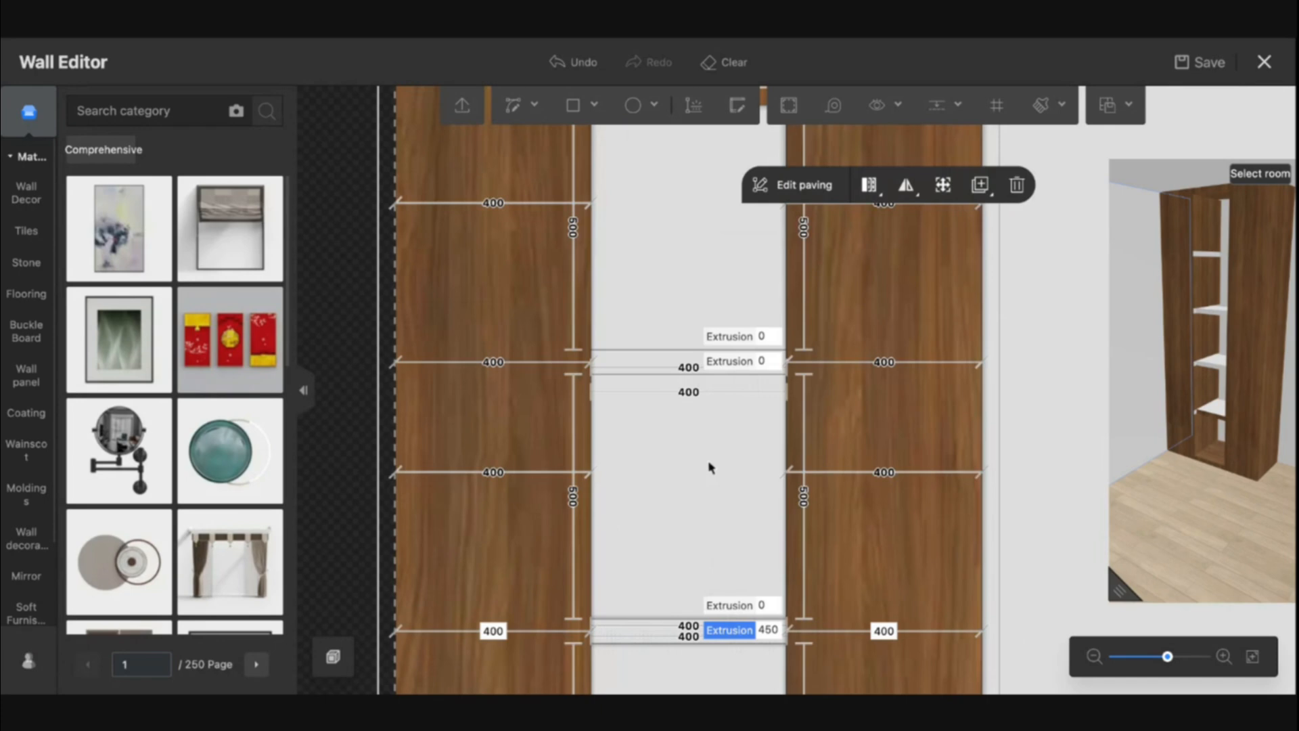
left_click(656, 362)
type("450")
key("Return")
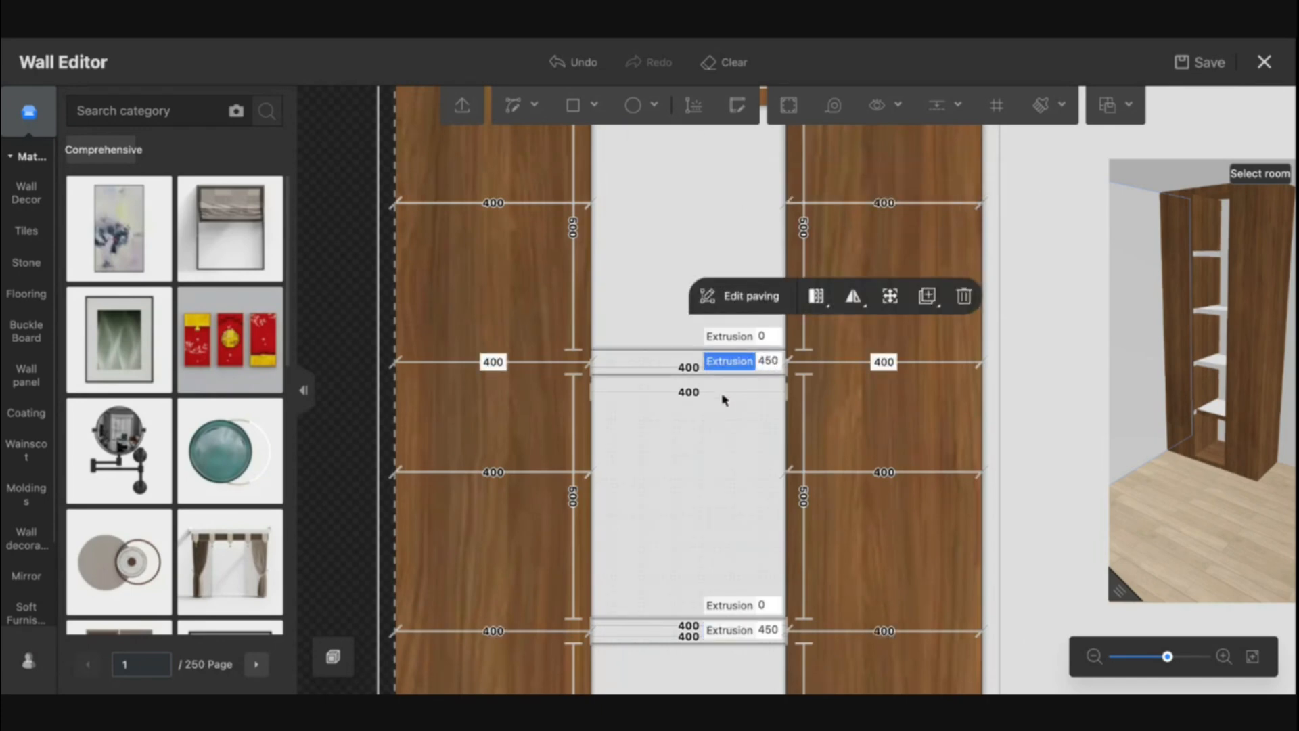
Sample the walnut material and apply it to the newly extruded 450 mm shelf strip
right_click_drag(724, 399, 678, 545)
left_click(793, 445)
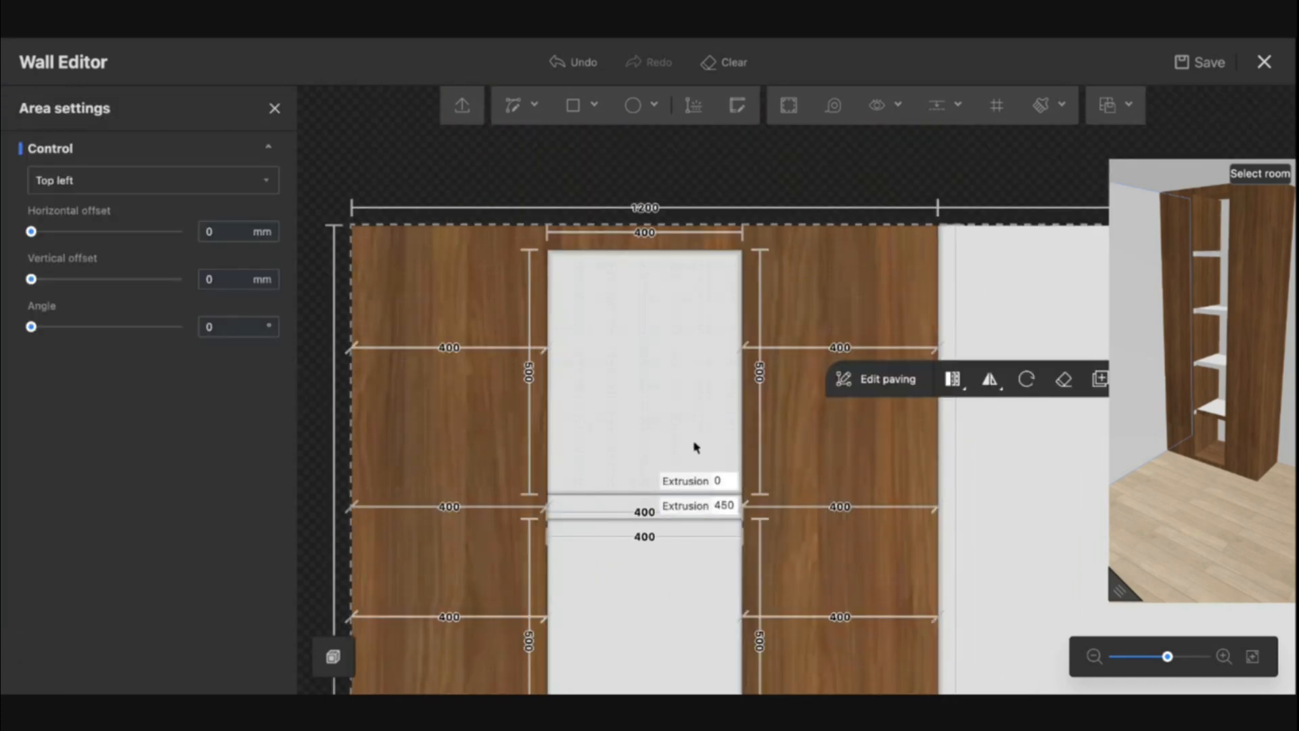
left_click(656, 430)
key("b")
left_click(801, 413)
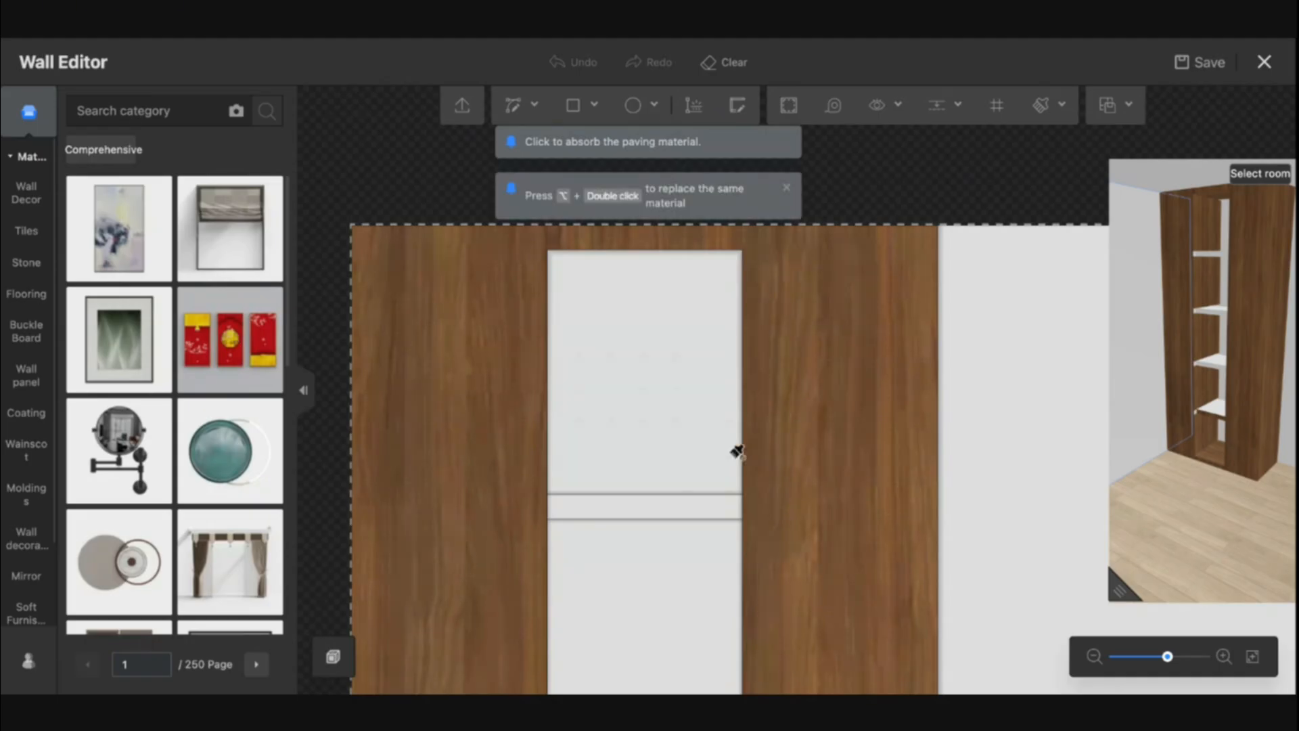
left_click(685, 505)
key("Escape")
Sample the walnut material again and paint the next shelf strip up the middle opening with it
right_click_drag(693, 602, 705, 306)
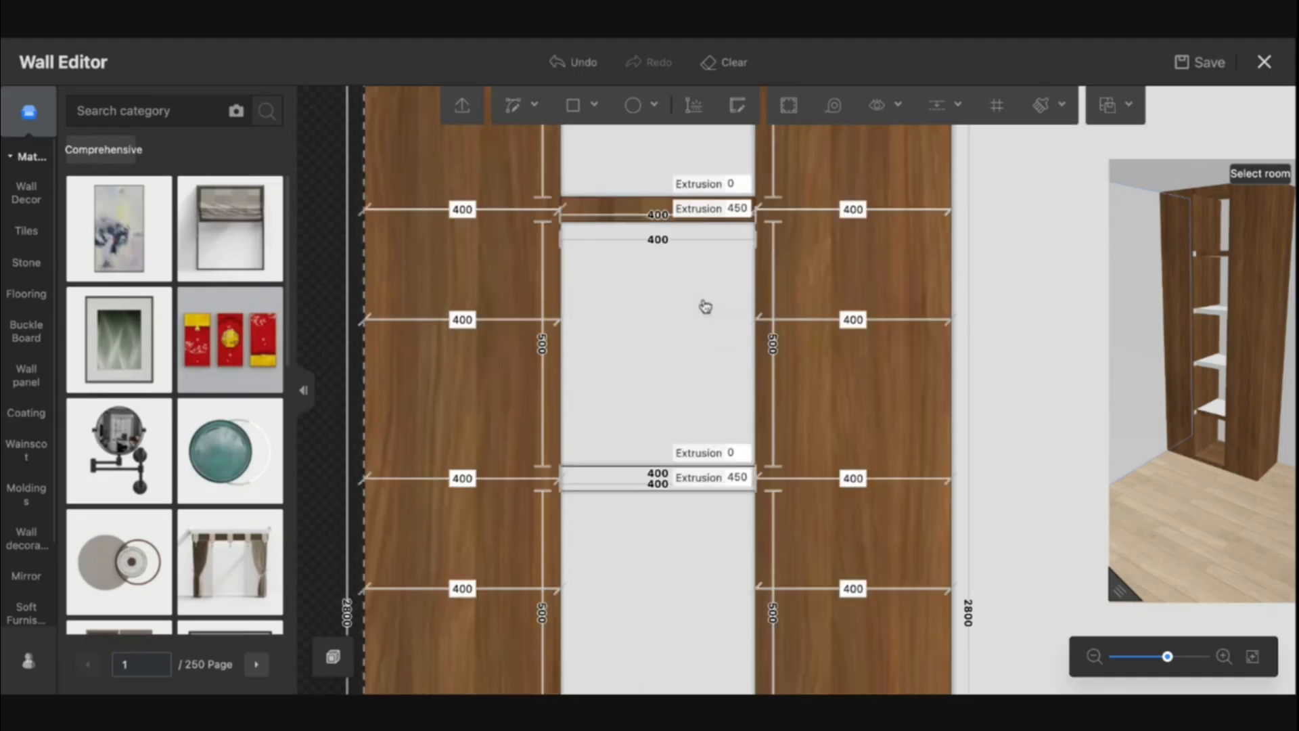
right_click_drag(699, 388, 698, 327)
key("b")
left_click(812, 329)
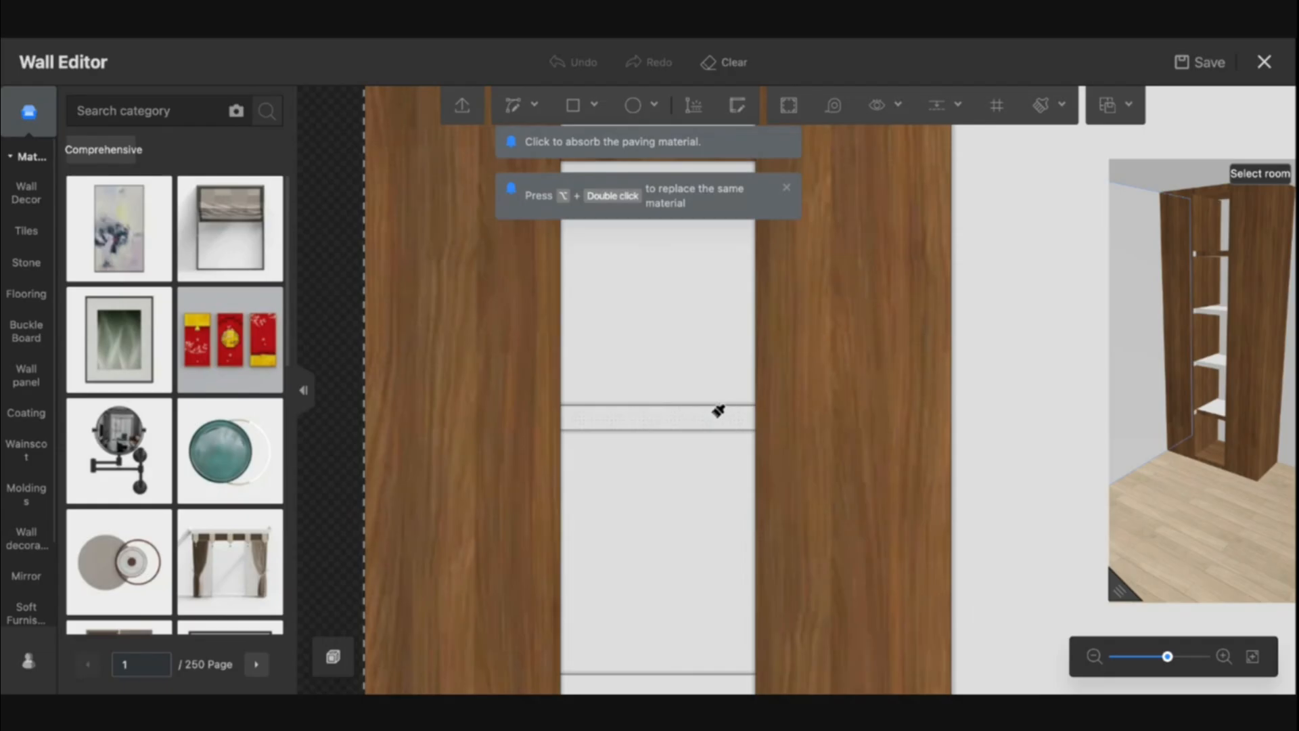
left_click(720, 414)
key("Escape")
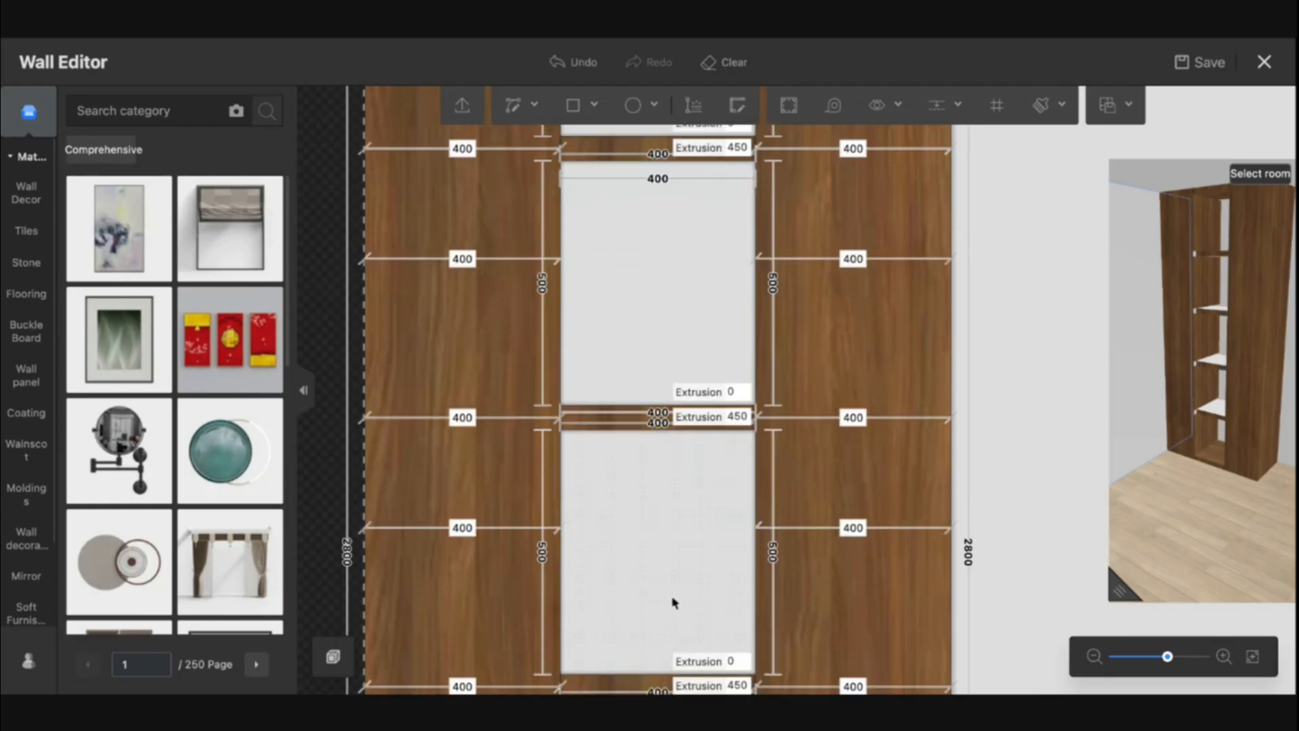
mouse_move(673, 601)
right_mouse_down()
mouse_move(670, 490)
mouse_move(630, 548)
right_mouse_up()
scroll(606, 487, "up", 1)
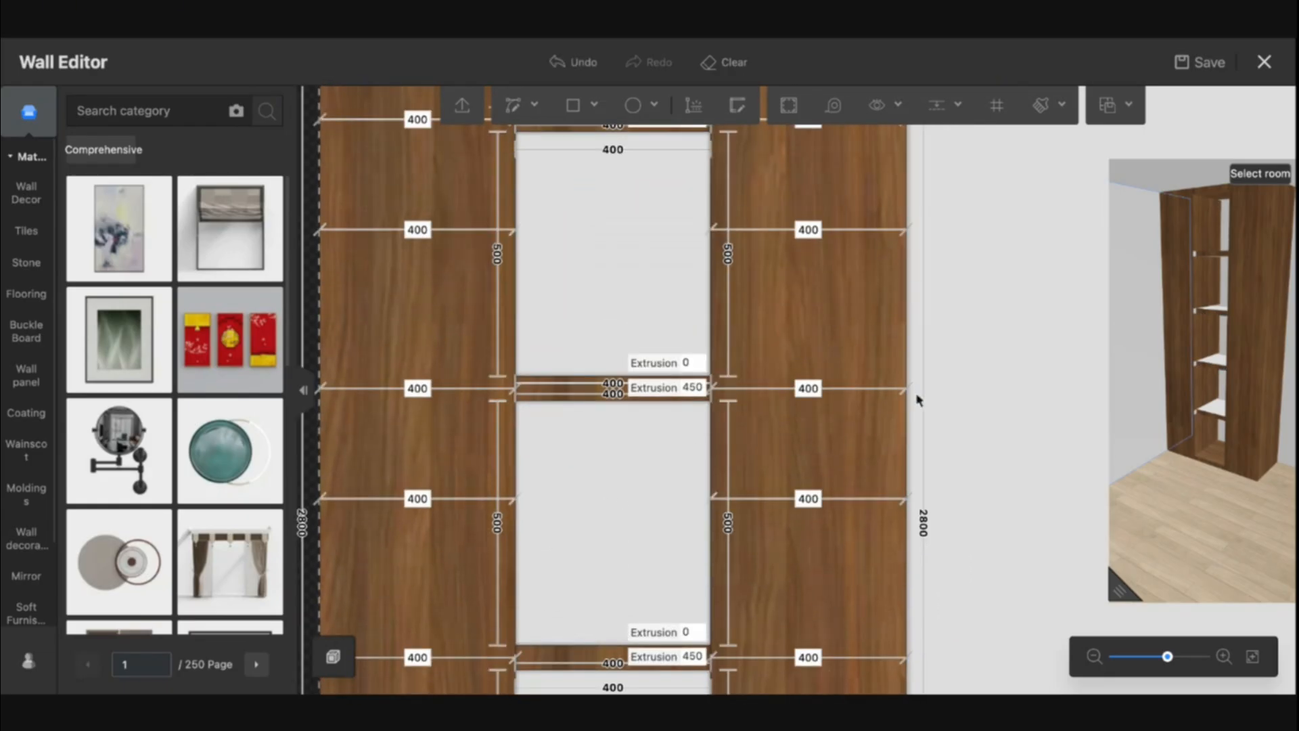
Duplicate the selected shelf strip and paste the copies into the middle opening and onto the edge of the lower strip
left_click(908, 413)
left_click(922, 343)
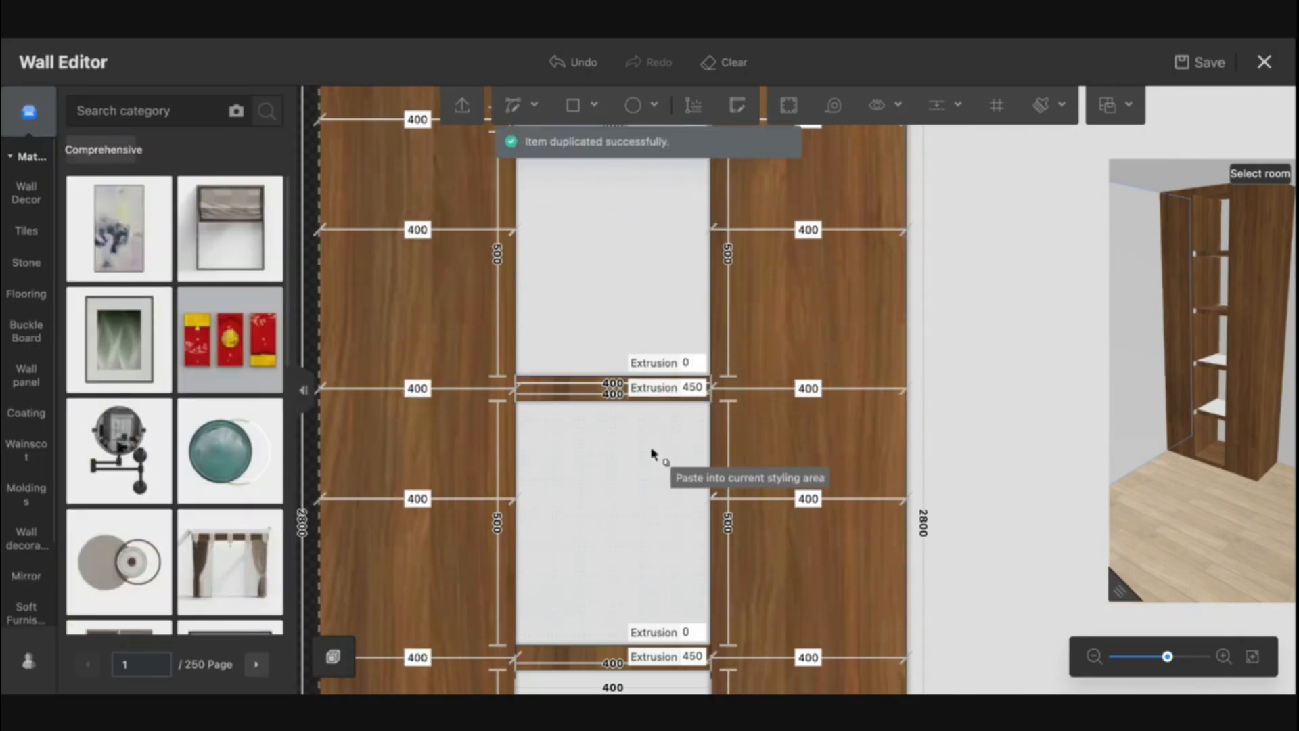
left_click(613, 407)
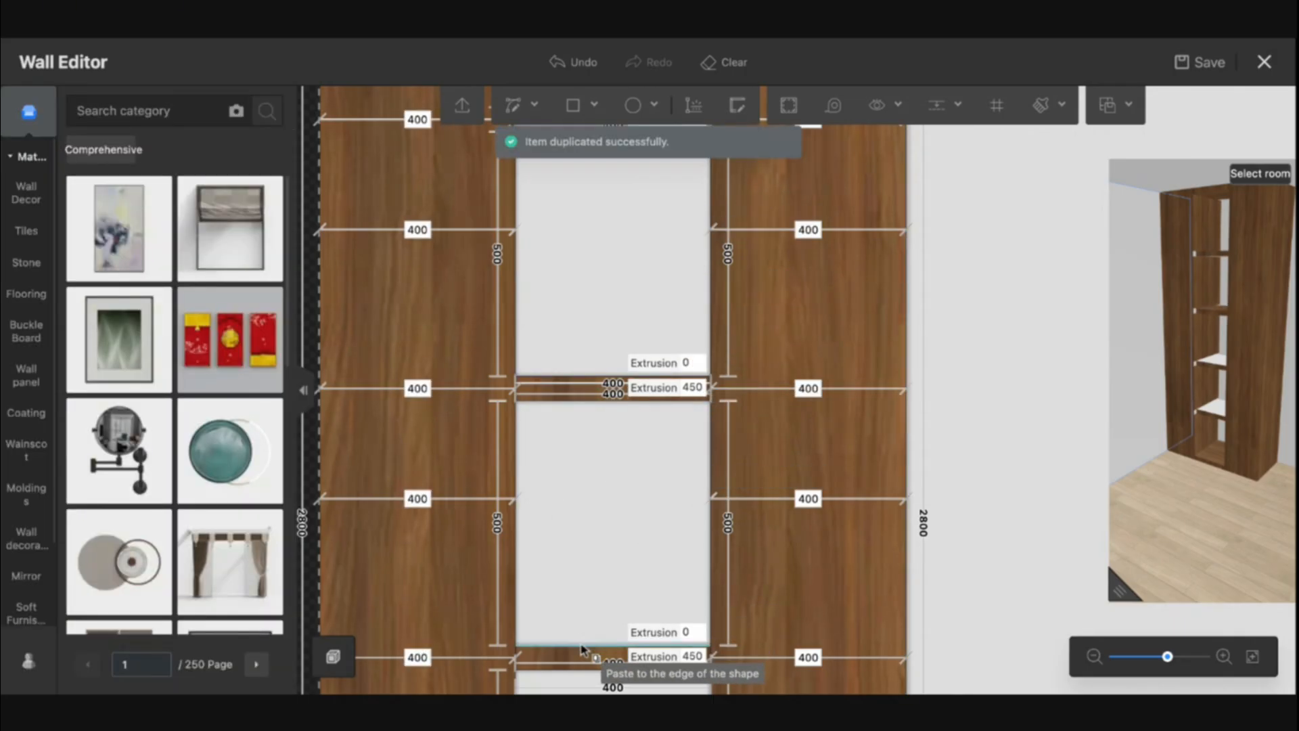
left_click(571, 672)
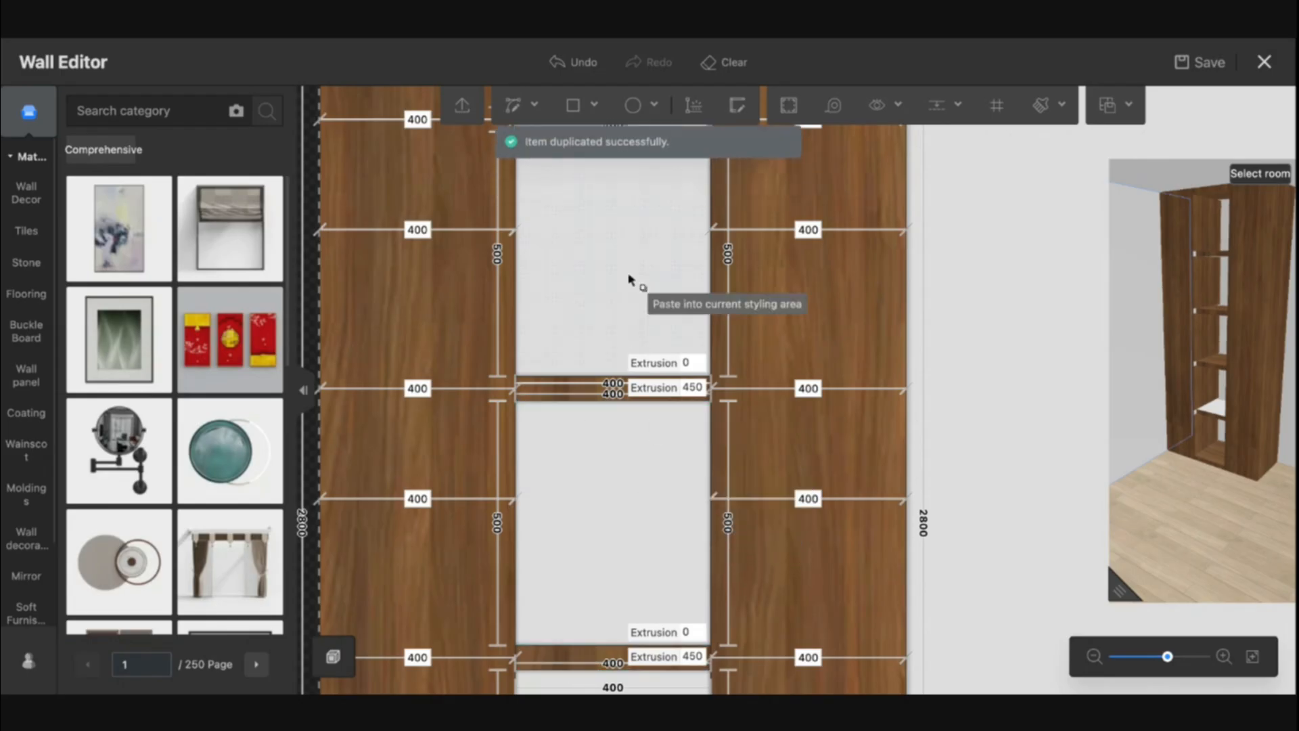
key("Escape")
right_click_drag(662, 240, 609, 209)
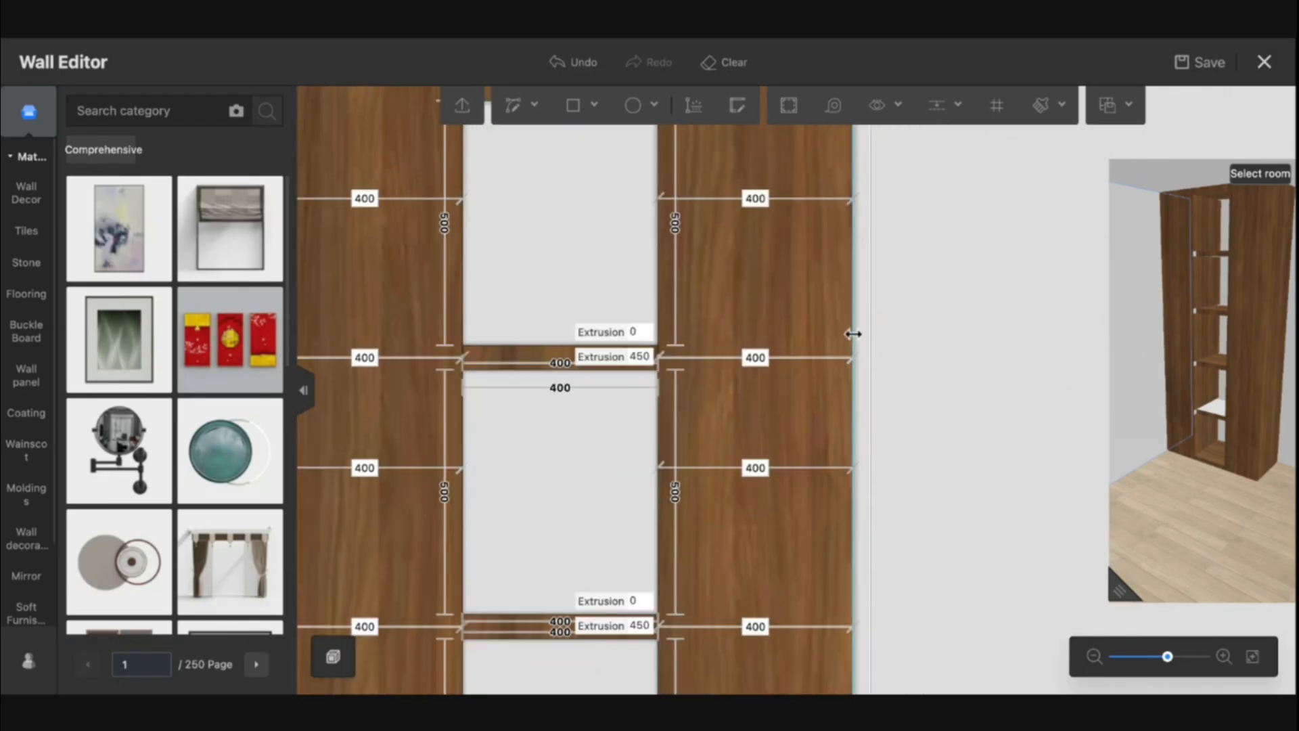
key("m")
key("Escape")
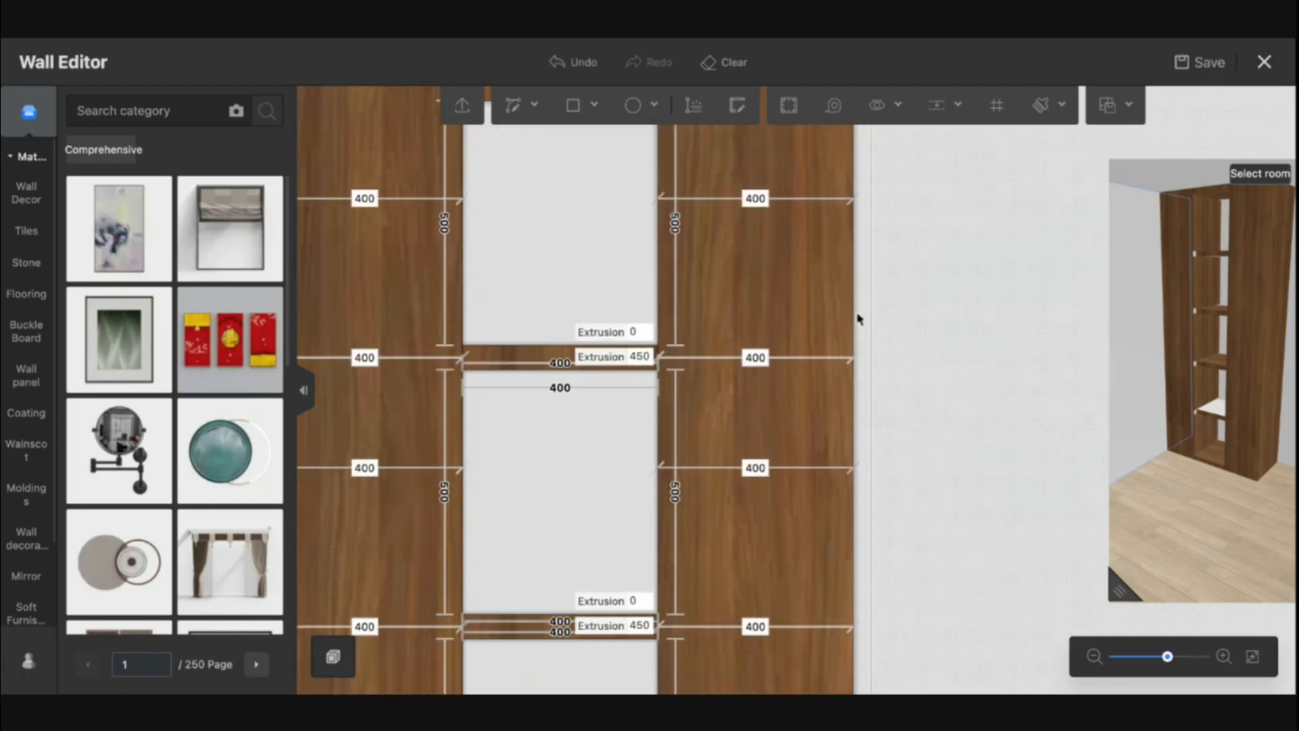
left_click(850, 311)
key("m")
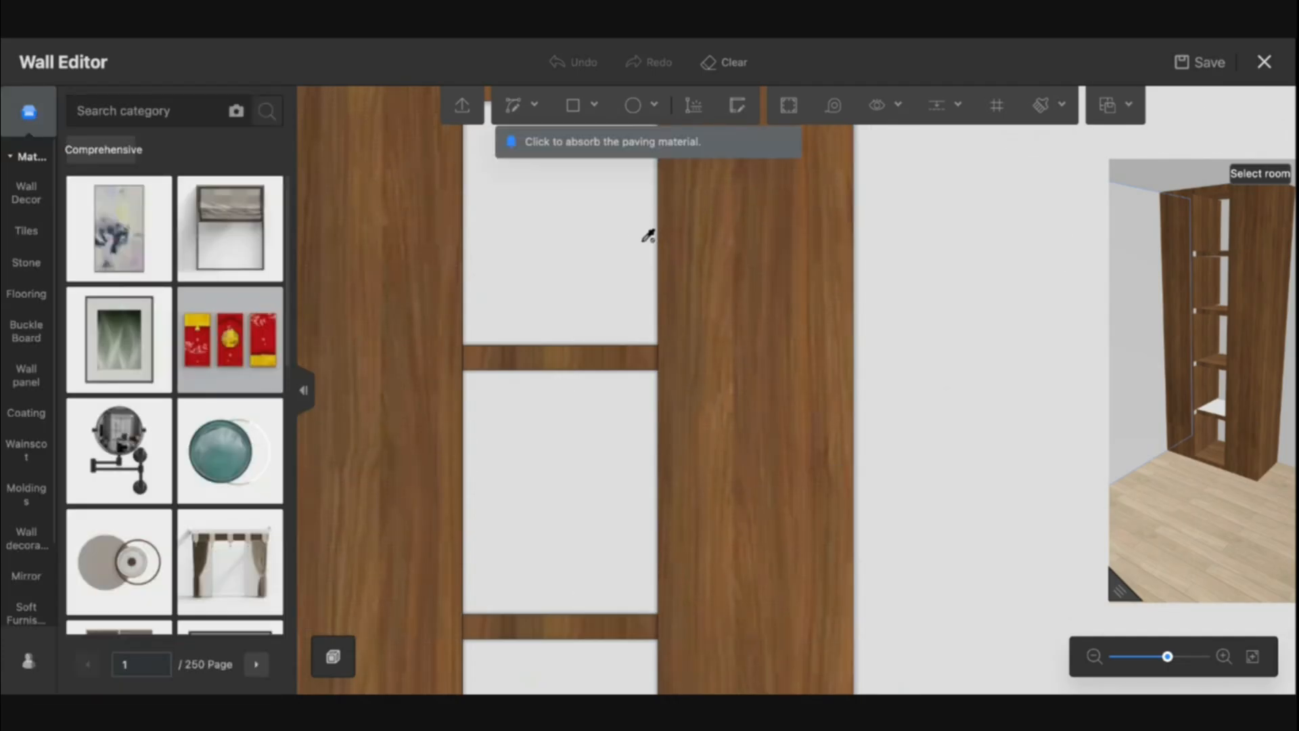
key("Escape")
Duplicate the shelf modeling line and paste it into the upper middle opening
left_click(853, 267)
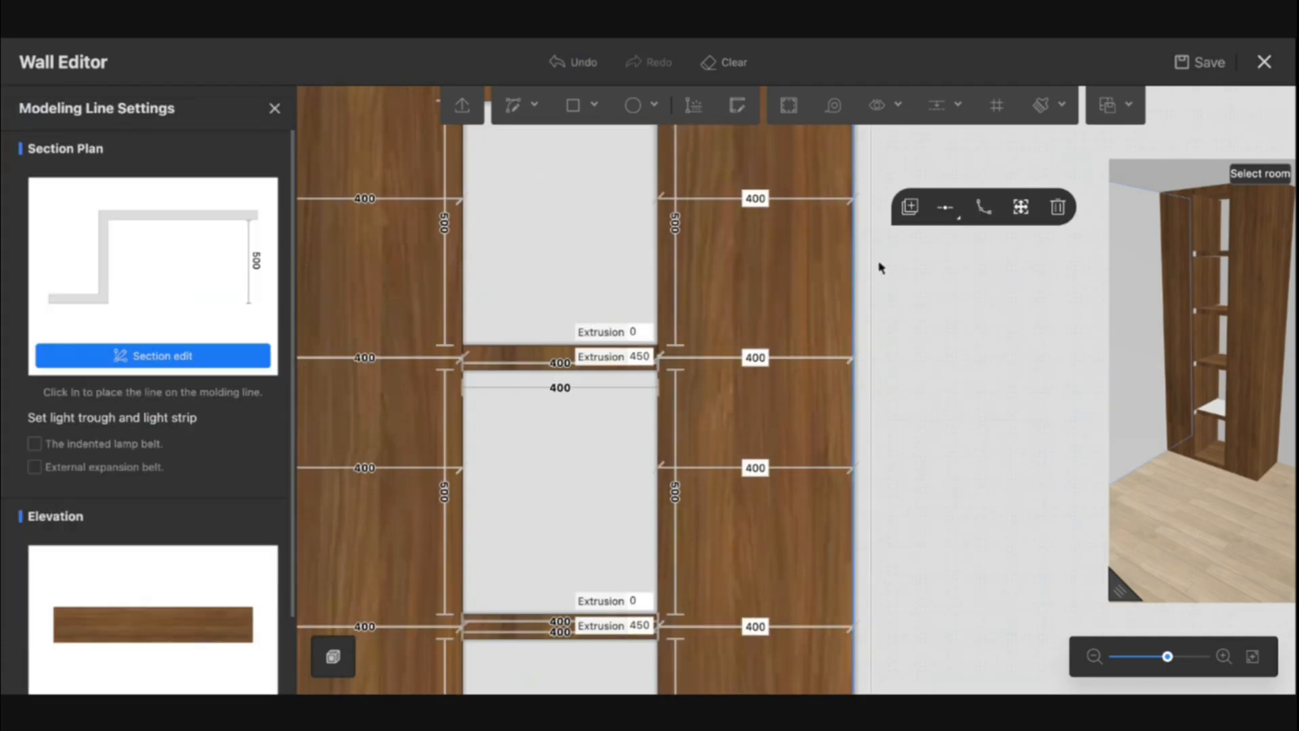
left_click(905, 207)
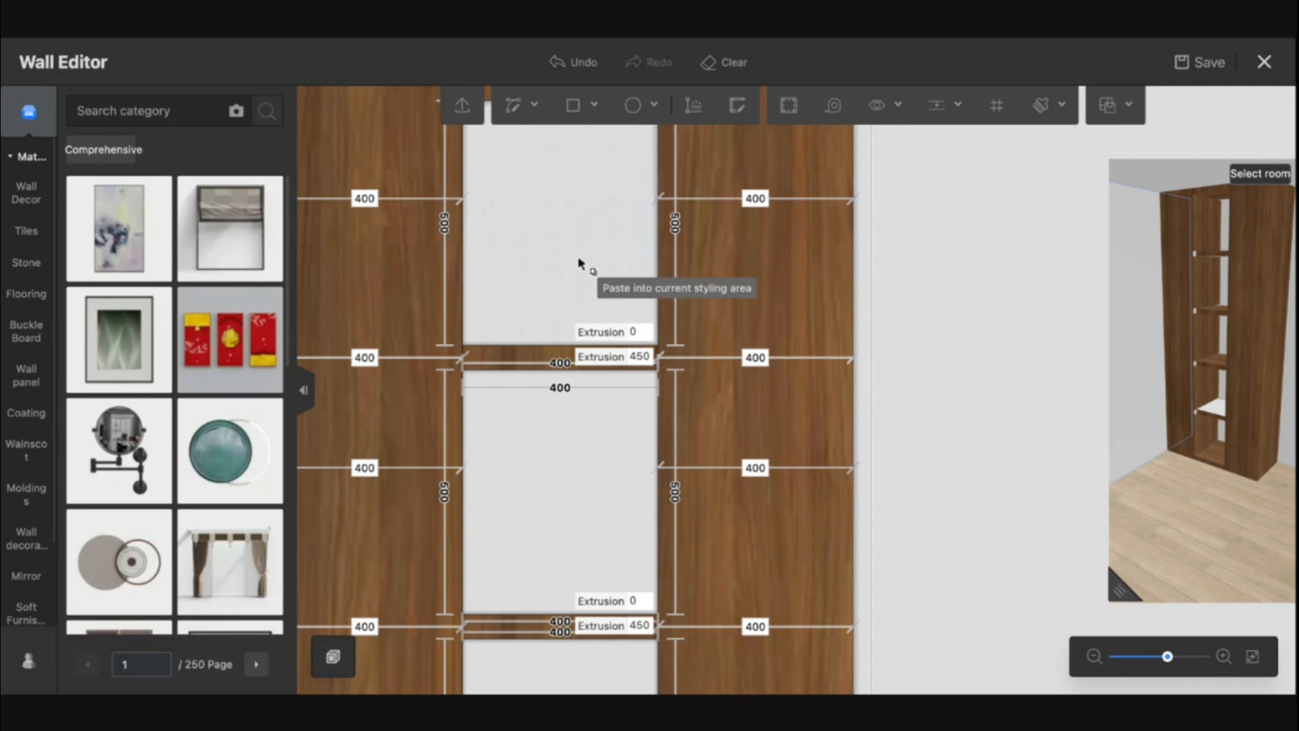
left_click(549, 261)
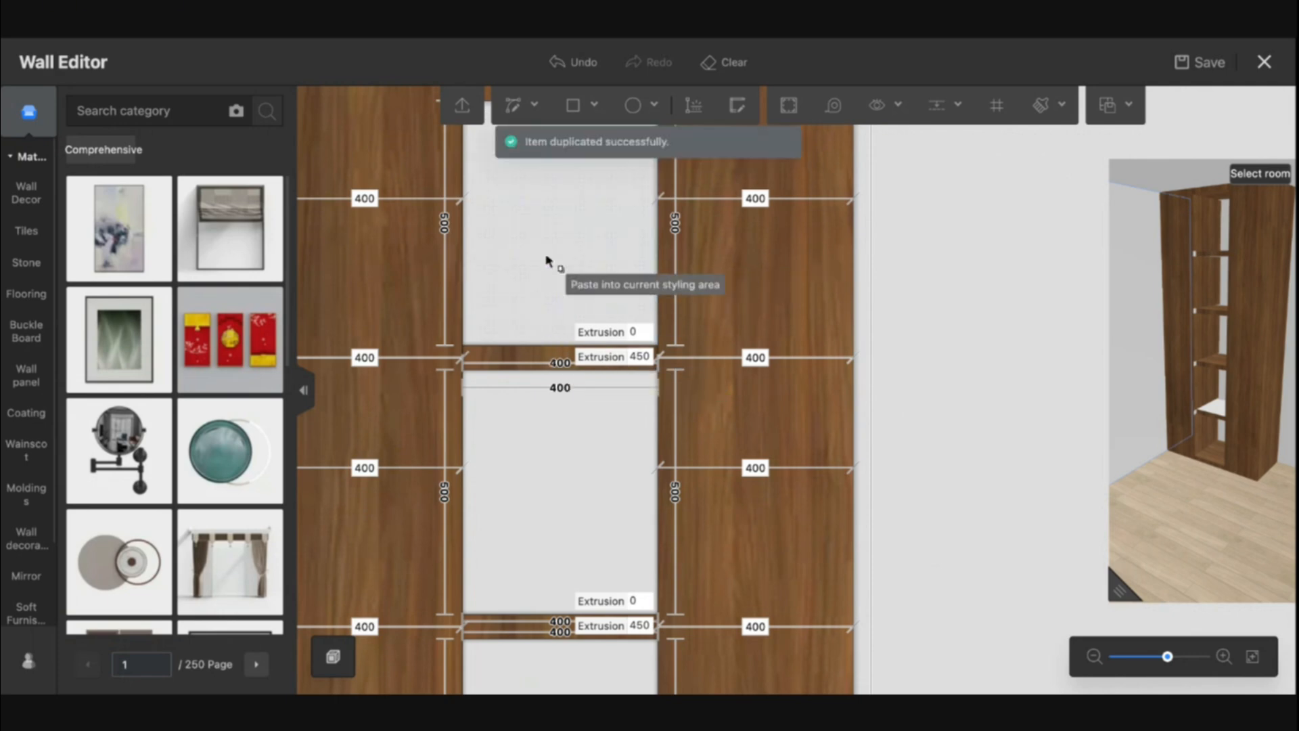
left_click_drag(1148, 289, 1149, 302)
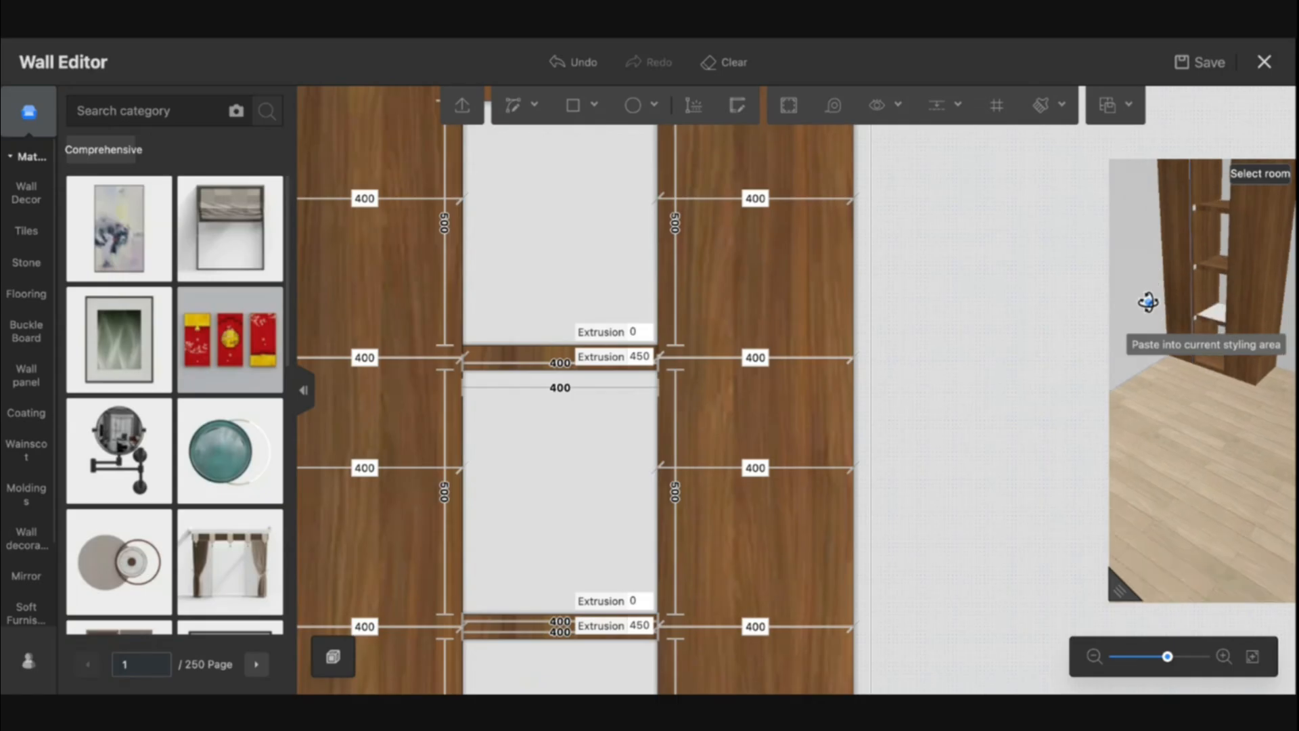
scroll(1148, 302, "down", 5)
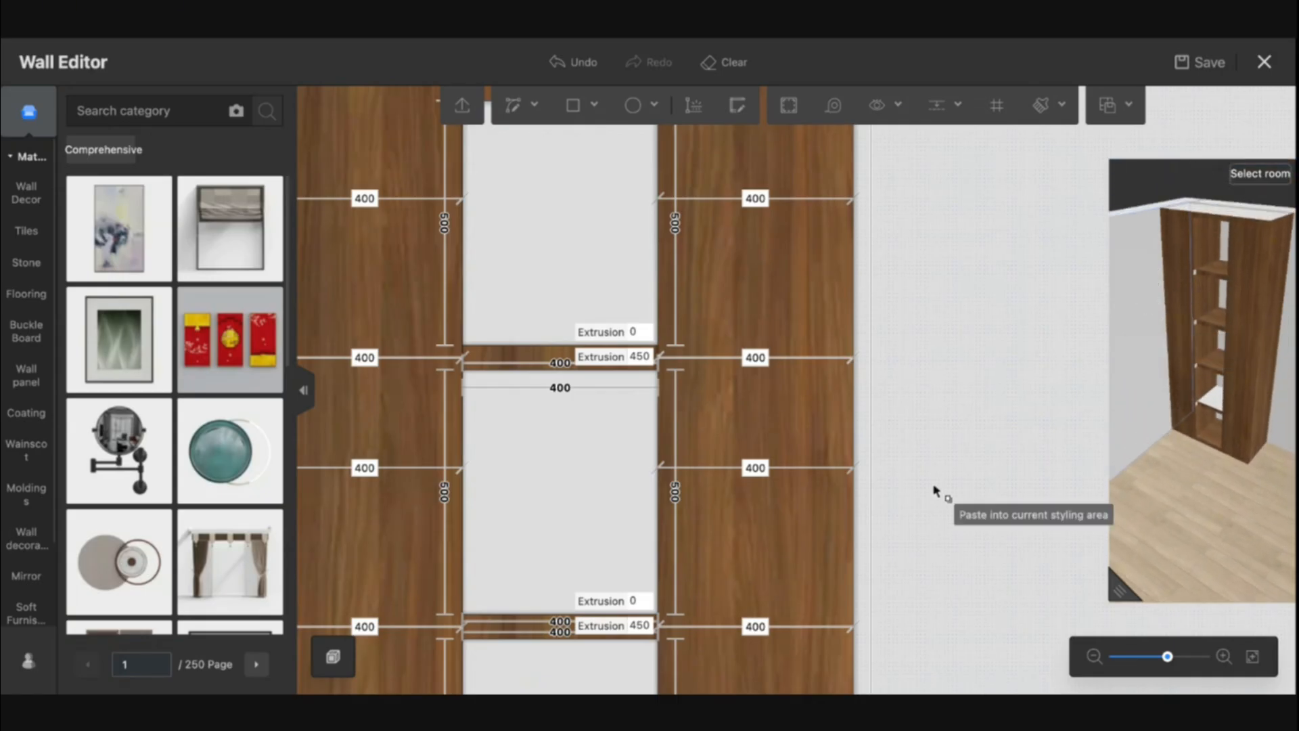
left_click(713, 531)
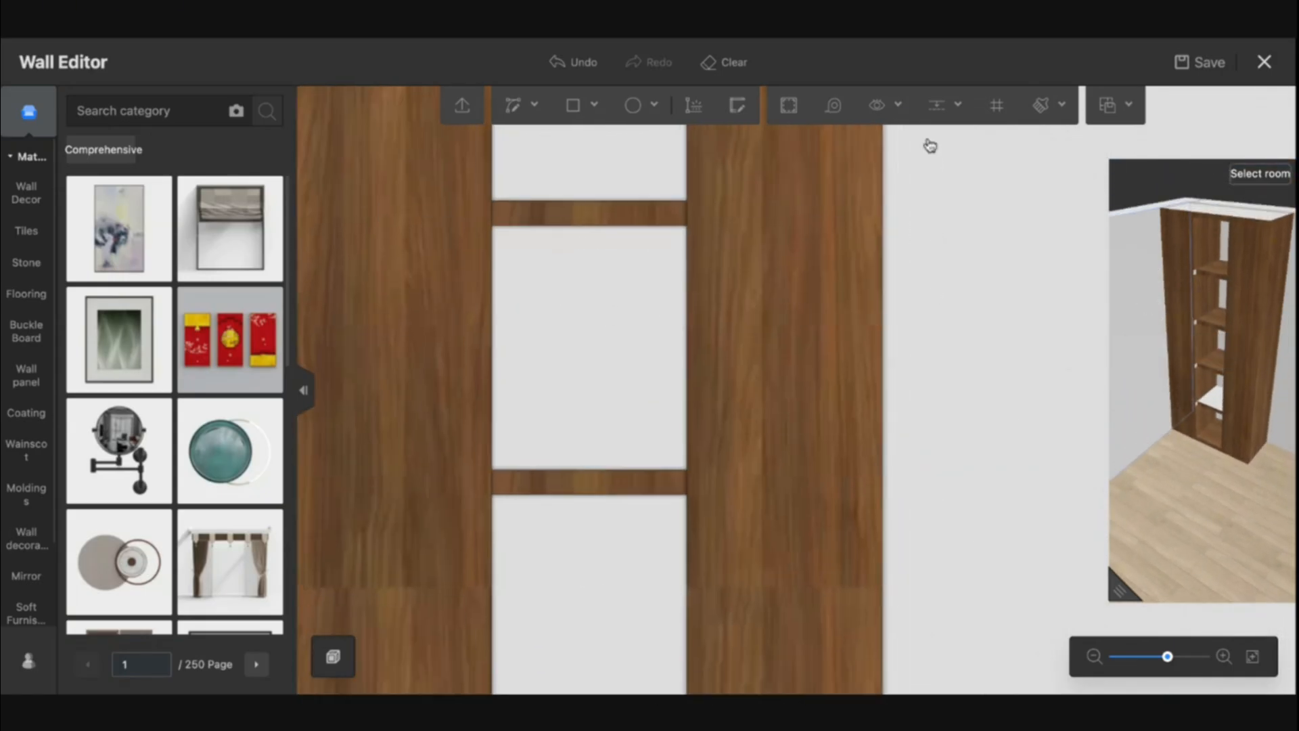
left_click(880, 308)
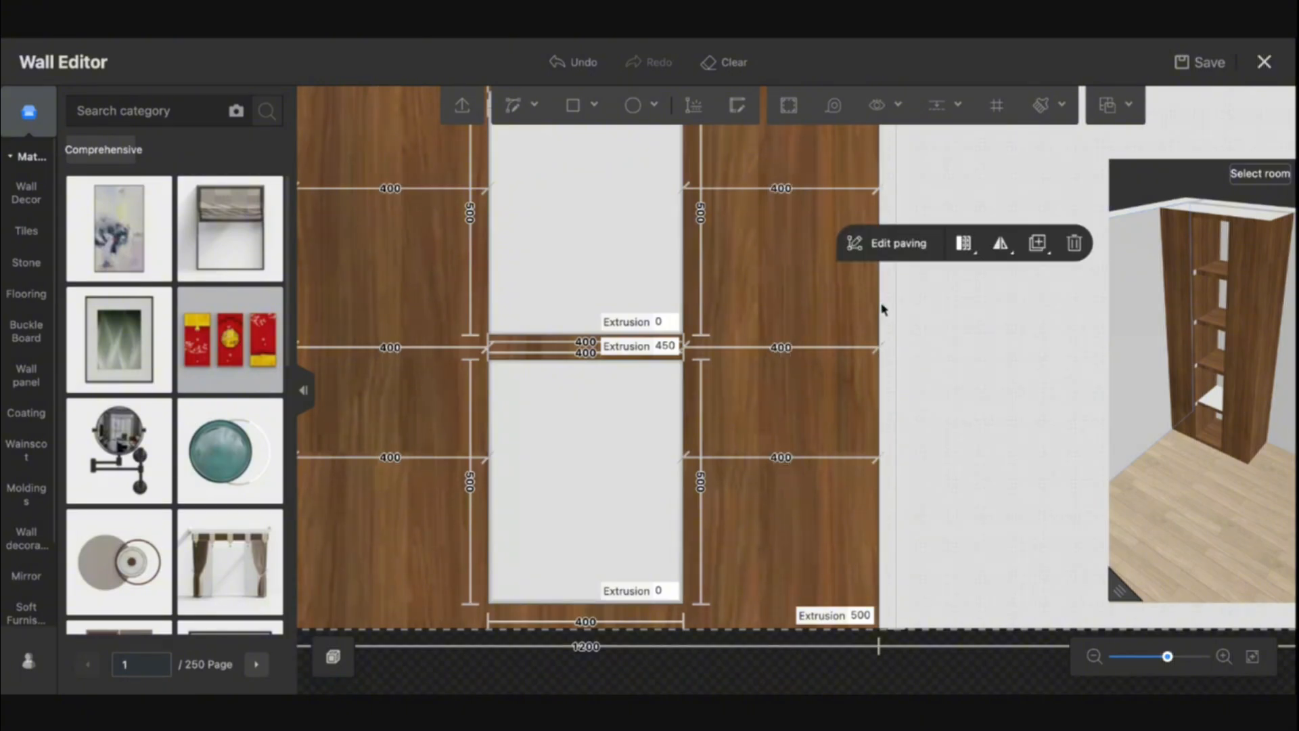
left_click(880, 303)
left_click(855, 245)
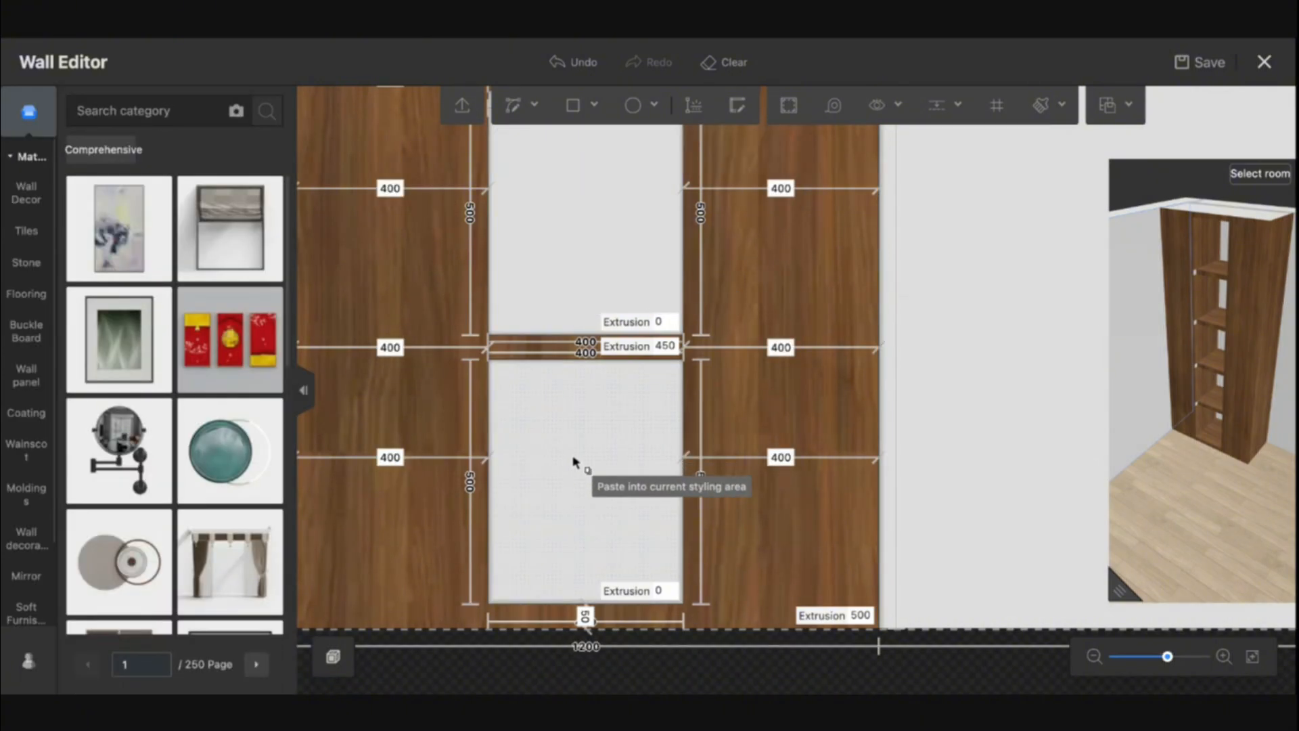
Select the 450 mm shelf strip, duplicate it and paste it into the next middle opening
scroll(685, 345, "up", 3)
left_click(686, 345)
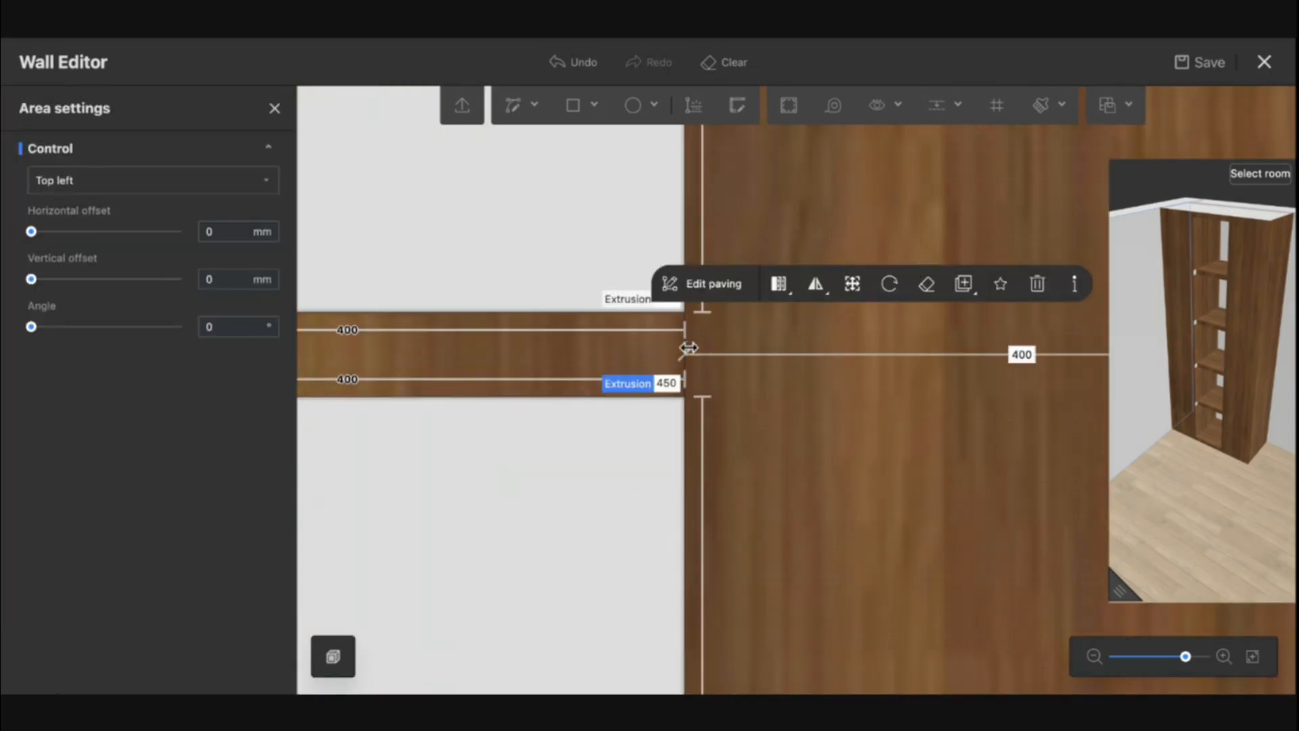
scroll(697, 350, "down", 3)
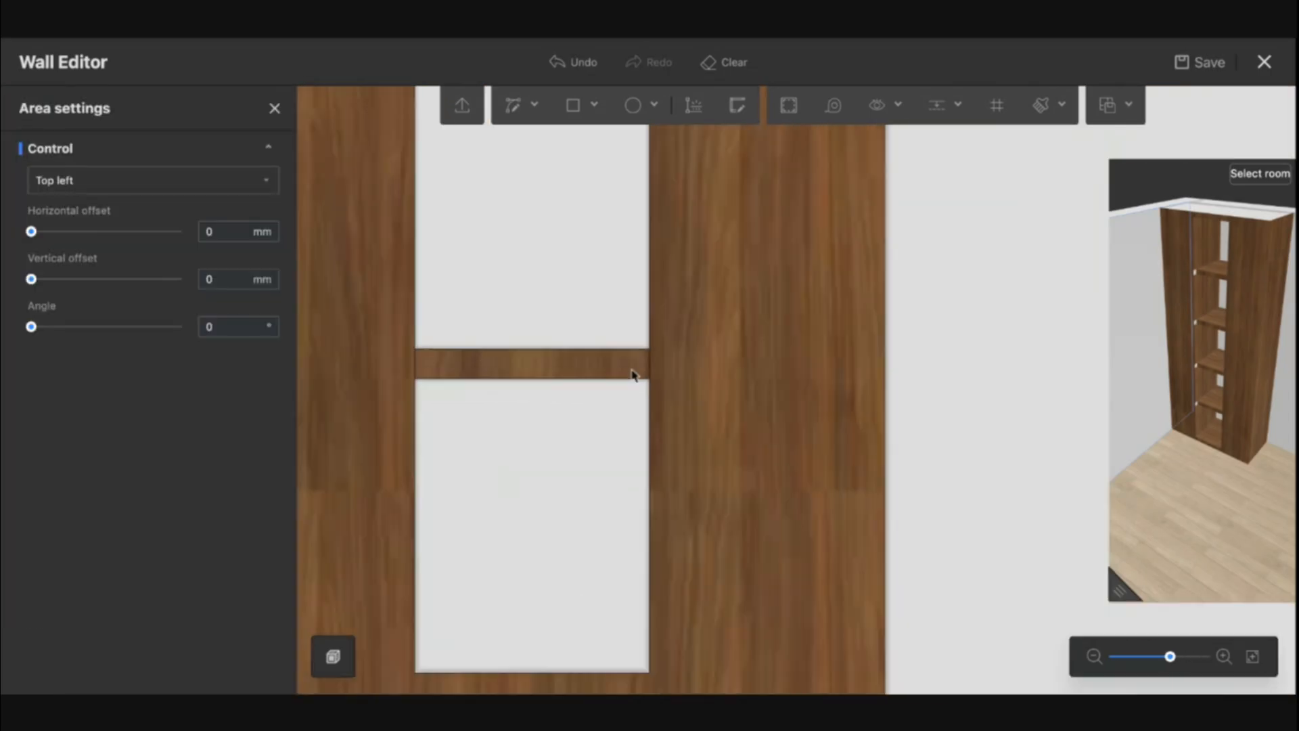
left_click(885, 379)
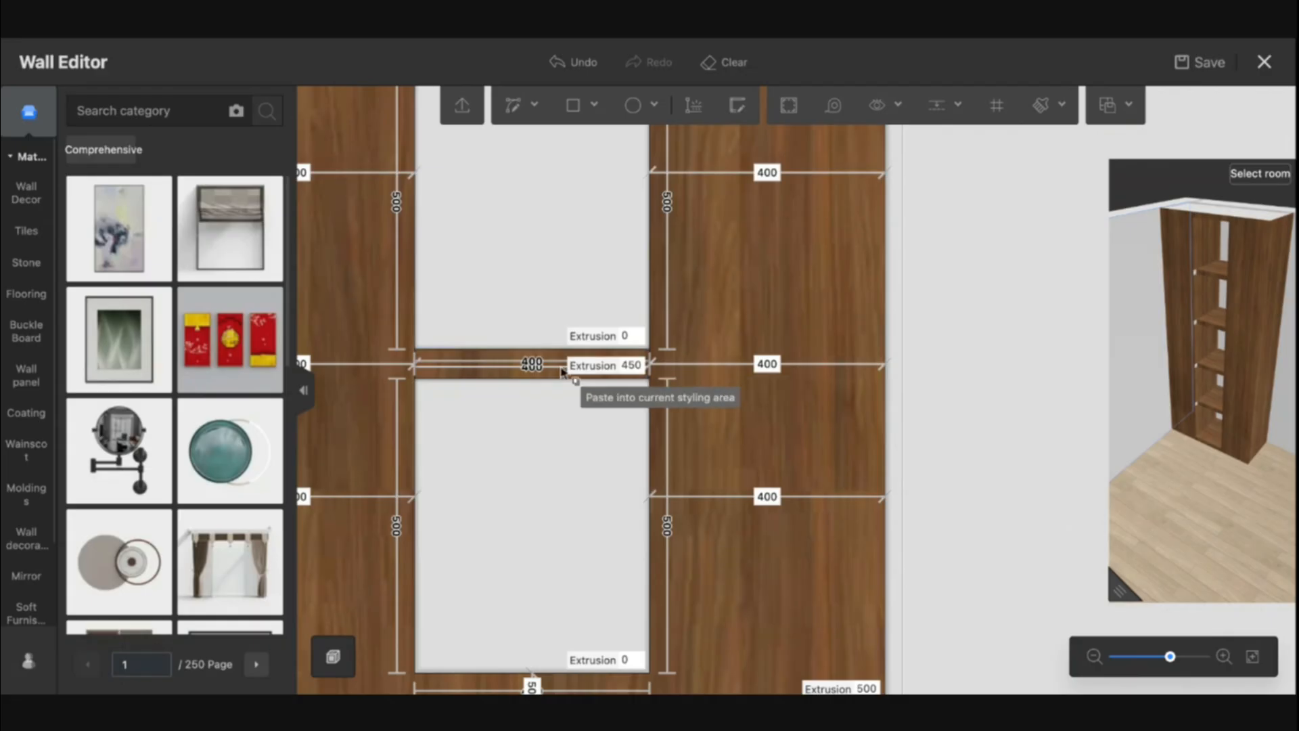
left_click(581, 366)
left_click(565, 499)
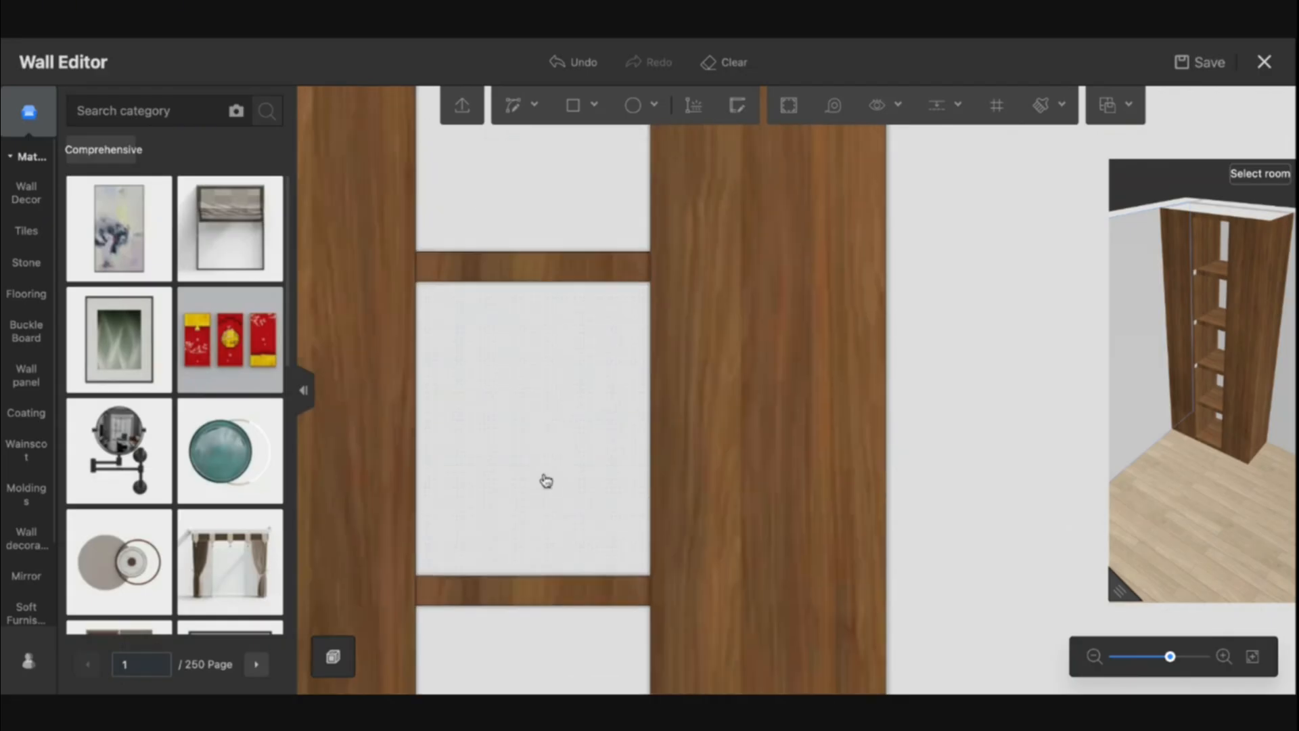
Duplicate the modeling line again and paste it onto the edge of a middle shelf strip
left_click(886, 356)
scroll(772, 363, "down", 3)
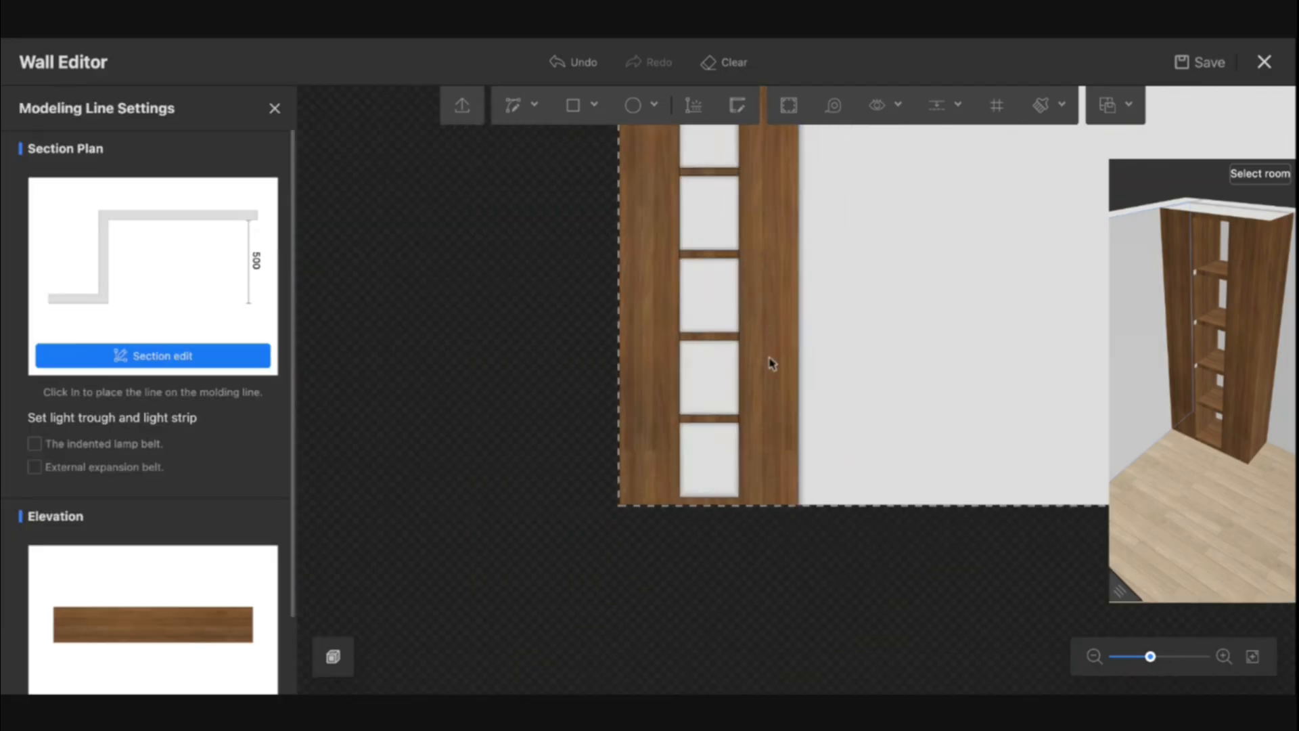
scroll(789, 415, "up", 2)
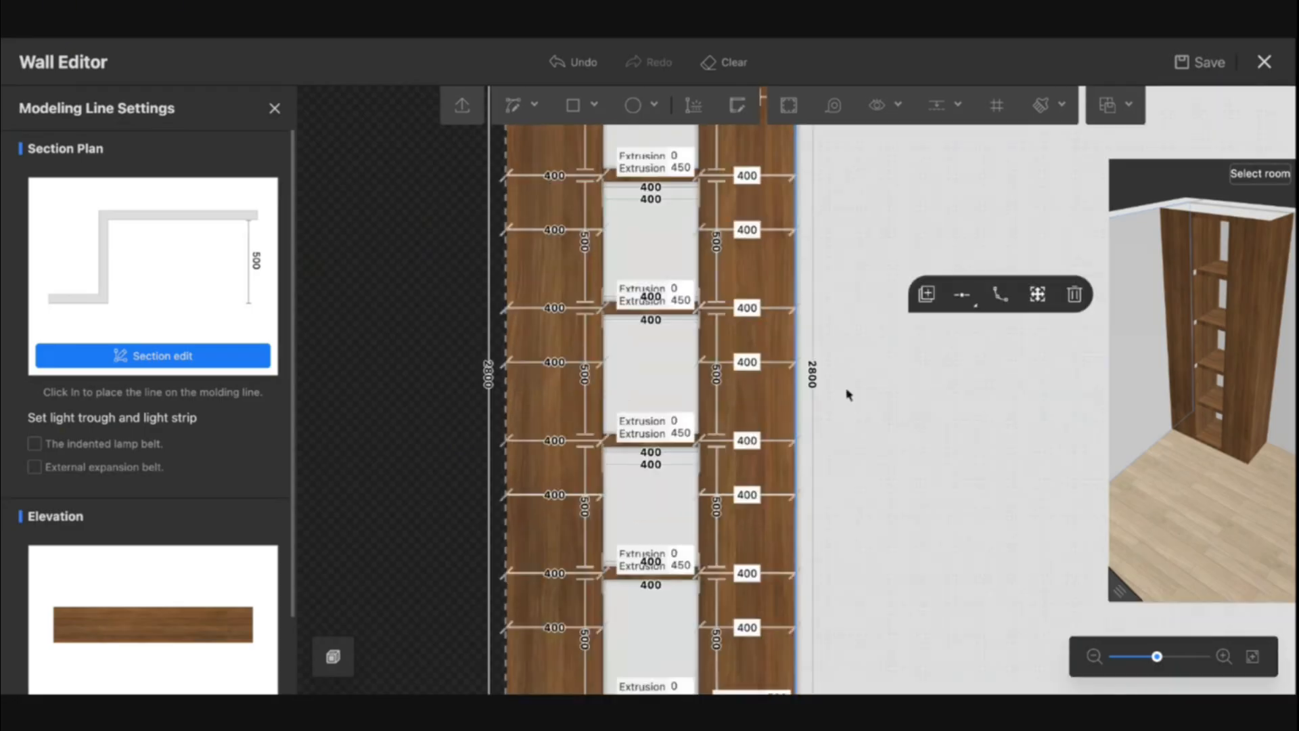
left_click(805, 415)
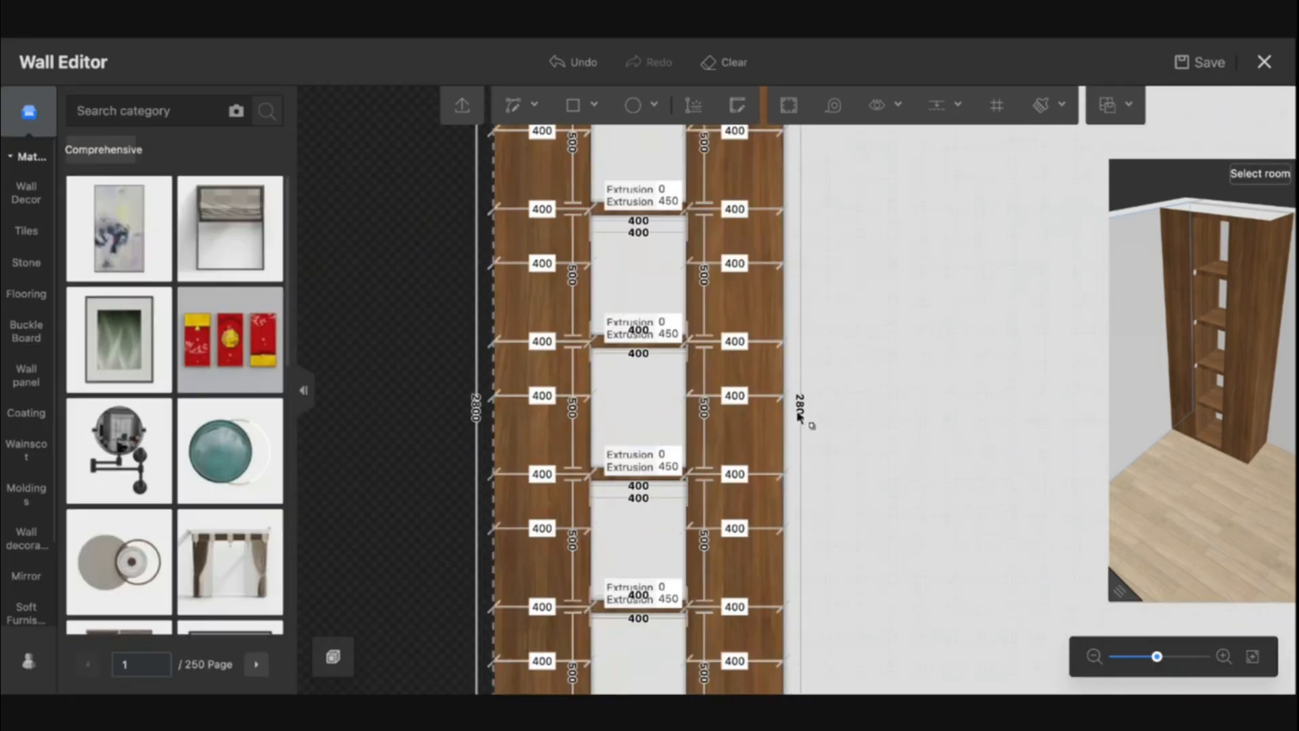
left_click(599, 479)
scroll(601, 479, "up", 2)
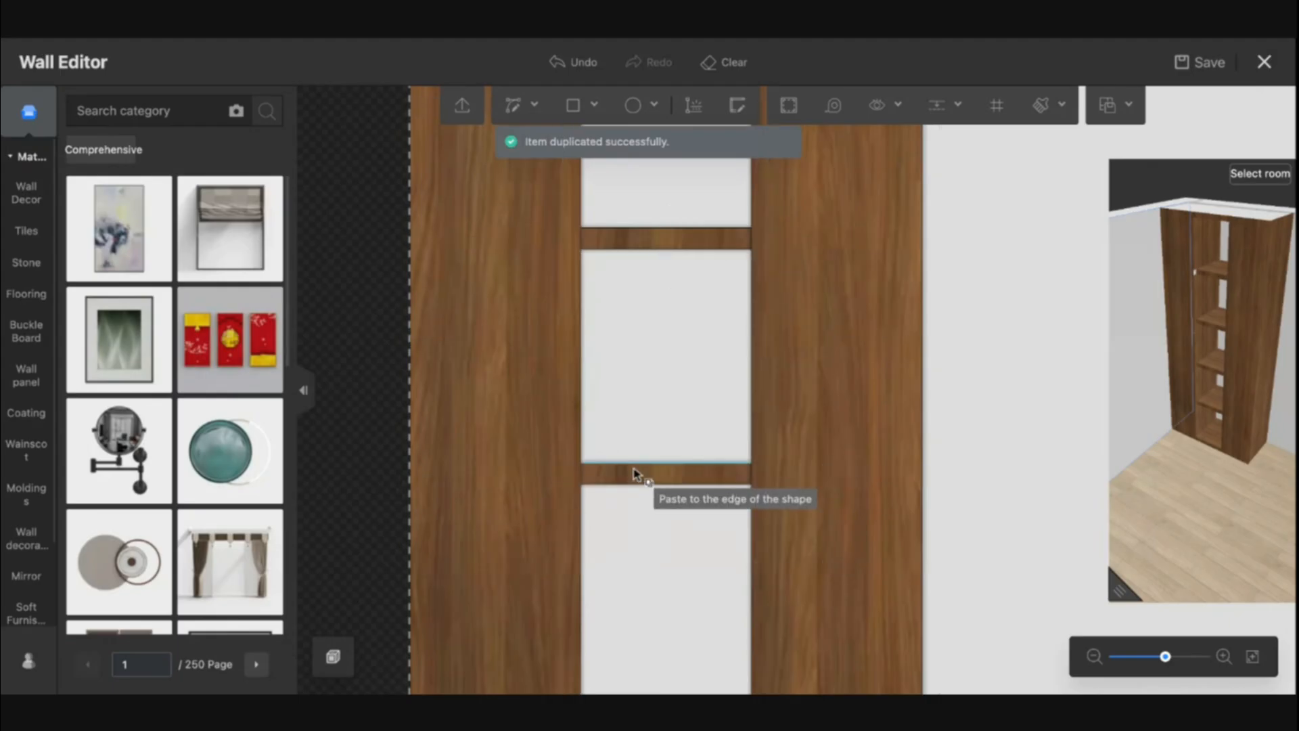
Duplicate the shelf modeling line once more and paste it to the edge of the upper middle strip
key("Escape")
right_click_drag(654, 359, 615, 685)
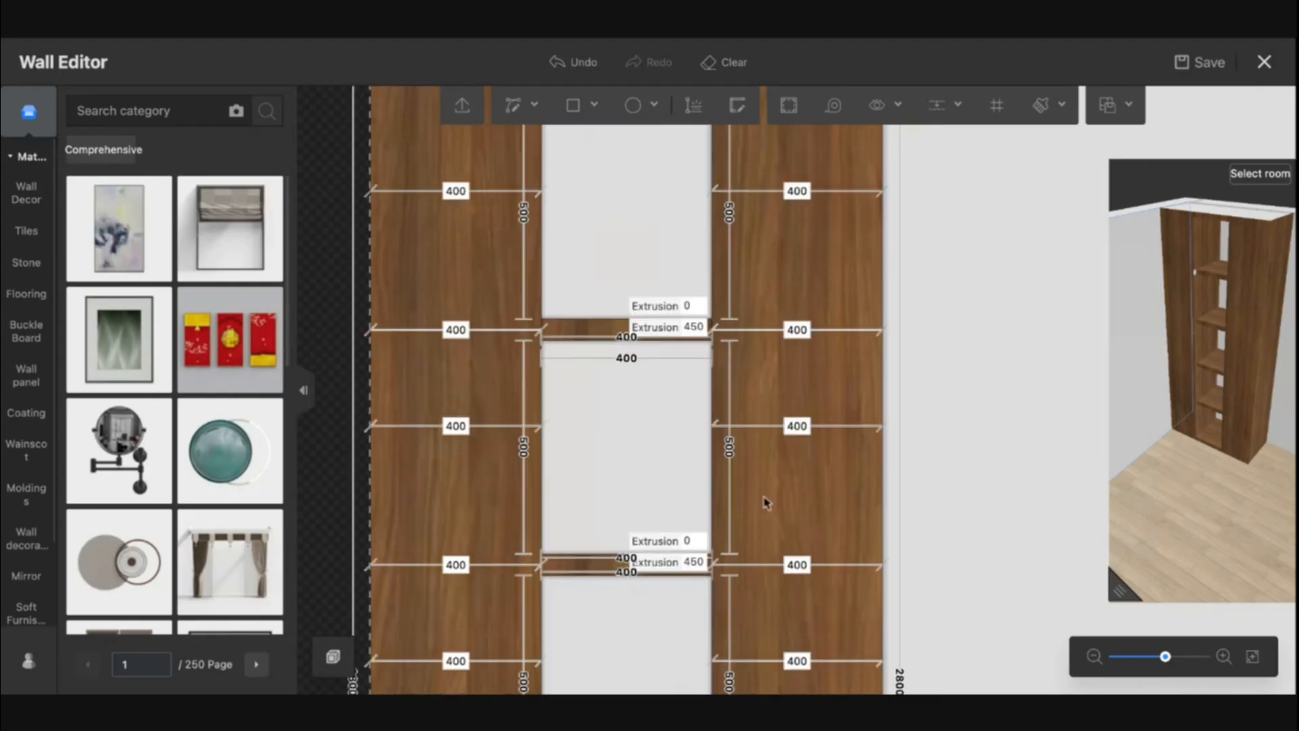
left_click(881, 377)
left_click(915, 328)
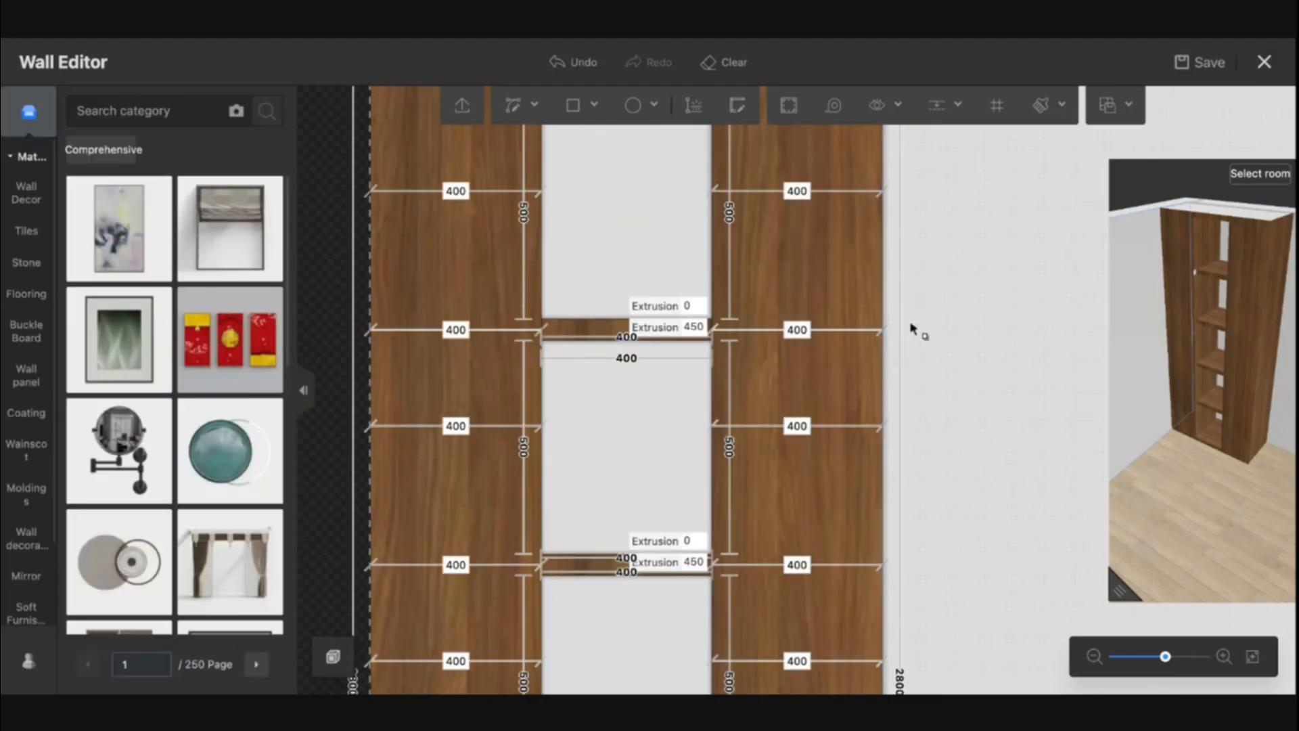
left_click(591, 335)
Sample the walnut material and paint the new shelf strip and the middle back panels with it
key("m")
left_click(799, 258)
left_click(614, 232)
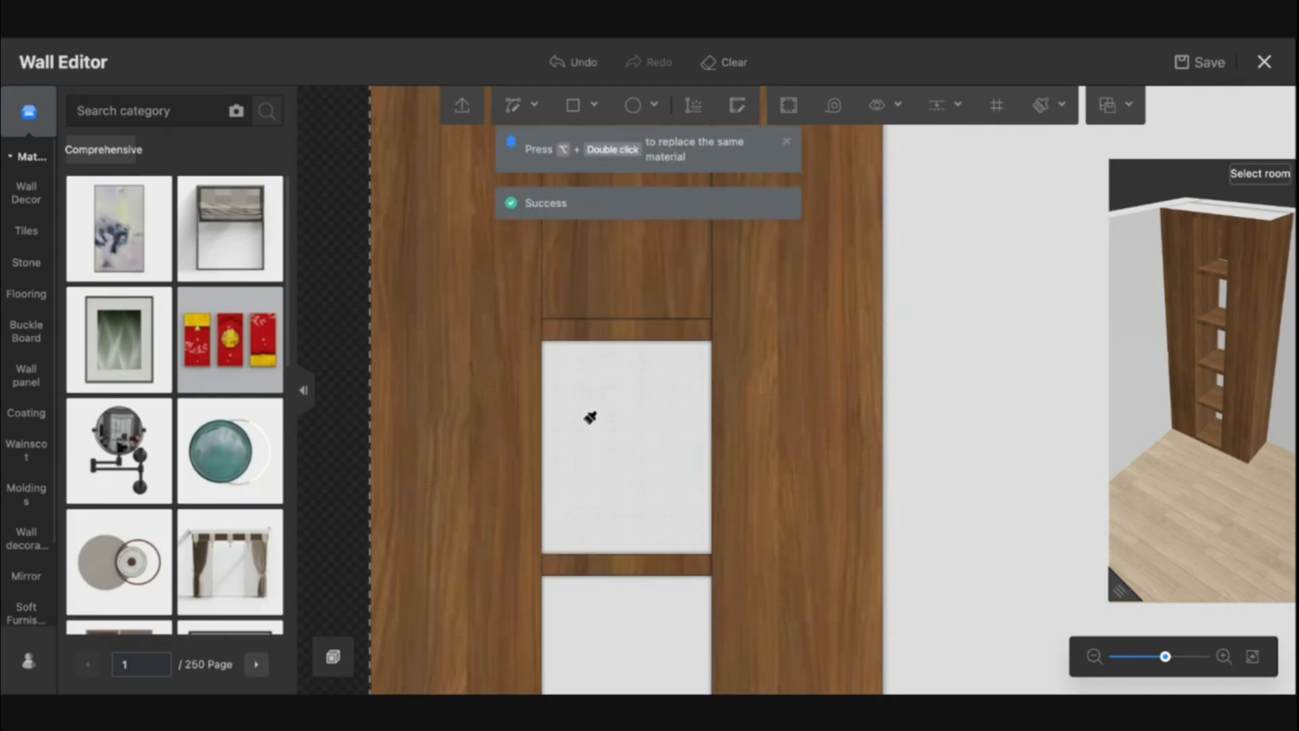
left_click(592, 415)
left_click(602, 618)
key("Escape")
Sample the walnut material again and paint the remaining white back panels in the middle opening
right_click_drag(819, 561, 823, 288)
right_click_drag(792, 541, 788, 253)
right_click_drag(777, 381, 781, 362)
key("m")
left_click(778, 333)
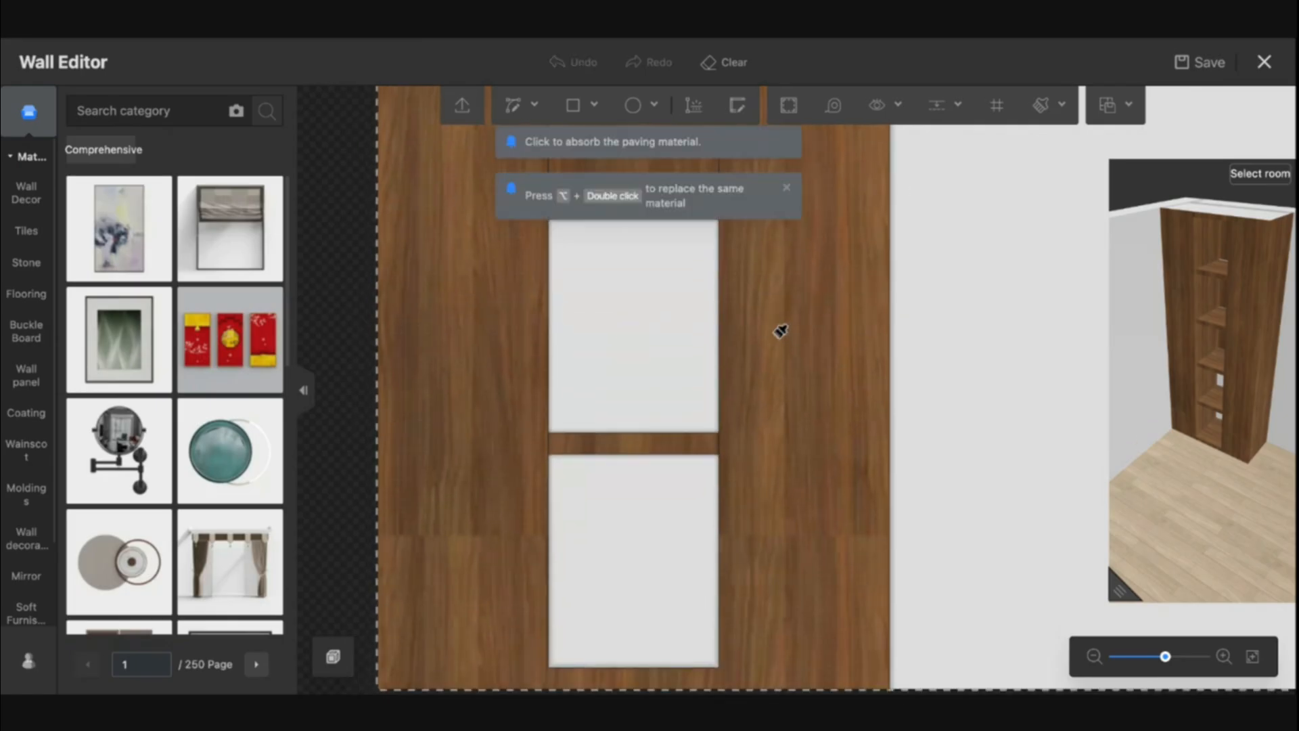
left_click(655, 323)
left_click(624, 502)
key("Escape")
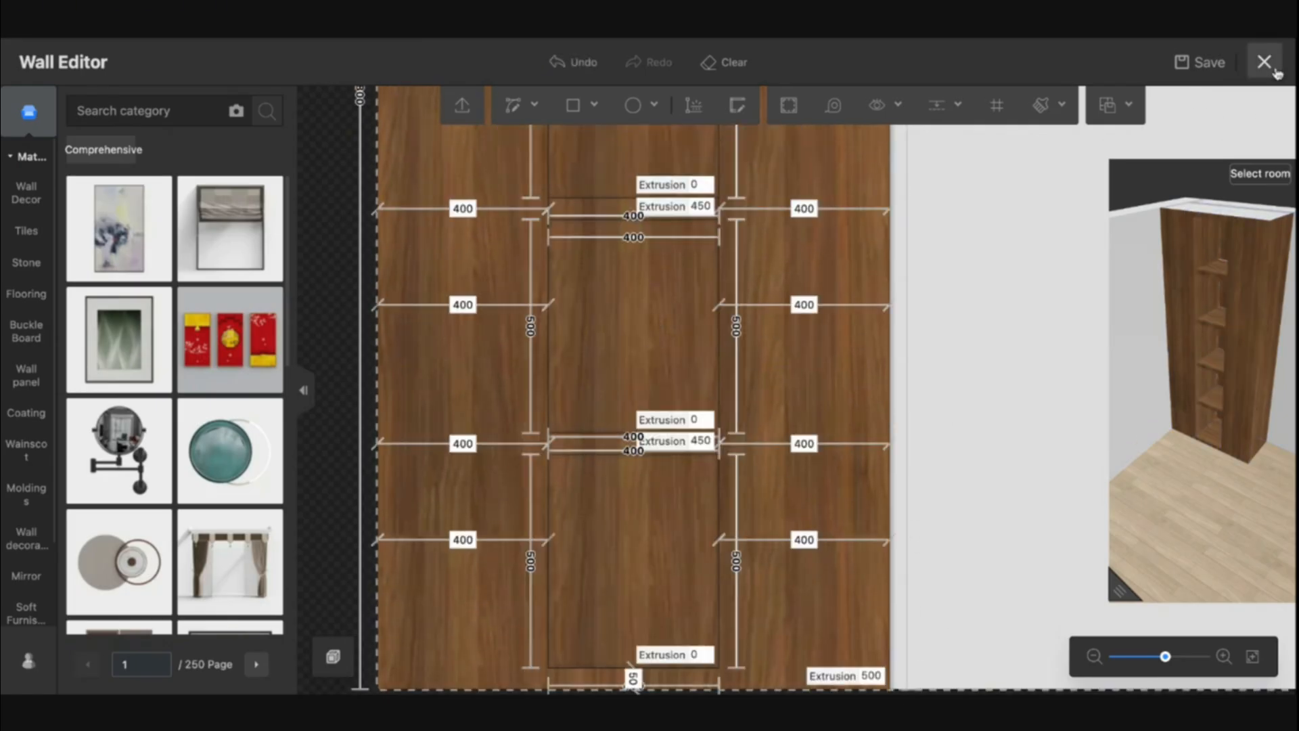
Exit the Wall Editor and walk around the walnut shelving unit in the 3D view
left_click(1275, 67)
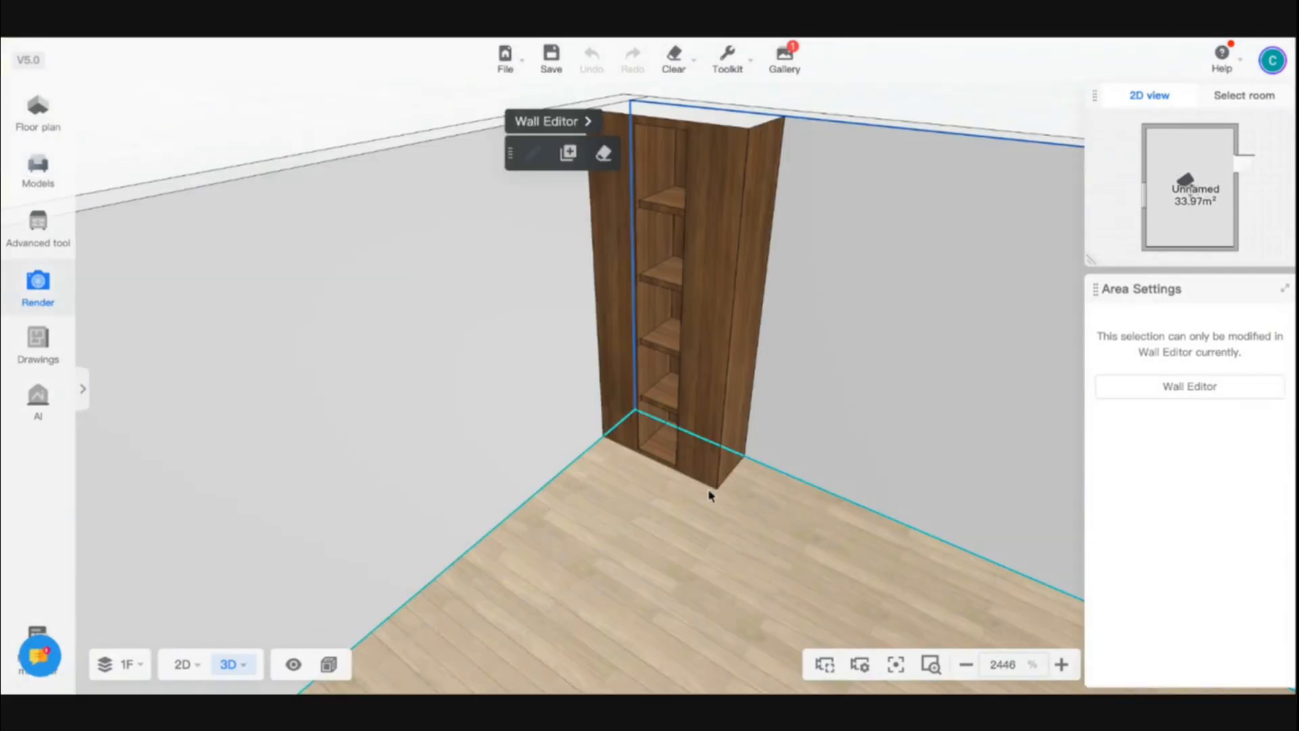
right_click_drag(745, 500, 745, 500)
key("w")
key("a")
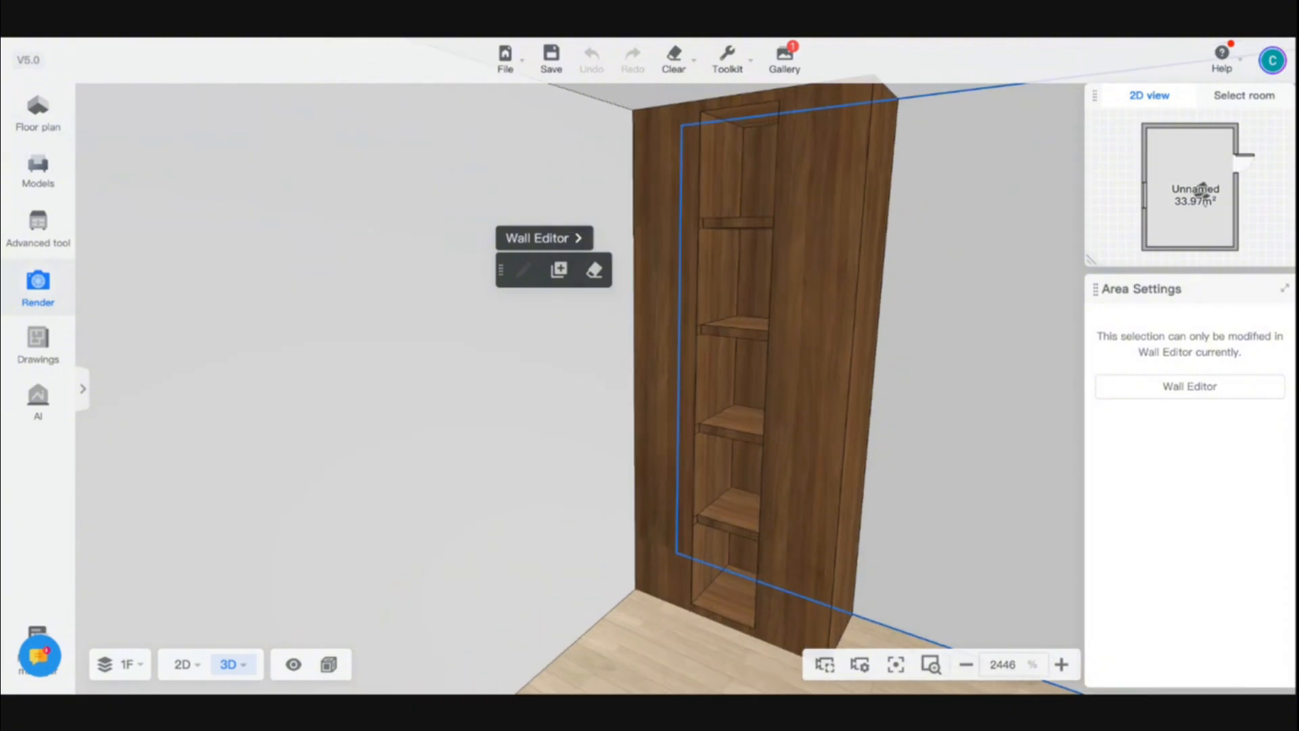
key("d")
key("d")
key("w")
key("s")
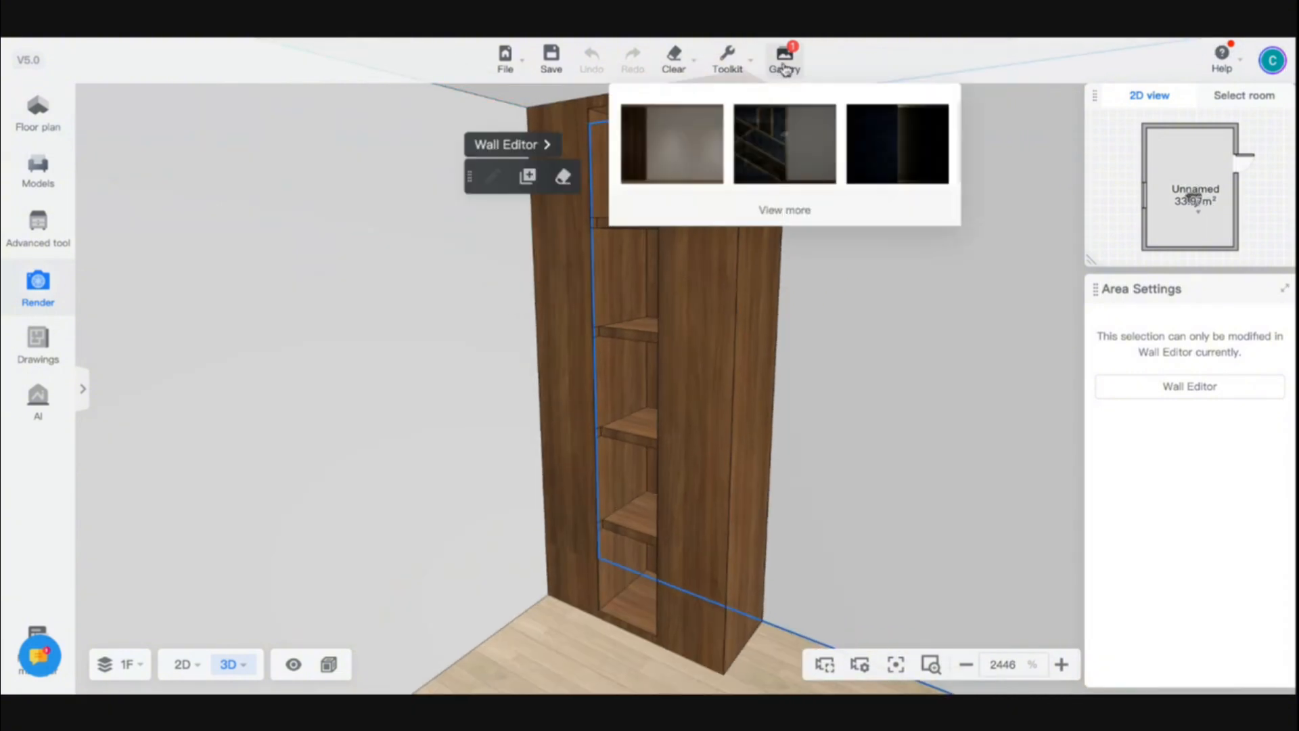
Zoom out and orbit to review the whole room in the 3D view
mouse_move(722, 82)
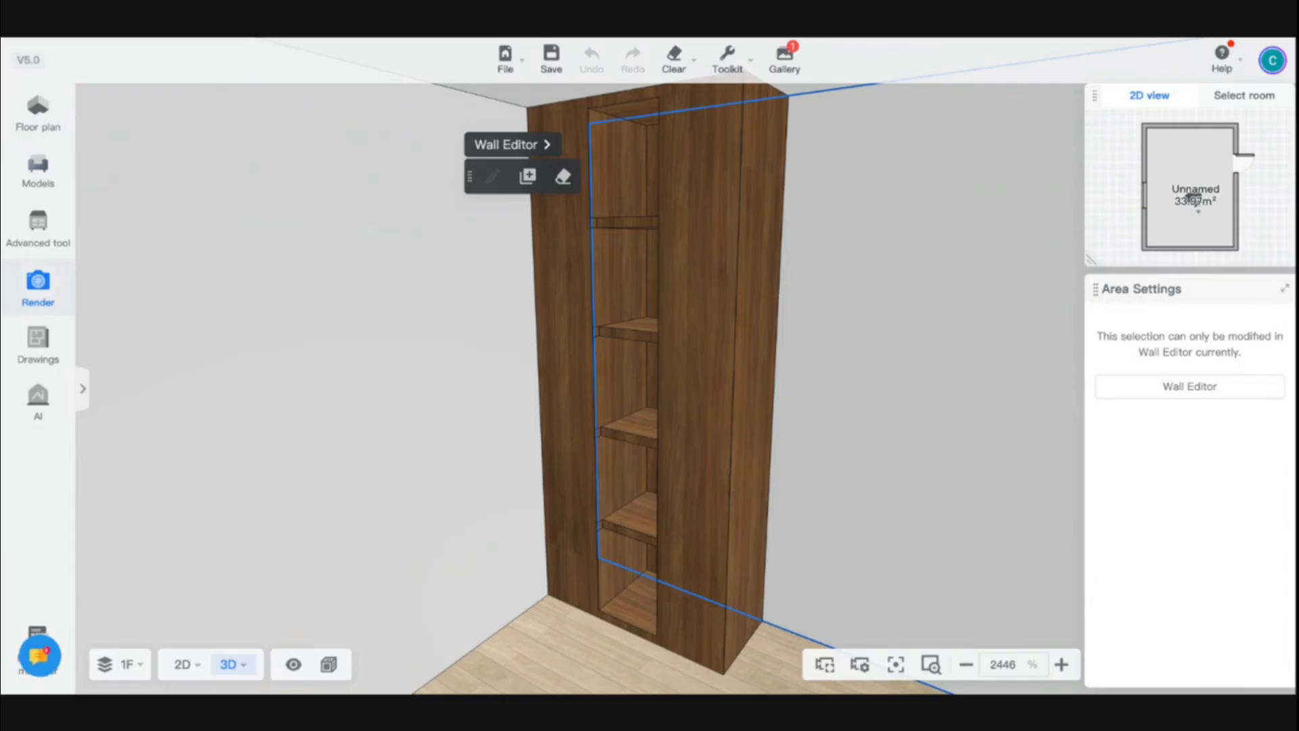
scroll(729, 377, "down", 10)
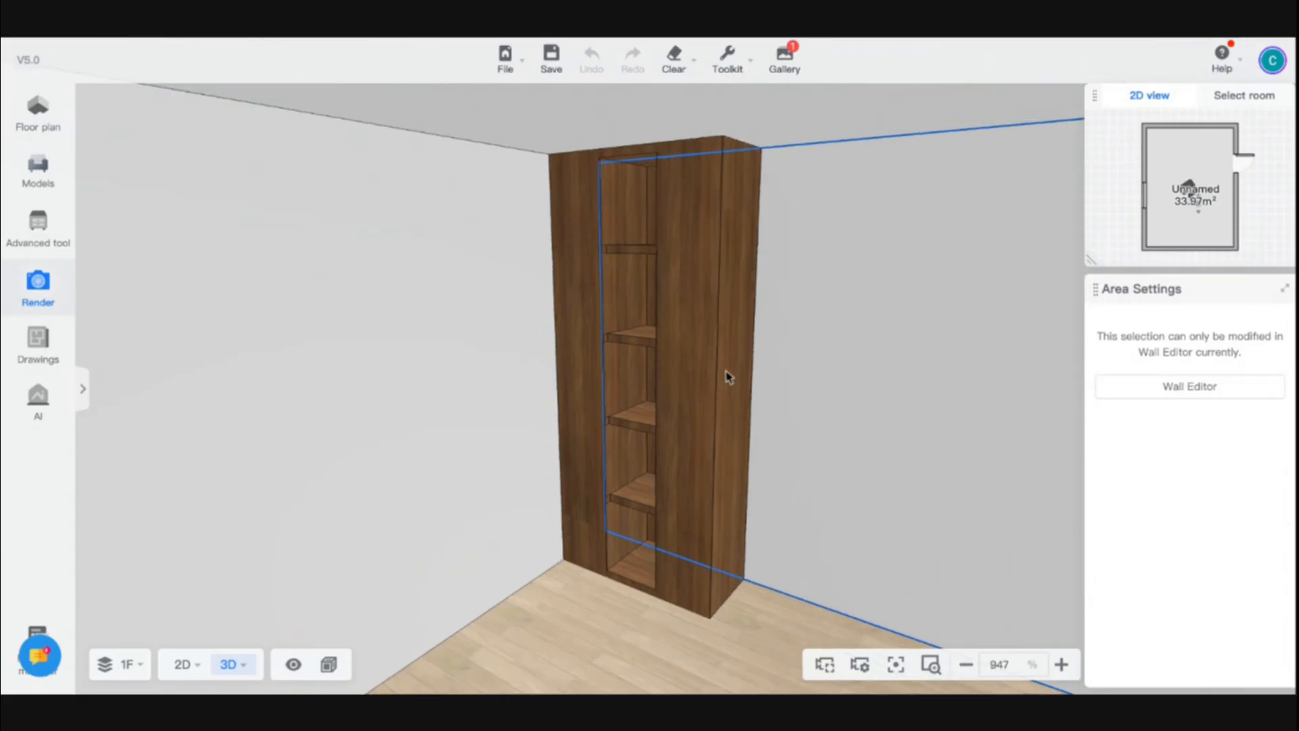
scroll(806, 526, "down", 3)
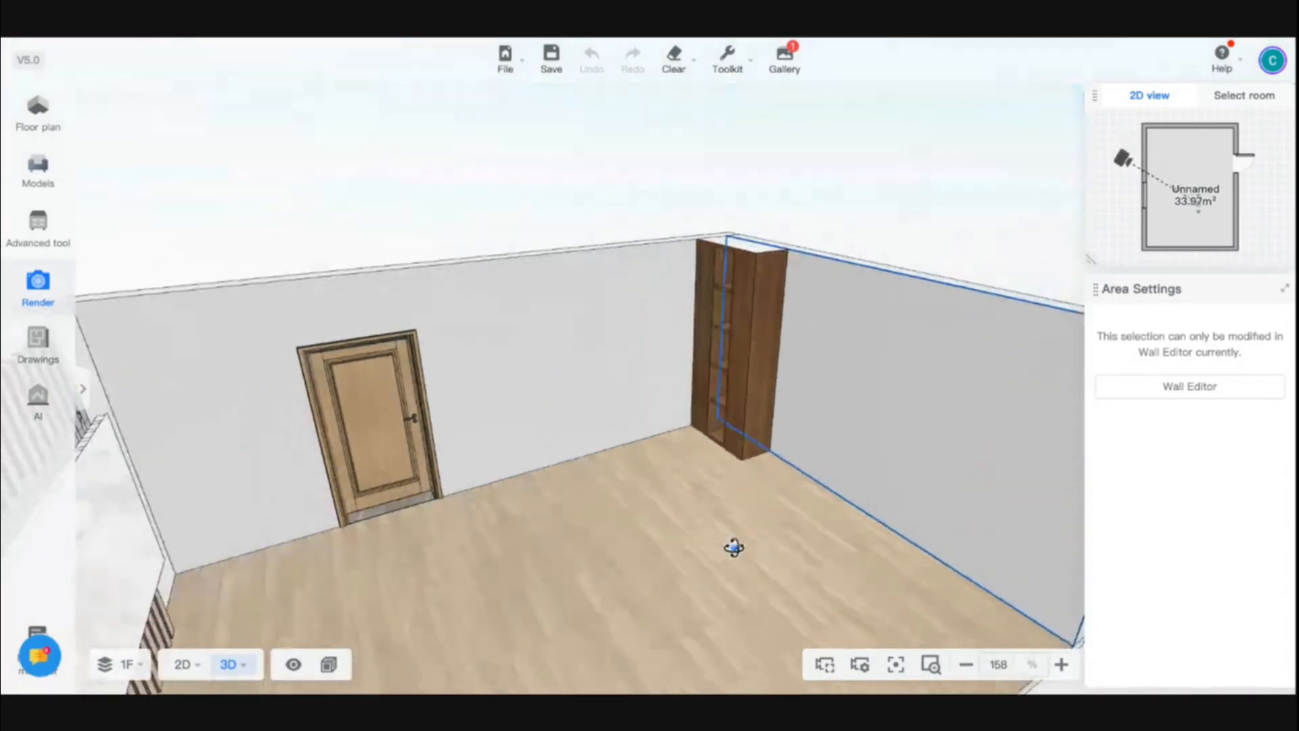
left_click_drag(734, 542, 571, 557)
scroll(571, 557, "down", 5)
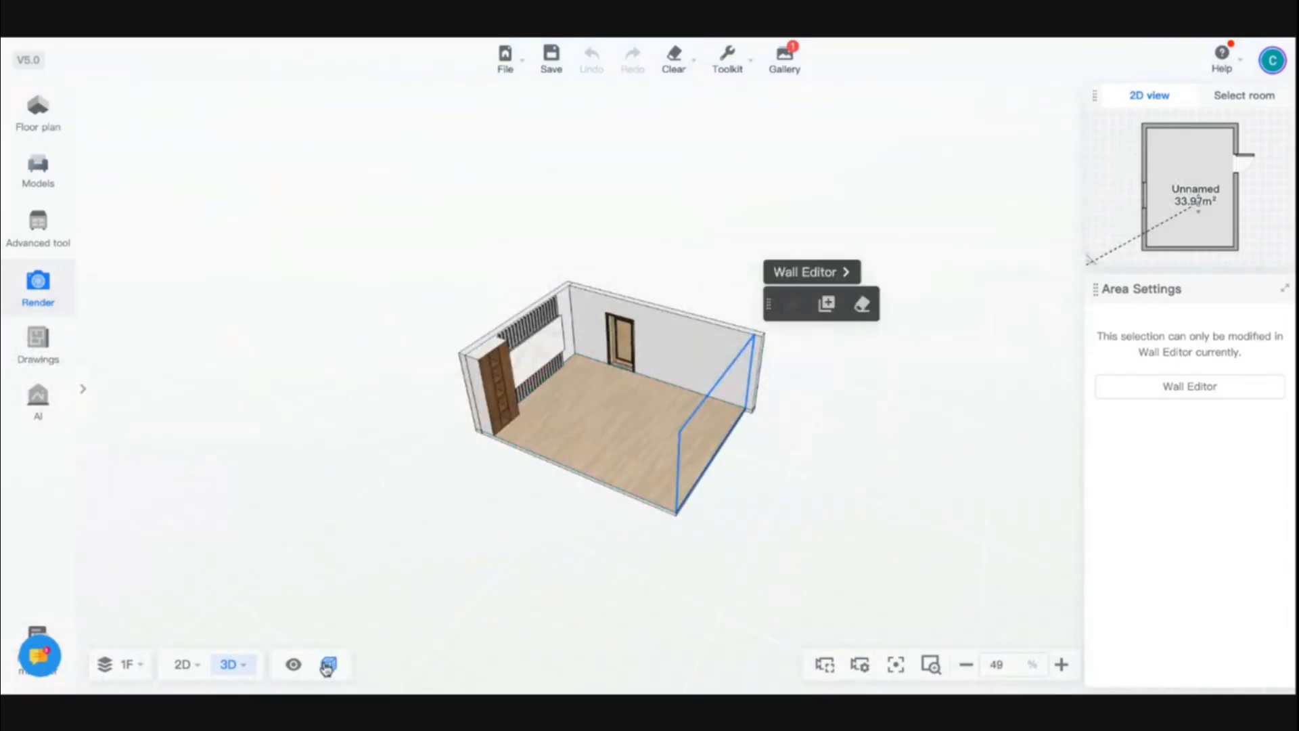
Clear all contents from the design to start over with an empty floor
left_click(329, 665)
left_click(377, 622)
left_click(806, 469)
left_click_drag(806, 469, 525, 458)
scroll(612, 406, "up", 8)
mouse_move(668, 60)
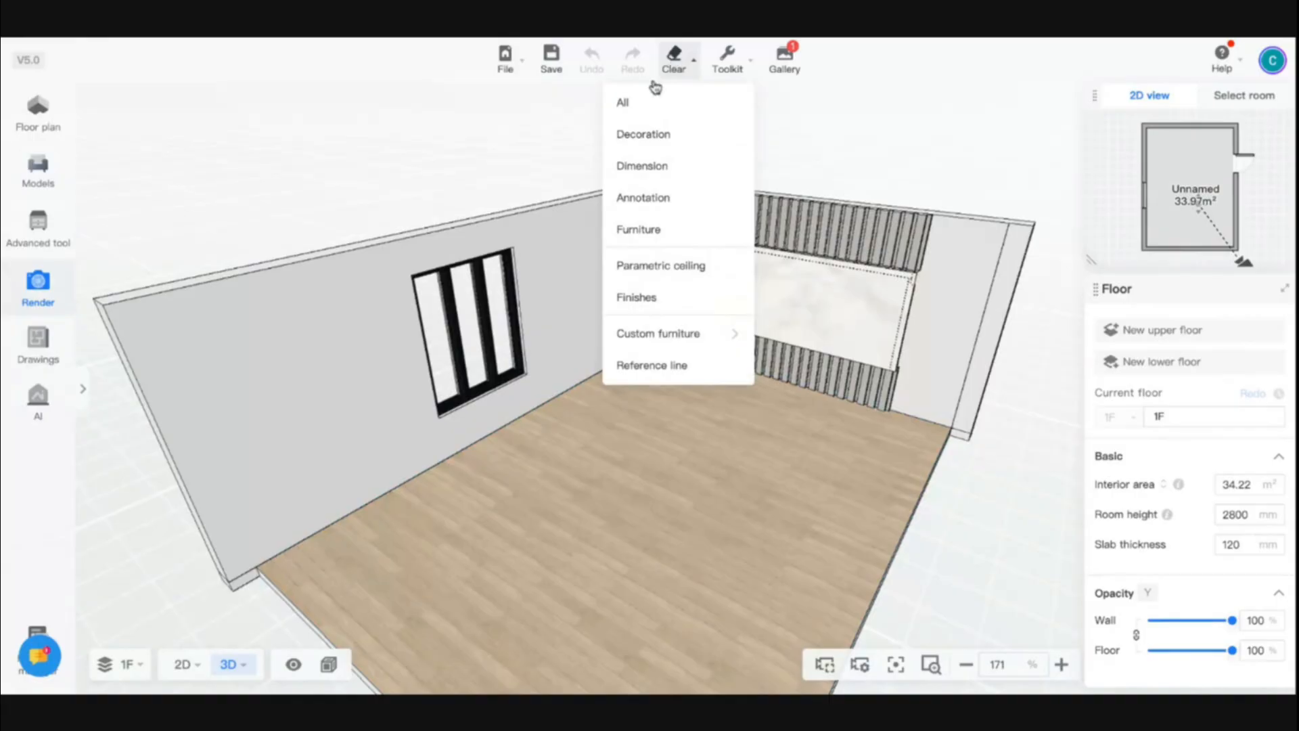
left_click(643, 102)
left_click(763, 366)
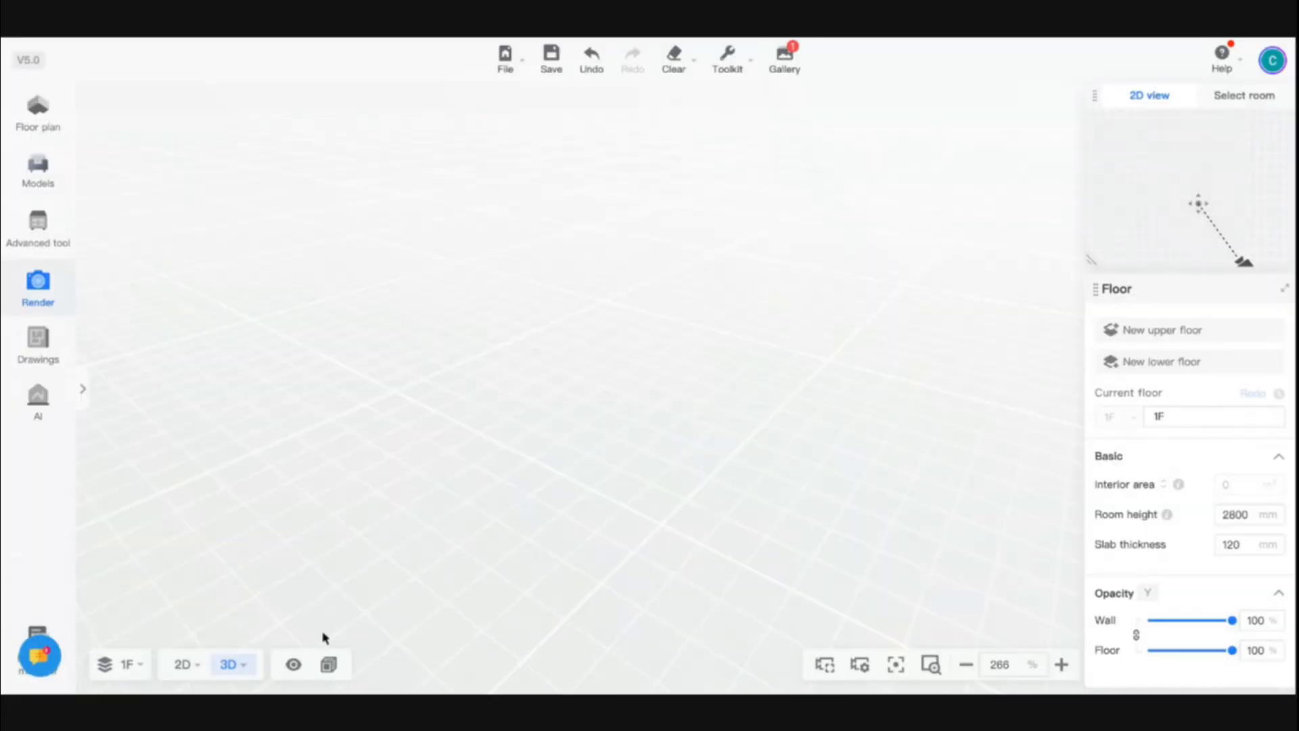
Draw a rectangular room 5000 by 5000 mm with the Rectangle wall tool in the 2D floor plan
mouse_move(183, 664)
left_click(163, 557)
left_click(41, 128)
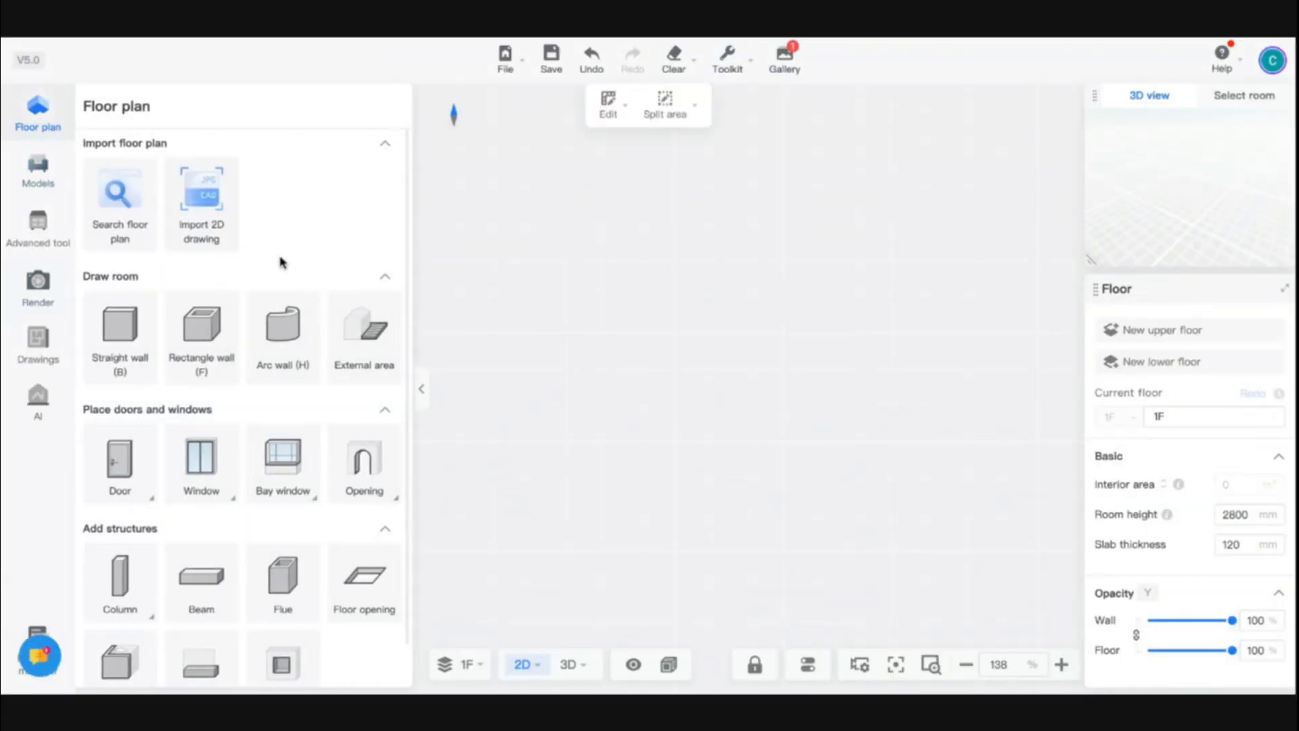
left_click(200, 323)
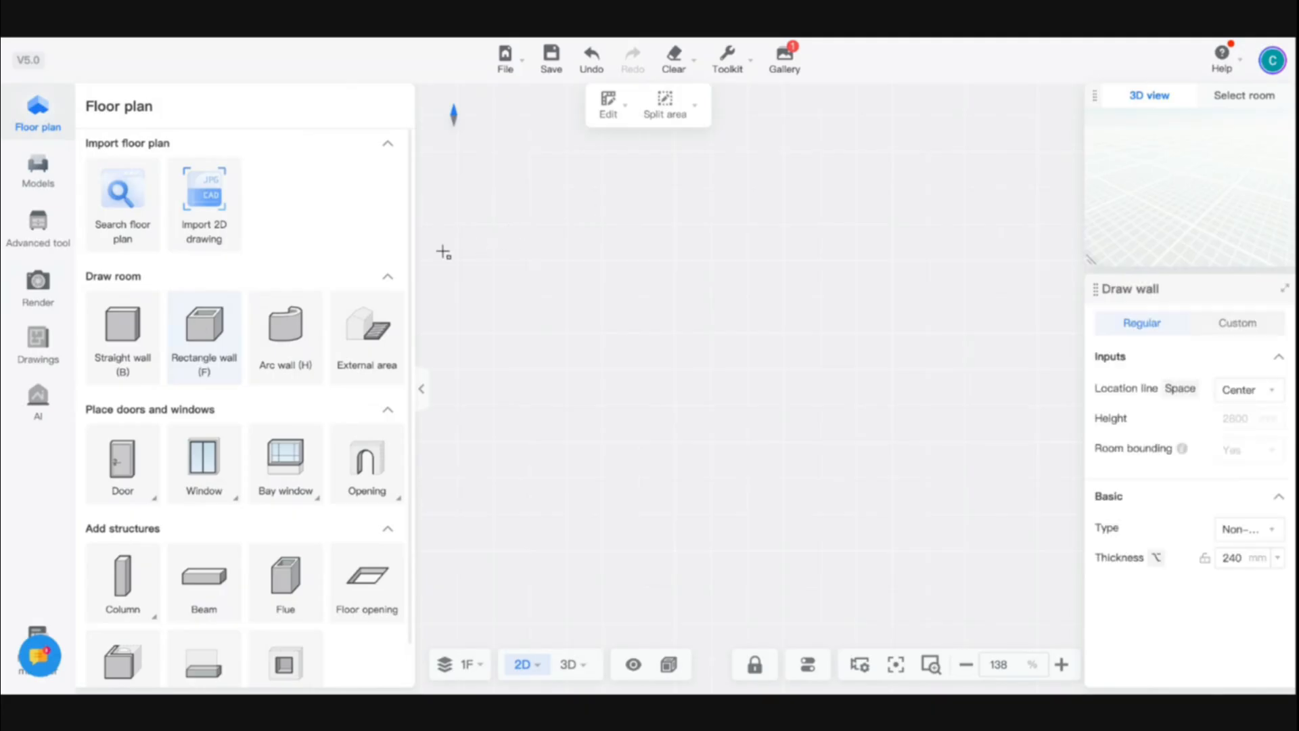
left_click(553, 187)
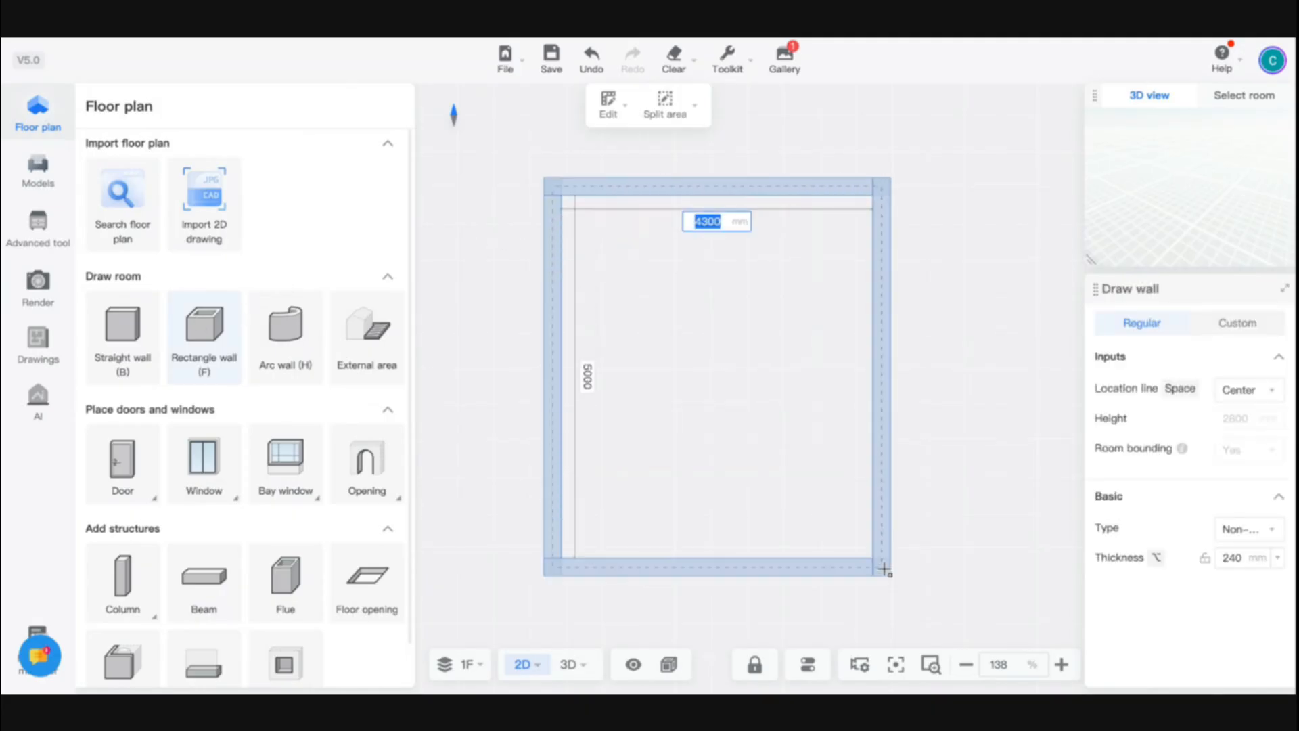
type("5000")
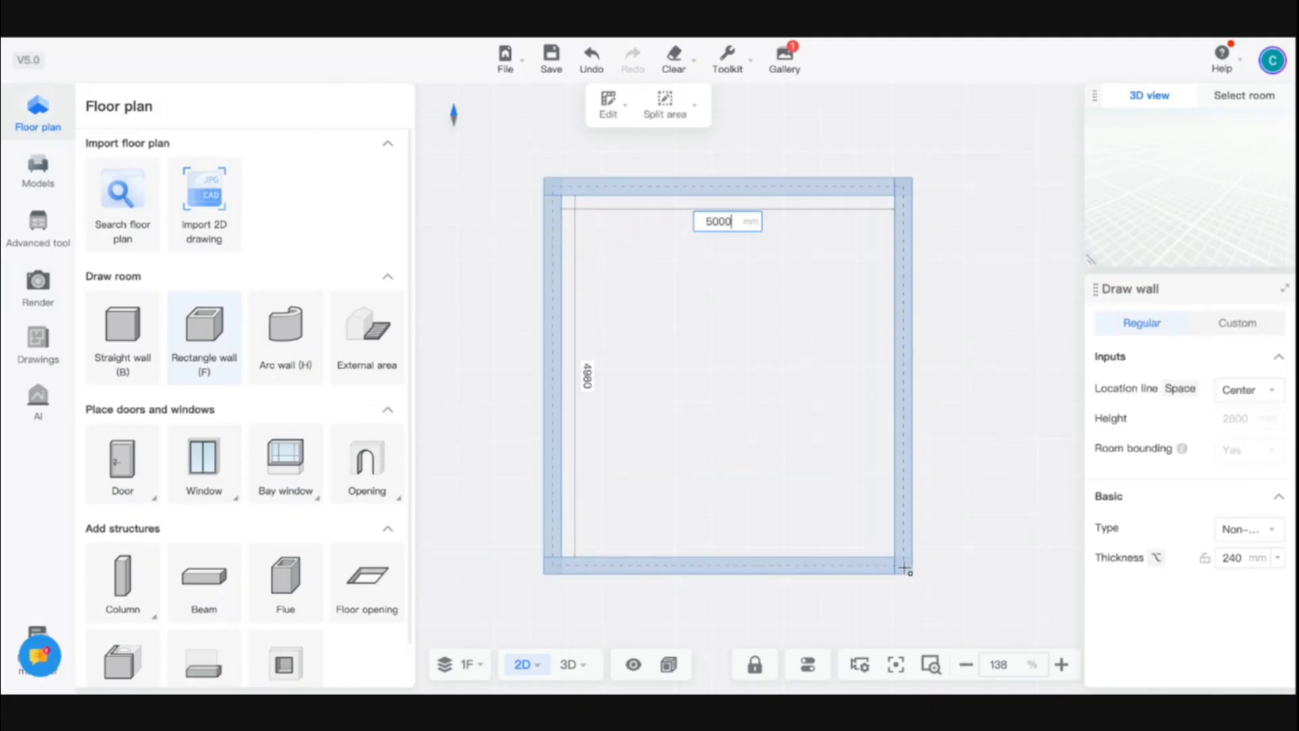
key("Tab")
type("00")
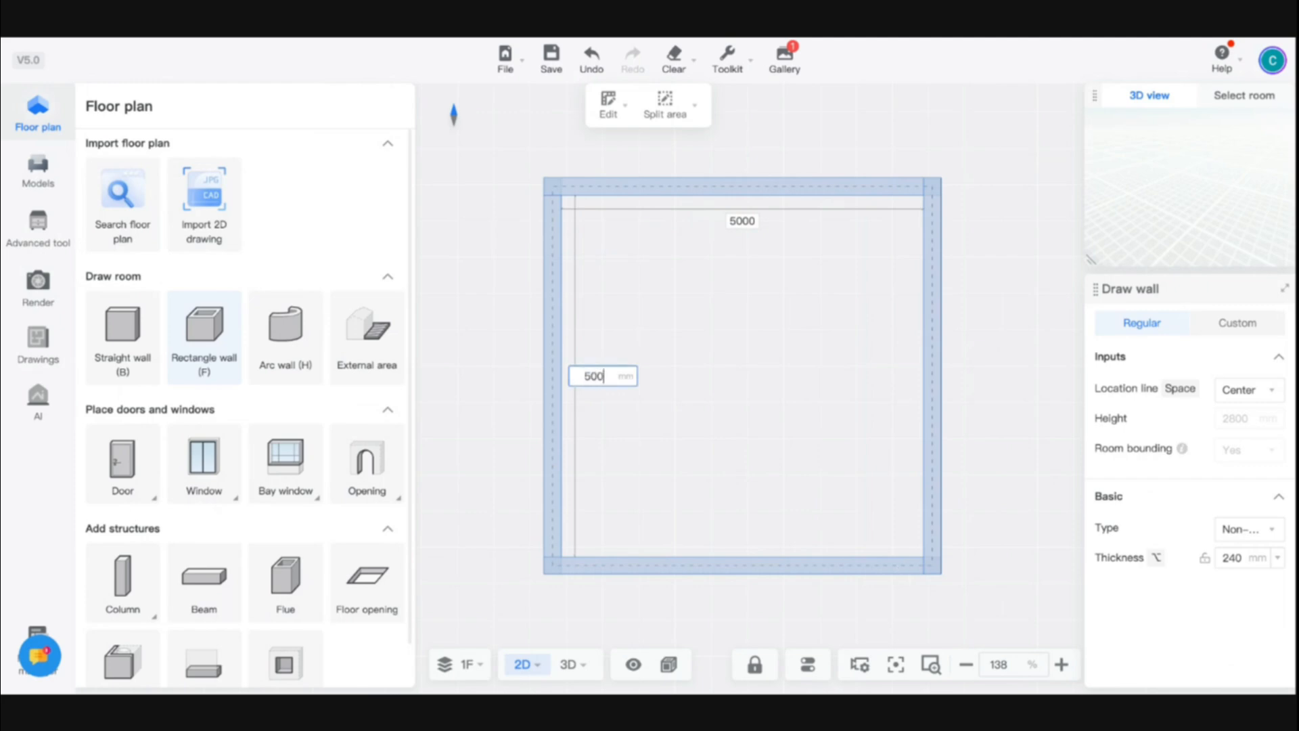
type("0")
key("Return")
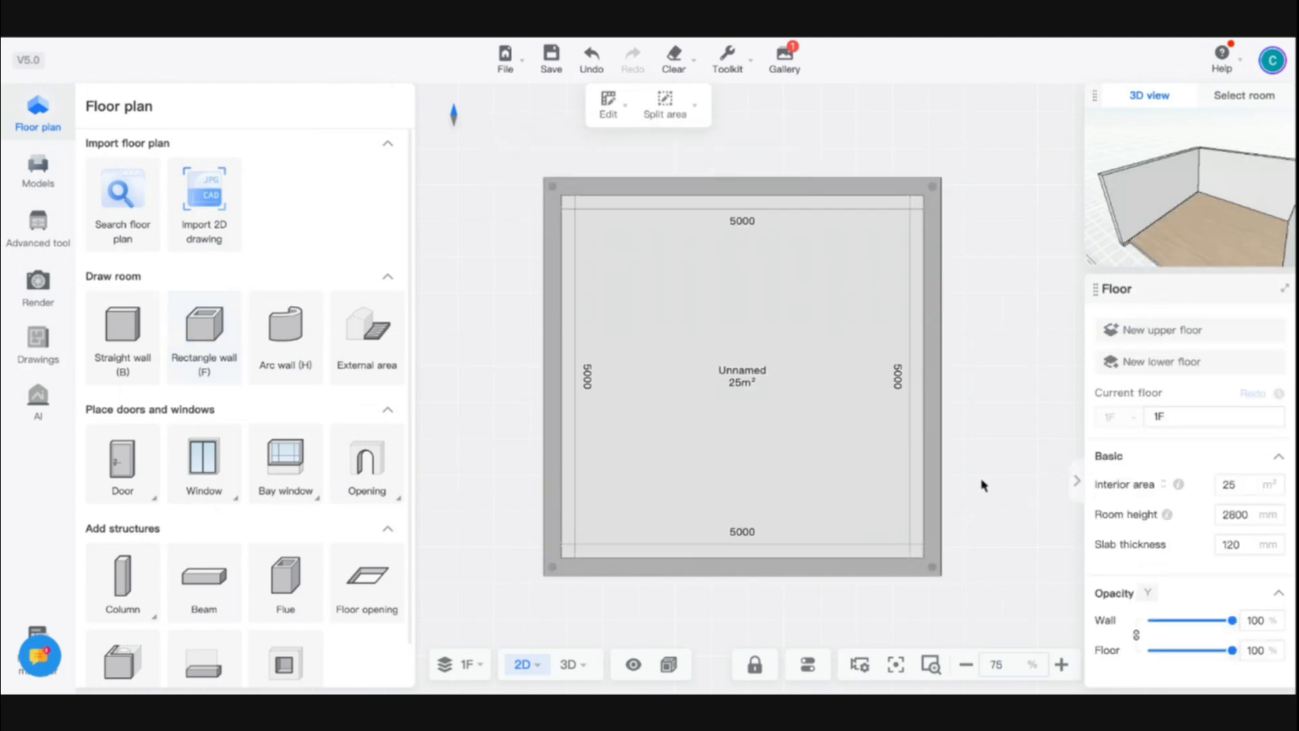
Open the room's Ceiling Editor and try offsetting an inner ceiling outline 500 mm from the walls
left_click(705, 424)
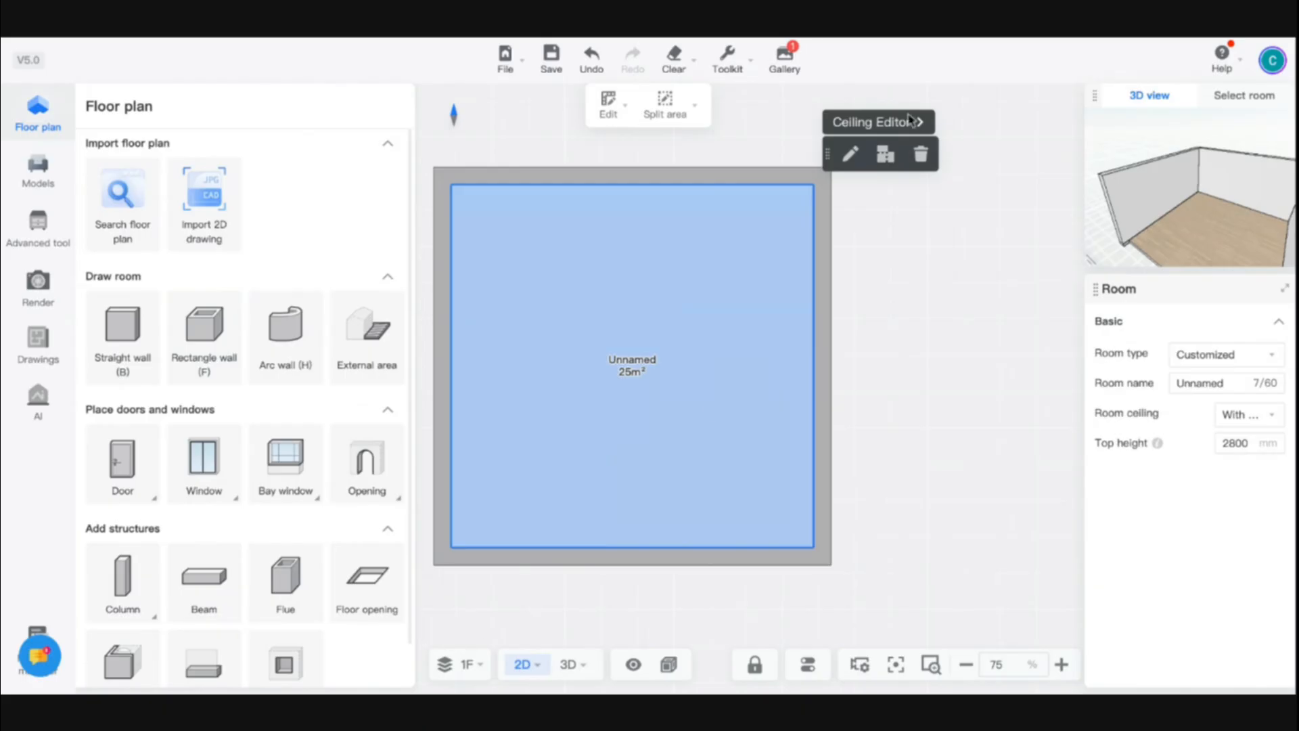
left_click(888, 123)
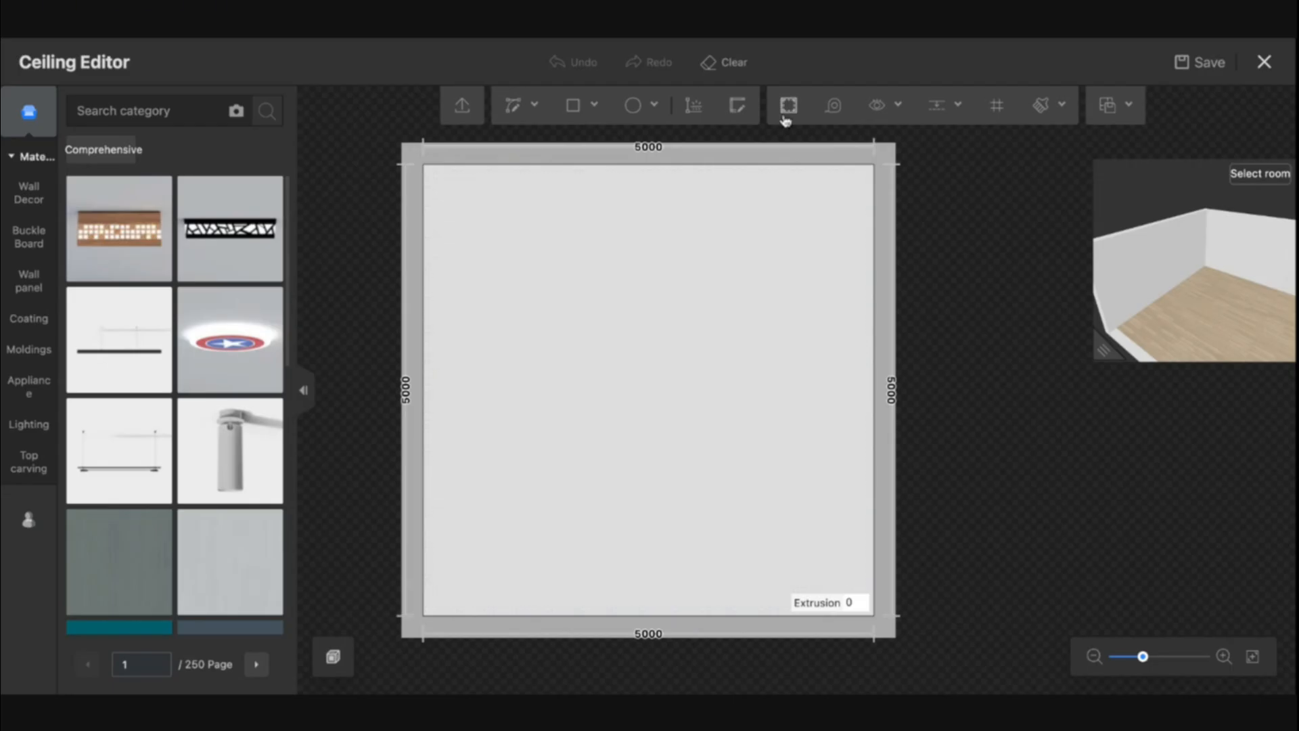
left_click(787, 106)
left_click(615, 389)
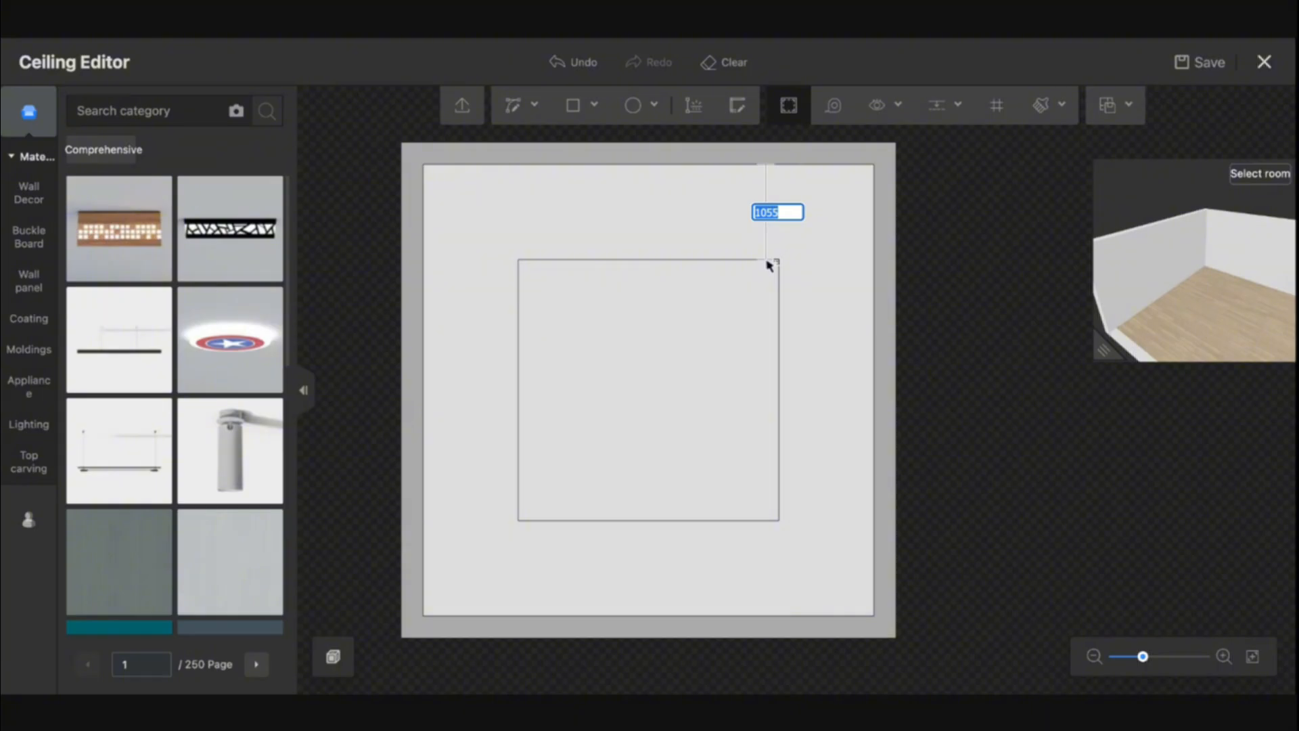
type("500")
key("Return")
key("ctrl+z")
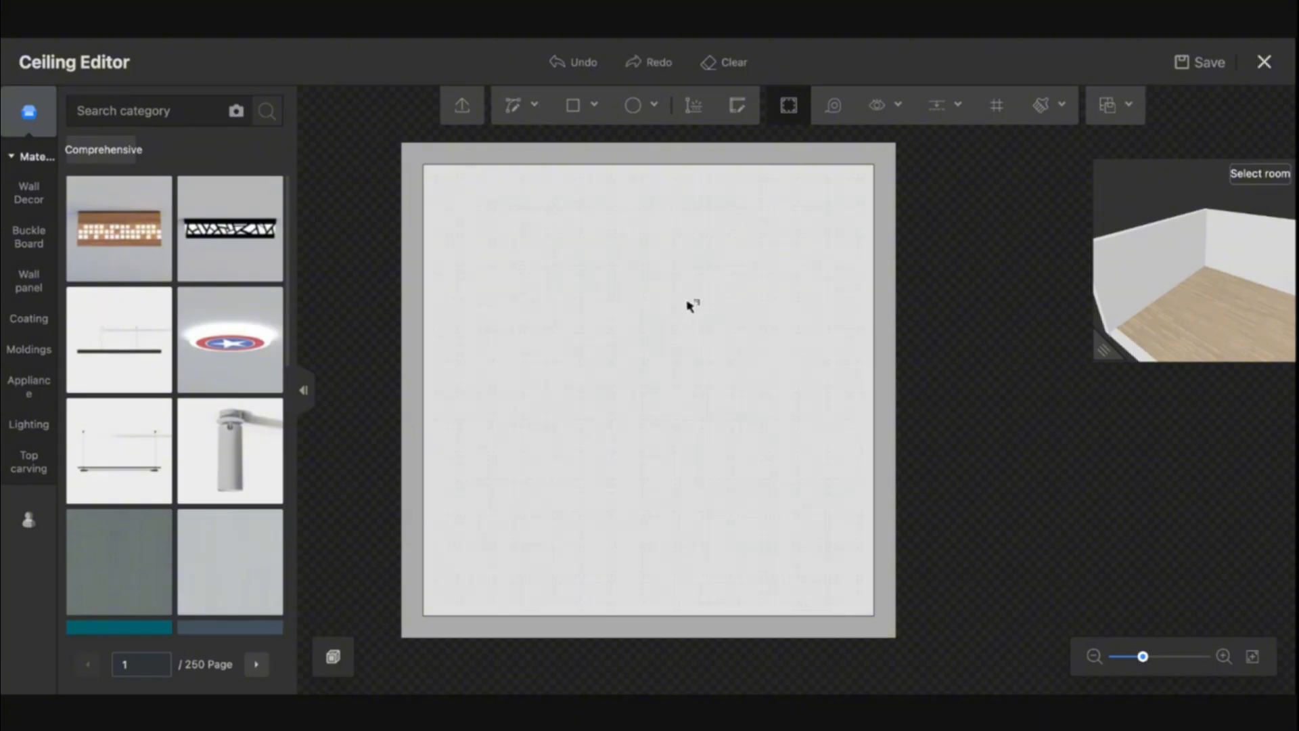
Offset an inner ceiling outline 700 mm from the walls
left_click(689, 304)
type("70")
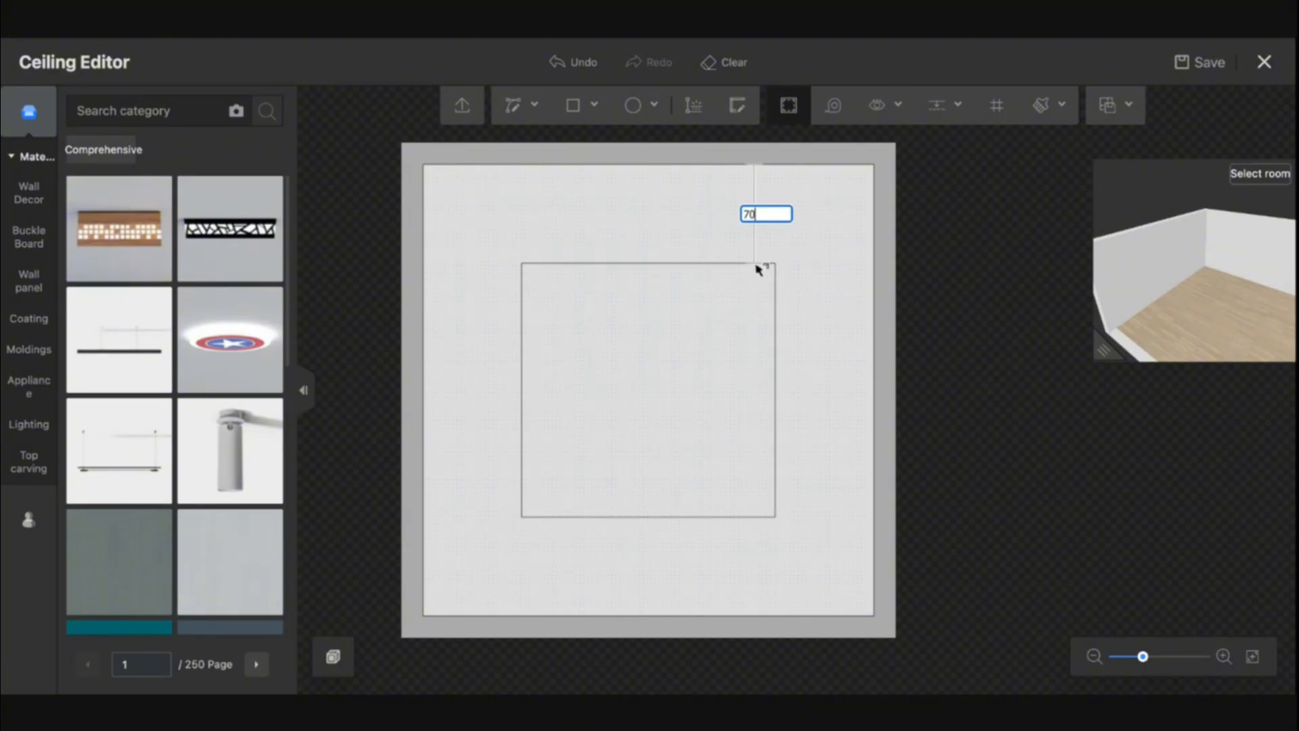
type("0")
key("Return")
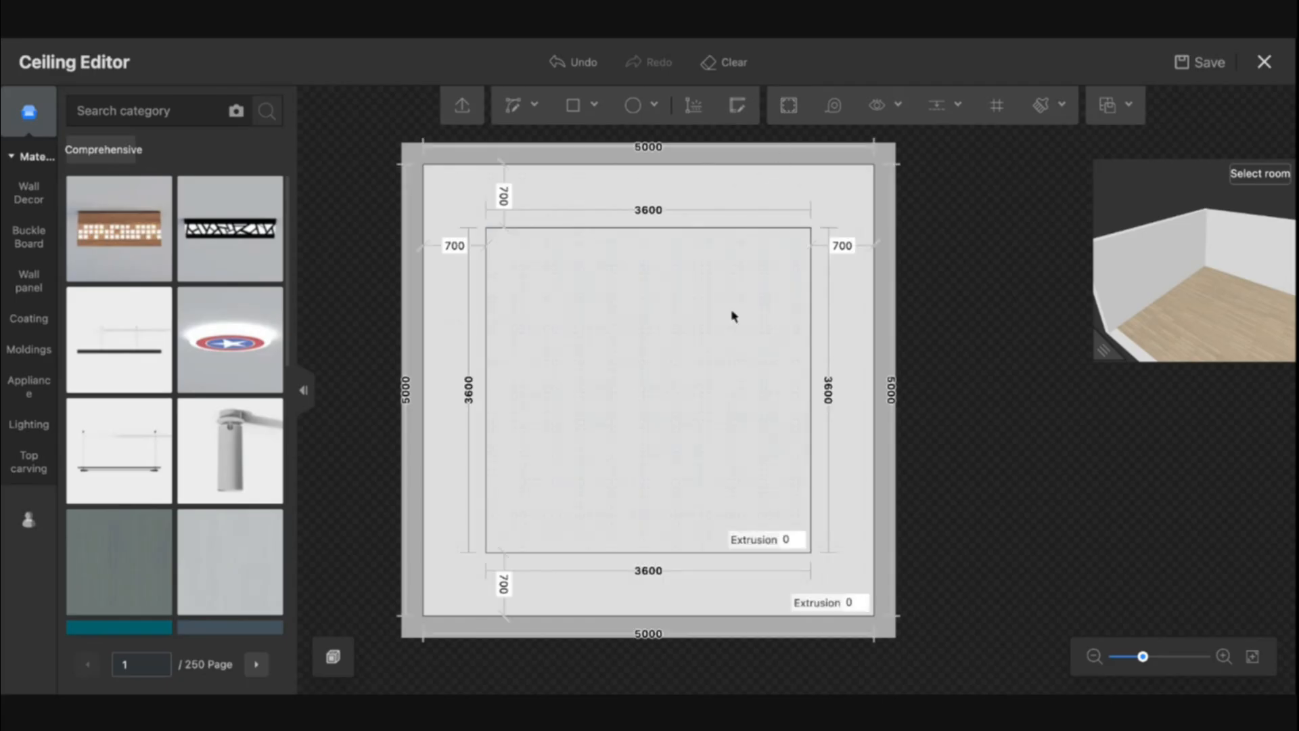
Try an outer fillet on the corners of the inner ceiling outline
left_click(733, 316)
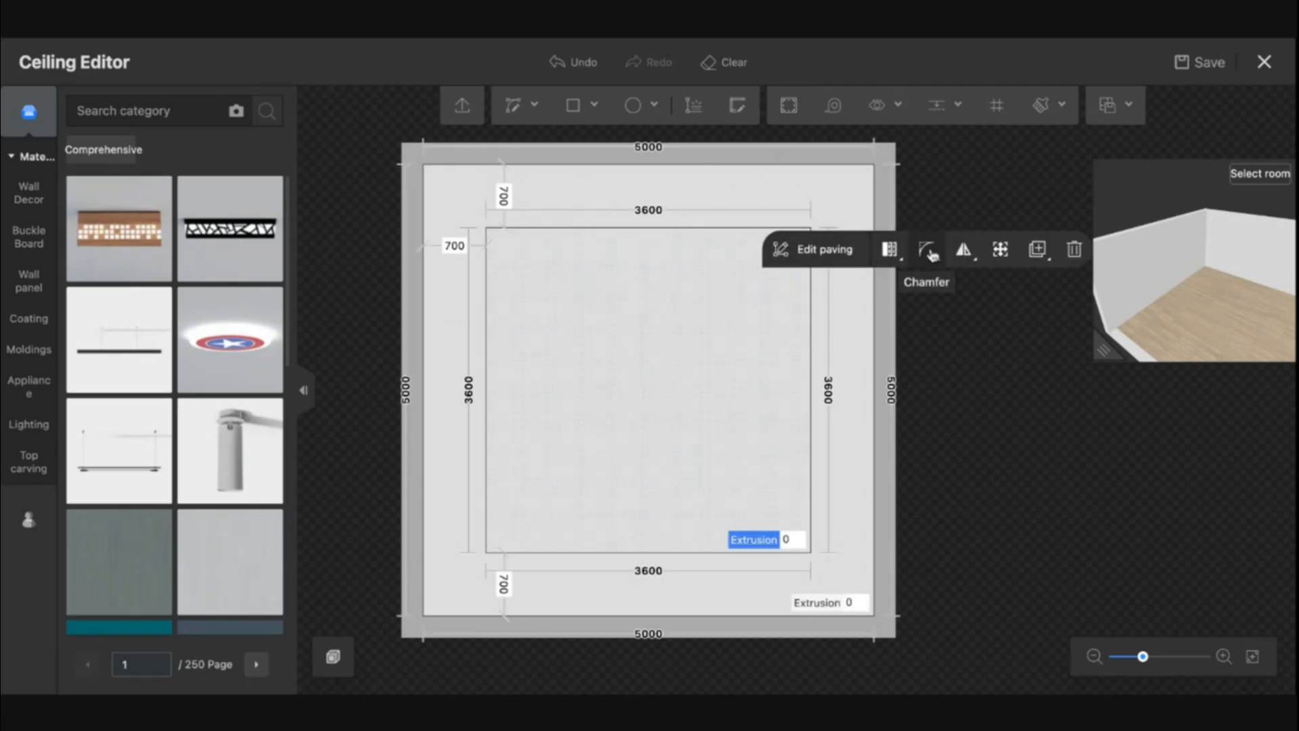
left_click(931, 254)
left_click(901, 295)
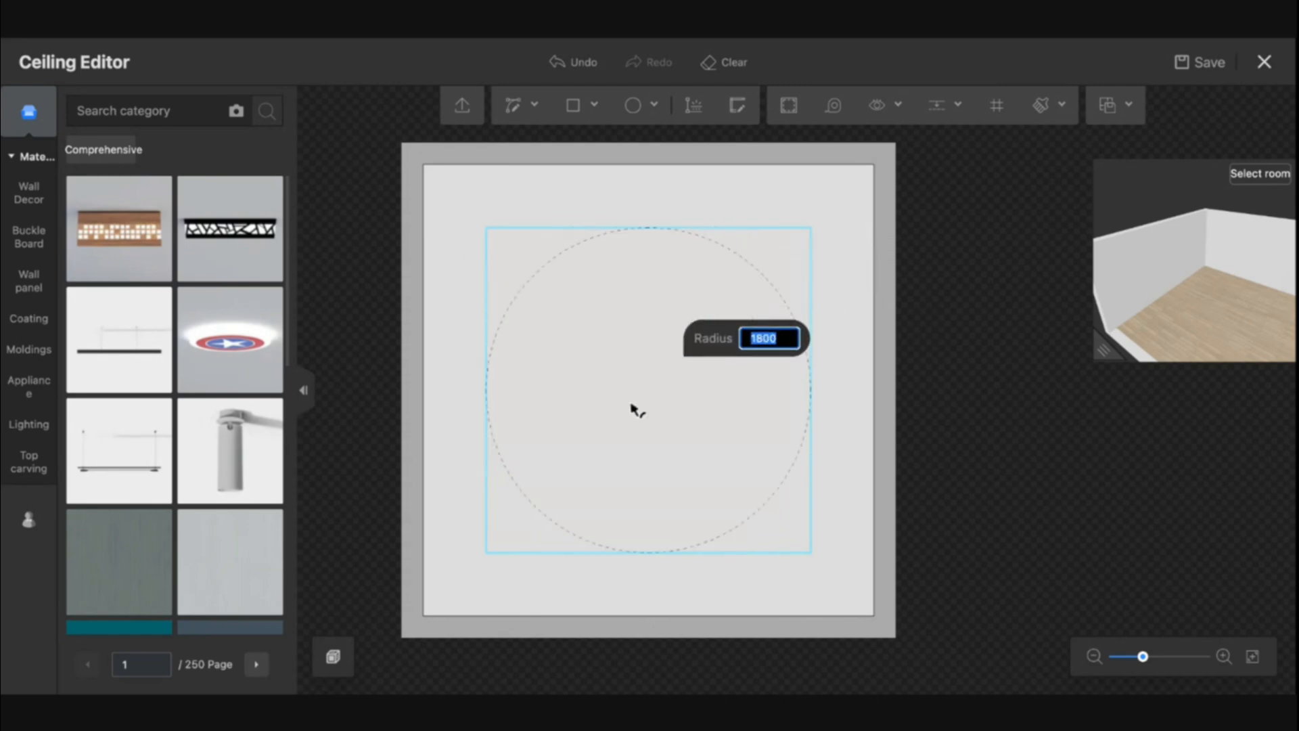
left_click(550, 524)
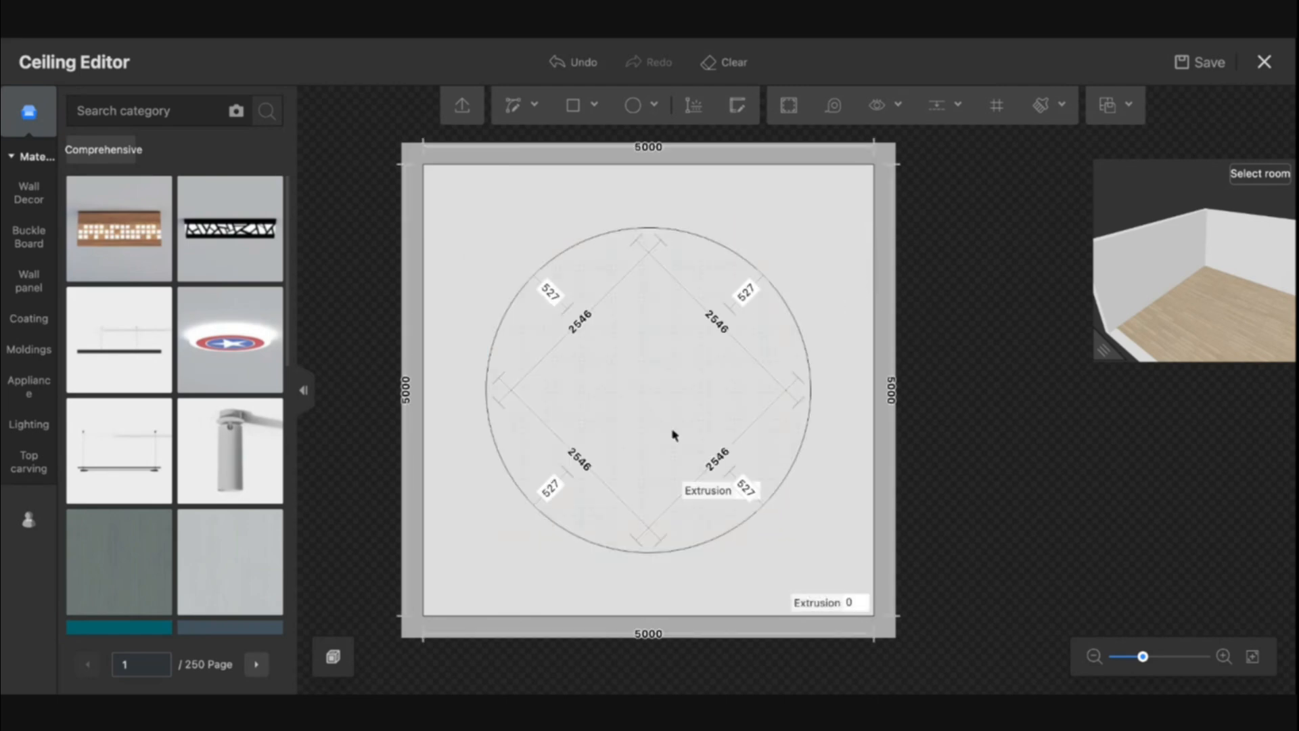
key("ctrl+z")
Try an inner fillet on the corners of the inner ceiling outline
left_click(741, 379)
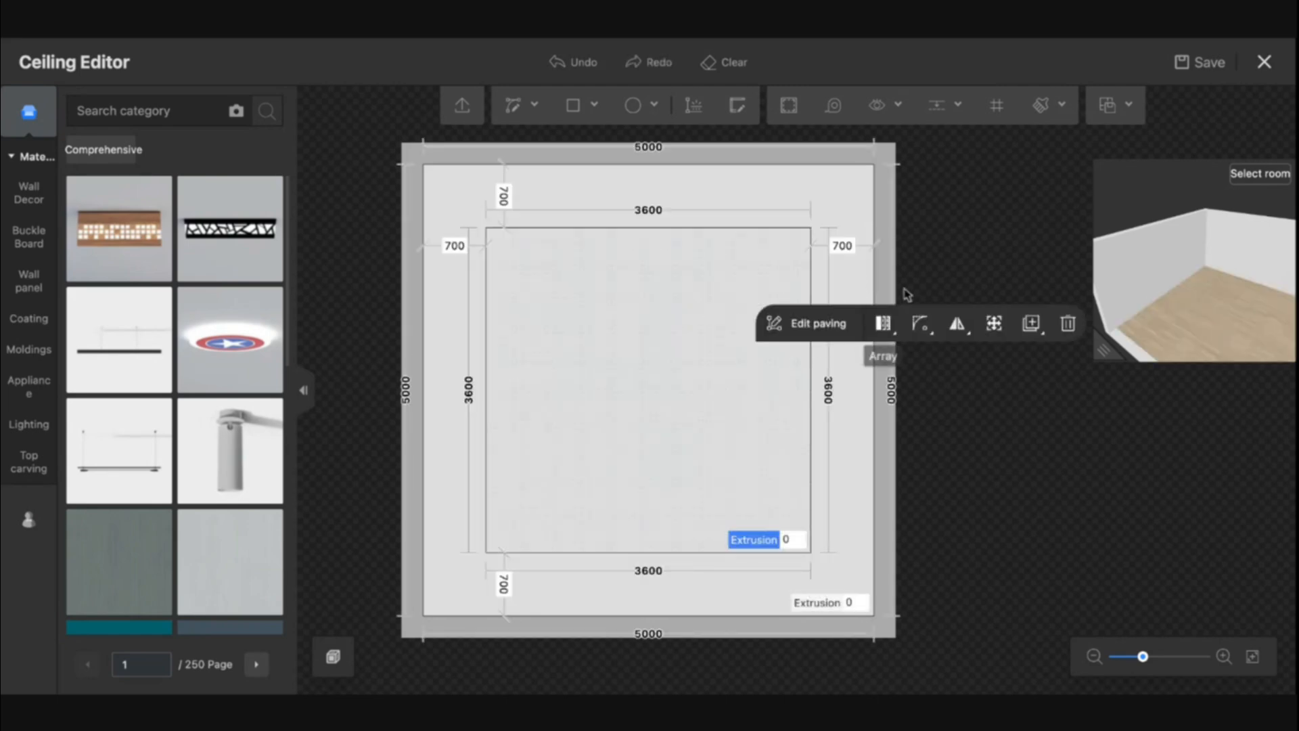
left_click(928, 328)
left_click(892, 387)
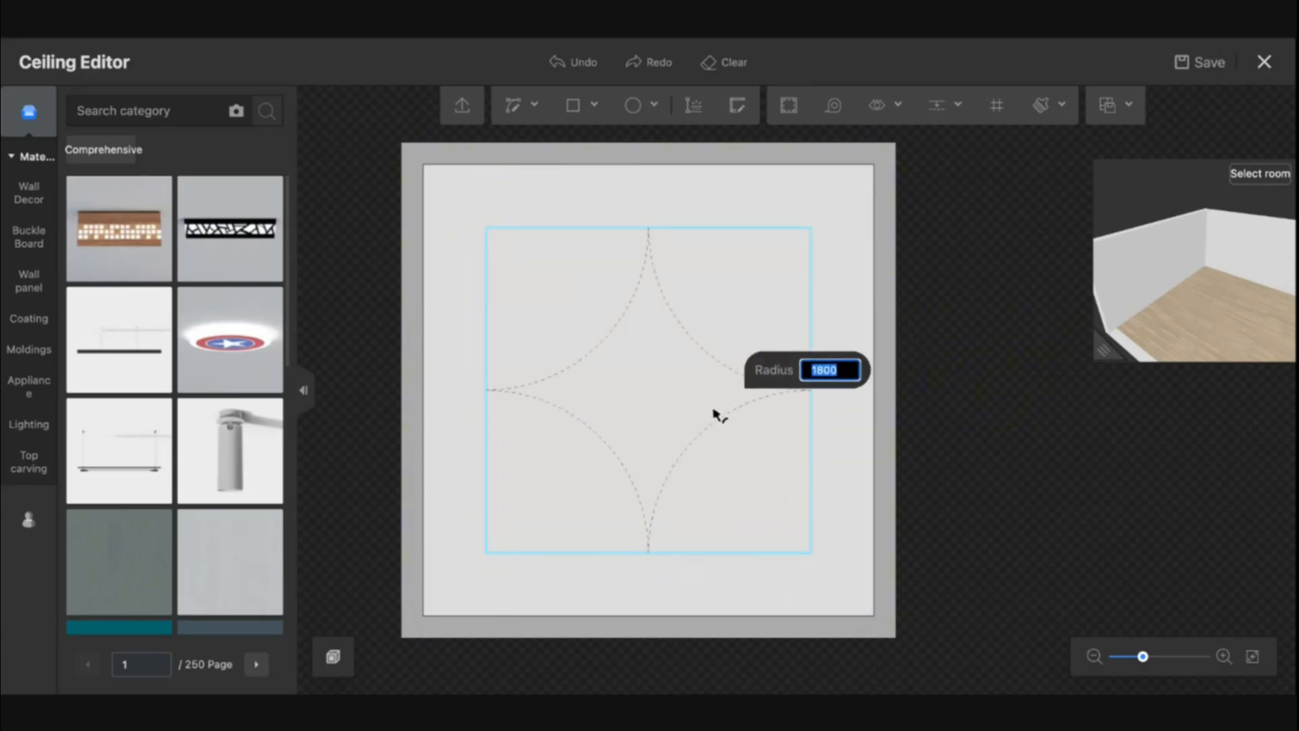
left_click(773, 308)
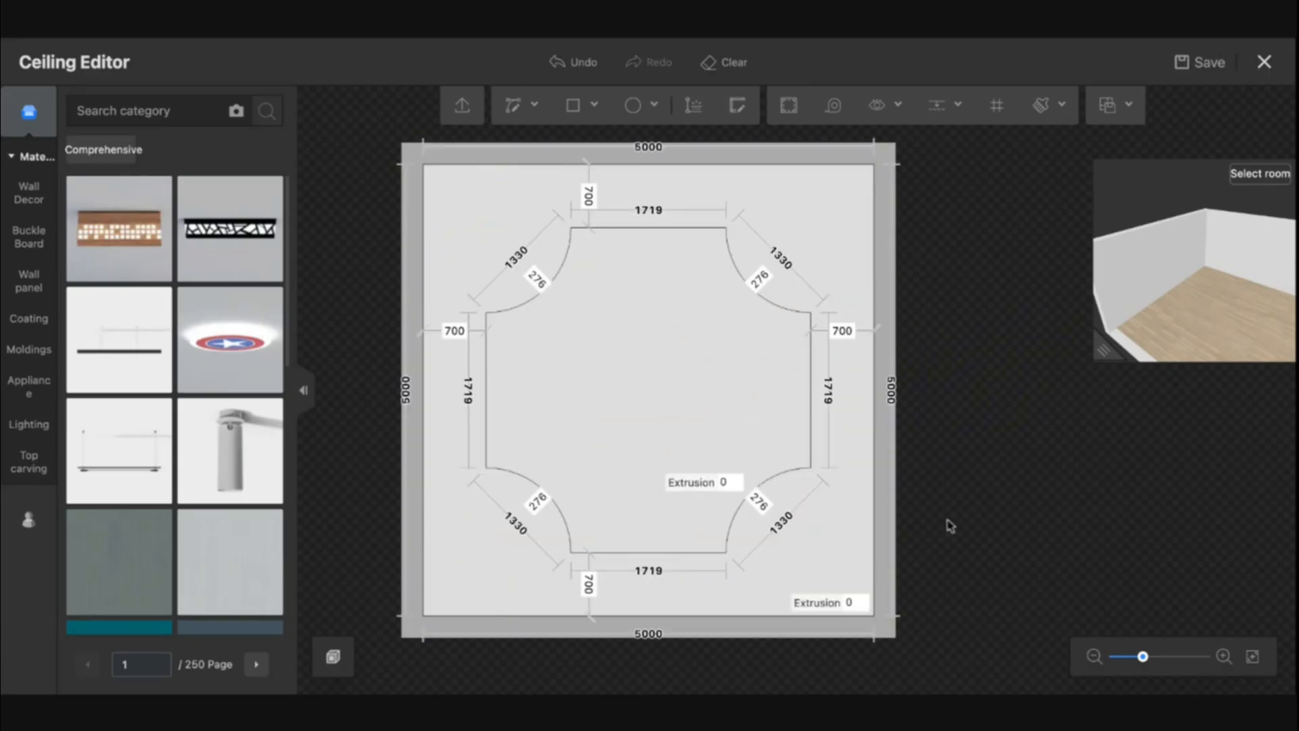
key("ctrl+z")
Try 750 mm inner right-angle corners on the outline, then undo them together with the offset
left_click(748, 378)
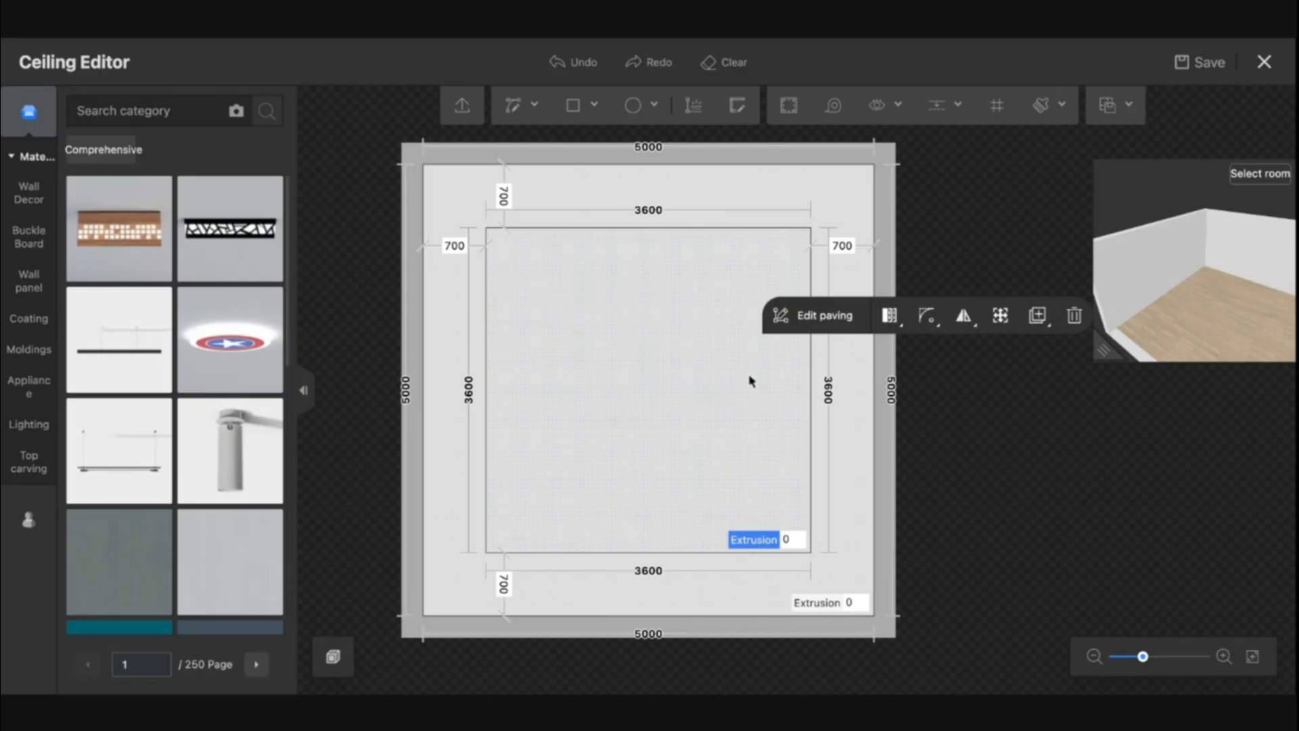
left_click(929, 326)
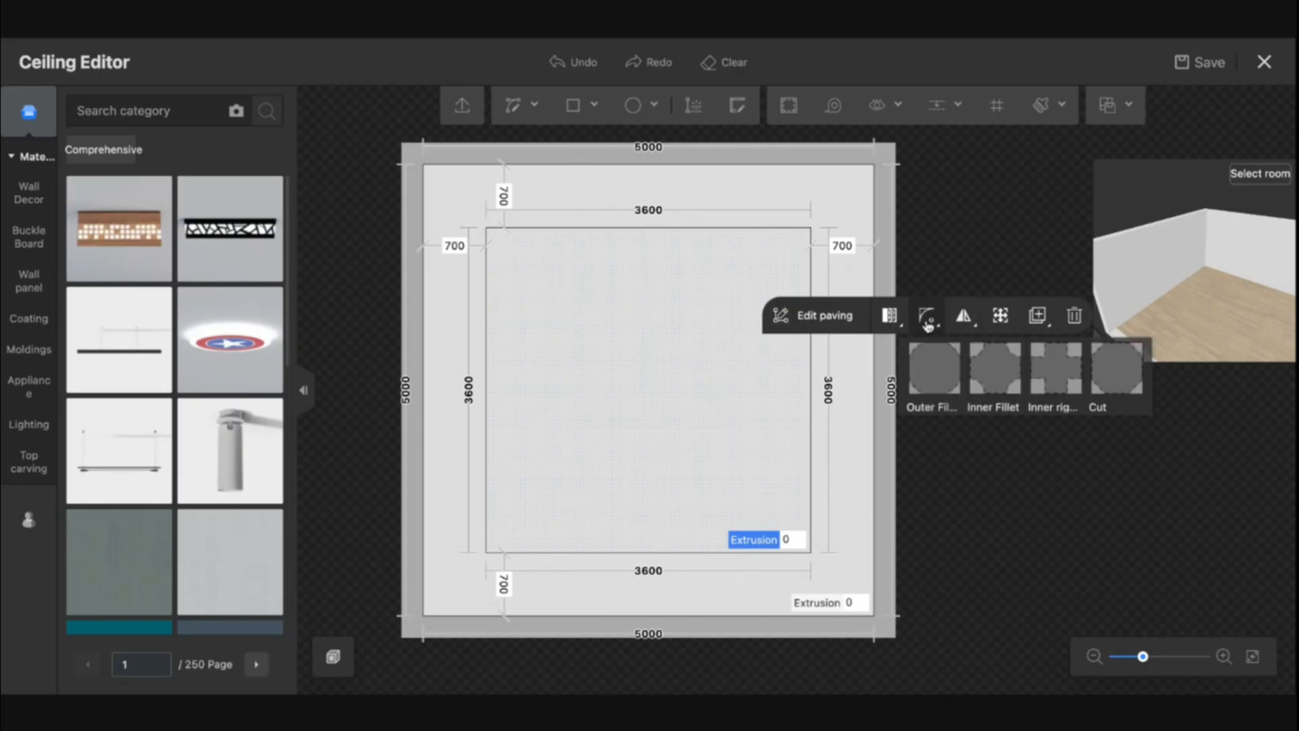
left_click(978, 388)
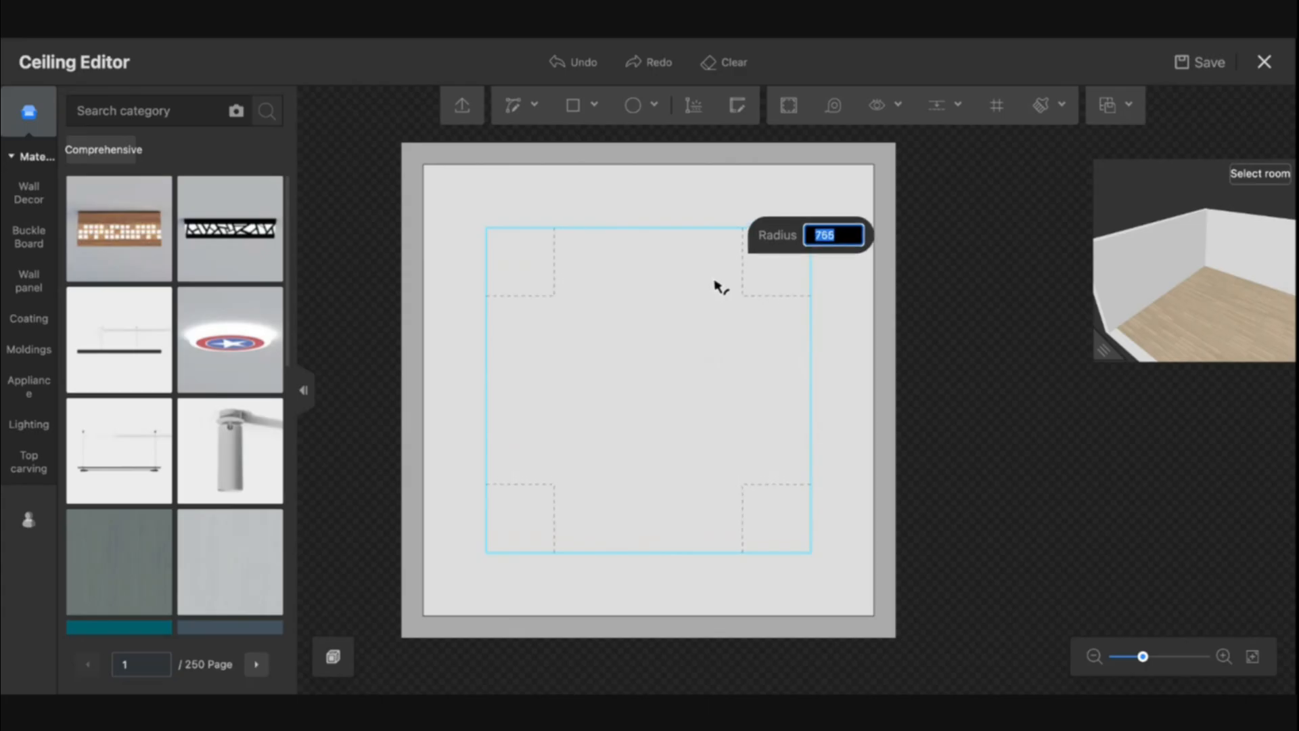
key("Return")
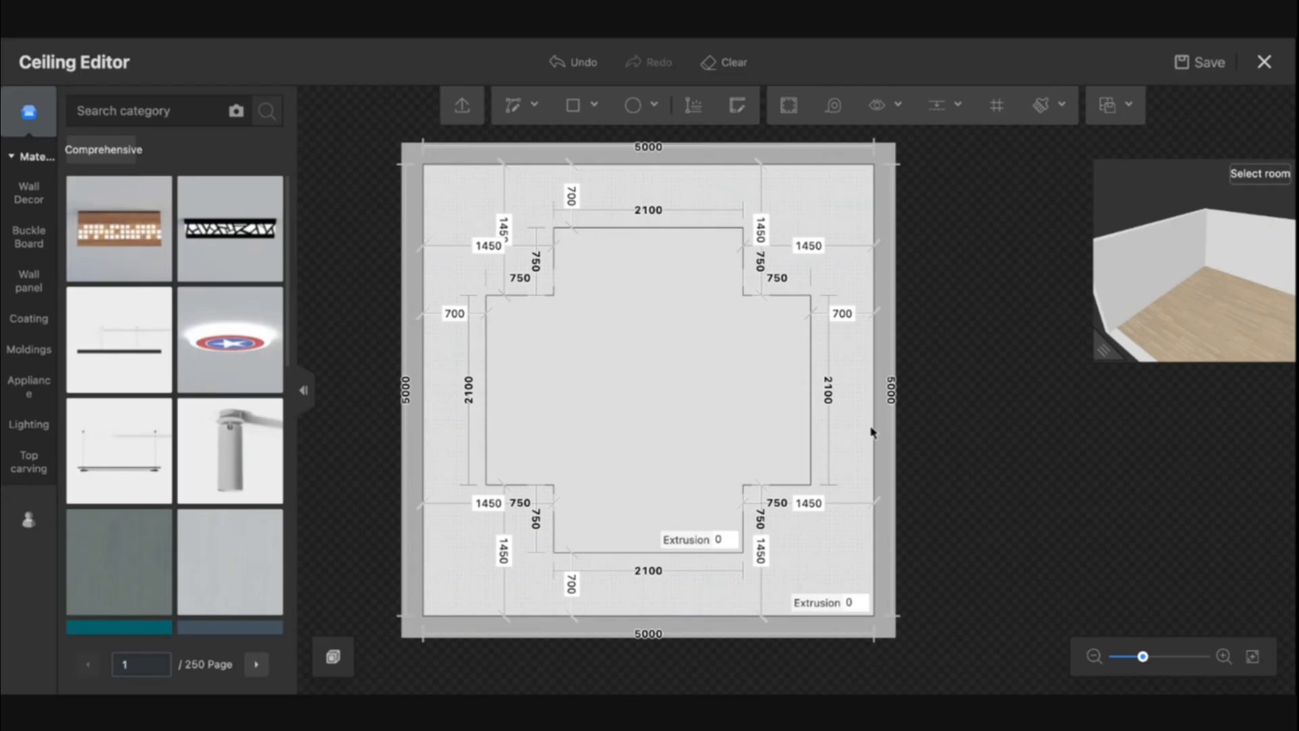
key("ctrl+z")
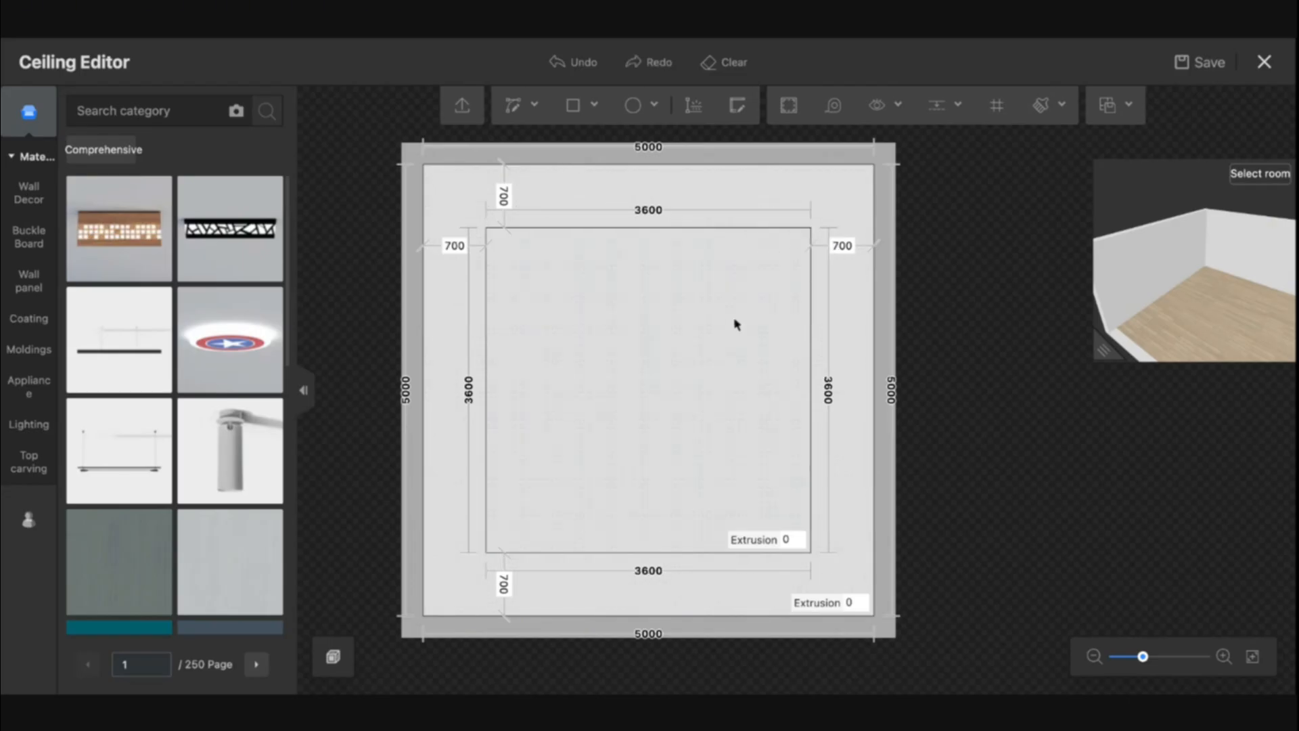
key("ctrl+z")
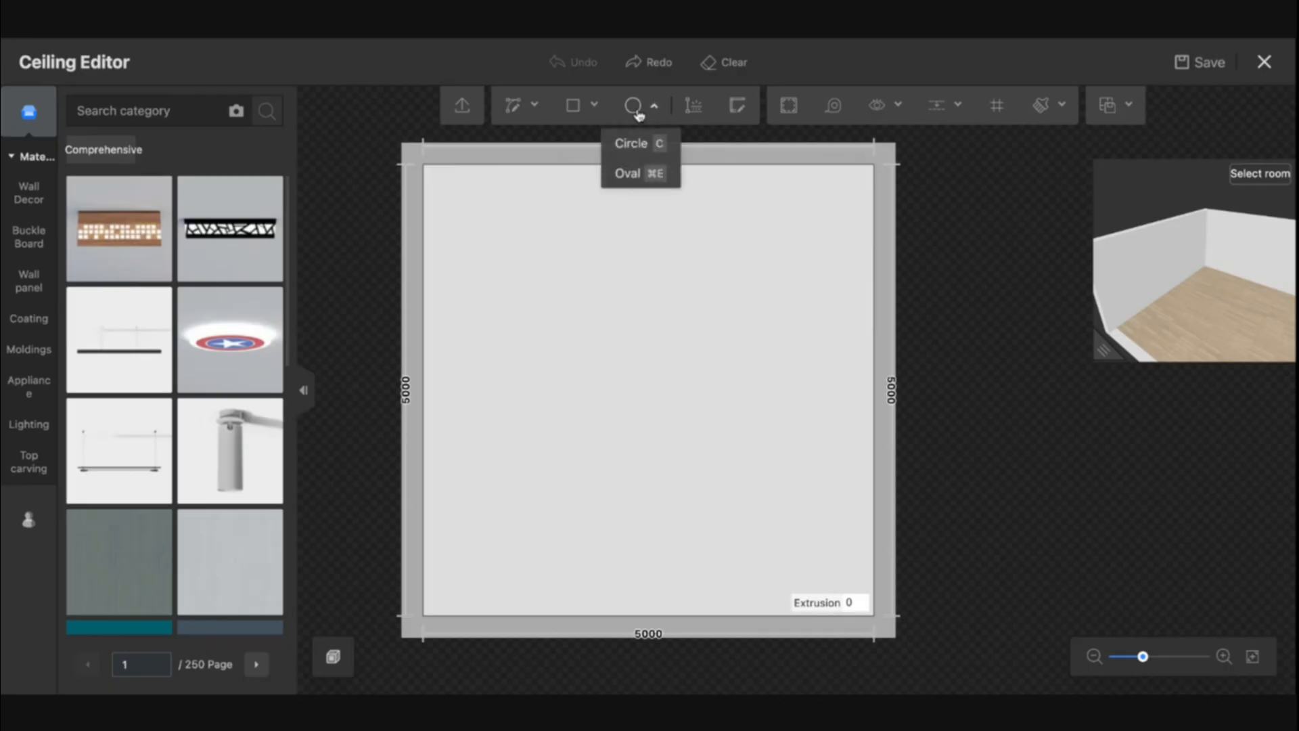
Try drawing a curved arc on the ceiling with the Curve tool
mouse_move(633, 116)
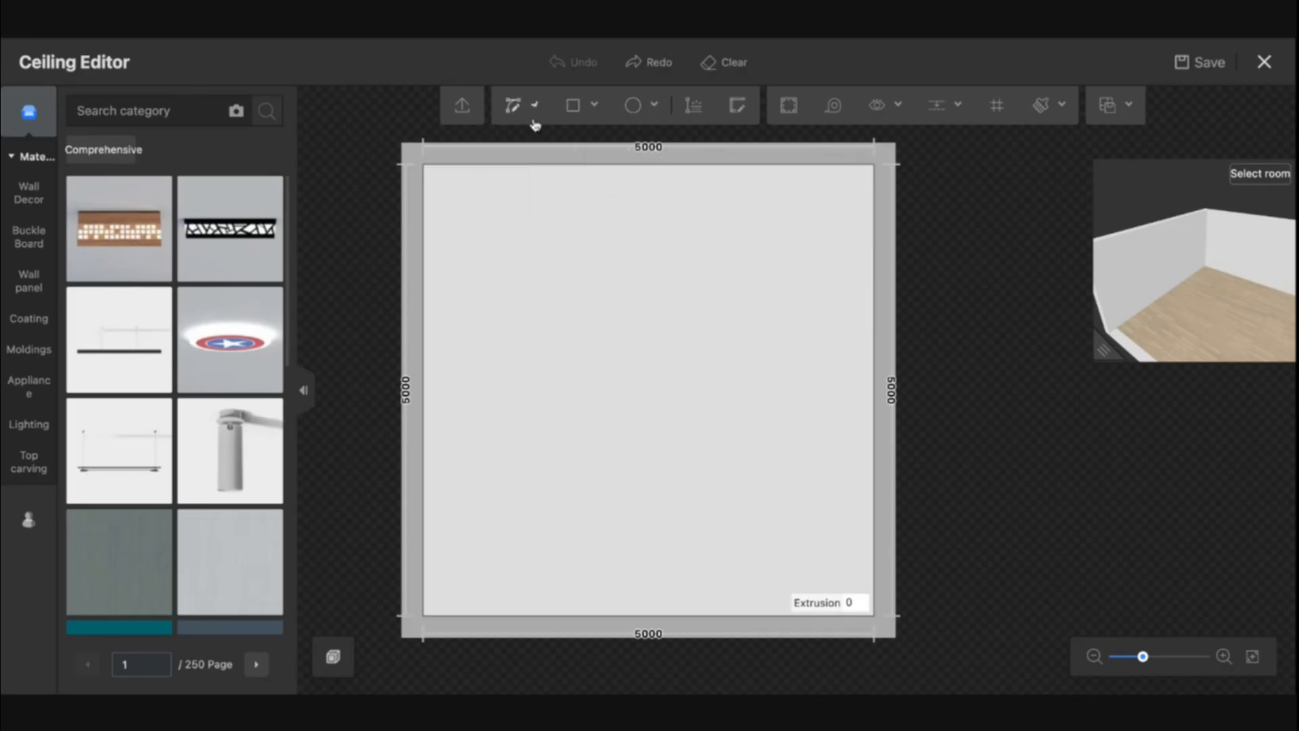
mouse_move(534, 122)
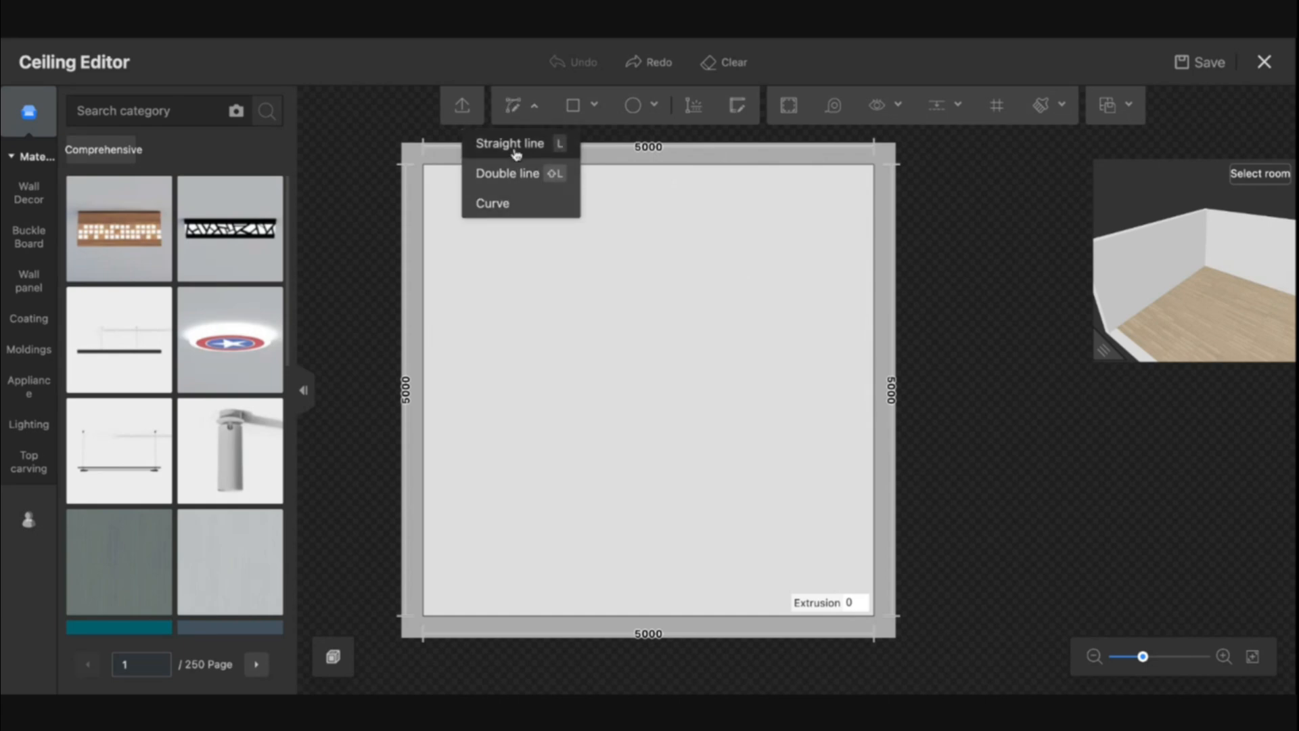
left_click(516, 110)
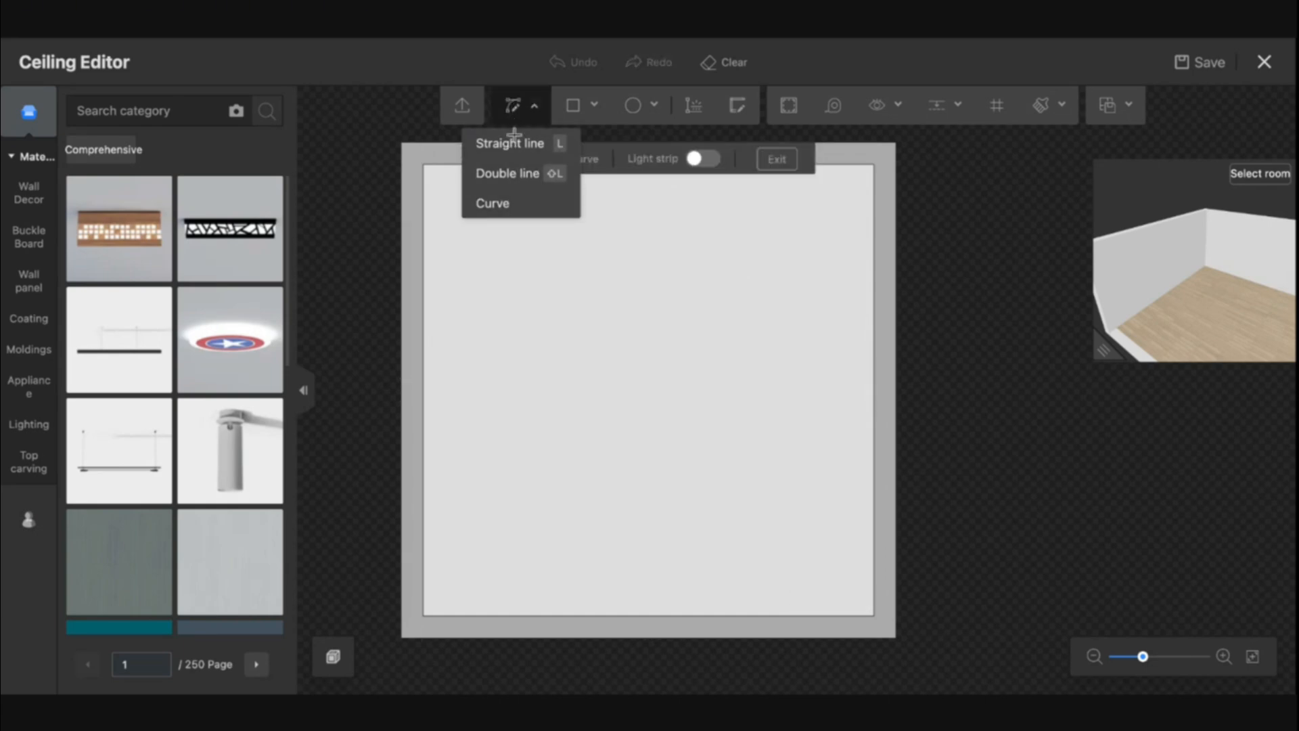
left_click(498, 204)
left_click(594, 511)
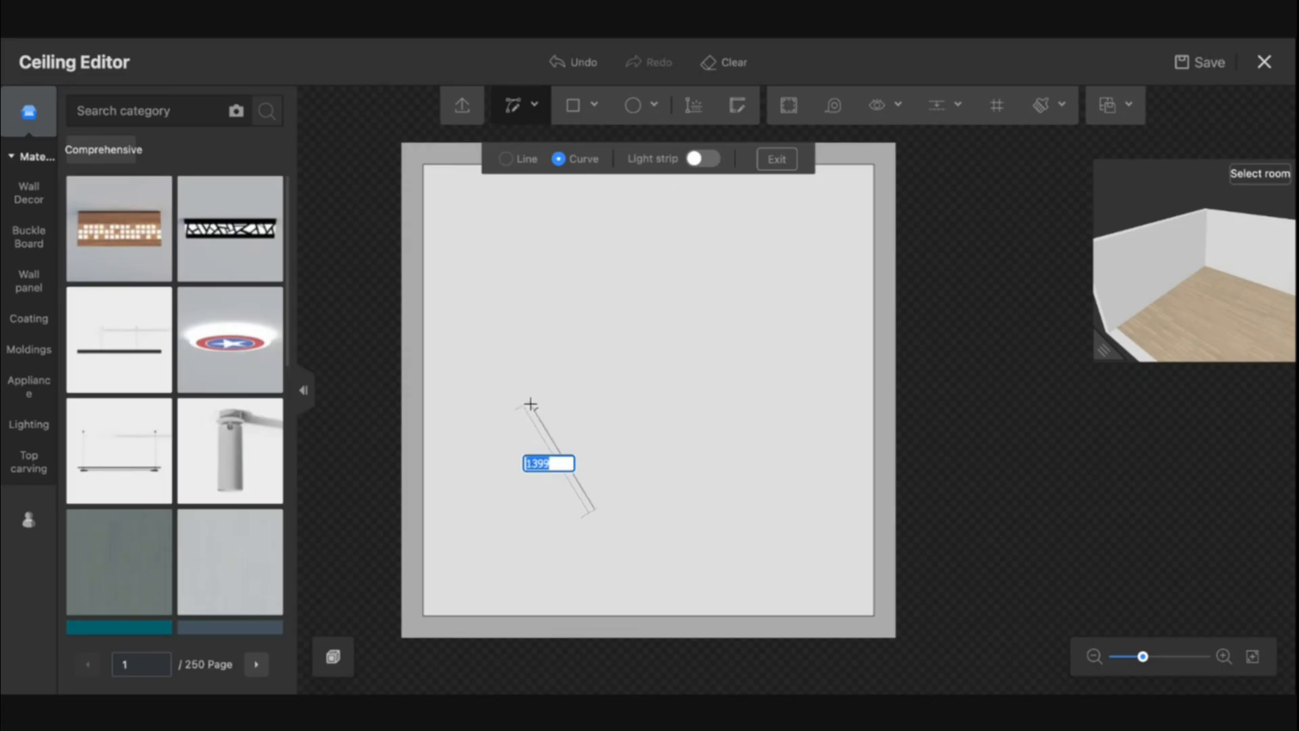
left_click(532, 399)
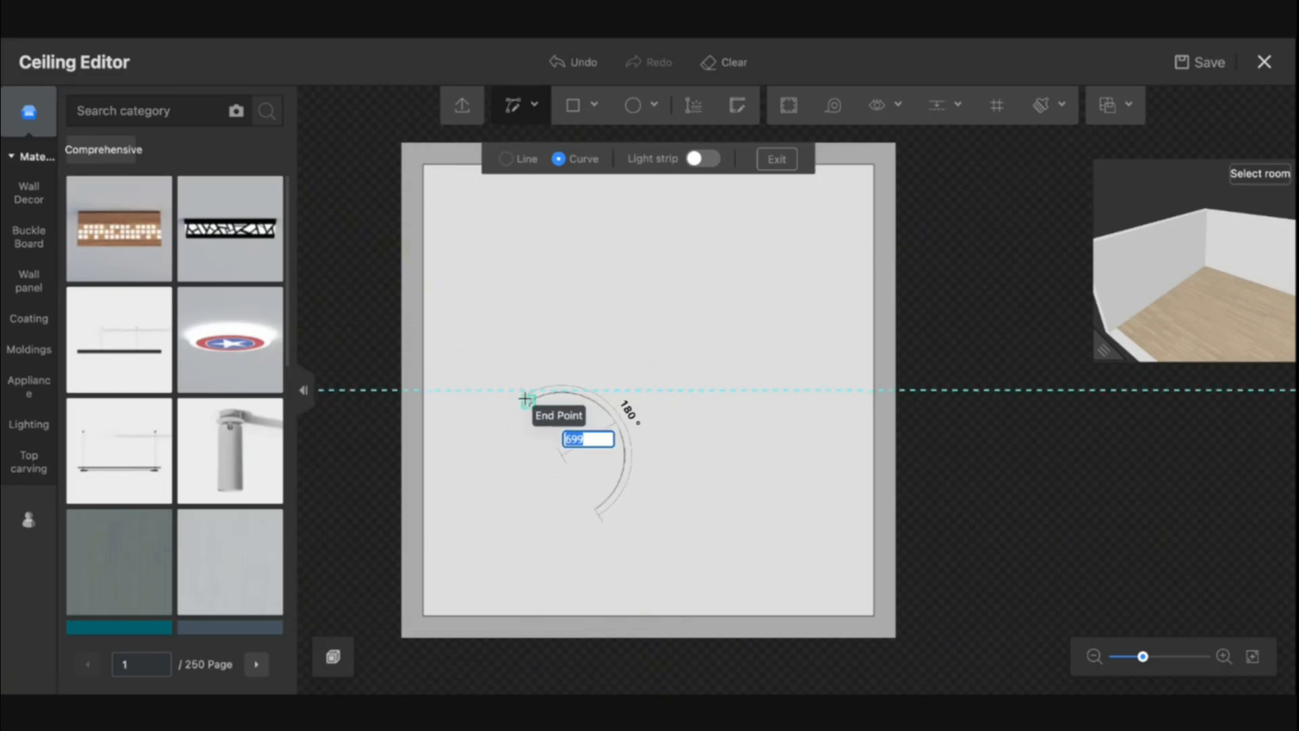
key("Escape")
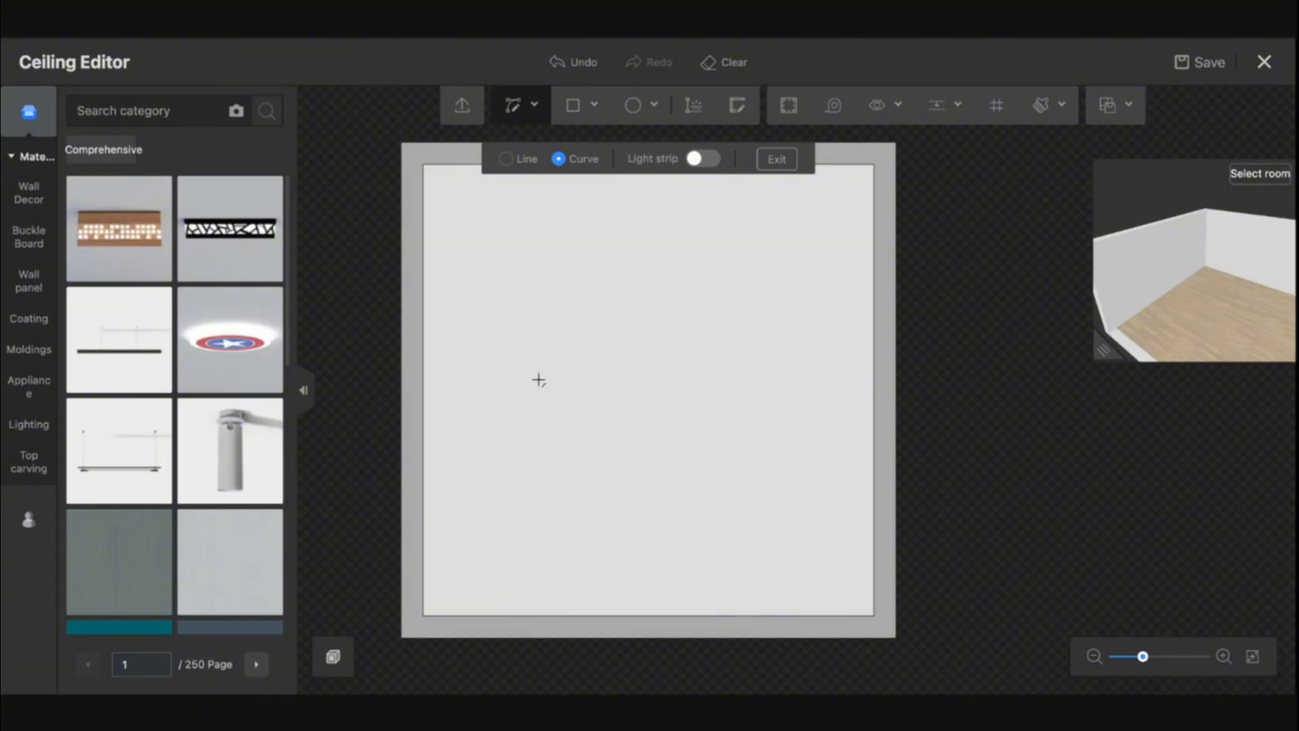
left_click(485, 547)
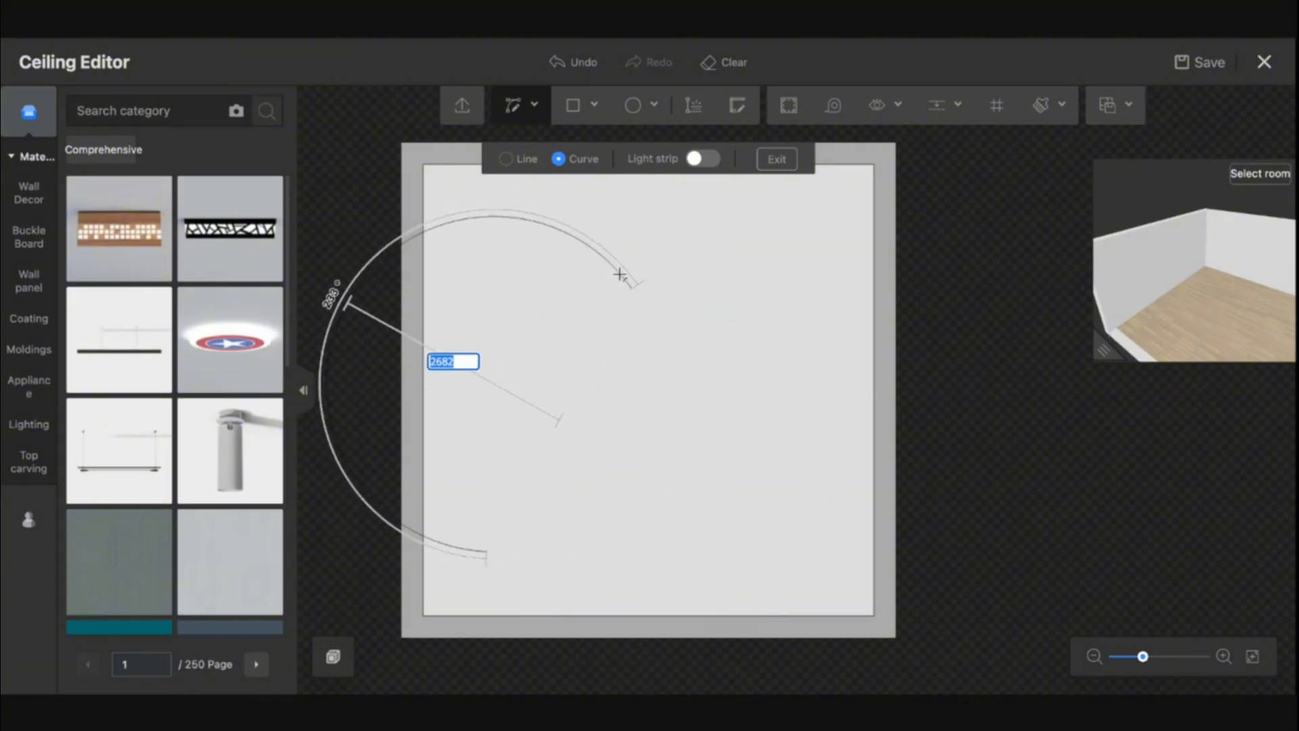
key("Escape")
key("Escape")
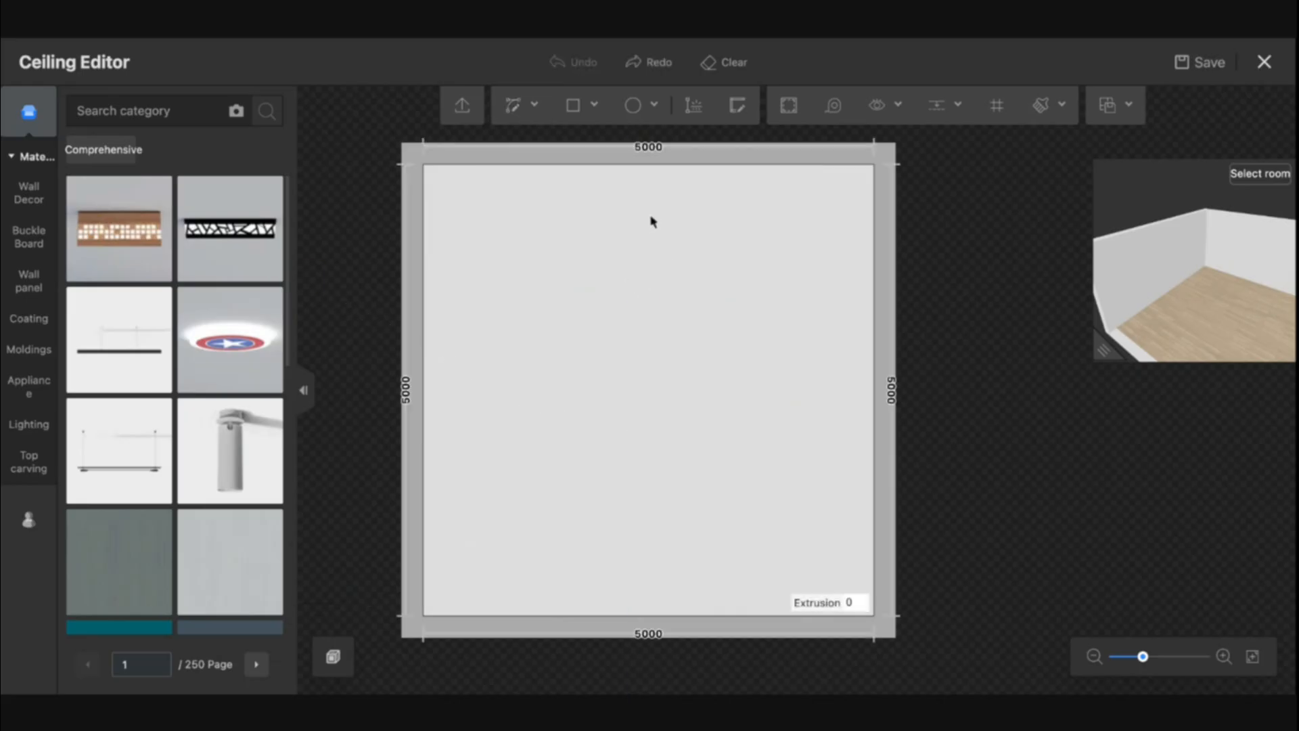
Draw three overlapping circles on the ceiling: about 713 mm radius upper left, about 1529 mm centered, about 681 mm lower right
left_click(631, 108)
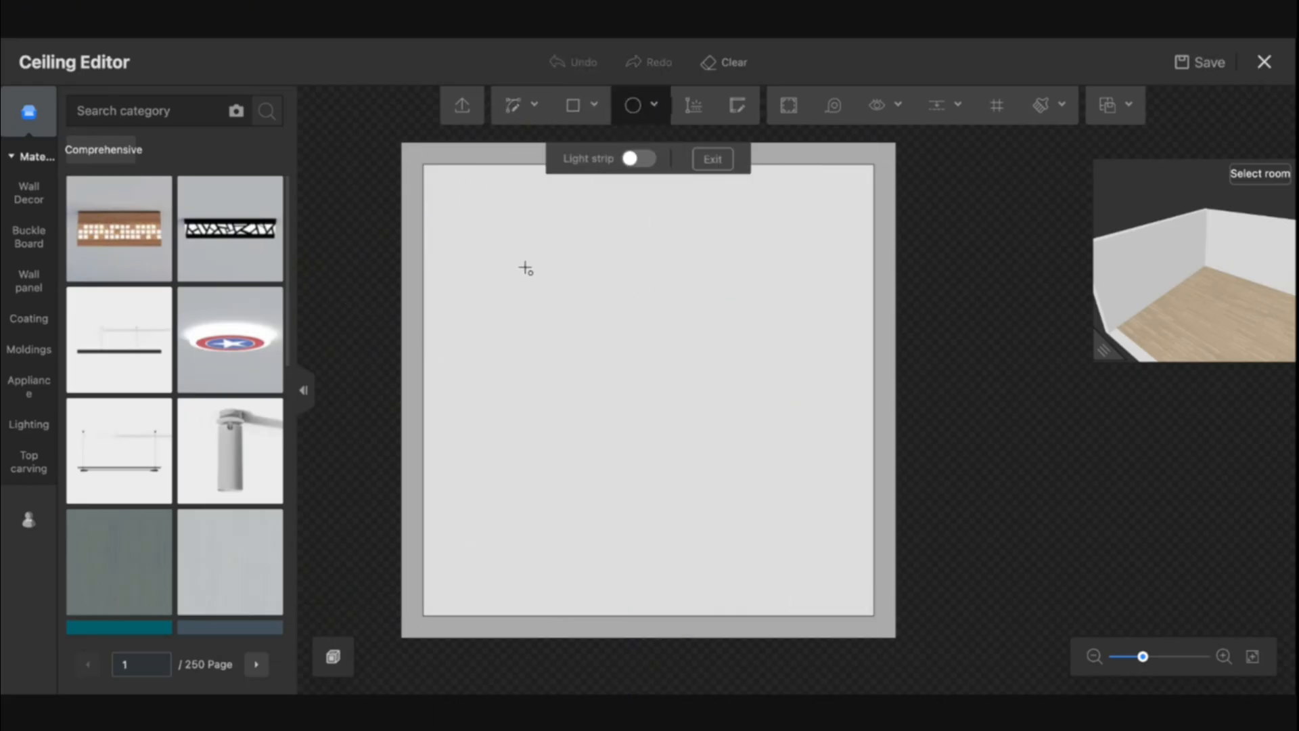
left_click(524, 267)
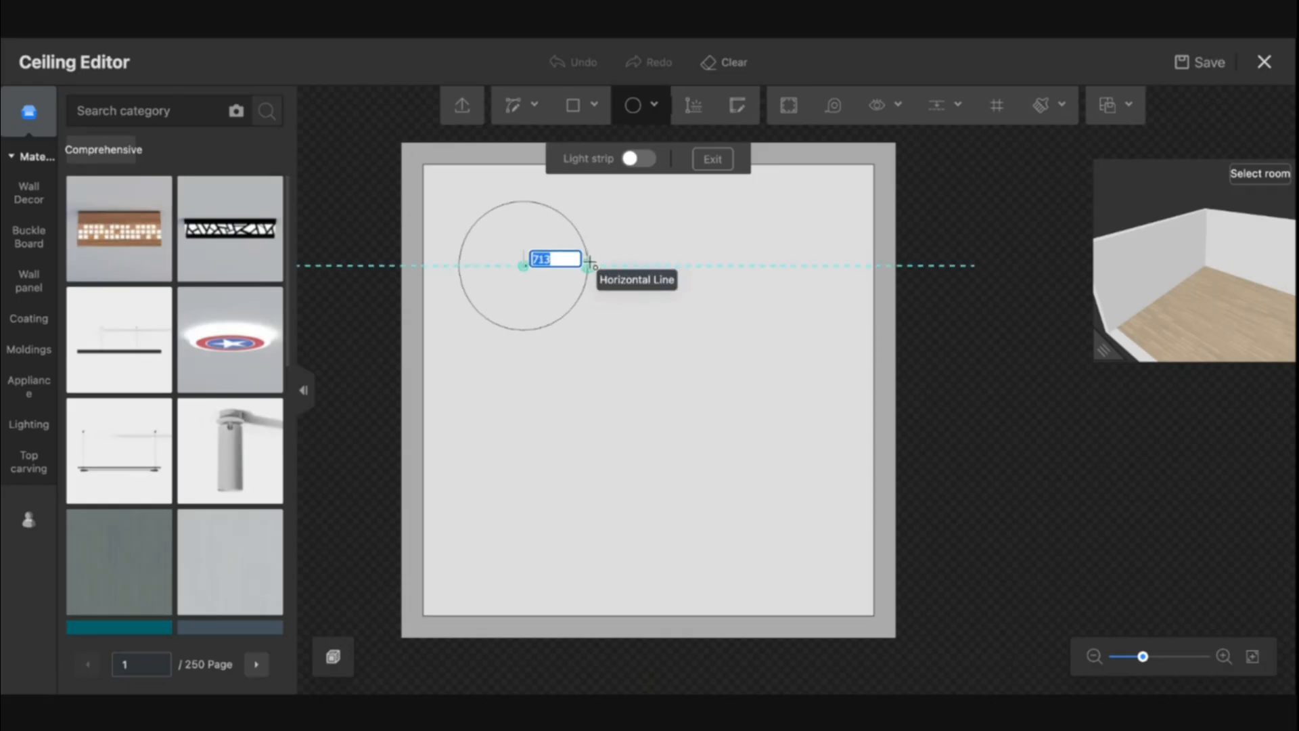
left_click(590, 263)
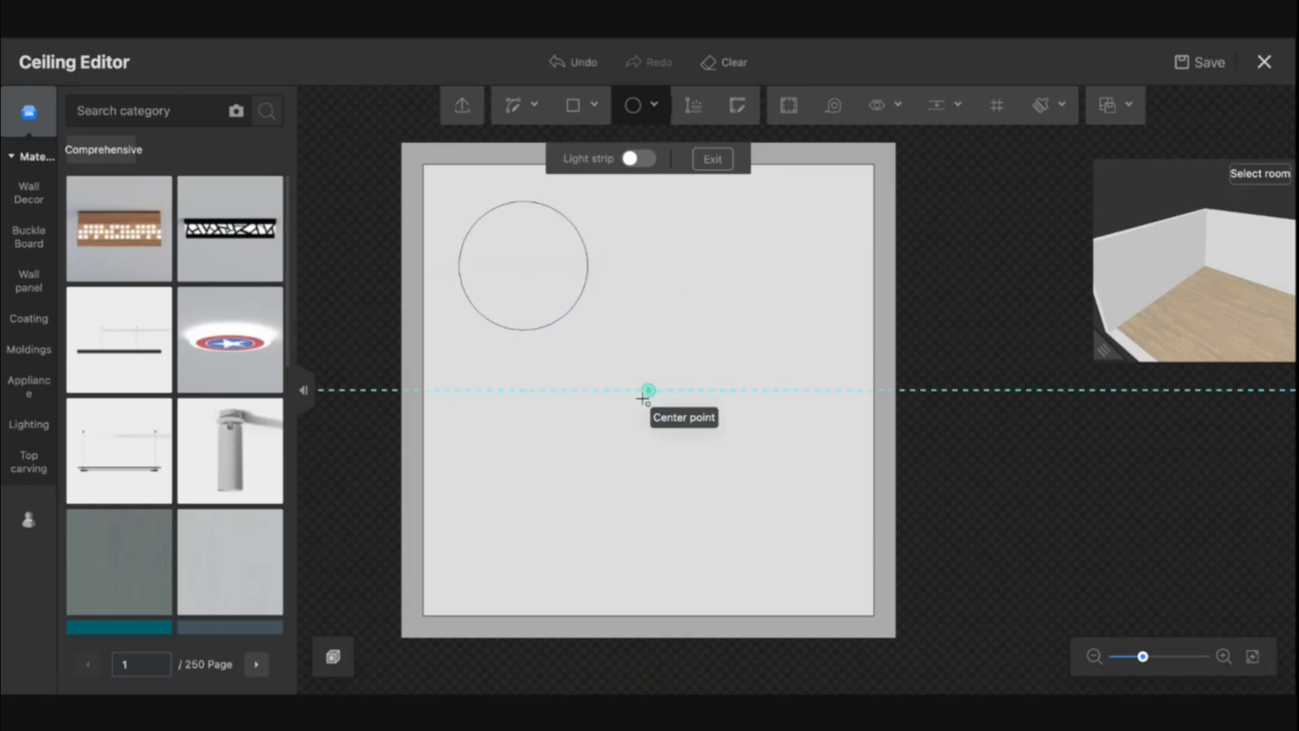
left_click(643, 398)
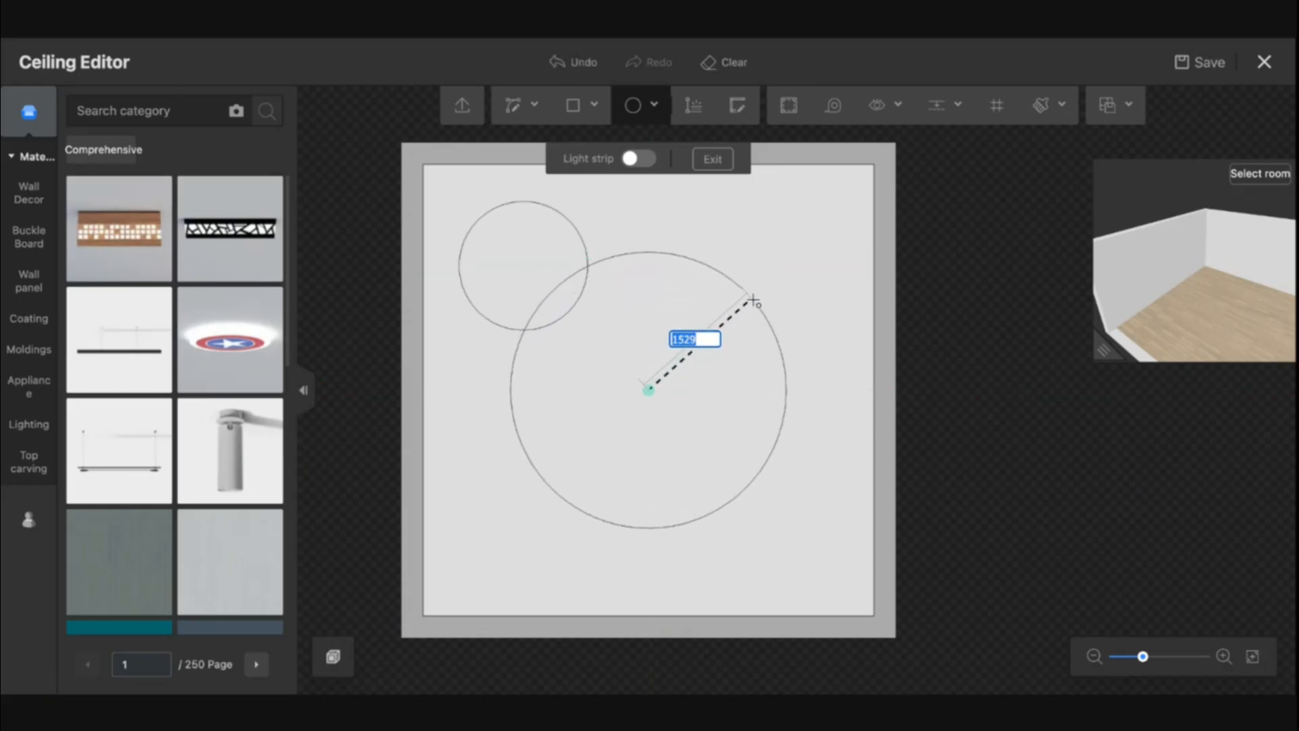
left_click(755, 299)
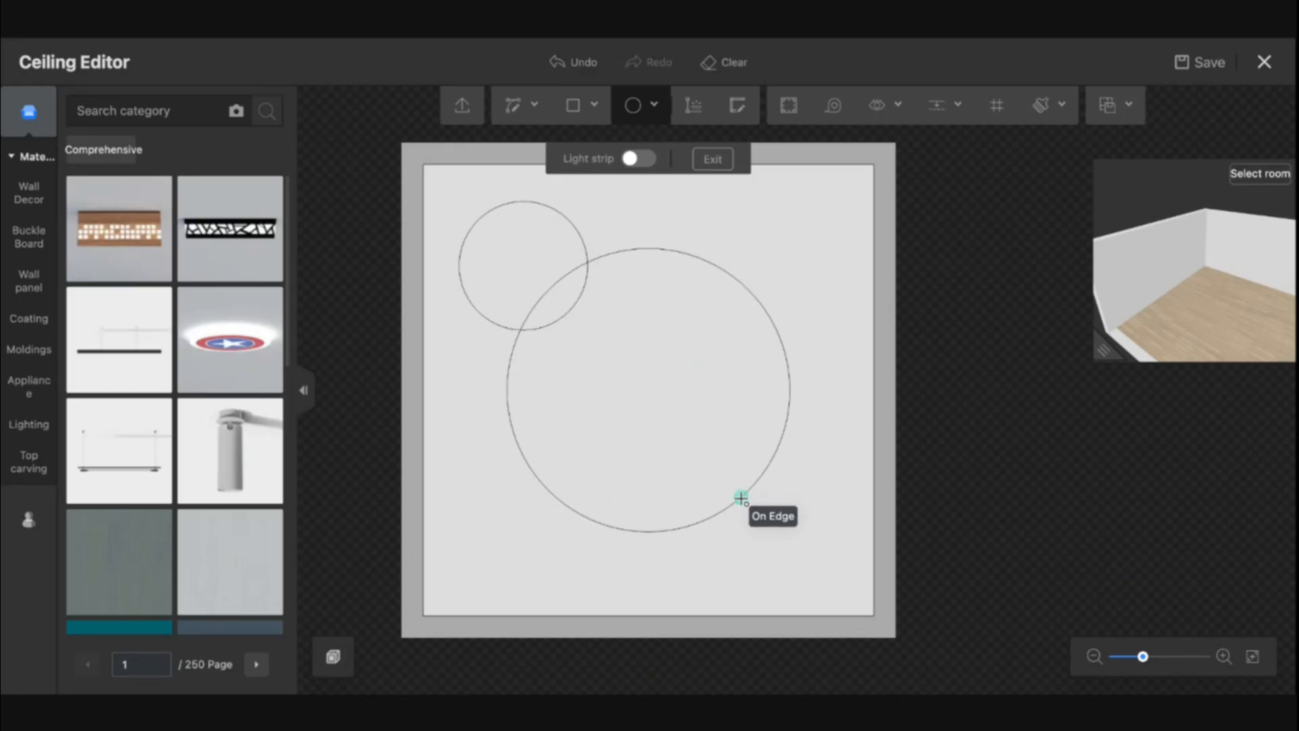
left_click(742, 498)
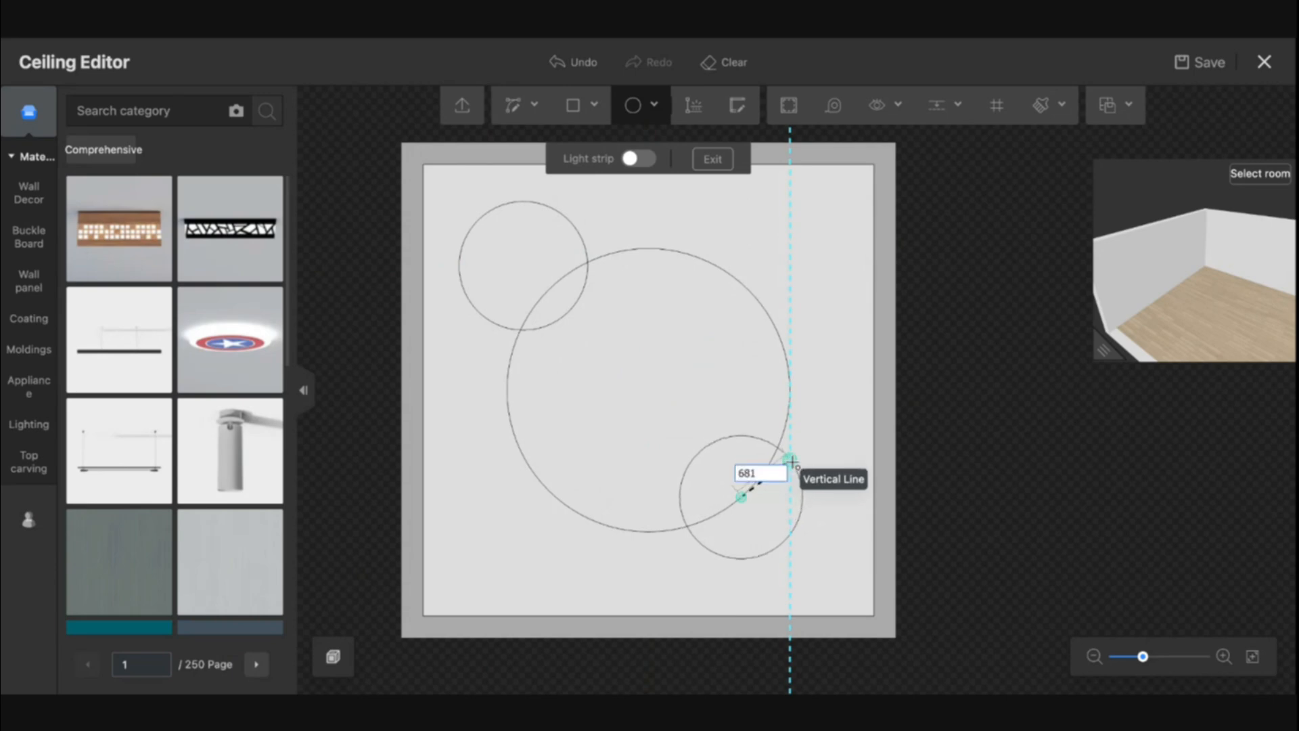
left_click(792, 462)
key("Escape")
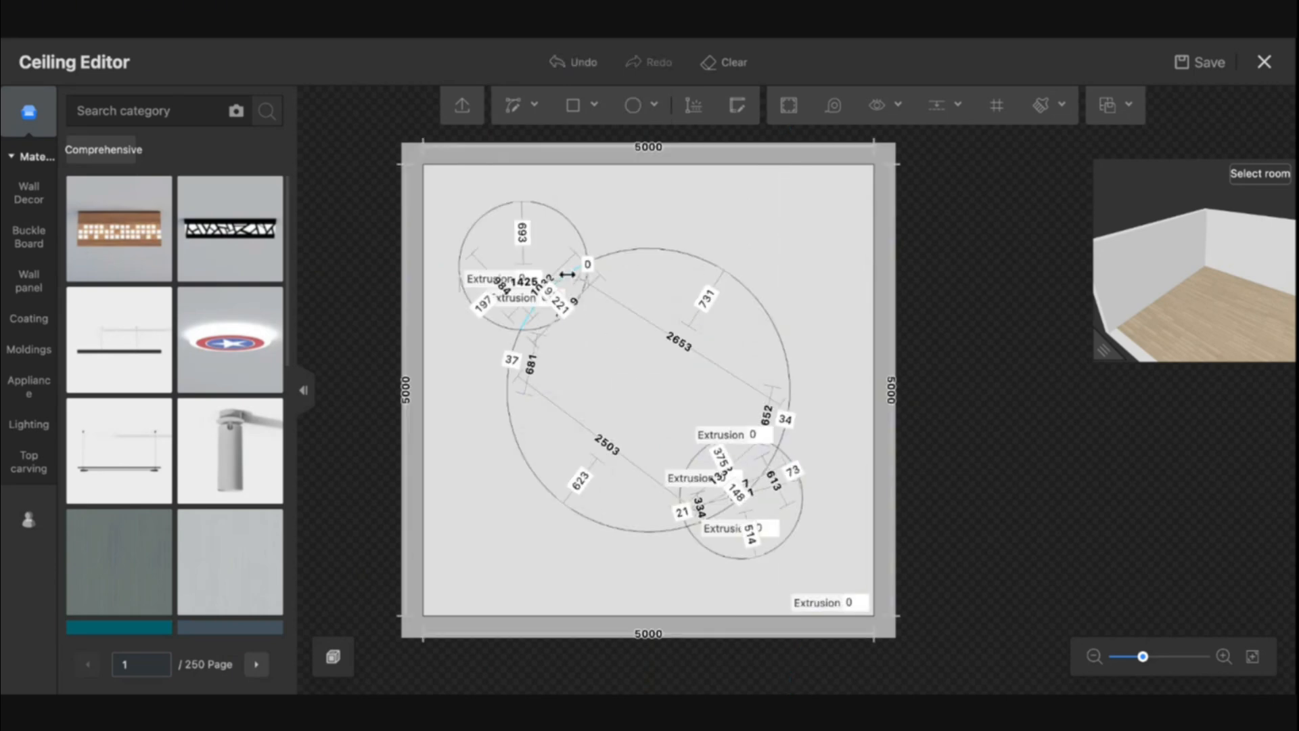
Delete the inner overlapping arc segments so the three circles form one merged outline
left_click(582, 295)
key("Delete")
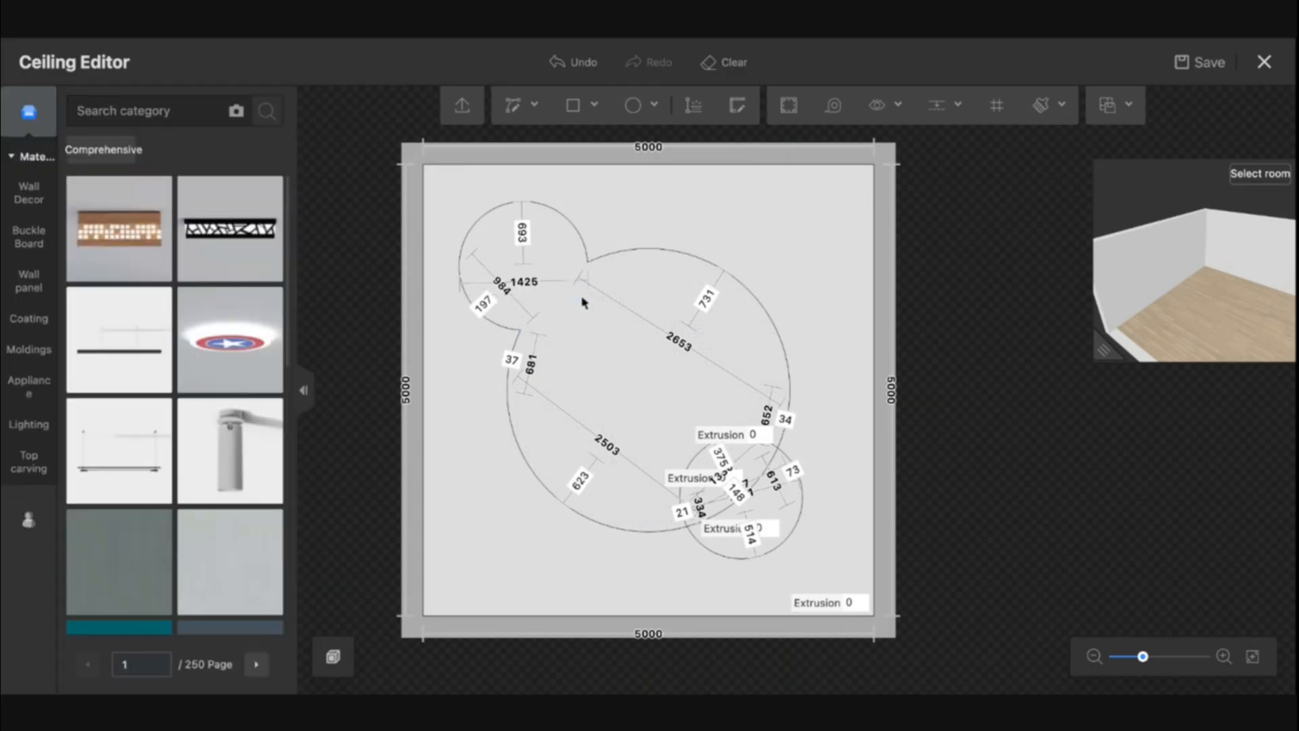
left_click(753, 485)
key("Delete")
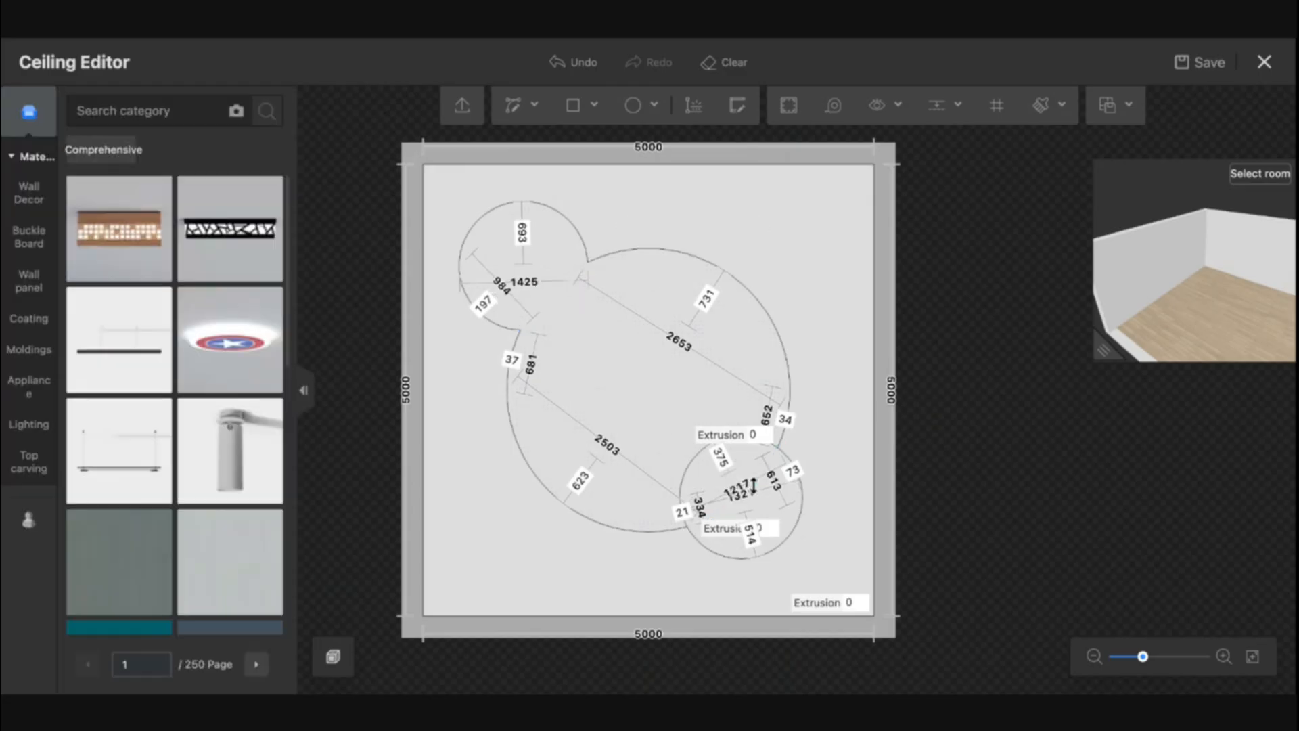
left_click(696, 459)
key("Delete")
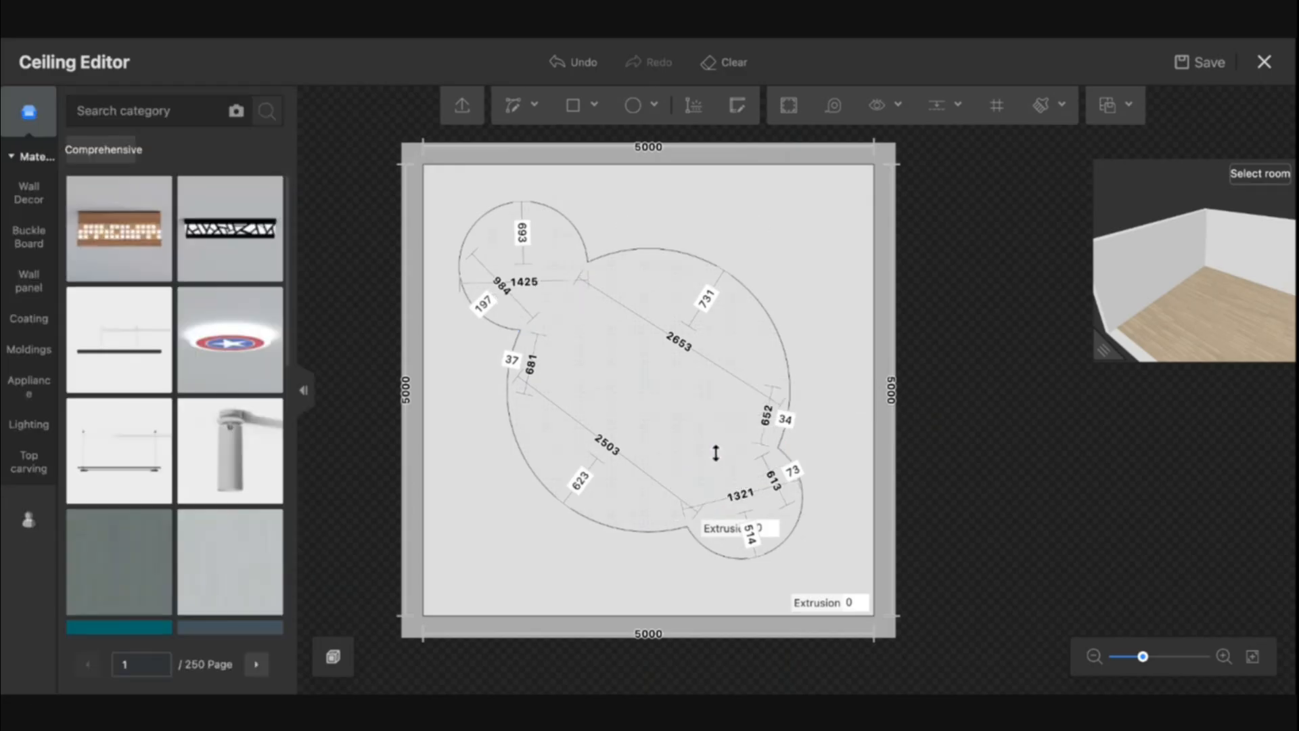
Try drawing a curve at the upper-left junction of the outline, then delete it
left_click(512, 105)
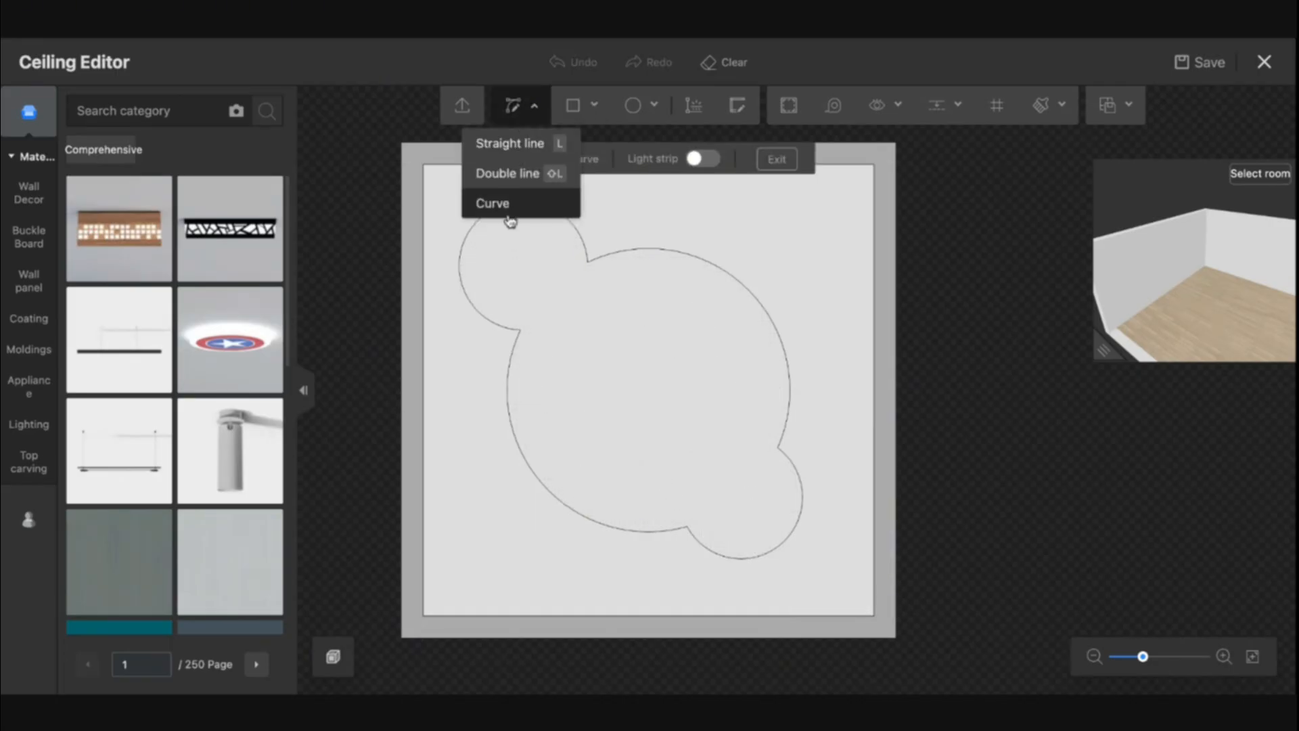
left_click(477, 309)
scroll(500, 373, "up", 5)
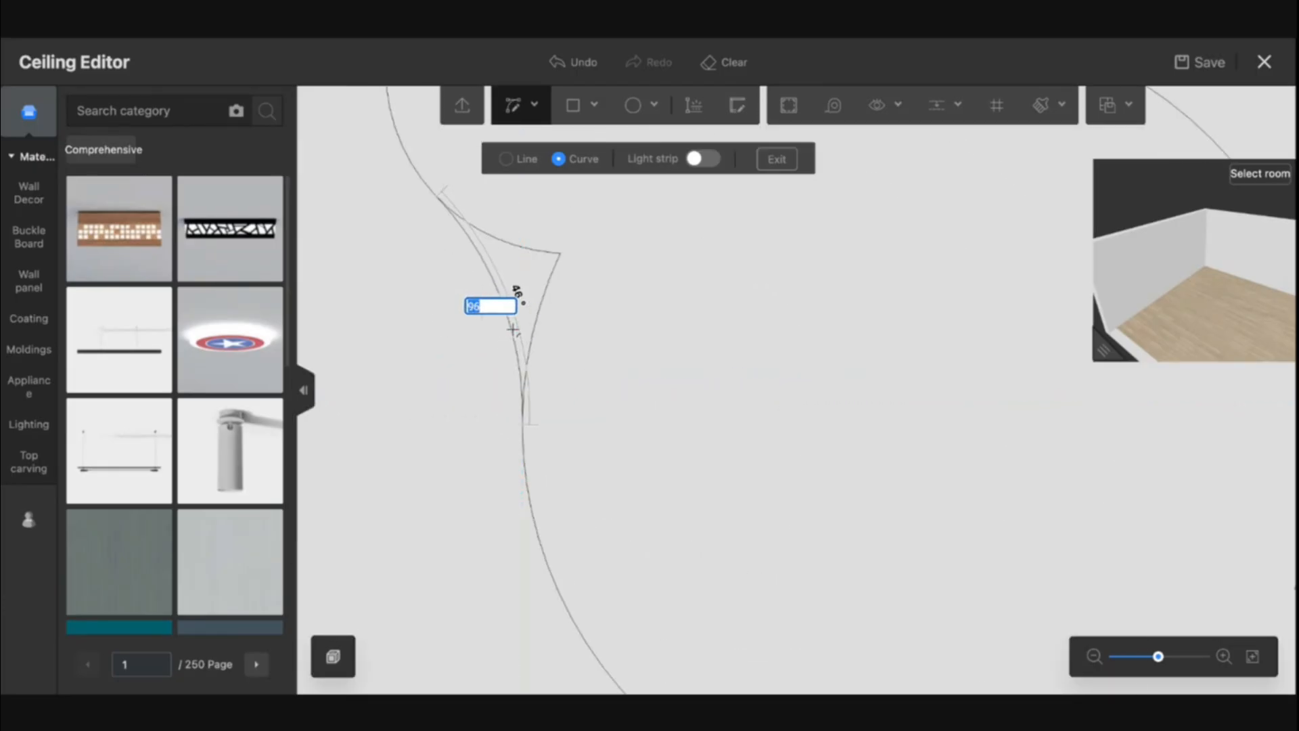
left_click(512, 330)
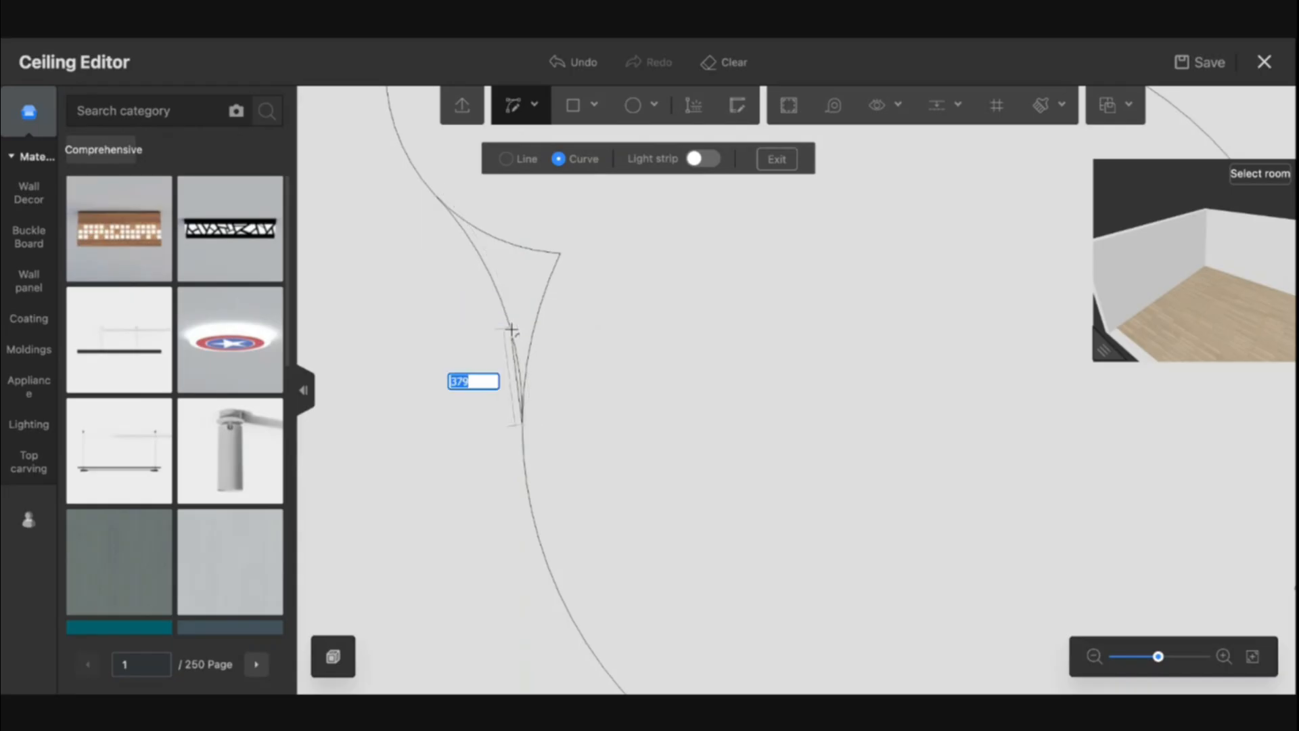
key("Escape")
key("Escape")
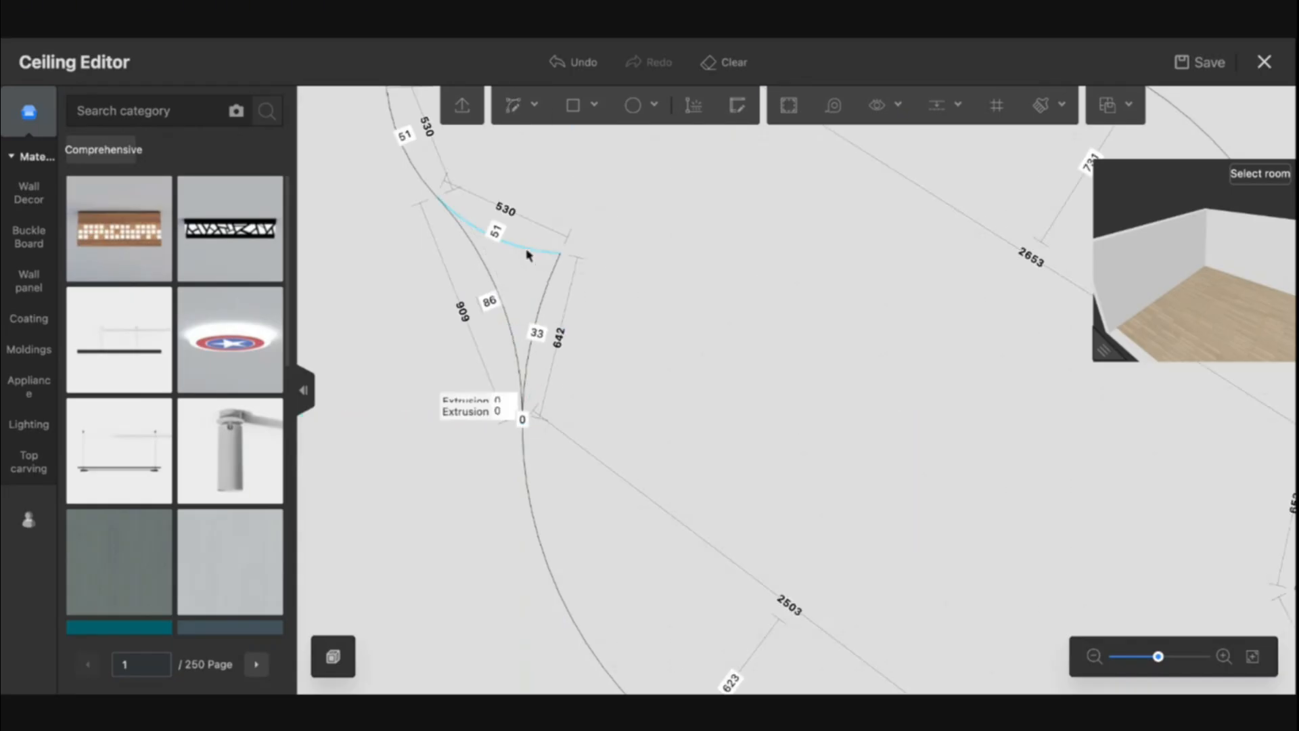
left_click(529, 254)
left_click(526, 249)
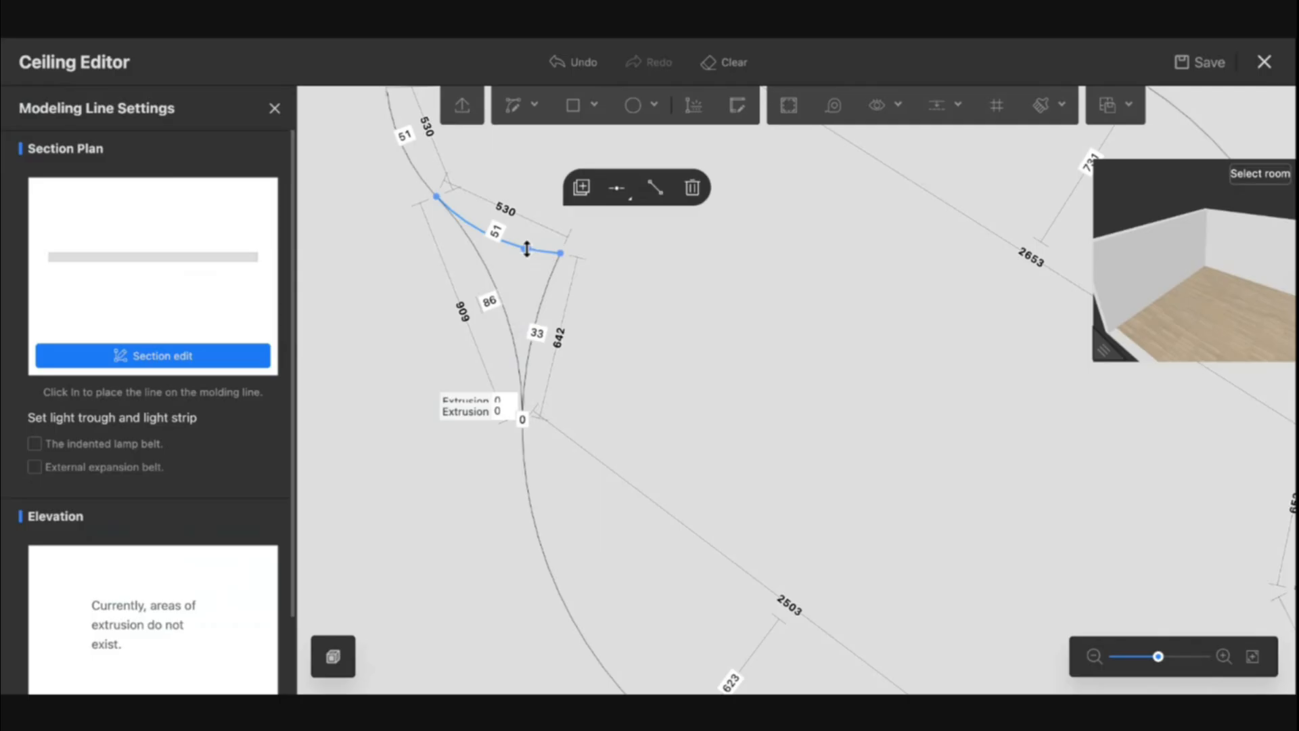
key("Delete")
Try drawing a straight line across the notch between the upper-left and central circles, then undo it
scroll(546, 306, "down", 5)
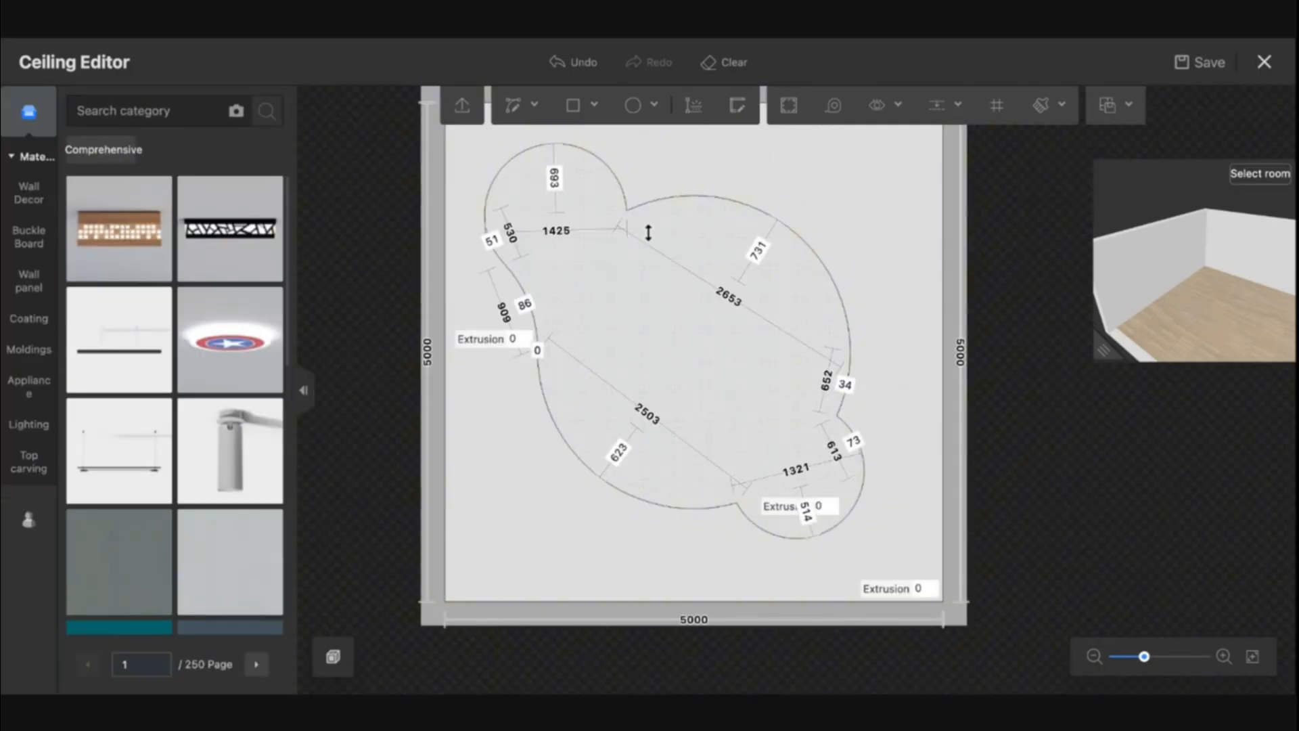
left_click(535, 105)
left_click(511, 200)
scroll(673, 197, "up", 3)
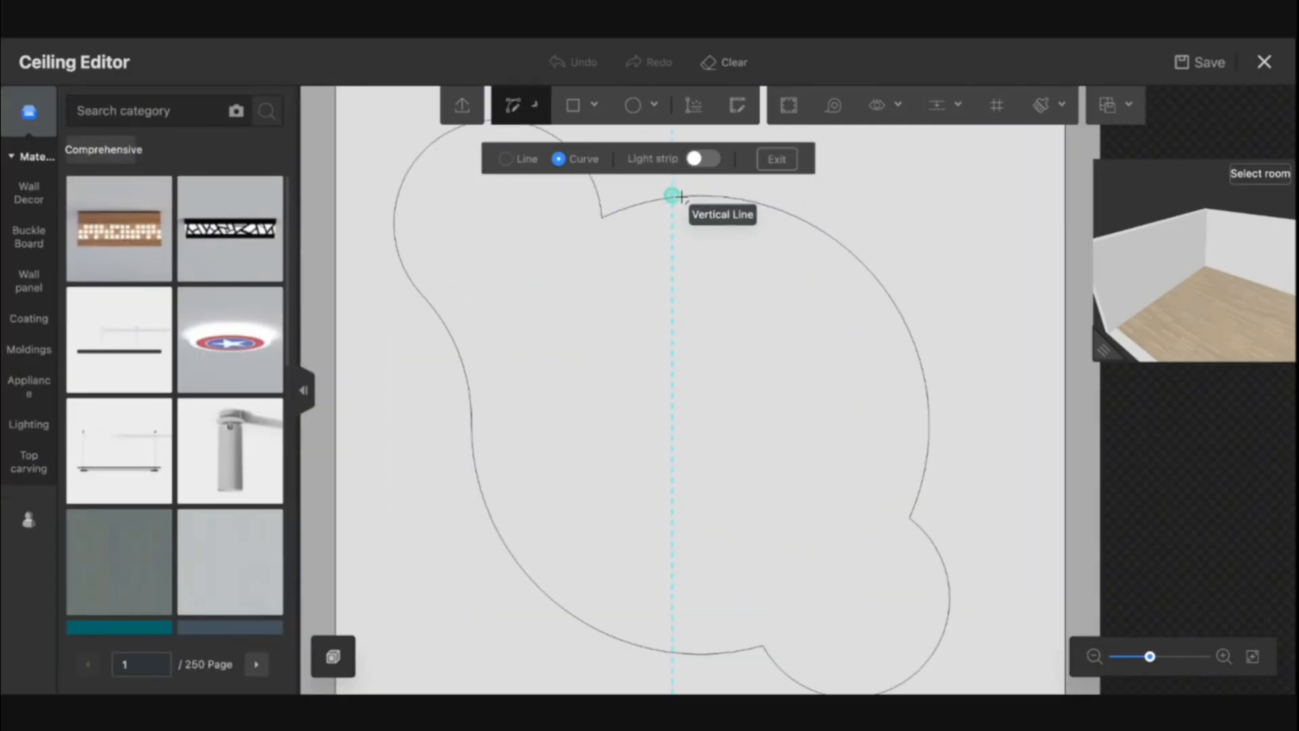
key("Escape")
left_click_drag(685, 294, 668, 493)
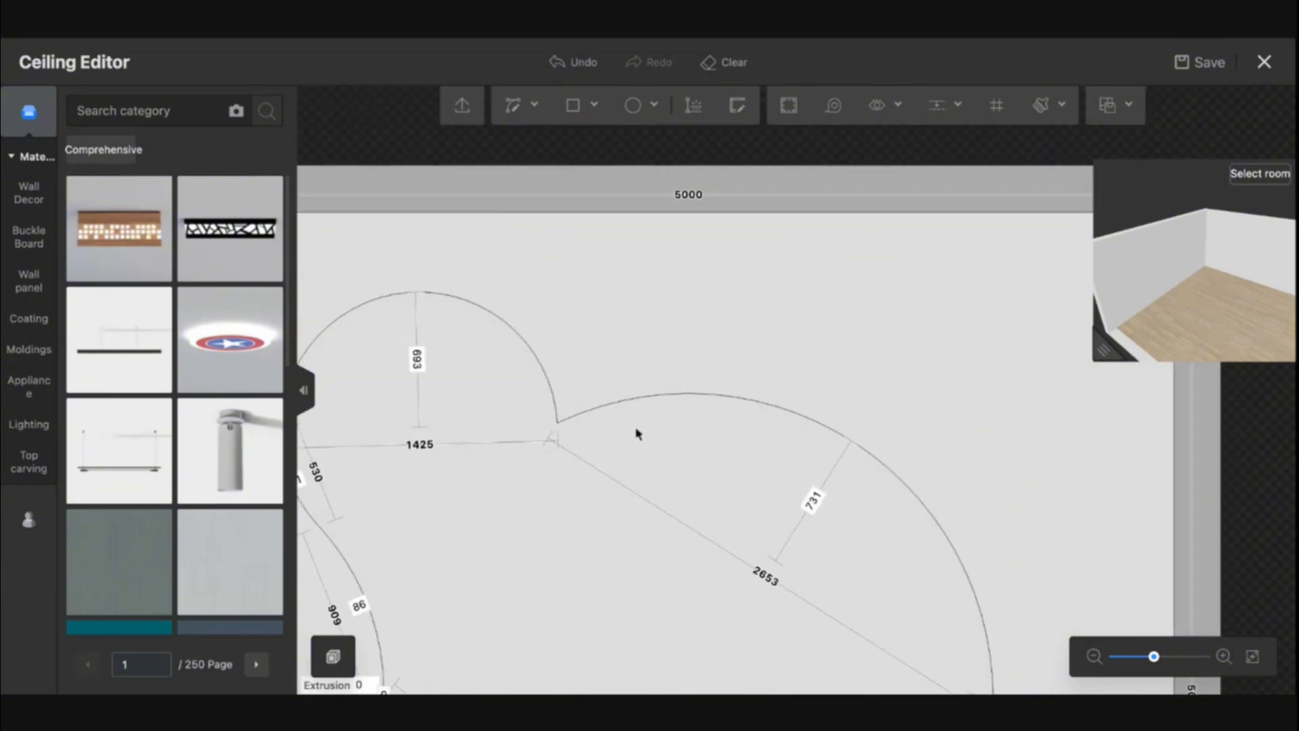
mouse_move(519, 109)
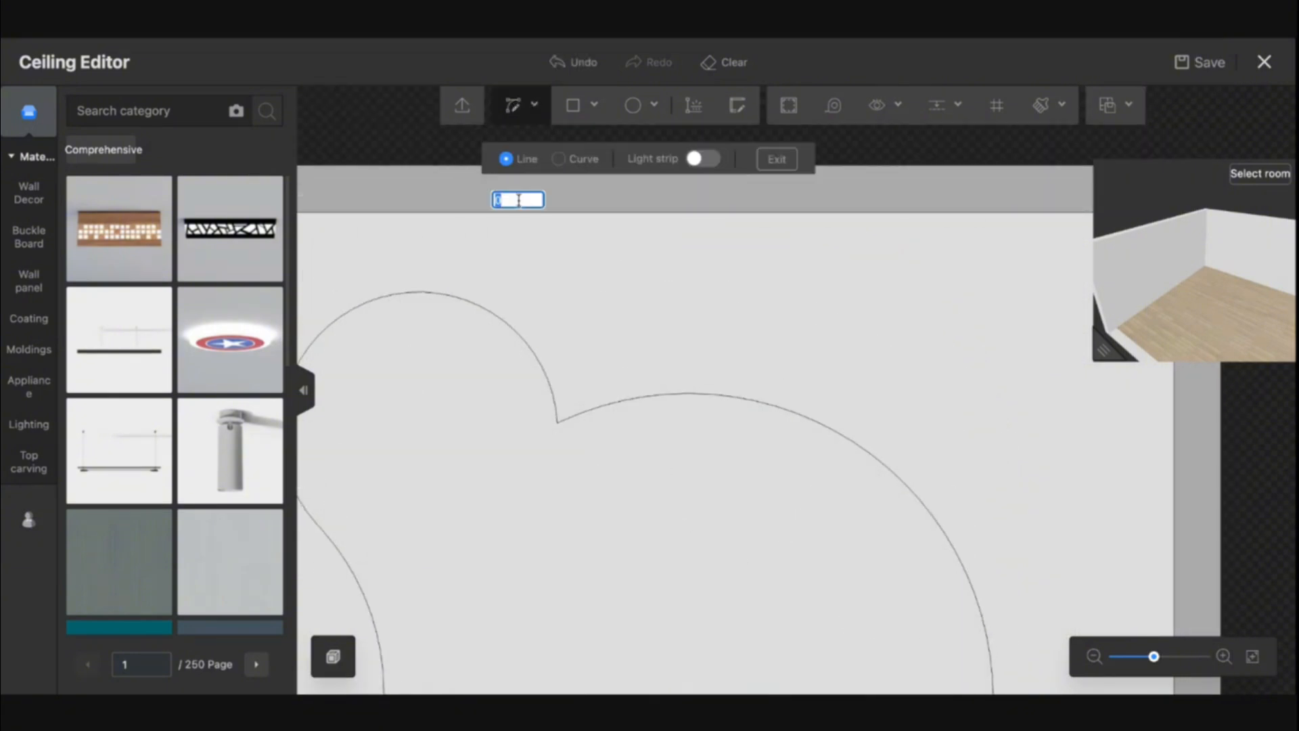
left_click(506, 315)
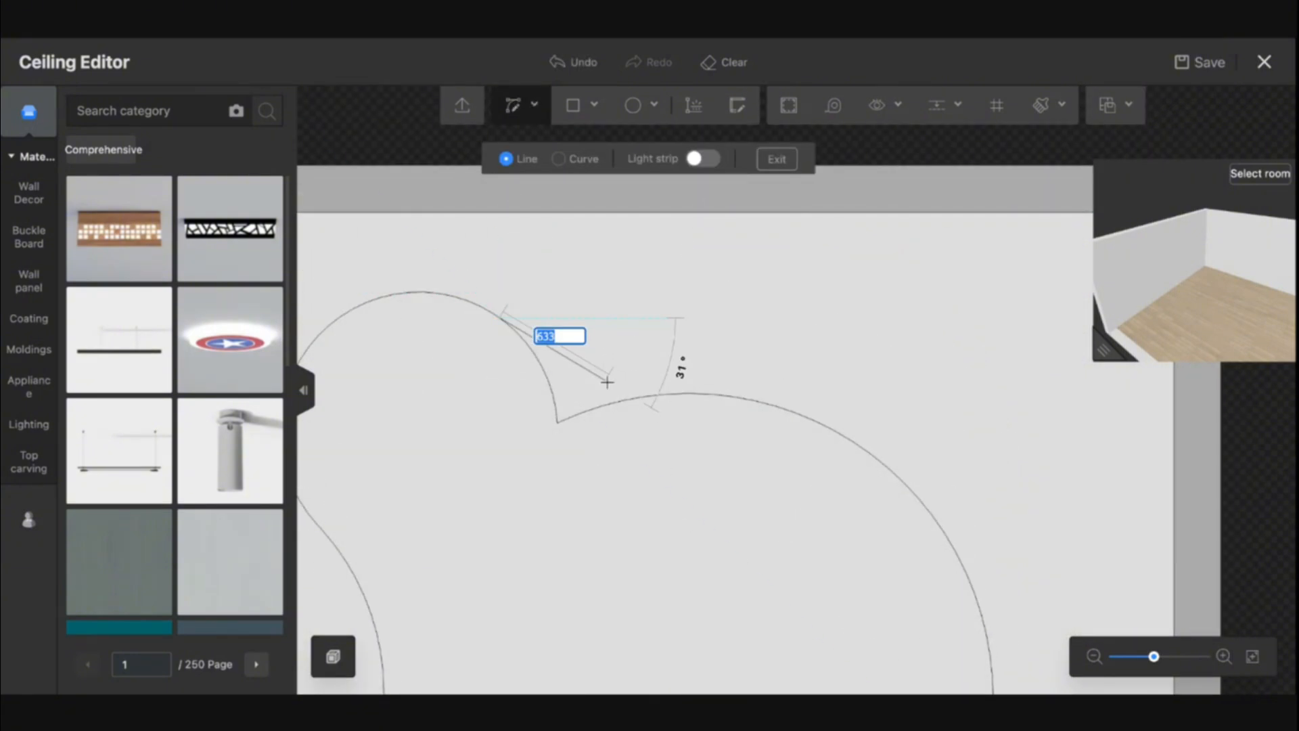
key("Escape")
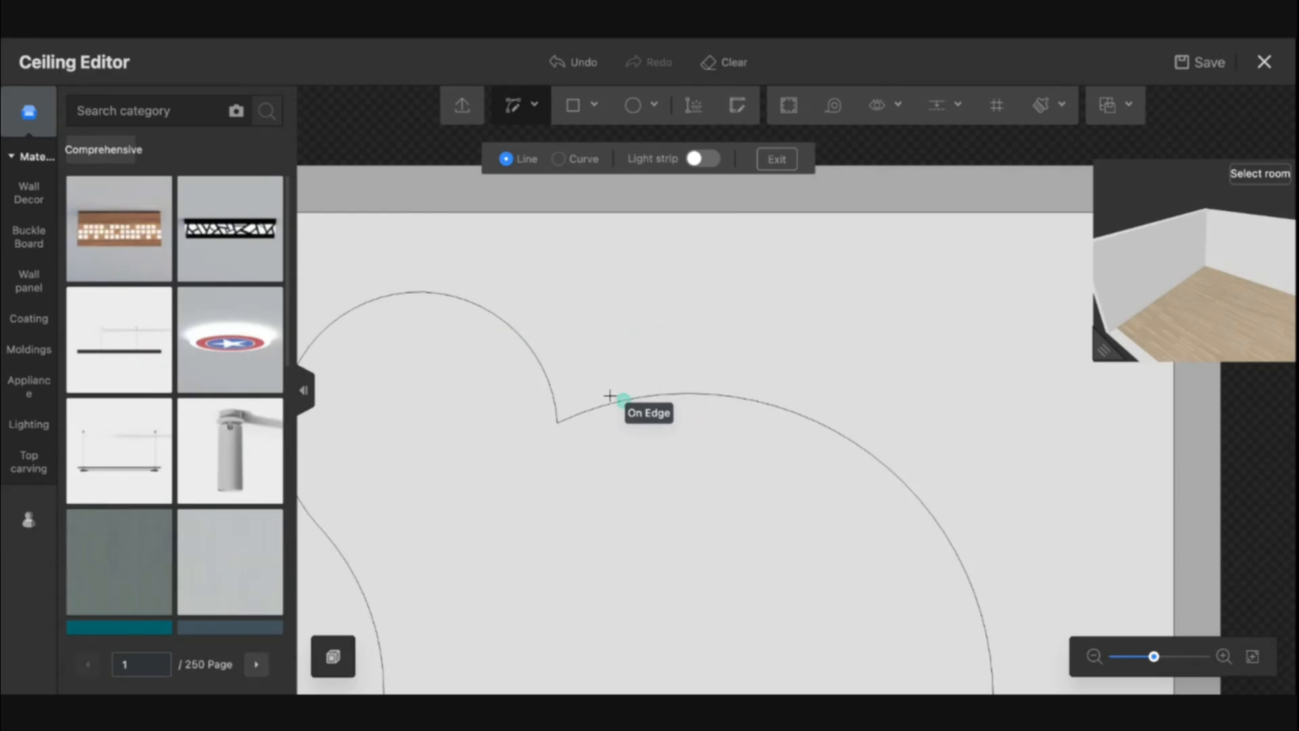
left_click(531, 346)
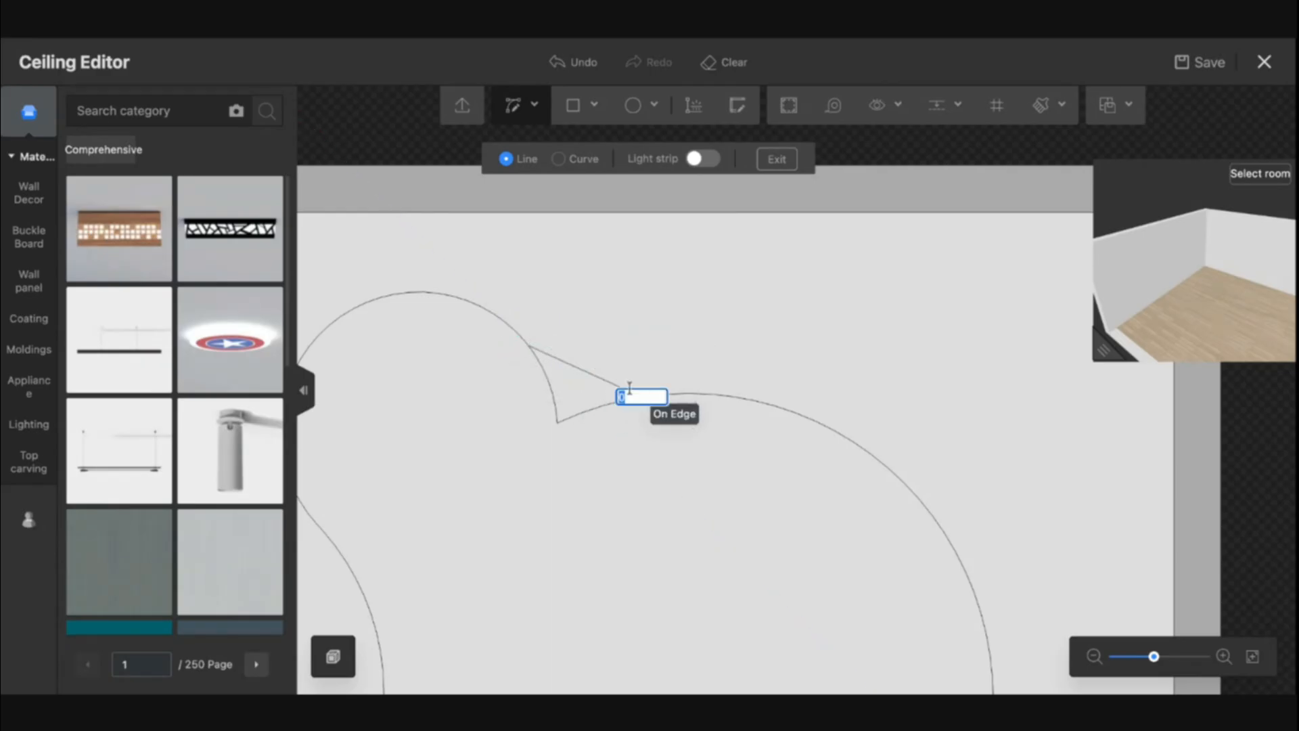
scroll(611, 374, "down", 3)
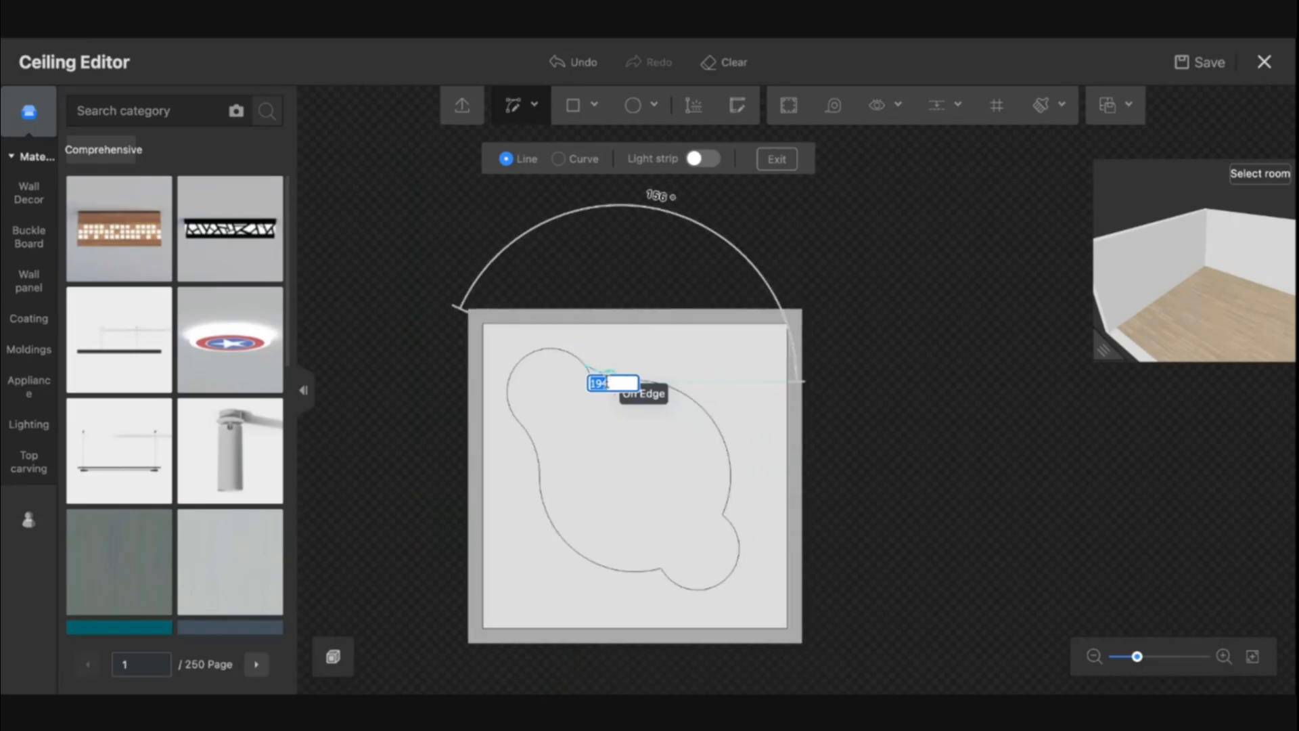
left_click(612, 374)
scroll(604, 388, "up", 5)
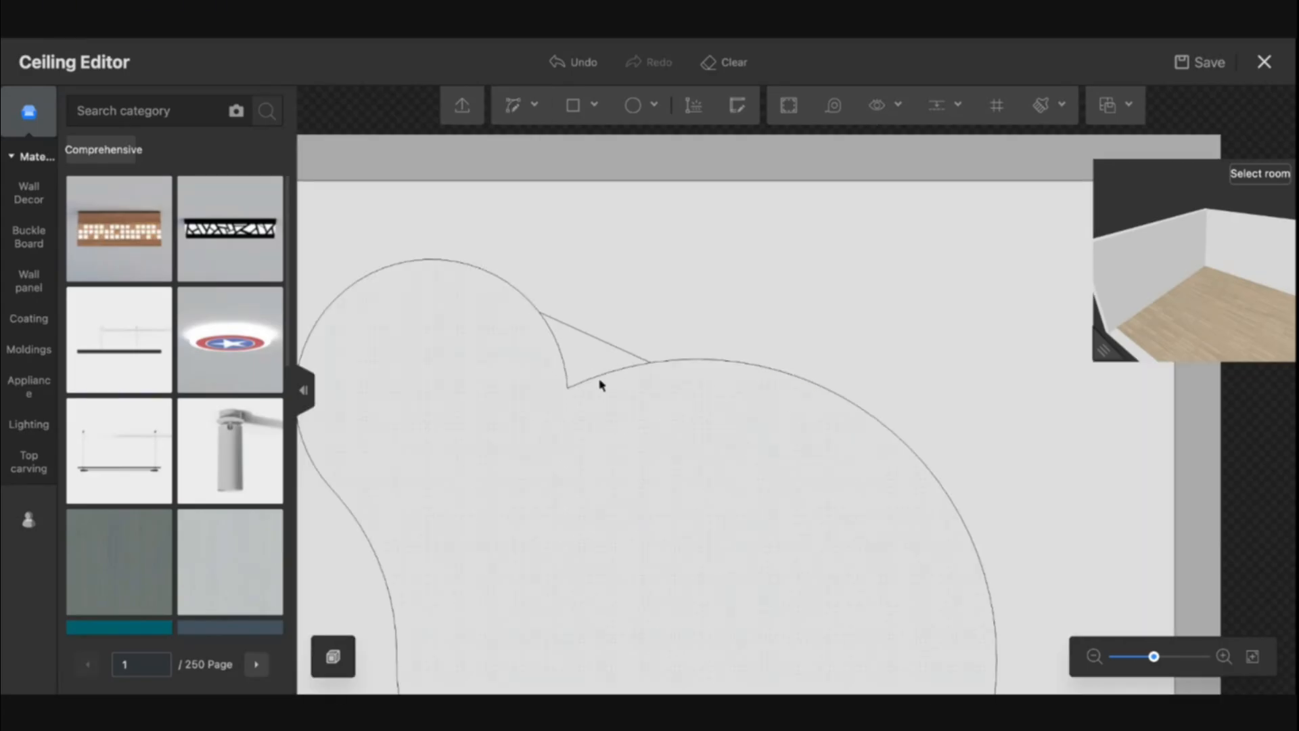
key("ctrl+z")
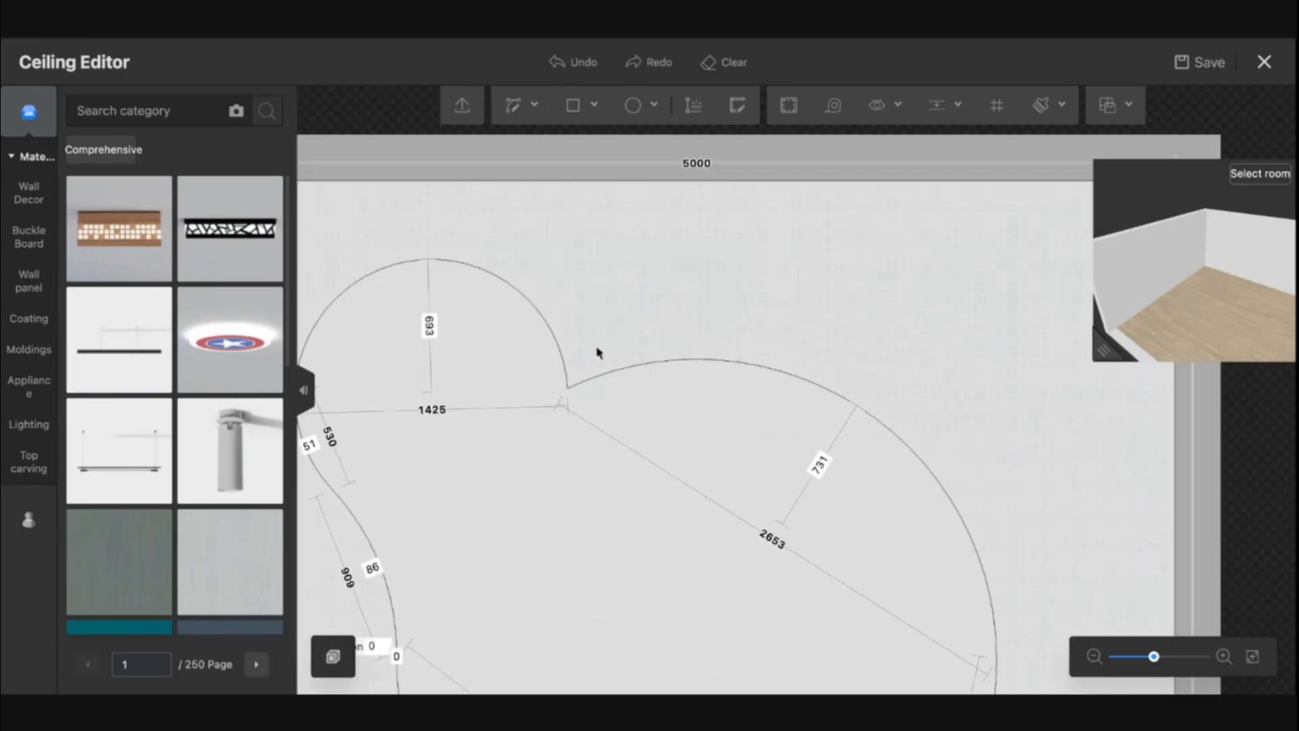
Draw a curved arc bridging the notch between the upper-left circle and the central circle
left_click(519, 121)
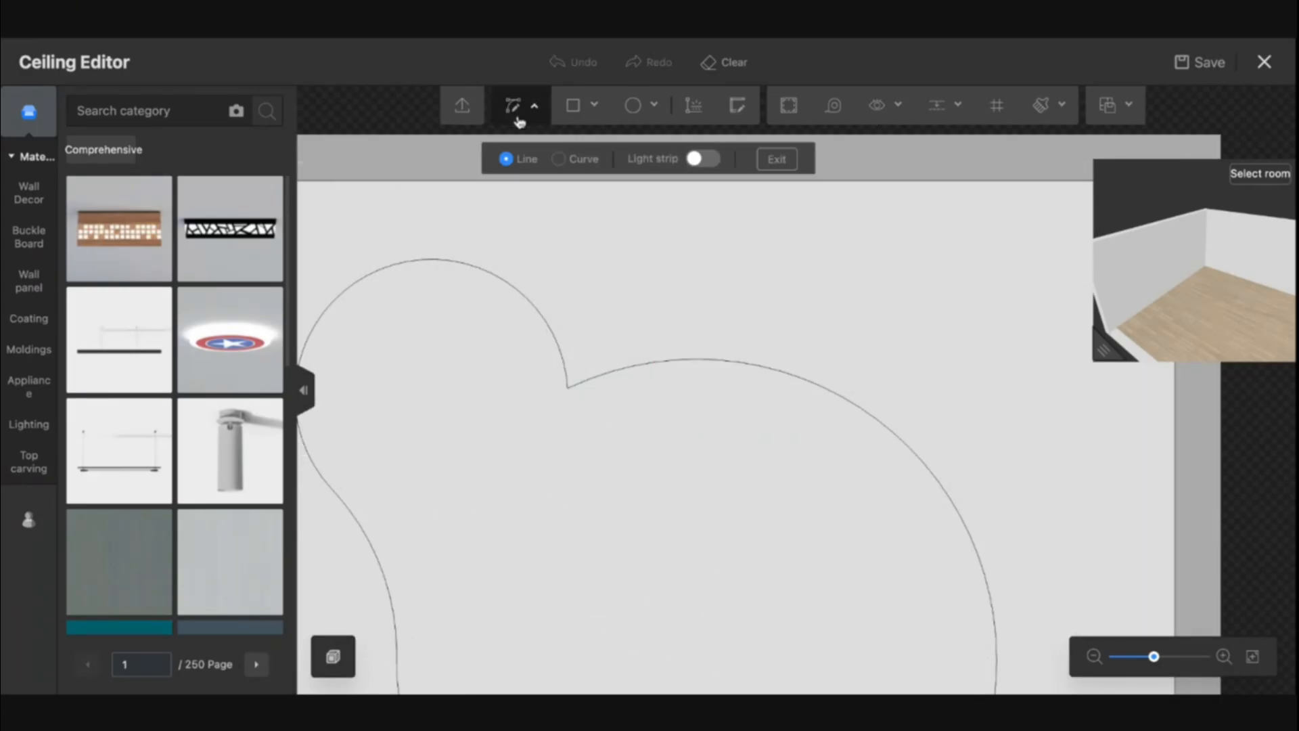
left_click(538, 306)
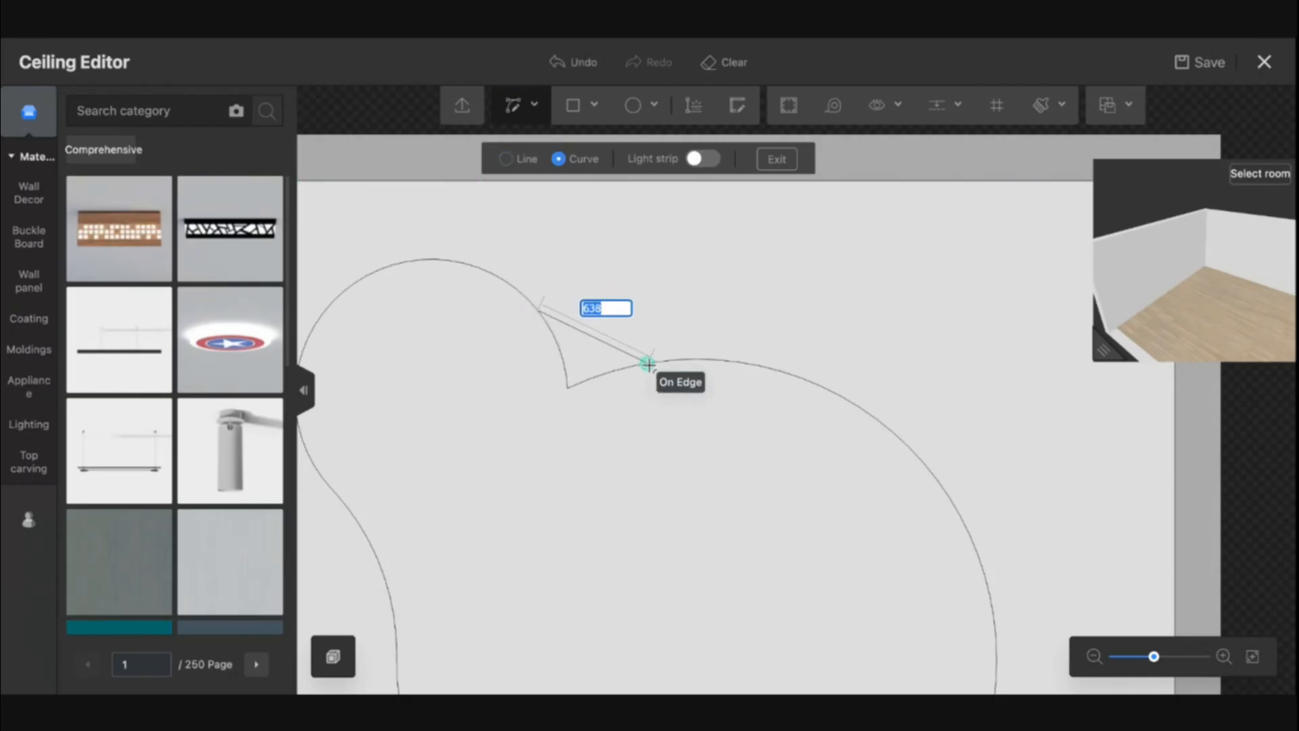
left_click(649, 364)
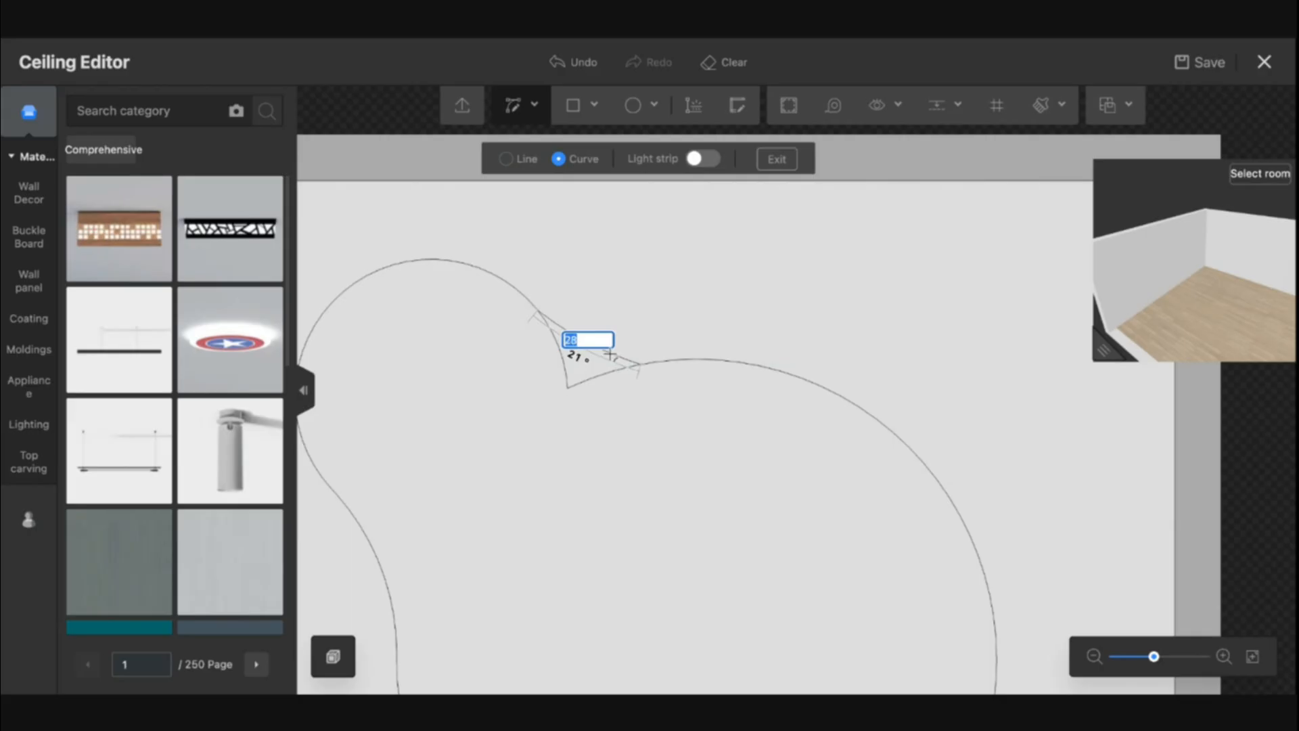
key("Escape")
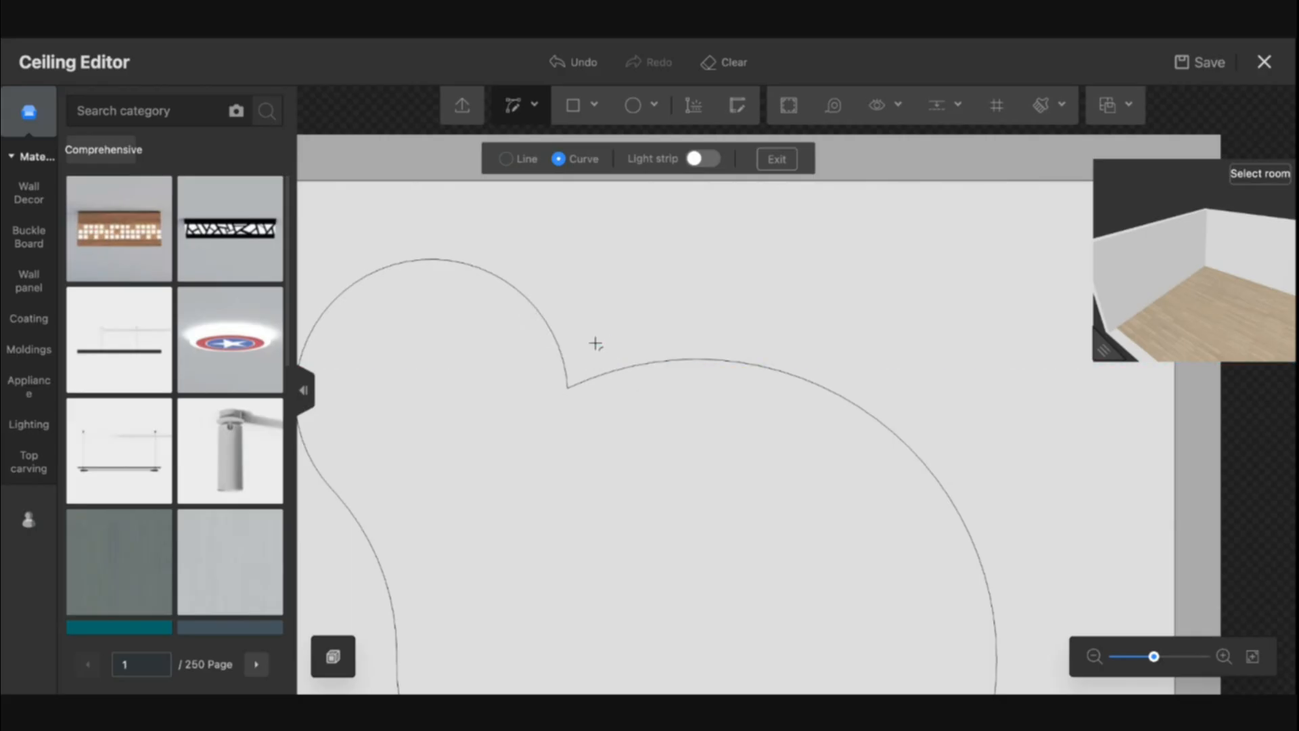
left_click(530, 296)
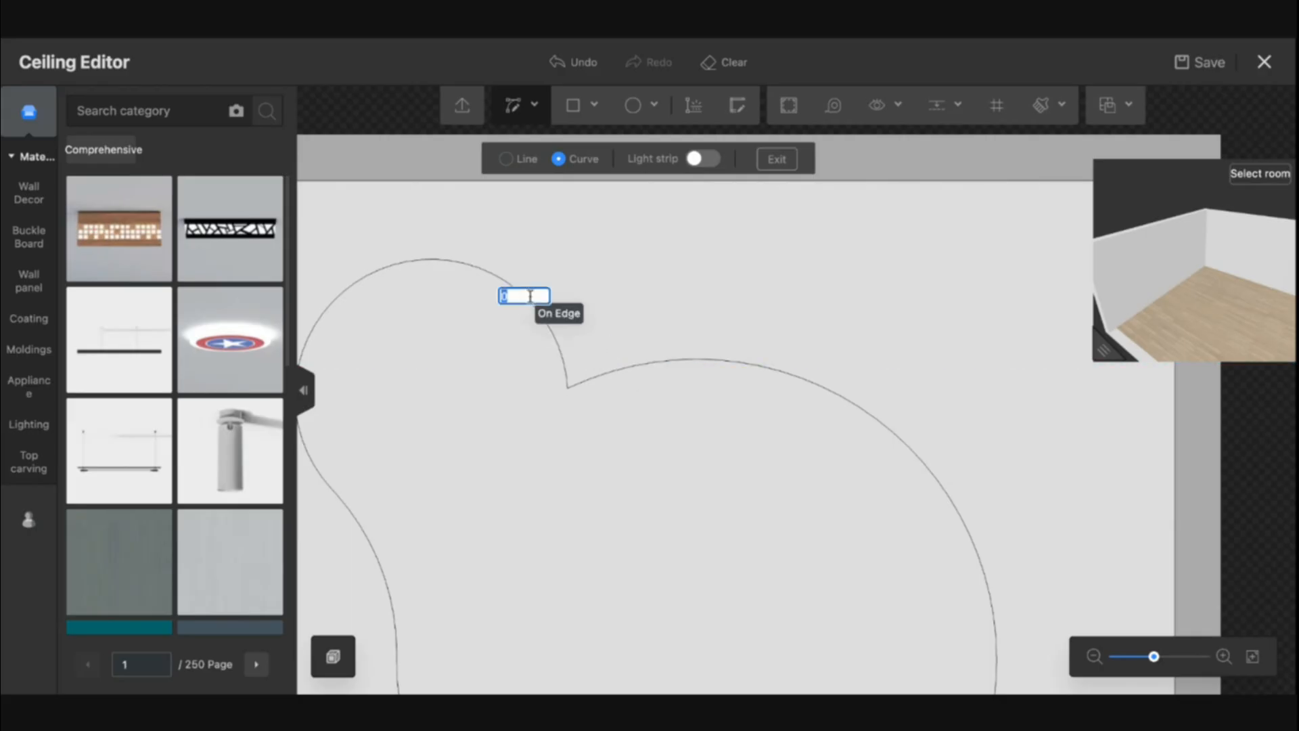
left_click(706, 360)
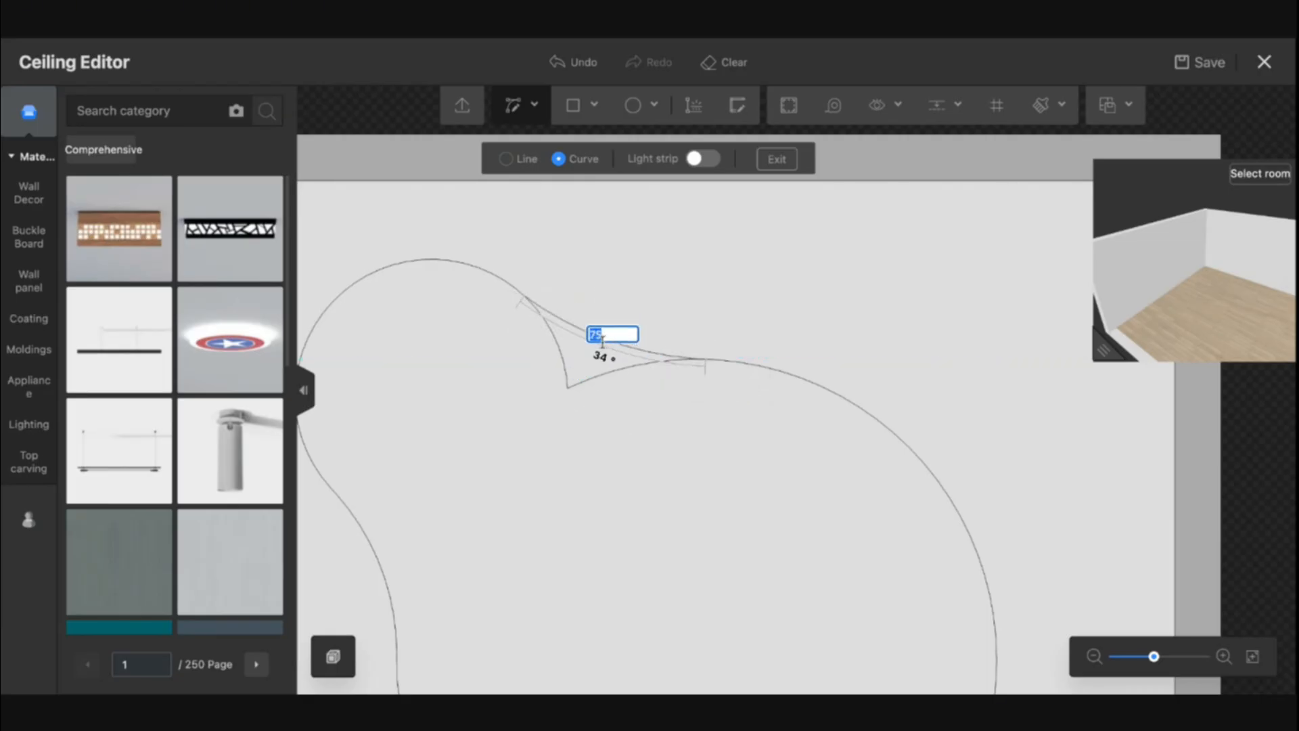
key("Escape")
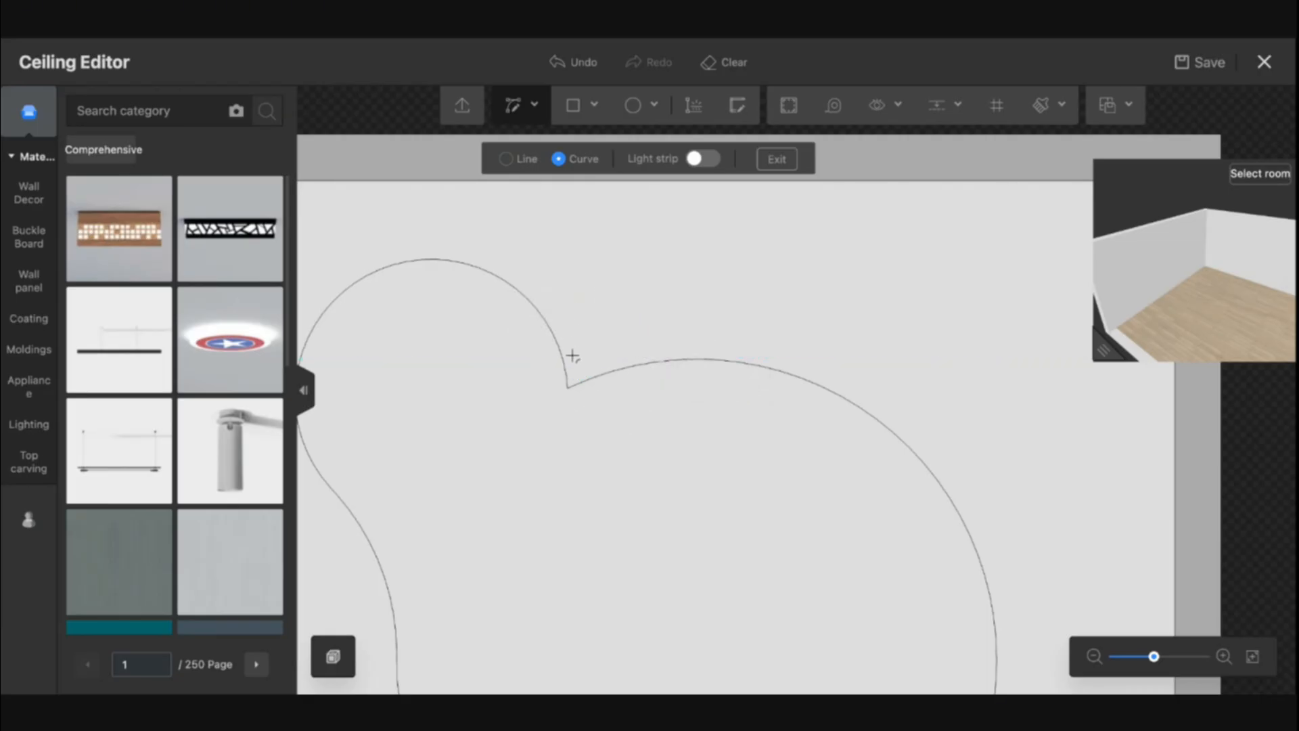
left_click(525, 290)
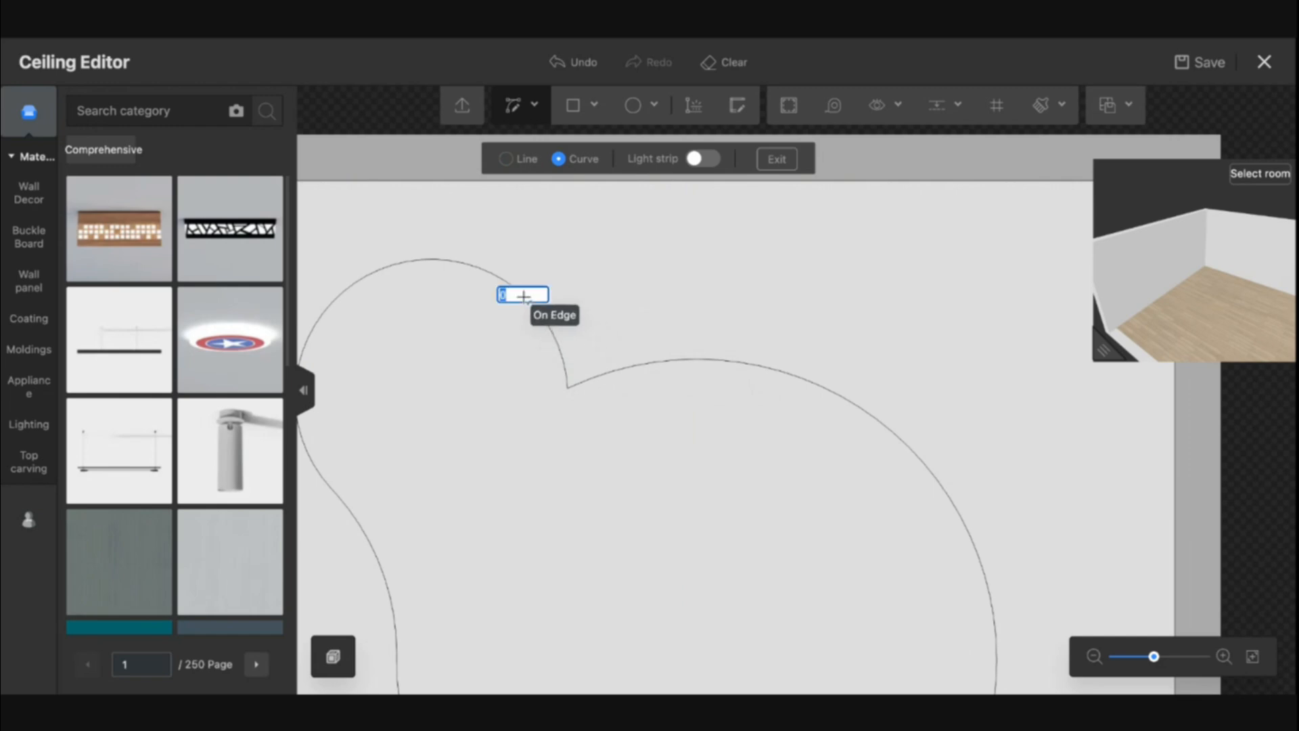
left_click(695, 363)
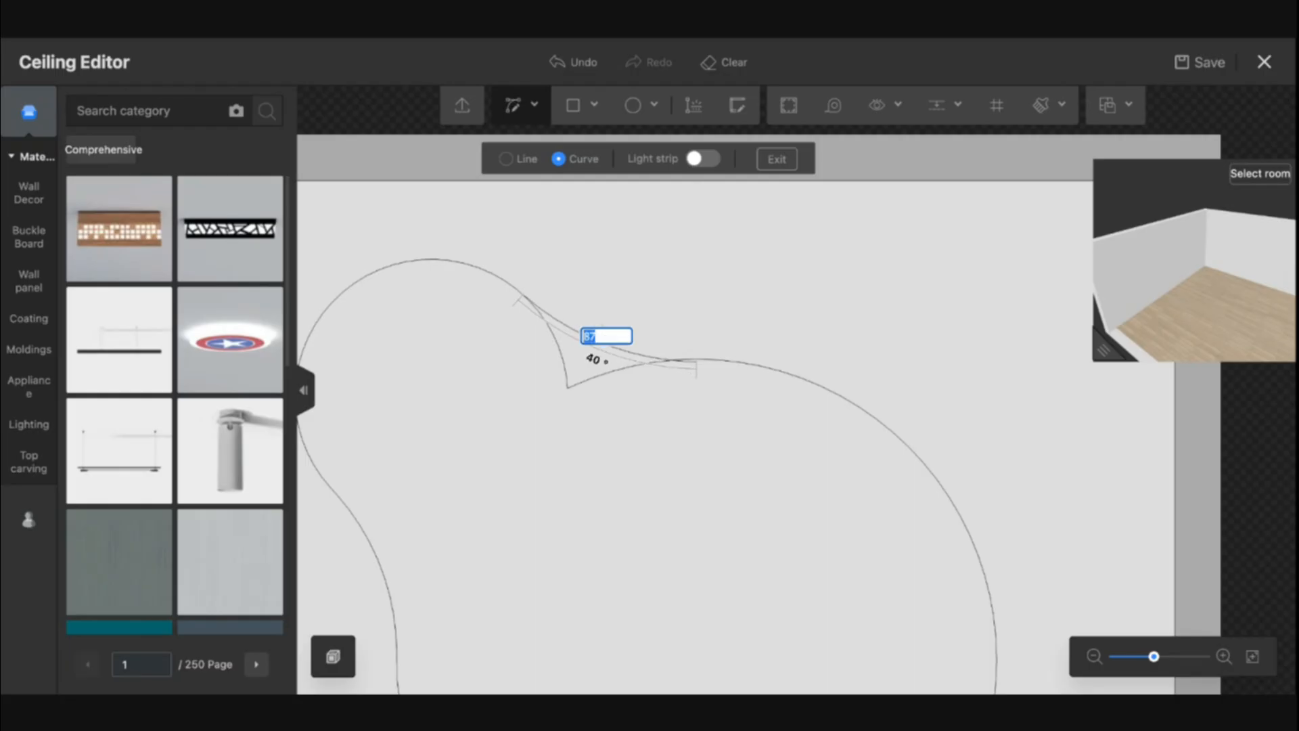
left_click(643, 376)
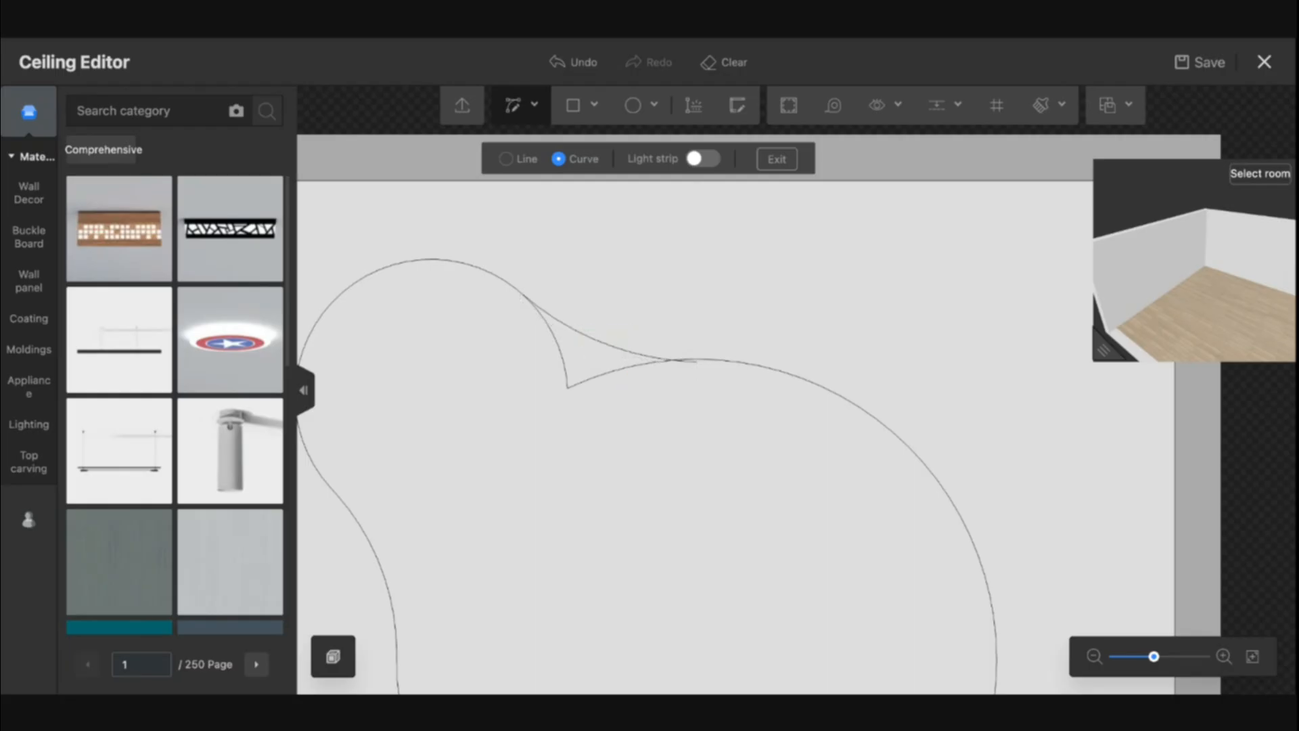
Redraw the bridging curve across the upper-left notch and delete the leftover notch segments
key("ctrl+z")
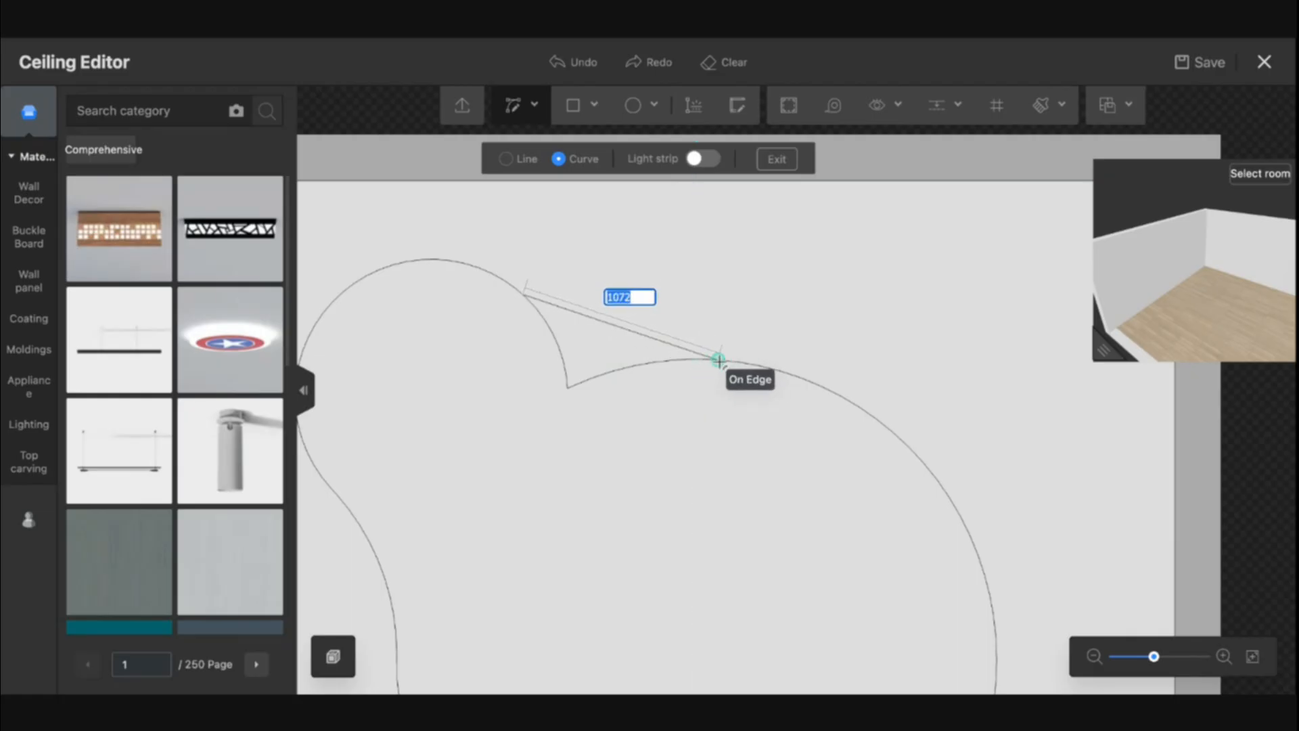
left_click(682, 360)
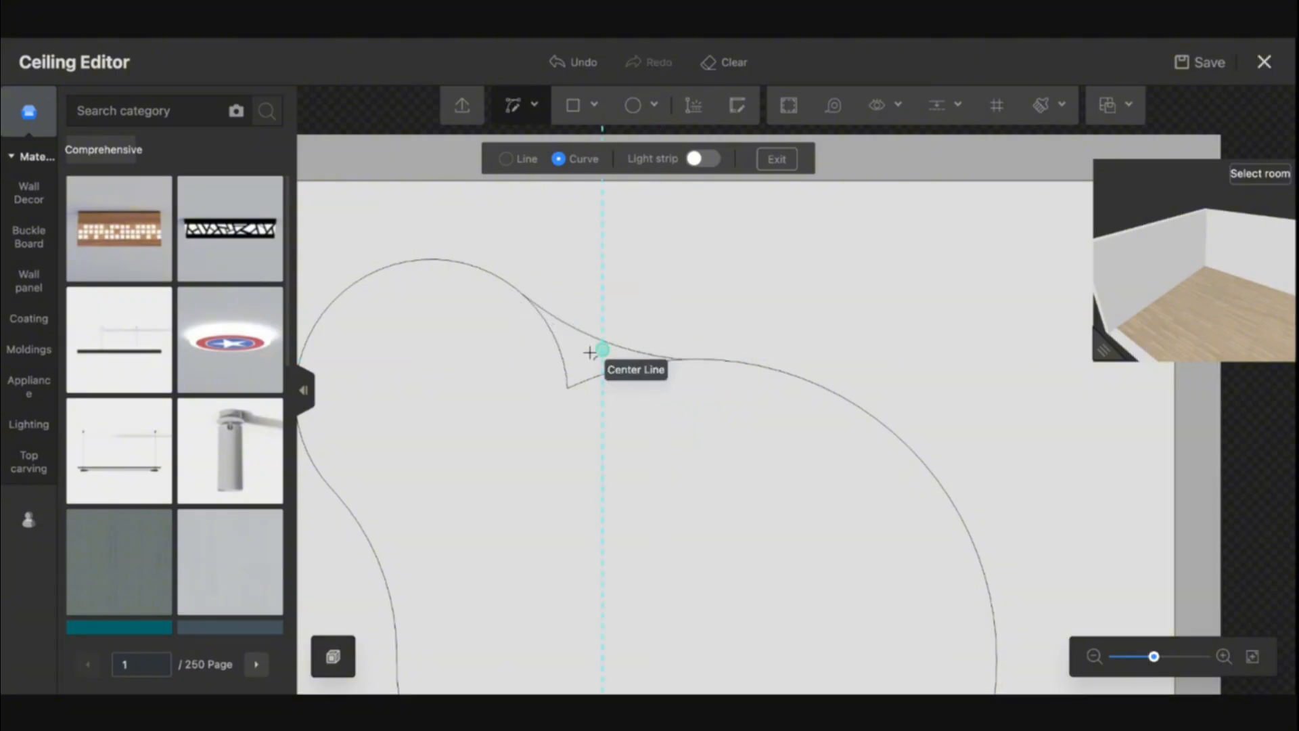
left_click(598, 345)
left_click(564, 352)
key("Delete")
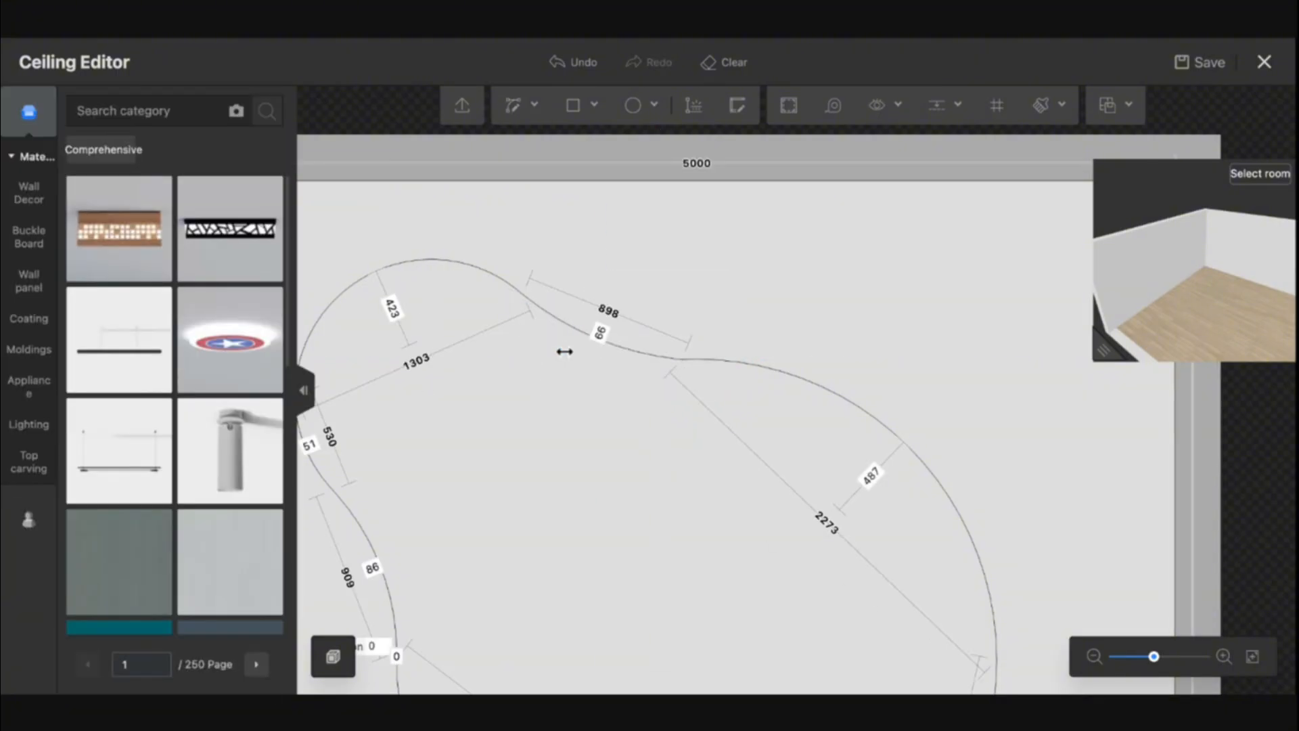
scroll(709, 387, "down", 5)
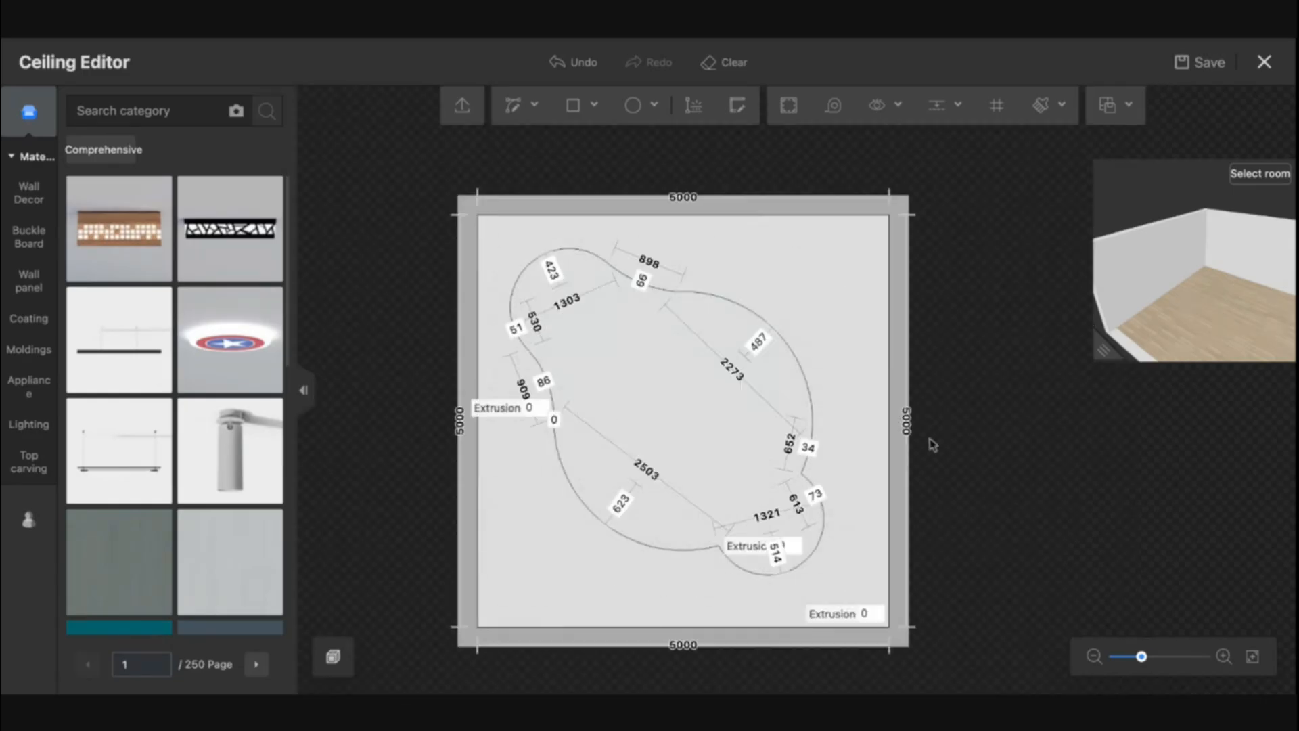
scroll(775, 417, "up", 5)
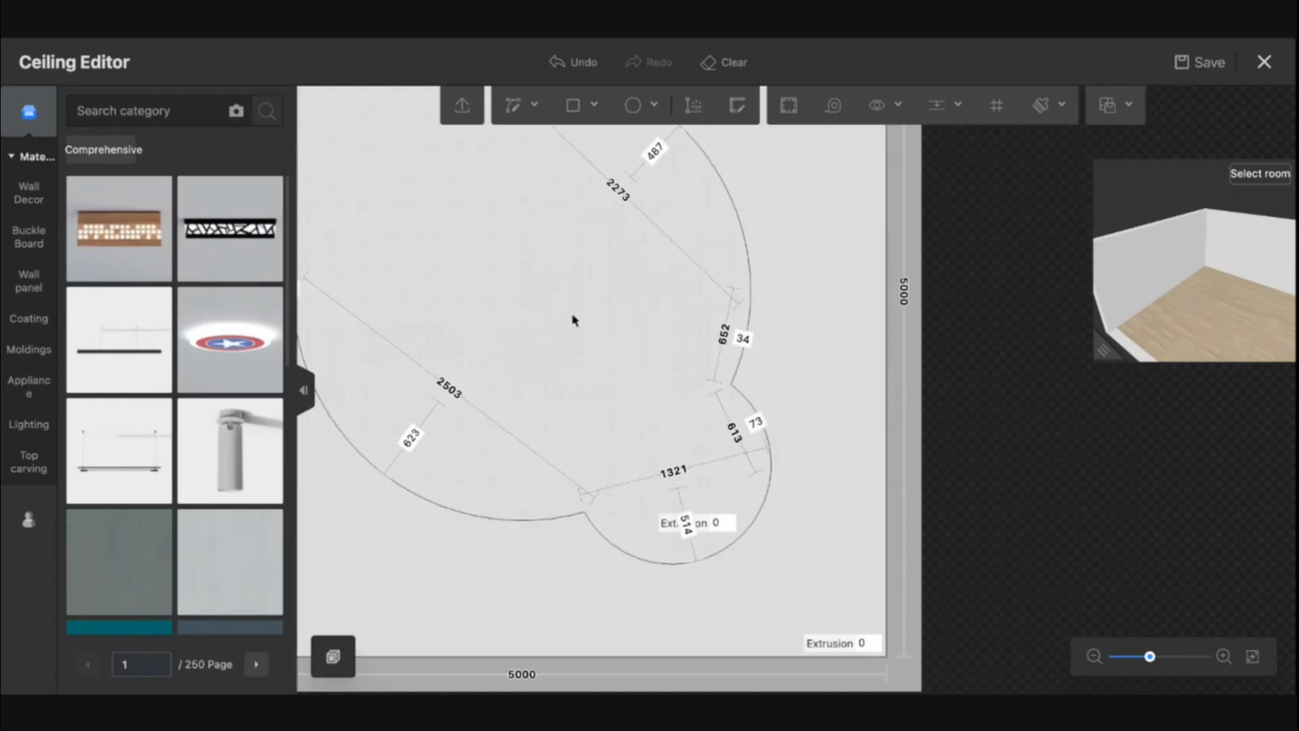
left_click_drag(543, 351, 594, 207)
left_click(516, 108)
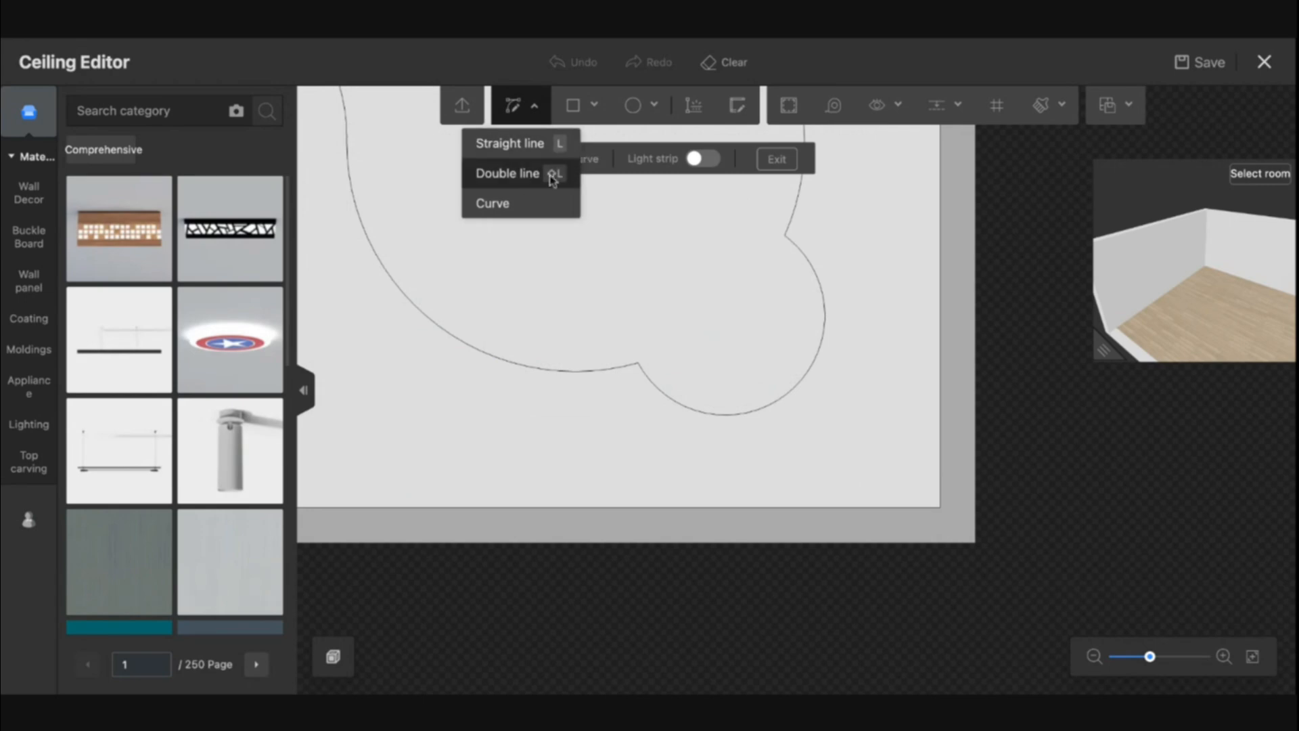
left_click(501, 203)
left_click(558, 370)
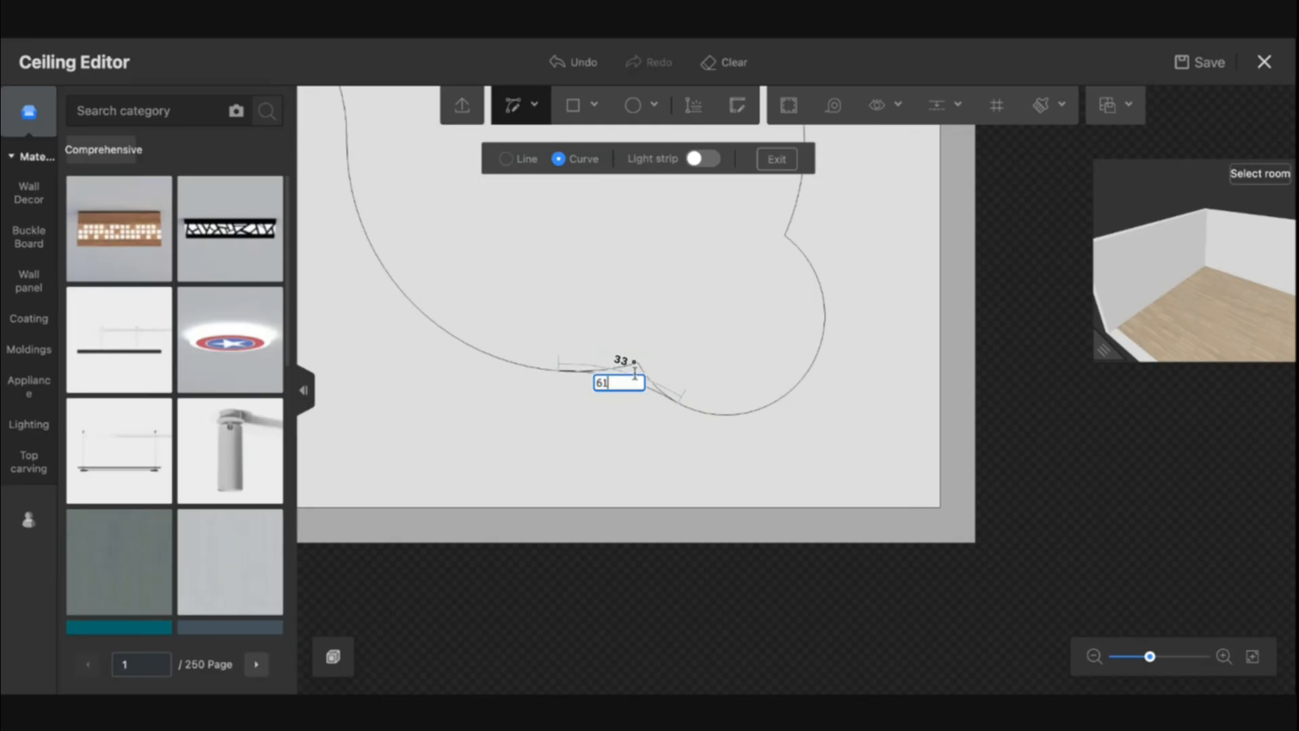
key("Escape")
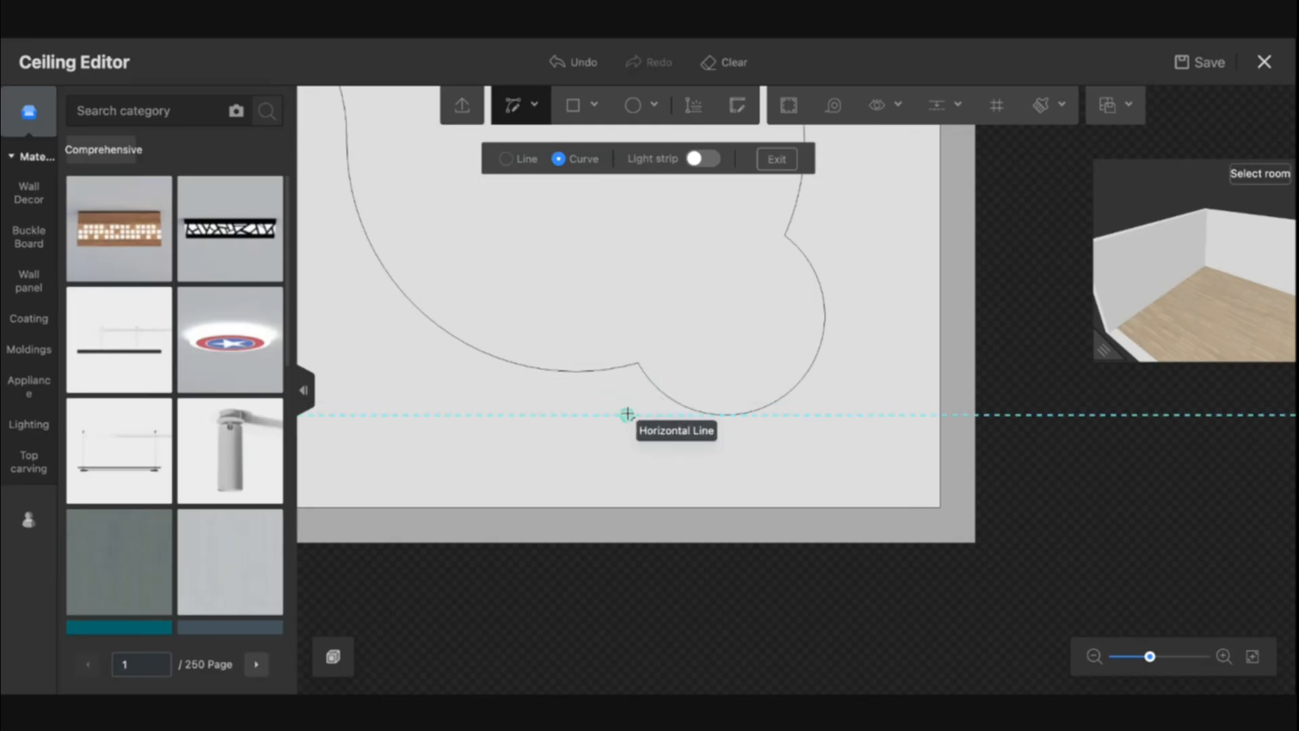
key("Escape")
Draw a curve bridging the lower notch between the central and lower-right circles, then delete the notch segments
scroll(630, 413, "up", 4)
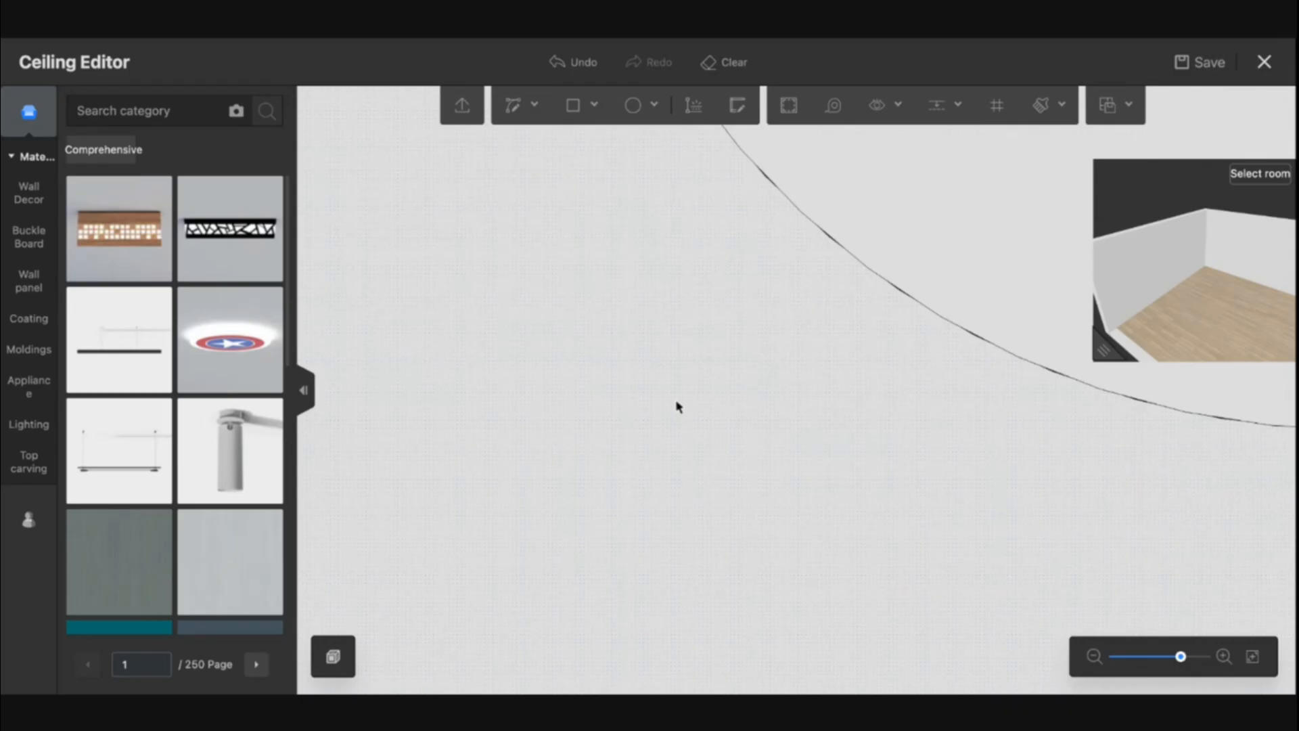
scroll(676, 426, "down", 2)
left_click(514, 114)
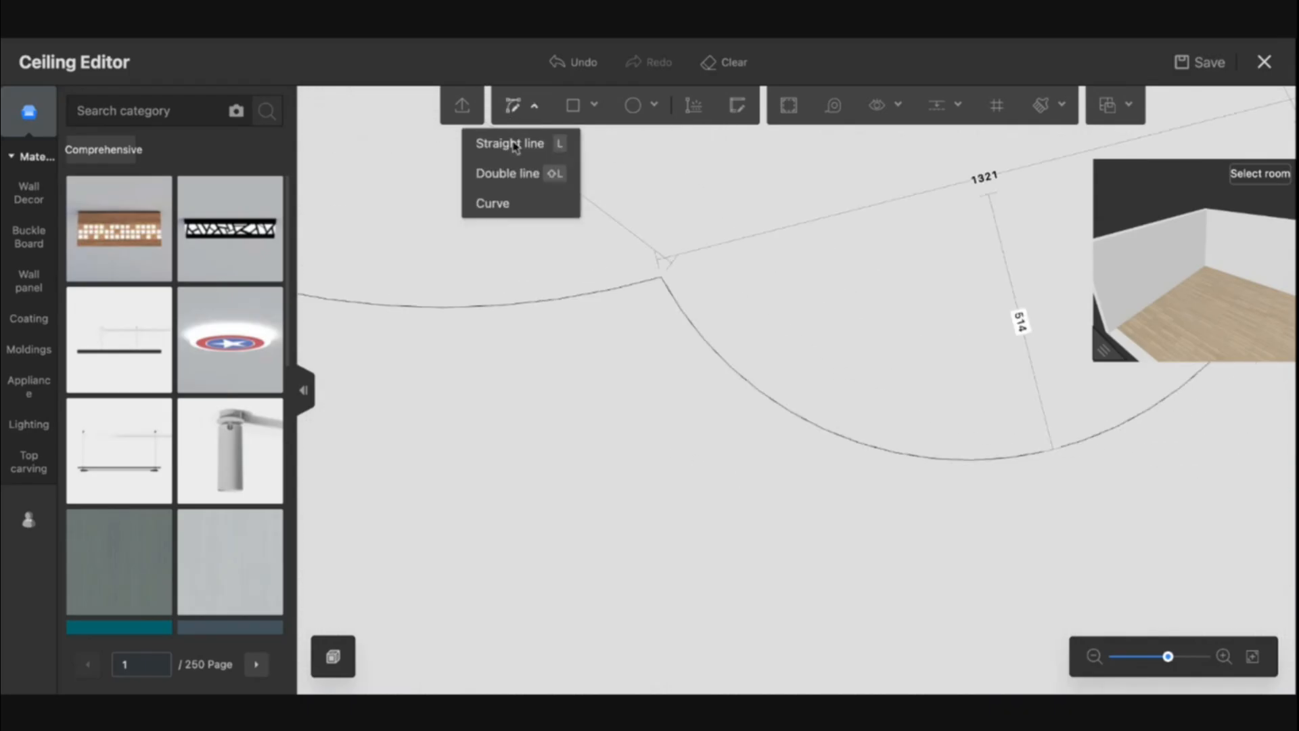
left_click(508, 202)
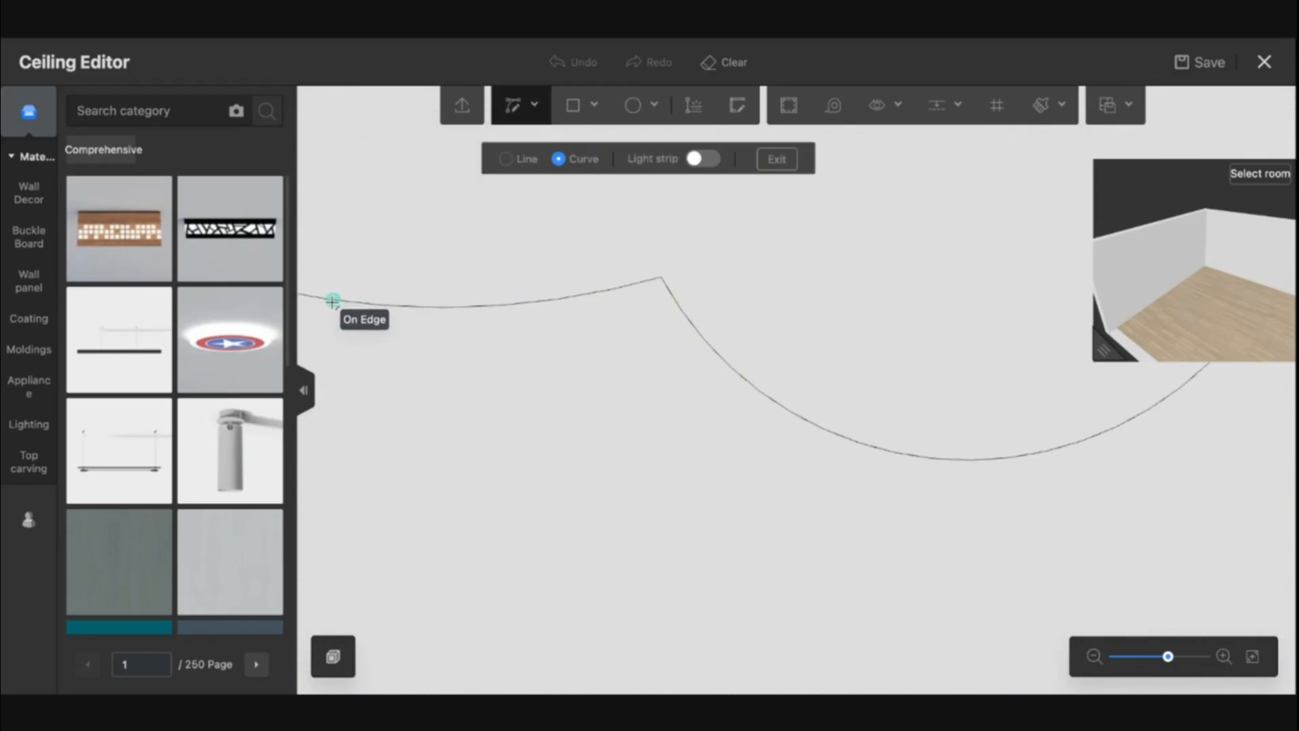
left_click(343, 299)
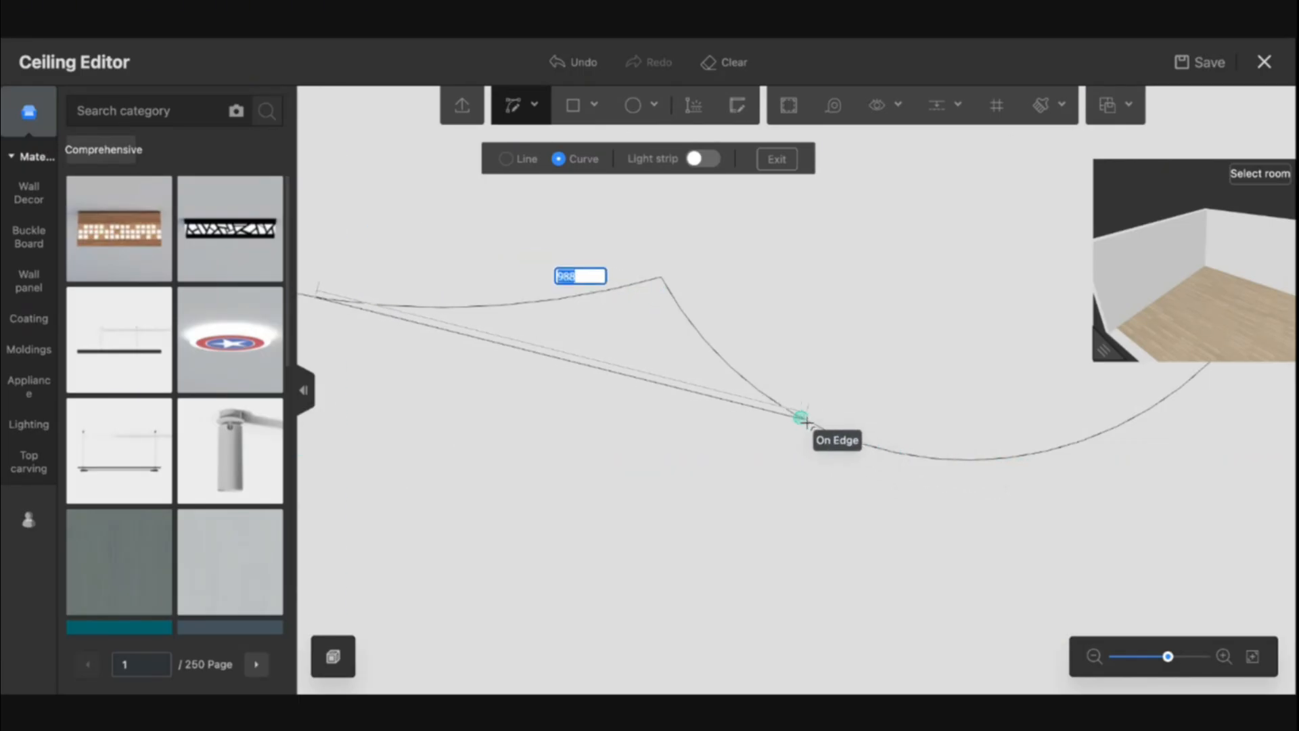
left_click(826, 428)
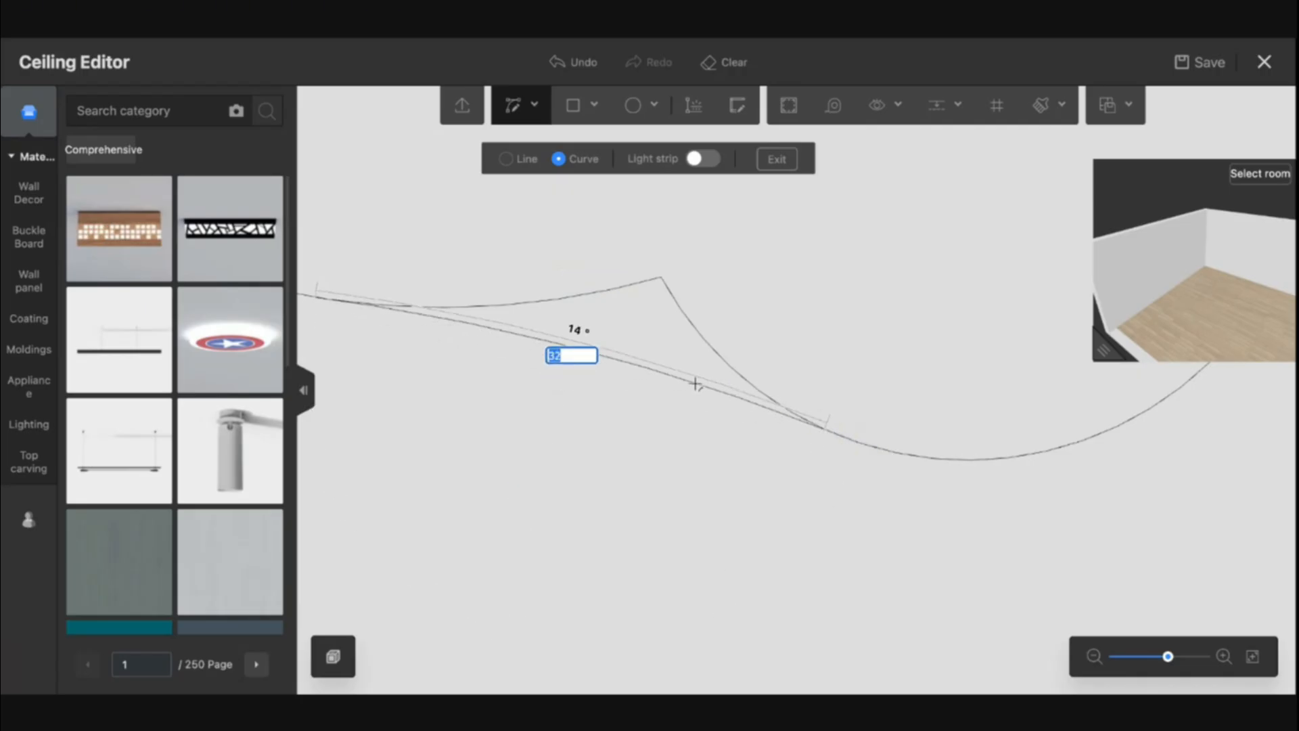
left_click(683, 372)
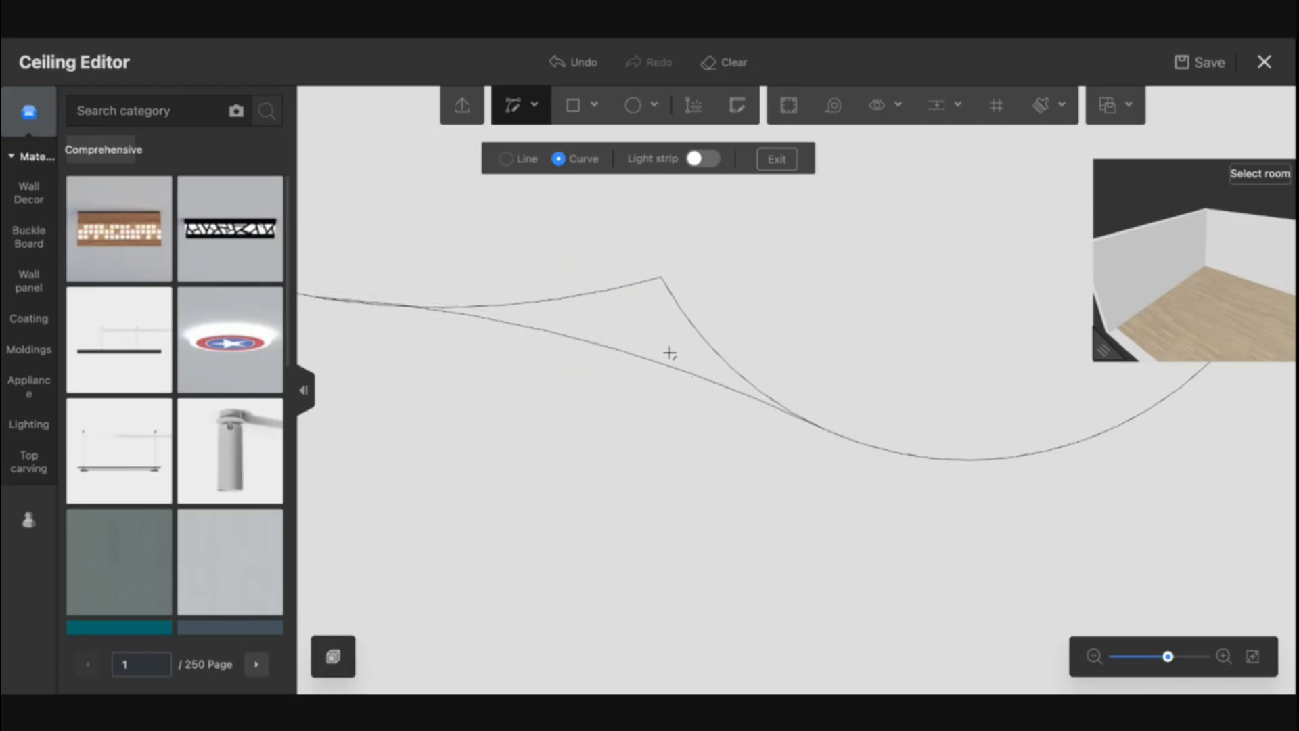
key("Escape")
key("Delete")
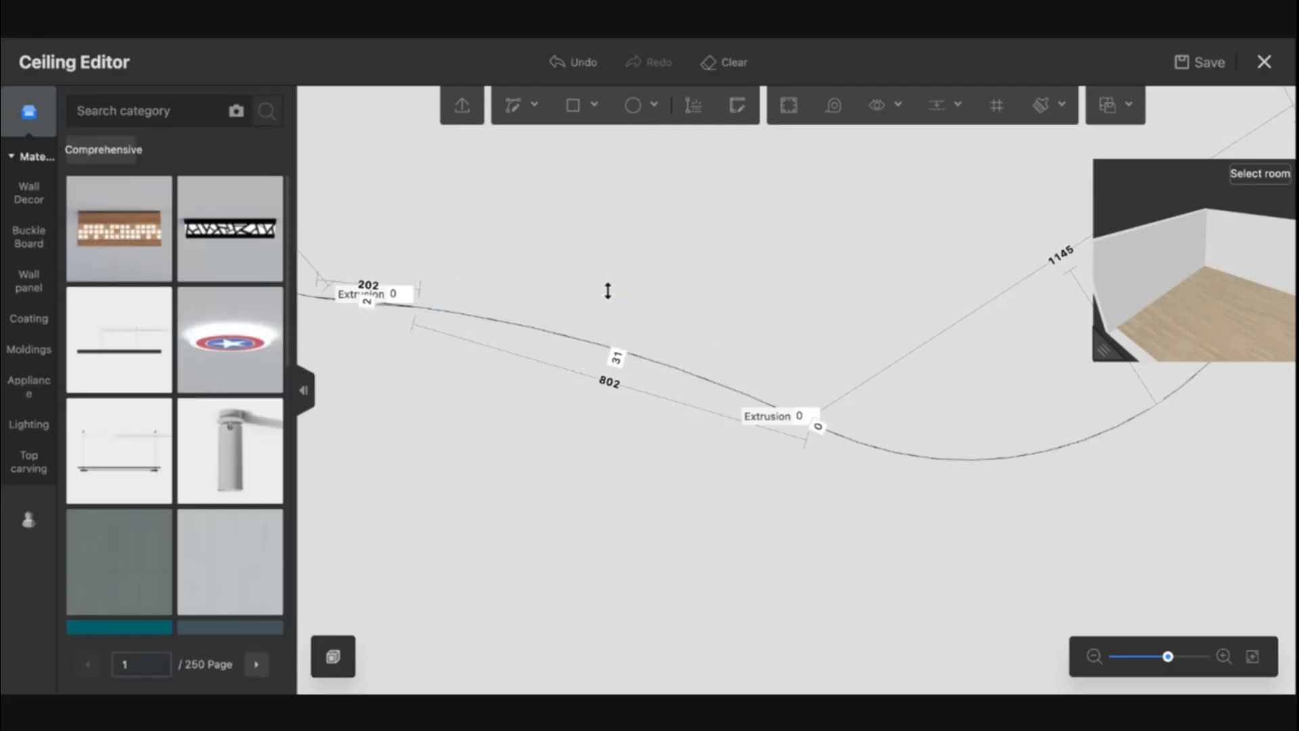
Zoom into the lower-left end of the new bridging curve and inspect the segment there
left_click_drag(513, 470, 741, 530)
scroll(653, 347, "up", 10)
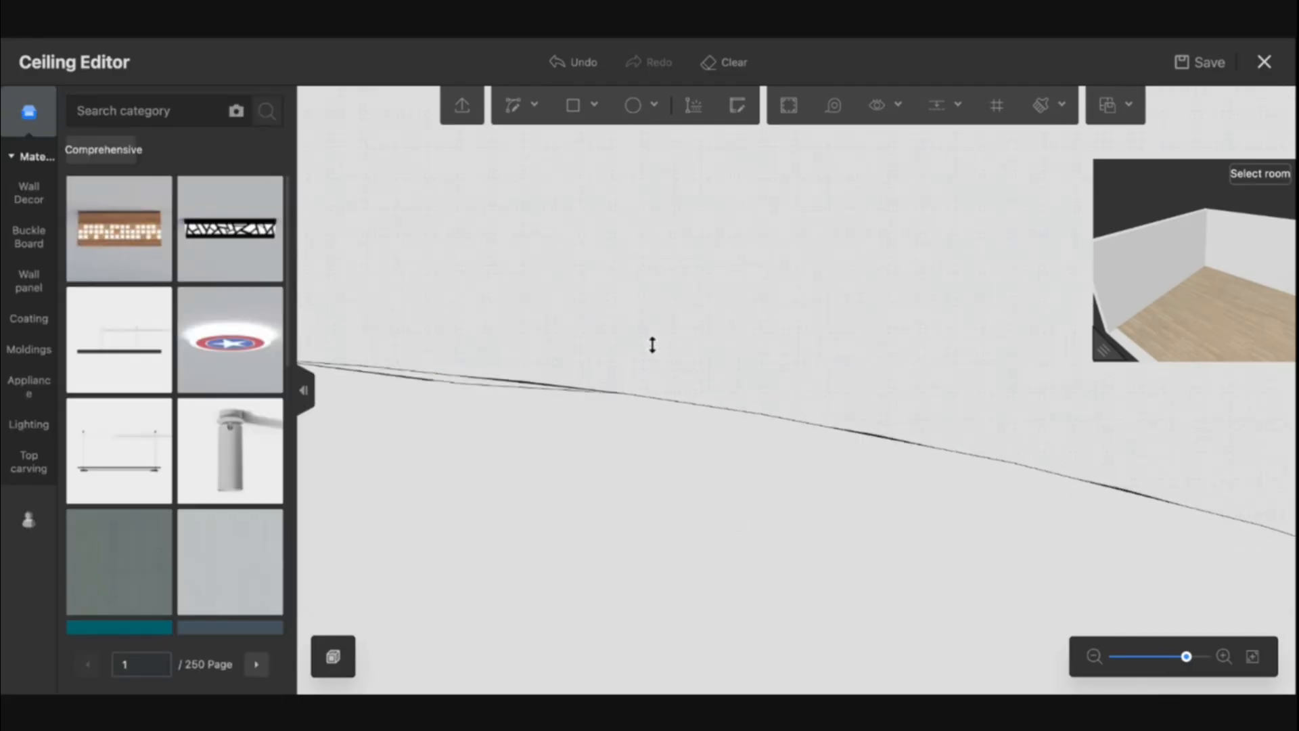
left_click(456, 415)
left_click(455, 385)
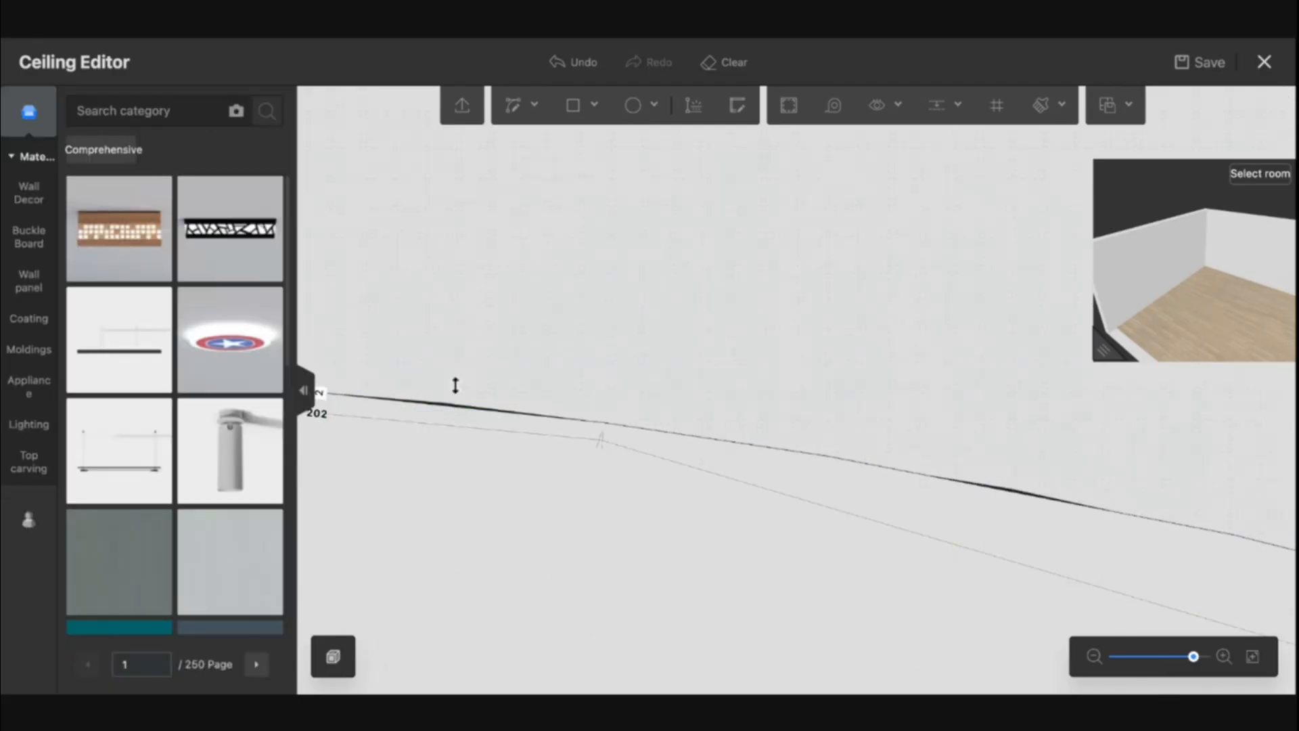
left_click(451, 406)
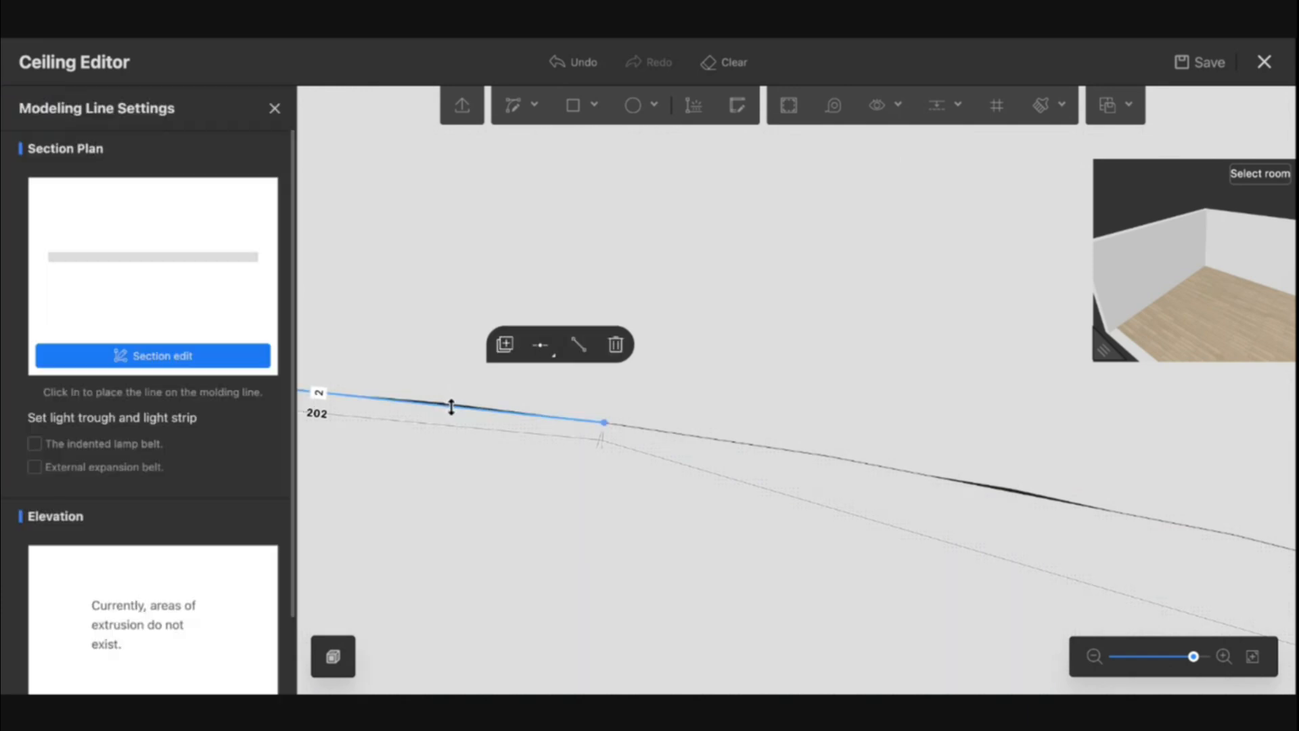
left_click(485, 453)
scroll(563, 457, "down", 5)
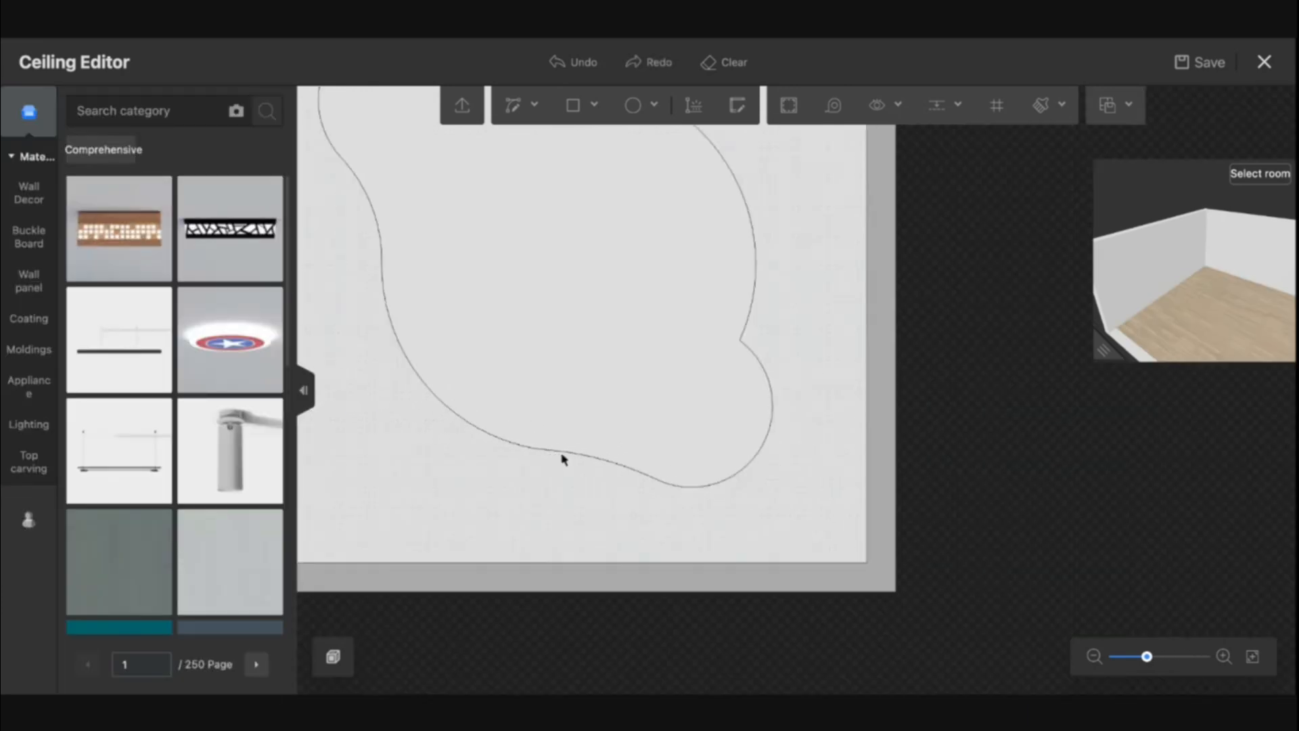
scroll(562, 459, "down", 3)
scroll(654, 408, "up", 6)
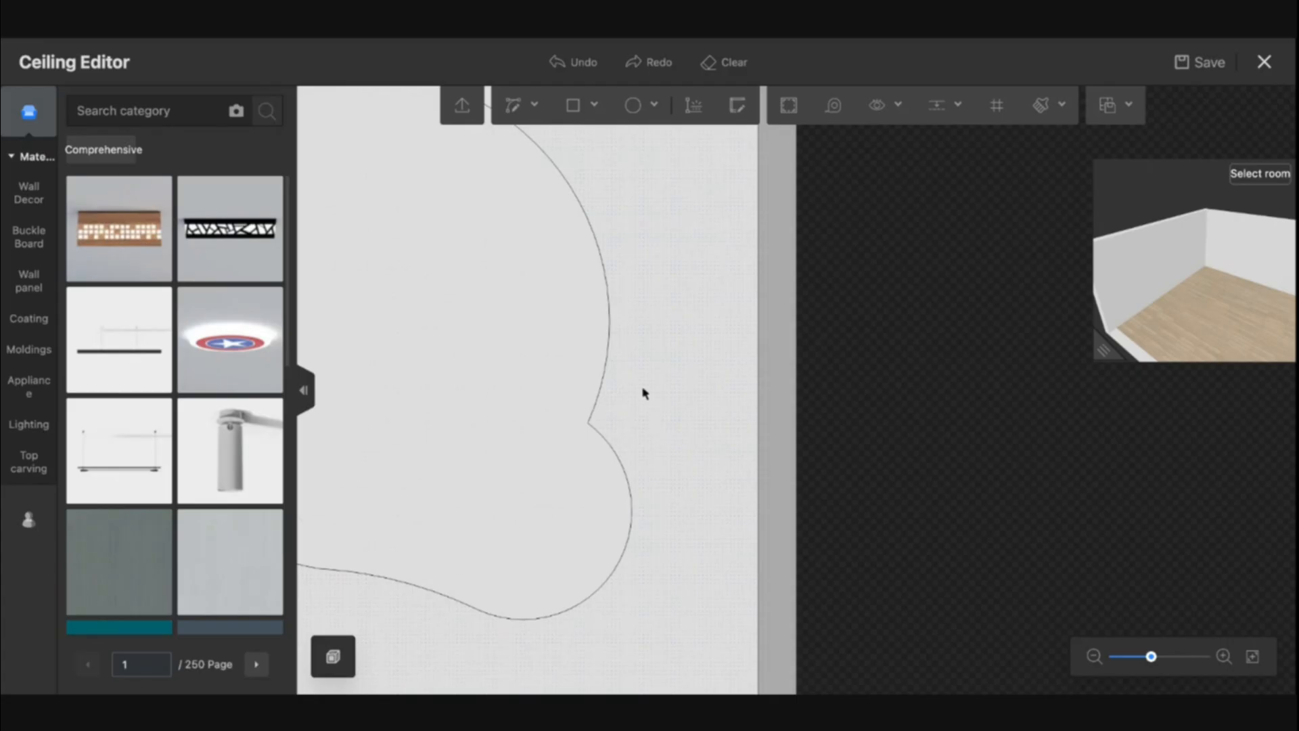
Draw a curve bridging the right-hand notch between the central and lower-right circles, then delete the notch segments
left_click(512, 107)
left_click(492, 203)
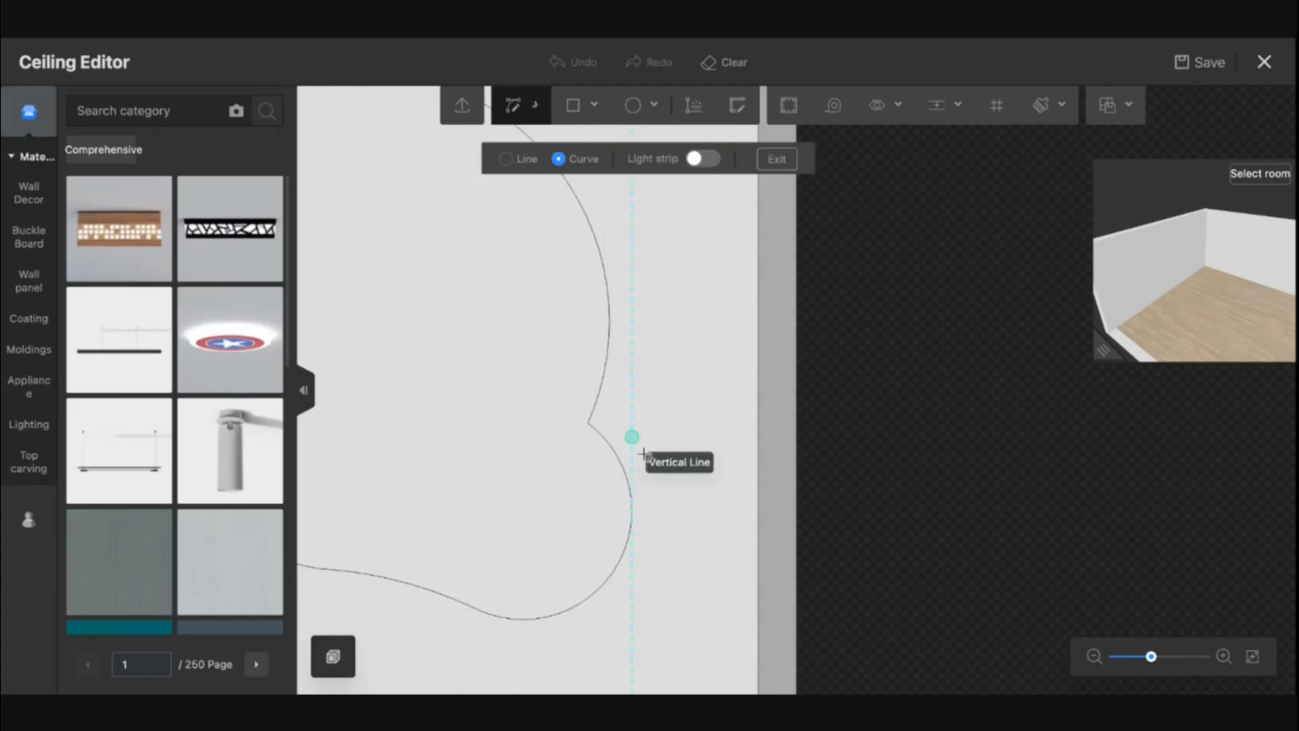
scroll(636, 447, "up", 2)
left_click(594, 498)
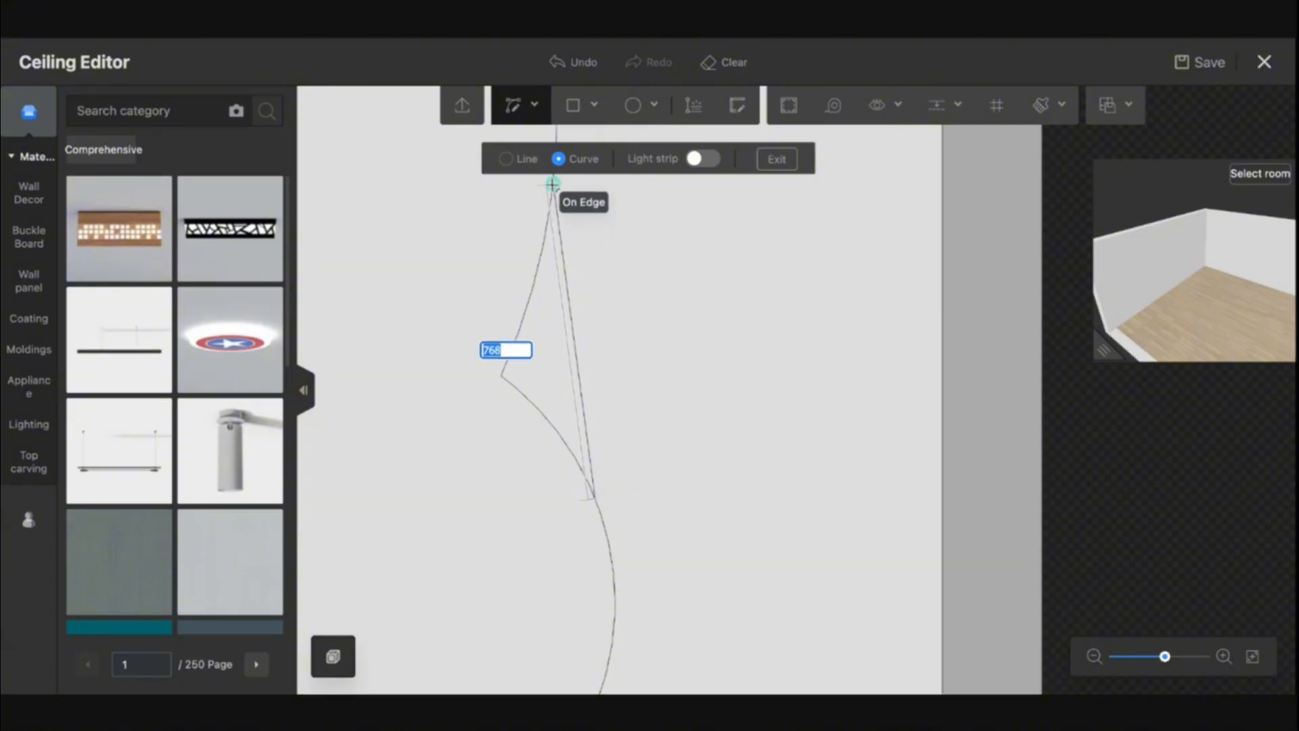
scroll(550, 230, "up", 1)
scroll(549, 230, "up", 1)
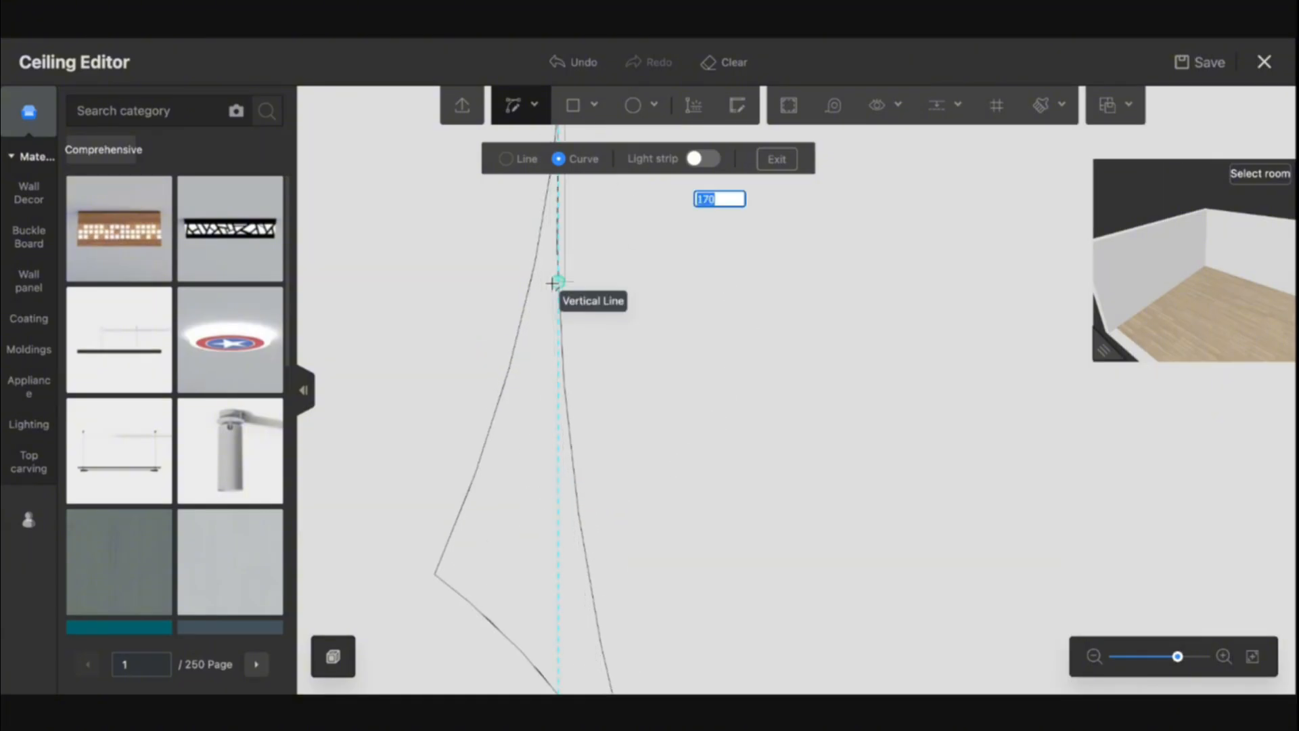
key("Escape")
scroll(662, 372, "down", 2)
key("Escape")
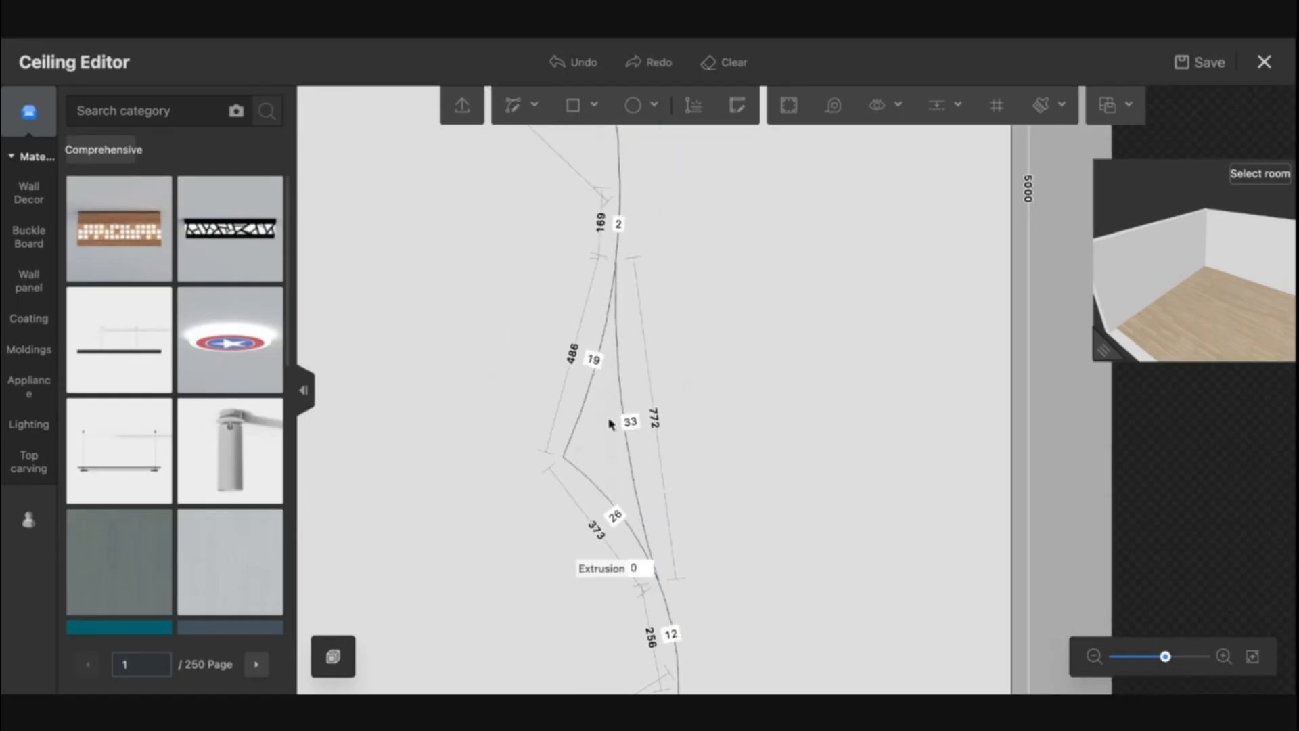
key("Delete")
scroll(598, 504, "down", 6)
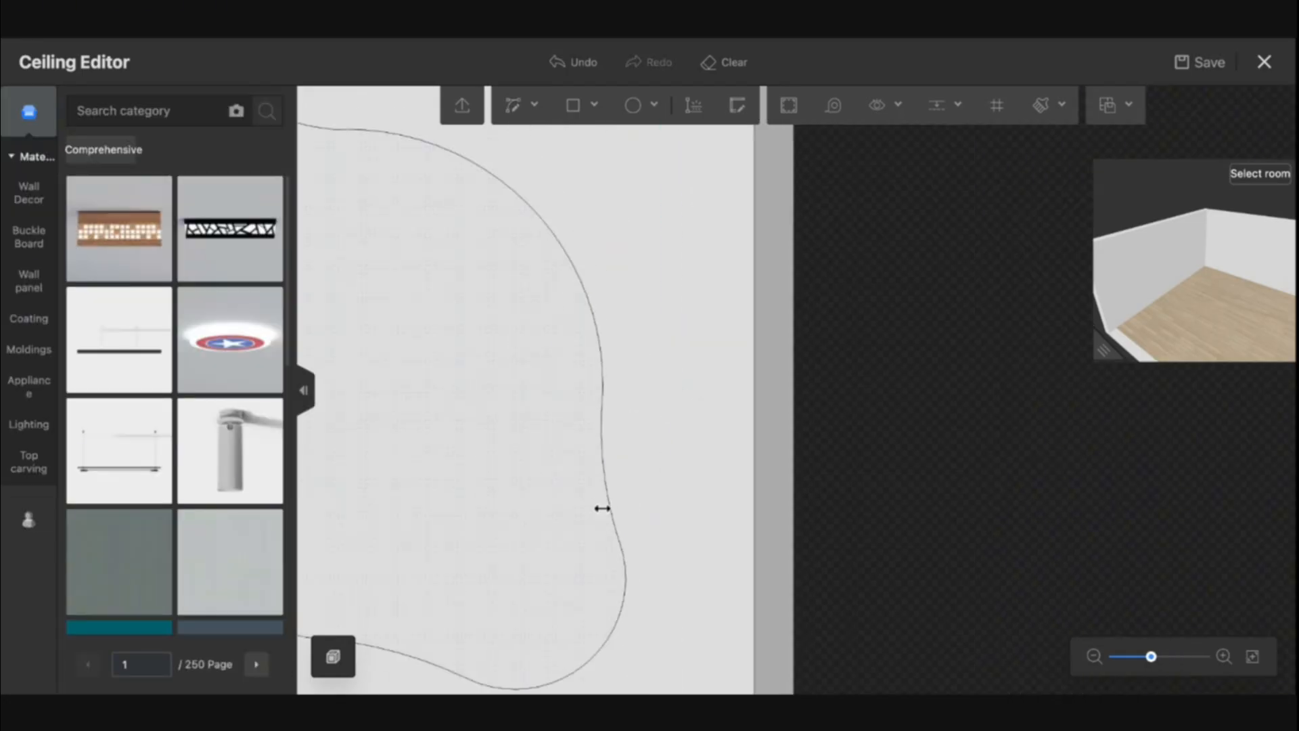
Set the extrusion of the outer ceiling area around the outline to 200
scroll(922, 490, "up", 4)
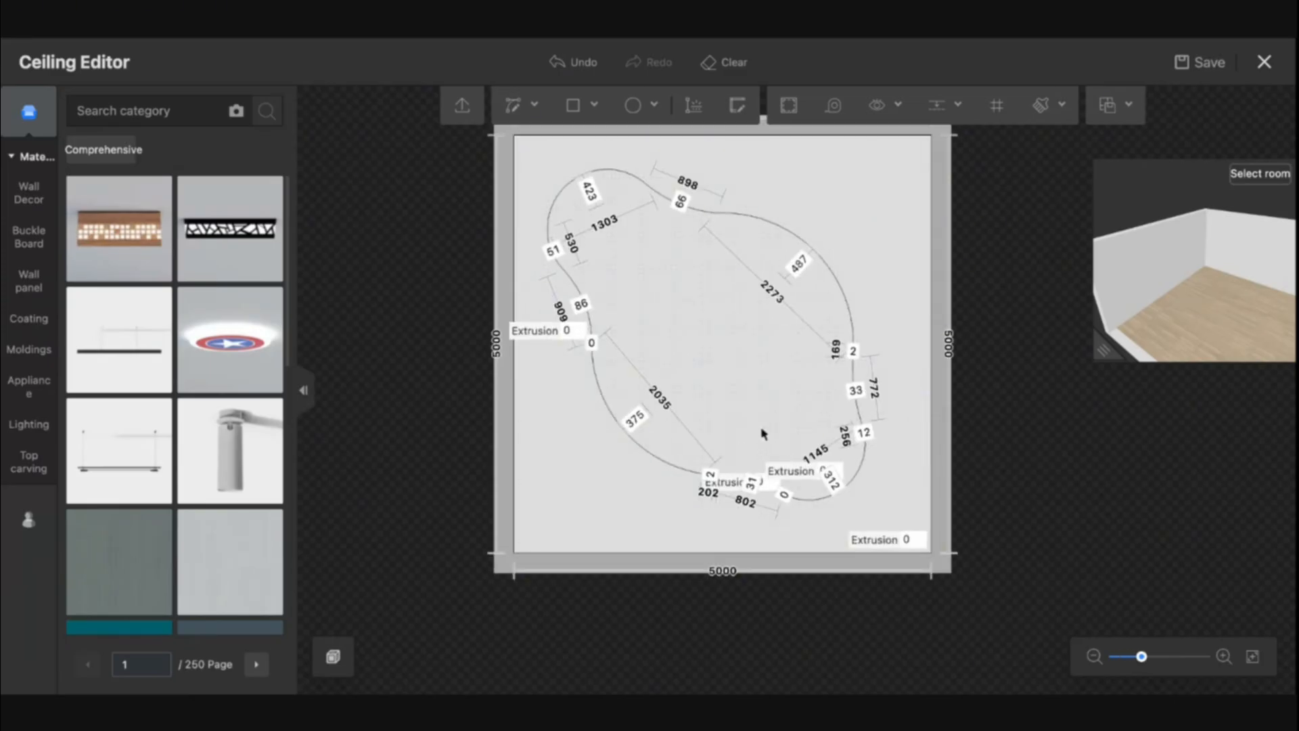
left_click_drag(763, 432, 737, 401)
double_click(885, 516)
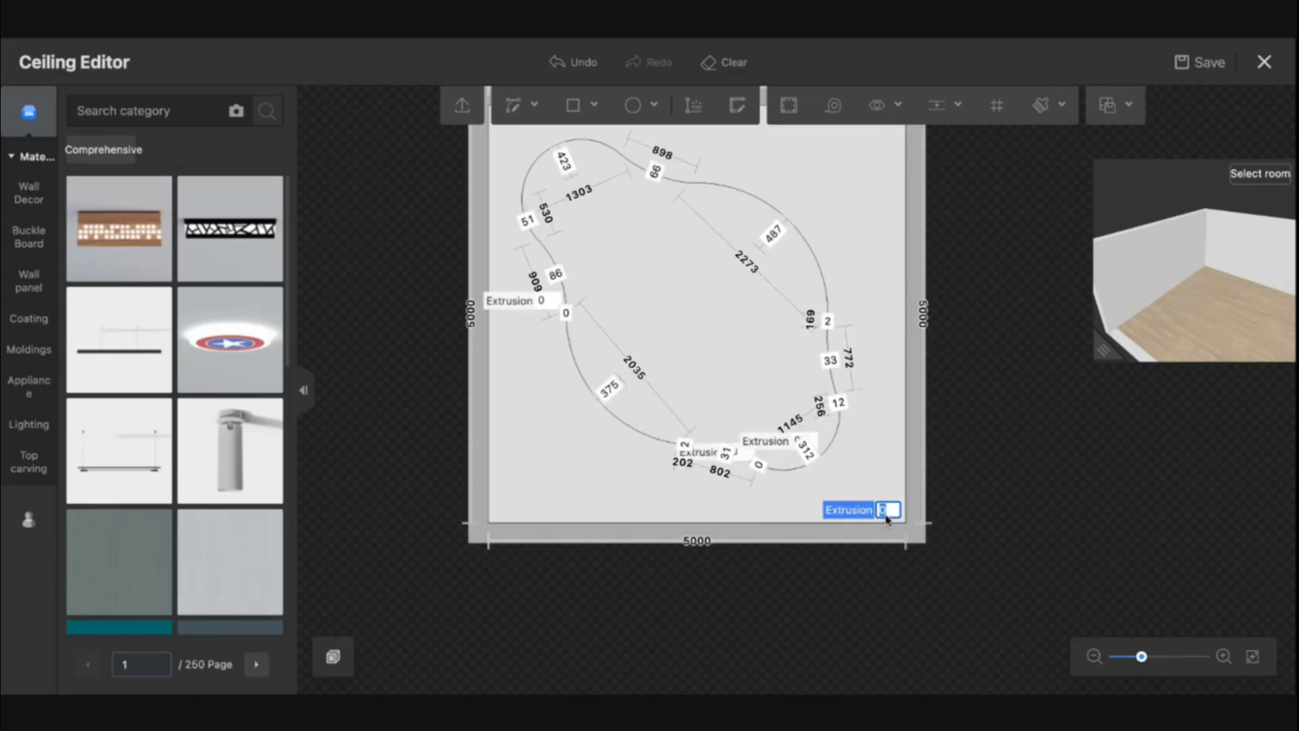
type("200")
key("Return")
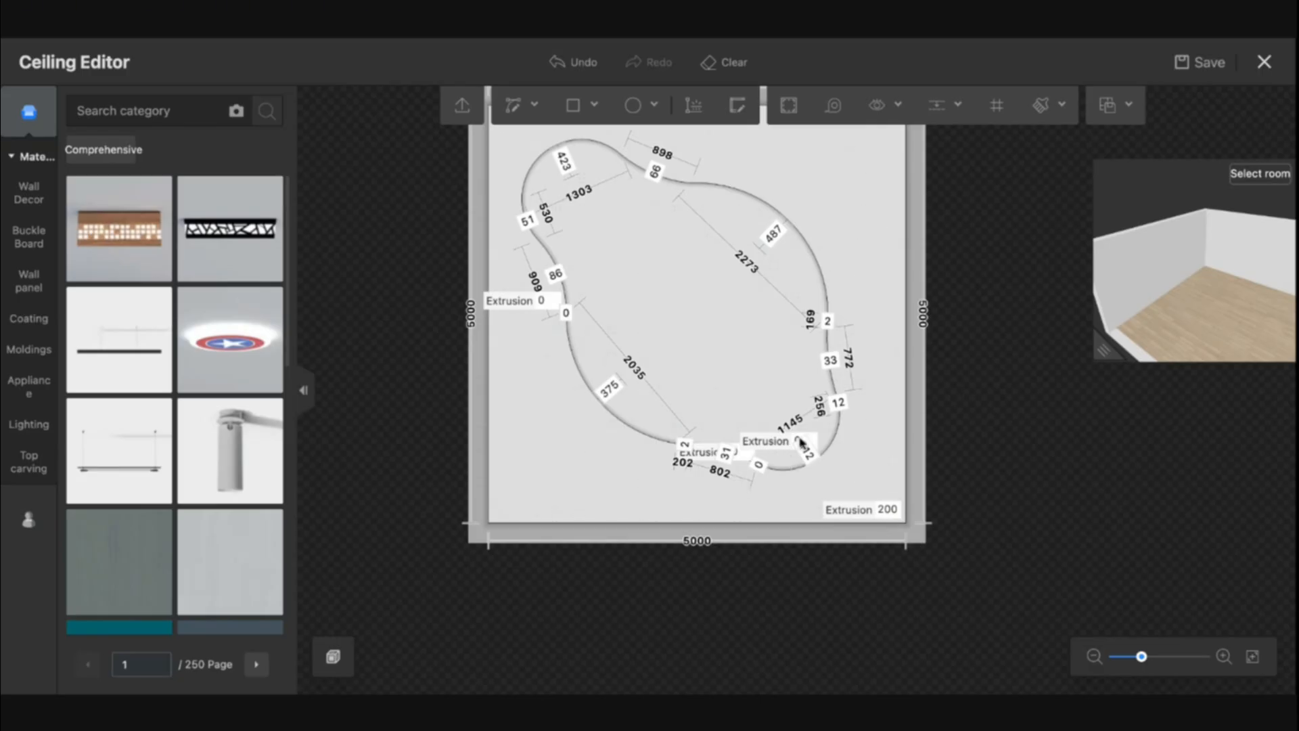
Search materials for "cream" and apply cream finishes to the outer ceiling border and the inner merged-circle area
left_click(122, 110)
type("cream")
key("Return")
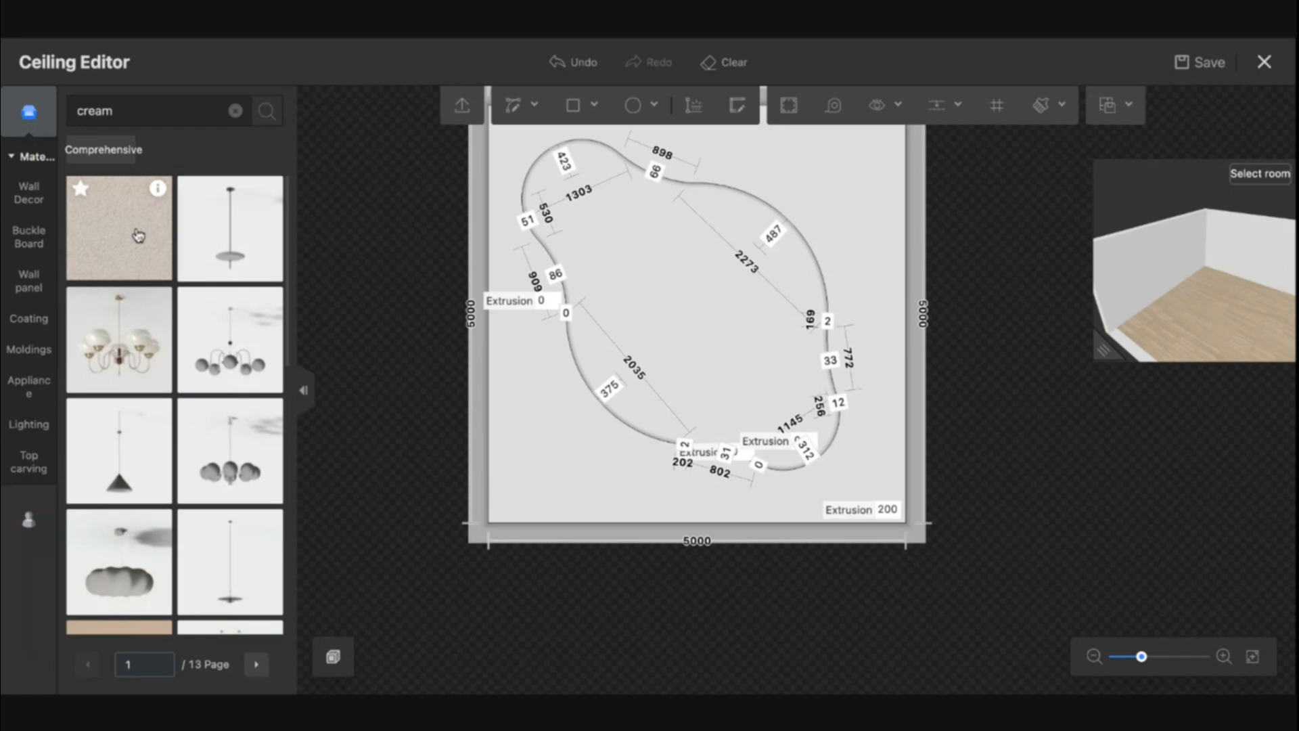
left_click_drag(146, 206, 643, 396)
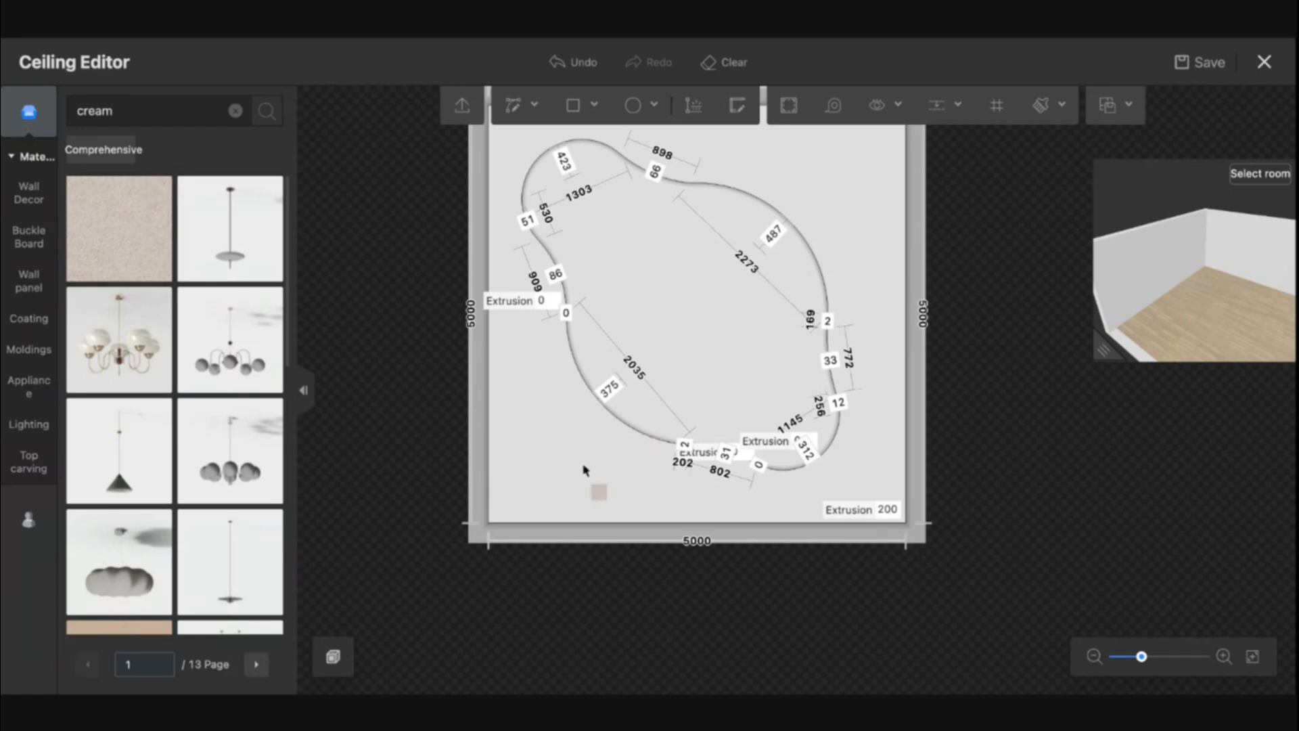
scroll(206, 516, "down", 6)
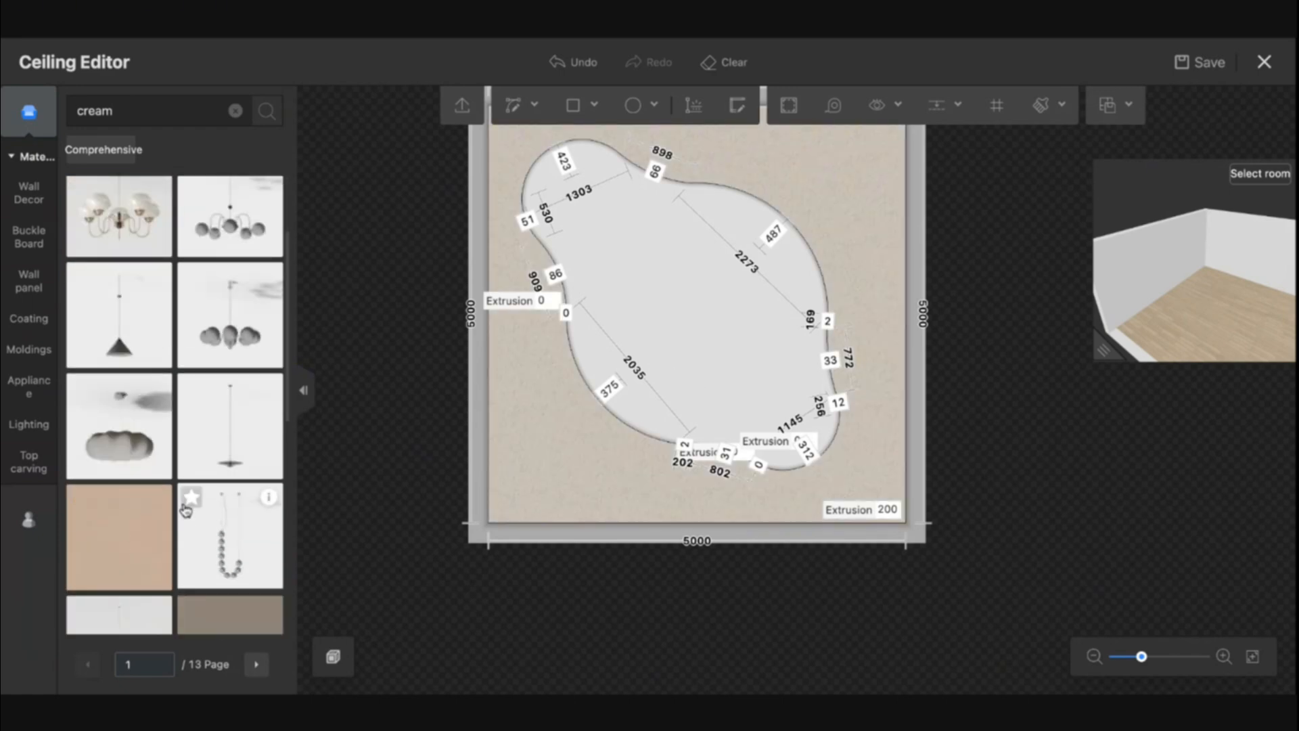
left_click_drag(185, 510, 659, 381)
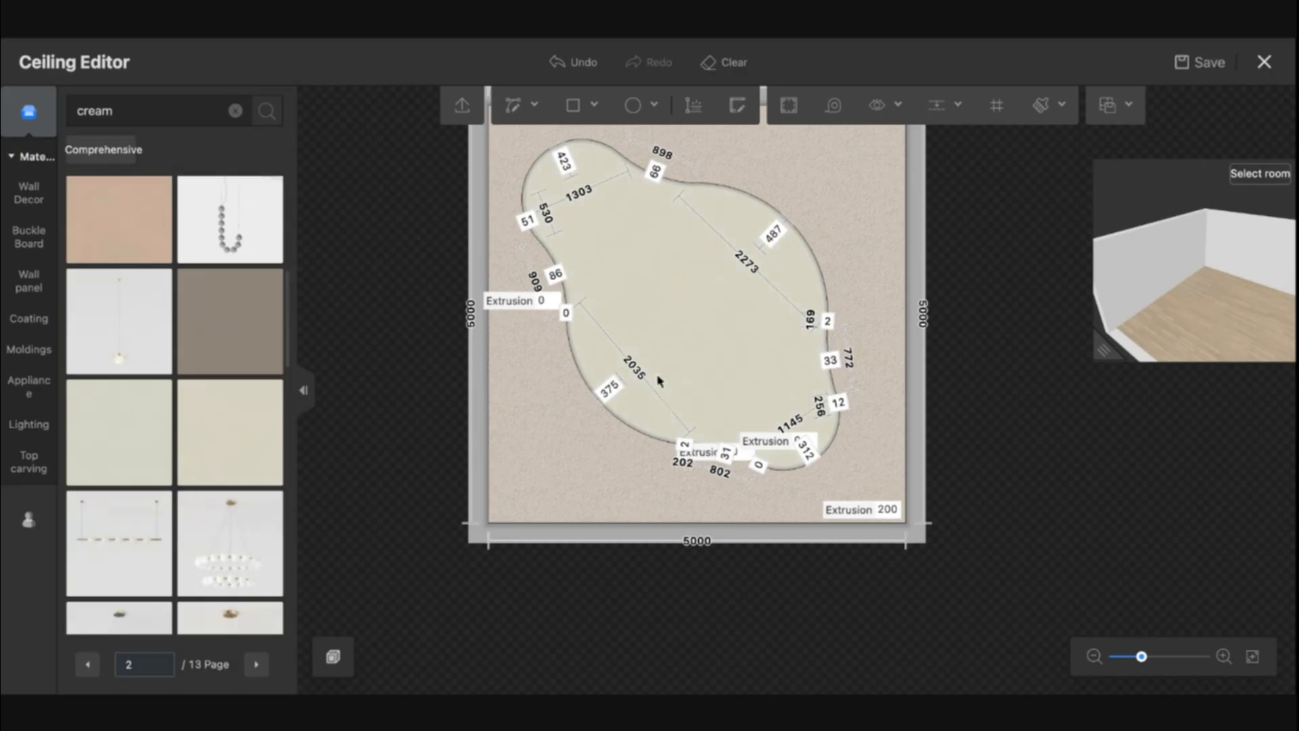
Select the outline's lower-left curve segment, enable the indented lamp belt, and set its light colour to warm orange and brightness to 120%
left_click(567, 335)
scroll(215, 454, "down", 2)
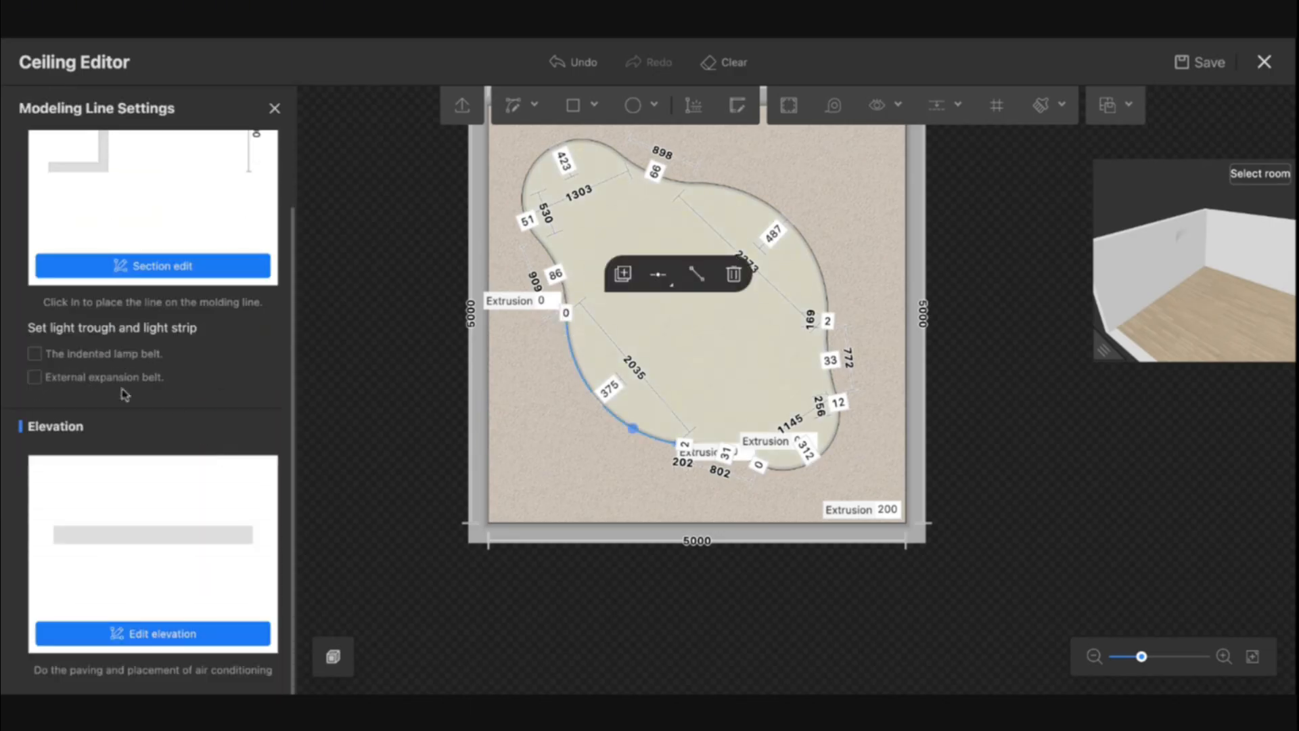
left_click(136, 363)
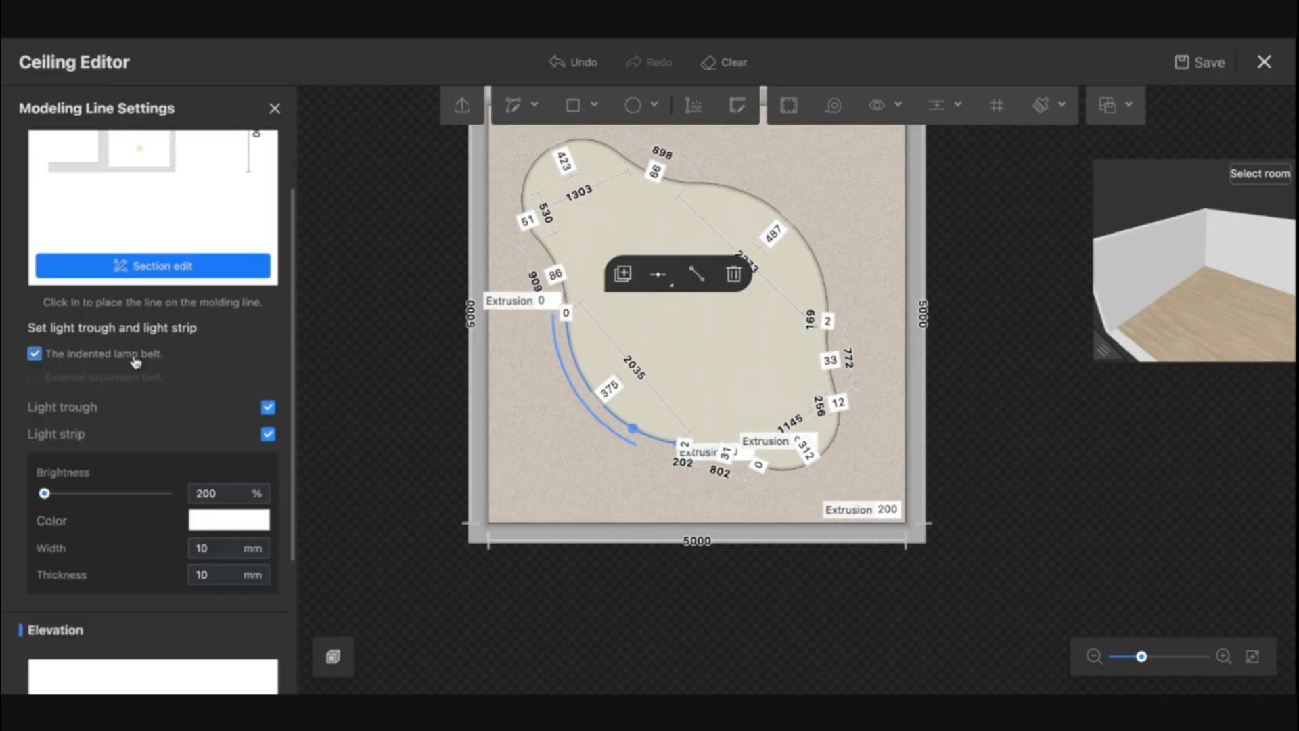
left_click(238, 520)
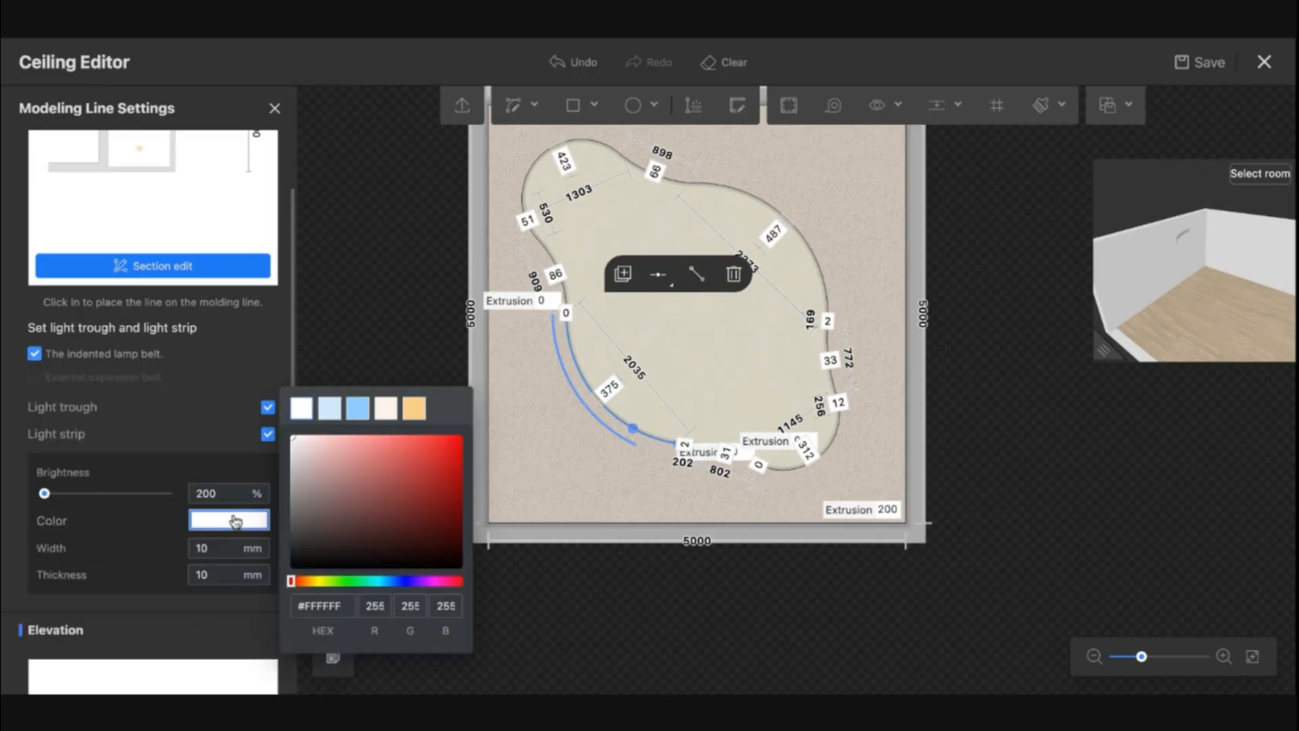
left_click(414, 410)
left_click(241, 493)
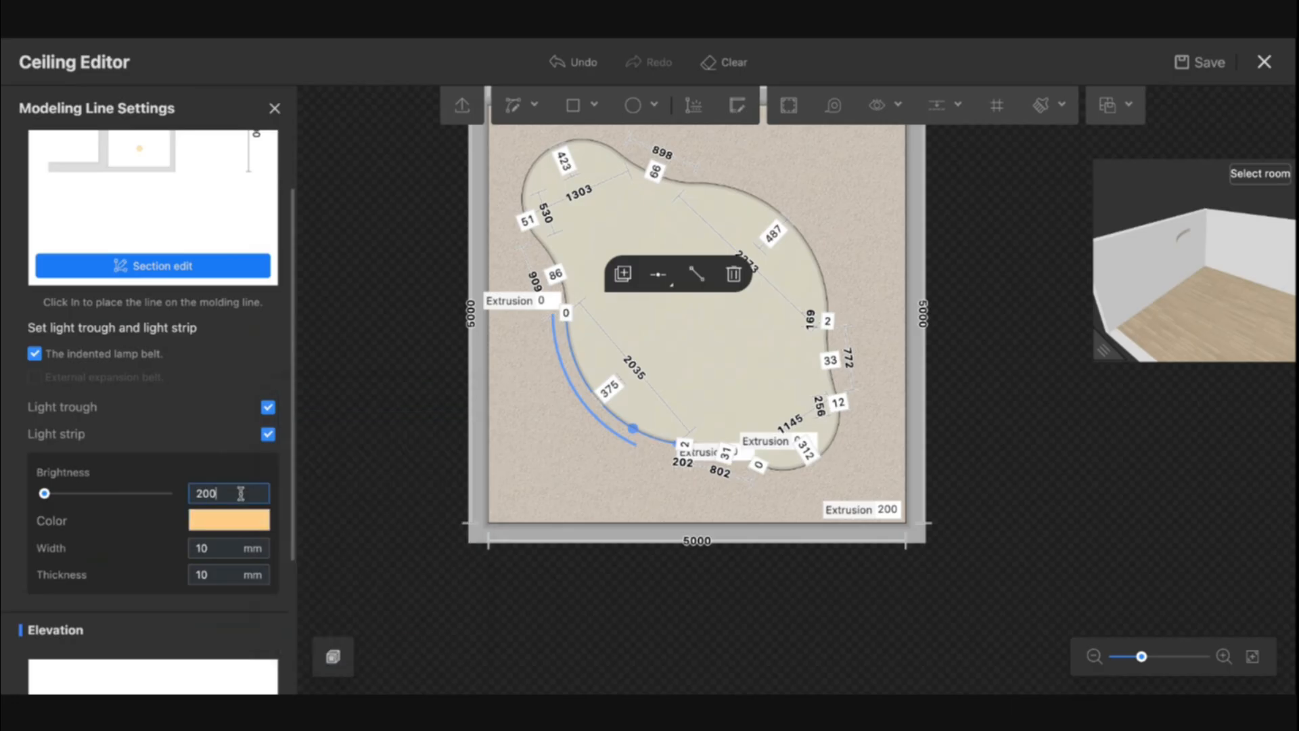
scroll(192, 406, "down", 3)
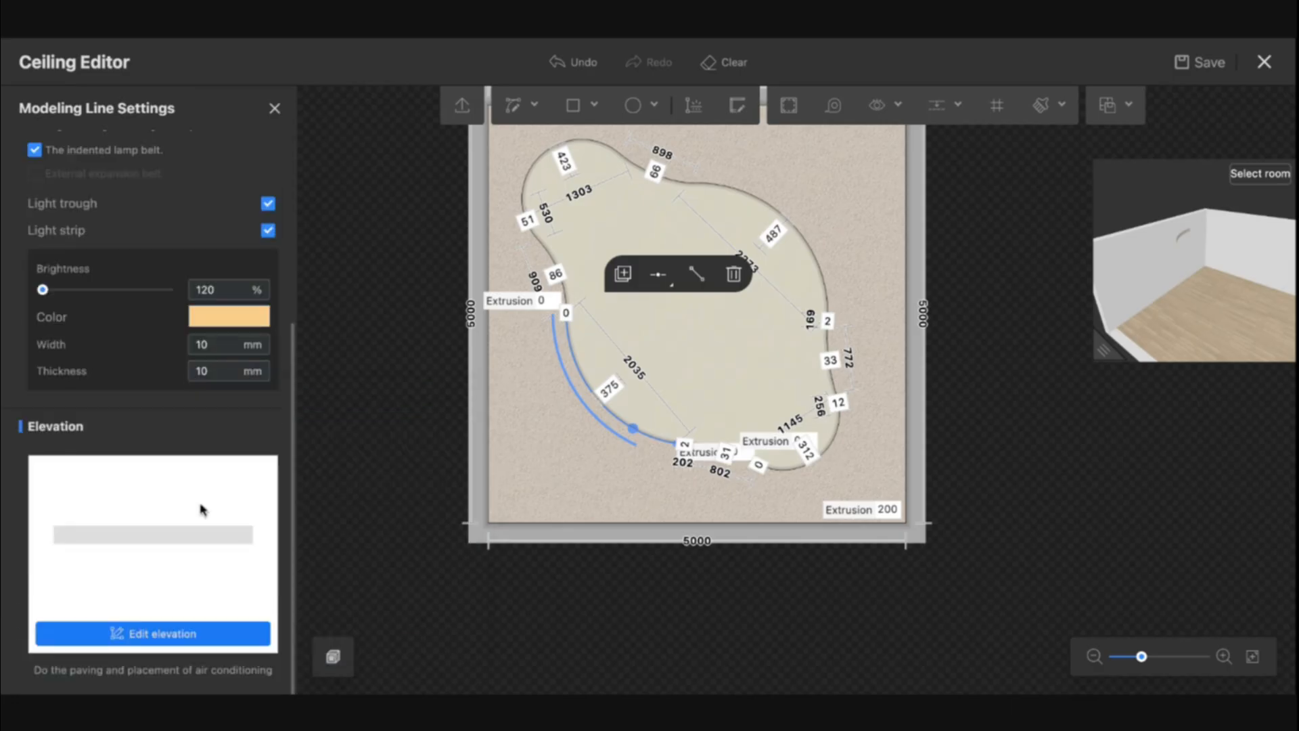
Edit the lamp belt's elevation and apply a cream finish from favourites to it
left_click(171, 634)
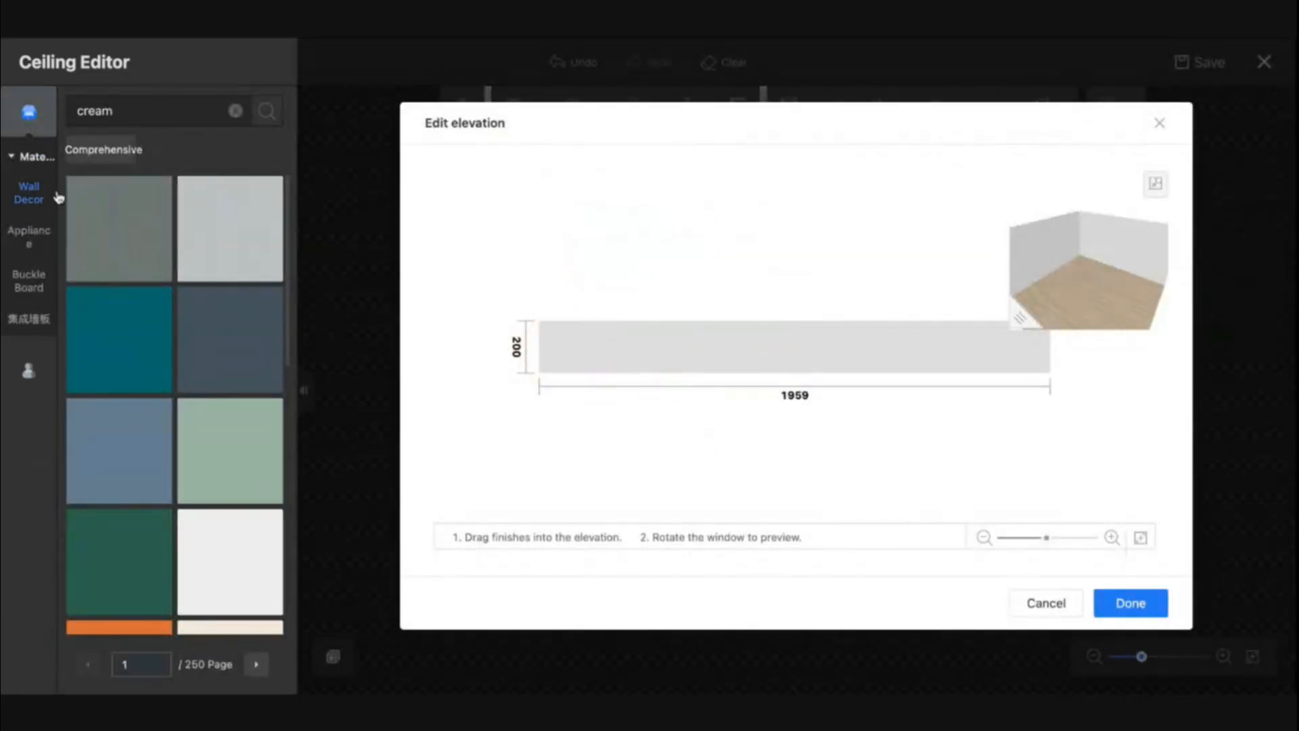
left_click(29, 371)
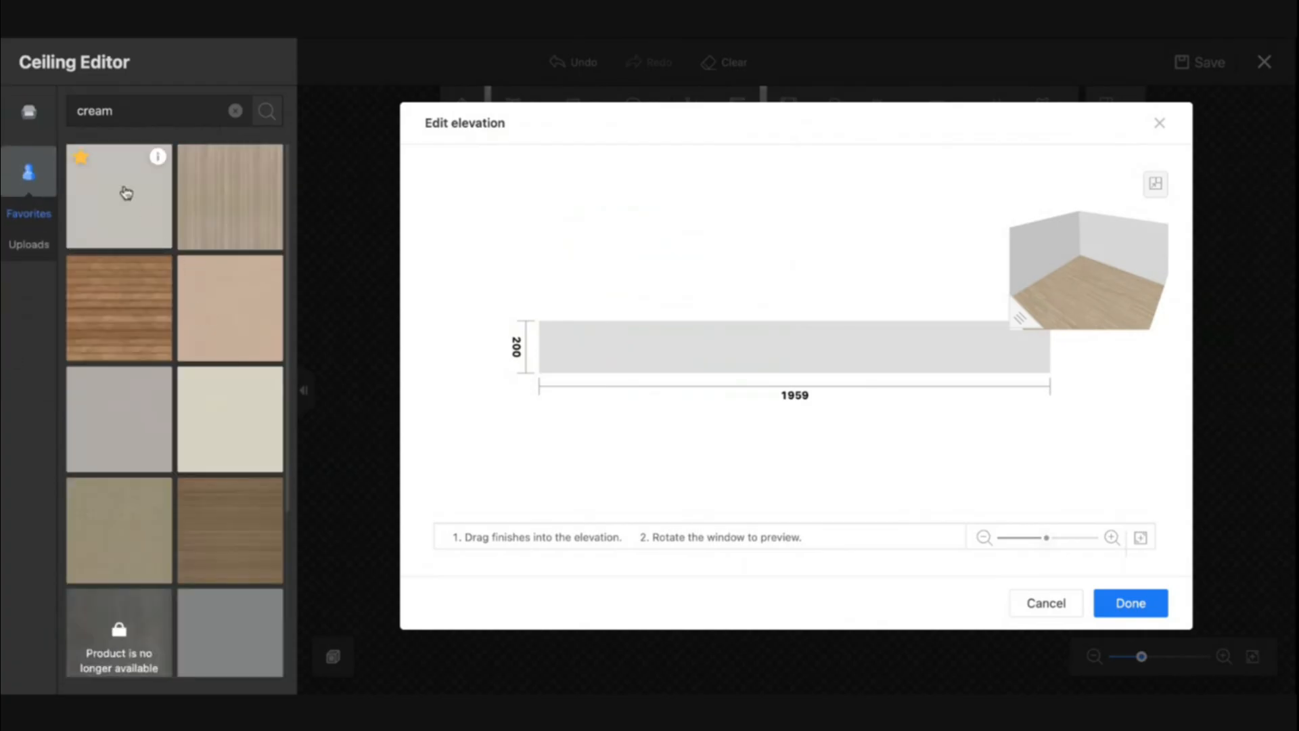
left_click_drag(211, 452, 687, 370)
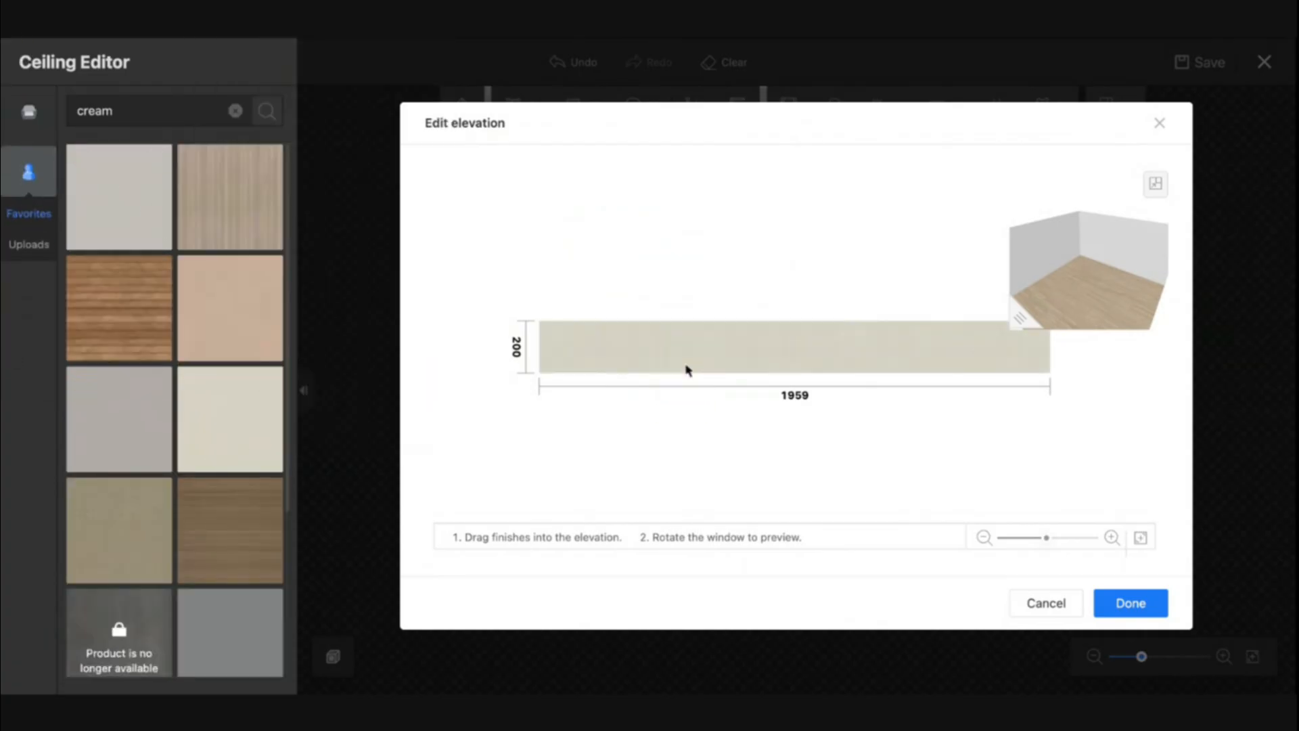
left_click(1131, 602)
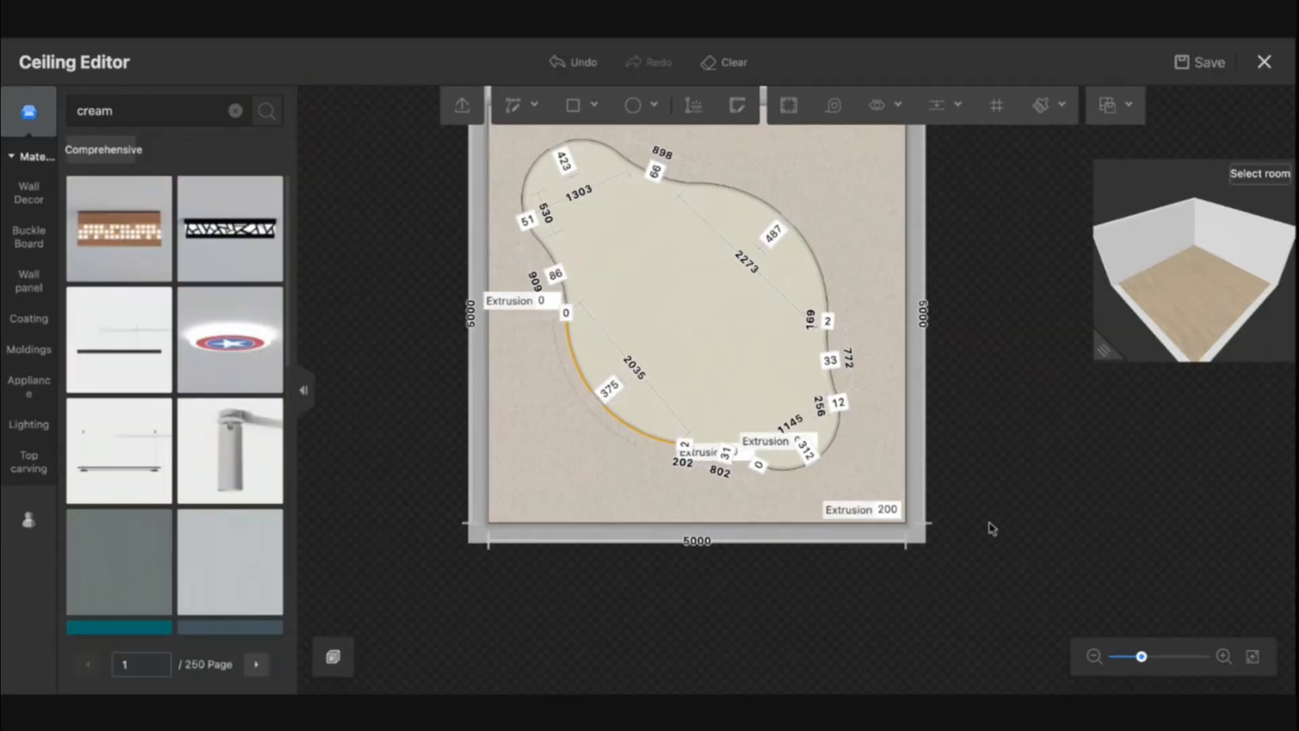
Deselect the lamp belt segment and close the Ceiling Editor
left_click(635, 432)
left_click(688, 369)
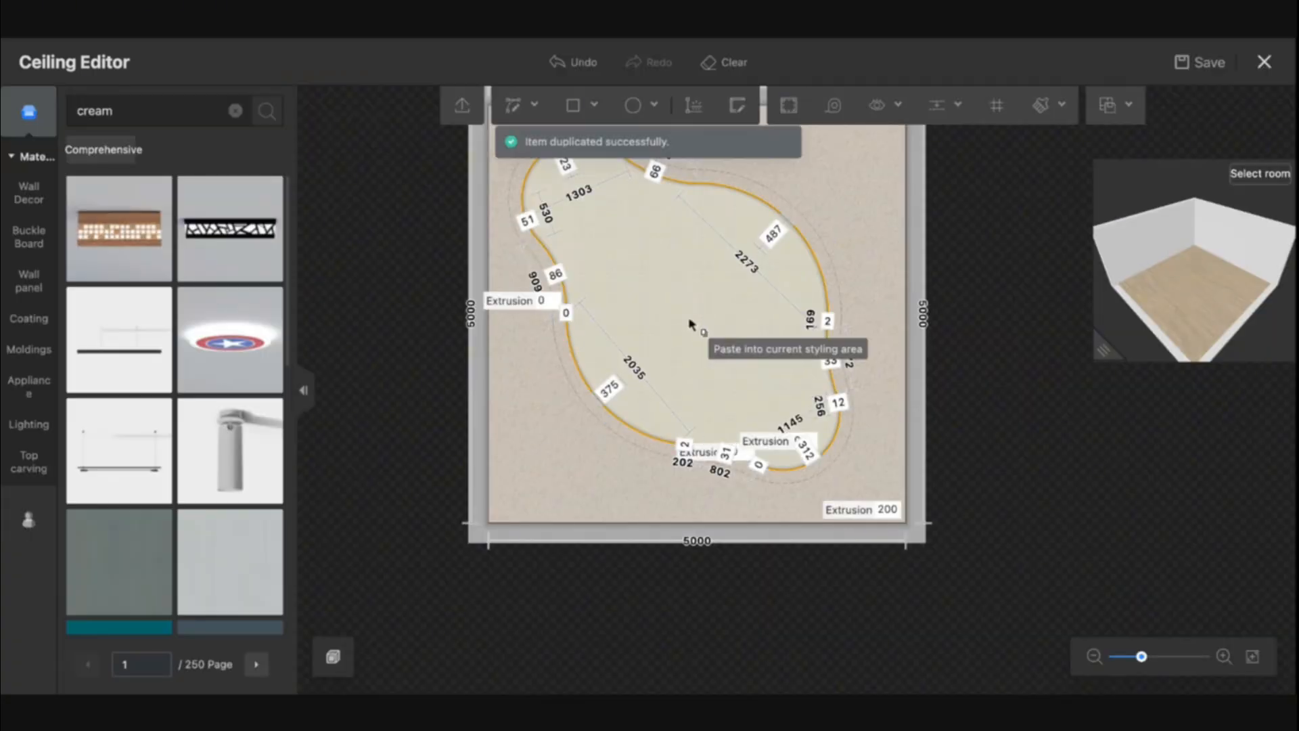
left_click(1262, 64)
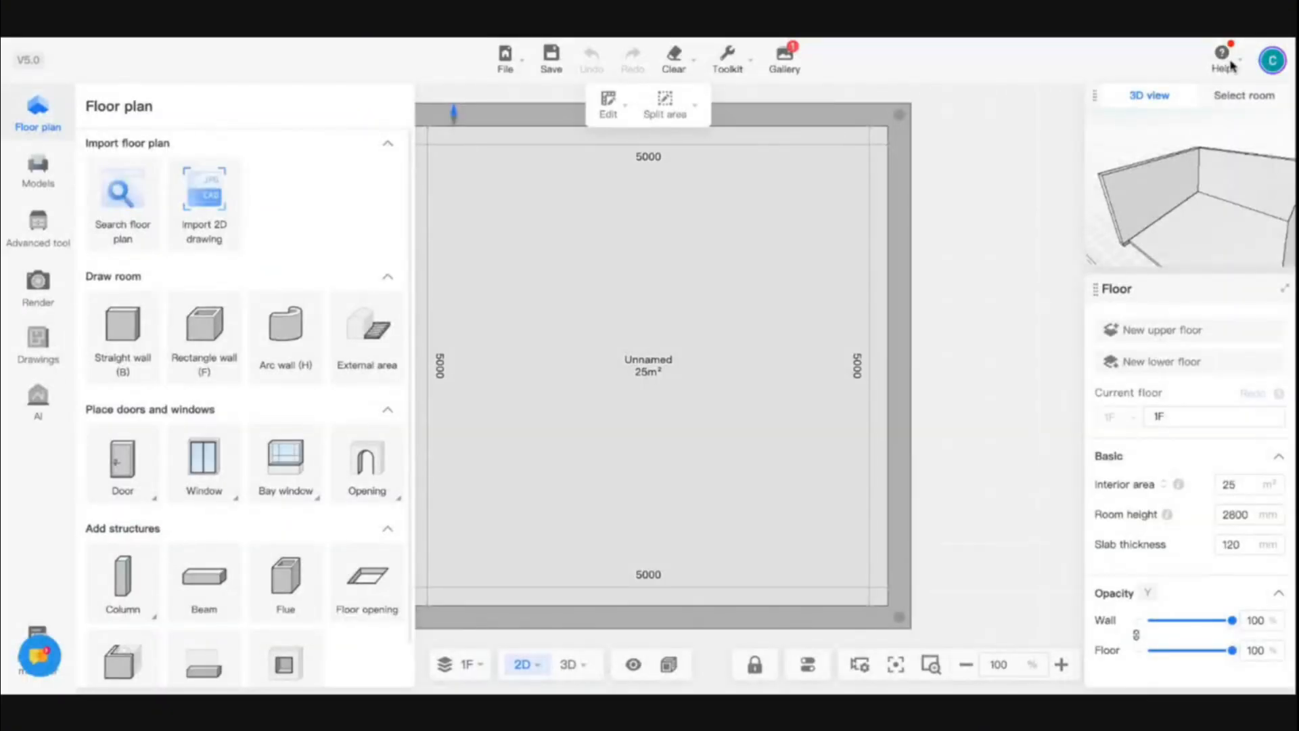
Switch to the 3D view, inspect the recessed ceiling and lamp belt up close, and reopen the ceiling area in the Ceiling Editor
left_click(570, 666)
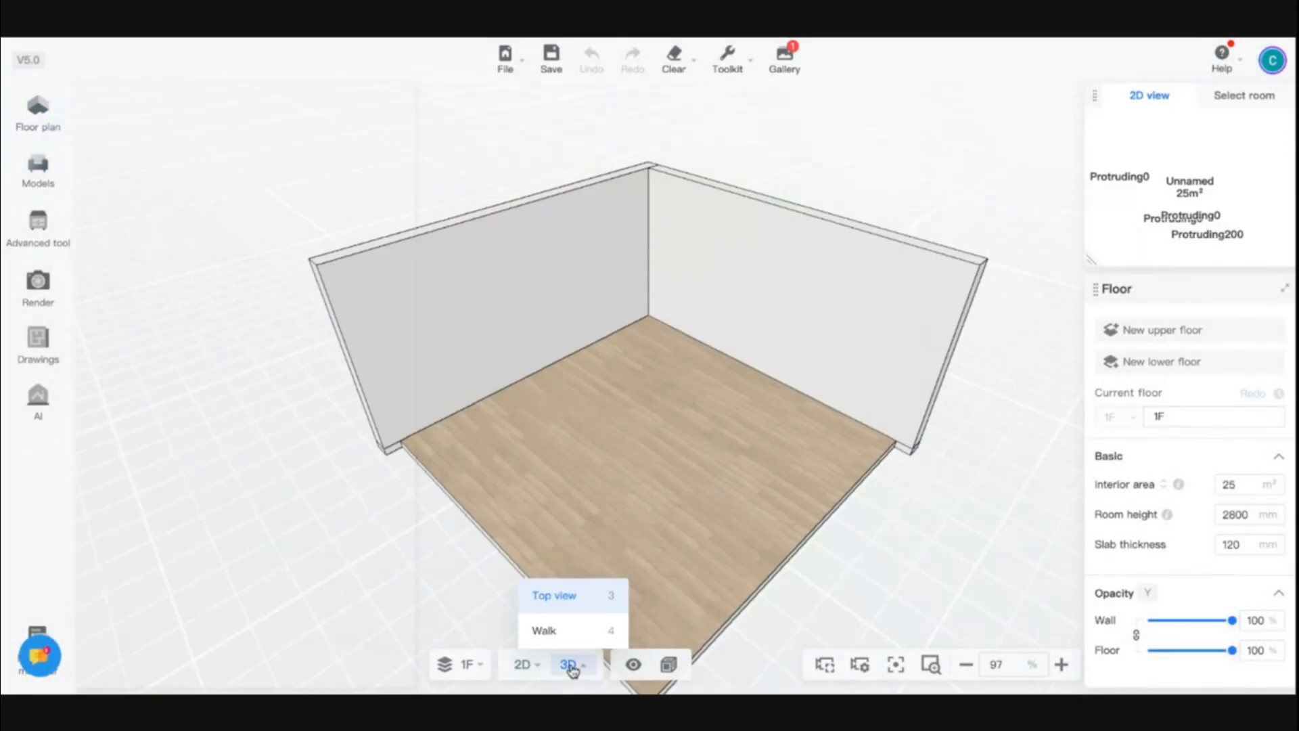
left_click_drag(662, 494, 435, 441)
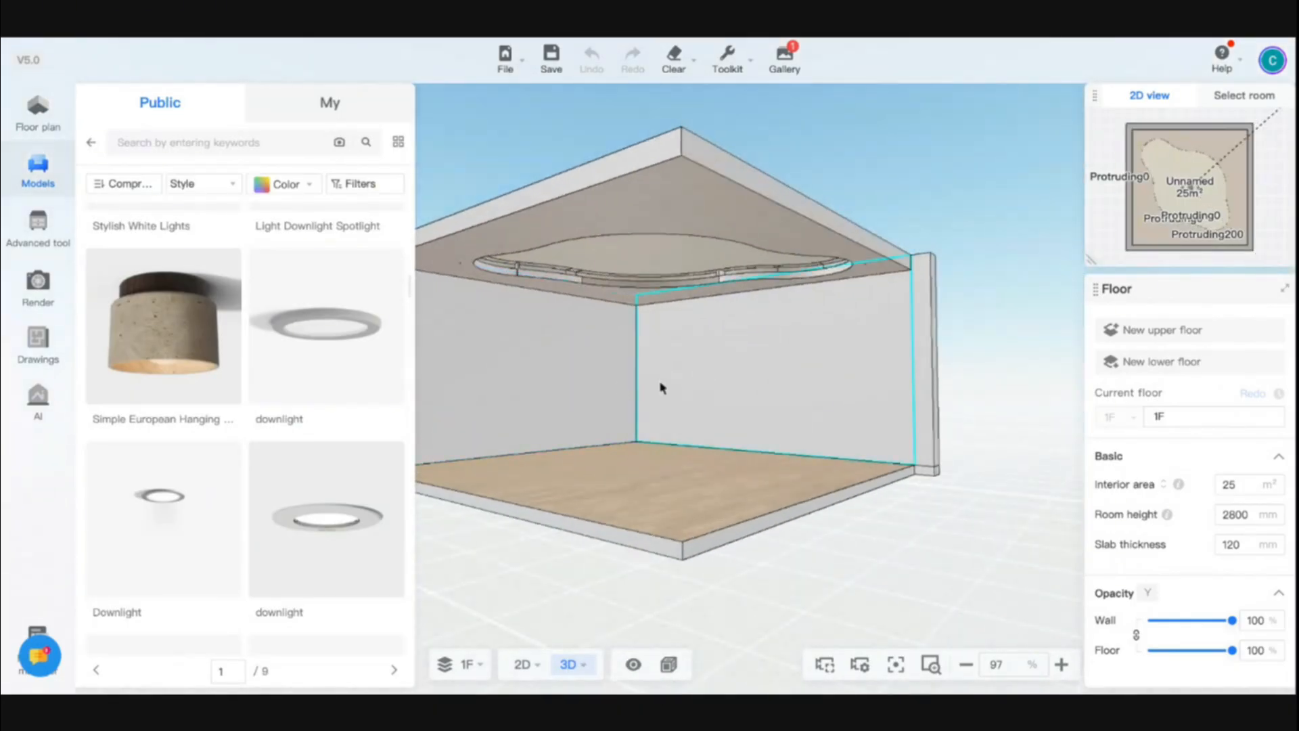
left_click_drag(661, 388, 549, 403)
scroll(557, 310, "up", 5)
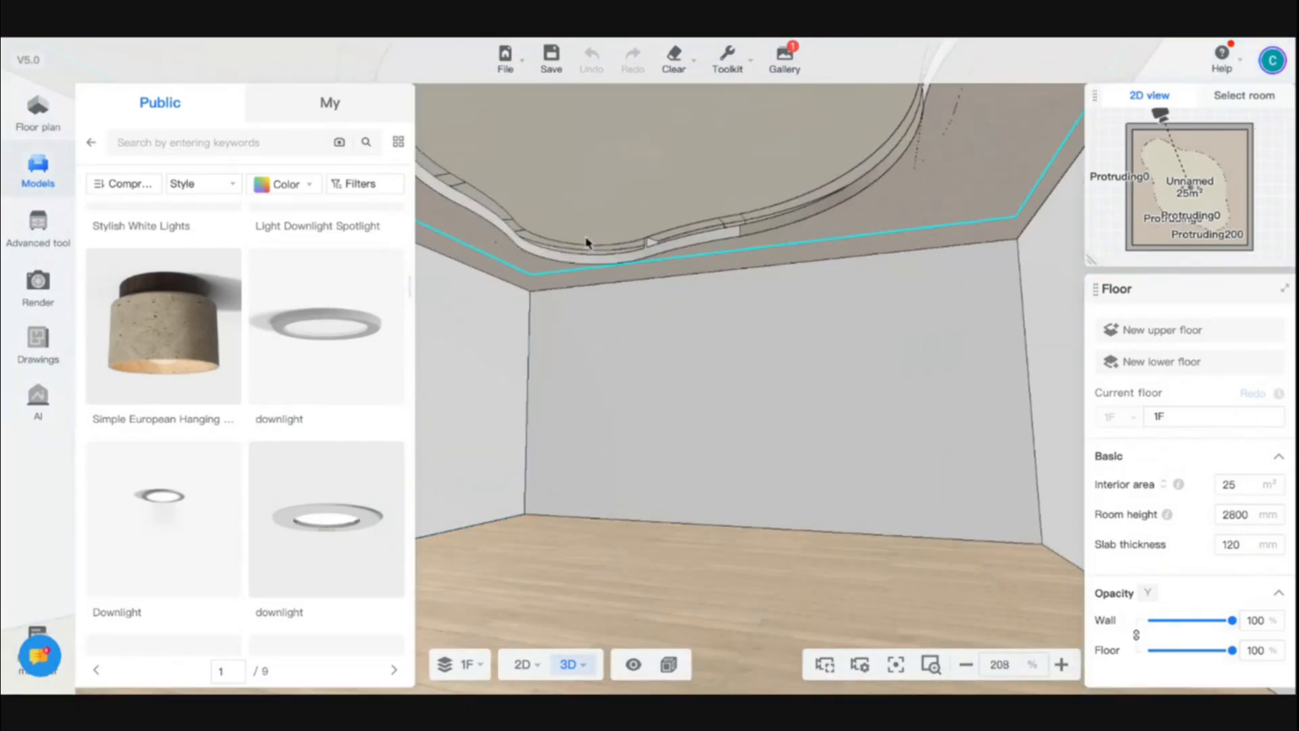
scroll(586, 242, "up", 5)
left_click_drag(790, 175, 812, 201)
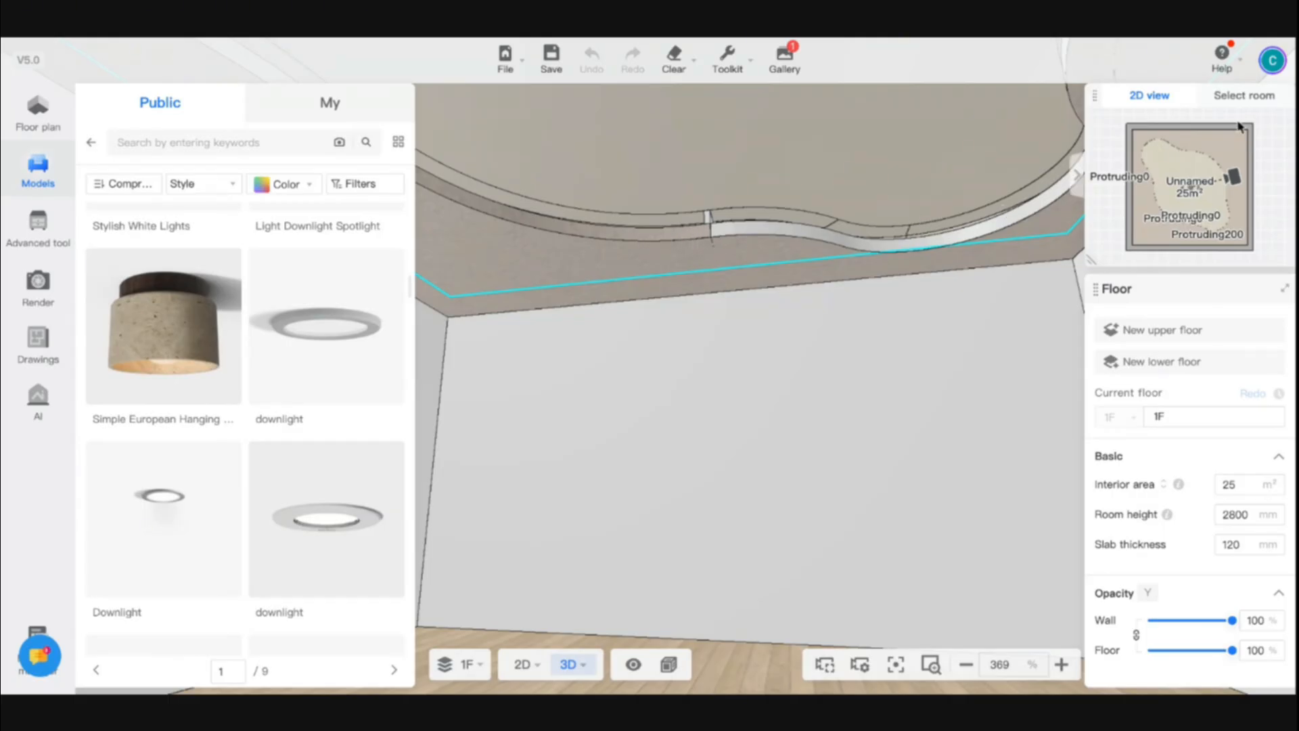
left_click(666, 276)
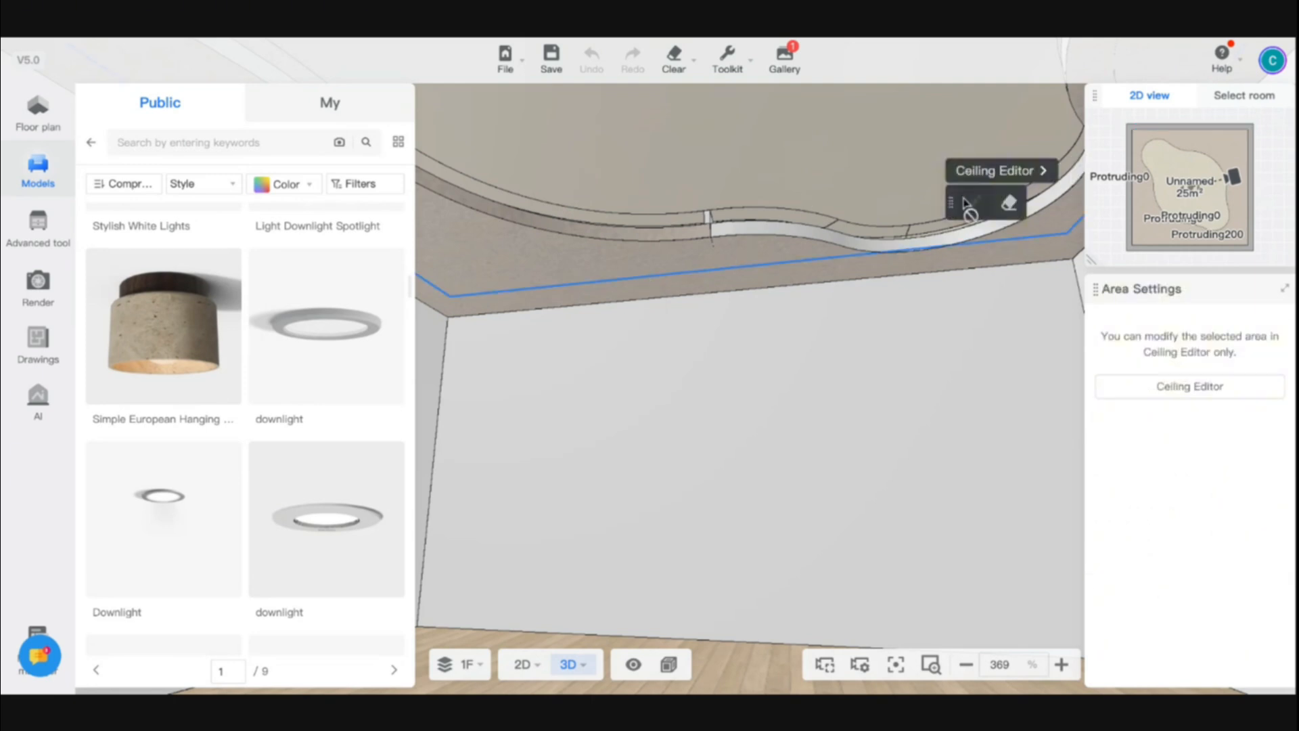
left_click(1014, 173)
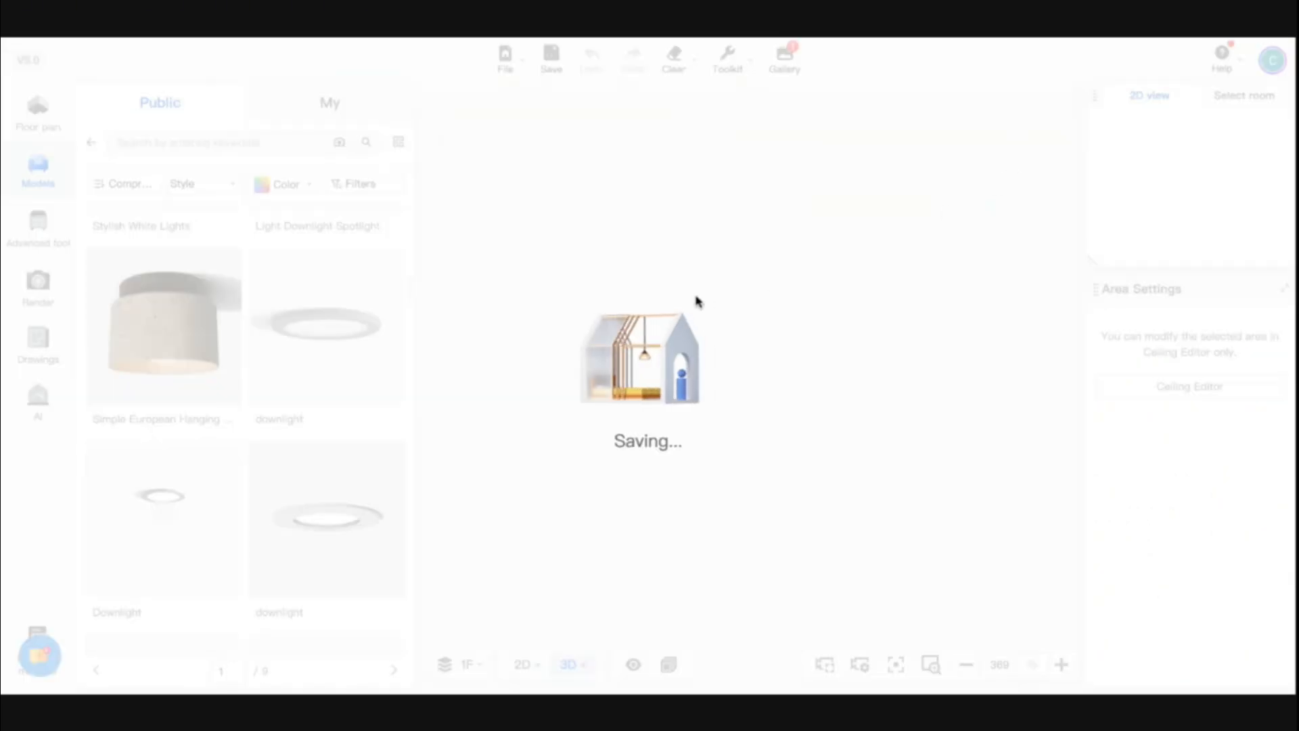
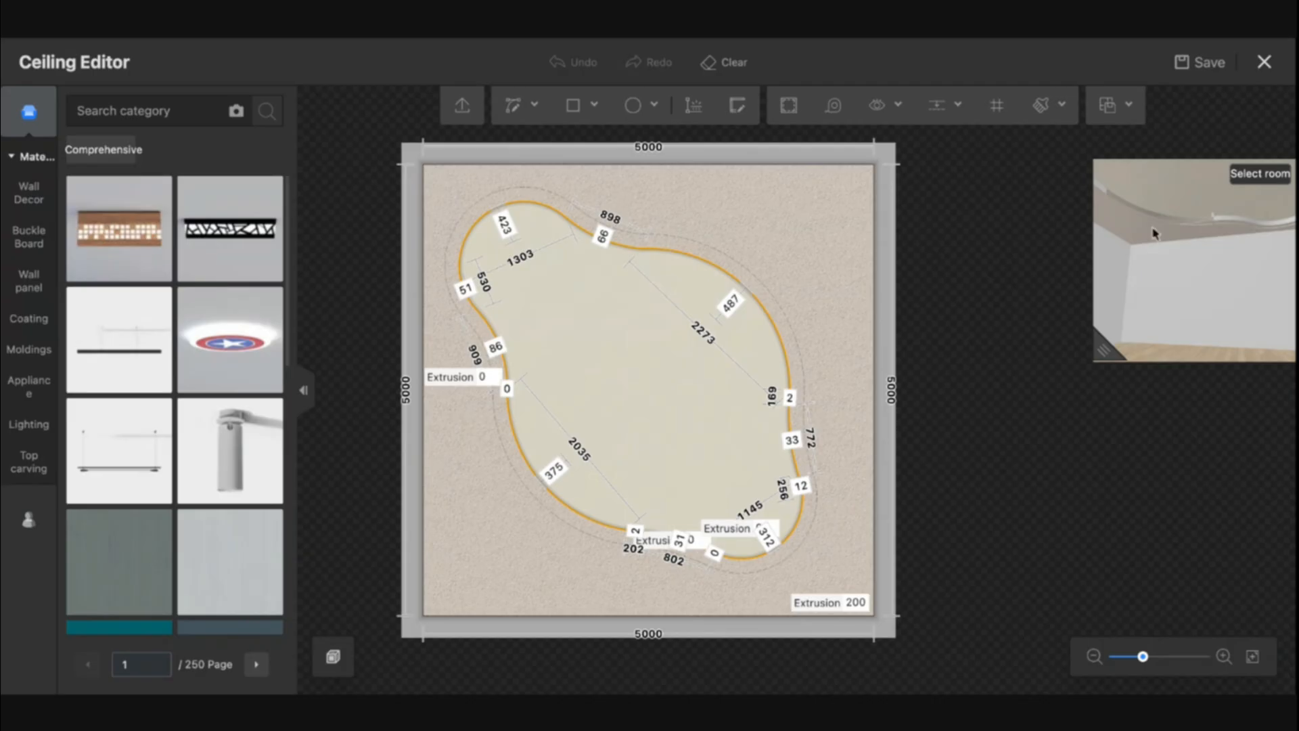
Open the wall in the Wall Editor and set its extrusion to 200
left_click(1230, 313)
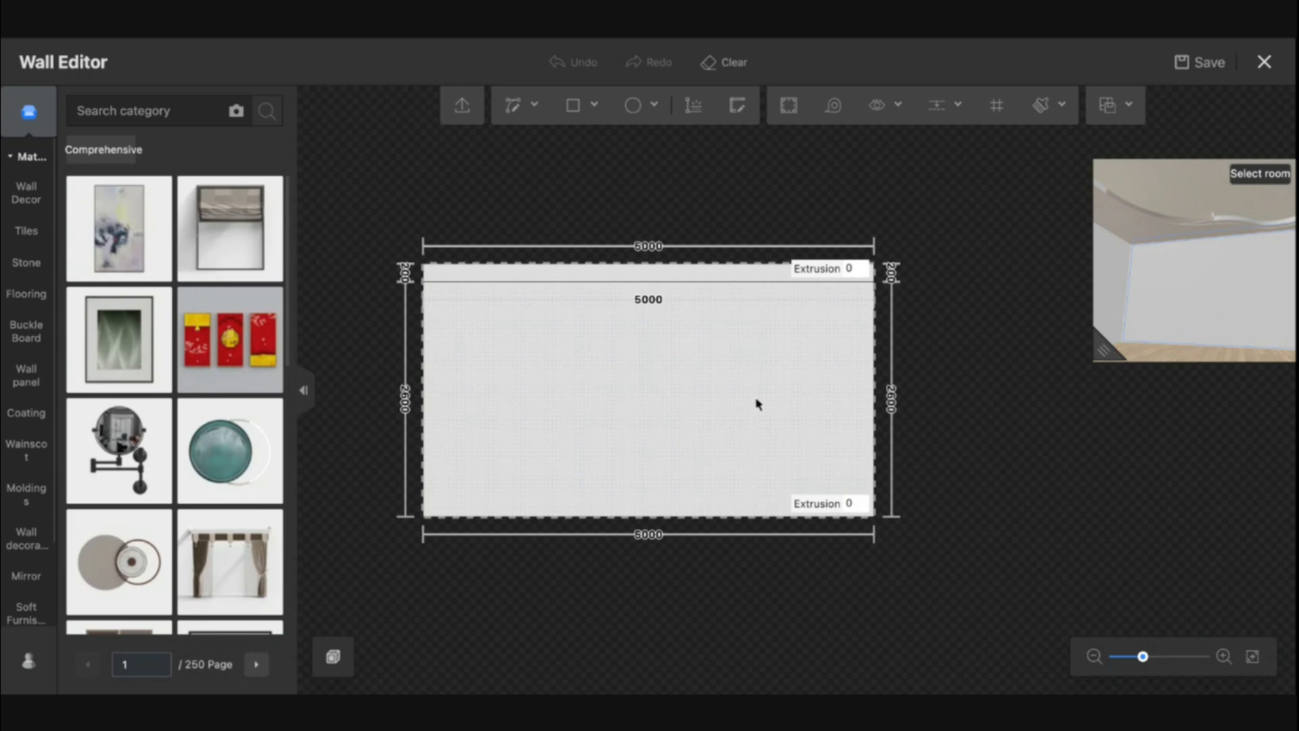
left_click(854, 507)
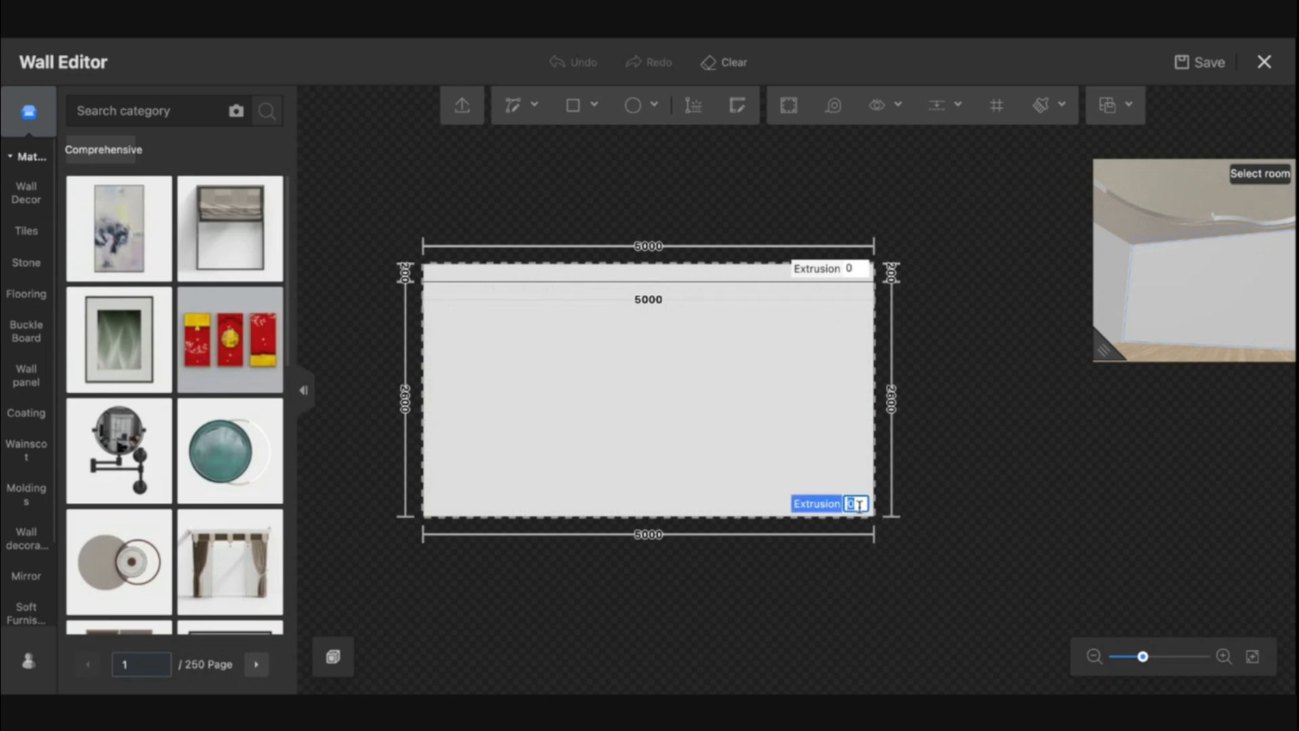
type("200")
key("Return")
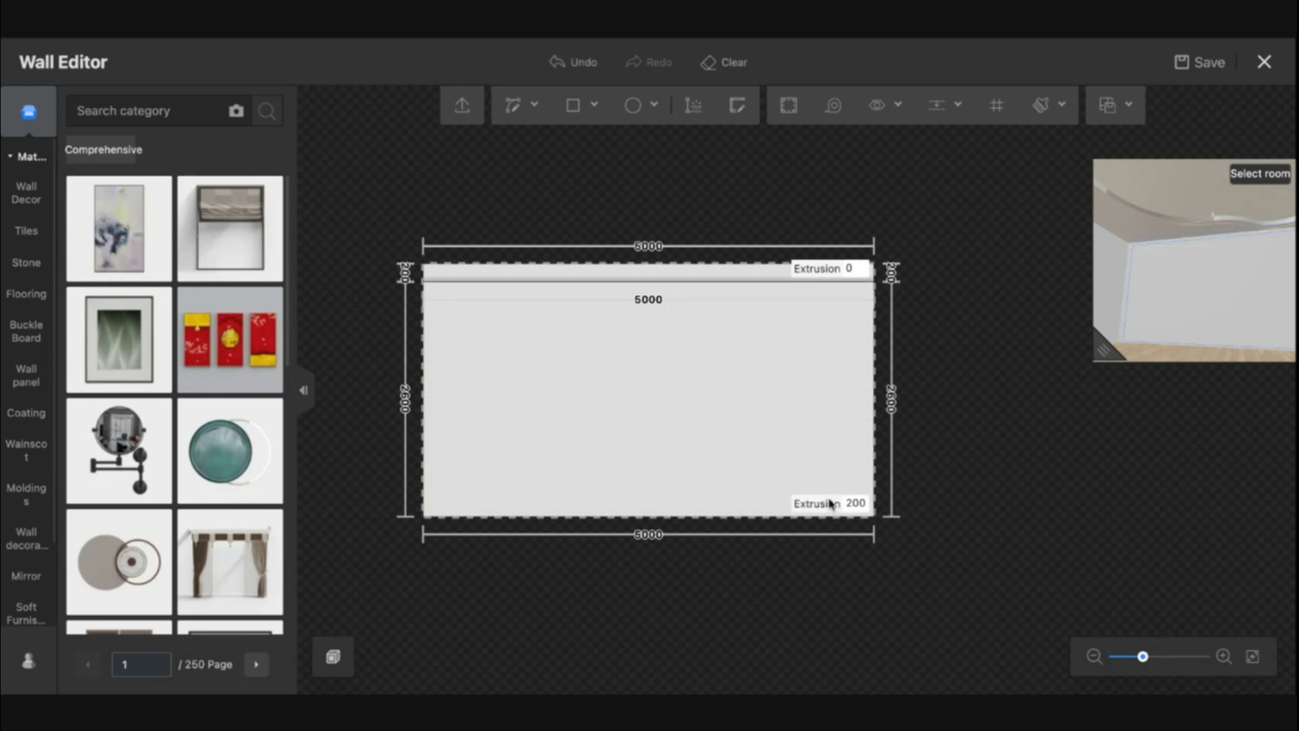
Draw a rectangle about 918 × 1074 mm on the wall and set its extrusion to 0
left_click(573, 104)
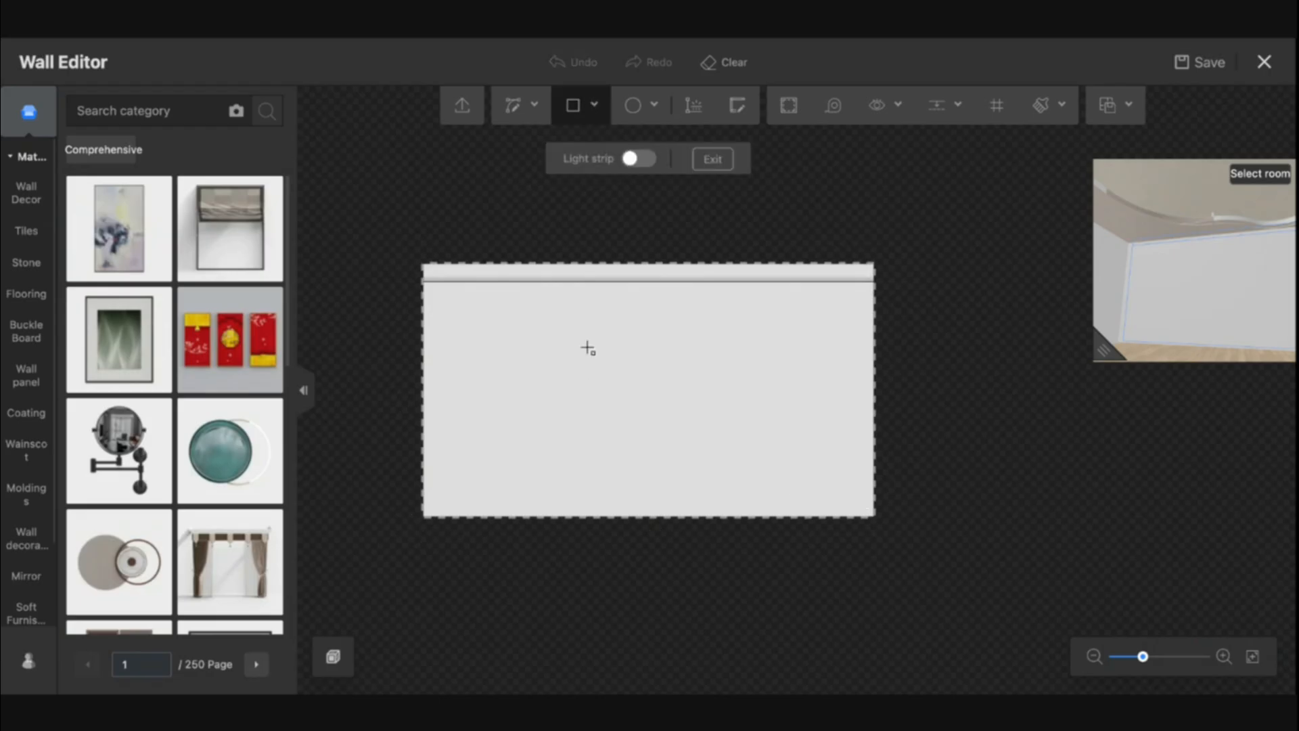
mouse_move(586, 346)
left_mouse_down()
mouse_move(680, 454)
mouse_move(669, 443)
left_mouse_up()
left_click(652, 430)
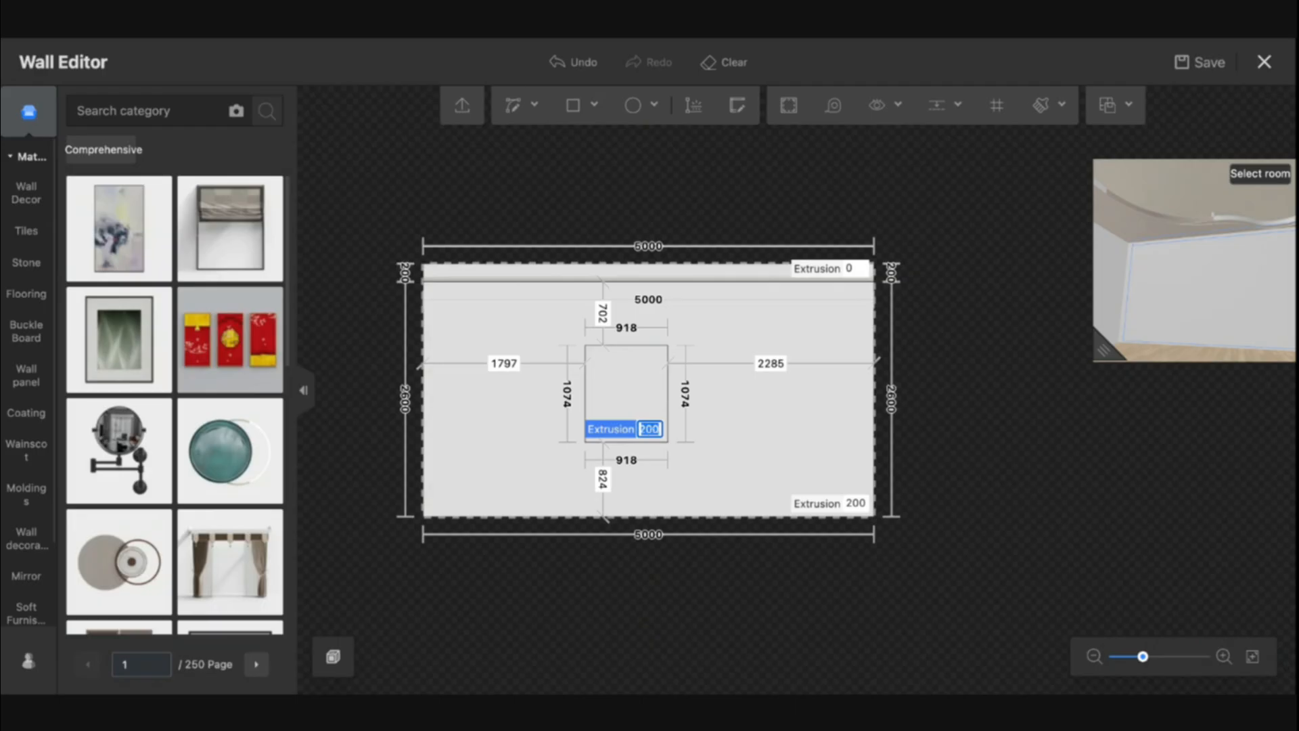
type("0")
key("Return")
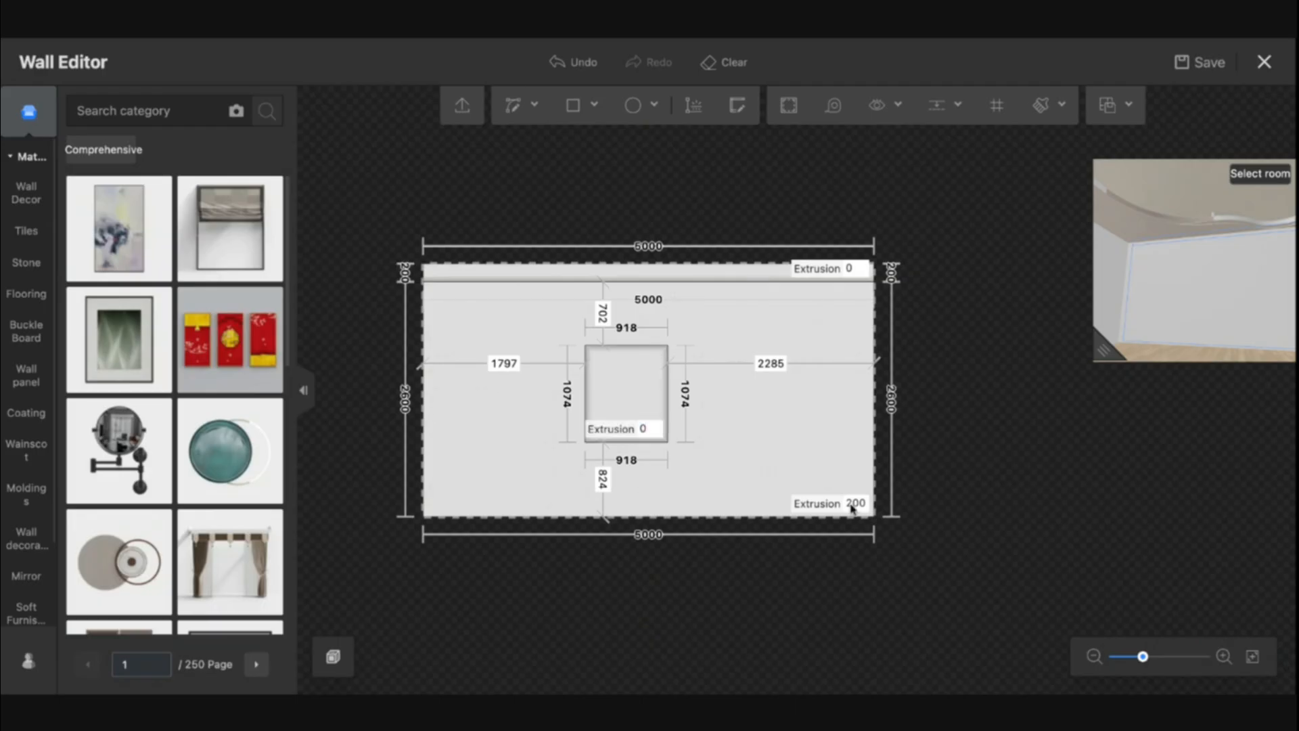
Search materials for tiles and apply a cream tile to the wall surface around the rectangle
left_click(88, 112)
type("ti")
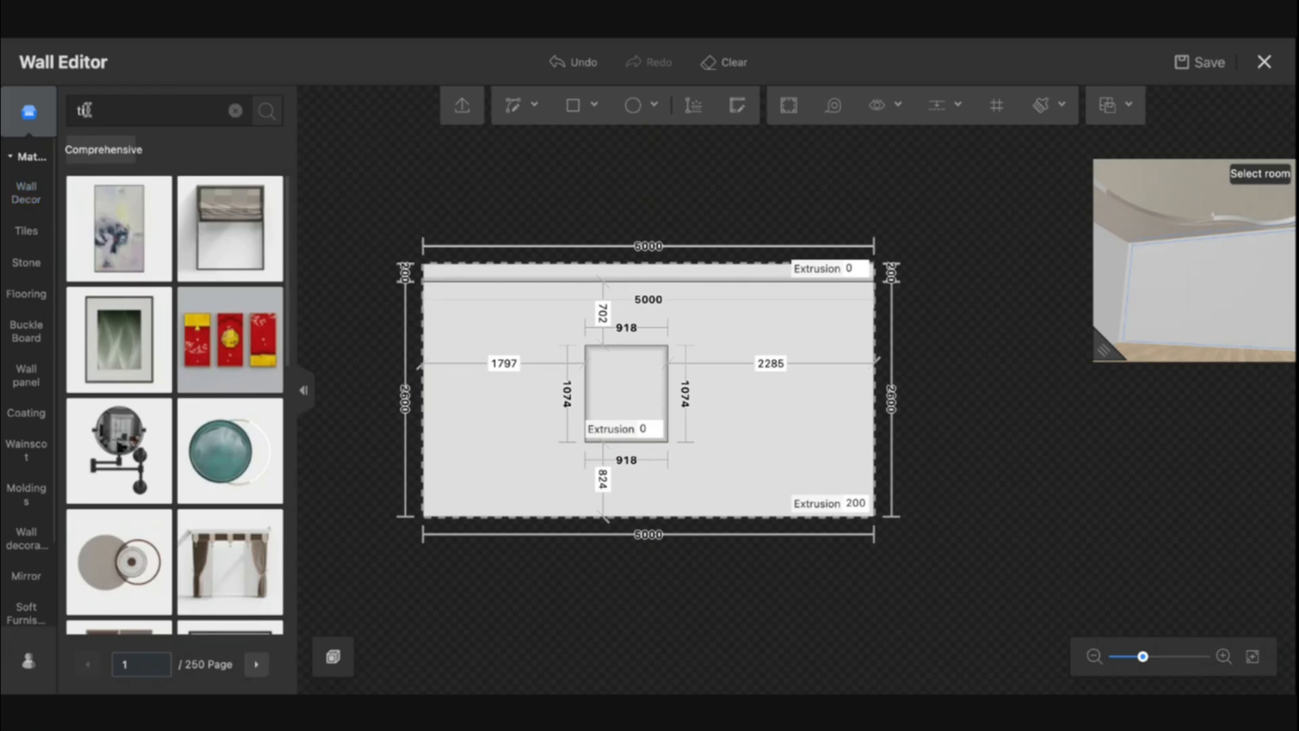
type("les")
key("Return")
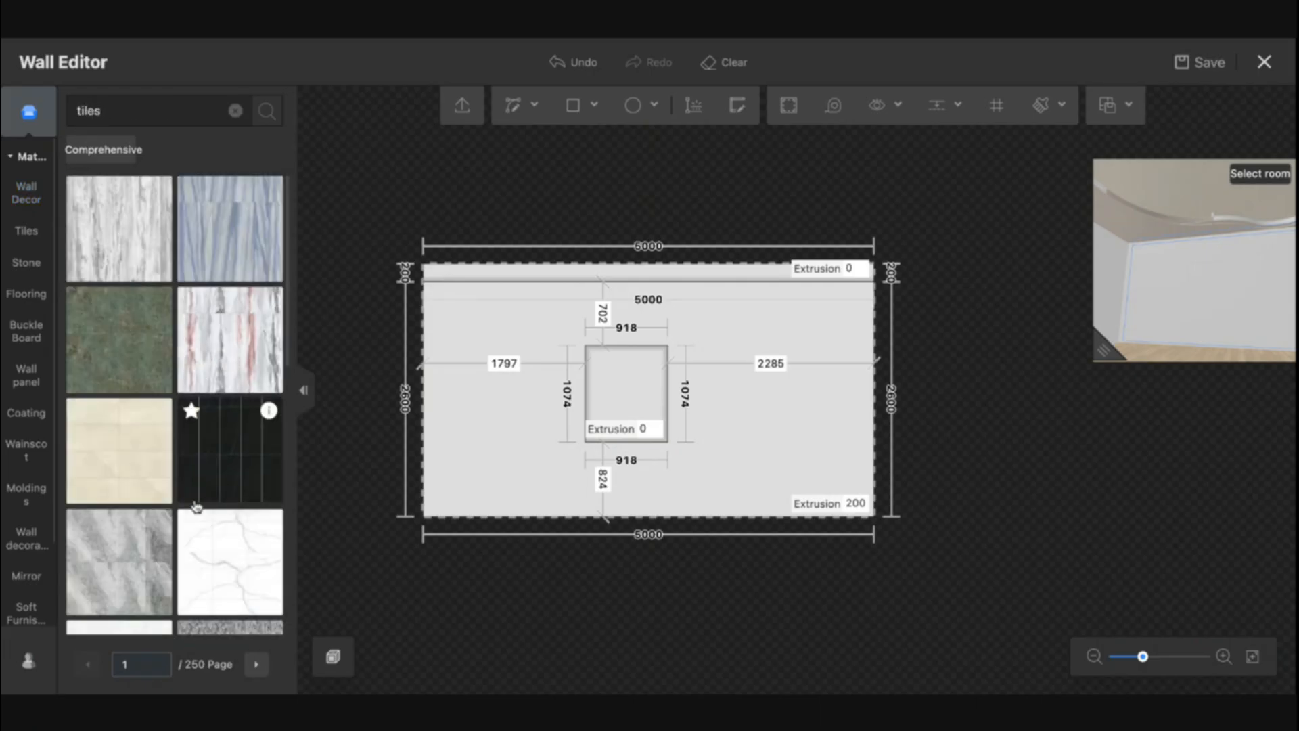
left_click(153, 485)
left_click(758, 462)
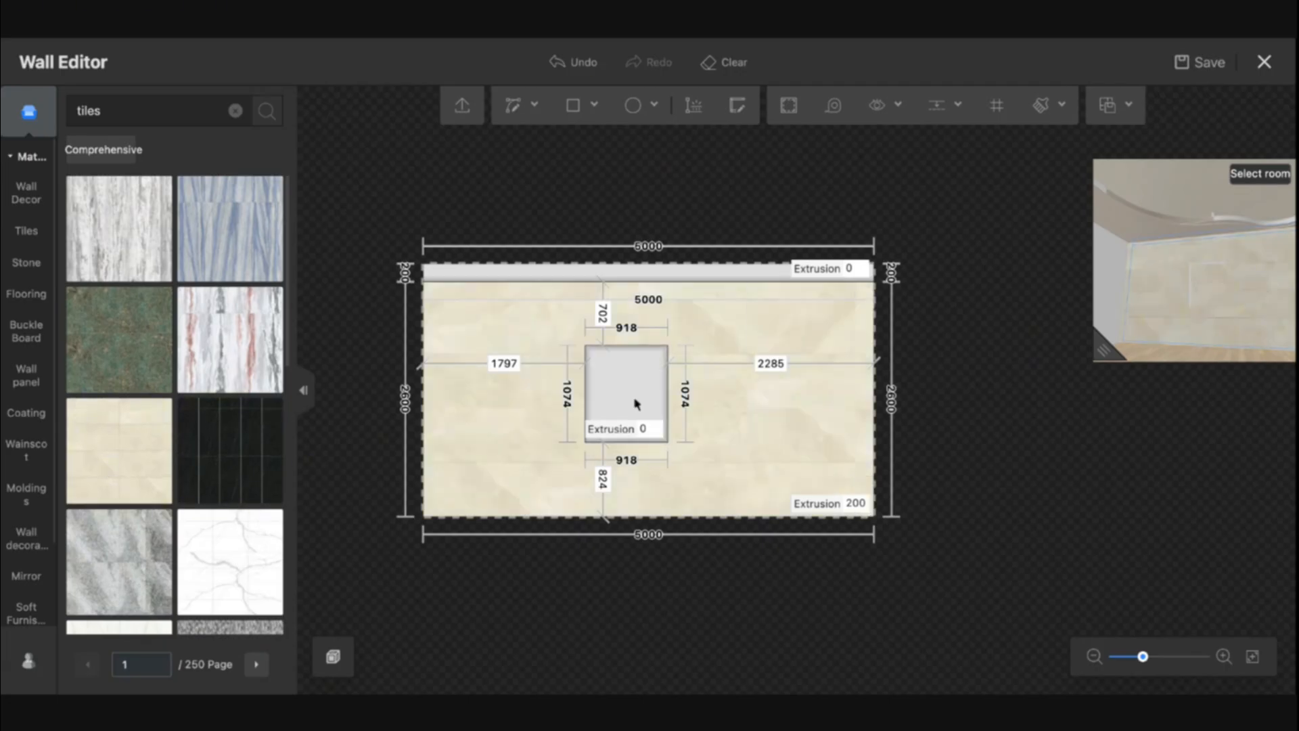
Close the Wall Editor
scroll(711, 415, "up", 3)
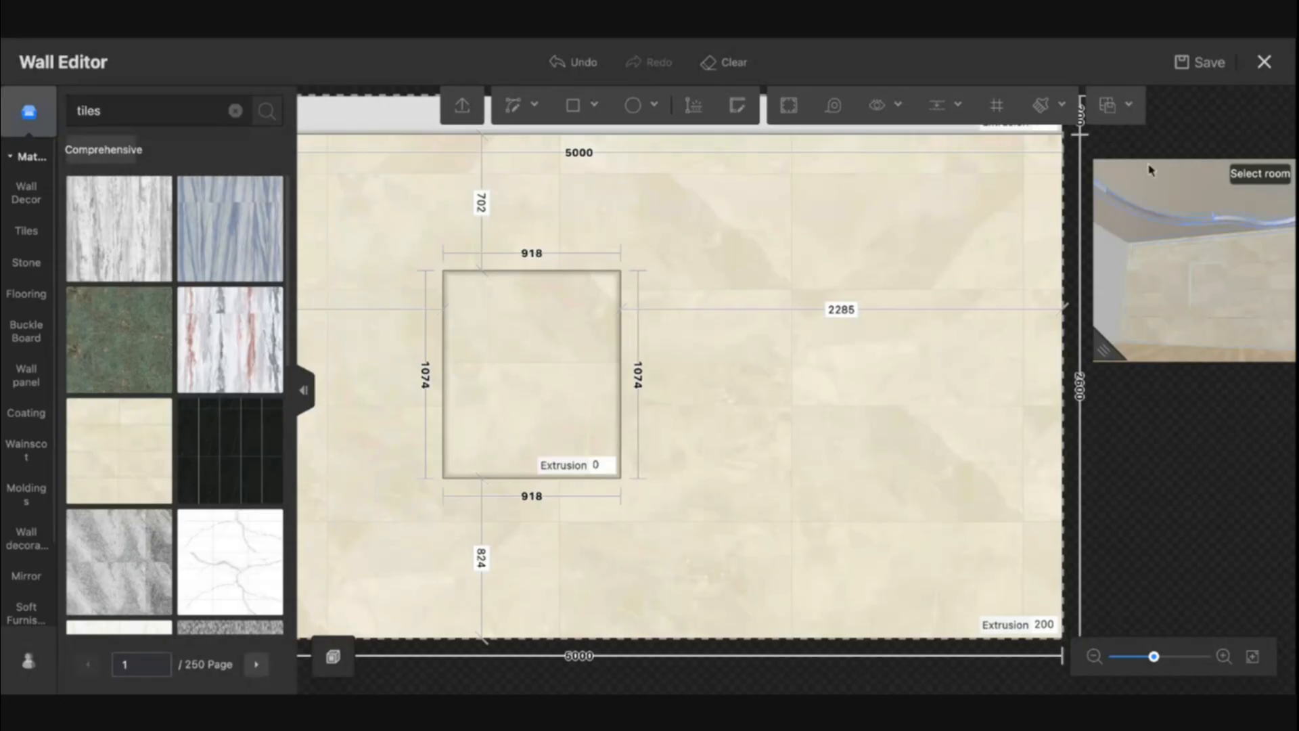
left_click(1278, 78)
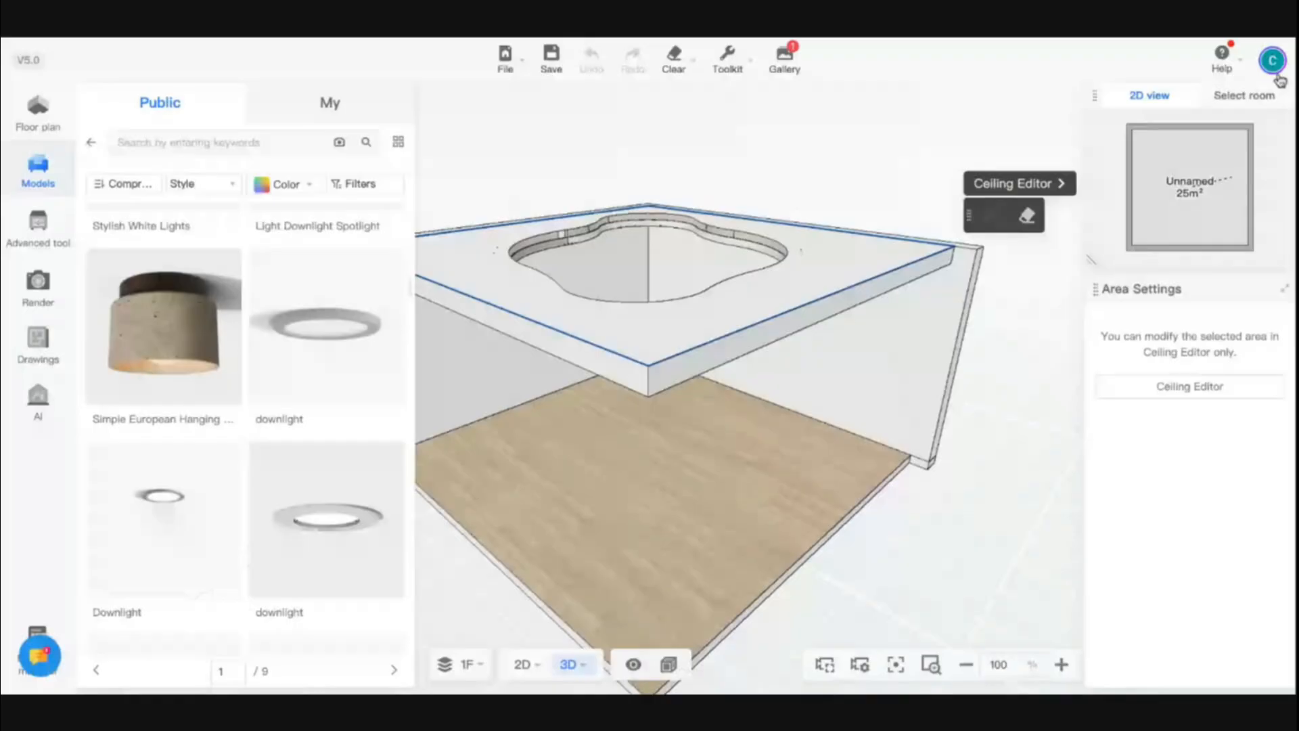
Place a niche 400 mm wide, 150 mm deep and 400 mm high on the room's right wall
left_click(41, 121)
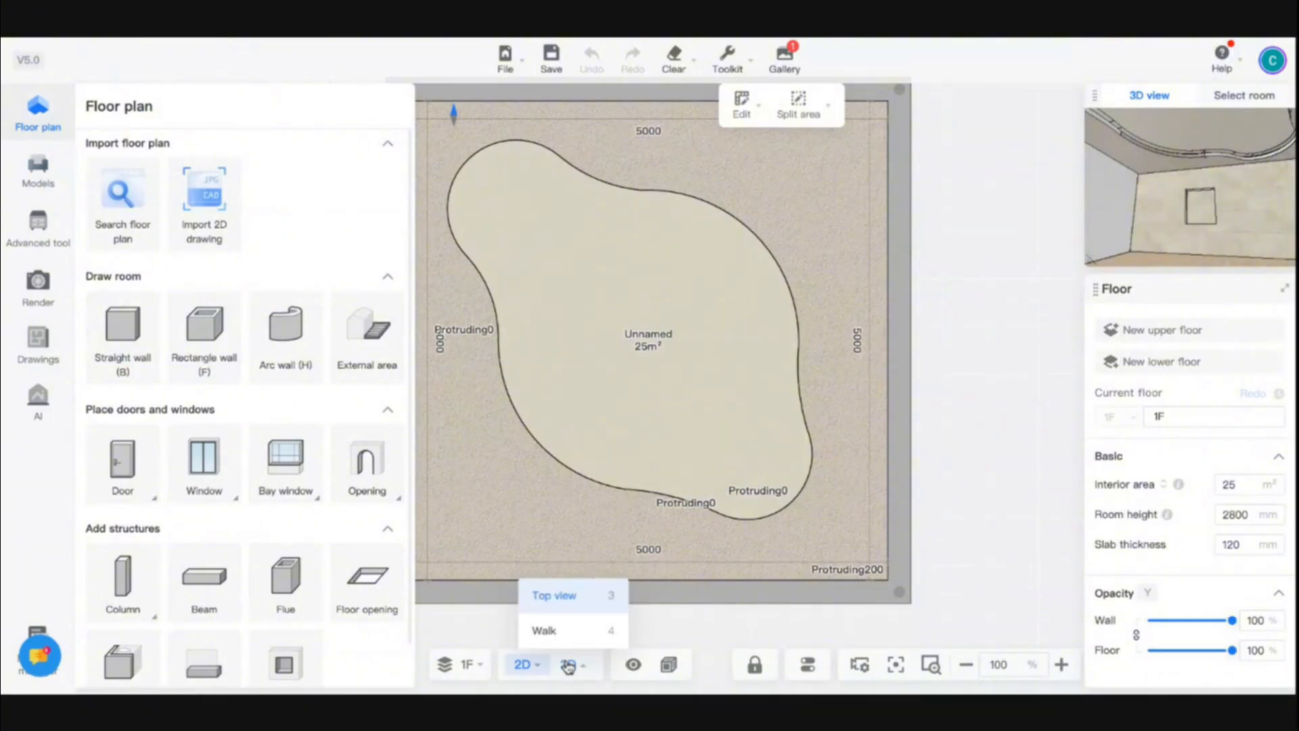
left_click(569, 667)
left_click(38, 117)
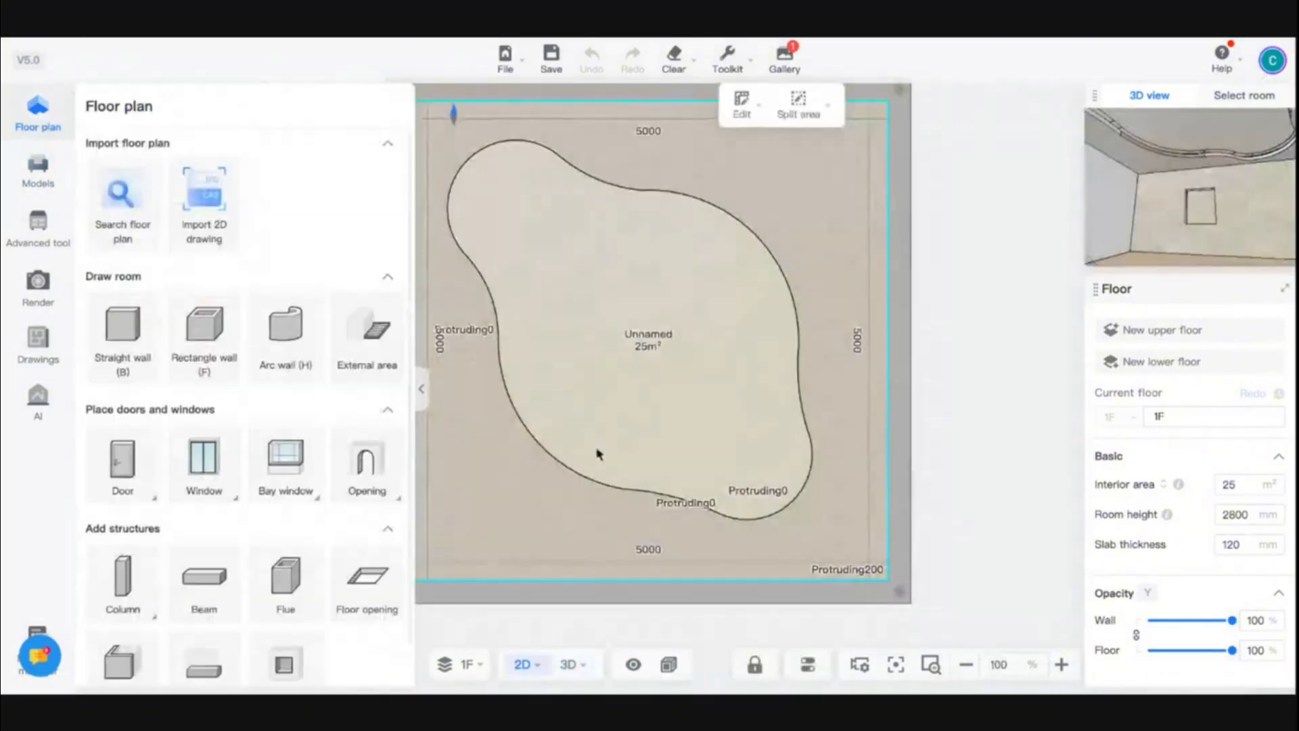
scroll(224, 534, "down", 1)
mouse_move(216, 636)
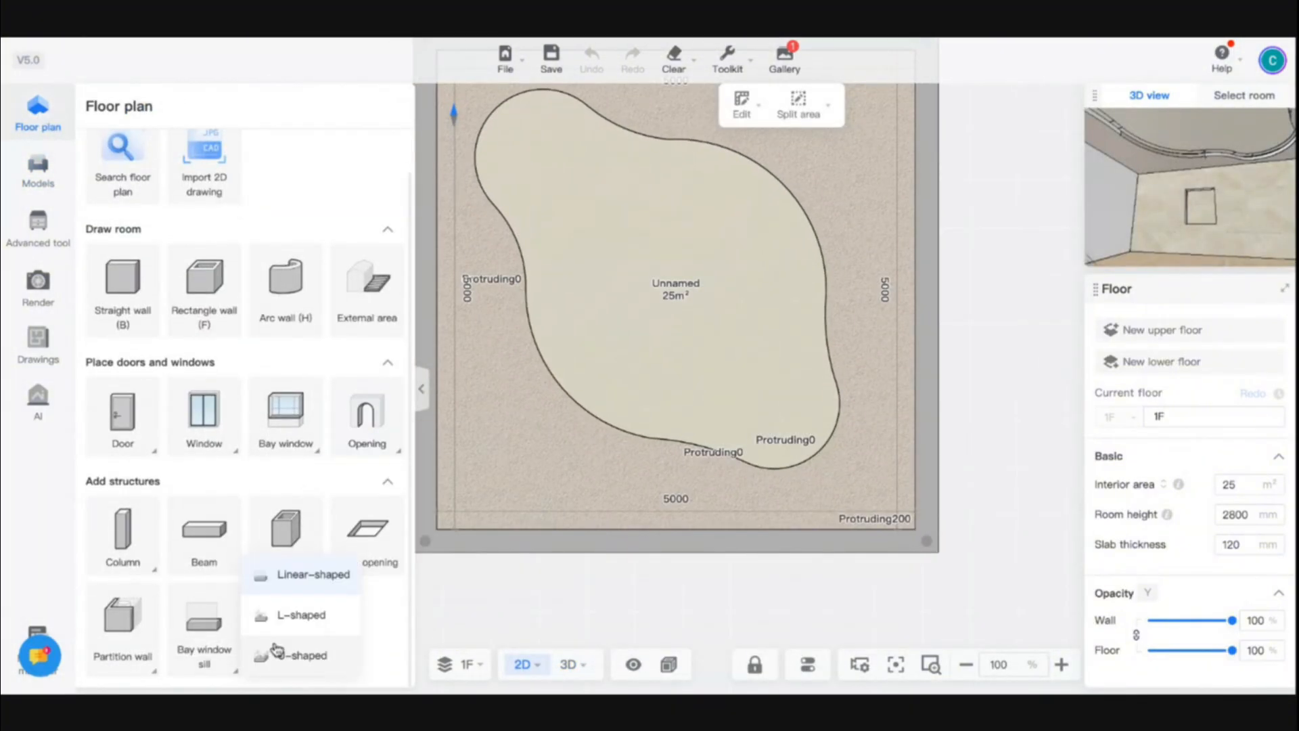
left_click(284, 632)
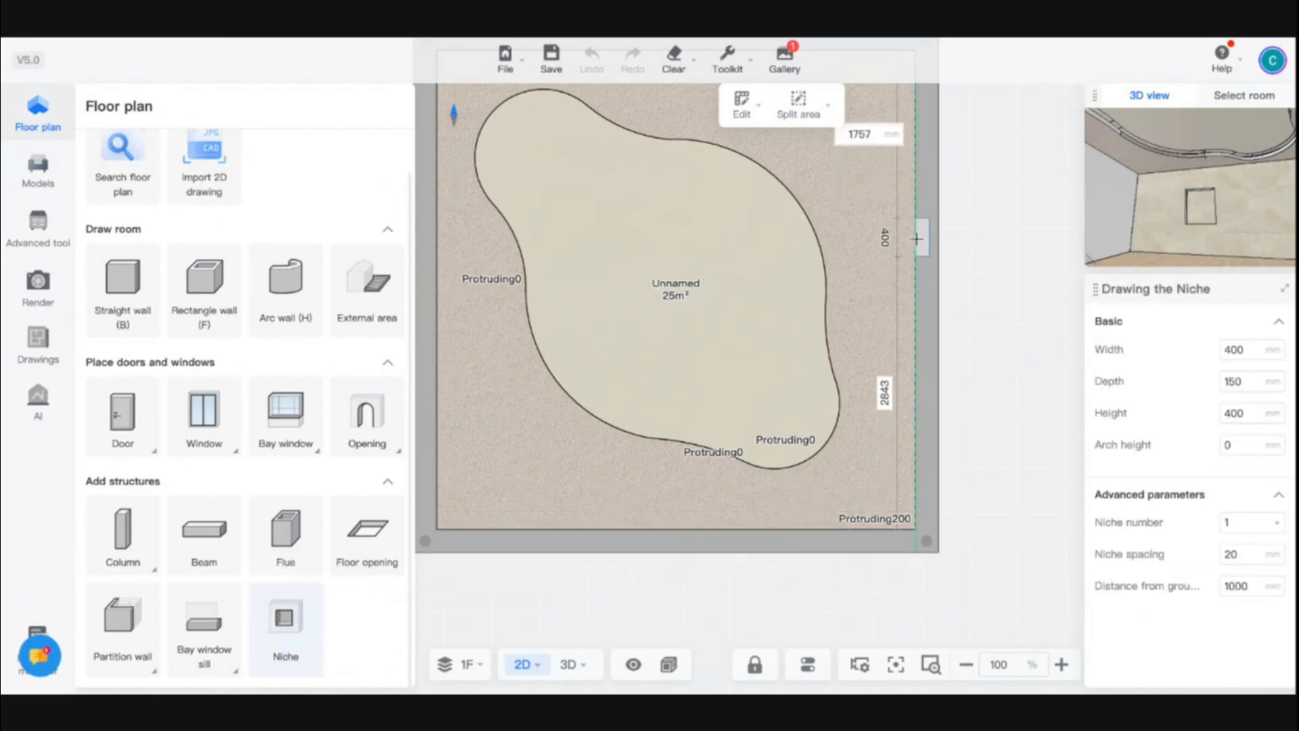
left_click(917, 229)
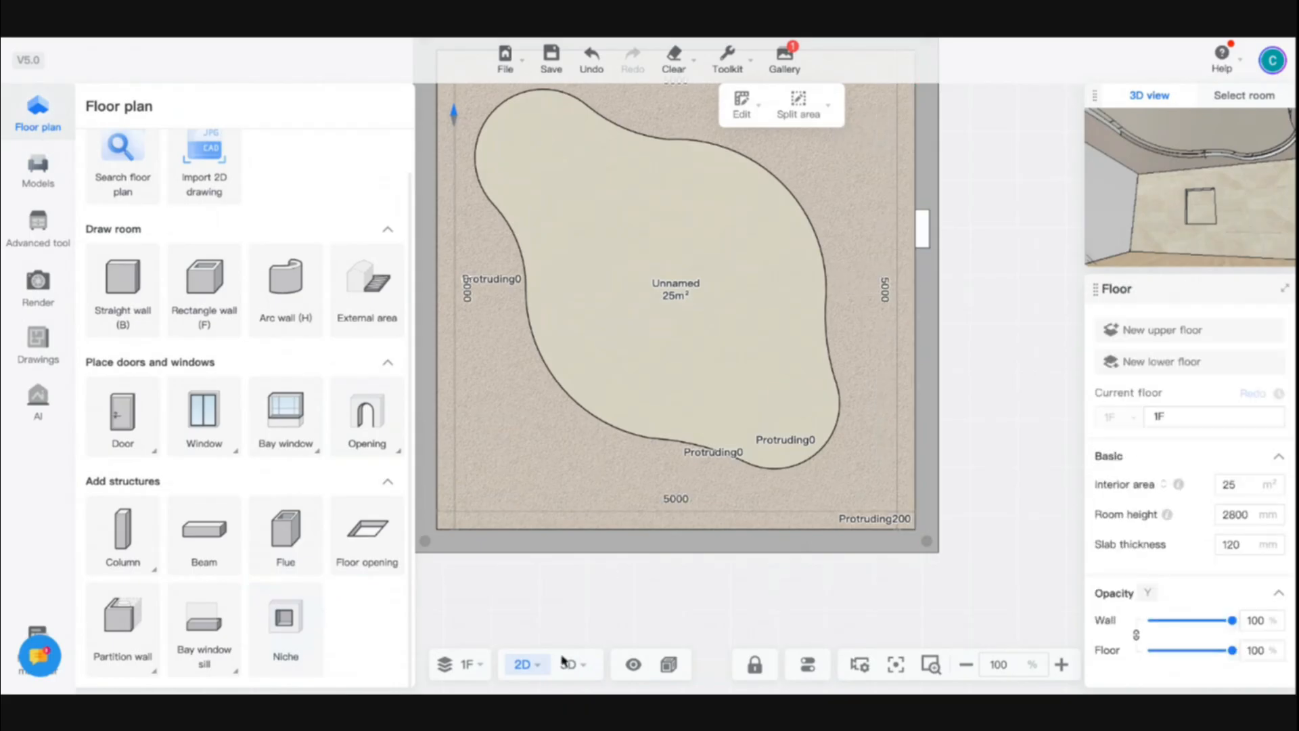
Switch to the 3D view and examine the new niche on the wall up close
left_click(568, 664)
scroll(748, 562, "up", 3)
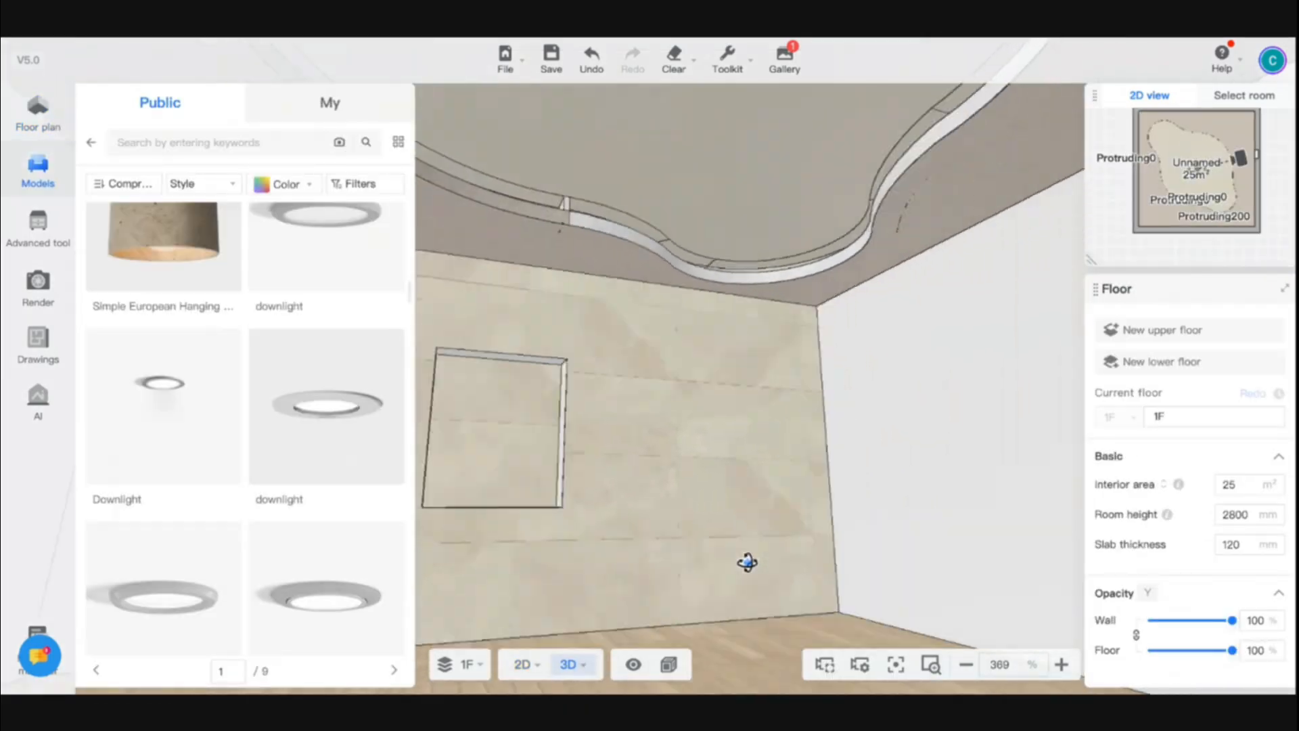
left_click_drag(748, 562, 951, 556)
left_click_drag(792, 550, 855, 548)
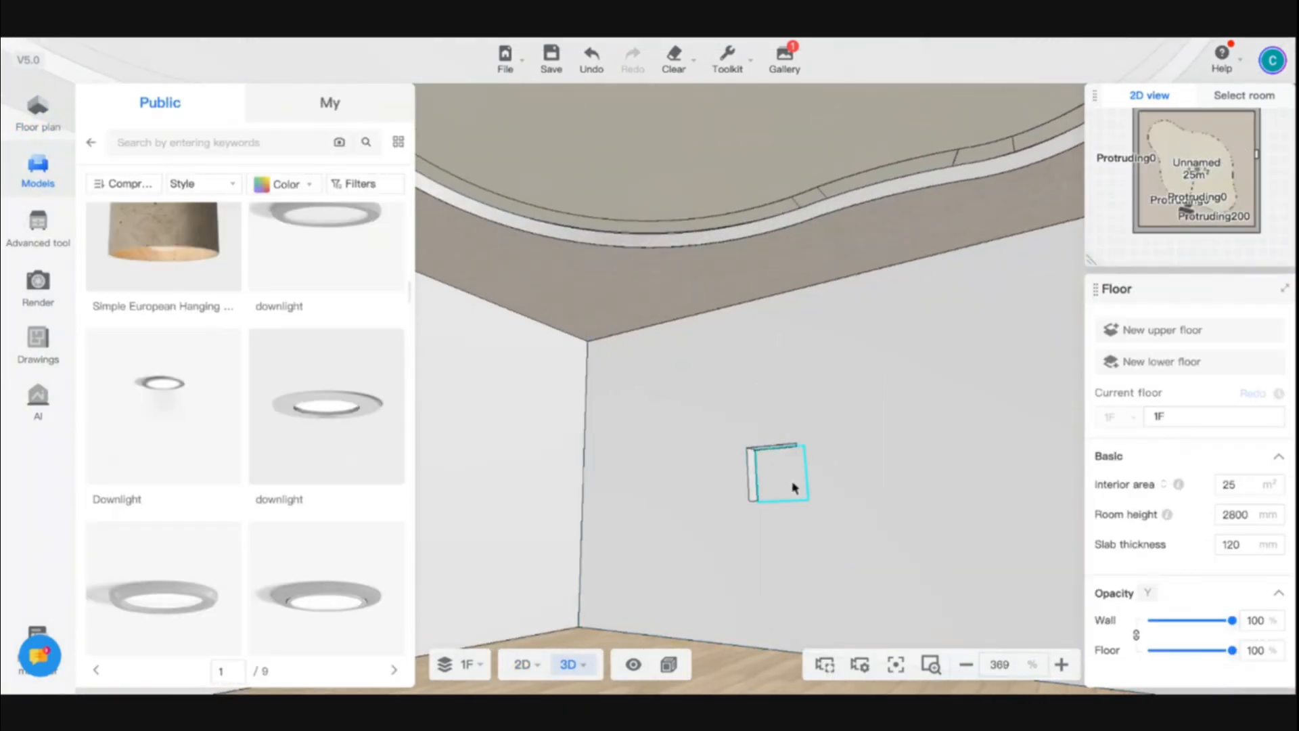
left_click(795, 489)
left_click_drag(692, 515, 746, 533)
scroll(748, 487, "up", 5)
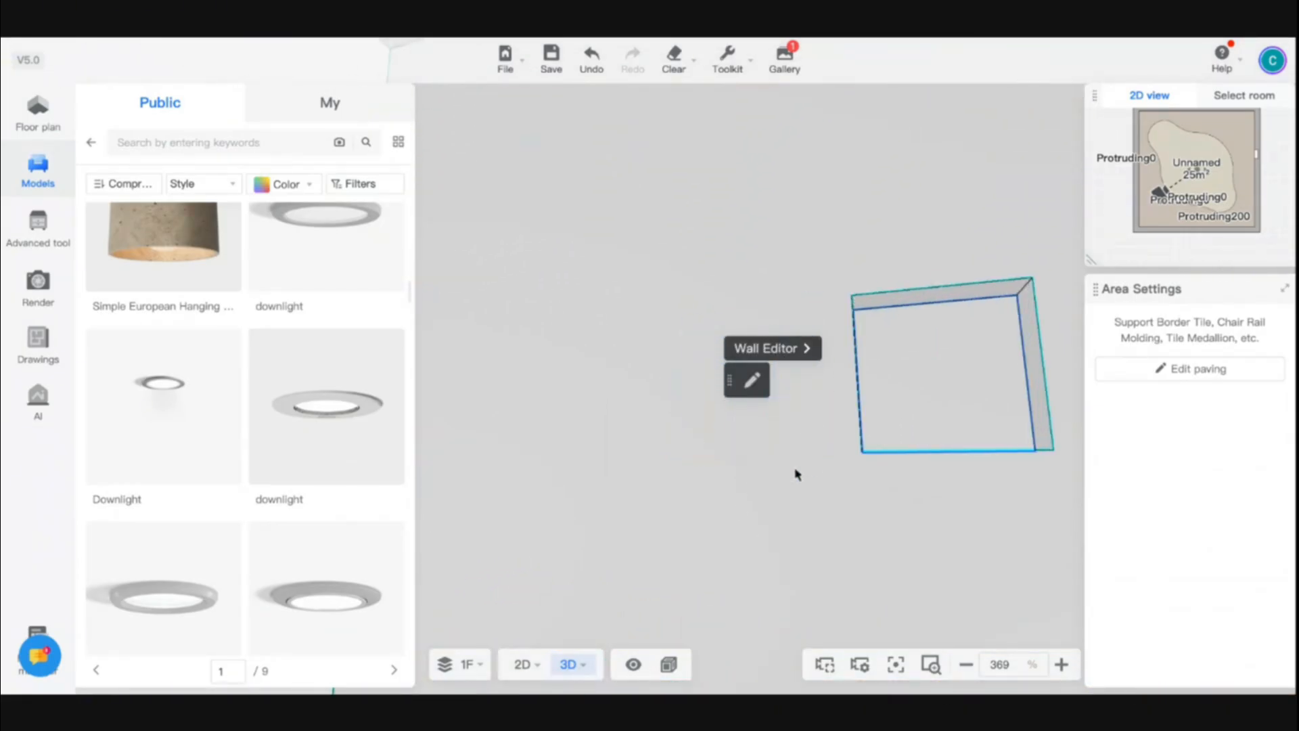
scroll(819, 453, "down", 5)
scroll(824, 413, "down", 2)
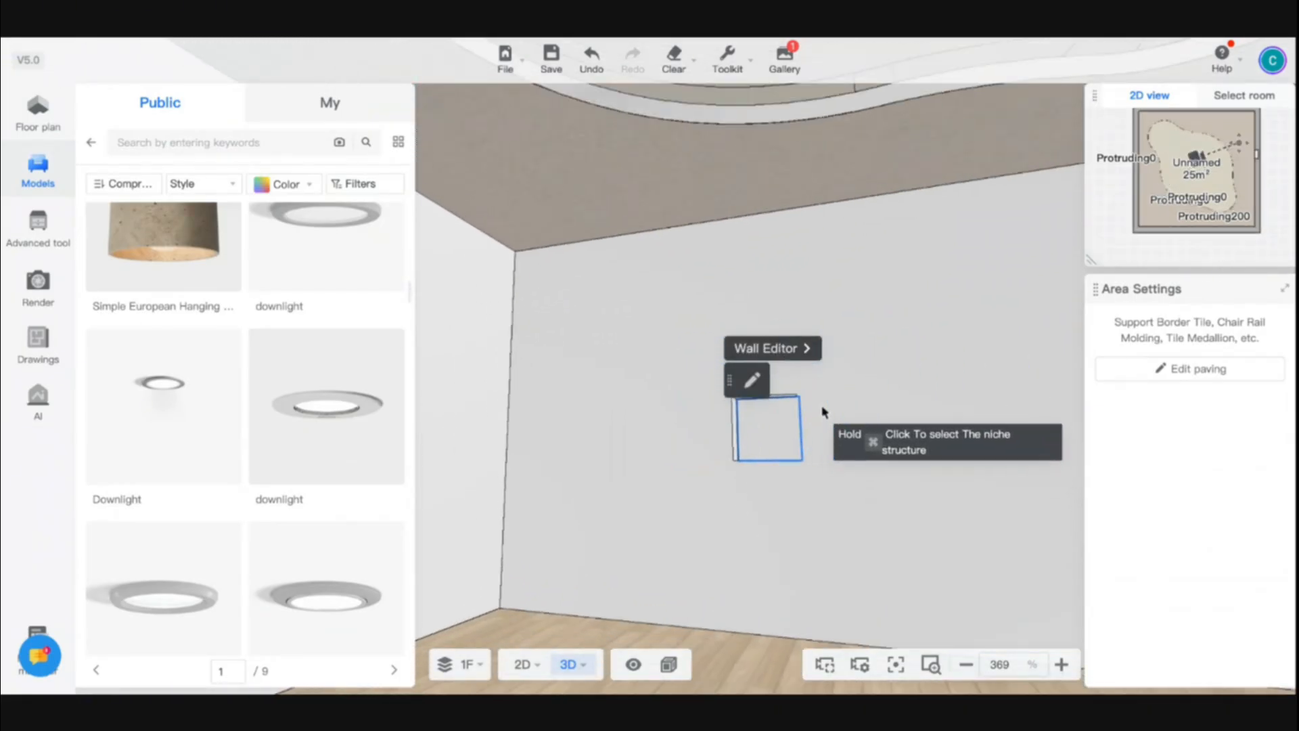
scroll(824, 411, "down", 1)
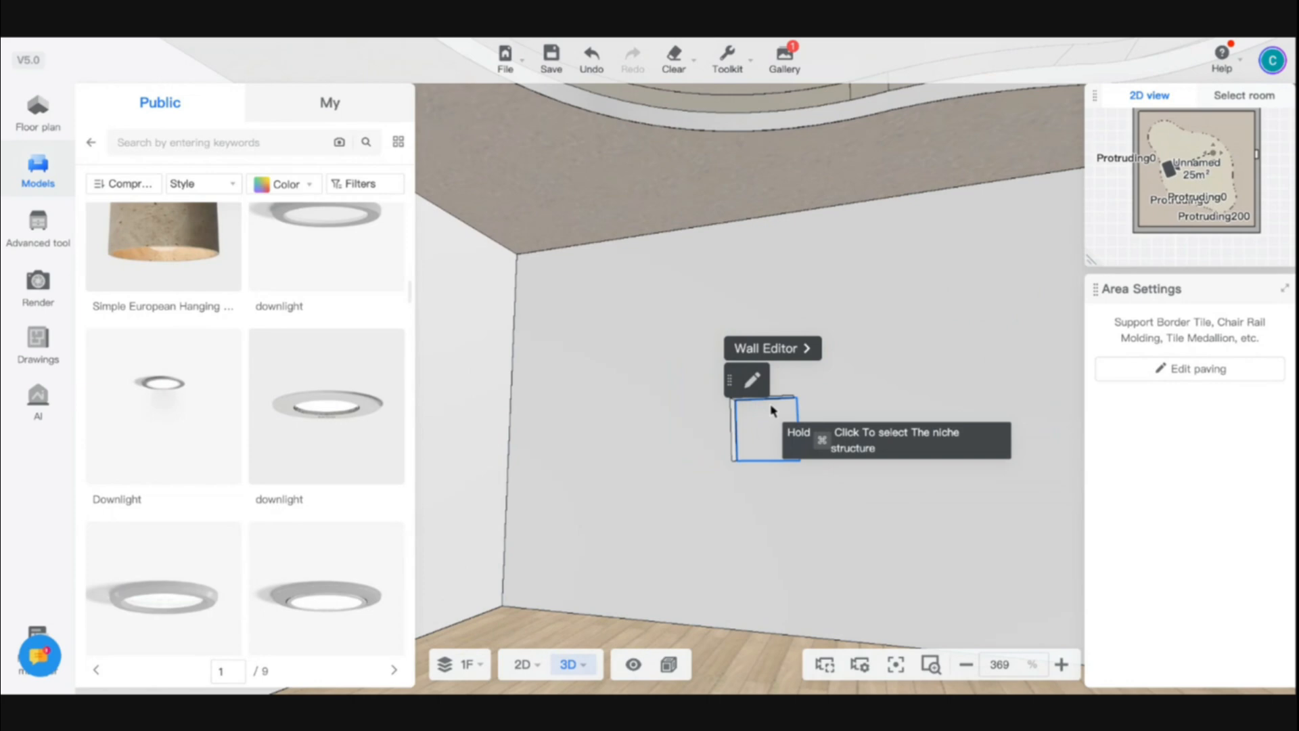
Open the niche and then its wall in the Wall Editor to inspect them, closing each editor
left_click(778, 355)
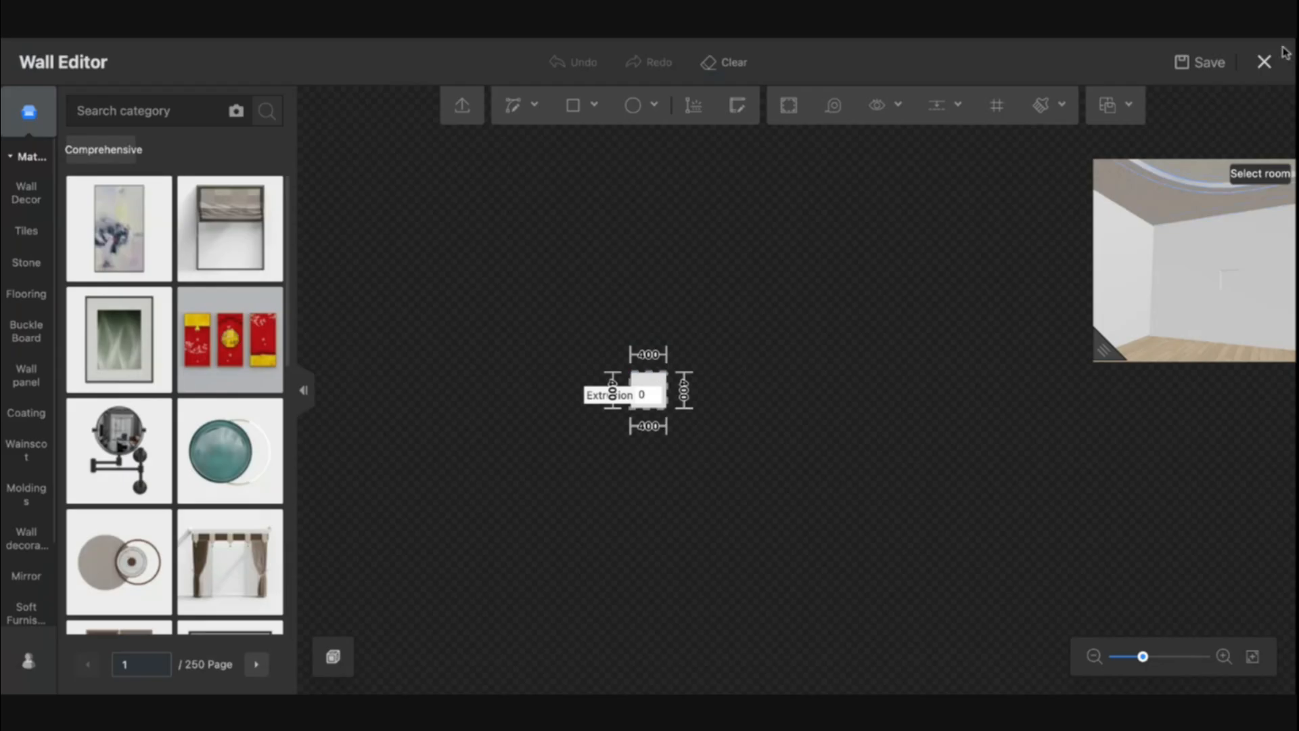
left_click(1264, 62)
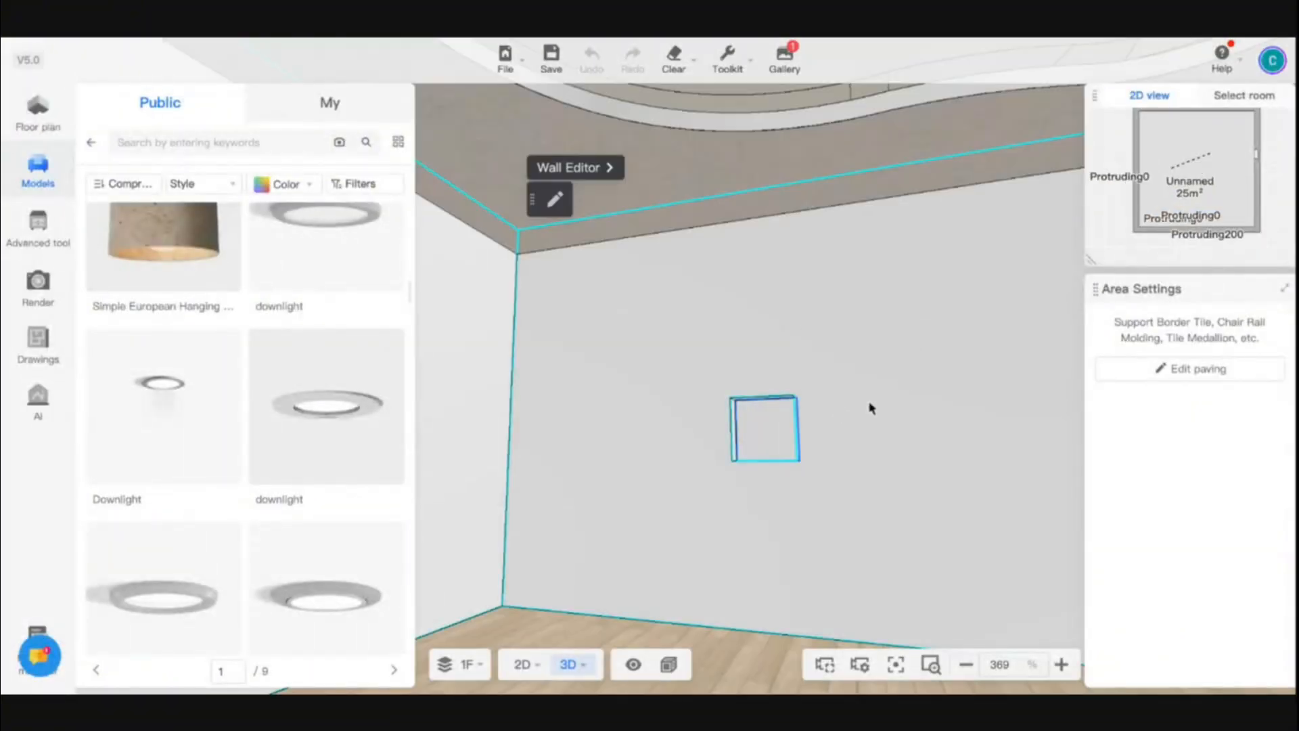
left_click(572, 168)
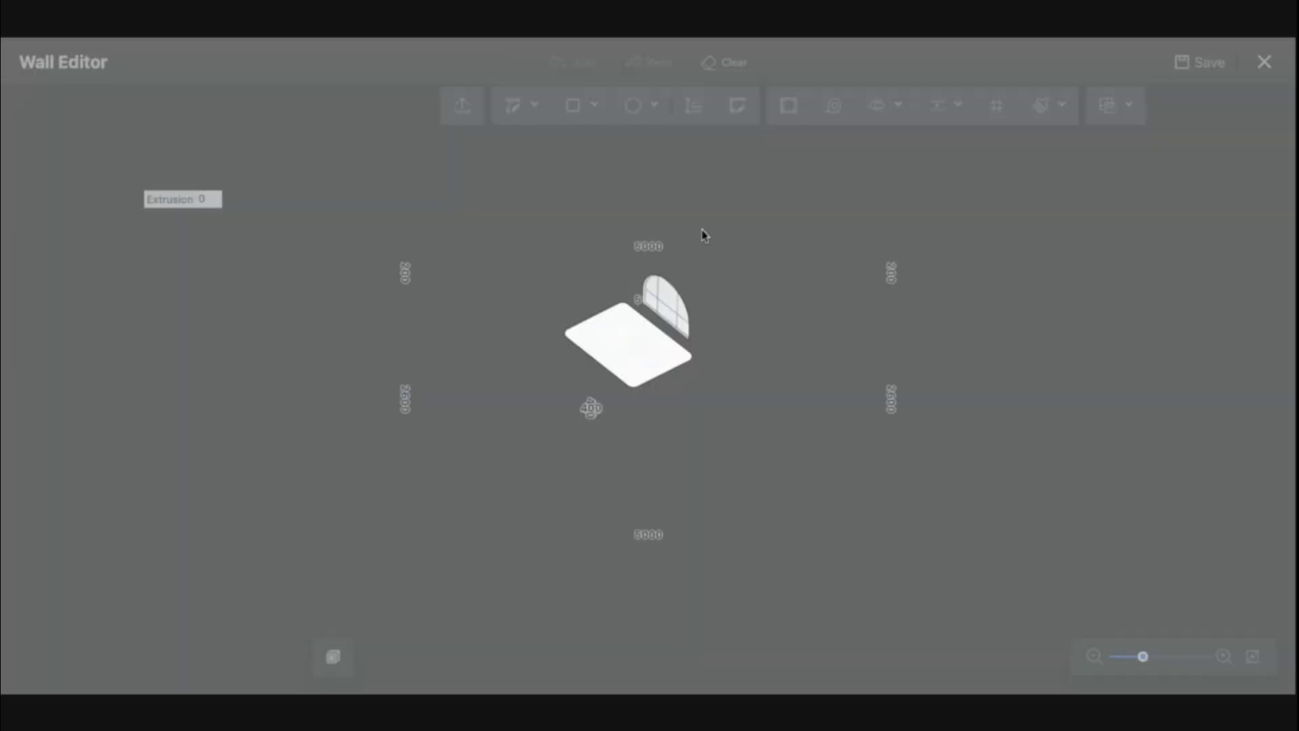
scroll(615, 427, "up", 5)
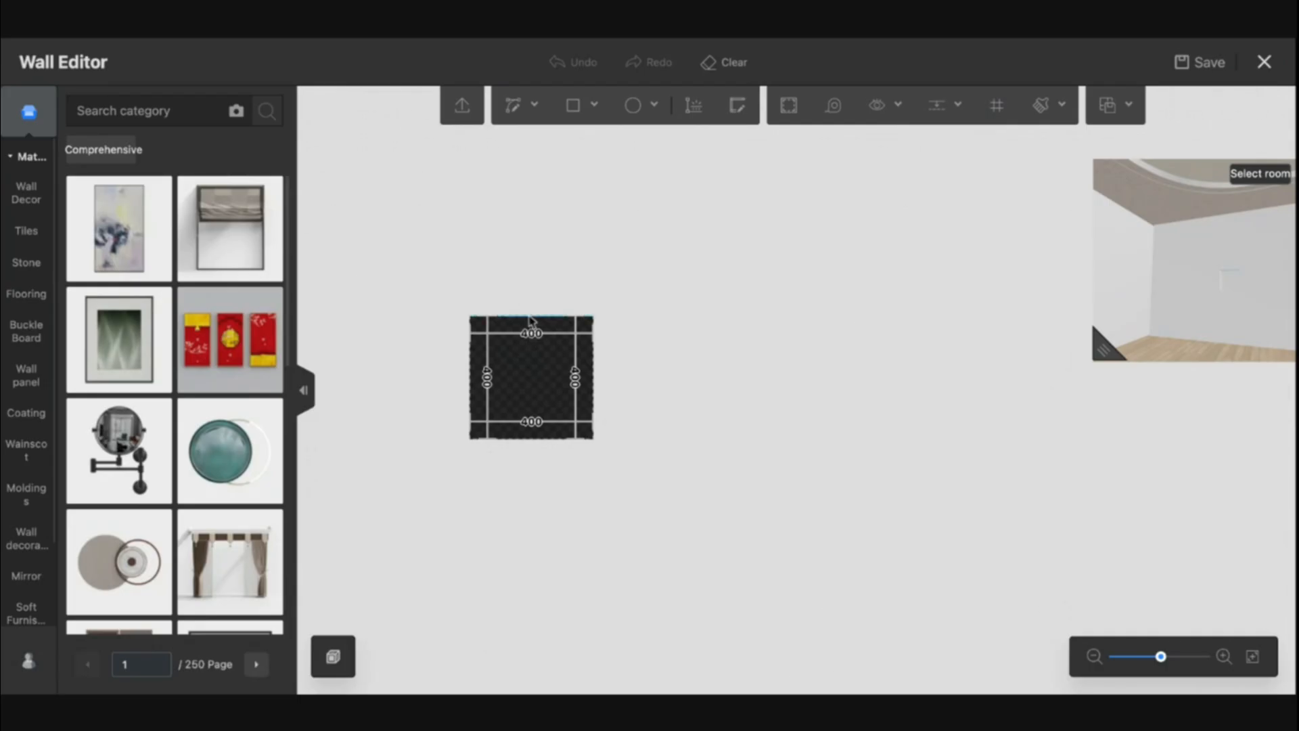
left_click_drag(530, 320, 529, 281)
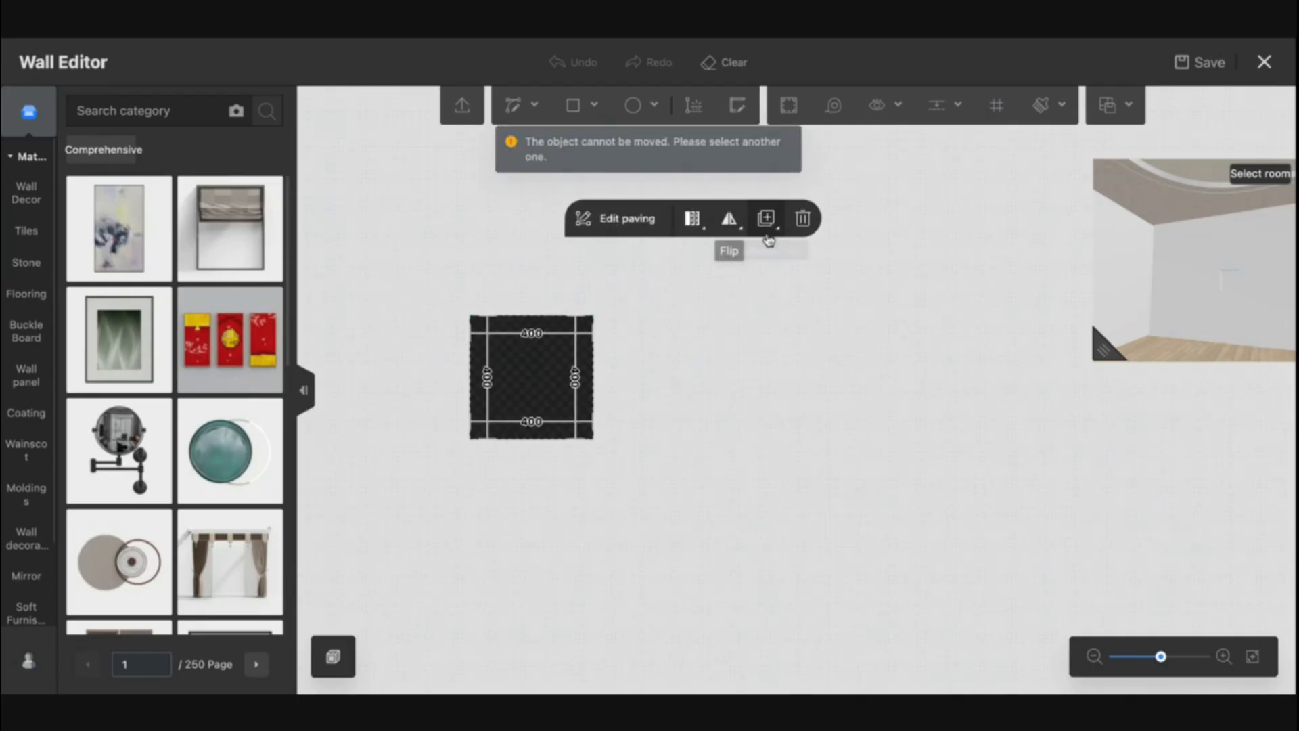
left_click(1252, 70)
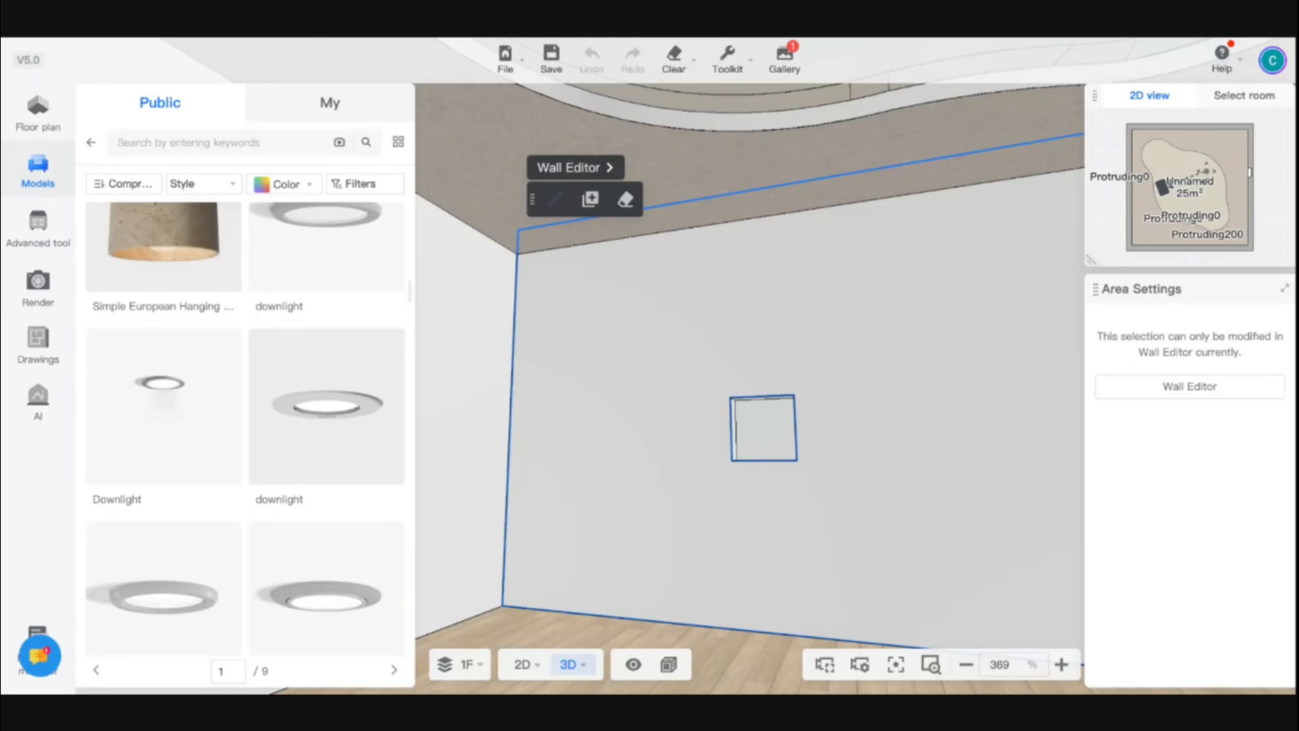
Browse the marble finishes in the model library
left_click(28, 182)
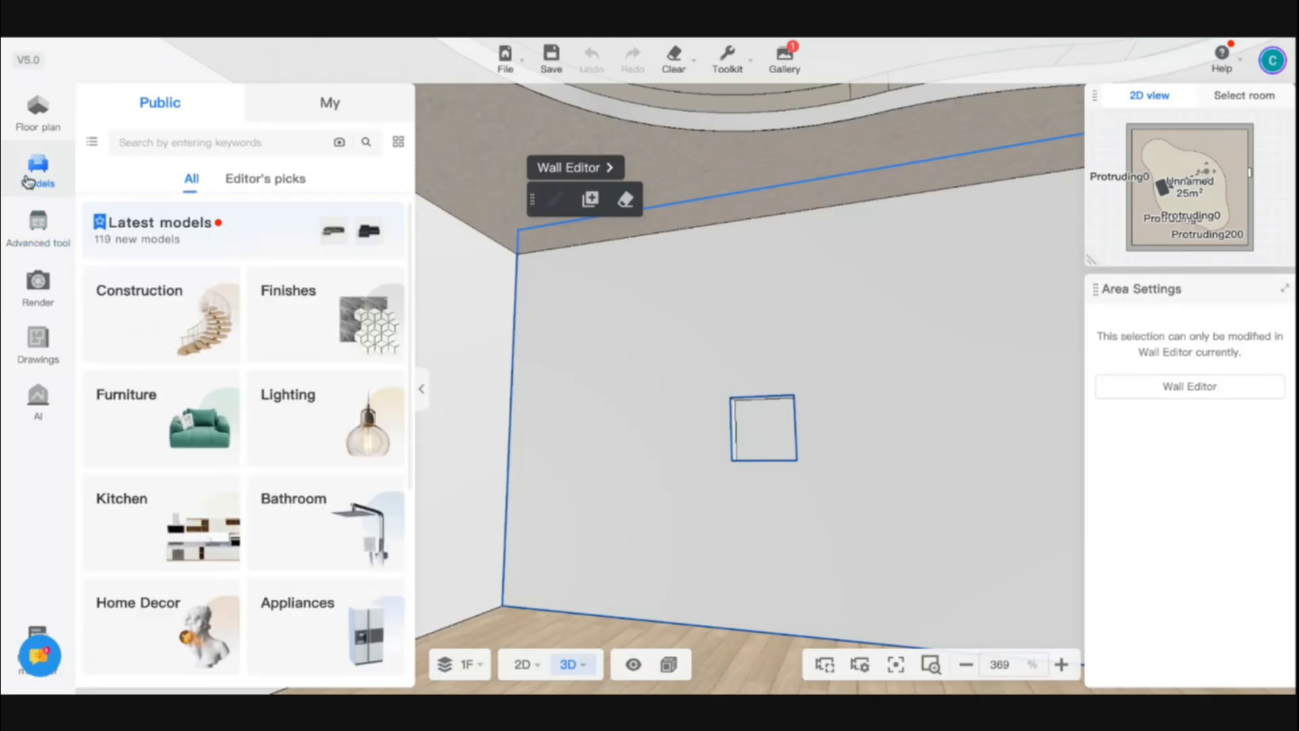
left_click(331, 326)
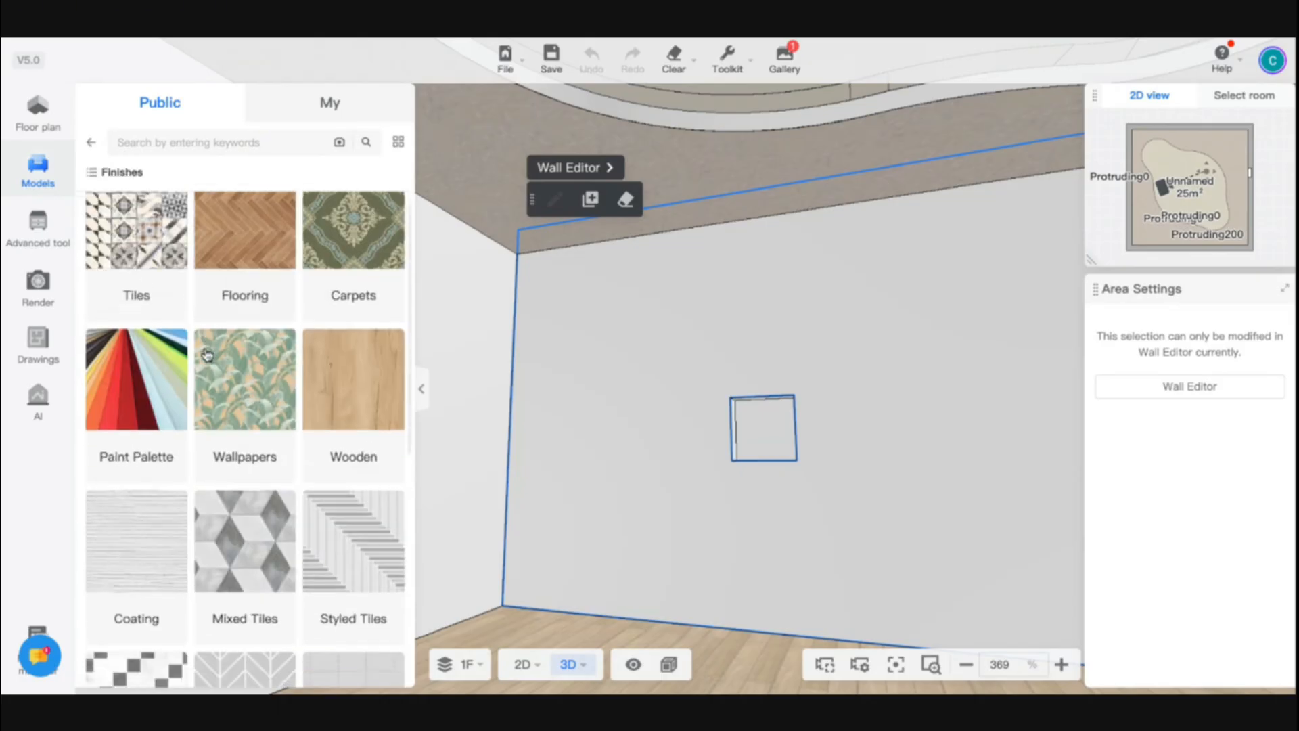
scroll(206, 354, "down", 3)
scroll(206, 355, "down", 3)
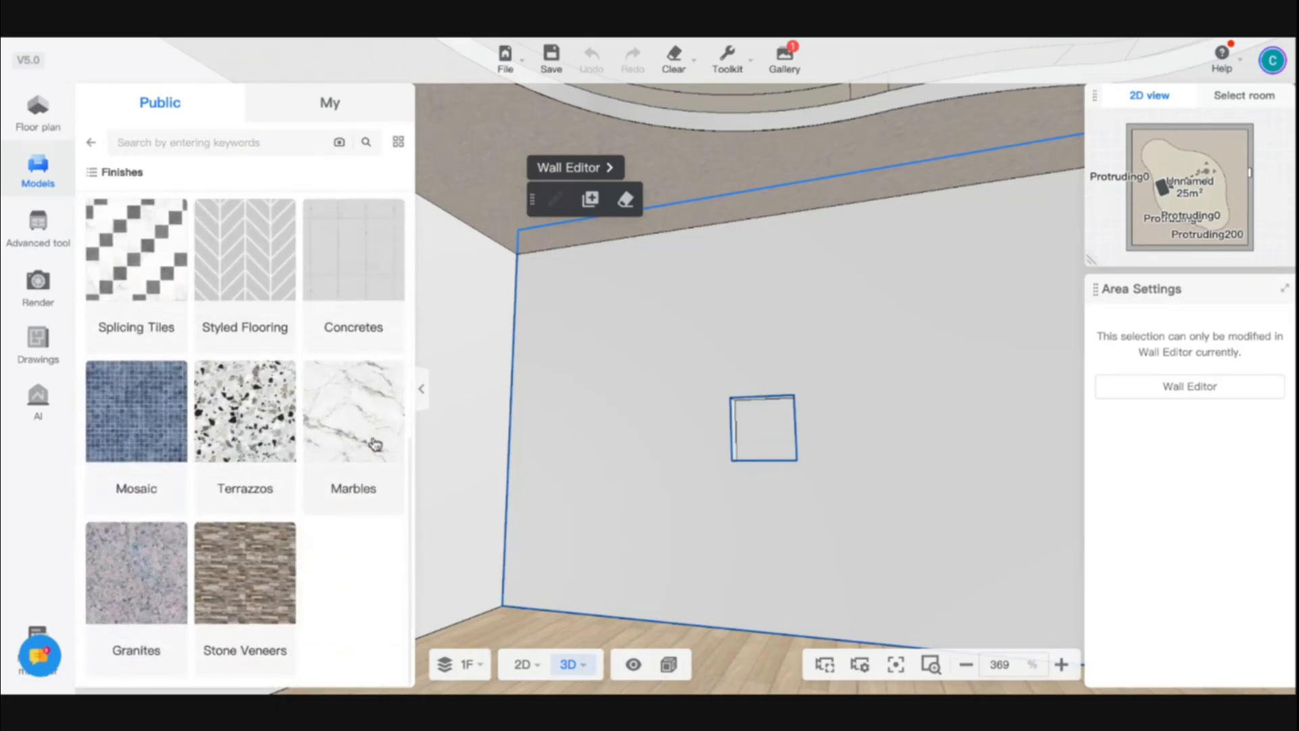
left_click(356, 444)
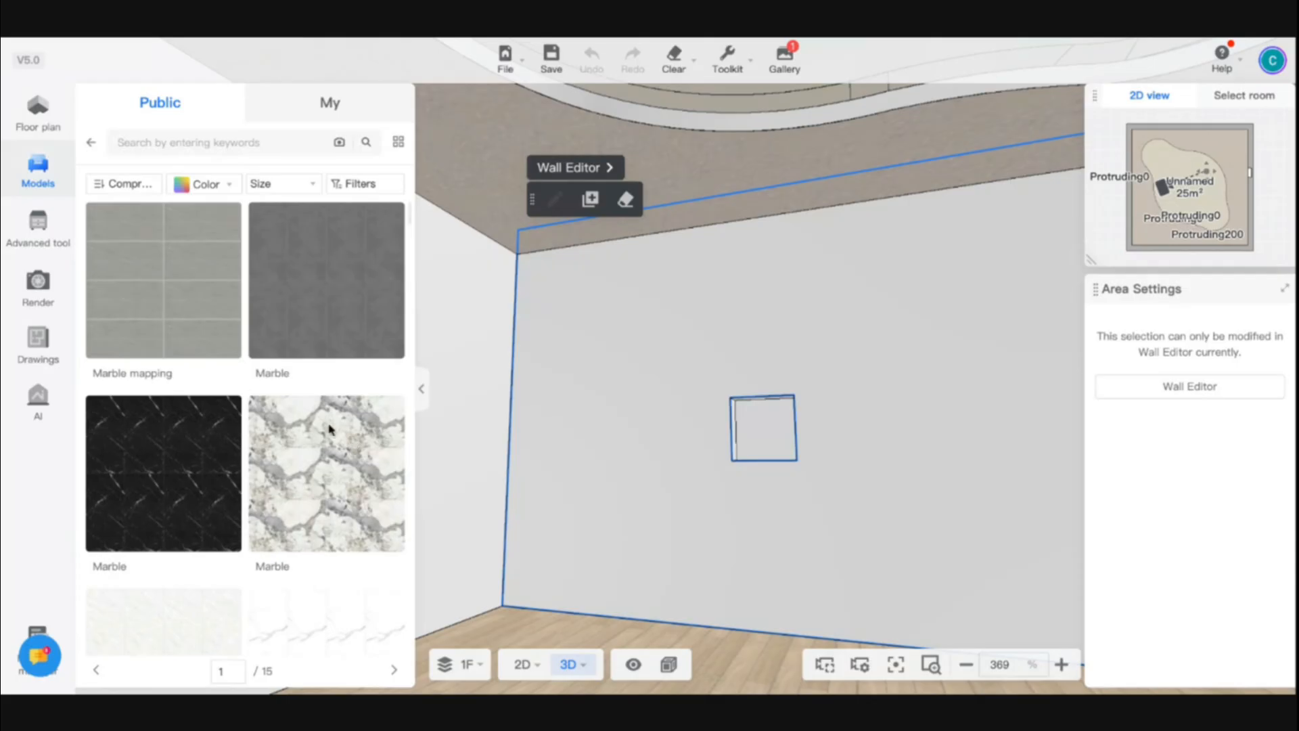
scroll(299, 493, "down", 3)
scroll(299, 493, "down", 1)
scroll(299, 487, "up", 4)
Place another niche on the room's right wall, 2600 mm from its upper end
left_click(38, 112)
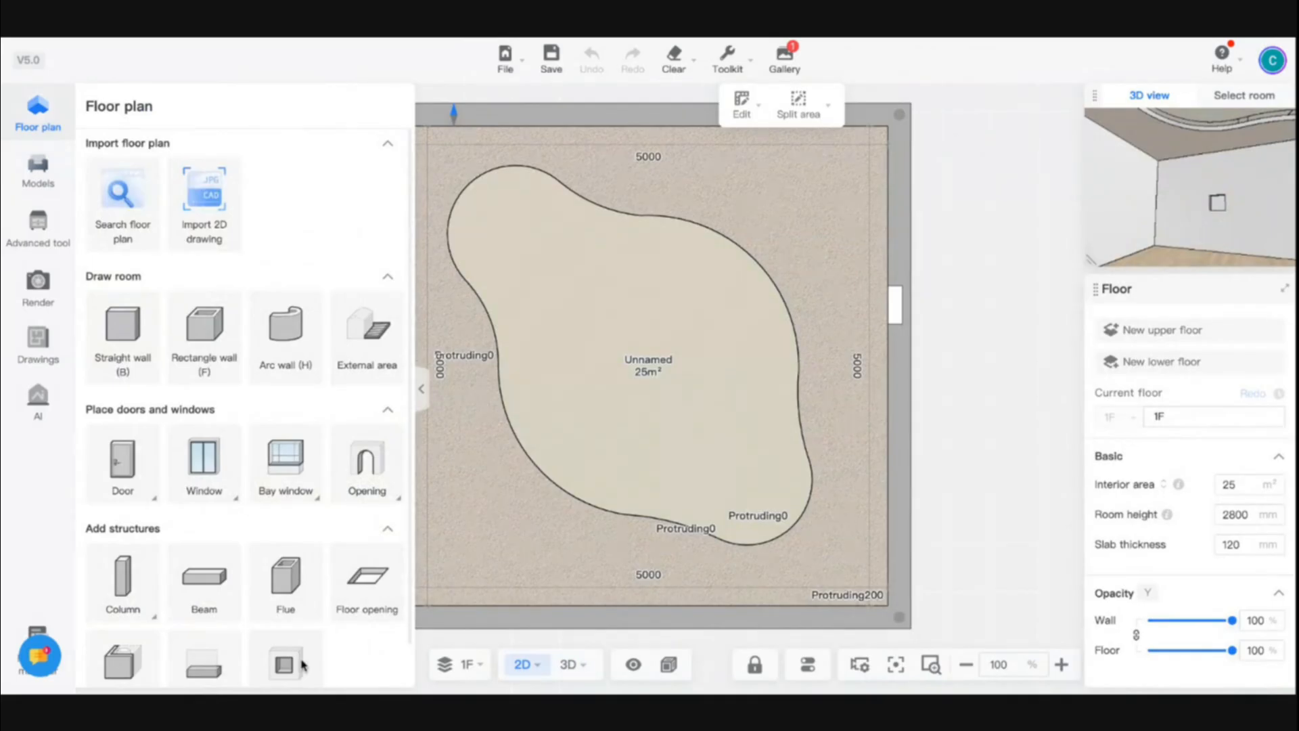
scroll(291, 663, "down", 1)
left_click(285, 615)
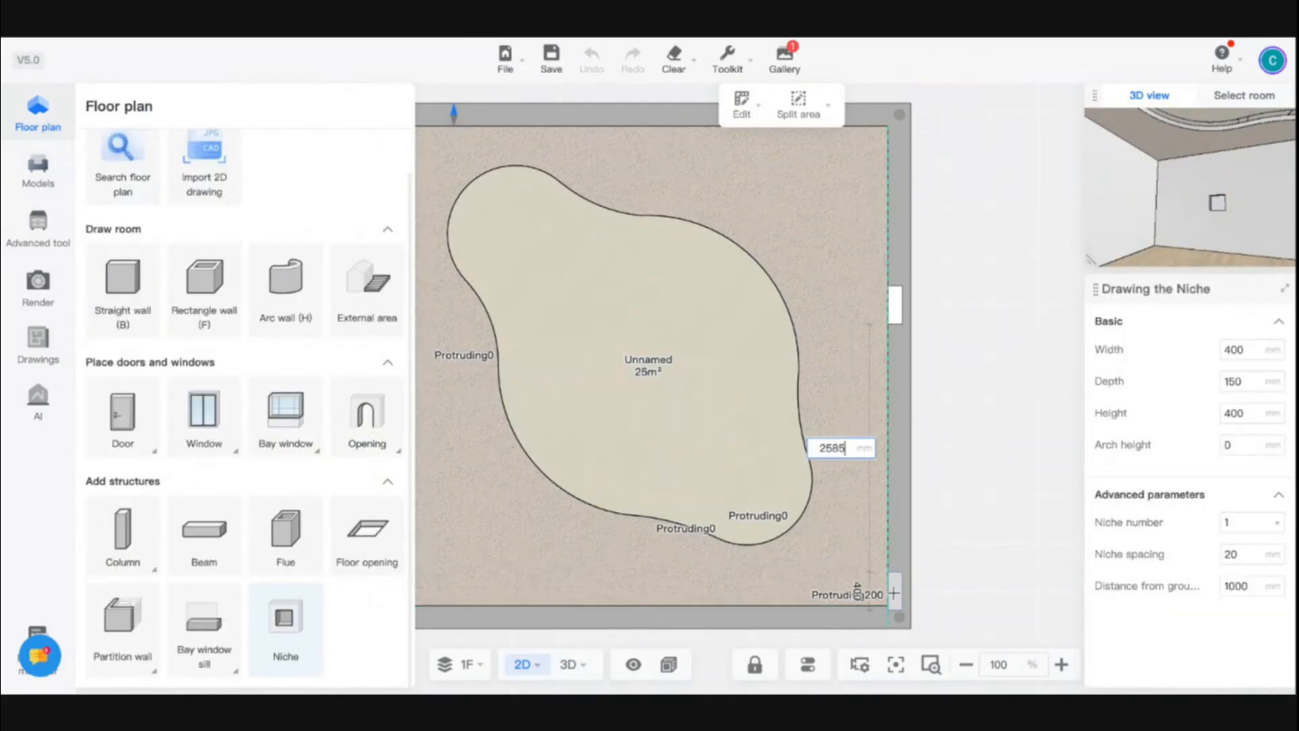
scroll(893, 598, "up", 5)
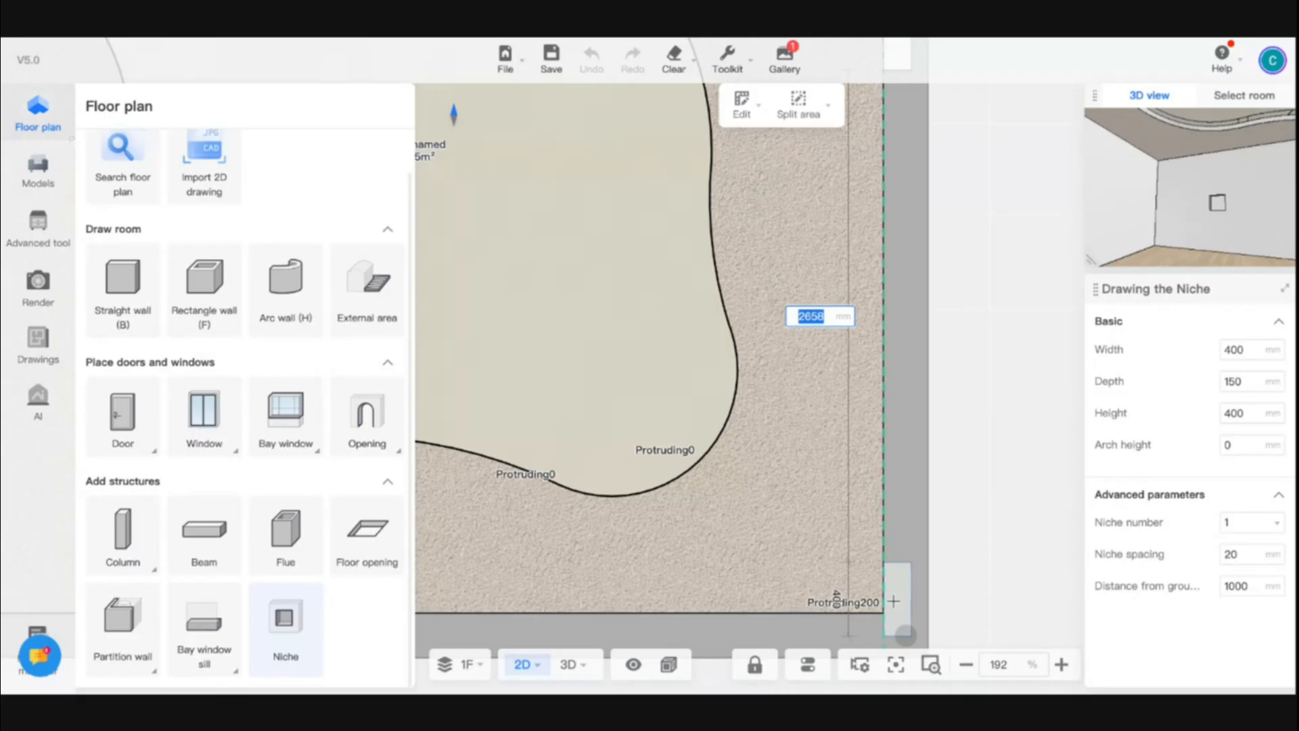
type("2600")
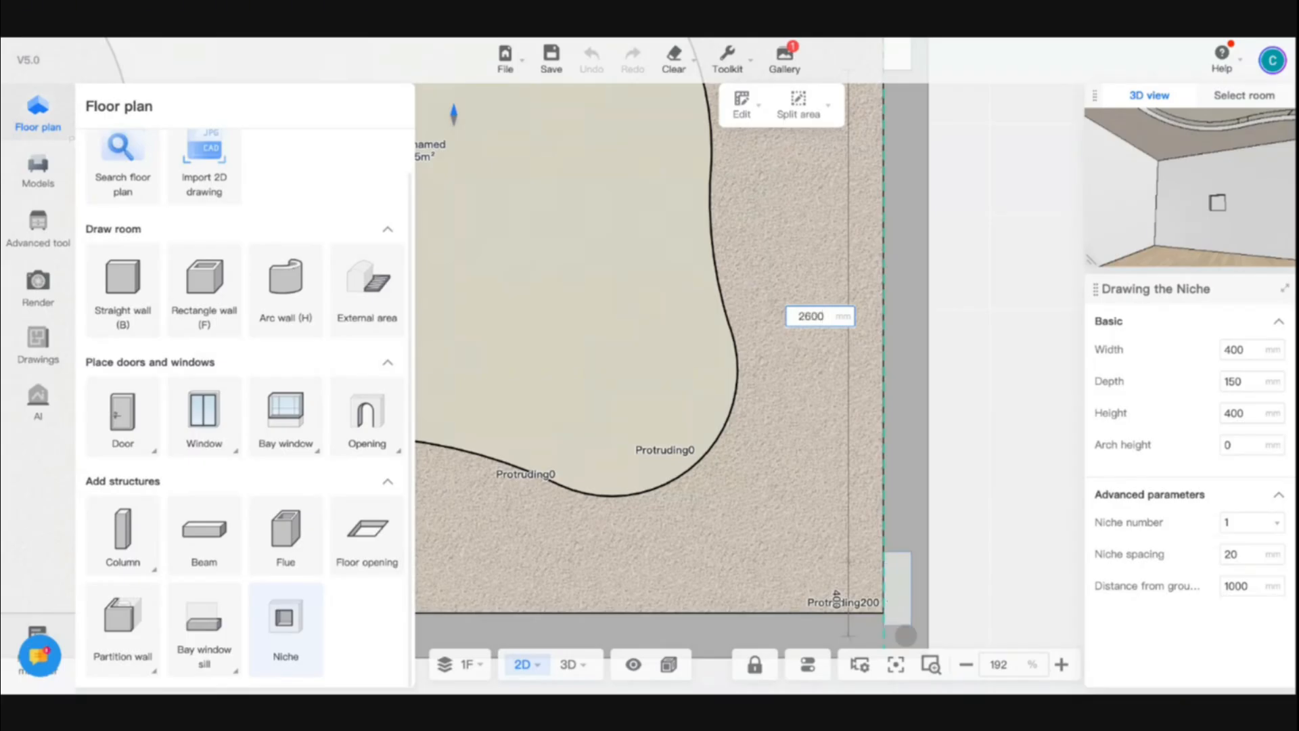
key("Return")
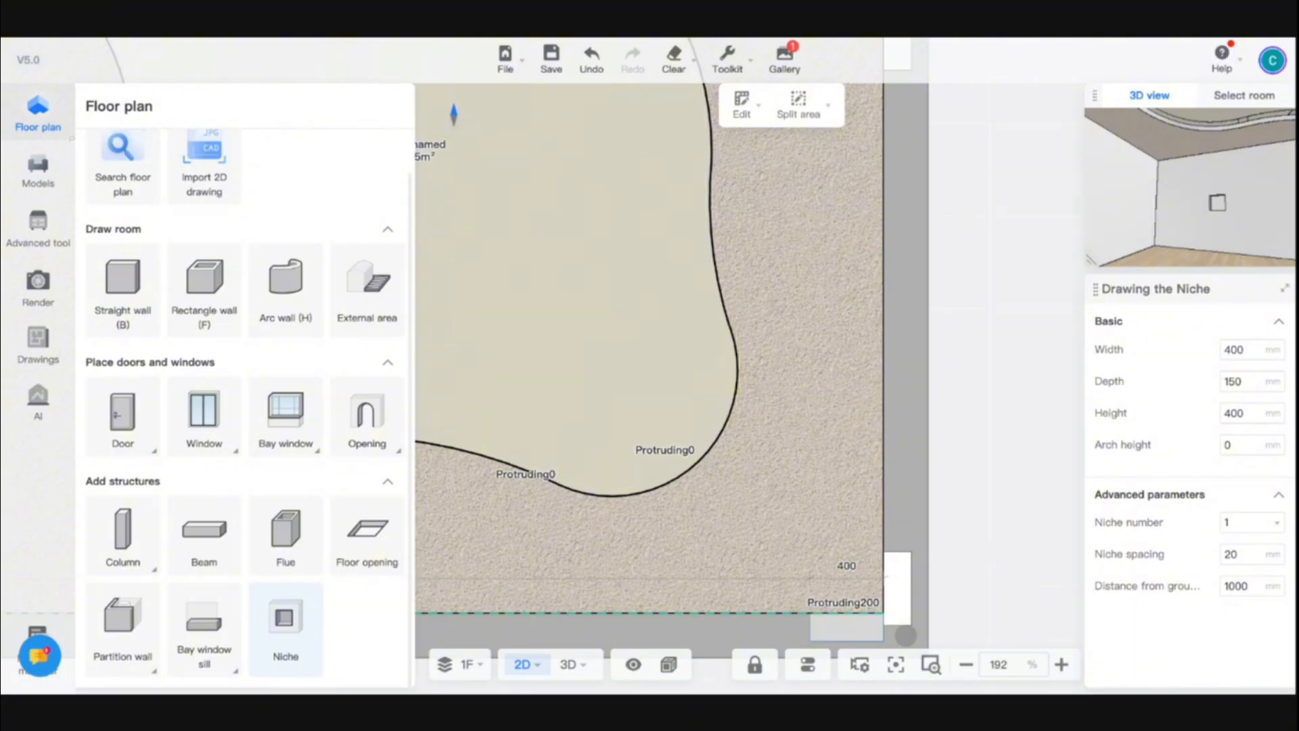
key("Escape")
Select the new niche, clear its width, and delete it
left_click(889, 598)
left_click(893, 599)
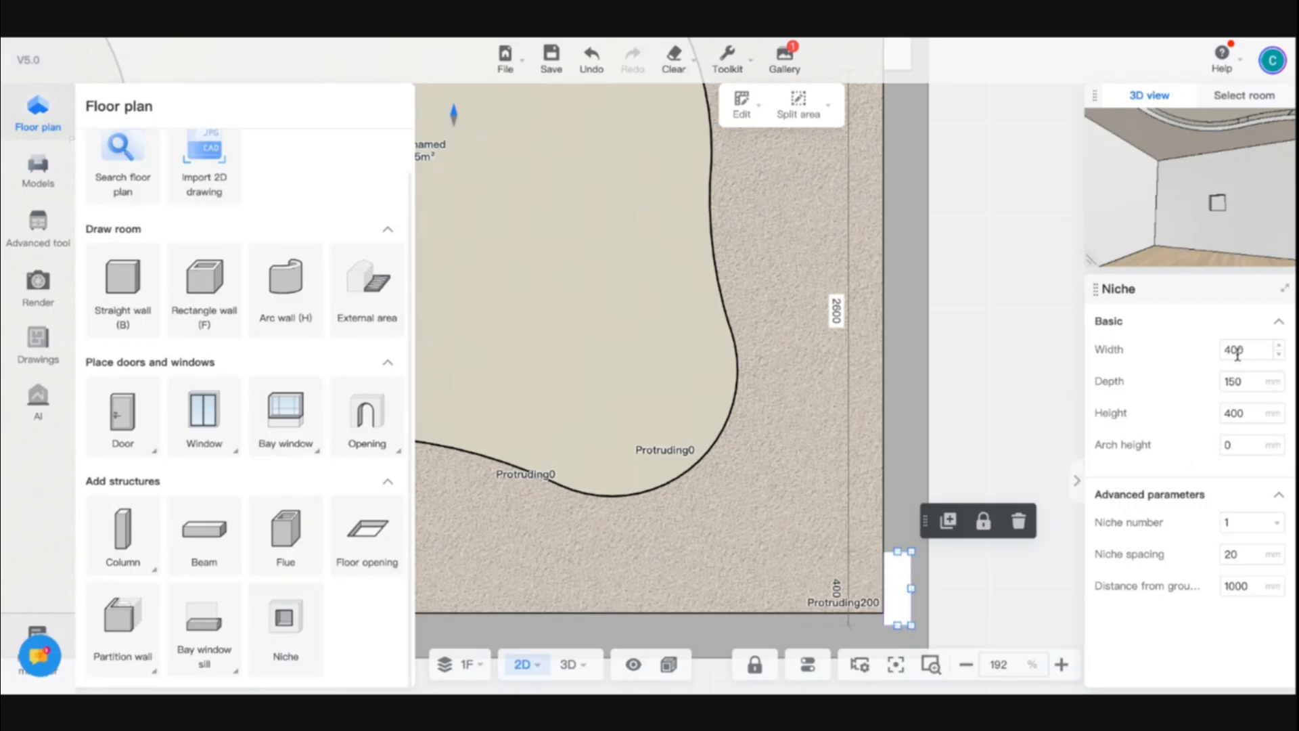
double_click(1237, 352)
key("BackSpace")
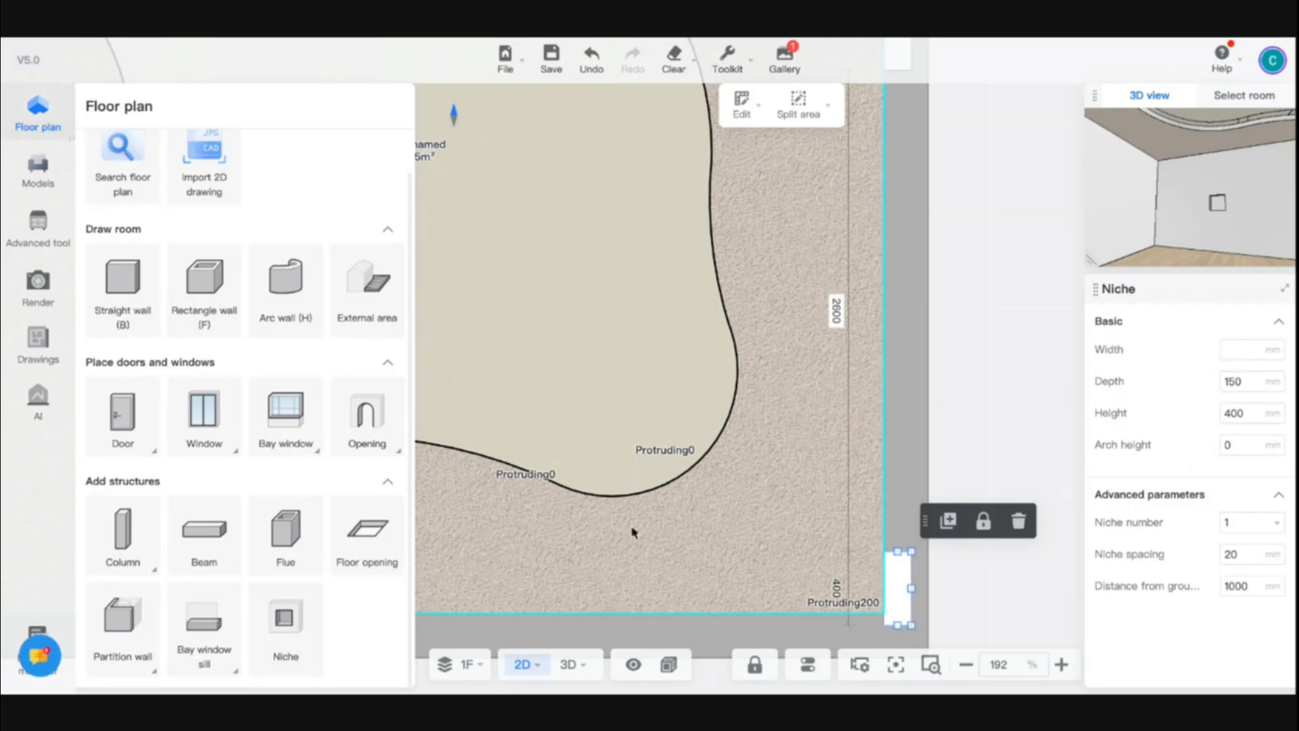
left_click(1017, 521)
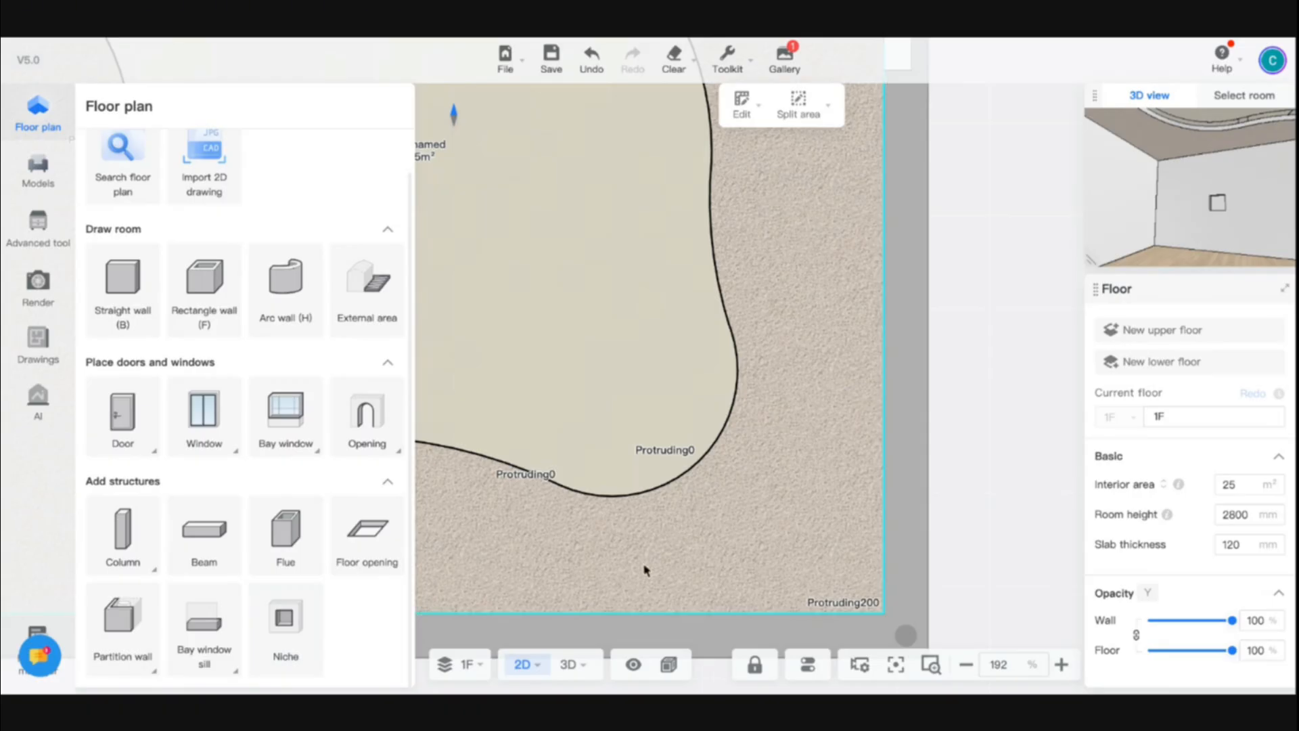
Switch to the 3D view and open the Custom modeling tool
left_click(568, 665)
left_click(575, 628)
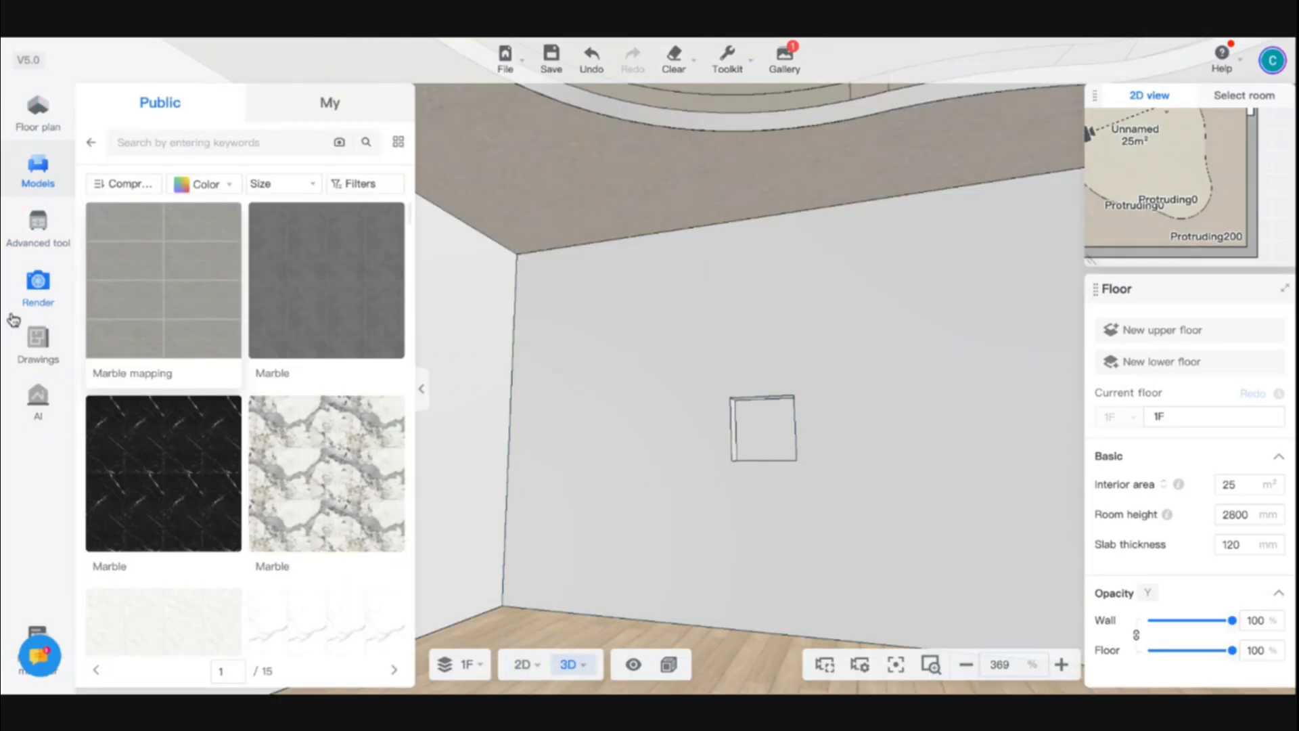
left_click(38, 227)
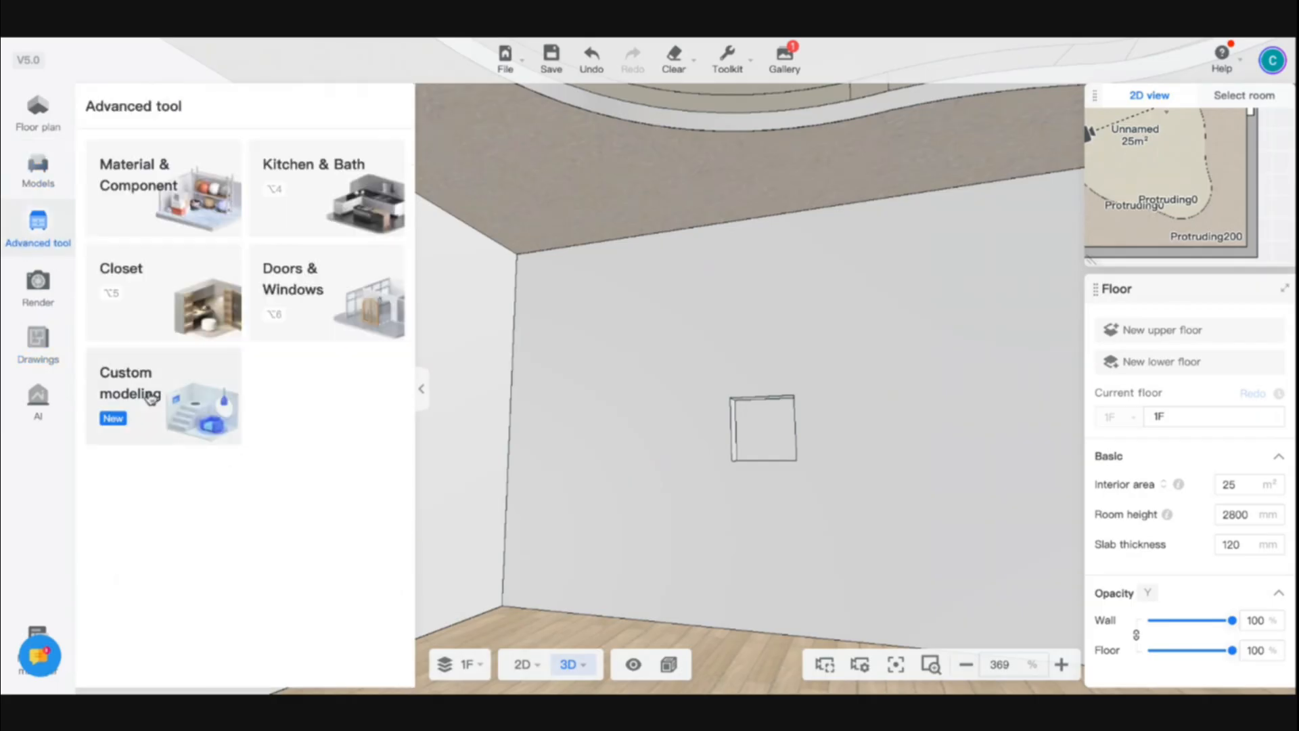
left_click(151, 398)
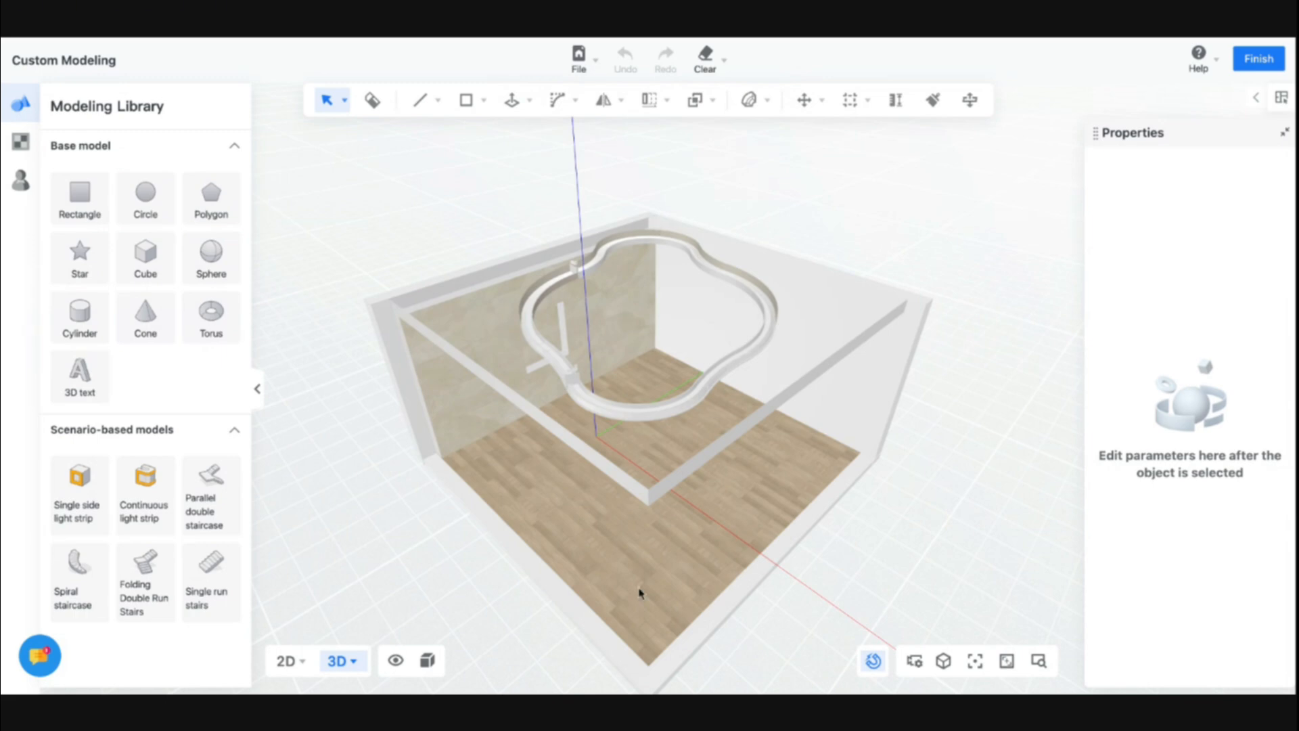
Switch the display to Material + Wireframe Mode
left_click_drag(639, 593, 623, 540)
mouse_move(429, 666)
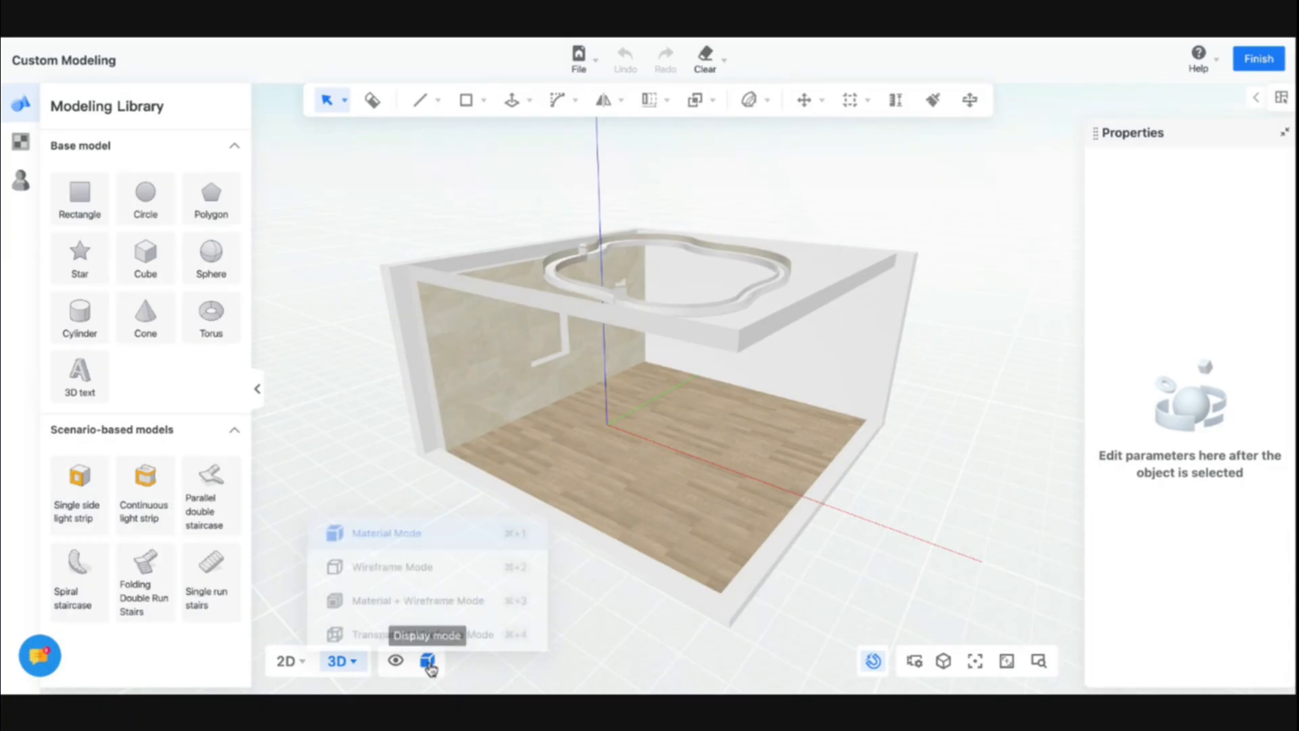
left_click(436, 606)
right_click_drag(707, 491, 635, 488)
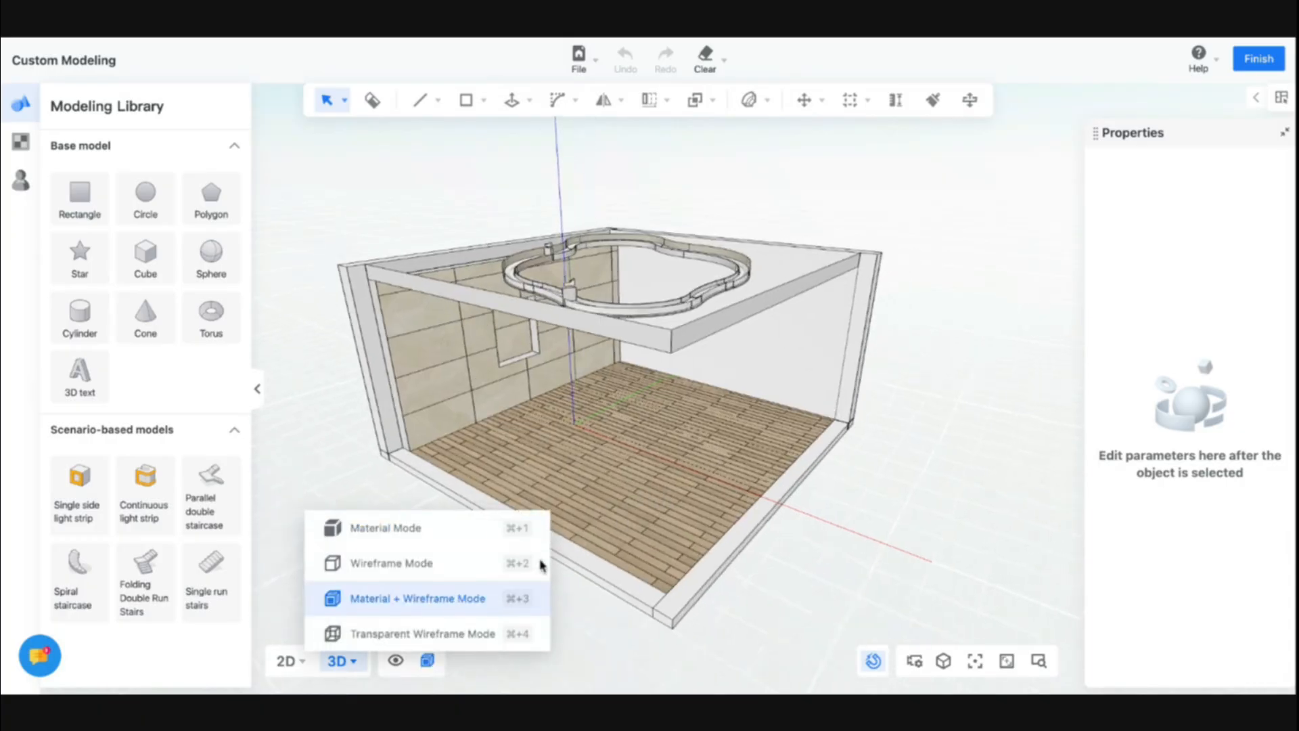
scroll(595, 557, "up", 5)
left_click_drag(682, 430, 770, 414)
scroll(574, 495, "up", 3)
left_click_drag(575, 494, 643, 487)
scroll(644, 487, "up", 3)
left_click(80, 377)
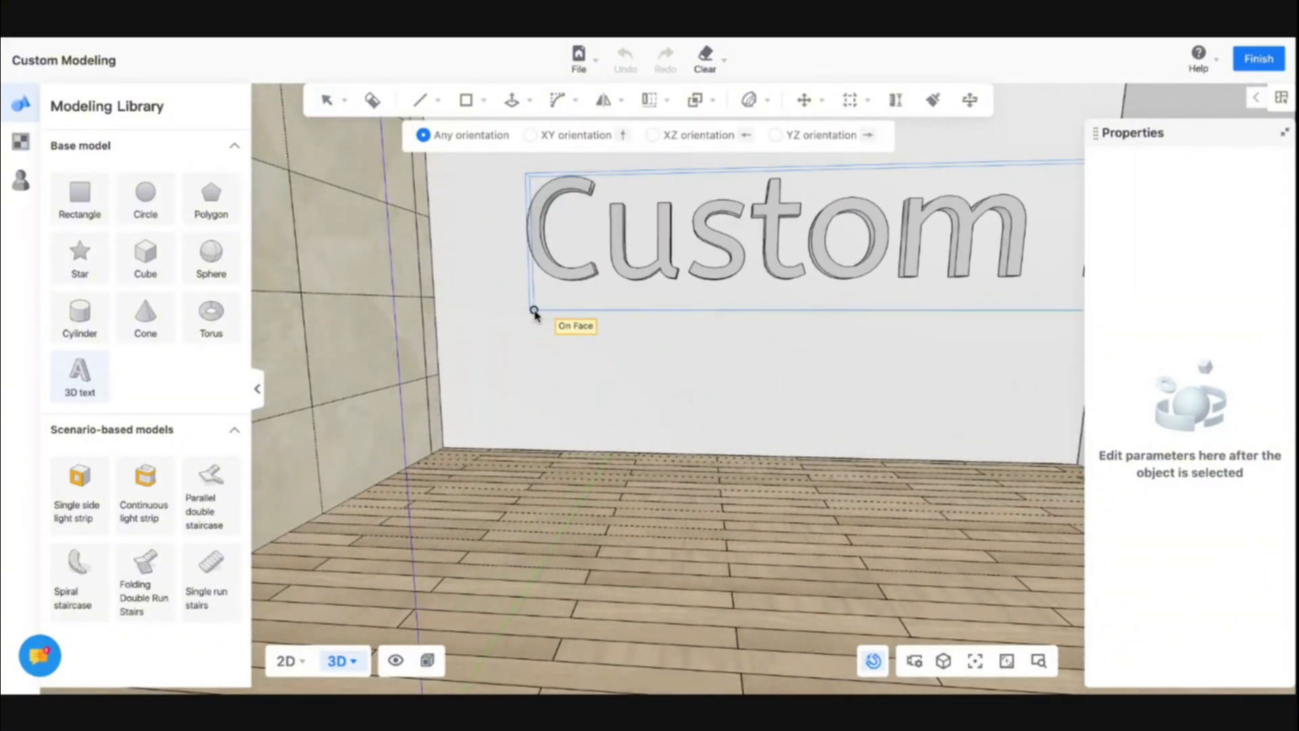
left_click(534, 313)
key("Escape")
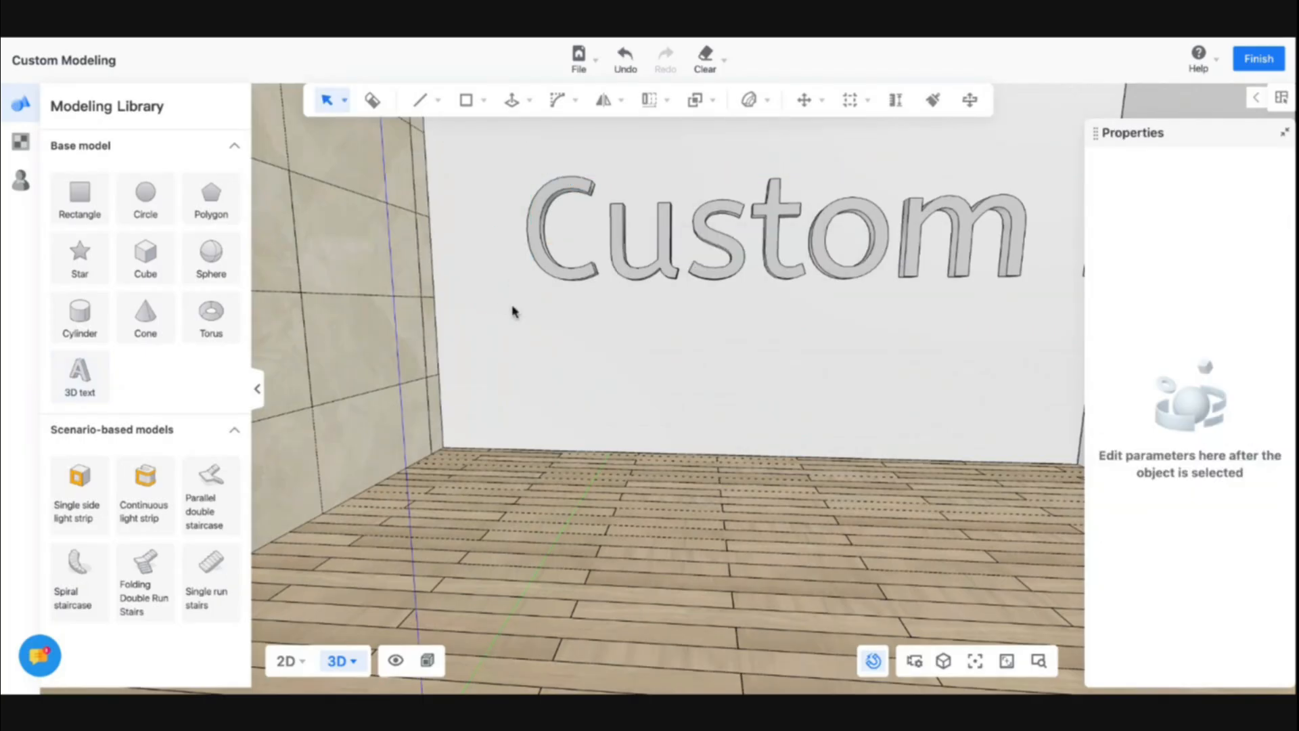
key("ctrl+z")
Place a 3D text on the back wall and change its text to COOHOM
left_click(83, 400)
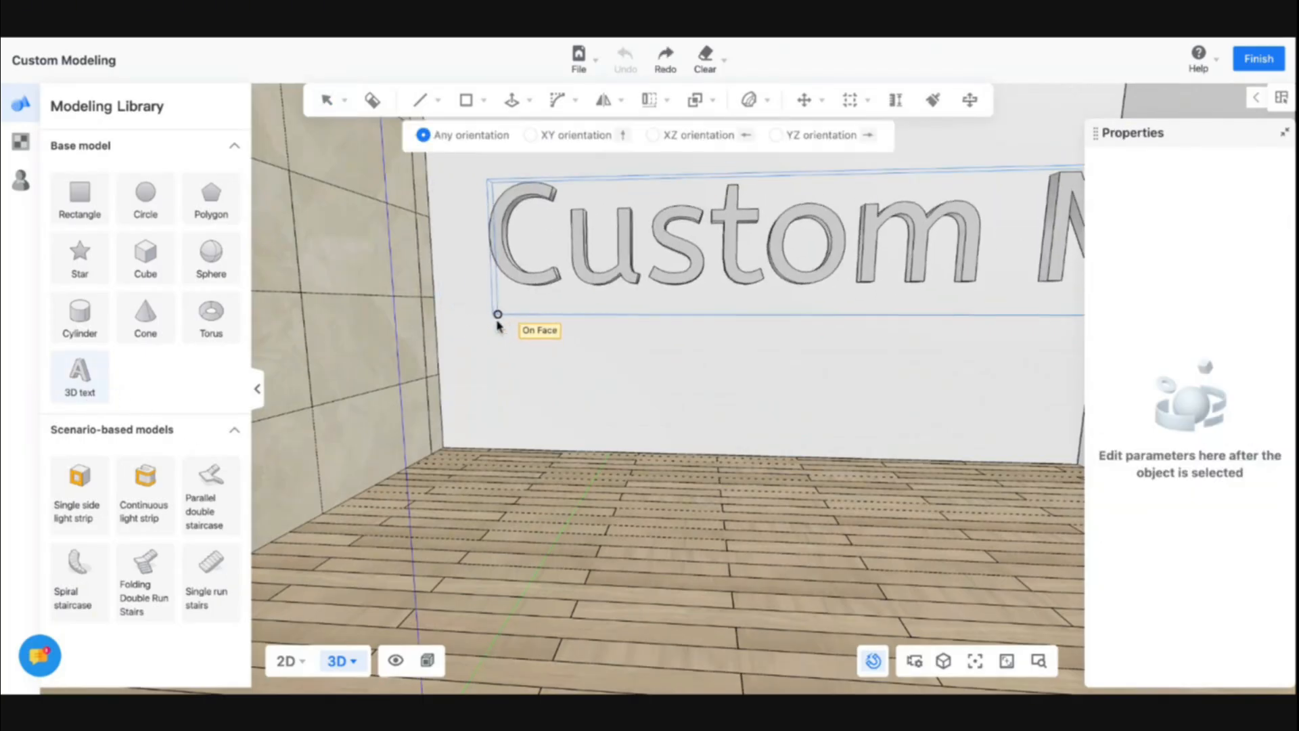
left_click(507, 333)
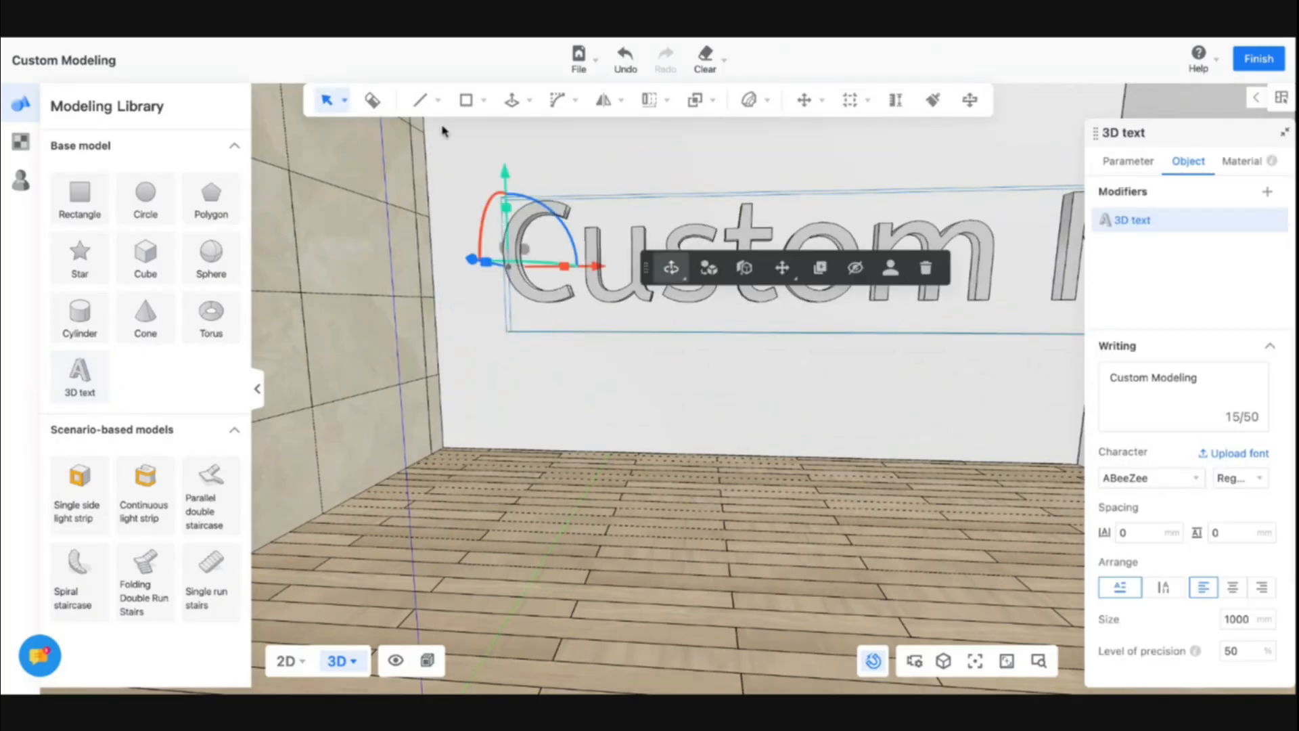
triple_click(1182, 383)
type("COOHM")
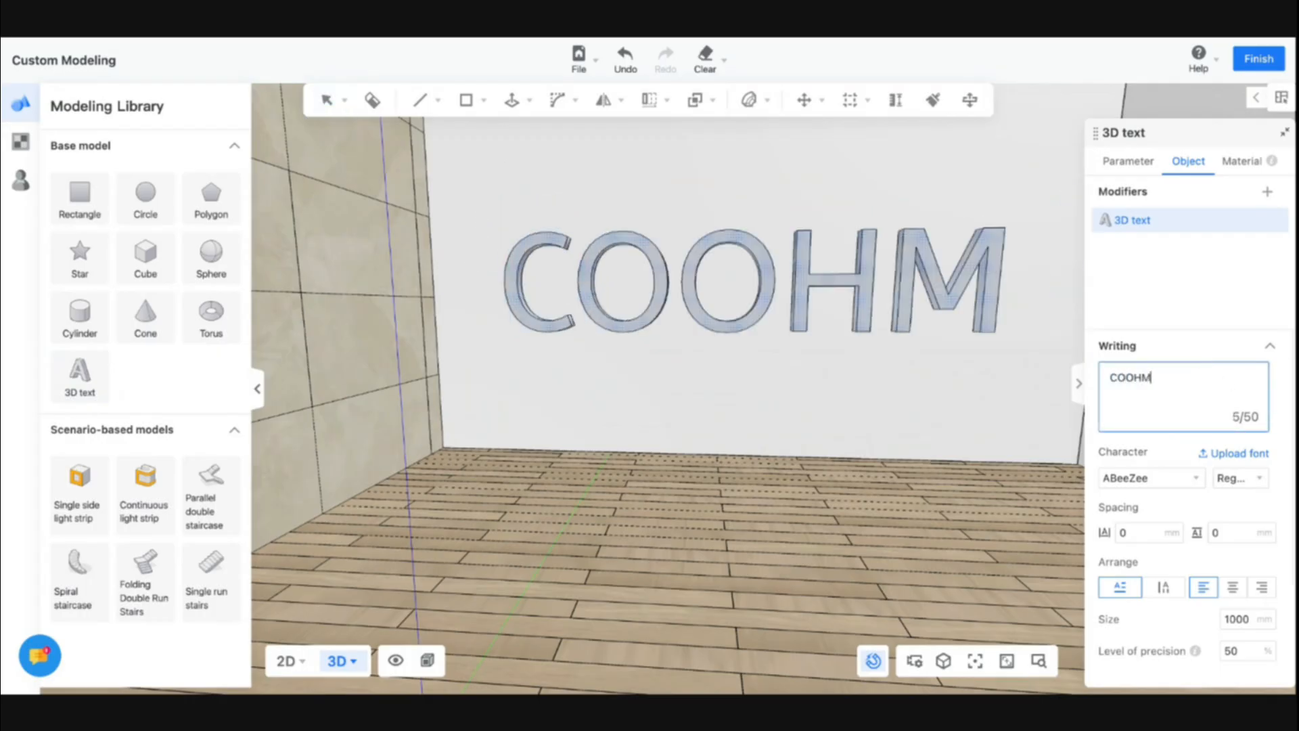
key("BackSpace")
type("OM")
Examine the 3D text's font style, size and thickness settings
mouse_move(914, 406)
middle_mouse_down()
mouse_move(887, 420)
mouse_move(919, 420)
middle_mouse_up()
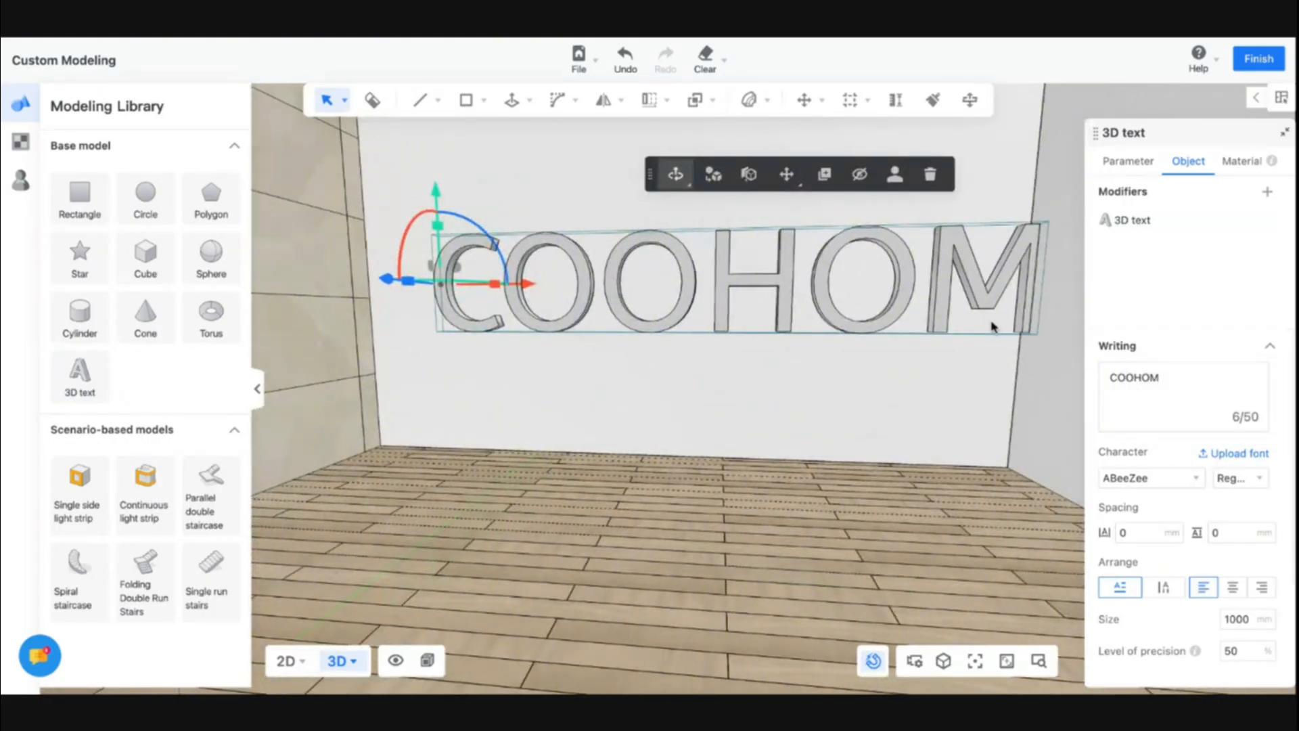
left_click(1232, 479)
left_click(1238, 482)
scroll(1234, 571, "down", 3)
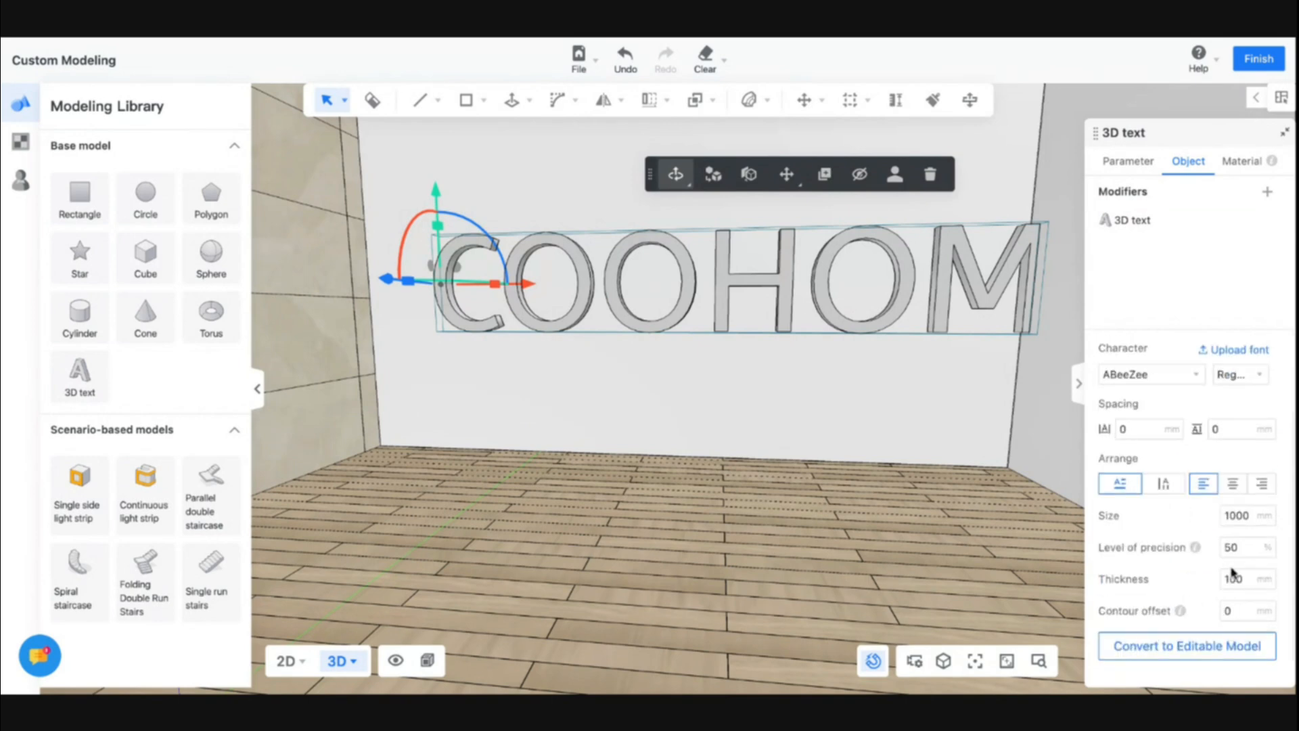
scroll(1233, 572, "up", 3)
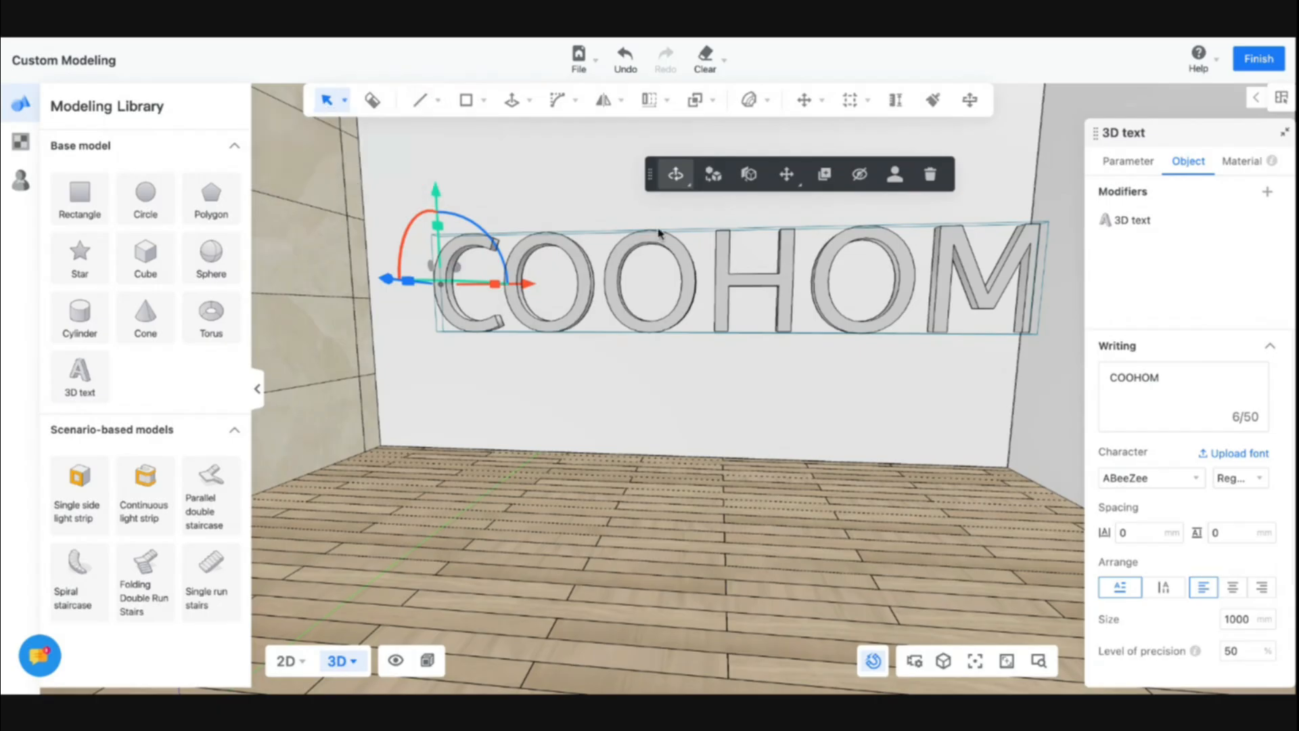
Switch the text's gizmo to the scale control and shrink the text slightly
mouse_move(673, 177)
left_click(684, 314)
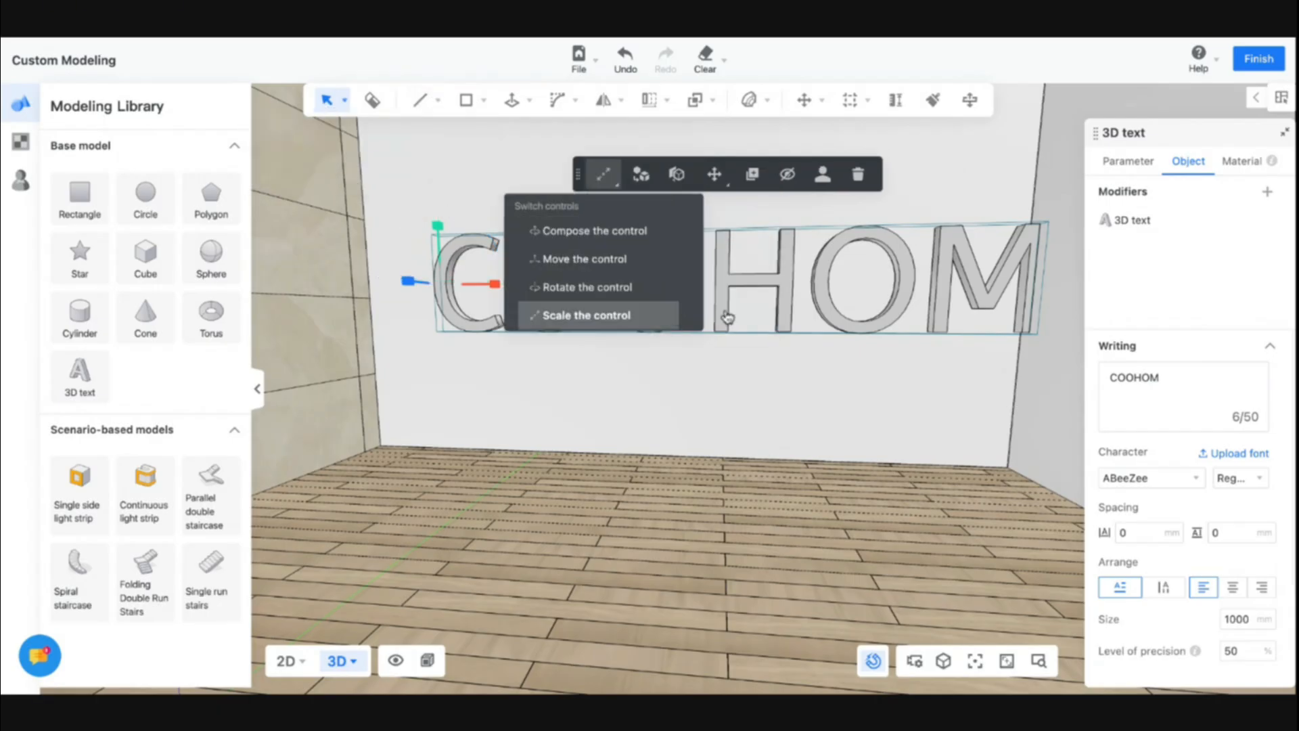
mouse_move(495, 289)
left_mouse_down()
mouse_move(449, 285)
mouse_move(486, 291)
left_mouse_up()
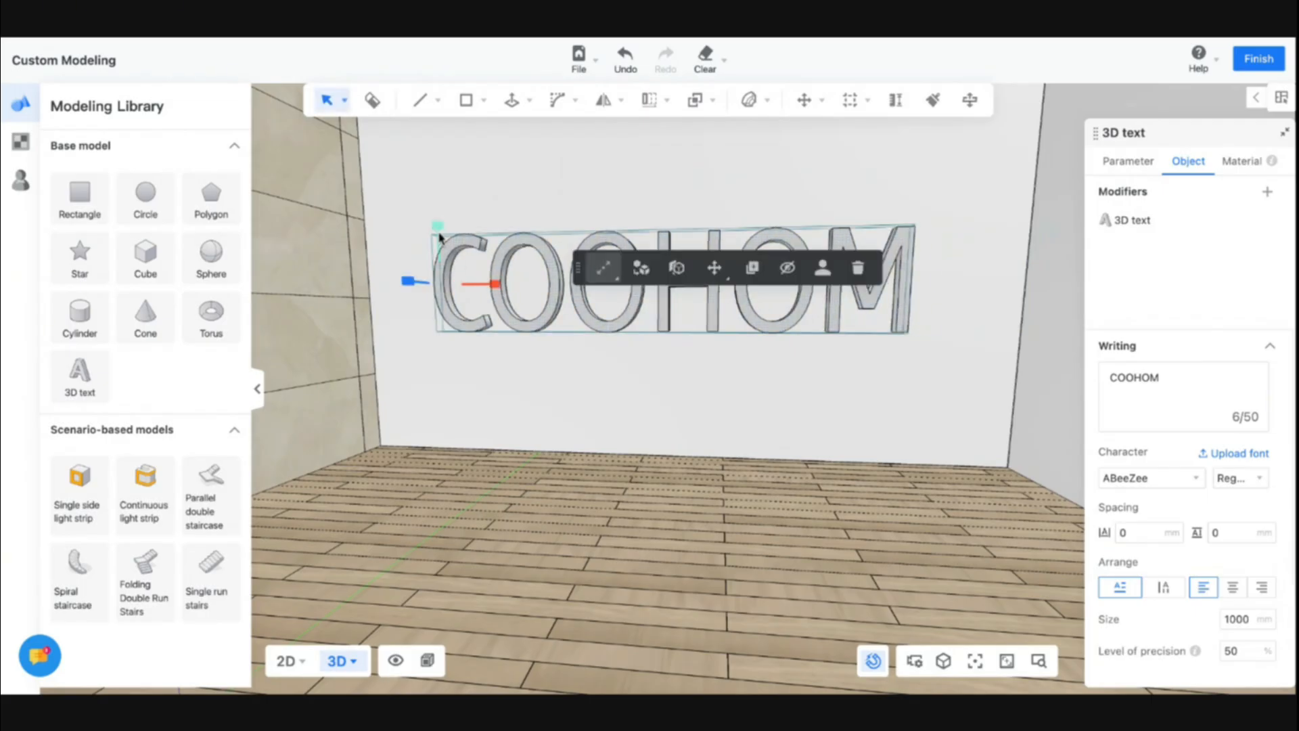
left_click_drag(438, 227, 441, 251)
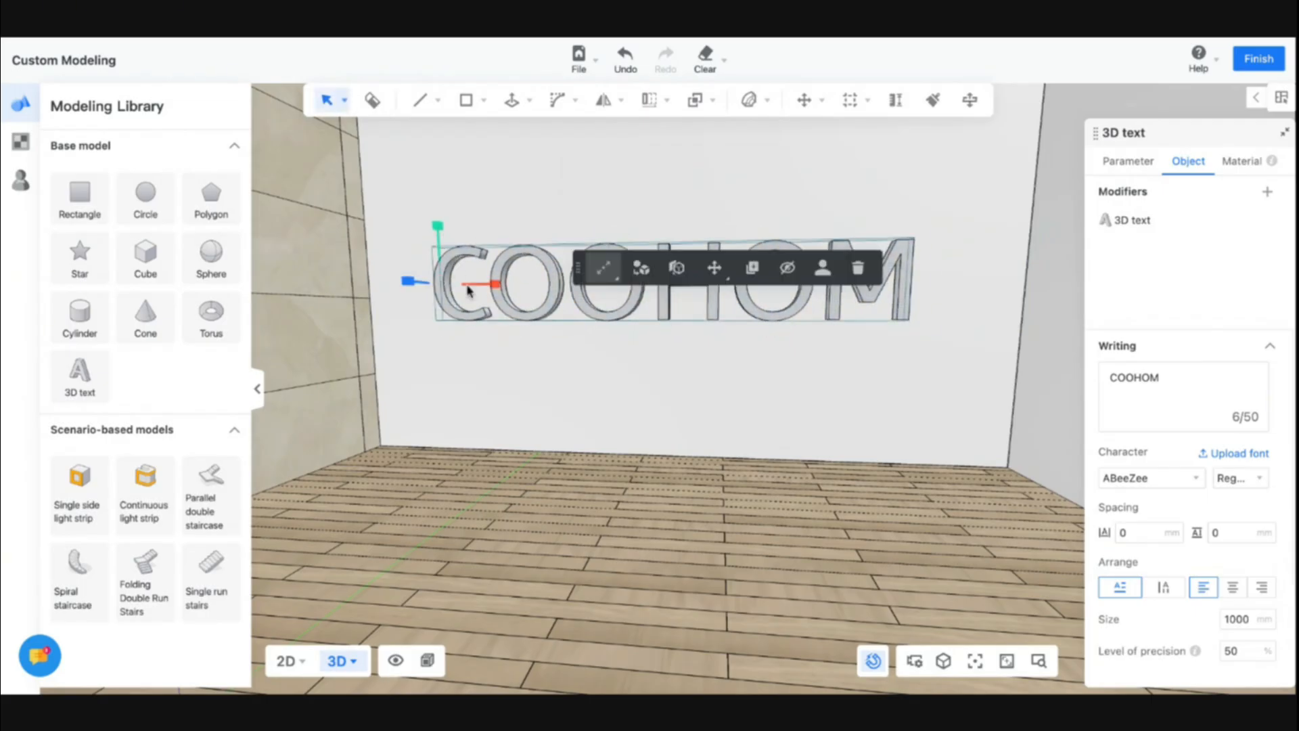
Change the 3D text to the single letter C
key("d")
key("a")
key("w")
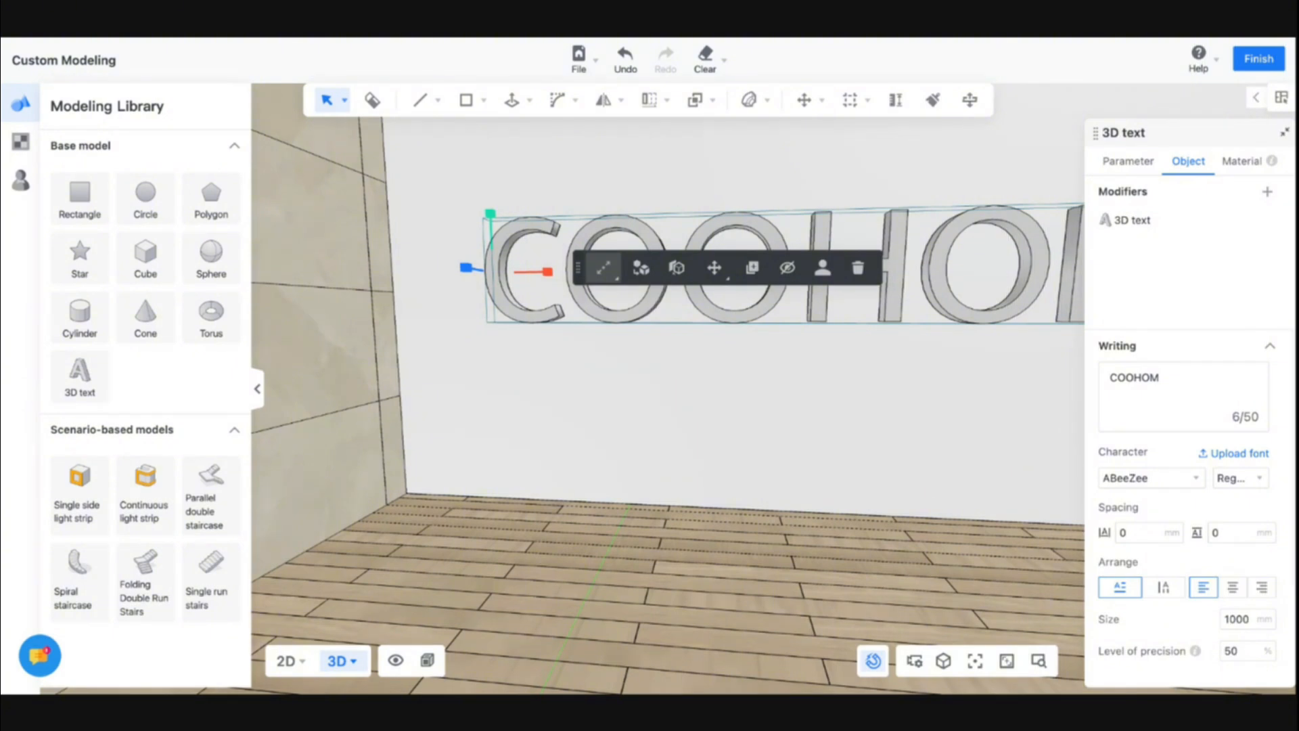
left_click(1131, 373)
double_click(1130, 377)
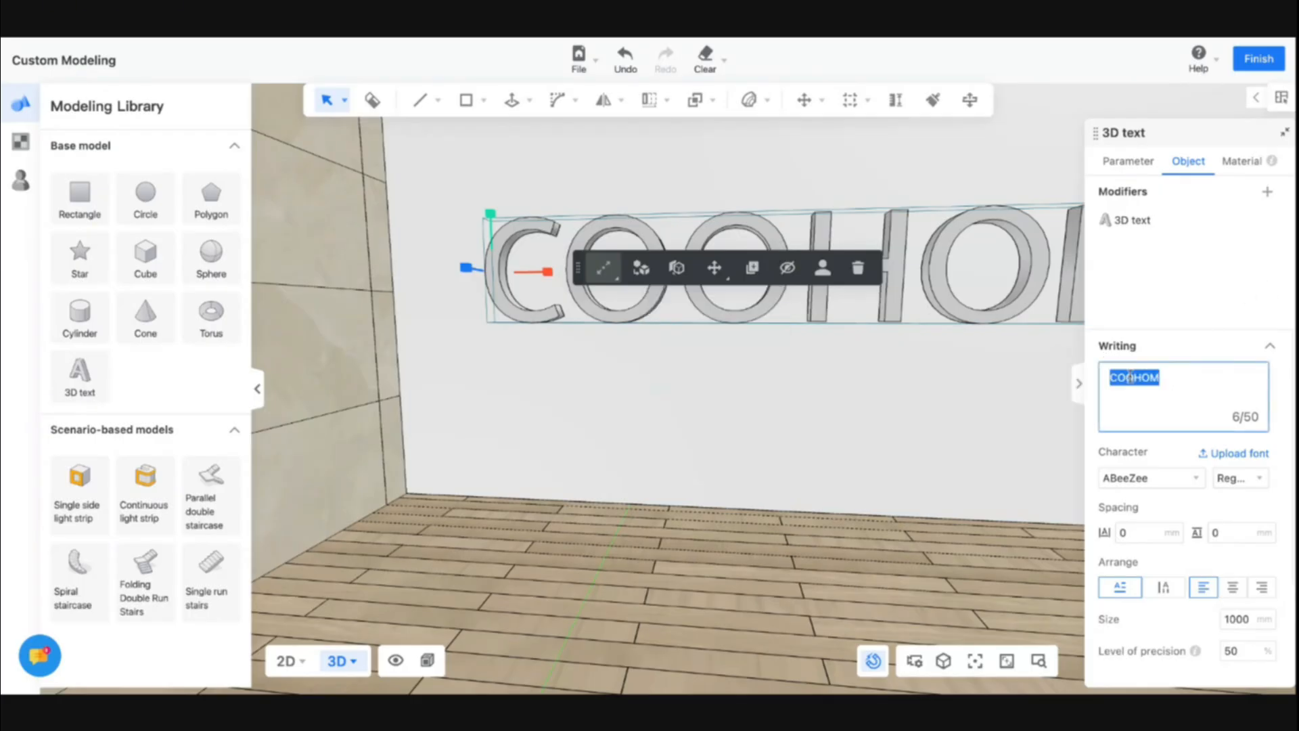
type("C")
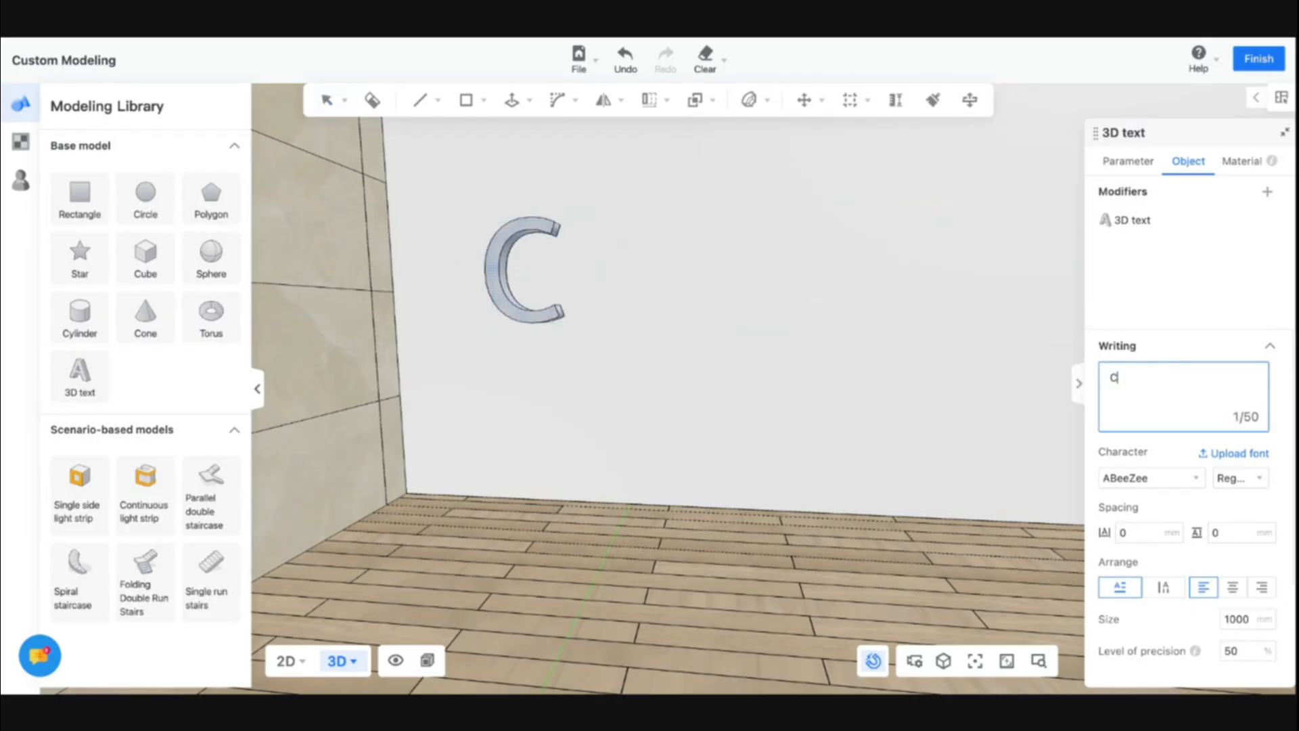
left_click(547, 287)
left_click(518, 312)
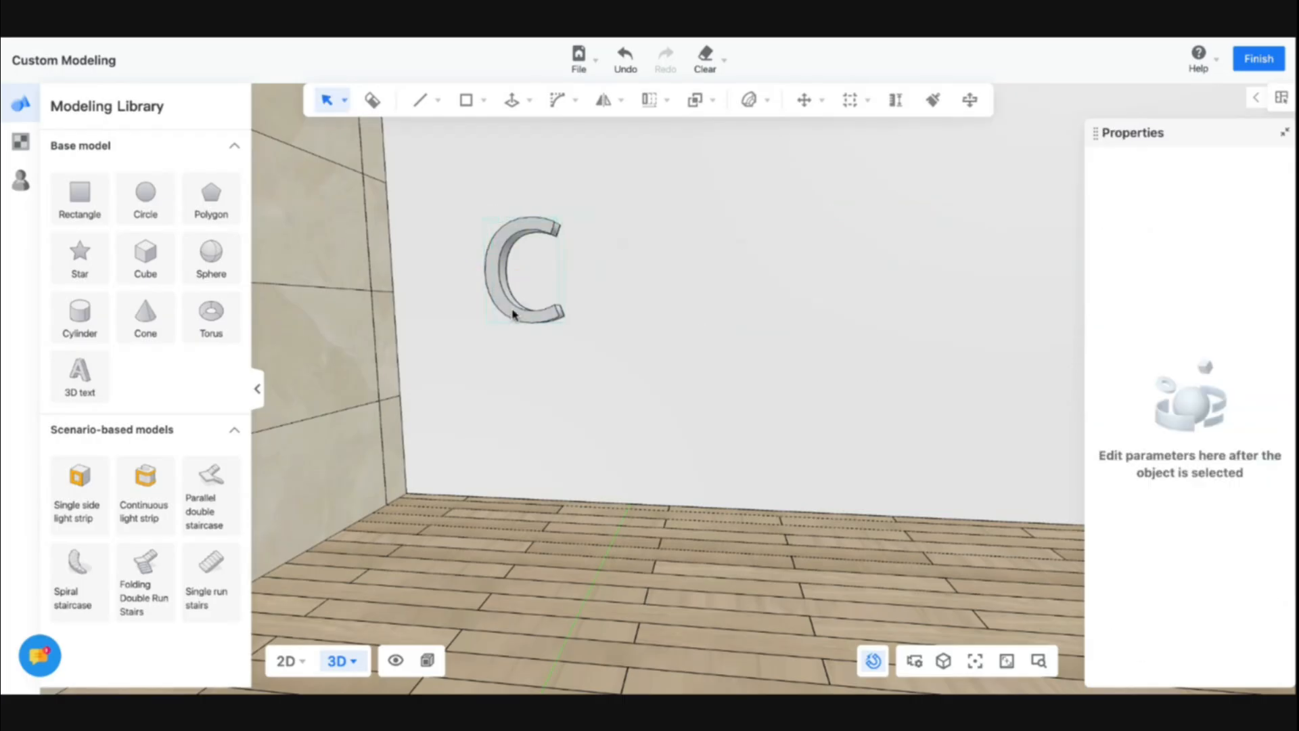
left_click(515, 313)
key("ctrl+c")
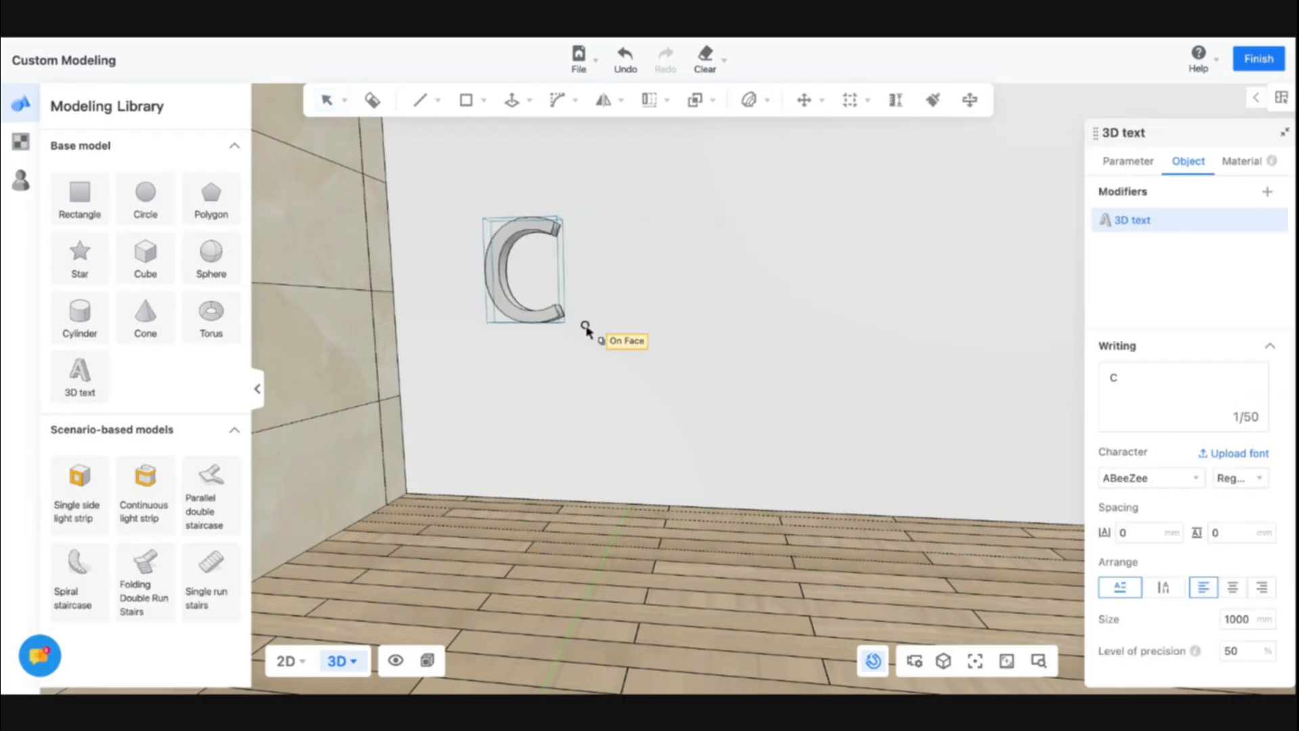
key("Escape")
Copy the 3D letter C in the 2D front view and place the copy to its right along the X axis
left_click(288, 662)
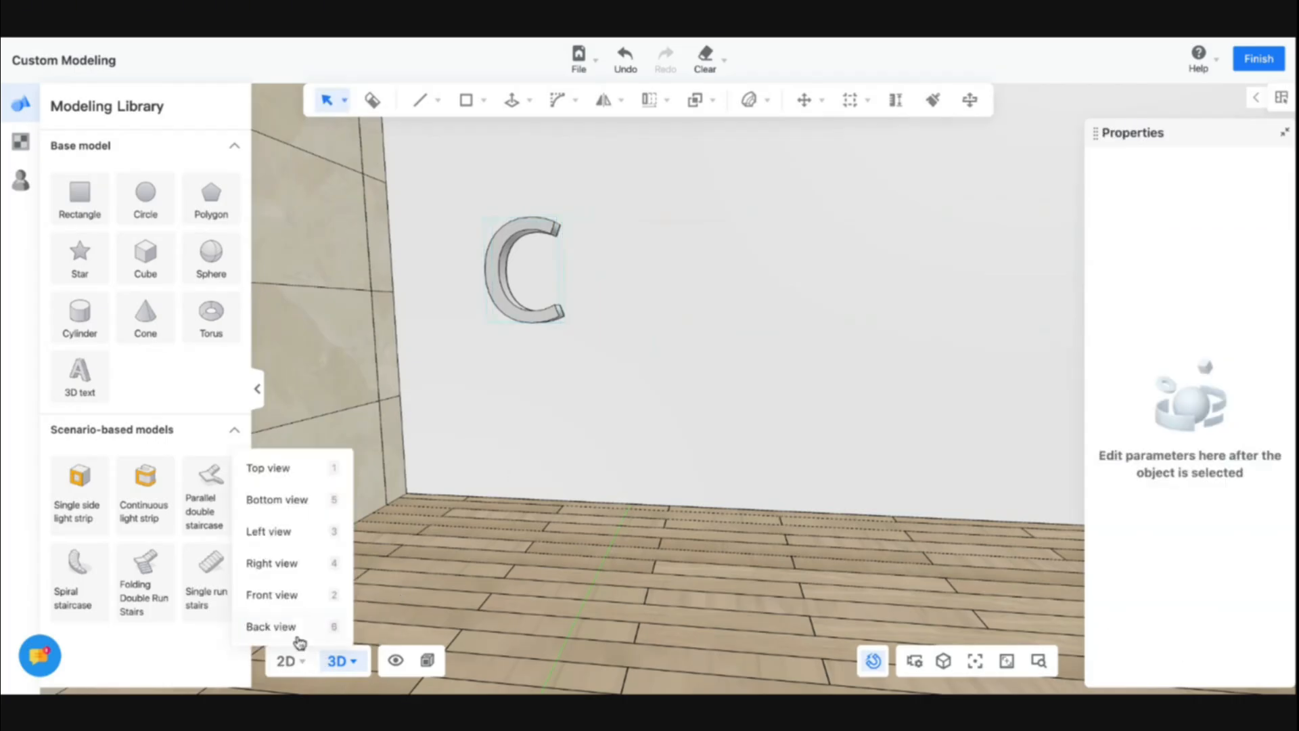
left_click(302, 541)
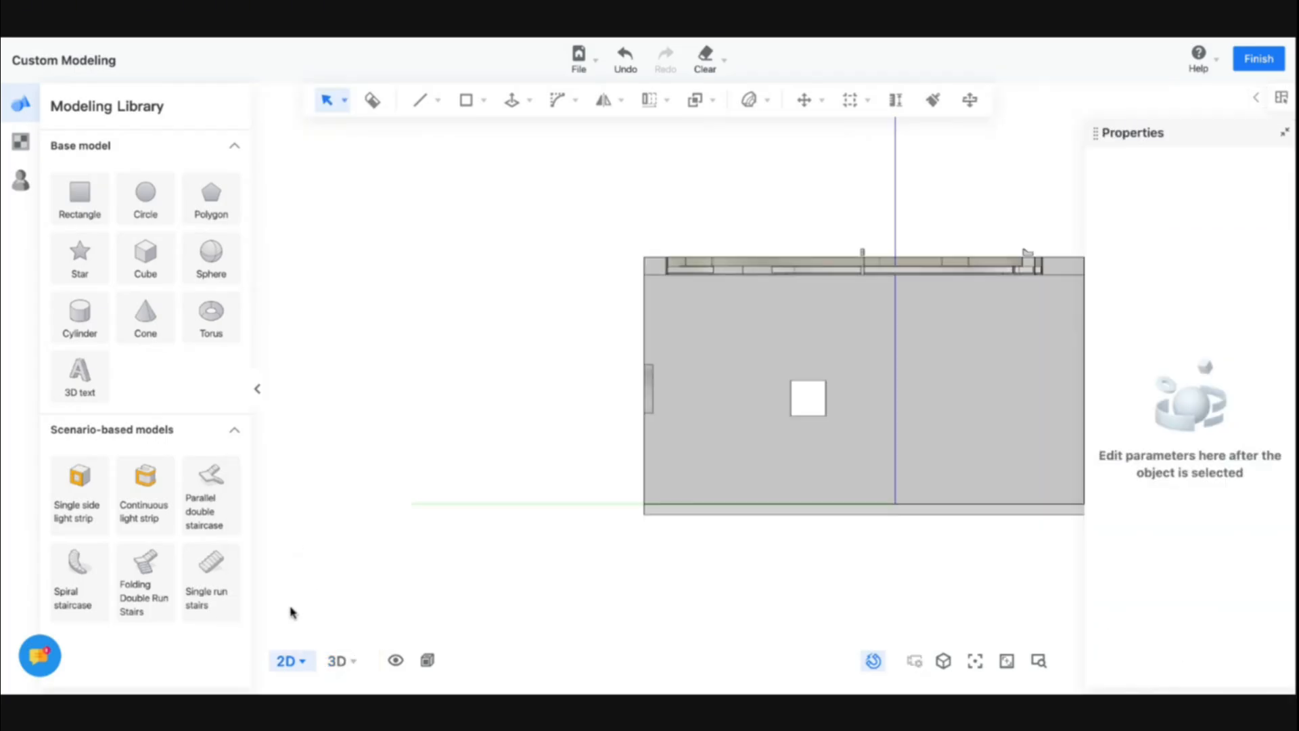
left_click(293, 662)
left_click(283, 573)
left_click(296, 662)
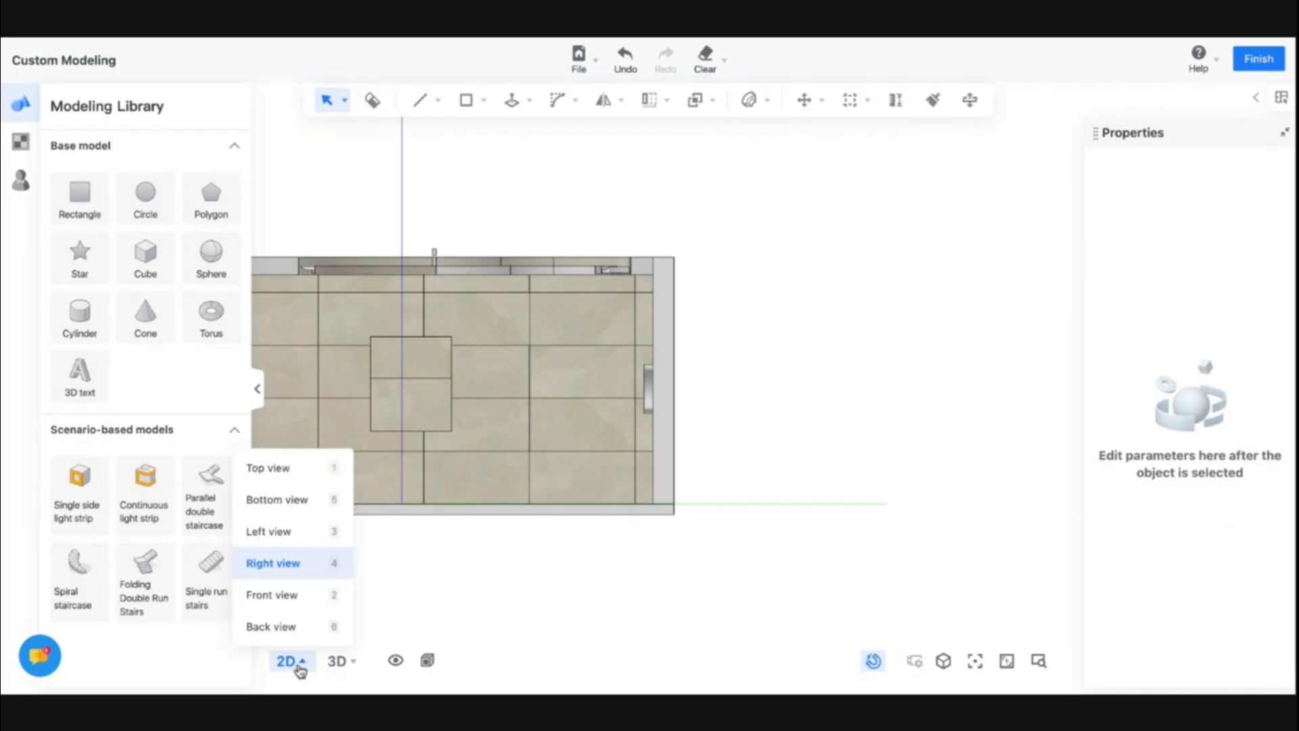
left_click(300, 596)
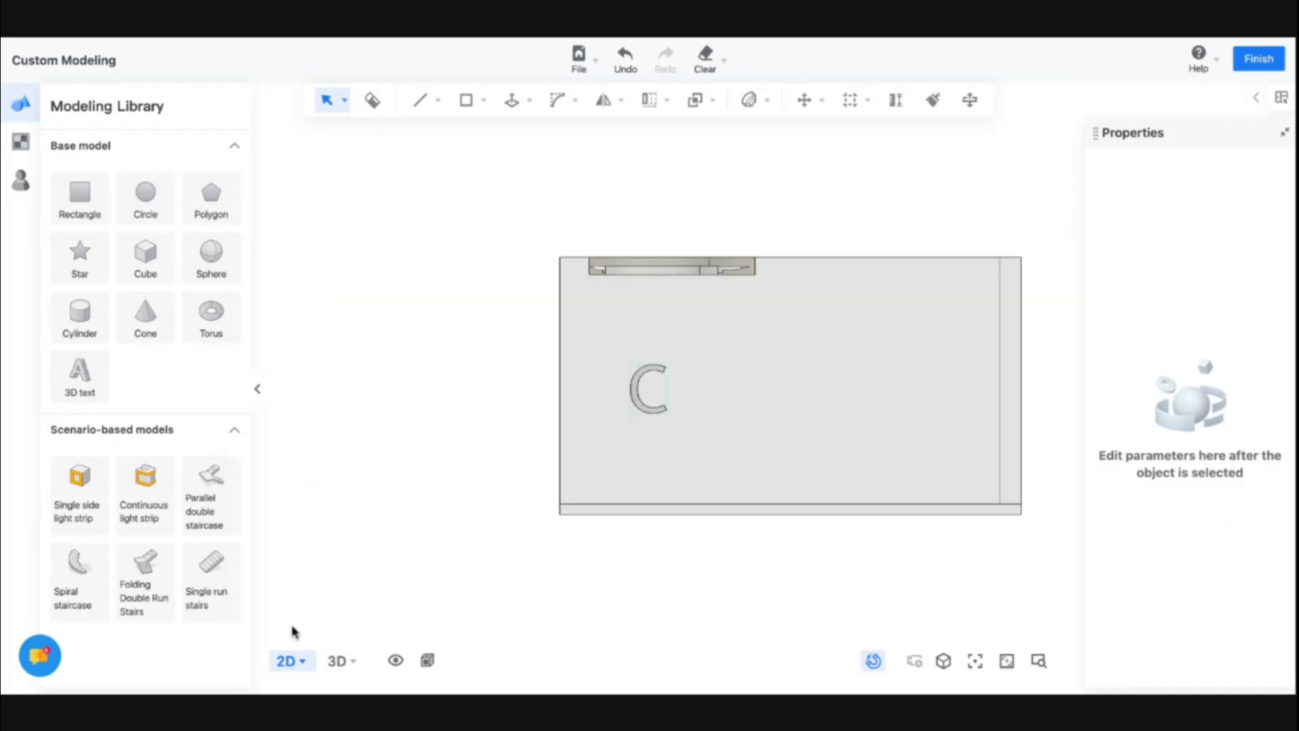
scroll(661, 455, "up", 5)
left_click(635, 443)
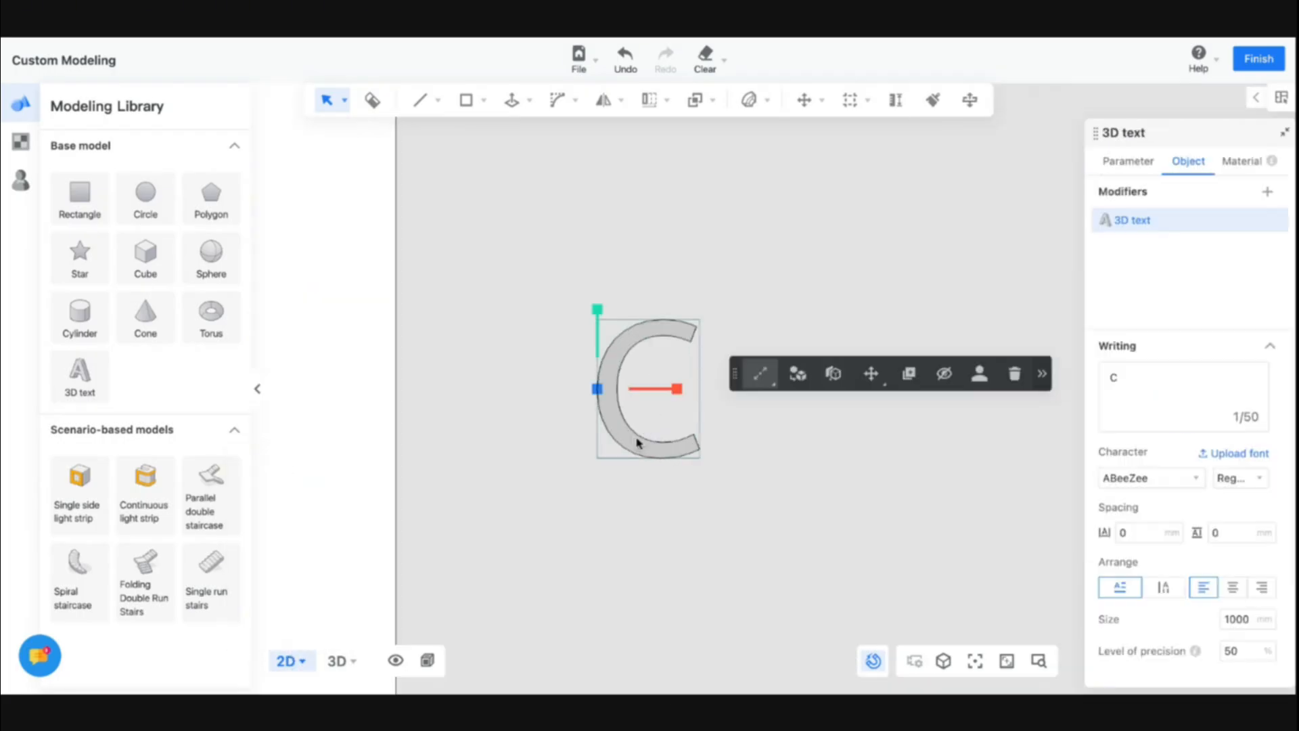
key("ctrl+c")
left_click(703, 460)
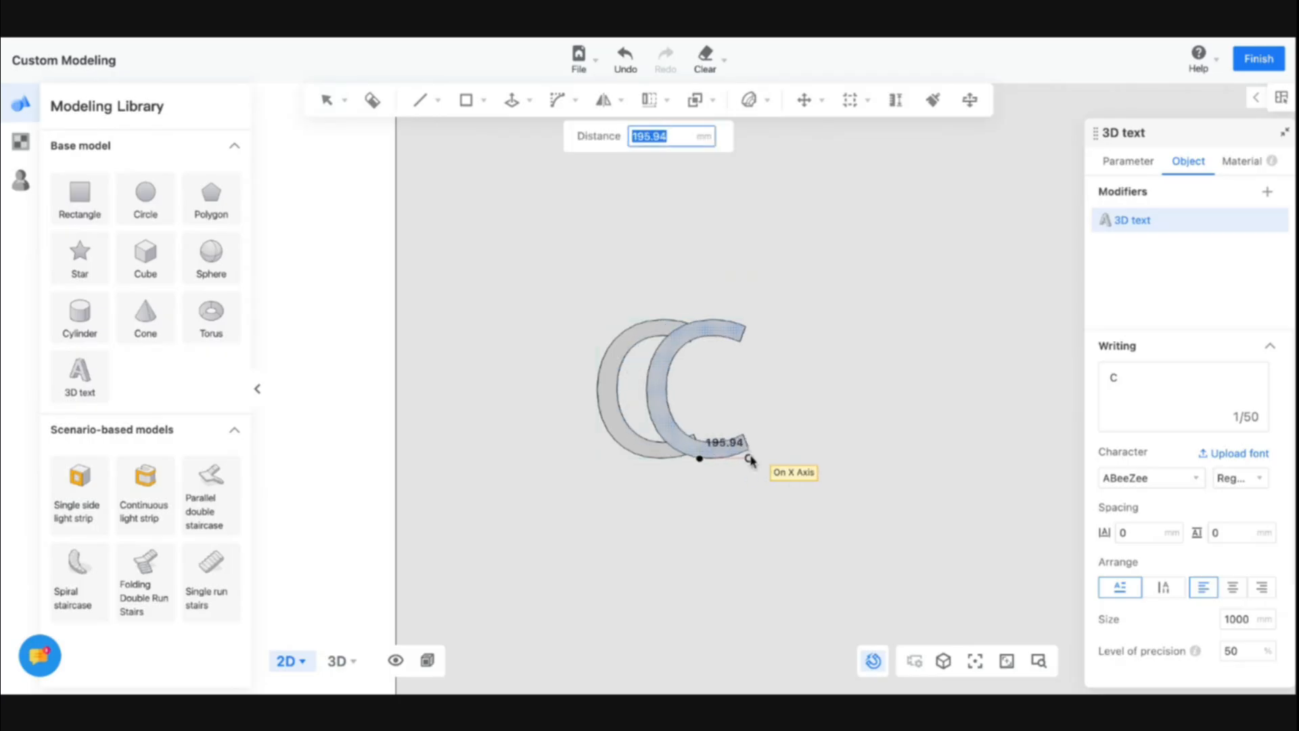
left_click(839, 459)
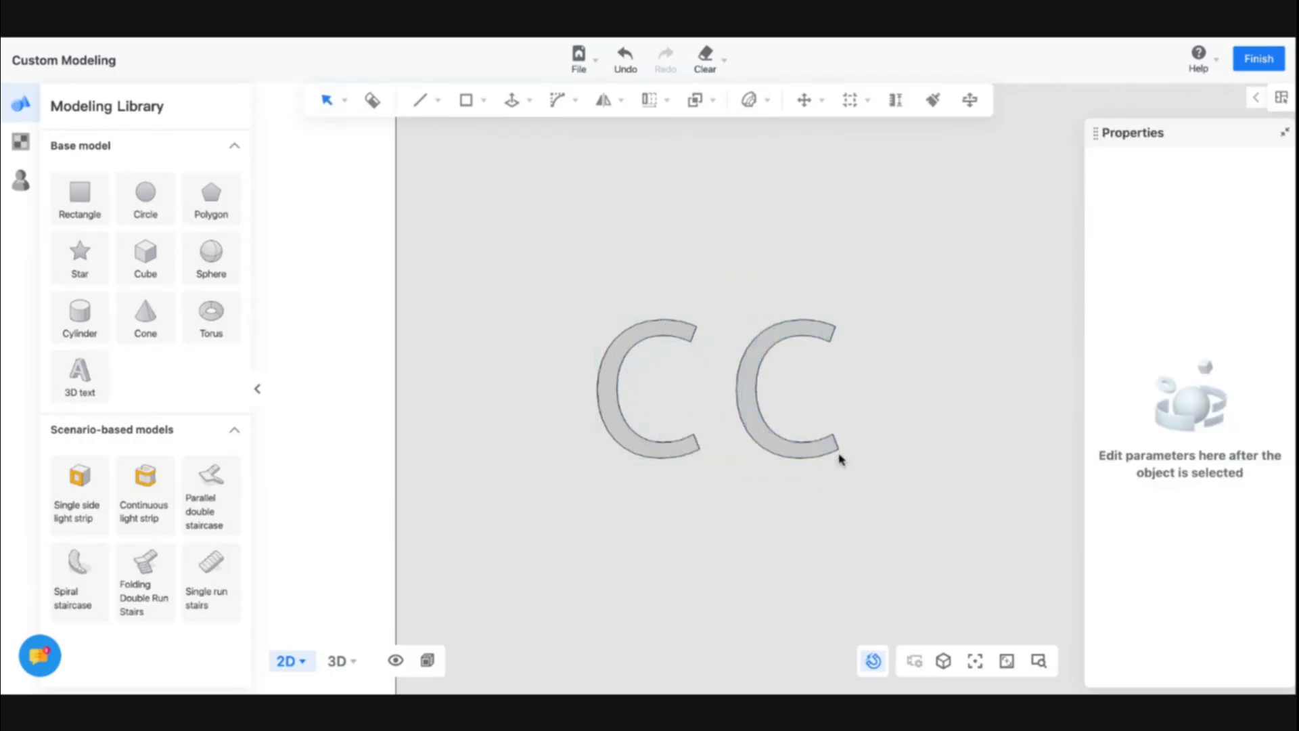
Try to edit the copied letter's text, then undo the change
left_click(813, 453)
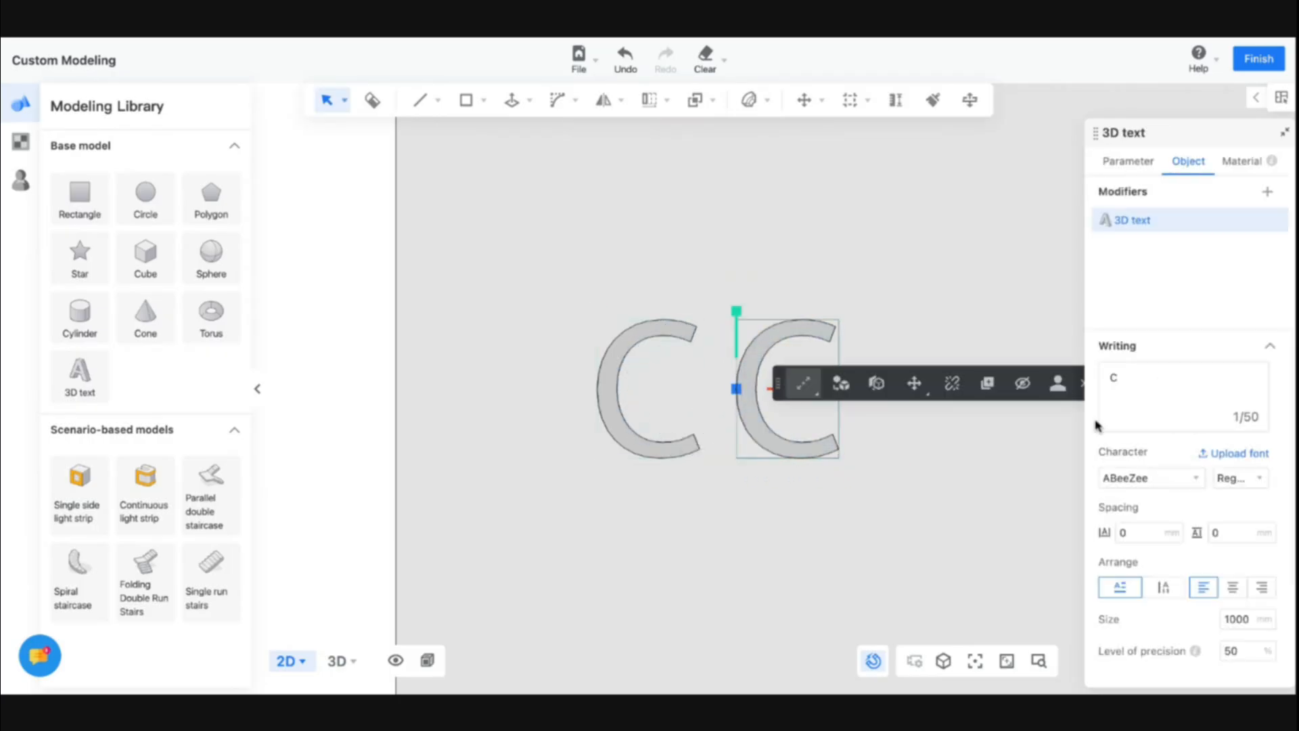
left_click(1178, 403)
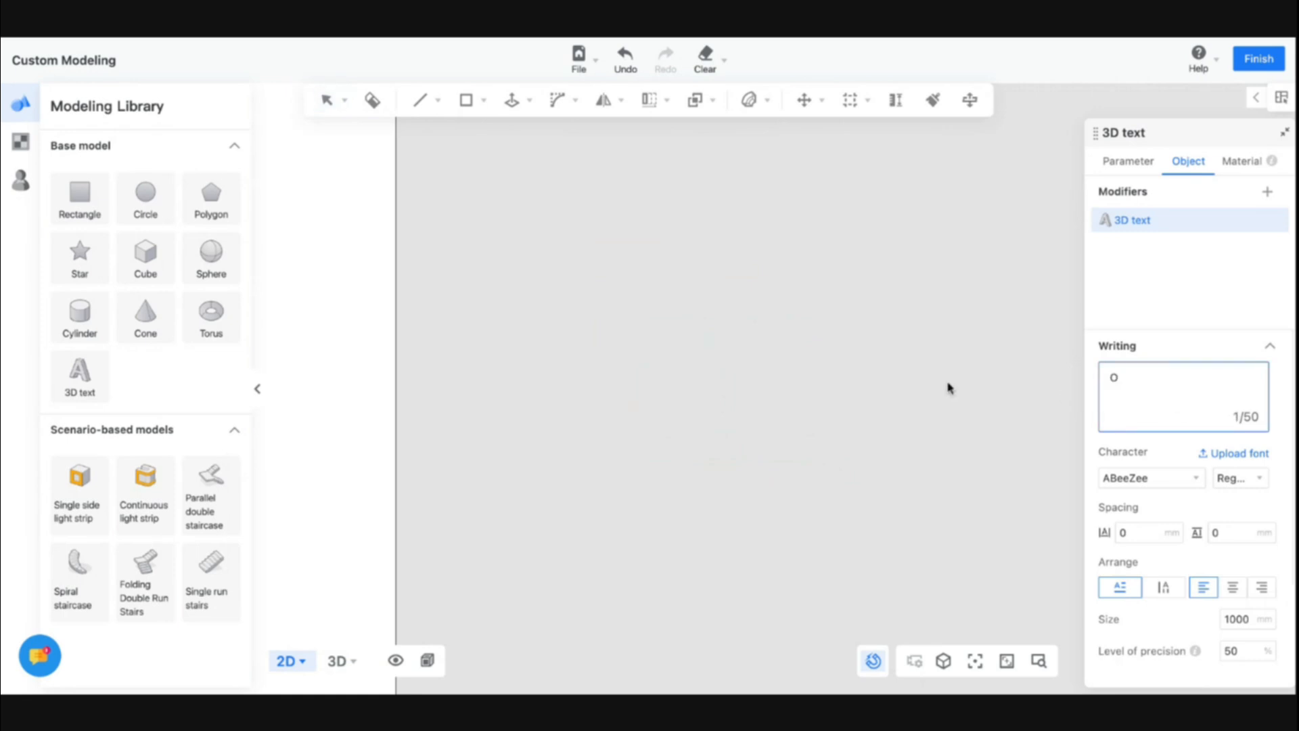
left_click(677, 504)
left_click(340, 661)
key("ctrl+z")
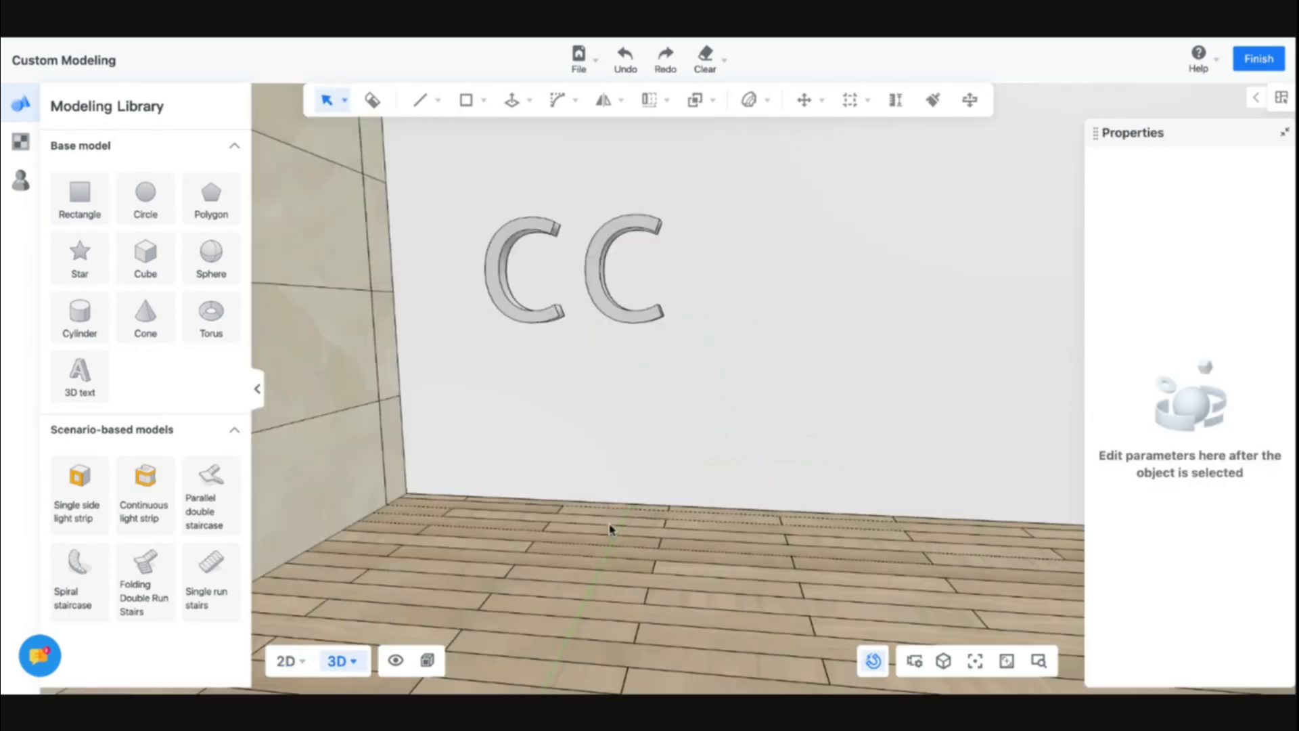
Try clearing the copied letter's text, then reselect the copy
left_click(598, 305)
left_click(1168, 376)
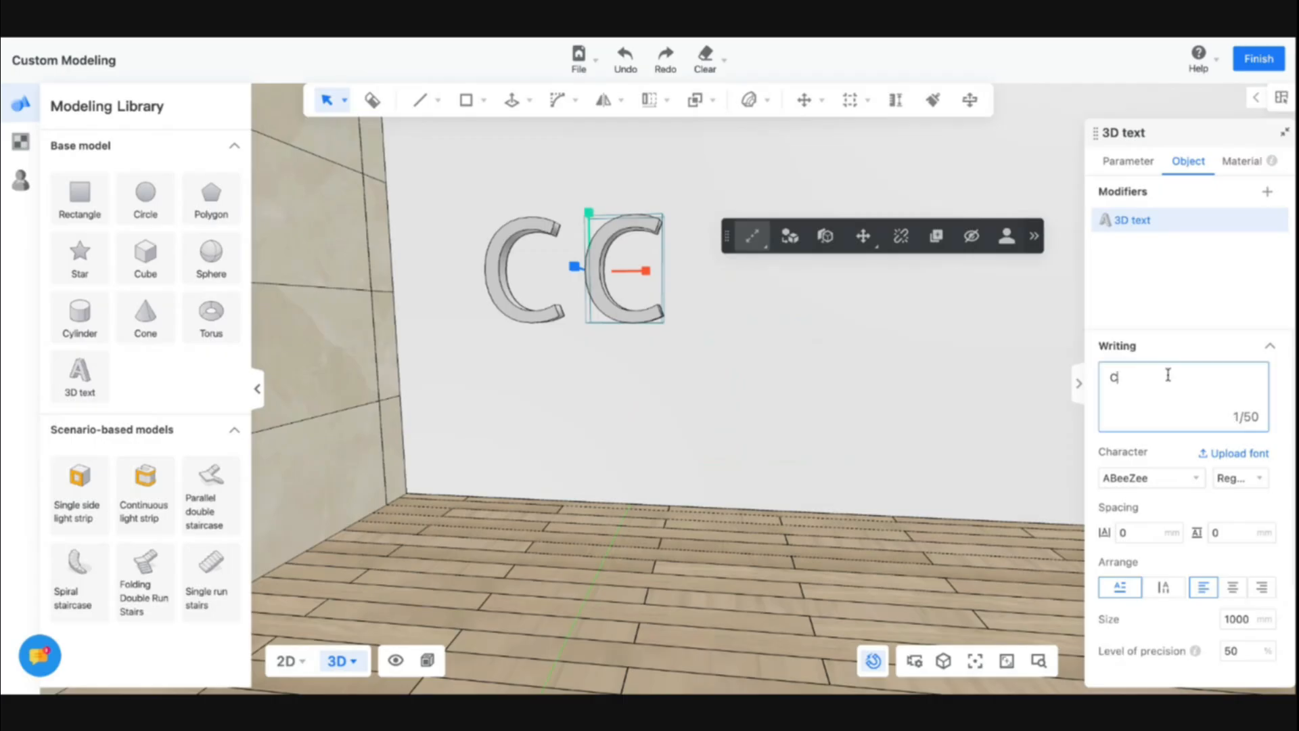
key("BackSpace")
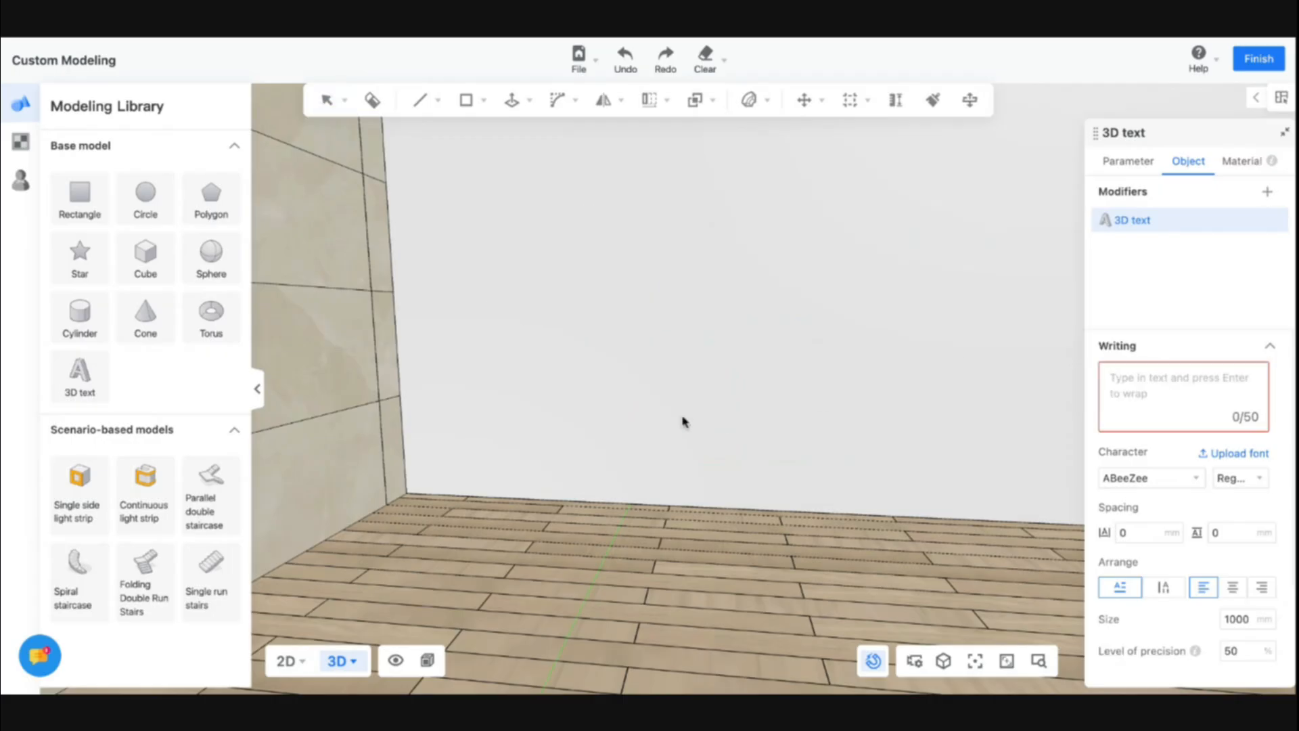
left_click(574, 555)
left_click(602, 296)
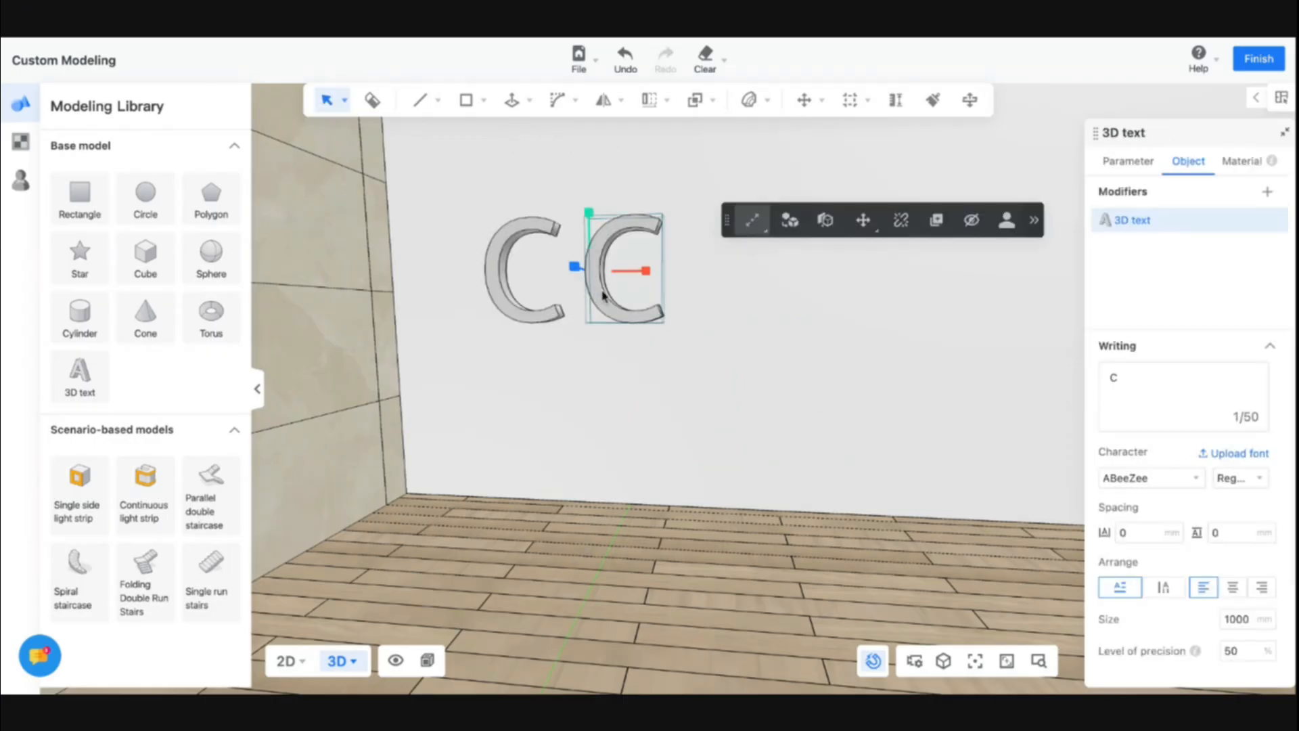
Switch the gizmo to the compose control and try appending SD to the copied letter's text
mouse_move(752, 164)
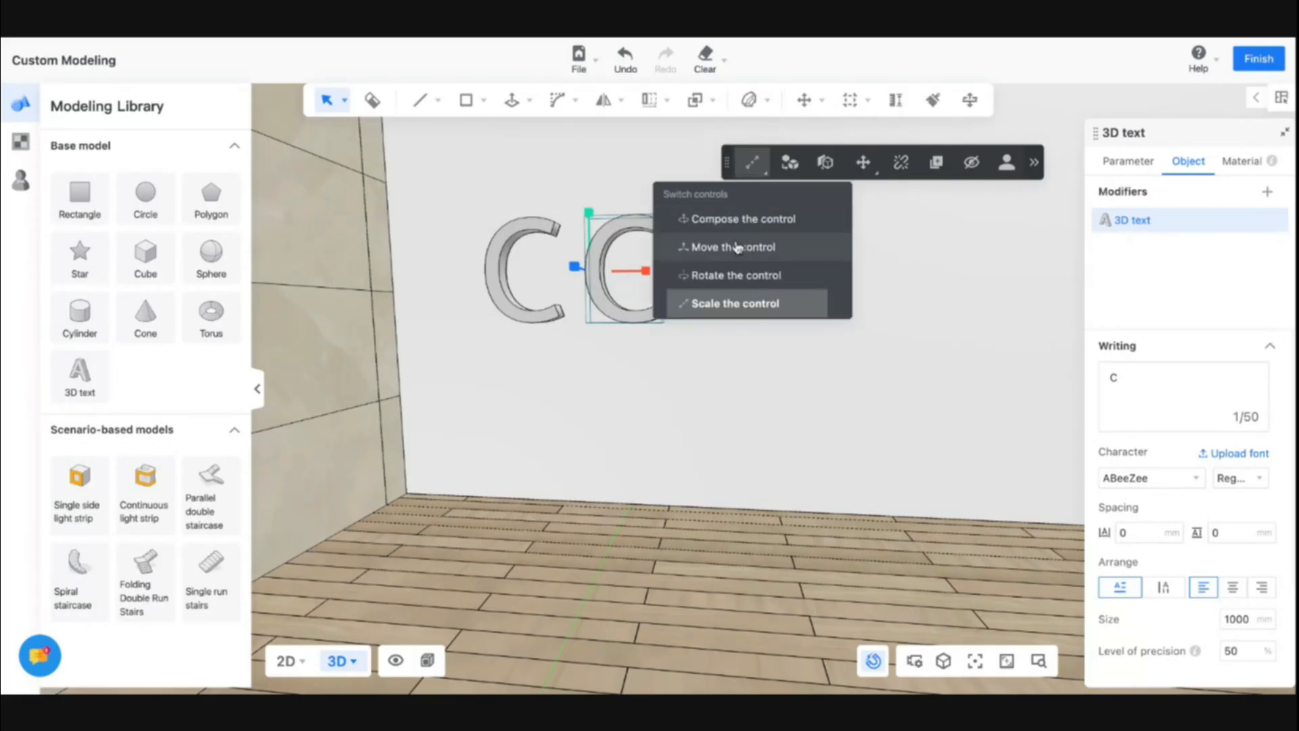
left_click(738, 219)
left_click(1123, 386)
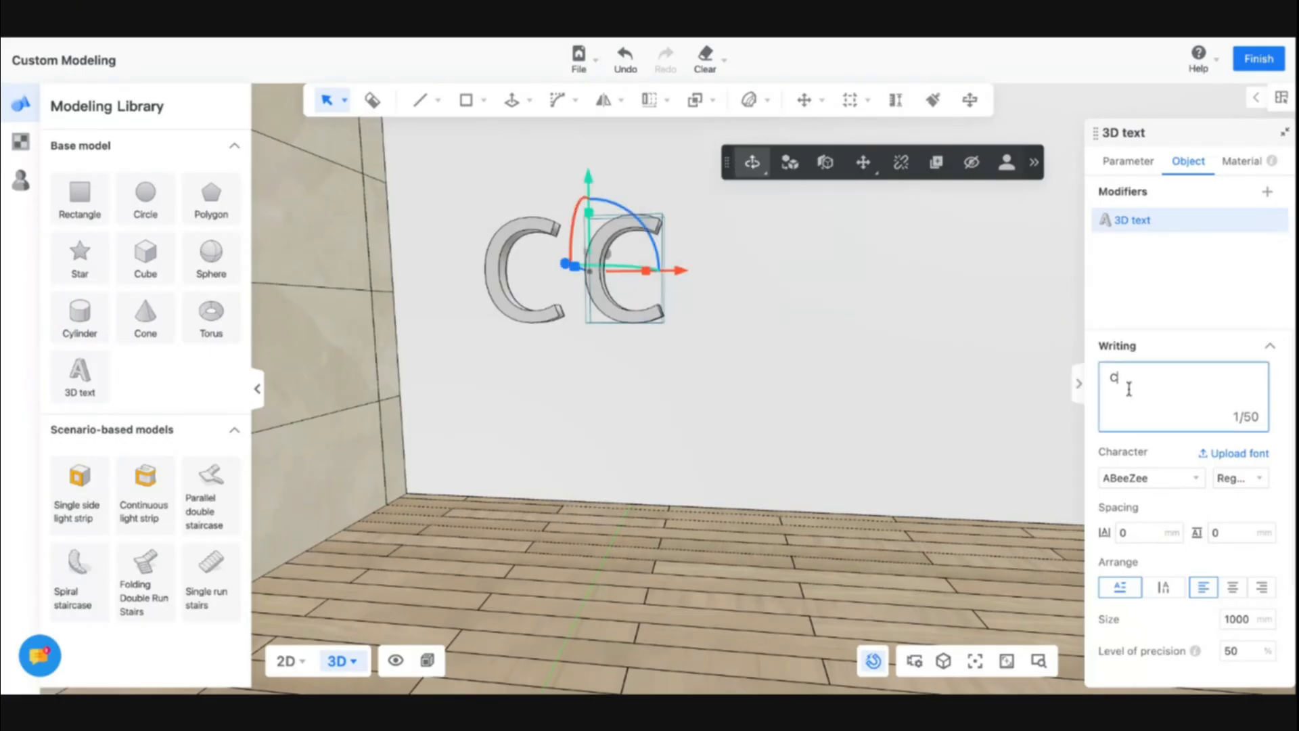
type("SSD")
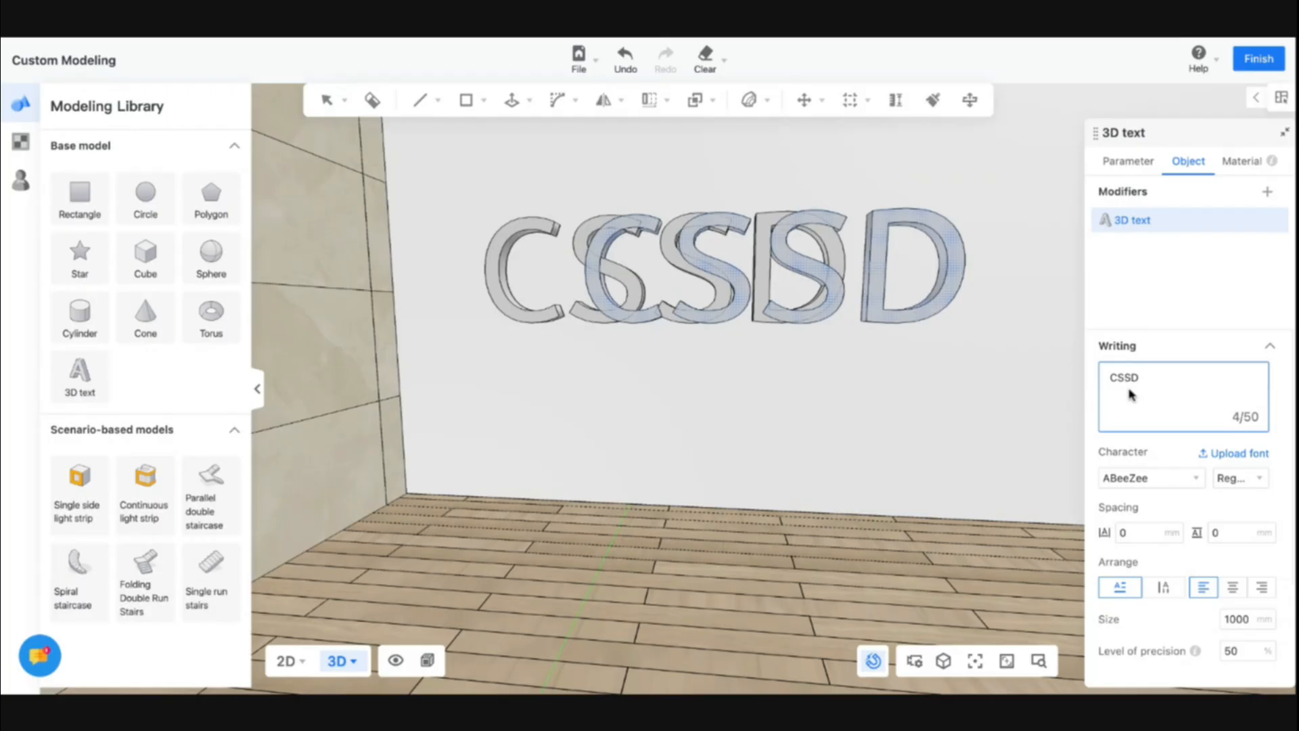
key("BackSpace")
key("BackSpace")
key("BackSpace")
key("BackSpace")
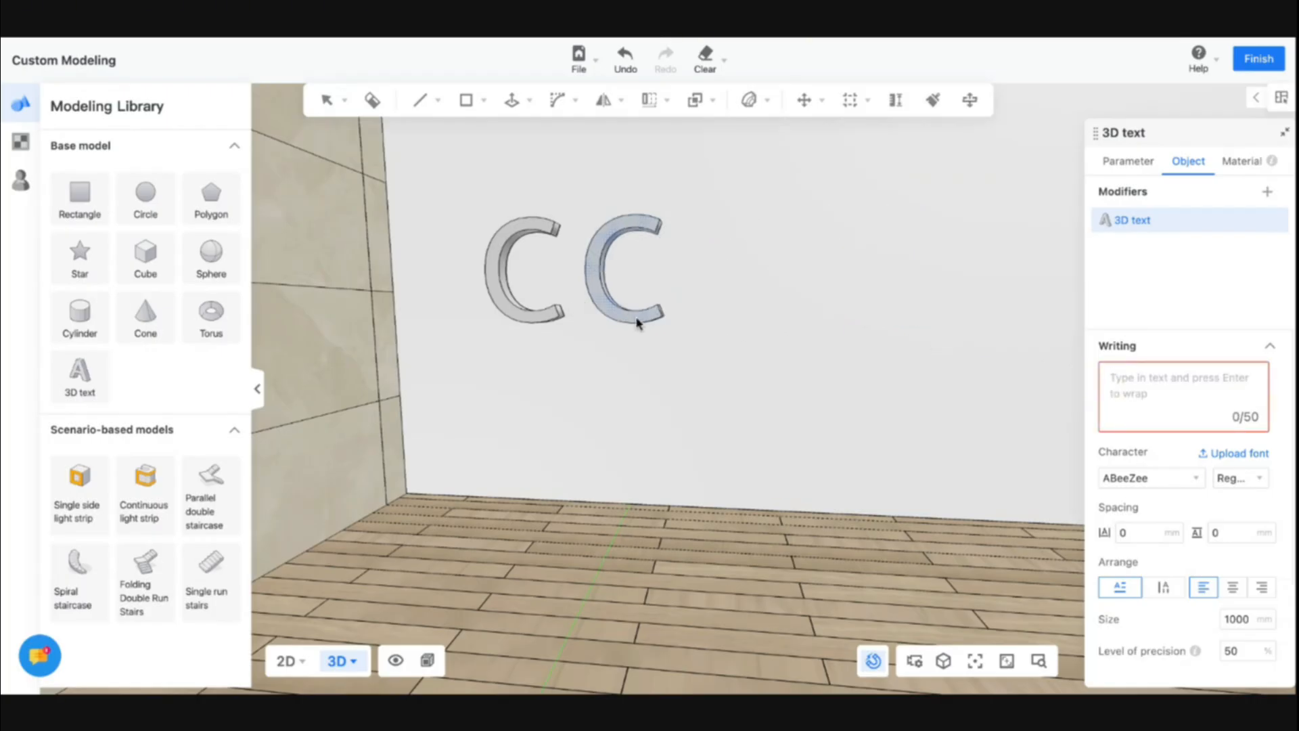
Try extending the first letter's text to CSSSAA, then undo back to the single letter
left_click(637, 324)
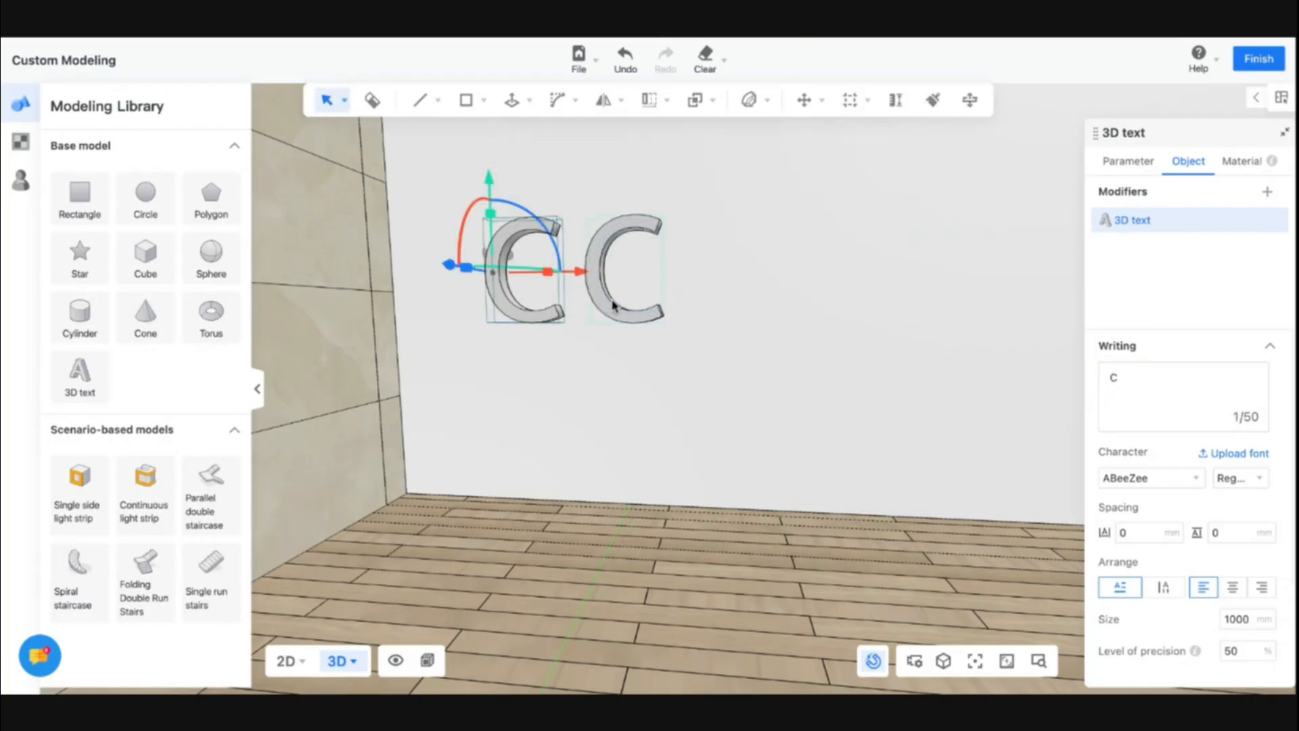
left_click(1121, 377)
type("SS")
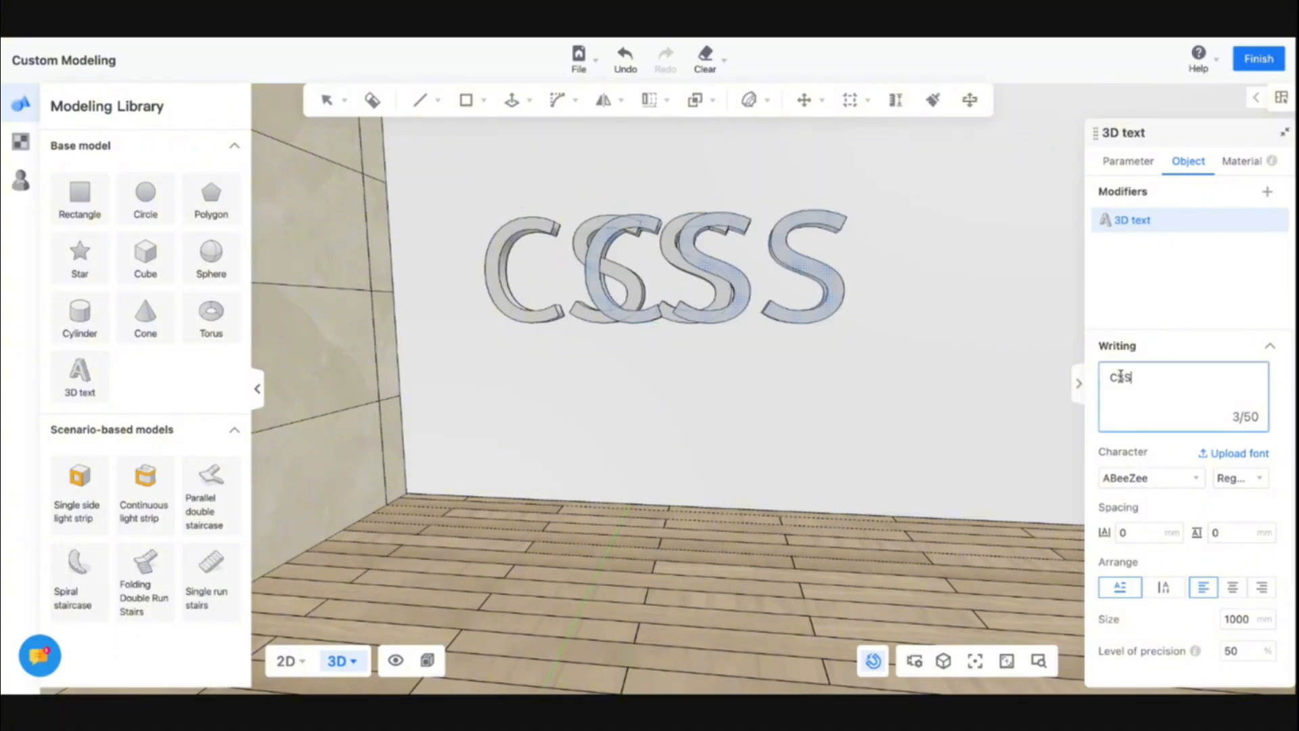
type("SAA")
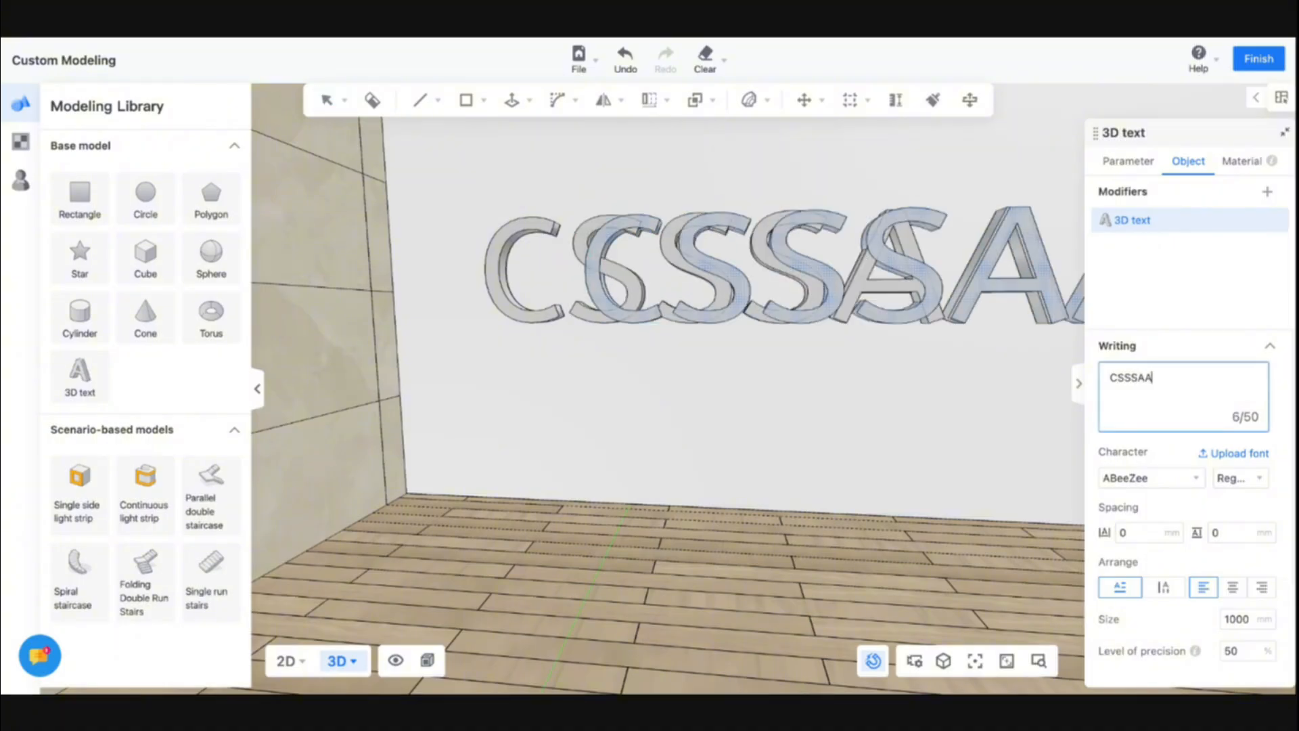
scroll(805, 350, "down", 5)
scroll(778, 345, "up", 6)
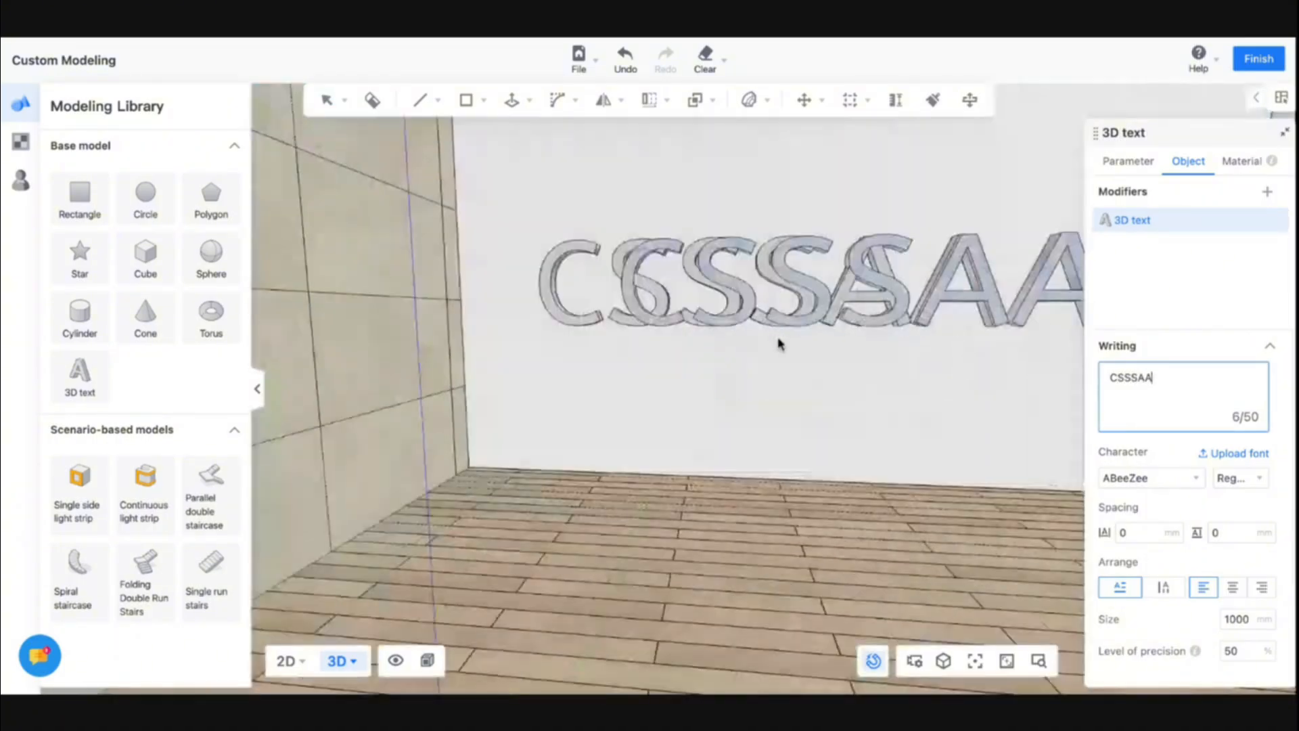
scroll(778, 346, "down", 4)
left_click(715, 367)
right_click_drag(716, 367, 813, 424)
key("Delete")
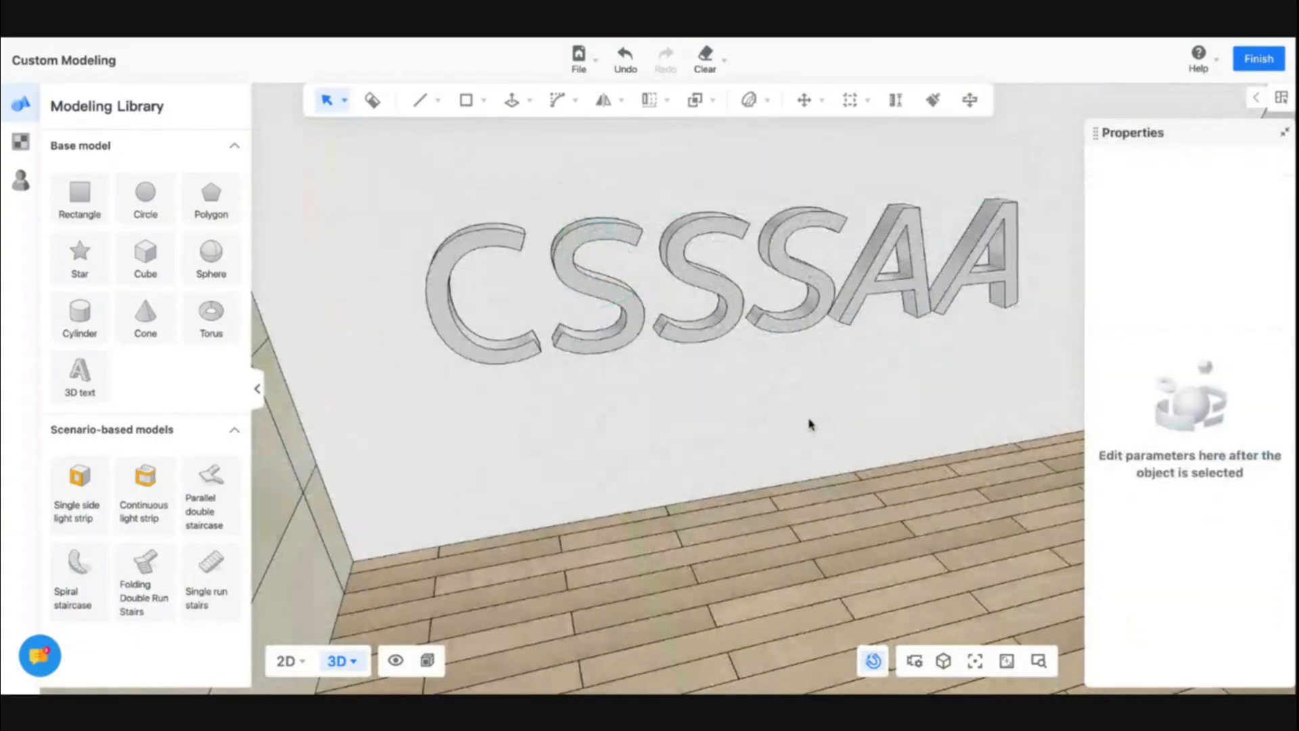
left_click(722, 311)
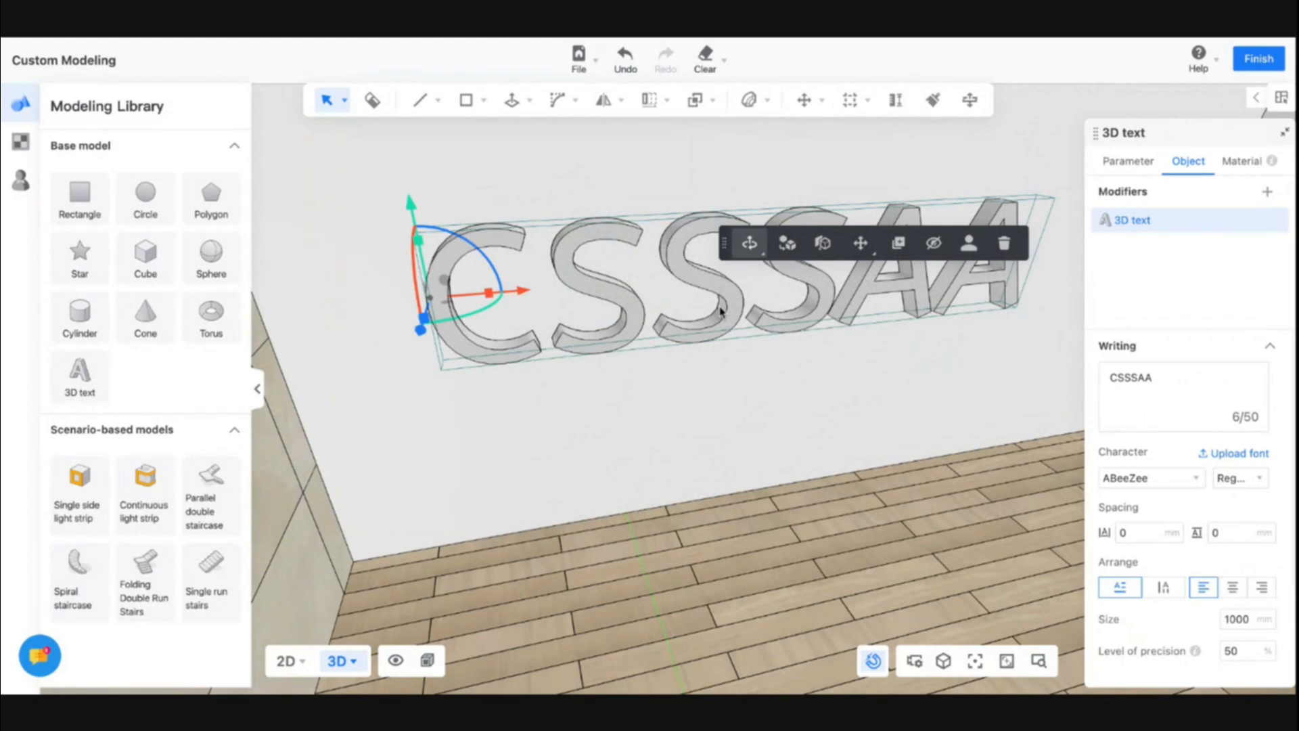
key("ctrl+z")
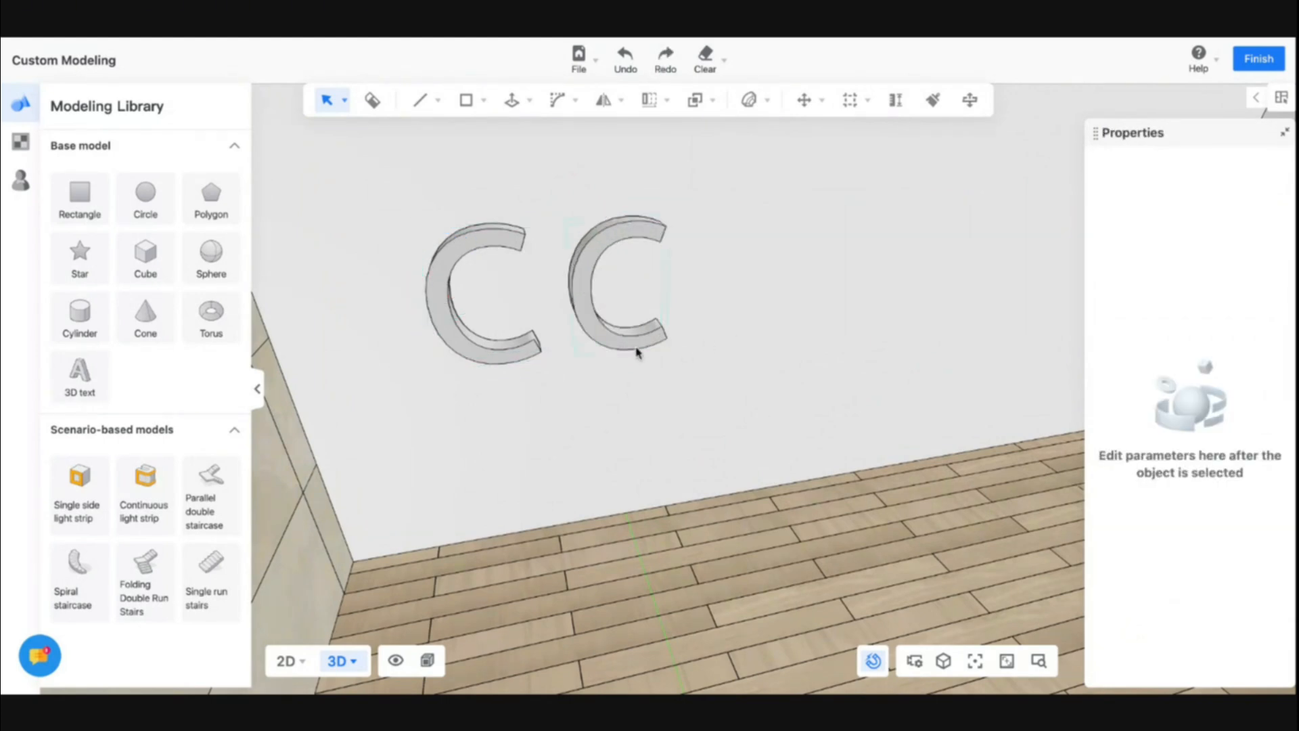
Try to apply a continuous light strip to the copied letter C
left_click(636, 351)
left_click(748, 99)
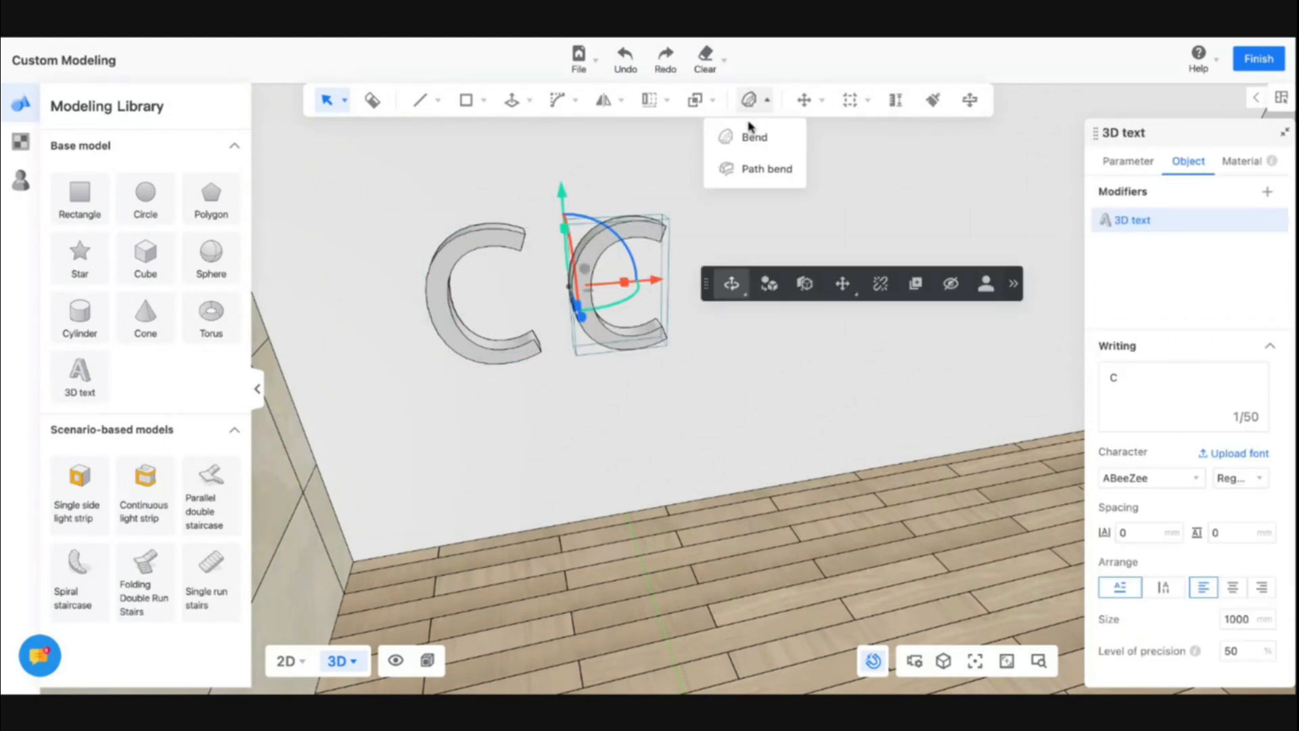
mouse_move(672, 101)
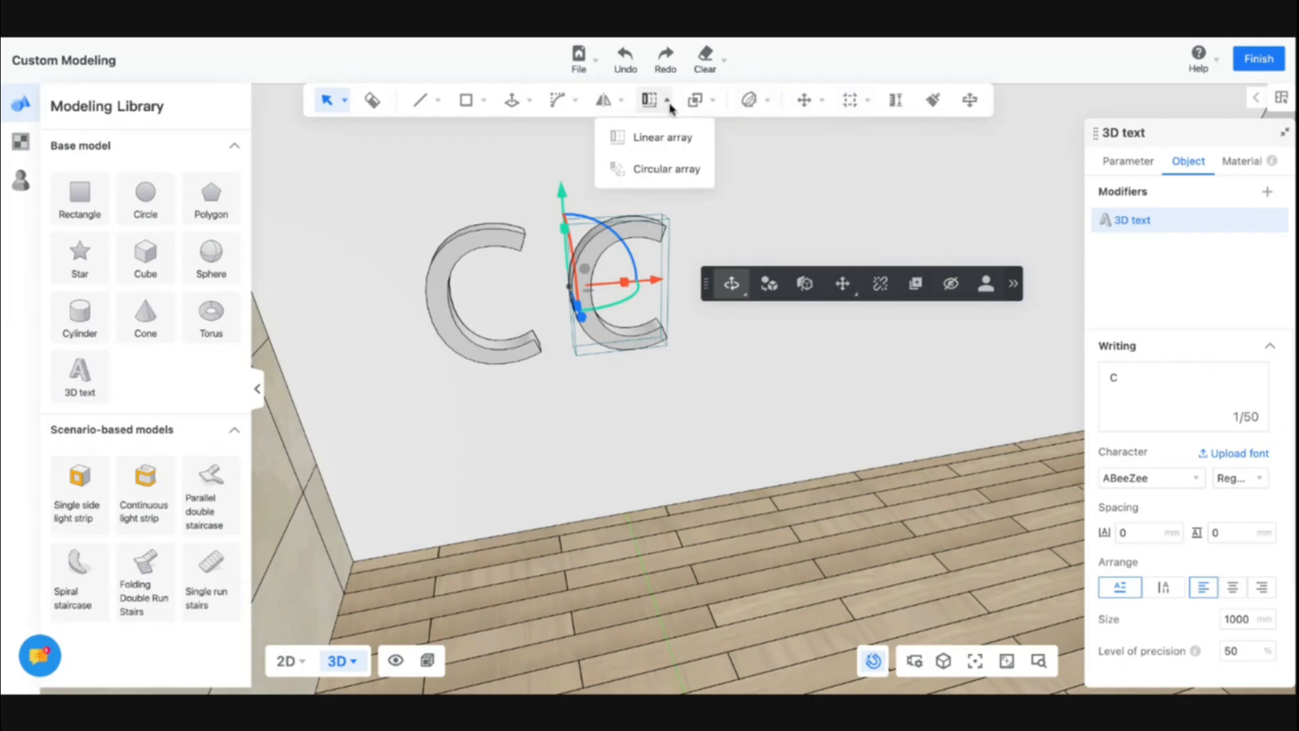
mouse_move(609, 105)
left_click(160, 501)
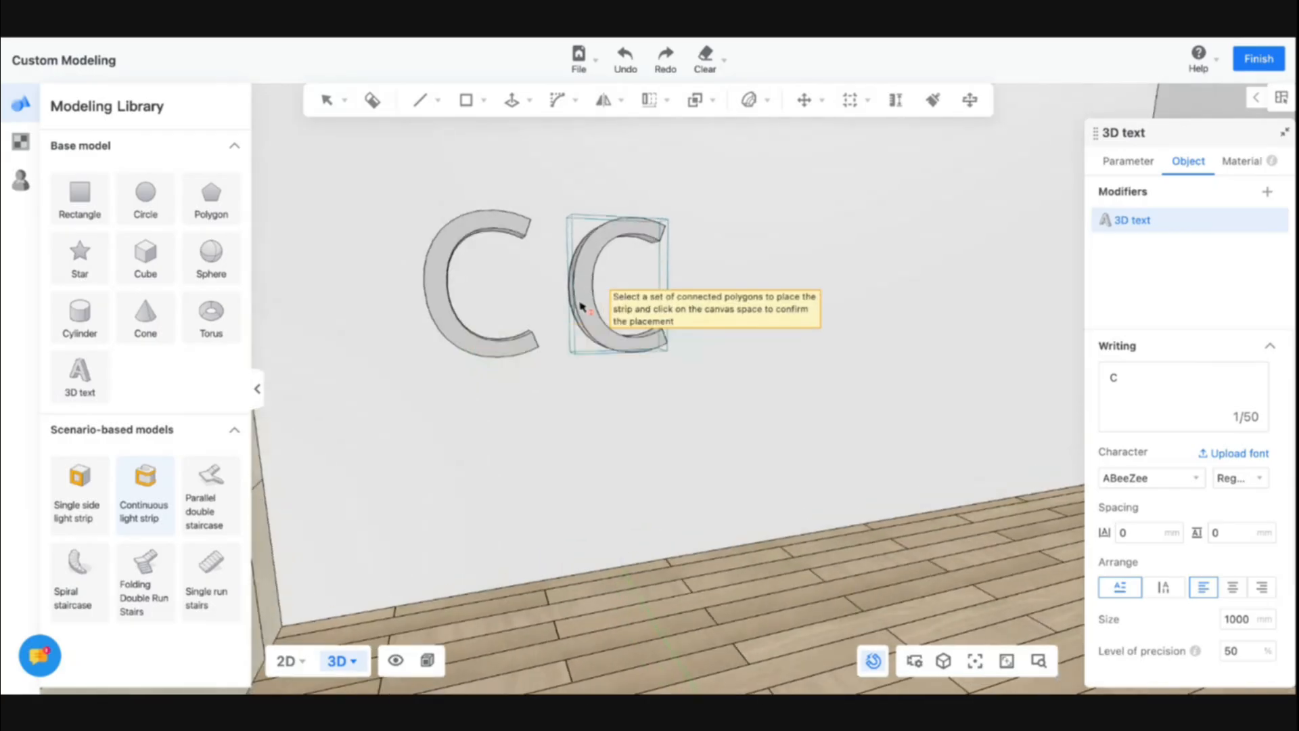
left_click(584, 304)
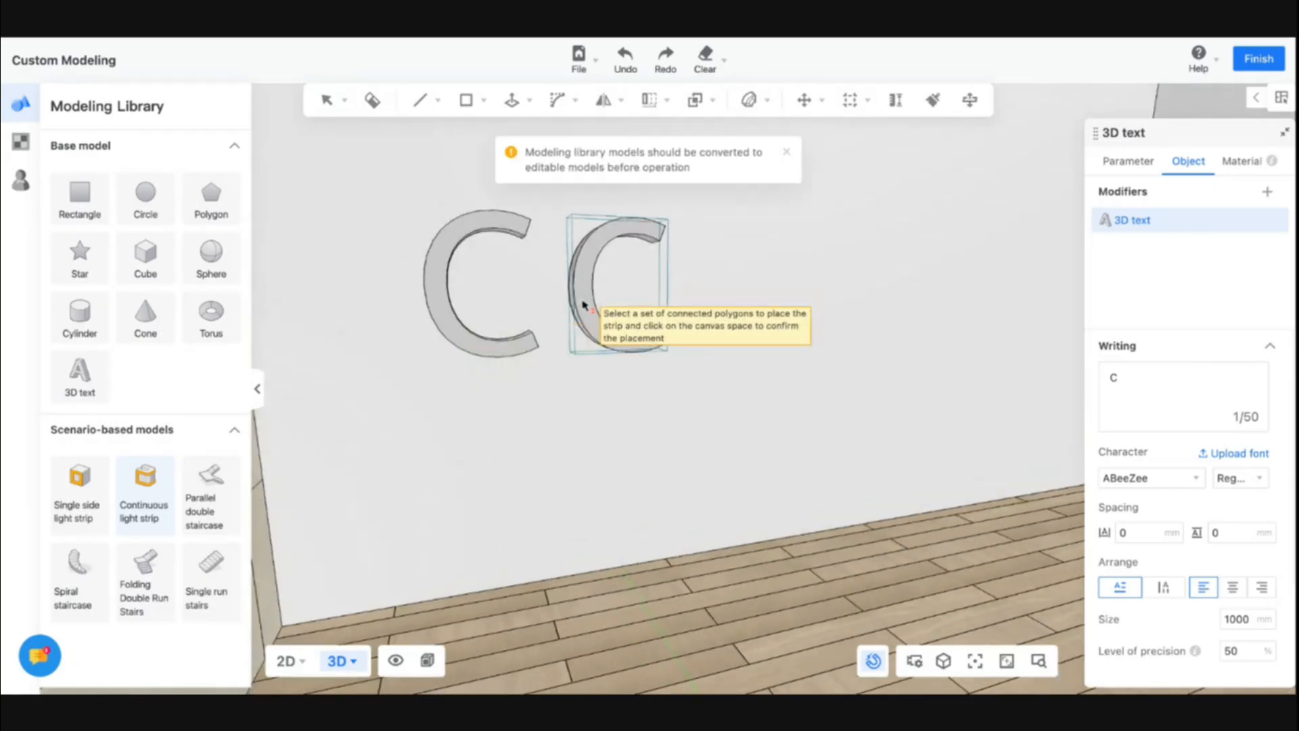
left_click(596, 258)
Convert the first letter C to an editable model
left_click(444, 281)
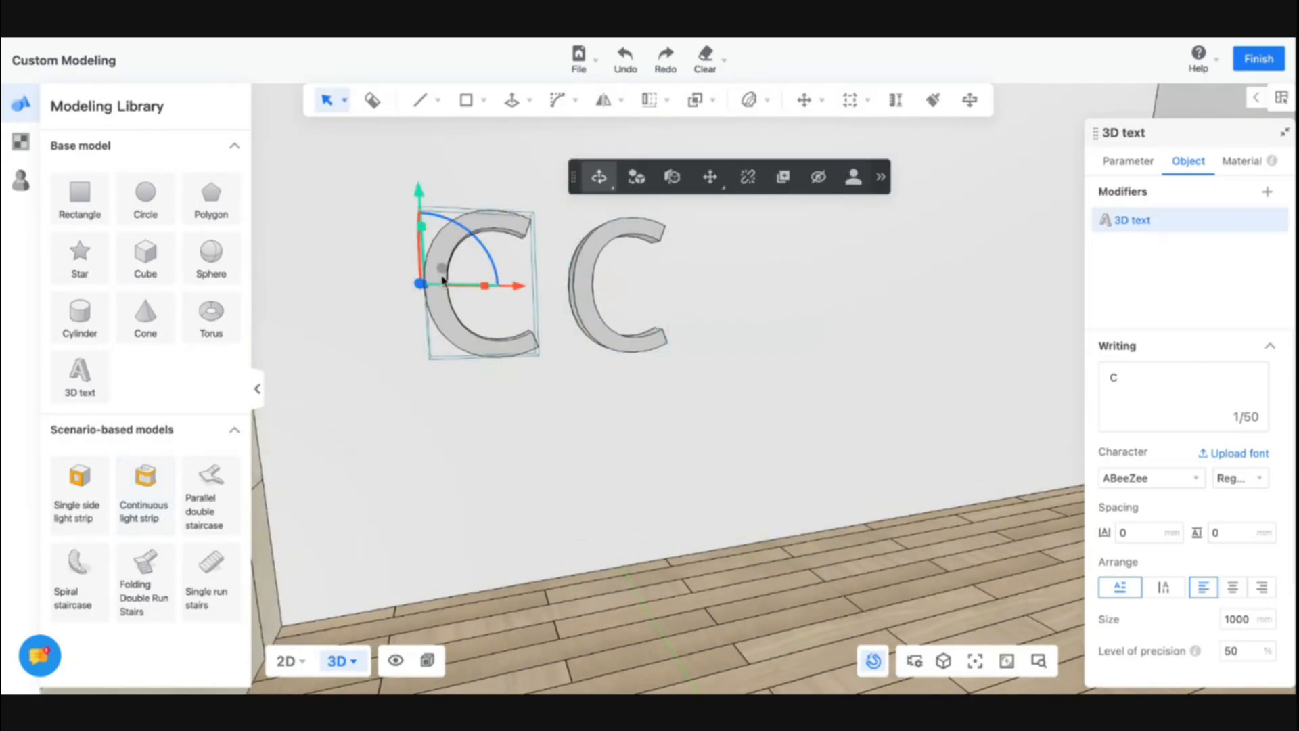
left_click(641, 183)
left_click(802, 385)
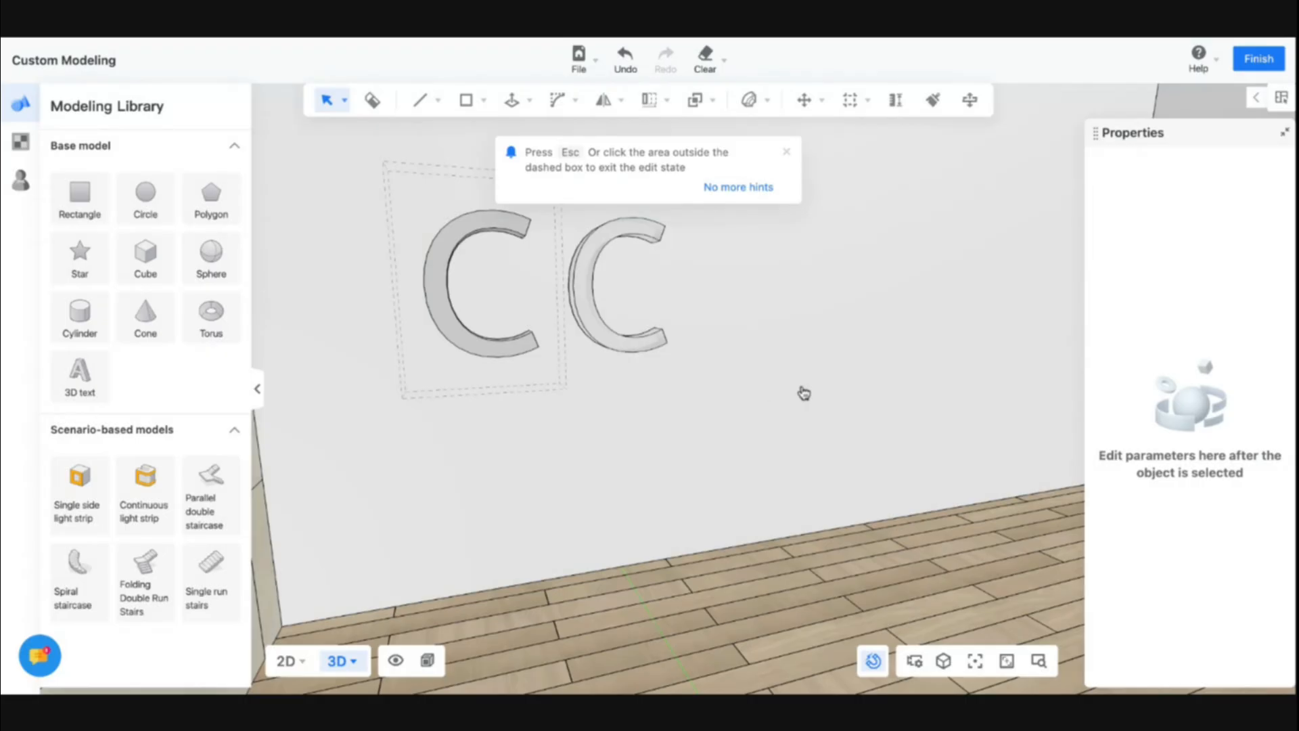
Add a continuous light strip along the connected faces of the first letter C
left_click(132, 506)
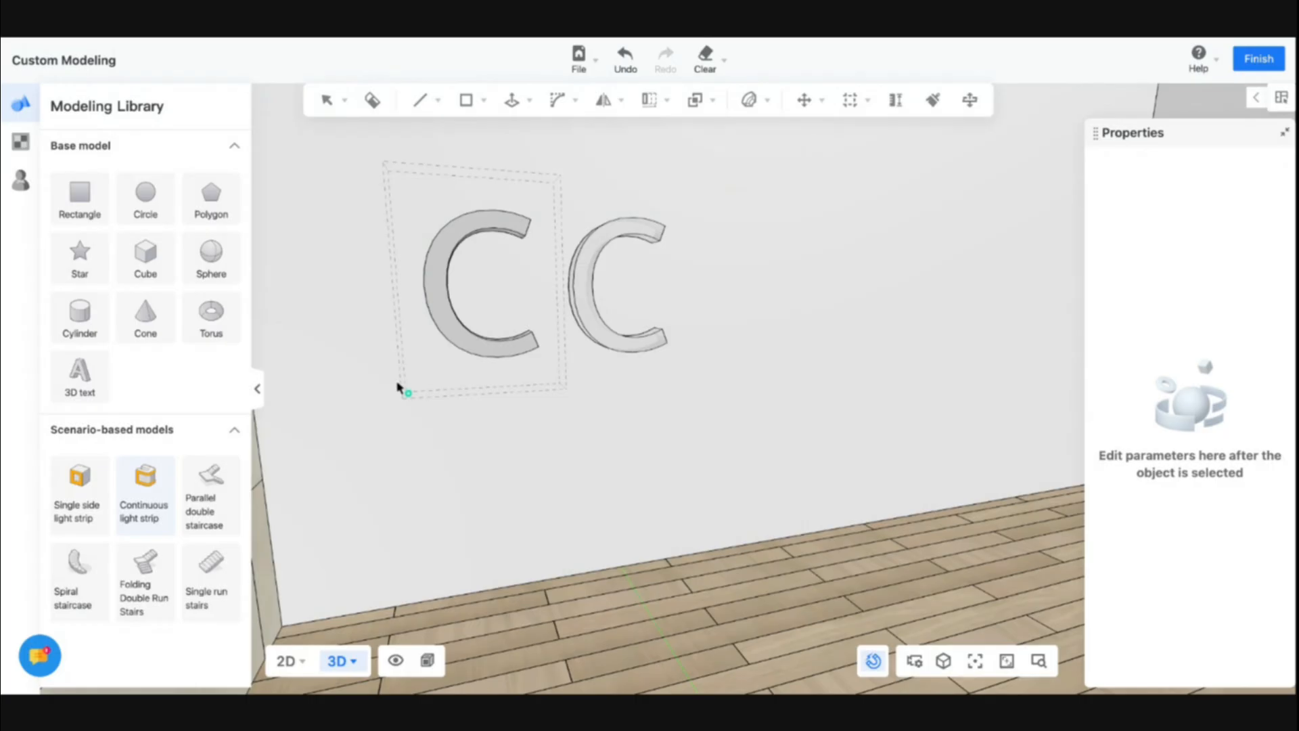
left_click(450, 334)
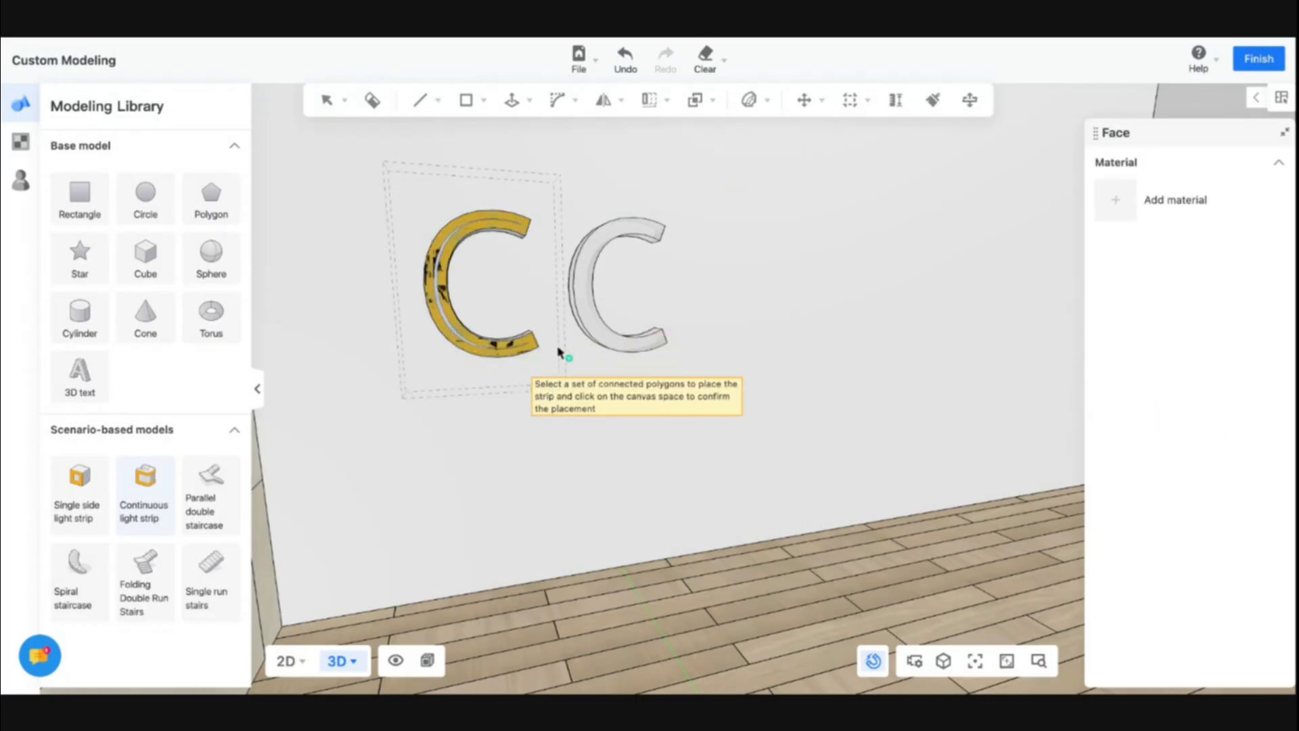
left_click(1113, 198)
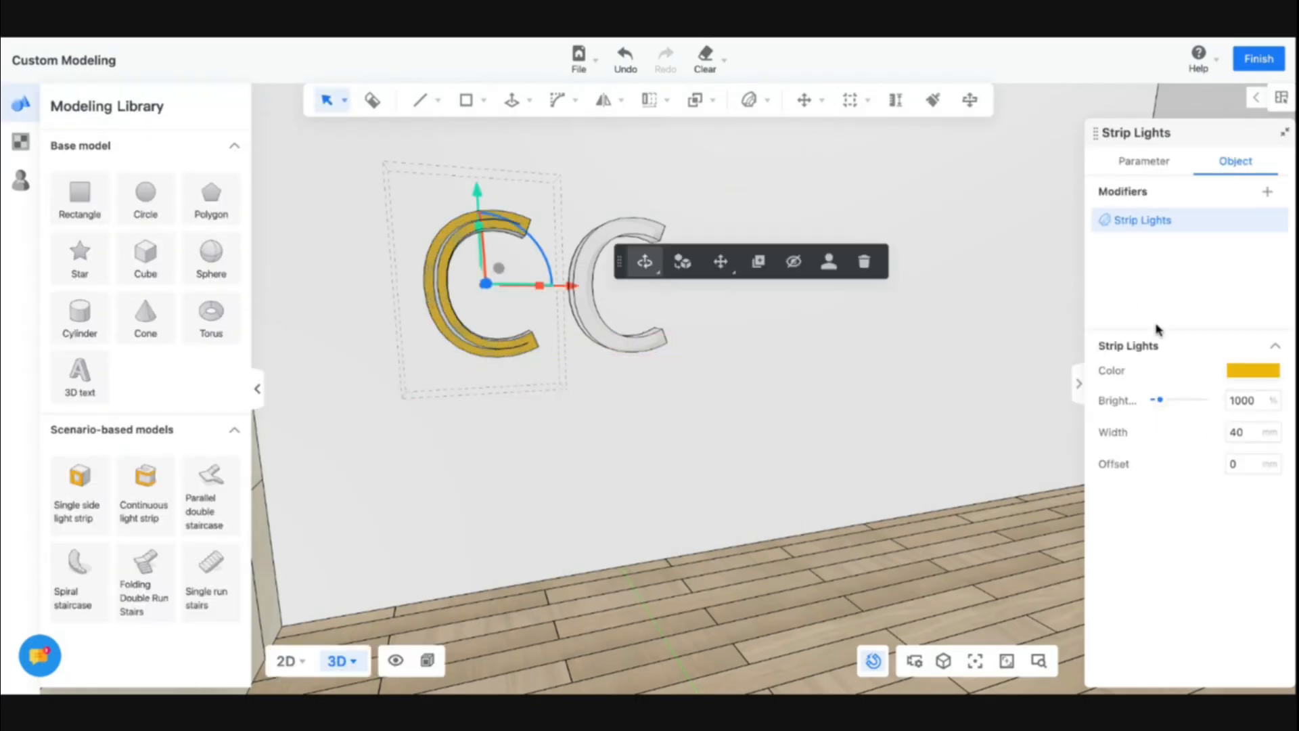
Set the strip light's brightness to 50%
left_click(1249, 400)
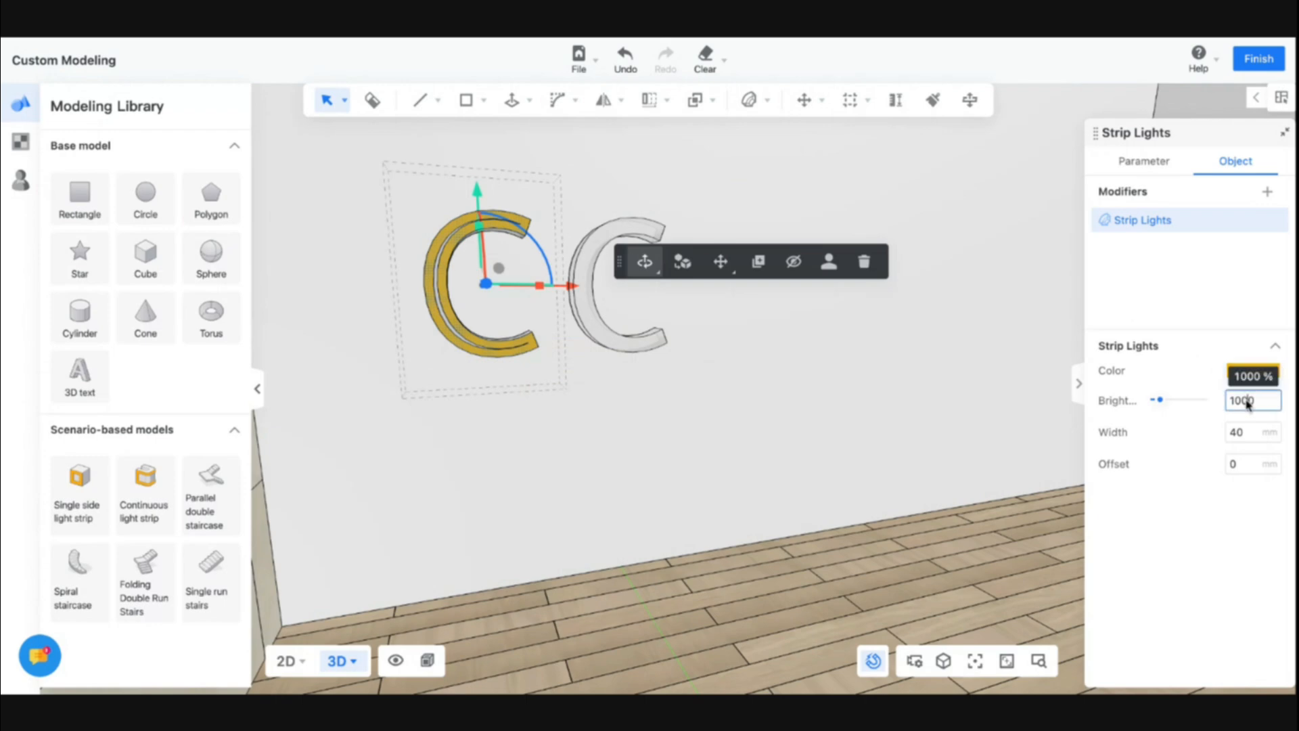
double_click(1250, 401)
type("50")
left_click(1202, 387)
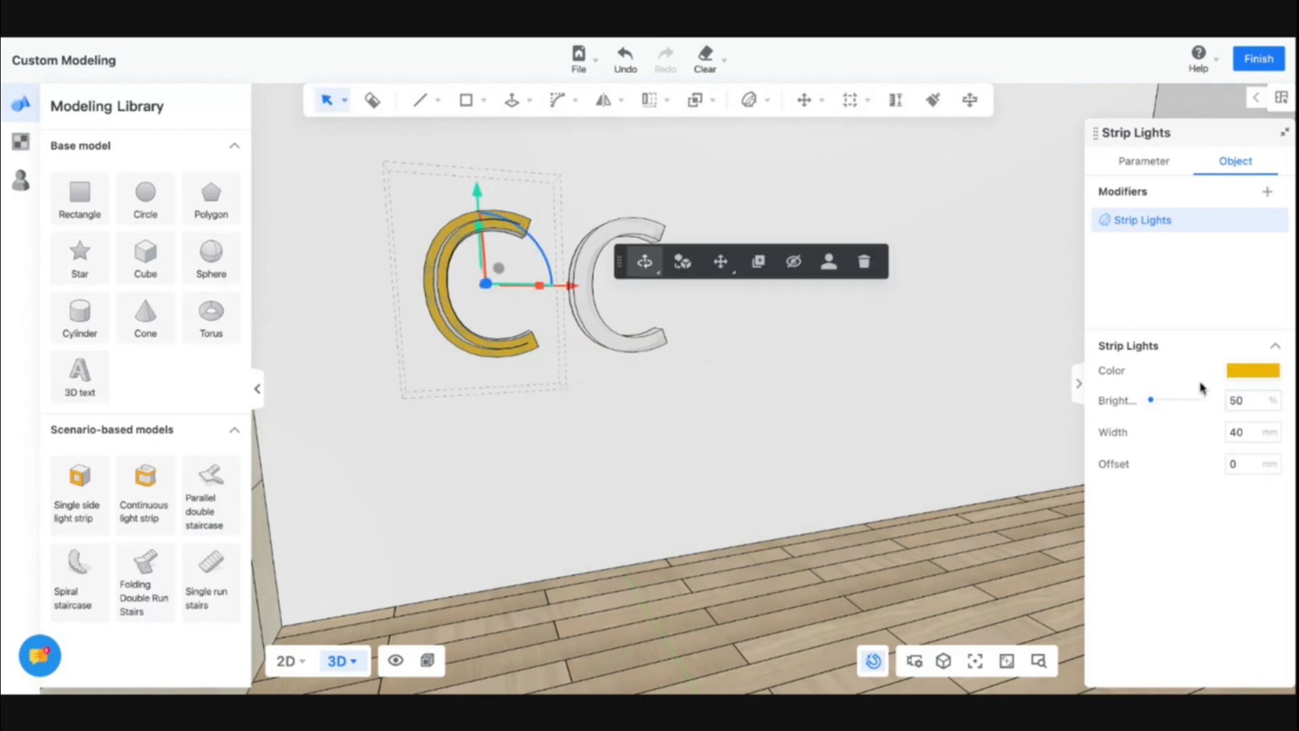
Set the first letter C's strip light width to 10 mm and its colour to blue #0735ED
double_click(1250, 430)
type("10")
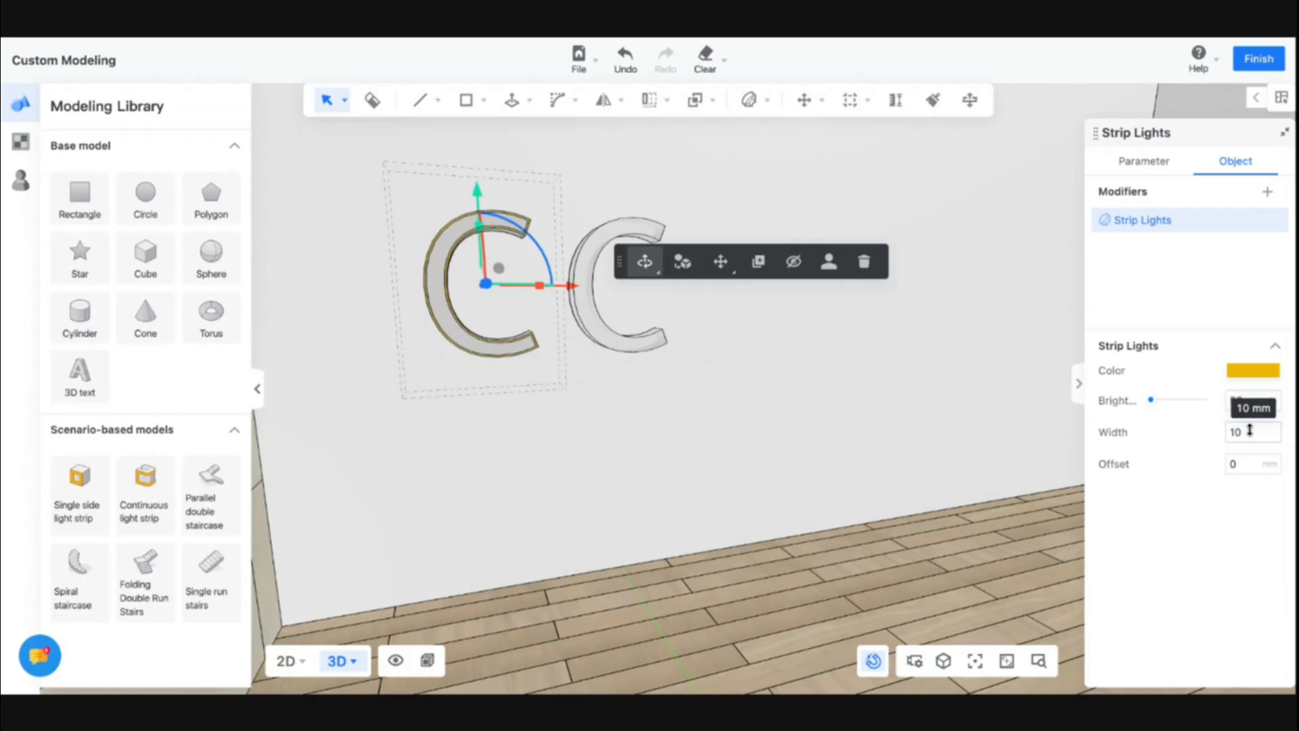
key("Return")
right_click_drag(595, 391, 688, 397)
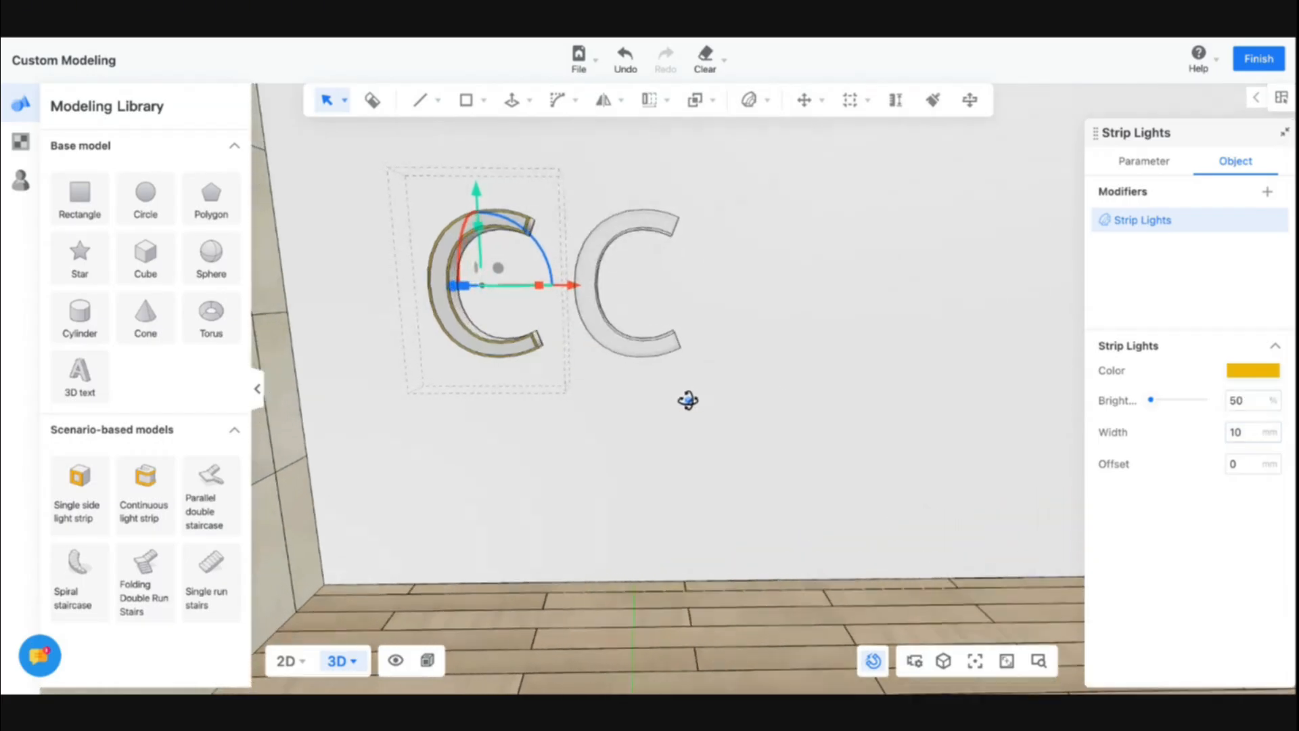
left_click(1252, 371)
left_click(1223, 242)
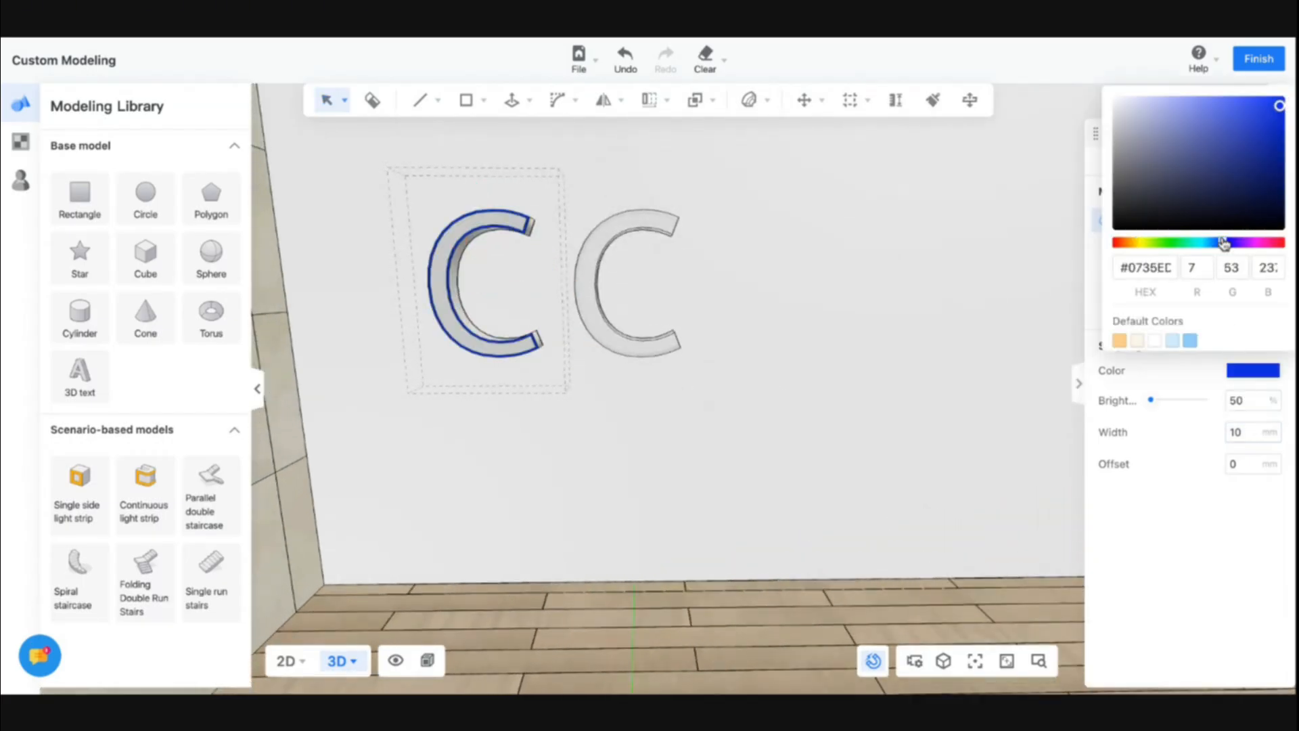
left_click(593, 317)
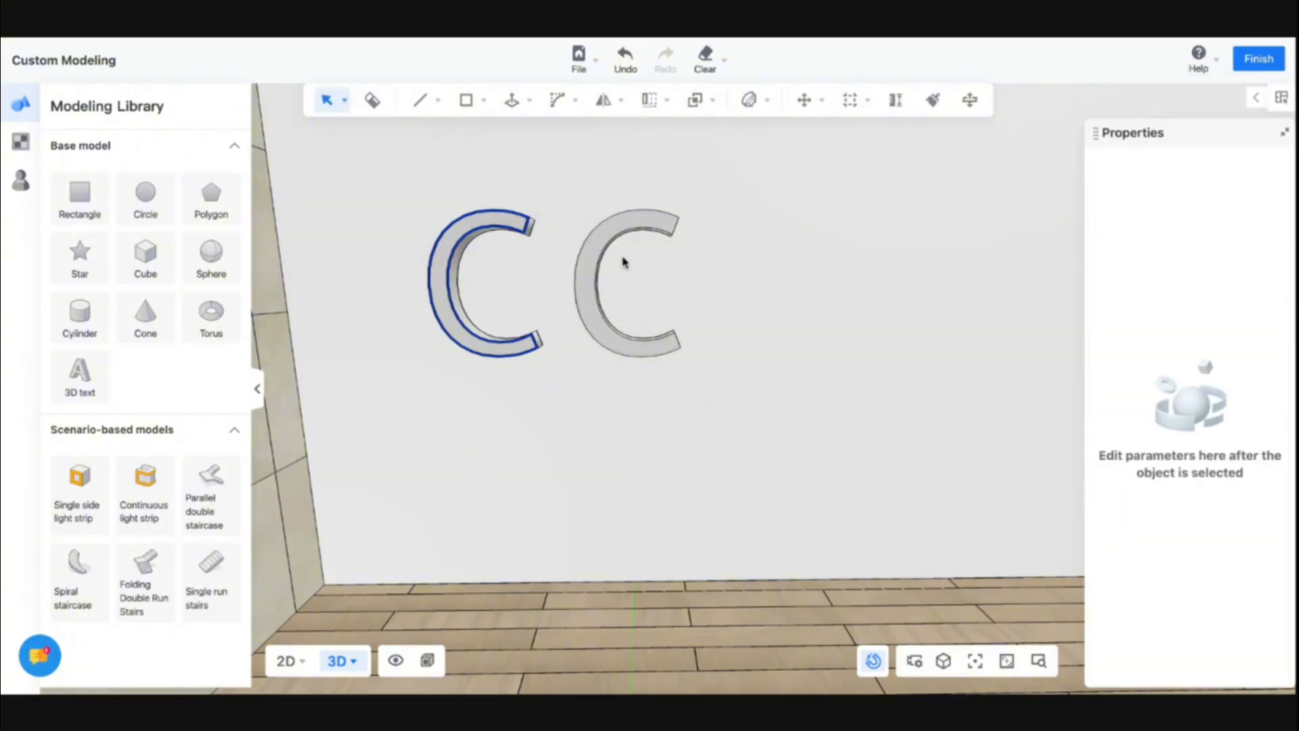
Convert the second letter C to an editable model
left_click(611, 232)
left_click(779, 165)
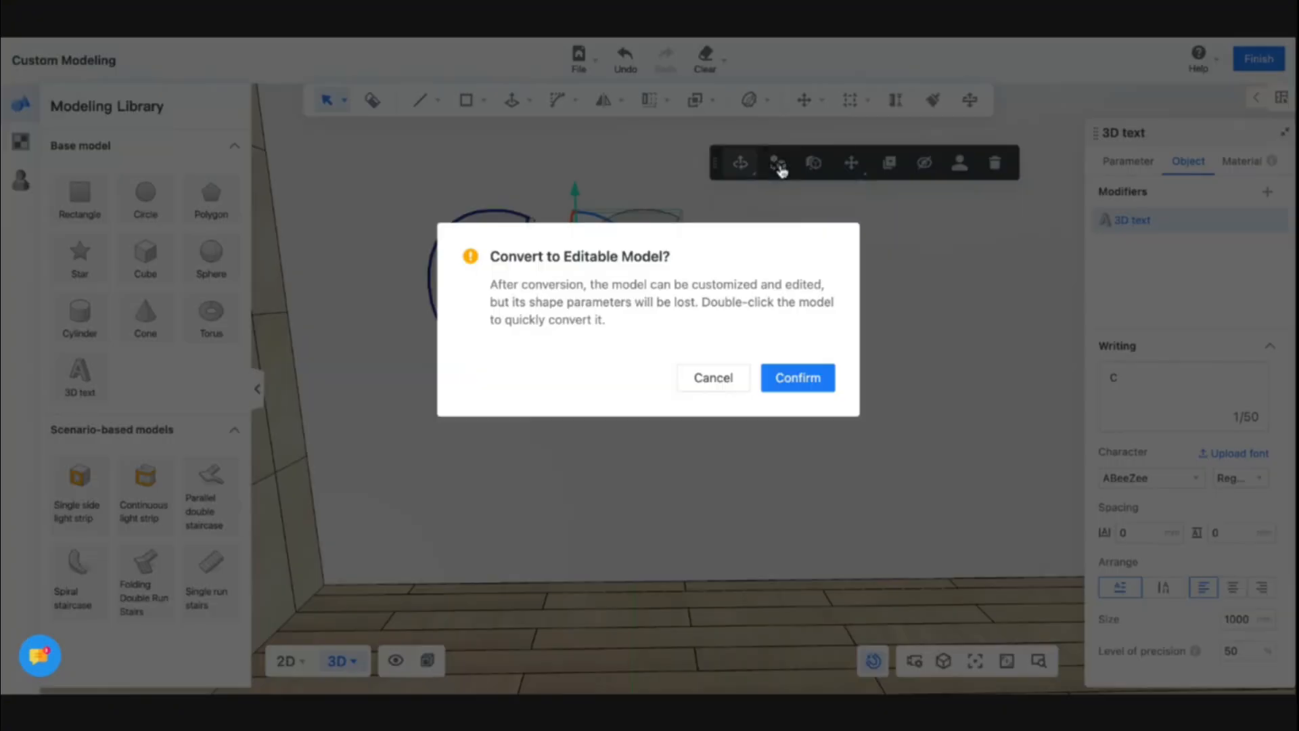
left_click(812, 369)
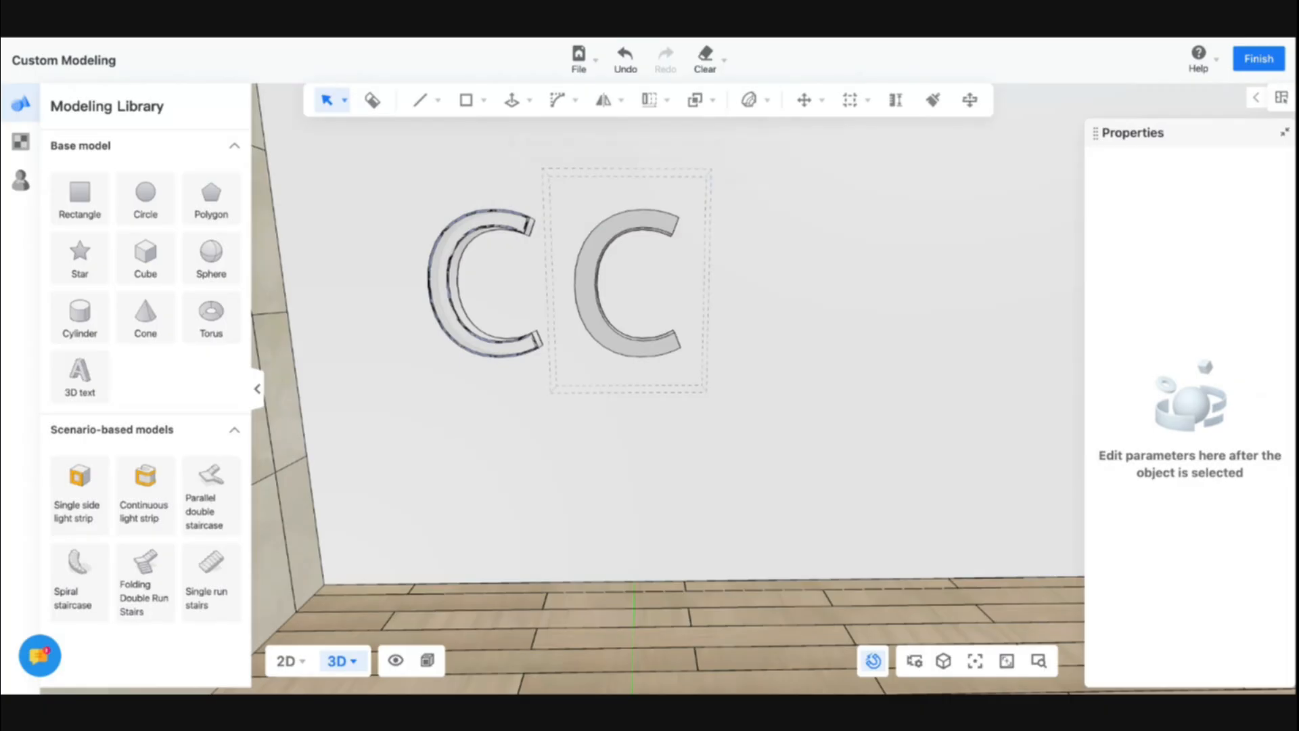
Add a continuous light strip along the connected faces of the second letter C
left_click(581, 305)
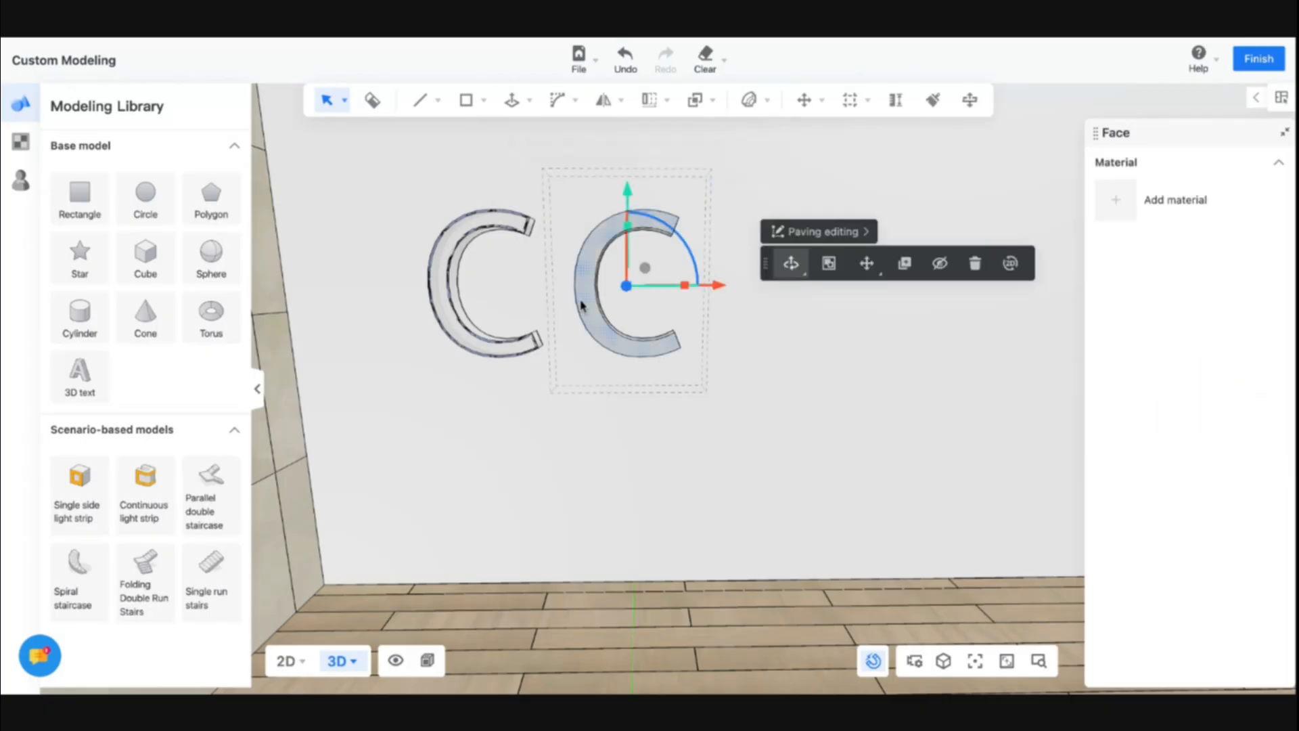
left_click(170, 496)
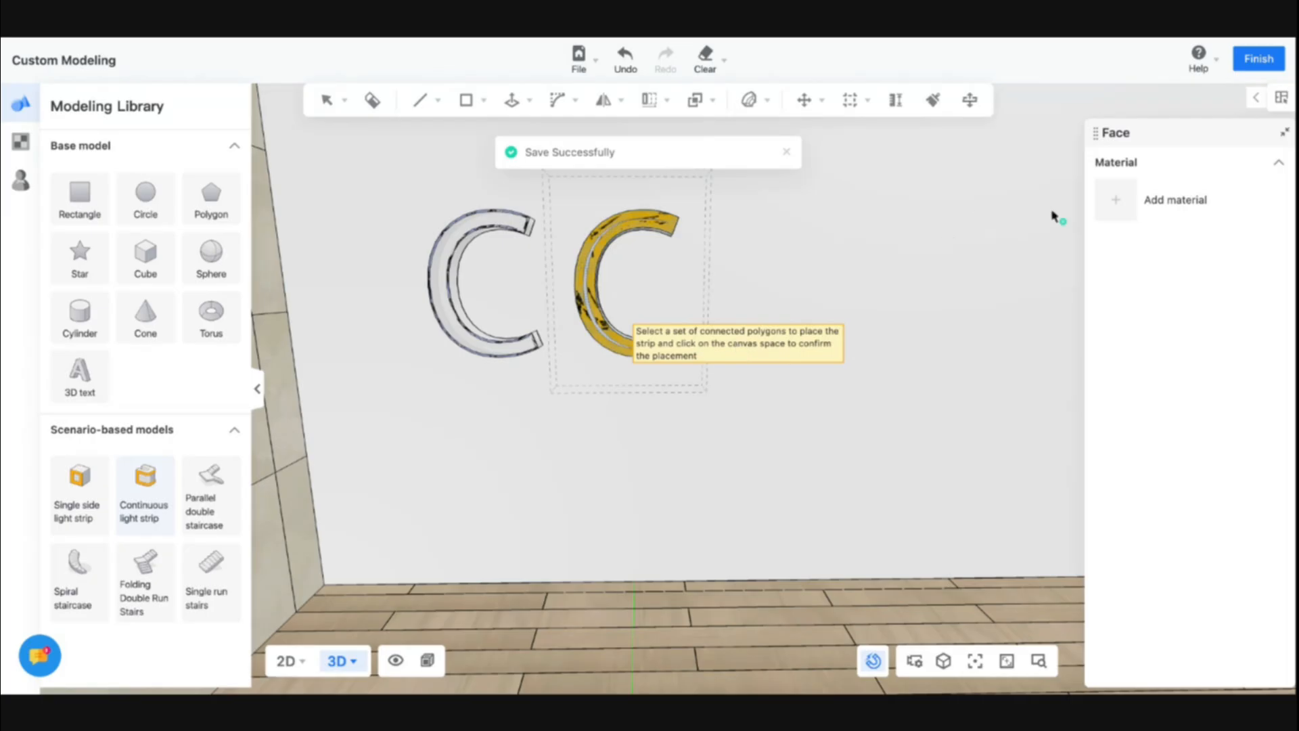
left_click(1121, 202)
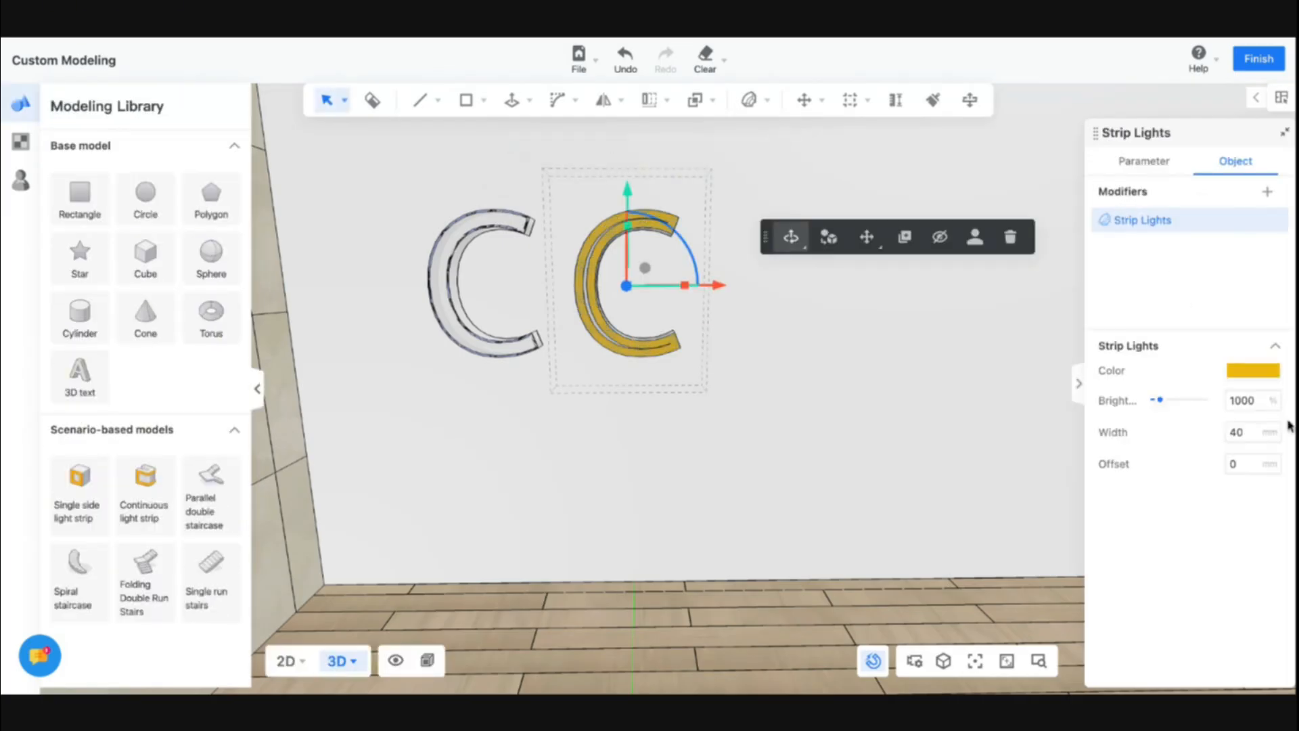
Set the second C's strip light width to 10 mm
left_click(1244, 434)
type("10")
key("Return")
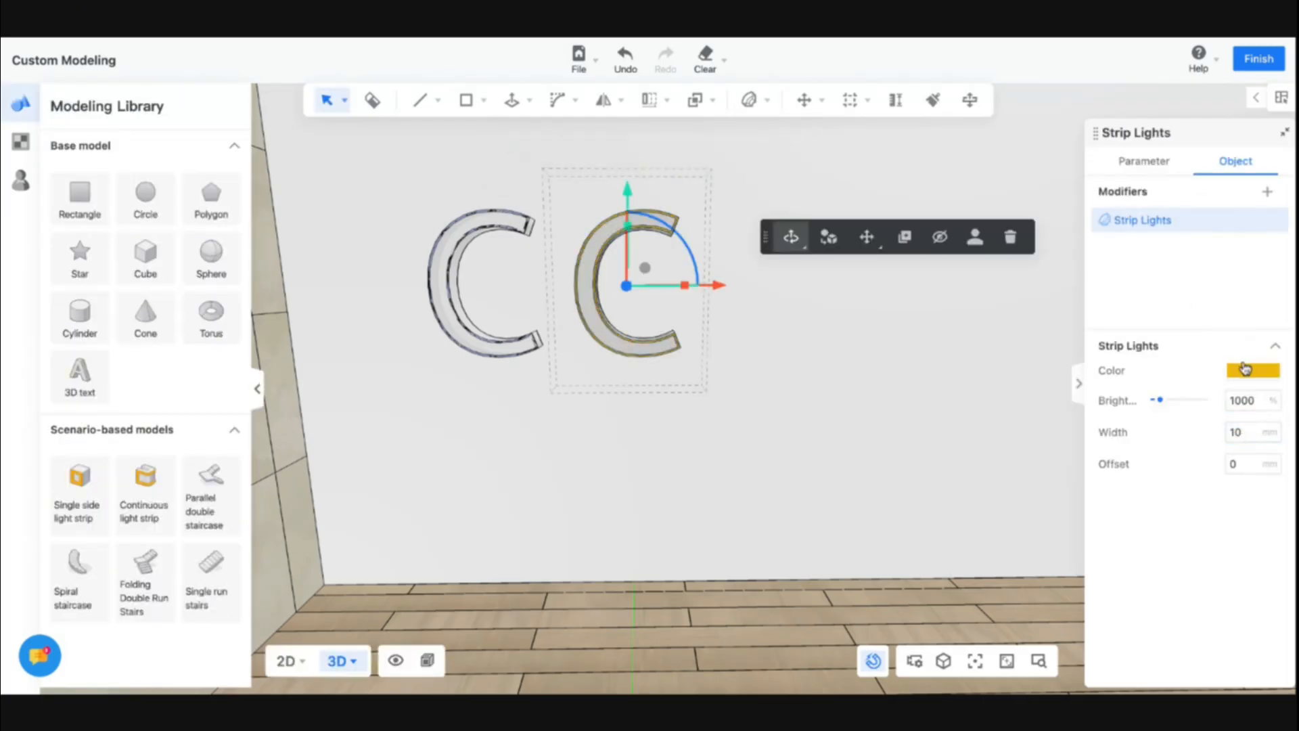
Change the second C's strip light colour to red #FF0000
left_click(1244, 368)
left_click_drag(1135, 245, 1110, 249)
left_click_drag(1137, 179, 1098, 250)
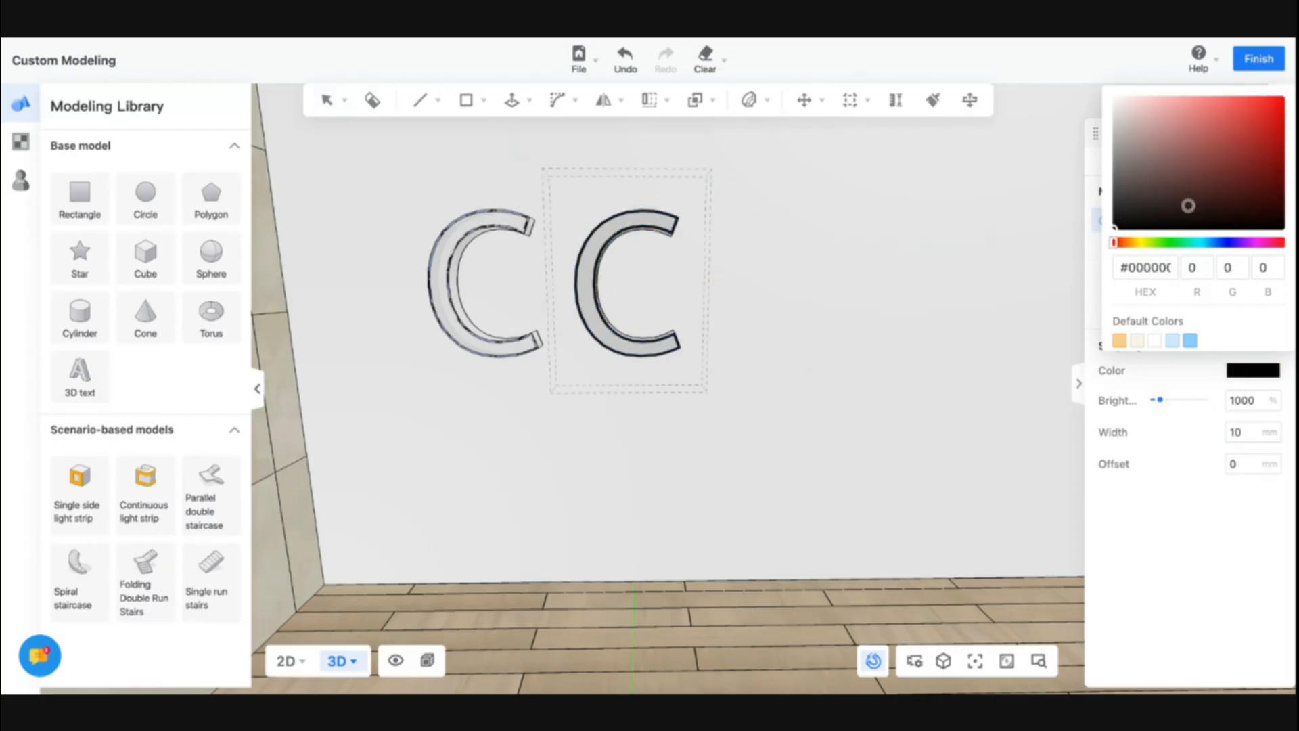
left_click_drag(1168, 157, 1294, 84)
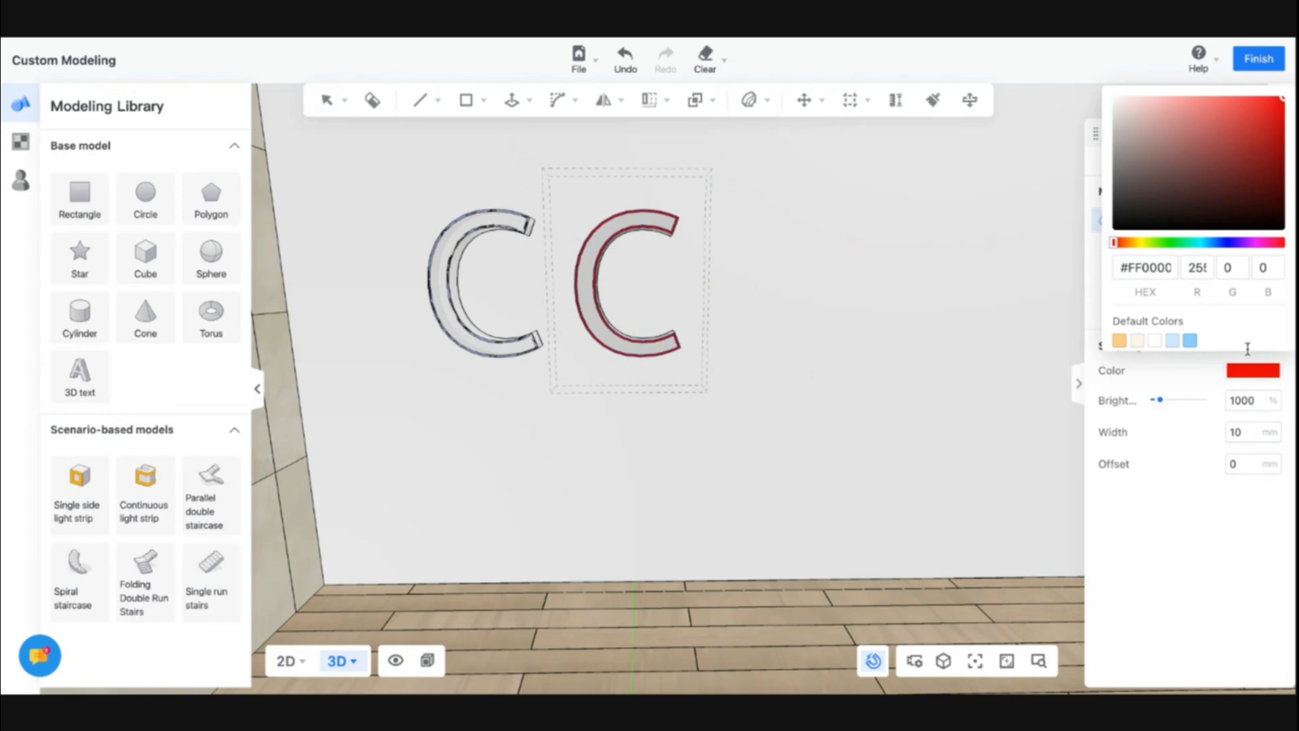
left_click(1184, 381)
Set the second C's strip light brightness to 120%
double_click(1244, 401)
type("120")
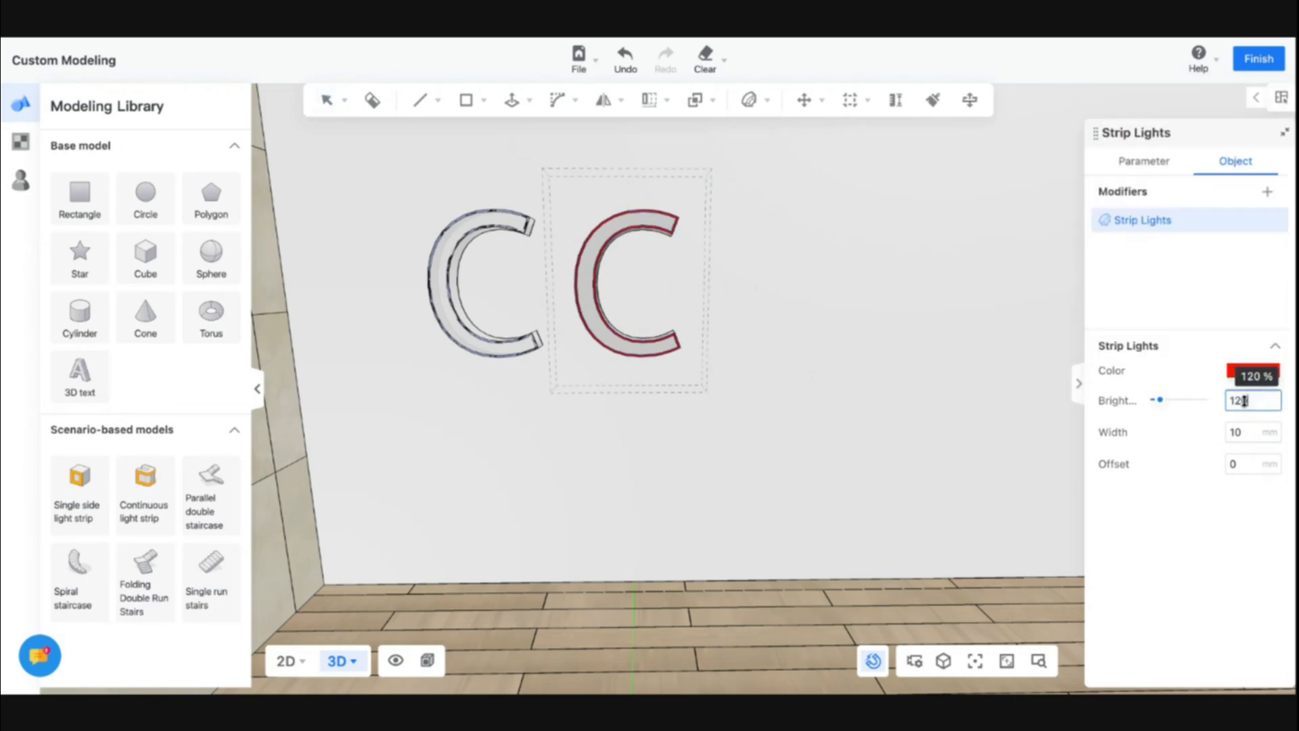
left_click(655, 443)
mouse_move(598, 438)
right_mouse_down()
mouse_move(583, 461)
mouse_move(701, 440)
mouse_move(589, 438)
right_mouse_up()
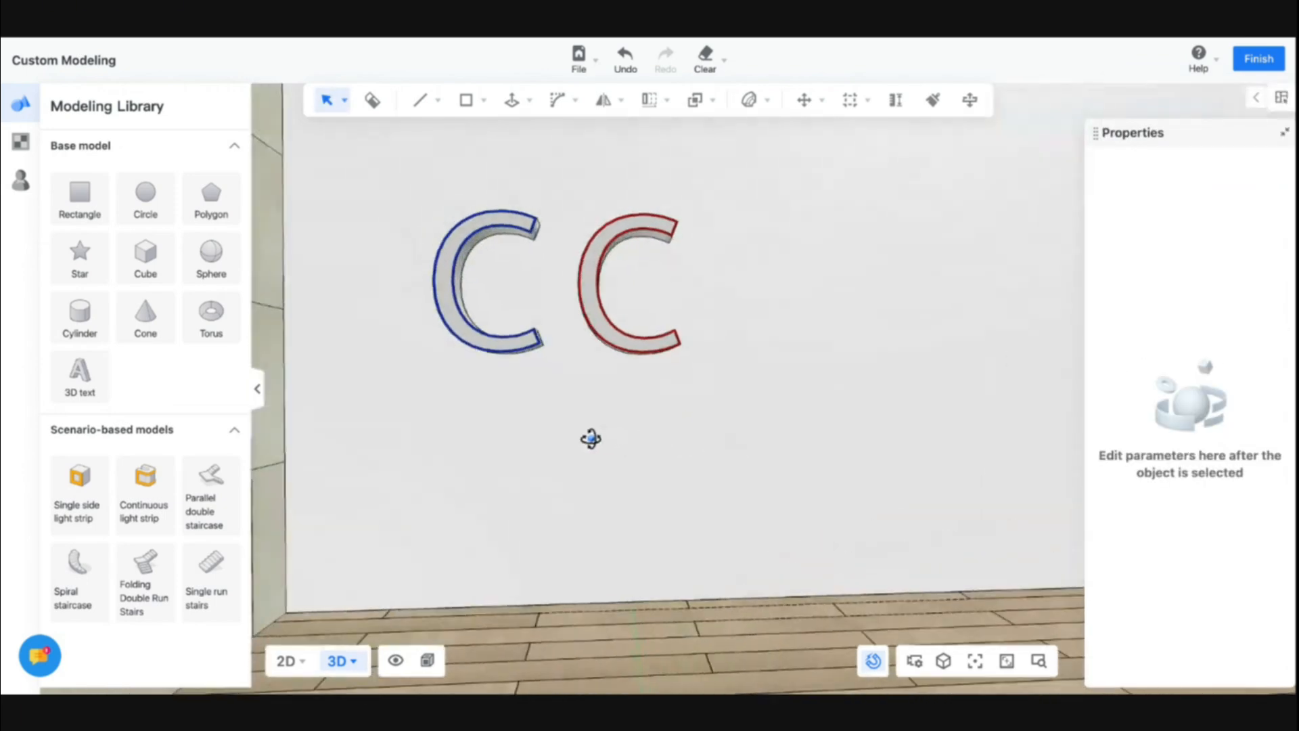
Exit custom modeling and reopen the letters for editing in custom modeling
left_click(1251, 64)
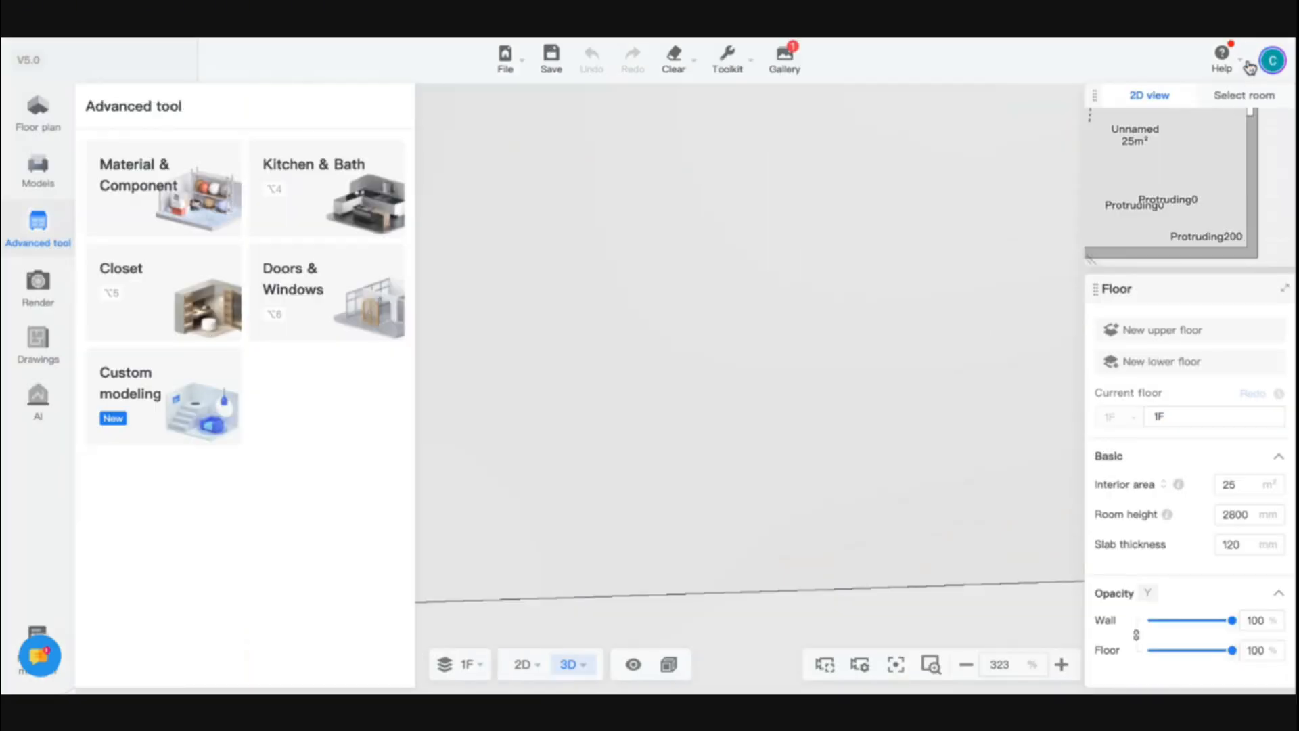
left_click_drag(762, 419, 794, 476)
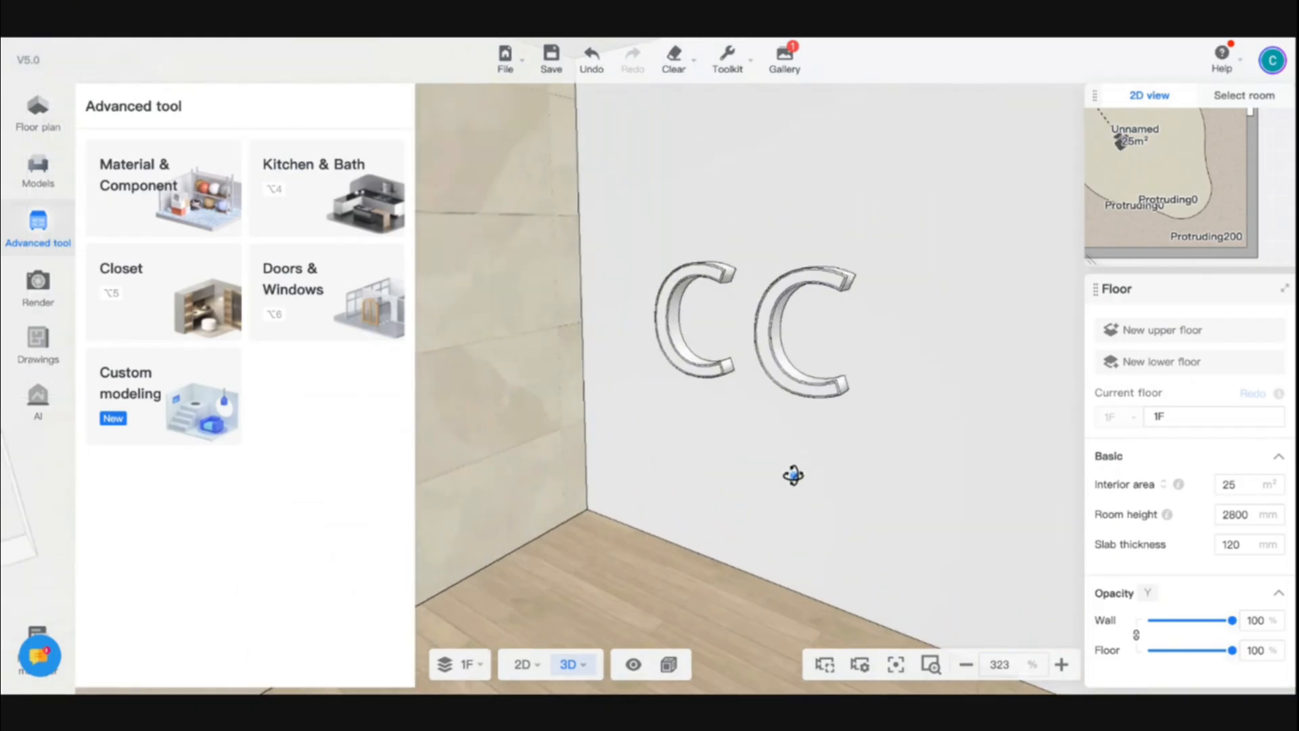
left_click(761, 318)
left_click(888, 200)
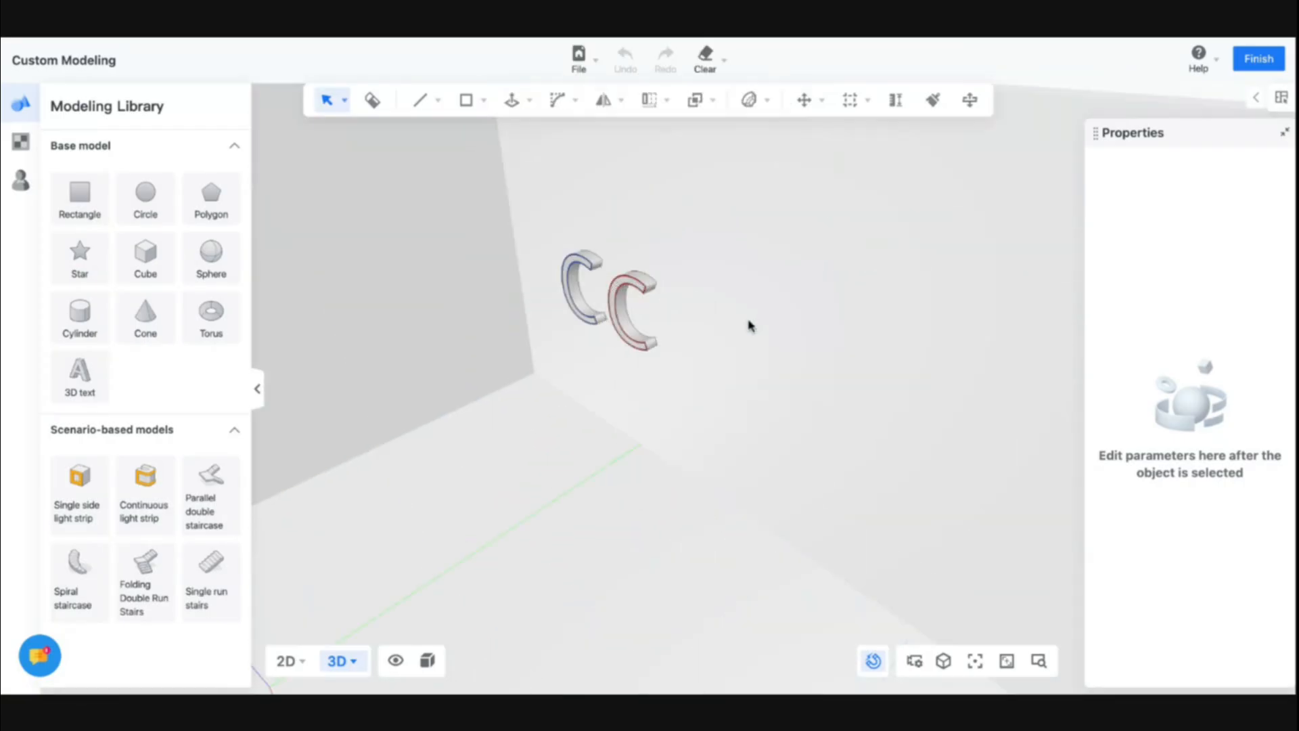
Search the material library for PLASTIC
scroll(622, 309, "up", 3)
left_click(20, 140)
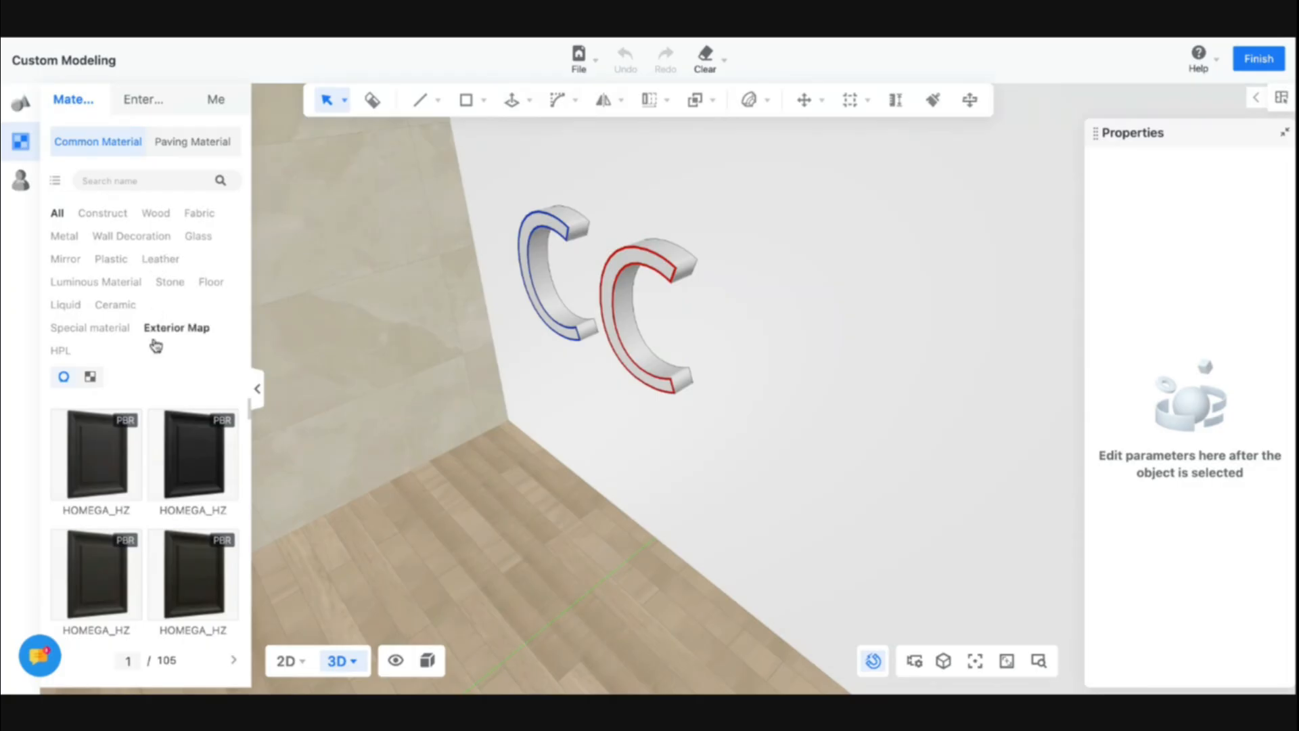
left_click(123, 182)
type("PLASTIC")
key("Return")
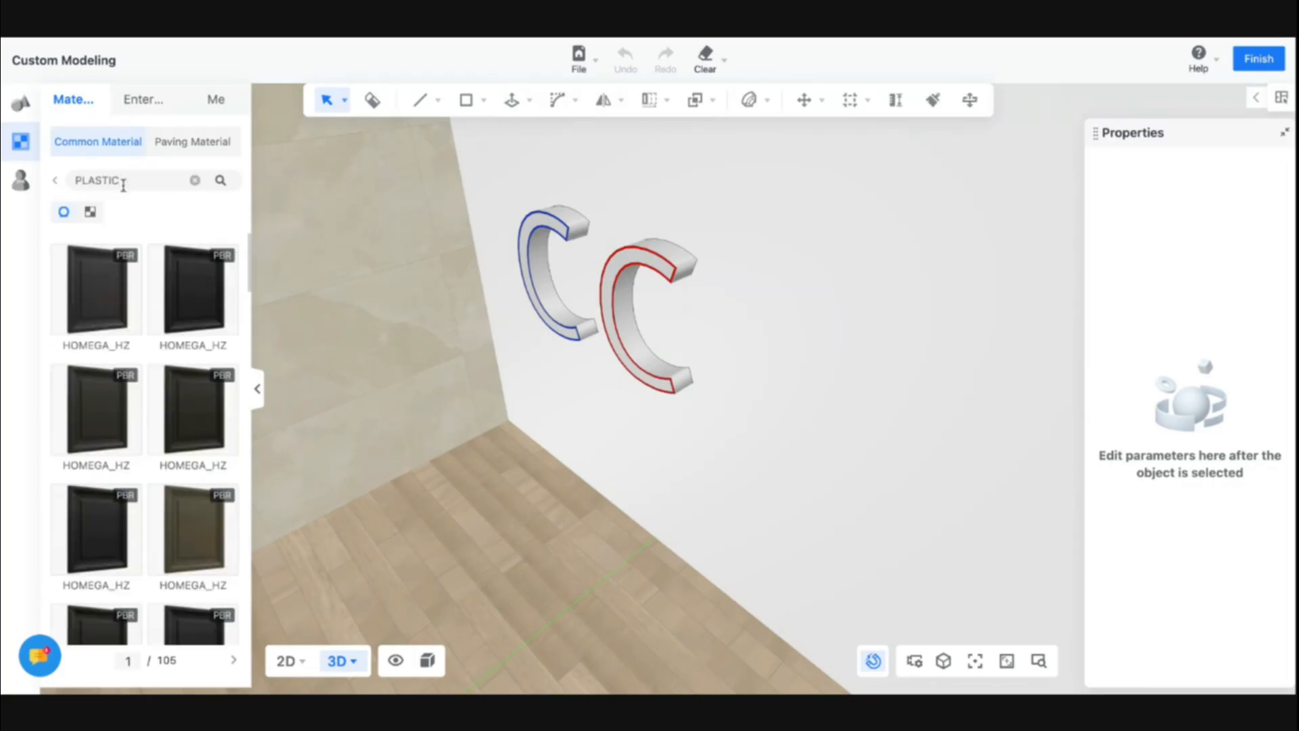
Browse the plastic material results
scroll(144, 433, "down", 5)
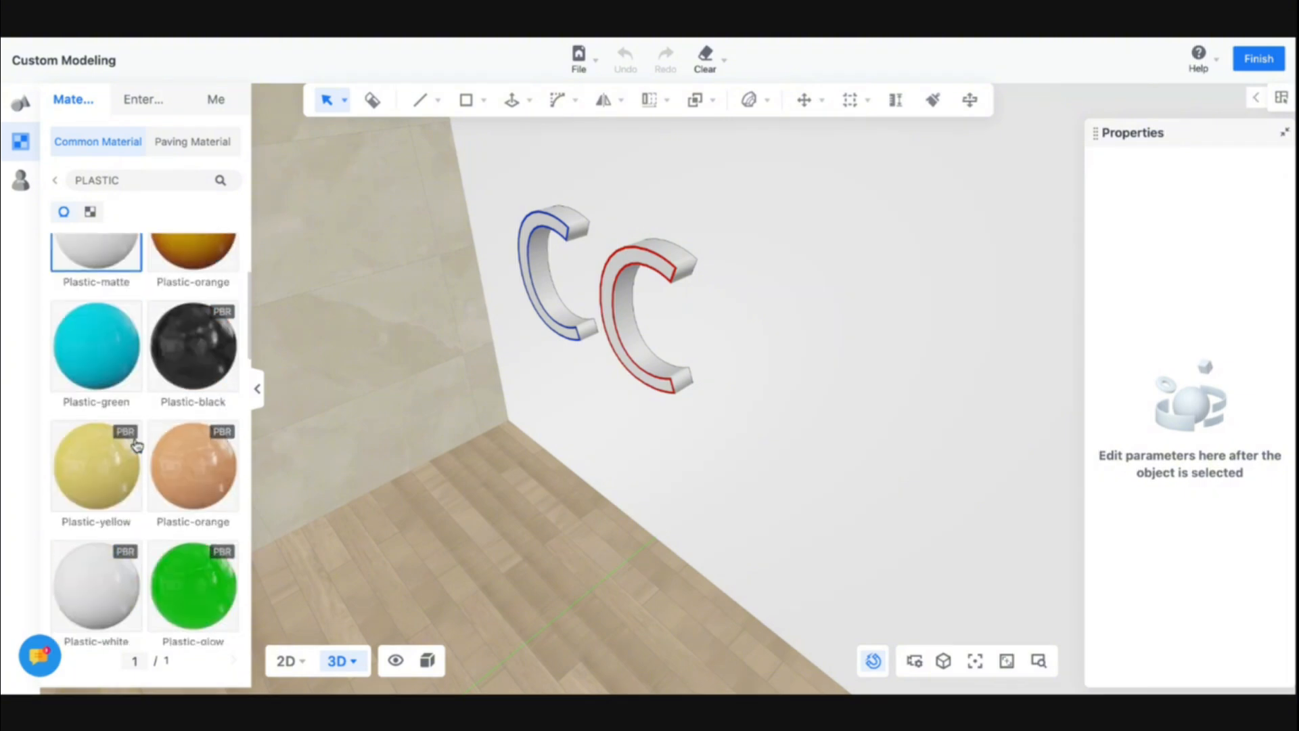
scroll(115, 399, "up", 3)
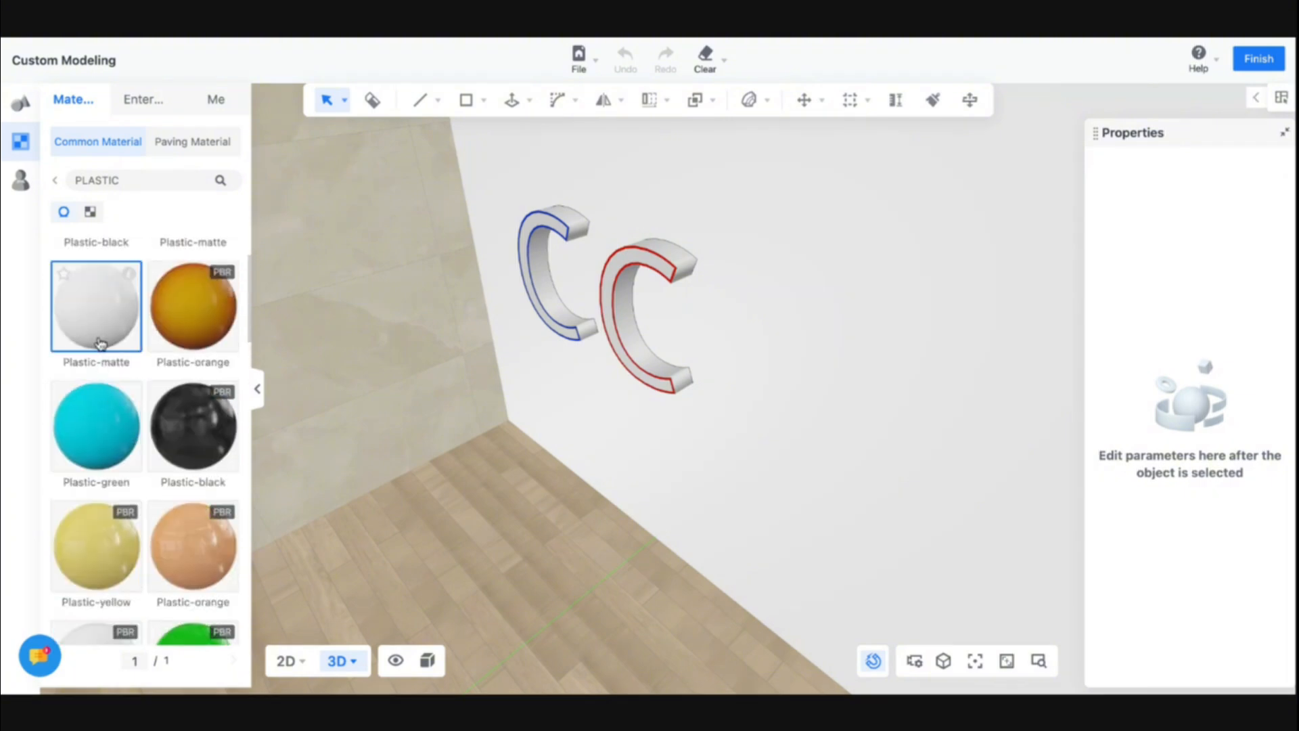
scroll(103, 447, "down", 3)
scroll(106, 460, "down", 6)
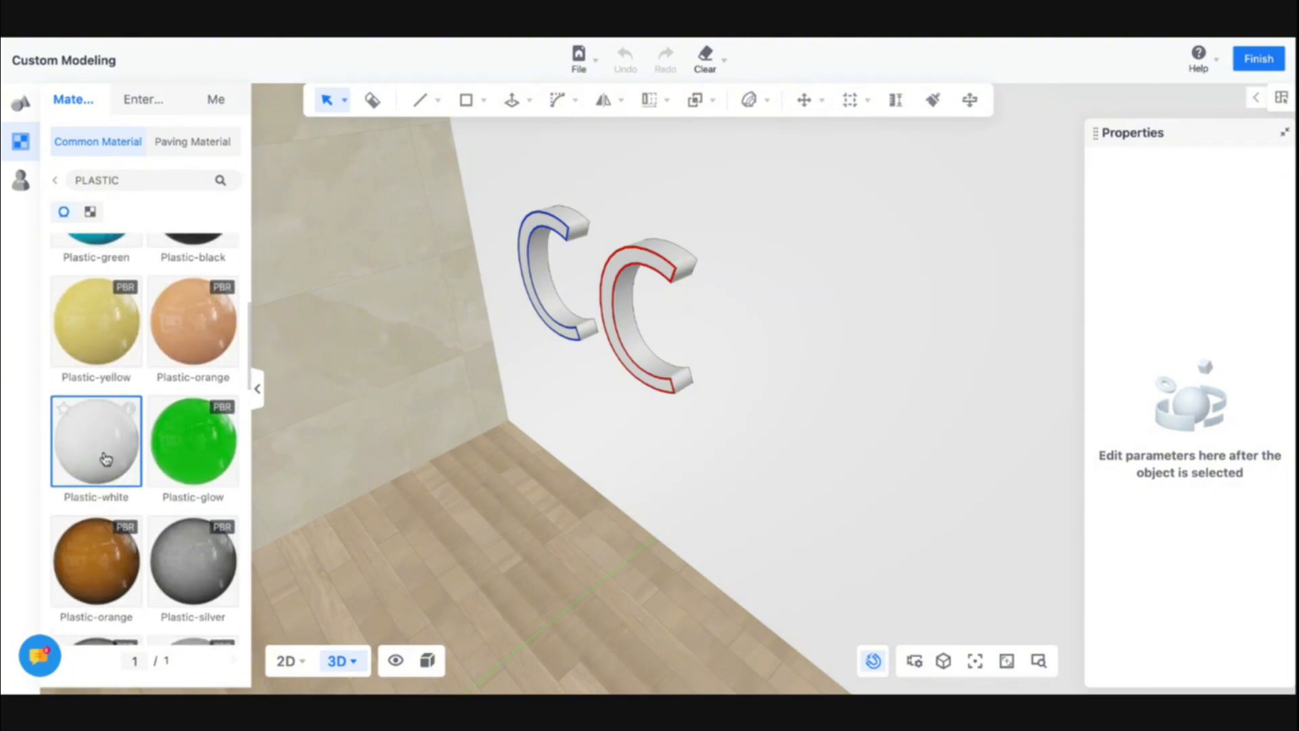
scroll(154, 566, "down", 4)
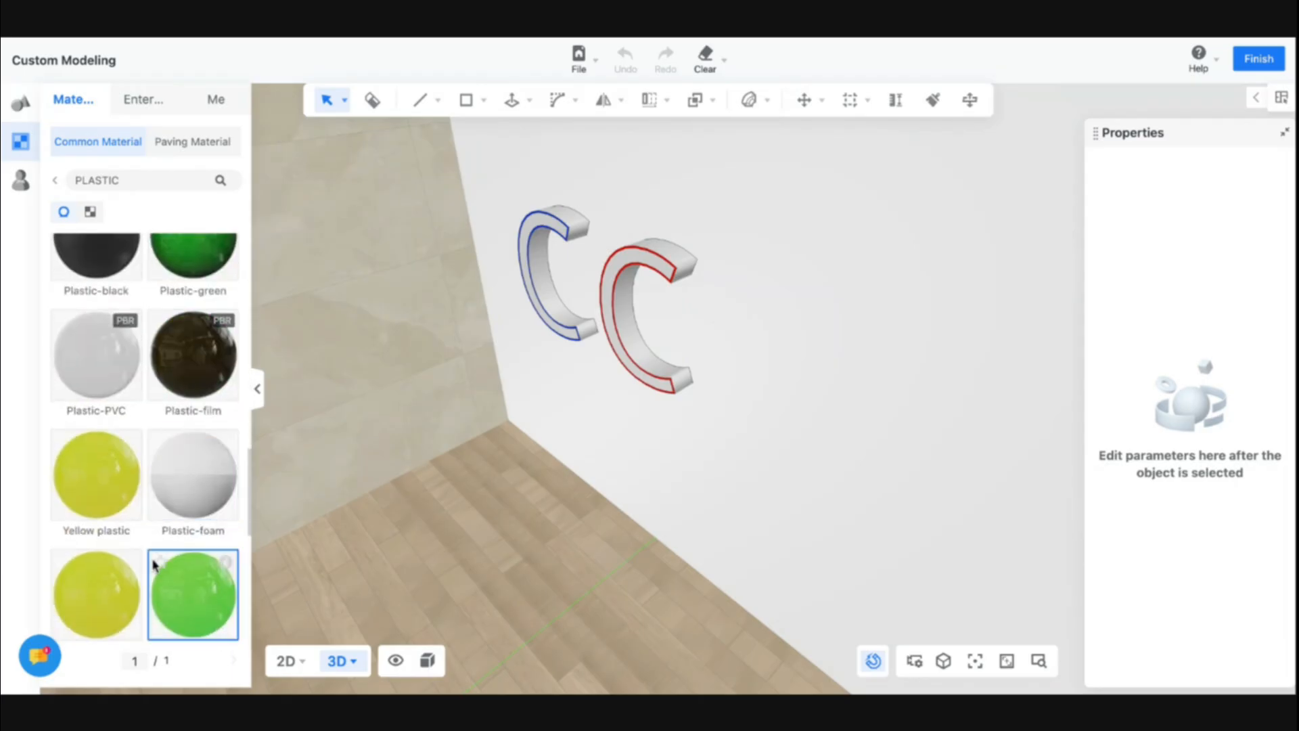
scroll(186, 516, "down", 3)
scroll(185, 515, "up", 15)
scroll(186, 516, "up", 2)
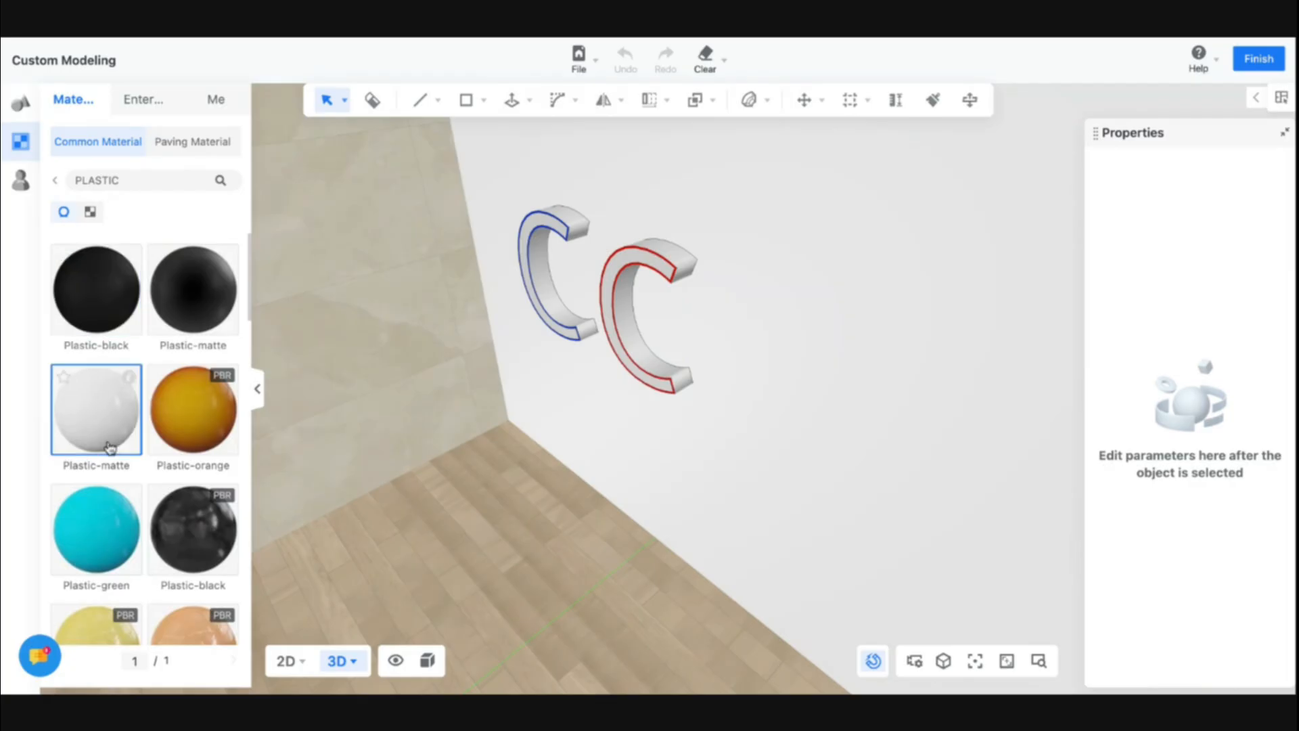
Apply the Plastic-matte material to both letters and finish custom modeling
left_click_drag(108, 447, 570, 331)
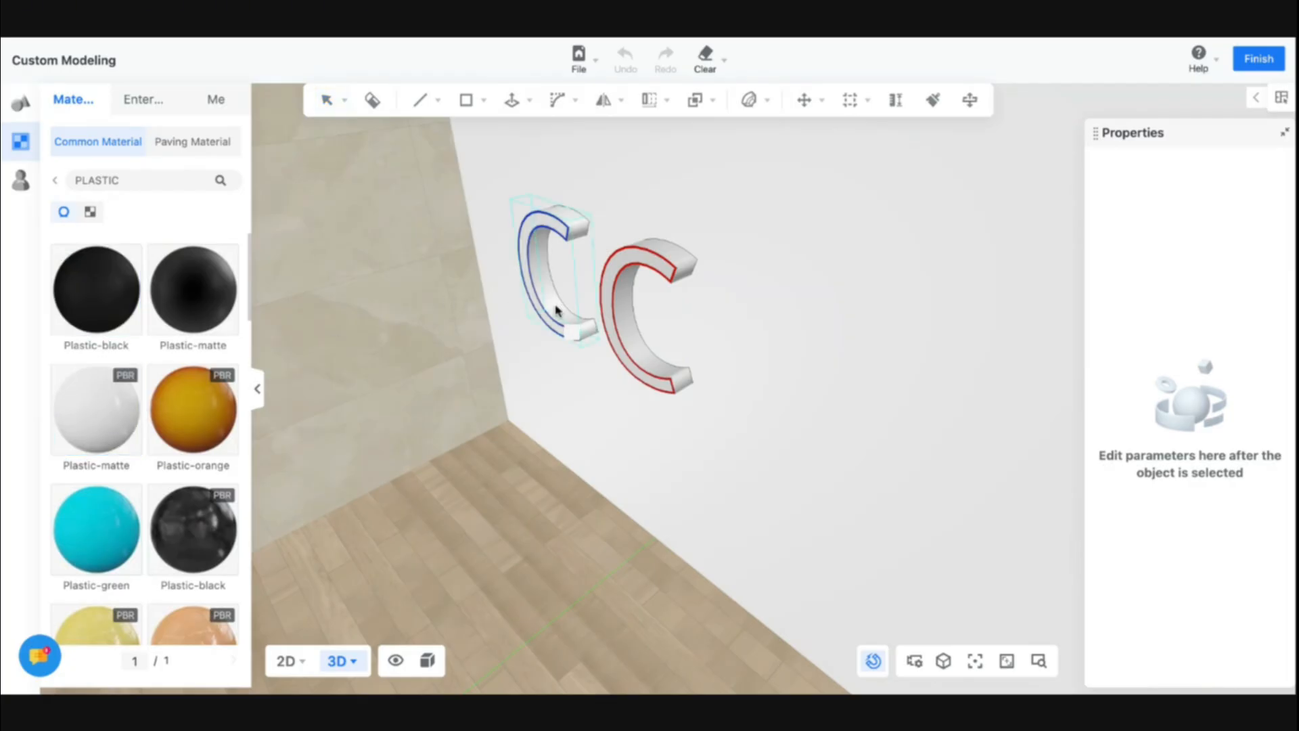
left_click_drag(87, 436, 629, 354)
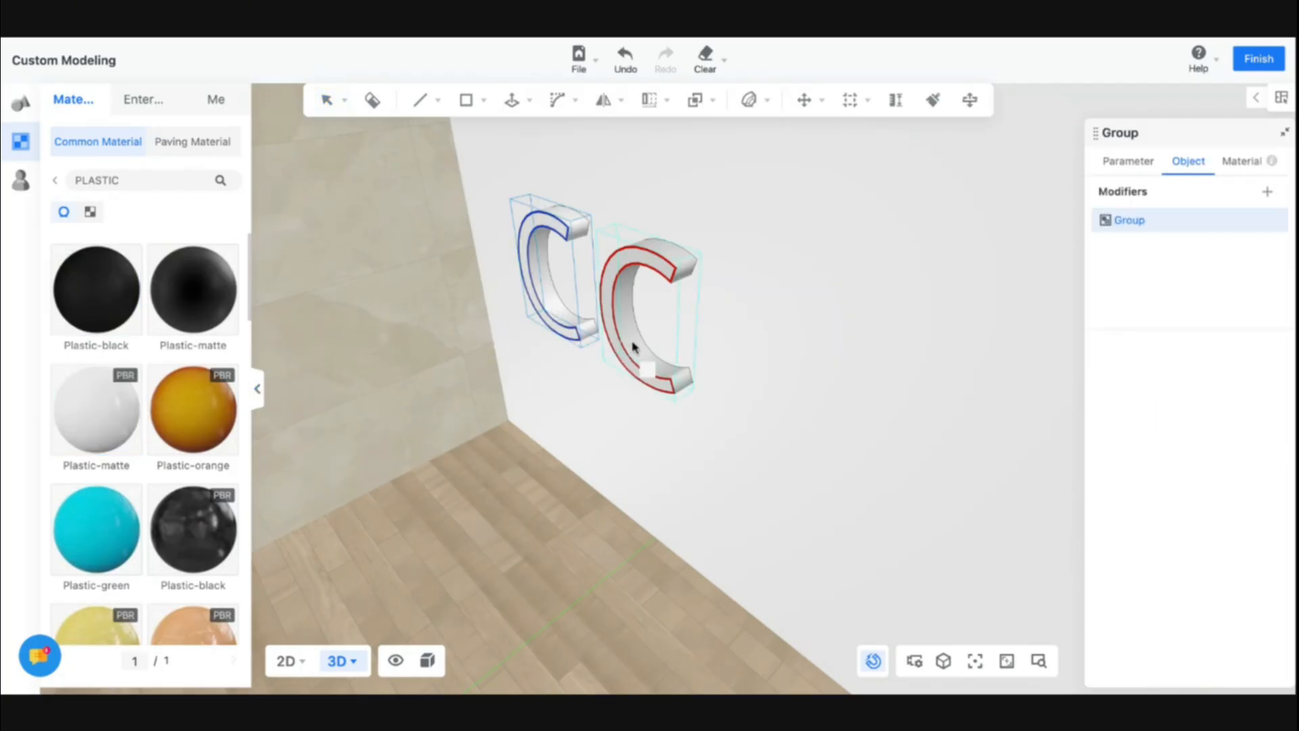
left_click(1258, 60)
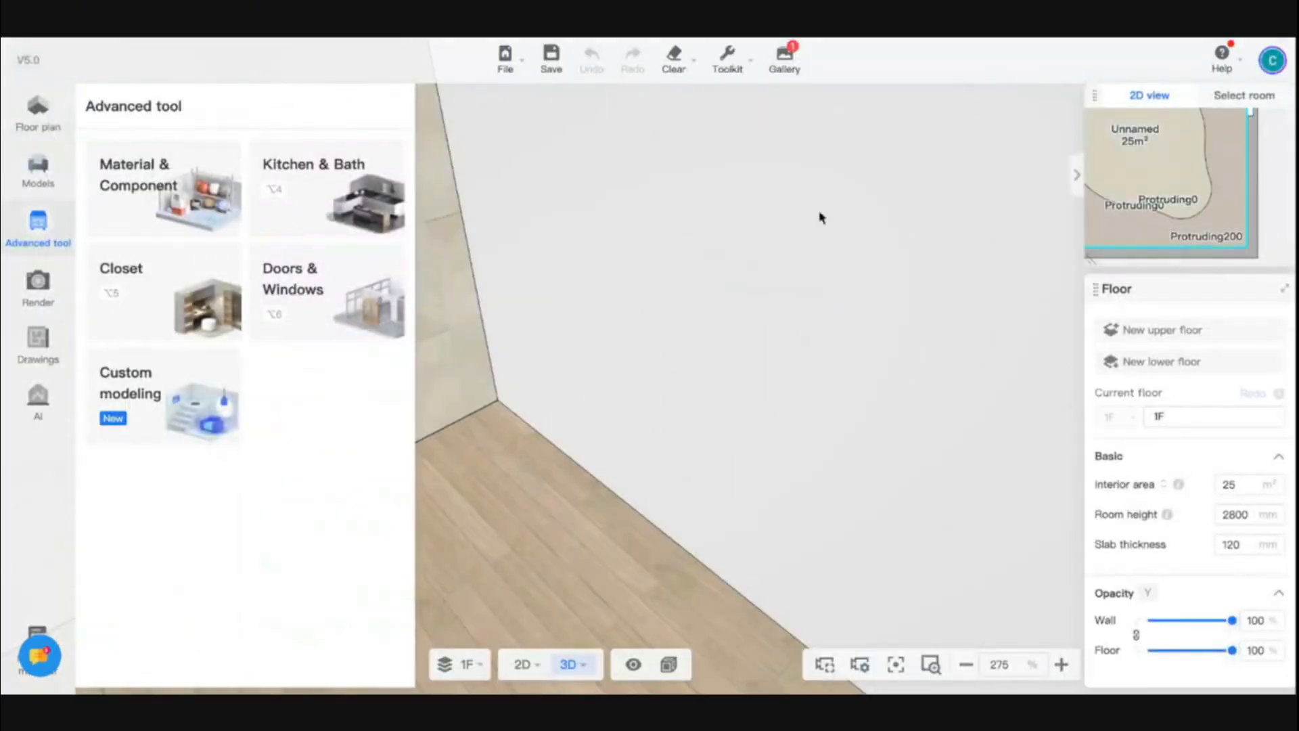
Generate a perspective rendering framed on the two letters, then close the render window
left_click(38, 306)
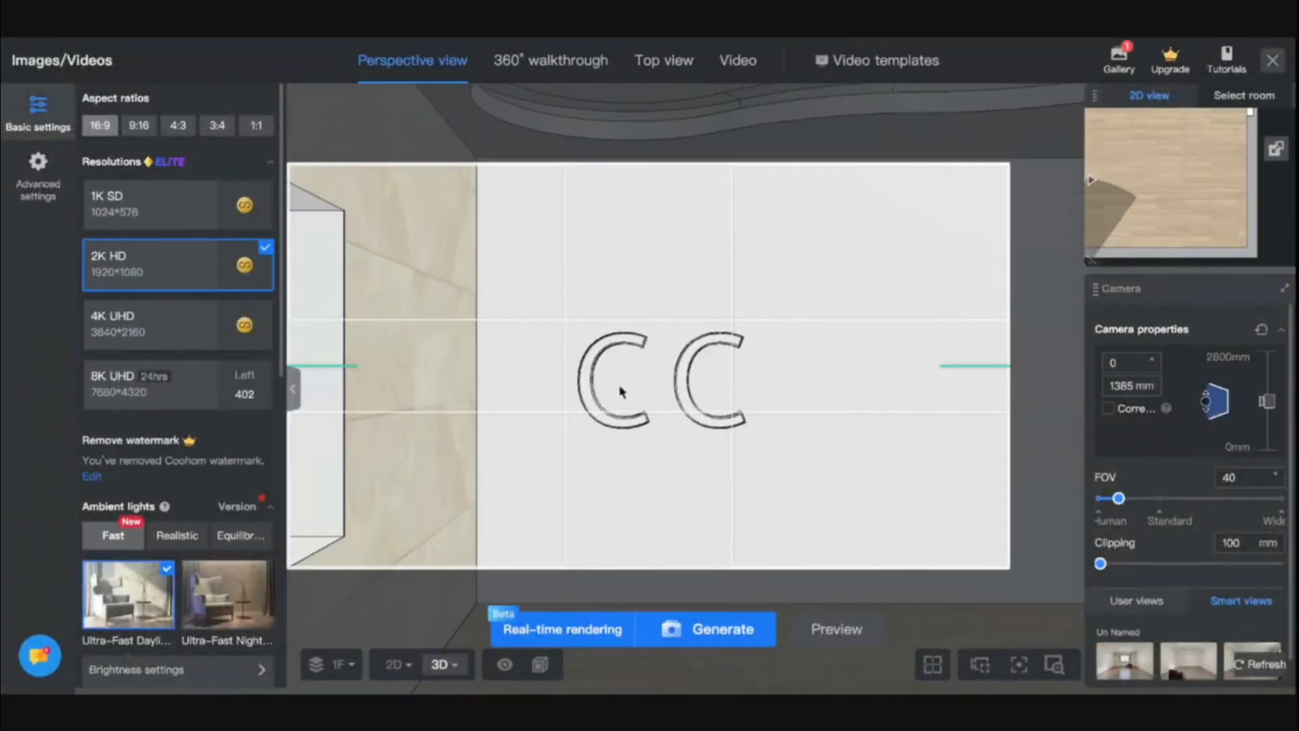
left_click_drag(621, 405, 709, 455)
key("e")
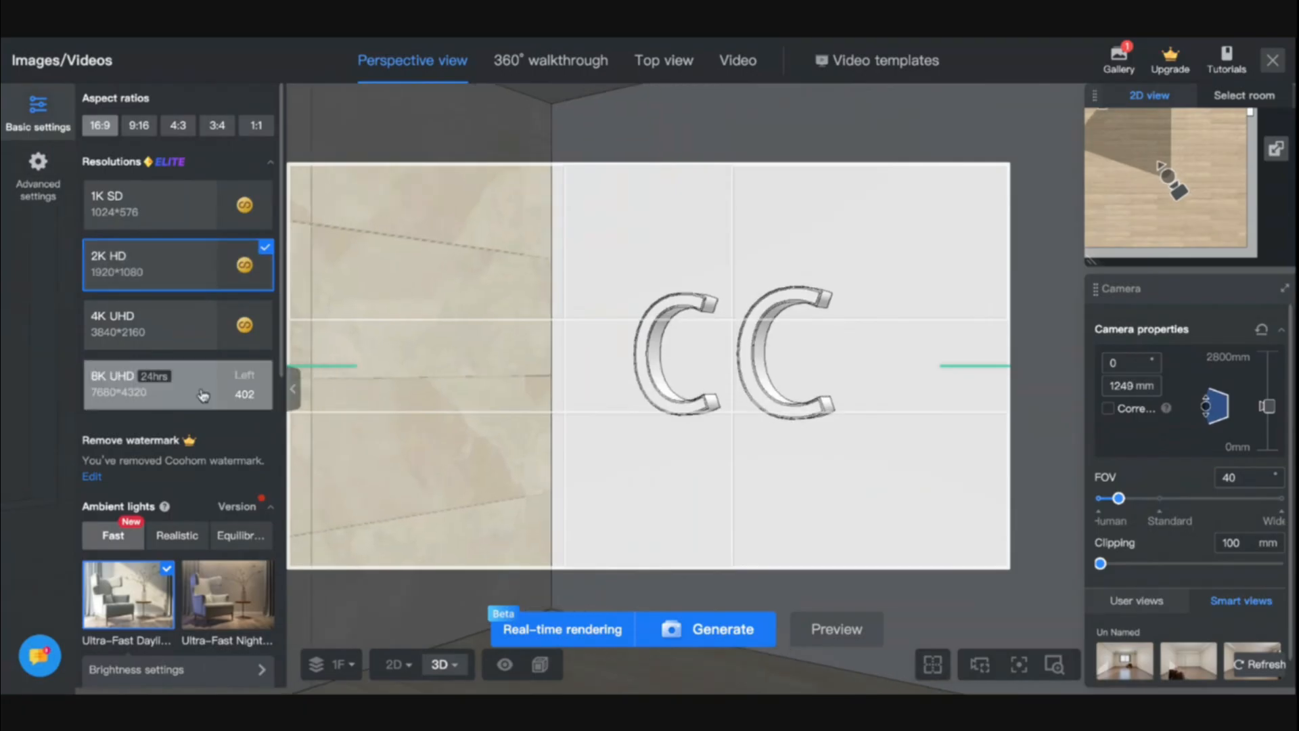
left_click(687, 631)
mouse_move(1069, 71)
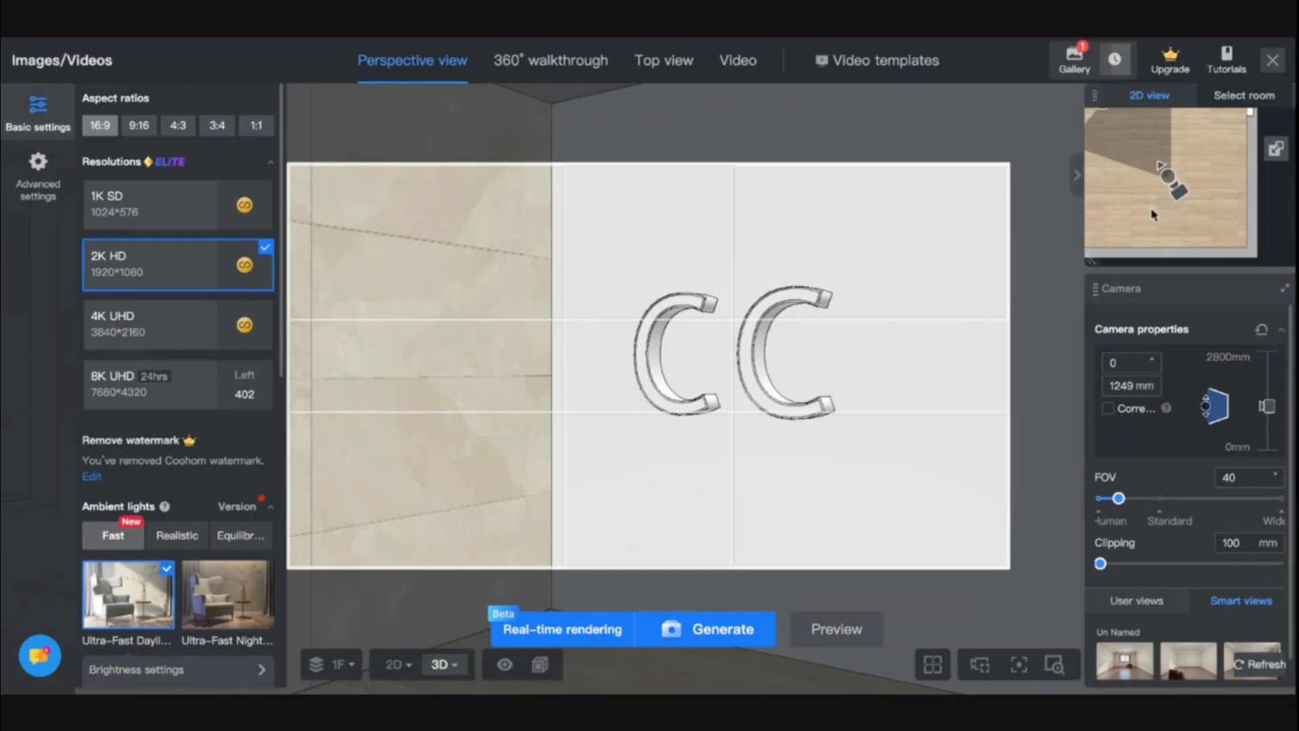
left_click(1271, 62)
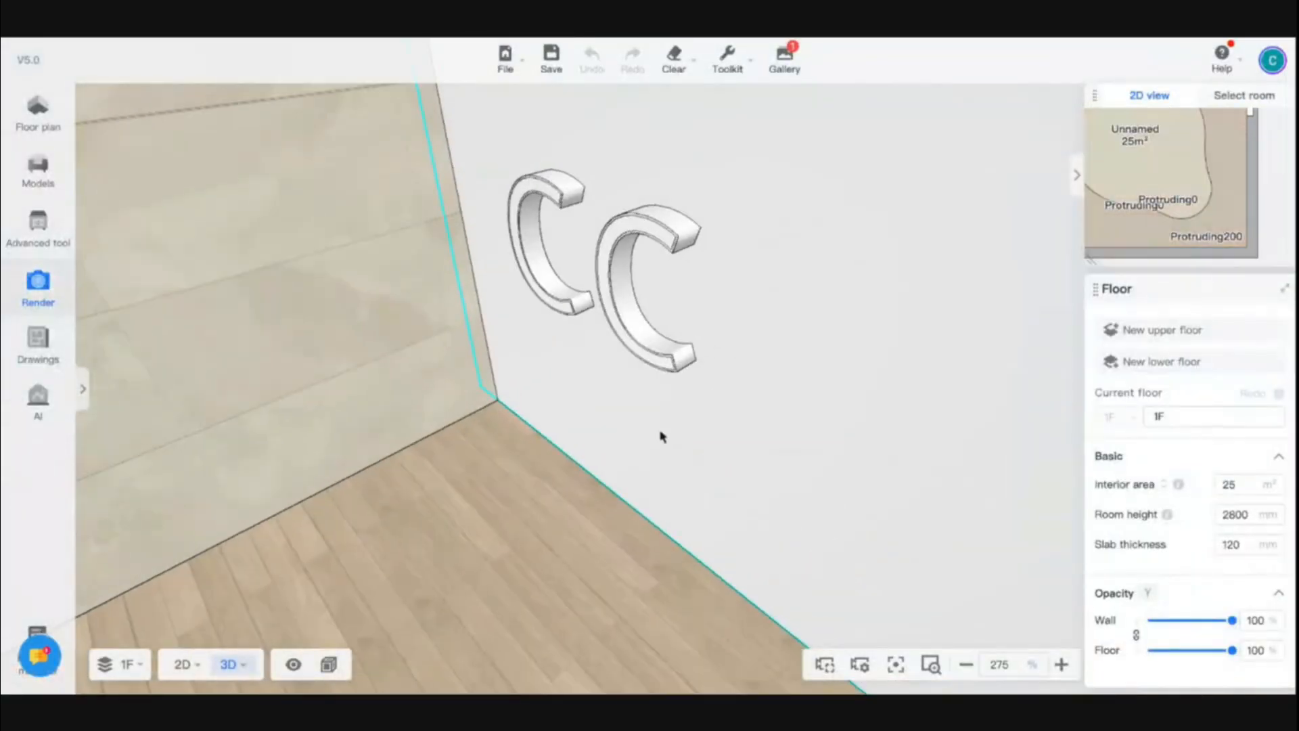
Switch to the 2D floor view
left_click(181, 663)
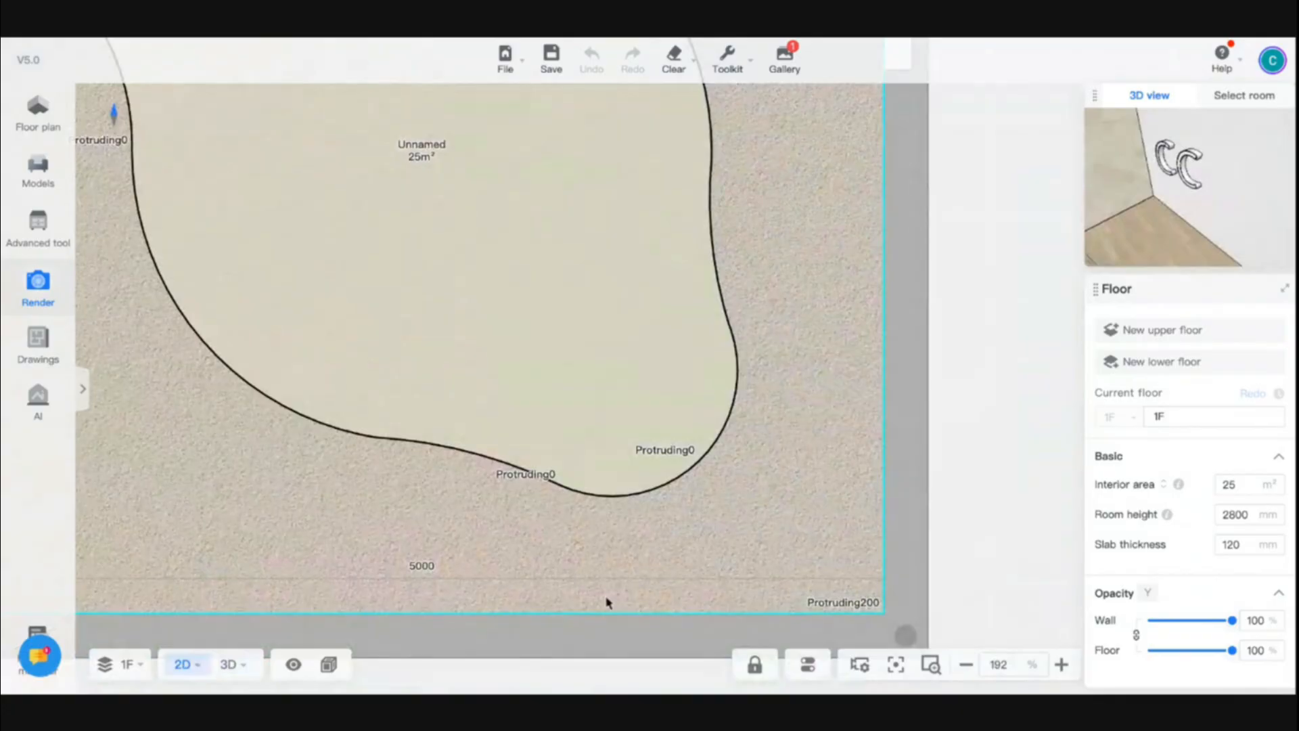
mouse_move(181, 664)
left_click(169, 557)
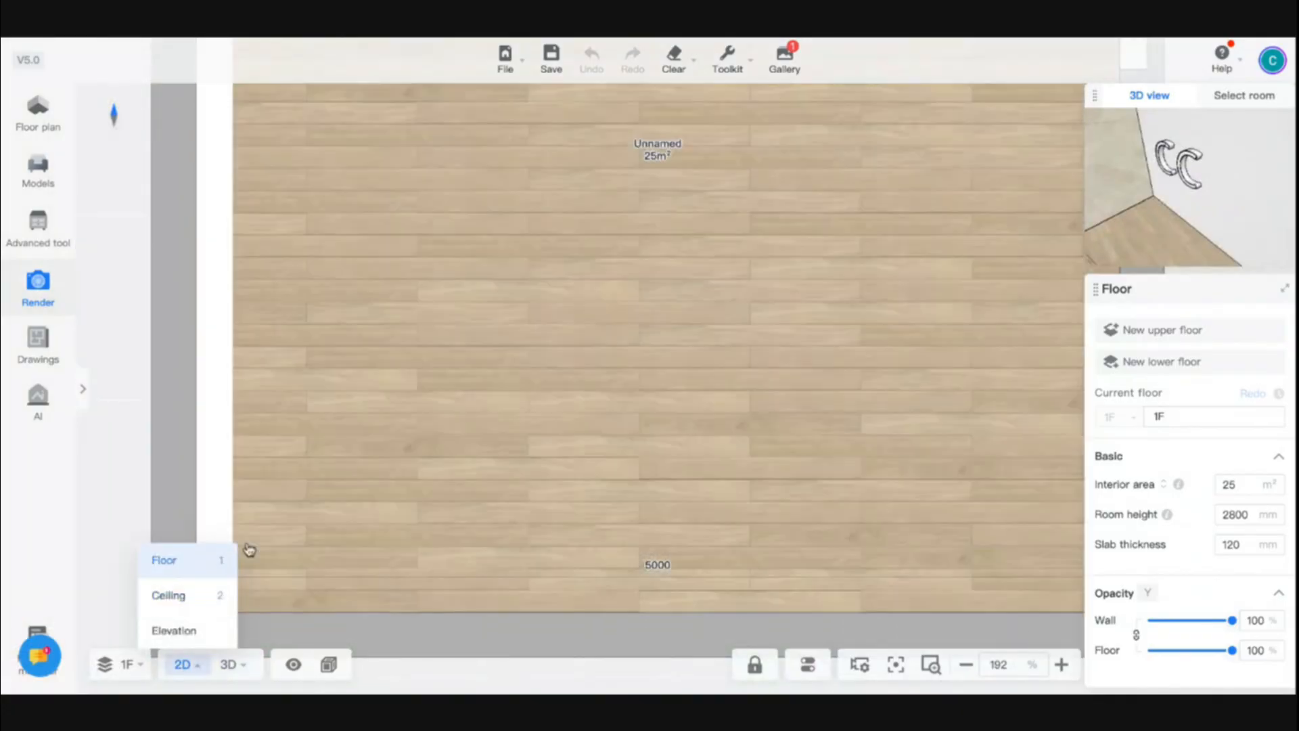
Draw a straight wall about 1646 mm long rising from the lower wall into the room
left_click(38, 112)
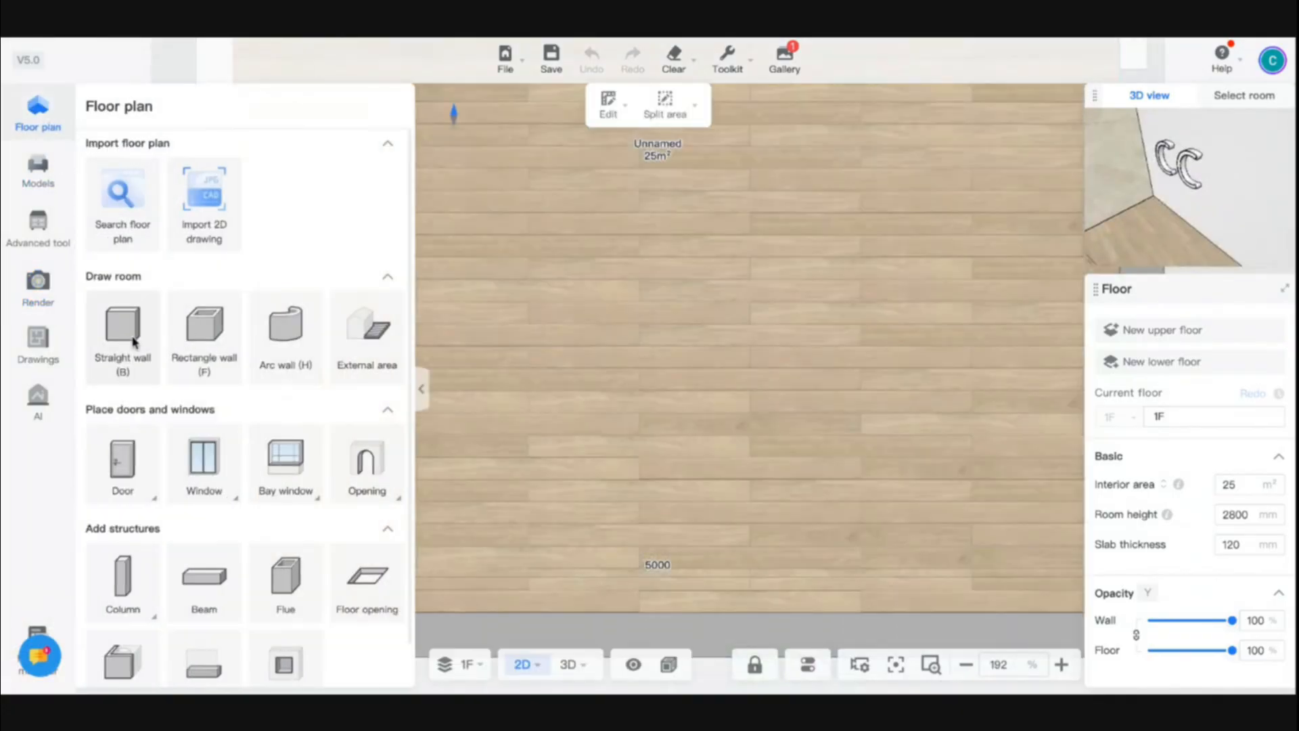
left_click(124, 335)
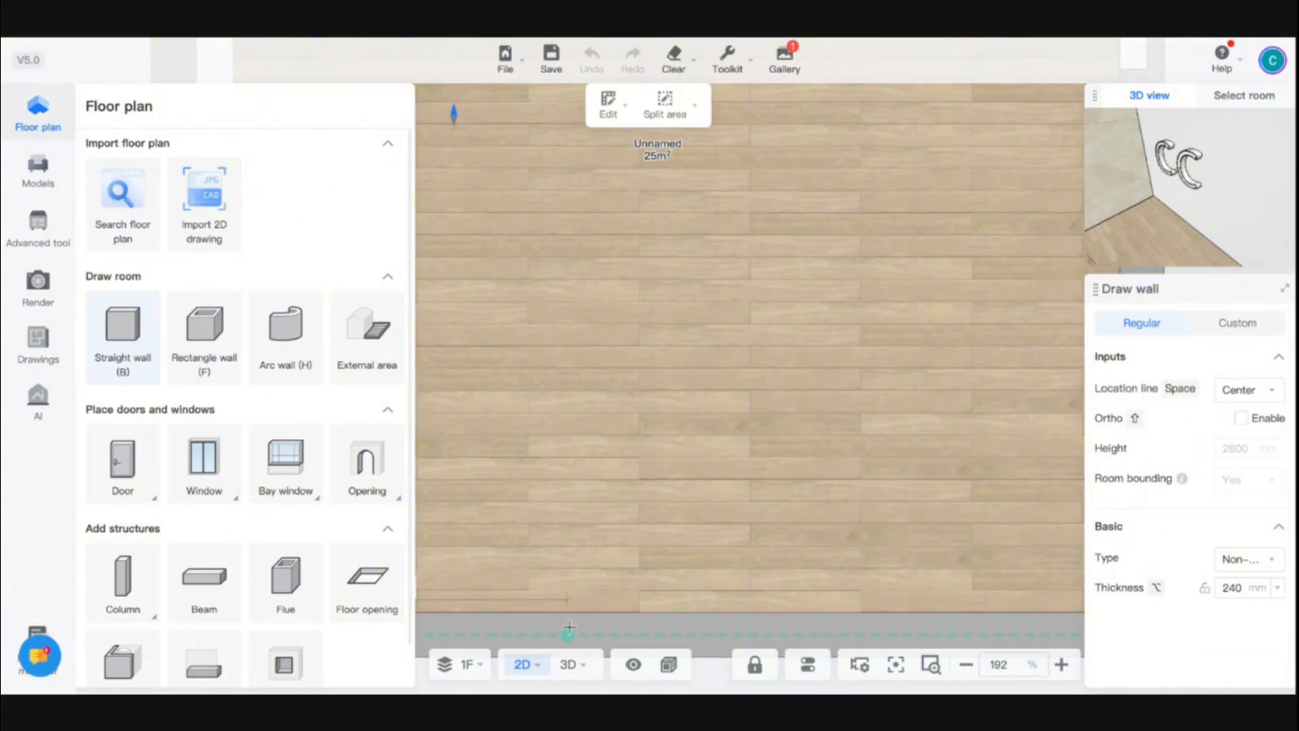
left_click(567, 633)
left_click(566, 331)
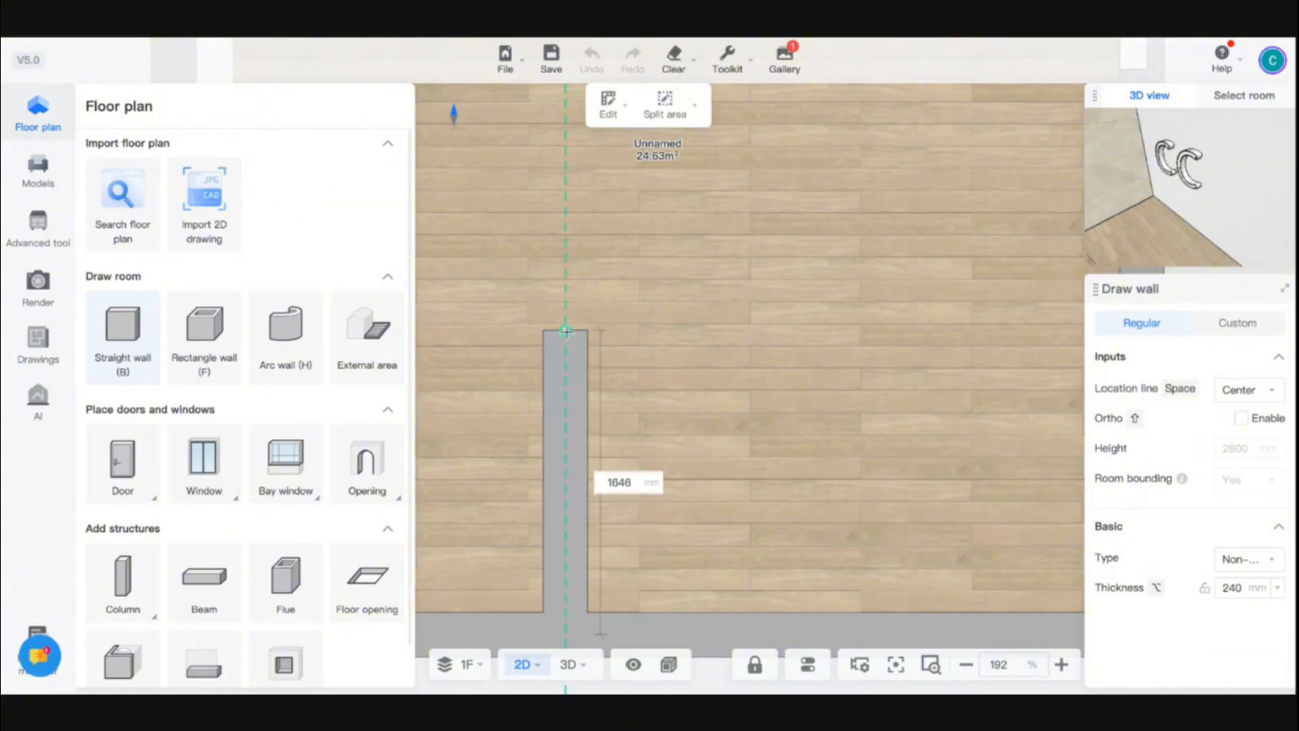
Switch to the 3D view, repair the abnormal finishing and close its panel
left_click(569, 664)
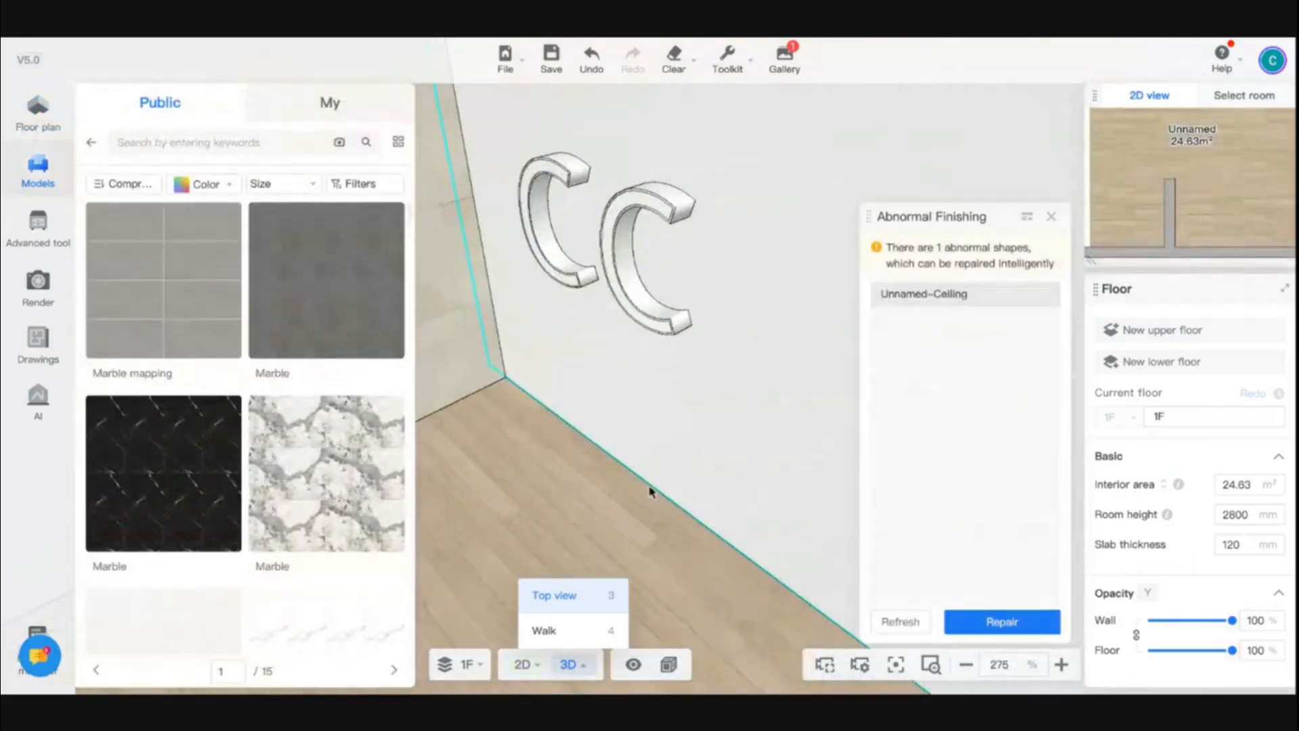
left_click_drag(650, 493, 870, 428)
left_click(988, 621)
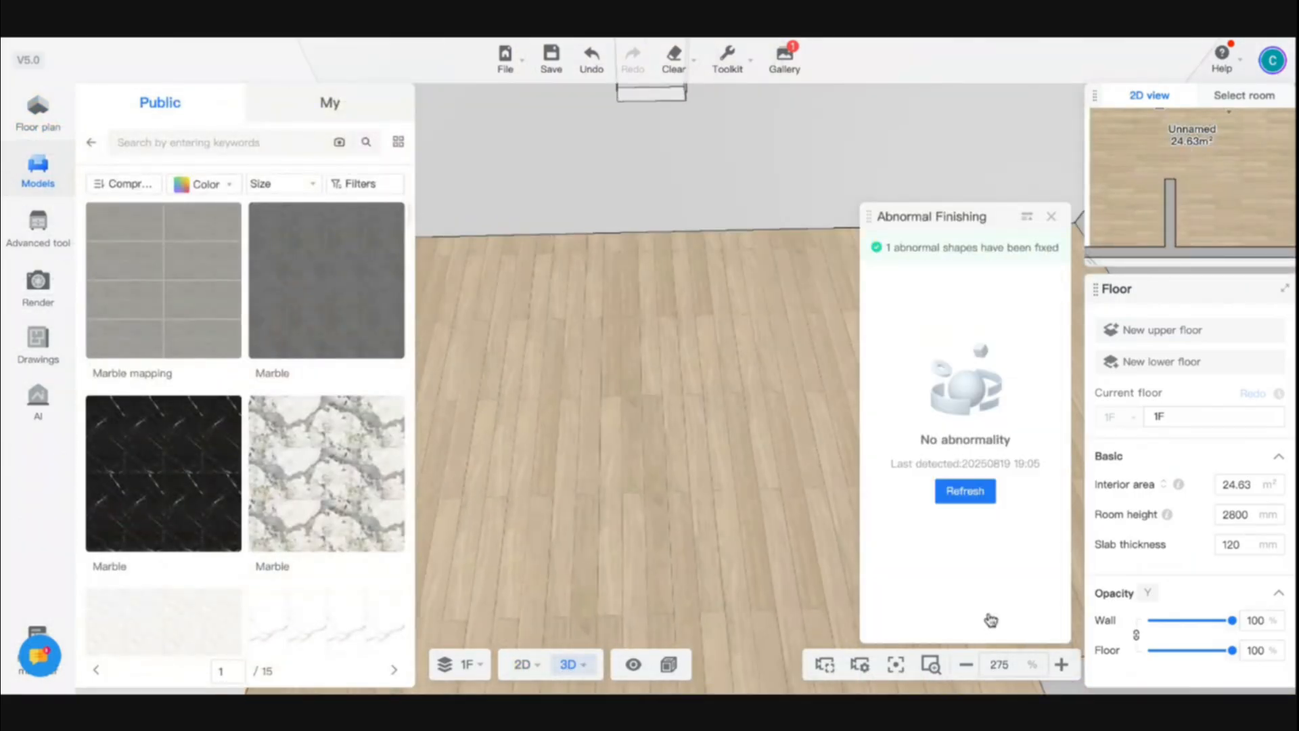
left_click(1051, 216)
left_click_drag(928, 279, 507, 498)
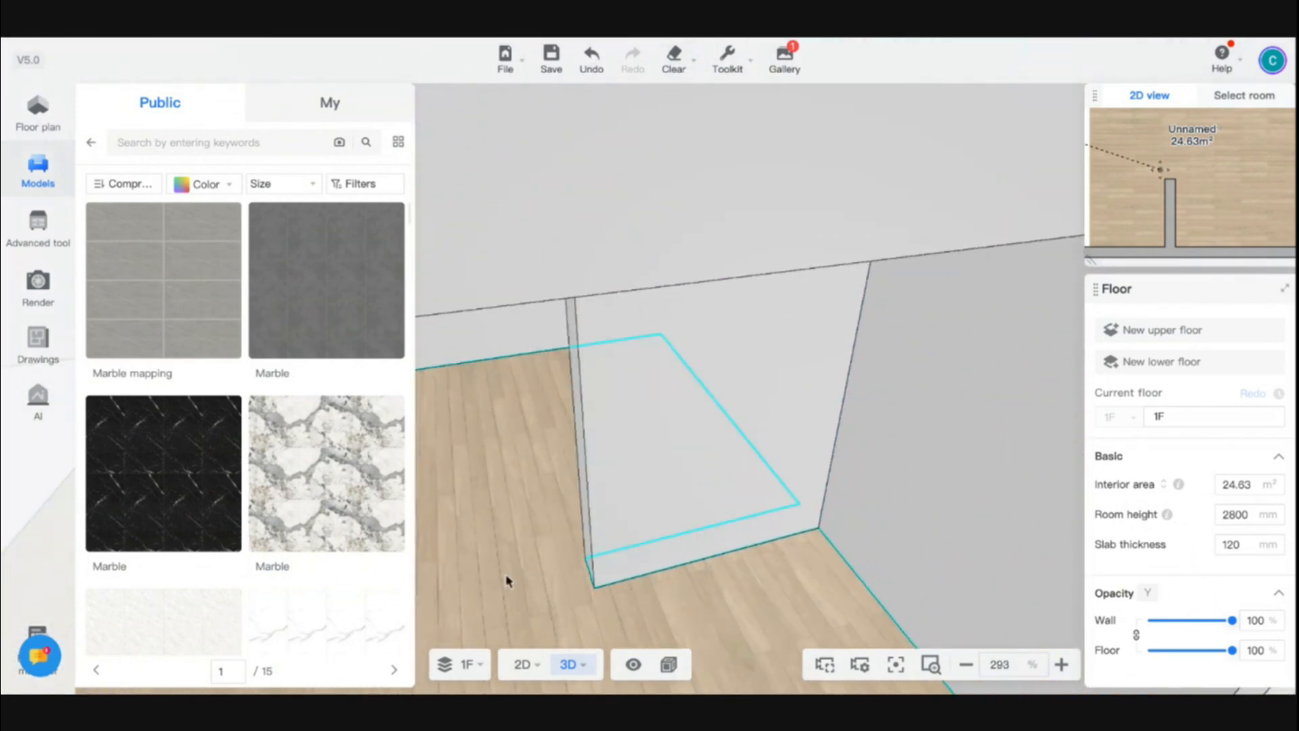
Give the new wall a custom height of 1500 mm
left_click(522, 664)
left_click(573, 473)
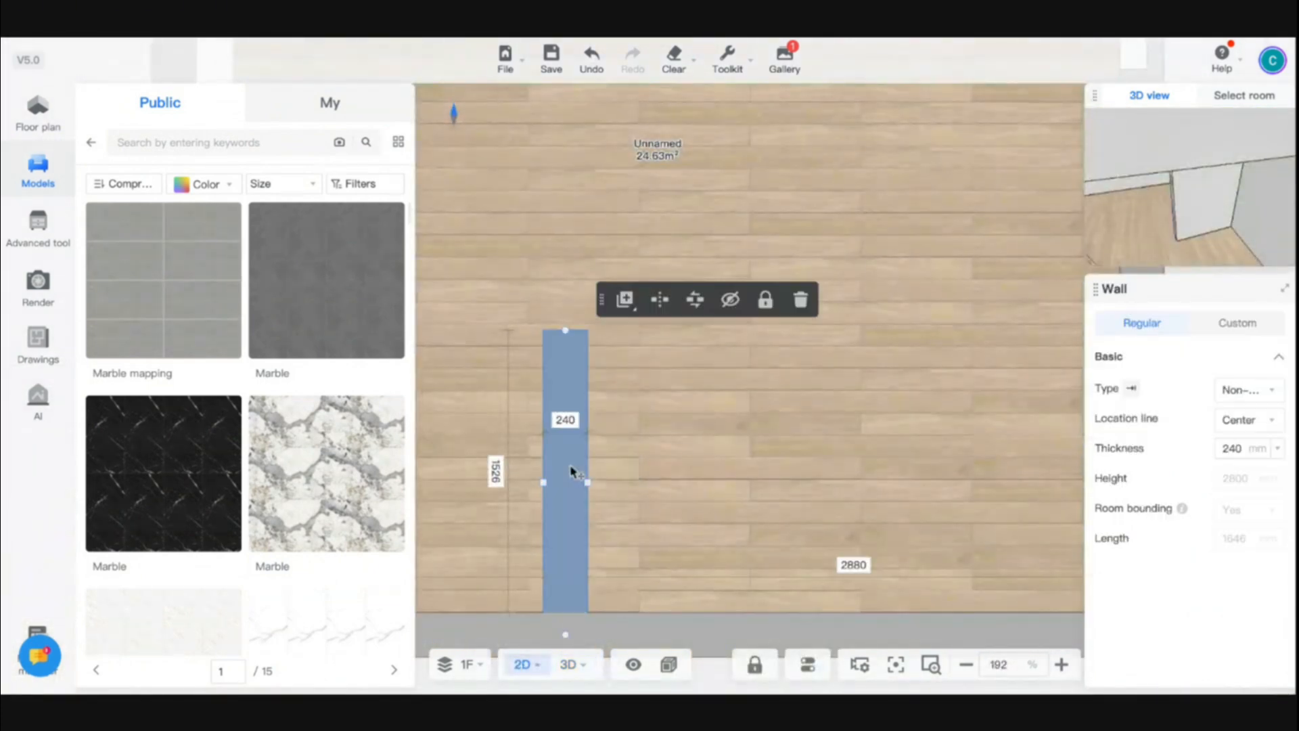
left_click(1260, 325)
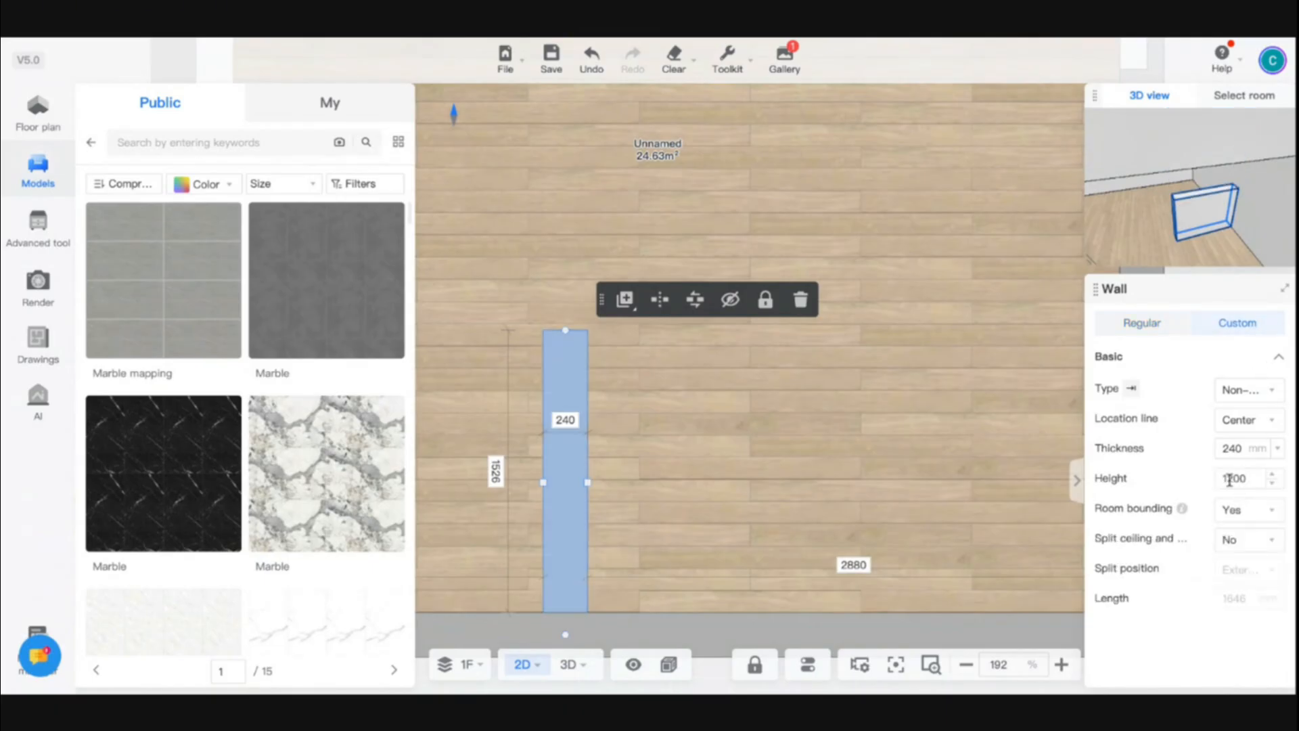
double_click(1234, 479)
double_click(1227, 476)
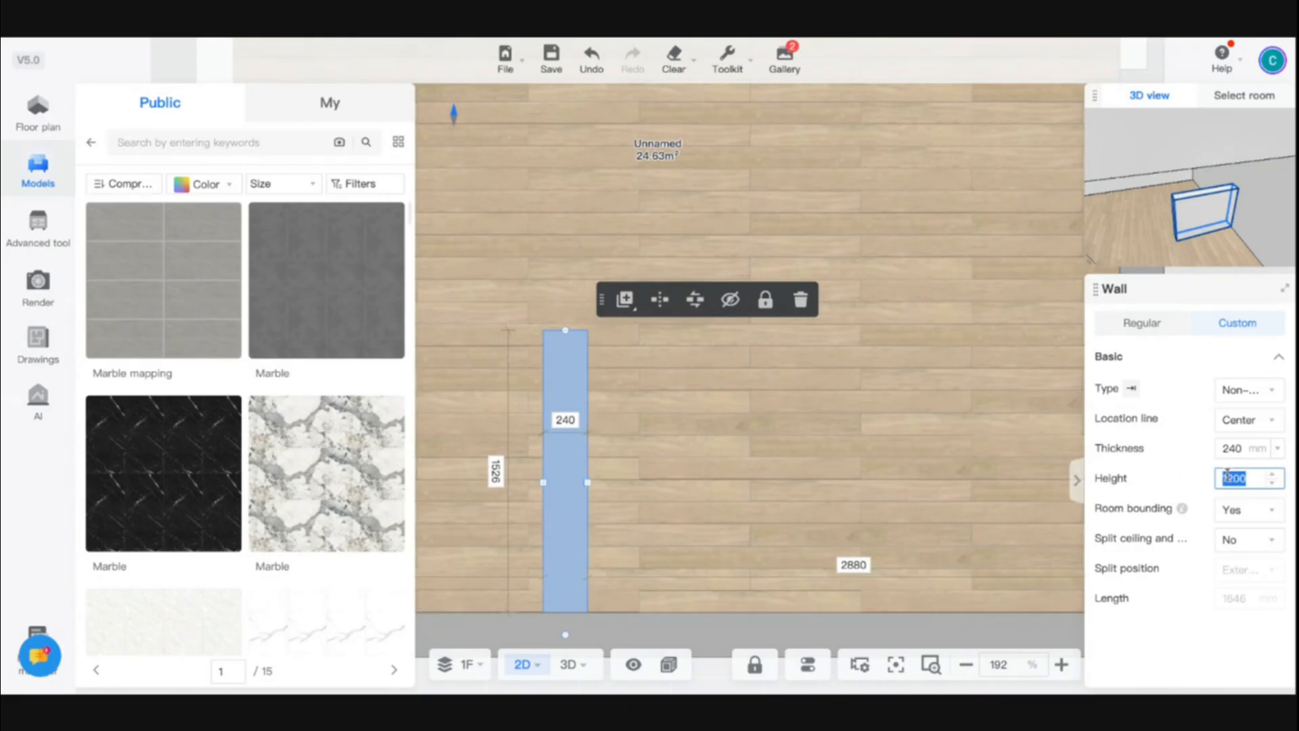
key("Return")
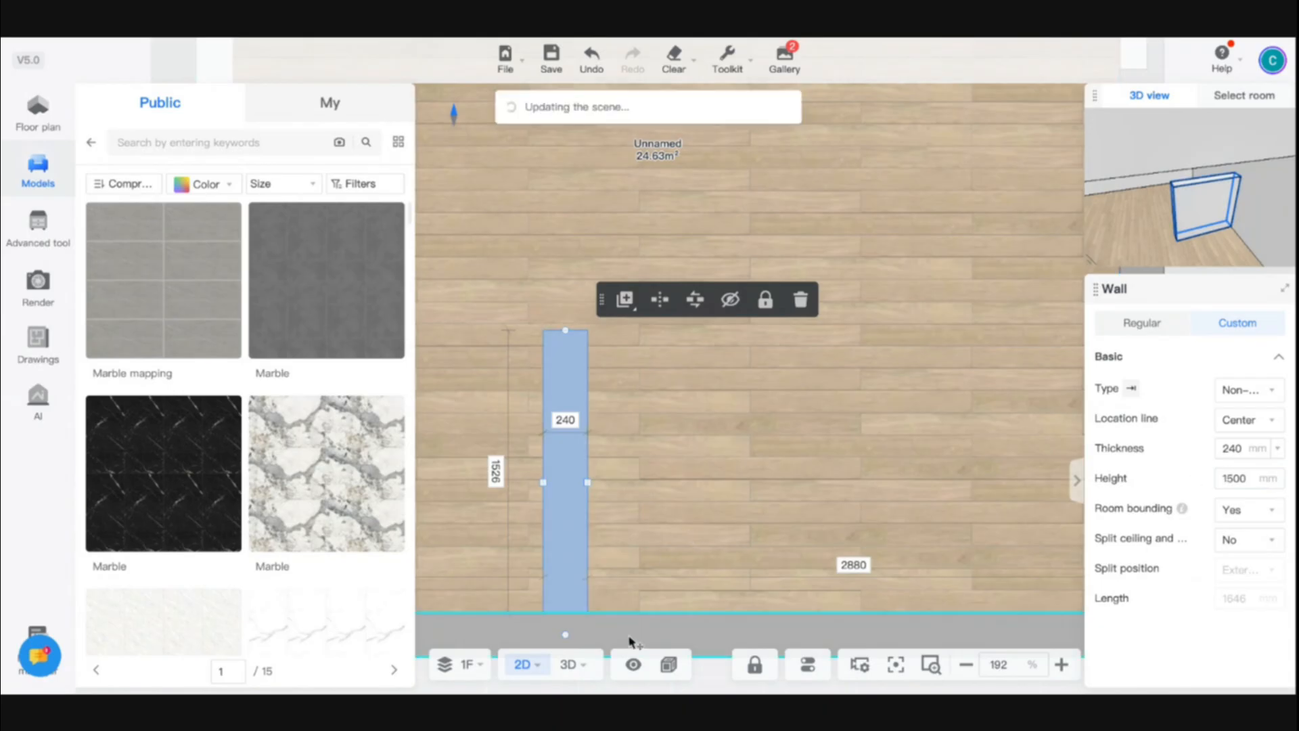
Repair the abnormal ceiling shape reported in the 3D view
left_click(569, 663)
right_click_drag(602, 554, 712, 544)
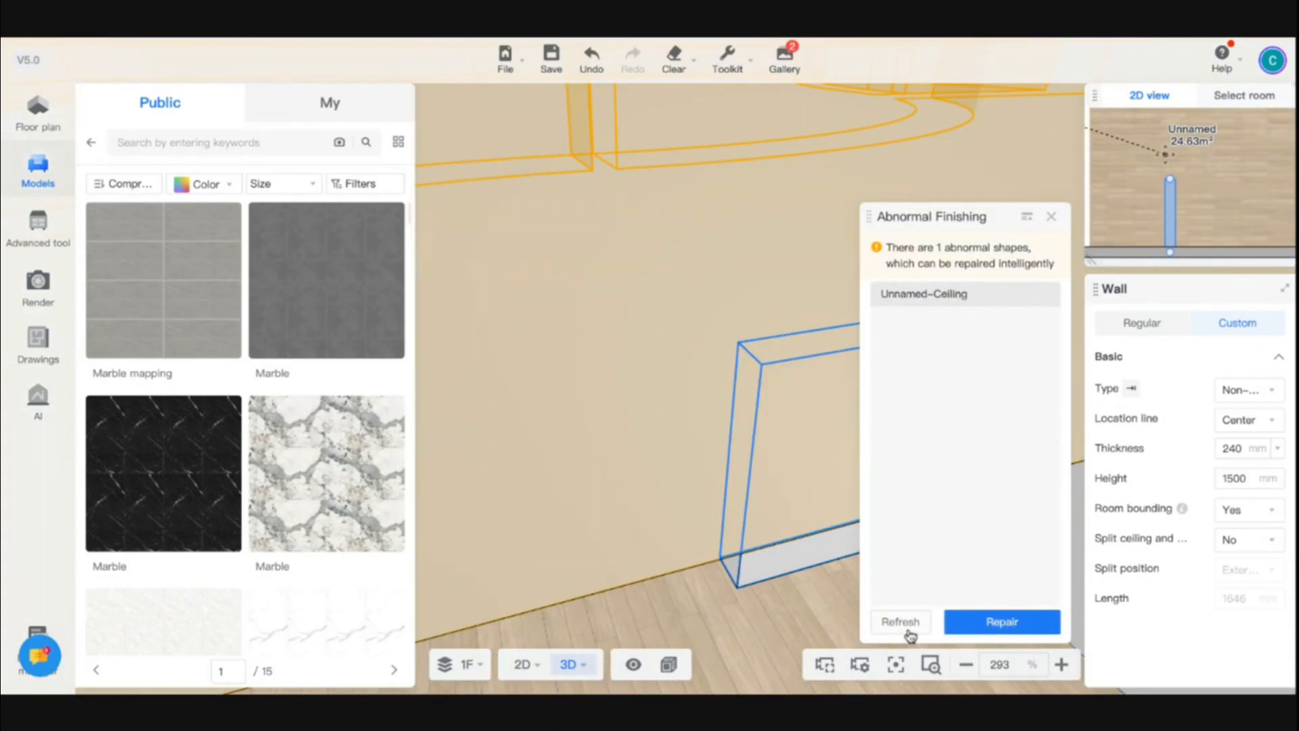
left_click(1001, 621)
left_click_drag(840, 582, 745, 506)
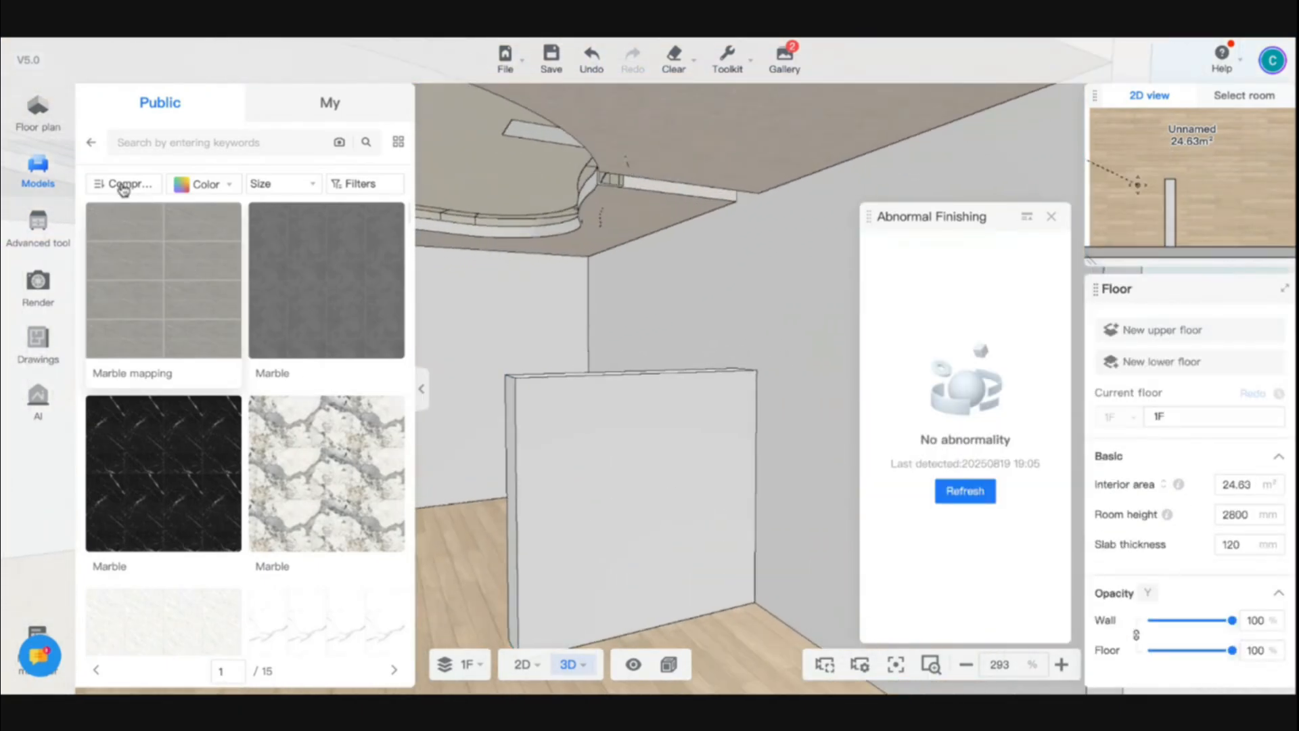
Place a niche in the middle of the new partition wall
left_click(23, 130)
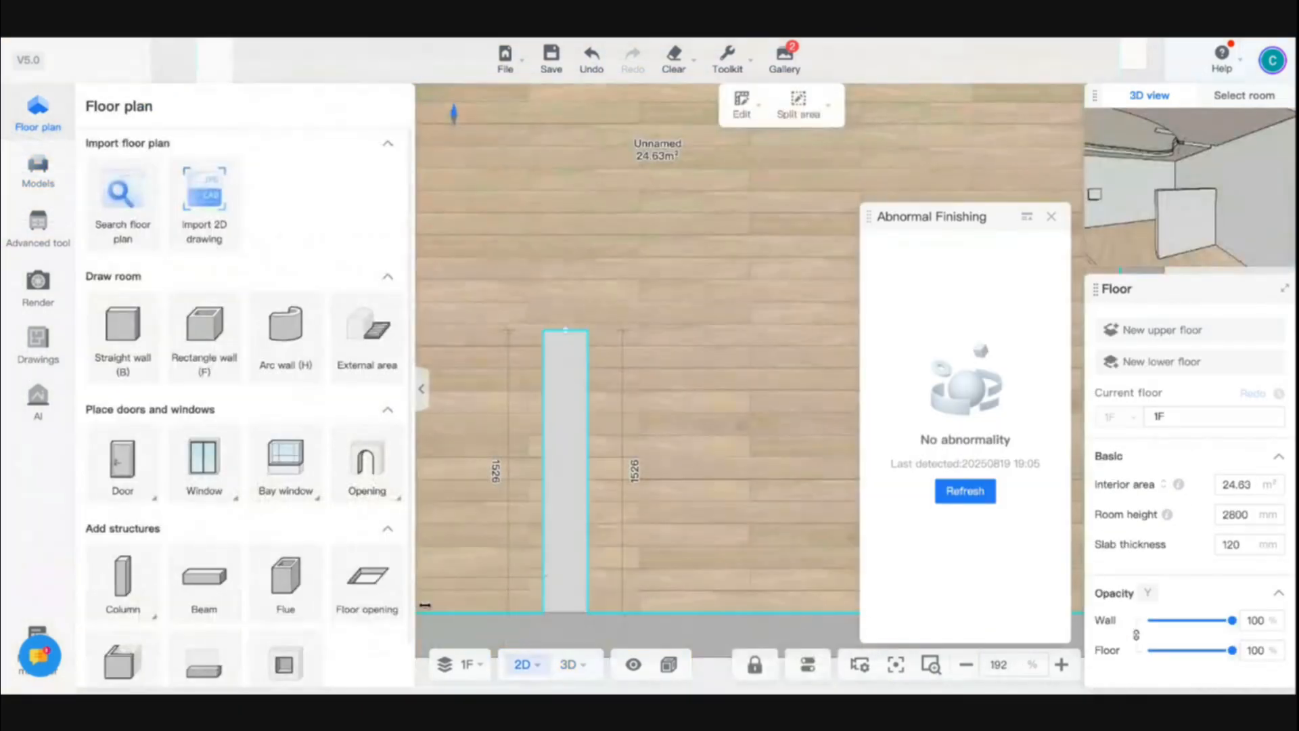
left_click(296, 659)
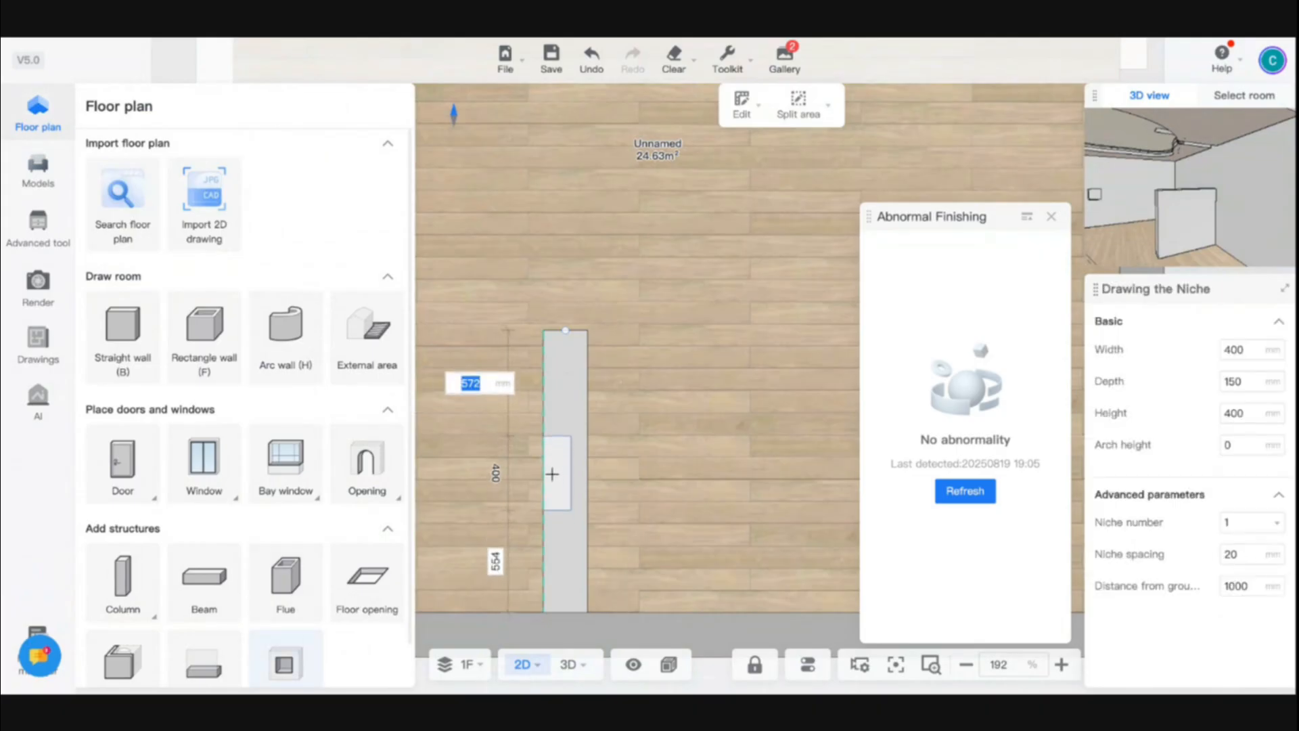
left_click(552, 478)
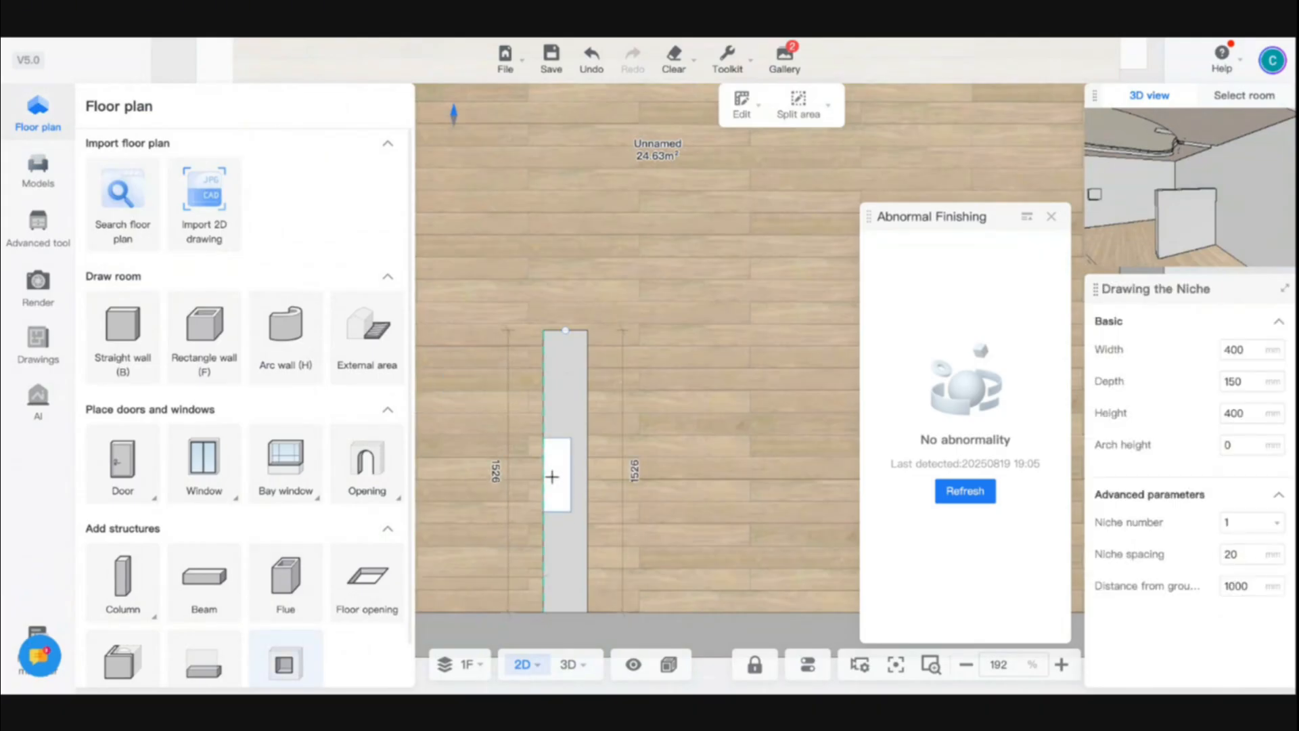
left_click(557, 476)
Set the niche's width to 1000 mm, height to 600 mm and distance from ground to 800 mm
left_click(1248, 350)
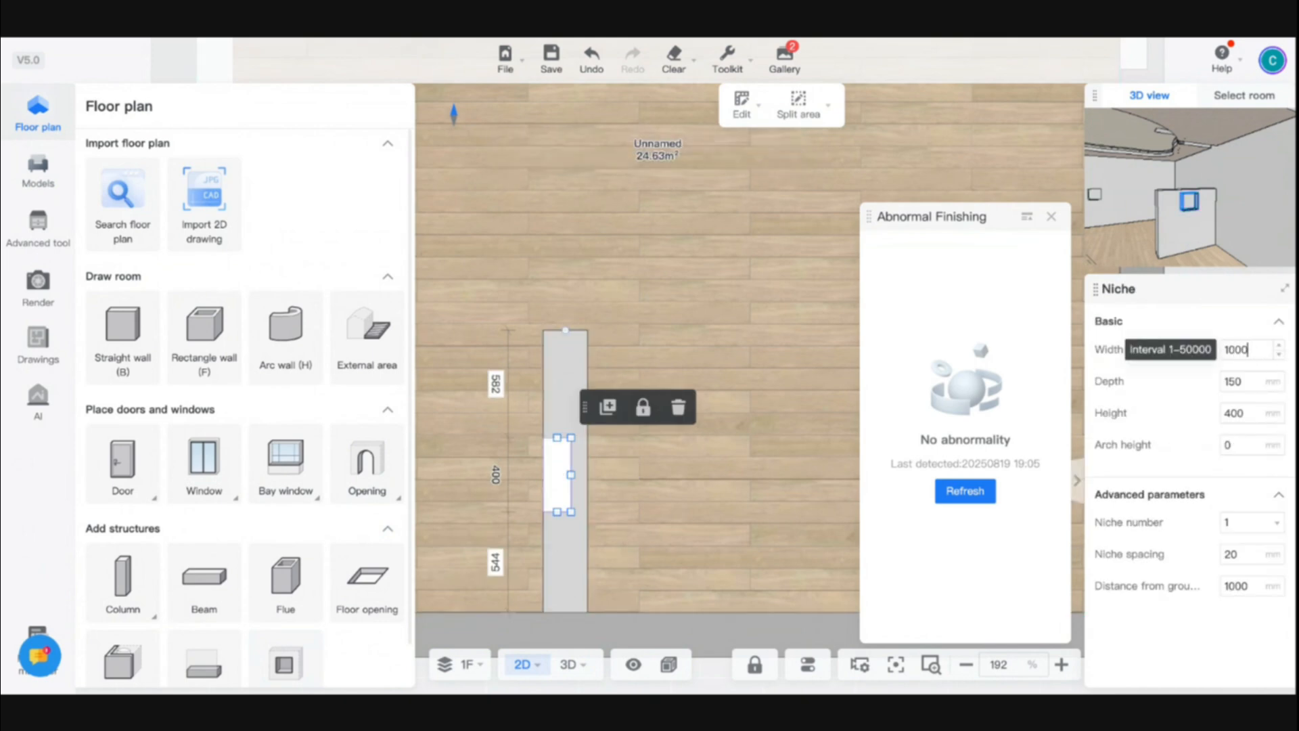
type("1000")
key("Return")
left_click(1252, 381)
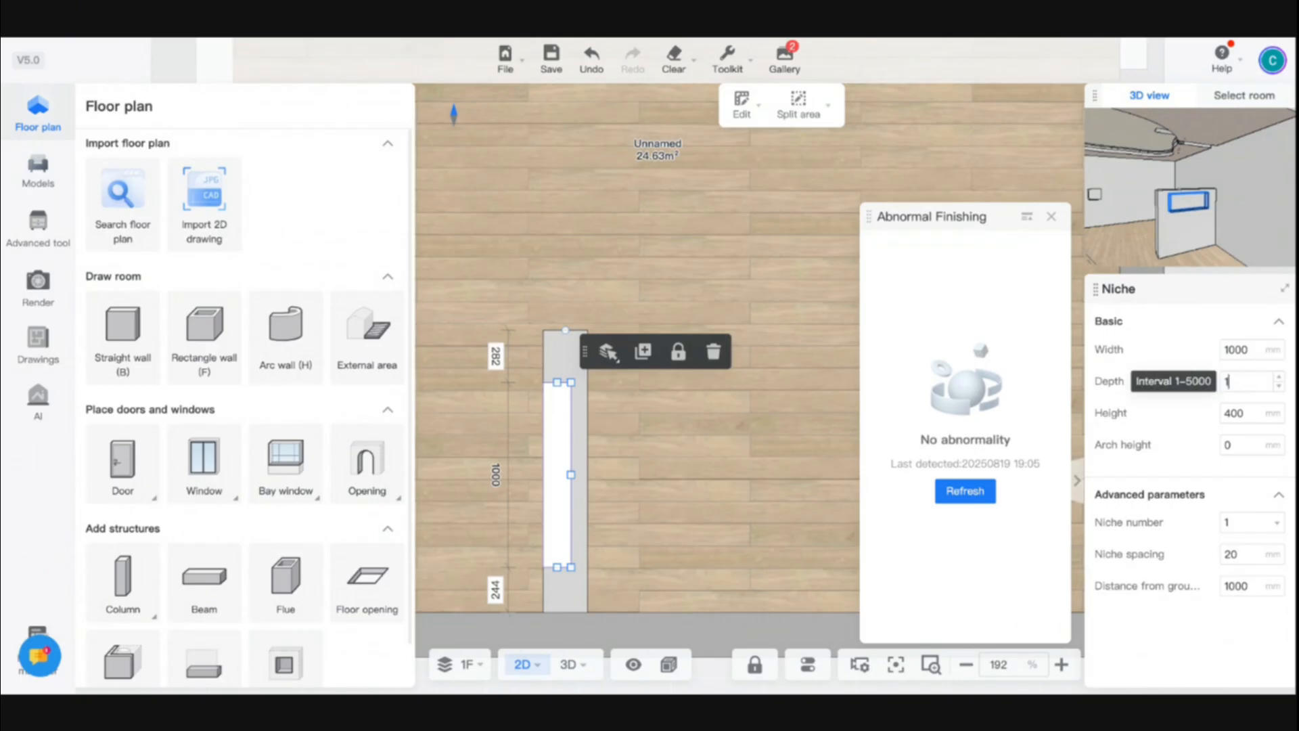
left_click(1238, 410)
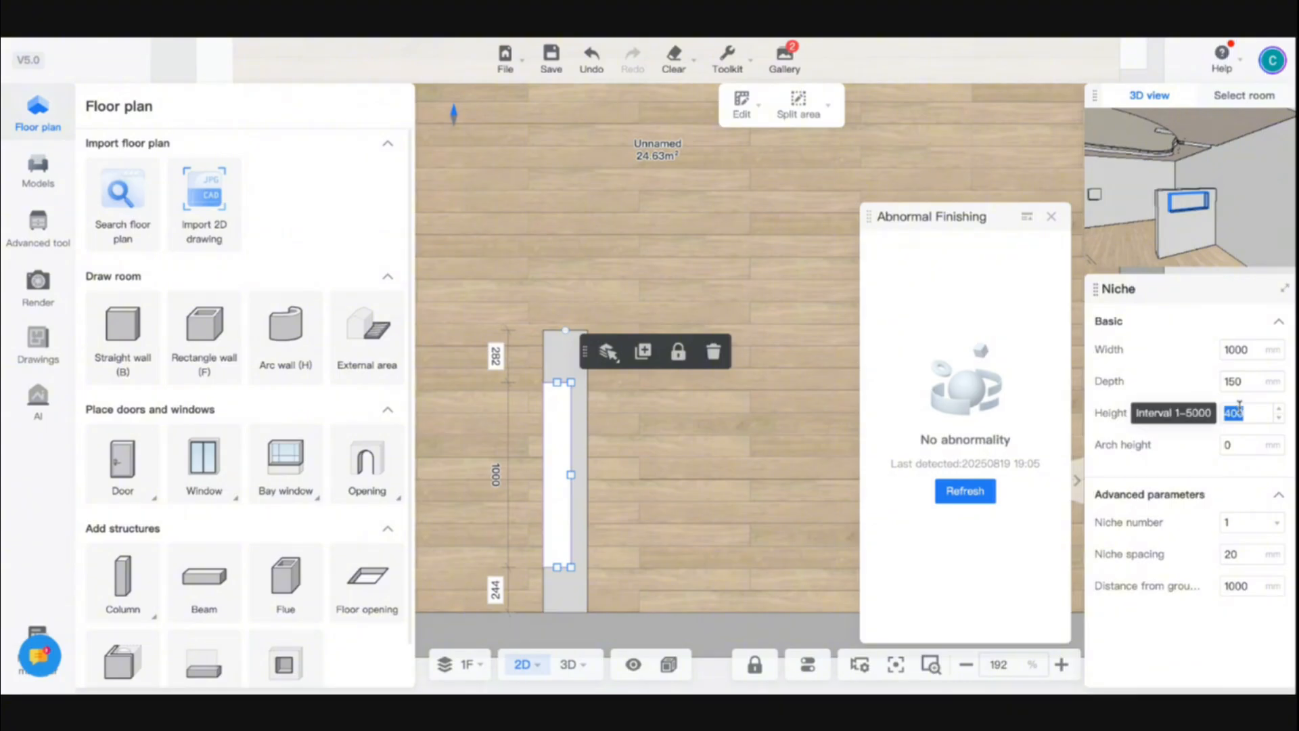
type("600")
key("Return")
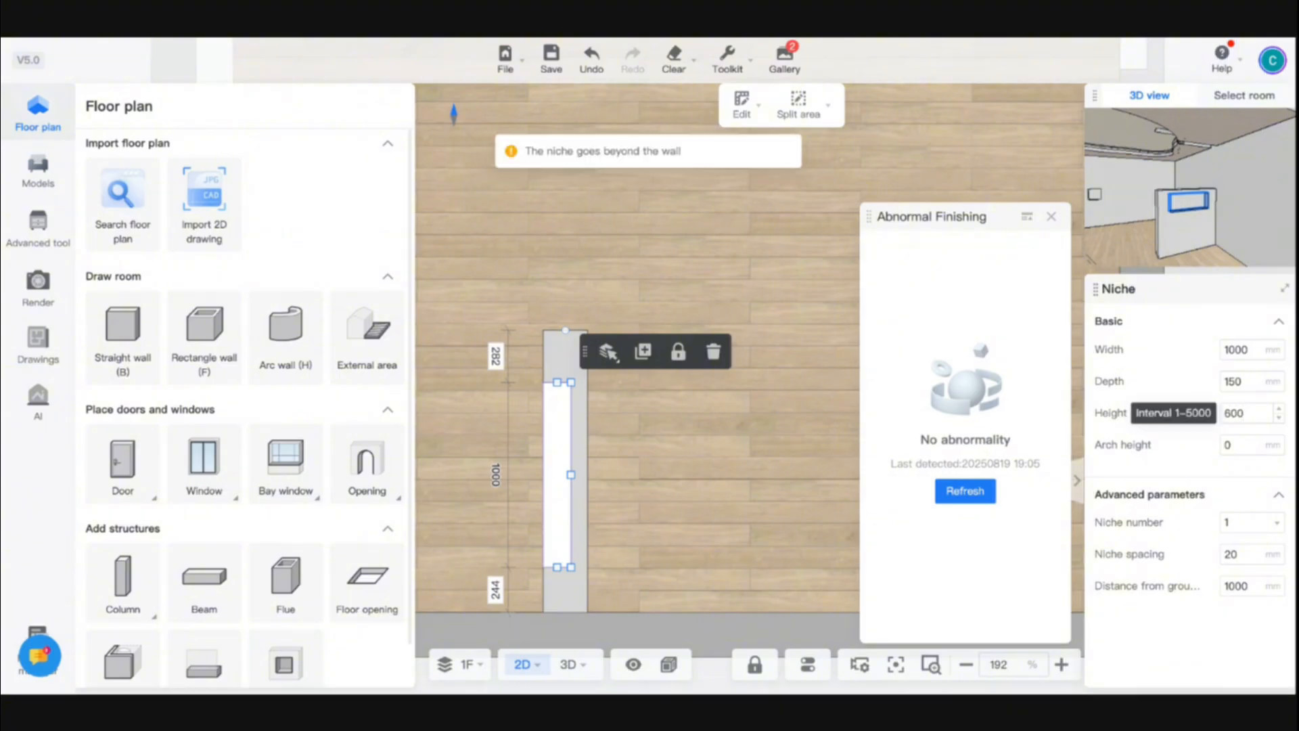
left_click(1236, 588)
double_click(1236, 588)
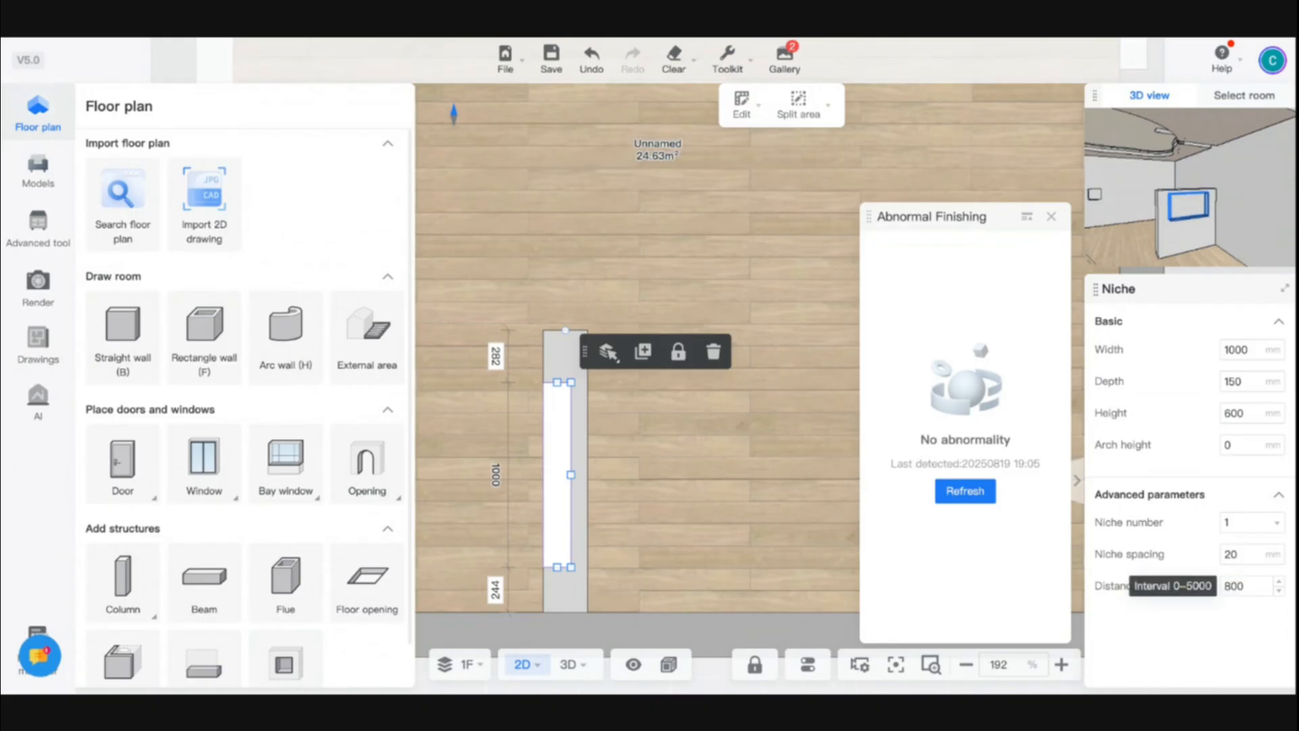
Inspect the niche in 3D and review the latest letter rendering in the gallery
left_click(603, 530)
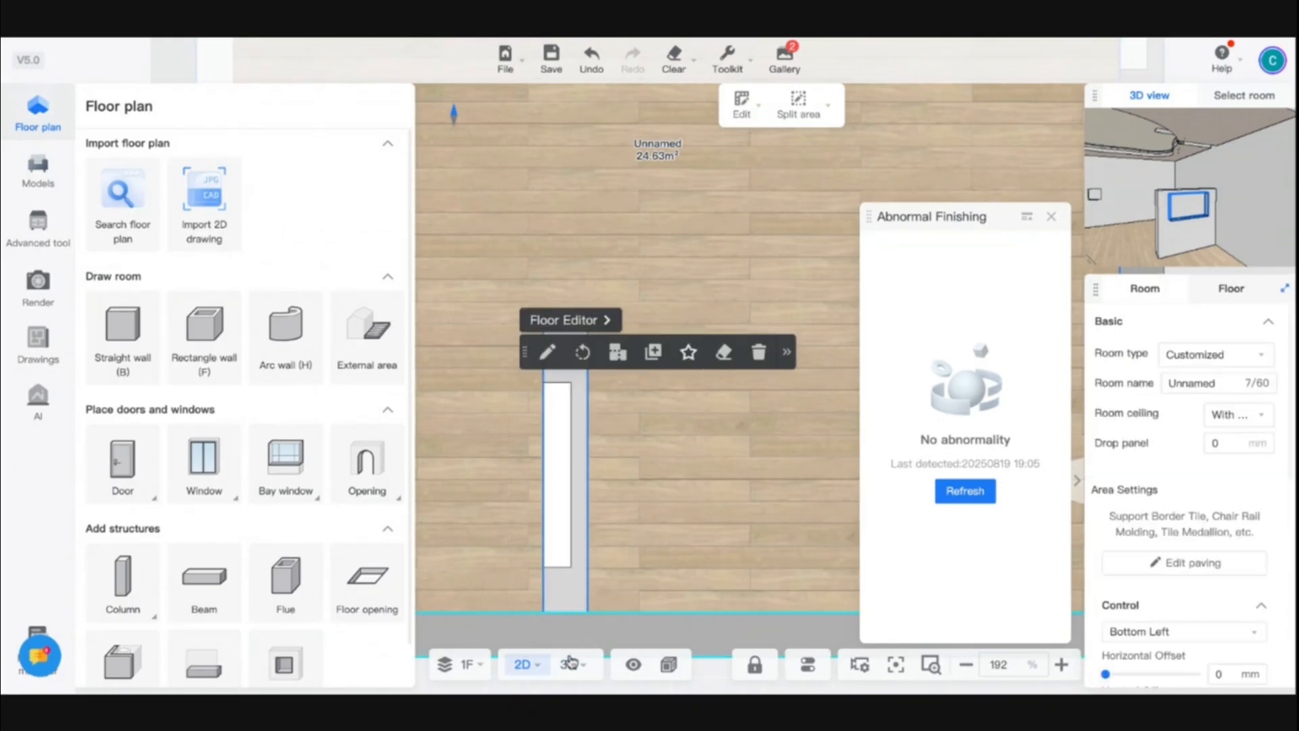
left_click(571, 666)
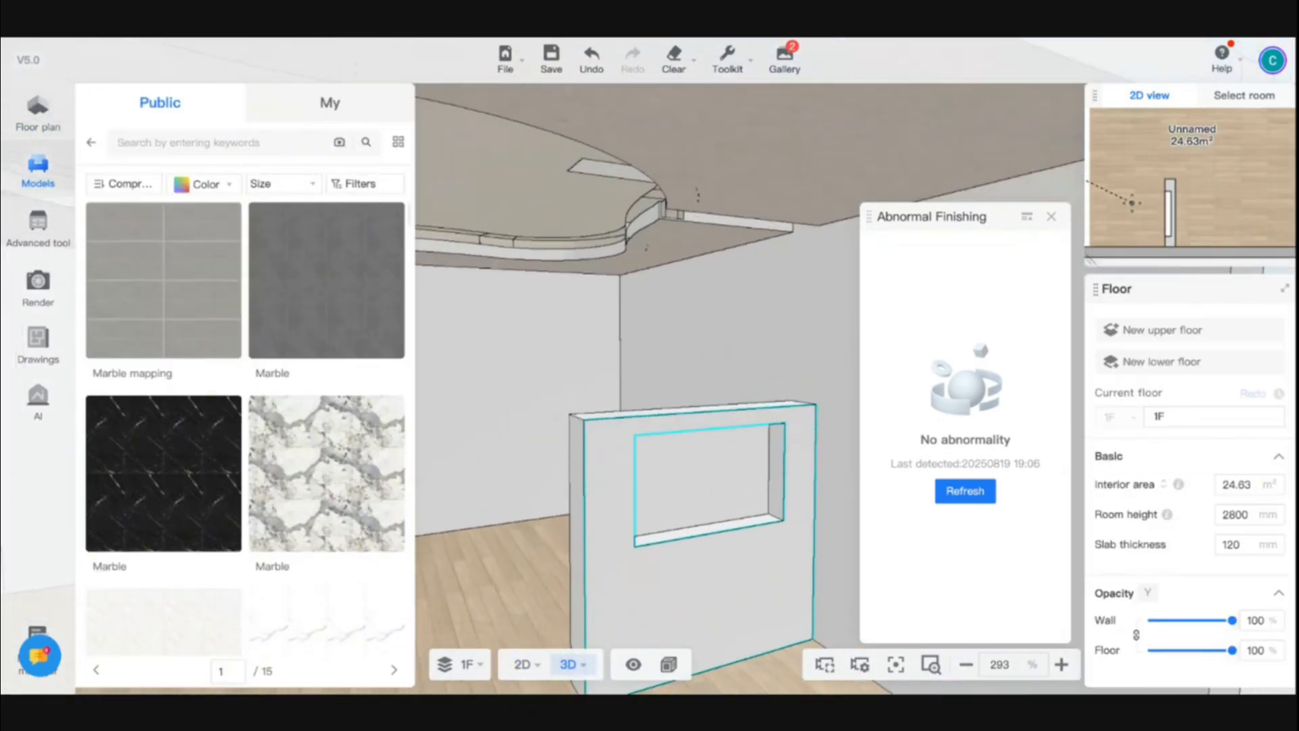
scroll(652, 532, "up", 5)
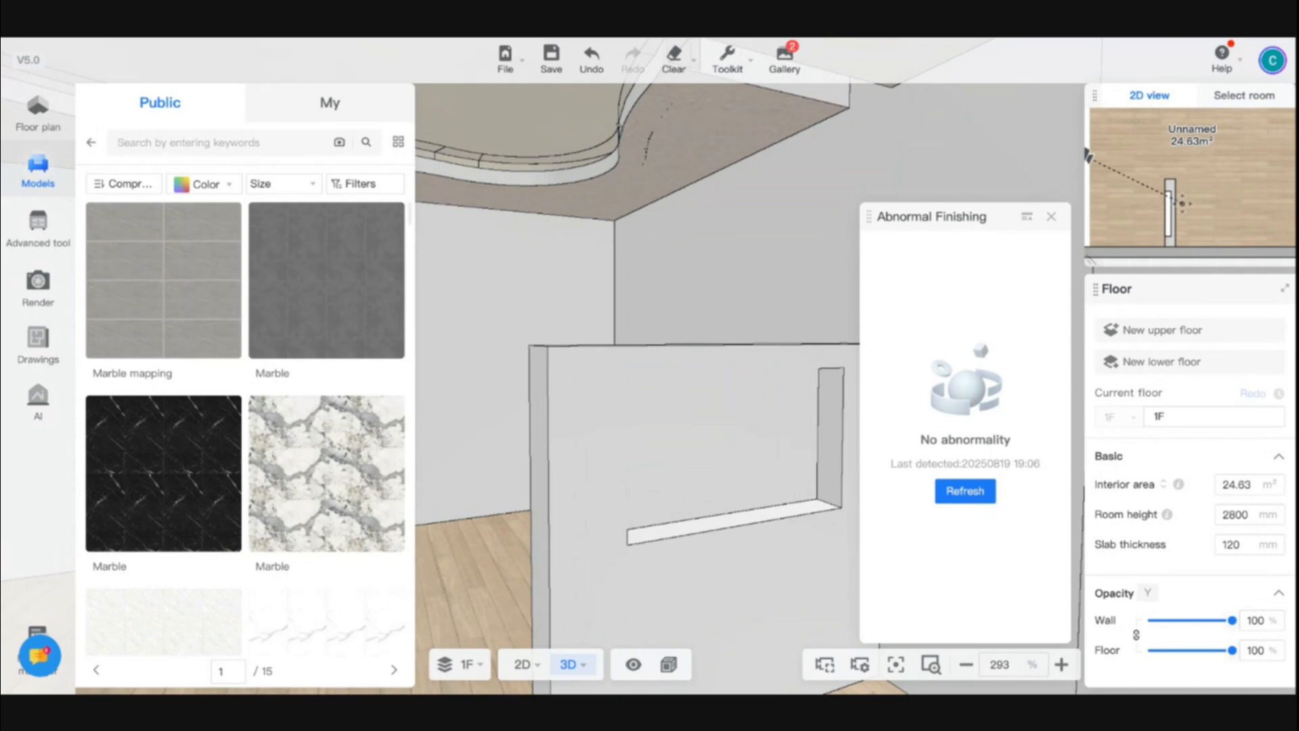
mouse_move(785, 60)
left_click(700, 136)
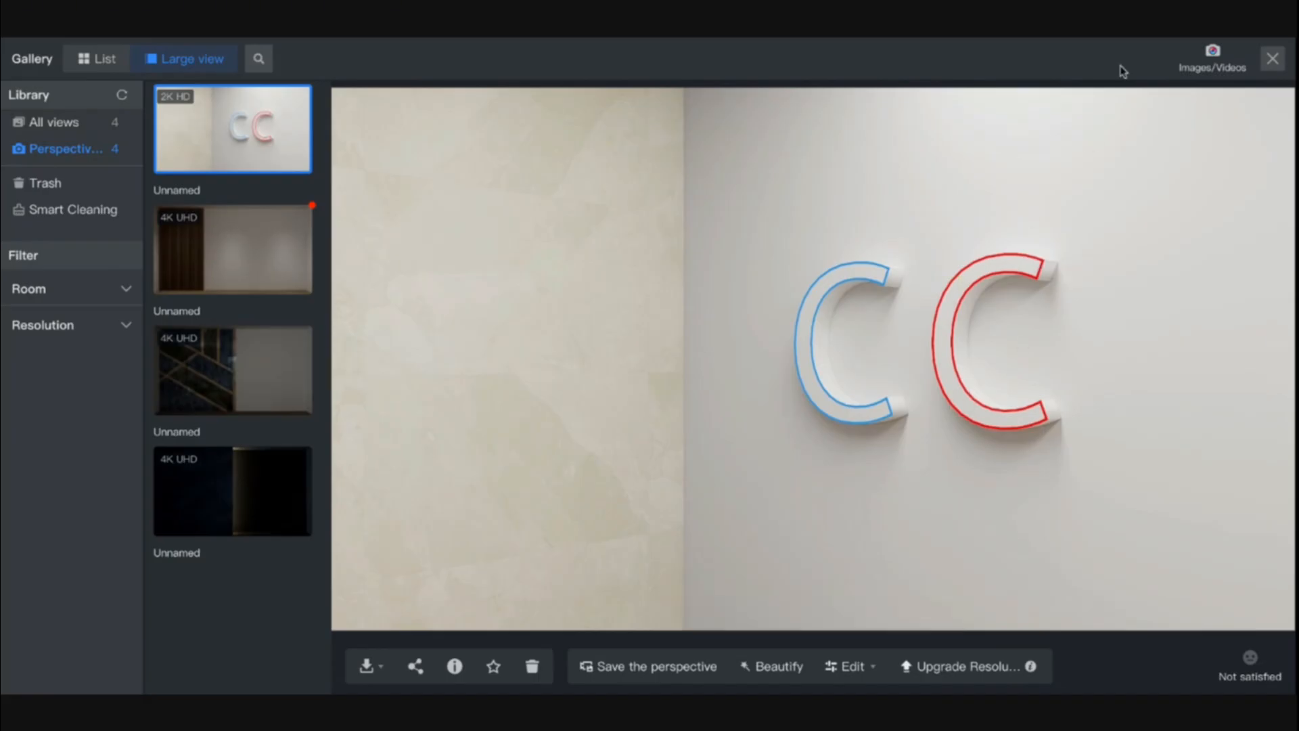
left_click(1272, 58)
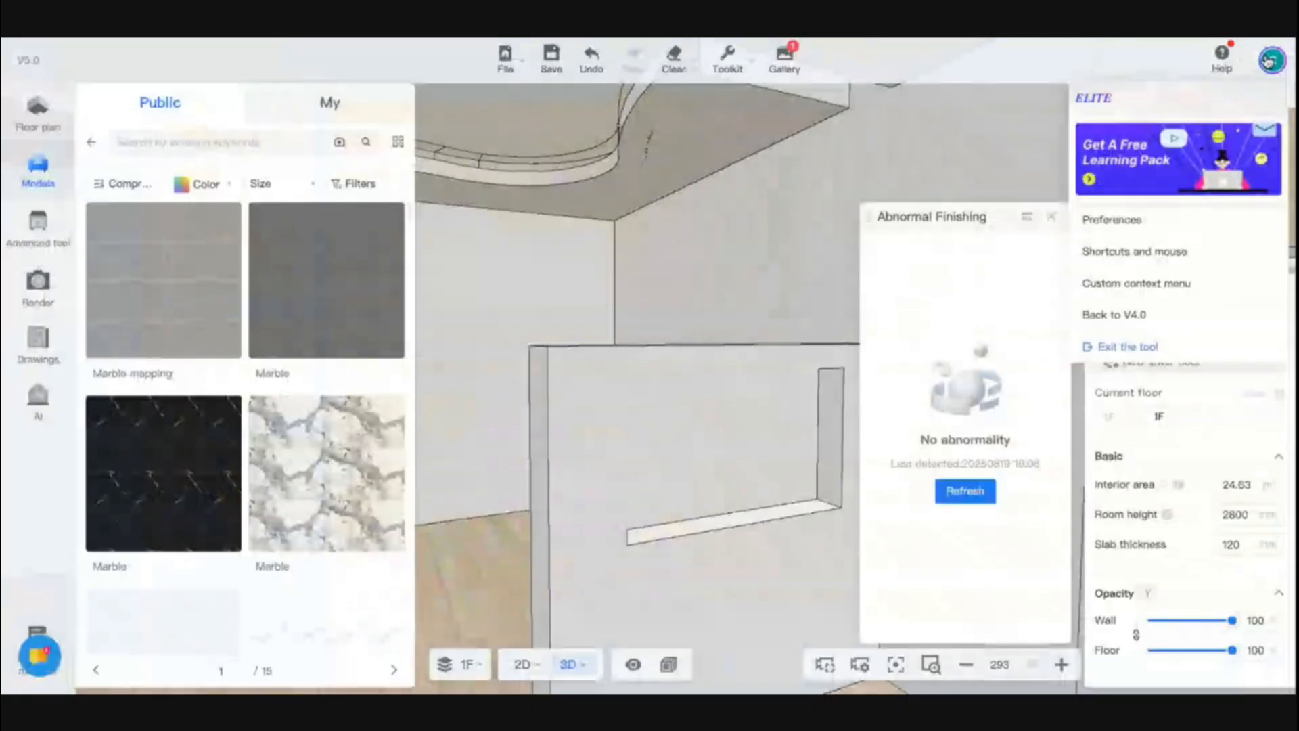
Select the two custom letters on the wall and reopen them in custom modeling
left_click(1057, 218)
left_click(589, 309)
left_click_drag(589, 309, 879, 342)
left_click(954, 311)
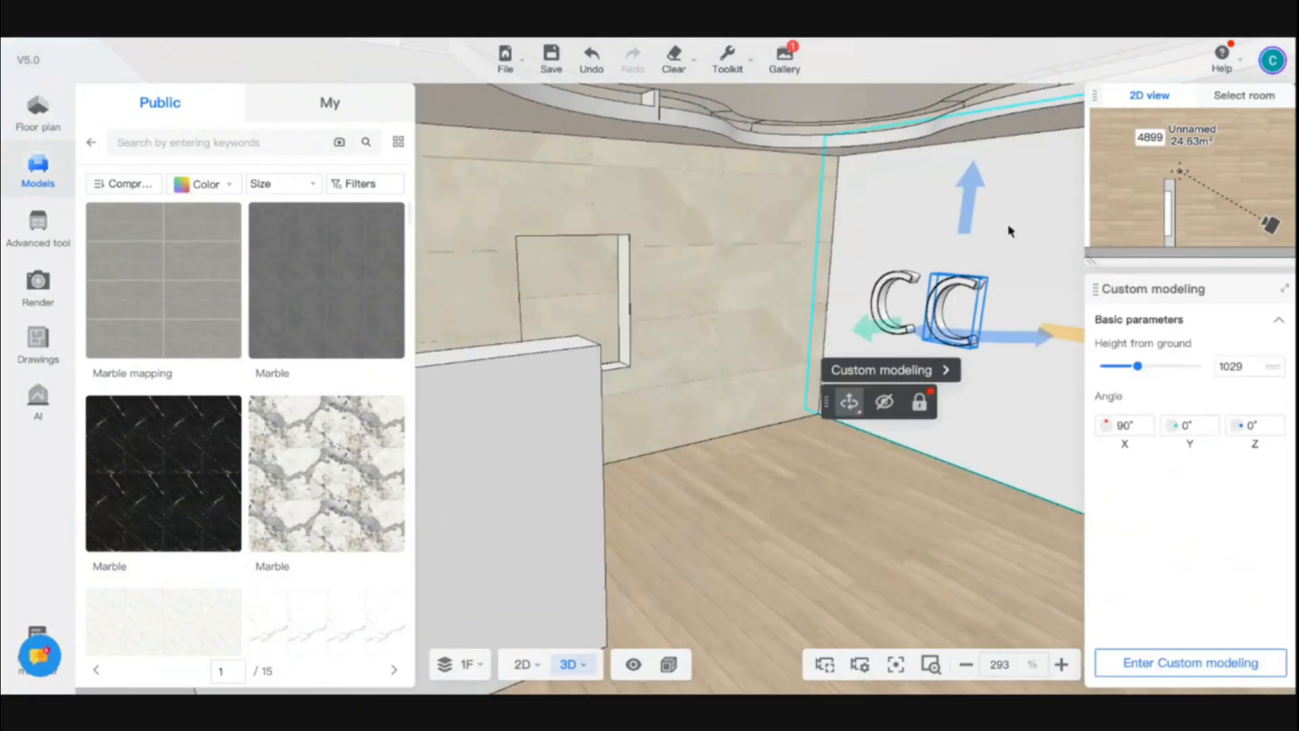
left_click(934, 373)
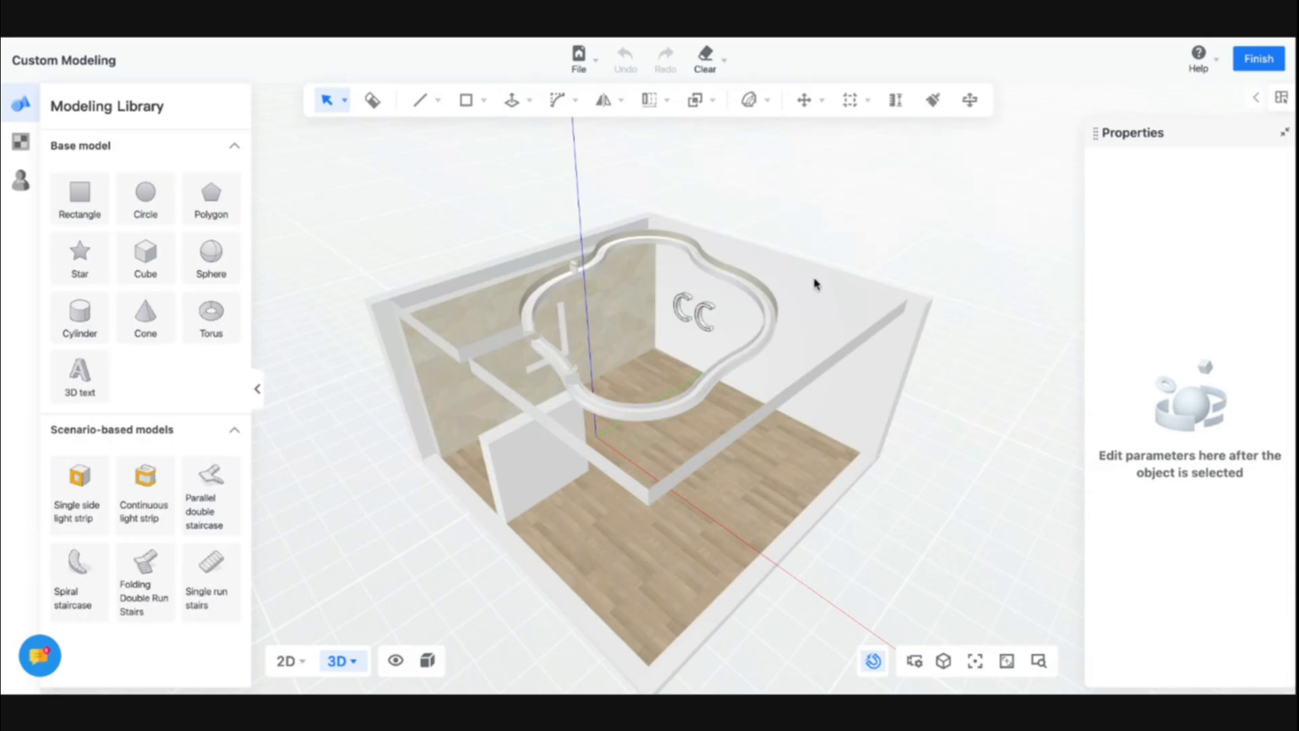
Select the letter group and inspect its material, object and parameter properties
scroll(683, 326, "up", 5)
left_click(741, 289)
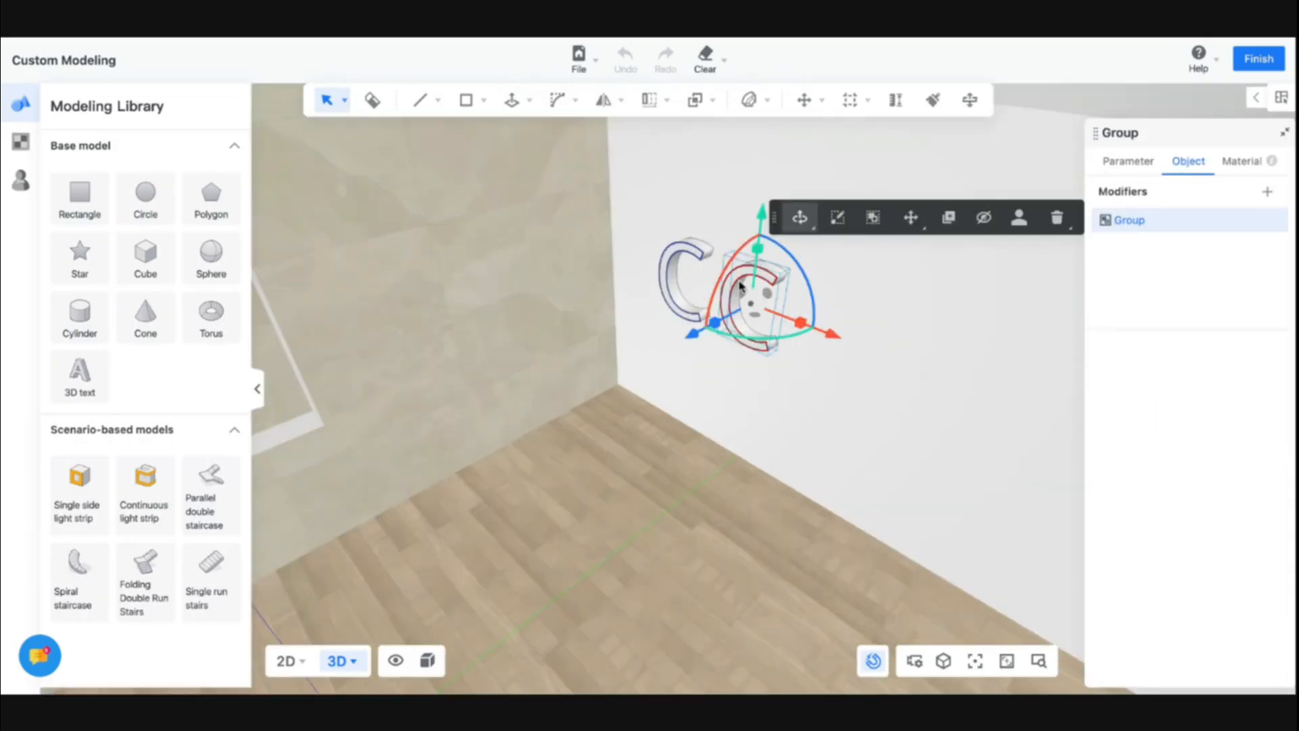
scroll(739, 277, "up", 3)
left_click(1240, 162)
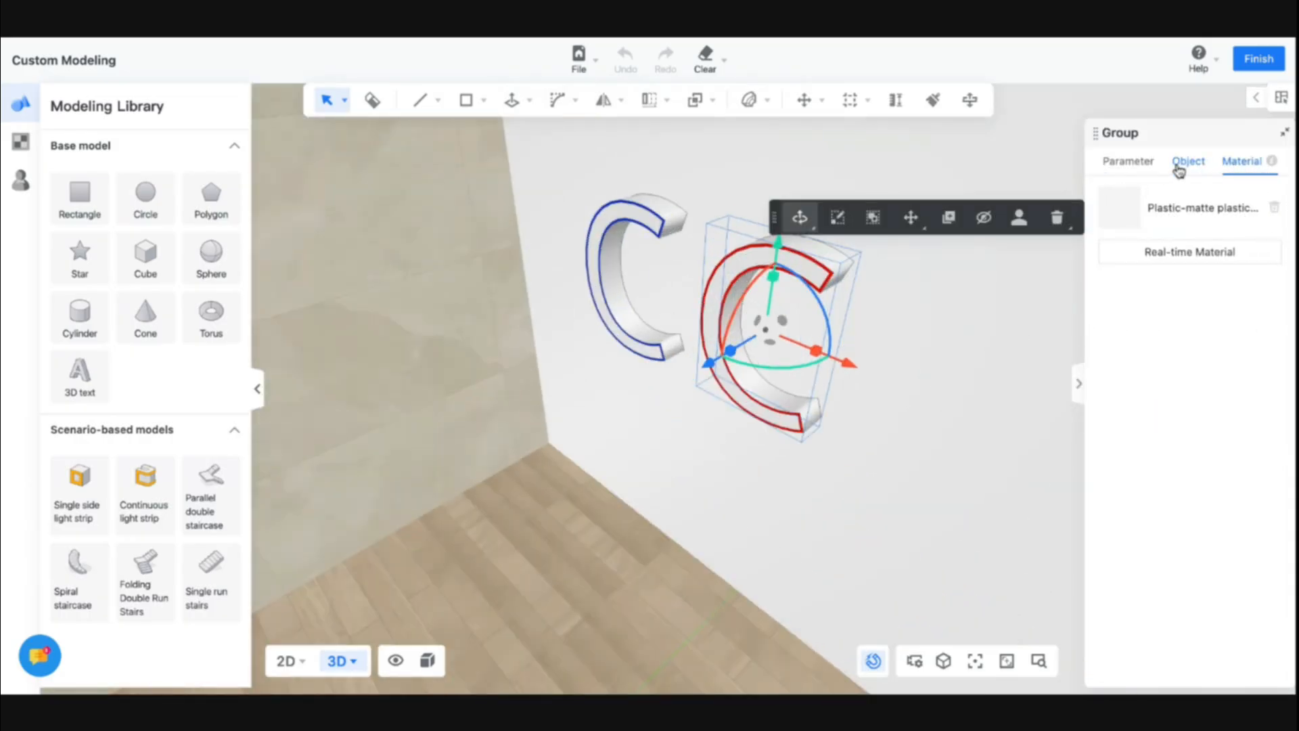
left_click(1190, 163)
left_click(1128, 162)
left_click(1182, 162)
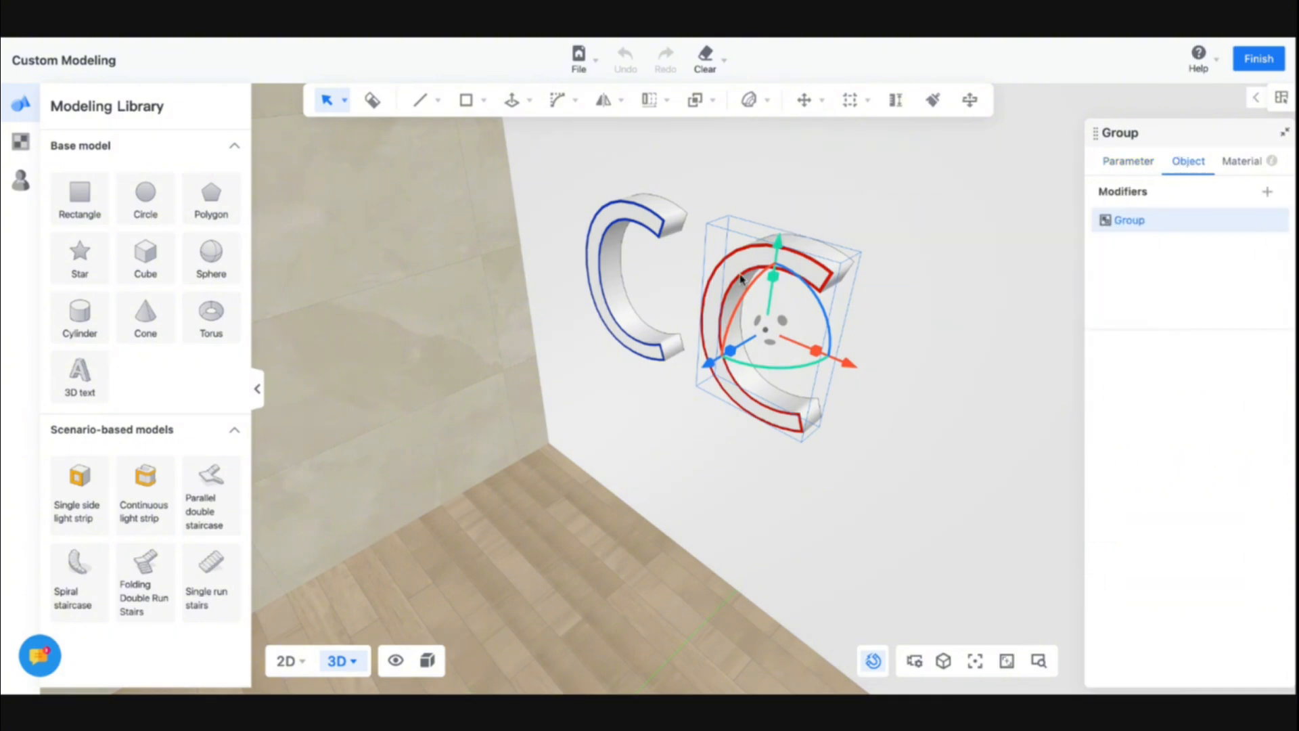
Examine the letter group's edges, faces, rotation controls and its material, parameter and object properties
double_click(741, 279)
left_click(741, 277)
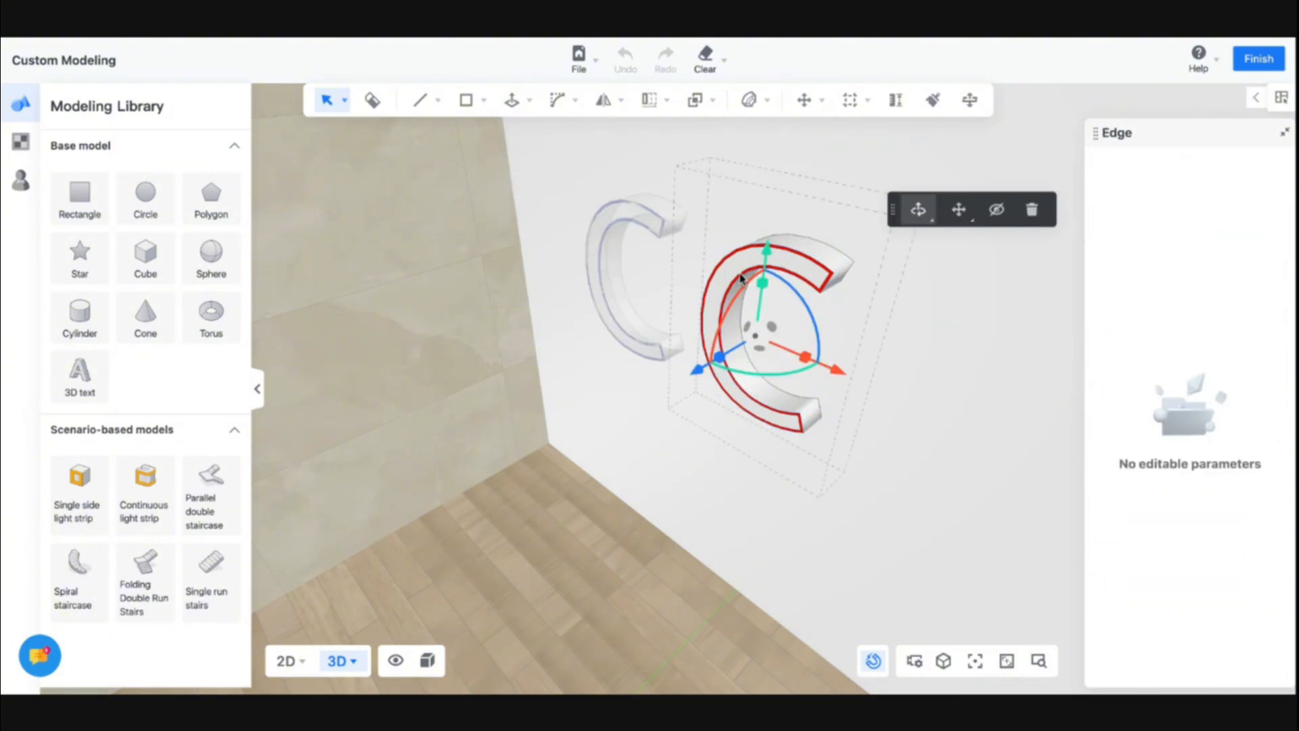
left_click(791, 259)
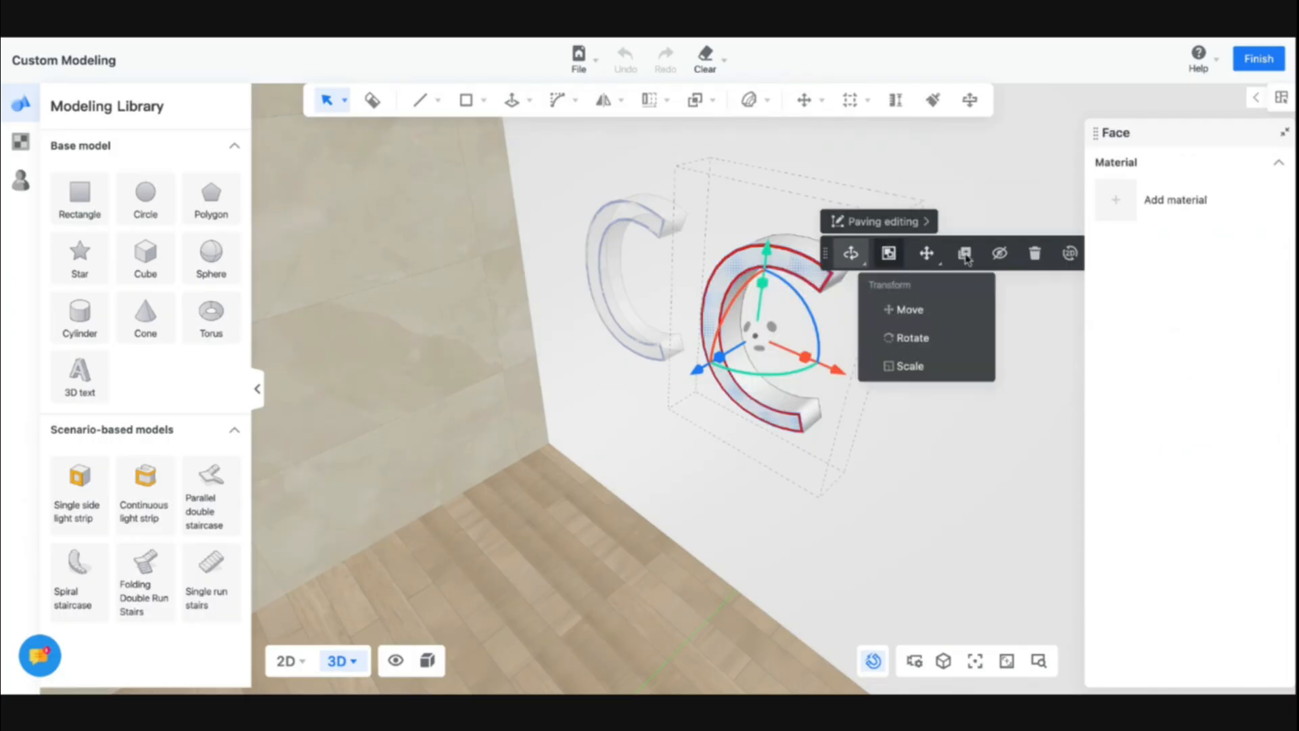
left_click(1123, 198)
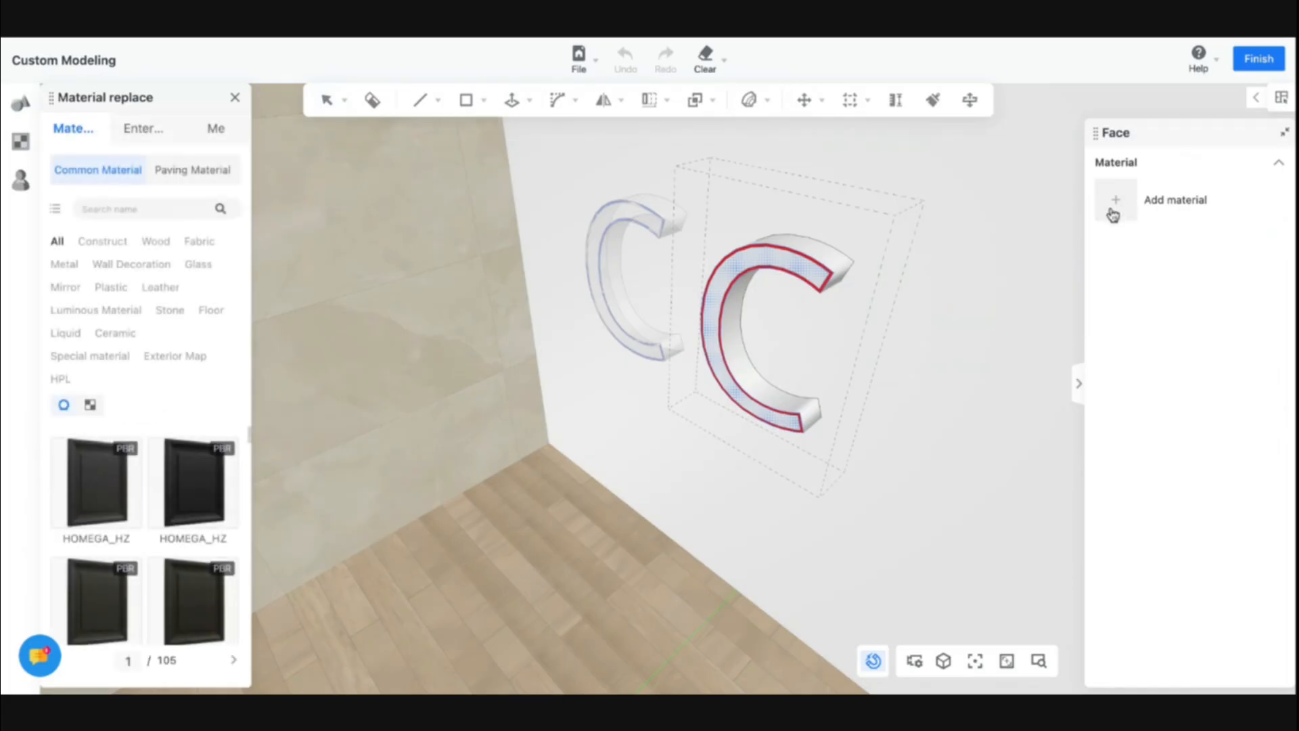
left_click(800, 258)
left_click(801, 254)
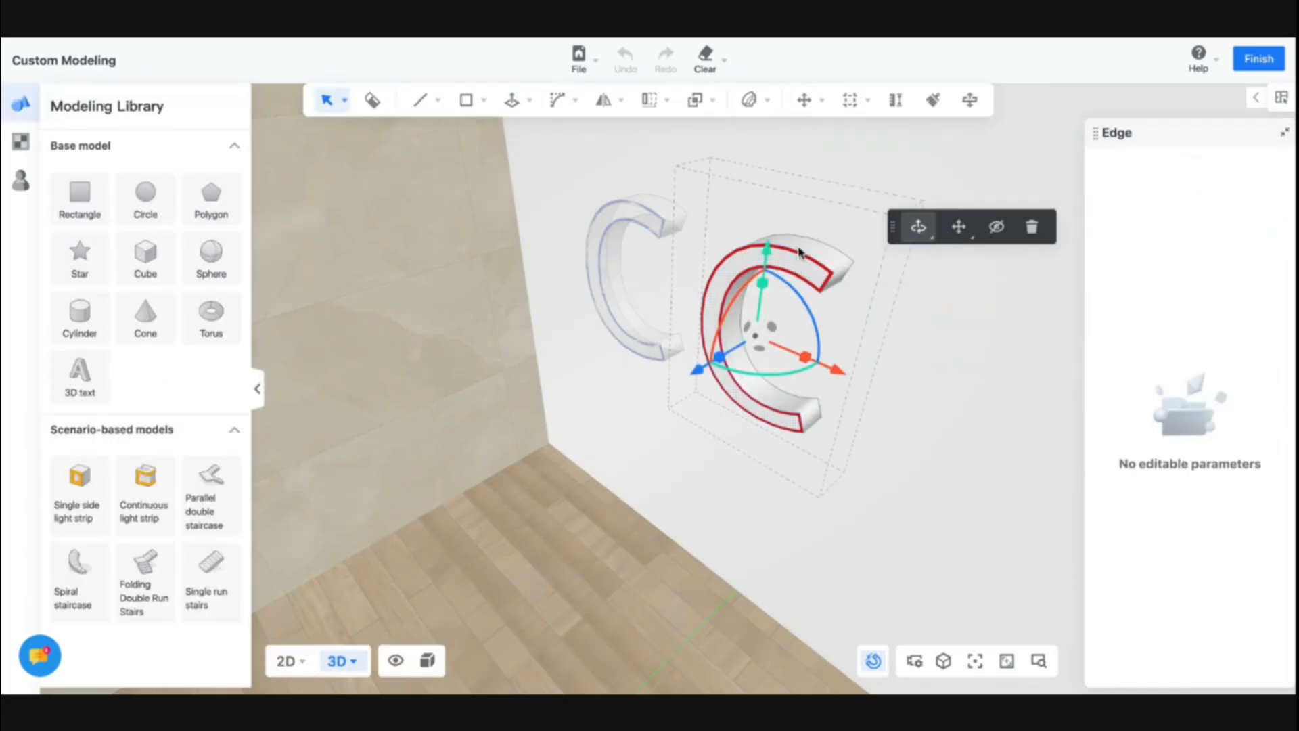
left_click(799, 250)
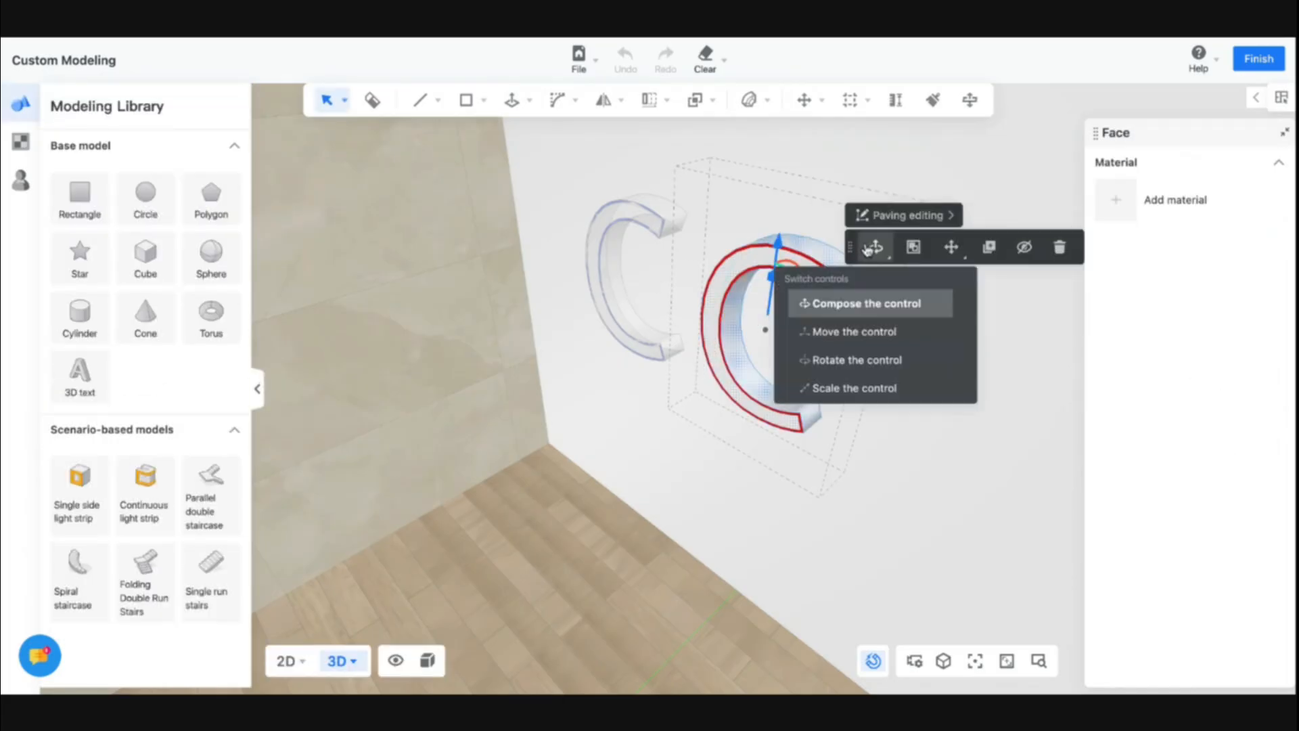
left_click(722, 325)
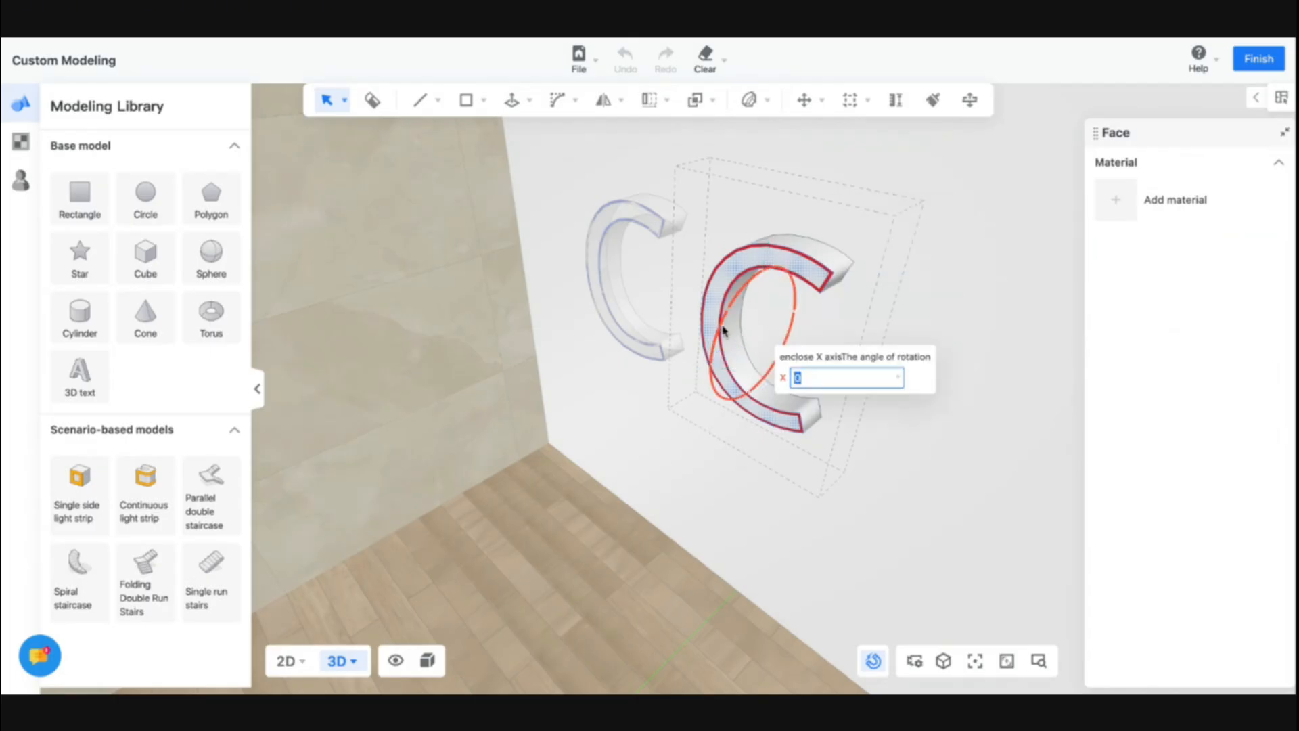
scroll(723, 322, "up", 3)
left_click(703, 195)
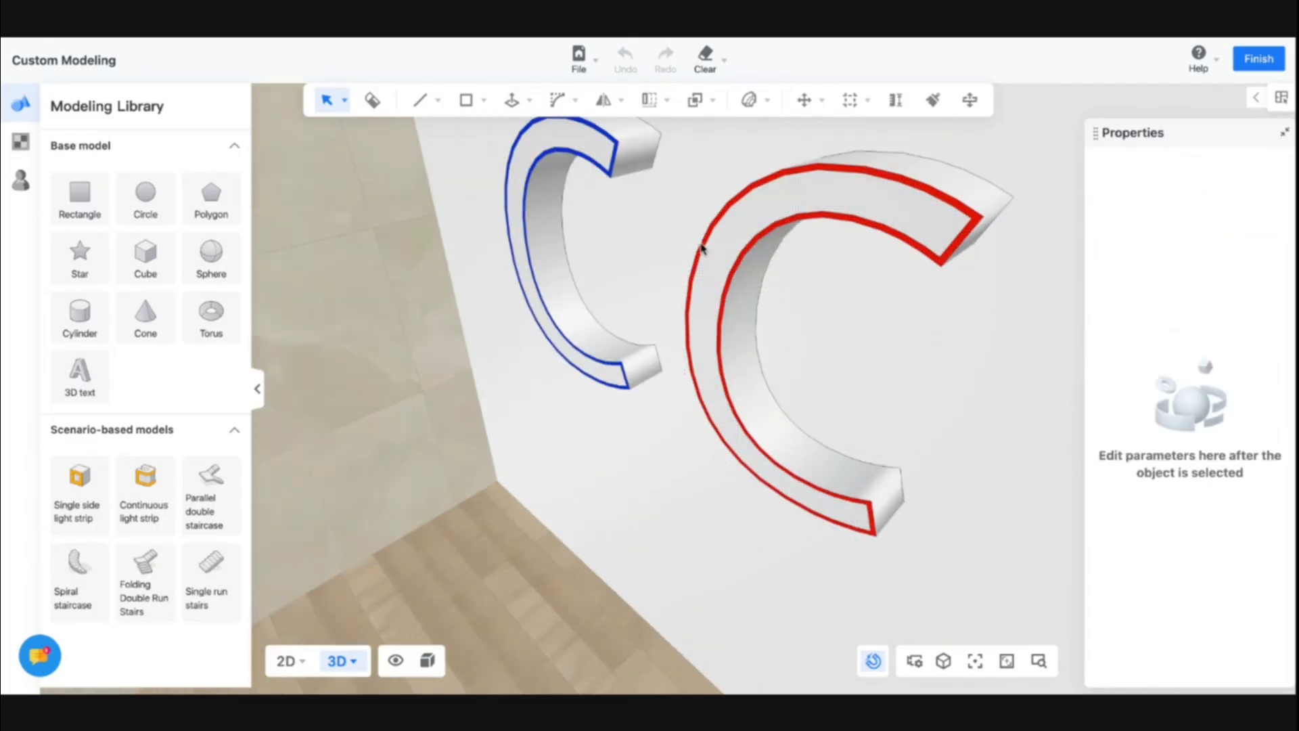
left_click(702, 249)
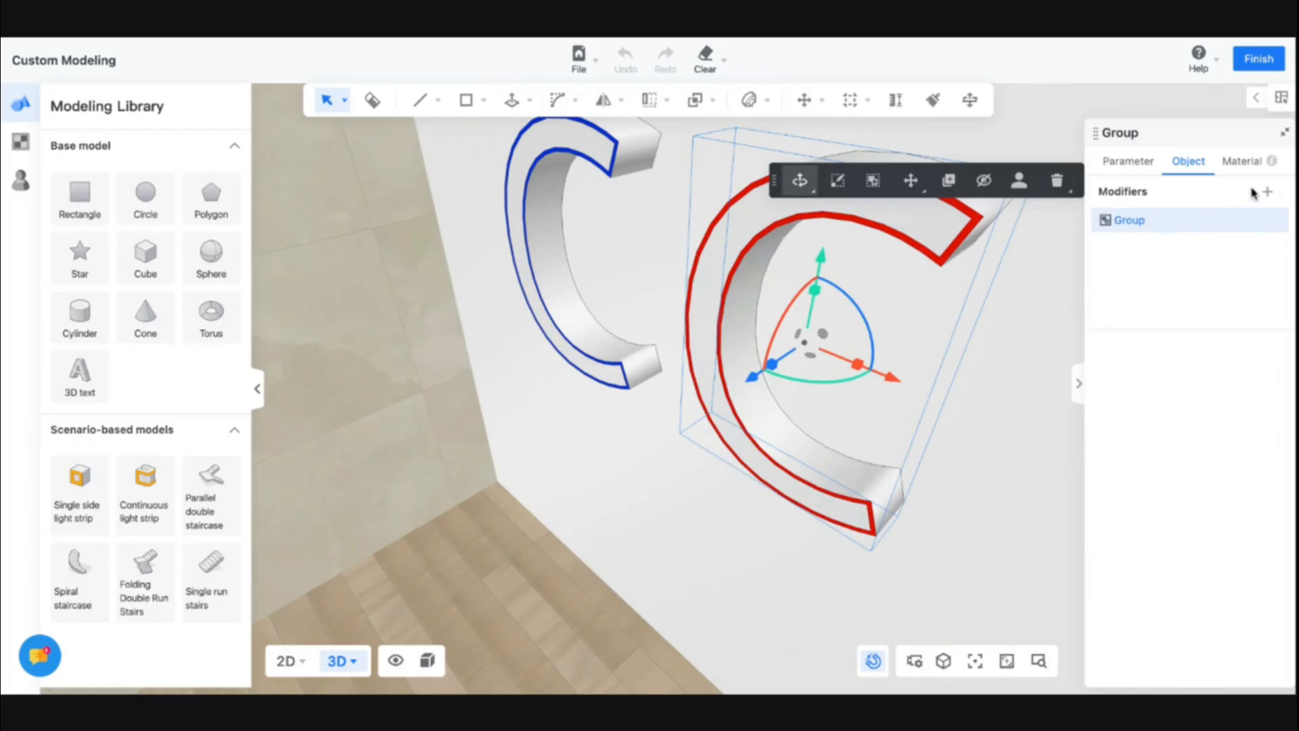
left_click(1223, 166)
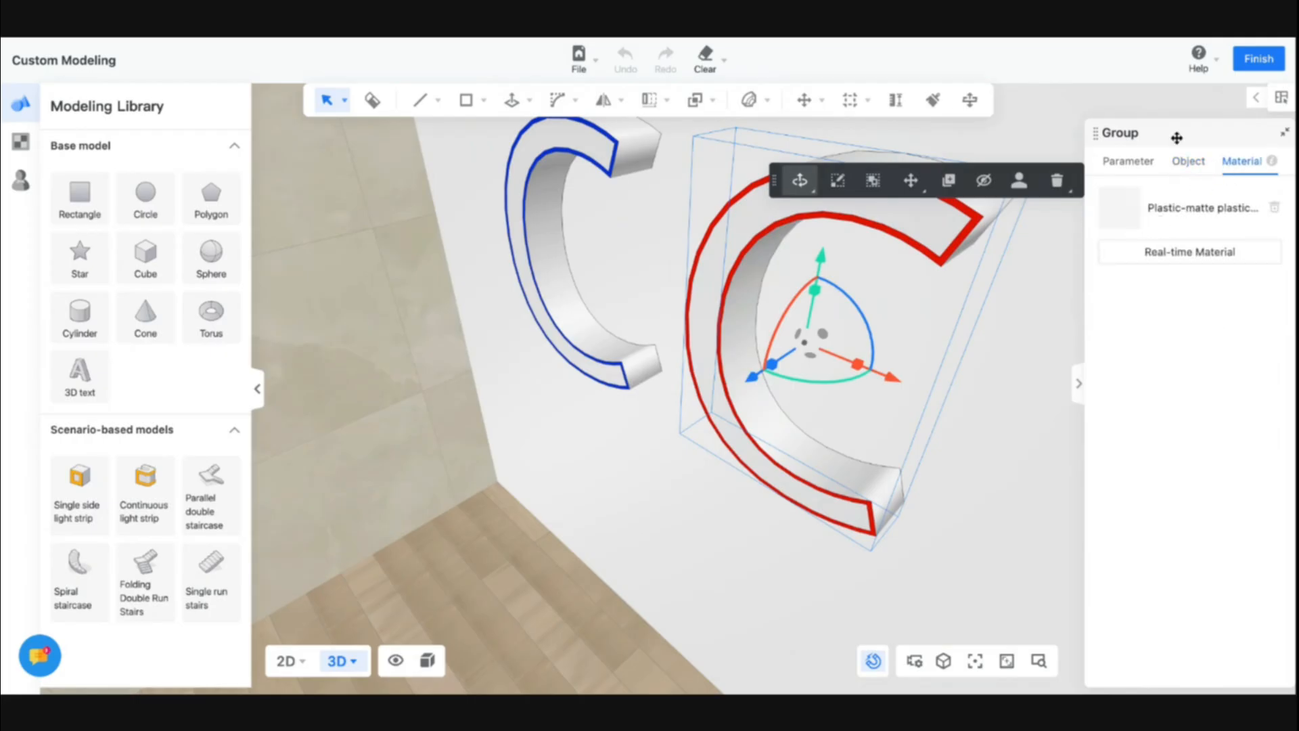
left_click(1189, 161)
left_click(1128, 163)
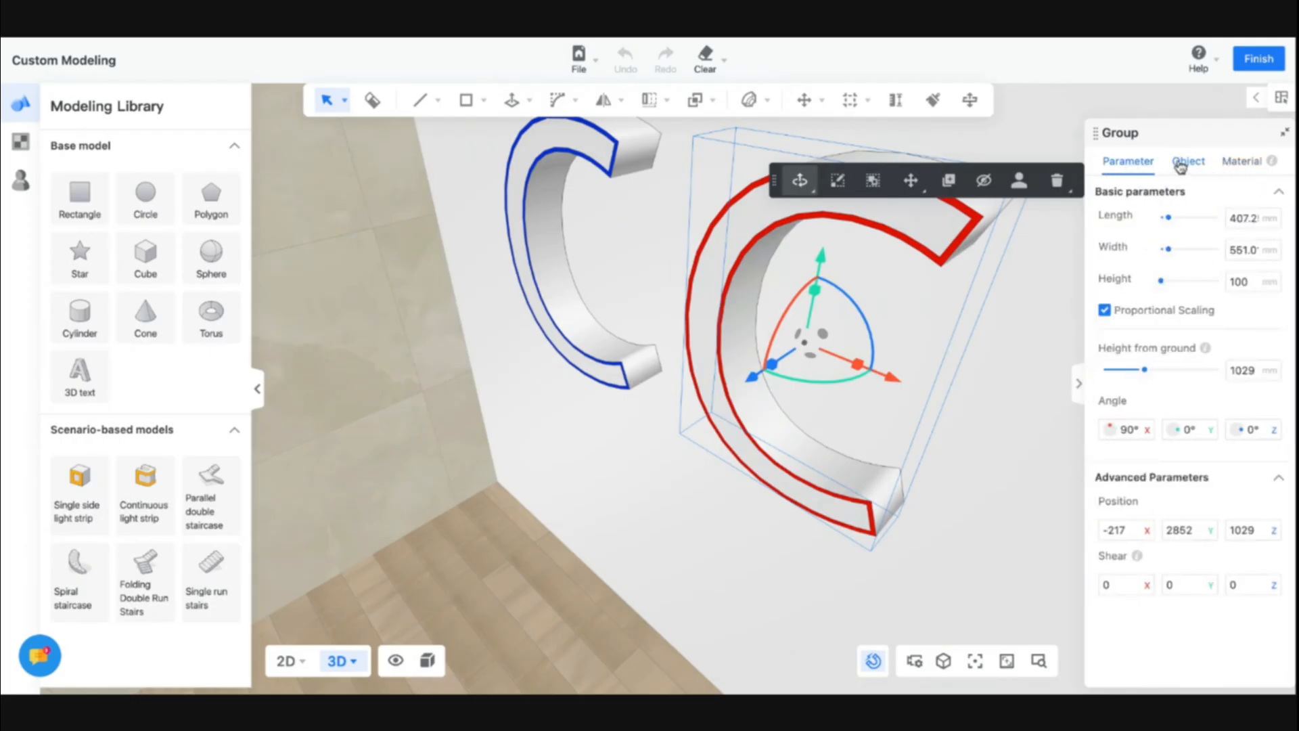
left_click(1189, 161)
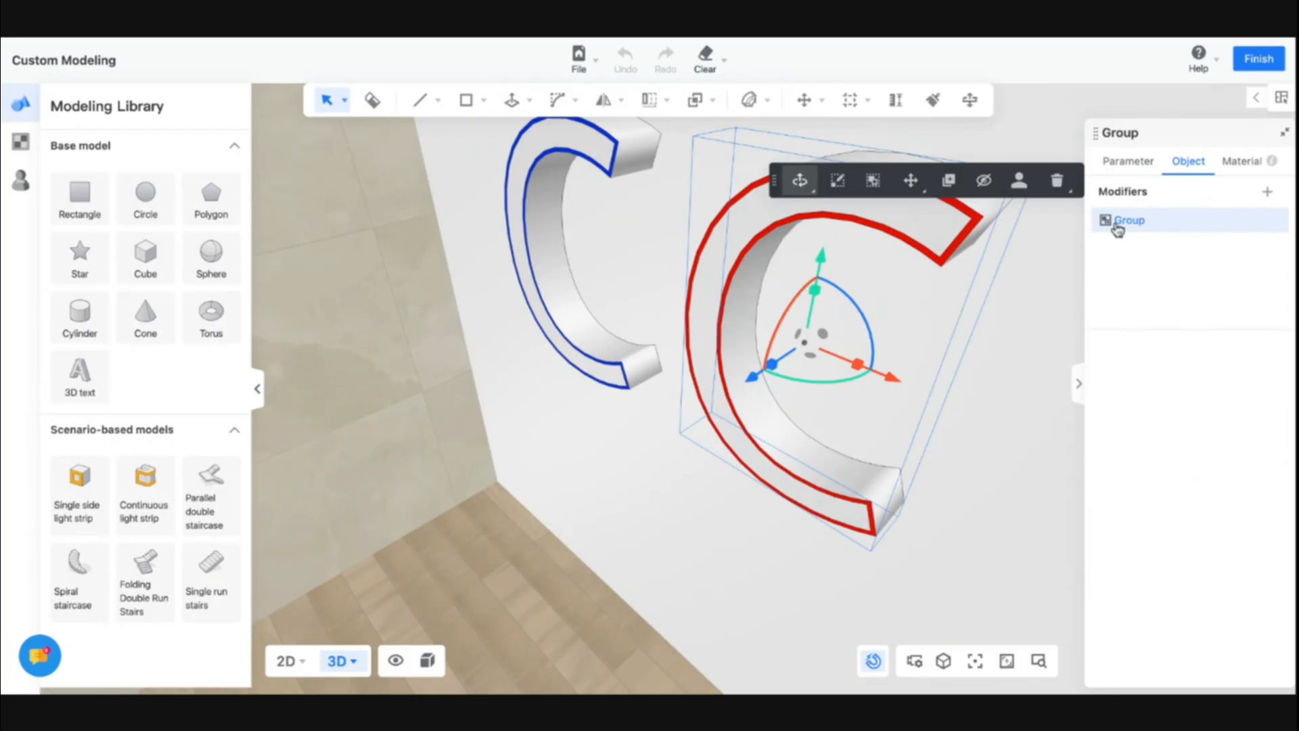
Enter the letter group and place a continuous light strip along the inner faces of the right C
double_click(751, 251)
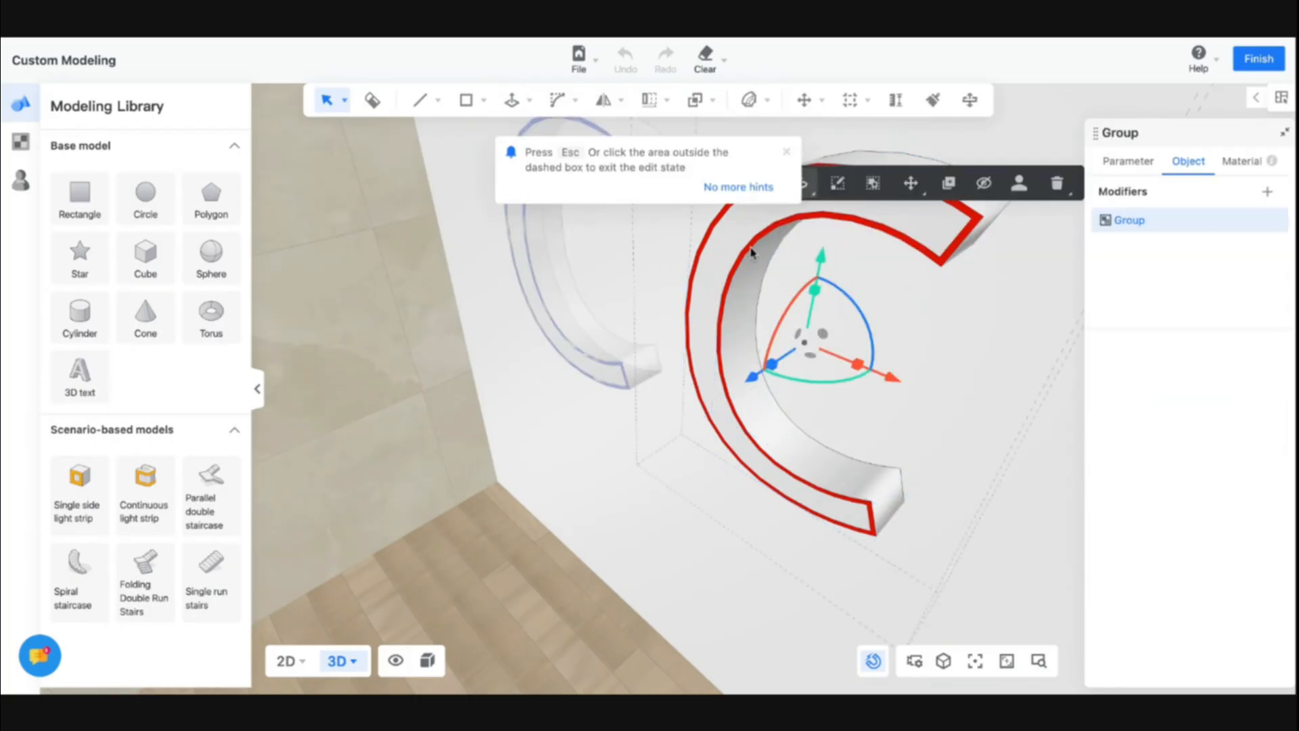
left_click(753, 253)
left_click(732, 251)
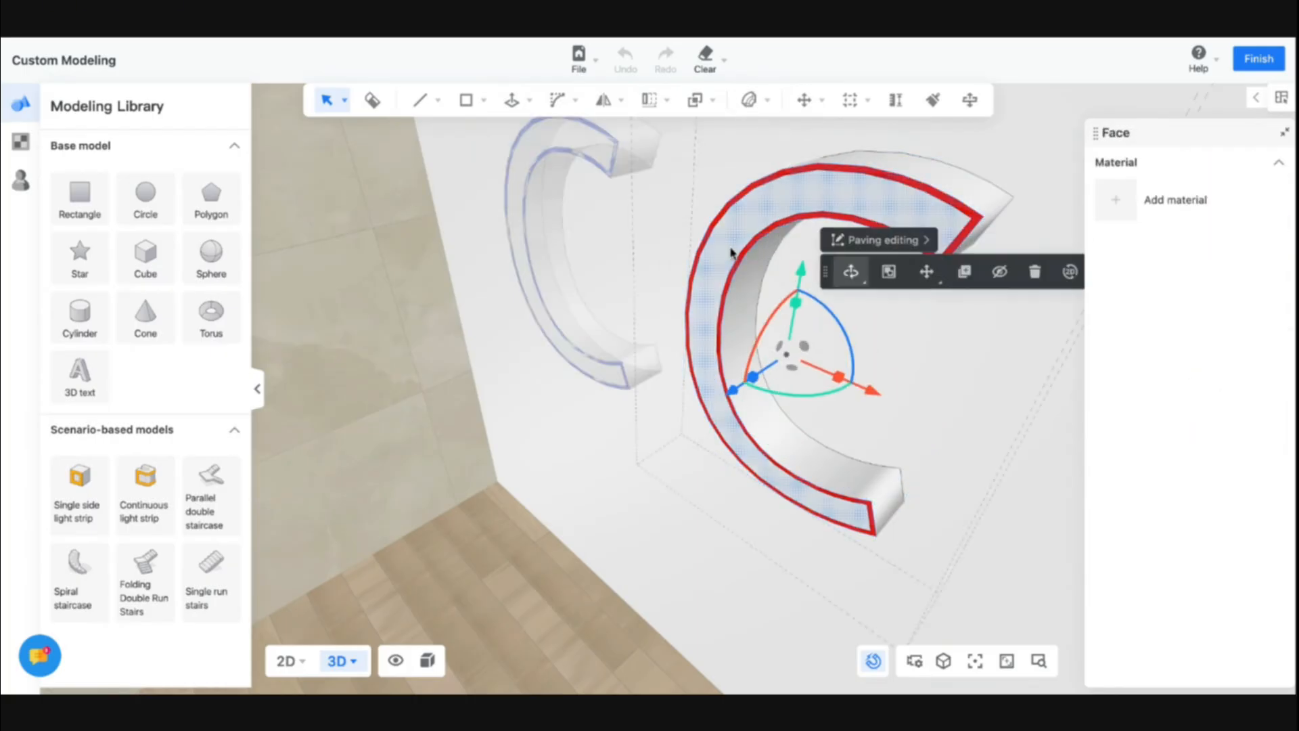
left_click(144, 491)
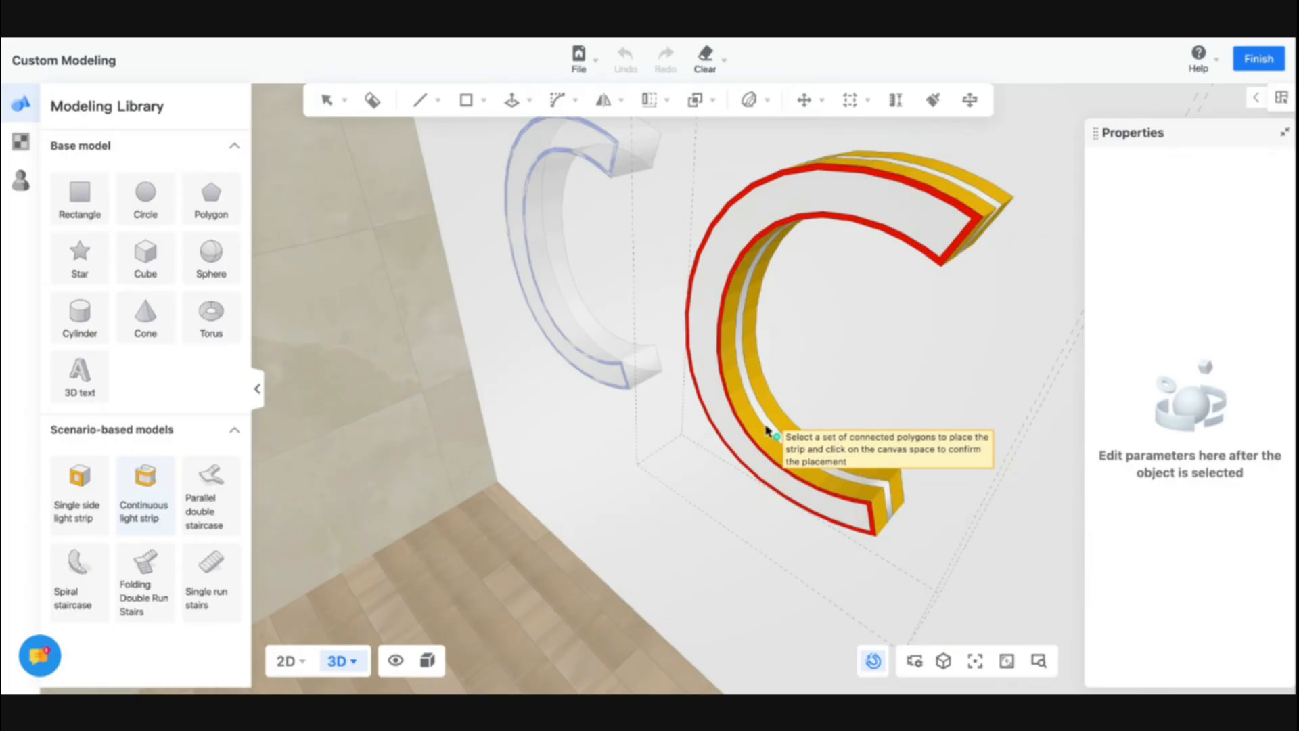
left_click(769, 430)
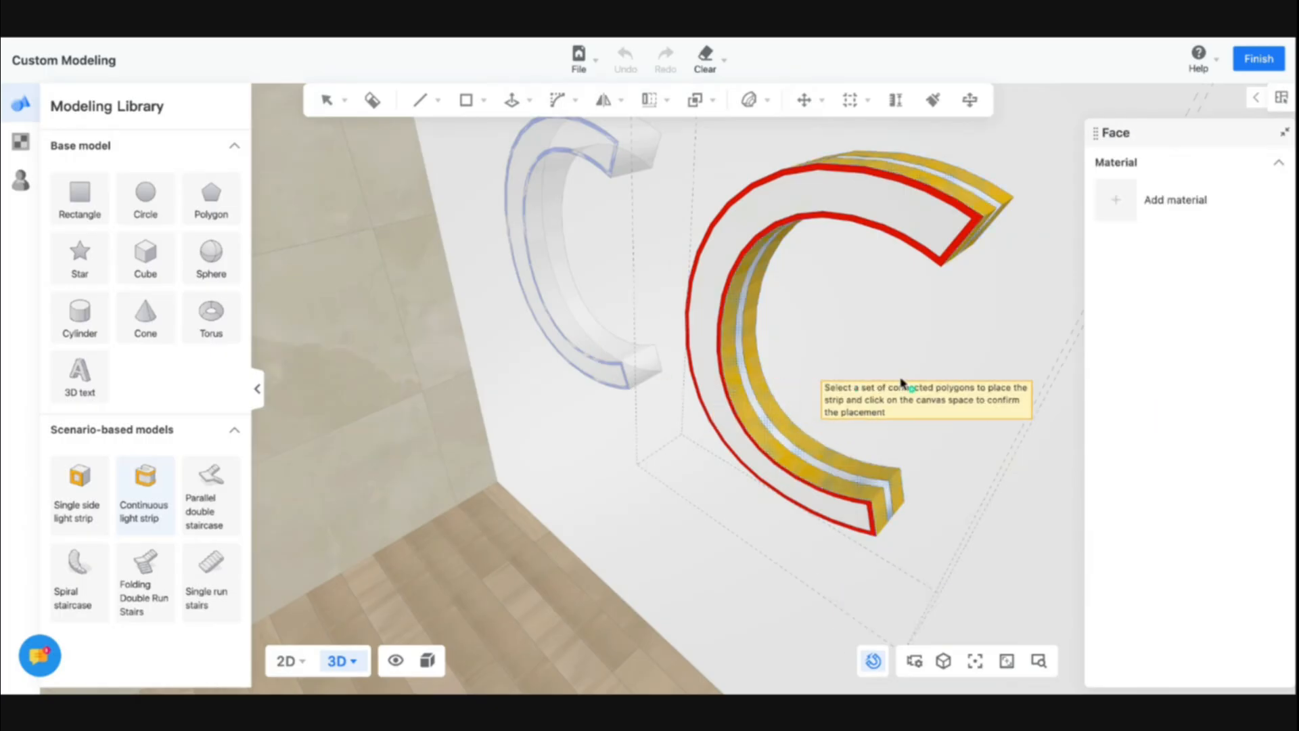
left_click(1136, 207)
Set the new light strip's colour to red #ED0707 and its brightness to 500%
left_click(1270, 377)
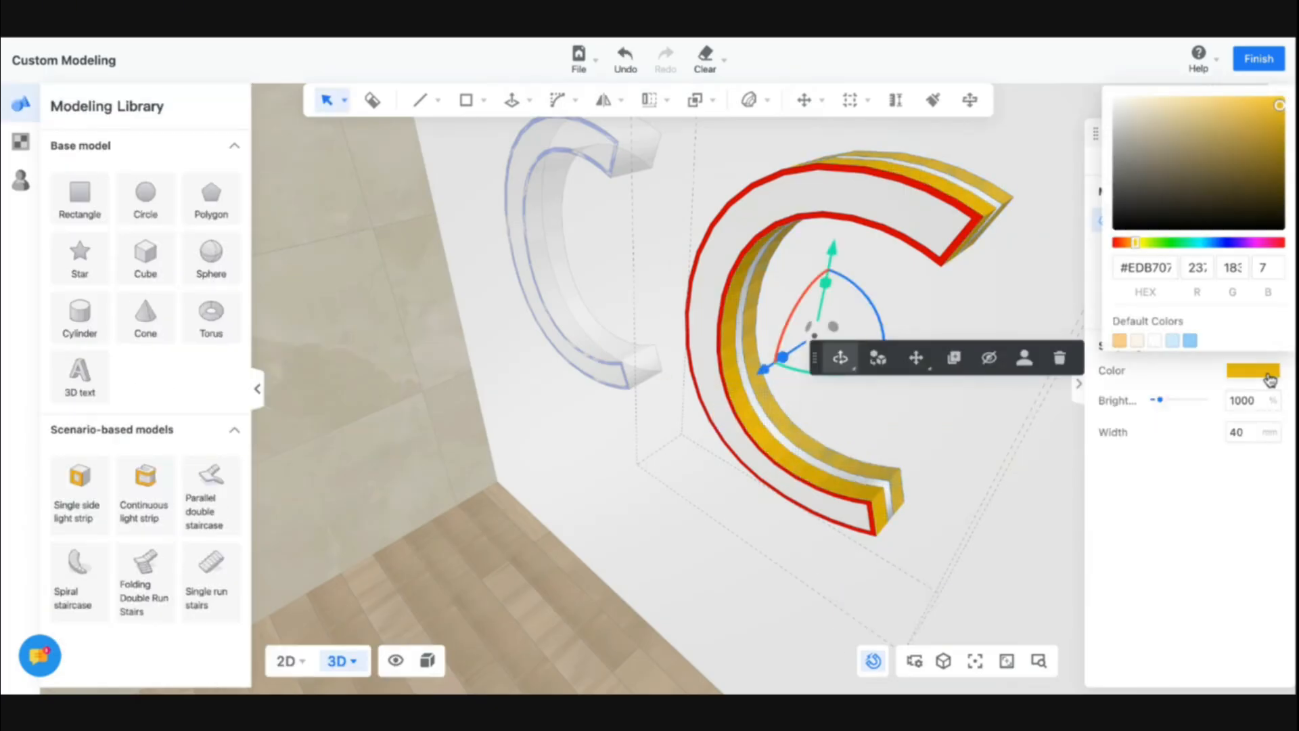
left_click_drag(1136, 247, 1115, 243)
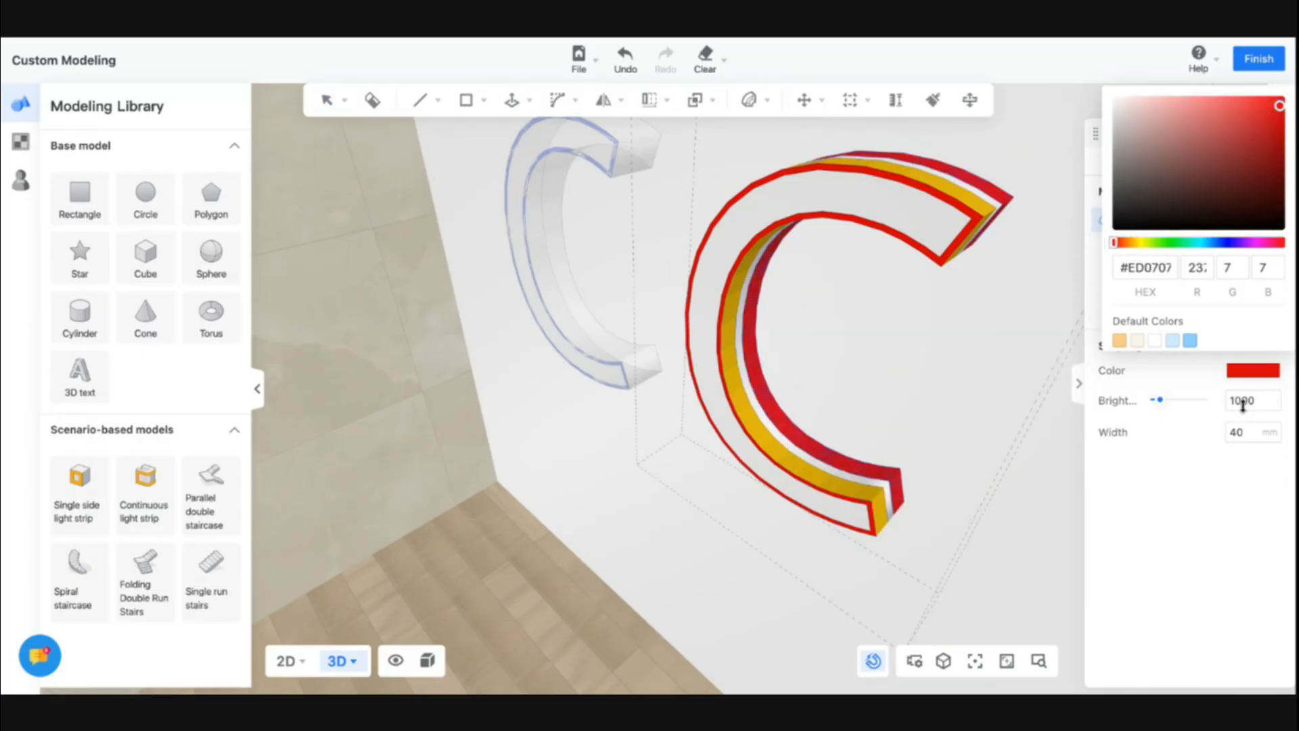
double_click(1244, 401)
type("500")
key("Return")
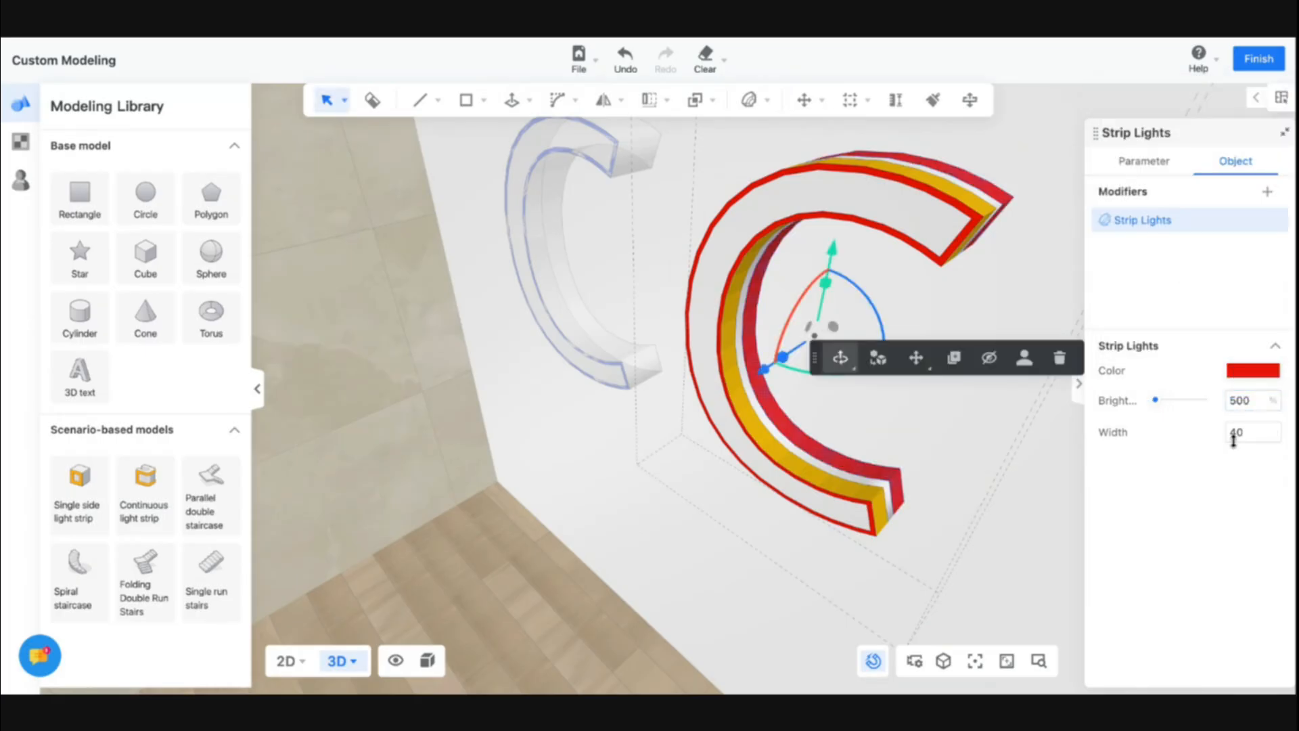
Set the light strip's width to 20 mm
double_click(1234, 431)
type("20")
key("Return")
left_click(924, 466)
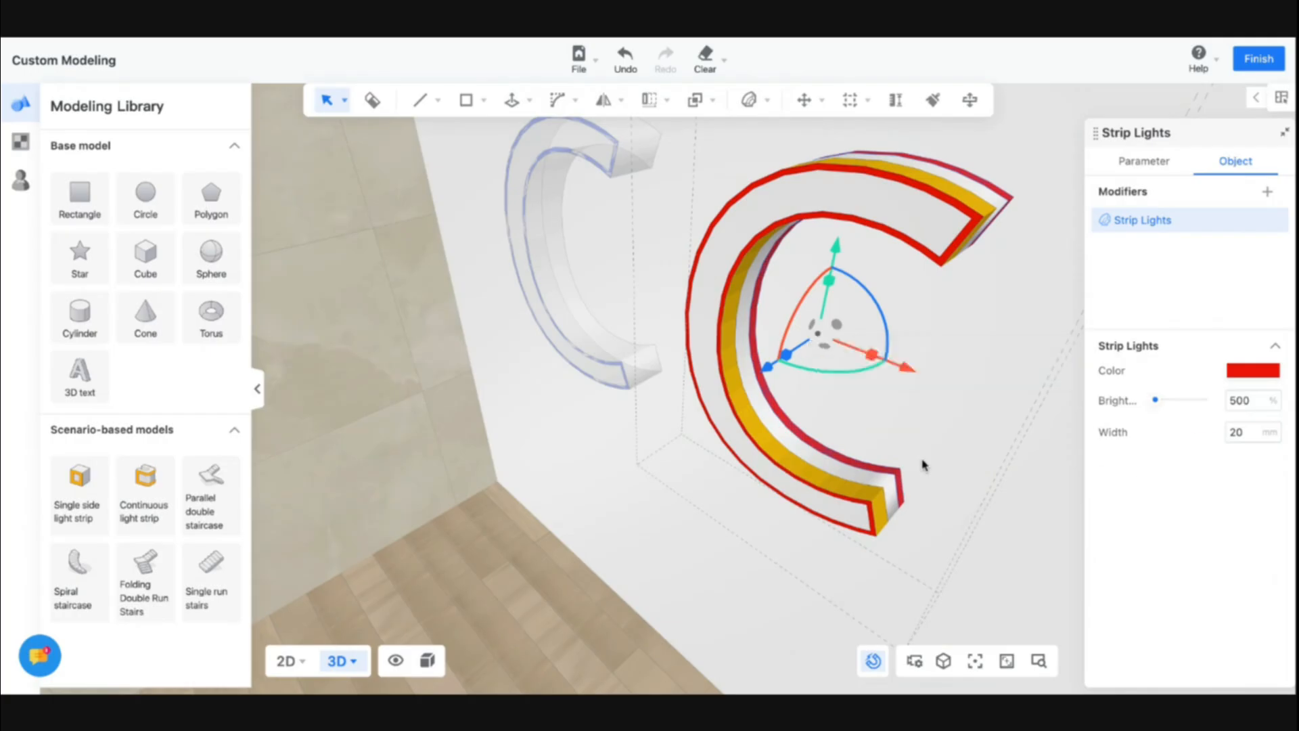
Select the other light strip on the right C and set its width to 20 mm and brightness to 500%
scroll(924, 466, "down", 5)
left_click(693, 230)
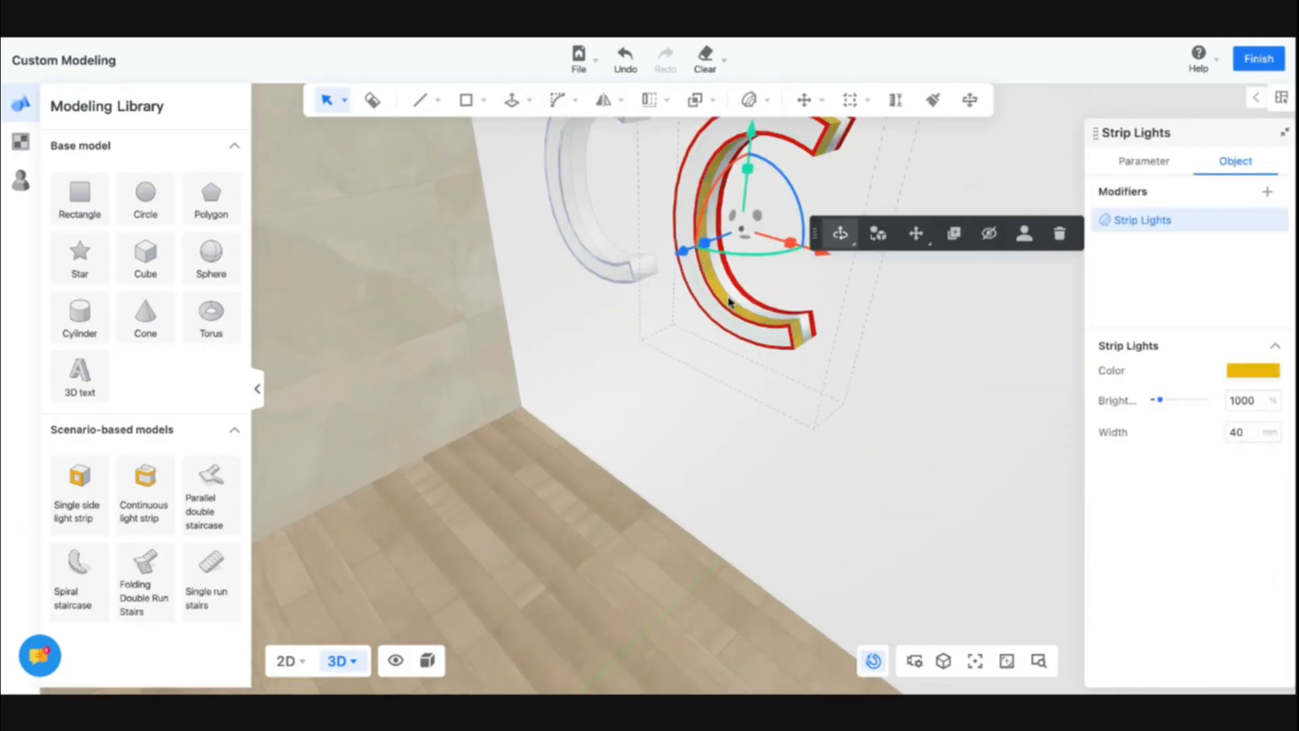
left_click(1248, 372)
left_click(1248, 372)
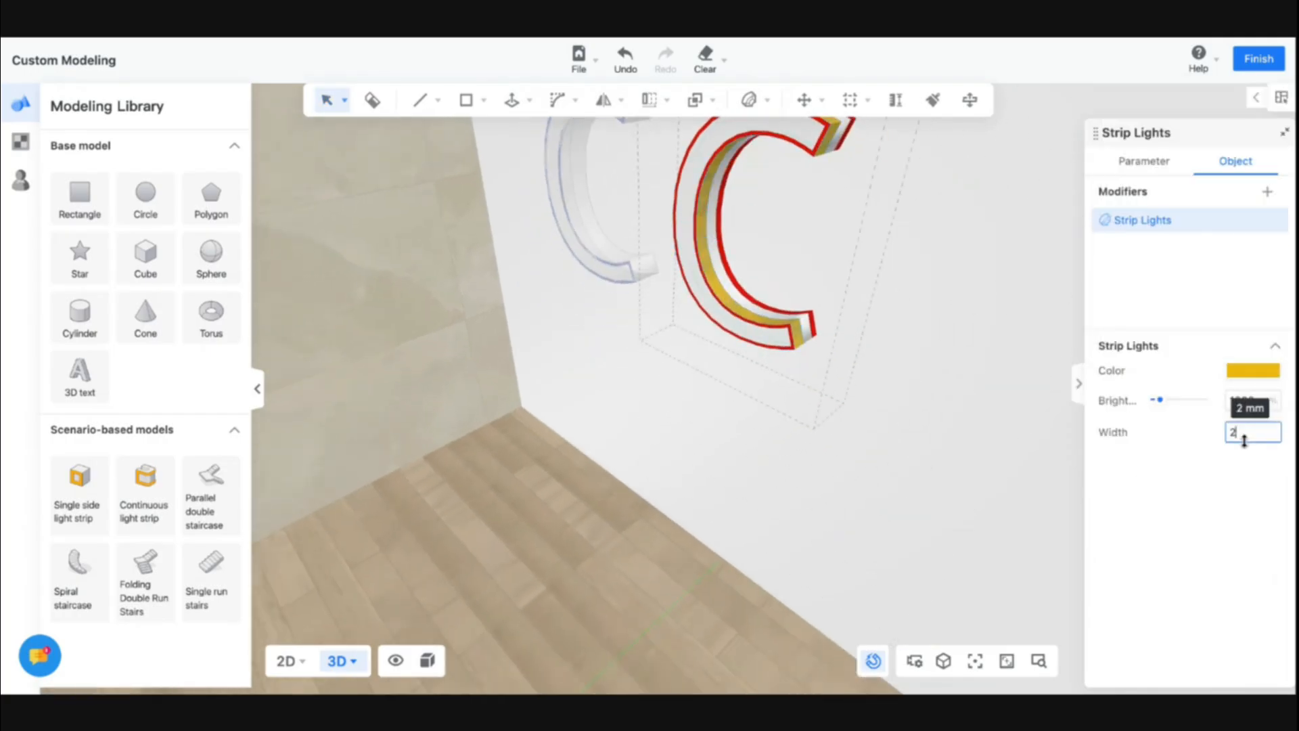
double_click(1239, 394)
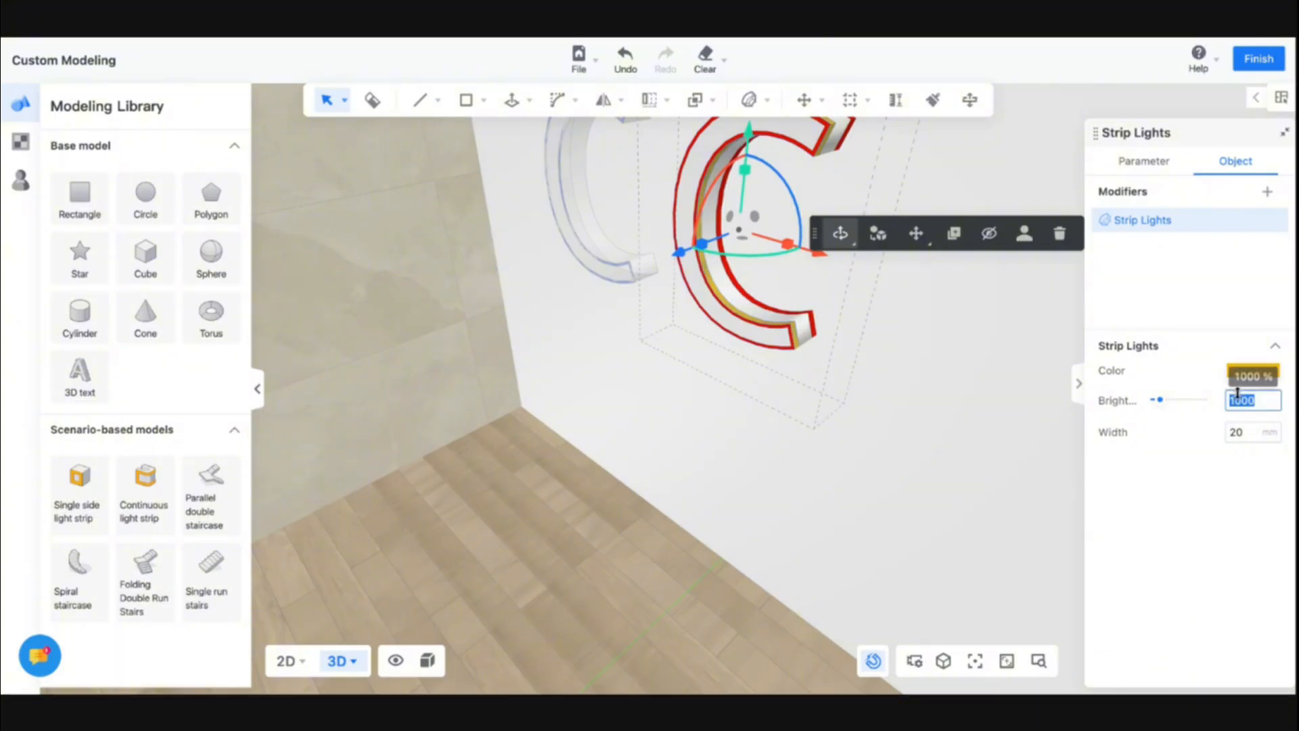
type("500")
key("Return")
Change that strip's colour to red and finish custom modeling
left_click(1238, 369)
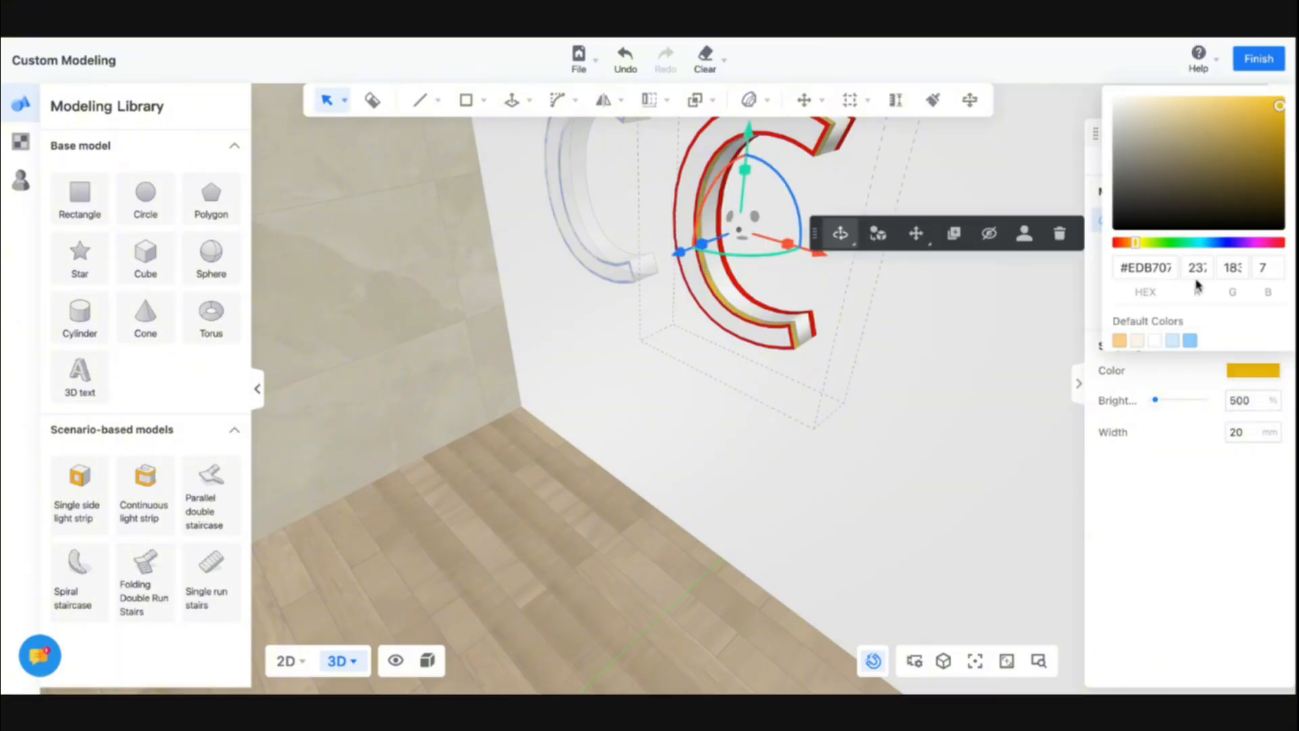
left_click_drag(1250, 169, 1284, 98)
left_click(918, 288)
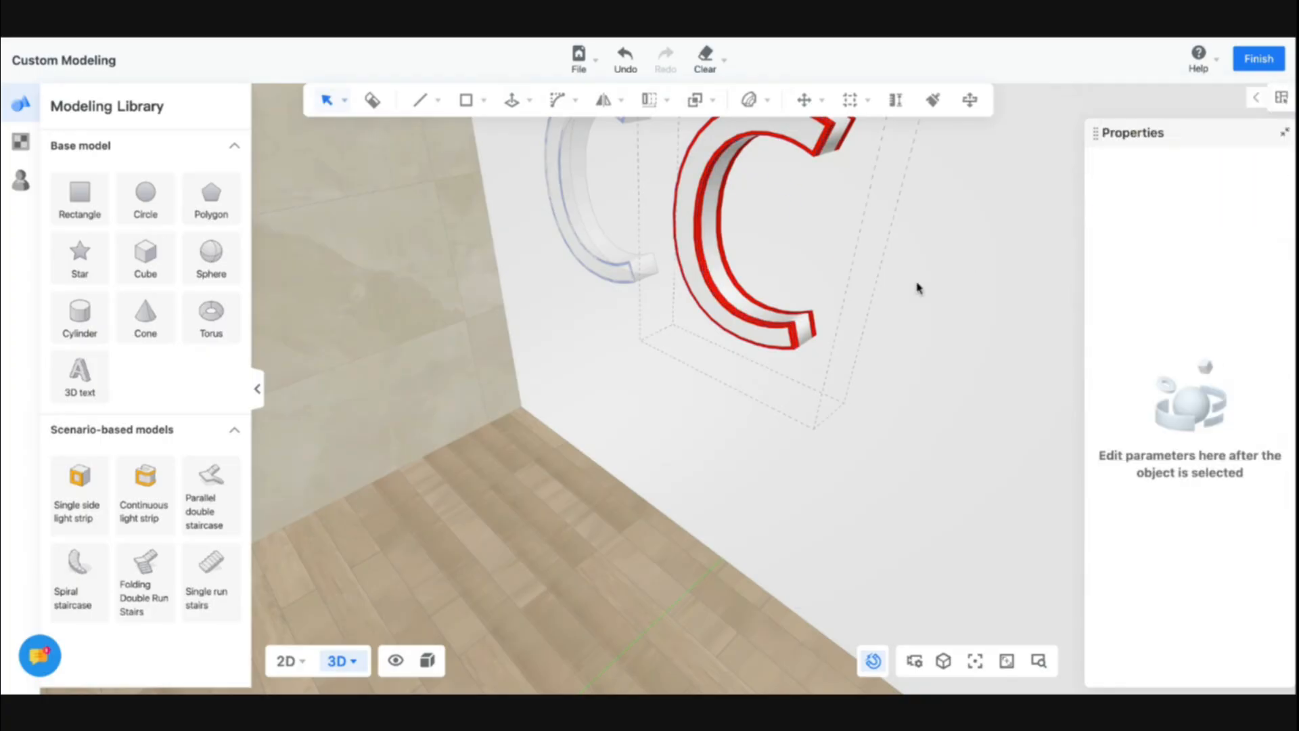
left_click(917, 283)
right_click_drag(966, 324, 943, 346)
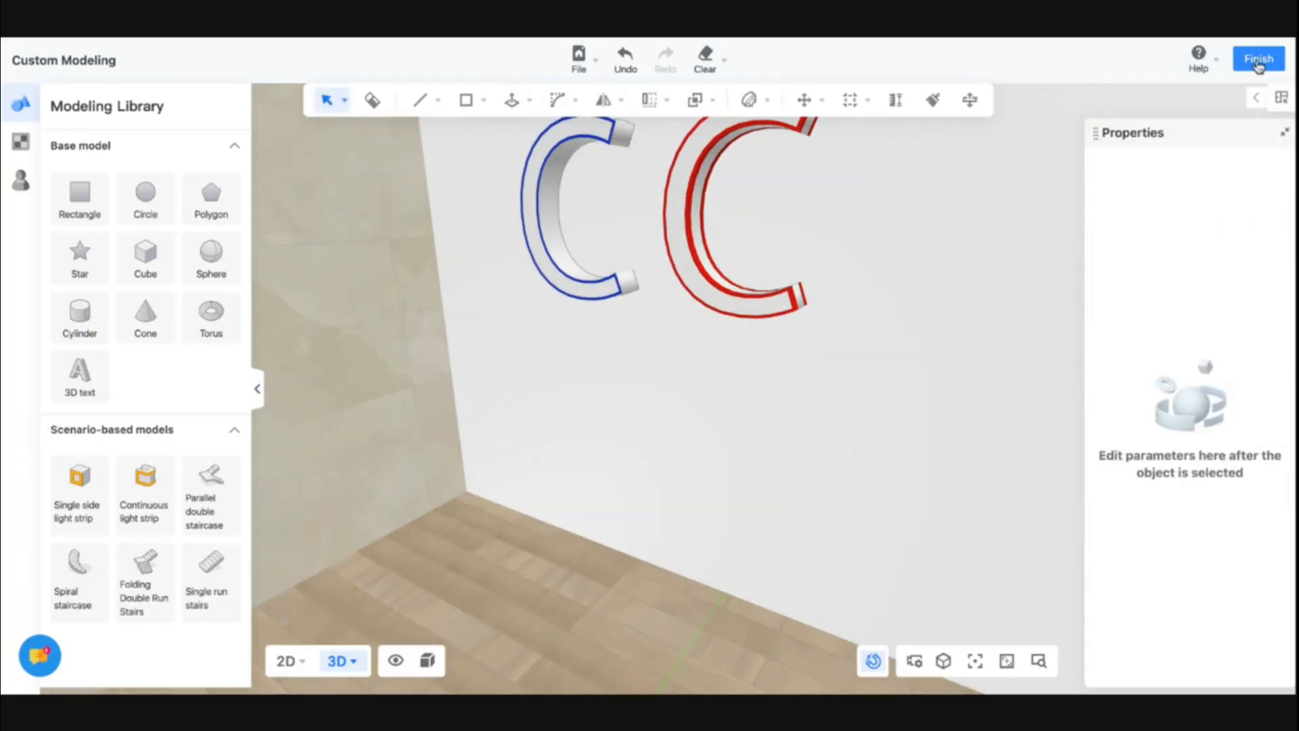
left_click(1259, 60)
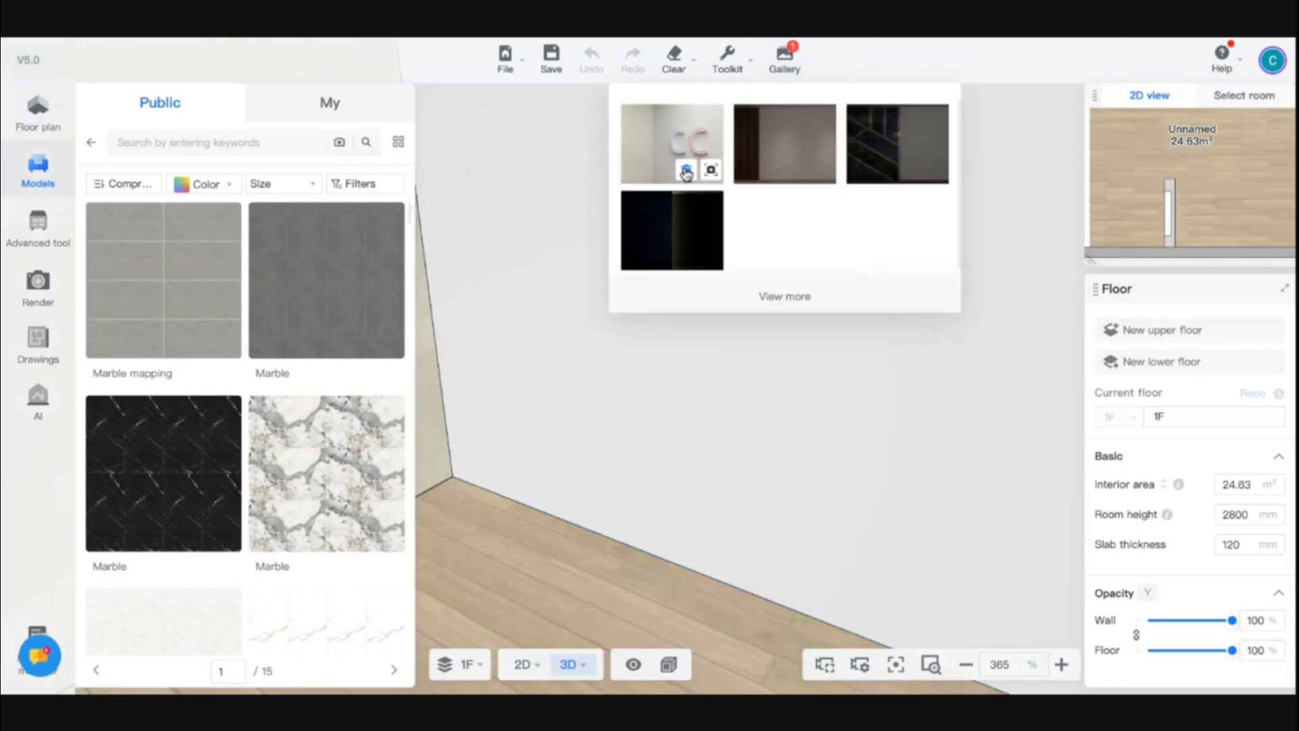
Generate a 2K HD perspective render of the wall with the letters
left_click(38, 296)
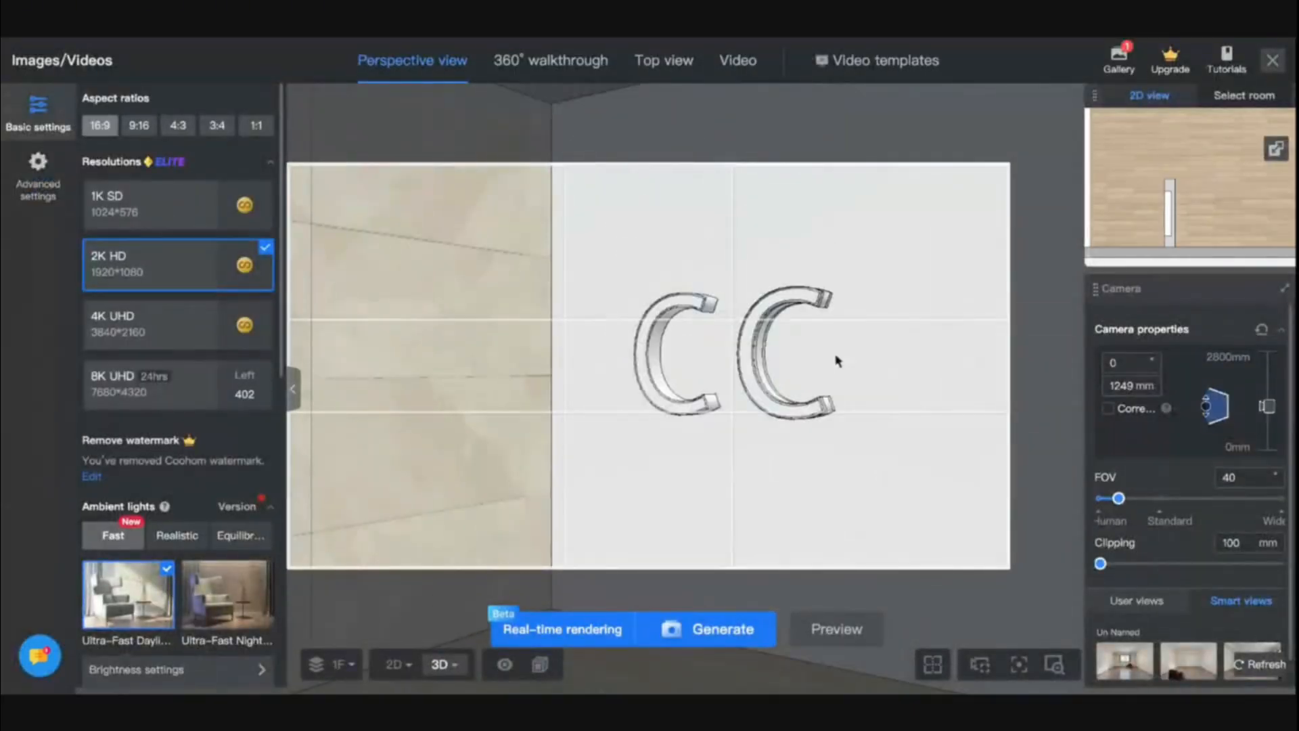
left_click(727, 633)
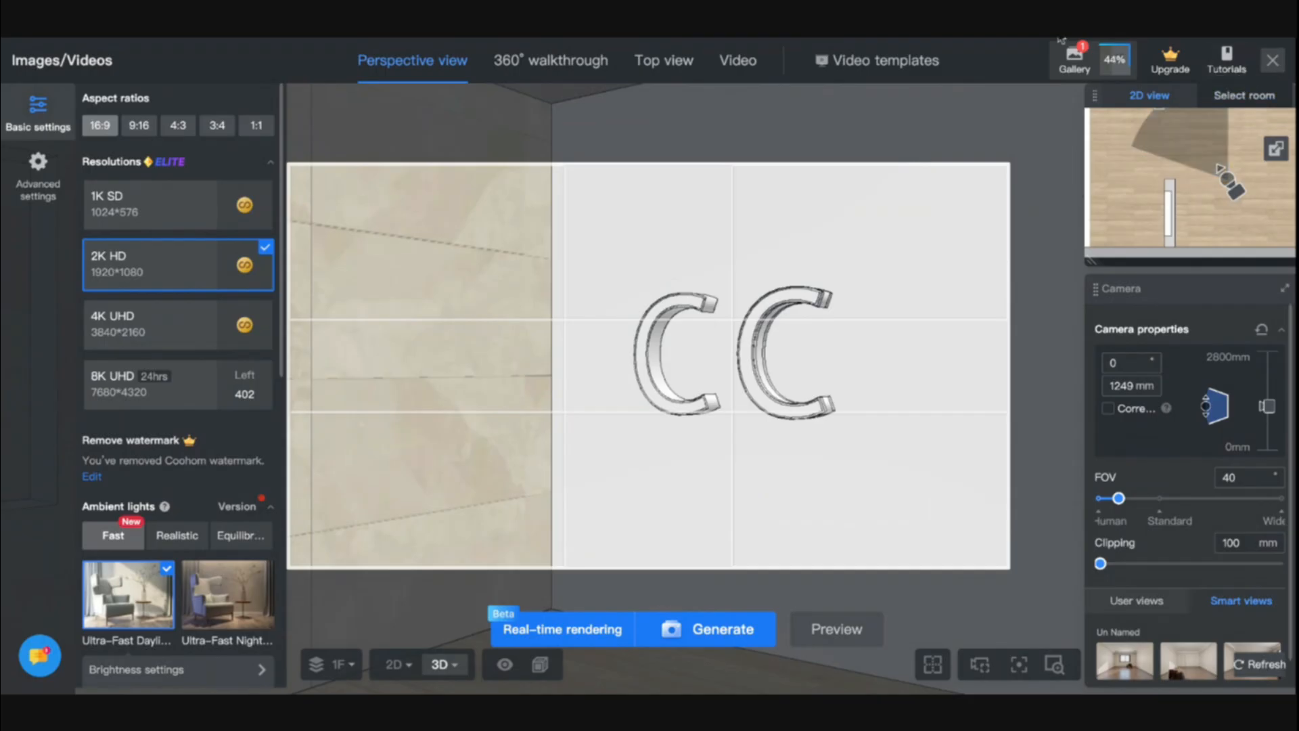
left_click(1272, 63)
Orbit around the room and review the newest letter render in the gallery
left_click_drag(623, 508, 635, 479)
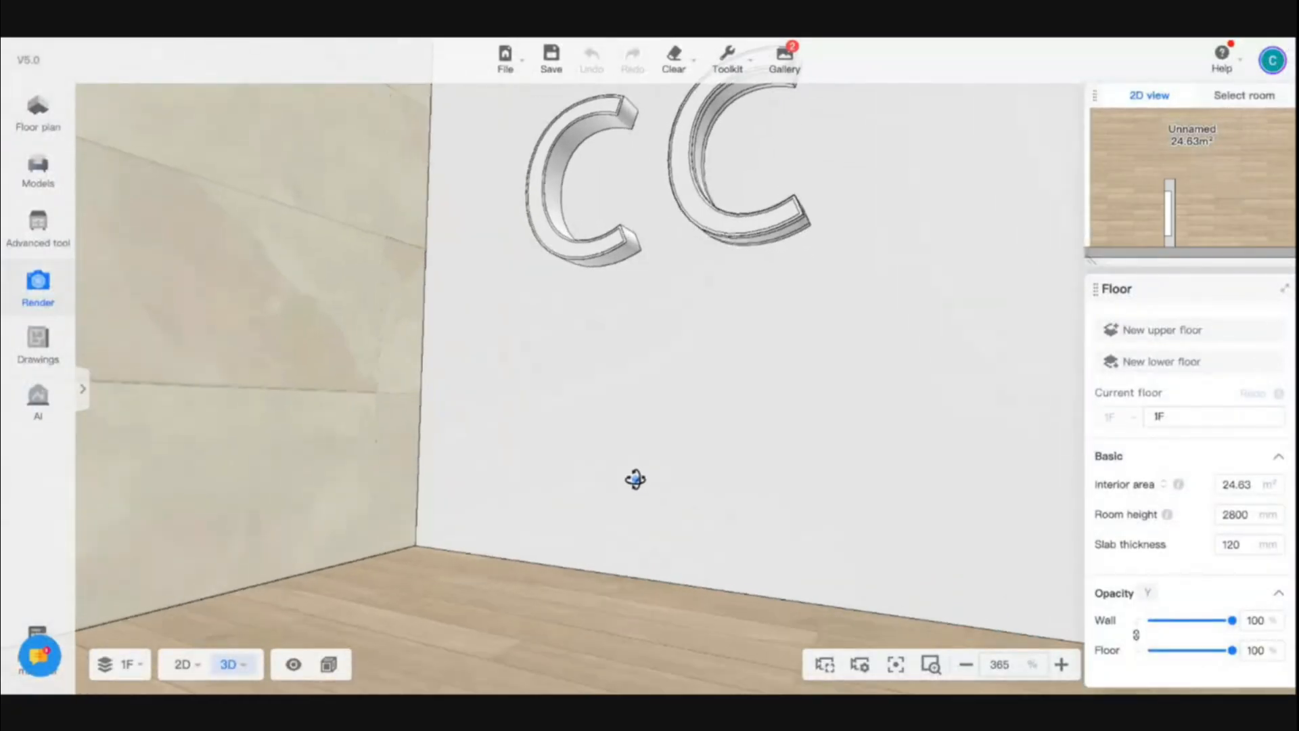
scroll(595, 487, "down", 8)
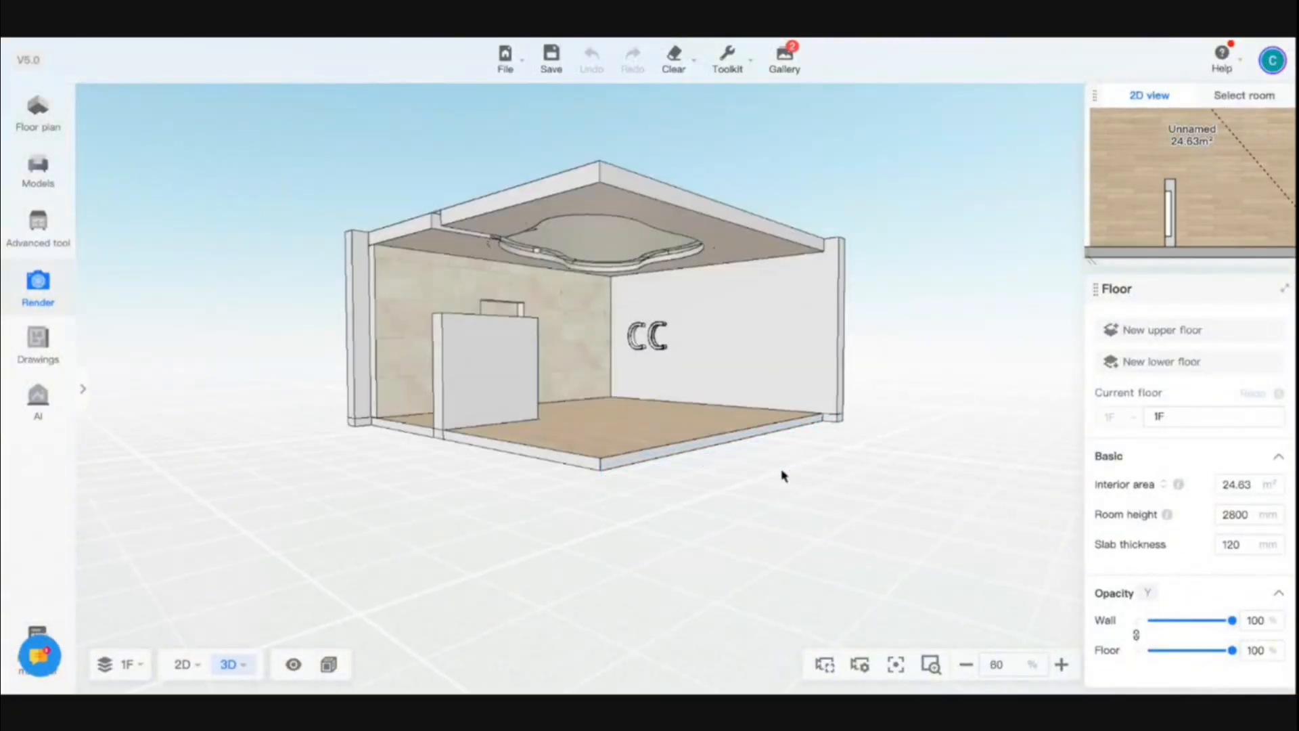
scroll(783, 477, "down", 2)
left_click_drag(783, 476, 624, 487)
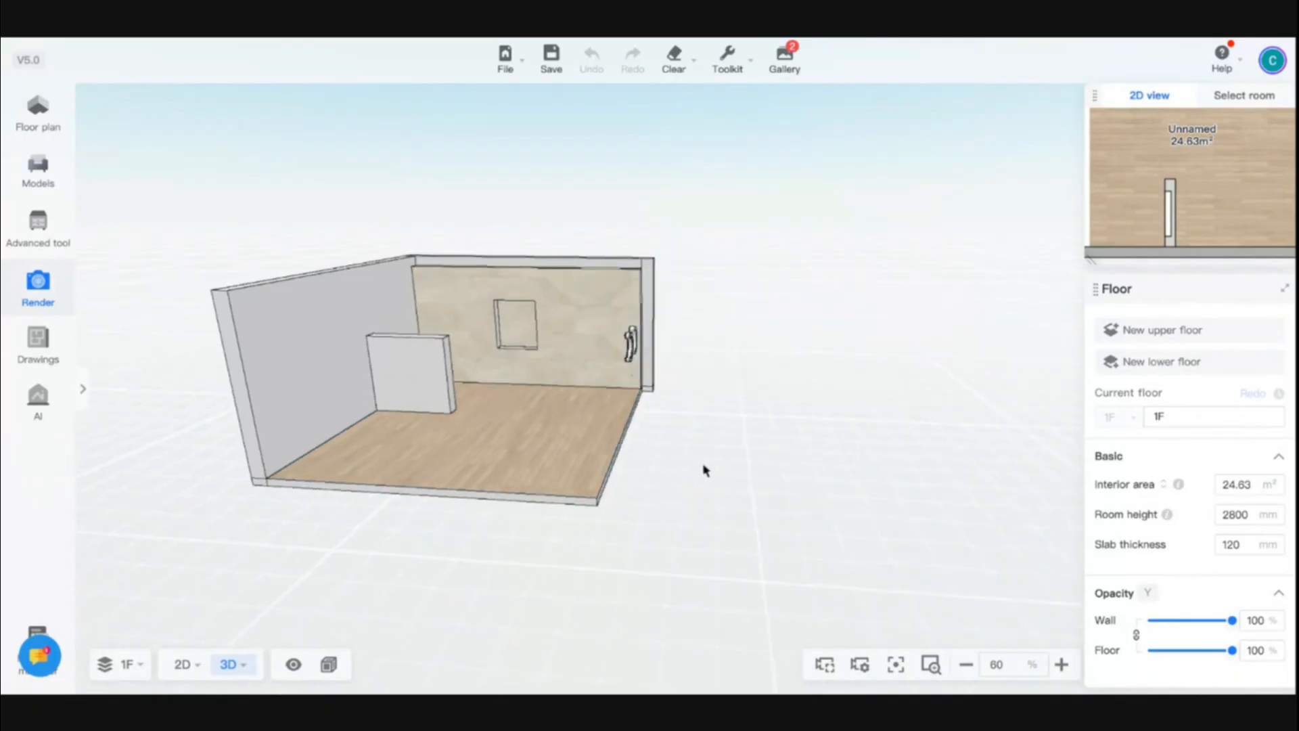
left_click_drag(528, 406, 648, 402)
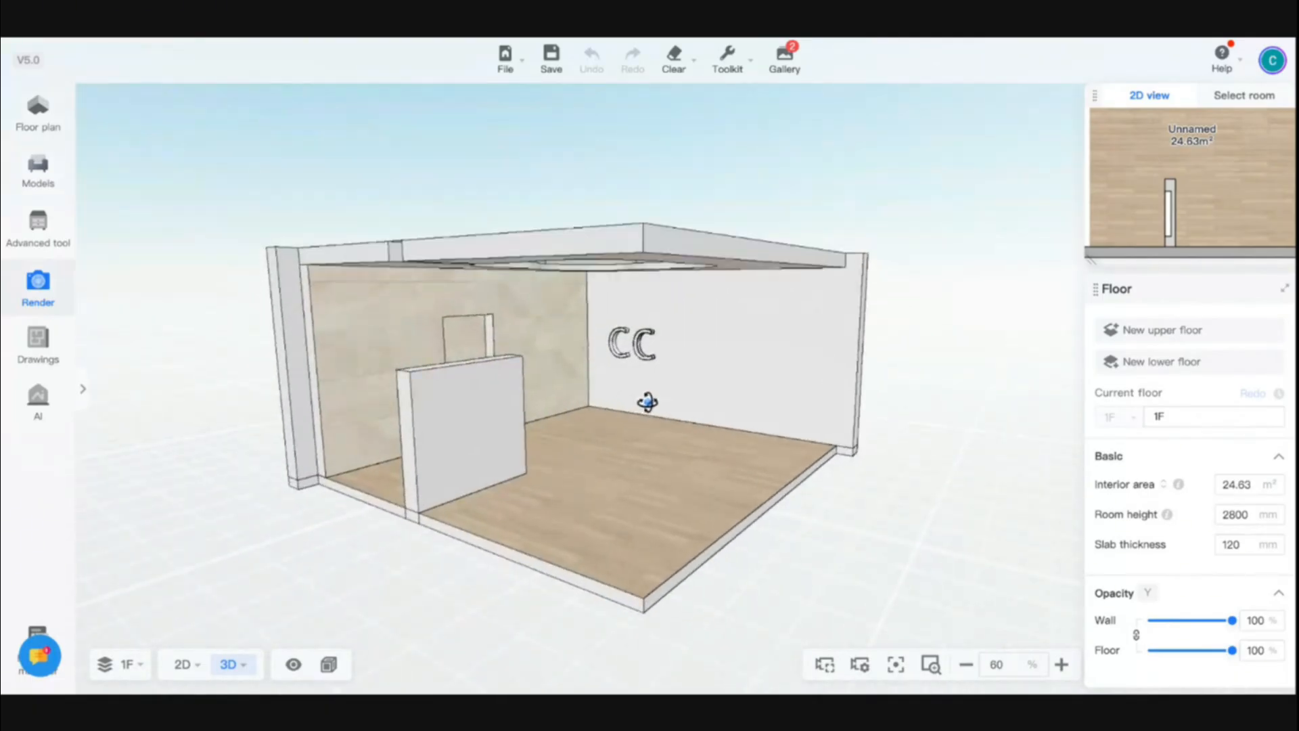
scroll(633, 344, "up", 5)
left_click(644, 293)
mouse_move(789, 55)
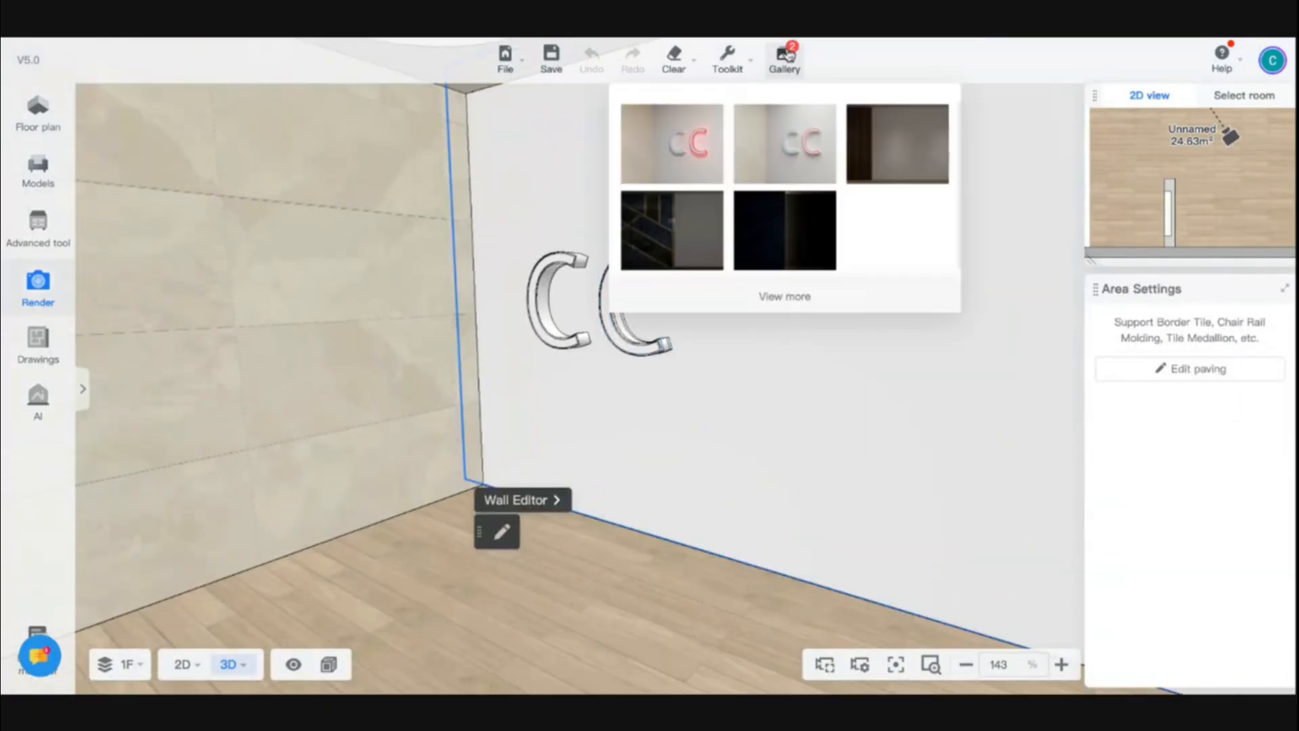
left_click(696, 160)
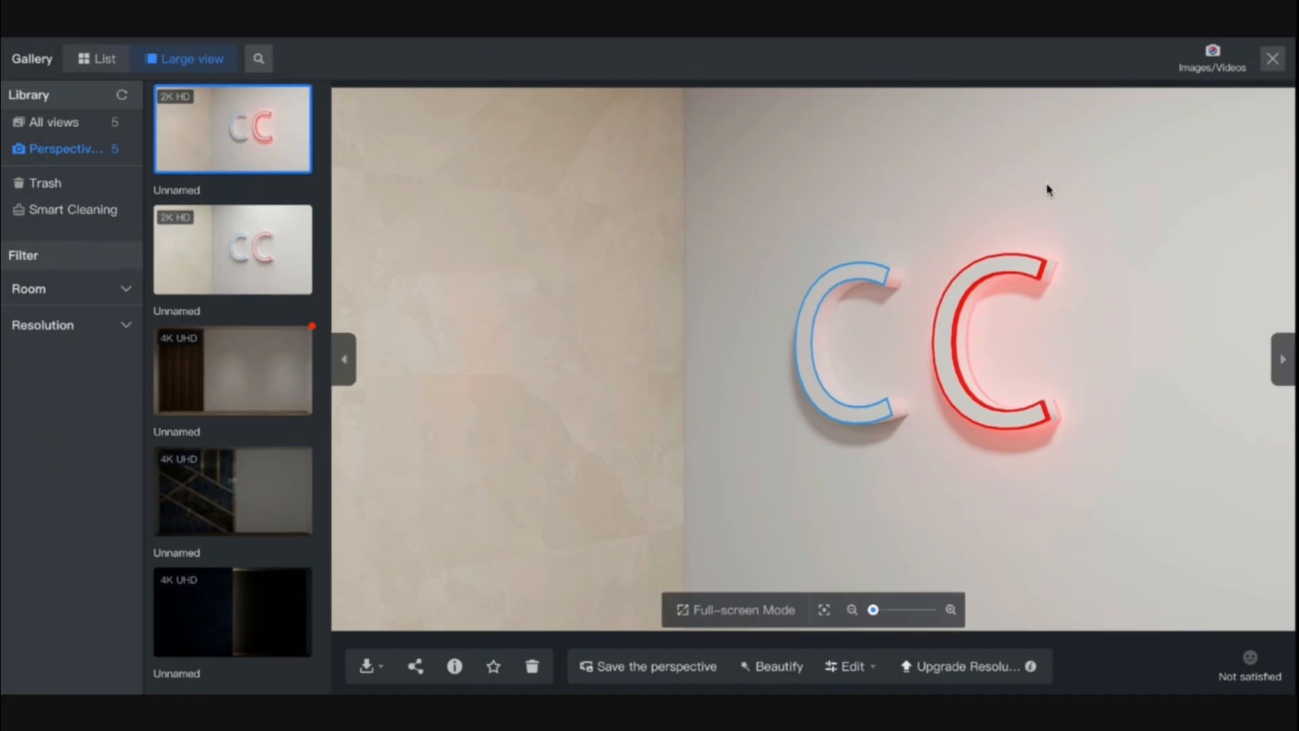
left_click(1274, 60)
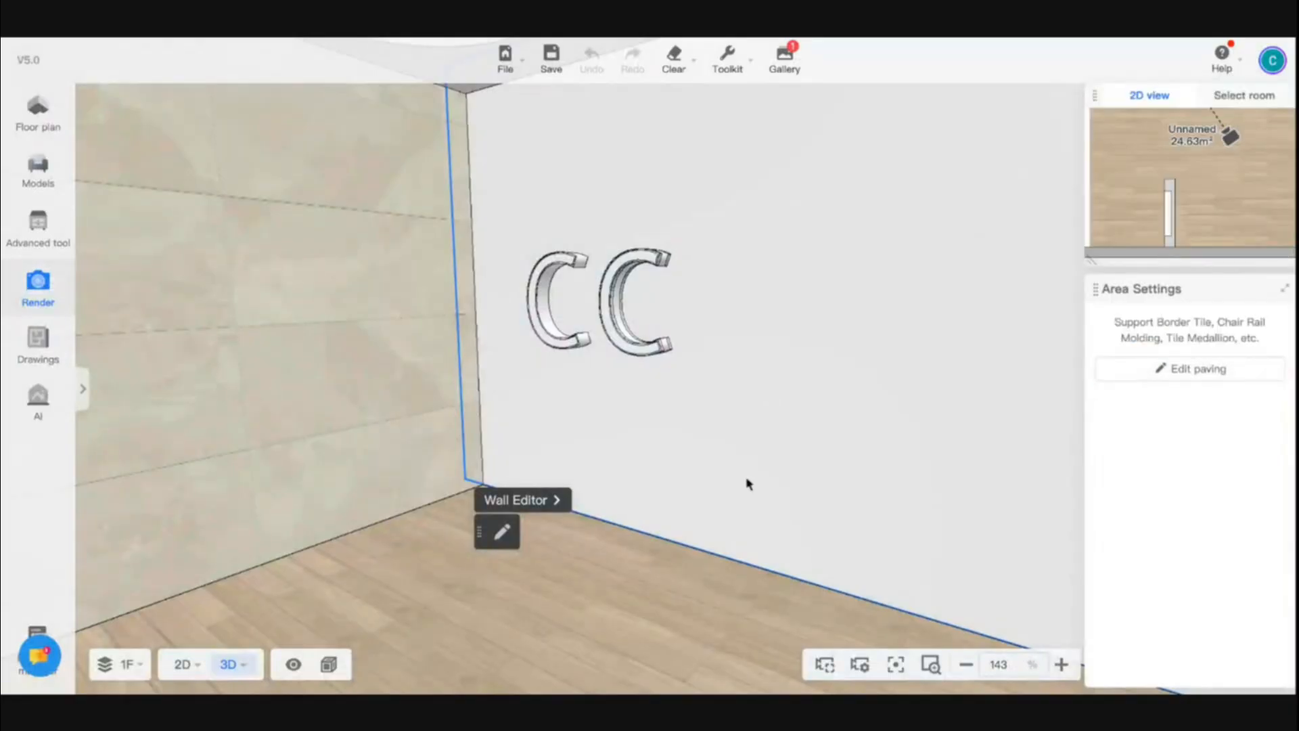
Switch to the 2D plan and clear everything from the canvas
scroll(691, 537, "down", 10)
right_click_drag(670, 465, 621, 467)
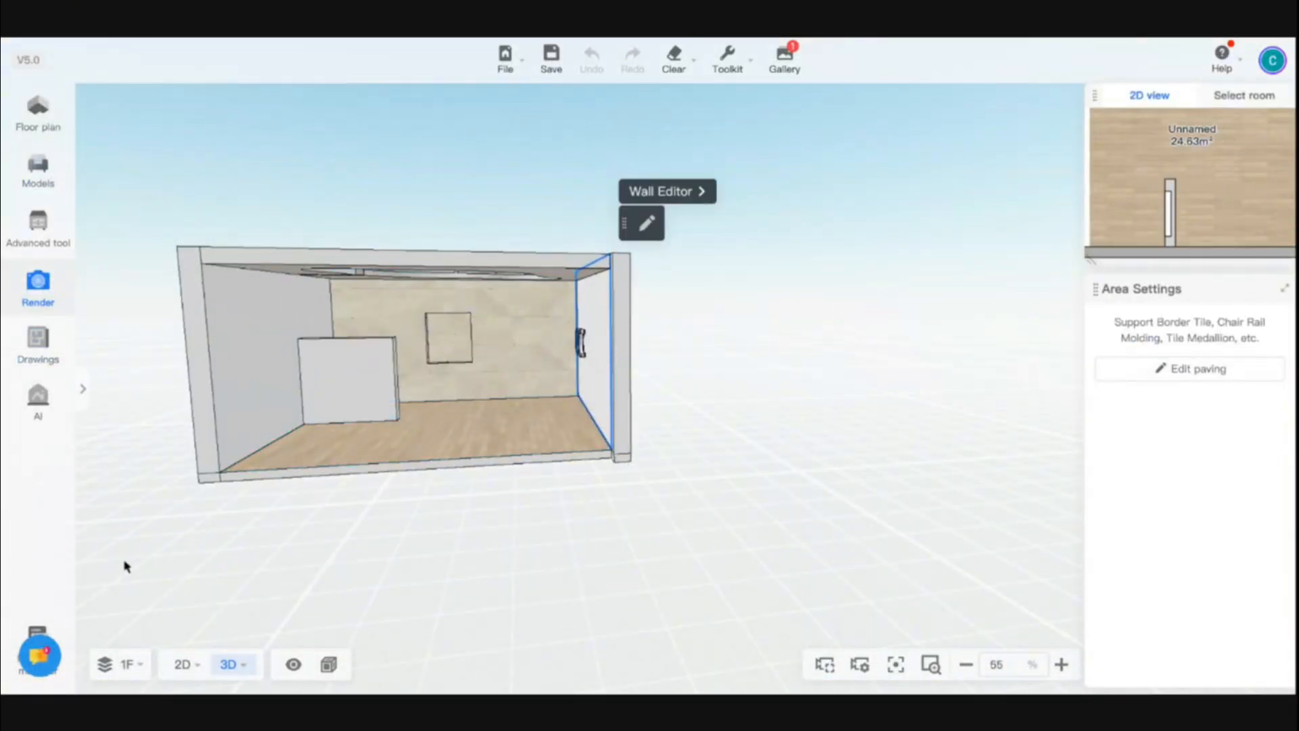
left_click(180, 665)
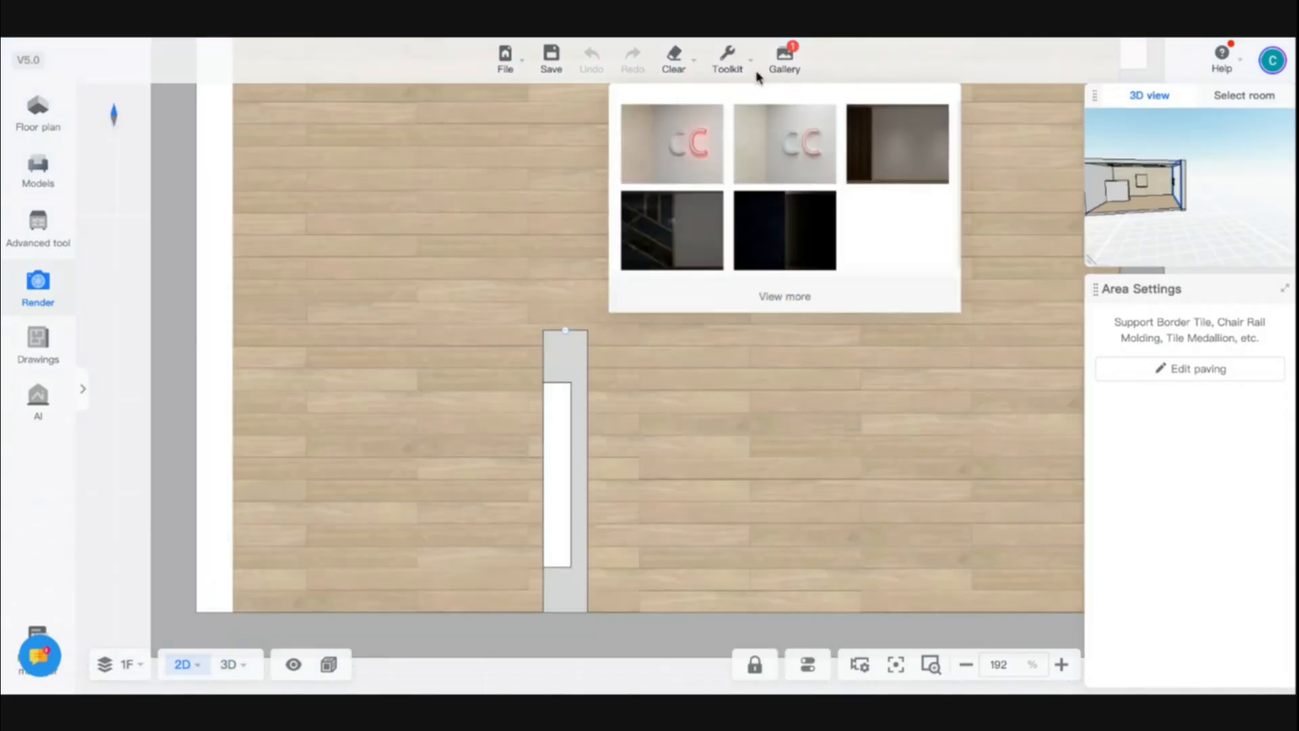
mouse_move(736, 72)
mouse_move(684, 70)
left_click(676, 110)
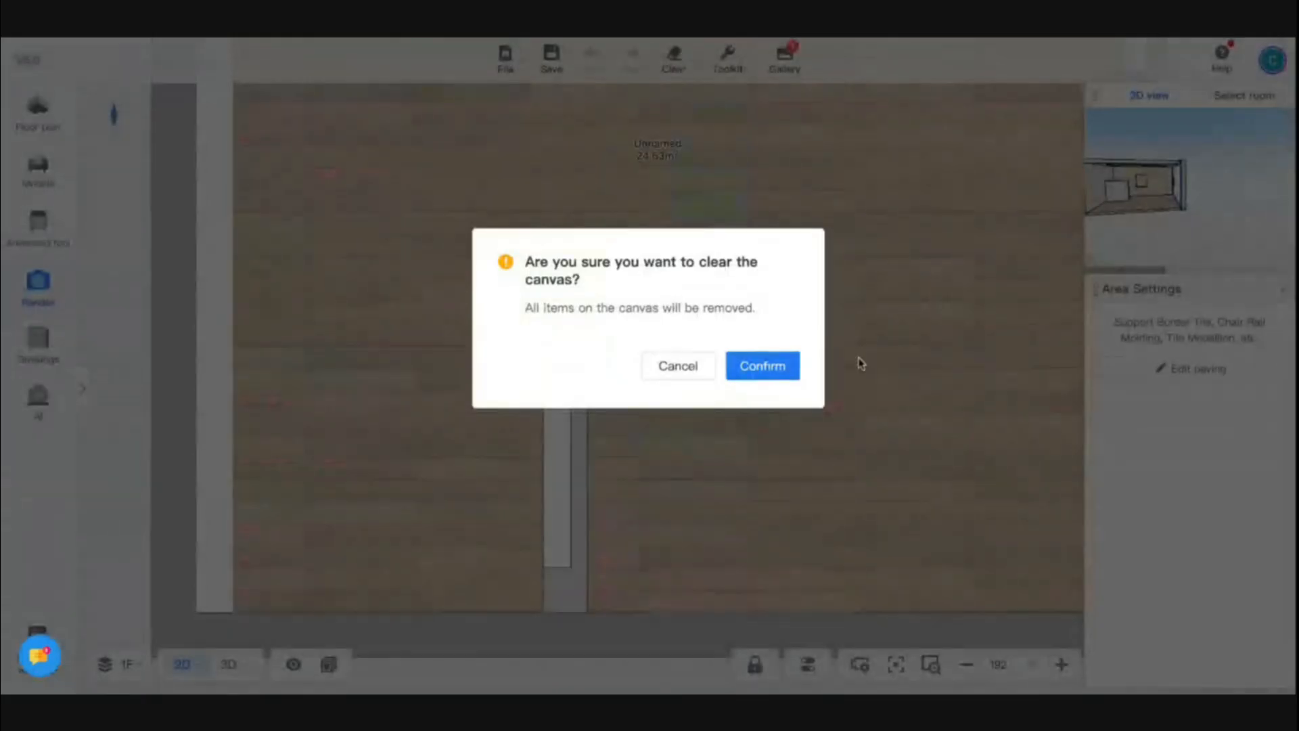
left_click(760, 372)
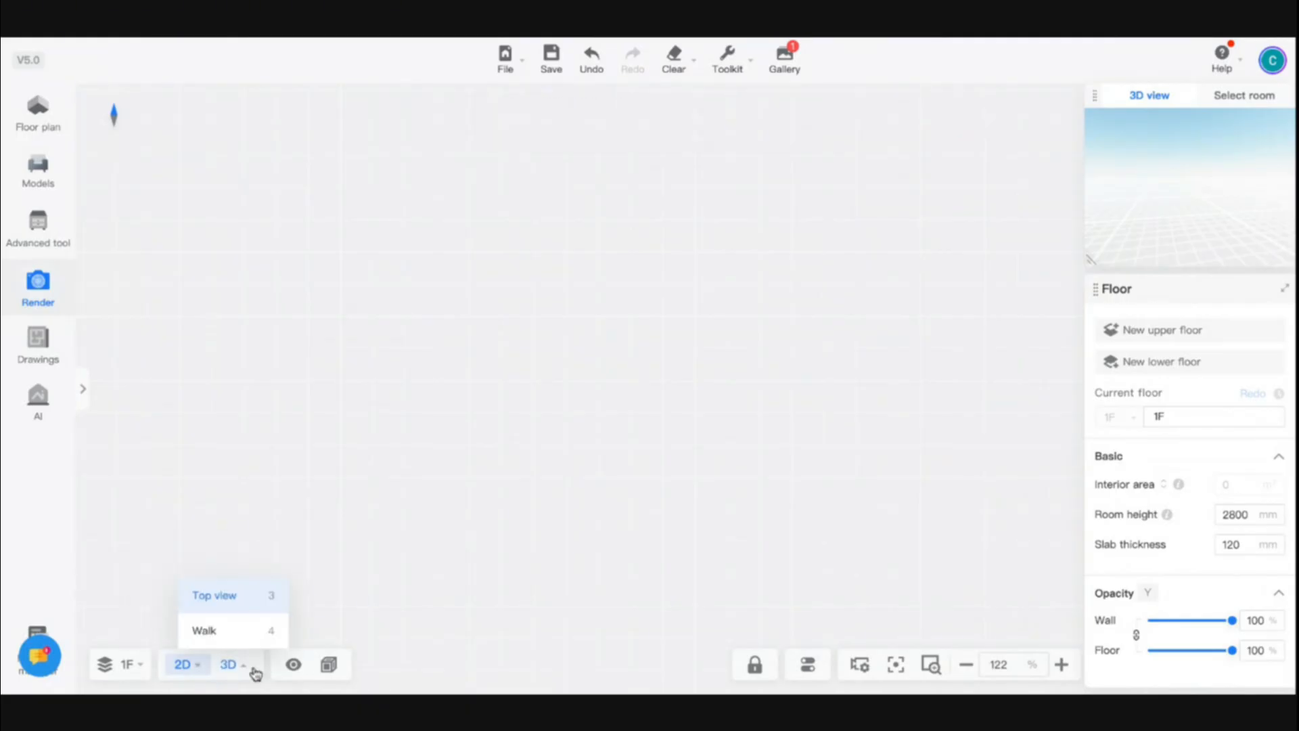
Draw a 5000 × 5000 mm rectangular room with the Rectangle wall tool
mouse_move(232, 676)
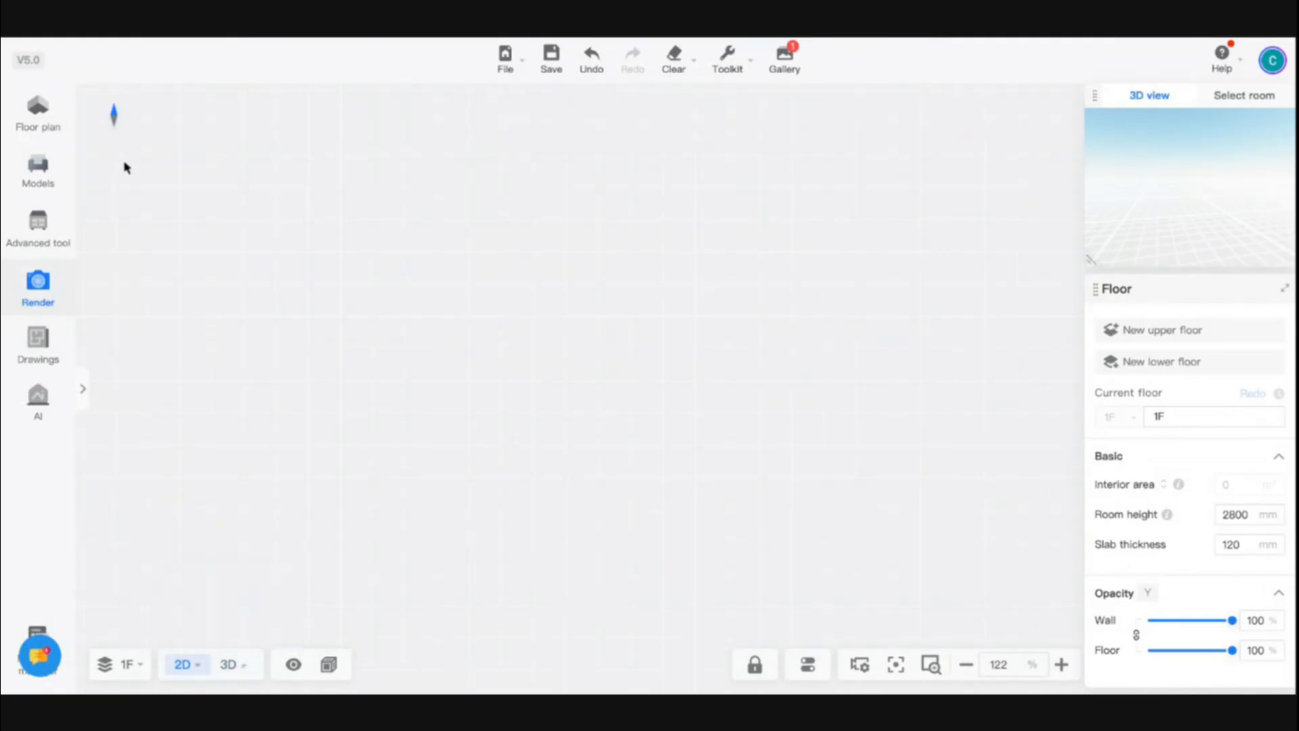
left_click(21, 115)
left_click(211, 351)
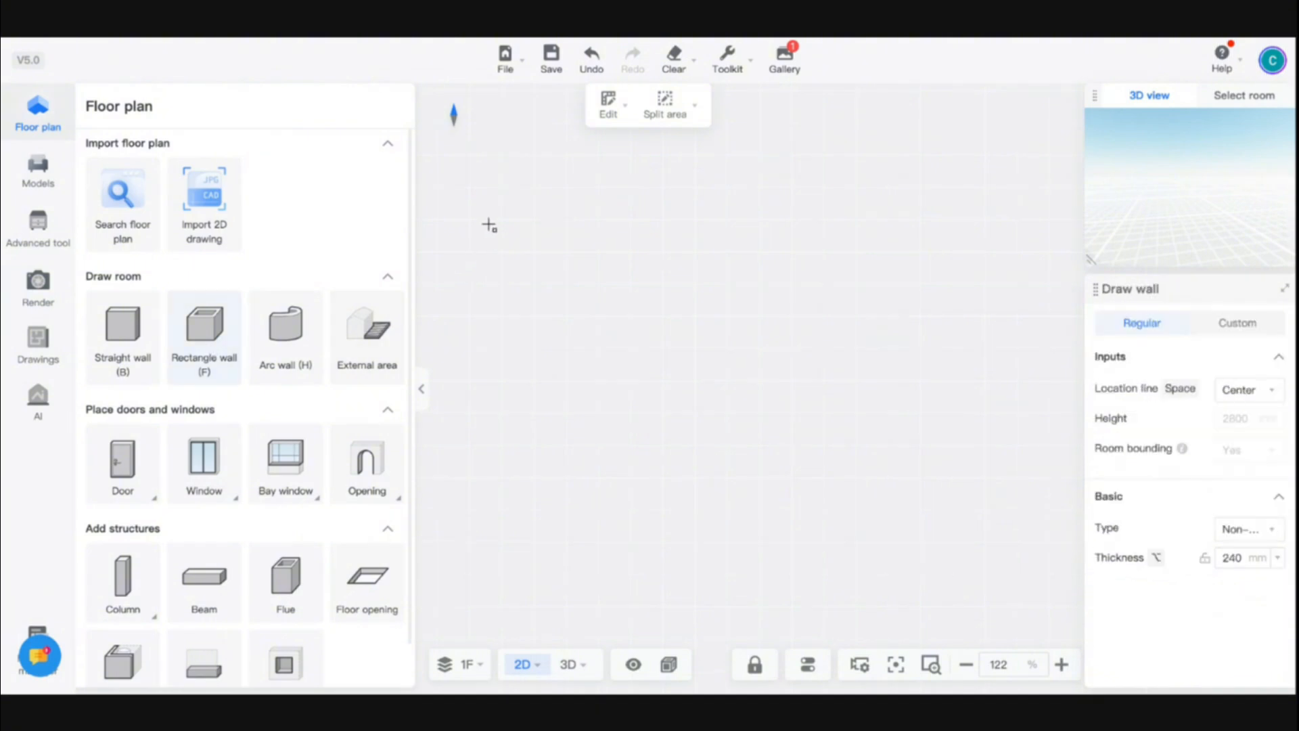
left_click(497, 195)
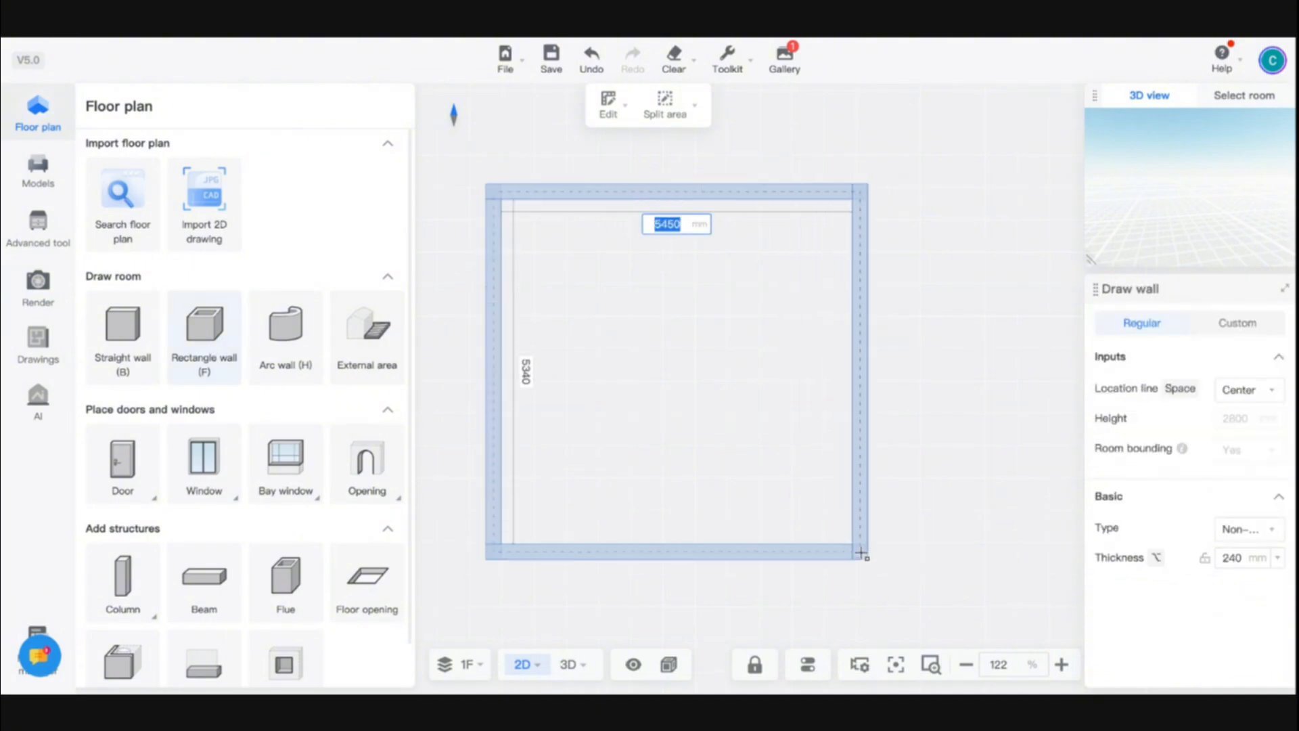
type("5000")
key("Tab")
type("50")
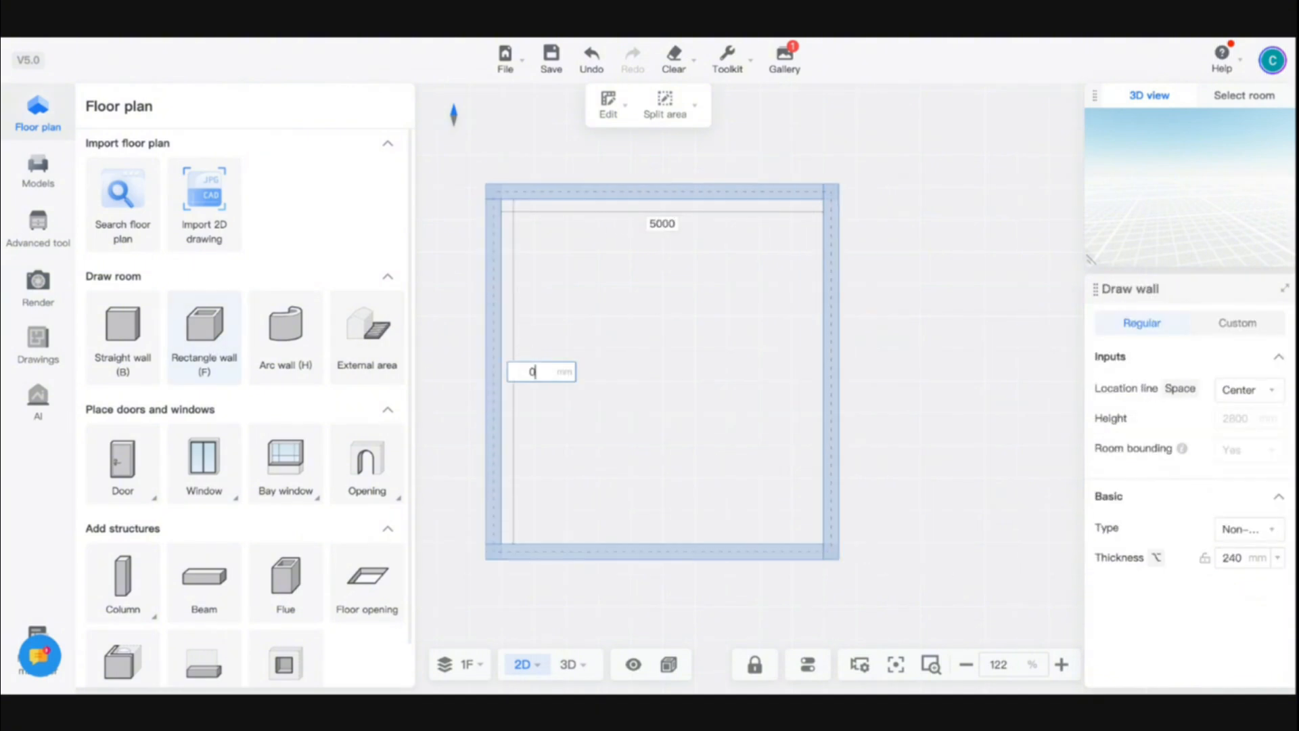
key("Return")
key("super+z")
left_click(538, 200)
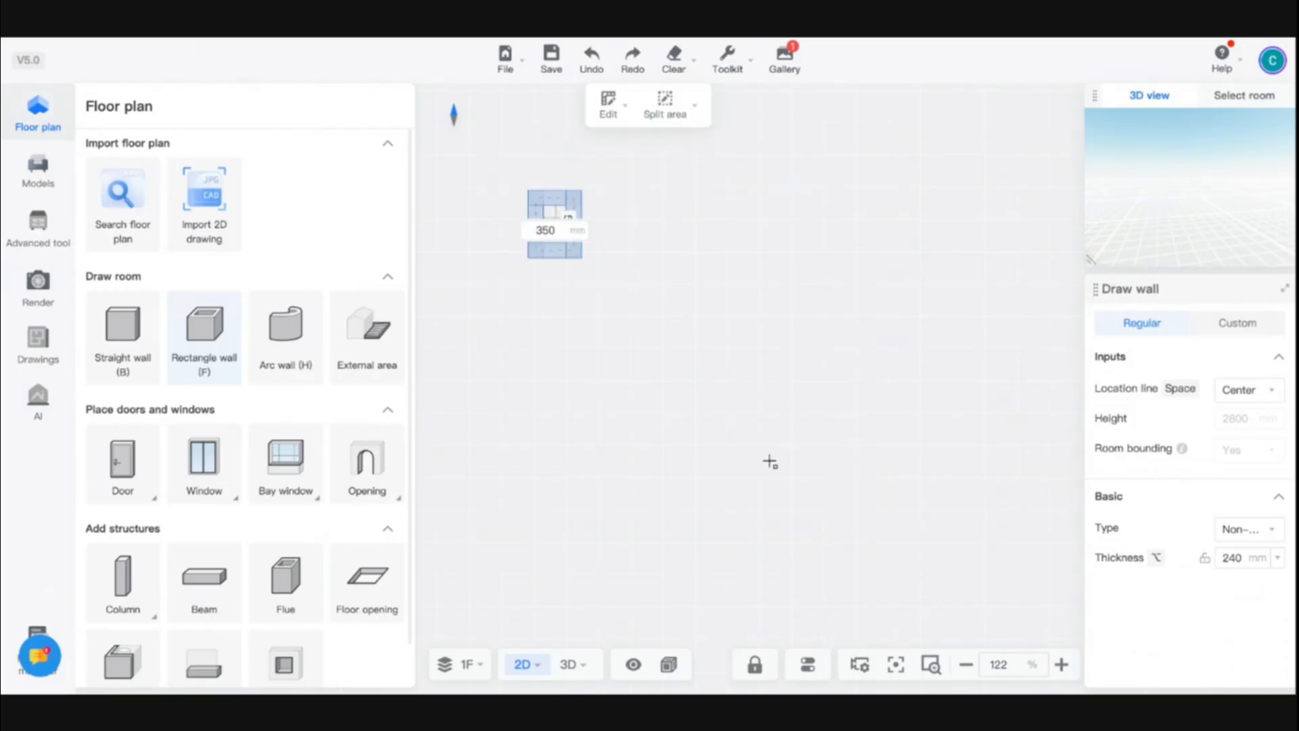
type("5000")
key("Tab")
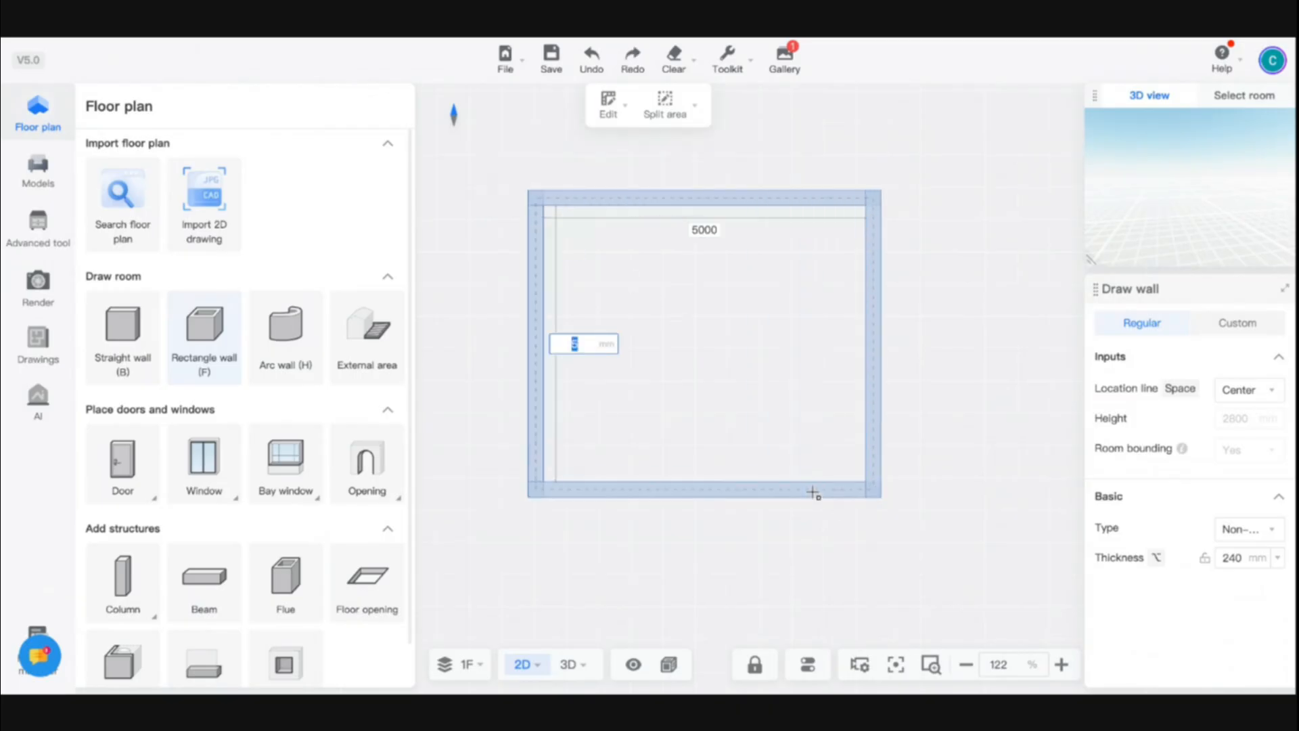
type("000")
key("Return")
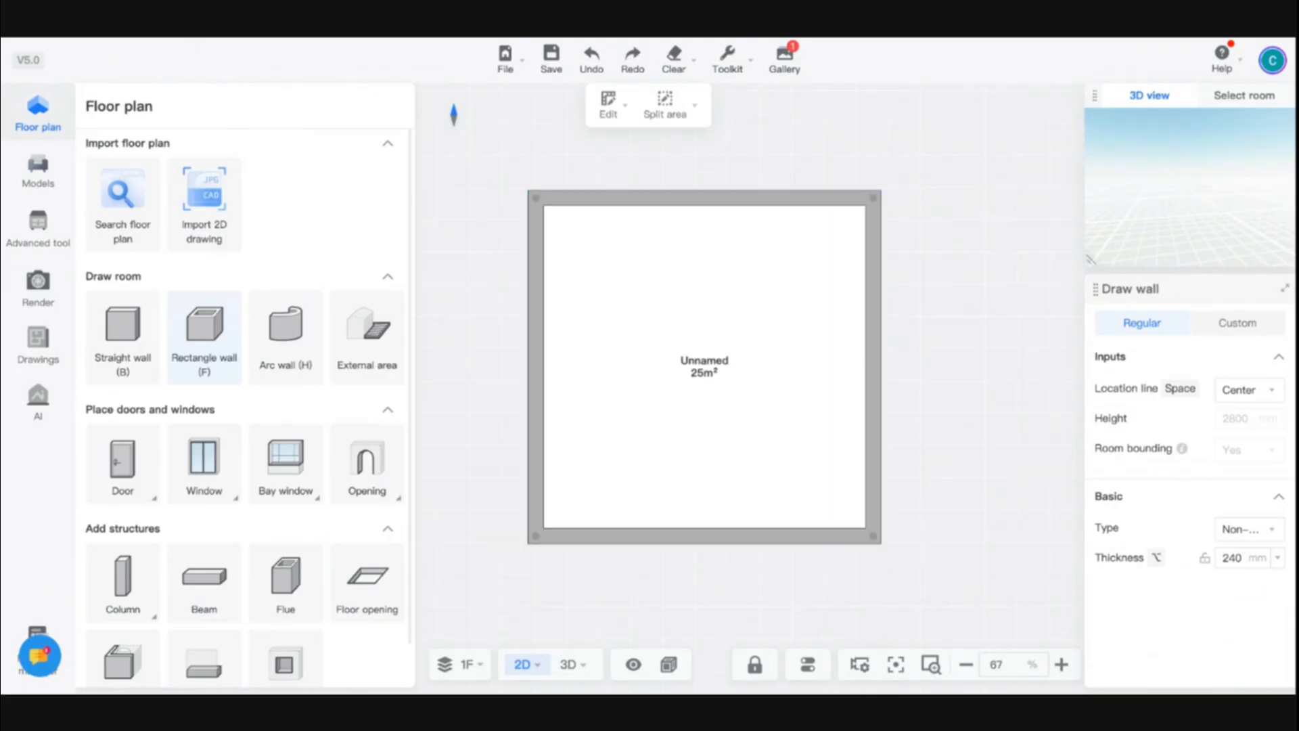
Walk into the room in 3D and open the Wall Editor for the back wall
left_click(569, 665)
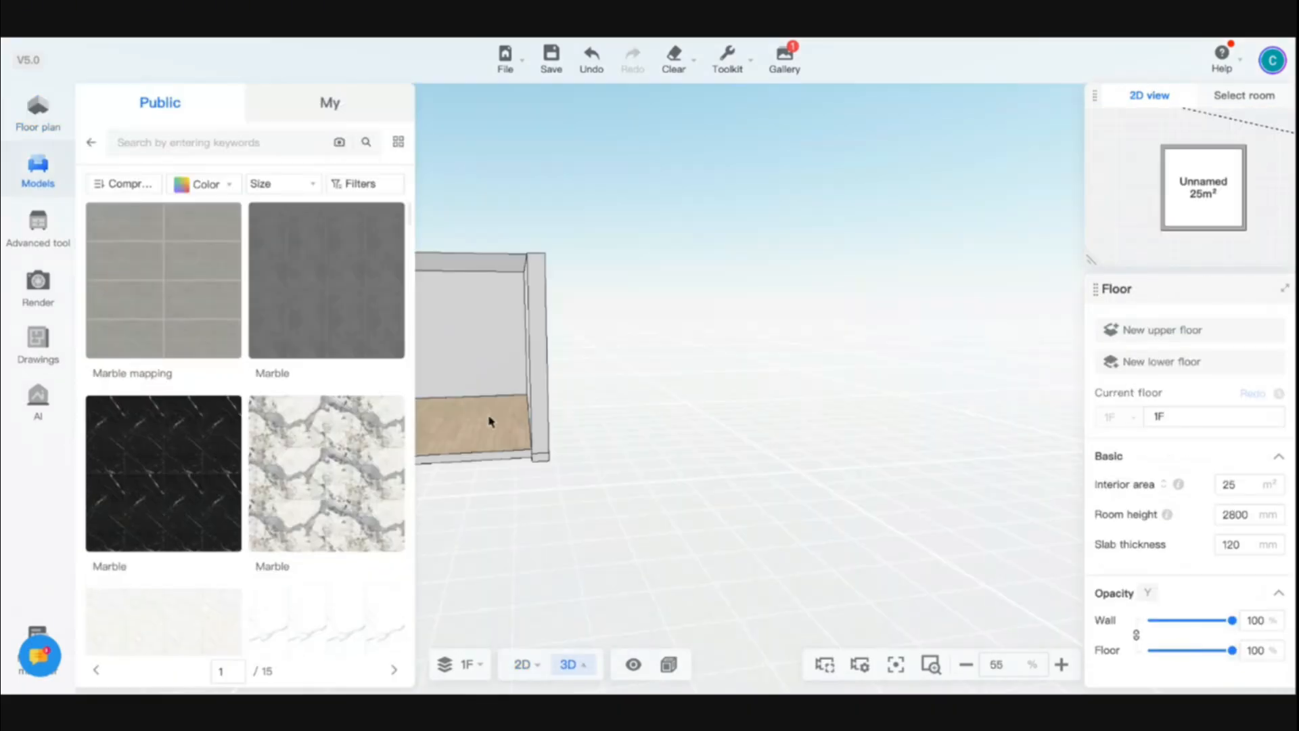
left_click_drag(618, 425, 667, 468)
key("a")
key("w")
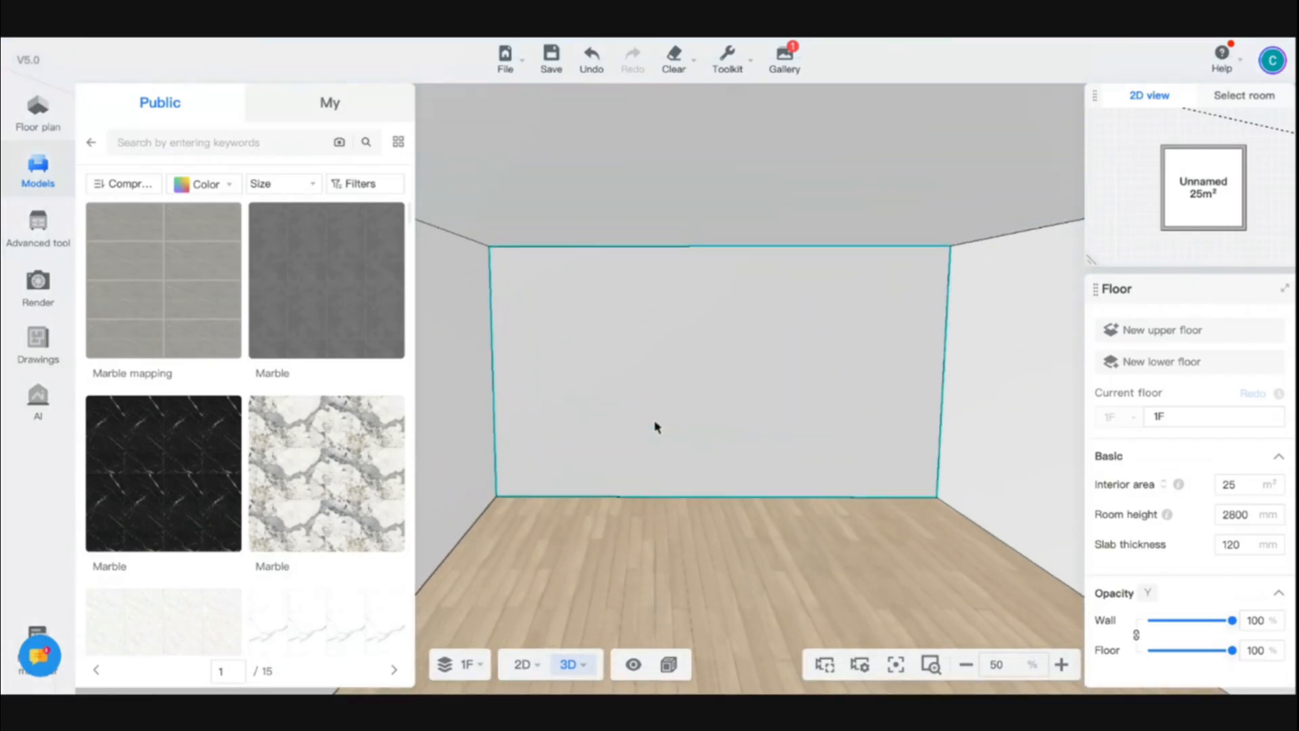
left_click(655, 426)
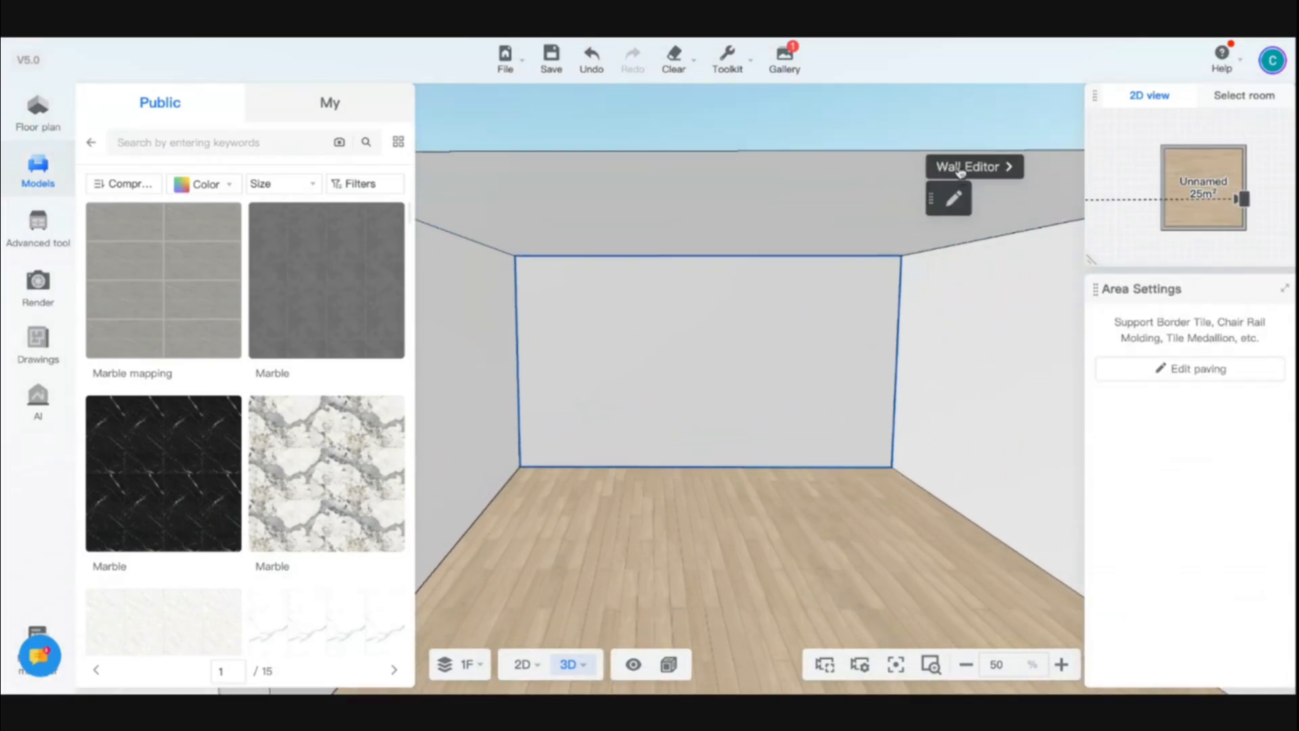
left_click(960, 169)
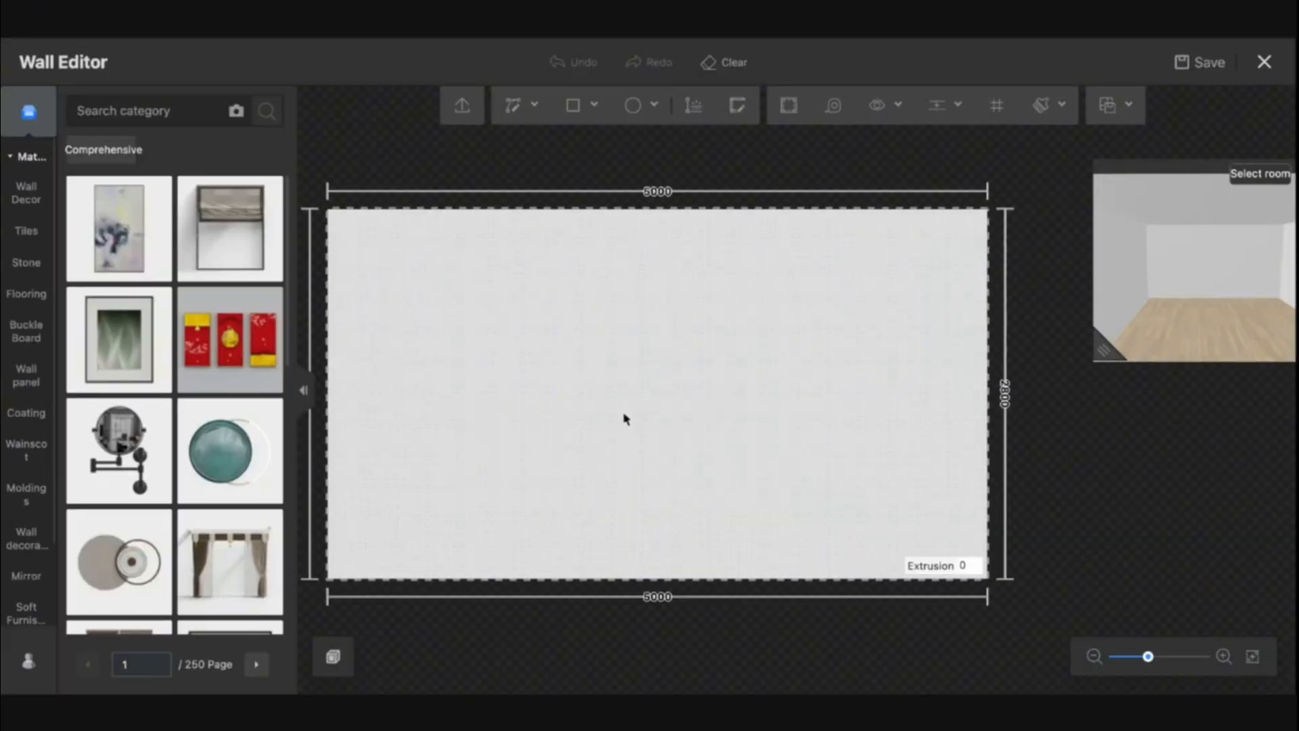
Draw a rectangle about 500 mm wide and 1400 mm tall up from the wall's bottom edge near its centre
mouse_move(576, 117)
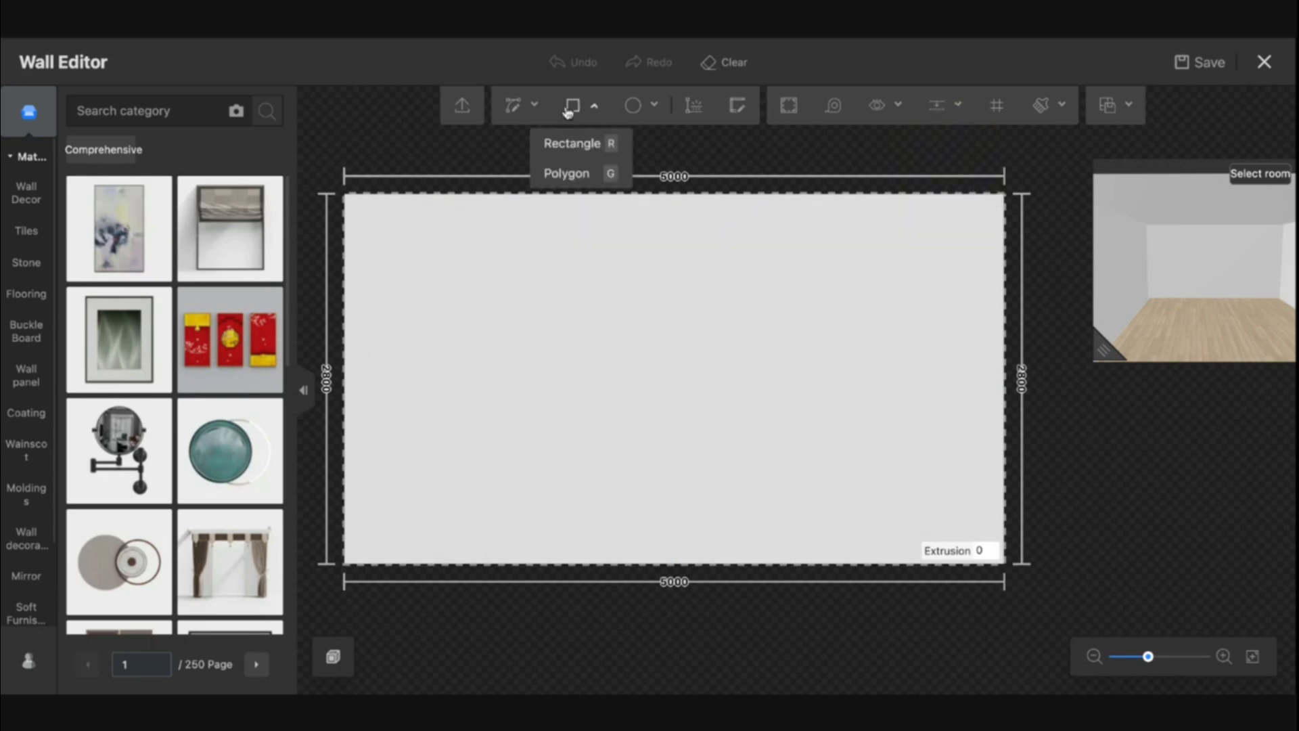
left_click(569, 112)
left_click(674, 564)
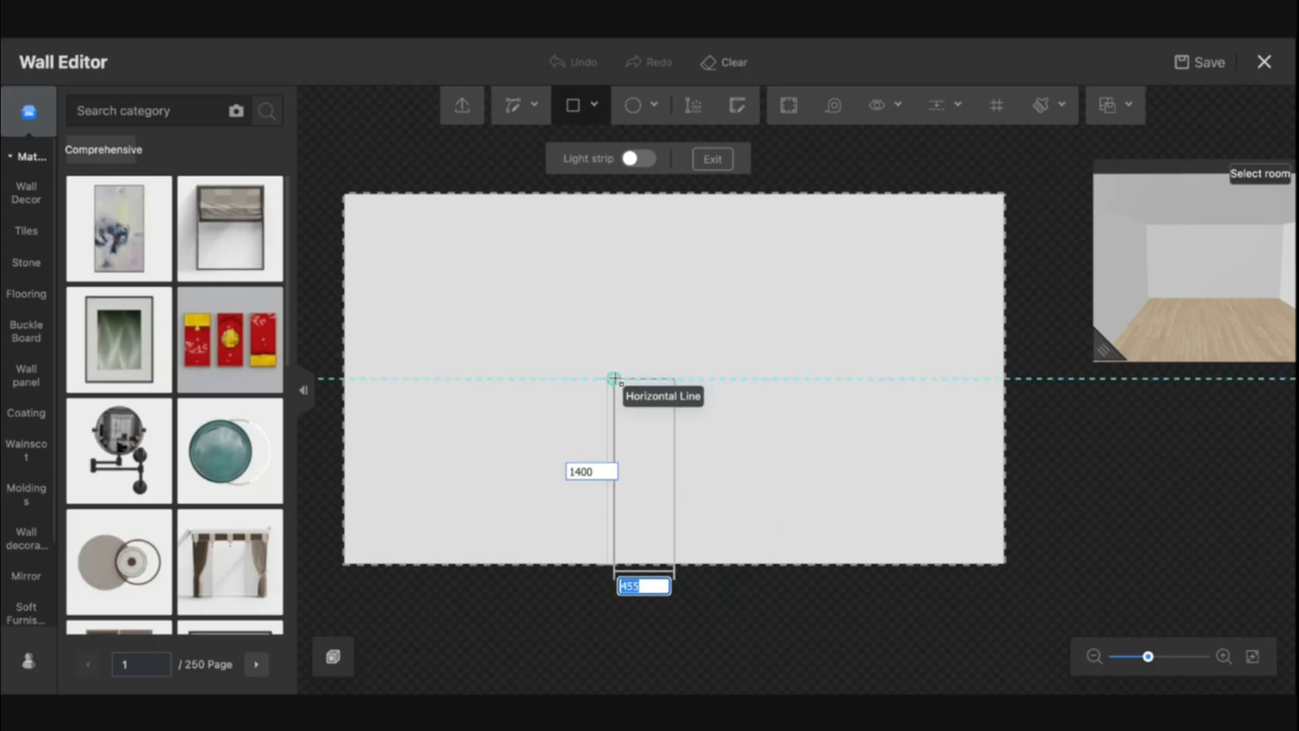
key("Tab")
key("Return")
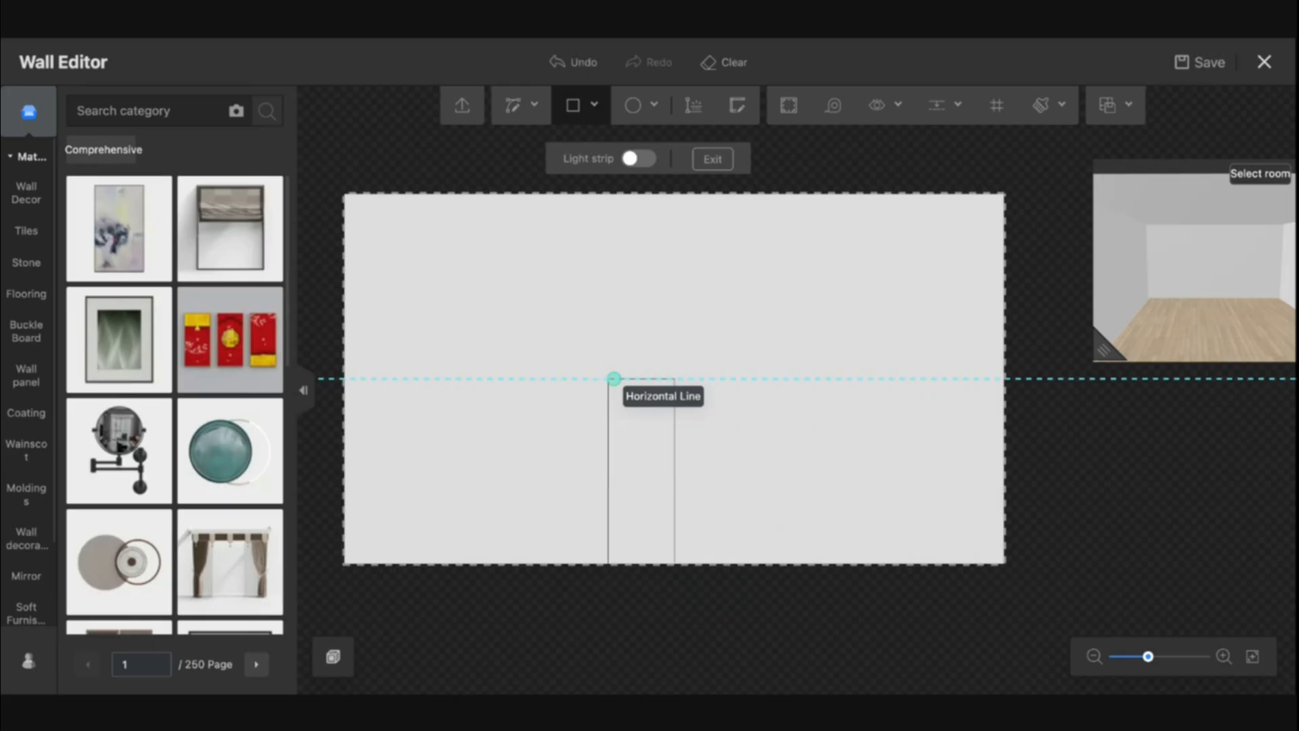
Draw a second 500 mm wide, 1400 mm tall rectangle directly beside the first
left_click(675, 379)
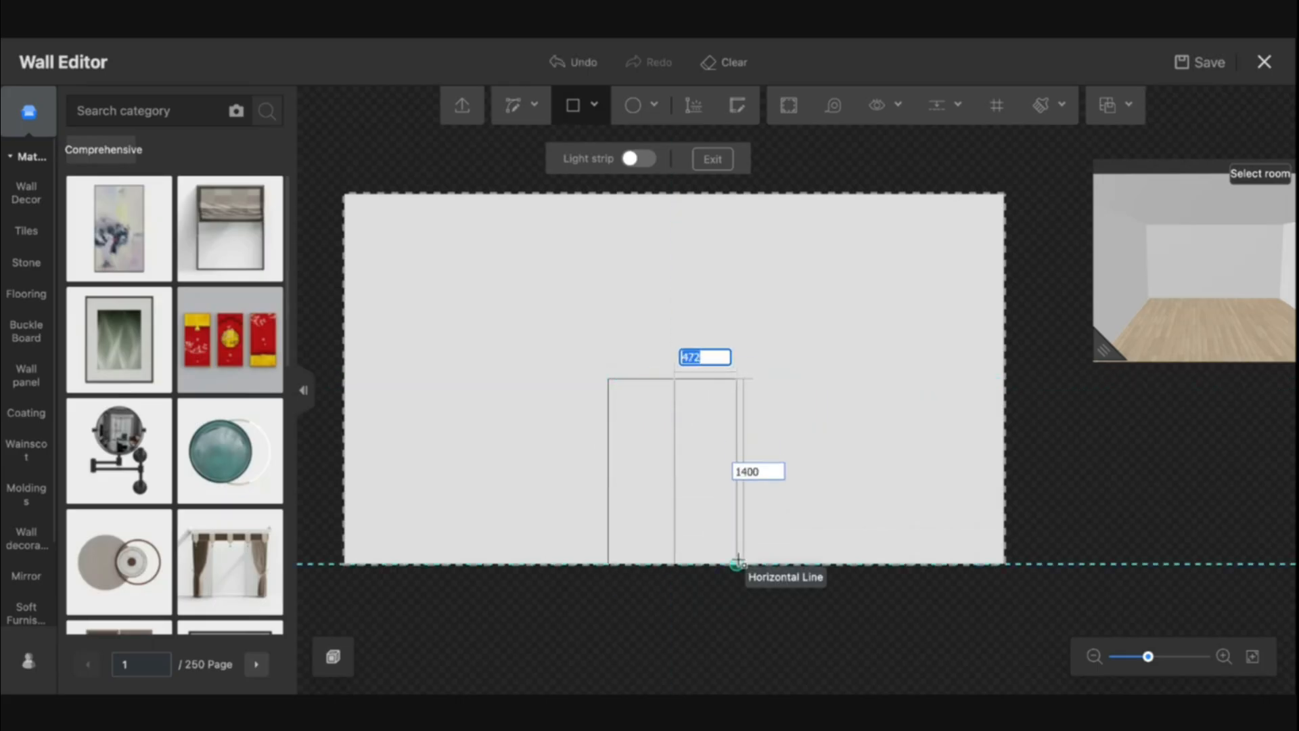
type("500")
key("Tab")
key("Return")
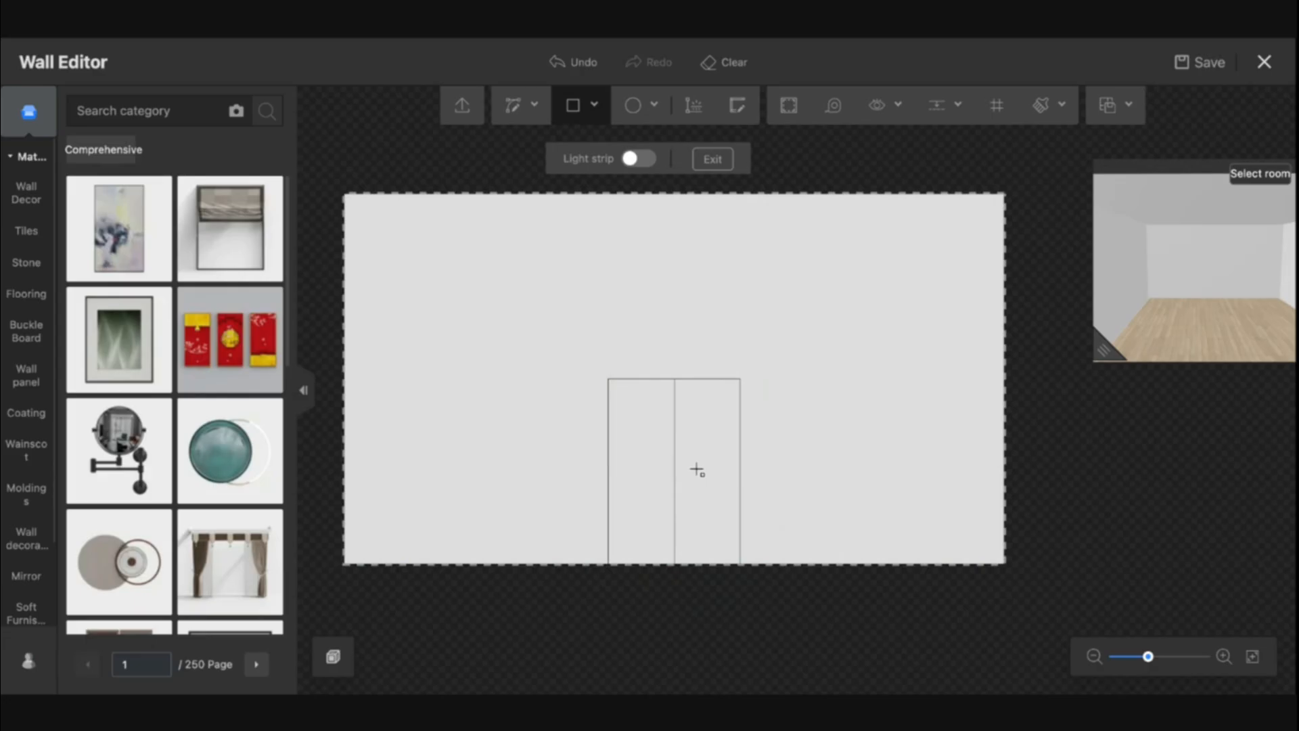
Draw a 500 mm radius circle centred on the top midpoint of the two rectangles
mouse_move(639, 119)
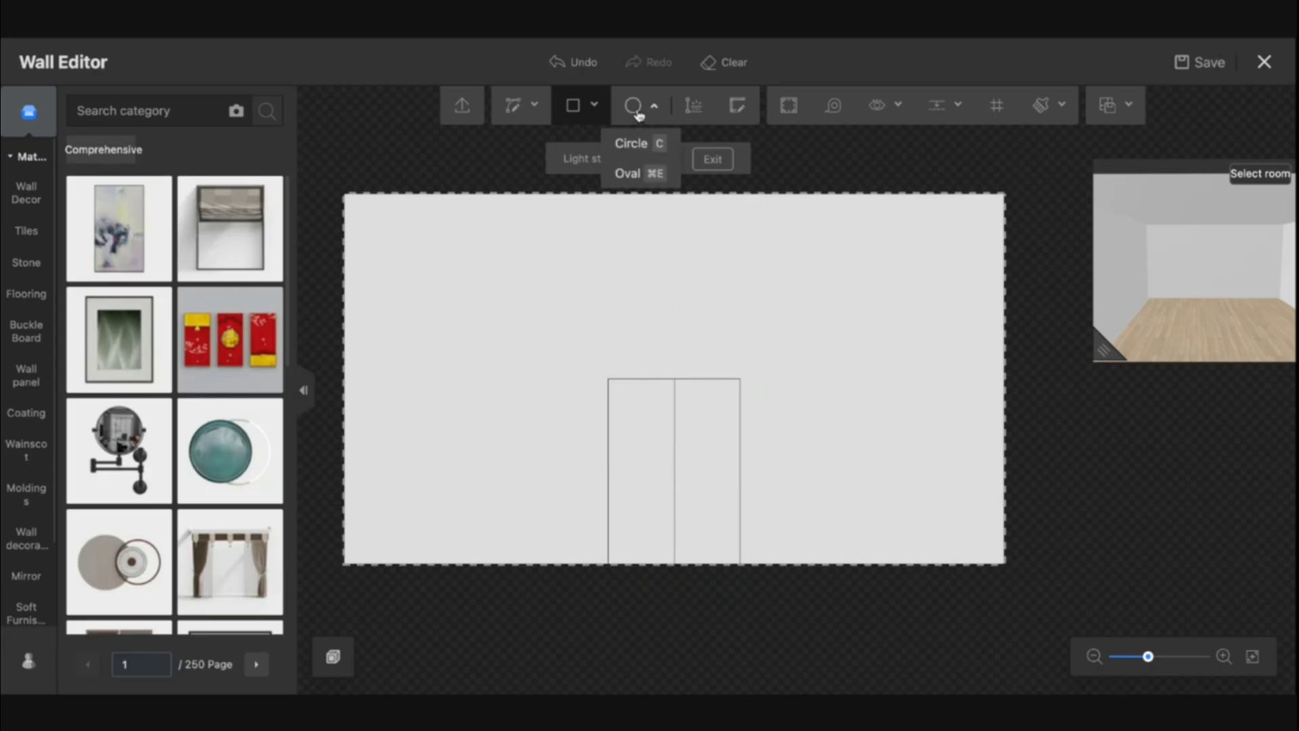
left_click(632, 143)
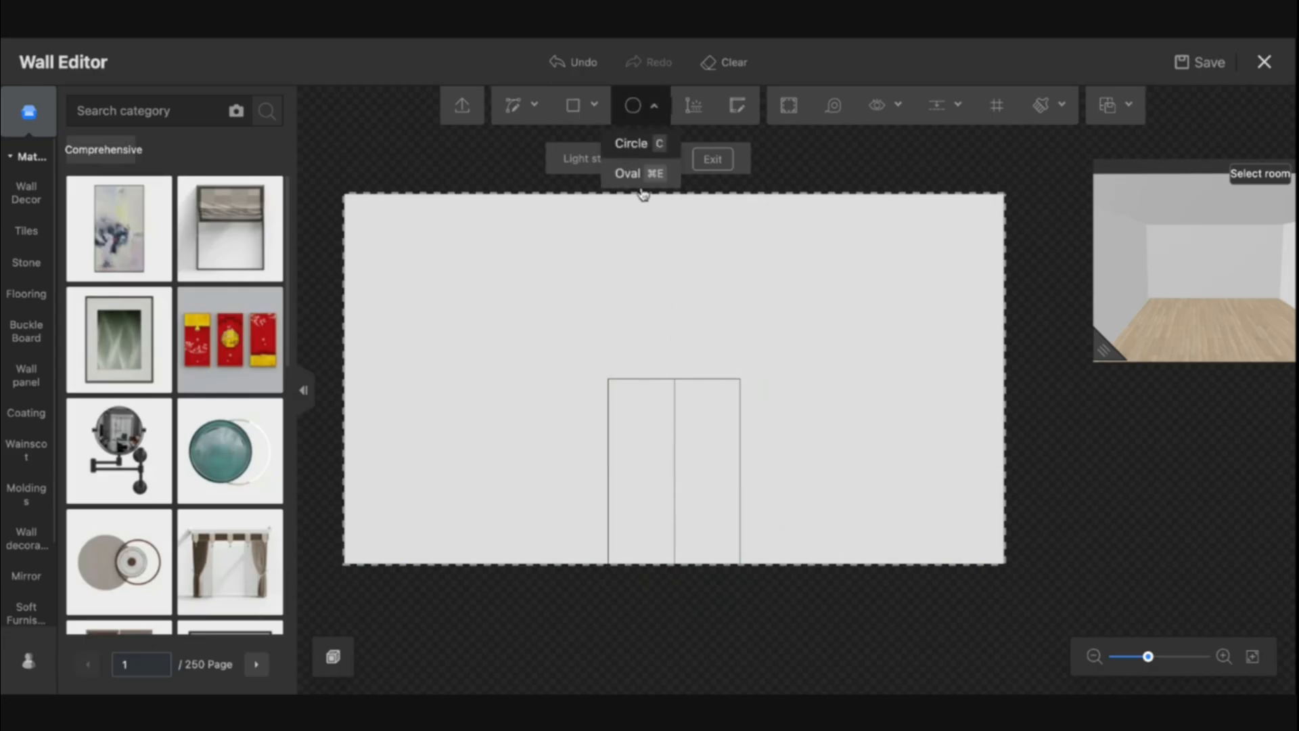
left_click(673, 380)
left_click(740, 380)
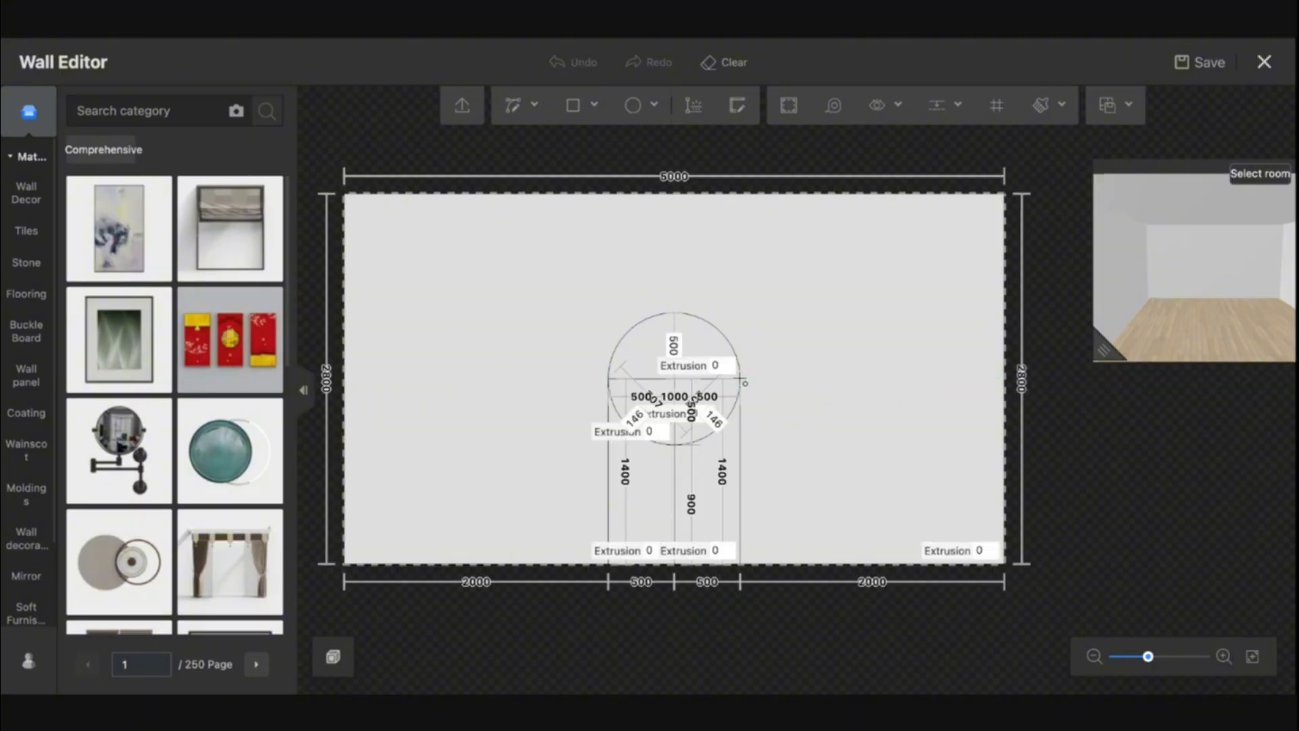
Delete the circle's lower arcs and the inner dividing lines to leave a single arched outline
scroll(711, 399, "up", 3)
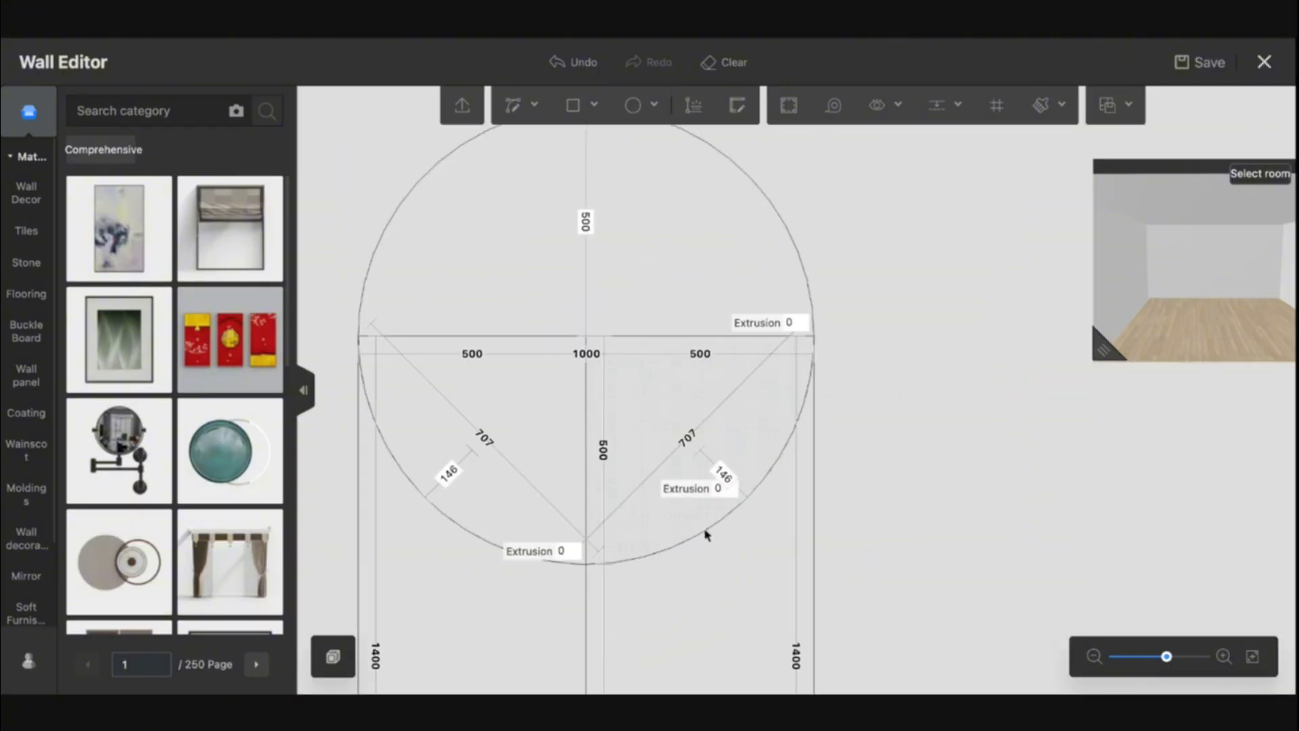
left_click(705, 535)
key("Delete")
left_click(587, 467)
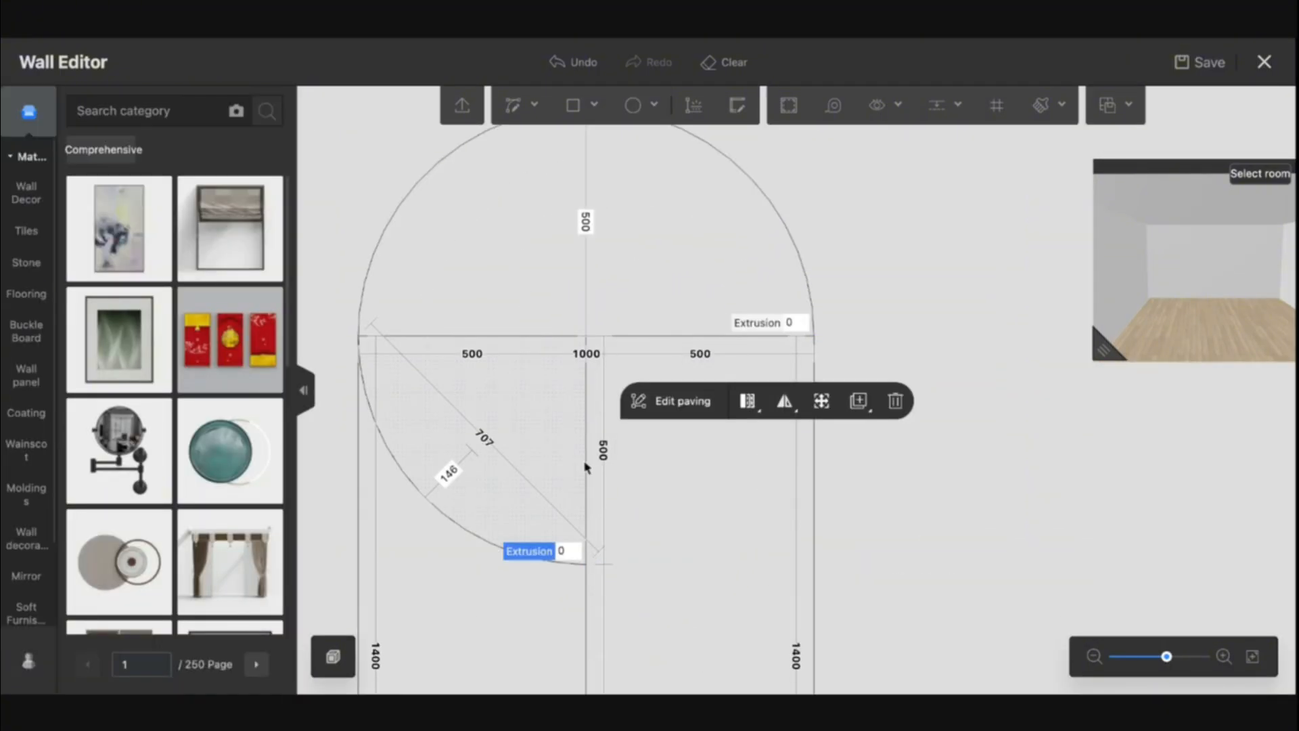
key("Delete")
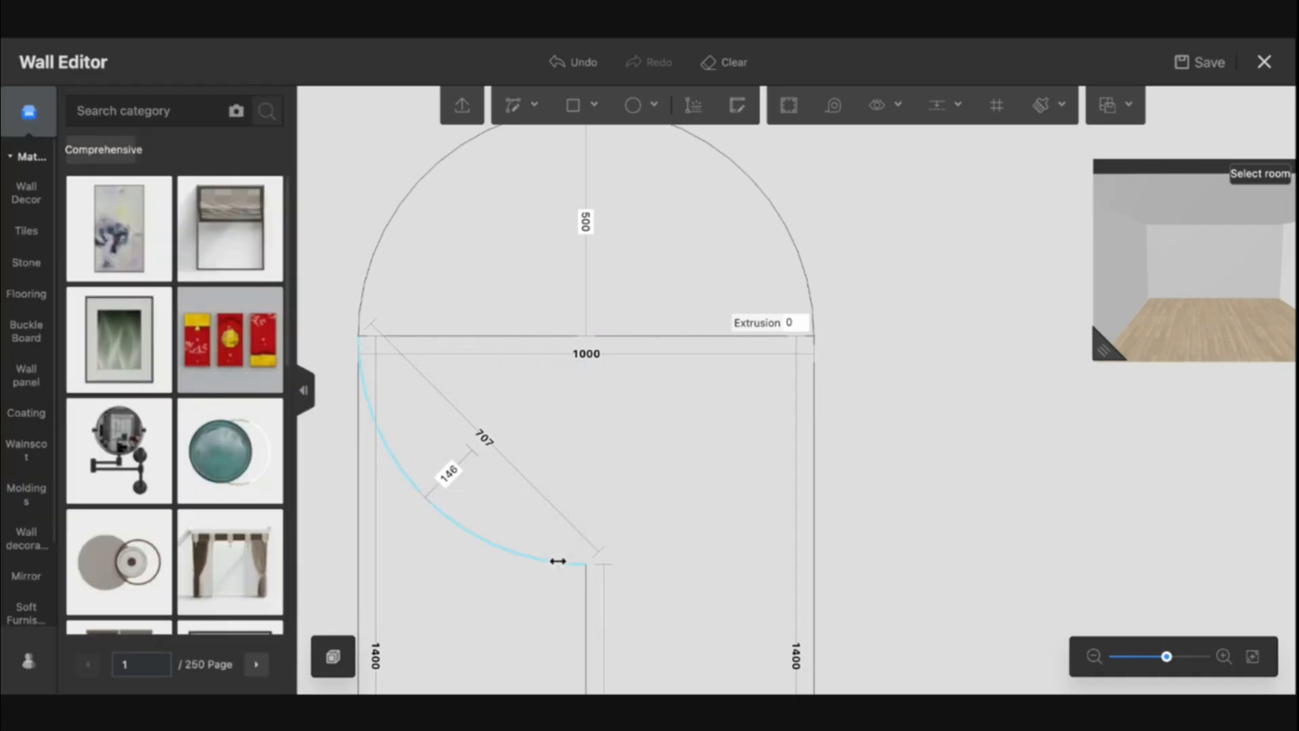
left_click(557, 559)
key("Delete")
left_click(608, 336)
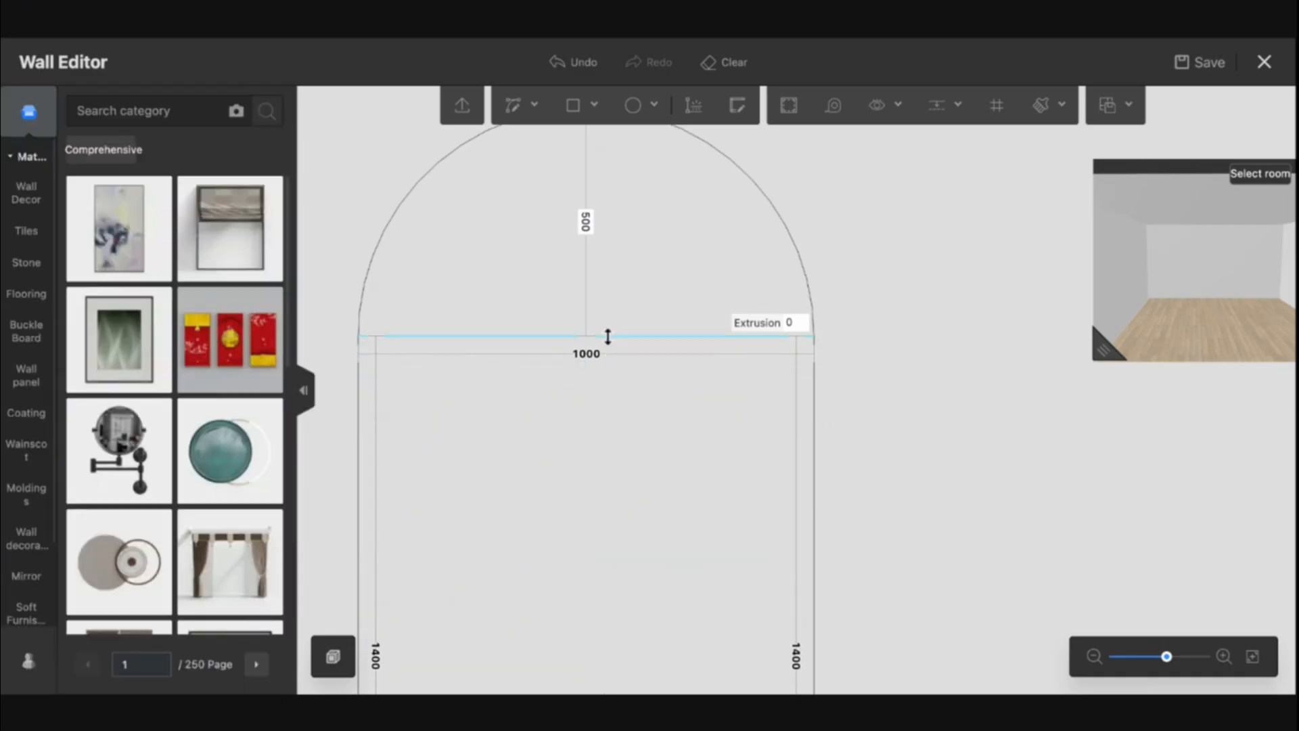
key("Delete")
Start another circle at the top middle point of the arch
scroll(643, 315, "down", 5)
left_click_drag(792, 254, 756, 340)
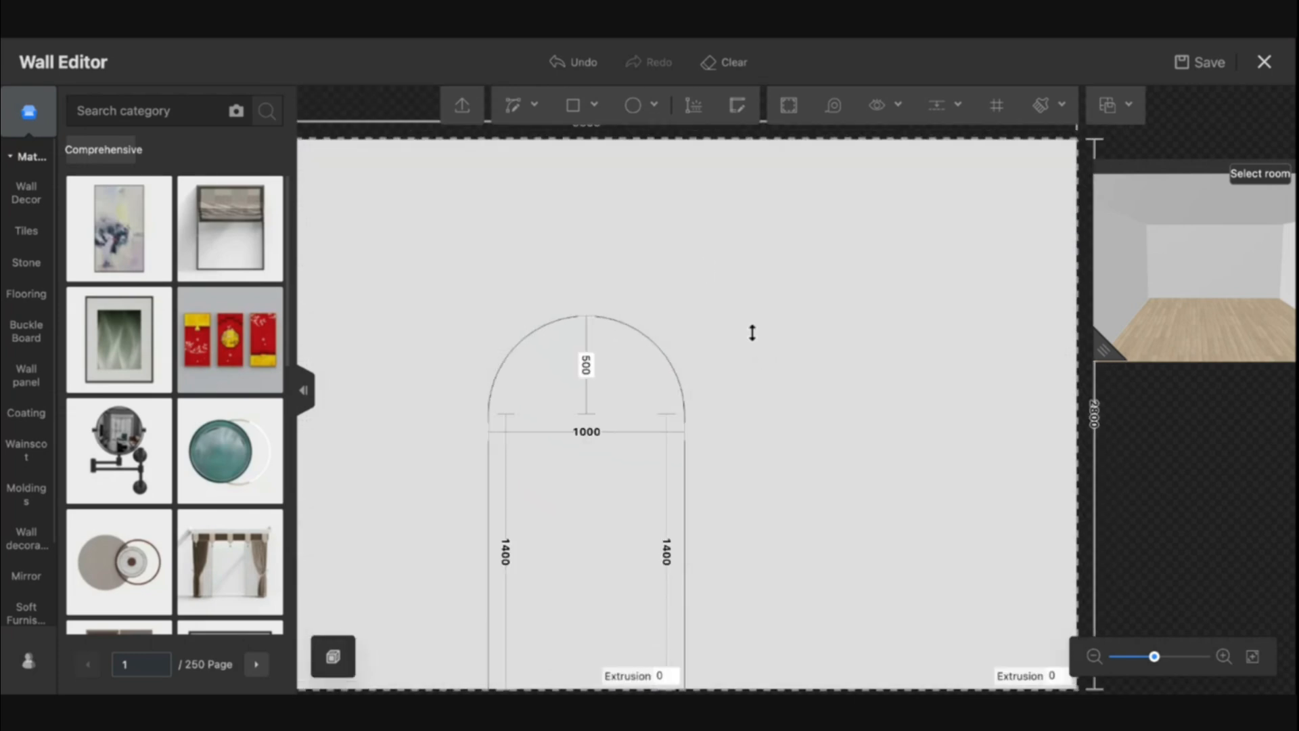
left_click(633, 105)
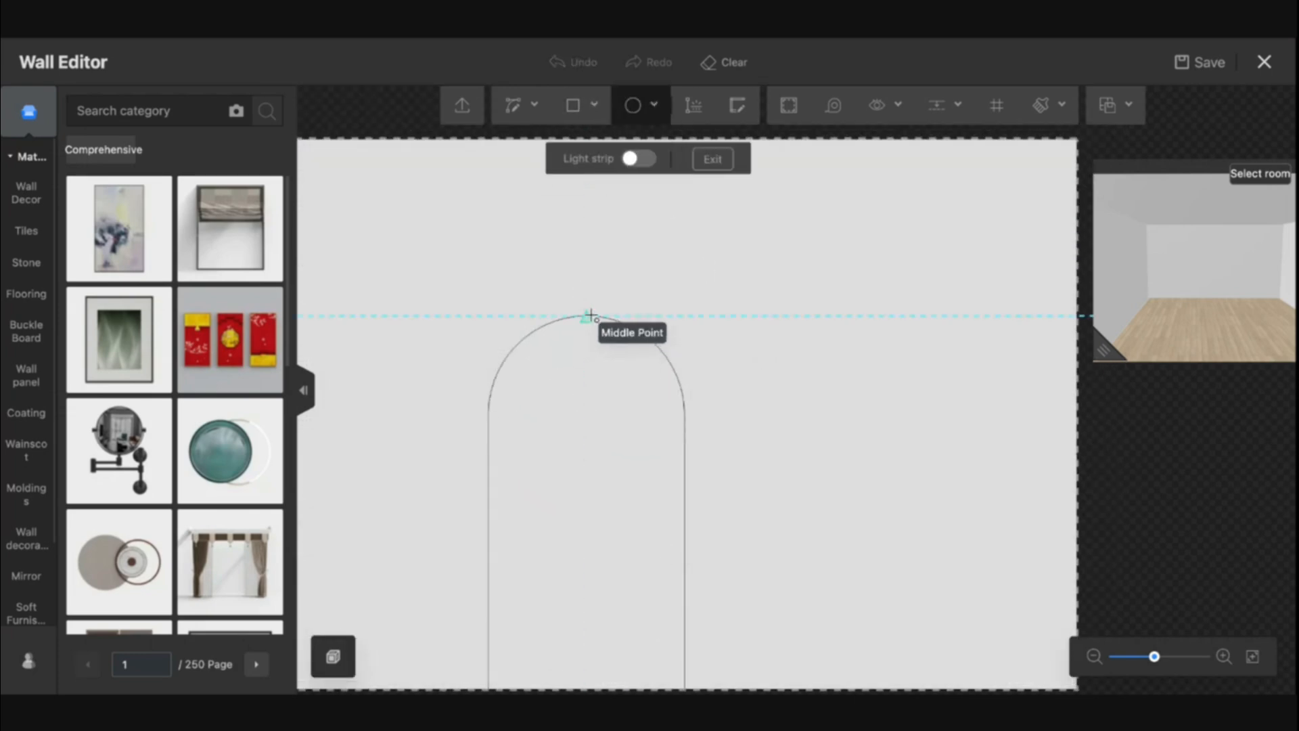
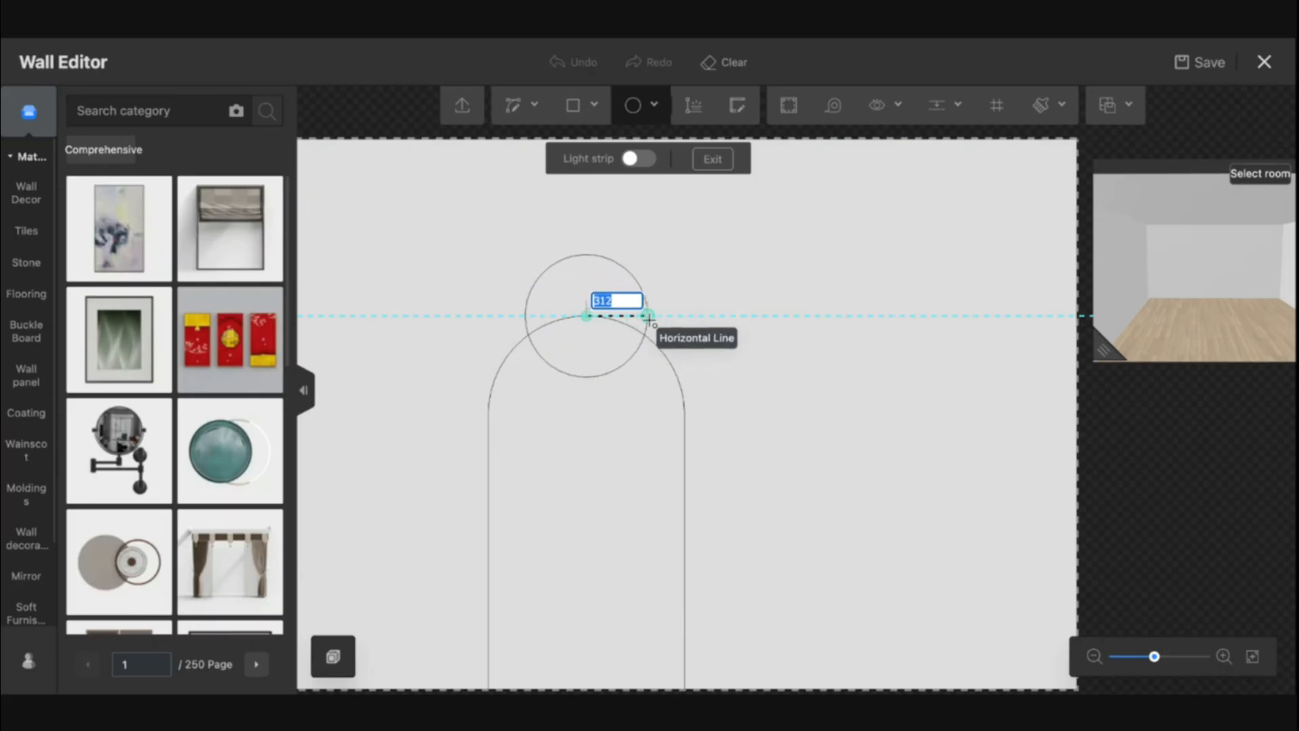
Draw a circle with a 500 radius centred on the arch's centre point
left_click(648, 318)
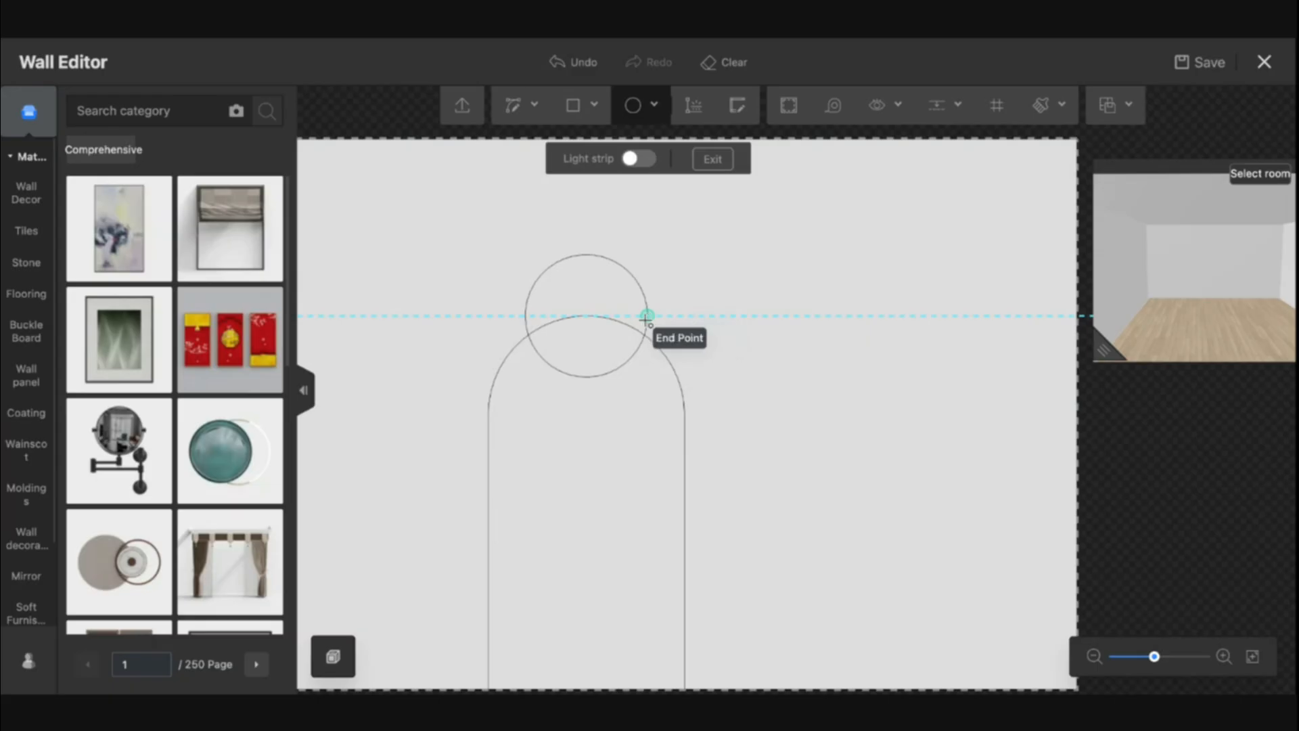
key("ctrl+z")
left_click(596, 318)
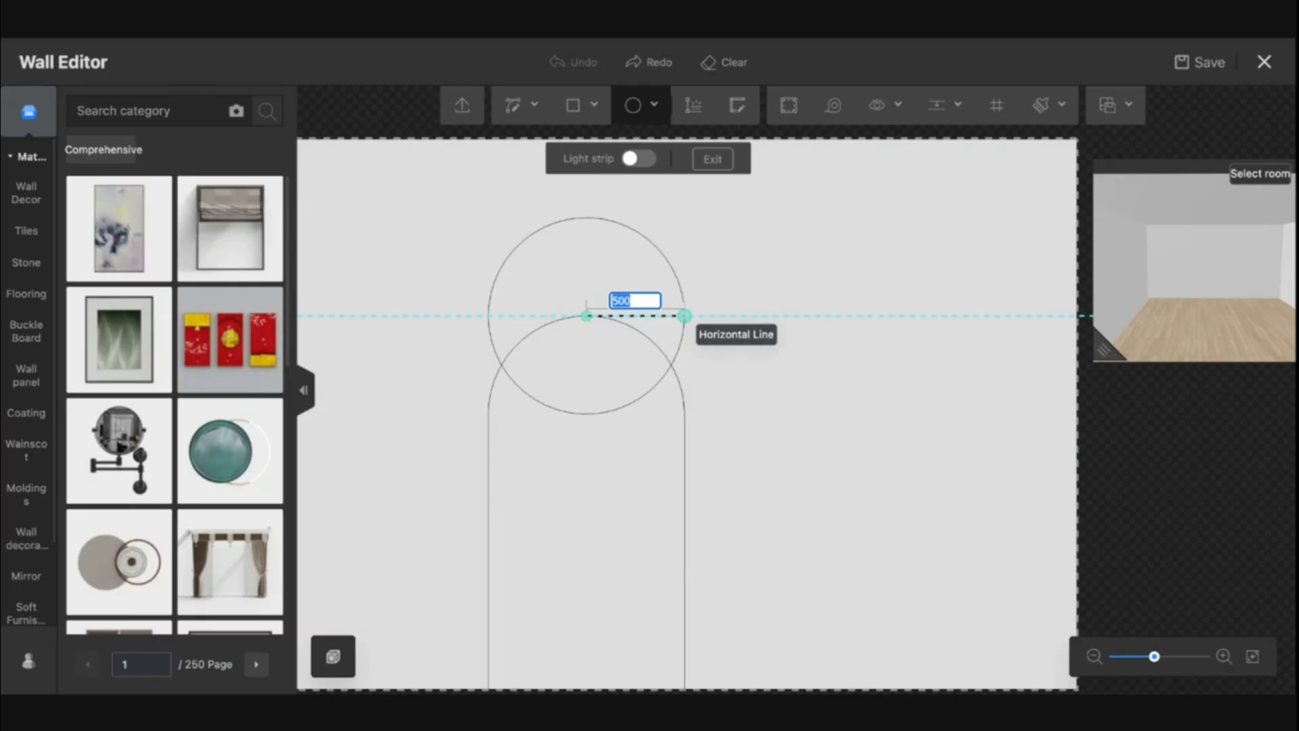
left_click(685, 315)
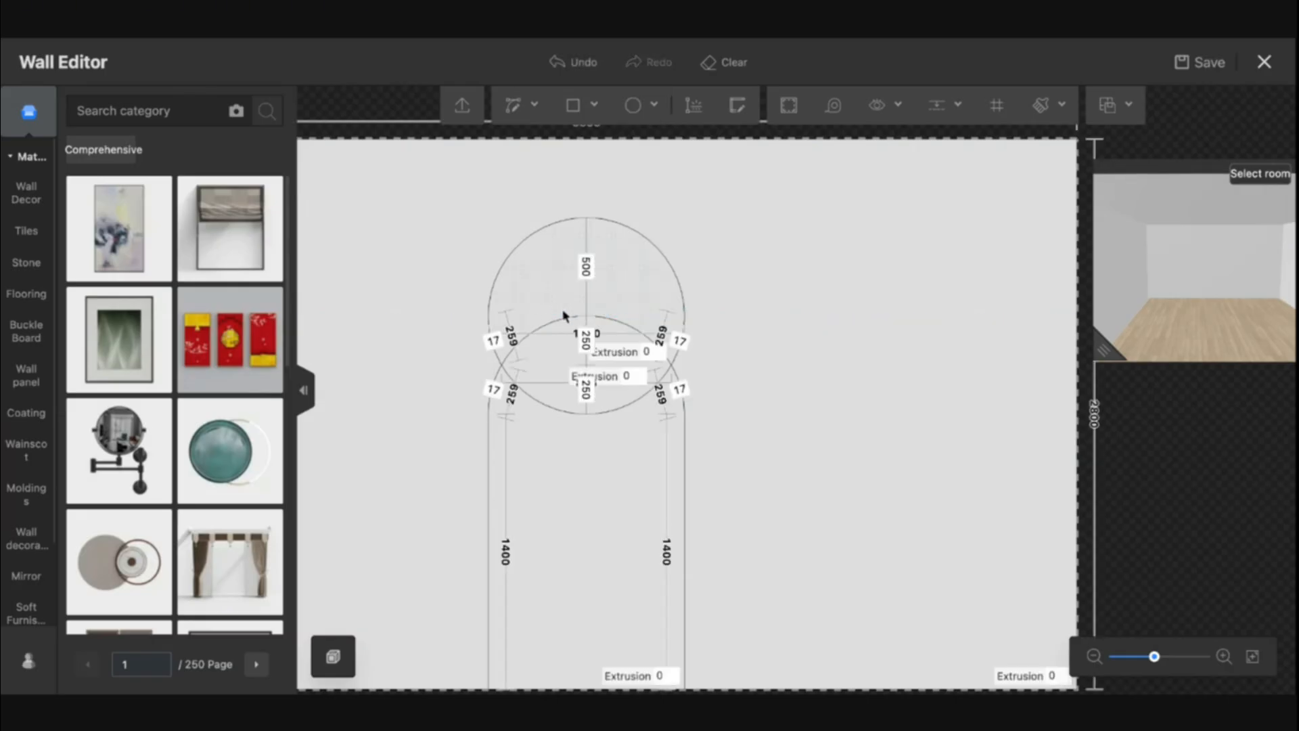
Draw two curves from the circle intersections up to the top of the large circle, forming a pointed arch
scroll(557, 349, "up", 3)
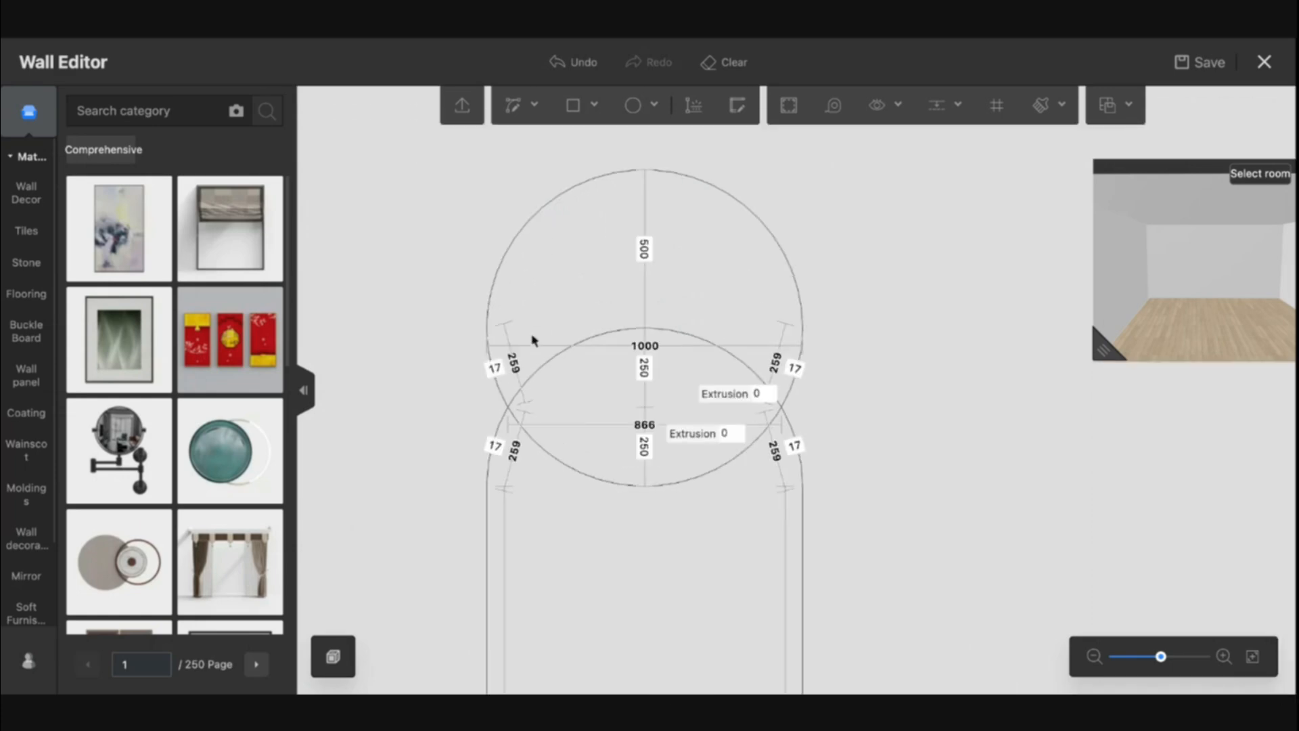
left_click(513, 110)
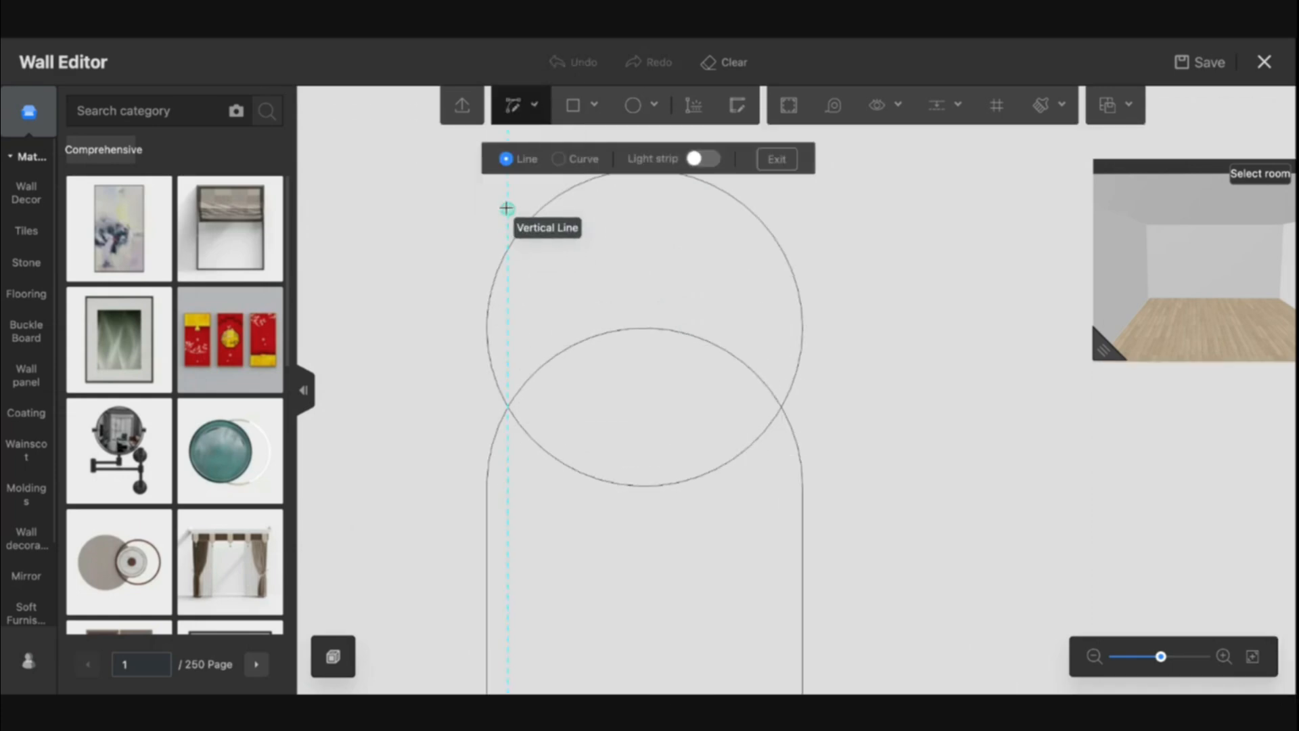
left_click(561, 160)
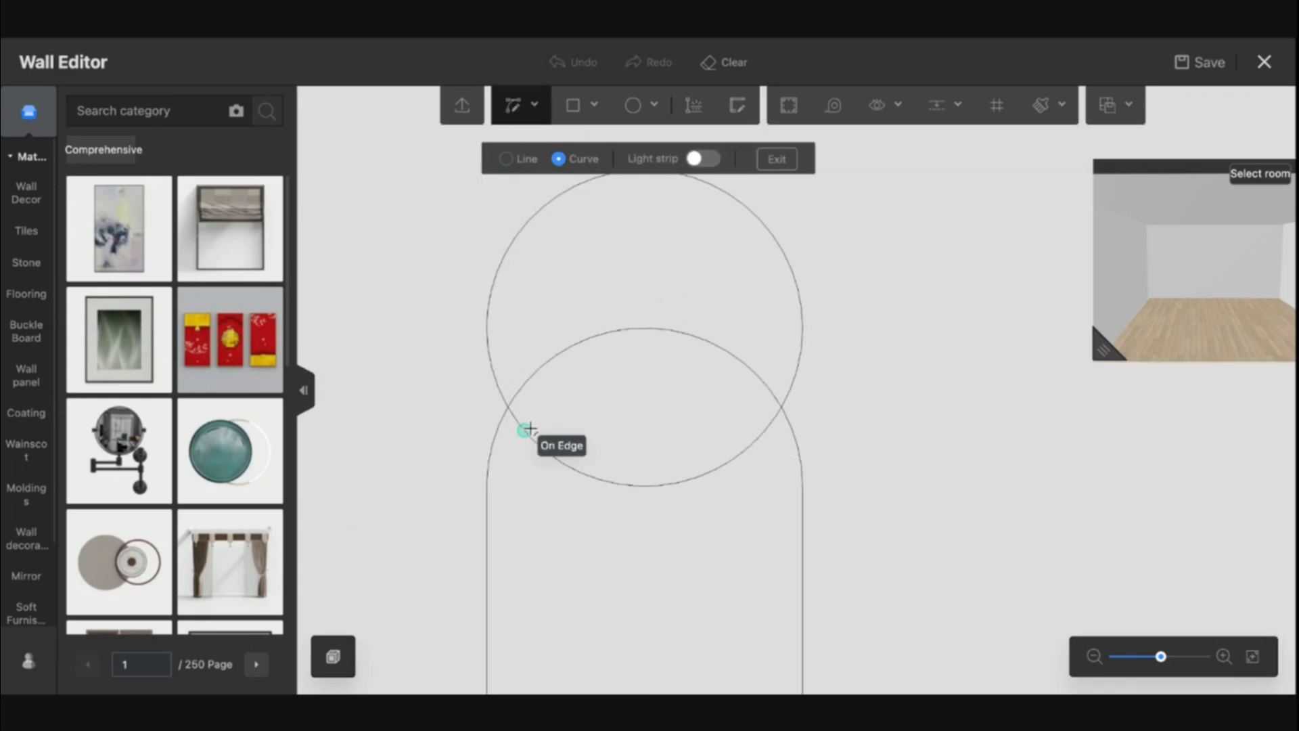
left_click(506, 404)
scroll(629, 195, "down", 5)
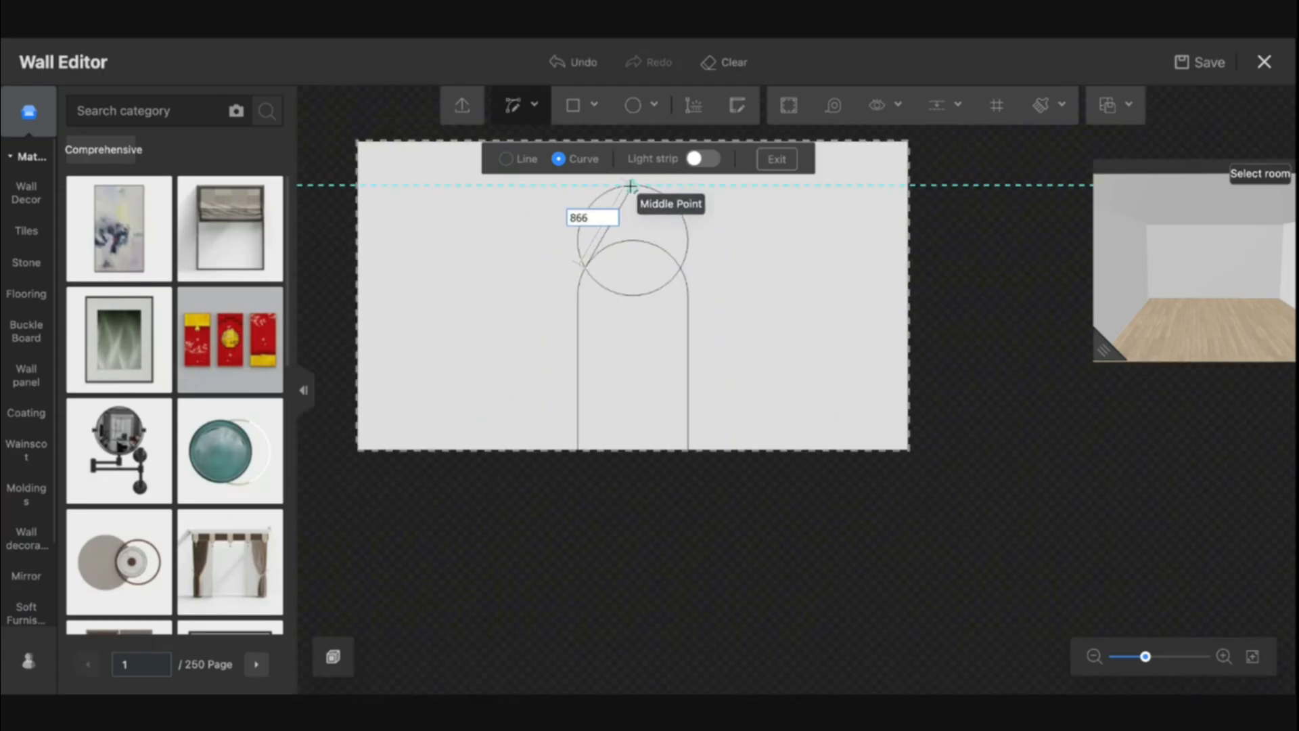
scroll(621, 199, "up", 6)
scroll(621, 199, "up", 3)
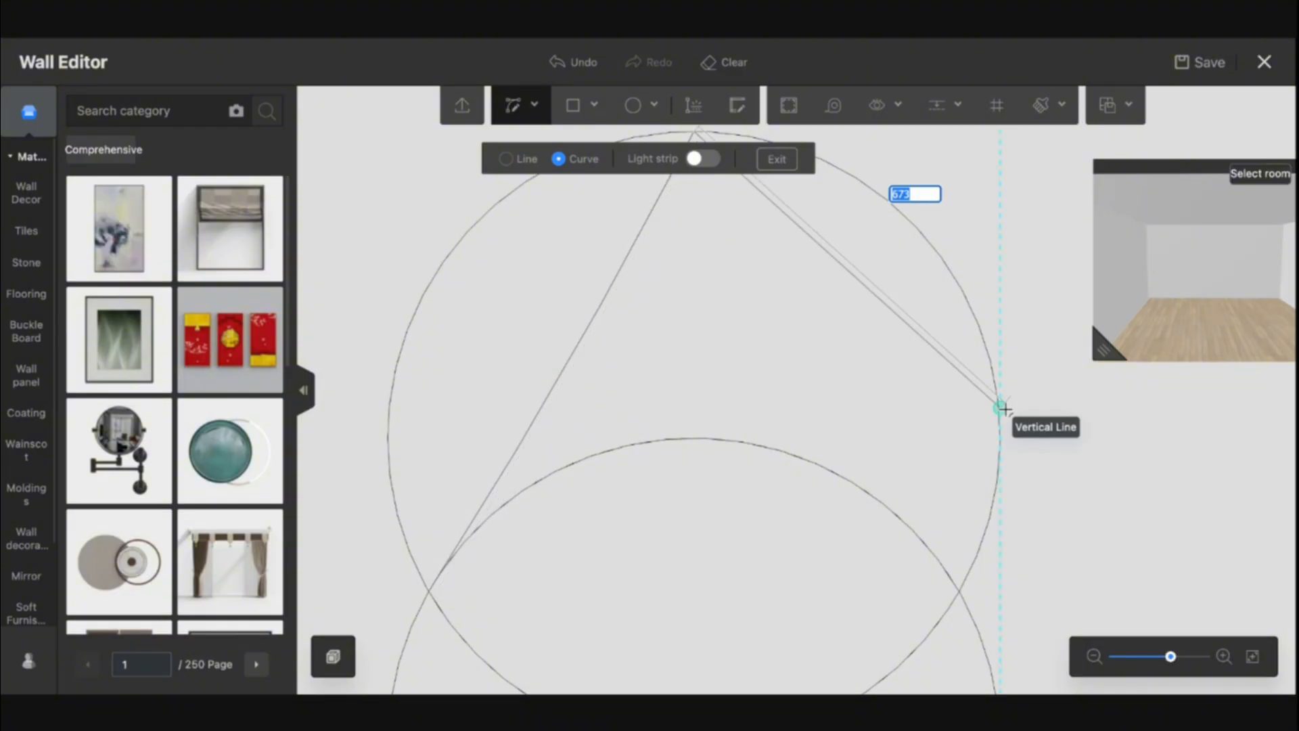
left_click(958, 593)
scroll(837, 358, "down", 3)
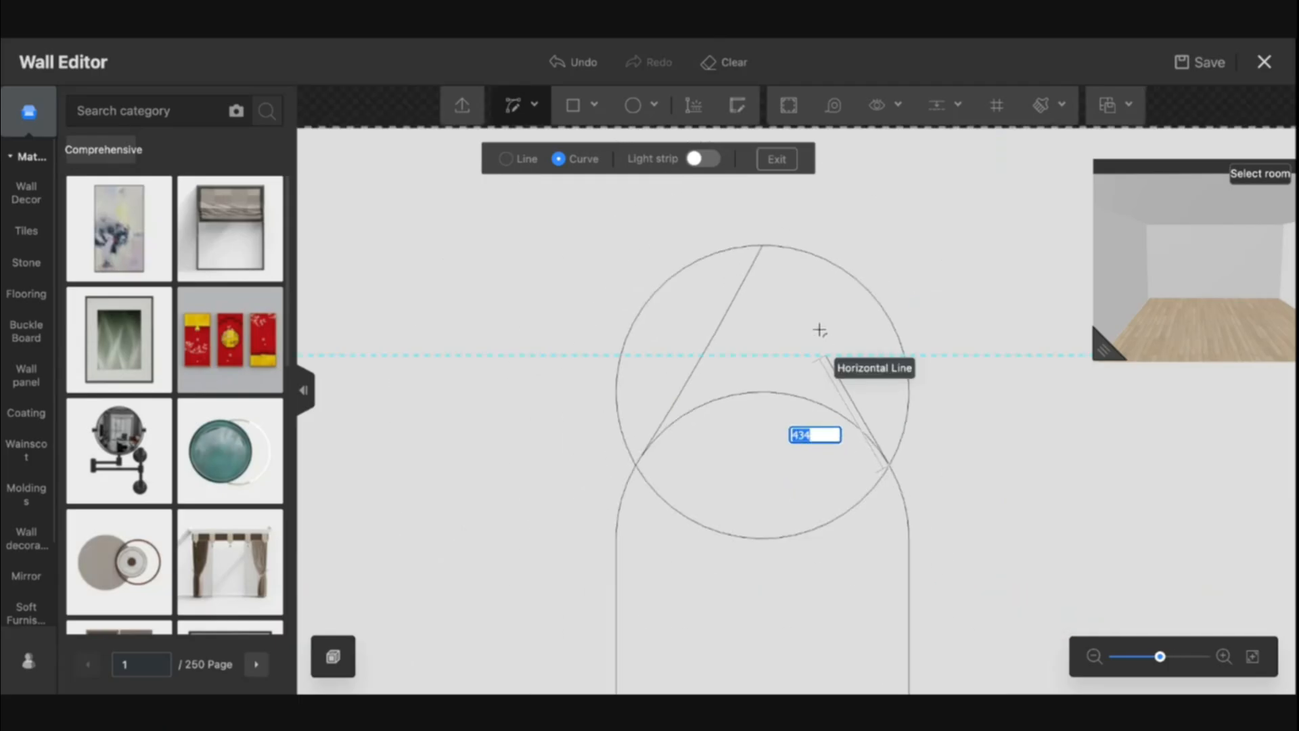
left_click(765, 247)
scroll(778, 275, "up", 3)
scroll(772, 275, "up", 1)
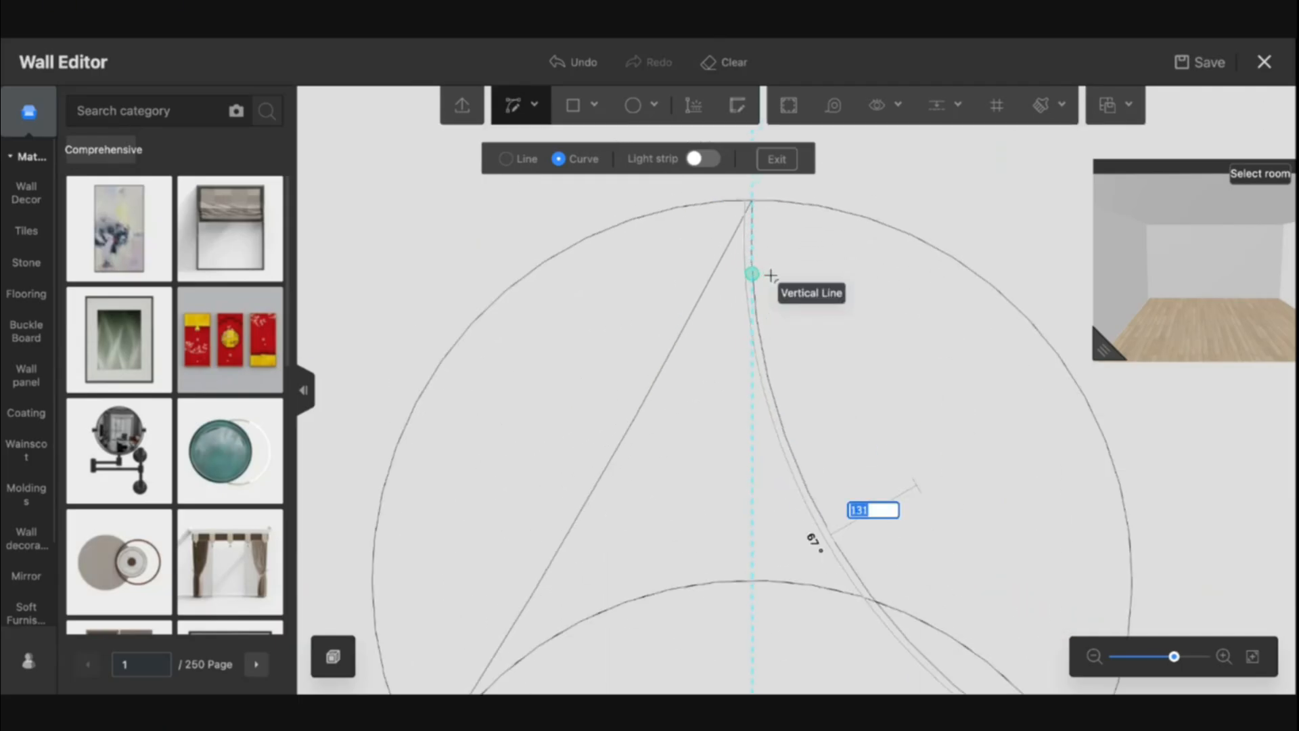
left_click(772, 275)
key("Escape")
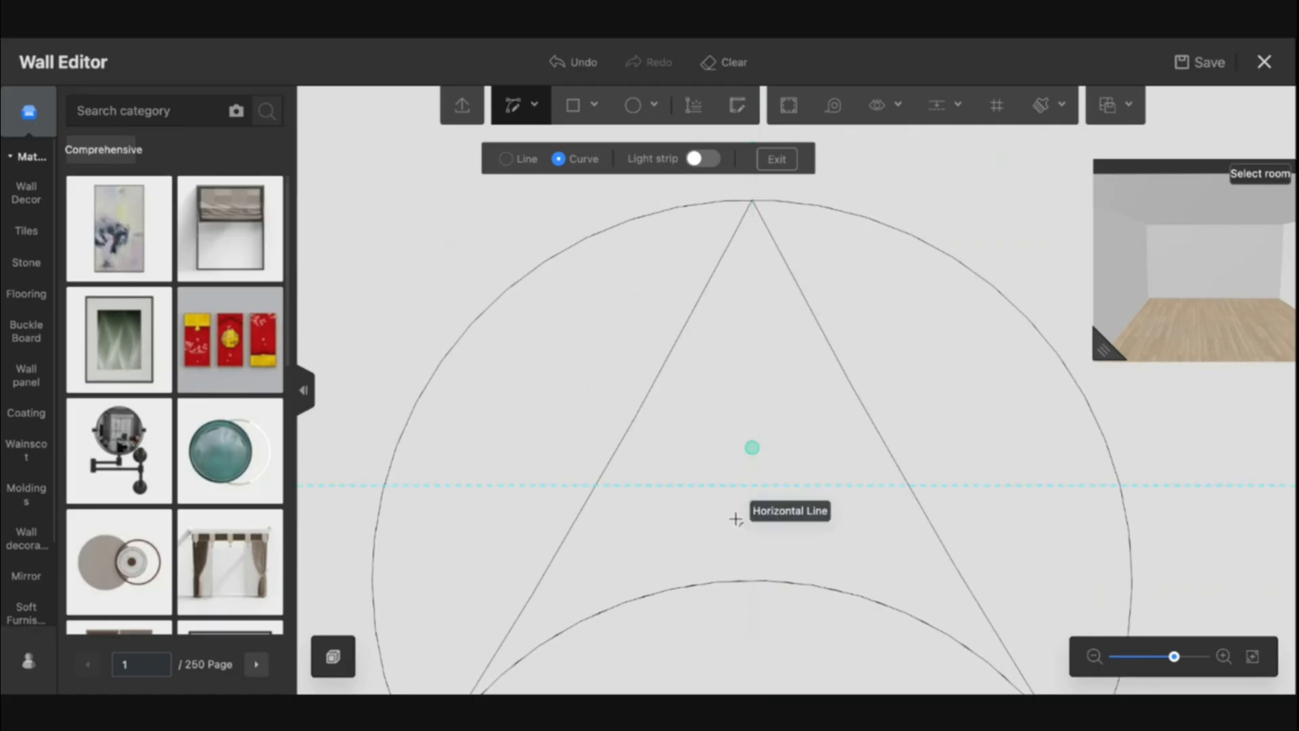
key("Escape")
Delete the left and right outer arcs of the large circle
left_click(522, 278)
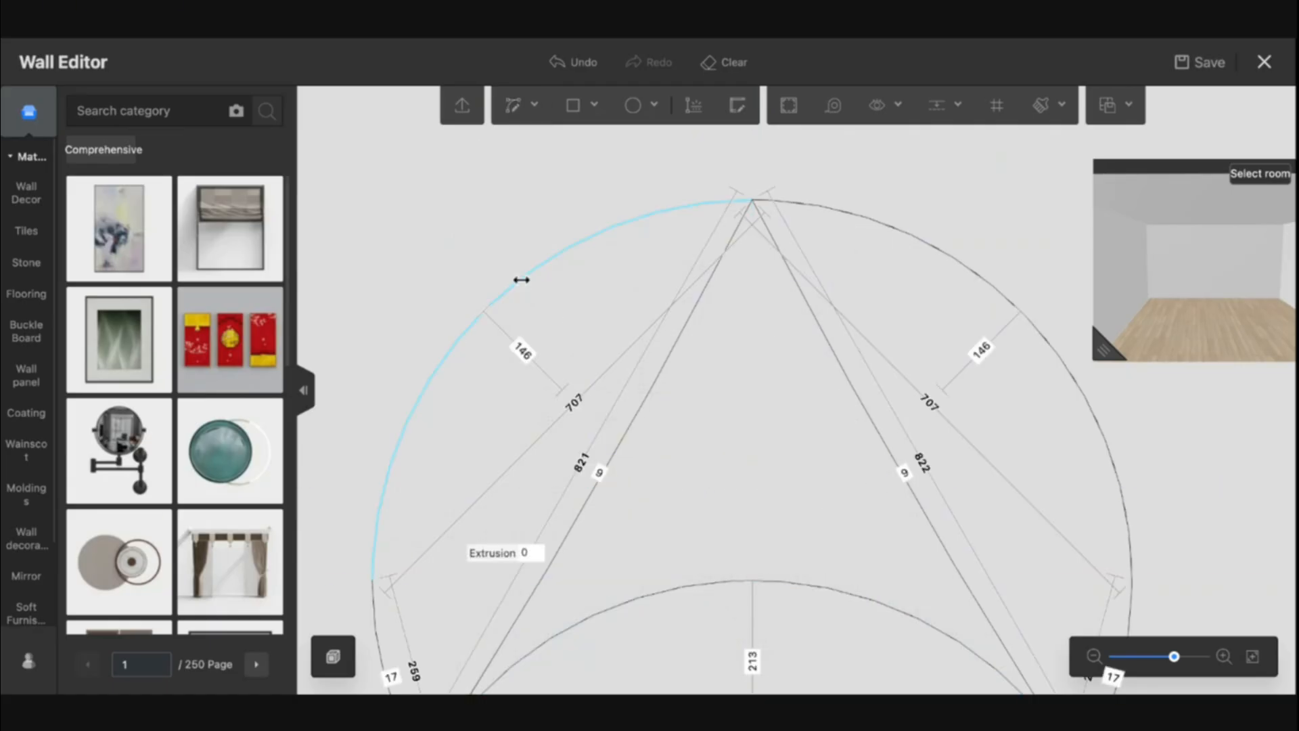
key("Delete")
left_click(894, 230)
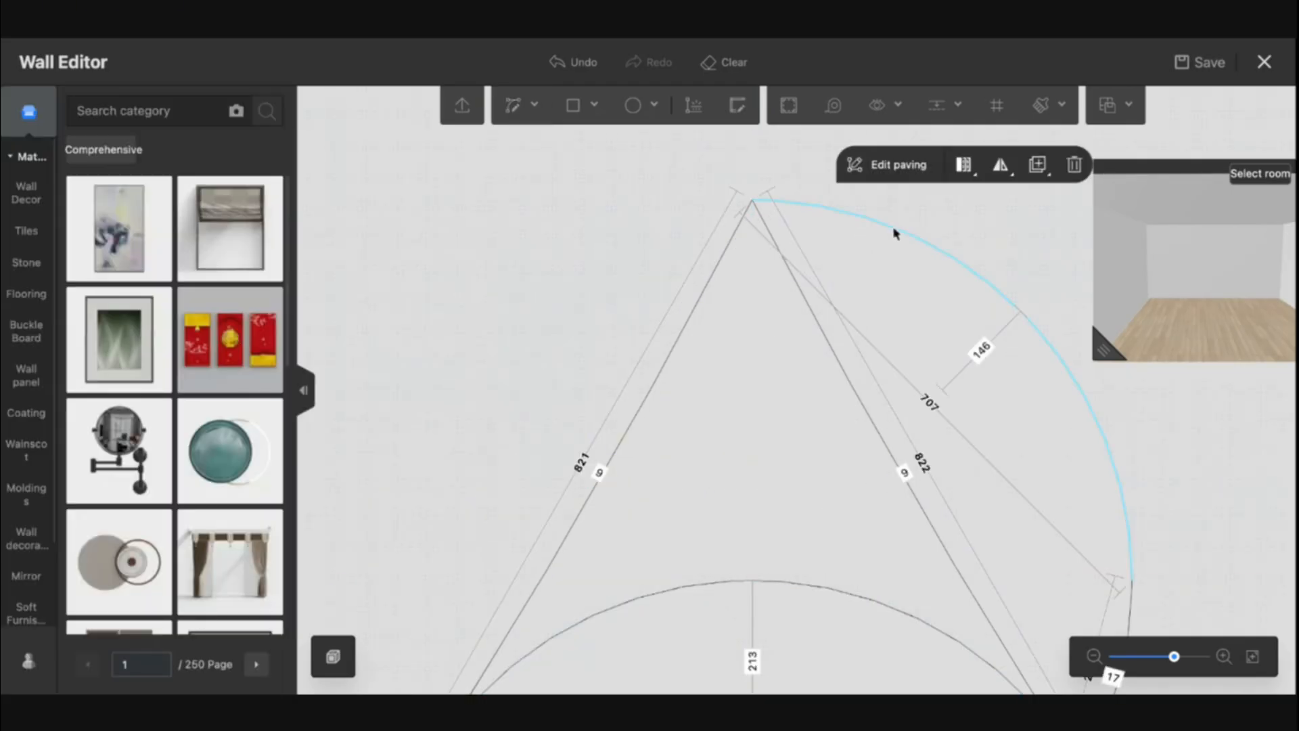
key("Delete")
scroll(891, 230, "down", 2)
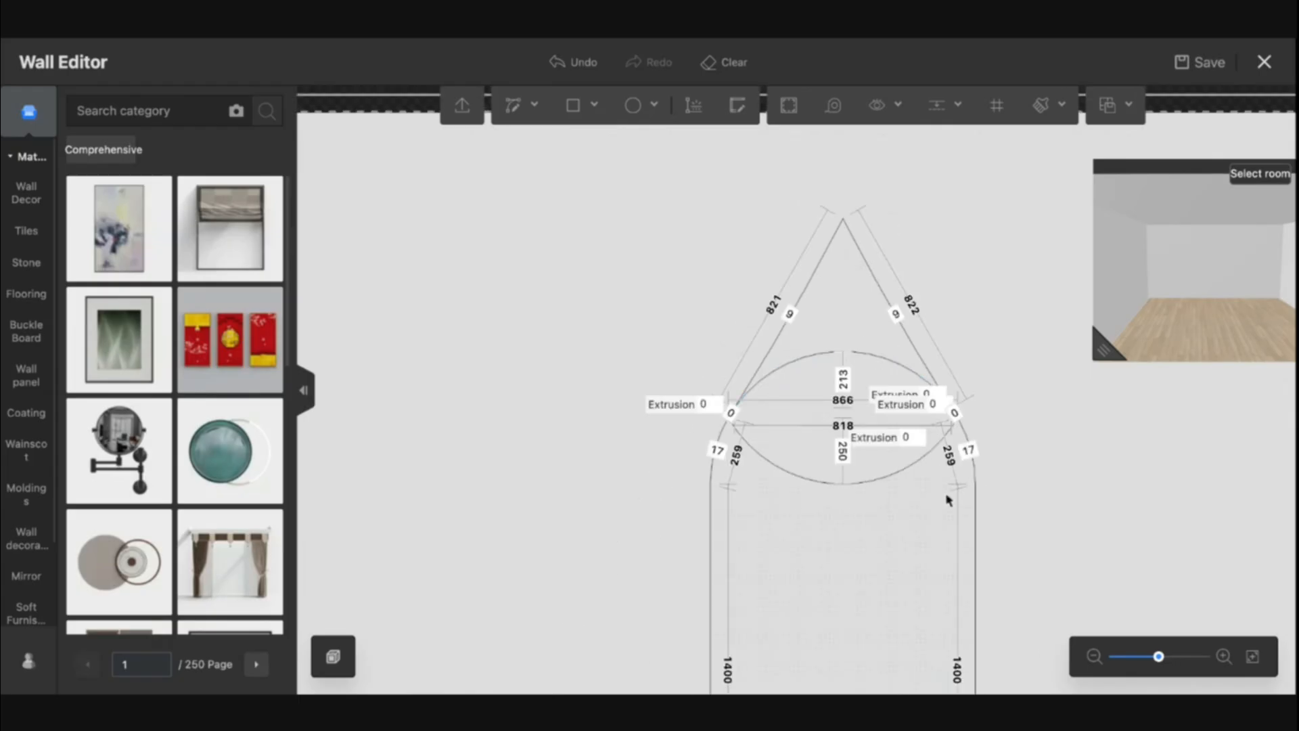
Undo the pointed-arch edits
left_click_drag(1045, 528, 825, 433)
scroll(933, 379, "down", 5)
scroll(846, 359, "up", 3)
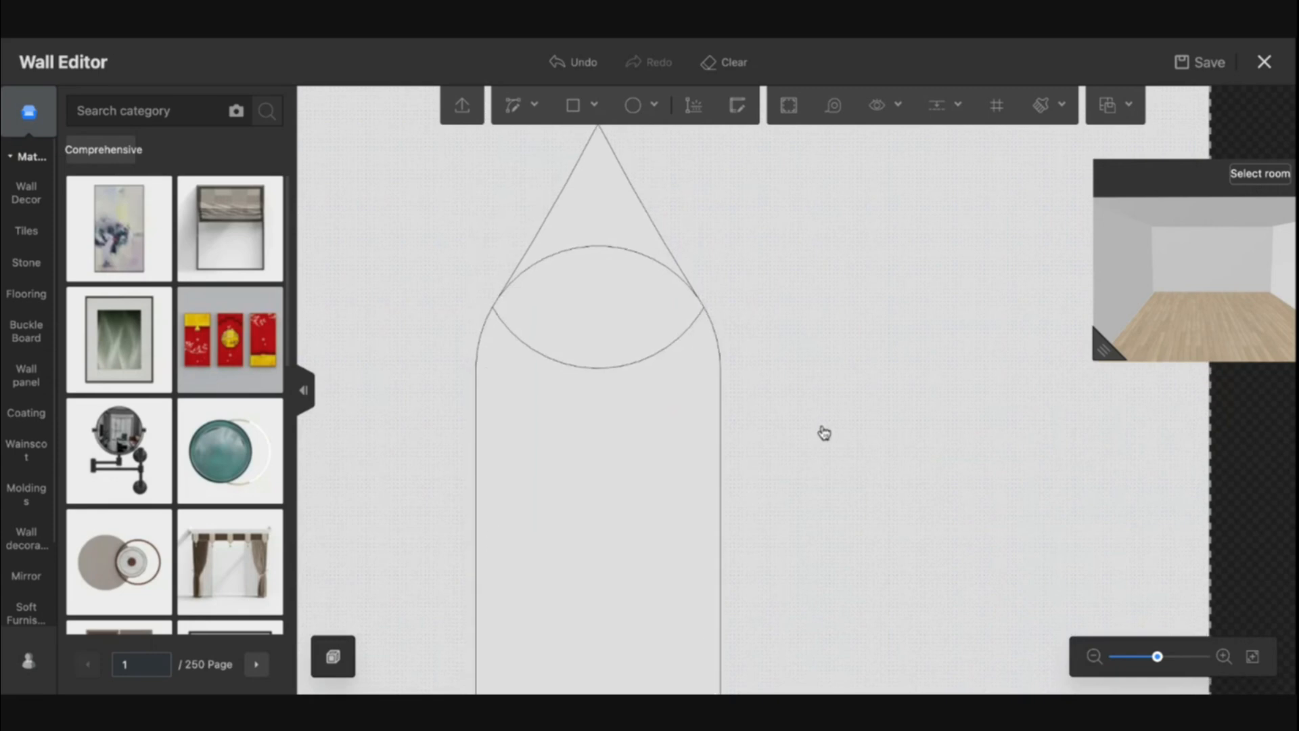
key("ctrl+z")
key("ctrl+z")
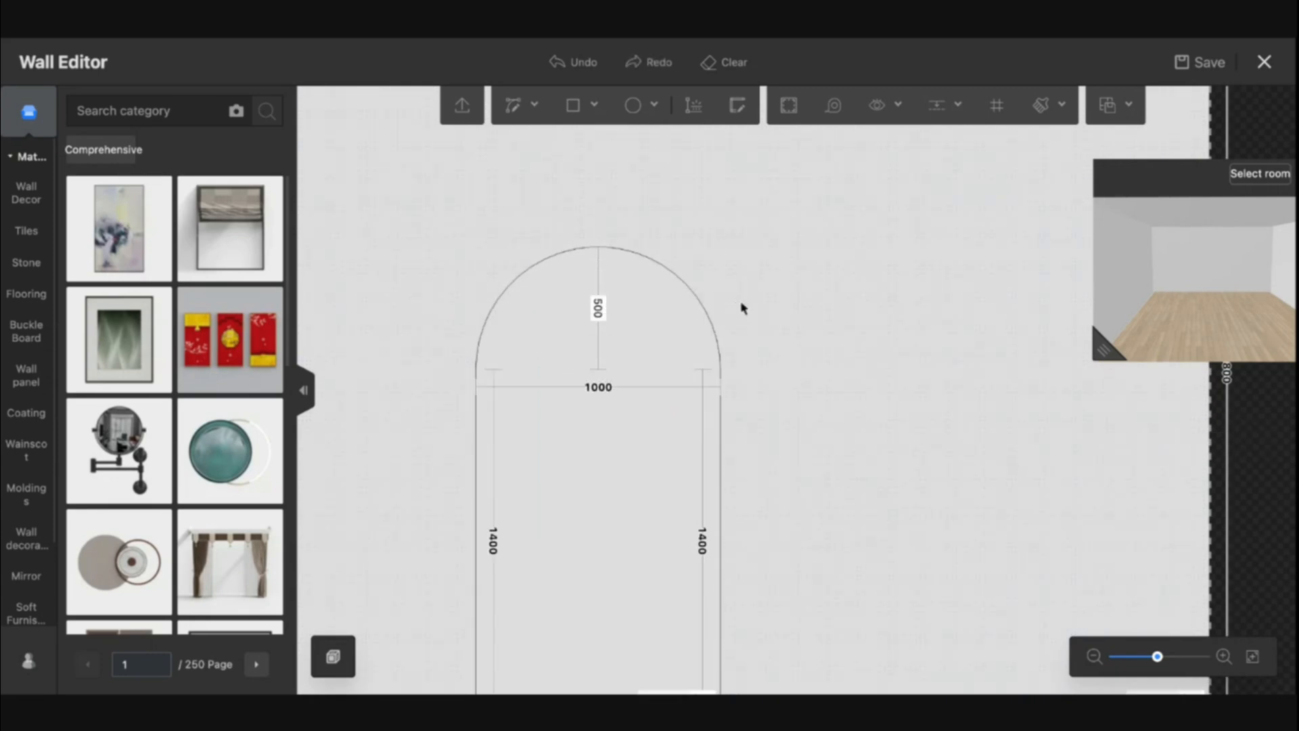
left_click_drag(834, 318, 871, 297)
left_click_drag(911, 354, 764, 356)
scroll(766, 297, "down", 4)
scroll(716, 307, "up", 3)
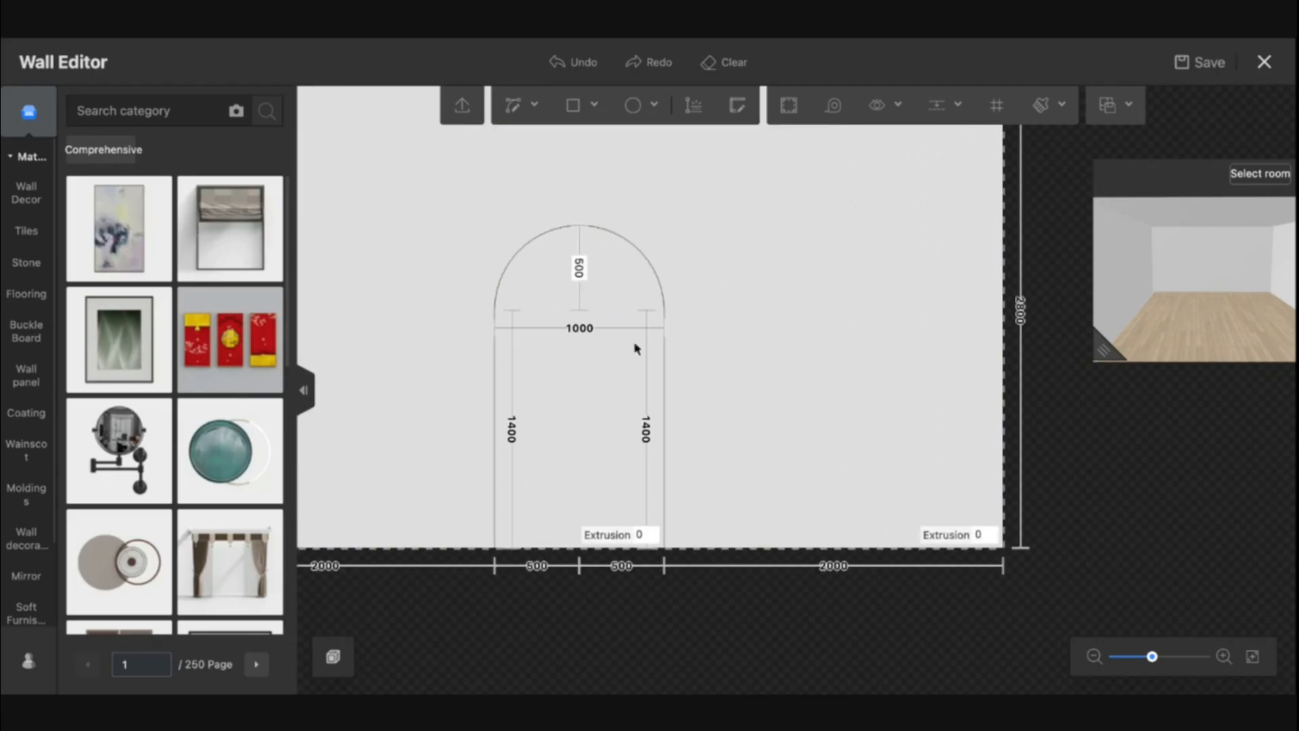
left_click(575, 341)
left_click(617, 405)
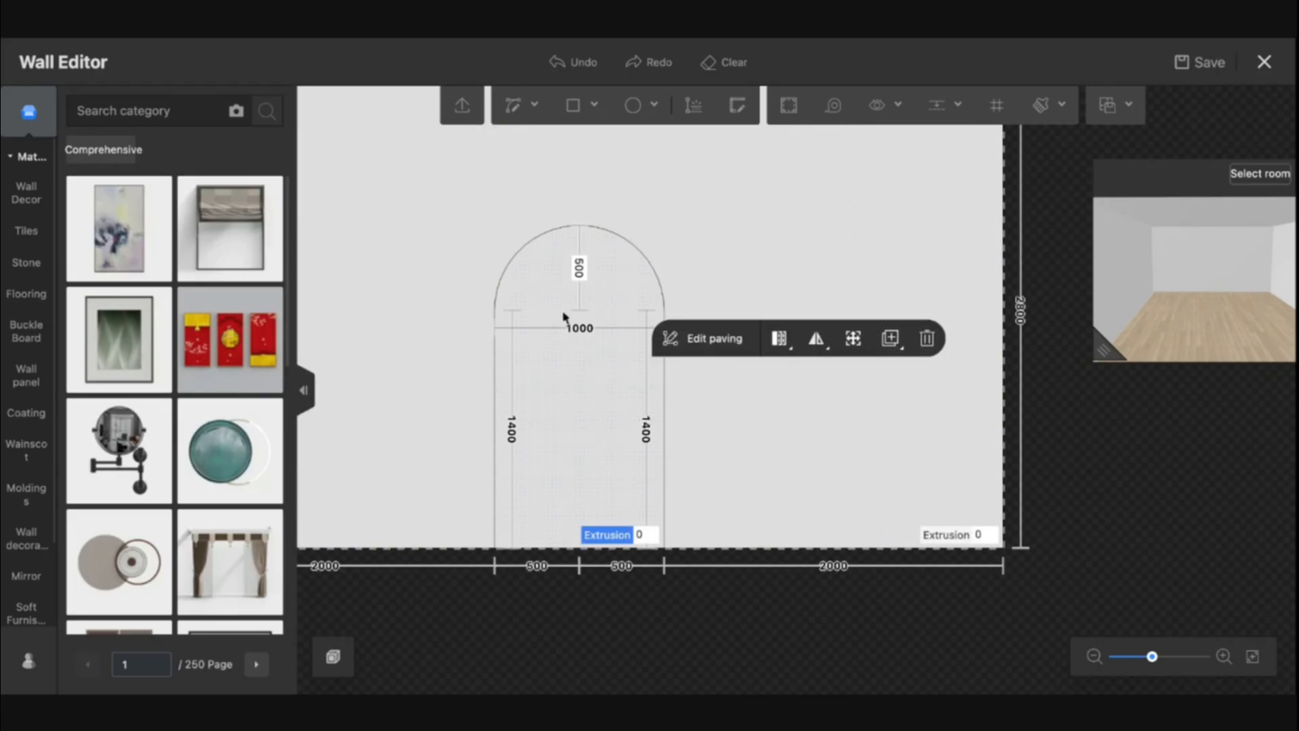
Draw a 1000 by 50 rectangle along the bottom of the arch opening
left_click(573, 104)
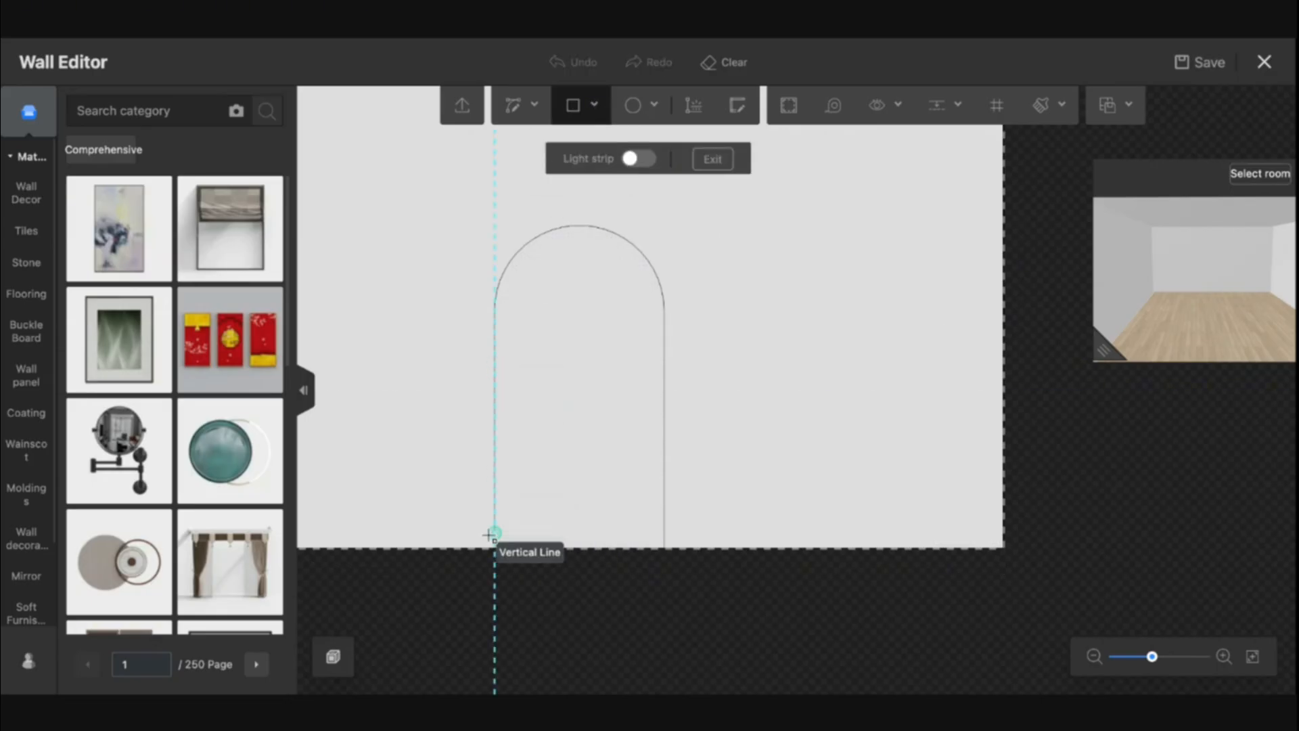
scroll(486, 547, "up", 3)
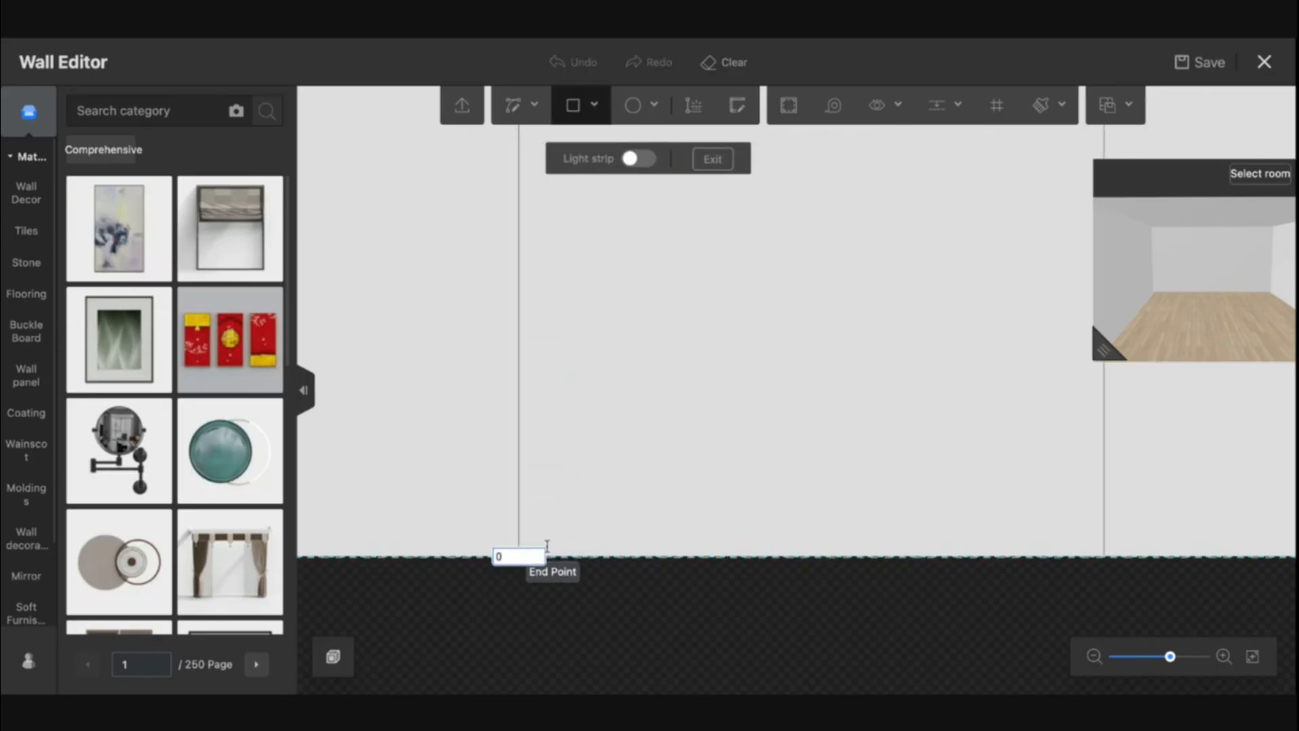
left_click(520, 556)
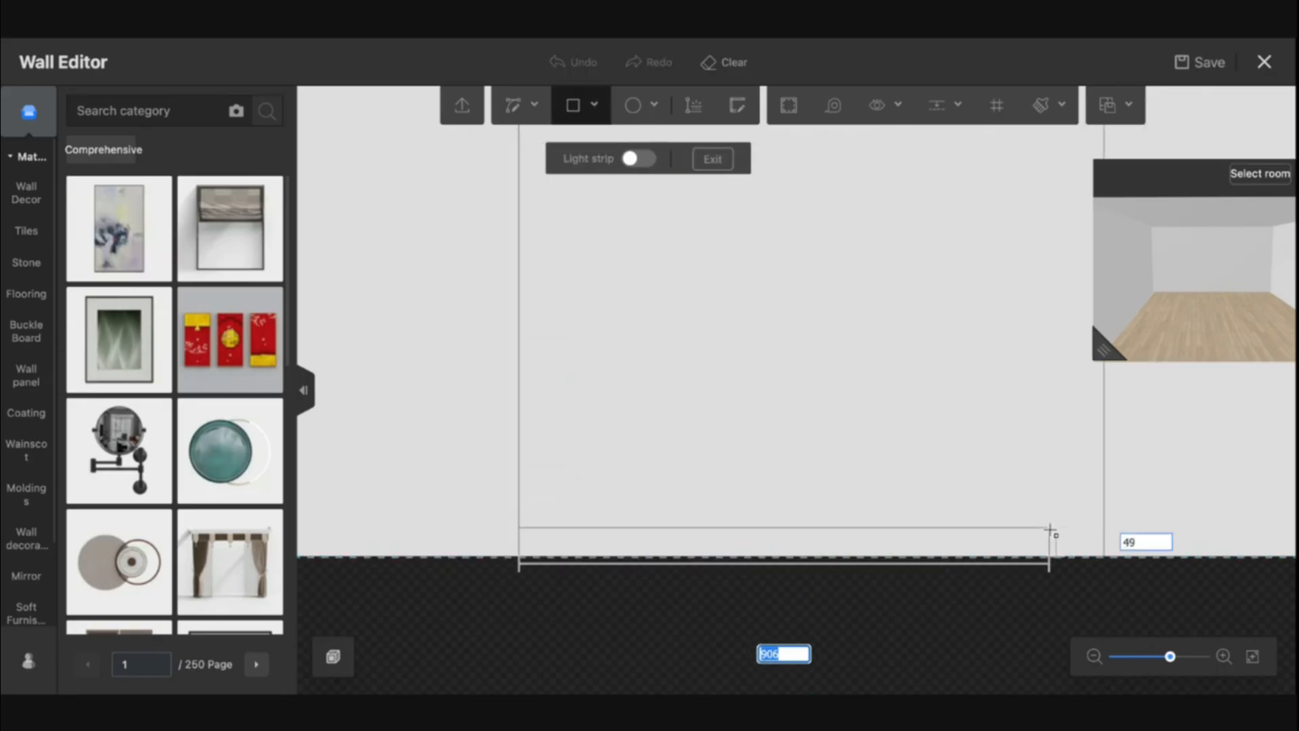
left_click(1104, 527)
key("Escape")
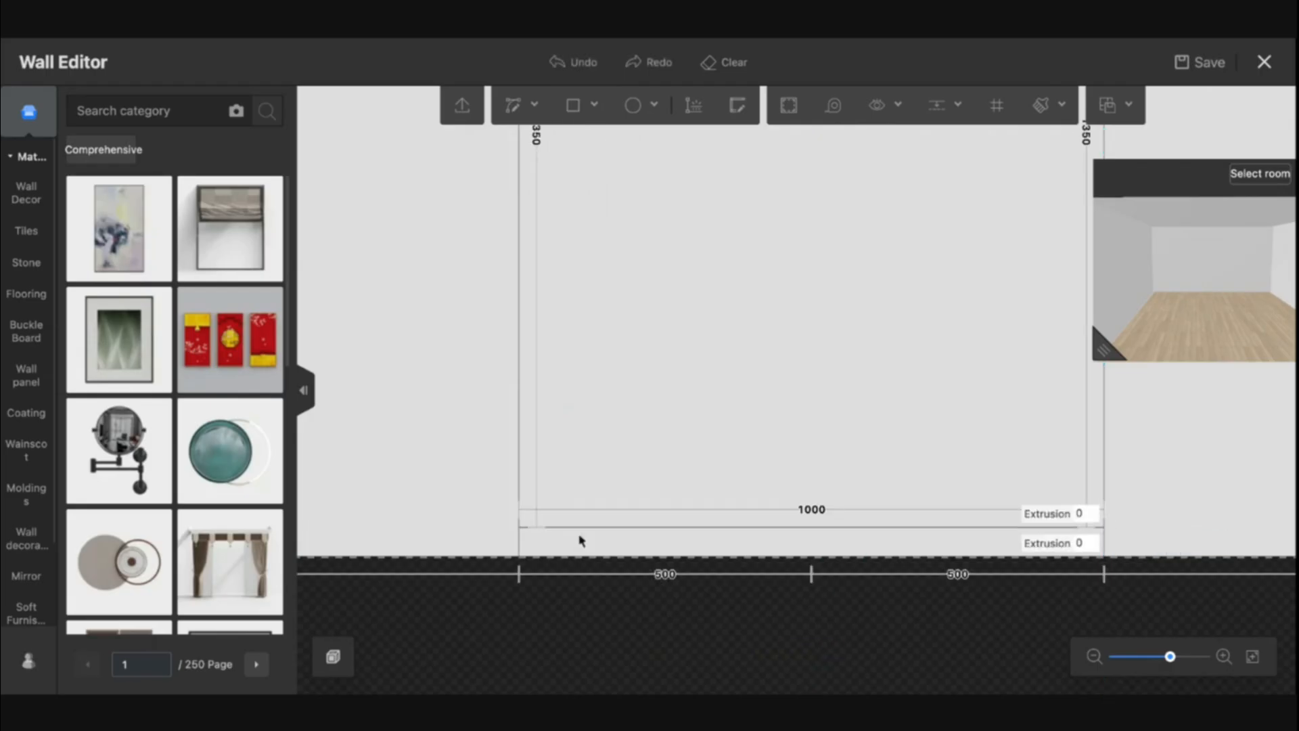
Select the base strip and its edges to inspect their dimensions
left_click(518, 539)
left_click(780, 558)
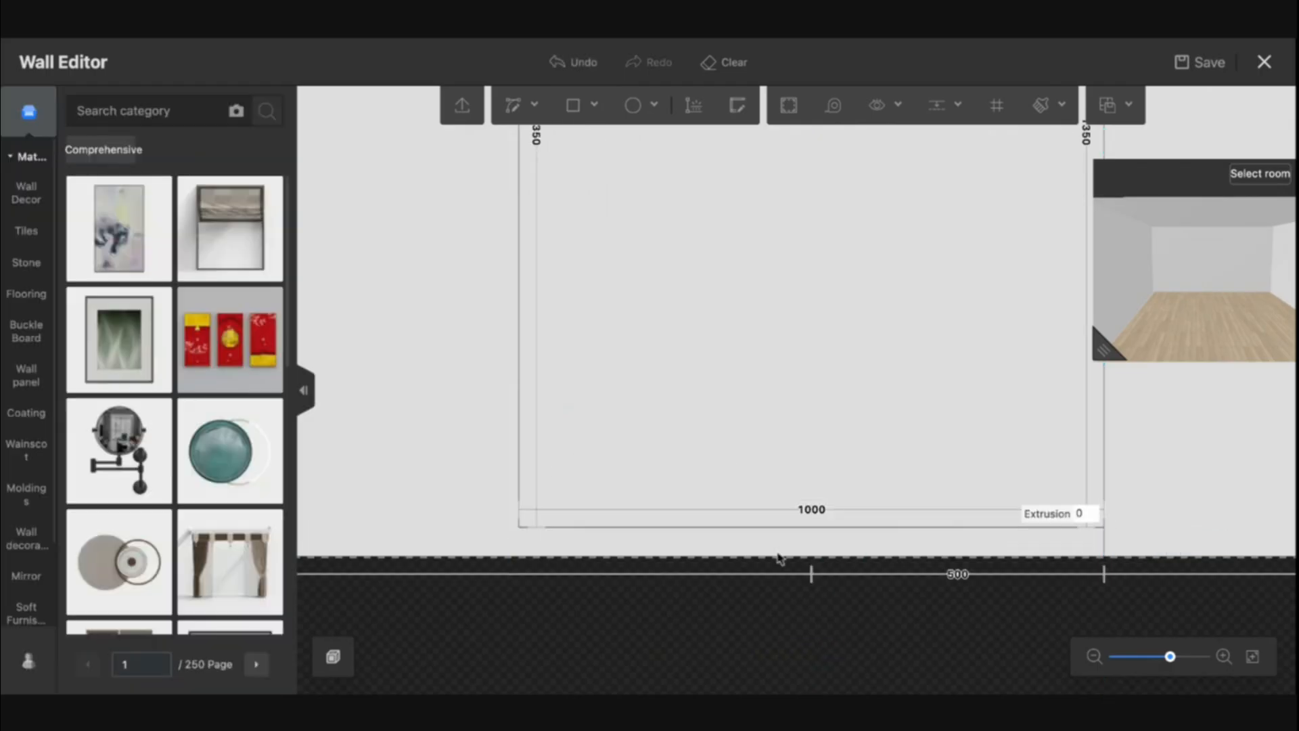
left_click(1104, 543)
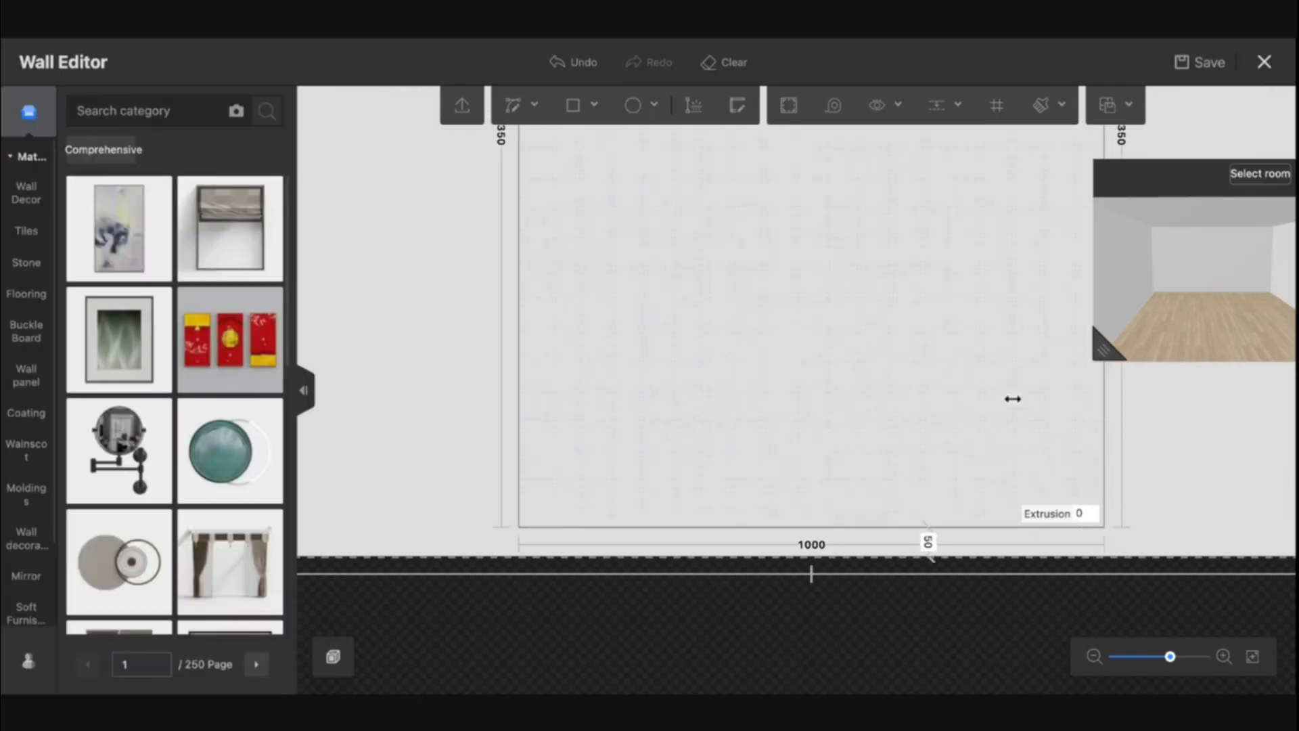
right_click_drag(985, 425, 788, 531)
scroll(792, 530, "down", 5)
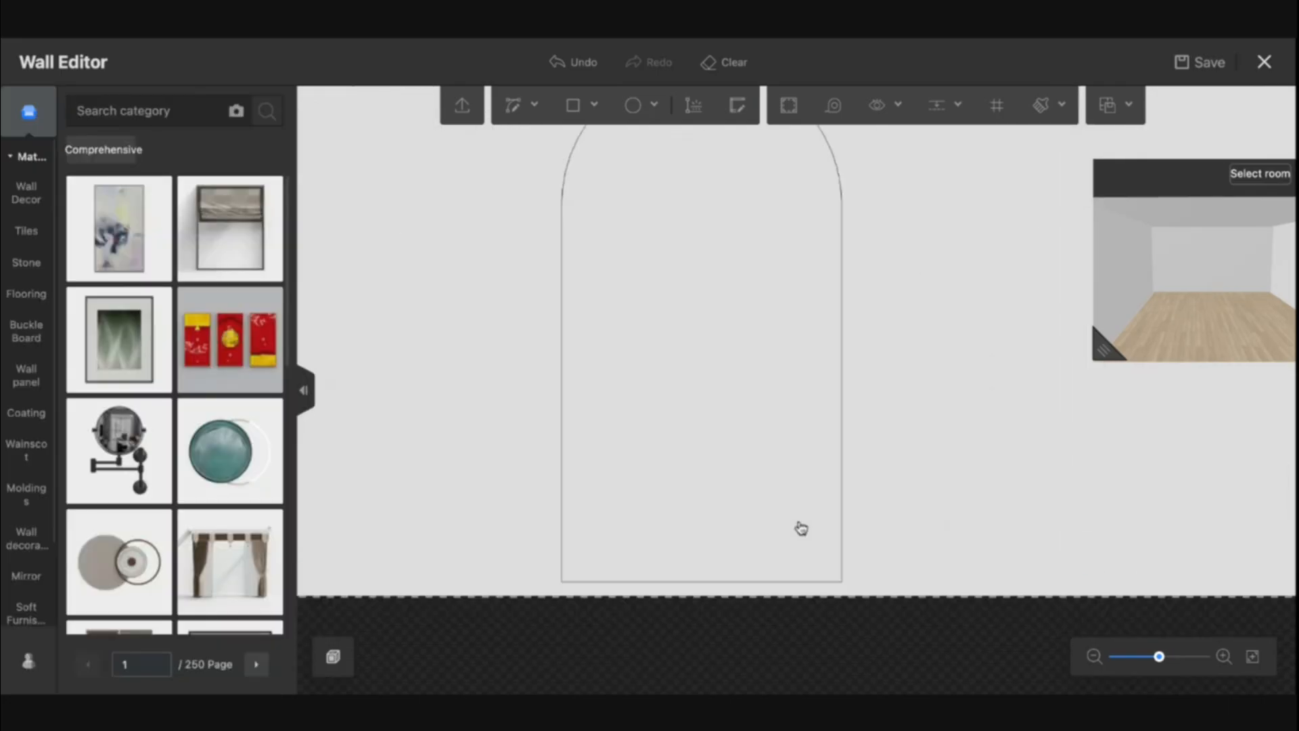
Draw a full-width rectangle about 259 tall above the base strip
left_click(594, 107)
left_click(572, 140)
left_click(561, 580)
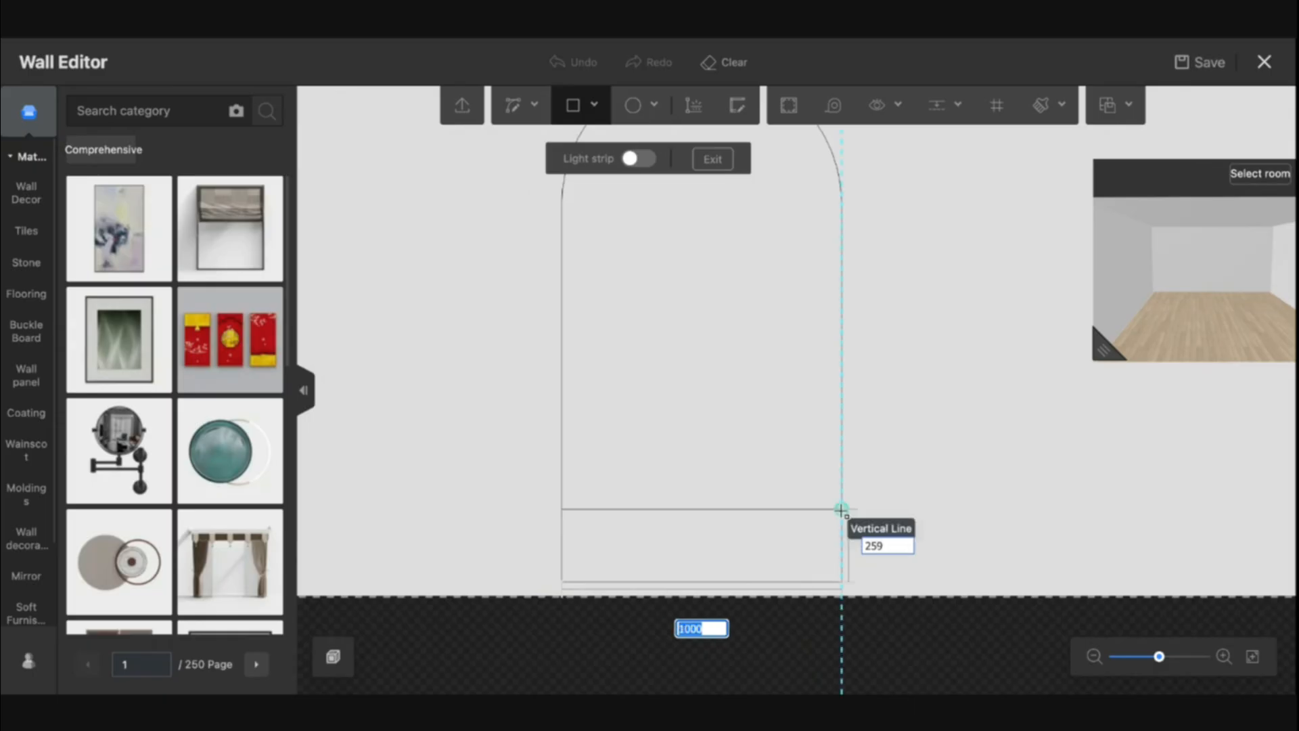
left_click(840, 499)
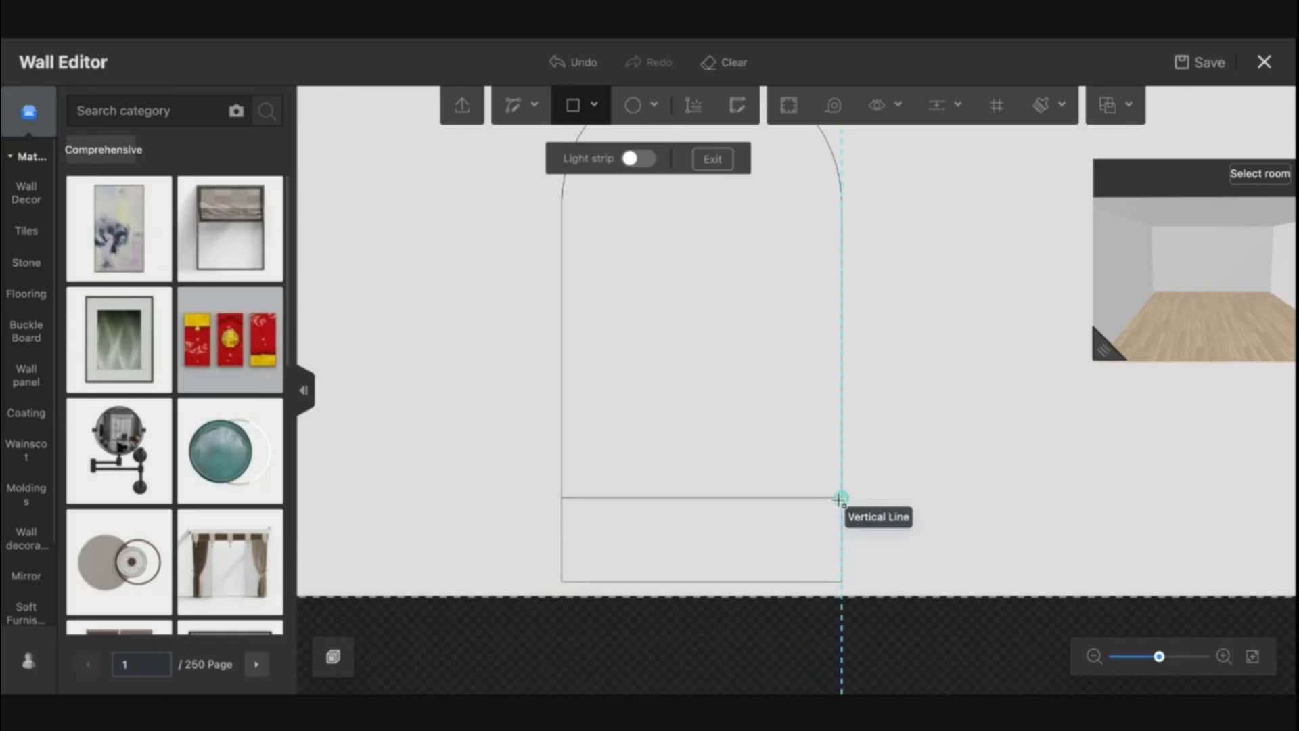
Stack a 50-tall full-width strip and a 300-tall panel above the previous rectangle
left_click(561, 498)
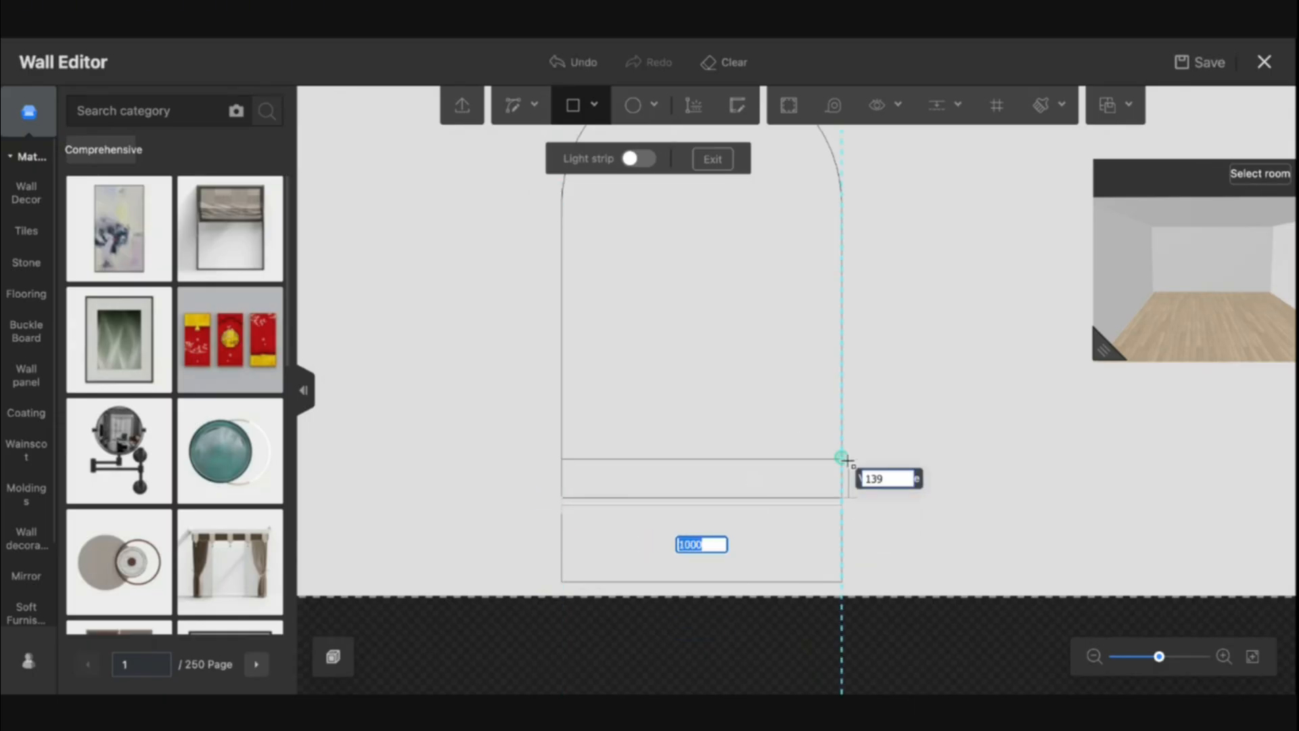
key("Tab")
type("50")
key("Return")
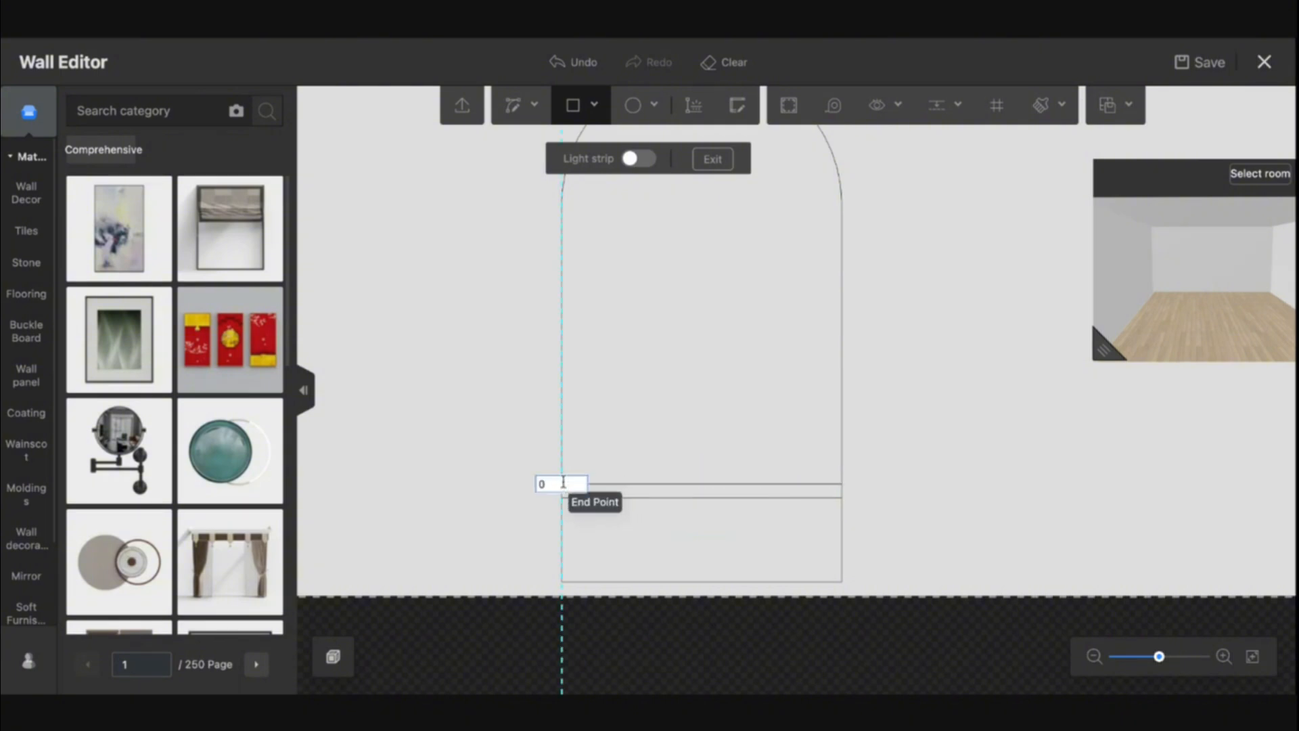
left_click(566, 486)
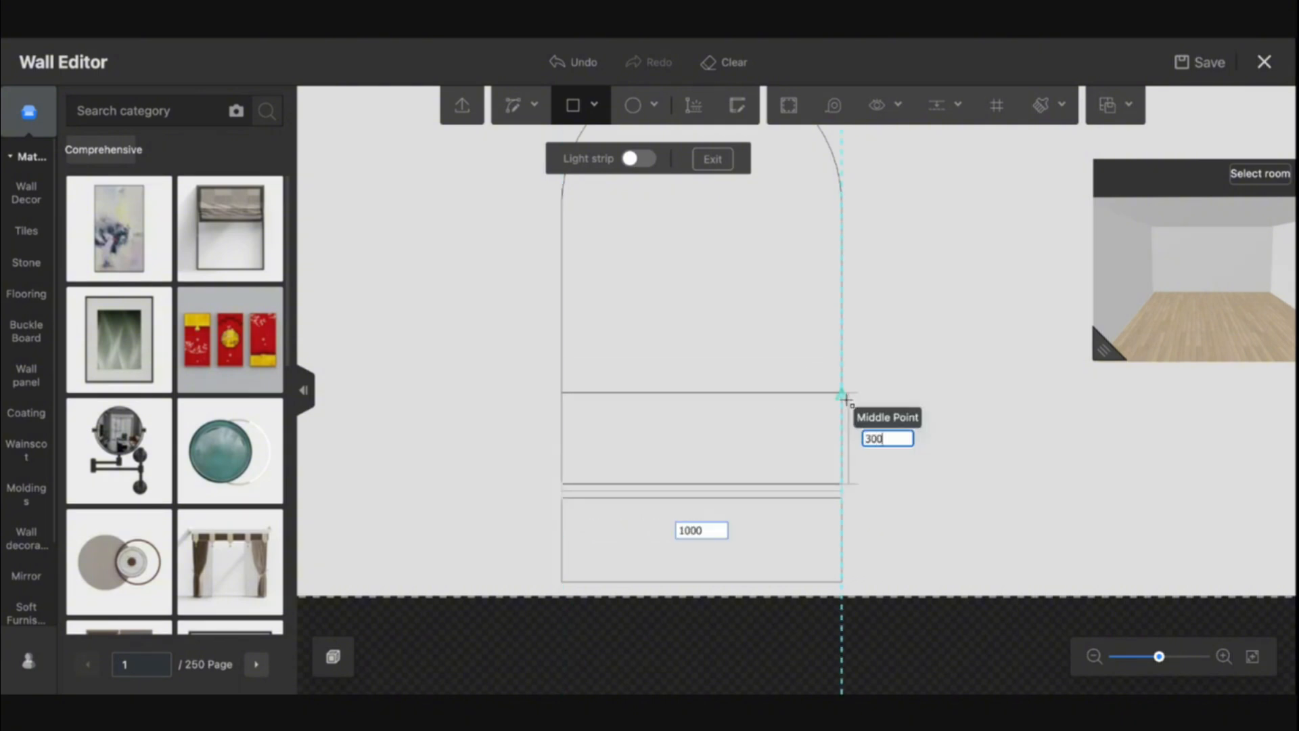
left_click(846, 399)
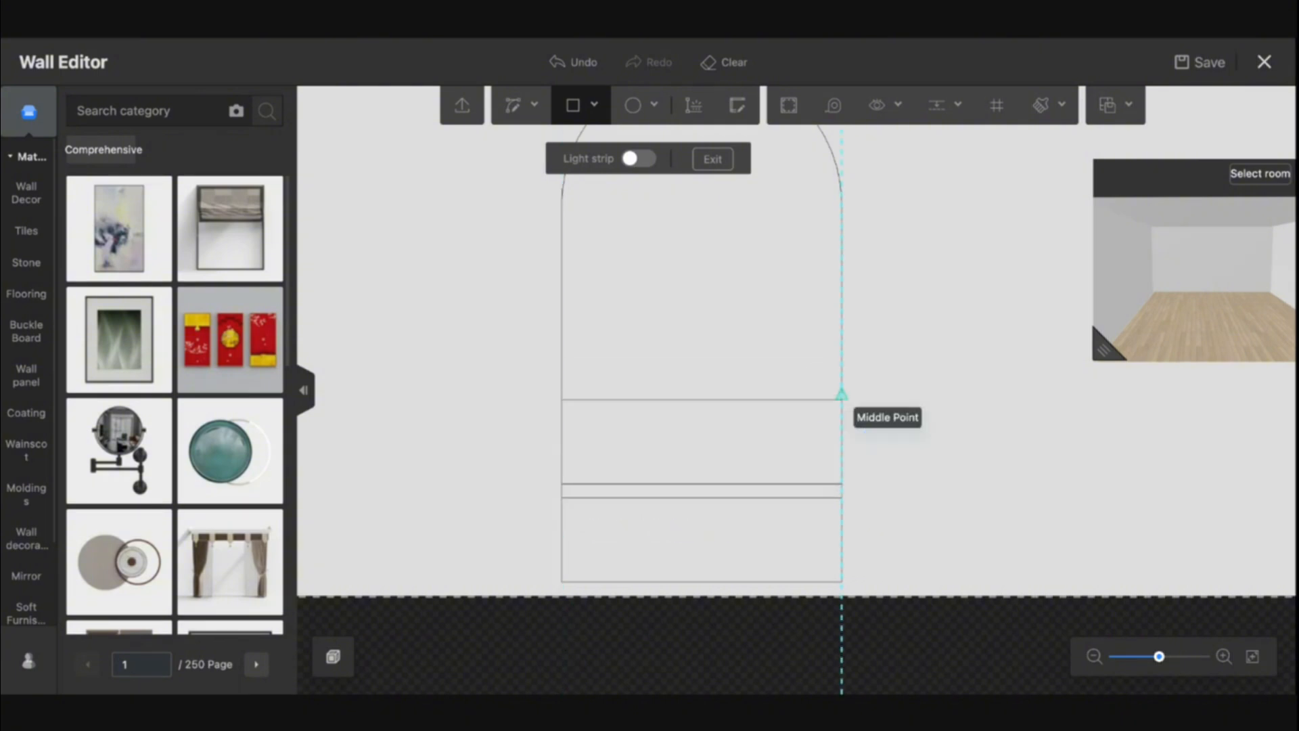
left_click(561, 399)
key("Tab")
type("500")
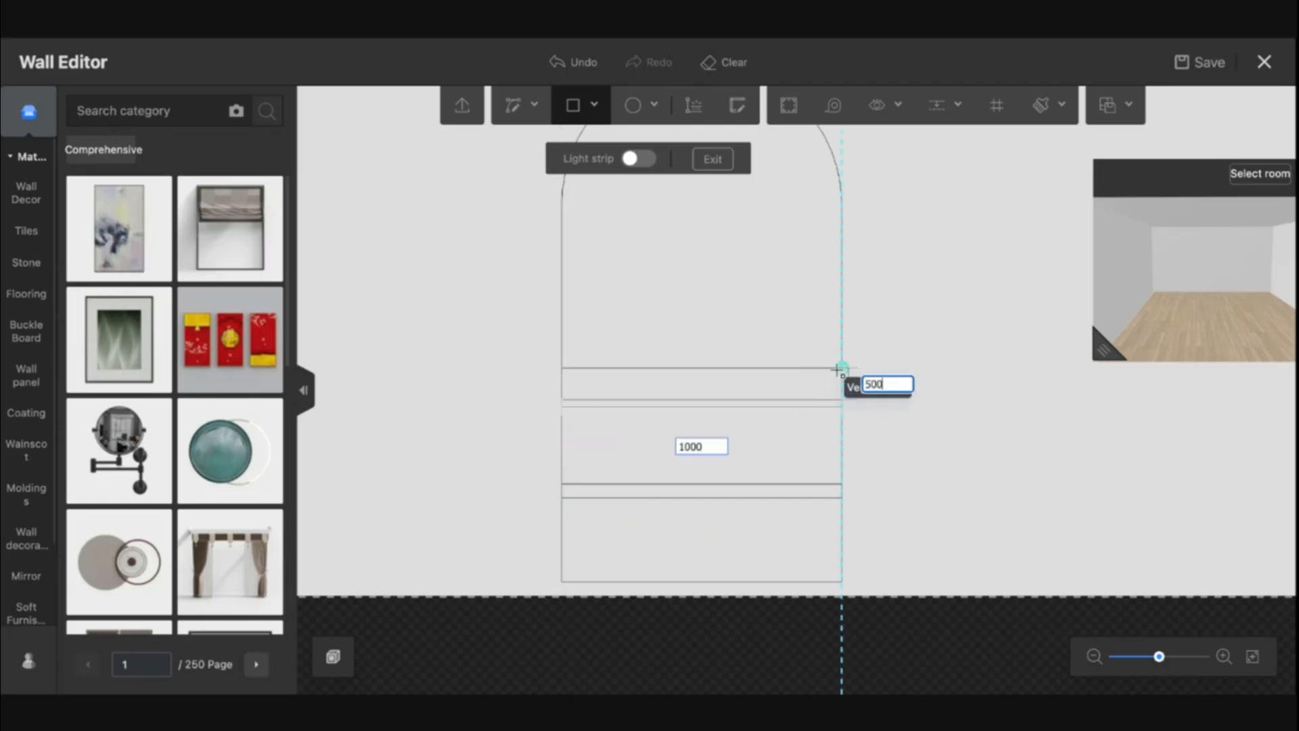
key("Return")
key("ctrl+z")
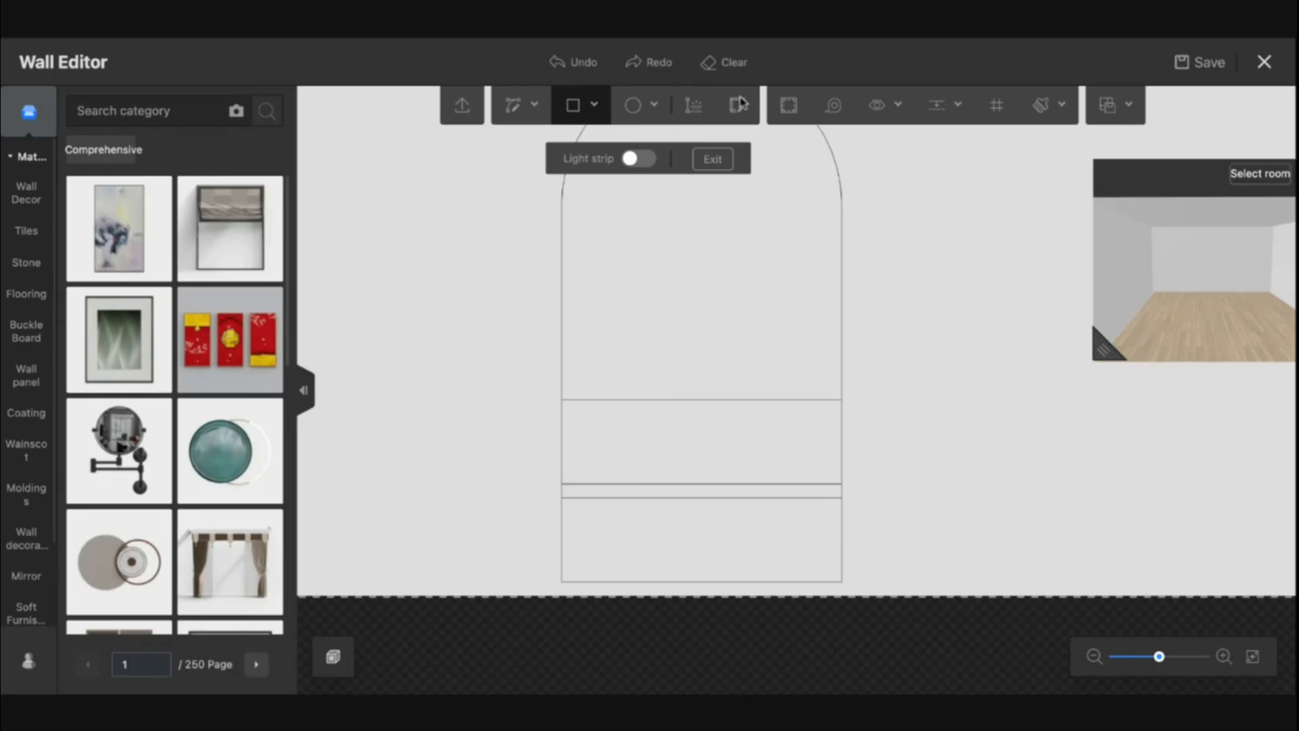
Add another 50-tall full-width strip and a 300-tall panel on top of the stacked sections
left_click(561, 393)
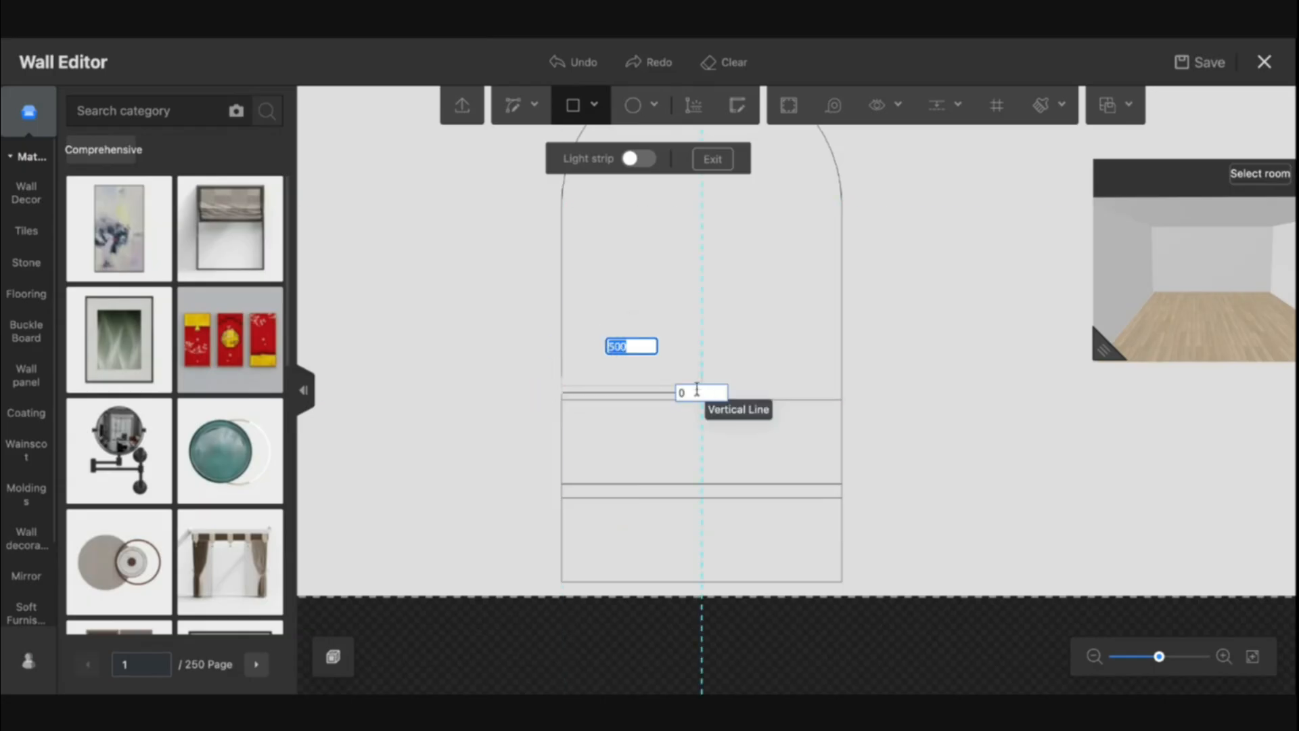
left_click(842, 376)
left_click(561, 385)
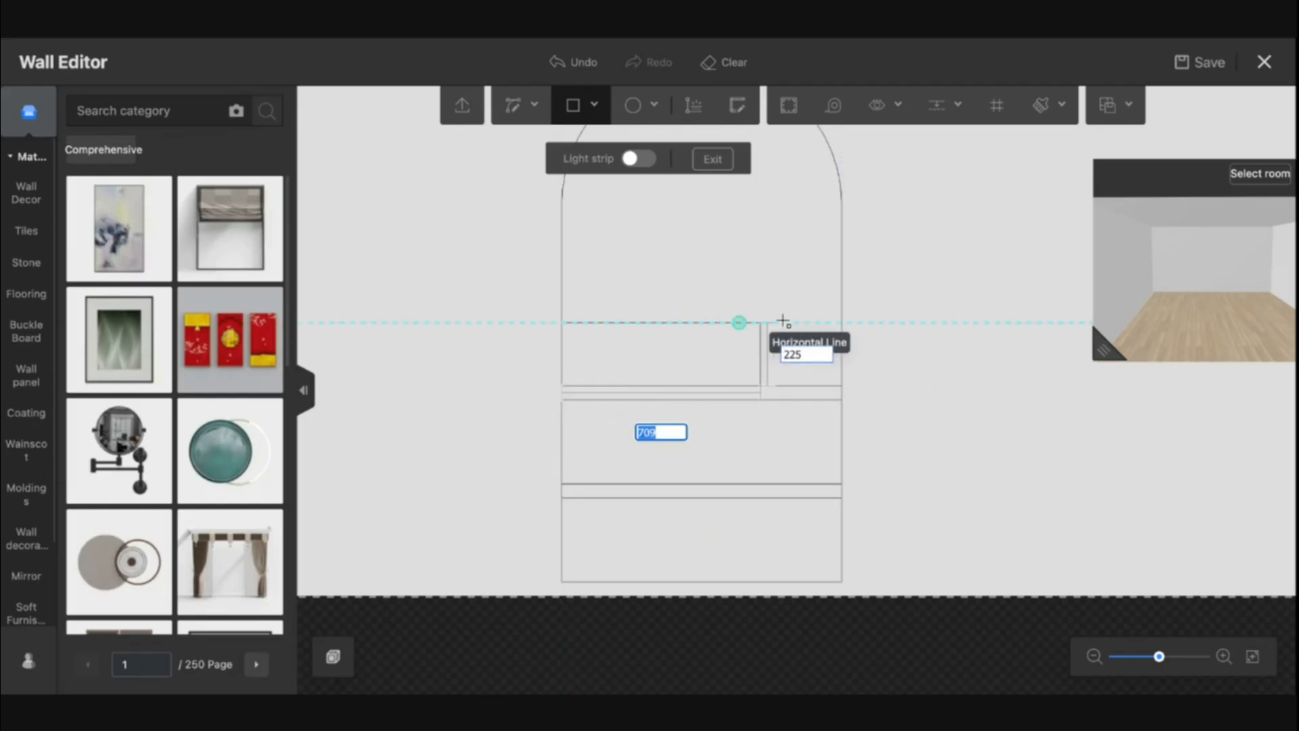
left_click(843, 302)
Draw a 50-tall full-width strip above the newest panel
left_click(561, 301)
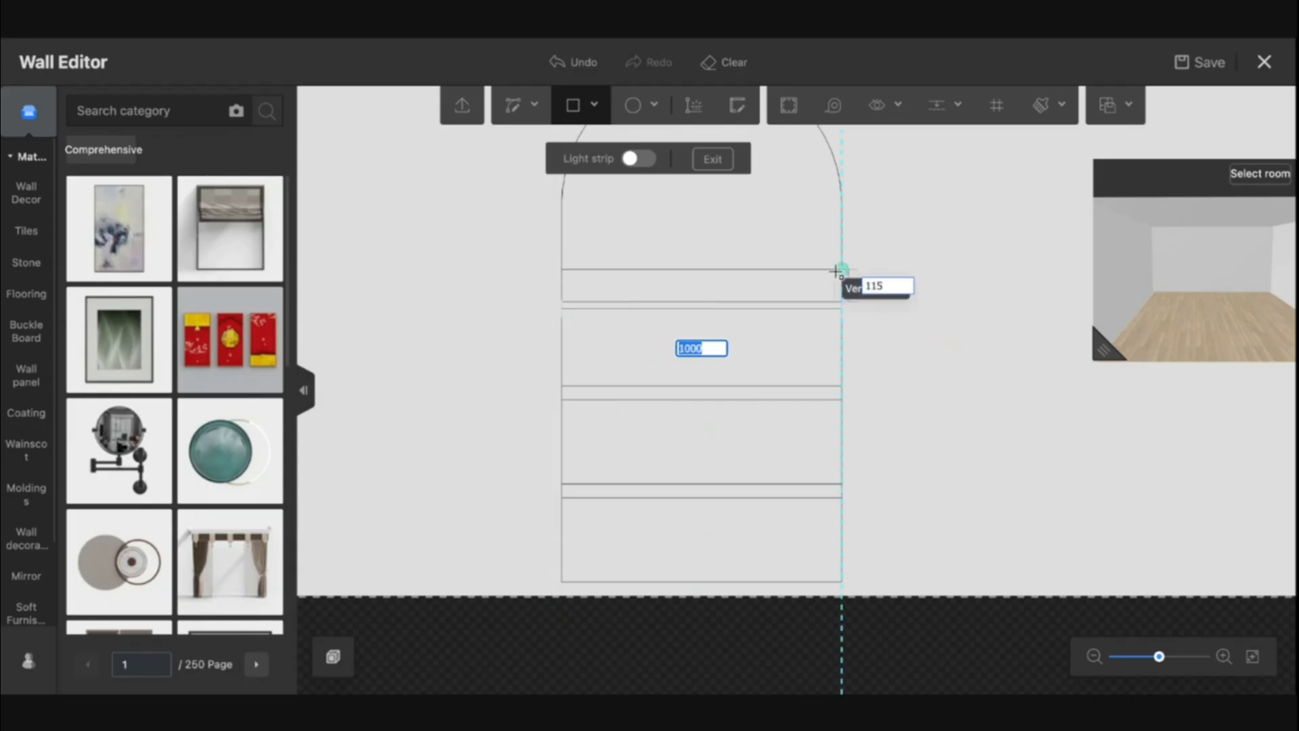
key("Tab")
type("50")
key("Return")
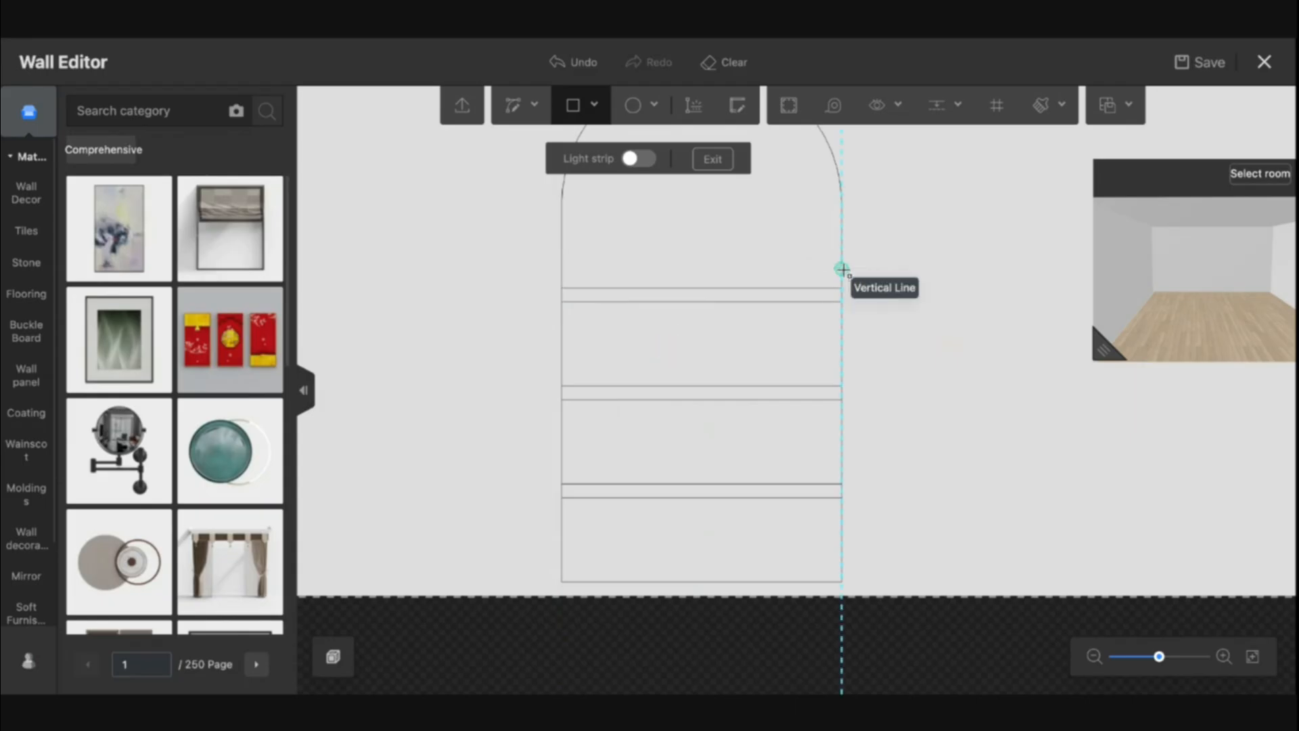
left_click(562, 288)
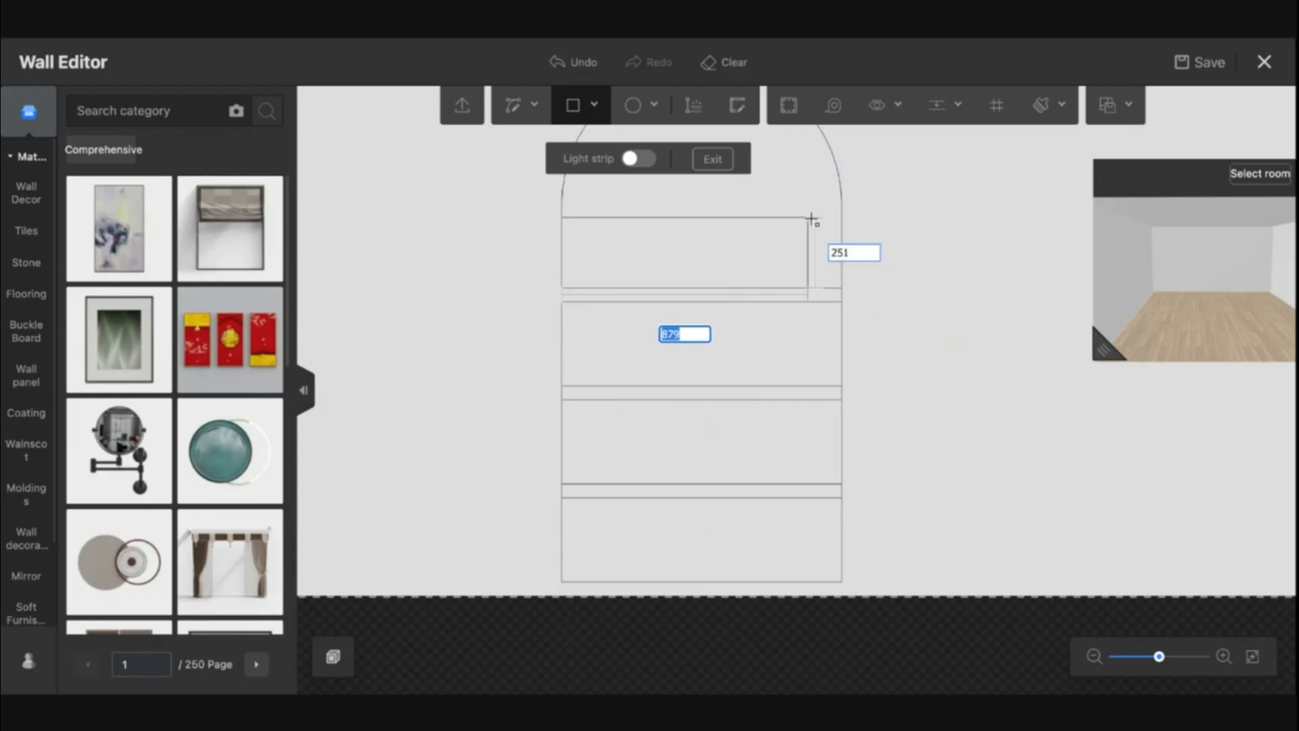
key("Escape")
key("Escape")
Delete the extra modeling lines along the 50-tall strips between the panels
left_click_drag(926, 379, 893, 352)
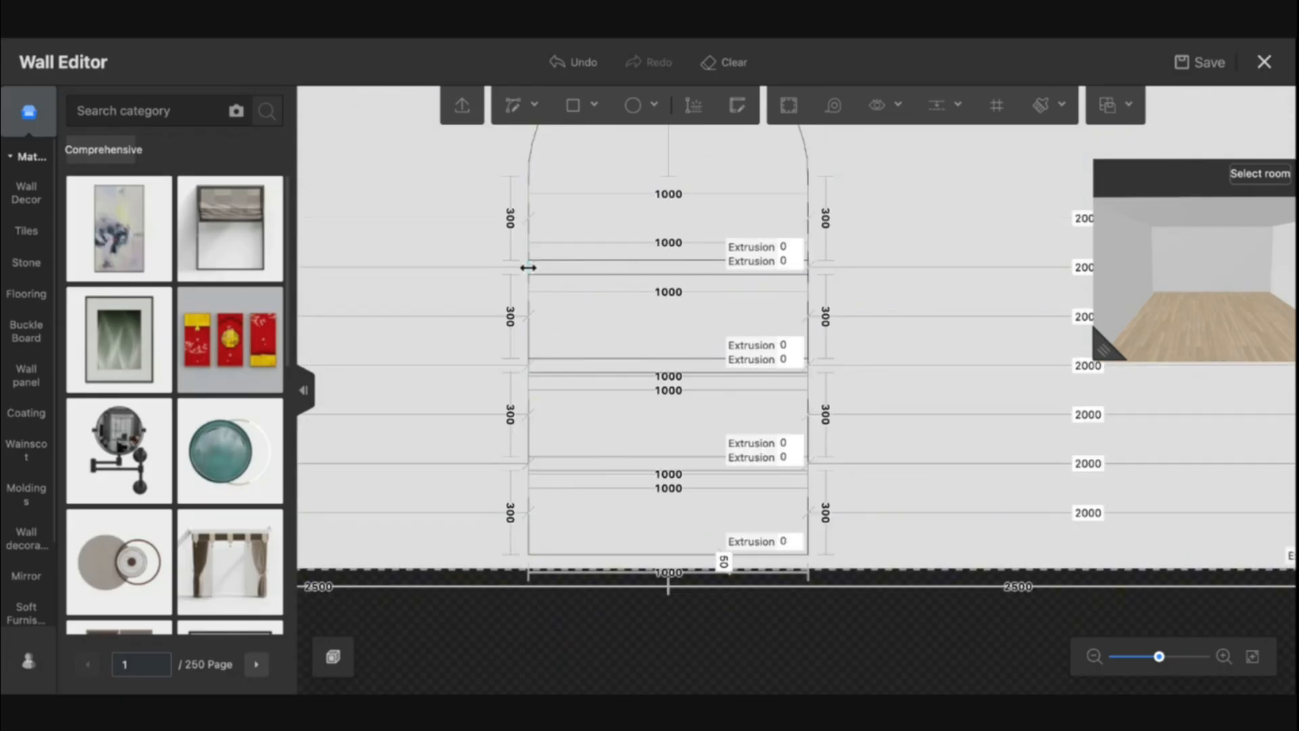
left_click_drag(528, 268, 808, 266)
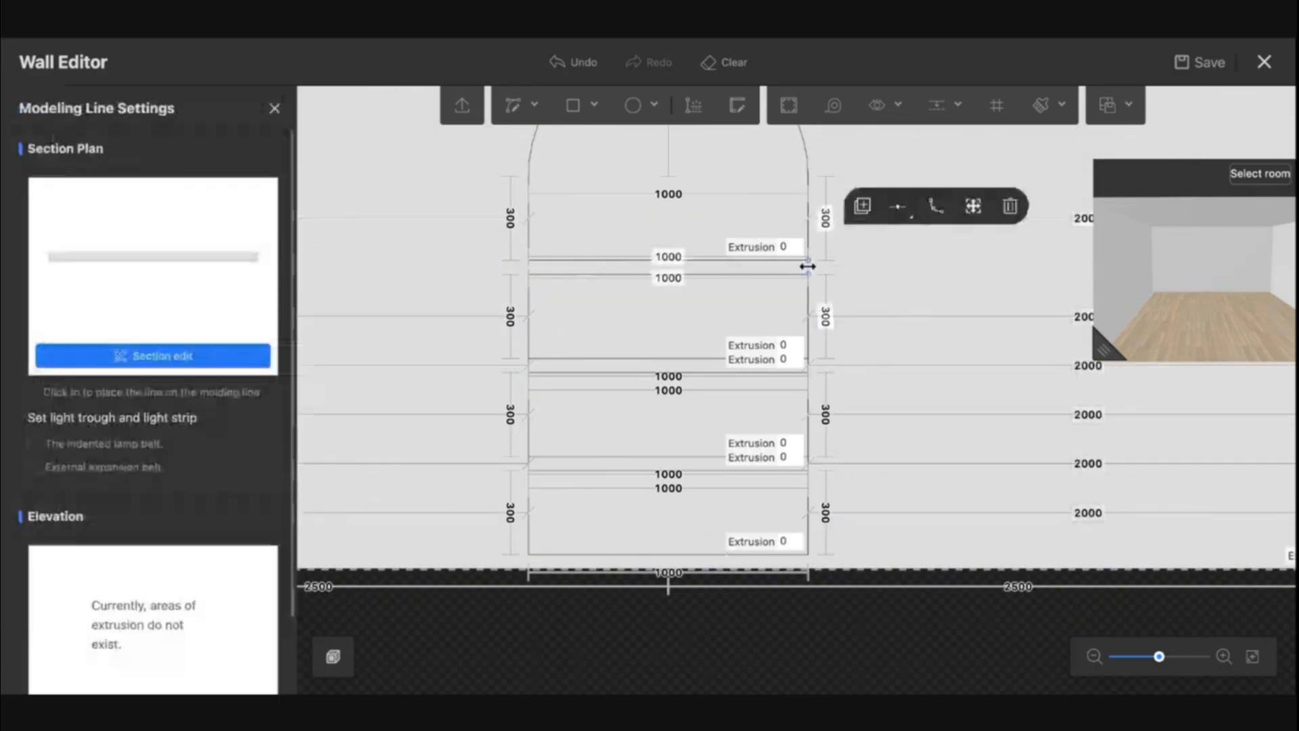
key("Delete")
left_click(807, 368)
key("Delete")
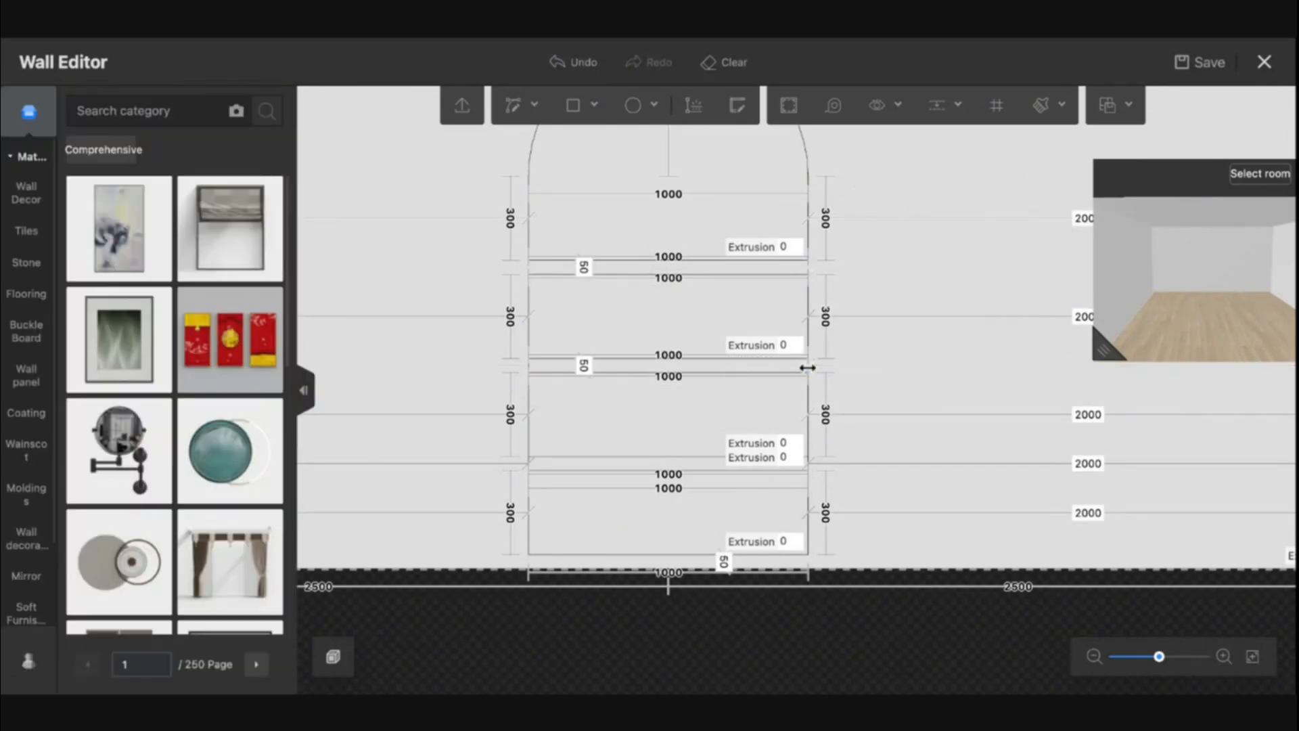
left_click(530, 365)
key("Delete")
left_click(528, 462)
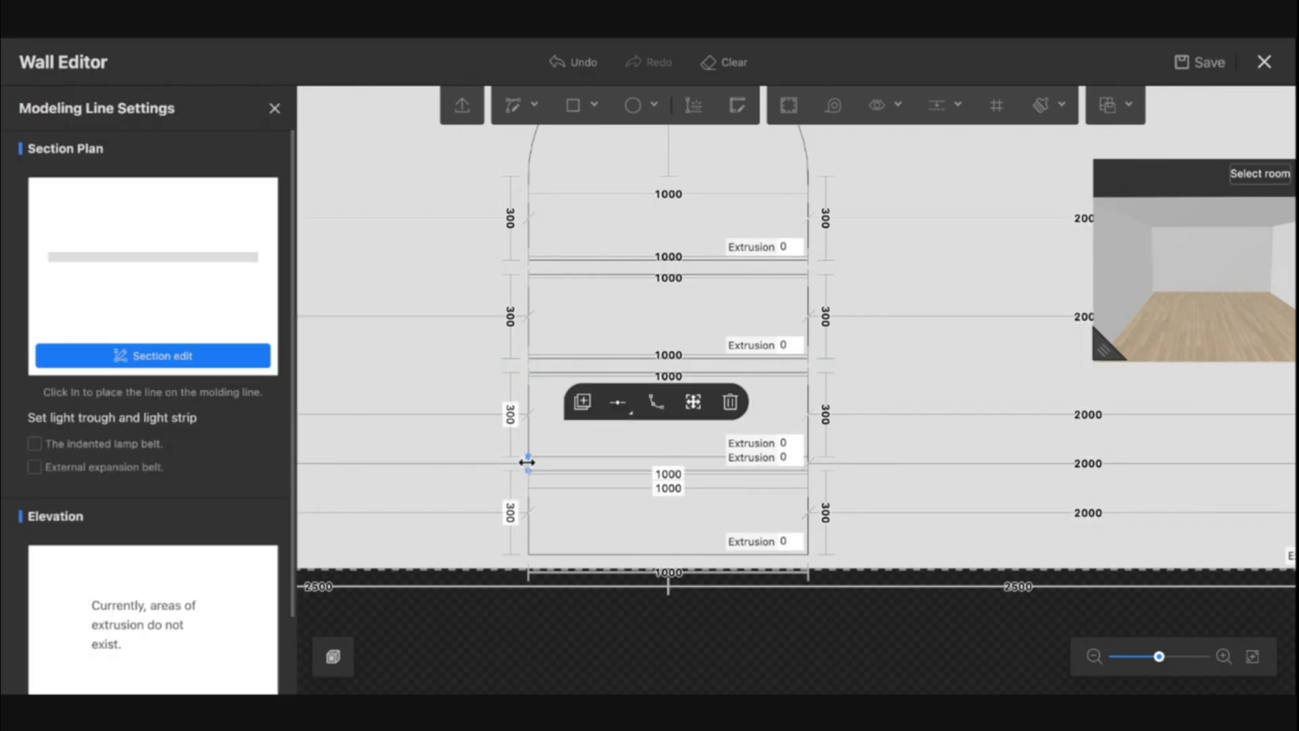
key("Delete")
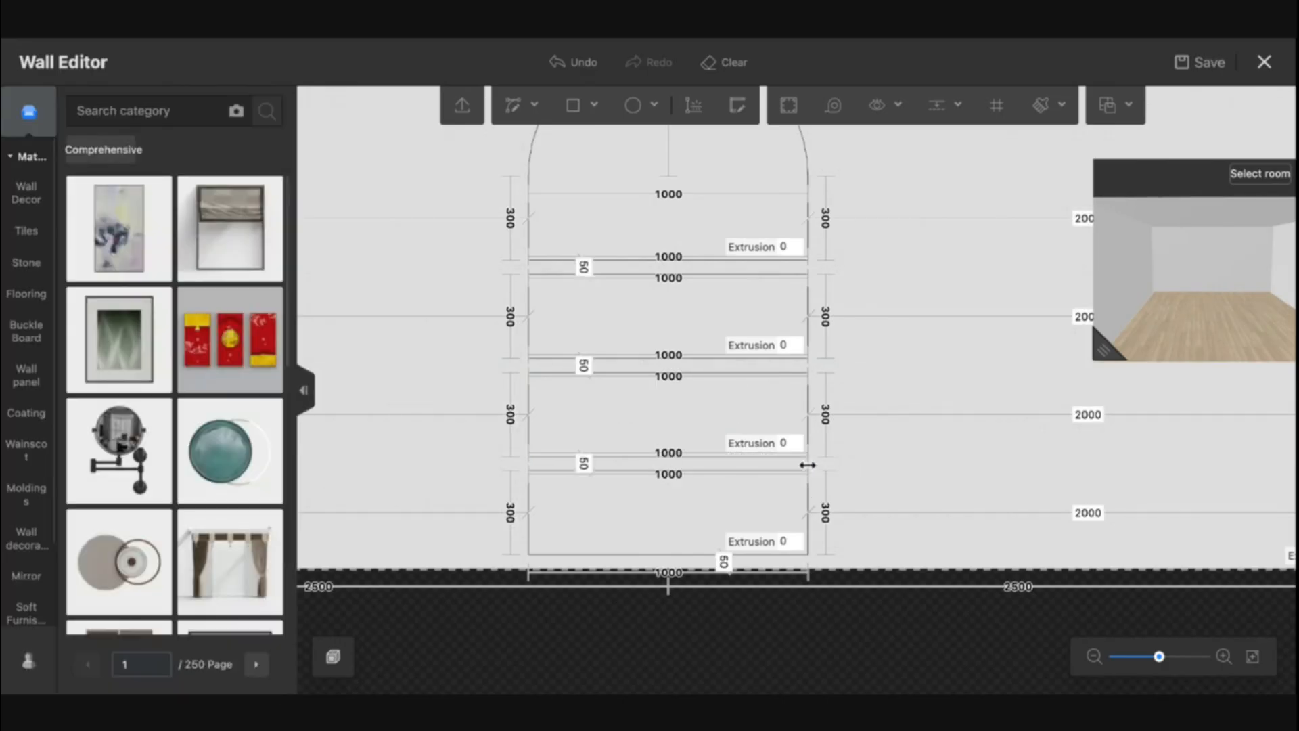
Draw a frame rectangle about 1100 wide and 1100 tall around the stacked panels, entering 50 for its offset
scroll(865, 496, "down", 5)
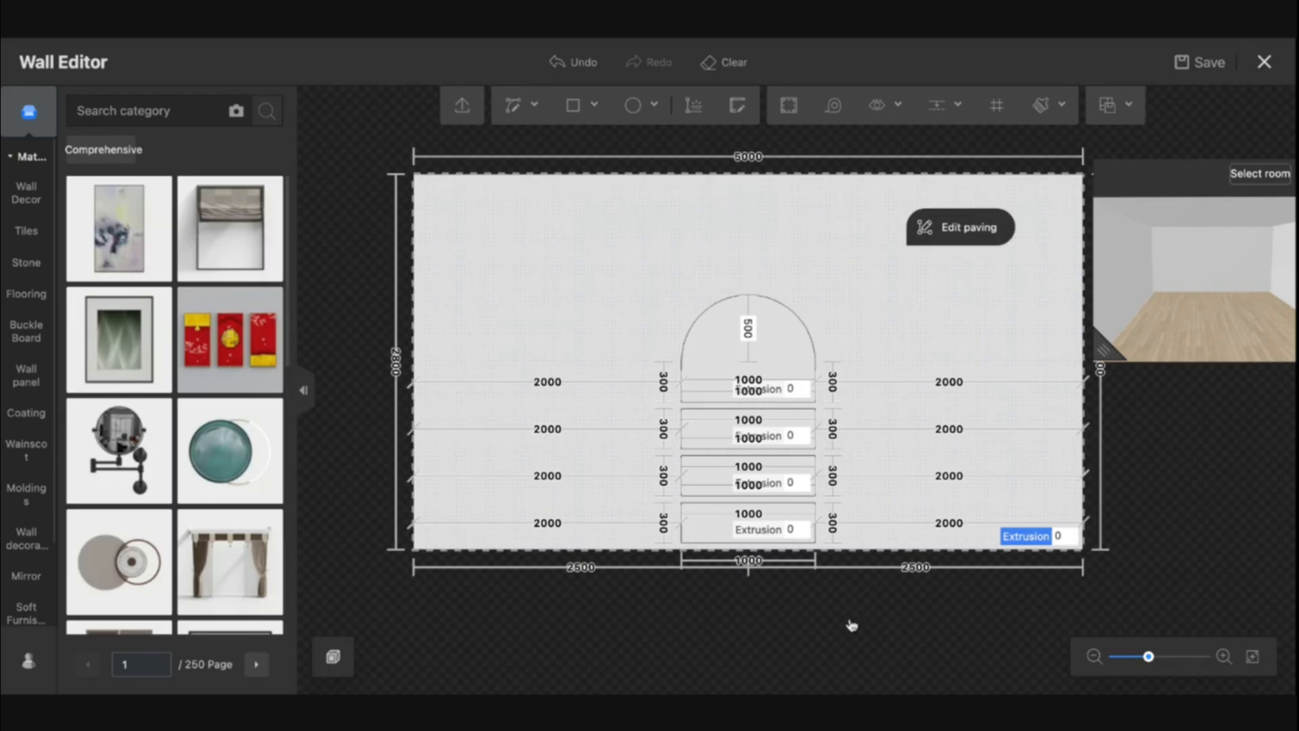
left_click_drag(850, 623, 761, 593)
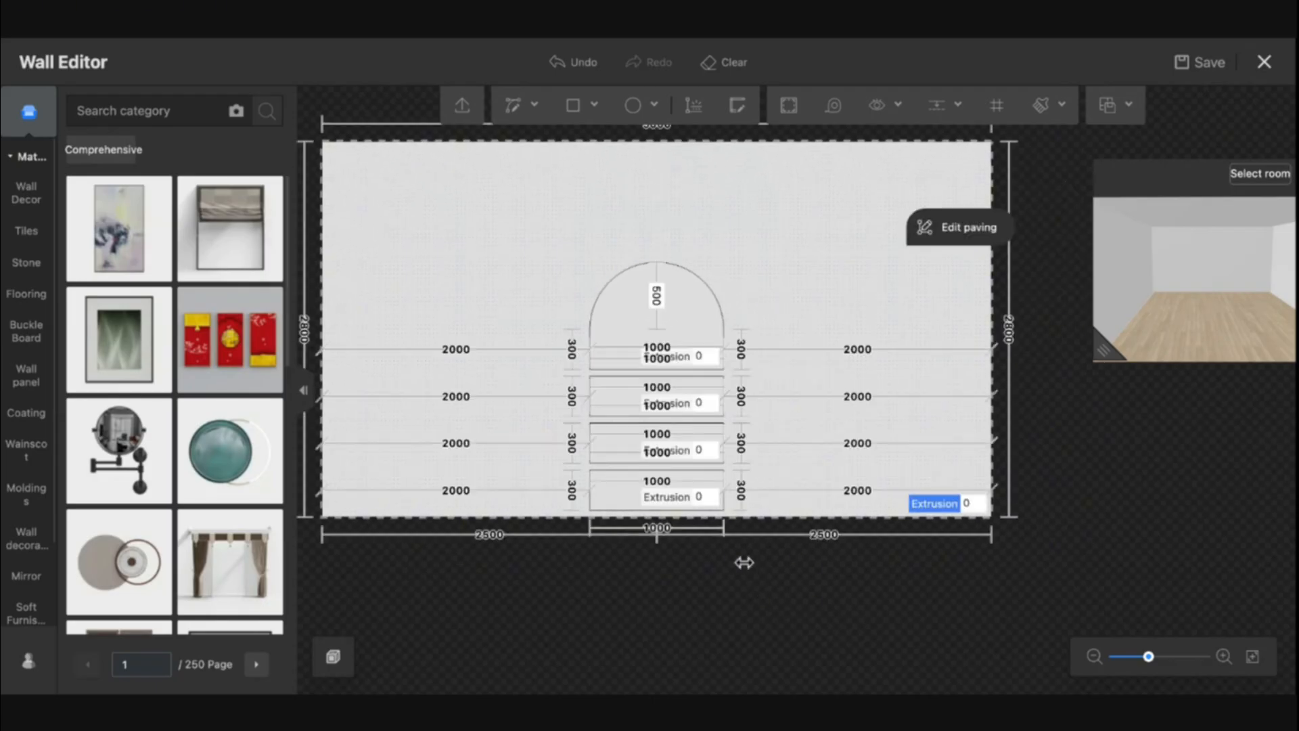
scroll(740, 553, "up", 3)
scroll(735, 541, "down", 4)
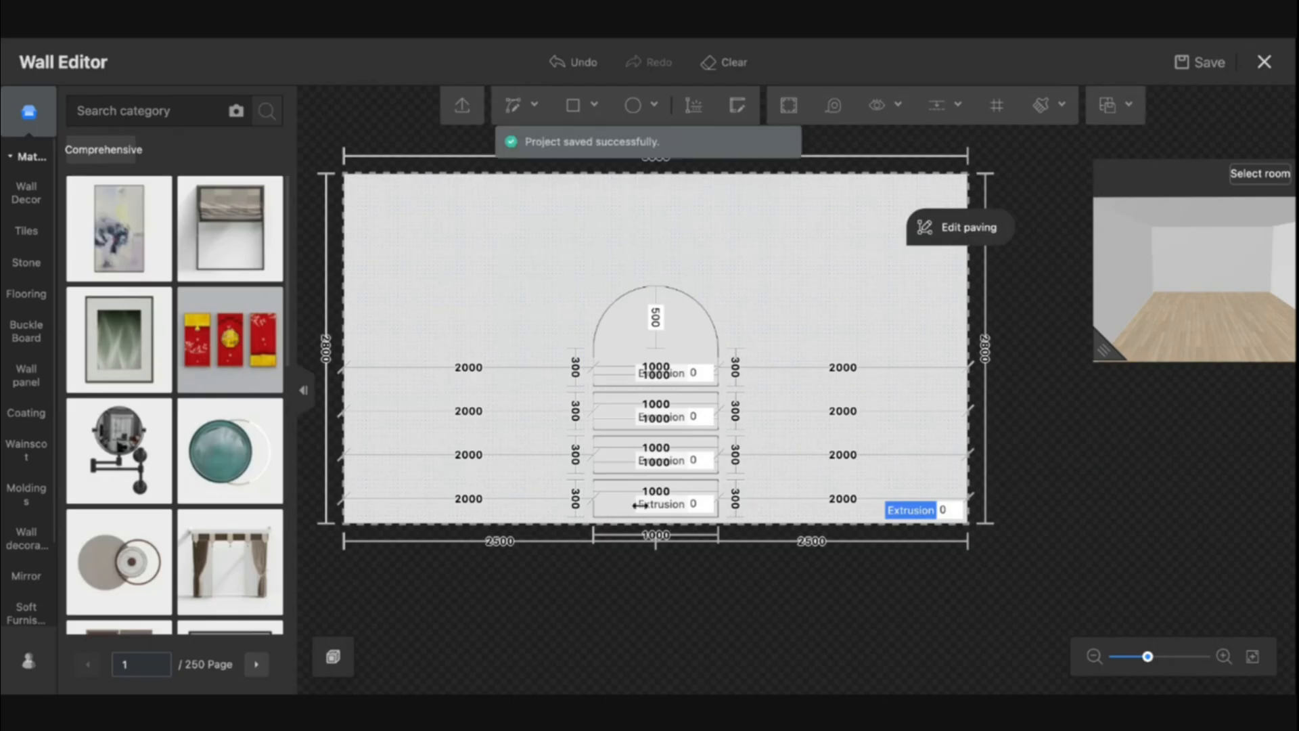
left_click(572, 111)
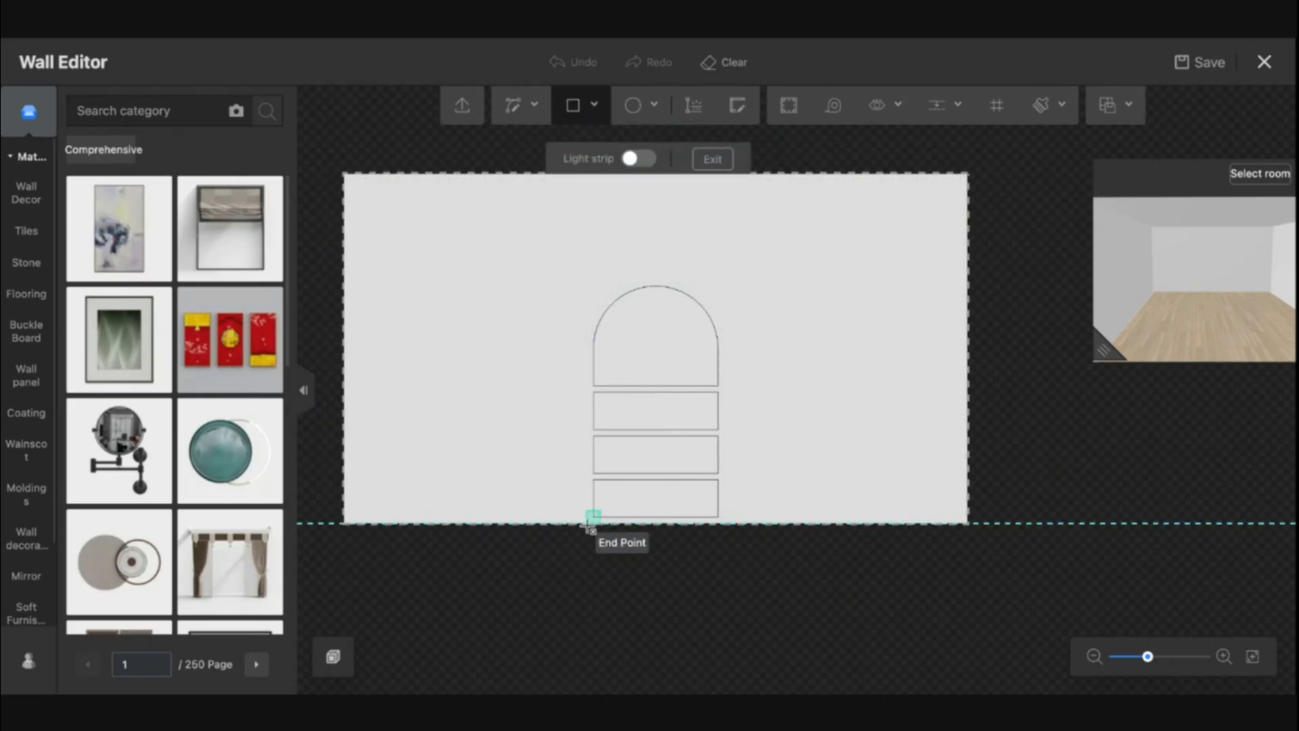
scroll(592, 521, "up", 2)
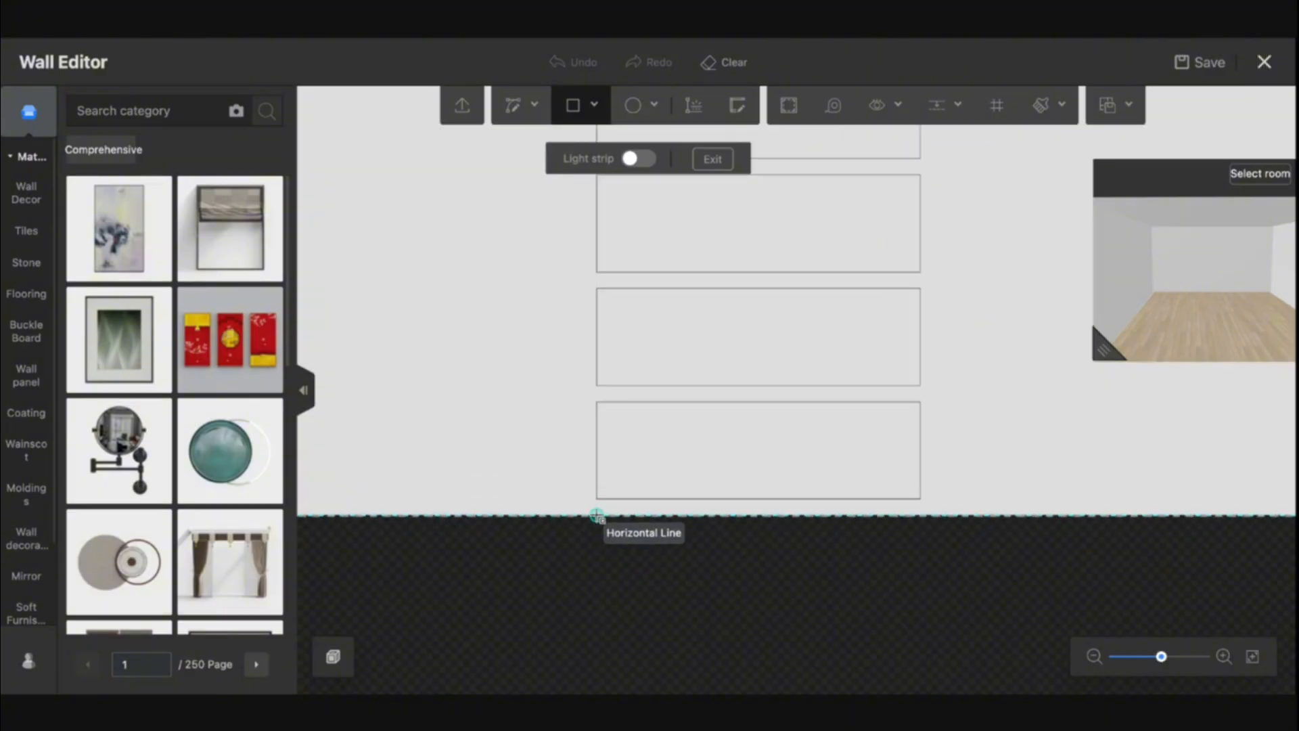
left_click(587, 502)
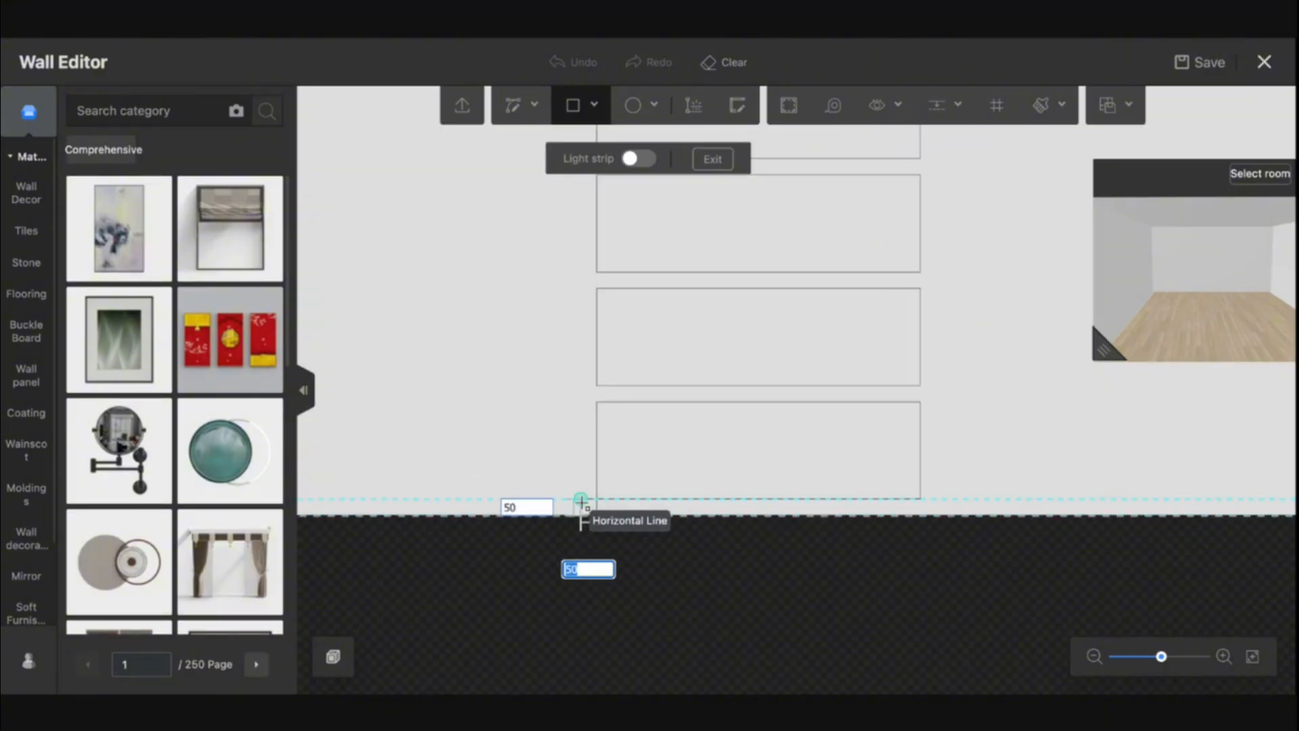
left_click(581, 502)
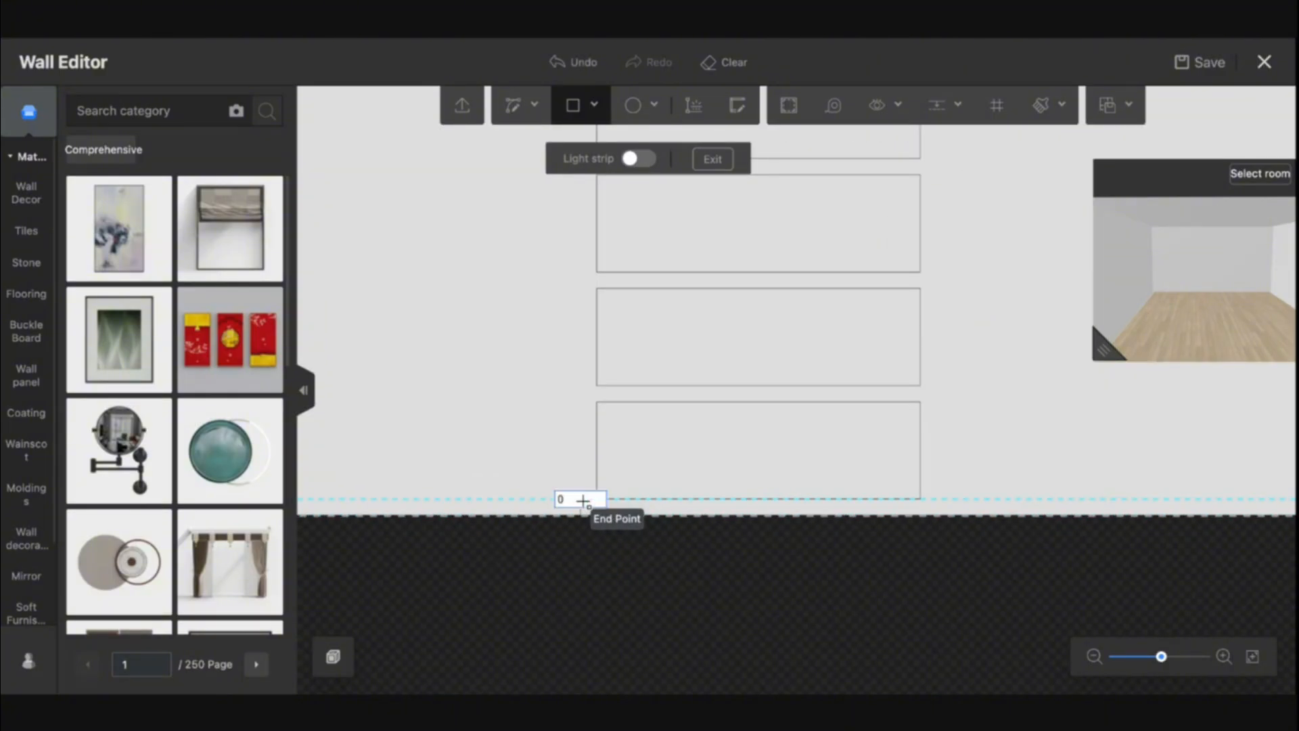
scroll(778, 284, "down", 3)
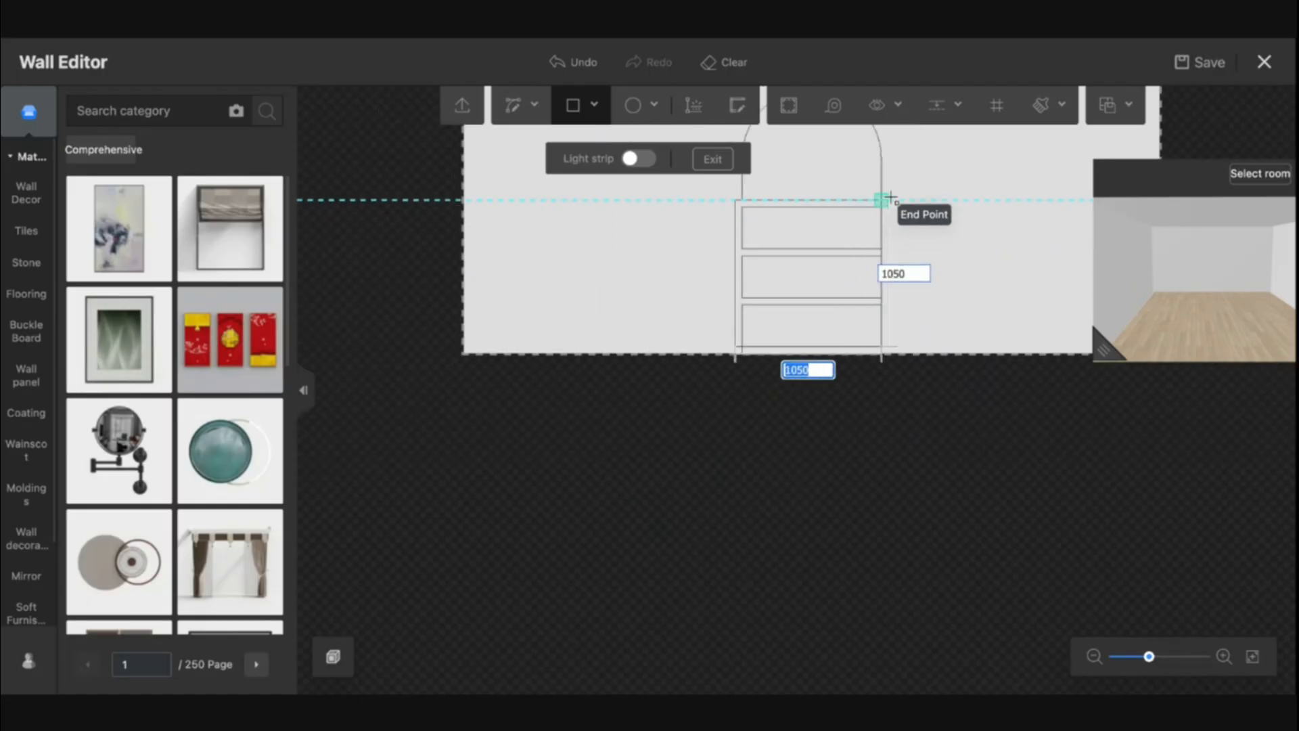
left_click(890, 198)
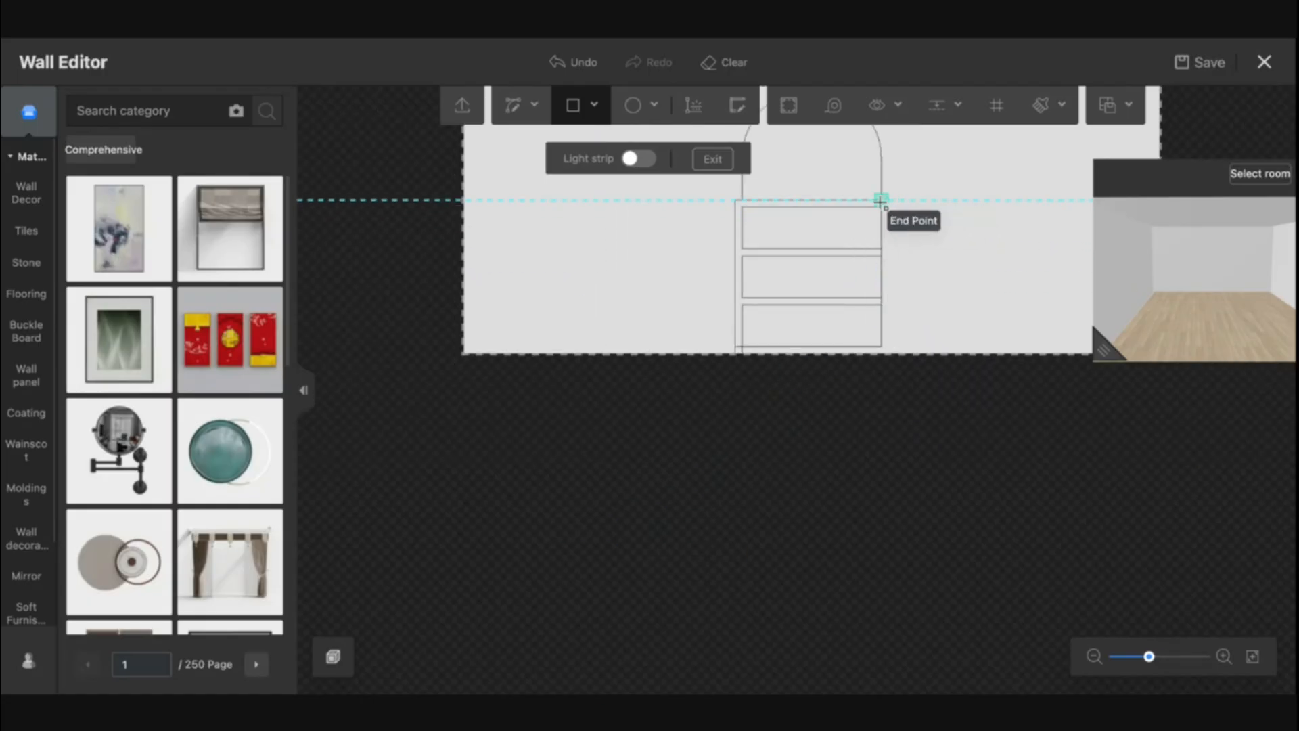
left_click(881, 200)
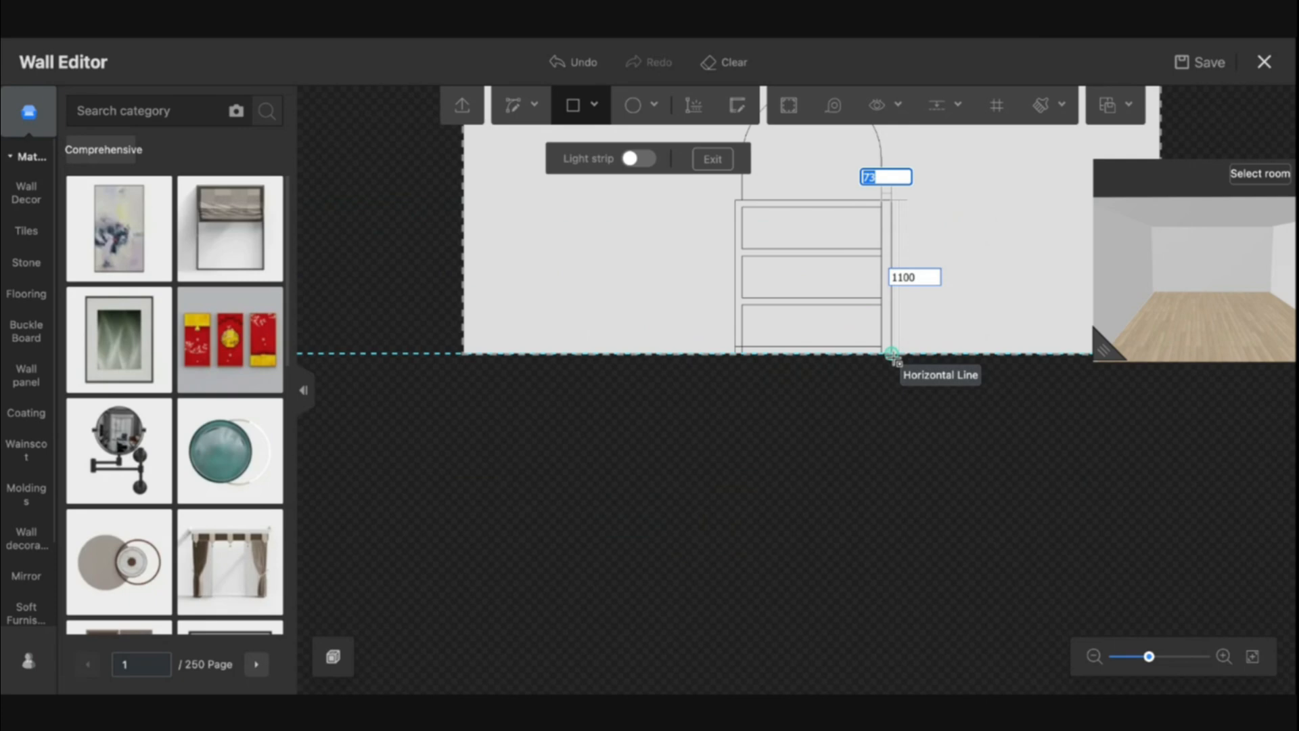
type("50")
key("Tab")
key("Return")
key("Escape")
Delete the extra modeling line at the frame's bottom left
scroll(753, 355, "up", 4)
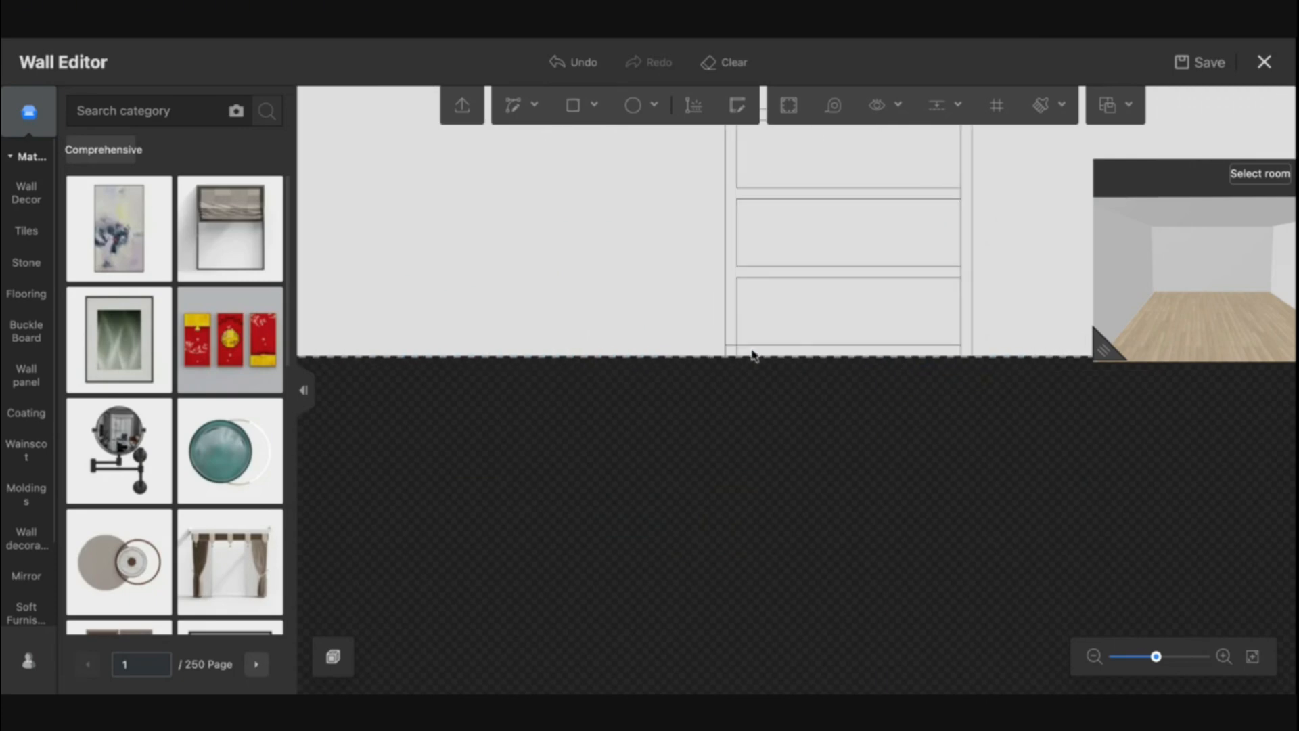
scroll(738, 349, "up", 2)
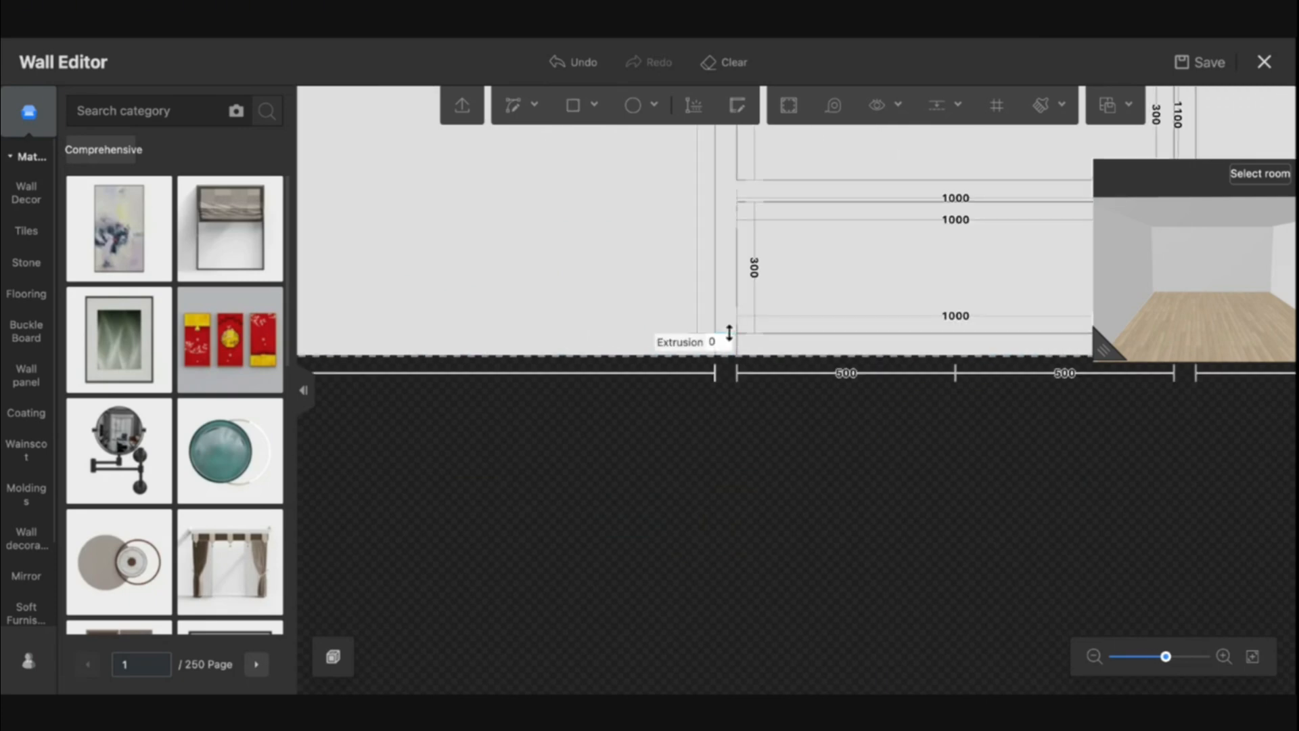
left_click(737, 350)
key("Delete")
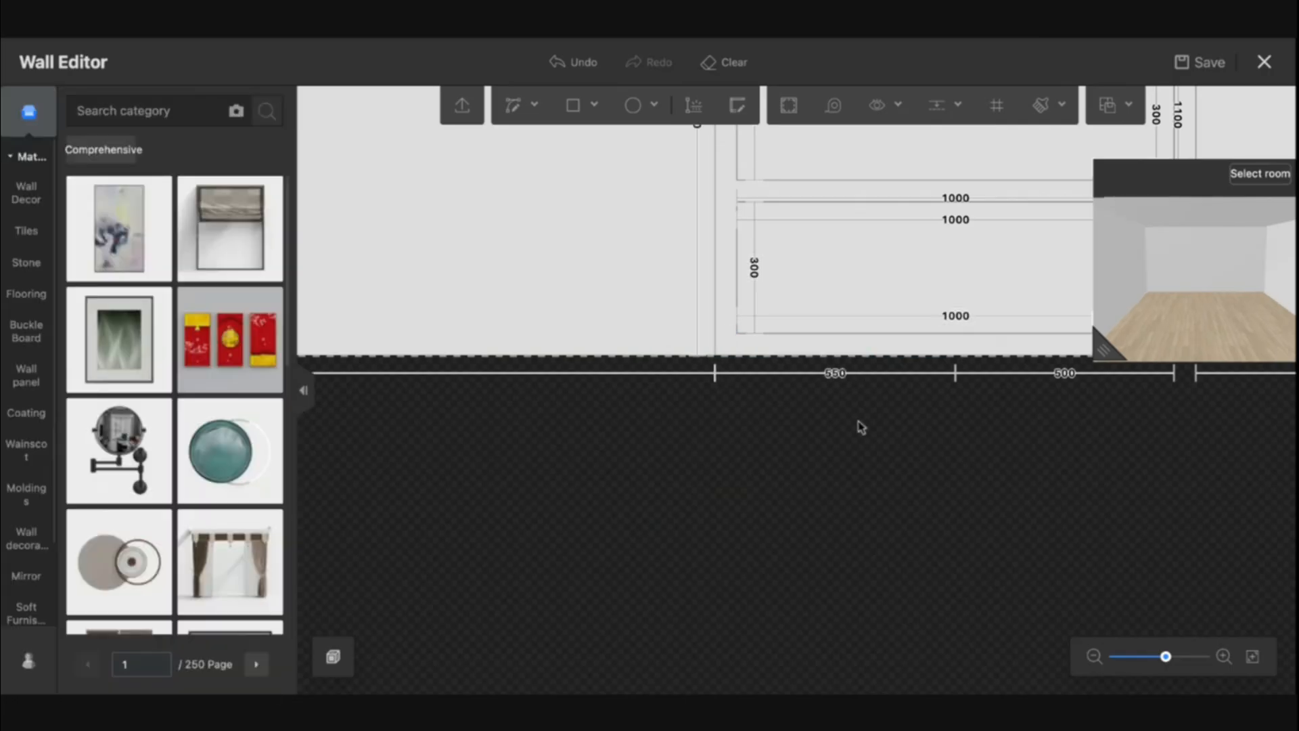
Delete the extra modeling line at the frame's bottom right corner
left_click_drag(858, 426, 490, 548)
left_click(871, 368)
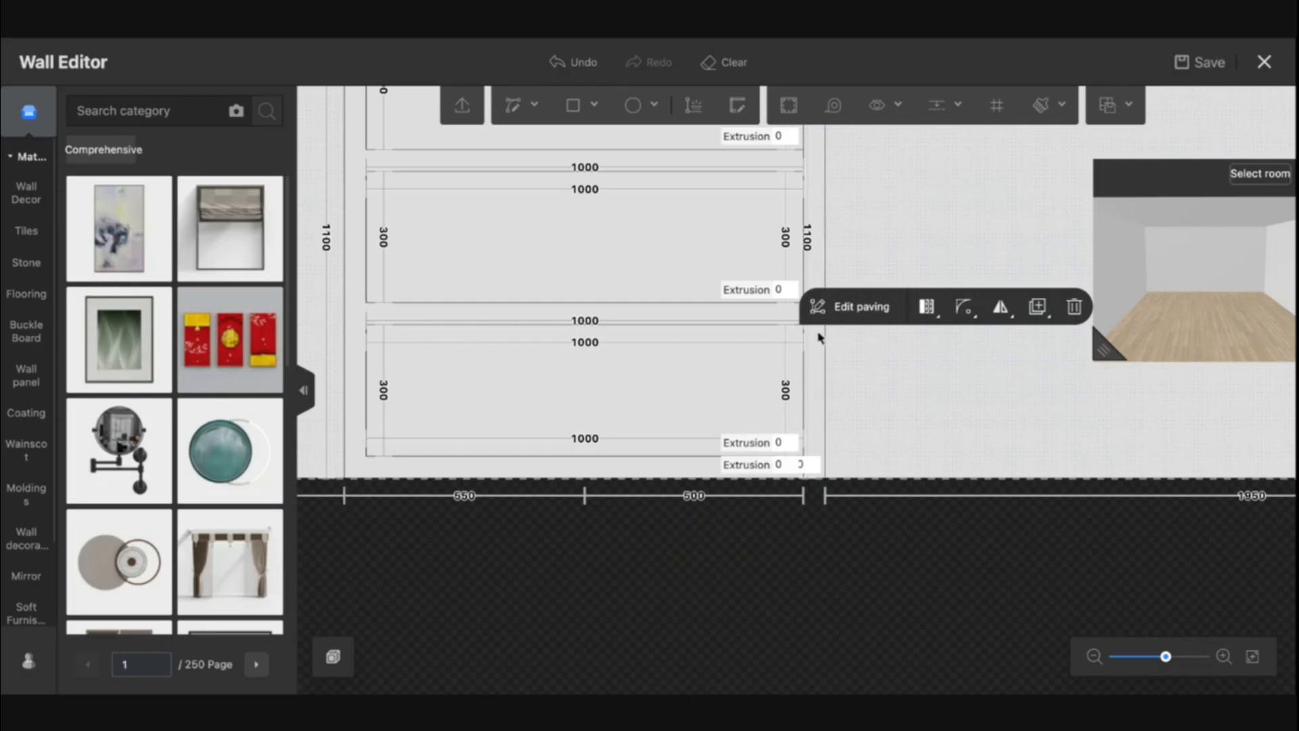
left_click(803, 313)
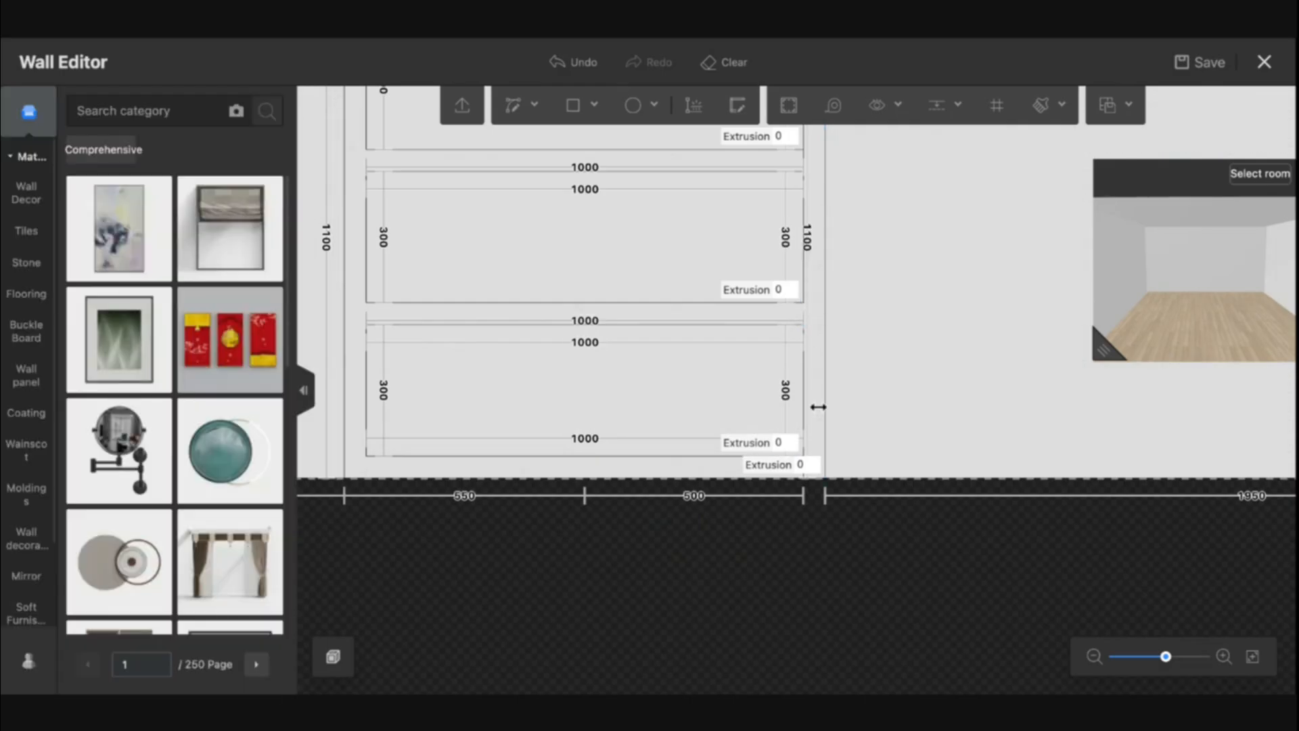
left_click(882, 383)
scroll(869, 421, "down", 2)
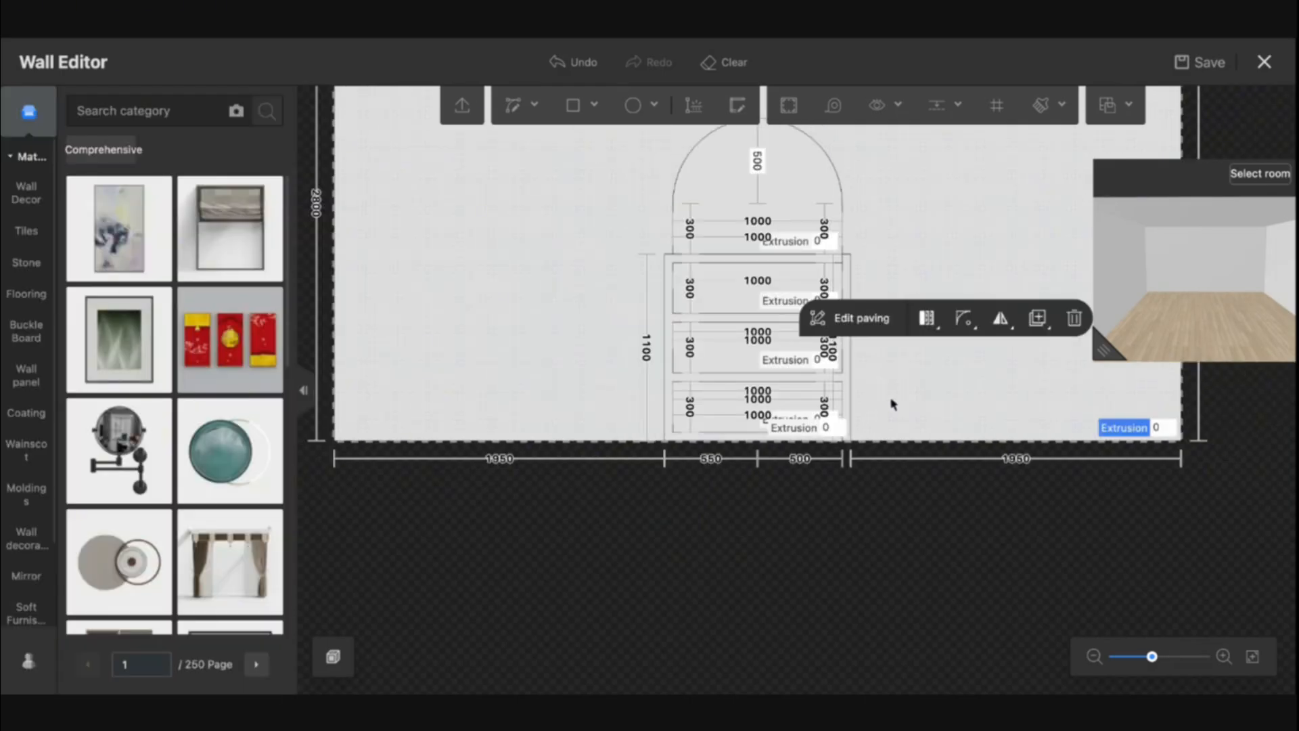
scroll(892, 404, "up", 1)
scroll(816, 453, "up", 1)
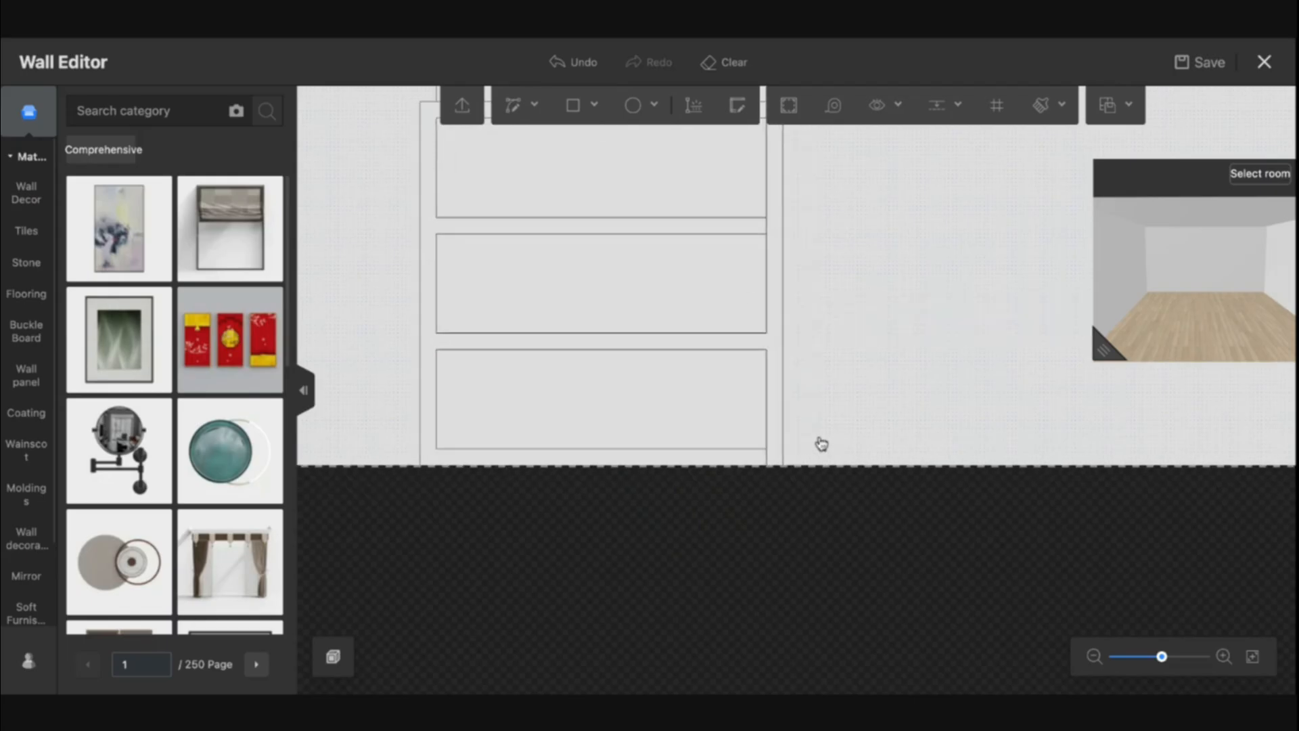
left_click(767, 462)
scroll(767, 463, "up", 1)
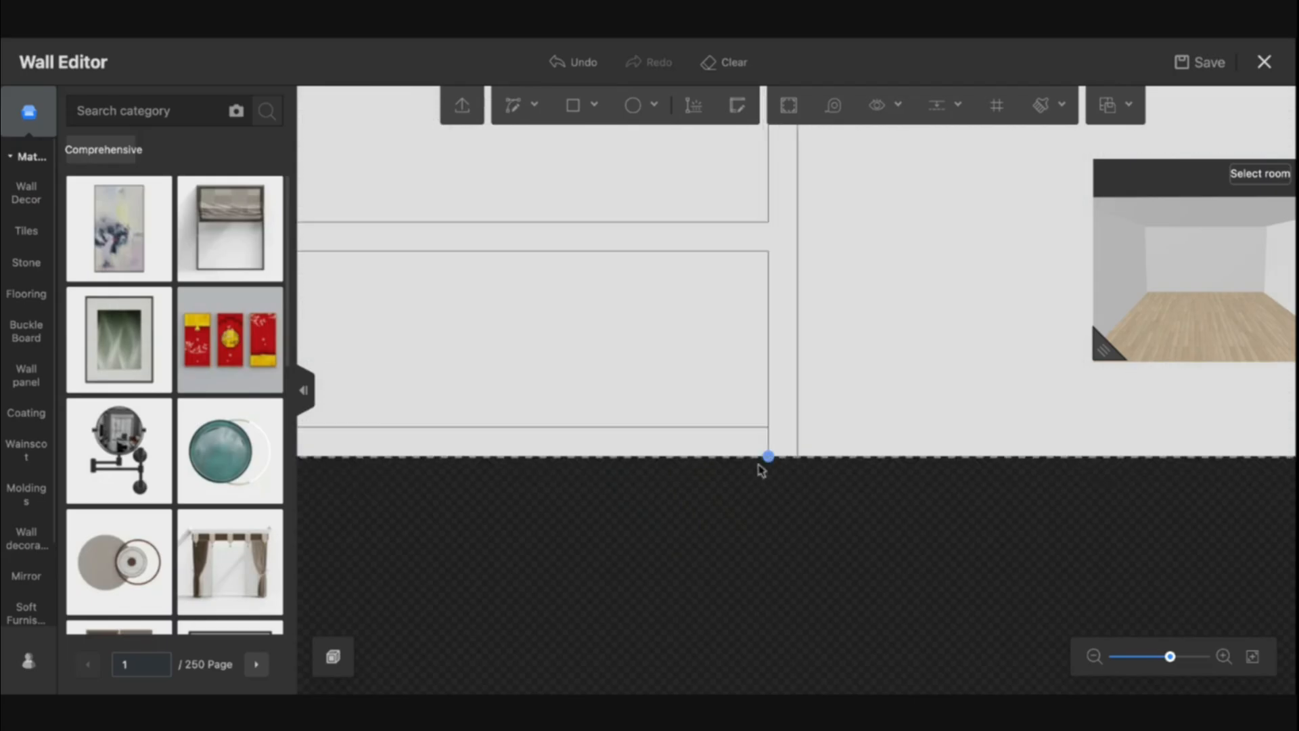
left_click(769, 431)
key("Delete")
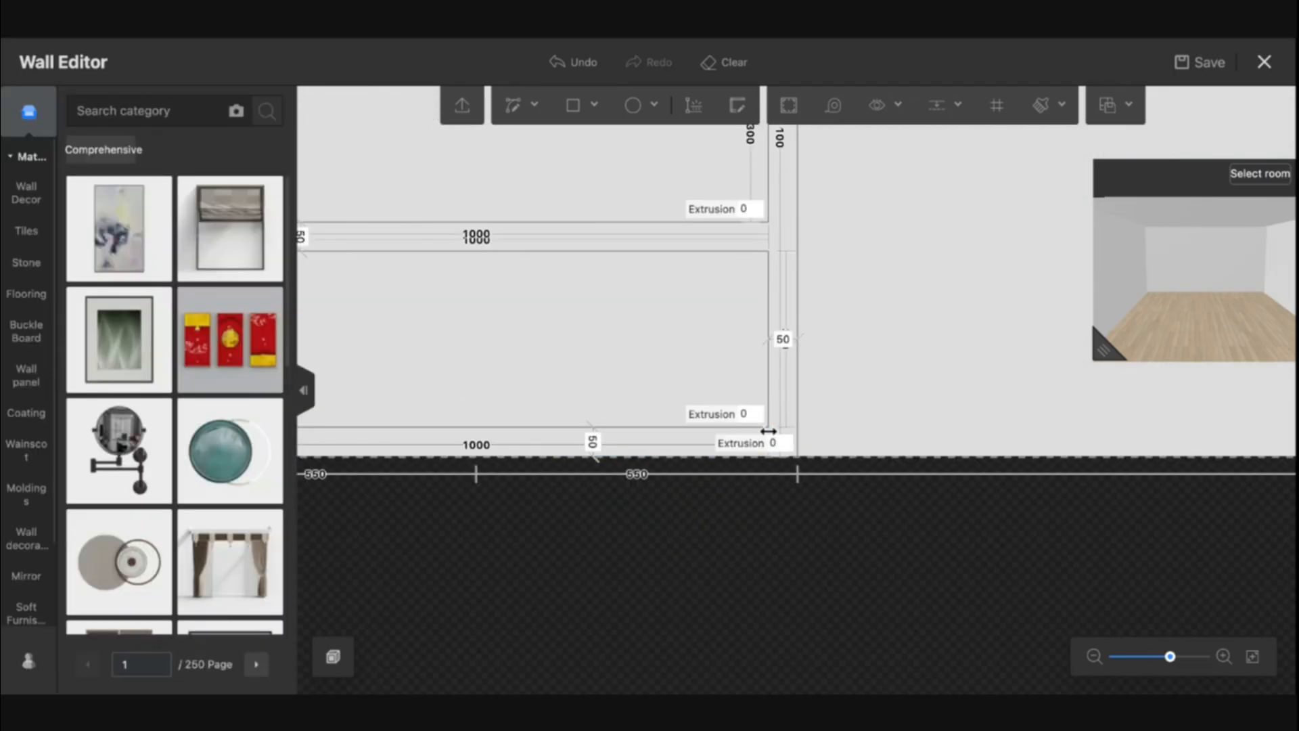
Delete the extra modeling line along the right side of the upper panels
left_click(861, 387)
left_click_drag(862, 397, 916, 574)
left_click_drag(852, 466, 1019, 601)
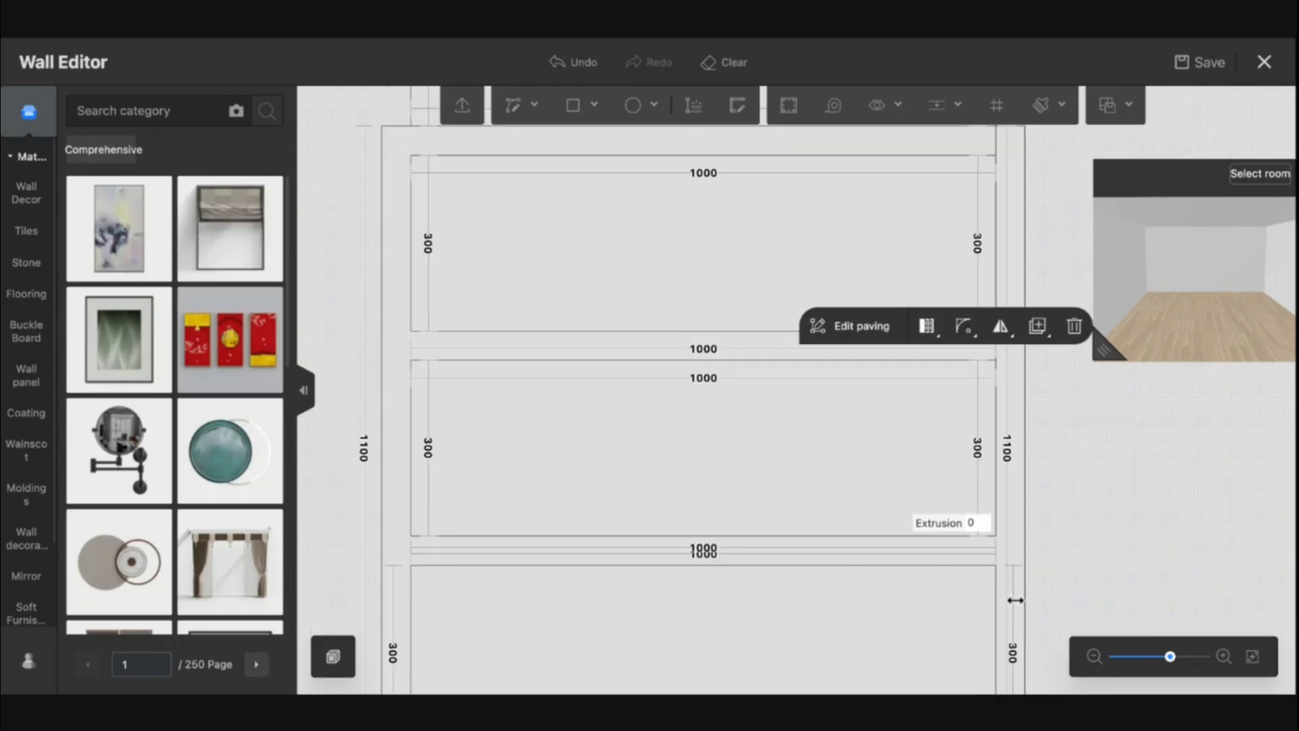
left_click_drag(561, 485, 540, 609)
left_click_drag(691, 542, 659, 566)
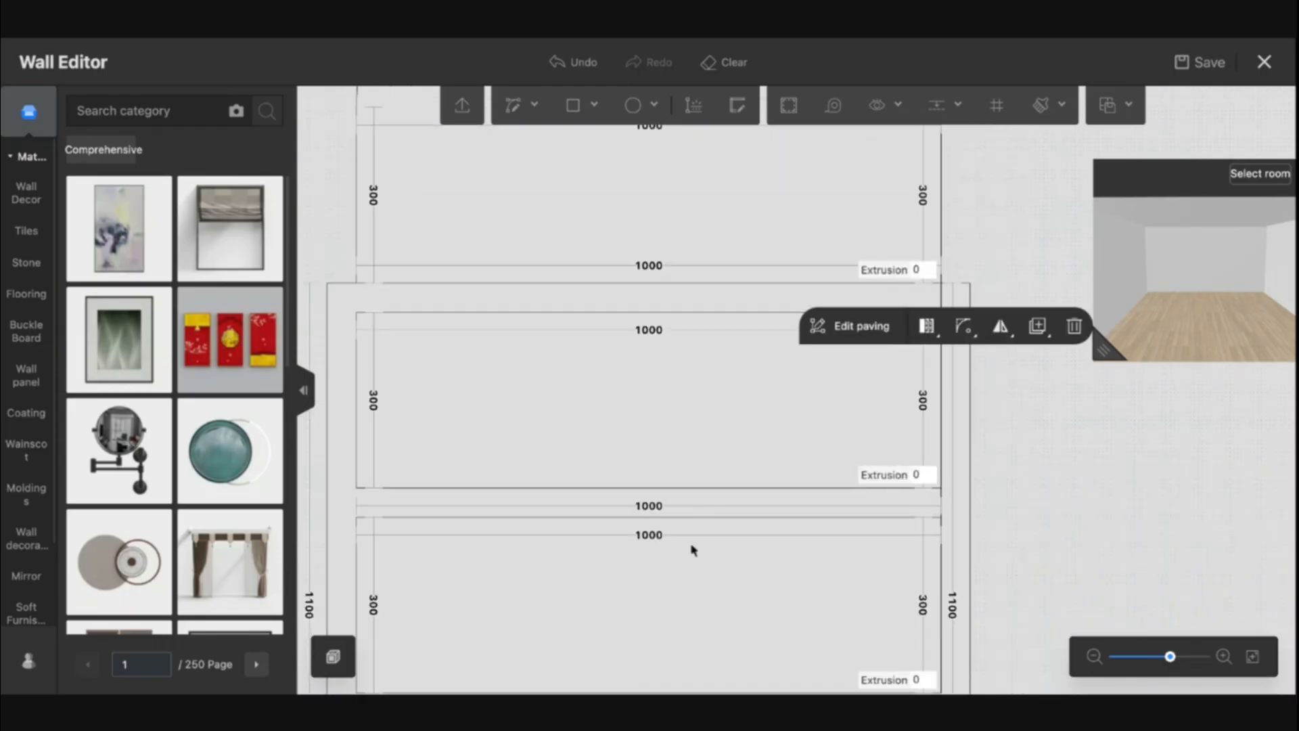
left_click(943, 502)
left_click(954, 305)
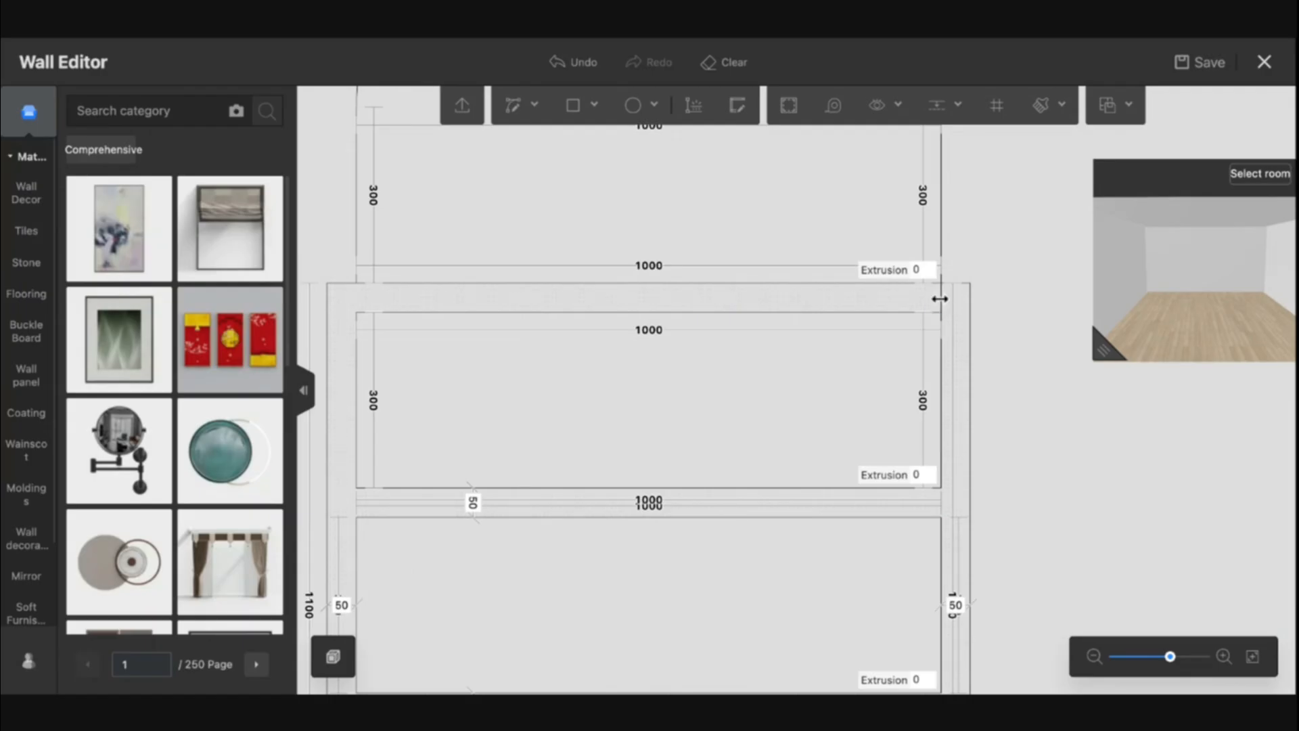
left_click(942, 299)
key("Delete")
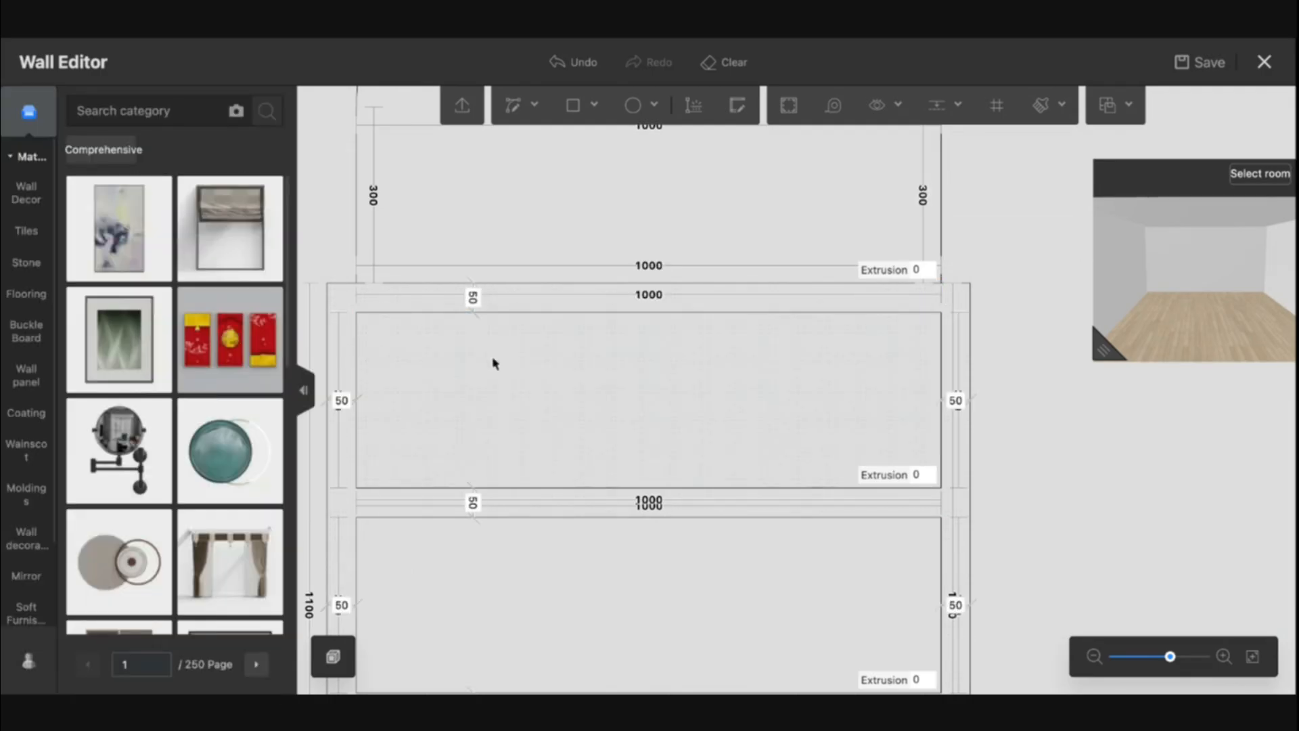
Draw a rectangle from the frame's upper left corner up to the arch base at the frame's right edge, extending the frame
left_click_drag(493, 364, 499, 554)
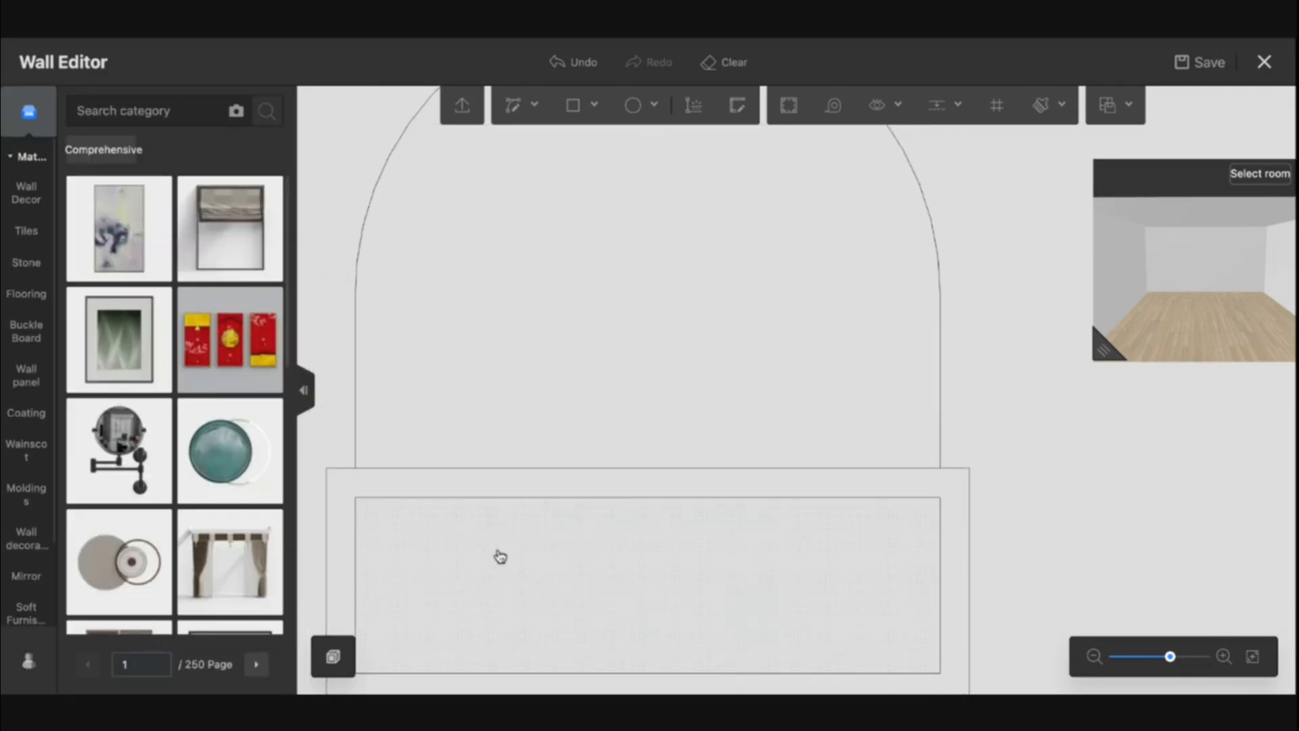
left_click(572, 108)
left_click(333, 483)
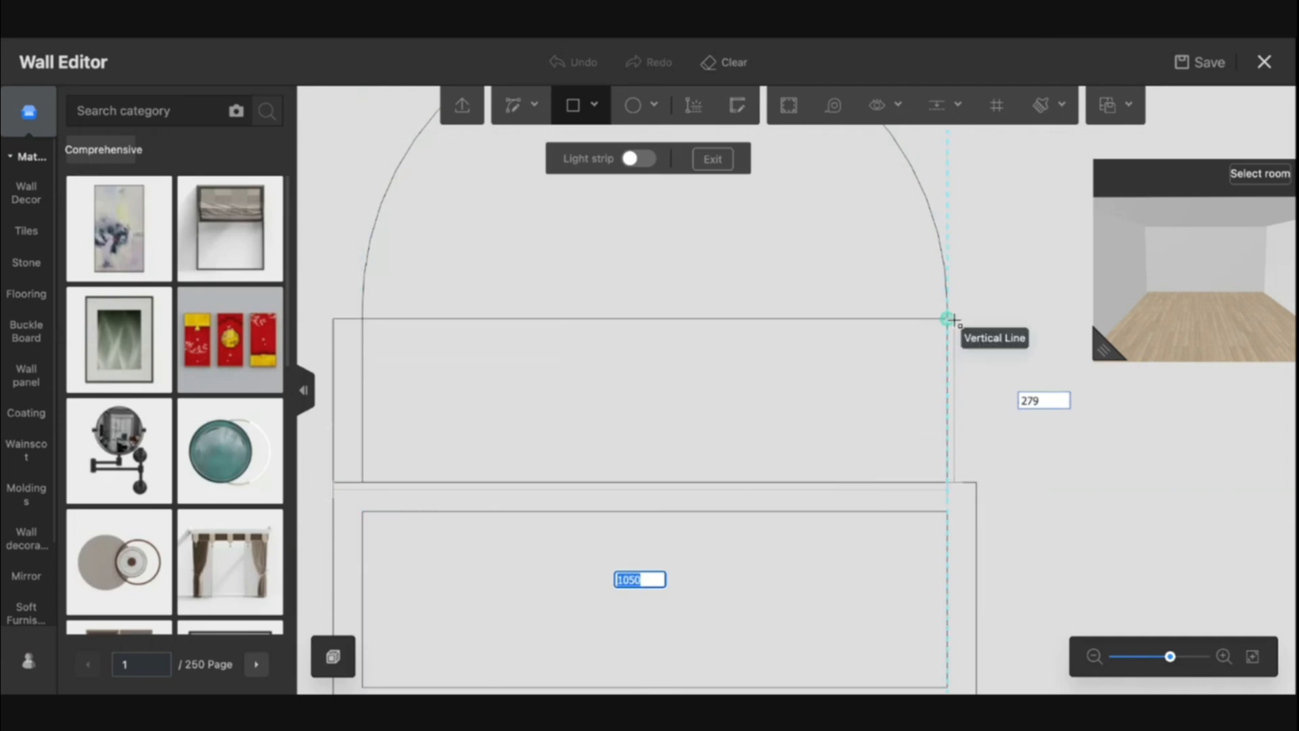
left_click(977, 308)
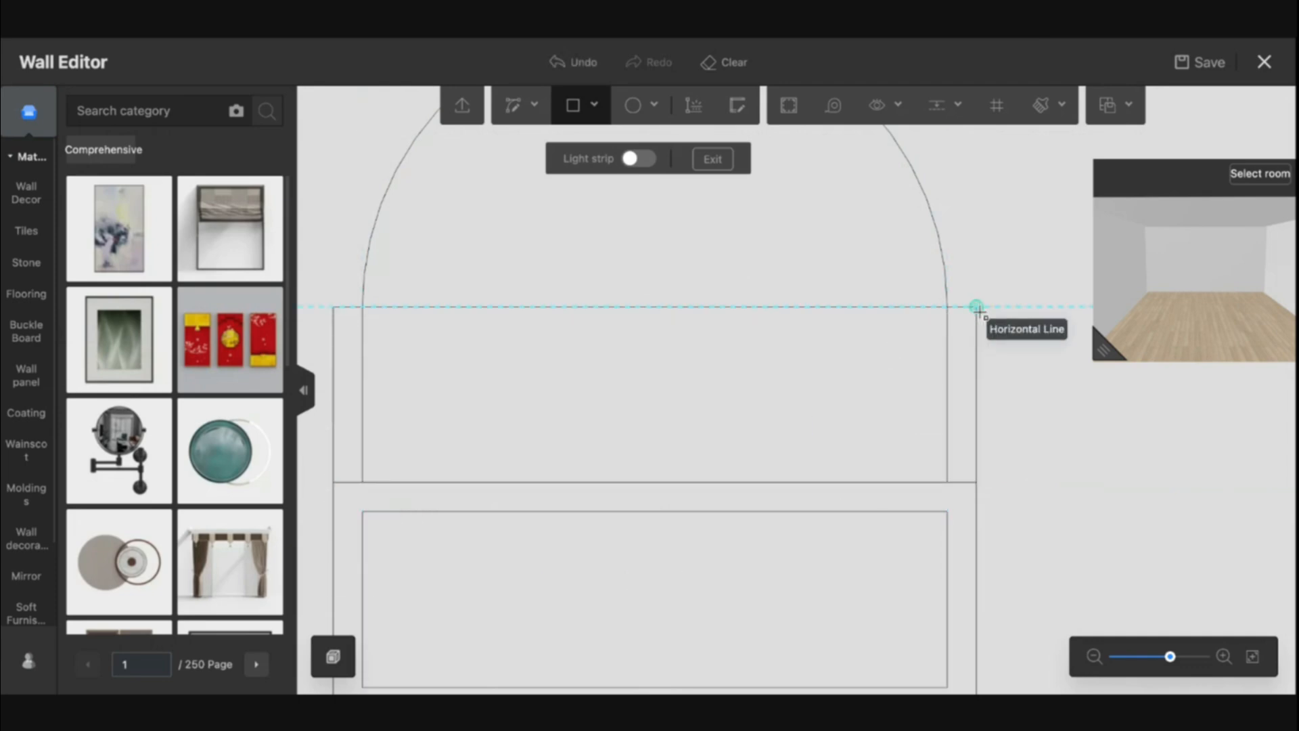
key("Escape")
Draw a circle centred on the arch base with a radius of about 550, reaching the frame's outer edge
scroll(707, 295, "down", 5)
left_click(634, 111)
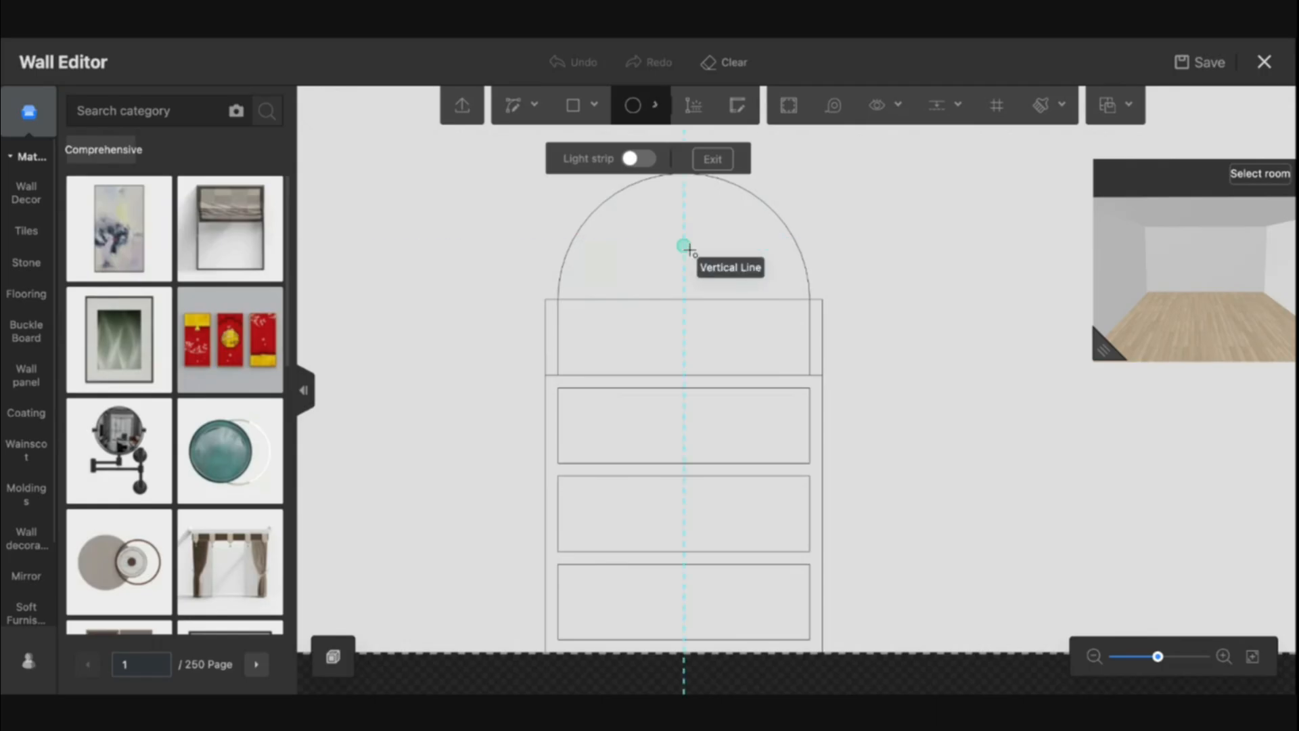
left_click(685, 298)
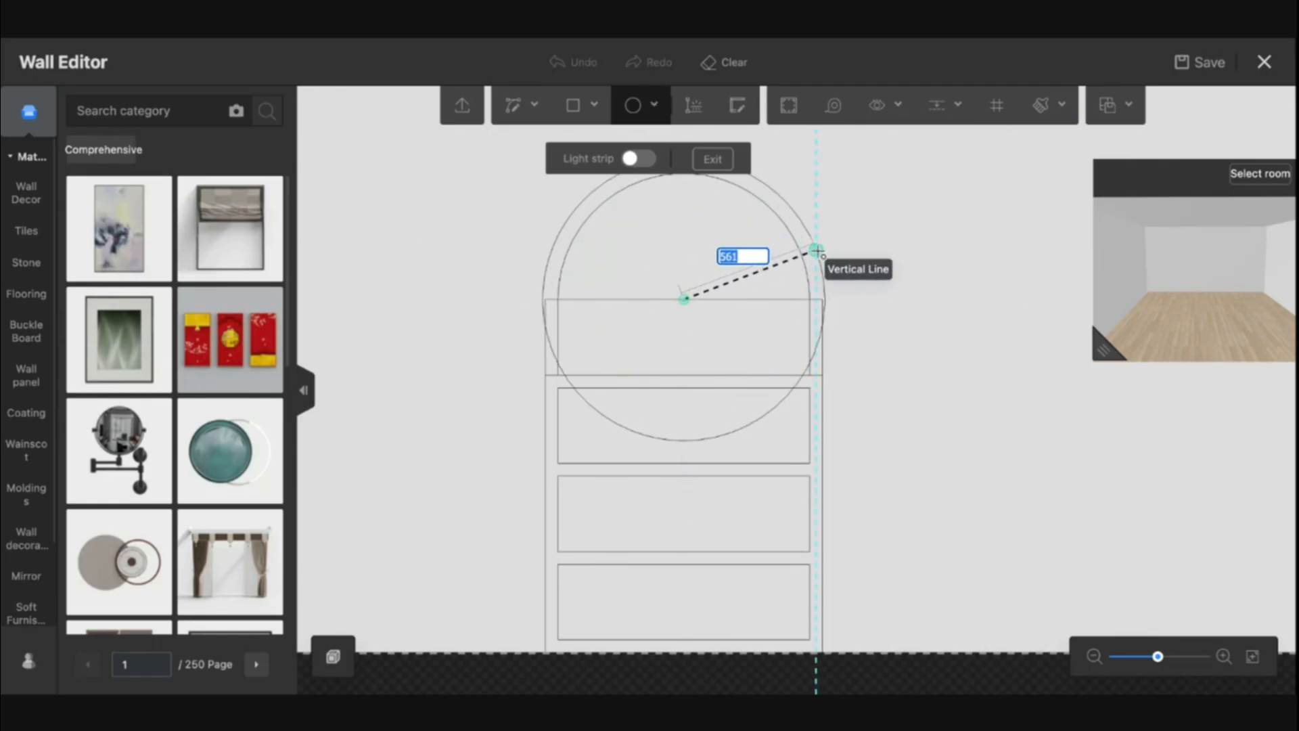
left_click(811, 298)
key("Escape")
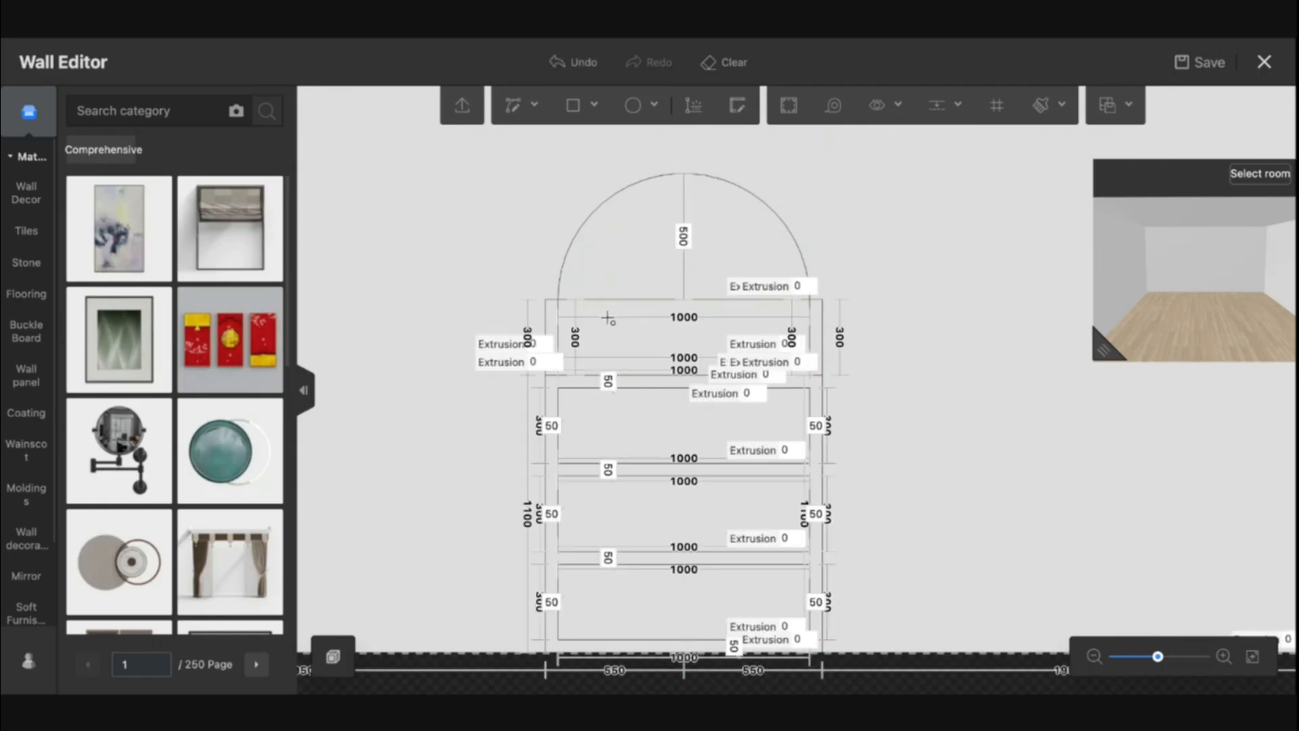
Delete the circle segments and extra lines on the left side below the arch base
left_click(562, 309)
left_click(551, 302)
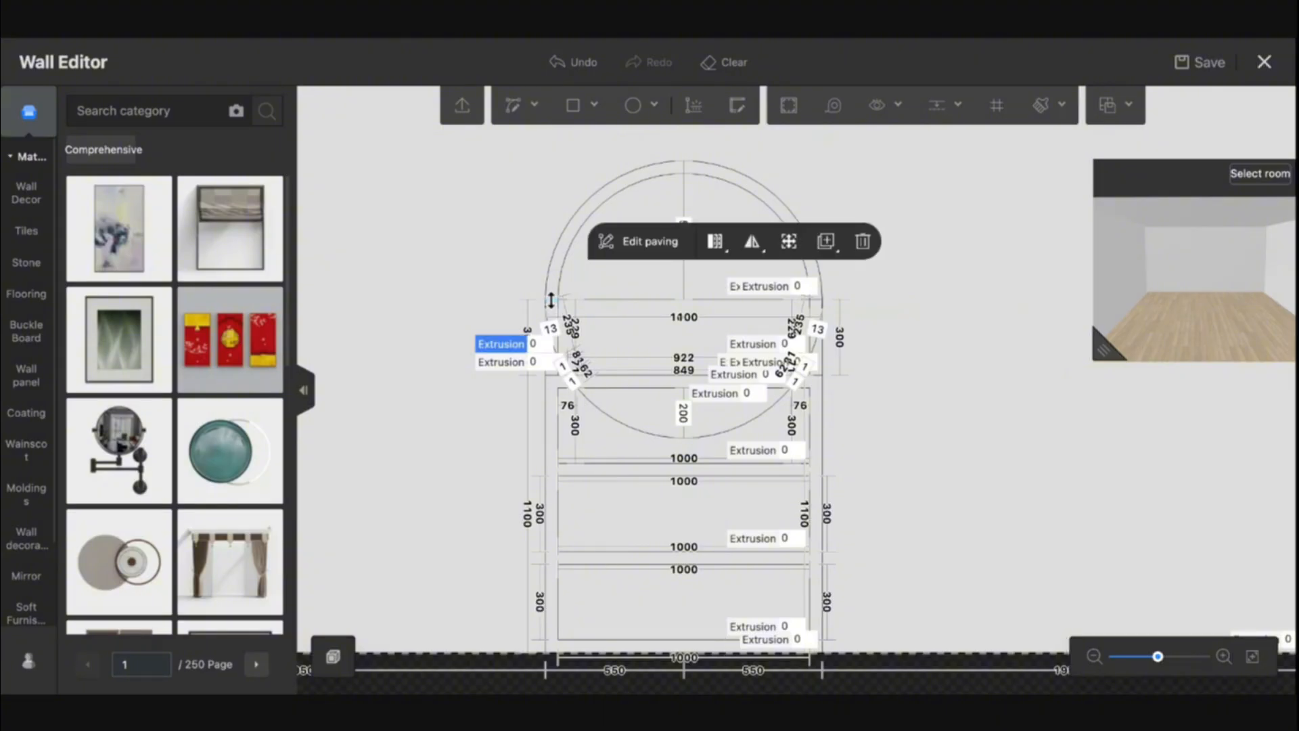
scroll(551, 300, "up", 3)
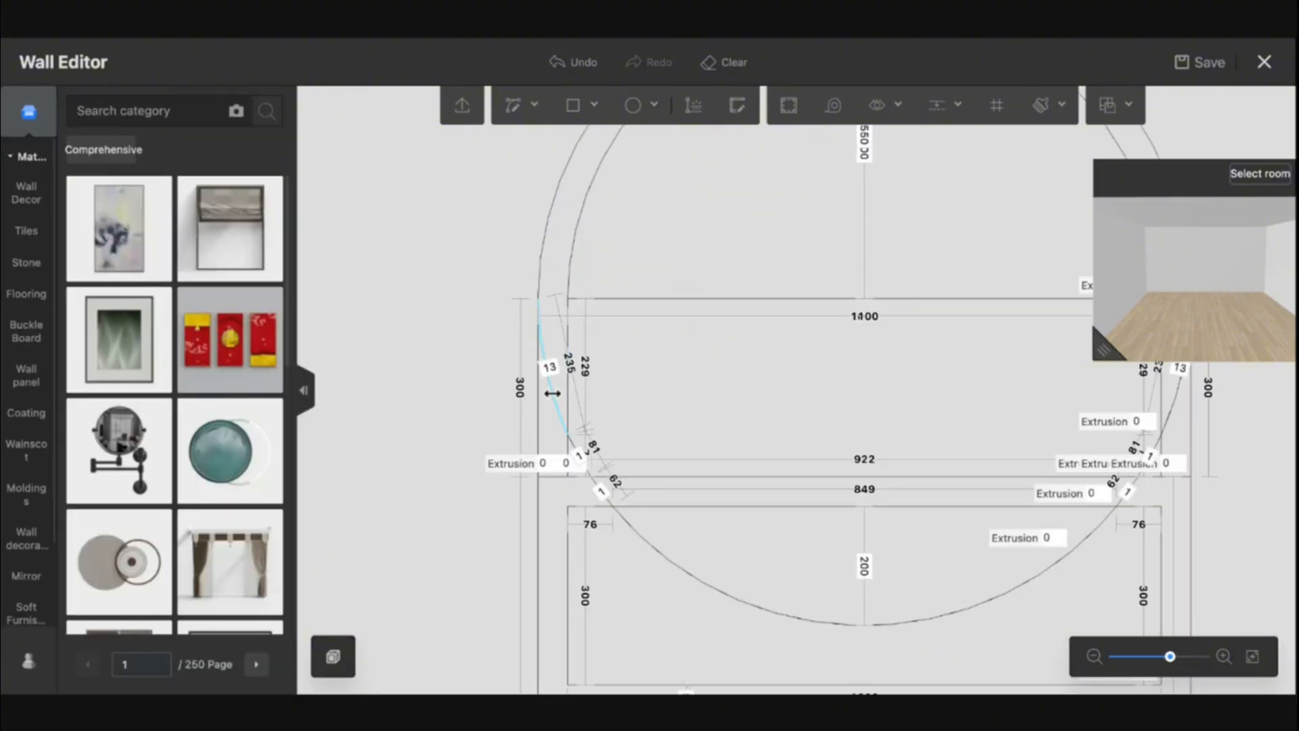
key("Delete")
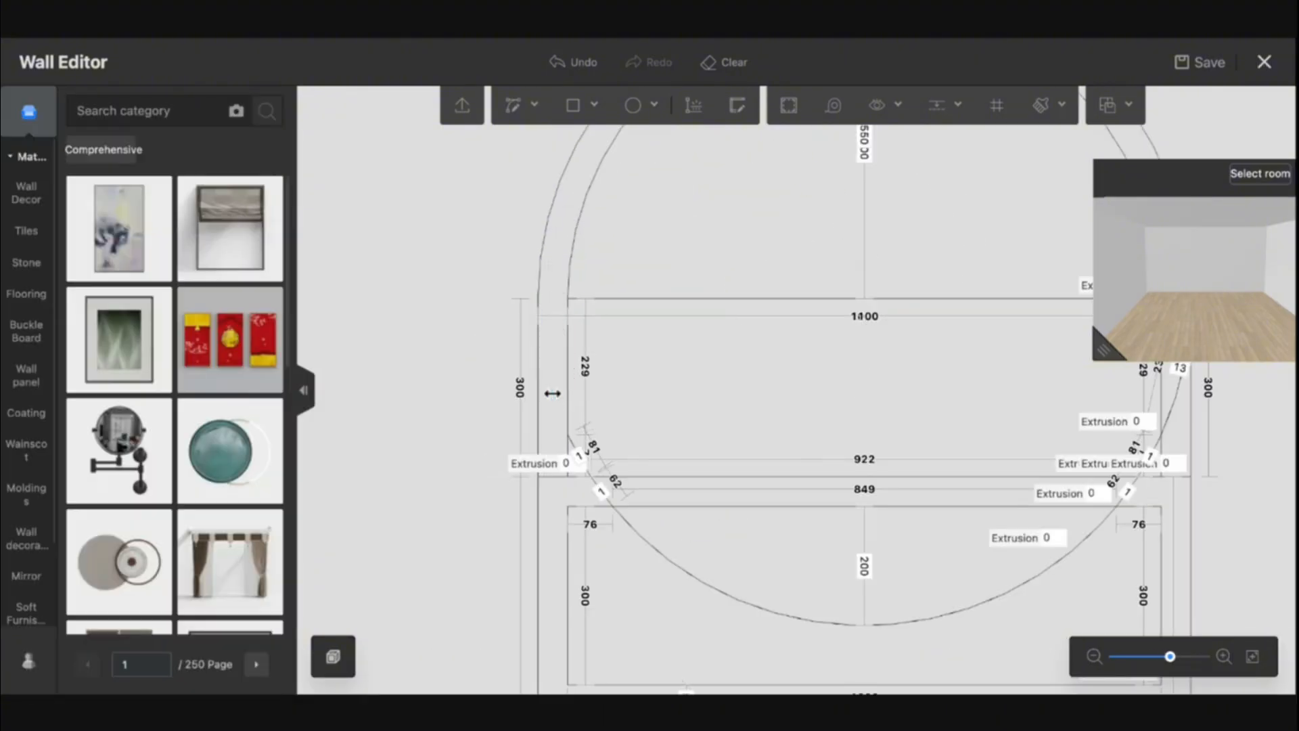
left_click(589, 472)
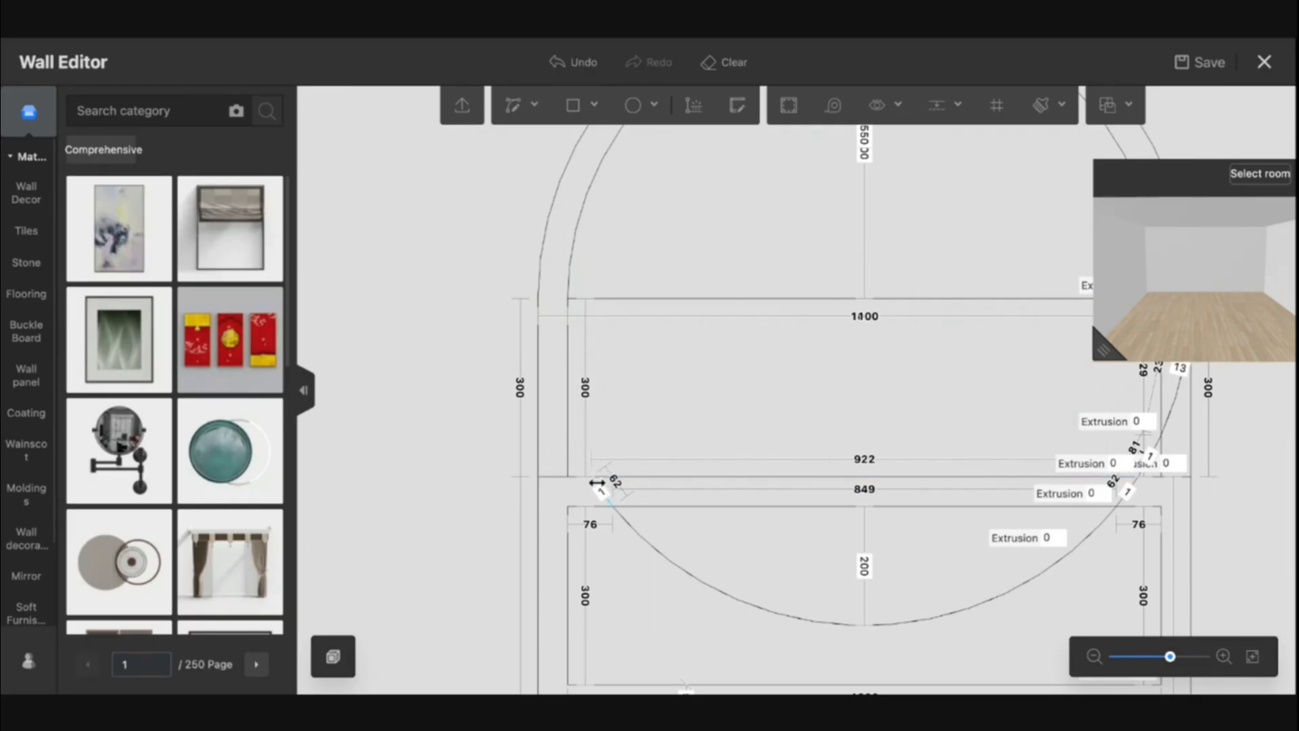
left_click(596, 482)
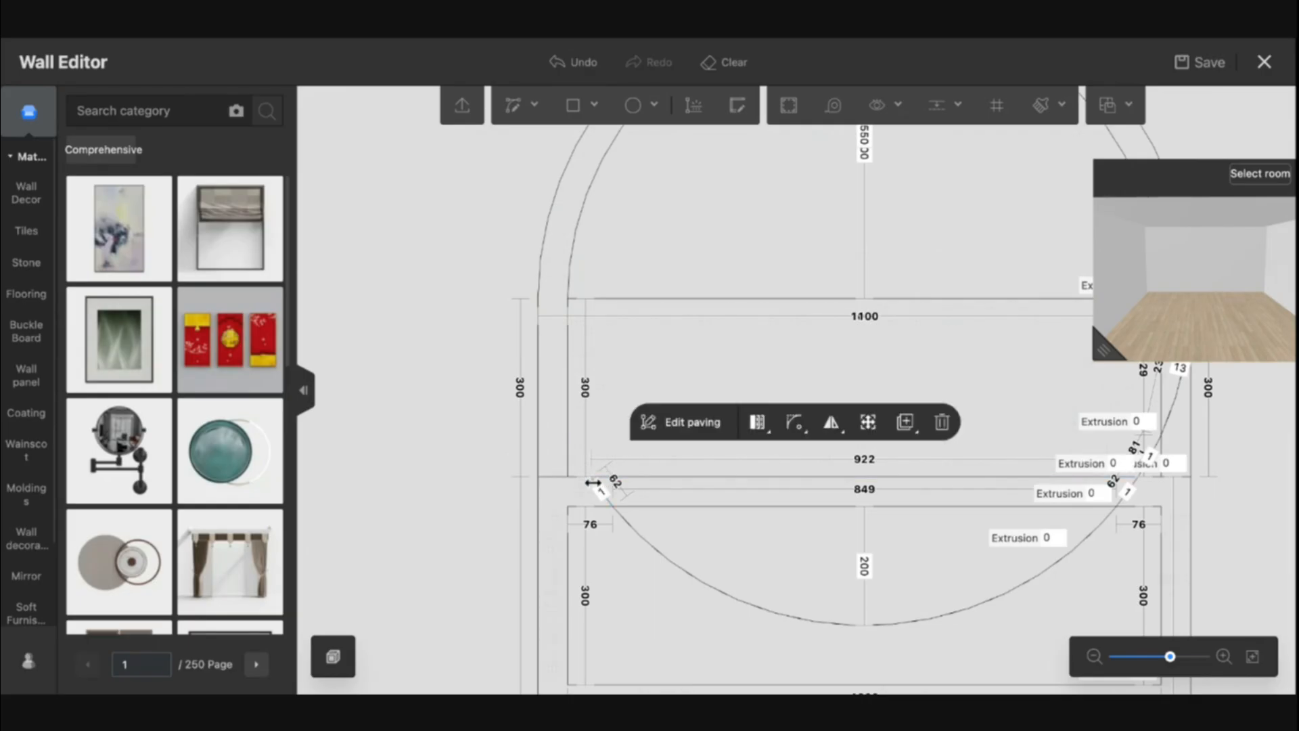
left_click(638, 530)
key("Delete")
scroll(624, 486, "up", 5)
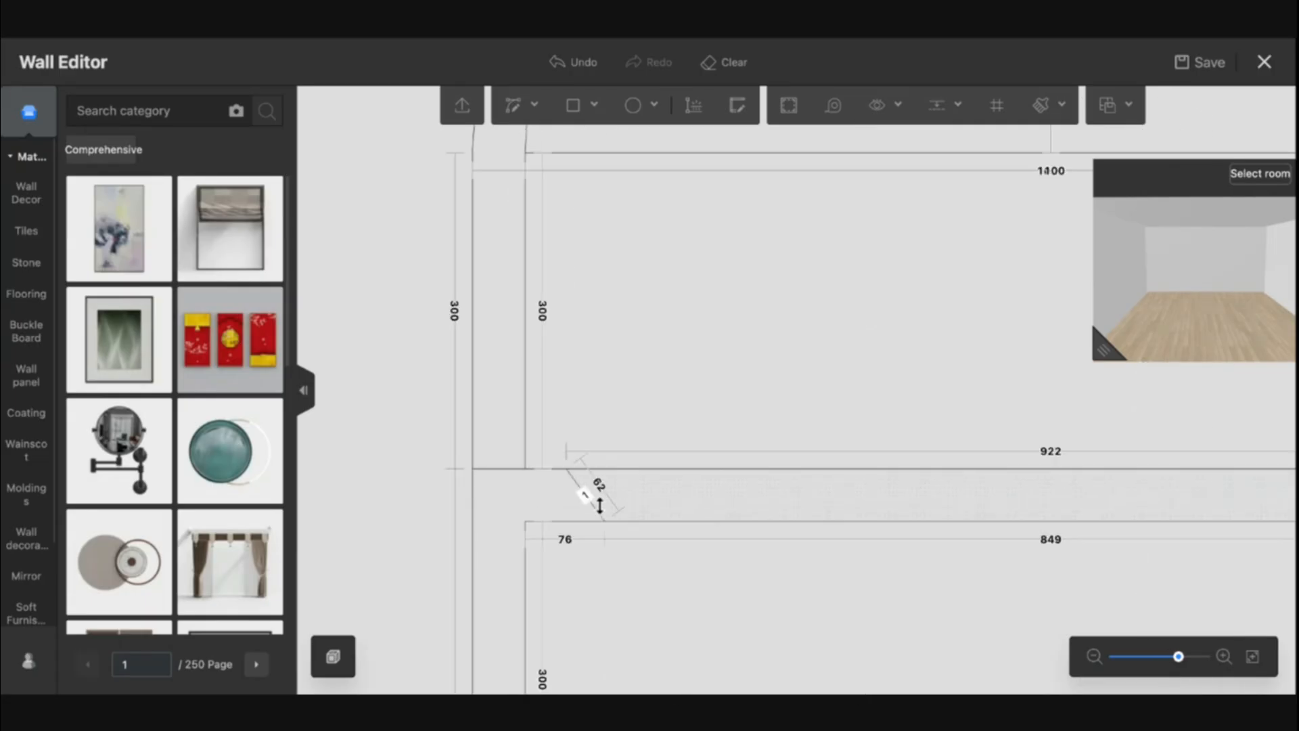
left_click(596, 508)
key("Delete")
Delete the circle segments and extra lines on the right side below the arch base
left_click_drag(1212, 563, 876, 583)
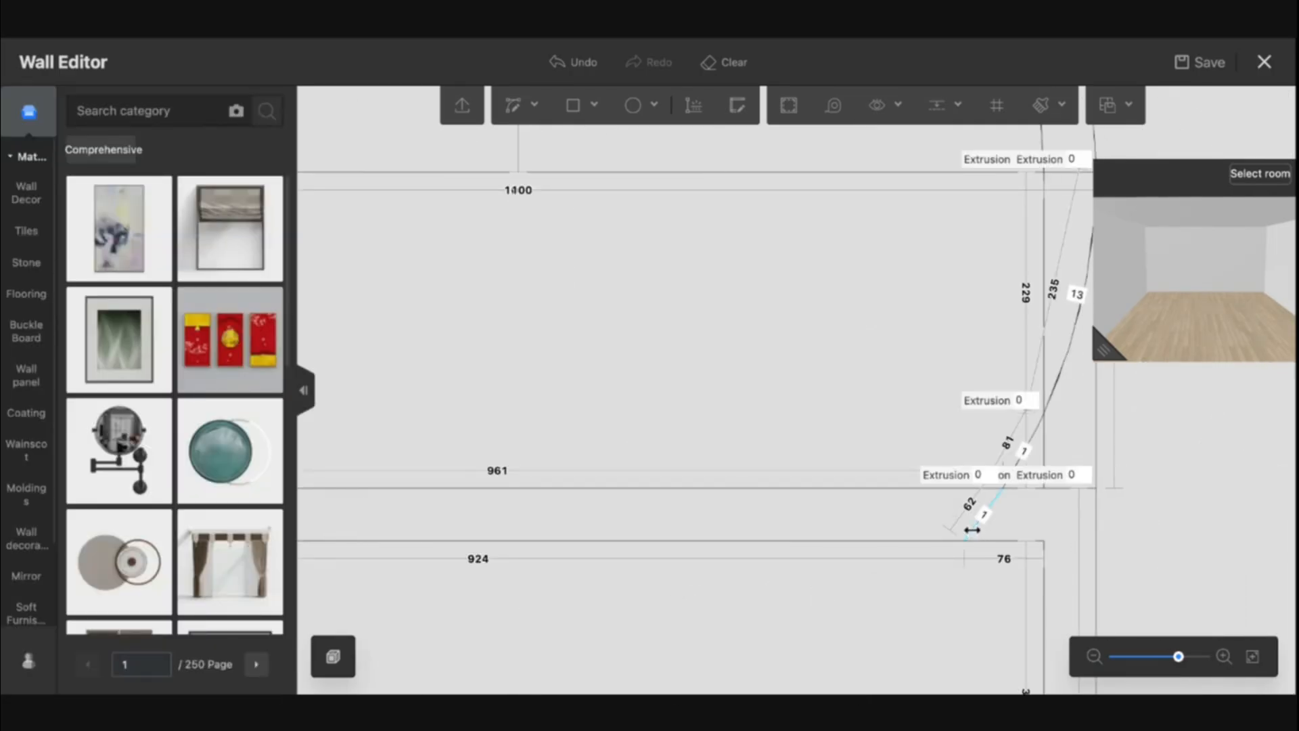
left_click(972, 530)
key("Delete")
left_click(1038, 438)
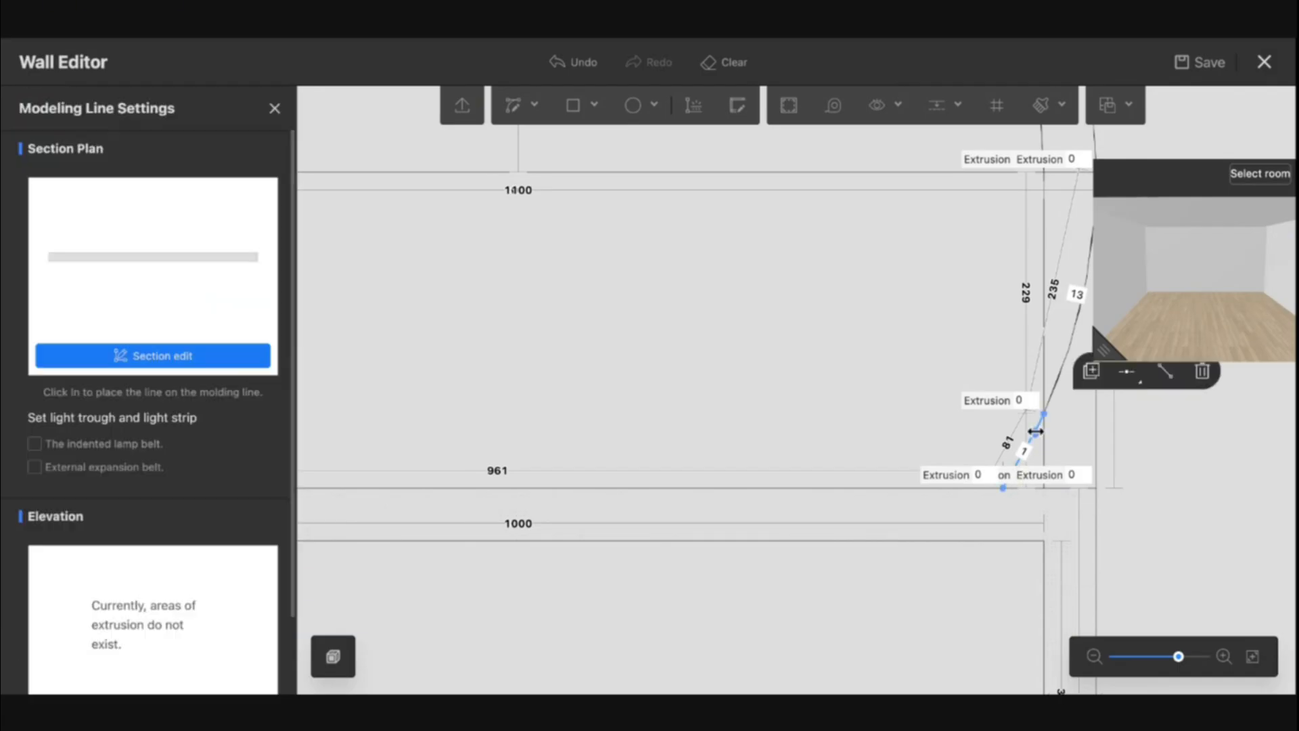
key("Delete")
left_click(1053, 402)
key("Delete")
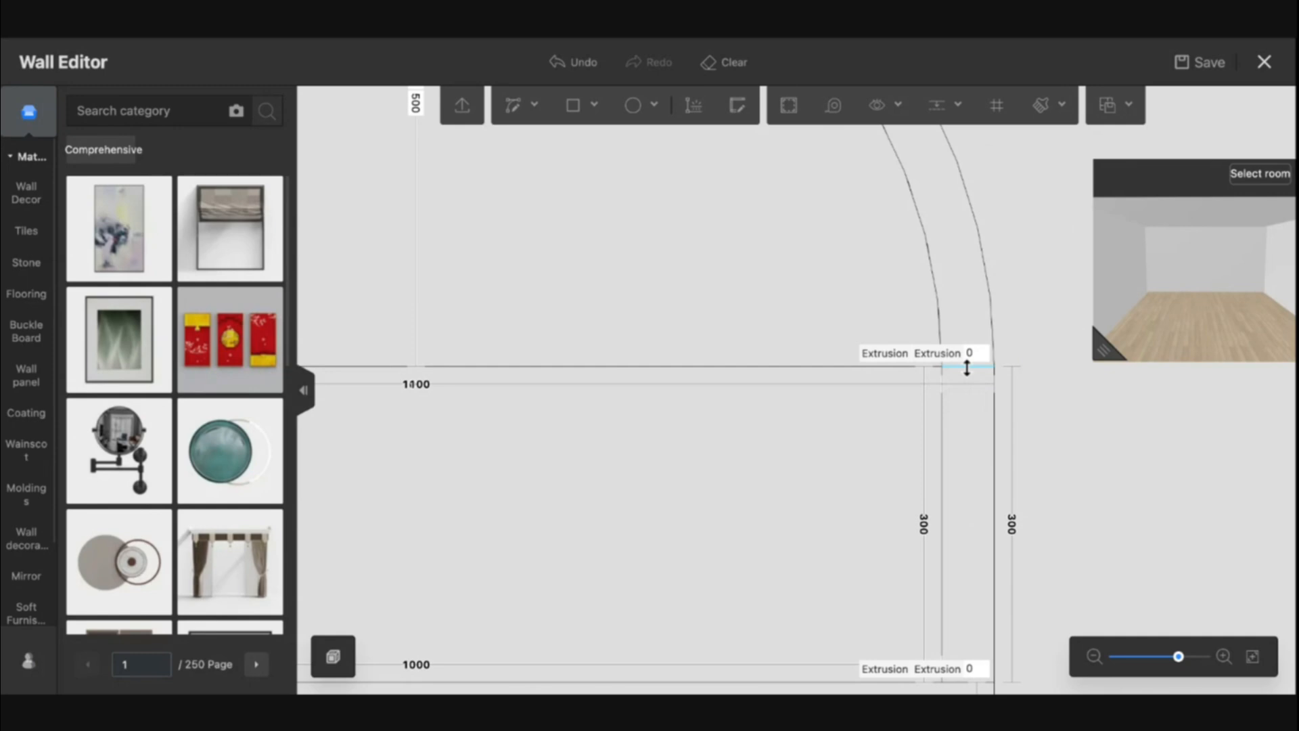
Delete the leftover modeling lines at the right end of the arch base
left_click(967, 368)
key("Delete")
left_click(897, 365)
key("Delete")
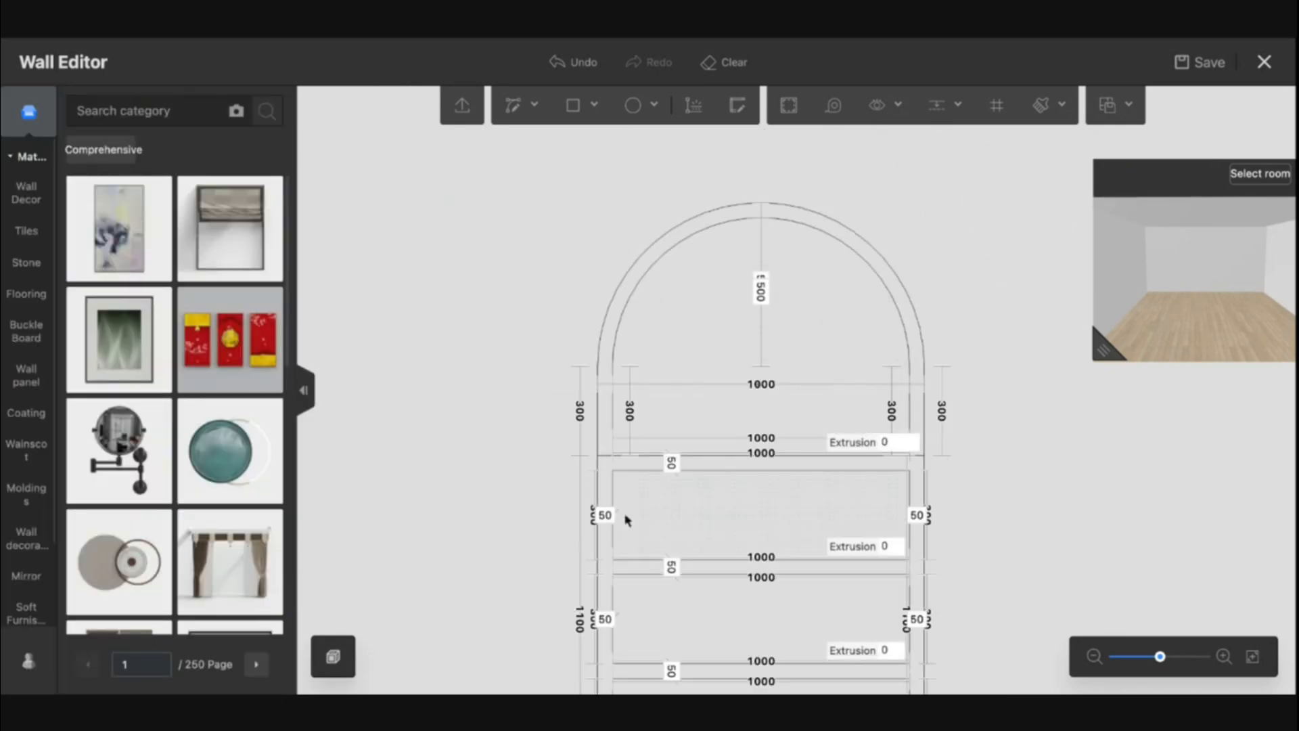
Set the outer frame area's extrusion to 100
scroll(601, 469, "up", 2)
scroll(609, 446, "down", 2)
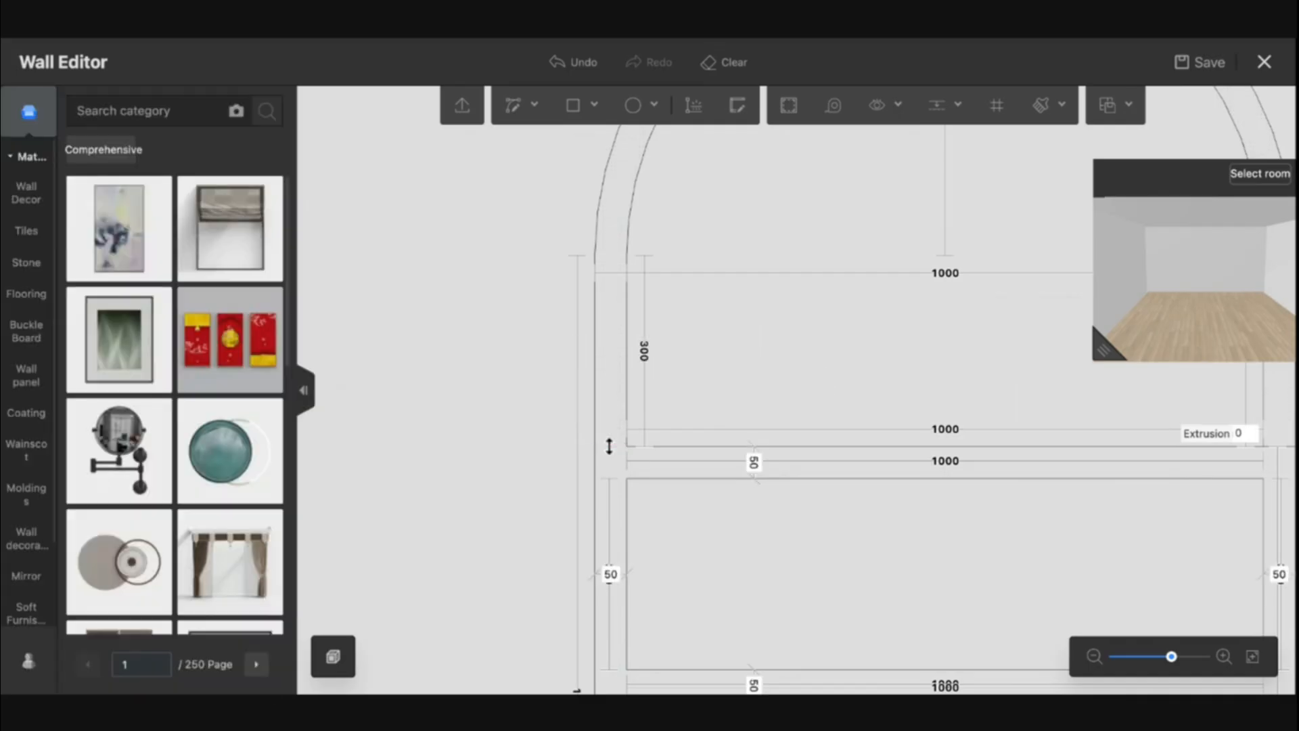
left_click_drag(911, 483, 818, 424)
scroll(778, 501, "up", 1)
left_click(733, 519)
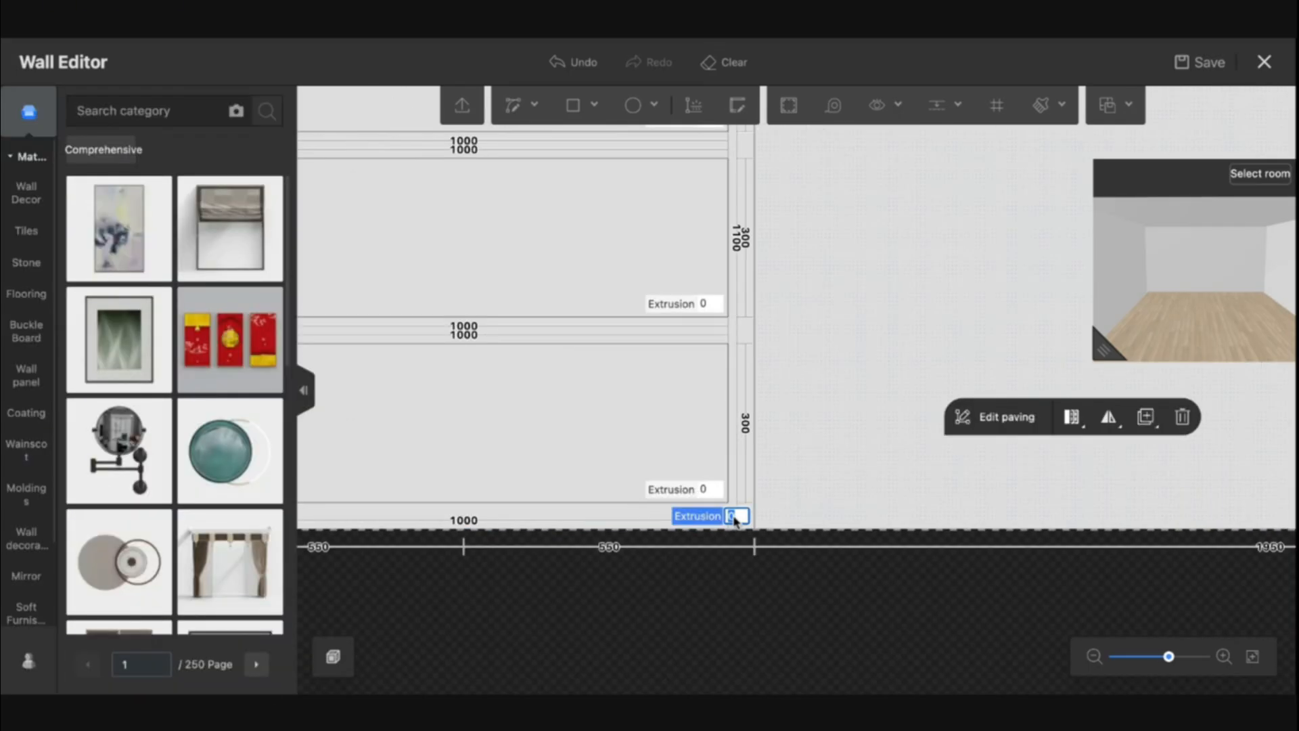
scroll(789, 486, "down", 1)
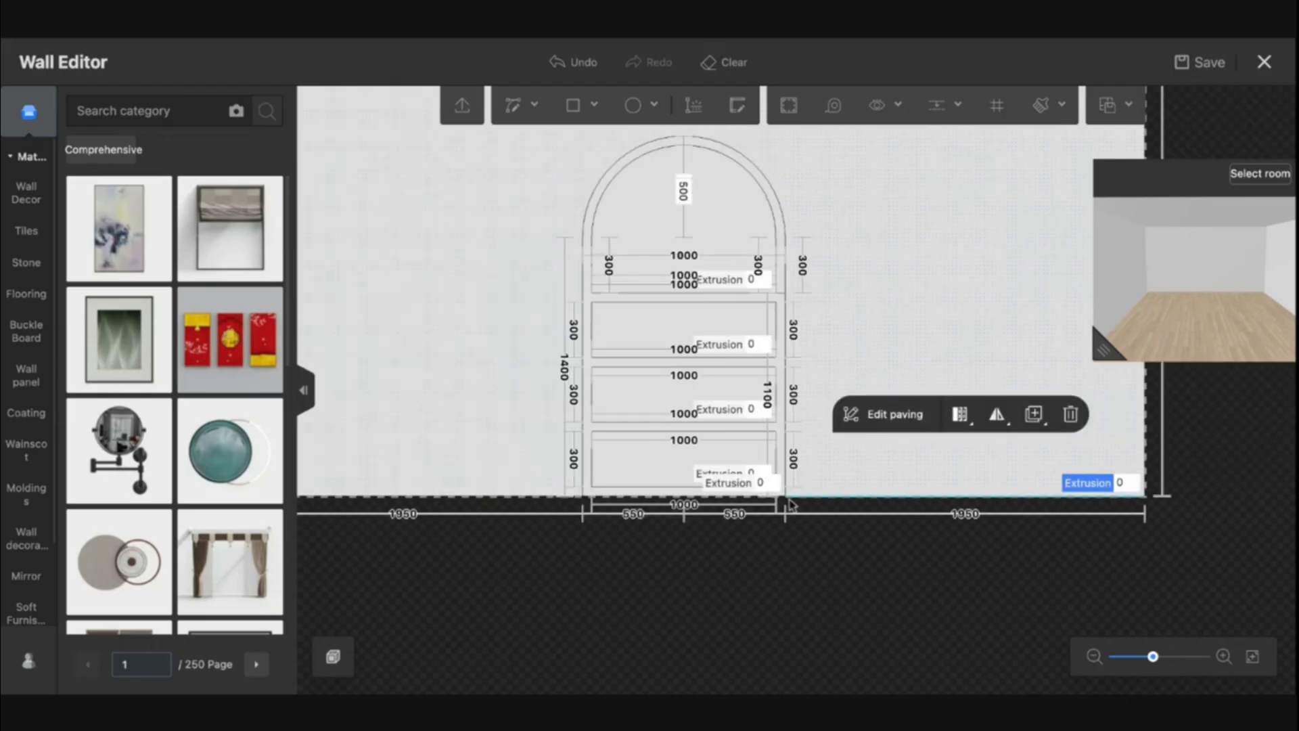
scroll(801, 487, "up", 1)
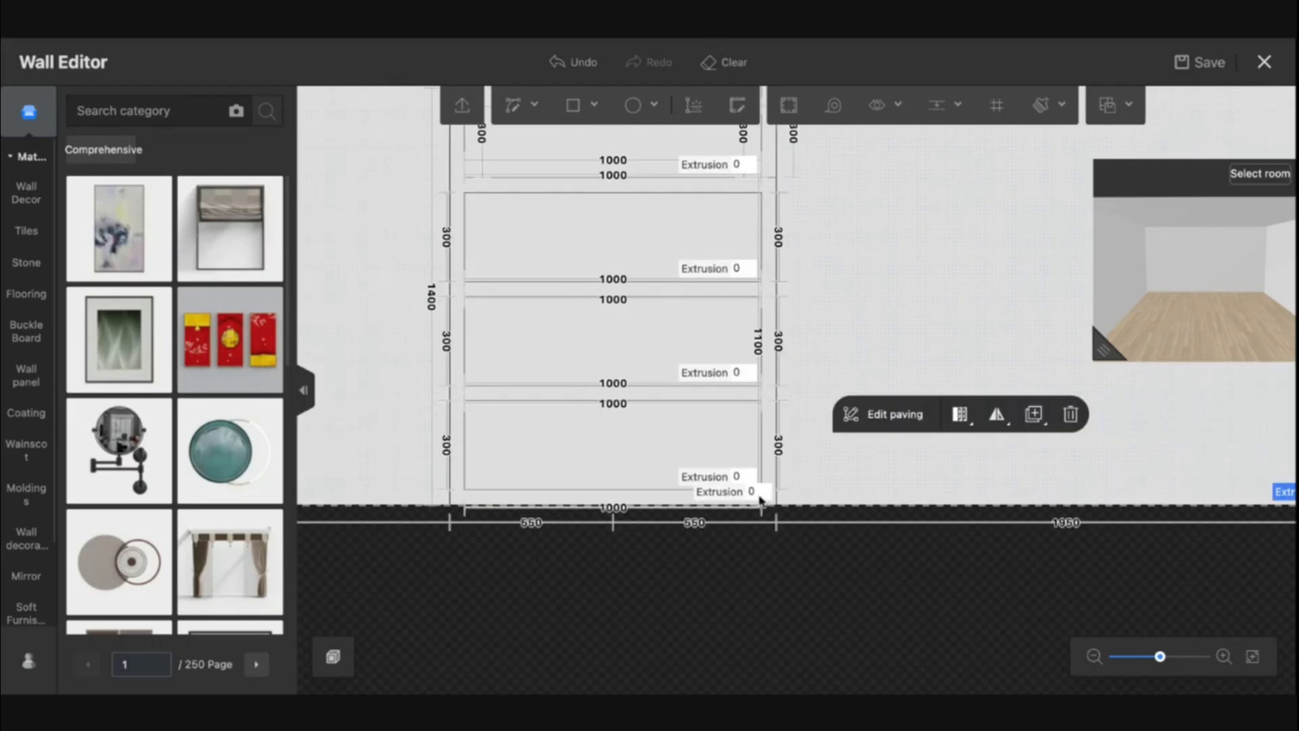
left_click(759, 498)
type("100")
key("Return")
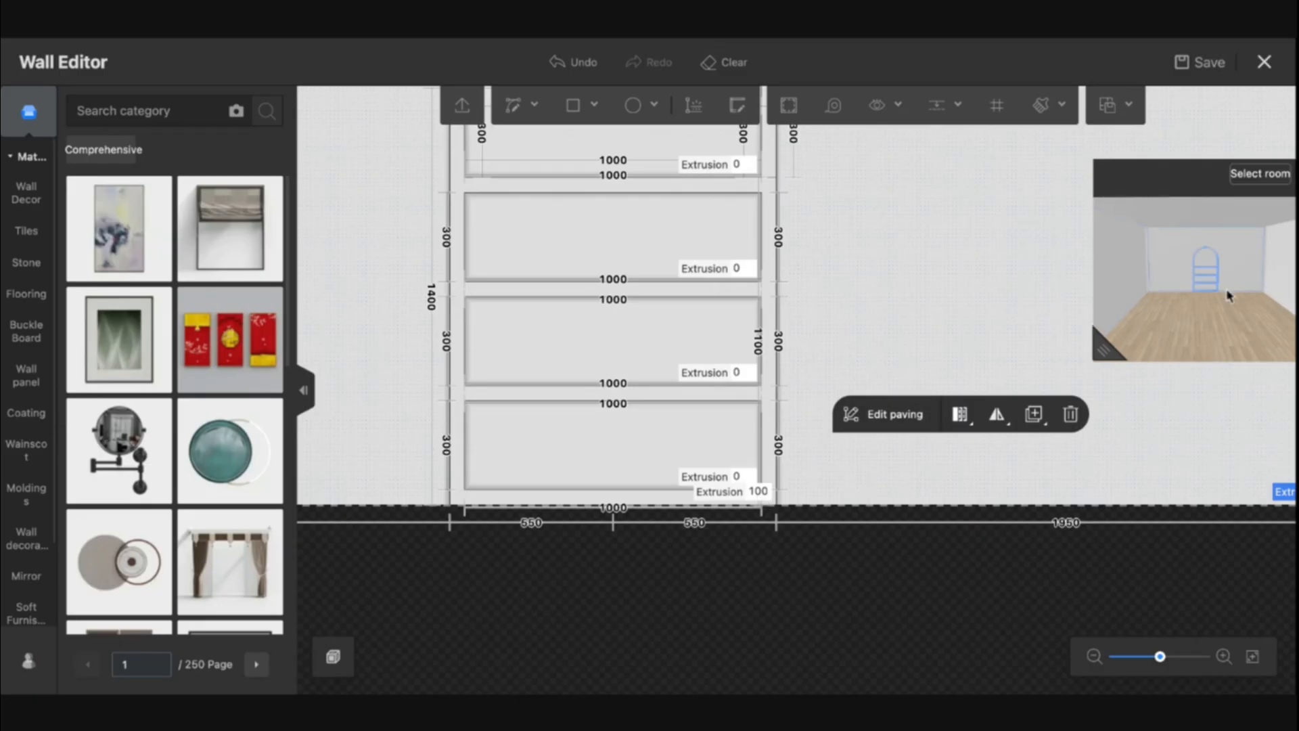
Set the surrounding wall area's extrusion to 100
left_click_drag(1227, 294, 1131, 321)
scroll(1165, 308, "up", 5)
scroll(1164, 308, "down", 5)
scroll(1158, 469, "down", 5)
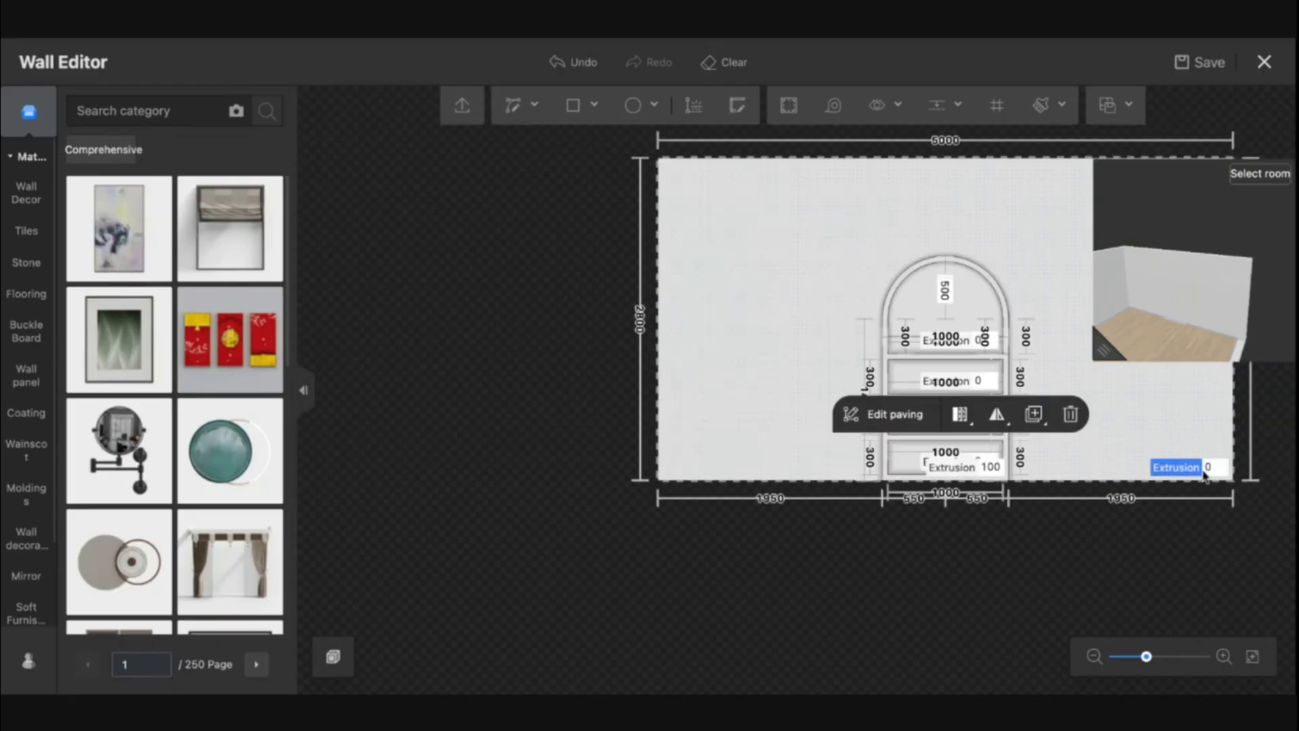
left_click(1223, 469)
type("100")
key("Return")
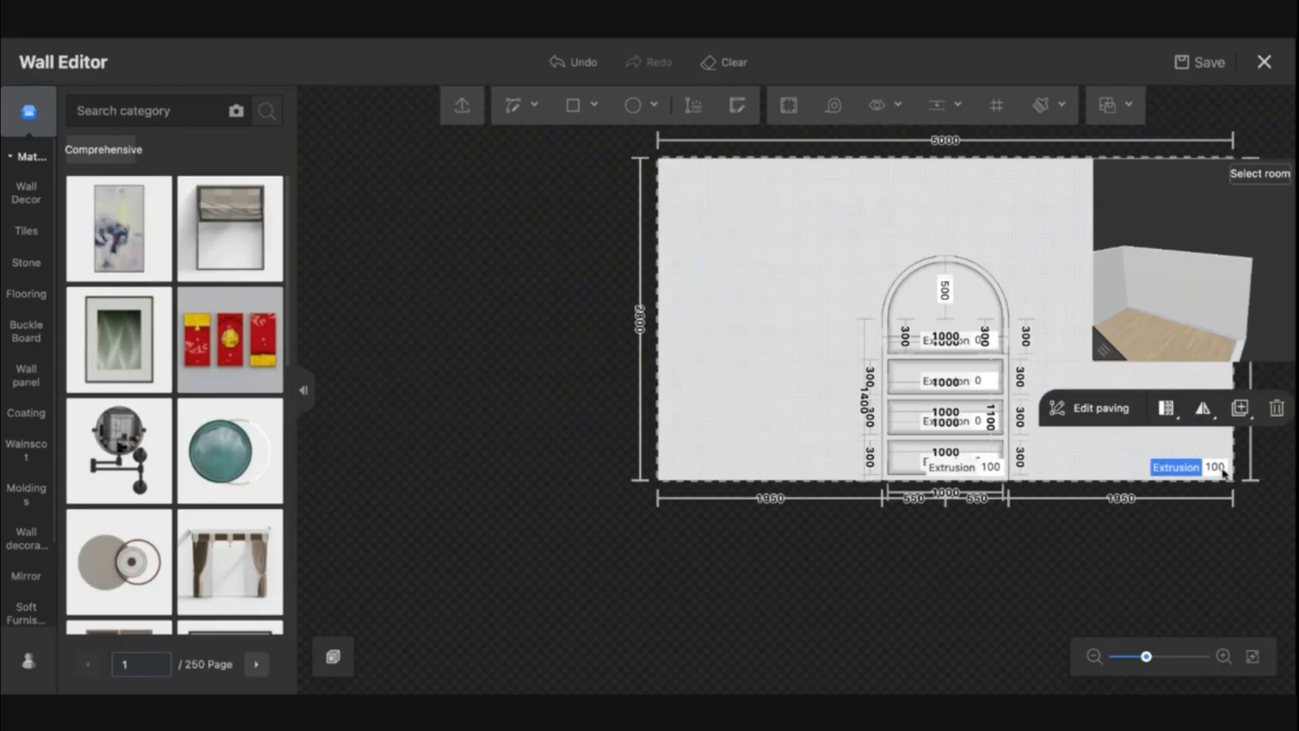
Set the frame area's extrusion to 200
left_click(997, 468)
type("200")
key("Return")
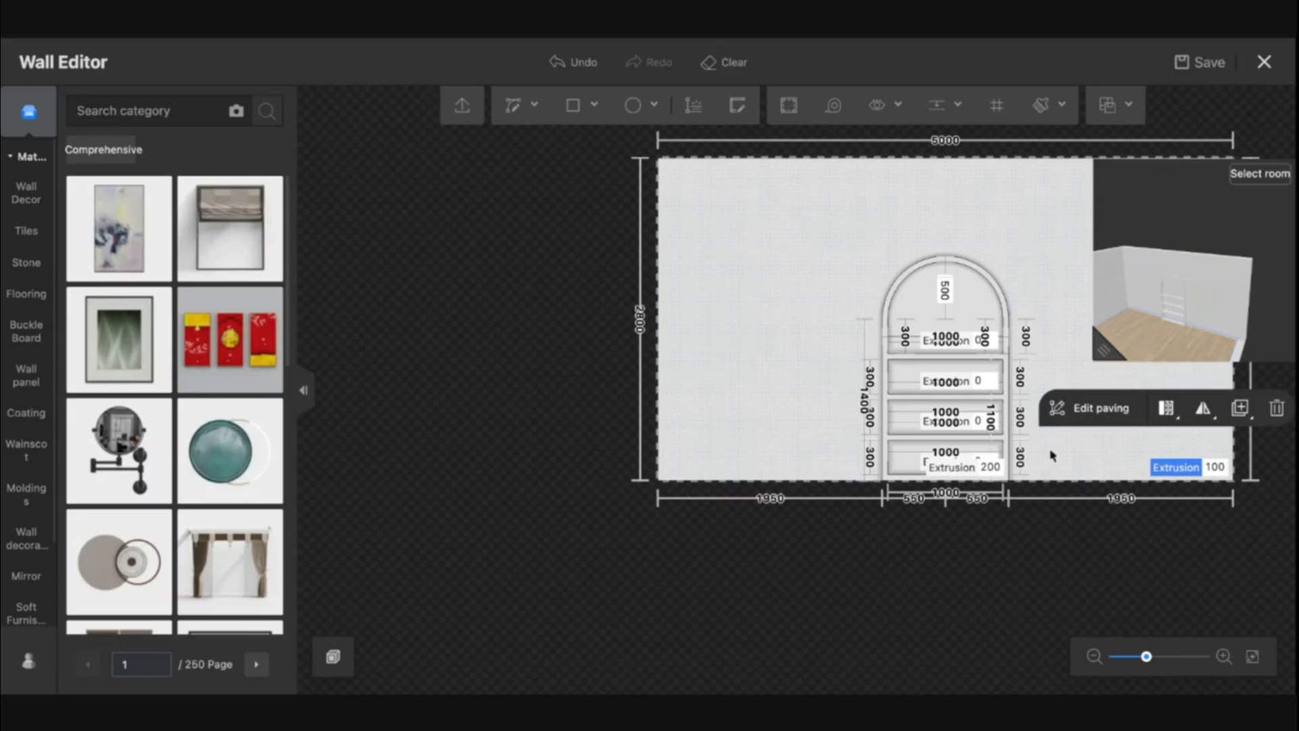
Close the Wall Editor
scroll(1043, 450, "up", 3)
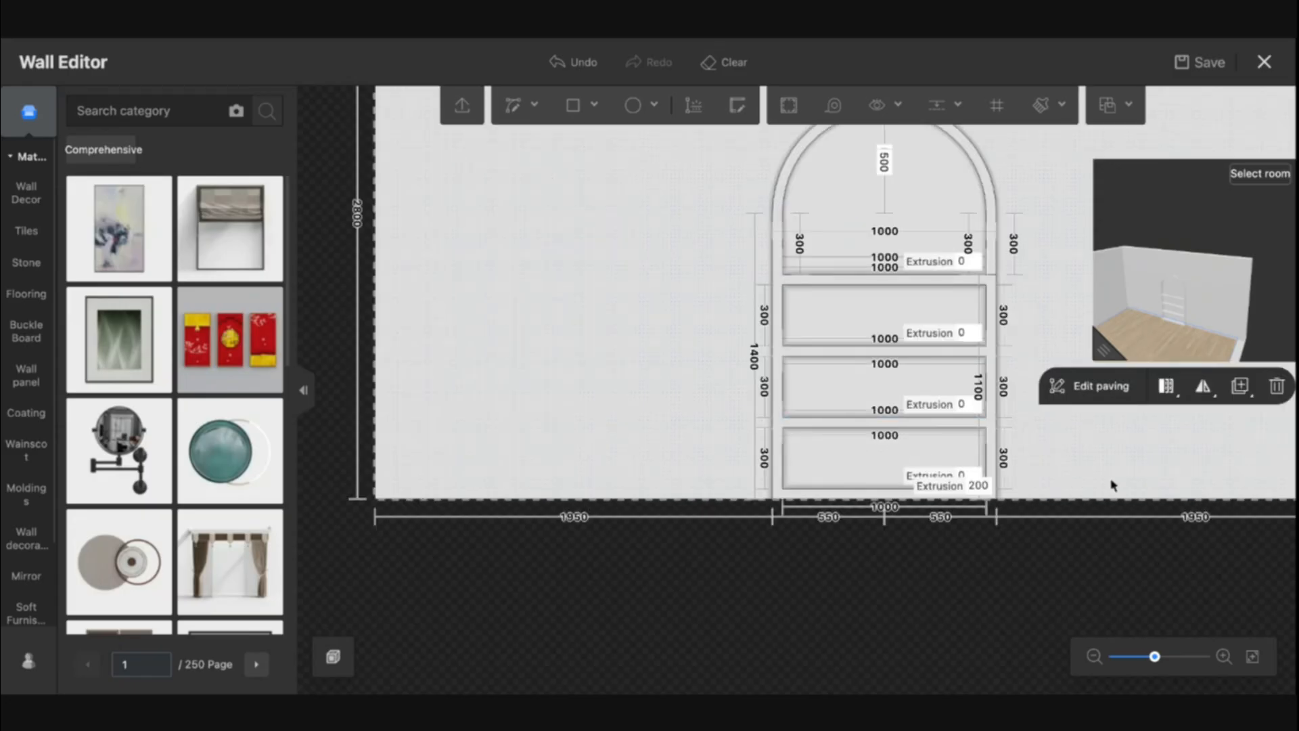
scroll(1052, 470, "up", 2)
left_click(872, 472)
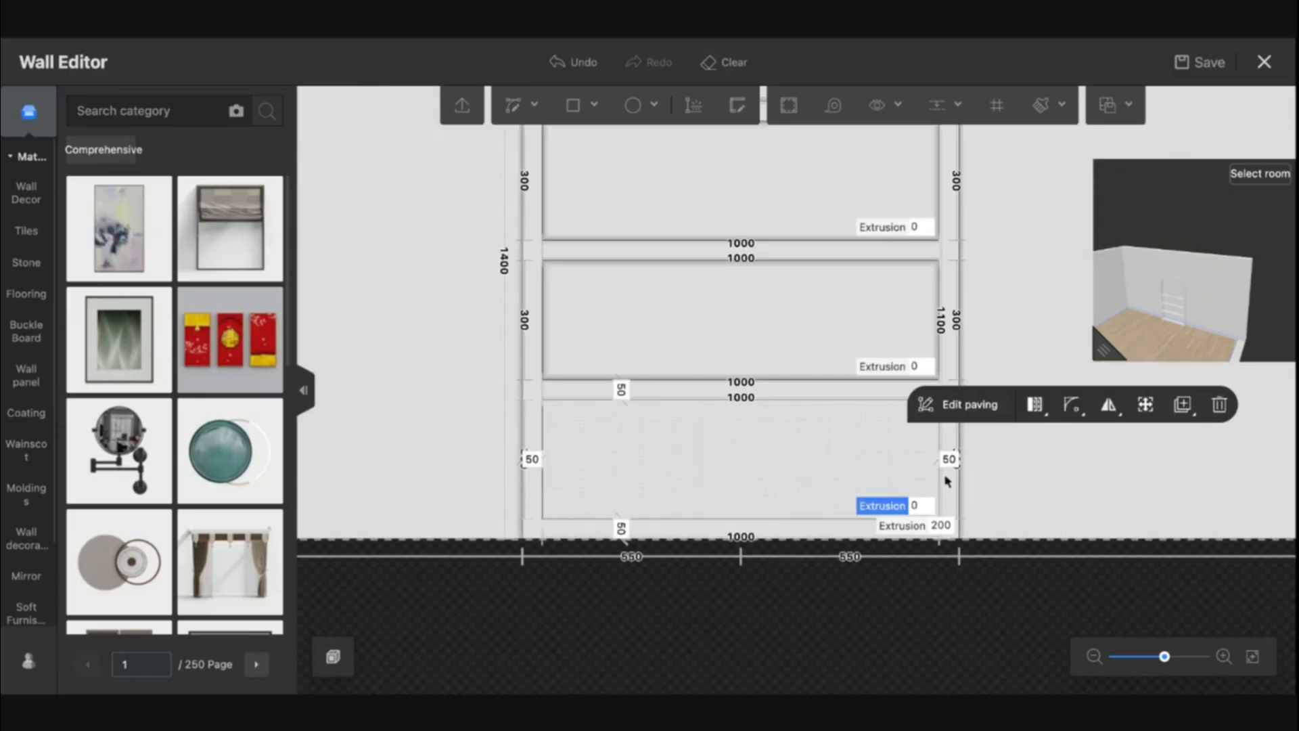
left_click(1035, 503)
left_click_drag(1049, 450, 977, 516)
left_click(1277, 61)
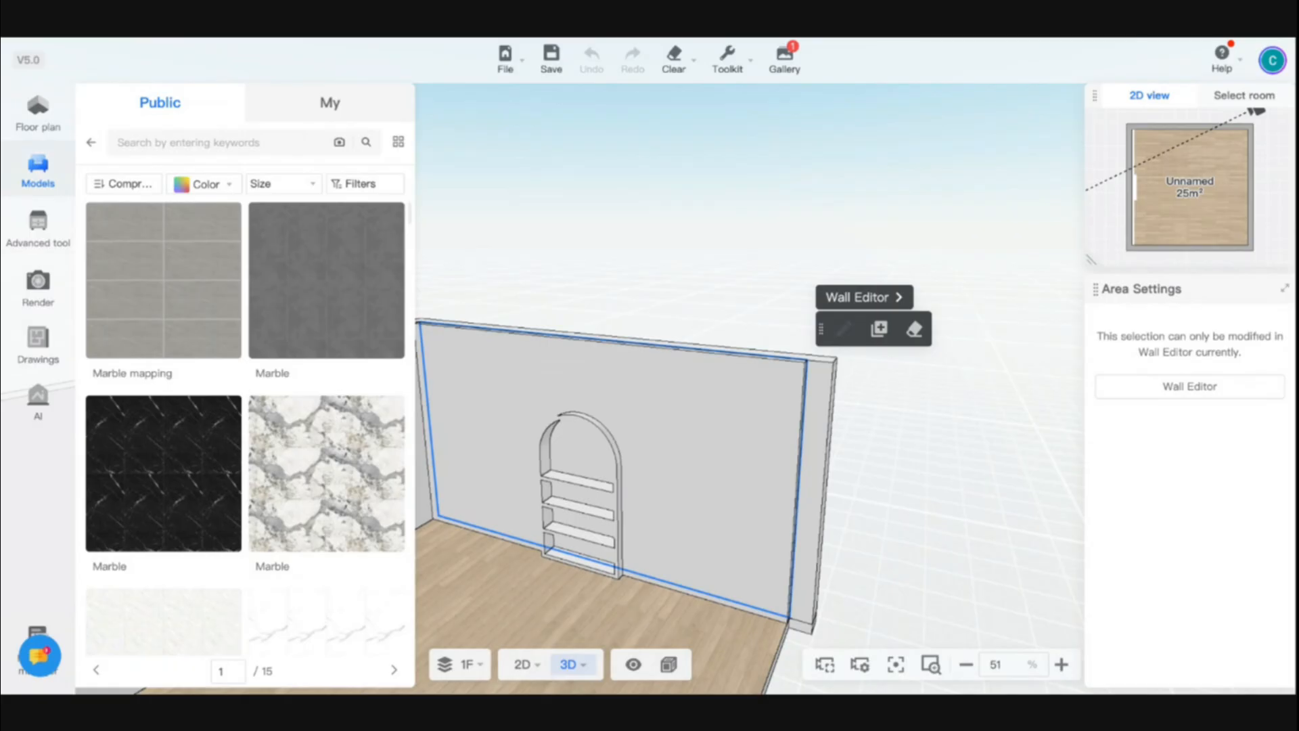
Orbit and zoom the 3D view to inspect the arched niche on the wall
left_click_drag(657, 452, 726, 448)
scroll(759, 378, "up", 5)
scroll(780, 397, "down", 5)
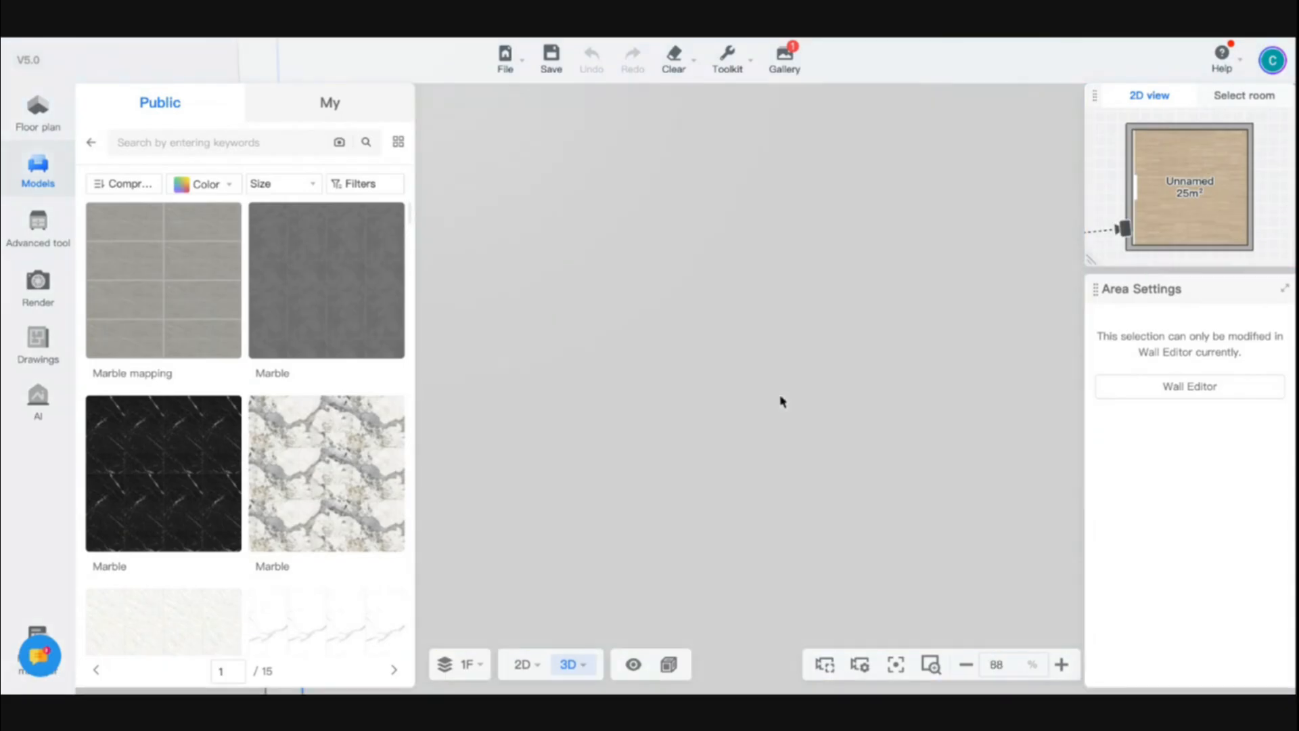
scroll(780, 397, "up", 3)
scroll(780, 401, "down", 4)
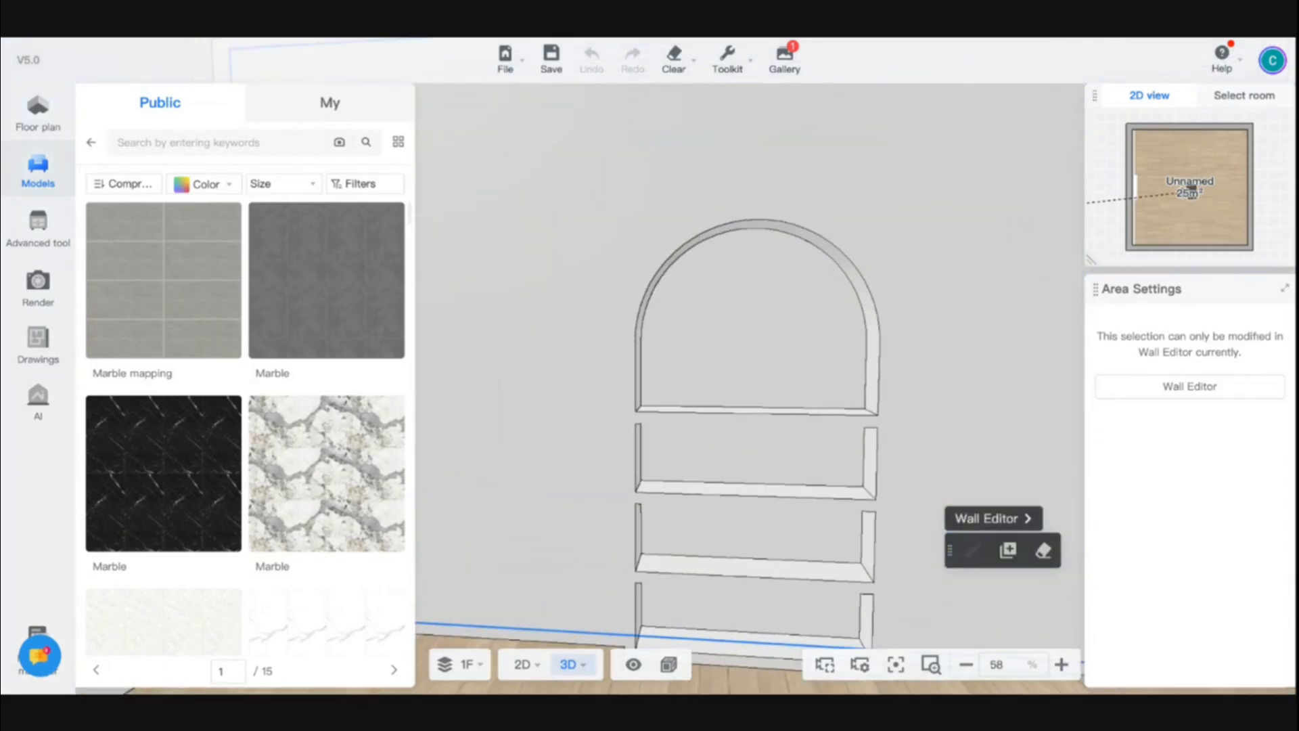
left_click_drag(878, 461, 799, 541)
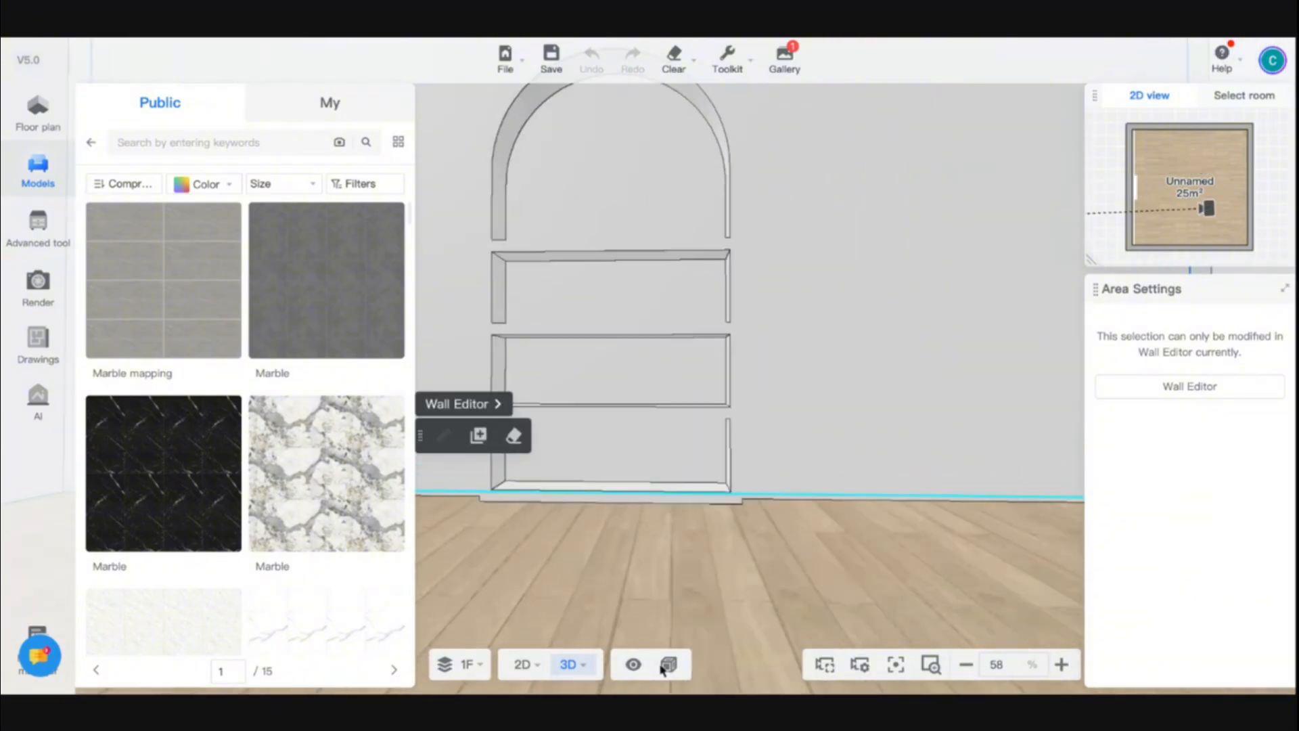
Open the display style options and walk the 3D camera to view the niche from the front
left_click(668, 665)
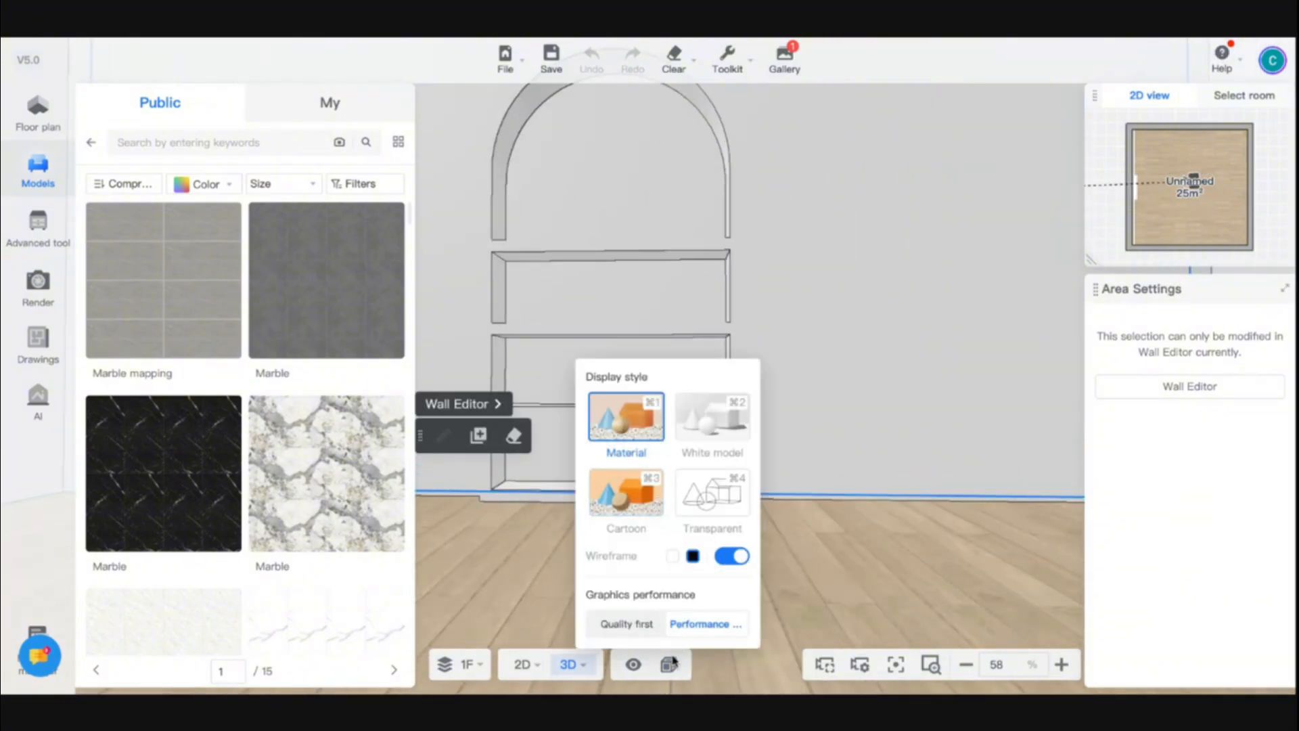
left_click(887, 577)
mouse_move(886, 577)
left_mouse_down()
mouse_move(812, 525)
mouse_move(834, 527)
mouse_move(876, 575)
mouse_move(847, 571)
mouse_move(902, 577)
mouse_move(869, 577)
left_mouse_up()
key("s")
key("d")
key("s")
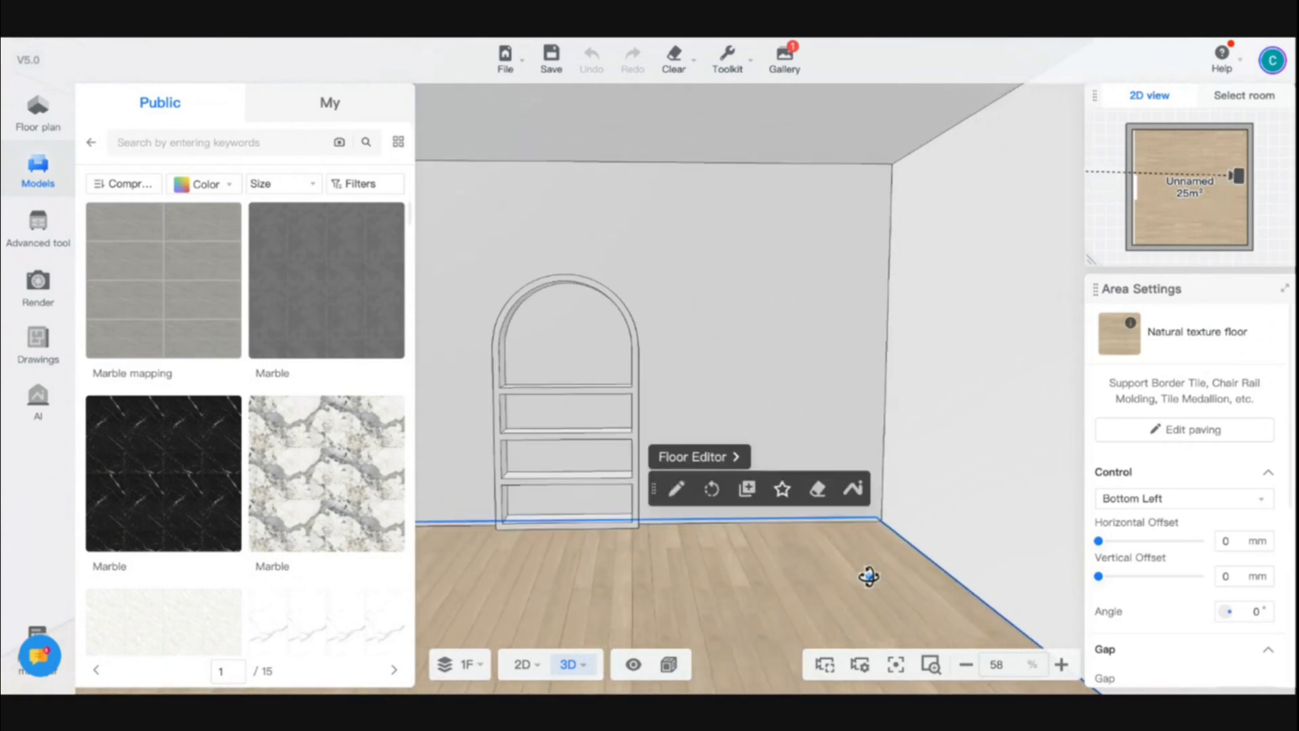
key("a")
key("w")
scroll(707, 404, "up", 5)
scroll(708, 403, "down", 5)
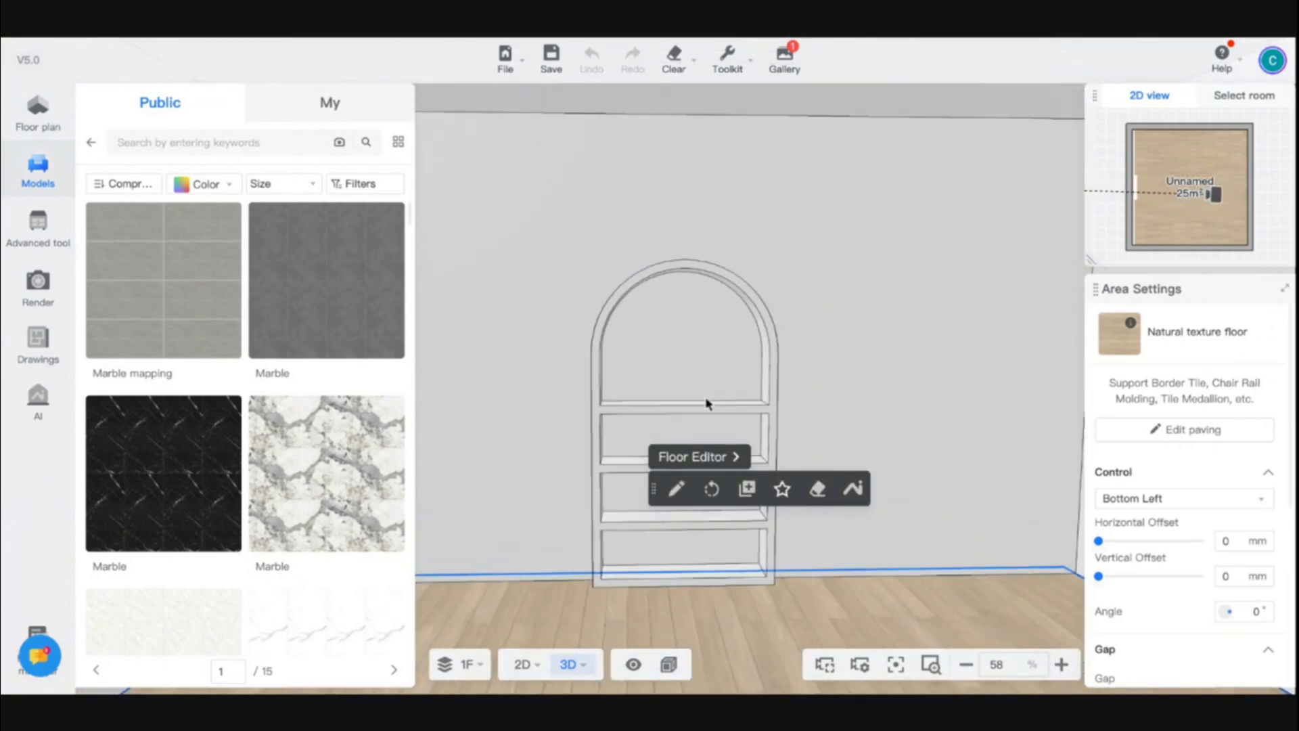
key("w")
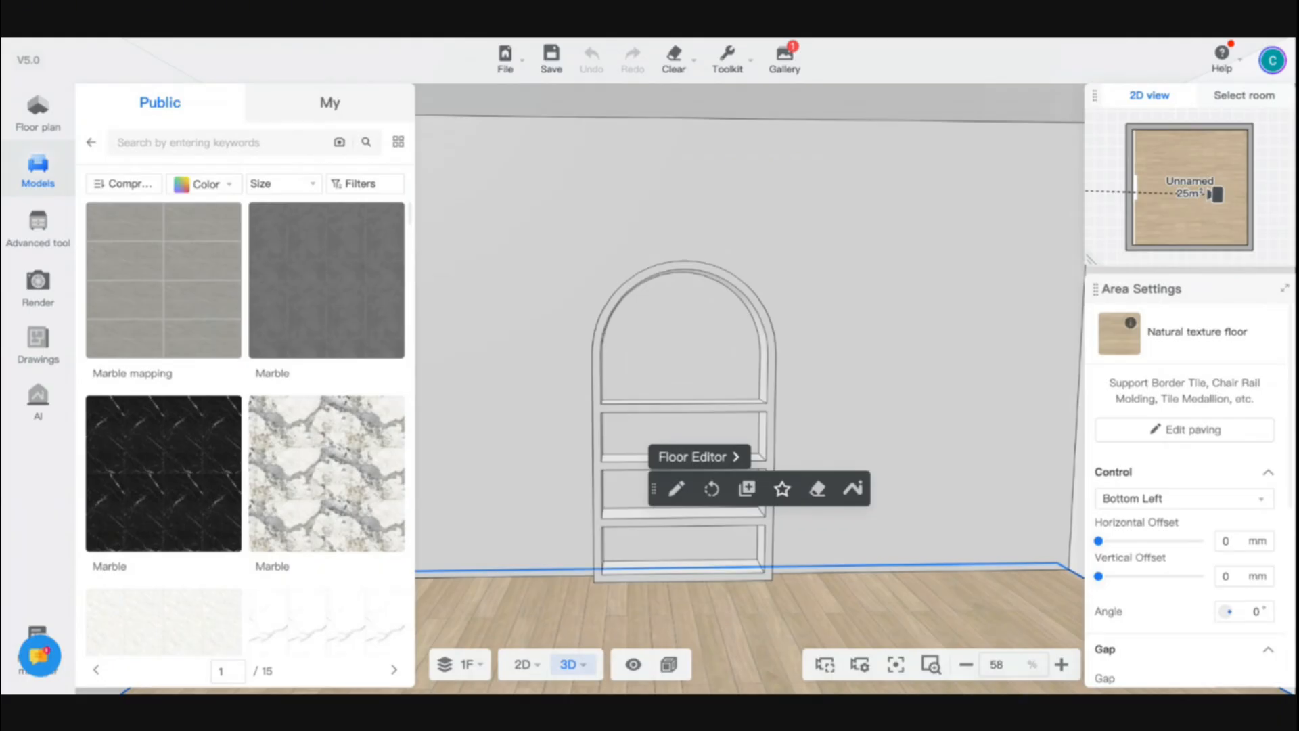
Open the Wall Editor for the niche wall to review the niche layout, then close it
left_click(674, 335)
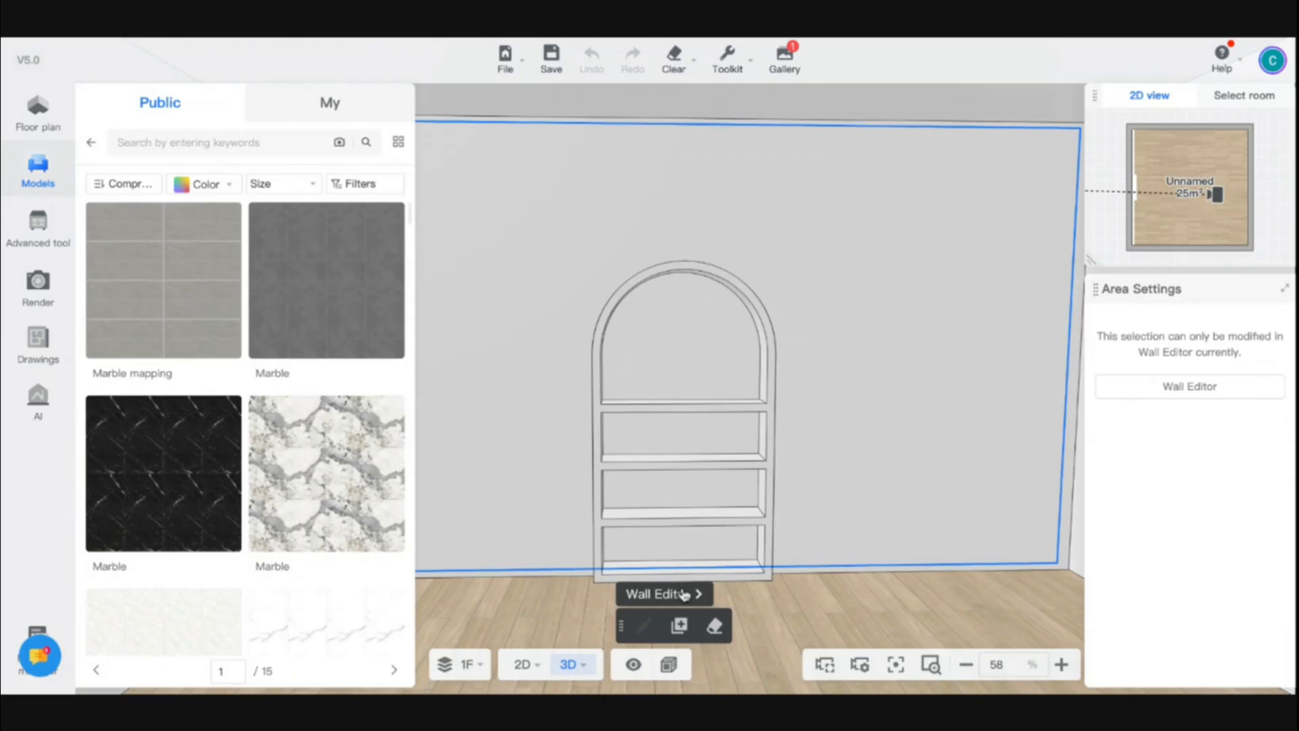
key("super+s")
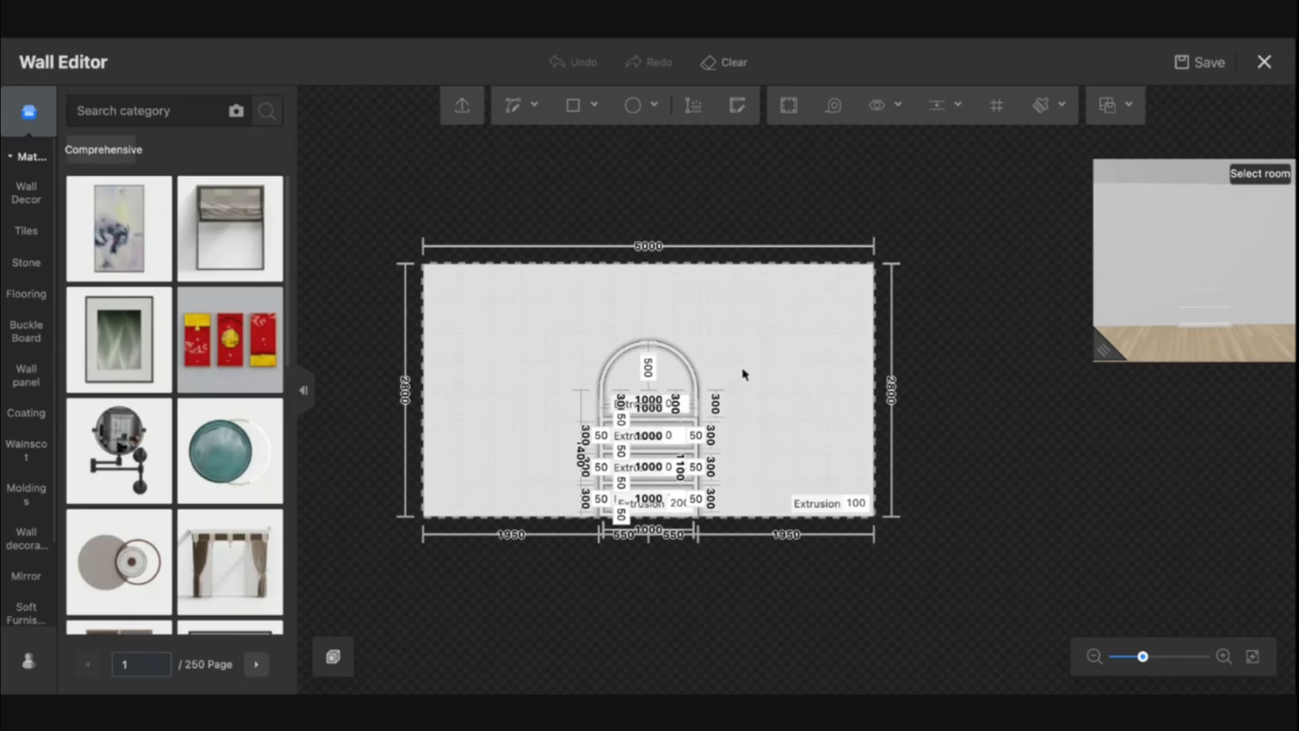
scroll(708, 383, "up", 5)
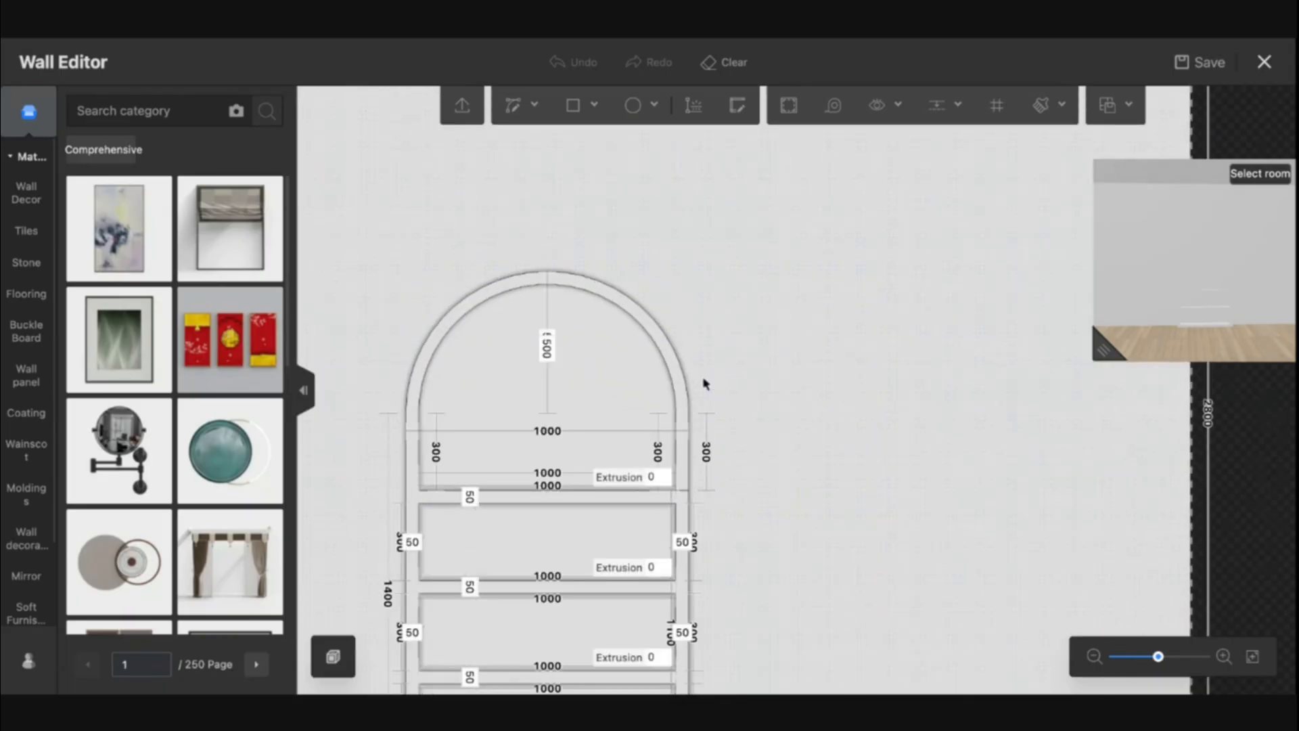
scroll(817, 356, "down", 5)
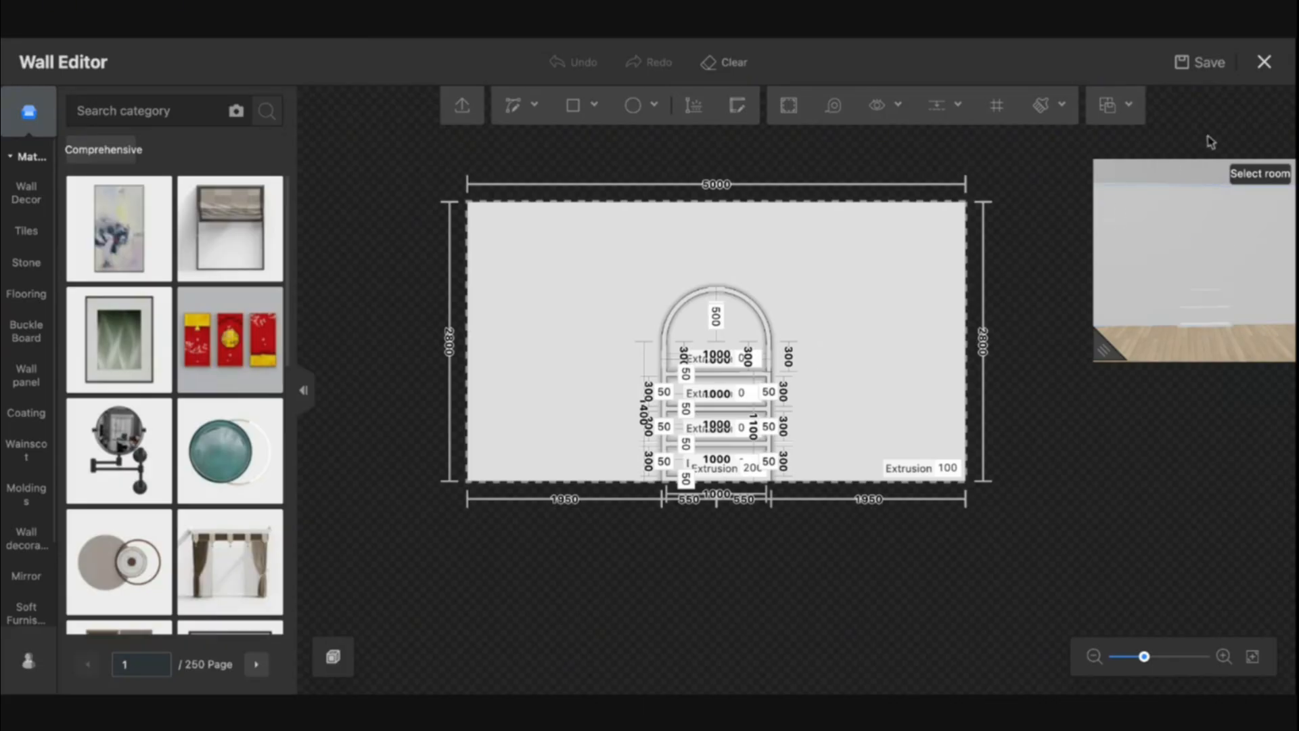
left_click(1265, 62)
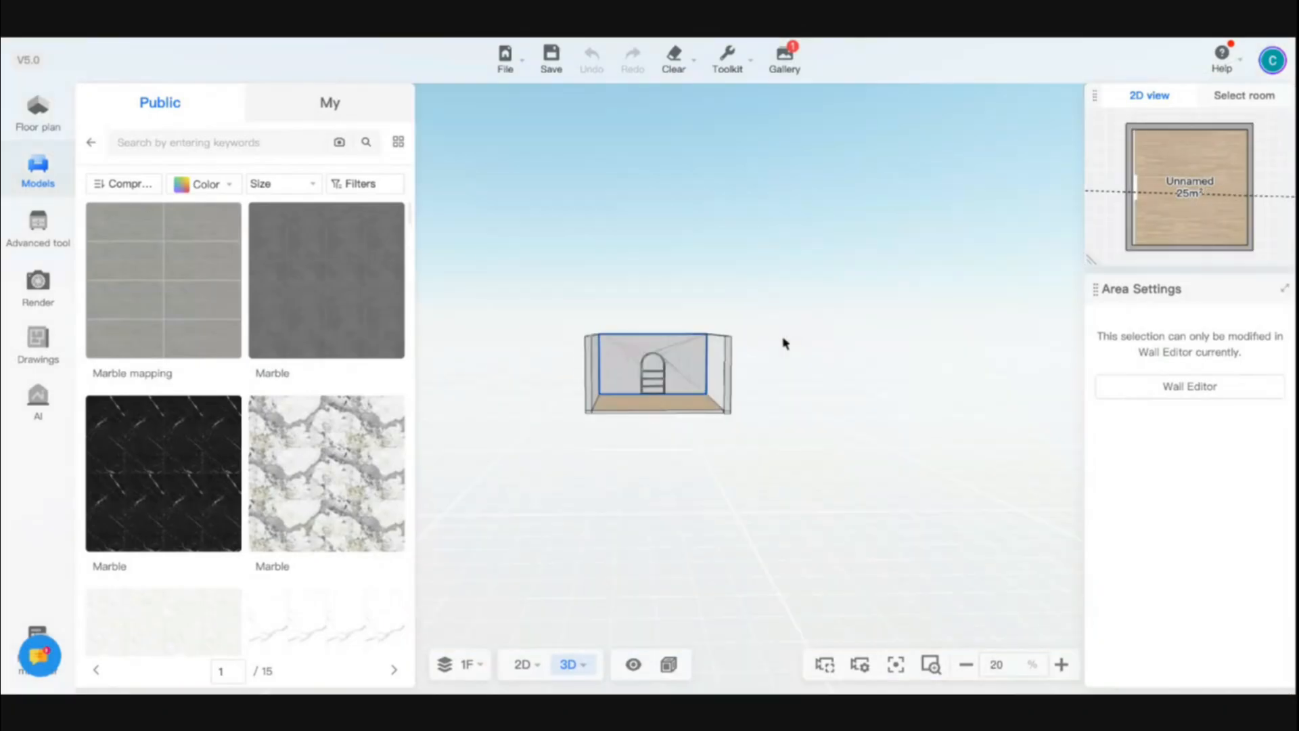
Switch to the floor plan and draw a rectangular external area about 12000 × 16850 mm around the room
left_click_drag(778, 406, 691, 399)
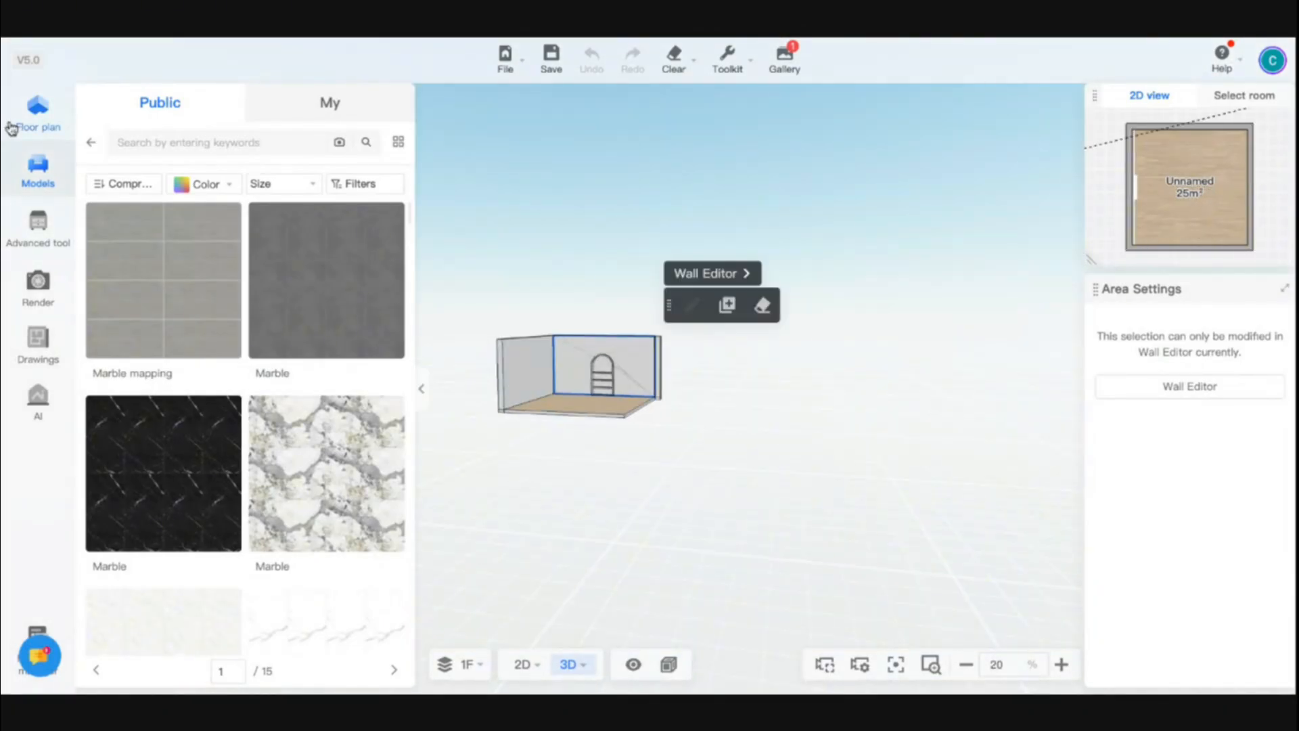
left_click(23, 130)
scroll(587, 439, "down", 5)
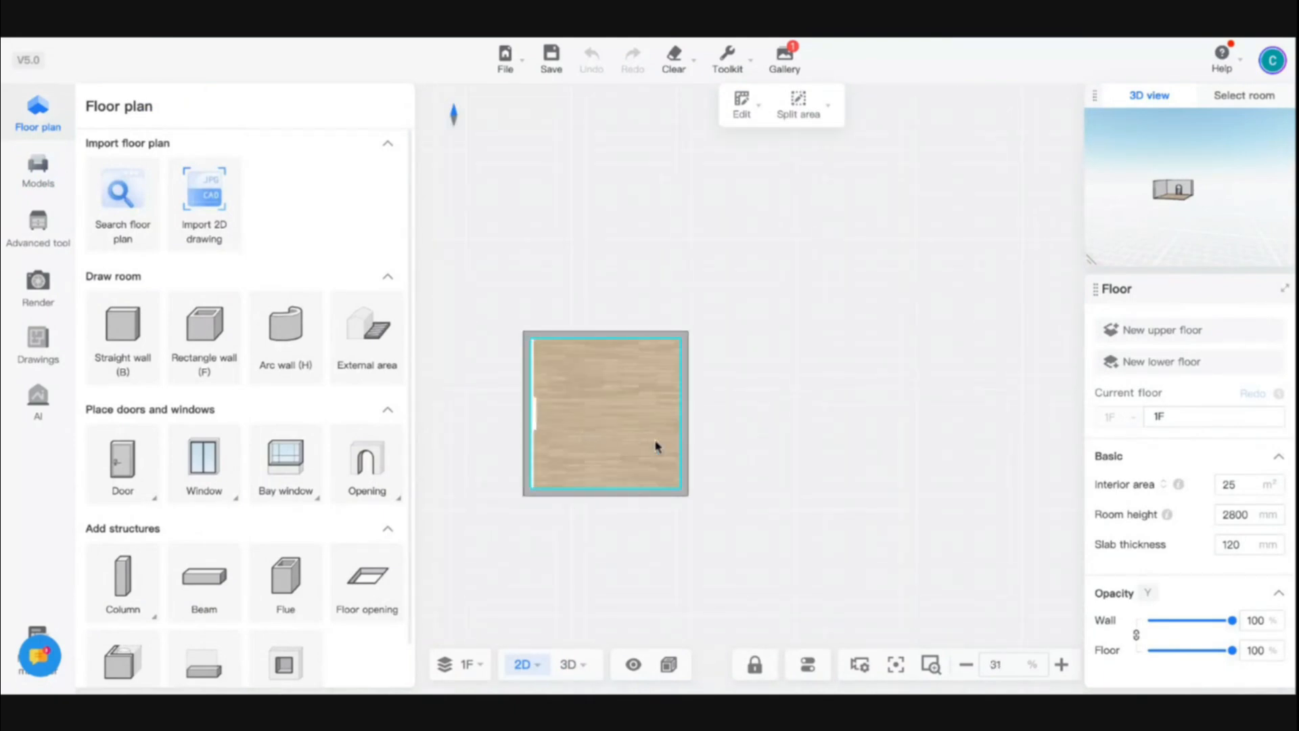
left_click_drag(744, 564, 773, 474)
left_click(386, 329)
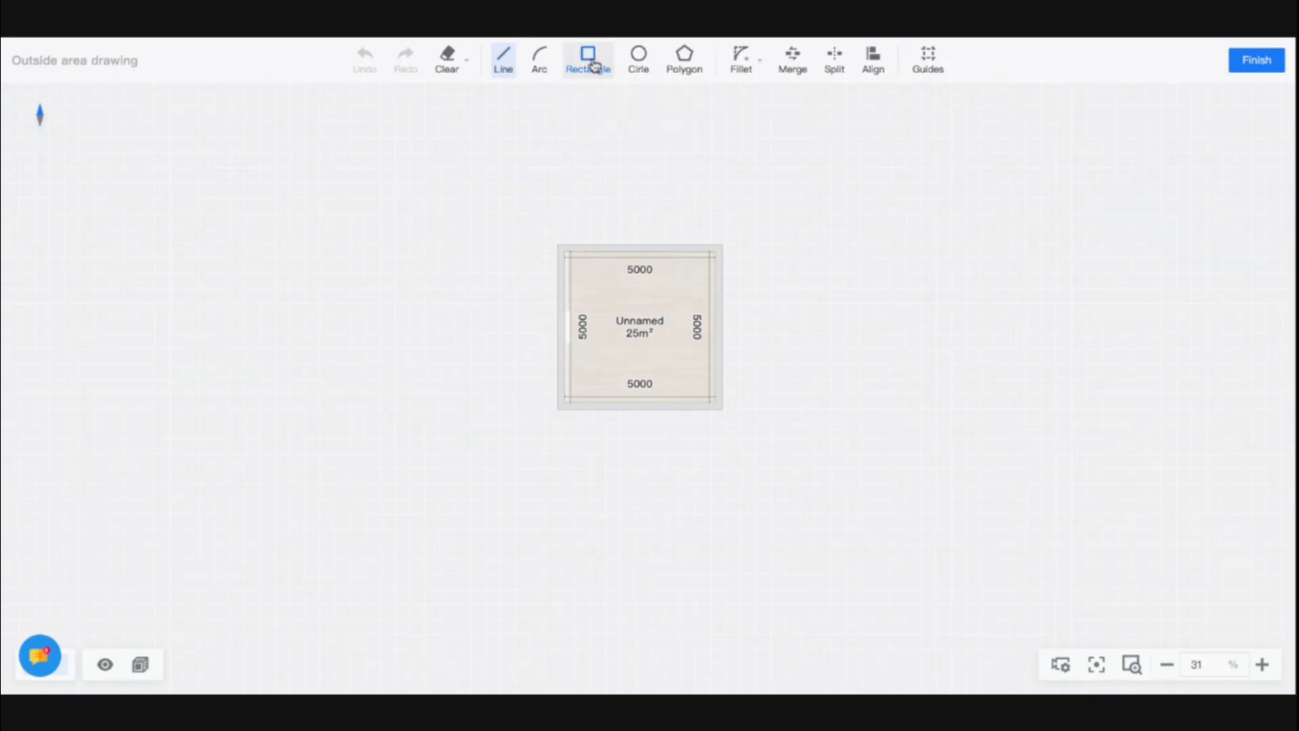
left_click(588, 58)
left_click(454, 148)
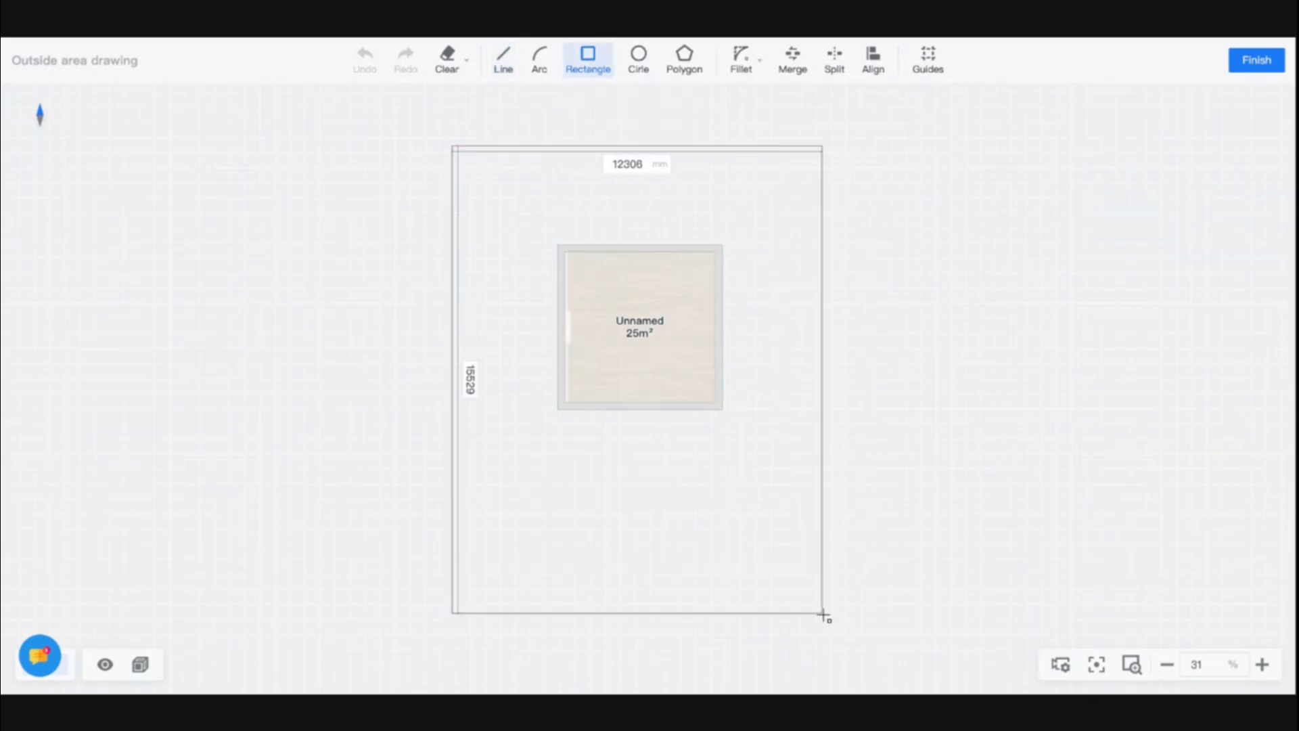
left_click(814, 653)
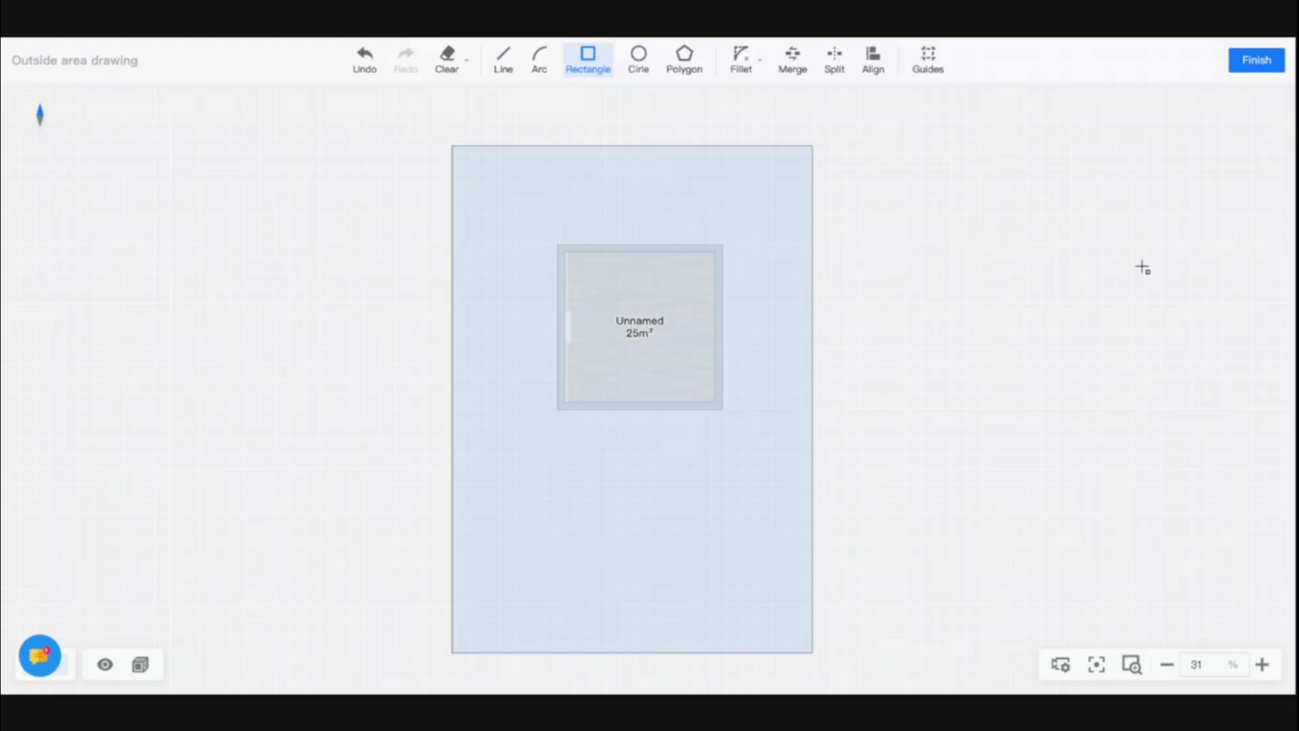
left_click(1257, 61)
Switch to 3D and orbit and zoom to inspect the room on the new outdoor ground
left_click(569, 665)
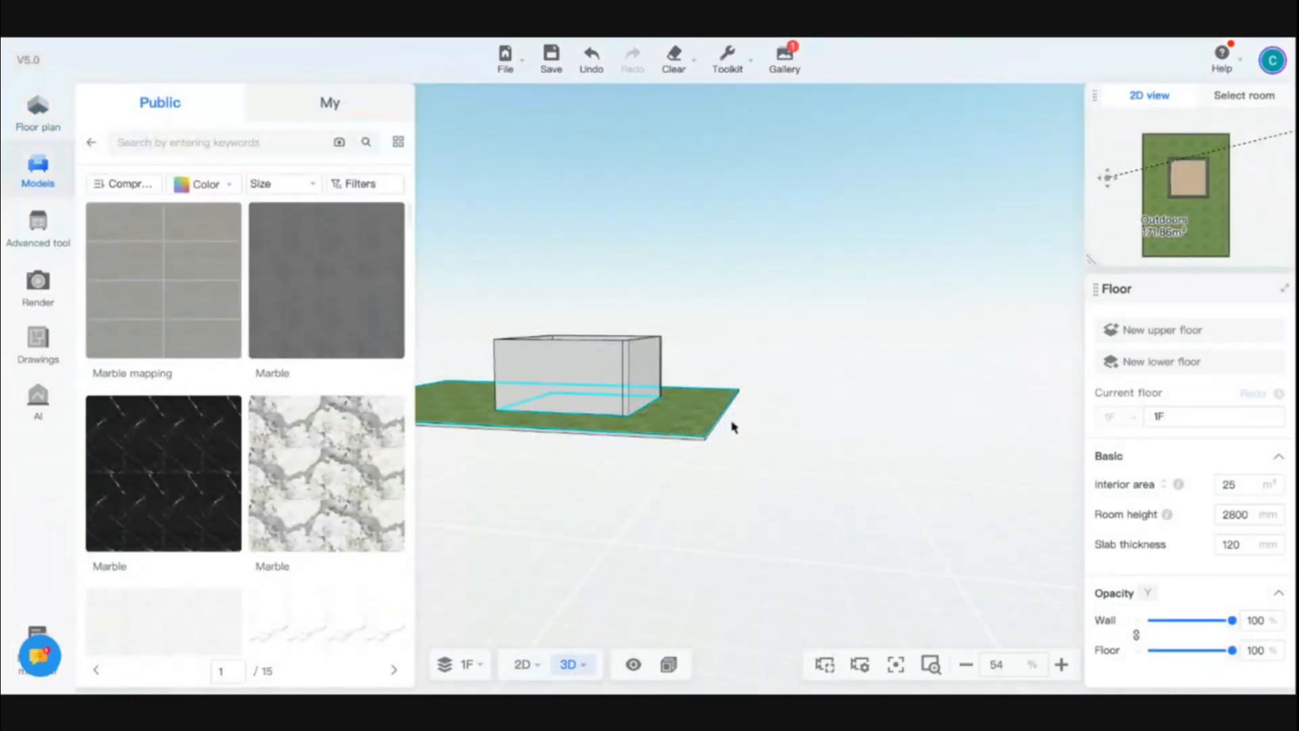
left_click_drag(734, 428, 791, 474)
scroll(792, 474, "up", 5)
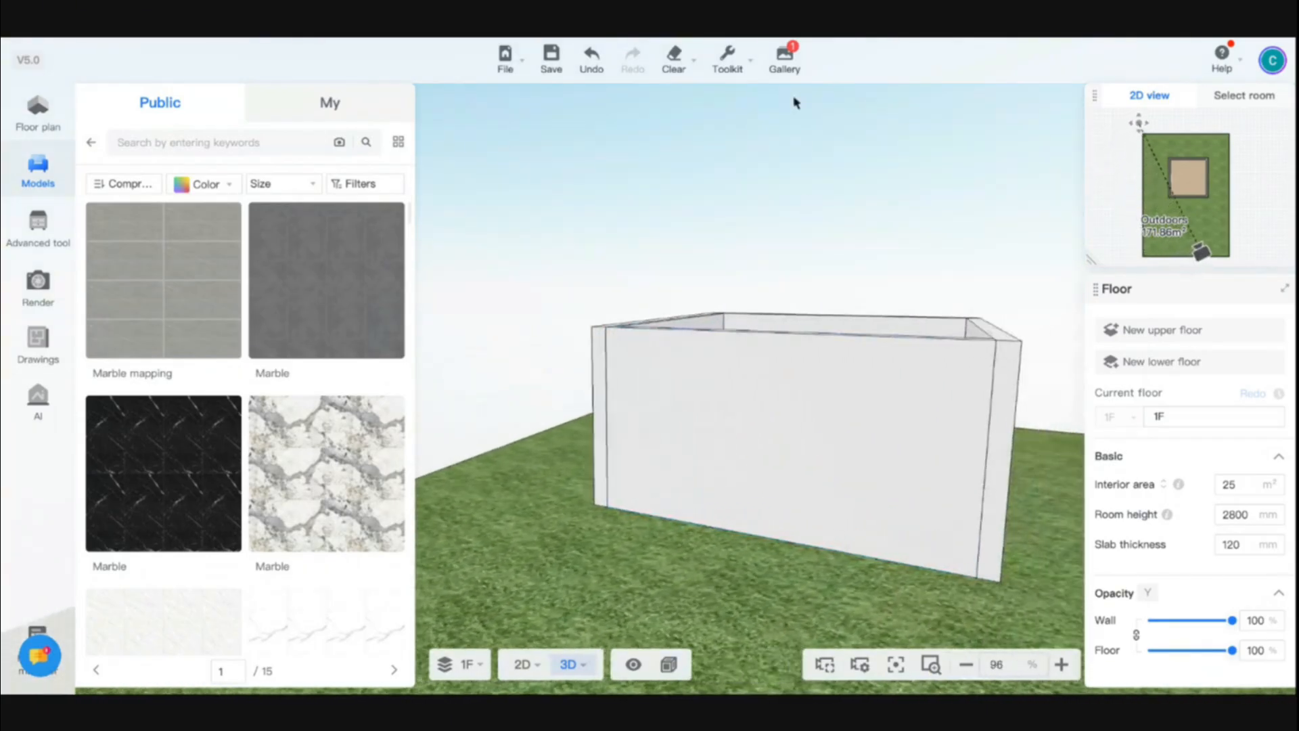
scroll(685, 616, "up", 6)
scroll(686, 616, "down", 8)
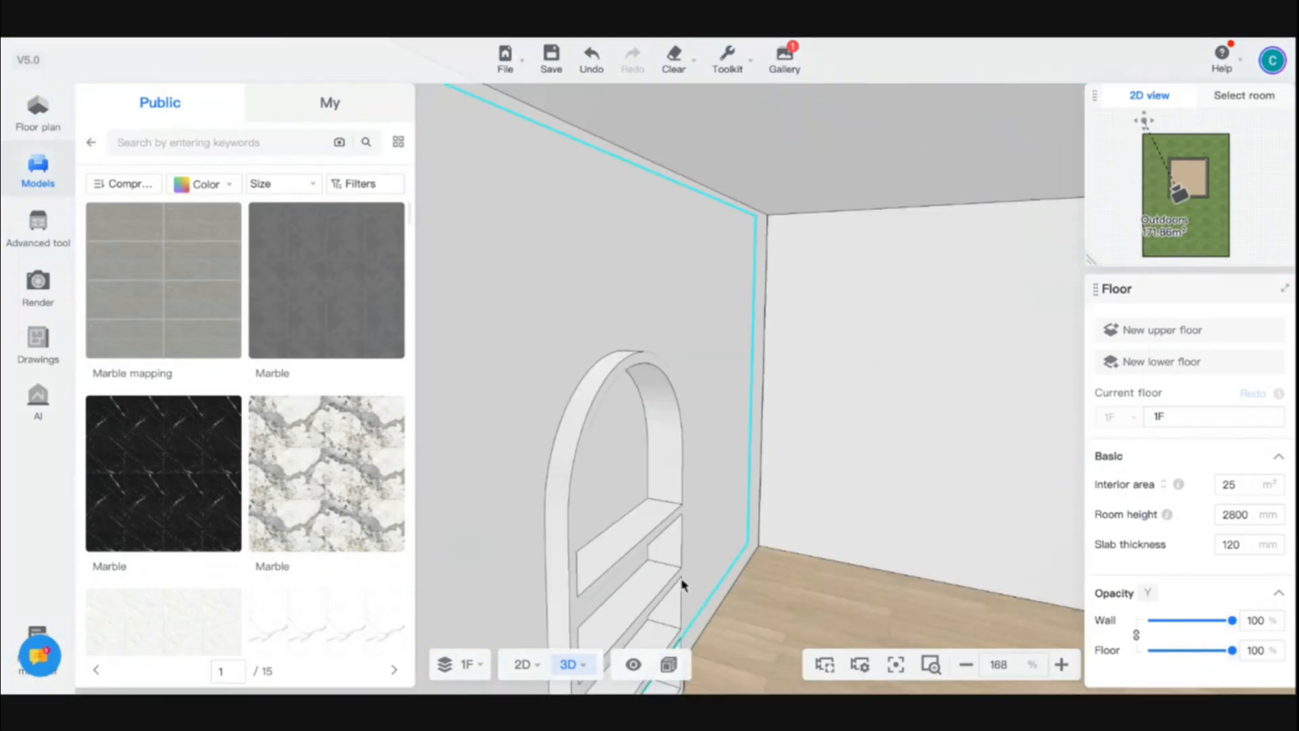
mouse_move(540, 545)
left_mouse_down()
mouse_move(598, 559)
mouse_move(560, 548)
left_mouse_up()
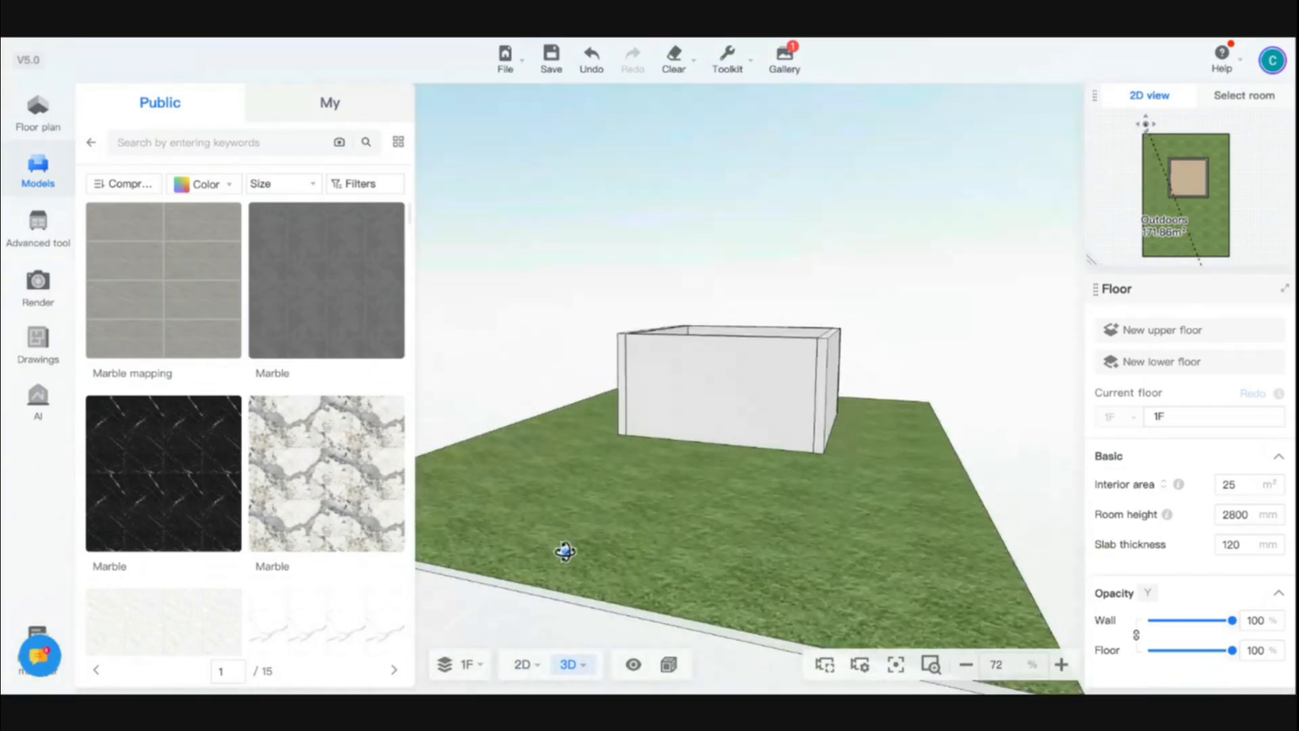
Return to the floor plan and set the floor's room height to 3500 mm
left_click(35, 115)
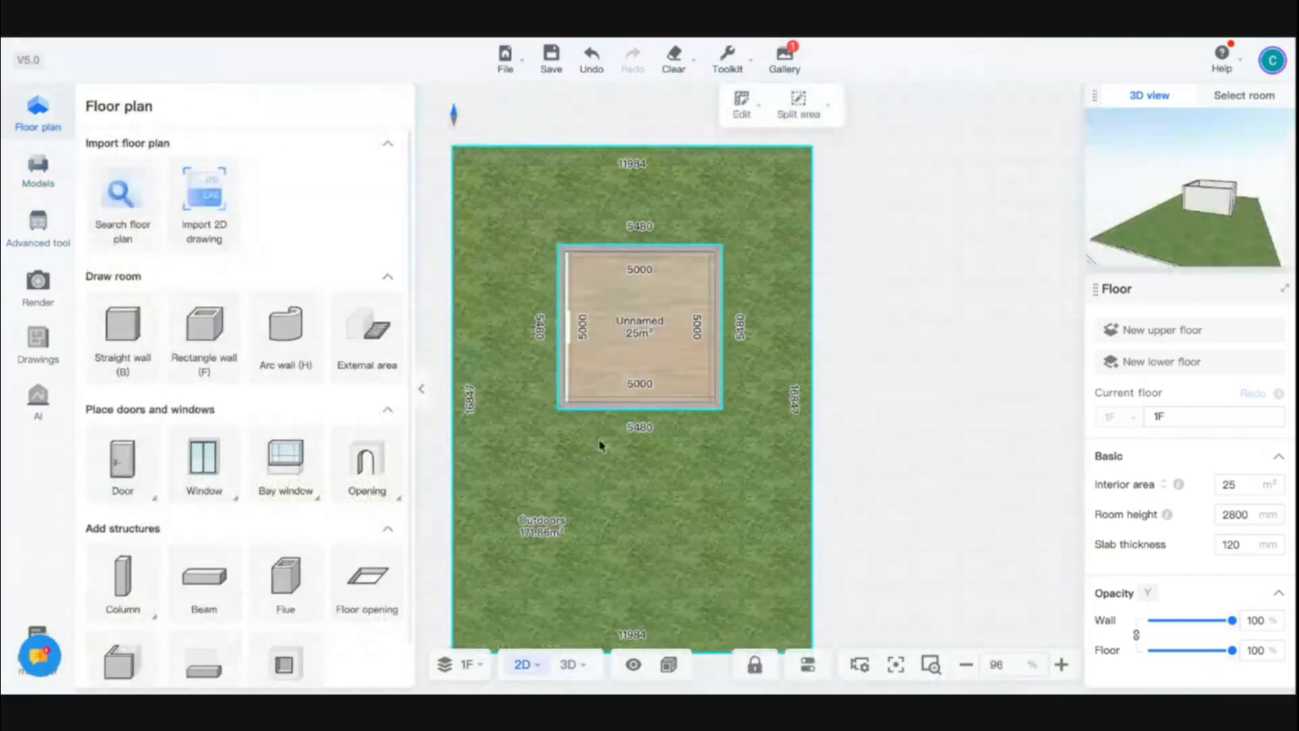
left_click(43, 181)
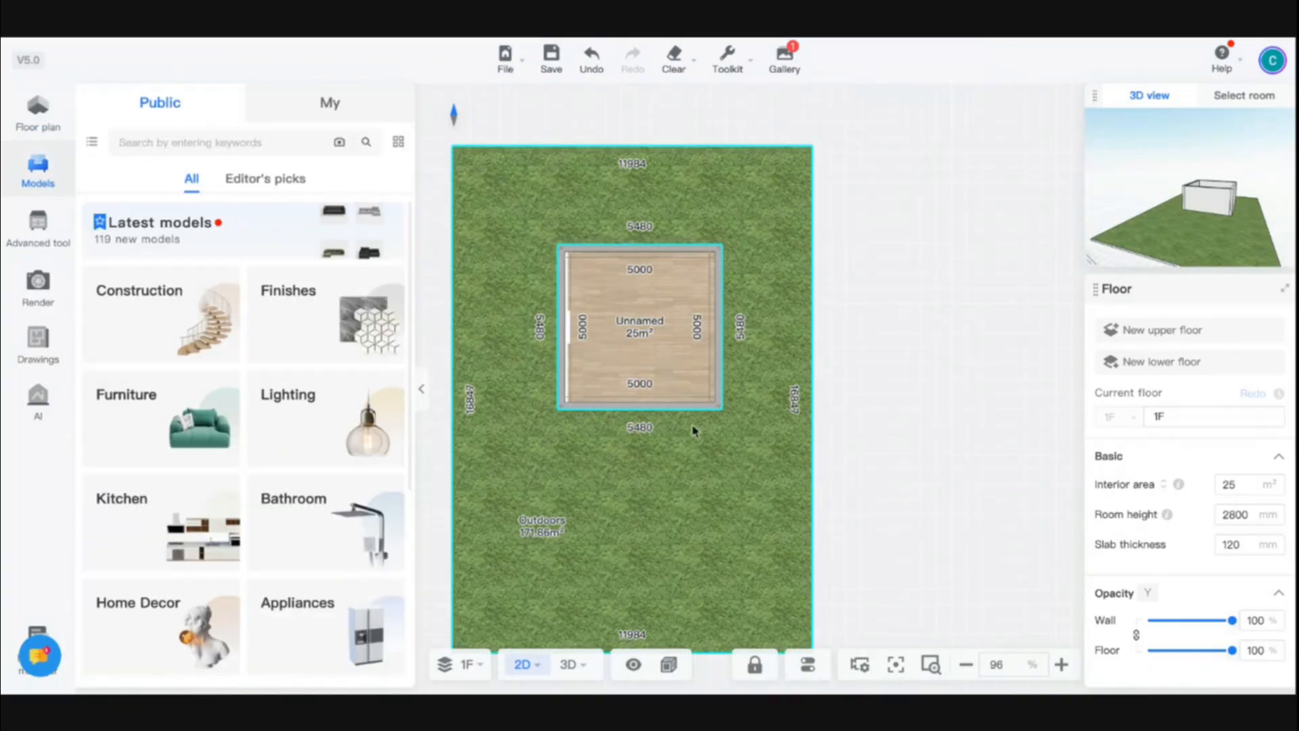
scroll(654, 387, "up", 5)
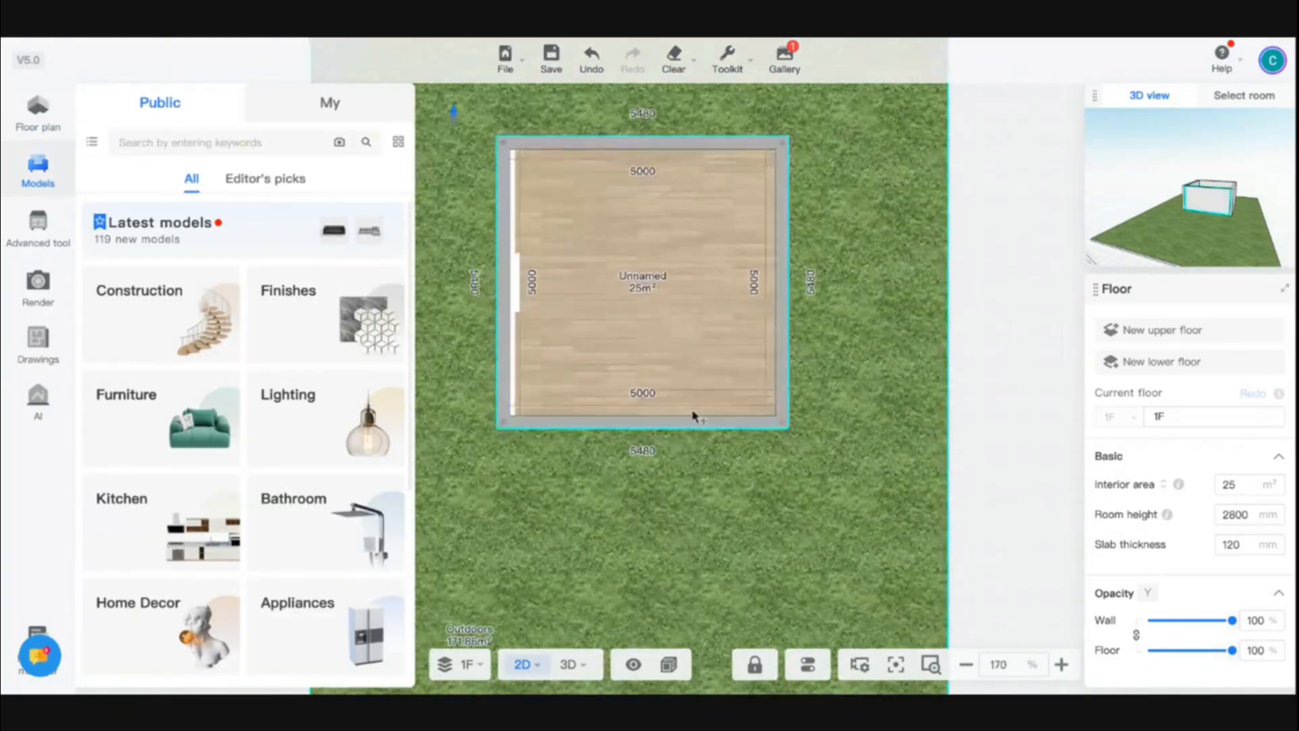
left_click(741, 398)
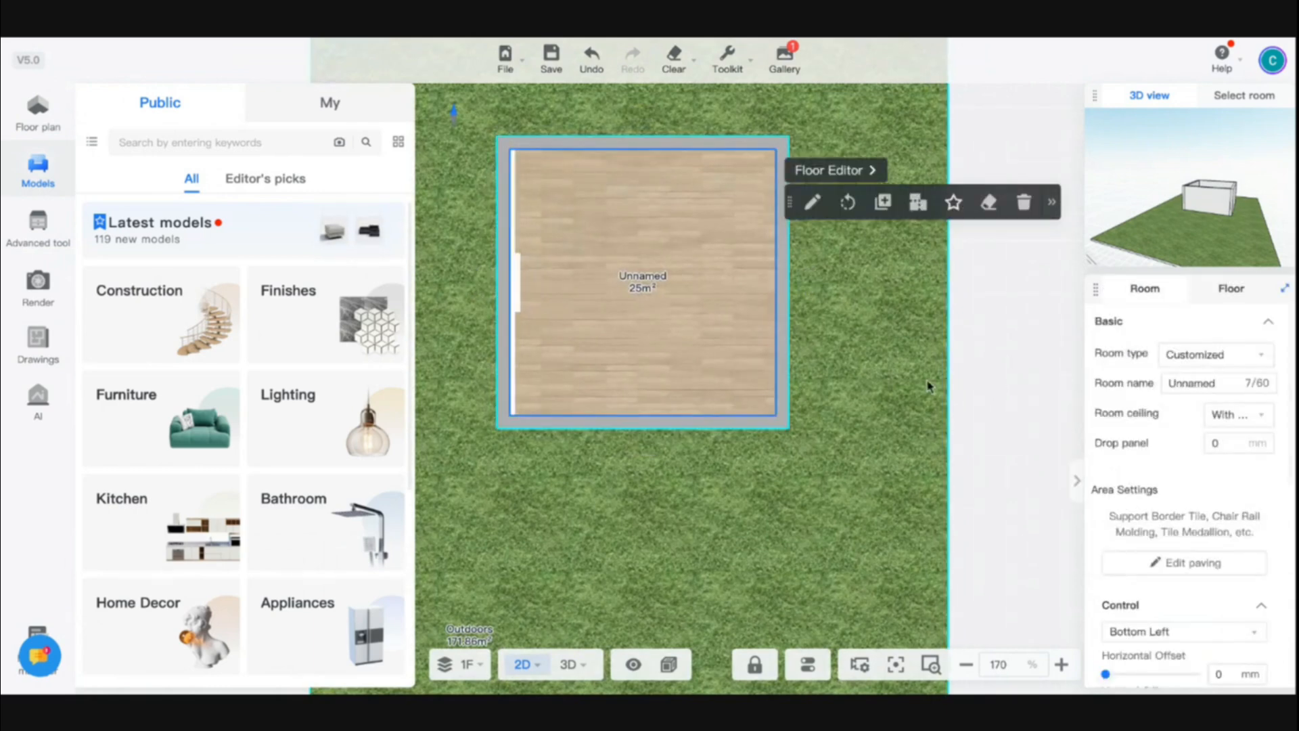
left_click(961, 384)
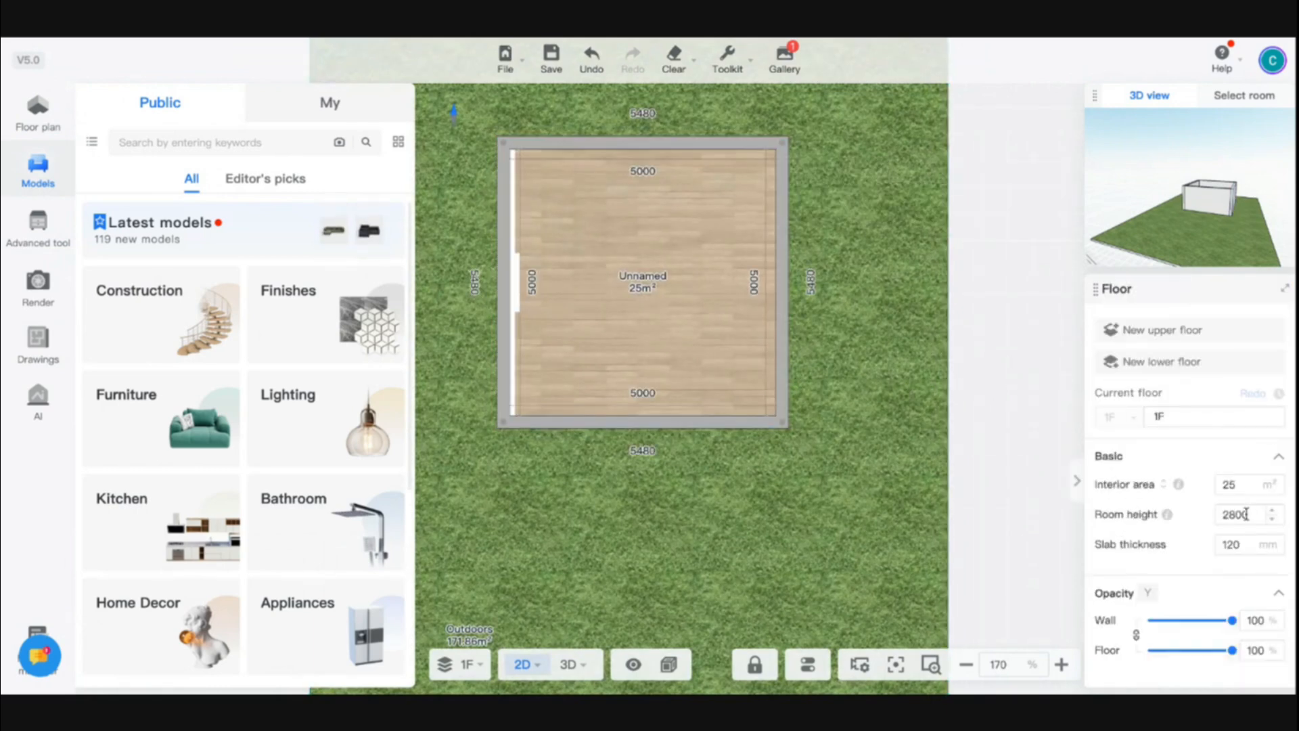
double_click(1226, 514)
type("300")
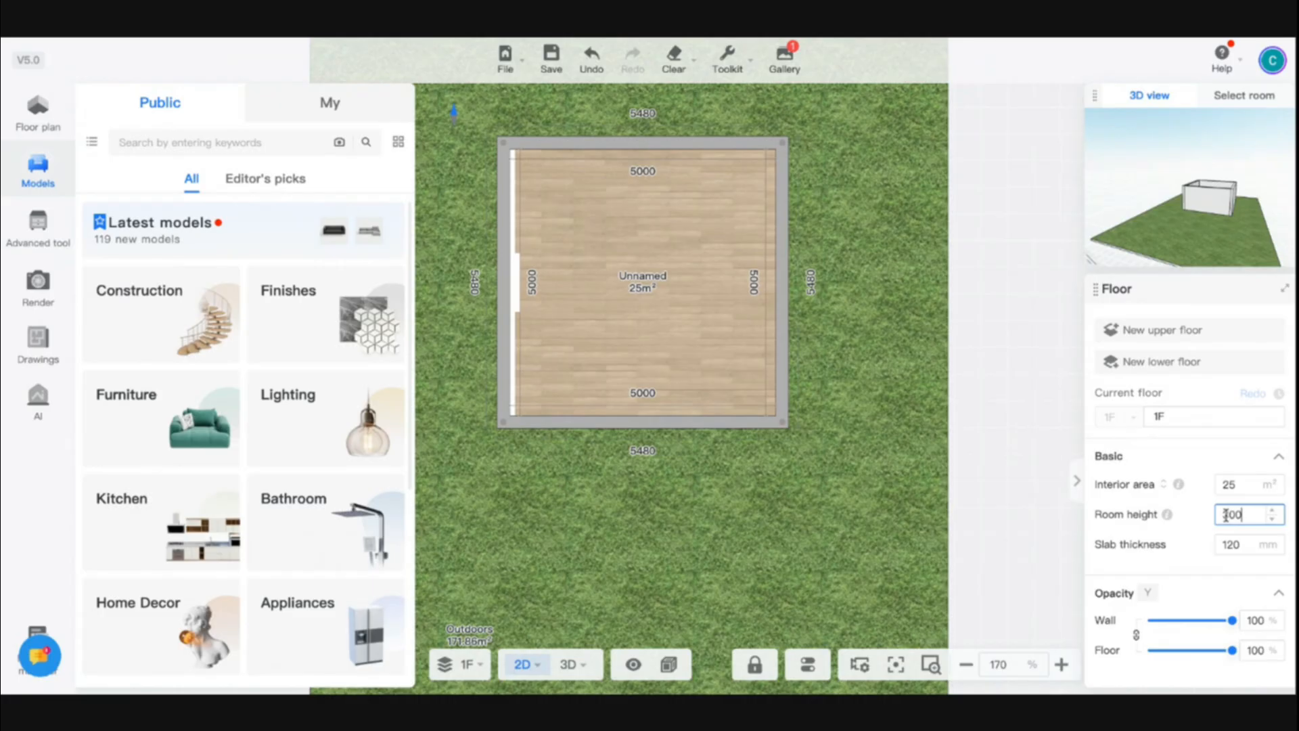
key("BackSpace")
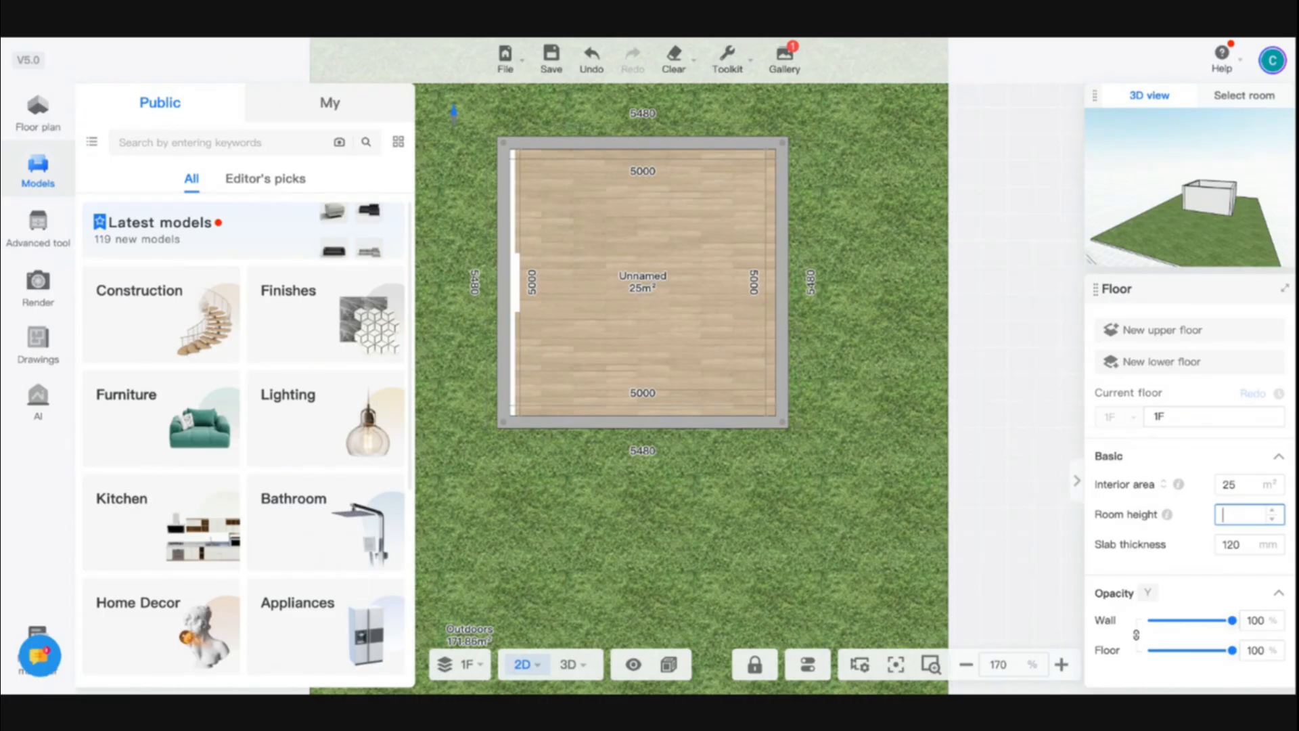
type("350")
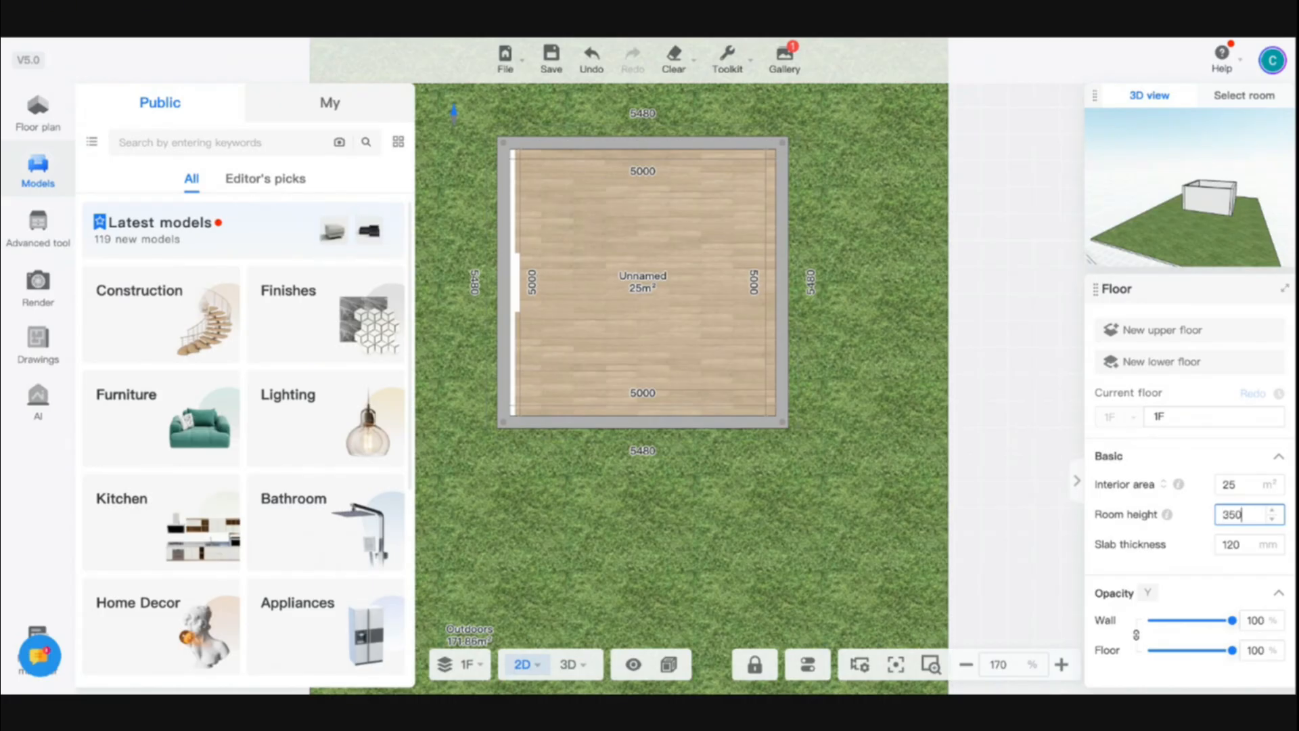
type("0")
key("Return")
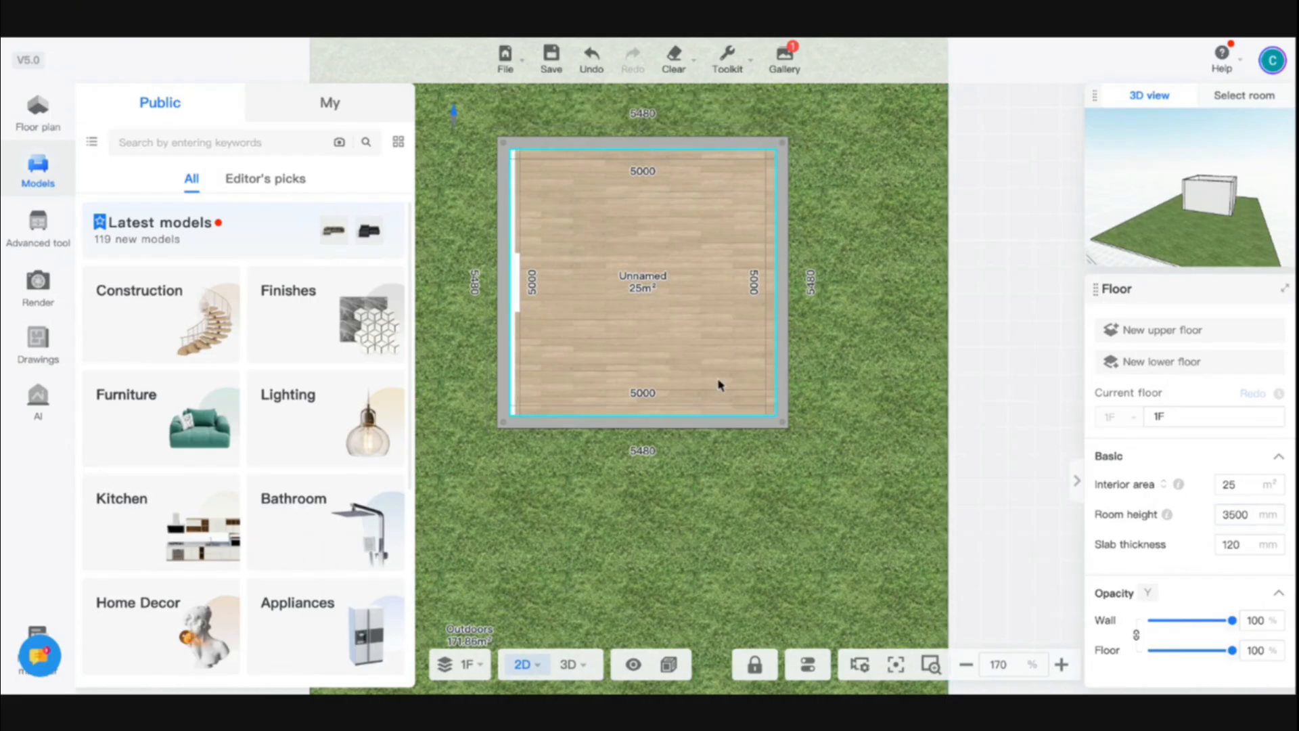
Open the Floor Editor for the room floor, set its extrusion to 500, and close the editor
left_click(720, 385)
key("ctrl+s")
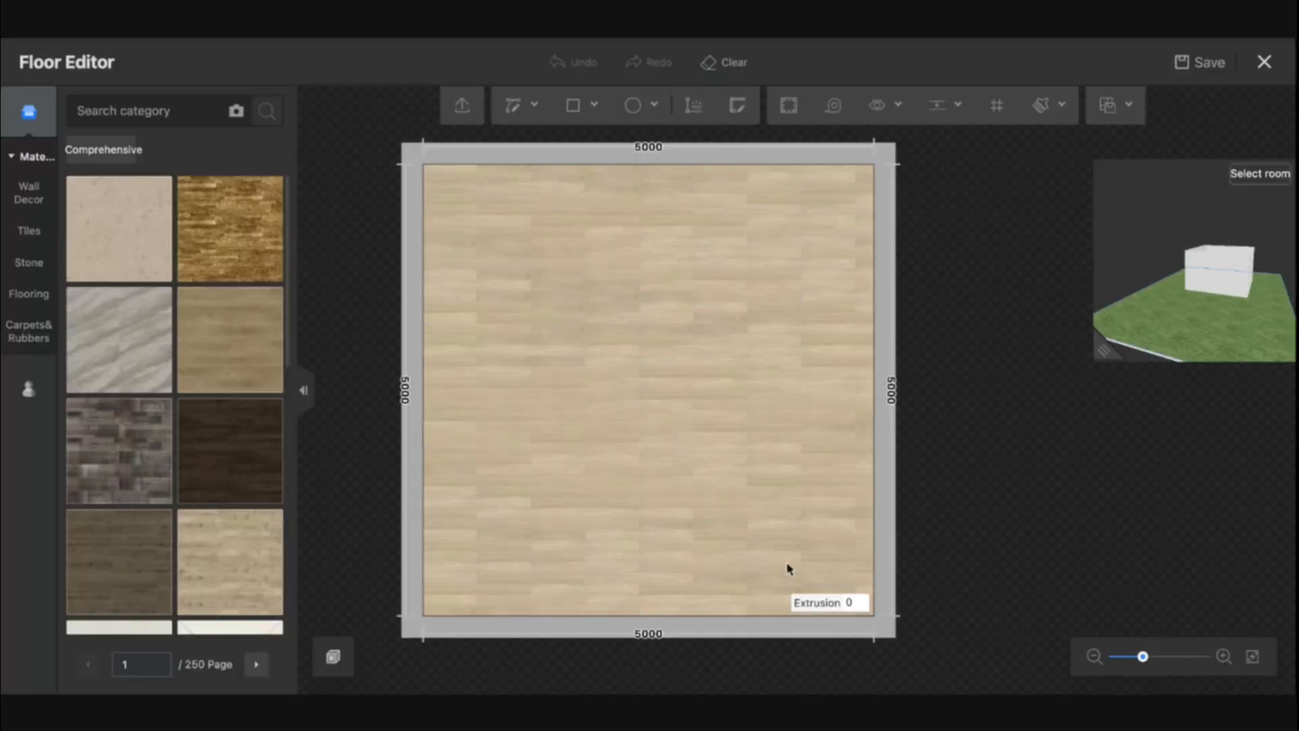
left_click(858, 609)
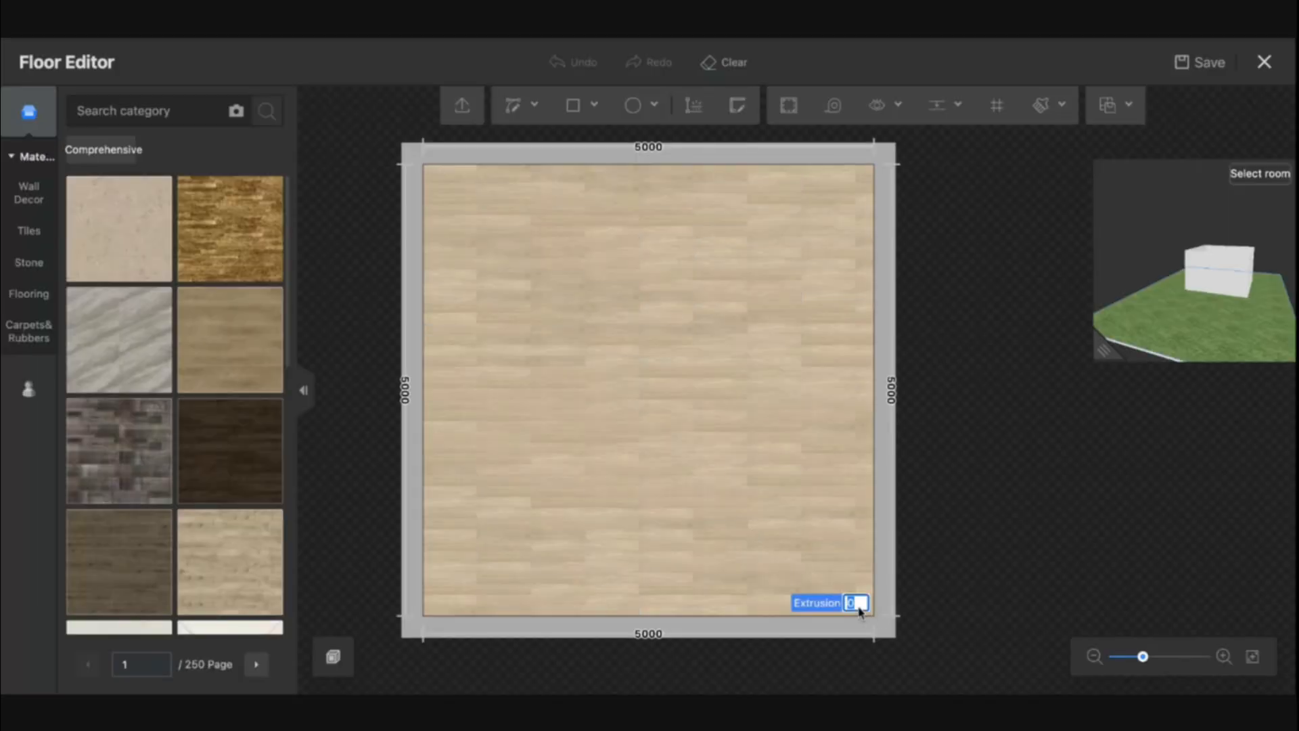
type("500")
key("Return")
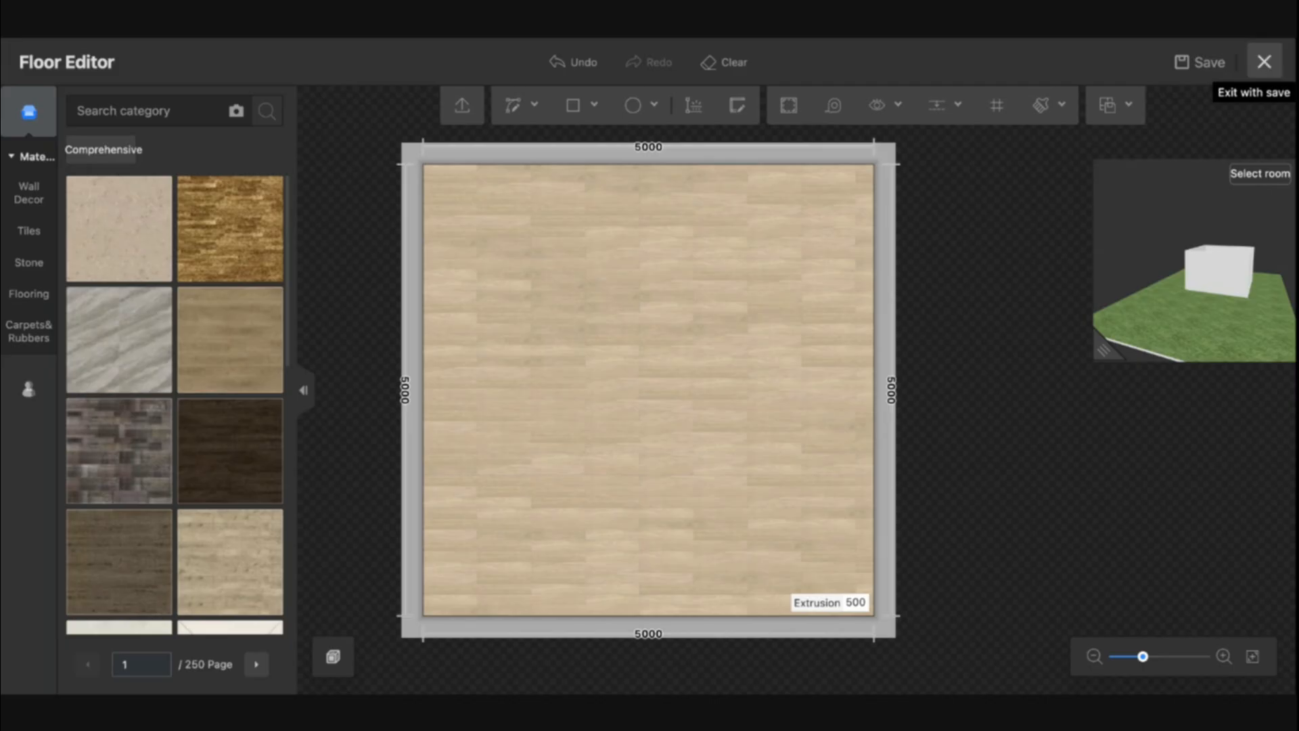
left_click(1265, 62)
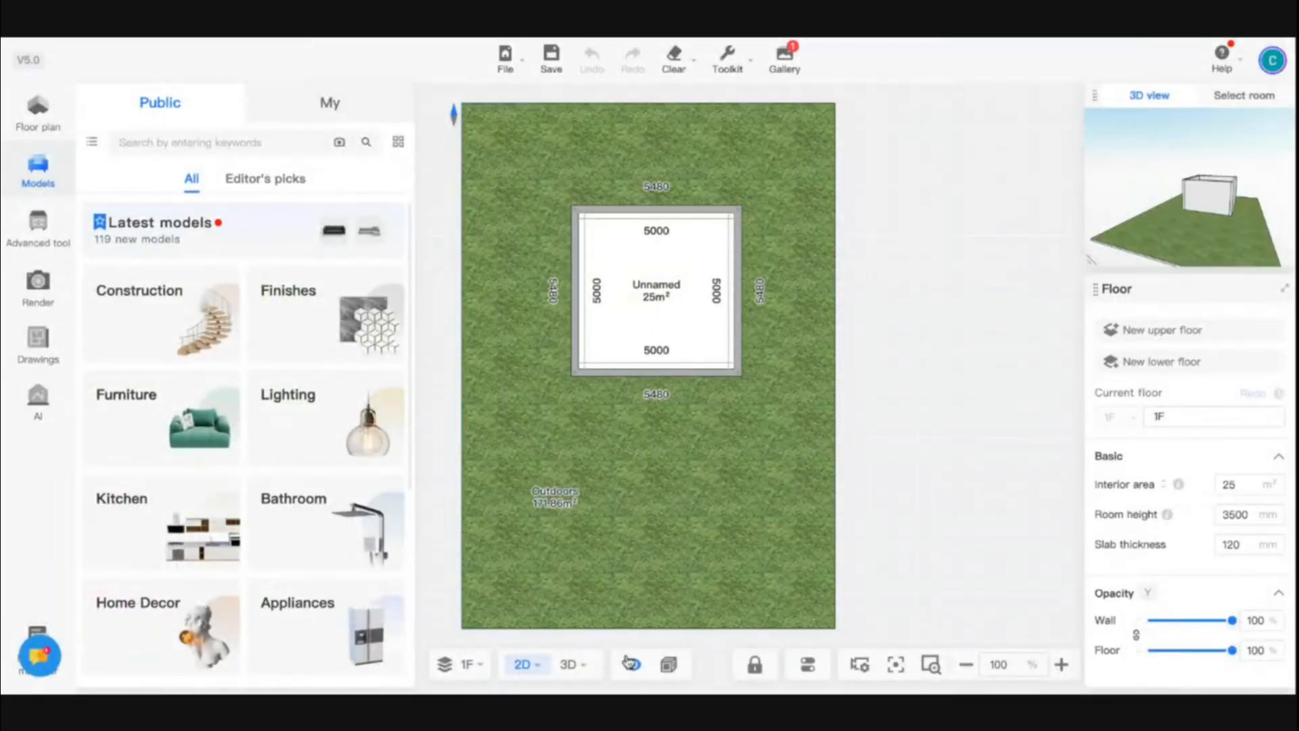
Switch to 3D, open the Advanced tool modelling workspace, and orbit to face the wall
left_click(569, 664)
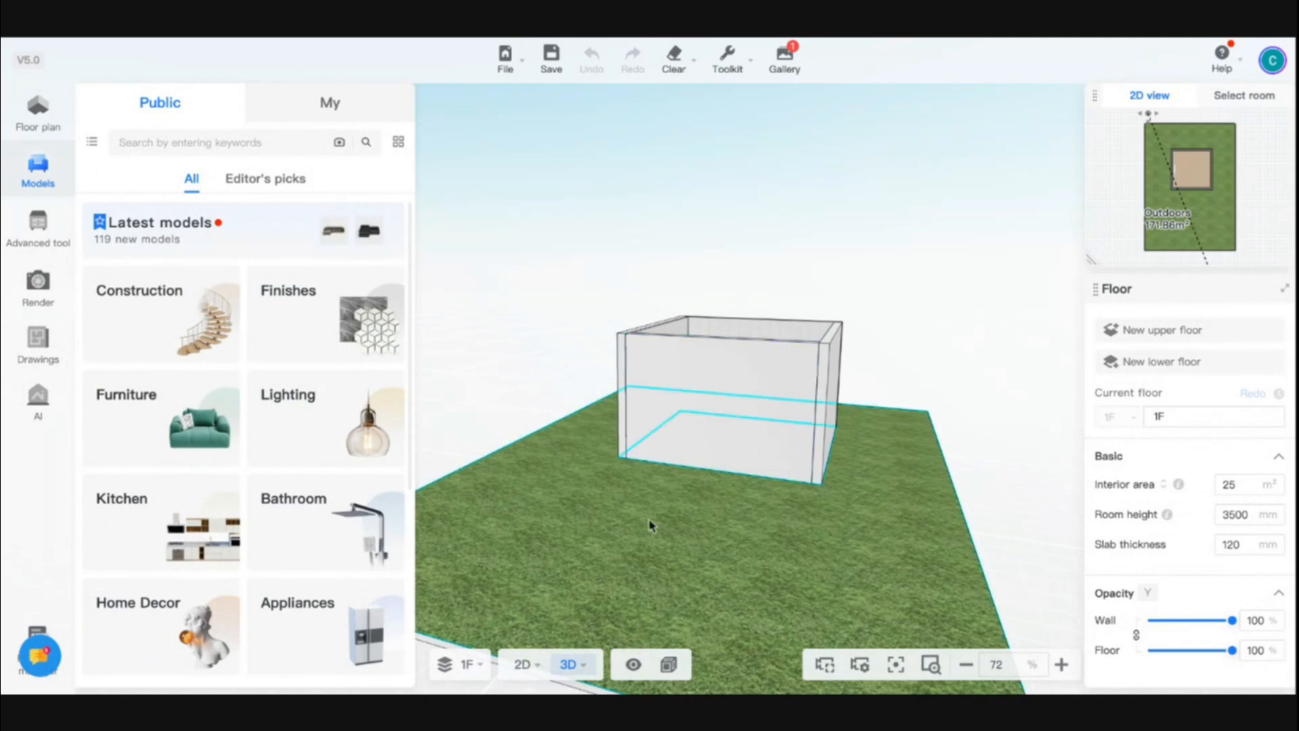
left_click_drag(650, 525, 688, 526)
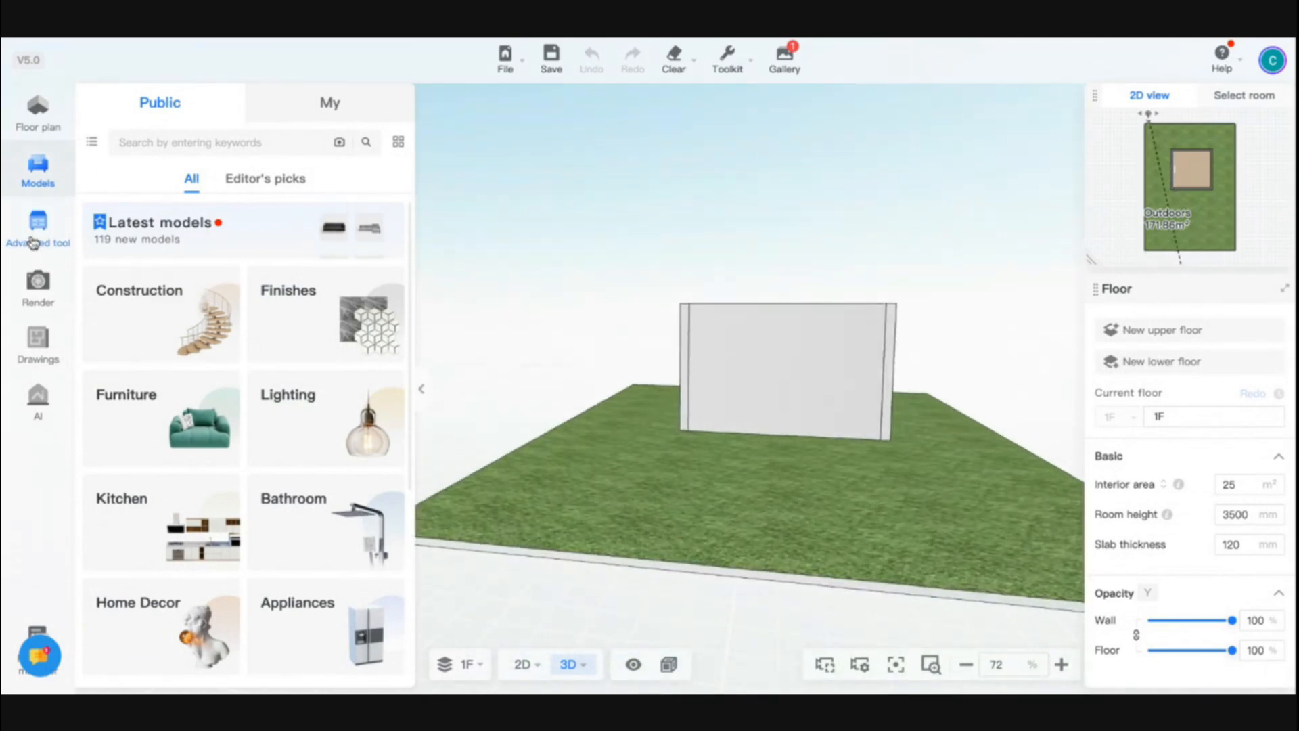
left_click(32, 242)
left_click(164, 208)
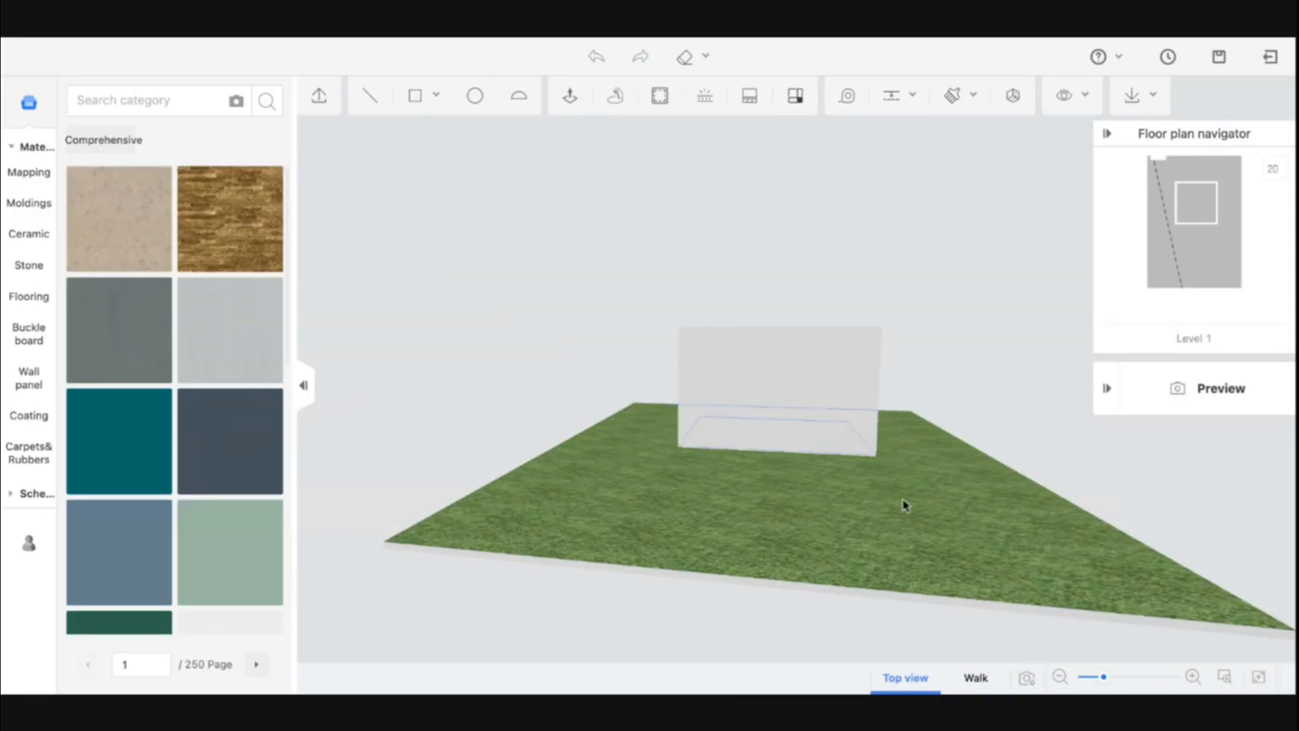
left_click_drag(905, 505, 748, 502)
scroll(695, 499, "up", 5)
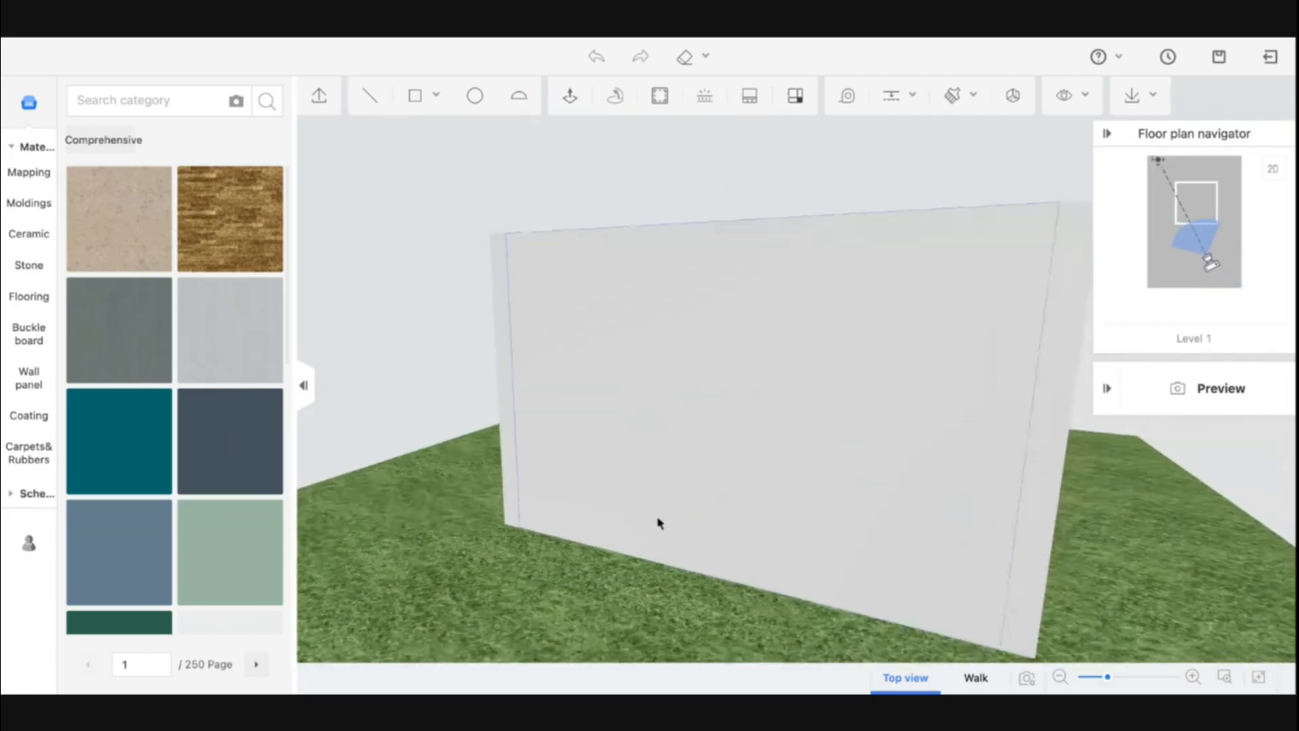
scroll(571, 314, "down", 2)
left_click(414, 98)
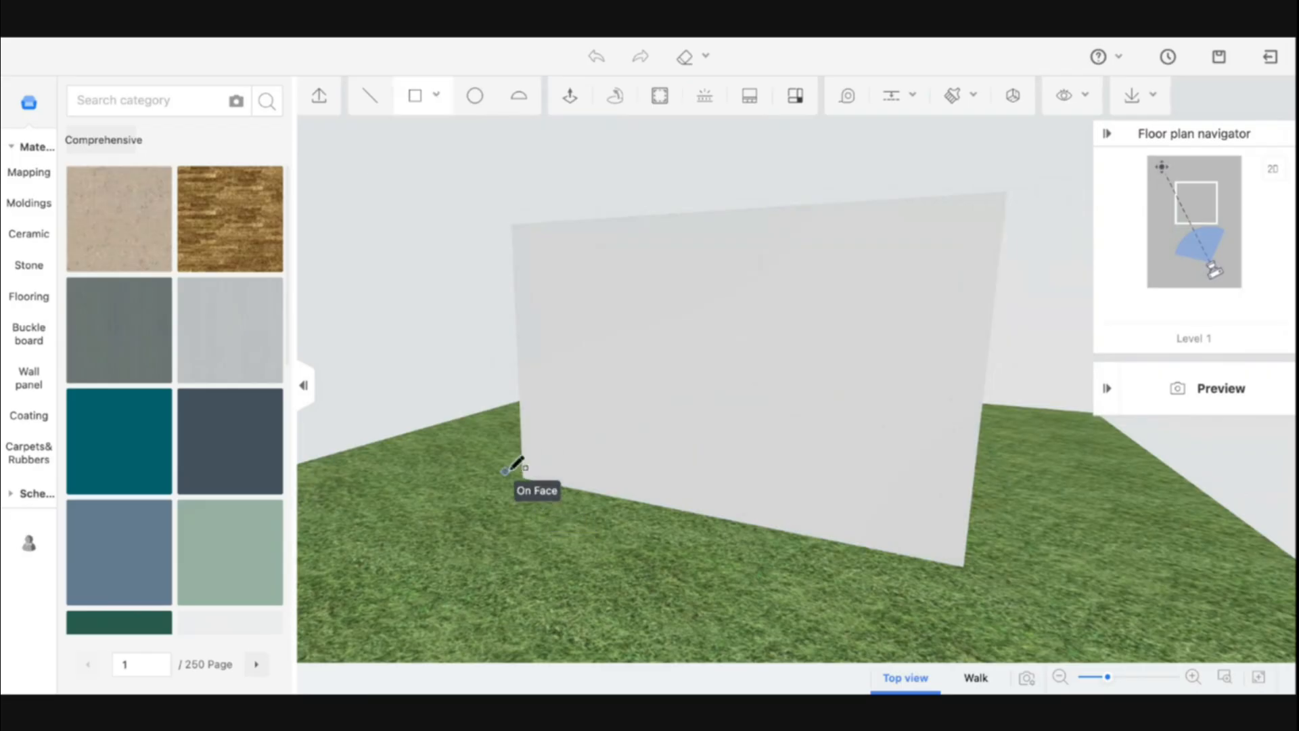
left_click(522, 477)
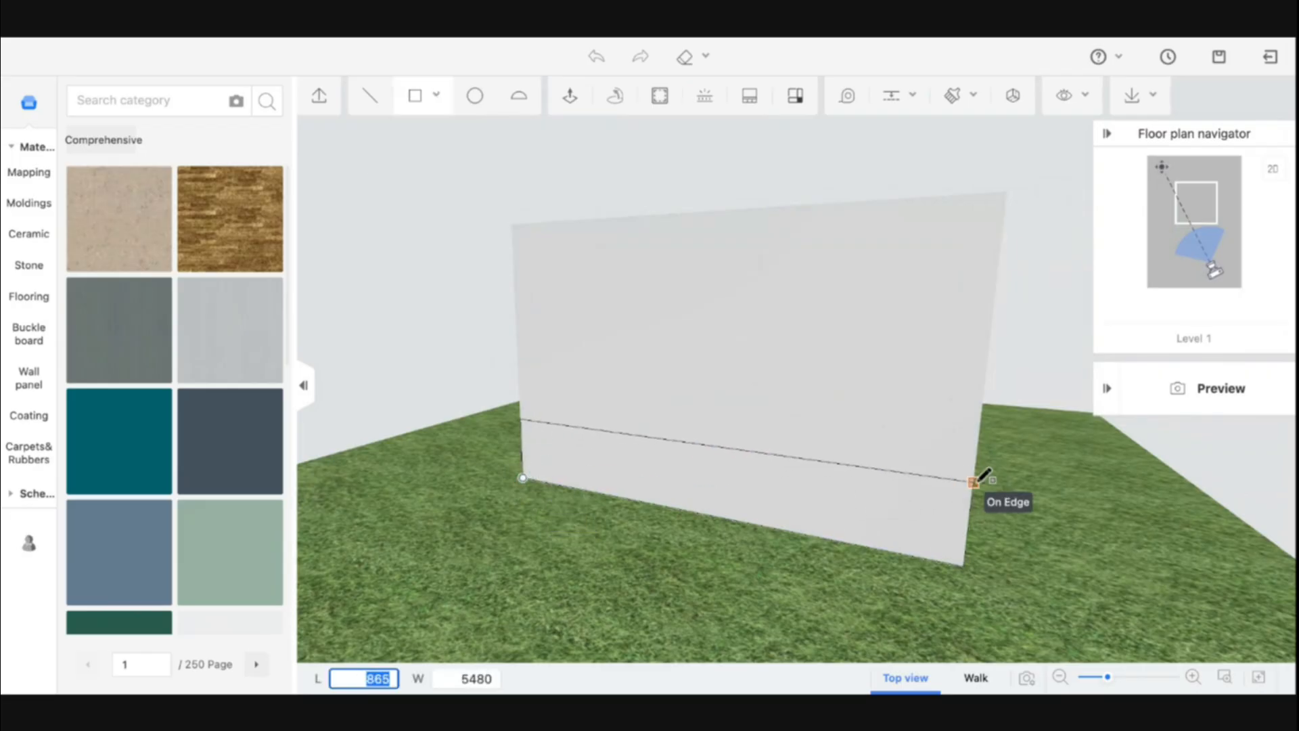
key("Tab")
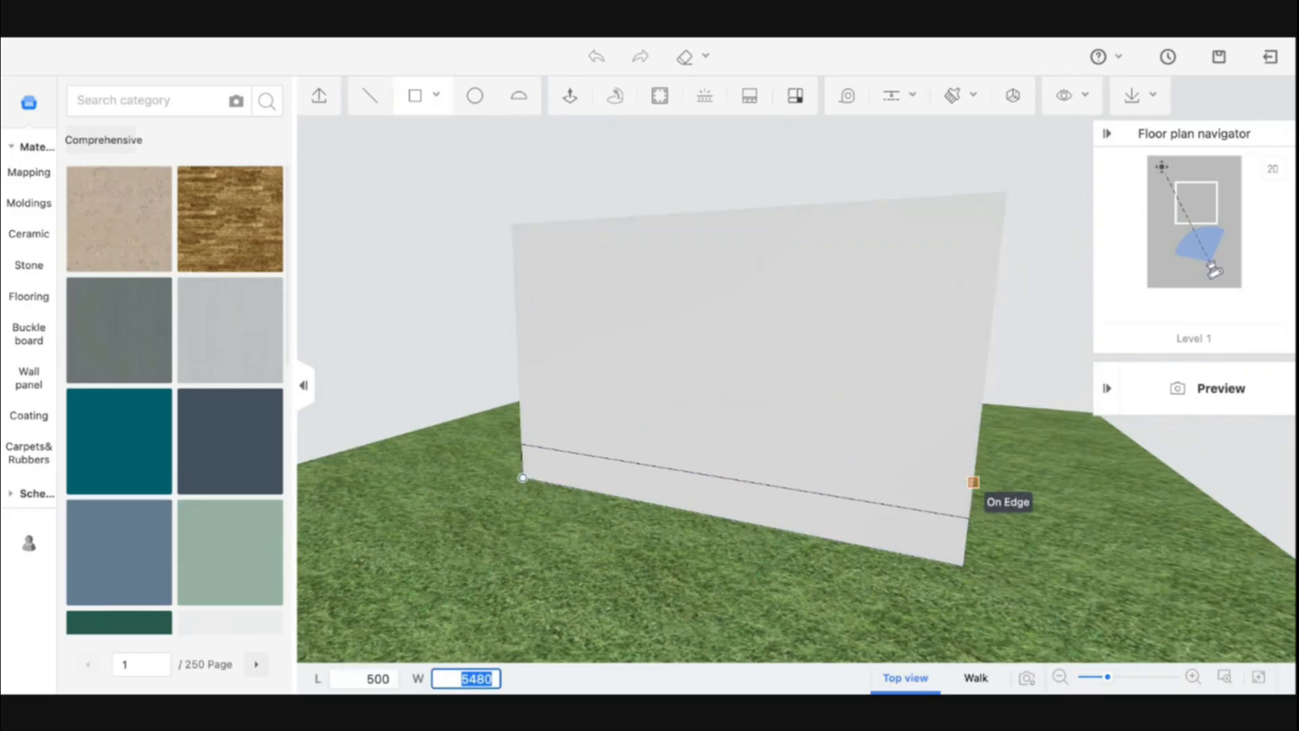
key("Escape")
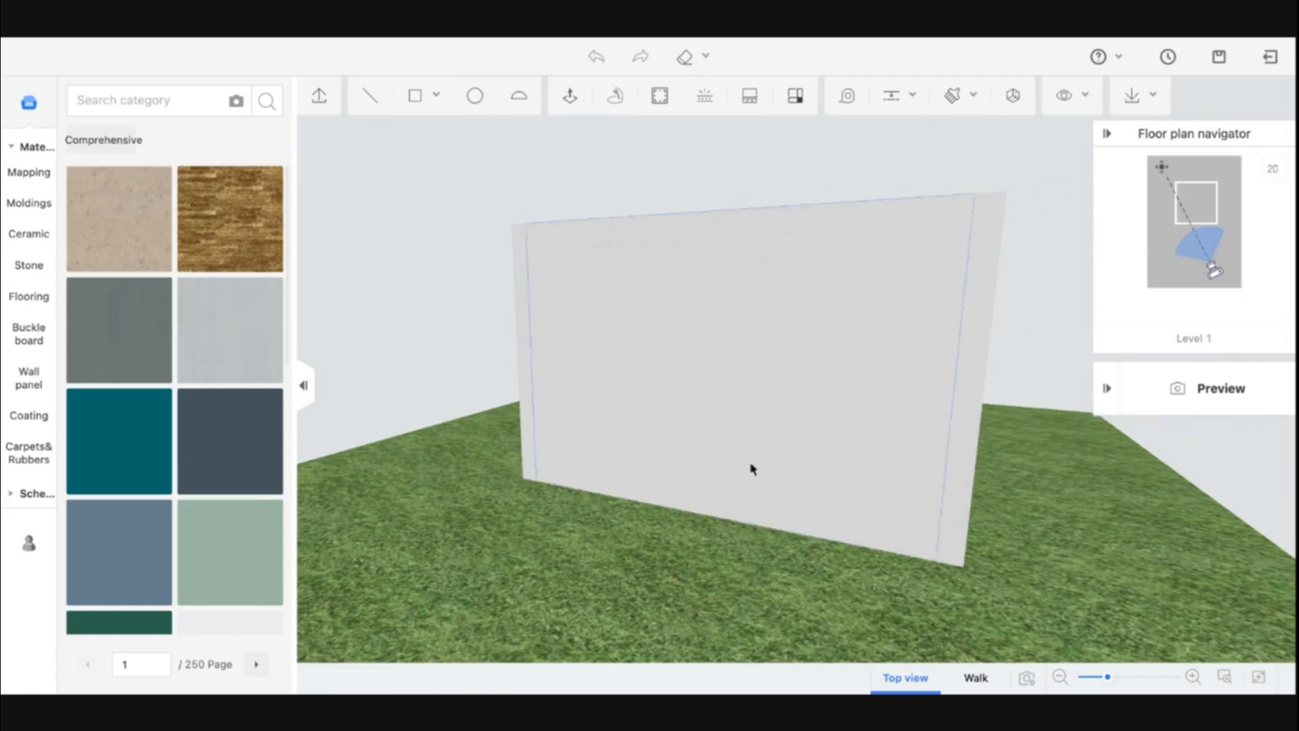
Draw a 500 by 5480 rectangle along the base of the wall
left_click(411, 95)
left_click(522, 477)
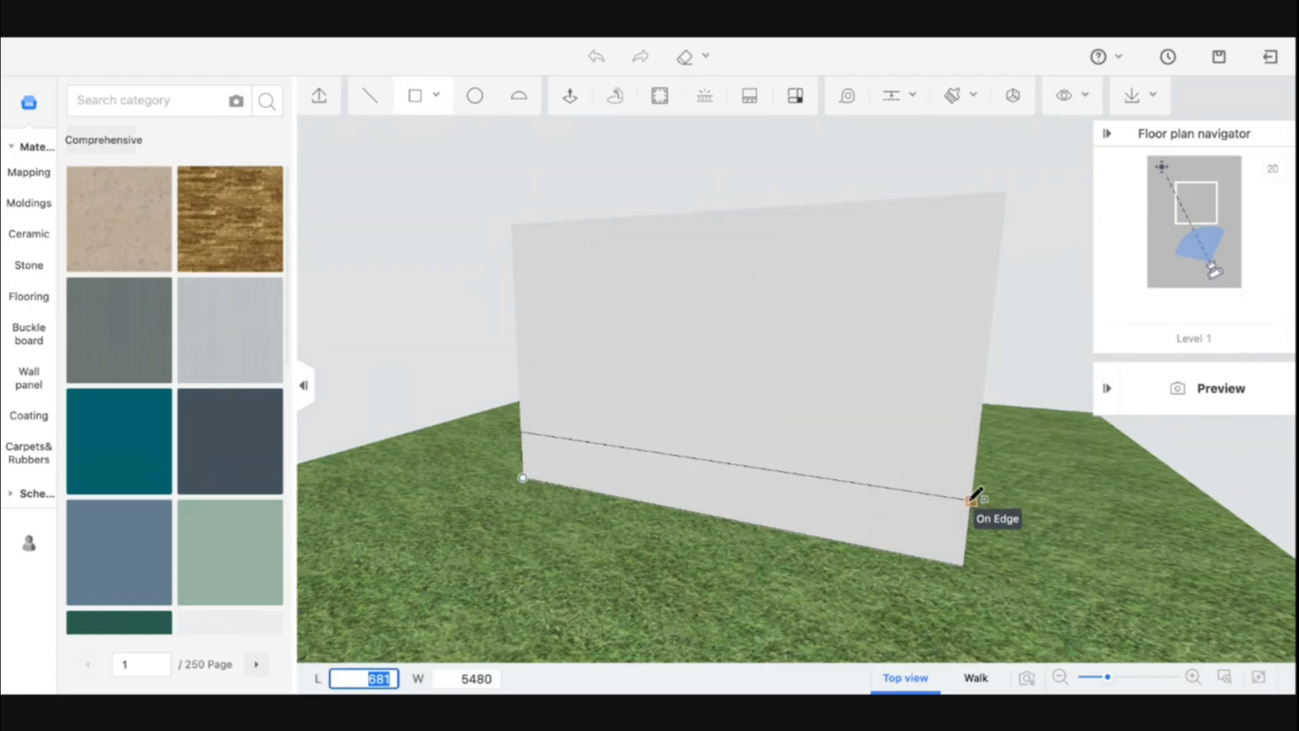
key("Tab")
key("Tab")
type("500")
key("Tab")
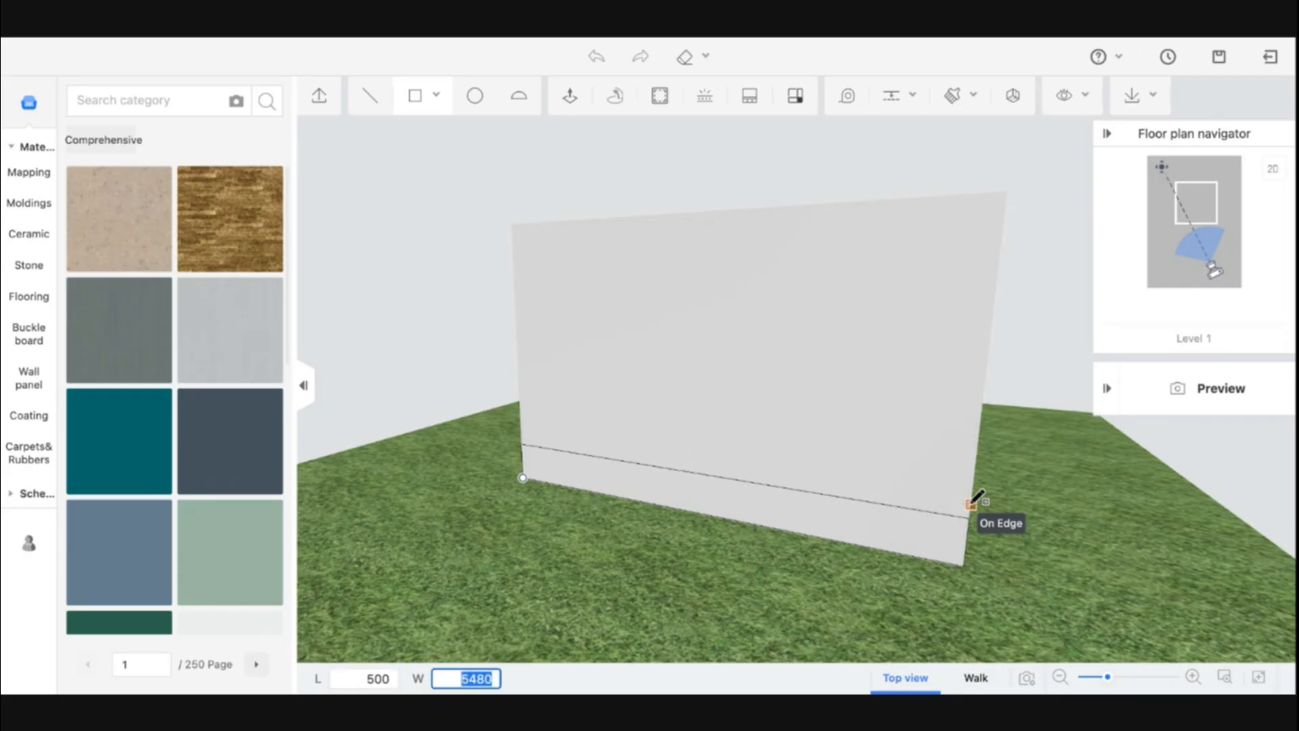
key("Return")
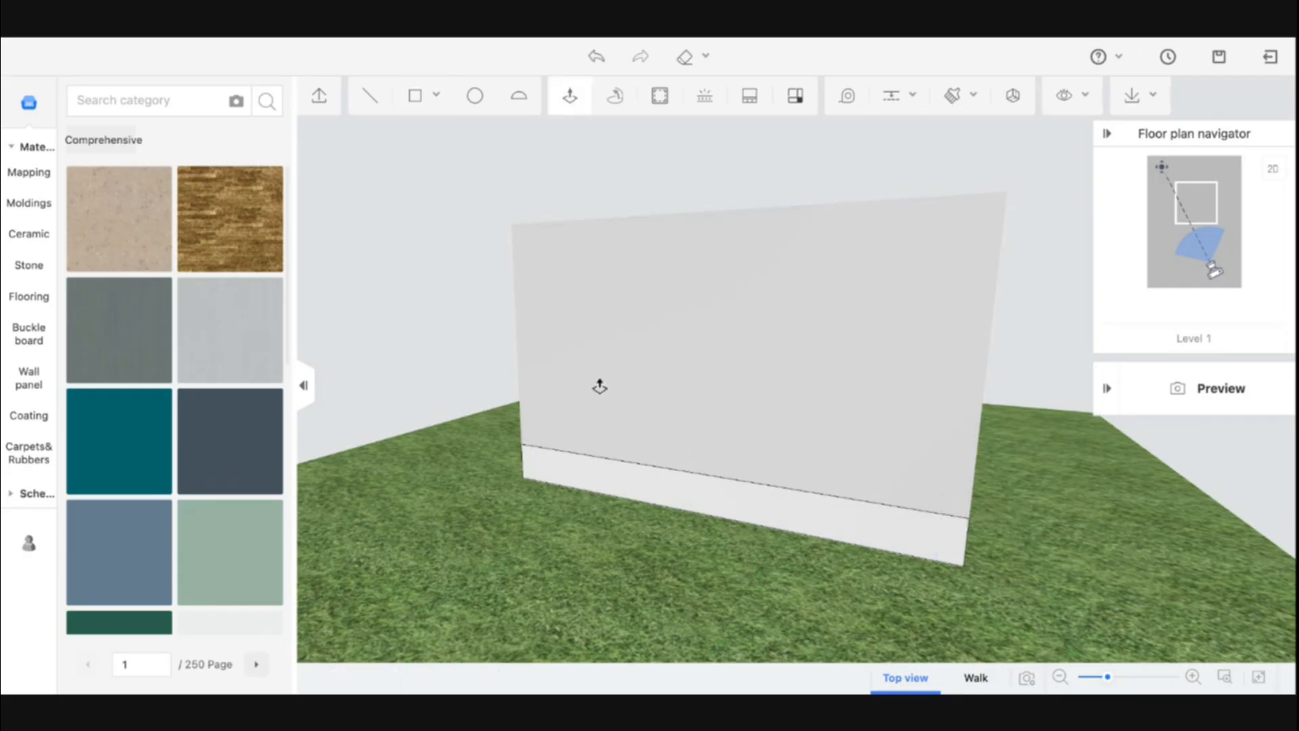
Push the base rectangle out 20 and undo the push
left_click(647, 497)
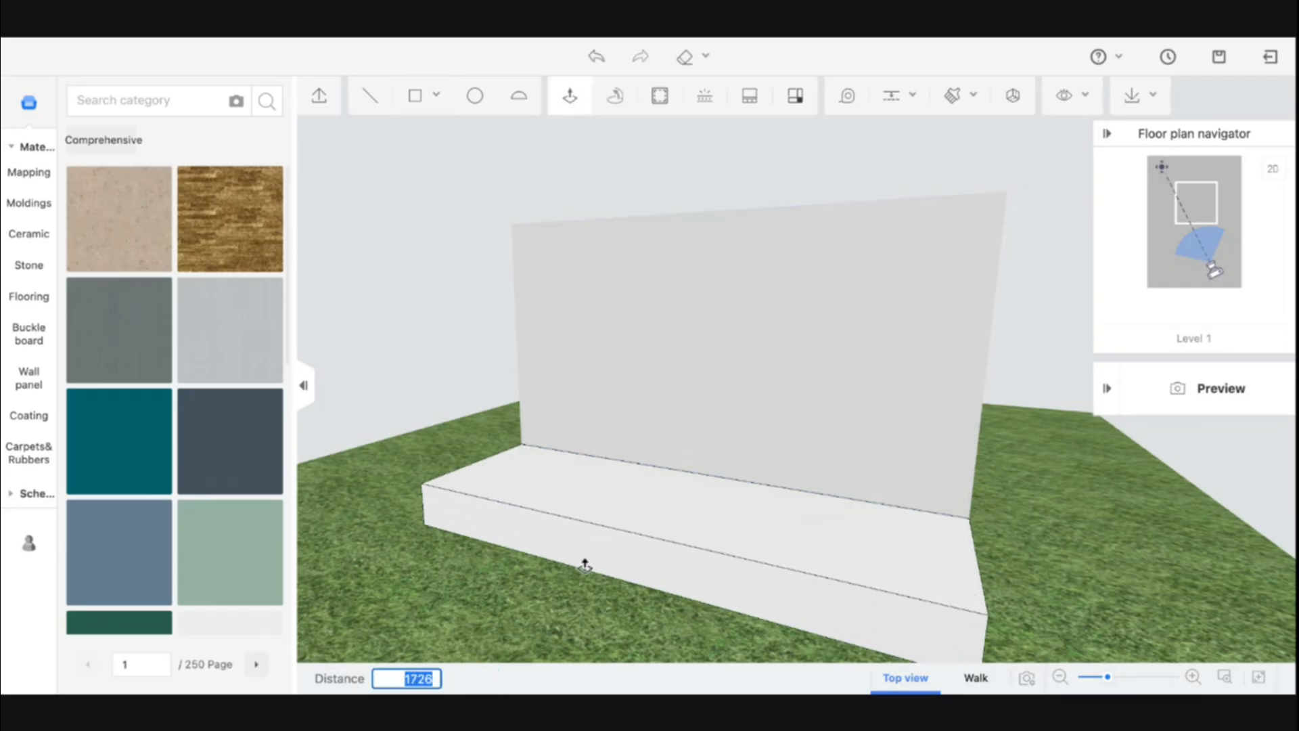
type("20")
key("Return")
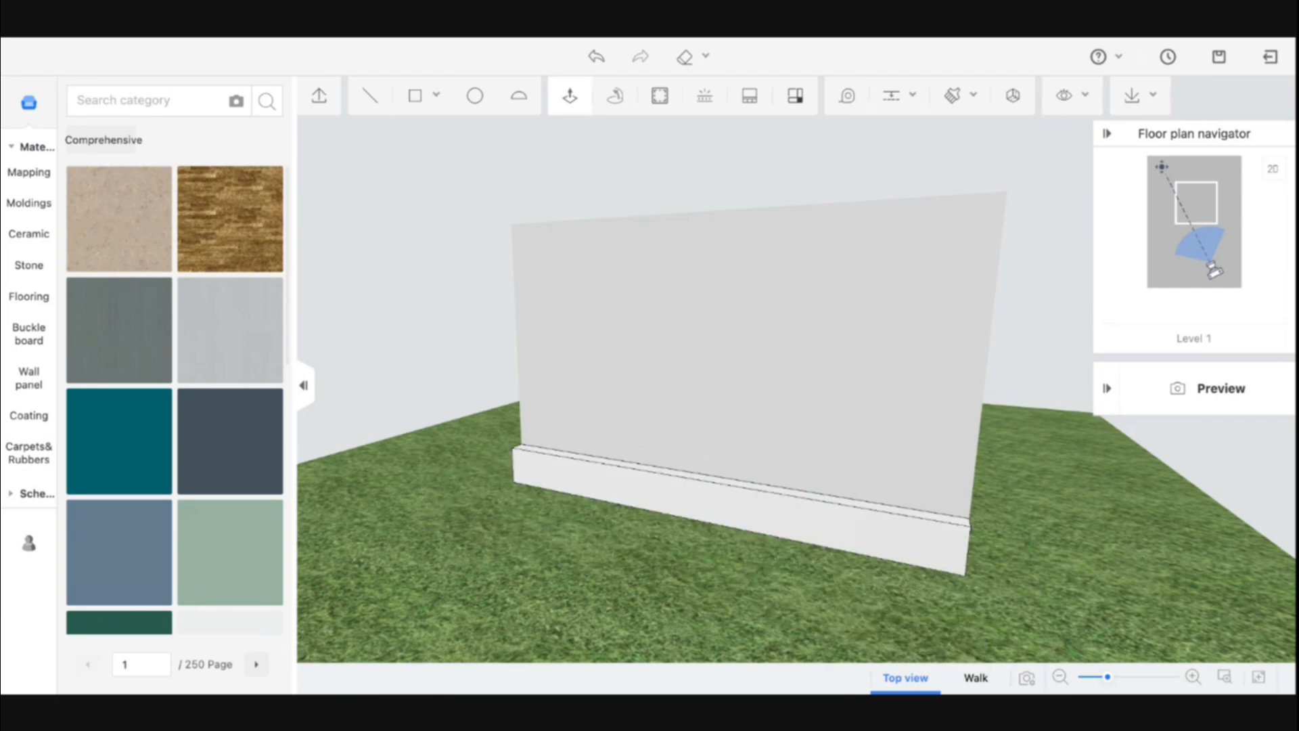
key("ctrl+z")
Push the base rectangle out 200 with Push/Pull to form a platform in front of the wall
left_click(616, 486)
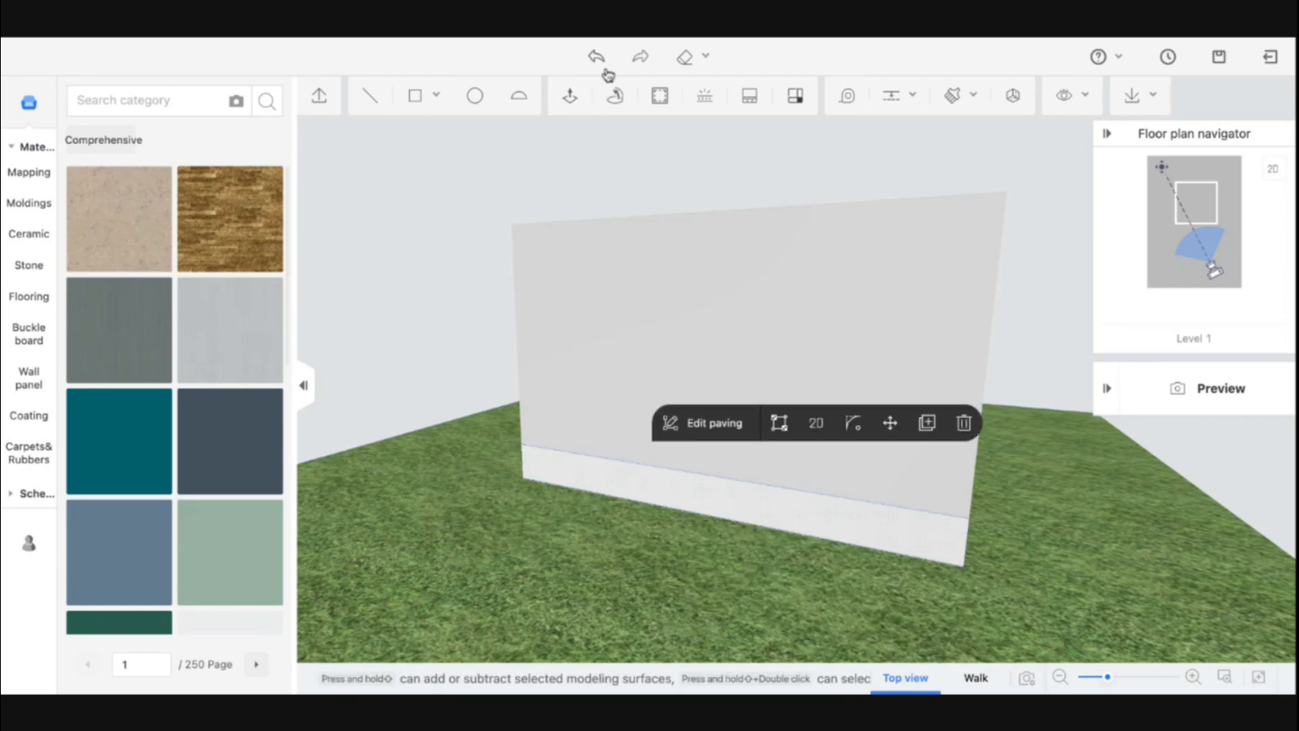
left_click(580, 97)
left_click(607, 487)
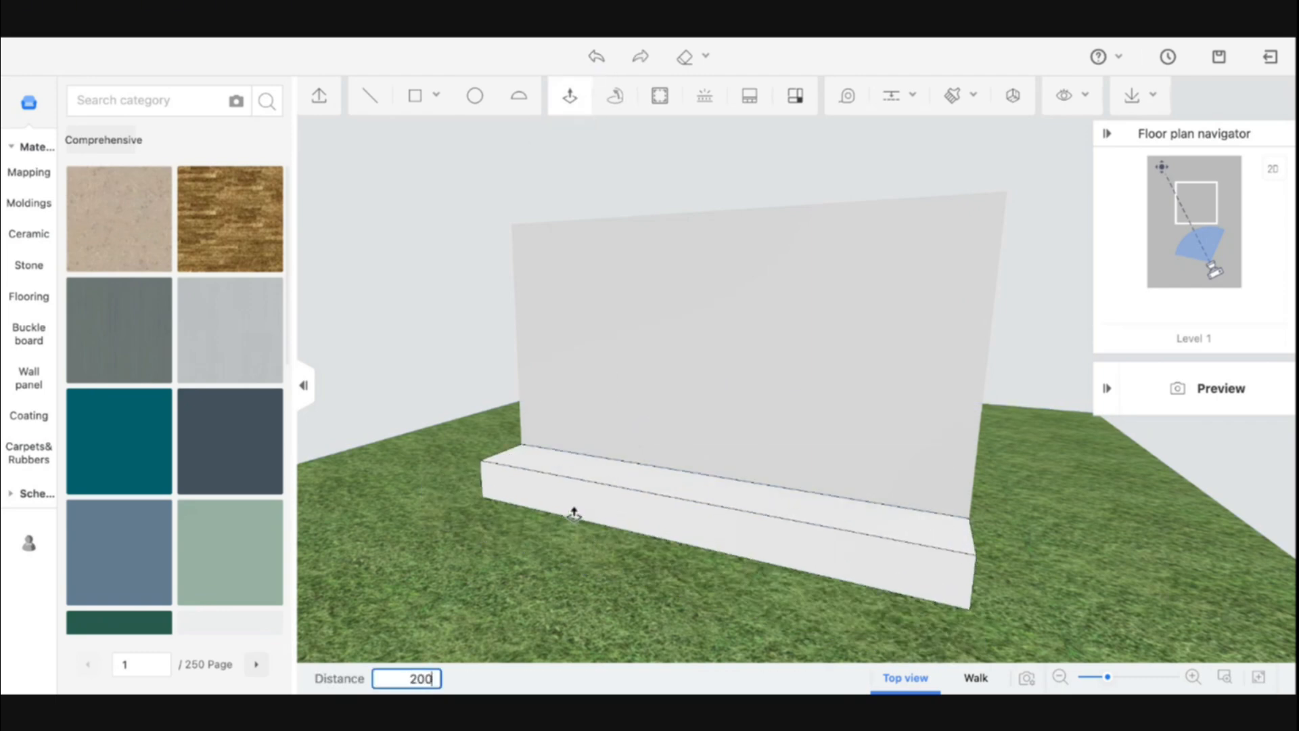
key("Return")
Draw a 200 by 5480 rectangle along the top edge of the wall
left_click_drag(453, 612, 604, 615)
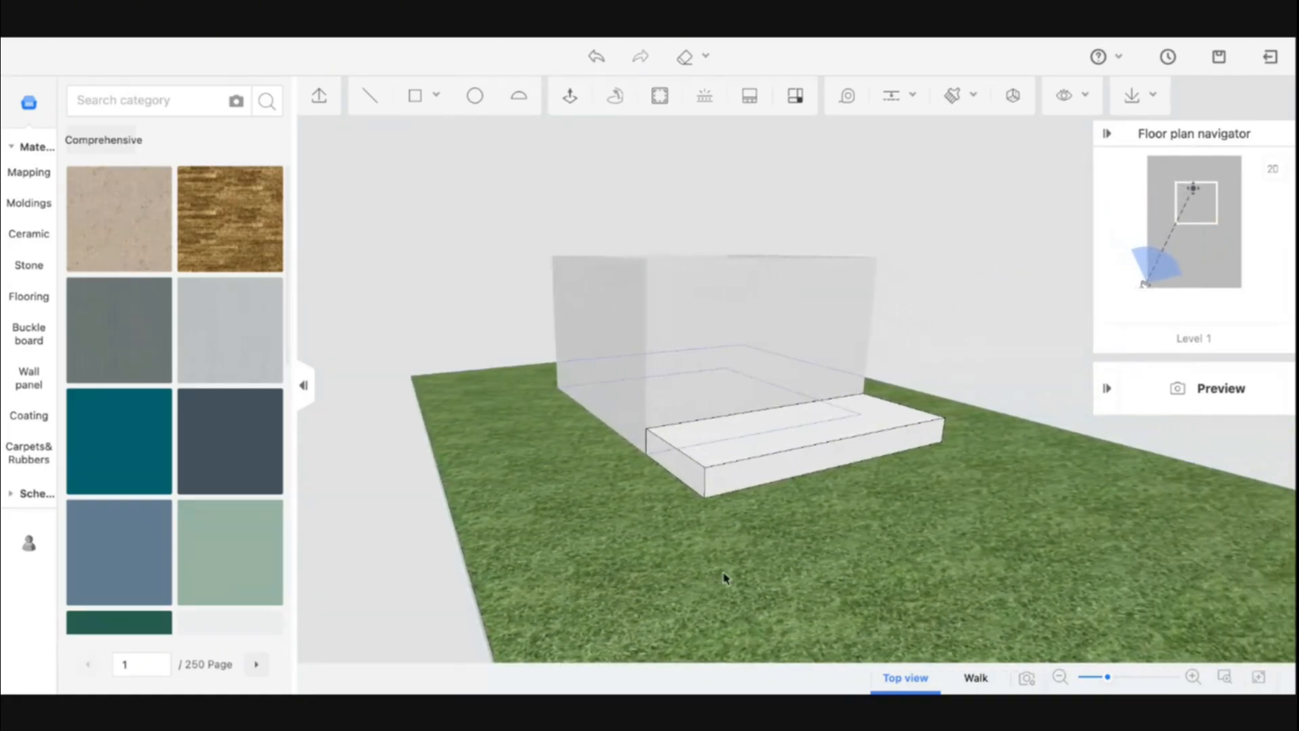
scroll(744, 506, "up", 5)
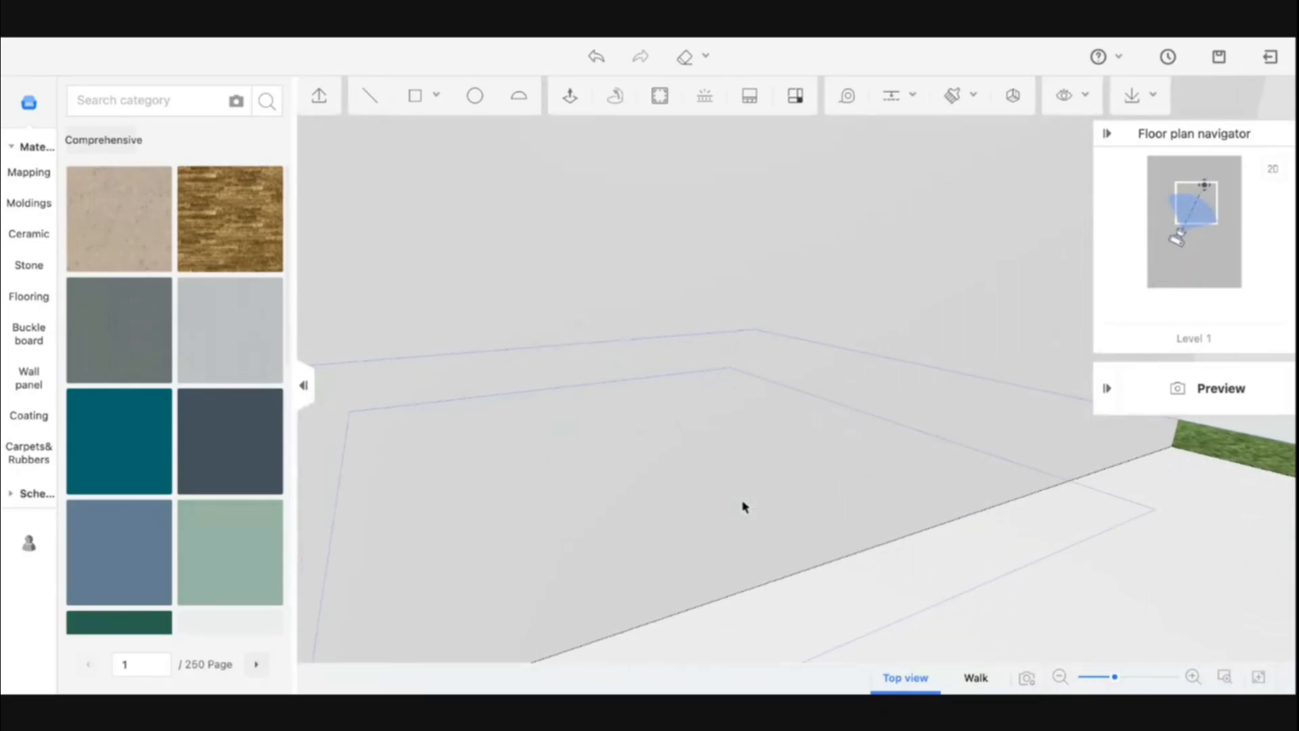
scroll(914, 531, "down", 3)
left_click_drag(914, 530, 551, 427)
left_click(408, 131)
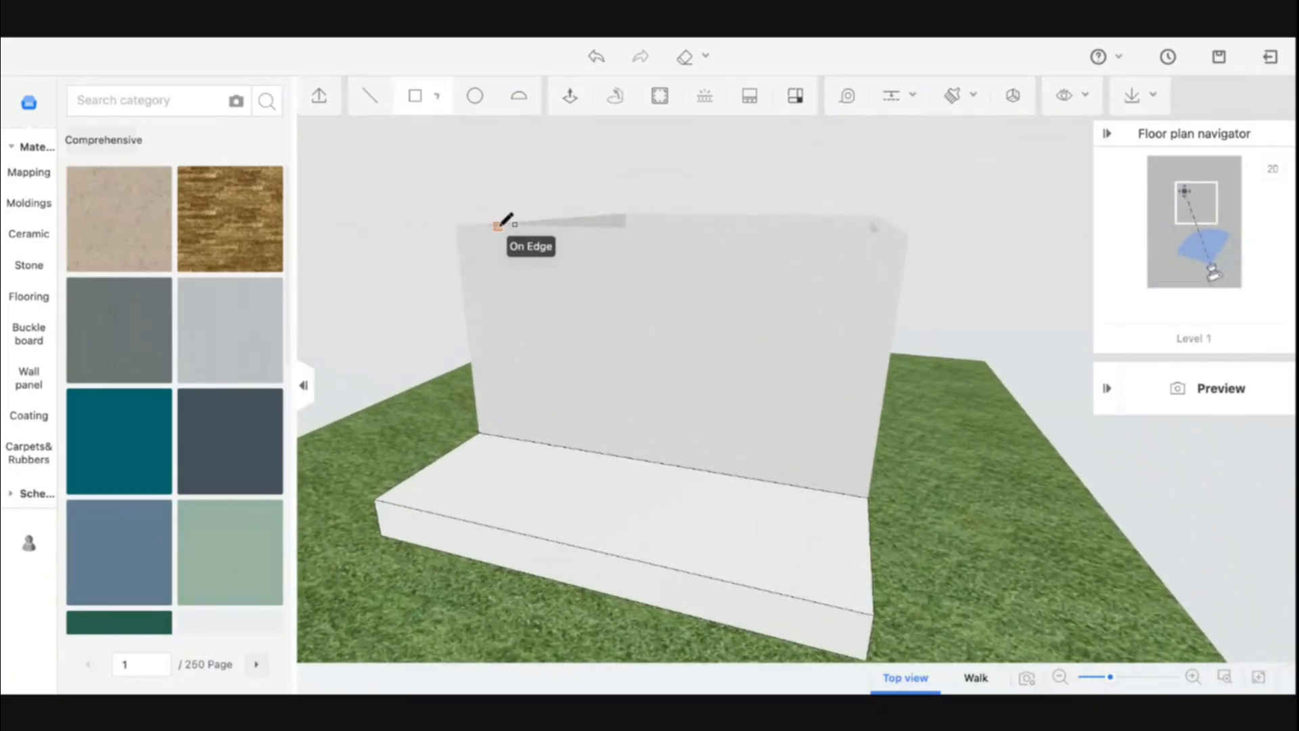
left_click(454, 225)
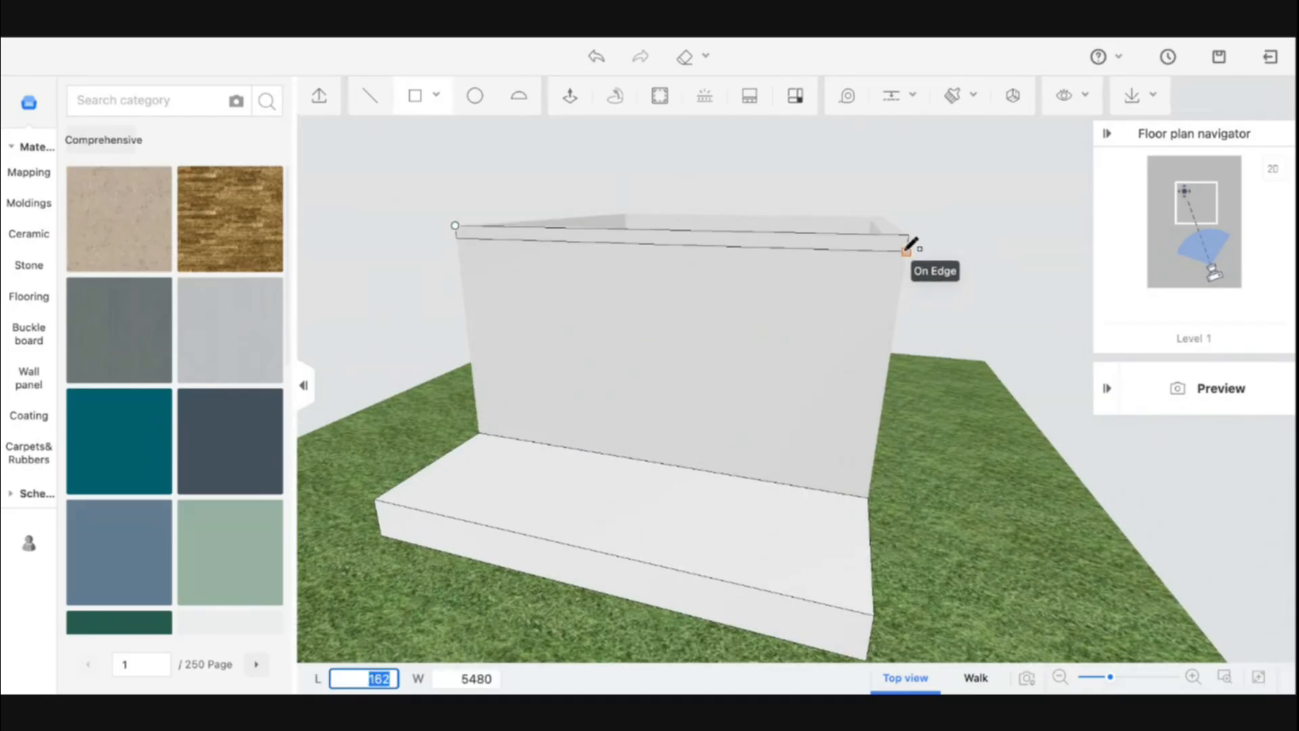
type("200")
key("Tab")
key("Return")
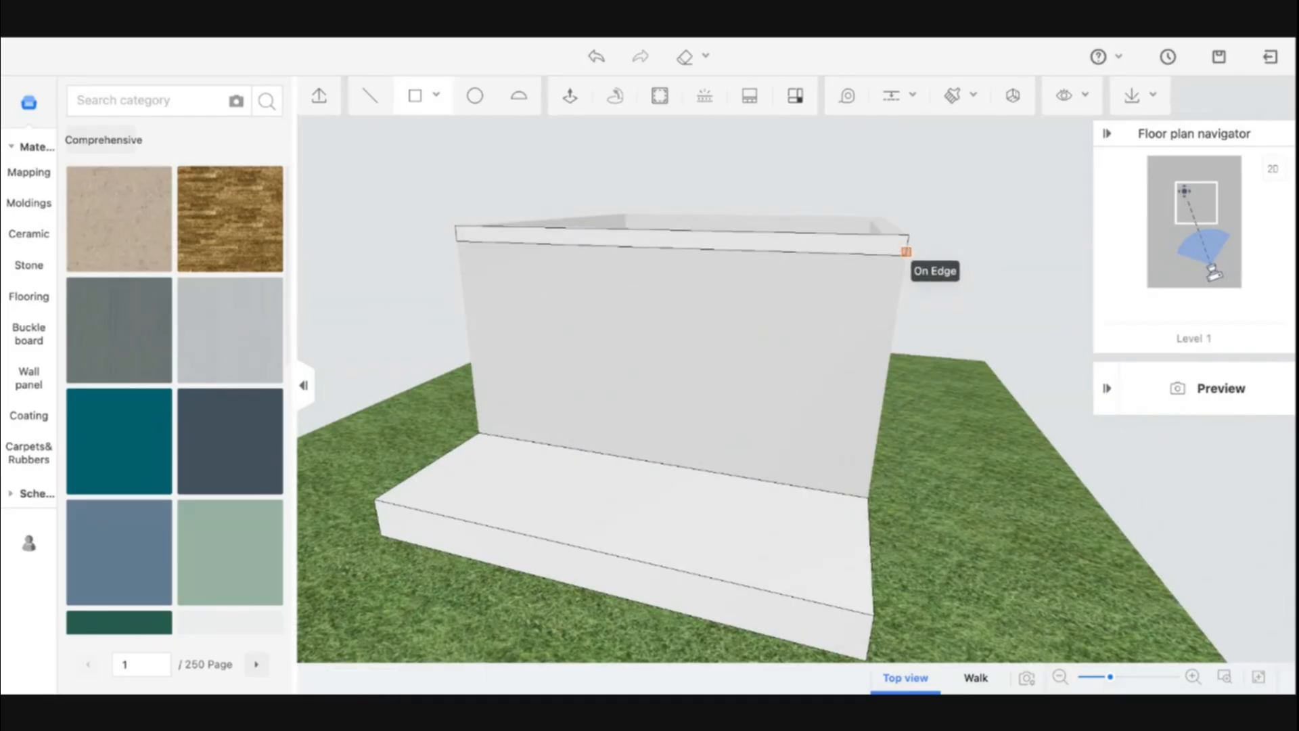
Push the top strip out 2000 with Push/Pull to form a canopy over the platform
left_click(573, 97)
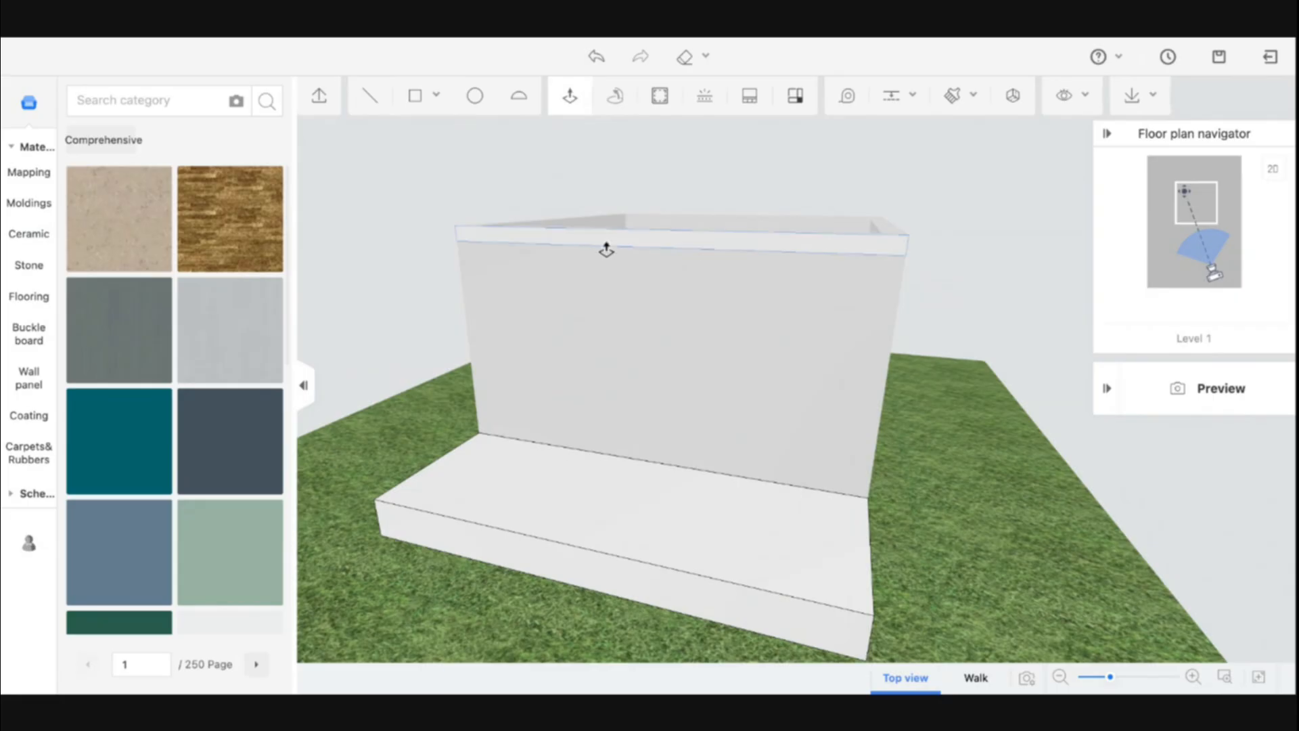
left_click(607, 247)
type("2000")
key("Return")
key("Escape")
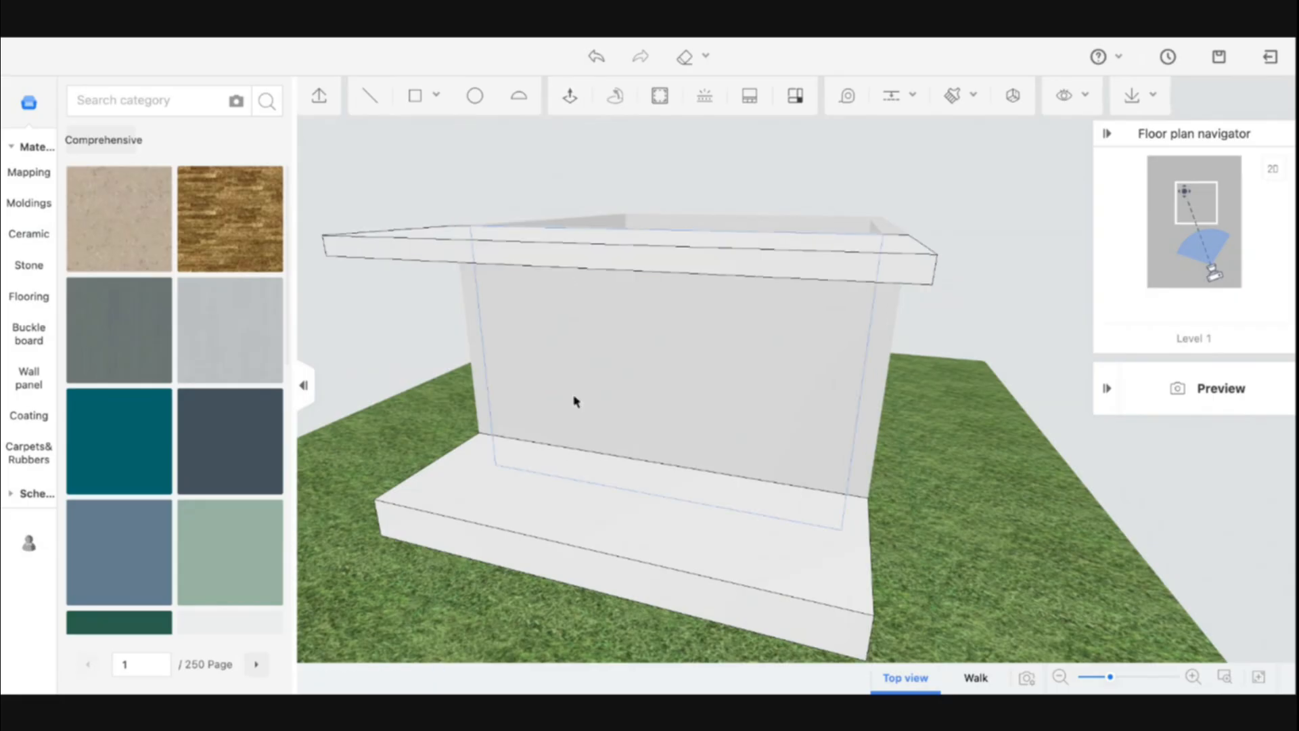
Divide the platform's front face into horizontal strips with rectangles snapped from the corner to edge midpoints
left_click_drag(476, 483, 458, 133)
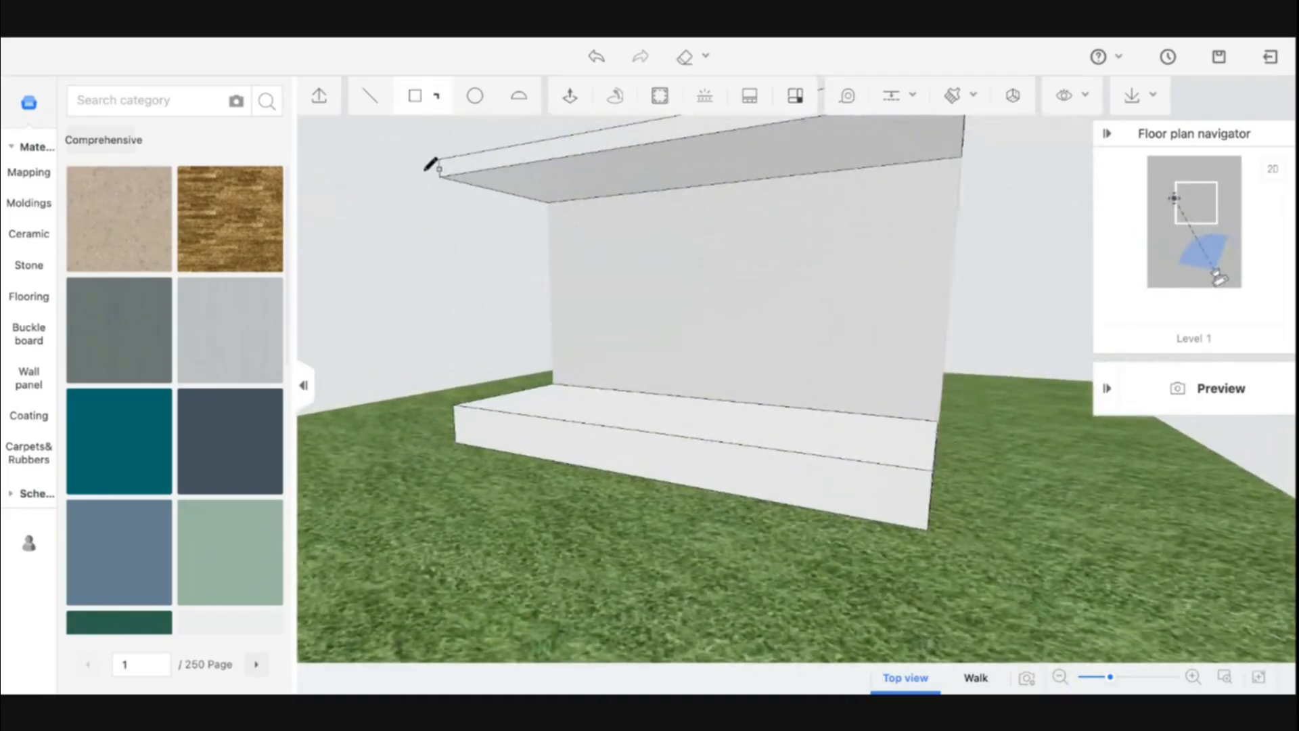
left_click(454, 405)
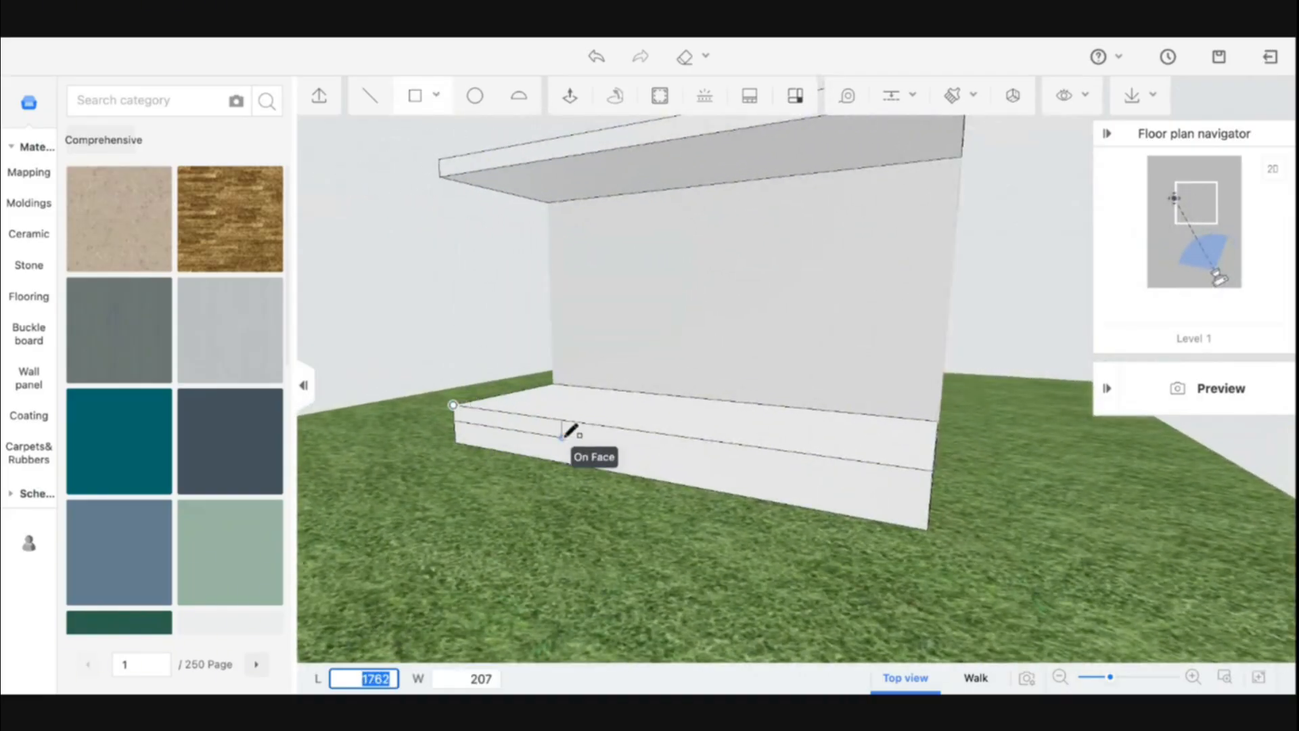
left_click(931, 501)
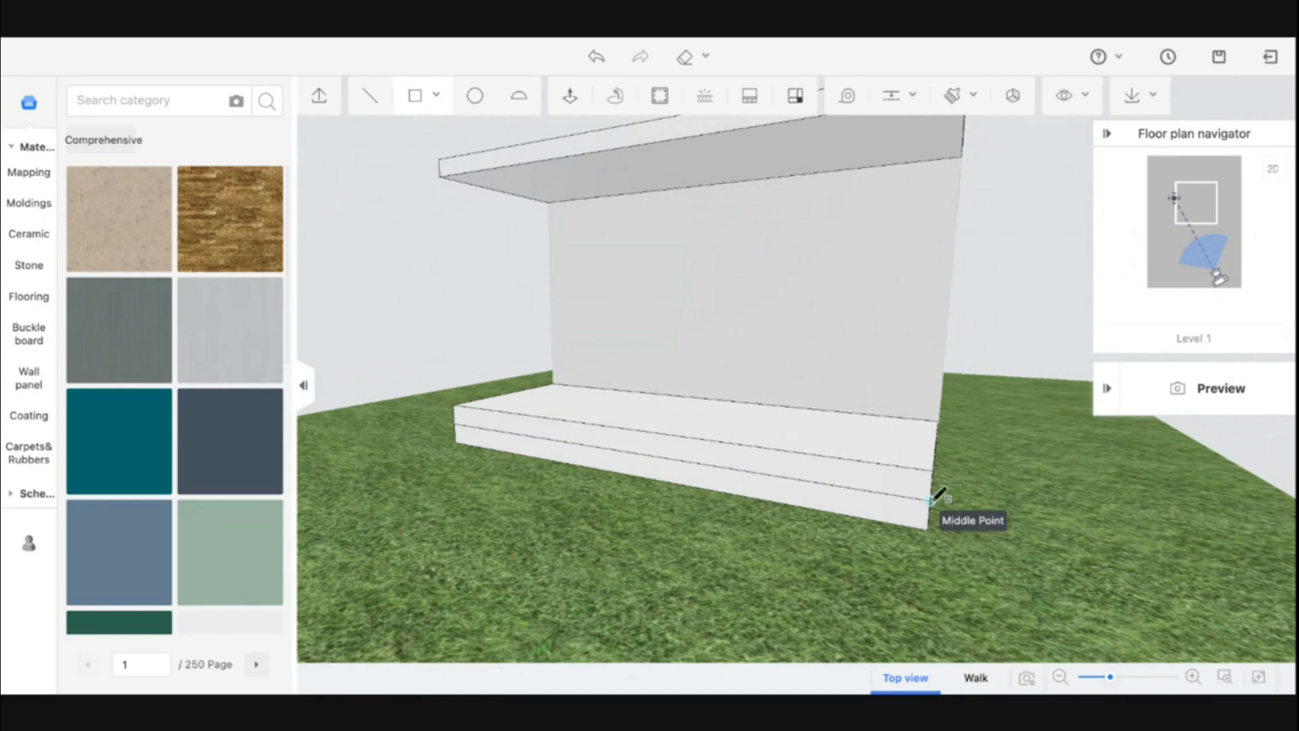
left_click(454, 405)
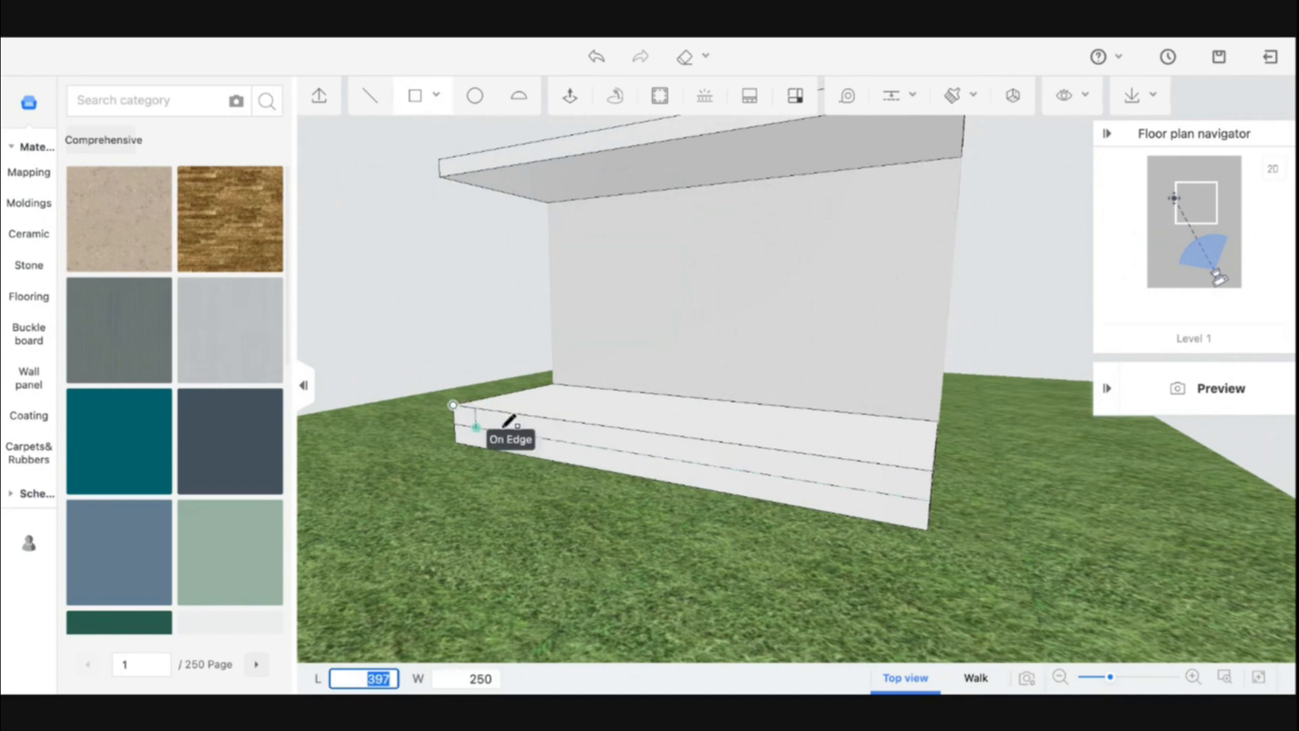
left_click(932, 486)
left_click(455, 424)
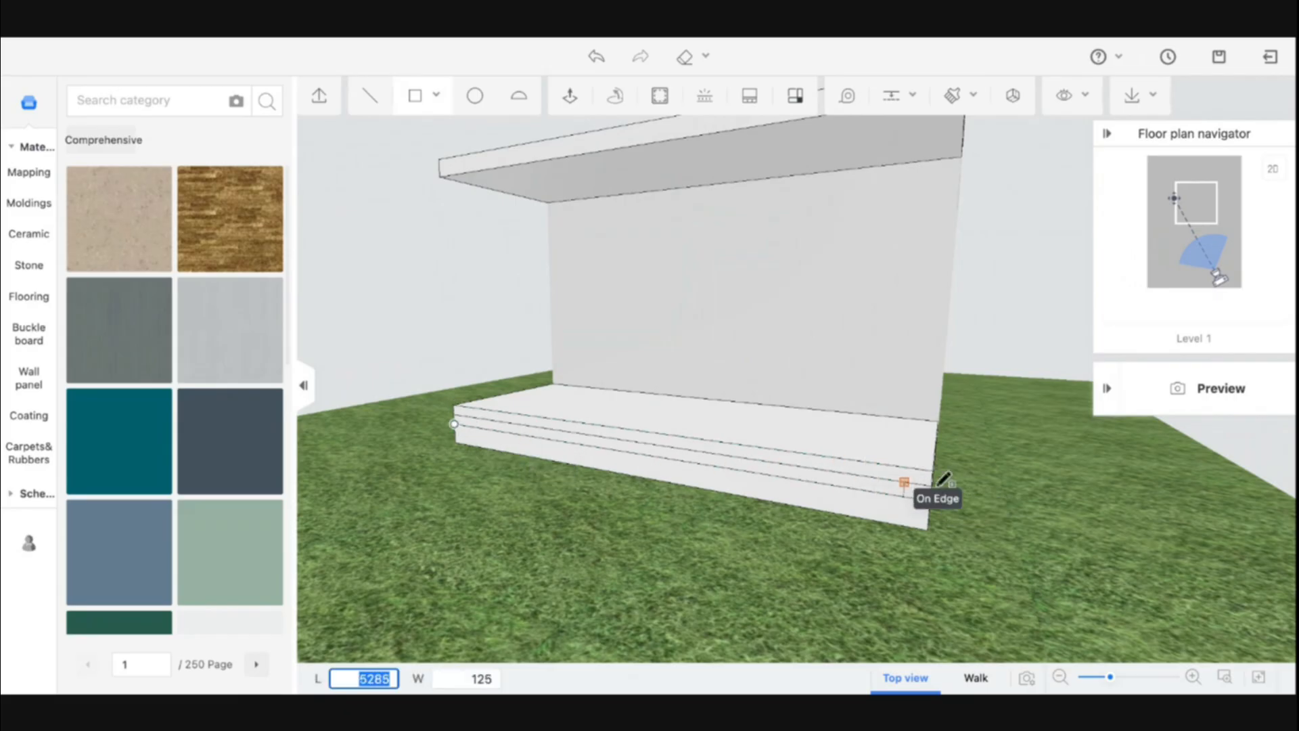
left_click(930, 515)
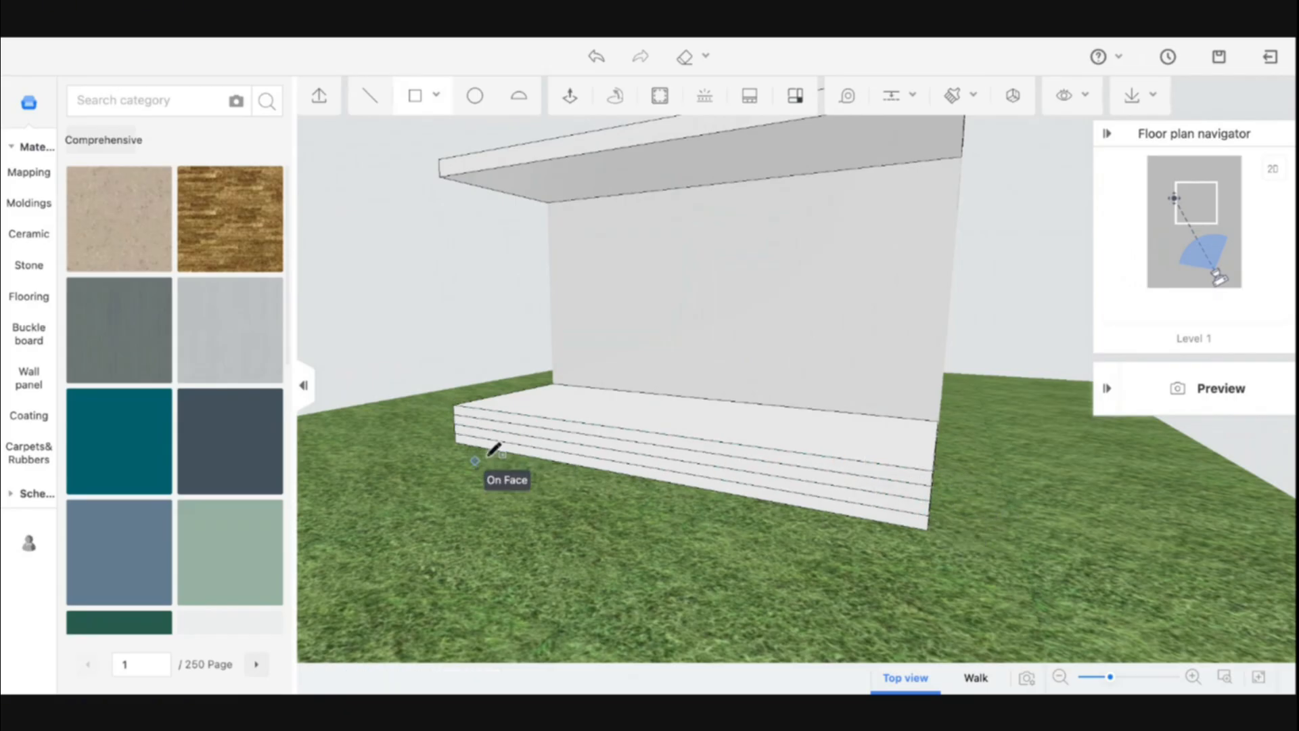
Draw two 2000-long rectangles at the left end of the platform's front face to bound the steps
left_click(454, 404)
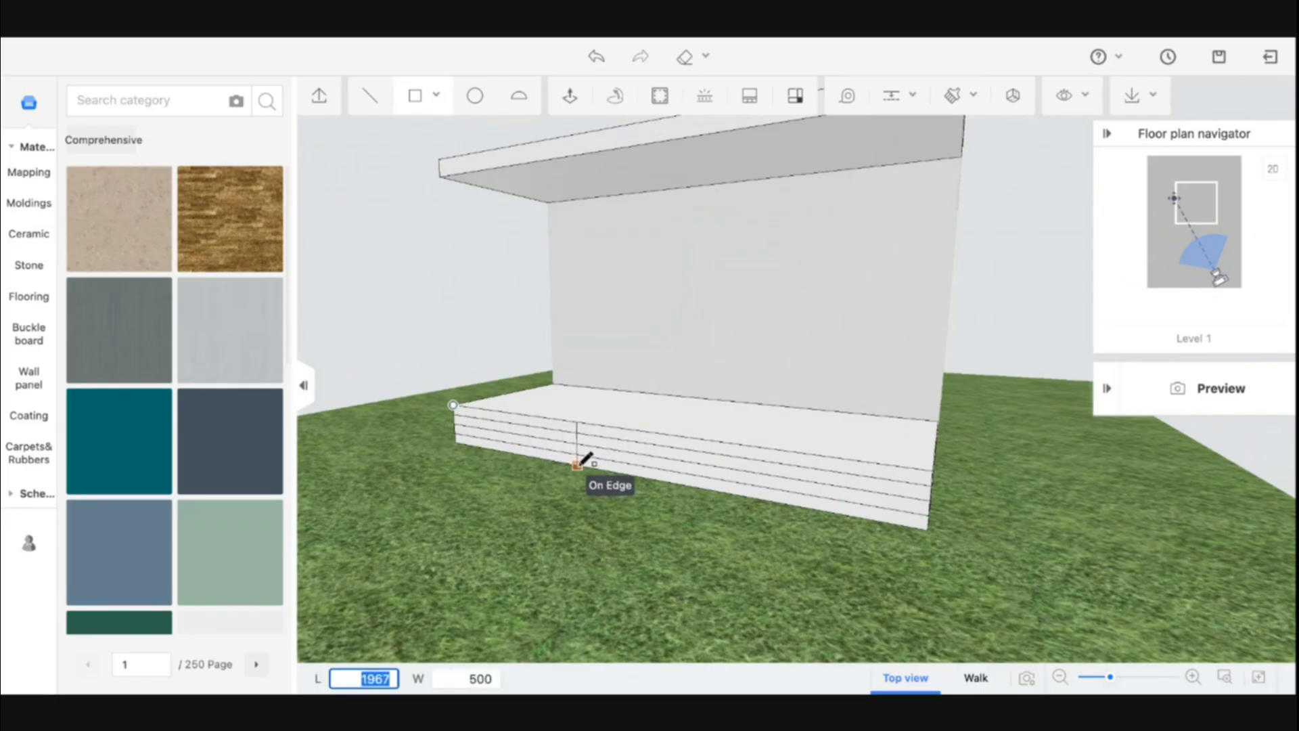
type("2000")
key("Tab")
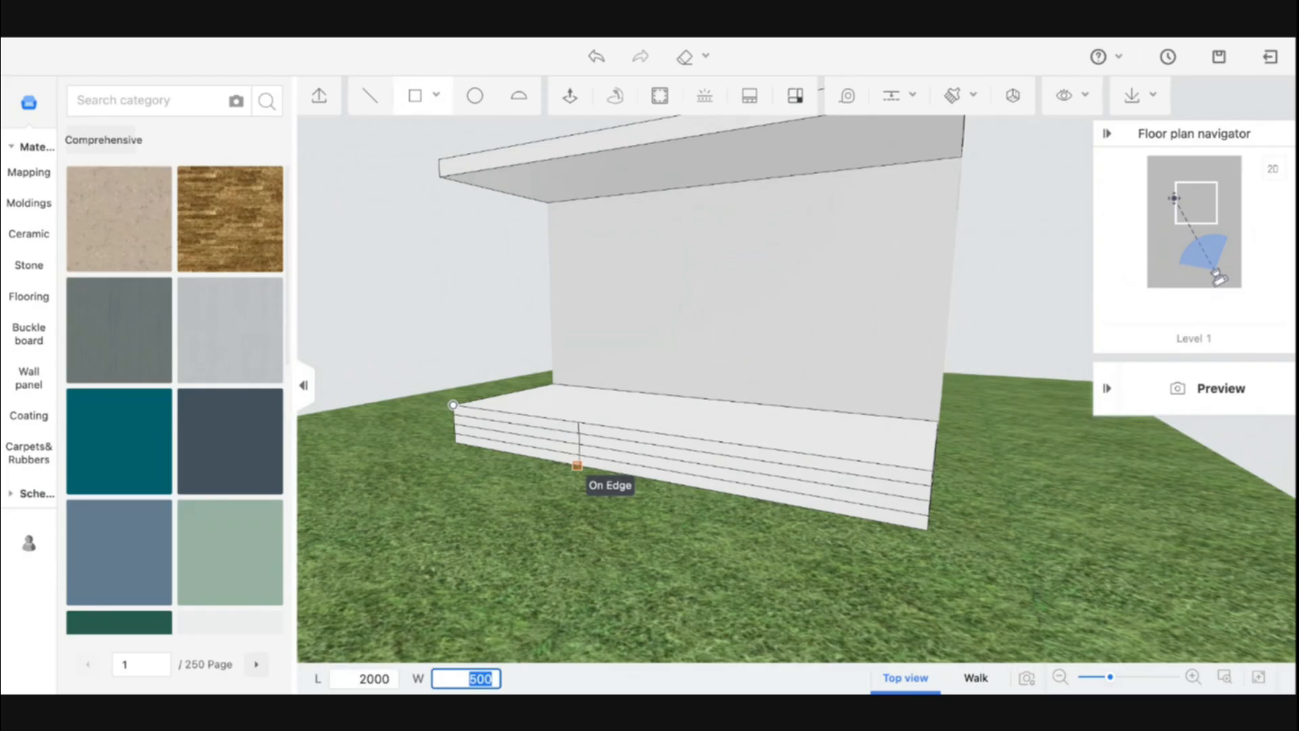
key("Return")
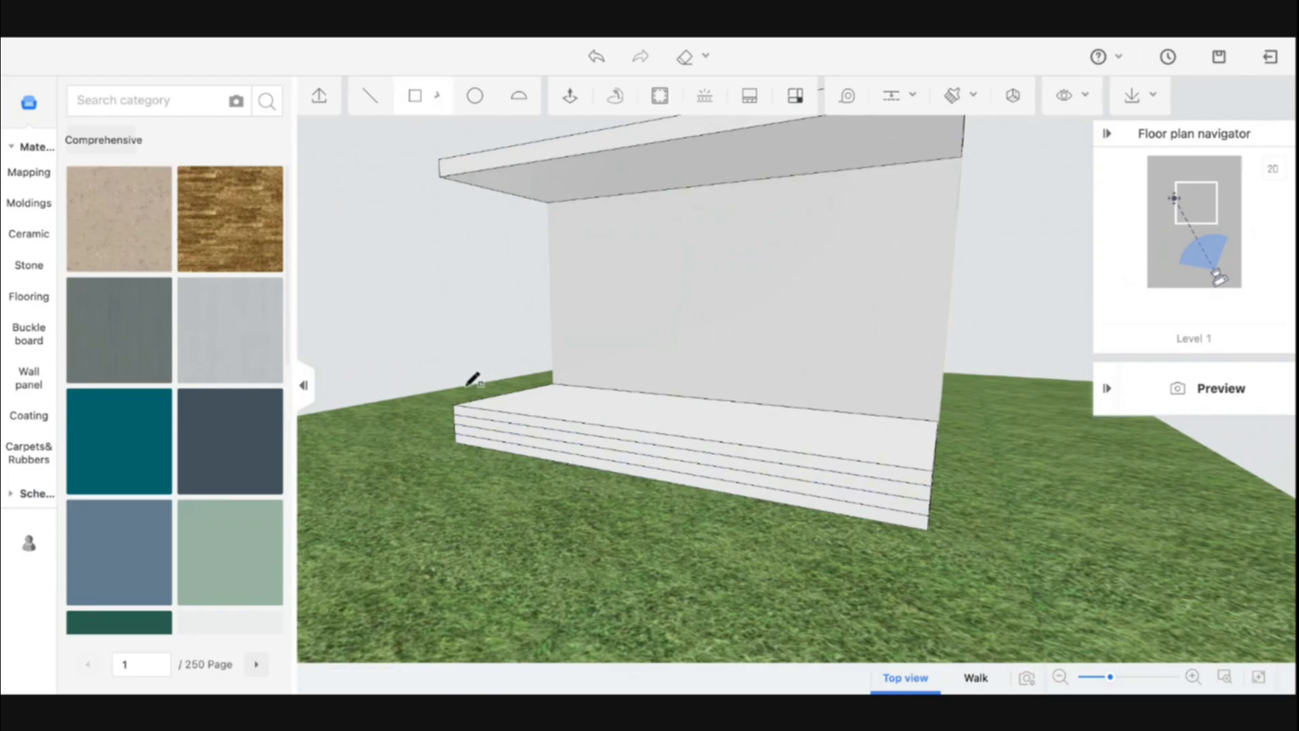
left_click(454, 404)
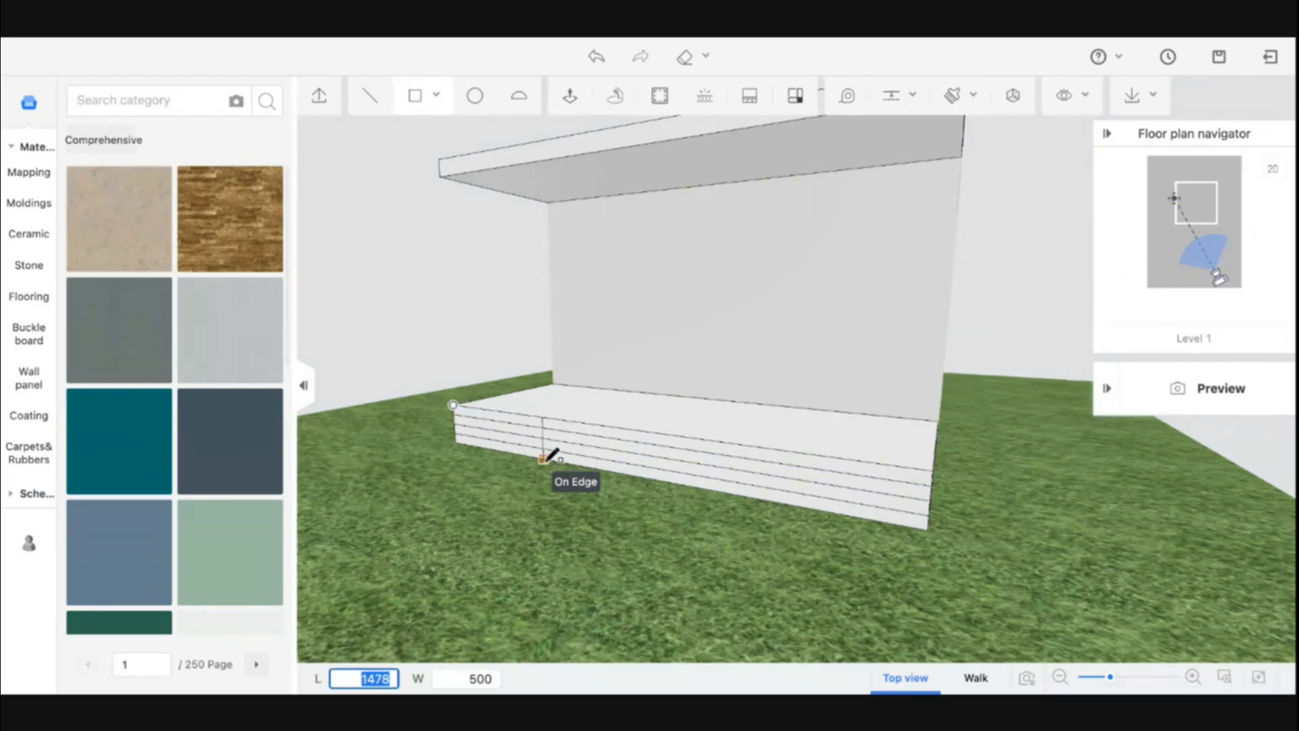
type("2000")
key("Tab")
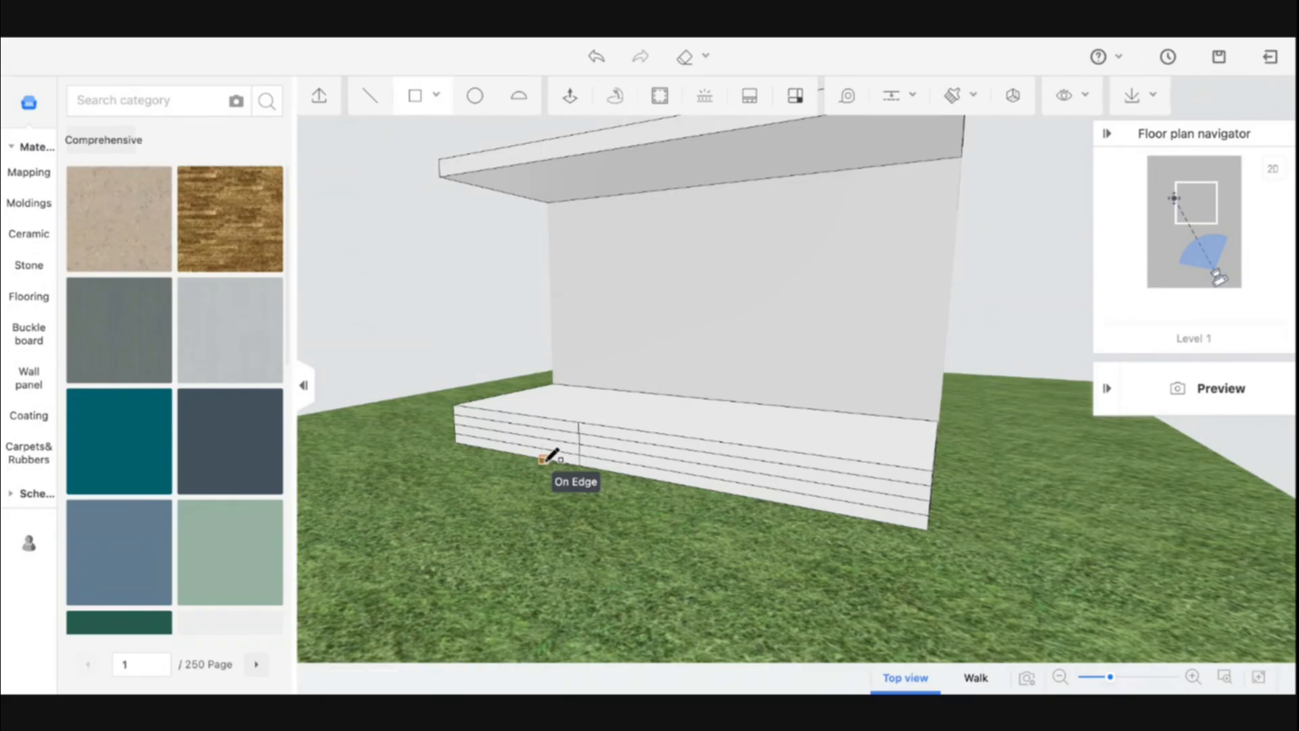
key("Return")
Delete the strip lines on the front face beyond the 2000 step section
left_click(611, 441)
key("Delete")
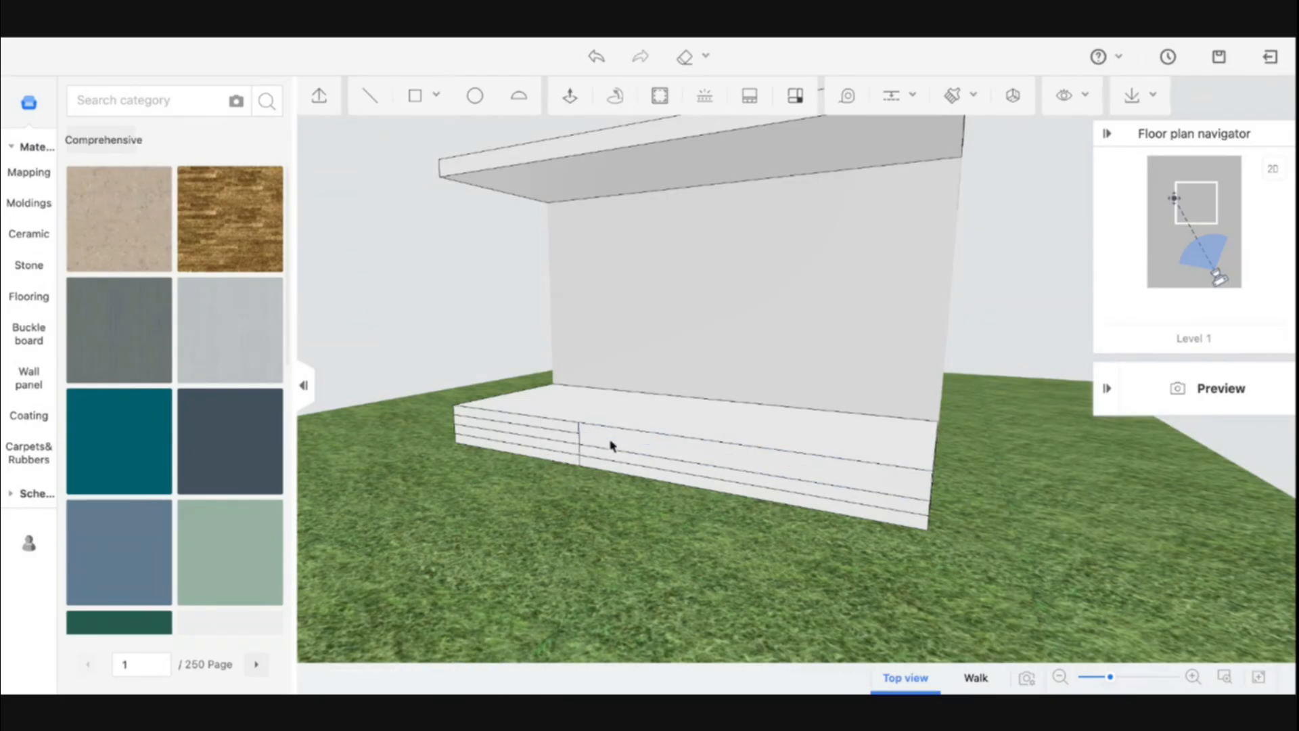
left_click(615, 453)
key("Delete")
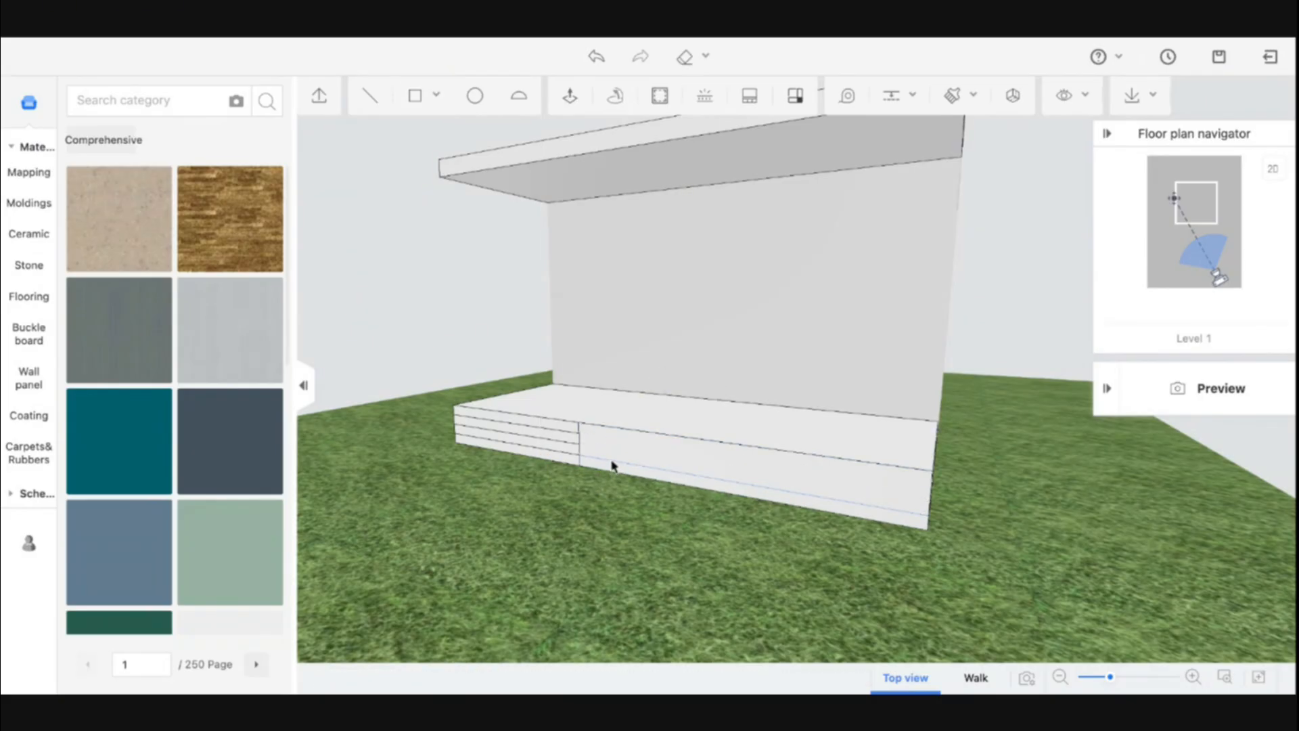
Push the front strips of the step section out with Push/Pull, setting the lower step to 300
left_click_drag(612, 465, 566, 484)
left_click_drag(615, 372, 573, 523)
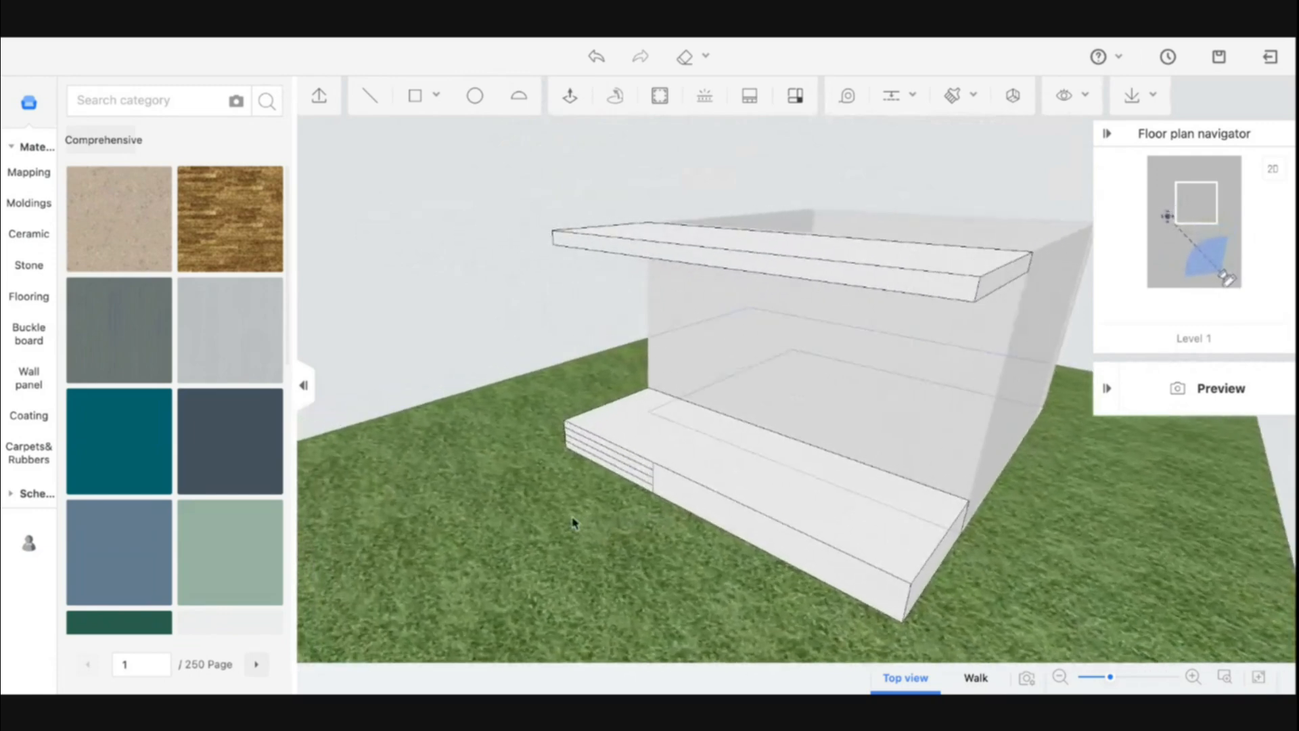
left_click(416, 95)
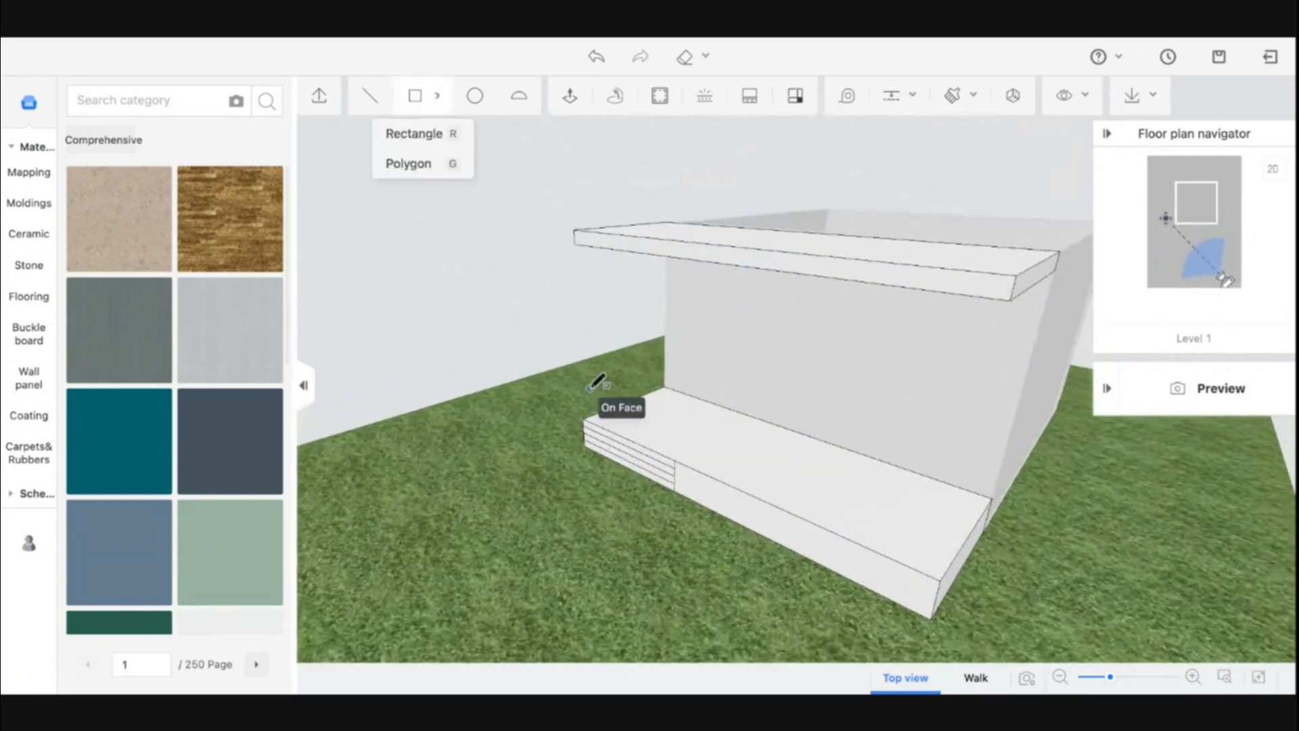
scroll(650, 457, "up", 3)
key("Escape")
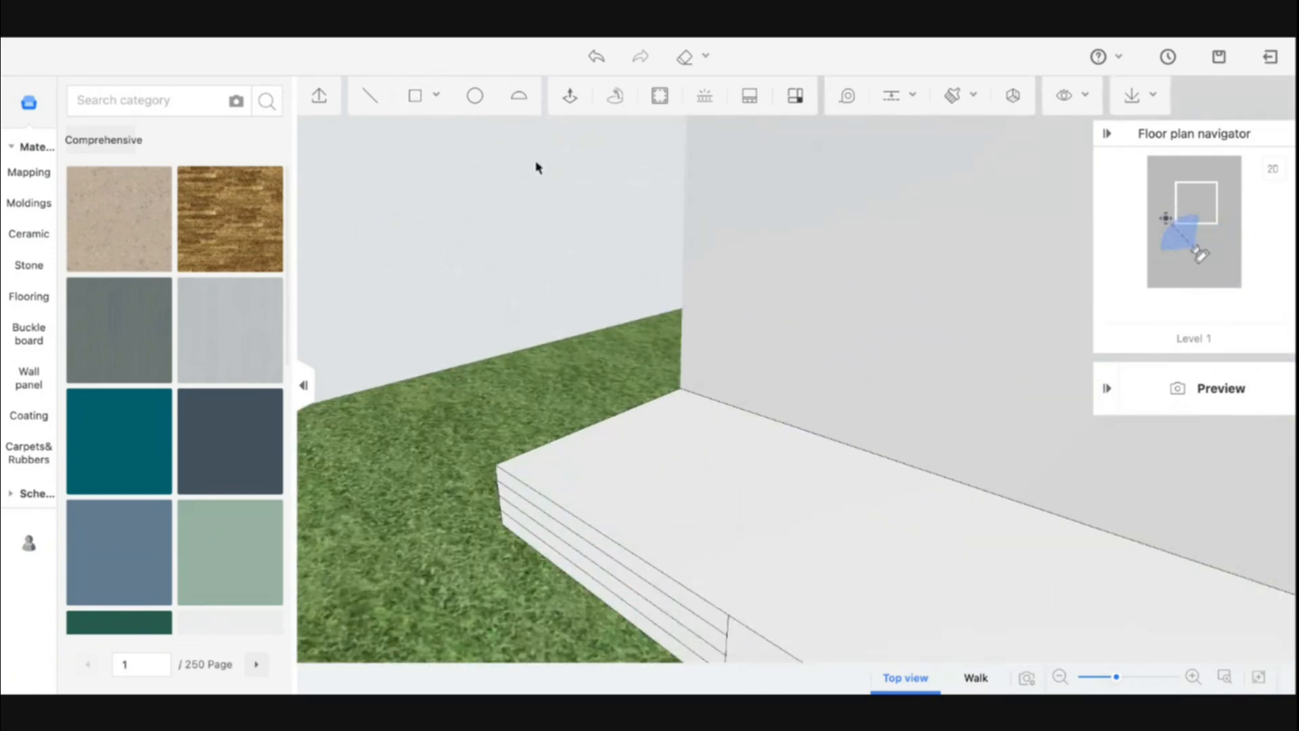
left_click(569, 98)
left_click(582, 539)
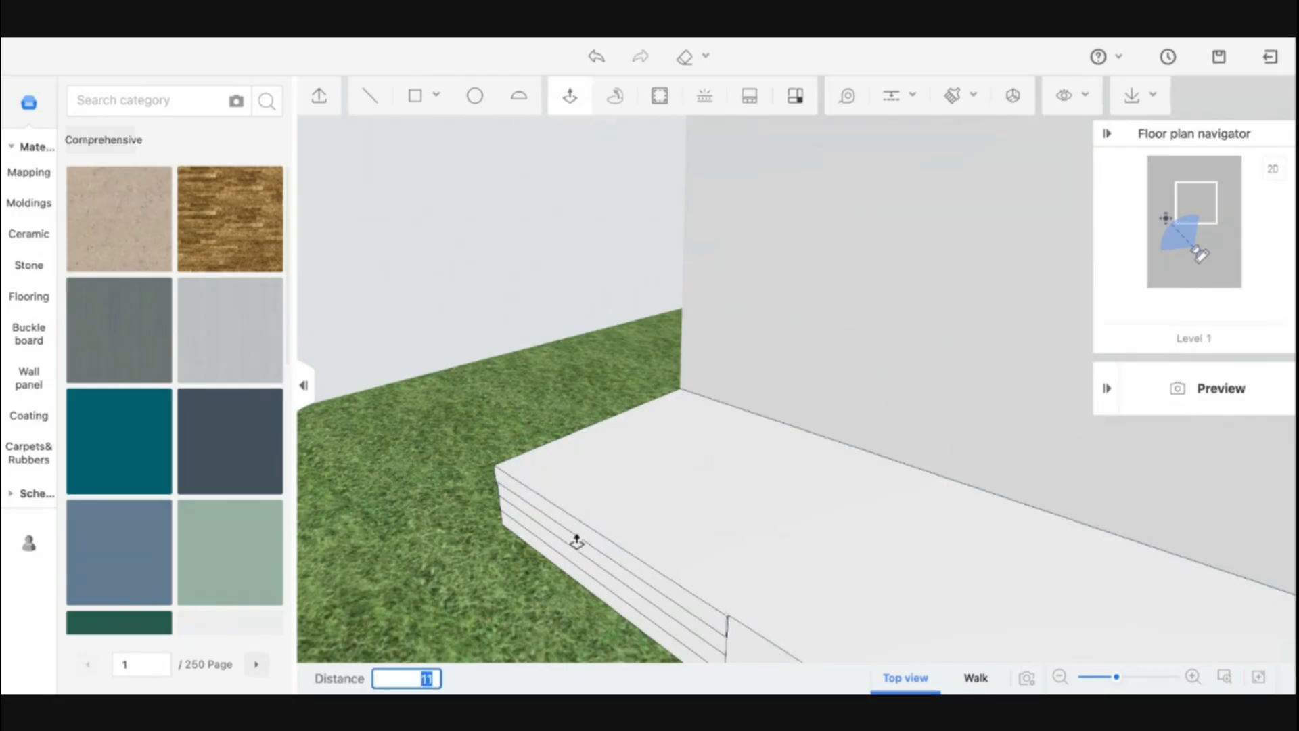
left_click(587, 557)
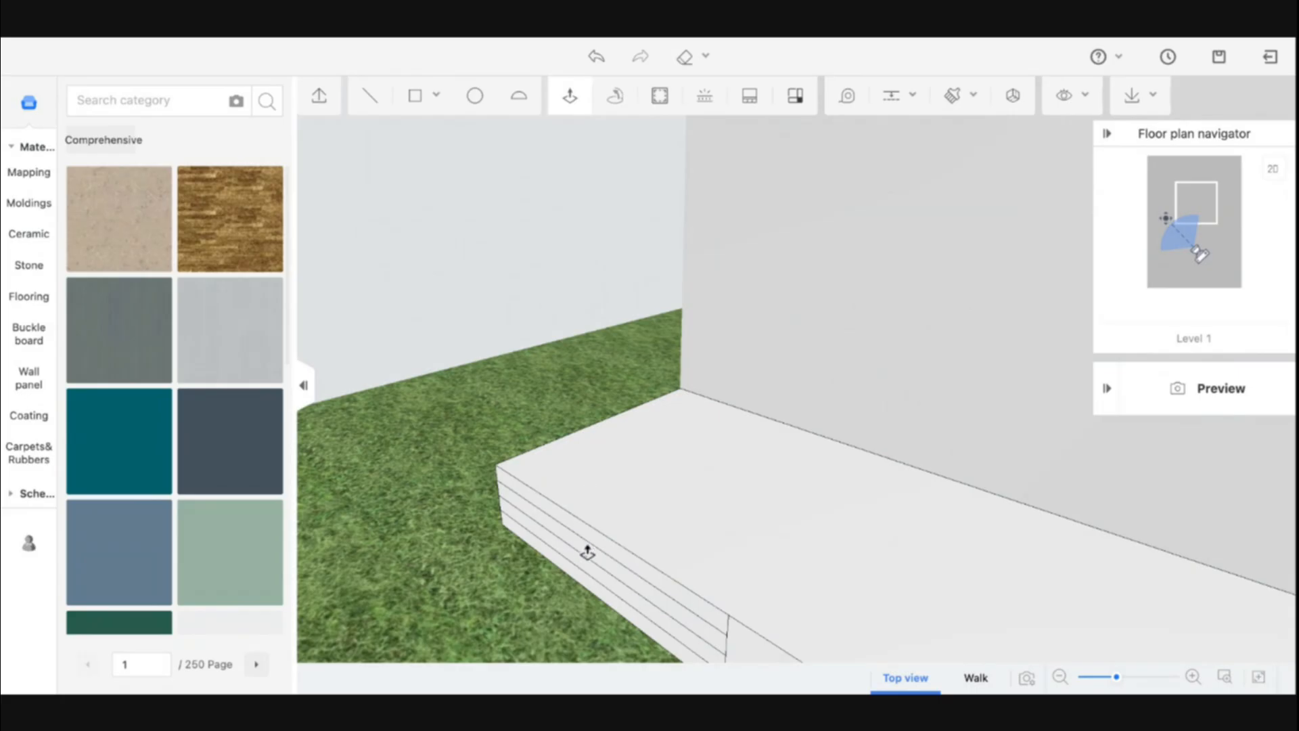
left_click(587, 559)
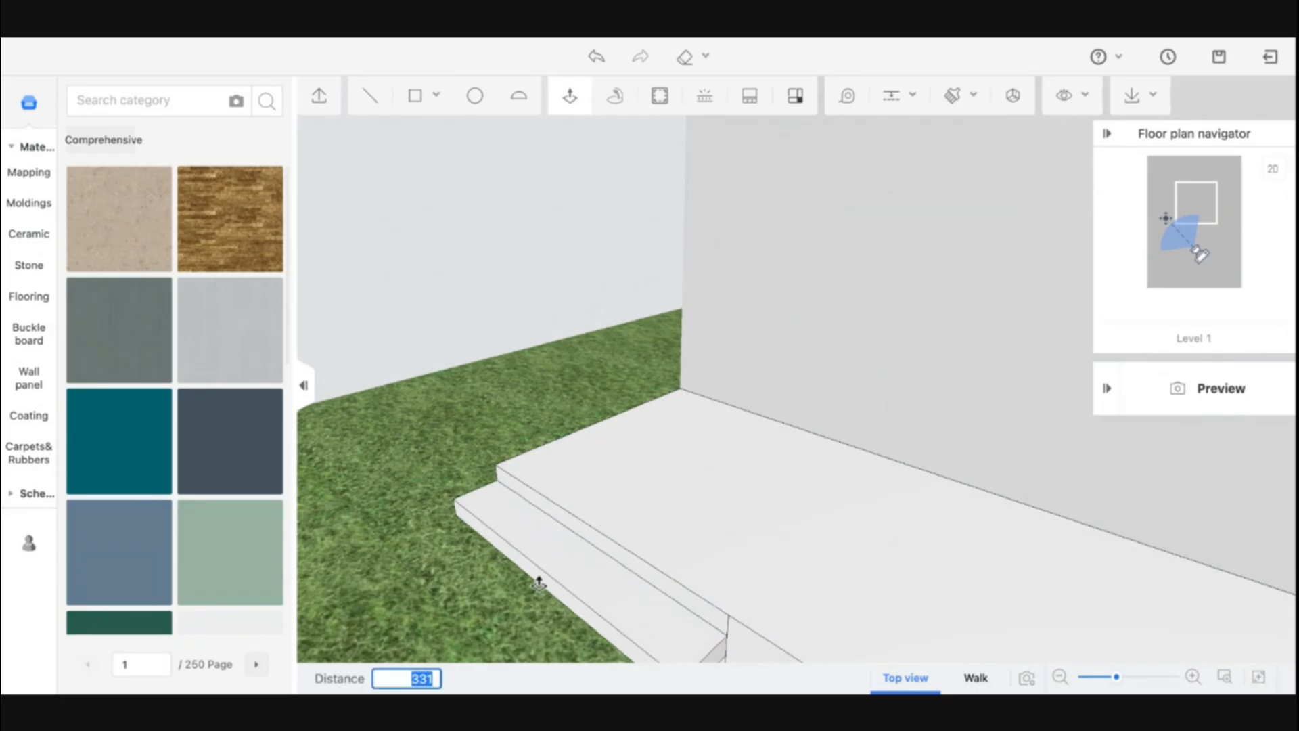
type("300")
key("Return")
scroll(540, 585, "down", 5)
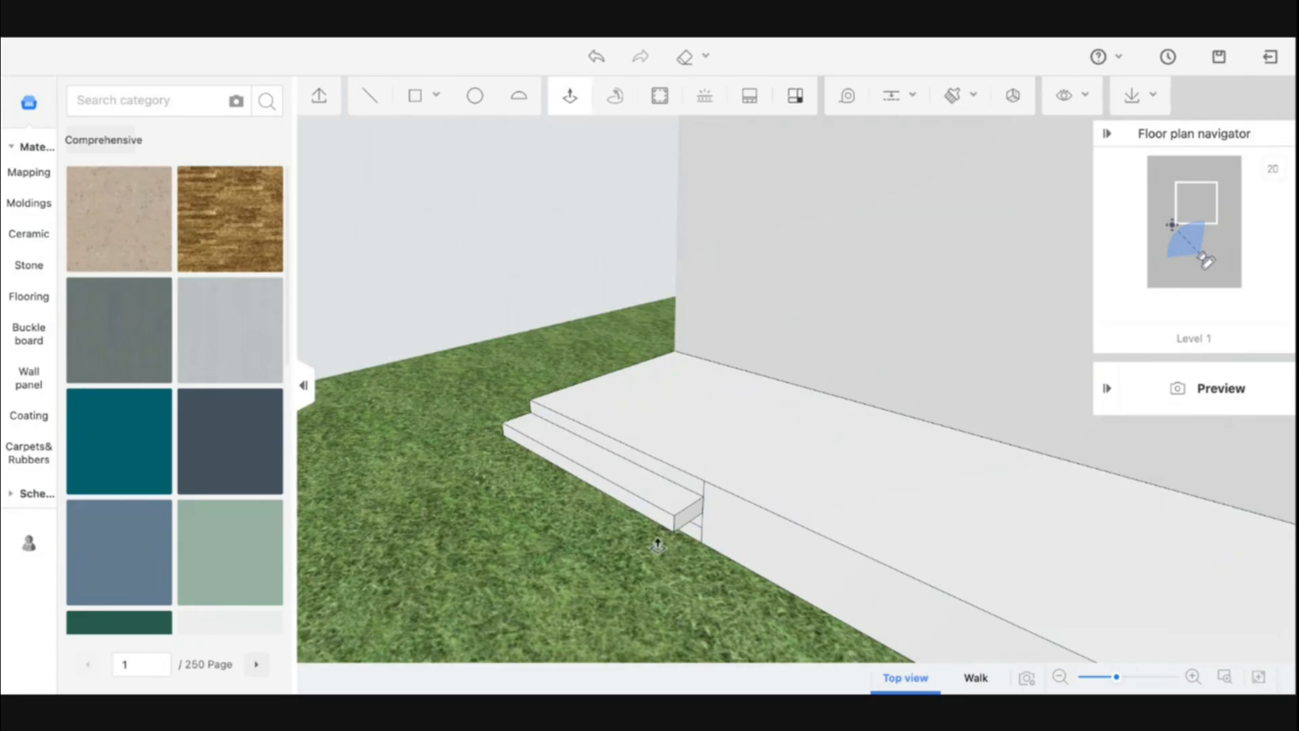
scroll(658, 544, "down", 5)
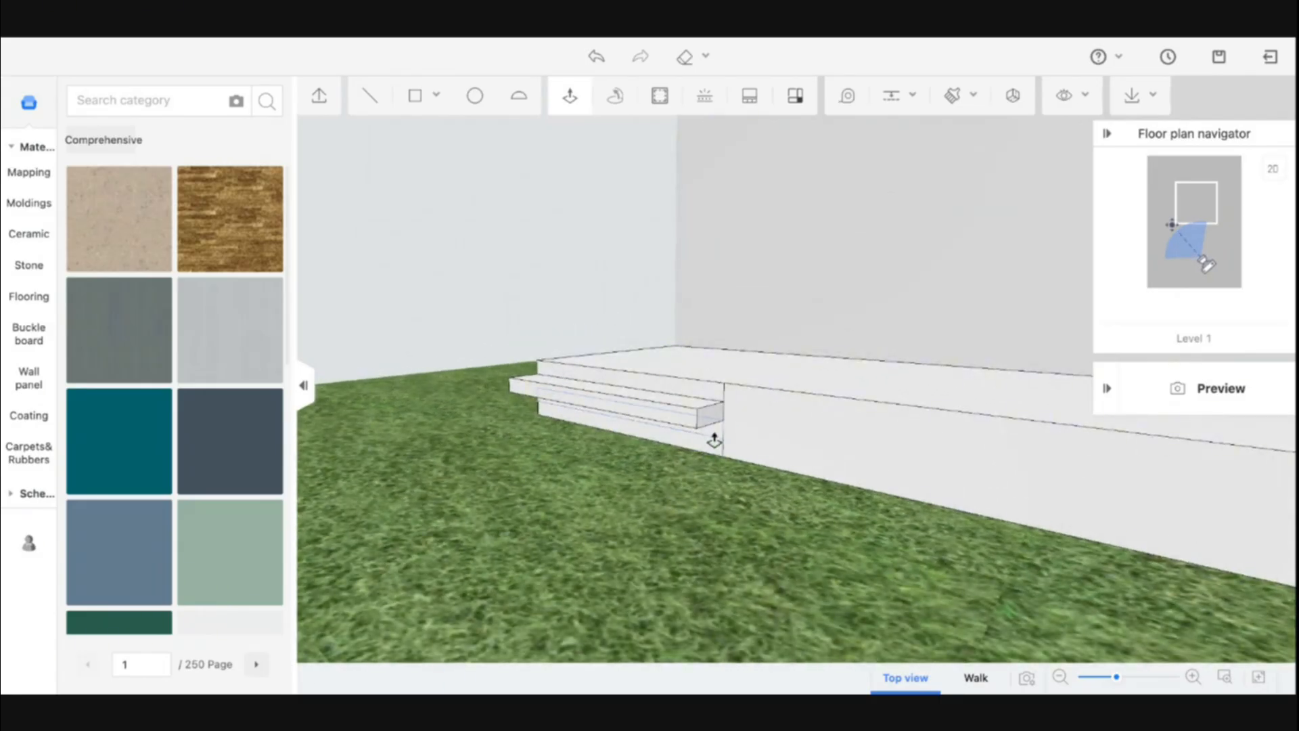
Push the remaining lower strips of the step section out with Push/Pull to complete the staircase
left_click(714, 441)
key("Return")
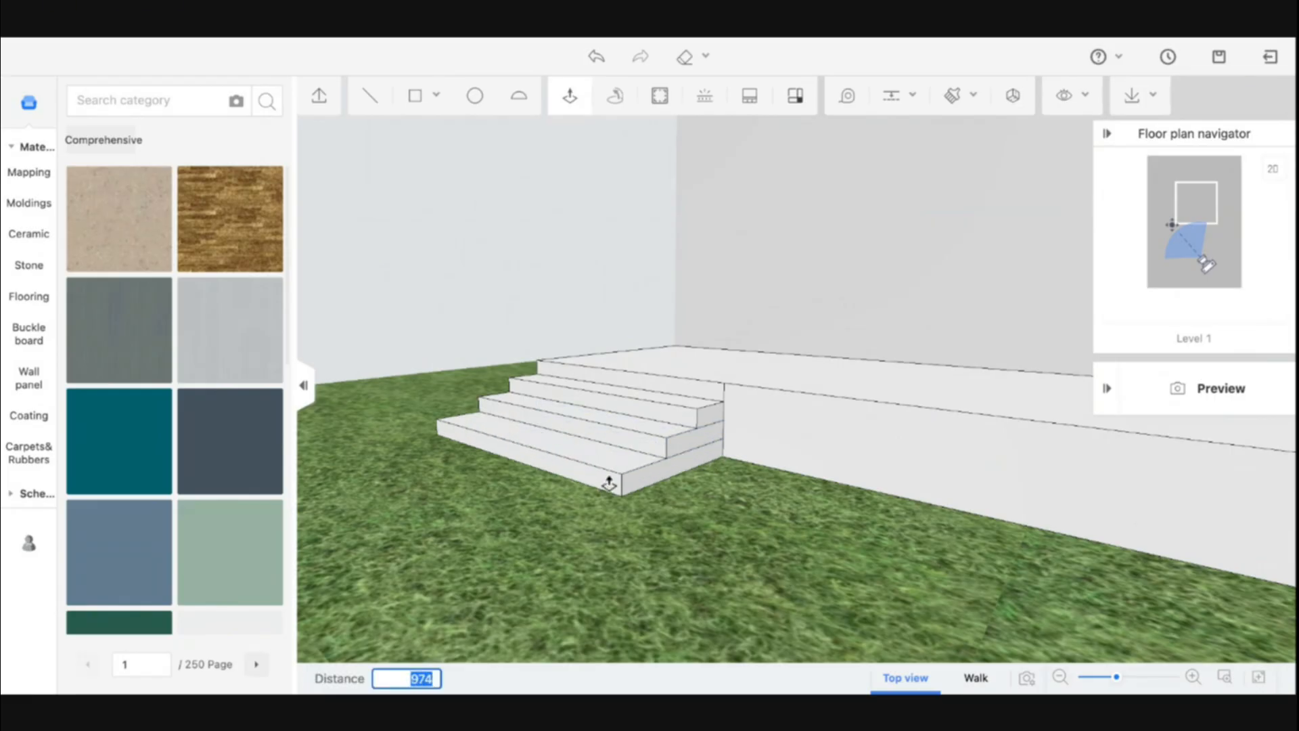
key("Return")
Draw a rectangle about 900 by 3480 on the ground from the bottom step's corner to the platform's far front corner
left_click_drag(606, 480, 568, 517)
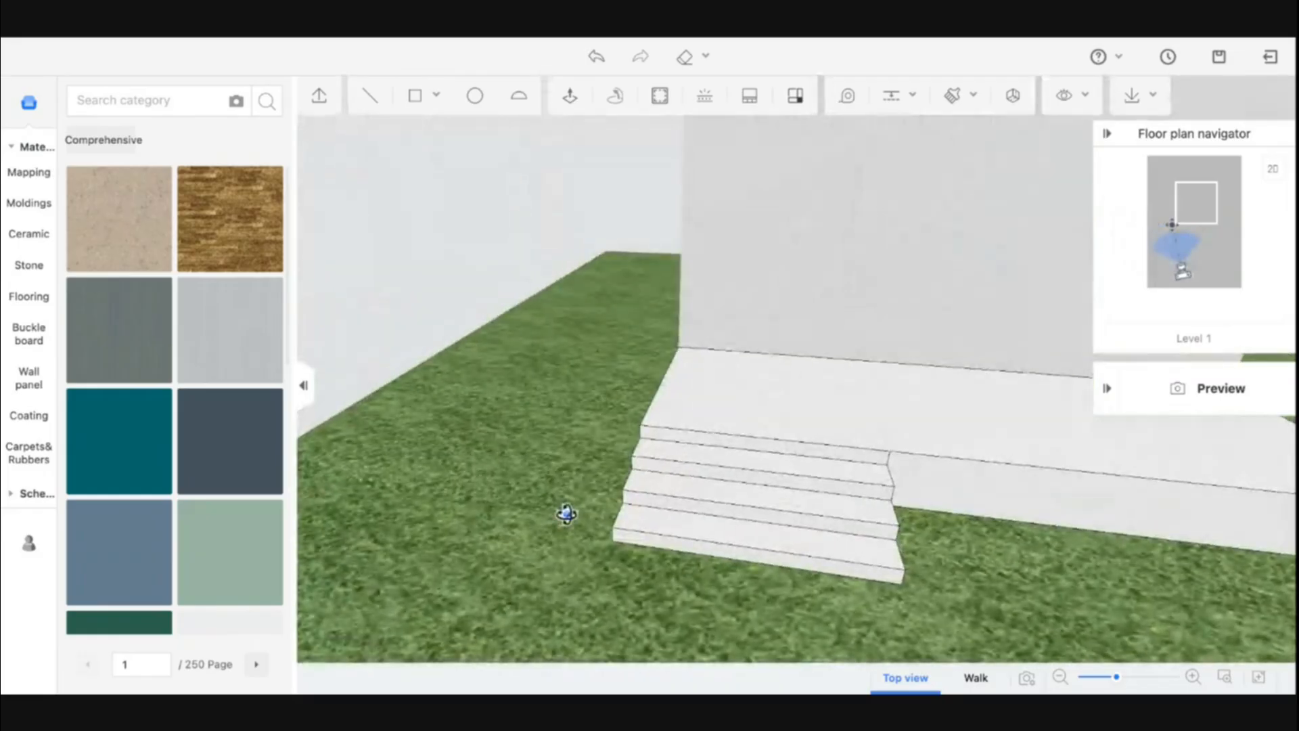
left_click(570, 95)
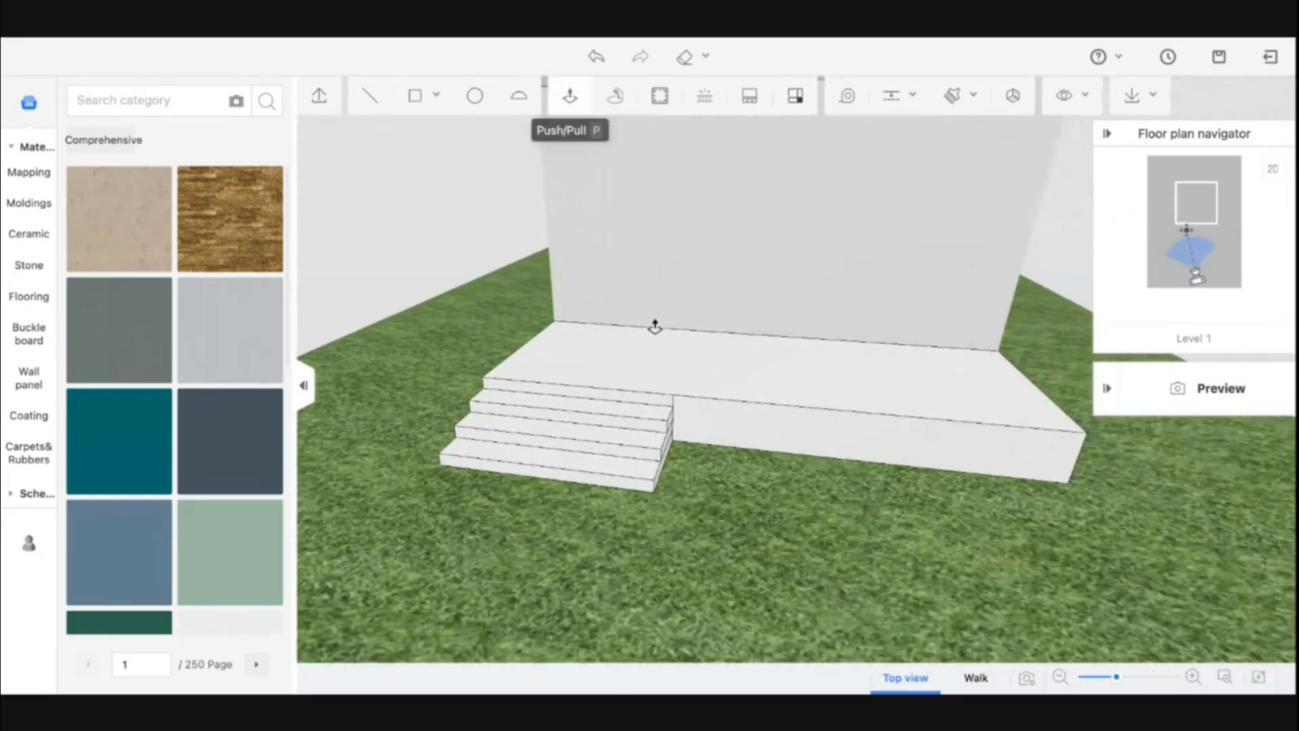
right_click_drag(759, 450, 630, 406)
left_click(416, 95)
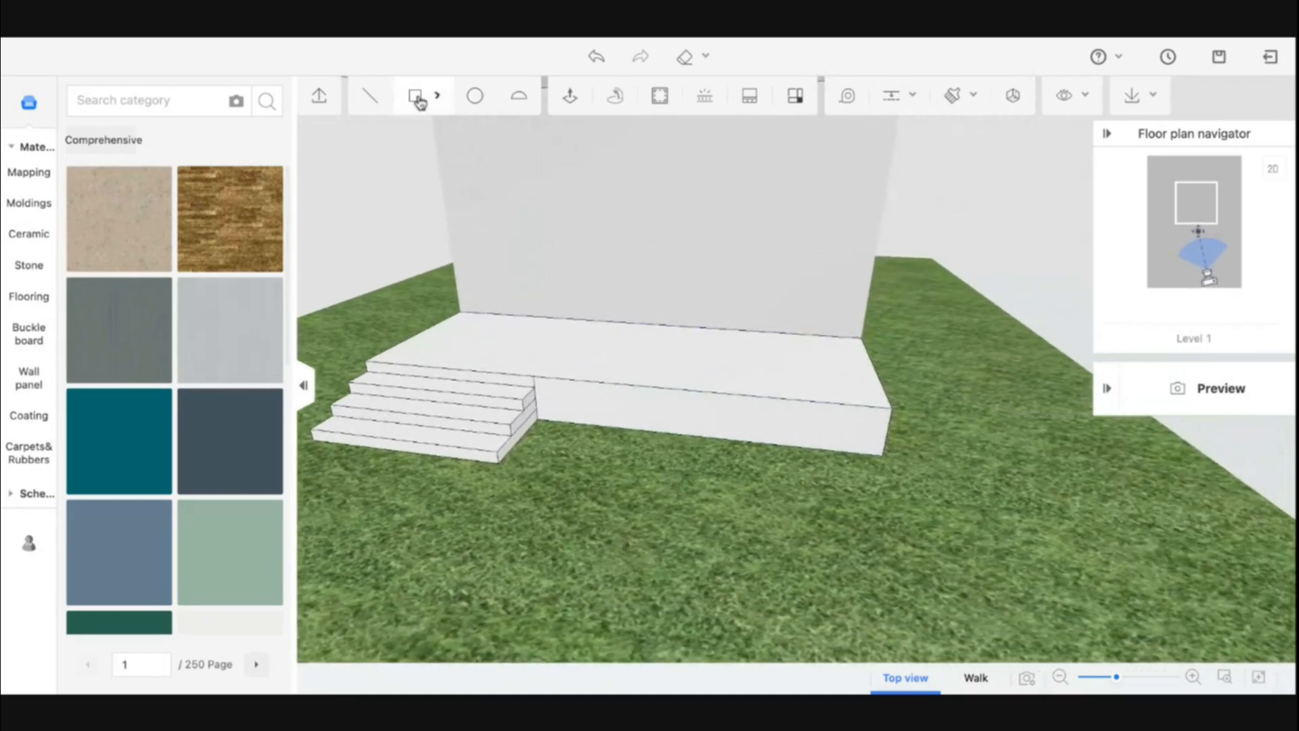
left_click(498, 464)
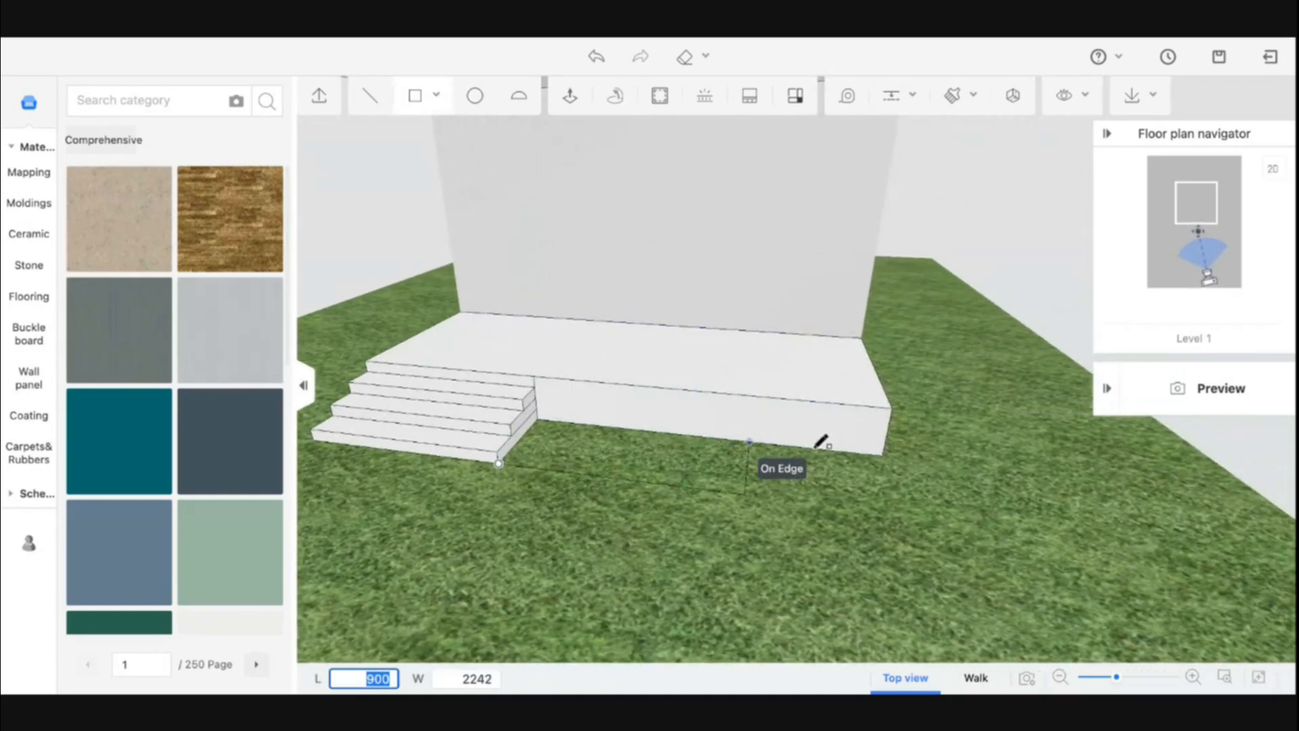
left_click(884, 454)
right_click_drag(617, 439, 612, 458)
Offset the ground rectangle's outline outward, then undo the offset
left_click(660, 96)
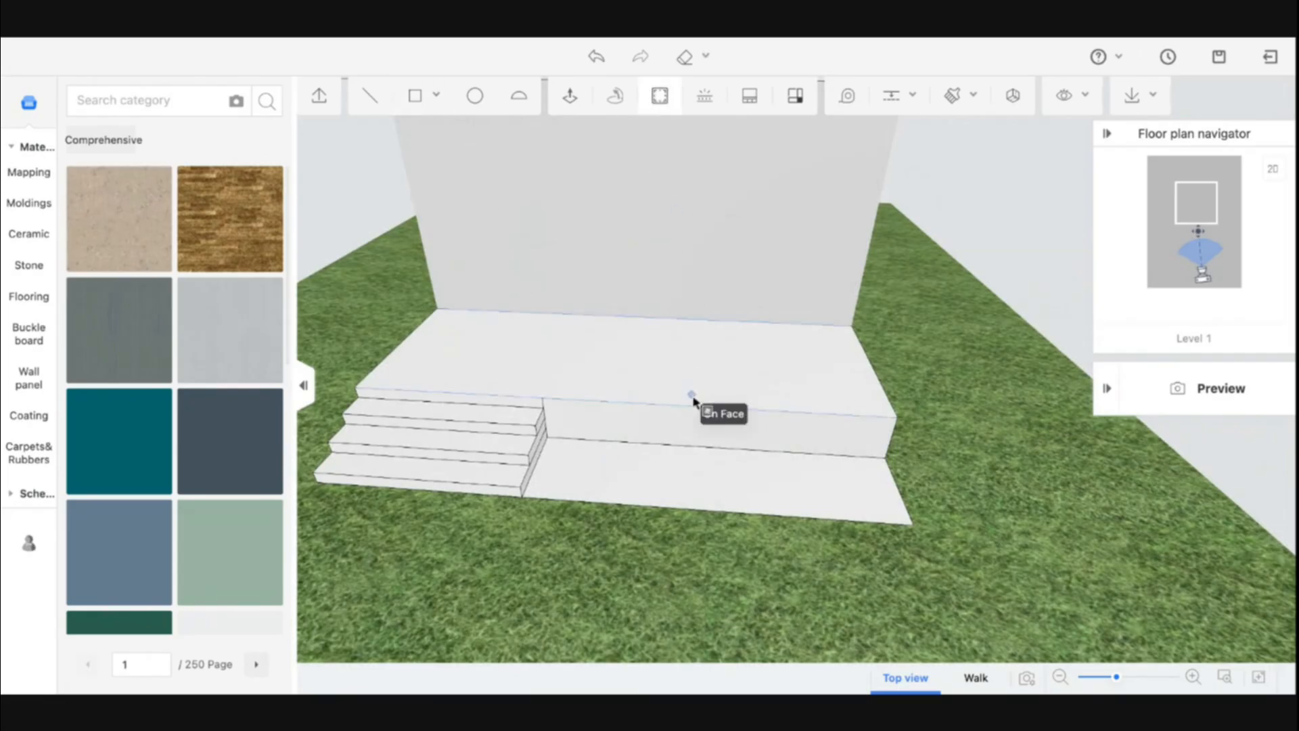
left_click(697, 474)
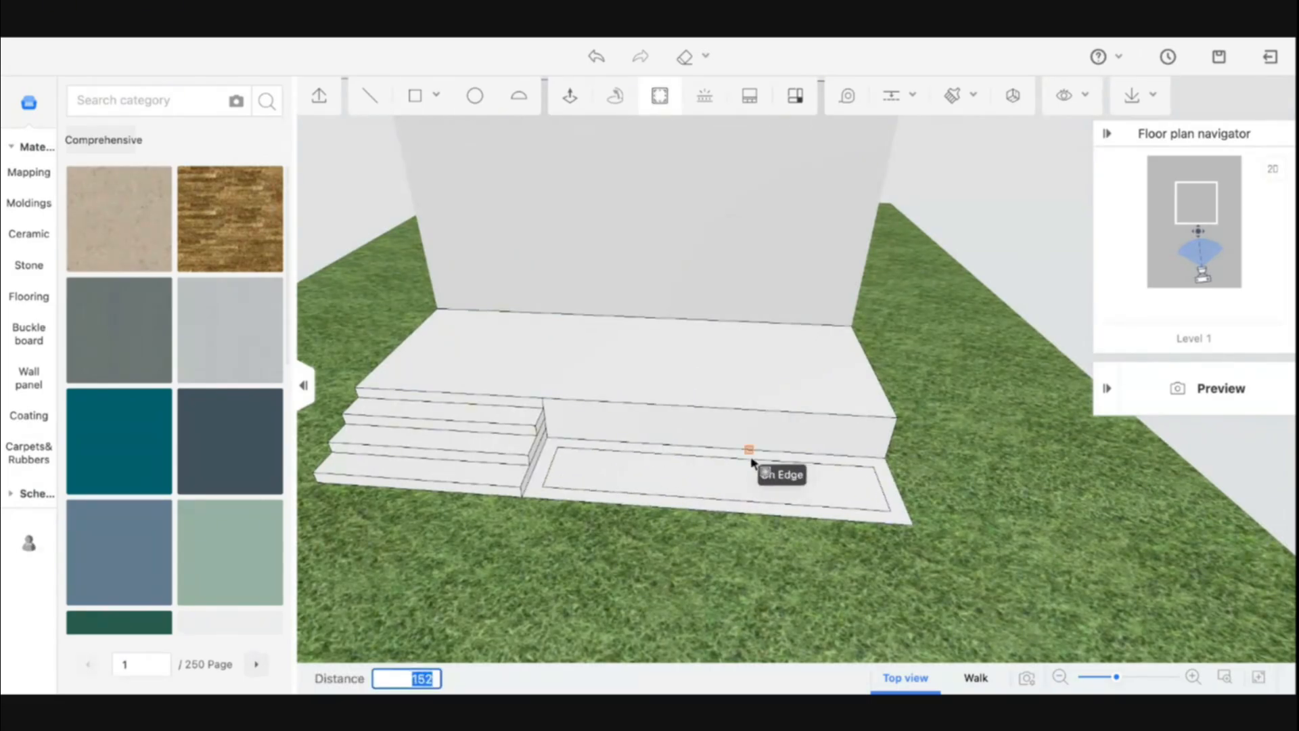
key("Return")
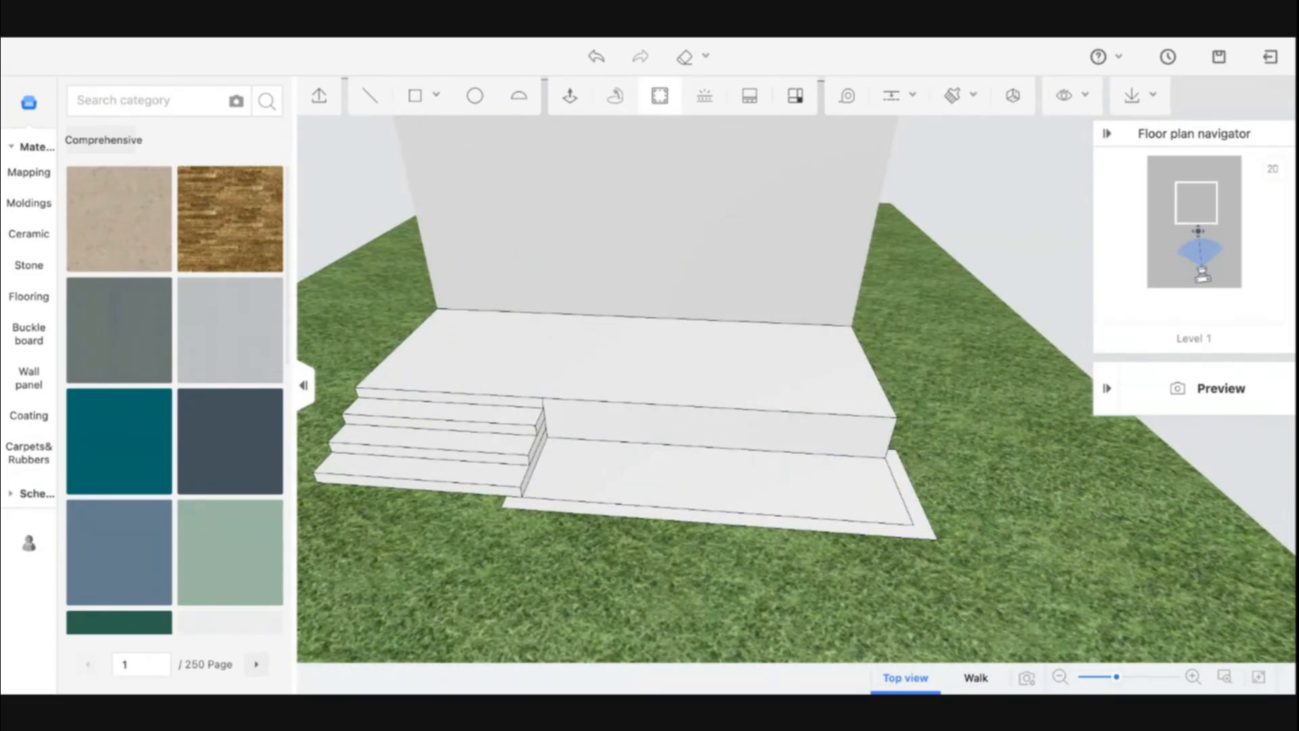
key("ctrl+z")
Offset the ground rectangle's outline inward to create a border ring
left_click(748, 480)
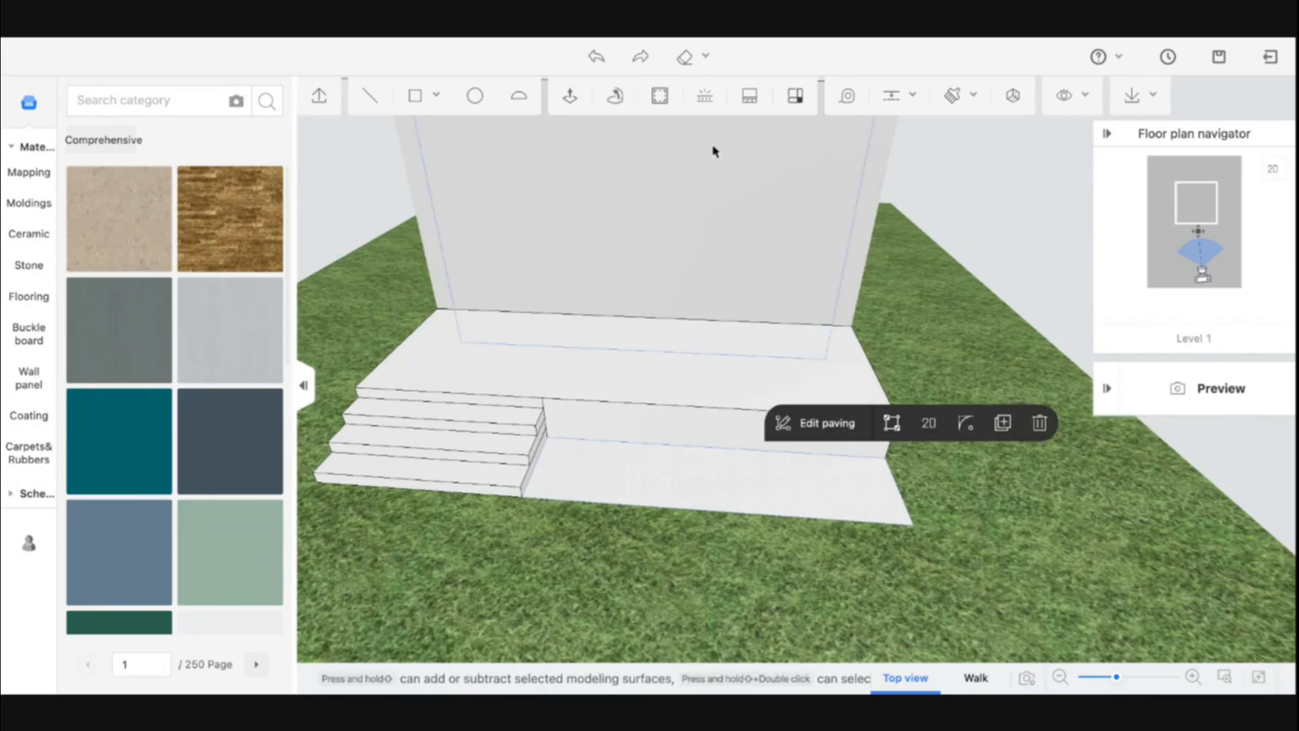
left_click(665, 105)
left_click(710, 474)
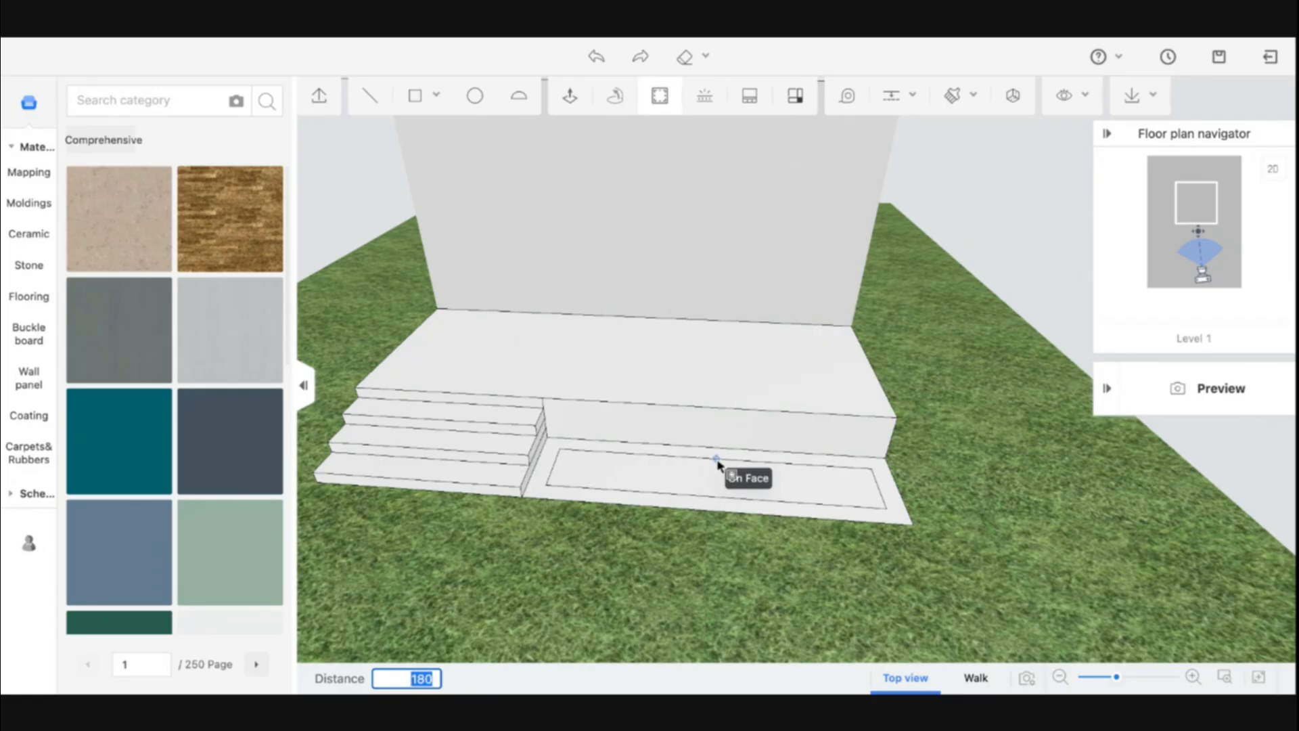
type("2")
key("Return")
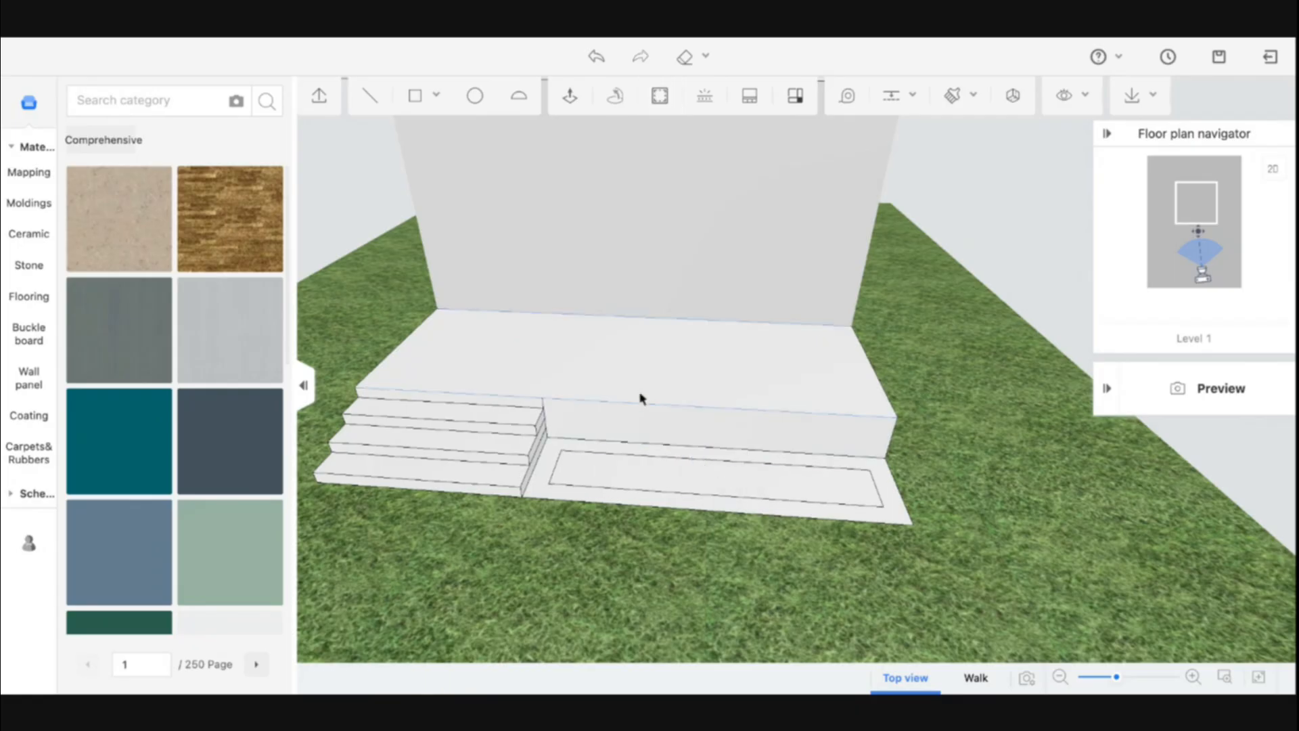
Raise the ground rectangle's outer border with Push/Pull up to the platform's height to form a planter box
left_click(571, 99)
left_click(549, 474)
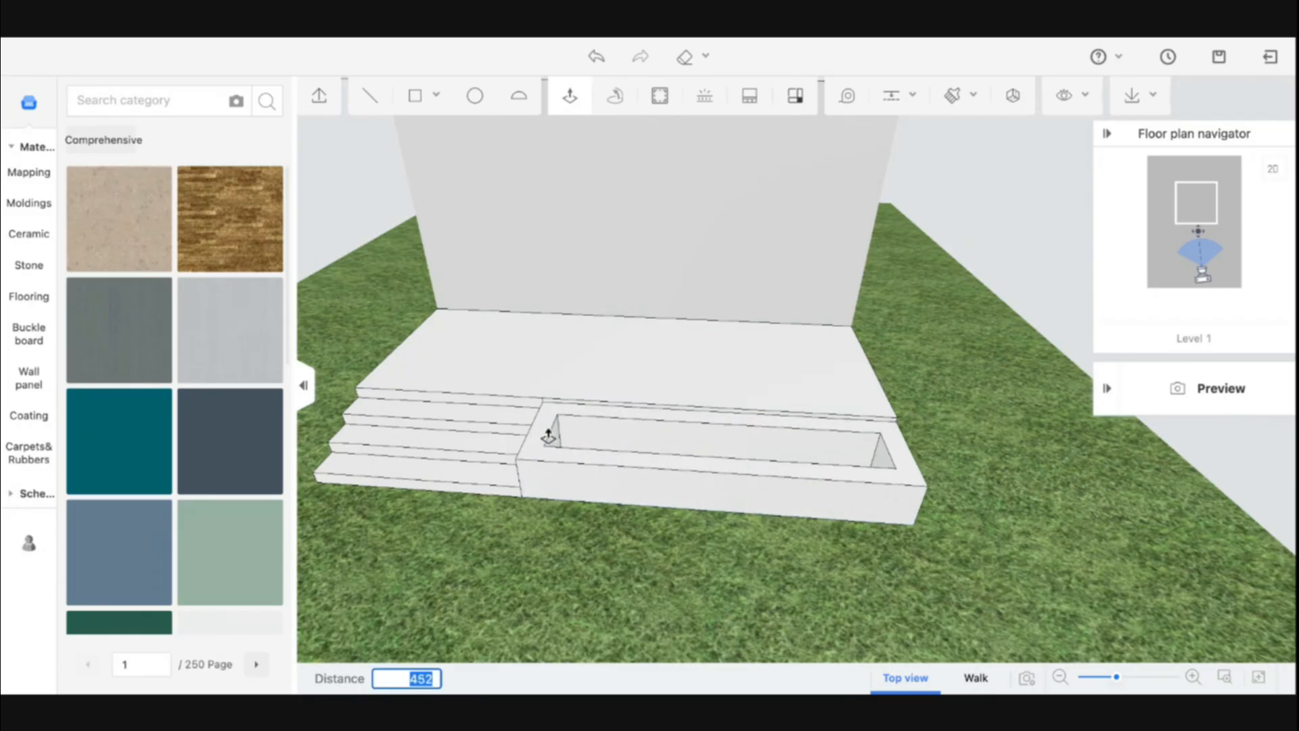
left_click(547, 433)
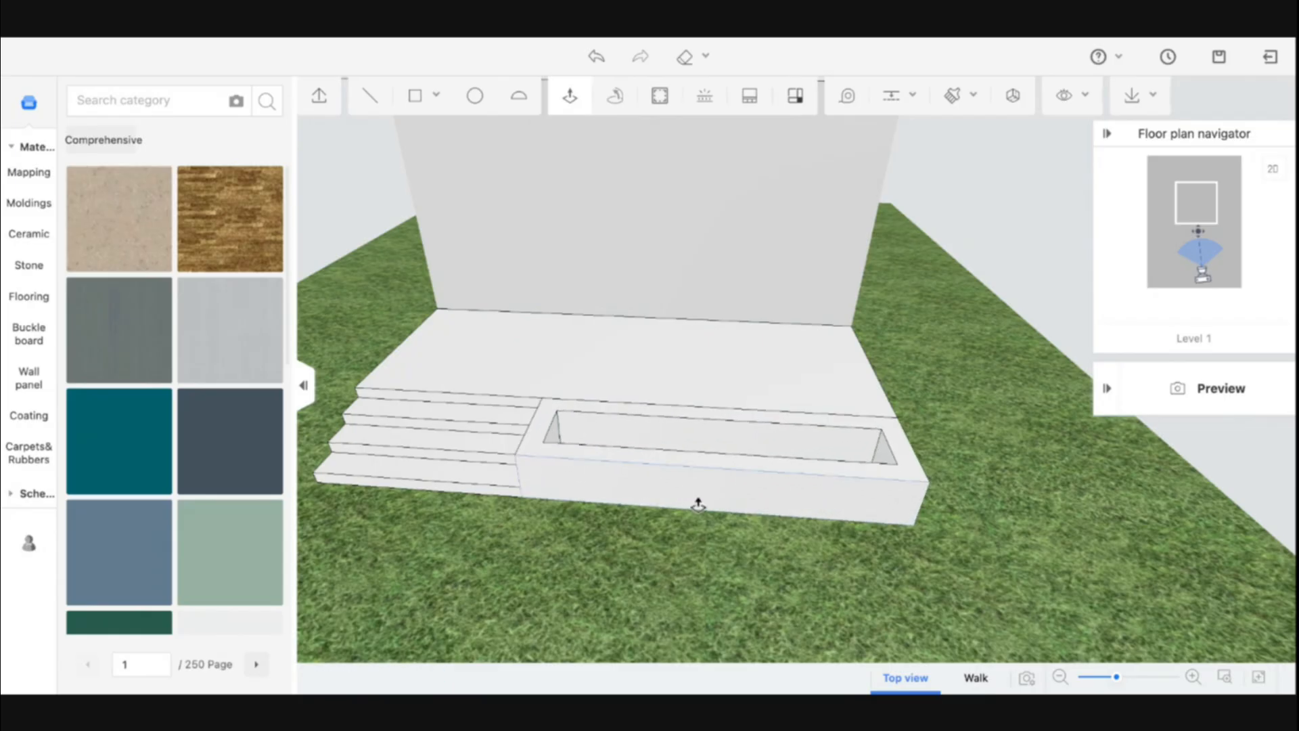
Push the planter's inner face 300 with Push/Pull
middle_click_drag(697, 501, 679, 567)
left_click(679, 567)
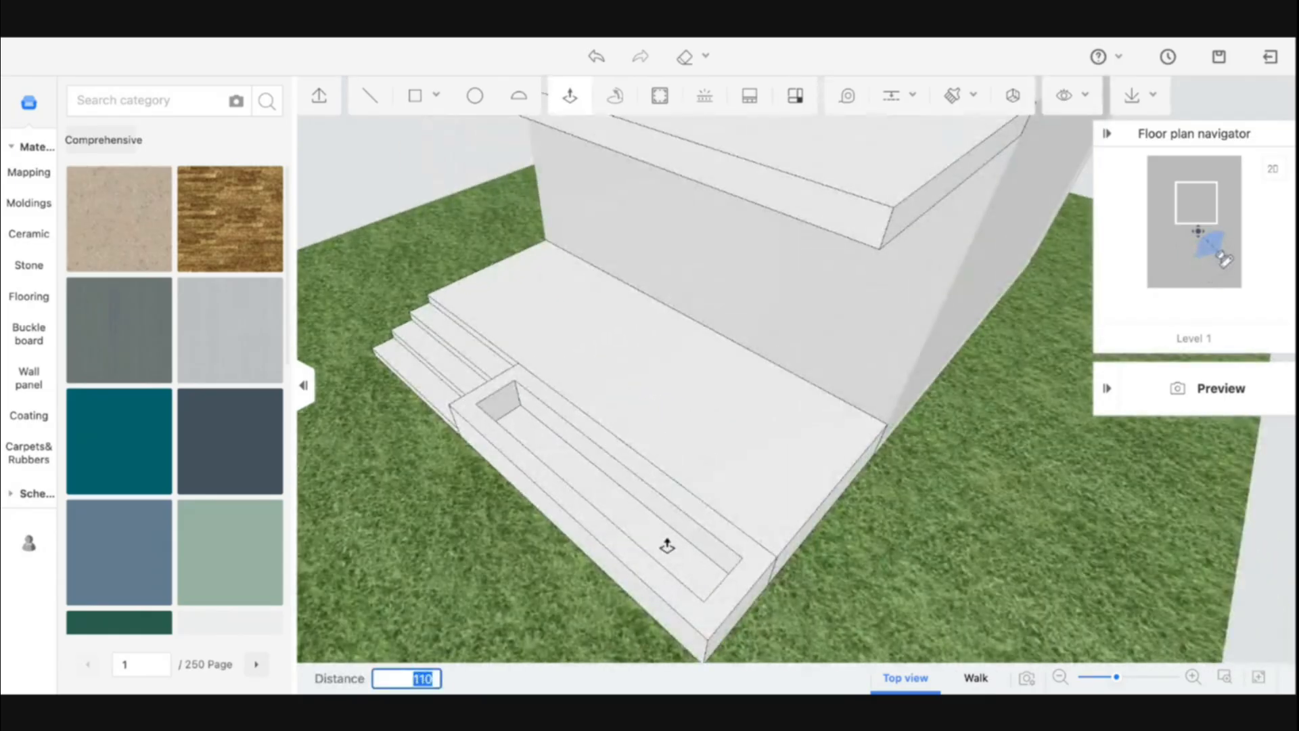
type("300")
key("Return")
Examine the steps, planter and canopy from several angles
middle_click_drag(588, 540, 627, 574)
scroll(714, 450, "down", 5)
middle_click_drag(713, 450, 692, 429)
scroll(692, 428, "up", 2)
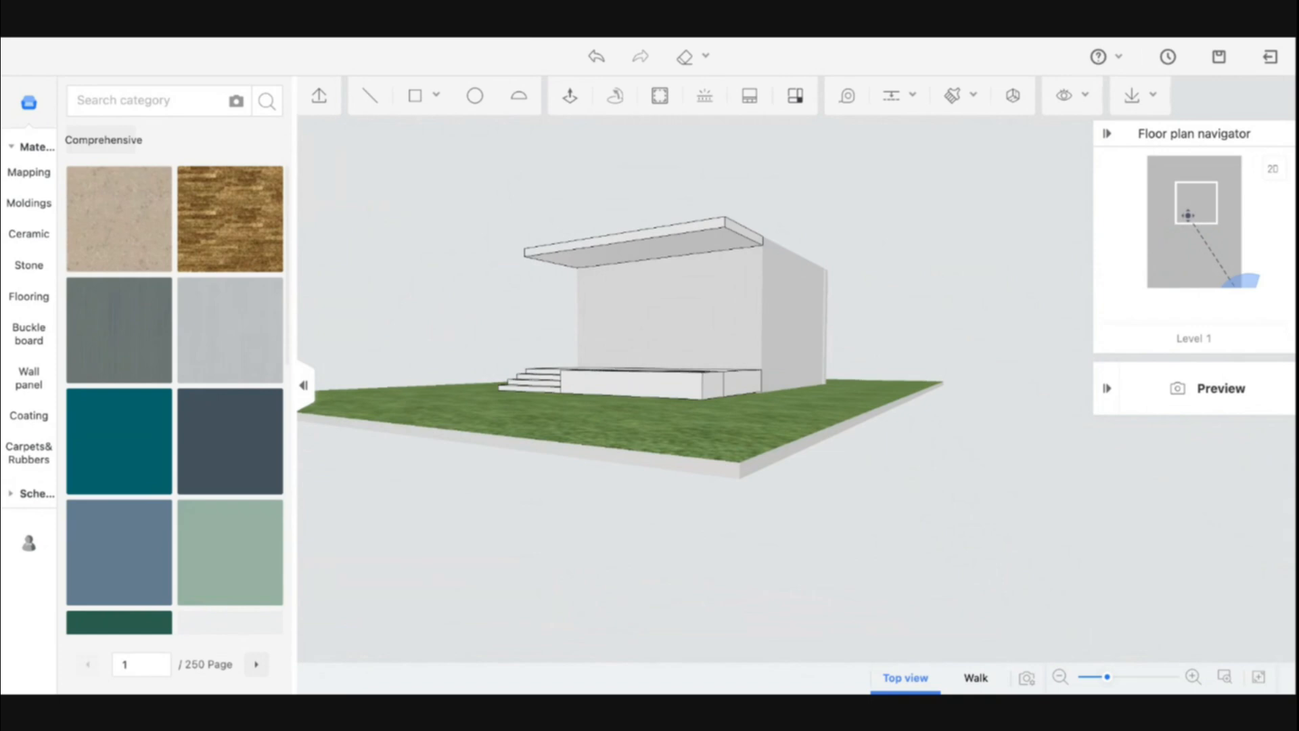
middle_click_drag(532, 431, 586, 447)
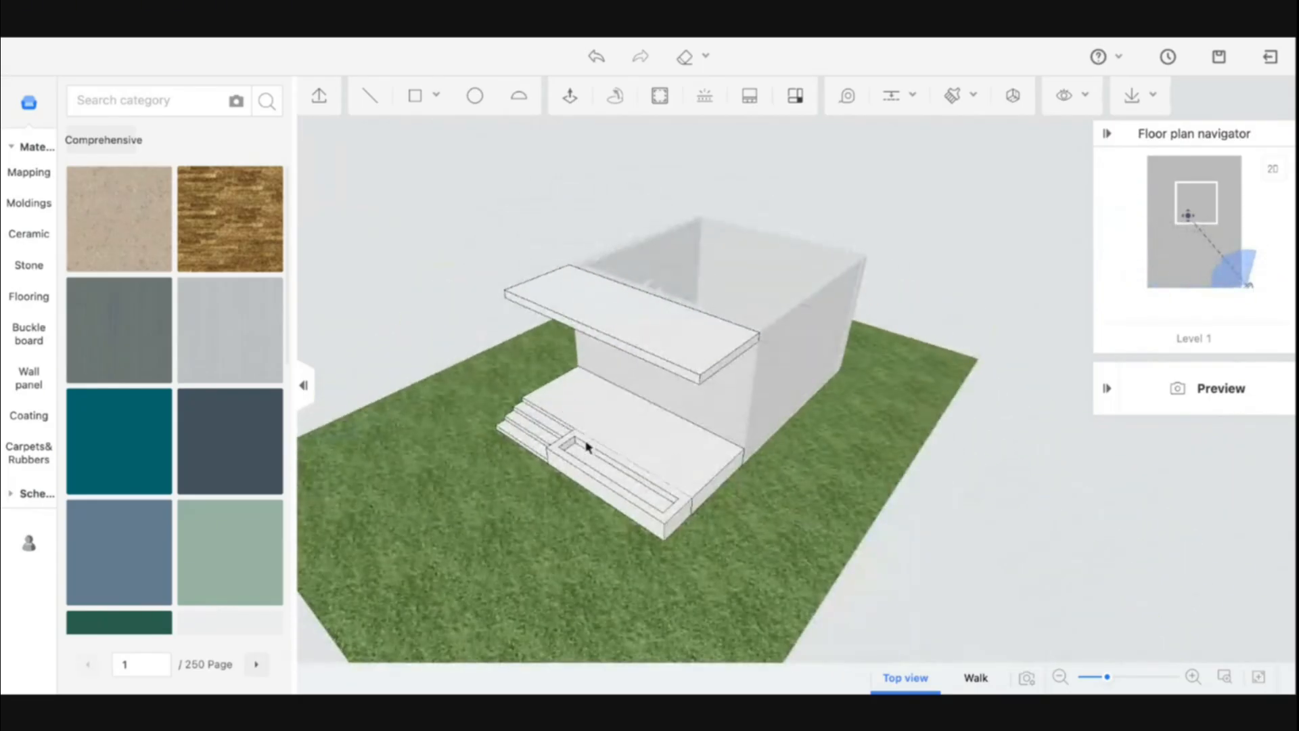
scroll(588, 447, "up", 5)
scroll(641, 495, "up", 2)
scroll(641, 494, "down", 4)
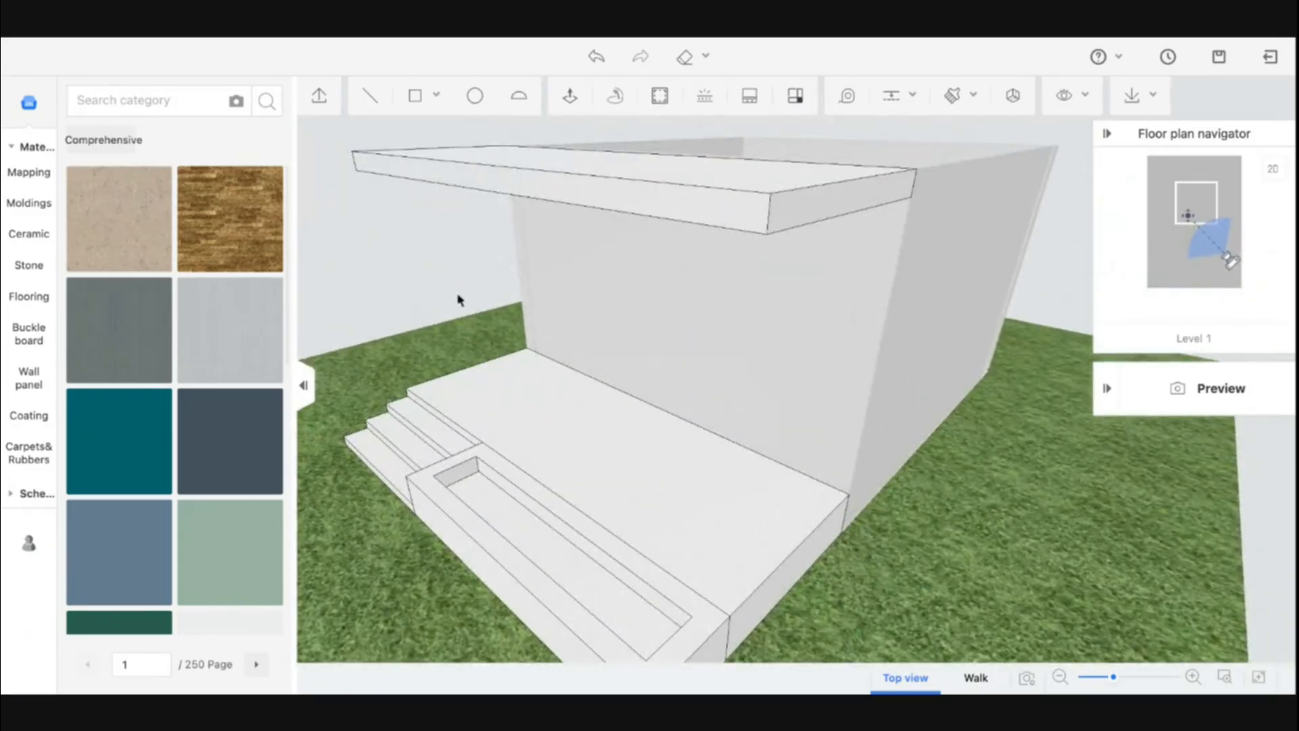
Draw a 250 by 250 square on the platform top where the steps meet the planter
left_click(485, 441)
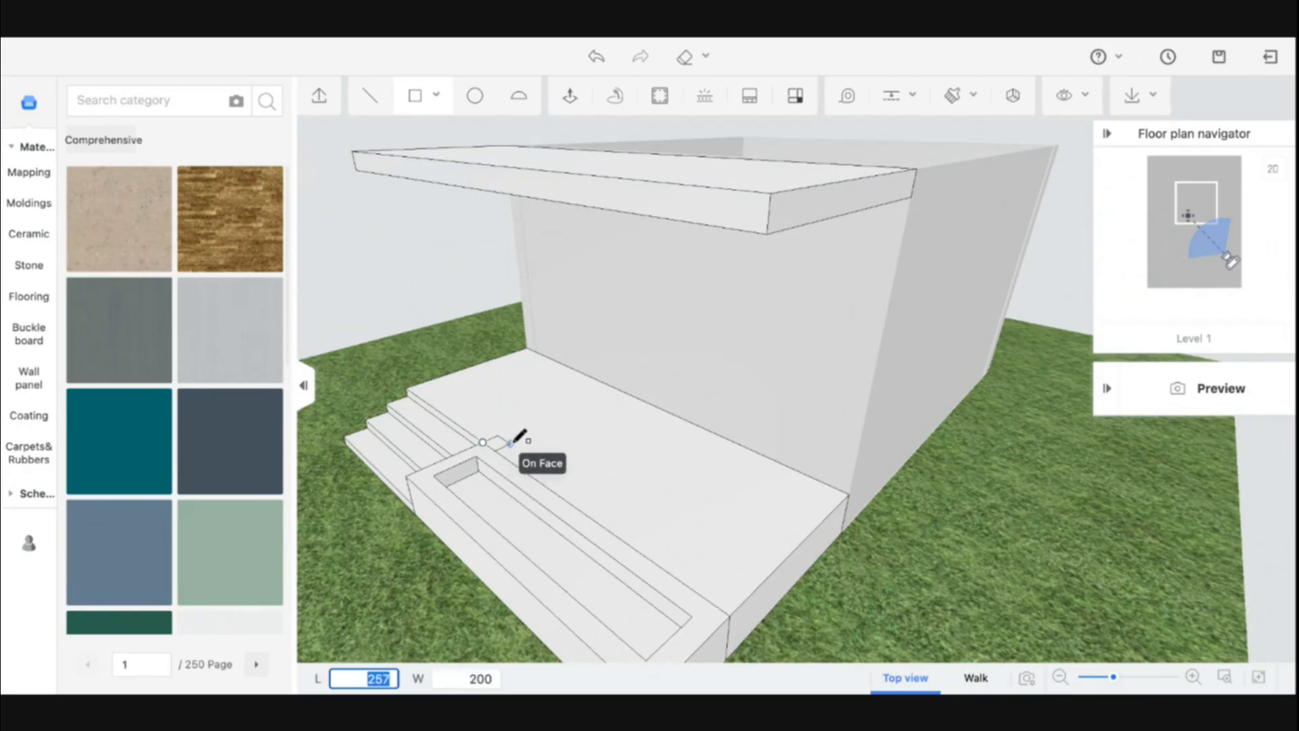
type("25")
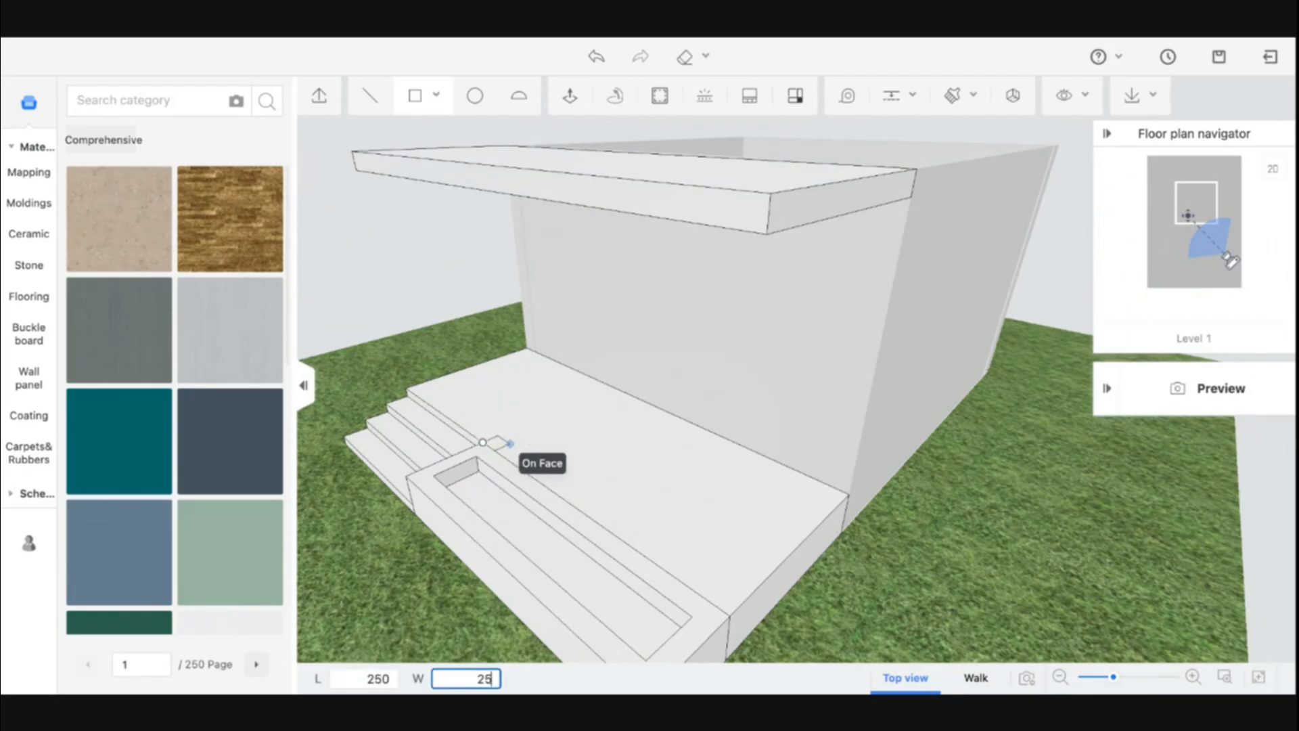
type("0")
key("Return")
key("Escape")
middle_click_drag(468, 480, 624, 521)
left_click(420, 97)
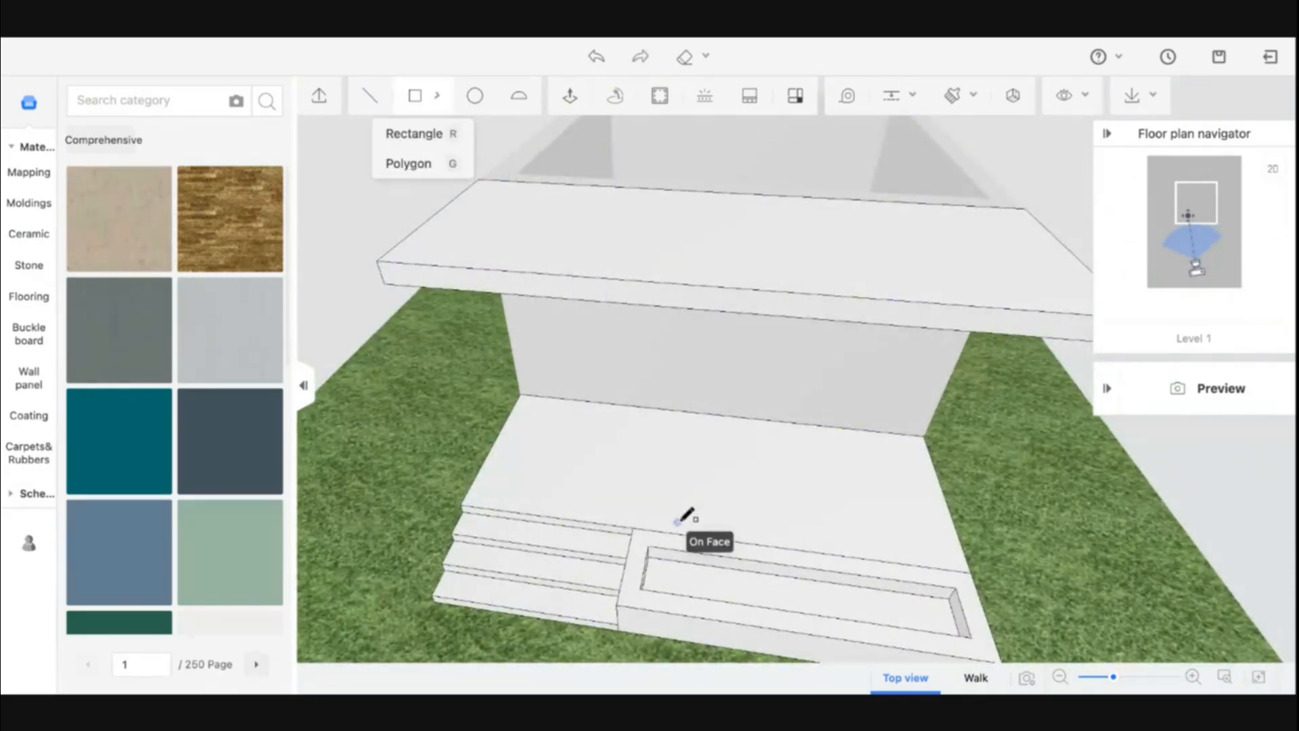
left_click(633, 527)
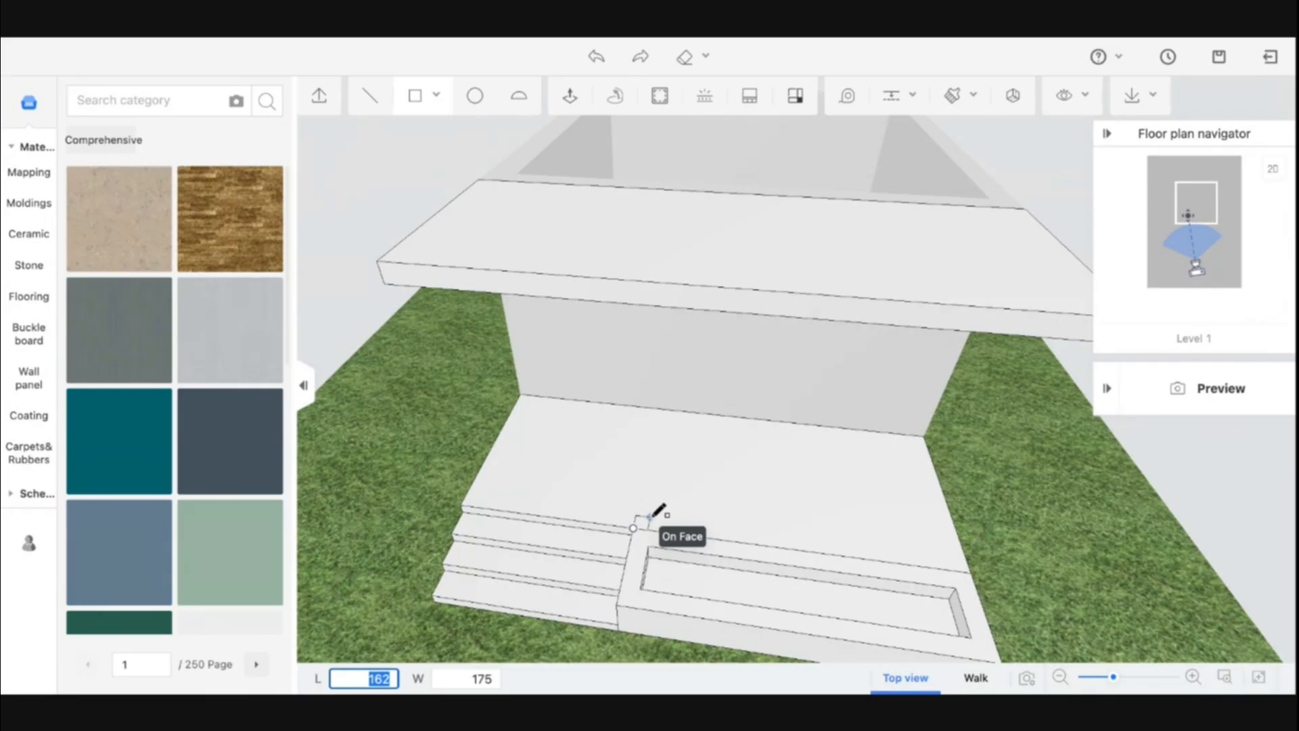
key("Return")
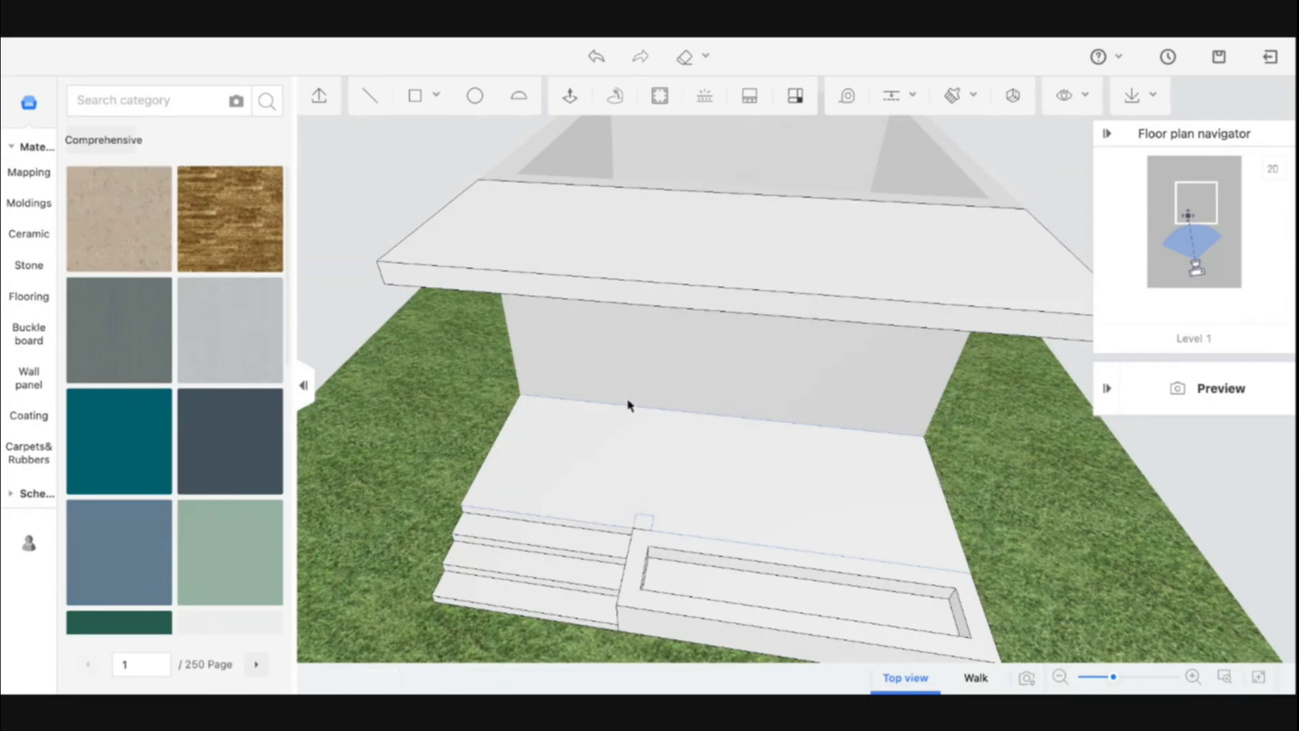
Try to pull the square up to the canopy with Push/Pull
left_click(569, 95)
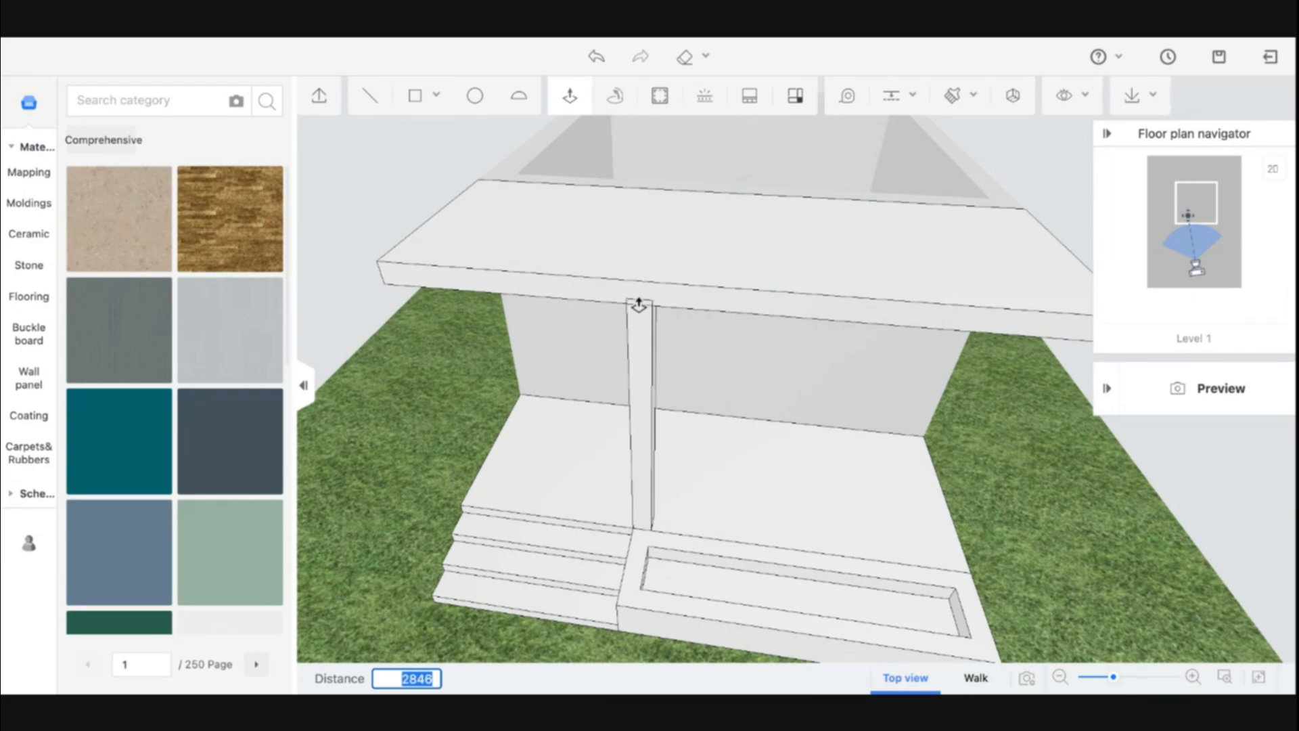
middle_click_drag(637, 312, 640, 271)
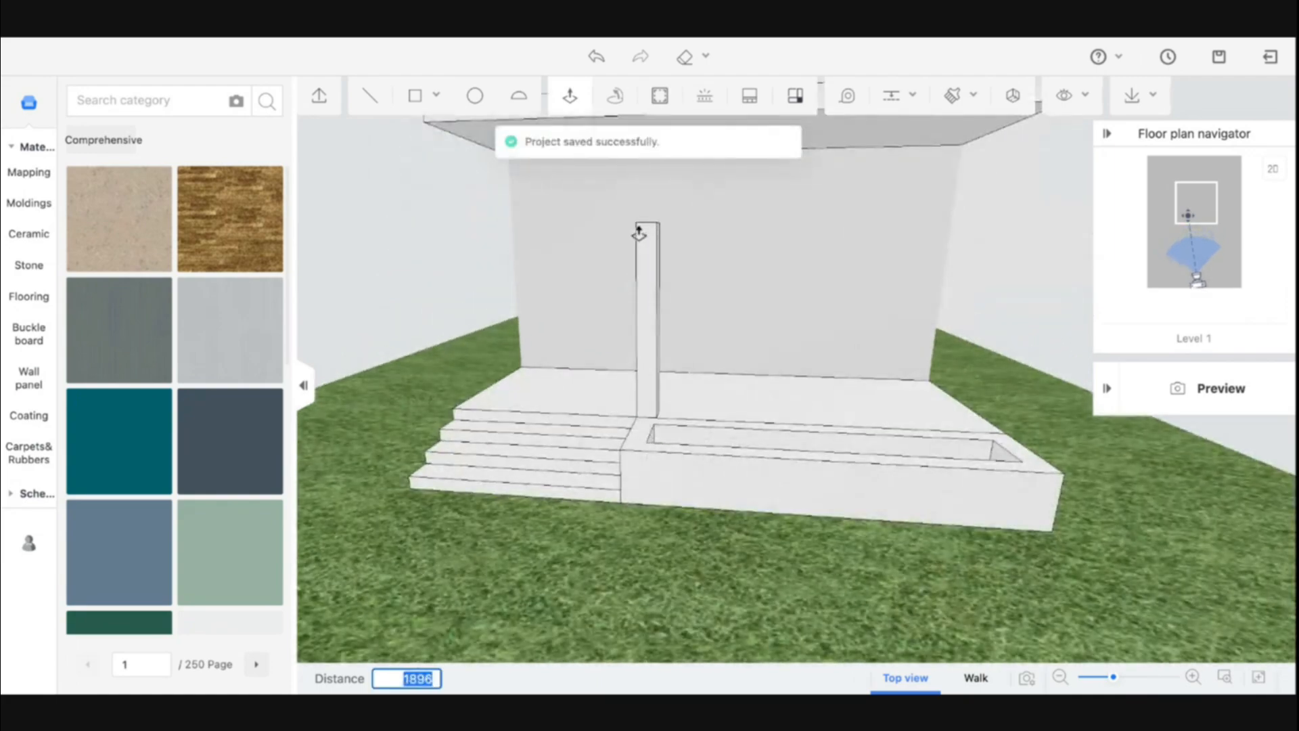
key("Escape")
Pull the square up to the canopy's underside with Push/Pull to form a column
middle_click_drag(754, 385, 614, 160)
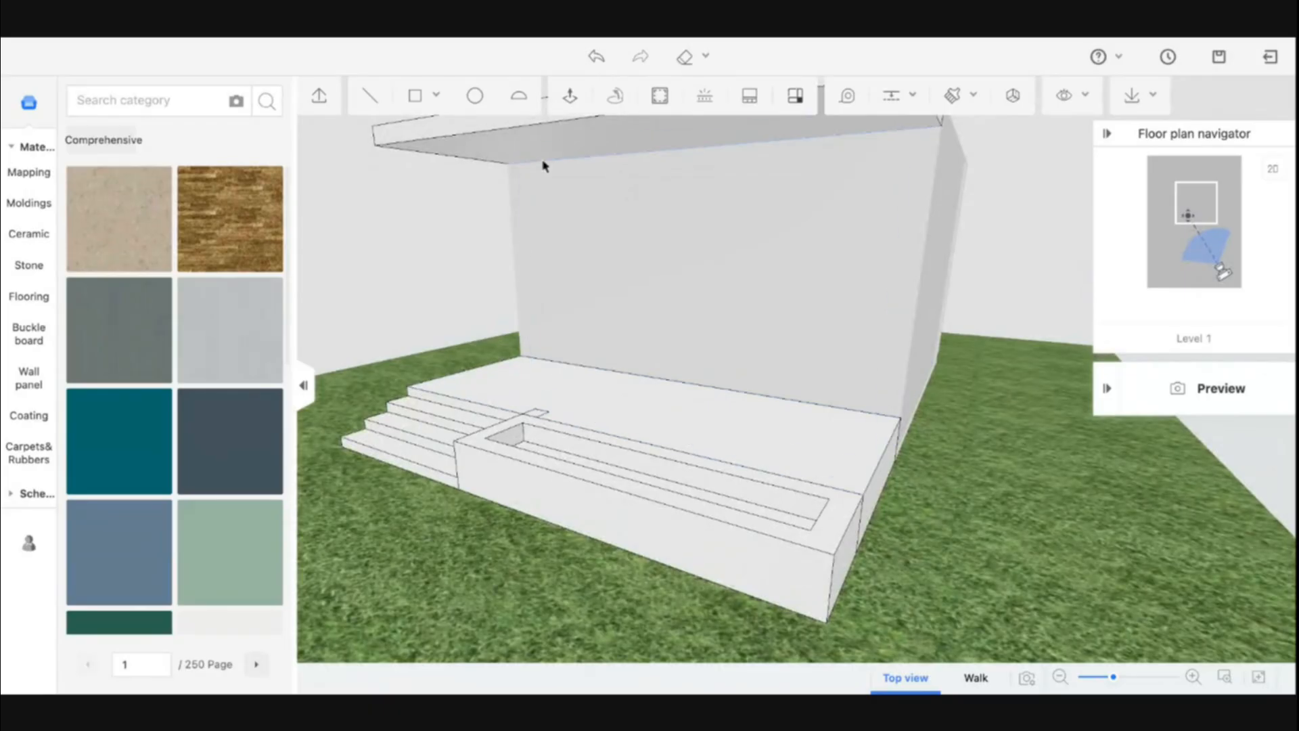
left_click(569, 97)
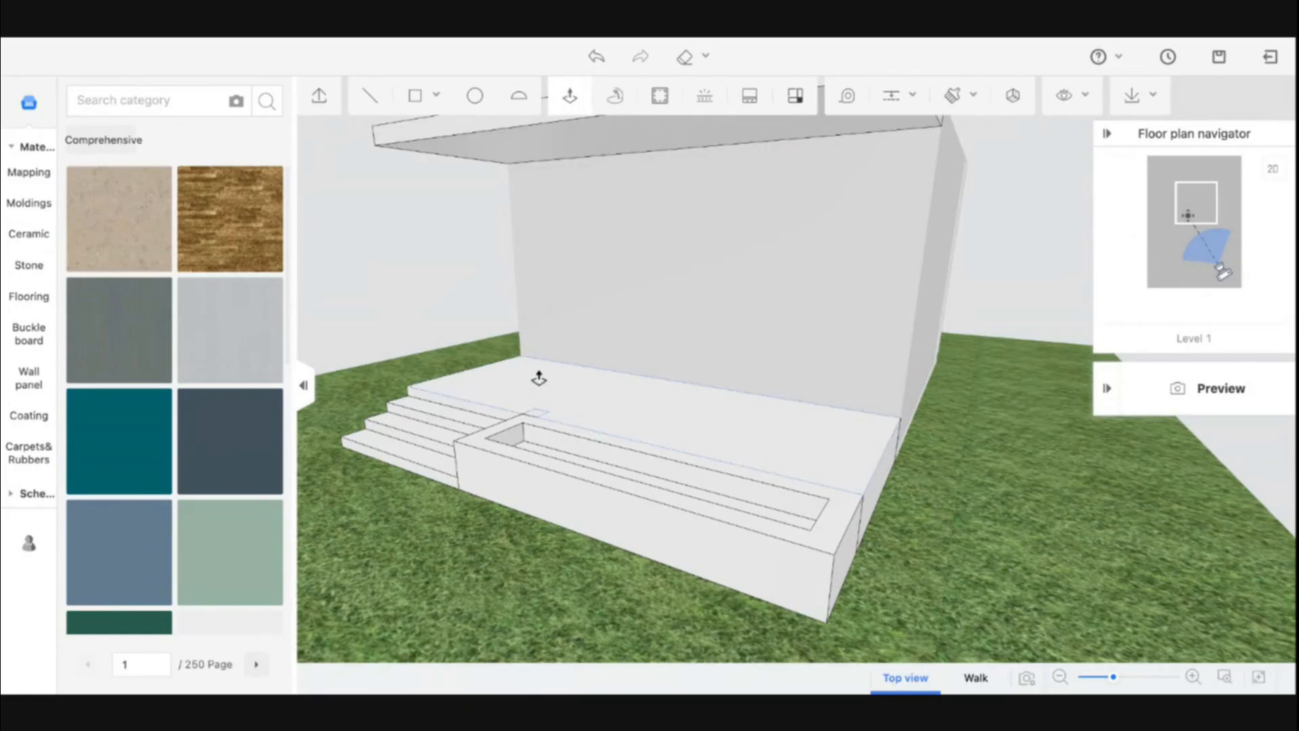
middle_click_drag(580, 385, 580, 402)
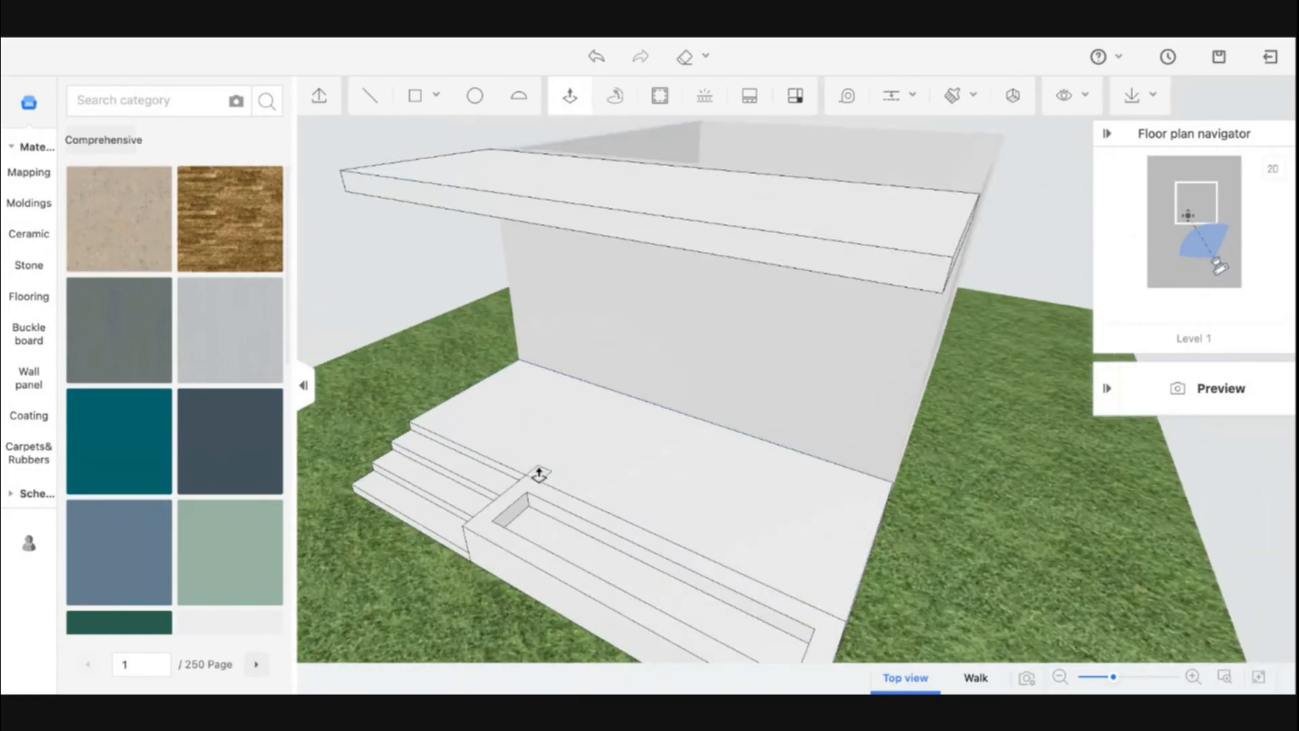
left_click(539, 482)
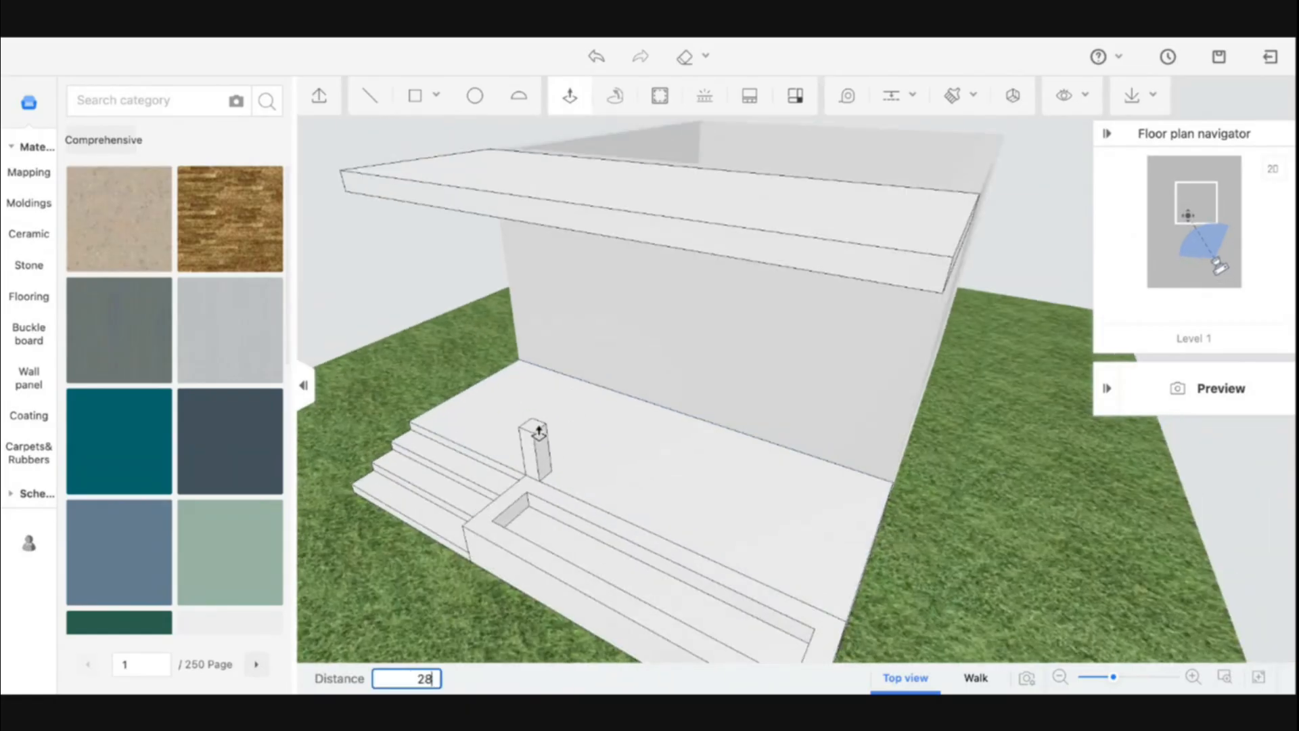
type("28")
key("Return")
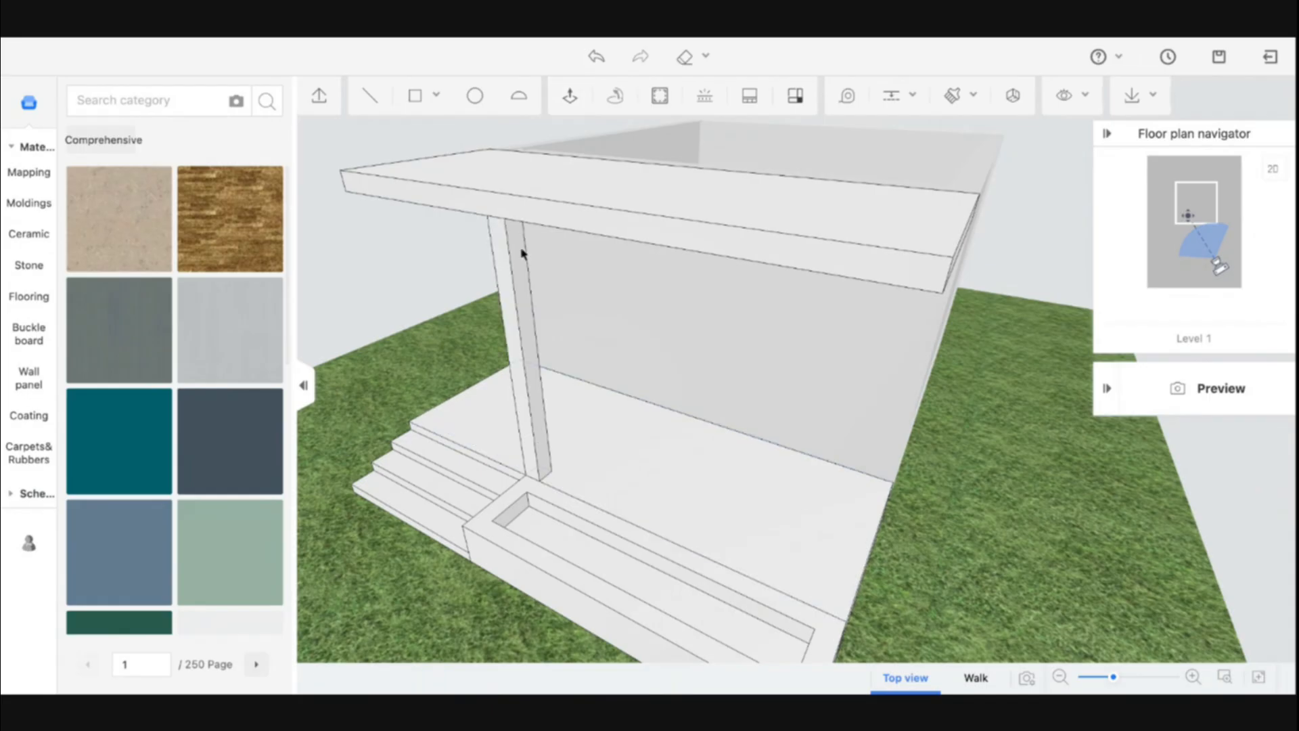
Draw a square at the platform's front right corner and pull it up 2600 into a second column
left_click(423, 102)
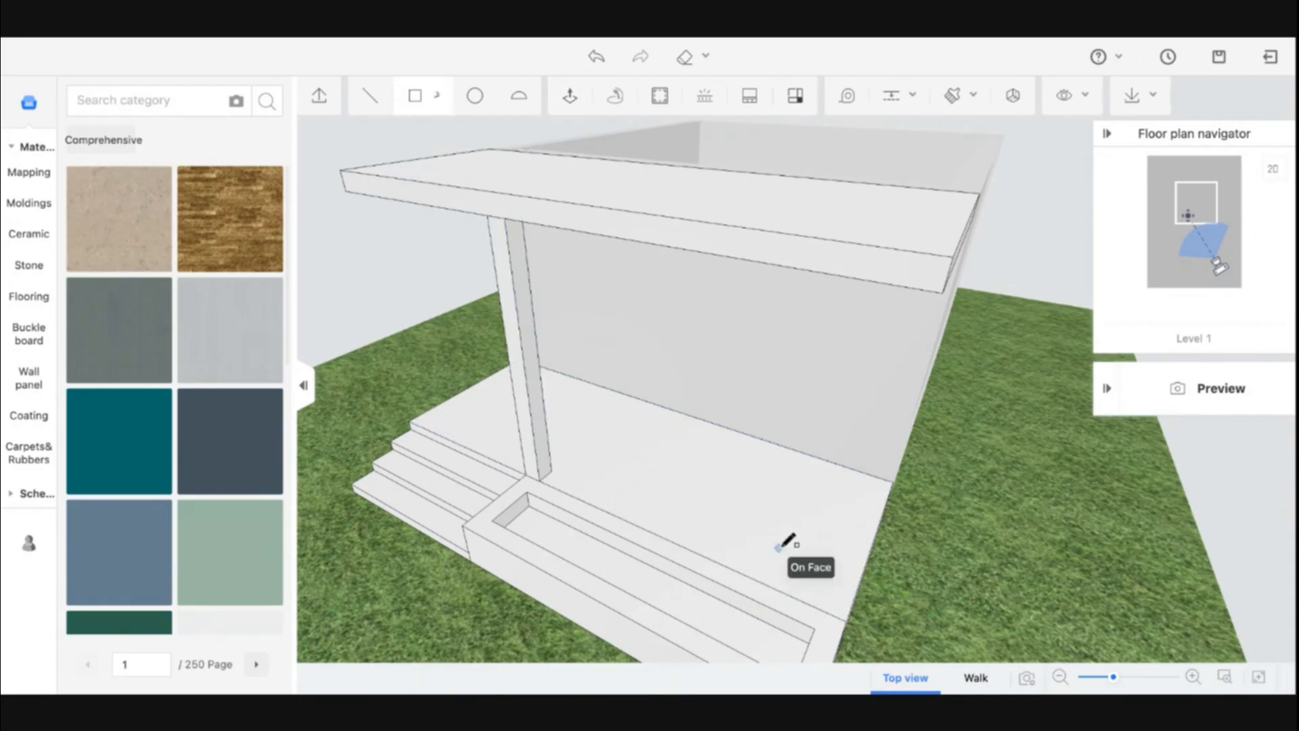
left_click(846, 621)
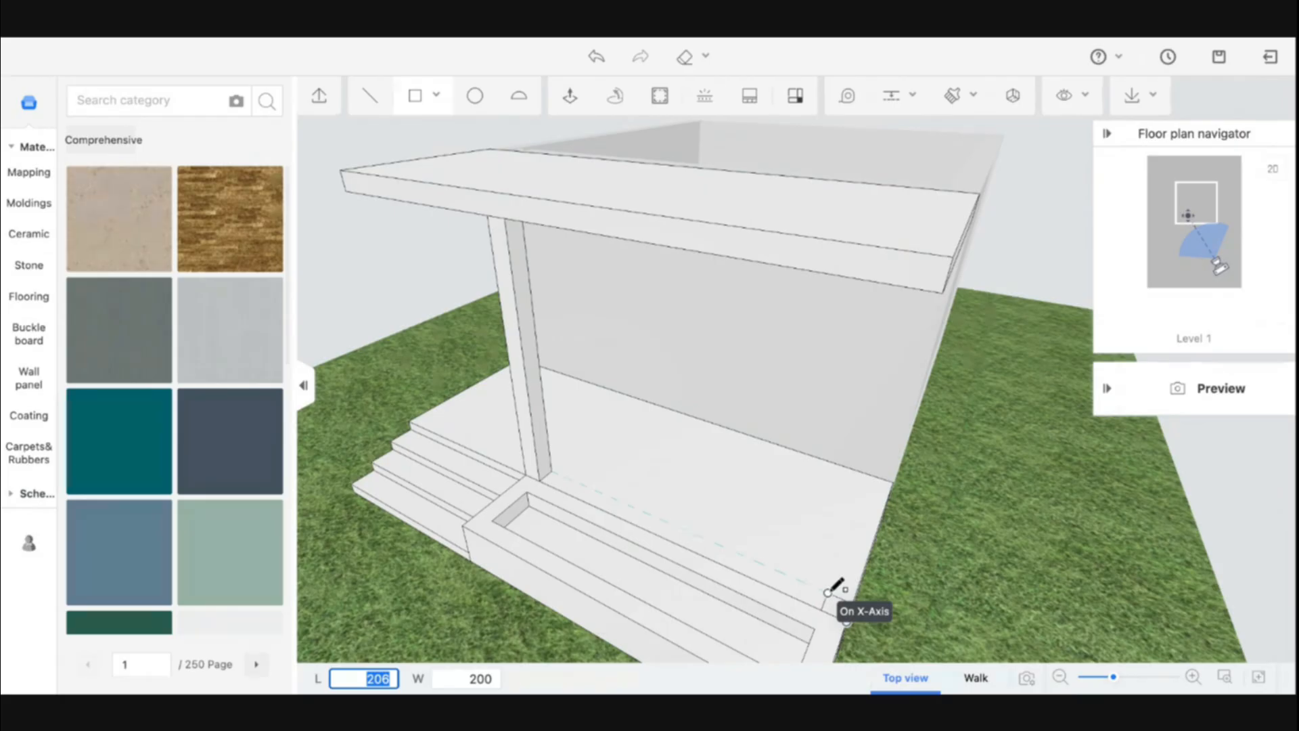
key("Return")
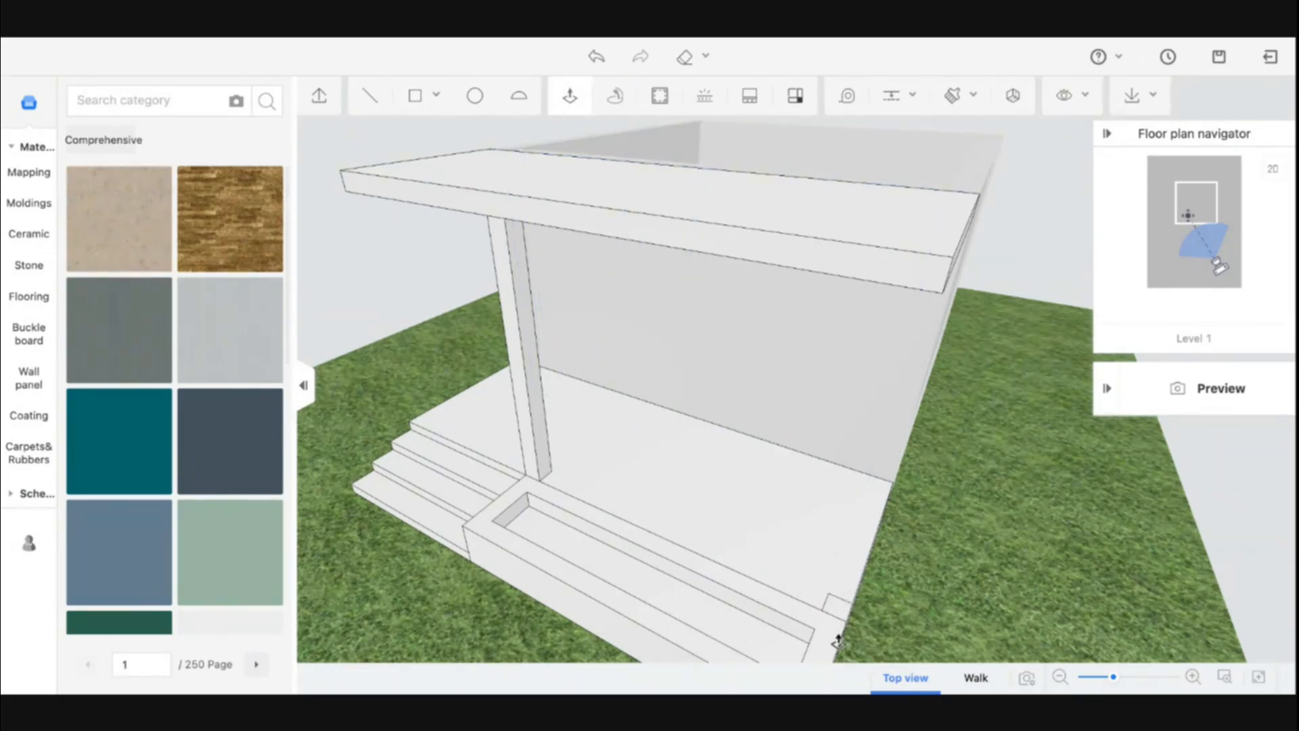
left_click(838, 609)
type("2")
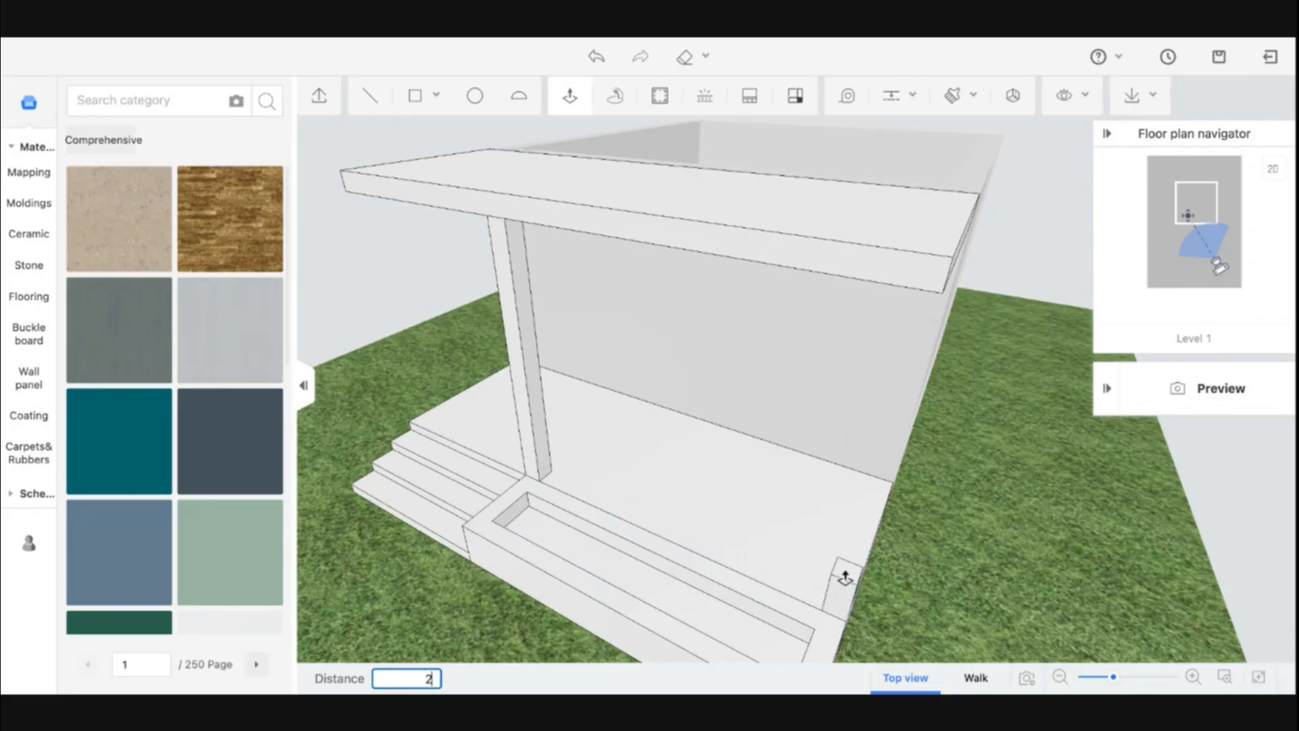
type("600")
key("Return")
key("Escape")
middle_click_drag(624, 520, 841, 497)
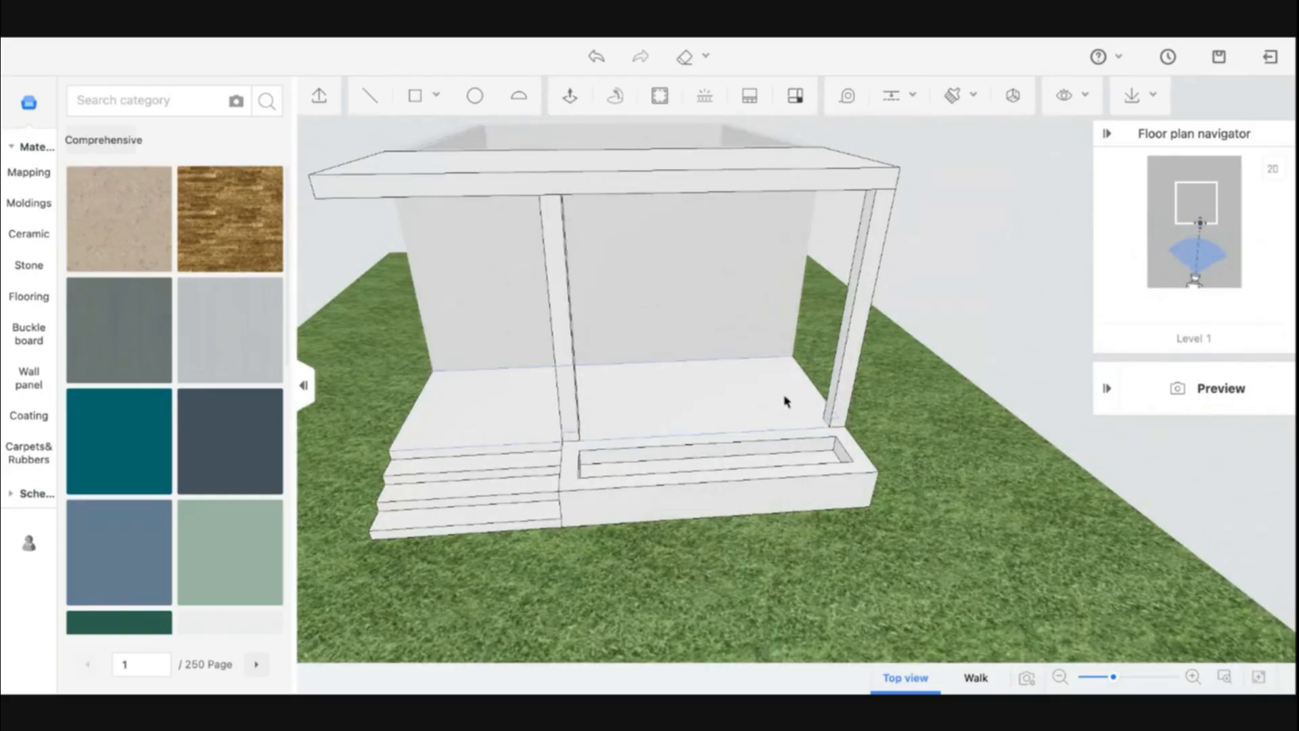
scroll(745, 403, "up", 5)
mouse_move(745, 403)
middle_mouse_down()
mouse_move(827, 409)
mouse_move(860, 430)
mouse_move(756, 395)
middle_mouse_up()
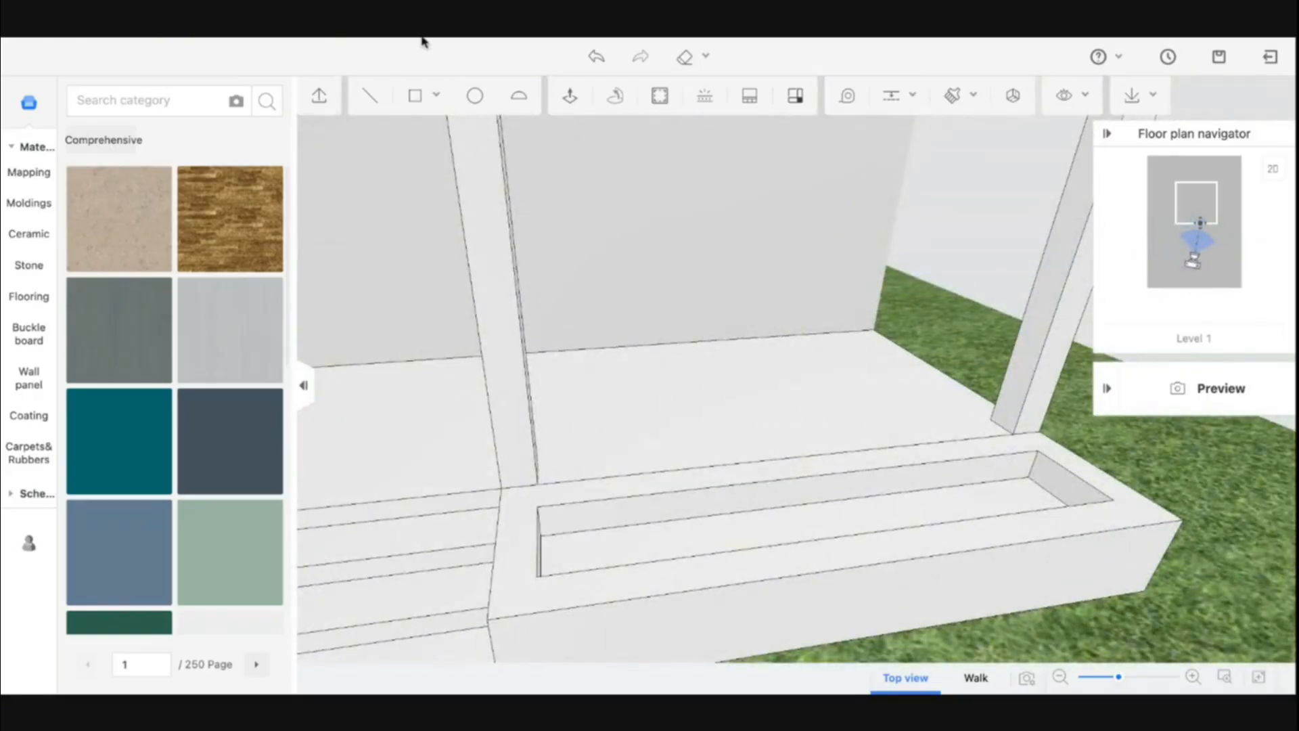
middle_click_drag(618, 426, 673, 426)
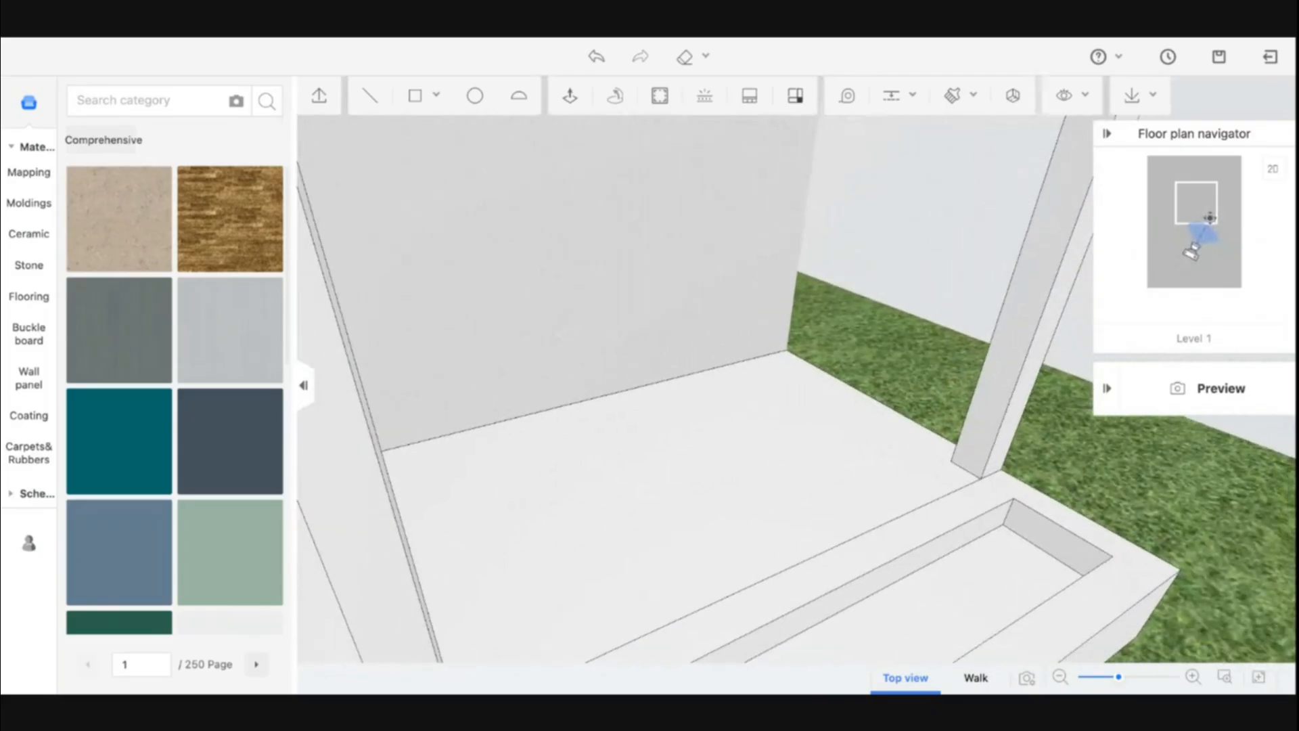
left_click(416, 97)
left_click(787, 348)
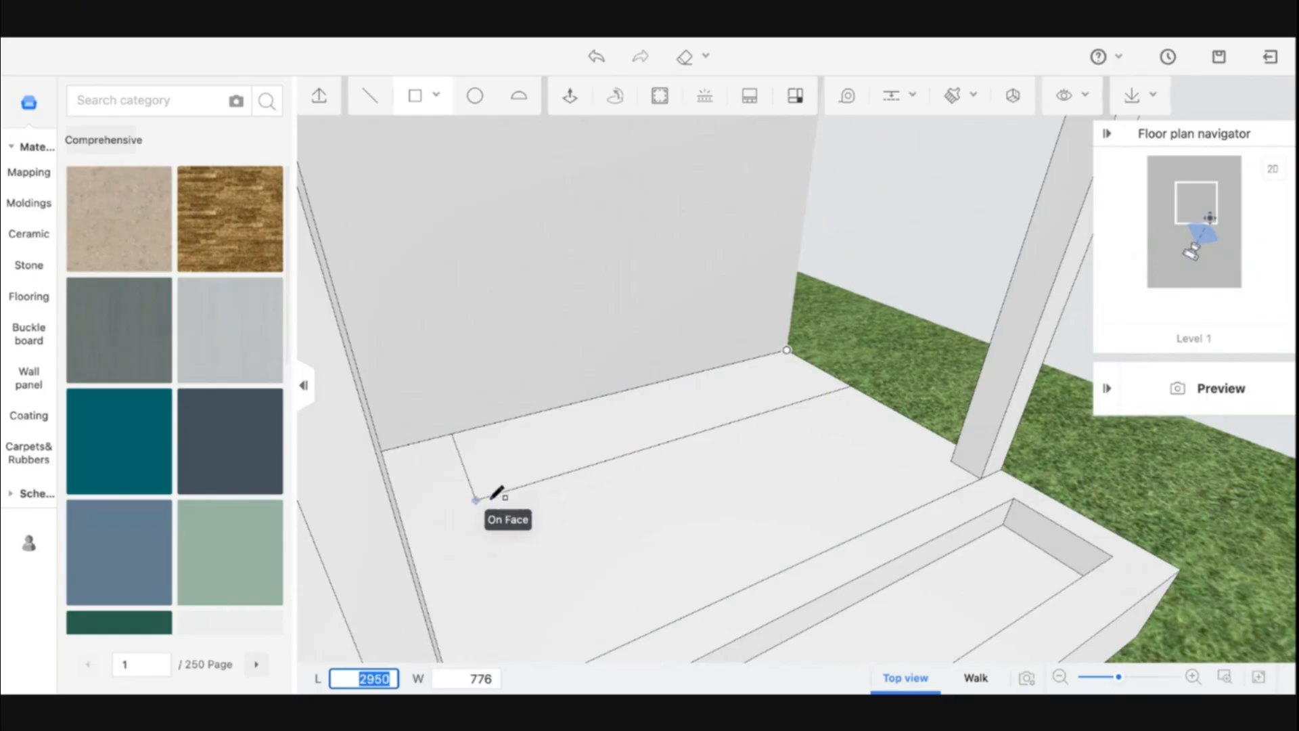
key("Escape")
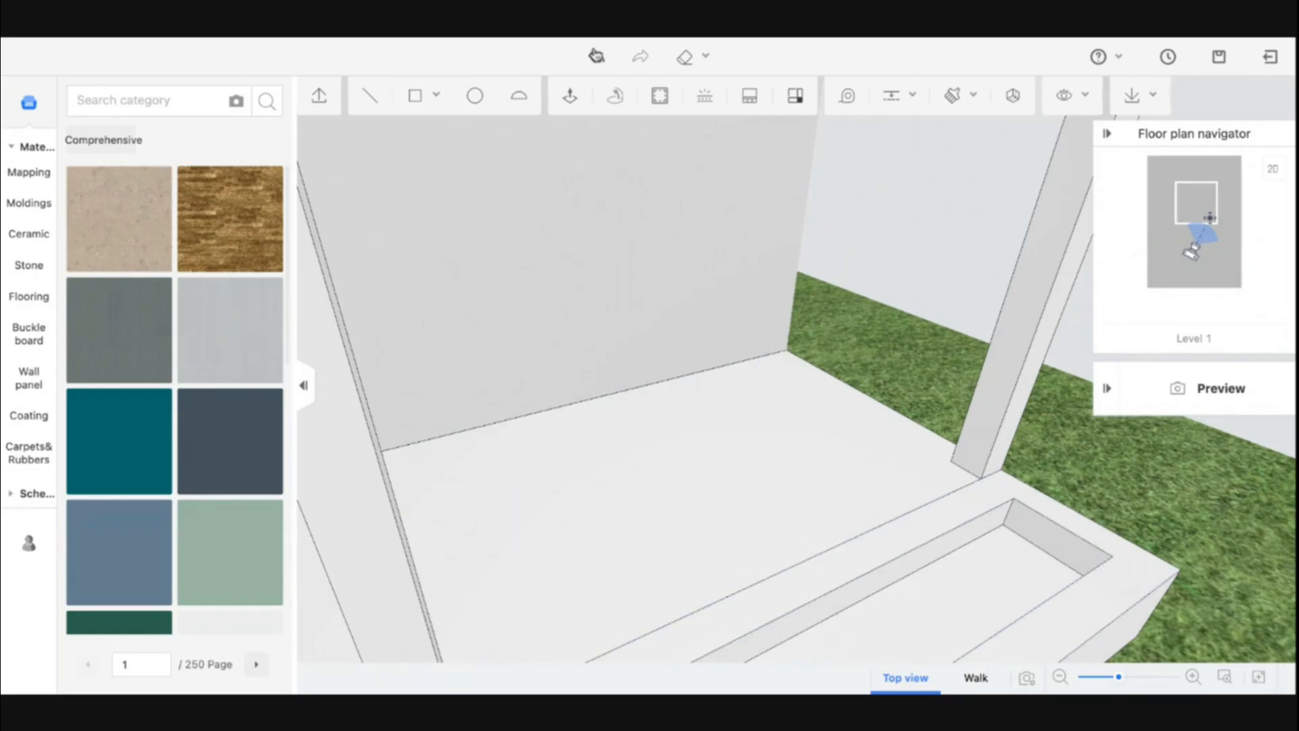
Try drawing a 2000 by 500 rectangle from the back-wall corner on the platform top, then undo it
left_click(417, 101)
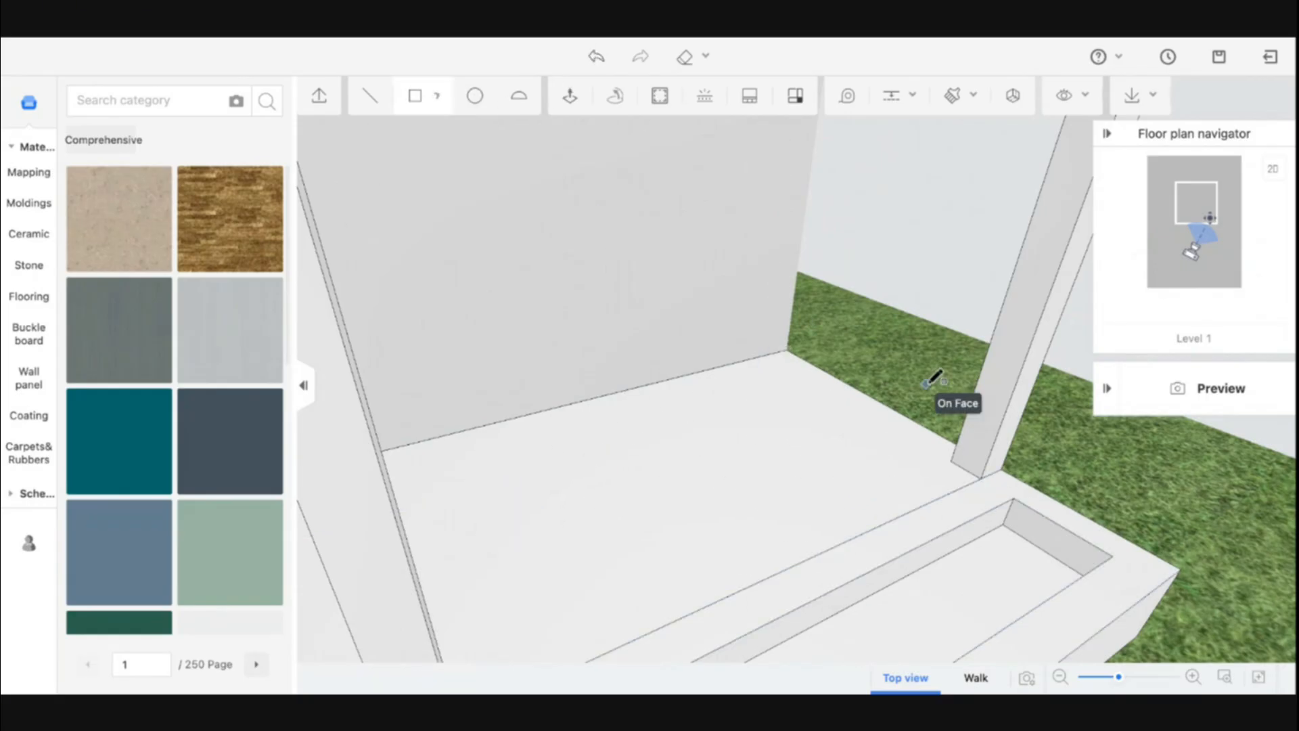
left_click(787, 350)
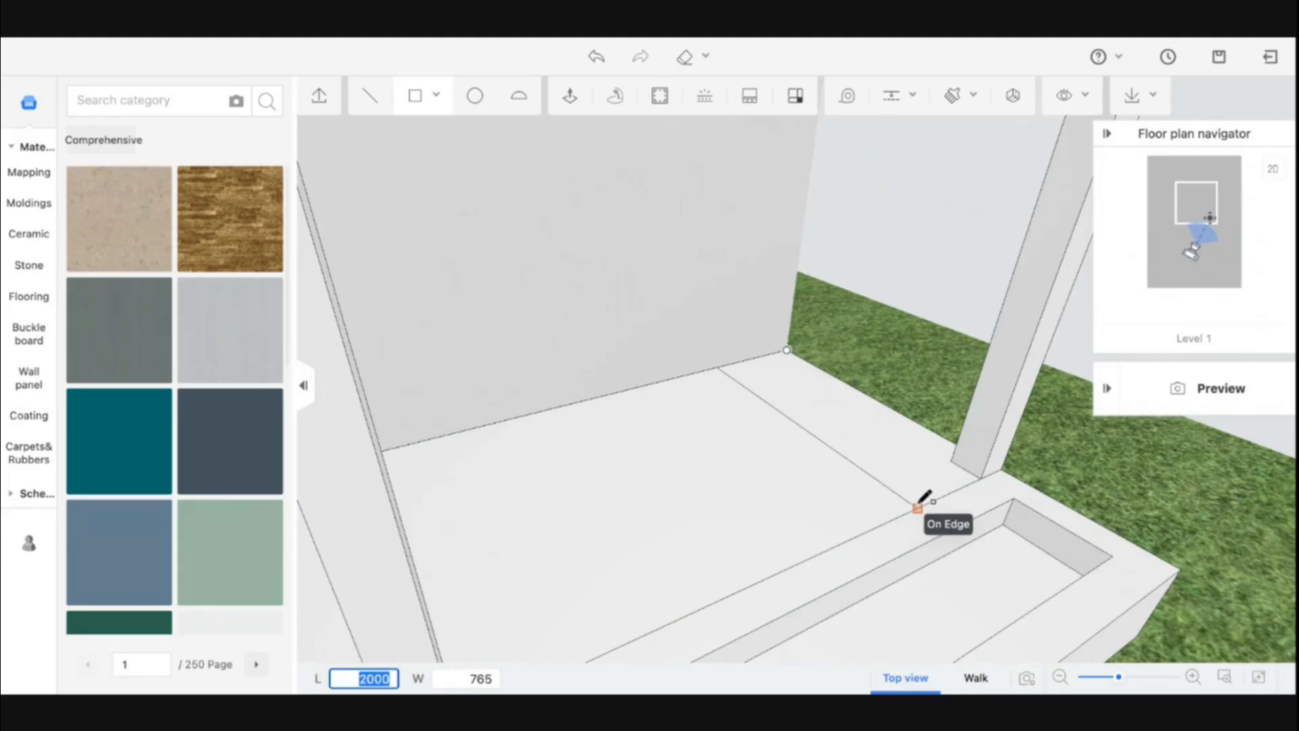
key("Tab")
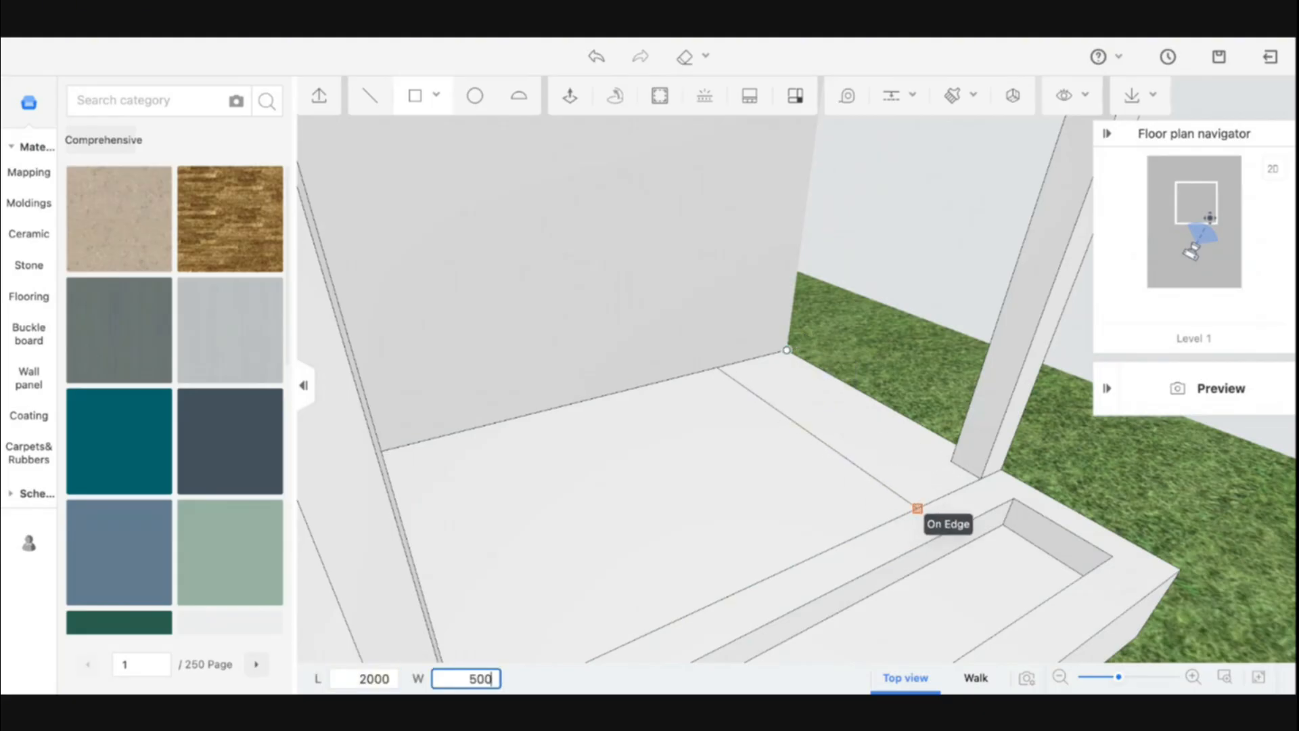
key("Return")
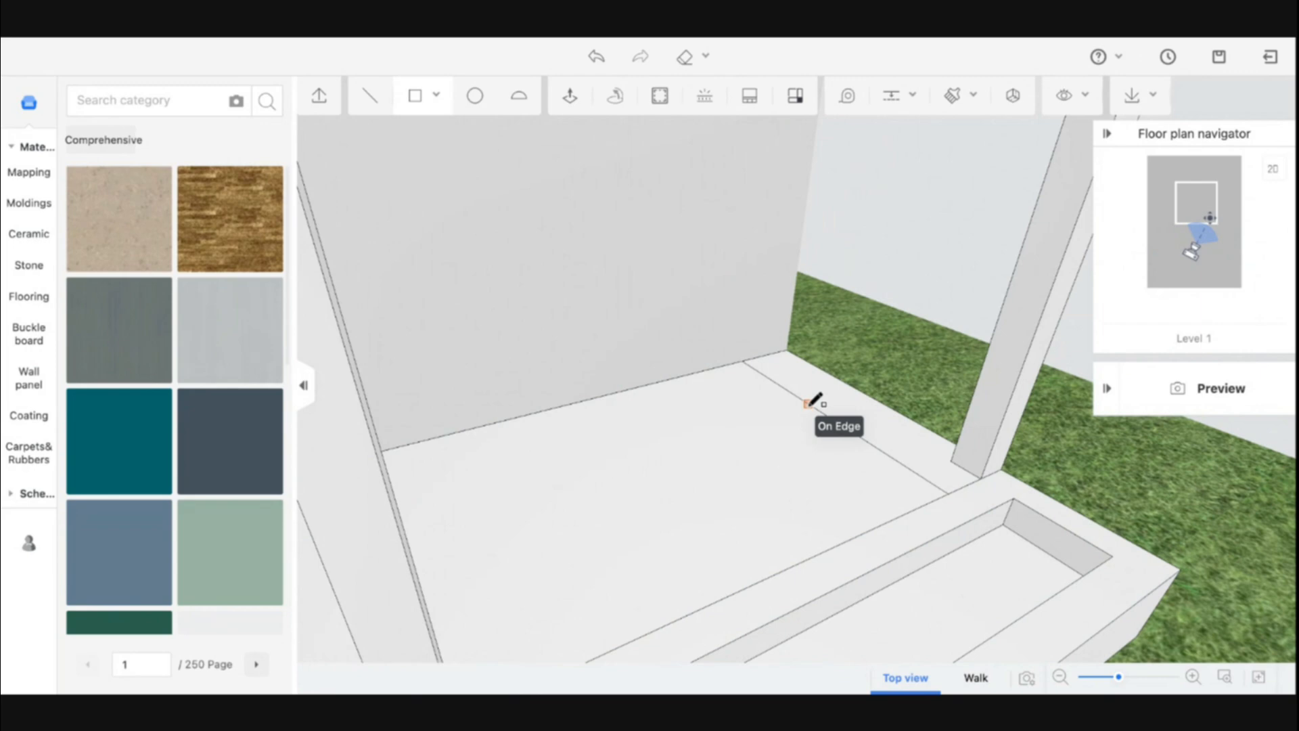
key("ctrl+z")
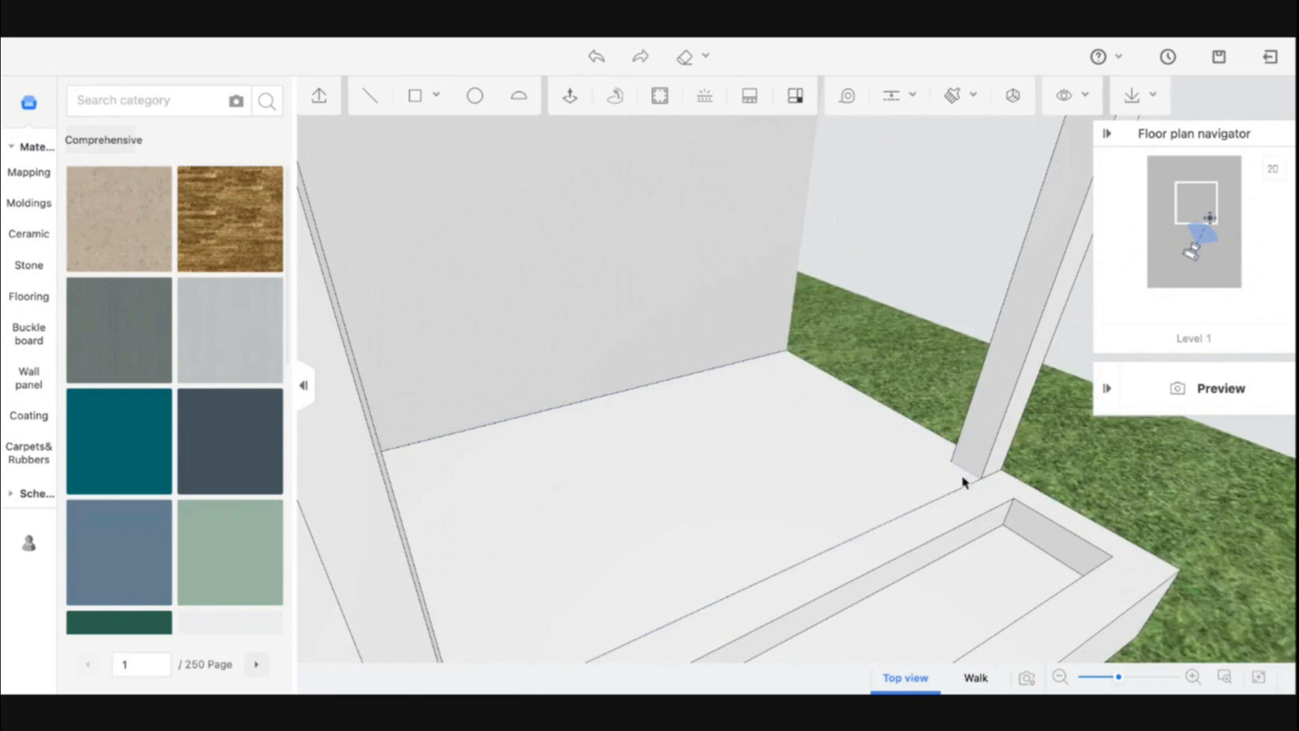
Draw an 1800 by 800 rectangle on the platform top between the first column's base and the side wall
left_click(417, 97)
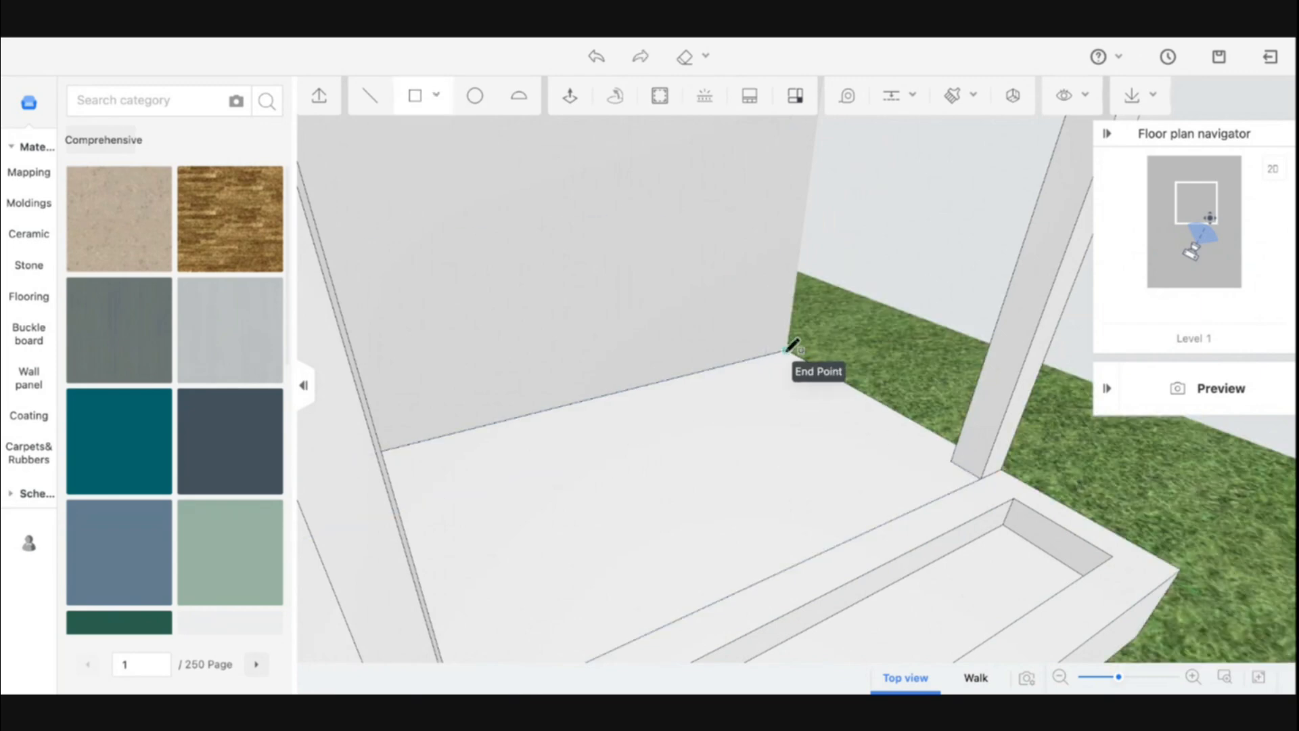
middle_click_drag(934, 469, 1031, 483)
scroll(1031, 483, "down", 5)
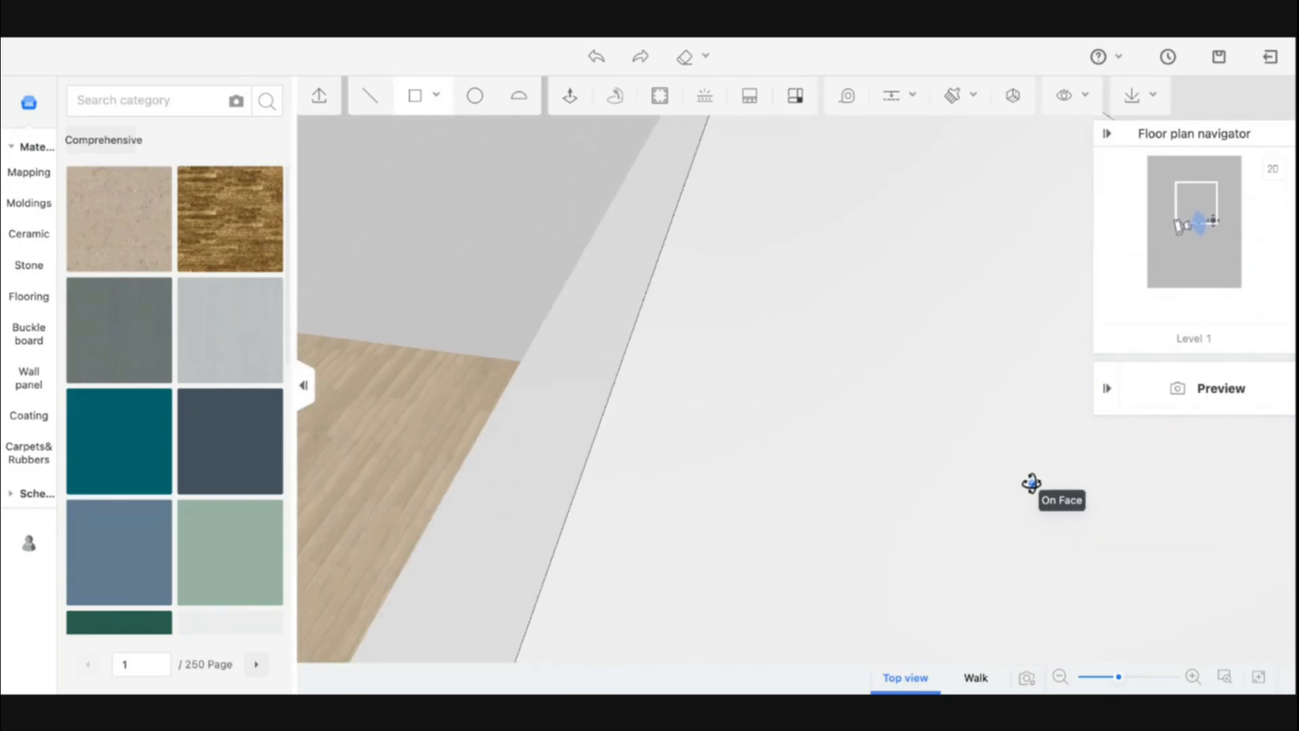
scroll(1031, 484, "up", 5)
scroll(1017, 480, "up", 1)
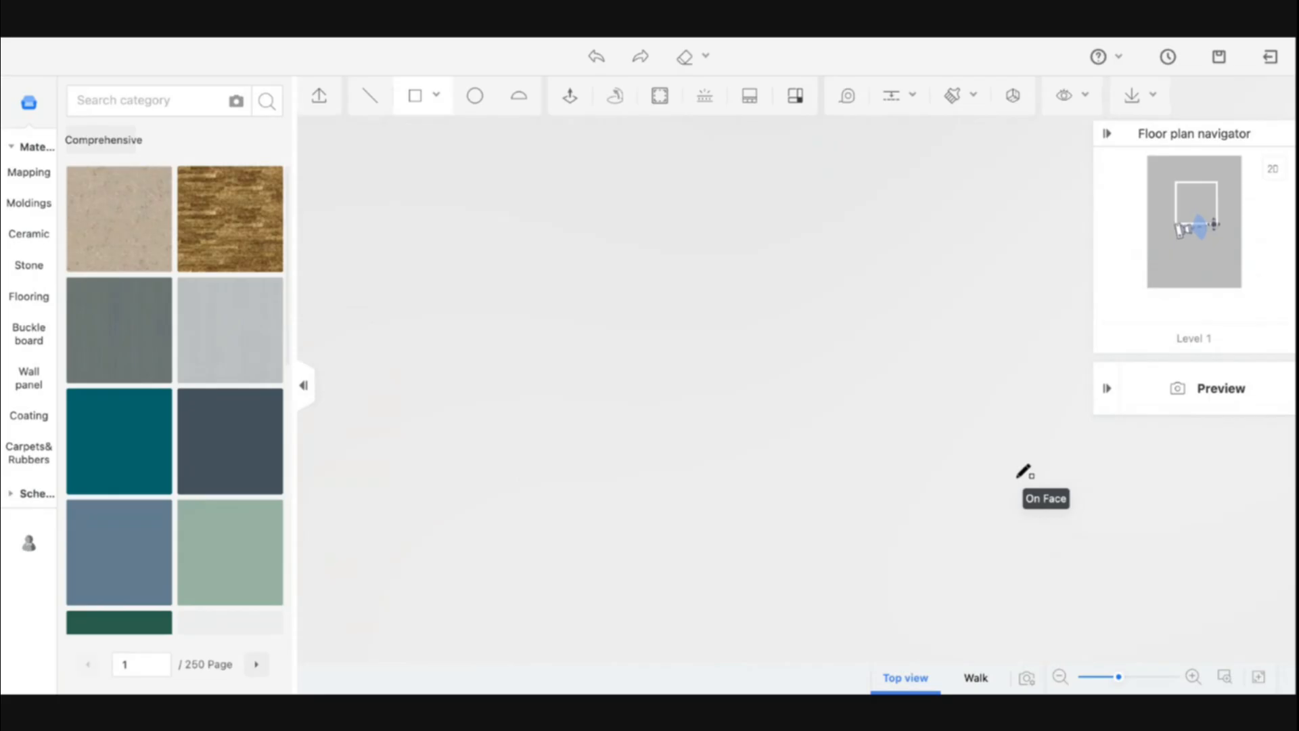
scroll(1018, 479, "down", 5)
middle_click_drag(780, 471, 719, 424)
scroll(660, 344, "up", 5)
middle_click_drag(661, 350, 772, 372)
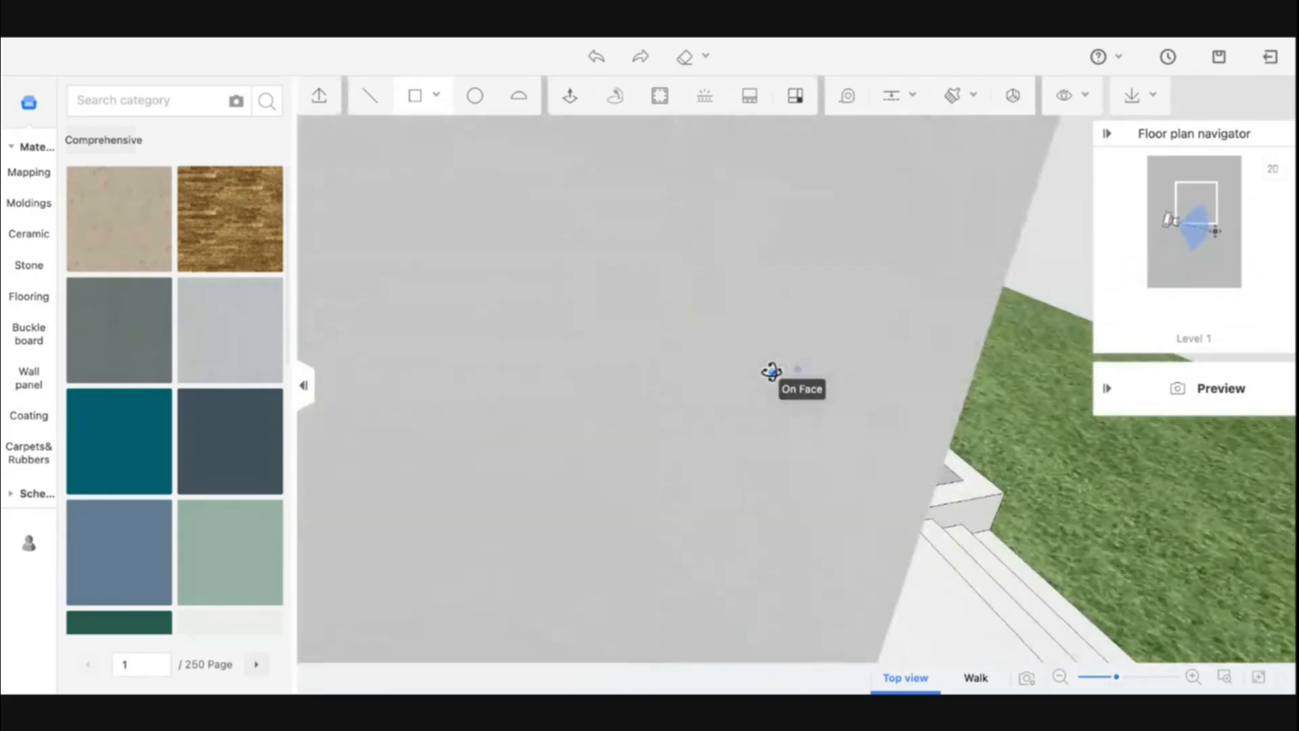
scroll(772, 371, "up", 5)
scroll(771, 371, "up", 2)
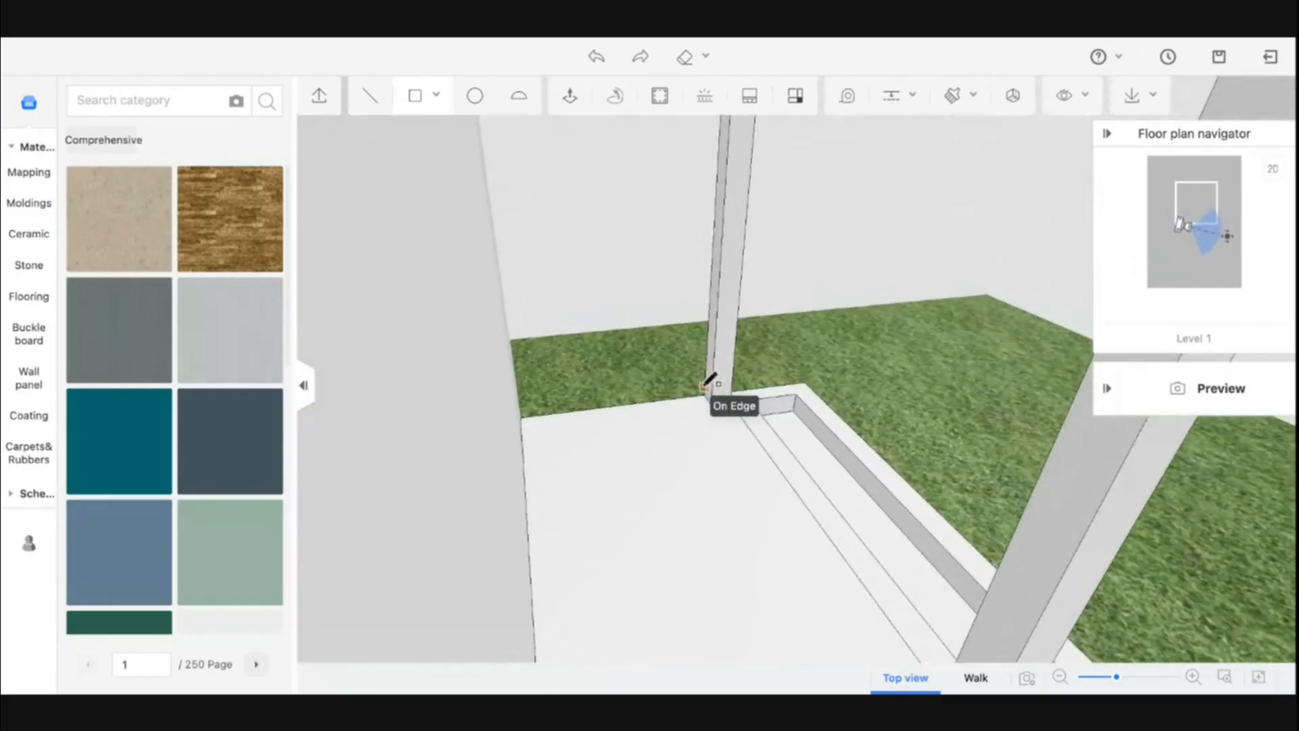
left_click(706, 393)
key("Escape")
left_click(410, 91)
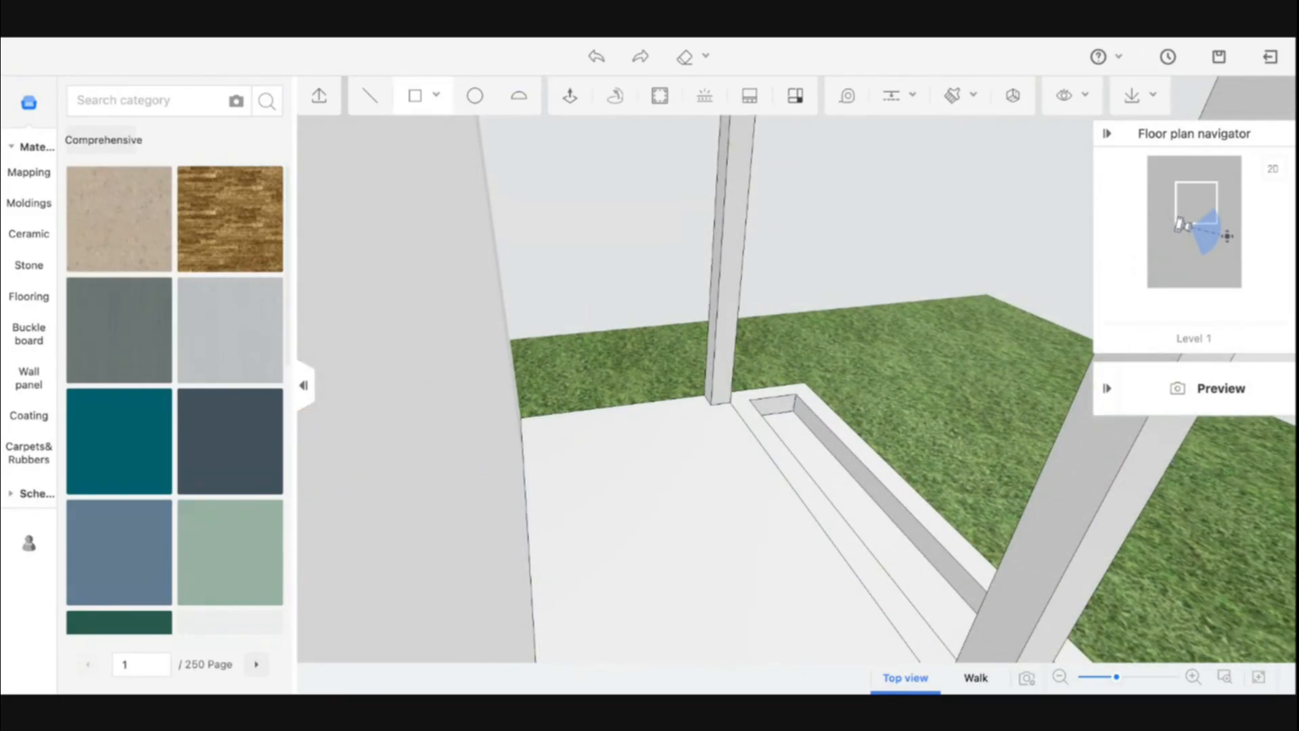
left_click(705, 393)
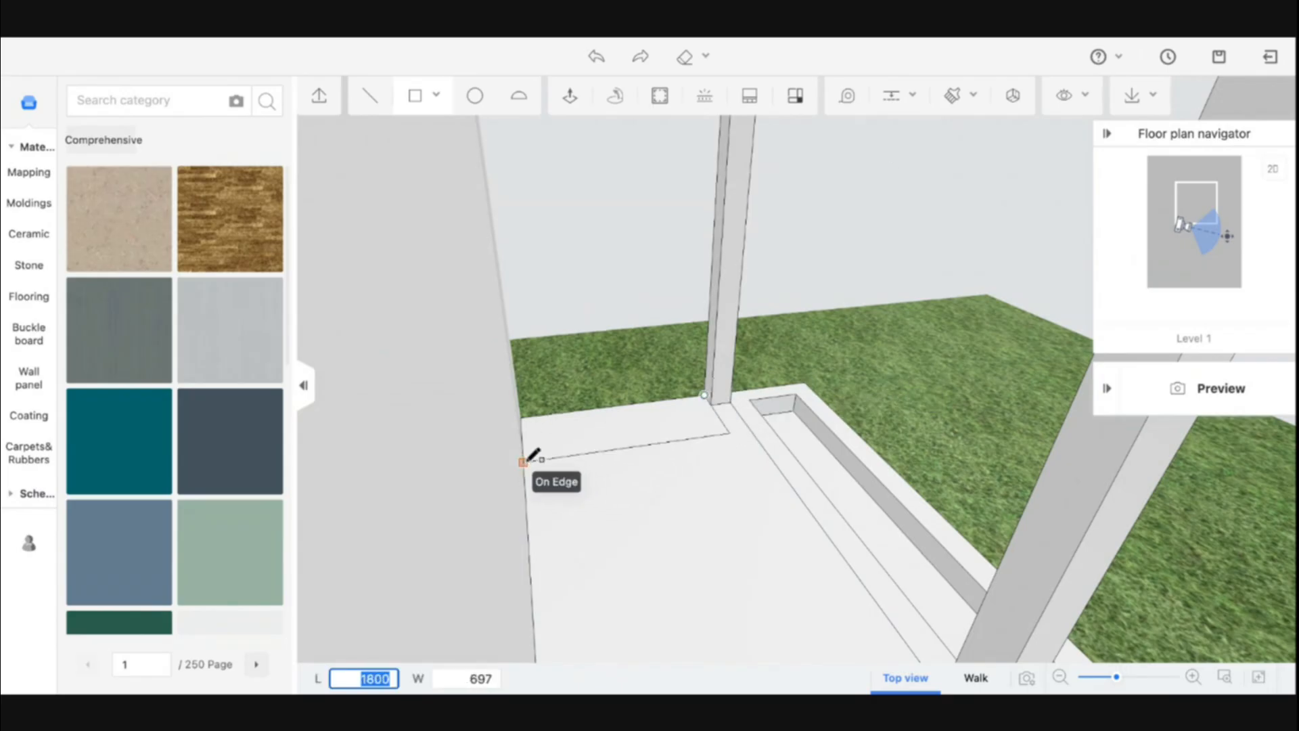
left_click(527, 462)
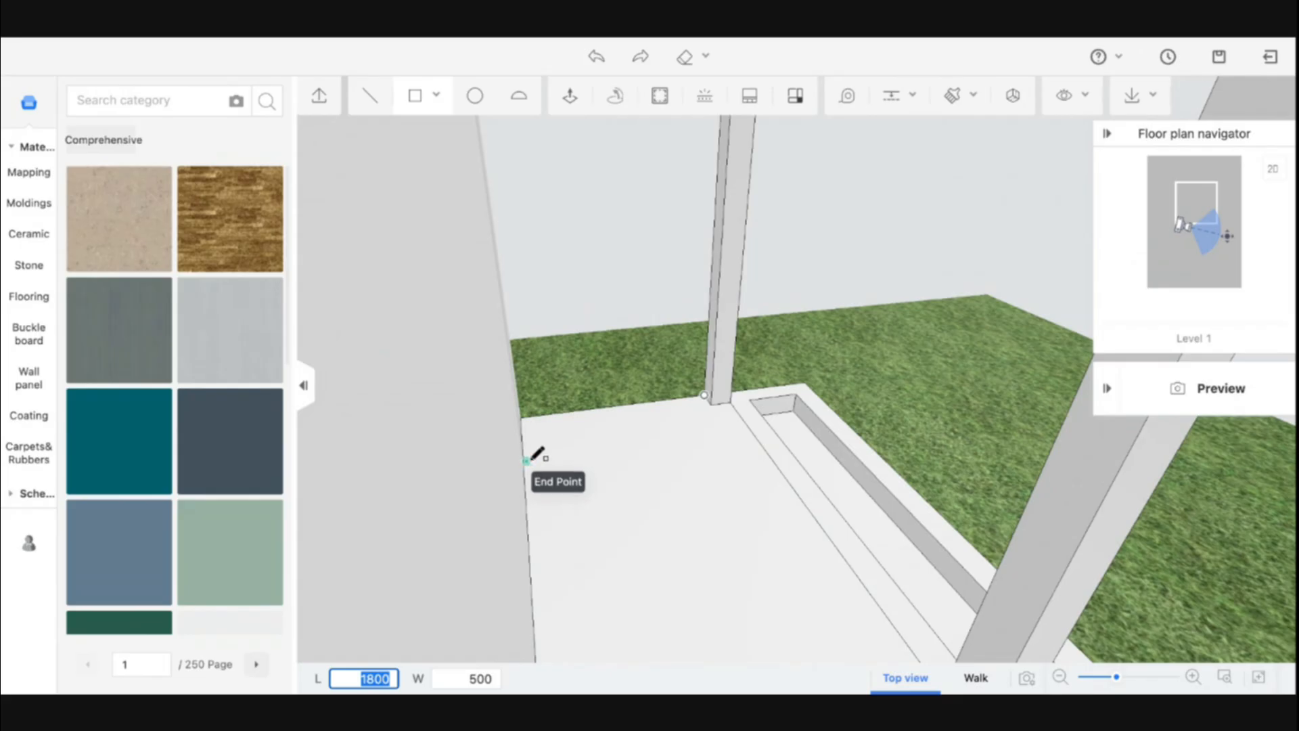
key("Tab")
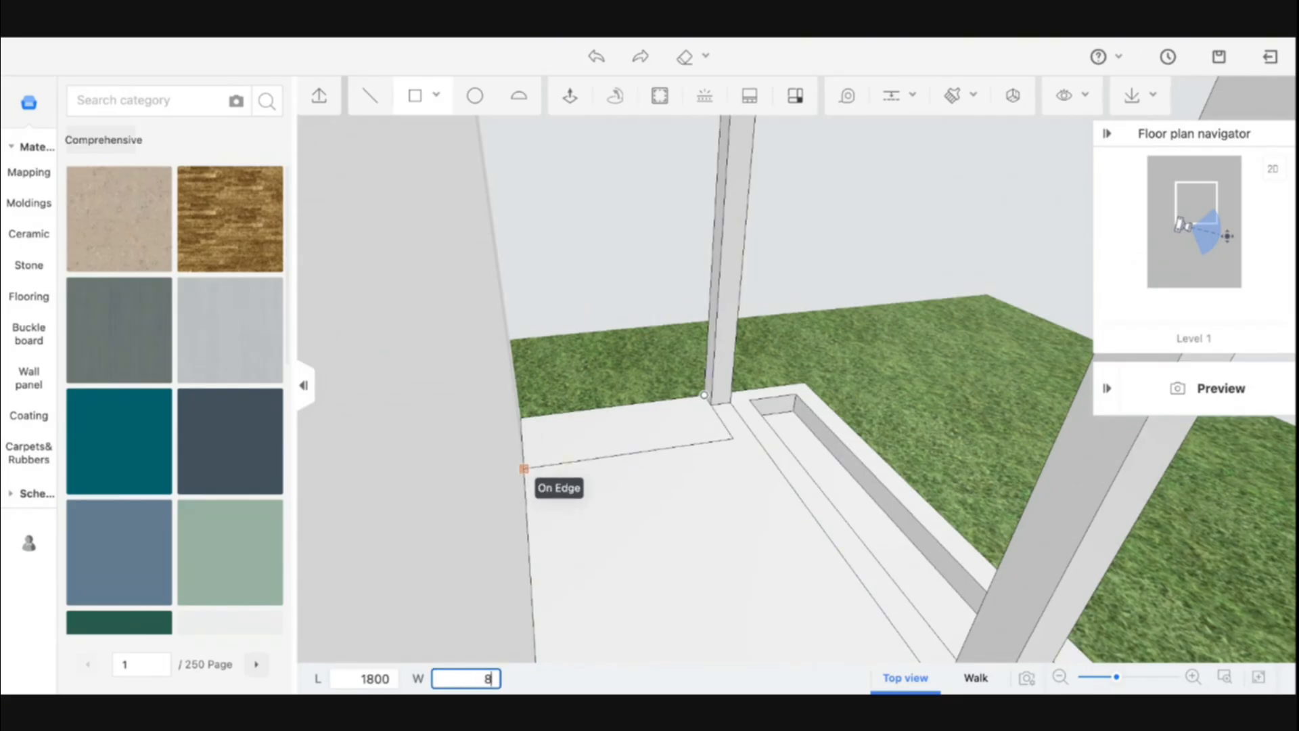
type("800")
key("Return")
Start another rectangle from the back-wall corner on the platform top
left_click_drag(674, 499, 491, 502)
key("a")
left_click(417, 101)
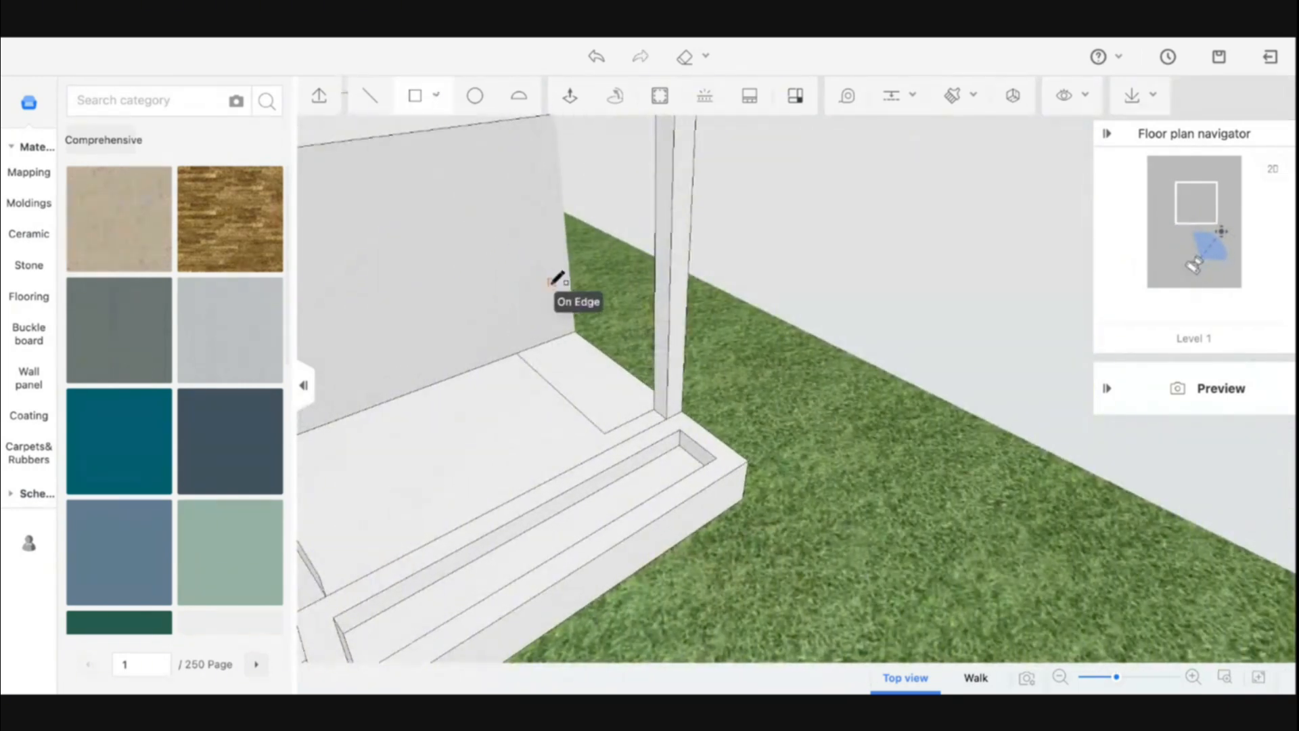
left_click(575, 331)
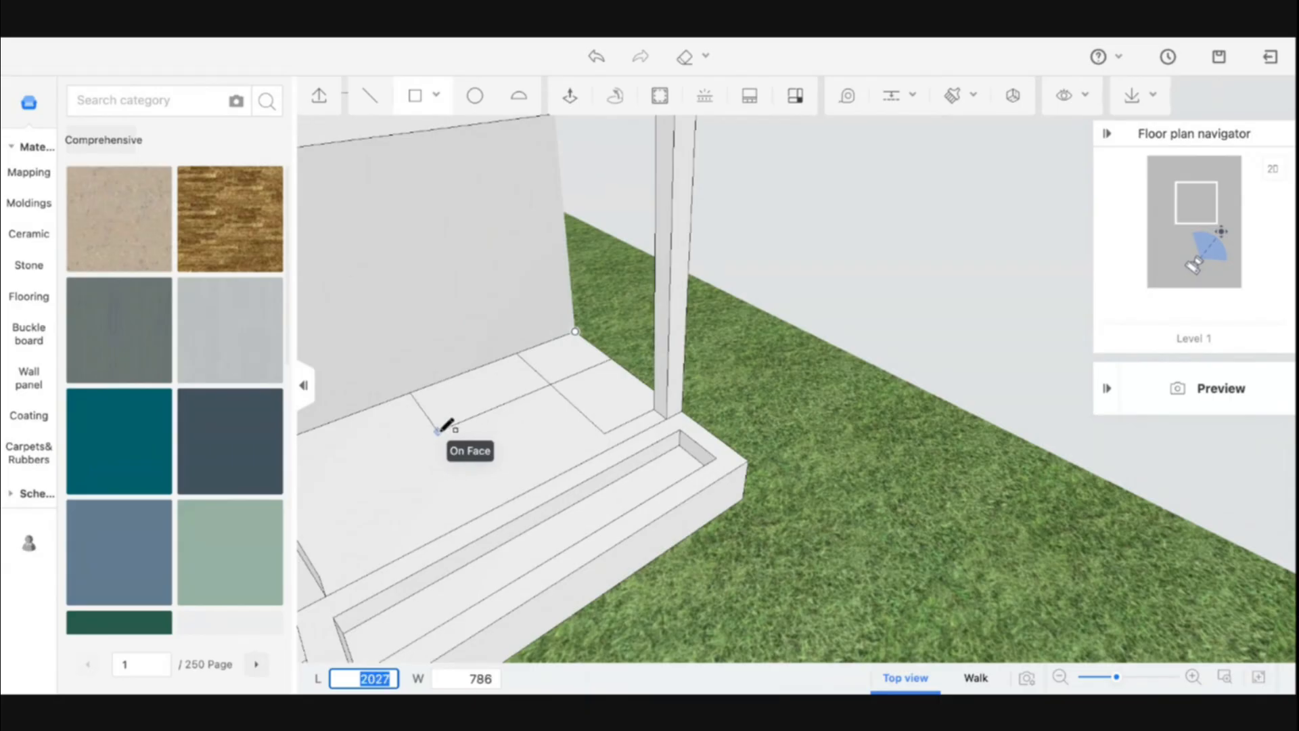
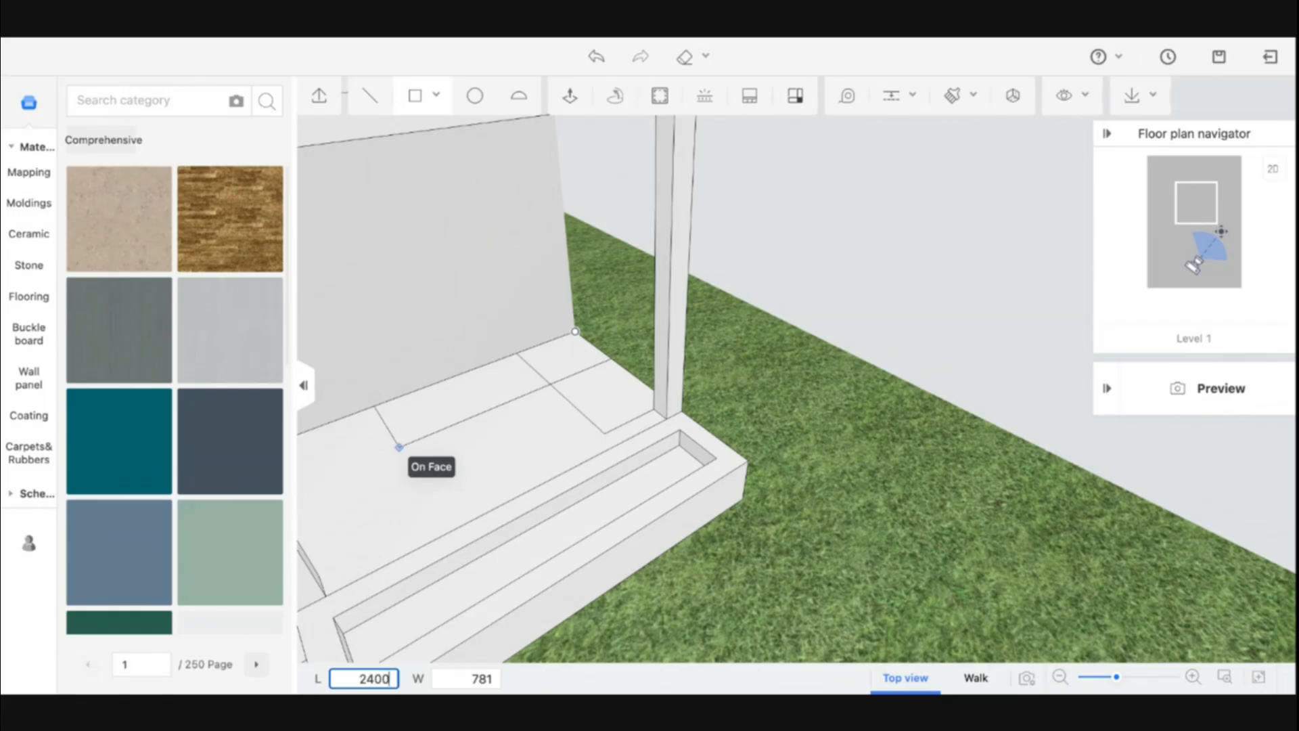
Finish the rectangle along the back wall on the platform top at 2400 by 800
key("Tab")
type("800")
key("Return")
key("Escape")
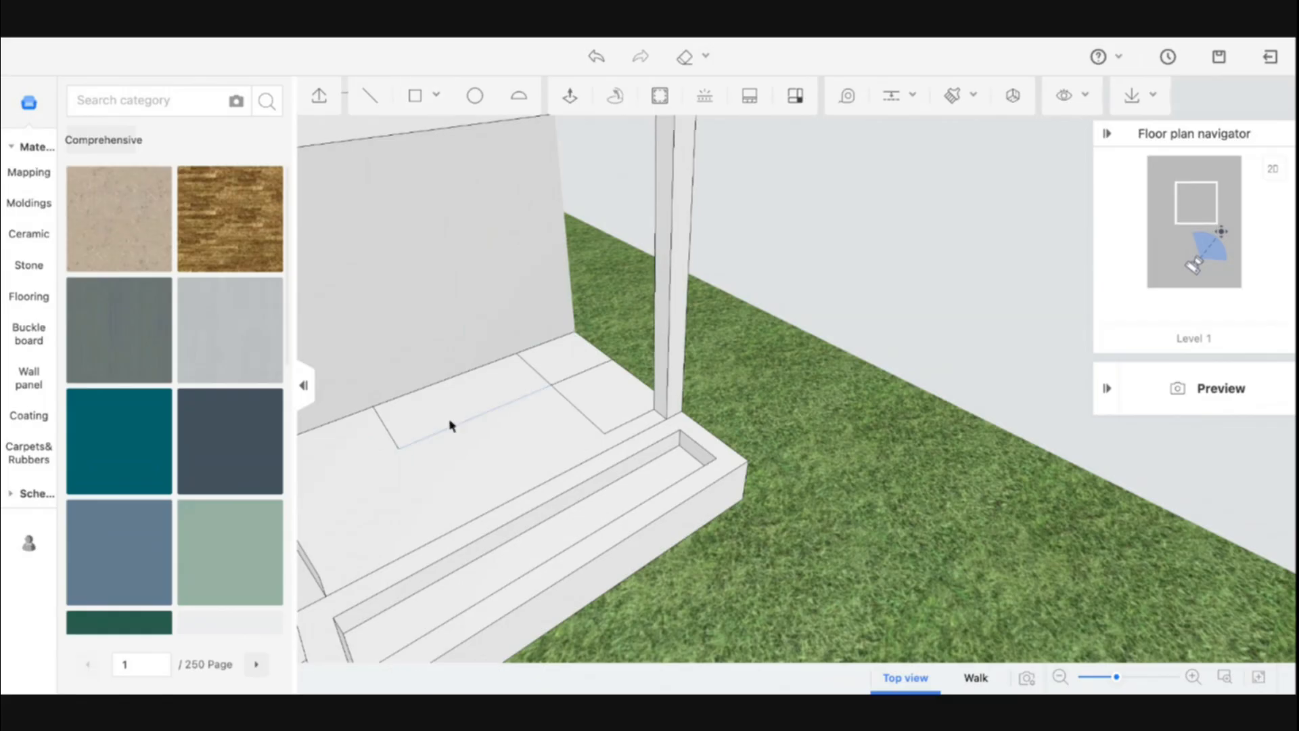
Erase the line between the two rectangles and pull the merged L-shaped face up 600 into a bench
left_click(533, 366)
key("Delete")
left_click(570, 107)
left_click_drag(575, 375, 574, 338)
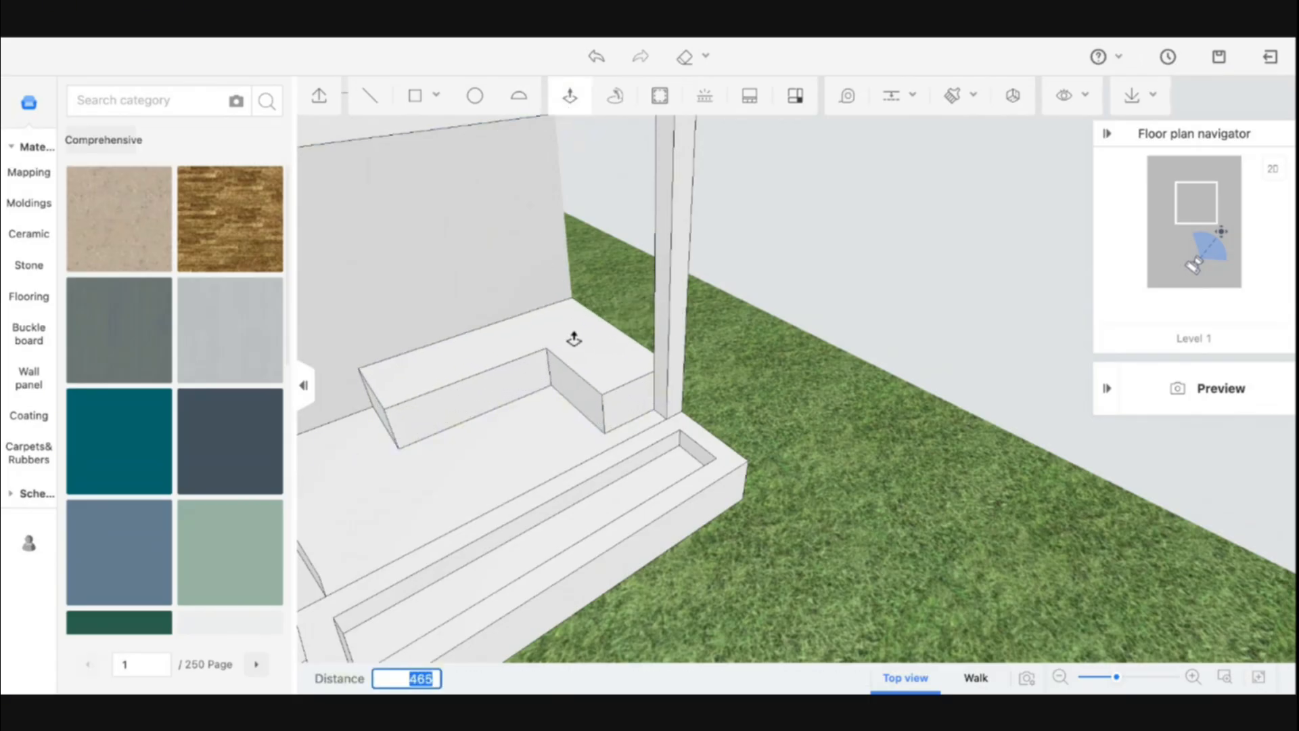
type("600")
key("Return")
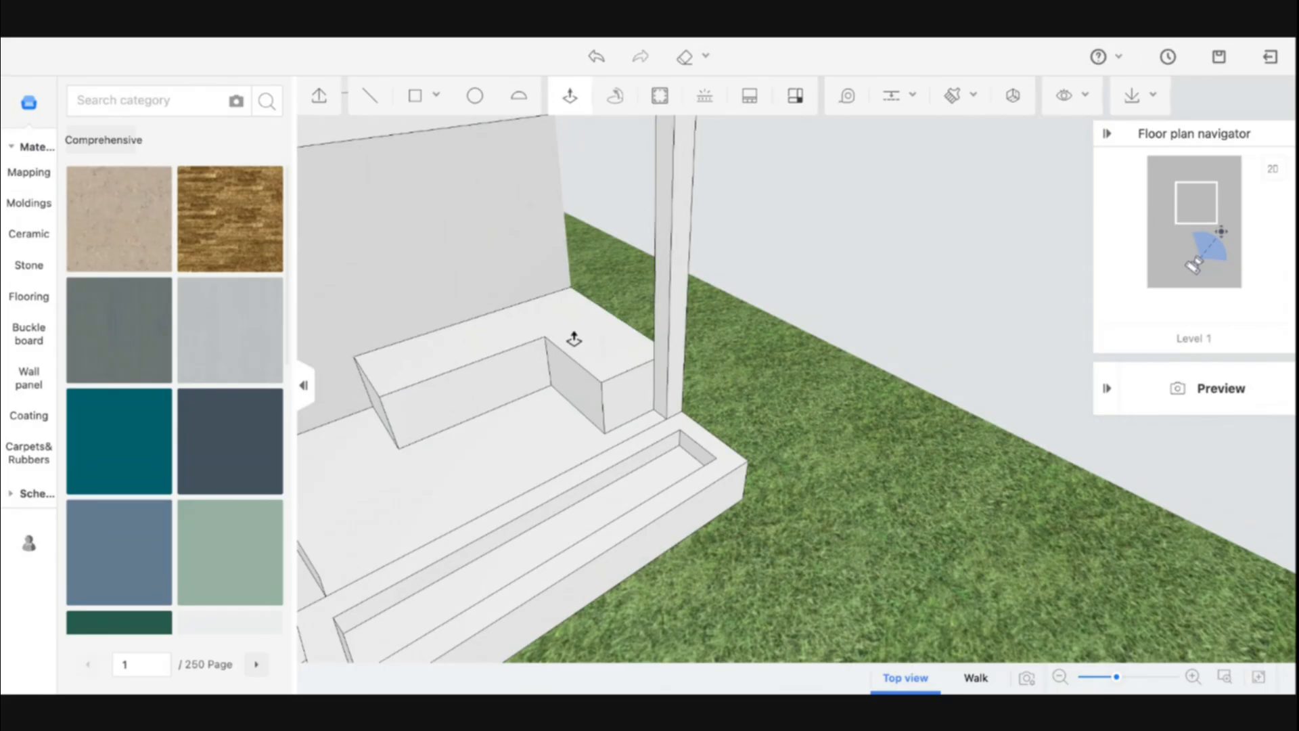
key("Escape")
Search the materials for wood and apply a wood decking material to the platform top
middle_click_drag(911, 517, 597, 433)
key("w")
key("a")
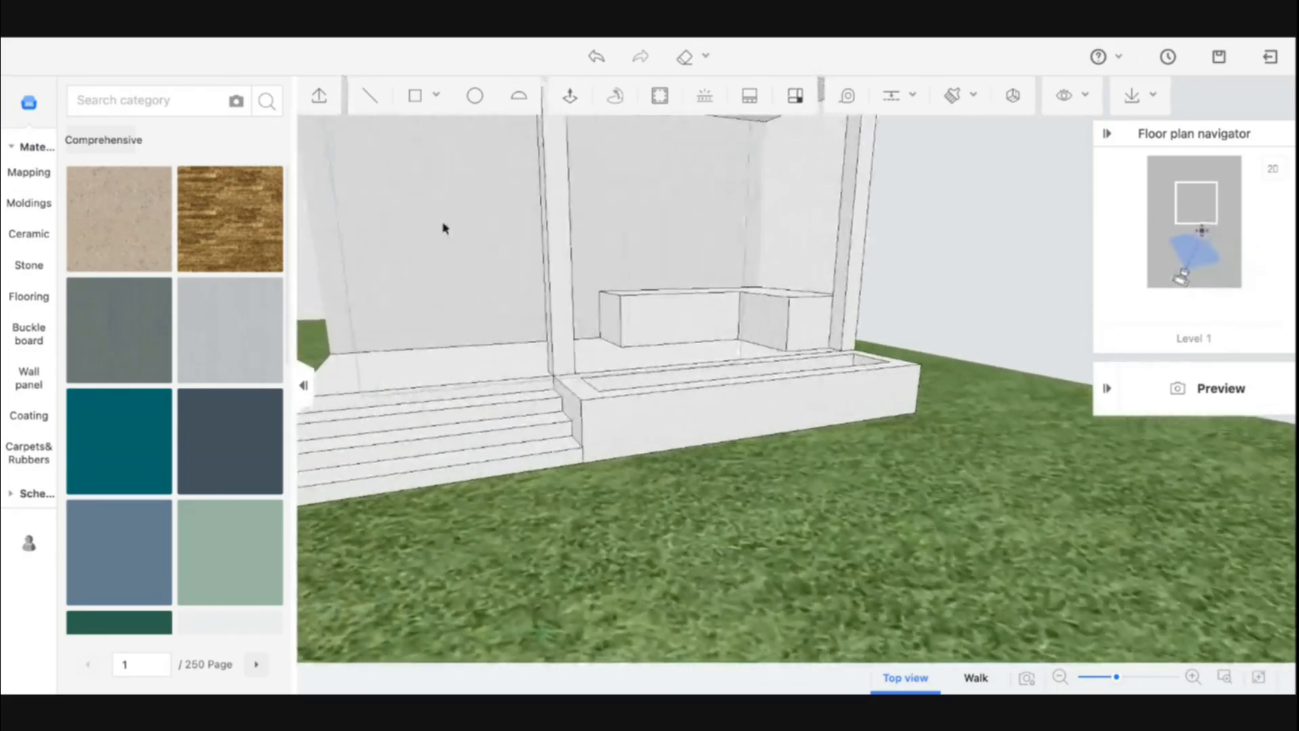
left_click(112, 102)
type("wood")
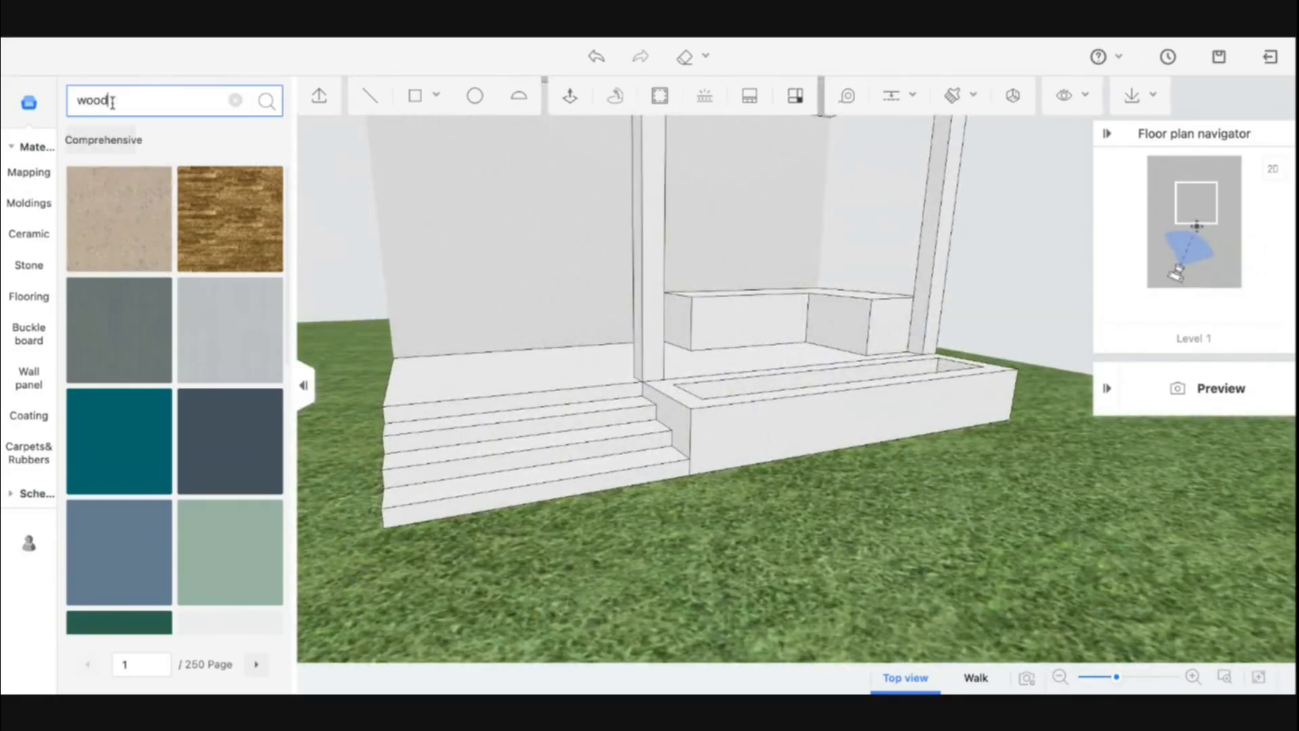
key("Return")
middle_click_drag(433, 291, 558, 365)
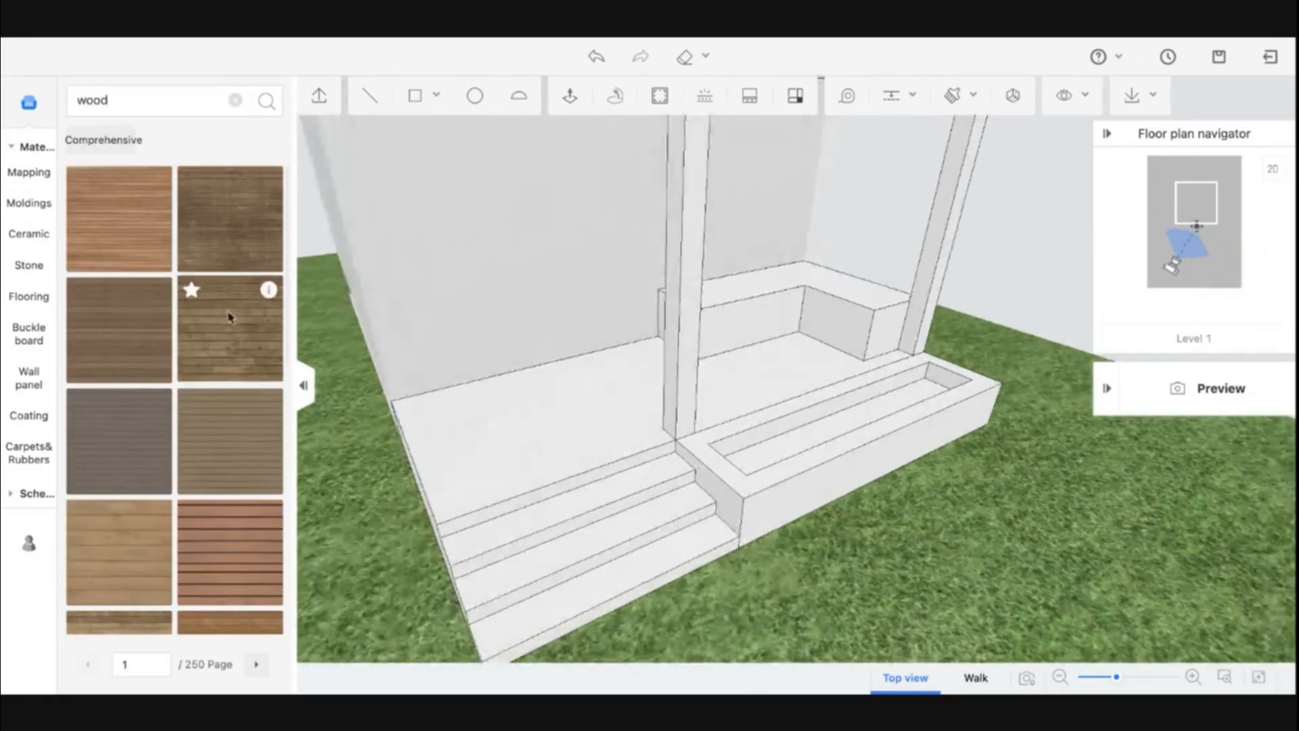
left_click_drag(229, 470, 511, 421)
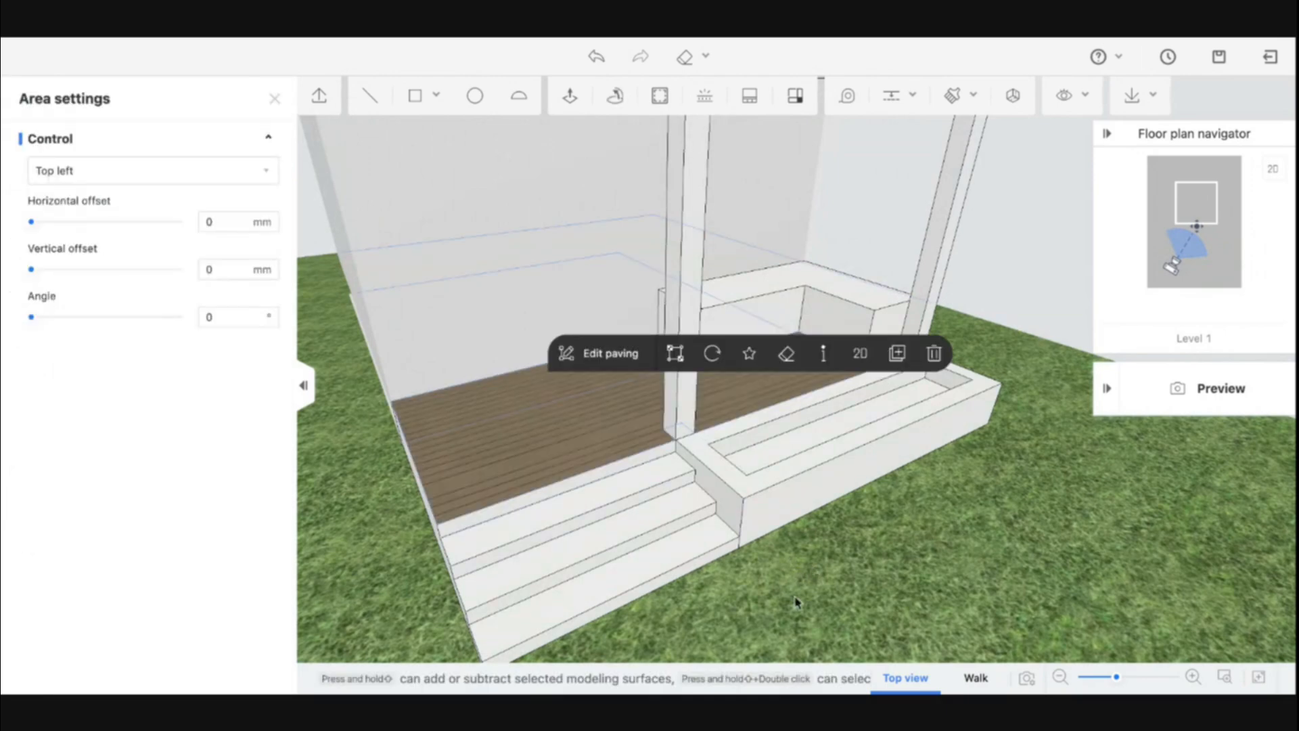
Sample the wood decking and paint every step tread and riser with it
middle_click_drag(797, 601, 857, 598)
key("b")
left_click(664, 439)
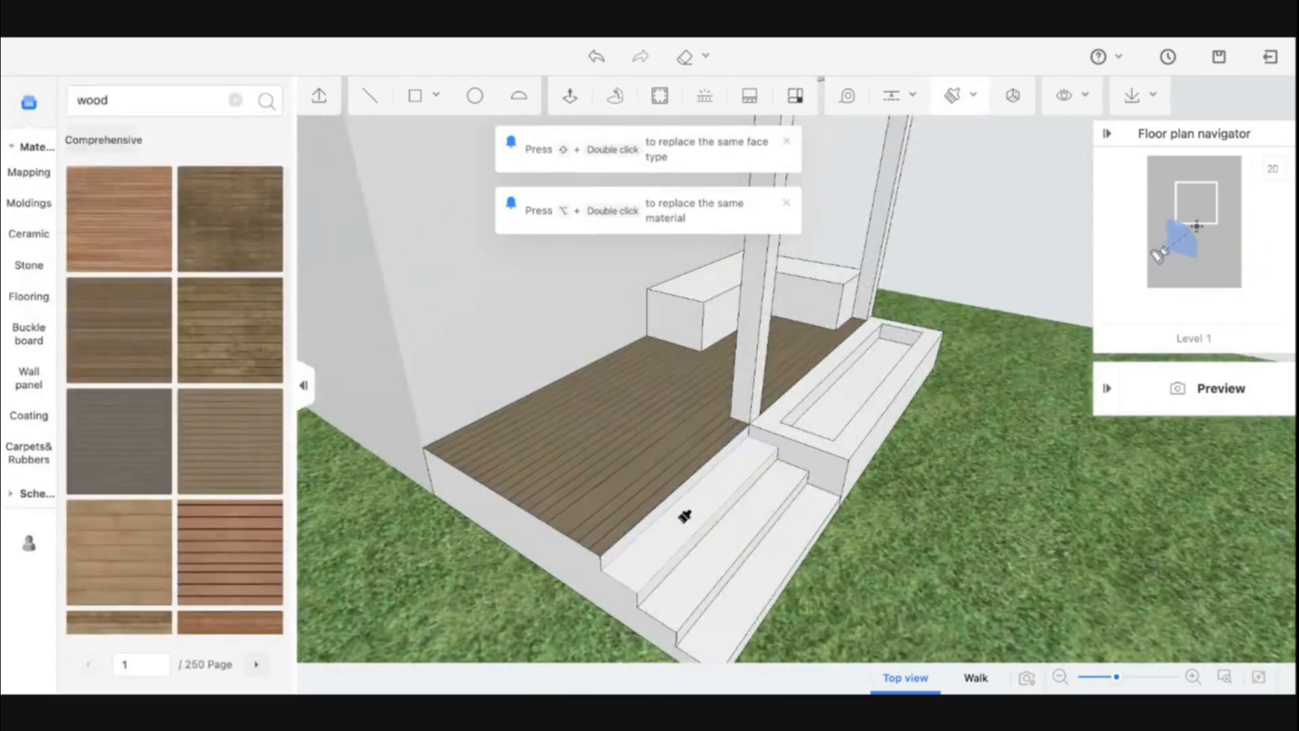
left_click(689, 511)
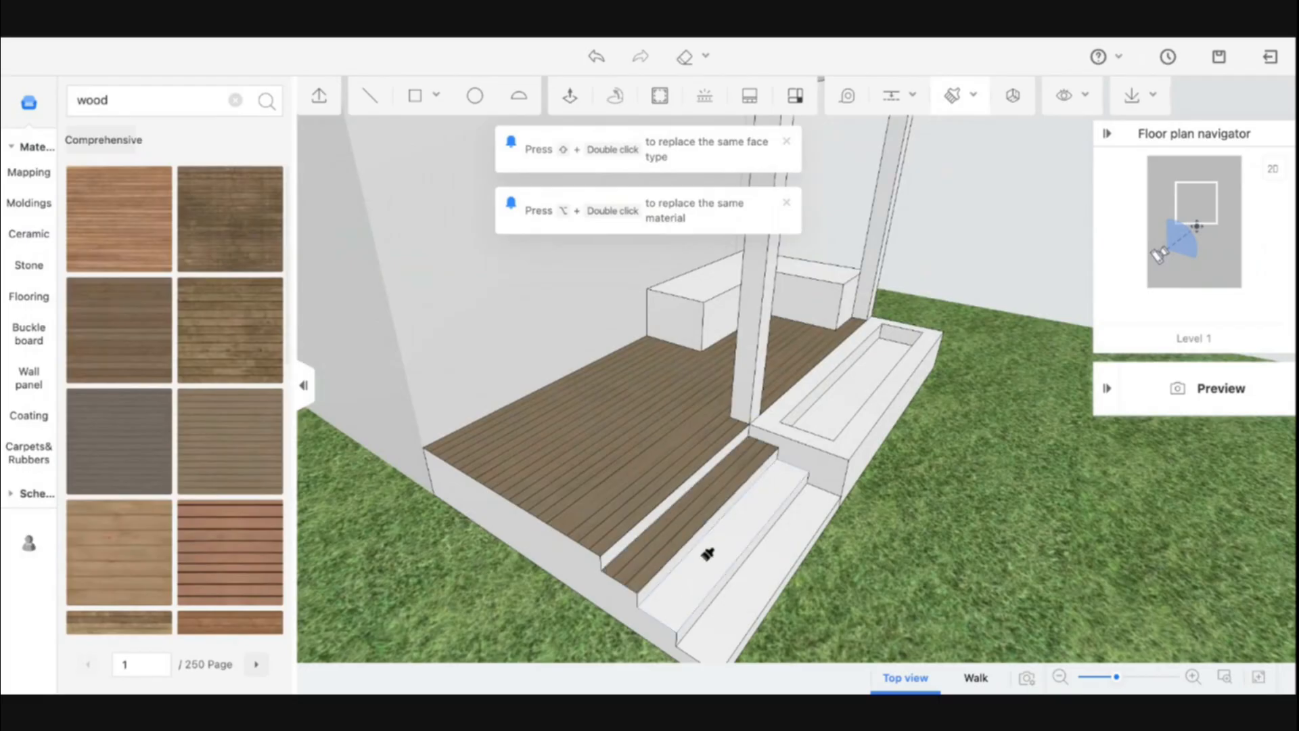
left_click(708, 551)
left_click(740, 594)
mouse_move(749, 598)
middle_mouse_down()
mouse_move(702, 577)
mouse_move(650, 434)
middle_mouse_up()
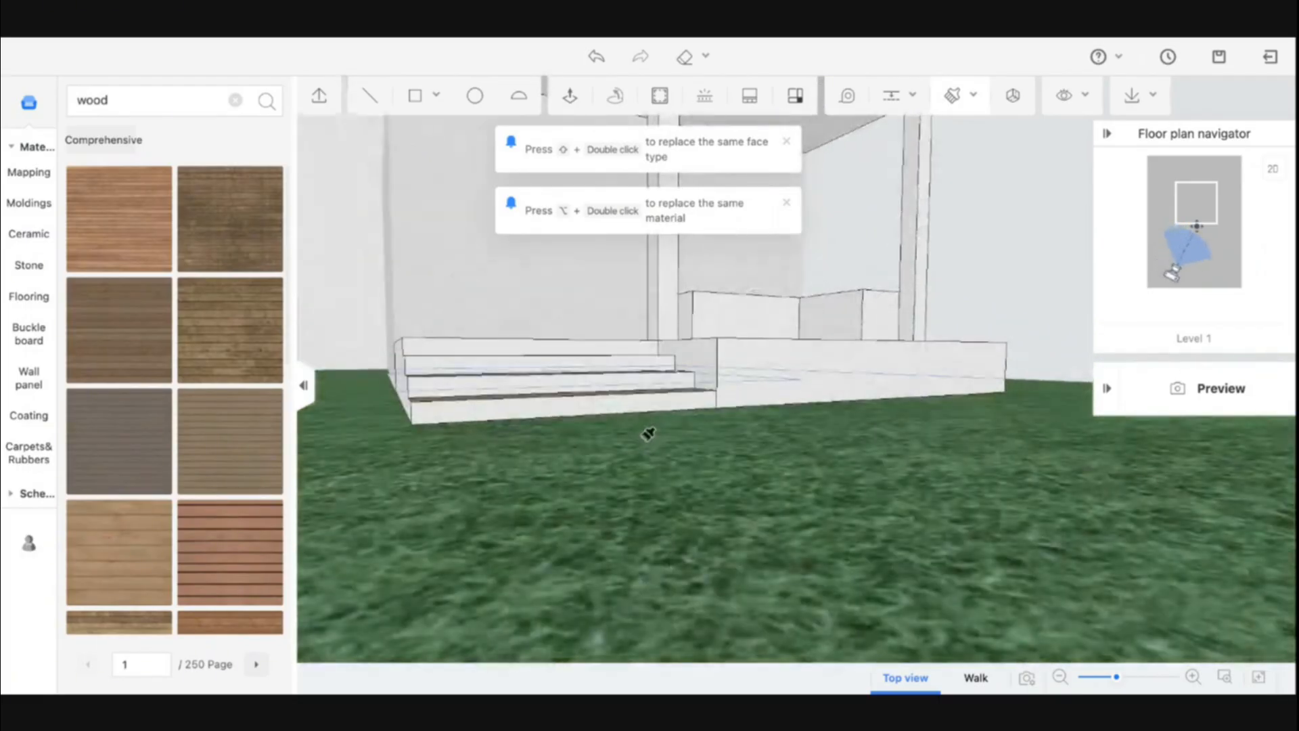
left_click(628, 403)
left_click(617, 369)
left_click(617, 364)
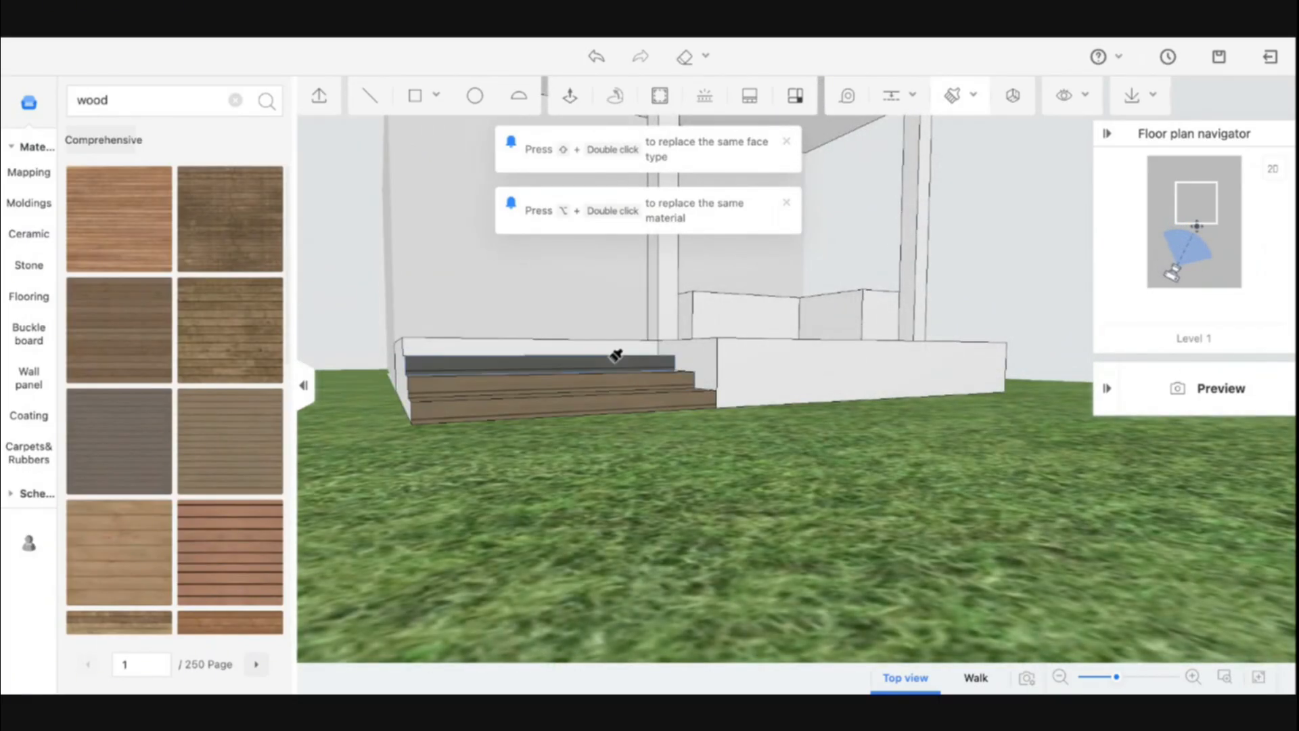
left_click(607, 342)
mouse_move(566, 351)
middle_mouse_down()
mouse_move(841, 517)
mouse_move(957, 545)
mouse_move(765, 548)
middle_mouse_up()
left_click(608, 369)
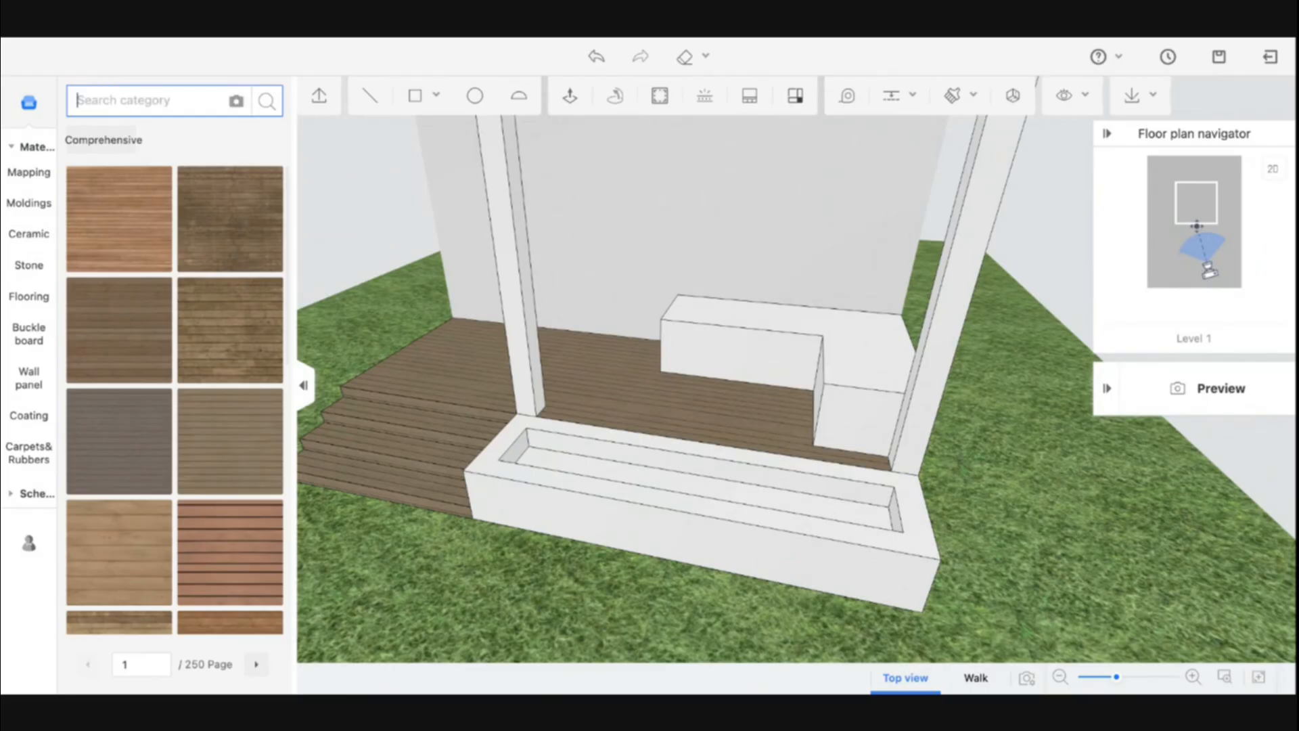
Search stone materials for black and paint the planter's outer and inner faces and rim with it
left_click(35, 264)
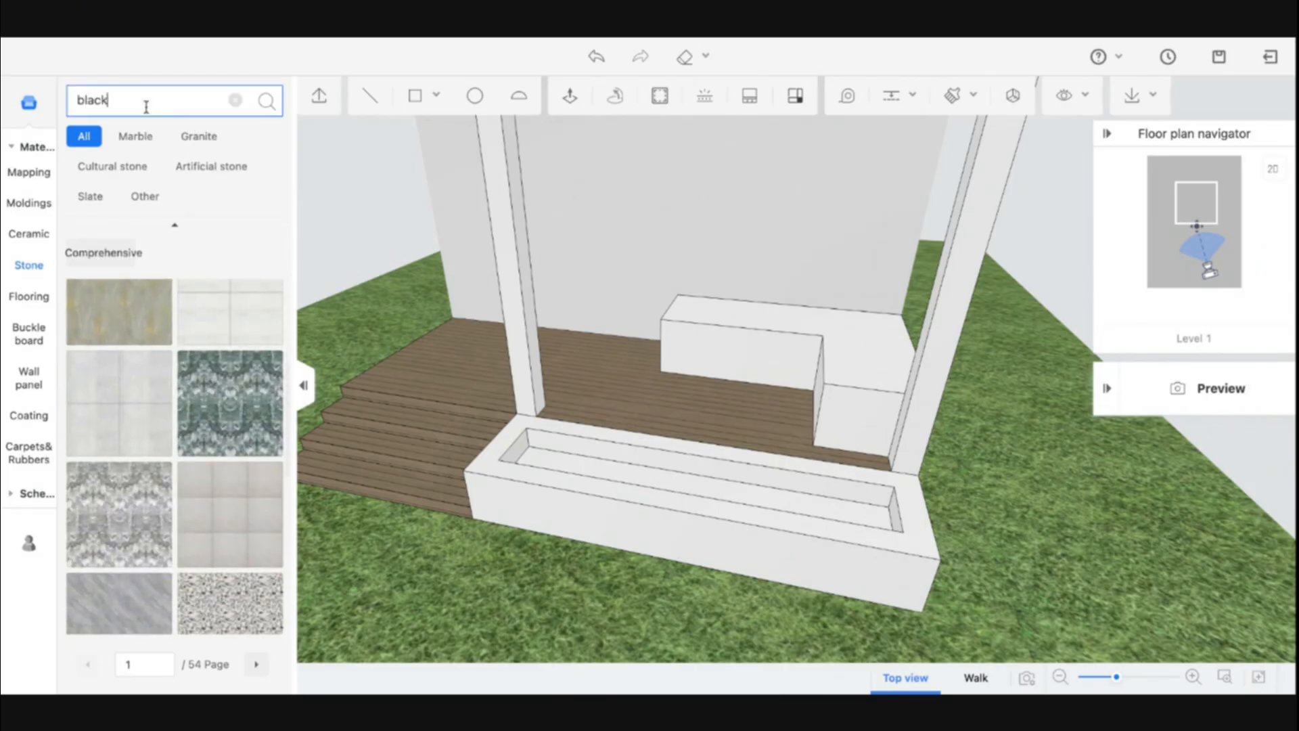
key("Return")
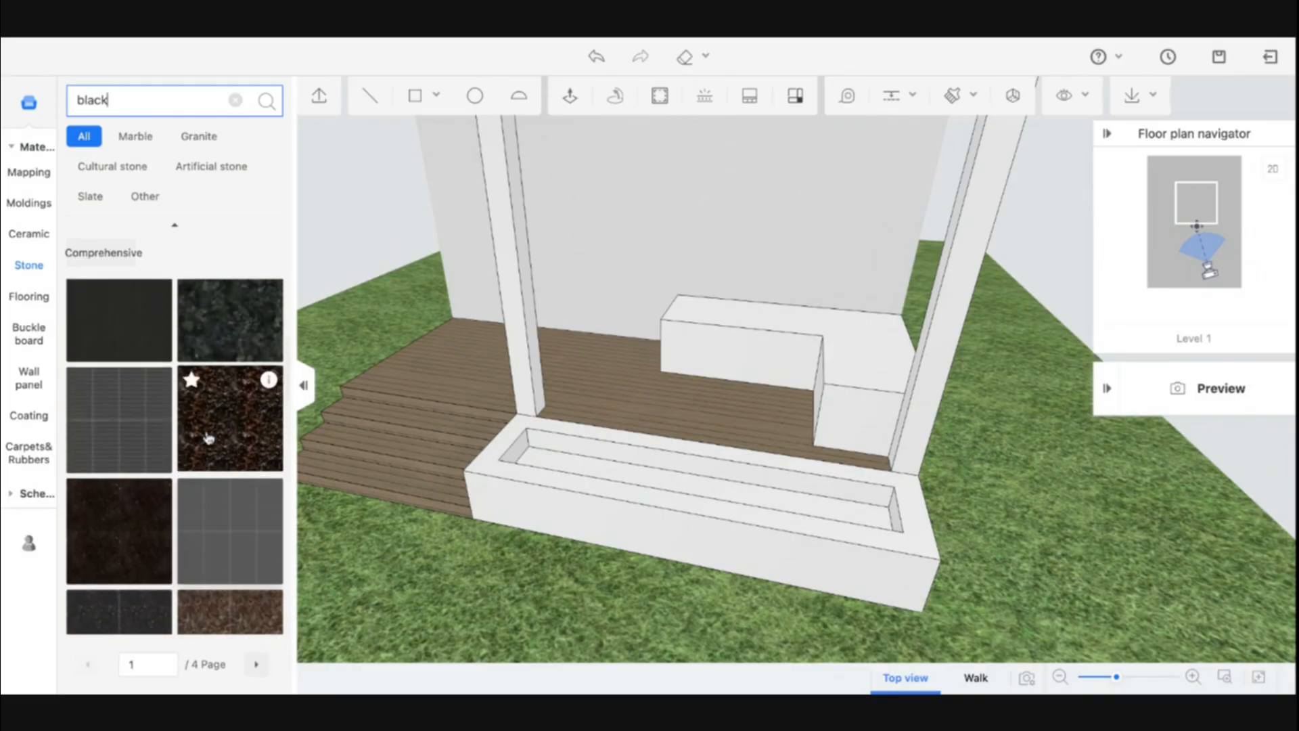
scroll(250, 538, "down", 1)
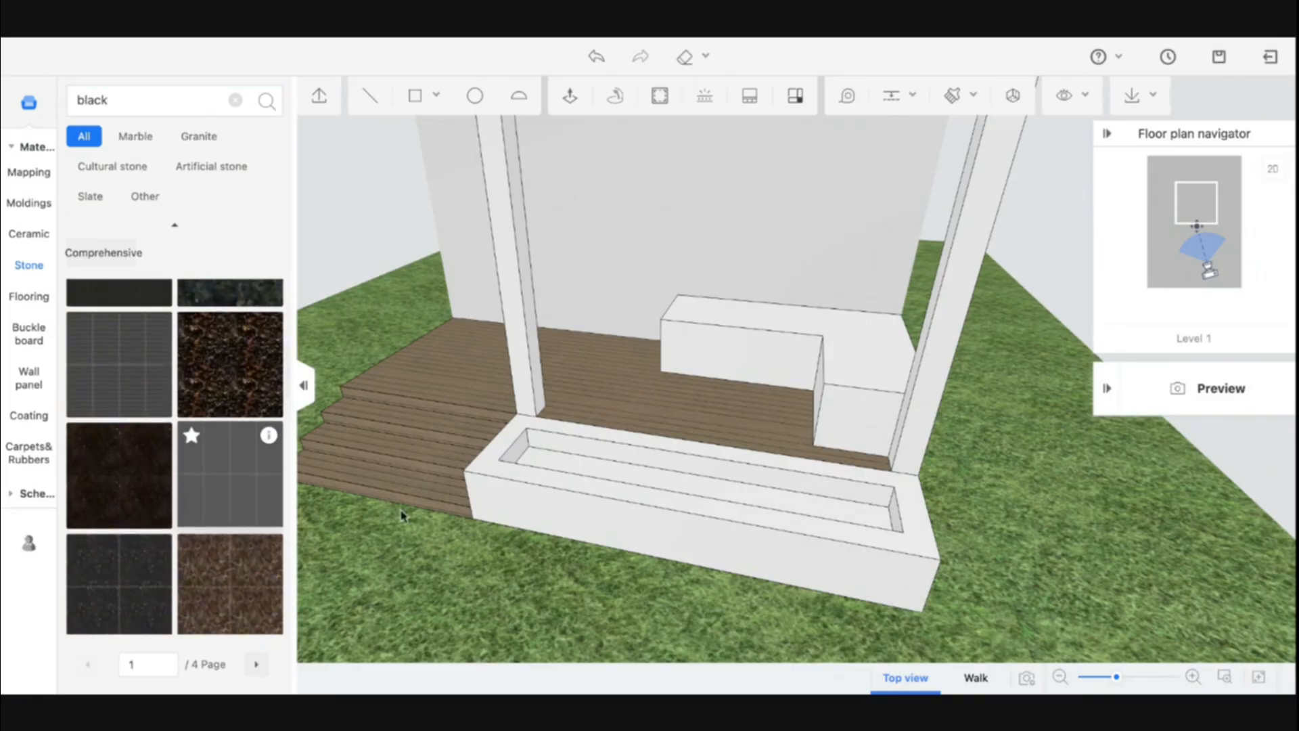
left_click_drag(402, 516, 590, 513)
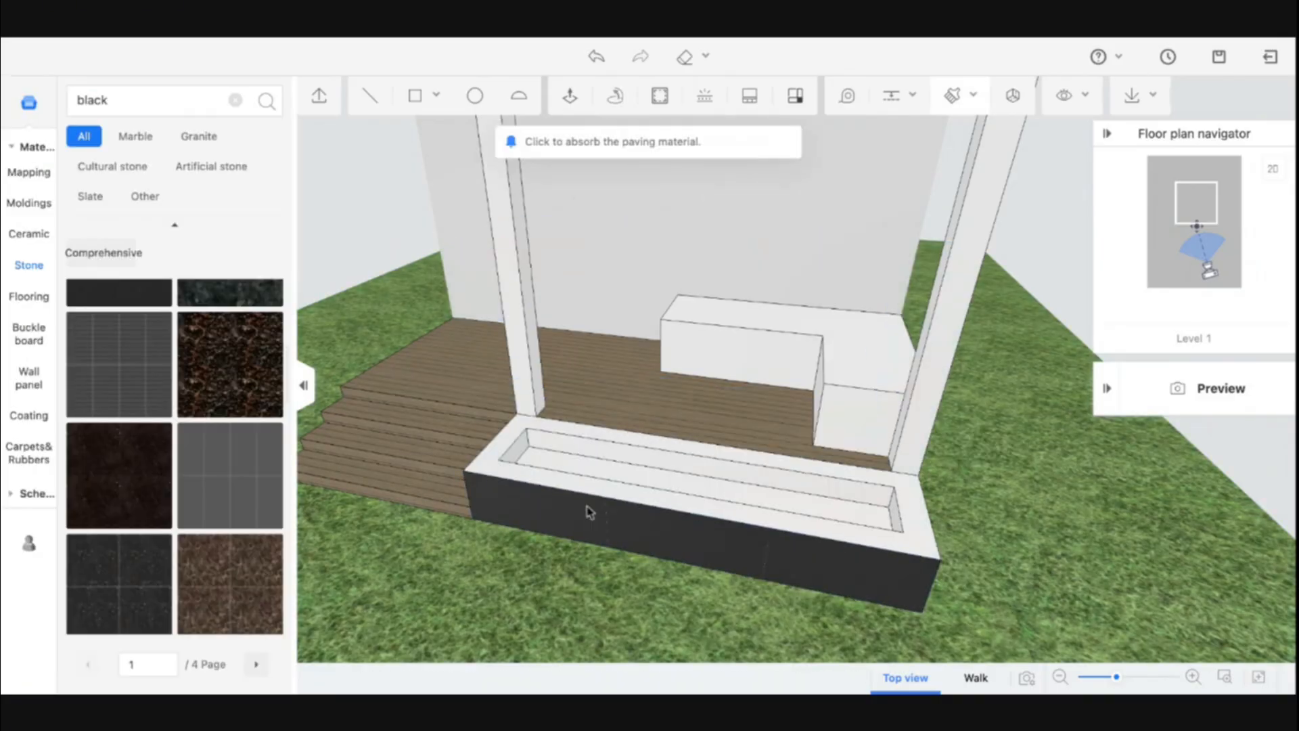
left_click(590, 512)
left_click(570, 463)
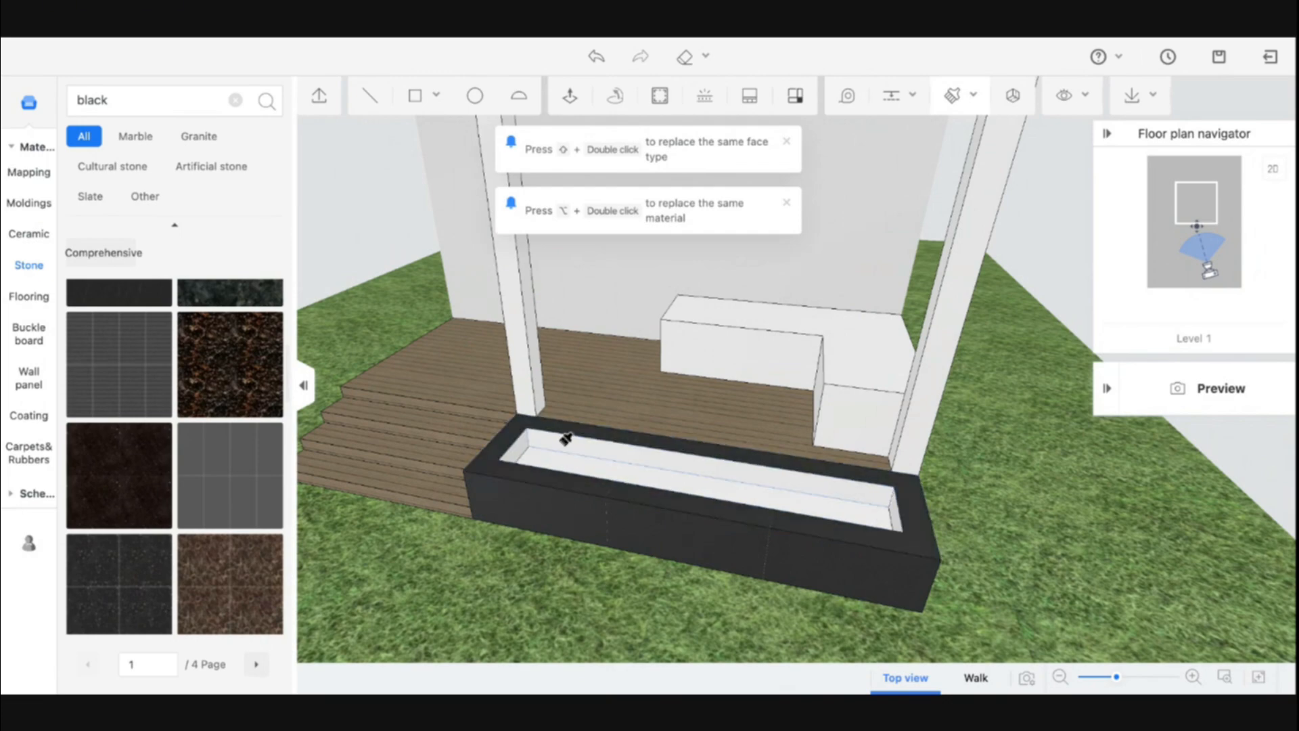
left_click(564, 441)
left_click_drag(527, 440, 749, 449)
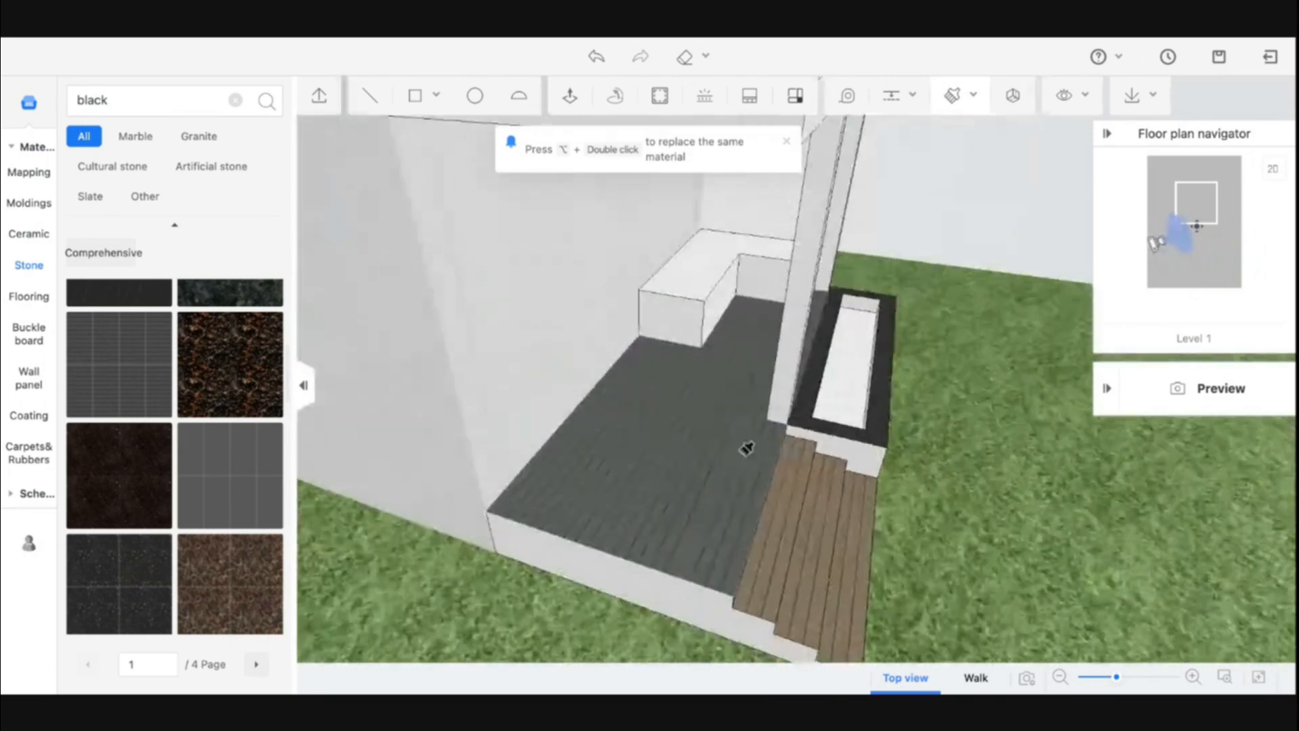
left_click_drag(877, 440, 634, 576)
left_click_drag(501, 426, 902, 359)
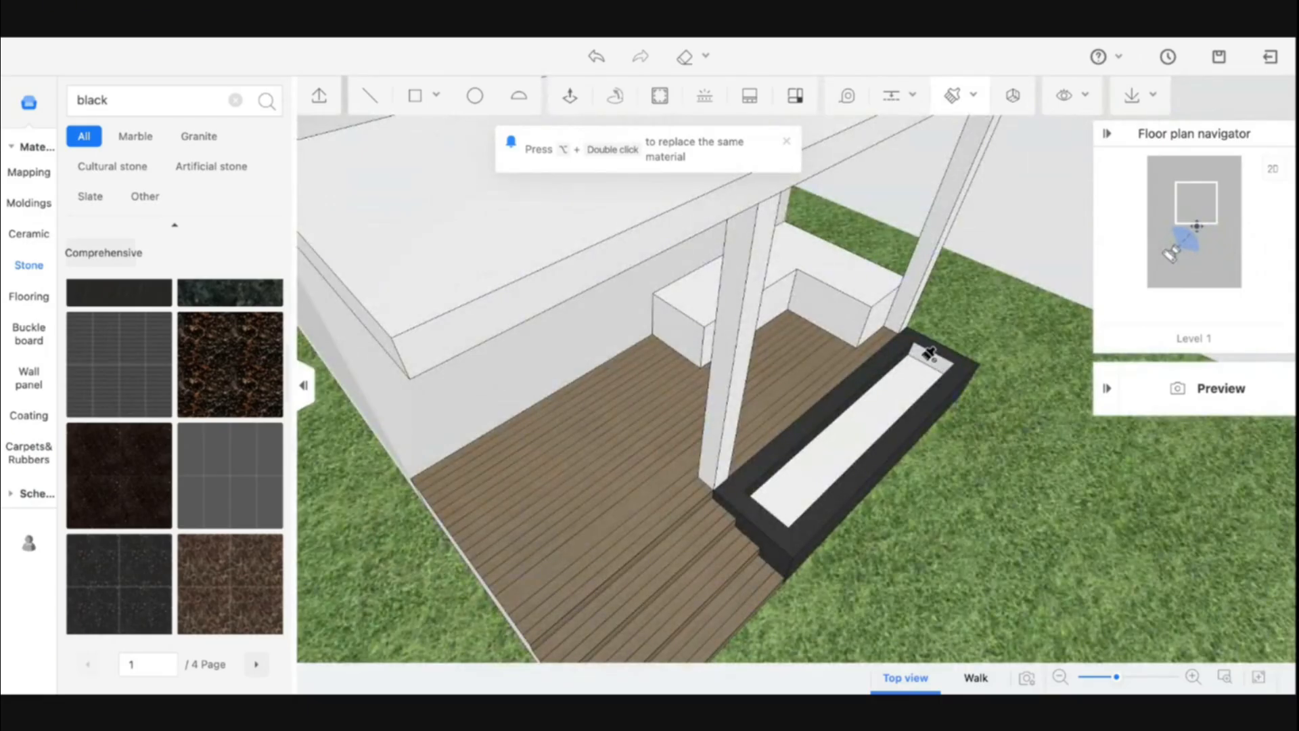
Search the materials for concrete and apply it to the bench's front face
scroll(930, 352, "up", 5)
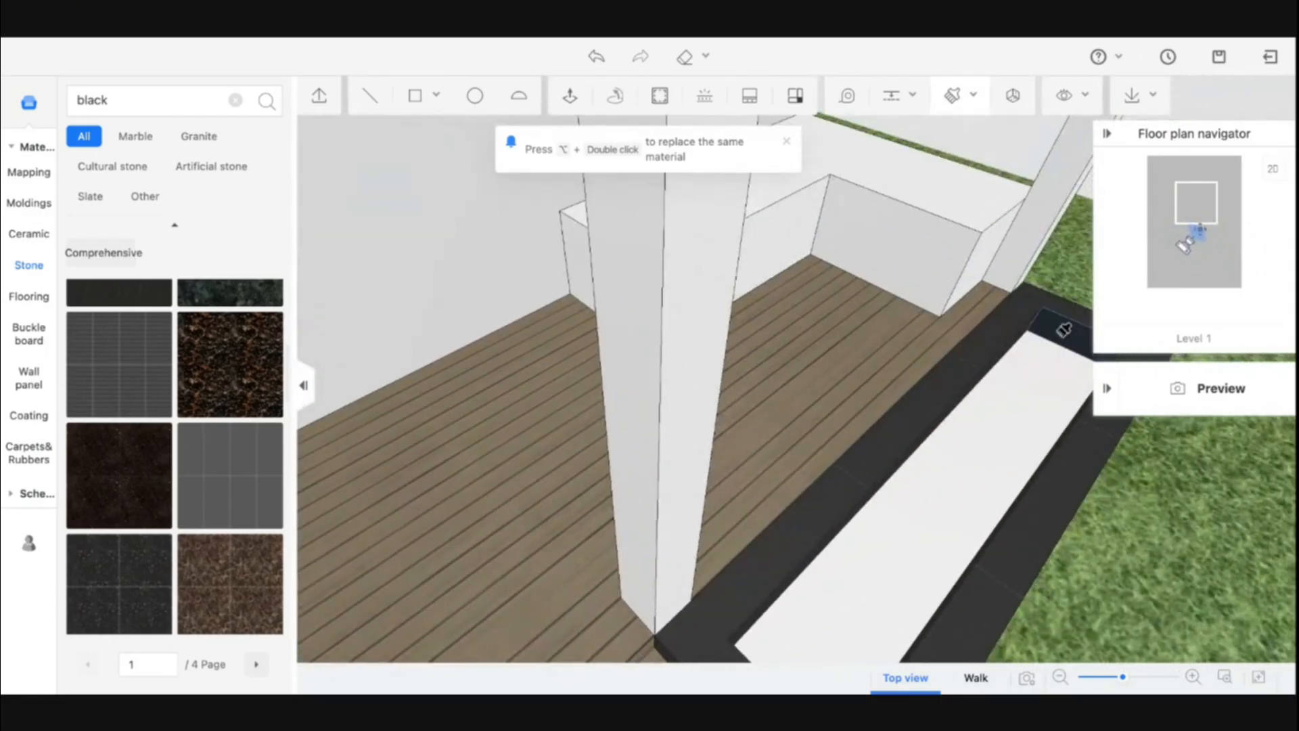
left_click_drag(1029, 487, 779, 450)
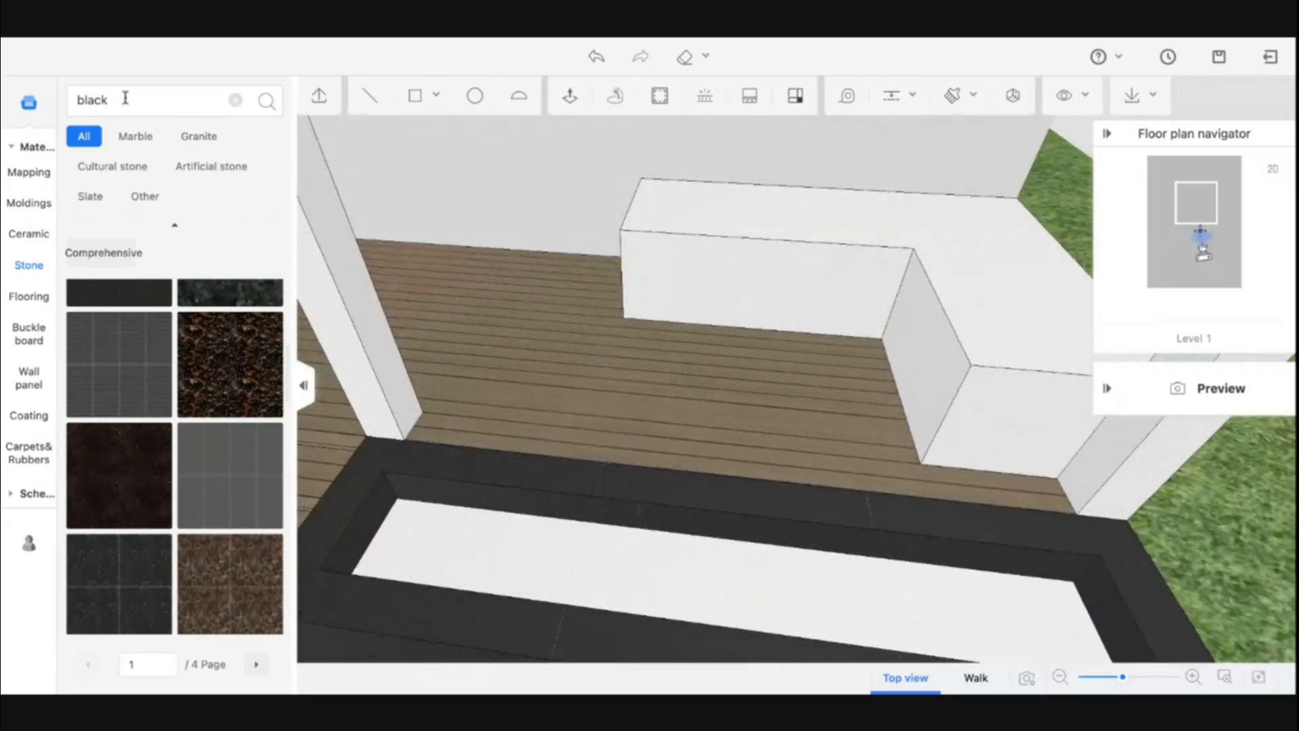
double_click(123, 98)
left_click(24, 152)
double_click(116, 95)
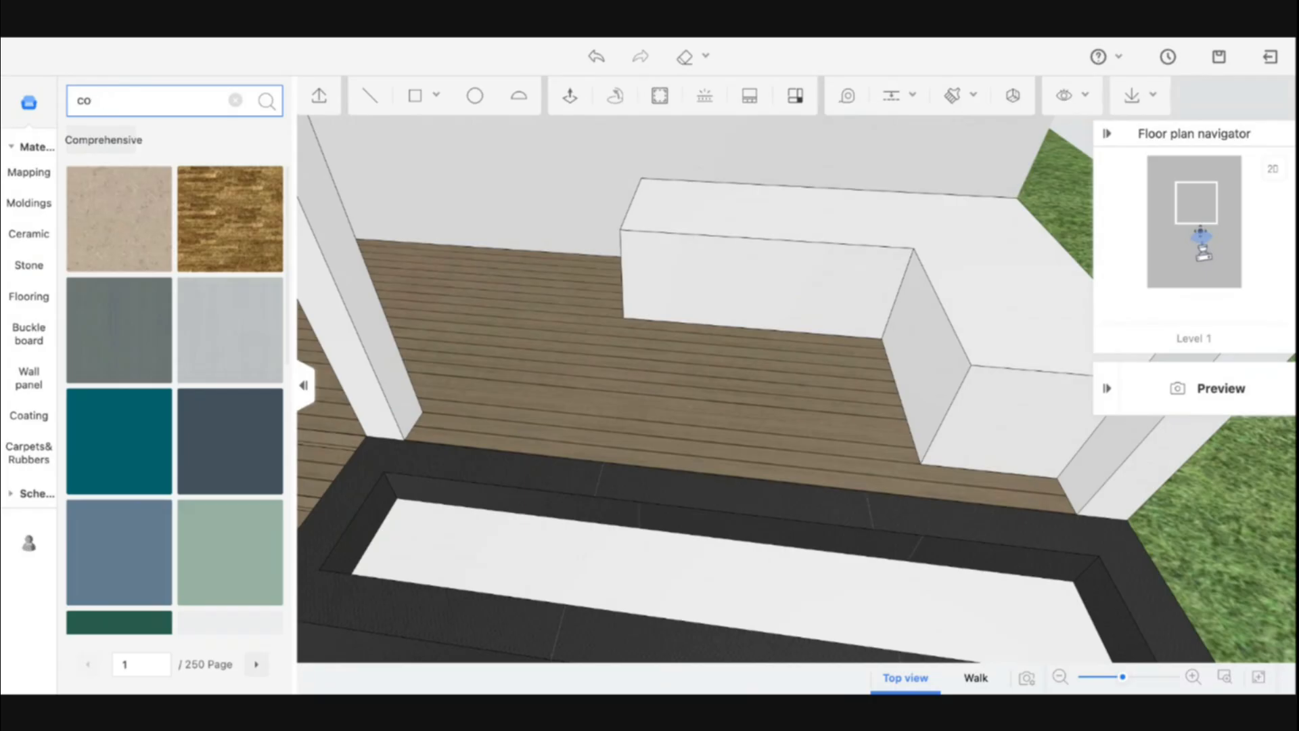
type("concrete")
key("Return")
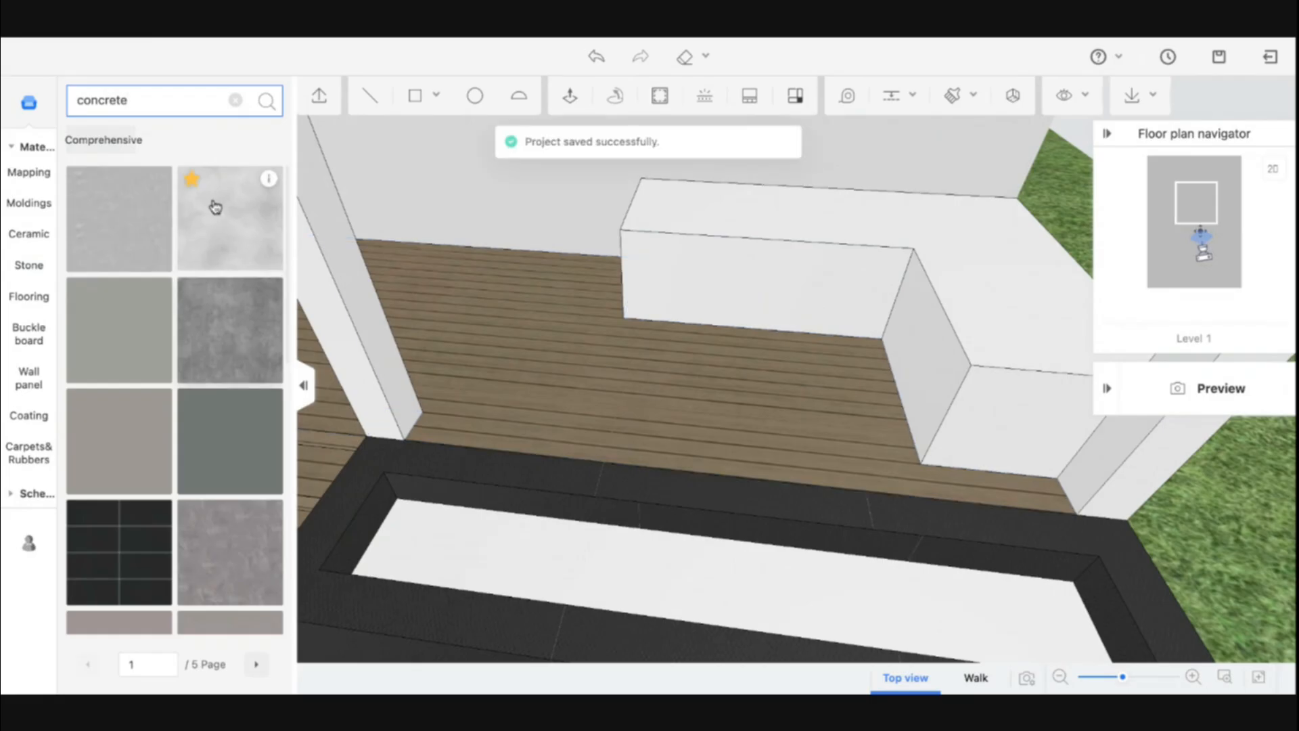
left_click_drag(223, 354, 690, 294)
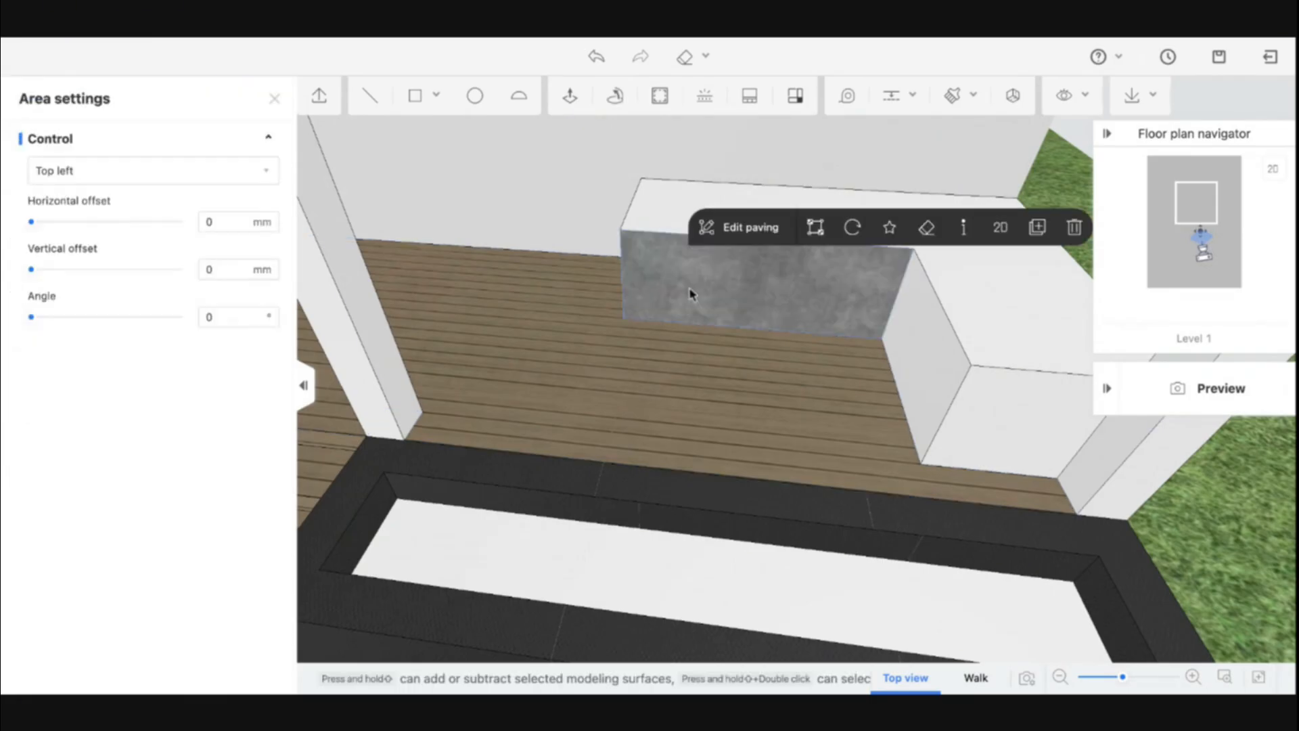
Sample the concrete and paint the bench's other sides and top with it
key("b")
left_click(724, 293)
left_click(920, 342)
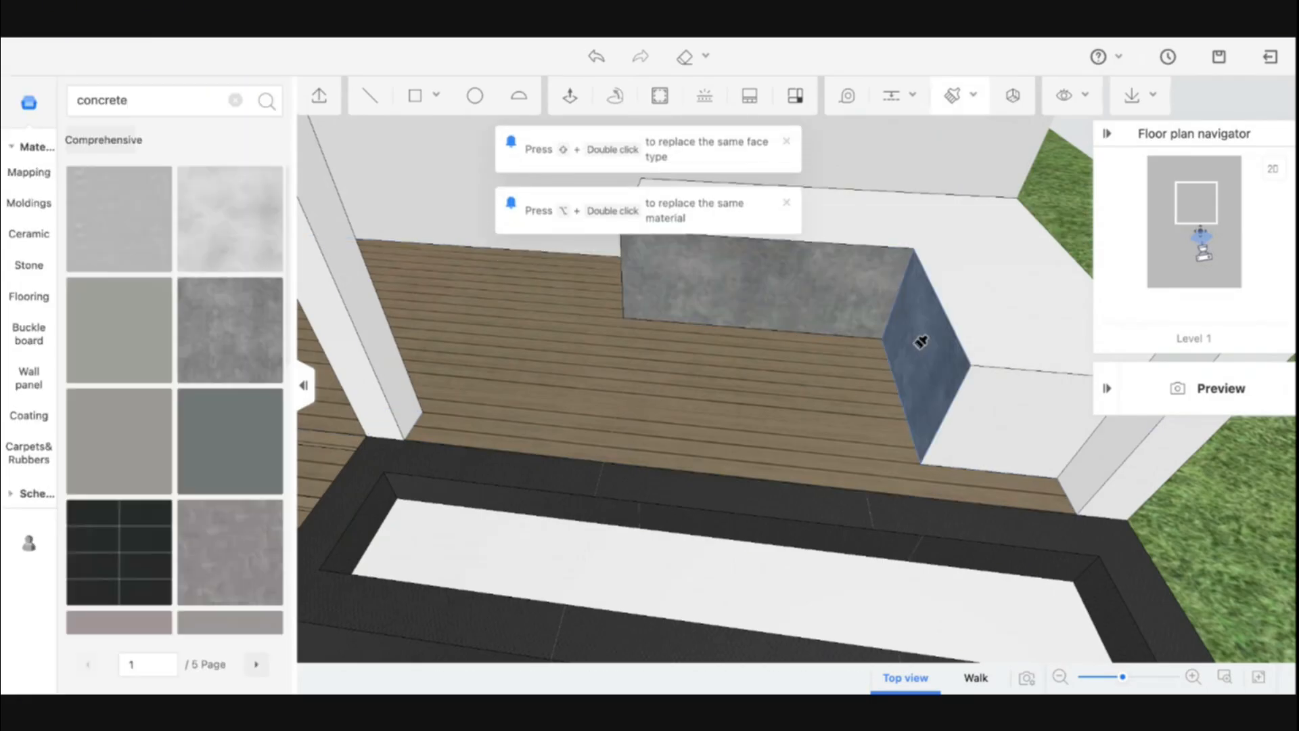
left_click(954, 252)
mouse_move(954, 253)
right_mouse_down()
mouse_move(1038, 255)
mouse_move(1105, 237)
right_mouse_up()
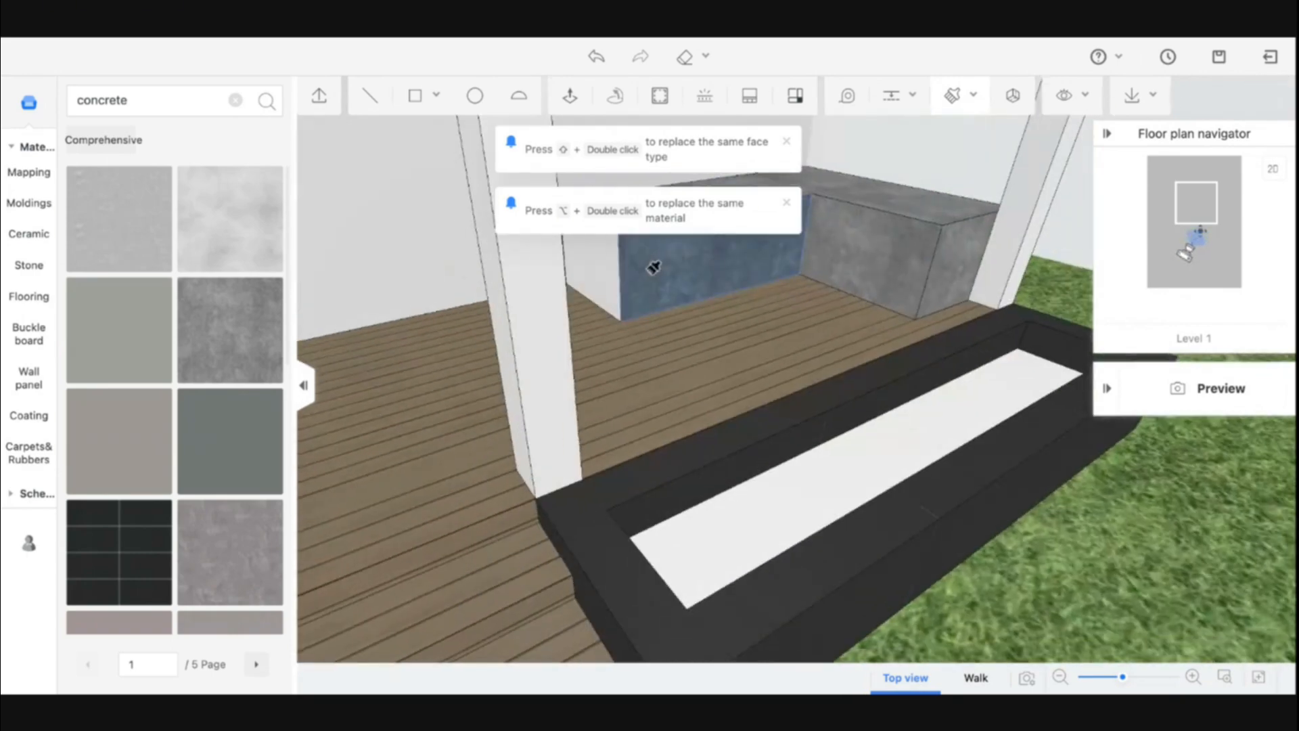
left_click(607, 267)
right_click_drag(1009, 302, 683, 308)
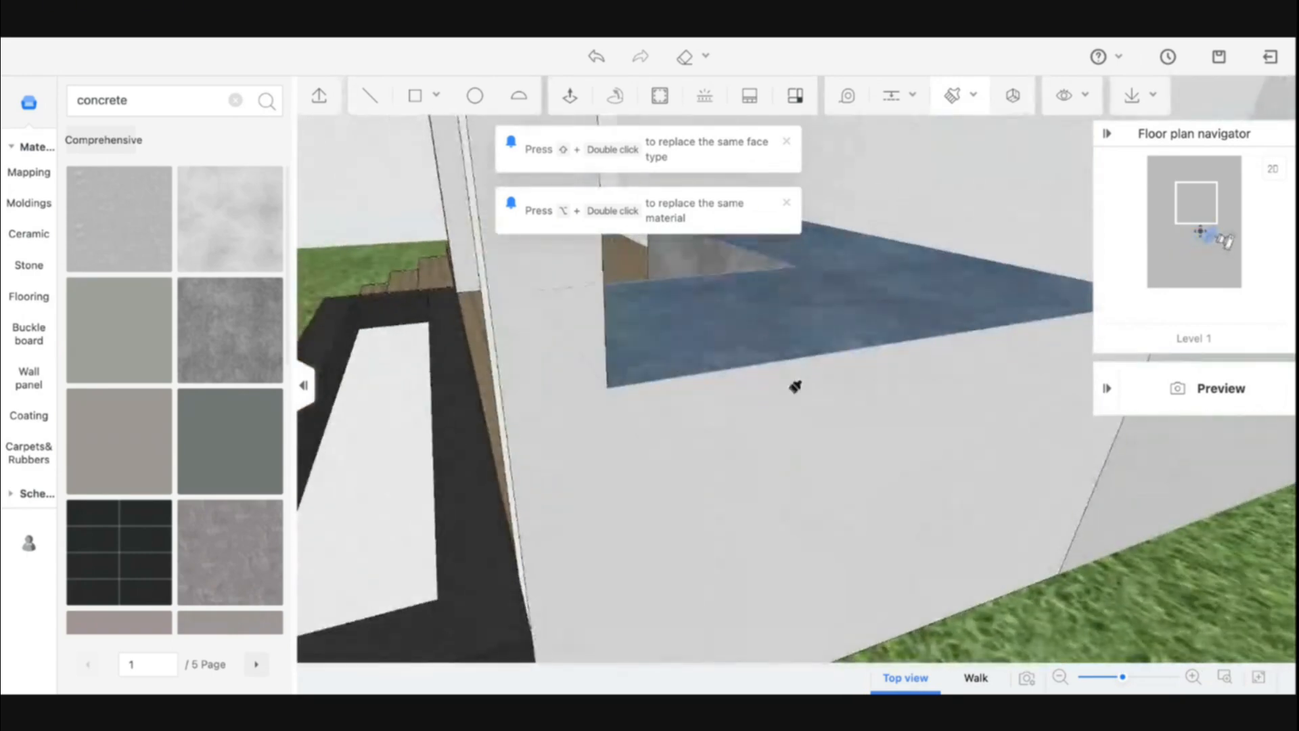
mouse_move(758, 426)
right_mouse_down()
mouse_move(748, 447)
mouse_move(630, 352)
right_mouse_up()
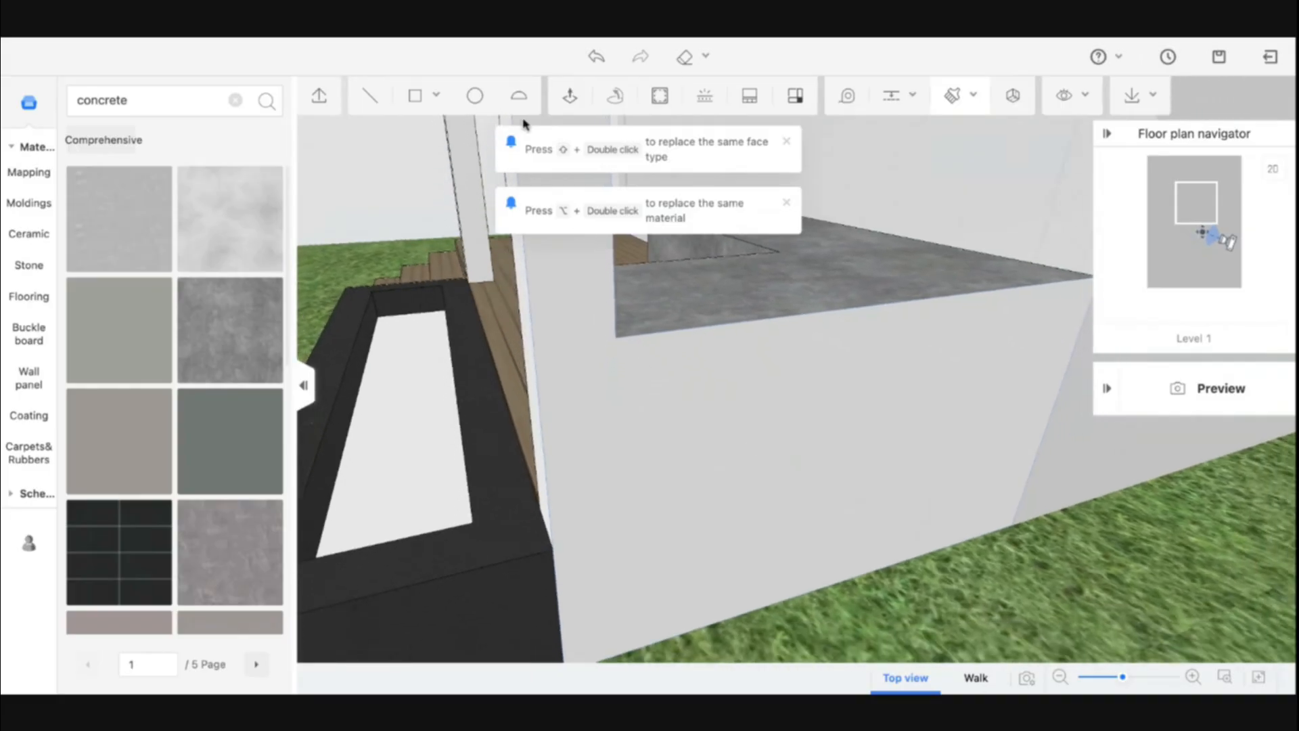
Draw a vertical line down the bench's end face in line with the column's edge
left_click(415, 95)
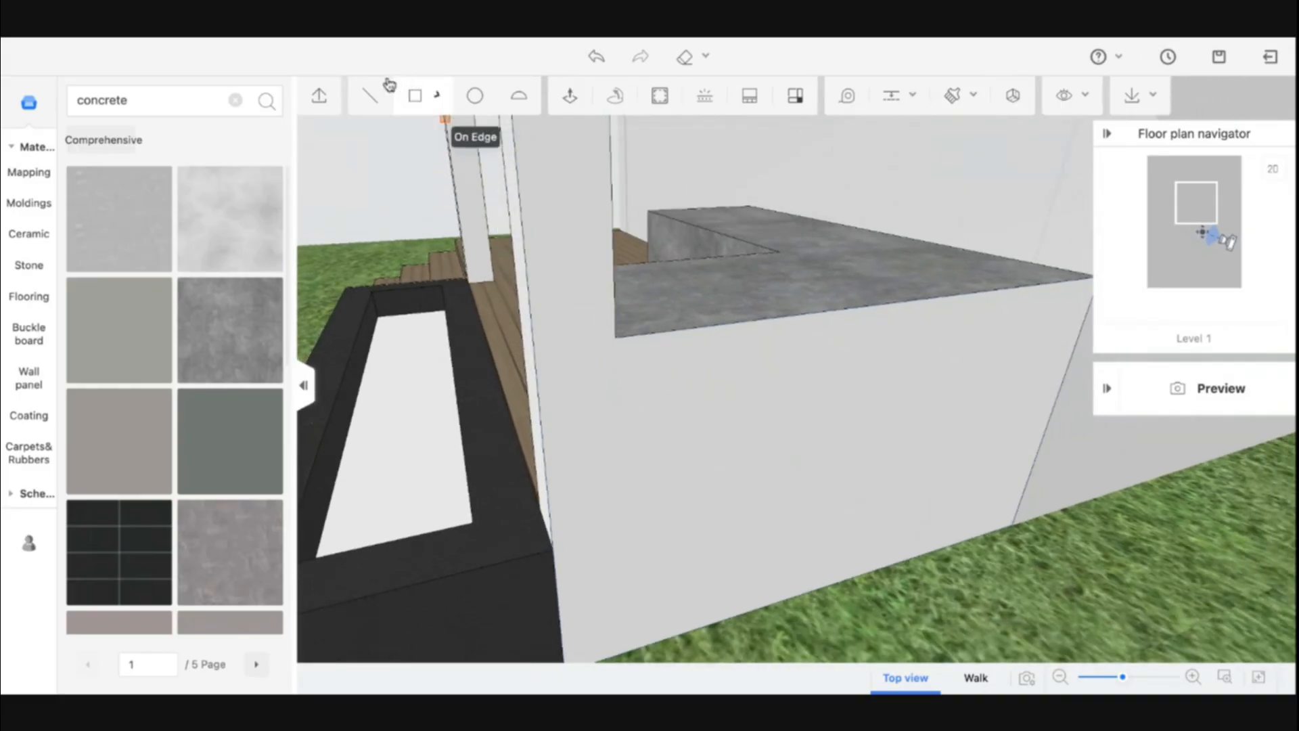
left_click(370, 95)
left_click(616, 337)
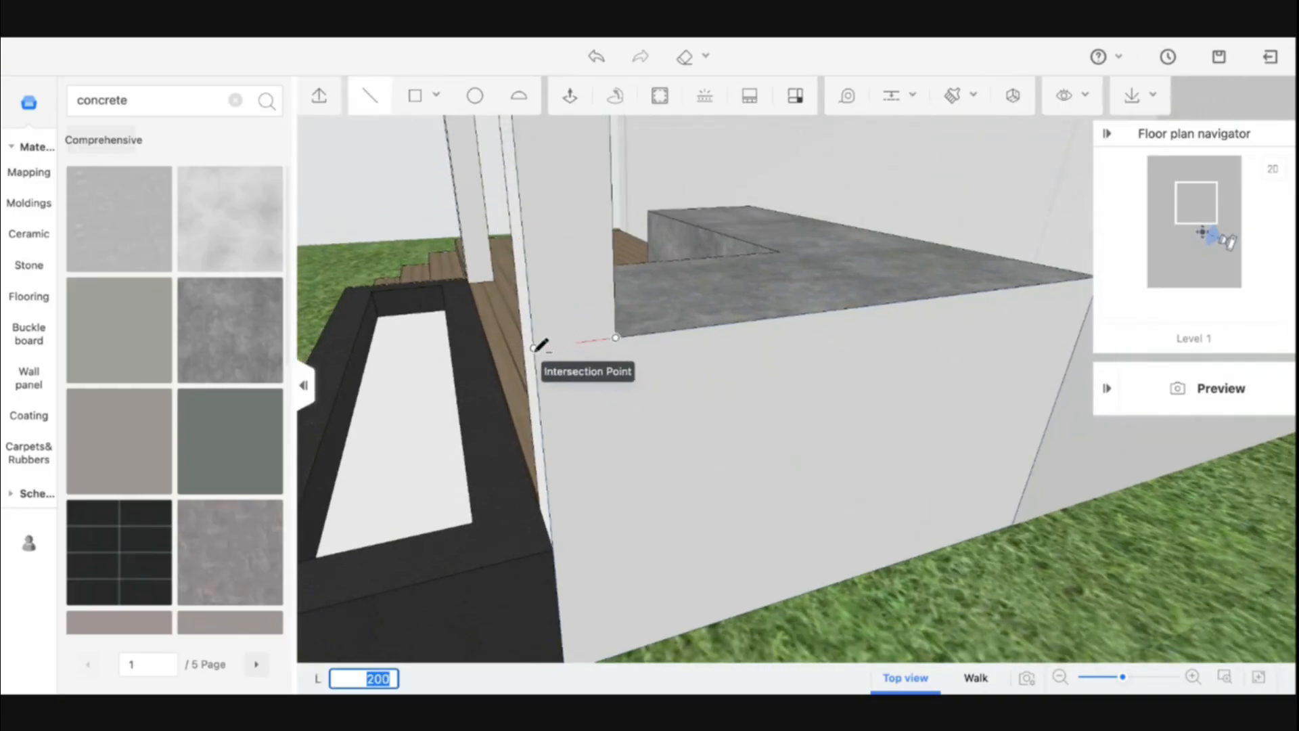
left_click(535, 349)
key("Escape")
mouse_move(555, 380)
right_mouse_down()
mouse_move(685, 388)
mouse_move(569, 383)
right_mouse_up()
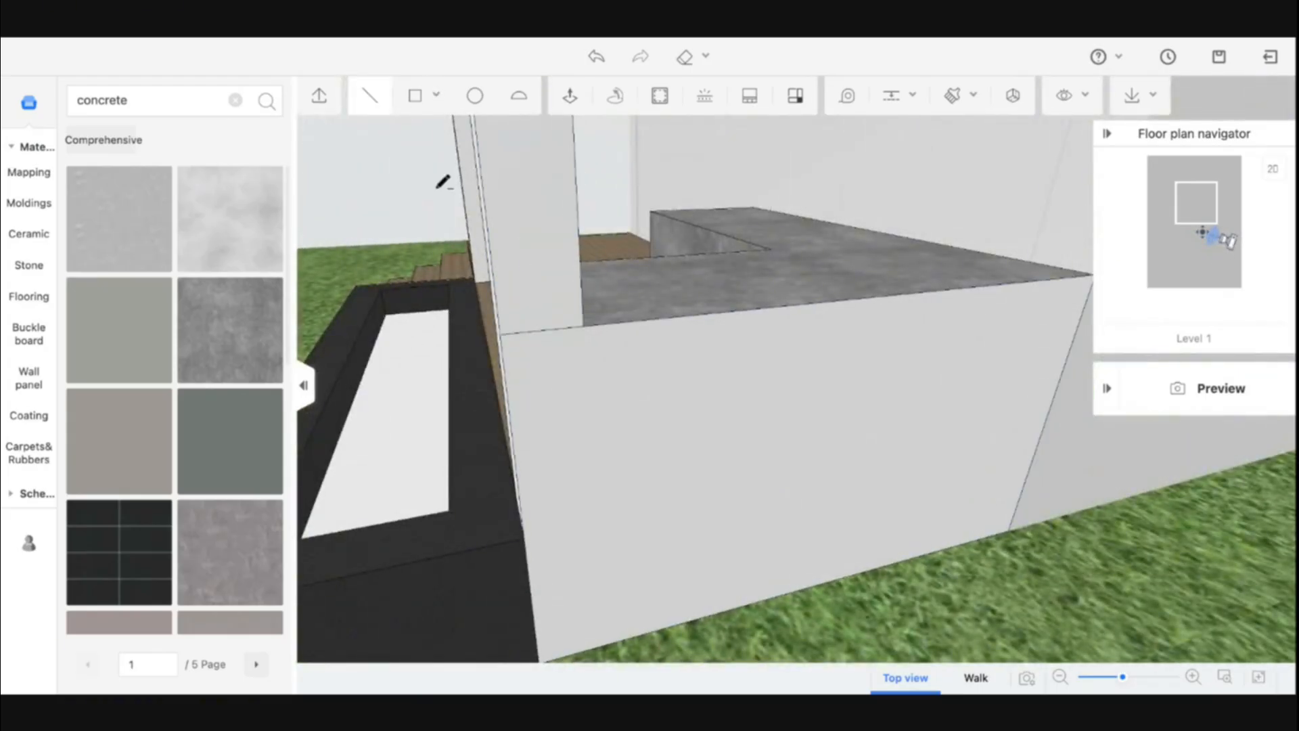
left_click(584, 326)
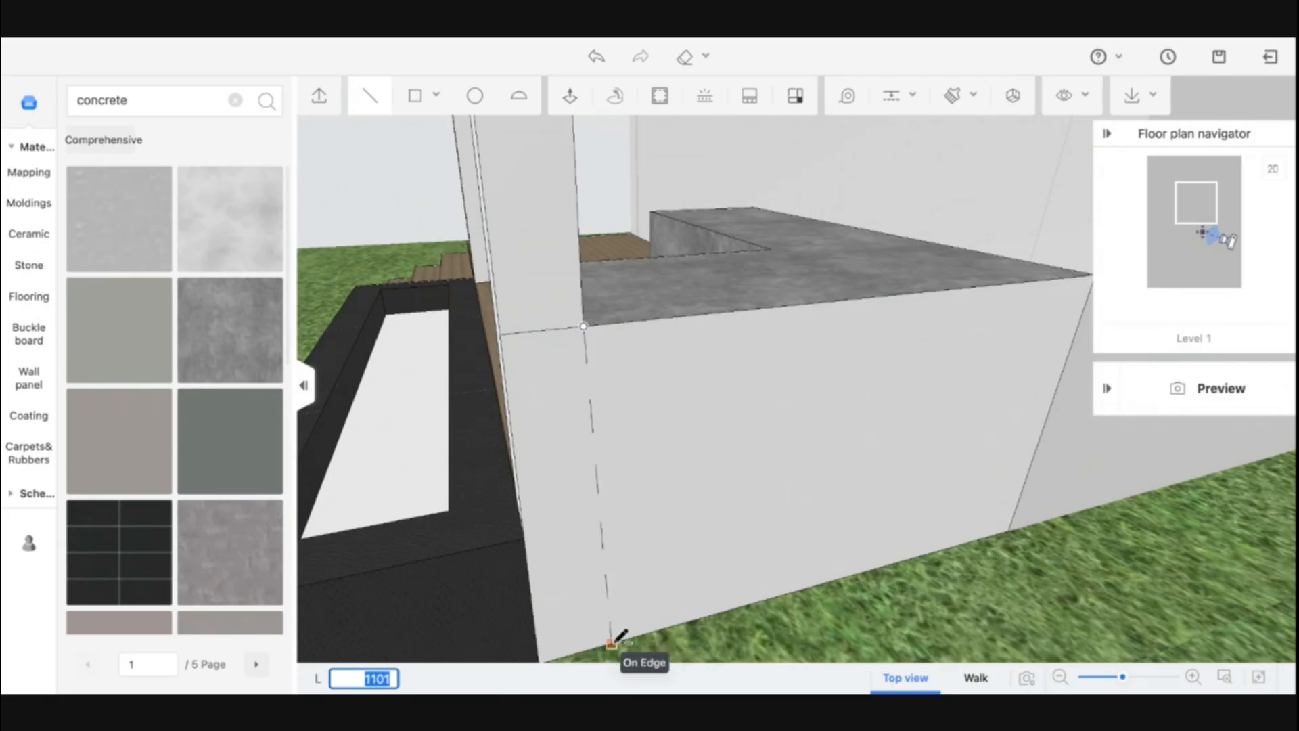
left_click(600, 646)
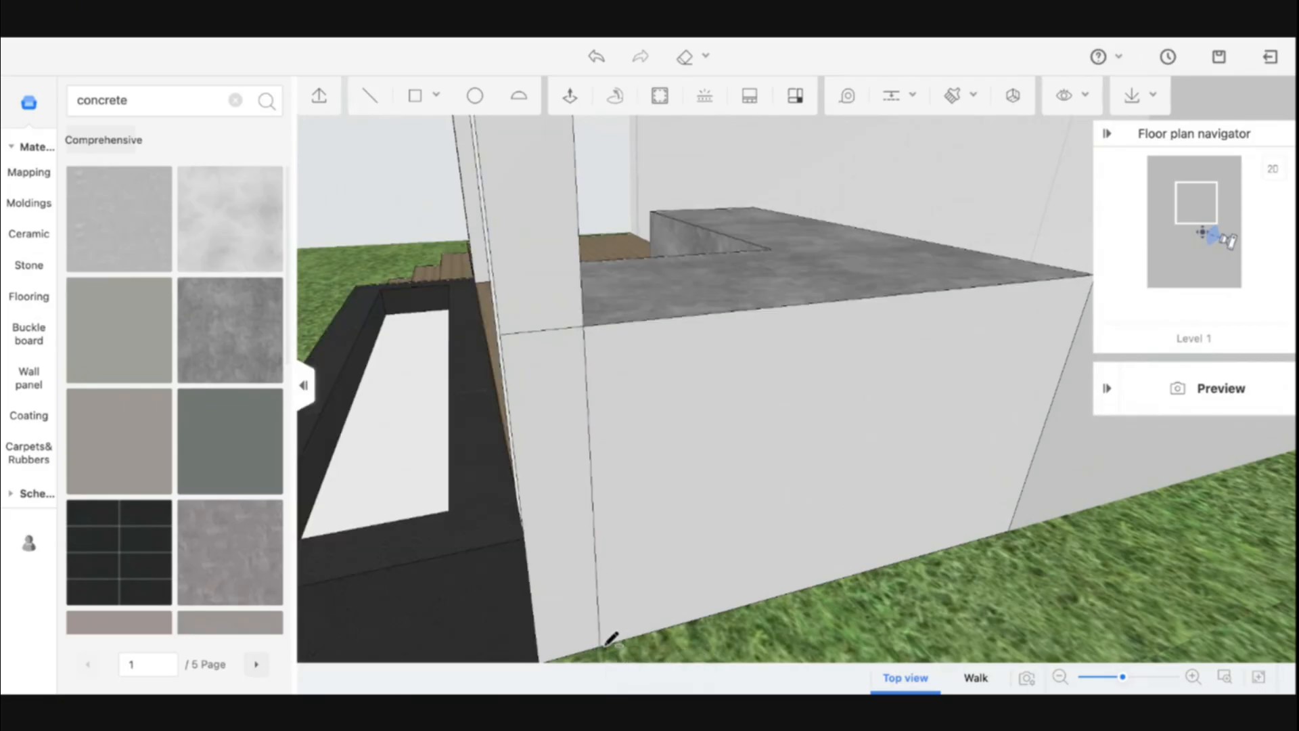
Sample the concrete and paint the newly split section of the bench's end face
key("b")
left_click(688, 296)
left_click(677, 377)
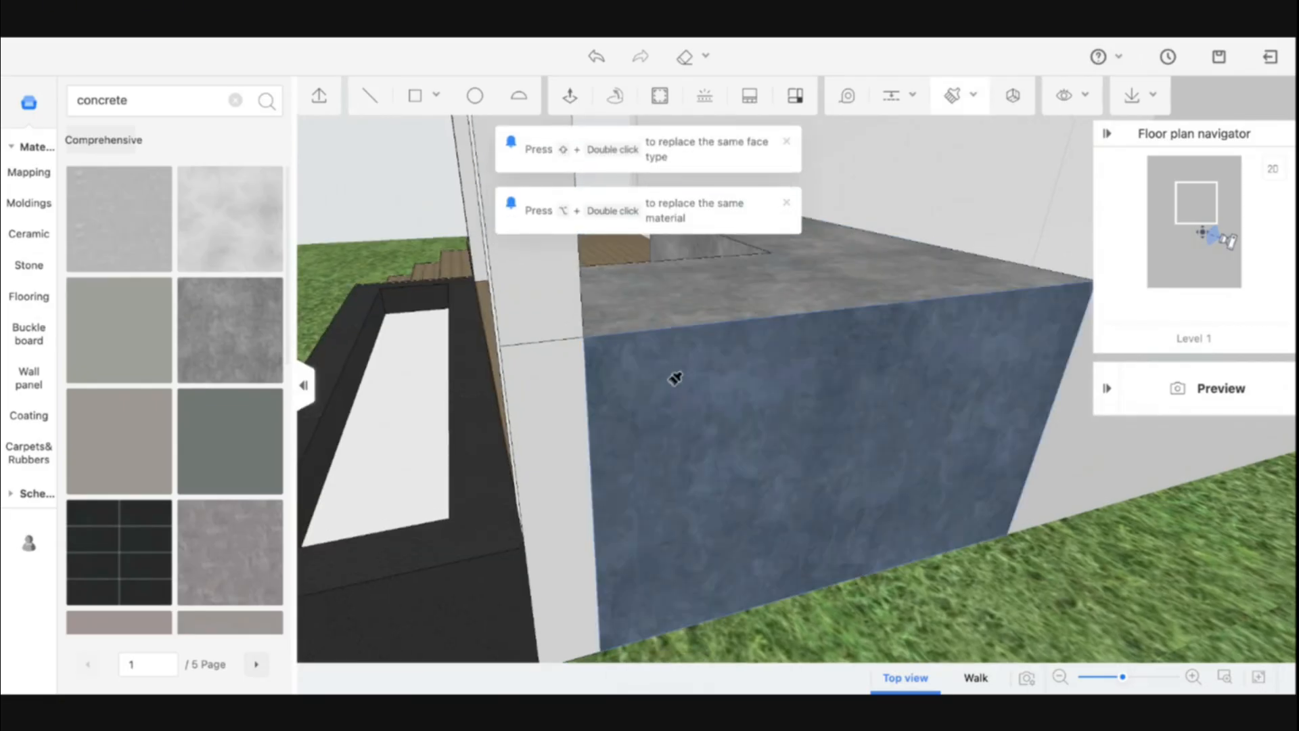
mouse_move(672, 385)
left_mouse_down()
mouse_move(844, 395)
mouse_move(917, 388)
mouse_move(915, 371)
left_mouse_up()
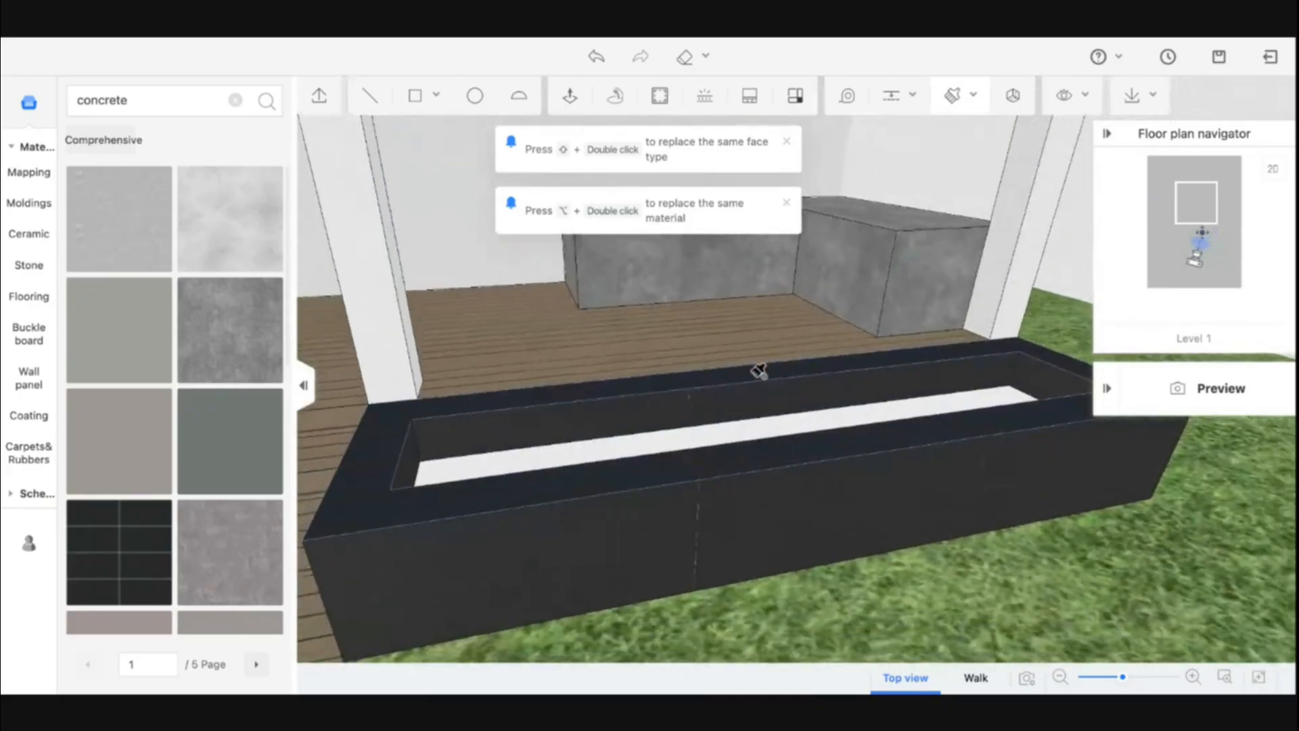
Offset the outline of the canopy's top face inward
key("Escape")
left_click_drag(952, 575, 873, 568)
left_click_drag(757, 471, 830, 488)
scroll(662, 341, "up", 5)
scroll(724, 416, "up", 5)
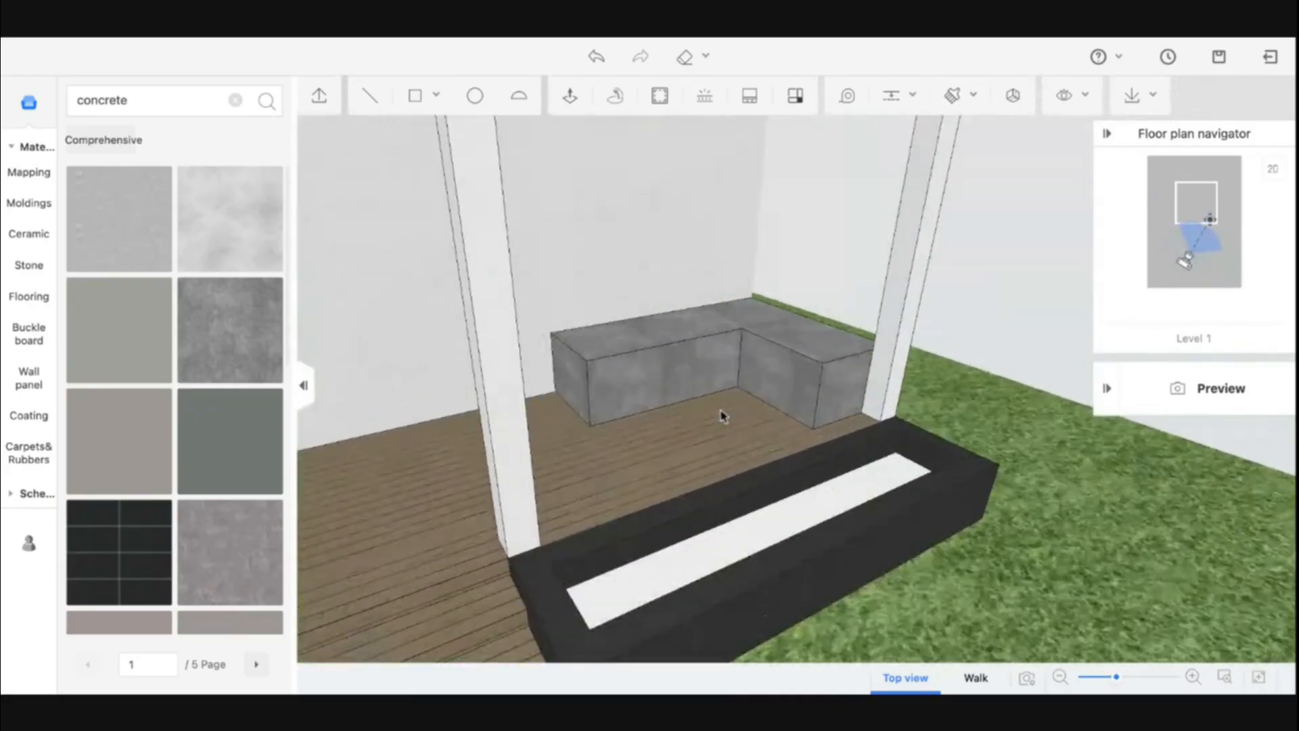
left_click_drag(788, 390, 659, 424)
scroll(658, 423, "down", 8)
scroll(548, 379, "up", 5)
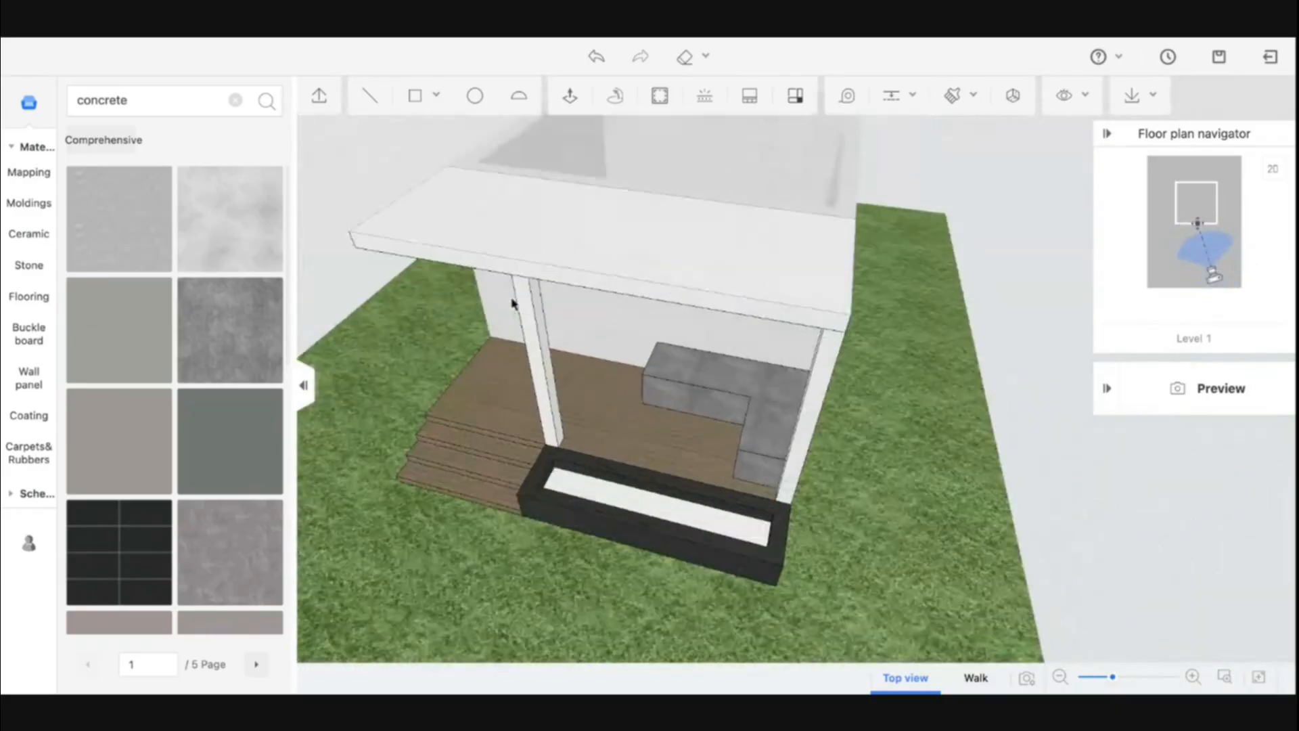
left_click_drag(441, 359, 526, 389)
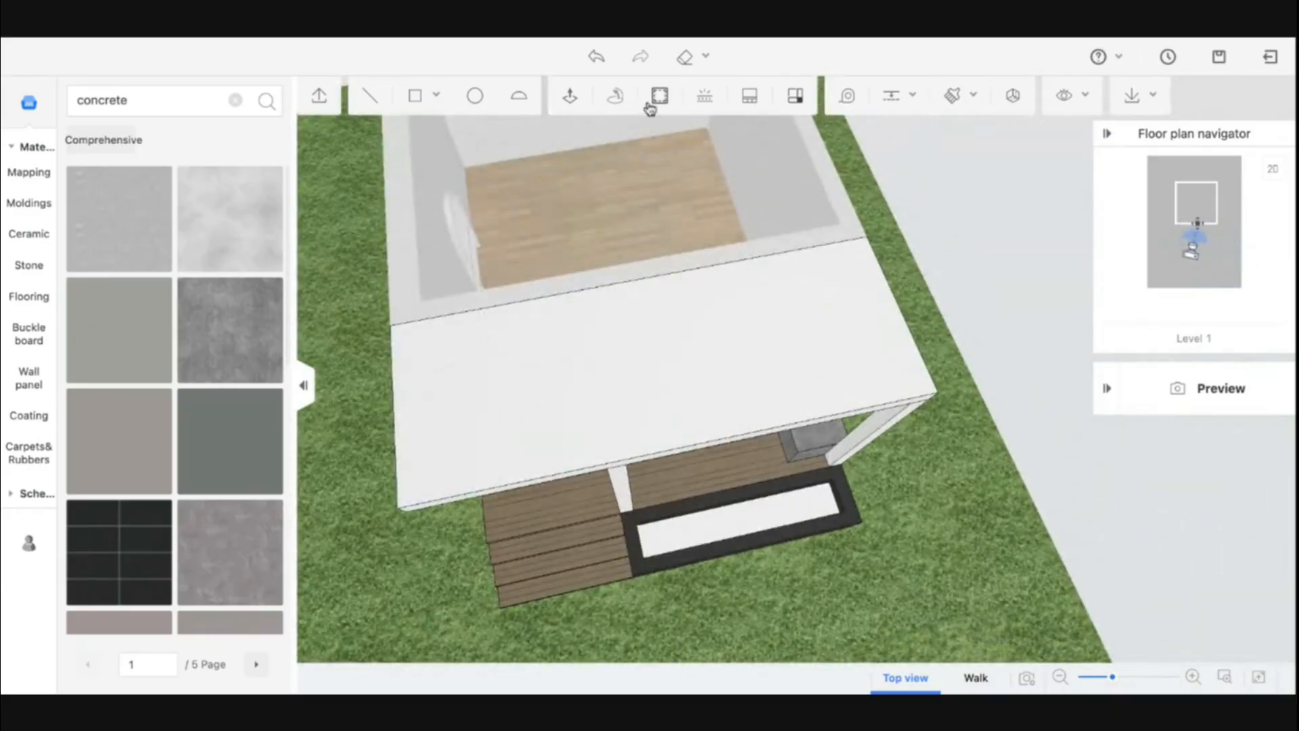
left_click(651, 105)
left_click(683, 347)
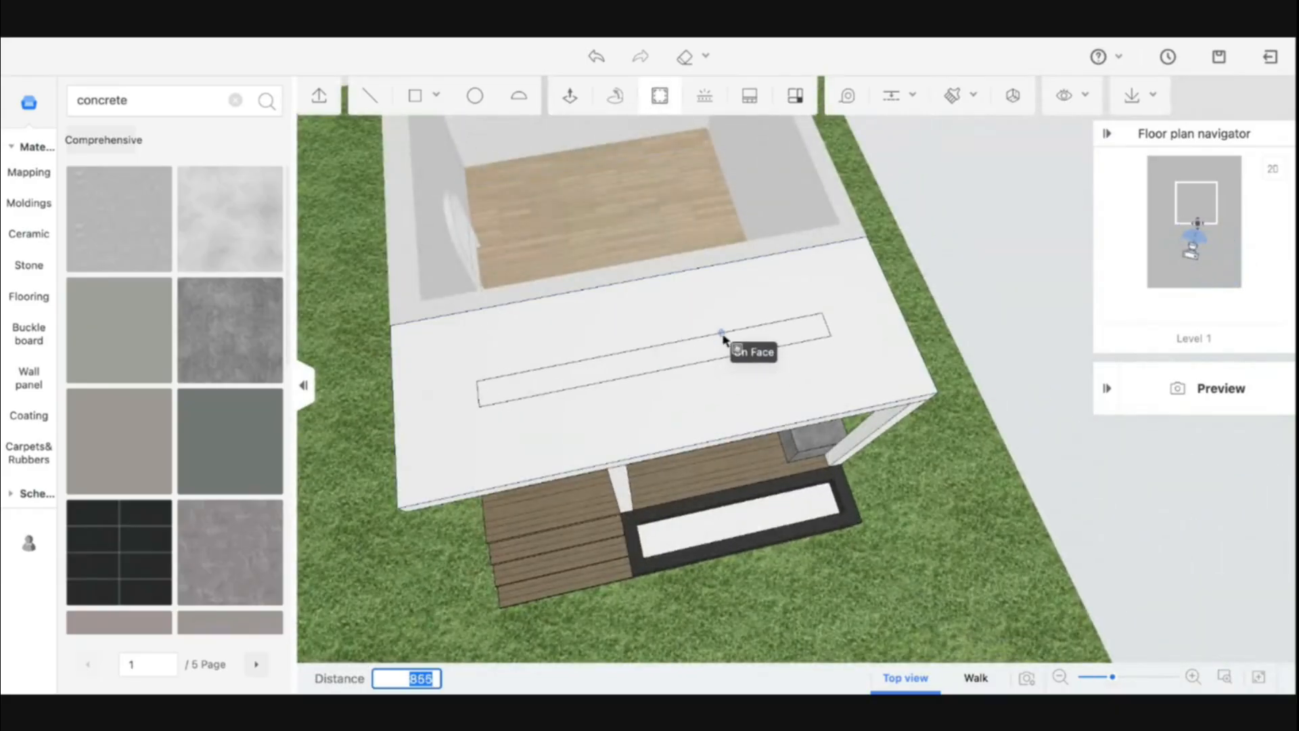
left_click(804, 270)
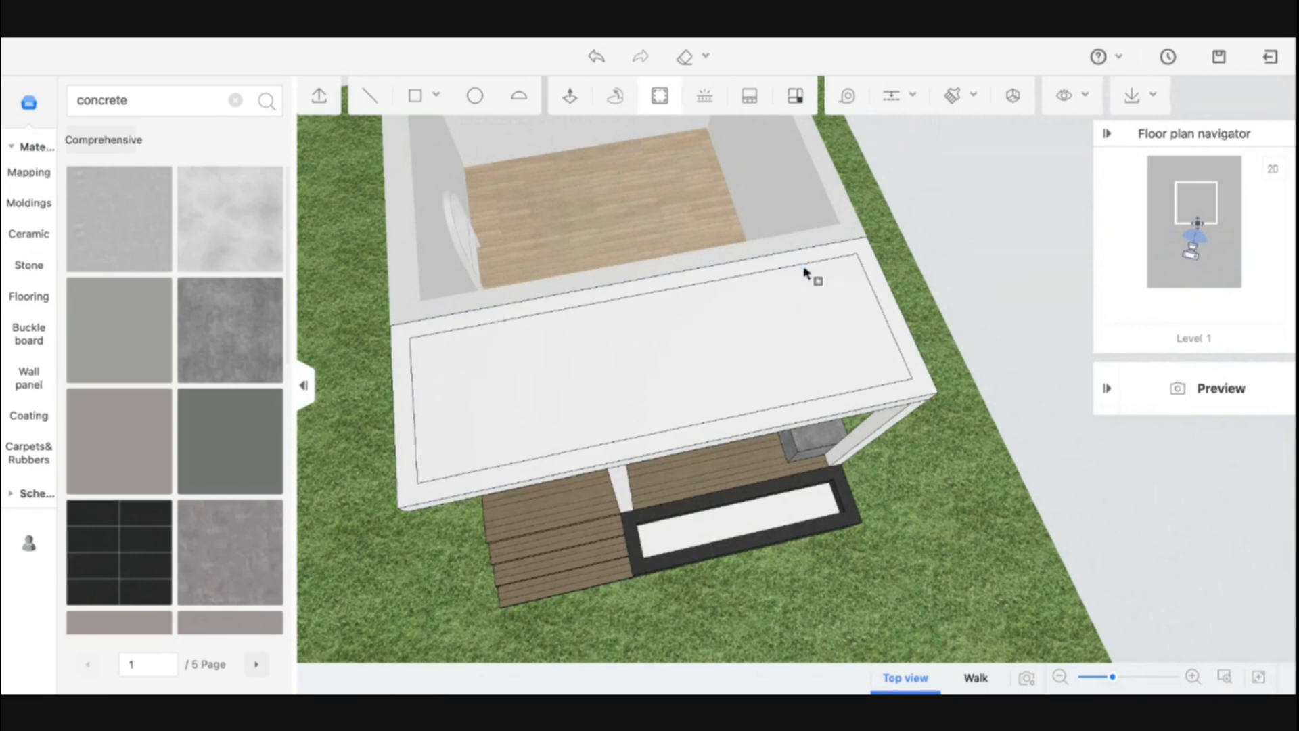
Push the inner area of the canopy's top face down to form a raised rim
left_click(570, 108)
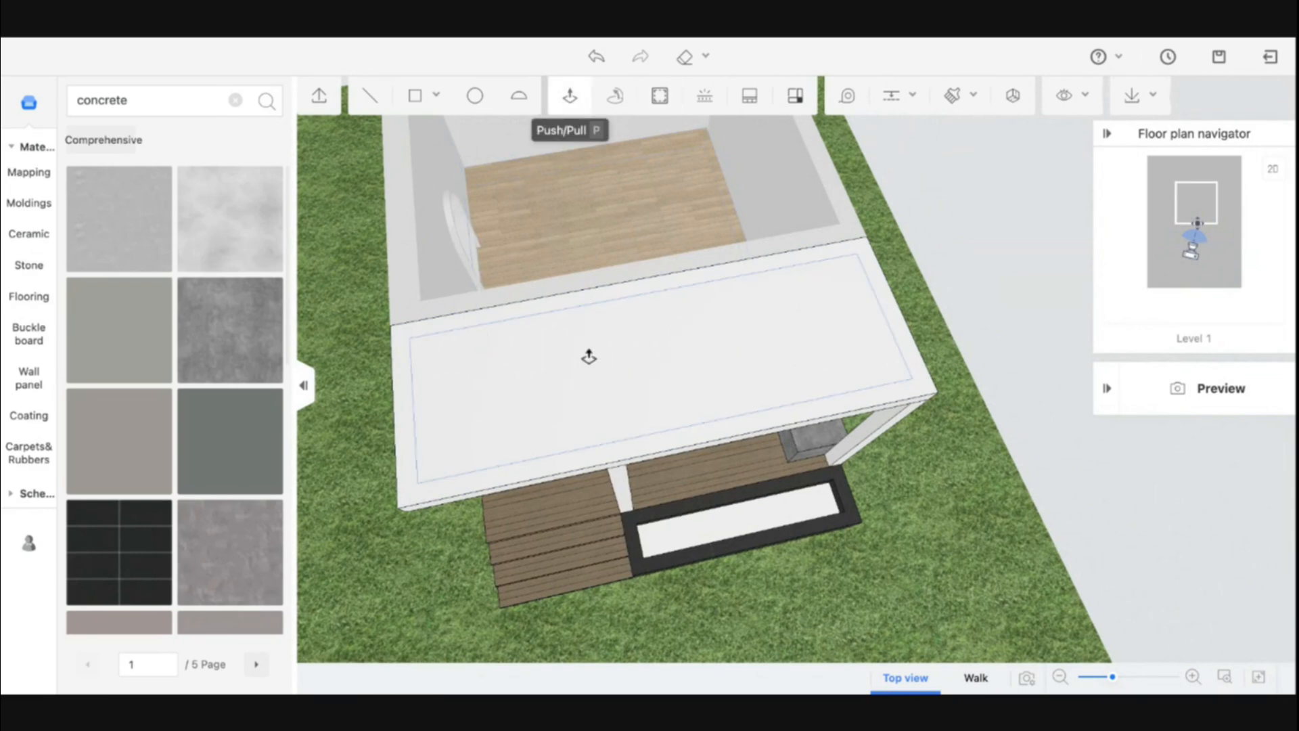
left_click(613, 404)
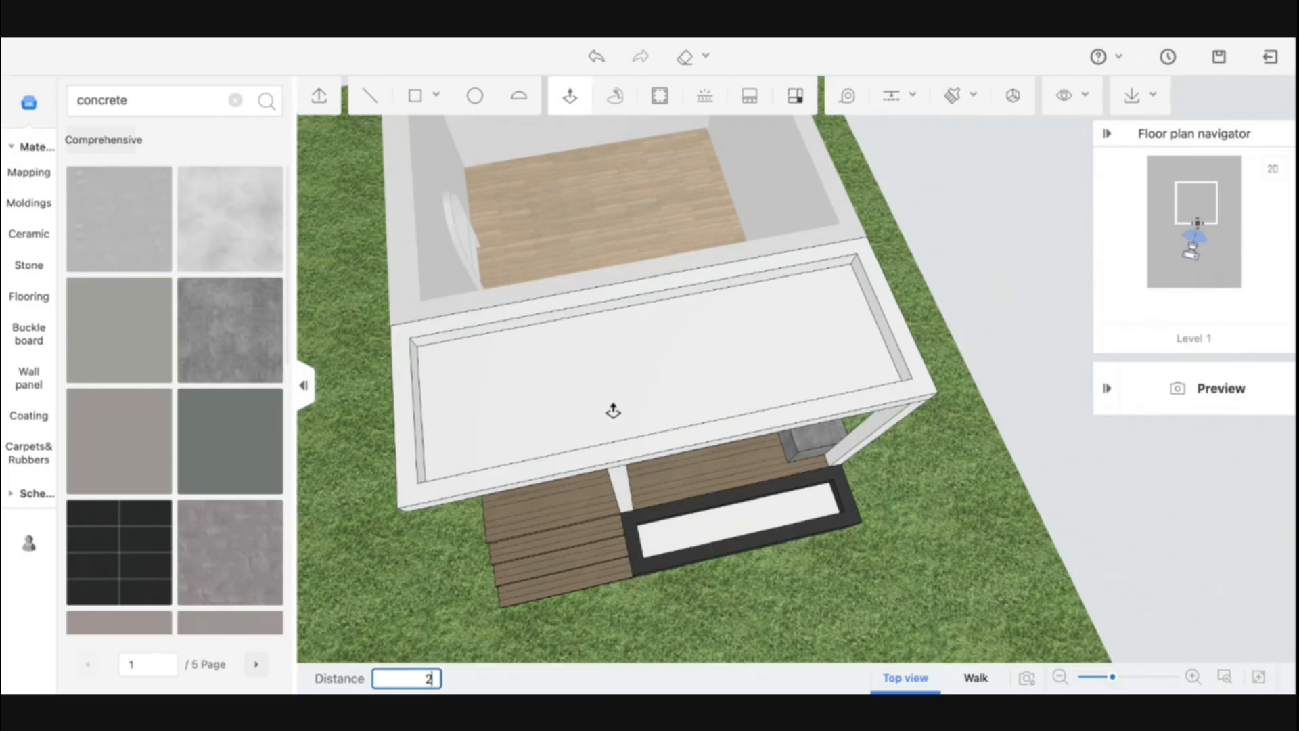
middle_click_drag(652, 444, 609, 510)
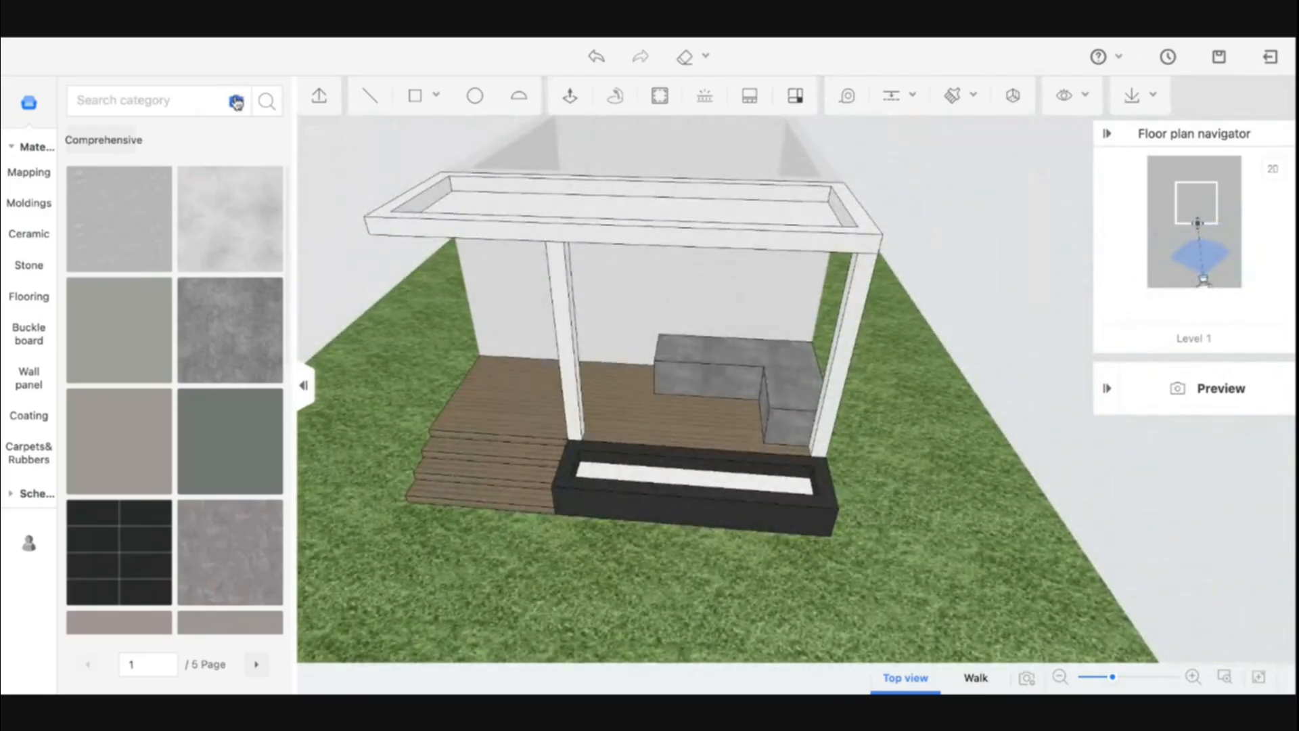
Search the materials for black metal
left_click(192, 100)
type("metal")
key("Return")
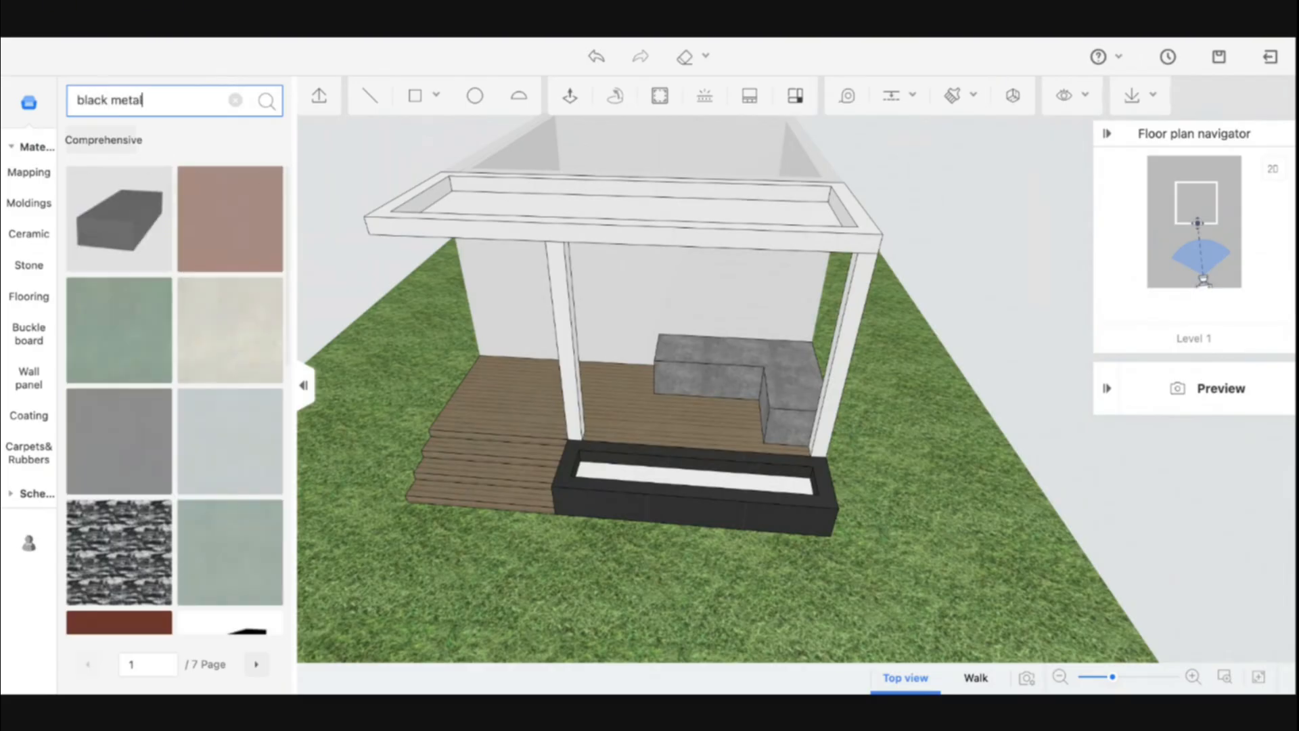
key("Return")
Apply a black metal material to the front face of the column
scroll(210, 234, "down", 8)
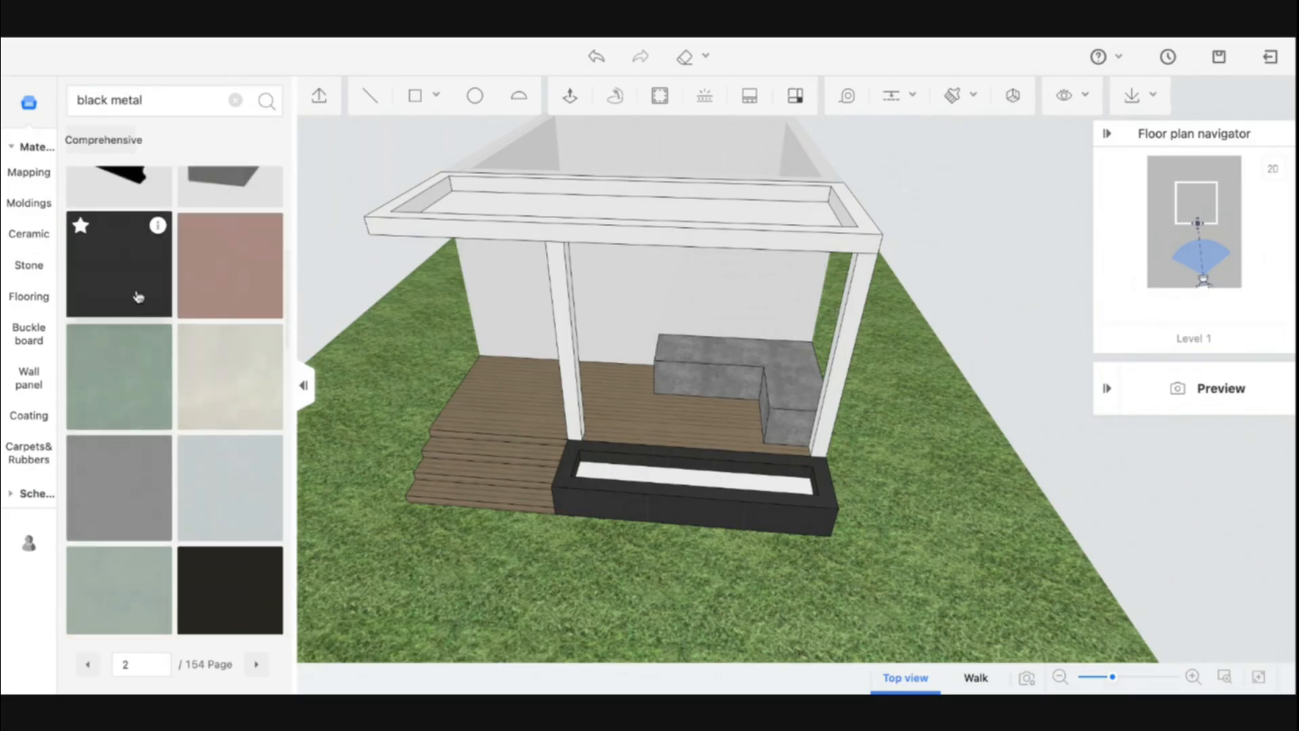
mouse_move(157, 230)
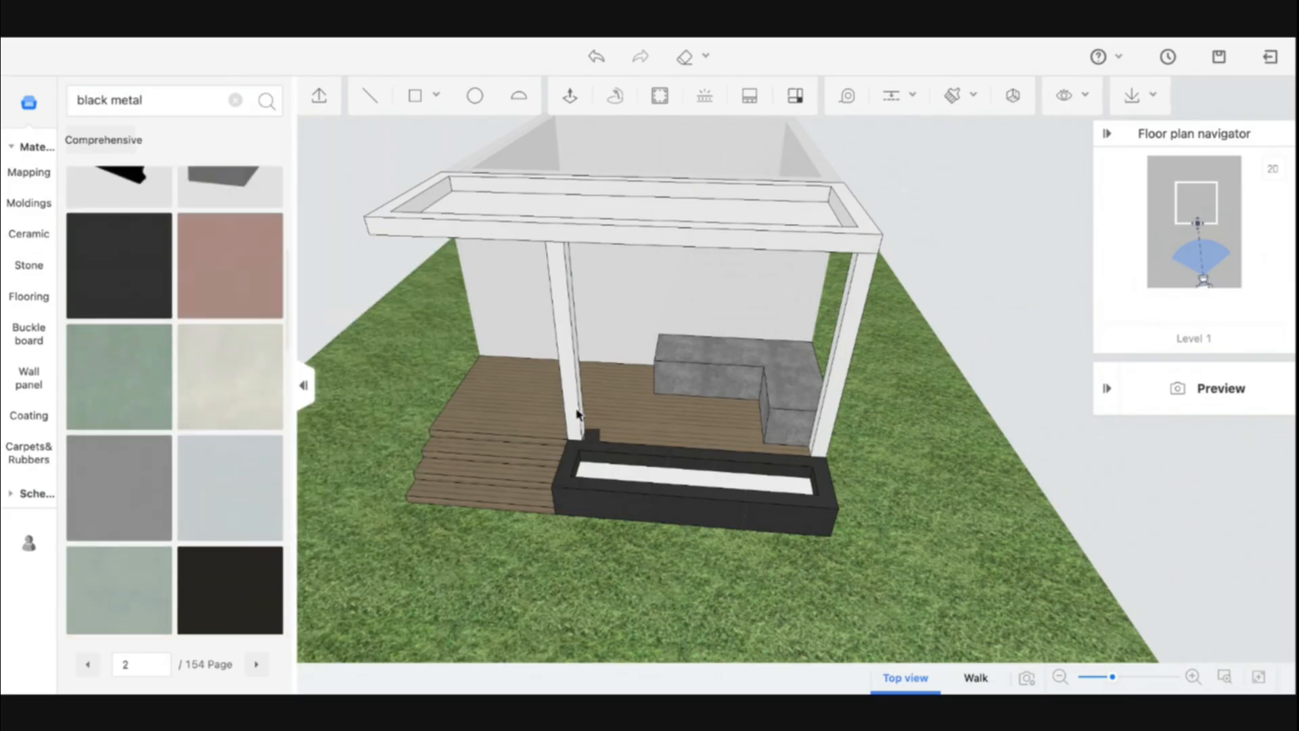
left_click(576, 412)
scroll(575, 406, "up", 5)
scroll(574, 406, "down", 1)
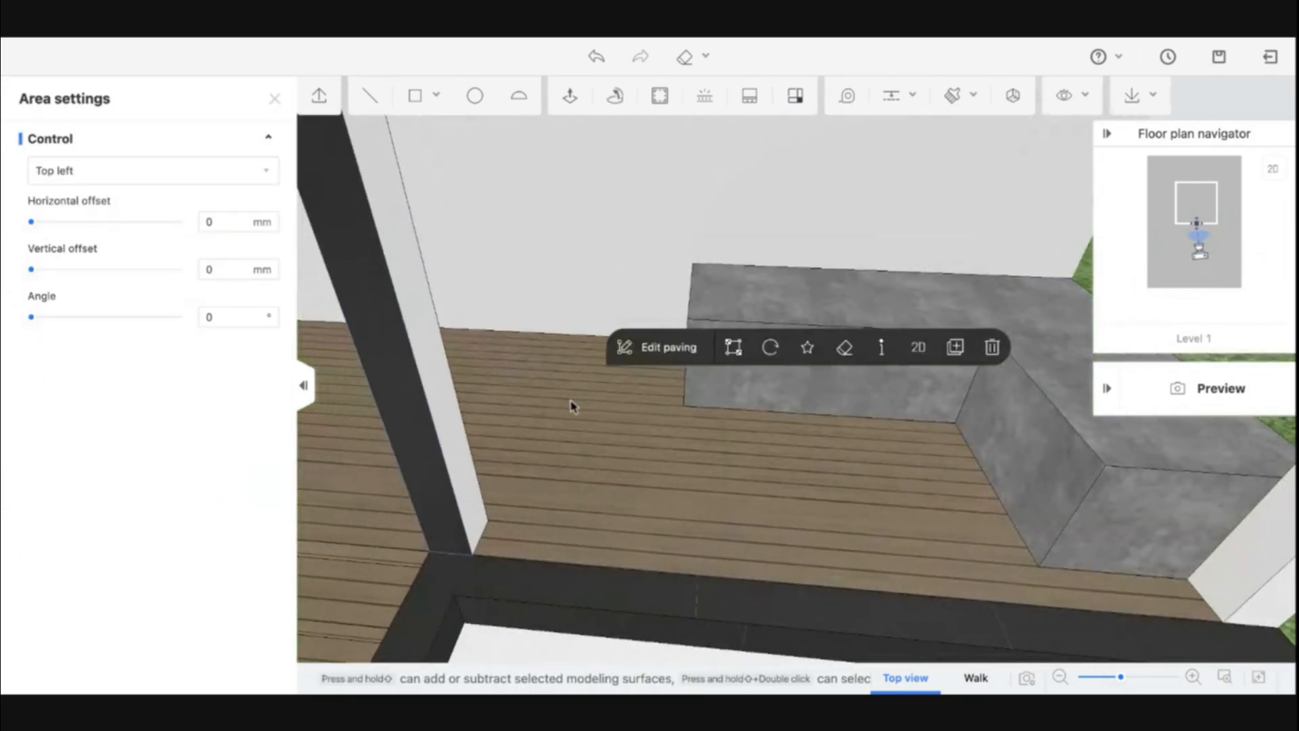
Sample the black metal and paint the remaining faces of both columns with it
key("b")
left_click(433, 409)
left_click(455, 423)
middle_click_drag(365, 438, 847, 371)
left_click(971, 324)
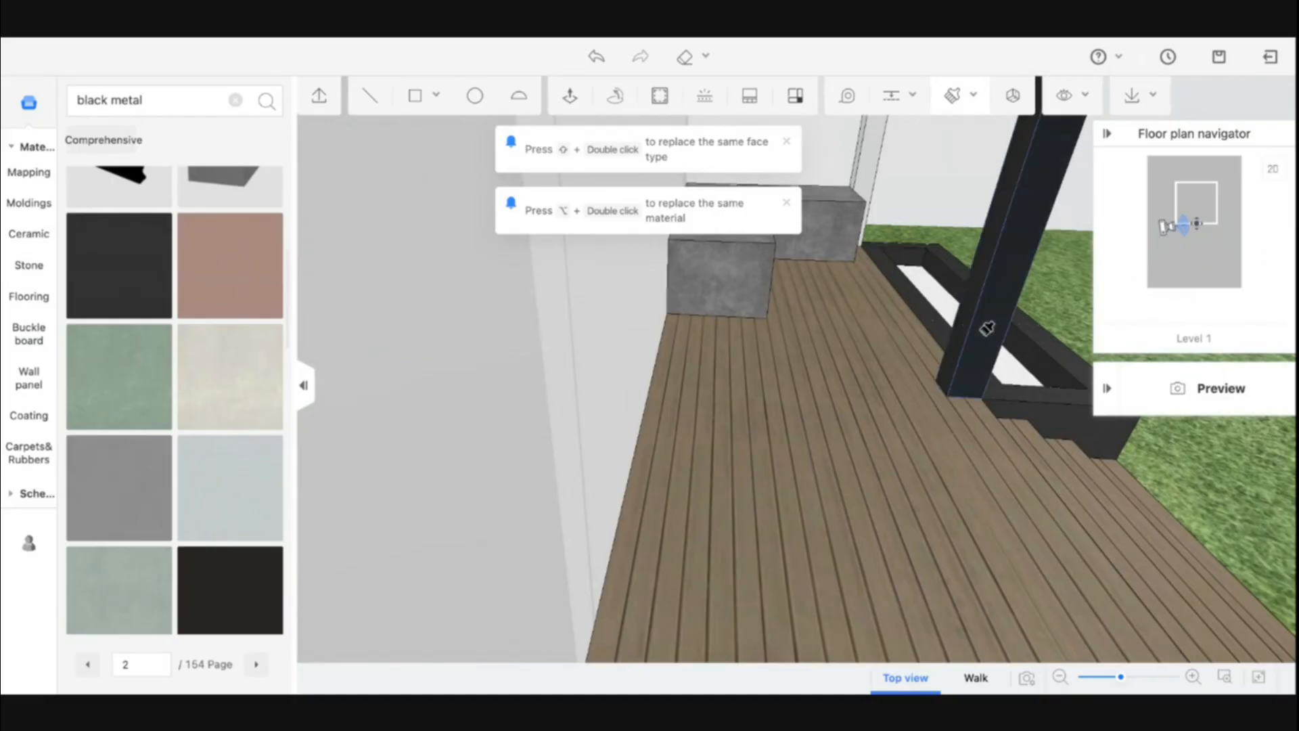
middle_click_drag(970, 323, 425, 454)
left_click(425, 454)
left_click(384, 310)
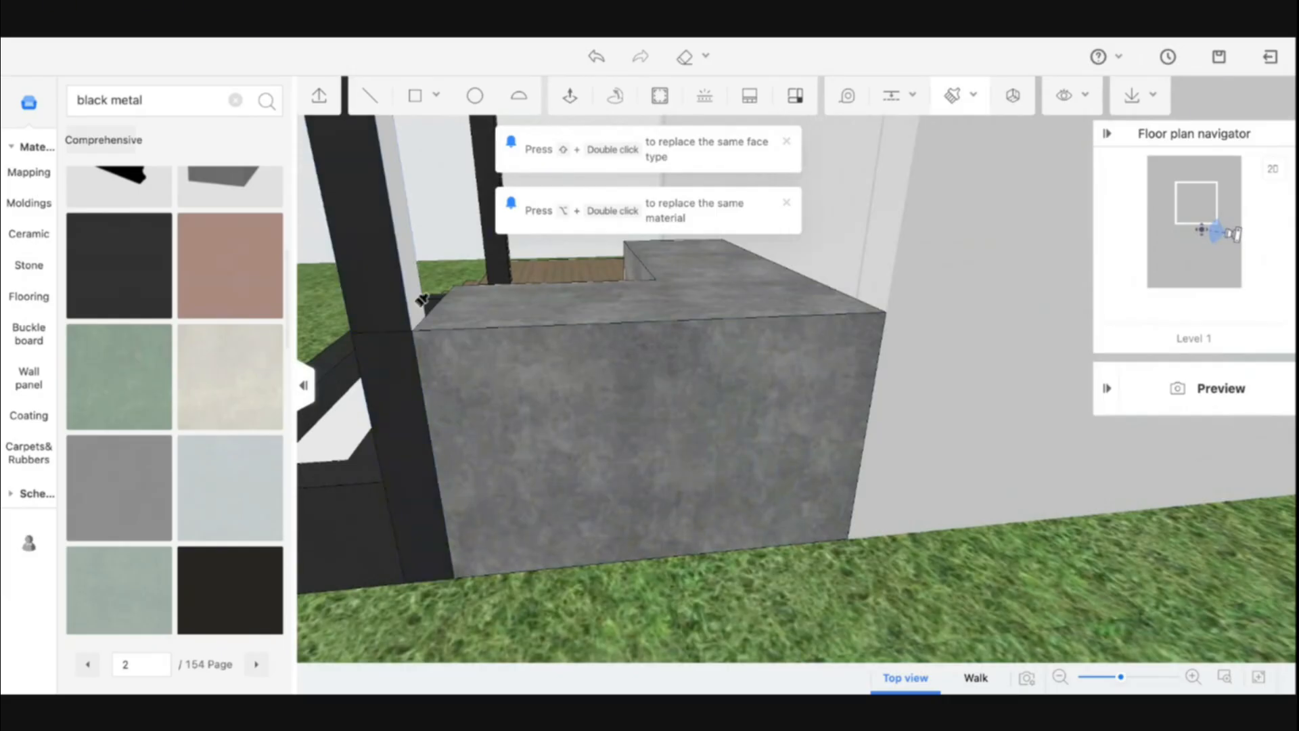
mouse_move(387, 309)
middle_mouse_down()
mouse_move(551, 324)
mouse_move(409, 339)
mouse_move(961, 366)
mouse_move(898, 353)
mouse_move(681, 367)
middle_mouse_up()
key("Escape")
Try painting the canopy's rim and recessed top with black metal, then undo back to the painted columns
scroll(810, 482, "down", 5)
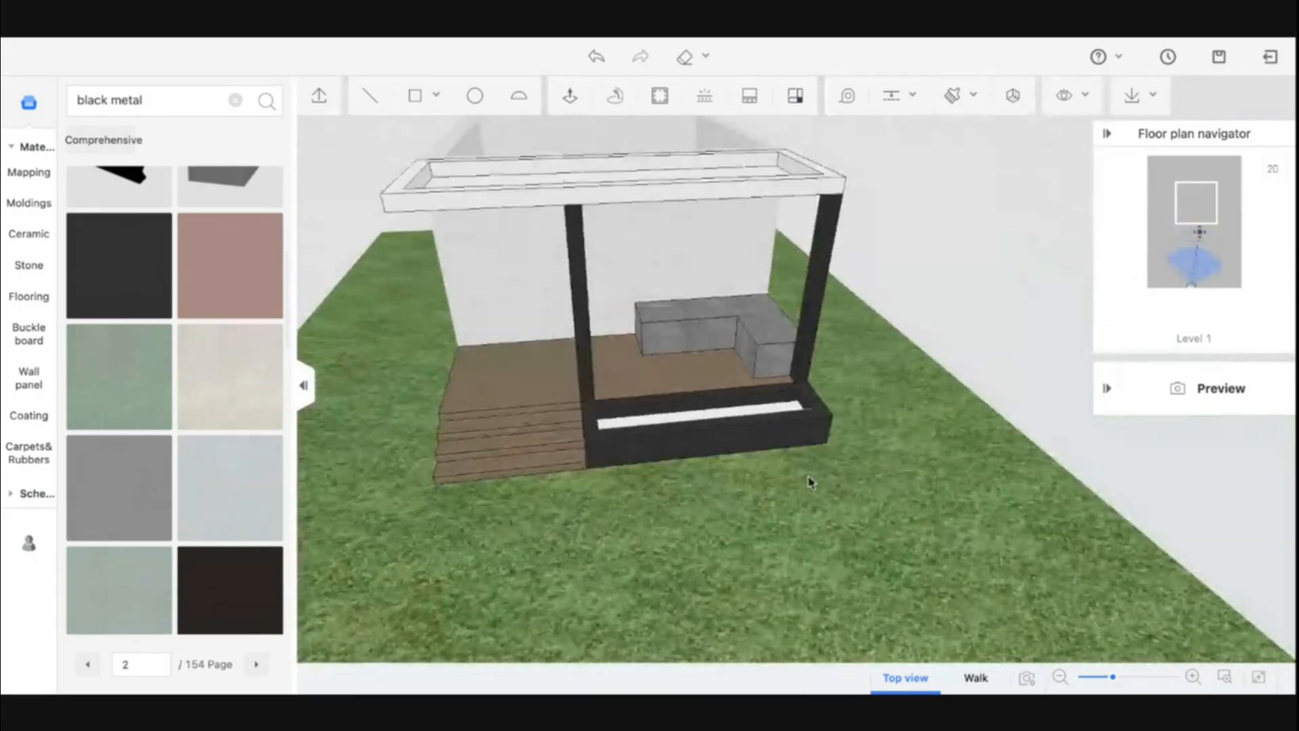
scroll(542, 251, "up", 3)
key("b")
left_click(561, 254)
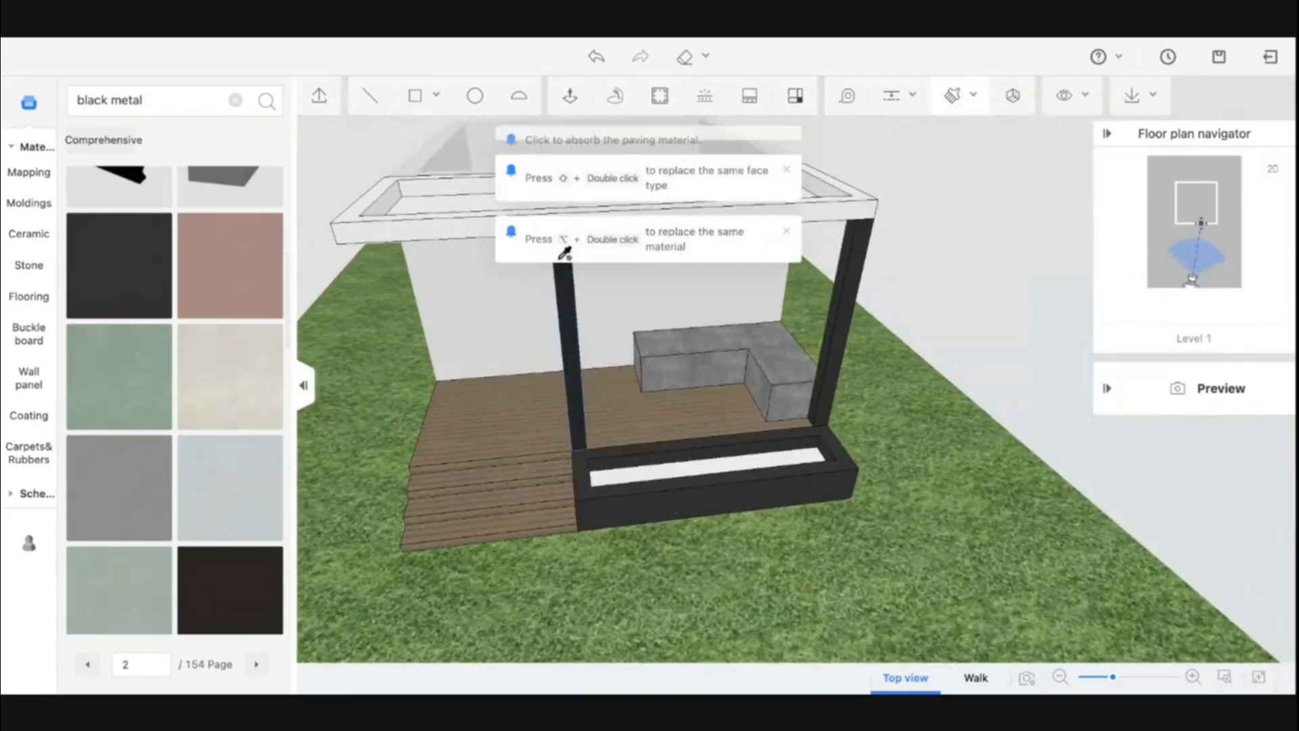
middle_click_drag(478, 223, 488, 307)
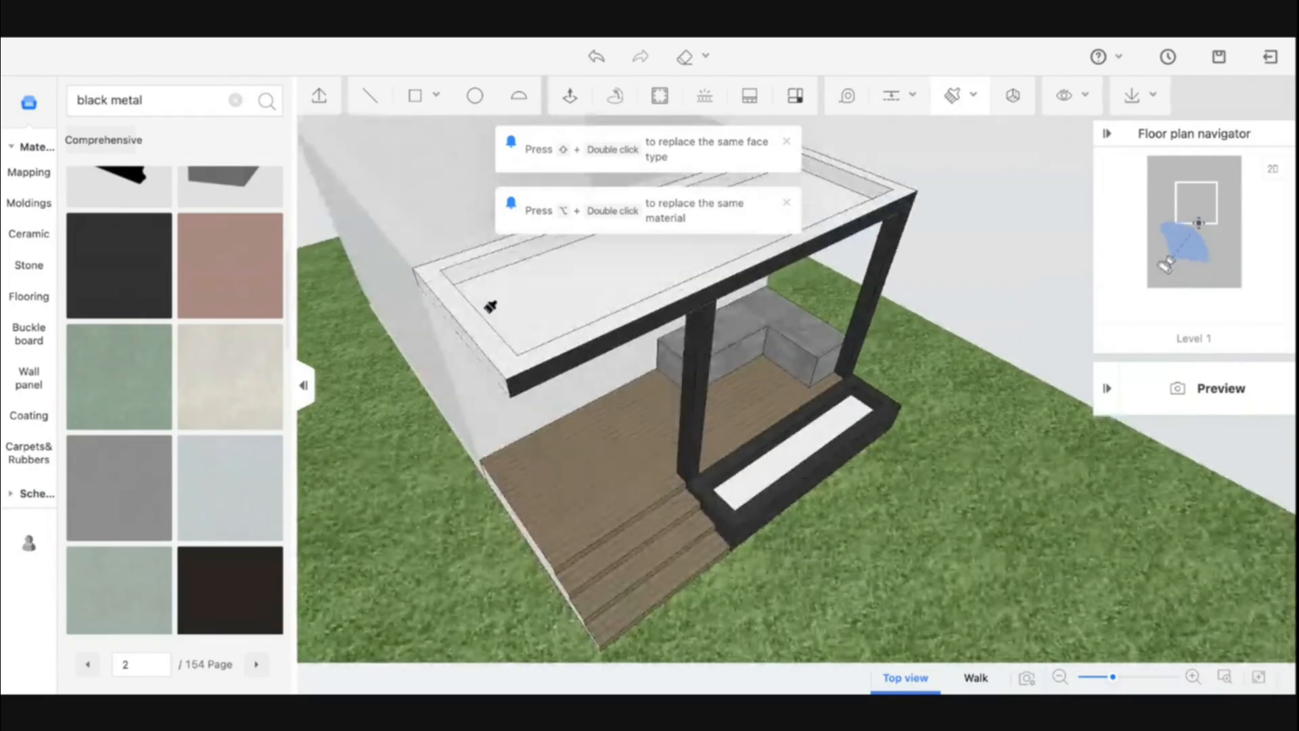
left_click(480, 264)
left_click(454, 316)
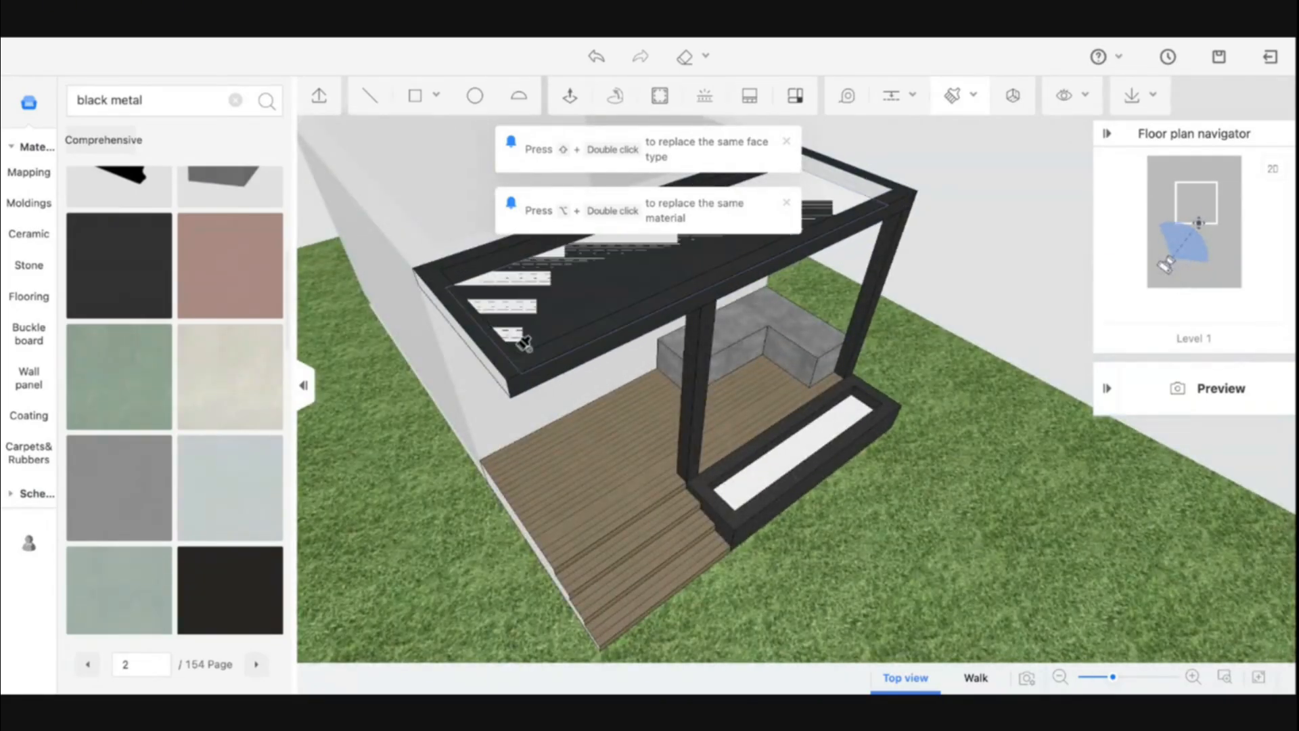
key("super+z")
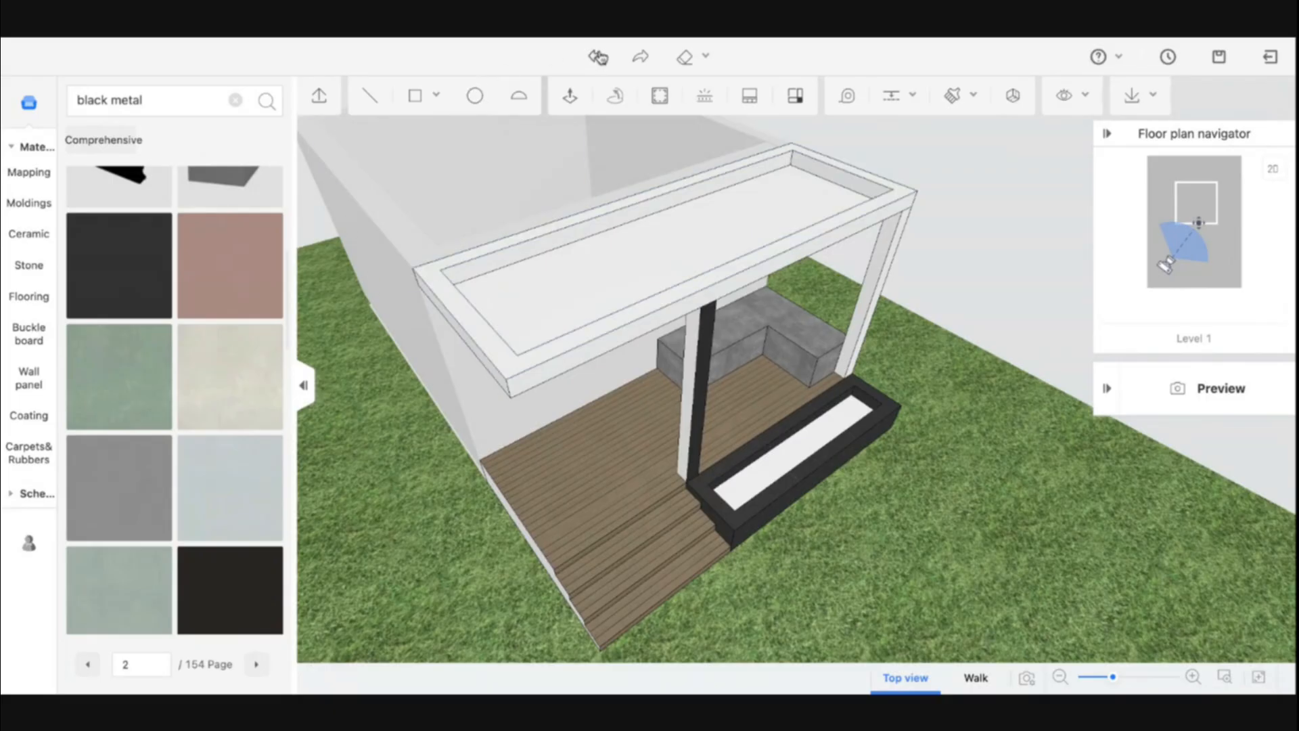
left_click(634, 57)
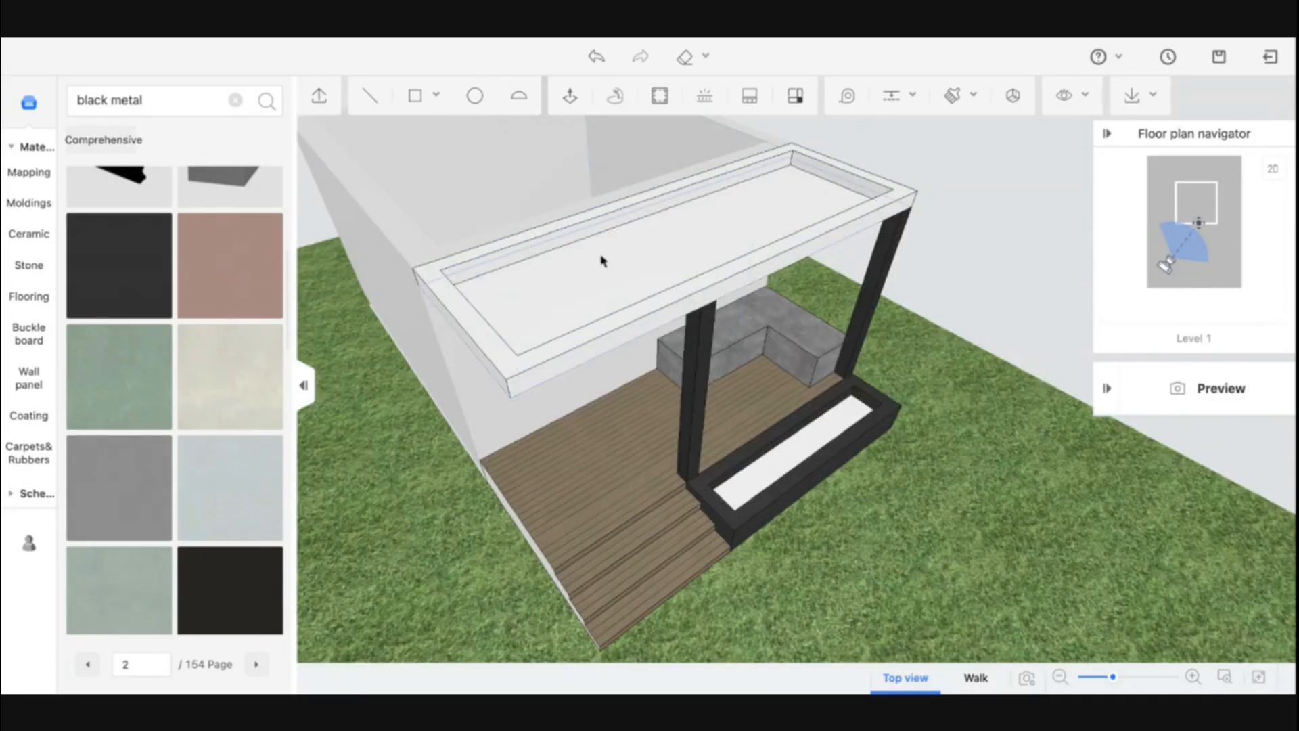
Sample the black metal and paint the canopy's outer sides, rim and underside with it
key("b")
scroll(704, 317, "up", 5)
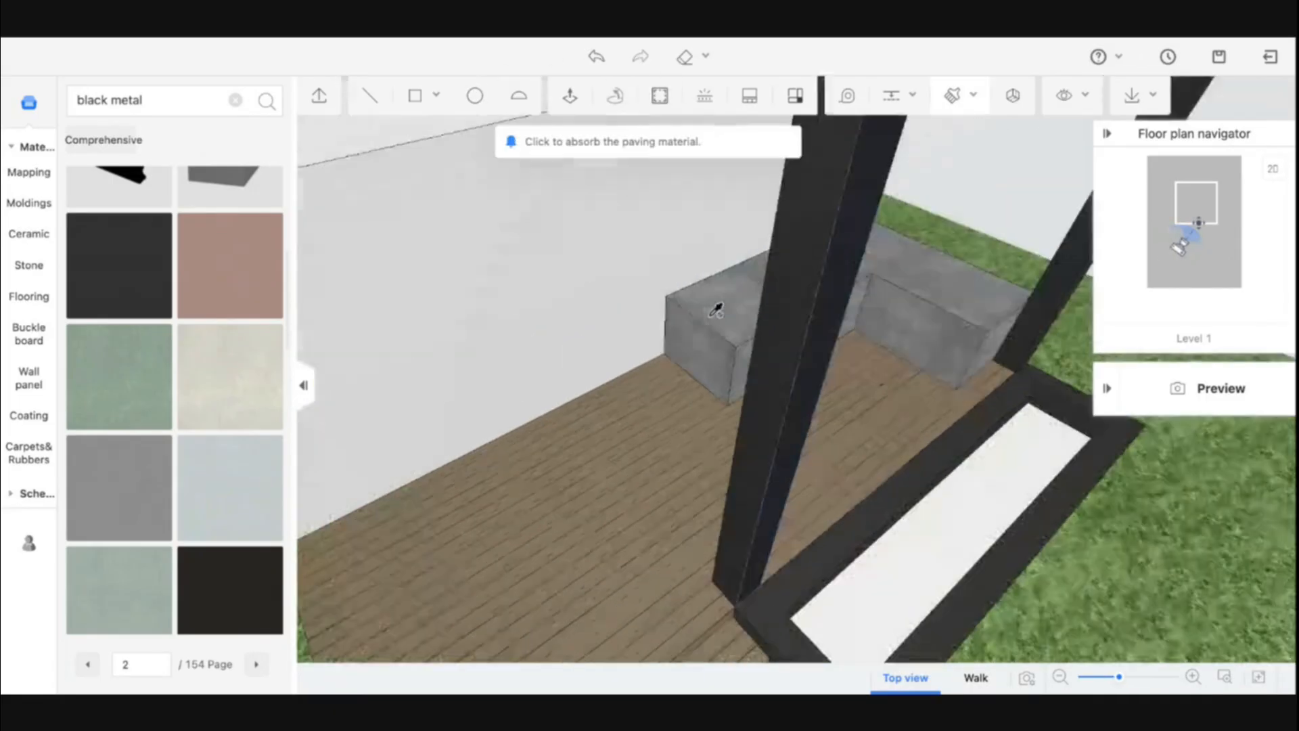
left_click(813, 254)
scroll(810, 294, "down", 3)
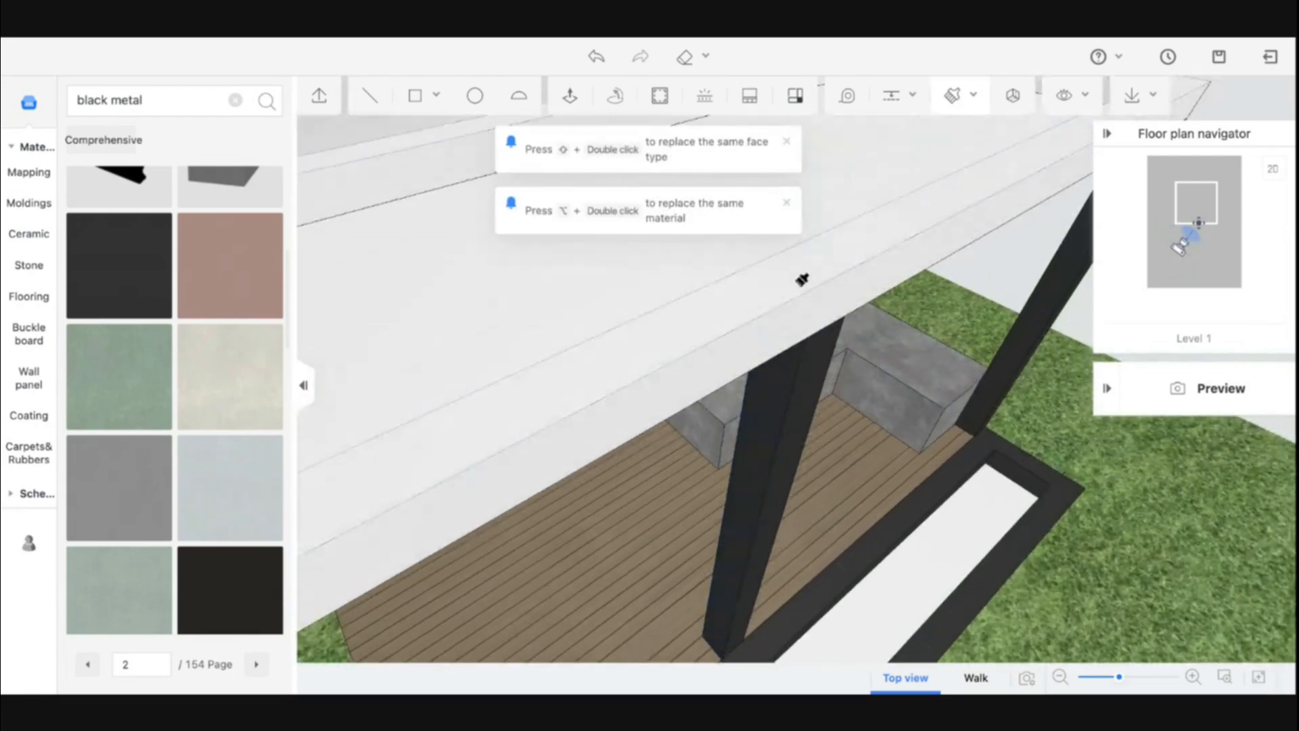
left_click(802, 279)
scroll(410, 178, "down", 3)
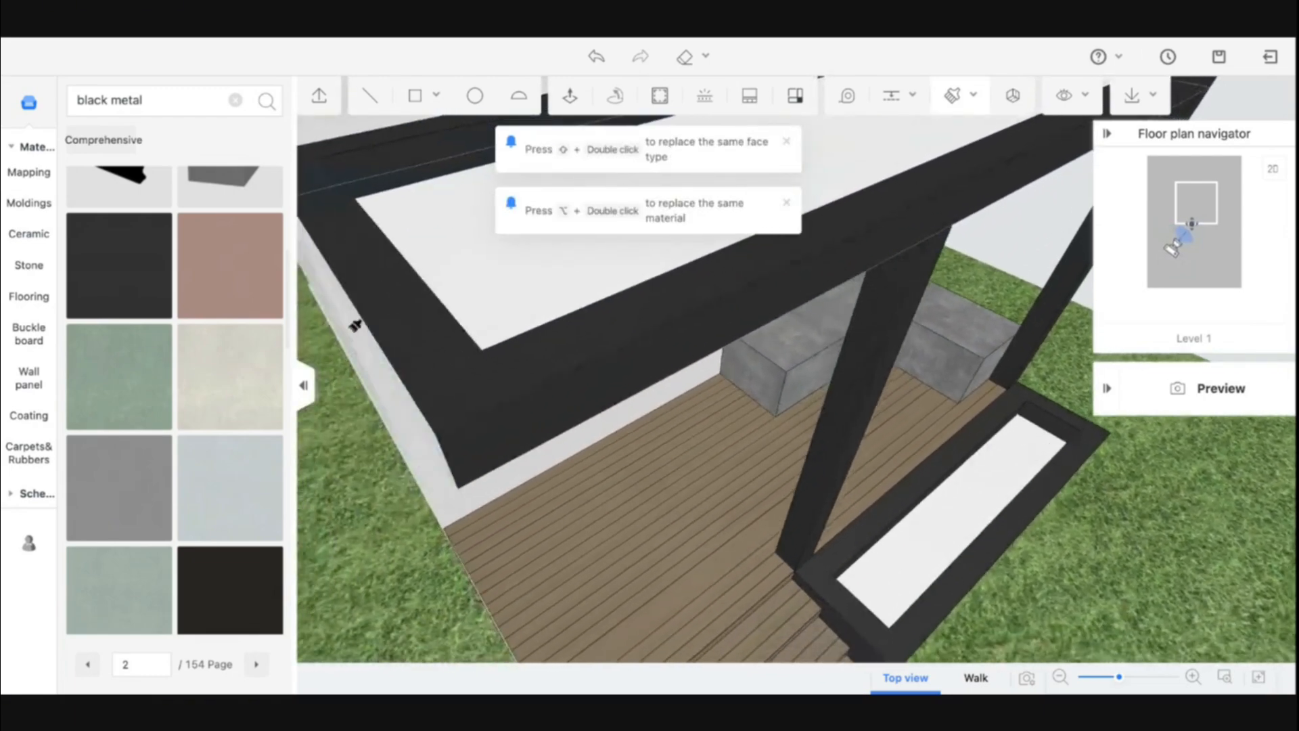
mouse_move(356, 325)
right_mouse_down()
mouse_move(516, 331)
mouse_move(365, 325)
right_mouse_up()
left_click(516, 327)
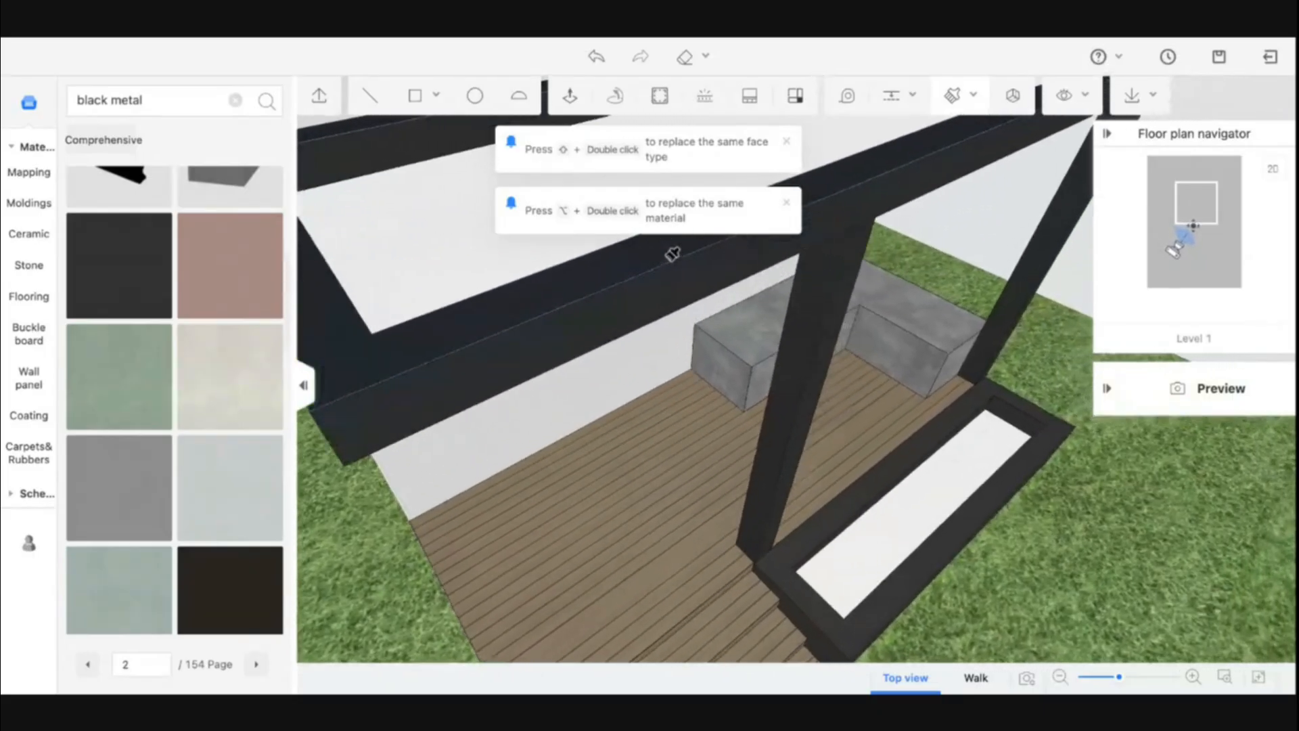
scroll(832, 220, "down", 5)
scroll(780, 255, "up", 3)
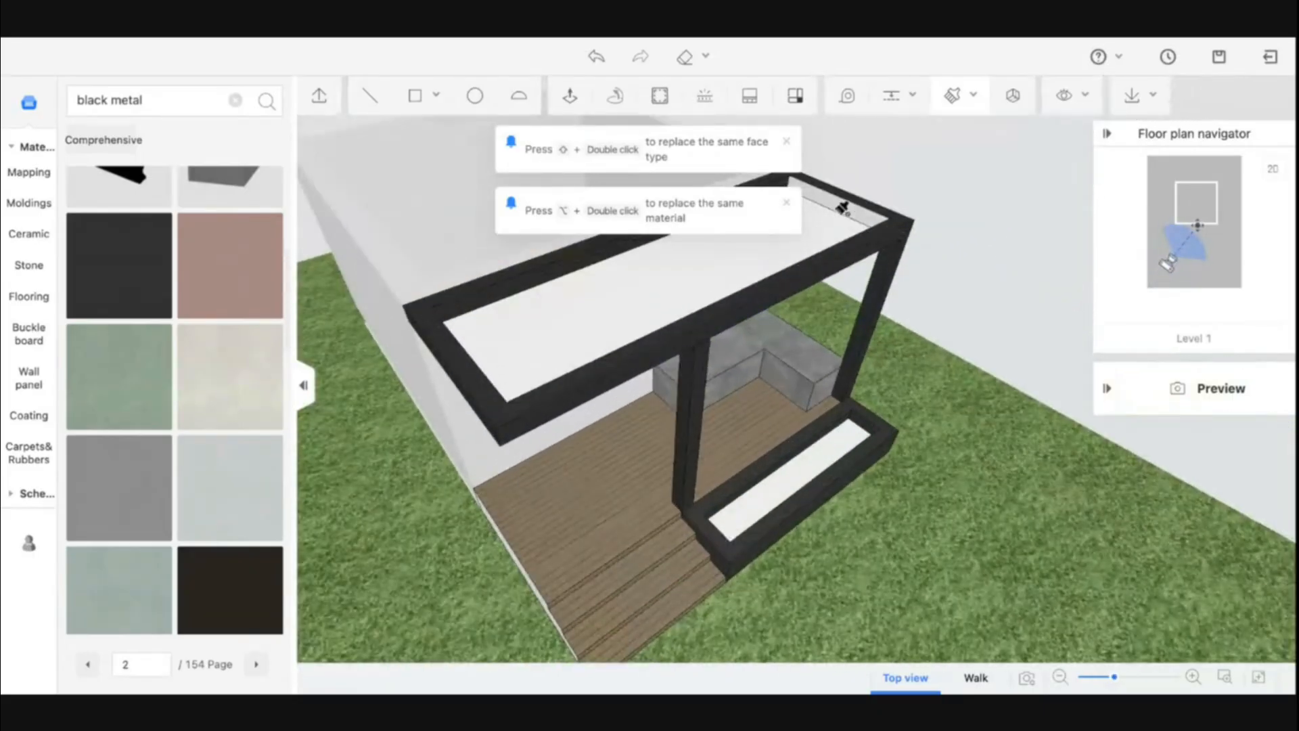
right_click_drag(848, 201, 926, 316)
right_click_drag(821, 388, 736, 289)
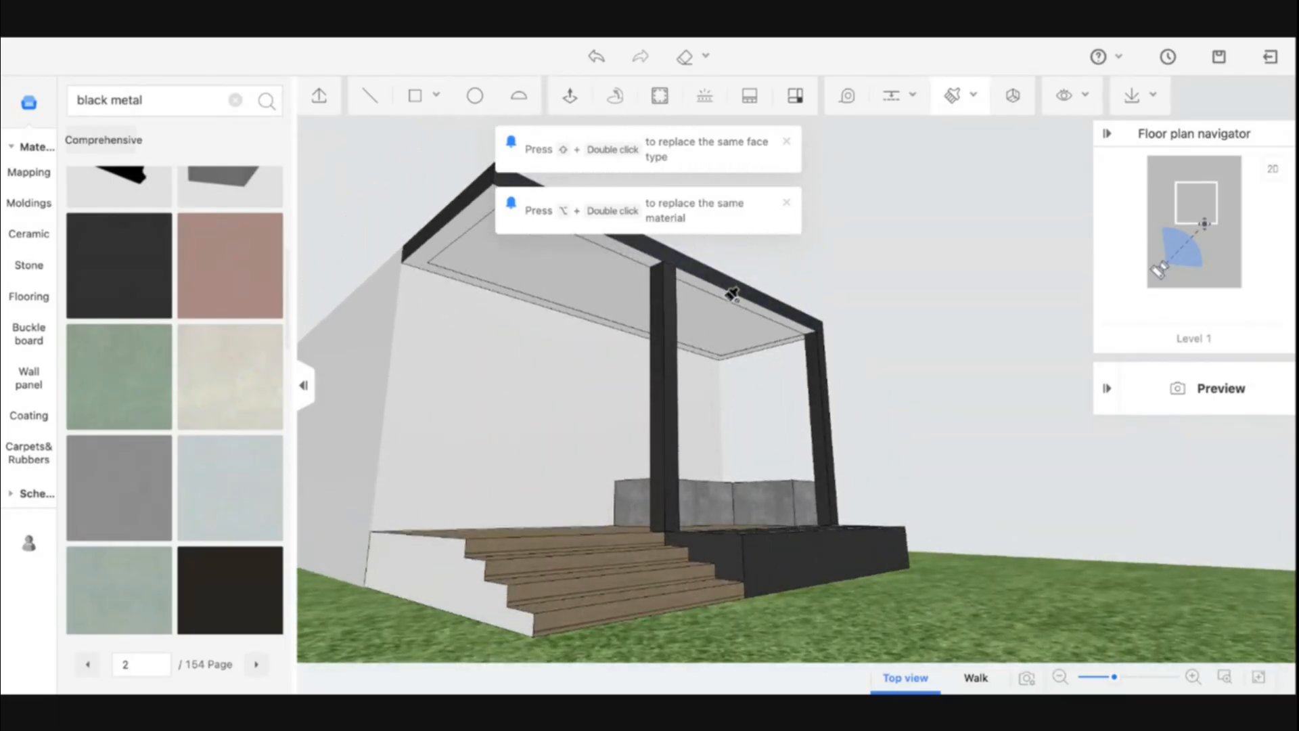
scroll(733, 291, "up", 3)
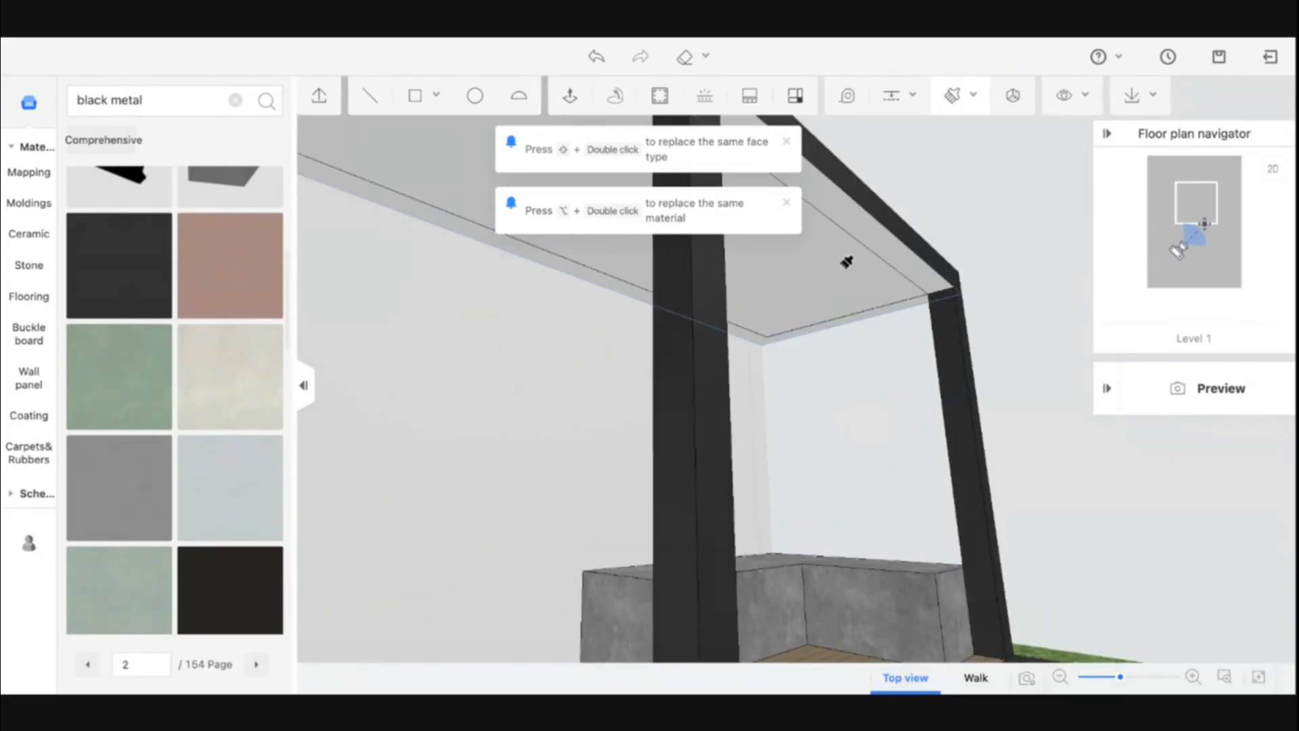
left_click(879, 236)
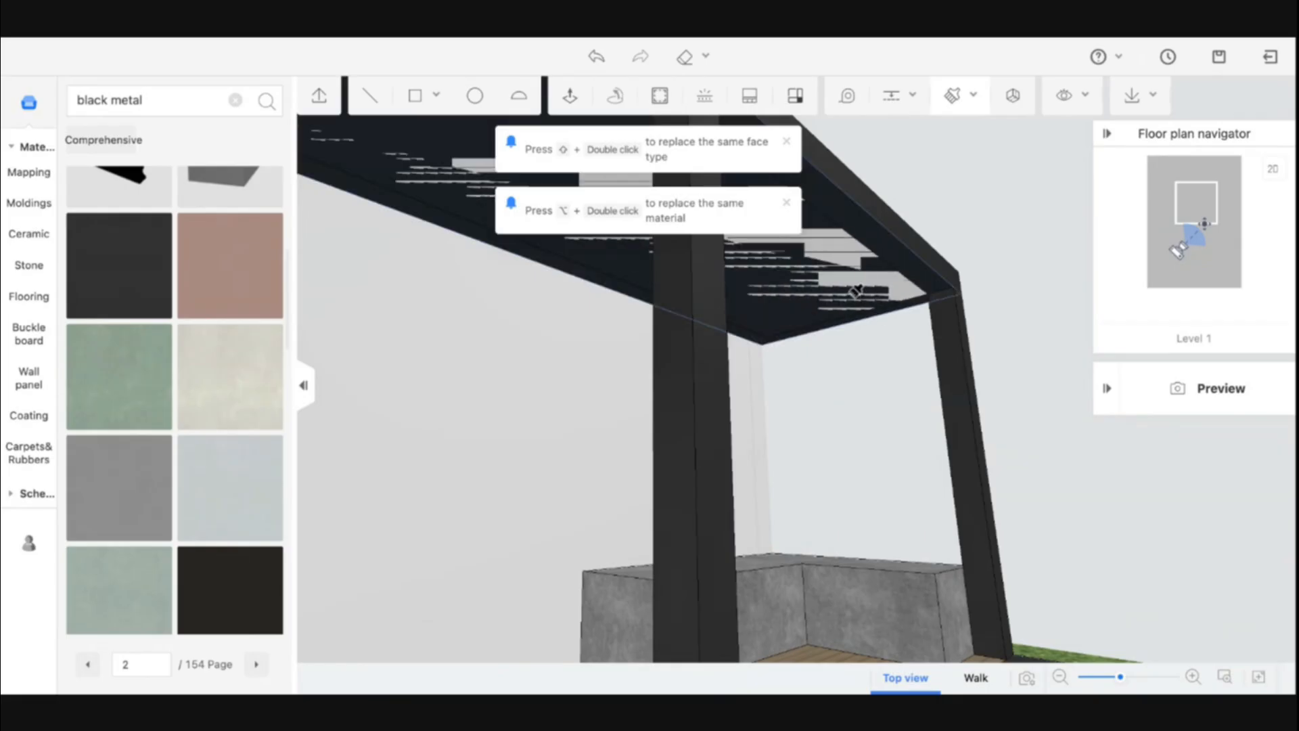
key("Escape")
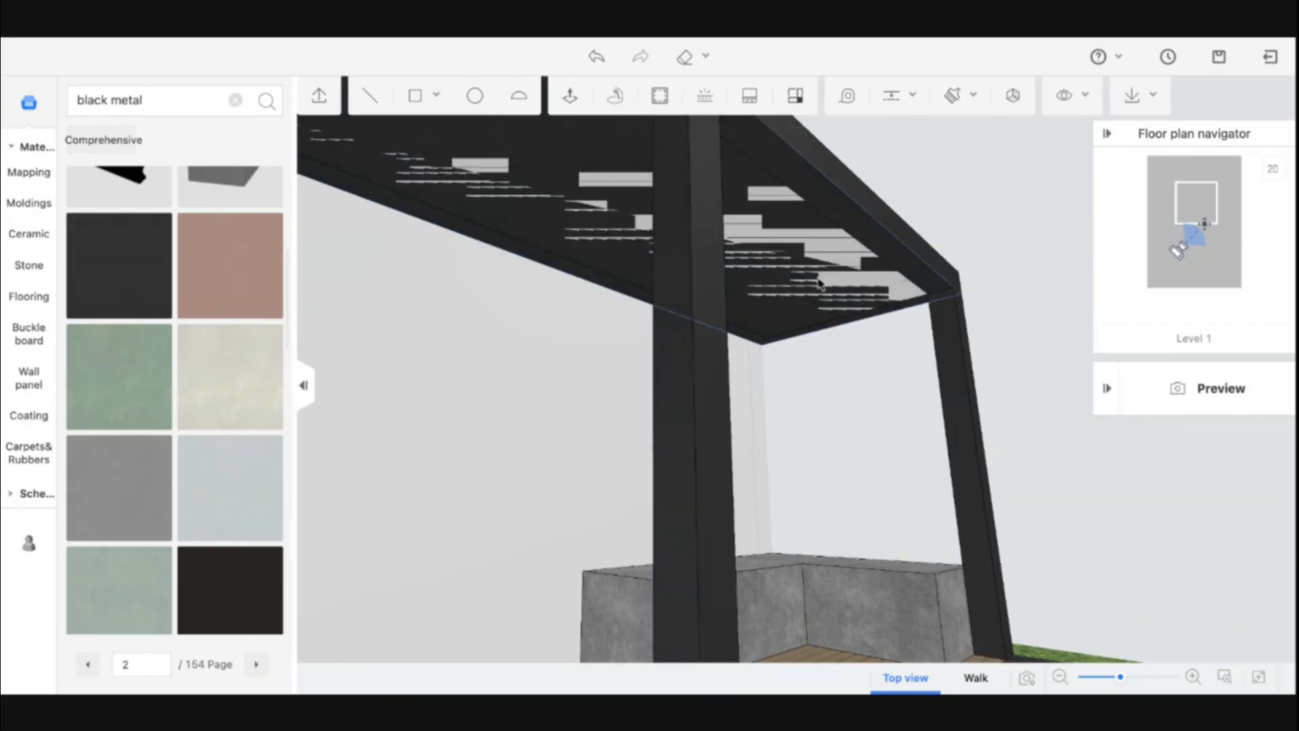
Offset the canopy's underside outline inward by 2
left_click(820, 282)
scroll(799, 263, "down", 1)
left_click(650, 108)
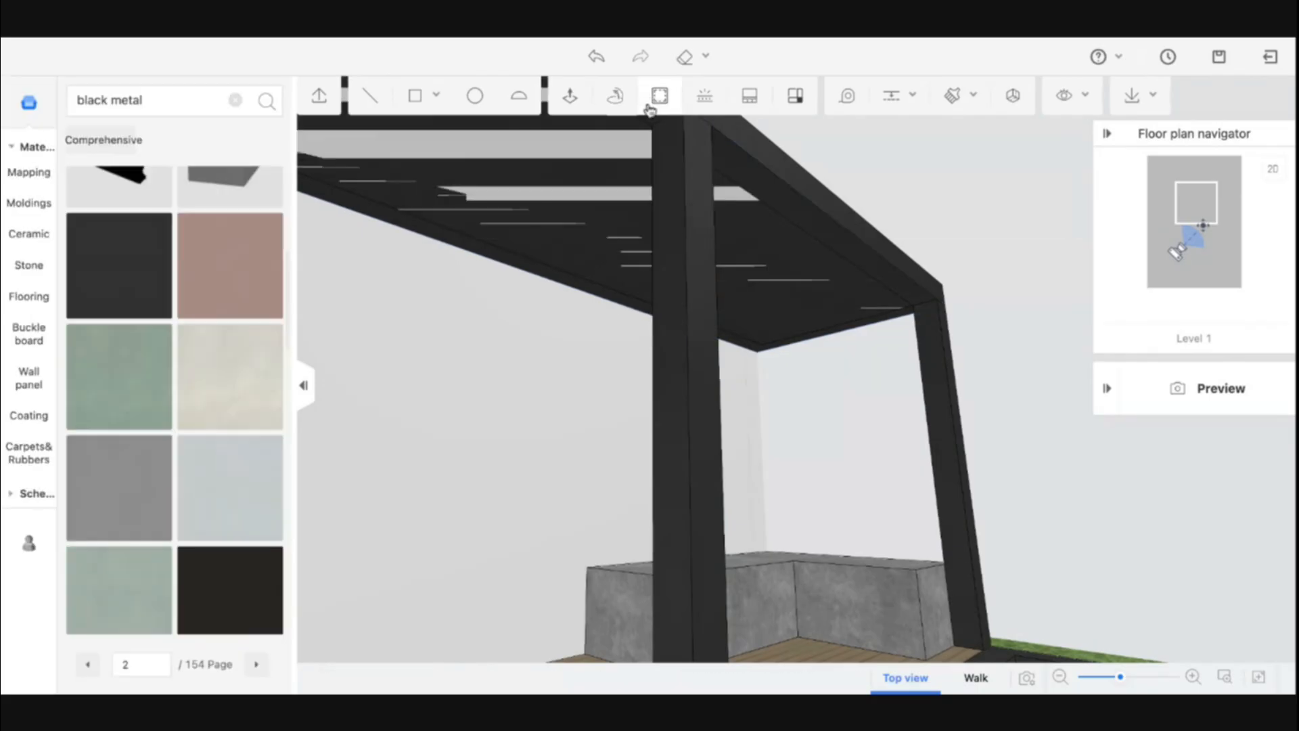
left_click(587, 192)
type("2")
key("Return")
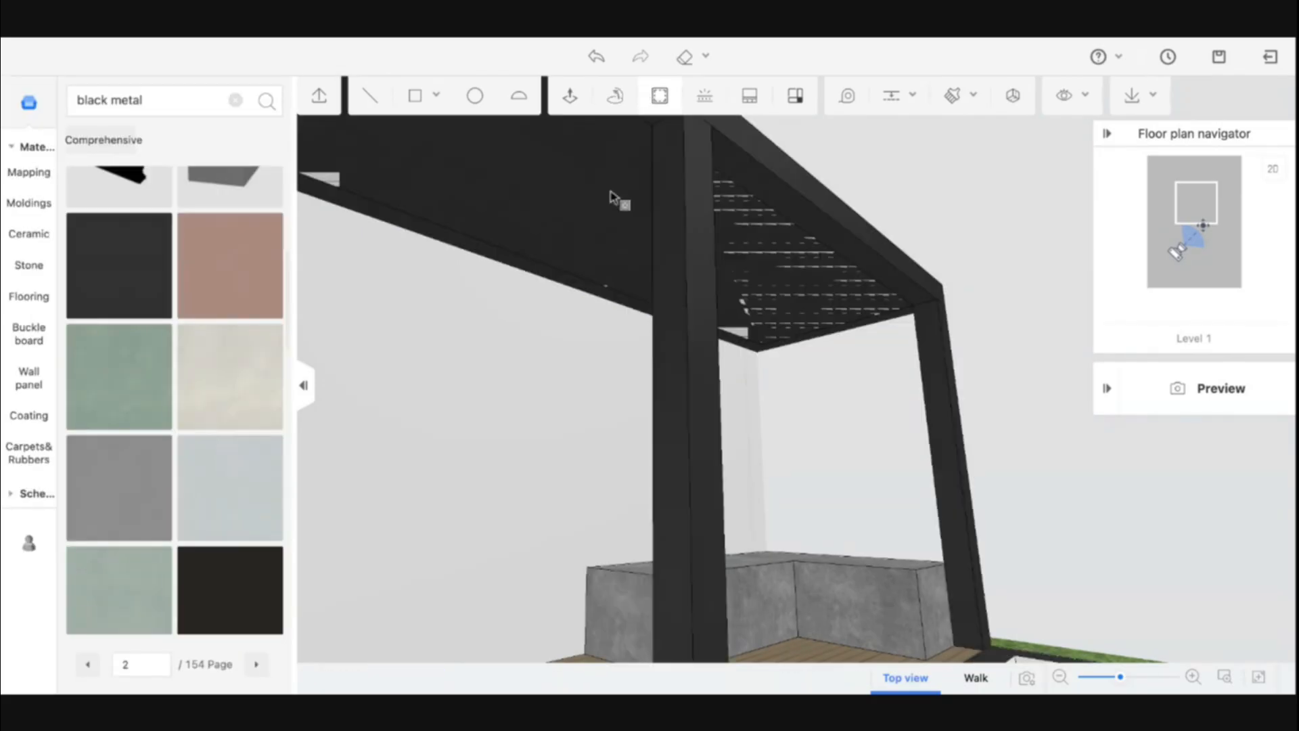
Delete the inner underside face of the canopy to open up the frame
left_click(602, 243)
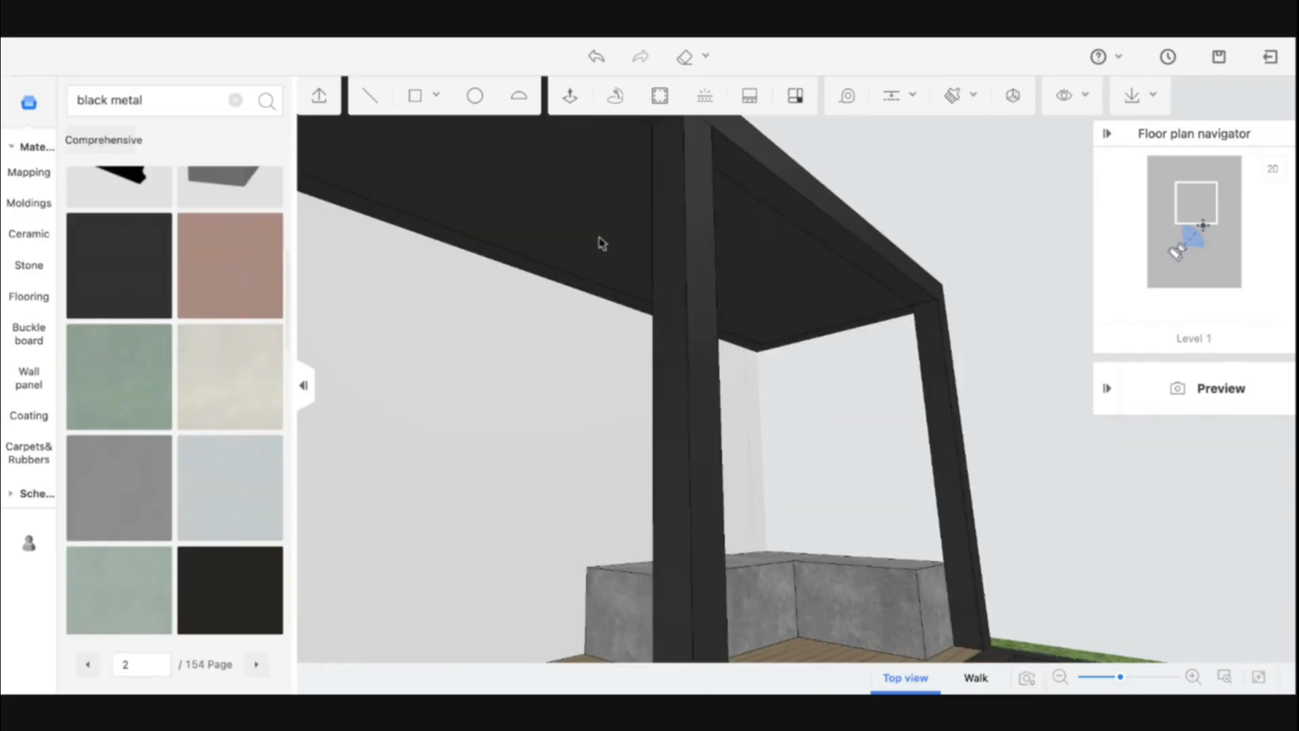
left_click(622, 229)
key("Delete")
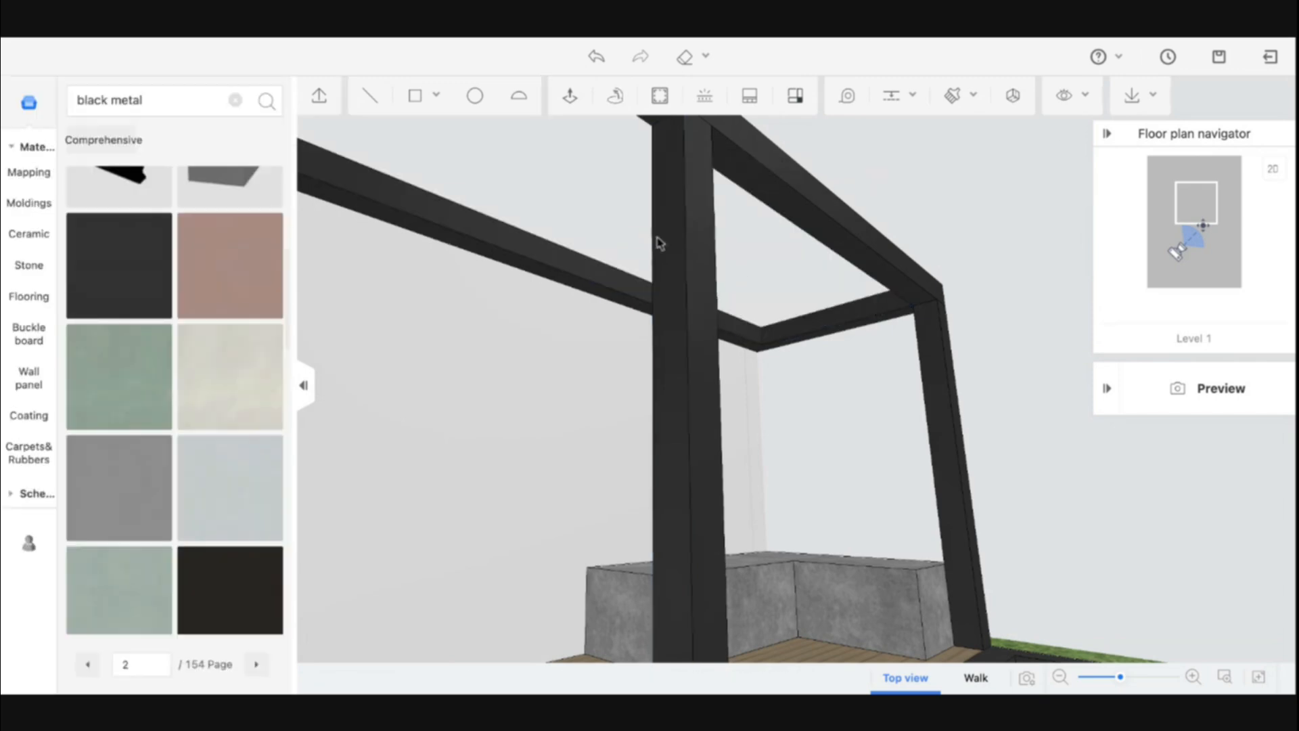
middle_click_drag(659, 241, 871, 330)
key("d")
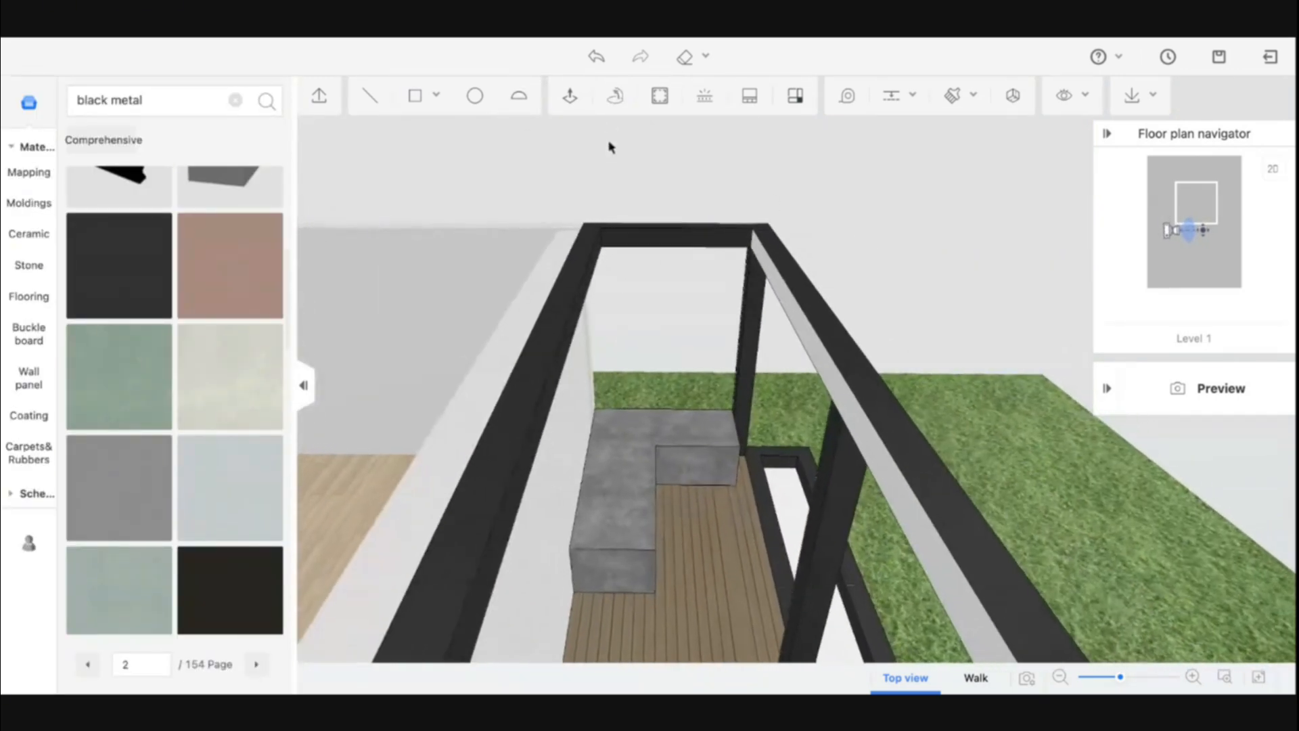
key("s")
key("d")
key("s")
key("b")
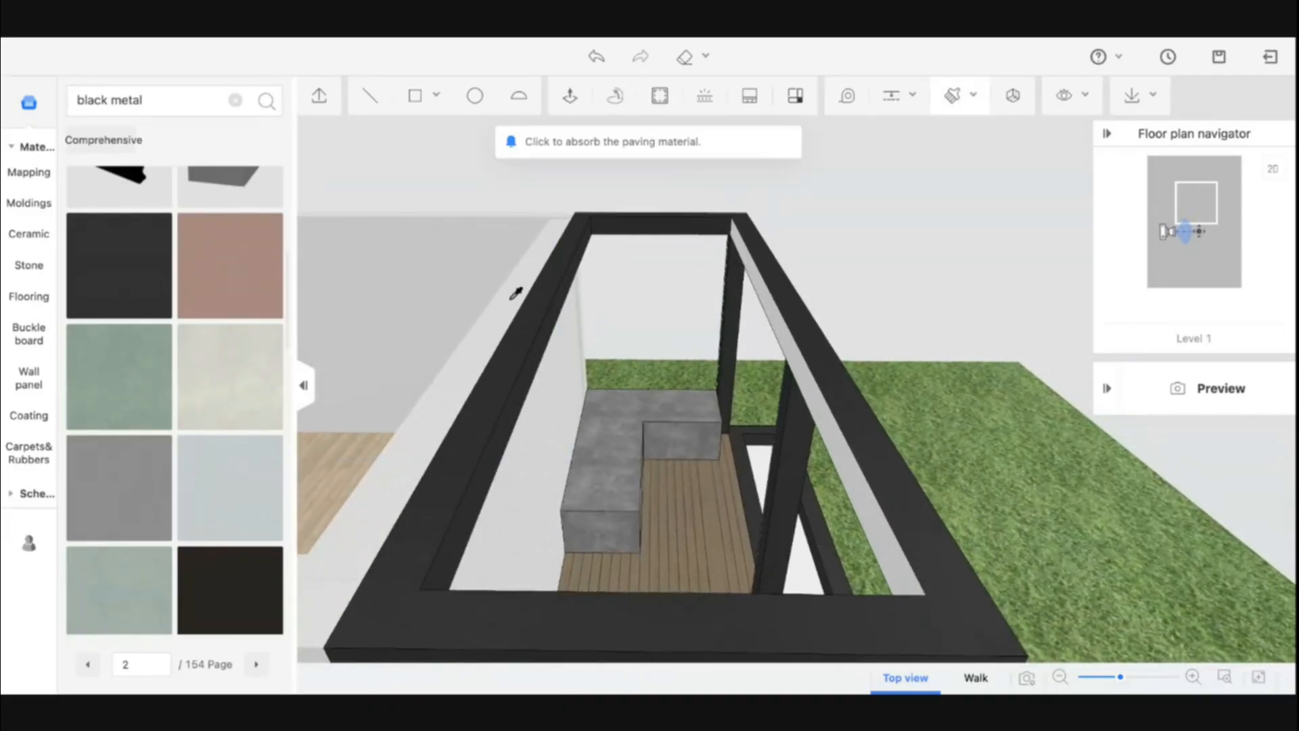
Paint the canopy frame's remaining inner faces with the black metal material
left_click(530, 308)
left_click(787, 328)
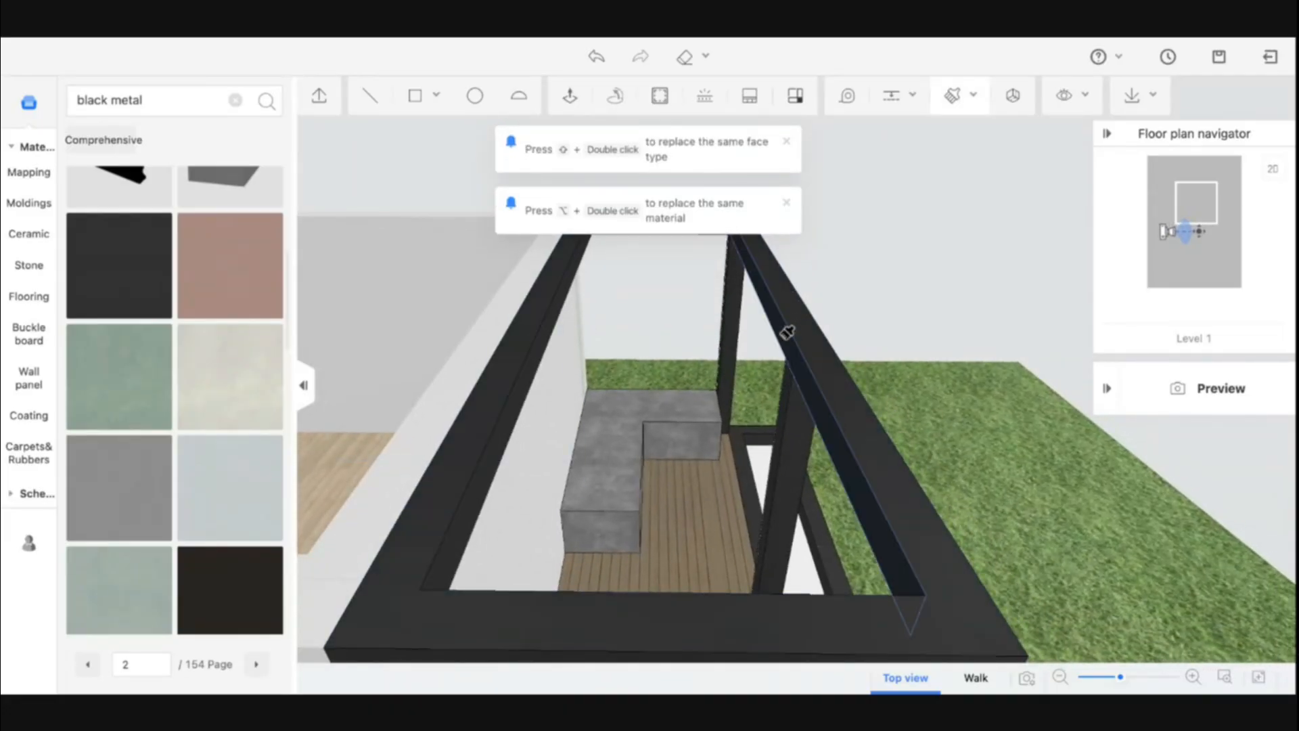
key("Escape")
mouse_move(788, 333)
middle_mouse_down()
mouse_move(806, 343)
mouse_move(858, 325)
mouse_move(700, 313)
mouse_move(601, 331)
mouse_move(493, 397)
mouse_move(388, 364)
middle_mouse_up()
key("b")
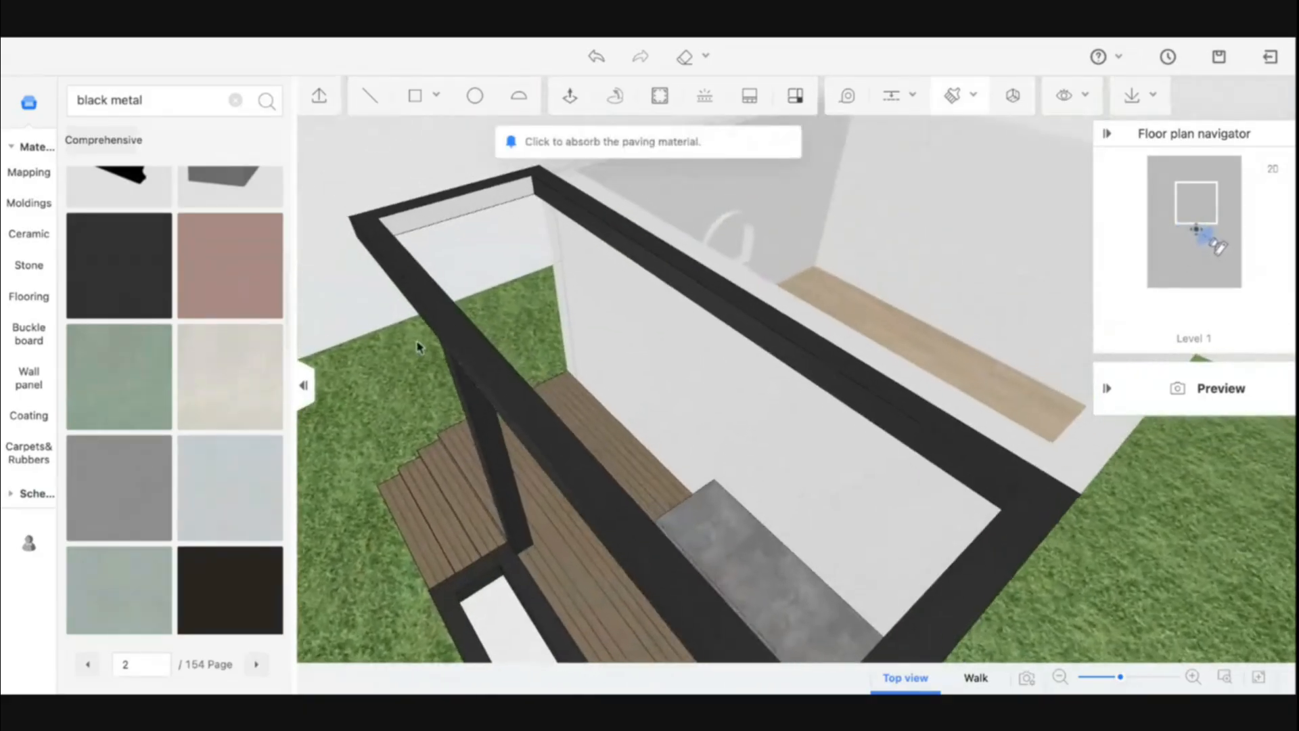
left_click(417, 231)
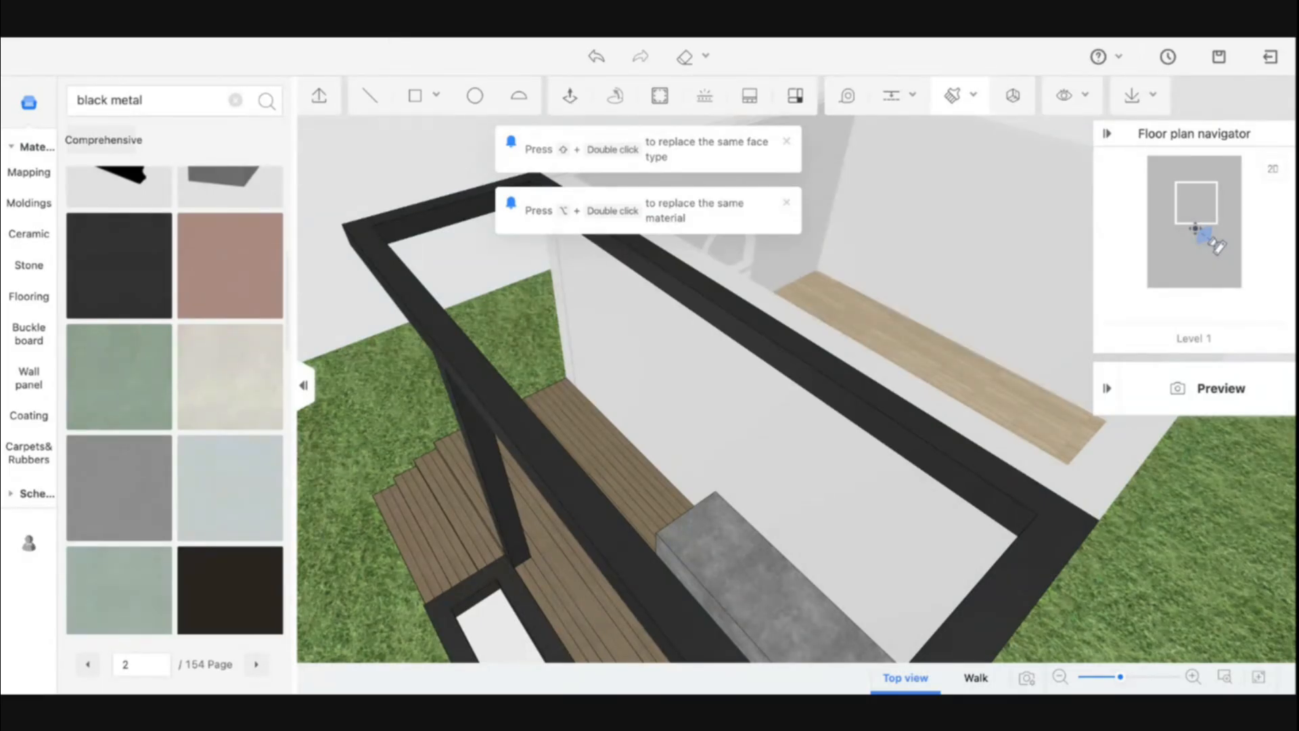
Draw a rectangle spanning the canopy's open top between the frame's corners, about 1600 by 5080
middle_click_drag(507, 232, 430, 103)
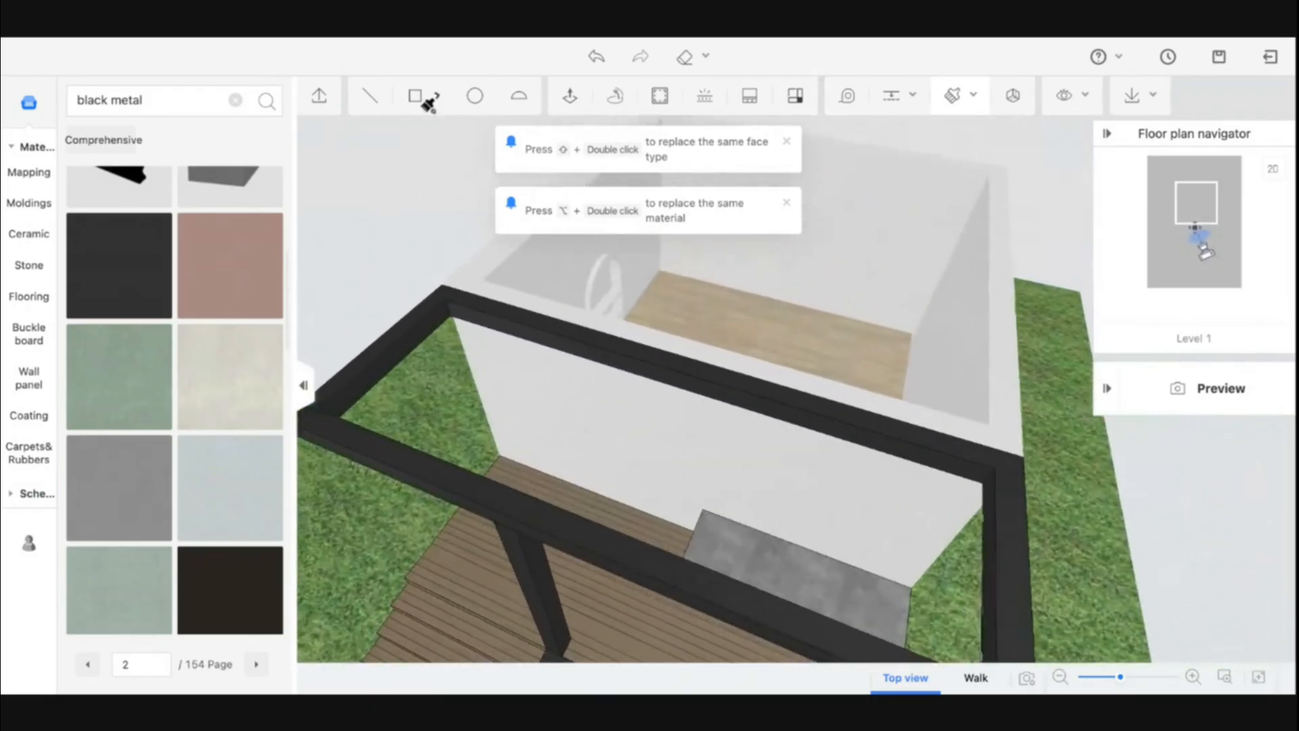
left_click(419, 102)
scroll(460, 317, "up", 4)
middle_click_drag(377, 259, 387, 288)
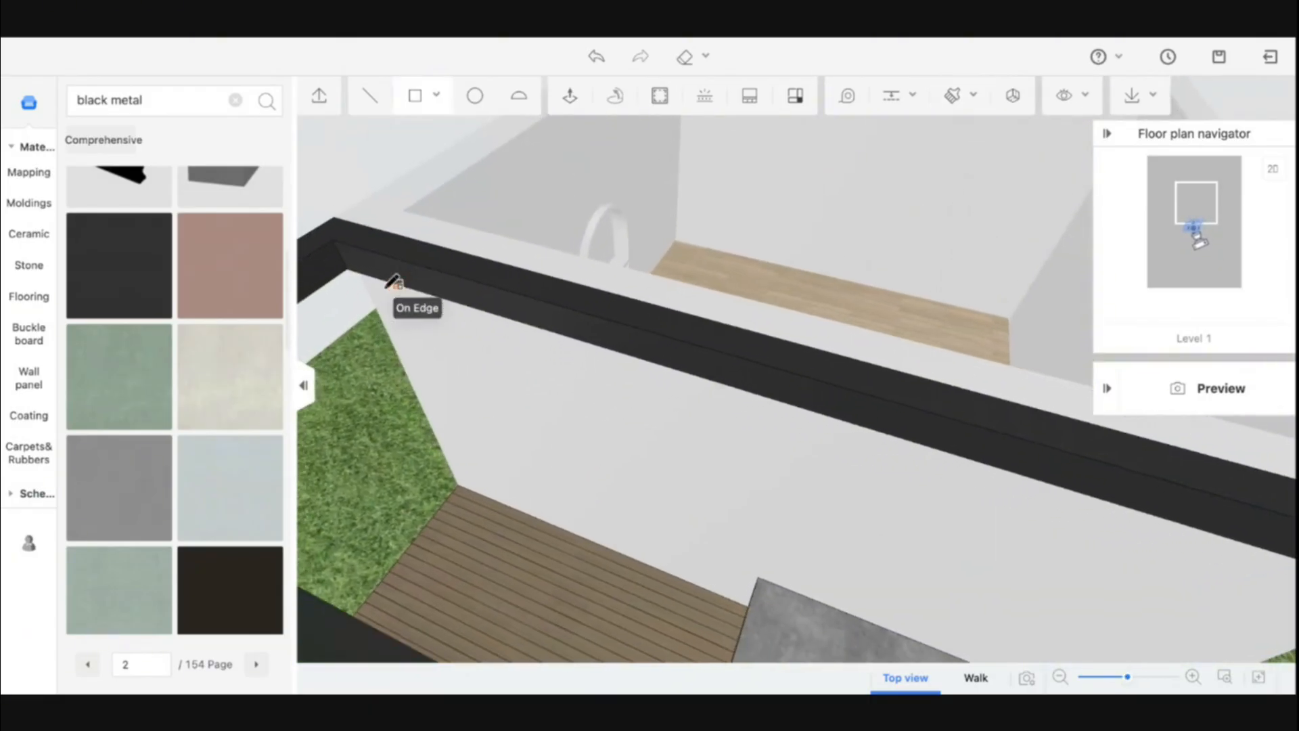
left_click(361, 227)
scroll(670, 285, "down", 4)
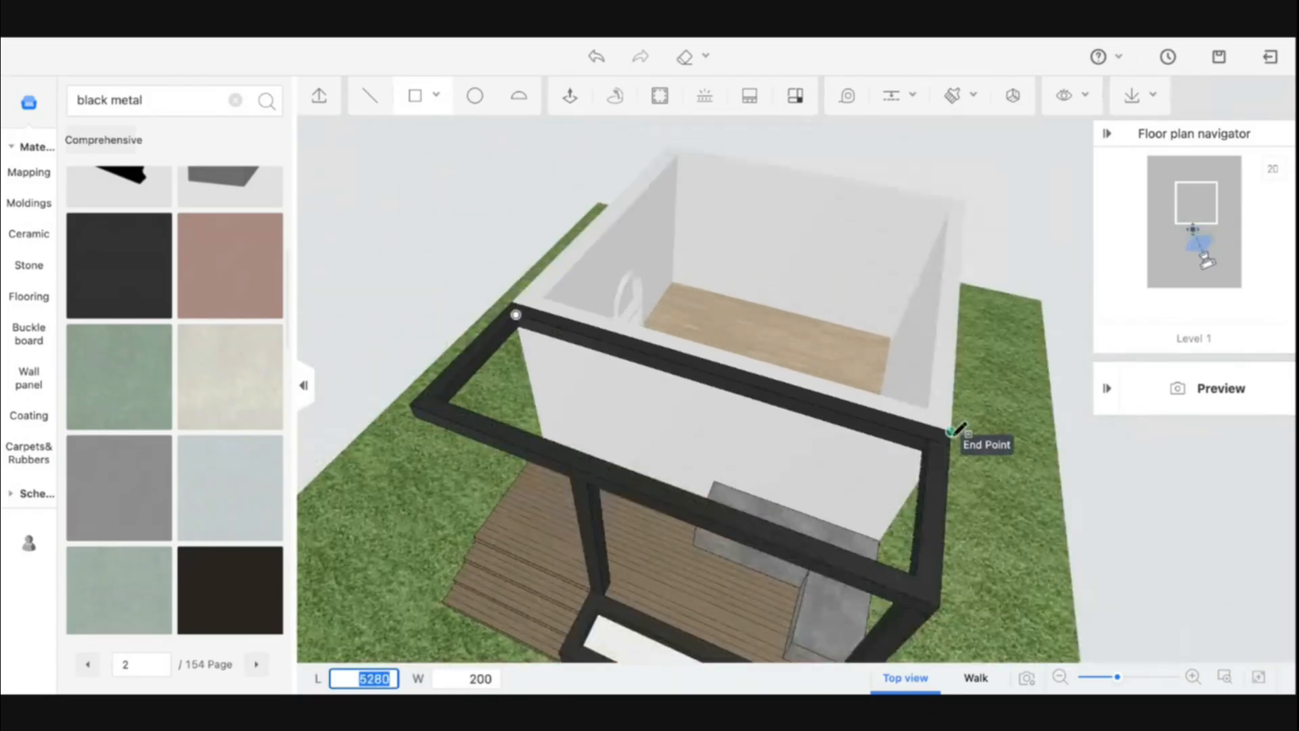
scroll(955, 428, "up", 2)
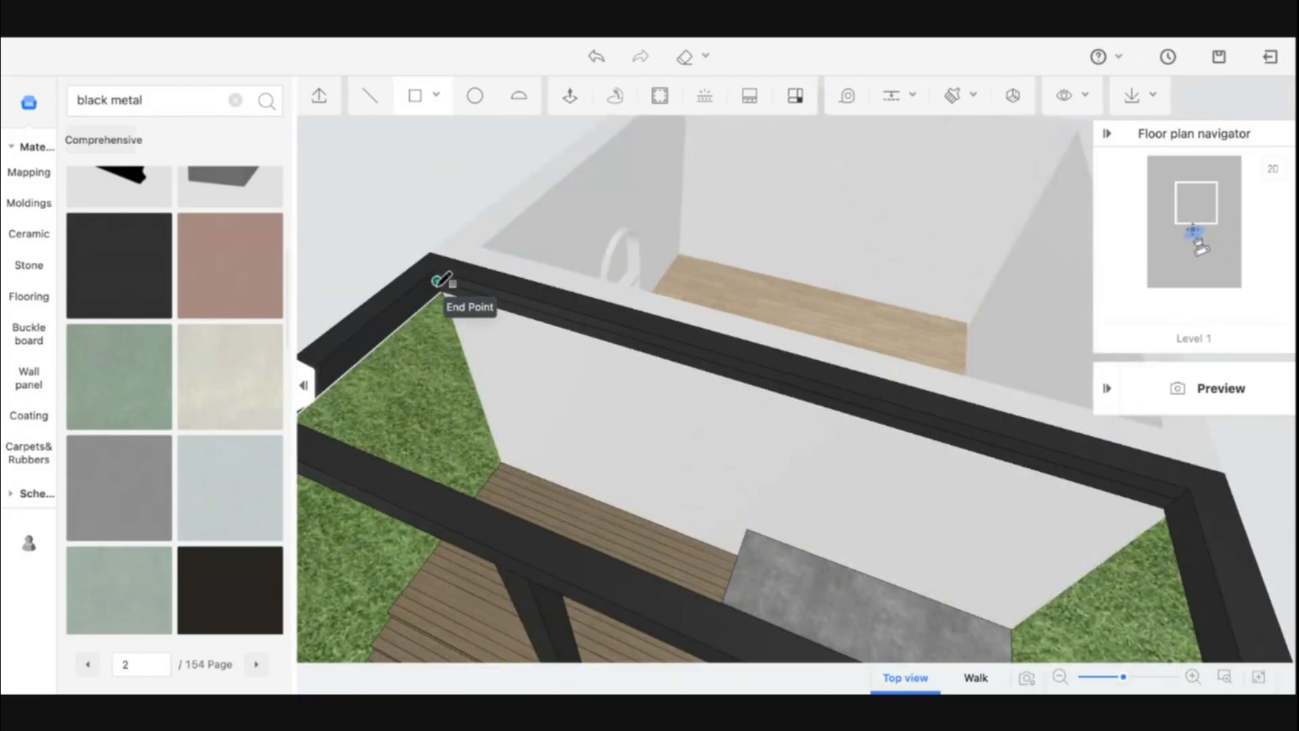
middle_click_drag(504, 368, 816, 342)
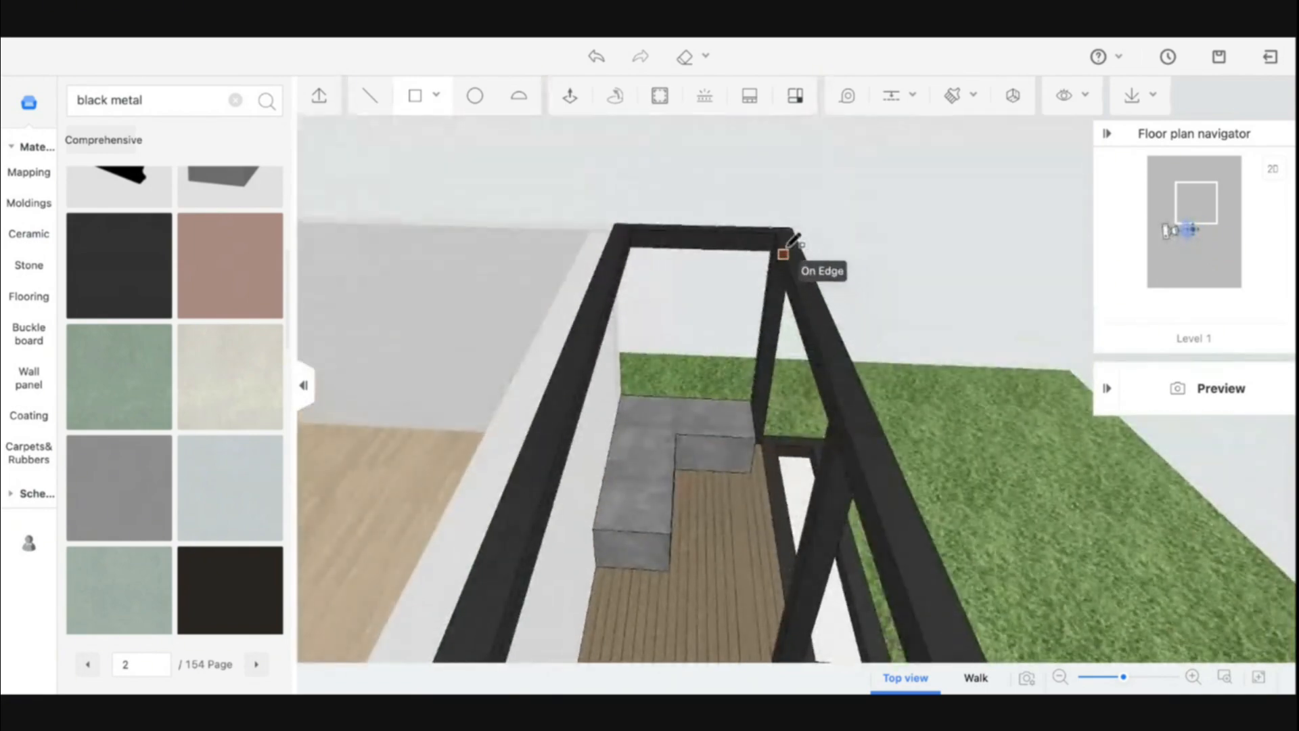
scroll(785, 252, "up", 3)
left_click(863, 129)
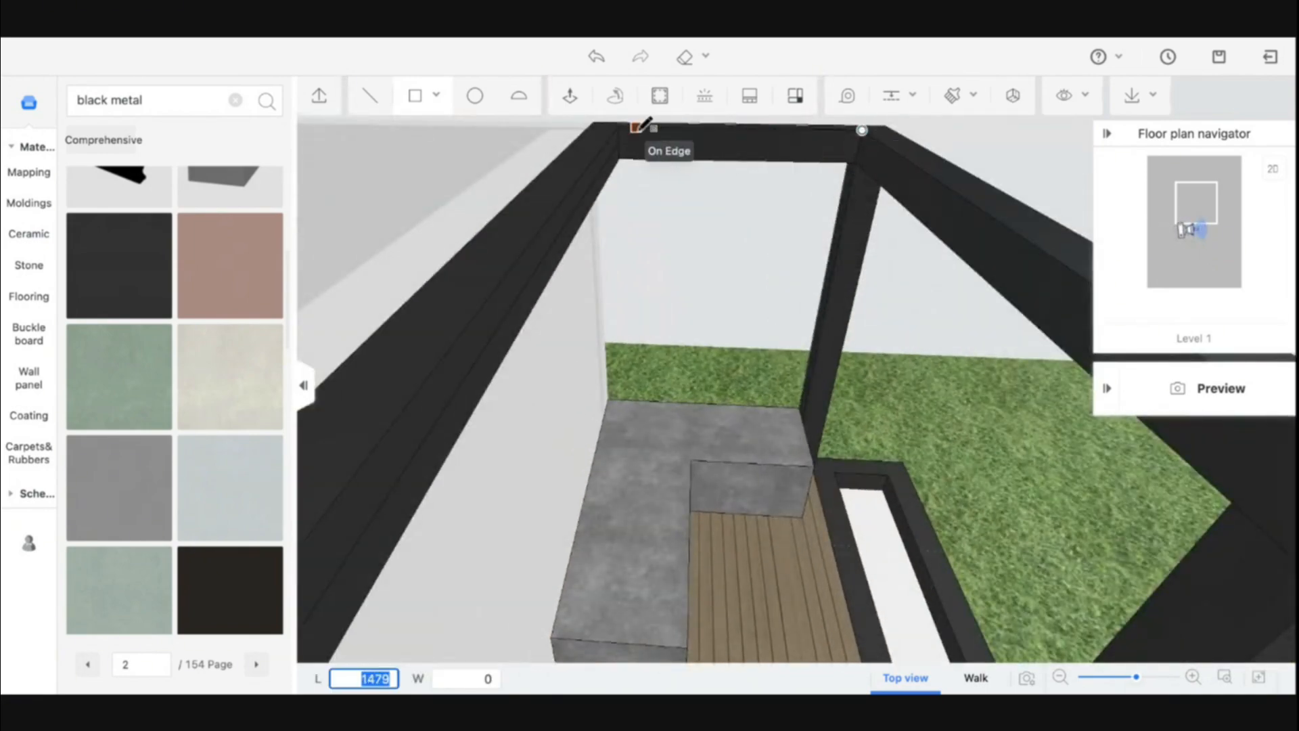
left_click(626, 144)
scroll(667, 156, "down", 1)
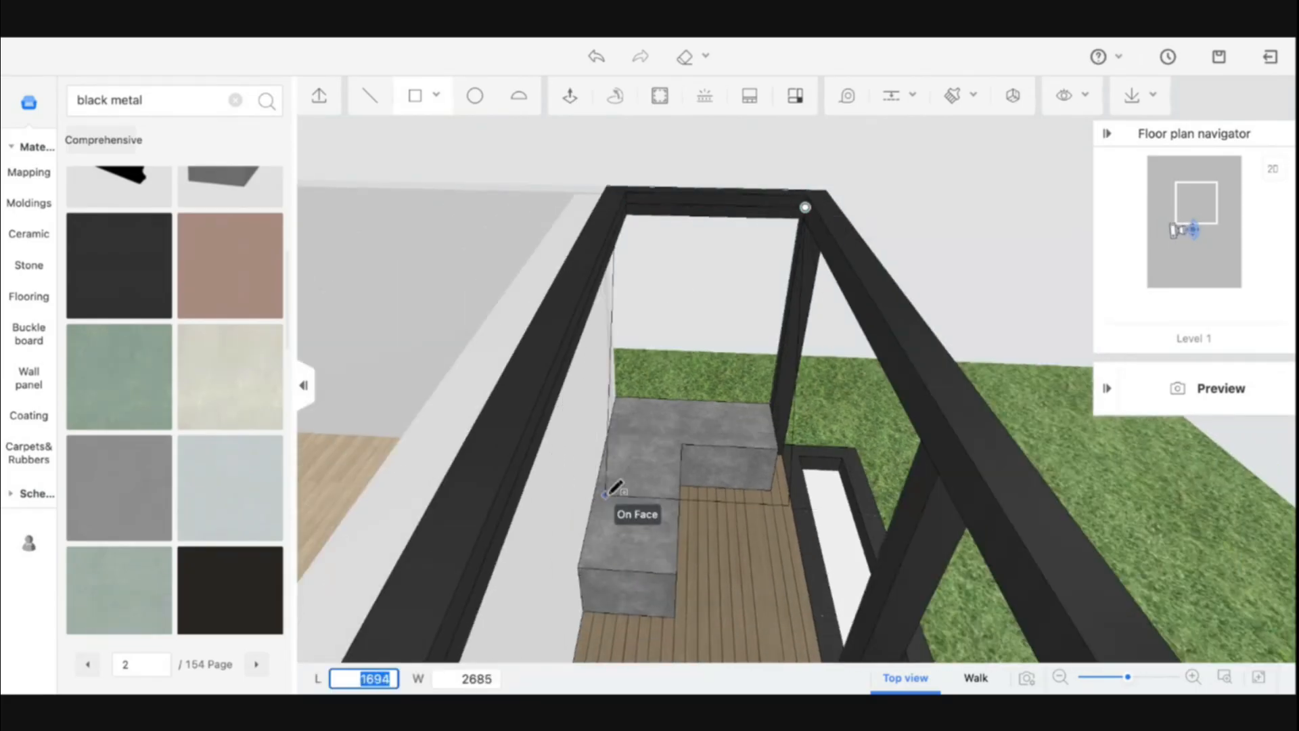
middle_click_drag(612, 493, 289, 482)
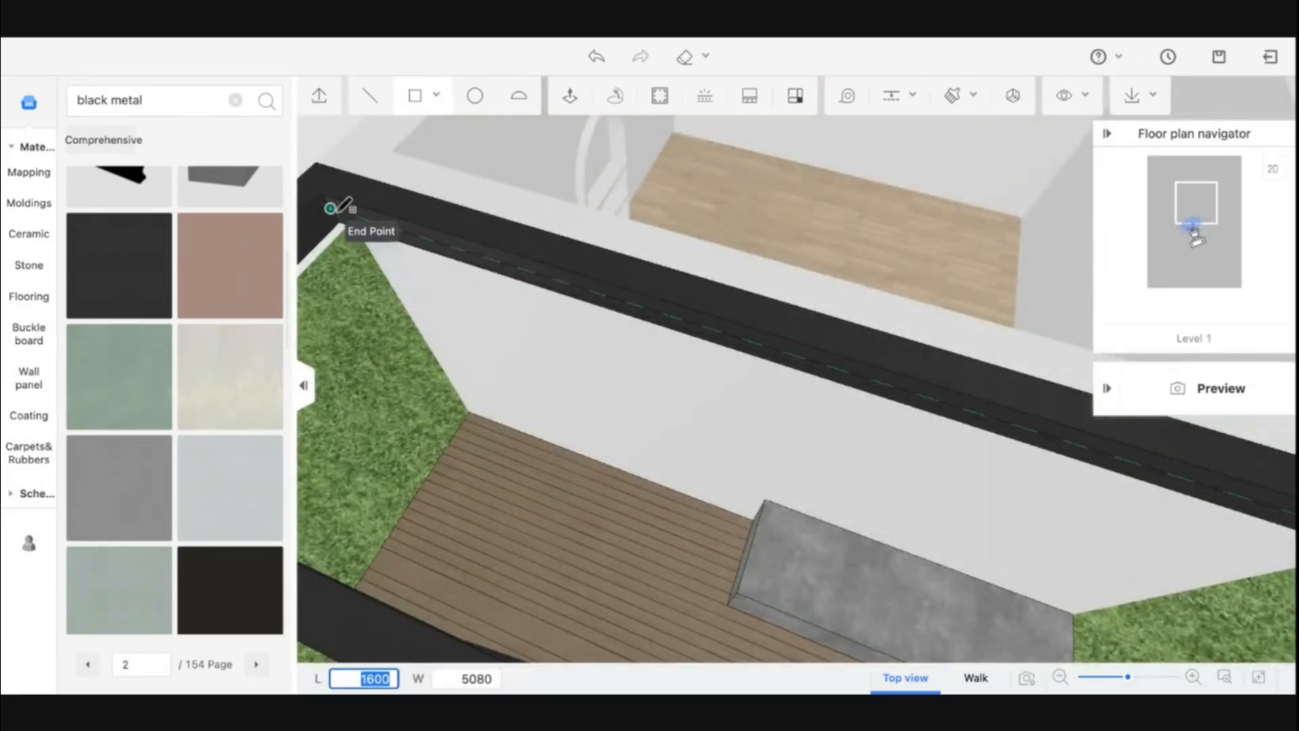
left_click(331, 207)
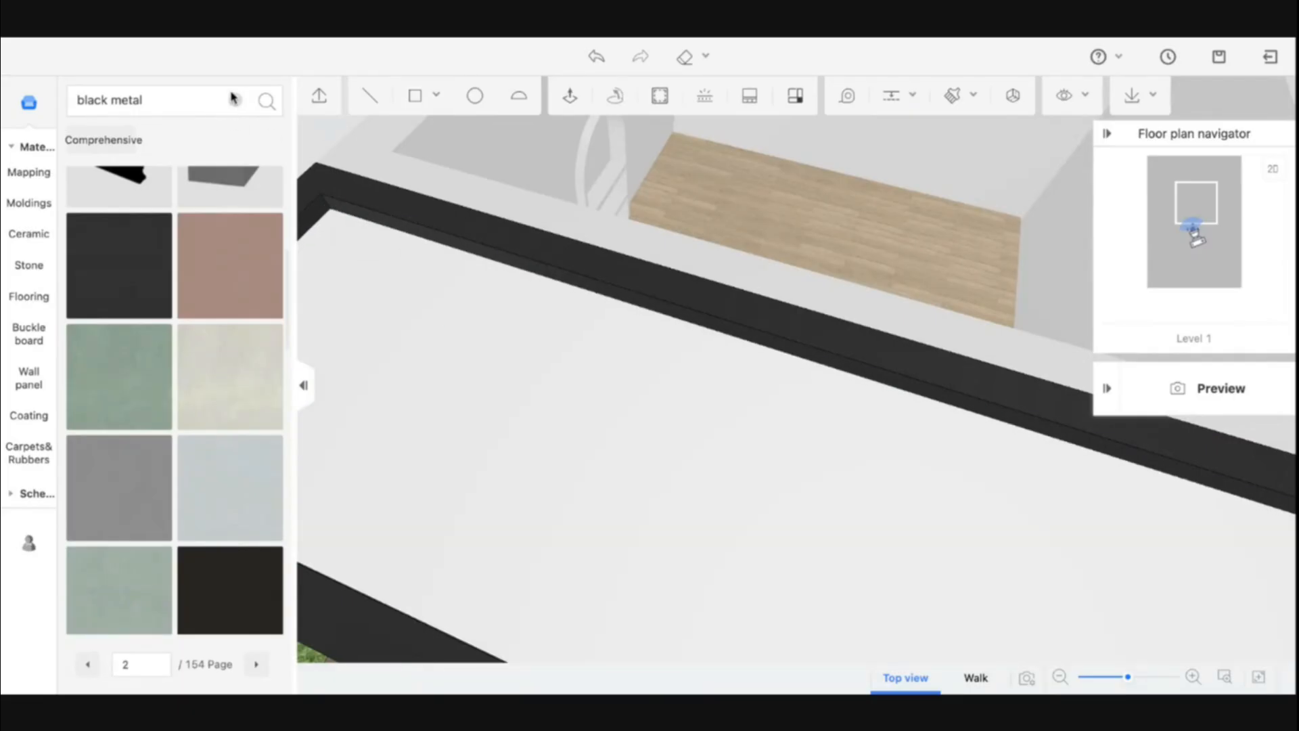
Search the materials for glass and apply a textured glass to the new canopy roof panel
left_click(210, 100)
type("glass")
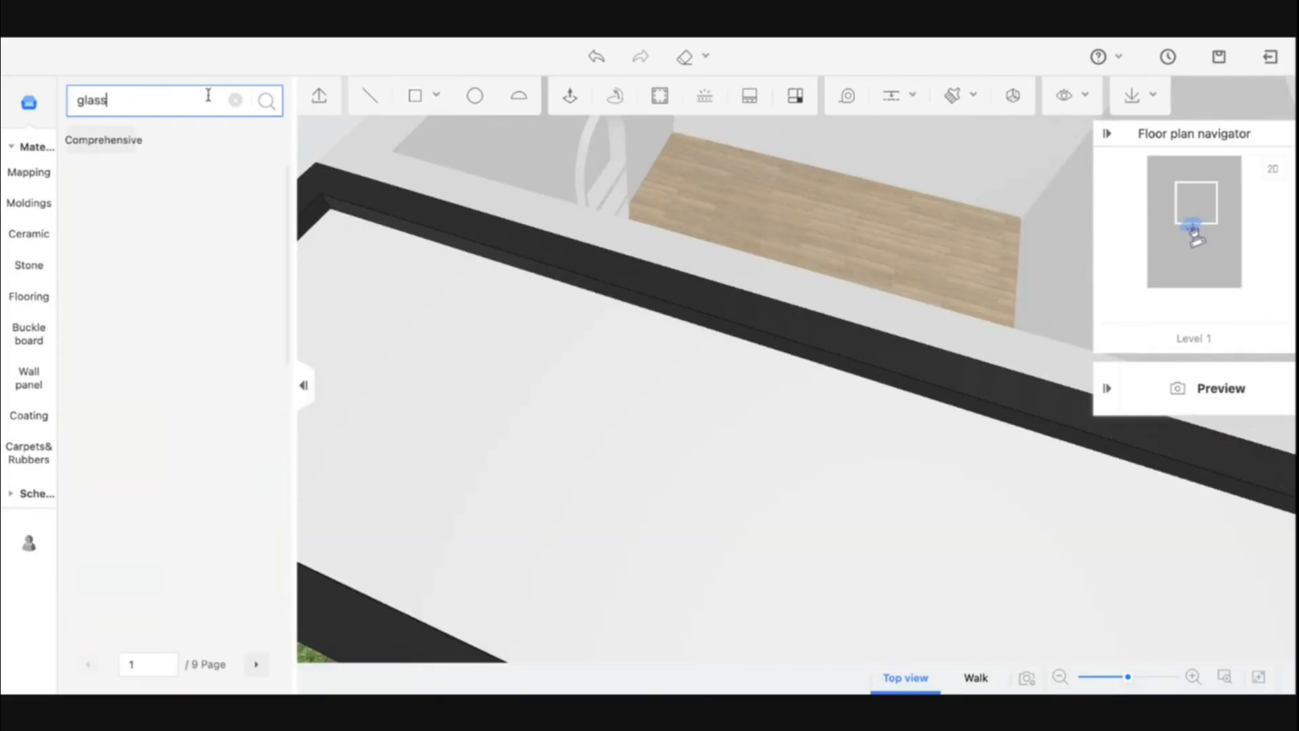
scroll(161, 398, "down", 10)
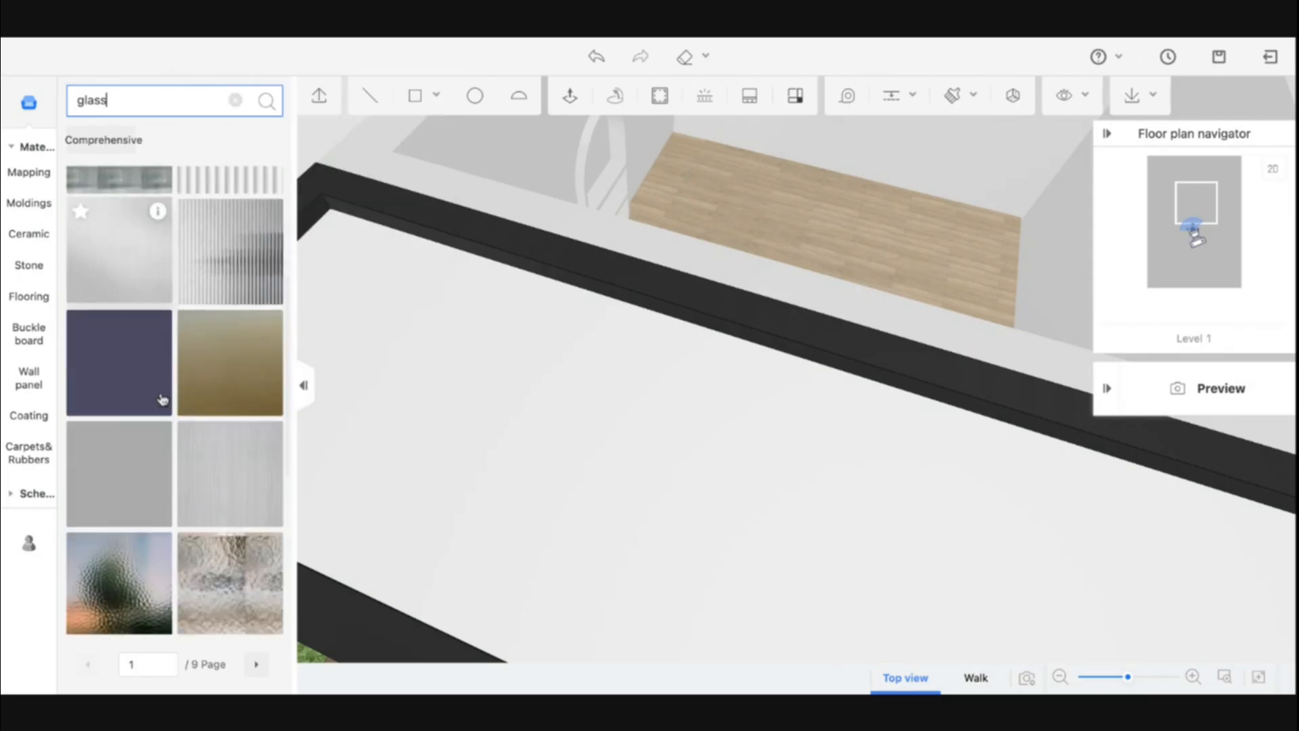
scroll(162, 399, "up", 10)
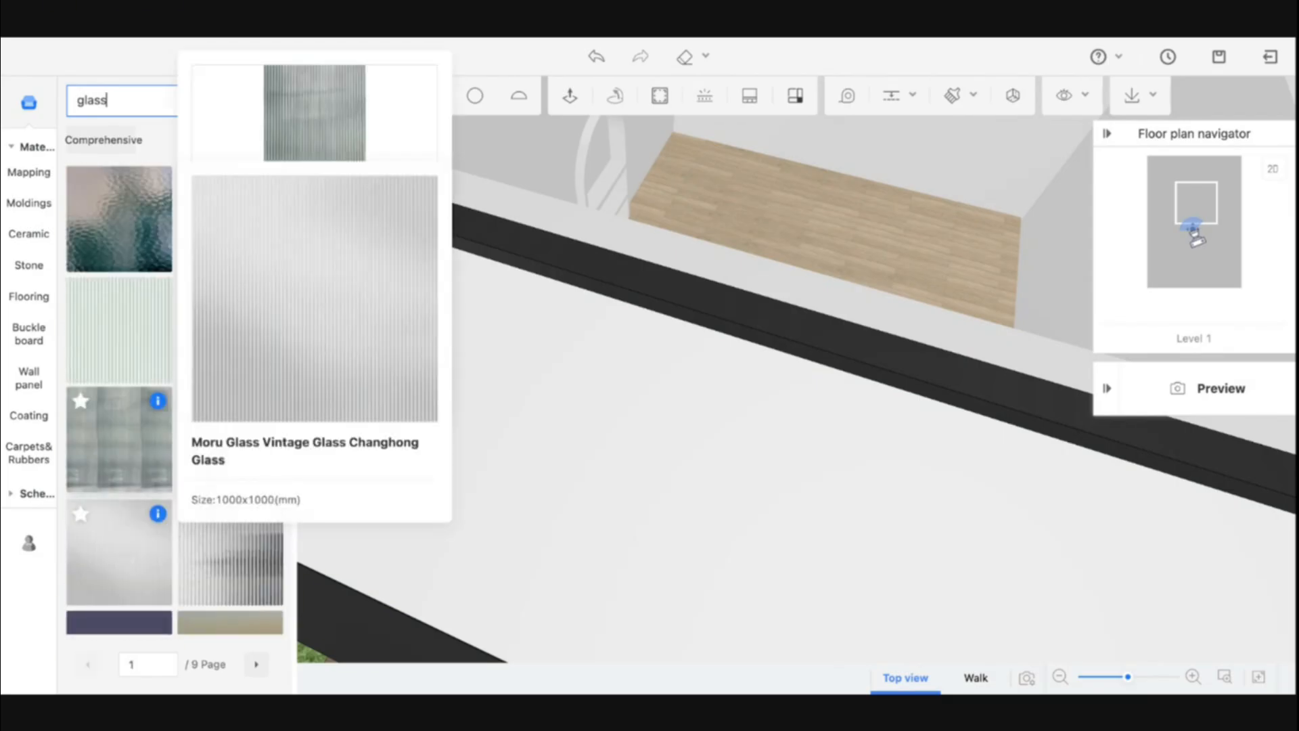
left_click(122, 238)
left_click(633, 541)
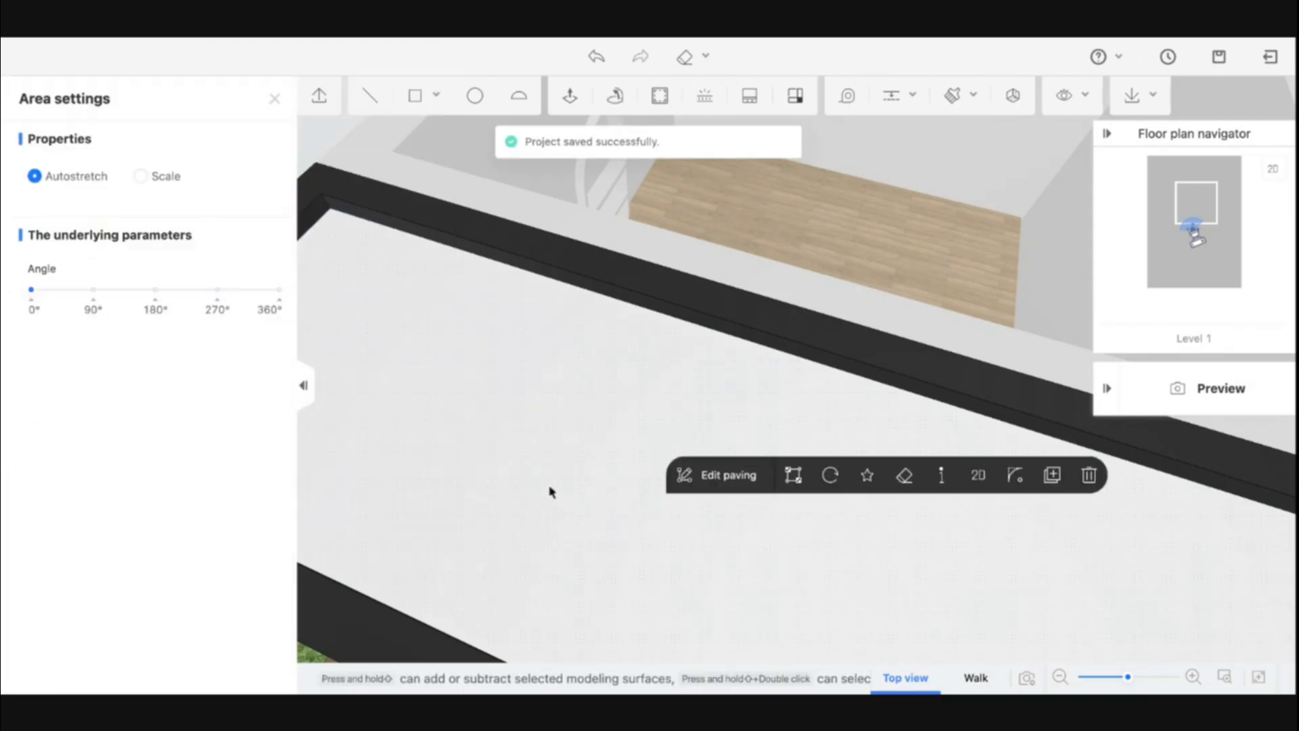
key("s")
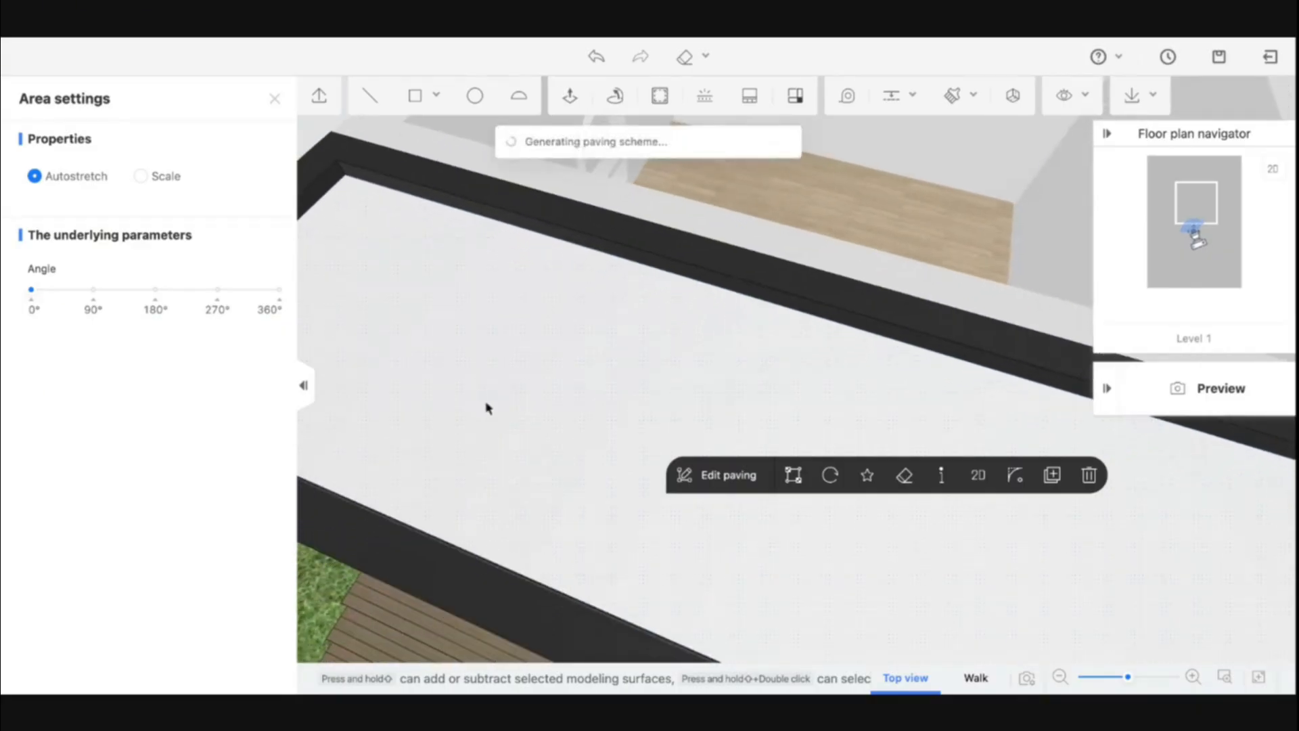
left_click_drag(487, 409, 635, 379)
left_click(275, 99)
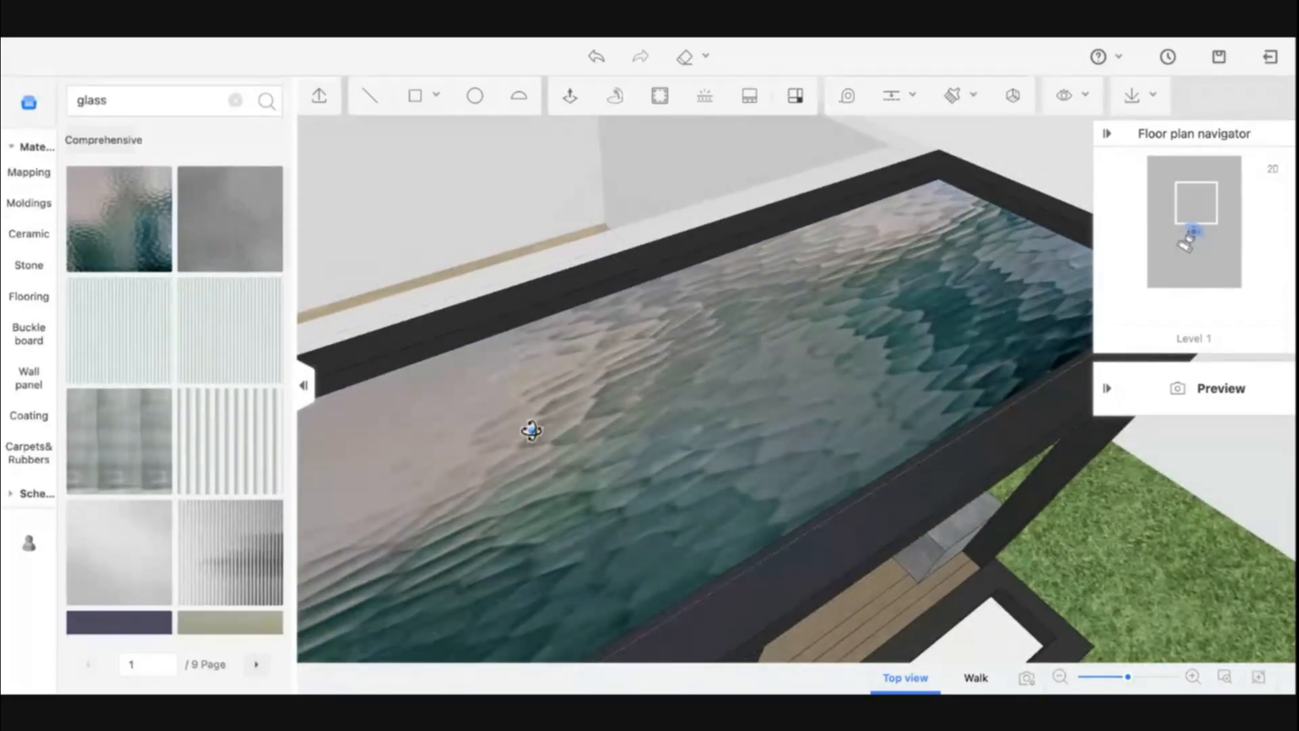
Repaint the canopy roof panel's top and underside with the ribbed glass material
left_click_drag(531, 431, 574, 329)
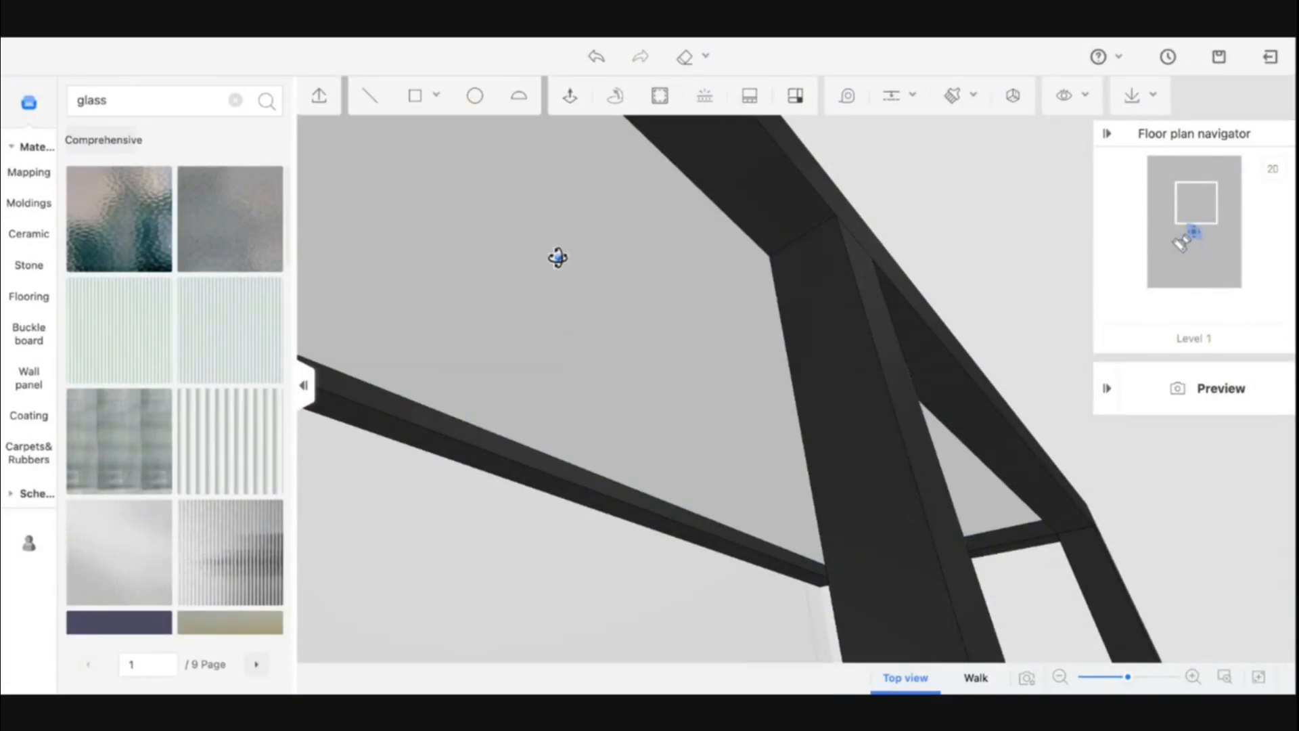
left_click_drag(558, 258, 290, 317)
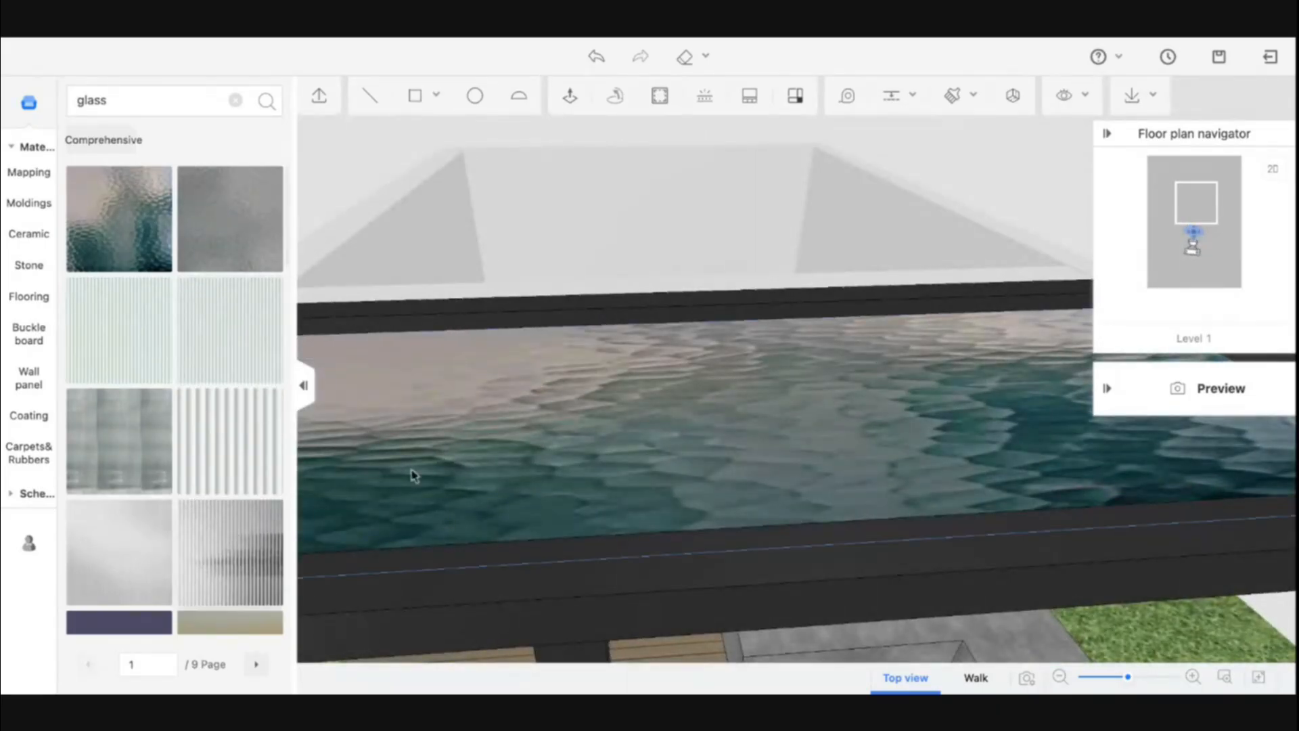
left_click(428, 464)
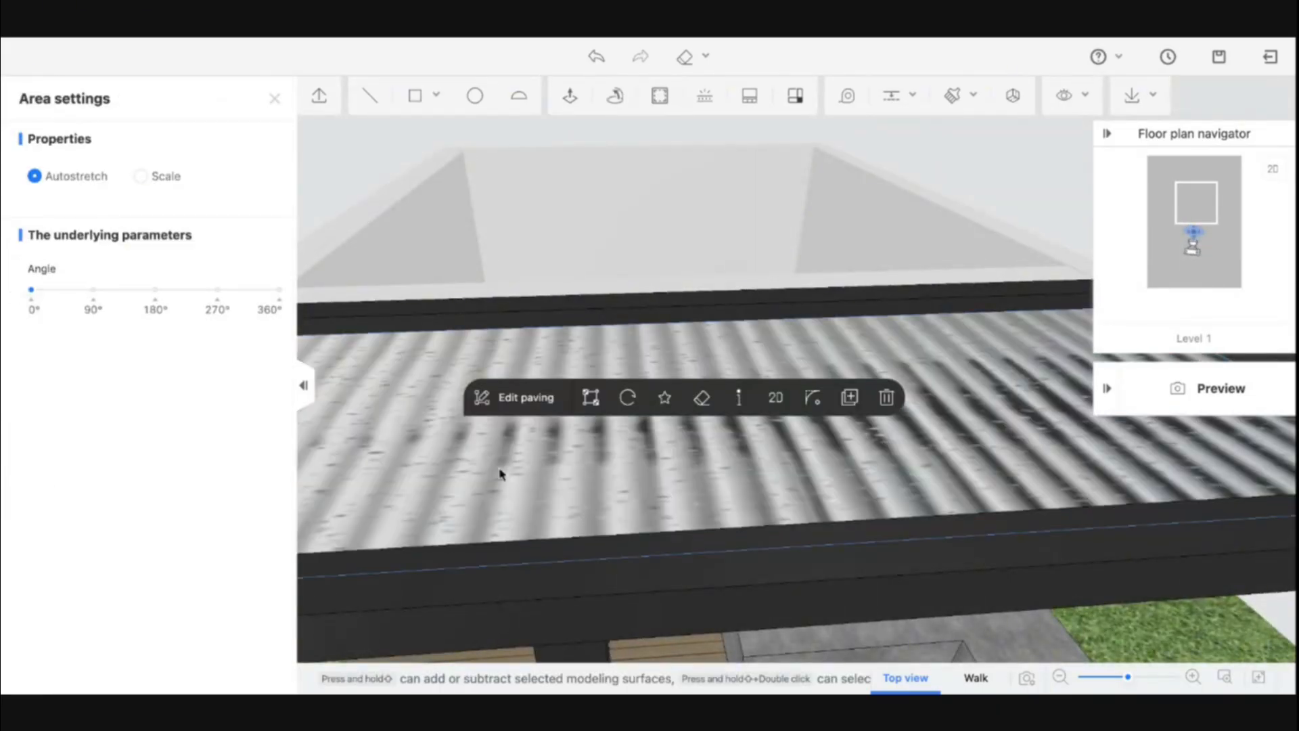
mouse_move(485, 467)
left_mouse_down()
mouse_move(528, 404)
mouse_move(490, 456)
mouse_move(505, 403)
mouse_move(499, 339)
mouse_move(549, 358)
left_mouse_up()
key("b")
left_click(492, 457)
left_click(530, 386)
scroll(530, 386, "down", 5)
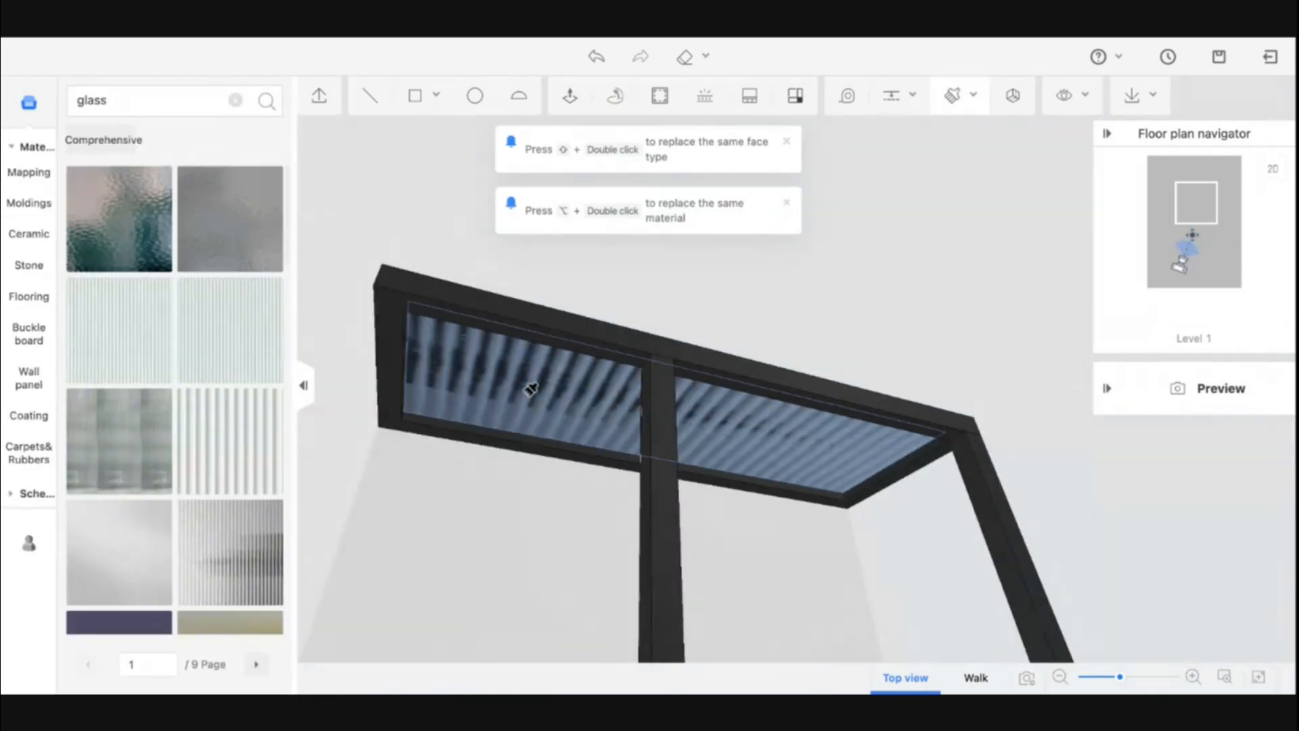
key("Escape")
left_click_drag(857, 416, 850, 485)
scroll(668, 525, "down", 5)
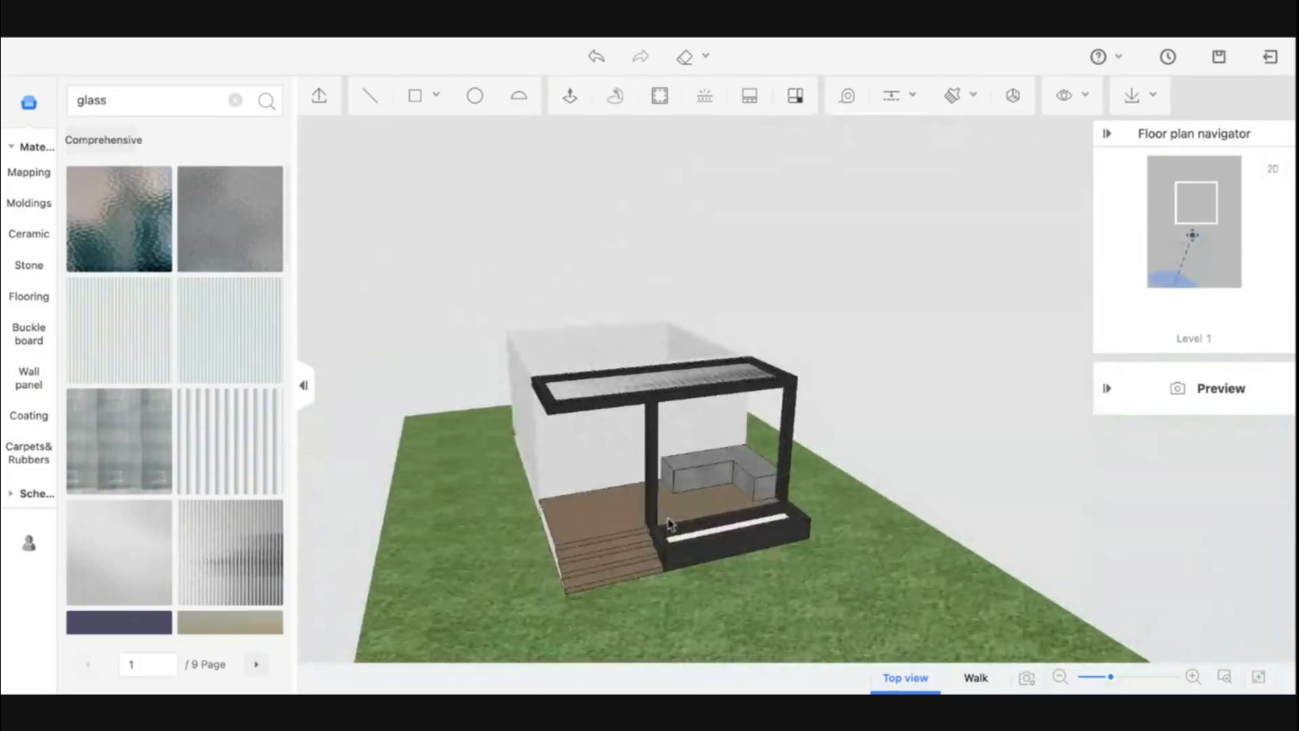
left_click_drag(667, 525, 661, 493)
scroll(661, 494, "up", 8)
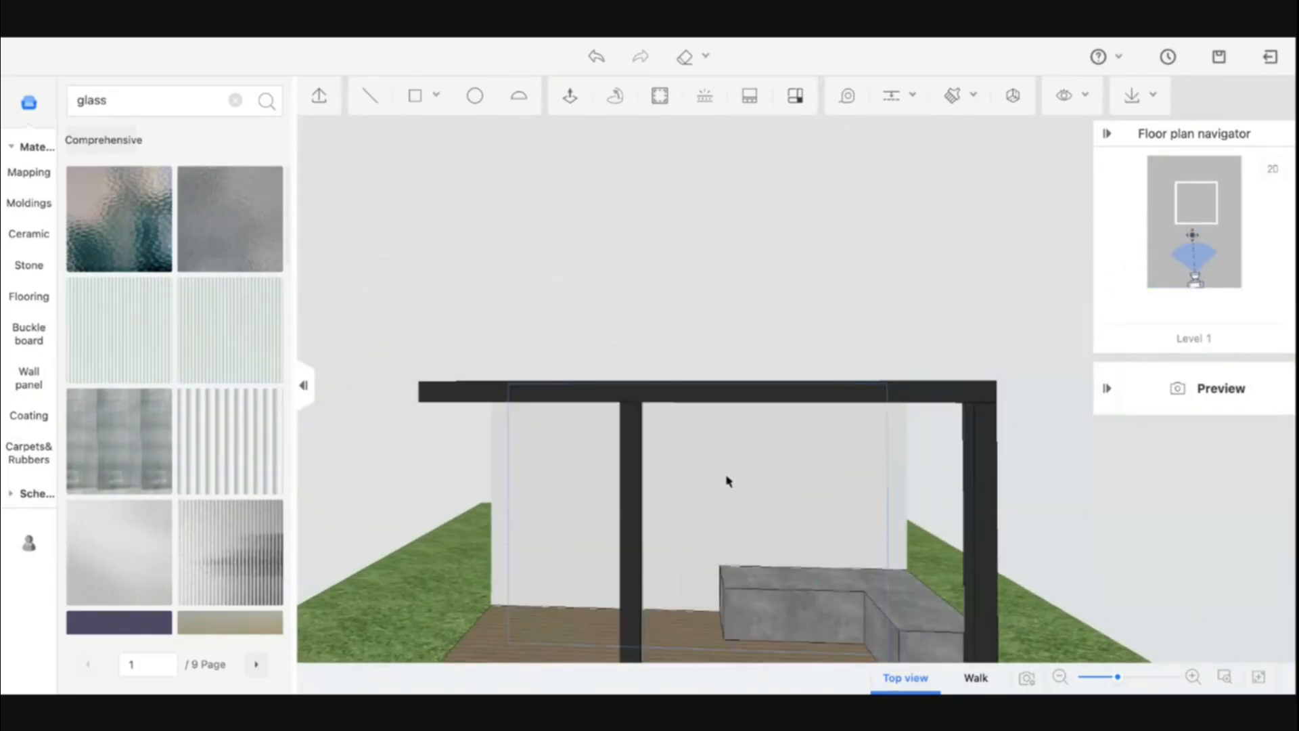
left_click_drag(768, 546, 808, 582)
key("e")
key("d")
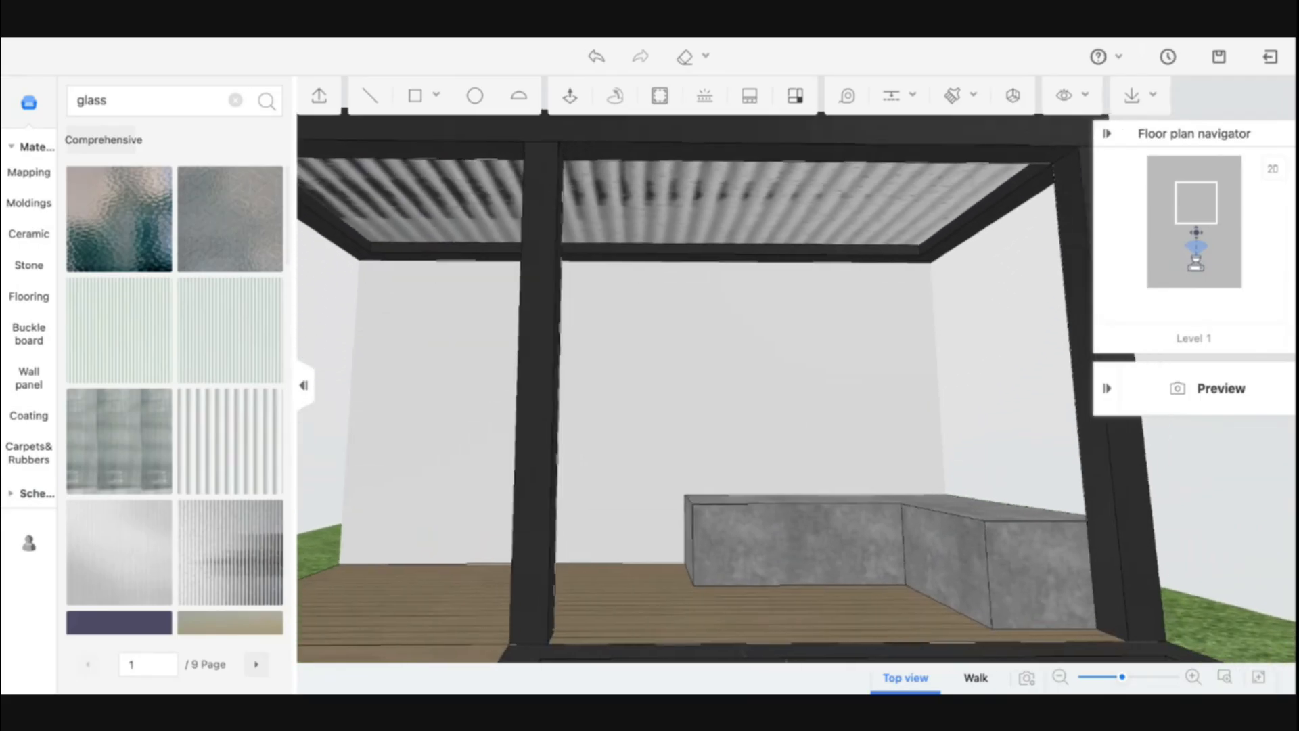
key("d")
key("w")
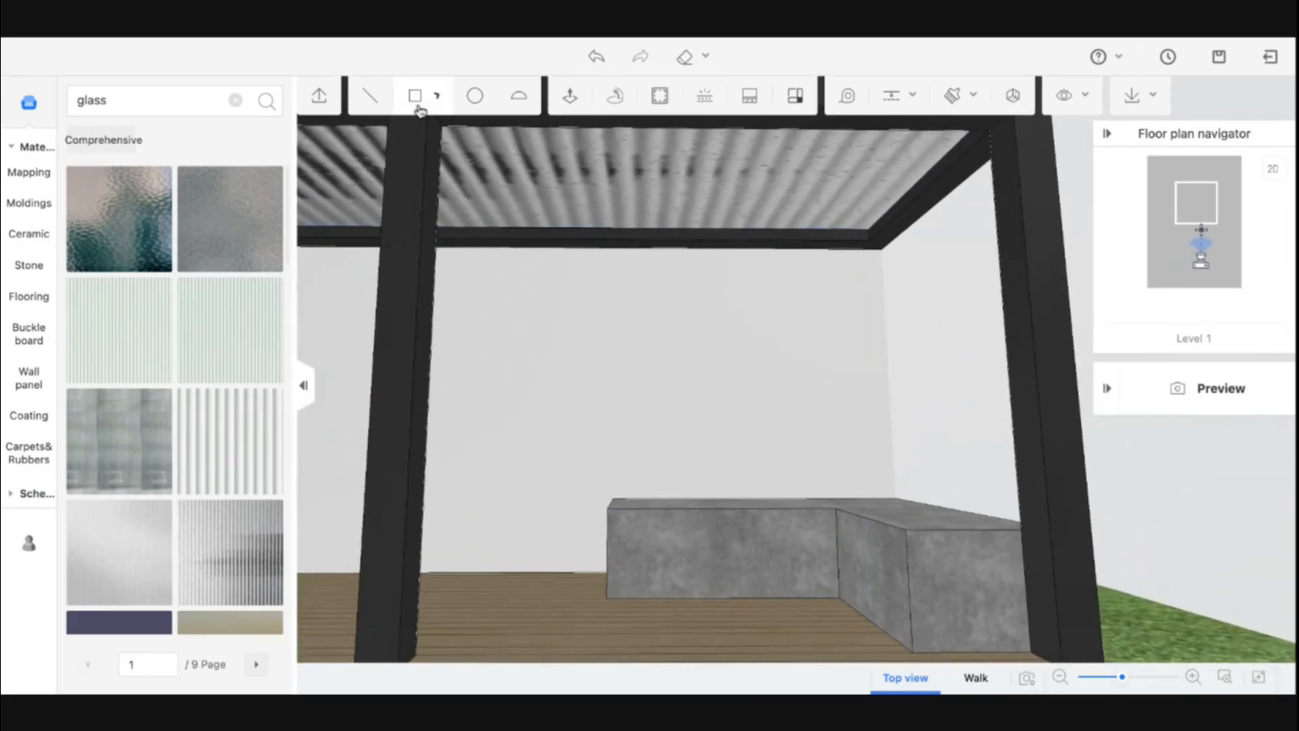
left_click(415, 102)
left_click(882, 249)
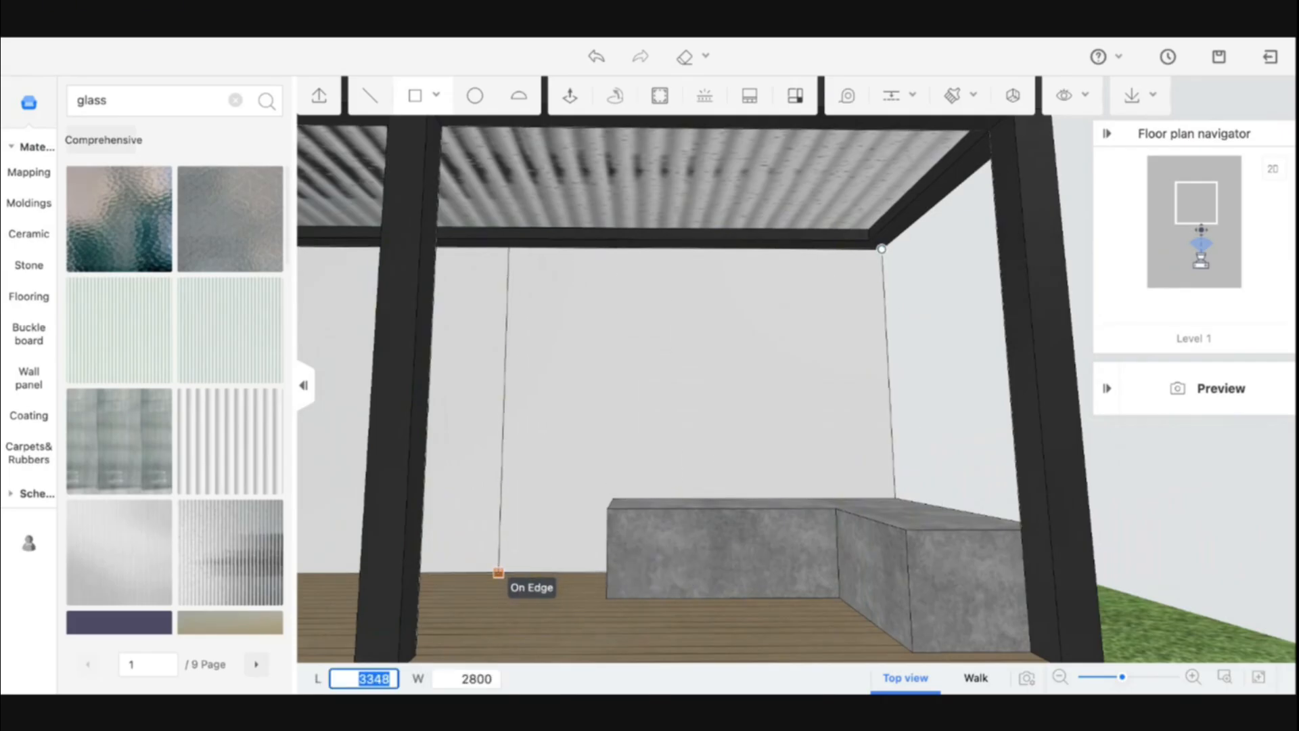
middle_click_drag(443, 573, 471, 600)
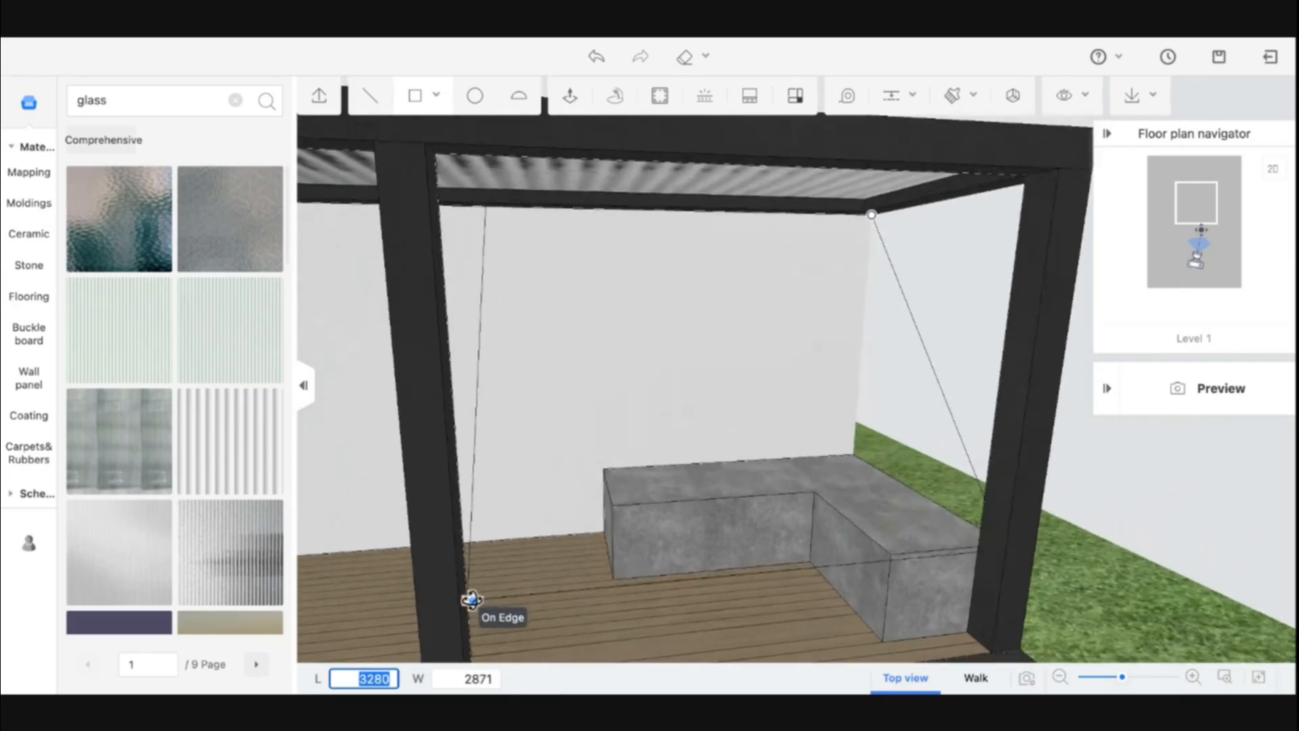
key("Escape")
Draw a vertical rectangle filling the canopy's front opening between the columns, about 2800 by 3480
scroll(438, 206, "down", 5)
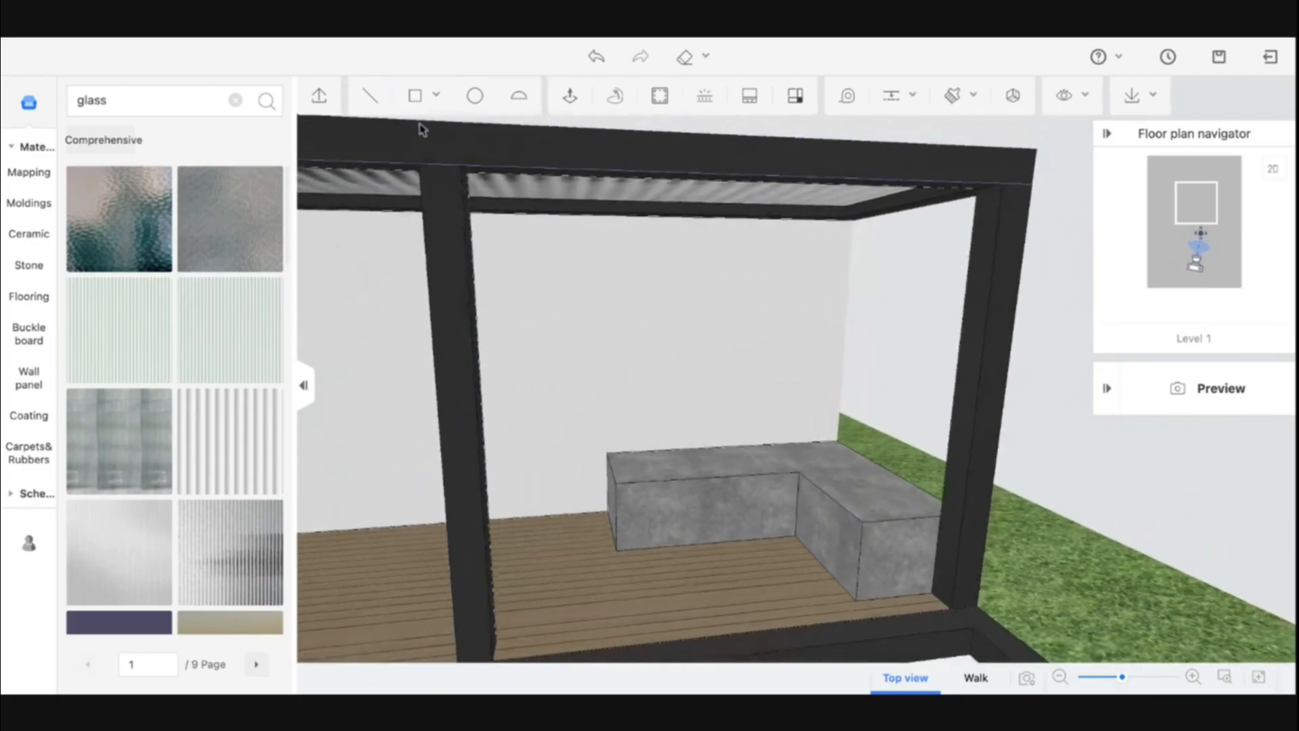
left_click(418, 99)
scroll(499, 240, "down", 1)
left_click(456, 182)
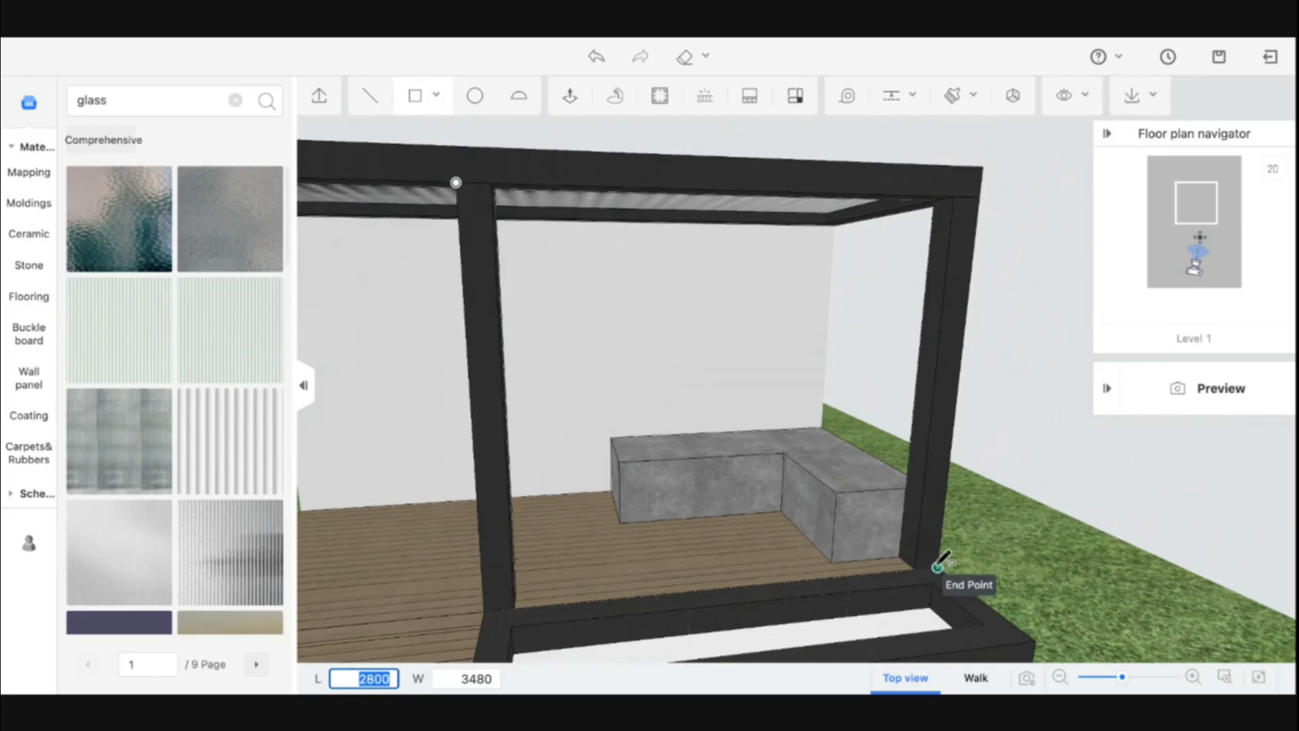
left_click(937, 567)
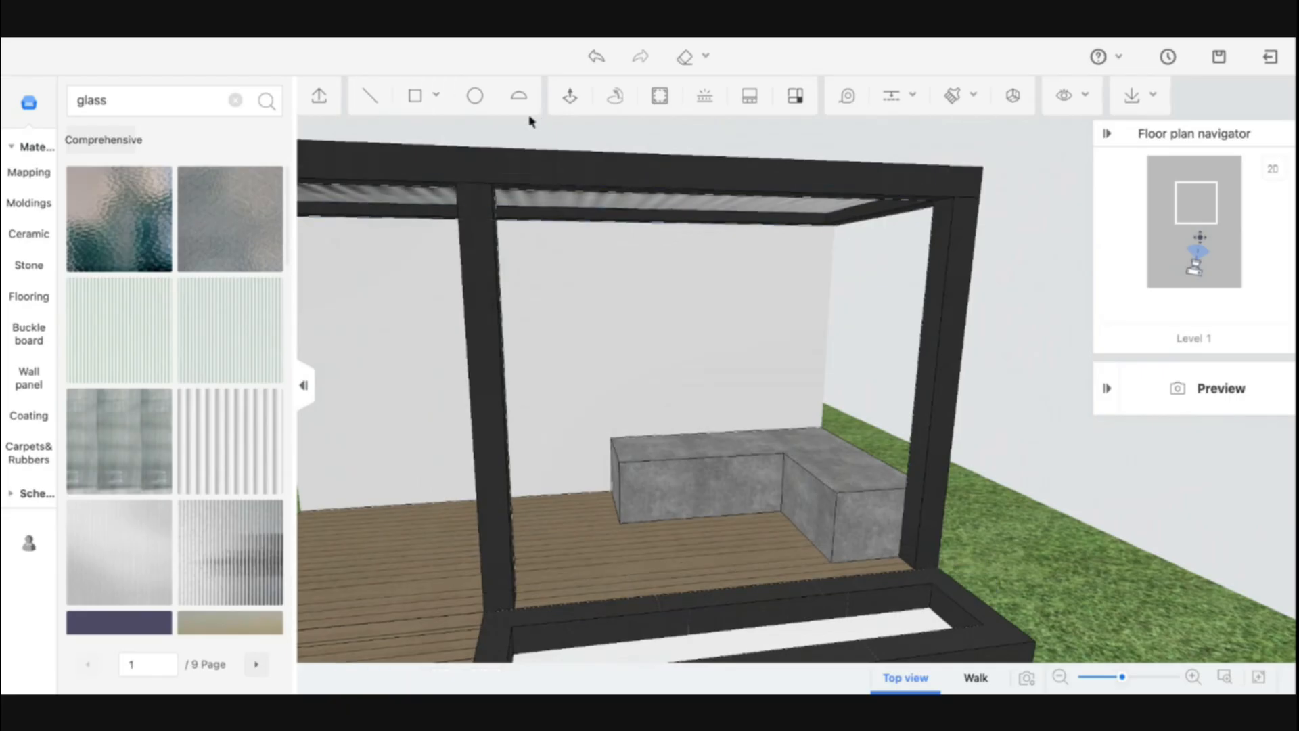
Draw a vertical rectangle in the canopy's rear opening, setting its length to 3480
left_click(418, 96)
left_click(834, 226)
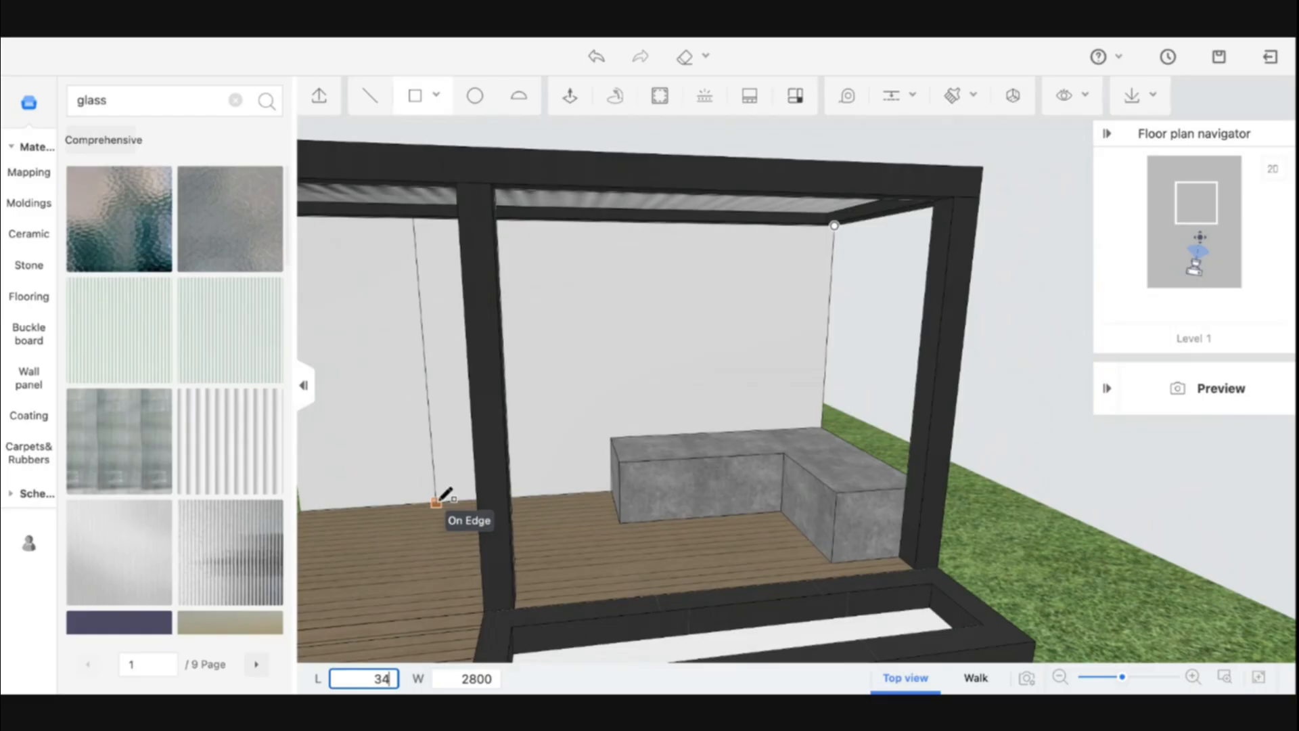
type("80")
key("Tab")
key("Return")
middle_click_drag(438, 539, 460, 291)
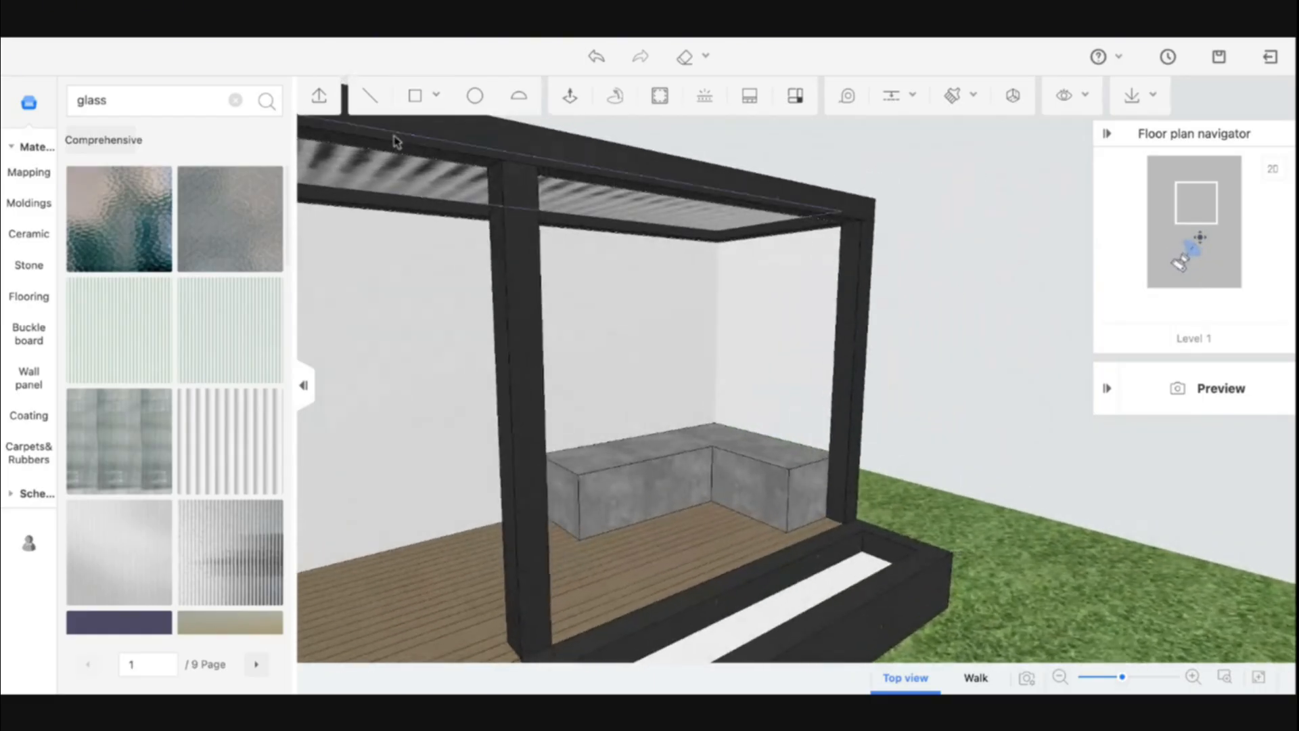
Draw a vertical rectangle in the canopy's left side opening, setting its length to 3480
left_click(410, 97)
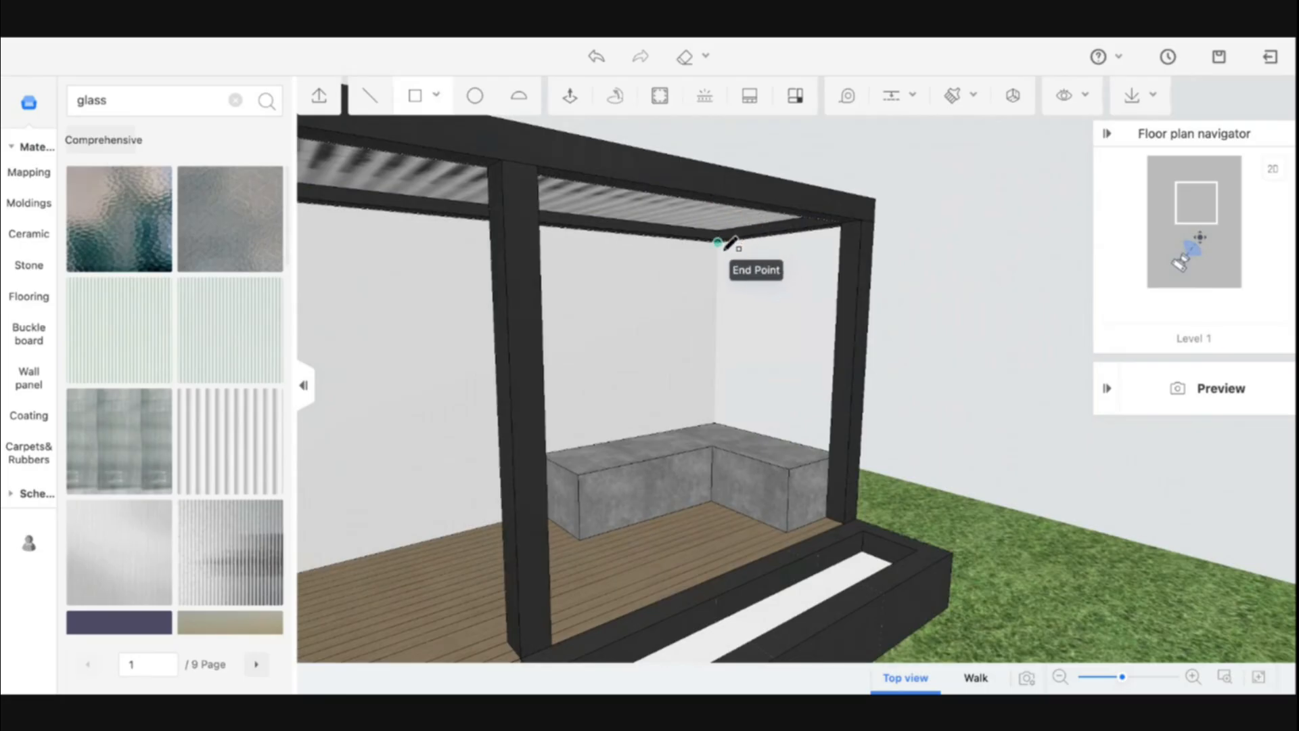
left_click(718, 243)
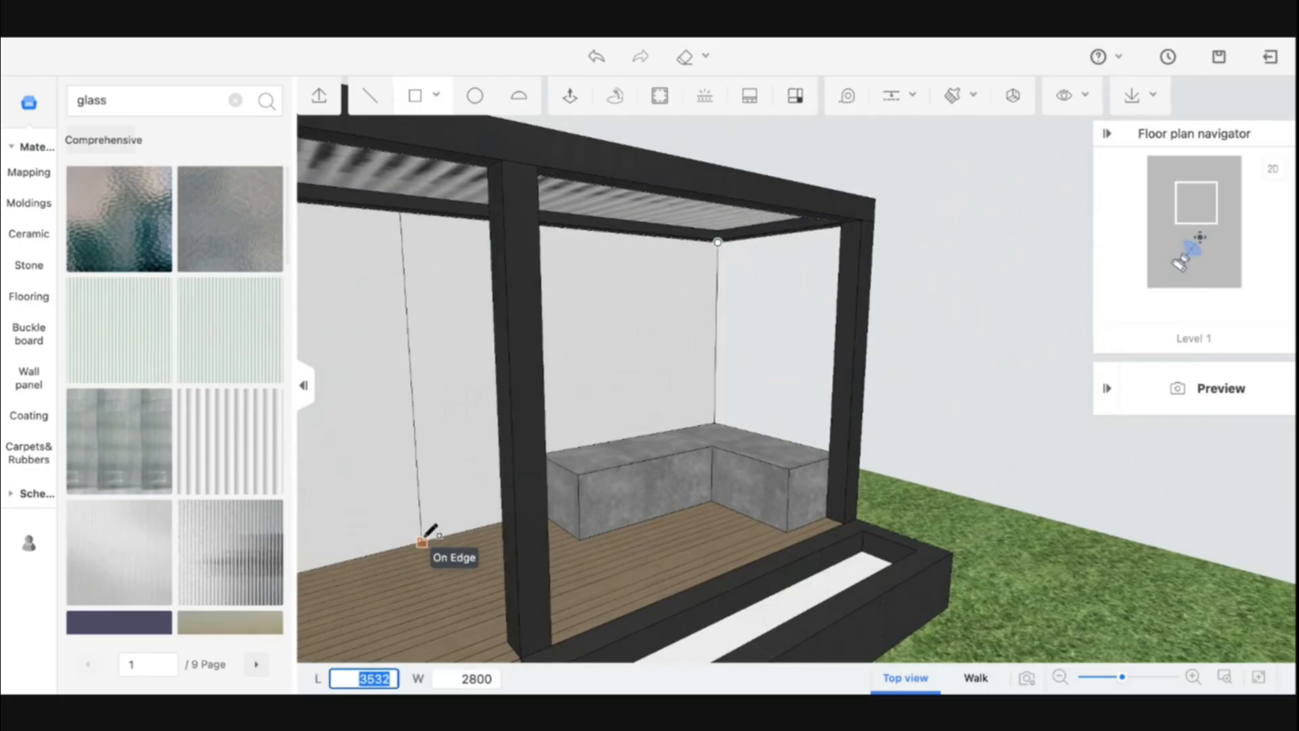
left_click(424, 539)
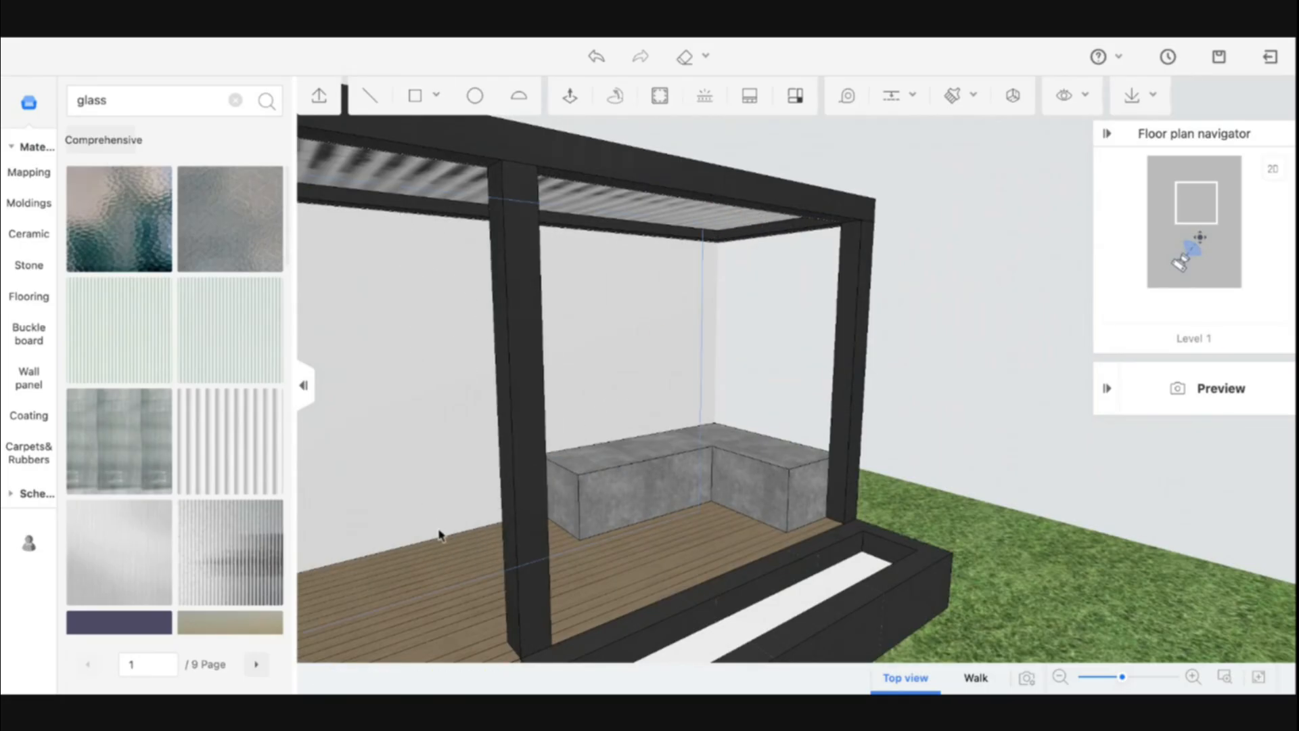
left_click(418, 107)
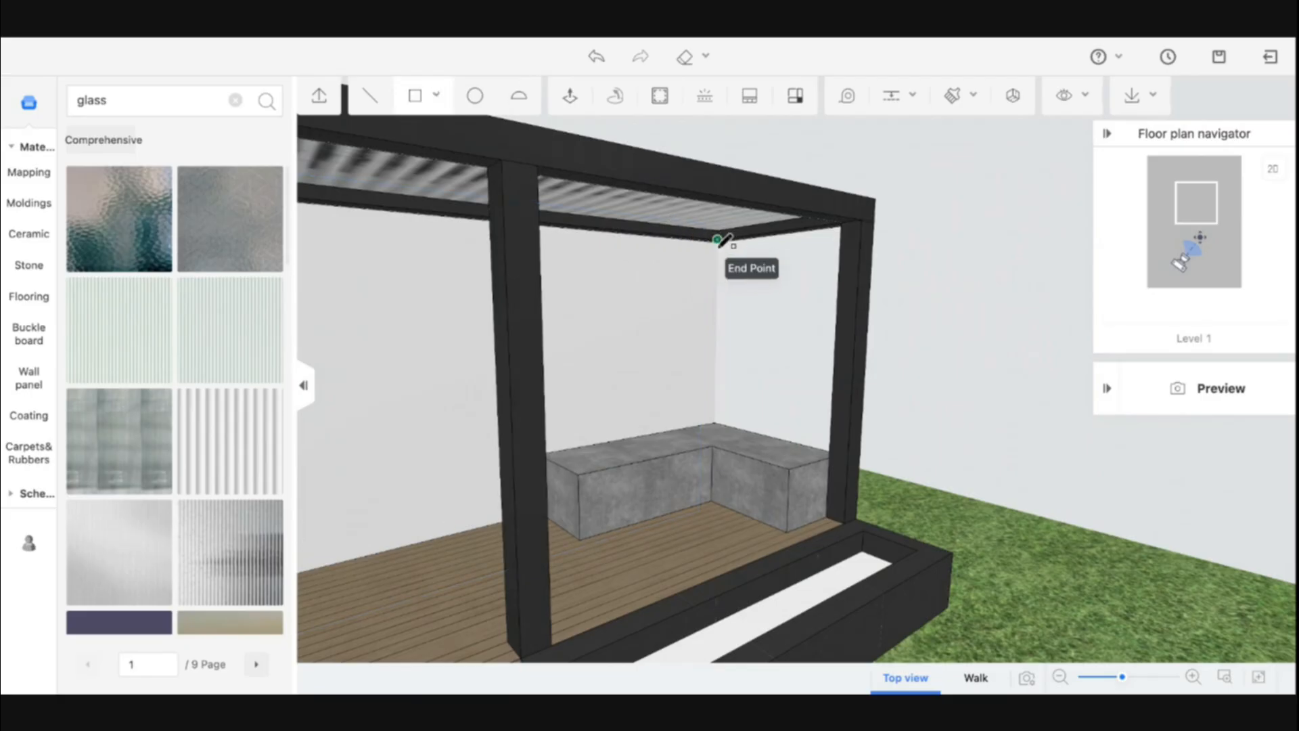
left_click(719, 243)
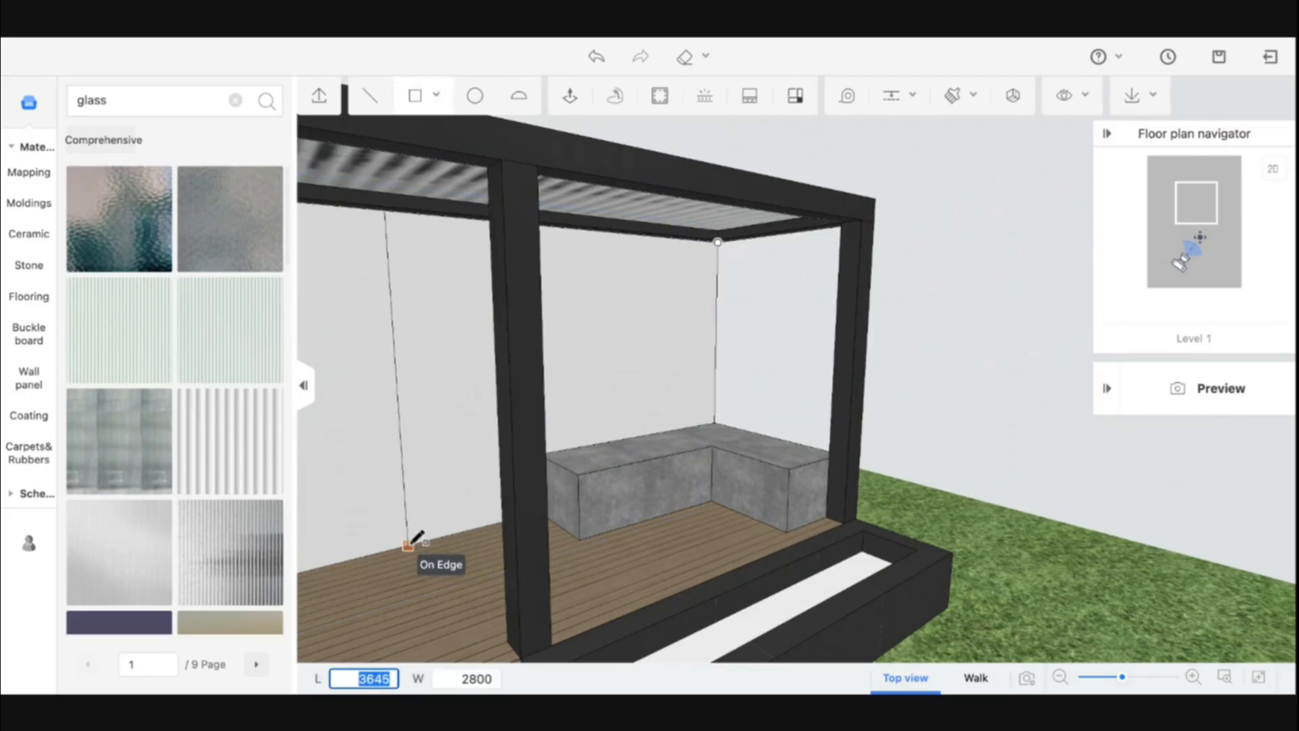
type("3480")
key("Return")
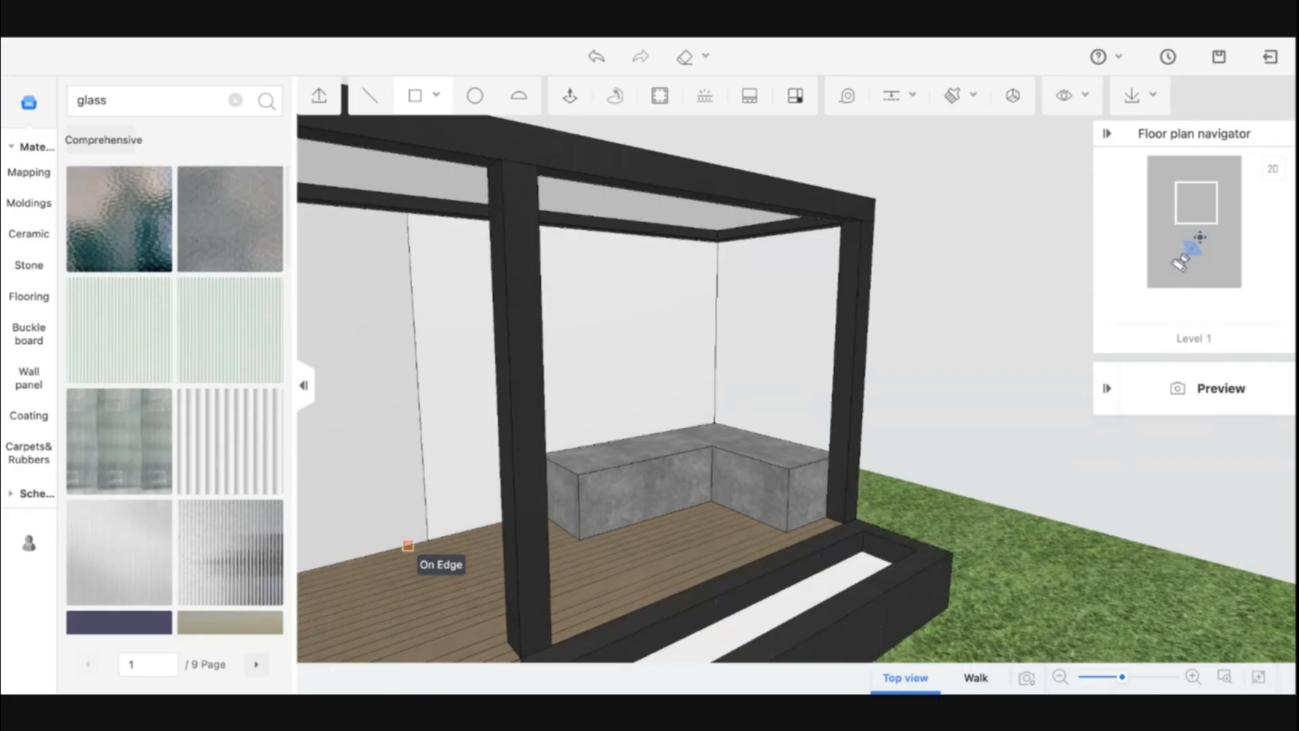
Push/pull the new side panel 1 mm thick
left_click(570, 95)
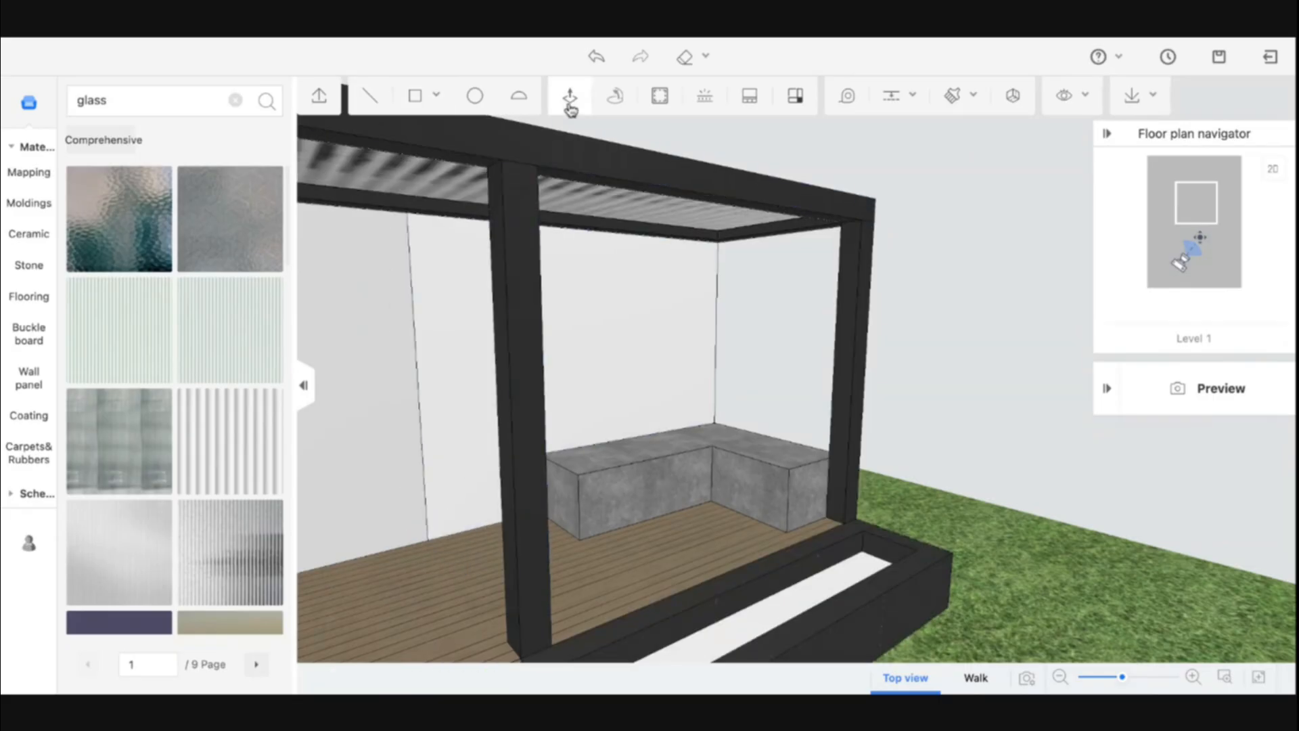
left_click(458, 301)
type("1")
key("Return")
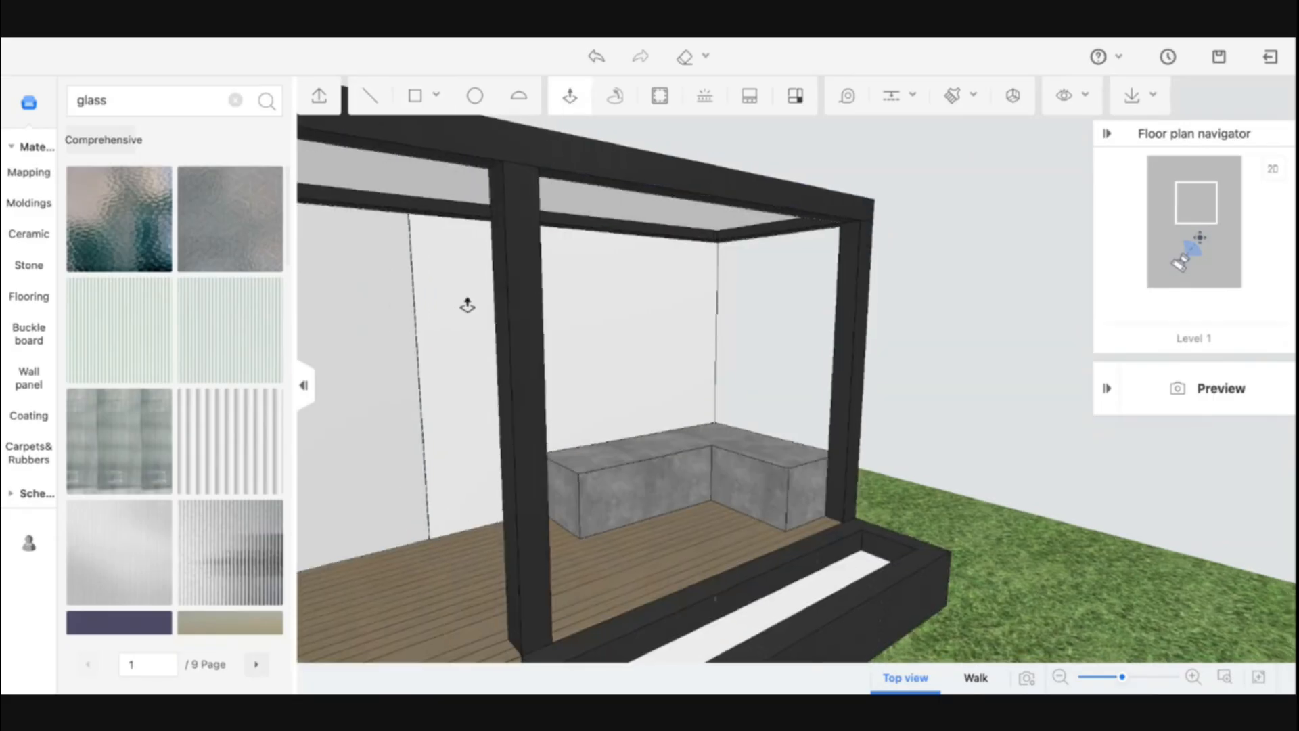
scroll(468, 306, "down", 2)
key("Escape")
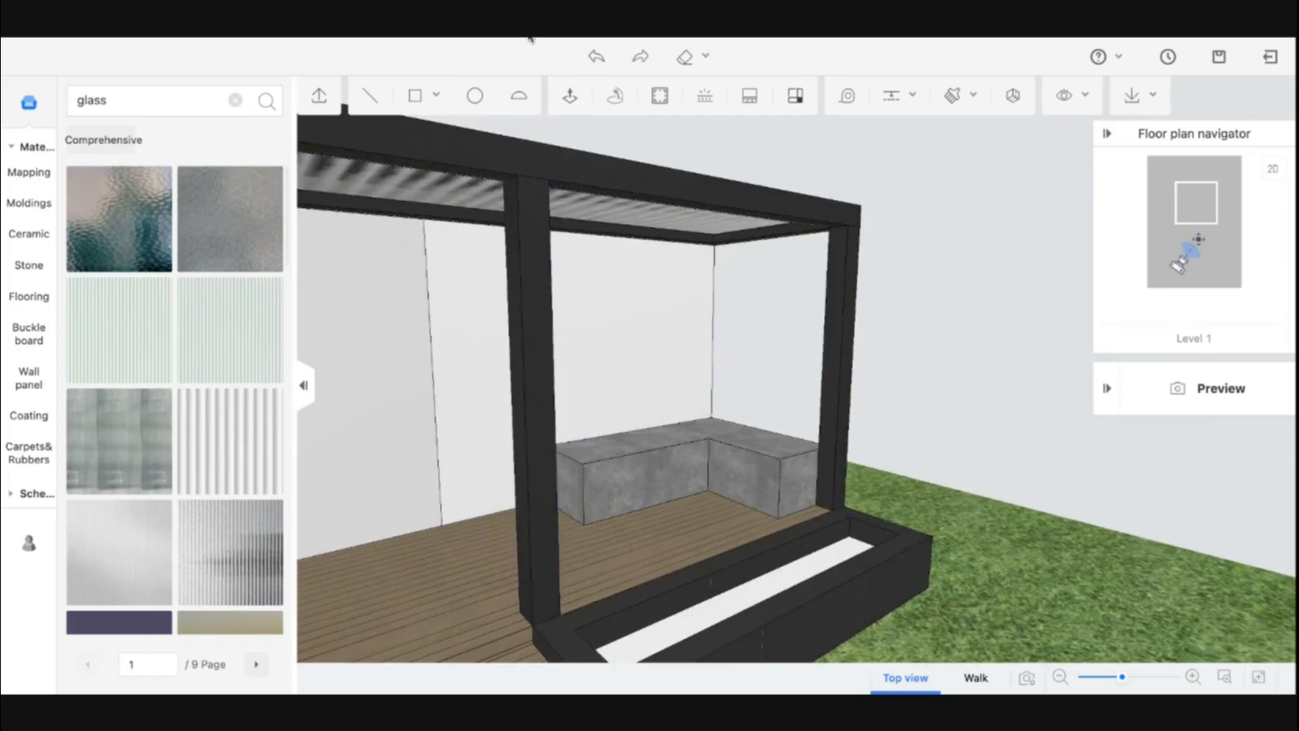
Push/pull the second side panel 1 mm thick as well
left_click(572, 99)
left_click(473, 275)
type("179")
key("Return")
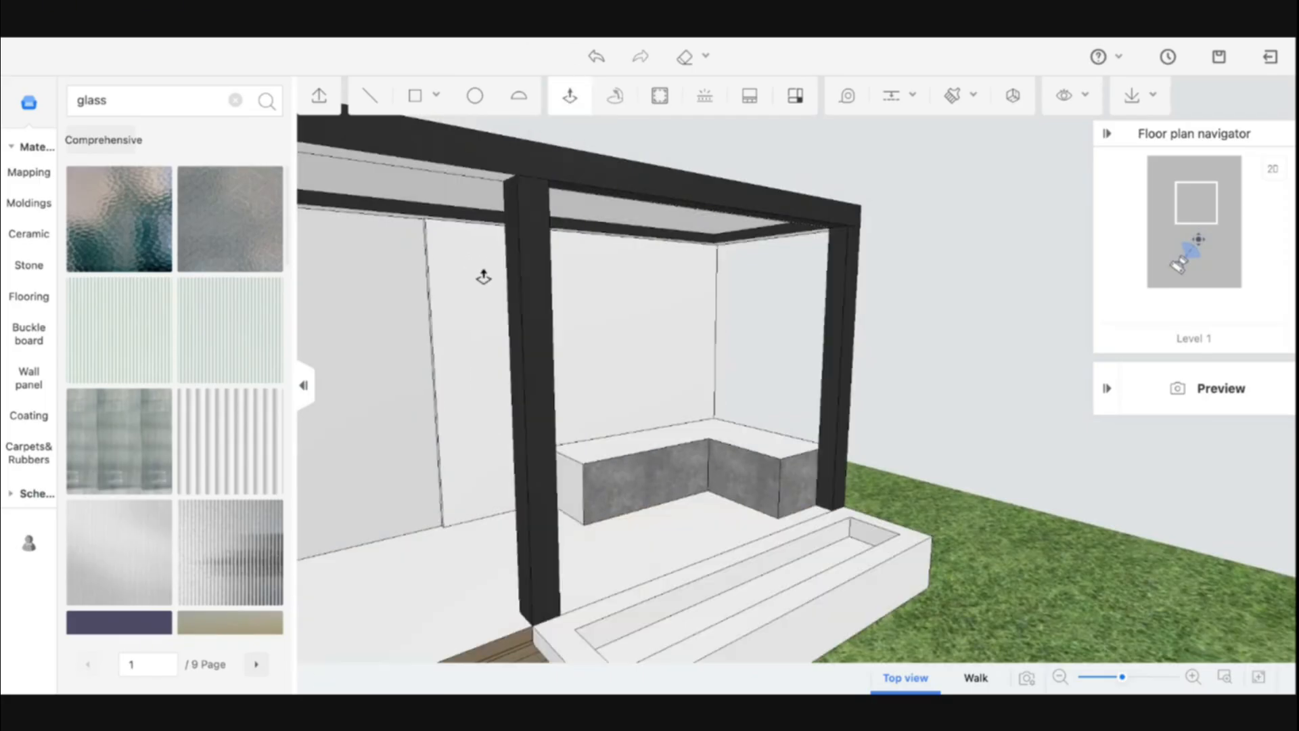
key("Escape")
scroll(464, 481, "up", 4)
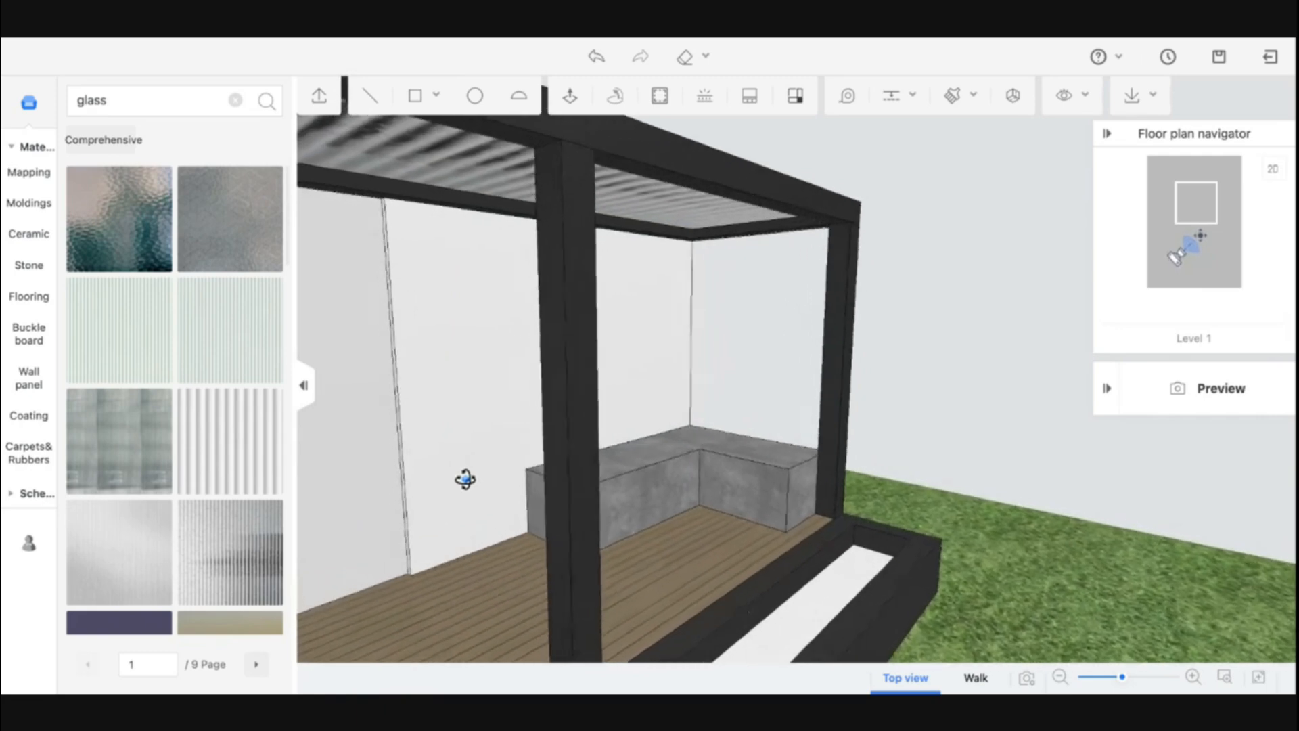
Apply a large-format stone tile material from the Stone category to the canopy's back wall
left_click(30, 265)
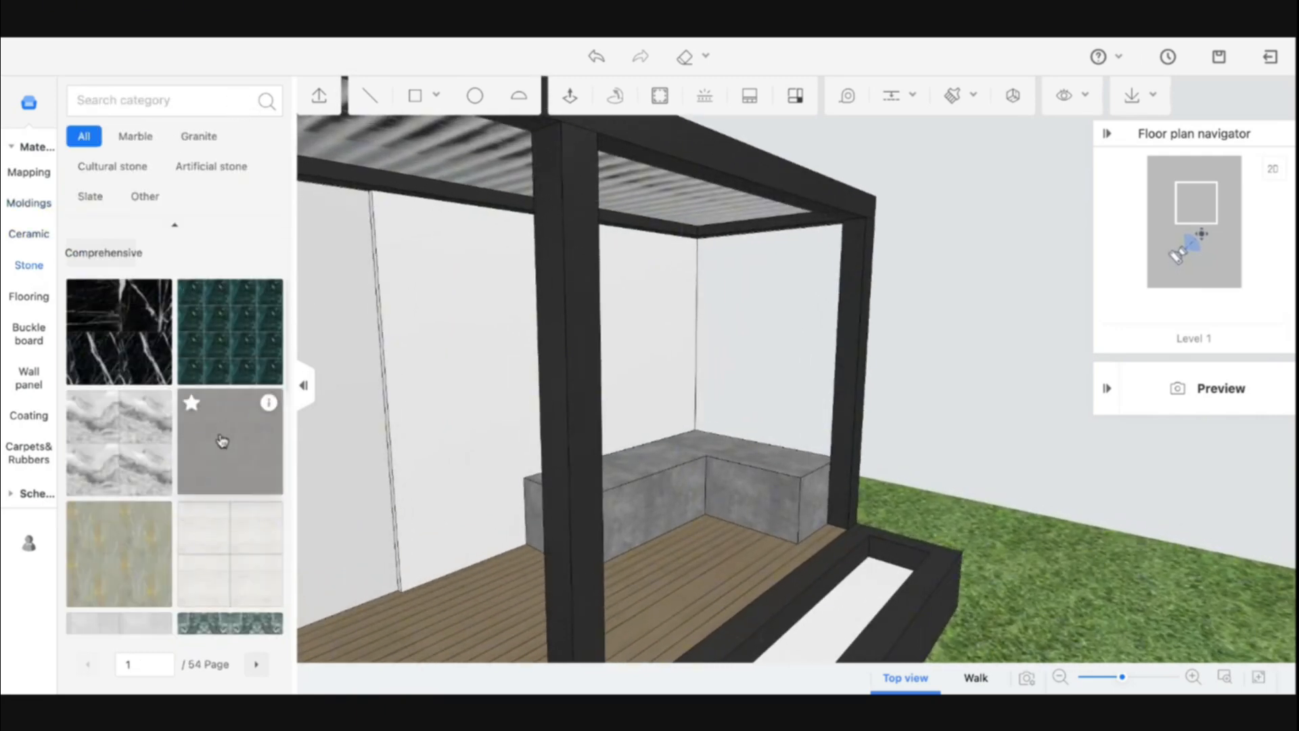
left_click_drag(237, 452, 379, 456)
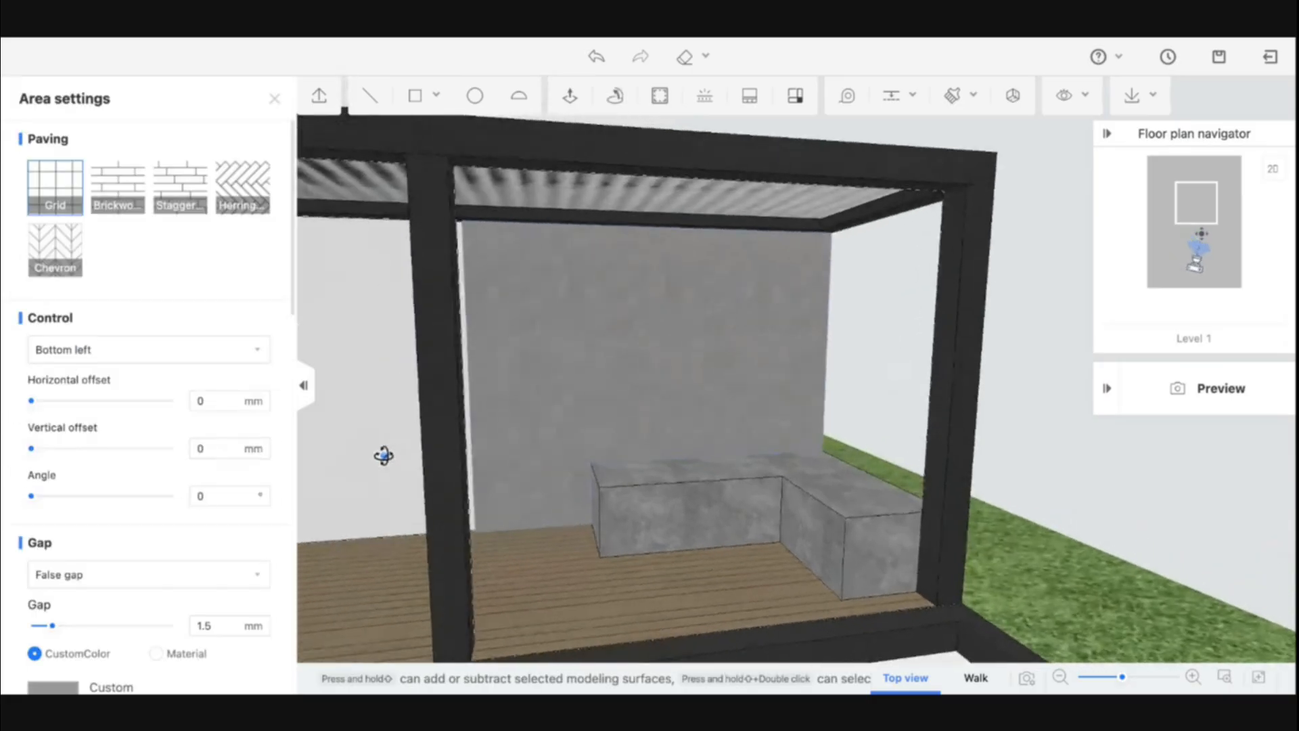
left_click(274, 99)
scroll(165, 464, "down", 10)
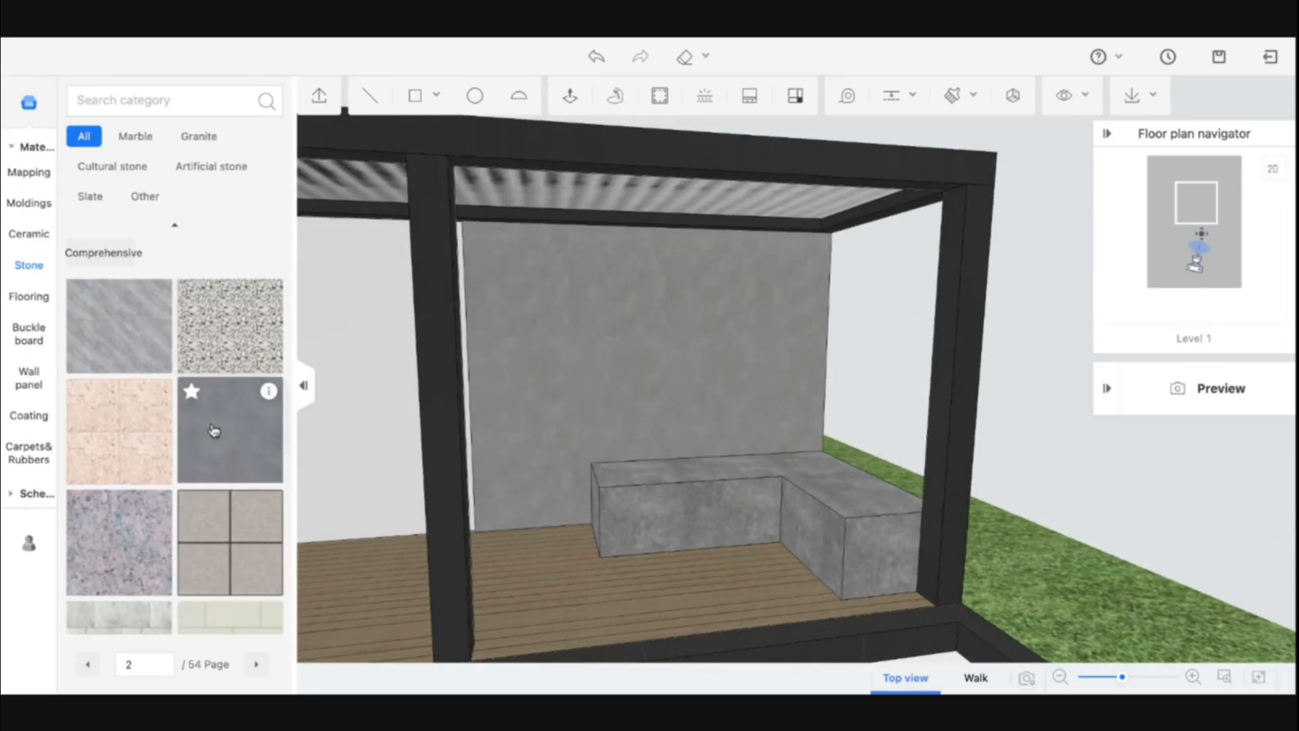
scroll(238, 502, "up", 4)
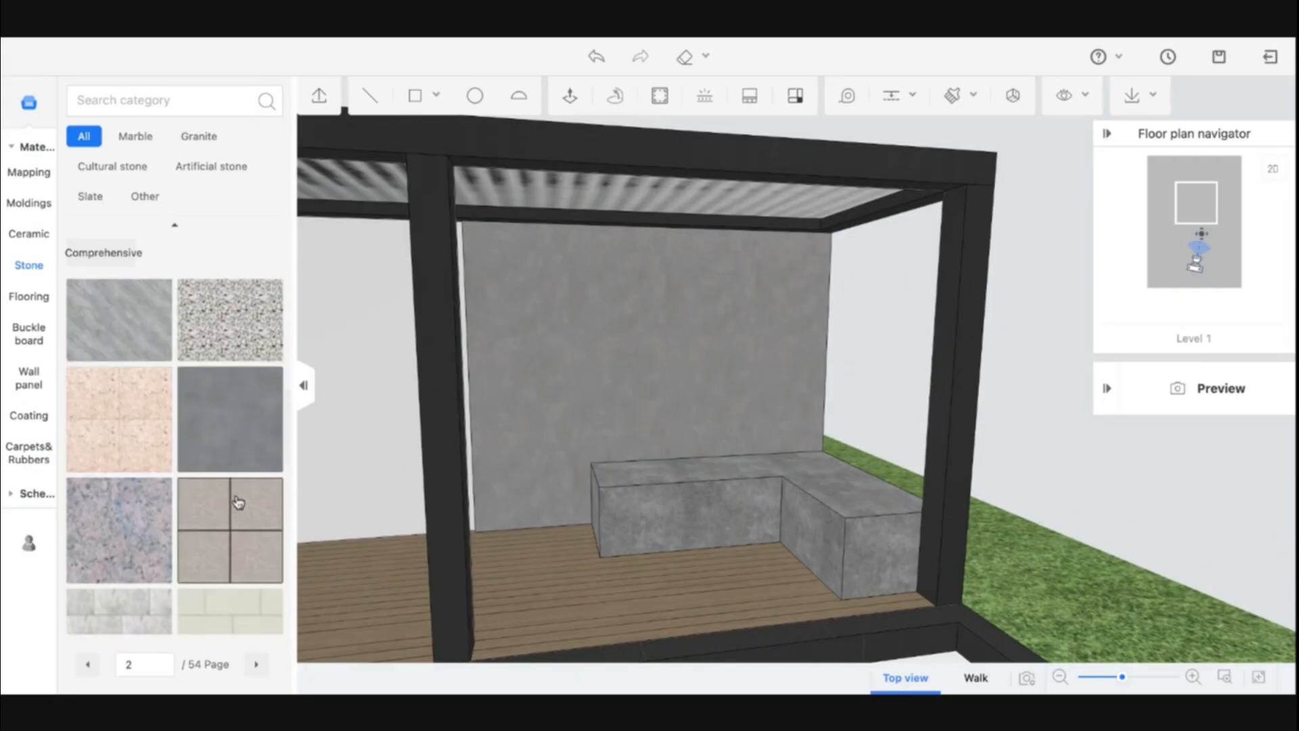
left_click(613, 235)
left_click_drag(572, 344, 752, 342)
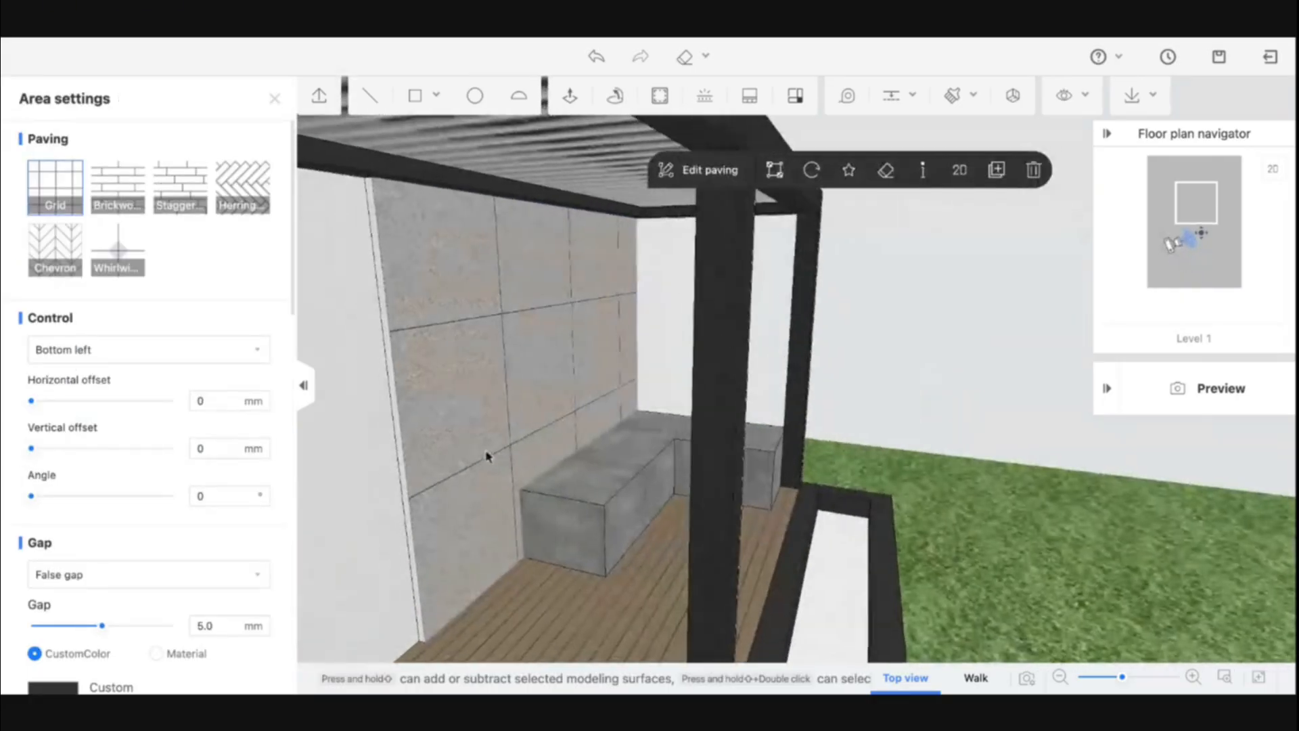
Copy the stone tile material with the material brush onto the side panel's edge
key("b")
left_click(488, 435)
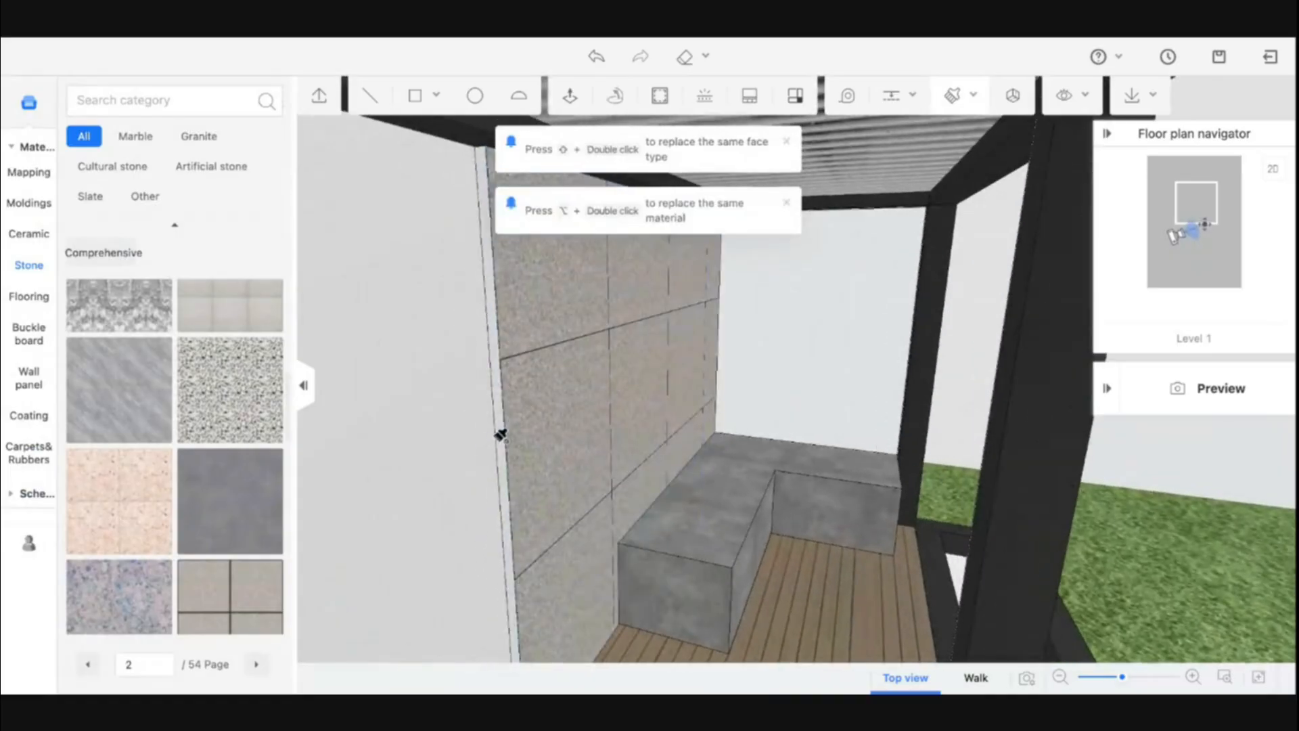
left_click(505, 433)
key("Escape")
left_click_drag(600, 420, 477, 413)
scroll(488, 413, "down", 5)
scroll(541, 410, "up", 2)
left_click_drag(577, 410, 514, 400)
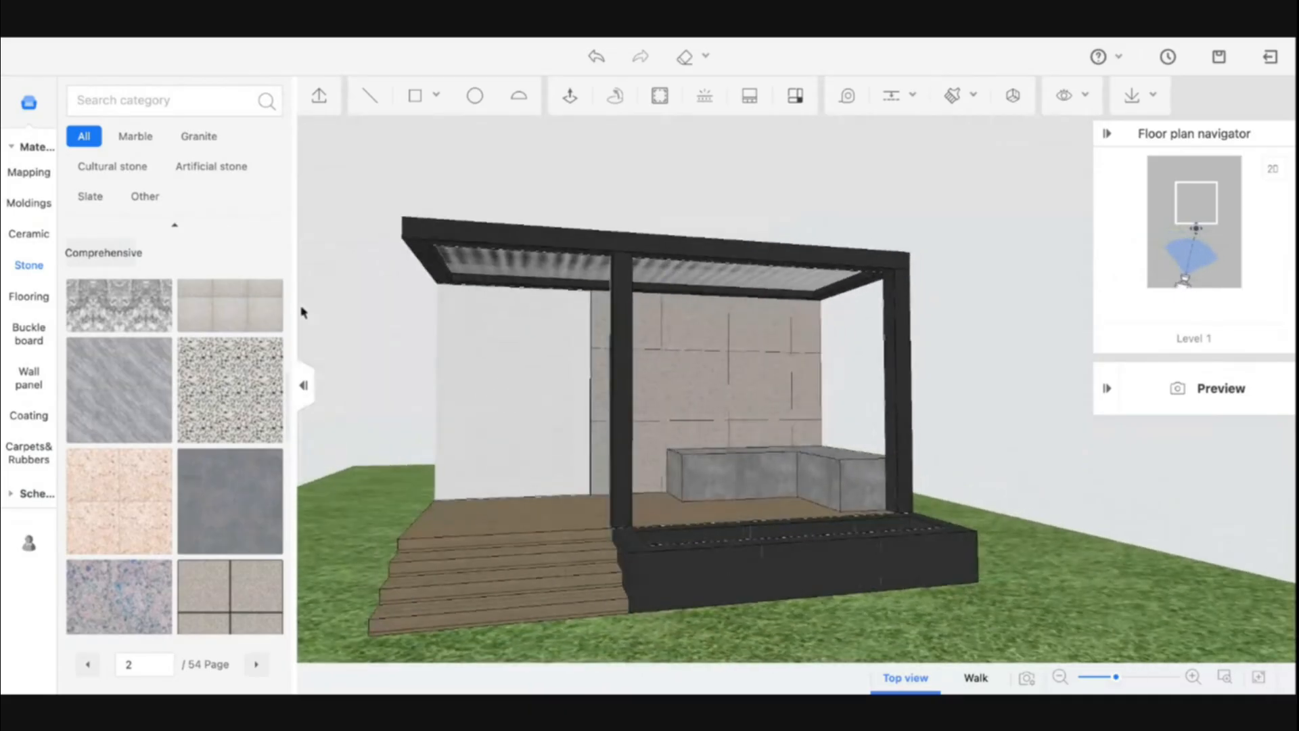
Search the materials for cream and apply a plain cream finish to the left side panel
left_click(127, 100)
key("Return")
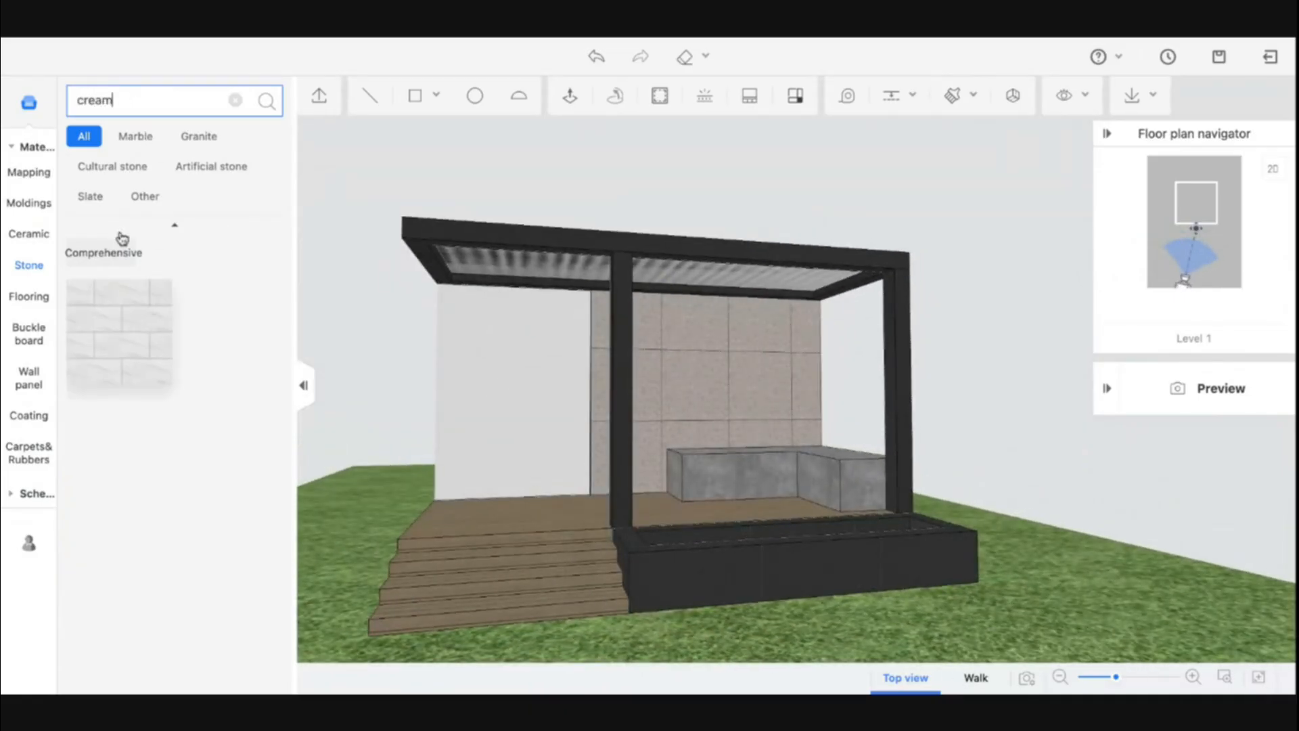
left_click(23, 149)
left_click(137, 99)
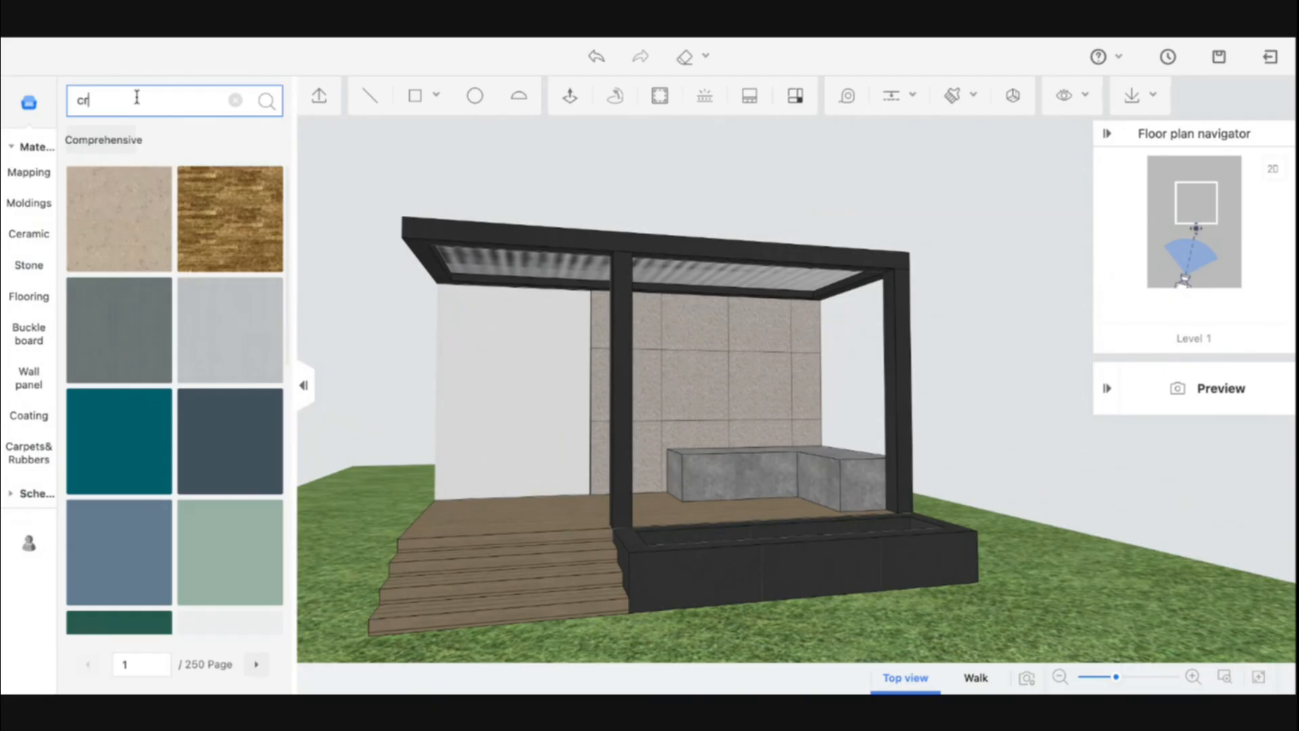
key("Return")
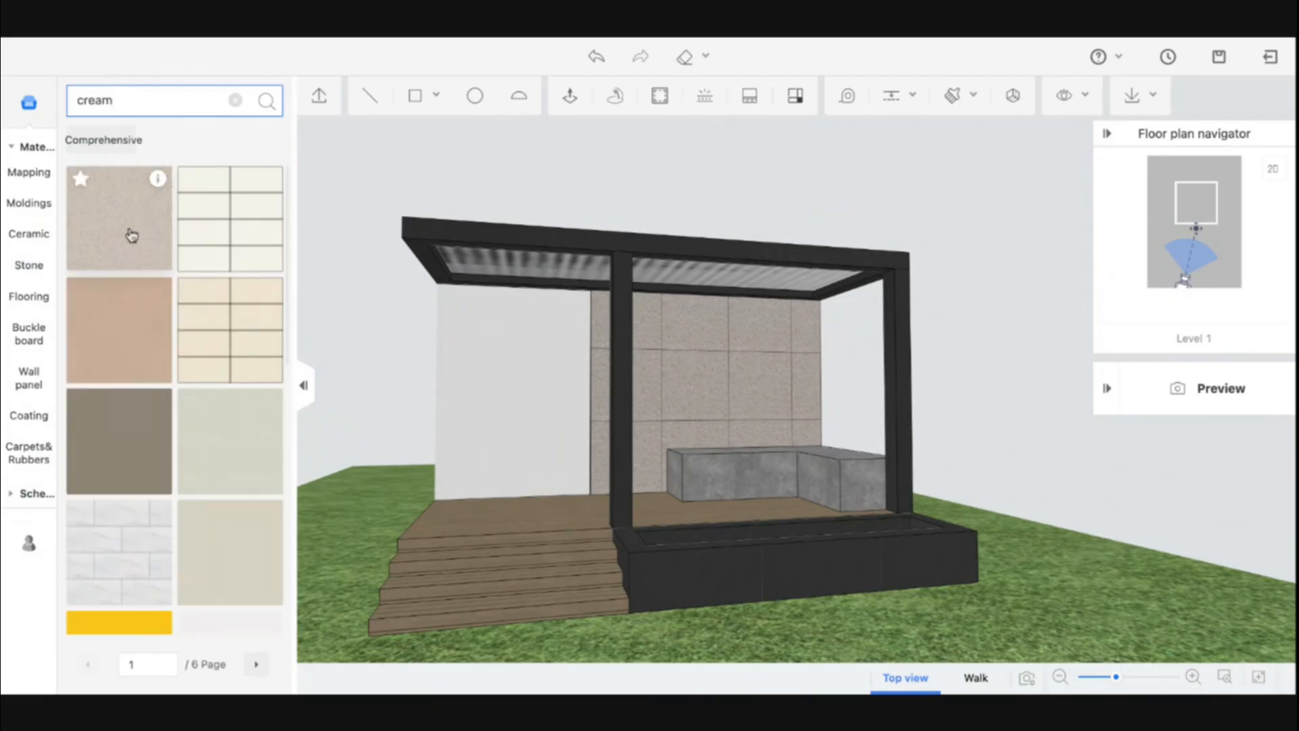
left_click(203, 566)
left_click(492, 434)
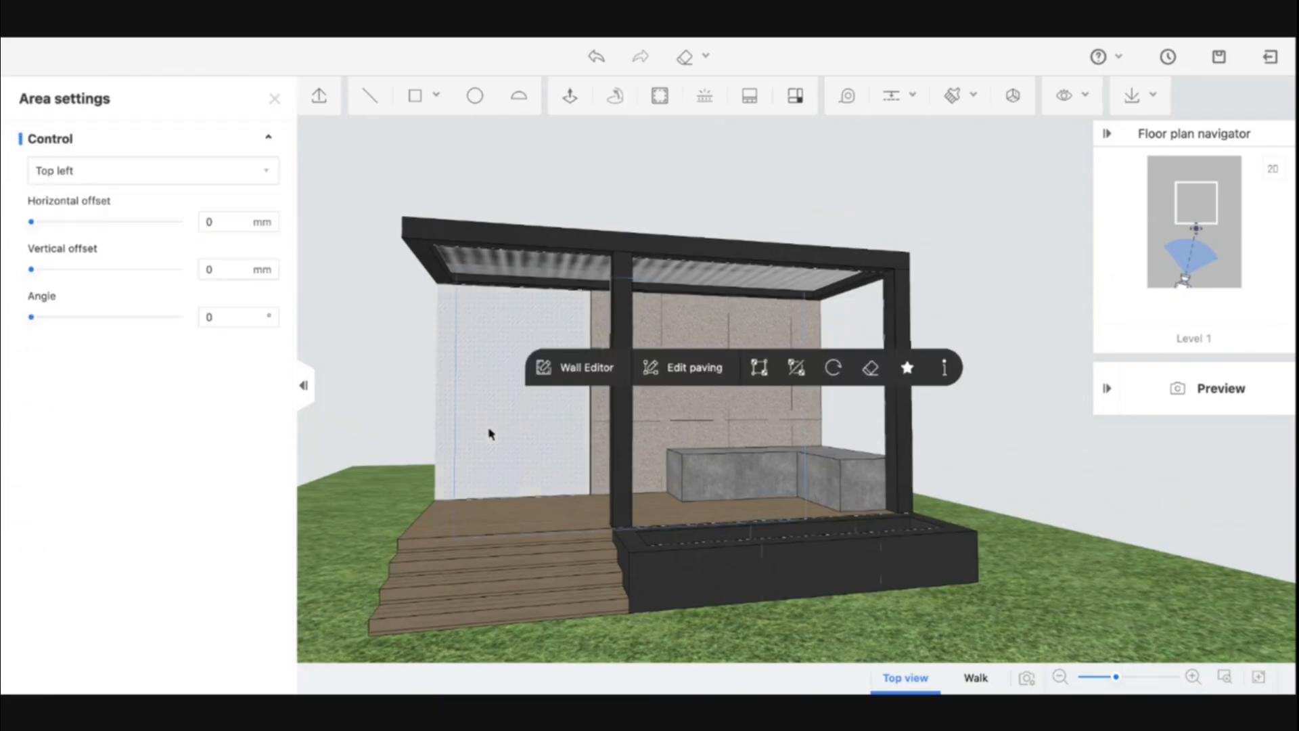
mouse_move(381, 505)
left_mouse_down()
mouse_move(558, 528)
mouse_move(377, 514)
mouse_move(389, 515)
left_mouse_up()
left_click_drag(574, 538, 464, 527)
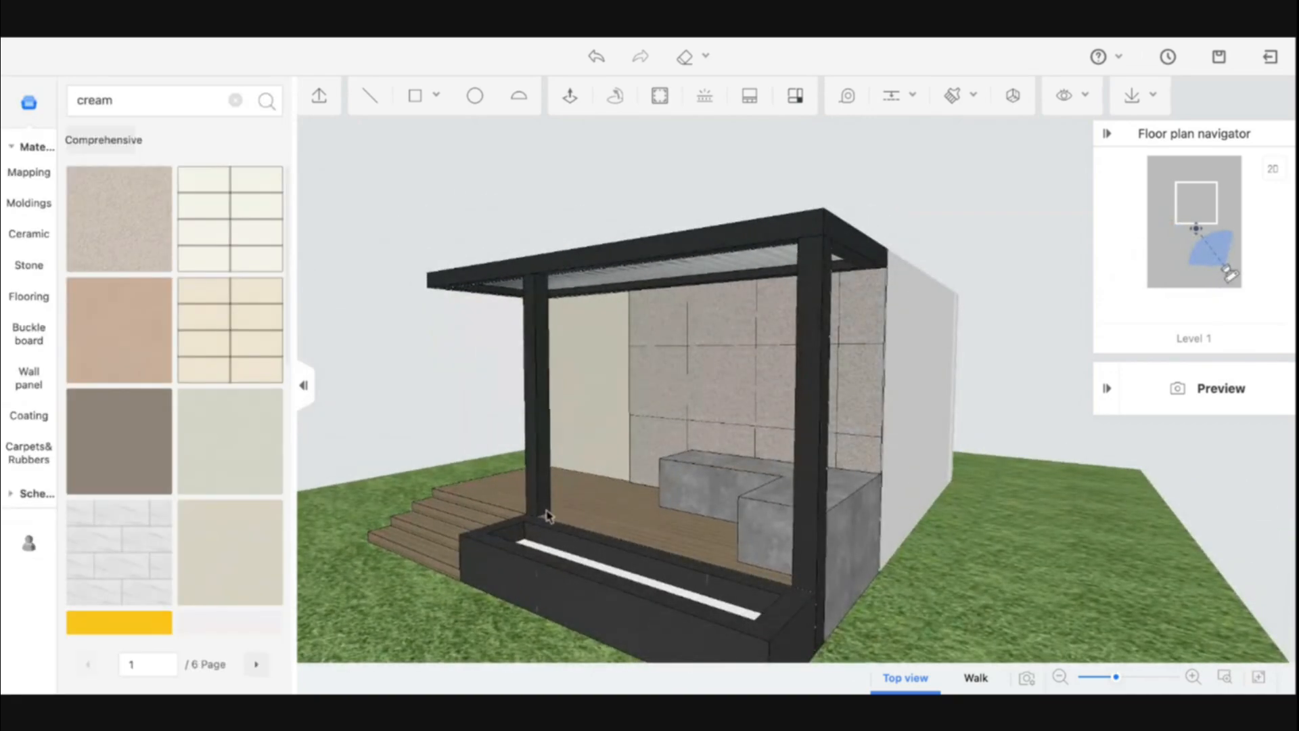
left_click_drag(547, 516, 571, 470)
left_click(529, 393)
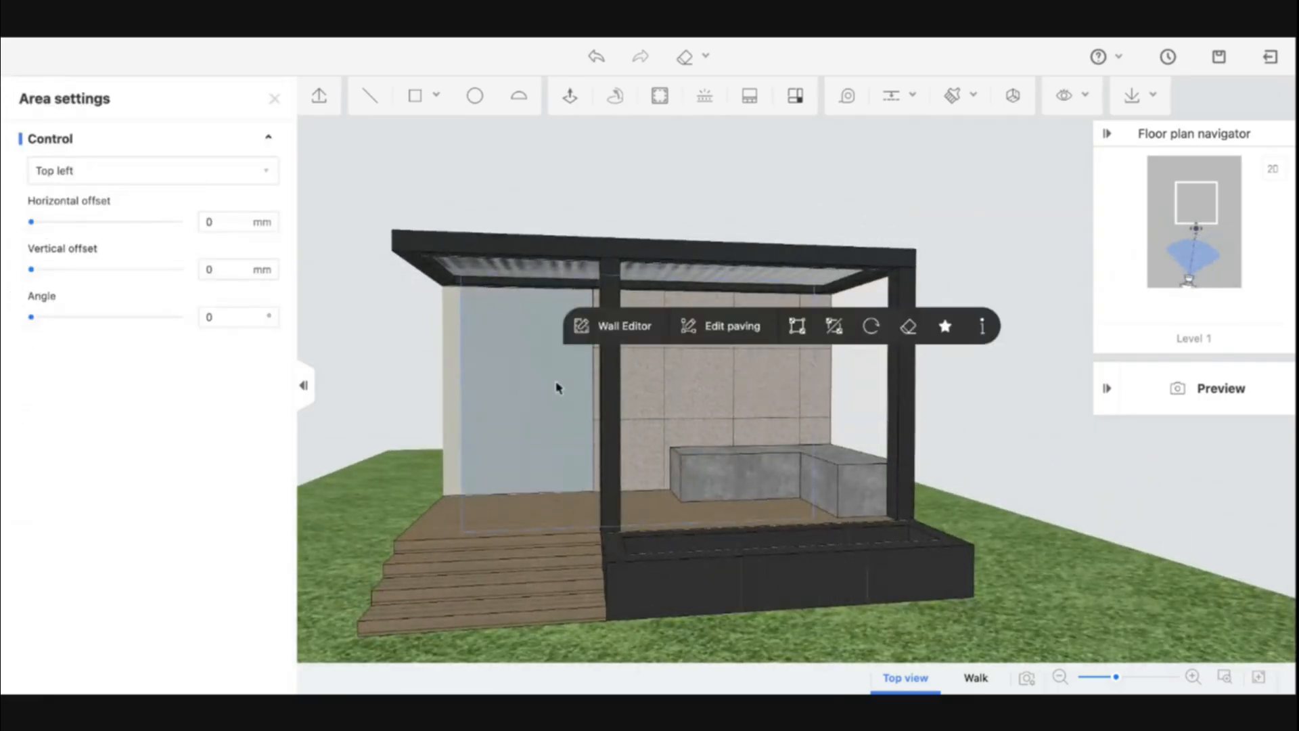
Exit the modelling tool and switch to the 2D floor plan view
left_click(1278, 71)
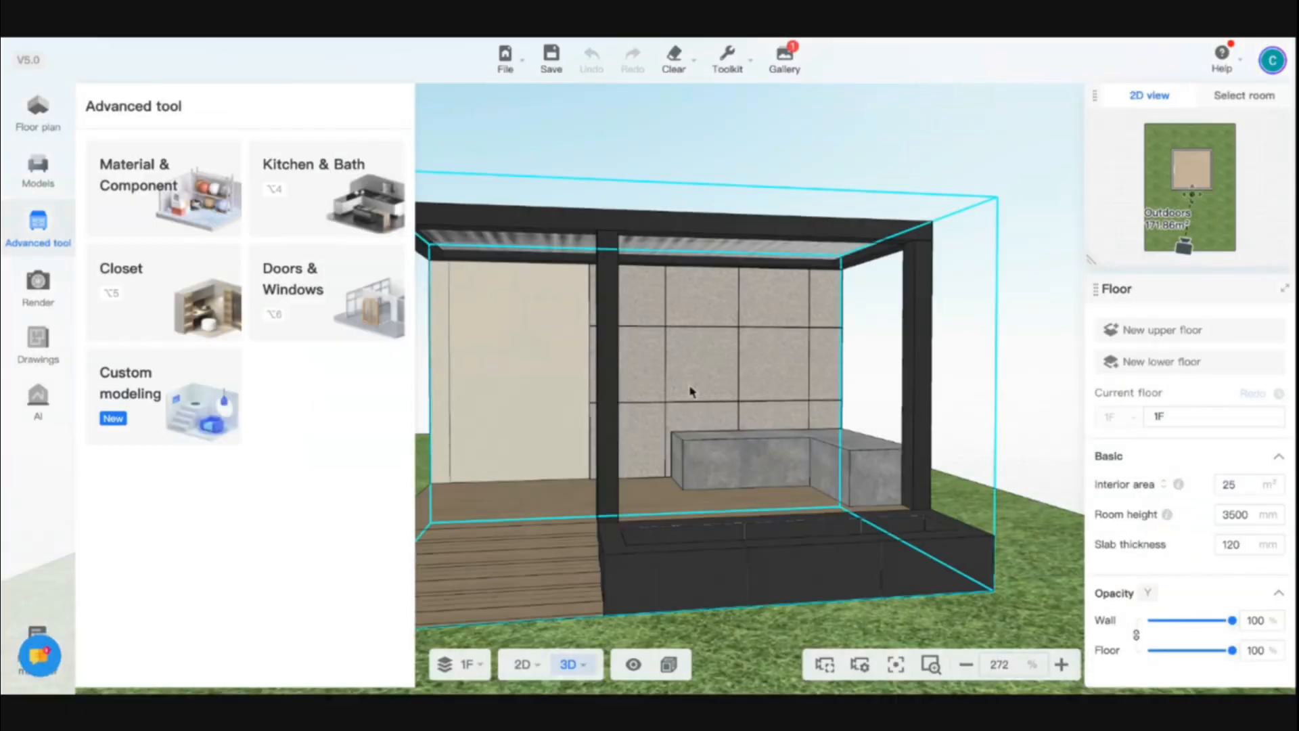
left_click_drag(937, 481, 884, 488)
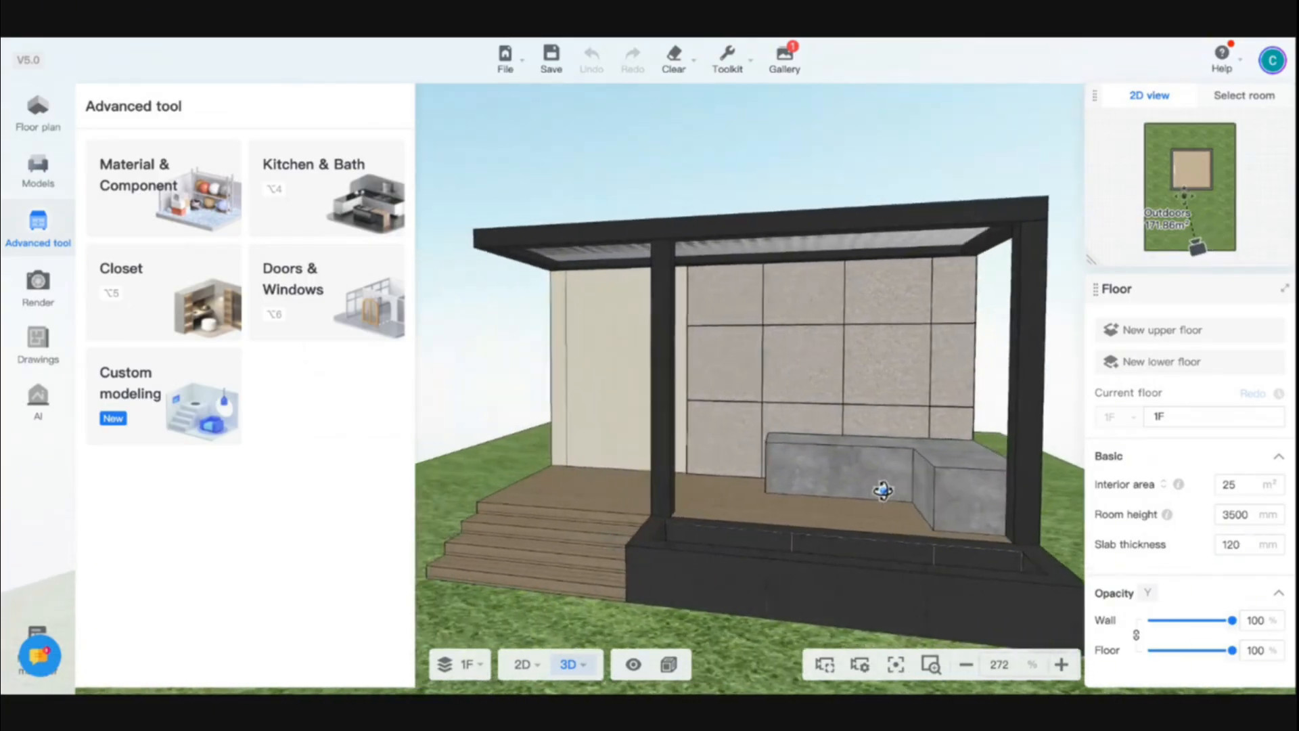
right_click_drag(885, 488, 1002, 493)
left_click_drag(704, 488, 763, 492)
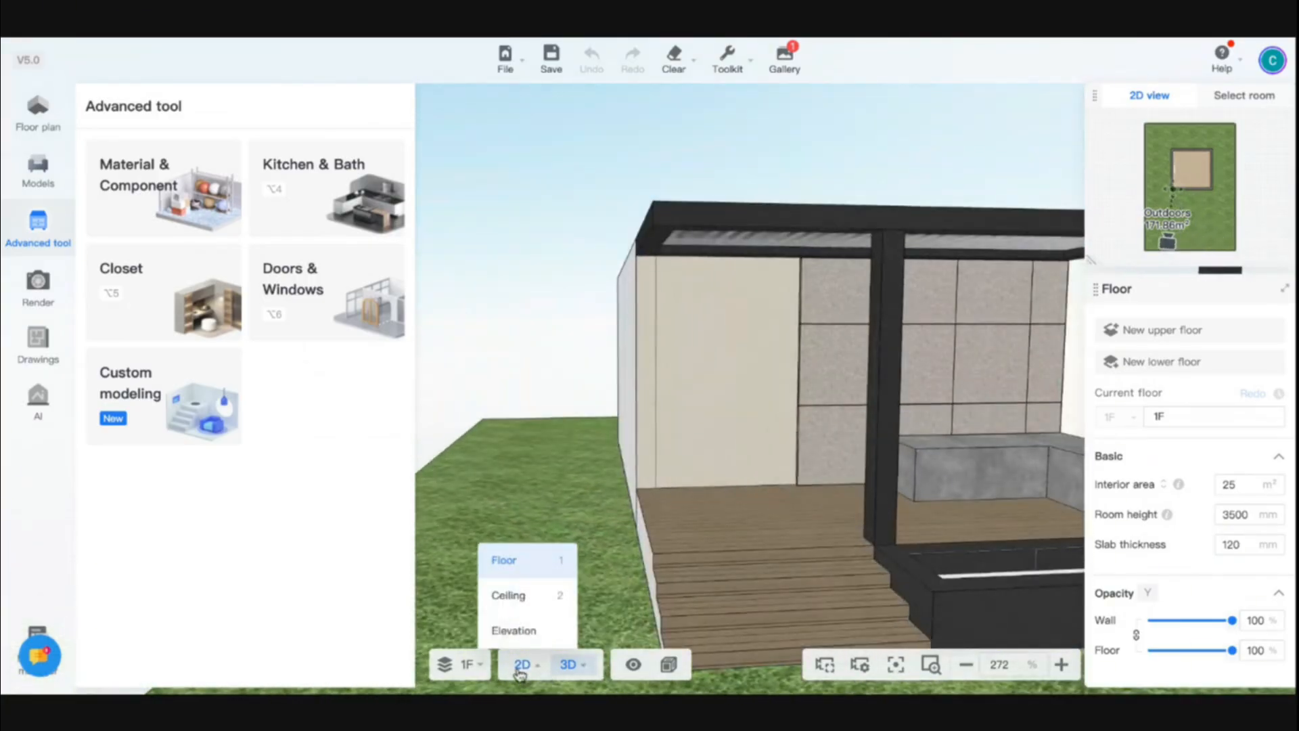
left_click(519, 665)
scroll(611, 394, "up", 3)
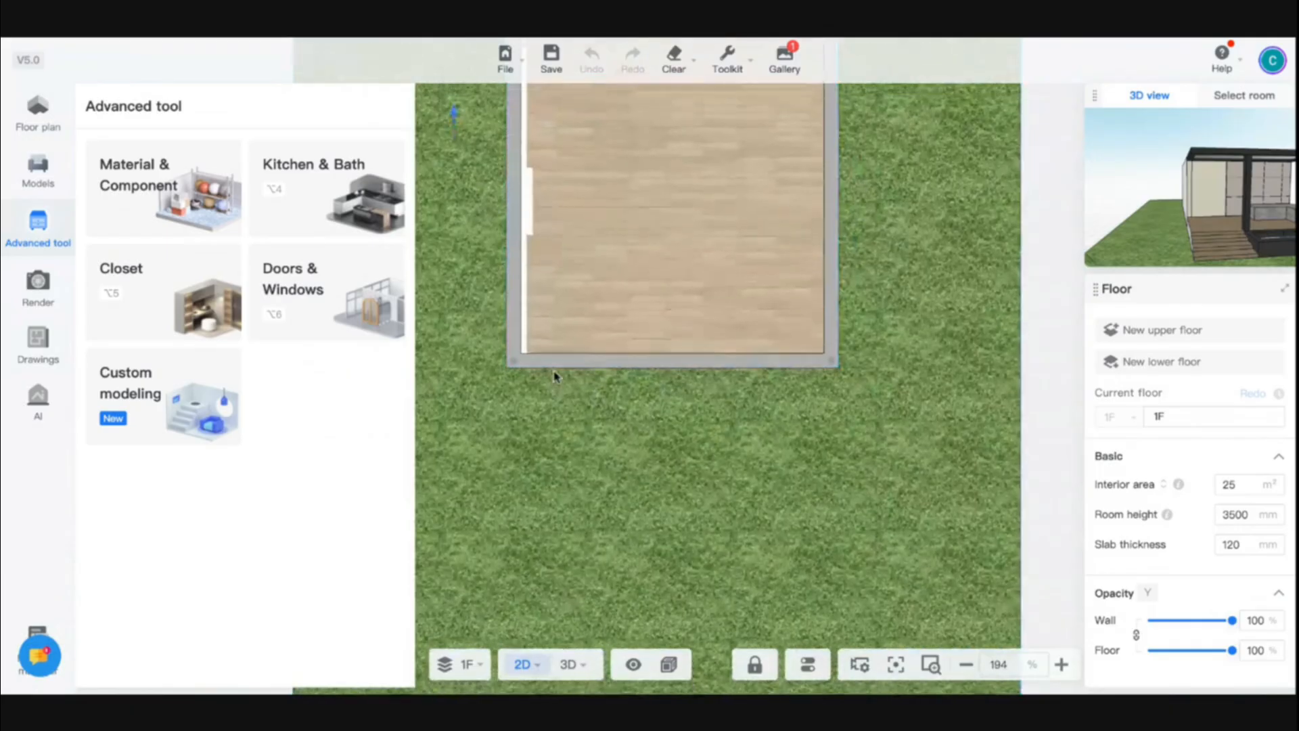
Browse Construction doors and place a flat single door on the room's bottom wall near the left corner
left_click(36, 127)
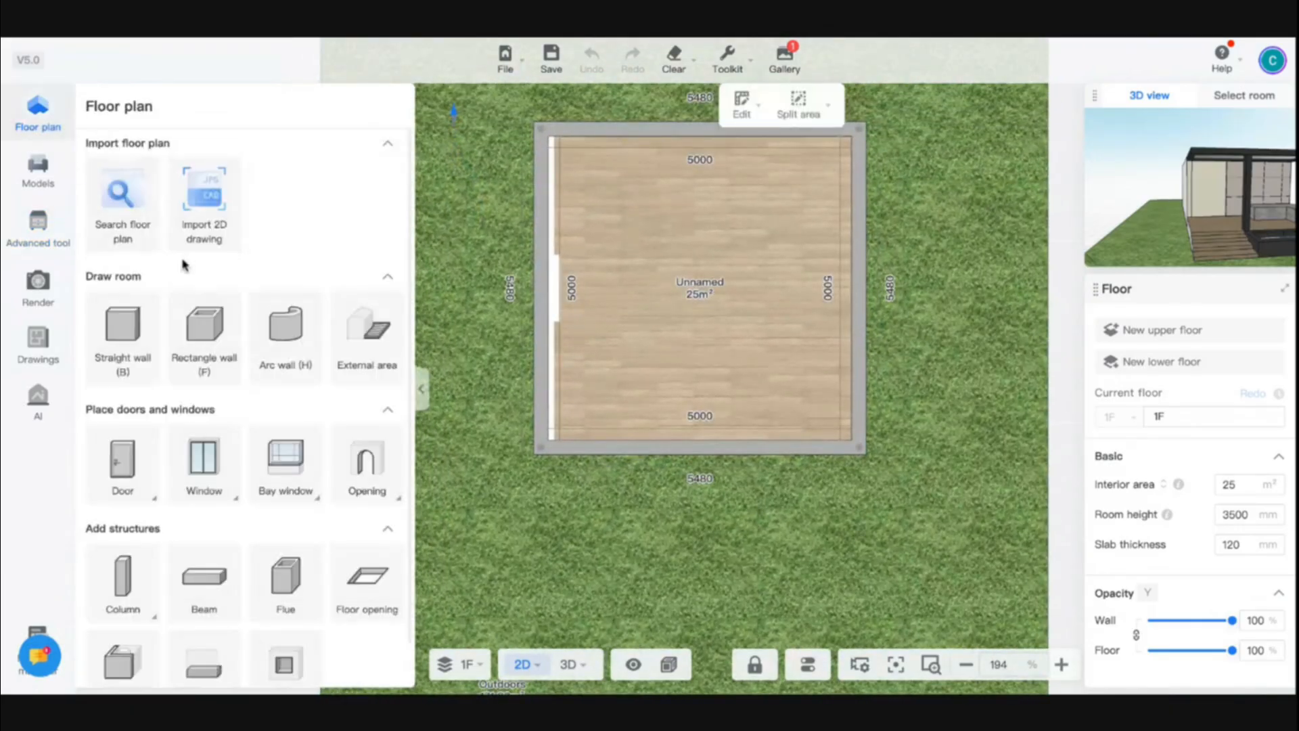
left_click(31, 191)
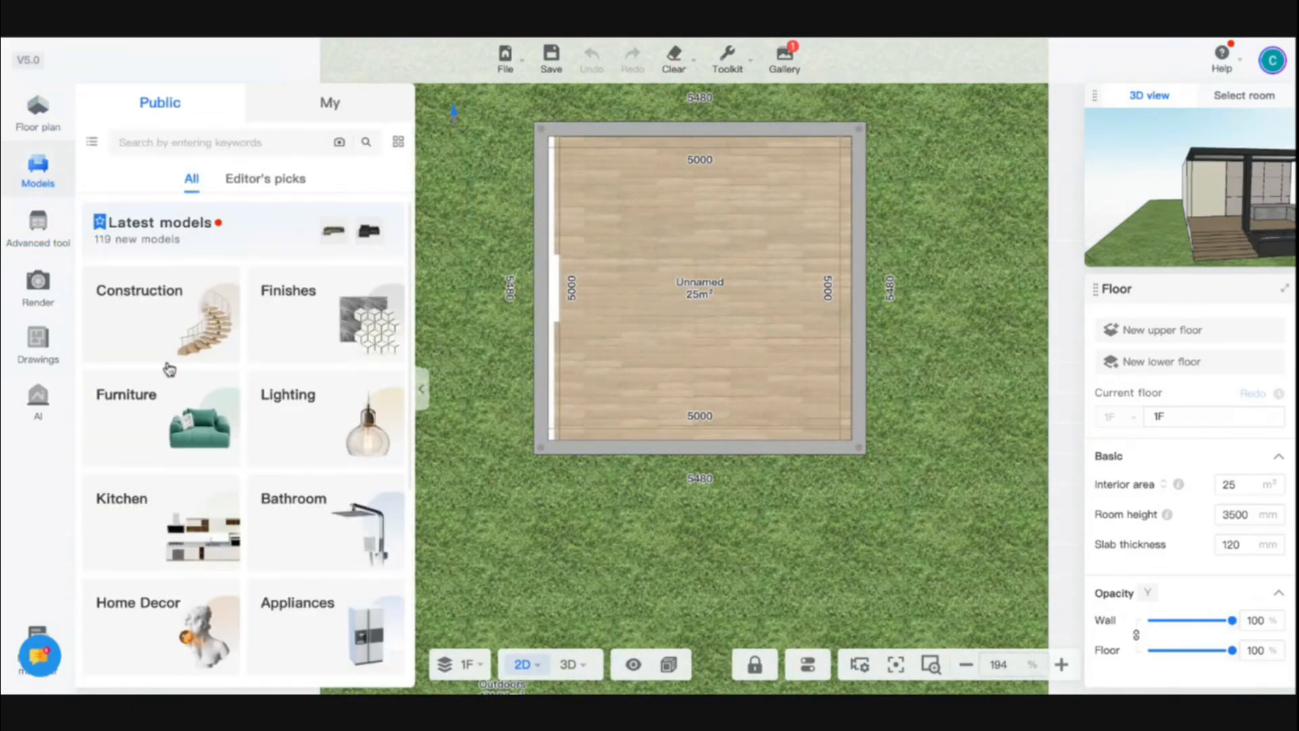
left_click(170, 366)
left_click(244, 271)
left_click(100, 173)
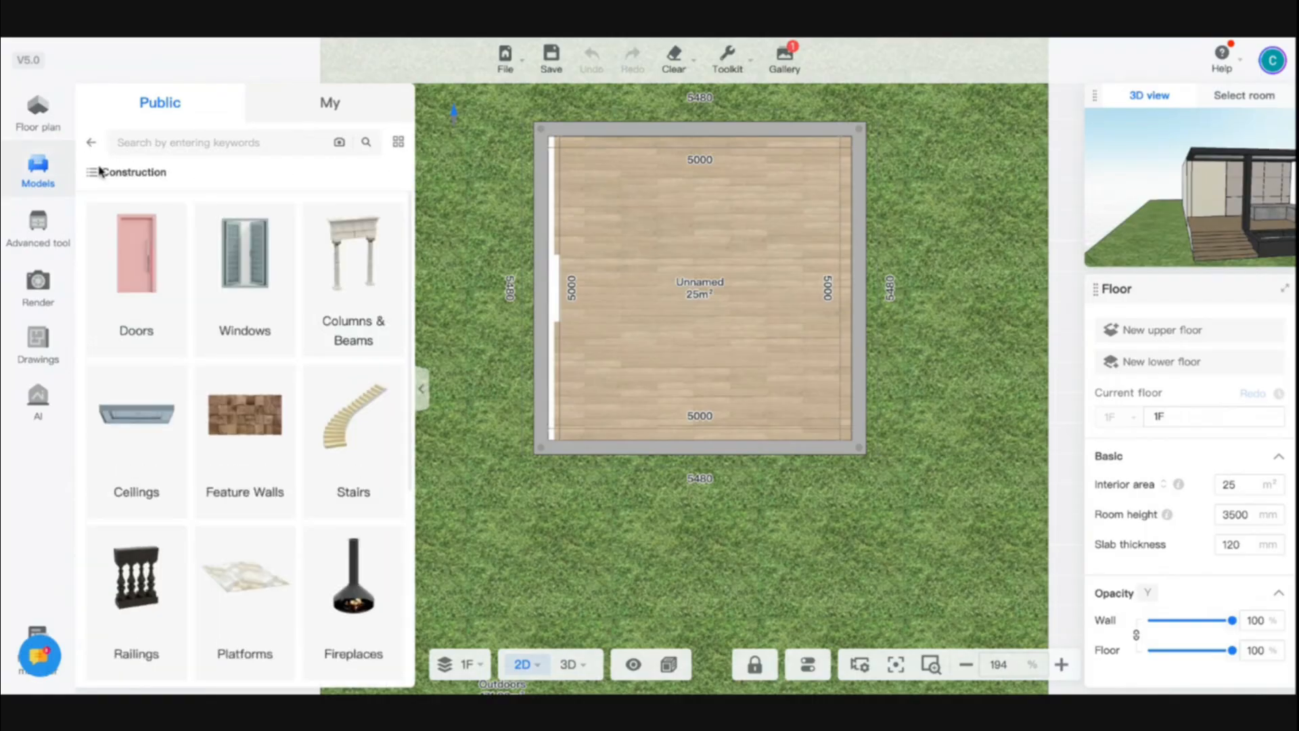
left_click(164, 331)
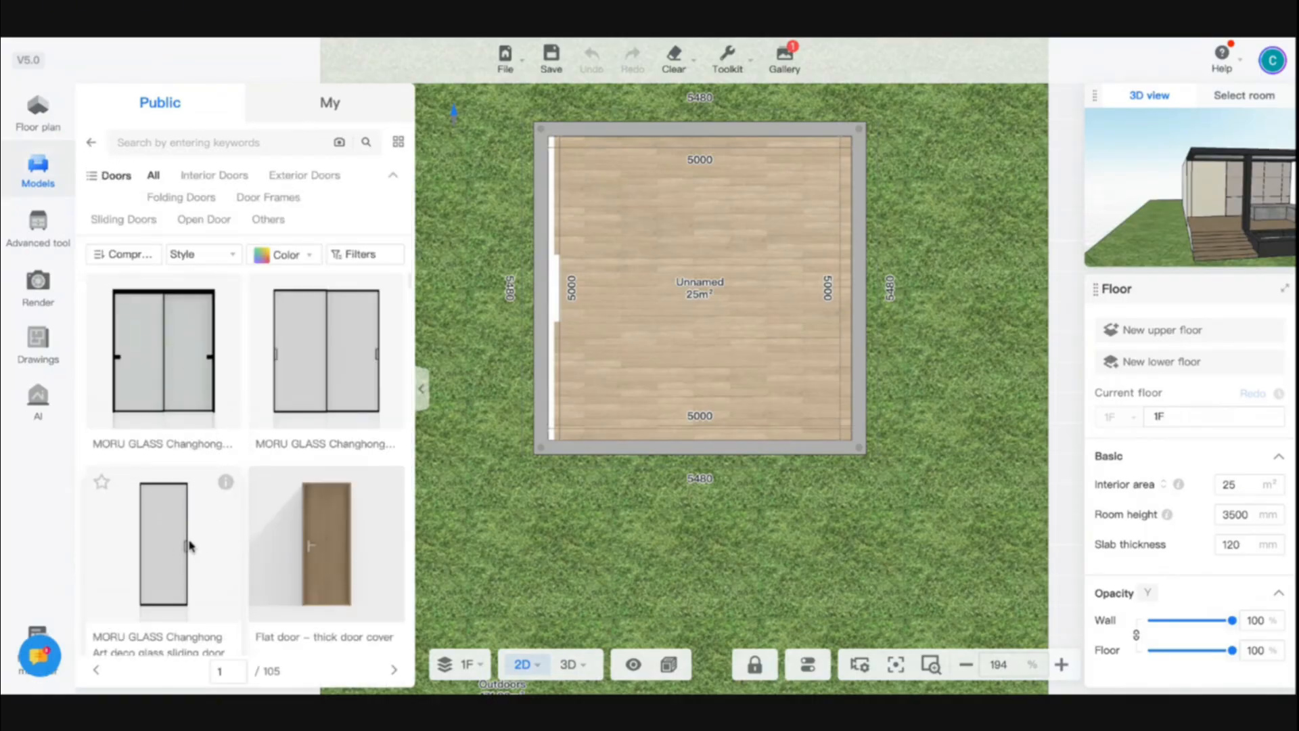
left_click(322, 541)
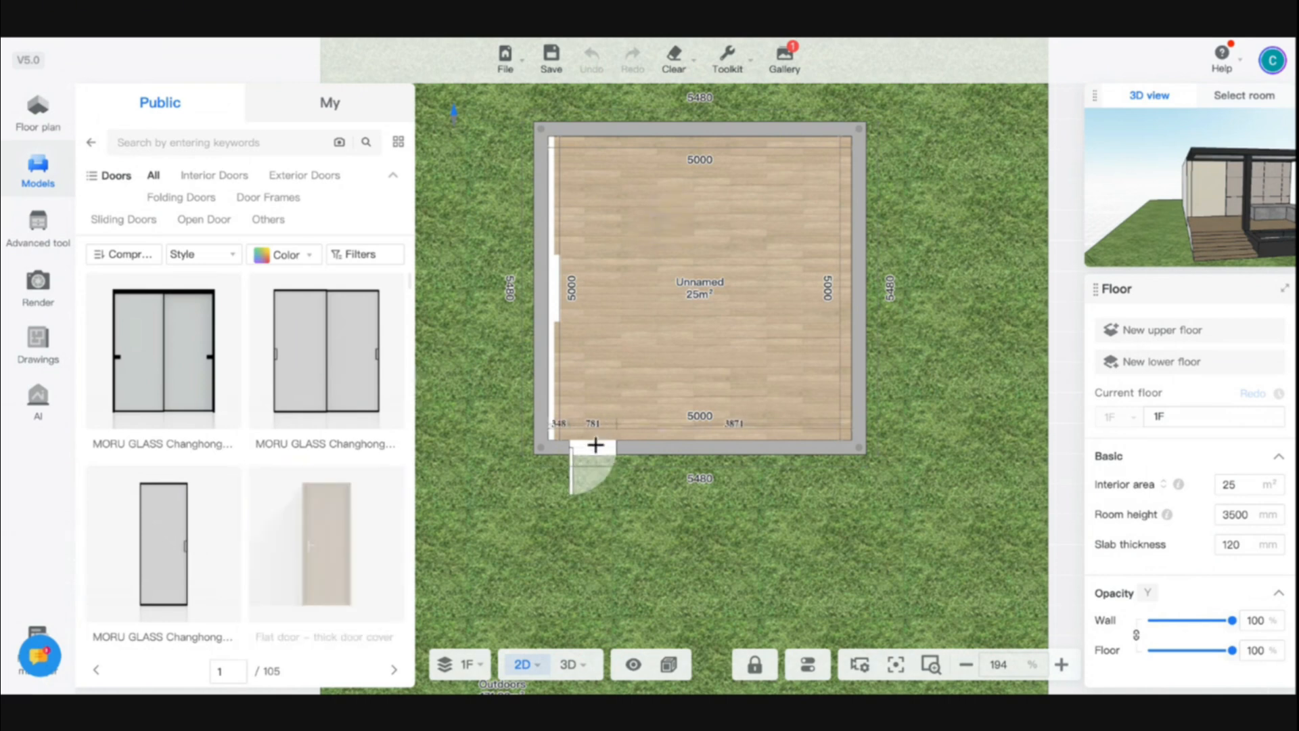
left_click(608, 444)
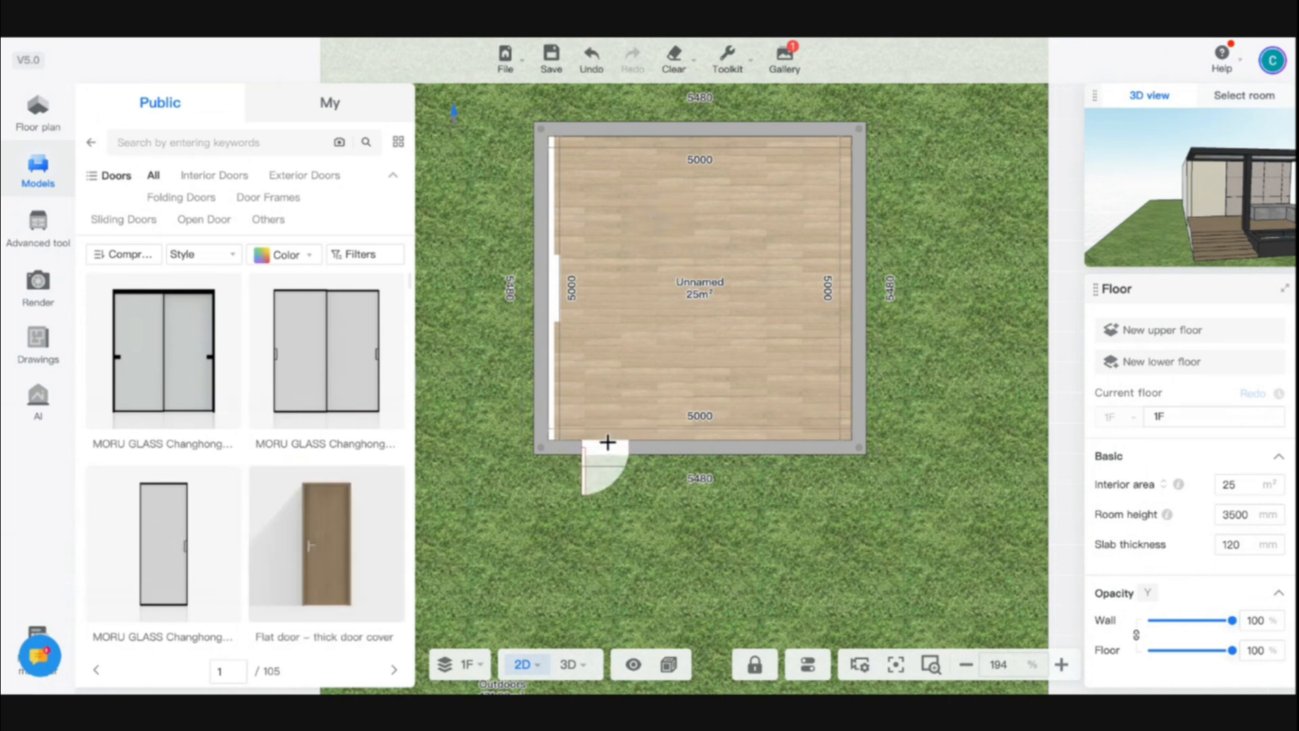
left_click(610, 452)
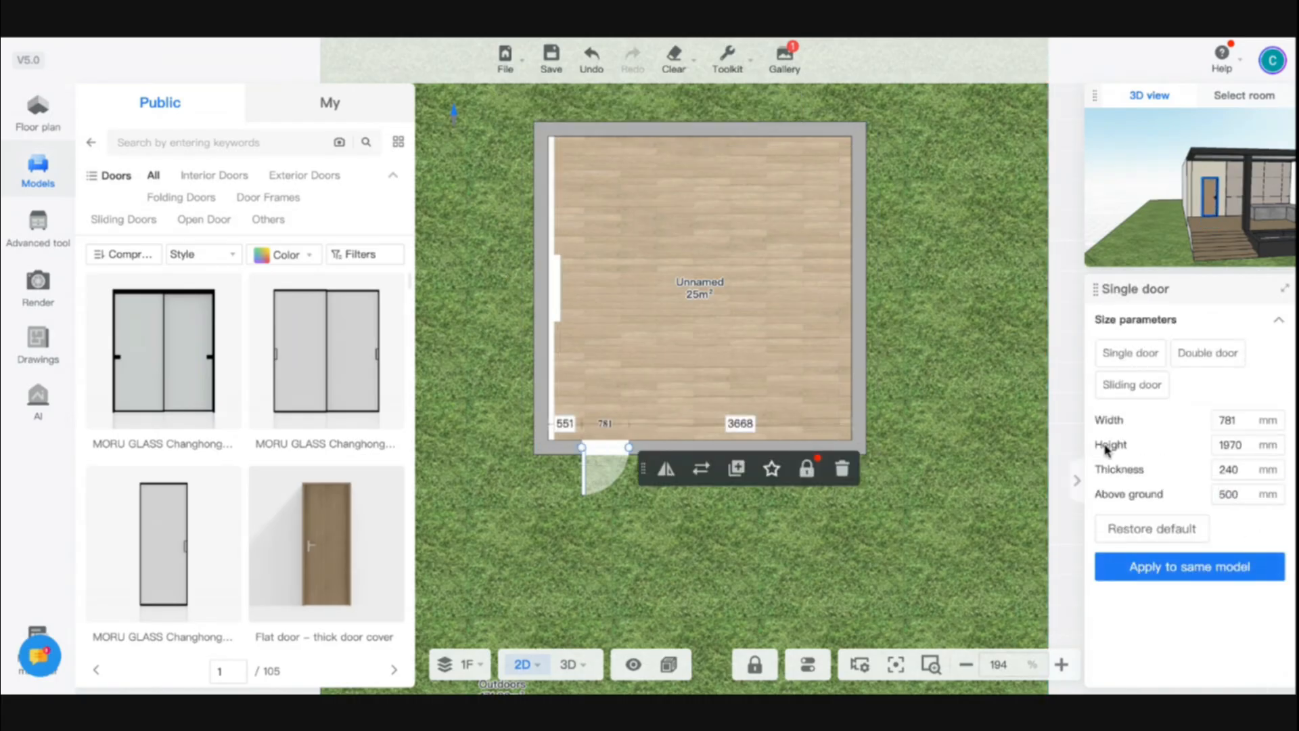
Nudge the single door slightly further from the left corner along the room's bottom wall
scroll(598, 471, "up", 5)
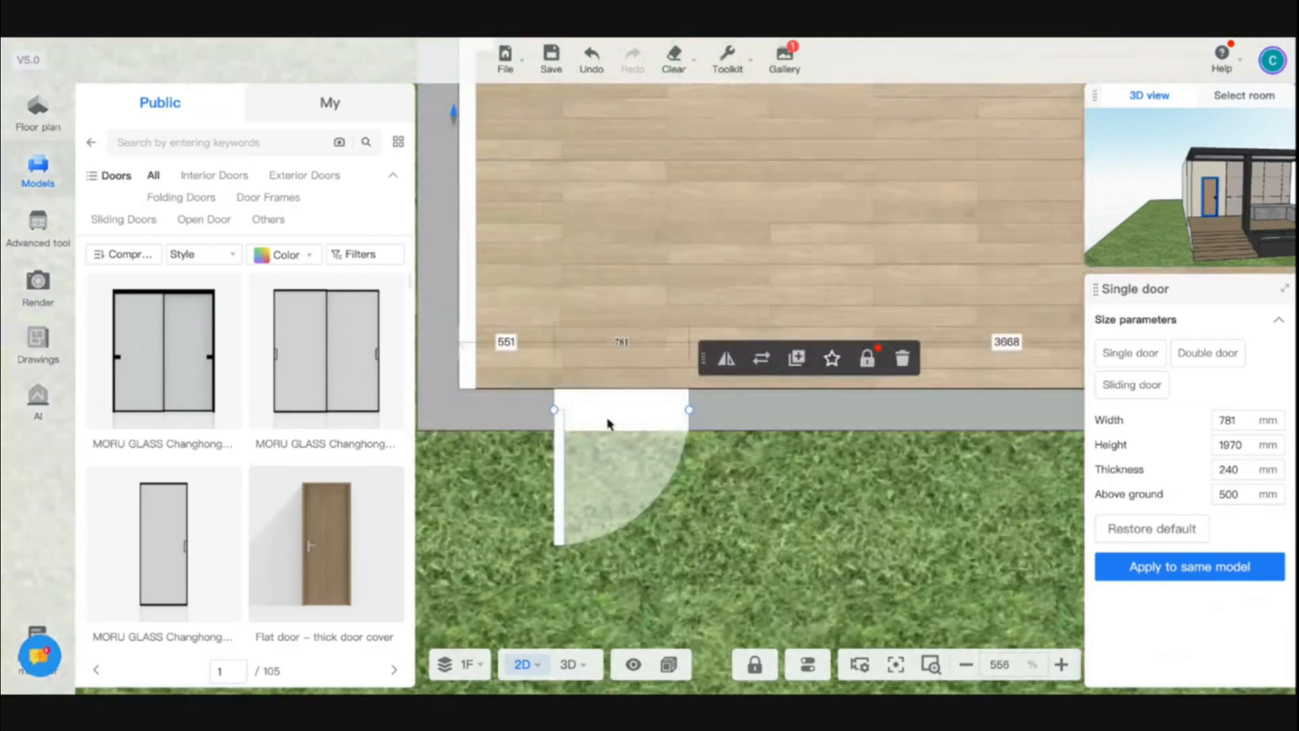
left_click_drag(596, 419, 650, 421)
Browse Construction windows and place a tall window on the bottom wall to the right of the door, then select it
left_click(91, 142)
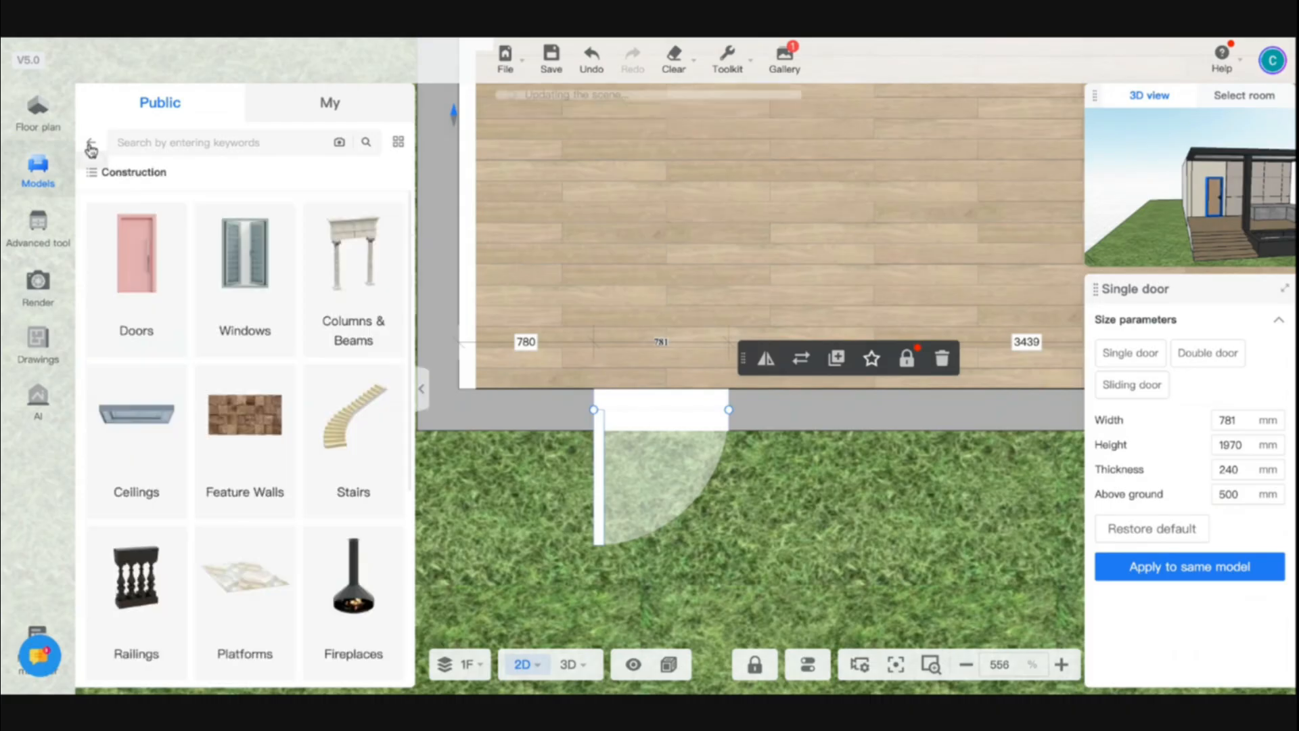
left_click(241, 284)
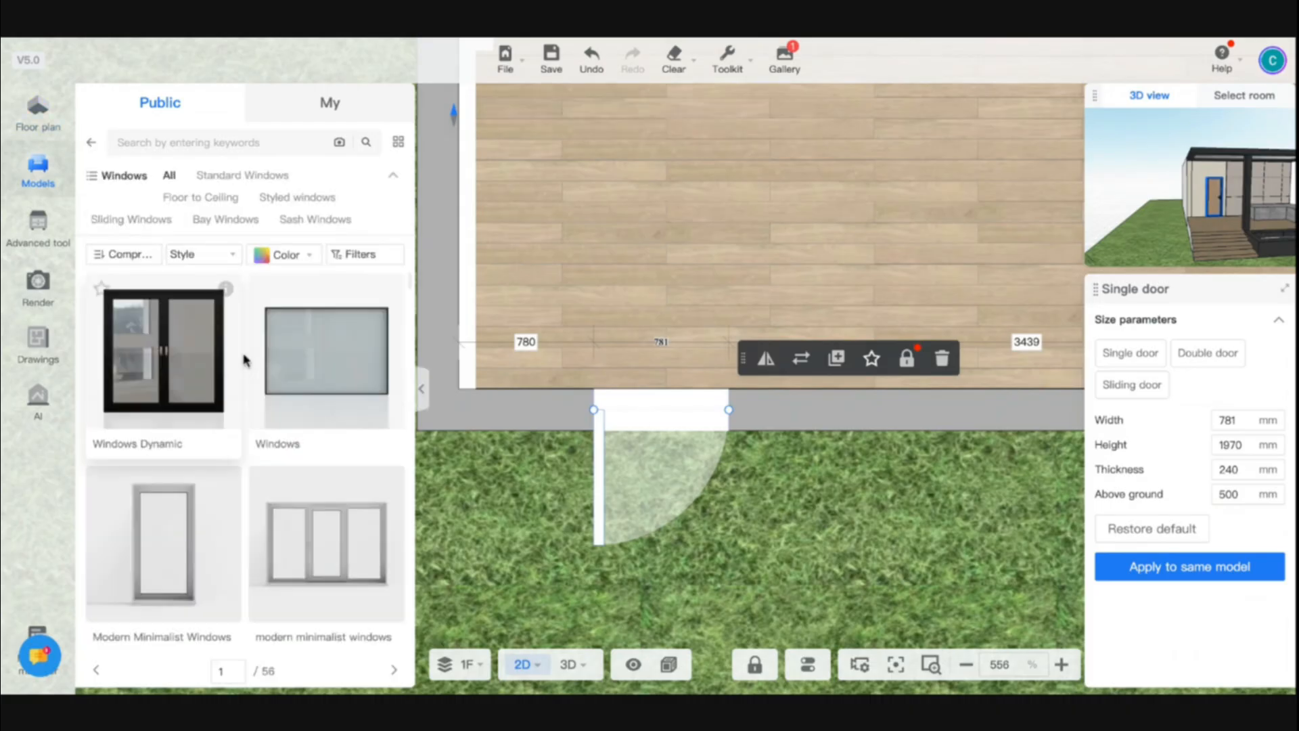
scroll(321, 541, "down", 5)
left_click_drag(320, 542, 864, 405)
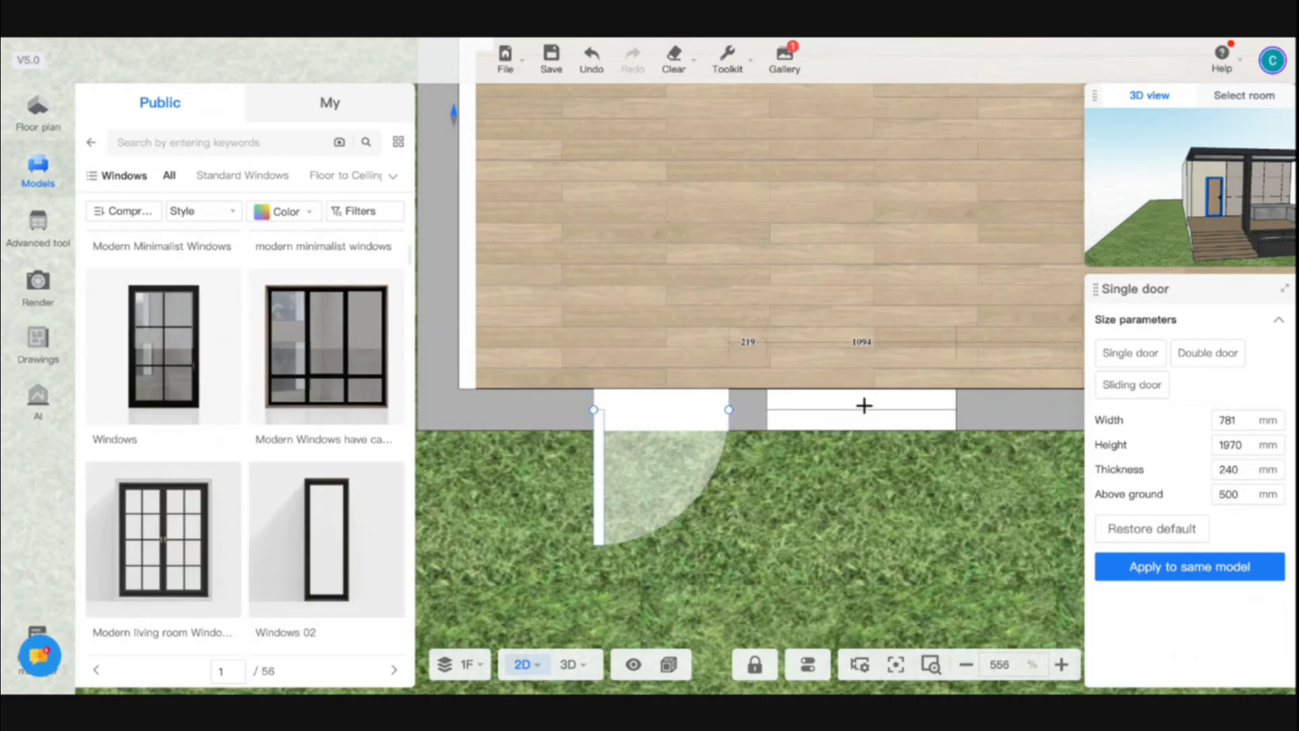
left_click(872, 417)
left_click(872, 417)
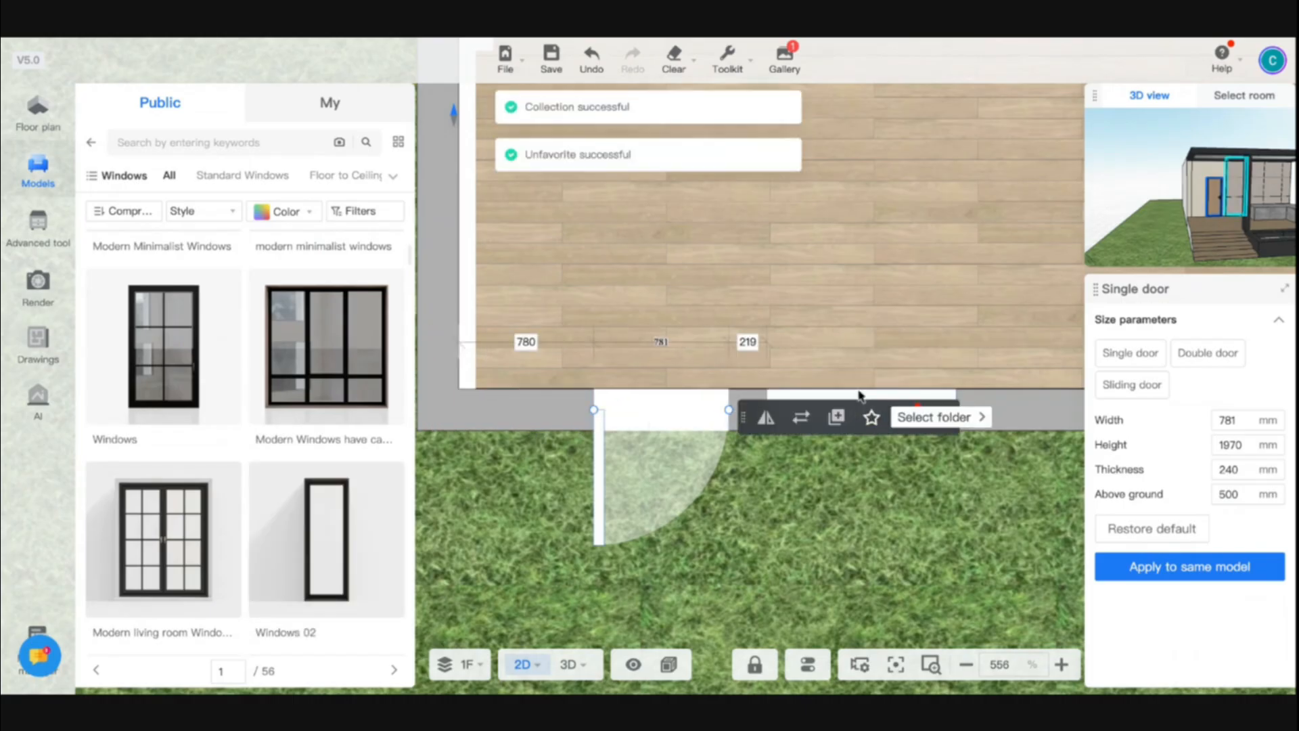
left_click(869, 409)
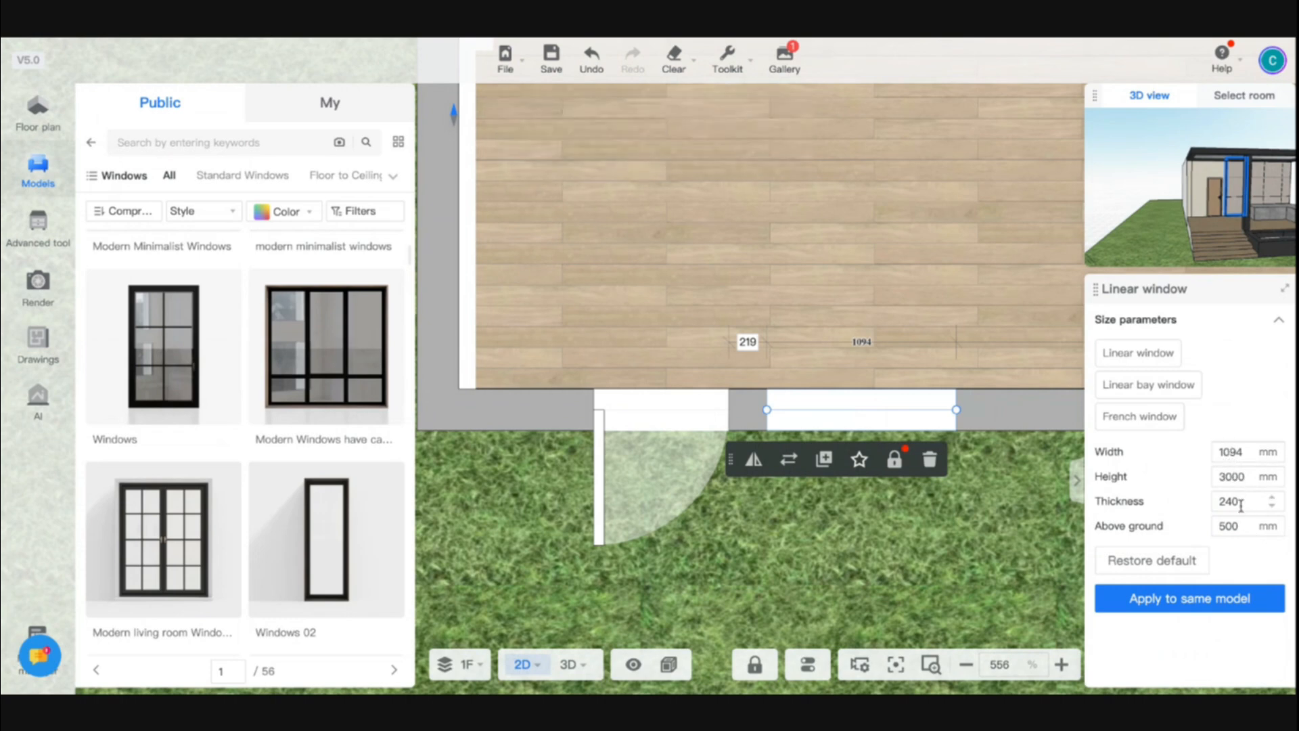
Set the window's width to 500 mm and move it beside the door's left side
left_click(1231, 453)
type("5")
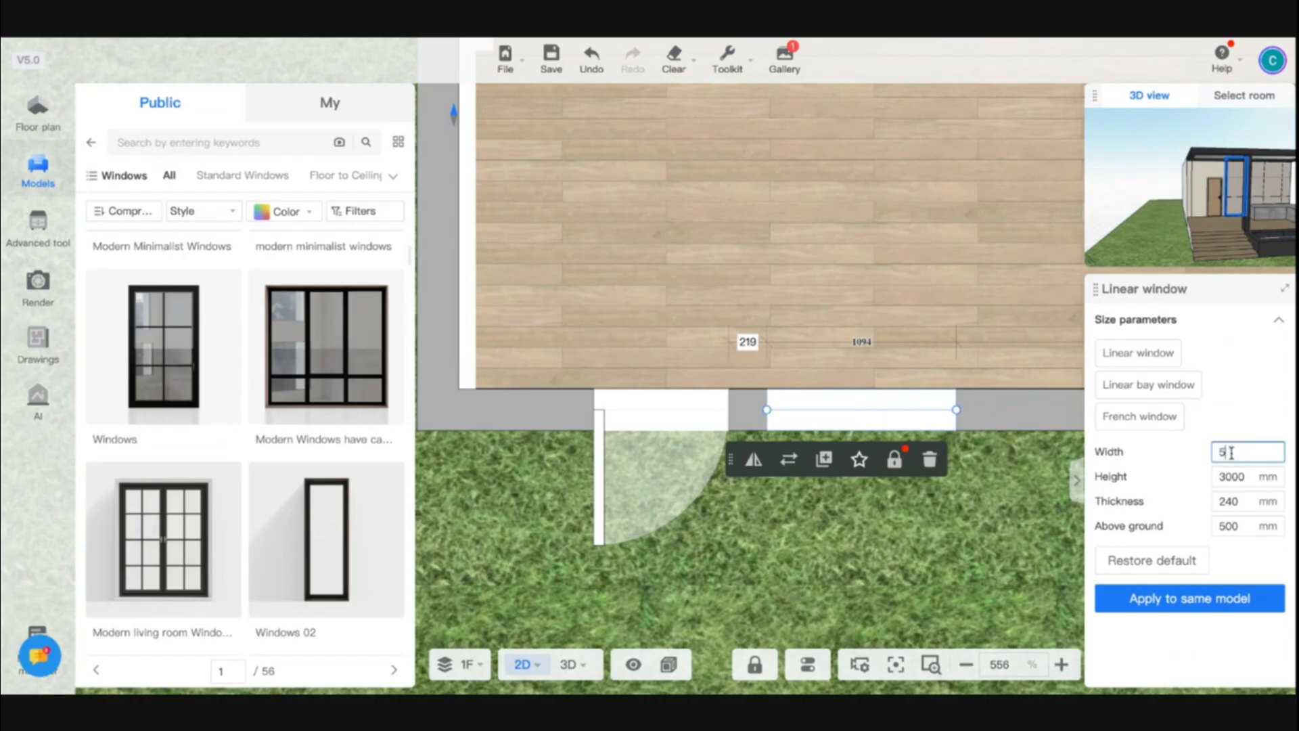
type("00")
key("Return")
left_click_drag(854, 409, 509, 404)
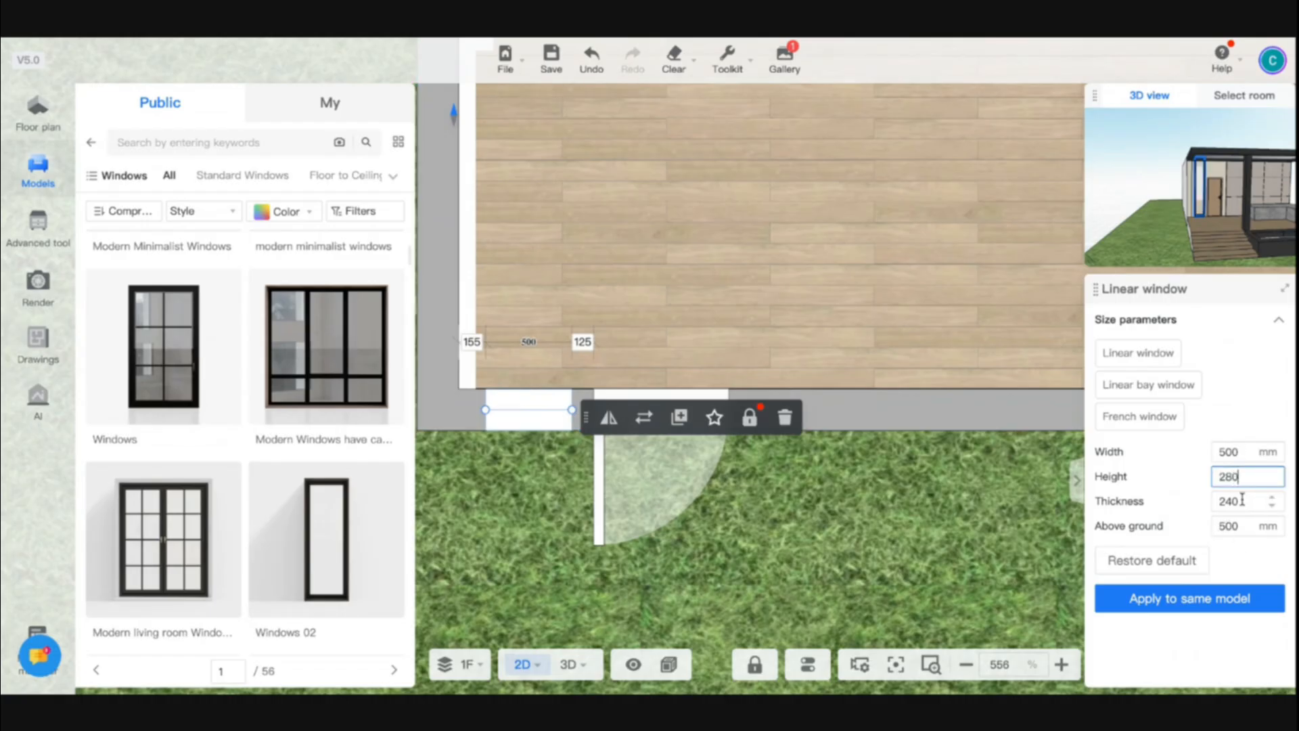
Set the window height to 2800 mm, then 2500 mm, moving it back beside the door's left side
type("0")
key("Return")
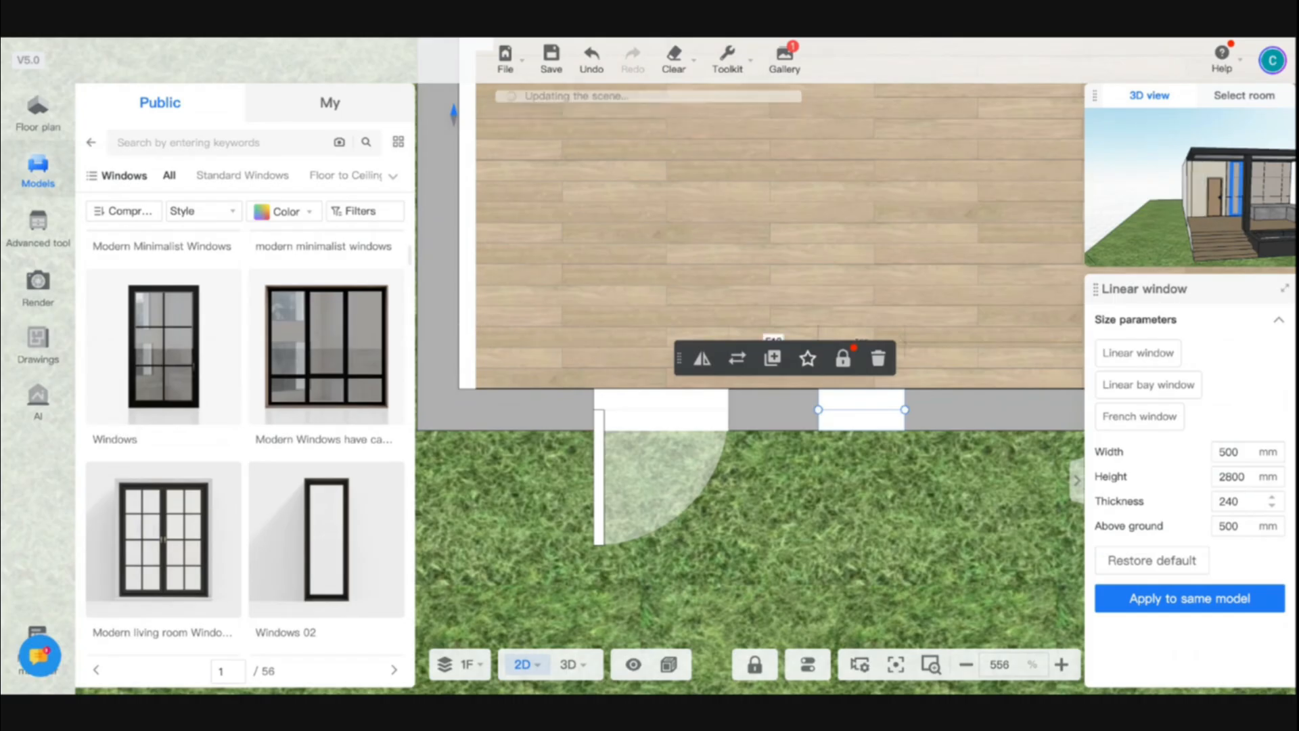
left_click_drag(878, 420, 528, 418)
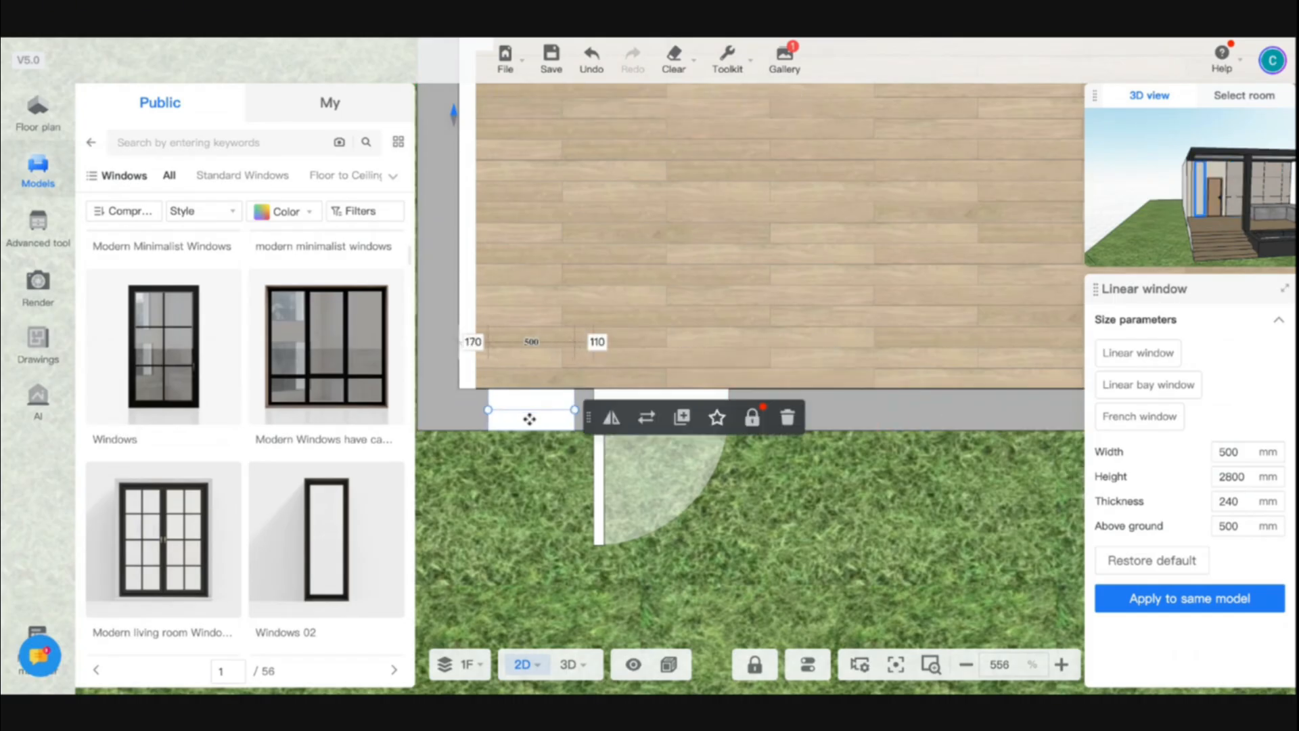
left_click(1238, 470)
type("2")
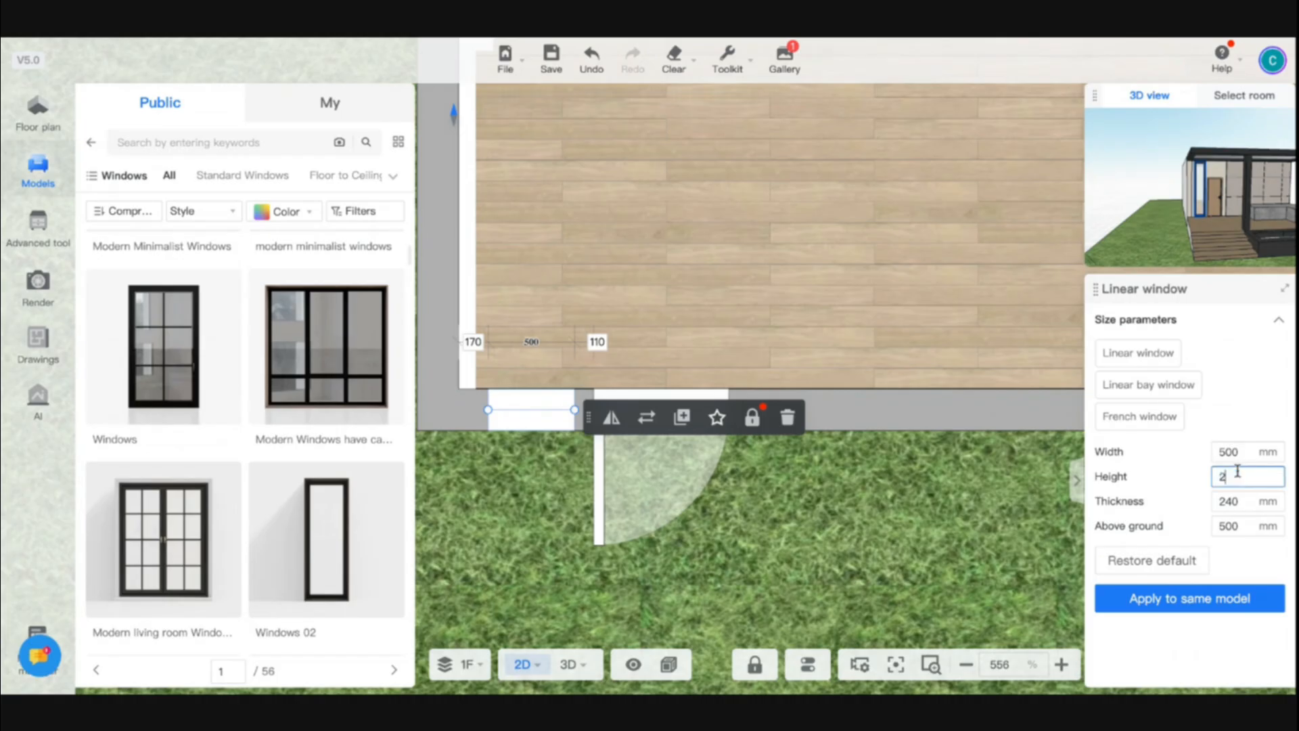
type("500")
key("Return")
Set the window's above-ground height to 700 mm, move it left of the door again and reselect it
left_click(1233, 525)
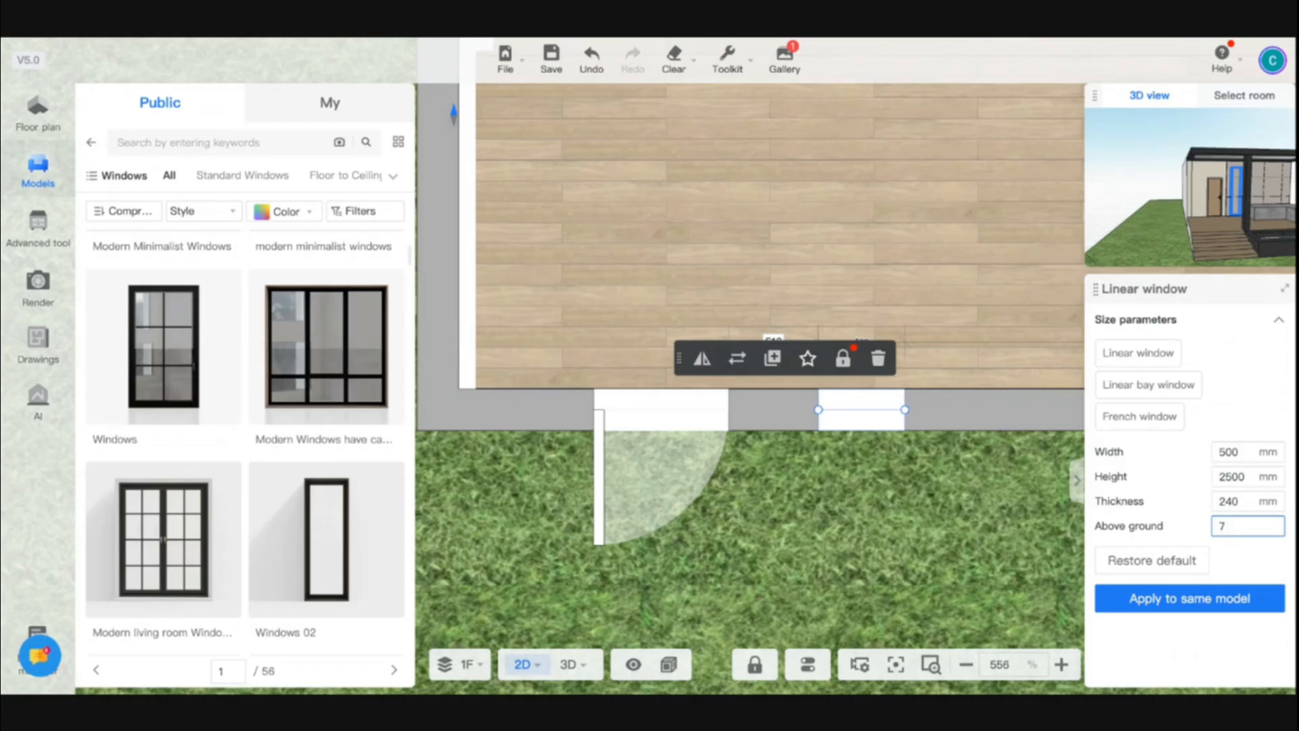
left_click_drag(871, 412, 526, 401)
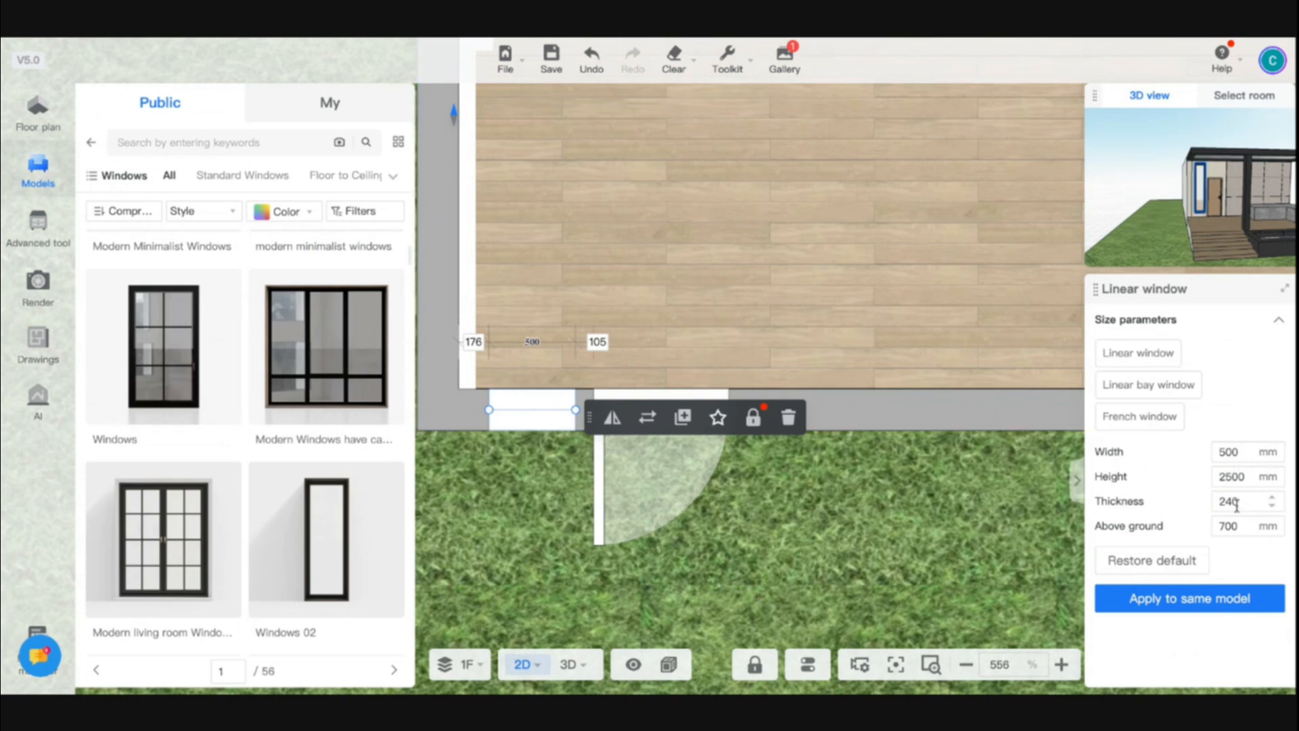
left_click(629, 398)
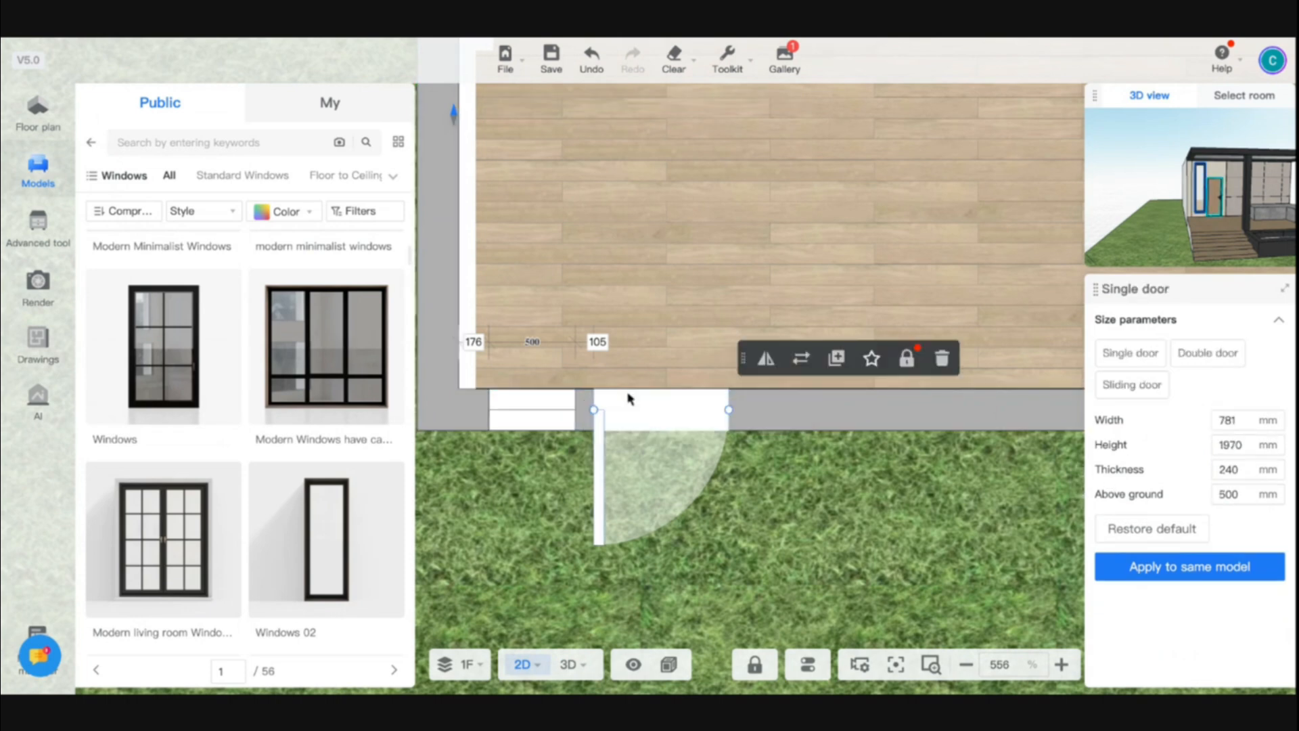
left_click(539, 410)
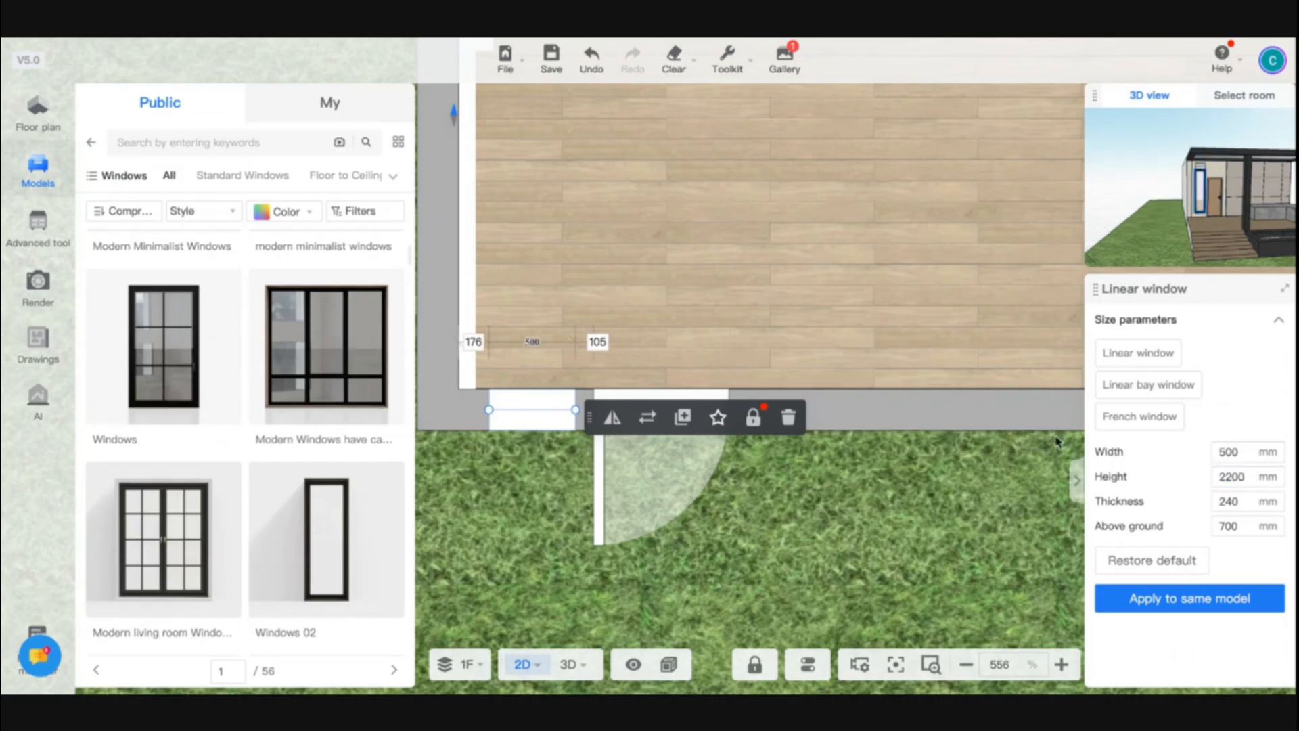
Switch to the 3D view and set the window's clearance above the deck to 200 mm
left_click(569, 664)
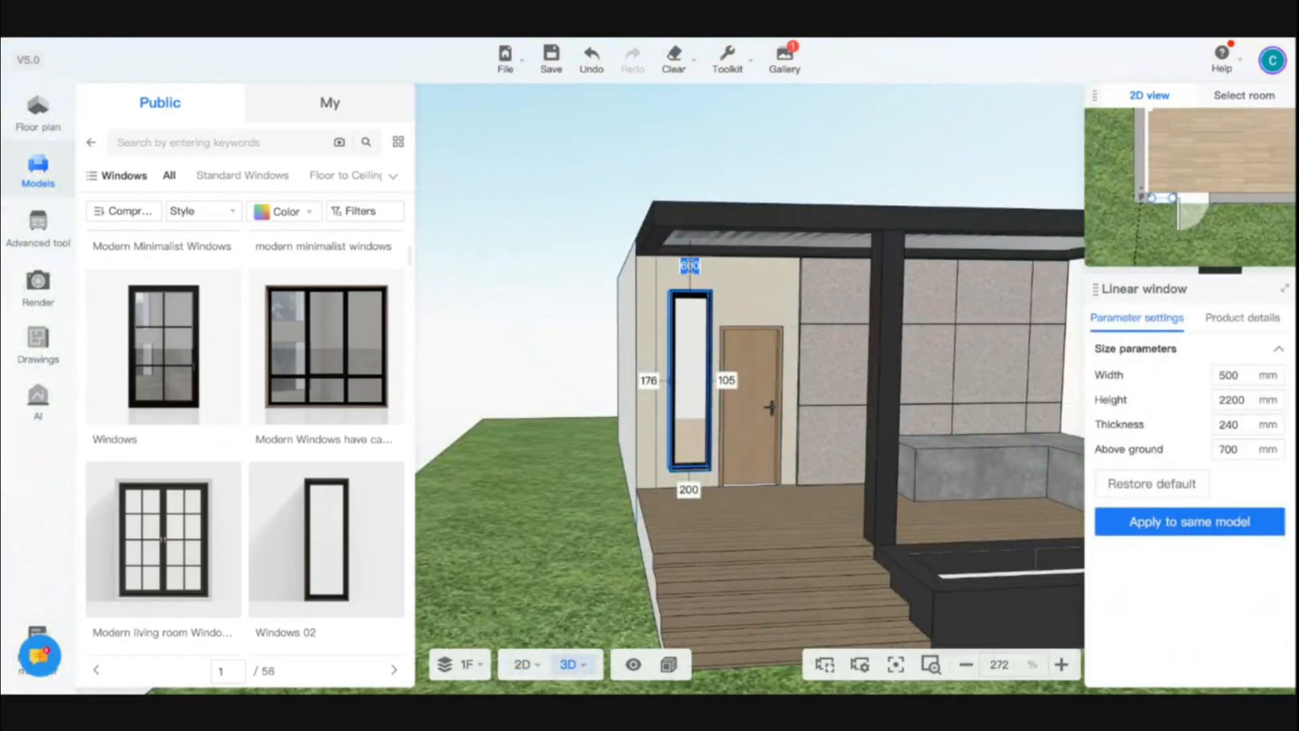
left_click_drag(690, 266, 691, 273)
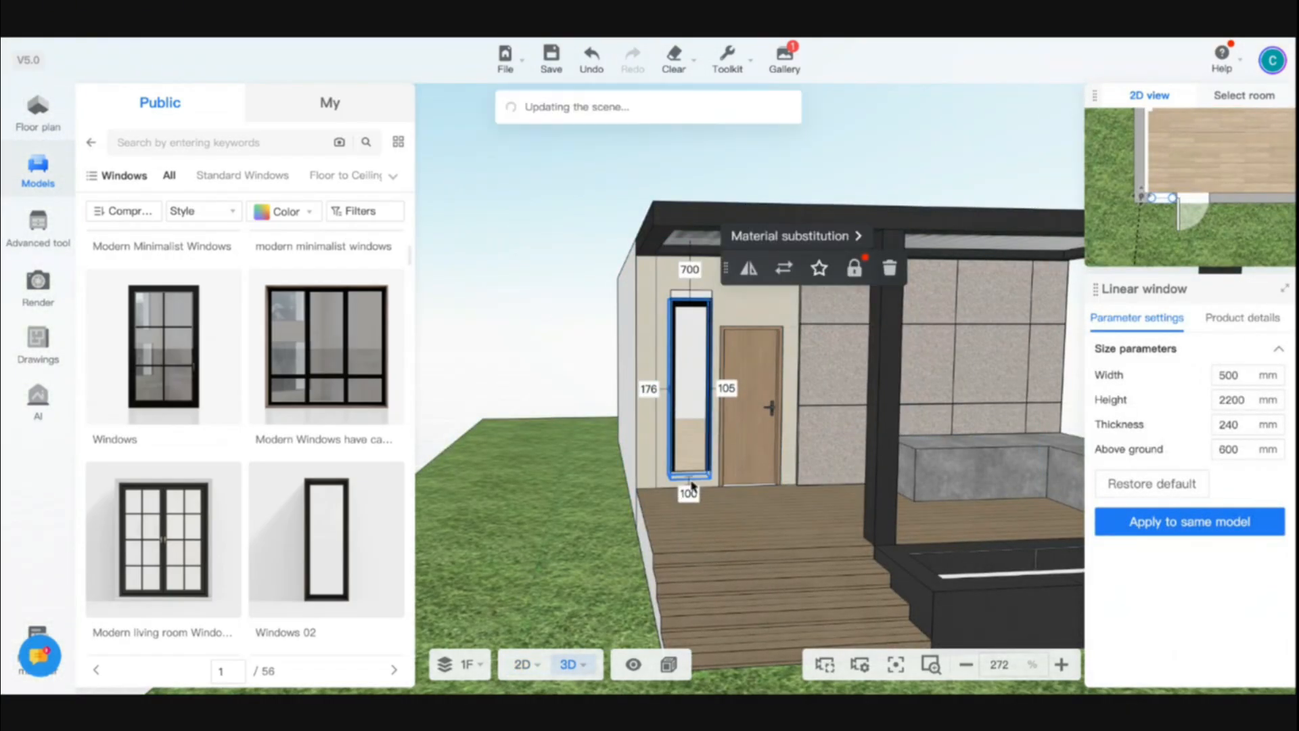
left_click(688, 493)
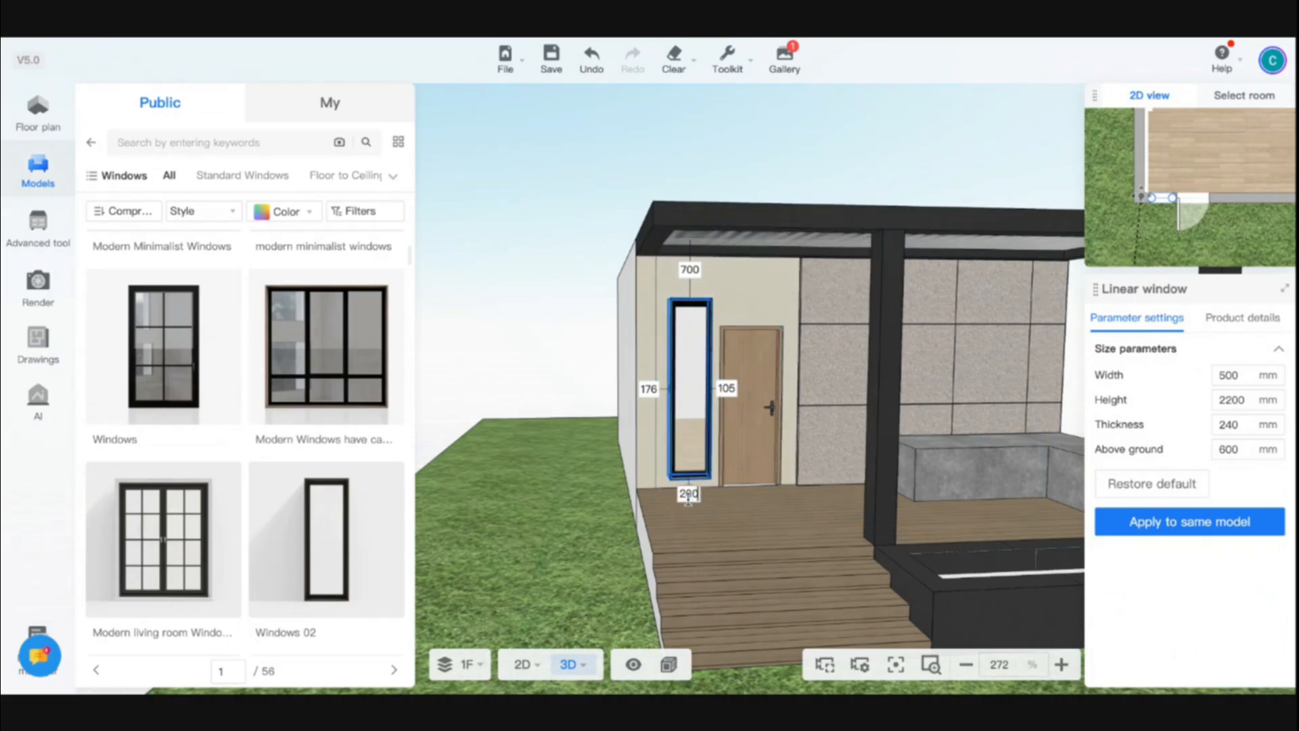
type("200")
key("Return")
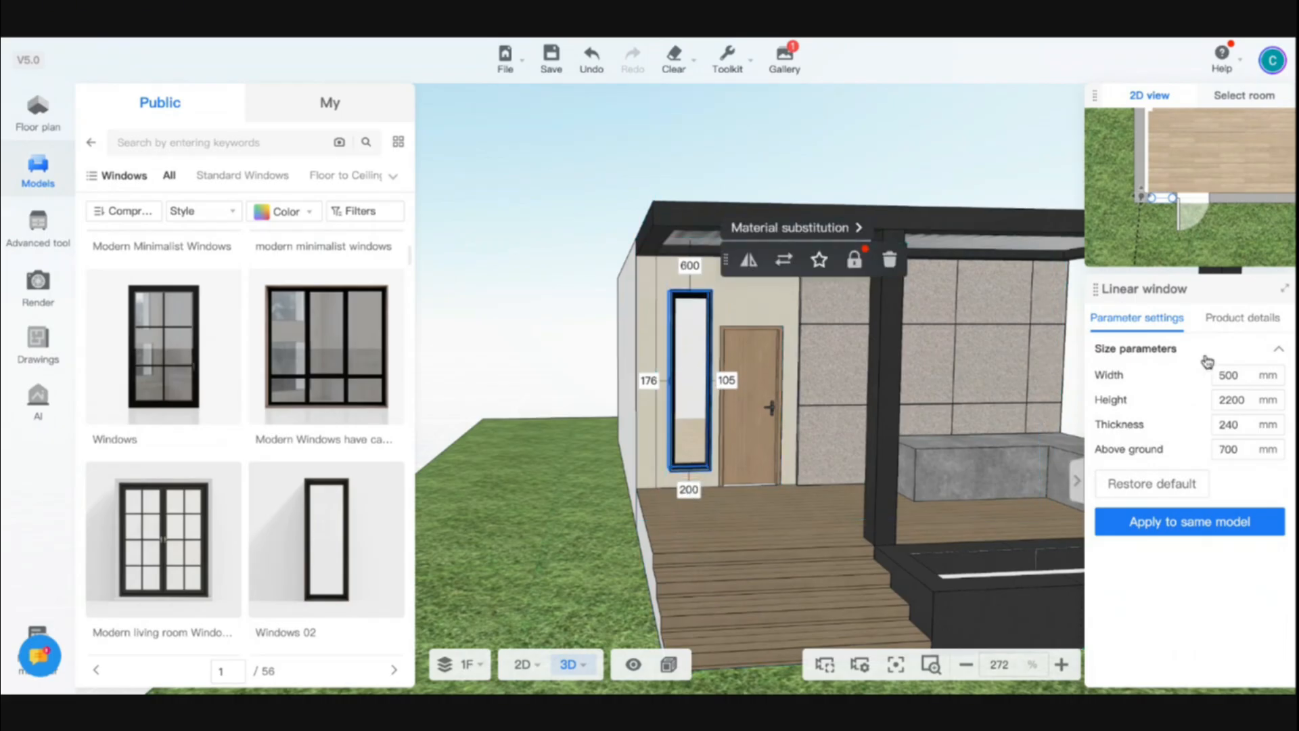
Set the window's height to 1770 mm and its width to 400 mm
left_click(1222, 400)
type("200")
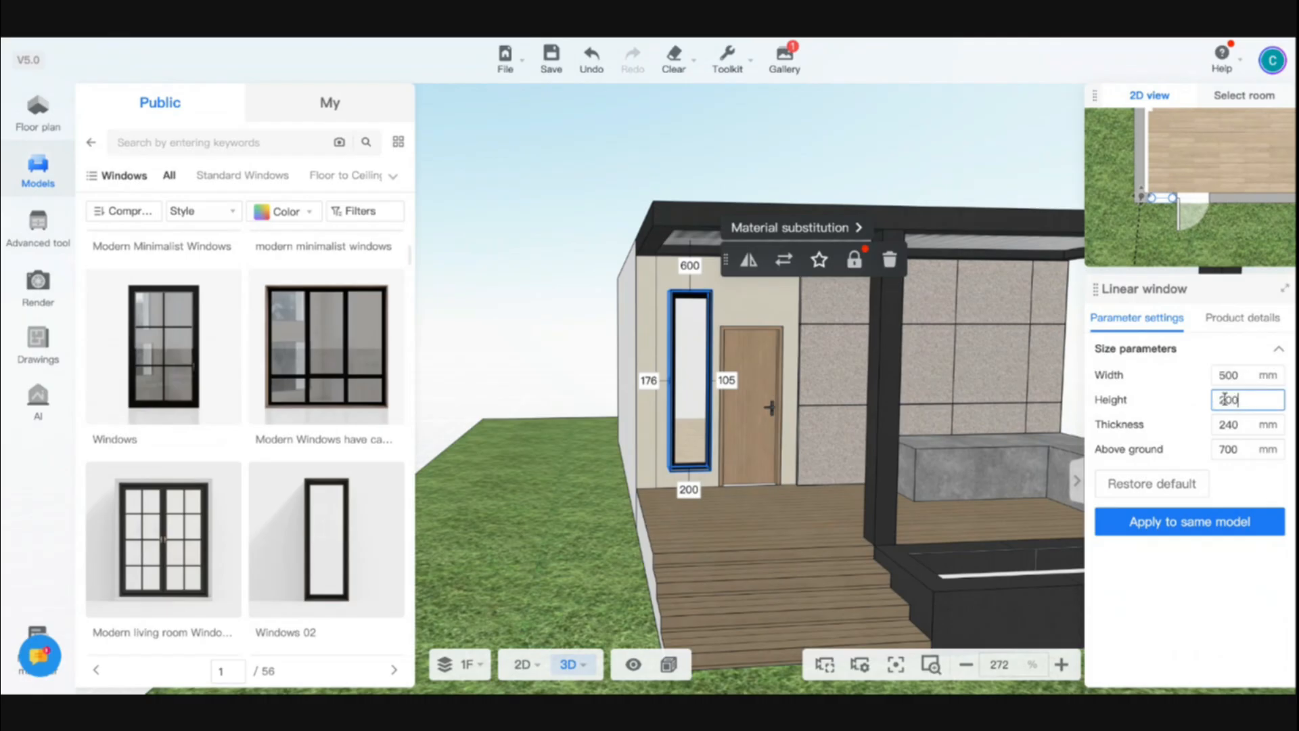
type("0")
key("Return")
double_click(1225, 400)
type("1800")
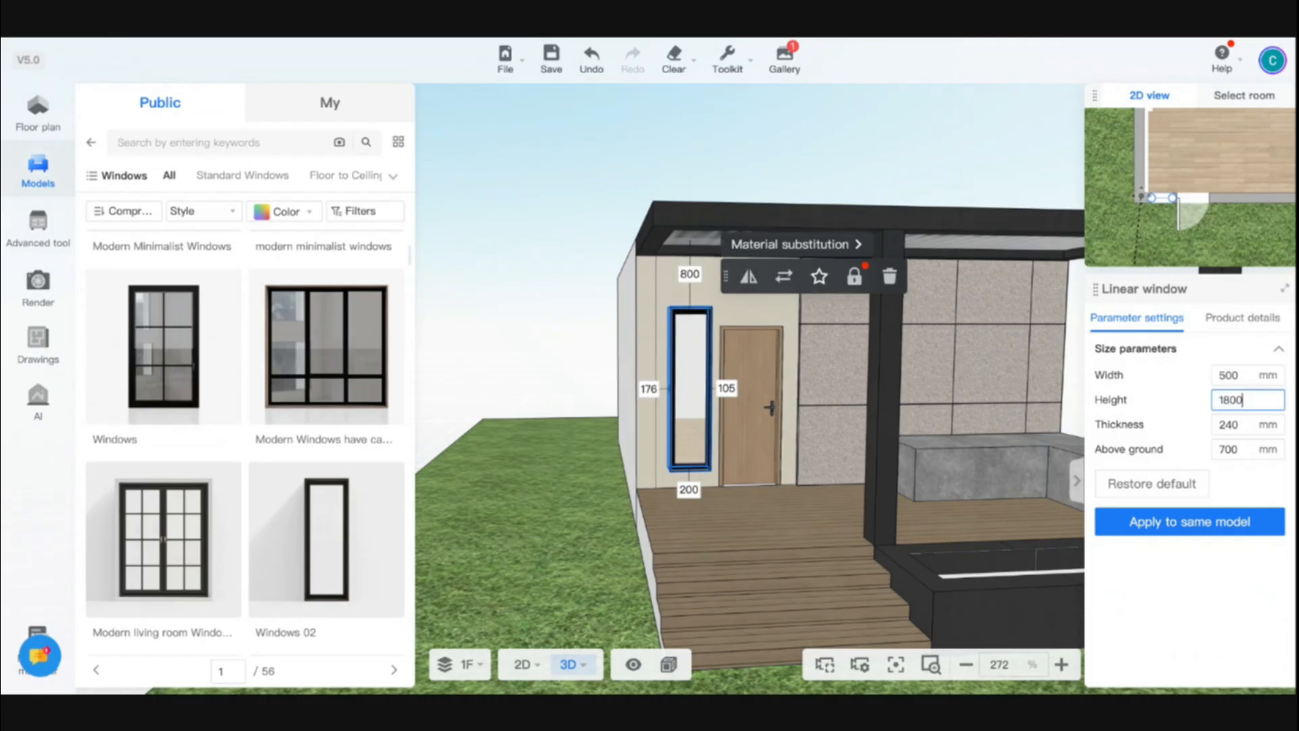
key("Return")
left_click(1231, 400)
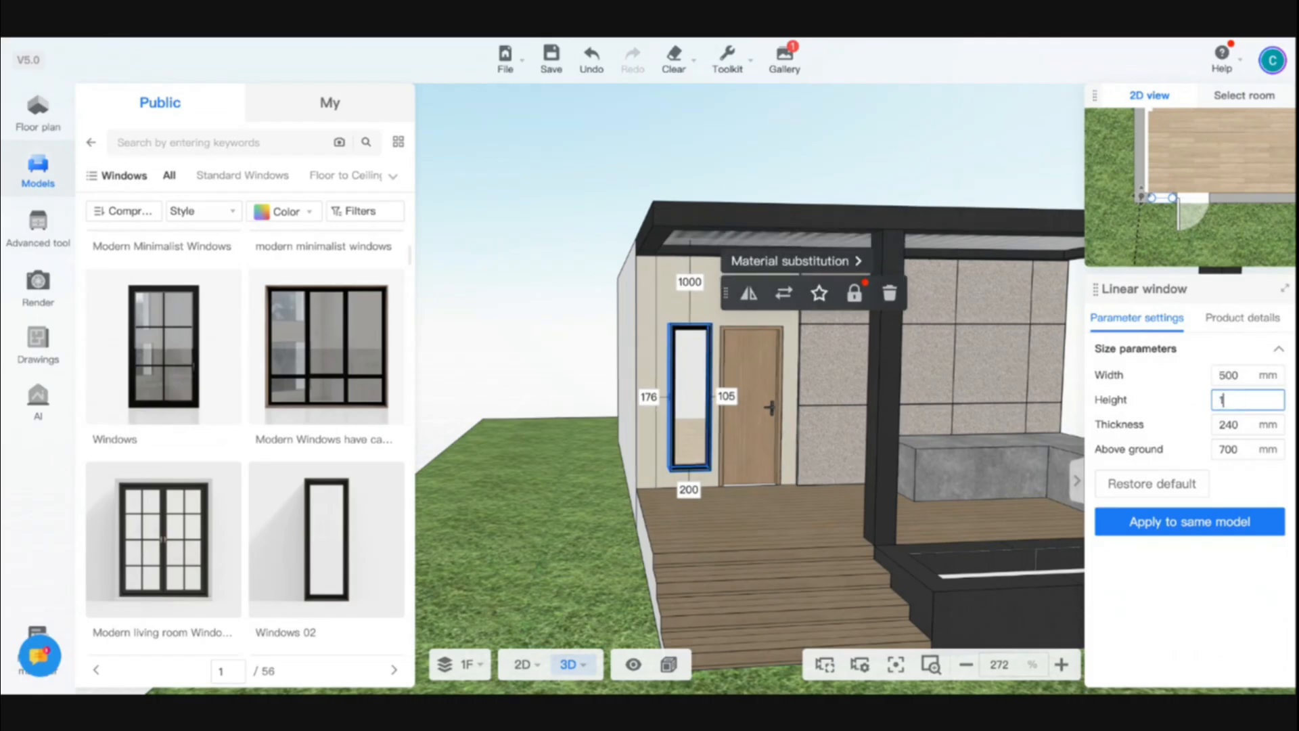
type("1770")
key("Return")
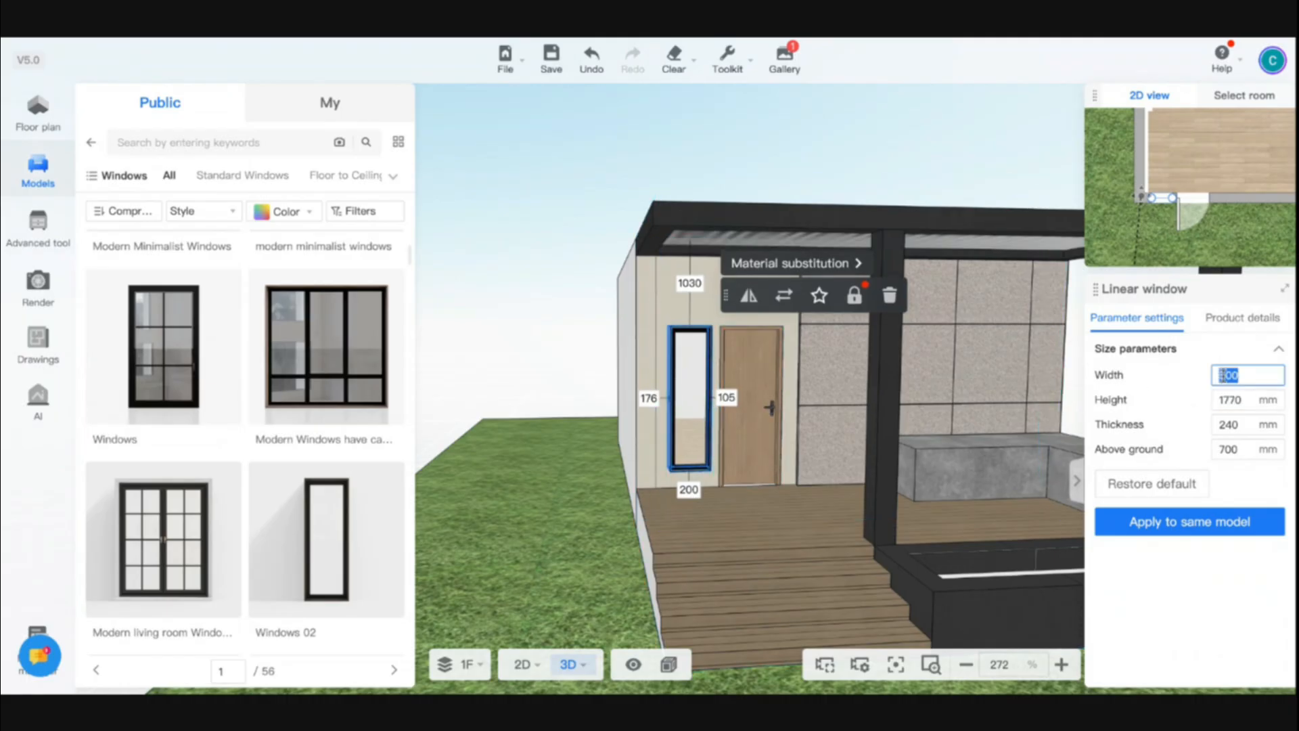
key("Return")
Return to the model library home and search for pebbles
scroll(779, 534, "down", 3)
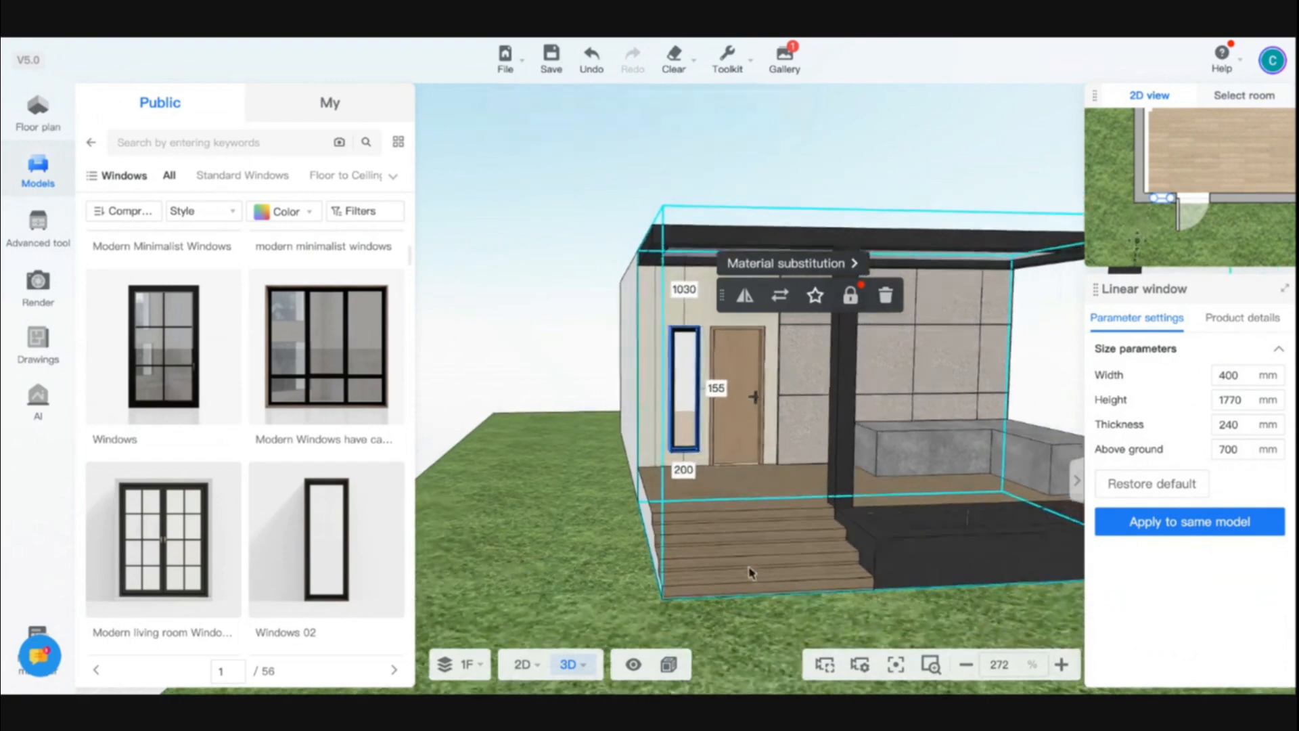
left_click(749, 572)
mouse_move(788, 619)
left_mouse_down()
mouse_move(708, 618)
mouse_move(821, 612)
mouse_move(730, 618)
mouse_move(770, 626)
left_mouse_up()
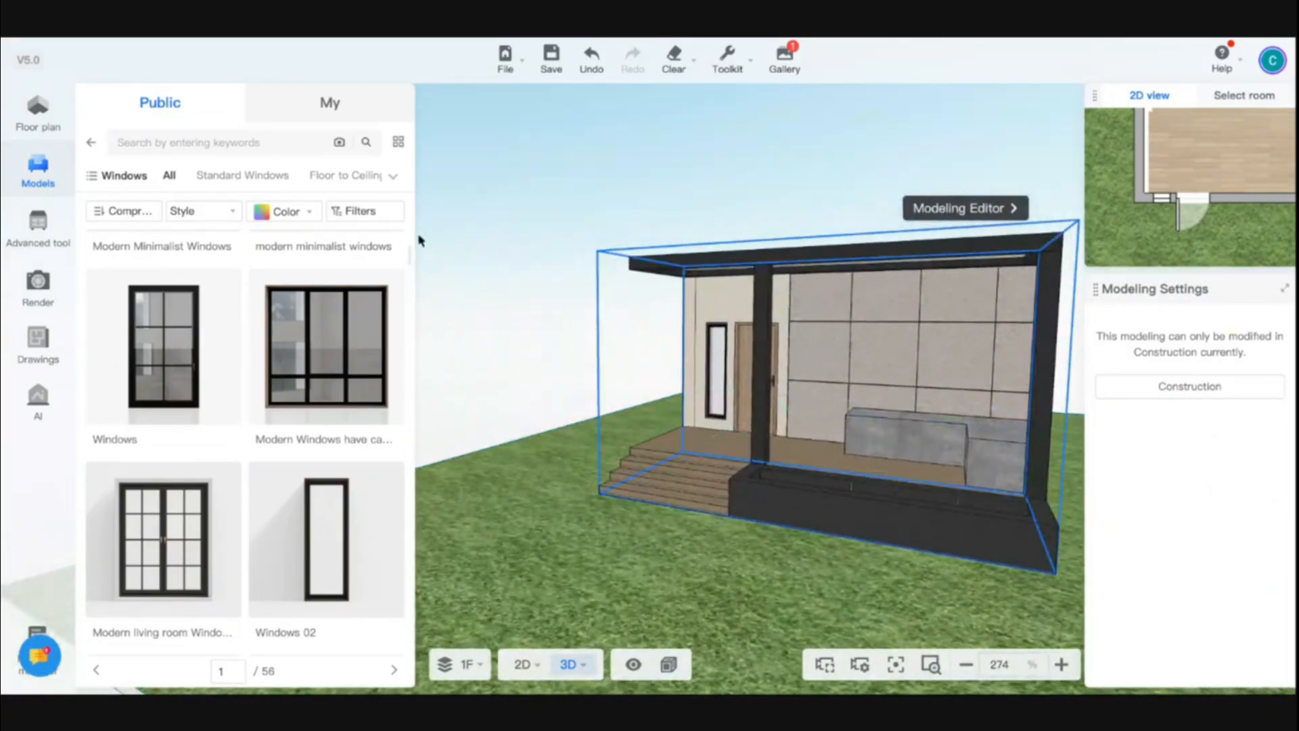
left_click_drag(693, 620, 748, 614)
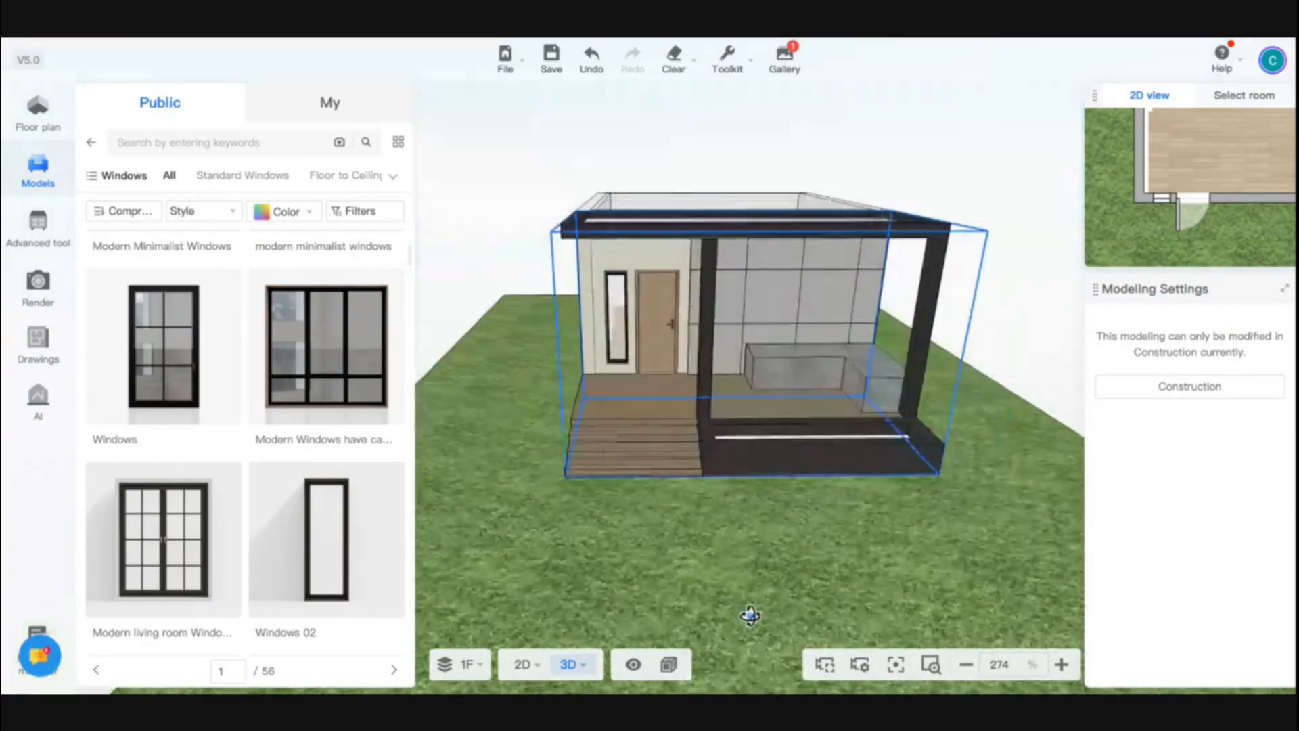
left_click(92, 143)
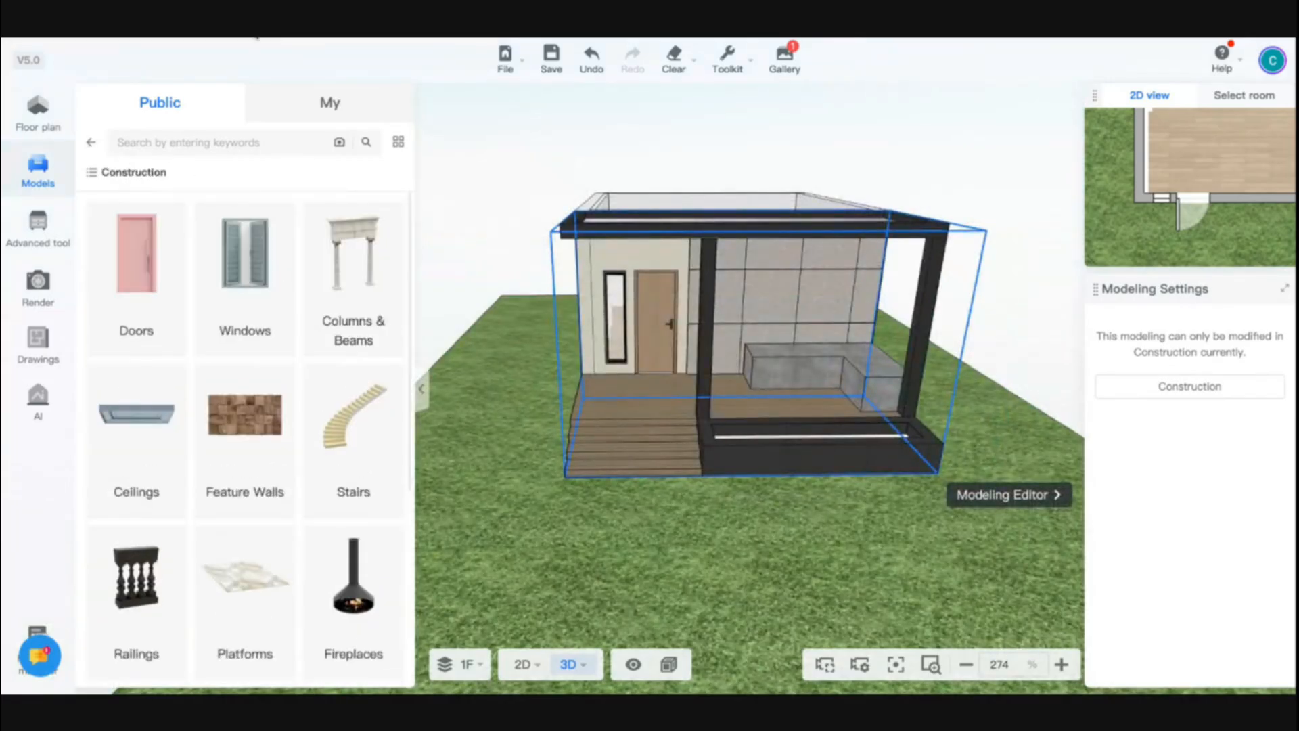
left_click(88, 147)
left_click(225, 144)
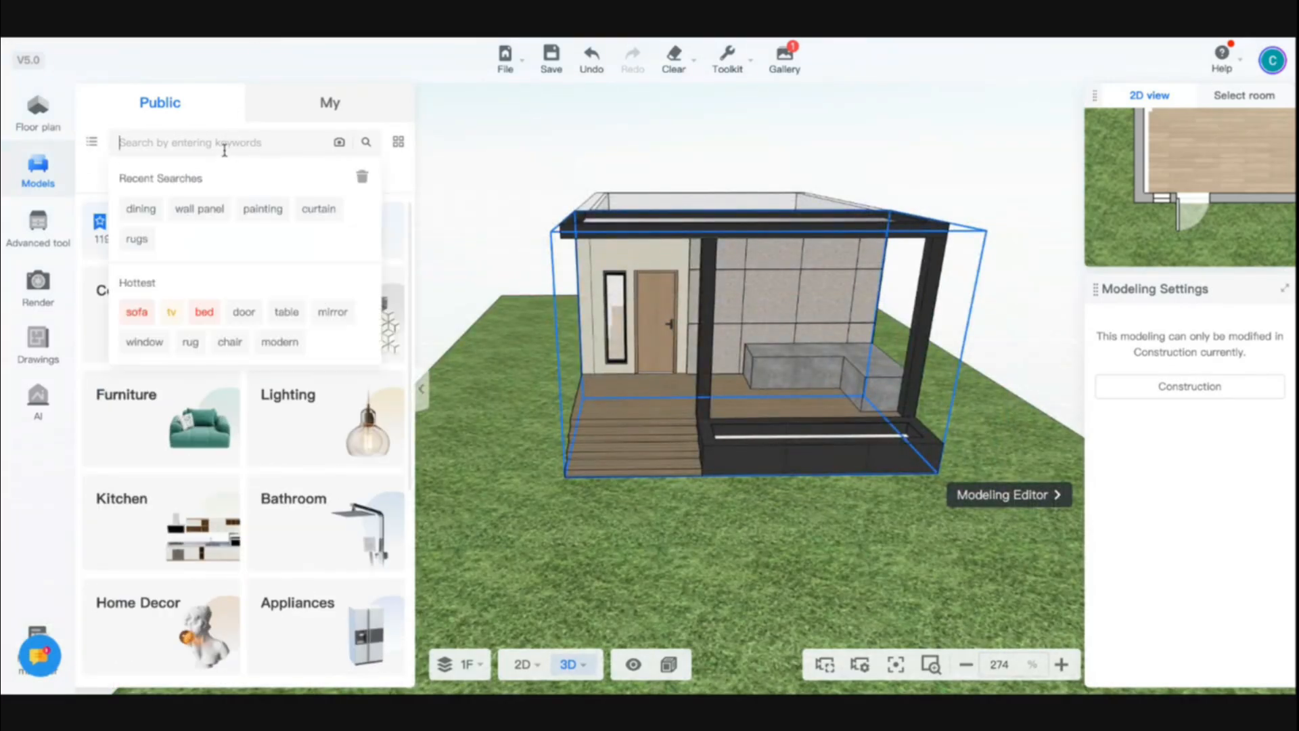
type("pebl")
type("bbles")
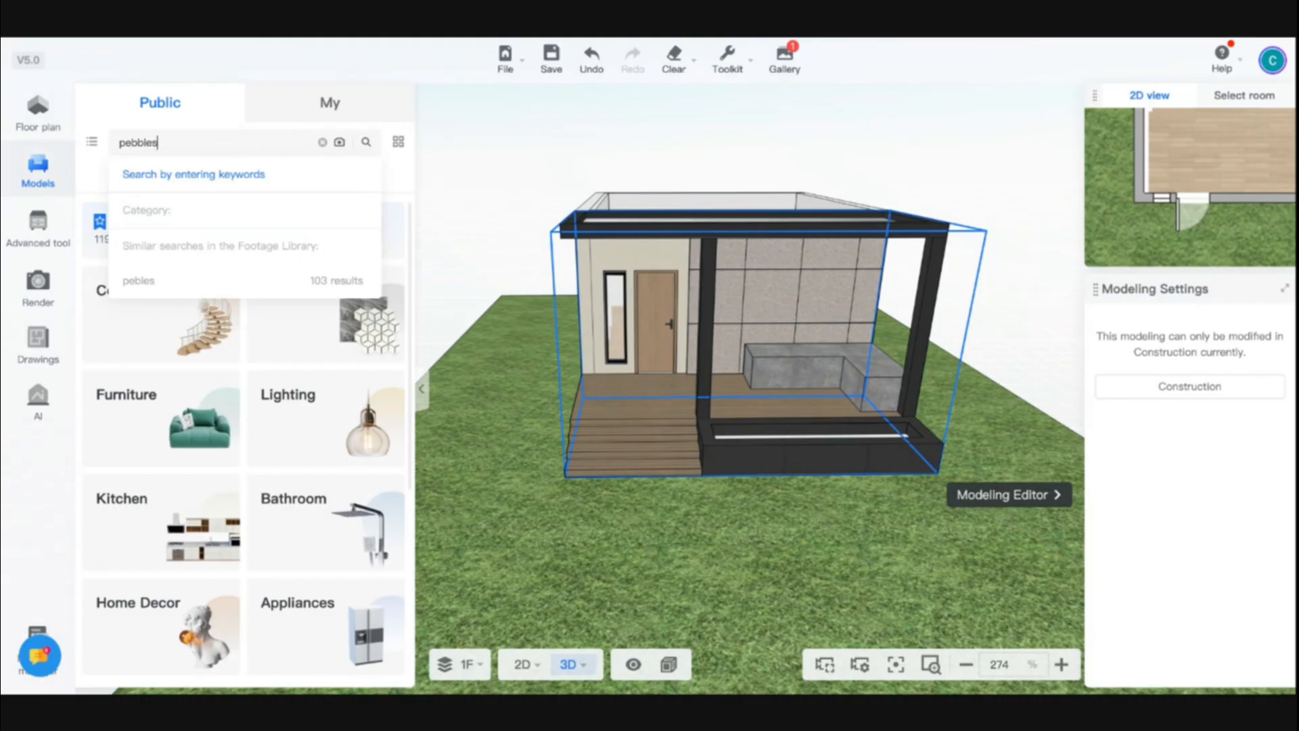
key("Return")
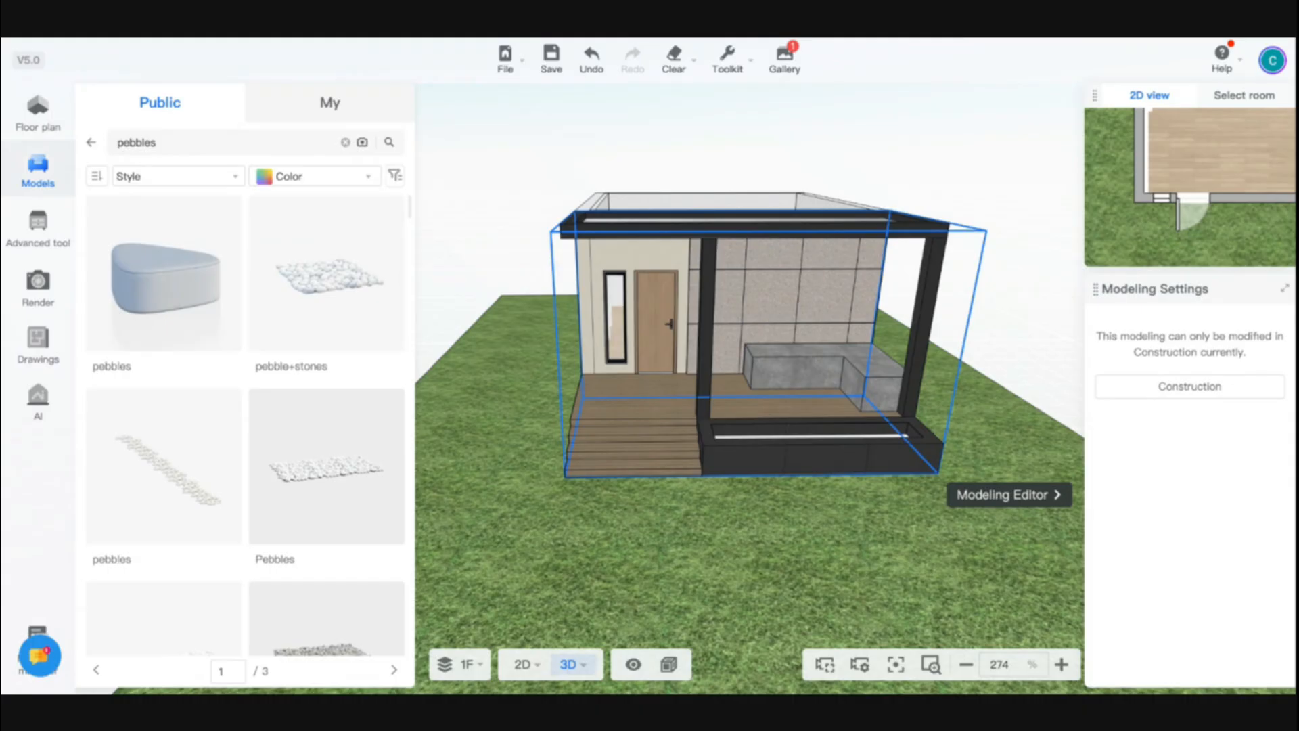
Place the Garden Pebbles model into the planter in front of the canopy
scroll(737, 450, "down", 5)
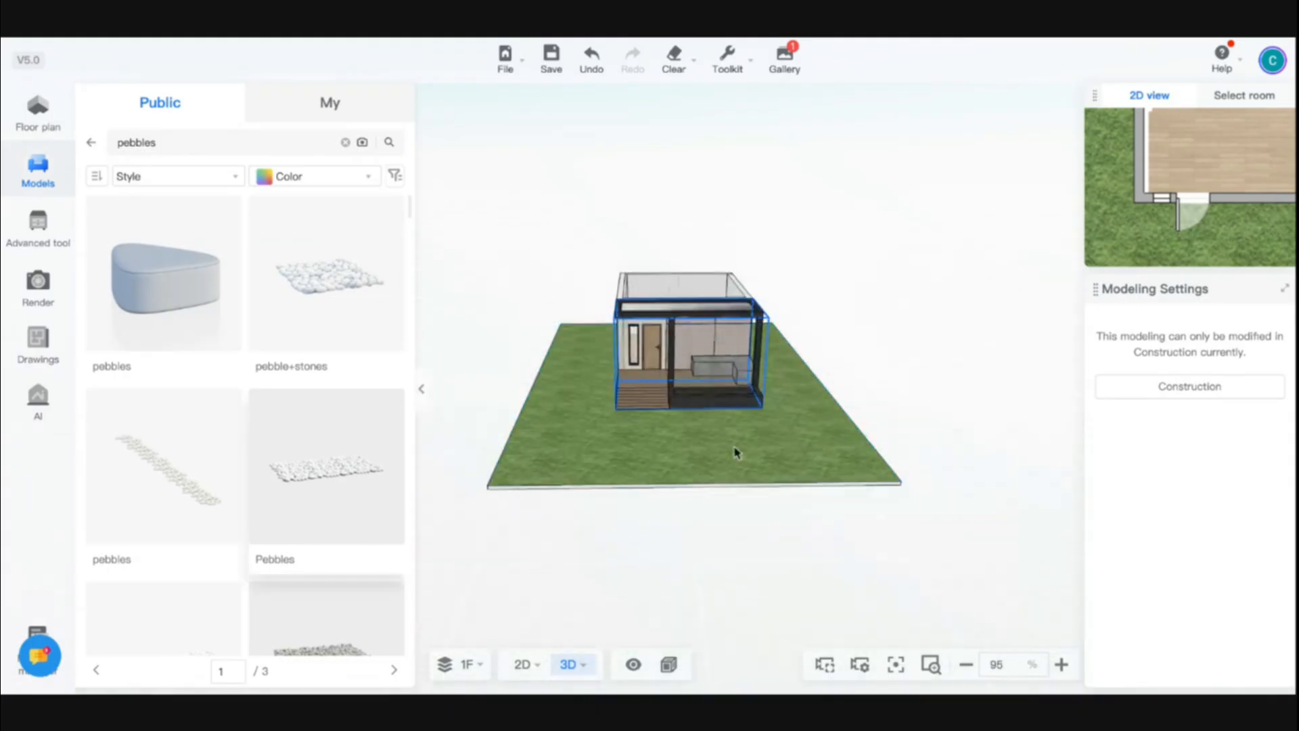
scroll(736, 452, "up", 3)
left_click_drag(737, 452, 791, 497)
scroll(369, 542, "down", 2)
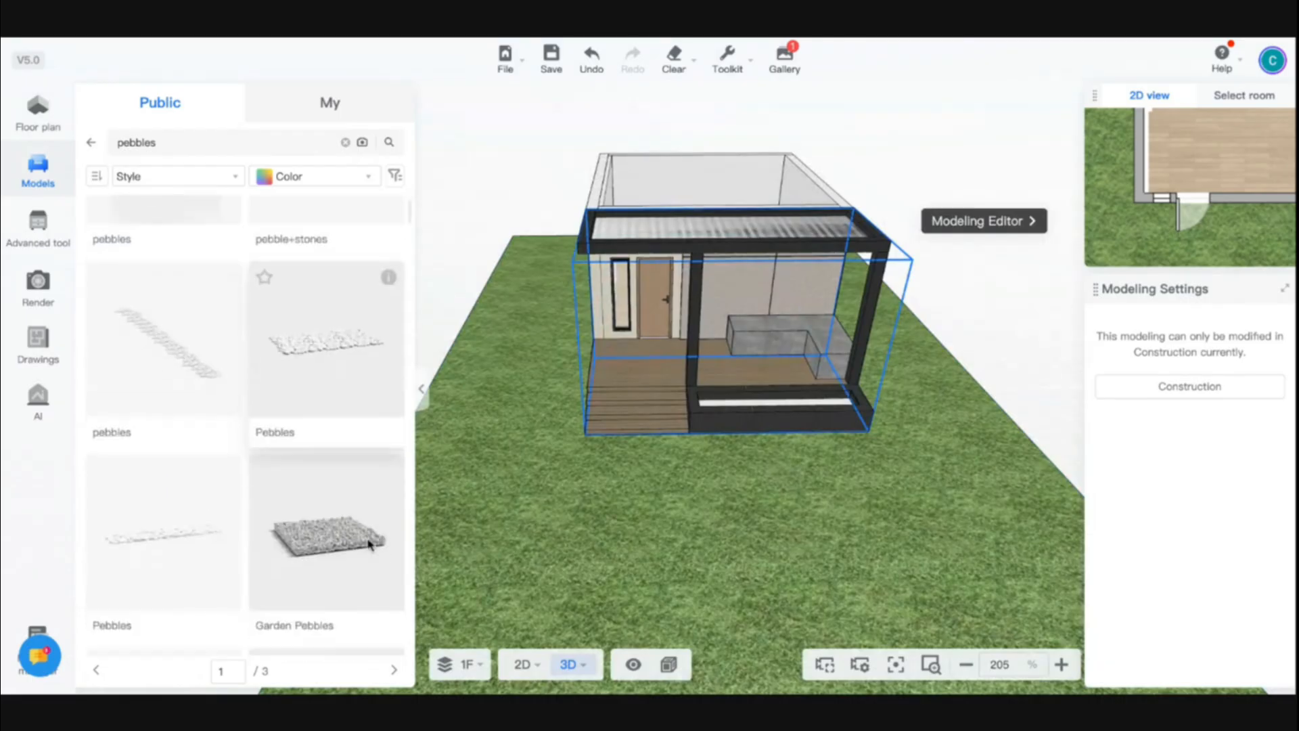
scroll(212, 400, "down", 3)
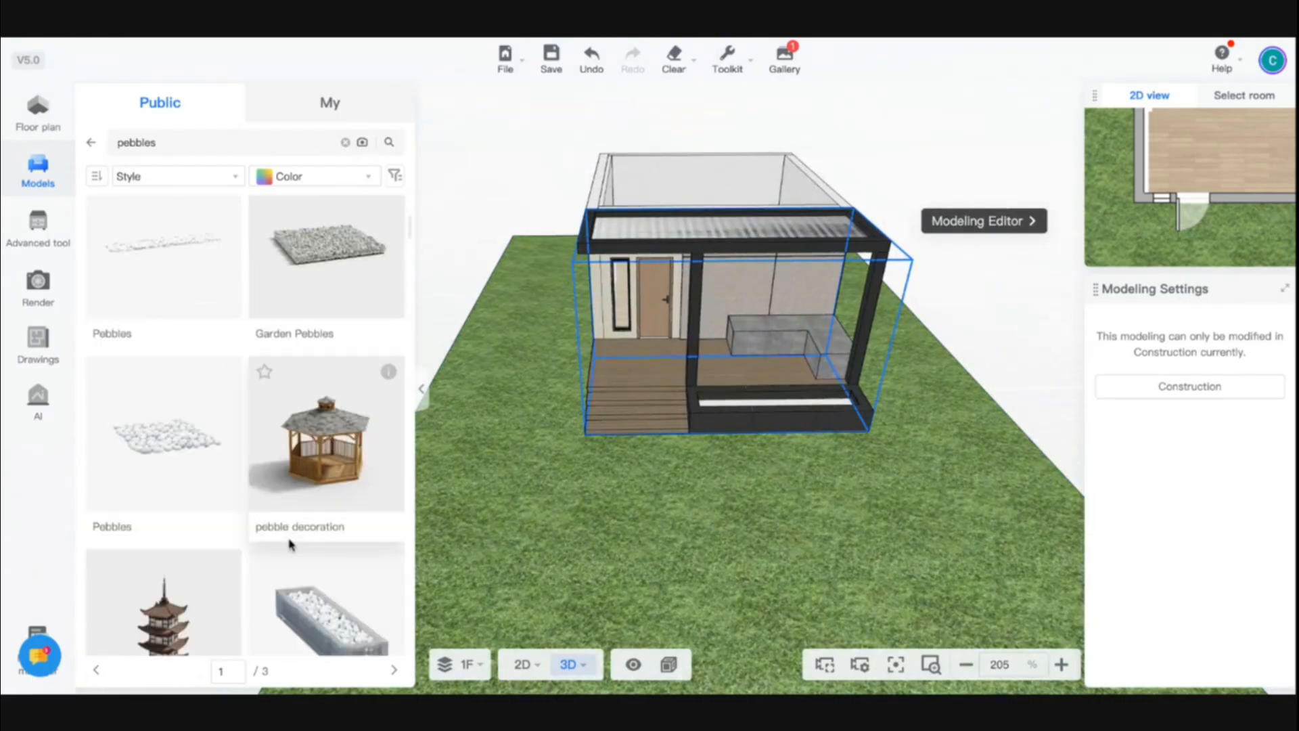
scroll(290, 544, "up", 1)
scroll(775, 484, "up", 6)
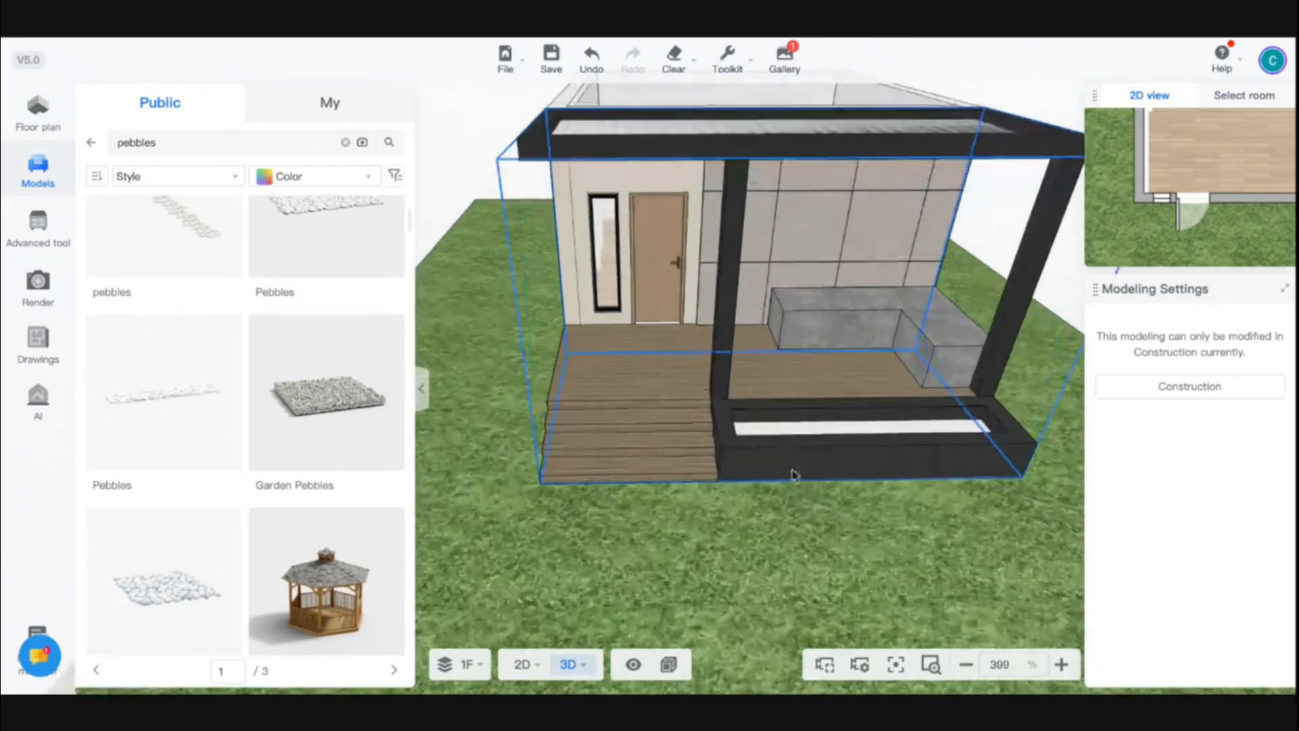
key("d")
left_click_drag(331, 396, 646, 512)
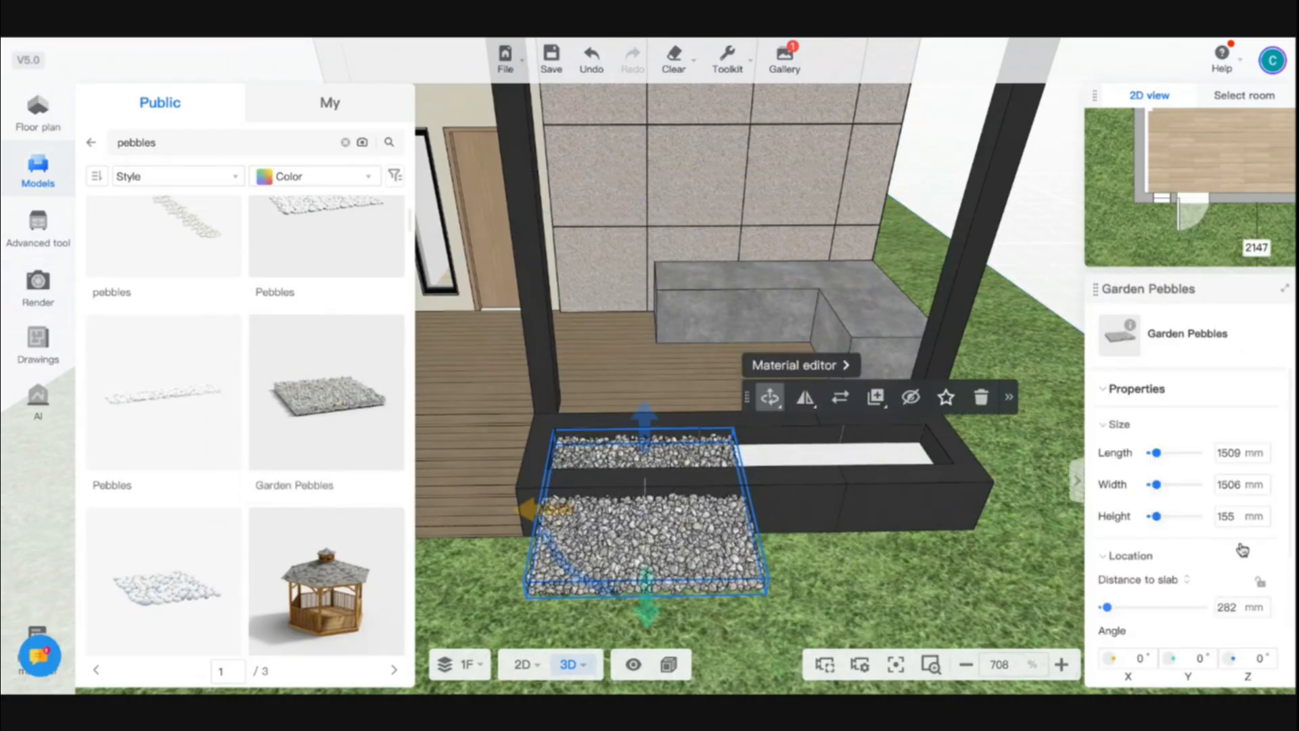
Resize the Garden Pebbles to a length of 2000 mm and a width of 500 mm
scroll(1157, 623, "down", 2)
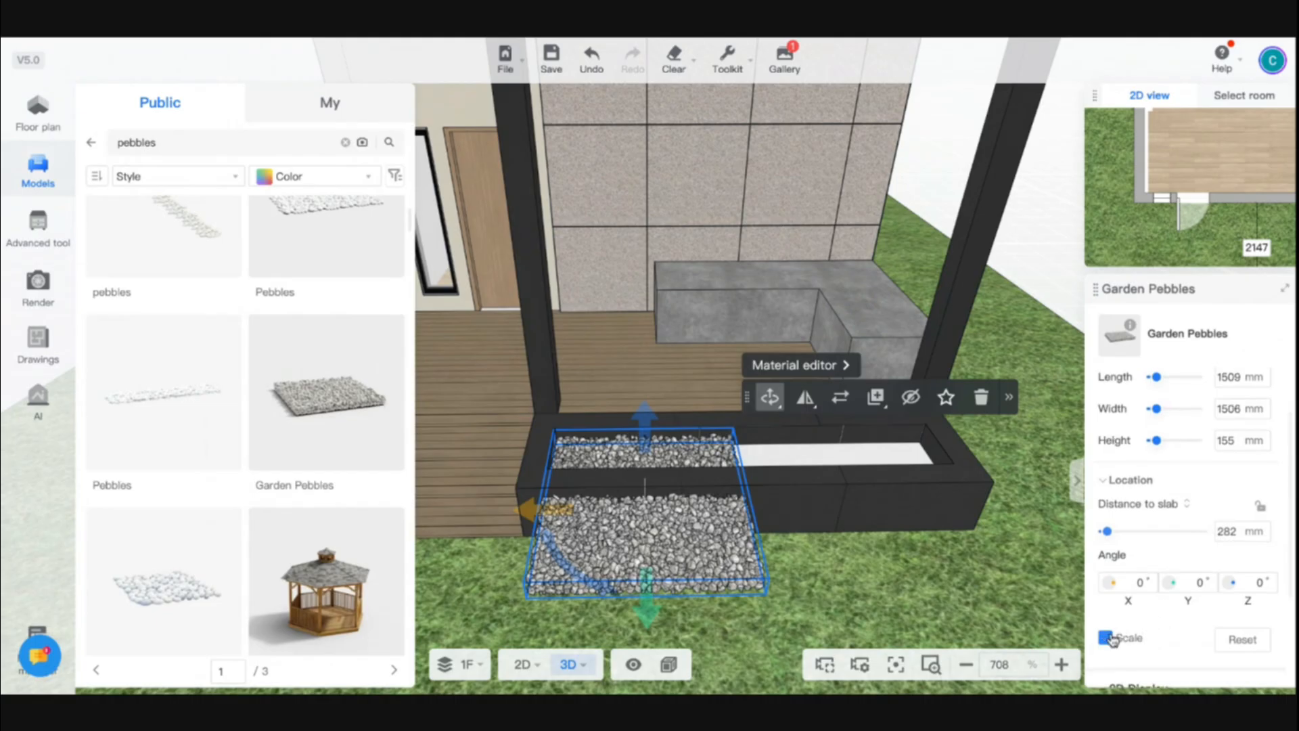
double_click(1227, 377)
type("2000")
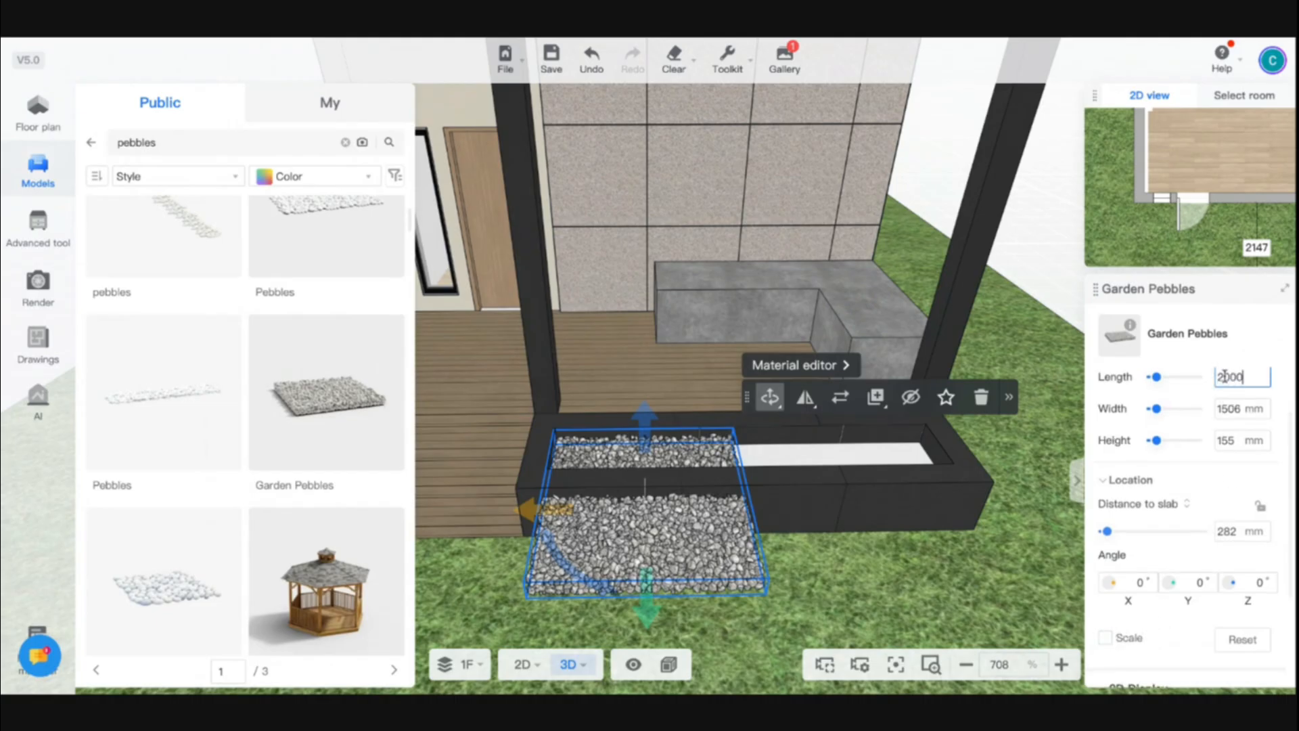
key("Return")
double_click(1227, 408)
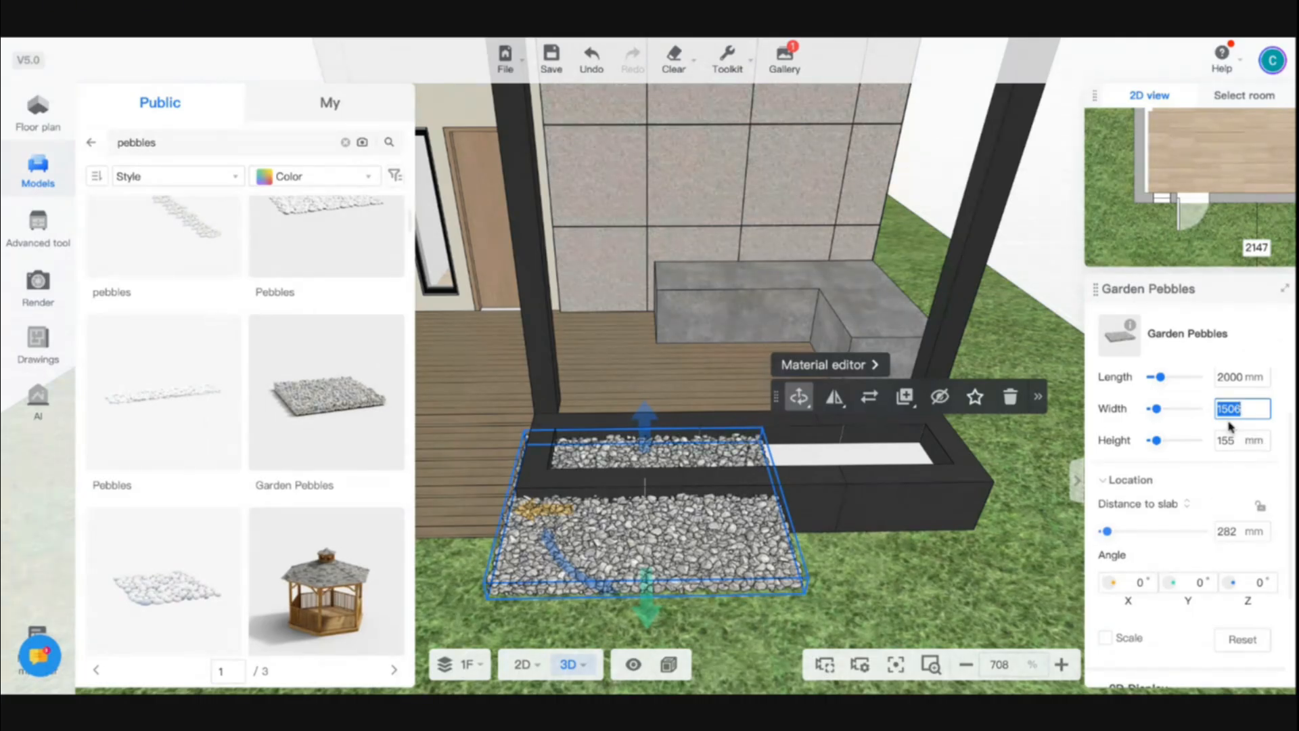
type("500")
key("Return")
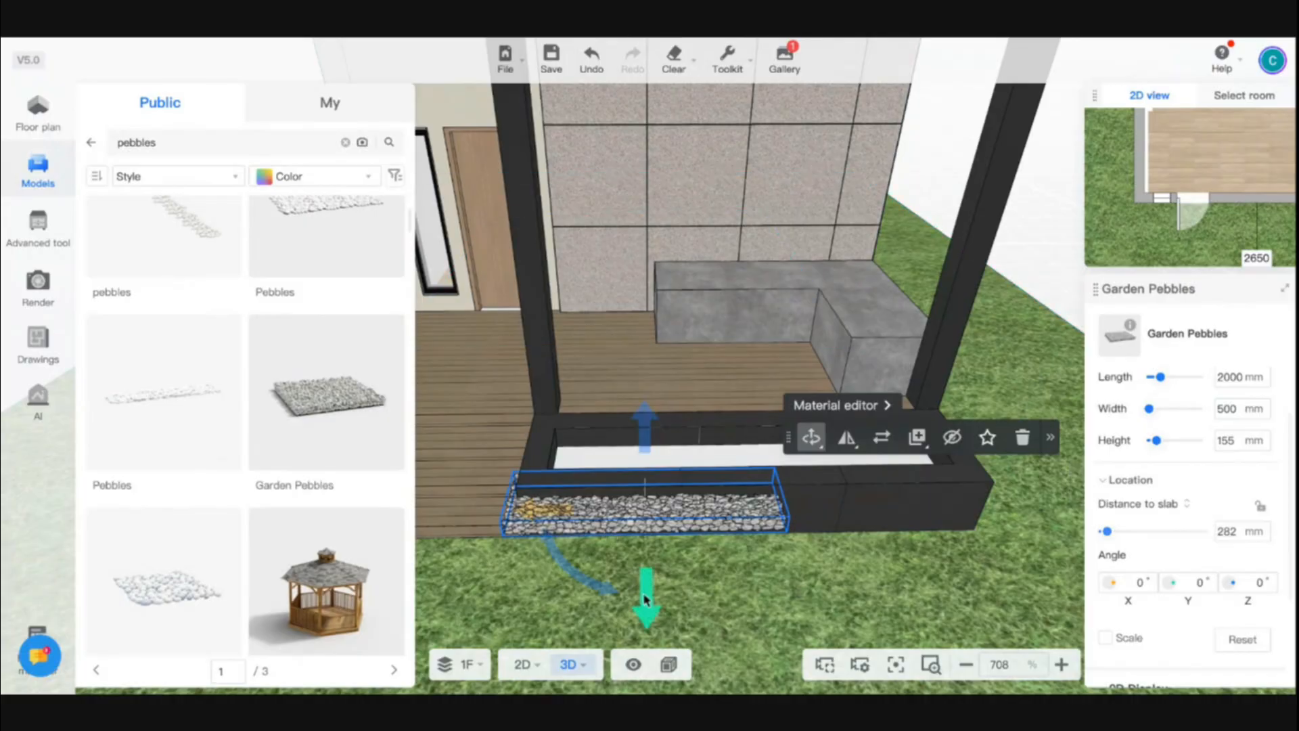
Move the pebbles into the planter trough along the front edge of the deck
left_click_drag(645, 599, 646, 540)
left_click_drag(562, 471, 821, 458)
left_click_drag(709, 597, 677, 557)
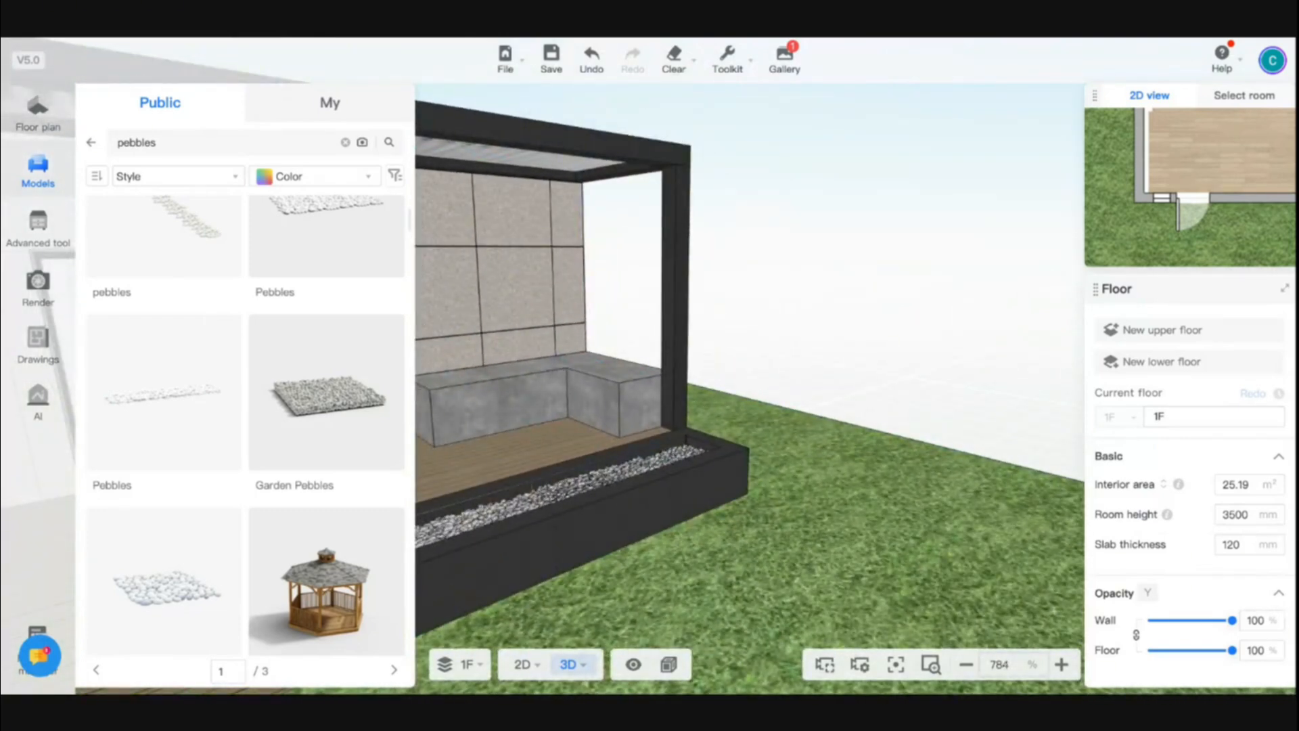
left_click_drag(858, 399, 739, 395)
scroll(740, 395, "down", 5)
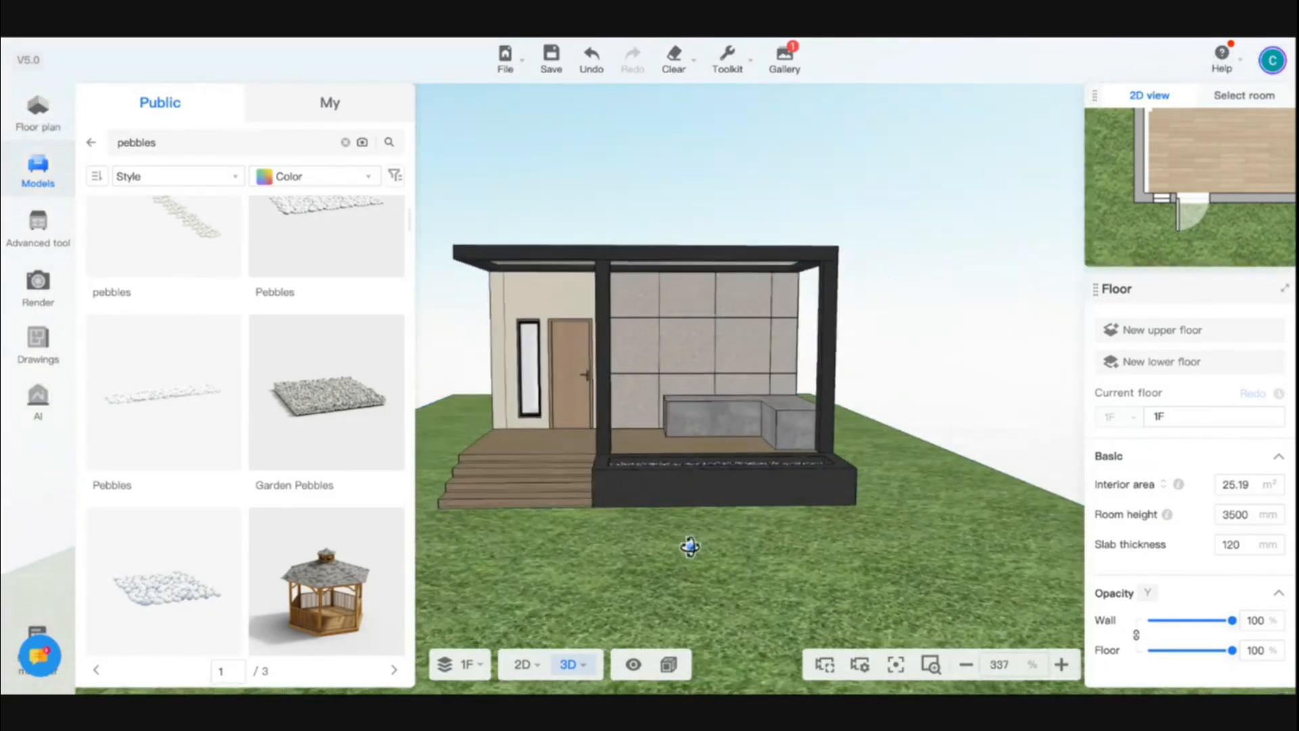
left_click_drag(689, 545, 691, 540)
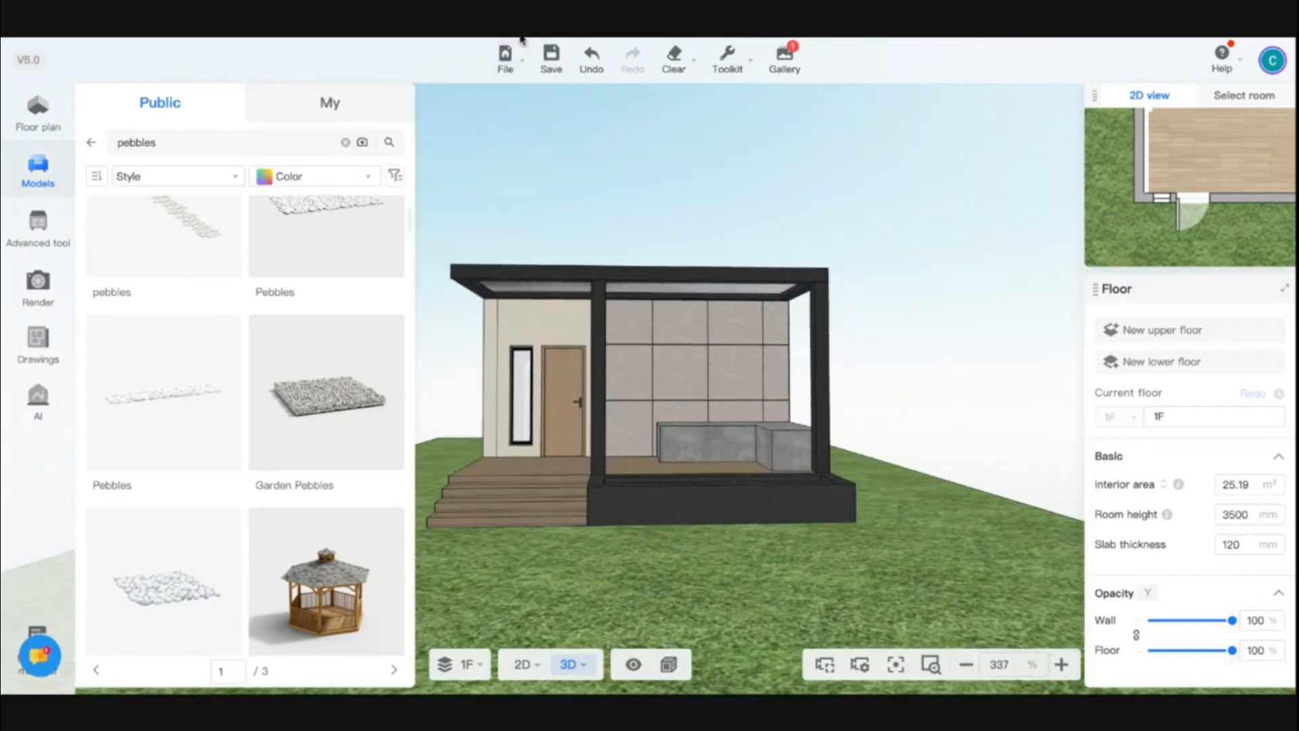